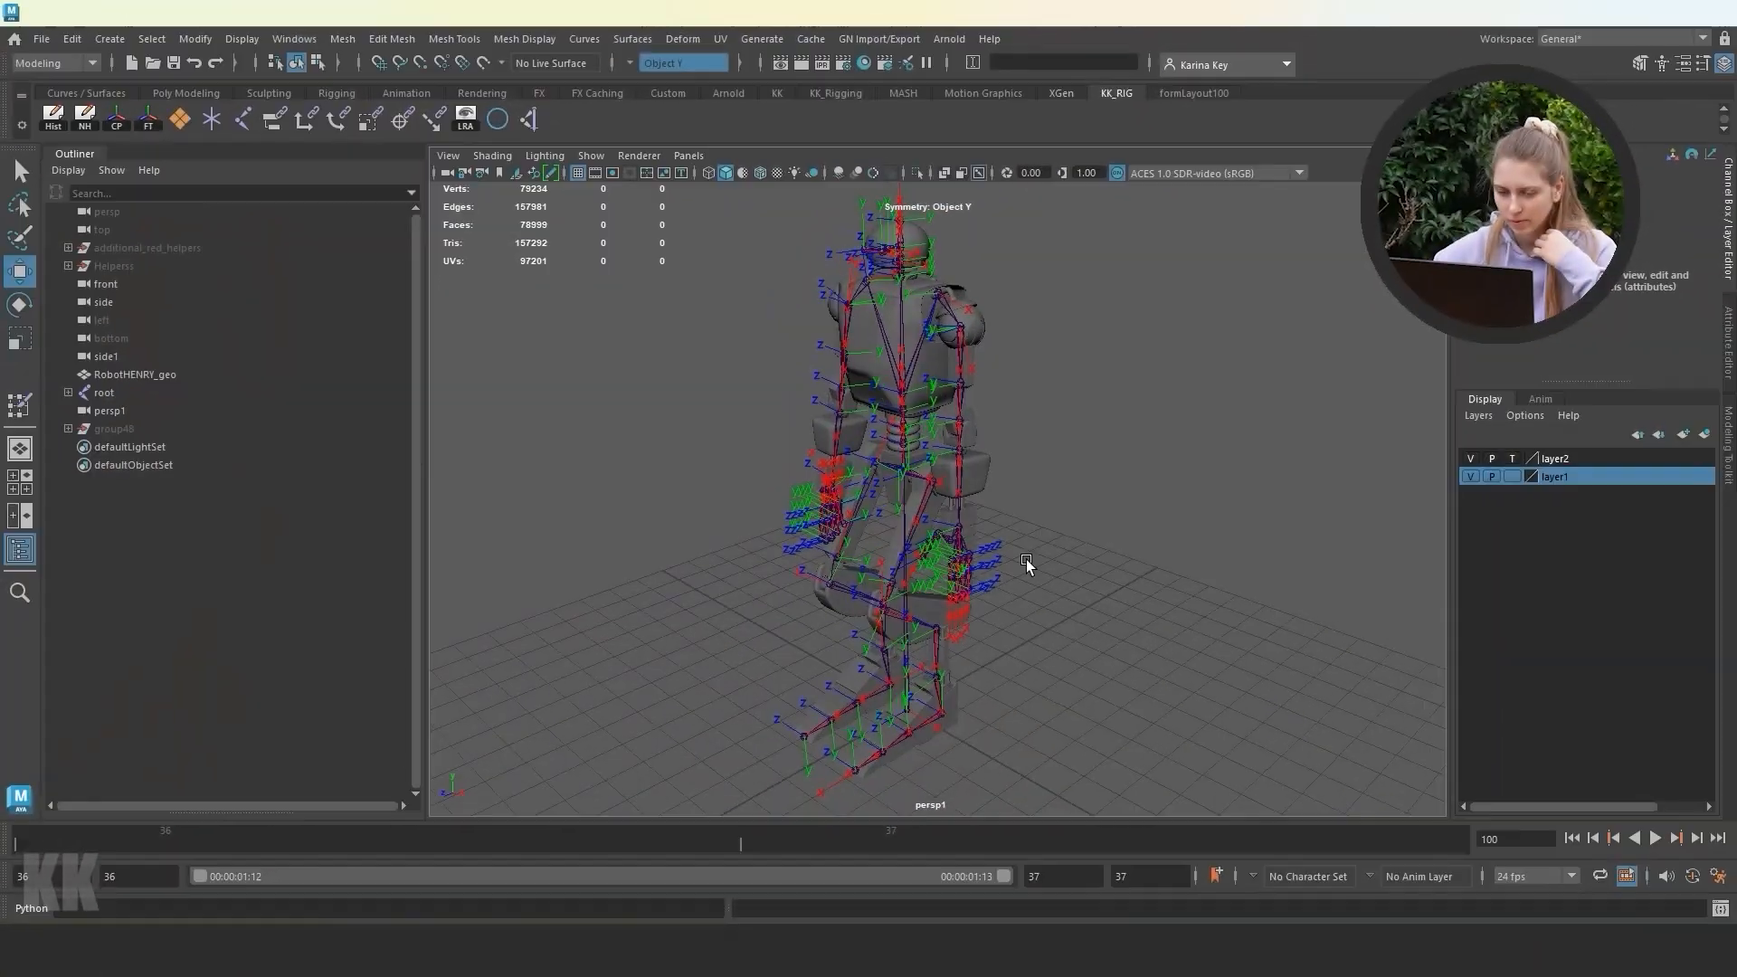
Examine the robot mesh and its joint skeleton from several angles, including the upper body up close.
{"action": "left_click_drag", "start_coordinate": [1026, 559], "coordinate": [1029, 489], "text": "alt"}
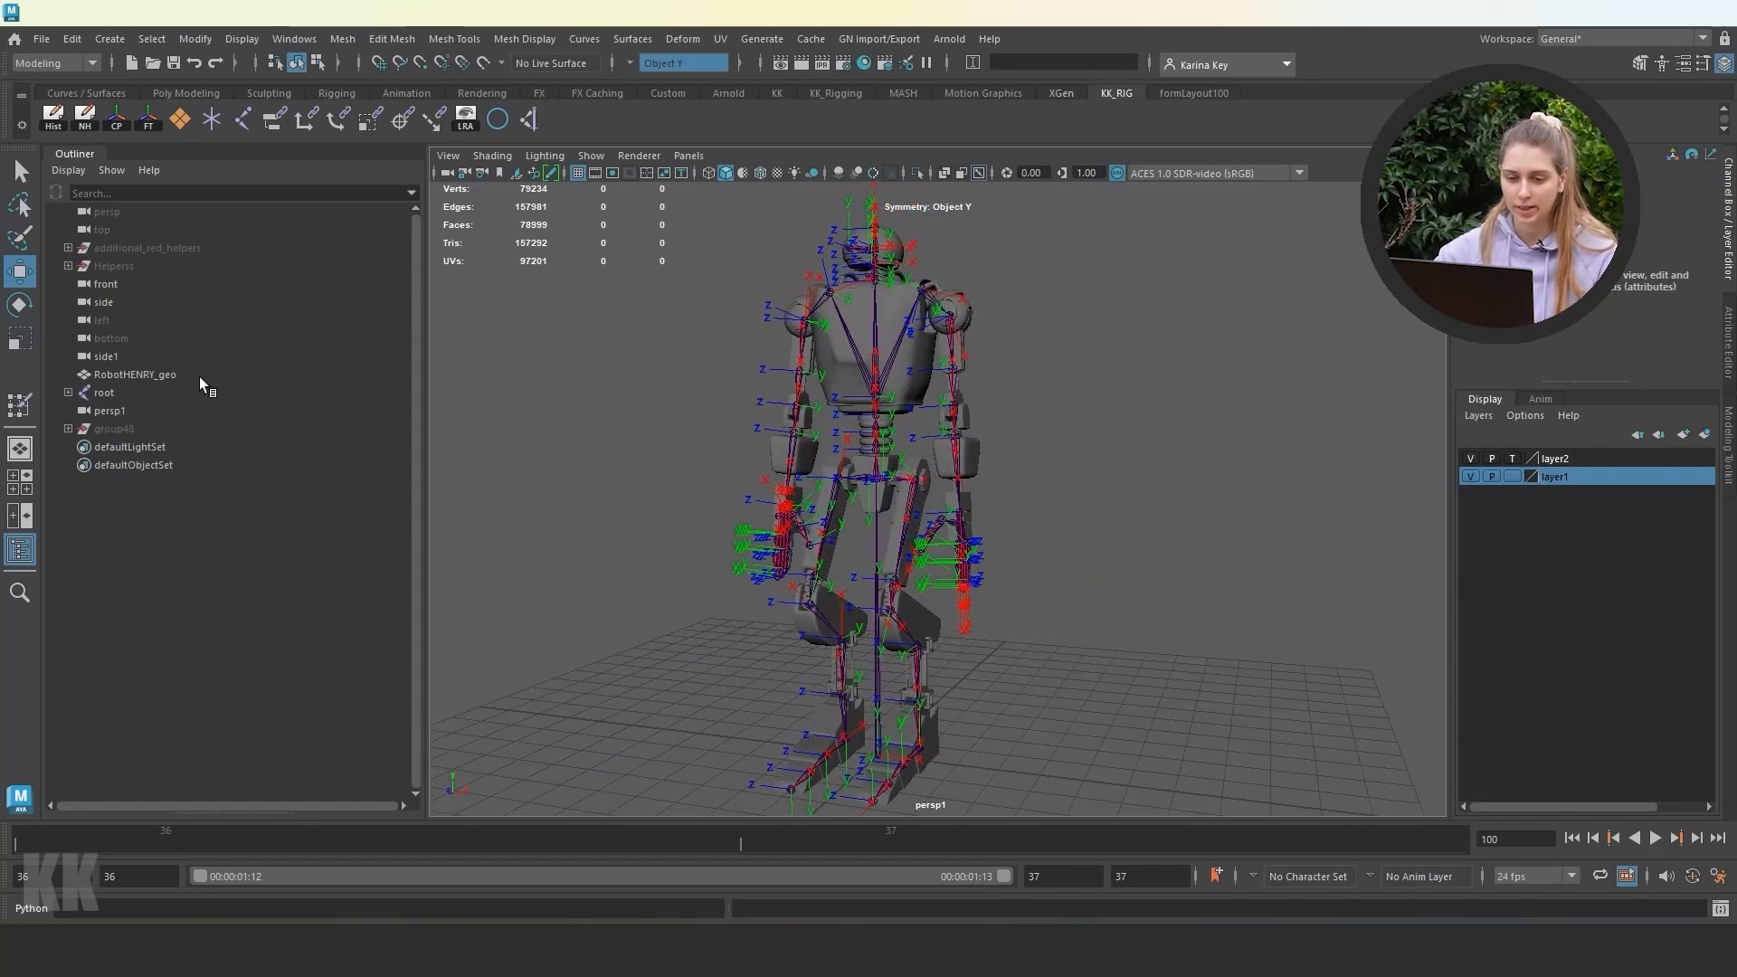
{"action": "left_click_drag", "start_coordinate": [968, 629], "coordinate": [1067, 622], "text": "alt"}
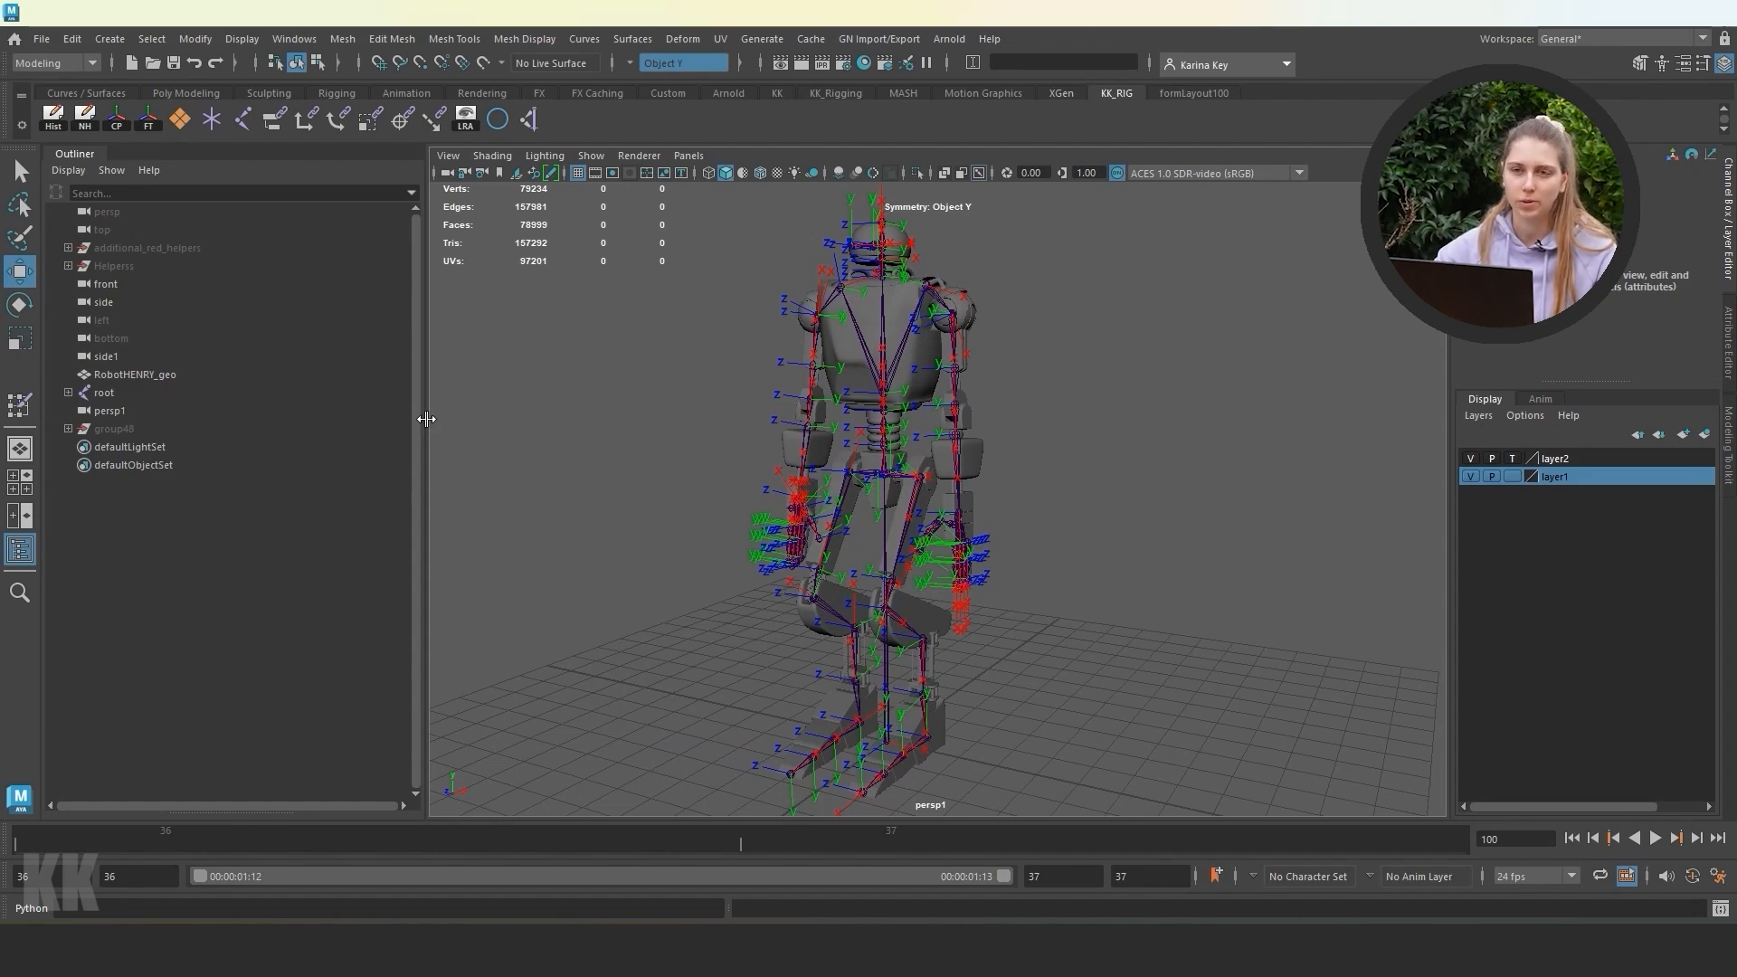
{"action": "left_click_drag", "start_coordinate": [426, 419], "coordinate": [342, 419]}
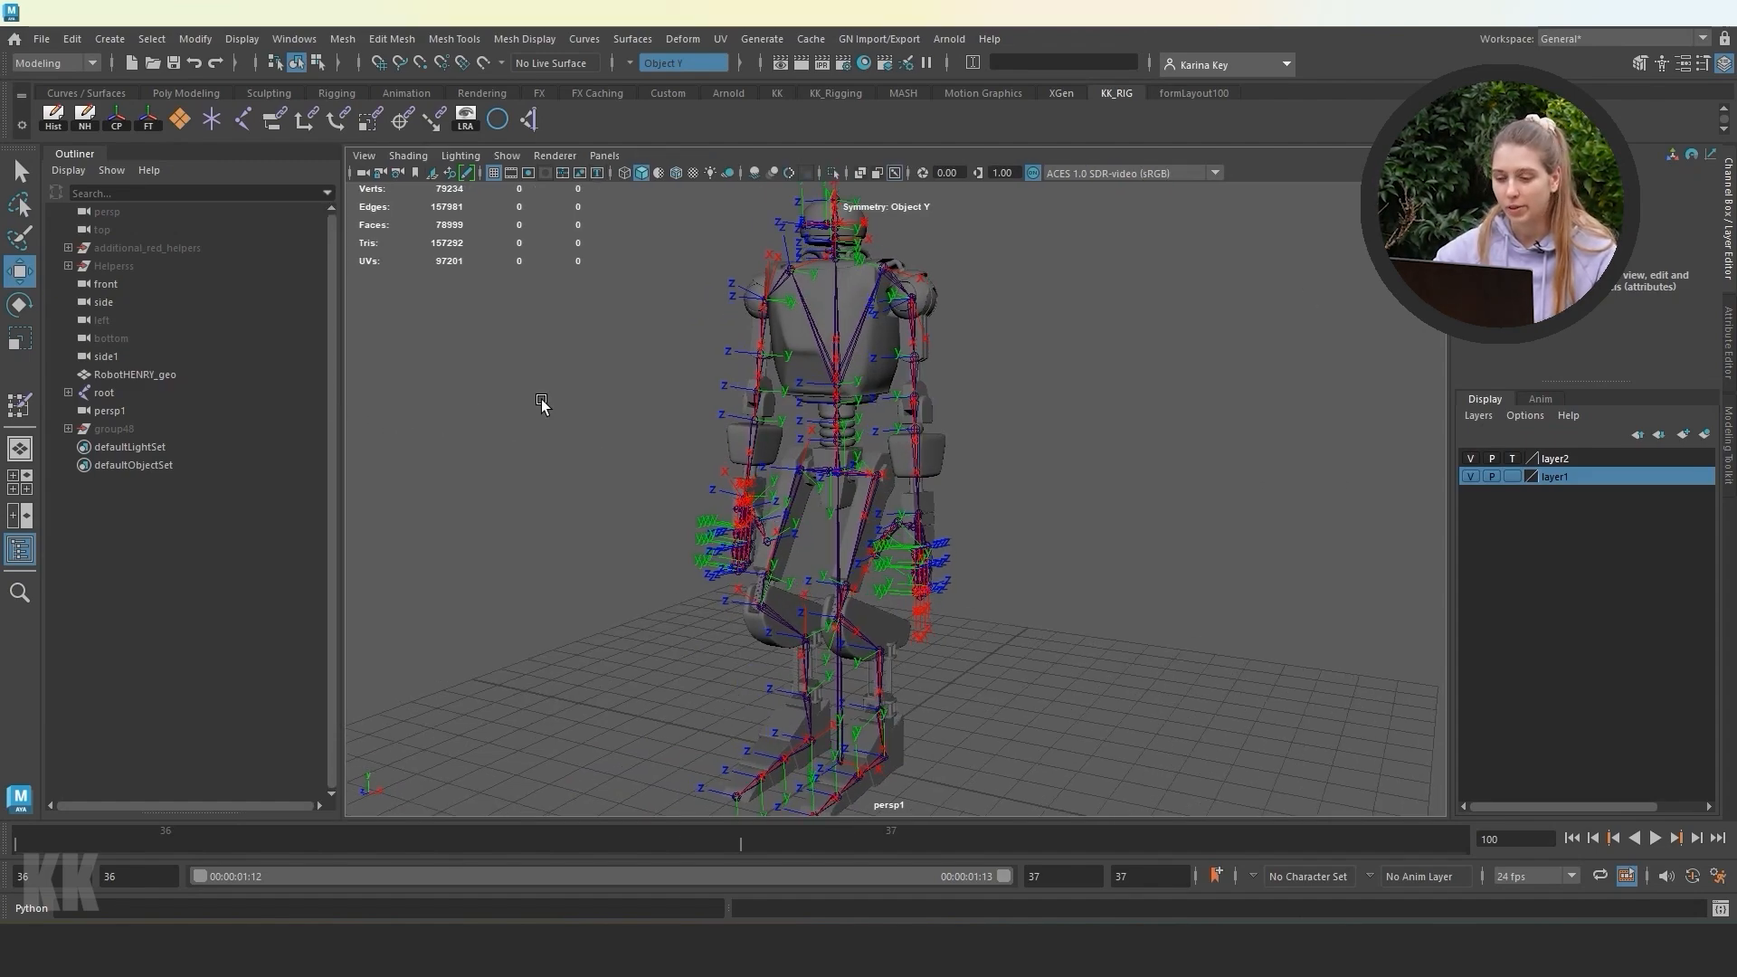
{"action": "left_click_drag", "start_coordinate": [859, 488], "coordinate": [768, 523], "text": "alt"}
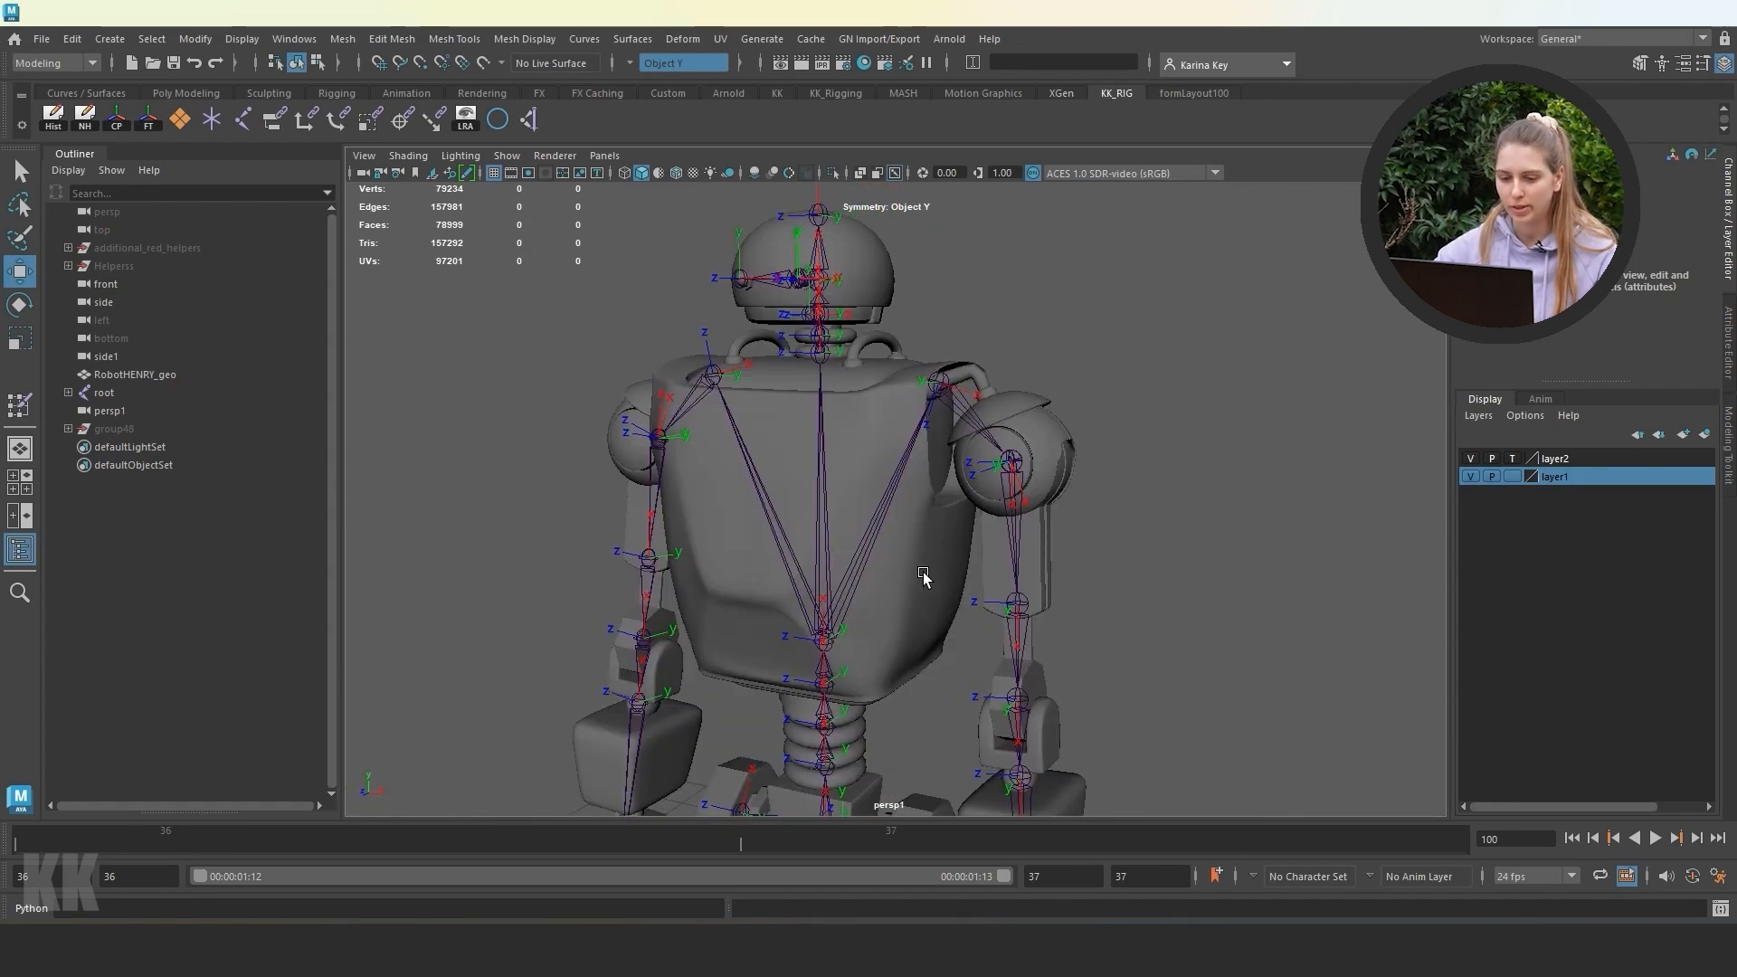
{"action": "right_click_drag", "start_coordinate": [923, 579], "coordinate": [870, 535], "text": "alt"}
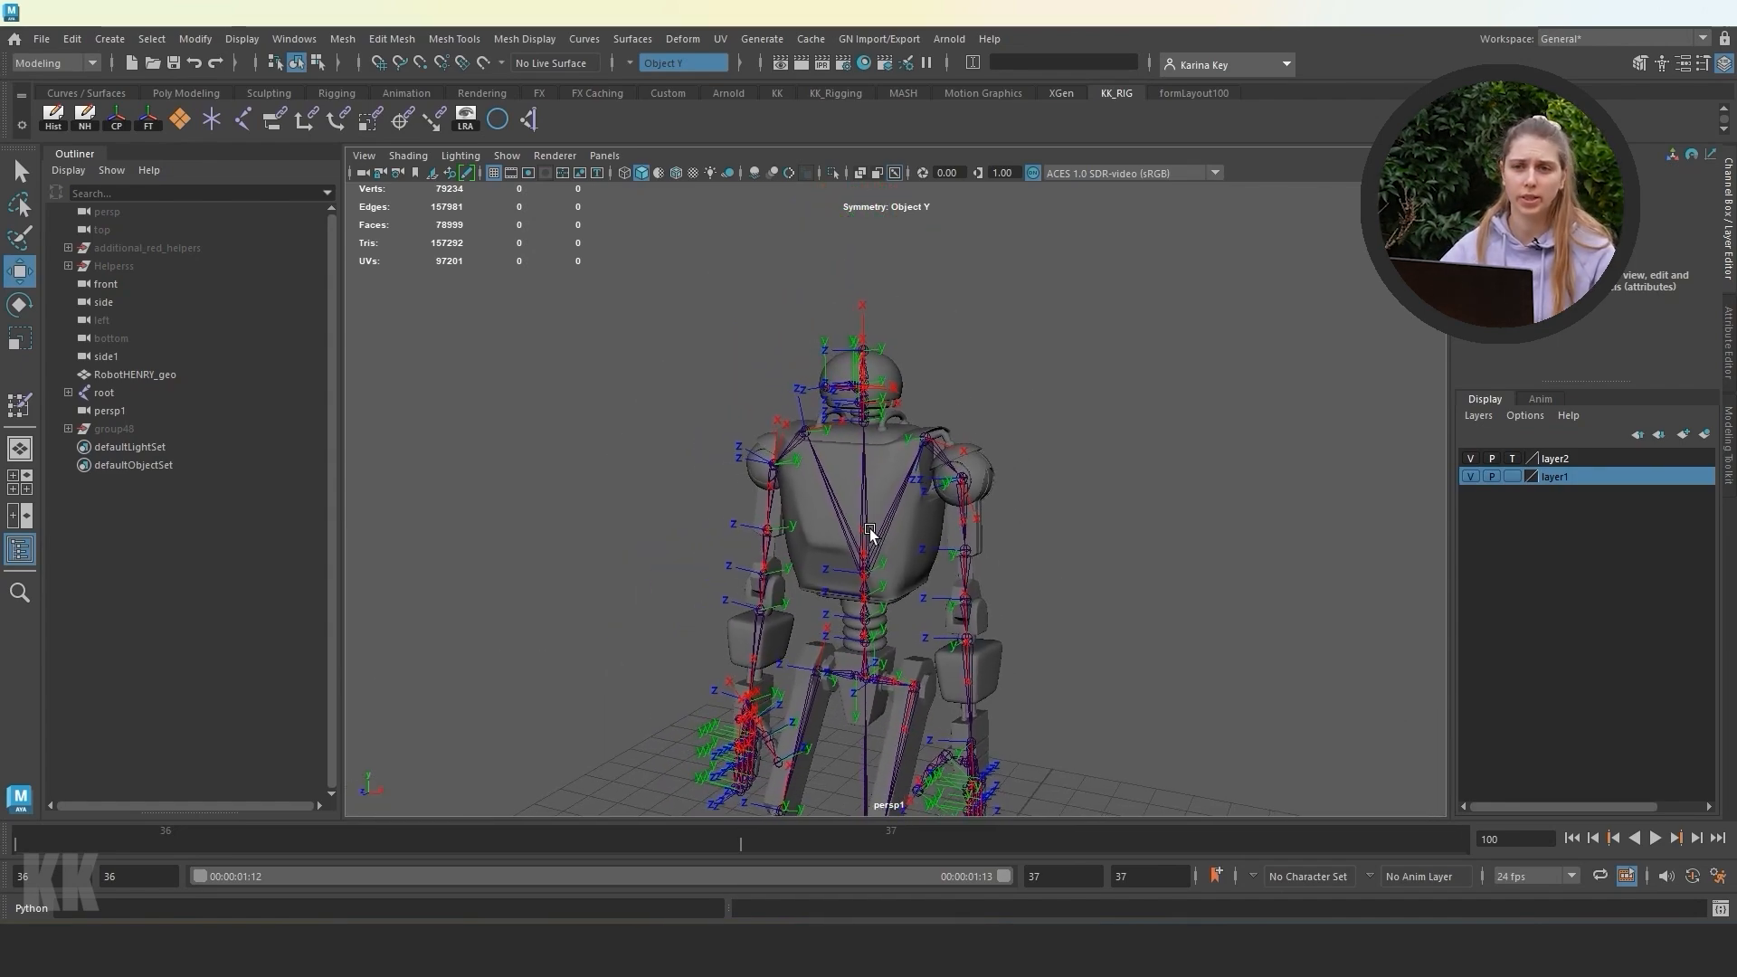
{"action": "middle_click_drag", "start_coordinate": [870, 536], "coordinate": [858, 443], "text": "alt"}
{"action": "left_click_drag", "start_coordinate": [858, 443], "coordinate": [826, 376], "text": "alt"}
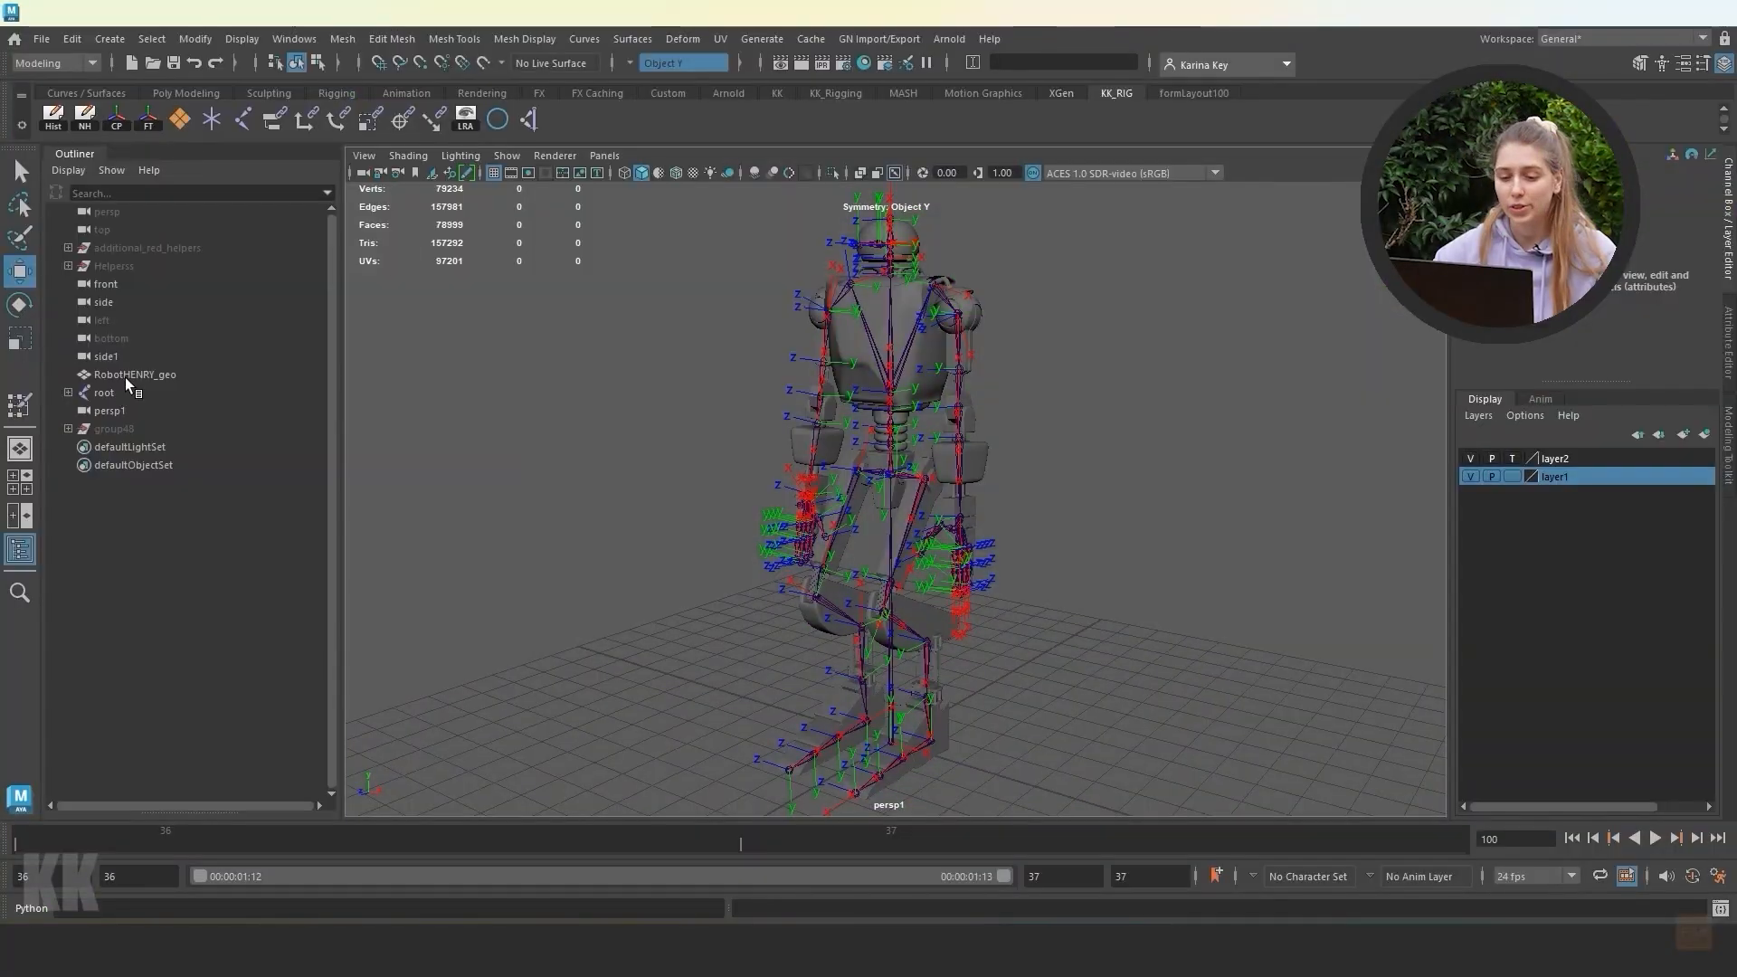
Select the RobotHENRY_geo mesh and look over the delete-by-type options for clearing history.
{"action": "left_click", "coordinate": [129, 374]}
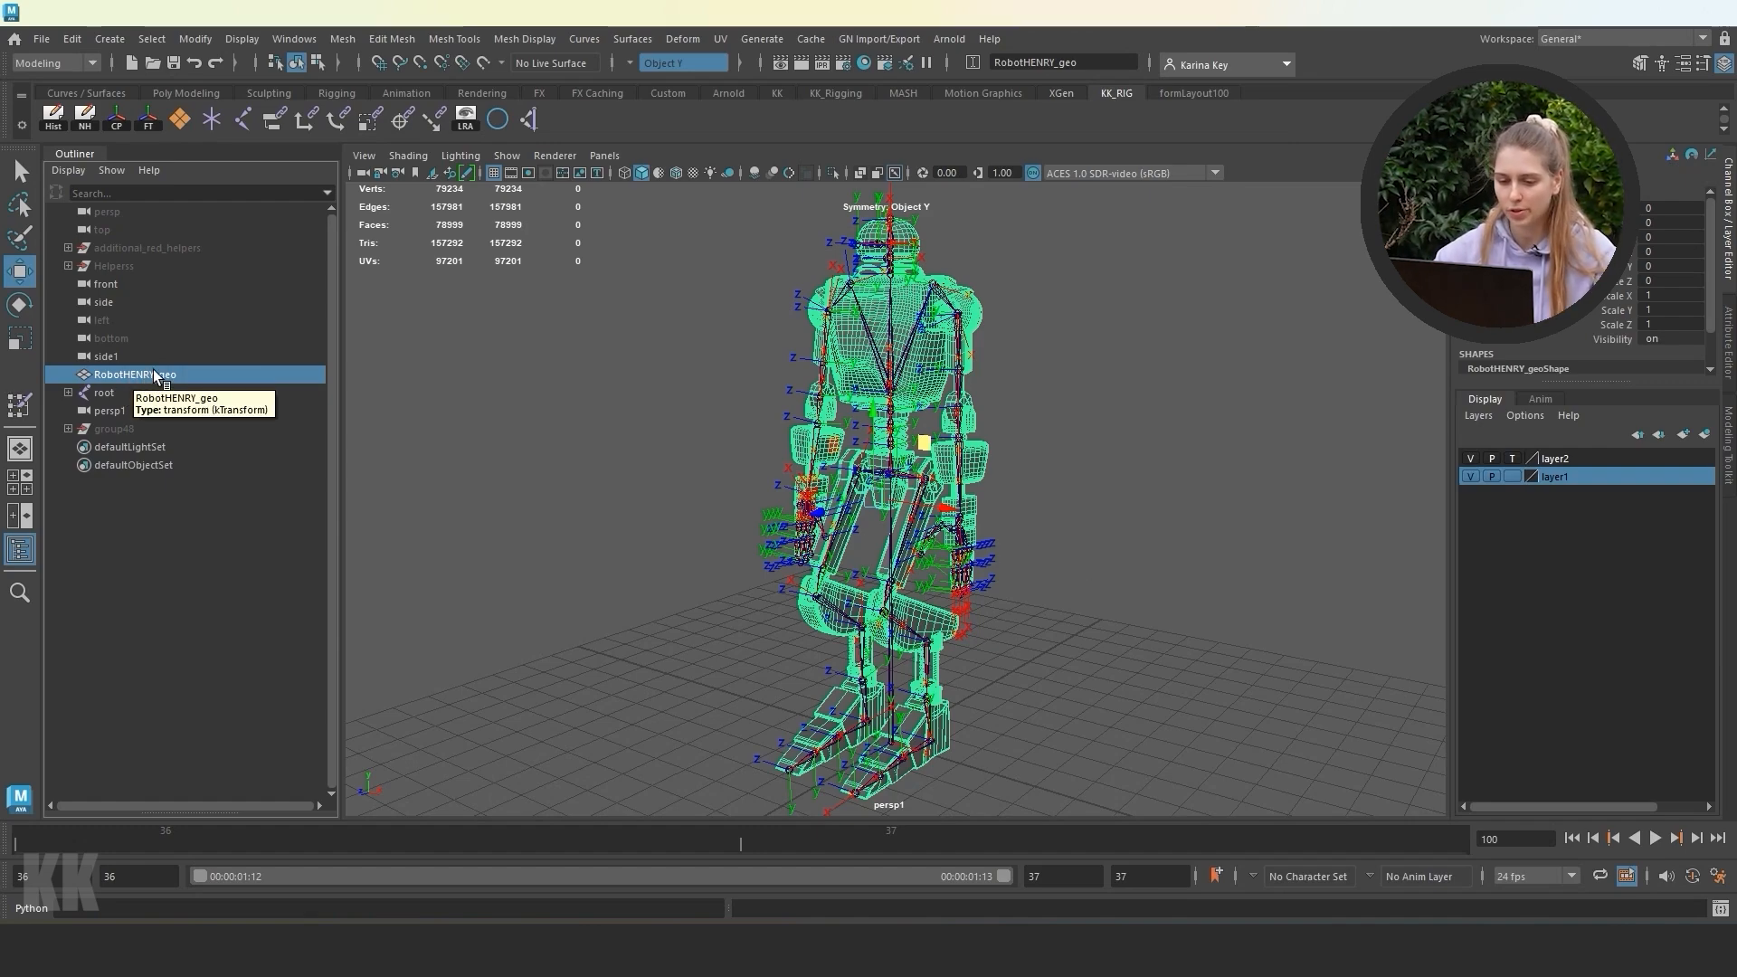
{"action": "left_click", "coordinate": [68, 45]}
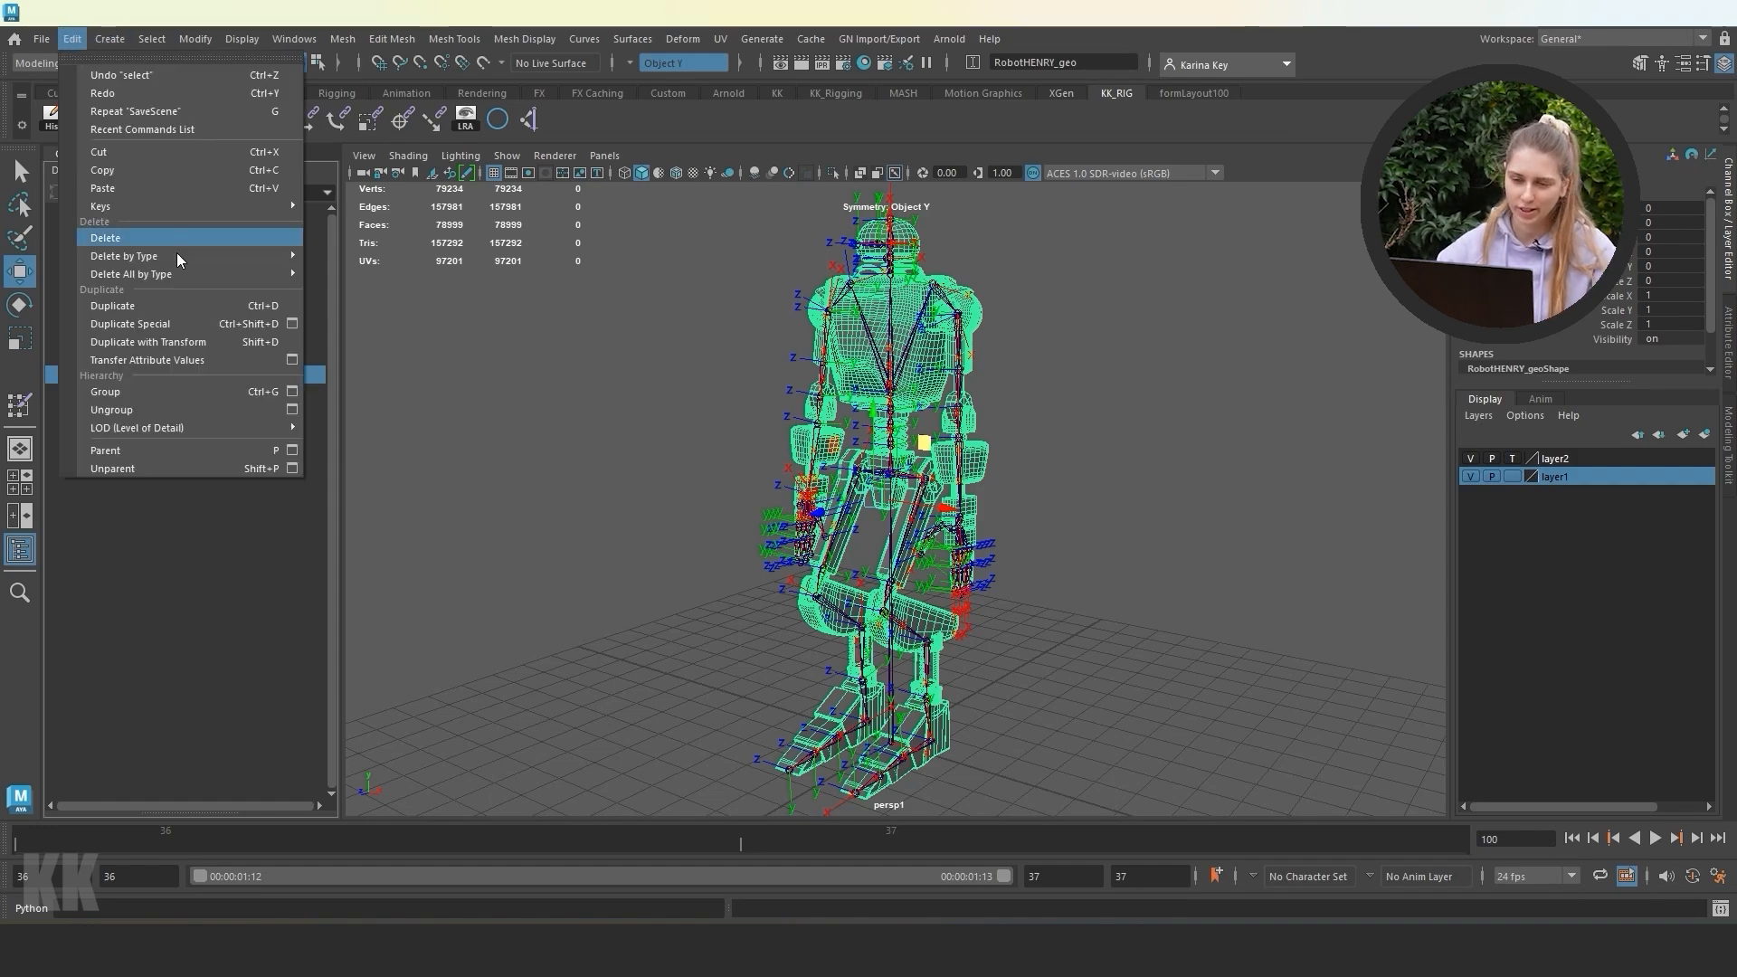
{"action": "mouse_move", "coordinate": [225, 272]}
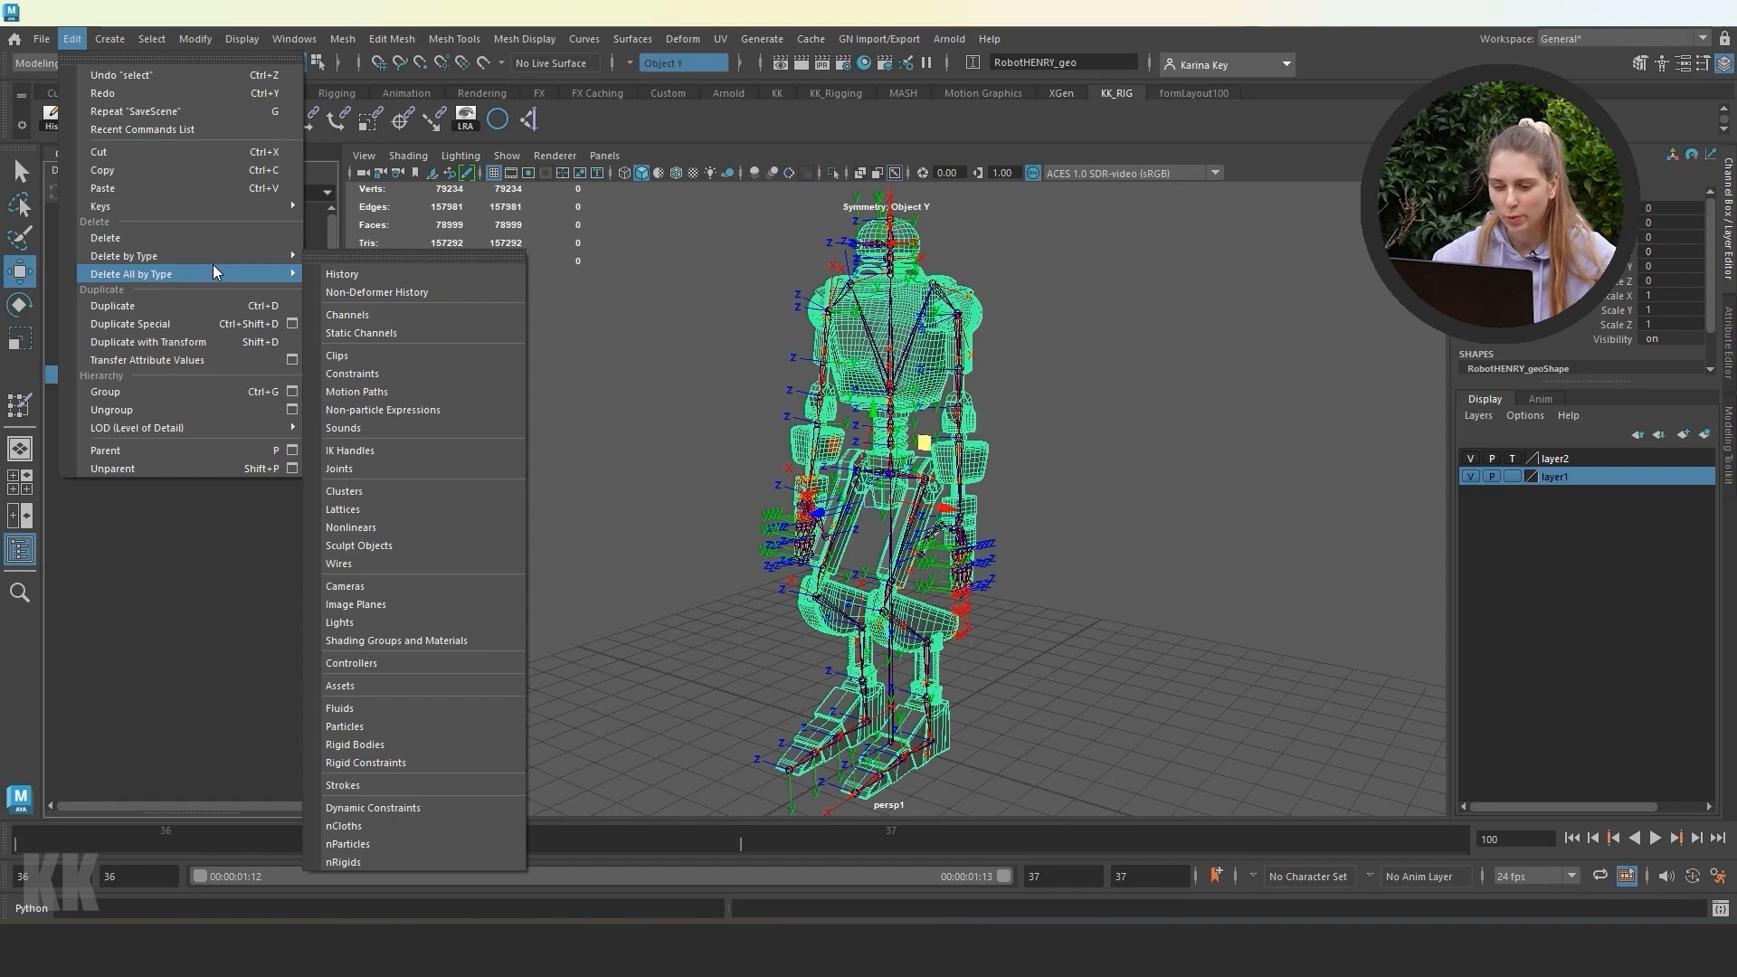
{"action": "left_click", "coordinate": [601, 264]}
Save the current scene.
{"action": "left_click", "coordinate": [38, 46]}
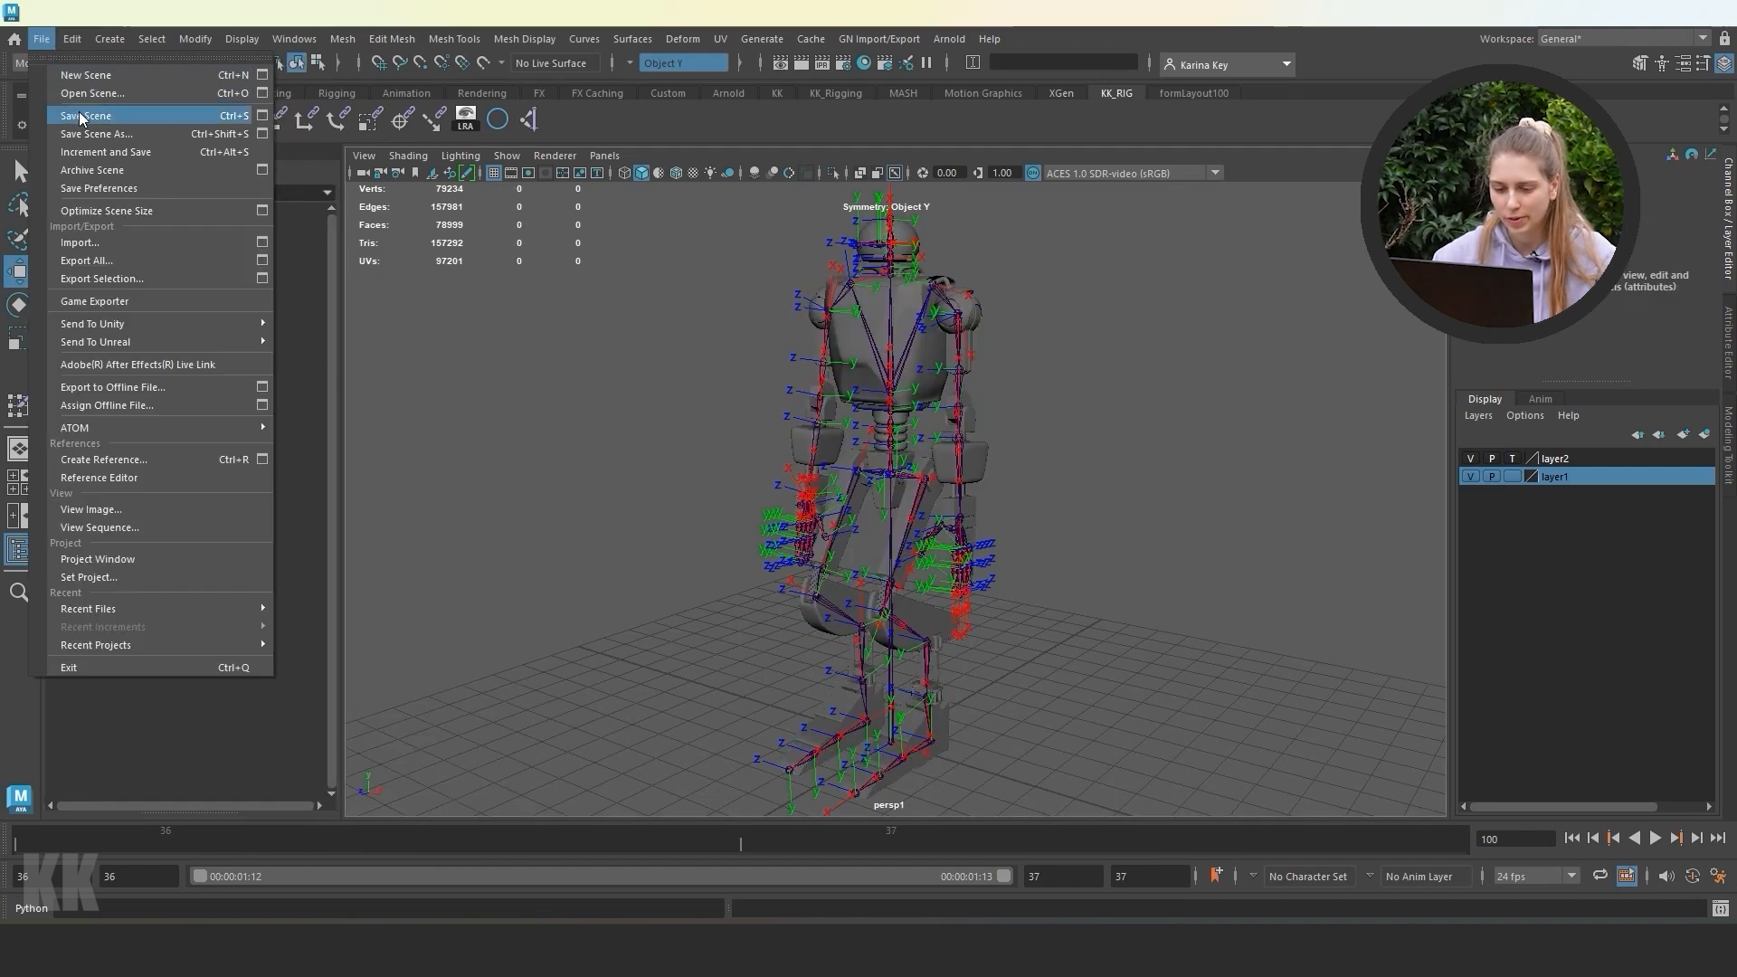
{"action": "left_click", "coordinate": [81, 116]}
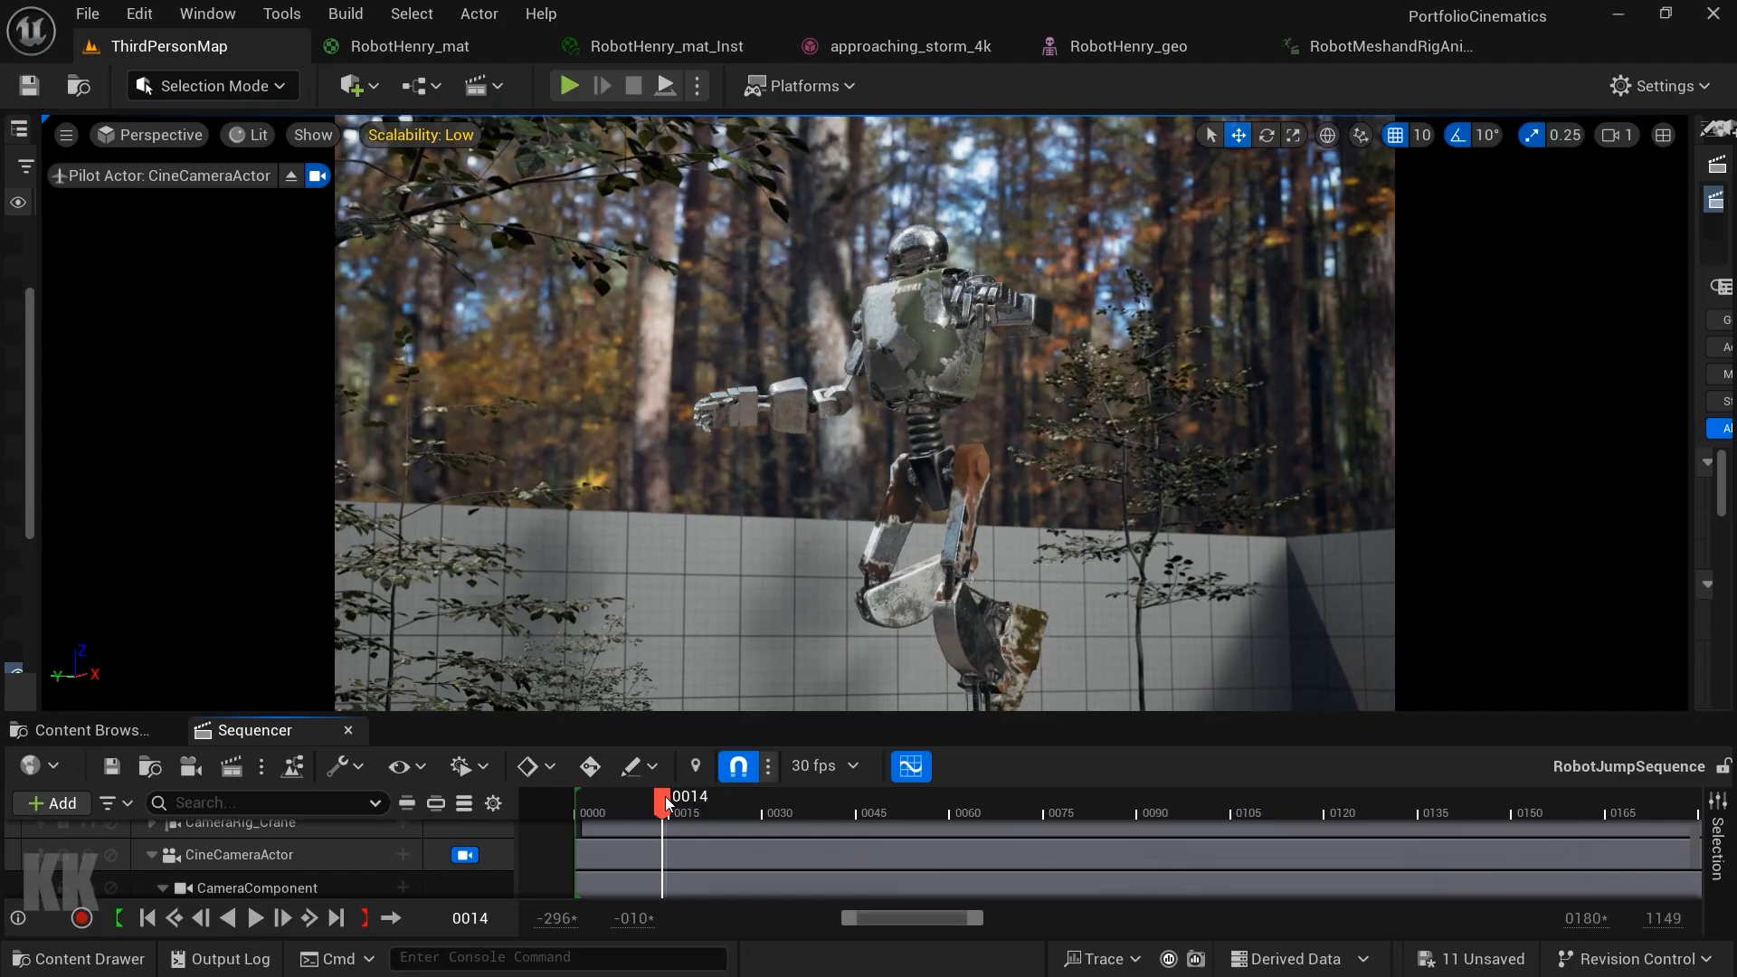
Switch to Unreal Engine and scrub through the RobotJumpSequence timeline to preview the robot's jump.
{"action": "left_click_drag", "start_coordinate": [660, 805], "coordinate": [734, 806]}
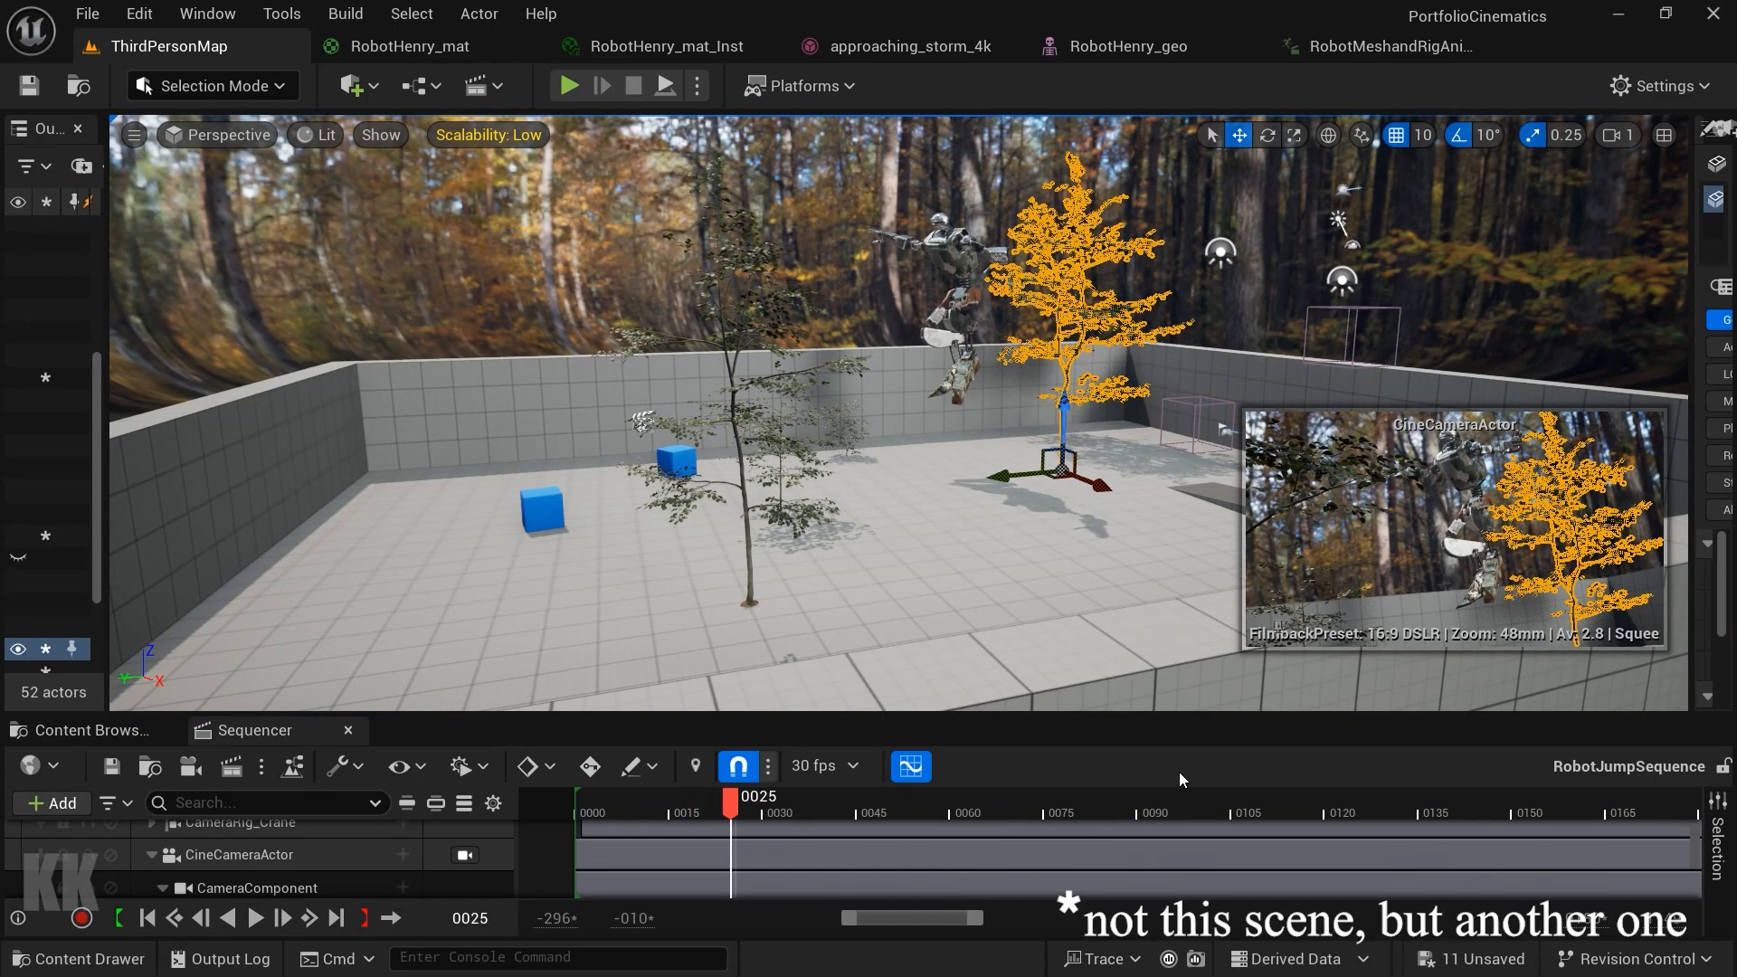
{"action": "left_click", "coordinate": [719, 812]}
{"action": "left_click_drag", "start_coordinate": [719, 807], "coordinate": [630, 803]}
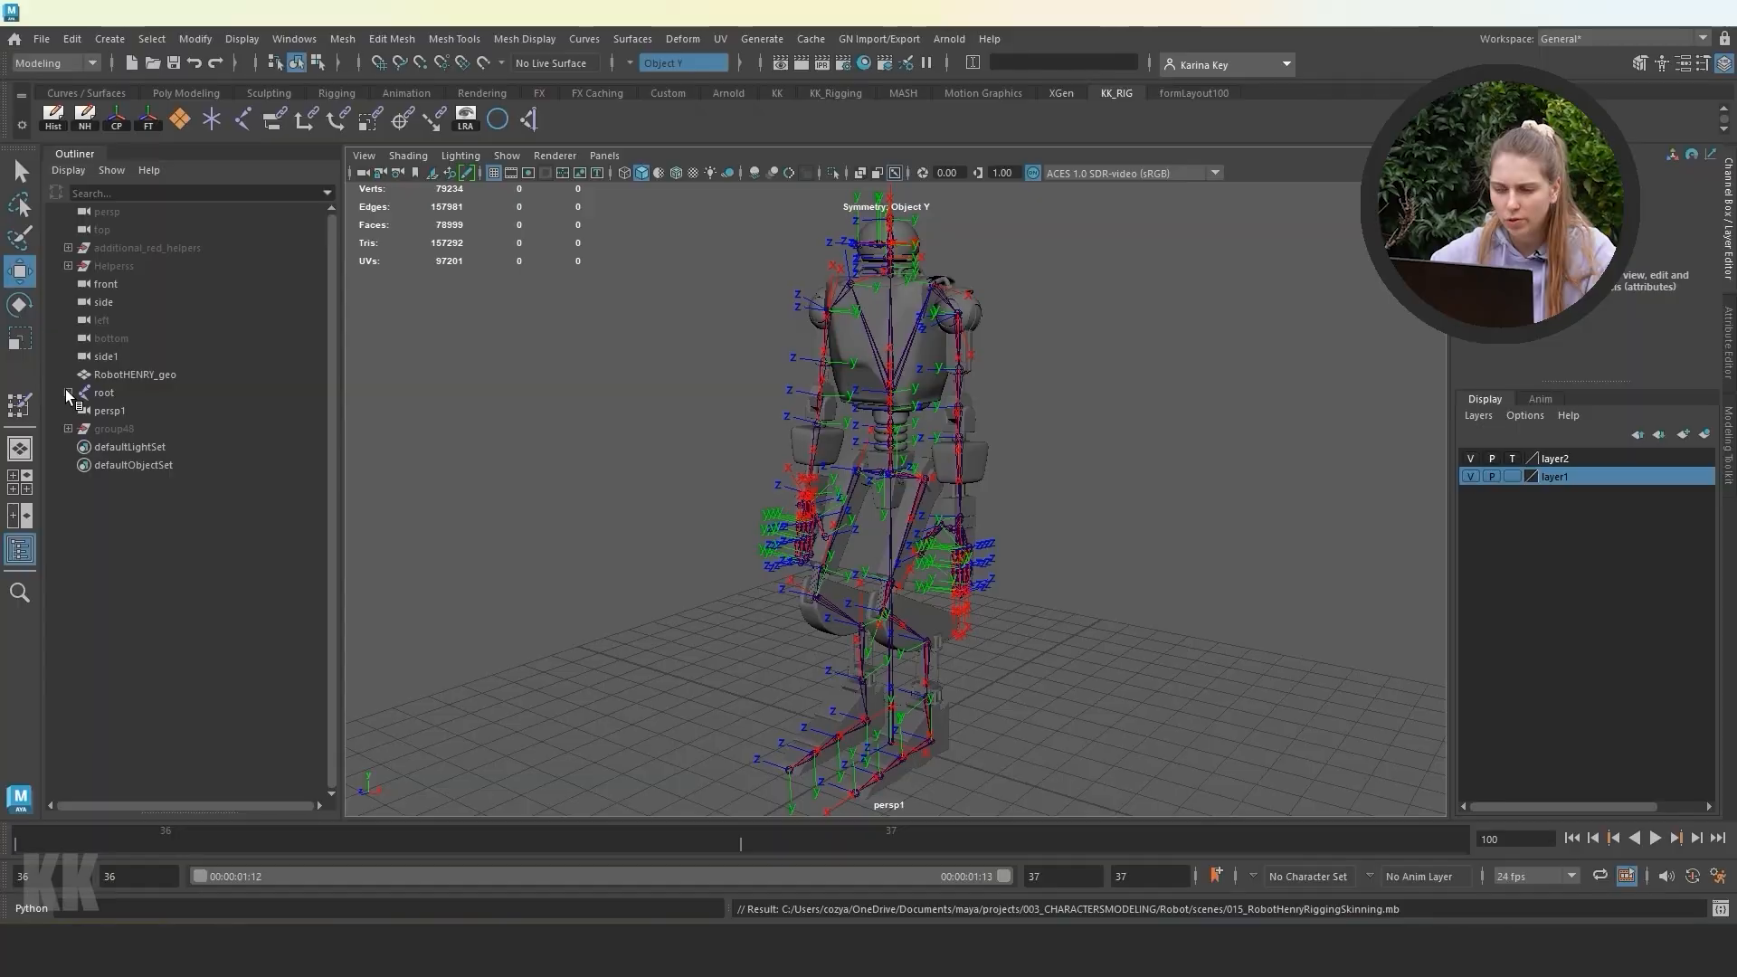
Back in Maya, expand the complete joint hierarchy under root and widen the Outliner so the joint names are readable.
{"action": "left_click", "coordinate": [68, 391]}
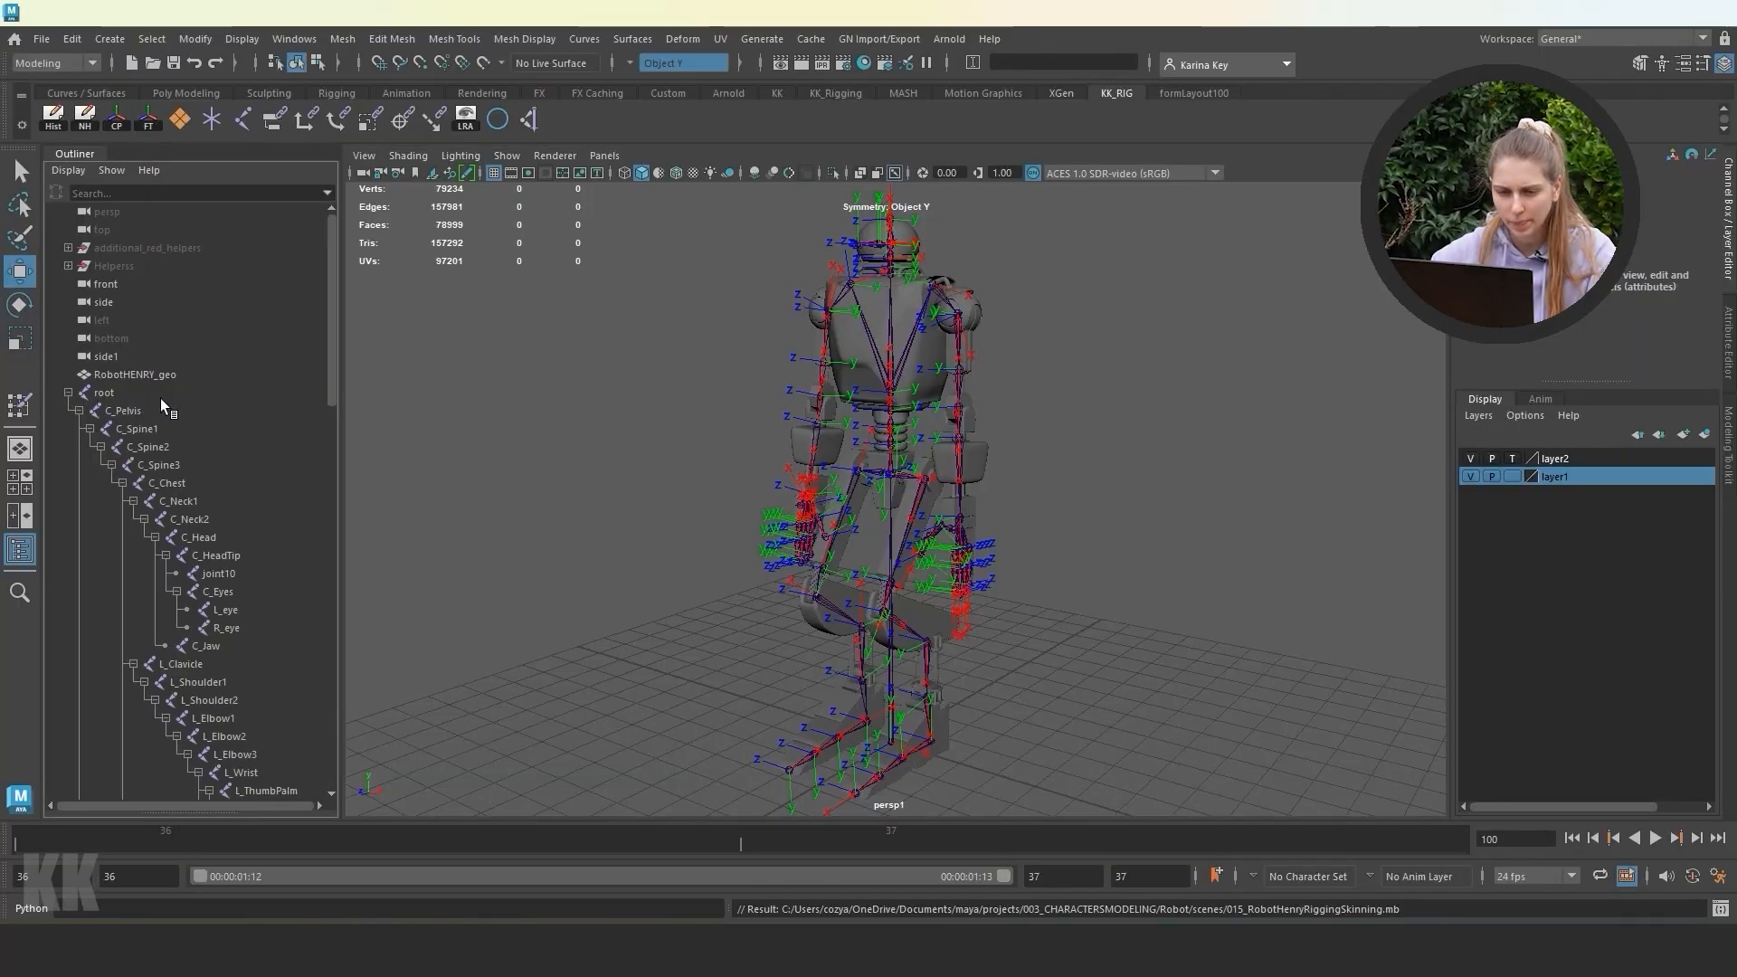
{"action": "left_click", "coordinate": [69, 392]}
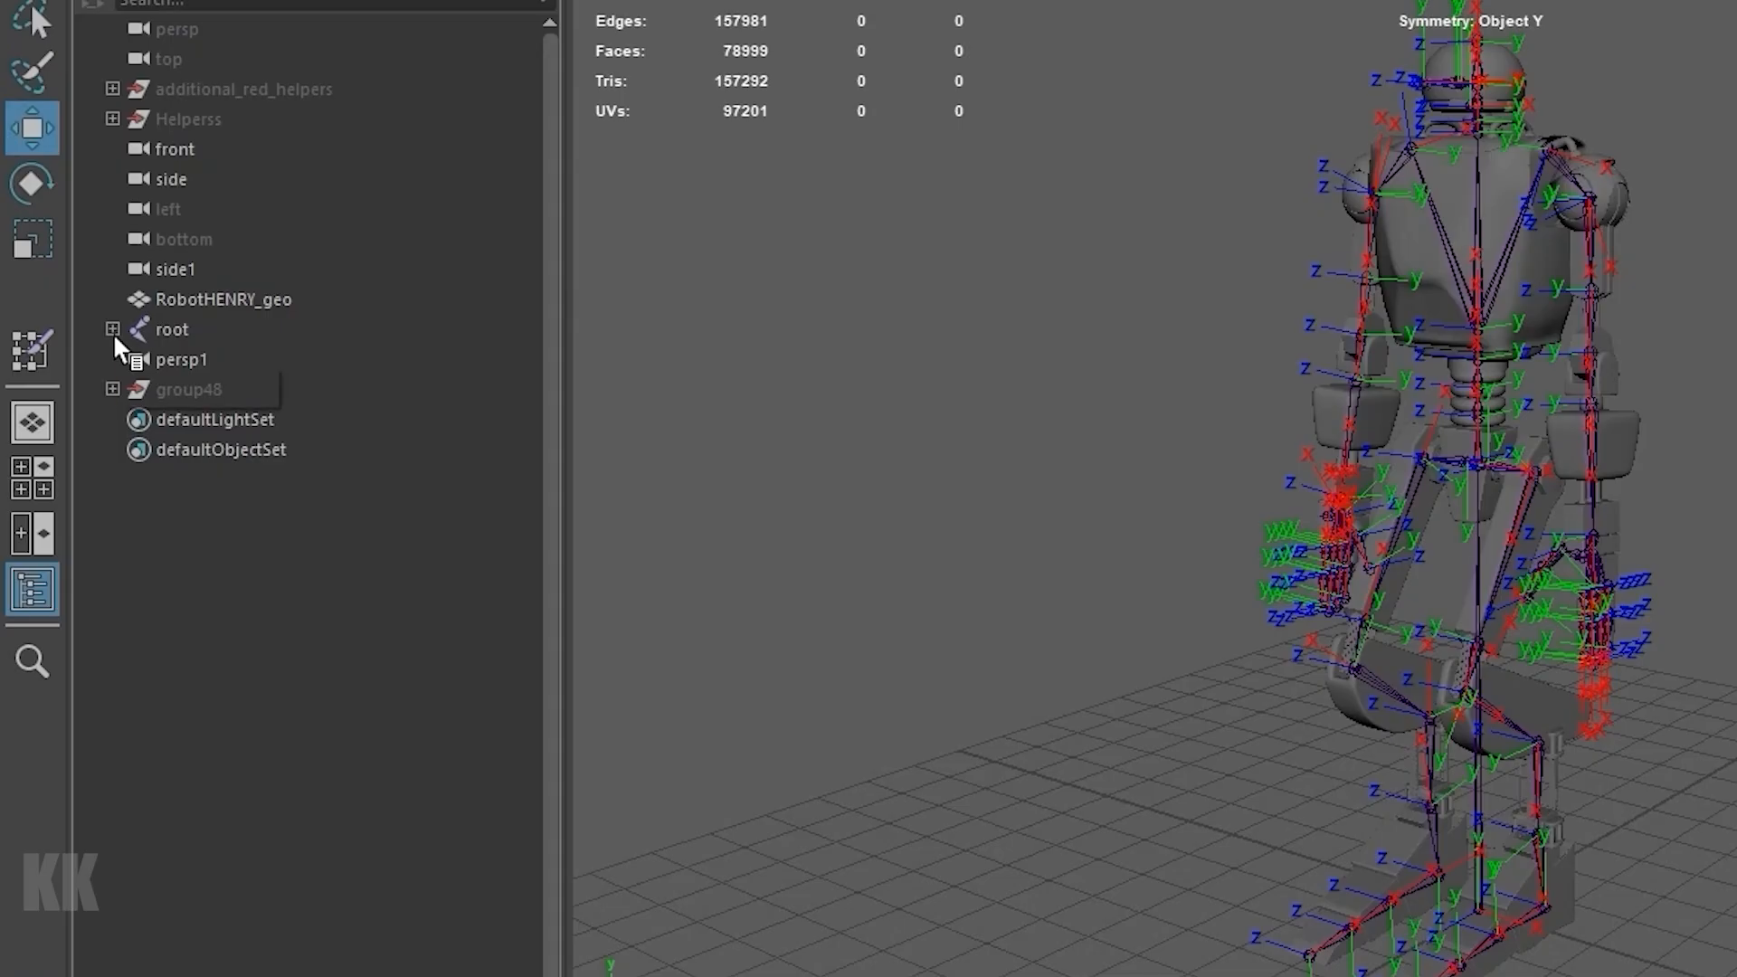
{"action": "left_click", "coordinate": [112, 329], "text": "shift"}
{"action": "scroll", "coordinate": [229, 372], "scroll_direction": "down", "scroll_amount": 10}
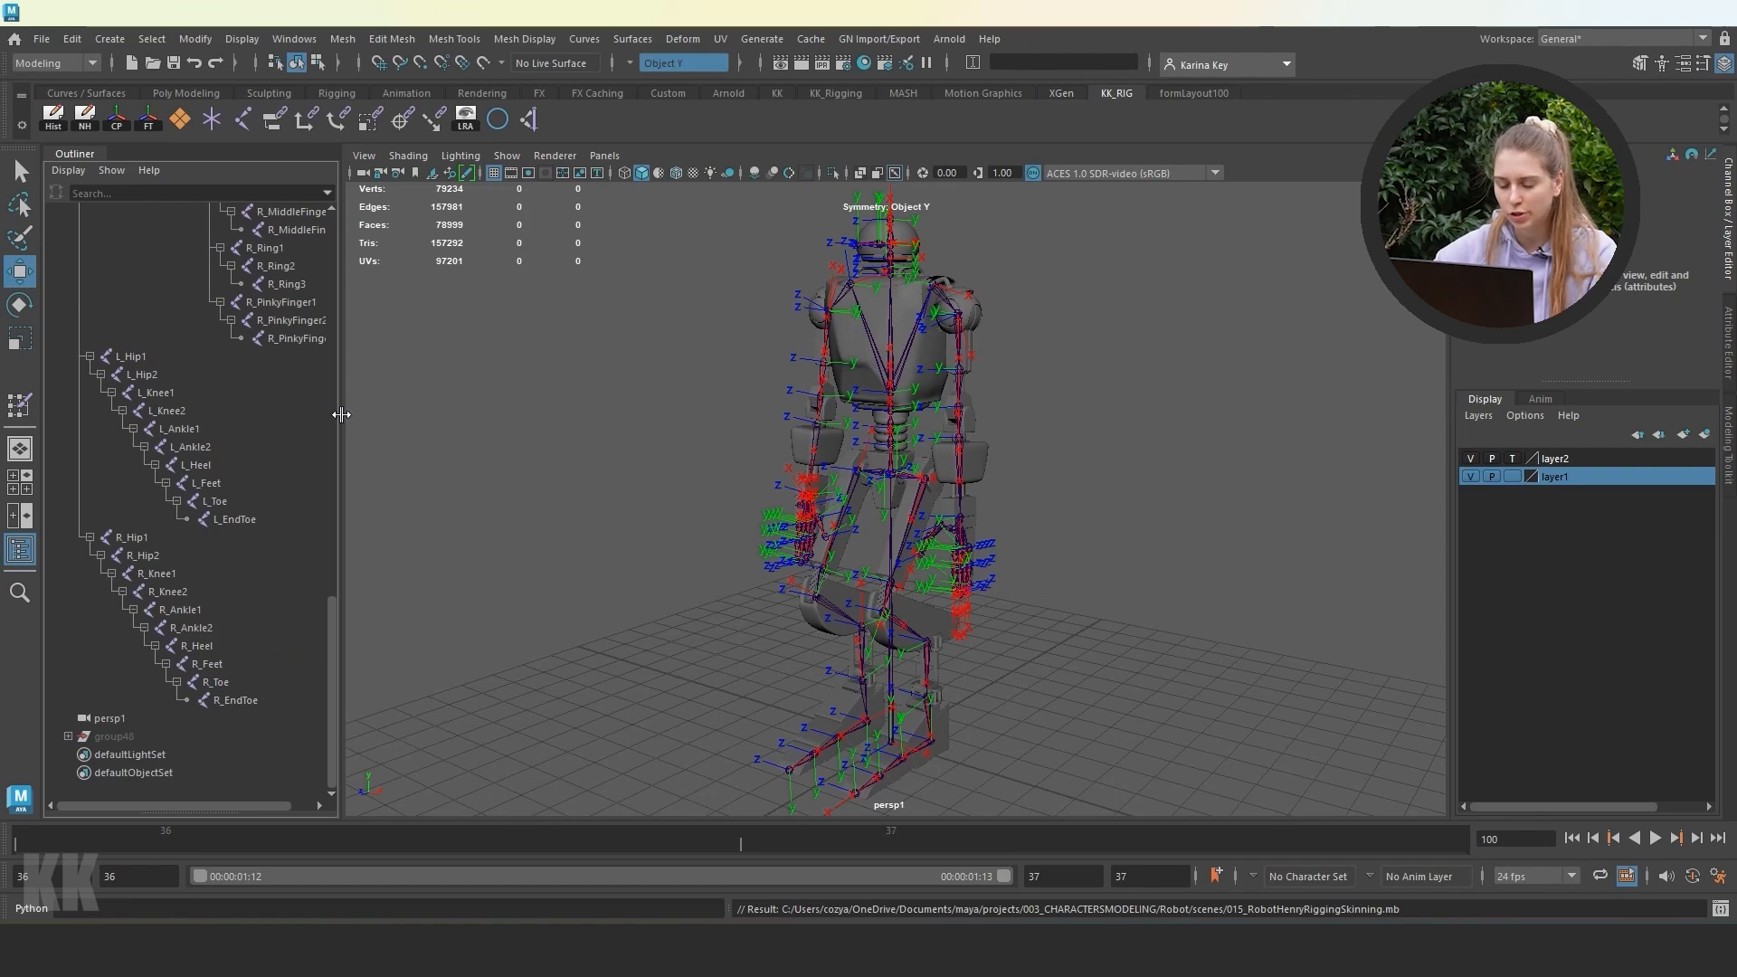
{"action": "left_click_drag", "start_coordinate": [344, 414], "coordinate": [418, 418]}
{"action": "scroll", "coordinate": [254, 570], "scroll_direction": "up", "scroll_amount": 10}
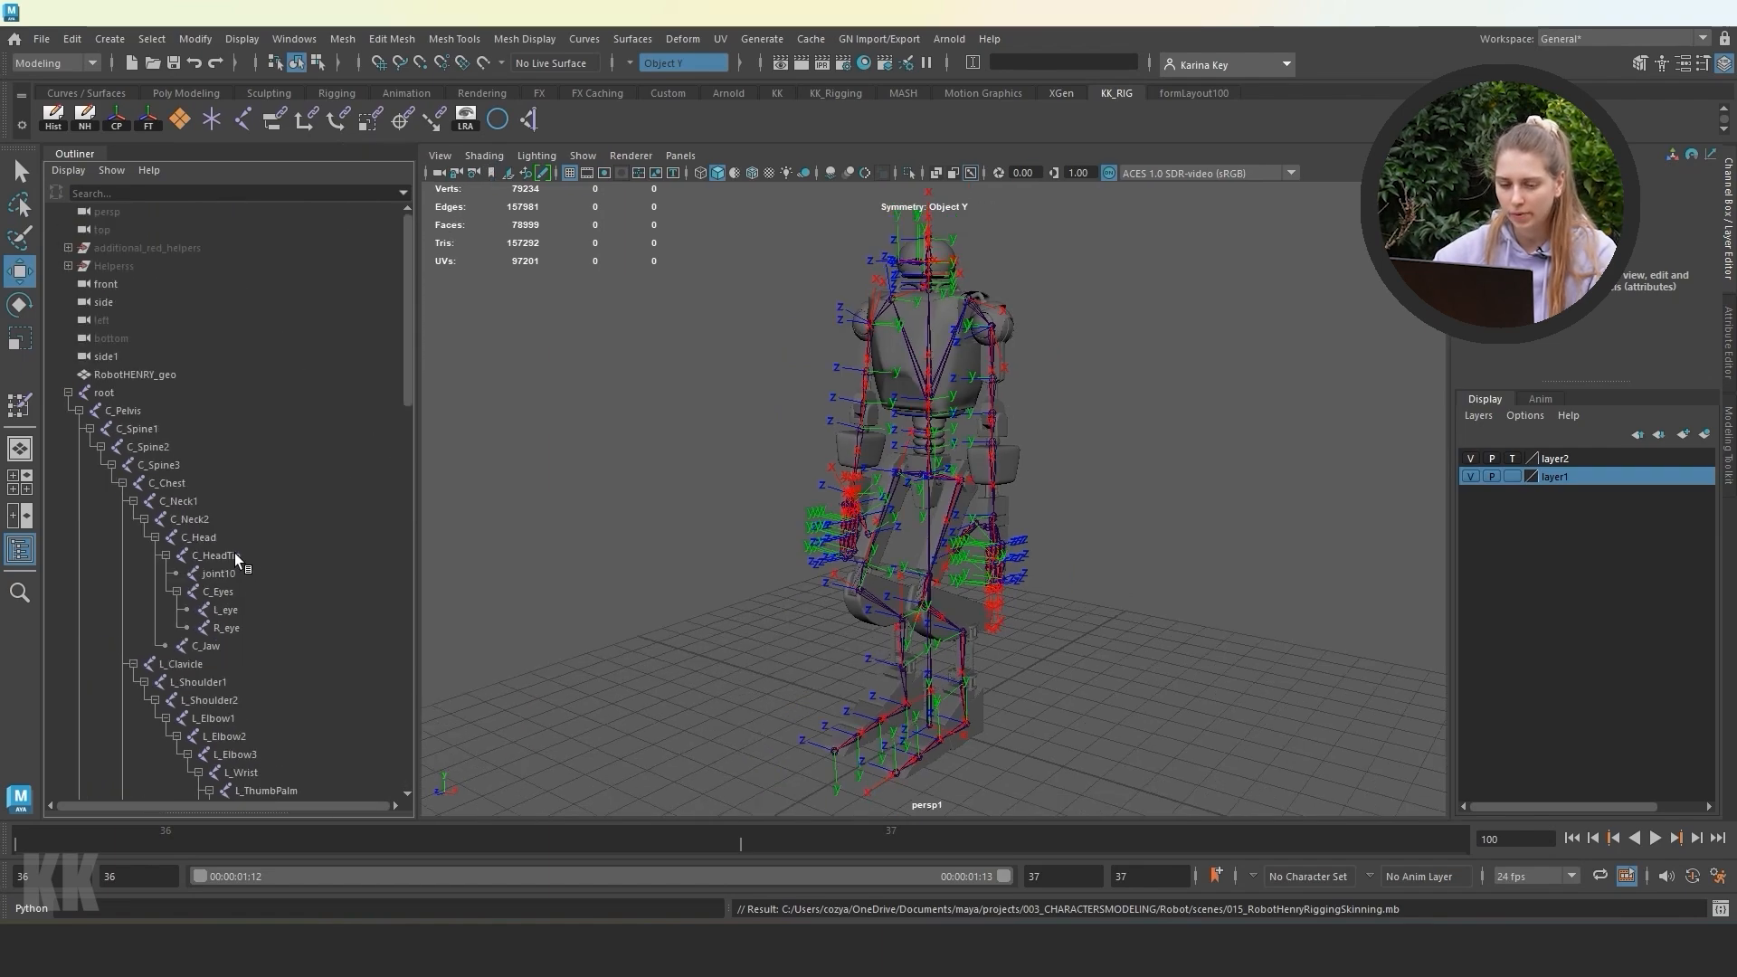
Select the whole joint hierarchy from root to R_EndToe as a single range.
{"action": "left_click", "coordinate": [118, 395]}
{"action": "left_click_drag", "start_coordinate": [123, 398], "coordinate": [190, 588]}
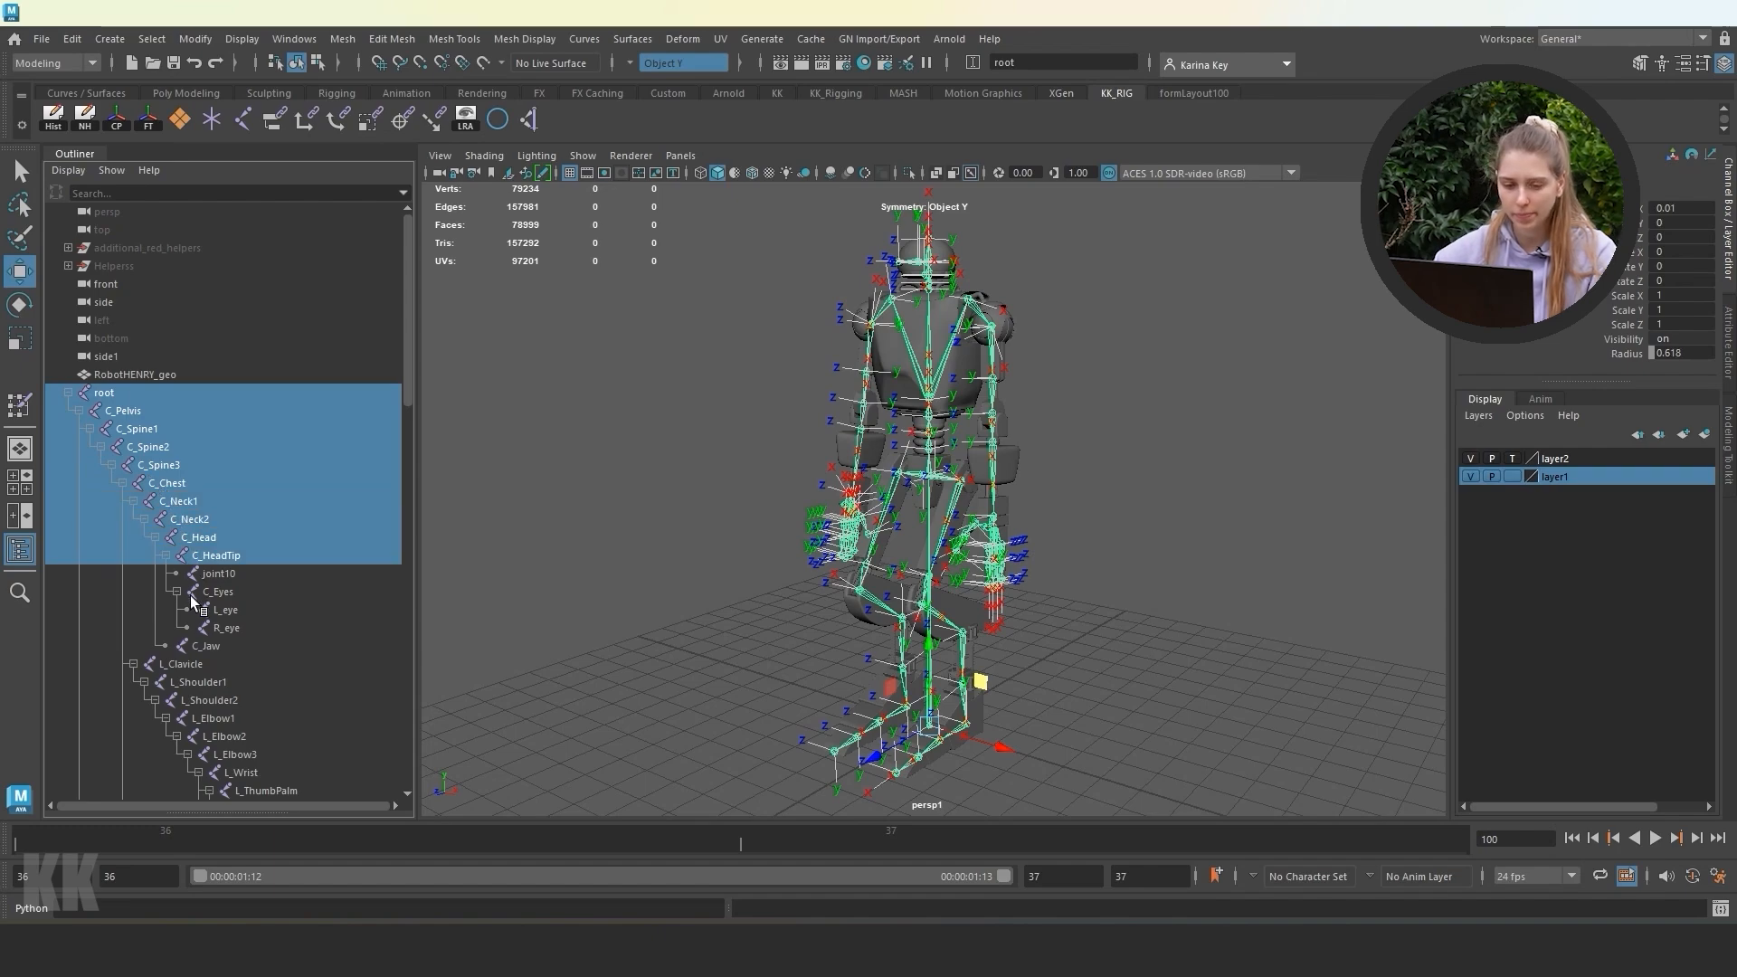
{"action": "left_click", "coordinate": [175, 395]}
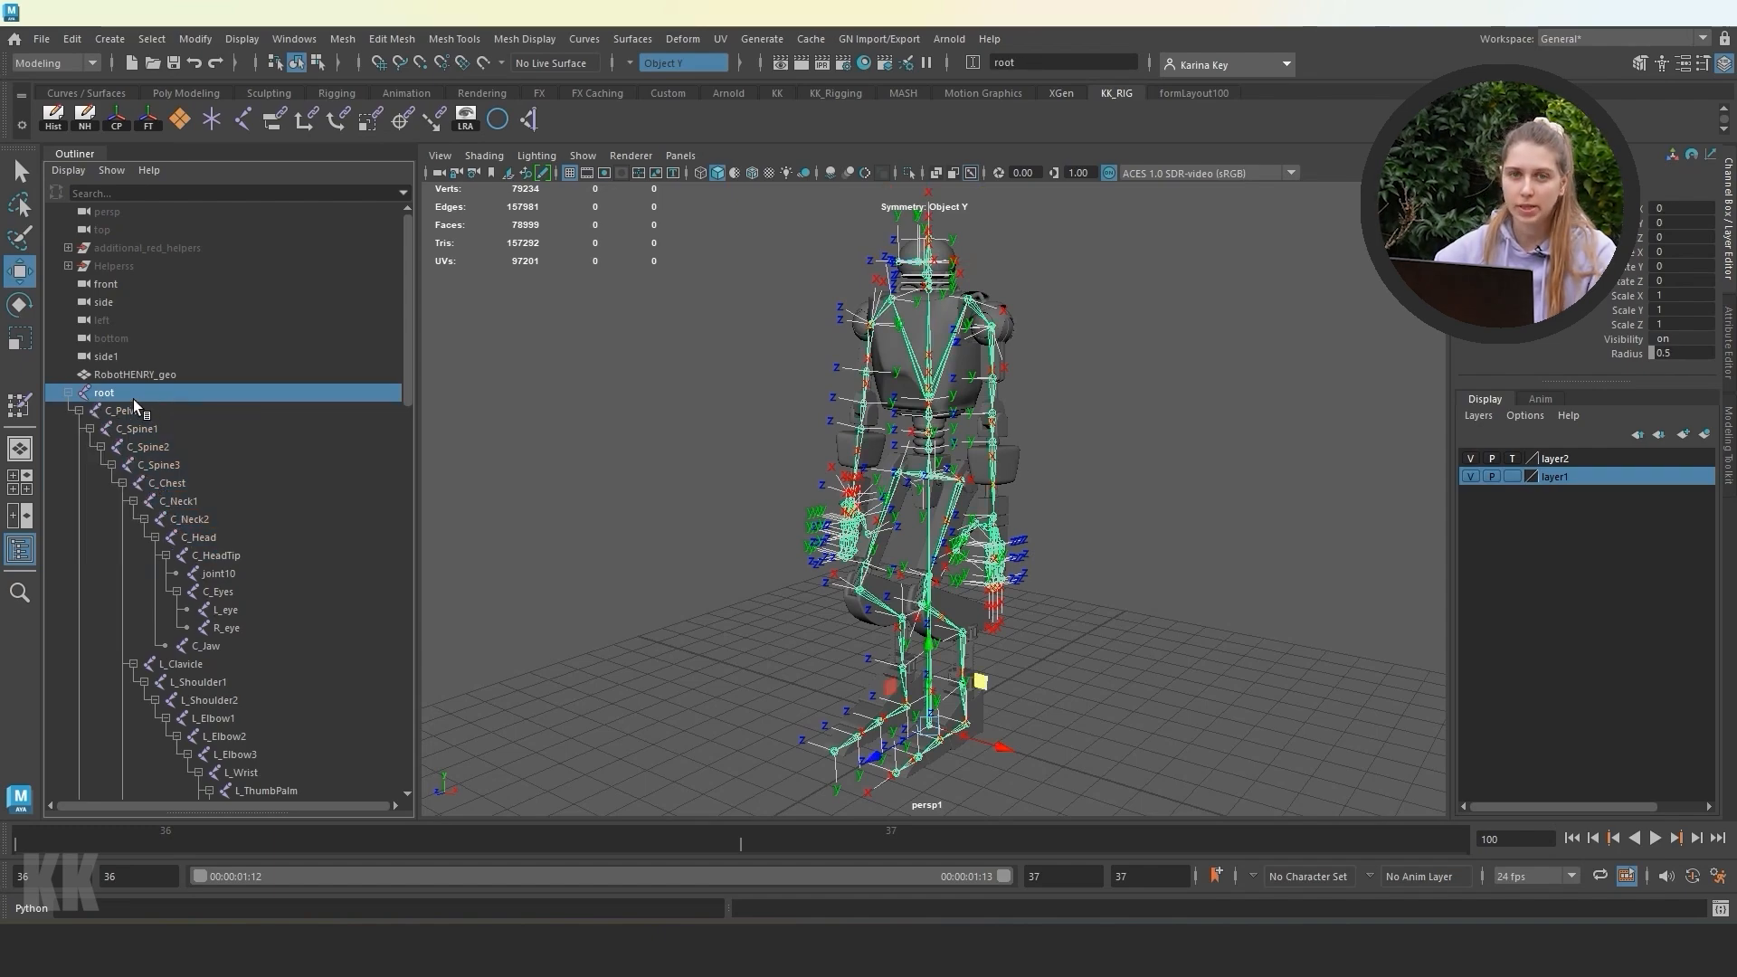
{"action": "scroll", "coordinate": [209, 423], "scroll_direction": "down", "scroll_amount": 20}
{"action": "scroll", "coordinate": [228, 538], "scroll_direction": "down", "scroll_amount": 1}
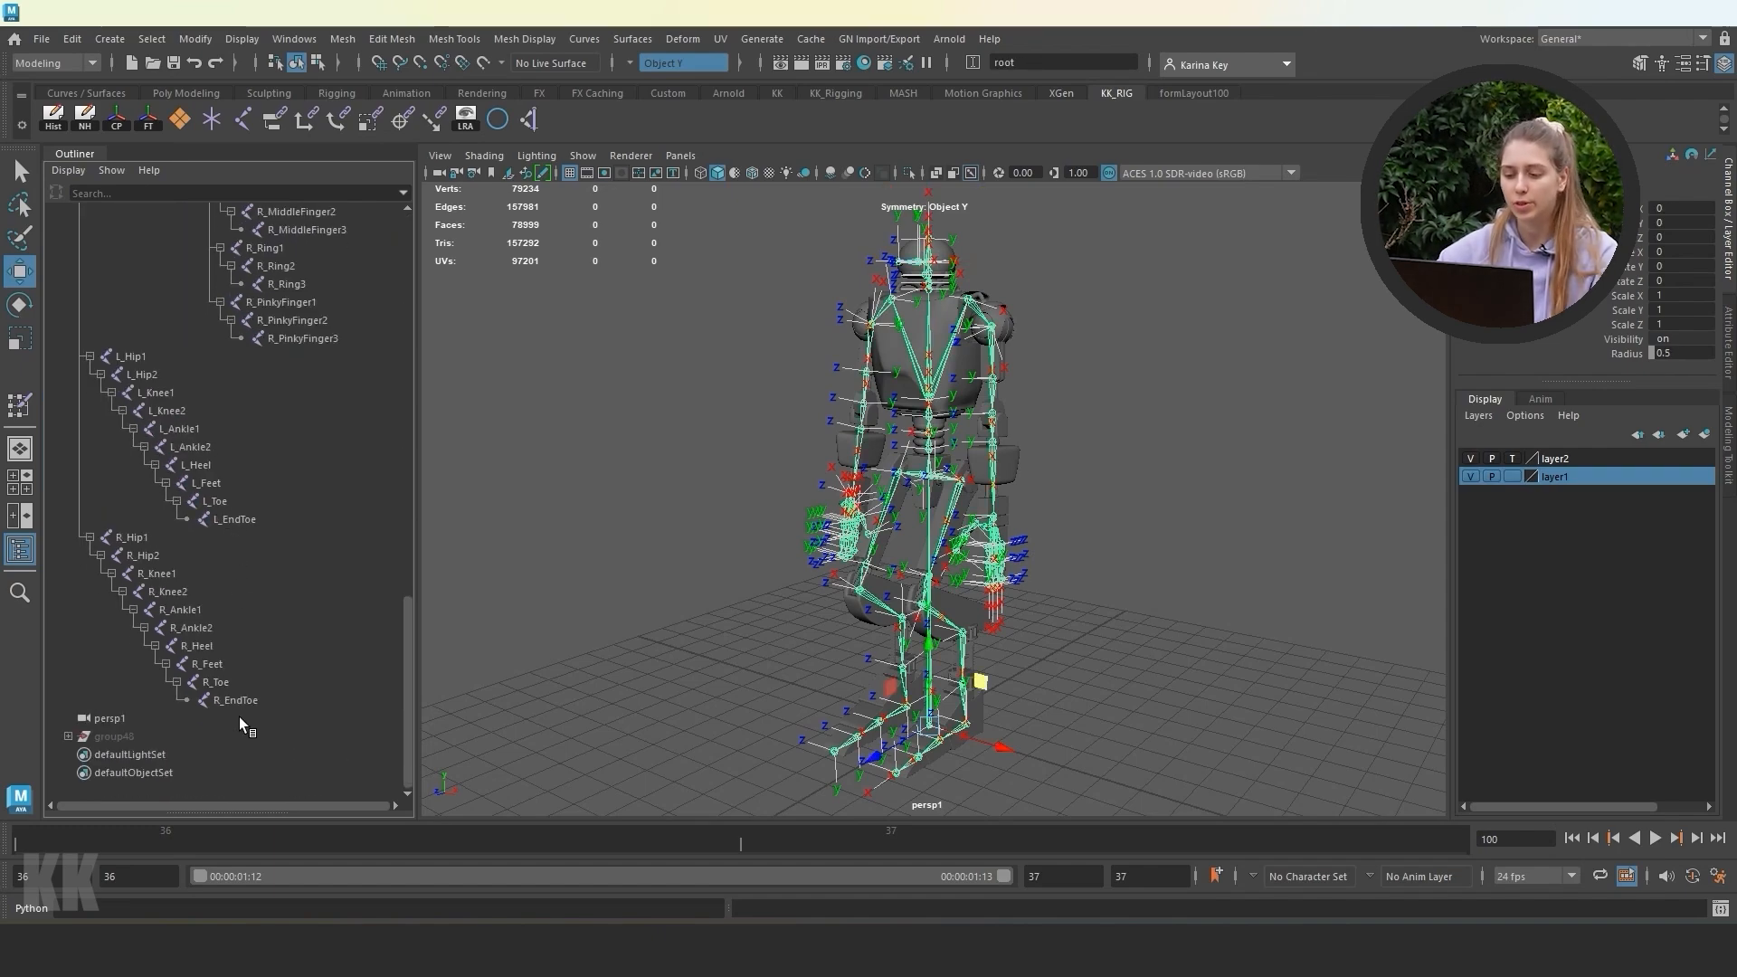
{"action": "left_click", "coordinate": [241, 698], "text": "shift"}
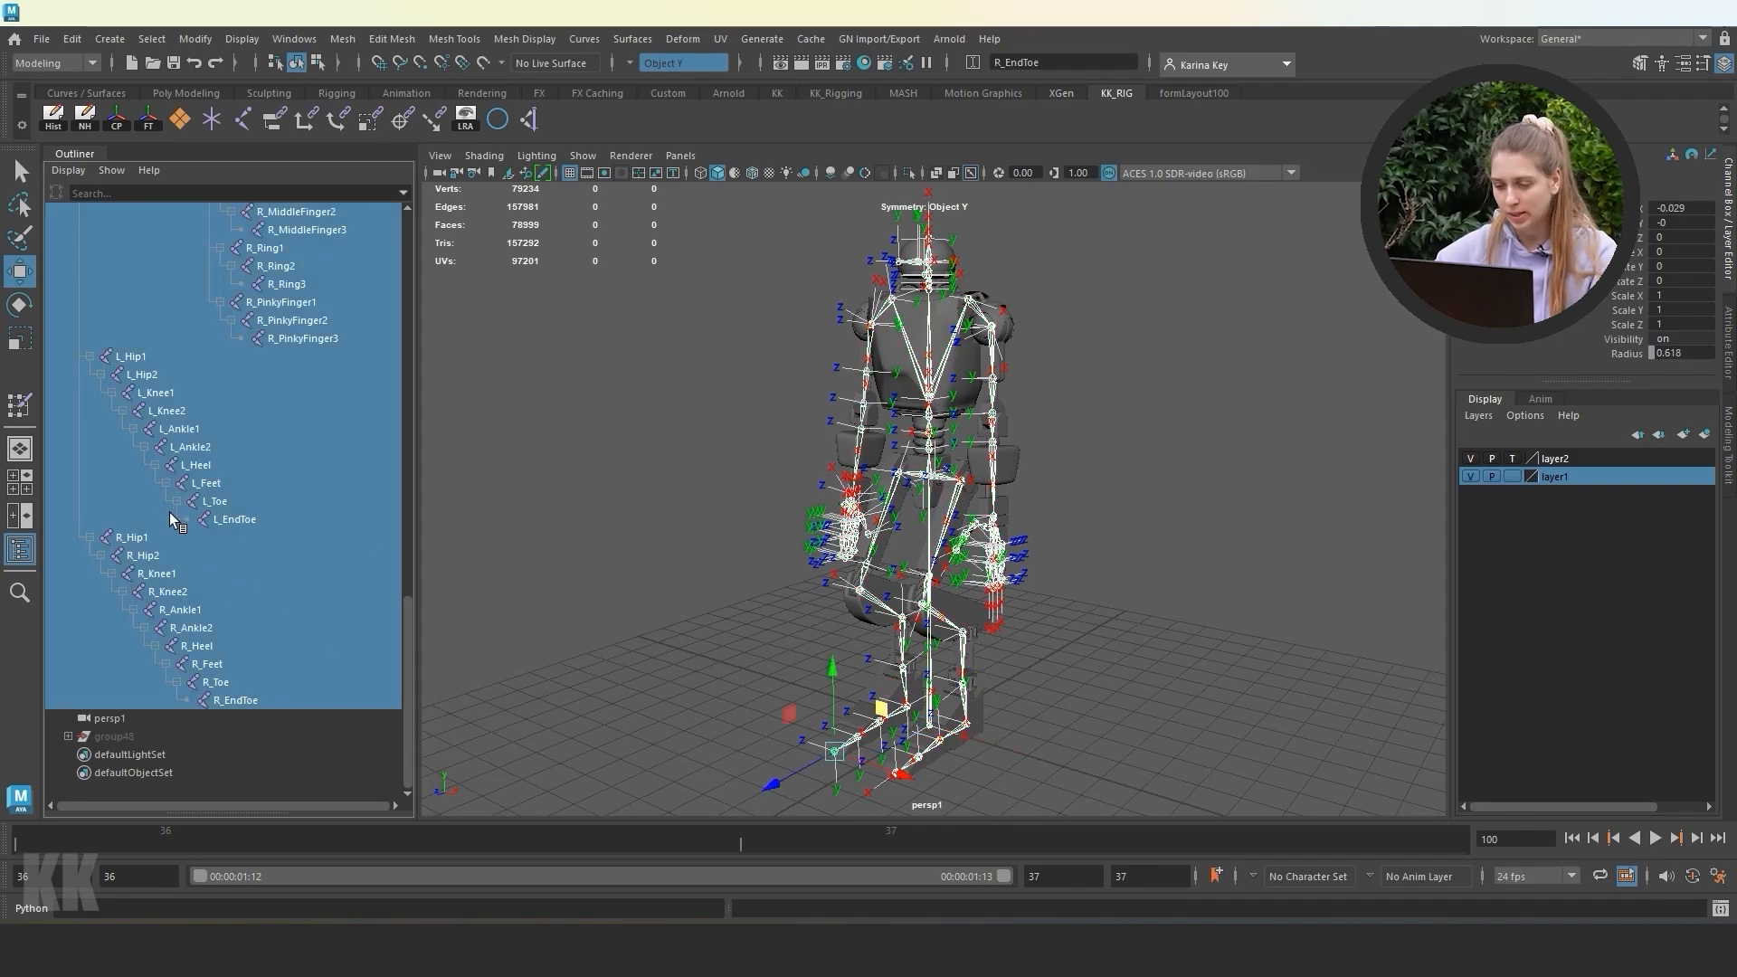
{"action": "scroll", "coordinate": [170, 508], "scroll_direction": "up", "scroll_amount": 20}
Select every joint from root down to R_EndToe and add the RobotHENRY_geo mesh to the selection.
{"action": "left_click", "coordinate": [181, 395]}
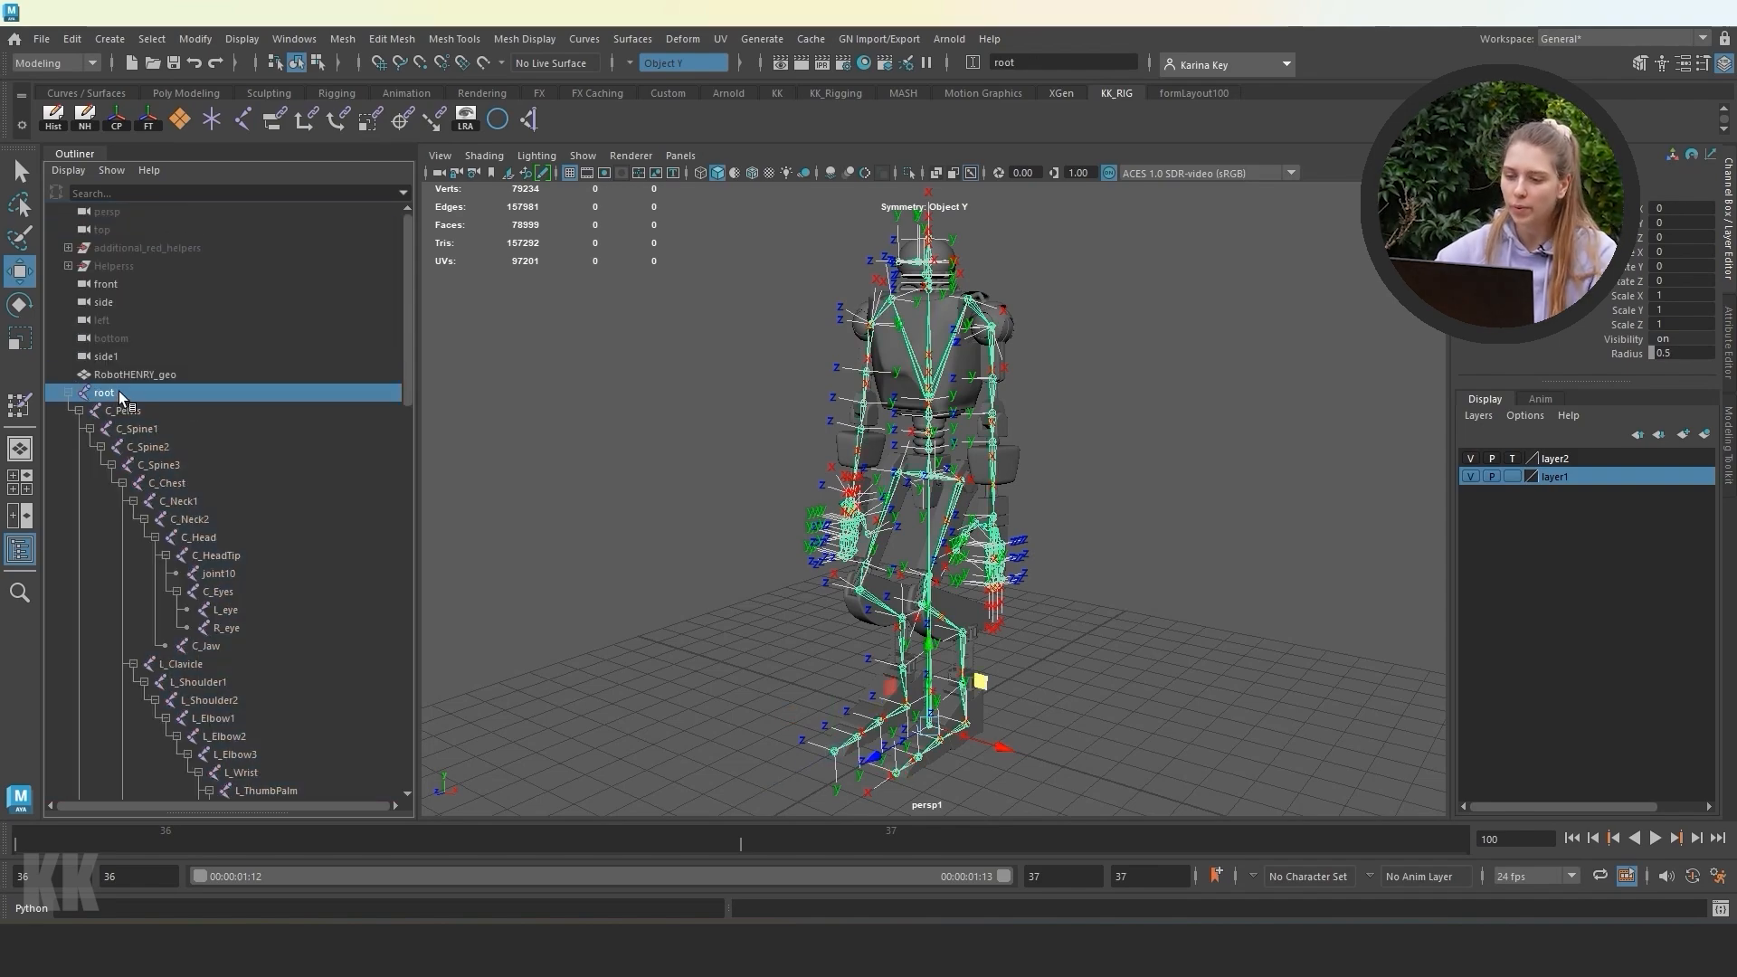
{"action": "left_click_drag", "start_coordinate": [134, 413], "coordinate": [230, 687]}
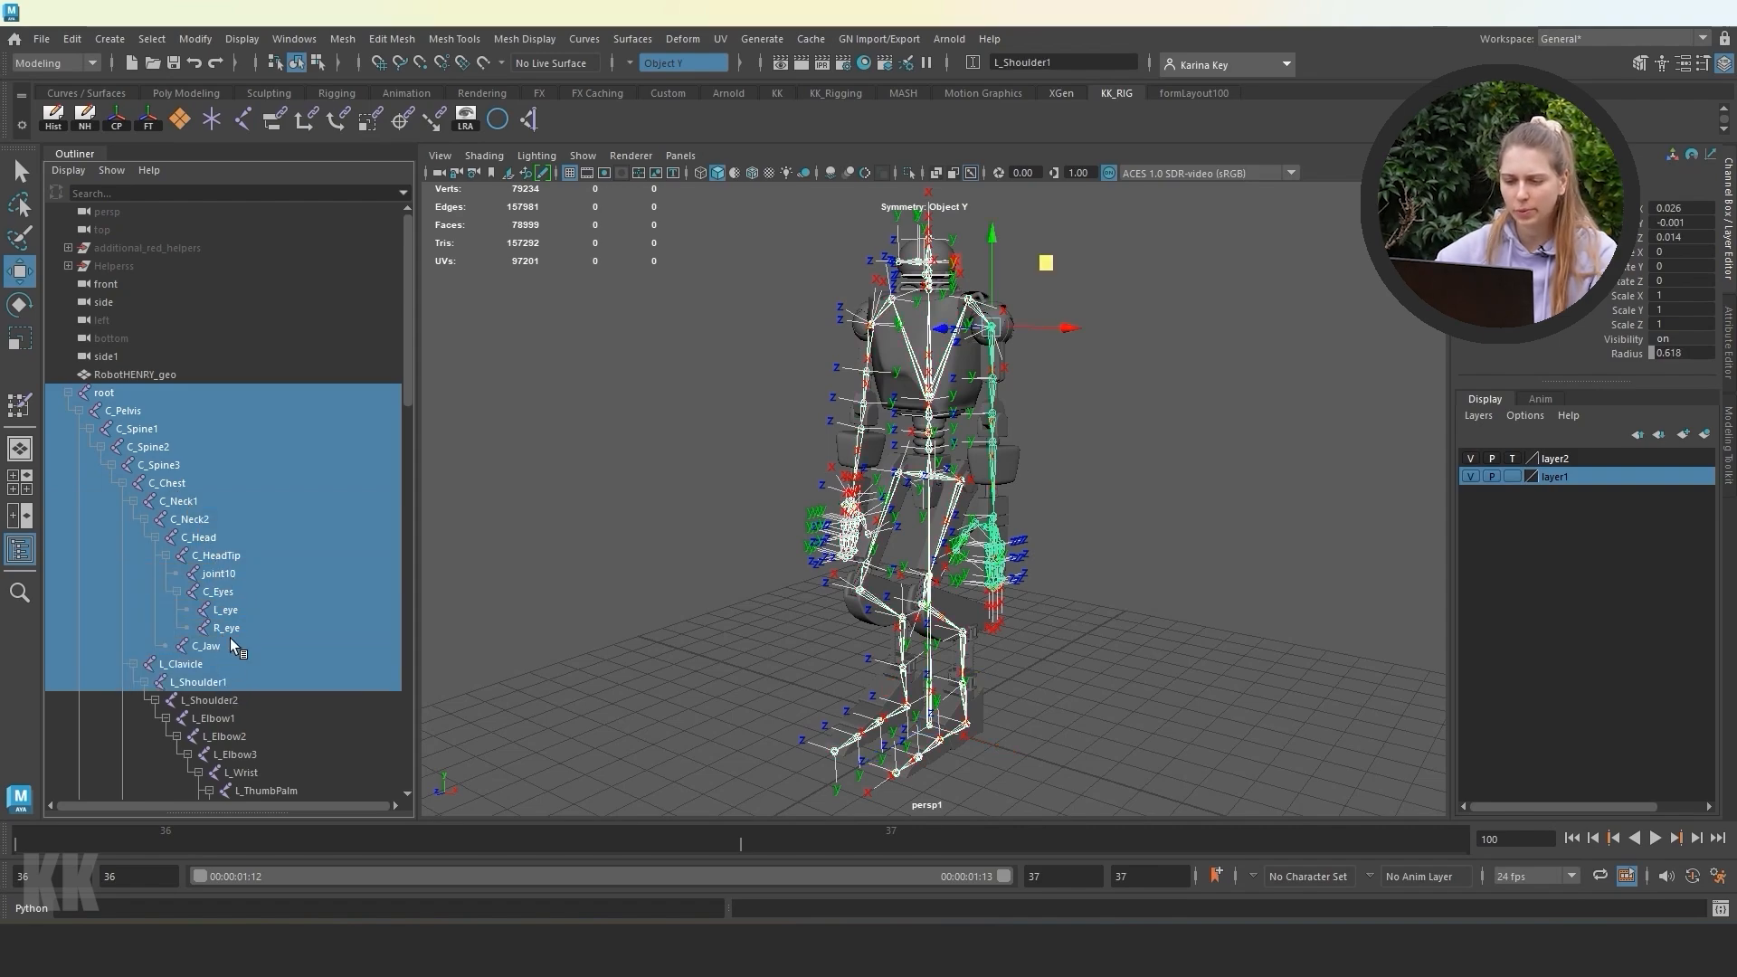
{"action": "scroll", "coordinate": [233, 580], "scroll_direction": "down", "scroll_amount": 8}
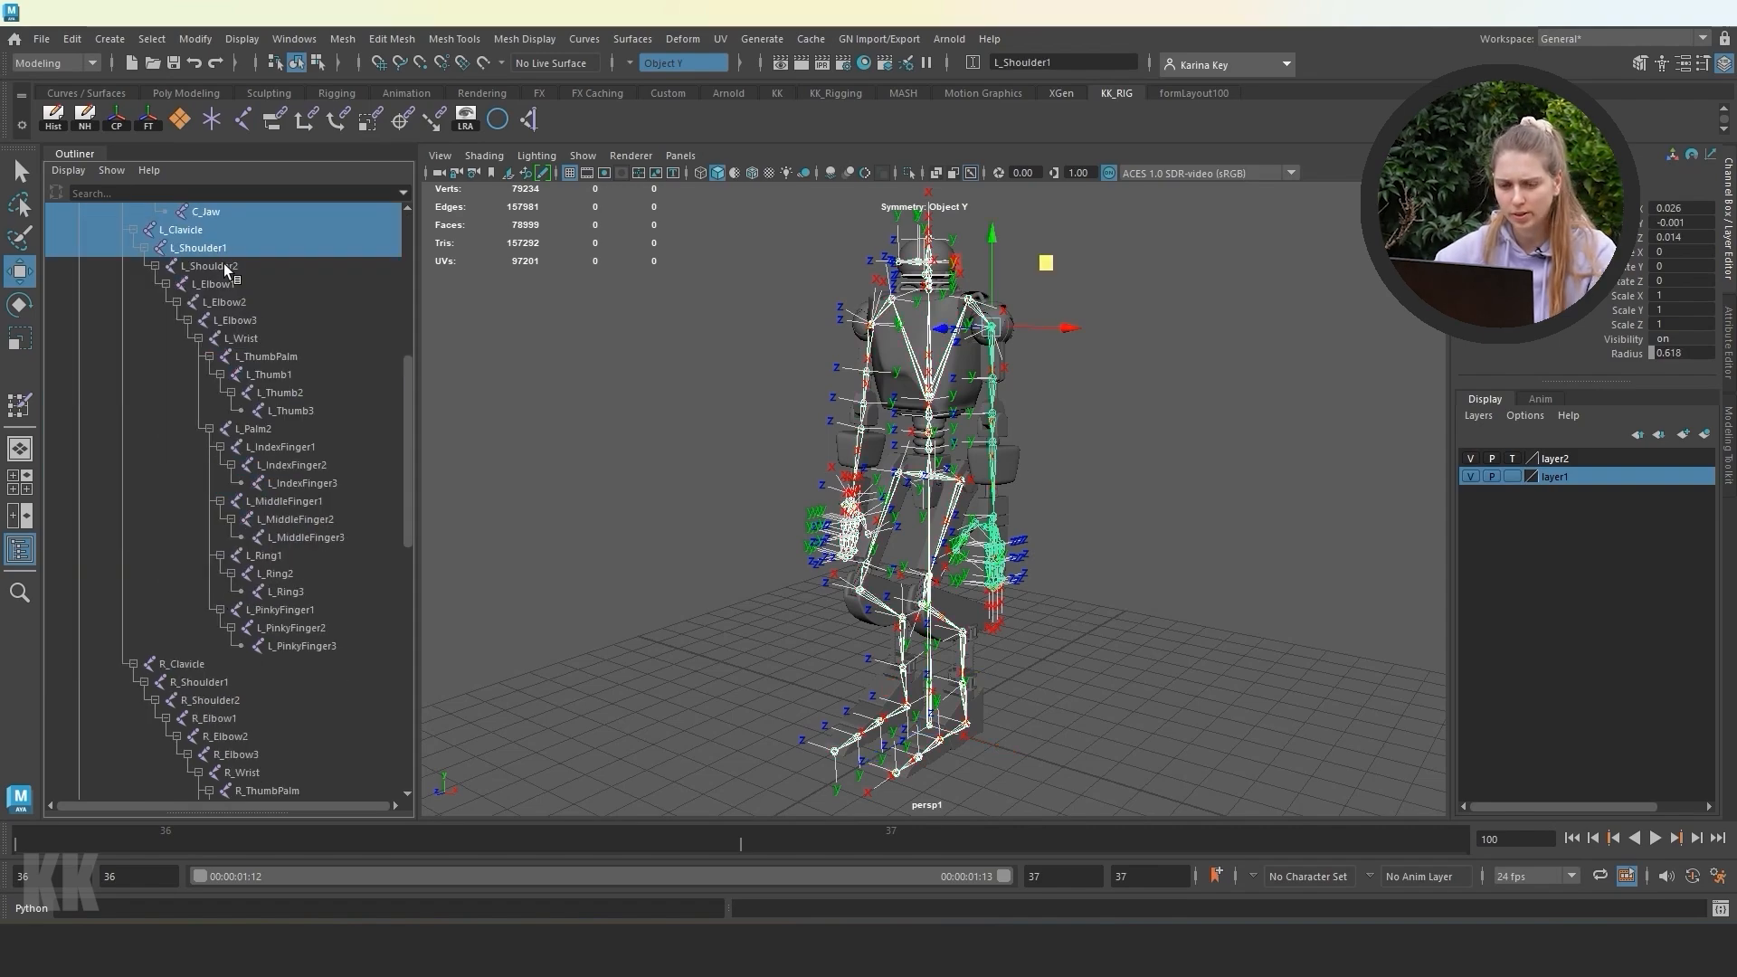
{"action": "left_click_drag", "start_coordinate": [226, 268], "coordinate": [204, 683]}
{"action": "scroll", "coordinate": [234, 271], "scroll_direction": "down", "scroll_amount": 8}
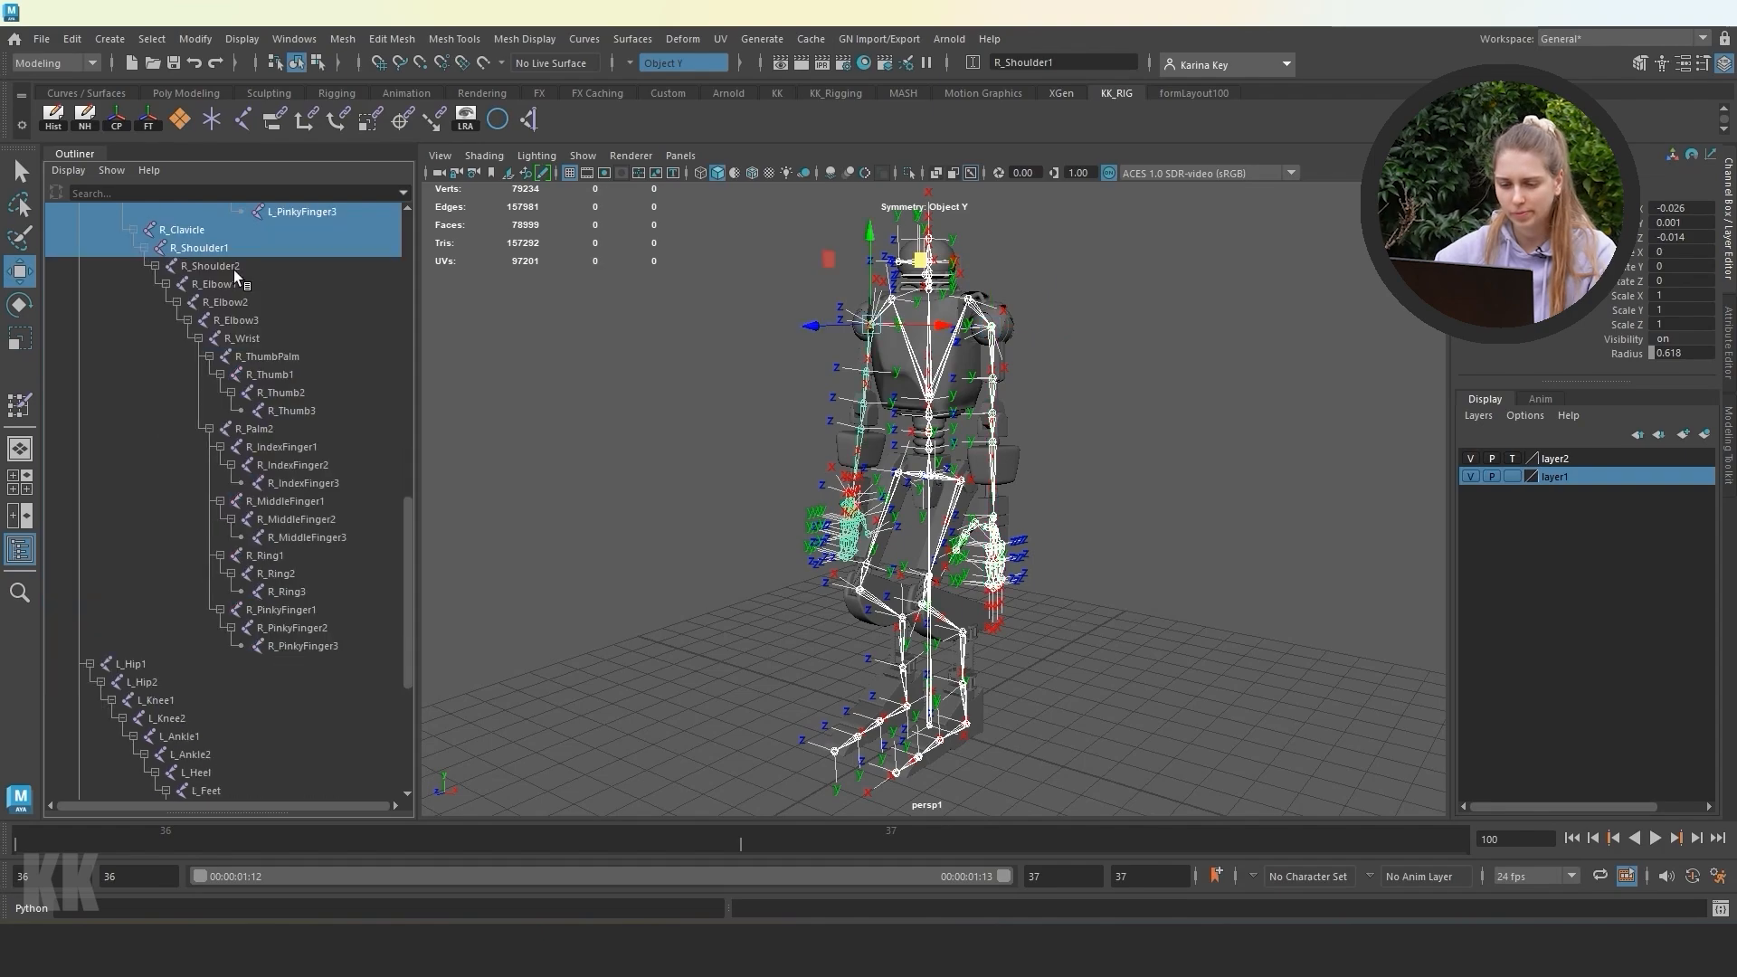
{"action": "left_click", "coordinate": [224, 267], "text": "ctrl"}
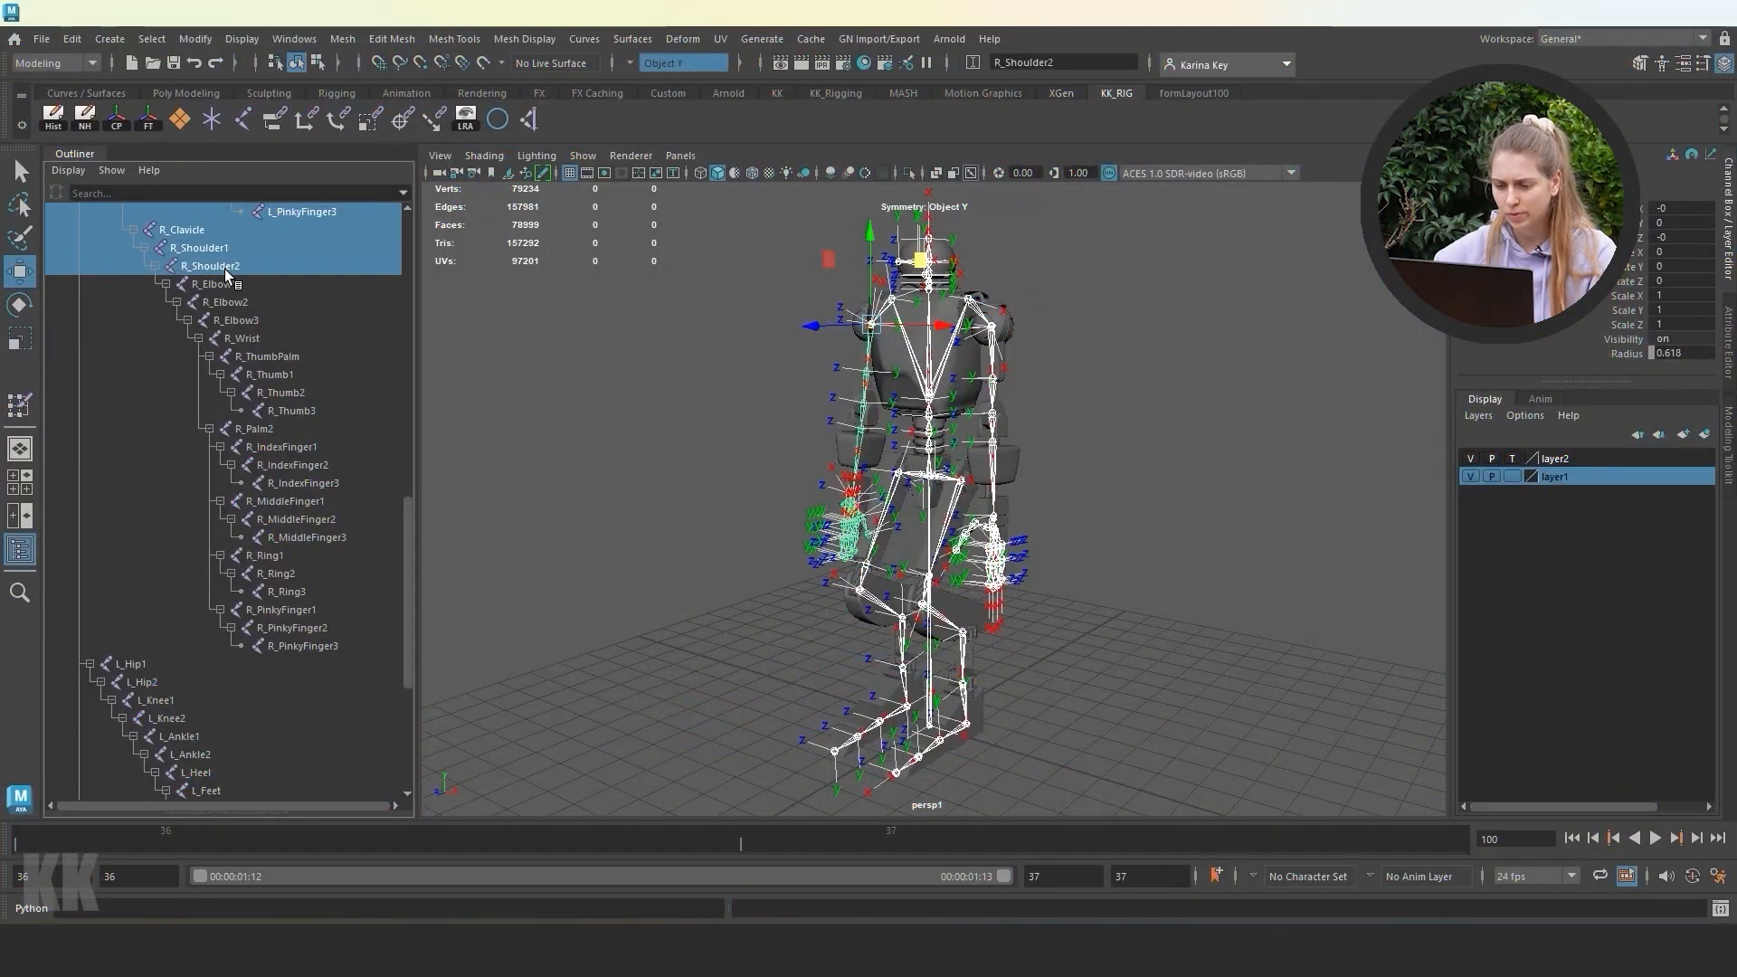
{"action": "left_click_drag", "start_coordinate": [225, 268], "coordinate": [324, 737], "text": "ctrl"}
{"action": "scroll", "coordinate": [324, 715], "scroll_direction": "down", "scroll_amount": 6}
{"action": "left_click_drag", "start_coordinate": [209, 447], "coordinate": [259, 692], "text": "ctrl"}
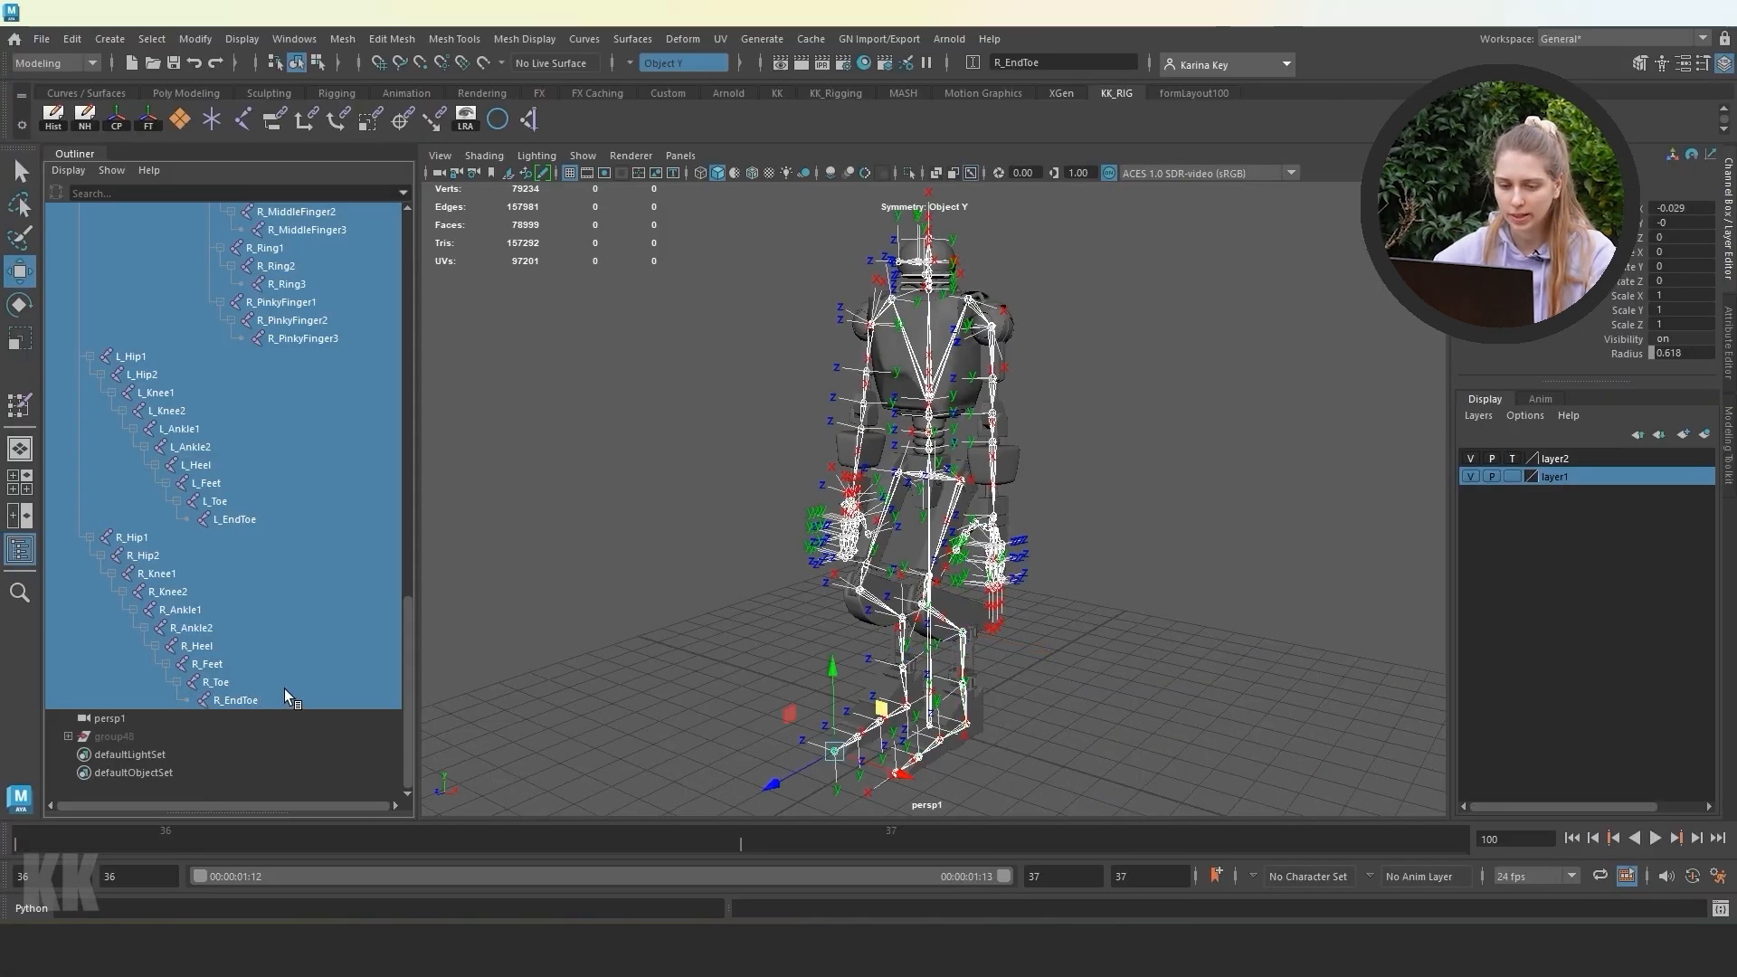
{"action": "scroll", "coordinate": [284, 687], "scroll_direction": "up", "scroll_amount": 20}
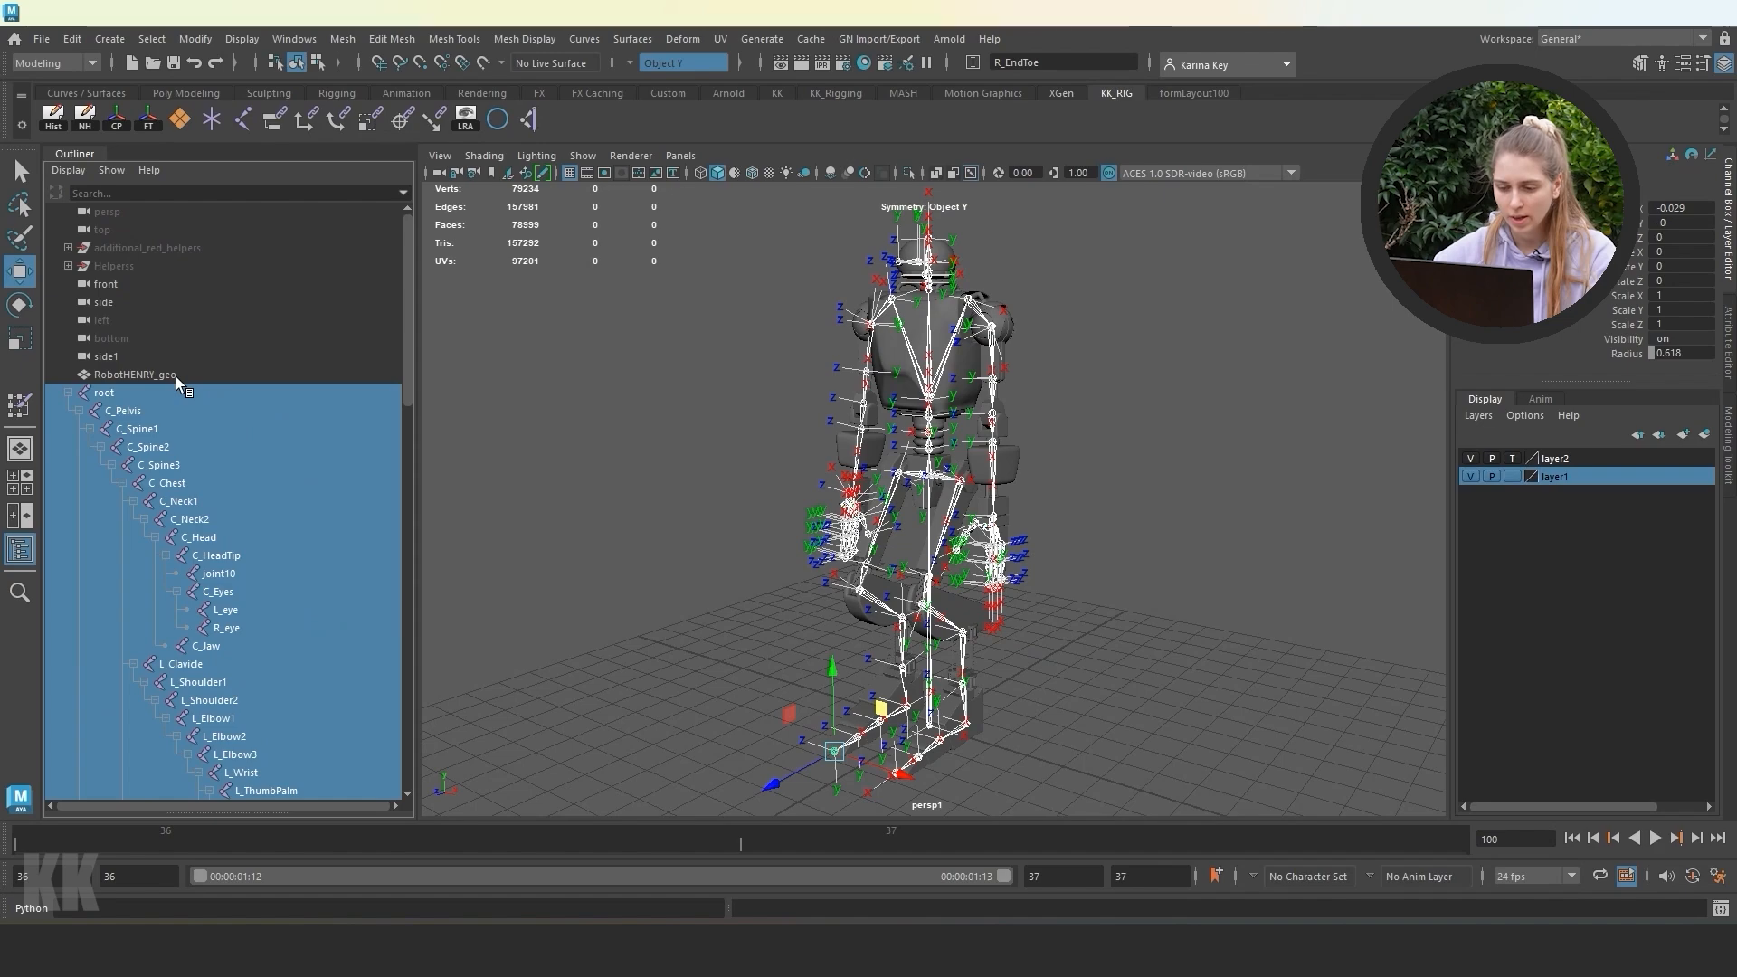
{"action": "left_click", "coordinate": [172, 374], "text": "ctrl"}
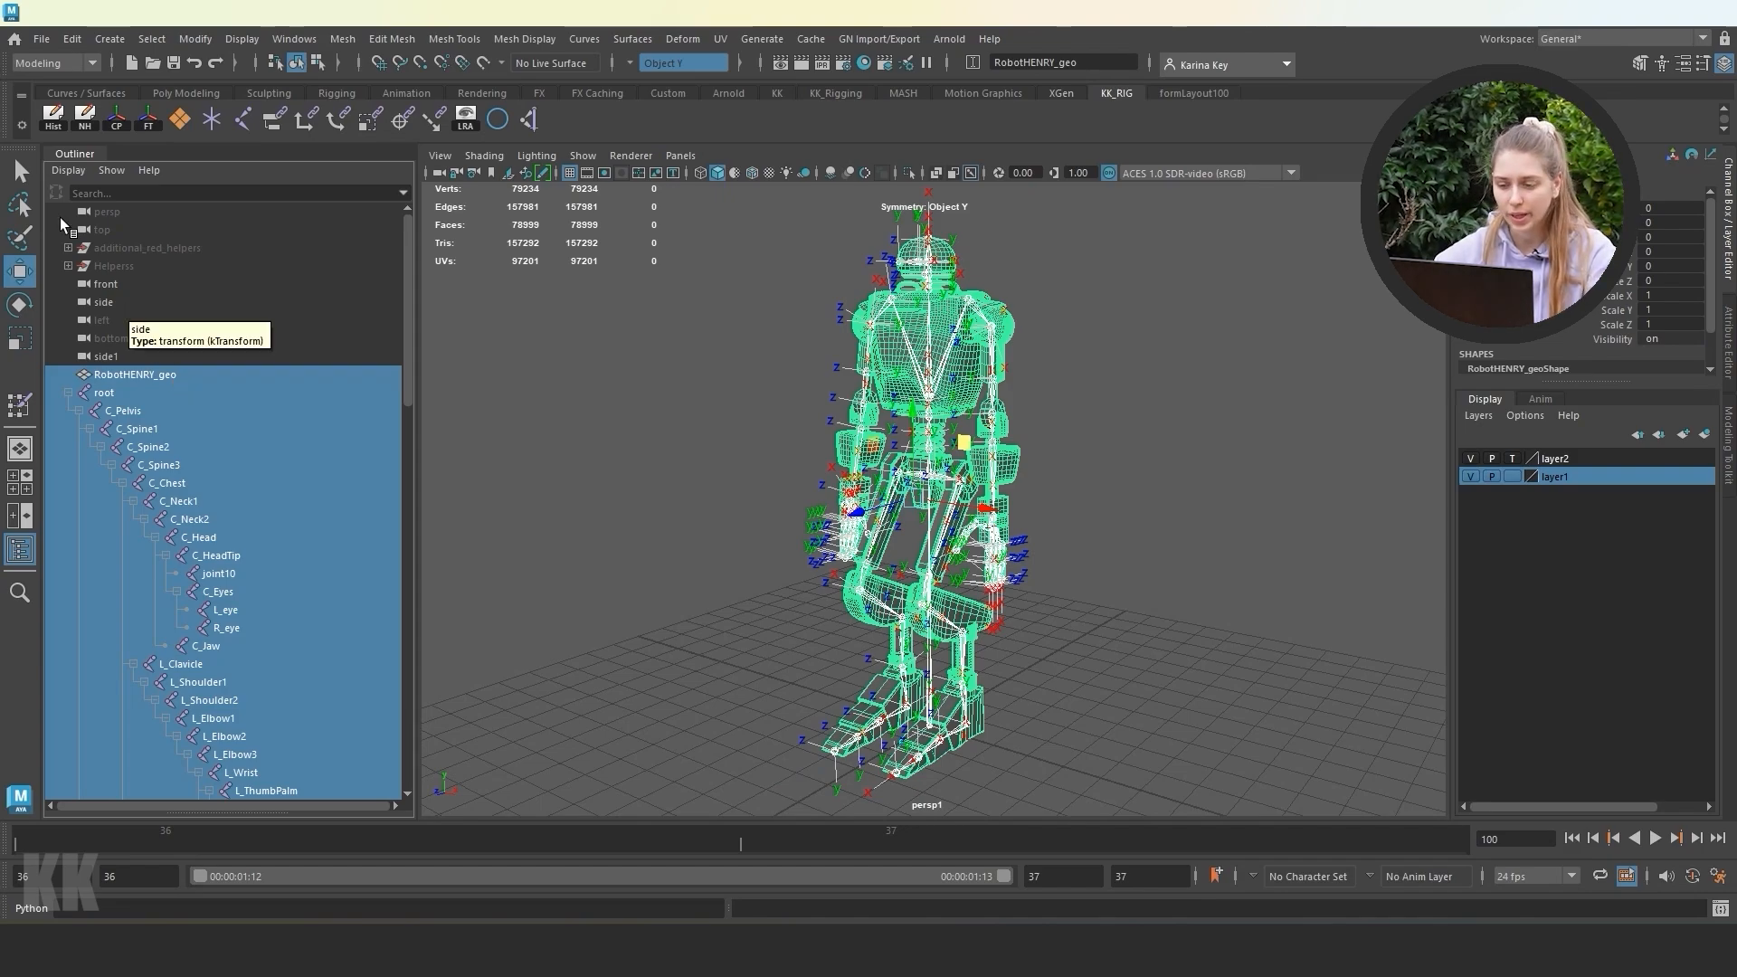
Bind RobotHENRY_geo to the selected joints using Closest distance, Classic linear skinning, Interactive weight normalization, Distance weight distribution and 4 max influences.
{"action": "left_click", "coordinate": [54, 63]}
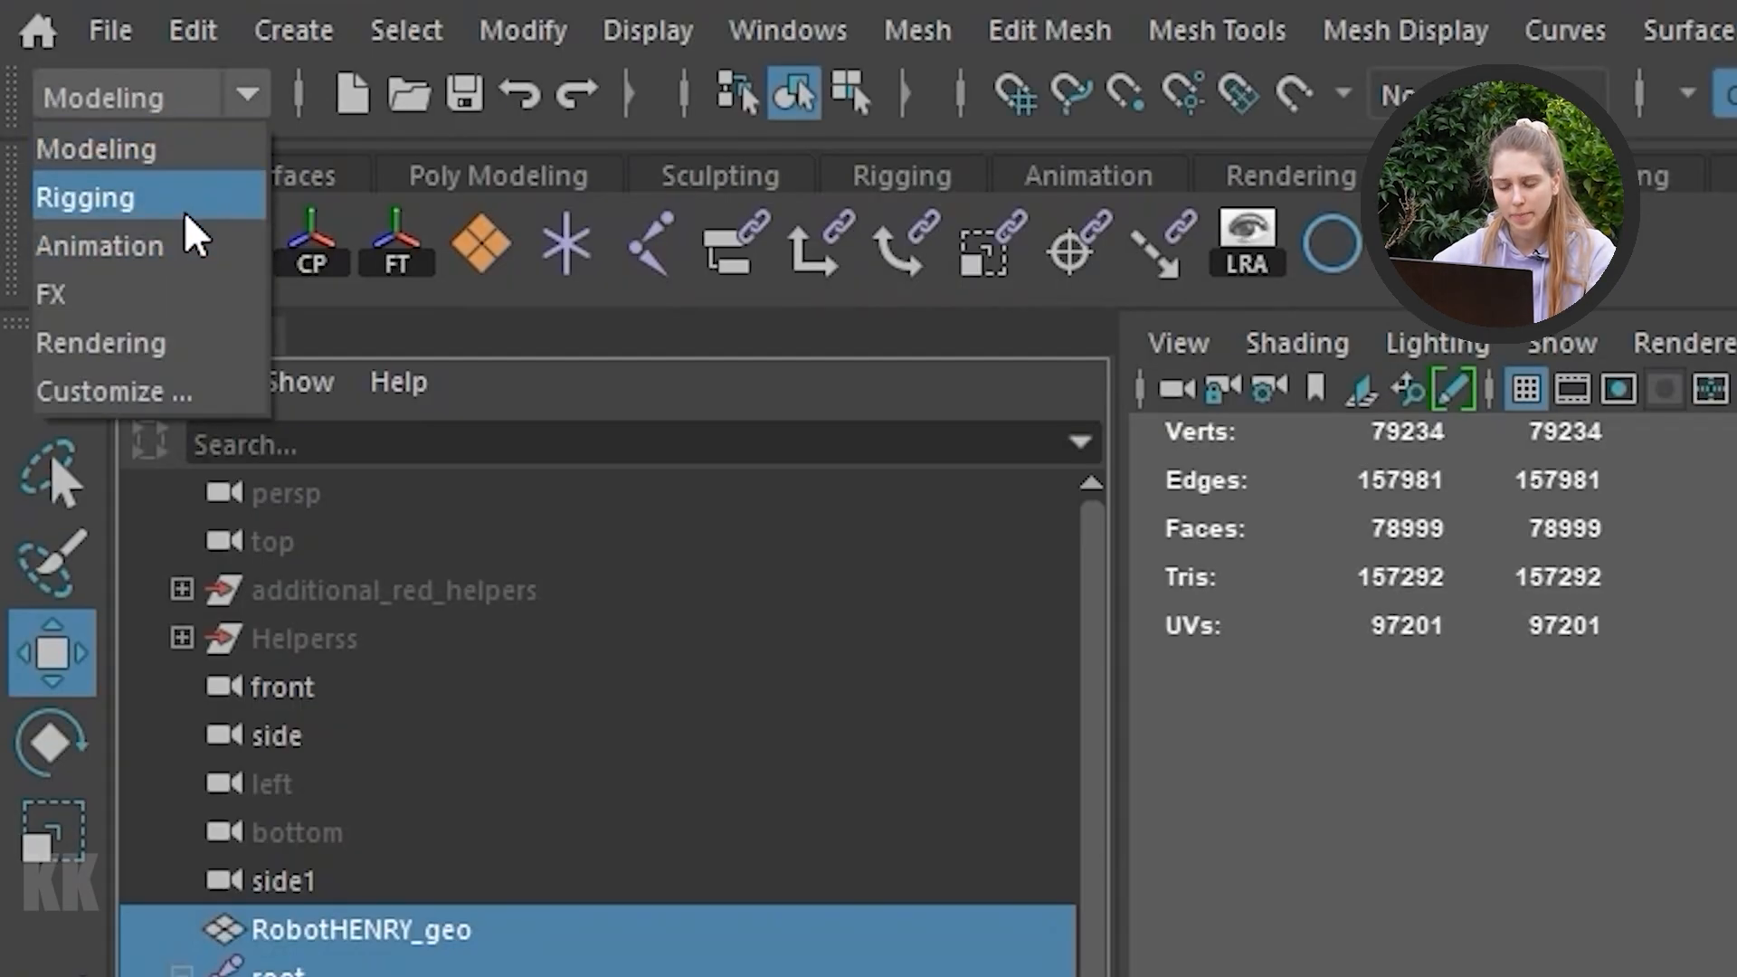
{"action": "left_click", "coordinate": [185, 210]}
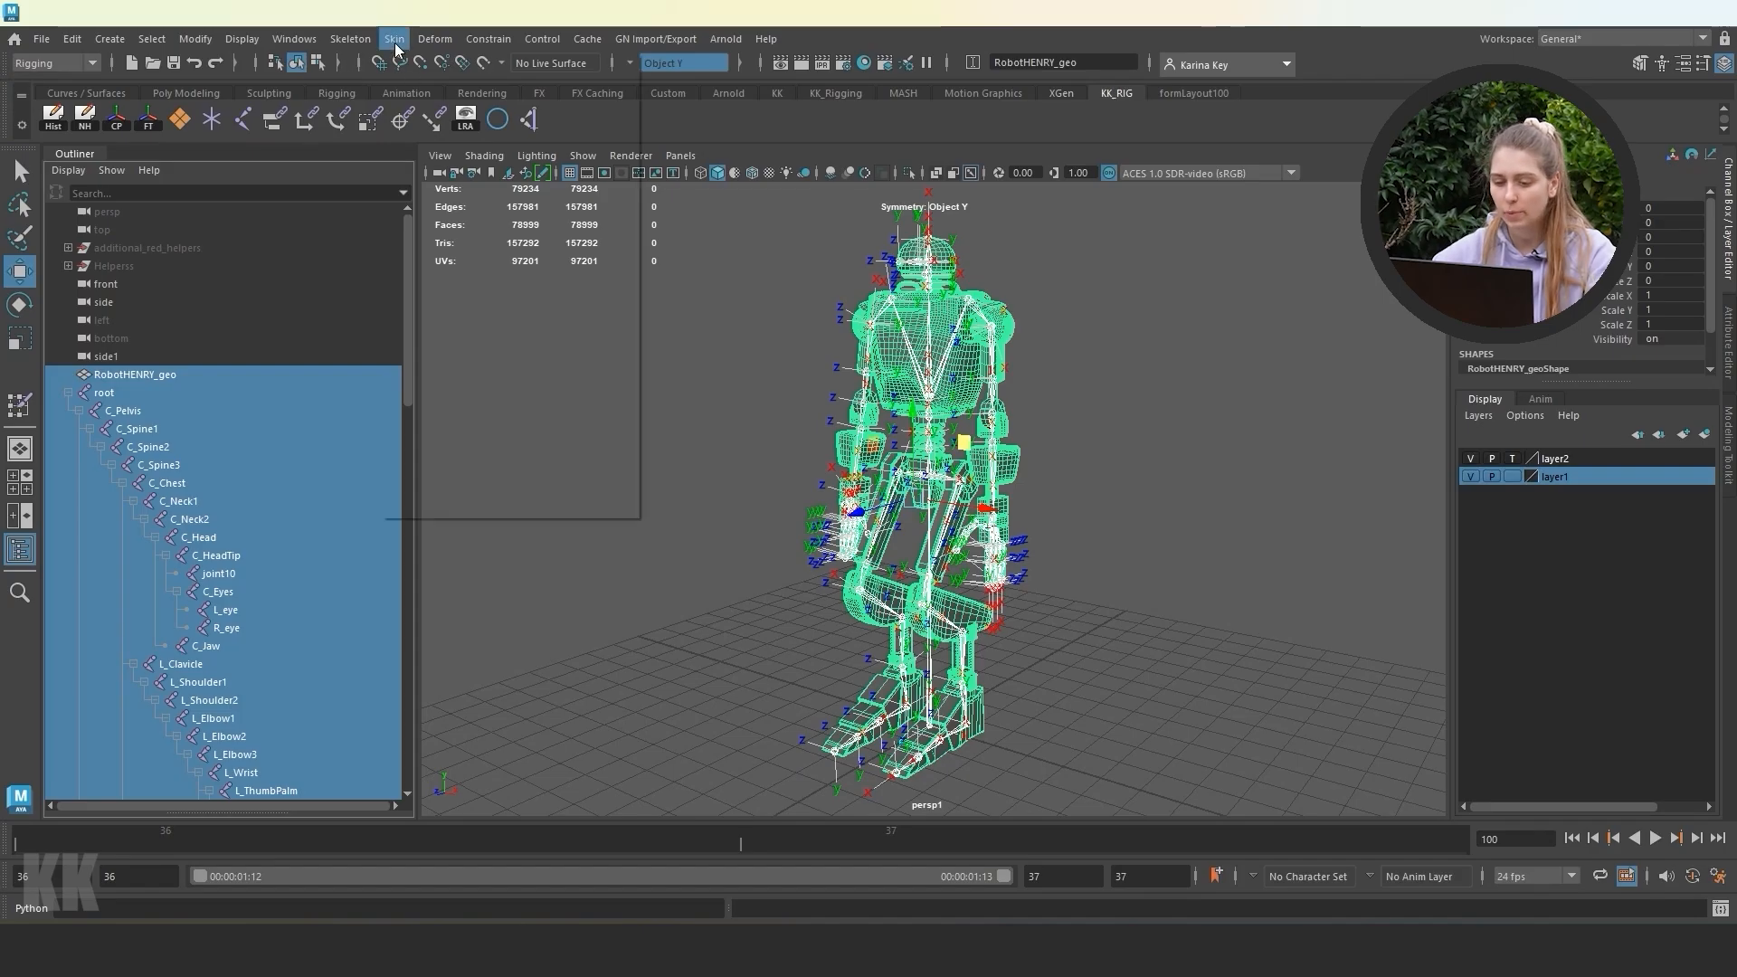
{"action": "left_click", "coordinate": [394, 40]}
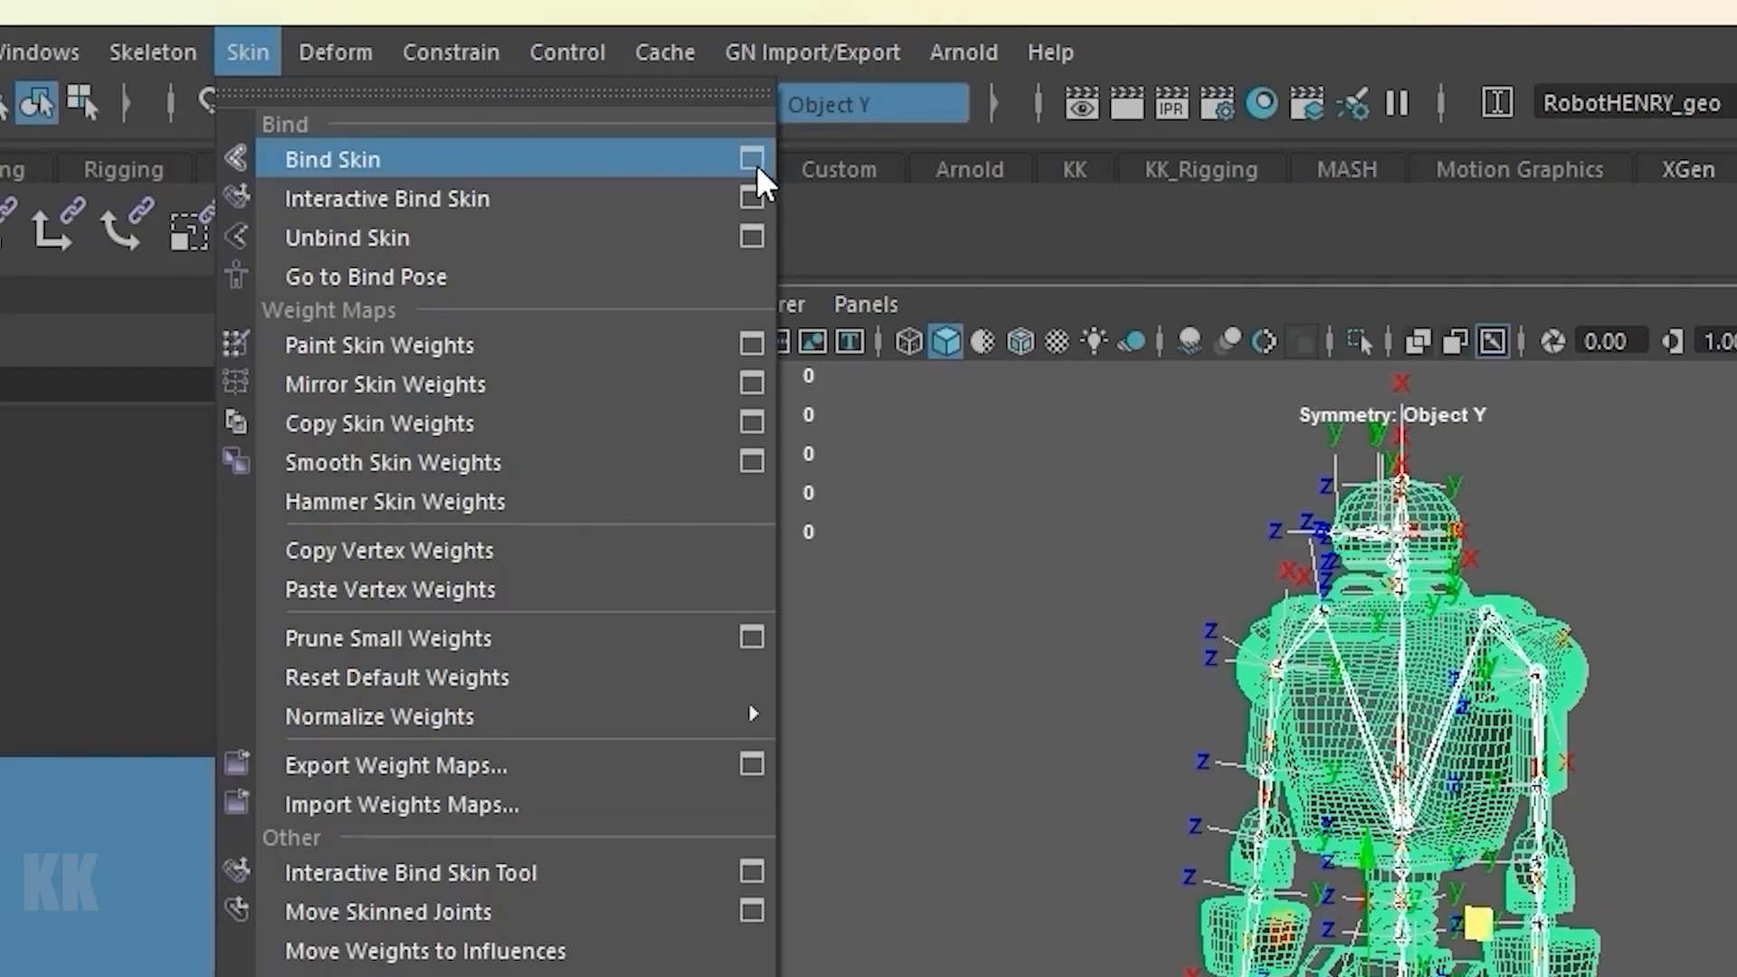
{"action": "left_click", "coordinate": [754, 163]}
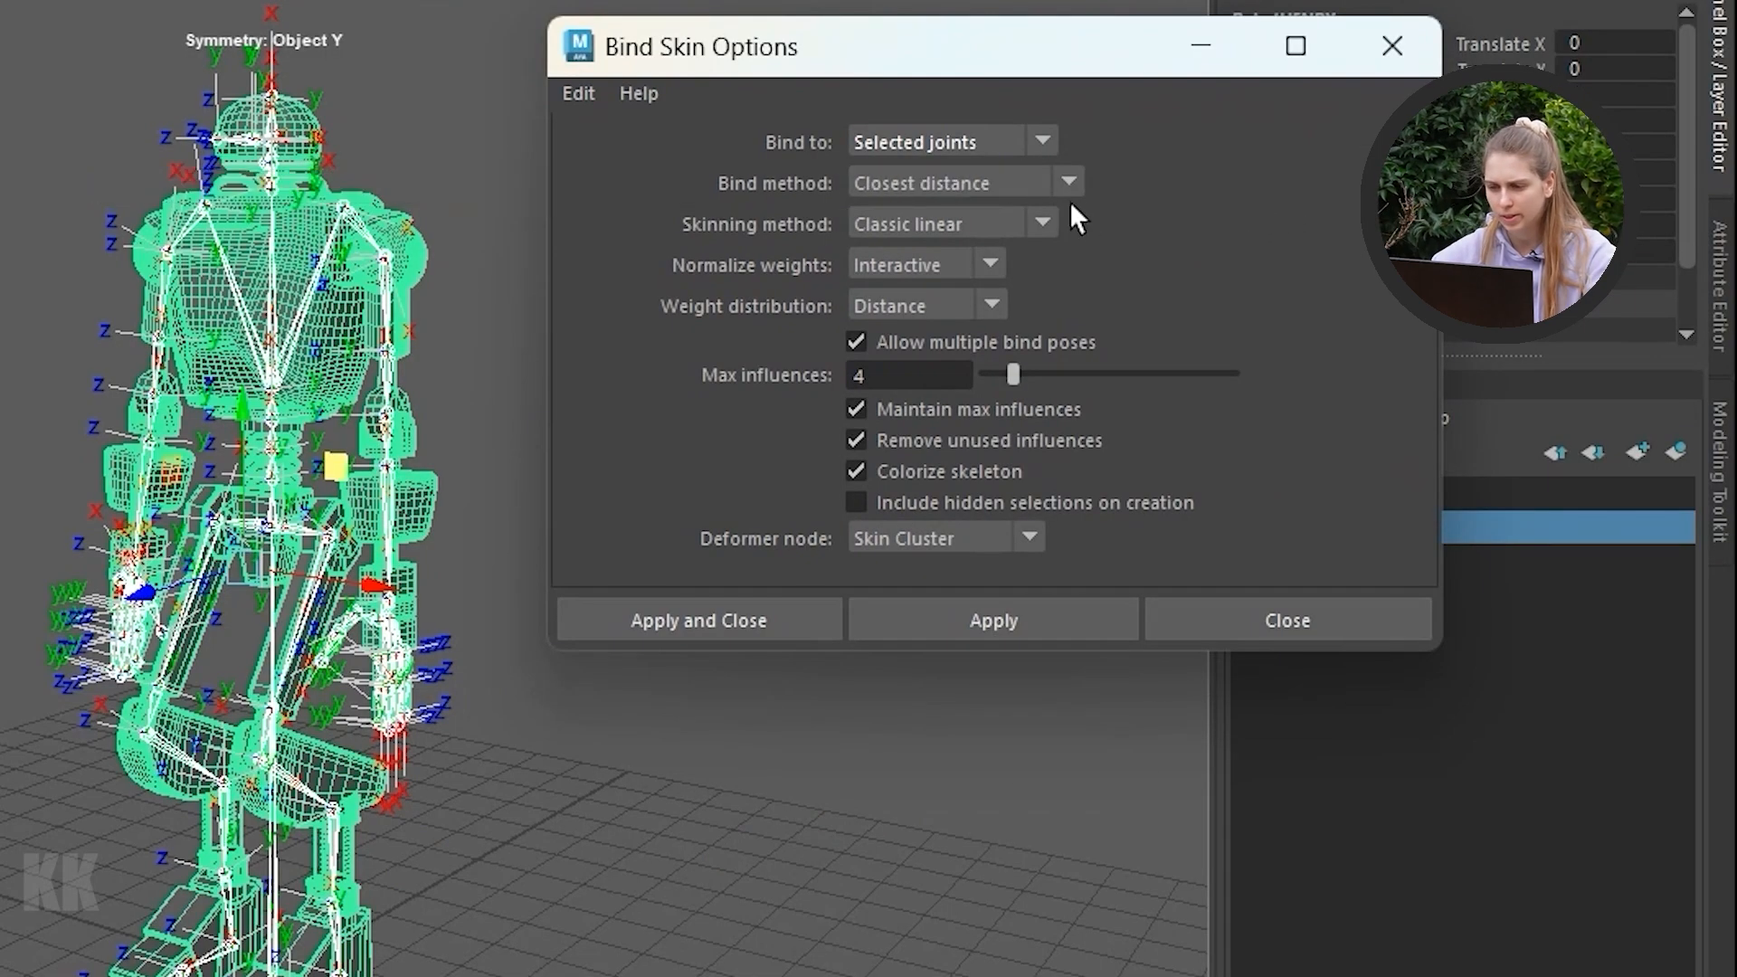
{"action": "left_click", "coordinate": [986, 622]}
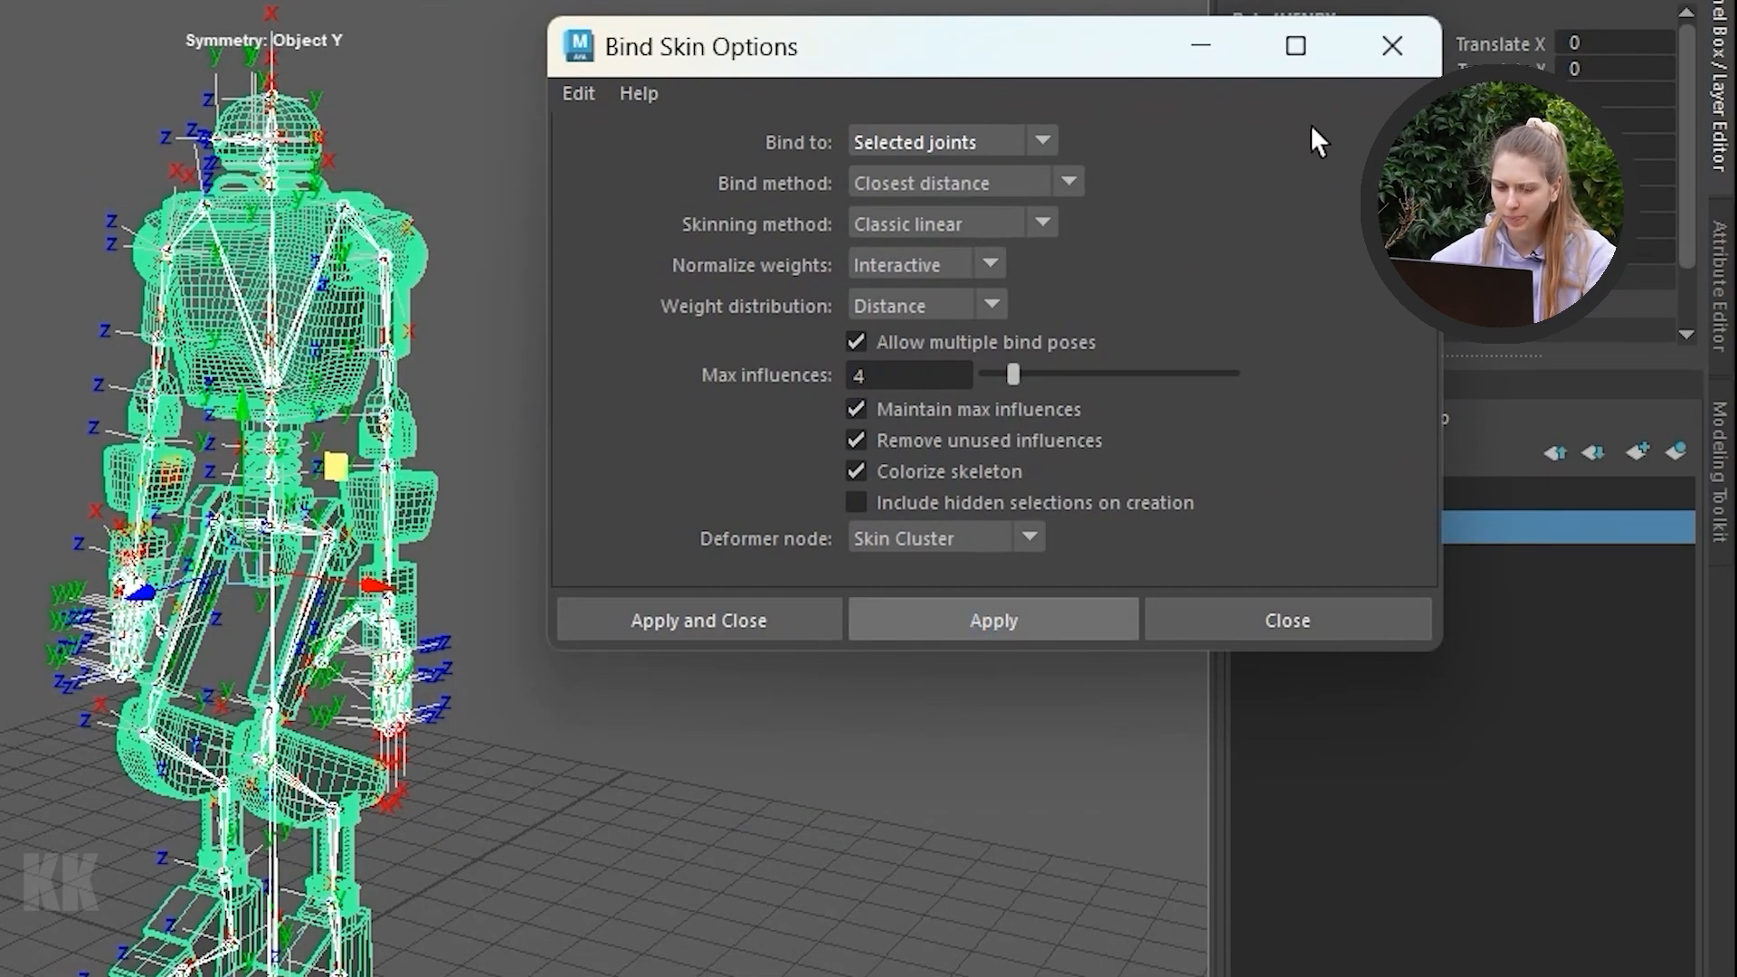
{"action": "left_click", "coordinate": [1393, 45]}
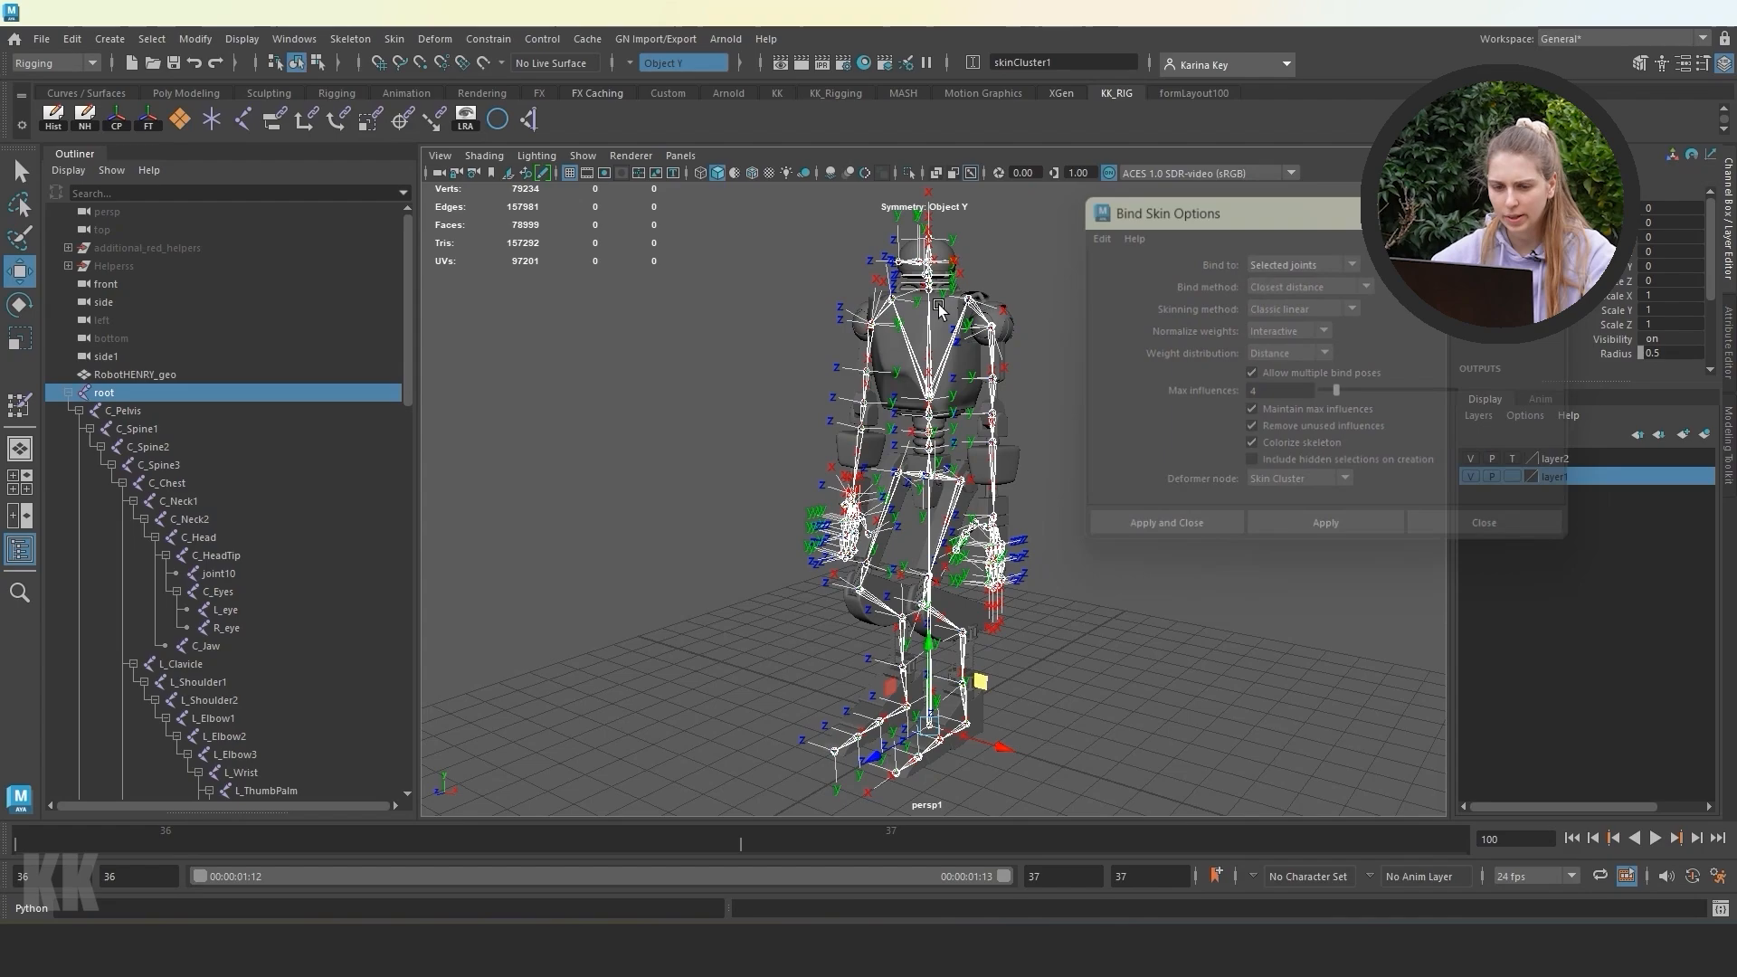
Open the Paint Skin Weights tool settings, return to the Move tool and clear the selection.
{"action": "double_click", "coordinate": [19, 404]}
{"action": "mouse_move", "coordinate": [268, 825]}
{"action": "left_mouse_down"}
{"action": "mouse_move", "coordinate": [288, 772]}
{"action": "mouse_move", "coordinate": [323, 168]}
{"action": "left_mouse_up"}
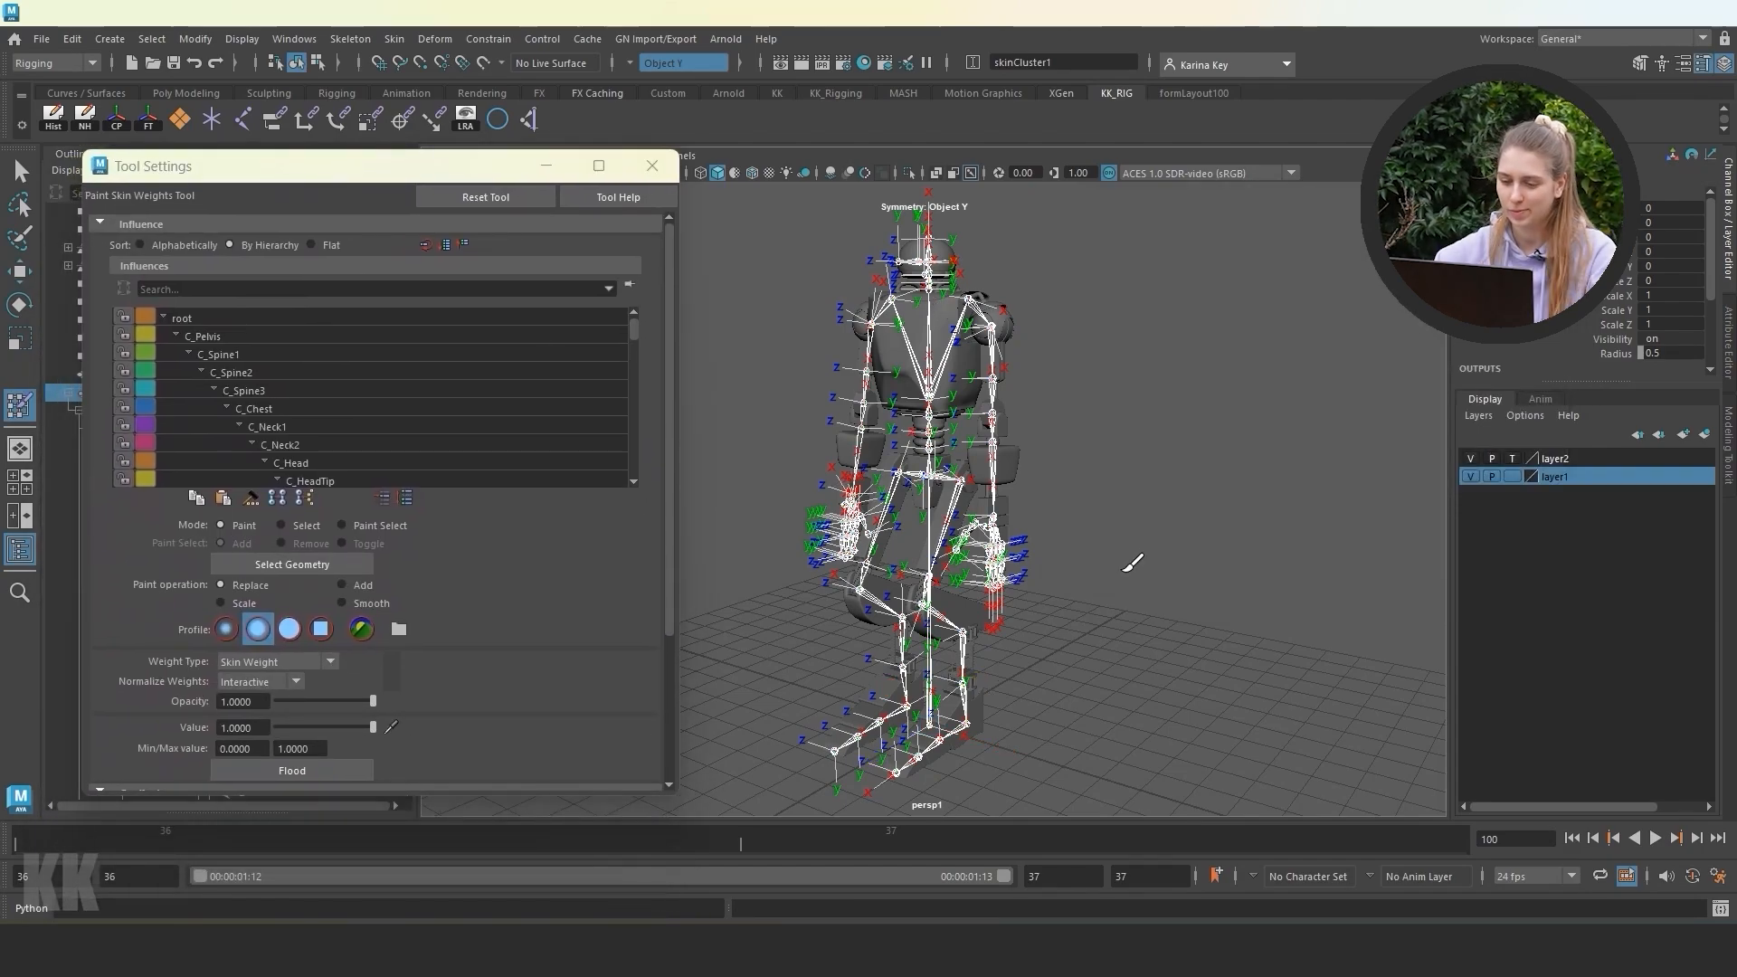
{"action": "key", "text": "w"}
{"action": "left_click", "coordinate": [1162, 666]}
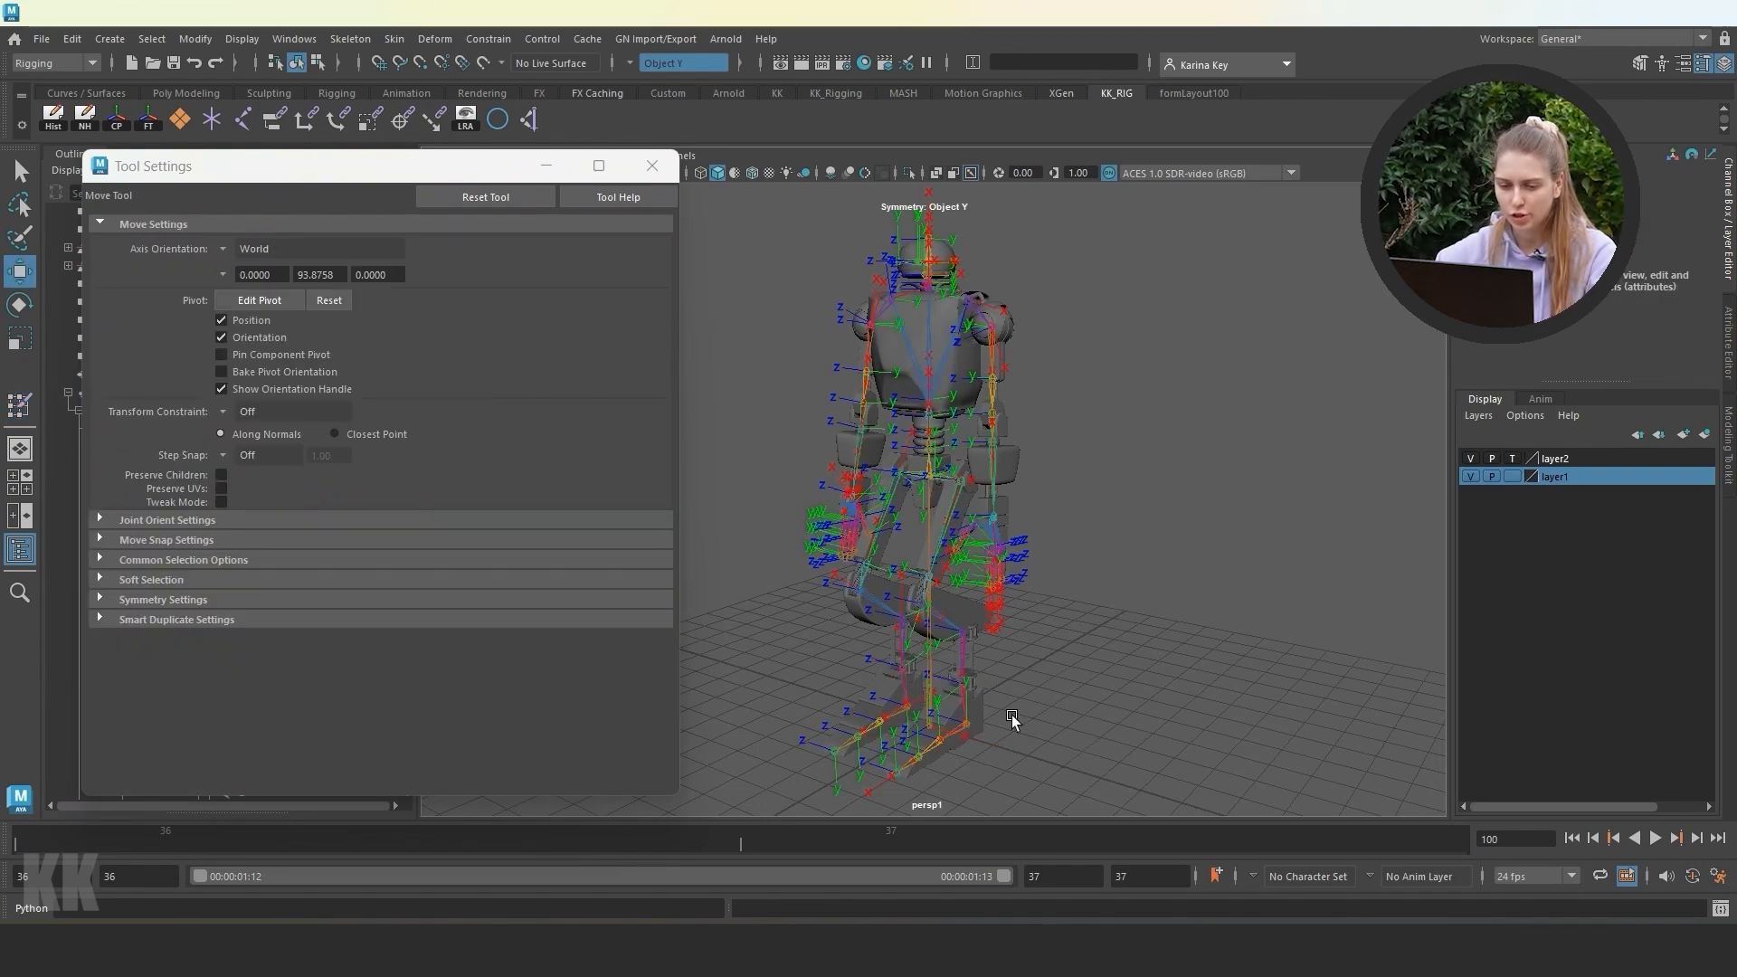
Examine the bound mesh and its coloured joints around the left hand, fingers, pelvis and spine.
{"action": "scroll", "coordinate": [1011, 714], "scroll_direction": "up", "scroll_amount": 8}
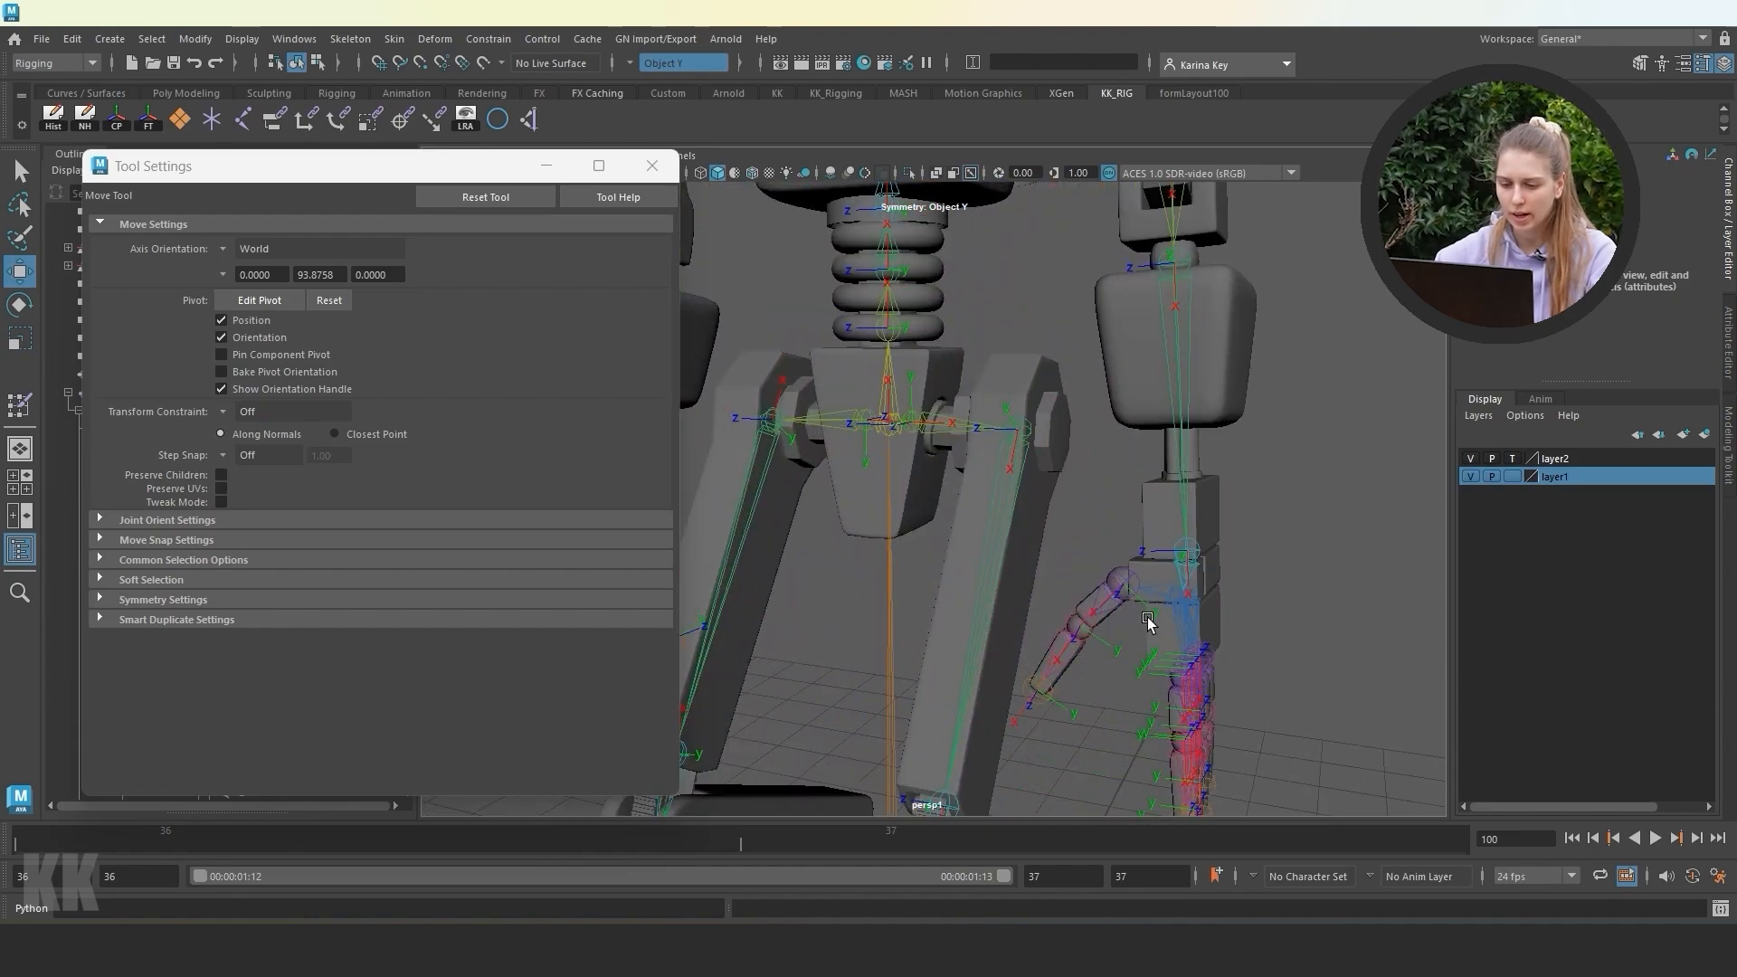
{"action": "left_click_drag", "start_coordinate": [1148, 622], "coordinate": [898, 340], "text": "alt"}
{"action": "scroll", "coordinate": [1012, 456], "scroll_direction": "up", "scroll_amount": 5}
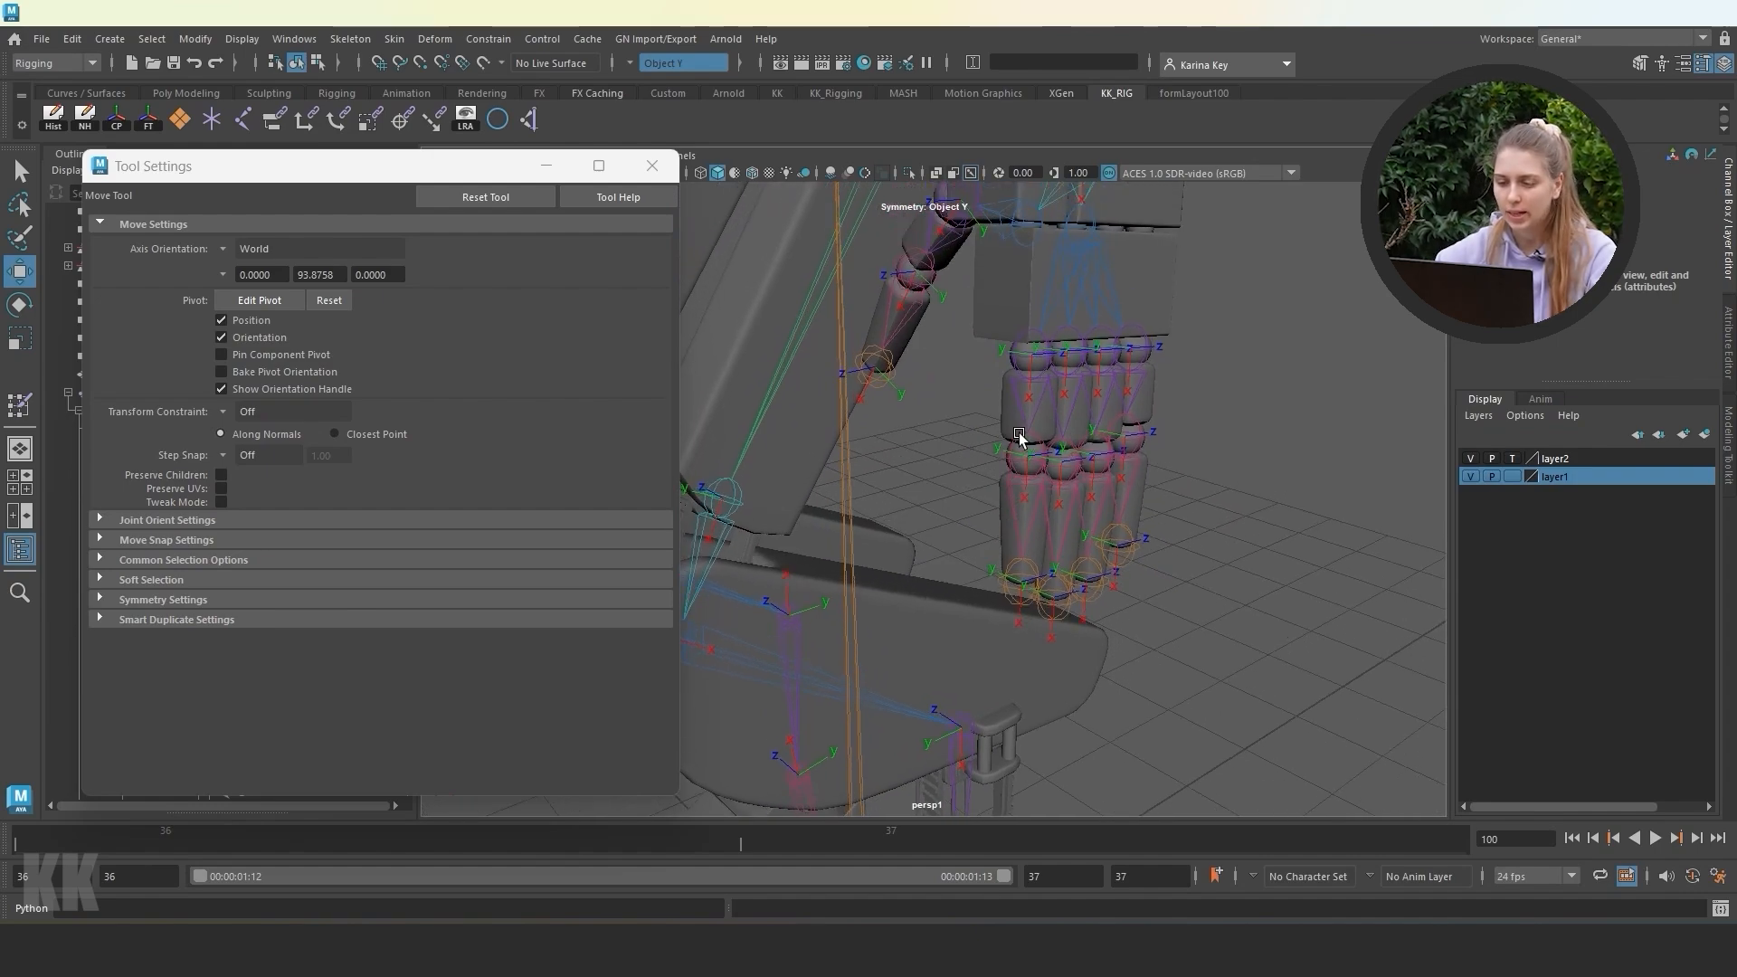
{"action": "middle_click_drag", "start_coordinate": [1049, 579], "coordinate": [1066, 470], "text": "alt"}
{"action": "left_click_drag", "start_coordinate": [1066, 469], "coordinate": [1097, 529], "text": "alt"}
{"action": "middle_click_drag", "start_coordinate": [1098, 529], "coordinate": [1060, 667], "text": "alt"}
{"action": "middle_click_drag", "start_coordinate": [1084, 484], "coordinate": [1077, 527], "text": "alt"}
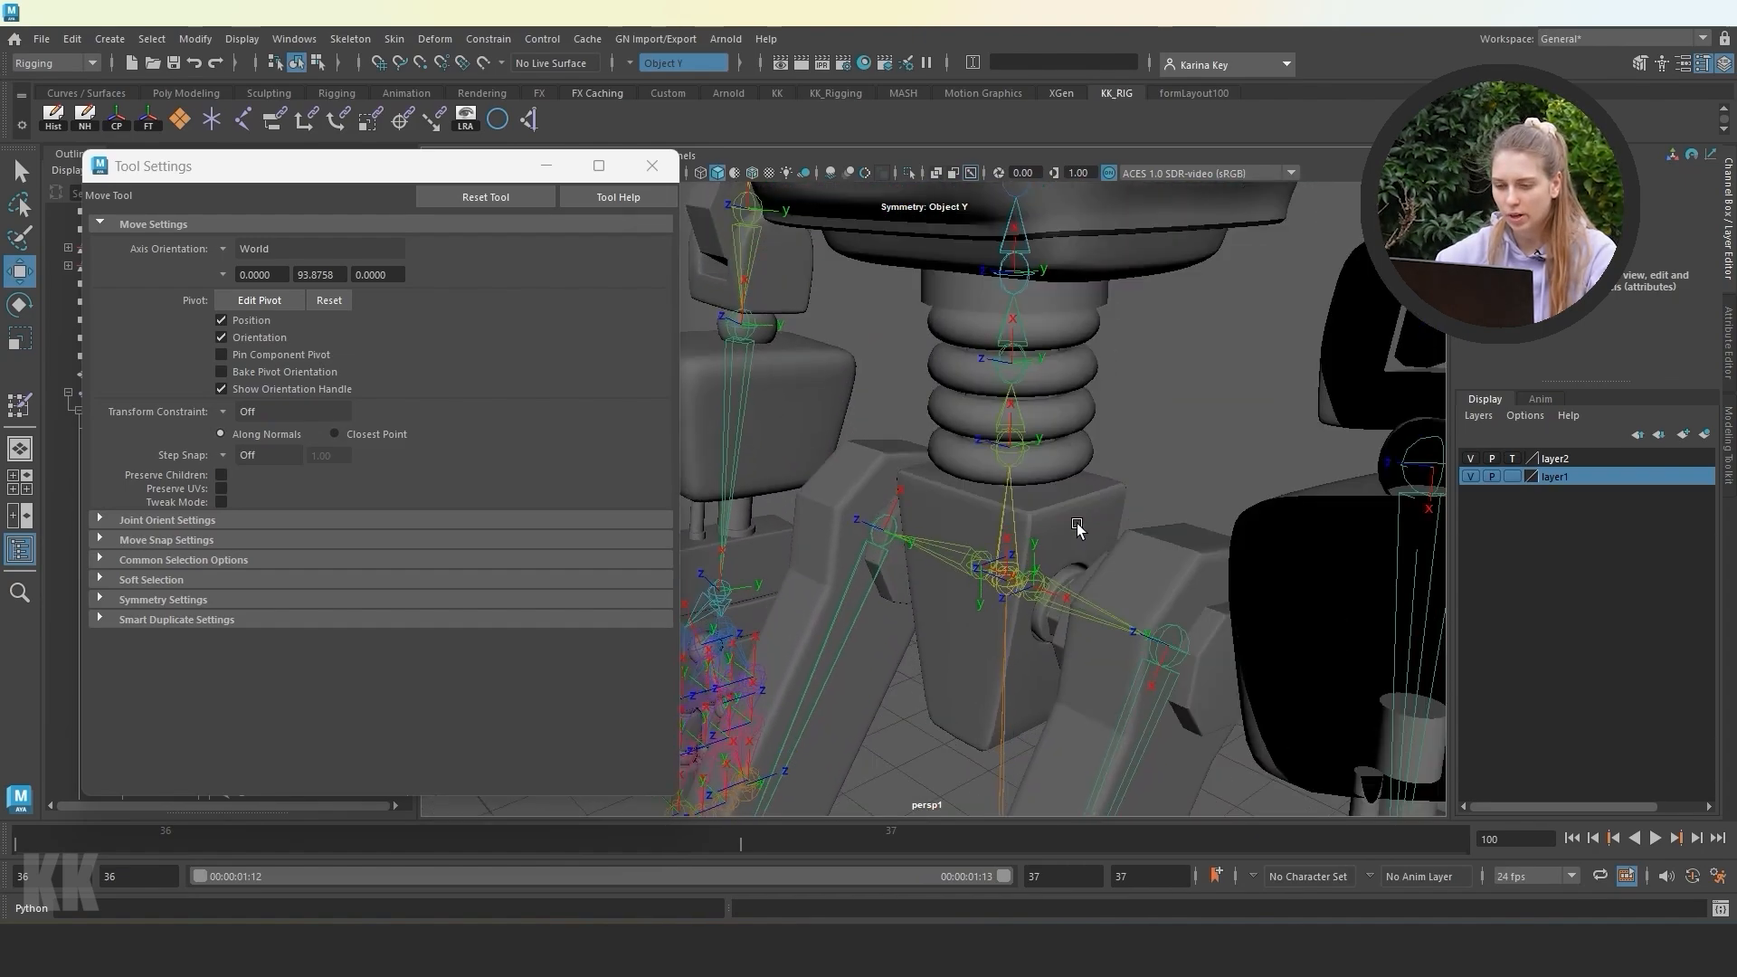
{"action": "right_click_drag", "start_coordinate": [1076, 527], "coordinate": [978, 409], "text": "alt"}
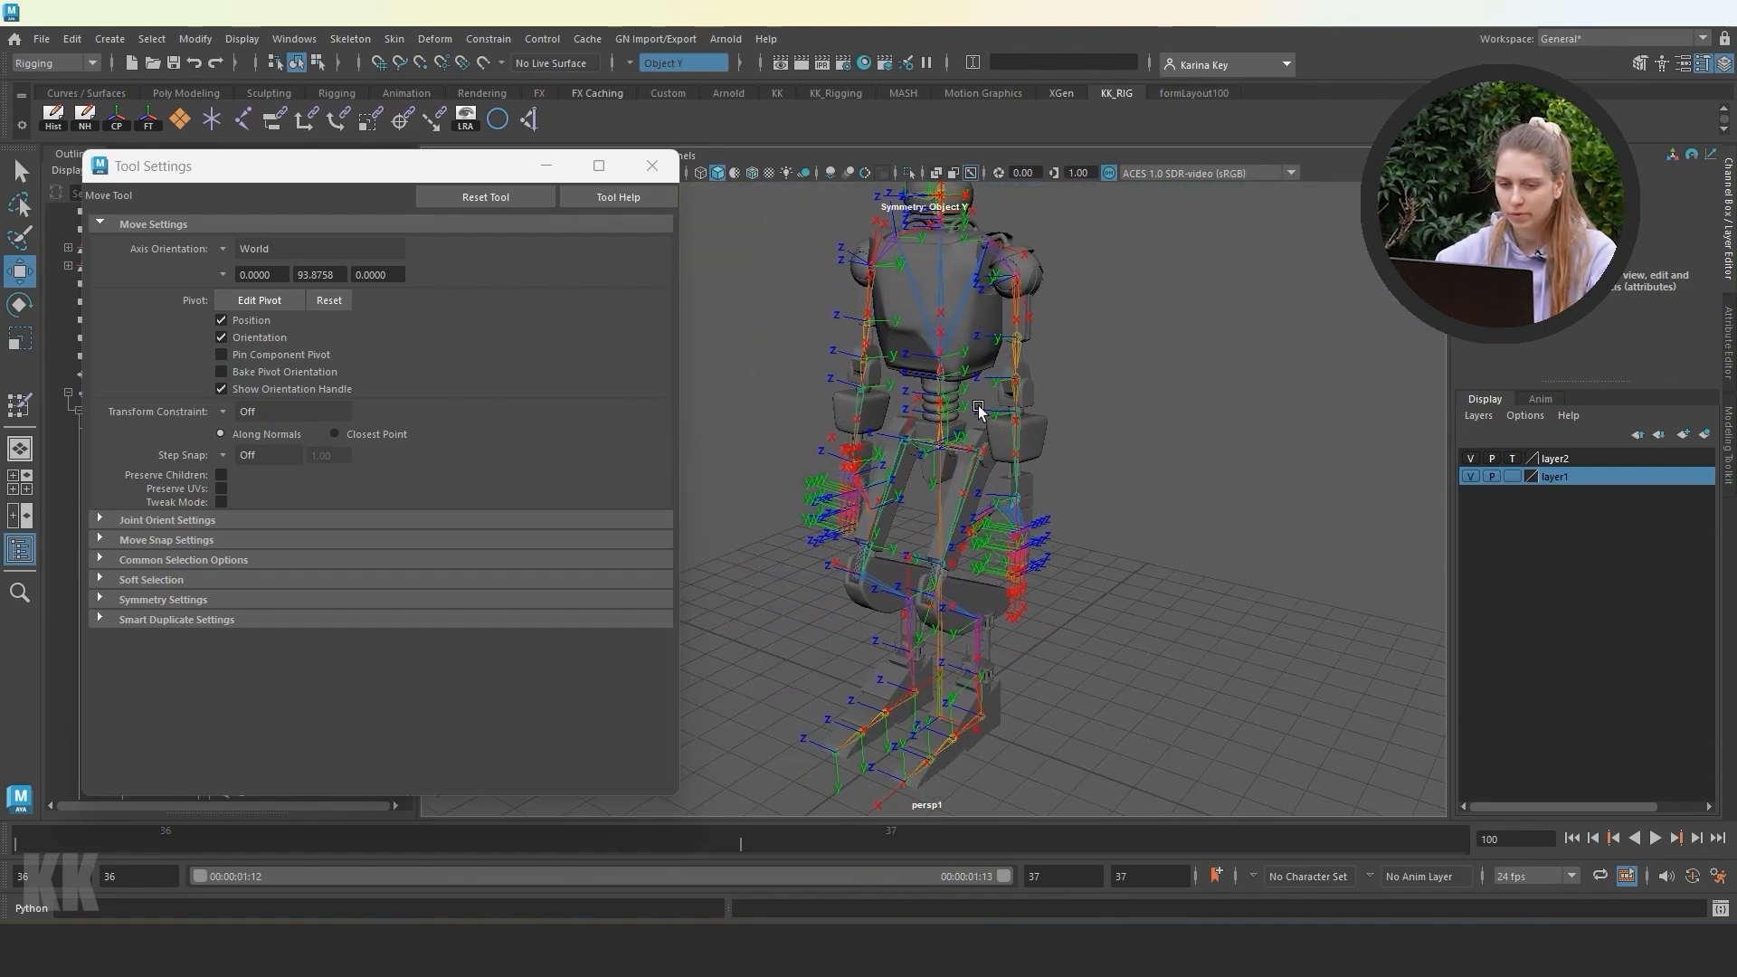
Undo the root joint selection, select L_Hip2 instead and try rotating it to test the left thigh's skinning.
{"action": "left_click", "coordinate": [946, 708]}
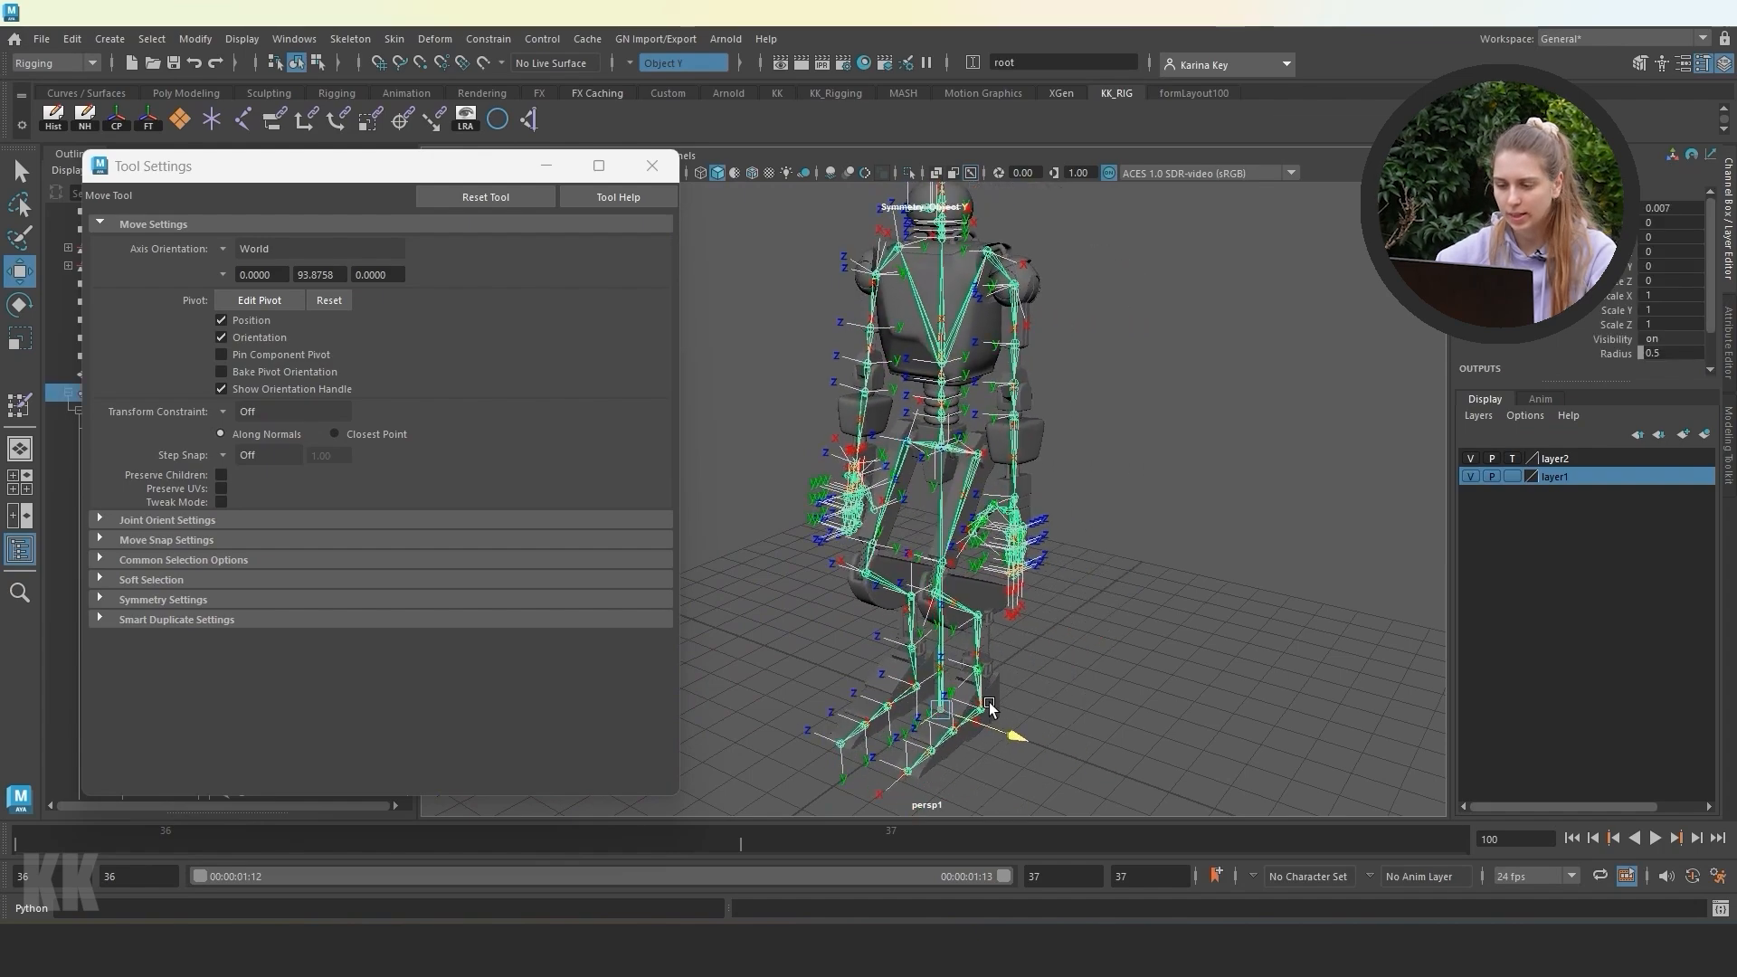
{"action": "key", "text": "ctrl+z"}
{"action": "left_click", "coordinate": [979, 457]}
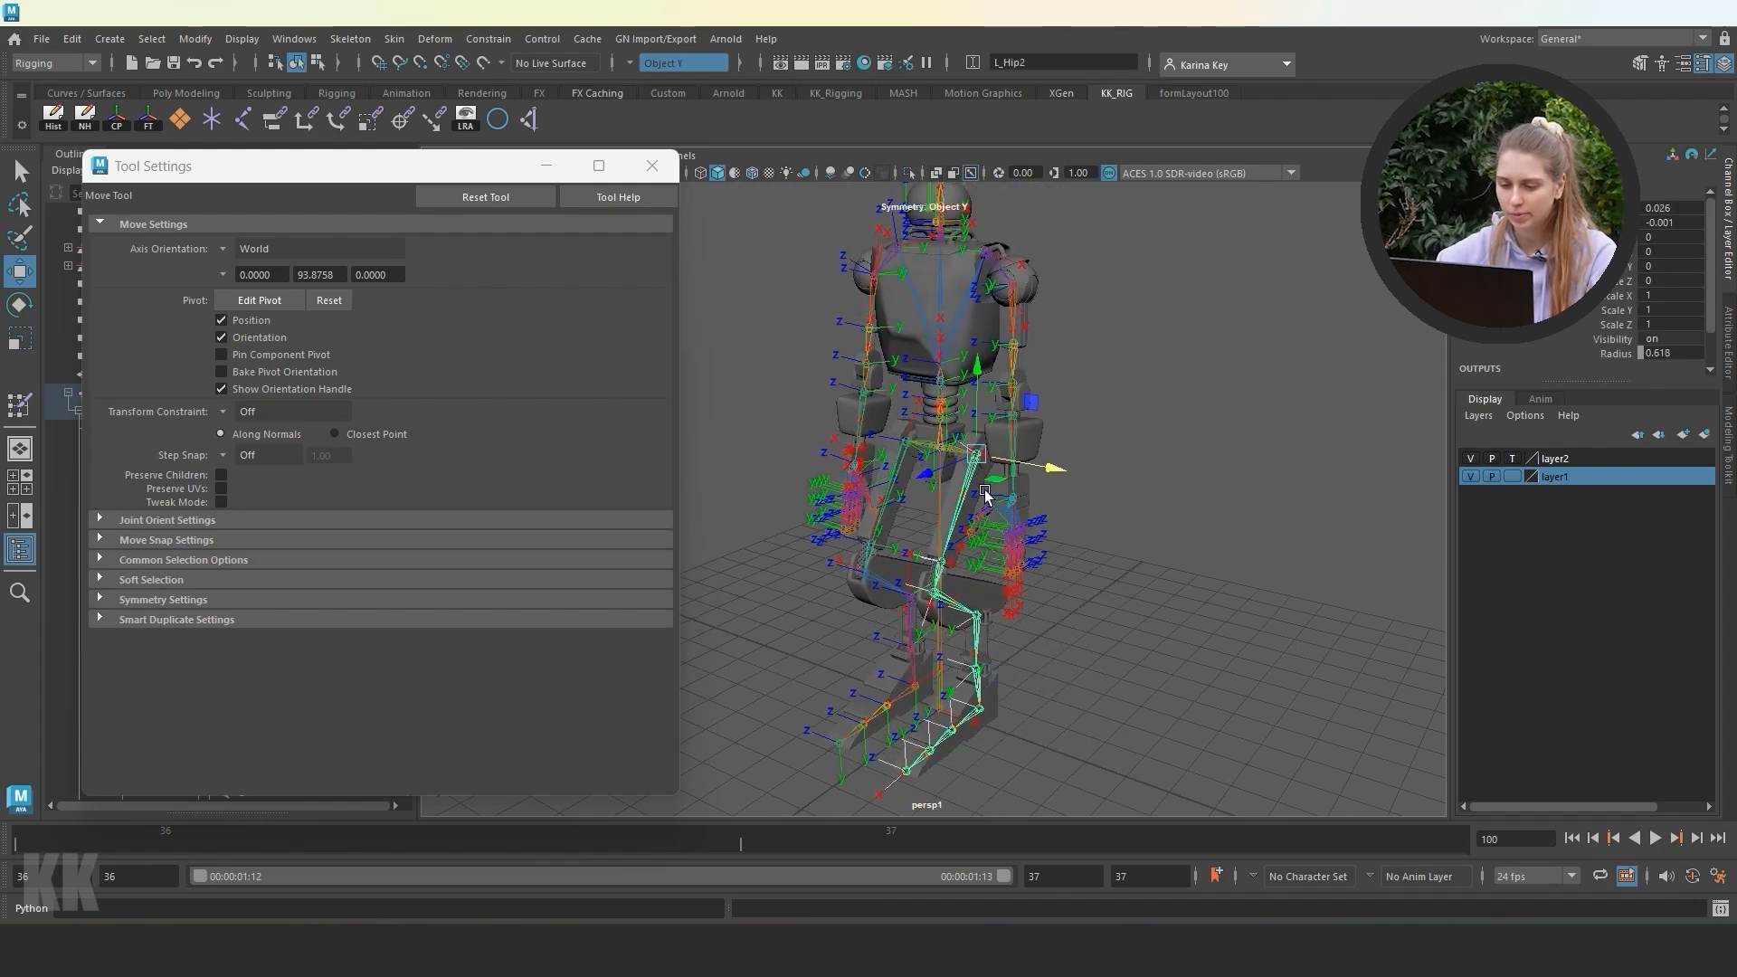
{"action": "left_click", "coordinate": [19, 305]}
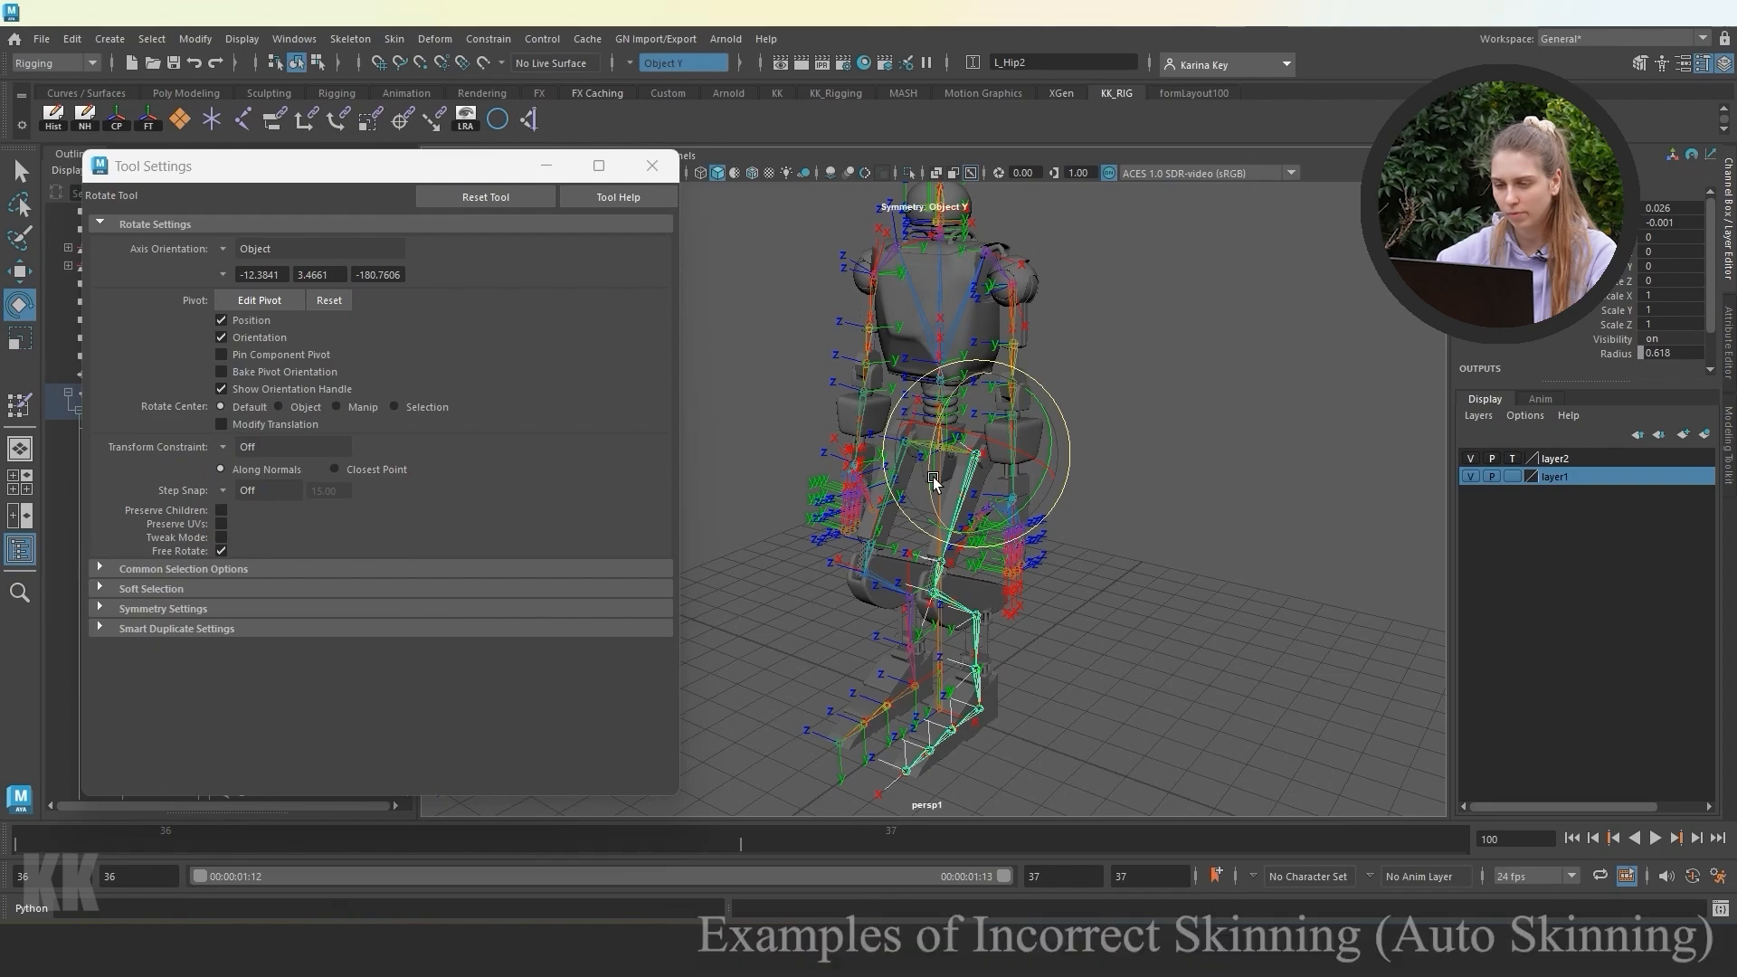
{"action": "mouse_move", "coordinate": [905, 463]}
{"action": "left_mouse_down"}
{"action": "mouse_move", "coordinate": [751, 597]}
{"action": "mouse_move", "coordinate": [907, 466]}
{"action": "left_mouse_up"}
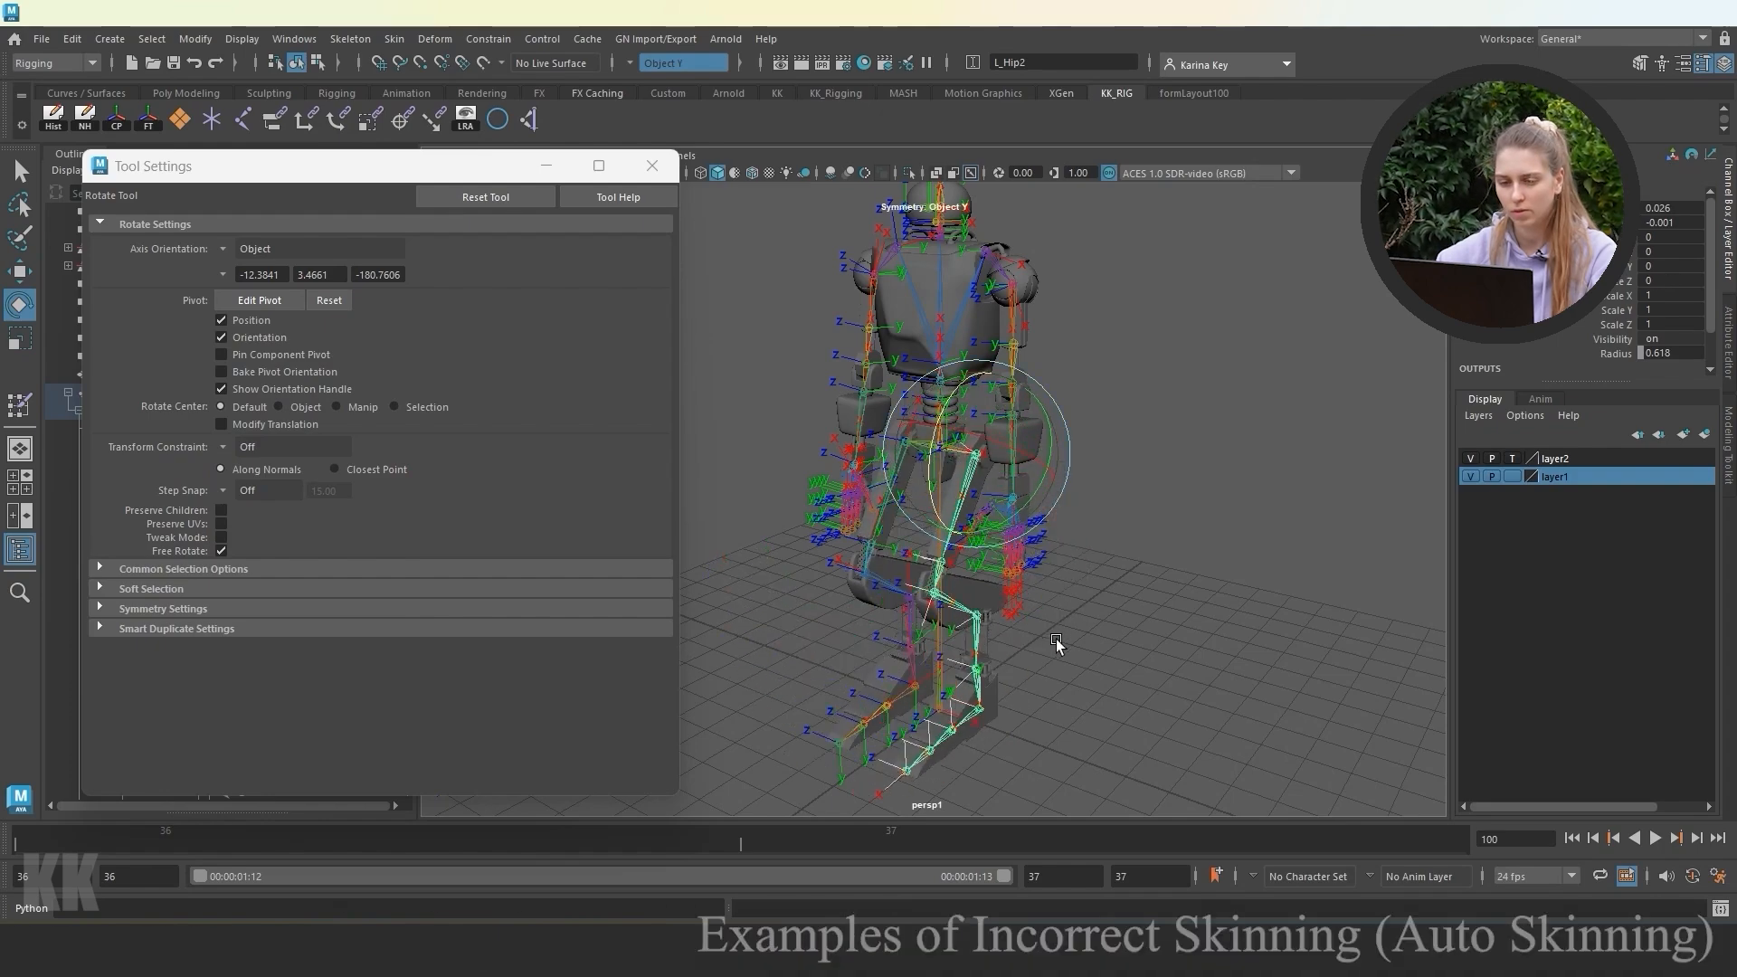
Test-rotate L_Knee2 by about -19 degrees around Z, inspect the knee deformation up close and undo the rotations.
{"action": "left_click", "coordinate": [933, 604]}
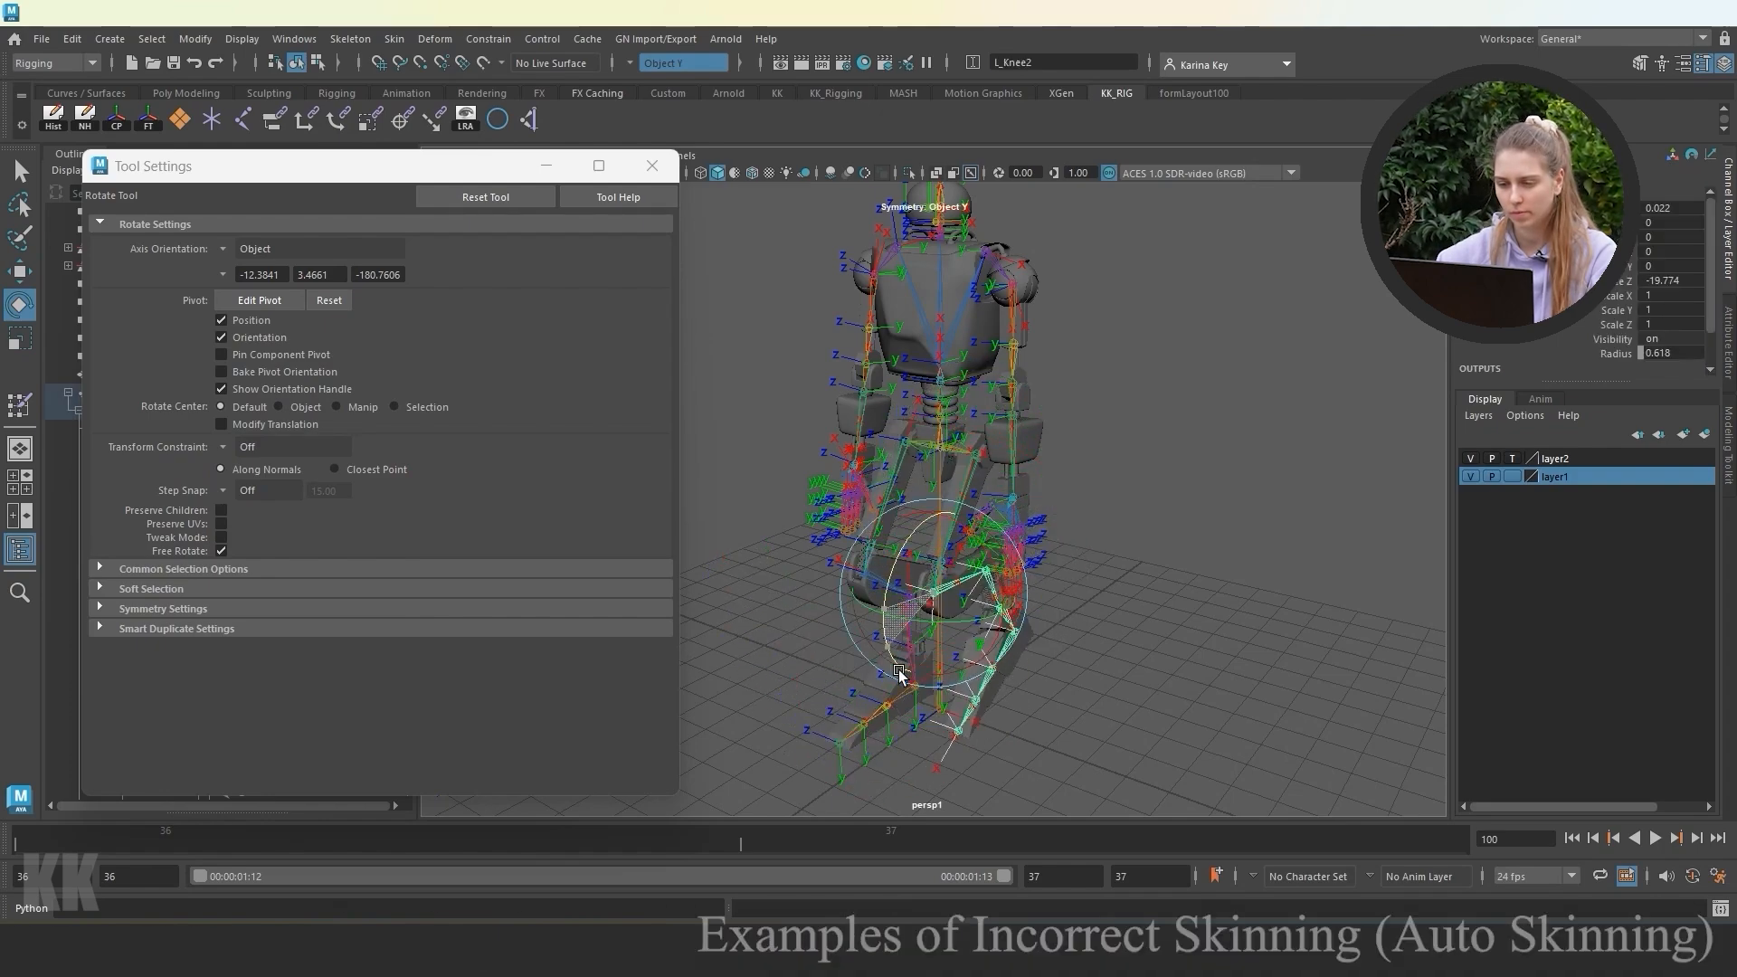
{"action": "key", "text": "ctrl+z"}
{"action": "left_click_drag", "start_coordinate": [1063, 647], "coordinate": [1001, 636], "text": "alt"}
{"action": "right_click_drag", "start_coordinate": [1001, 636], "coordinate": [1090, 632], "text": "alt"}
{"action": "middle_click_drag", "start_coordinate": [1089, 632], "coordinate": [1098, 583], "text": "alt"}
{"action": "left_click_drag", "start_coordinate": [1098, 583], "coordinate": [1056, 584], "text": "alt"}
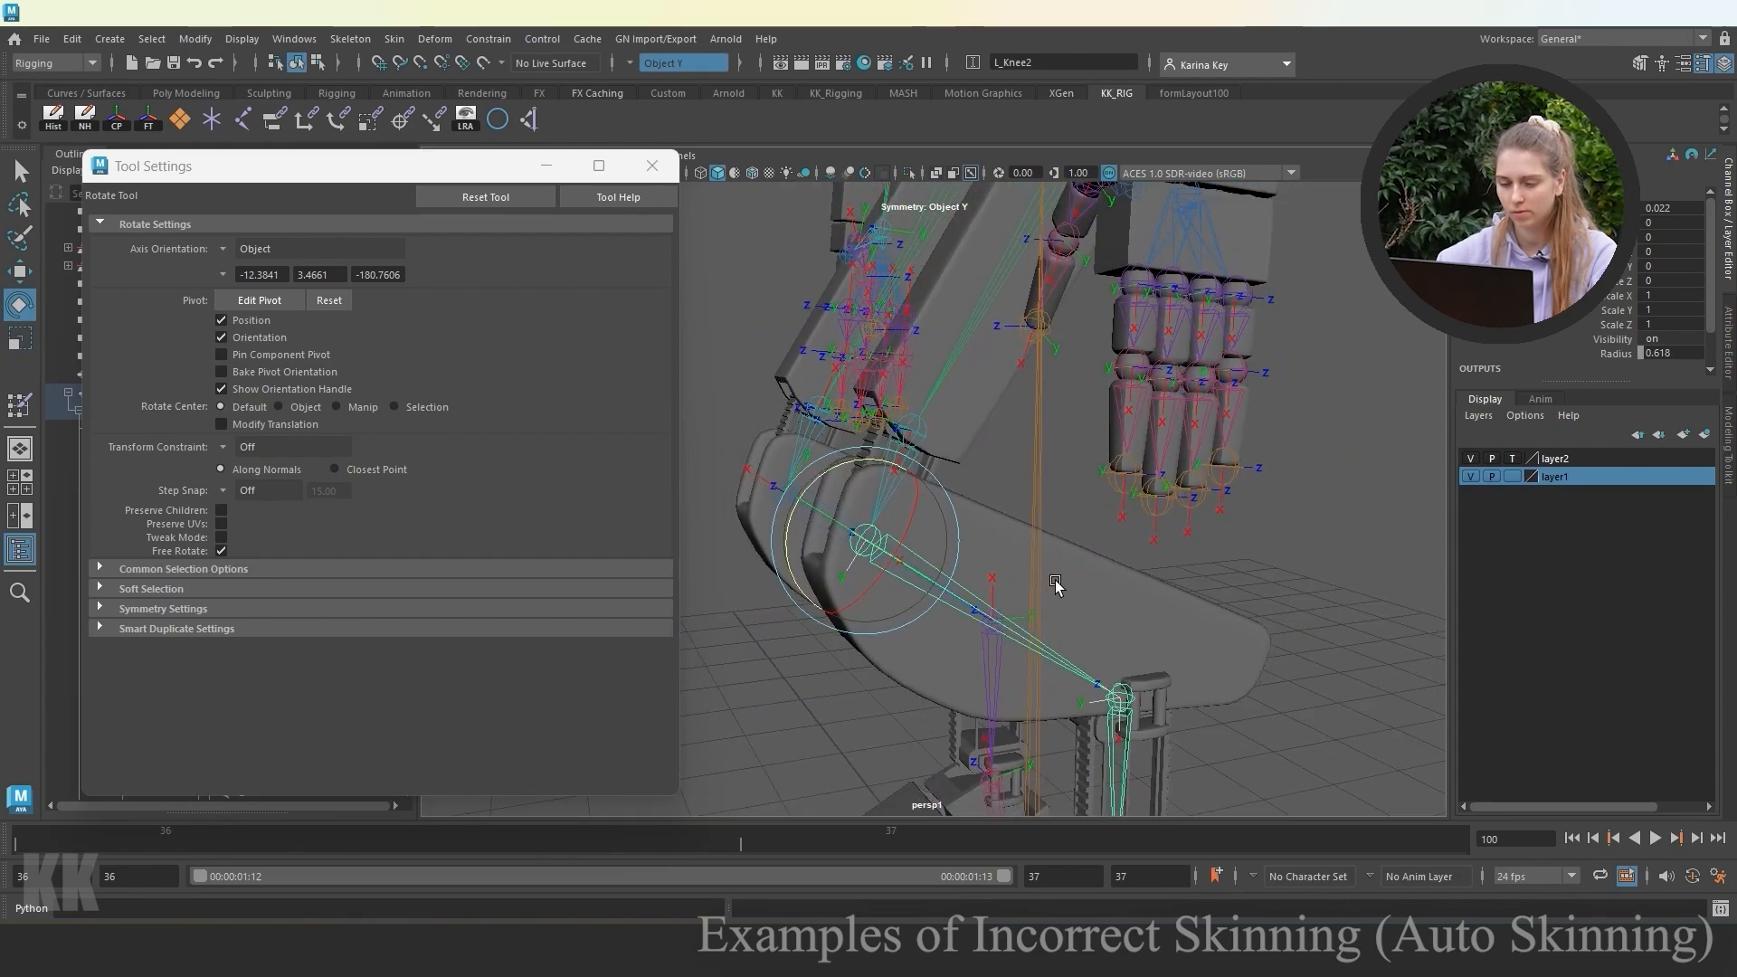
{"action": "left_click_drag", "start_coordinate": [1028, 641], "coordinate": [855, 570], "text": "alt"}
{"action": "key", "text": "ctrl+z"}
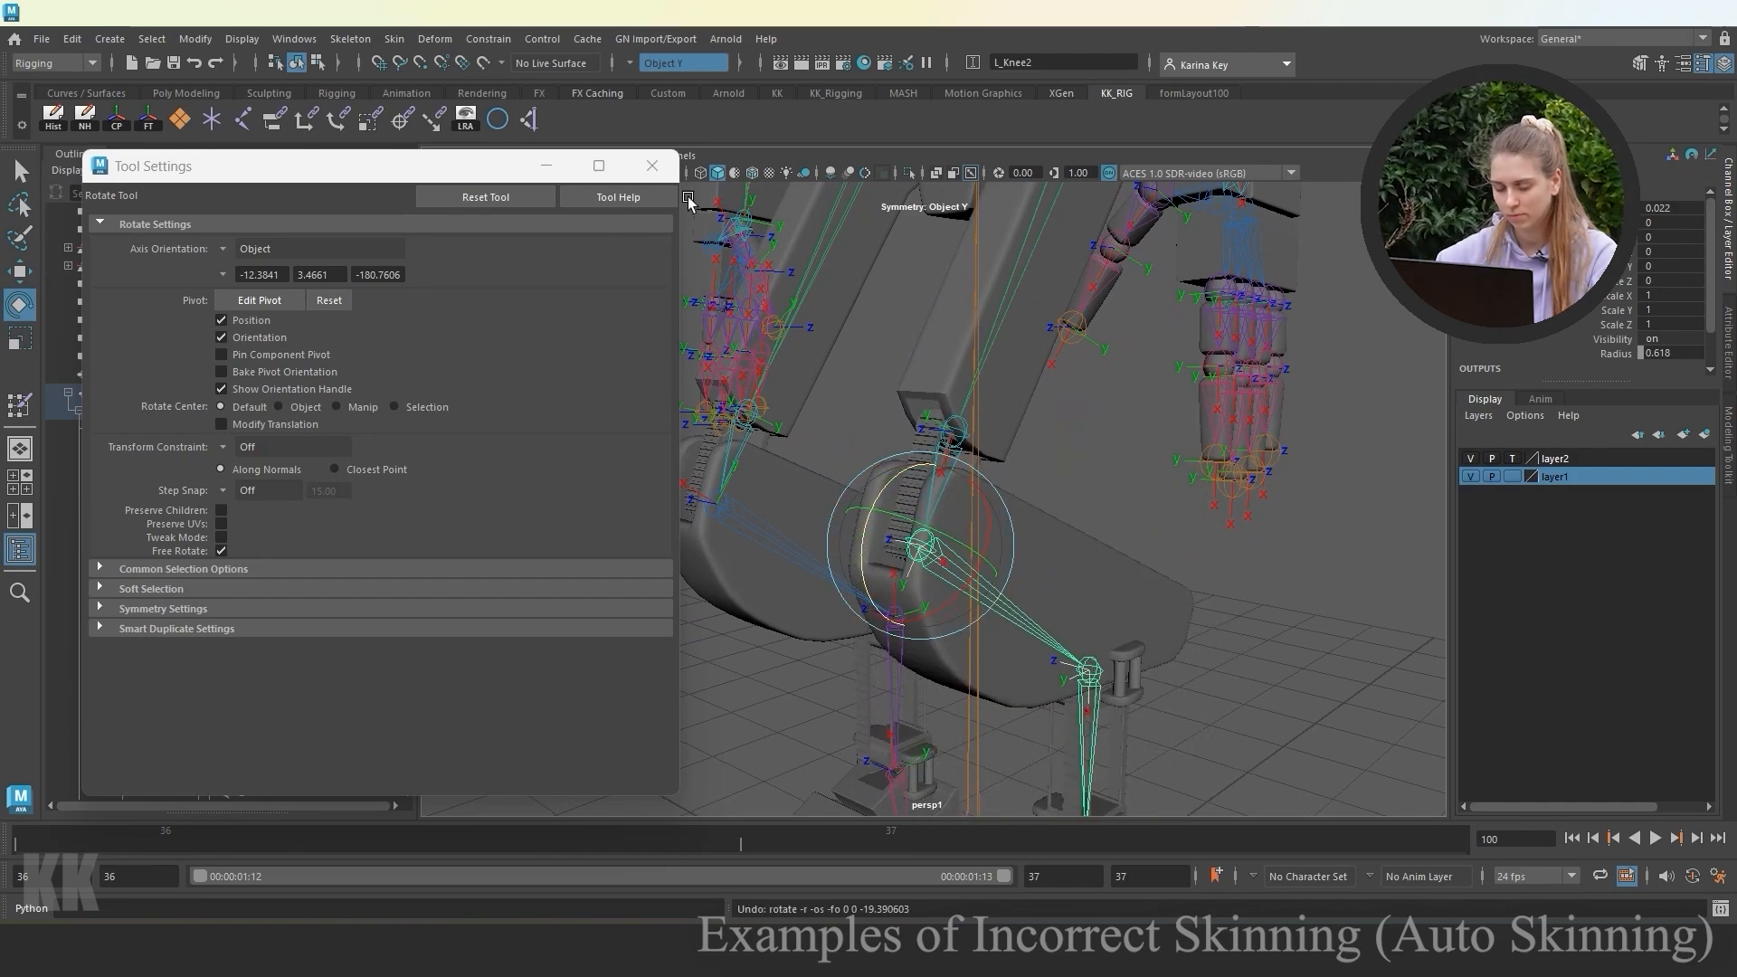
Close the tool settings and clear the joint selection with the pelvis and spine area in view.
{"action": "left_click", "coordinate": [651, 166]}
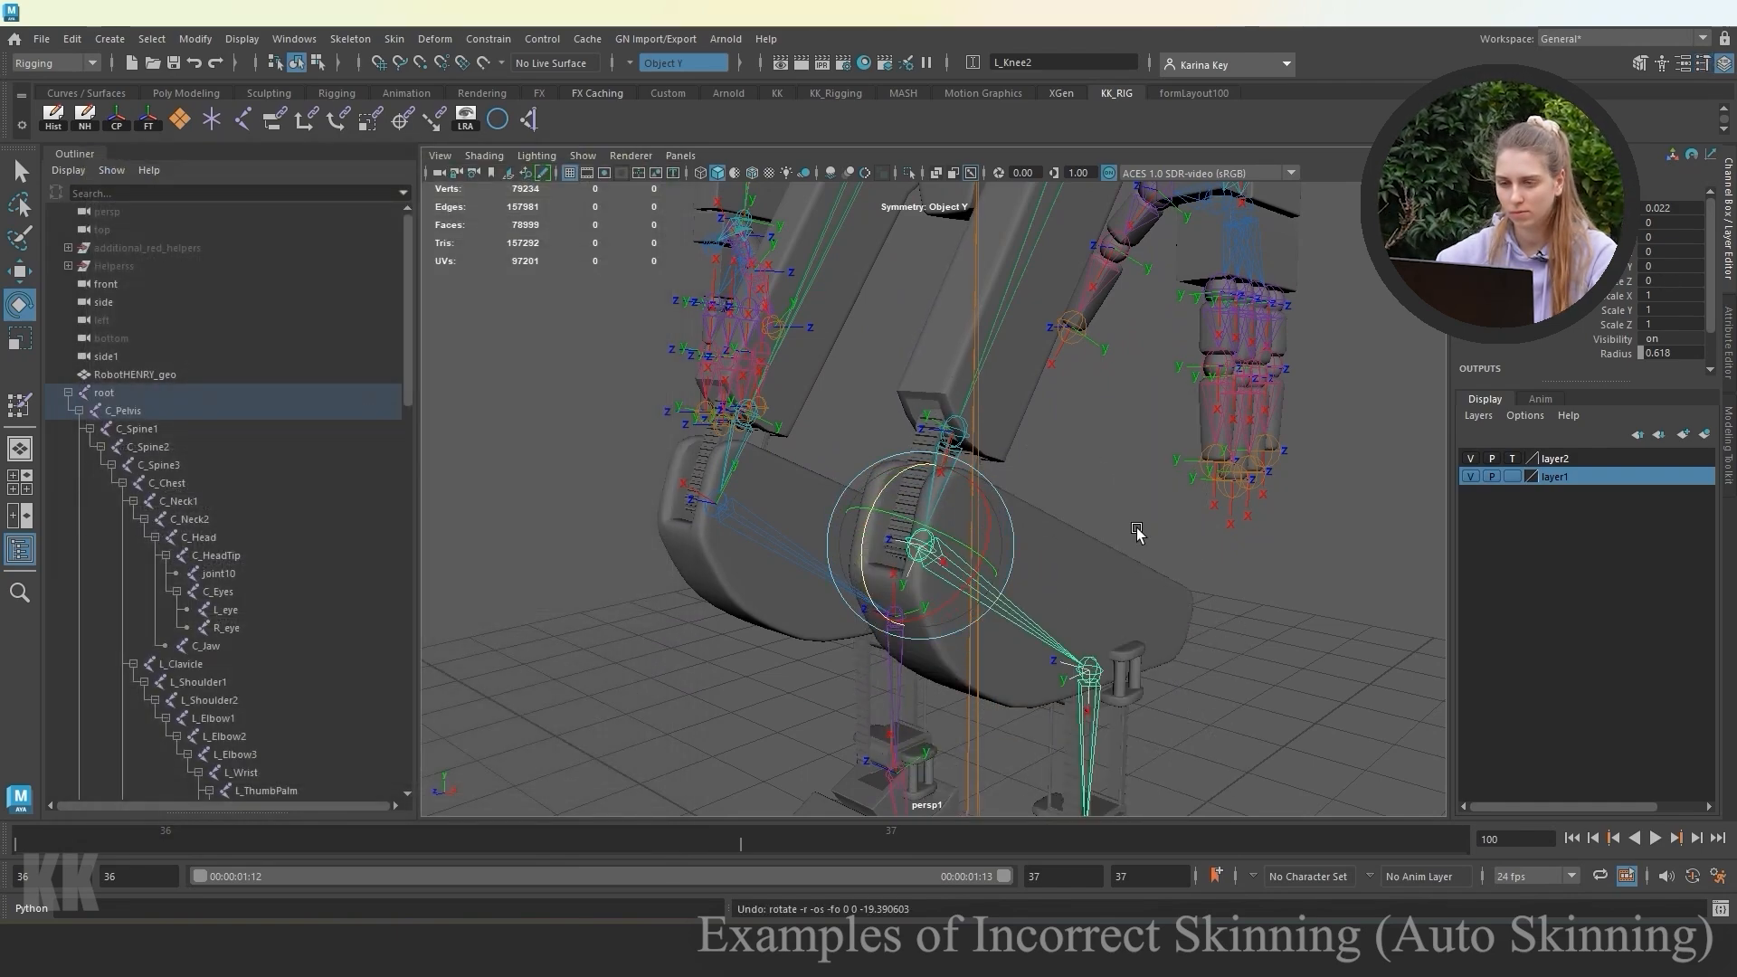
{"action": "left_click_drag", "start_coordinate": [1136, 529], "coordinate": [1004, 613], "text": "alt"}
{"action": "middle_click_drag", "start_coordinate": [1004, 612], "coordinate": [926, 527], "text": "alt"}
{"action": "key", "text": "q"}
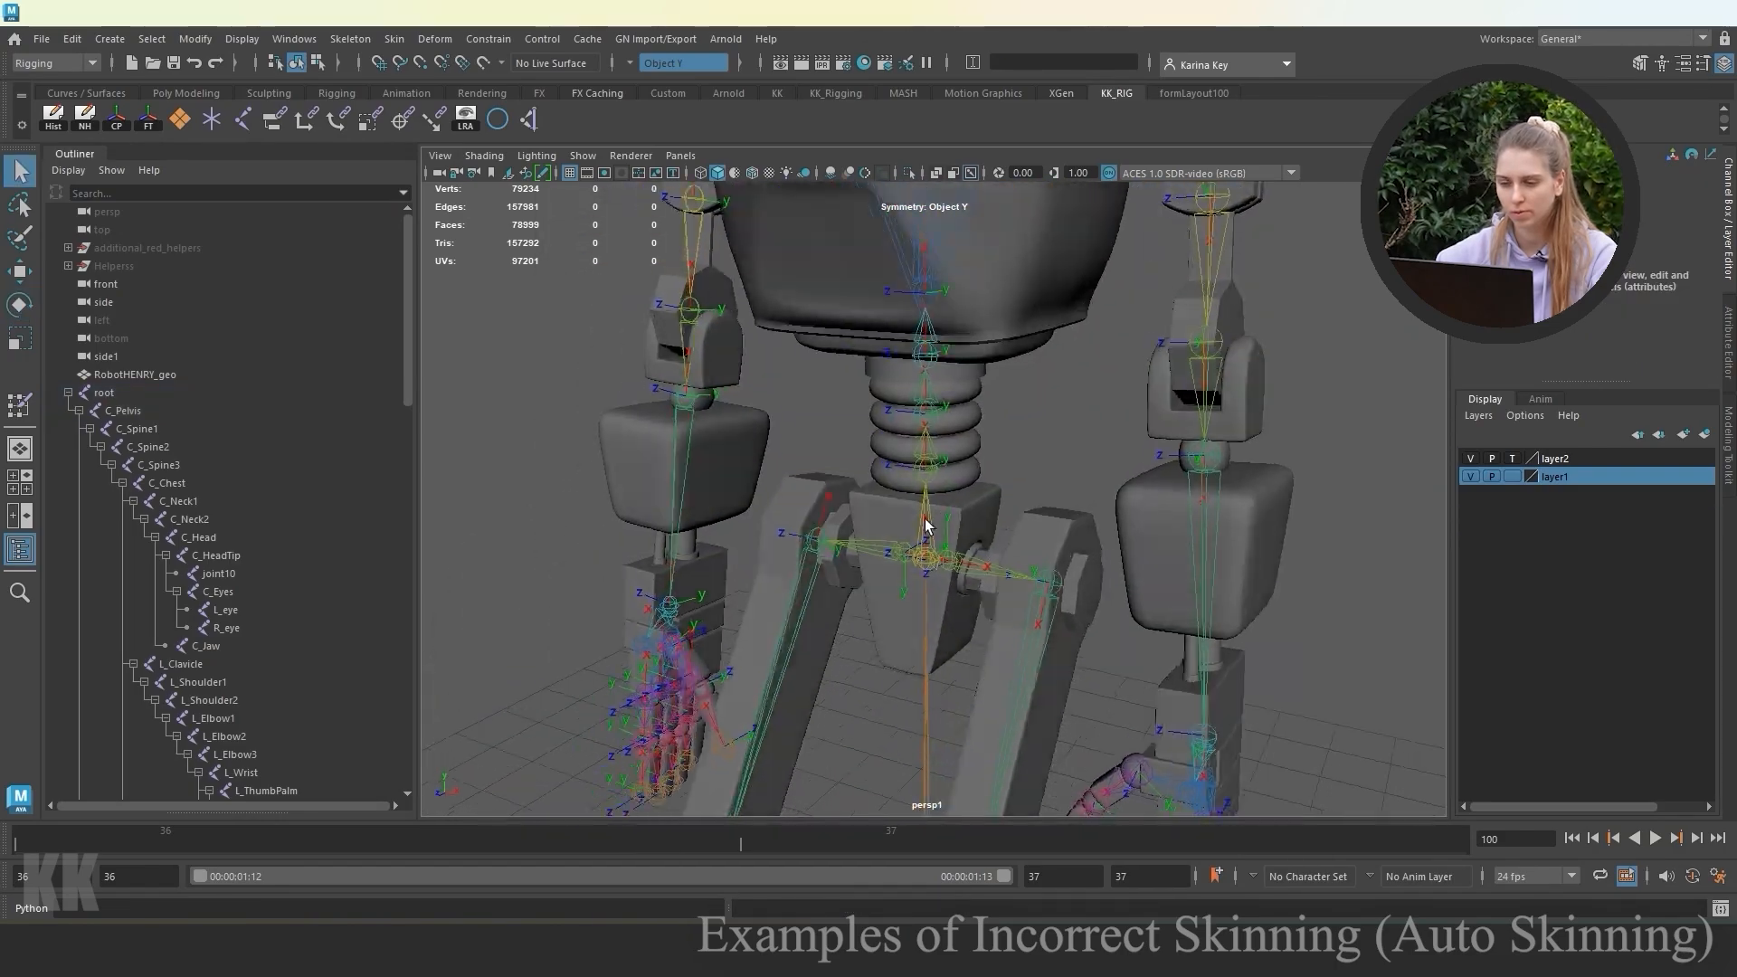
Select C_Spine1, C_Spine2 and C_Spine3 together, test-rotate them to check the torso deformation, undo each rotation and deselect them.
{"action": "scroll", "coordinate": [926, 527], "scroll_direction": "up", "scroll_amount": 3}
{"action": "left_click", "coordinate": [923, 461]}
{"action": "left_click", "coordinate": [924, 392], "text": "shift"}
{"action": "left_click", "coordinate": [924, 315], "text": "shift"}
{"action": "key", "text": "e"}
{"action": "left_click_drag", "start_coordinate": [837, 360], "coordinate": [805, 421]}
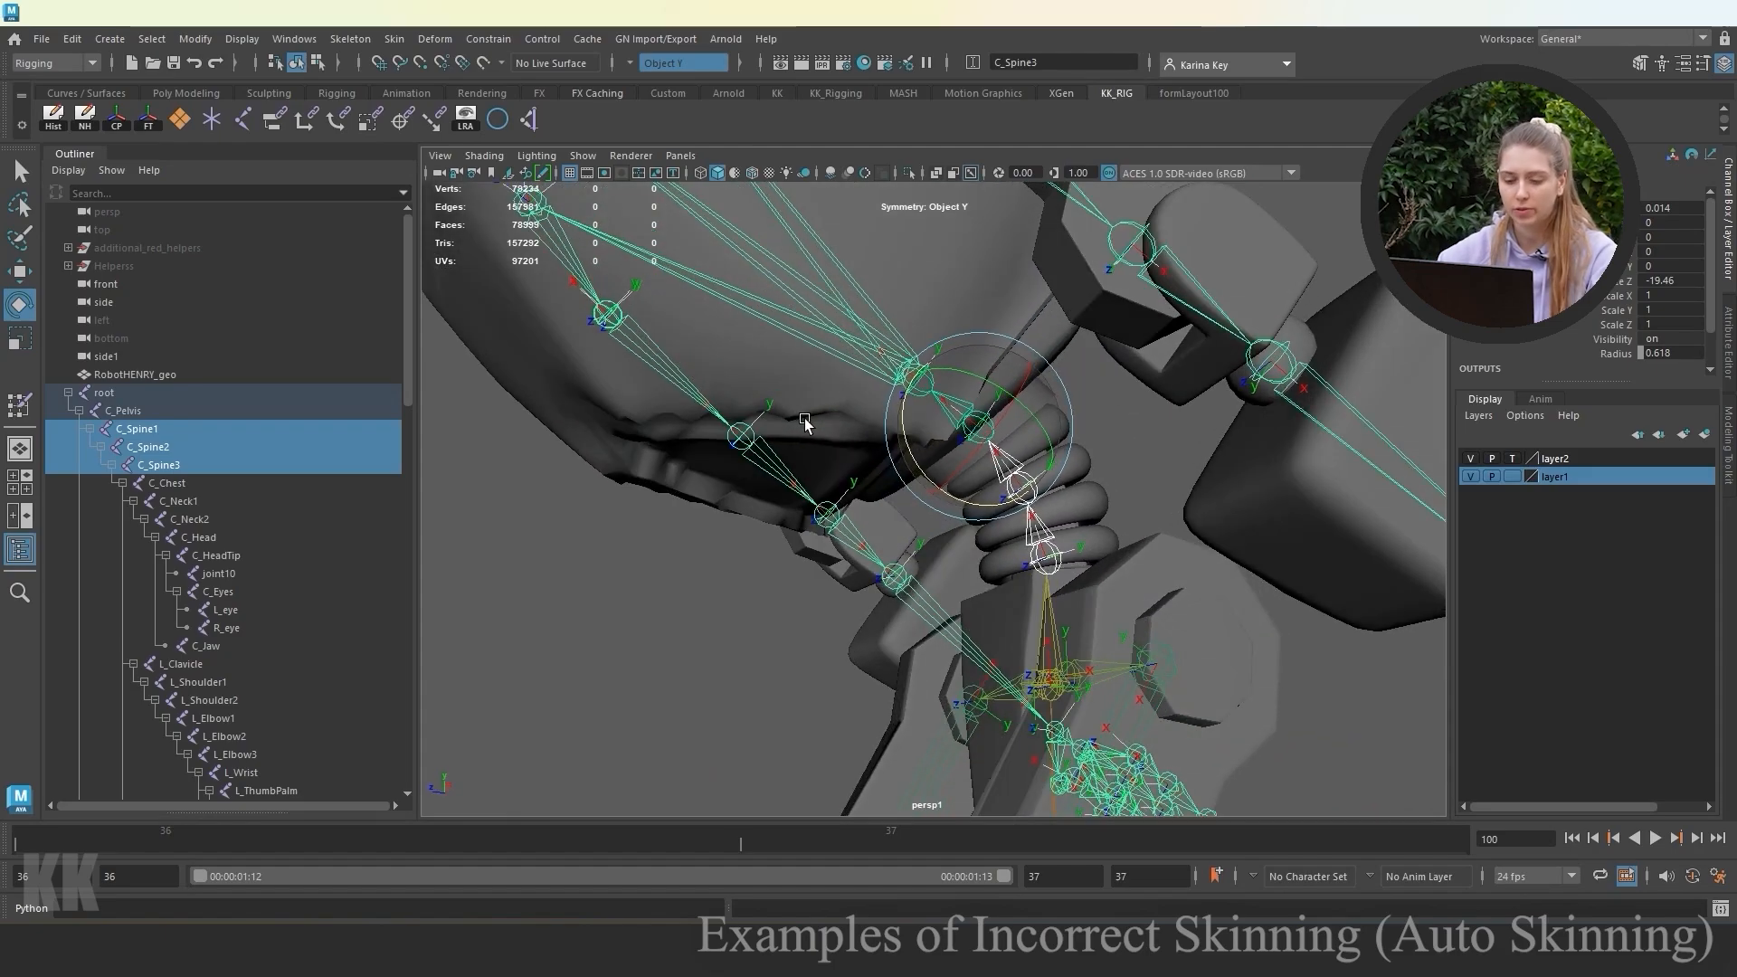
{"action": "key", "text": "ctrl+z"}
{"action": "left_click_drag", "start_coordinate": [975, 460], "coordinate": [860, 549], "text": "alt"}
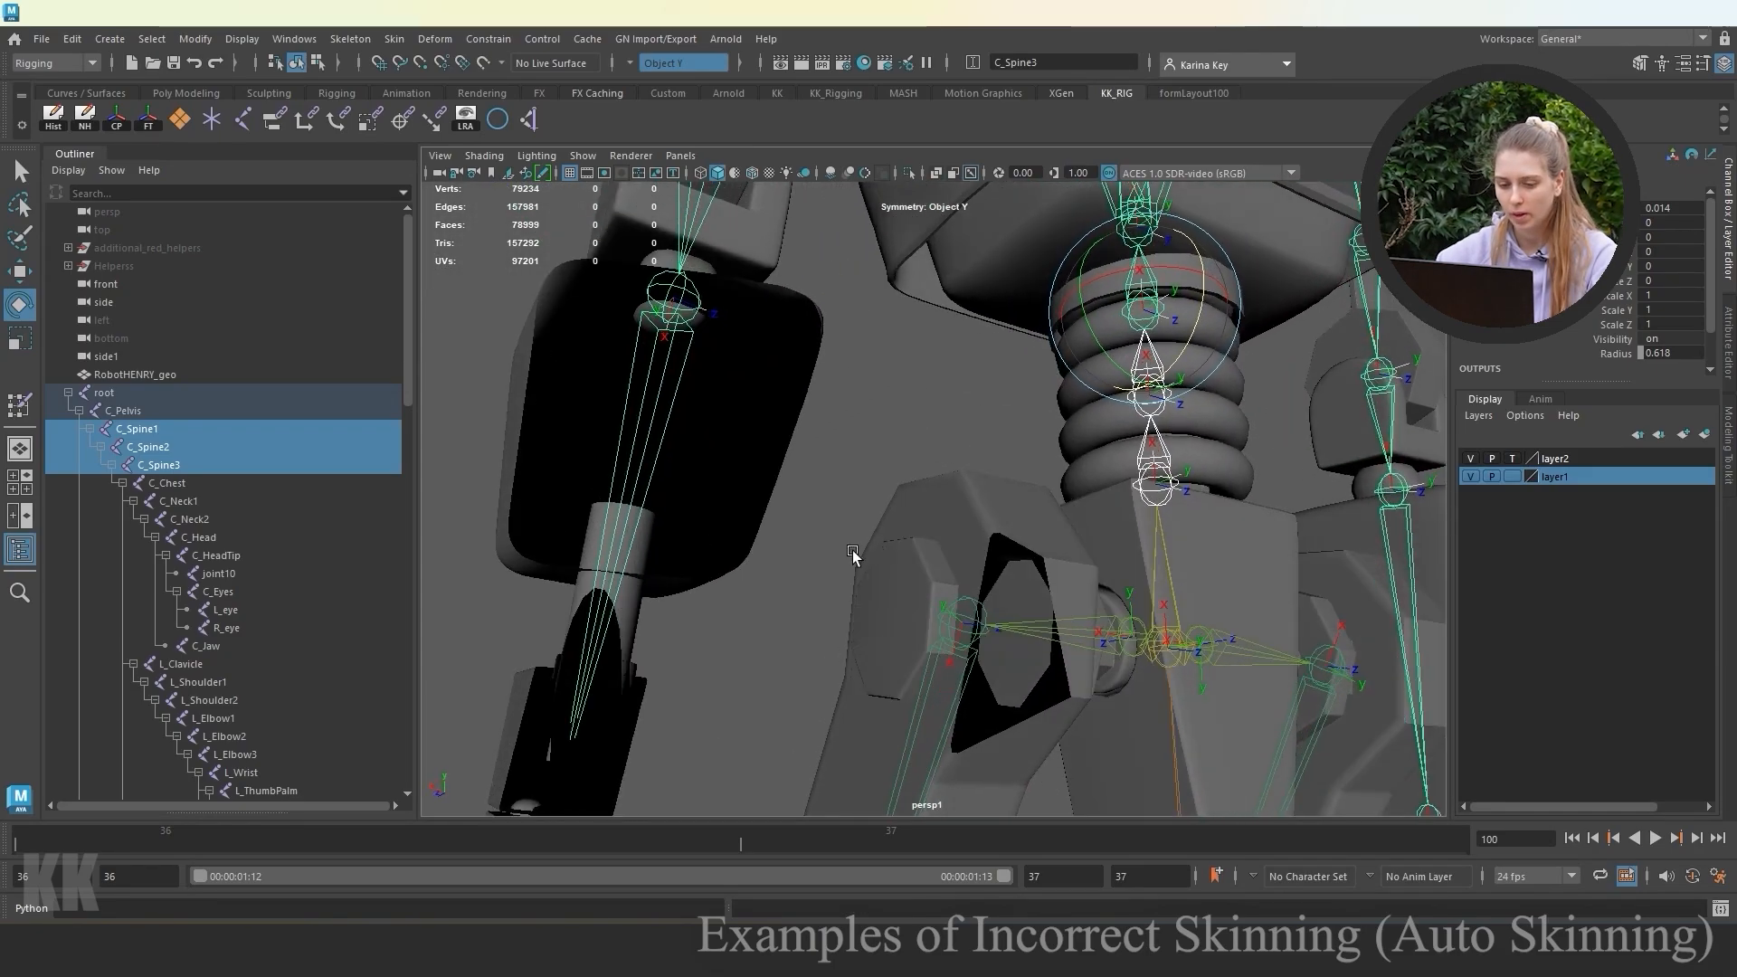
{"action": "left_click_drag", "start_coordinate": [1171, 342], "coordinate": [1178, 282]}
{"action": "key", "text": "ctrl+z"}
{"action": "left_click", "coordinate": [983, 452]}
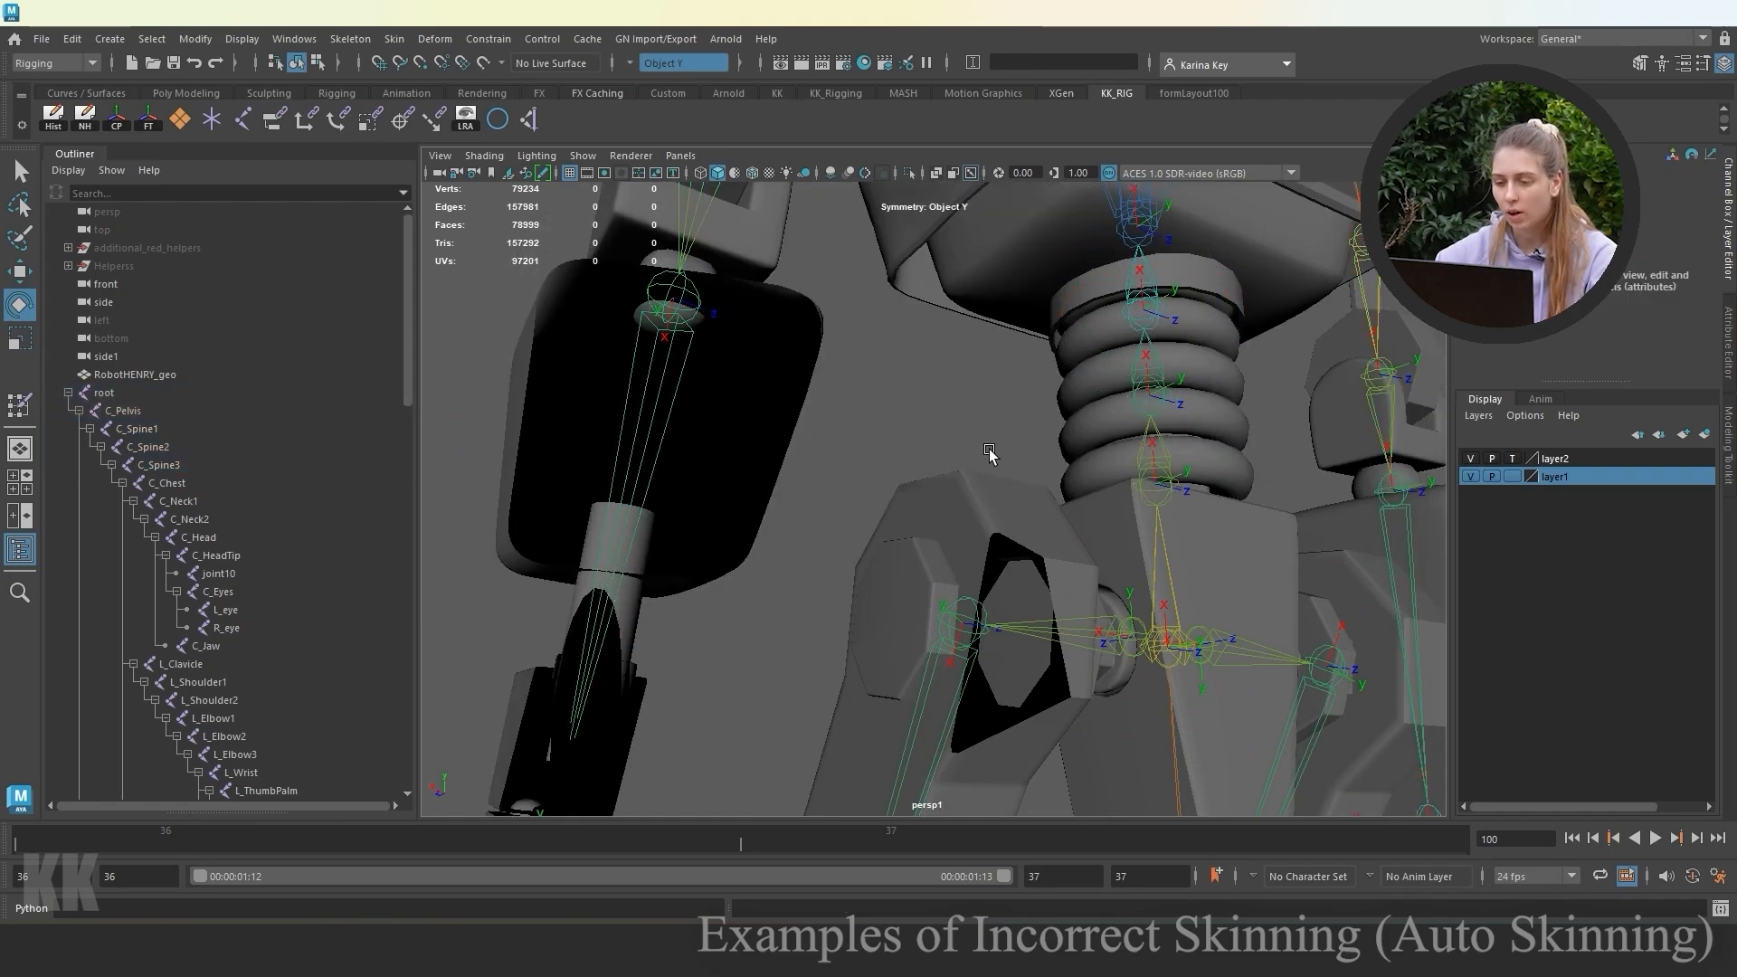
Swing the left leg far outward by rotating L_Hip2, inspect the stretched leg geometry and undo the rotation.
{"action": "scroll", "coordinate": [980, 455], "scroll_direction": "down", "scroll_amount": 5}
{"action": "left_click_drag", "start_coordinate": [977, 455], "coordinate": [1071, 335], "text": "alt"}
{"action": "left_click", "coordinate": [1056, 447]}
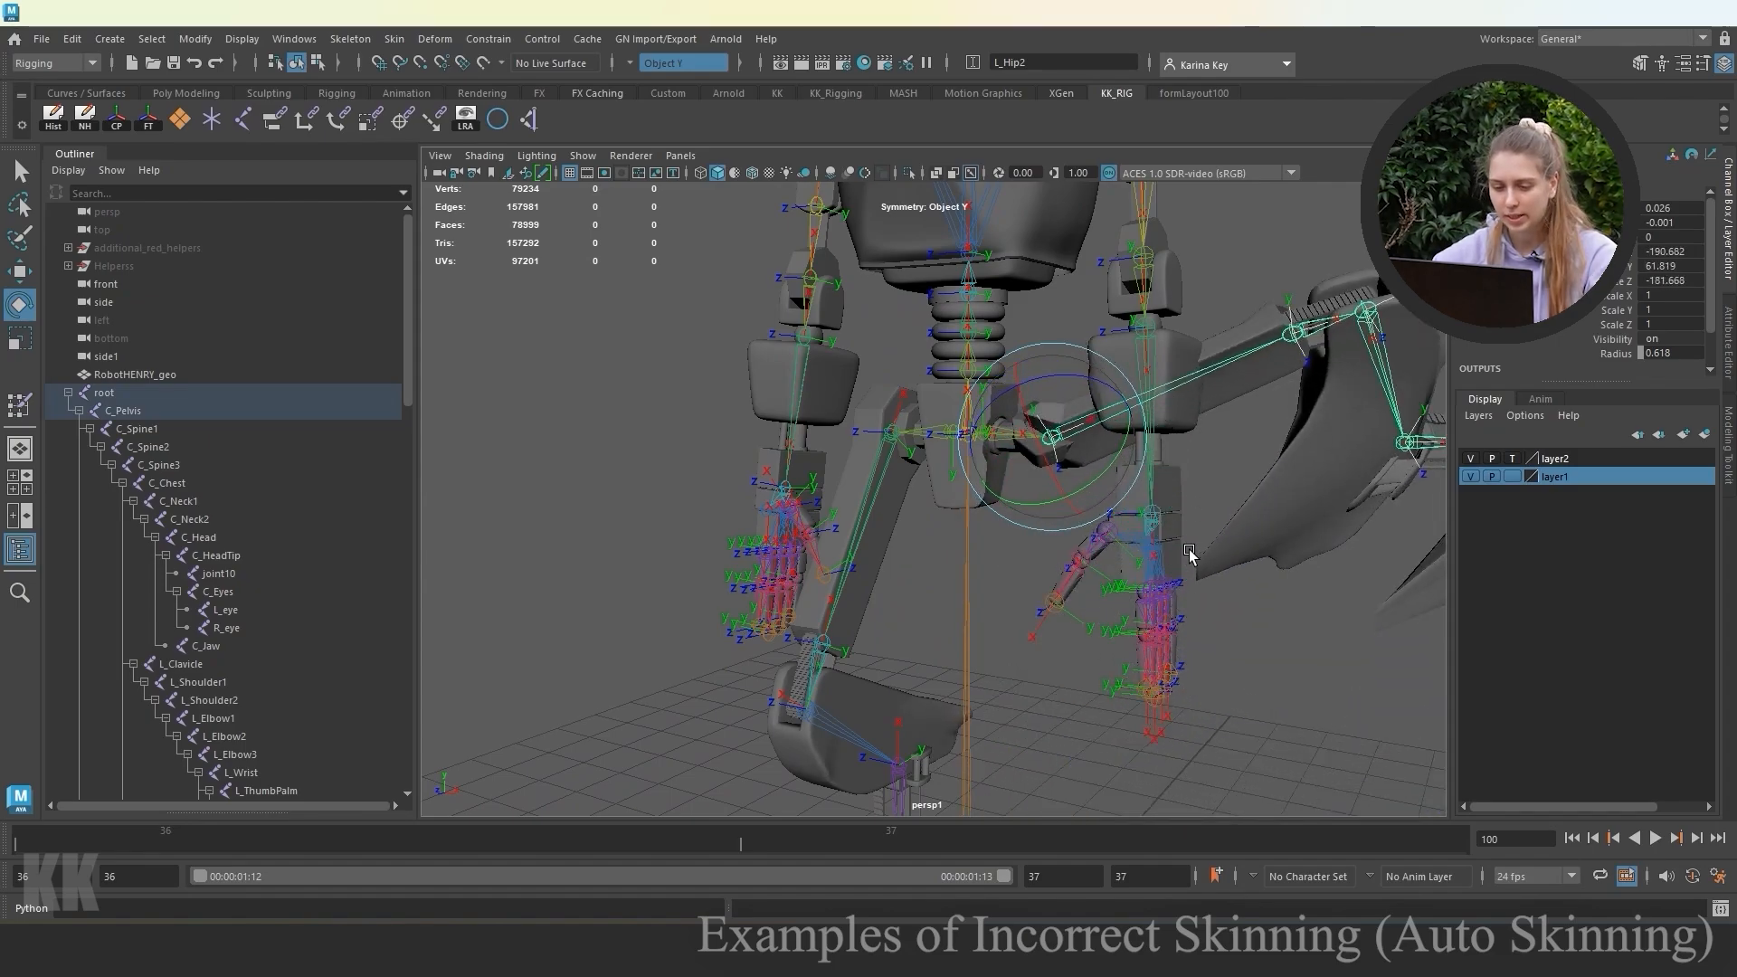
{"action": "scroll", "coordinate": [1194, 543], "scroll_direction": "down", "scroll_amount": 6}
{"action": "left_click_drag", "start_coordinate": [1167, 522], "coordinate": [1250, 636], "text": "alt"}
{"action": "key", "text": "ctrl+z"}
{"action": "key", "text": "ctrl+z"}
{"action": "key", "text": "ctrl+z"}
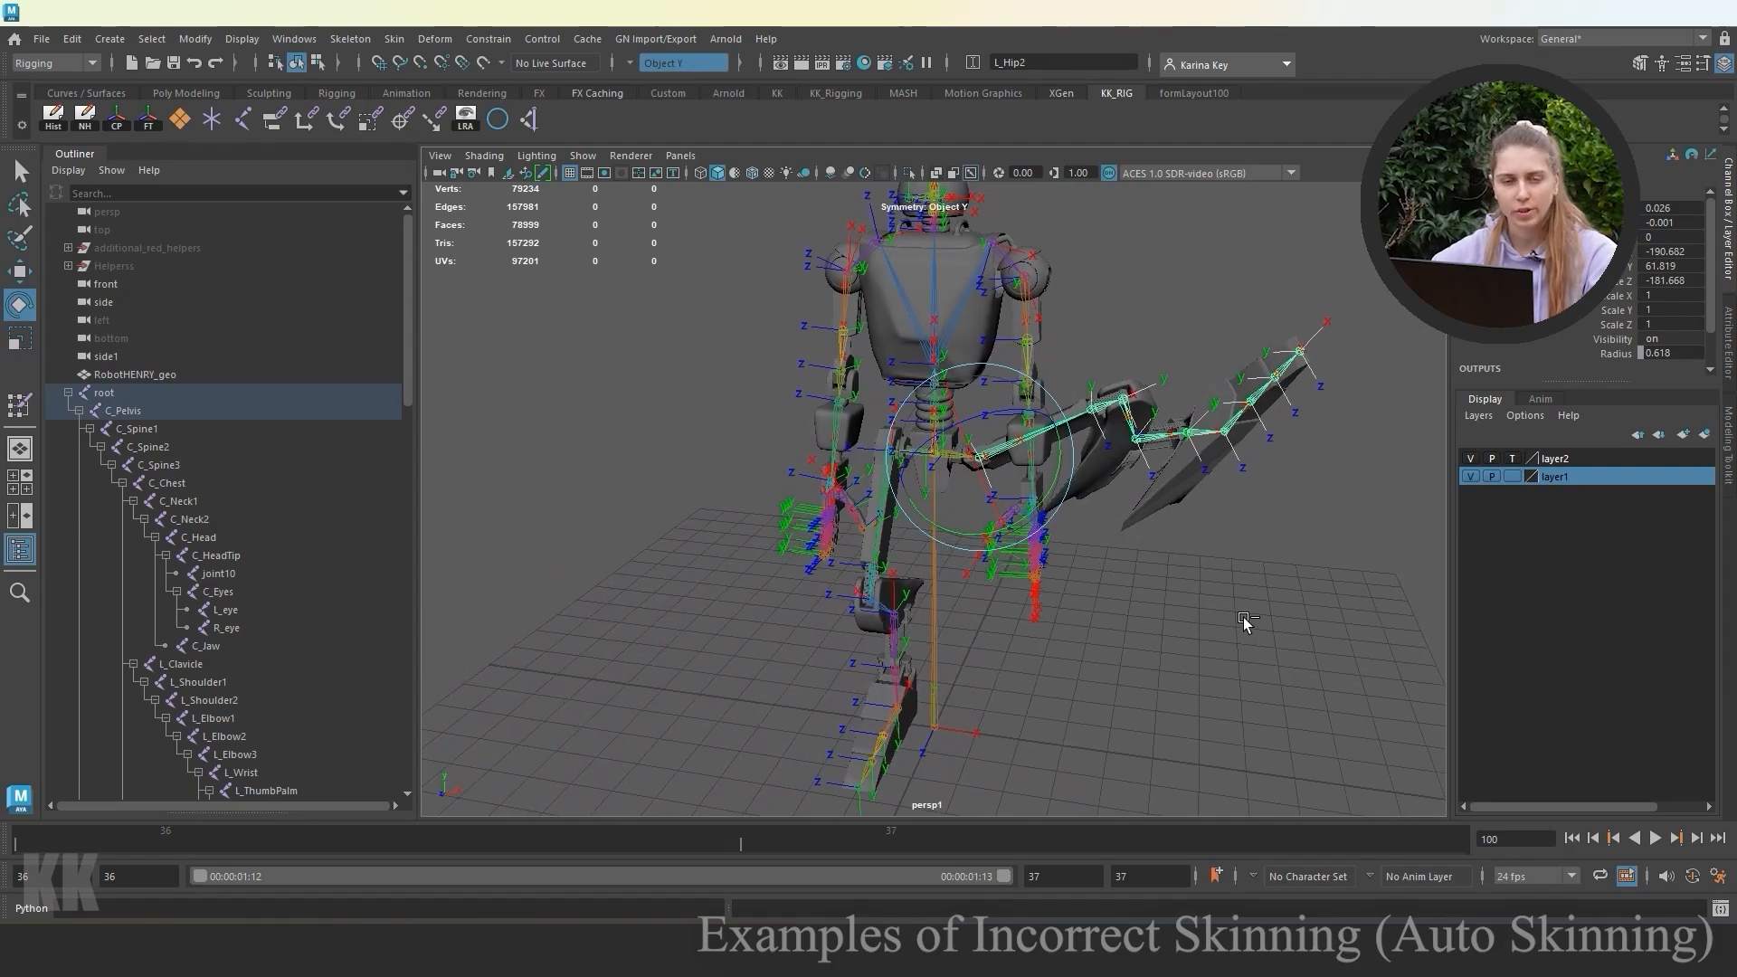
Select the left foot joints from L_Toe back to the ankle, test-rotate the ankle, undo it and deselect.
{"action": "scroll", "coordinate": [1062, 662], "scroll_direction": "up", "scroll_amount": 8}
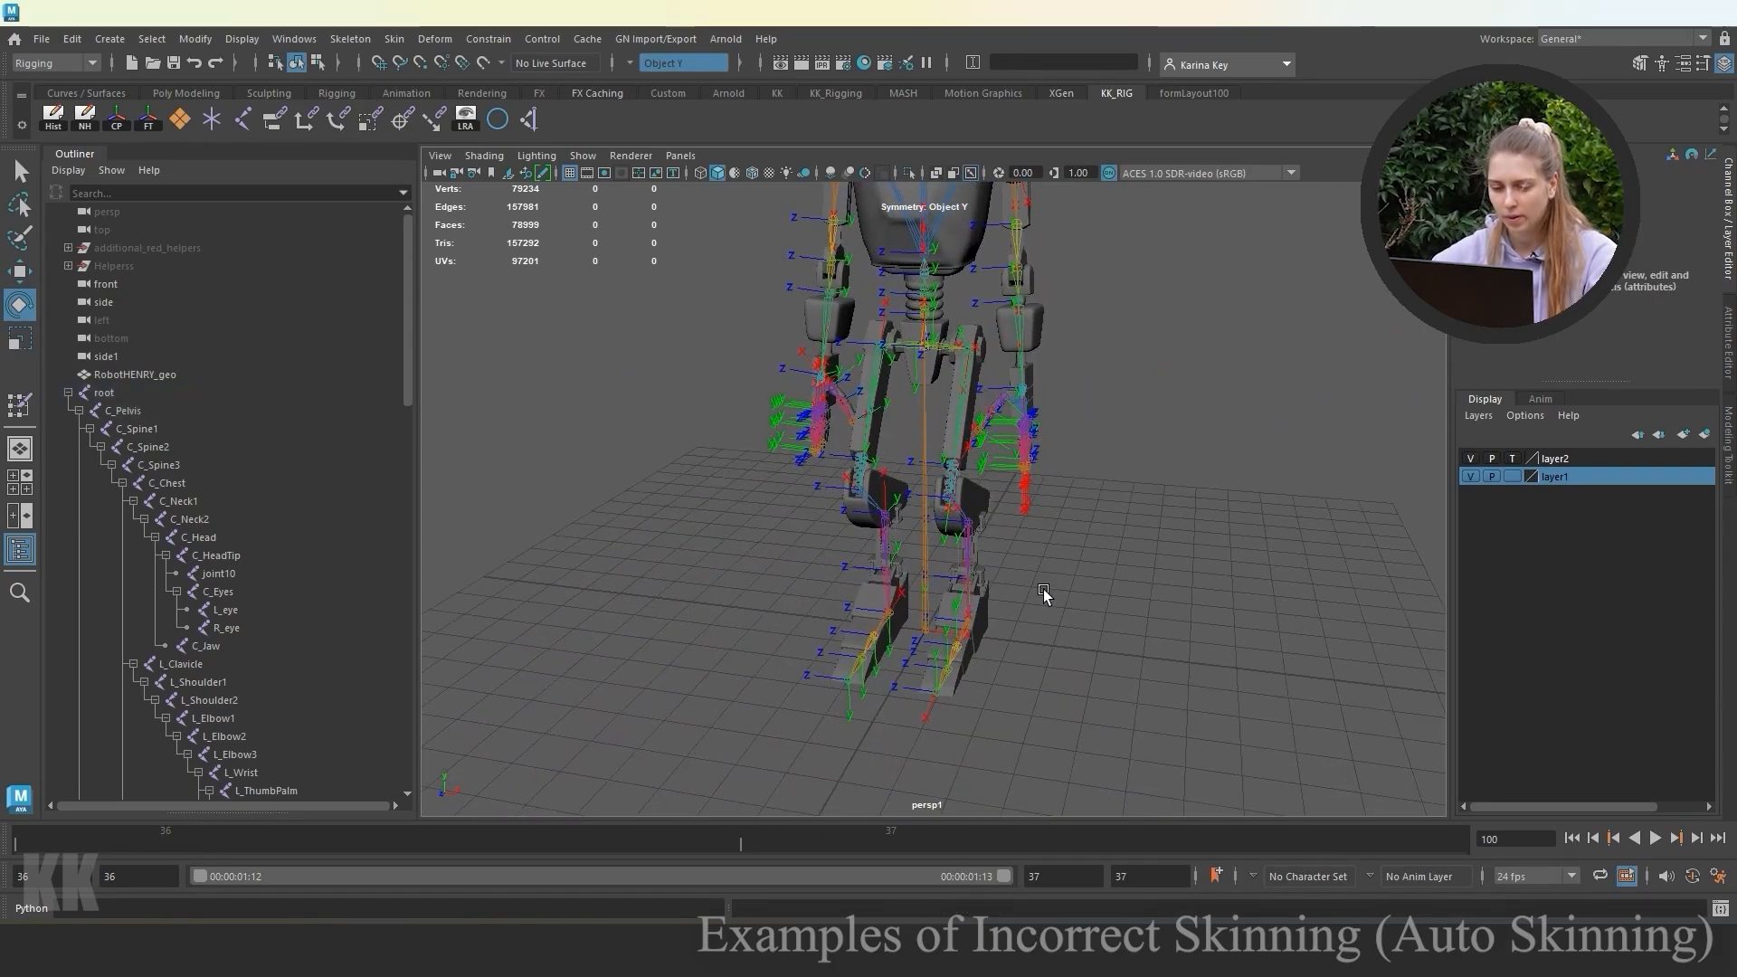
{"action": "left_click_drag", "start_coordinate": [1071, 515], "coordinate": [938, 574], "text": "alt"}
{"action": "left_click", "coordinate": [908, 570]}
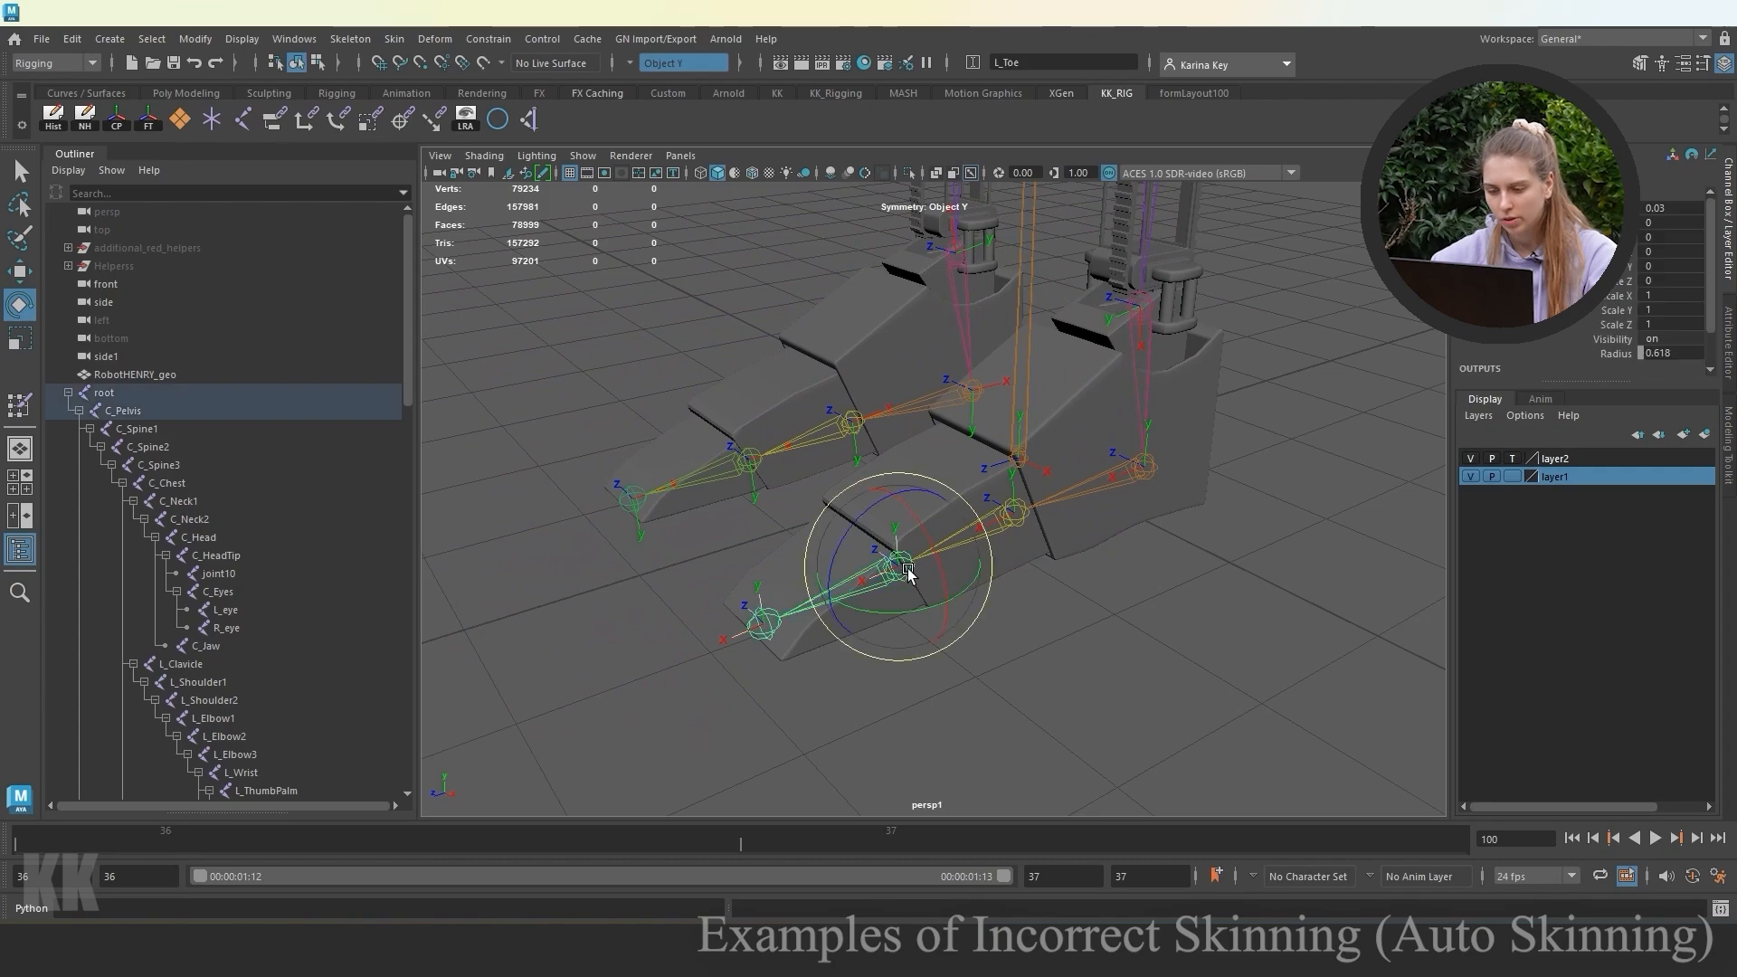
{"action": "left_click", "coordinate": [1017, 518]}
{"action": "left_click", "coordinate": [1149, 469]}
{"action": "left_click_drag", "start_coordinate": [1108, 457], "coordinate": [1161, 630]}
{"action": "key", "text": "ctrl+z"}
{"action": "left_click", "coordinate": [1011, 558]}
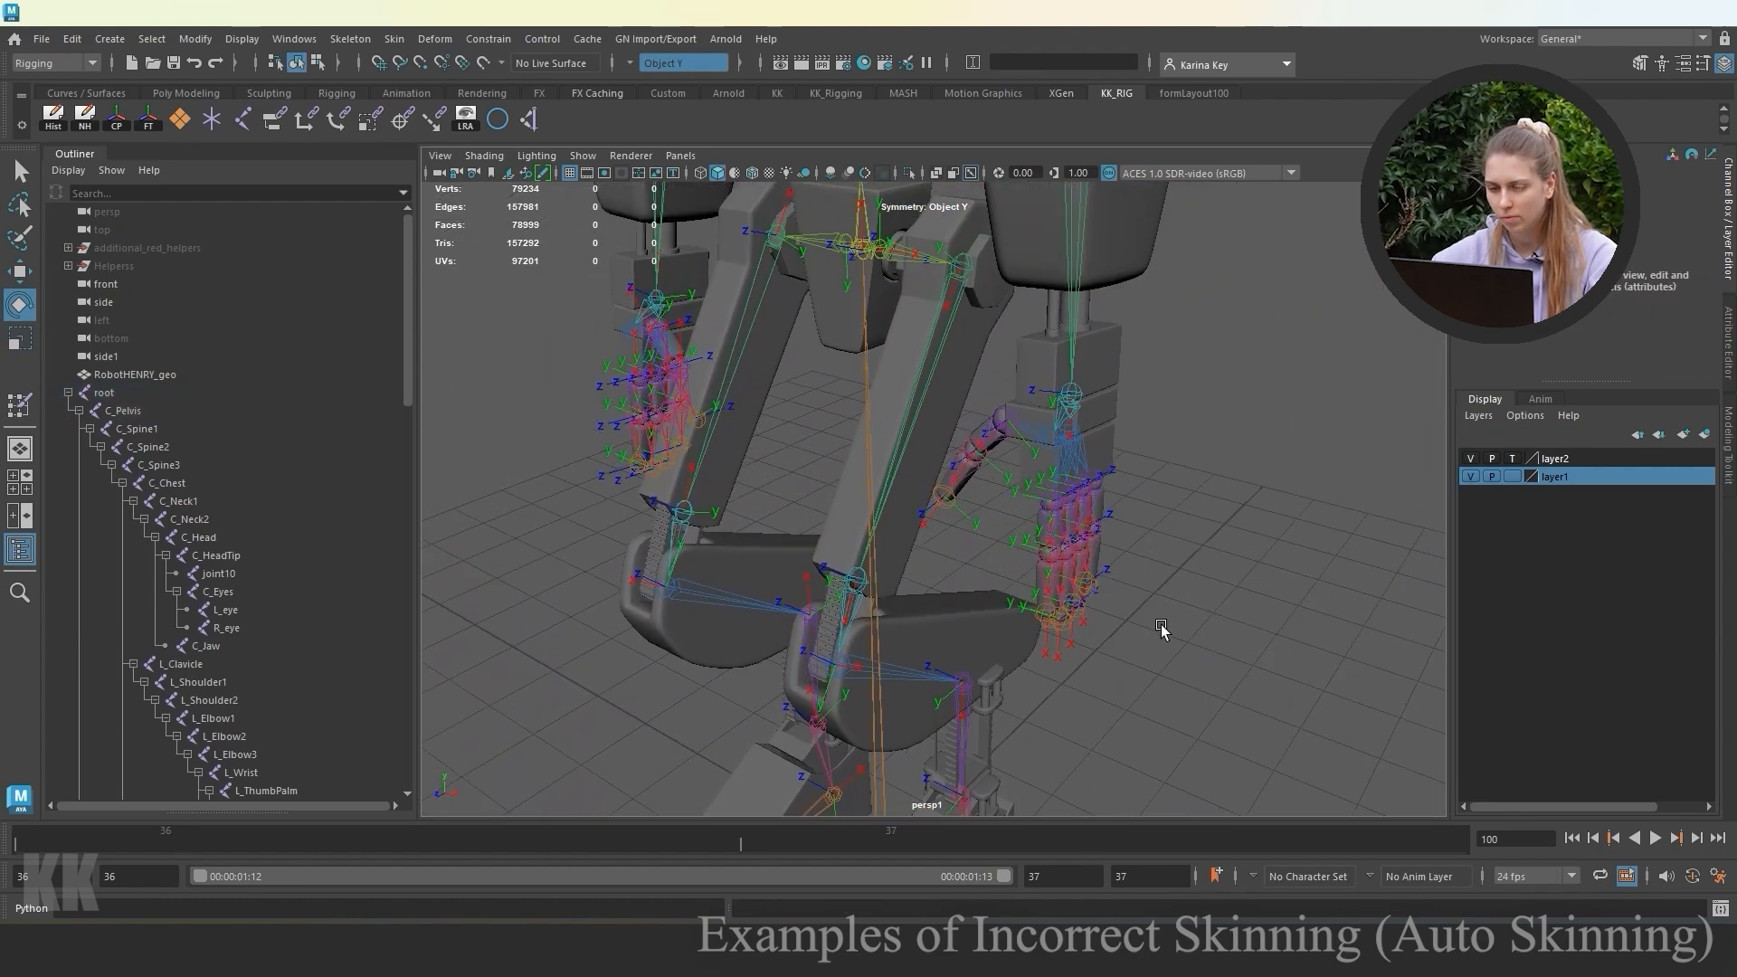
Test-rotate L_Wrist about 80 degrees around Y to check the hand's skinning, undo it and clear the selection.
{"action": "left_click", "coordinate": [1085, 395]}
{"action": "left_click_drag", "start_coordinate": [1084, 396], "coordinate": [1045, 235]}
{"action": "key", "text": "ctrl+z"}
{"action": "key", "text": "ctrl+z"}
{"action": "key", "text": "ctrl+z"}
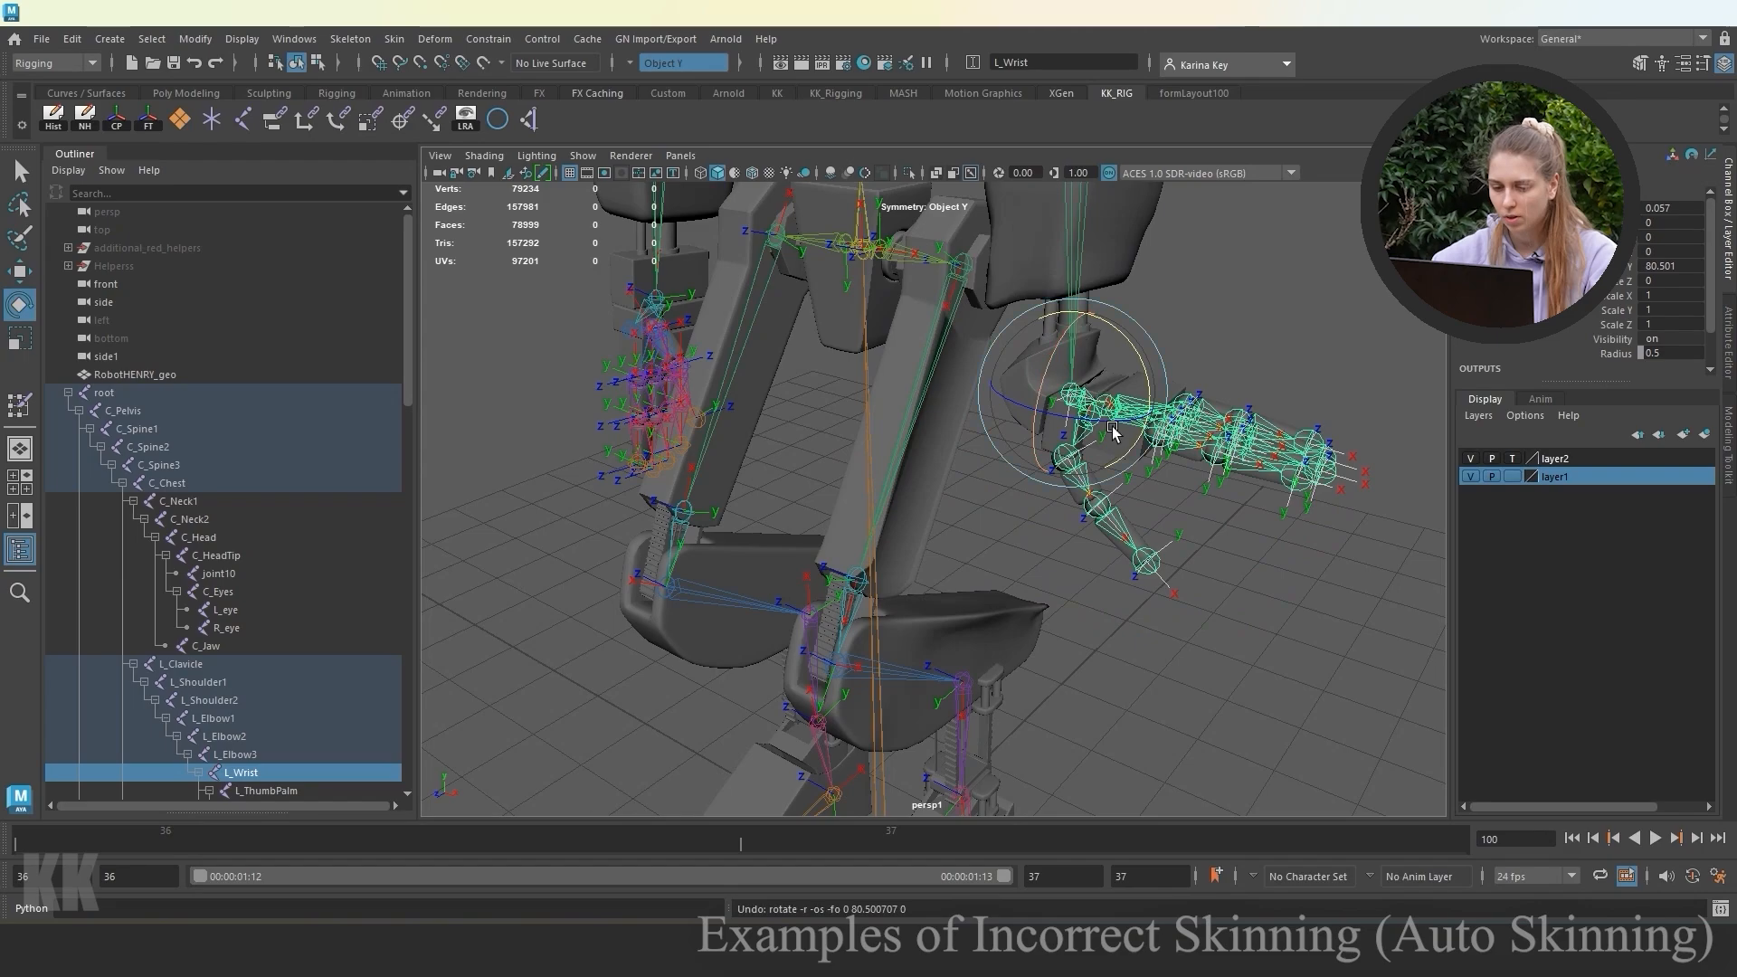
{"action": "left_click", "coordinate": [1224, 588]}
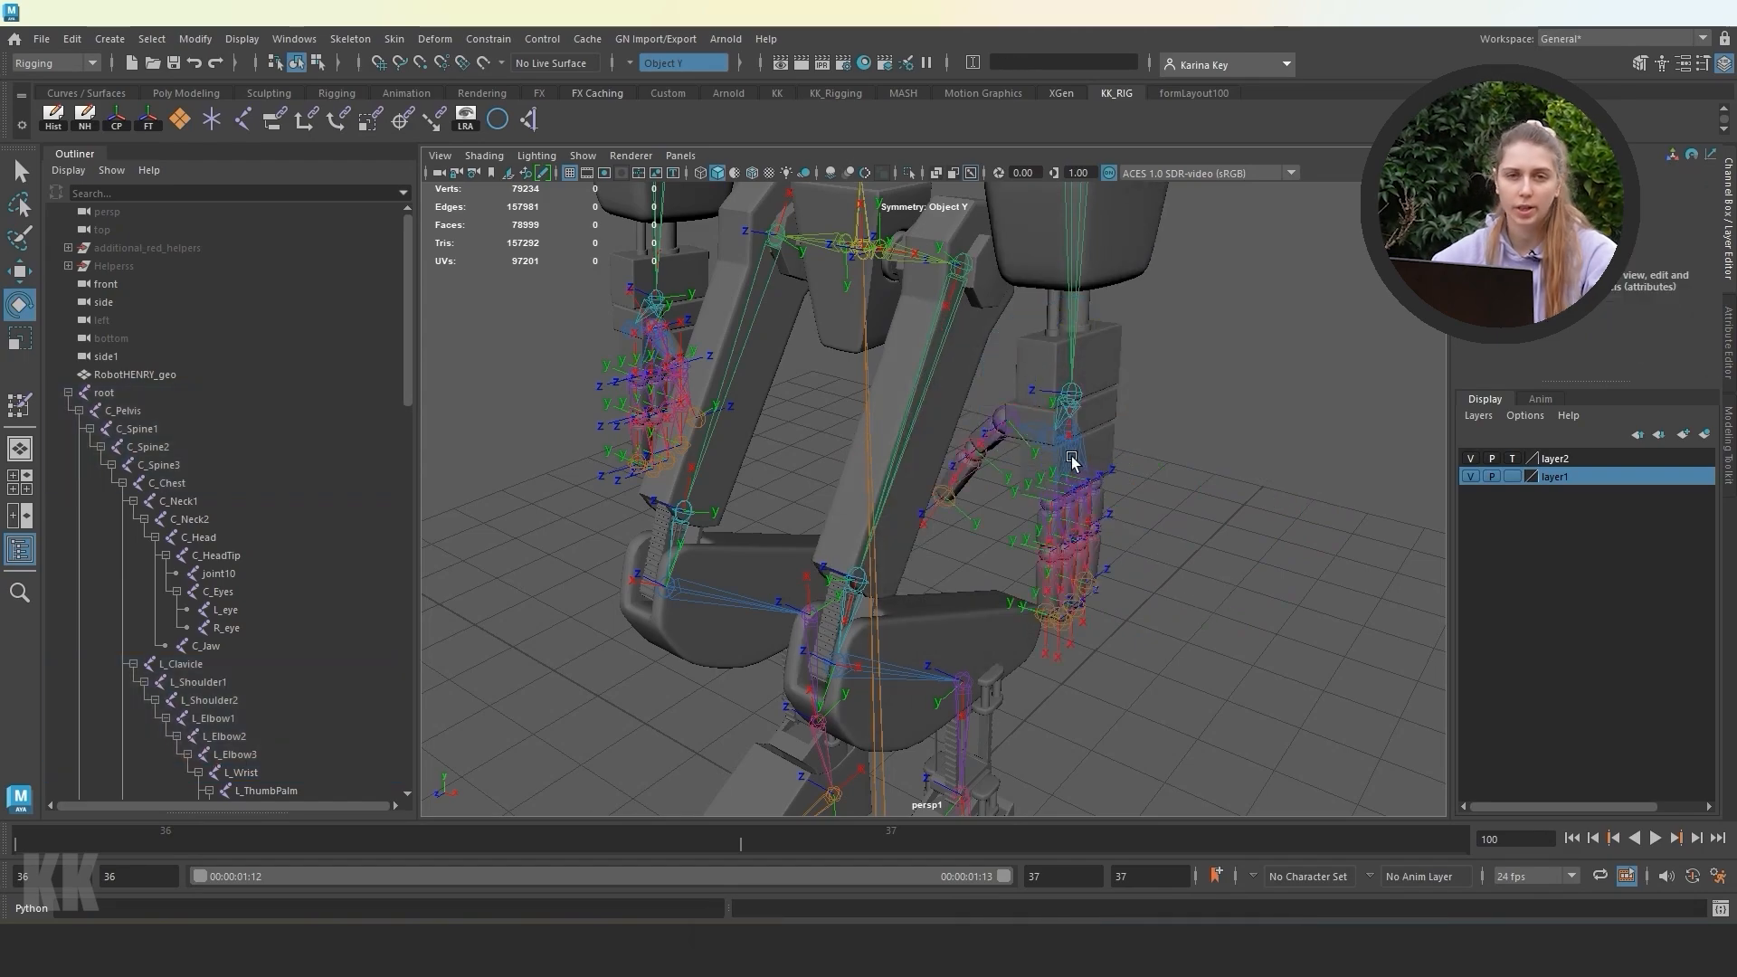
Select the RobotHENRY_geo mesh and start Paint Skin Weights on it with the tool settings open.
{"action": "left_click", "coordinate": [948, 404]}
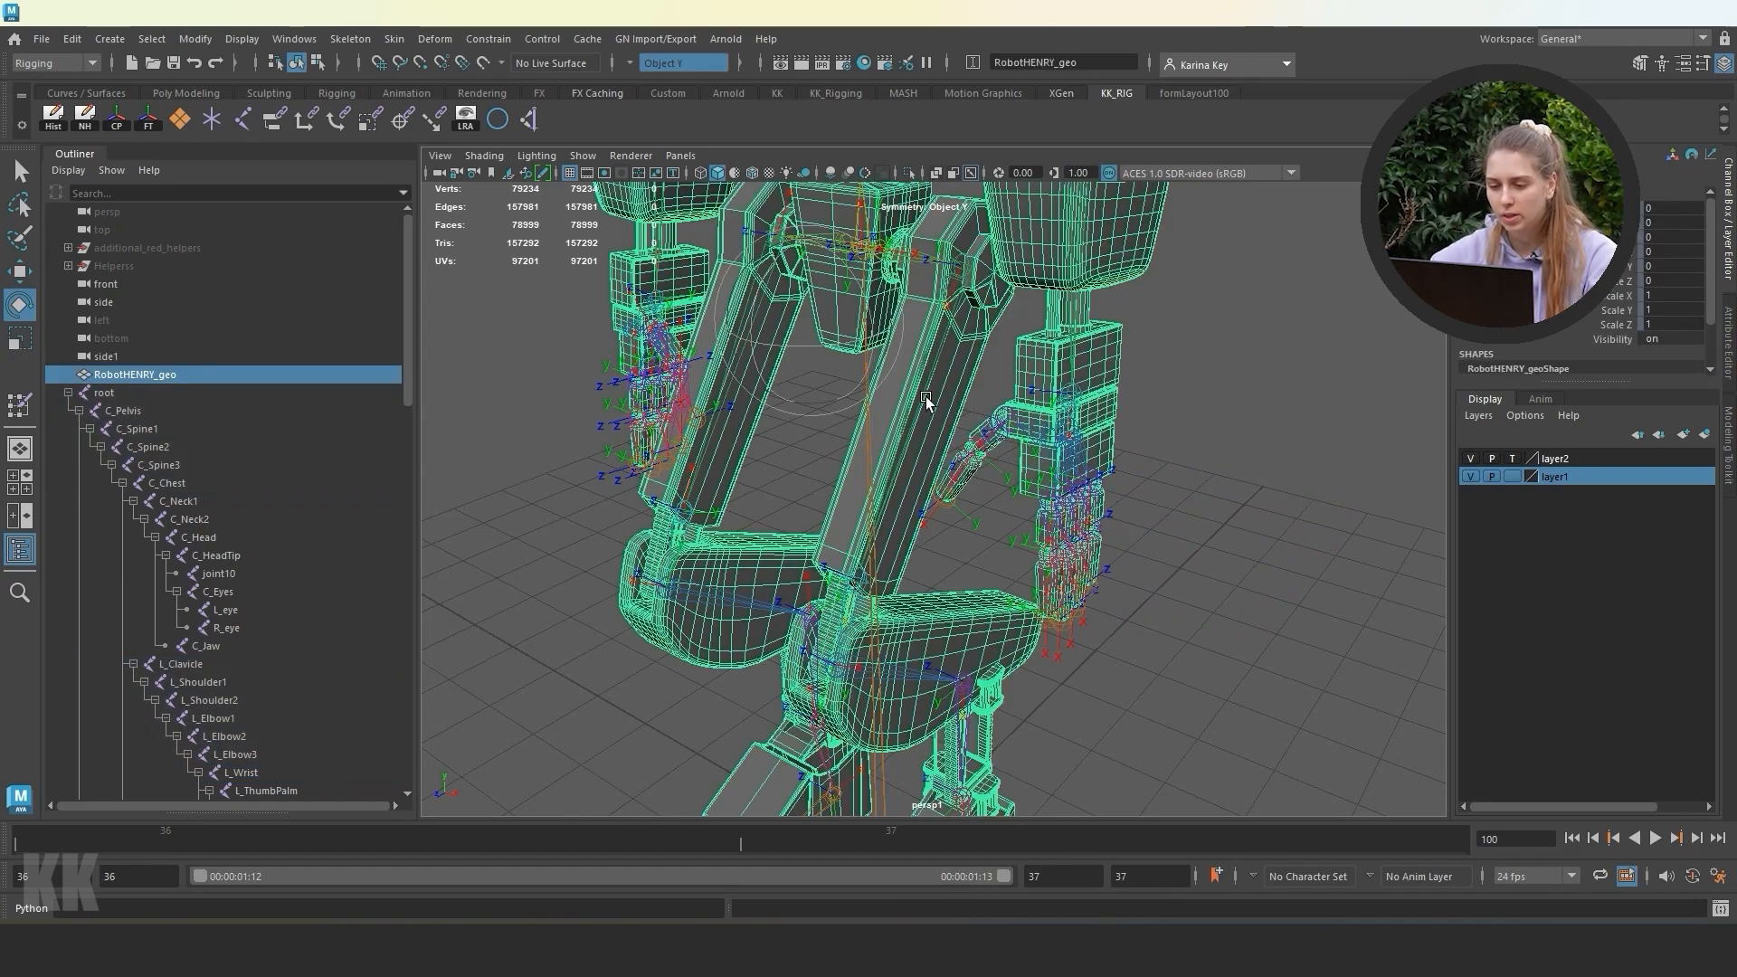
{"action": "left_click", "coordinate": [19, 269]}
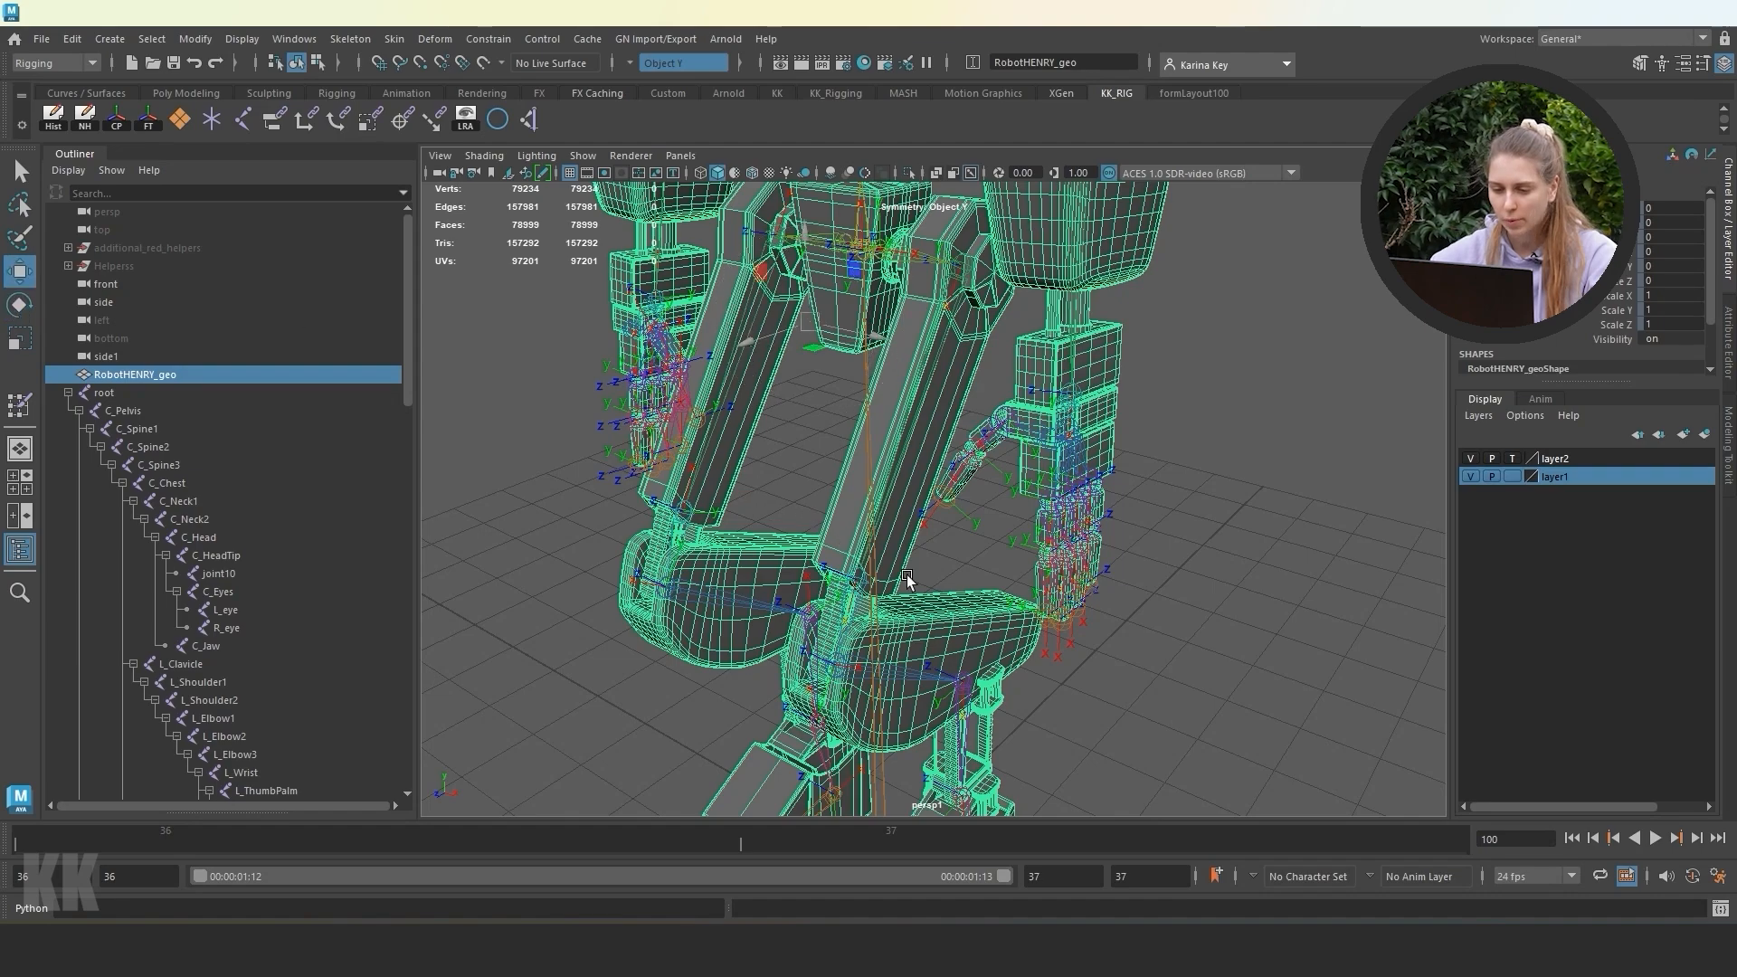
{"action": "key", "text": "q"}
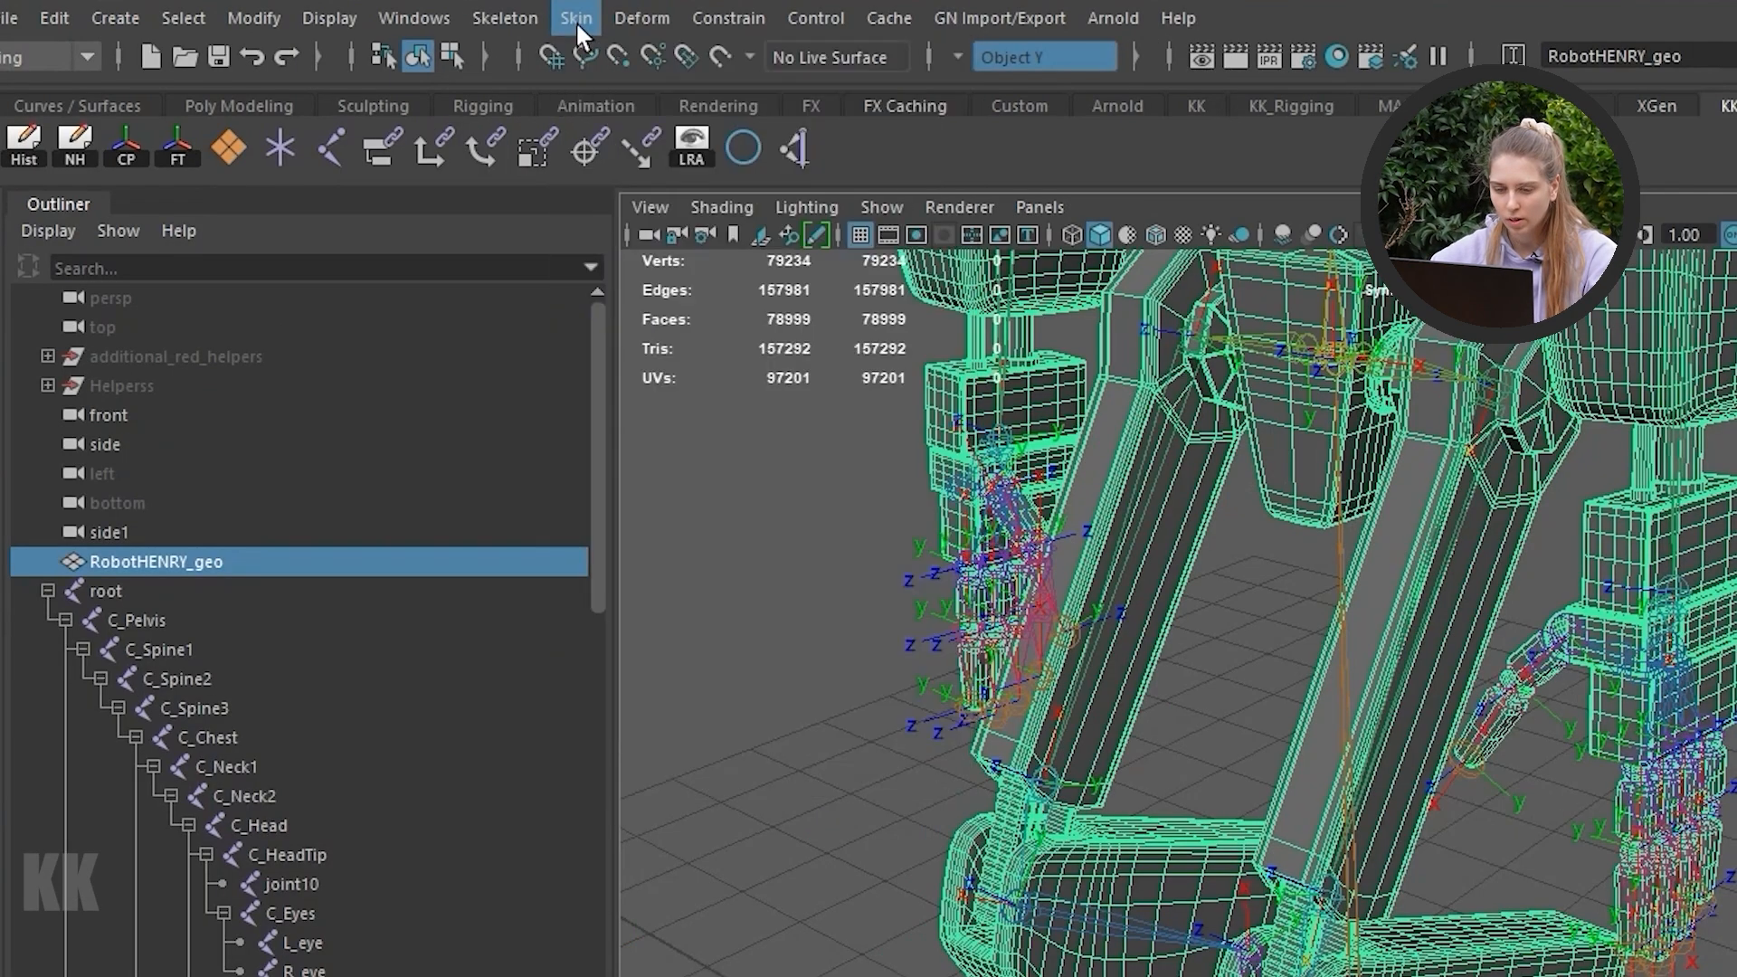
{"action": "left_click", "coordinate": [394, 39]}
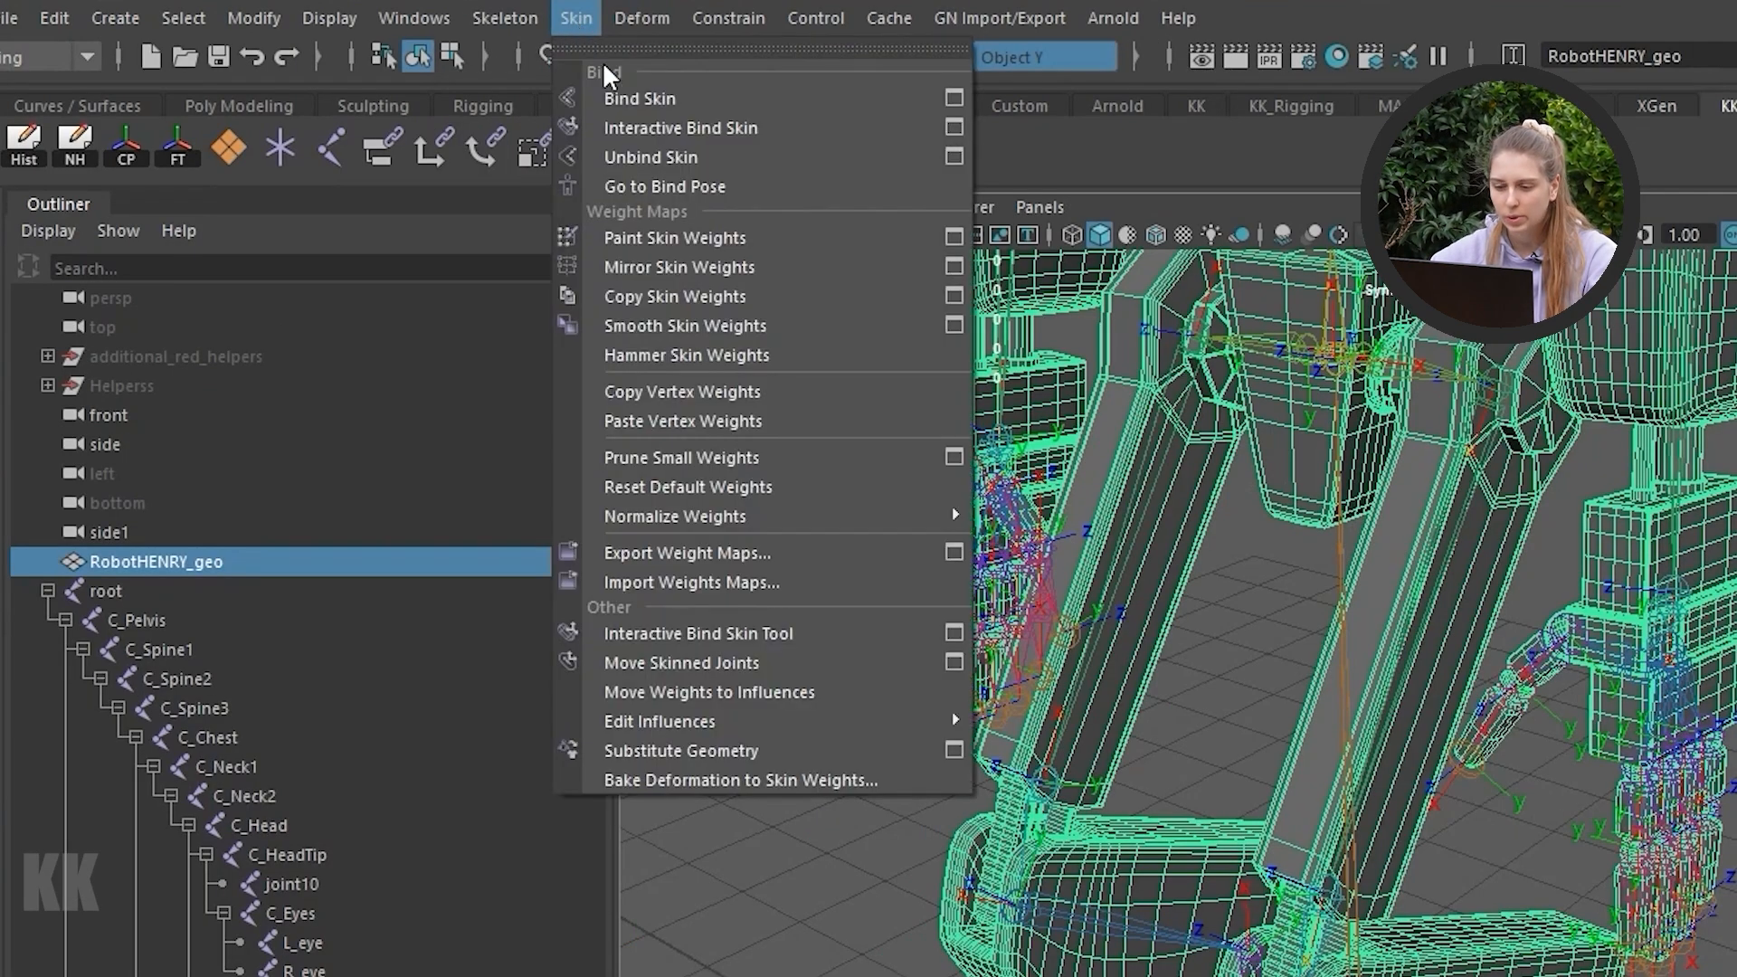
{"action": "left_click", "coordinate": [744, 239]}
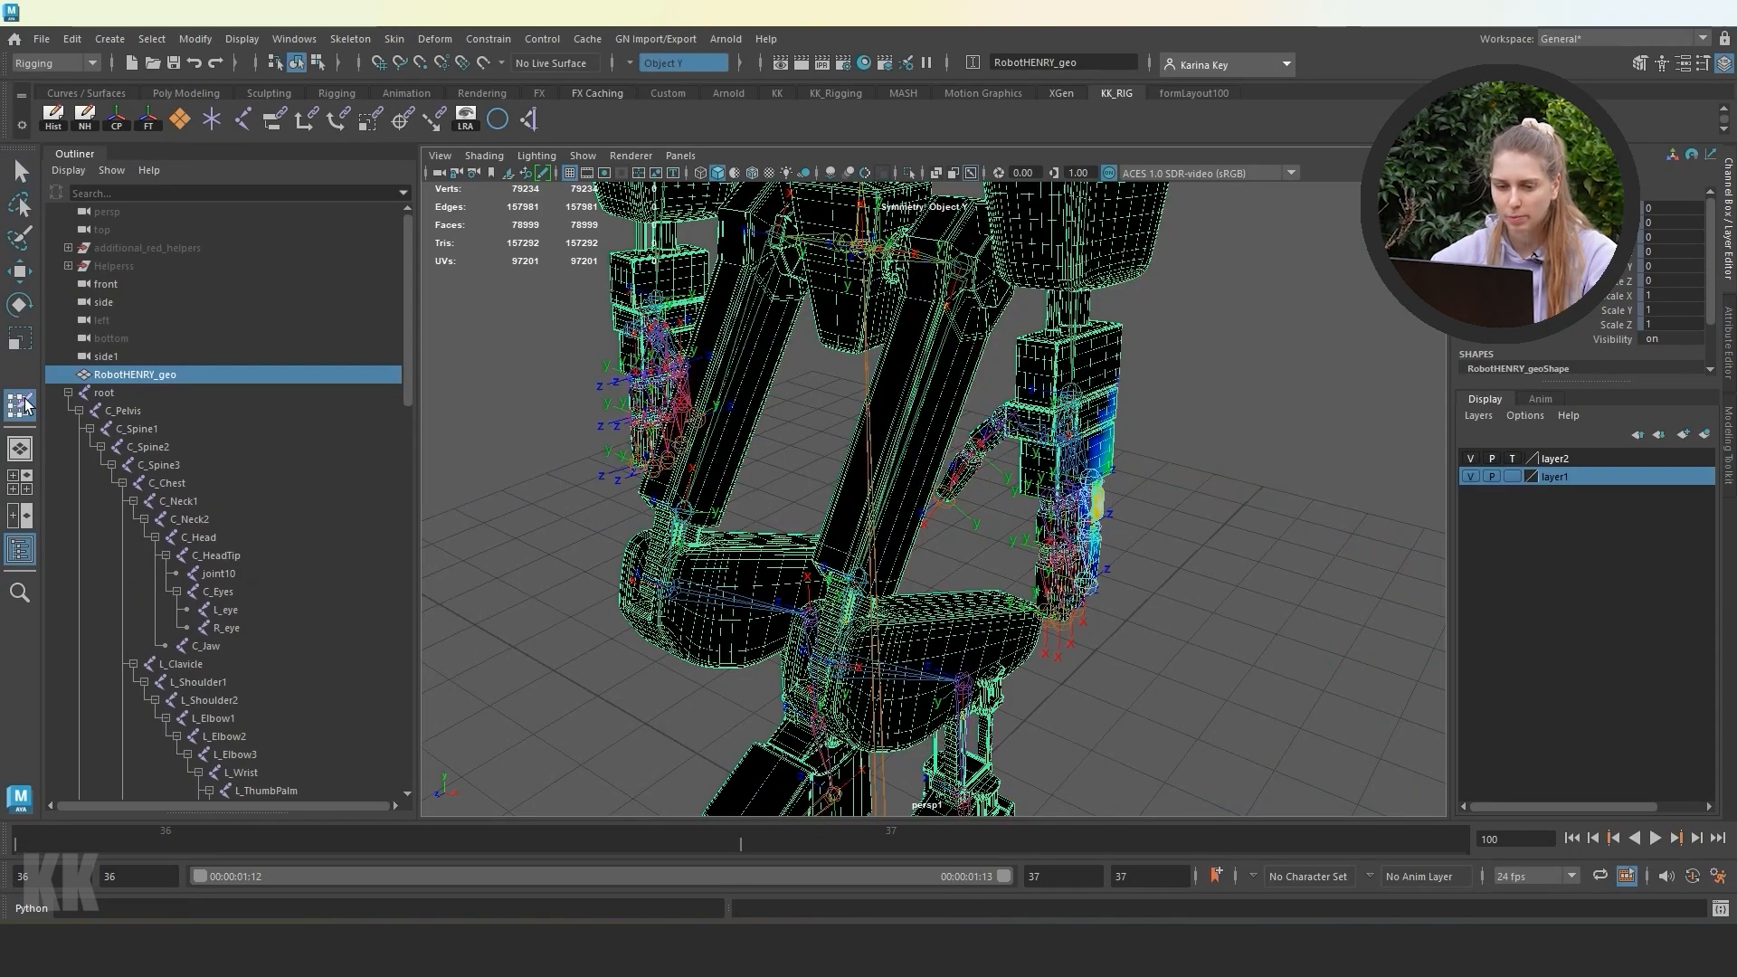
{"action": "left_click", "coordinate": [20, 405]}
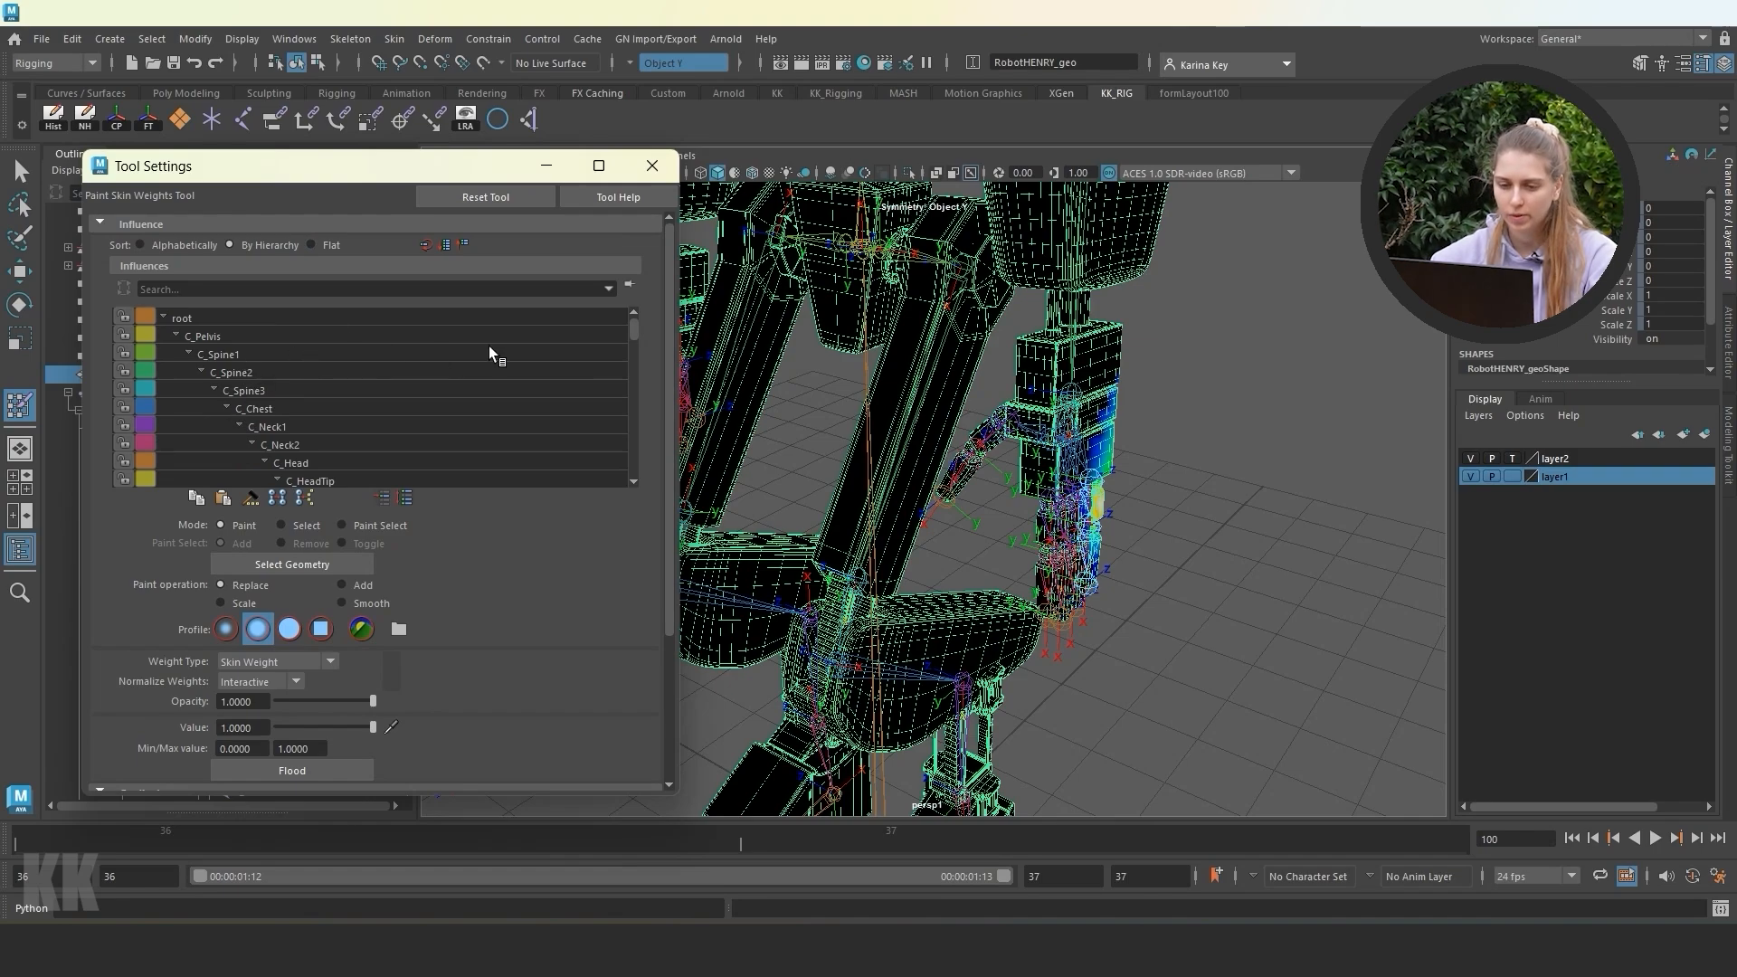
Examine the weight maps of the C_Spine1, root and C_Pelvis influences across the robot's pelvis, legs and feet.
{"action": "left_click", "coordinate": [261, 350]}
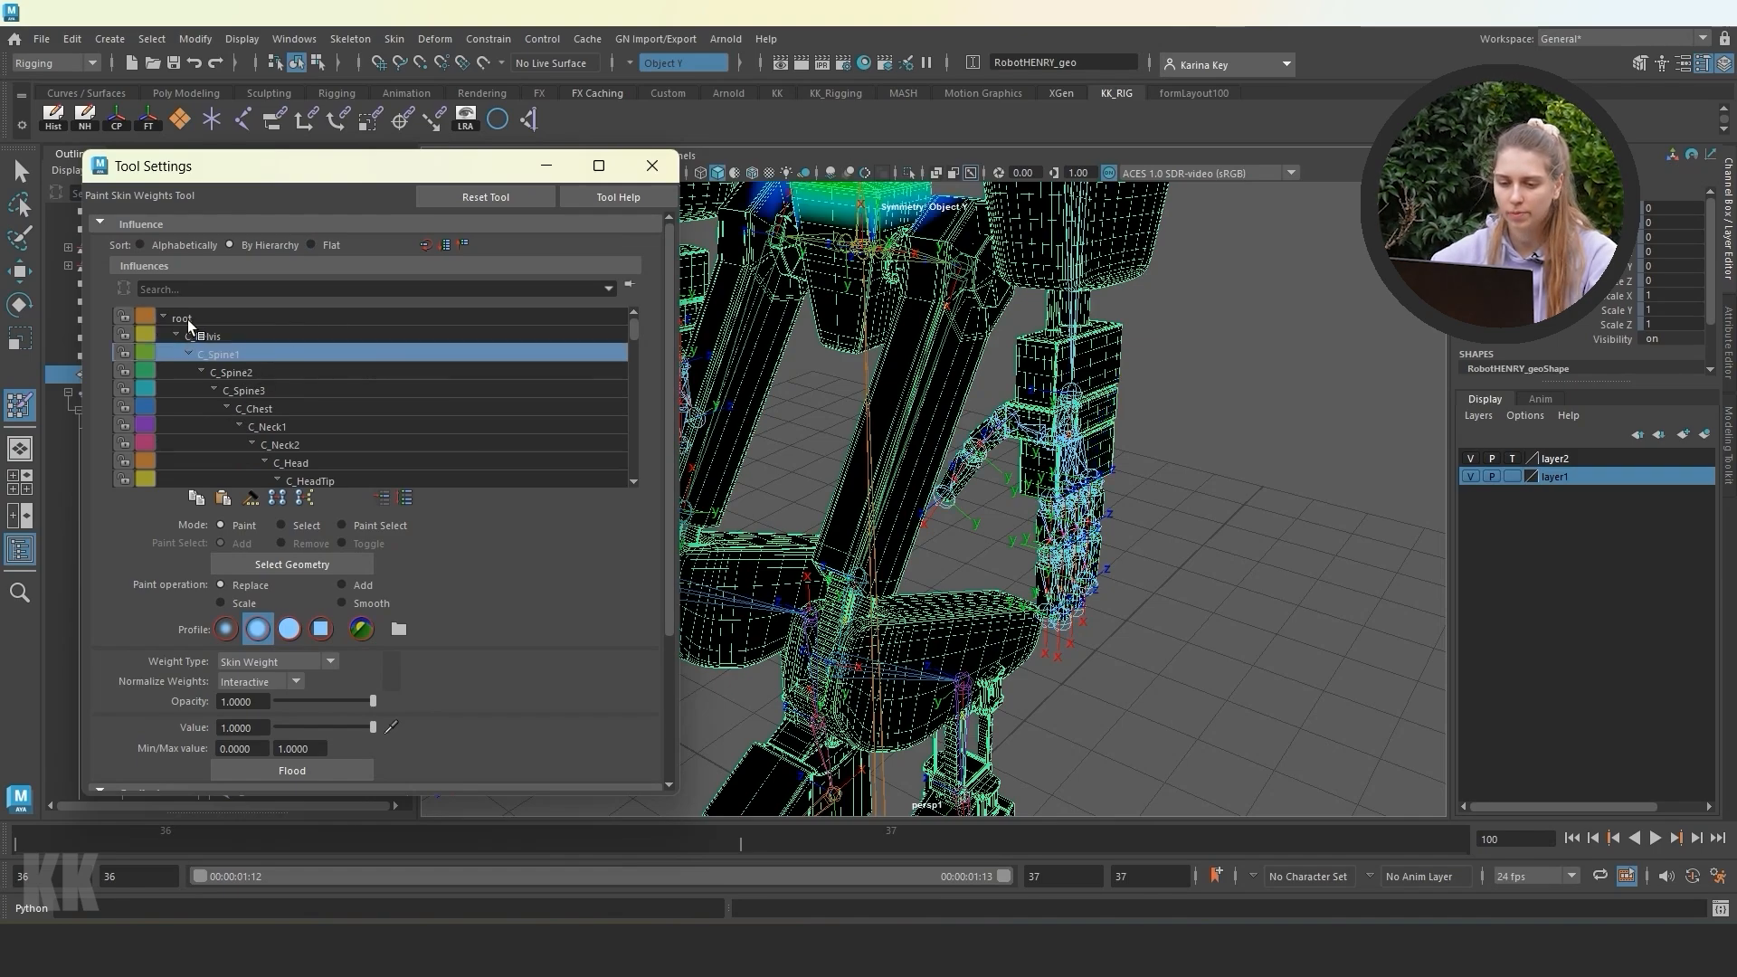
{"action": "left_click", "coordinate": [188, 318]}
{"action": "right_click_drag", "start_coordinate": [1165, 687], "coordinate": [1082, 670], "text": "alt"}
{"action": "middle_click_drag", "start_coordinate": [1082, 670], "coordinate": [1128, 643], "text": "alt"}
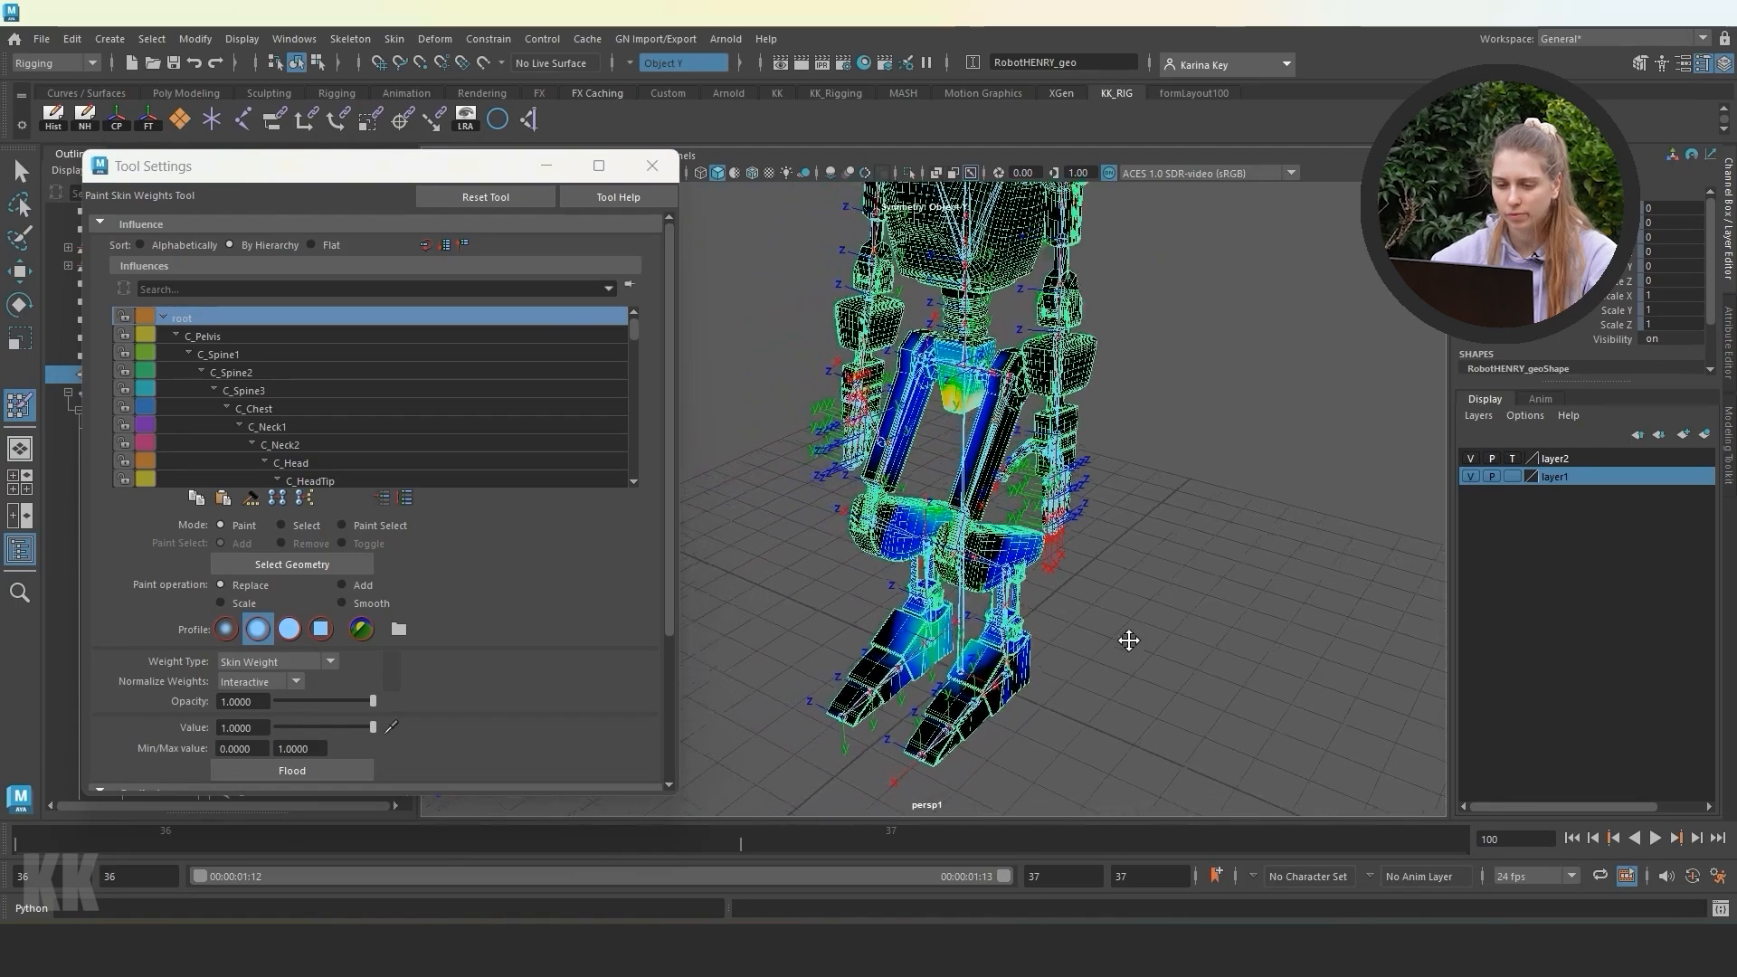
{"action": "mouse_move", "coordinate": [1128, 643]}
{"action": "left_mouse_down", "text": "alt"}
{"action": "mouse_move", "coordinate": [1155, 639]}
{"action": "mouse_move", "coordinate": [1130, 634]}
{"action": "mouse_move", "coordinate": [1121, 659]}
{"action": "left_mouse_up", "text": "alt"}
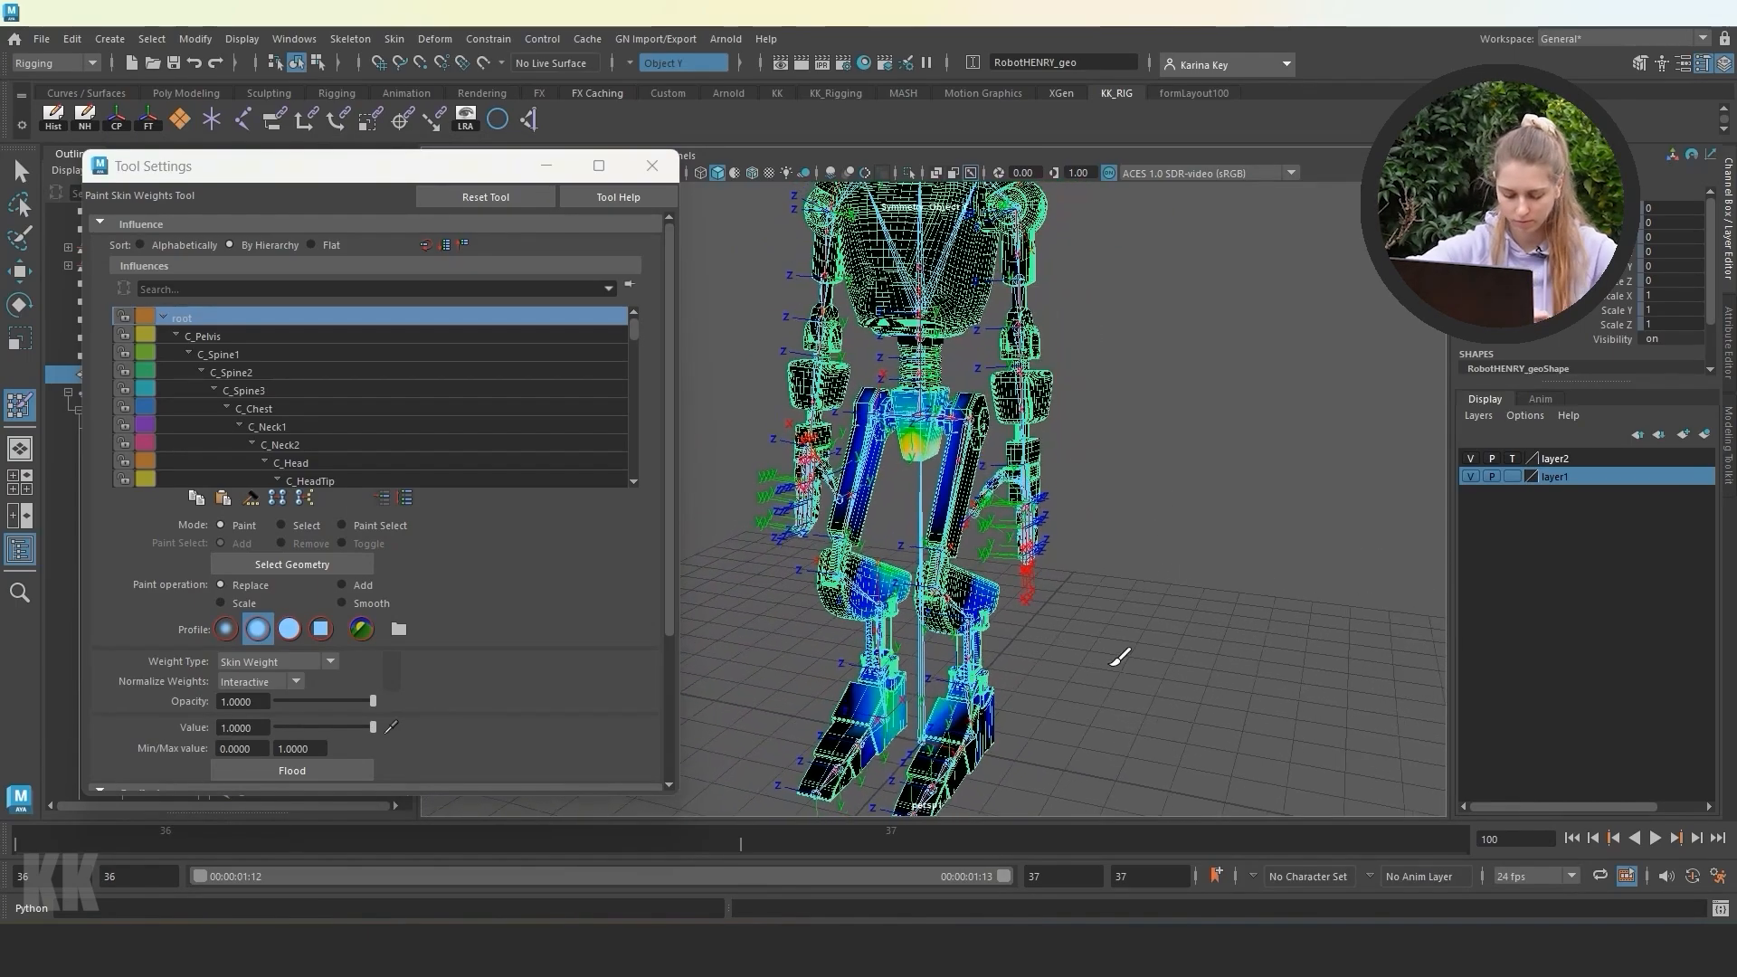
{"action": "left_click", "coordinate": [212, 338]}
{"action": "double_click", "coordinate": [220, 319]}
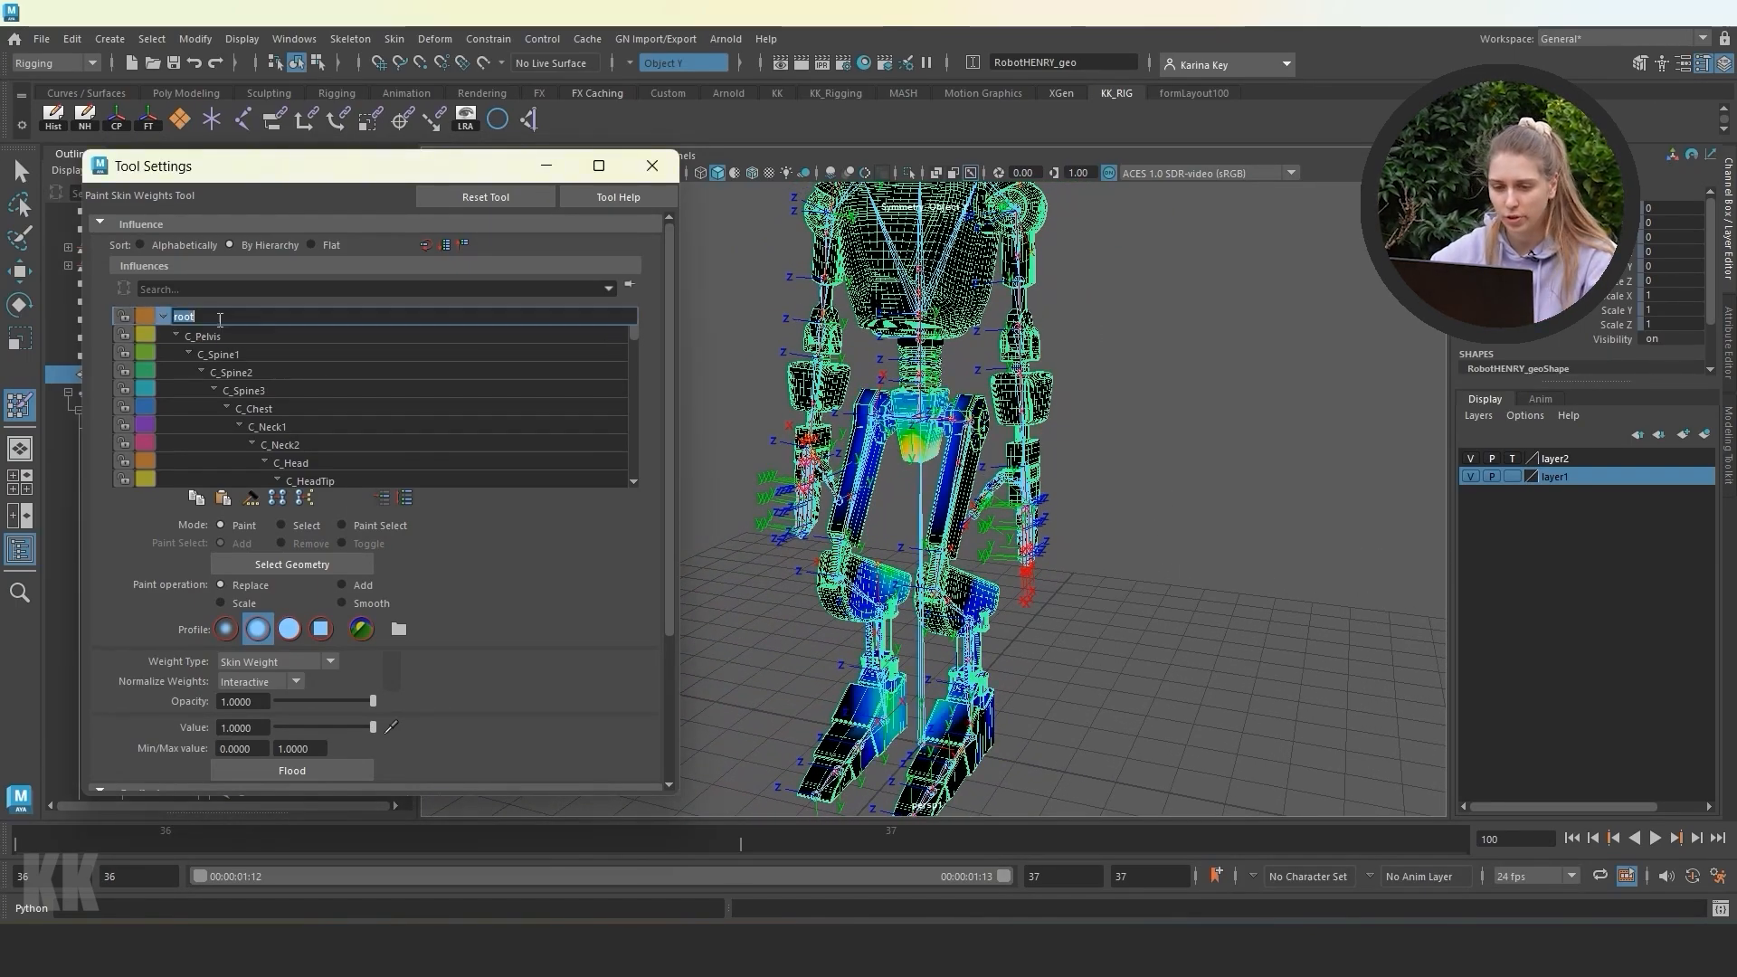
Show the root influence's weight map and review the paint tool's gradient settings.
{"action": "left_click", "coordinate": [234, 332]}
{"action": "left_click", "coordinate": [230, 313]}
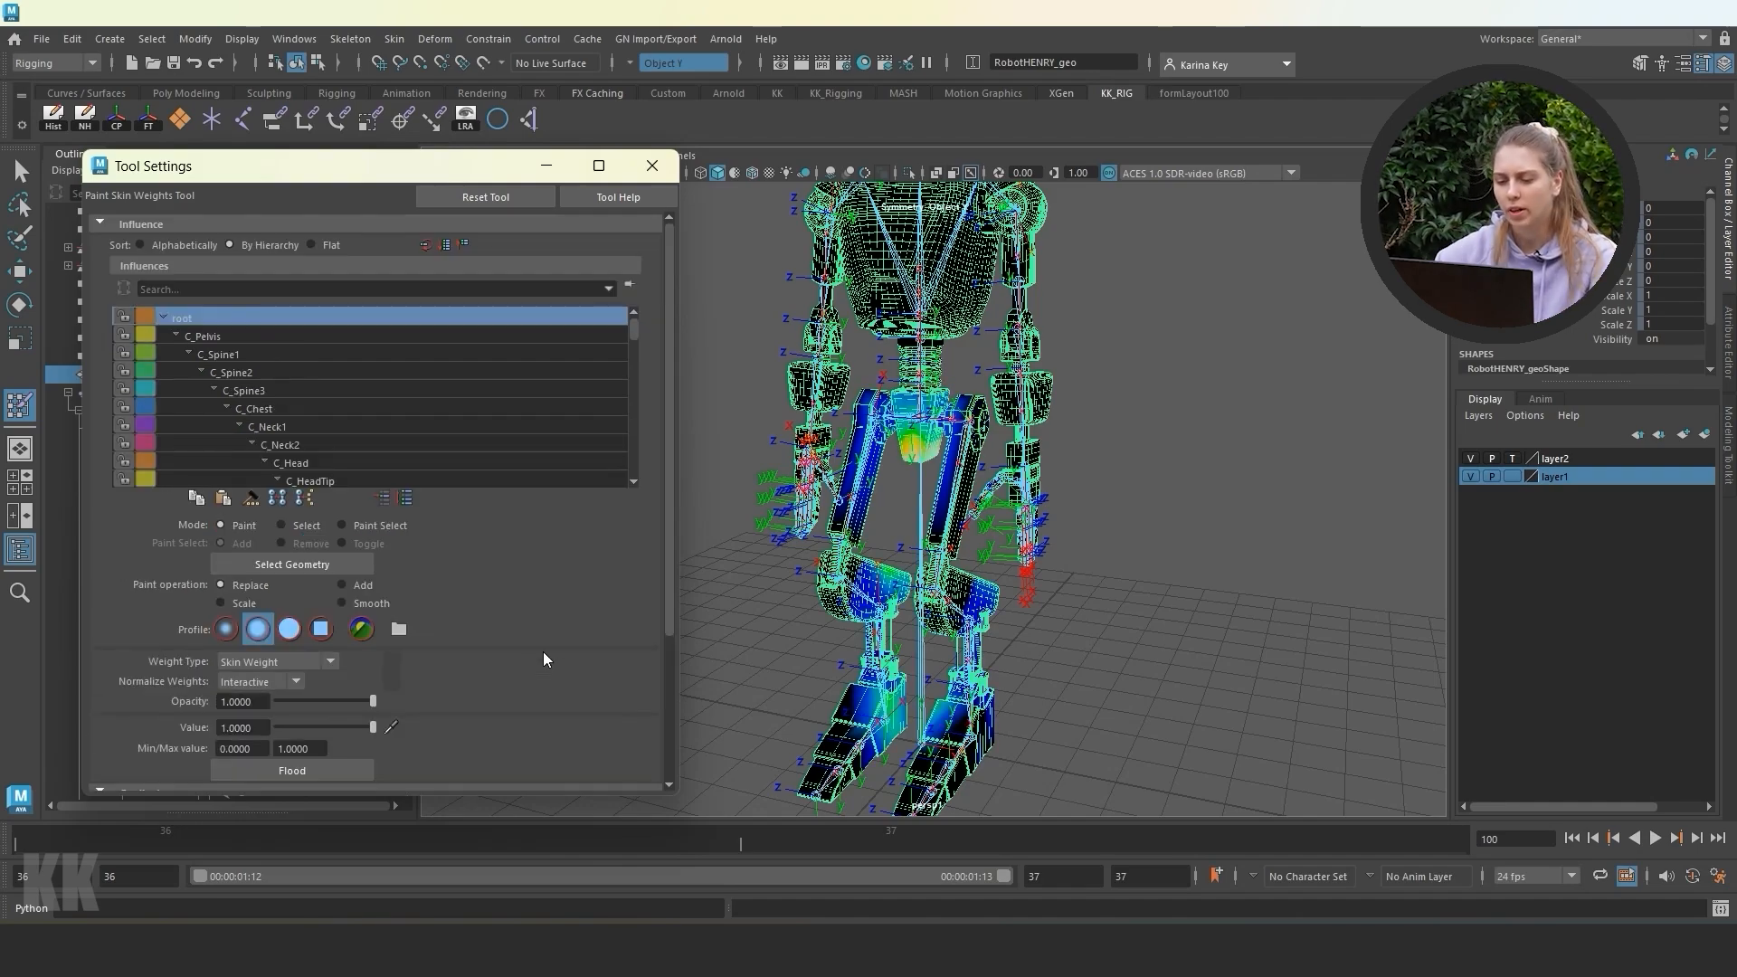
{"action": "scroll", "coordinate": [542, 660], "scroll_direction": "down", "scroll_amount": 3}
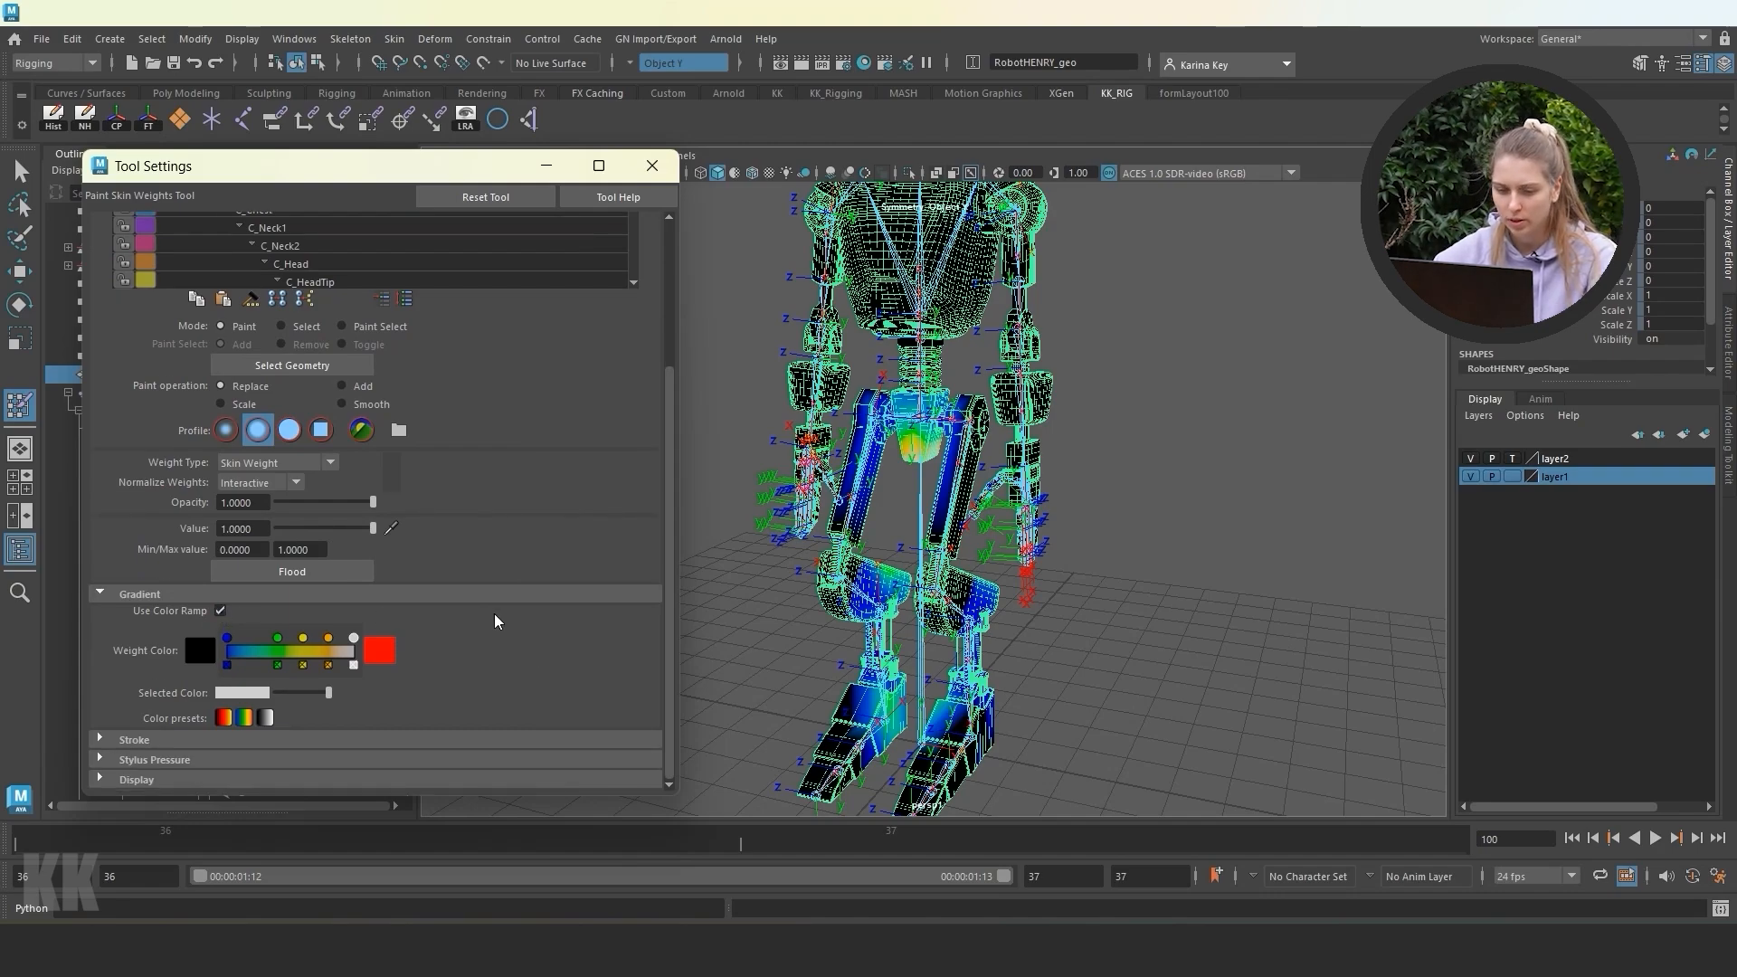
{"action": "scroll", "coordinate": [495, 621], "scroll_direction": "up", "scroll_amount": 3}
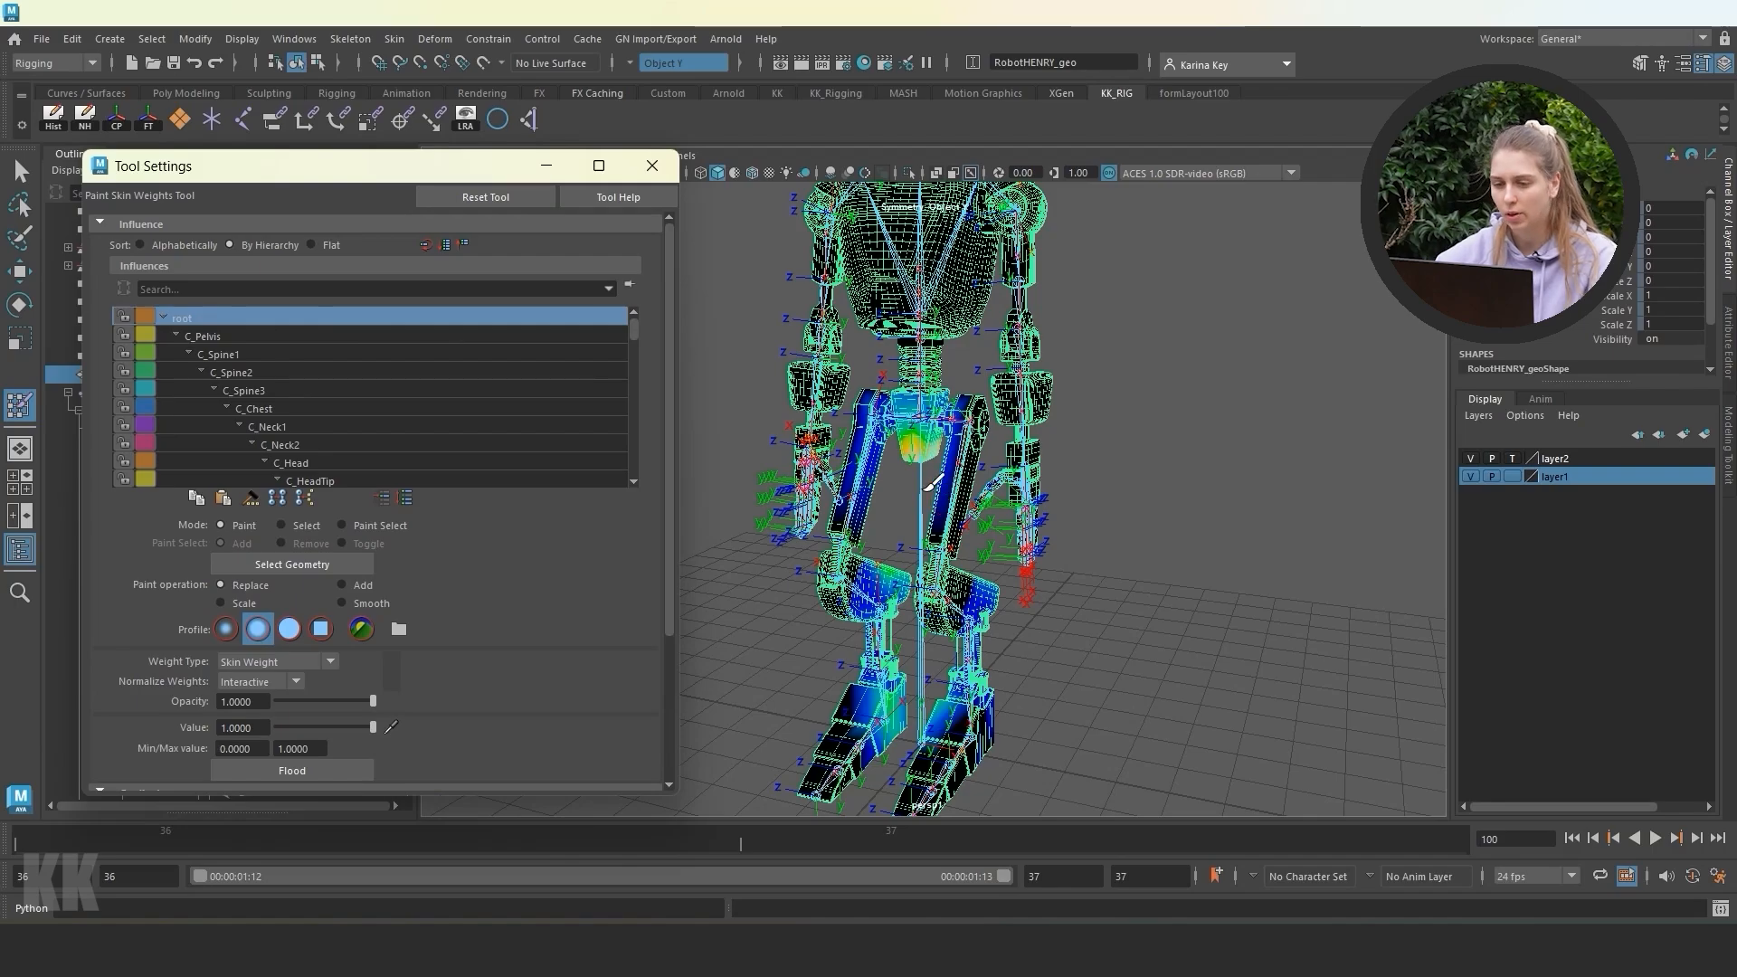
Examine the root influence's weights up close on the pelvis, thighs, knees and feet.
{"action": "mouse_move", "coordinate": [926, 489]}
{"action": "left_mouse_down", "text": "alt"}
{"action": "mouse_move", "coordinate": [984, 482]}
{"action": "mouse_move", "coordinate": [920, 484]}
{"action": "left_mouse_up", "text": "alt"}
{"action": "mouse_move", "coordinate": [929, 423]}
{"action": "right_mouse_down", "text": "alt"}
{"action": "mouse_move", "coordinate": [996, 466]}
{"action": "mouse_move", "coordinate": [1019, 458]}
{"action": "mouse_move", "coordinate": [898, 399]}
{"action": "right_mouse_up", "text": "alt"}
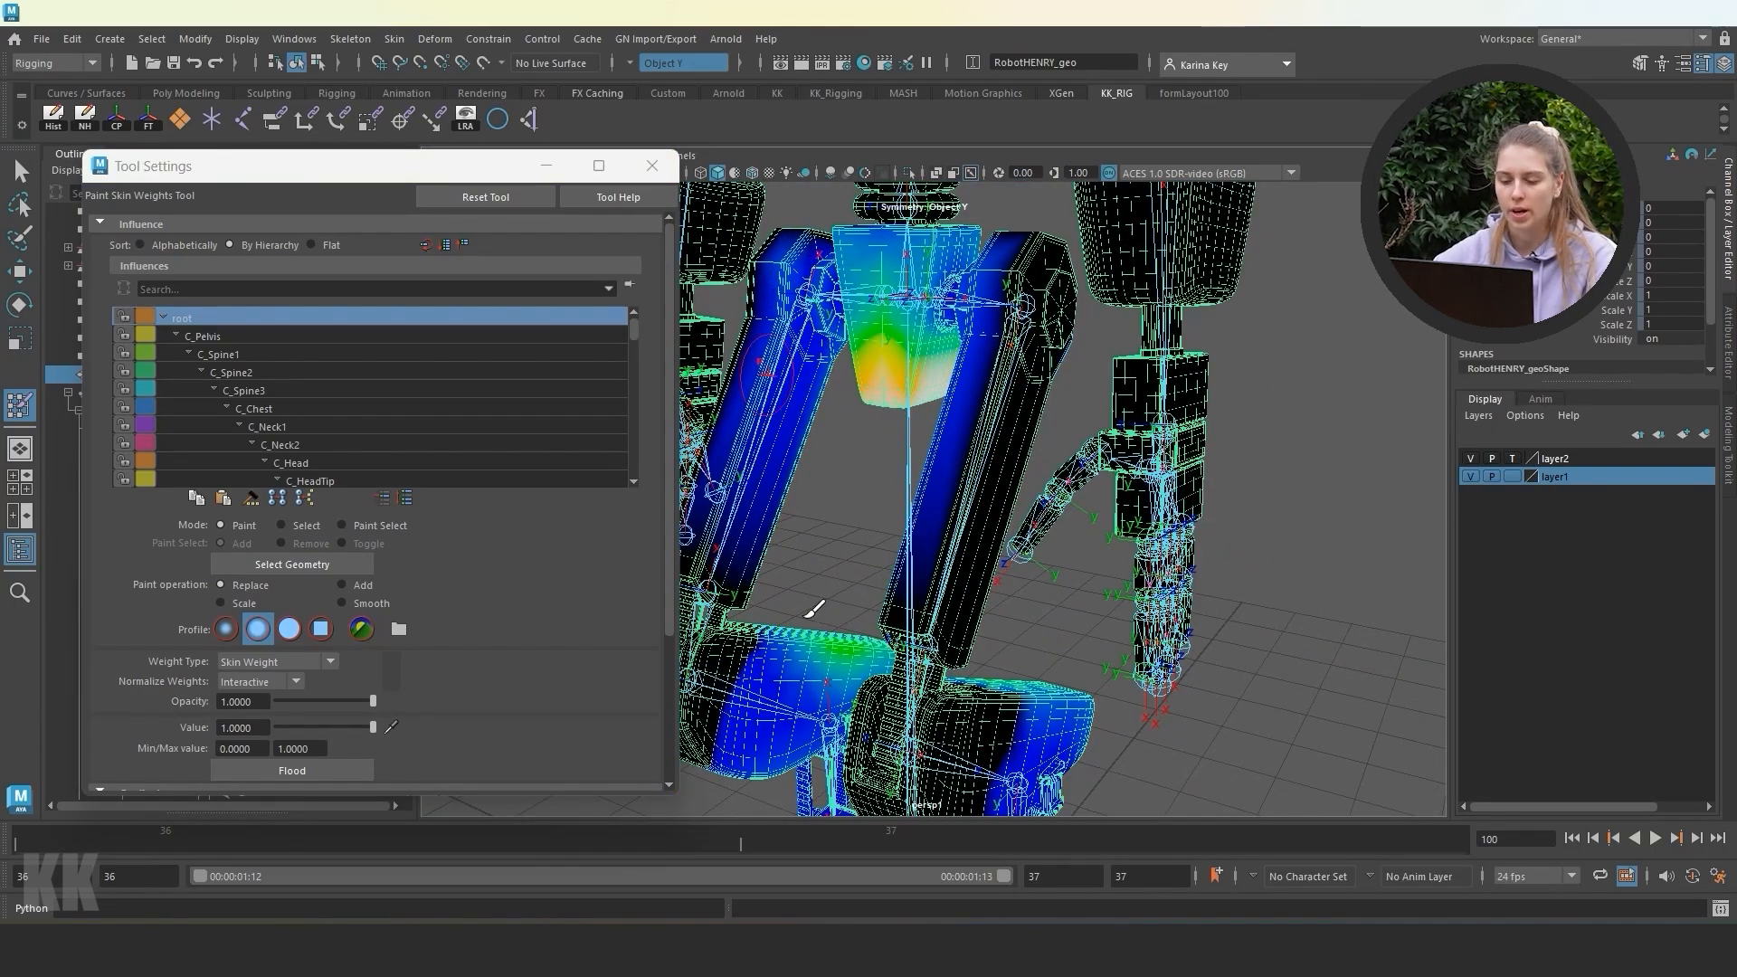
{"action": "middle_click_drag", "start_coordinate": [810, 613], "coordinate": [825, 407], "text": "alt"}
{"action": "mouse_move", "coordinate": [825, 407]}
{"action": "left_mouse_down", "text": "alt"}
{"action": "mouse_move", "coordinate": [800, 367]}
{"action": "mouse_move", "coordinate": [764, 391]}
{"action": "left_mouse_up", "text": "alt"}
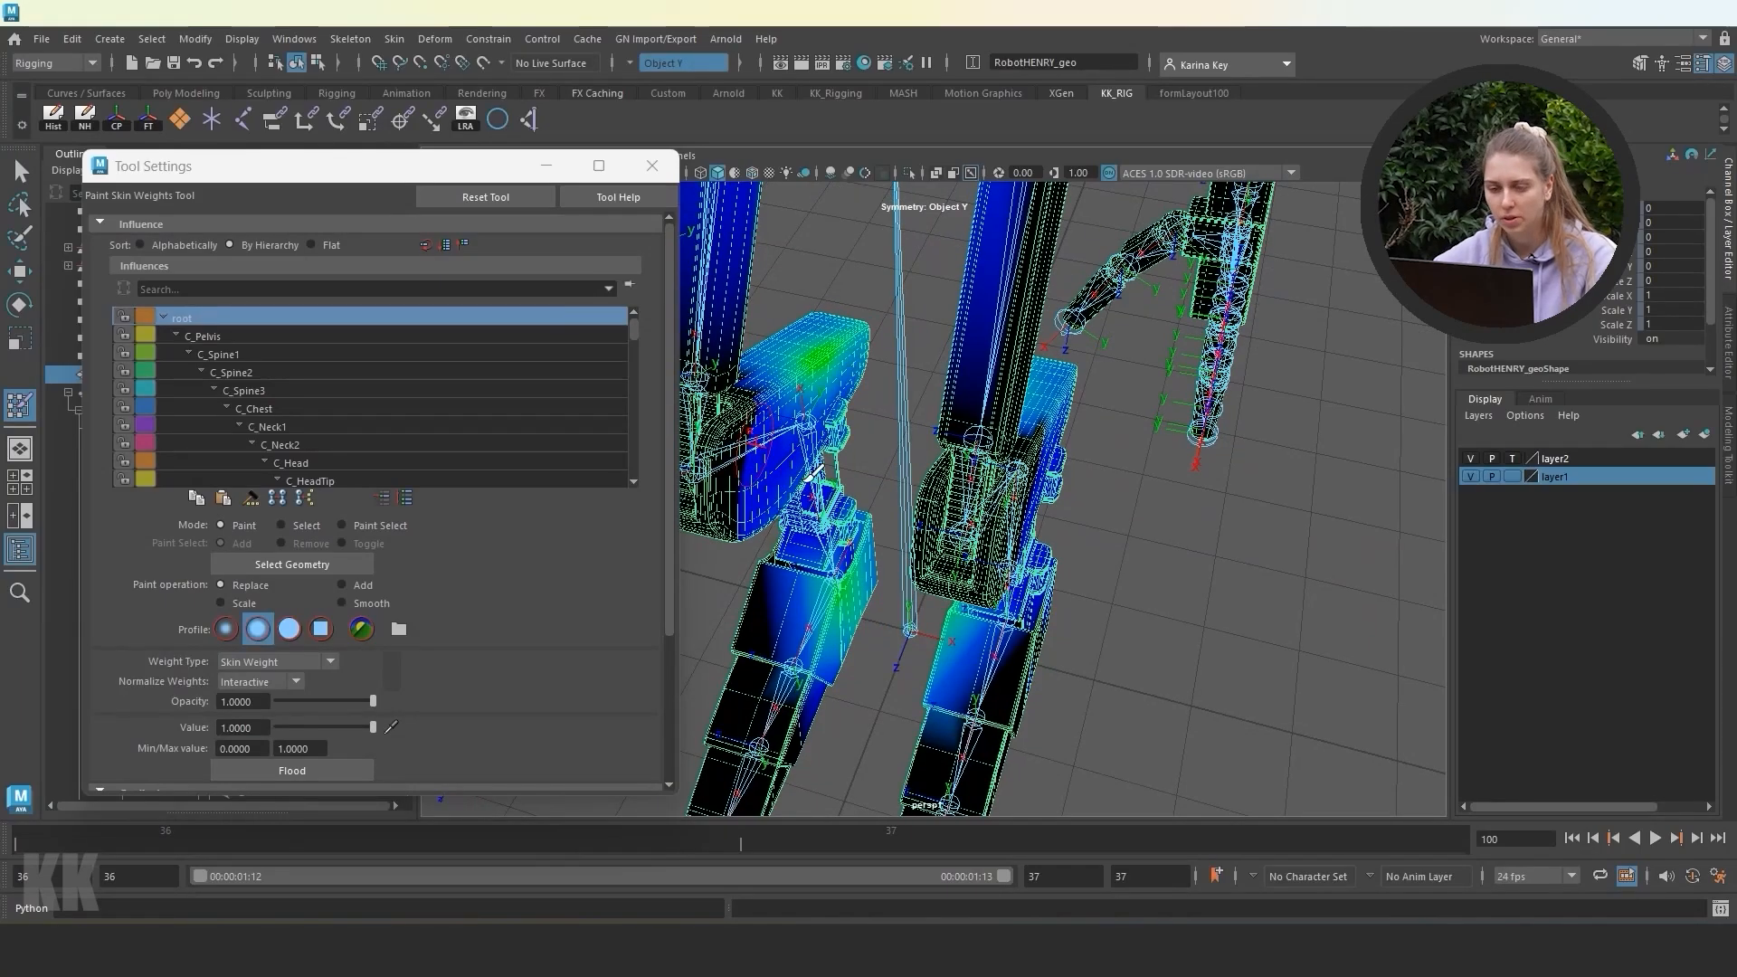
{"action": "left_click_drag", "start_coordinate": [847, 499], "coordinate": [948, 570], "text": "alt"}
{"action": "middle_click_drag", "start_coordinate": [948, 570], "coordinate": [917, 631], "text": "alt"}
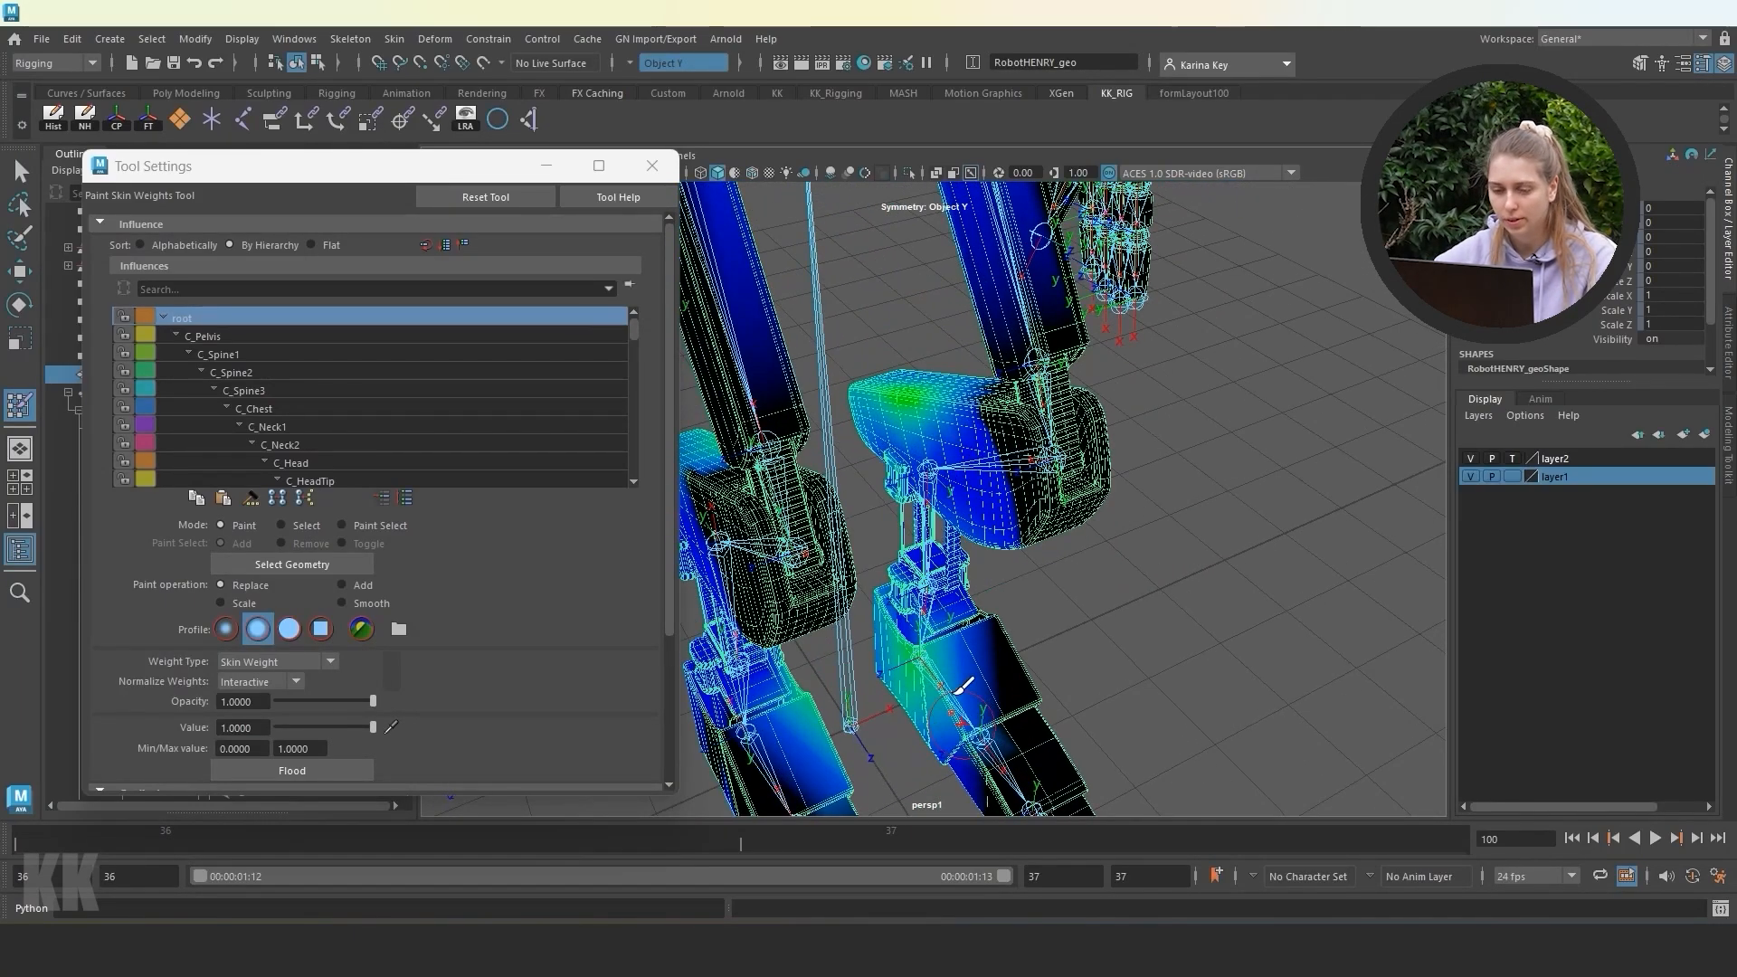
{"action": "middle_click_drag", "start_coordinate": [955, 693], "coordinate": [928, 513], "text": "alt"}
{"action": "left_click_drag", "start_coordinate": [929, 513], "coordinate": [914, 474], "text": "alt"}
{"action": "right_click_drag", "start_coordinate": [914, 475], "coordinate": [792, 480], "text": "alt"}
{"action": "middle_click_drag", "start_coordinate": [792, 452], "coordinate": [819, 646], "text": "alt"}
{"action": "left_click_drag", "start_coordinate": [873, 647], "coordinate": [779, 612], "text": "alt"}
{"action": "right_click_drag", "start_coordinate": [779, 612], "coordinate": [812, 593], "text": "alt"}
{"action": "middle_click_drag", "start_coordinate": [812, 593], "coordinate": [814, 609], "text": "alt"}
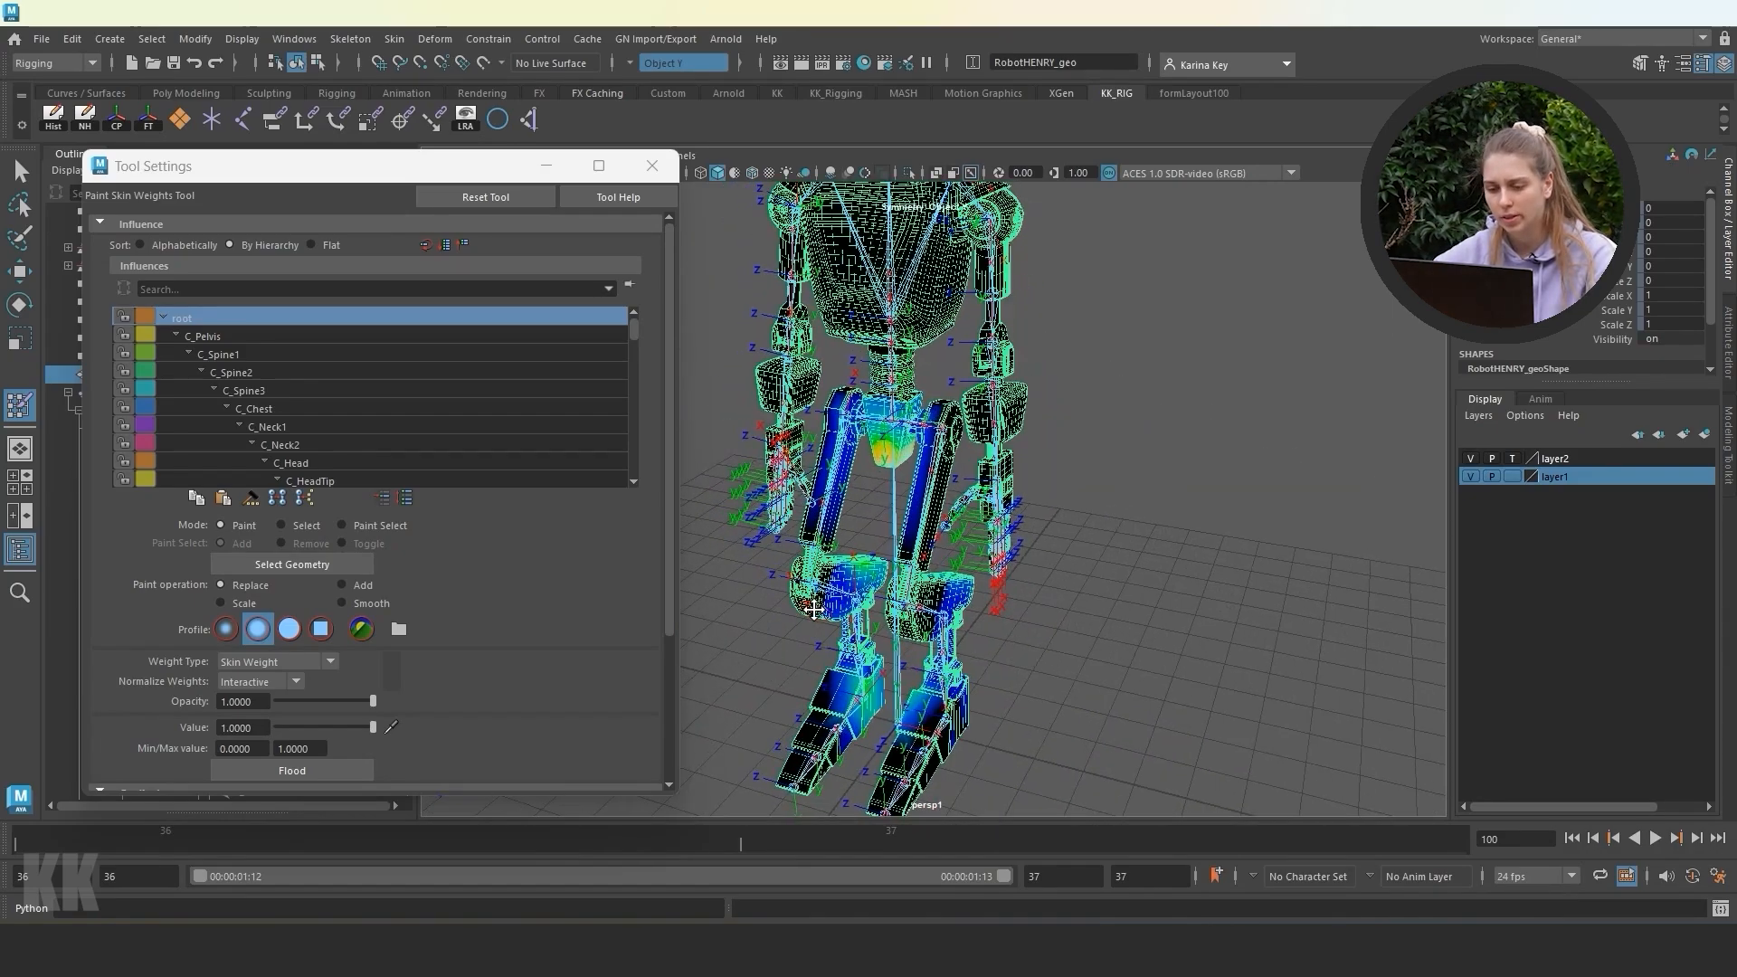
{"action": "right_click_drag", "start_coordinate": [814, 608], "coordinate": [849, 598], "text": "alt"}
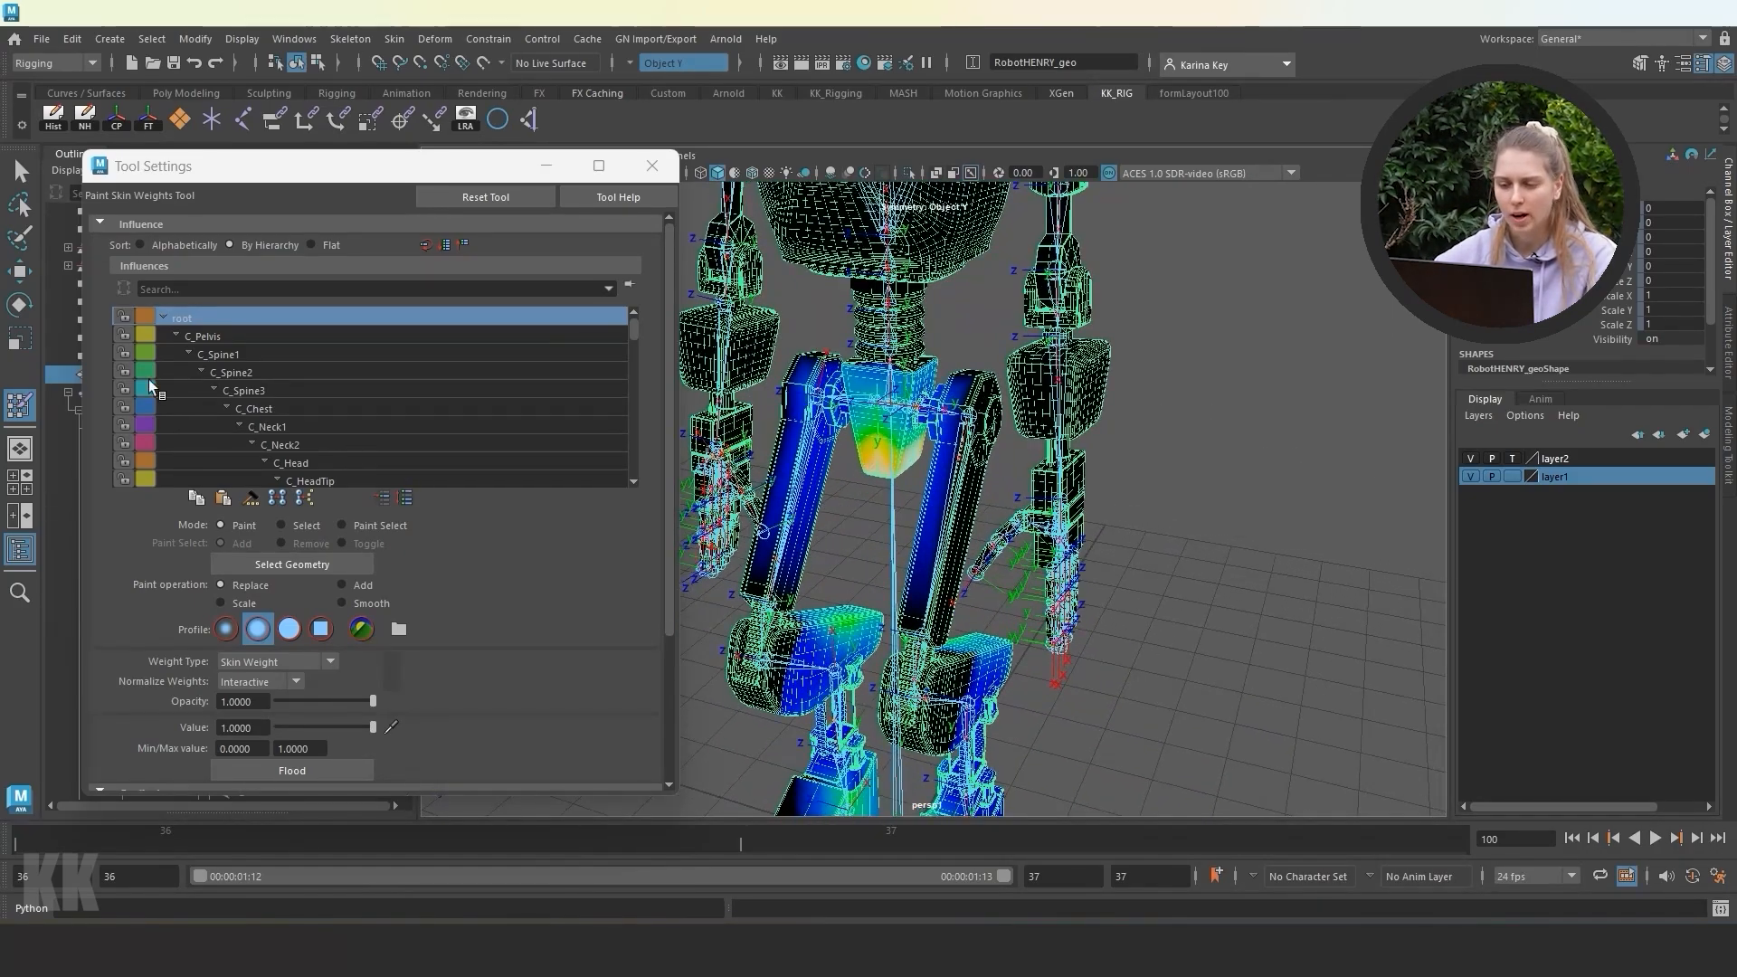
Examine the weight maps of the C_Pelvis, C_Spine3 and C_Neck1 influences on the hips and torso.
{"action": "left_click", "coordinate": [220, 333]}
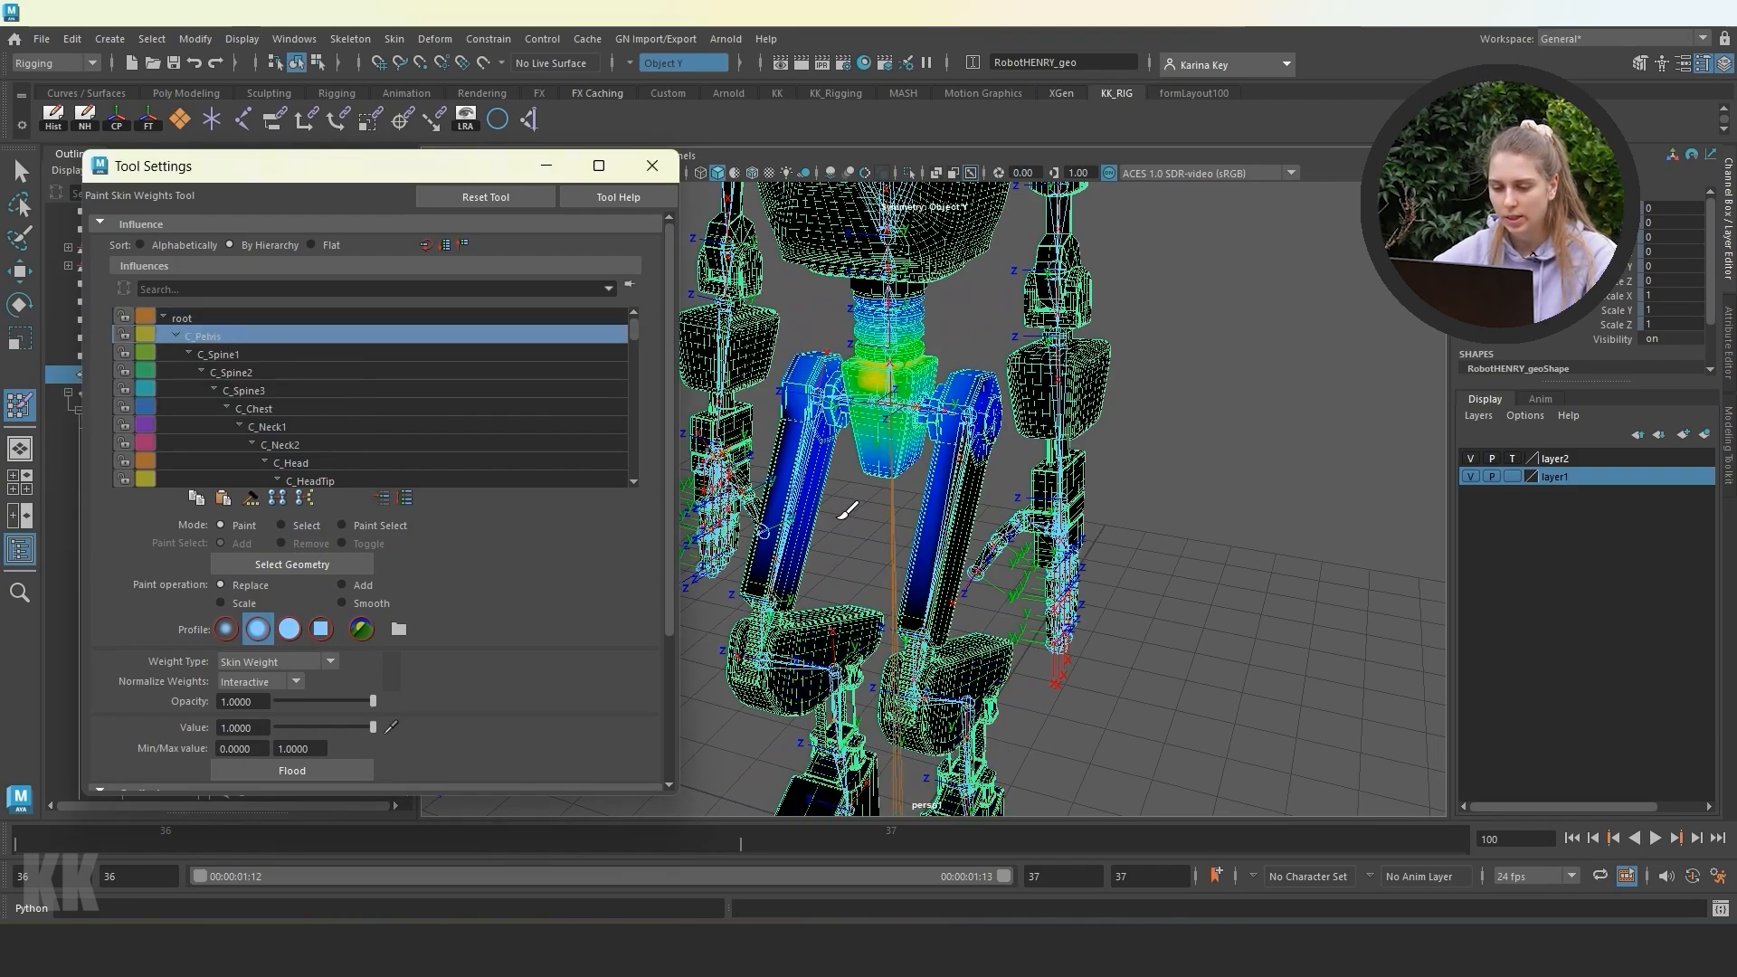
{"action": "right_click_drag", "start_coordinate": [925, 538], "coordinate": [894, 521], "text": "alt"}
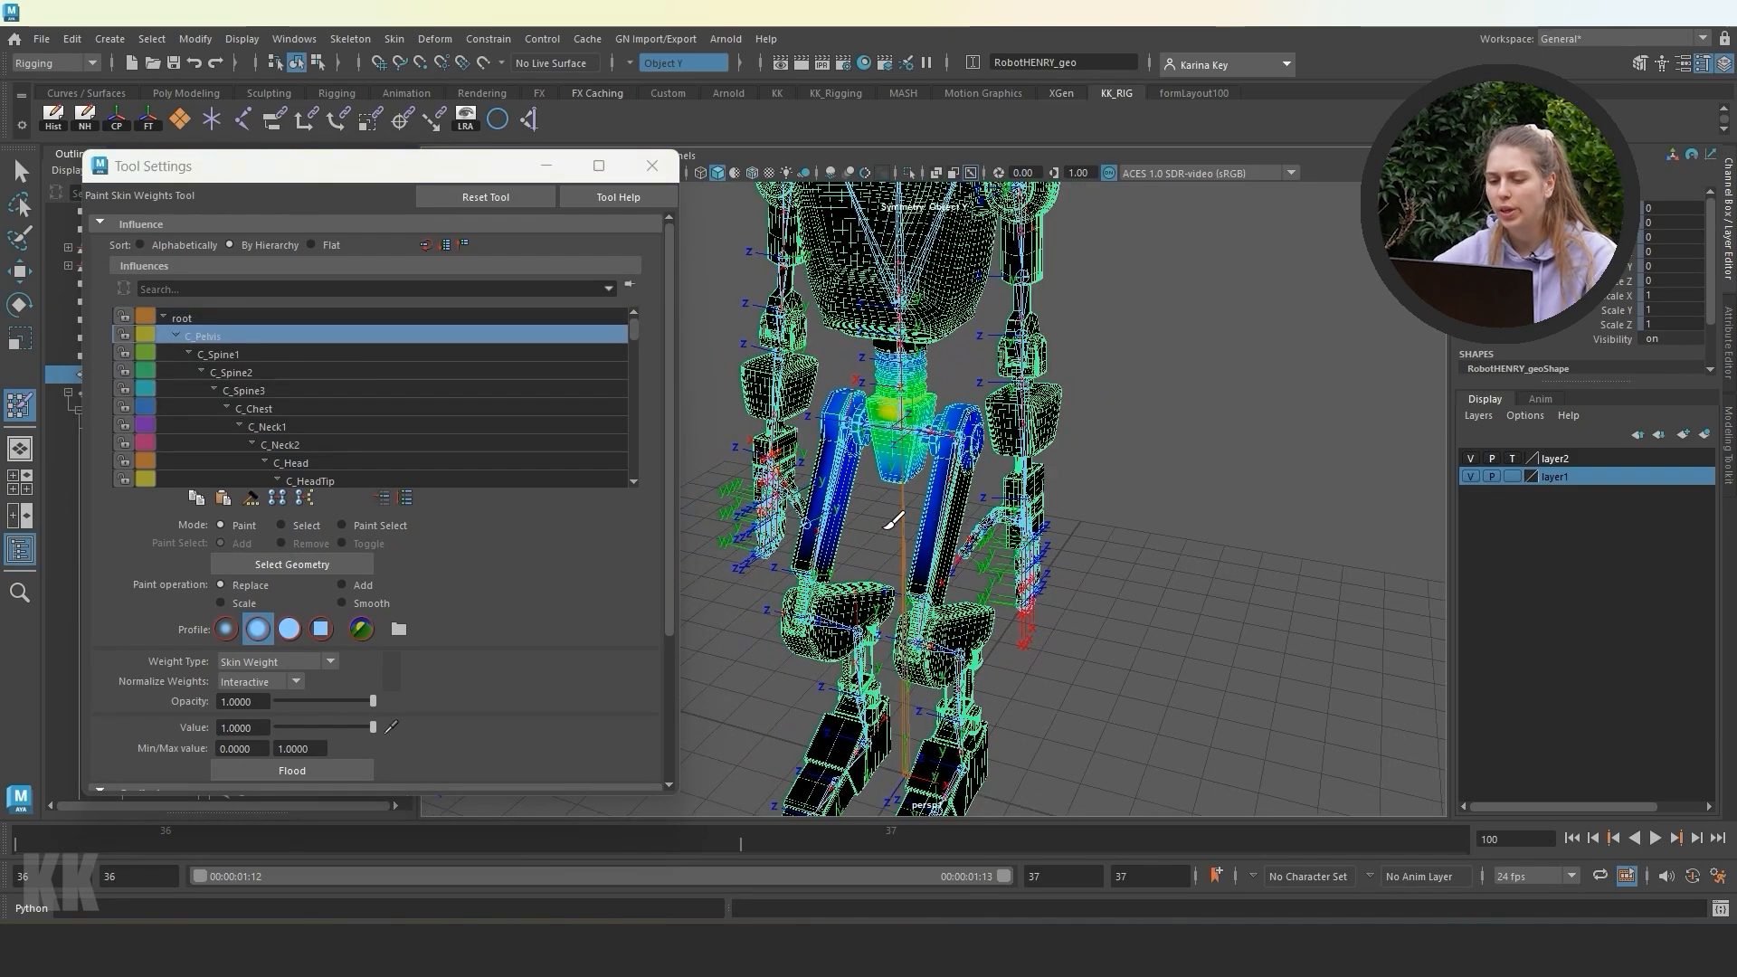
{"action": "left_click", "coordinate": [263, 366]}
{"action": "left_click", "coordinate": [274, 383]}
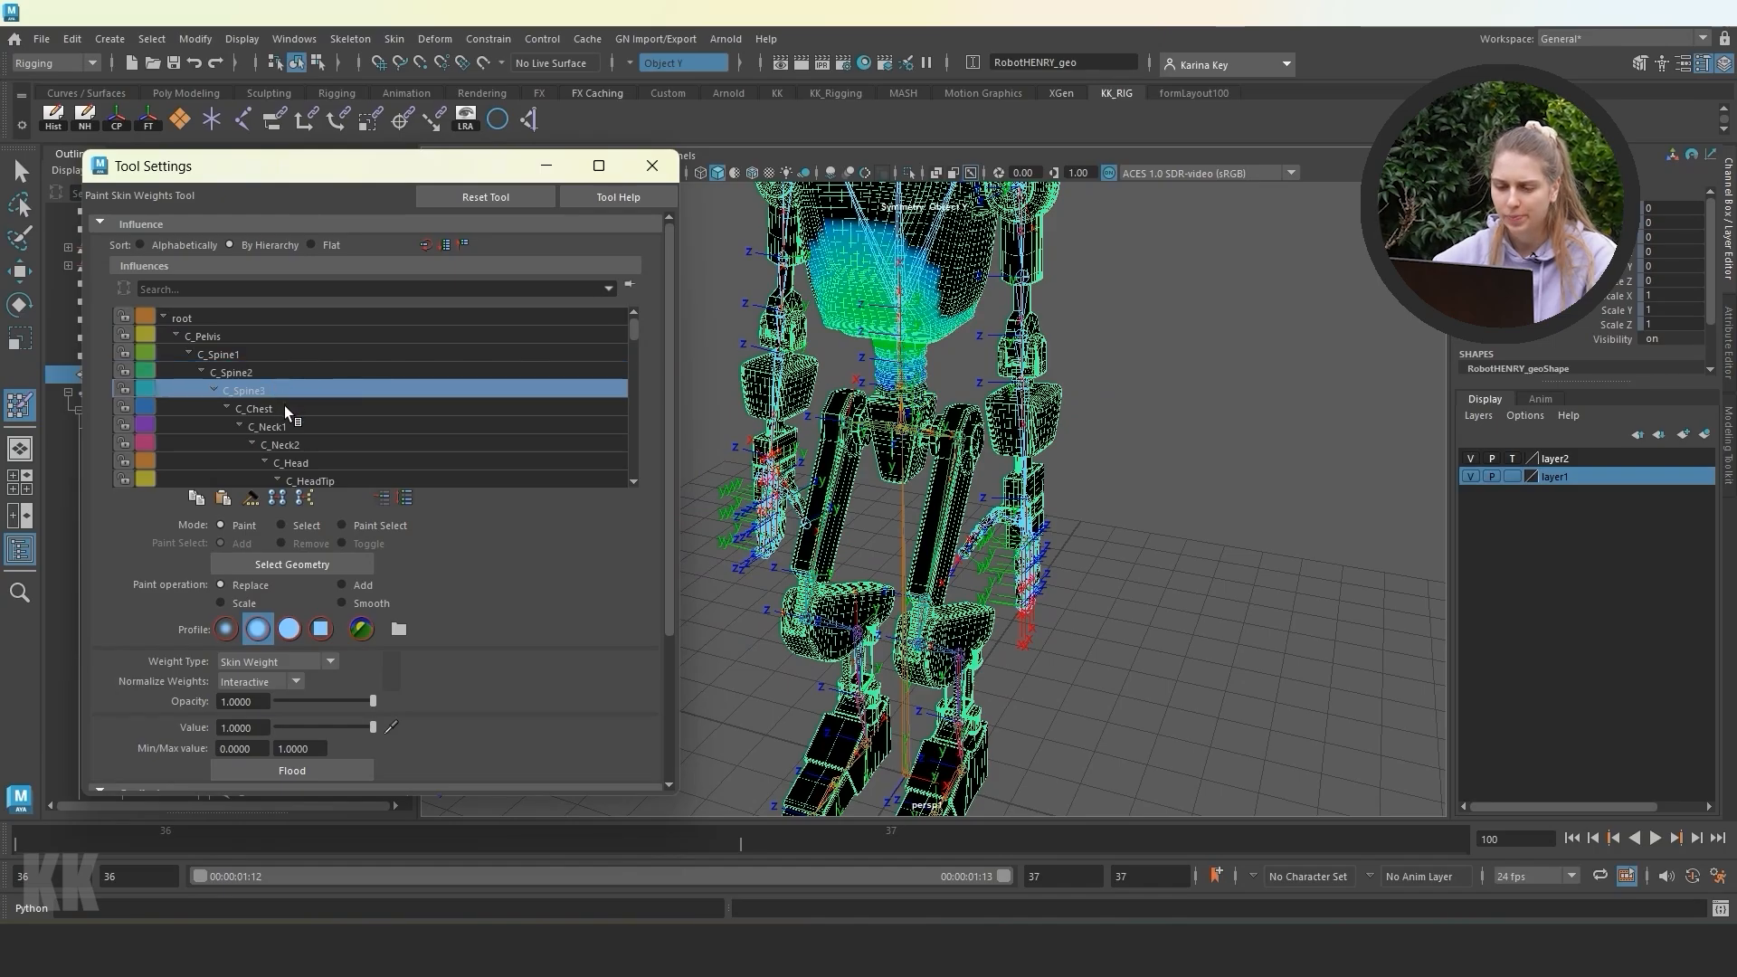
{"action": "left_click", "coordinate": [286, 422]}
{"action": "left_click_drag", "start_coordinate": [719, 326], "coordinate": [779, 432], "text": "alt"}
{"action": "scroll", "coordinate": [780, 432], "scroll_direction": "up", "scroll_amount": 3}
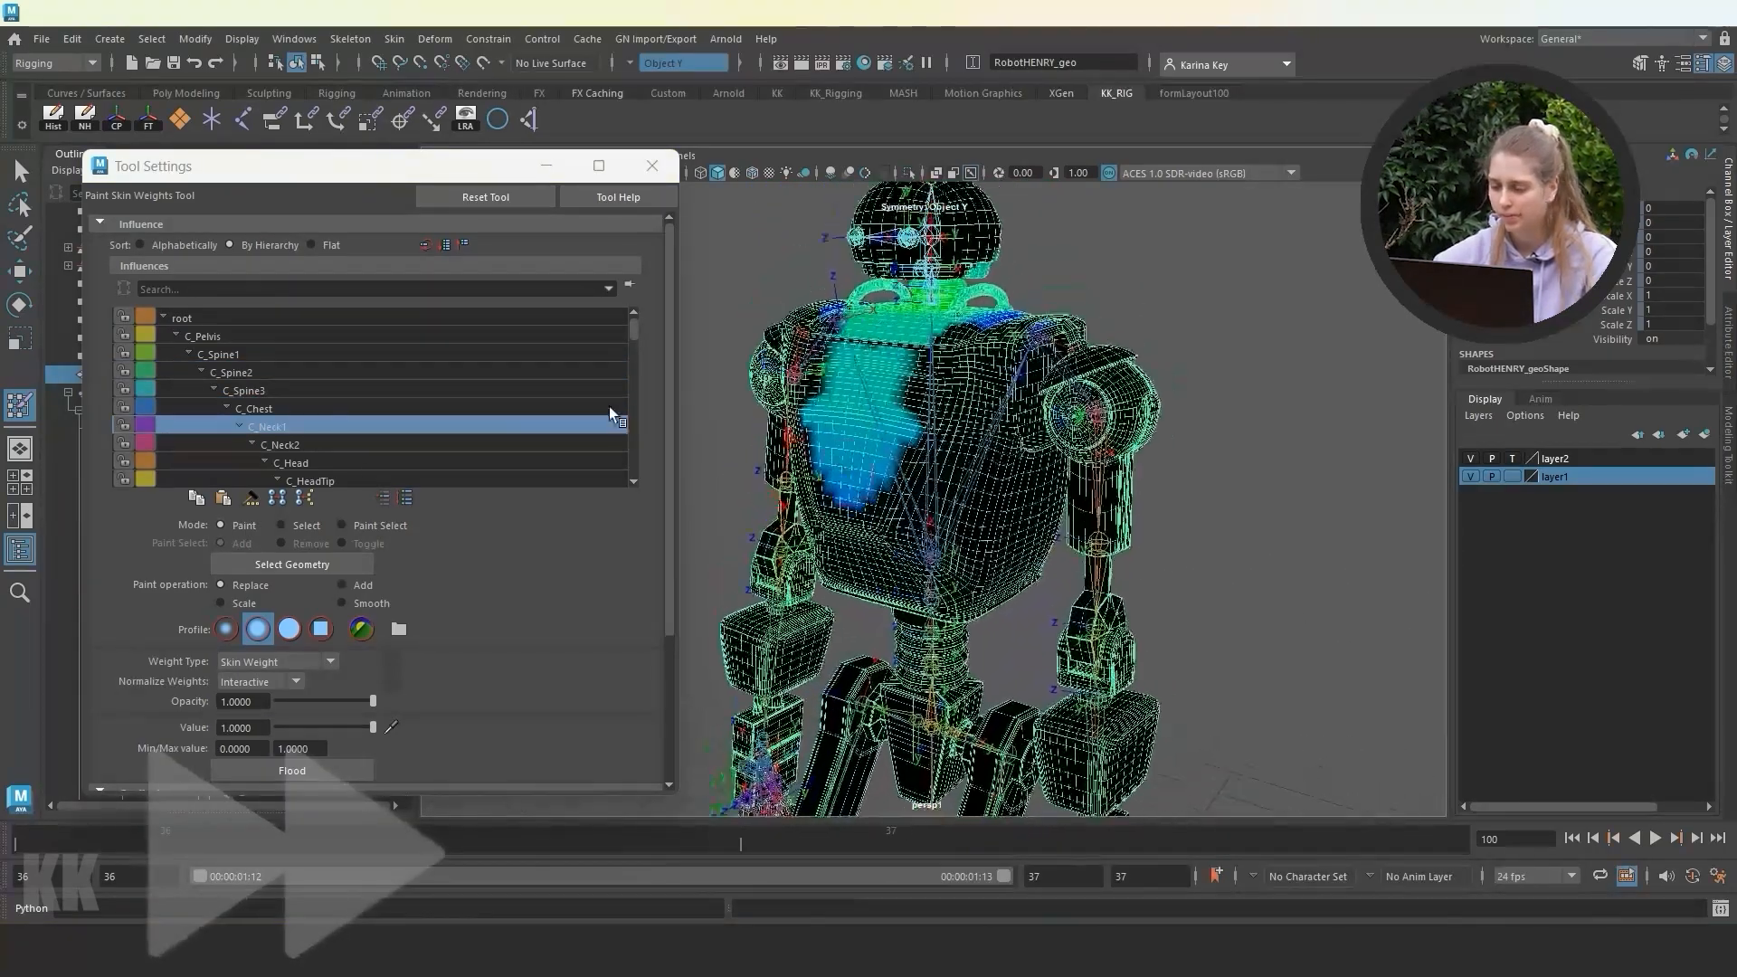
Check the C_Neck2 and C_Head influences, and examine the L_Shoulder1 weights on the chest and shoulder.
{"action": "left_click", "coordinate": [379, 444]}
{"action": "left_click", "coordinate": [347, 463]}
{"action": "scroll", "coordinate": [351, 449], "scroll_direction": "down", "scroll_amount": 1}
{"action": "left_click", "coordinate": [363, 465]}
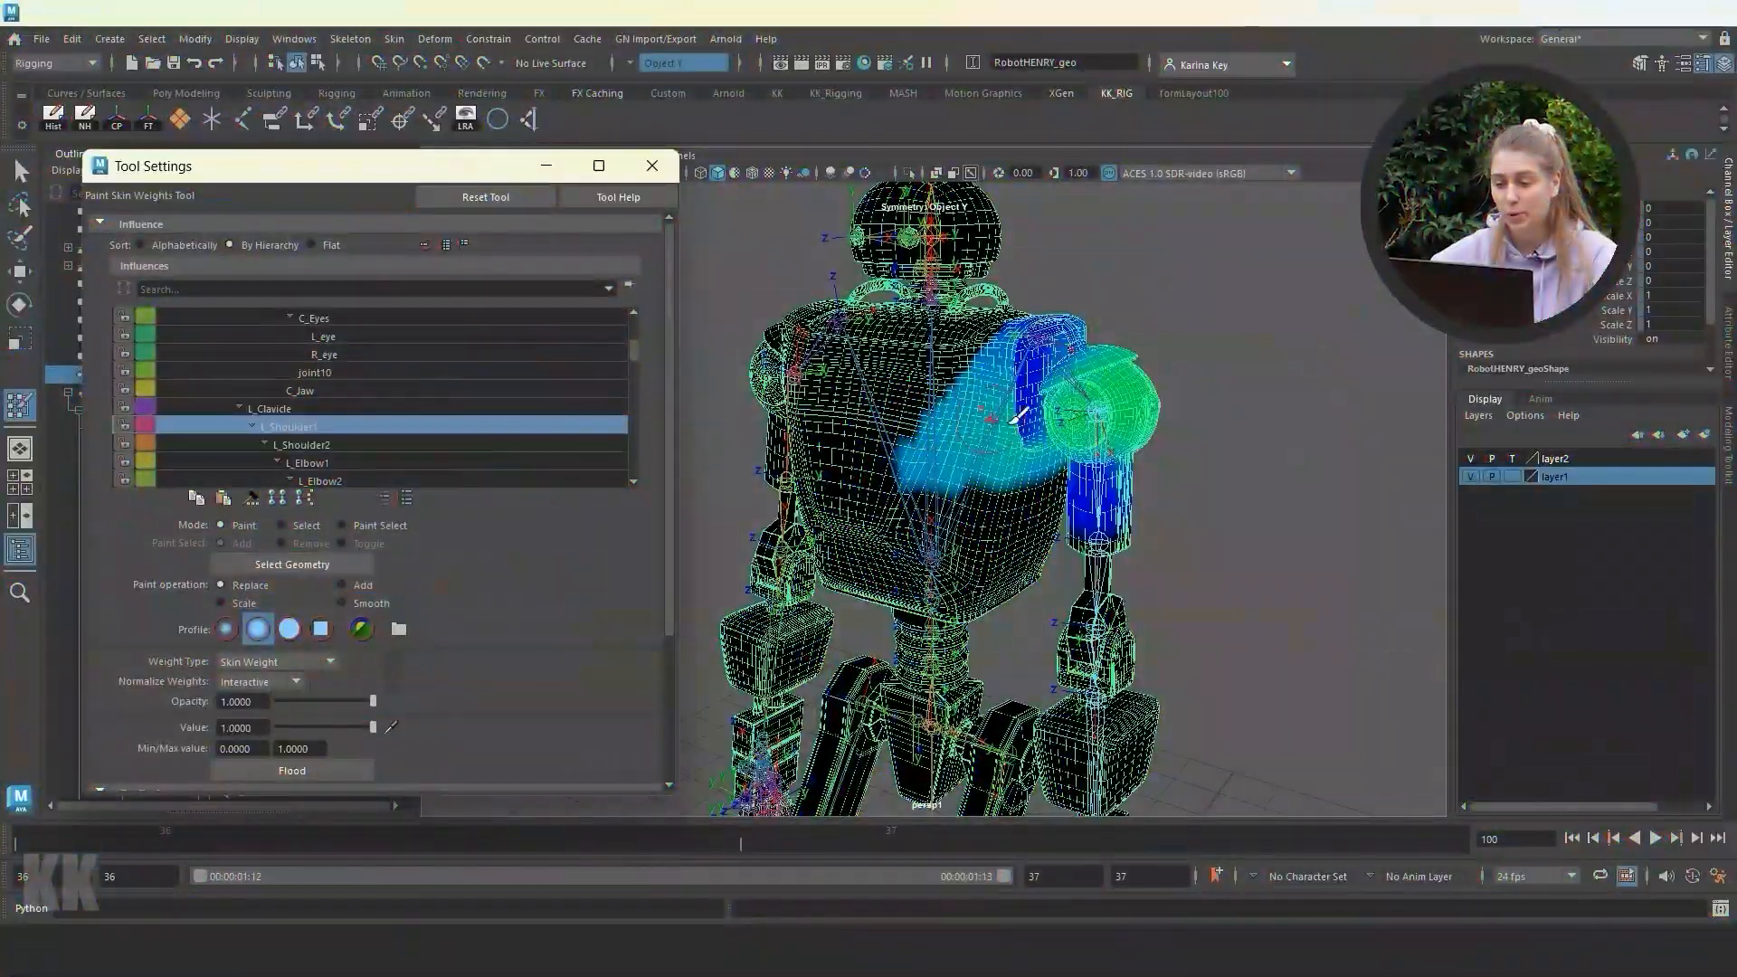
{"action": "mouse_move", "coordinate": [959, 425]}
{"action": "left_mouse_down", "text": "alt"}
{"action": "mouse_move", "coordinate": [1053, 418]}
{"action": "mouse_move", "coordinate": [964, 445]}
{"action": "left_mouse_up", "text": "alt"}
{"action": "middle_click_drag", "start_coordinate": [964, 445], "coordinate": [945, 470], "text": "alt"}
{"action": "scroll", "coordinate": [950, 484], "scroll_direction": "up", "scroll_amount": 2}
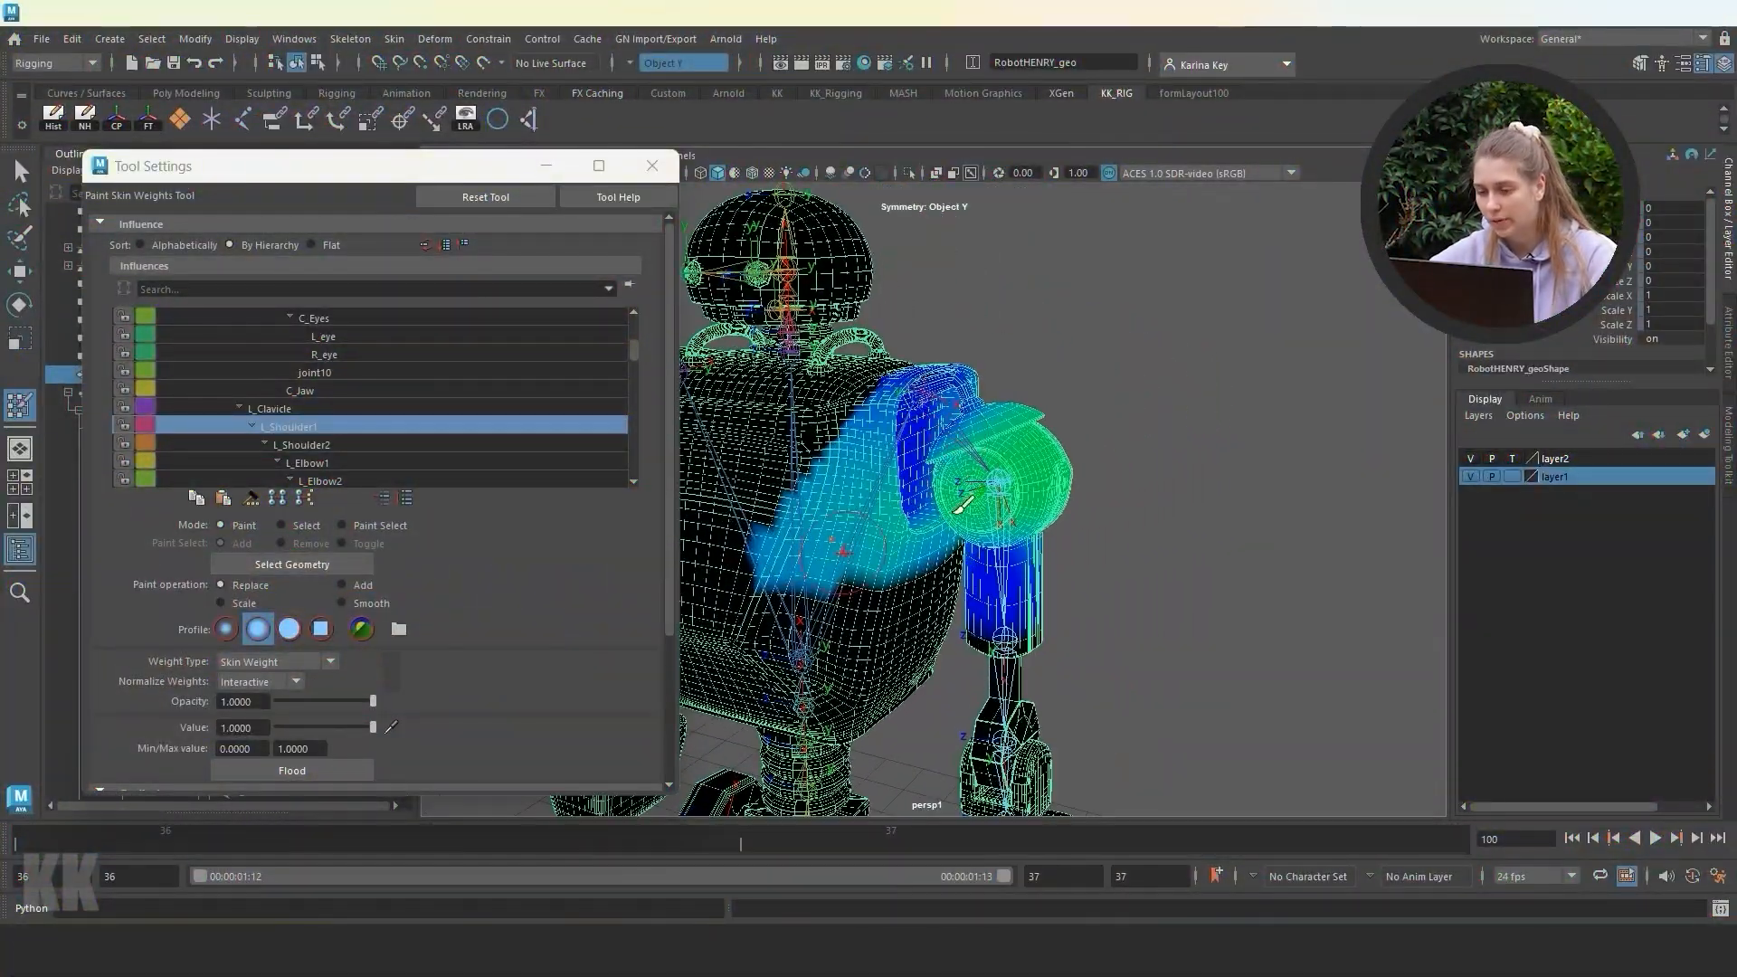
{"action": "left_click_drag", "start_coordinate": [869, 494], "coordinate": [885, 506], "text": "alt"}
Test-rotate L_Clavicle about 74 degrees around Y to check the chest deformation, undo it and clear the selection.
{"action": "key", "text": "e"}
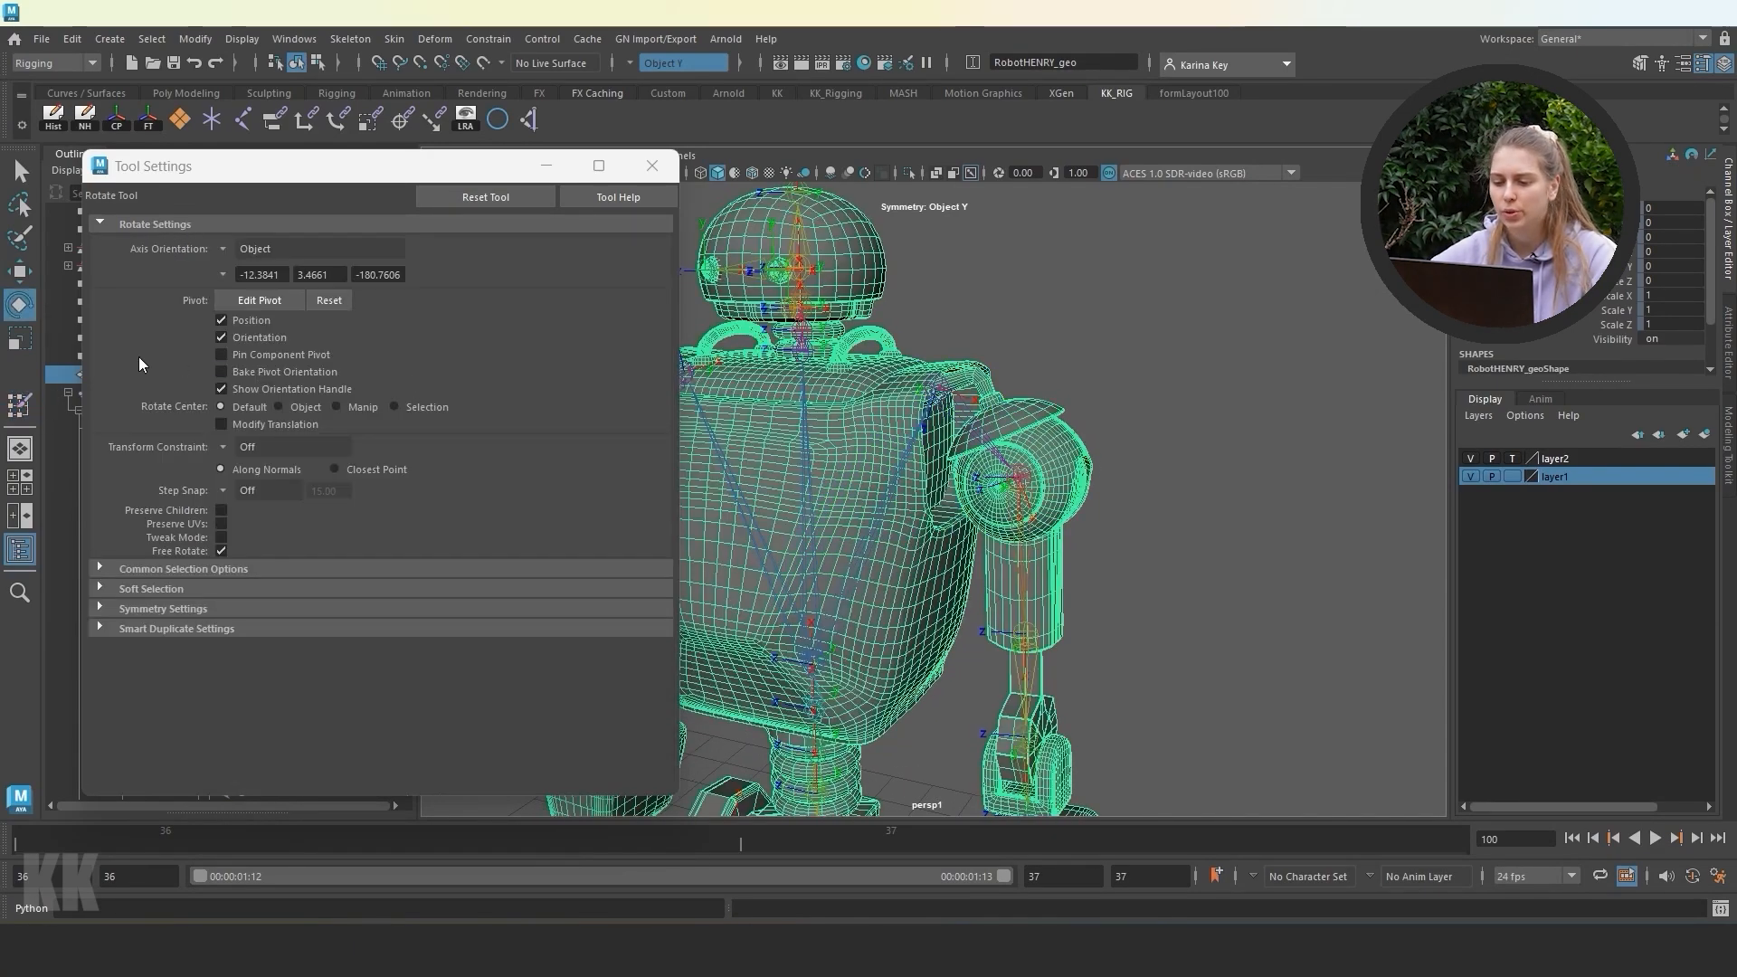
{"action": "left_click", "coordinate": [19, 271]}
{"action": "left_click", "coordinate": [937, 398]}
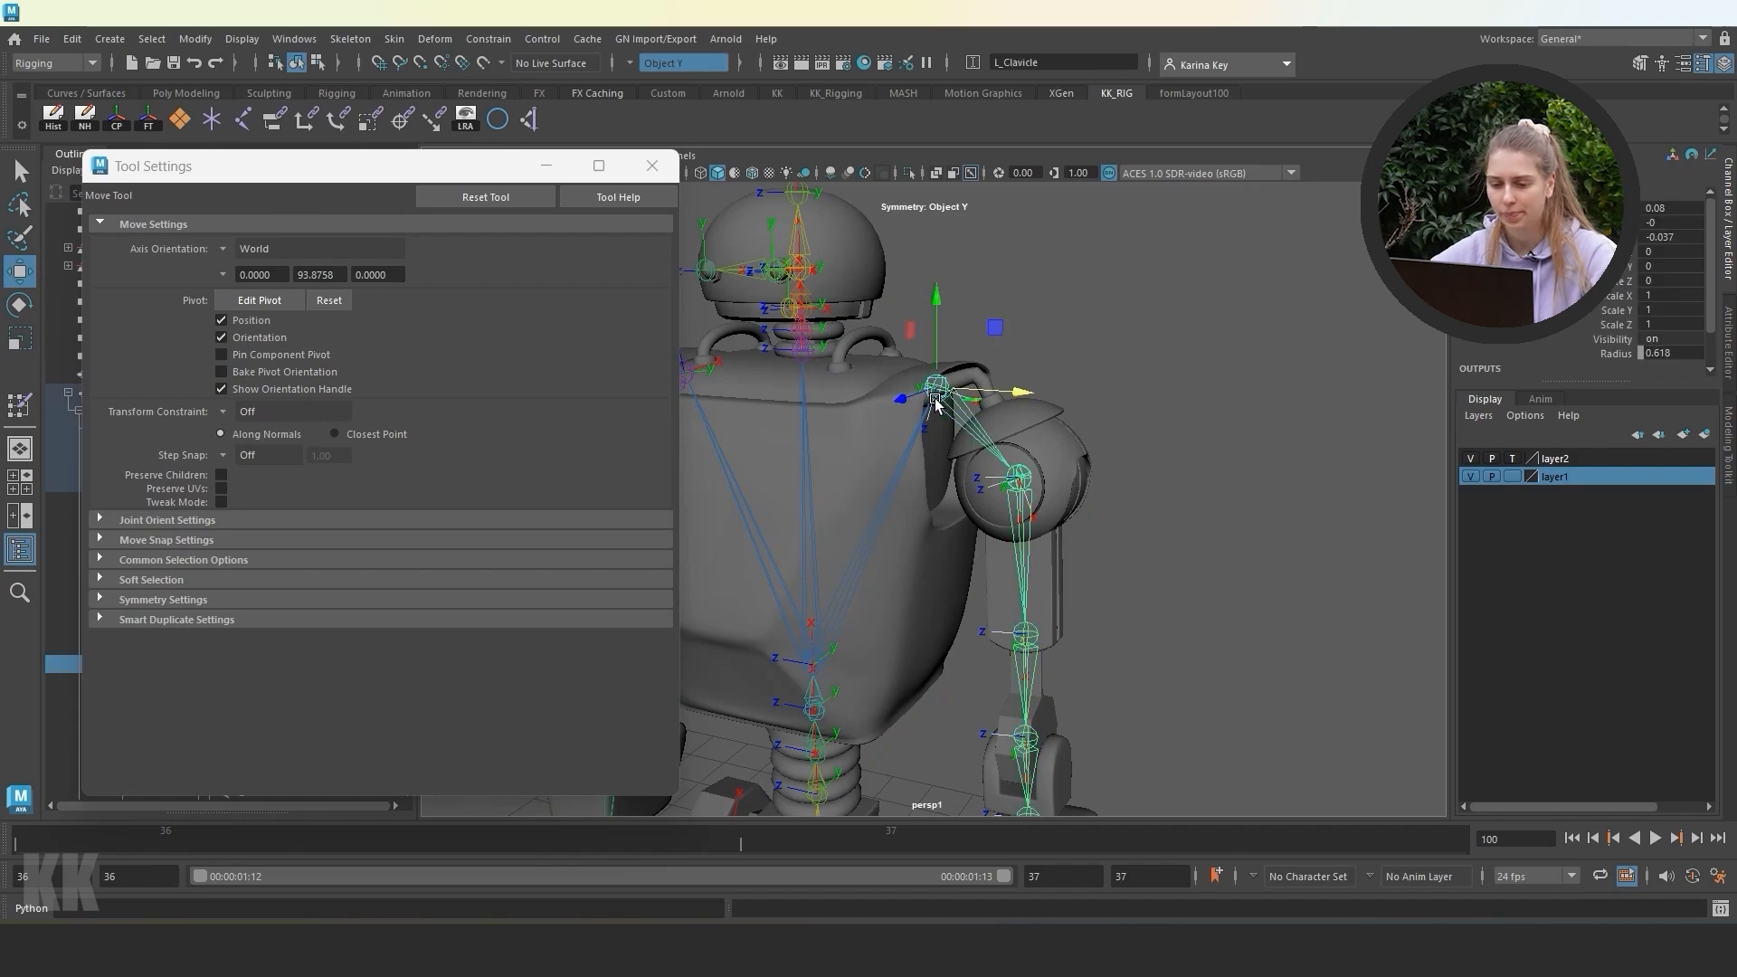
{"action": "left_click", "coordinate": [19, 305]}
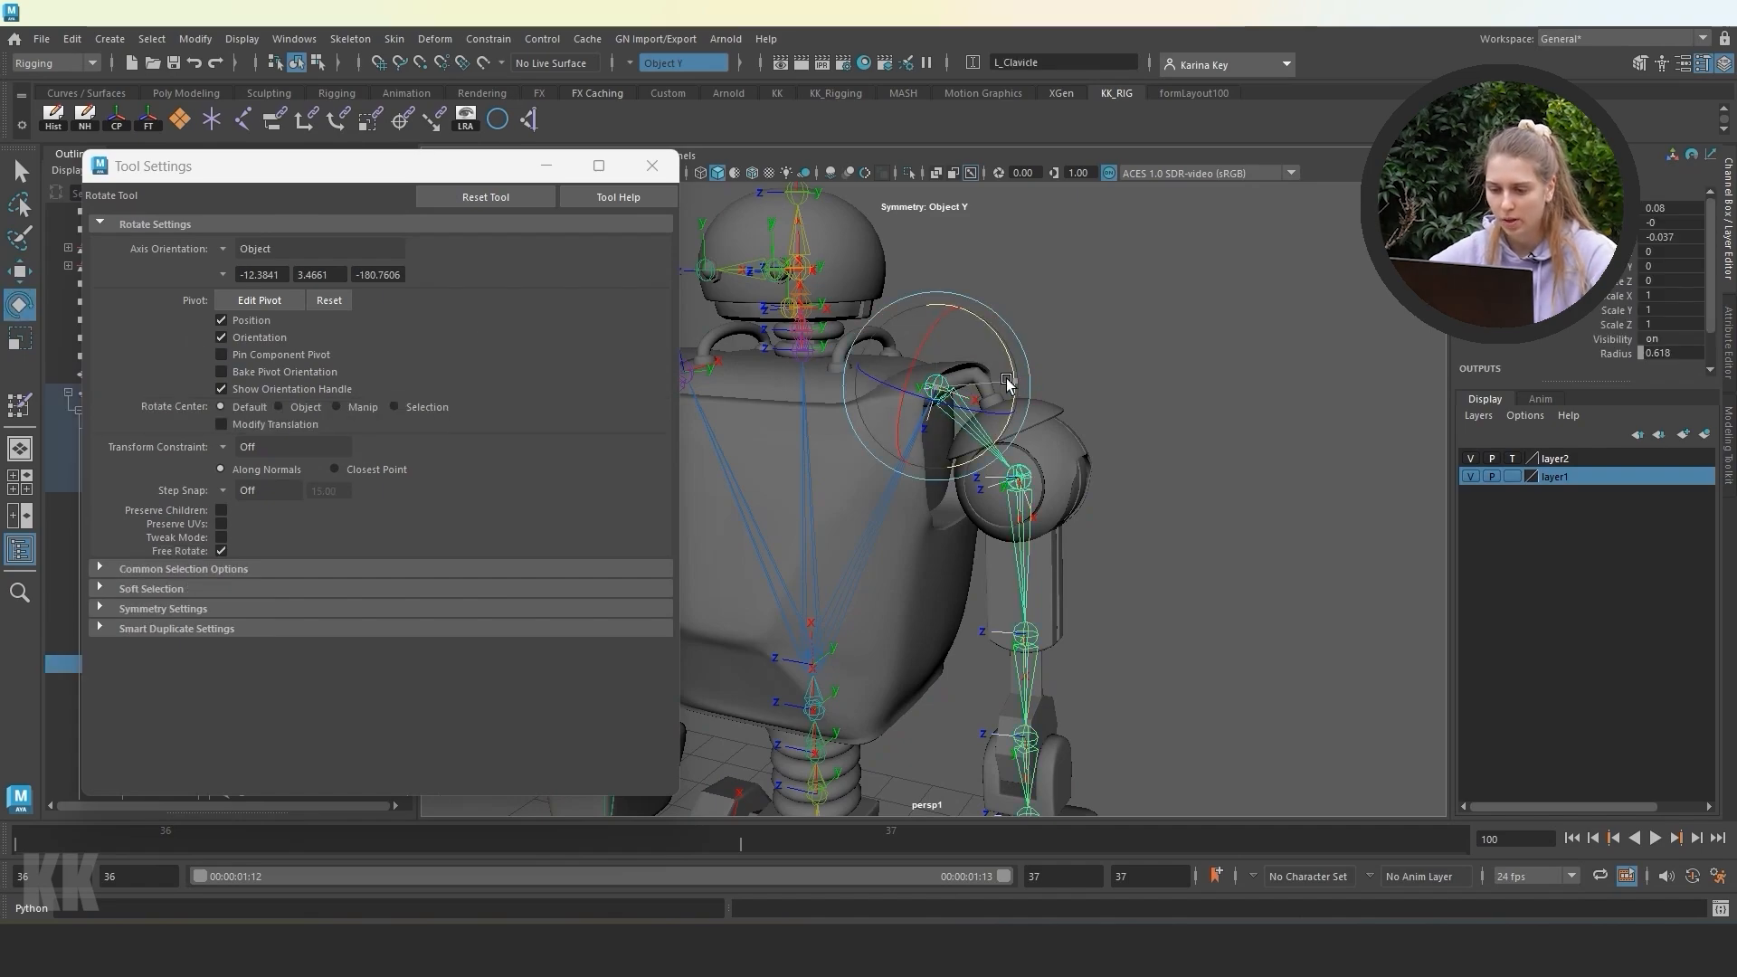
{"action": "left_click_drag", "start_coordinate": [1007, 383], "coordinate": [954, 298]}
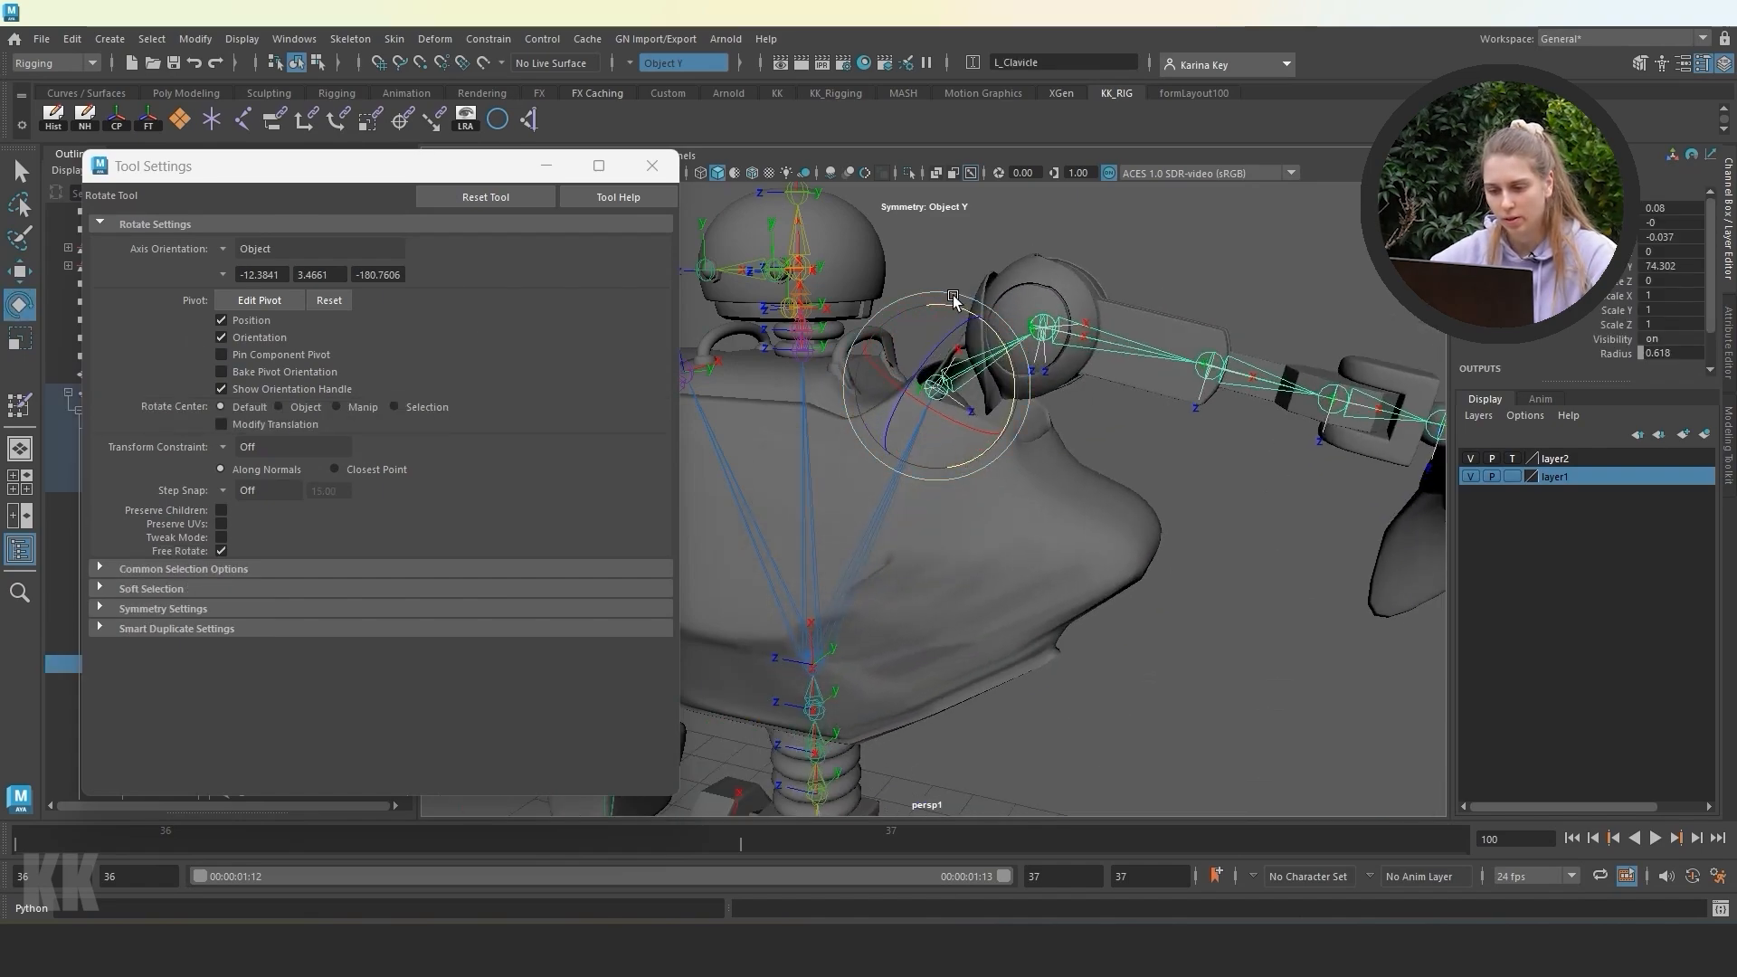
{"action": "key", "text": "ctrl+z"}
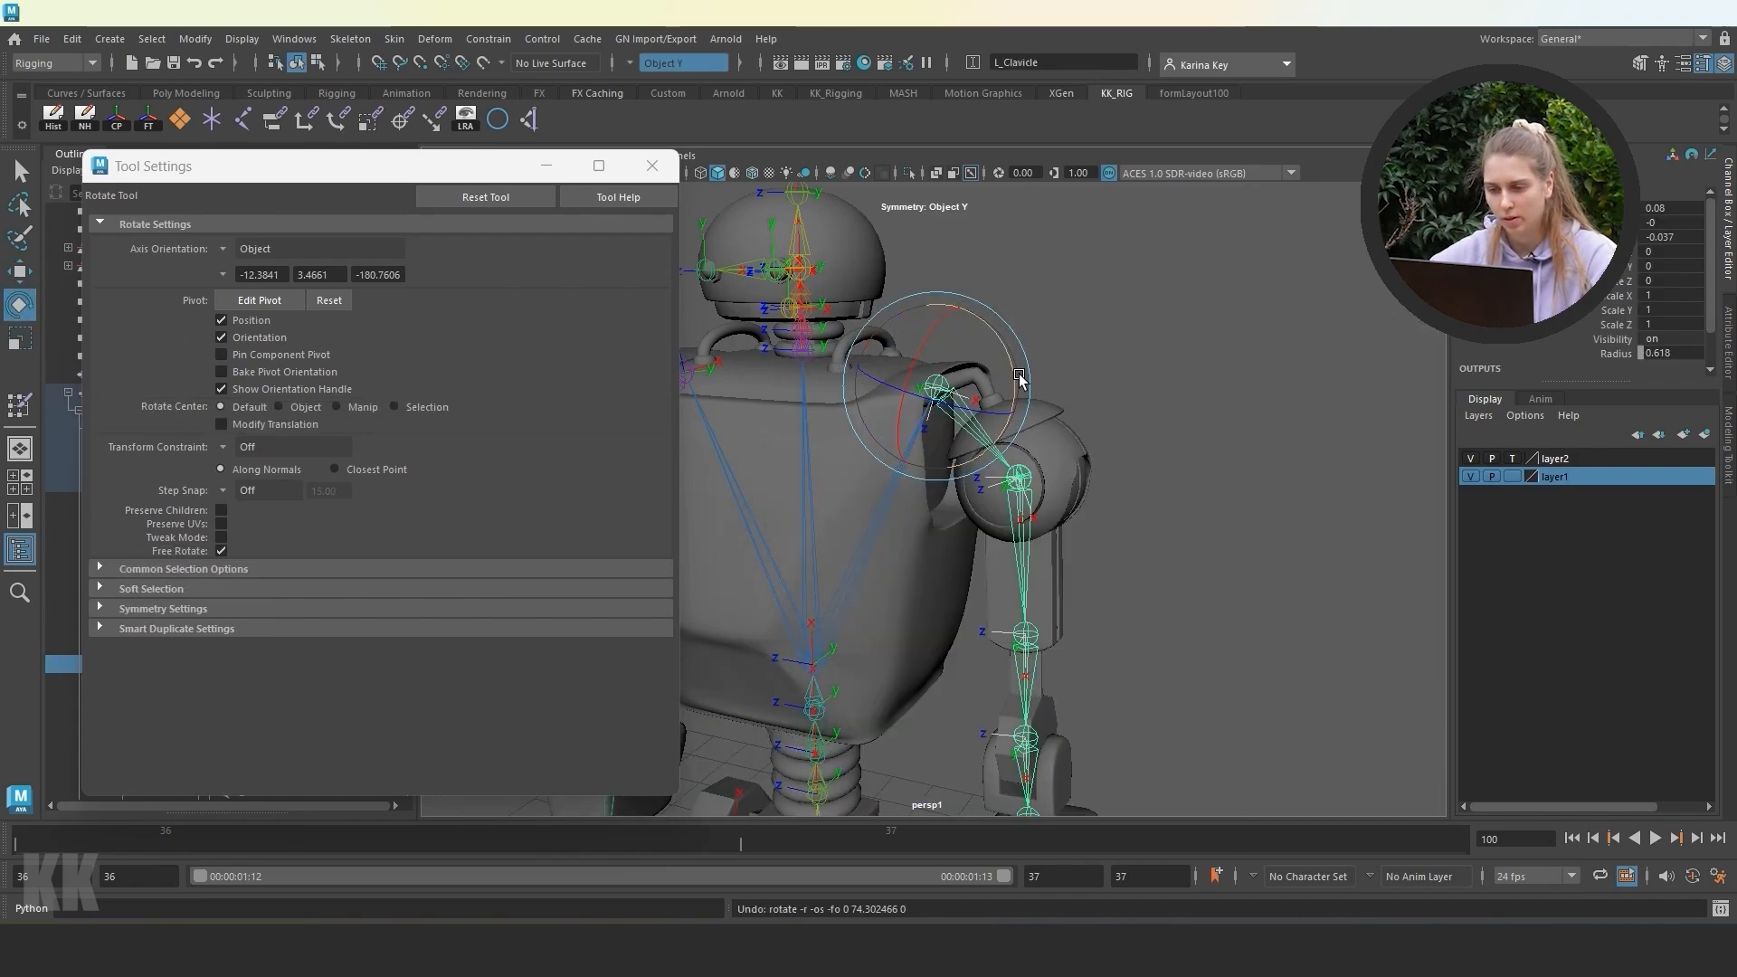
{"action": "left_click", "coordinate": [1048, 274]}
Select the RobotHENRY_geo mesh, restart Paint Skin Weights on it and choose the L_Shoulder1 influence.
{"action": "left_click", "coordinate": [889, 610]}
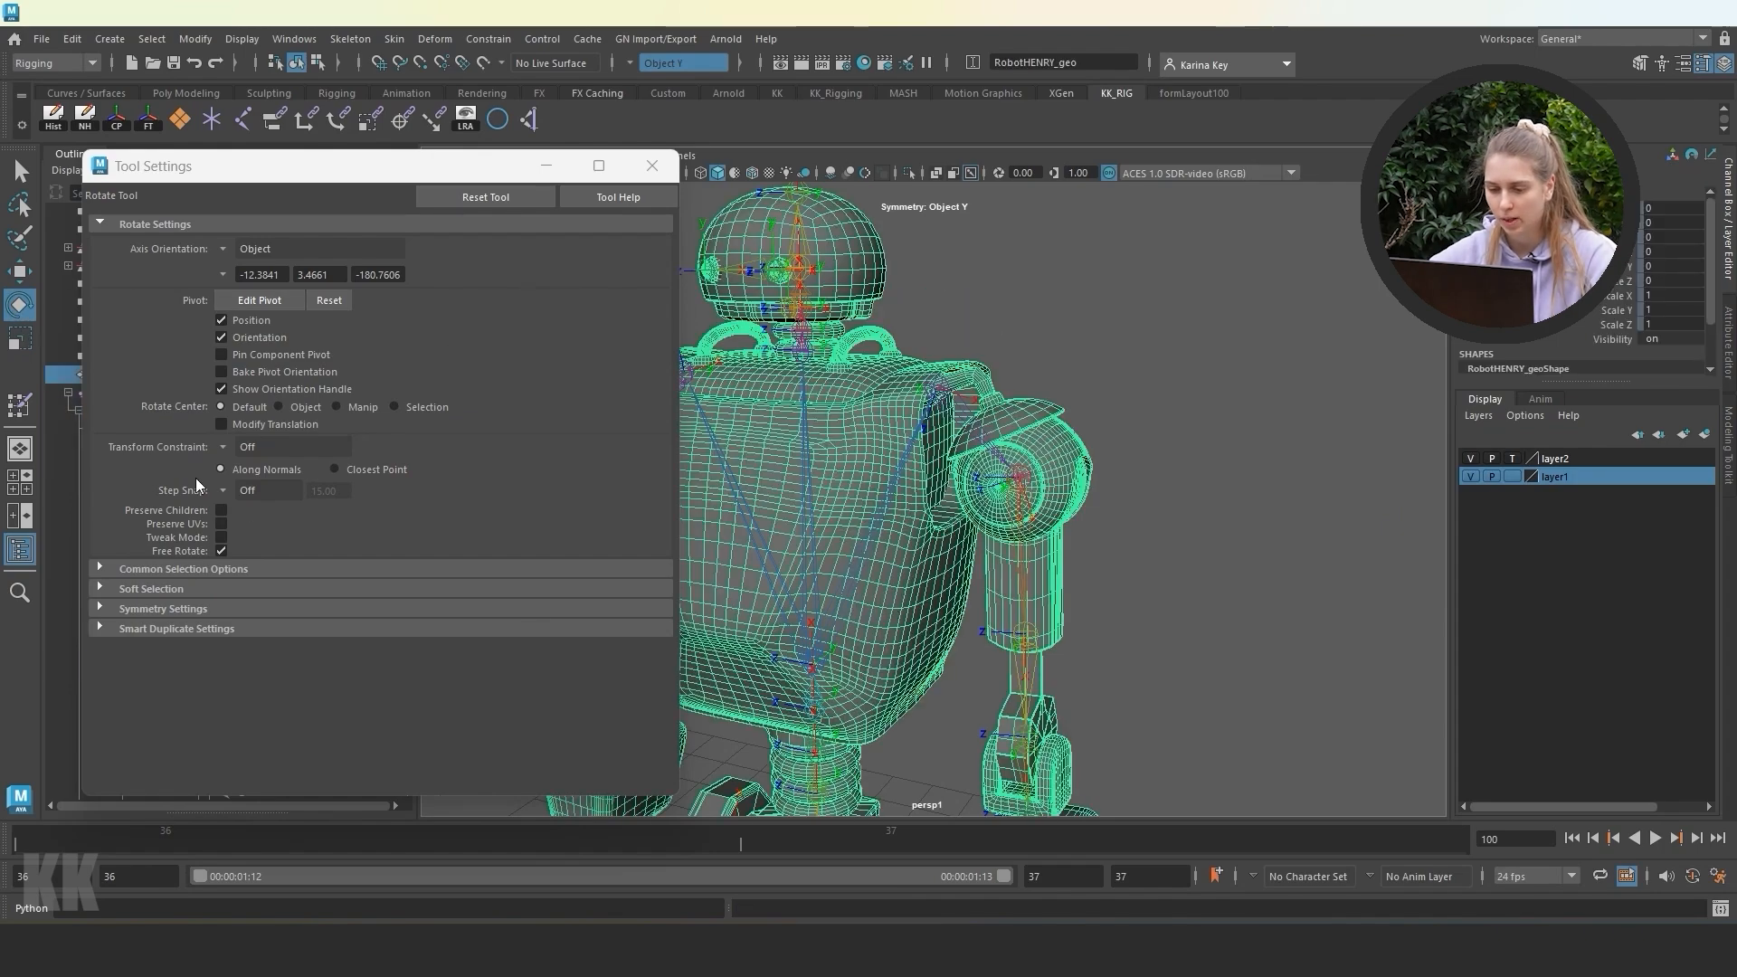
{"action": "left_click", "coordinate": [13, 398]}
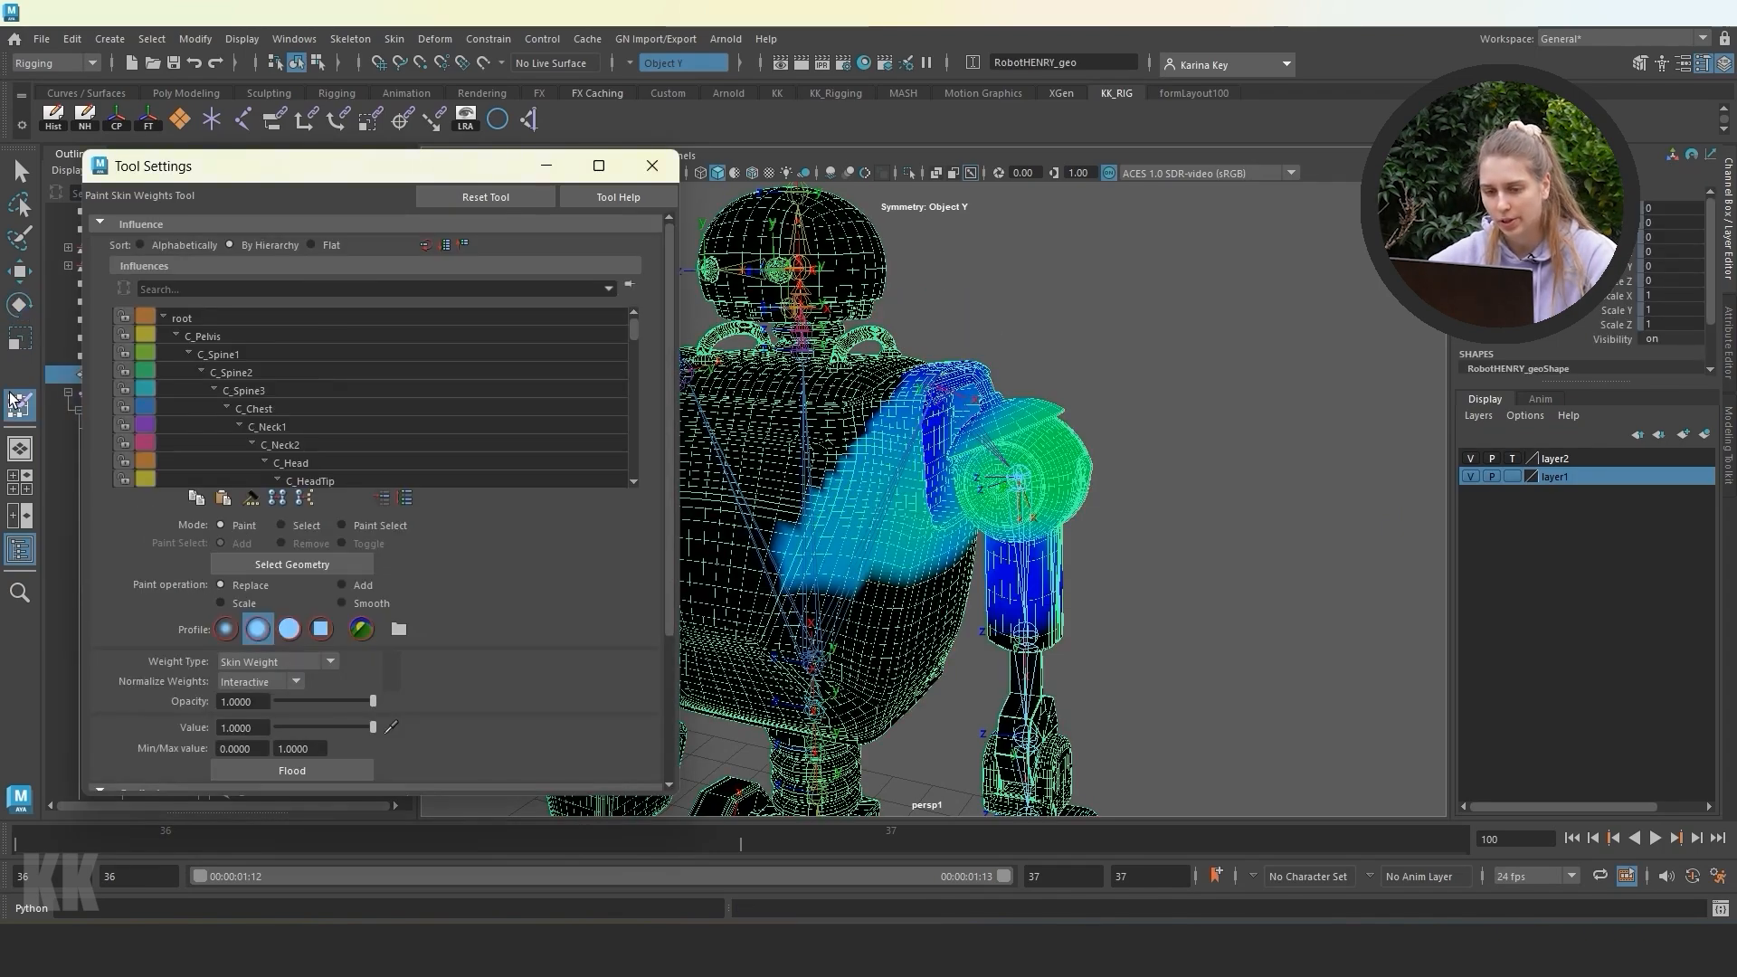
{"action": "scroll", "coordinate": [1081, 457], "scroll_direction": "up", "scroll_amount": 3}
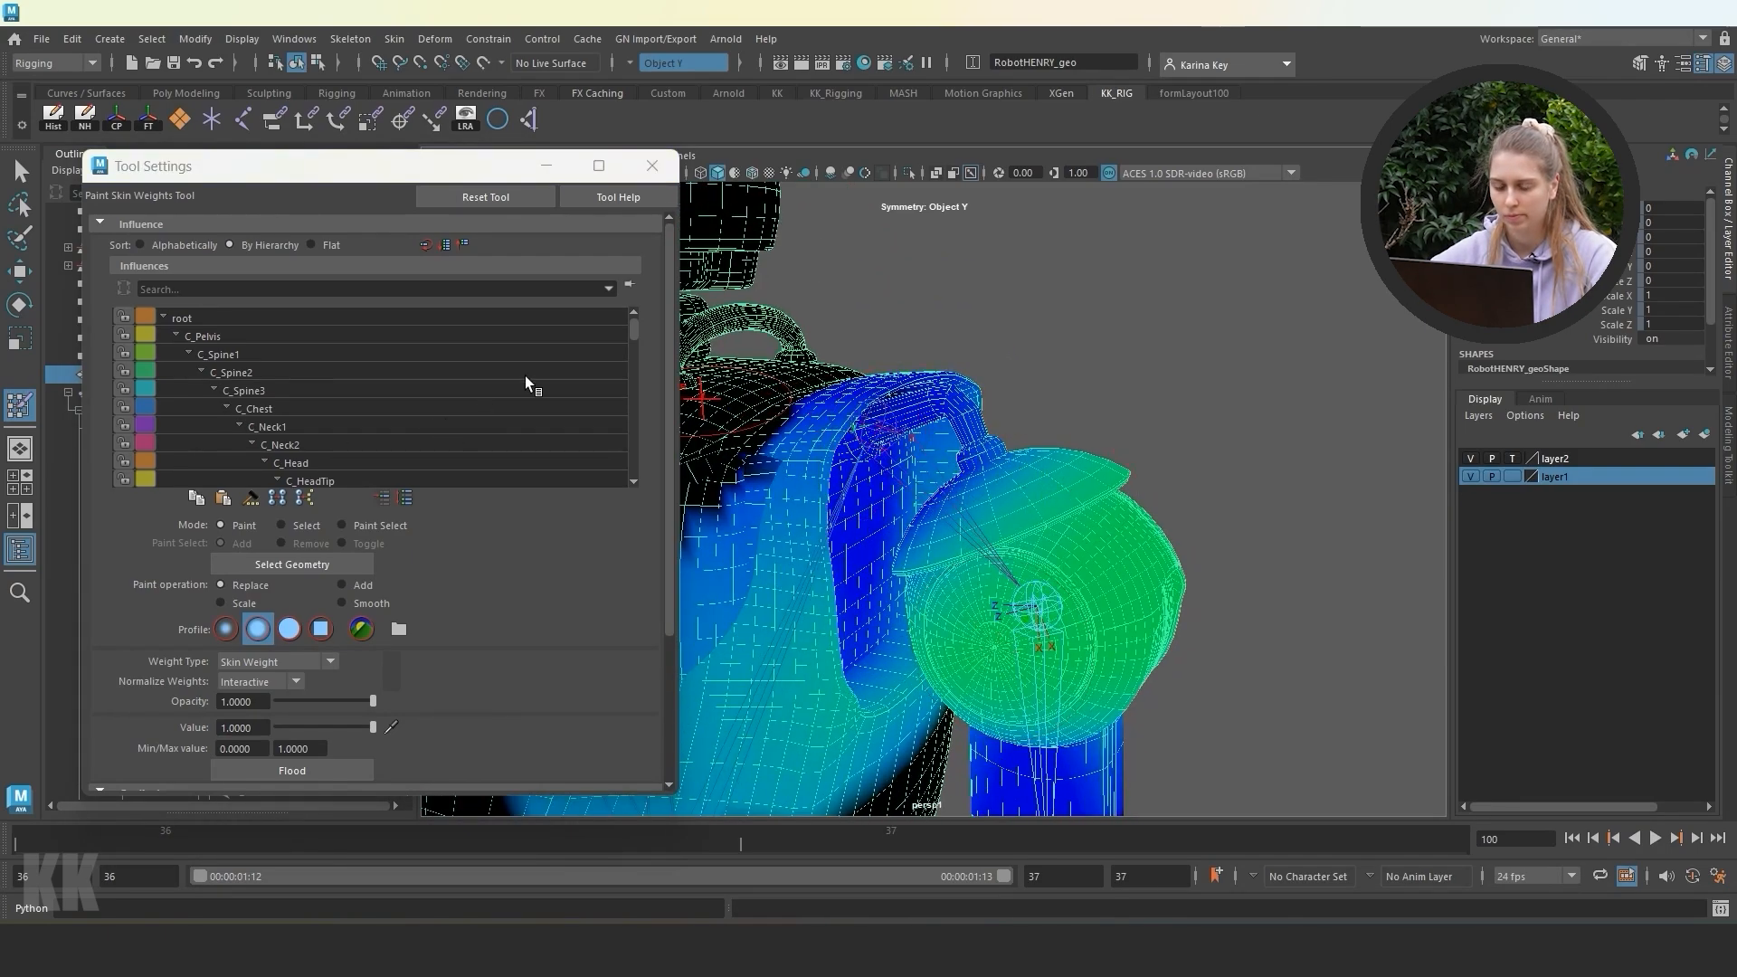
{"action": "scroll", "coordinate": [438, 394], "scroll_direction": "down", "scroll_amount": 3}
{"action": "left_click", "coordinate": [432, 443]}
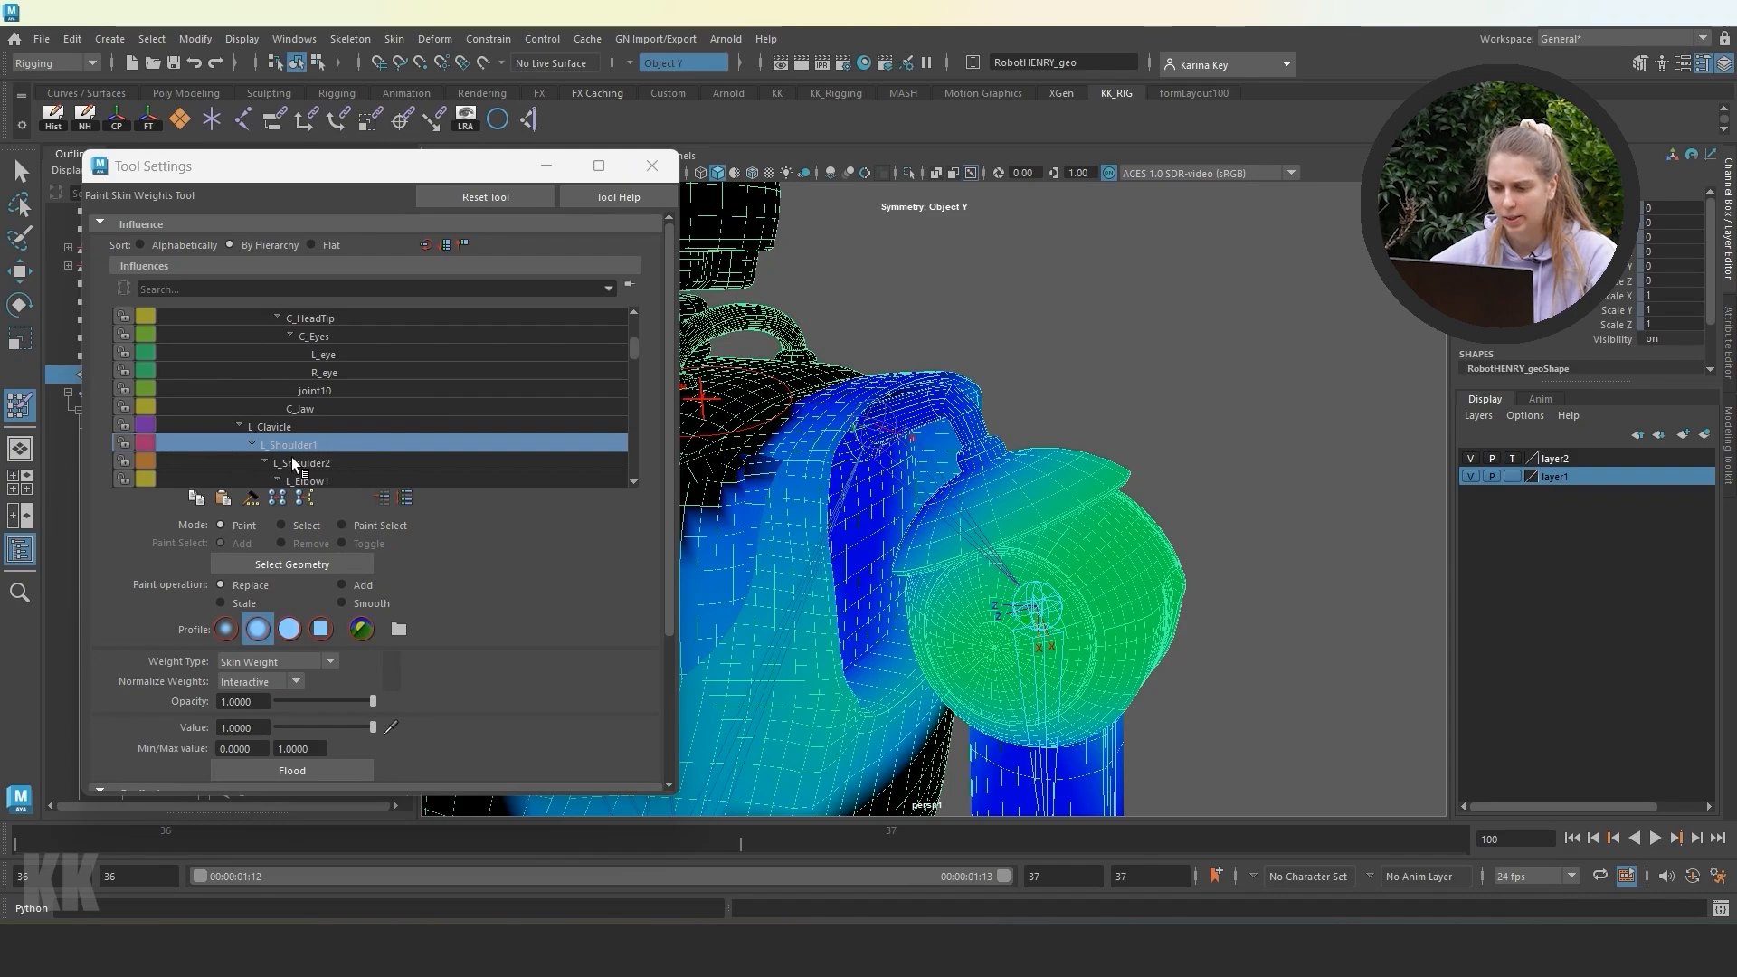
{"action": "scroll", "coordinate": [291, 458], "scroll_direction": "down", "scroll_amount": 1}
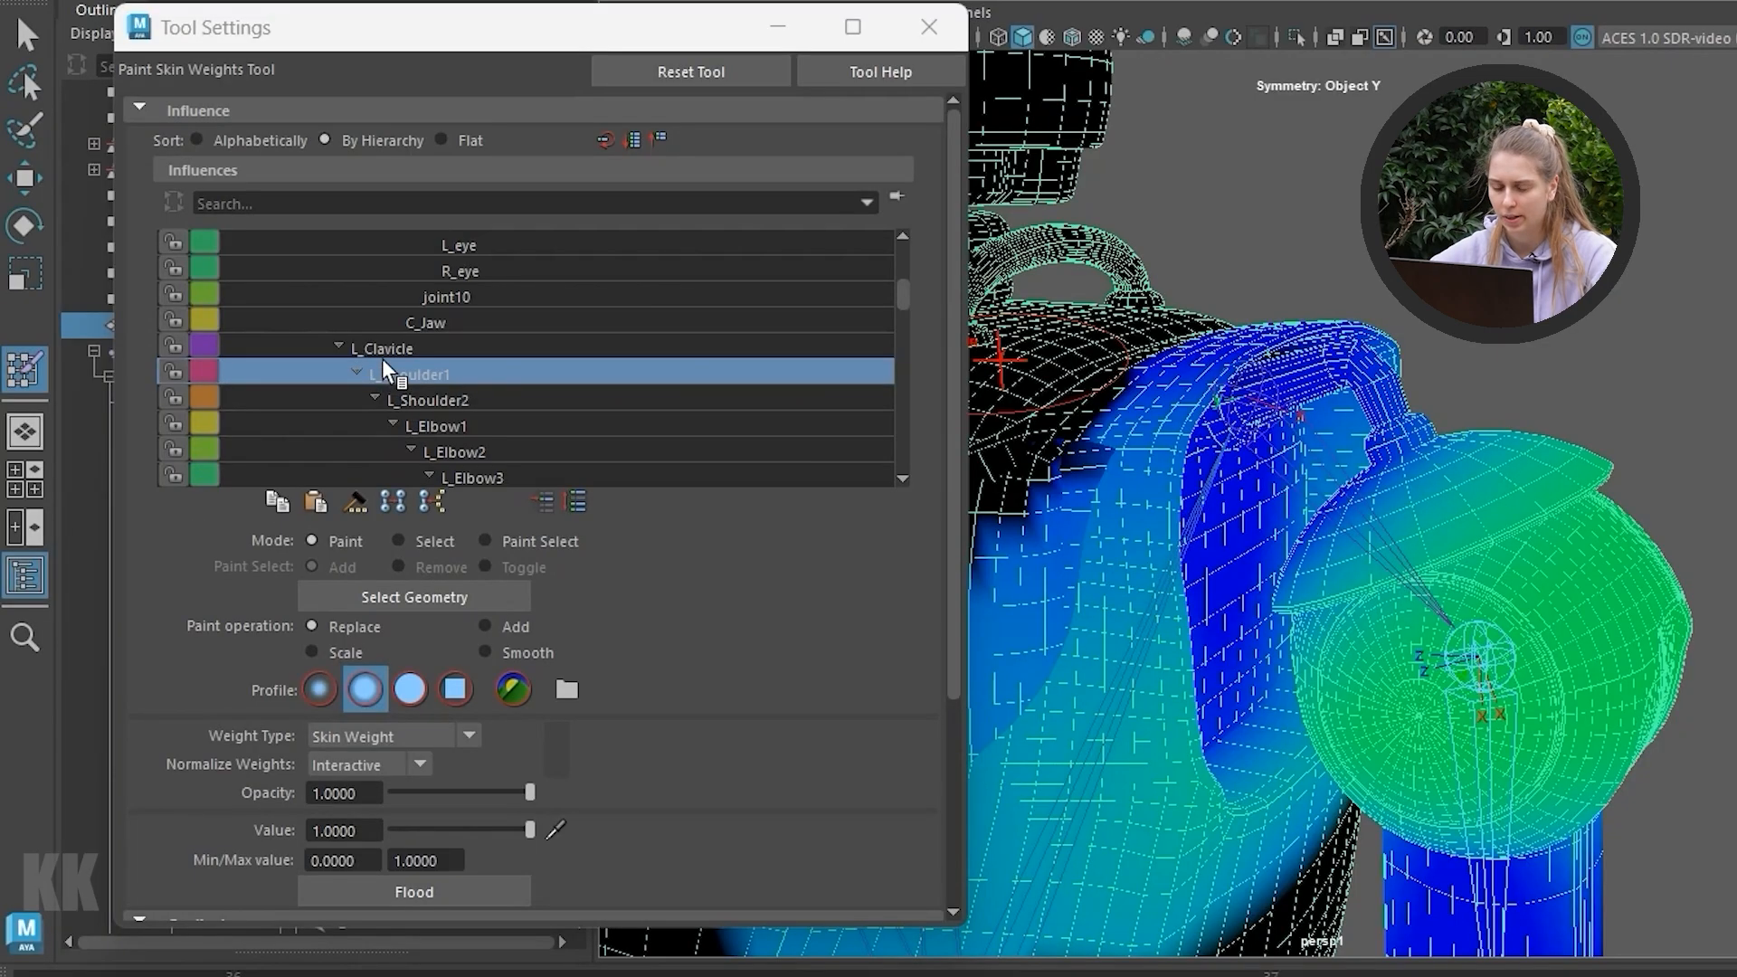
Examine the L_Clavicle weight map across the chest, left shoulder and arm, and look through the left arm's influences.
{"action": "left_click", "coordinate": [391, 345]}
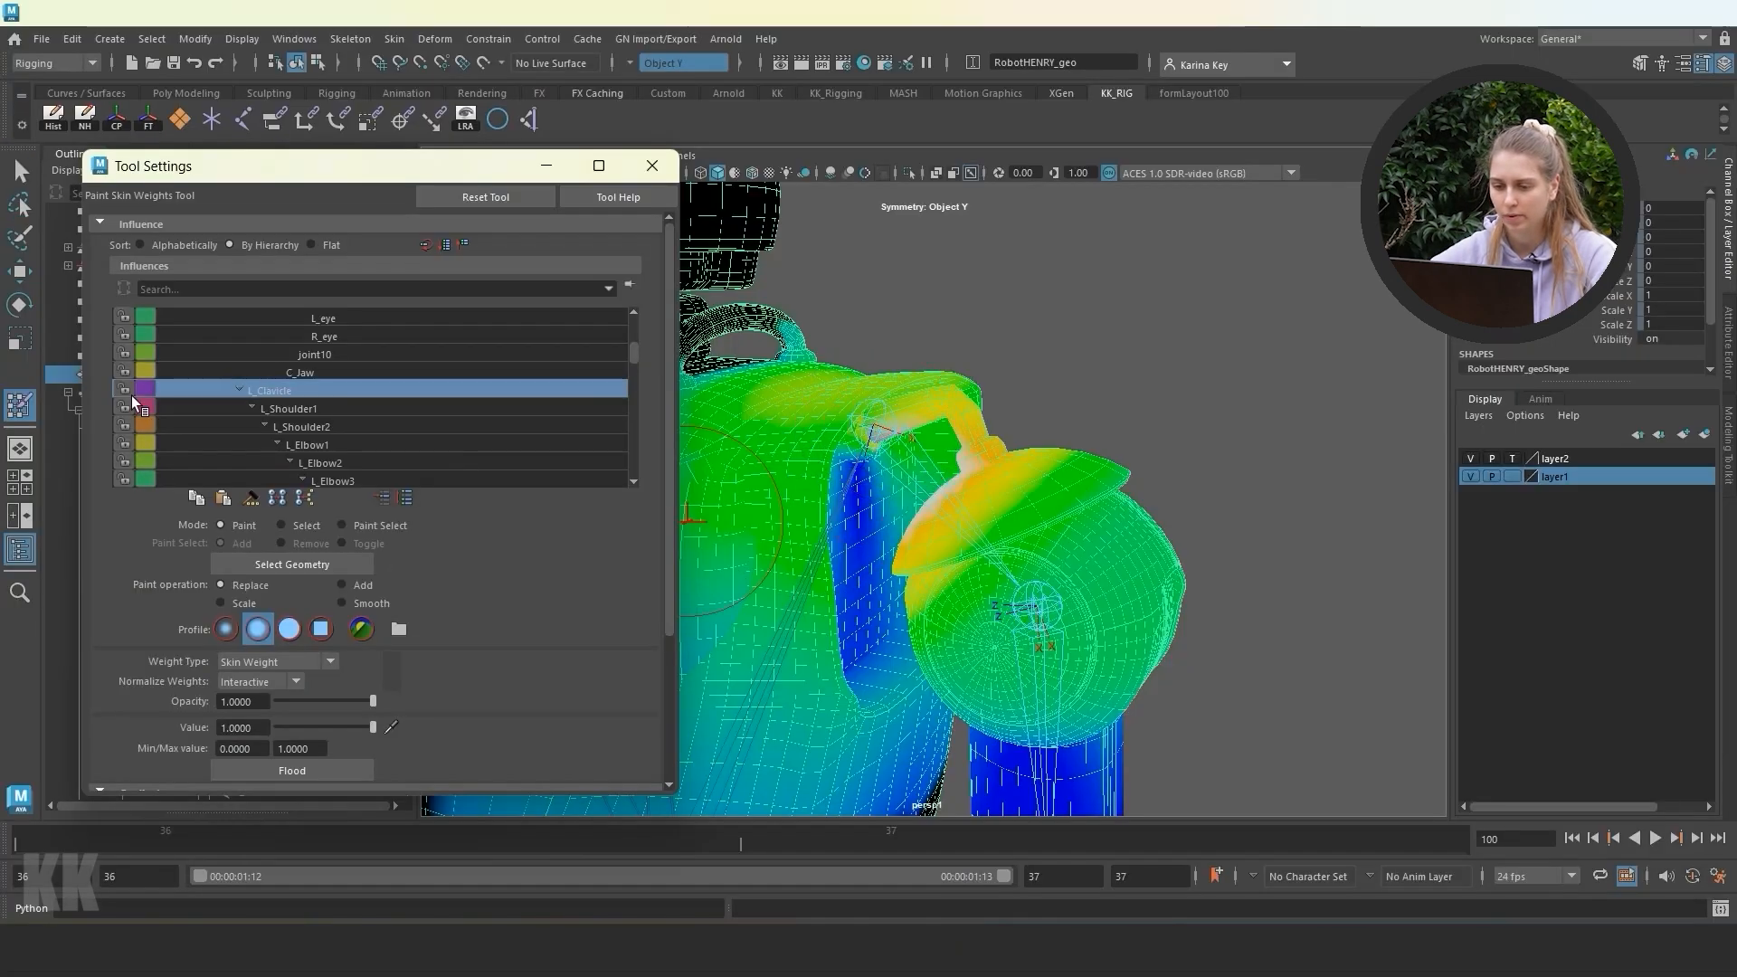
{"action": "scroll", "coordinate": [1114, 544], "scroll_direction": "down", "scroll_amount": 5}
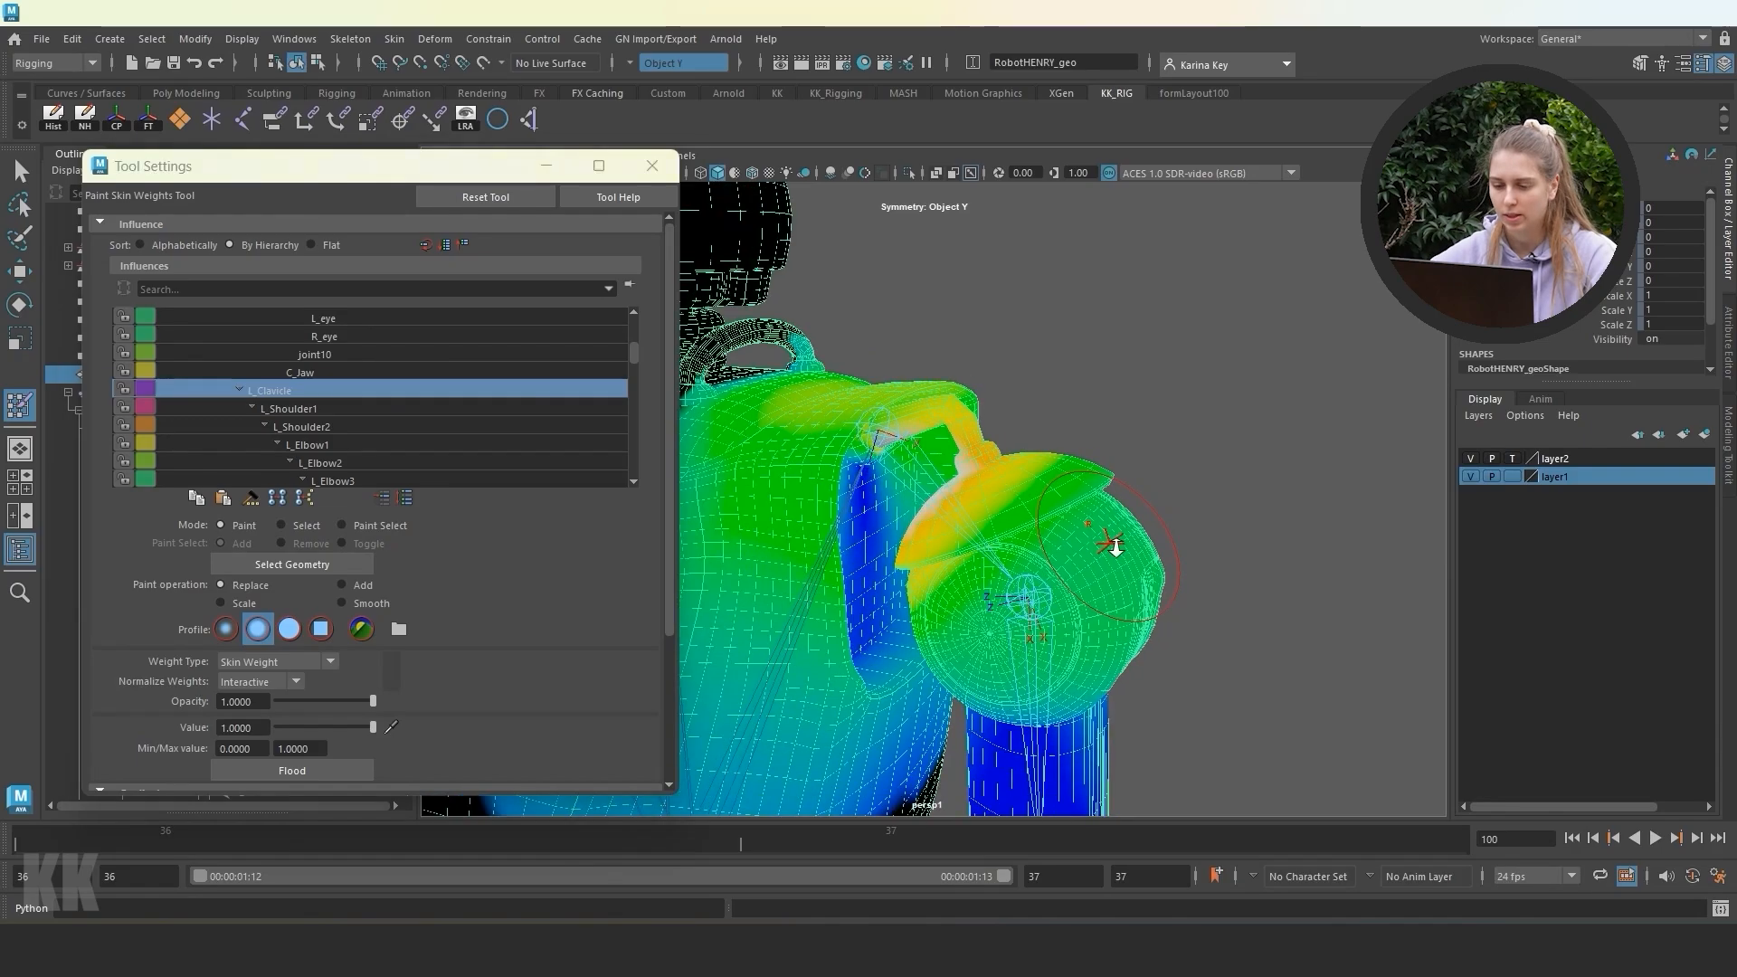
{"action": "mouse_move", "coordinate": [1128, 543]}
{"action": "middle_mouse_down", "text": "alt"}
{"action": "mouse_move", "coordinate": [1137, 517]}
{"action": "mouse_move", "coordinate": [1140, 550]}
{"action": "middle_mouse_up", "text": "alt"}
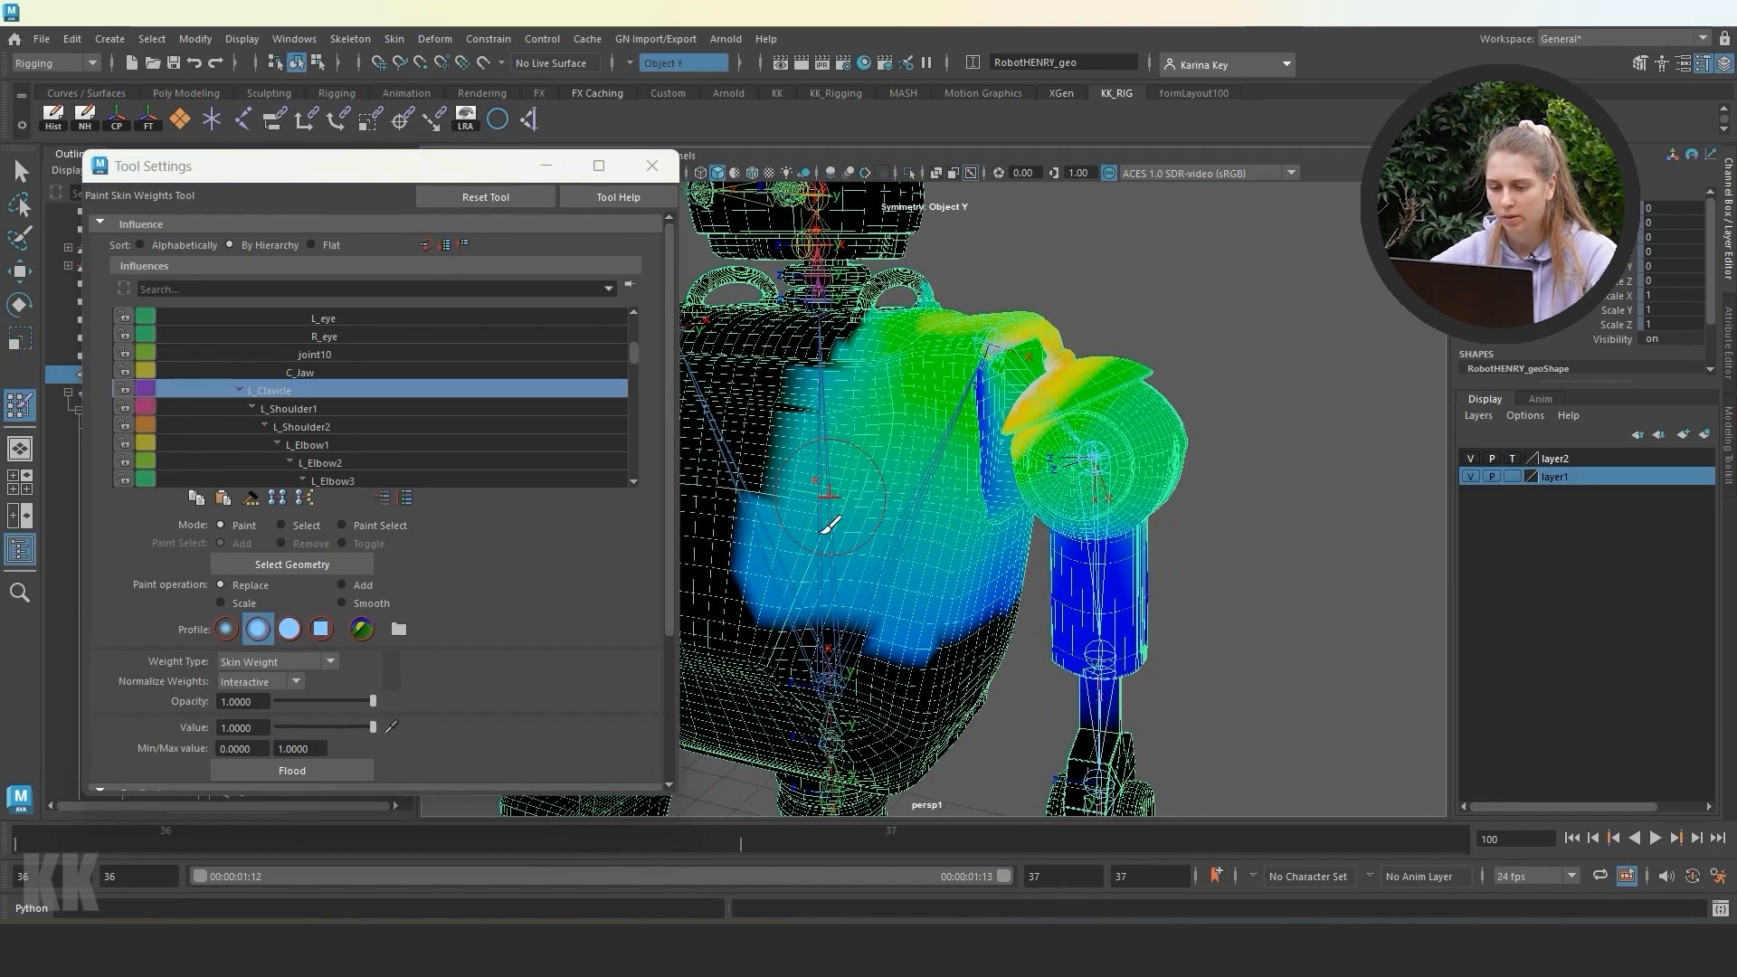
{"action": "left_click_drag", "start_coordinate": [820, 516], "coordinate": [788, 346], "text": "alt"}
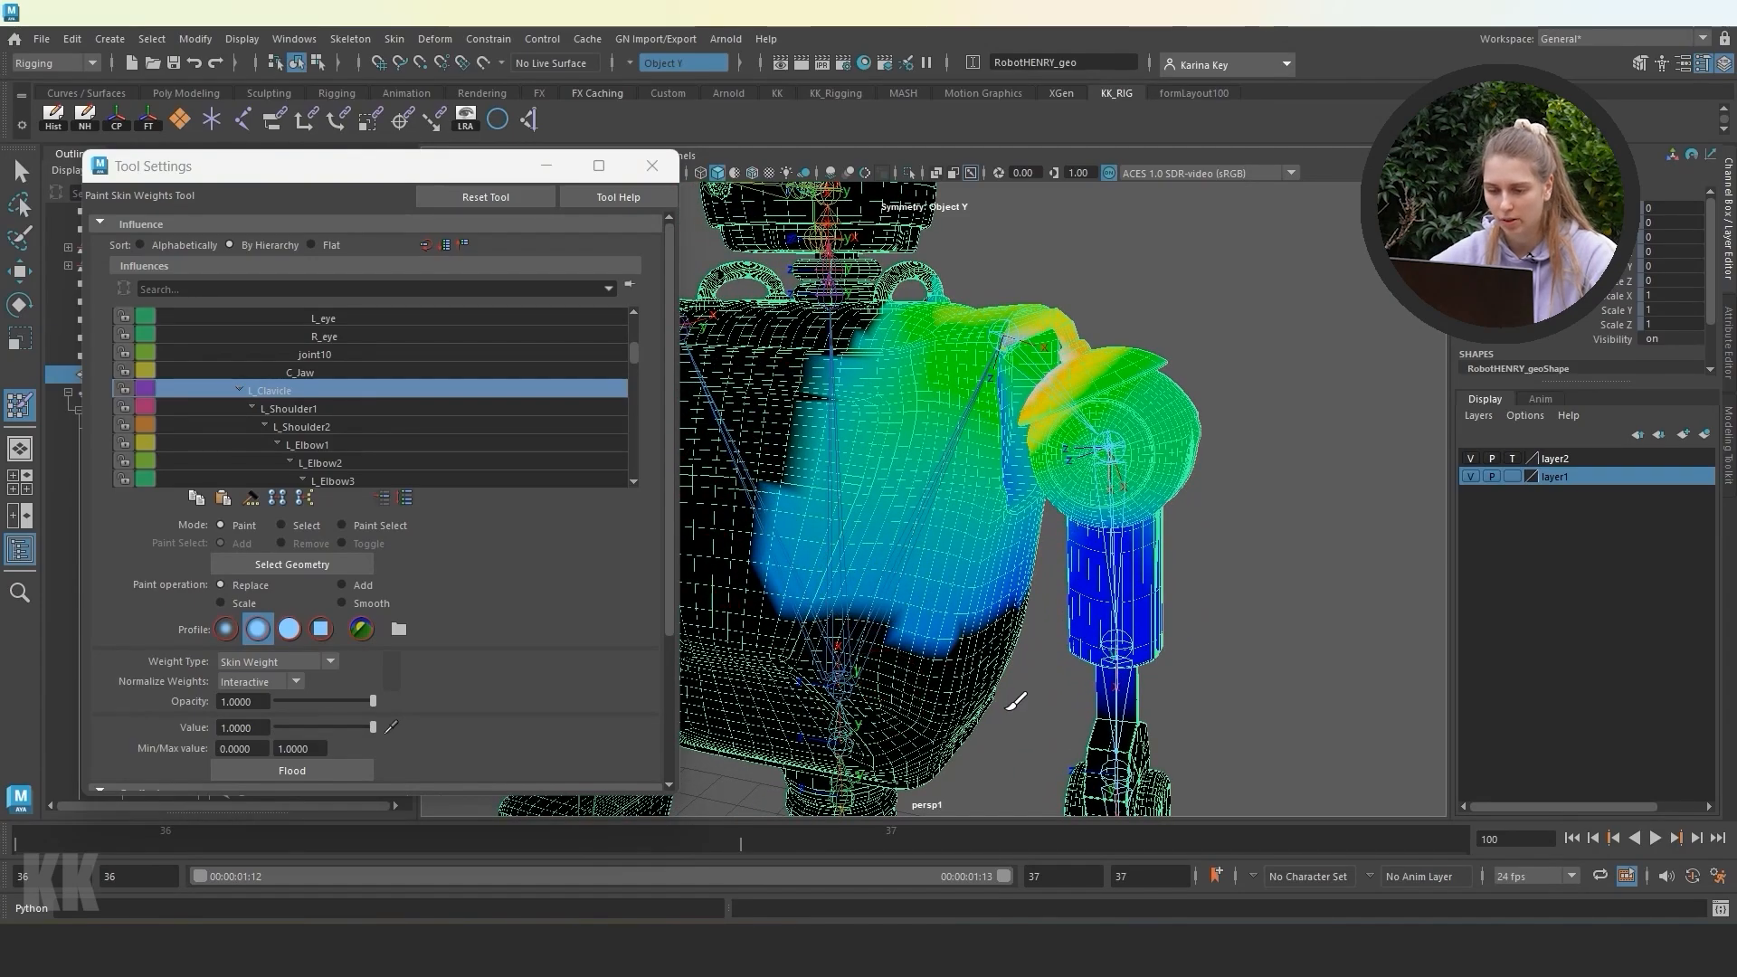
{"action": "mouse_move", "coordinate": [1009, 708]}
{"action": "middle_mouse_down", "text": "alt"}
{"action": "mouse_move", "coordinate": [1011, 633]}
{"action": "mouse_move", "coordinate": [996, 725]}
{"action": "middle_mouse_up", "text": "alt"}
{"action": "left_click_drag", "start_coordinate": [996, 725], "coordinate": [953, 562], "text": "alt"}
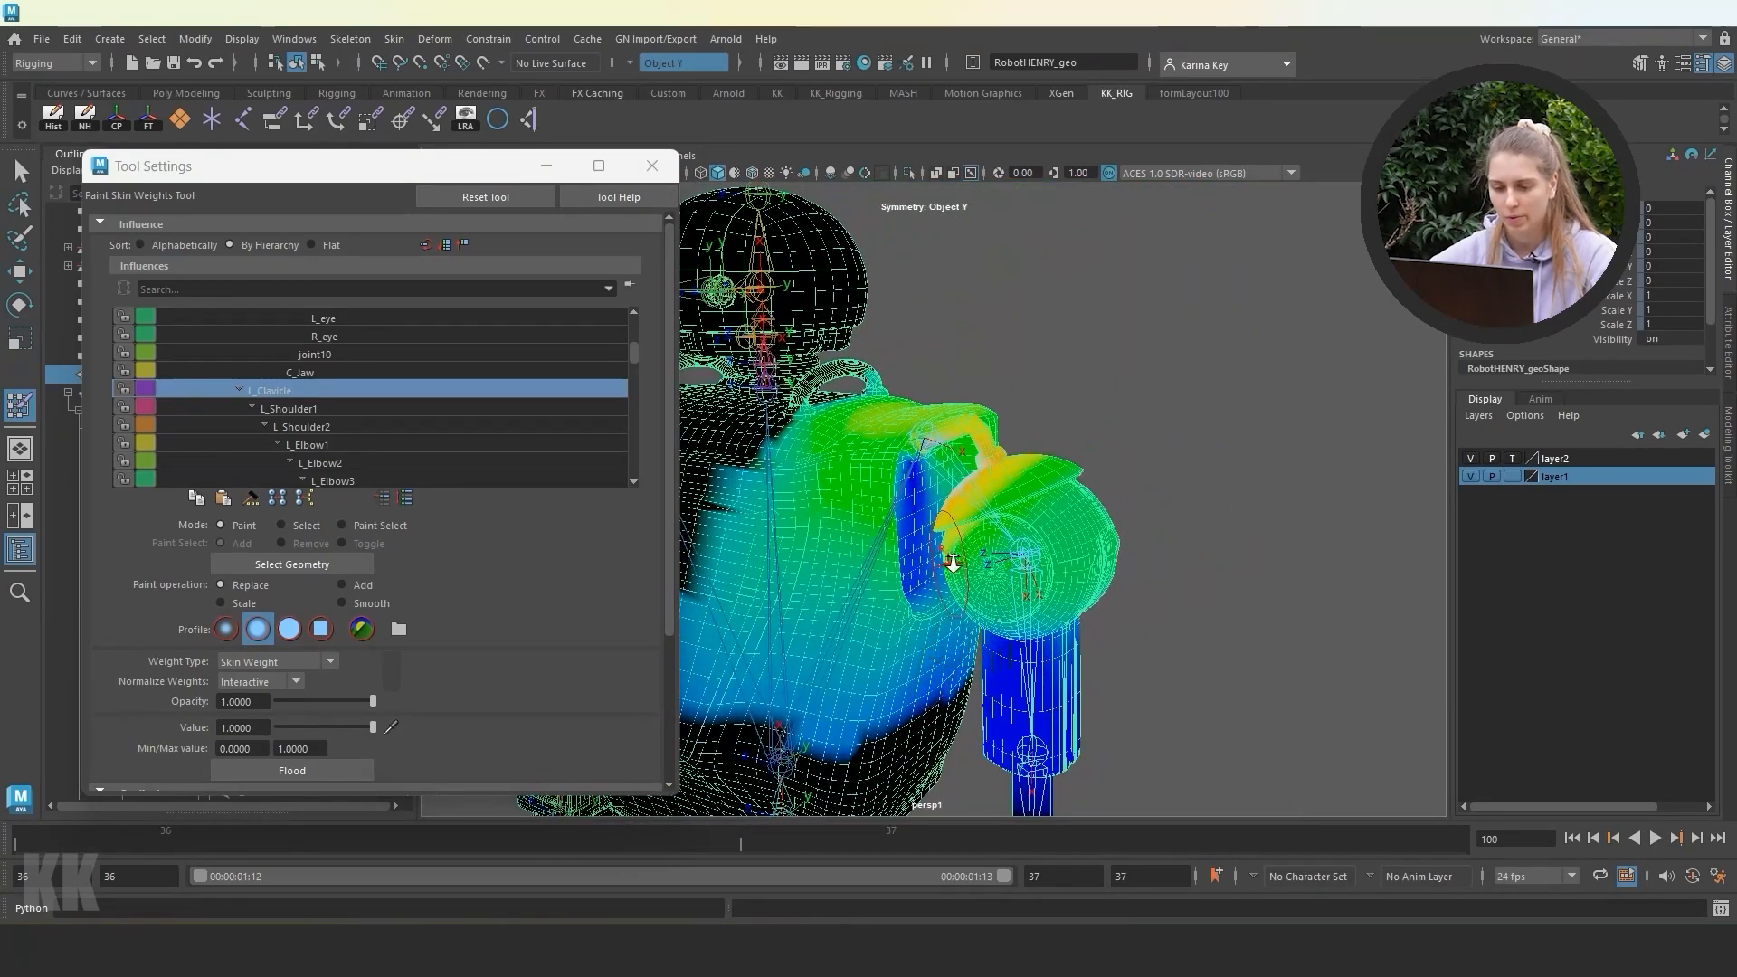
{"action": "scroll", "coordinate": [953, 563], "scroll_direction": "up", "scroll_amount": 4}
{"action": "scroll", "coordinate": [960, 559], "scroll_direction": "down", "scroll_amount": 1}
{"action": "middle_click_drag", "start_coordinate": [946, 559], "coordinate": [941, 564], "text": "alt"}
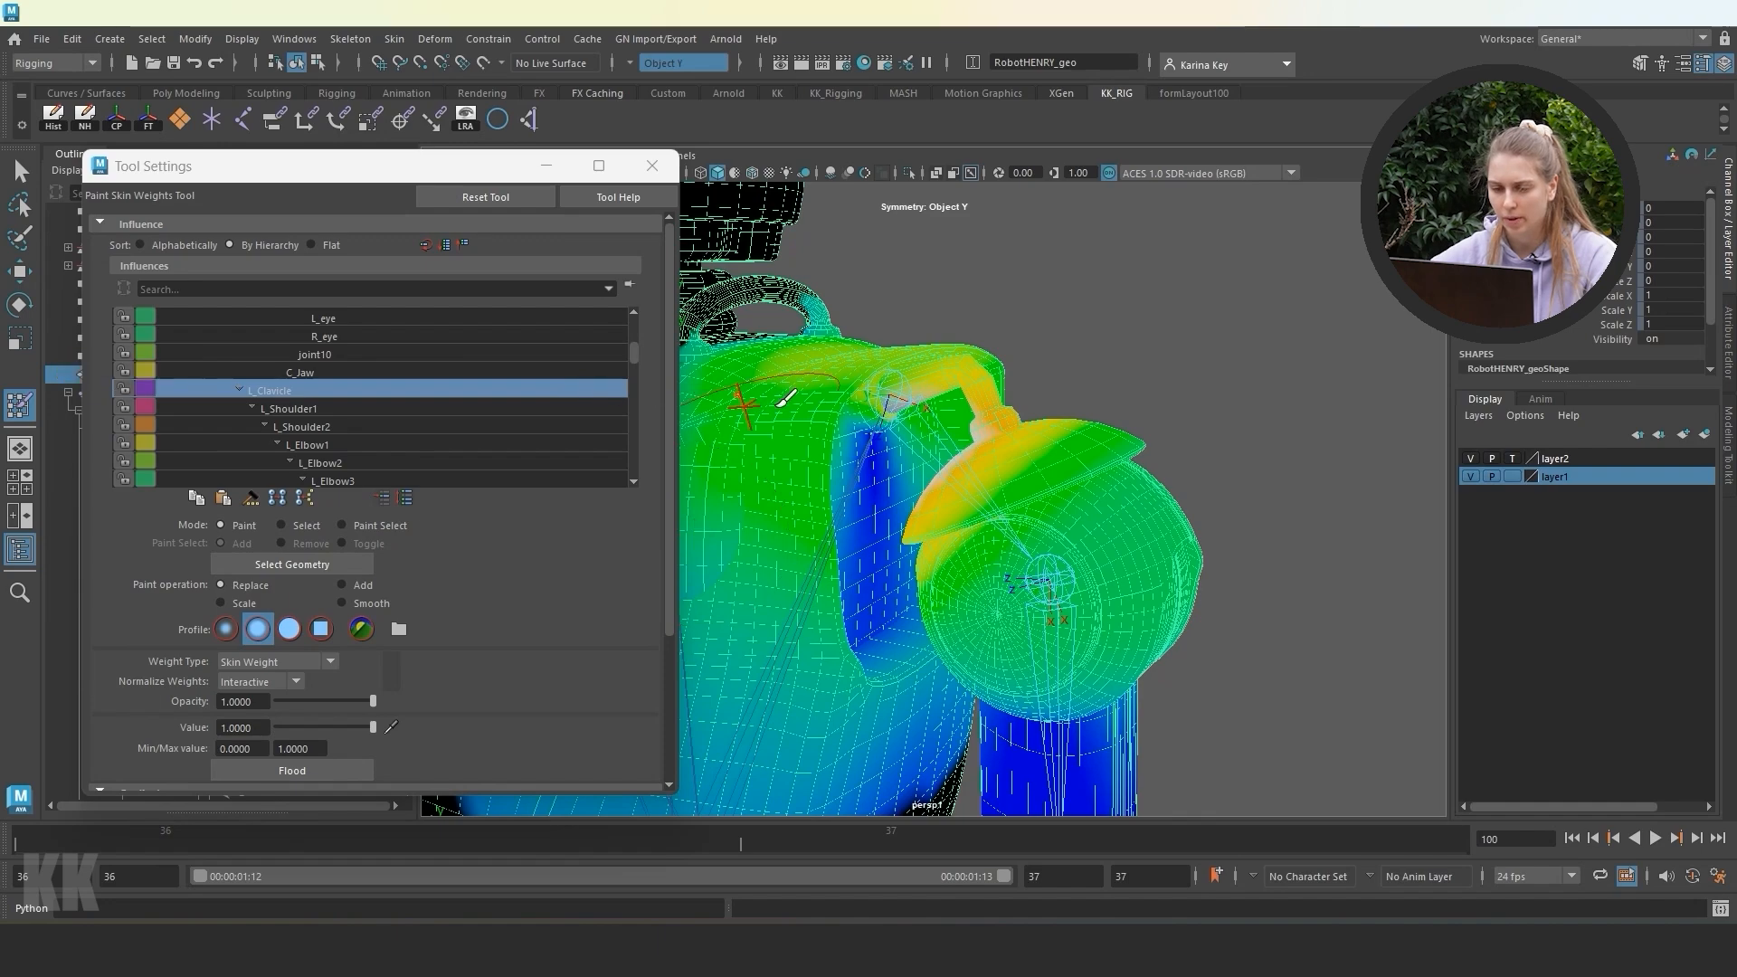
{"action": "scroll", "coordinate": [362, 386], "scroll_direction": "down", "scroll_amount": 1}
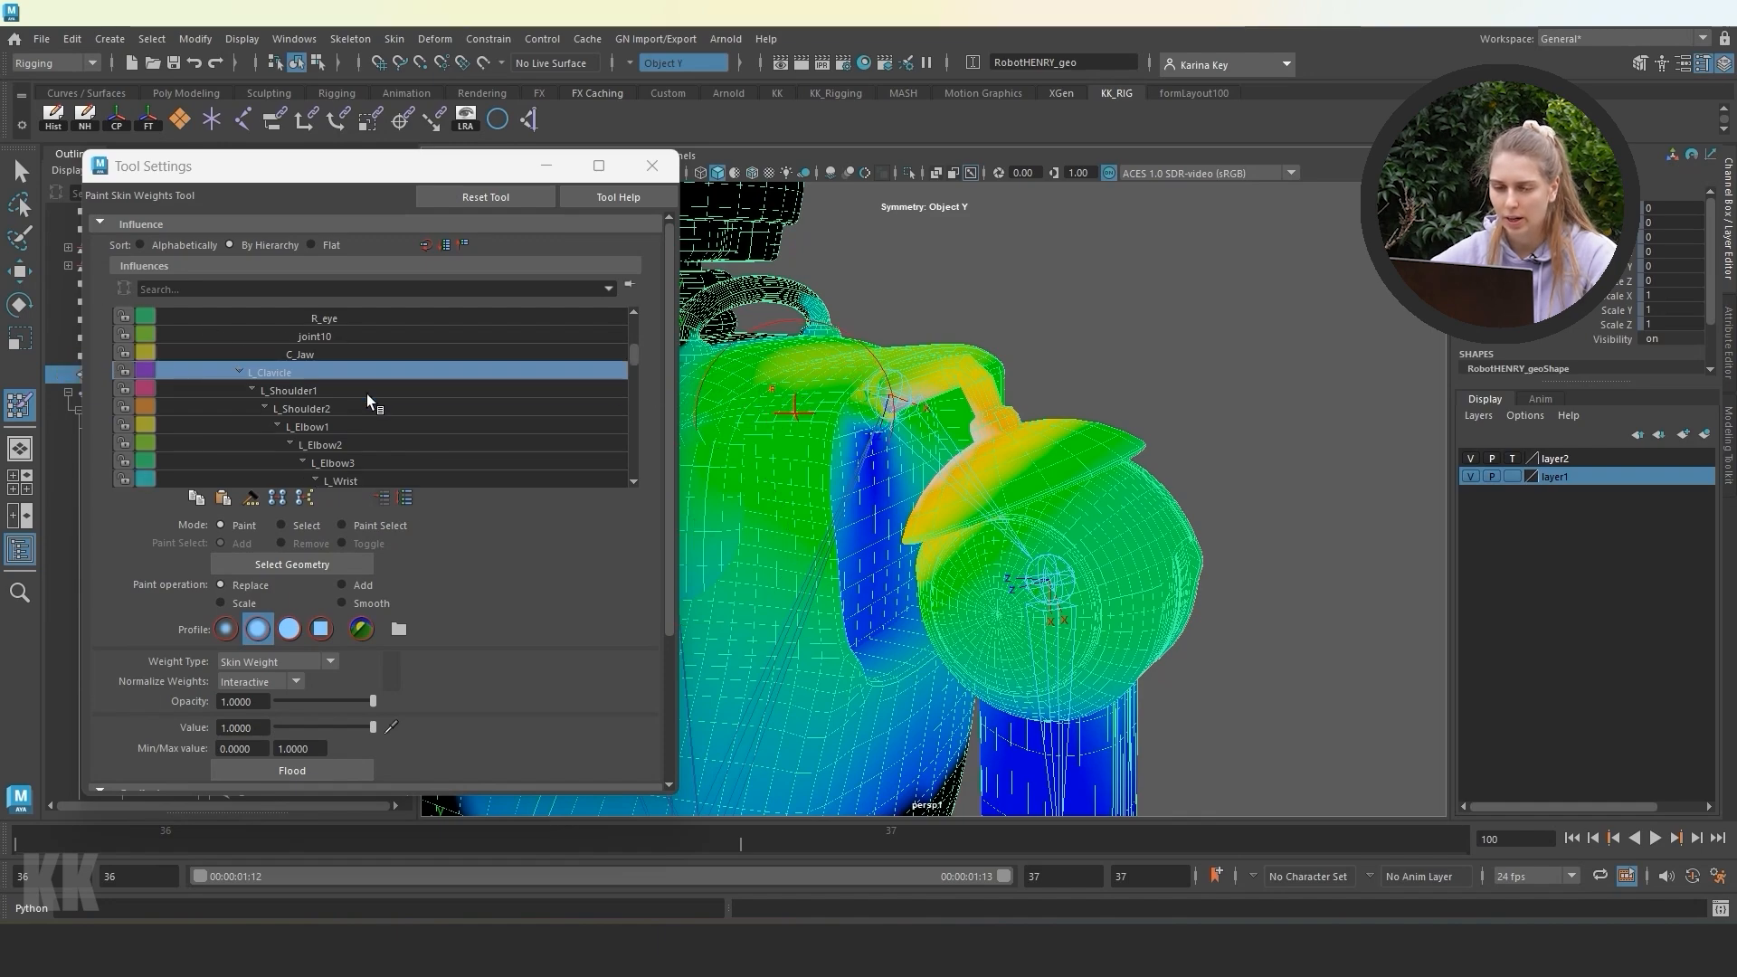
{"action": "scroll", "coordinate": [295, 376], "scroll_direction": "down", "scroll_amount": 5}
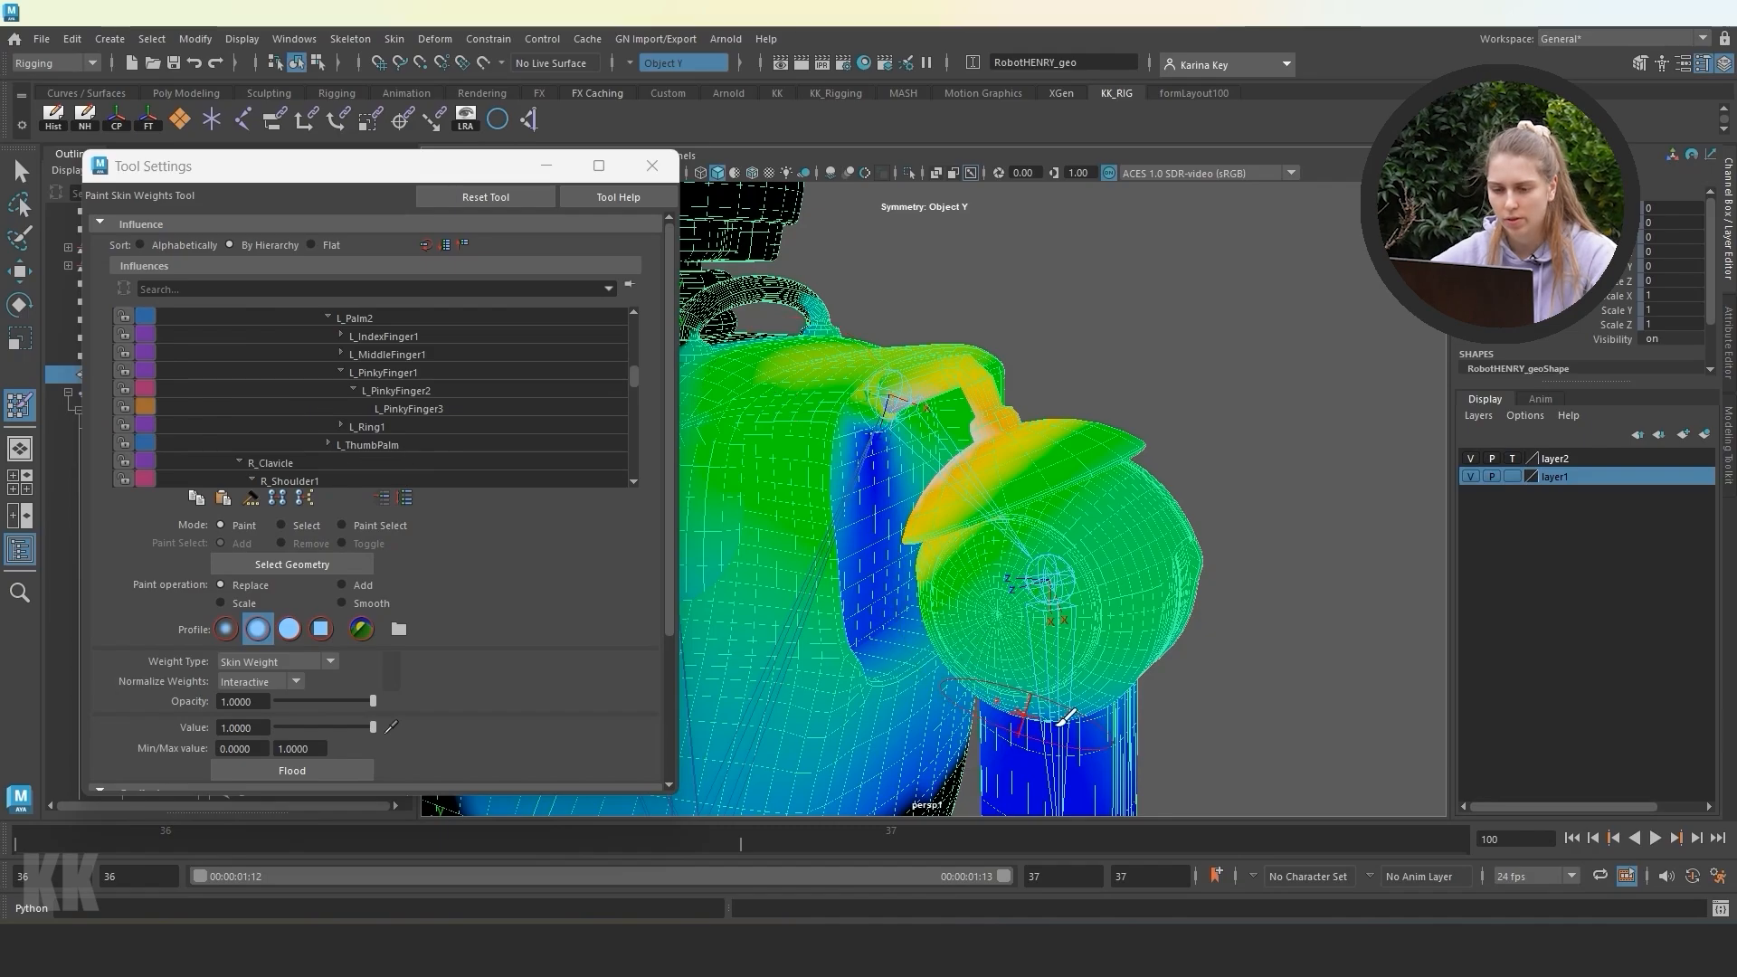
{"action": "mouse_move", "coordinate": [1088, 758]}
{"action": "middle_mouse_down", "text": "alt"}
{"action": "mouse_move", "coordinate": [1067, 682]}
{"action": "mouse_move", "coordinate": [1085, 562]}
{"action": "mouse_move", "coordinate": [1065, 659]}
{"action": "middle_mouse_up", "text": "alt"}
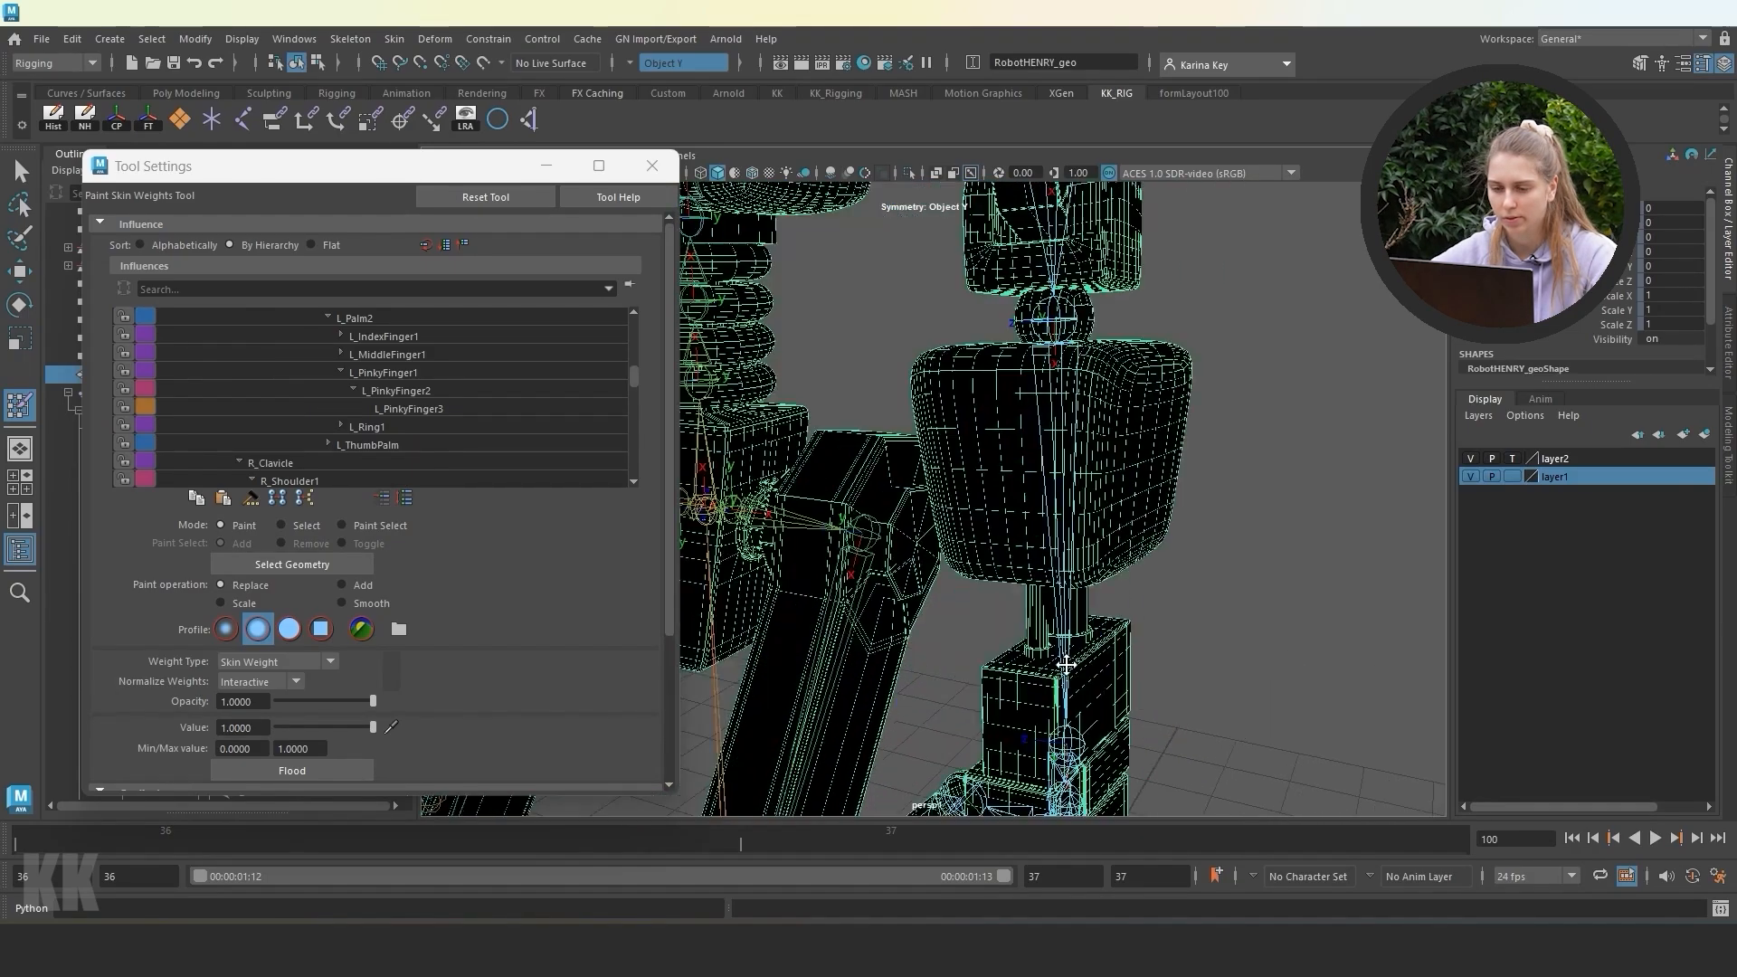
{"action": "middle_click_drag", "start_coordinate": [1046, 493], "coordinate": [1027, 610], "text": "alt"}
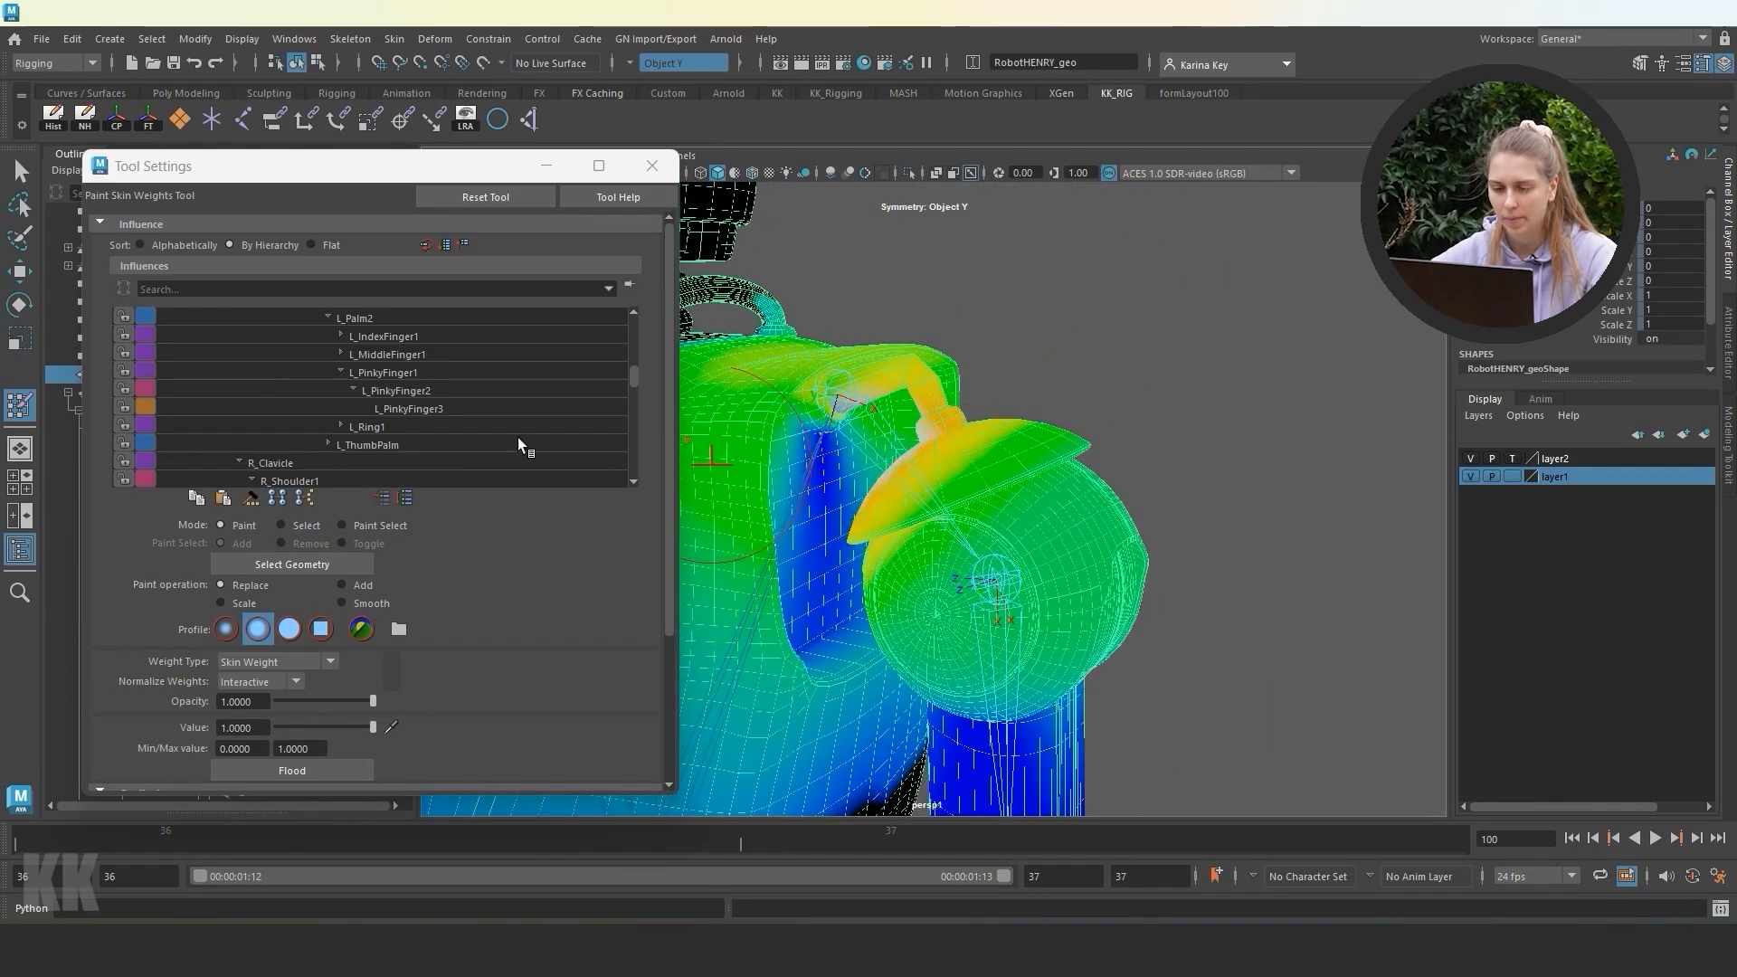
{"action": "scroll", "coordinate": [475, 422], "scroll_direction": "up", "scroll_amount": 4}
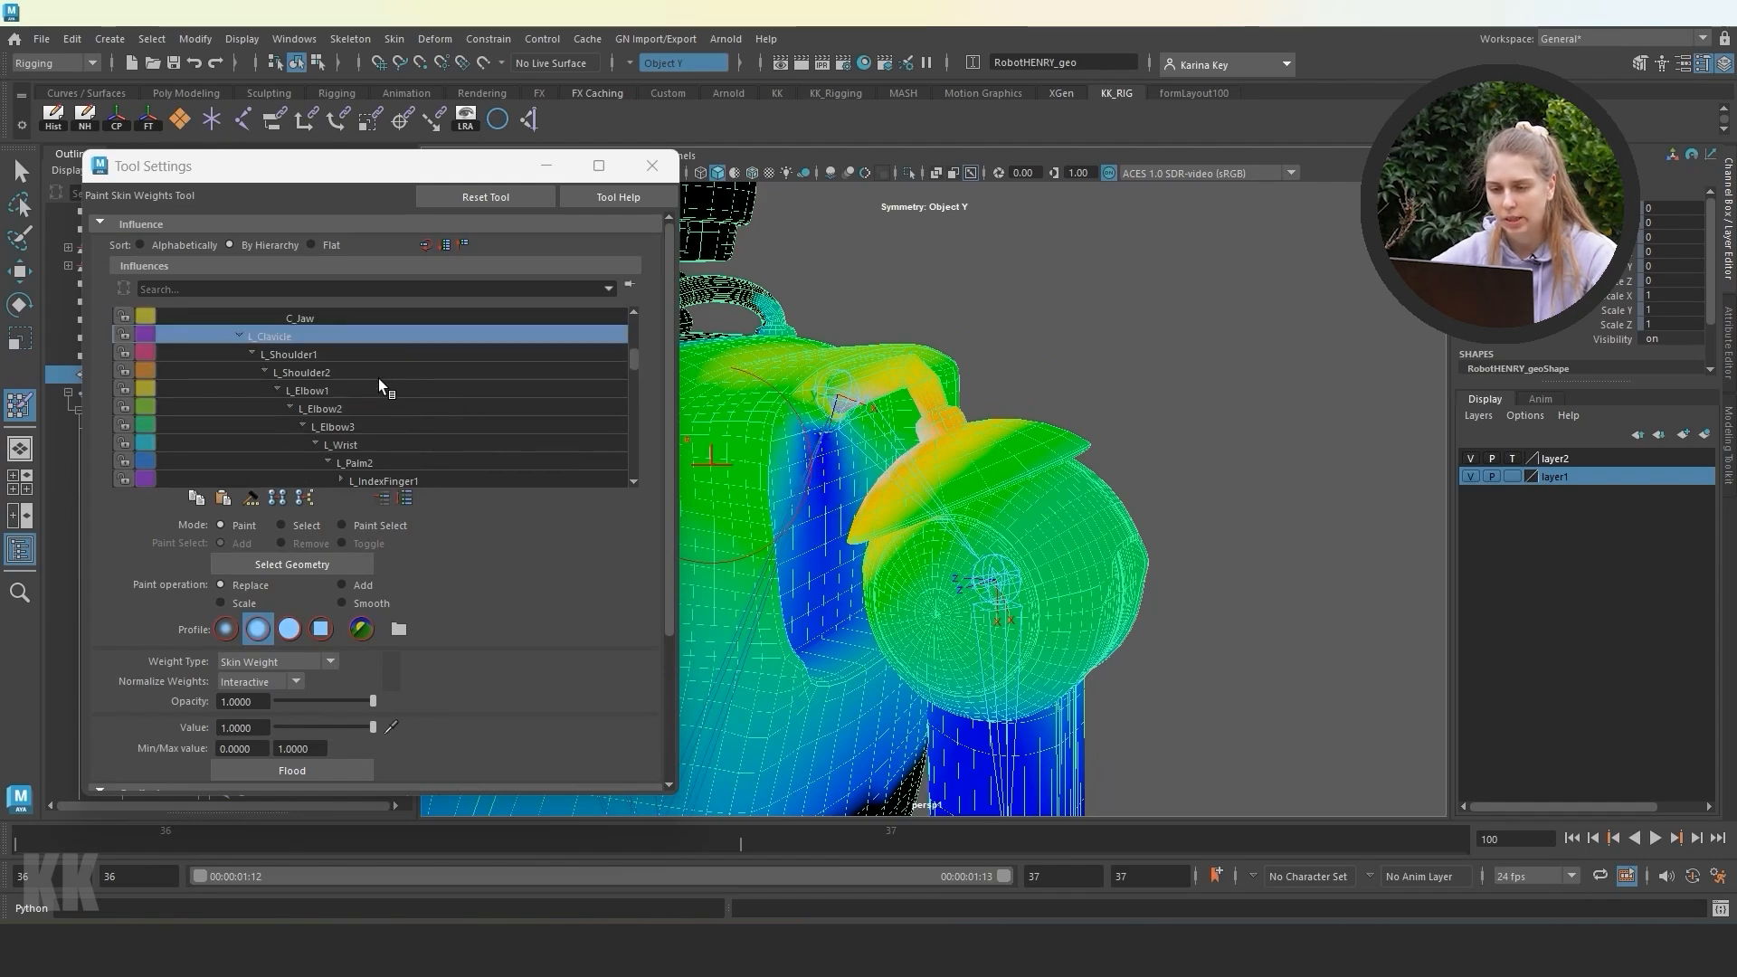
Switch Paint Skin Weights to selection and select all vertices of the left shoulder cap and the curved tube attached to it.
{"action": "left_click", "coordinate": [281, 525]}
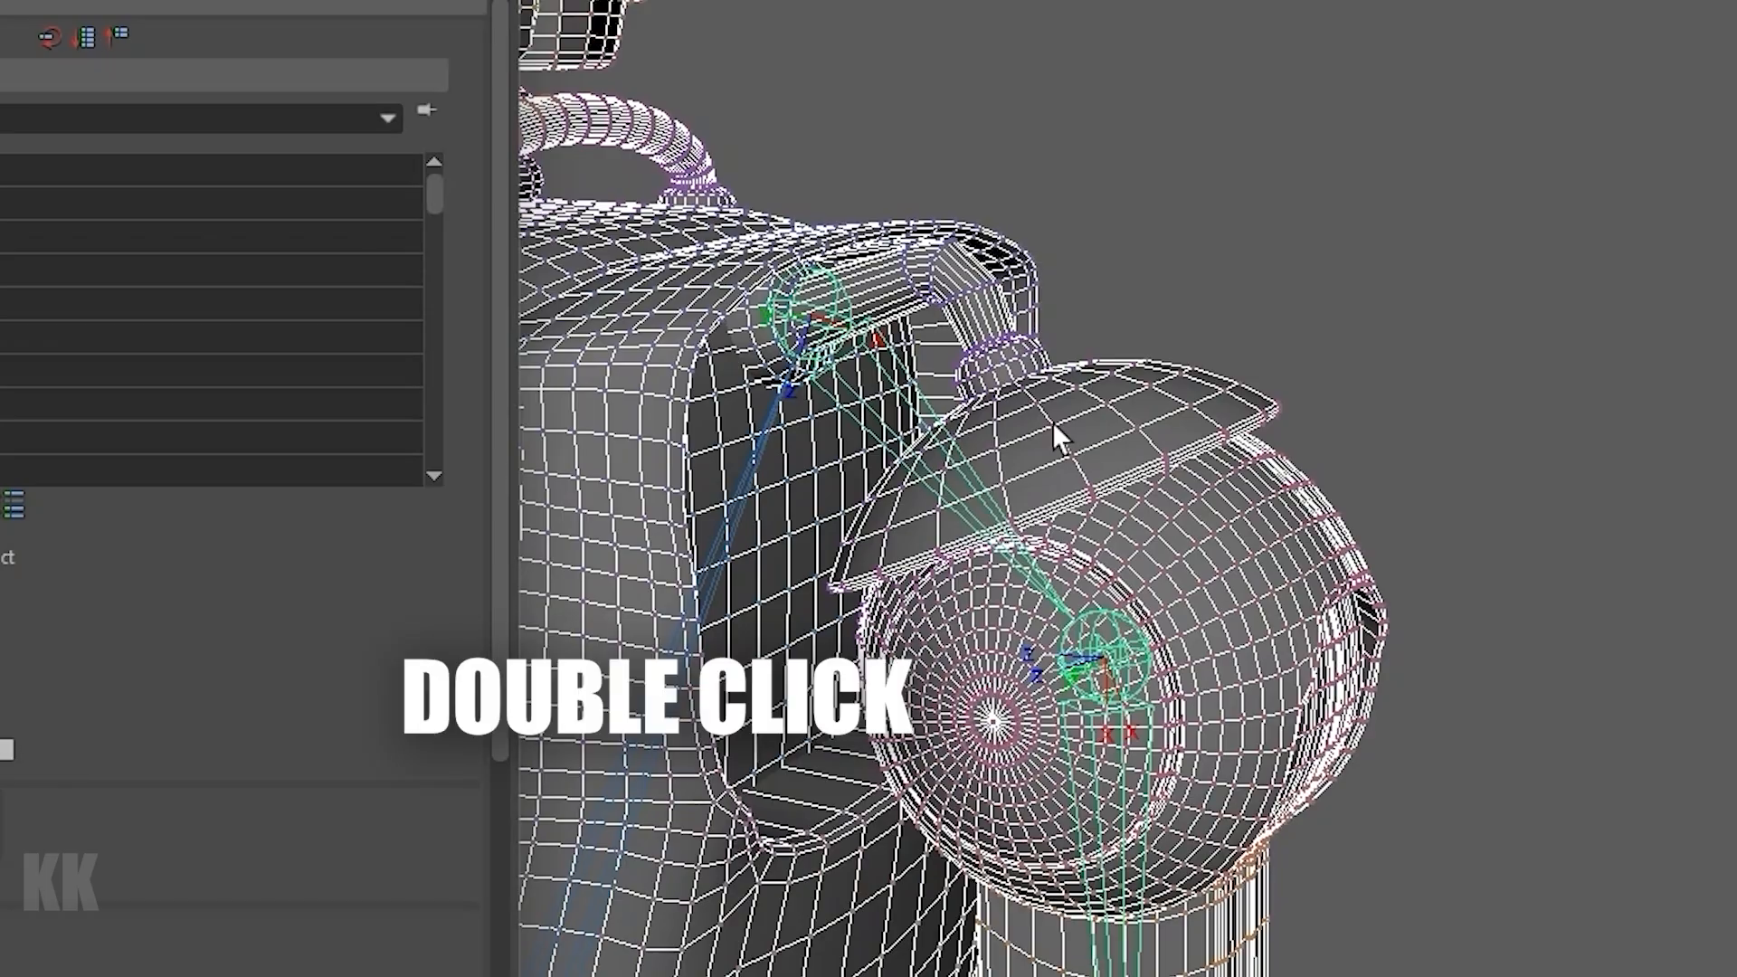
{"action": "double_click", "coordinate": [970, 459]}
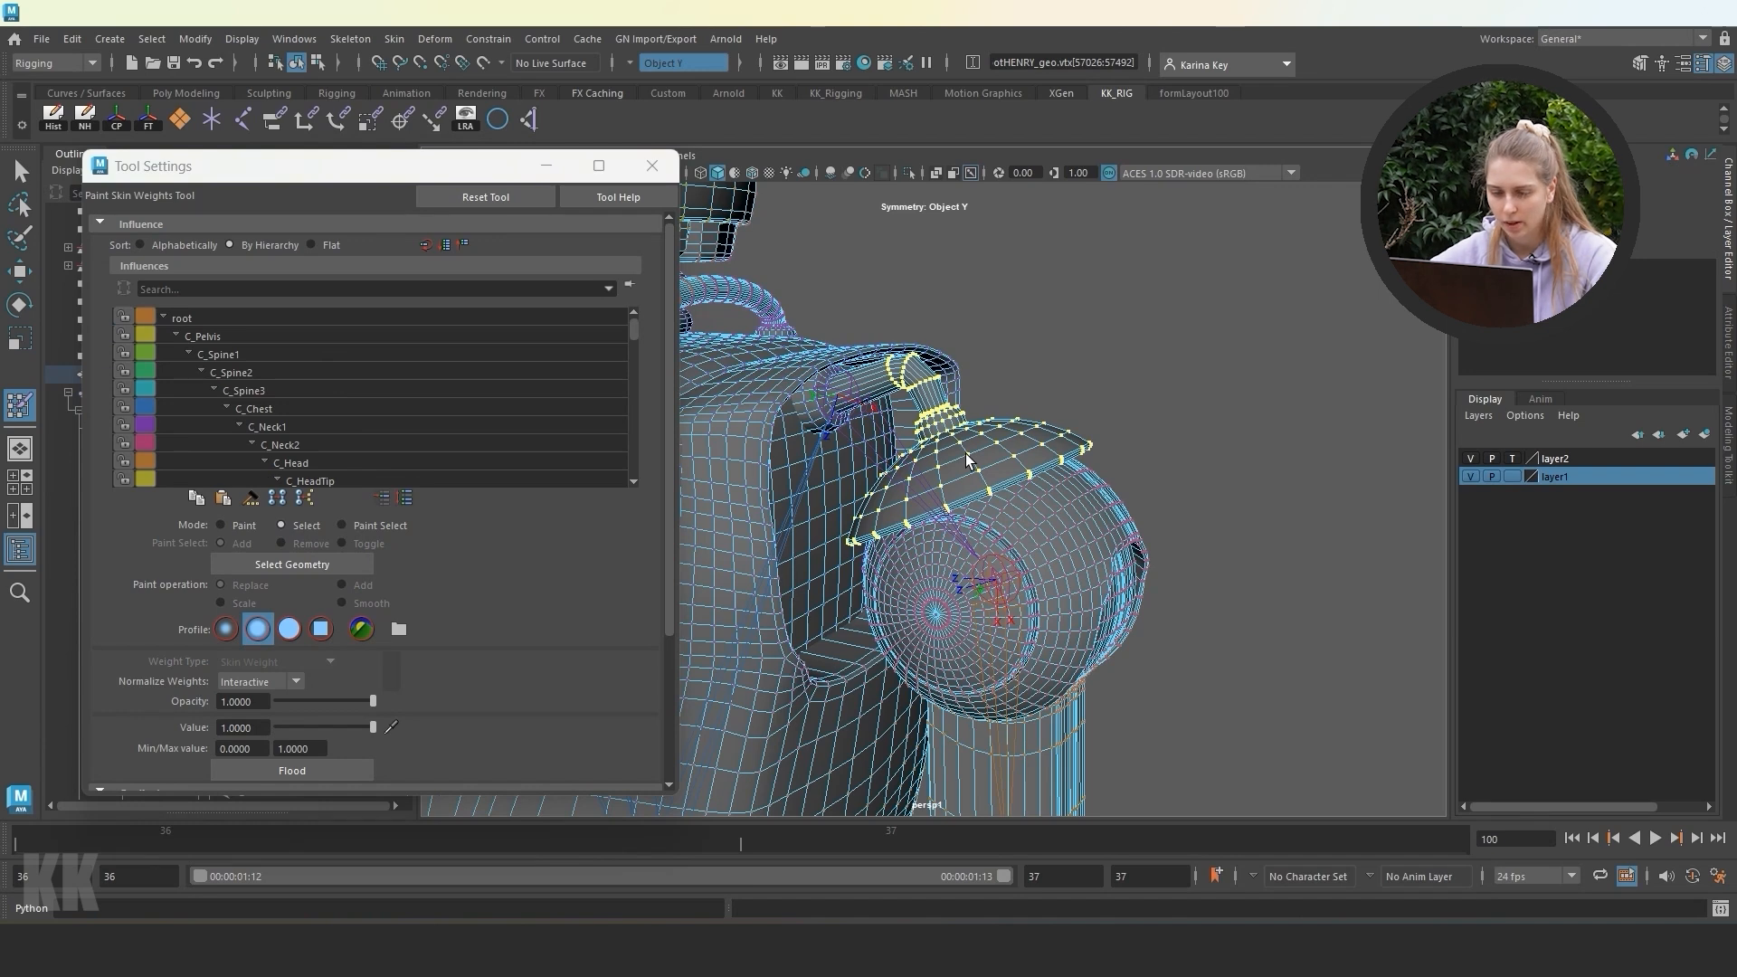
{"action": "double_click", "coordinate": [806, 411], "text": "shift"}
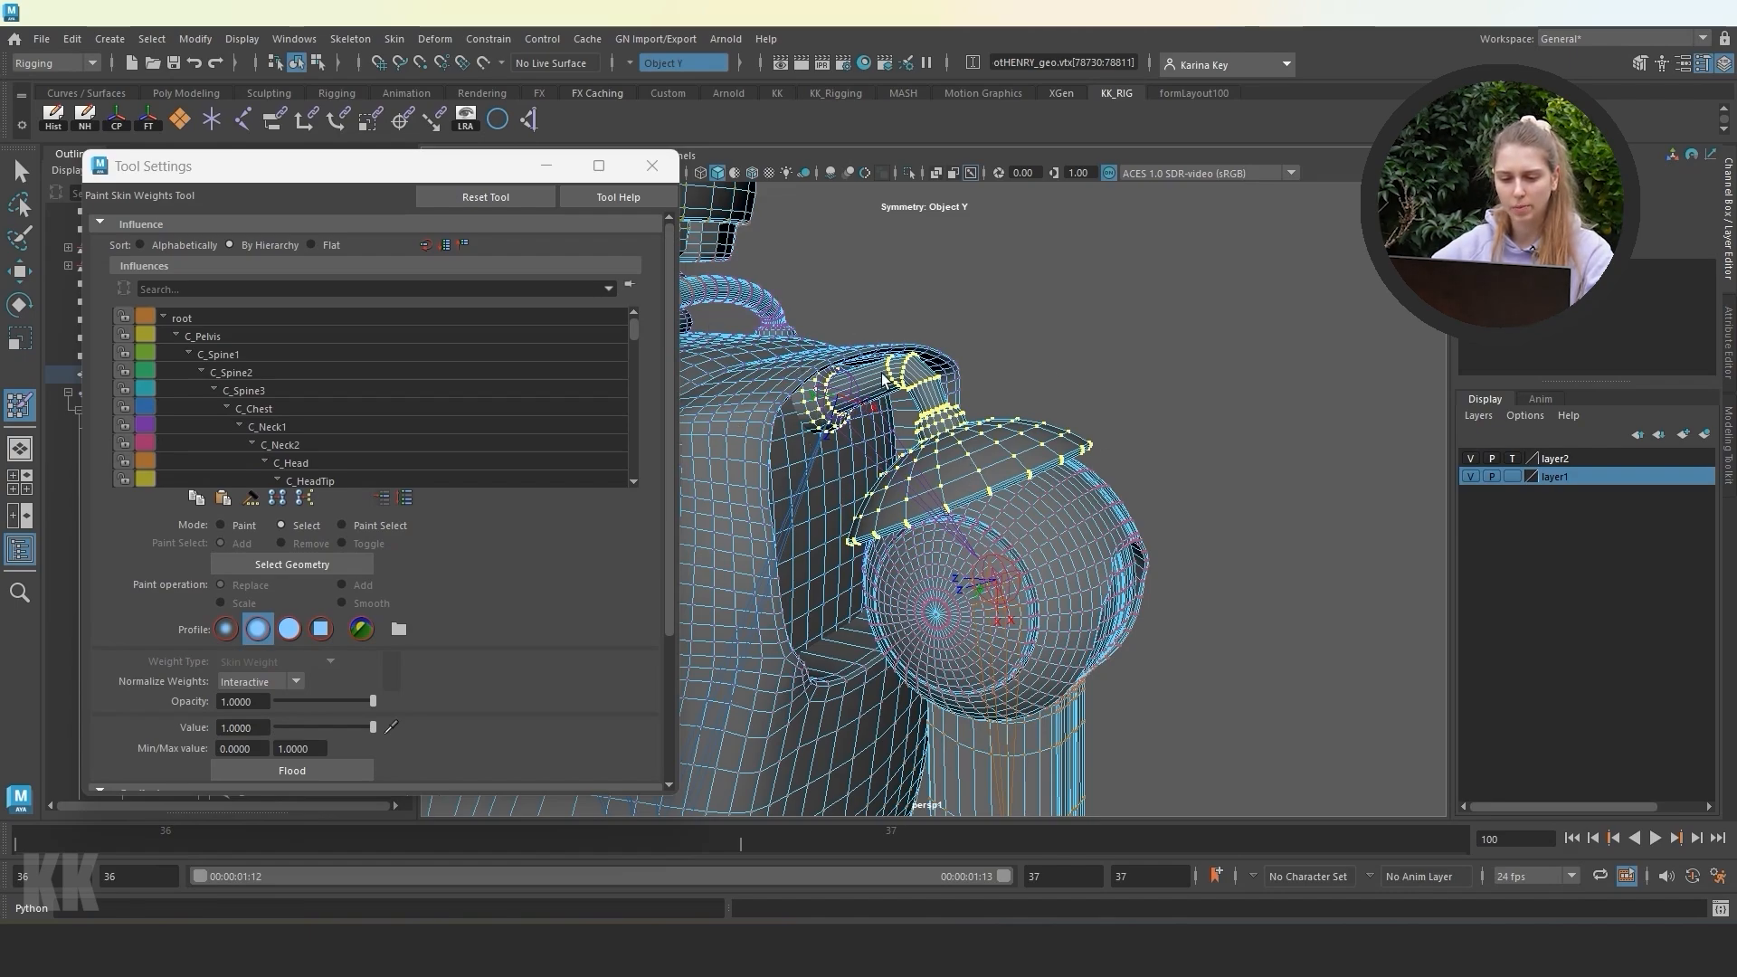
Look over the left arm joints, restart Paint Skin Weights on the mesh and examine the weights around the upper arm and elbow.
{"action": "left_click_drag", "start_coordinate": [1015, 524], "coordinate": [996, 518], "text": "alt"}
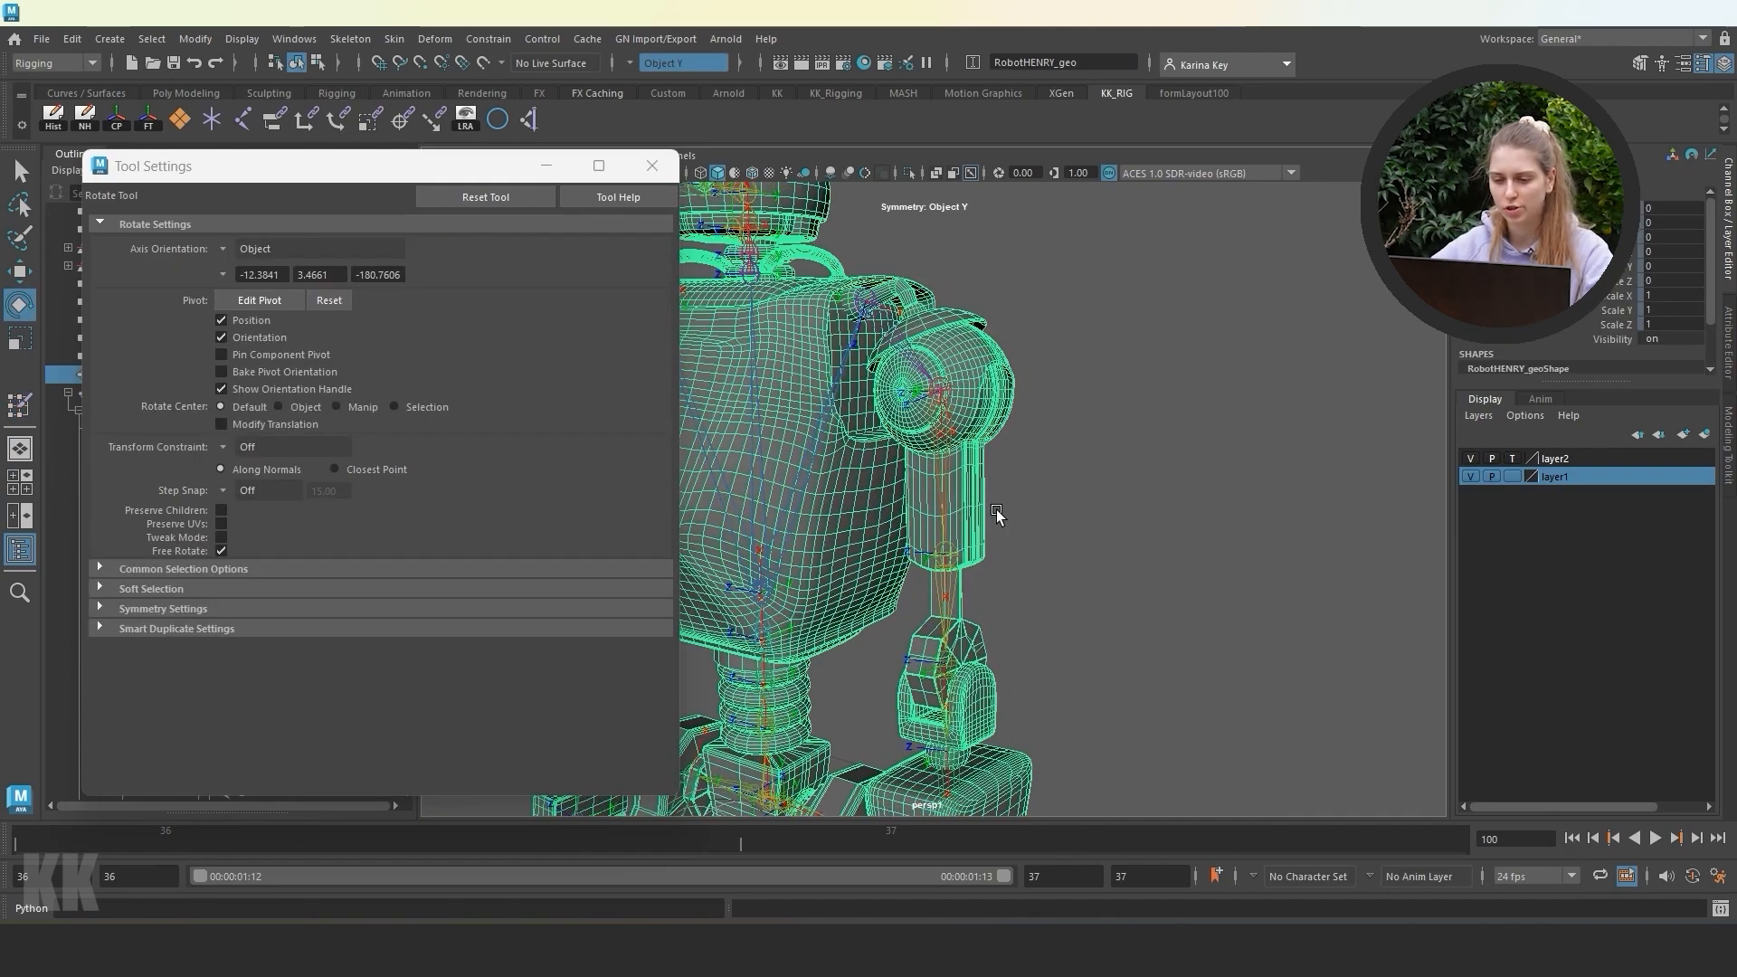
{"action": "right_click_drag", "start_coordinate": [996, 516], "coordinate": [1018, 513], "text": "alt"}
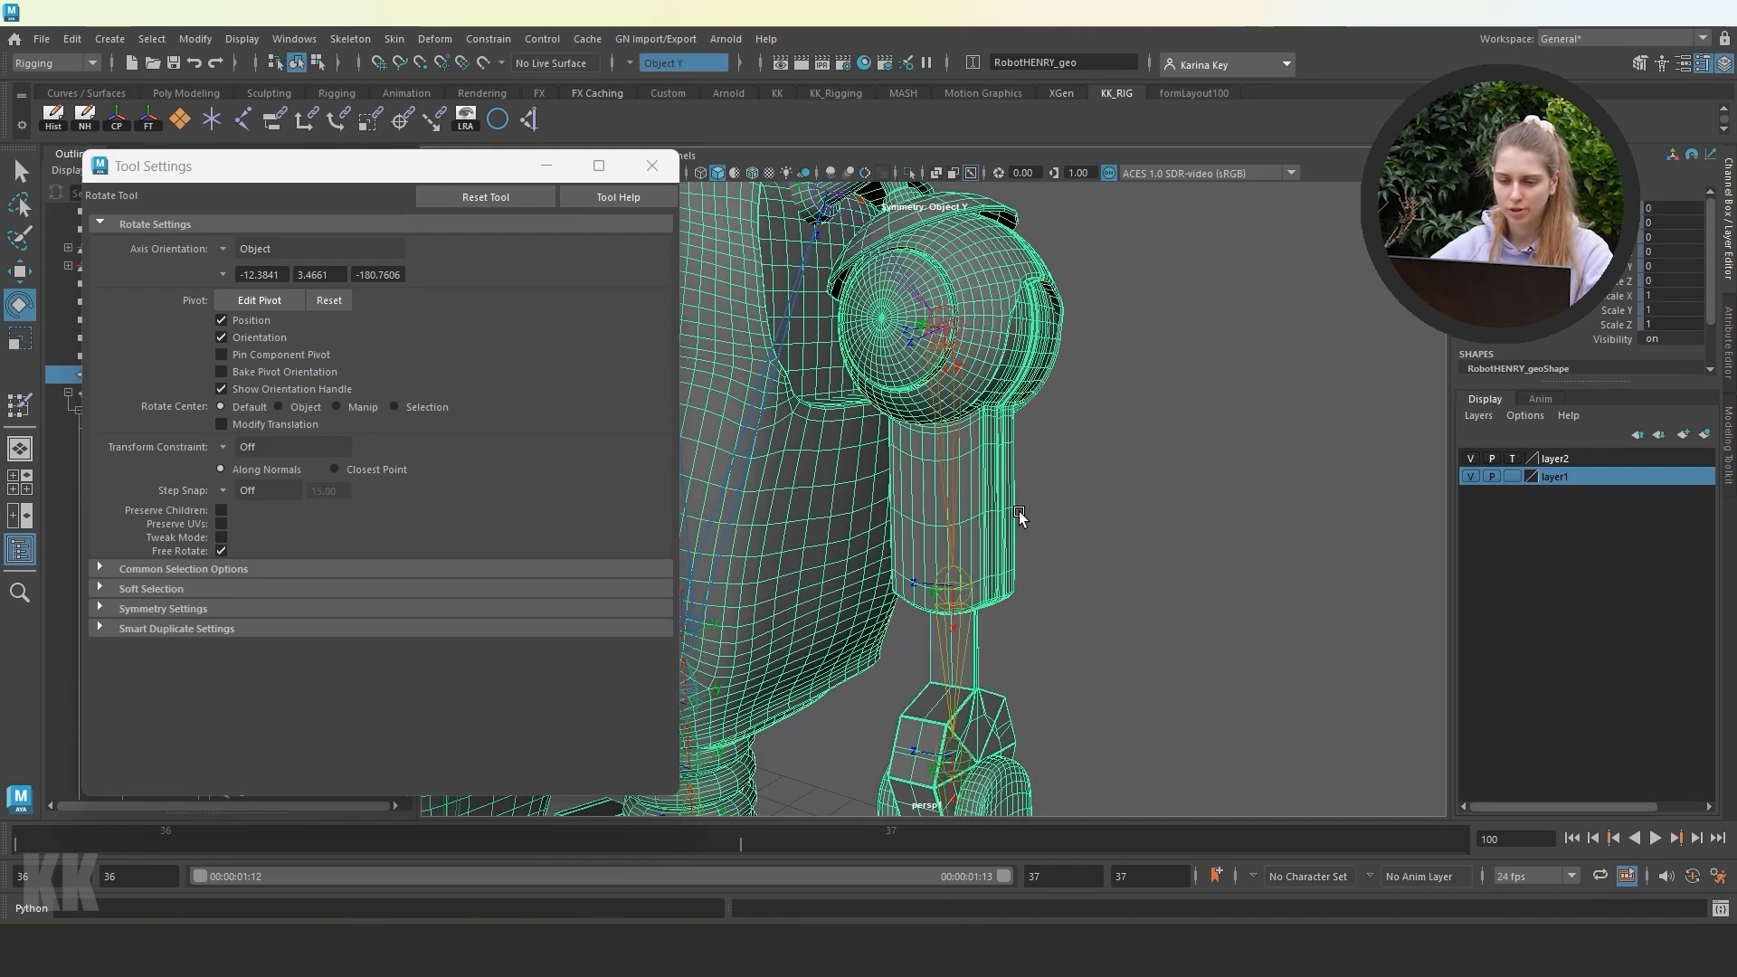
{"action": "middle_click_drag", "start_coordinate": [1017, 506], "coordinate": [1012, 468], "text": "alt"}
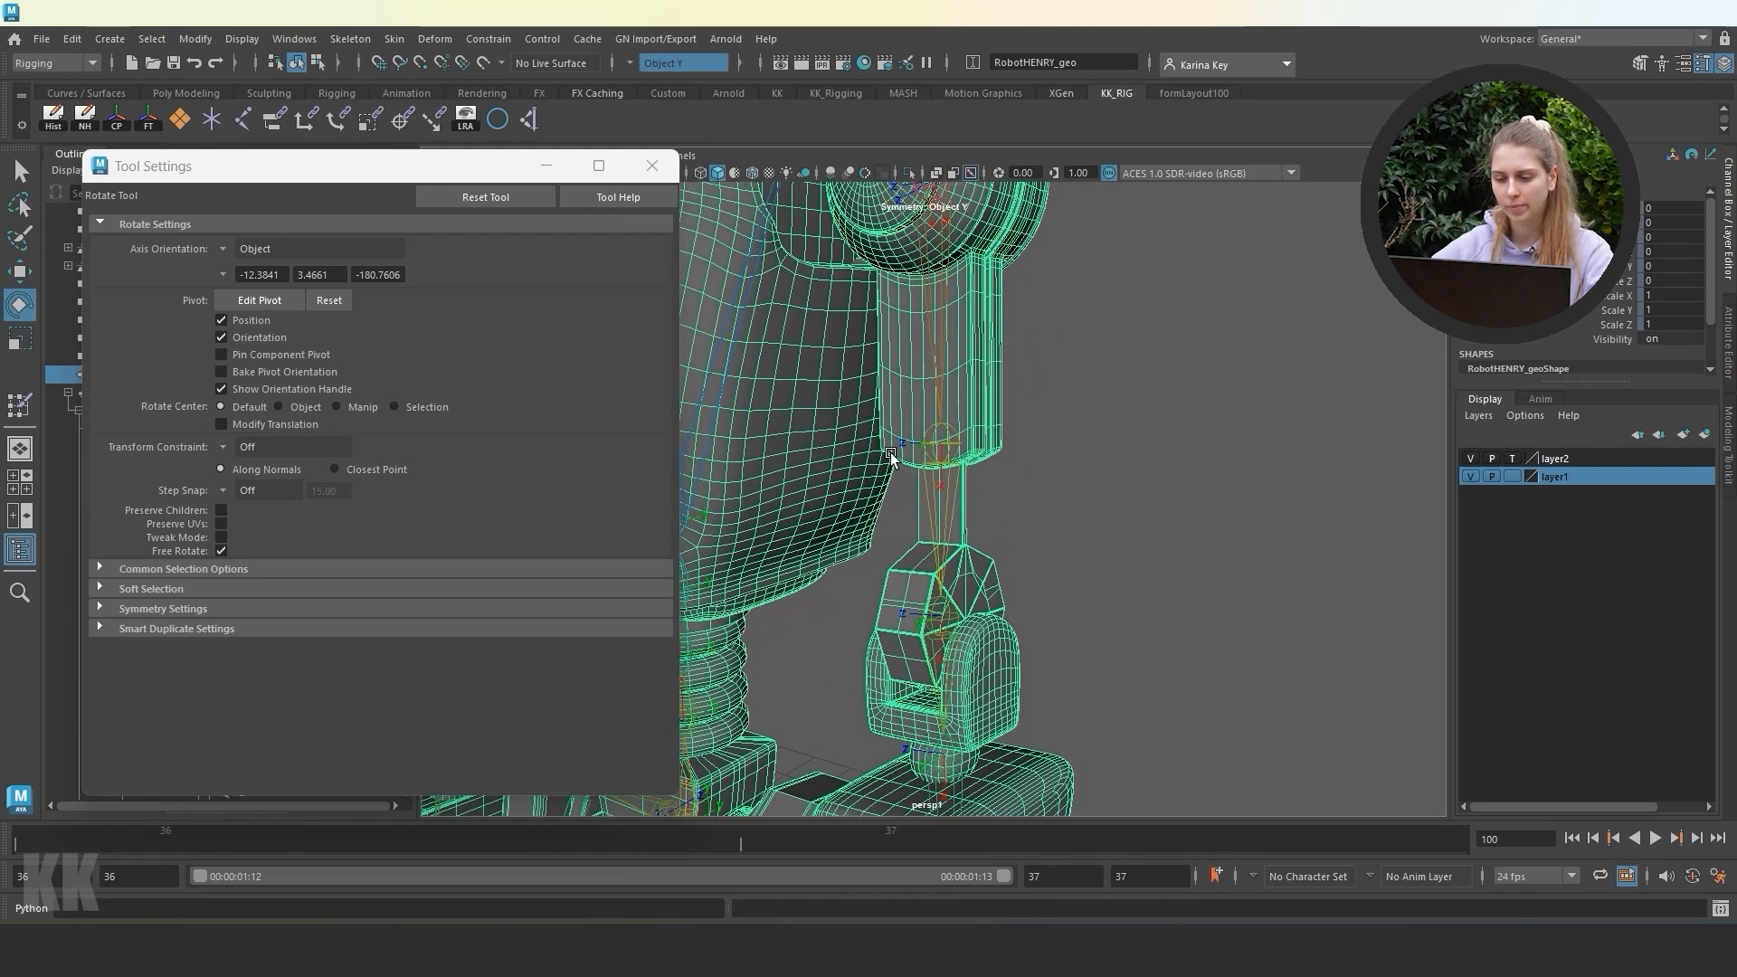
{"action": "left_click", "coordinate": [19, 403]}
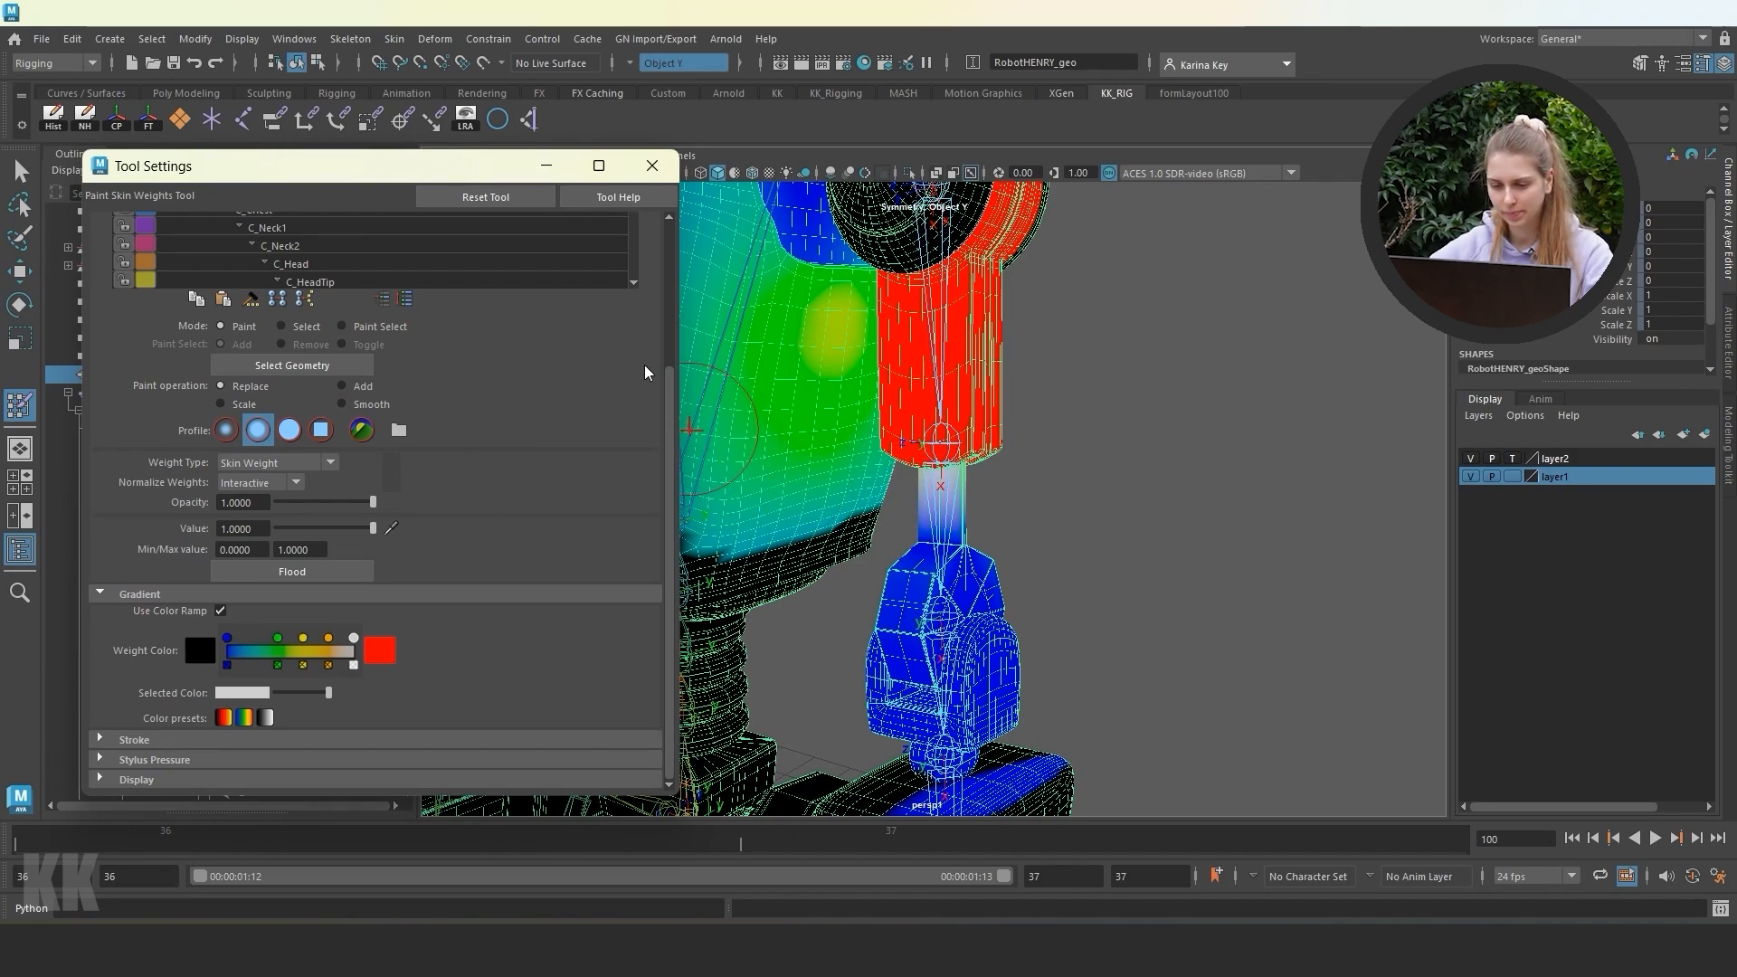
{"action": "scroll", "coordinate": [664, 385], "scroll_direction": "up", "scroll_amount": 5}
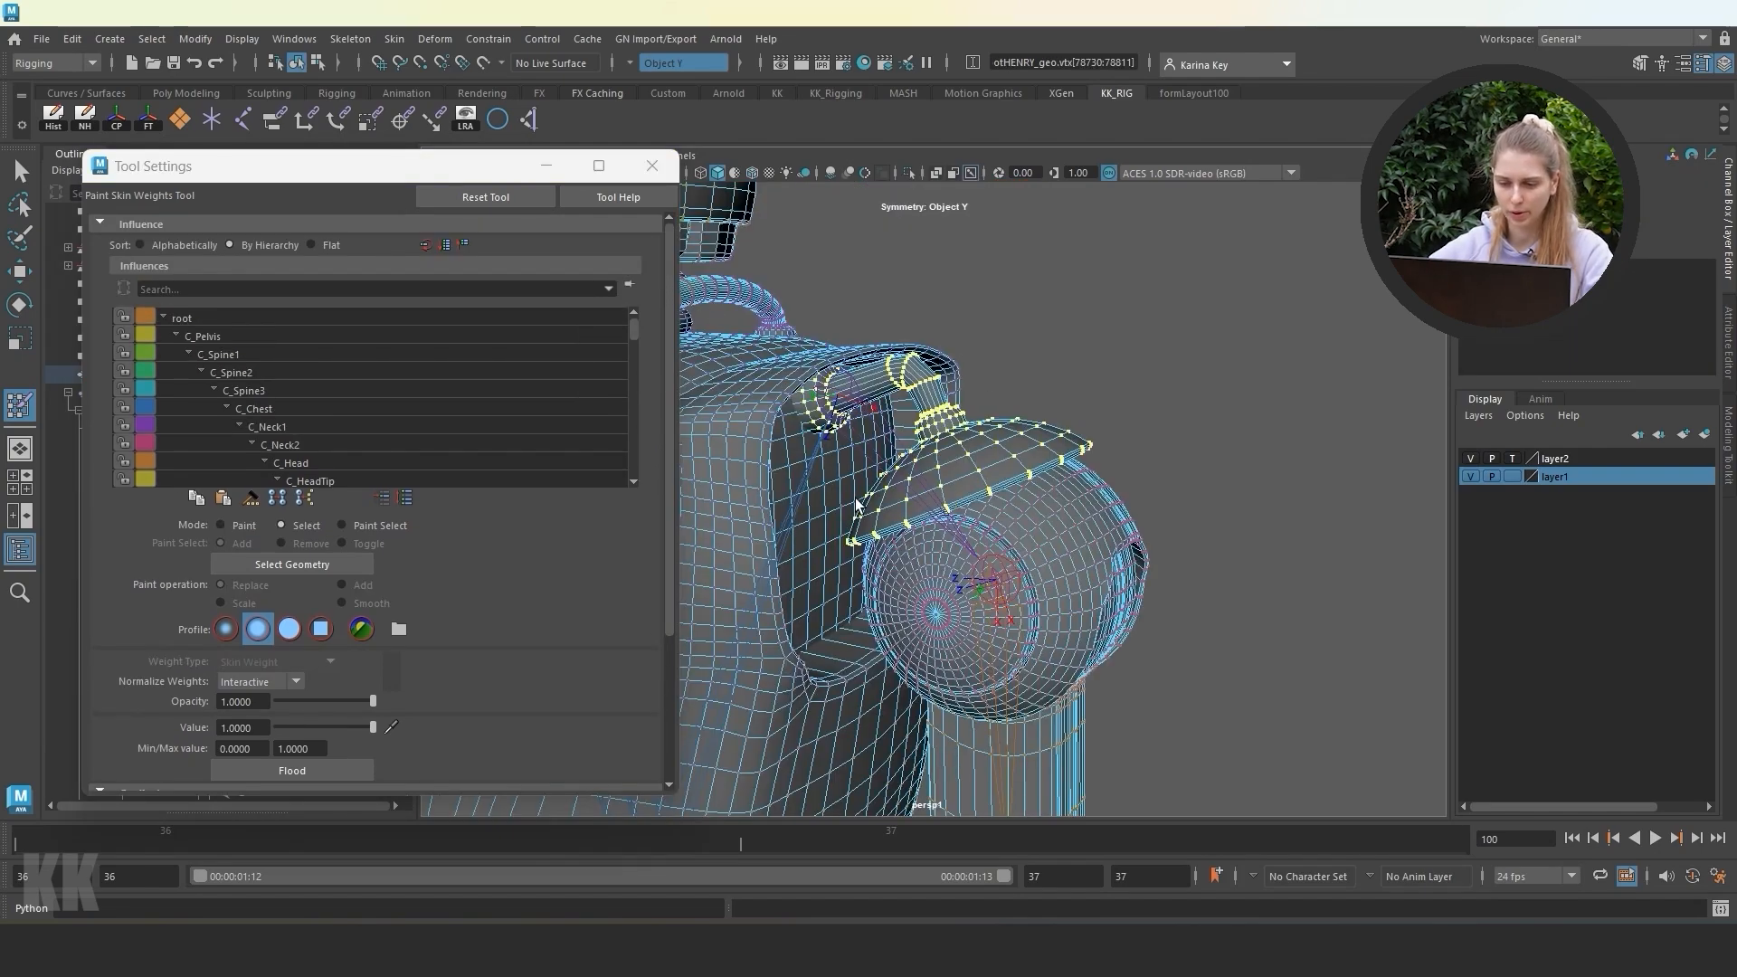
Return to painting and flood the selected shoulder cap and tube vertices with L_Clavicle weight, using Replace at value 1.
{"action": "left_click", "coordinate": [232, 524]}
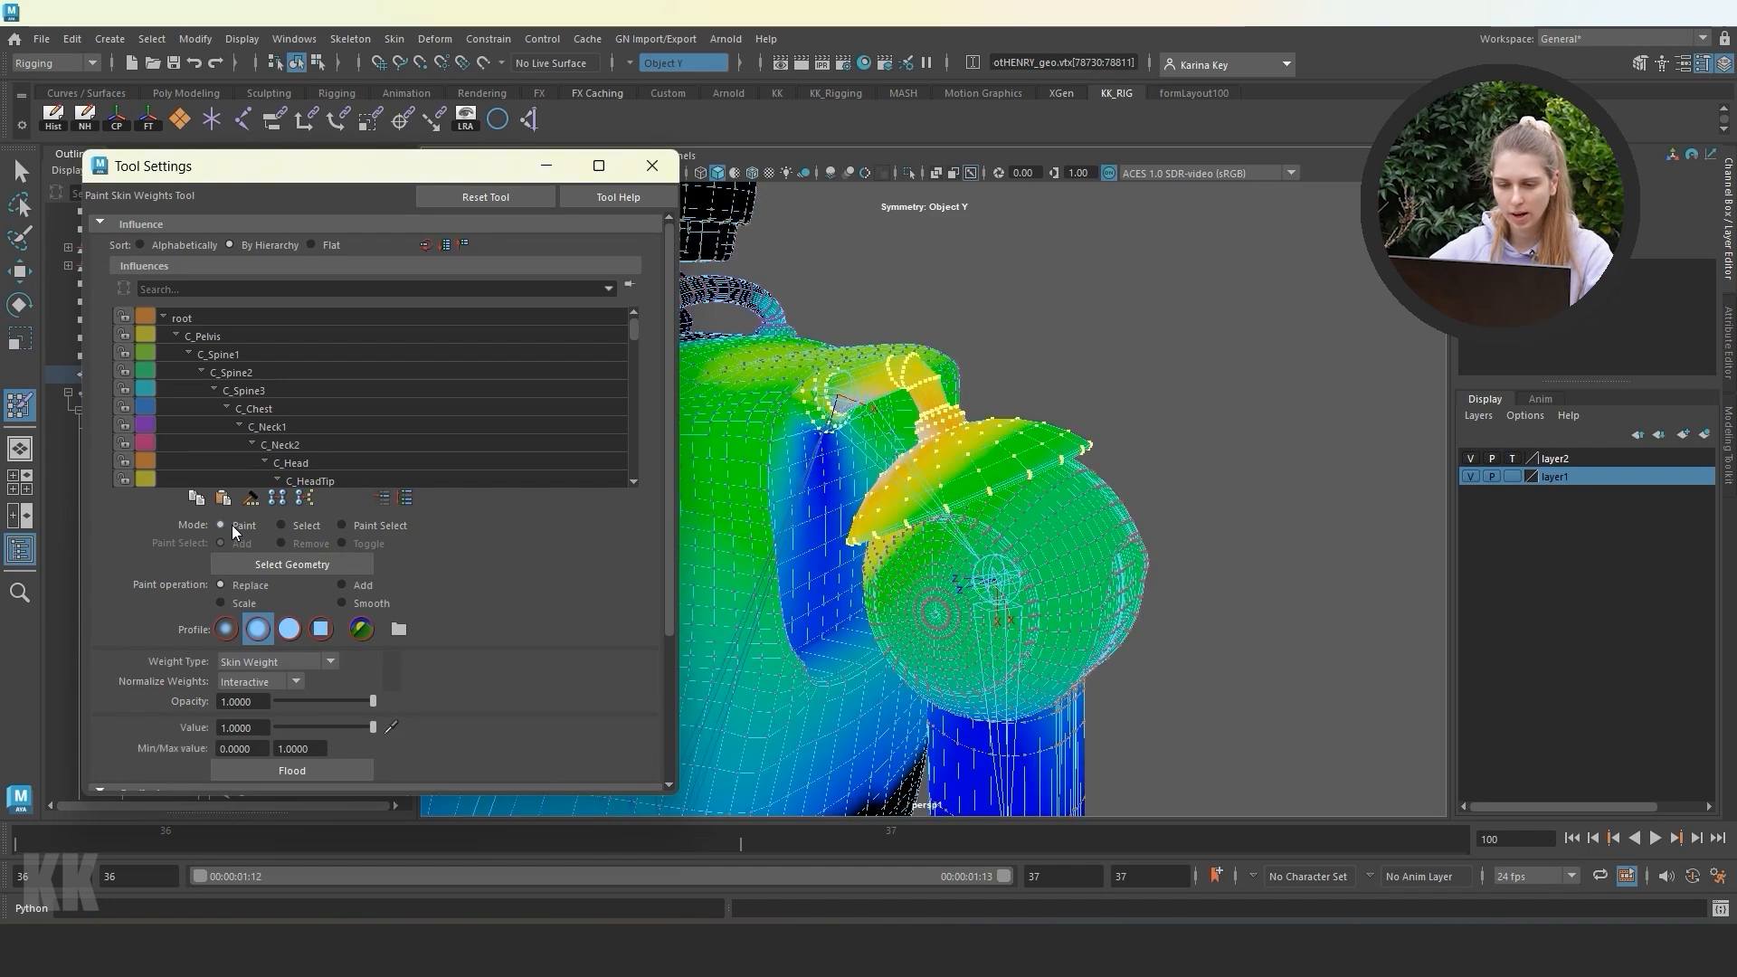
{"action": "scroll", "coordinate": [465, 647], "scroll_direction": "down", "scroll_amount": 1}
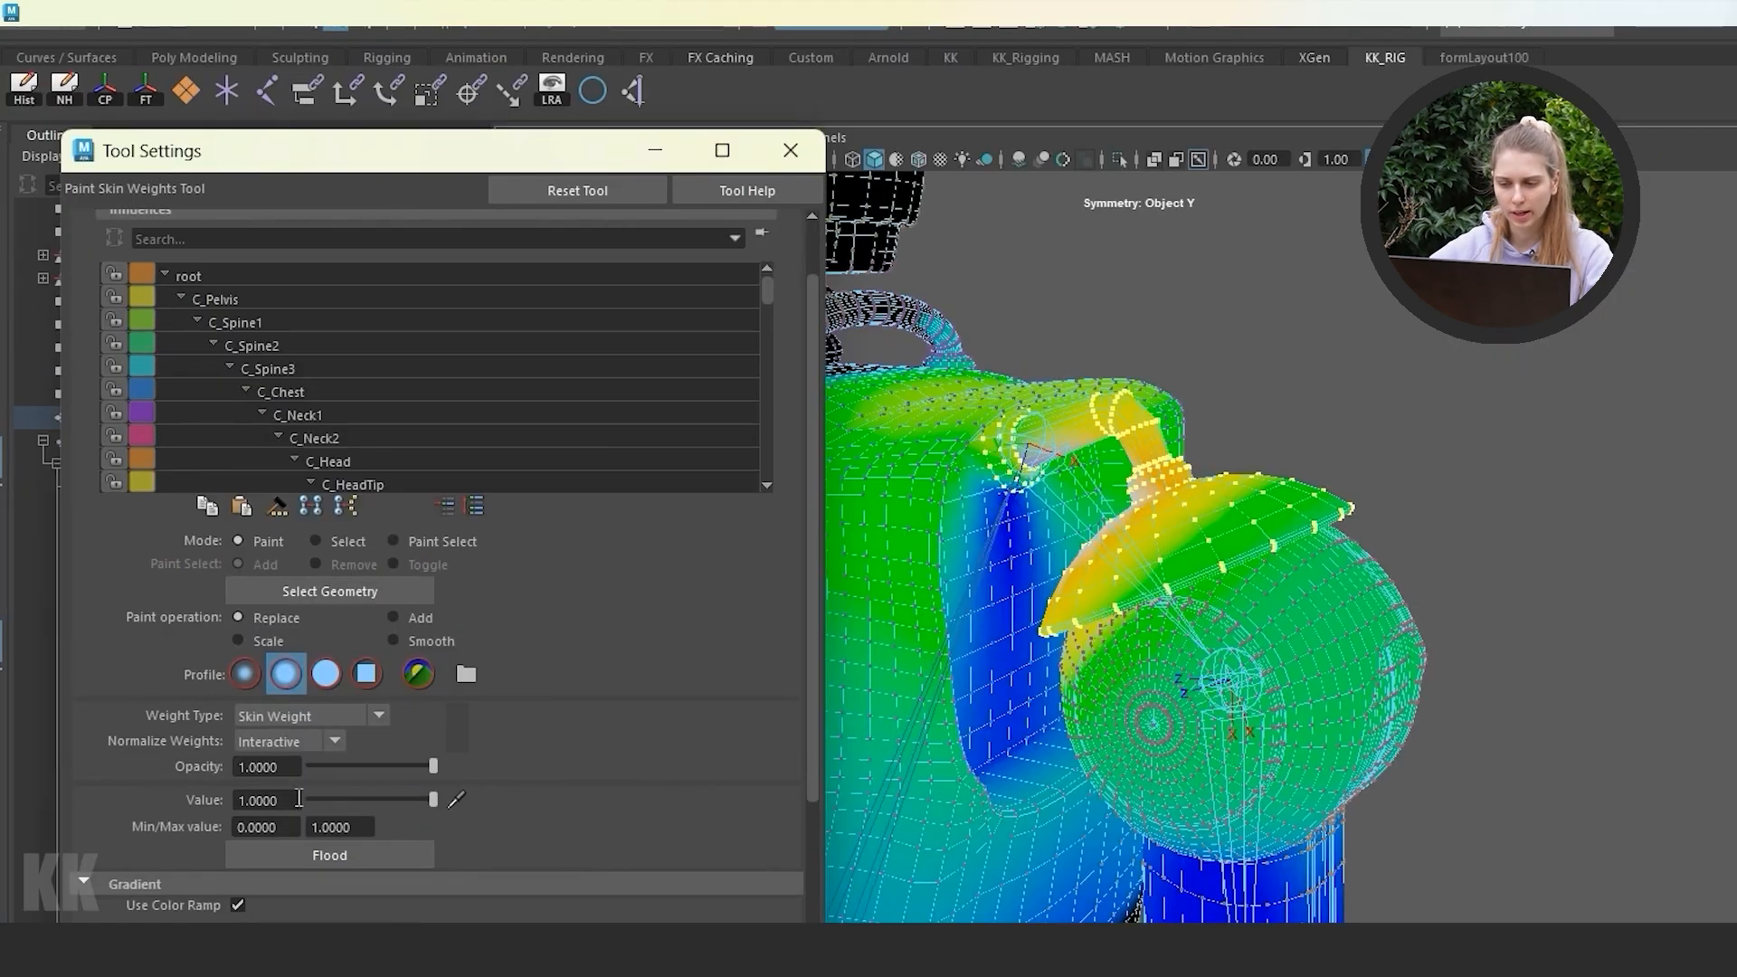
{"action": "left_click_drag", "start_coordinate": [256, 670], "coordinate": [188, 663]}
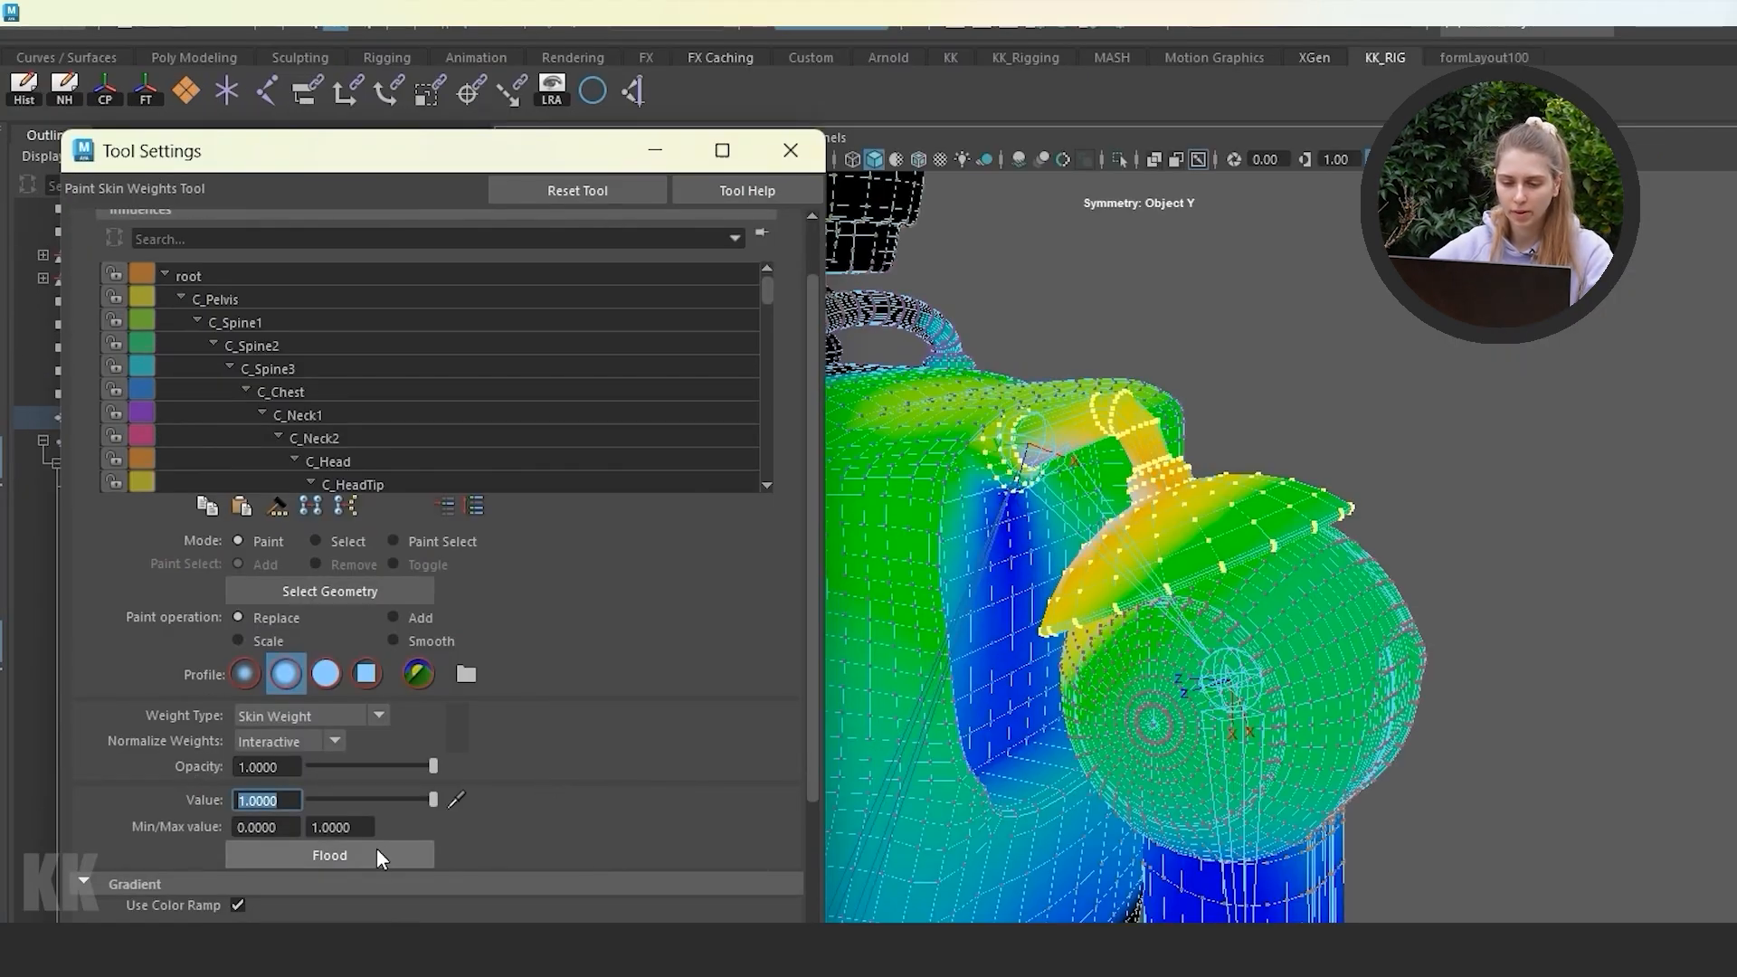
{"action": "left_click", "coordinate": [286, 800]}
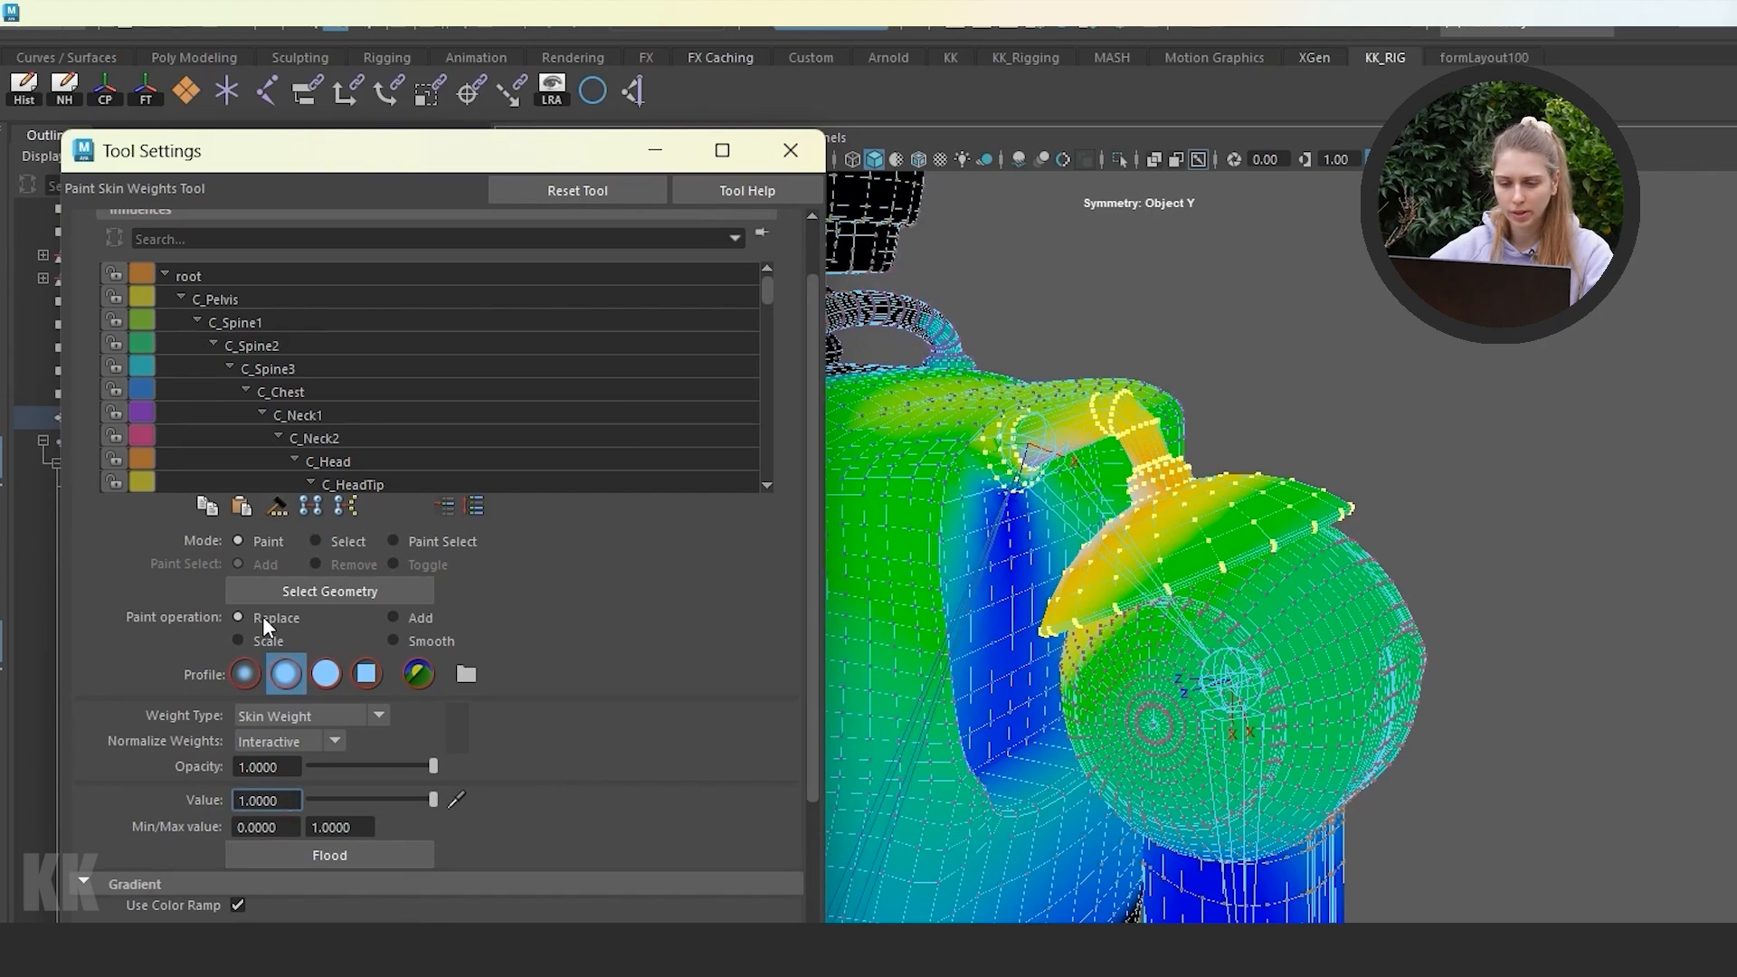
{"action": "left_click", "coordinate": [346, 852]}
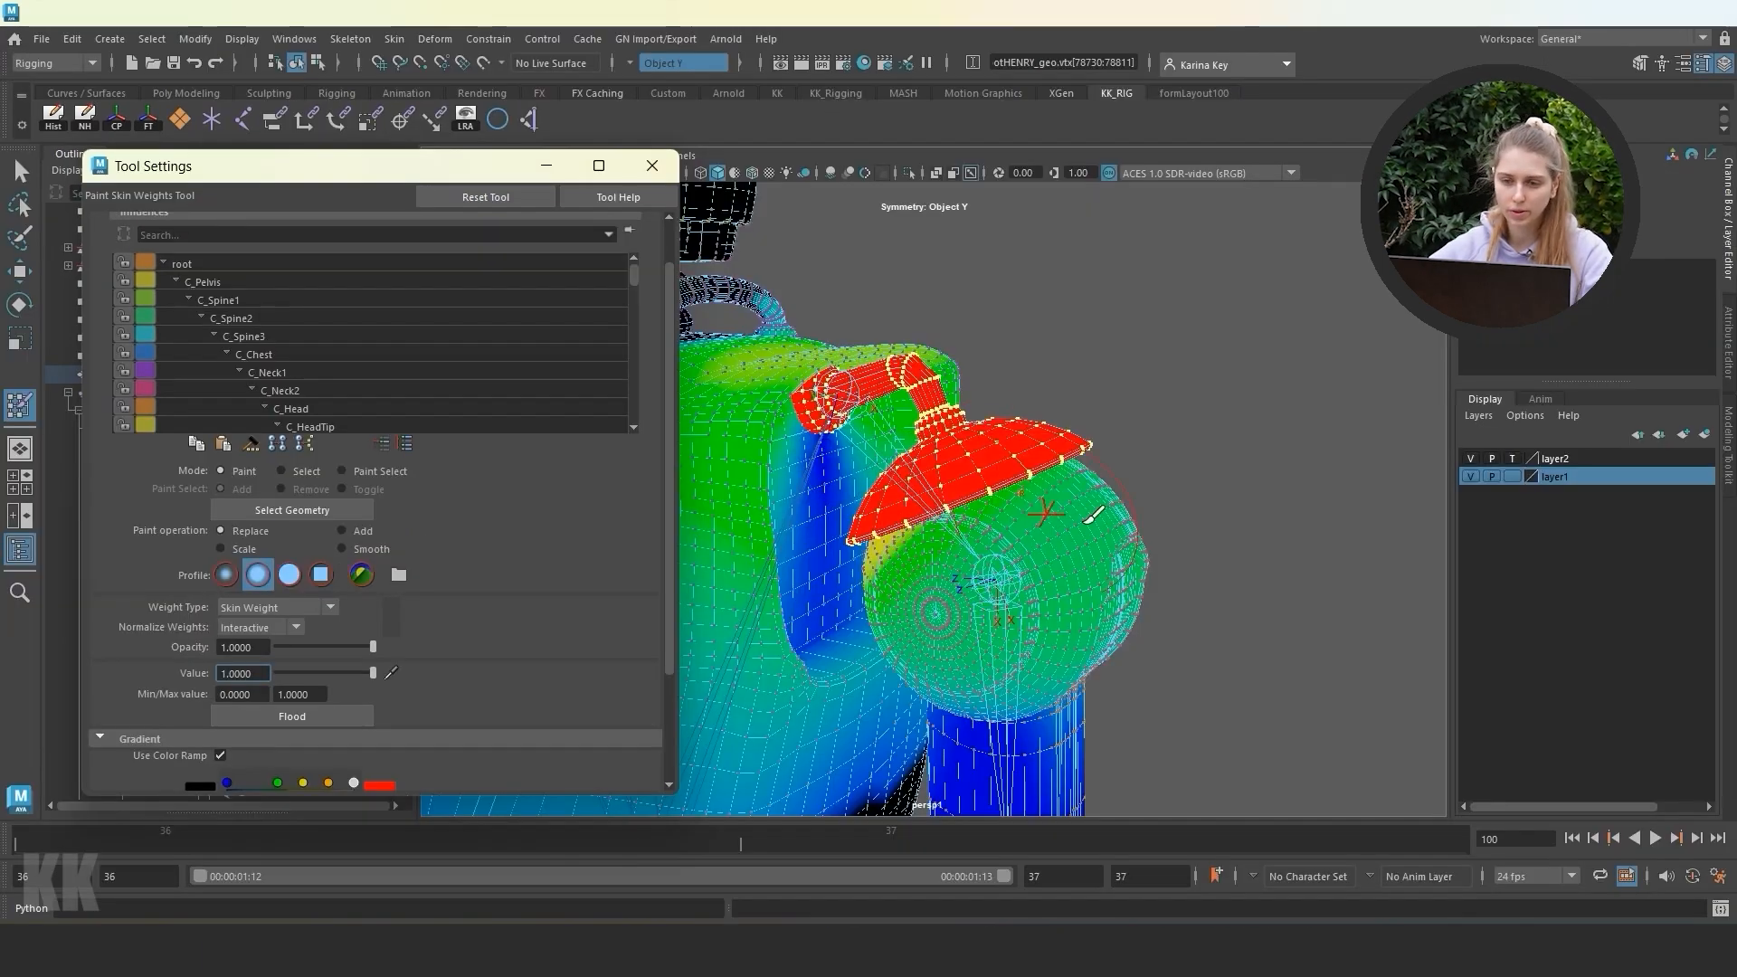
Choose the L_Shoulder1 influence and examine its weight map around the left shoulder ball.
{"action": "left_click_drag", "start_coordinate": [1096, 535], "coordinate": [1133, 539], "text": "alt"}
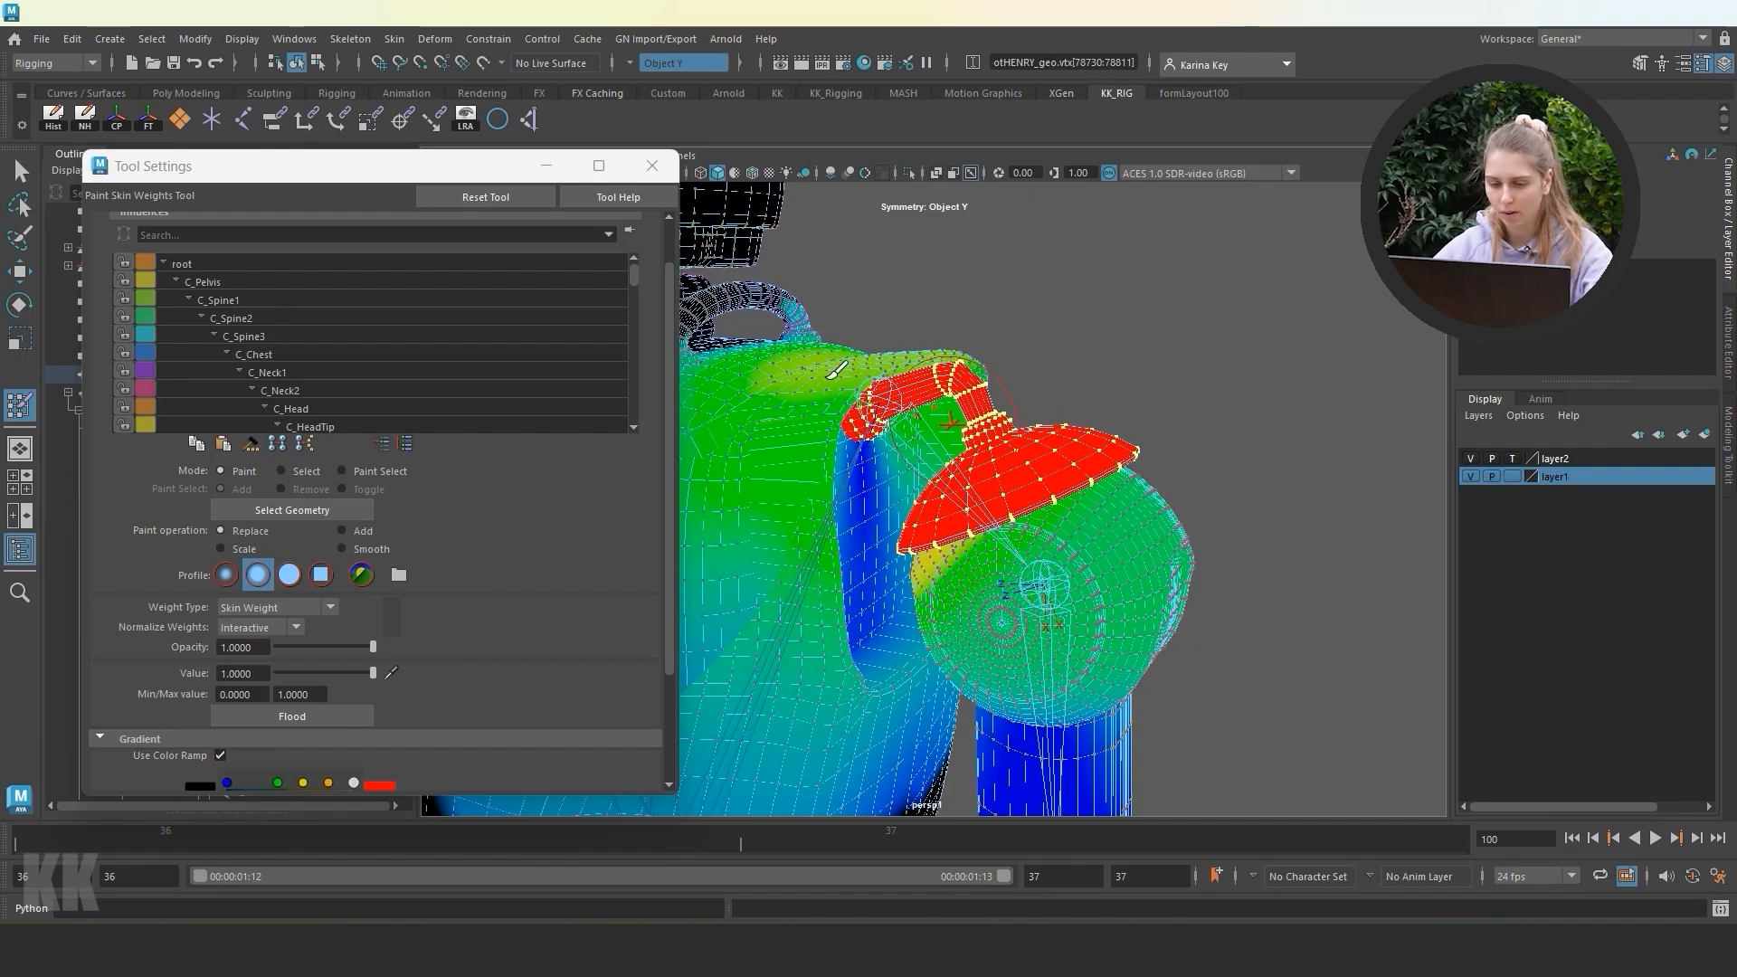
{"action": "mouse_move", "coordinate": [1176, 497]}
{"action": "left_mouse_down", "text": "alt"}
{"action": "mouse_move", "coordinate": [1131, 503]}
{"action": "mouse_move", "coordinate": [1163, 492]}
{"action": "mouse_move", "coordinate": [1130, 469]}
{"action": "mouse_move", "coordinate": [1113, 499]}
{"action": "left_mouse_up", "text": "alt"}
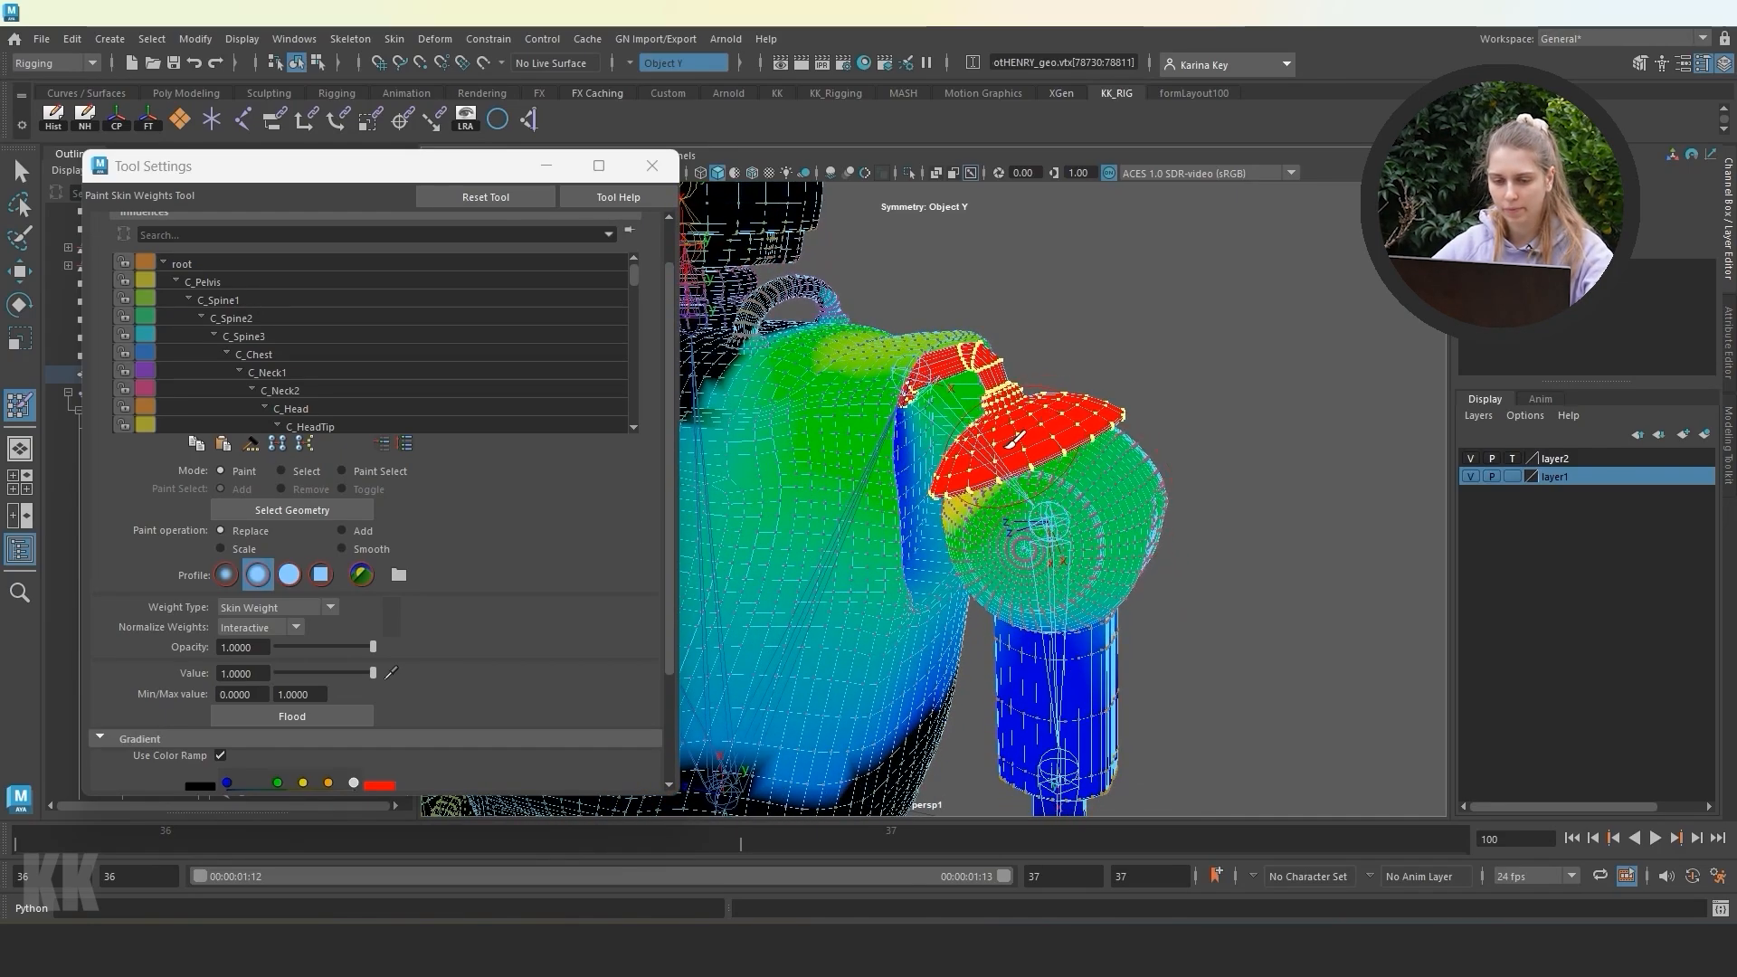
{"action": "middle_click_drag", "start_coordinate": [1122, 588], "coordinate": [1079, 553], "text": "alt"}
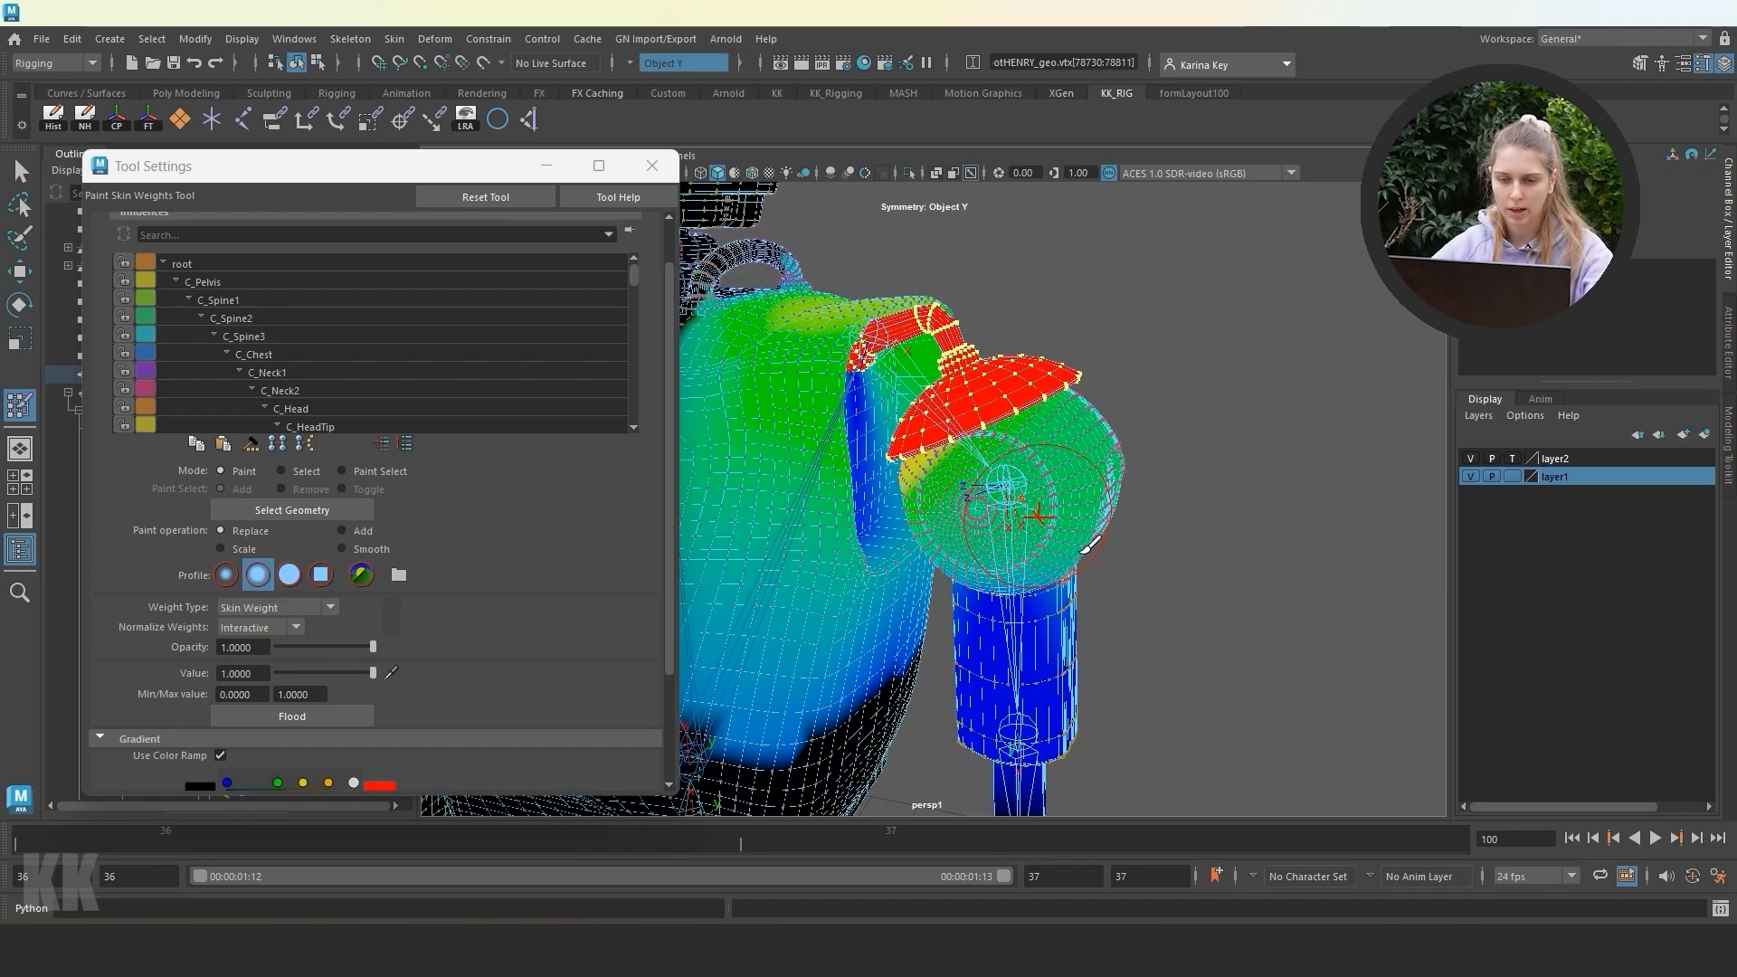
{"action": "scroll", "coordinate": [414, 349], "scroll_direction": "down", "scroll_amount": 5}
{"action": "left_click", "coordinate": [331, 344]}
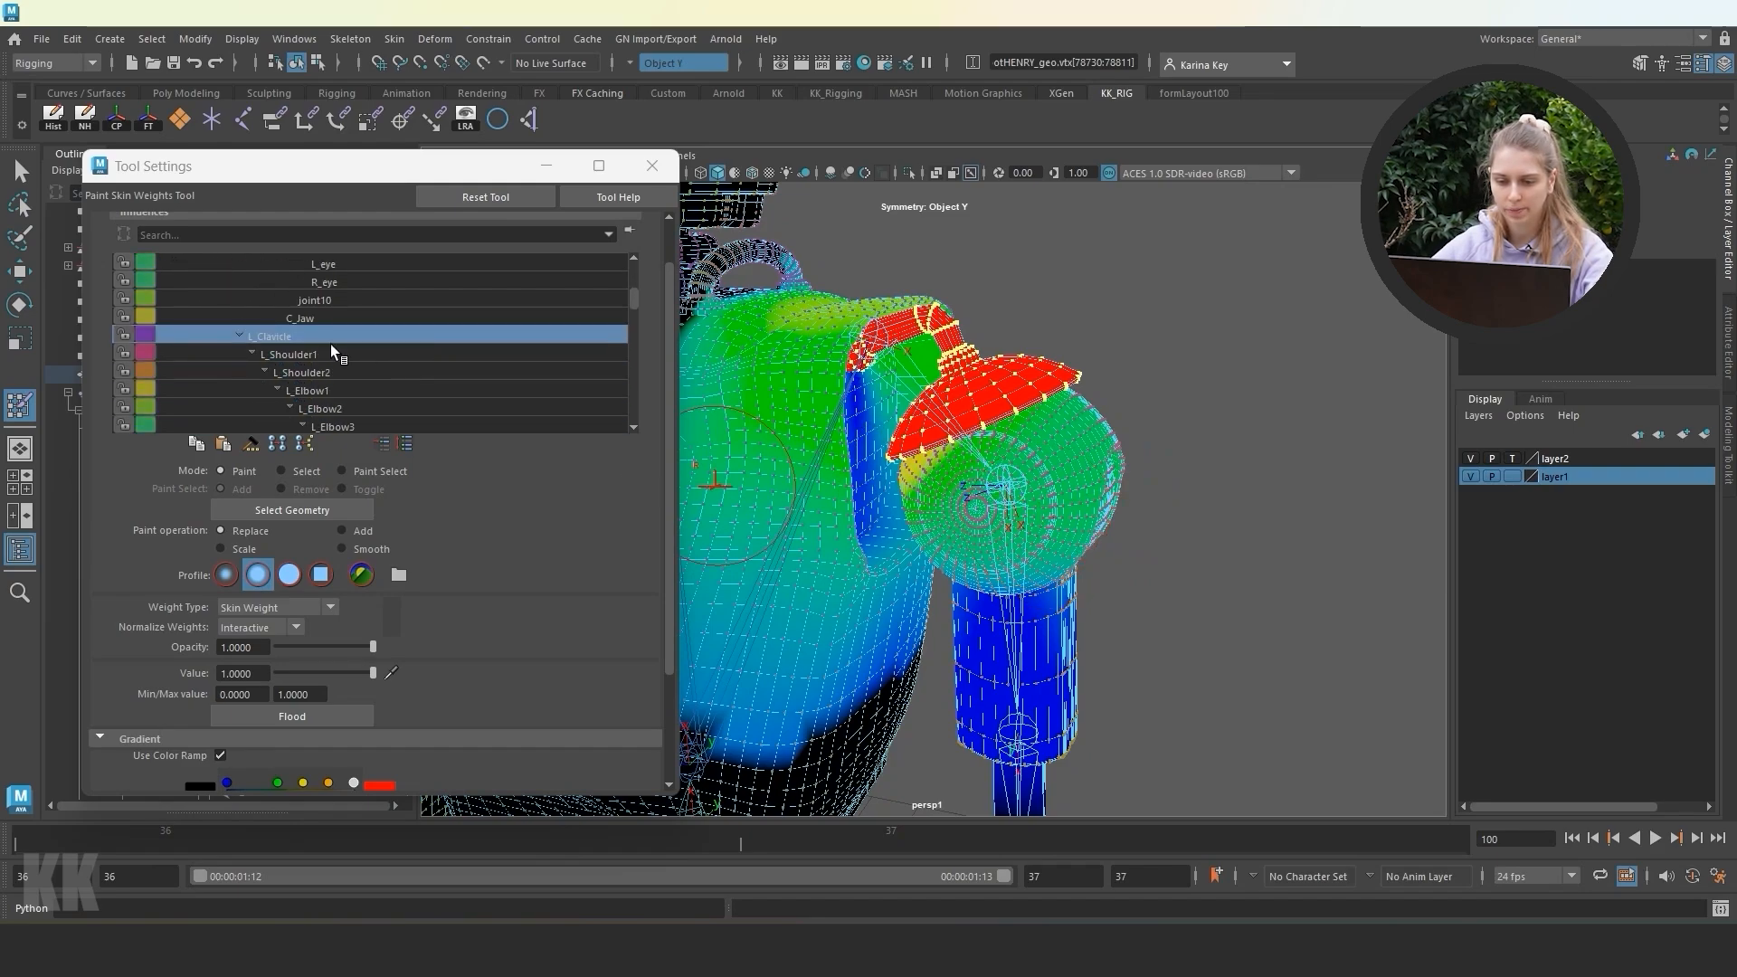
{"action": "left_click", "coordinate": [320, 354]}
{"action": "scroll", "coordinate": [1037, 486], "scroll_direction": "up", "scroll_amount": 3}
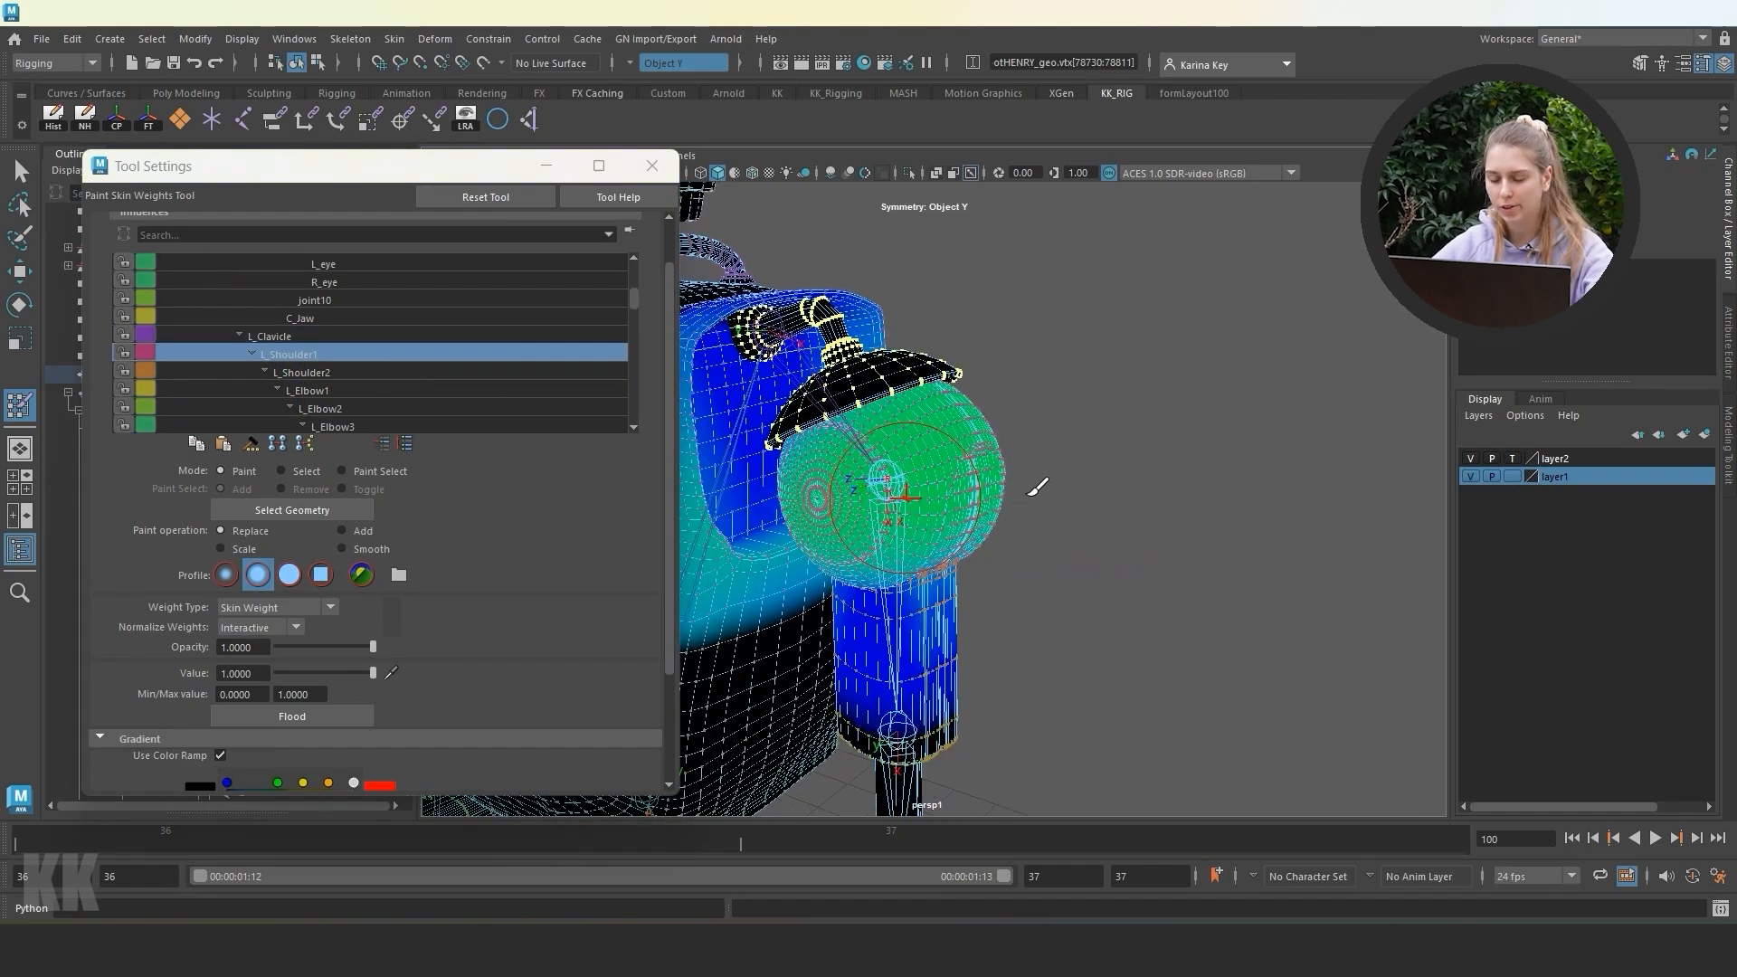
{"action": "scroll", "coordinate": [956, 489], "scroll_direction": "up", "scroll_amount": 4}
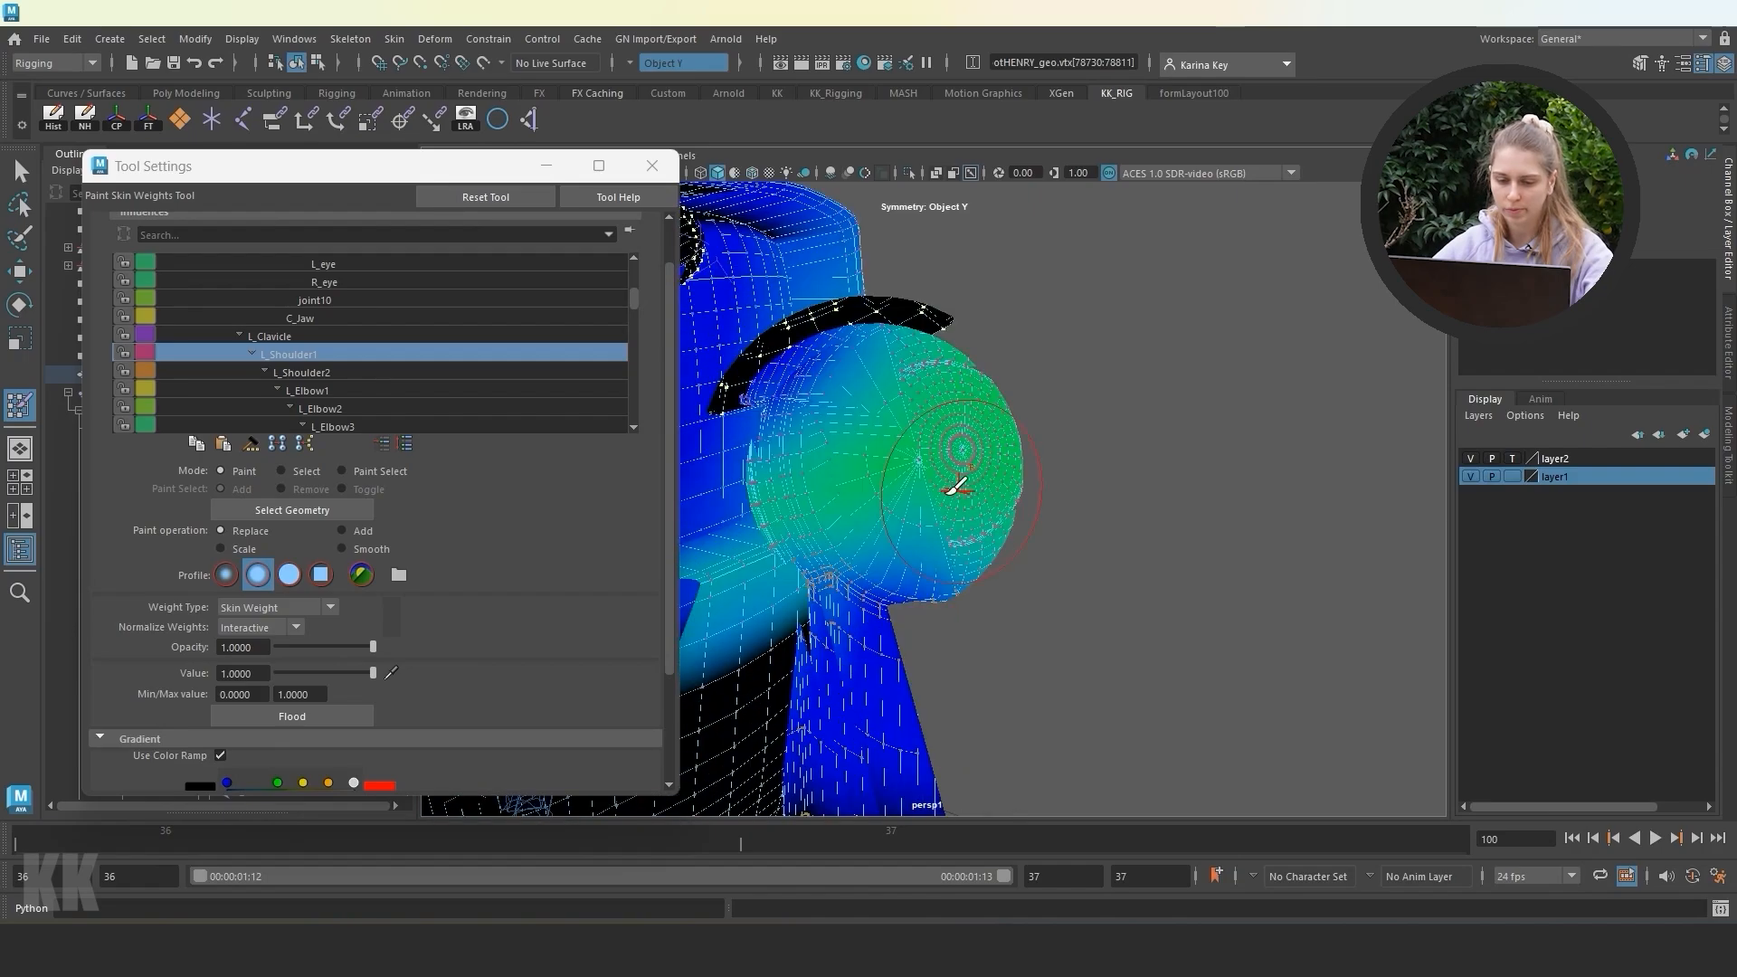
{"action": "mouse_move", "coordinate": [952, 488]}
{"action": "left_mouse_down", "text": "alt"}
{"action": "mouse_move", "coordinate": [996, 497]}
{"action": "mouse_move", "coordinate": [980, 485]}
{"action": "left_mouse_up", "text": "alt"}
{"action": "middle_click_drag", "start_coordinate": [981, 485], "coordinate": [964, 524], "text": "alt"}
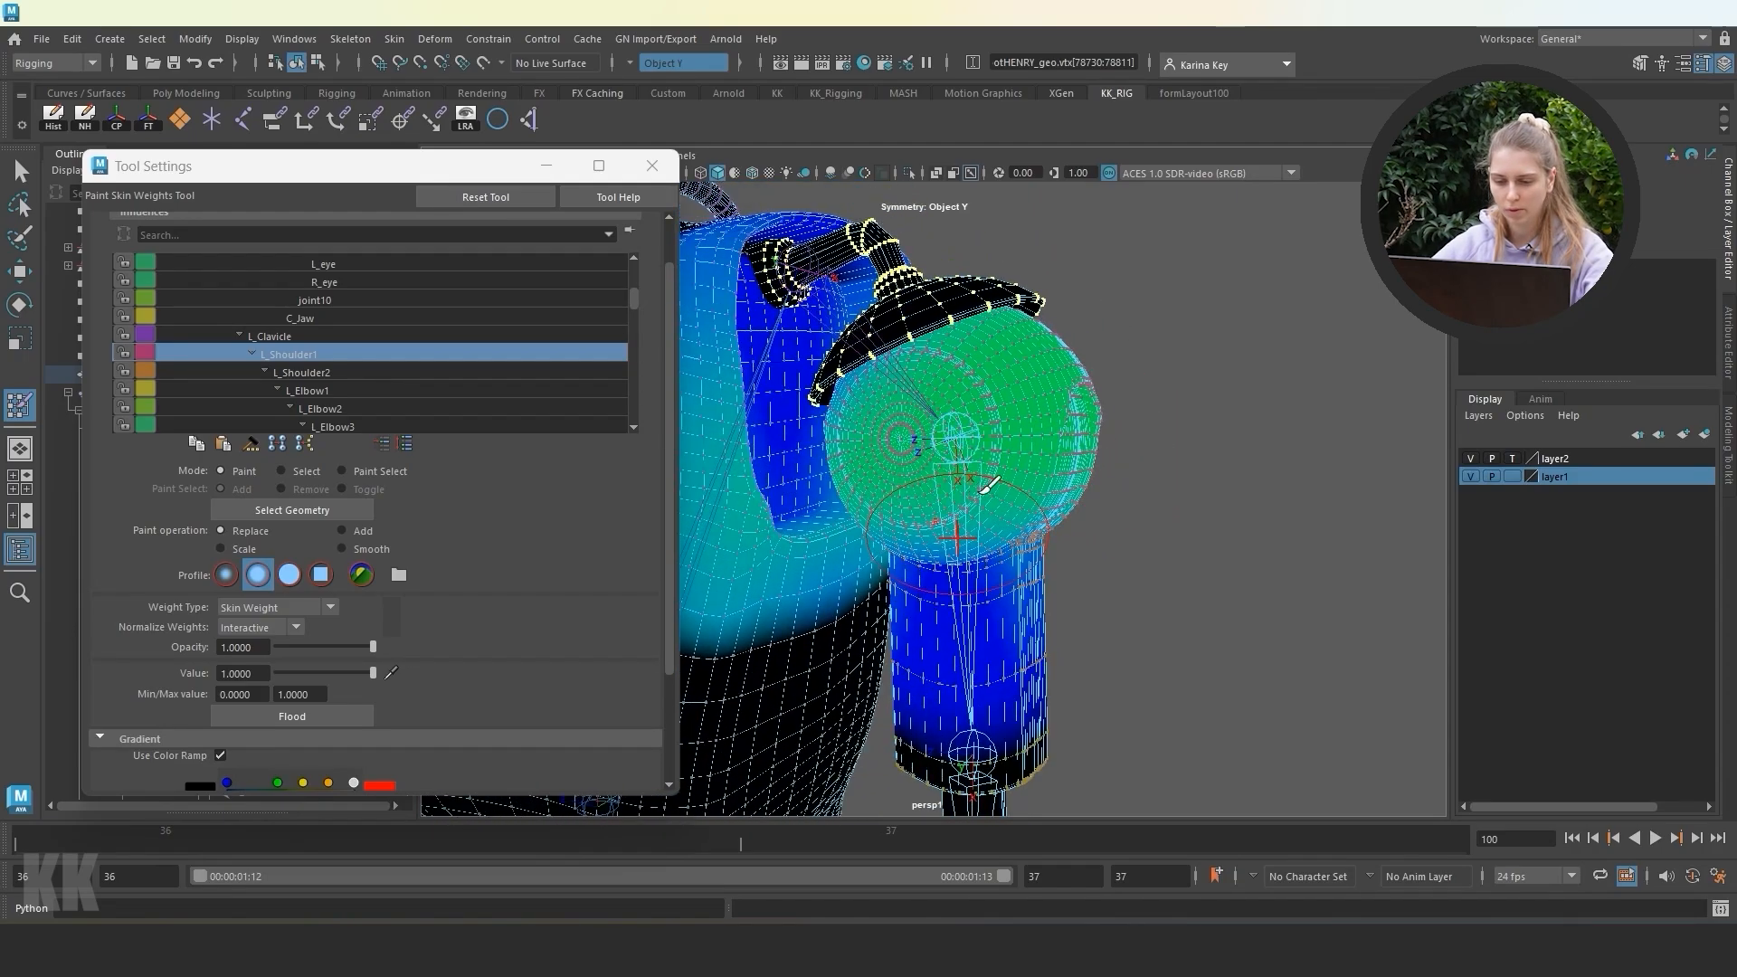
Select all vertices of the left shoulder ball and flood them with L_Shoulder1 weight, using Replace at value 1.
{"action": "left_click", "coordinate": [295, 474]}
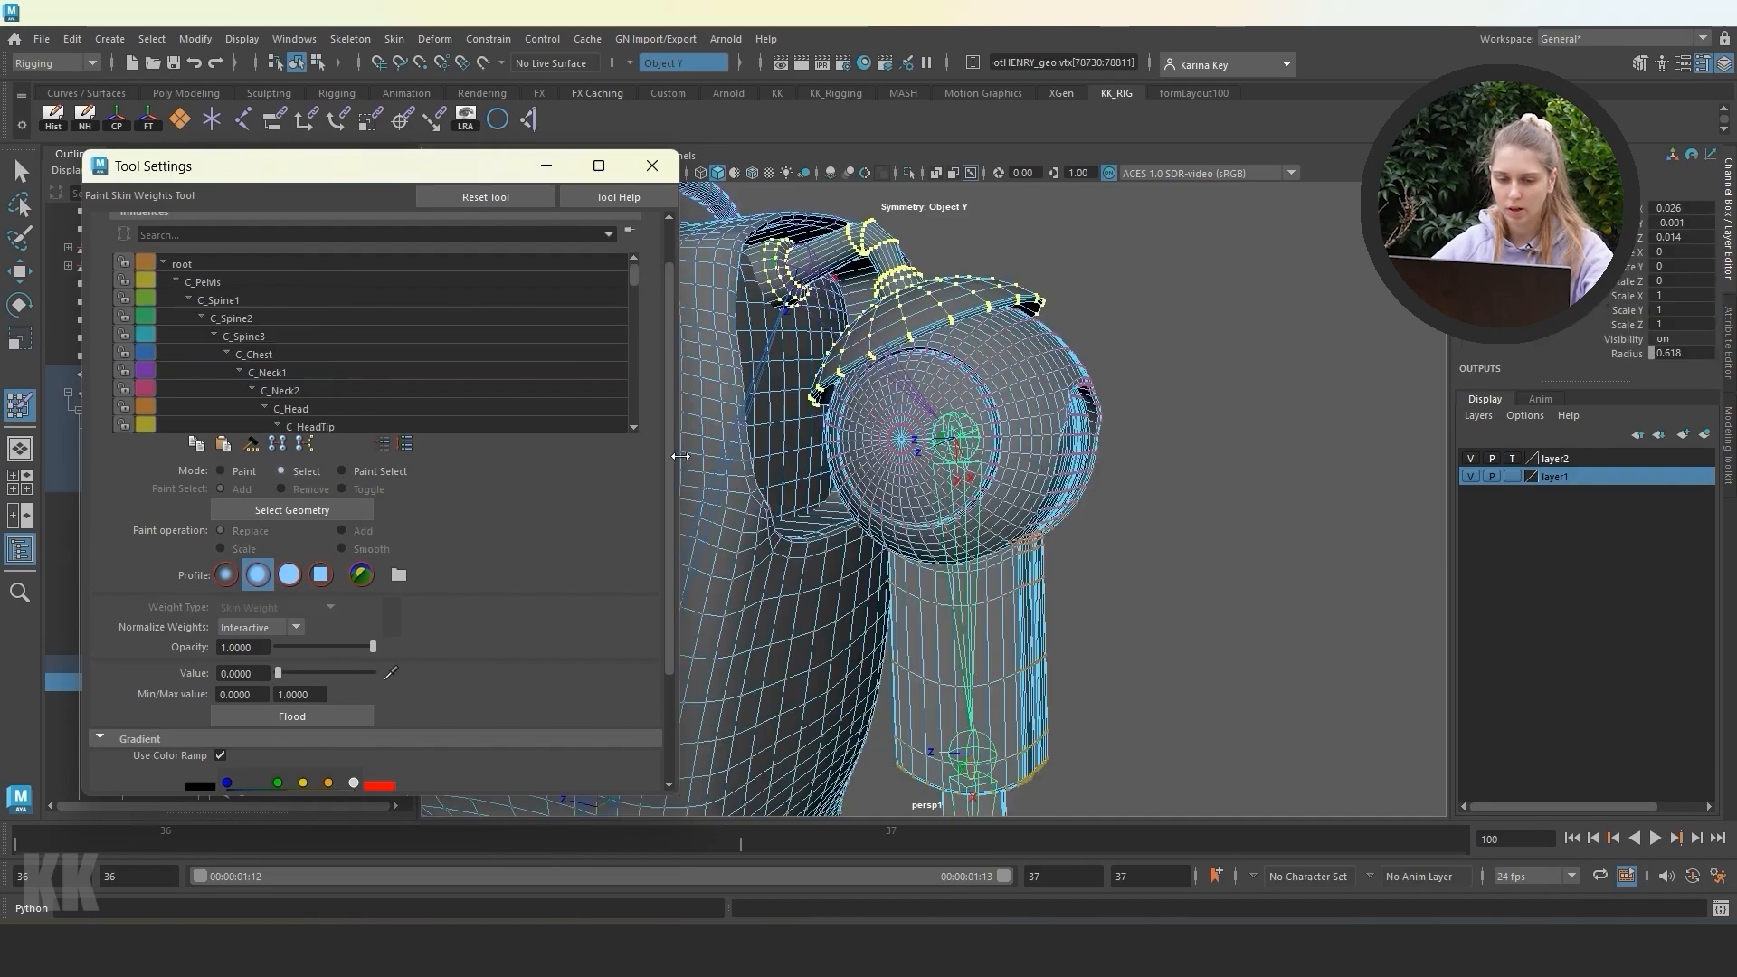
{"action": "double_click", "coordinate": [1018, 420]}
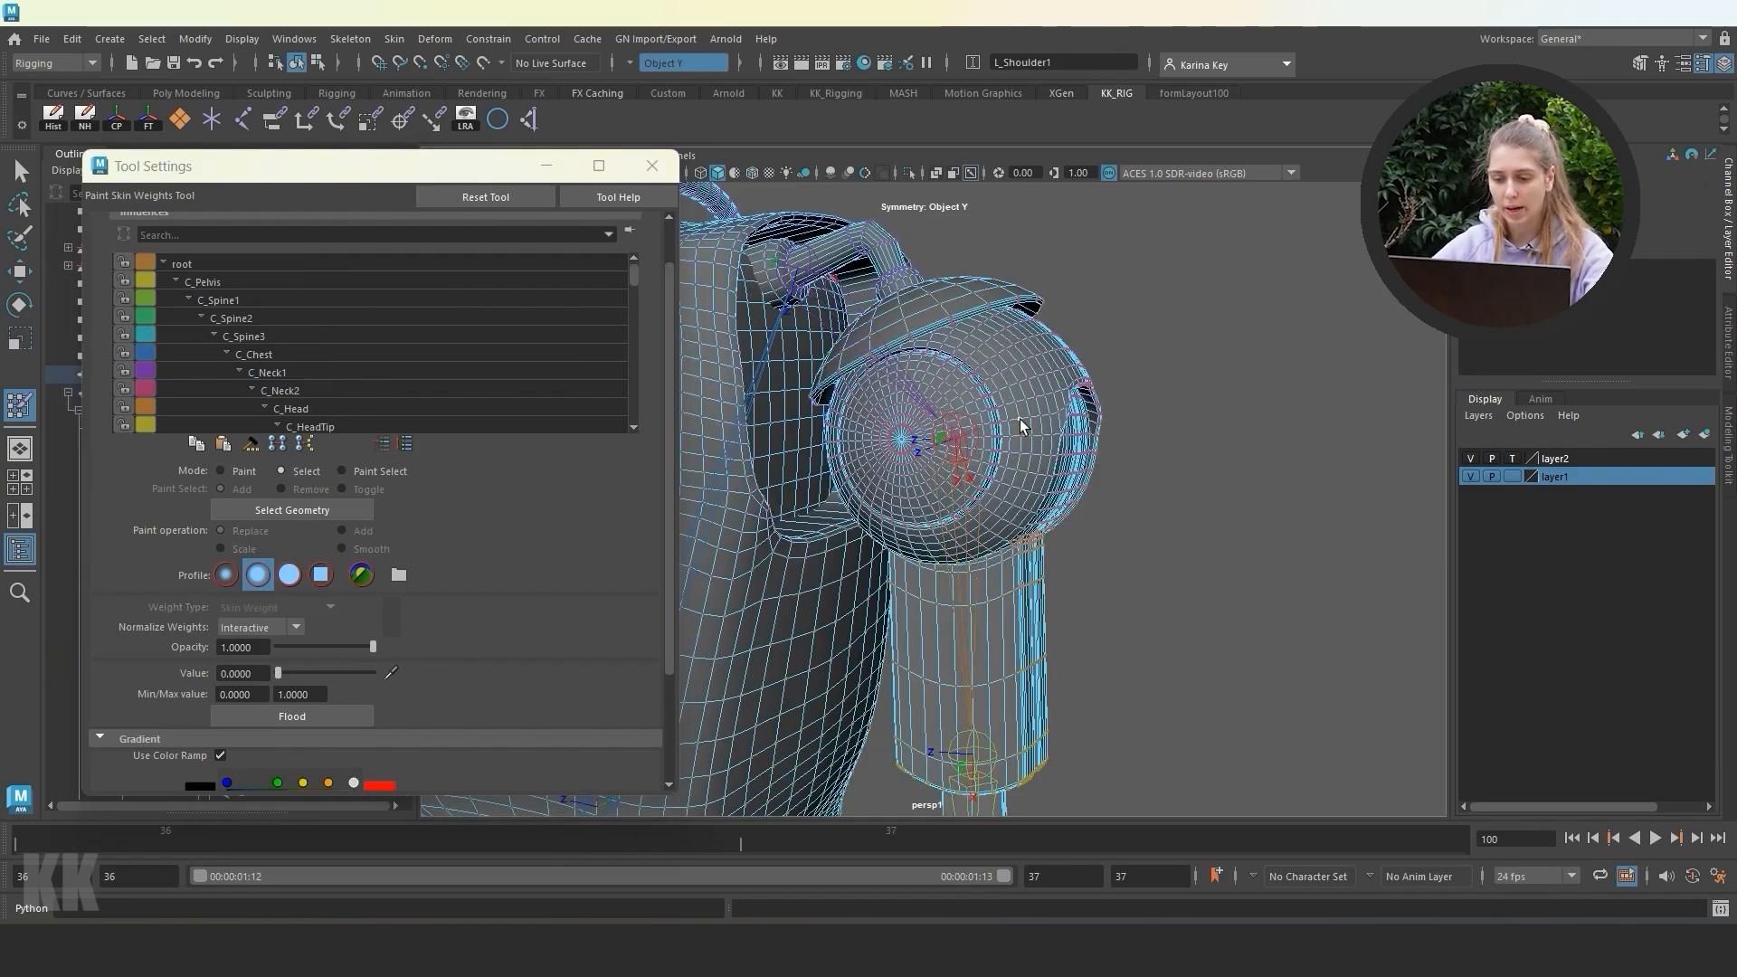
{"action": "left_click", "coordinate": [219, 472]}
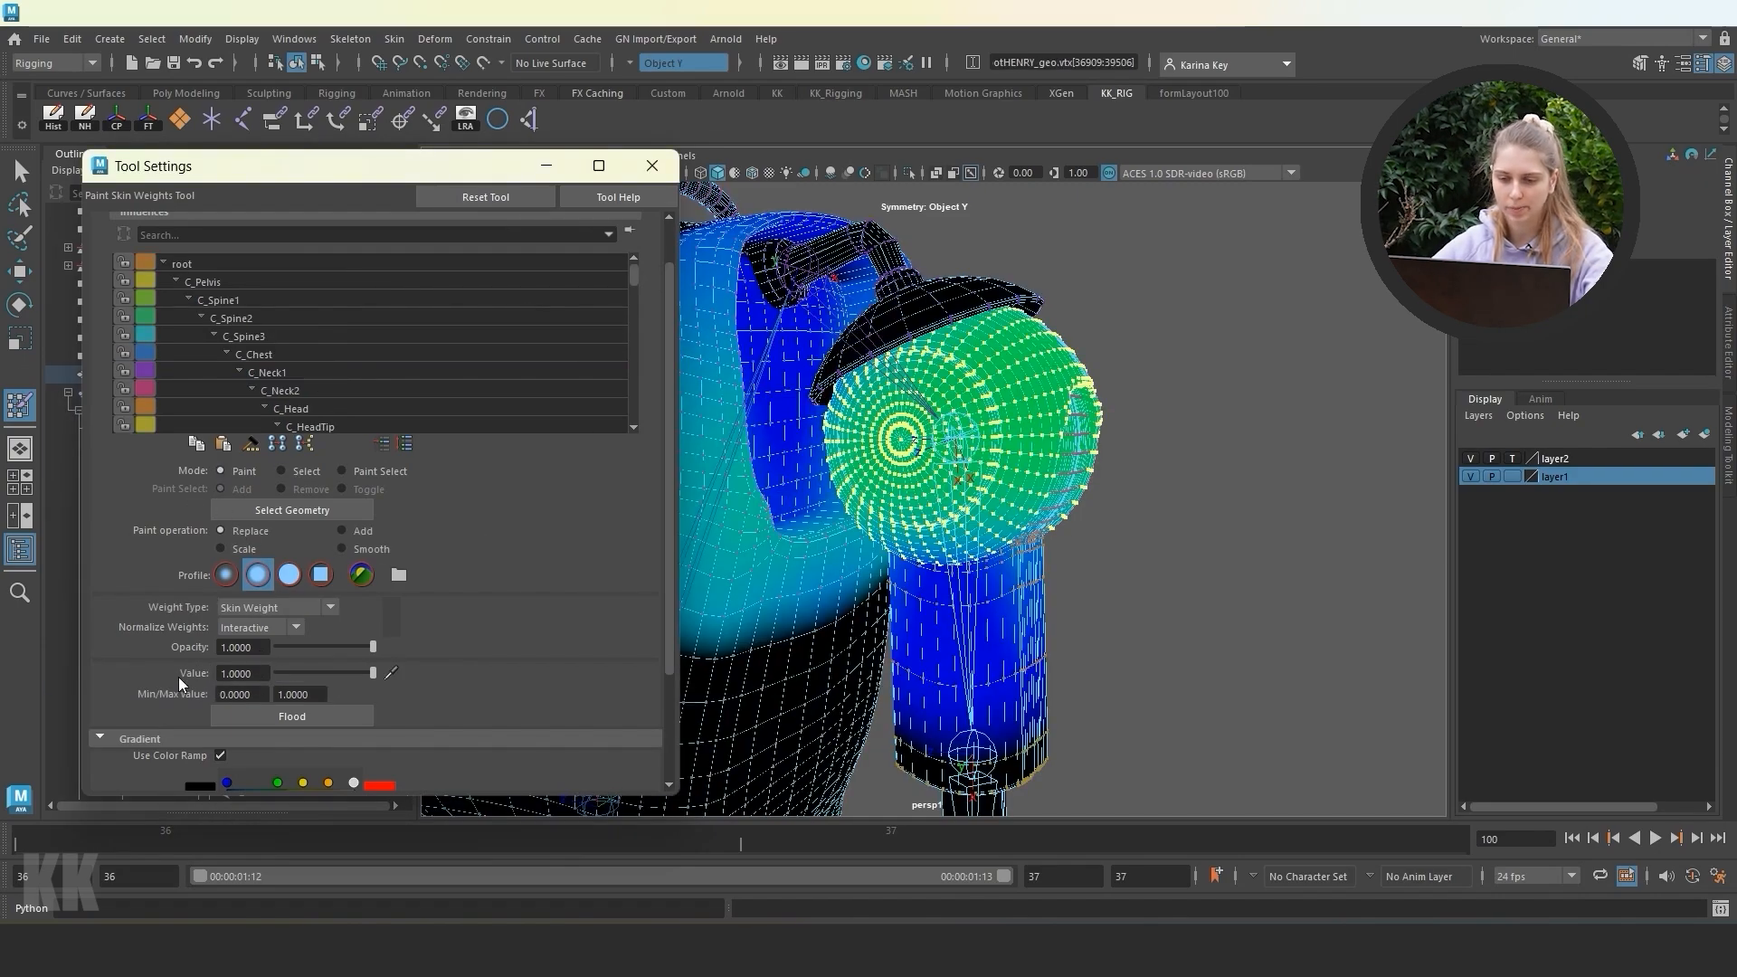
{"action": "left_click", "coordinate": [301, 713]}
Choose the L_Shoulder2 influence and examine its weights on the left upper arm, forearm and body.
{"action": "scroll", "coordinate": [342, 366], "scroll_direction": "down", "scroll_amount": 5}
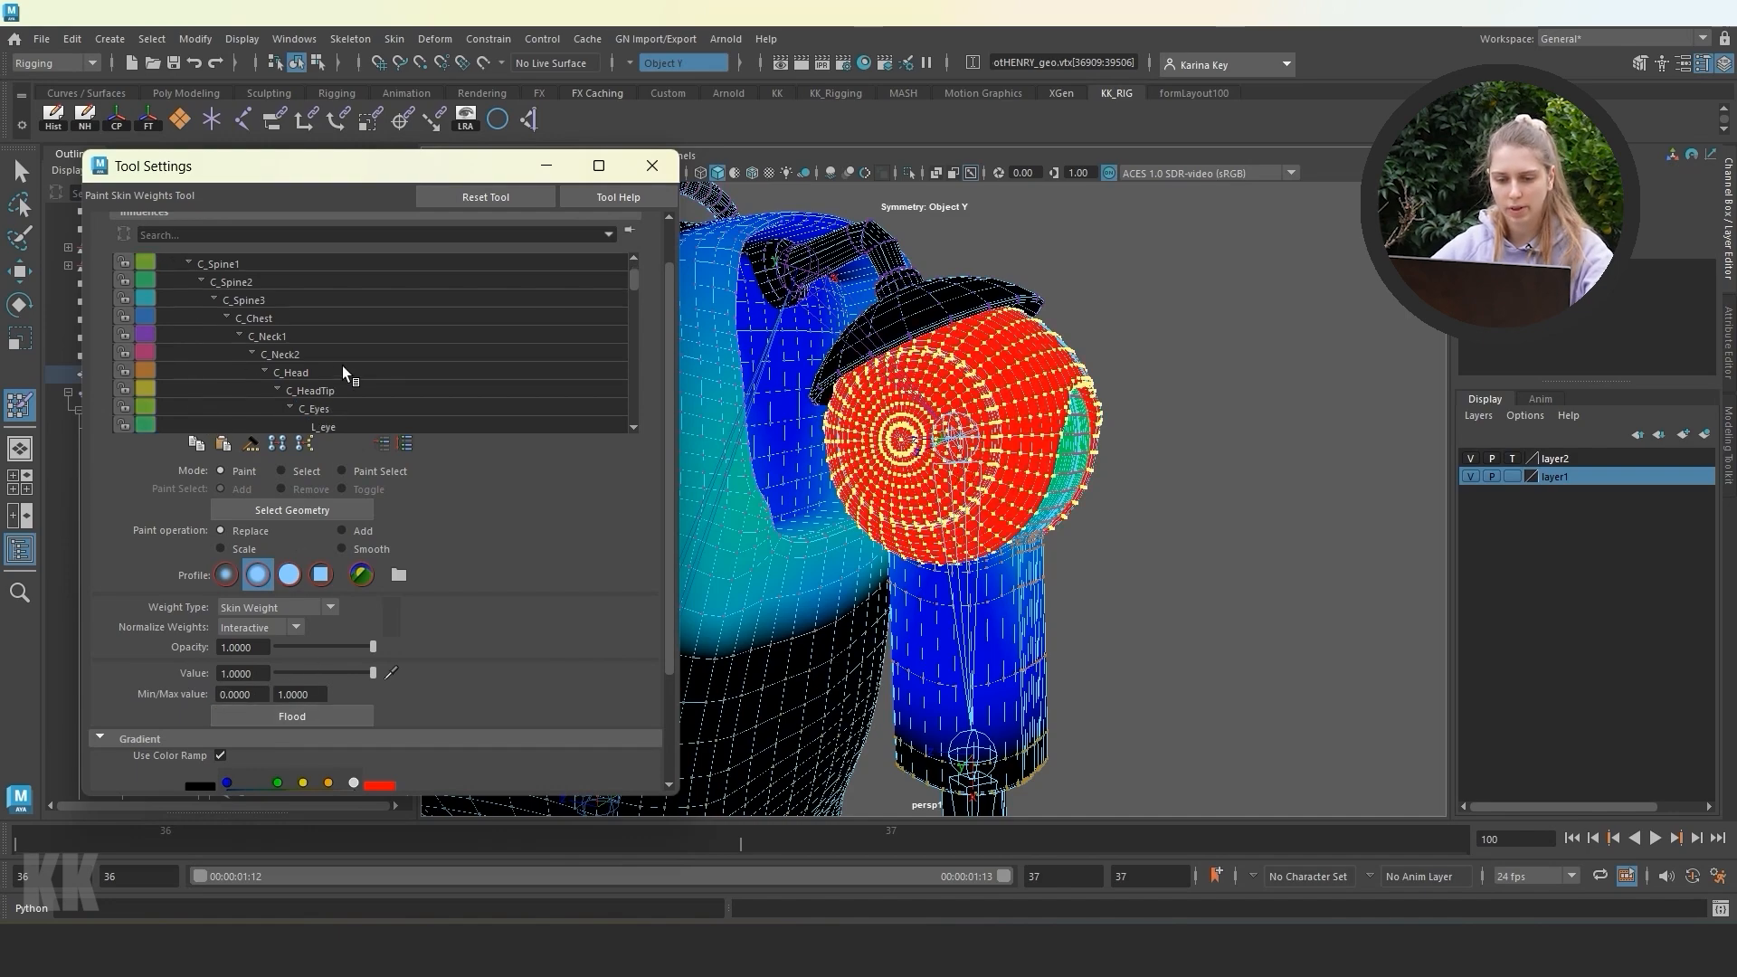
{"action": "left_click", "coordinate": [325, 391]}
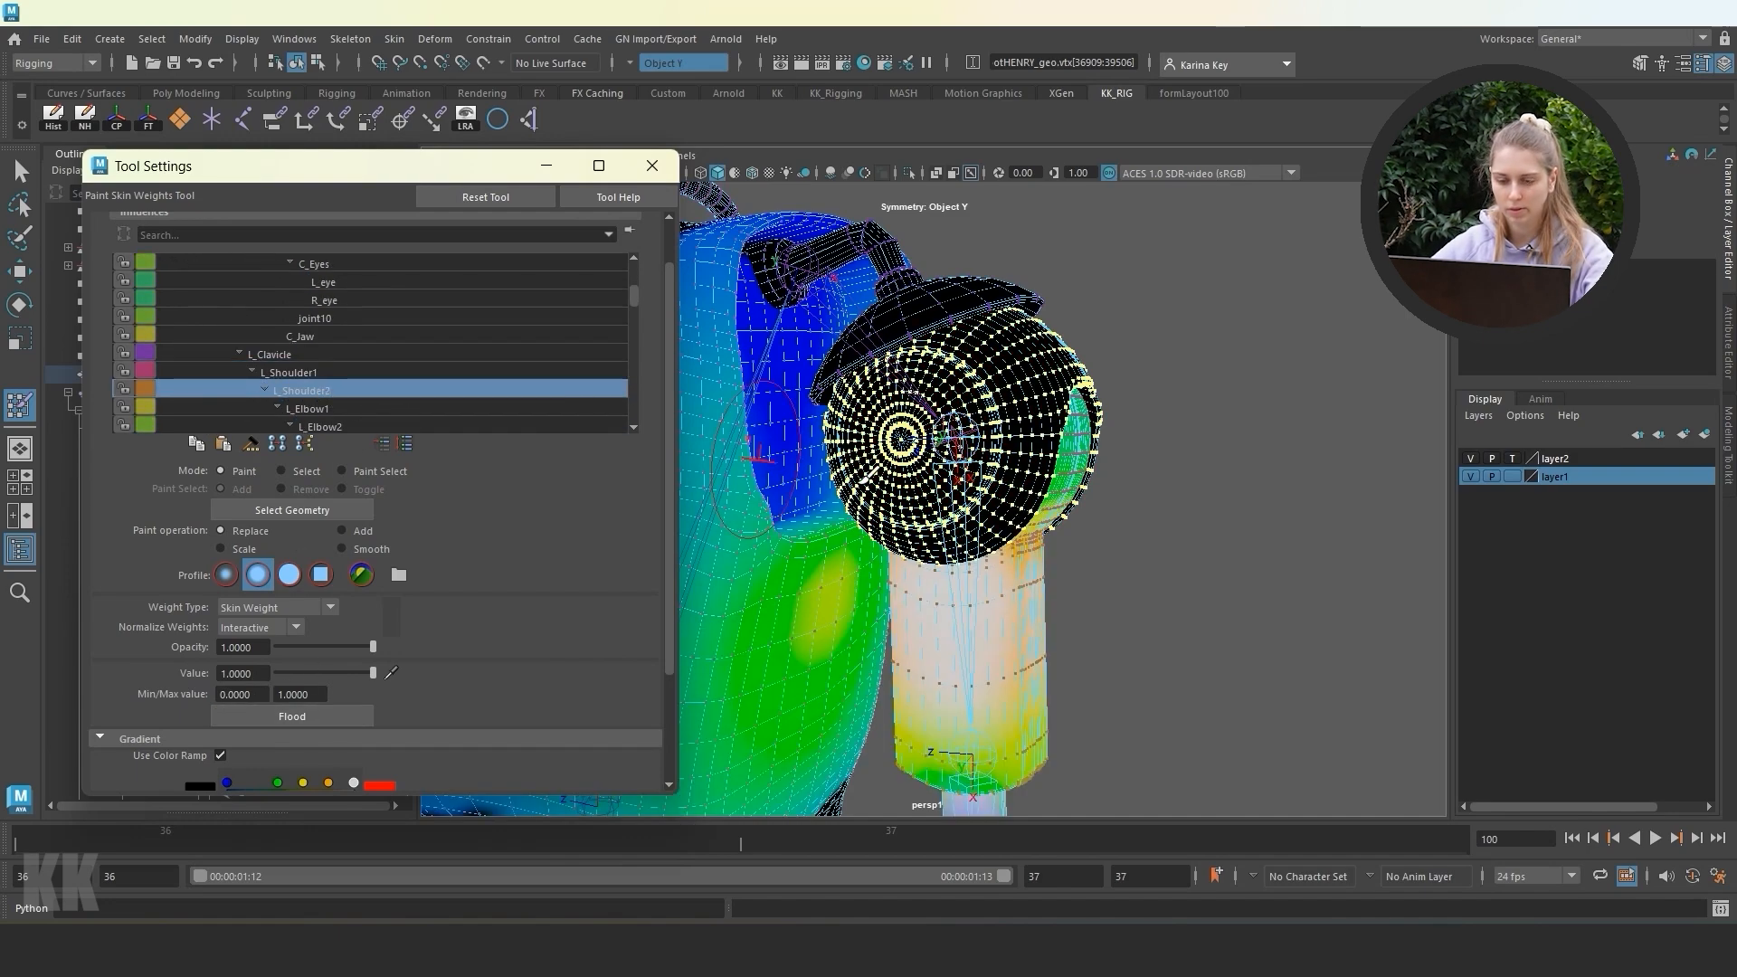
{"action": "mouse_move", "coordinate": [1074, 573]}
{"action": "left_mouse_down", "text": "alt"}
{"action": "mouse_move", "coordinate": [1052, 573]}
{"action": "mouse_move", "coordinate": [1074, 560]}
{"action": "mouse_move", "coordinate": [1186, 638]}
{"action": "mouse_move", "coordinate": [1196, 626]}
{"action": "left_mouse_up", "text": "alt"}
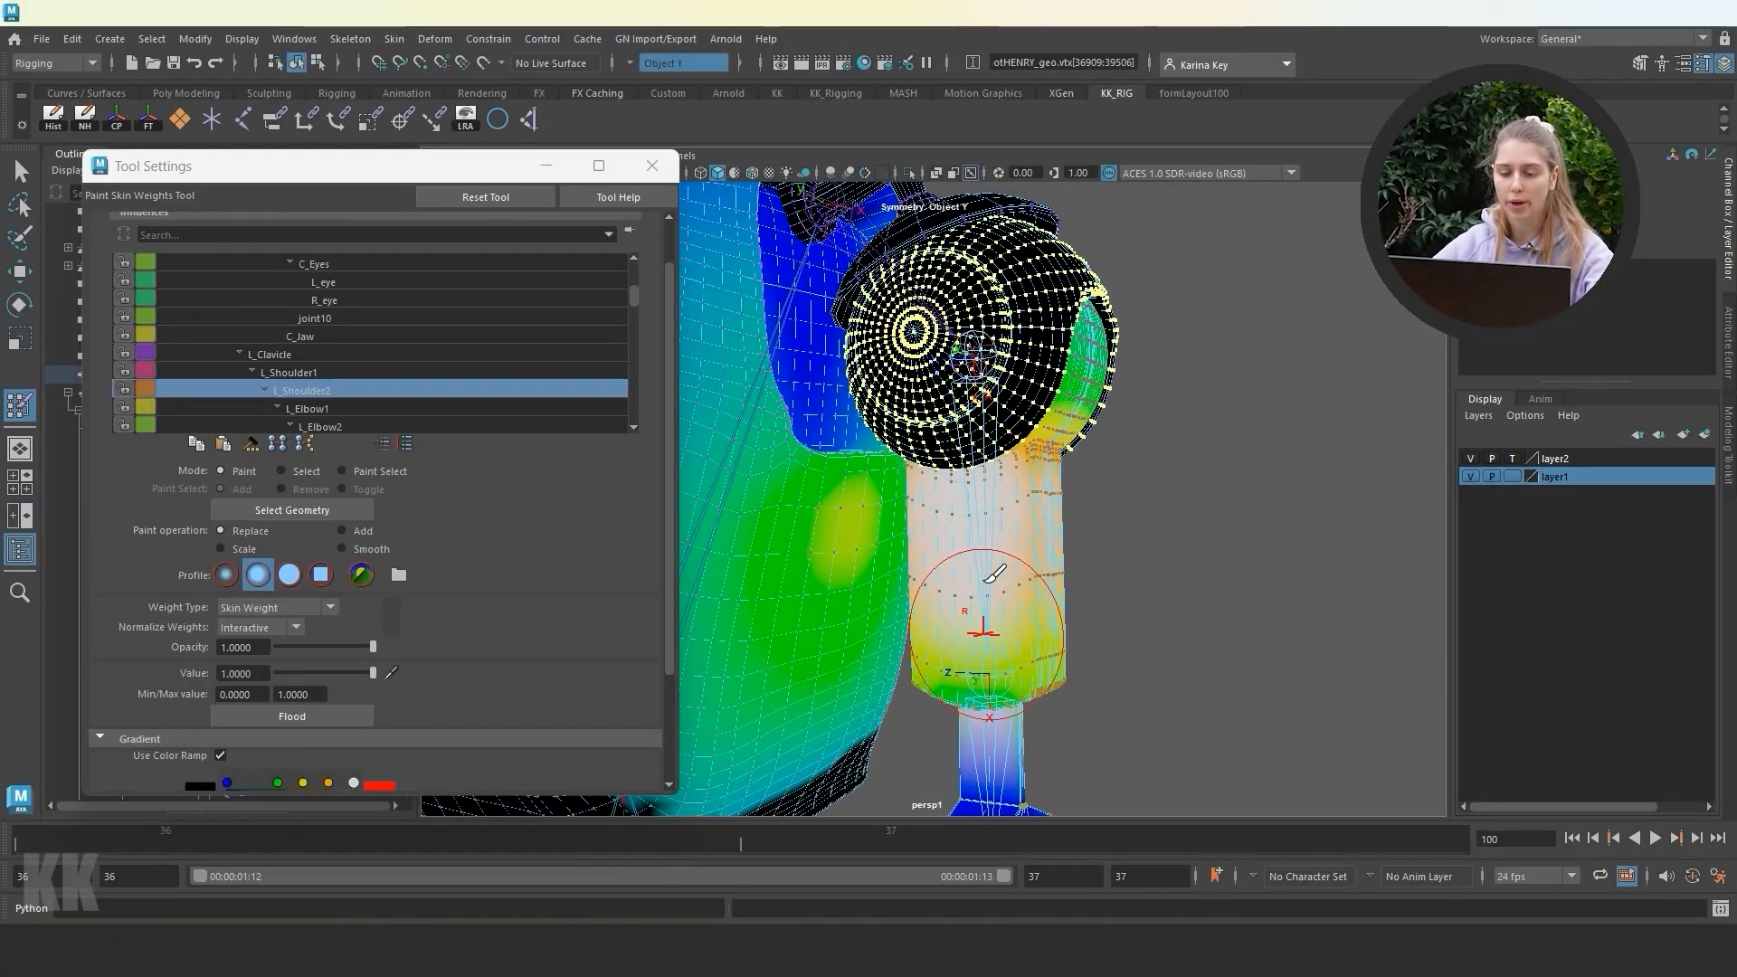
{"action": "scroll", "coordinate": [1052, 659], "scroll_direction": "down", "scroll_amount": 5}
{"action": "left_click_drag", "start_coordinate": [1051, 648], "coordinate": [1074, 616], "text": "alt"}
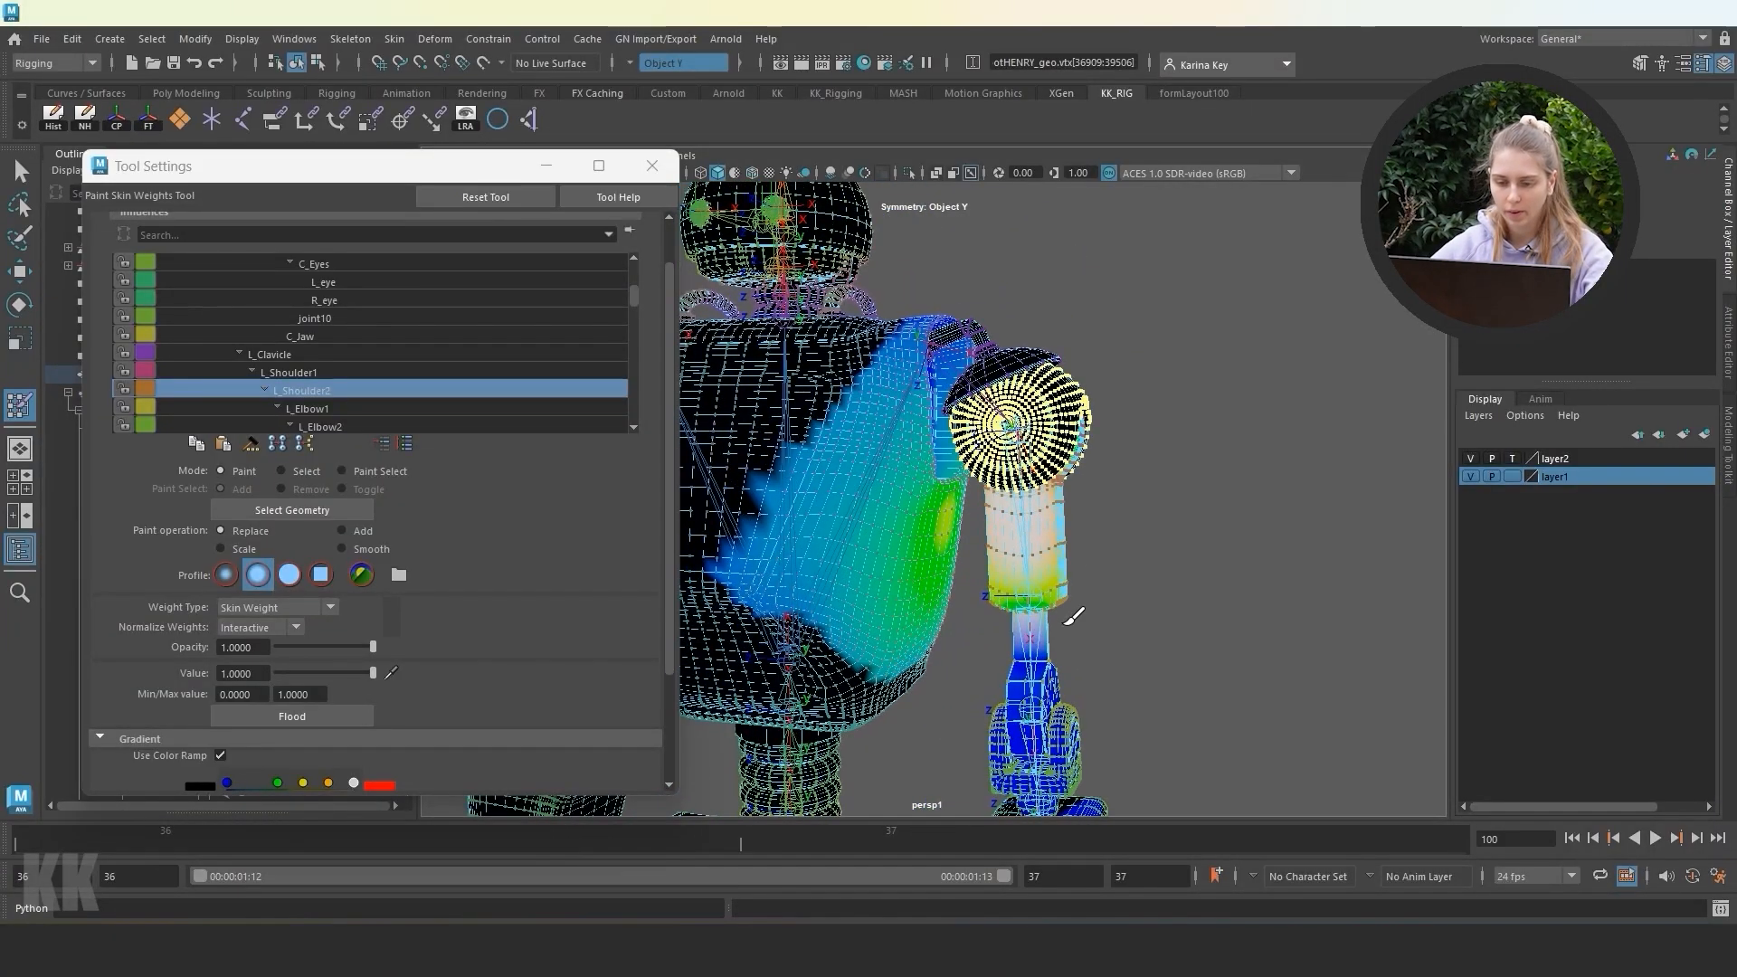
{"action": "left_click_drag", "start_coordinate": [1098, 731], "coordinate": [1104, 675], "text": "alt"}
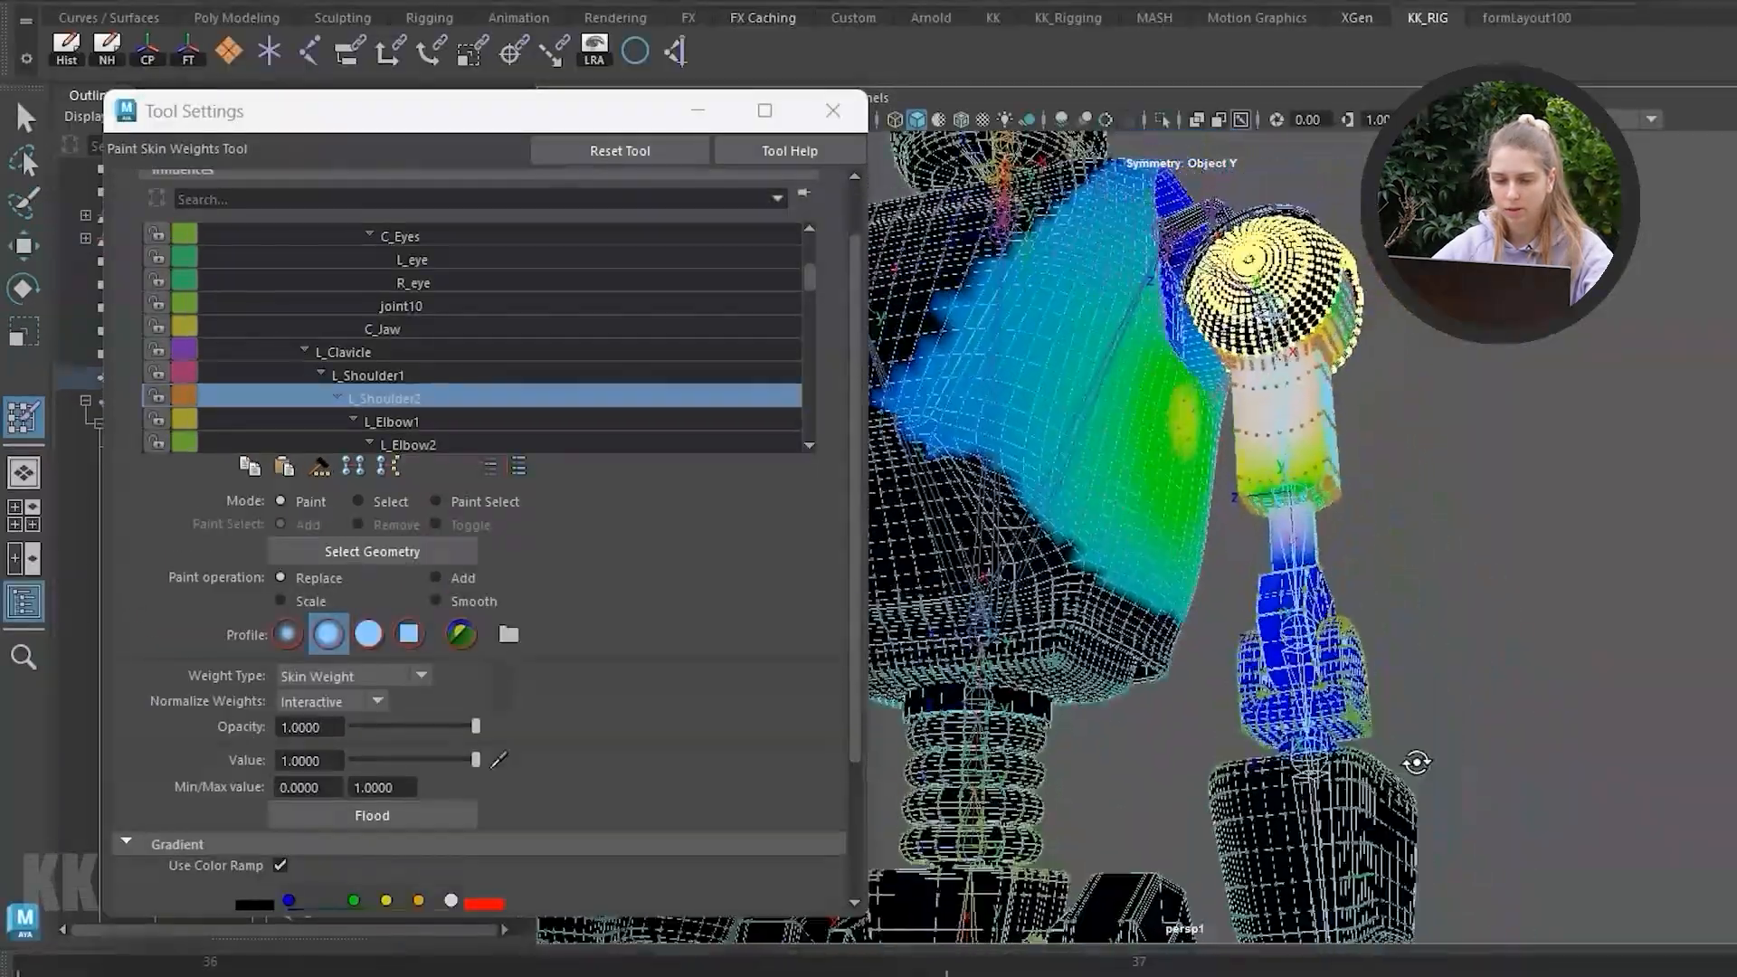
{"action": "mouse_move", "coordinate": [1417, 763]}
{"action": "left_mouse_down", "text": "alt"}
{"action": "mouse_move", "coordinate": [1426, 785]}
{"action": "mouse_move", "coordinate": [1429, 771]}
{"action": "left_mouse_up", "text": "alt"}
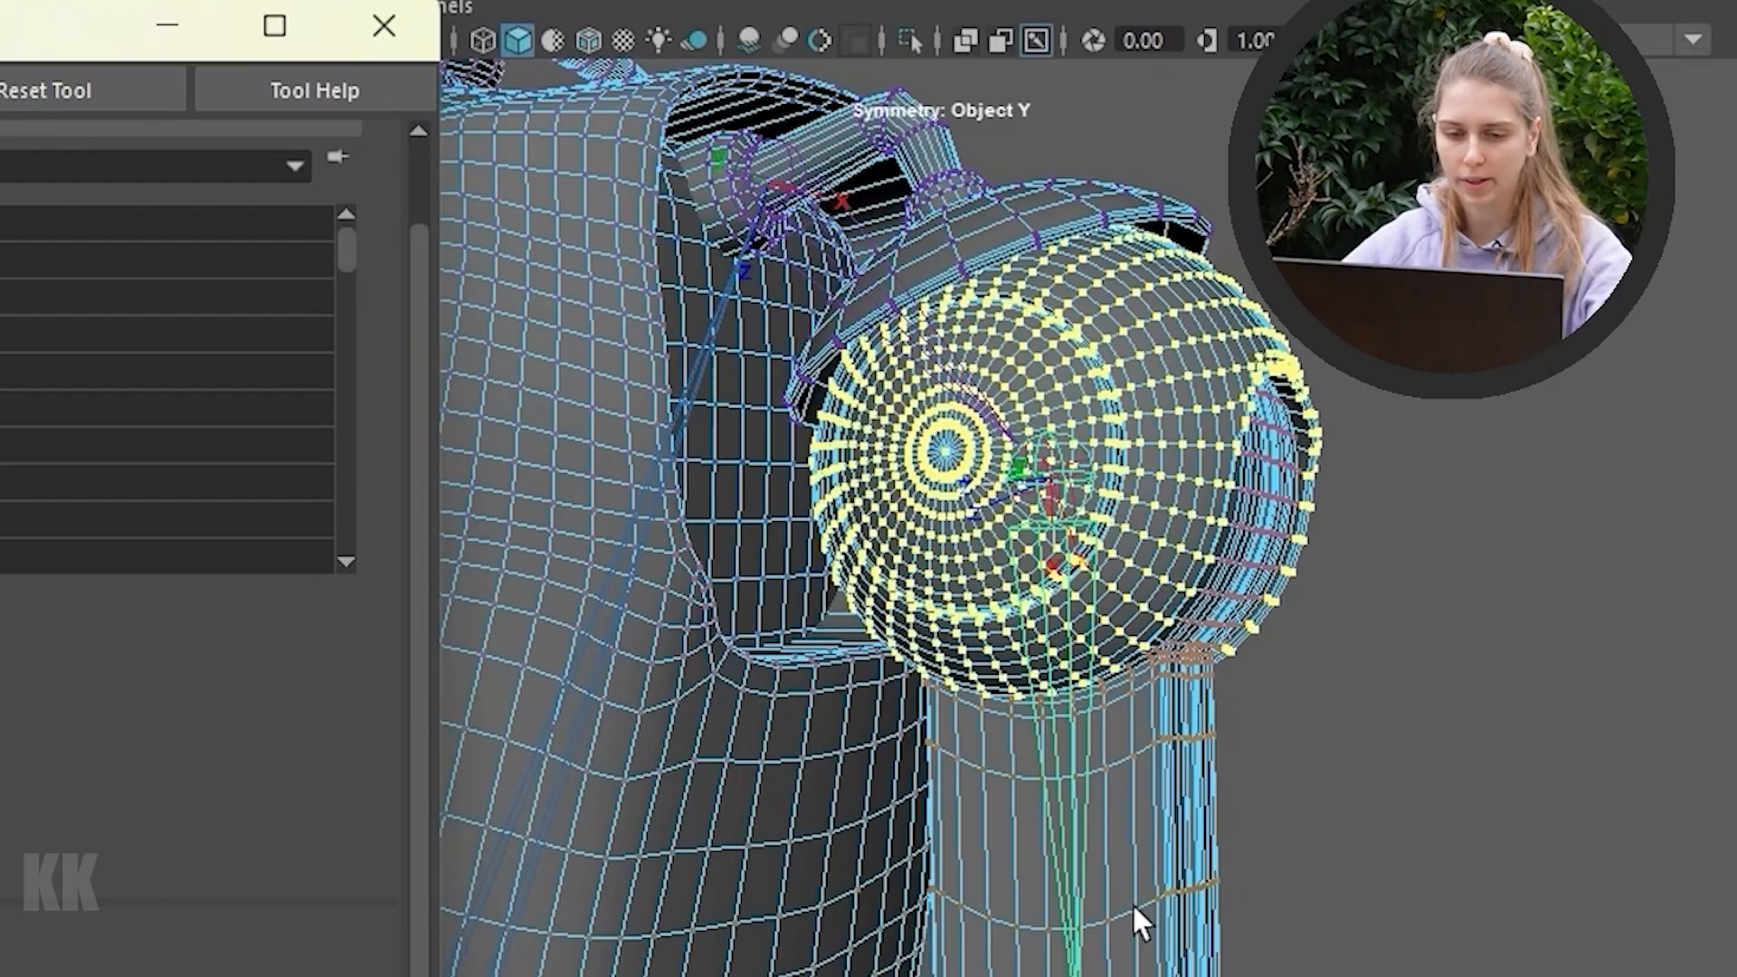
Select all vertices of the left upper arm cylinder and flood them with L_Shoulder2 weight, using Replace at value 1.
{"action": "left_click", "coordinate": [1131, 902]}
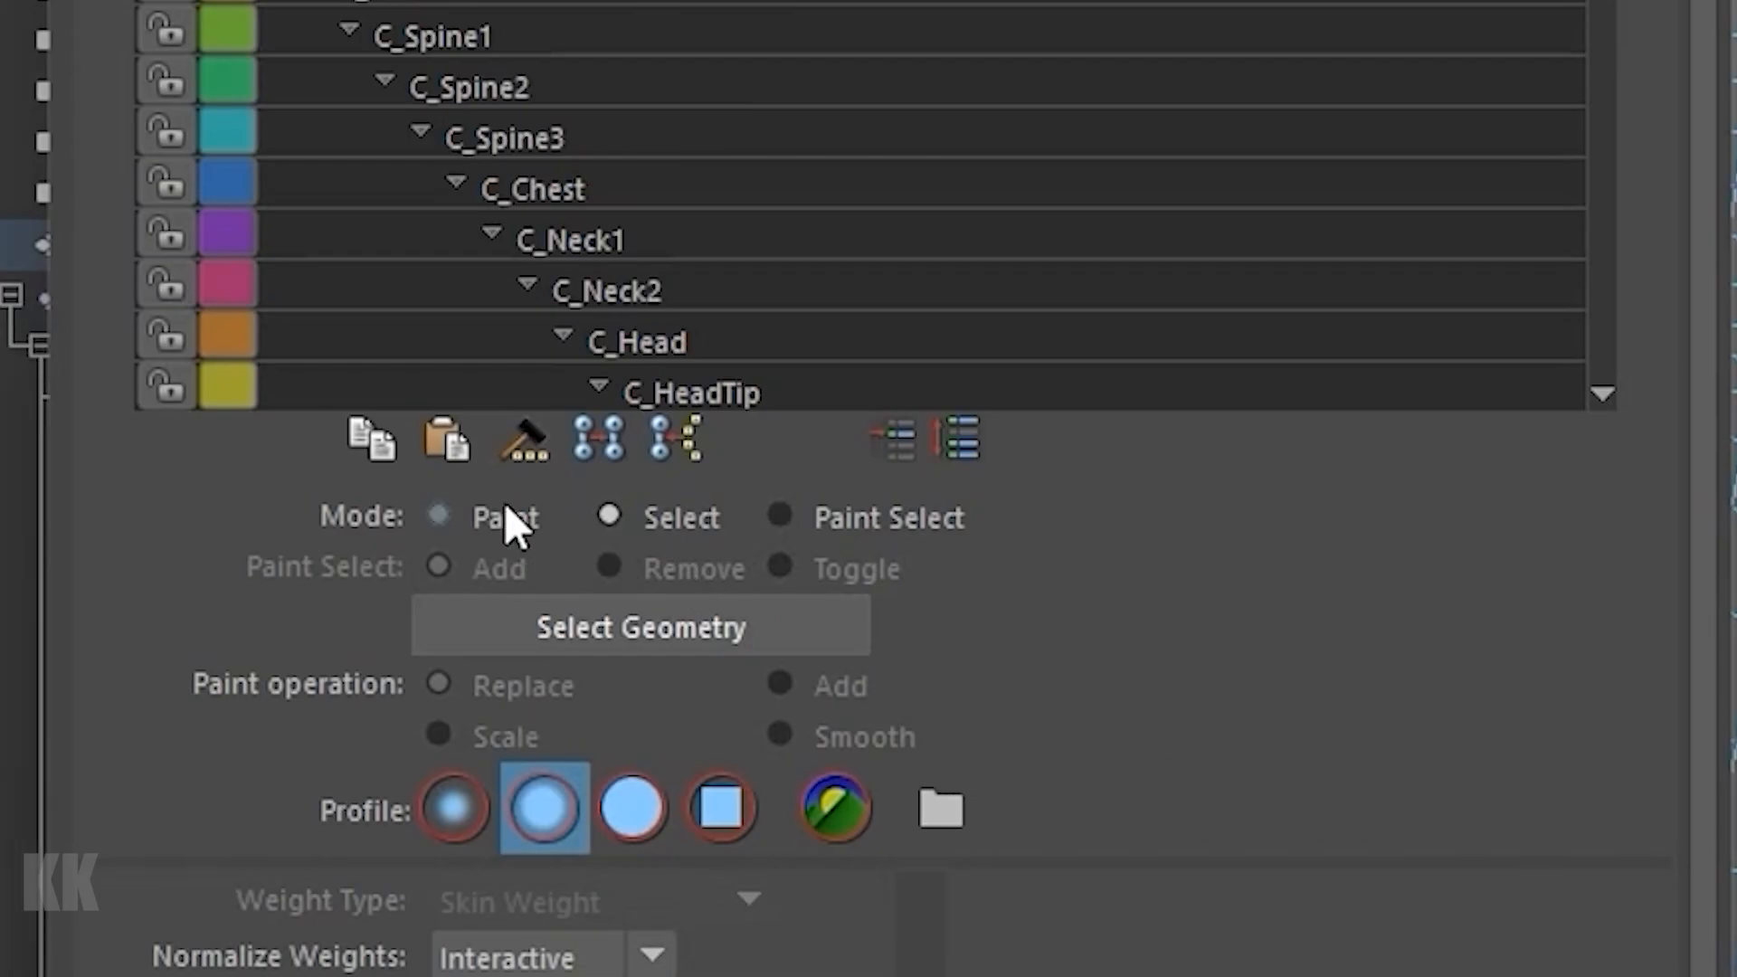
{"action": "left_click", "coordinate": [505, 522]}
{"action": "scroll", "coordinate": [506, 525], "scroll_direction": "down", "scroll_amount": 5}
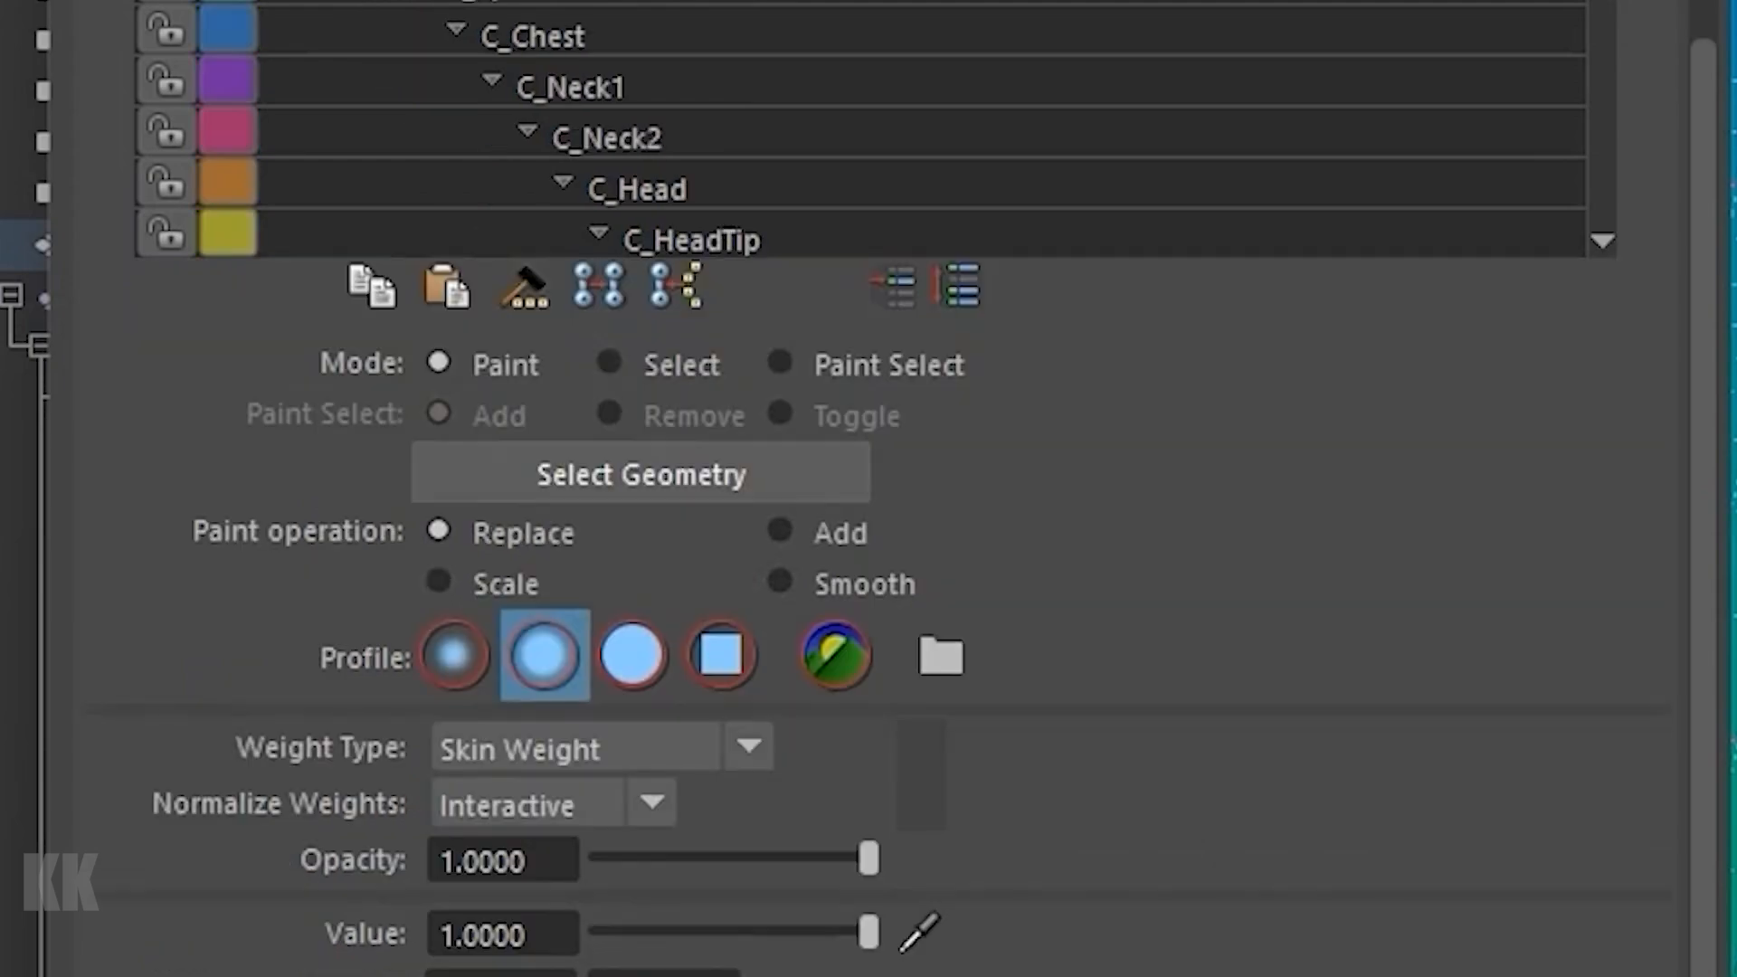
{"action": "left_click", "coordinate": [800, 800]}
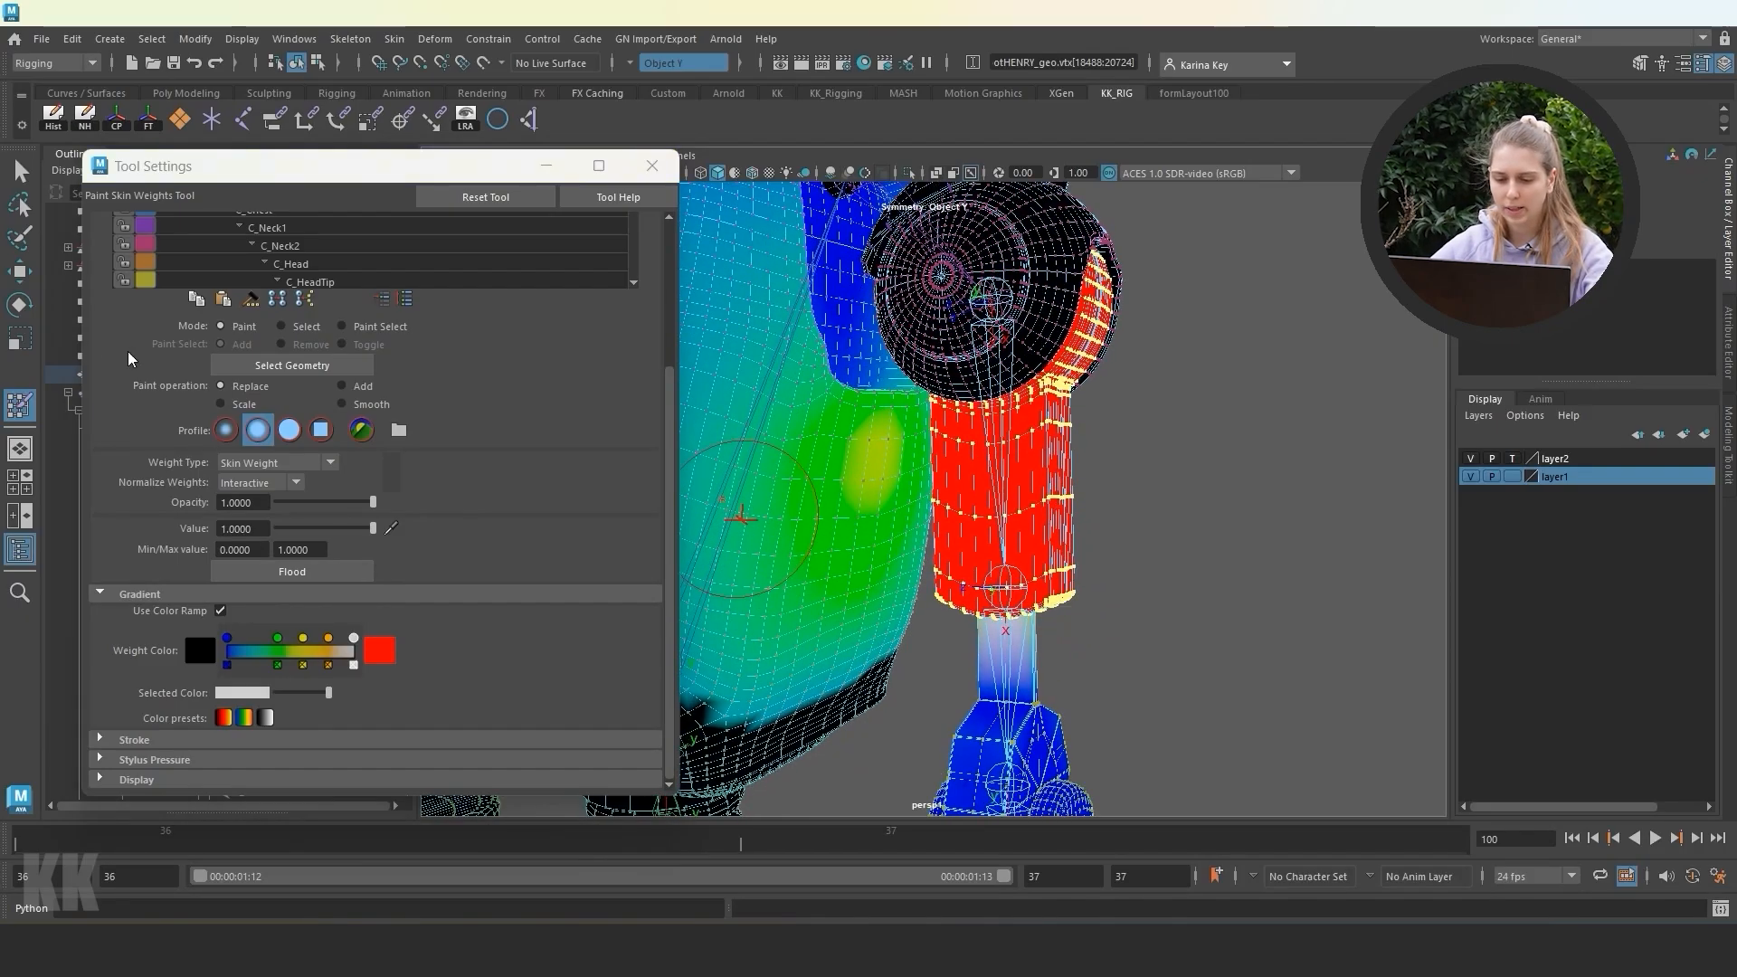
Test-rotate the L_Clavicle joint about 10.6 degrees around Y to check the shoulder and body deformation, and undo the rotation.
{"action": "left_click", "coordinate": [19, 272]}
{"action": "left_click", "coordinate": [1167, 362]}
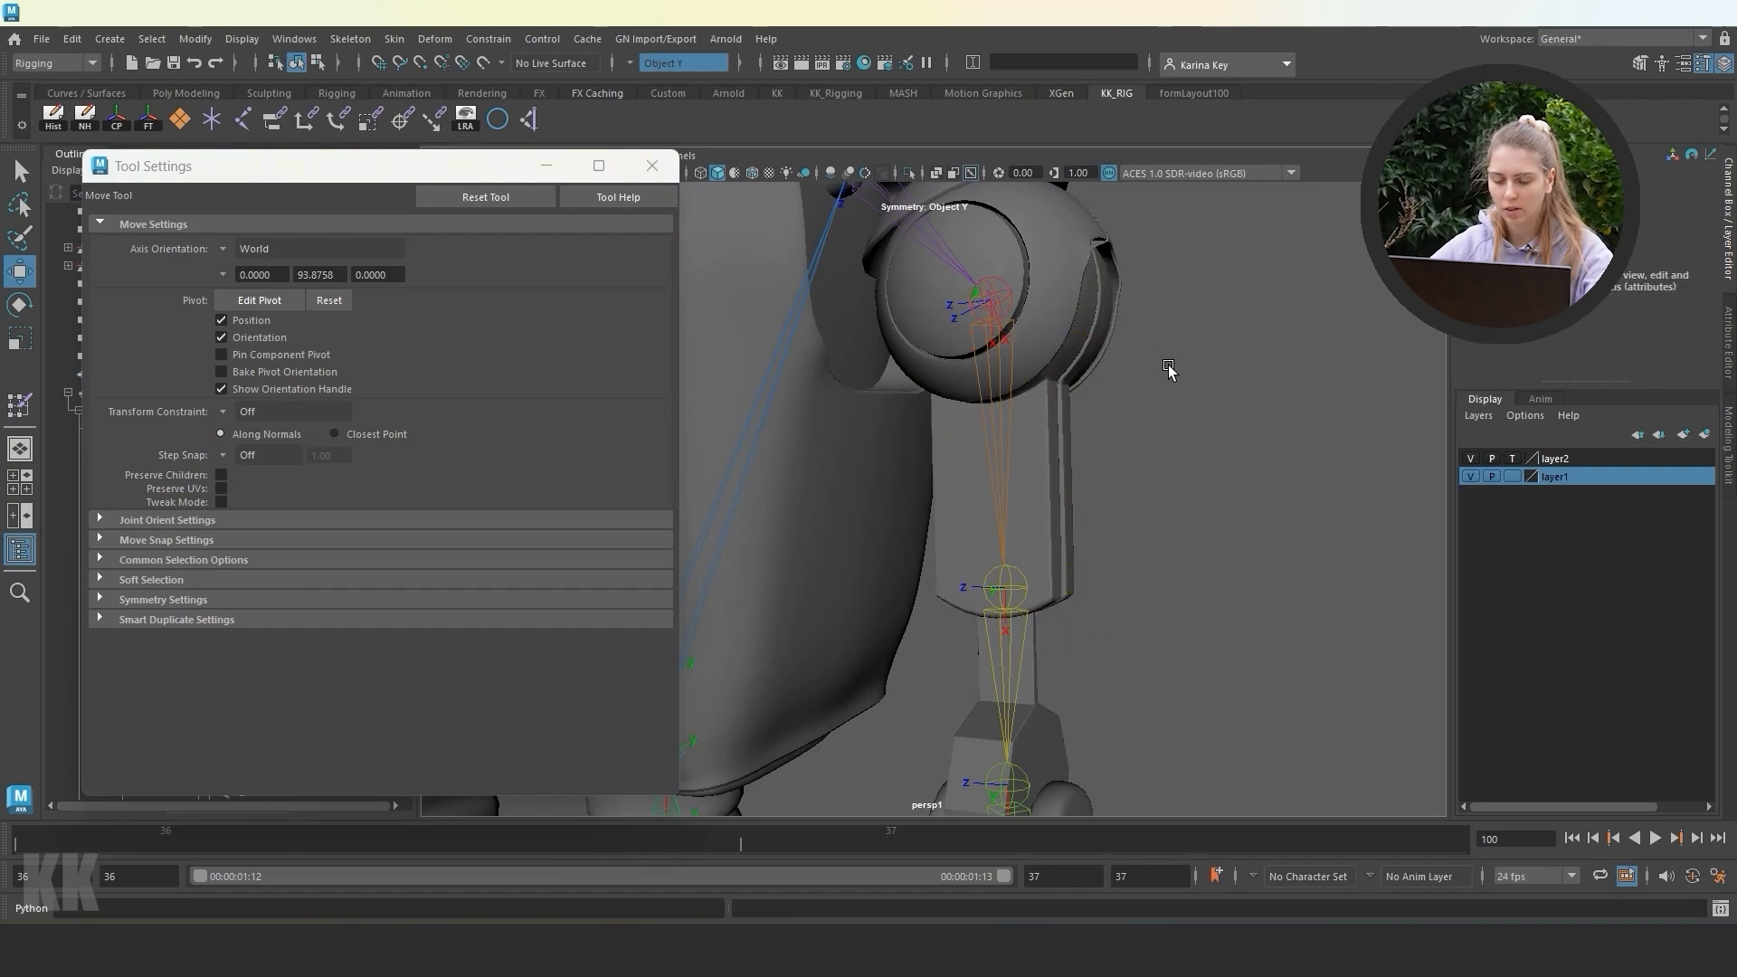
{"action": "left_click_drag", "start_coordinate": [1171, 372], "coordinate": [1169, 390], "text": "alt"}
{"action": "left_click", "coordinate": [858, 325]}
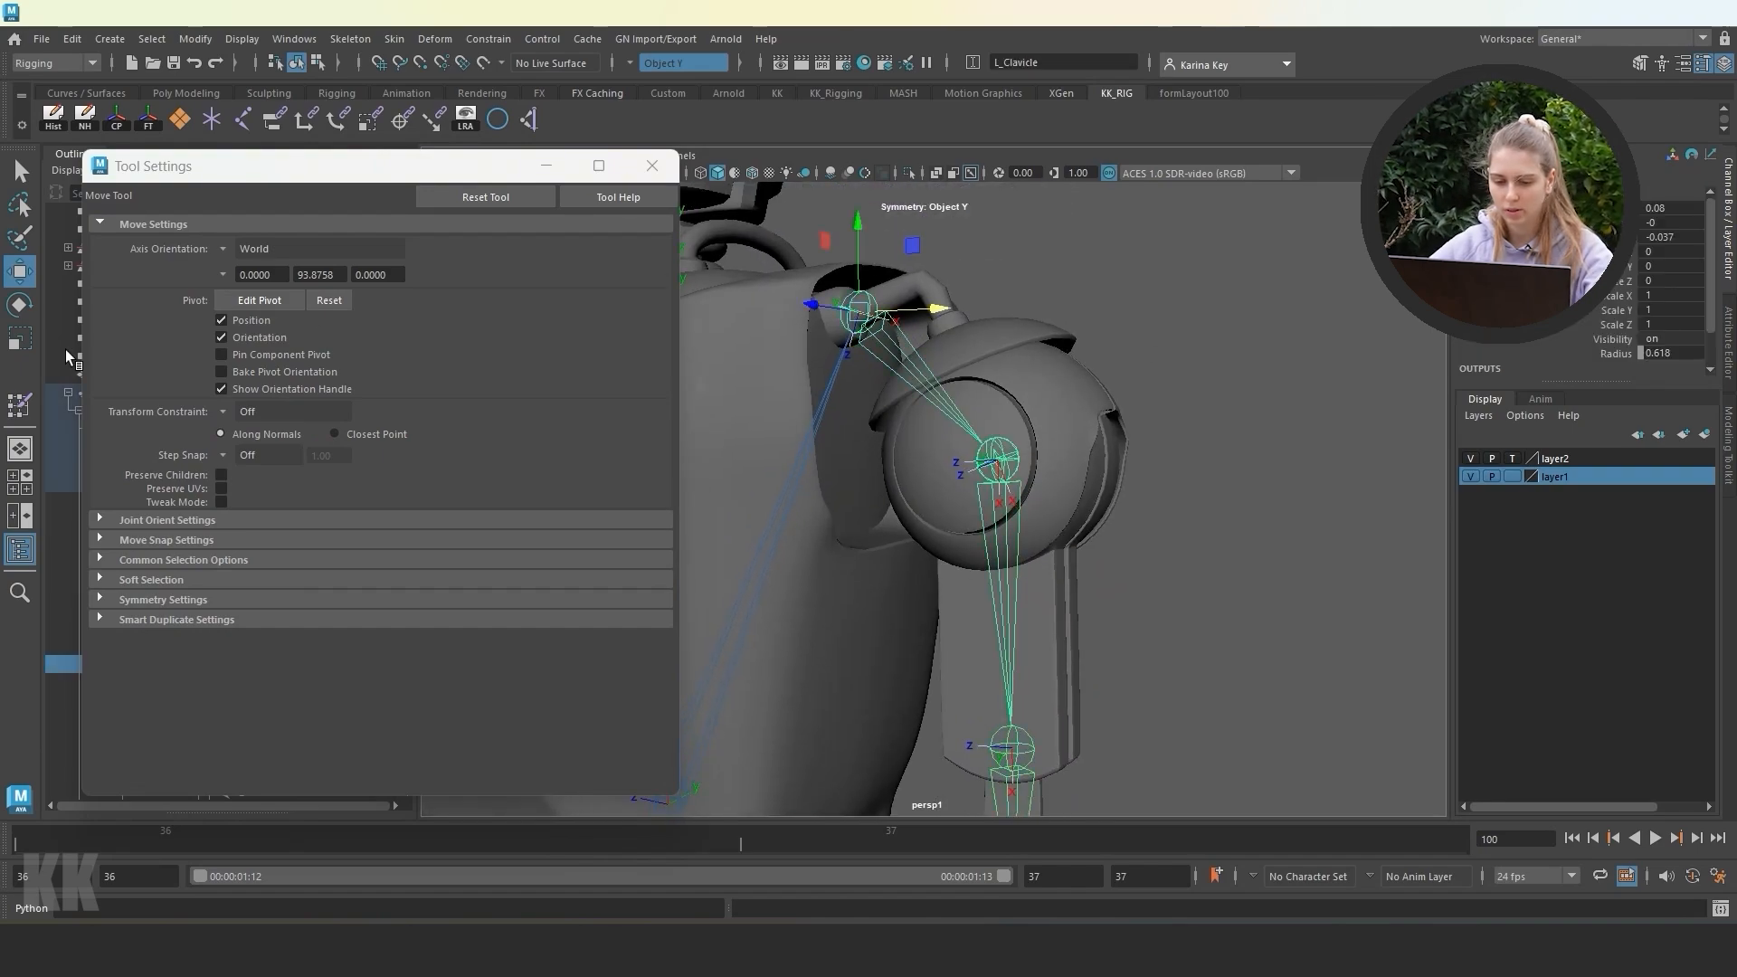
{"action": "left_click", "coordinate": [20, 305]}
{"action": "mouse_move", "coordinate": [901, 317]}
{"action": "left_mouse_down"}
{"action": "mouse_move", "coordinate": [908, 337]}
{"action": "mouse_move", "coordinate": [899, 288]}
{"action": "mouse_move", "coordinate": [905, 303]}
{"action": "left_mouse_up"}
{"action": "key", "text": "ctrl+z"}
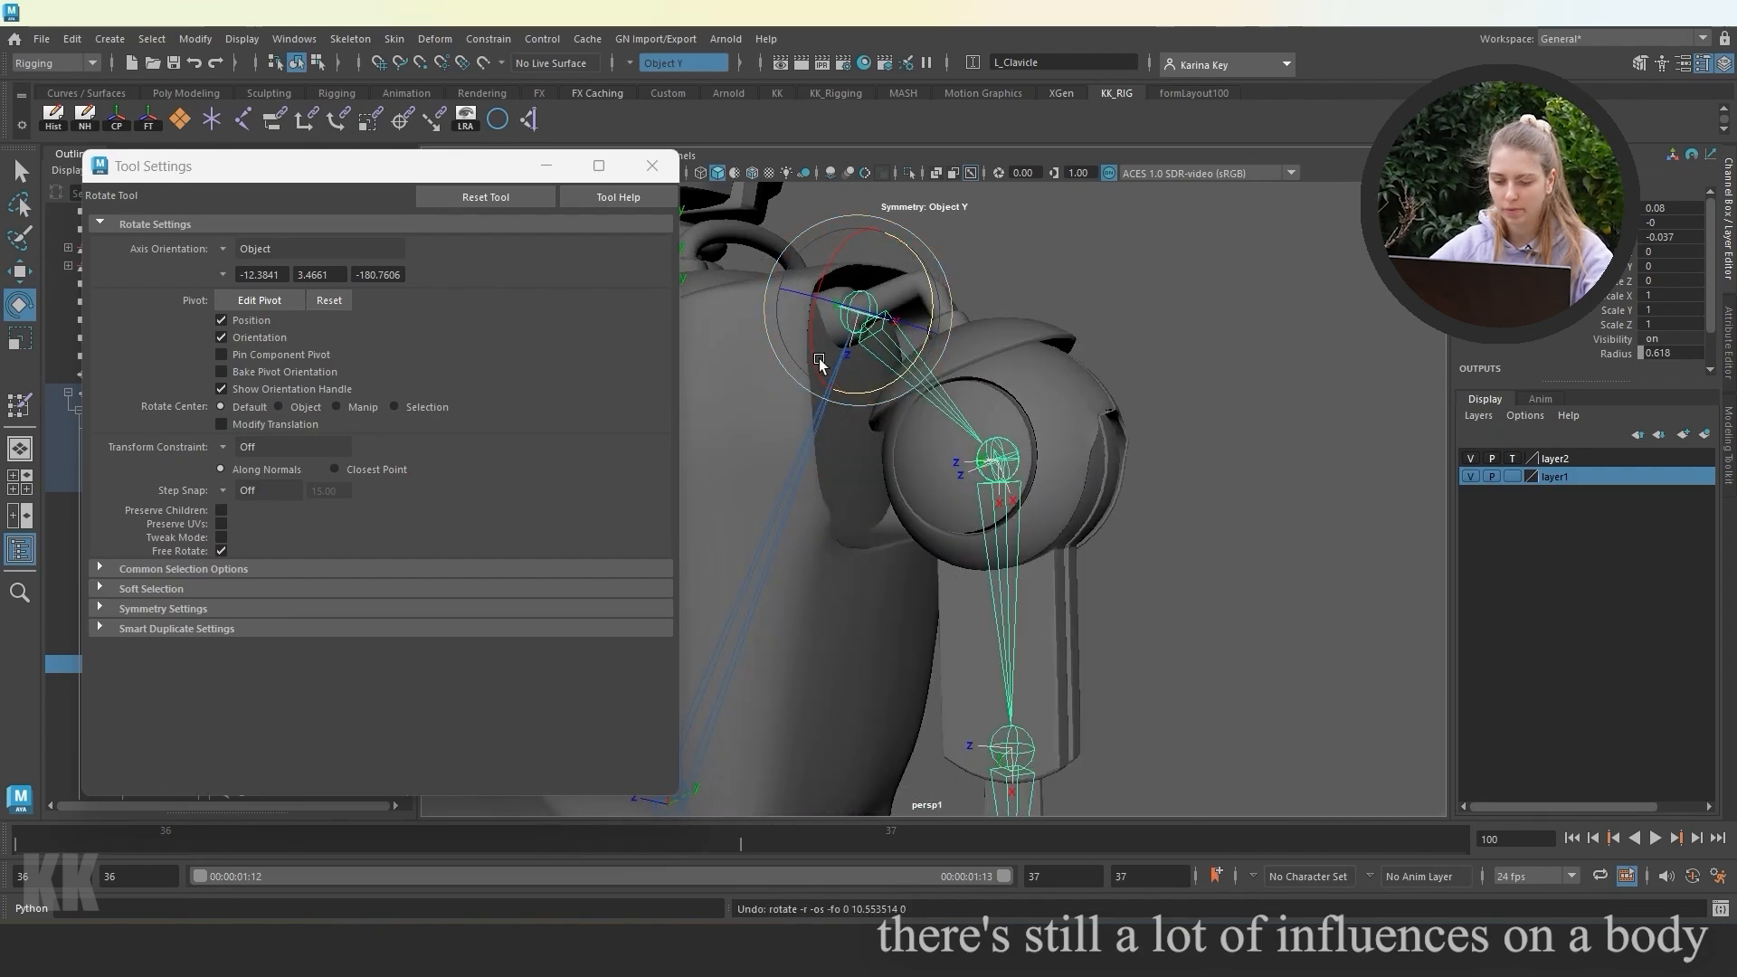
Test-rotate the L_Shoulder1 joint freely to check the shoulder ball, arm and body deformation, and undo the rotation.
{"action": "left_click", "coordinate": [1011, 452]}
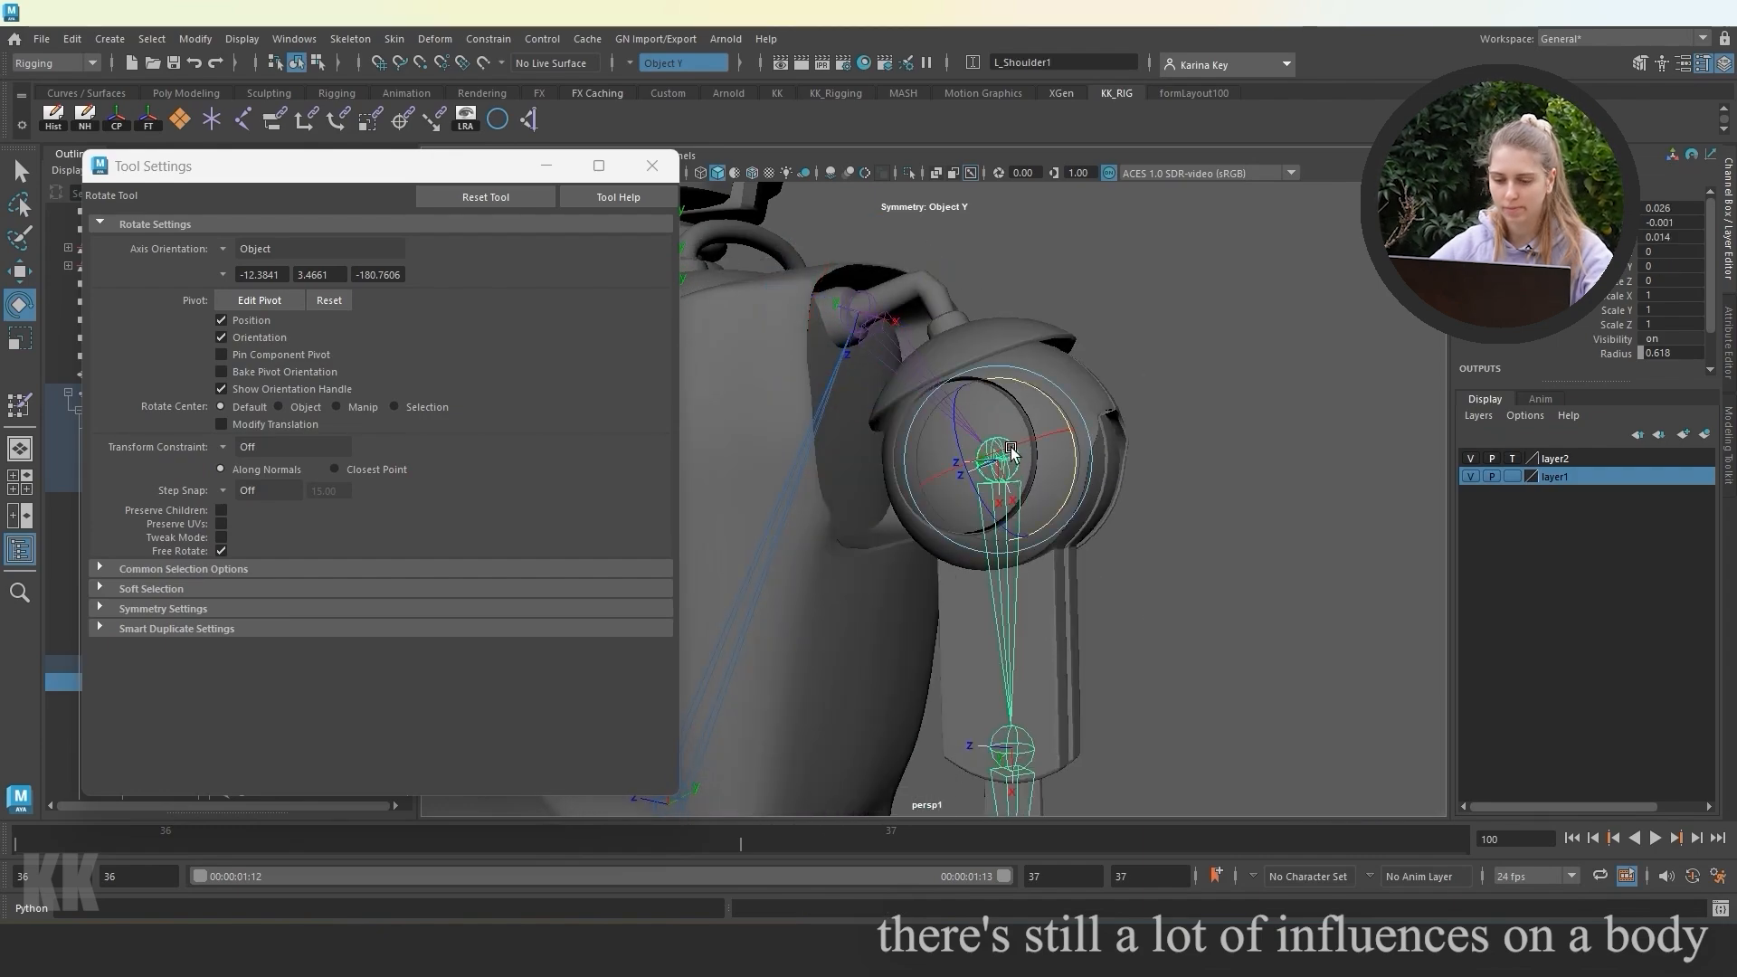
{"action": "left_click_drag", "start_coordinate": [1010, 452], "coordinate": [1067, 543]}
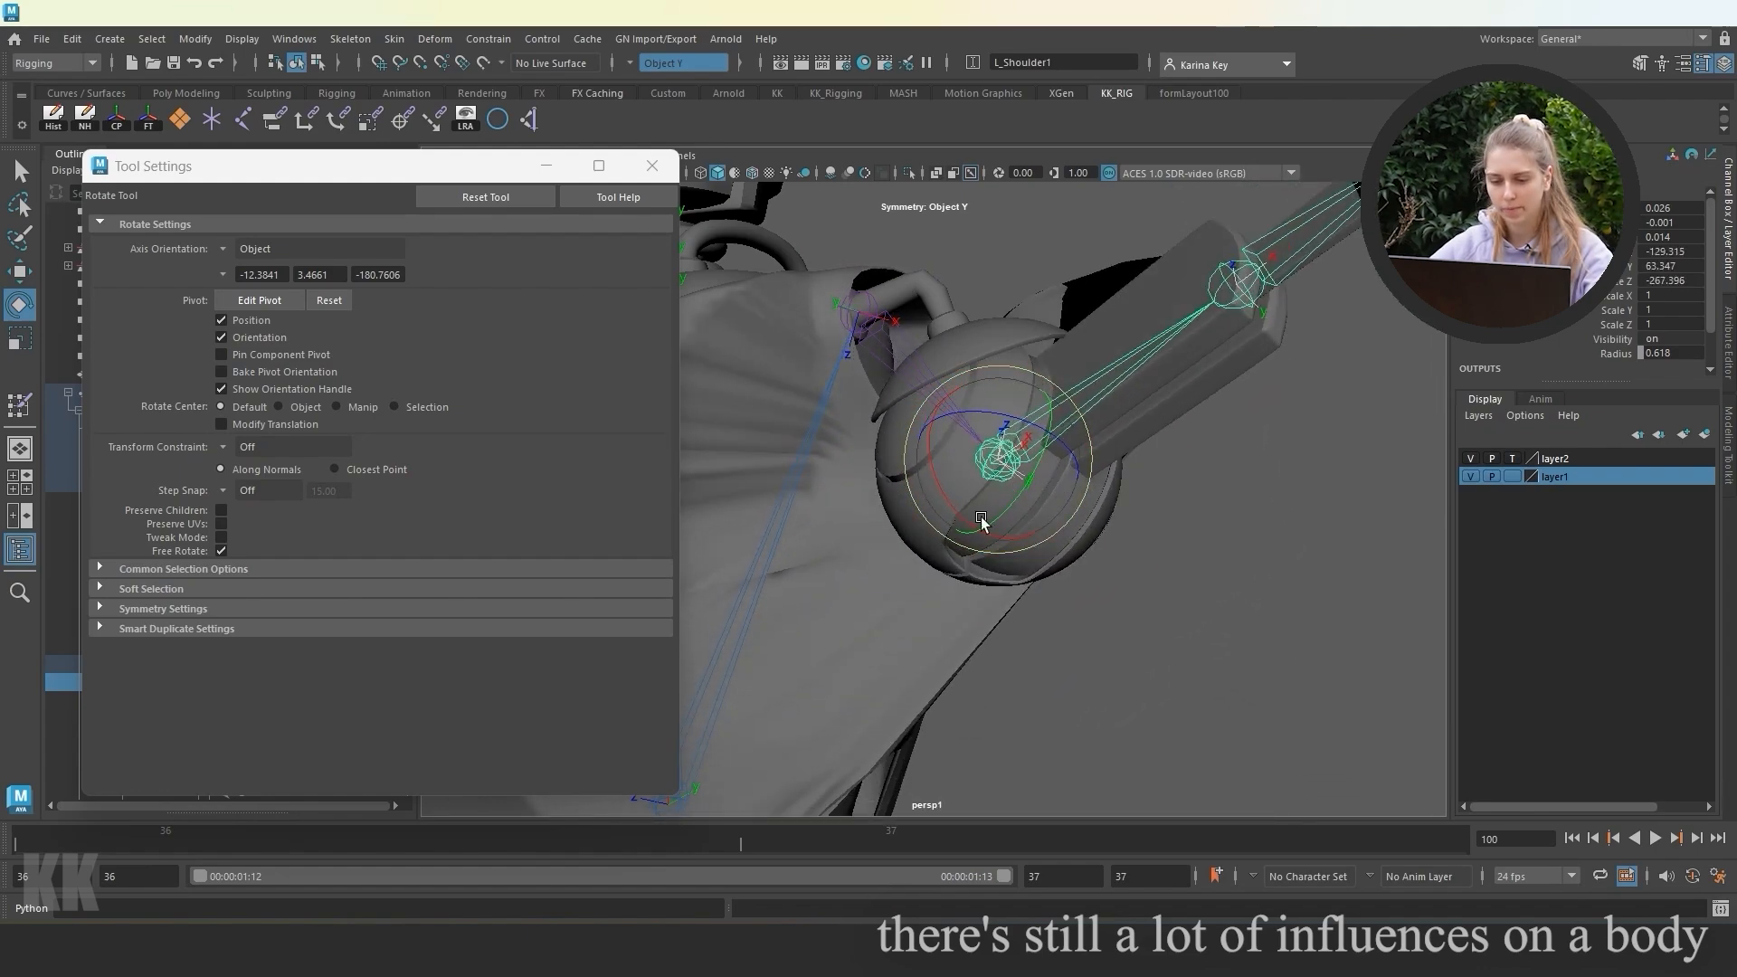
{"action": "key", "text": "ctrl+z"}
{"action": "left_click", "coordinate": [1201, 573]}
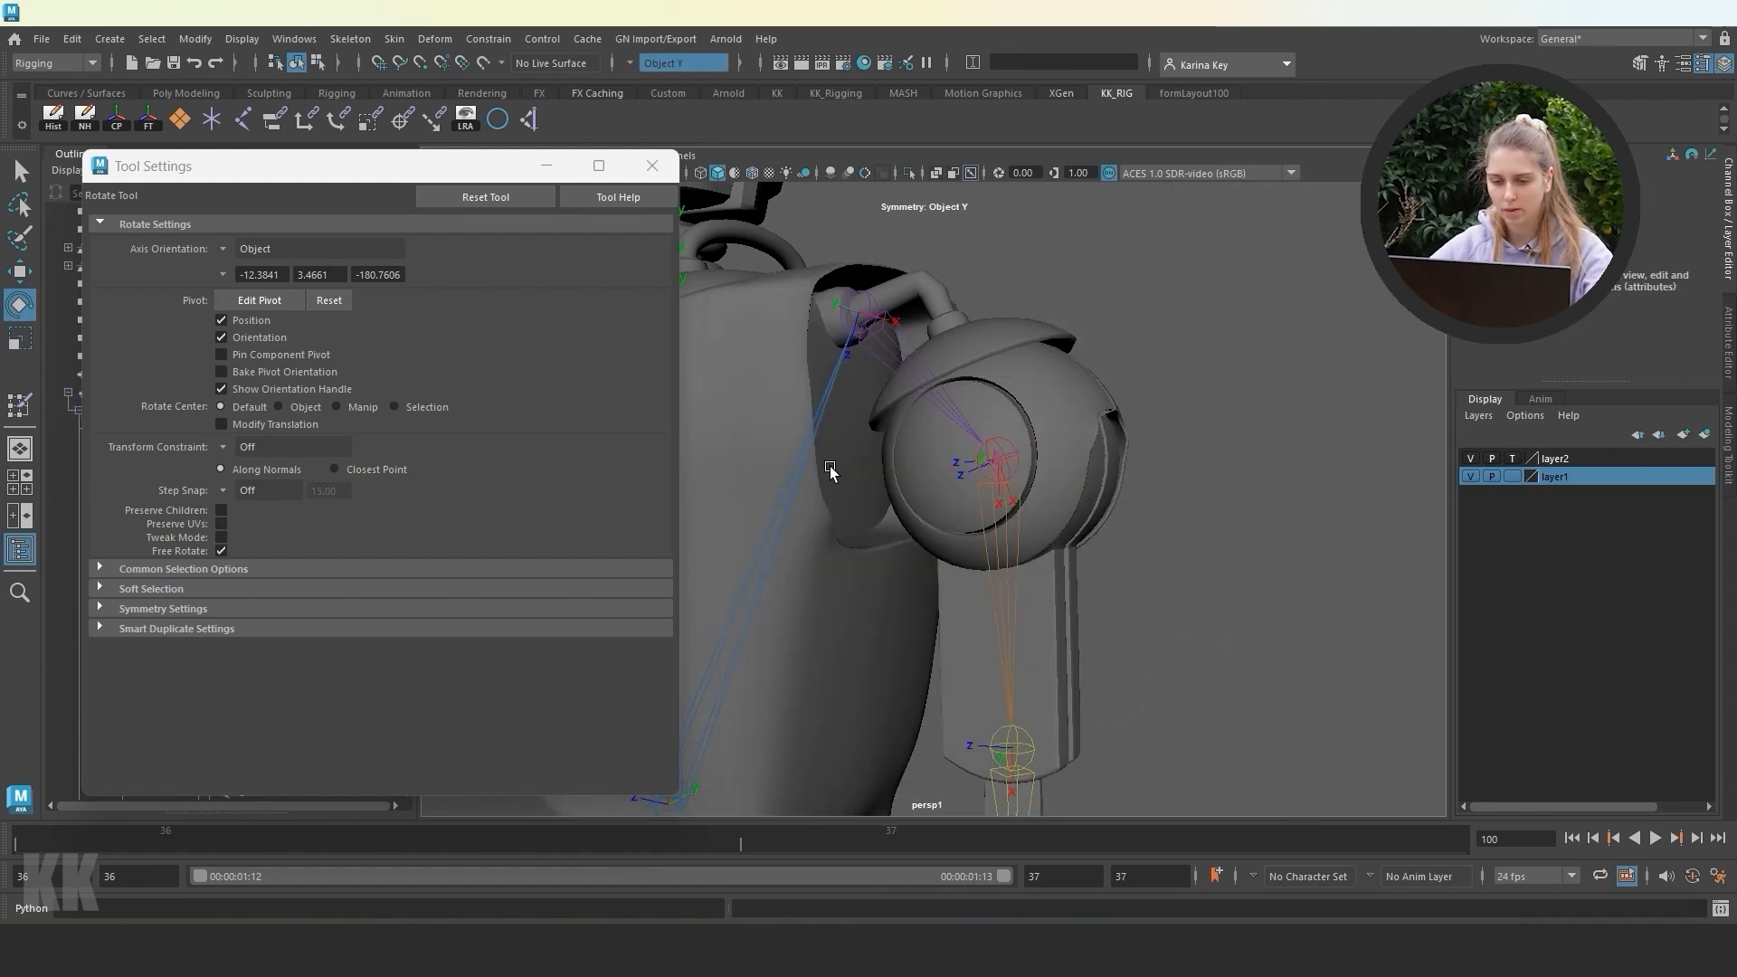
Test-rotate the L_Shoulder2 joint to check how the left upper arm and body deform, and undo the rotation.
{"action": "middle_click_drag", "start_coordinate": [1134, 784], "coordinate": [1141, 572], "text": "alt"}
{"action": "left_click", "coordinate": [1036, 535]}
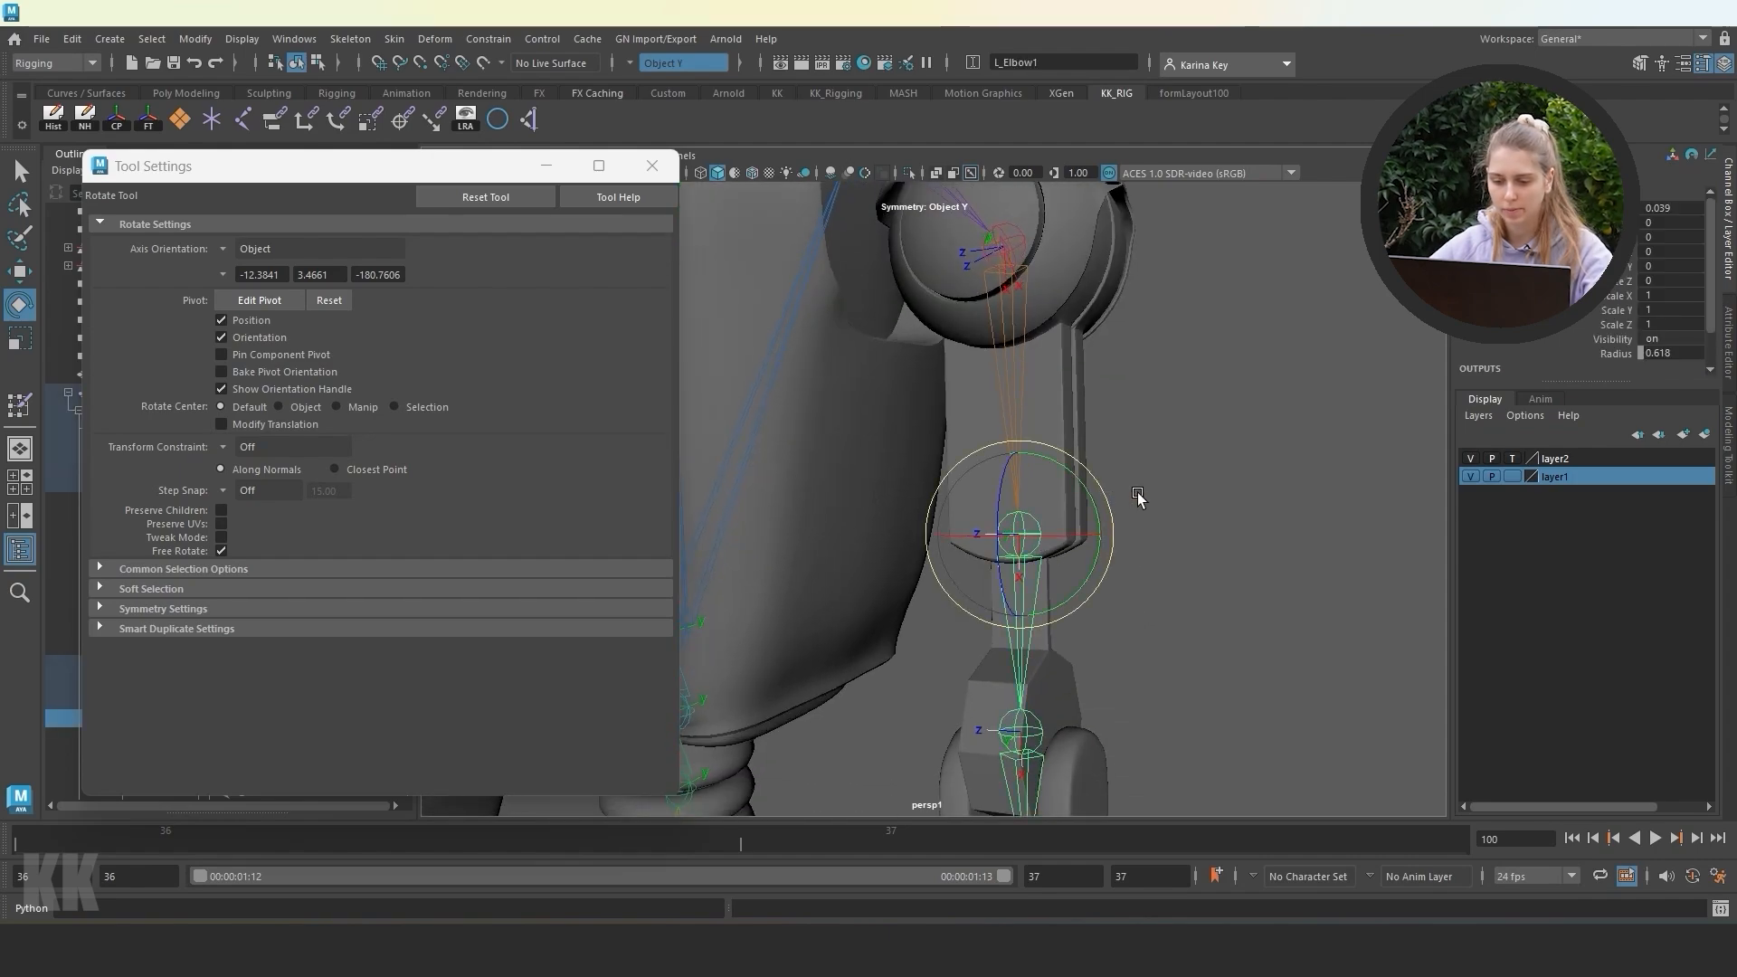
{"action": "left_click_drag", "start_coordinate": [1138, 494], "coordinate": [1012, 512], "text": "alt"}
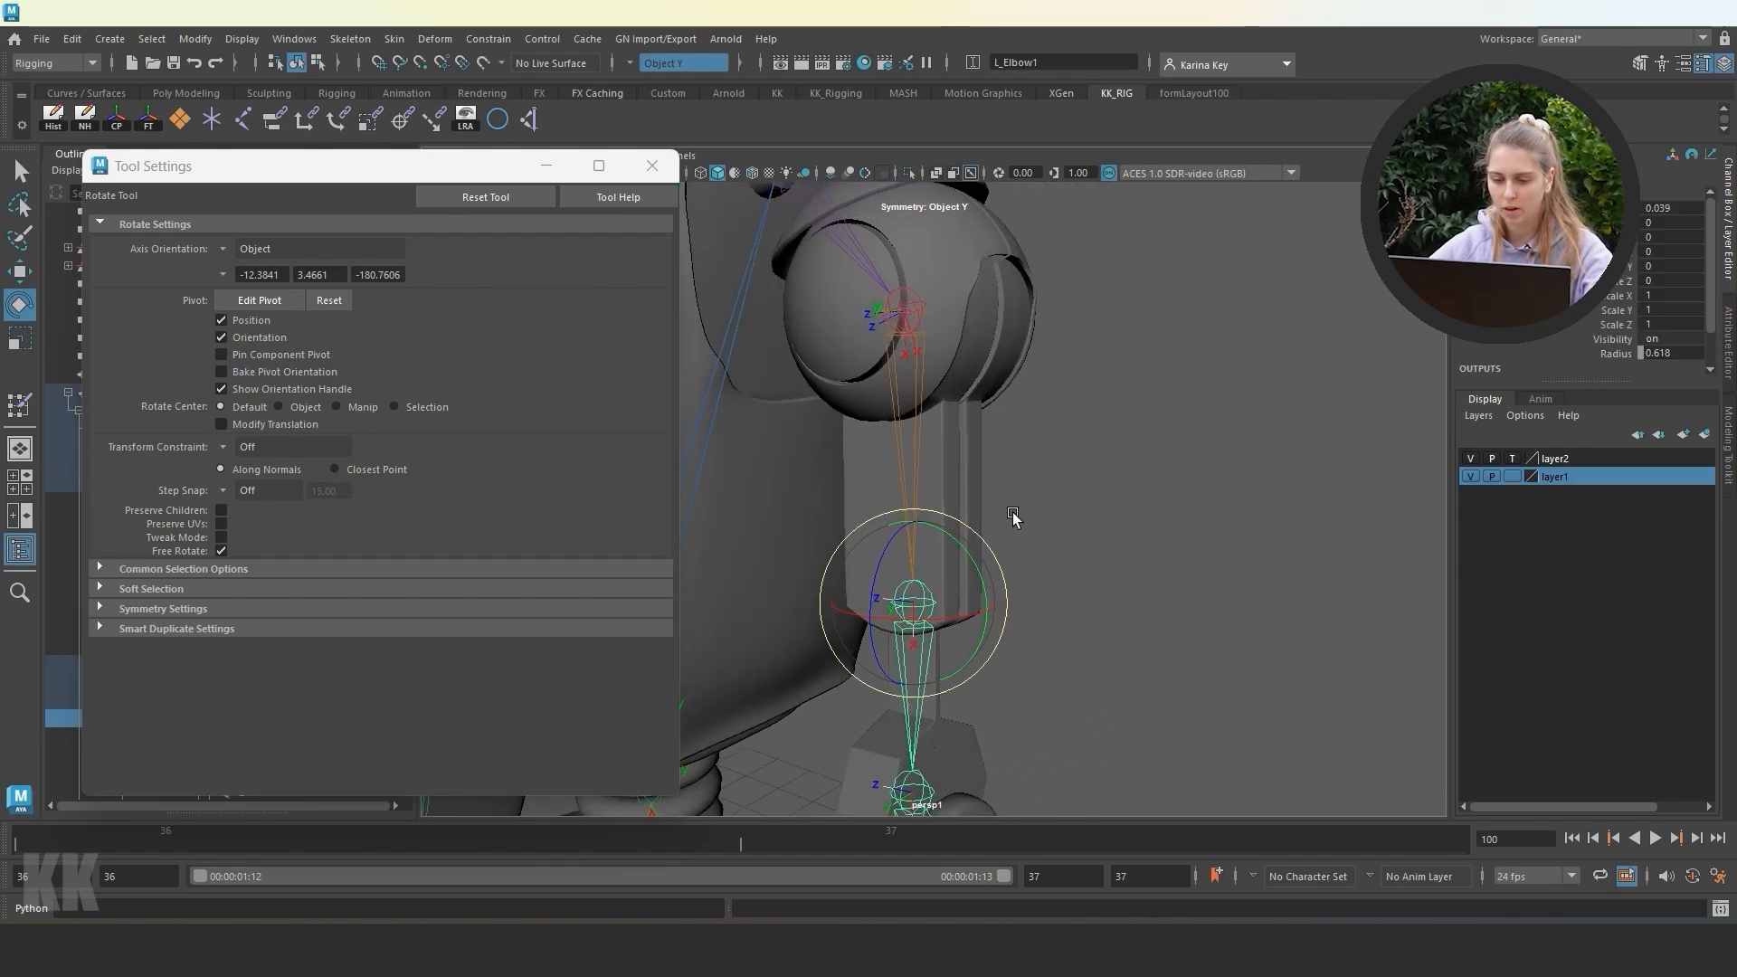
{"action": "left_click", "coordinate": [903, 314]}
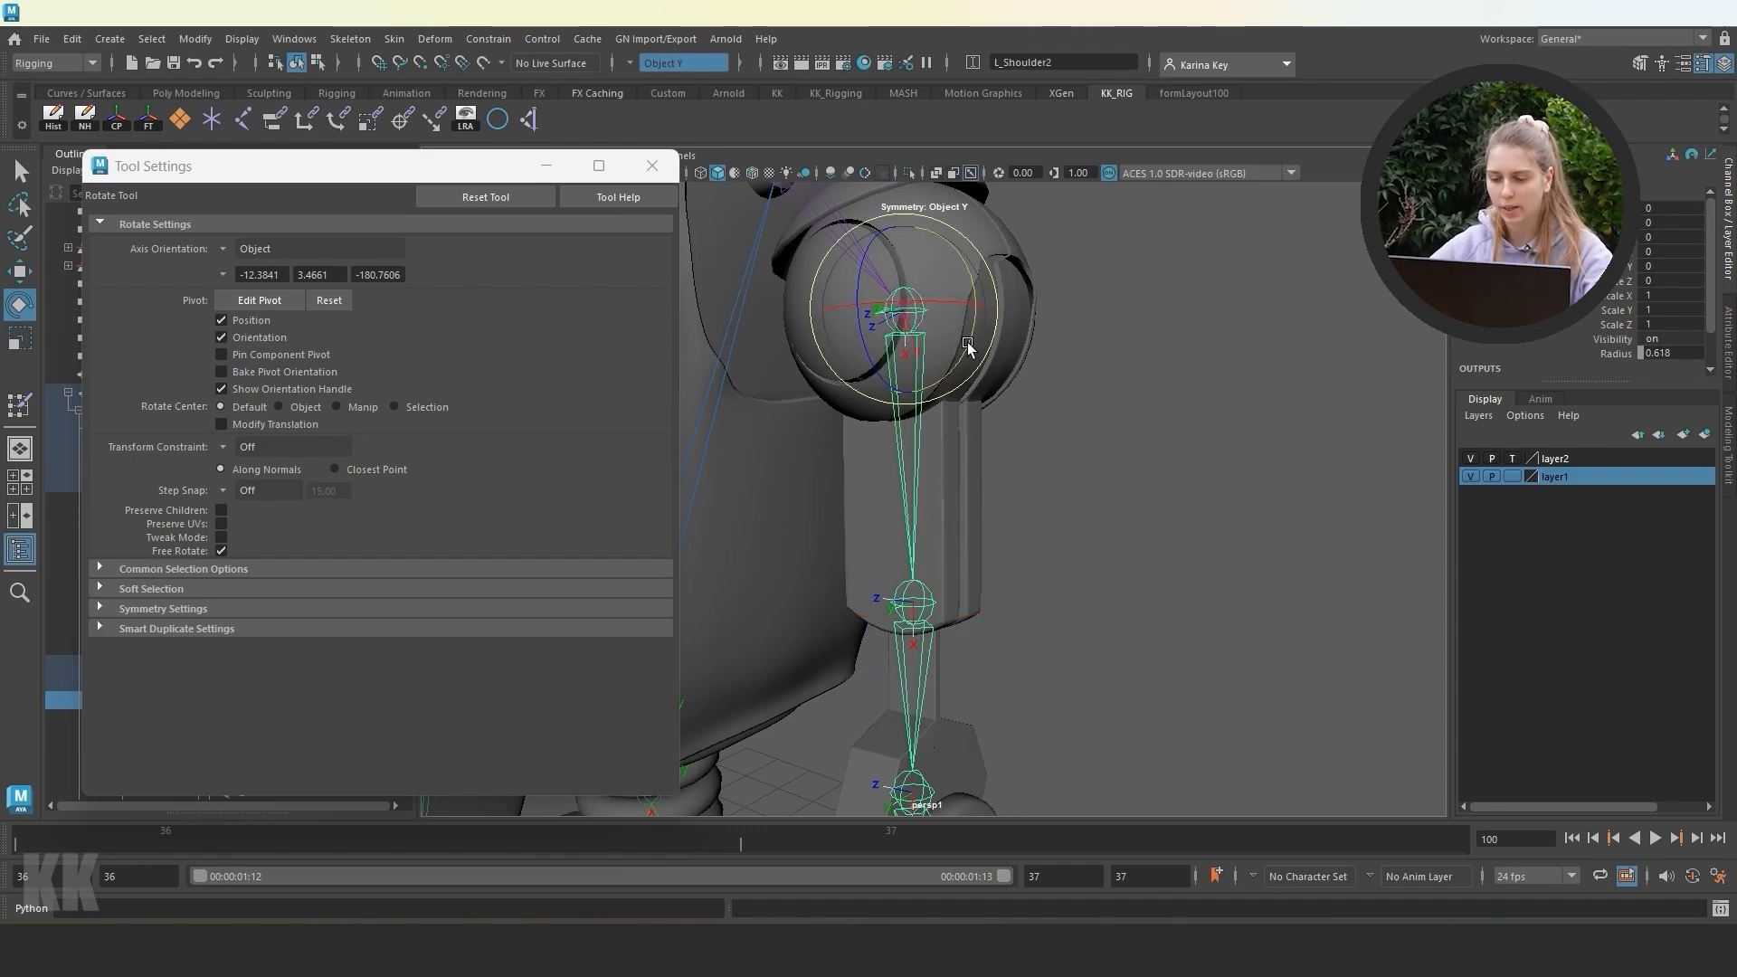
{"action": "left_click_drag", "start_coordinate": [966, 344], "coordinate": [1077, 384]}
{"action": "key", "text": "ctrl+z"}
{"action": "left_click", "coordinate": [1140, 407]}
{"action": "scroll", "coordinate": [931, 521], "scroll_direction": "down", "scroll_amount": 4}
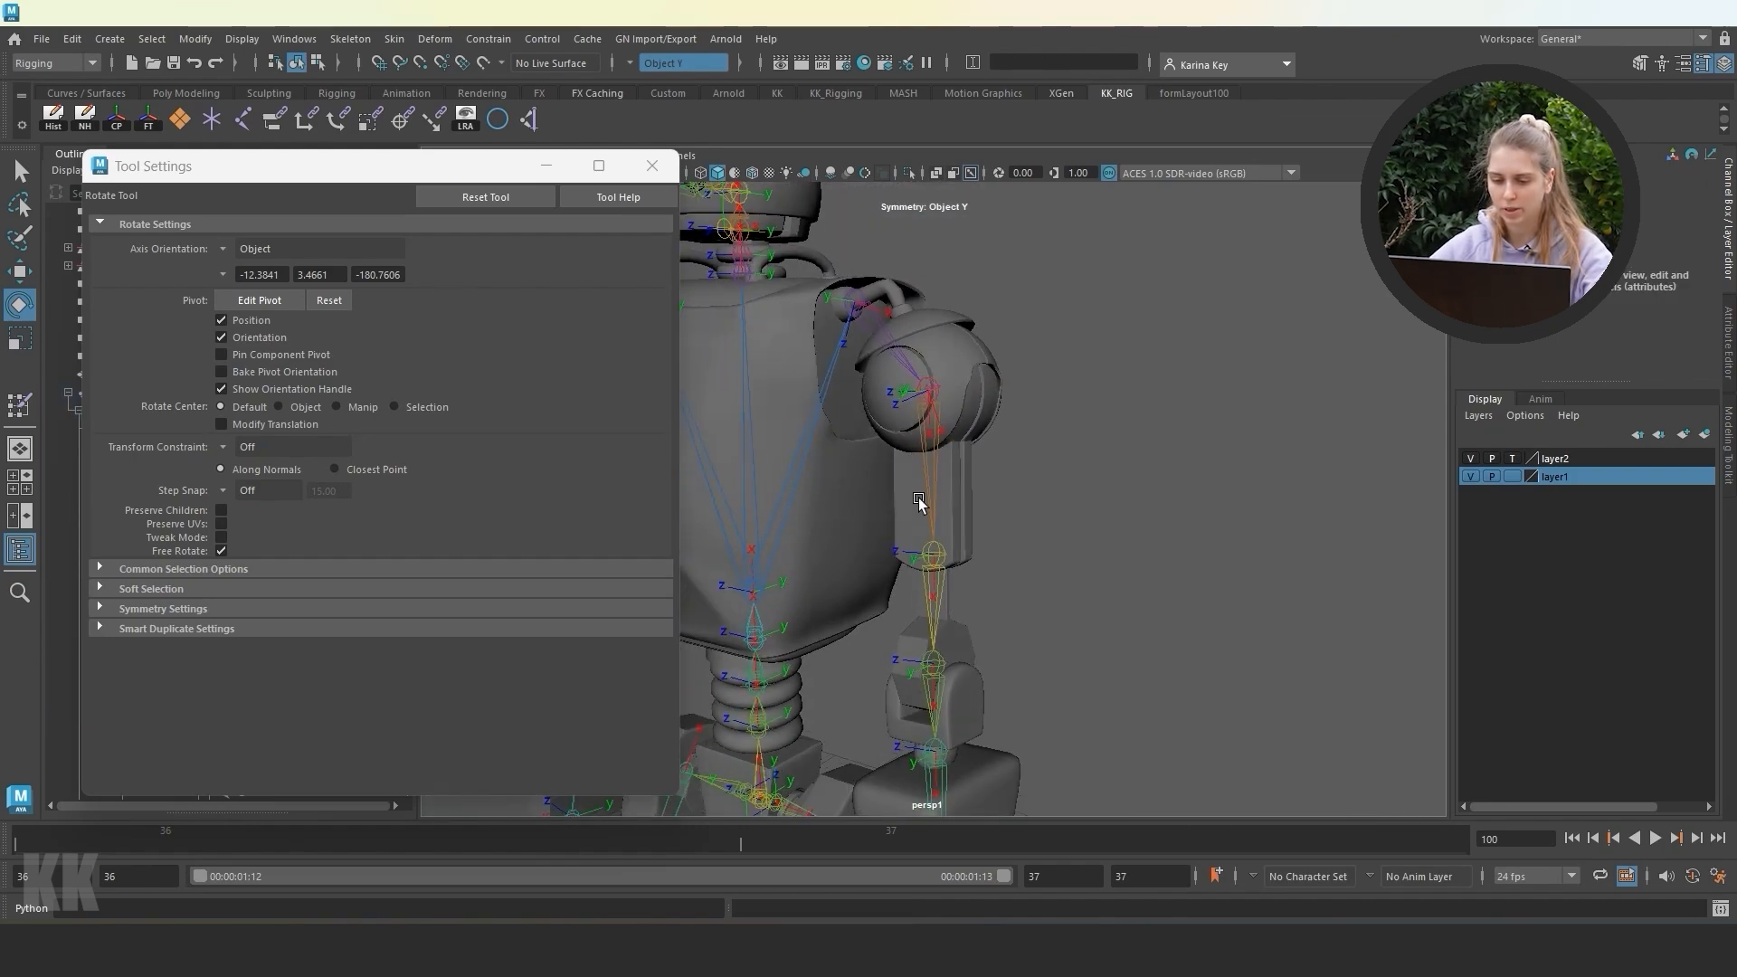
Show the robot mesh's skin weights for the L_Elbow1 influence and examine them around the left elbow and body.
{"action": "left_click_drag", "start_coordinate": [920, 502], "coordinate": [804, 430], "text": "alt"}
{"action": "left_click", "coordinate": [831, 461]}
{"action": "left_click", "coordinate": [1142, 502]}
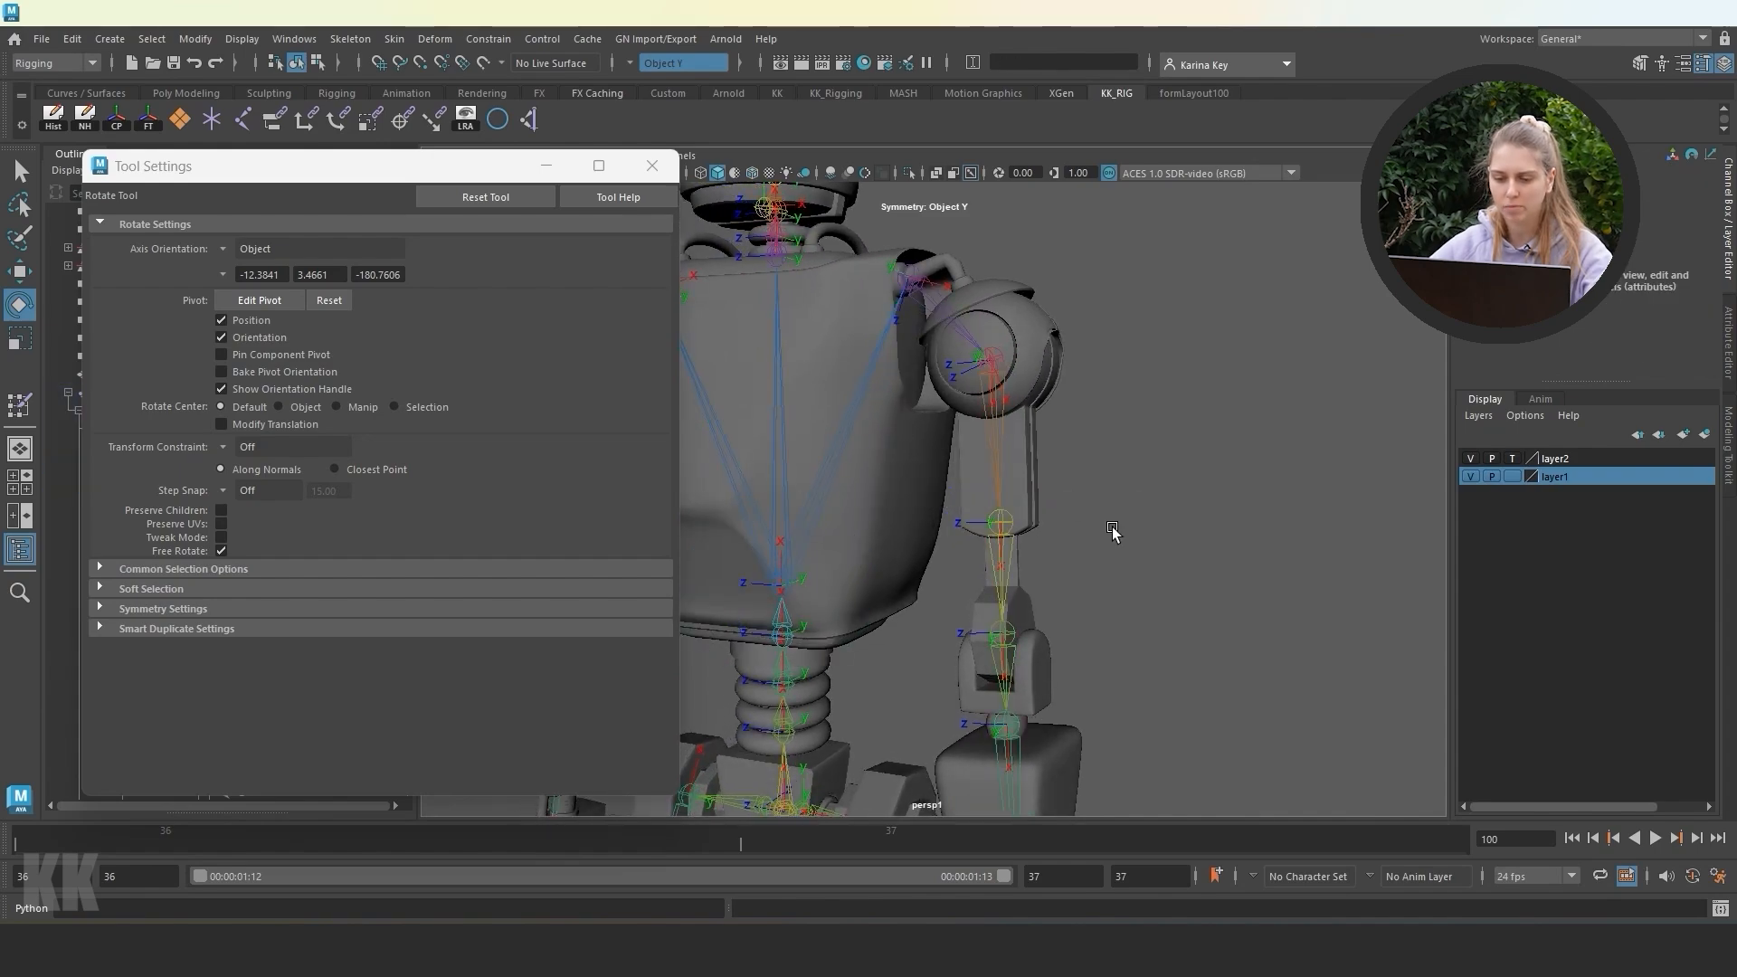
{"action": "left_click_drag", "start_coordinate": [1111, 529], "coordinate": [981, 496], "text": "alt"}
{"action": "left_click", "coordinate": [972, 496]}
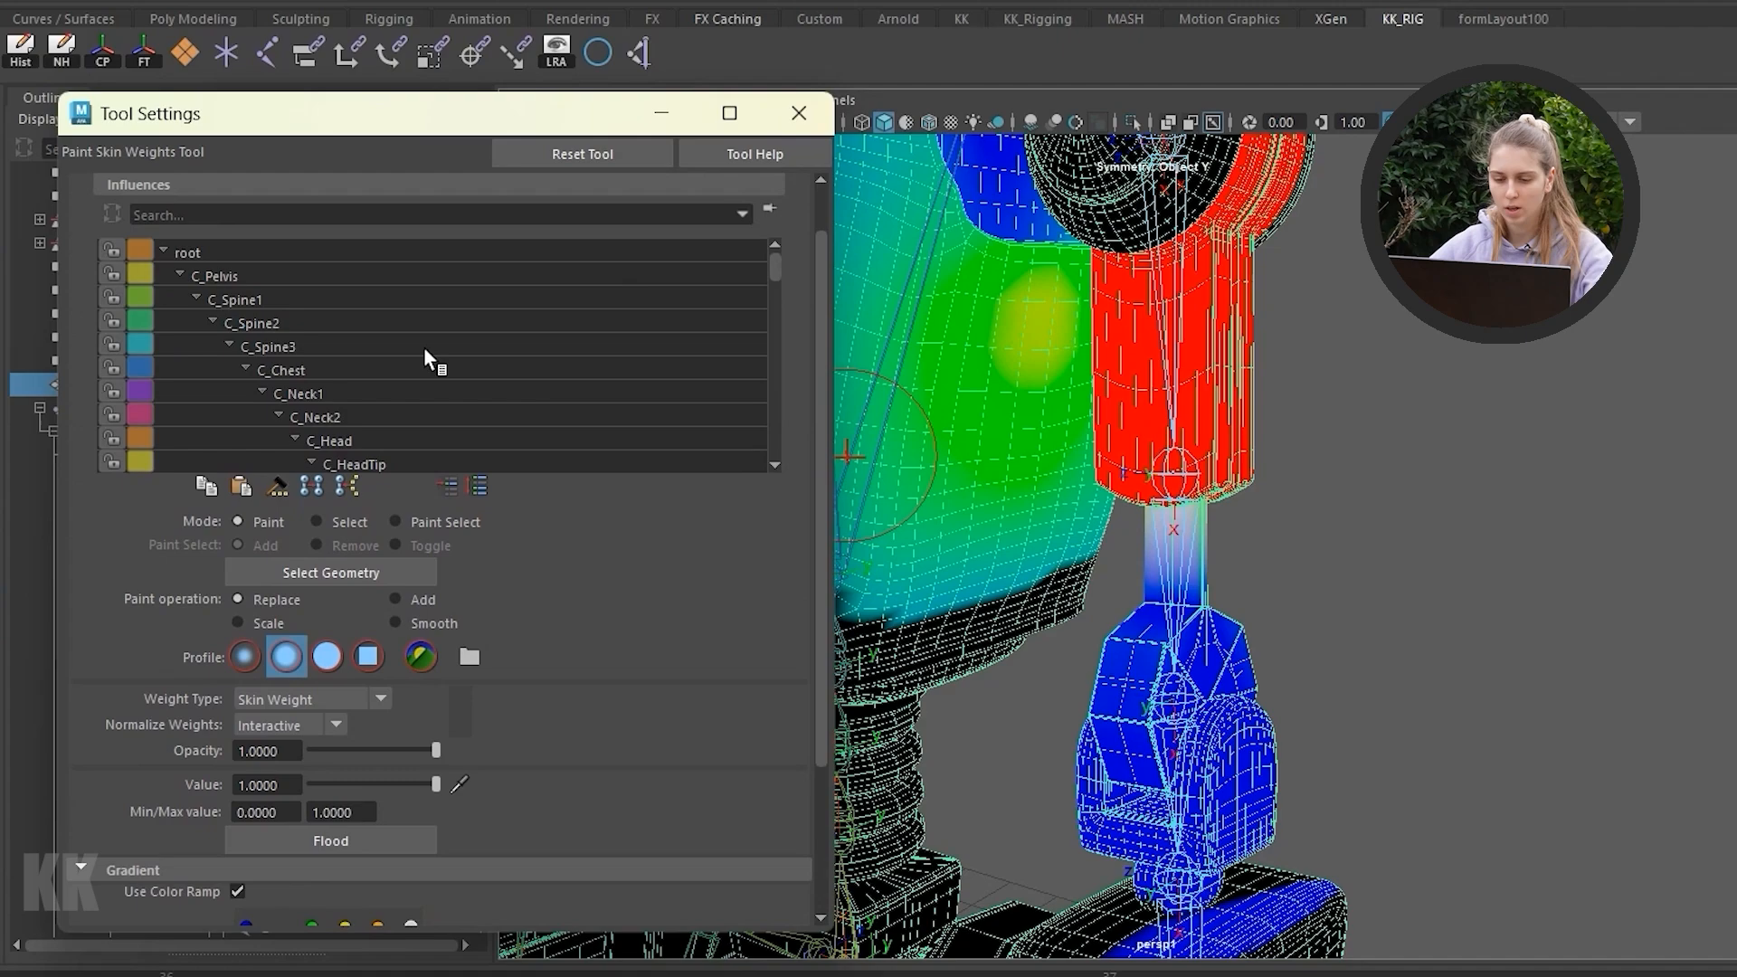
{"action": "scroll", "coordinate": [448, 342], "scroll_direction": "down", "scroll_amount": 5}
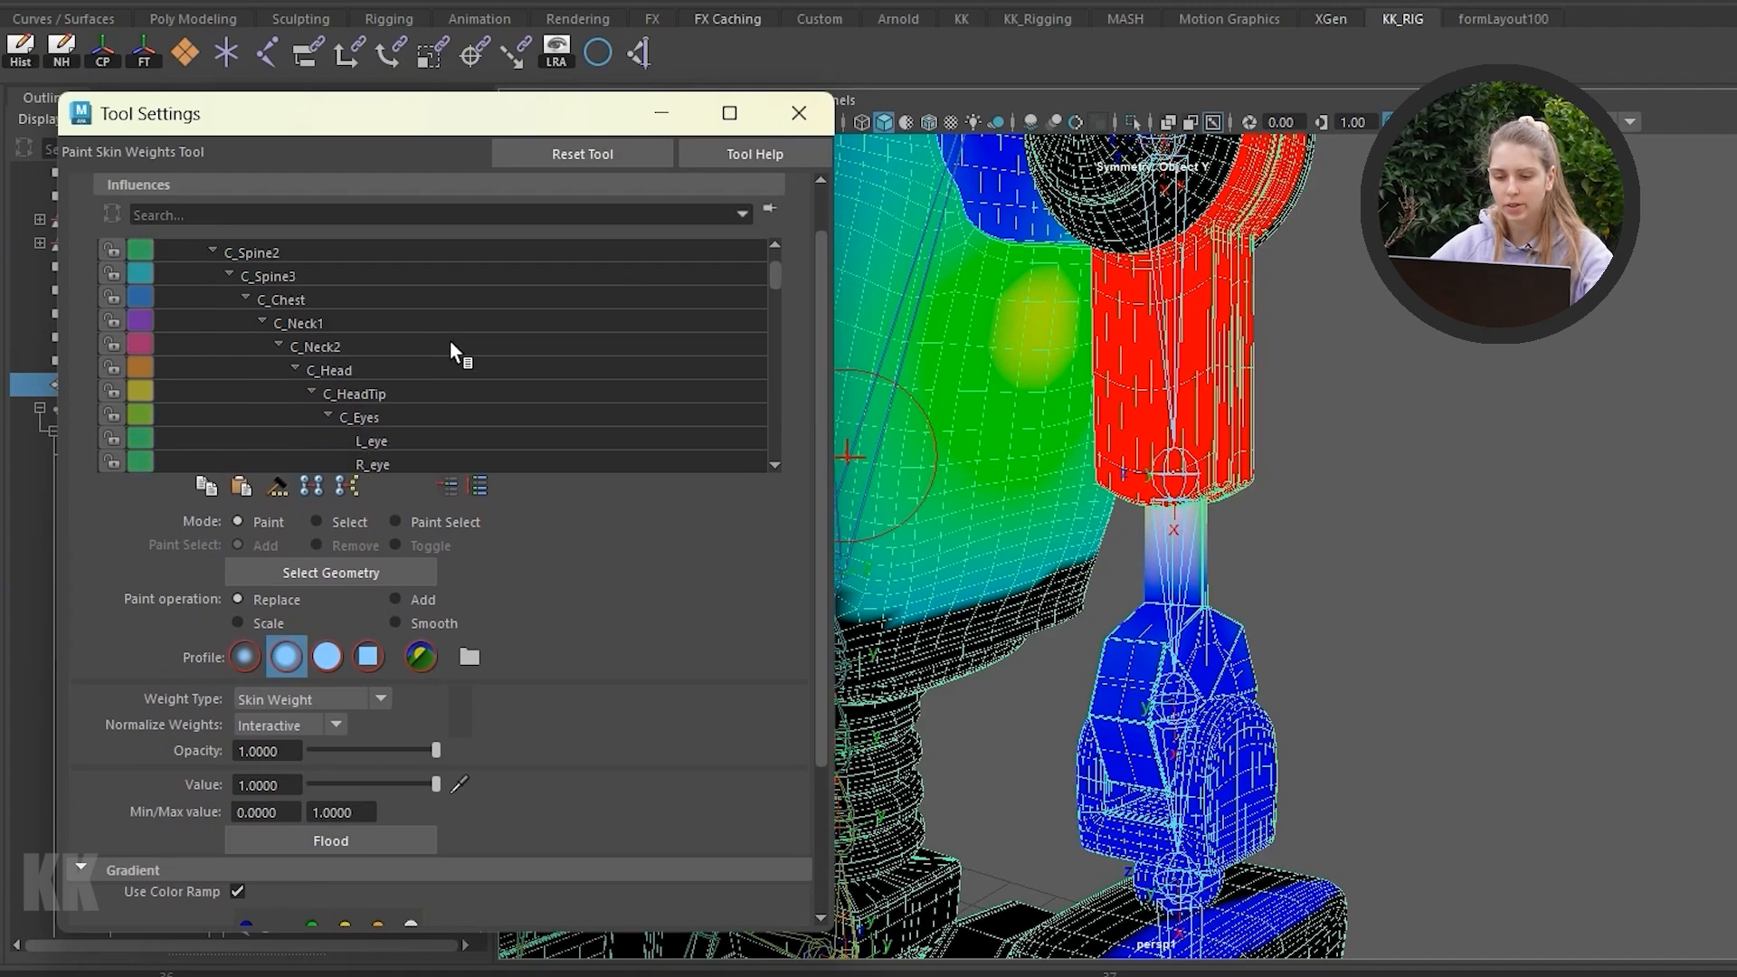
{"action": "left_click", "coordinate": [392, 371]}
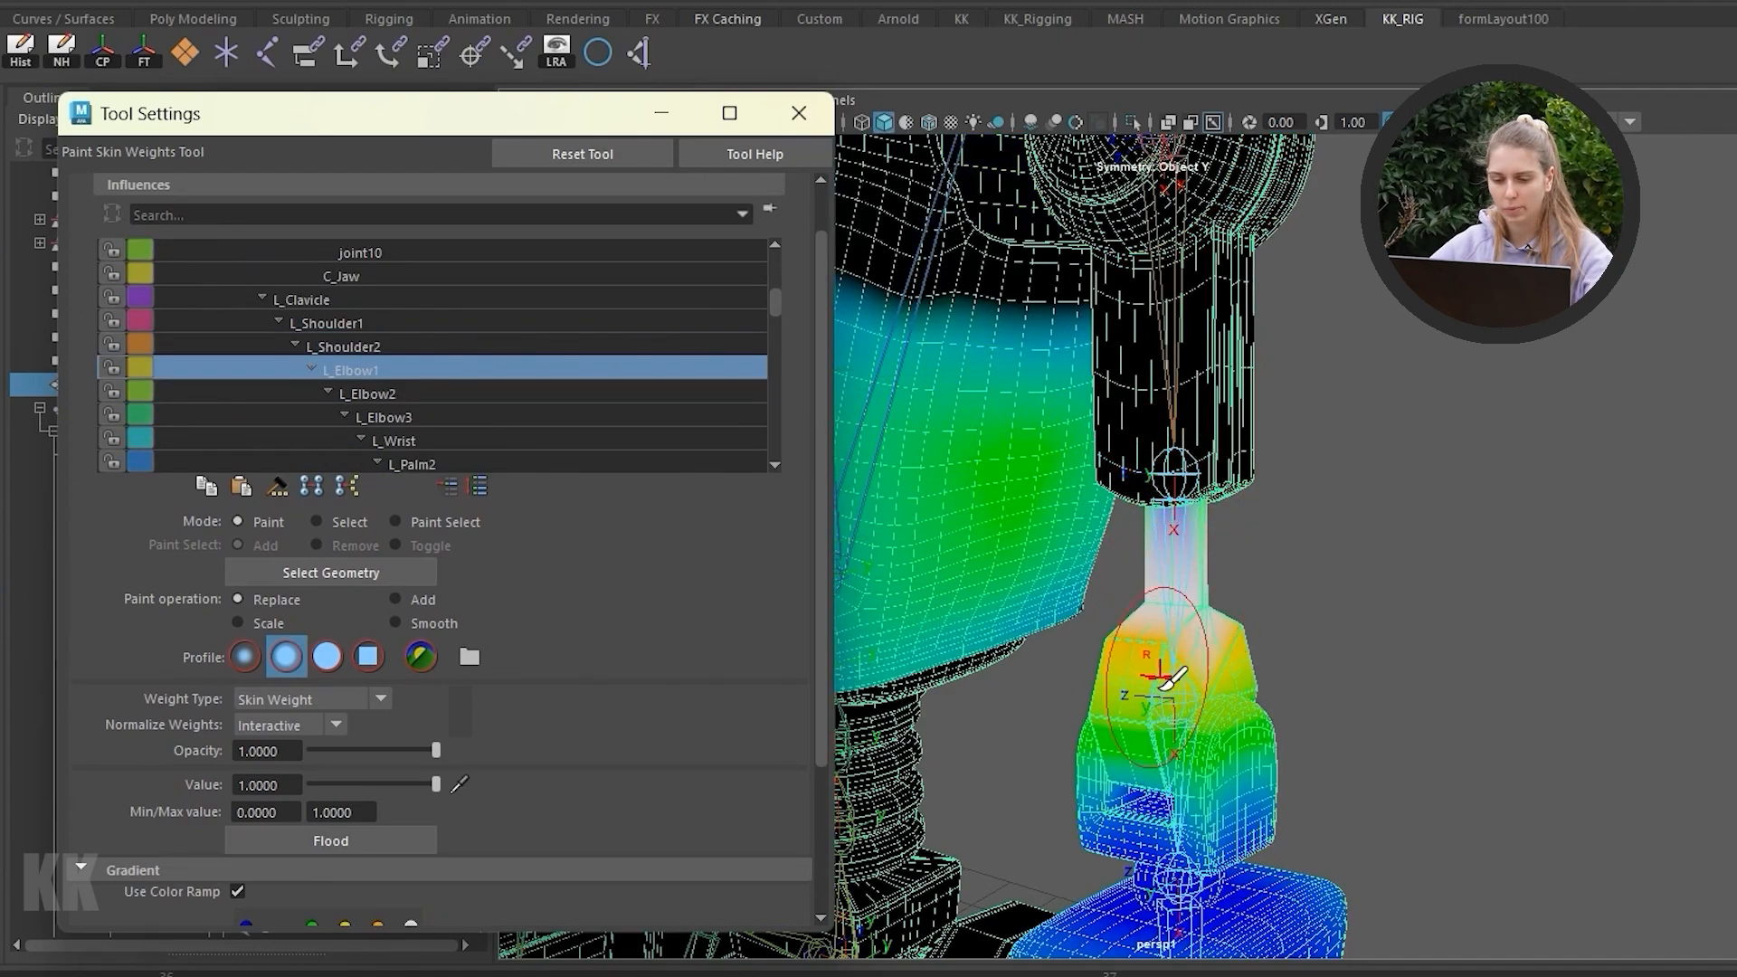
{"action": "middle_click_drag", "start_coordinate": [1230, 609], "coordinate": [1233, 432], "text": "alt"}
{"action": "right_click_drag", "start_coordinate": [1262, 586], "coordinate": [1325, 515], "text": "alt"}
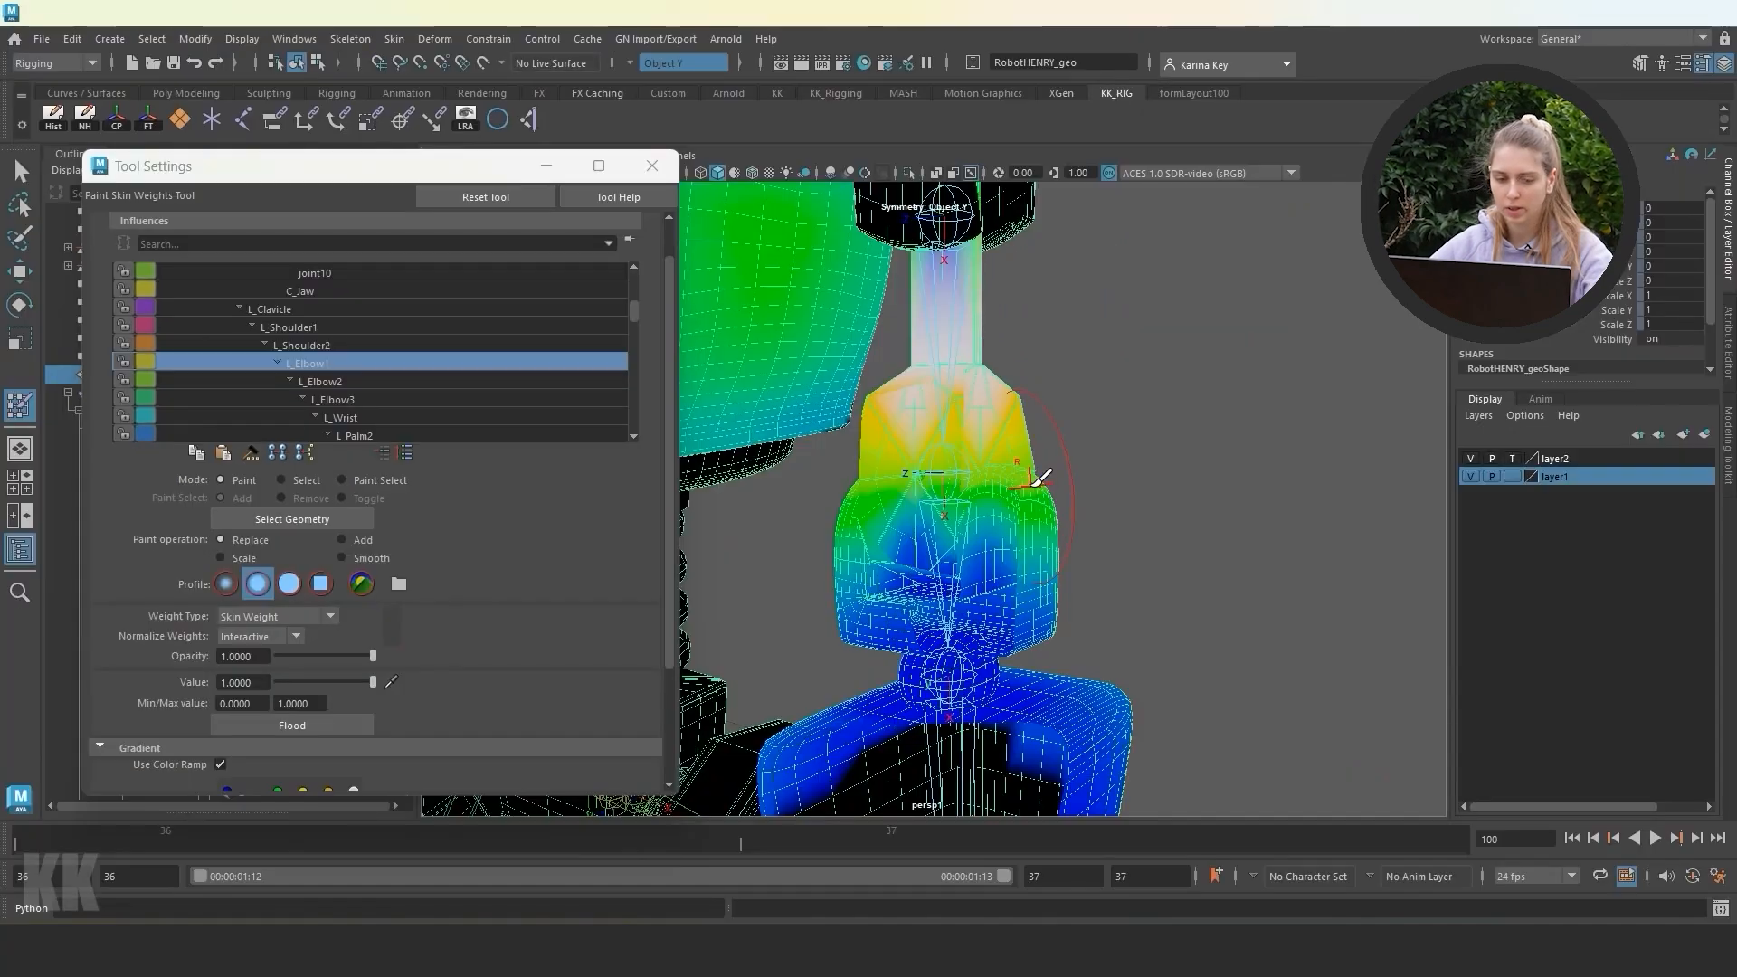
{"action": "left_click_drag", "start_coordinate": [1326, 515], "coordinate": [1299, 534], "text": "alt"}
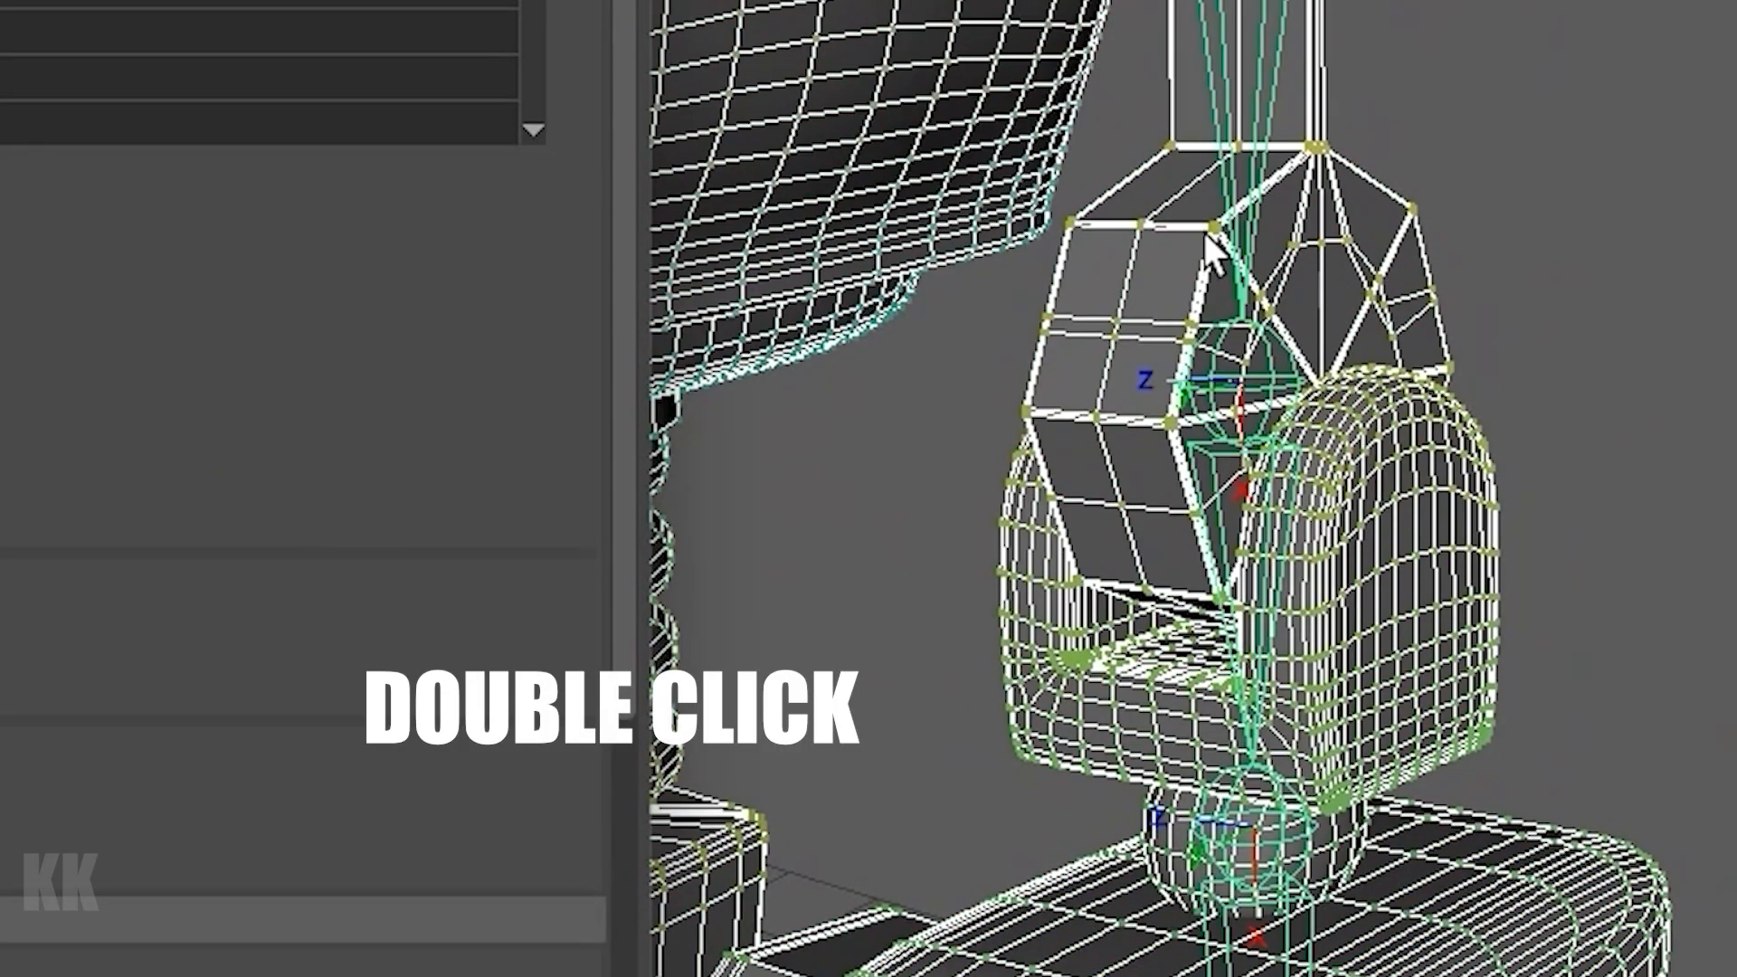
Select all vertices of the left elbow's upper stem and angular block and flood them with L_Elbow1 weight, using Replace at value 1.
{"action": "double_click", "coordinate": [1381, 509]}
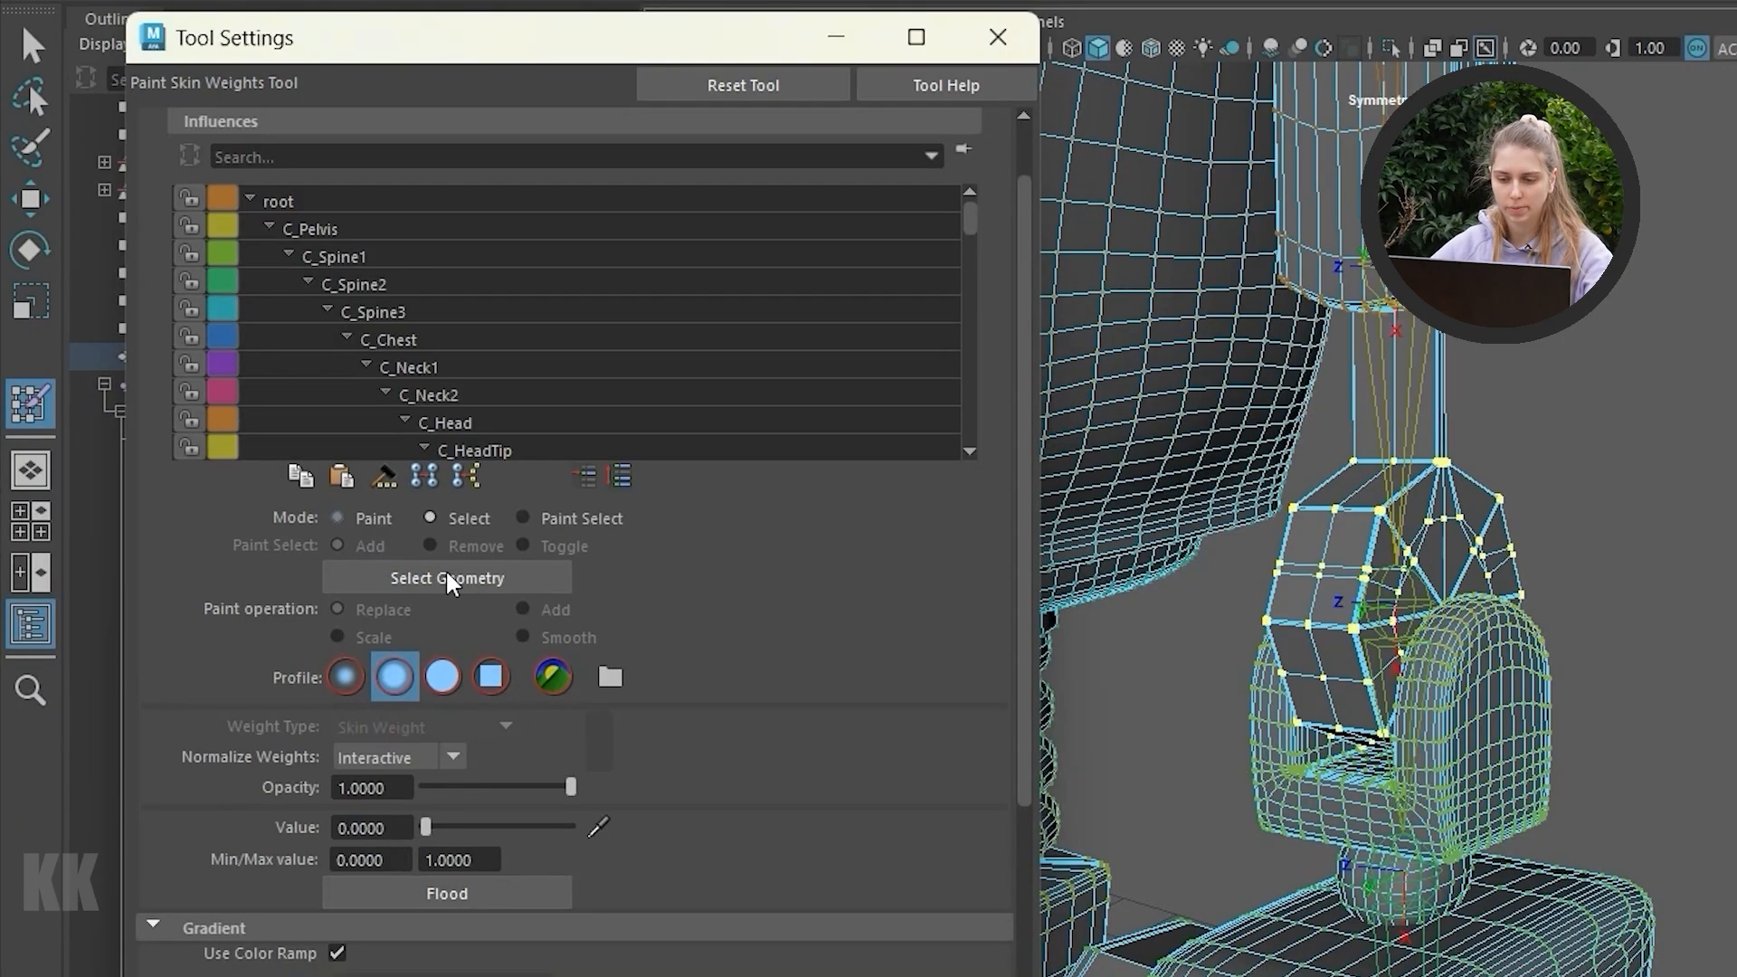
{"action": "left_click", "coordinate": [448, 584]}
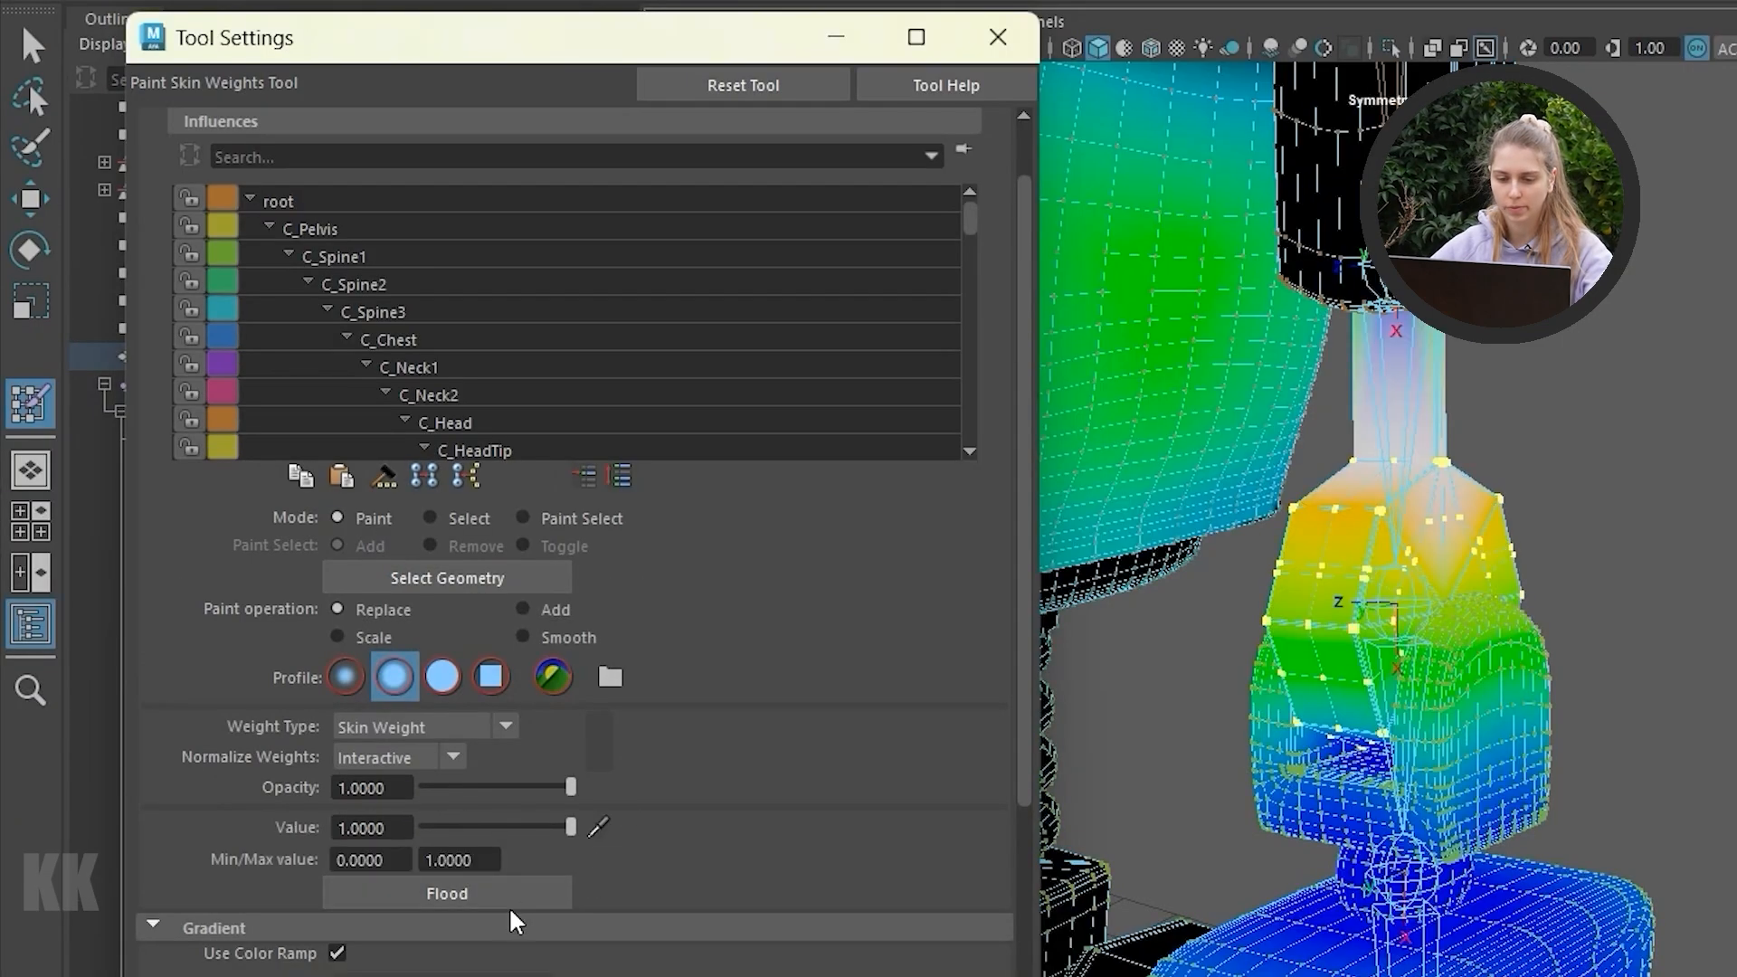
{"action": "left_click", "coordinate": [447, 893]}
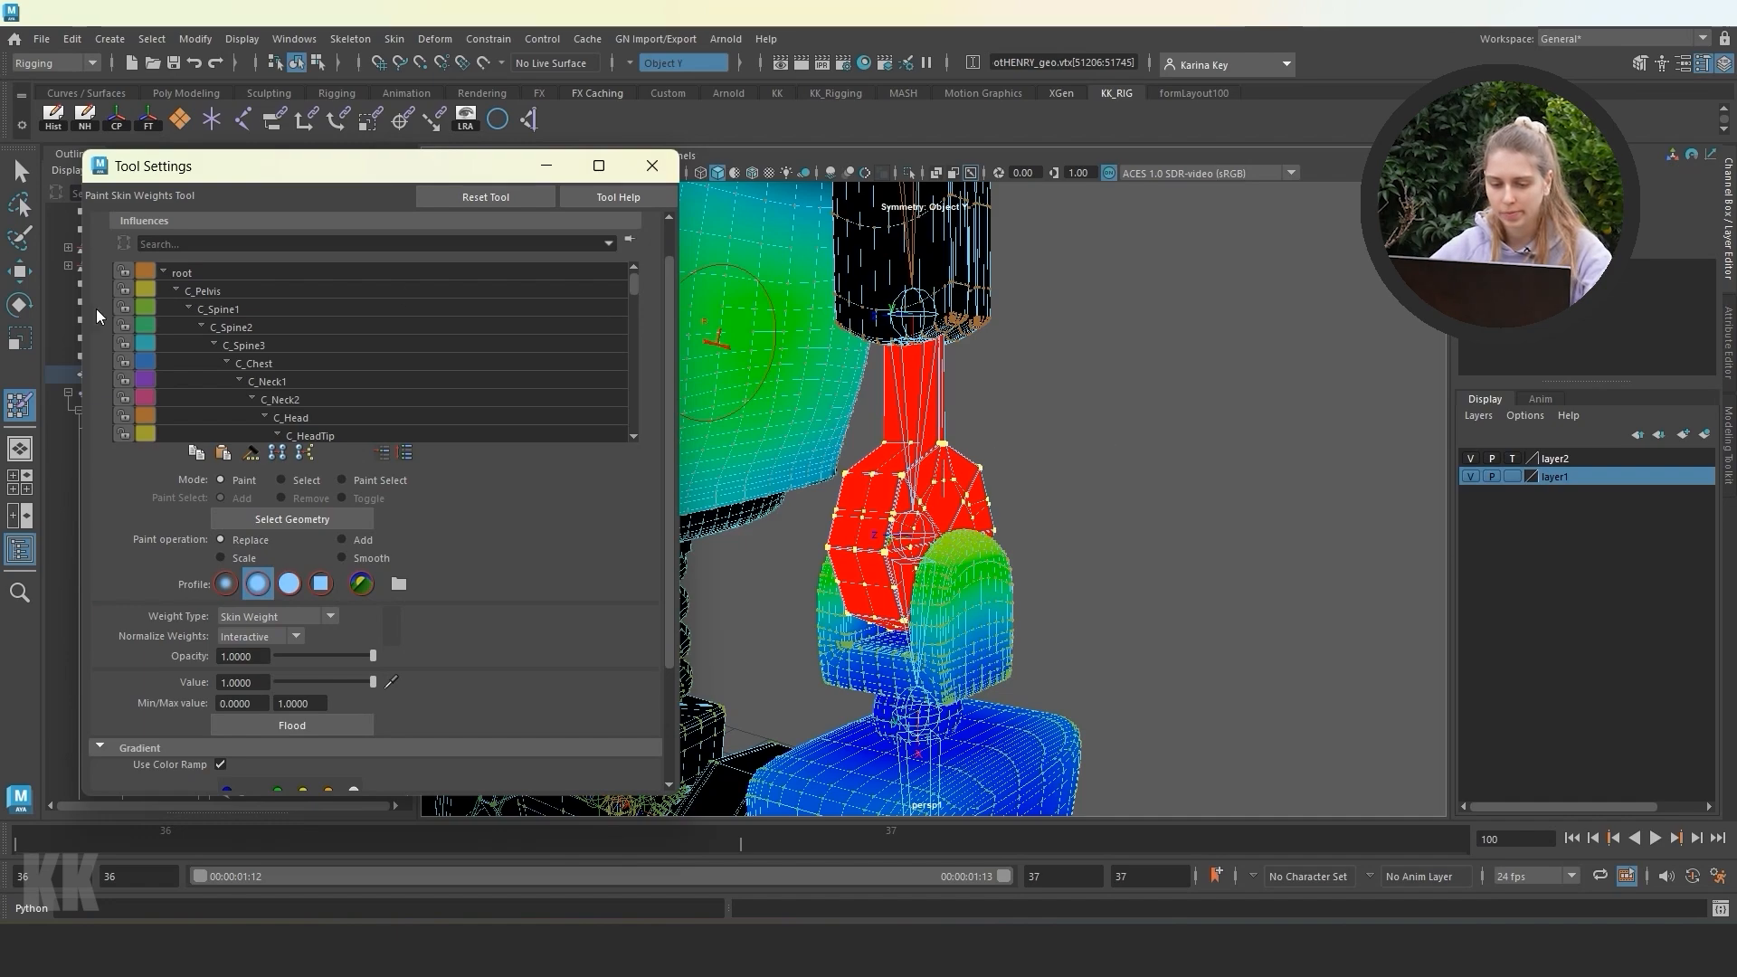
Select all vertices of the fork-shaped piece of the left elbow.
{"action": "left_click", "coordinate": [281, 481]}
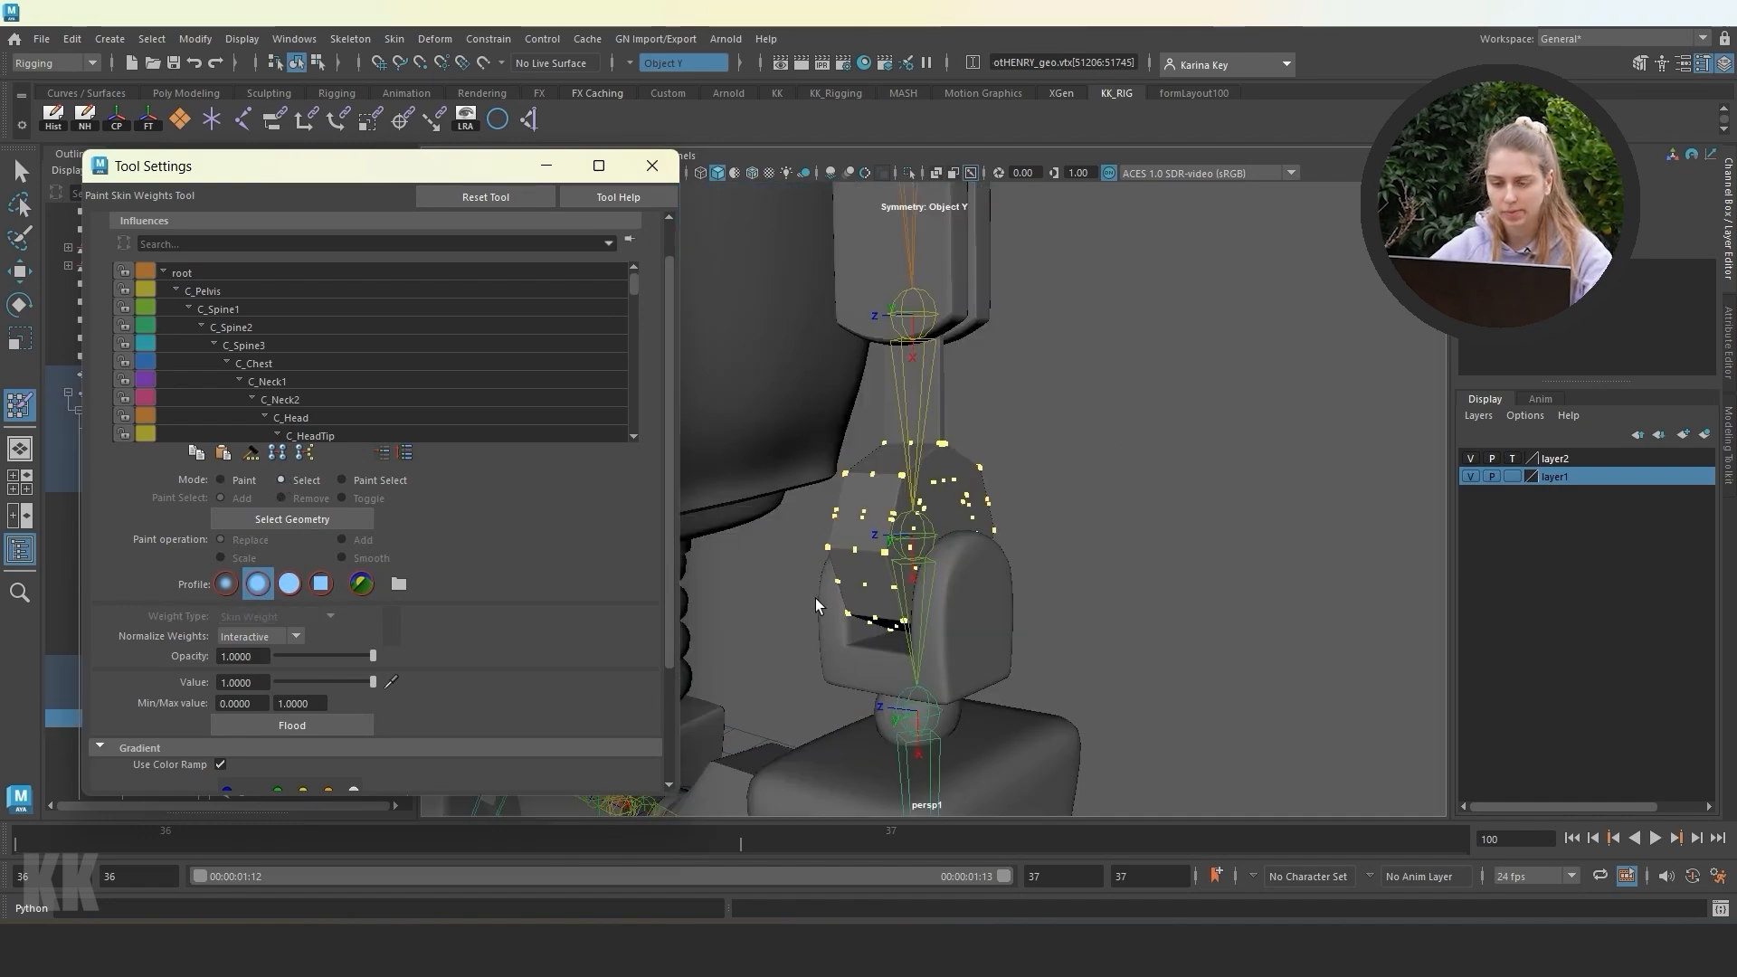
{"action": "double_click", "coordinate": [976, 743], "text": "shift"}
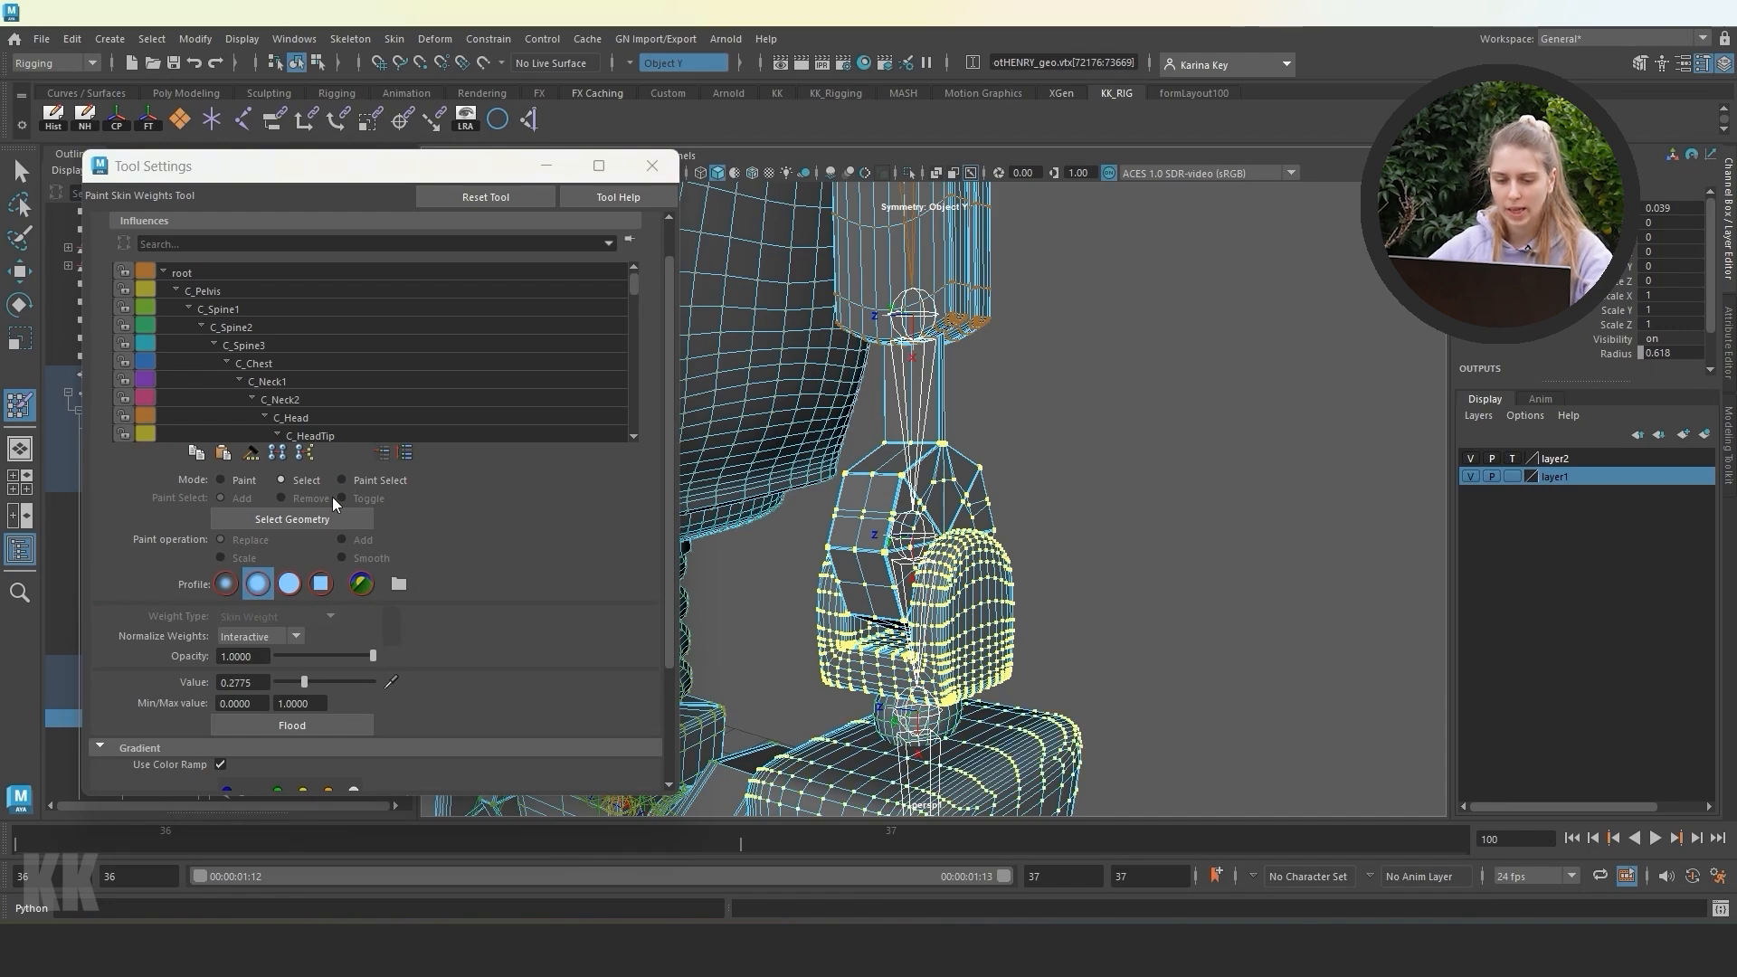
Test-rotate the L_Elbow1 joint about -52 degrees around Z to check the lower arm deformation, and undo the rotation.
{"action": "key", "text": "e"}
{"action": "left_click", "coordinate": [895, 302]}
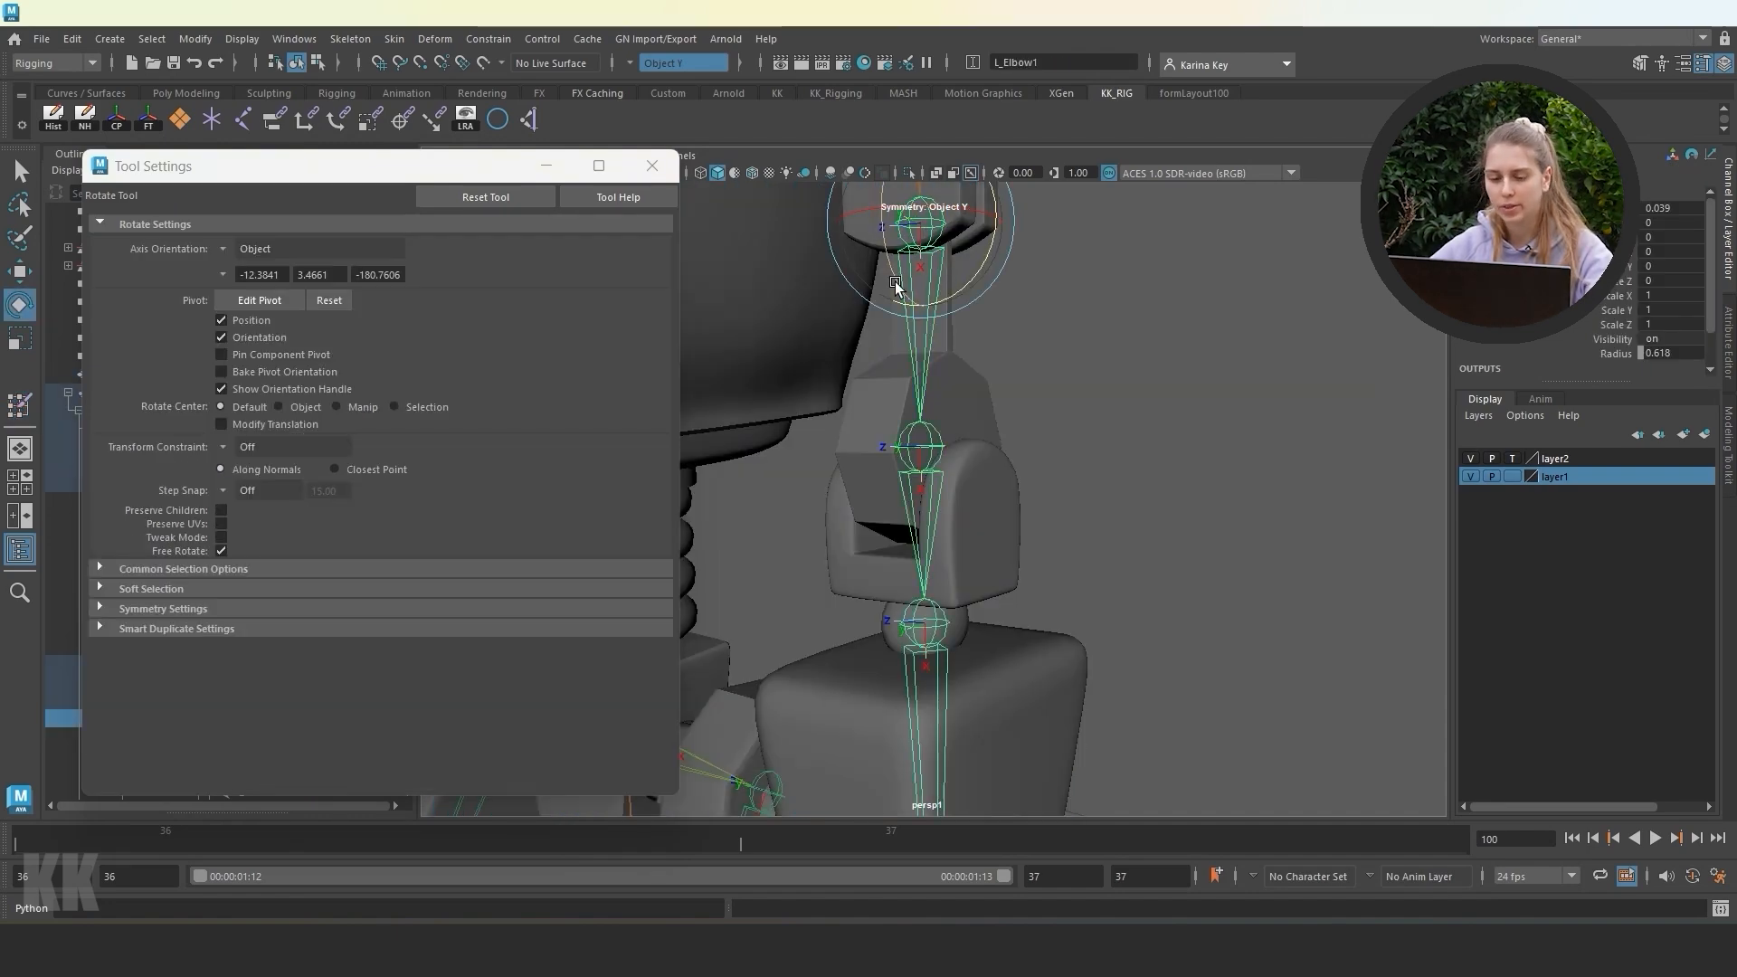
{"action": "key", "text": "ctrl+z"}
{"action": "left_click_drag", "start_coordinate": [900, 303], "coordinate": [1080, 363]}
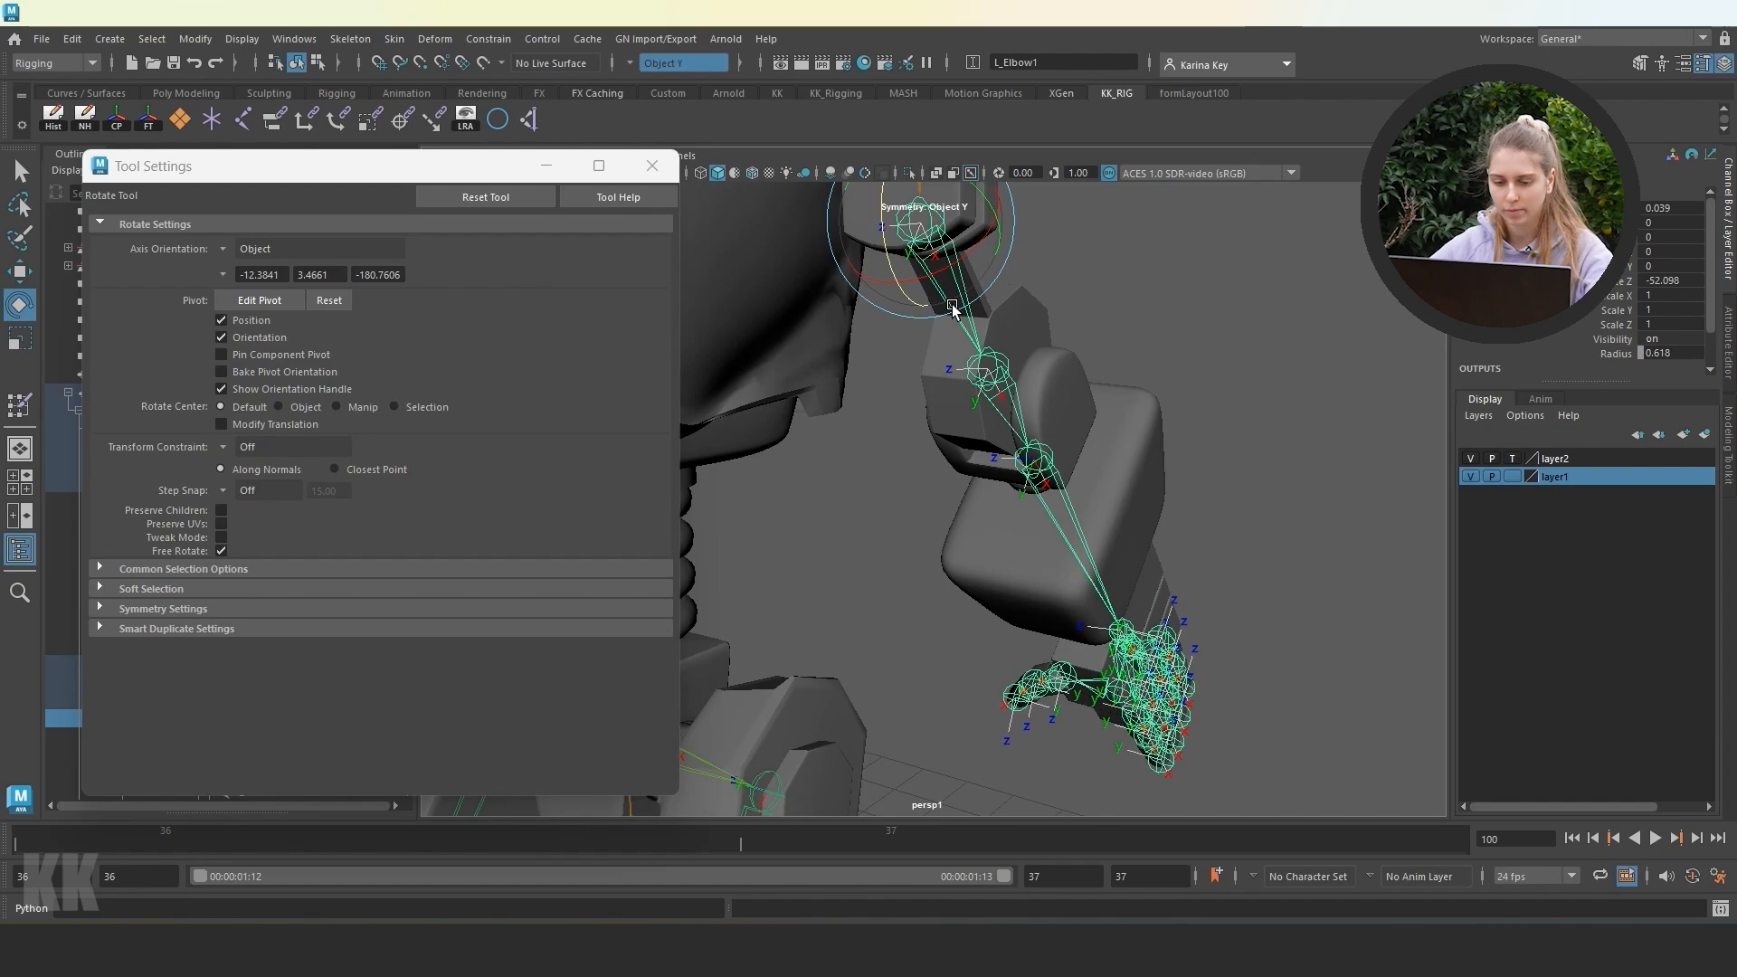
{"action": "key", "text": "ctrl+z"}
Test-rotate the L_Elbow2 joint freely to check how the elbow fork moves, and undo the rotation.
{"action": "left_click", "coordinate": [922, 442]}
{"action": "left_click_drag", "start_coordinate": [923, 442], "coordinate": [977, 493]}
{"action": "key", "text": "ctrl+z"}
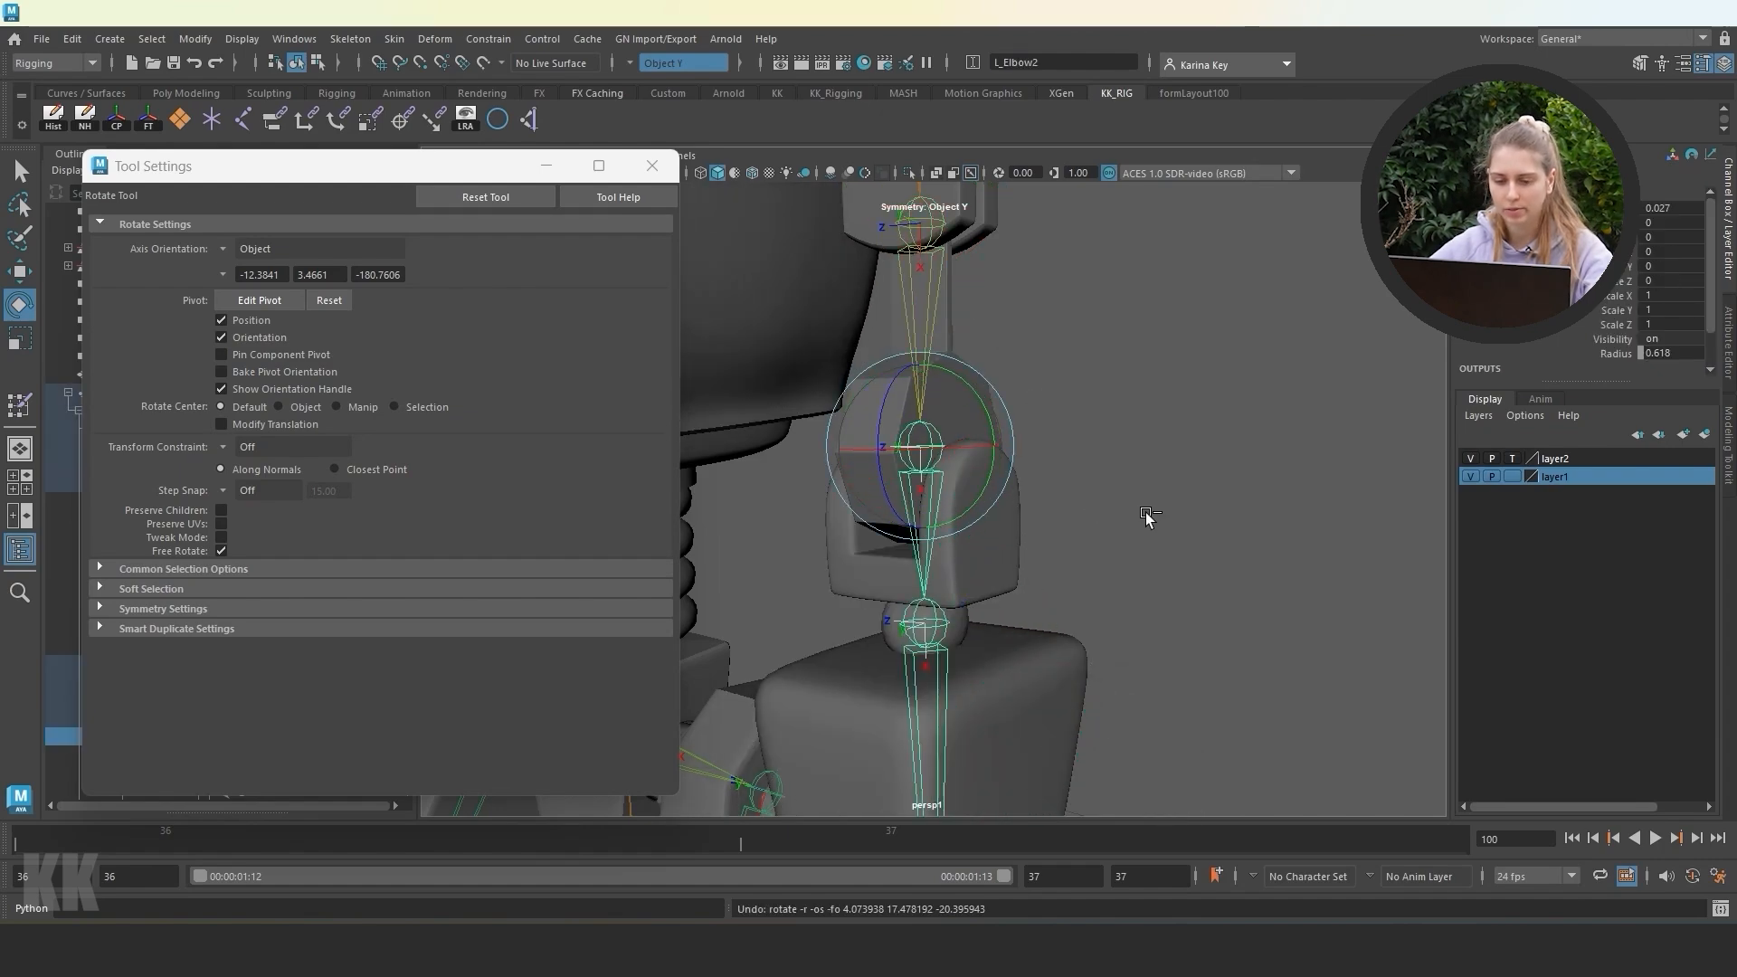
{"action": "key", "text": "ctrl+z"}
{"action": "left_click", "coordinate": [930, 436]}
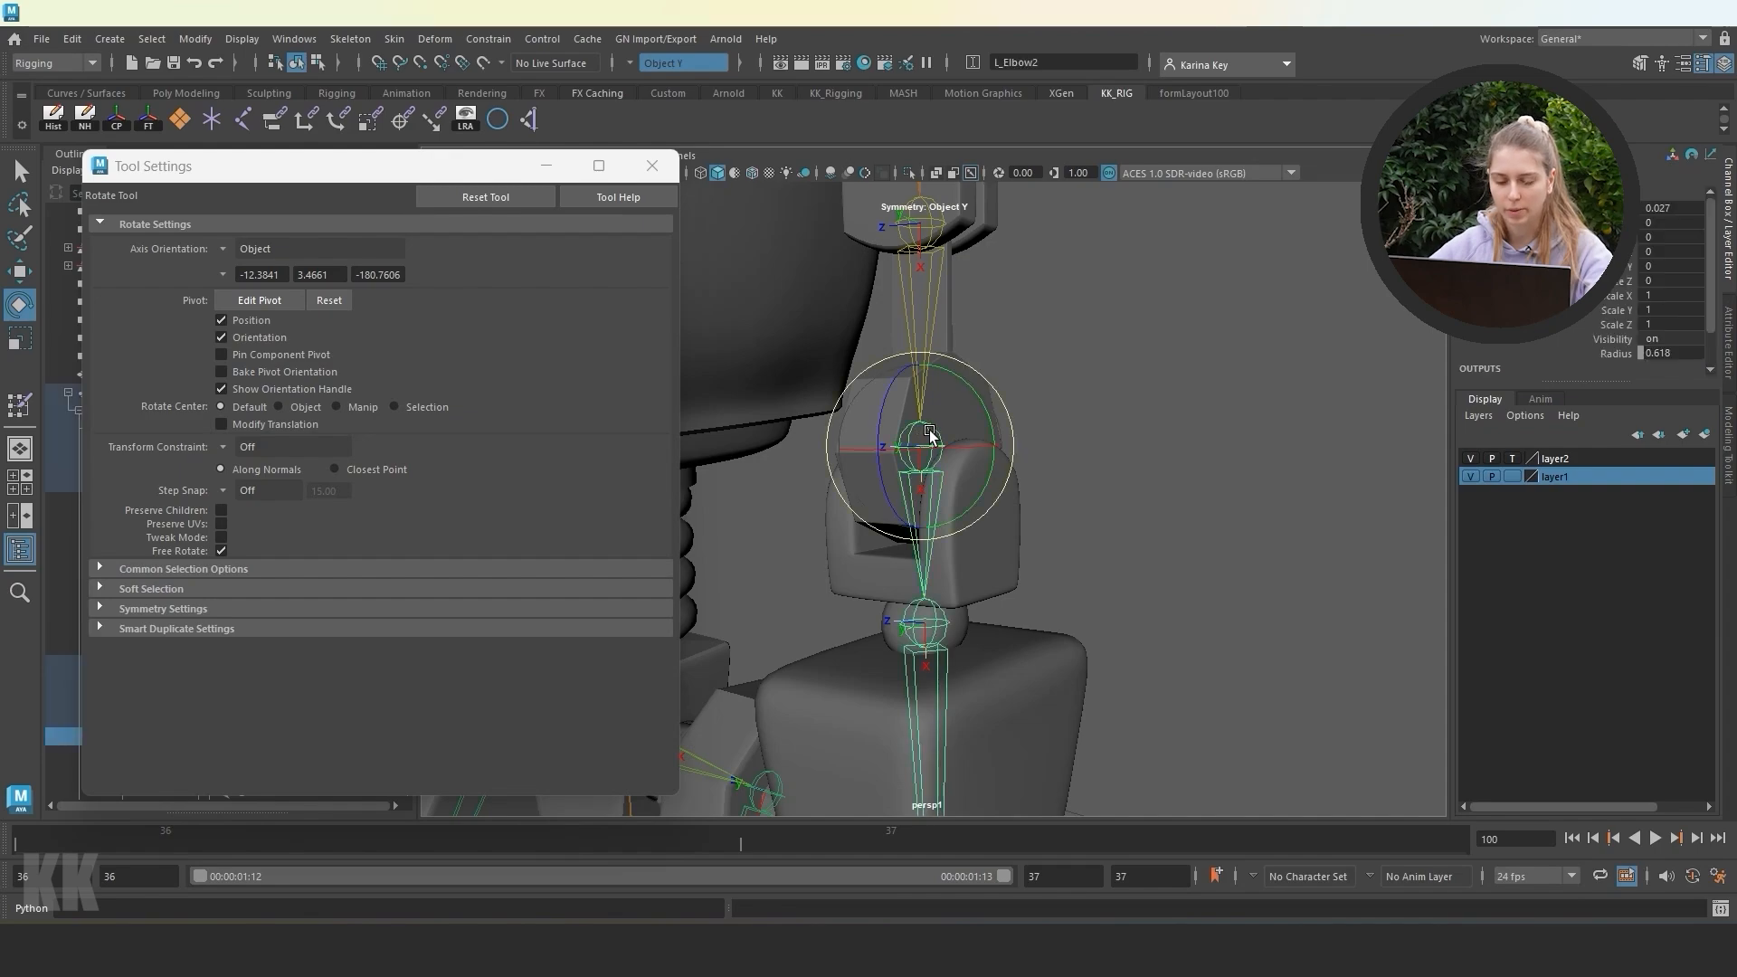
Test-rotate the L_Elbow1 joint about 26 degrees around Y to check the elbow and body, and undo the rotation.
{"action": "left_click", "coordinate": [919, 247]}
{"action": "left_click_drag", "start_coordinate": [966, 267], "coordinate": [979, 252]}
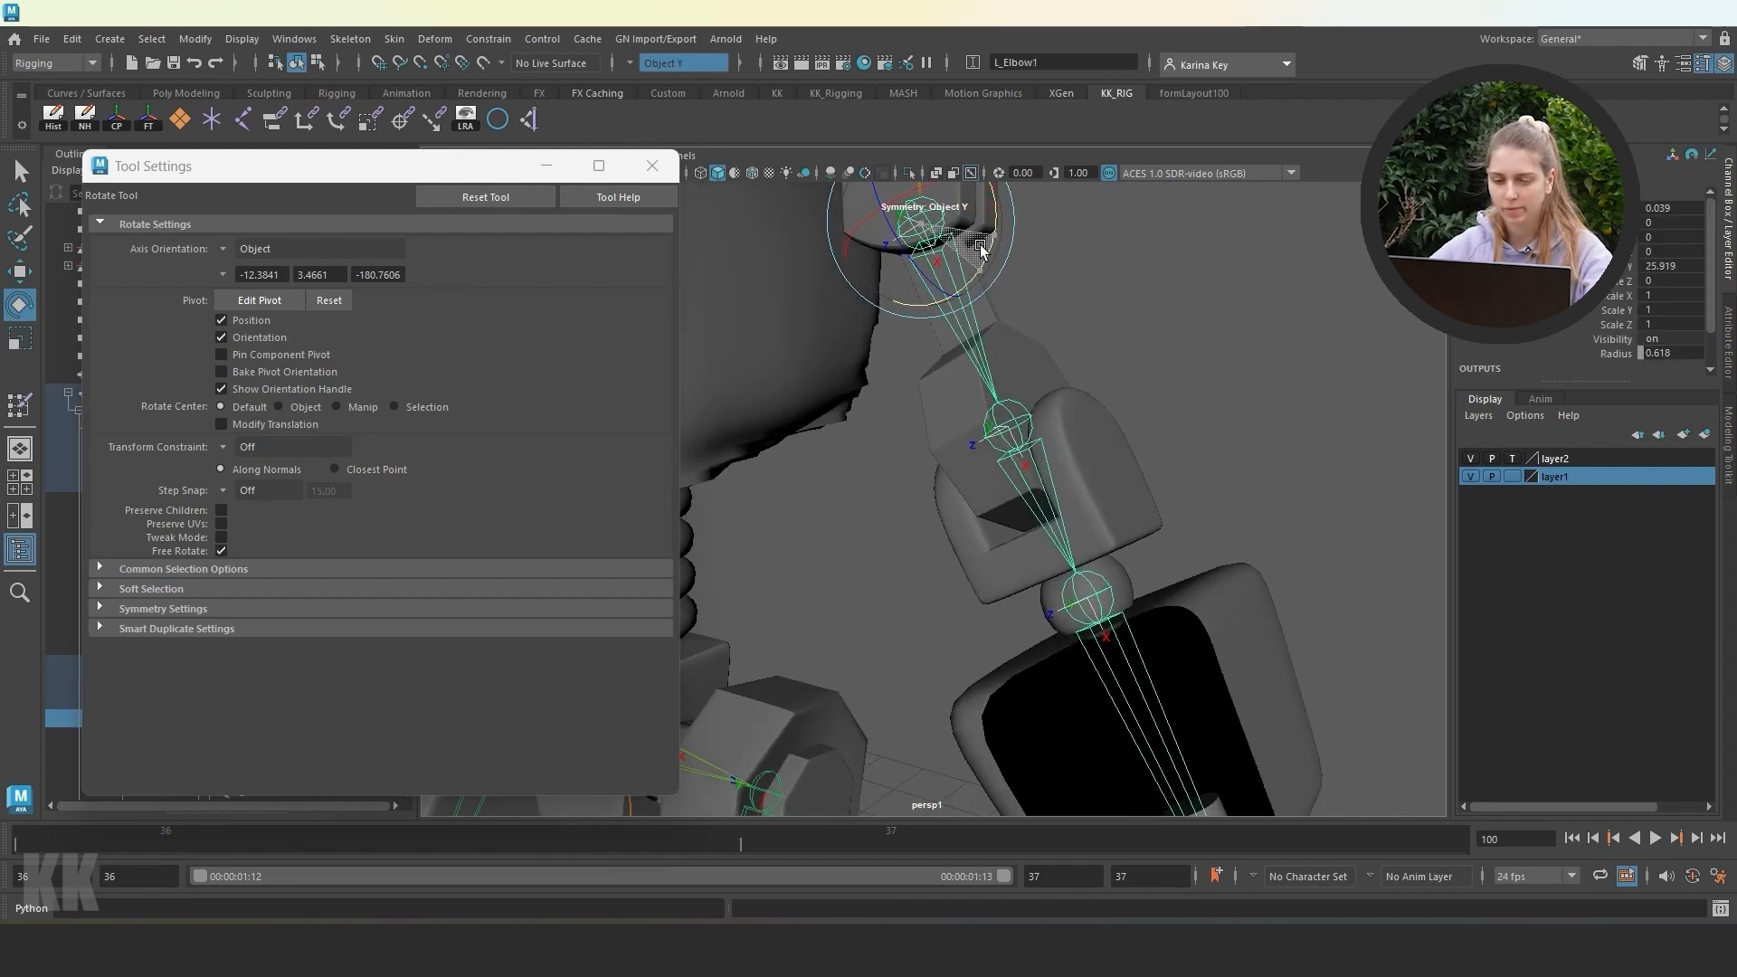
{"action": "key", "text": "ctrl+z"}
{"action": "left_click", "coordinate": [1011, 413]}
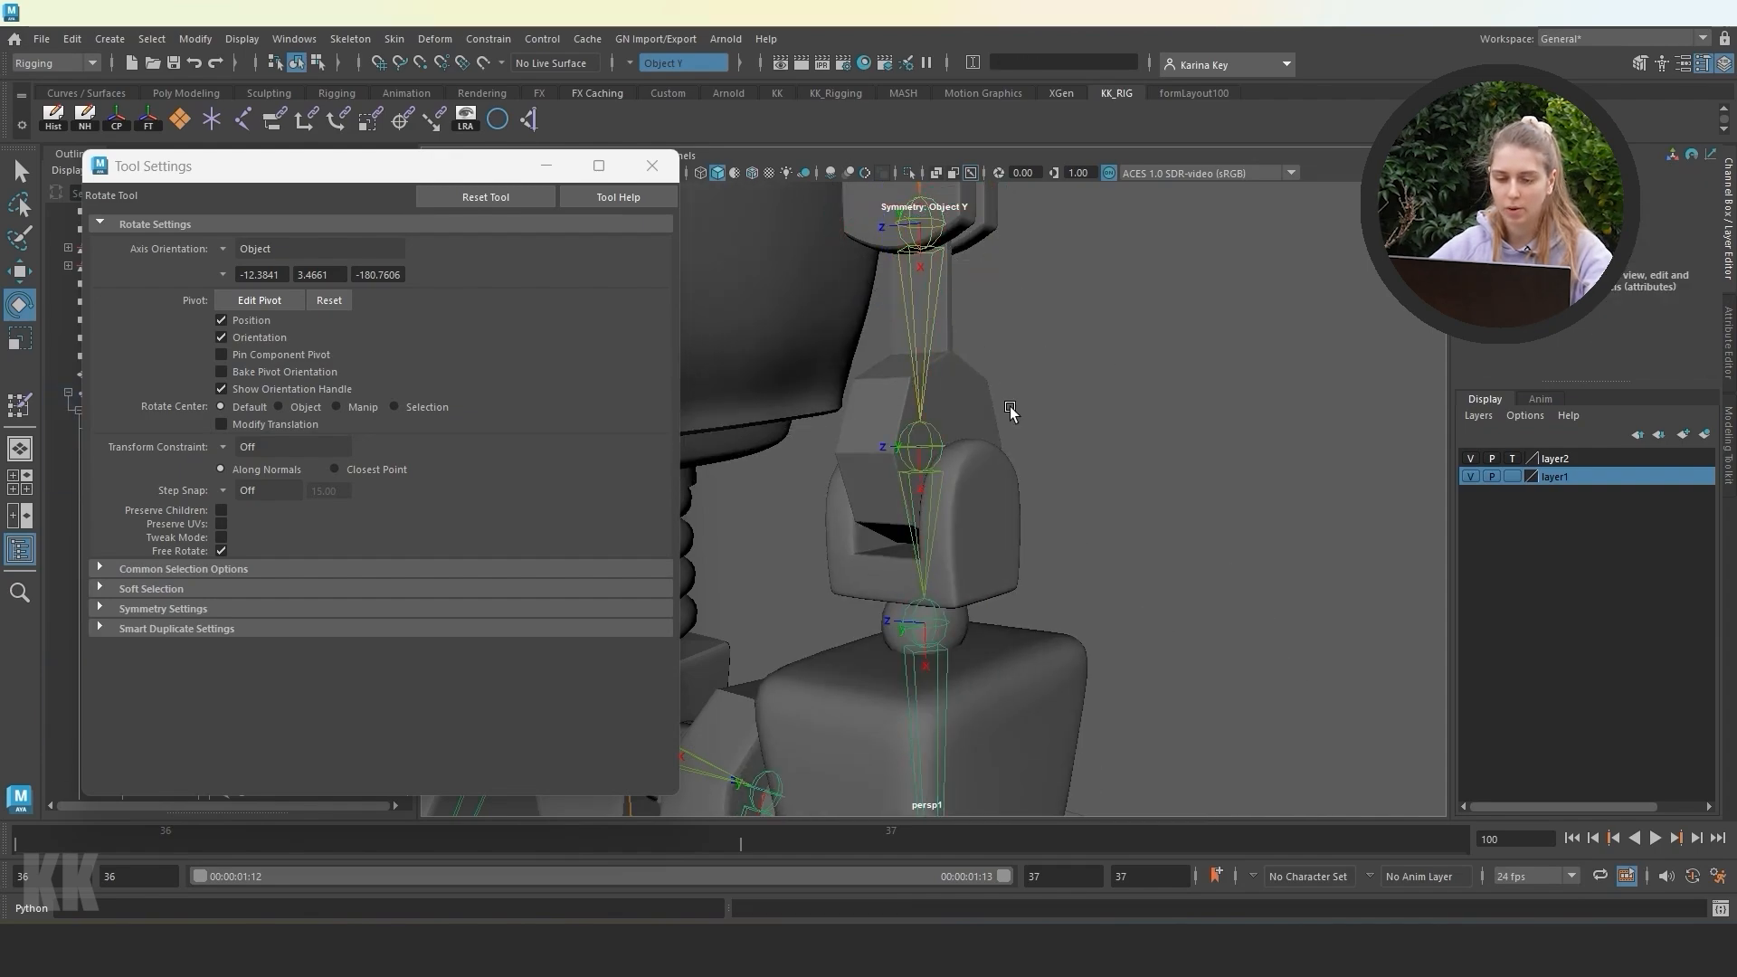
Flood the fork-shaped piece of the left elbow with L_Elbow2 weight, using Replace at value 1.
{"action": "left_click", "coordinate": [927, 441]}
{"action": "left_click", "coordinate": [21, 404]}
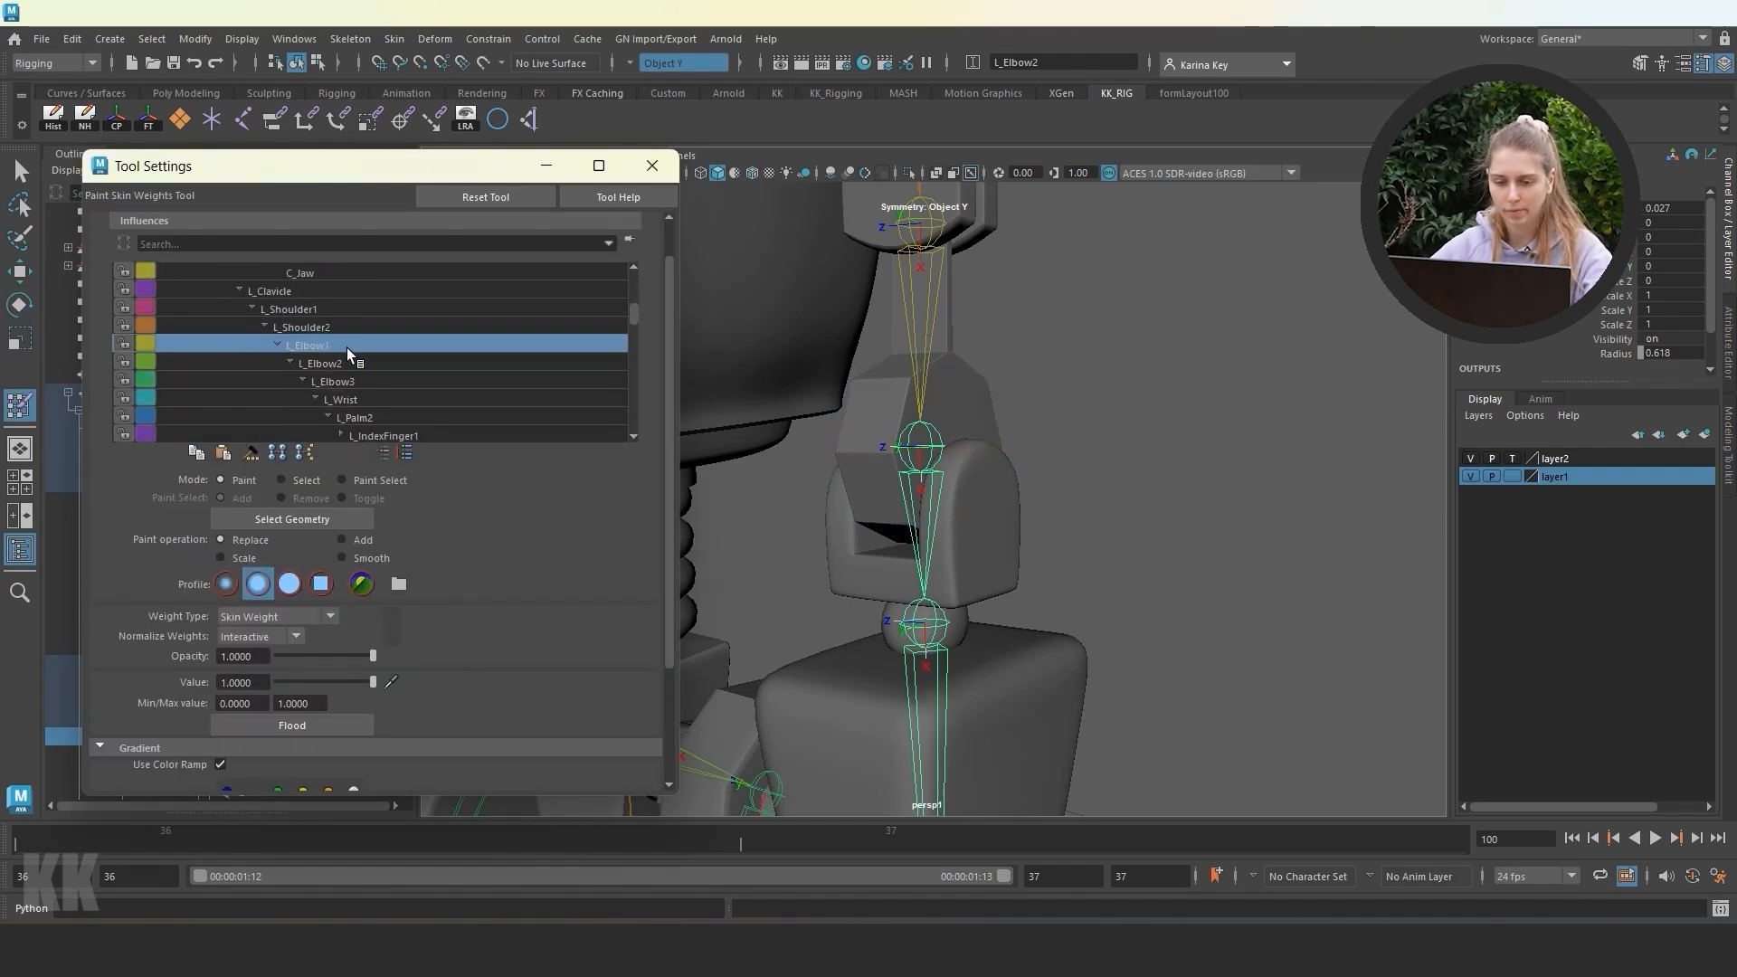
{"action": "left_click", "coordinate": [281, 479]}
{"action": "left_click", "coordinate": [237, 482]}
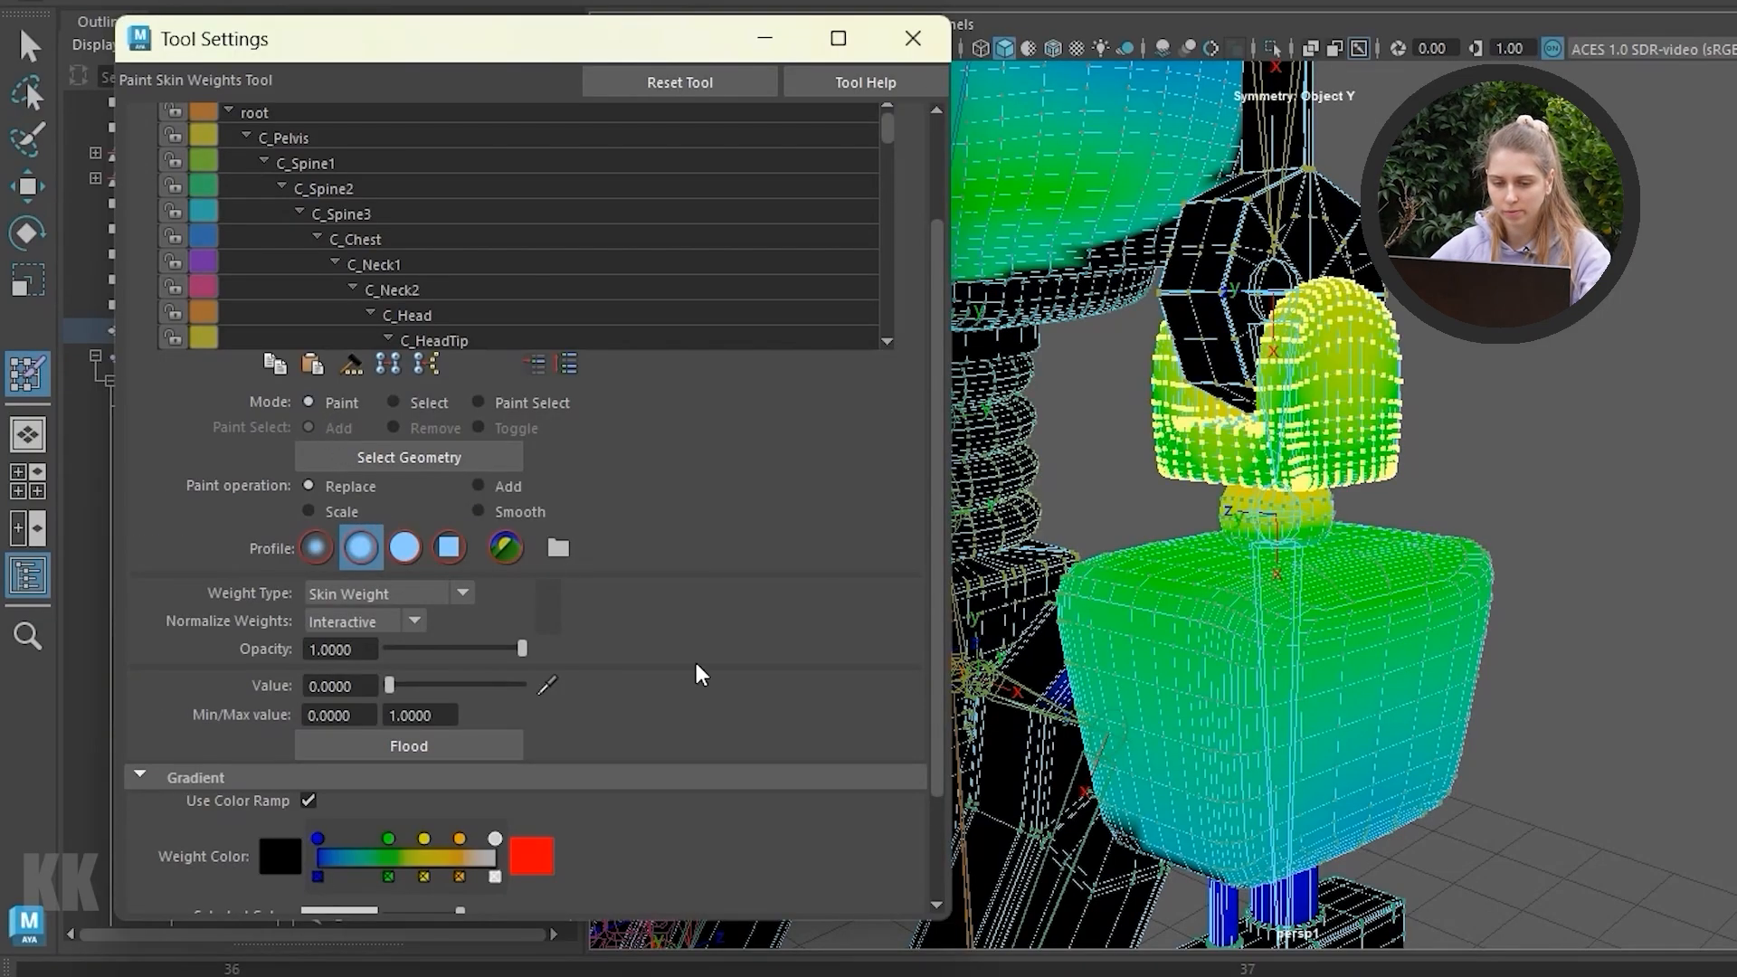
{"action": "scroll", "coordinate": [623, 739], "scroll_direction": "down", "scroll_amount": 3}
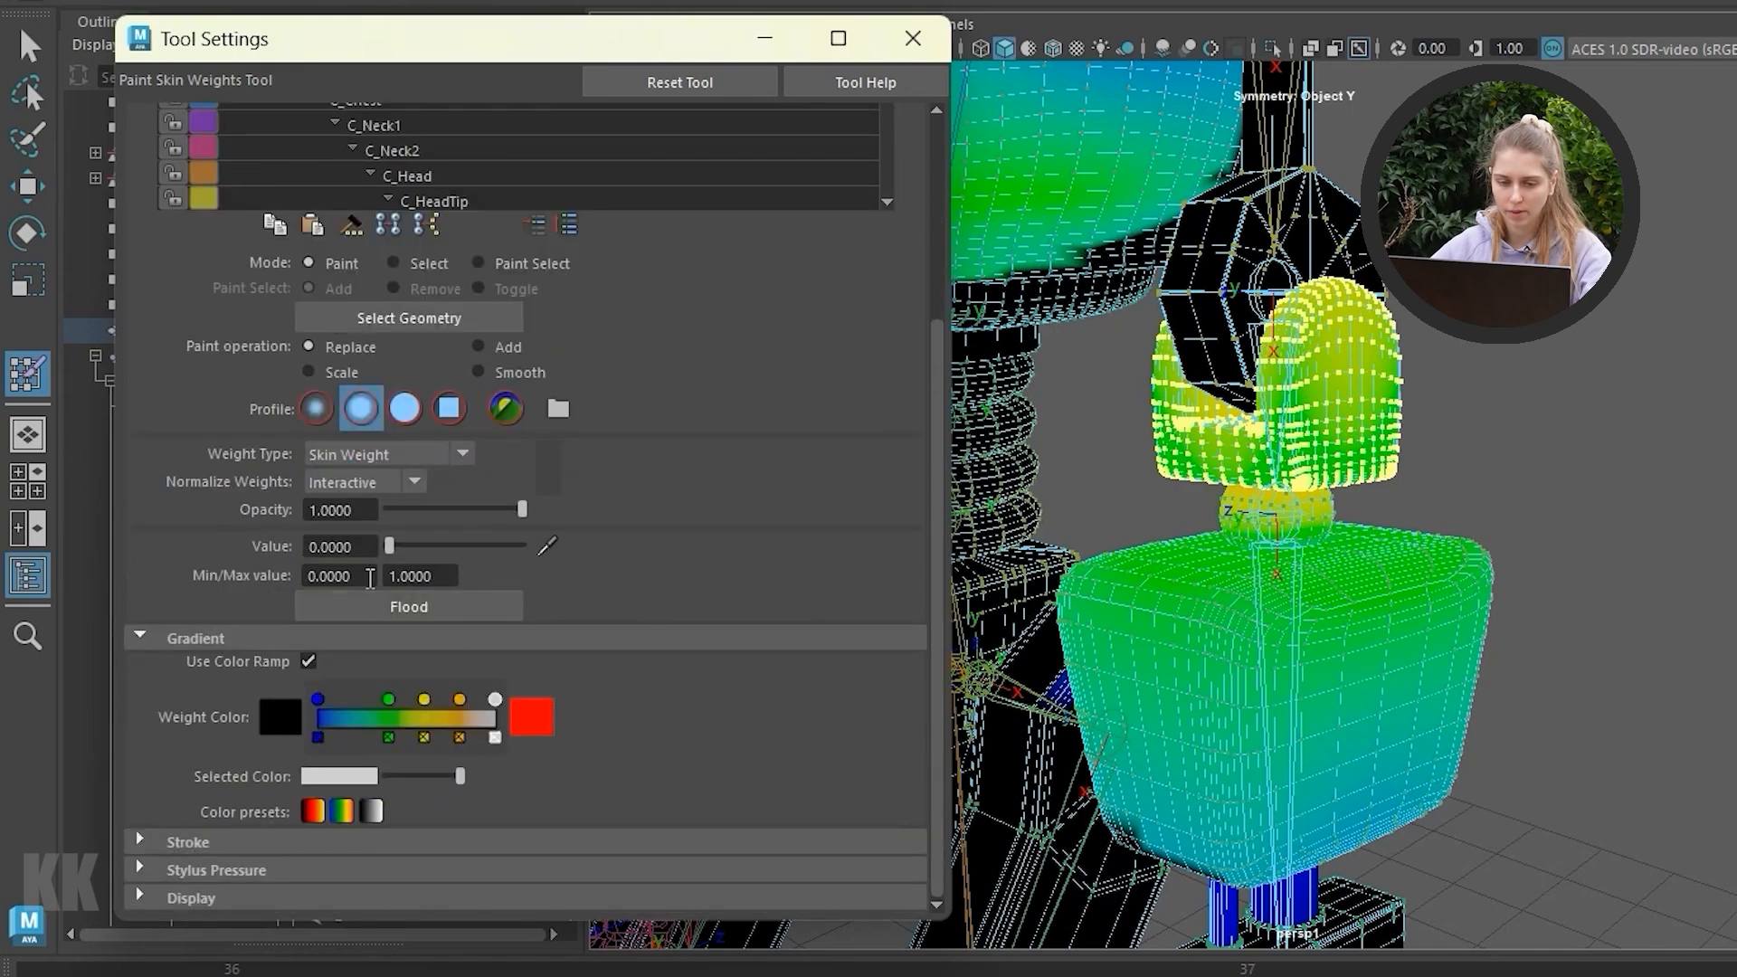
{"action": "double_click", "coordinate": [355, 546]}
{"action": "type", "text": "1"}
{"action": "key", "text": "Return"}
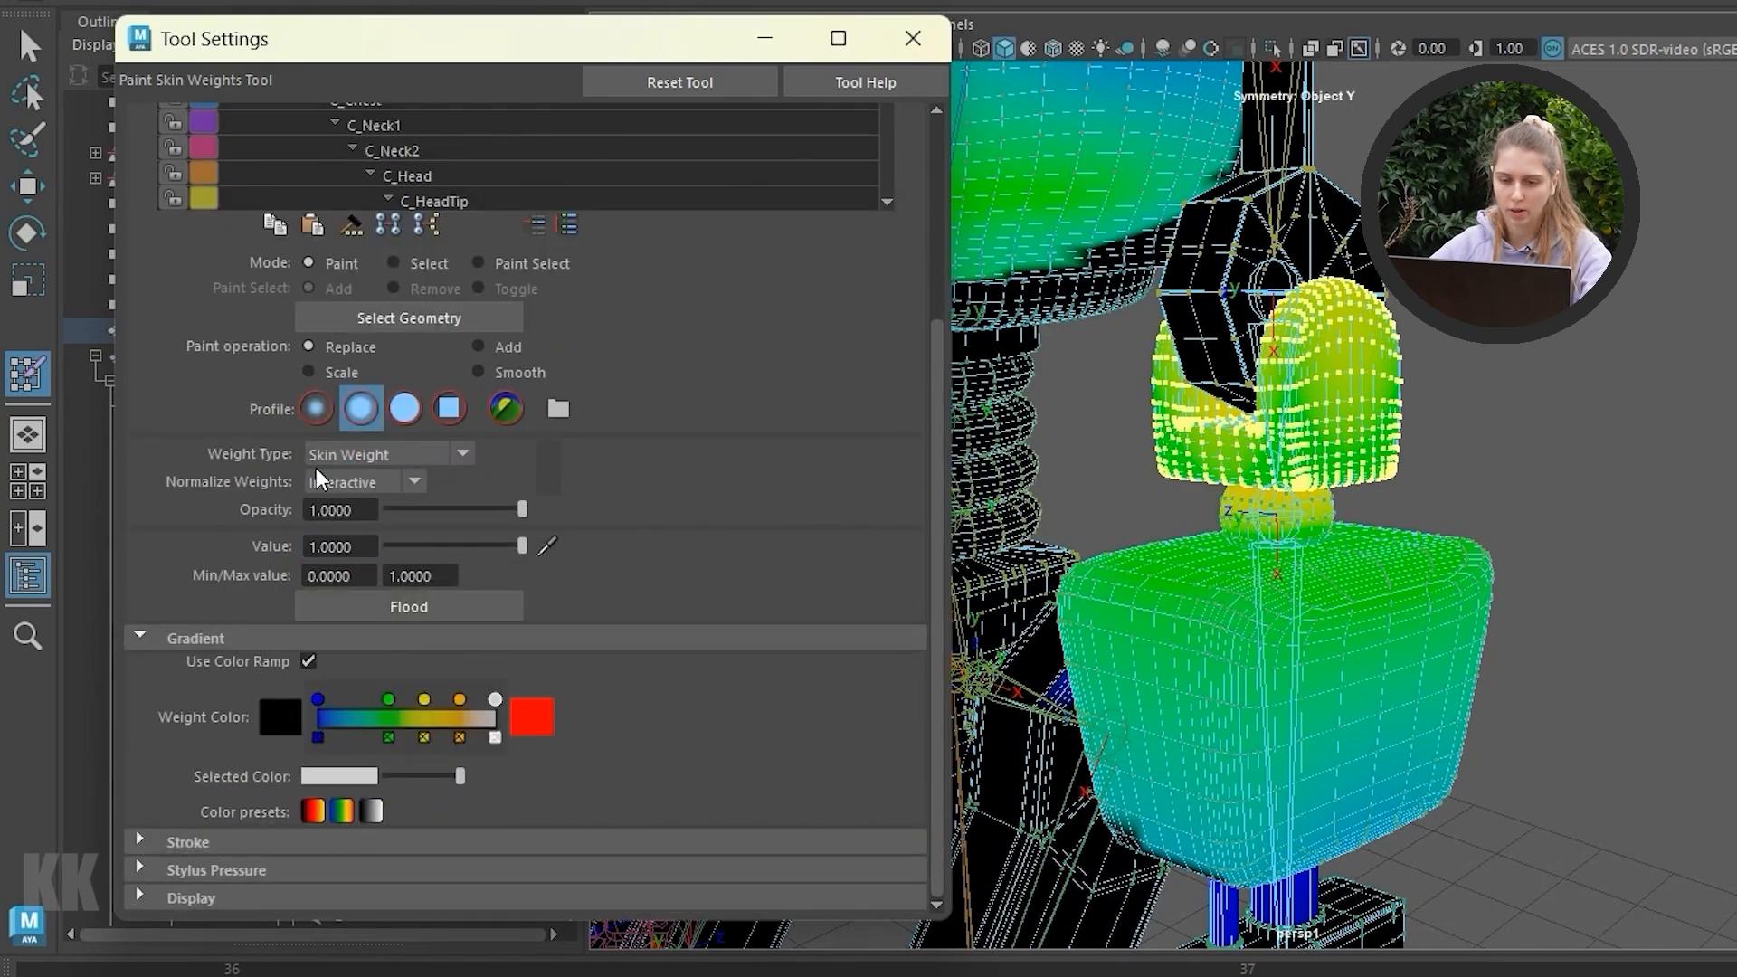
{"action": "left_click", "coordinate": [412, 607]}
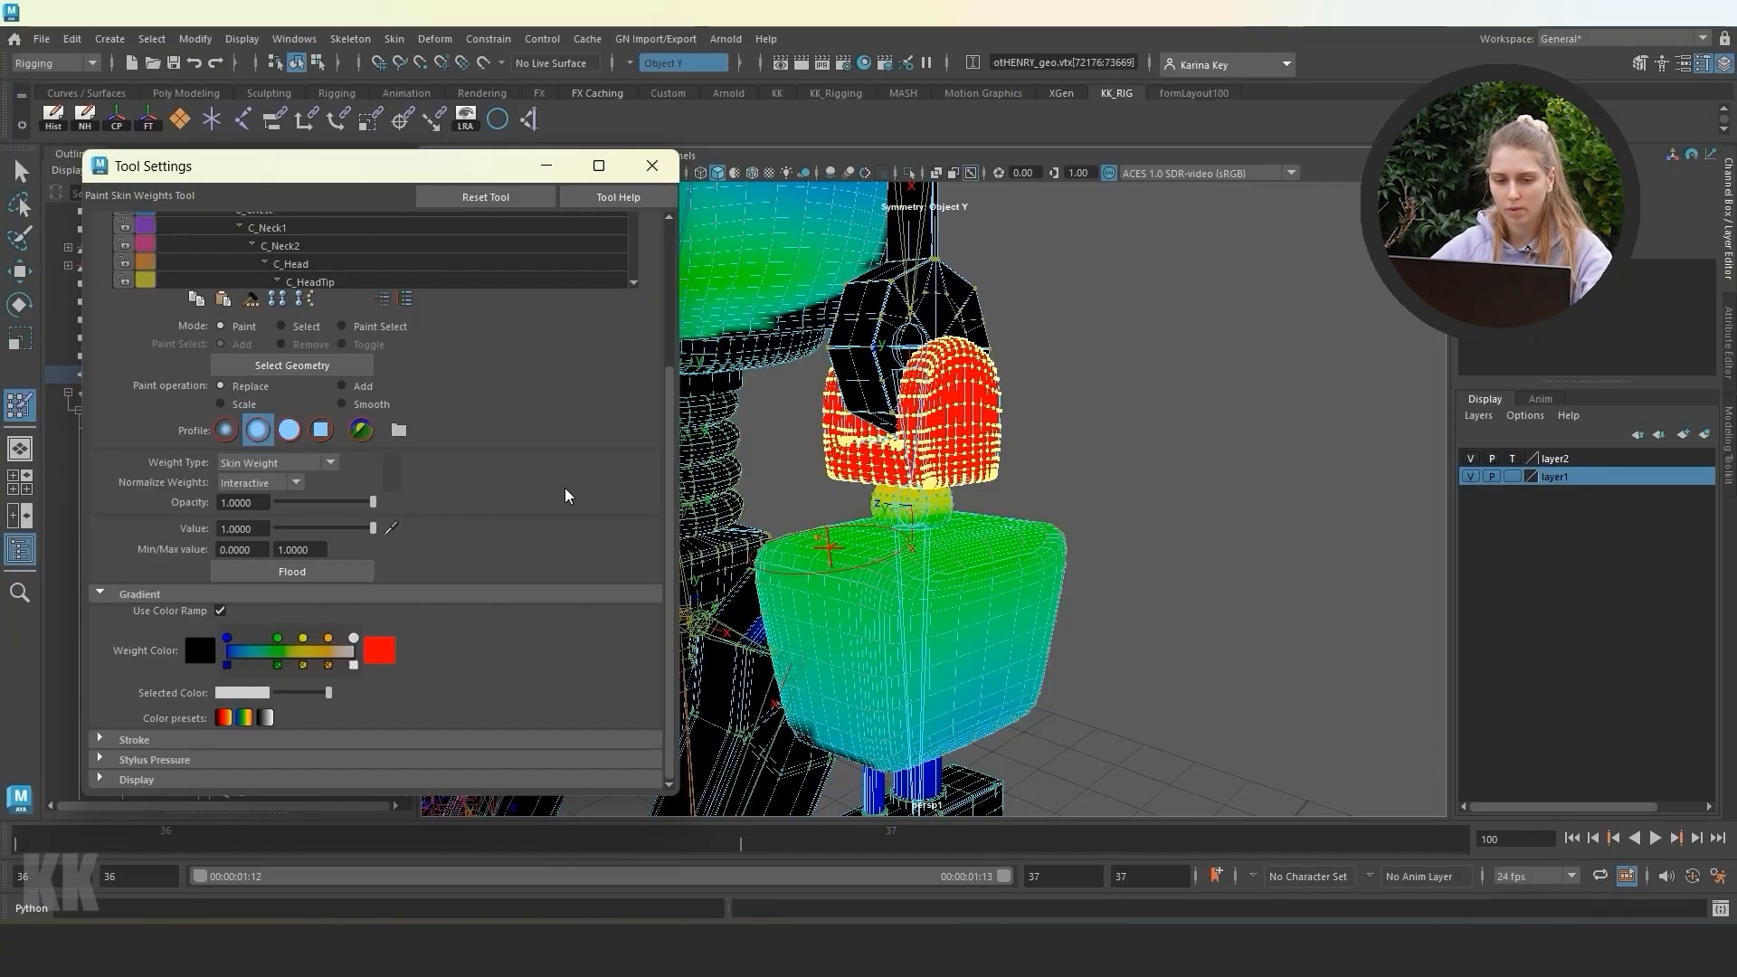
Select the ball below the elbow fork, the forearm block and the torso with its lower rim, and flood their L_Elbow2 weight with Replace at 0.
{"action": "left_click", "coordinate": [282, 326]}
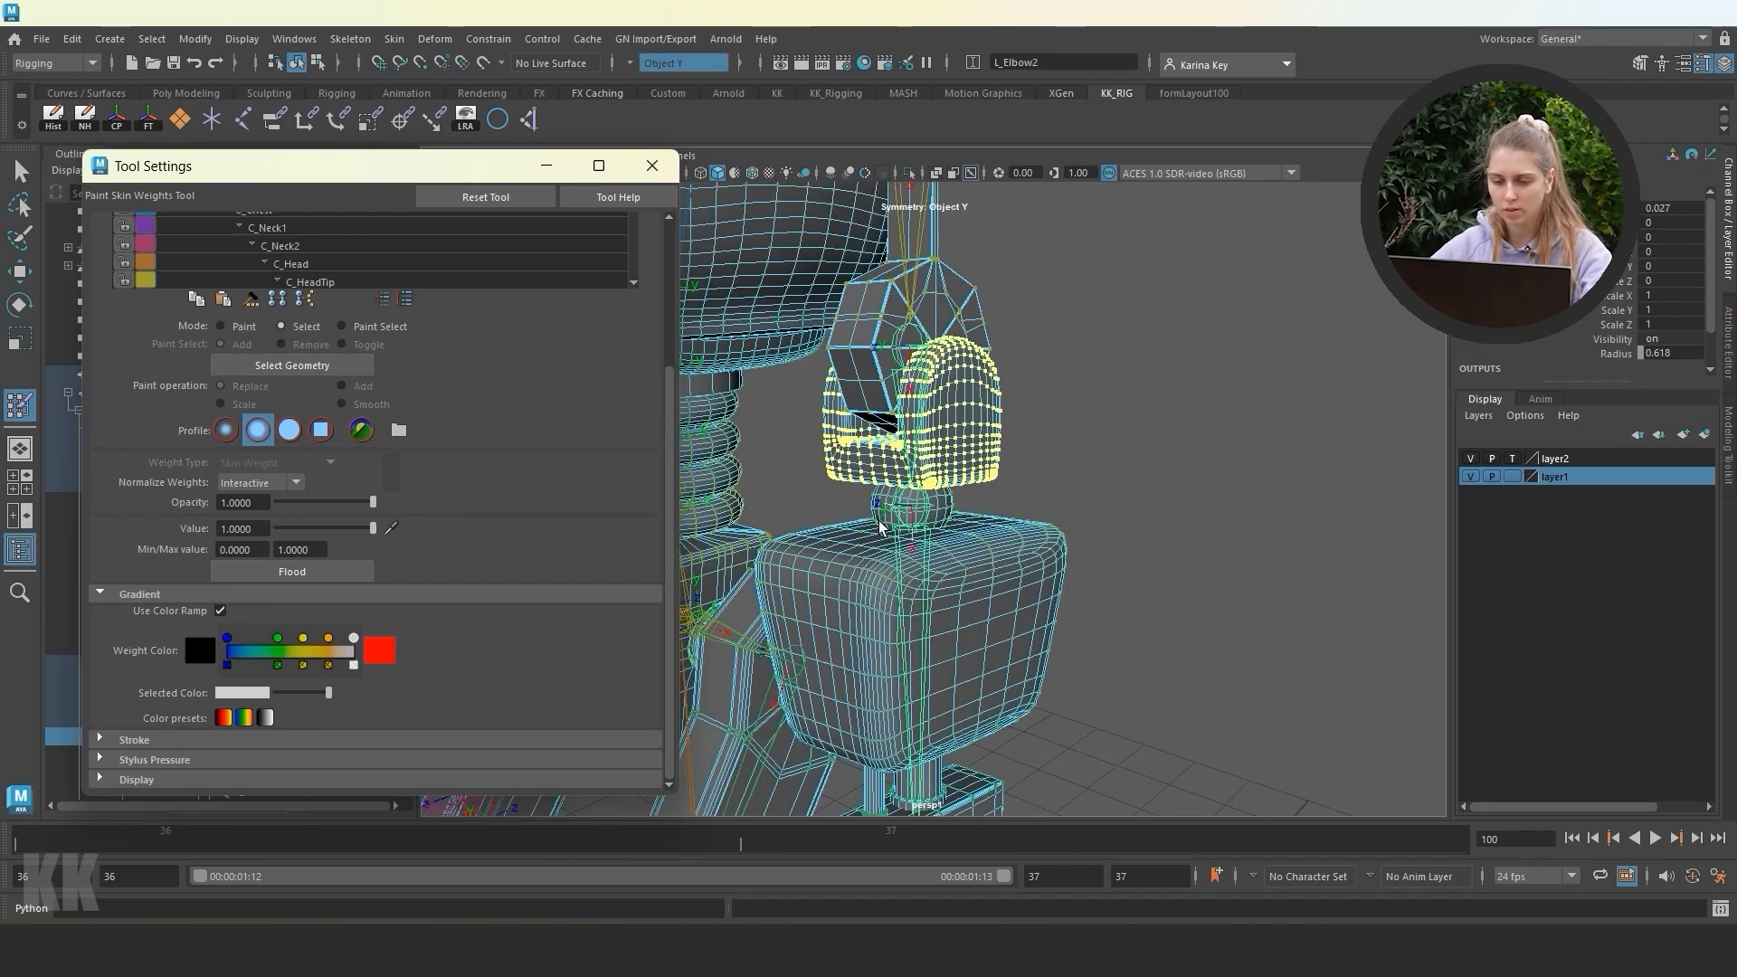
{"action": "left_click", "coordinate": [942, 501]}
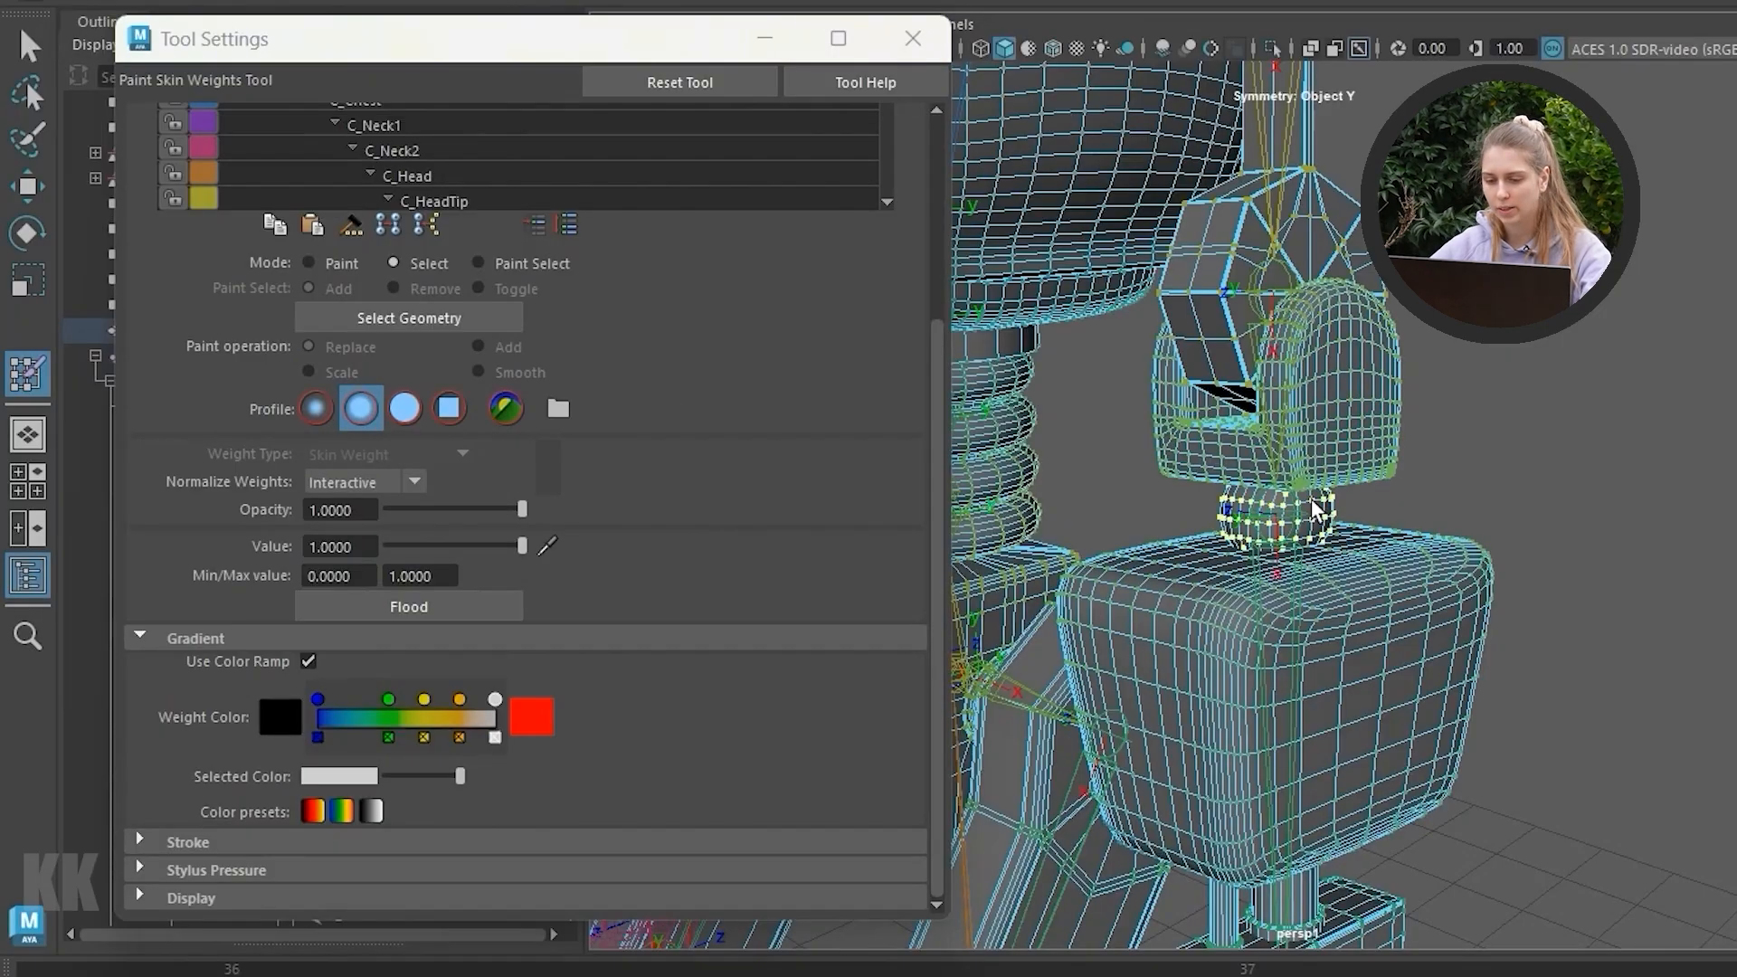
{"action": "left_click", "coordinate": [1390, 604]}
{"action": "left_click", "coordinate": [1086, 268], "text": "shift"}
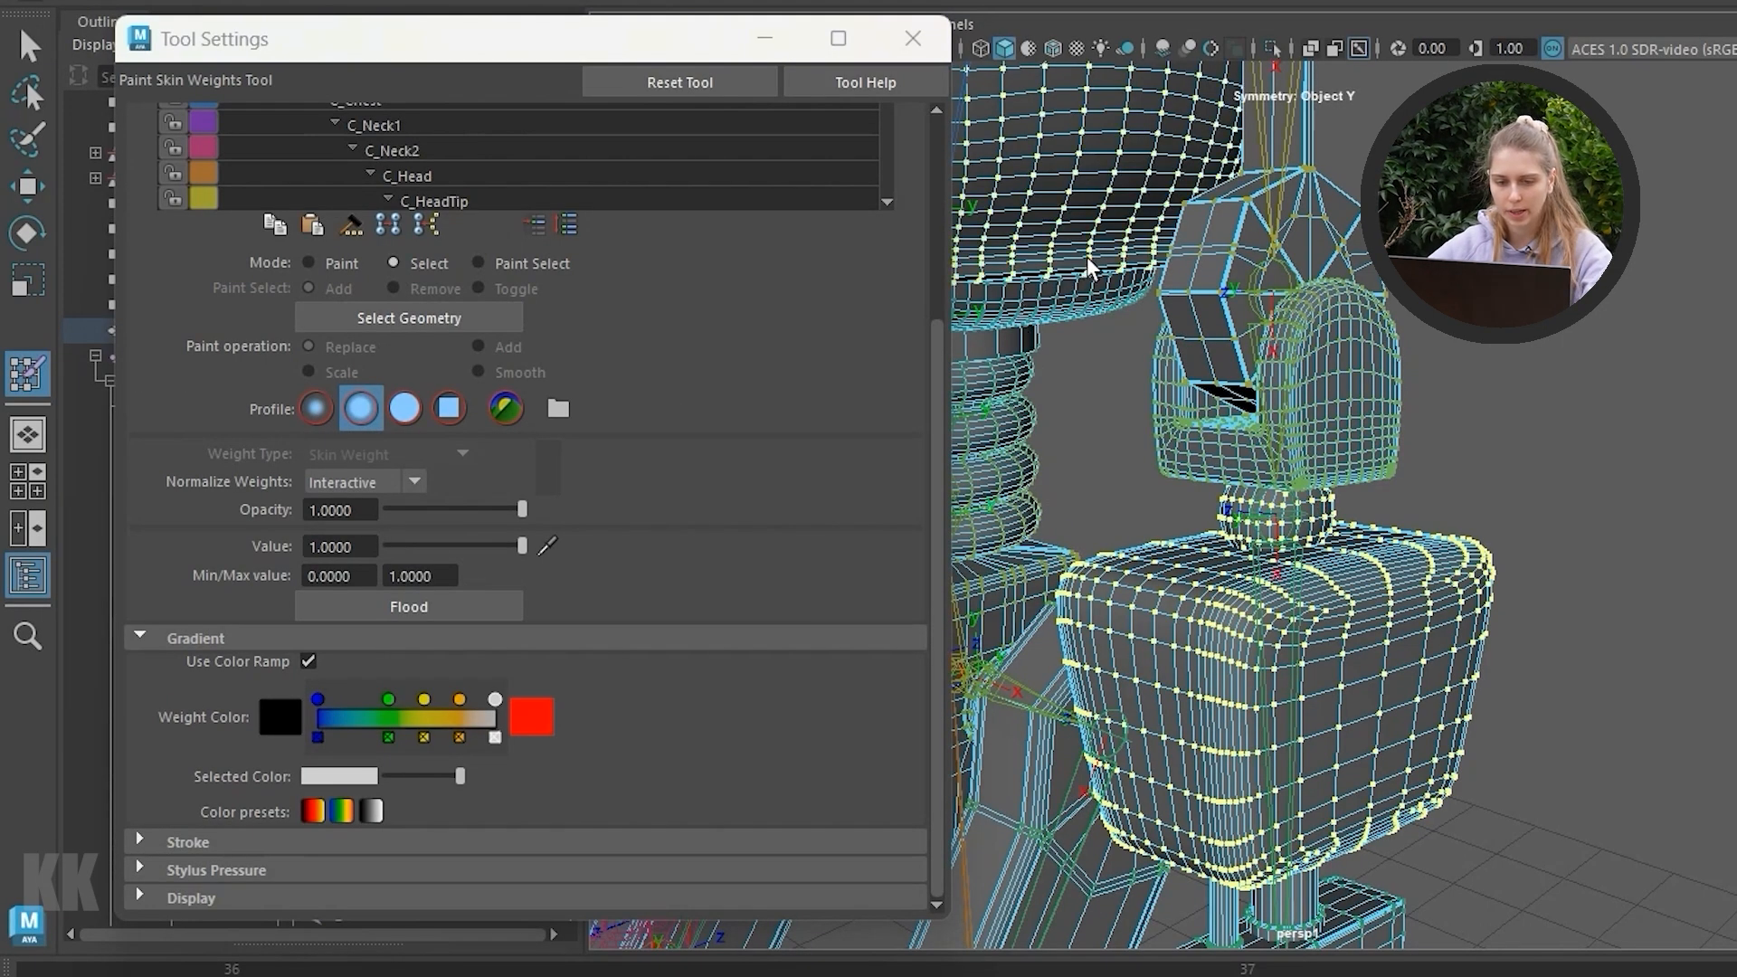
{"action": "left_click", "coordinate": [1075, 321], "text": "shift"}
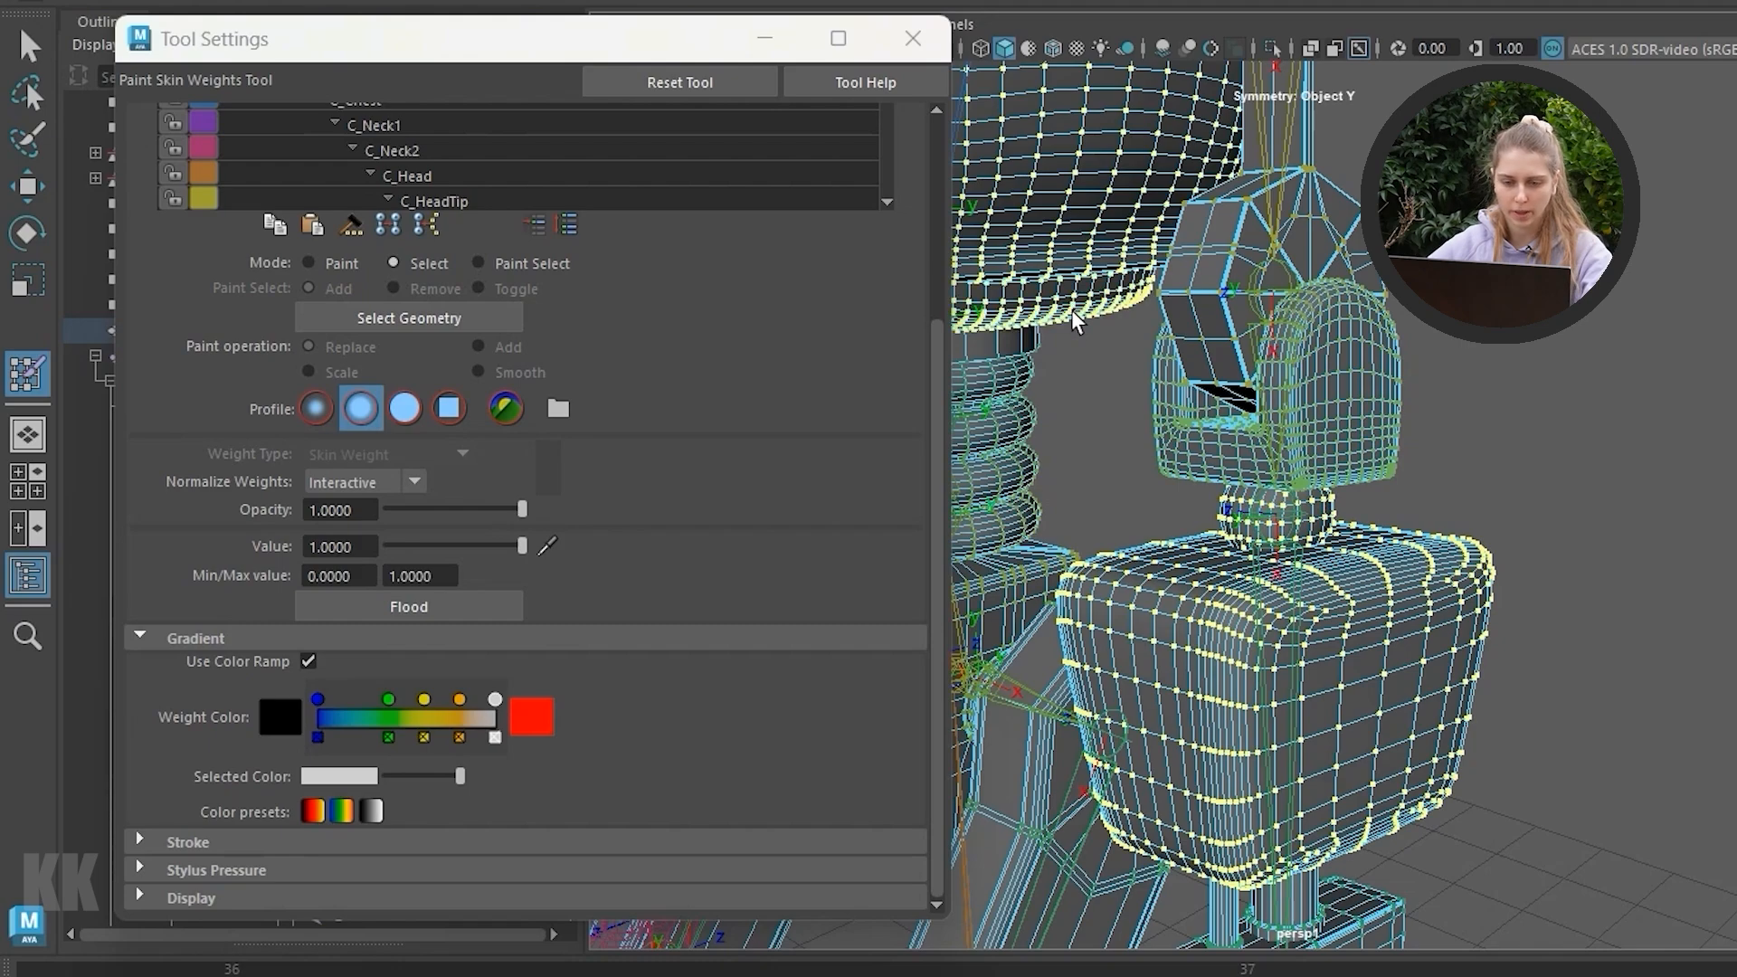
{"action": "left_click", "coordinate": [308, 262]}
{"action": "left_click_drag", "start_coordinate": [357, 546], "coordinate": [268, 548]}
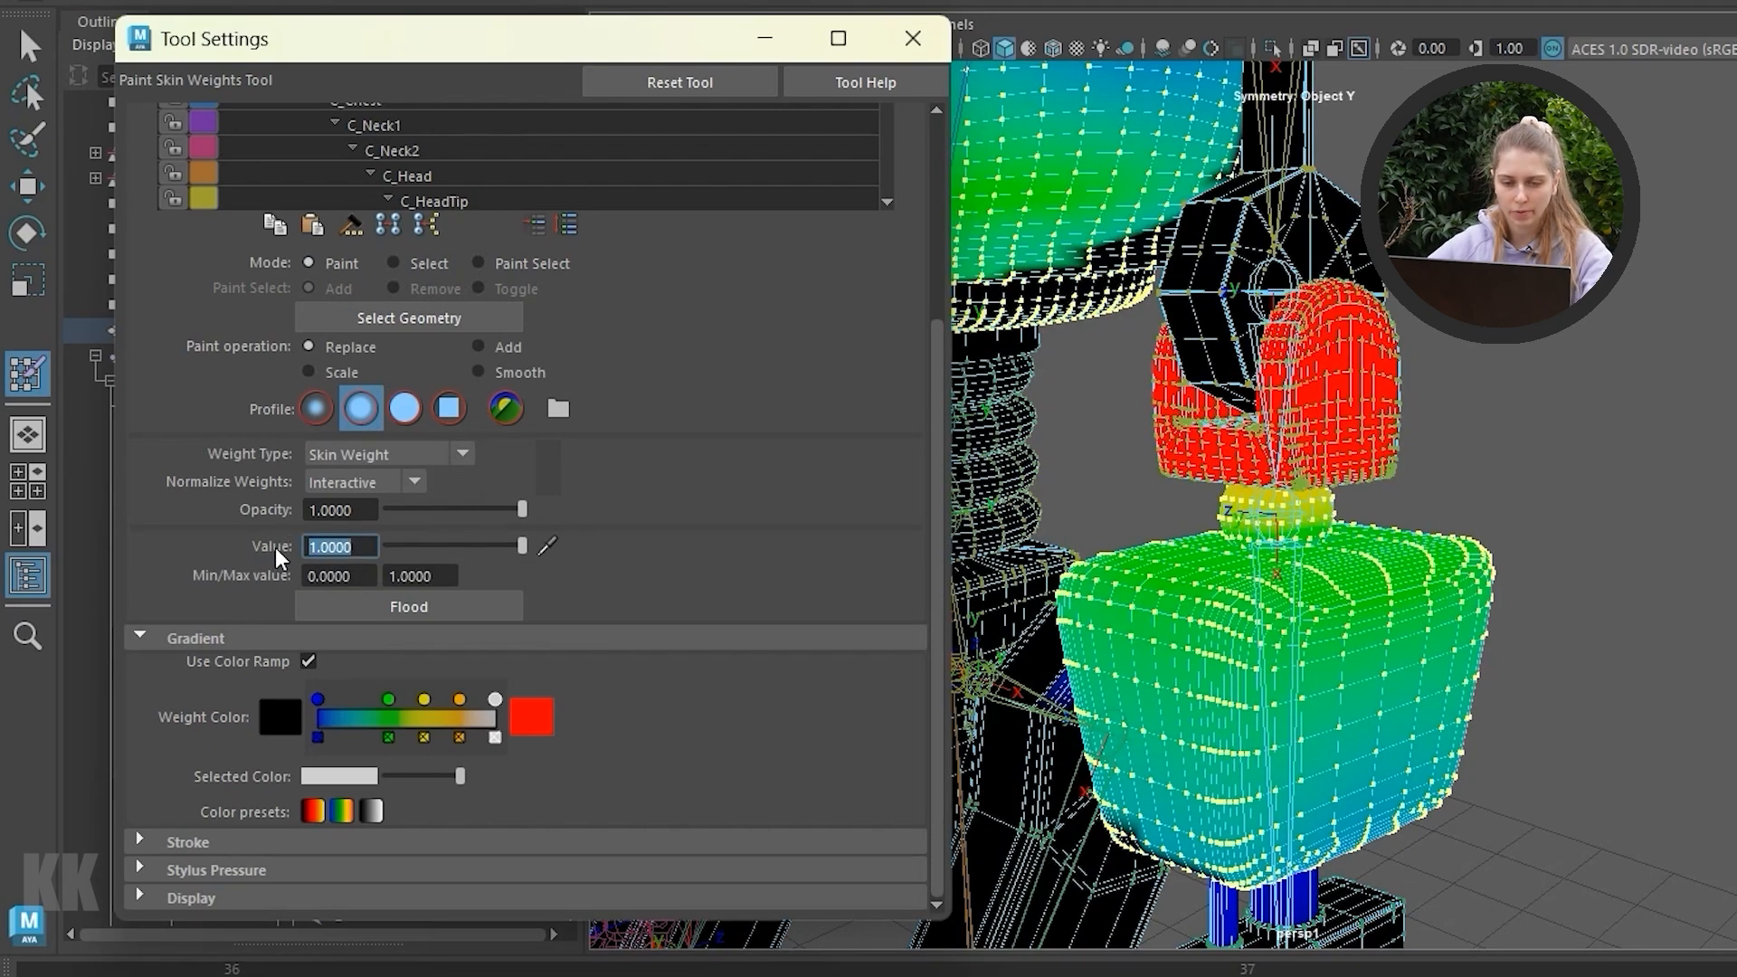
{"action": "type", "text": "0"}
{"action": "key", "text": "Return"}
{"action": "left_click", "coordinate": [394, 608]}
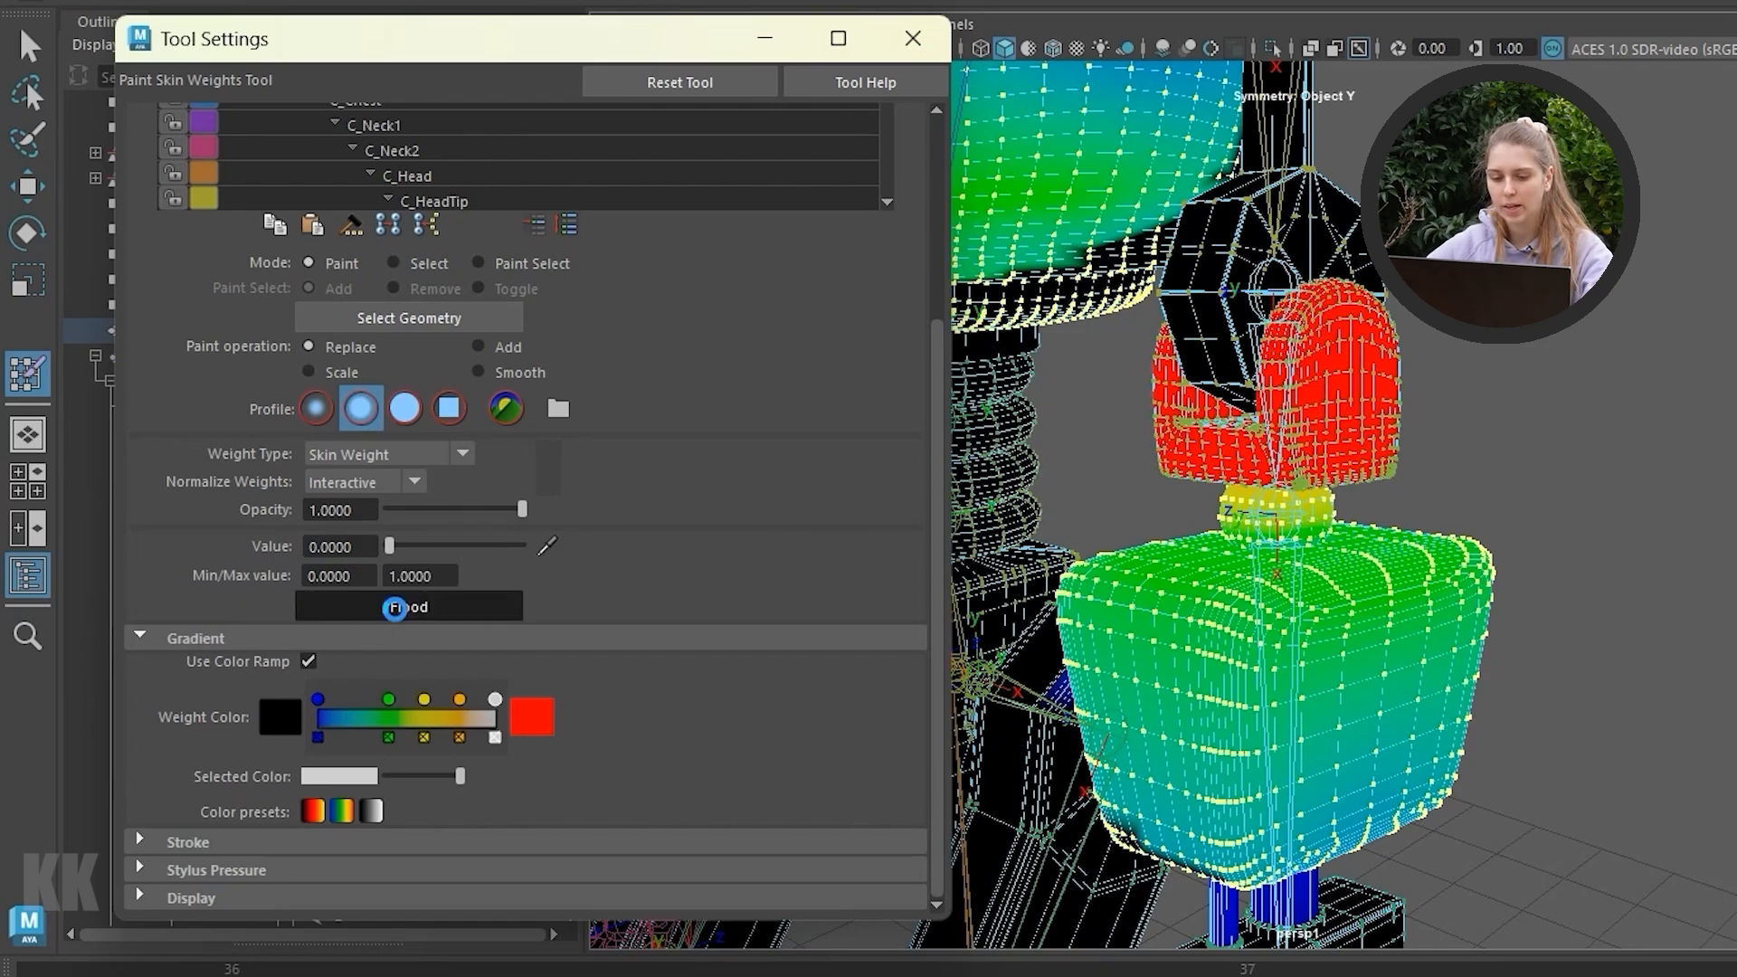
Start painting skin weights on the robot mesh again with L_Elbow3 as the active influence.
{"action": "middle_click_drag", "start_coordinate": [1444, 837], "coordinate": [1437, 810], "text": "alt"}
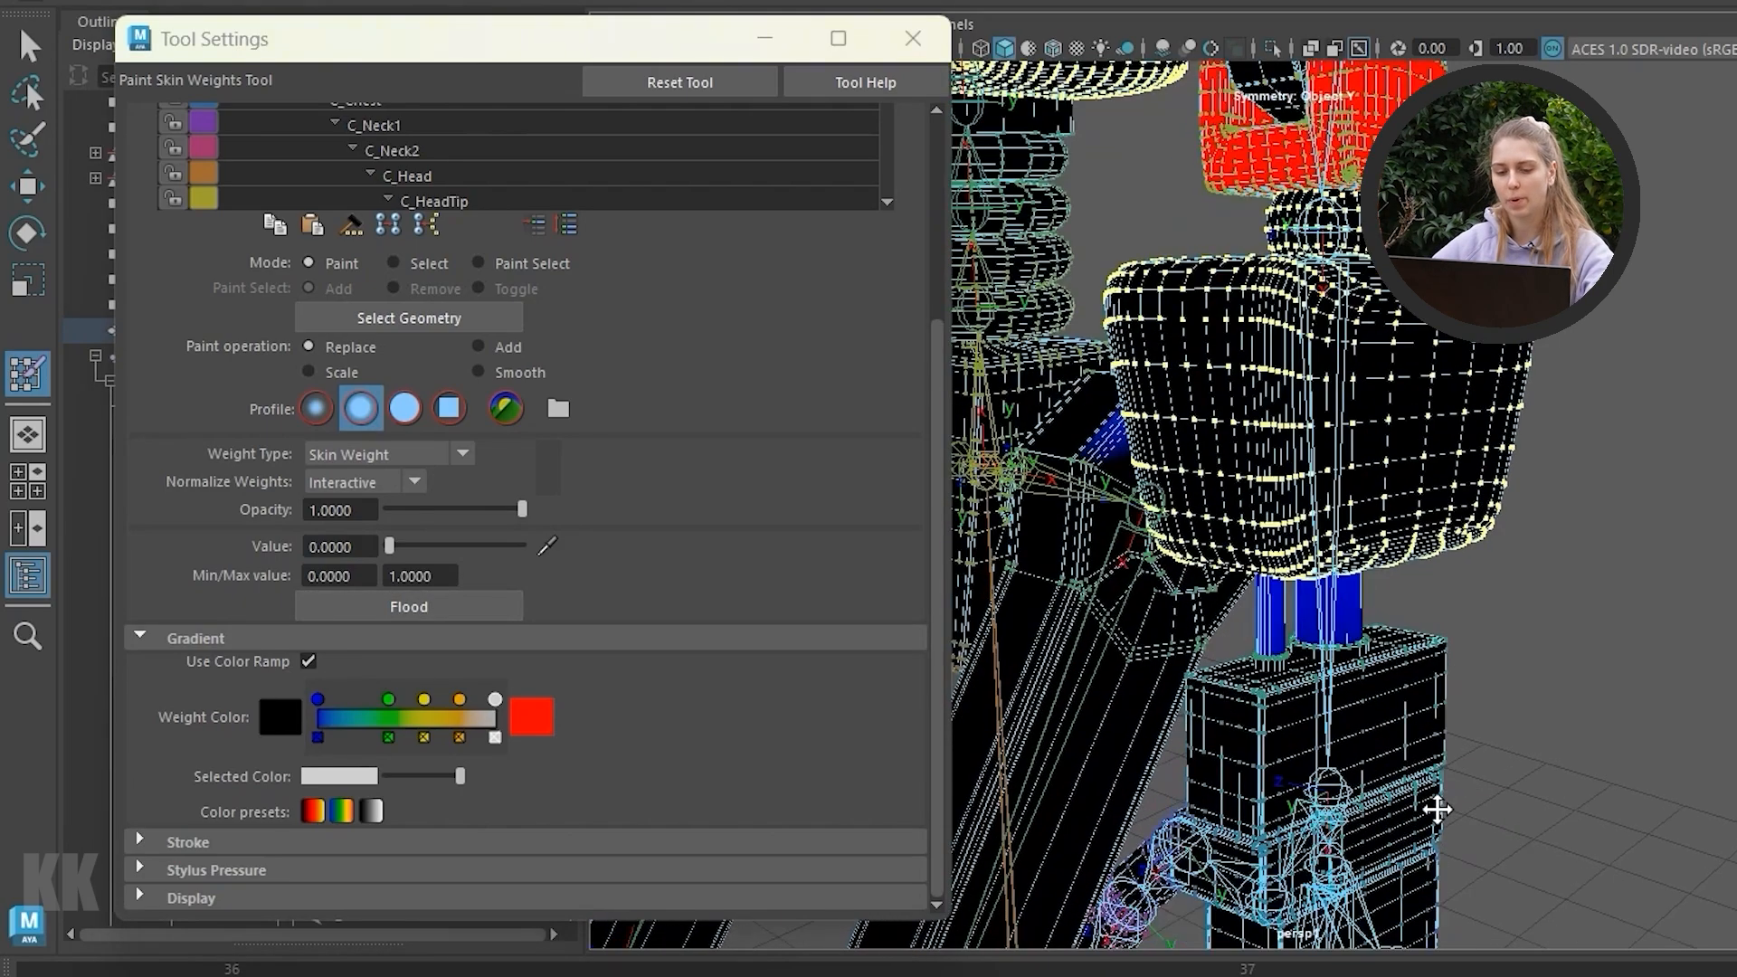
{"action": "middle_click_drag", "start_coordinate": [1343, 618], "coordinate": [1301, 917], "text": "alt"}
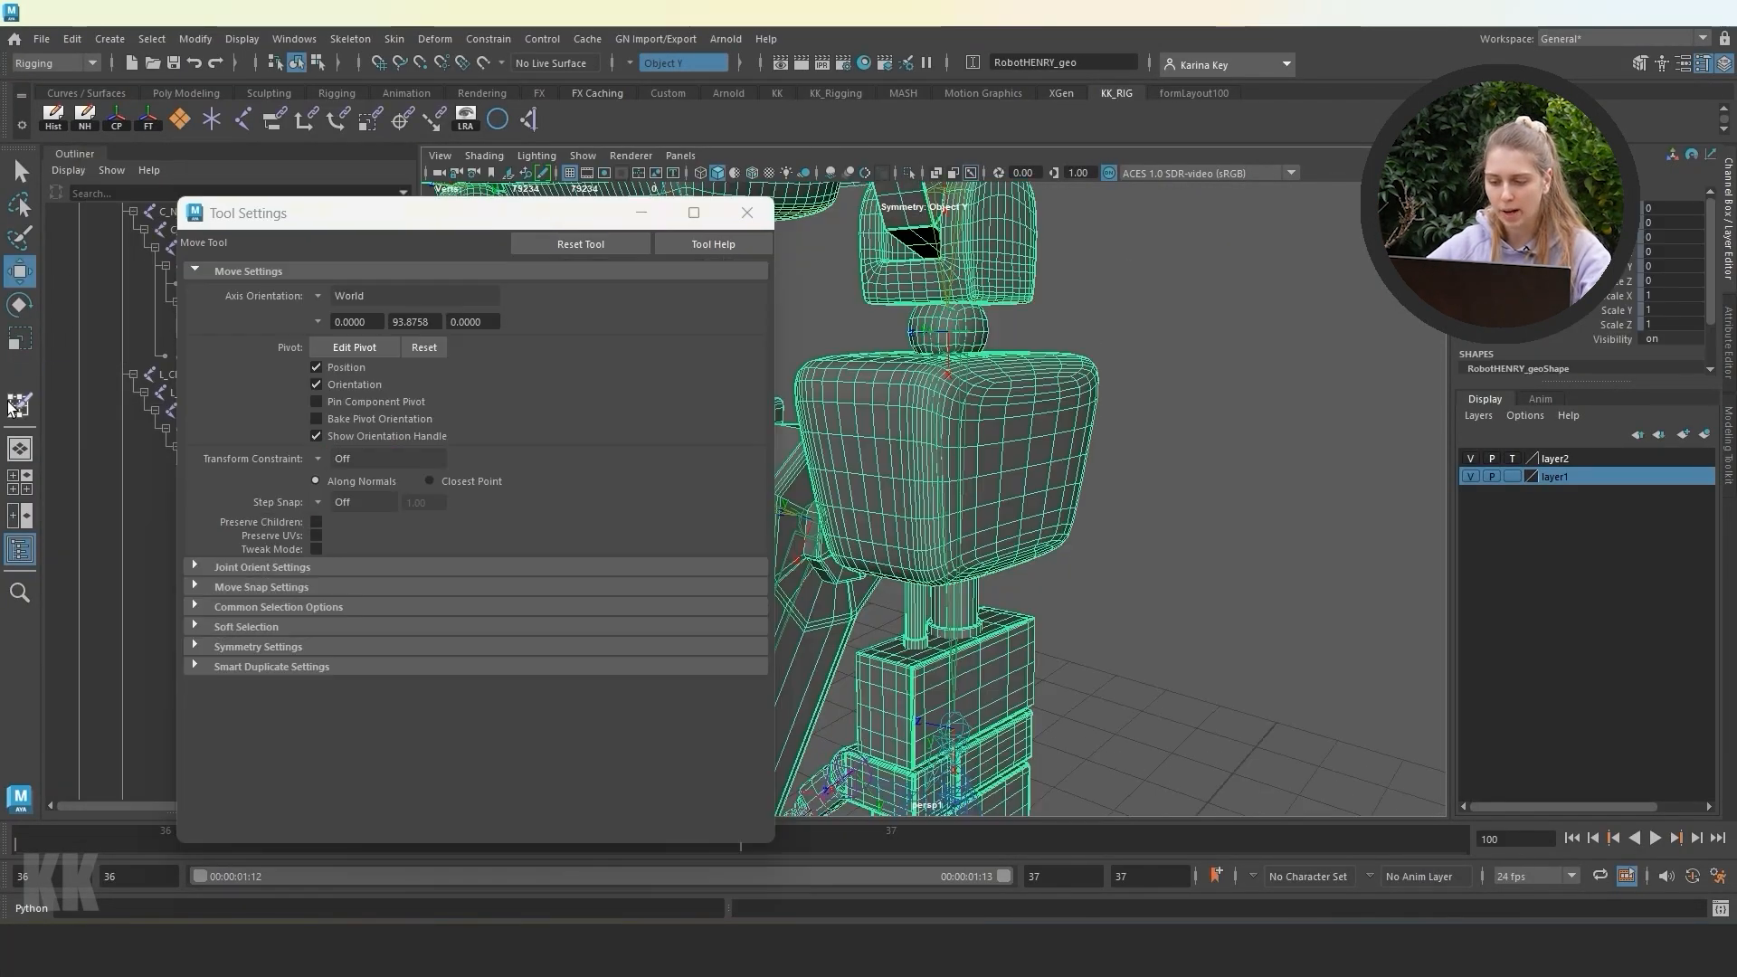
{"action": "left_click", "coordinate": [19, 405]}
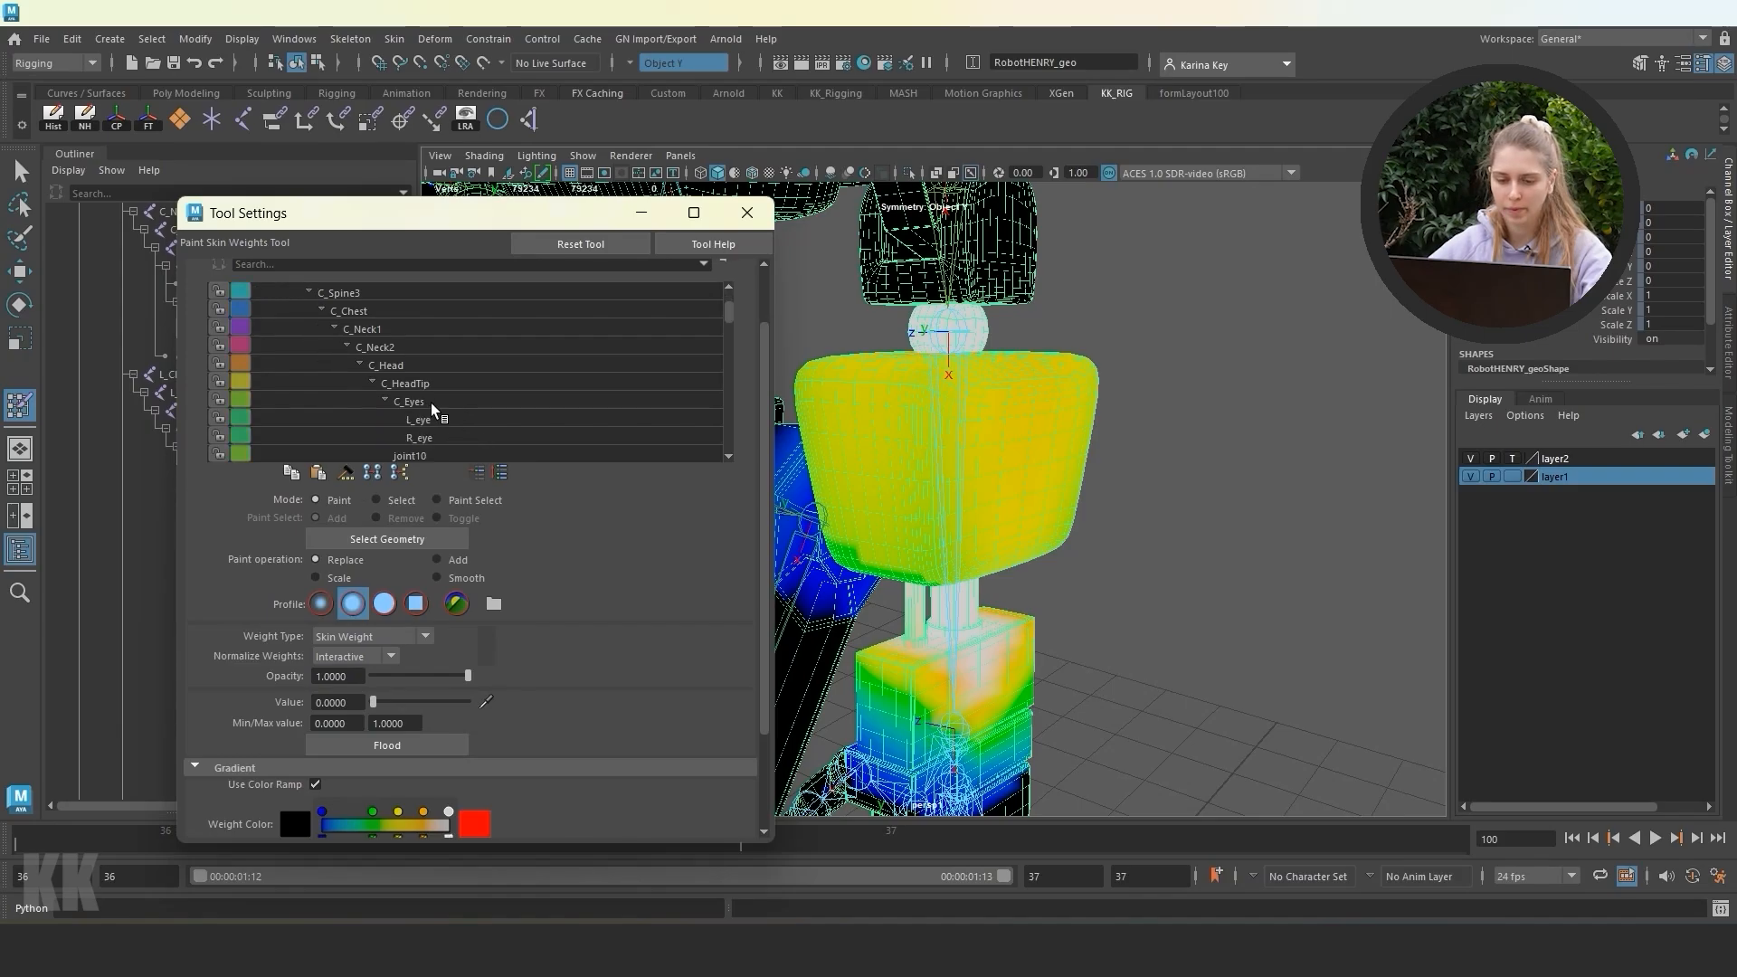
{"action": "scroll", "coordinate": [430, 403], "scroll_direction": "down", "scroll_amount": 4}
{"action": "left_click", "coordinate": [450, 401]}
{"action": "left_click_drag", "start_coordinate": [443, 219], "coordinate": [335, 193]}
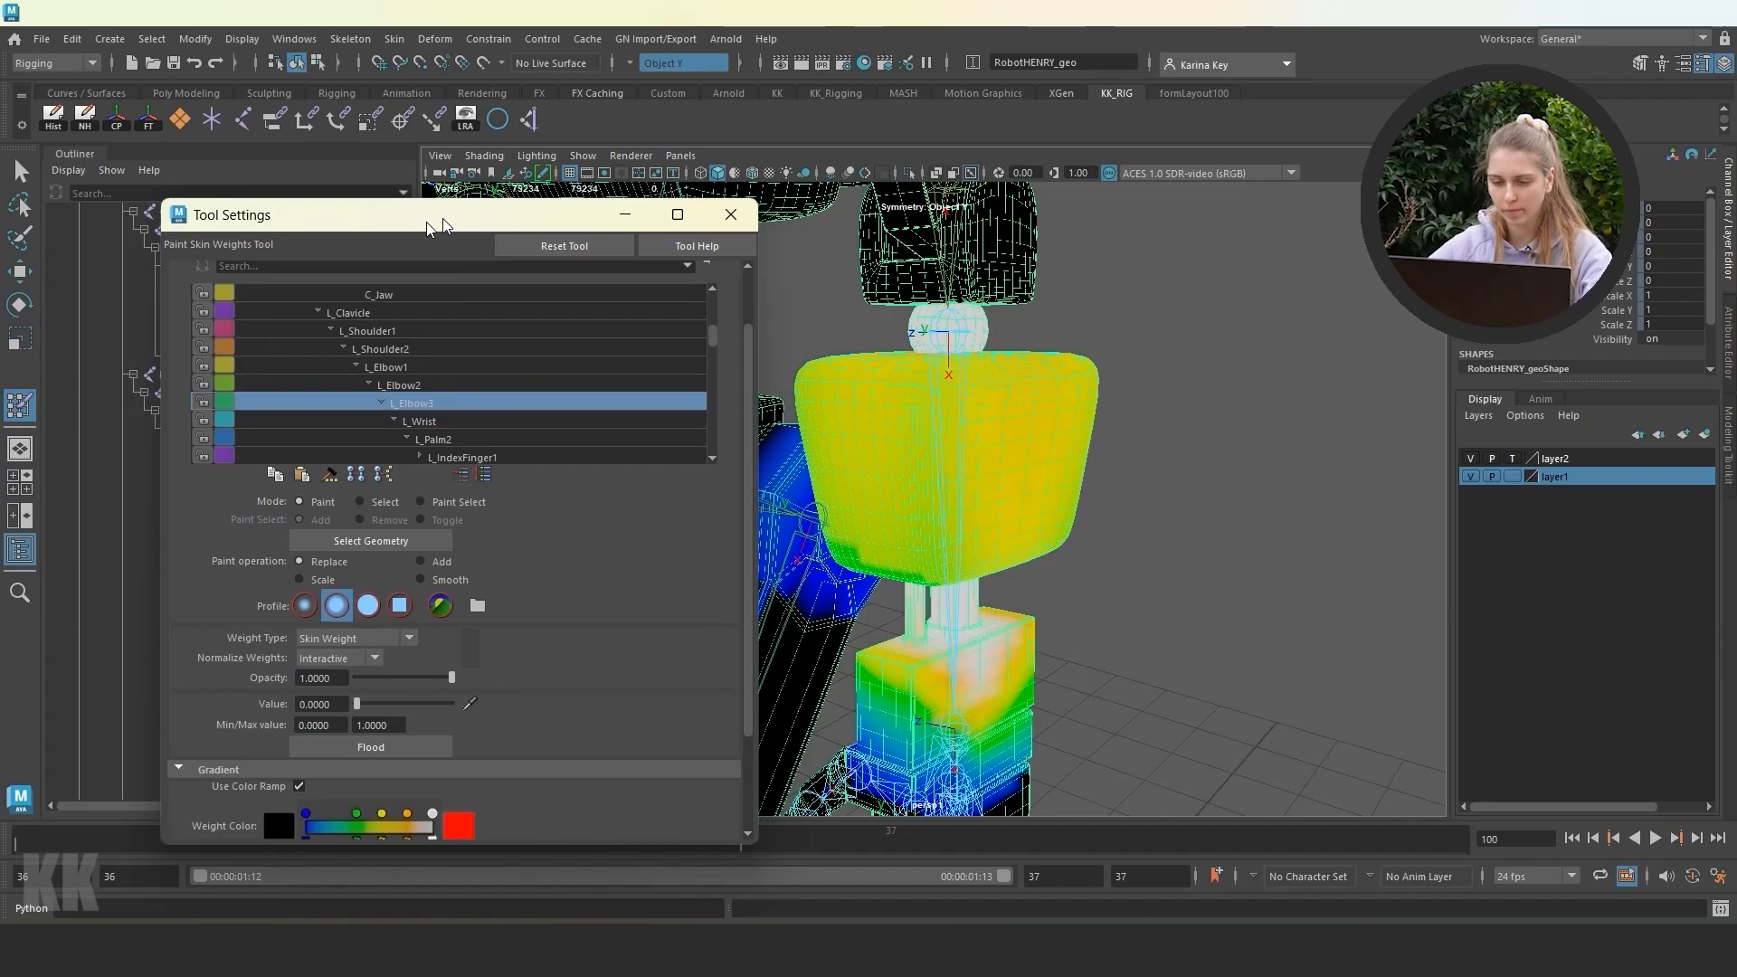
Select the vertices of the ball below the elbow fork, the forearm block, the cylinder collars and the box-shaped block beneath them.
{"action": "left_click", "coordinate": [256, 471]}
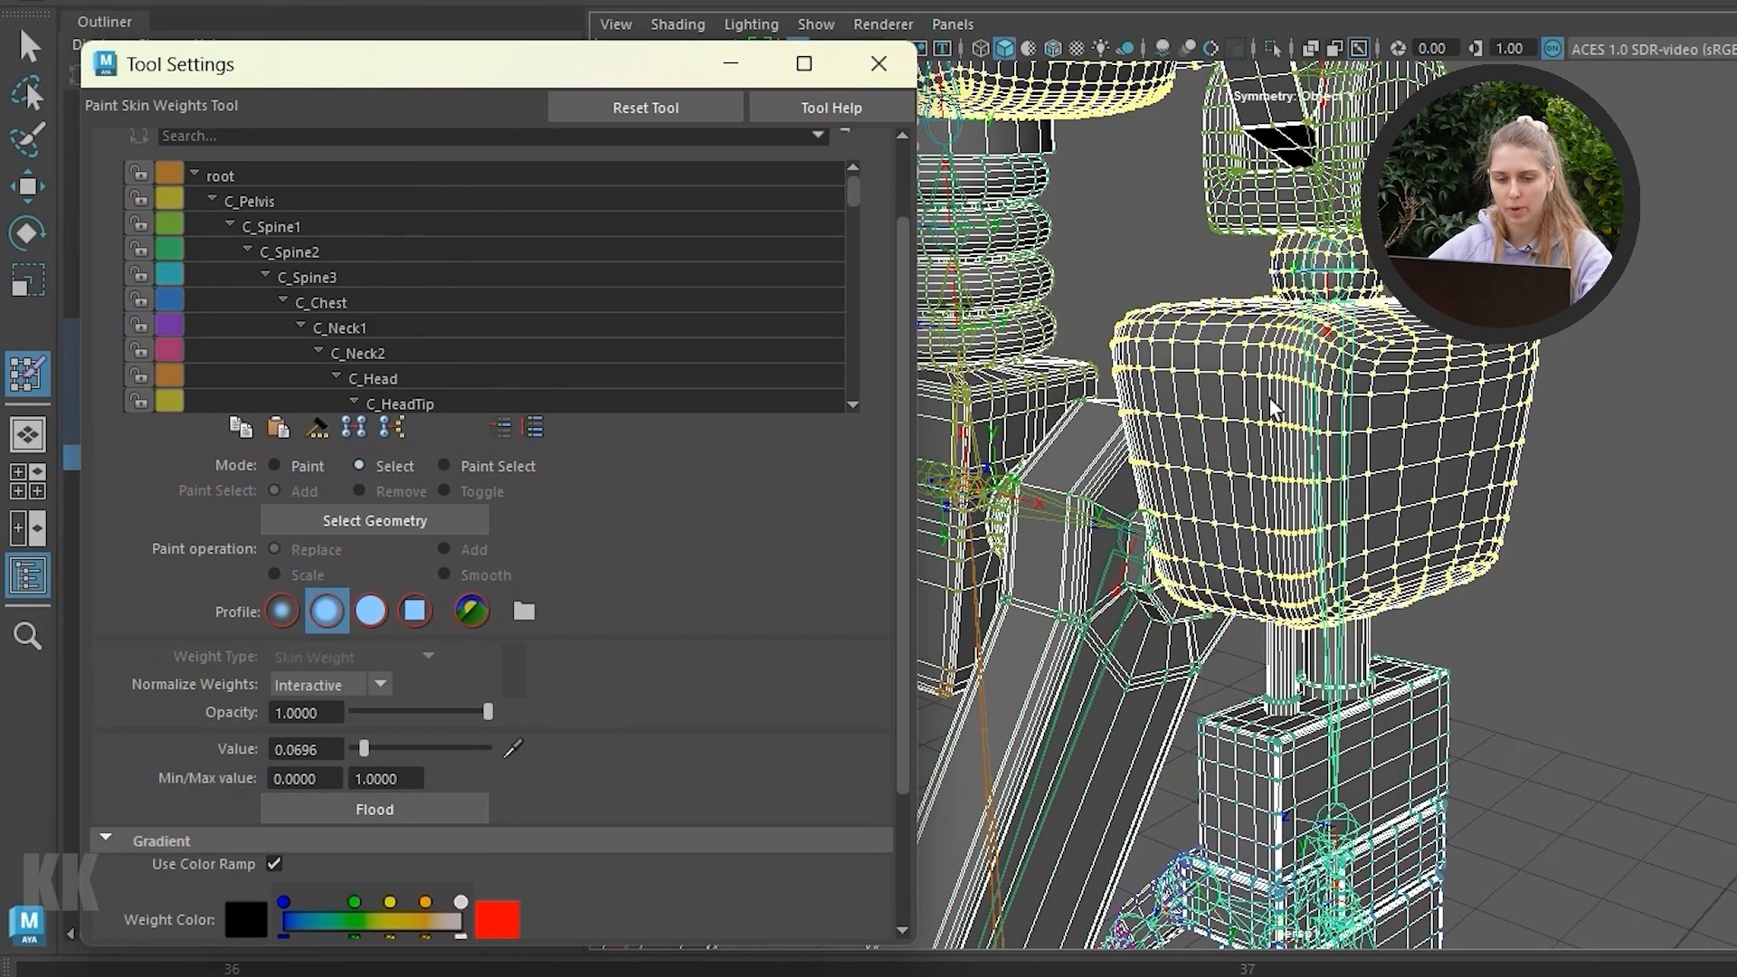
{"action": "double_click", "coordinate": [1244, 381]}
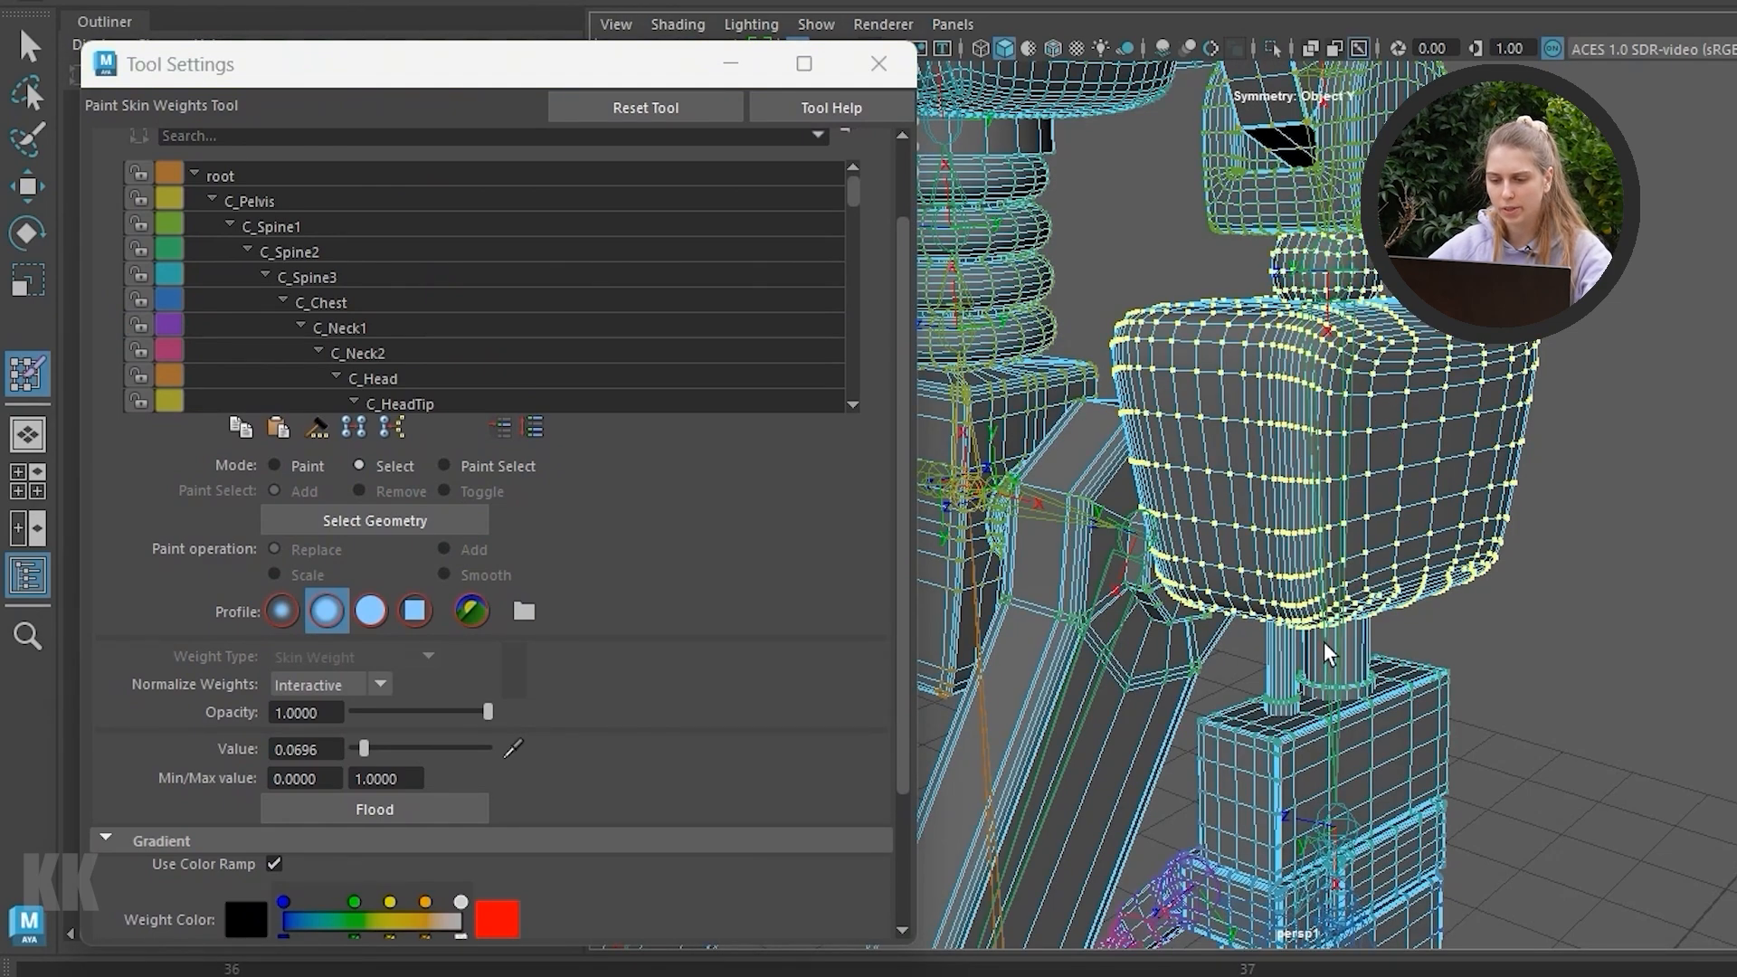
{"action": "scroll", "coordinate": [1326, 654], "scroll_direction": "up", "scroll_amount": 5}
{"action": "scroll", "coordinate": [1233, 530], "scroll_direction": "up", "scroll_amount": 4}
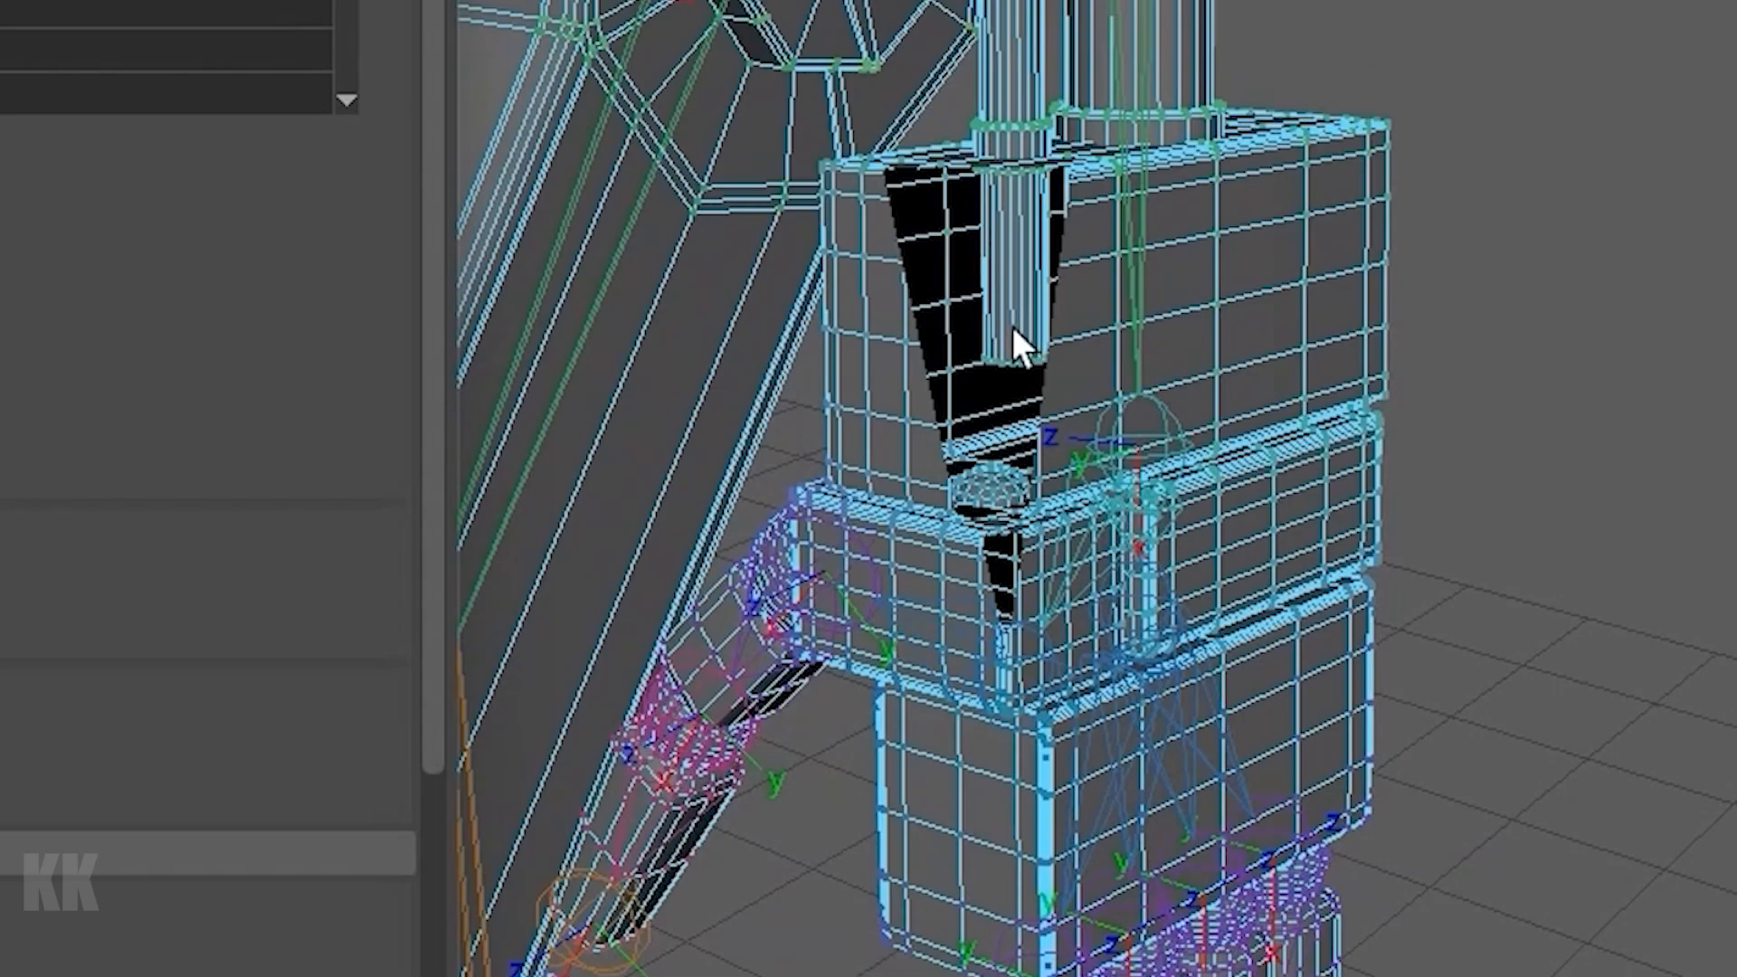
{"action": "left_click_drag", "start_coordinate": [1012, 328], "coordinate": [1028, 325], "text": "alt"}
{"action": "right_click_drag", "start_coordinate": [1028, 325], "coordinate": [986, 326], "text": "alt"}
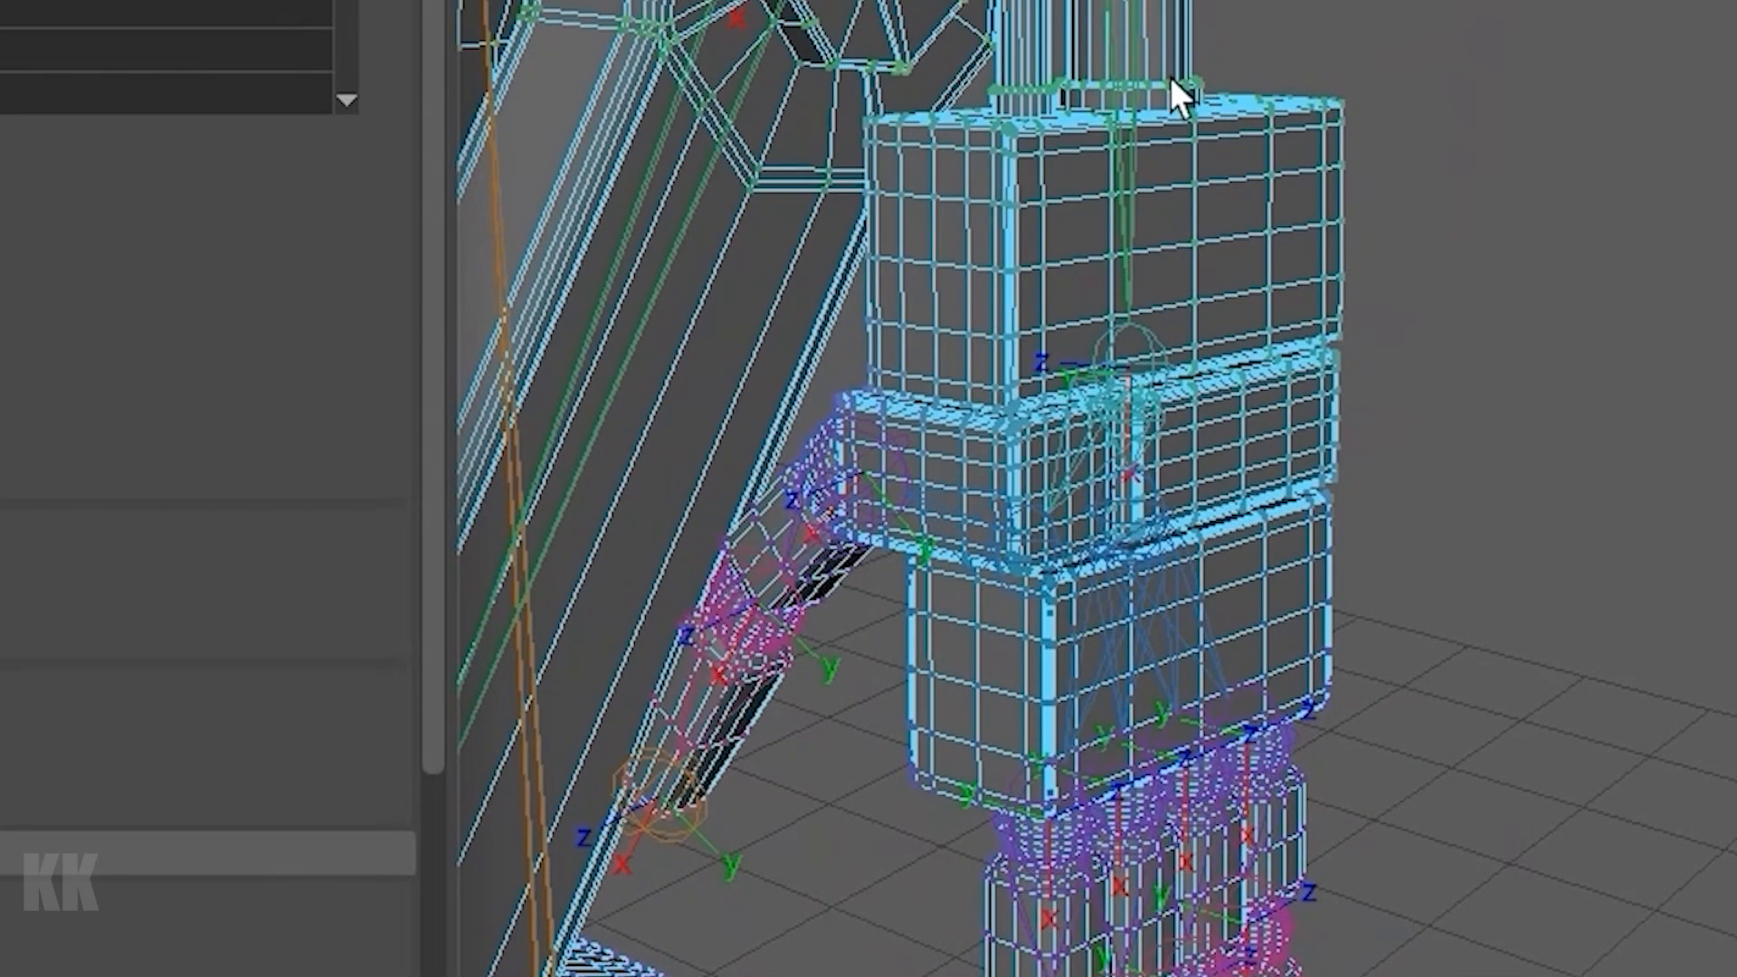
{"action": "left_click", "coordinate": [1169, 77]}
{"action": "double_click", "coordinate": [1191, 132], "text": "shift"}
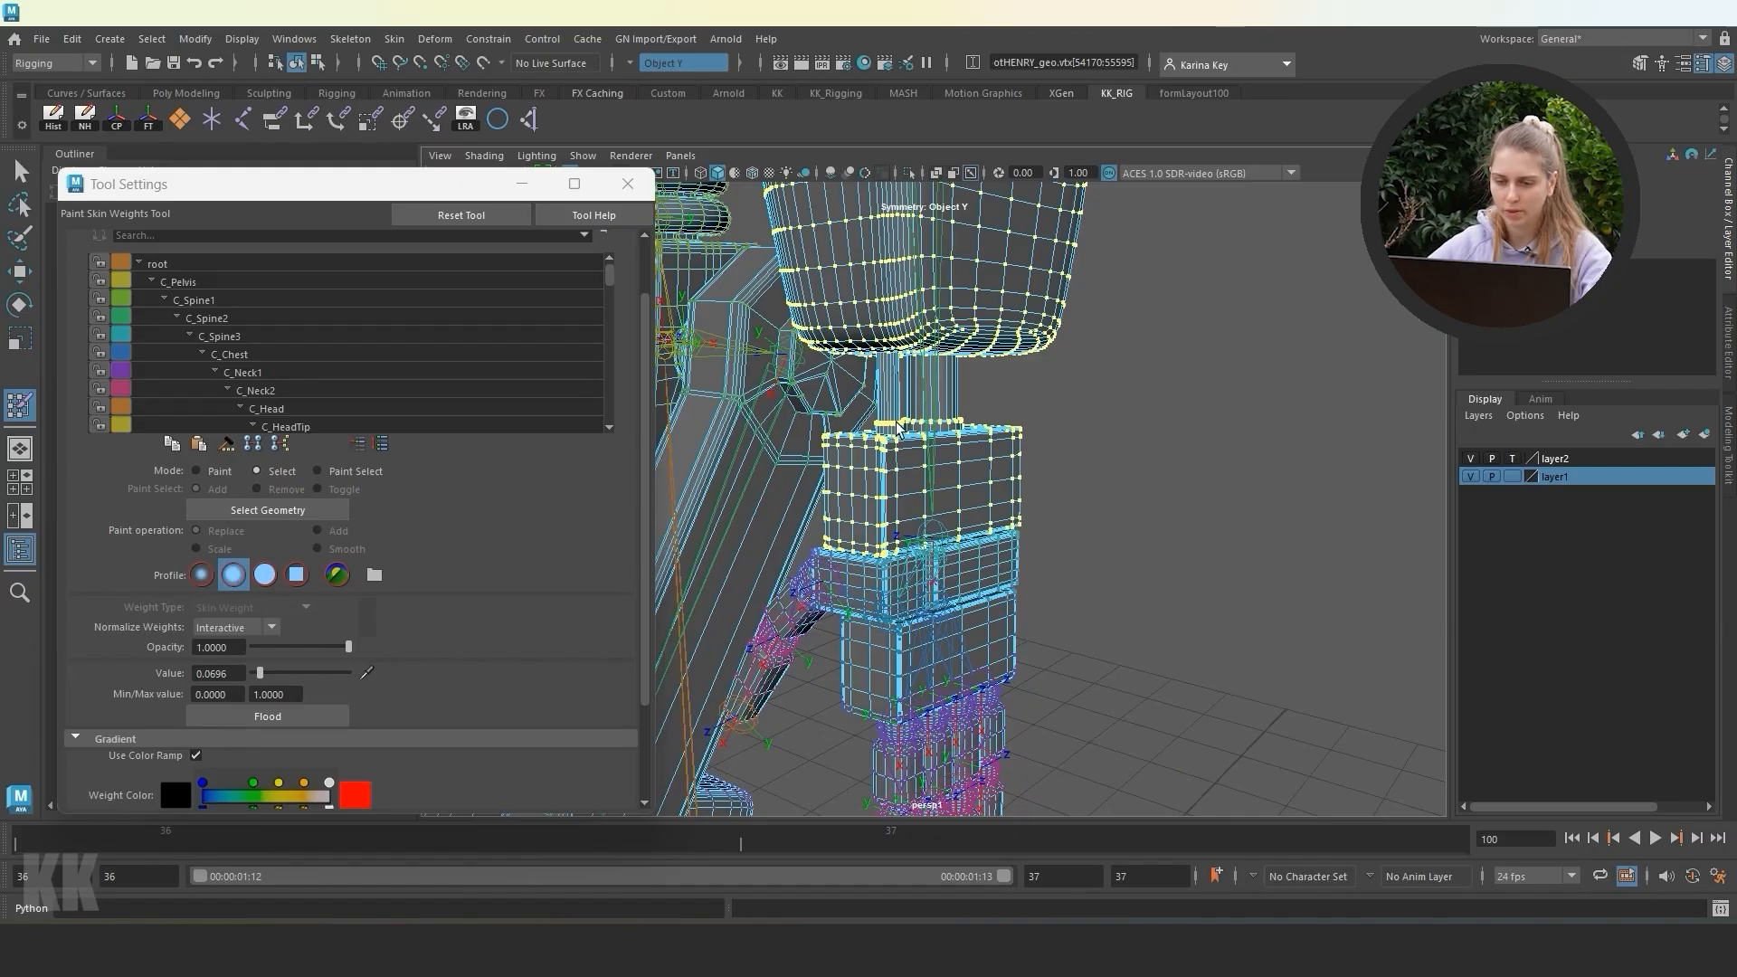
Add the two cylinders connecting the forearm block to the lower block to the vertex selection.
{"action": "left_click_drag", "start_coordinate": [1069, 22], "coordinate": [1070, 96], "text": "alt"}
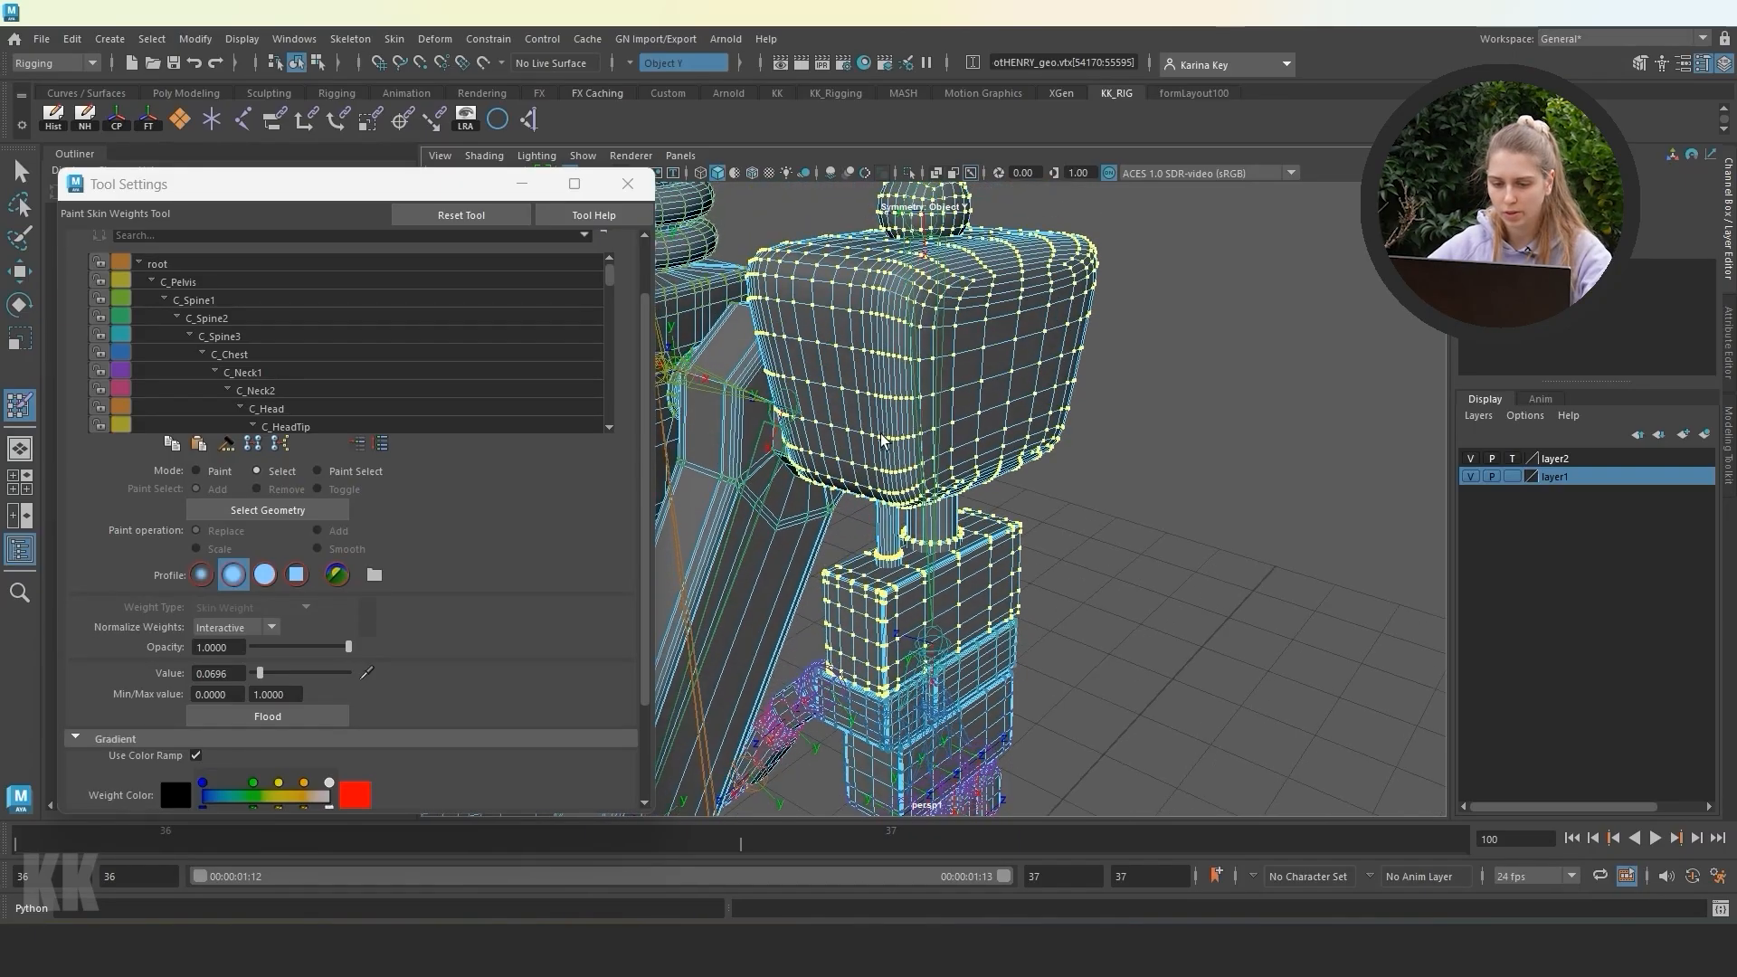
{"action": "right_click_drag", "start_coordinate": [1011, 137], "coordinate": [1063, 116], "text": "alt"}
{"action": "scroll", "coordinate": [908, 432], "scroll_direction": "up", "scroll_amount": 3}
{"action": "scroll", "coordinate": [892, 429], "scroll_direction": "down", "scroll_amount": 5}
{"action": "scroll", "coordinate": [890, 428], "scroll_direction": "up", "scroll_amount": 3}
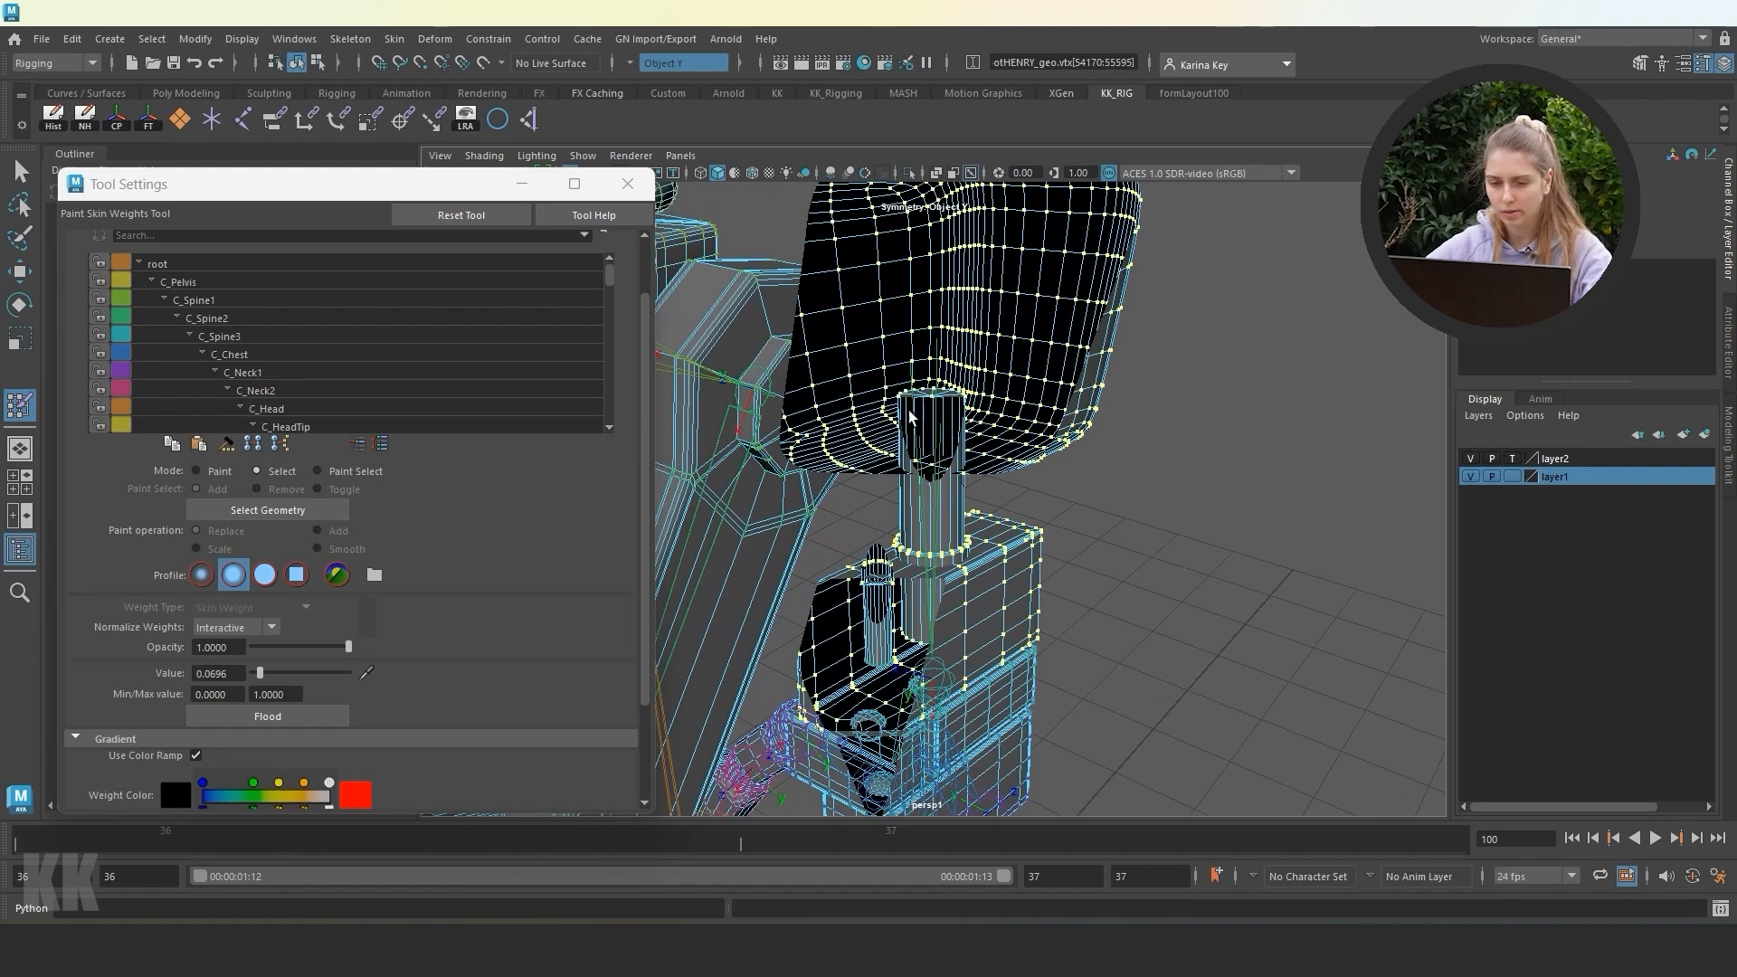
{"action": "scroll", "coordinate": [896, 420], "scroll_direction": "down", "scroll_amount": 2}
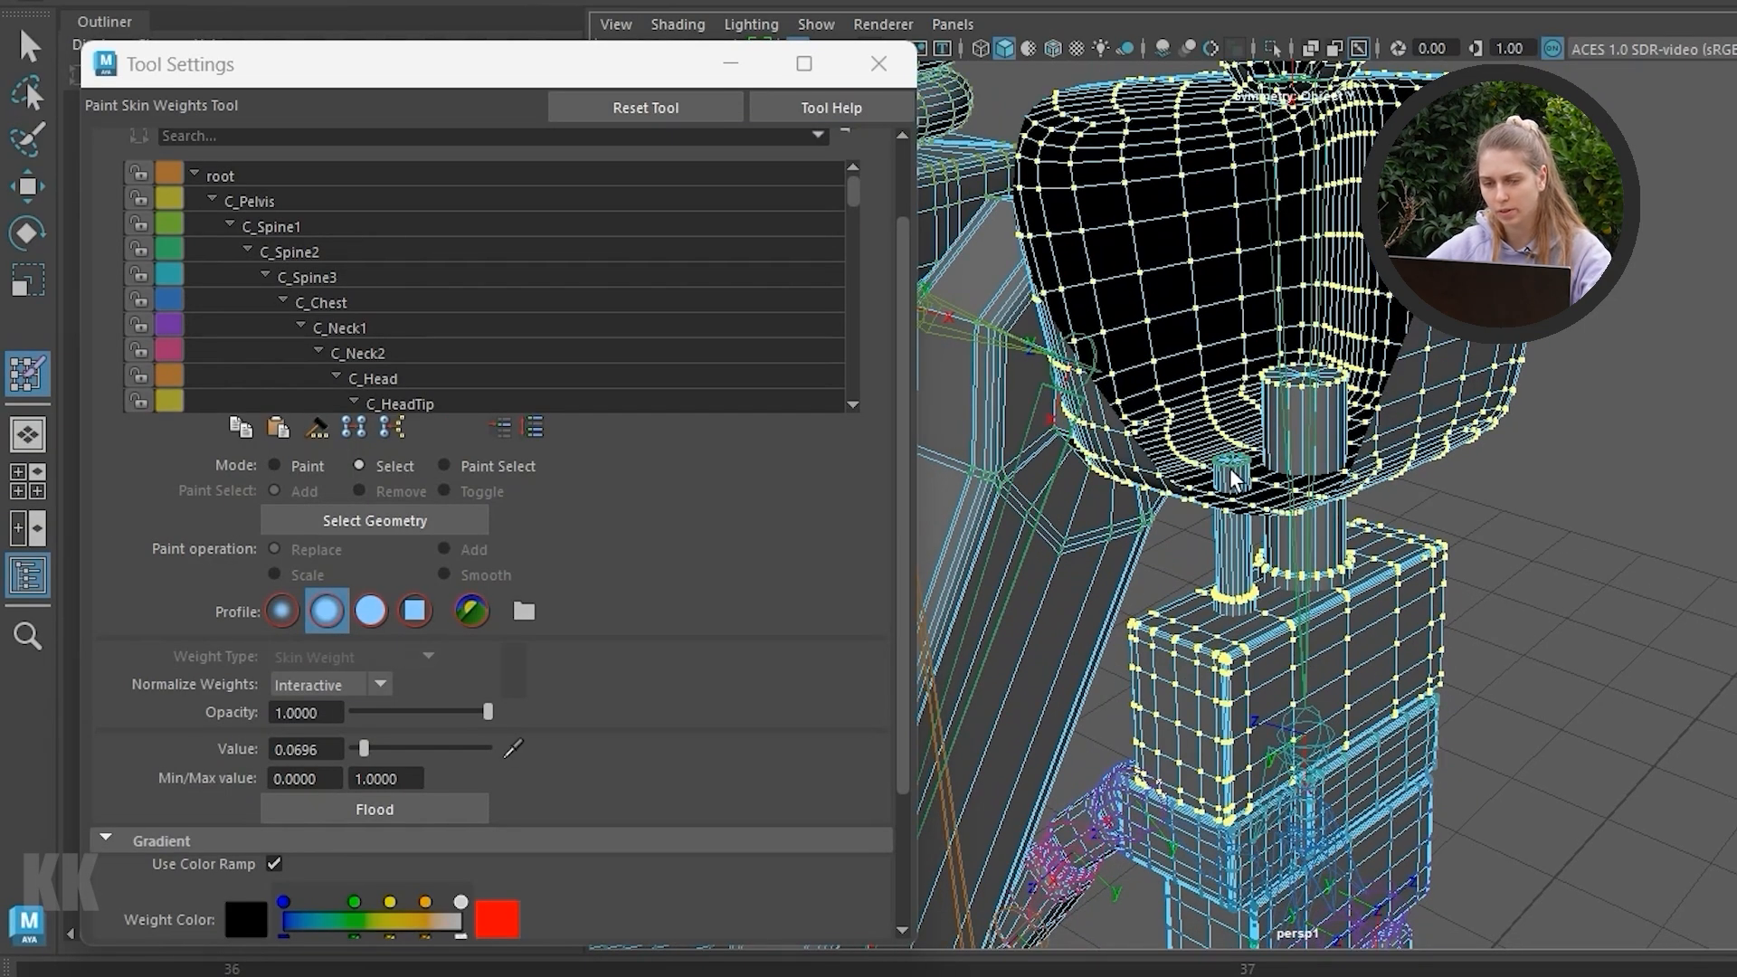
{"action": "scroll", "coordinate": [1239, 486], "scroll_direction": "down", "scroll_amount": 2}
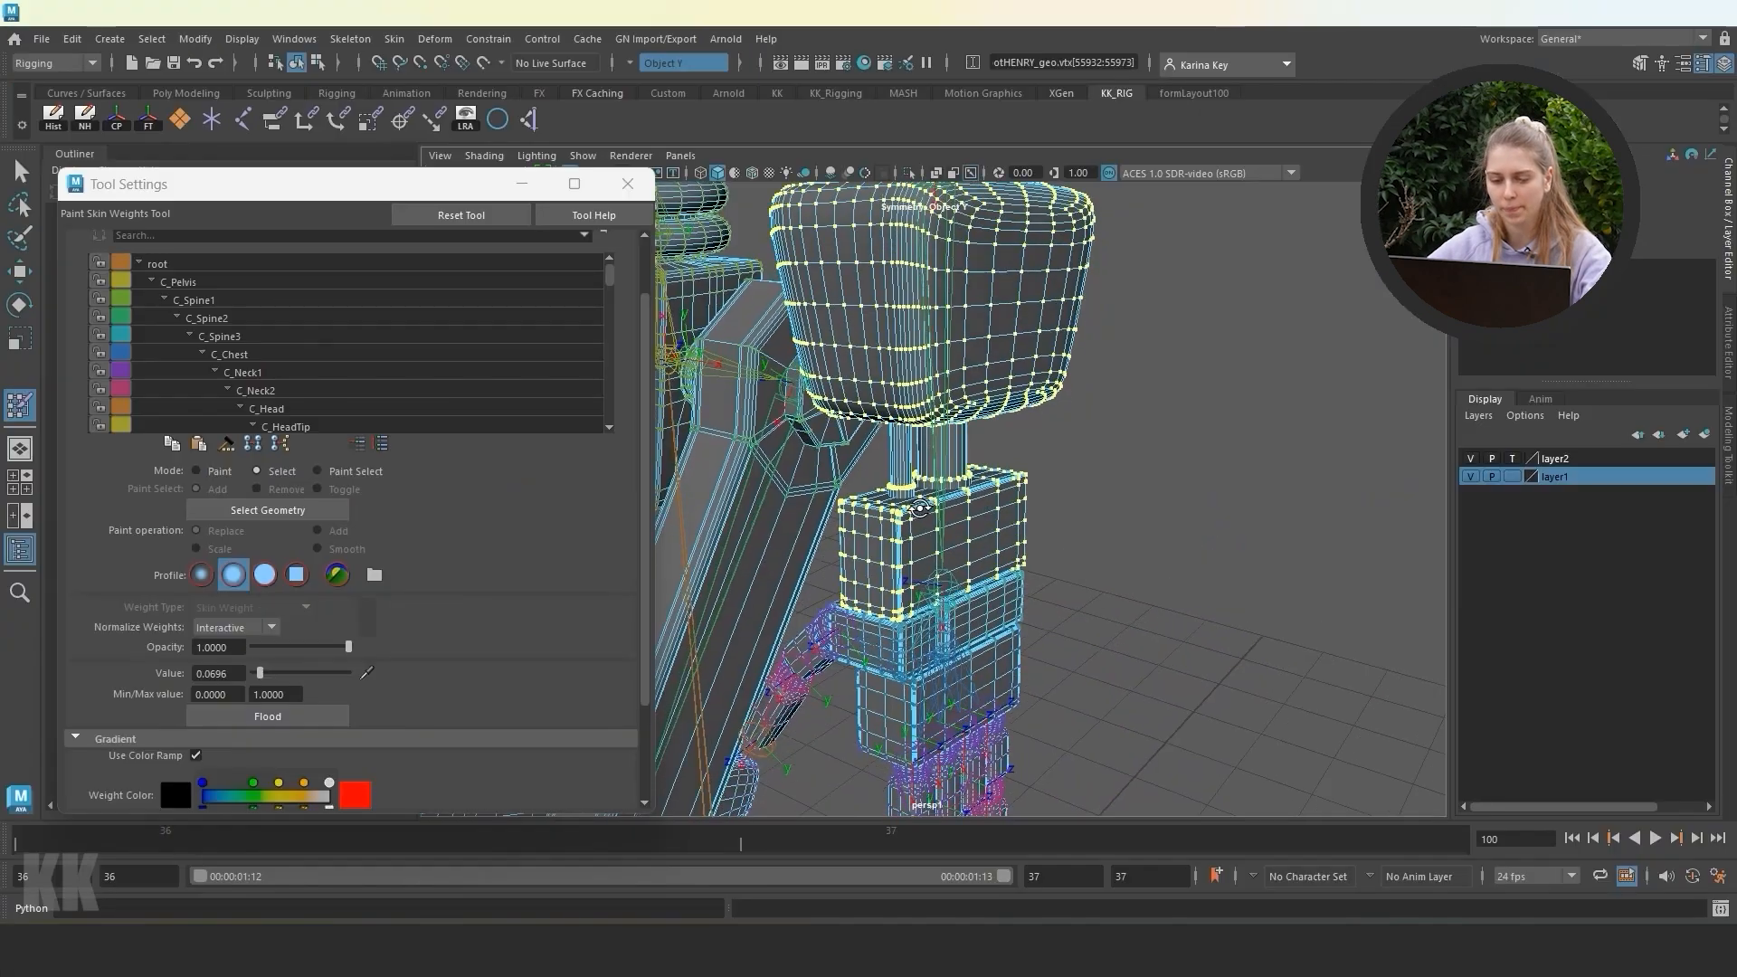
{"action": "left_click_drag", "start_coordinate": [1292, 527], "coordinate": [1274, 509], "text": "alt"}
{"action": "scroll", "coordinate": [910, 501], "scroll_direction": "down", "scroll_amount": 2}
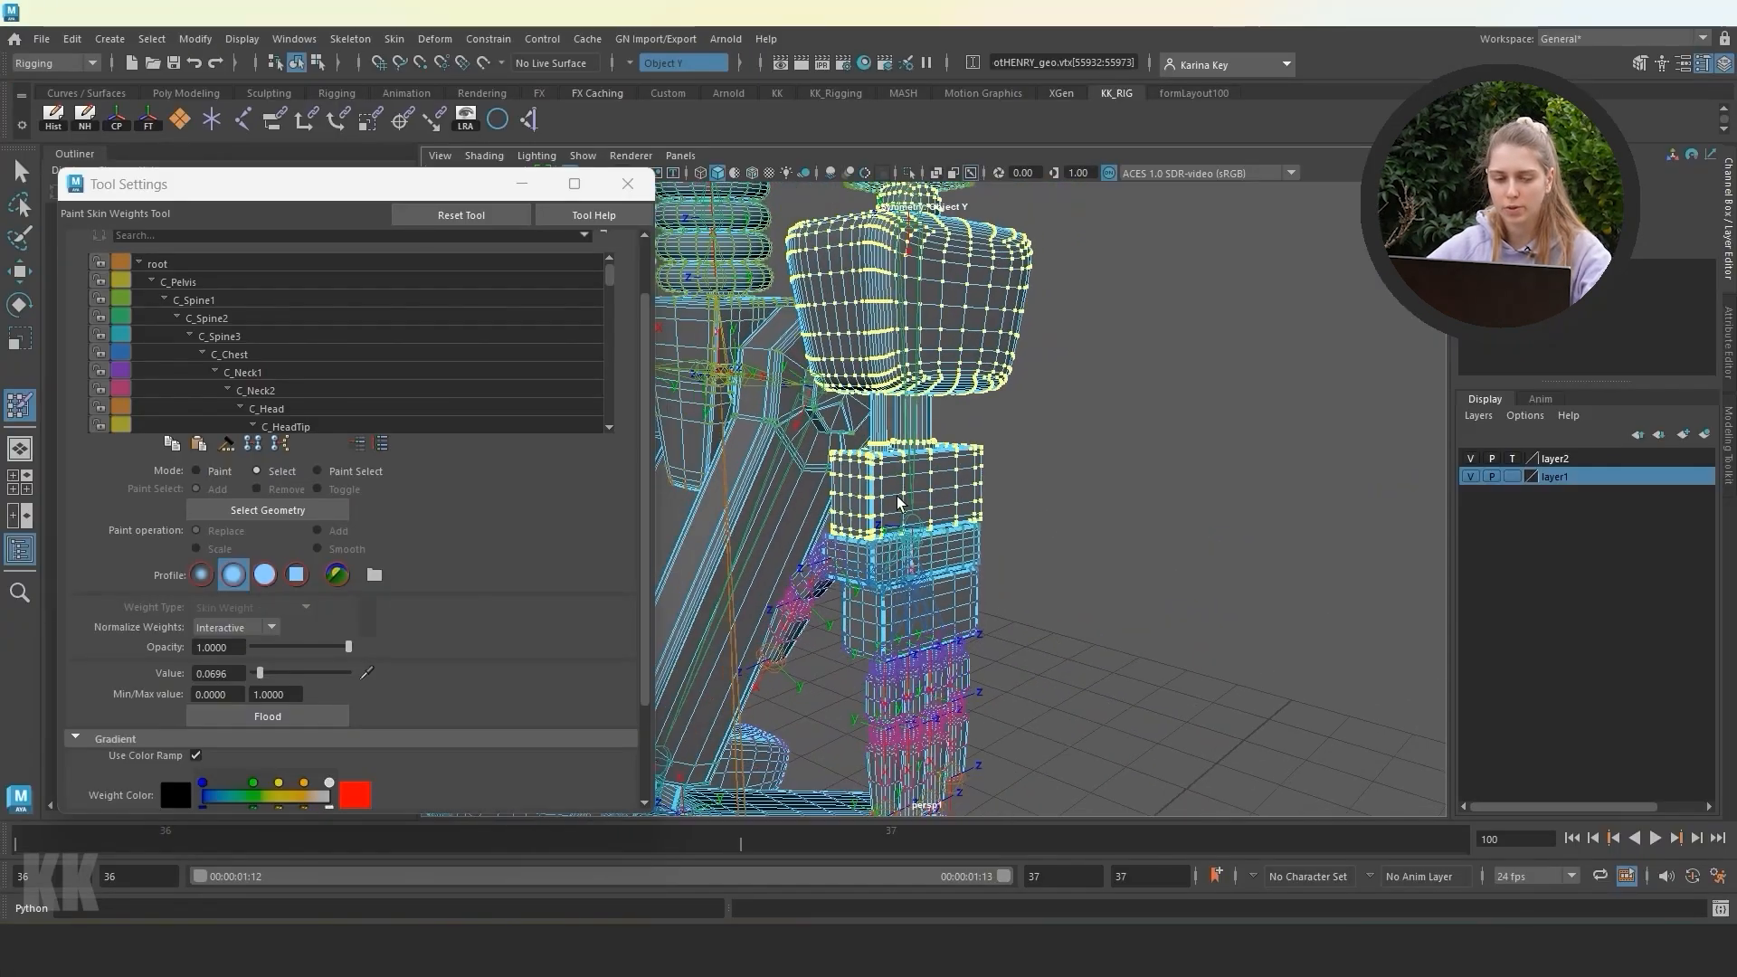
{"action": "middle_click_drag", "start_coordinate": [901, 499], "coordinate": [899, 626], "text": "alt"}
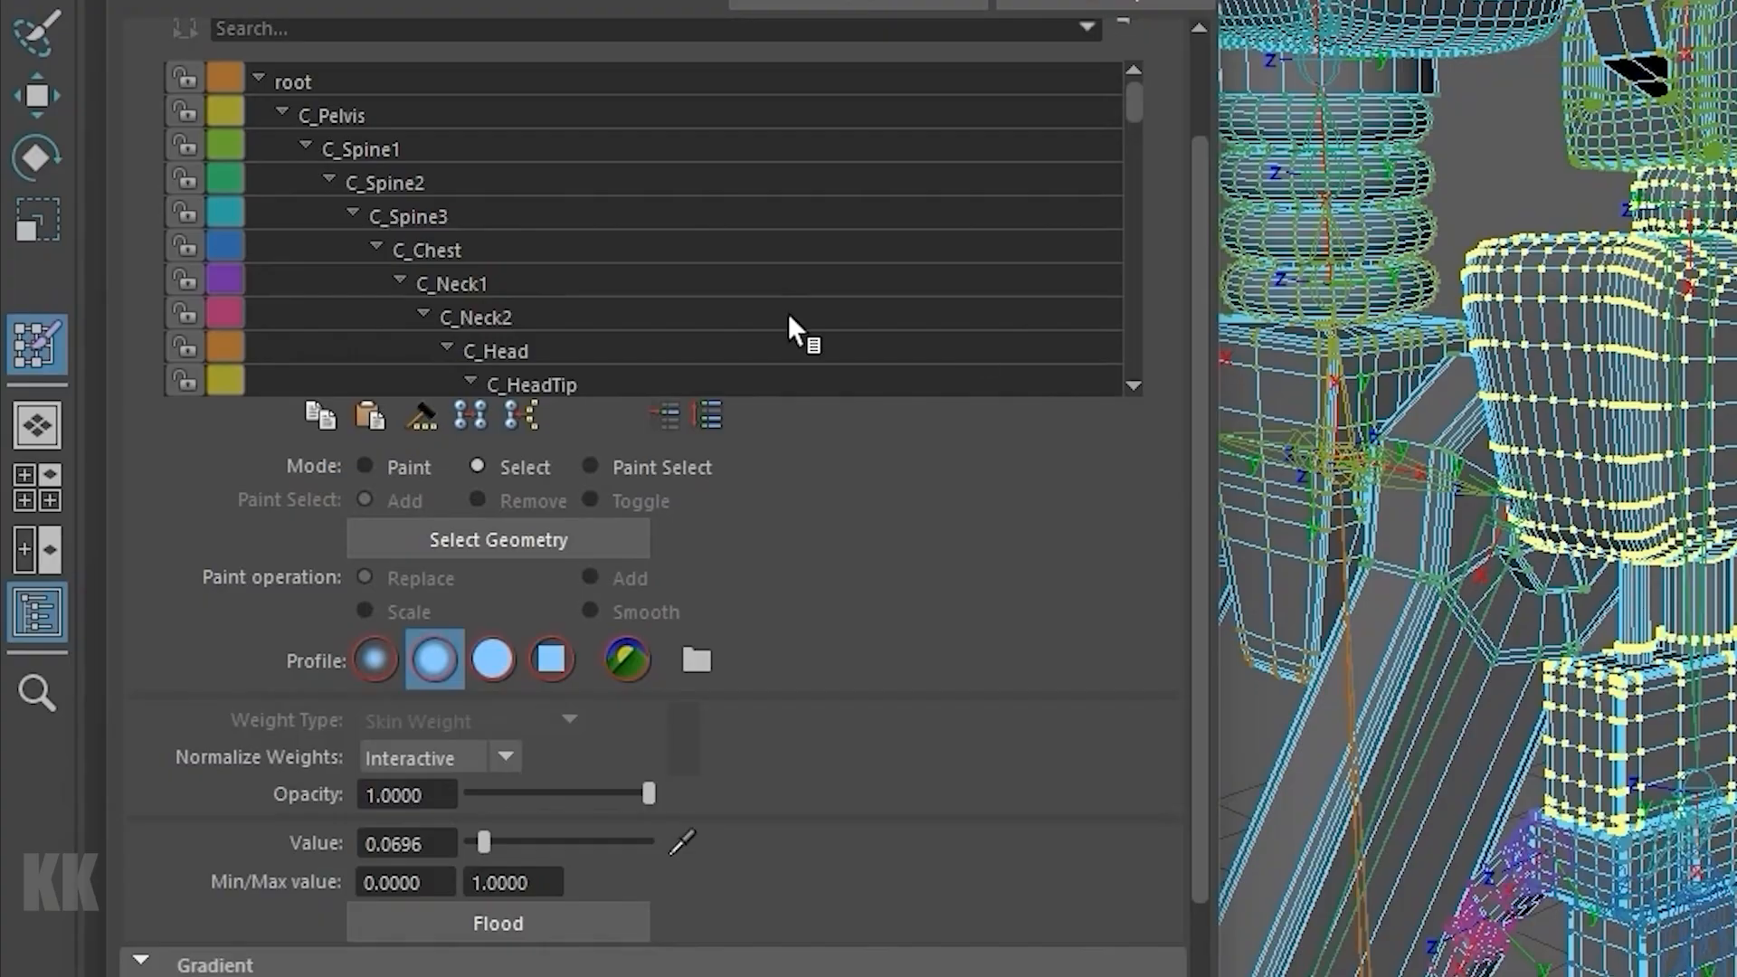
Flood the selected forearm parts with L_Elbow3 weight, using Replace at value 1, and leave the painting tool.
{"action": "left_click", "coordinate": [413, 469]}
{"action": "double_click", "coordinate": [362, 842]}
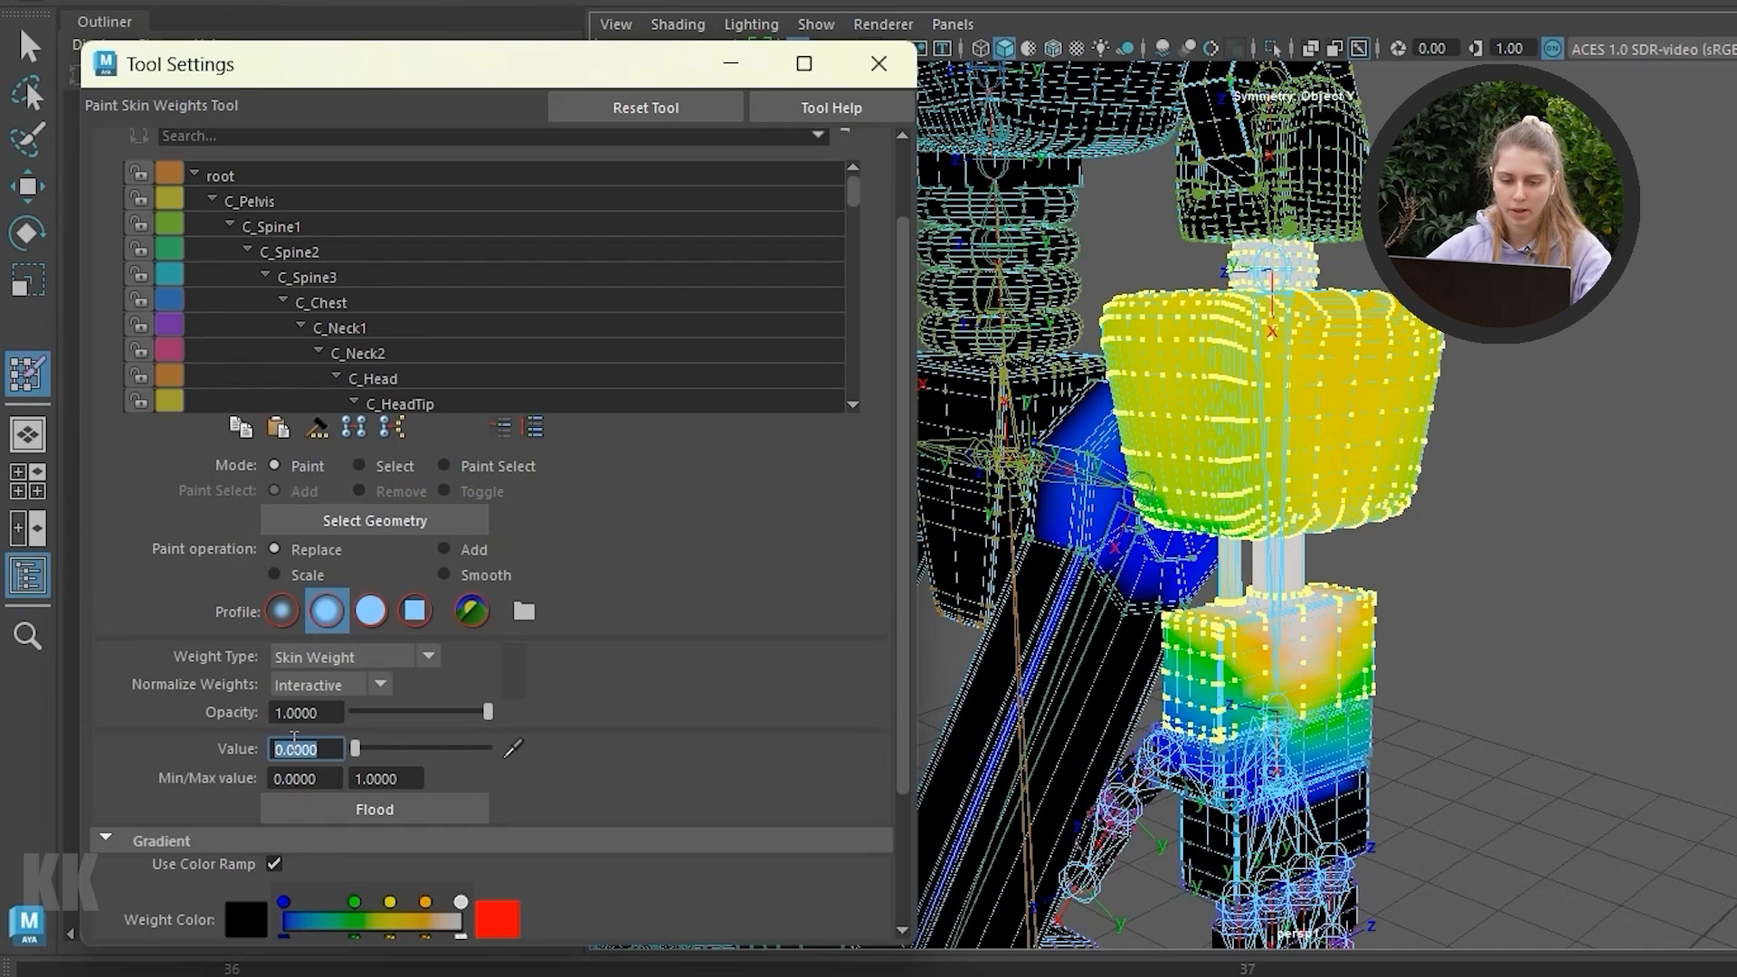
{"action": "type", "text": "1"}
{"action": "key", "text": "Return"}
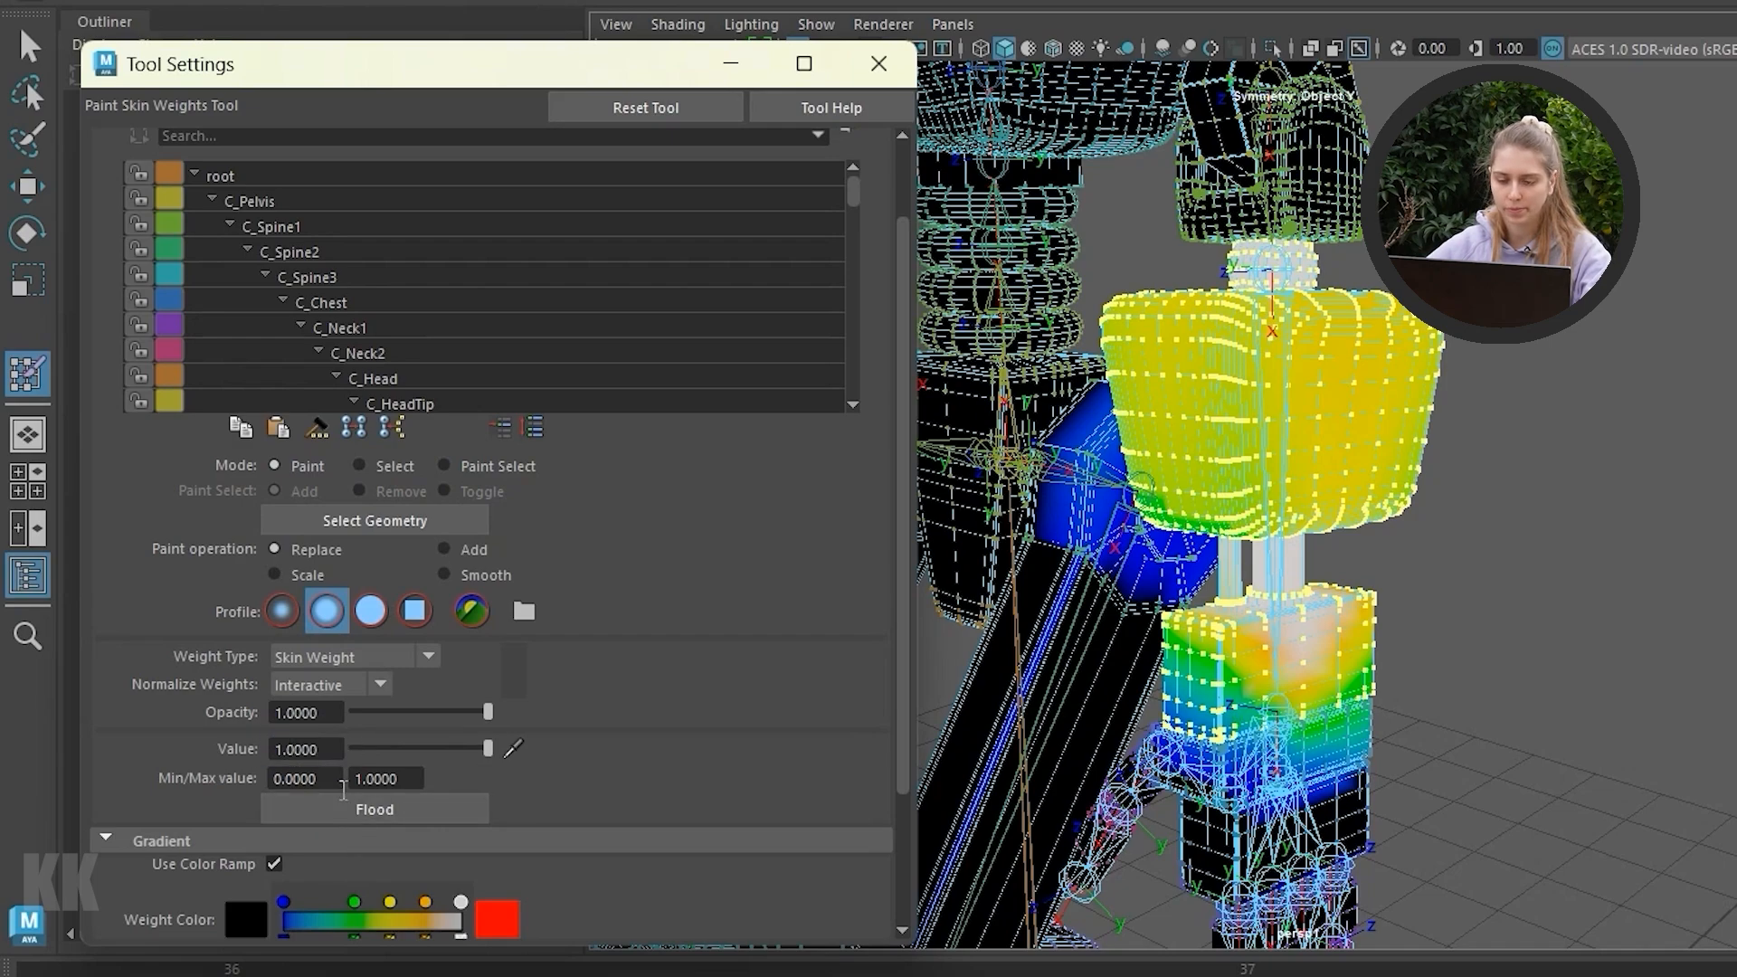
{"action": "left_click", "coordinate": [355, 810]}
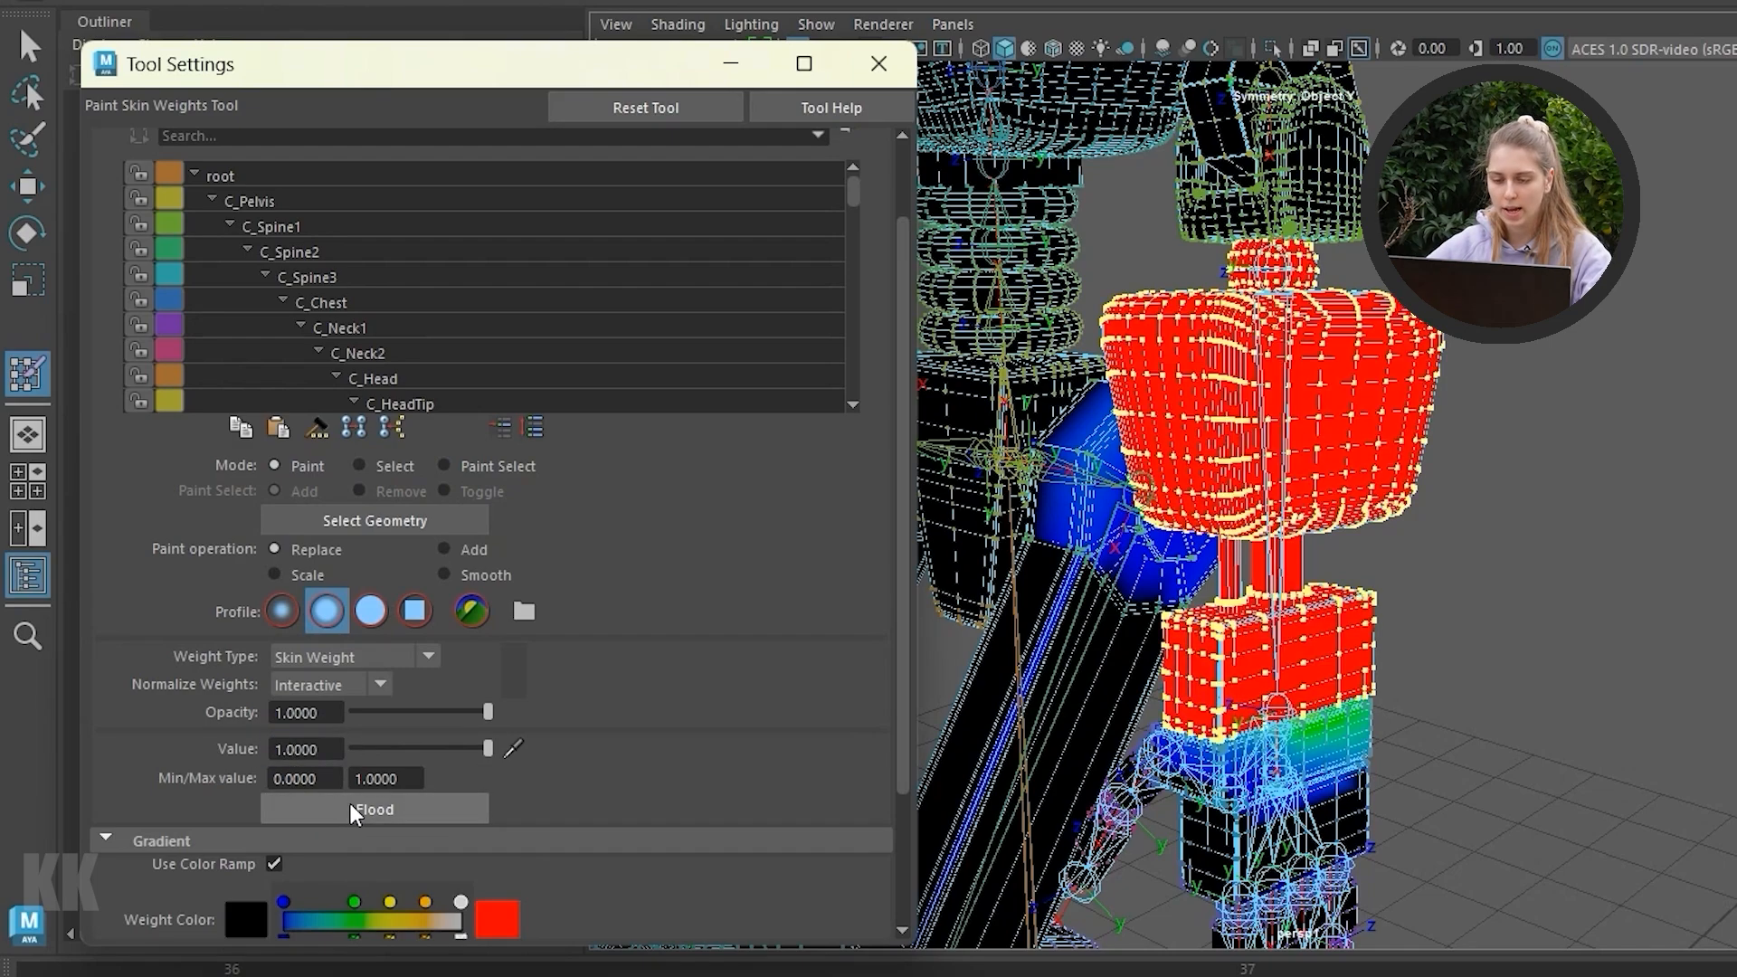
{"action": "left_click", "coordinate": [32, 185]}
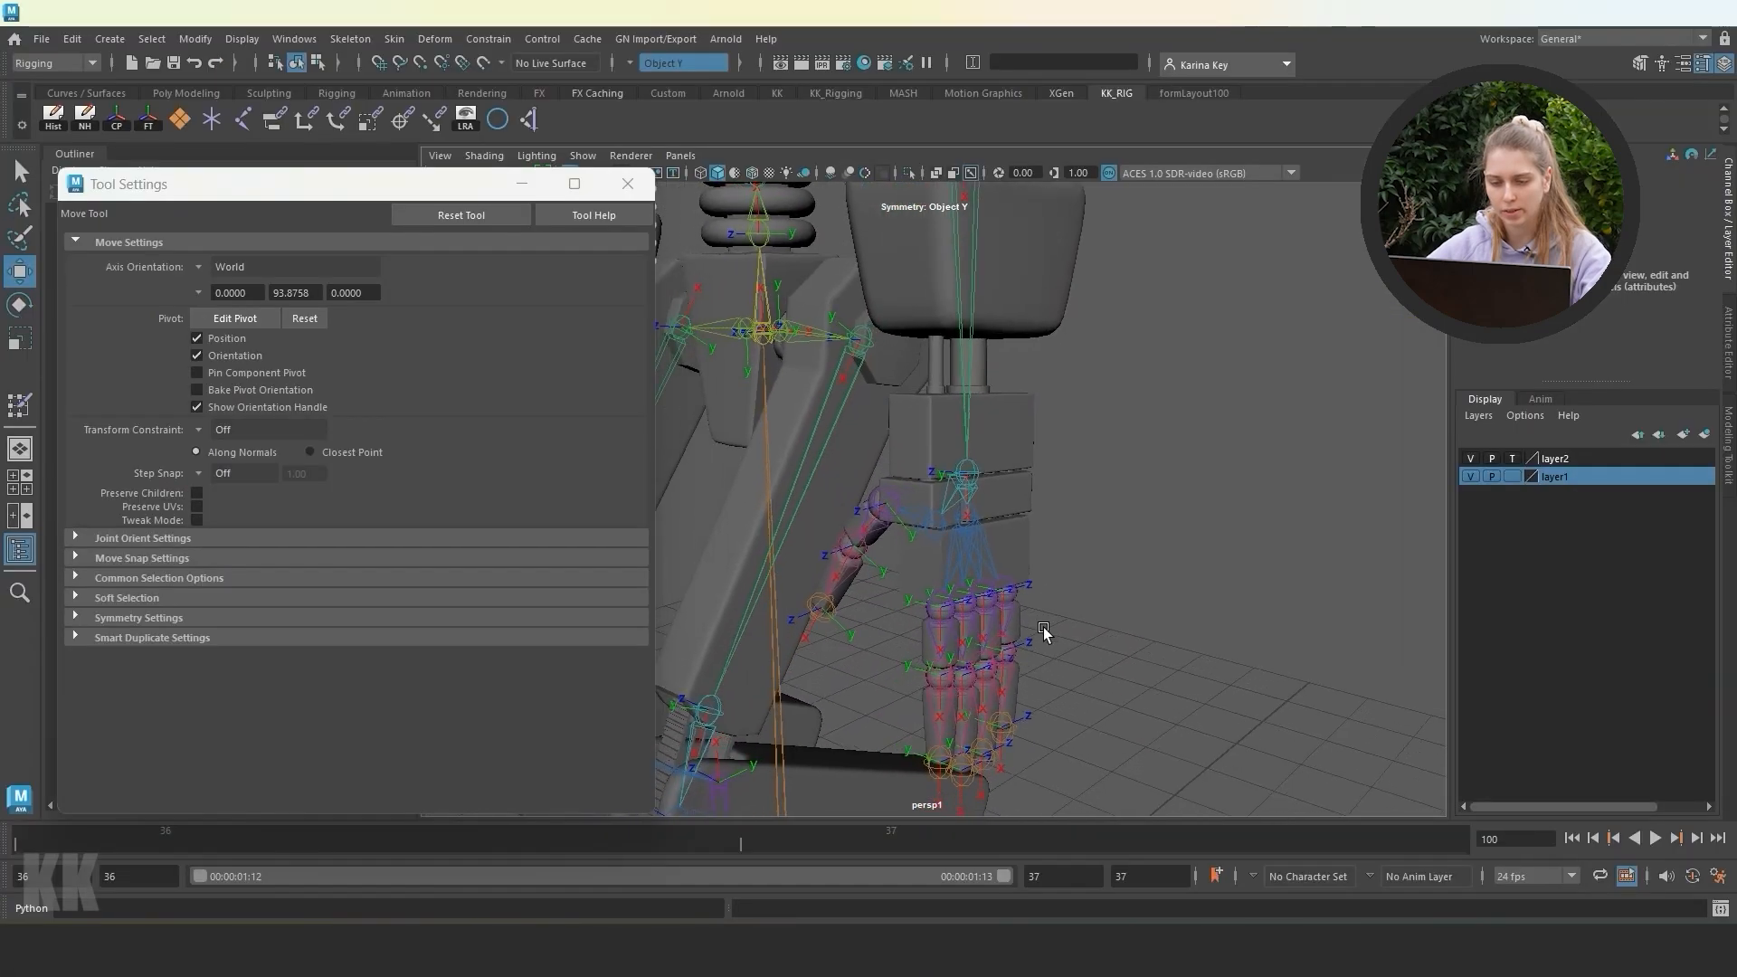
Reselect the robot mesh around the left hand and close the tool settings window.
{"action": "left_click_drag", "start_coordinate": [1044, 627], "coordinate": [998, 570], "text": "alt"}
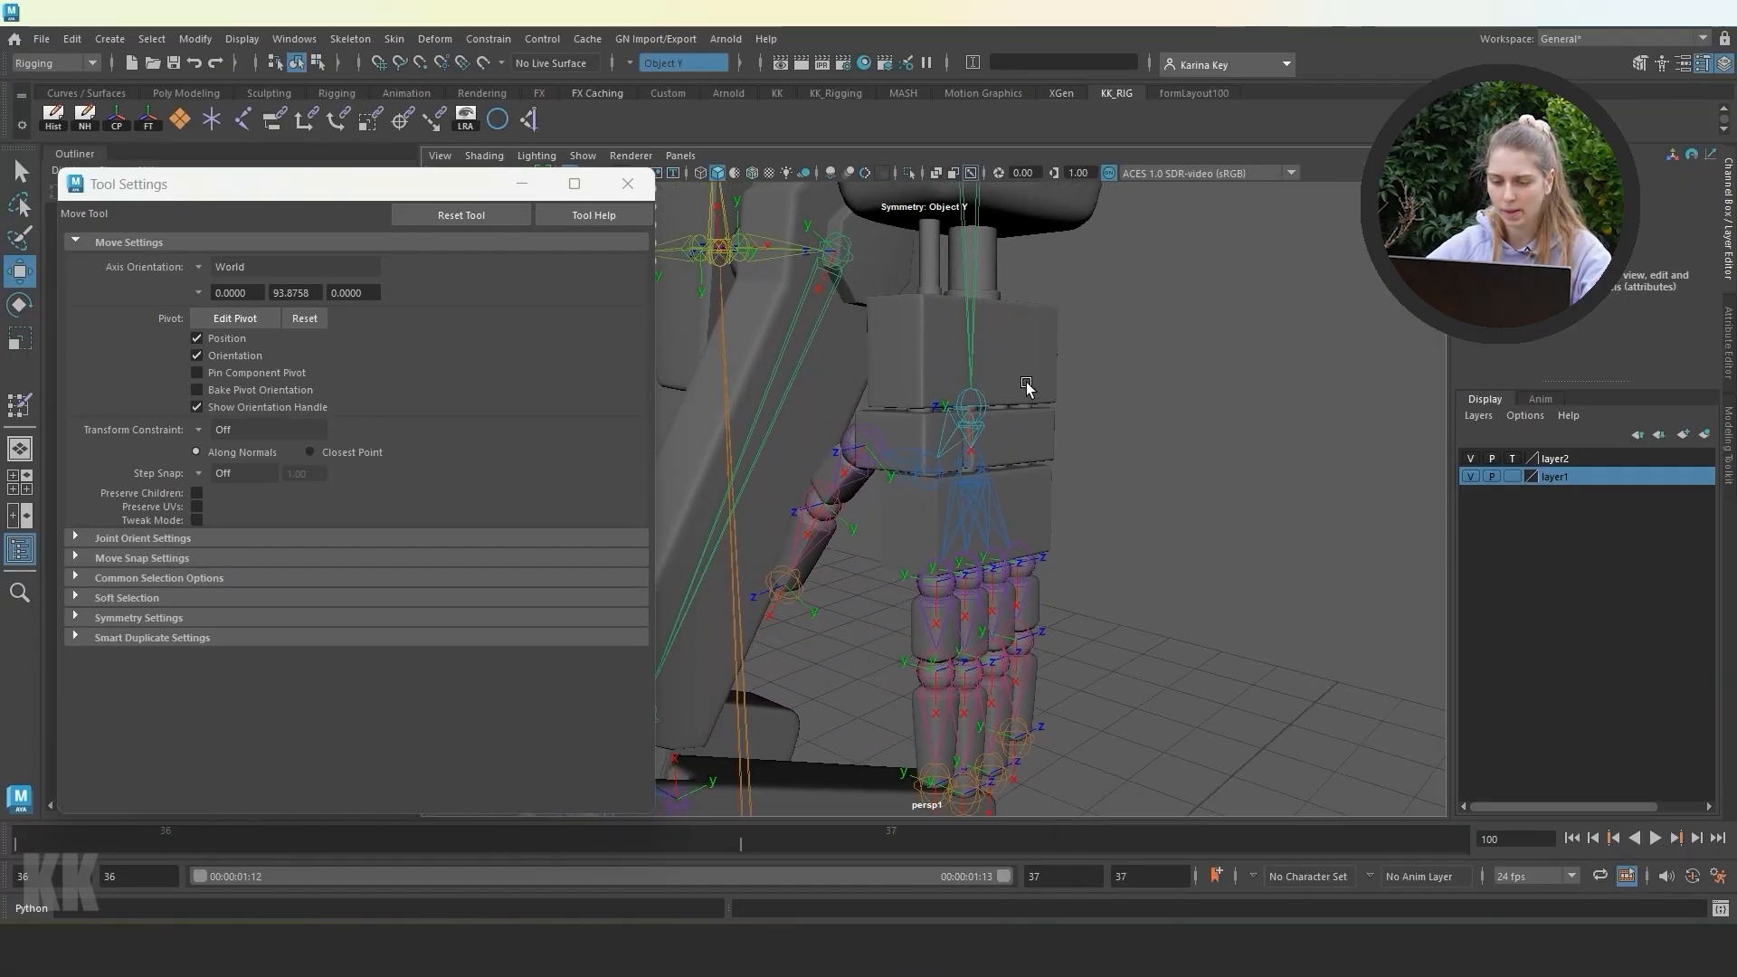
{"action": "left_click", "coordinate": [1027, 388]}
{"action": "left_click_drag", "start_coordinate": [1027, 387], "coordinate": [997, 382], "text": "alt"}
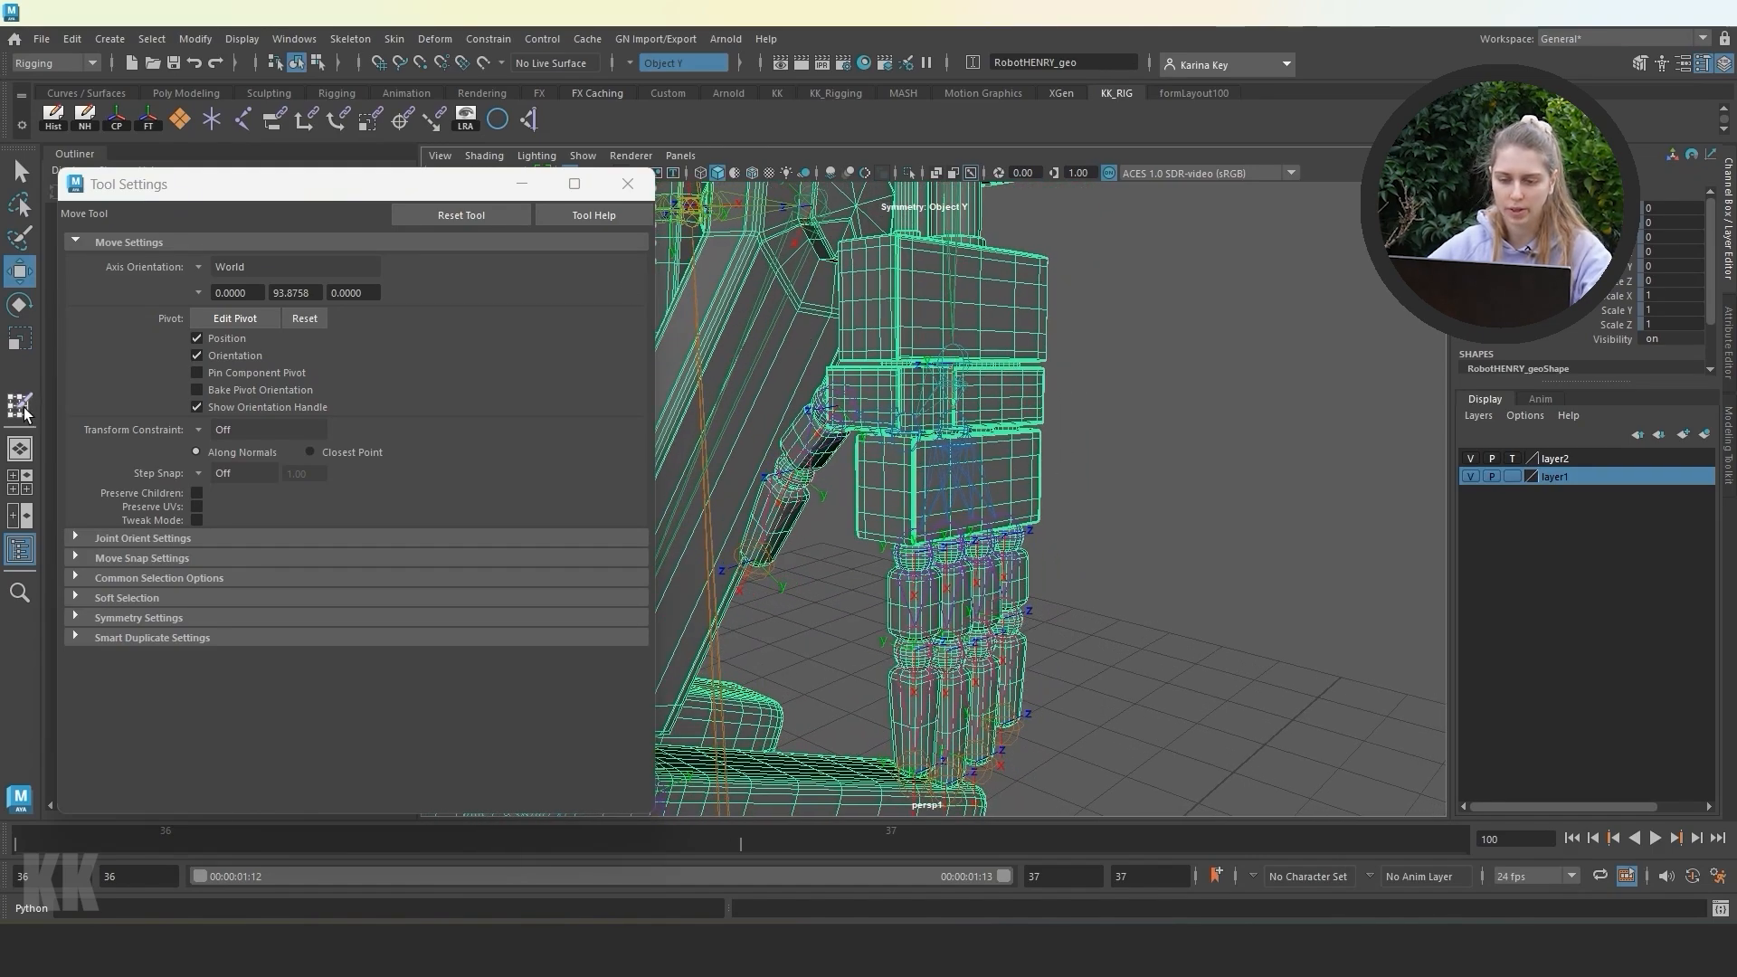
{"action": "left_click_drag", "start_coordinate": [486, 192], "coordinate": [523, 167]}
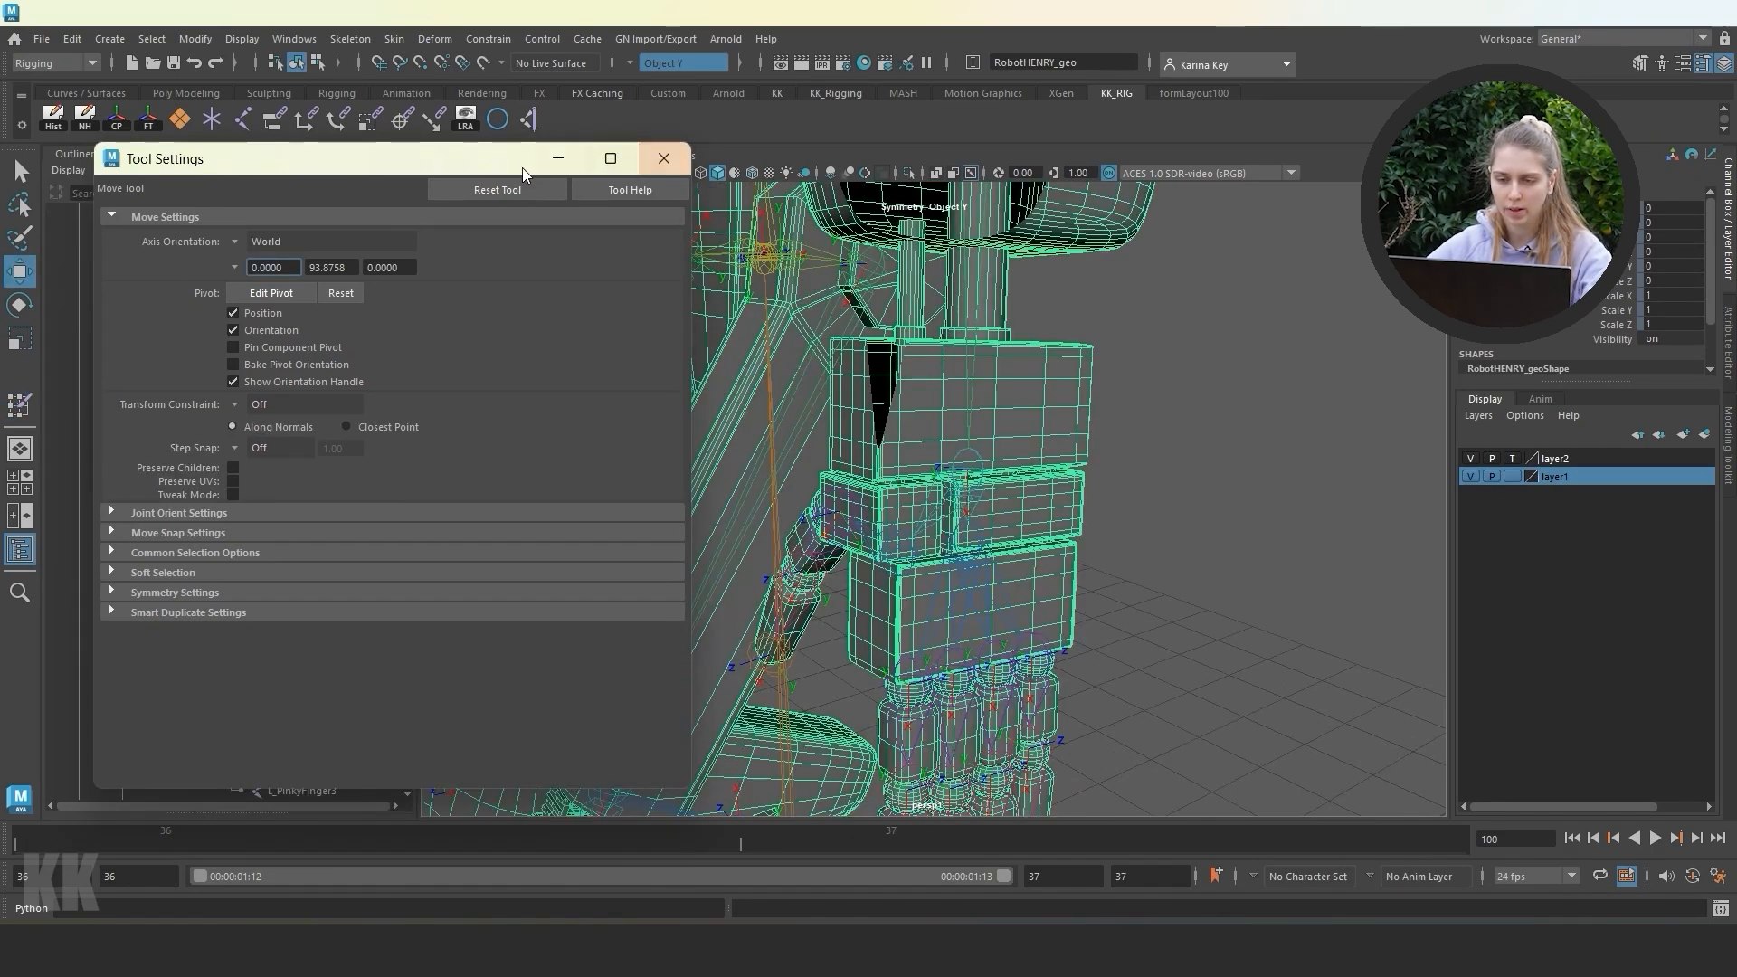
{"action": "left_click", "coordinate": [650, 162]}
Select the persp1 viewport camera and open its Near Clip Plane value for editing.
{"action": "left_click", "coordinate": [439, 155]}
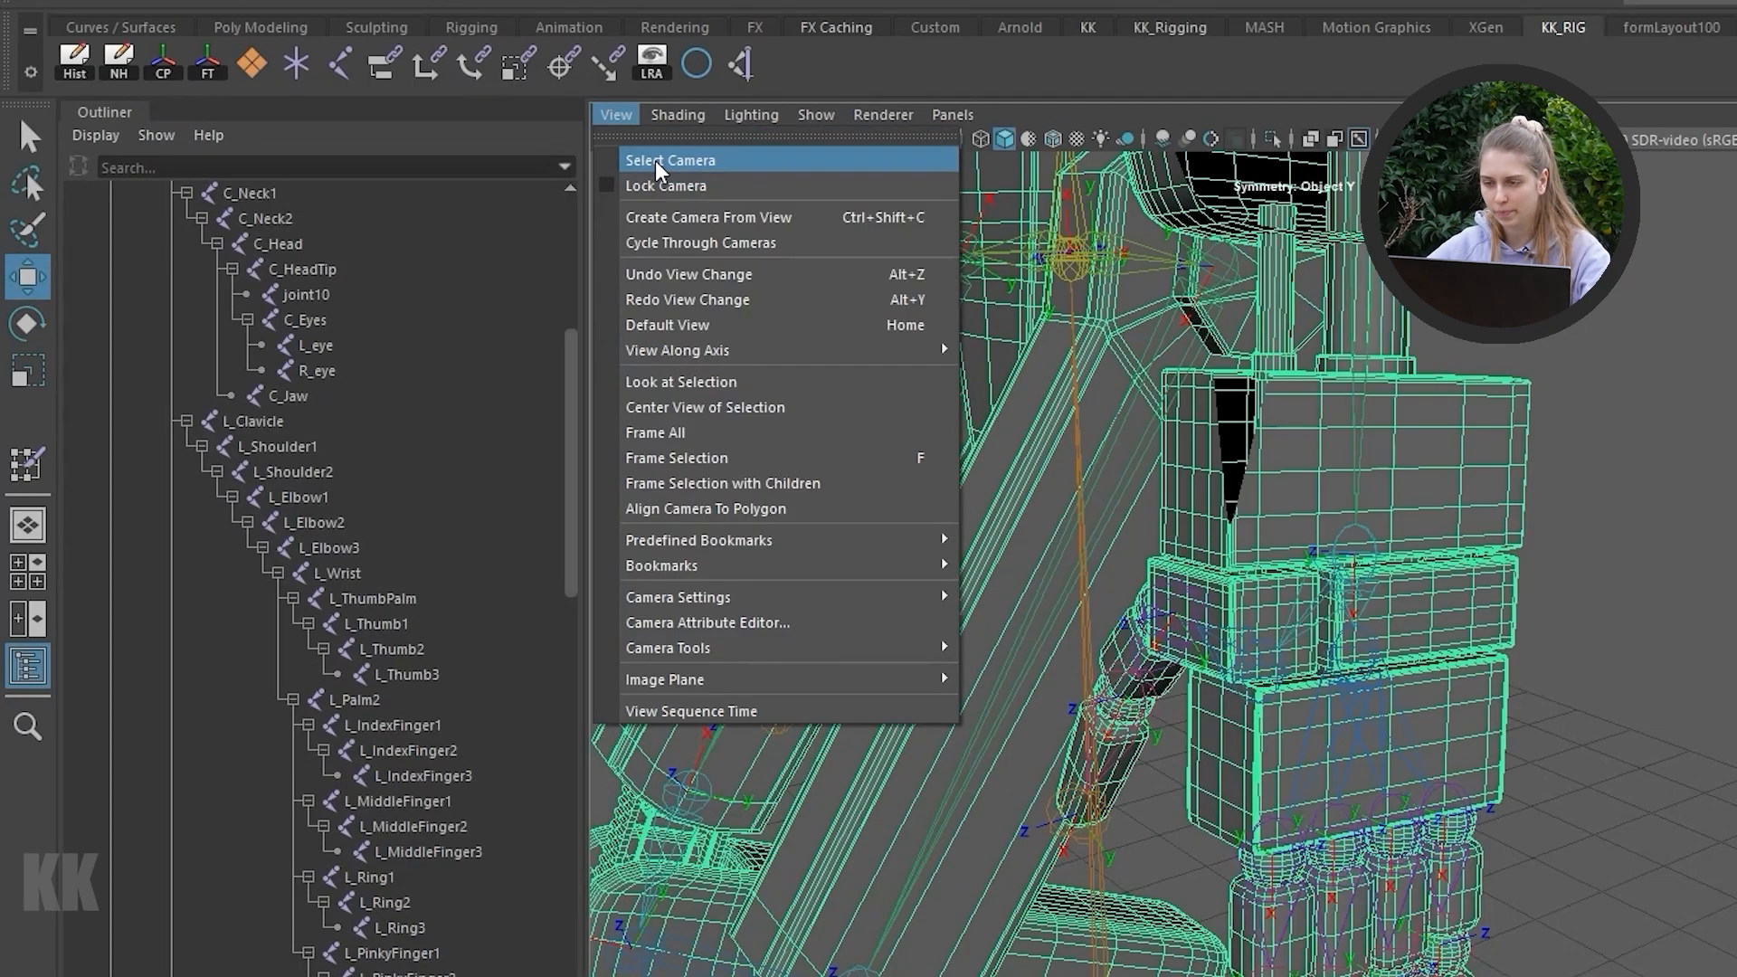
{"action": "left_click", "coordinate": [669, 160]}
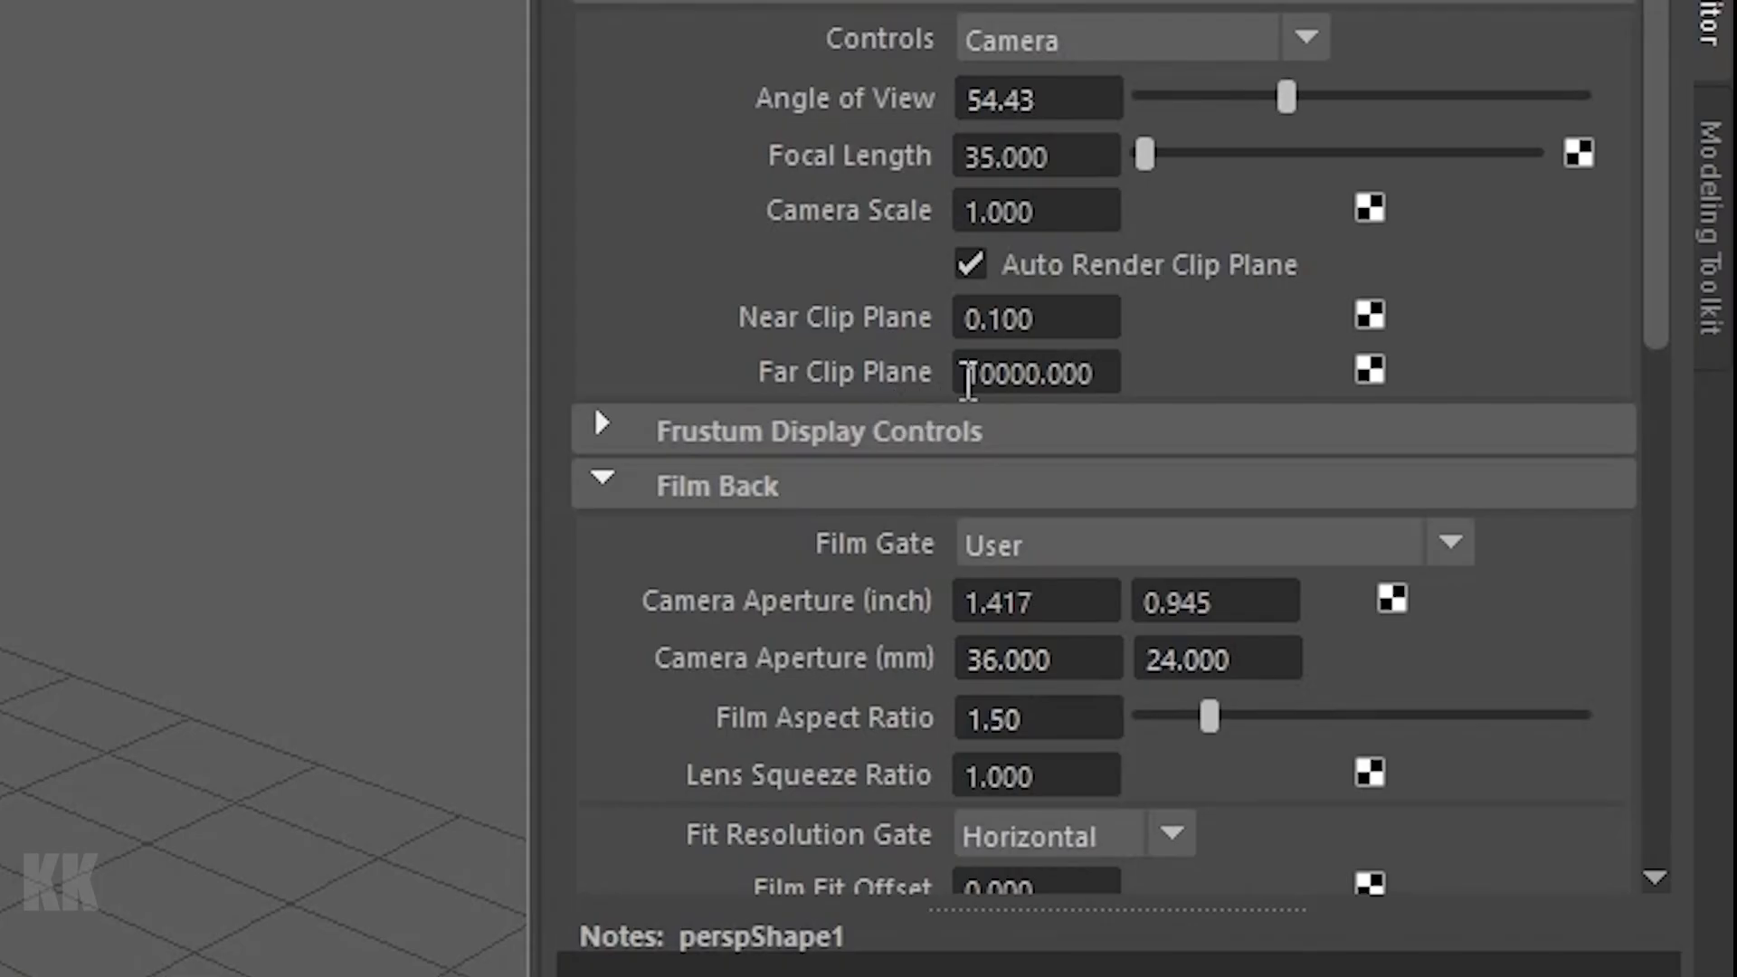
{"action": "left_click", "coordinate": [1017, 324]}
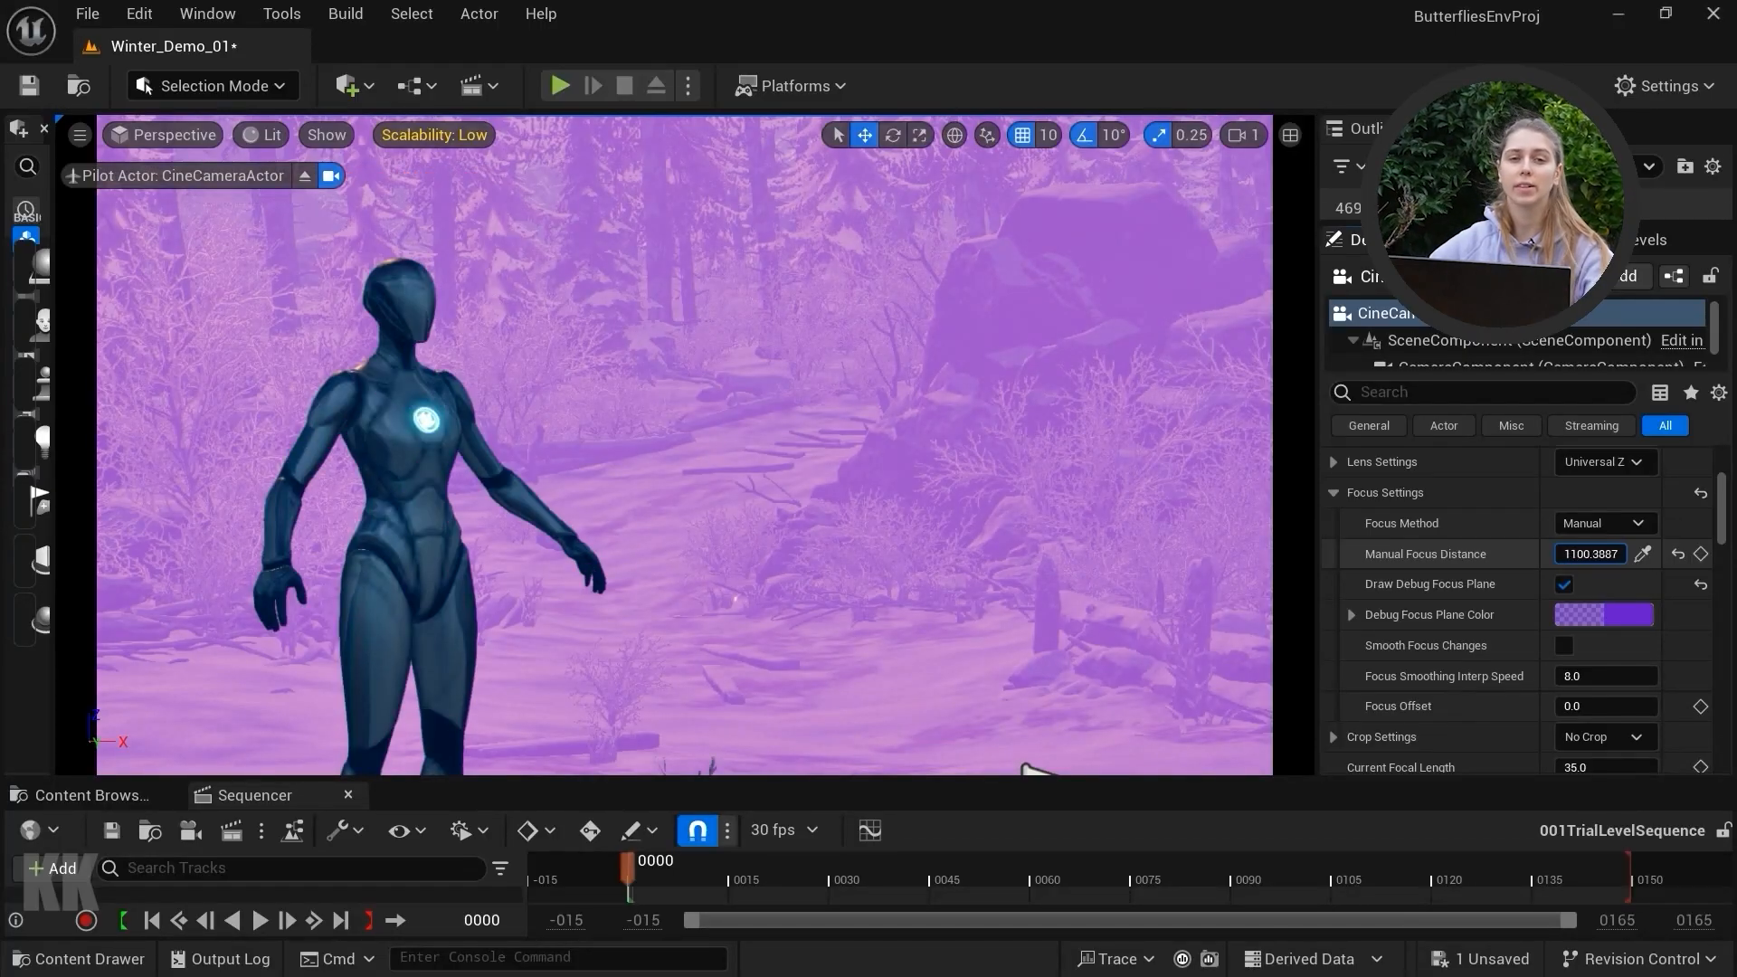
{"action": "left_click_drag", "start_coordinate": [1590, 554], "coordinate": [1630, 553]}
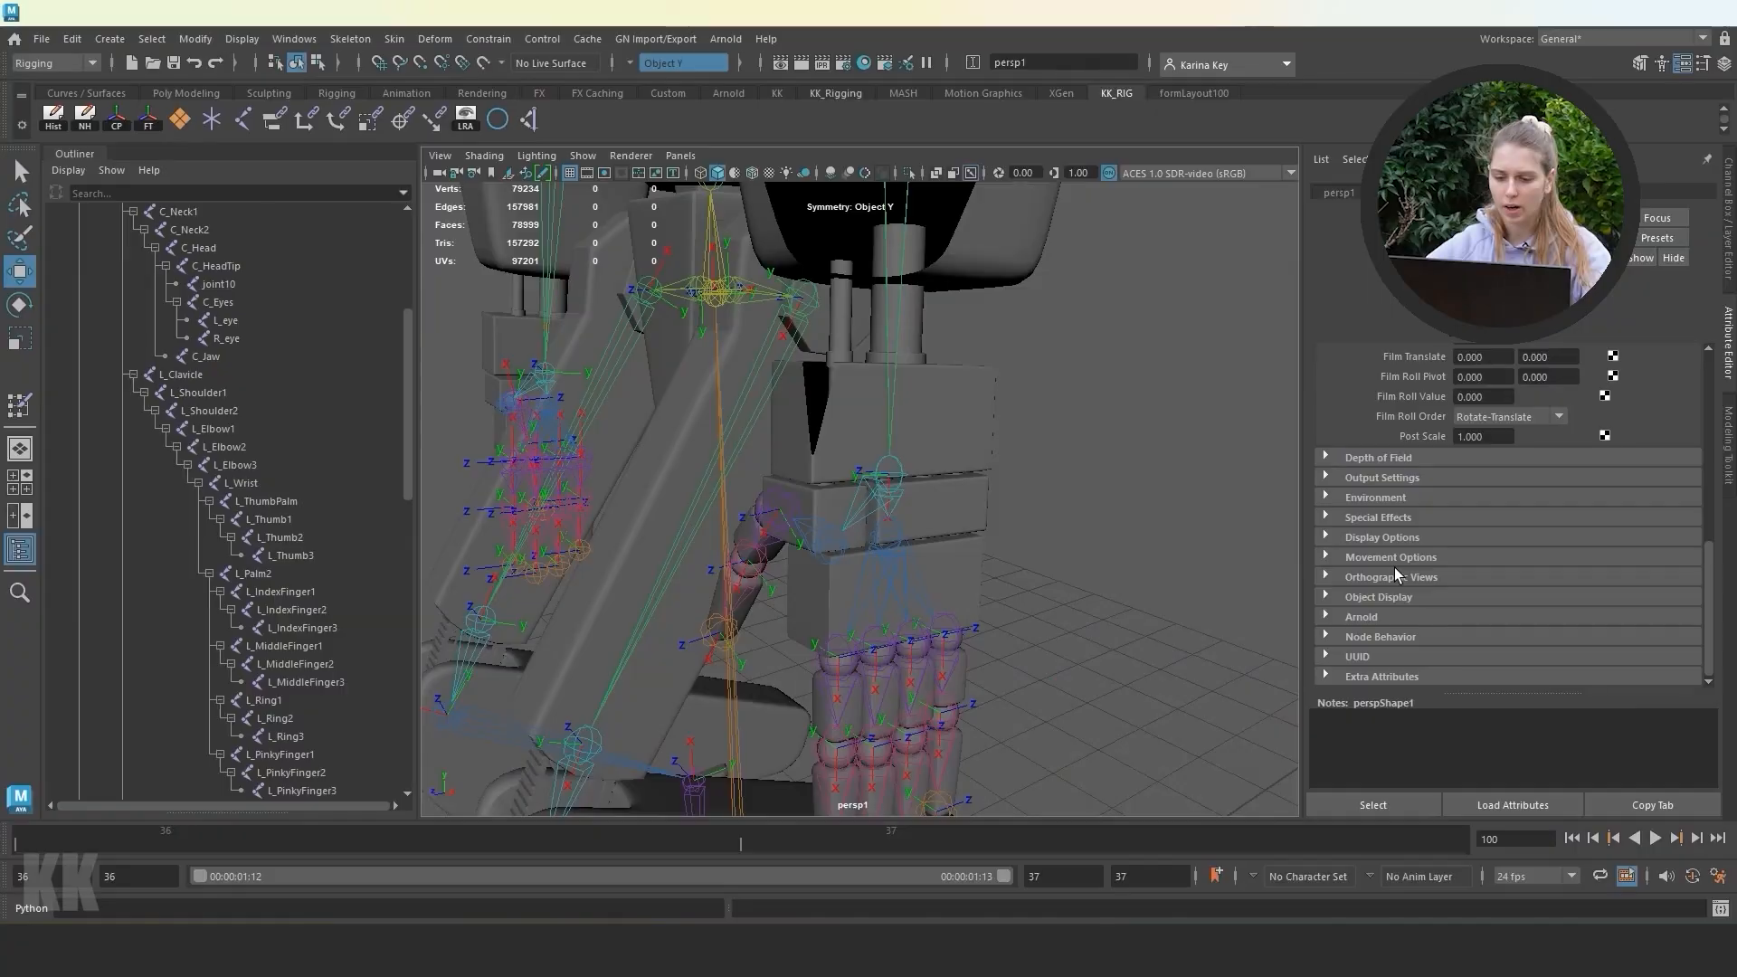
Set the persp1 camera's Near Clip Plane to 0.010 and check the hand close up for clipping.
{"action": "left_click", "coordinate": [1393, 567]}
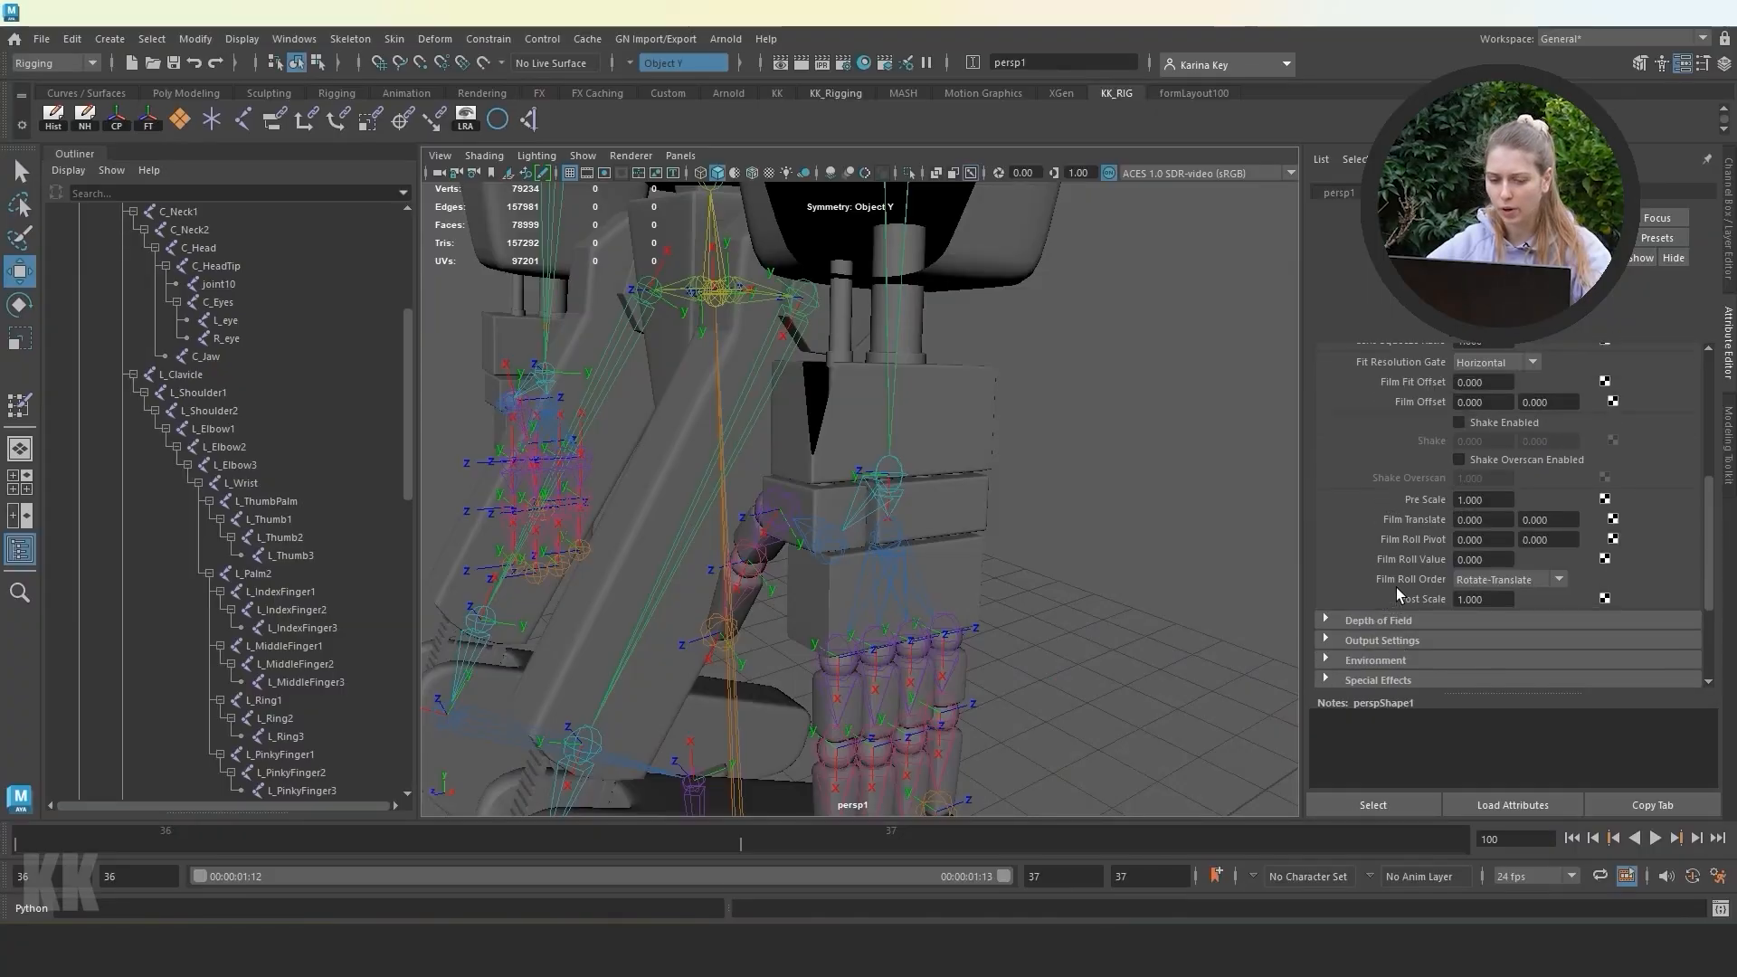
{"action": "scroll", "coordinate": [1396, 588], "scroll_direction": "down", "scroll_amount": 2}
{"action": "scroll", "coordinate": [1362, 503], "scroll_direction": "up", "scroll_amount": 2}
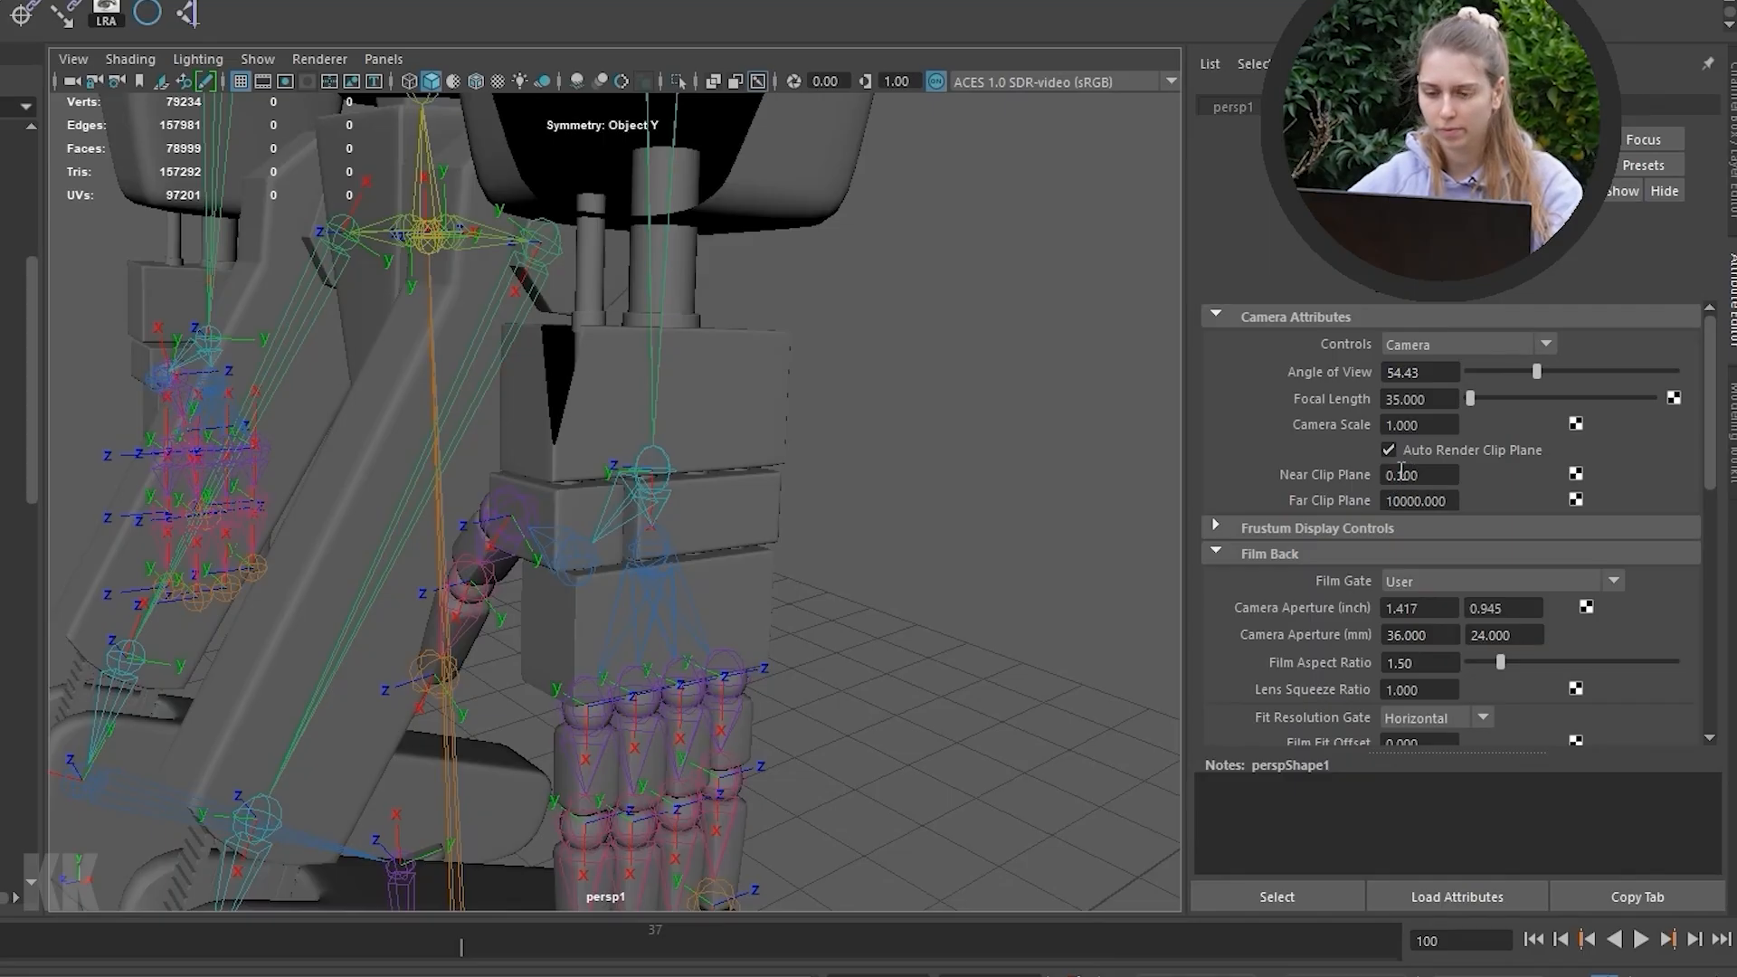
{"action": "left_click", "coordinate": [1483, 481]}
{"action": "type", "text": "0"}
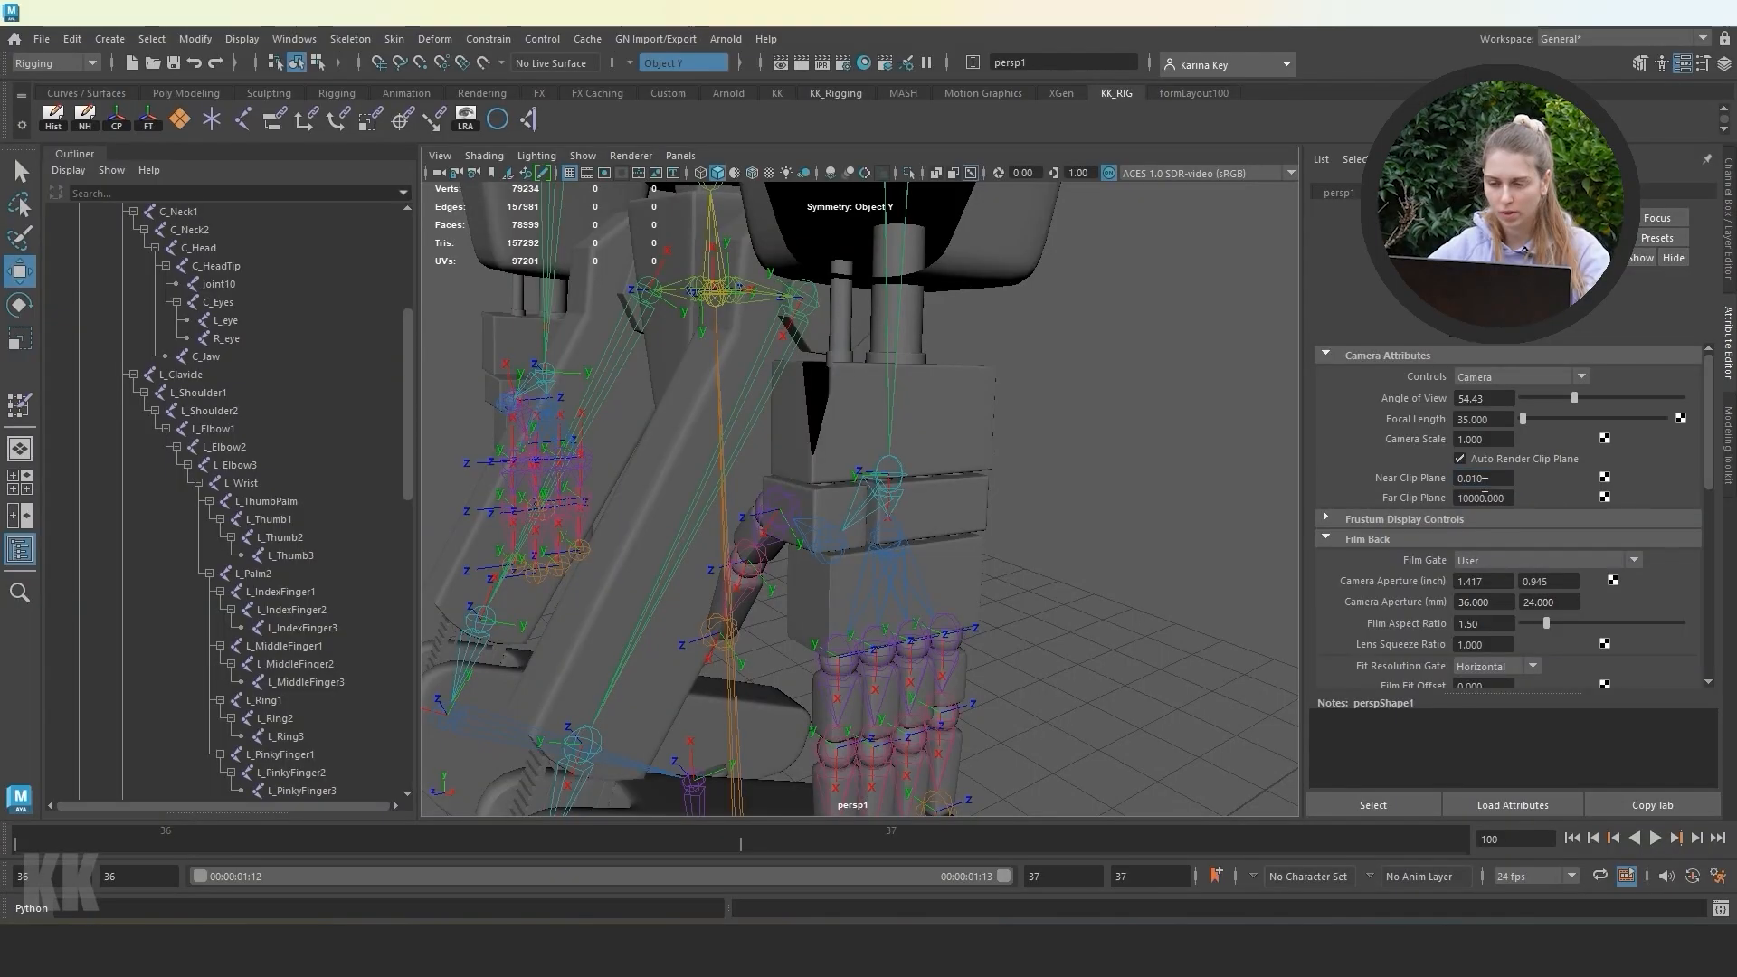
{"action": "key", "text": "Return"}
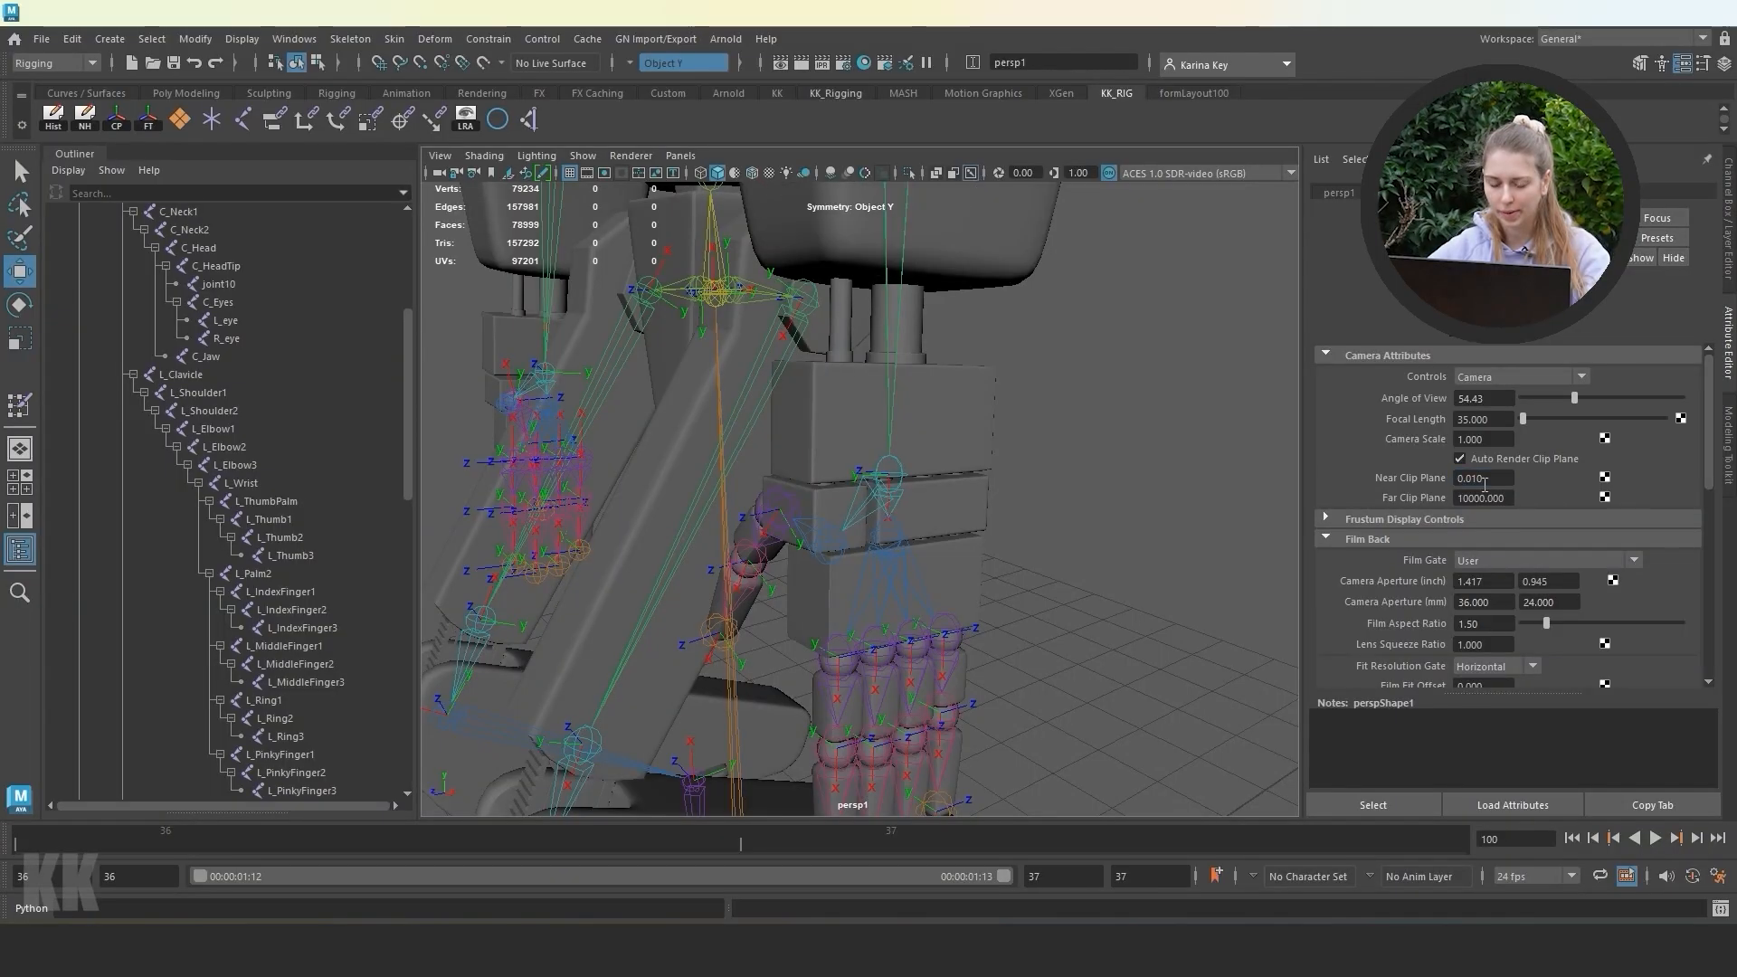
{"action": "scroll", "coordinate": [1053, 540], "scroll_direction": "up", "scroll_amount": 6}
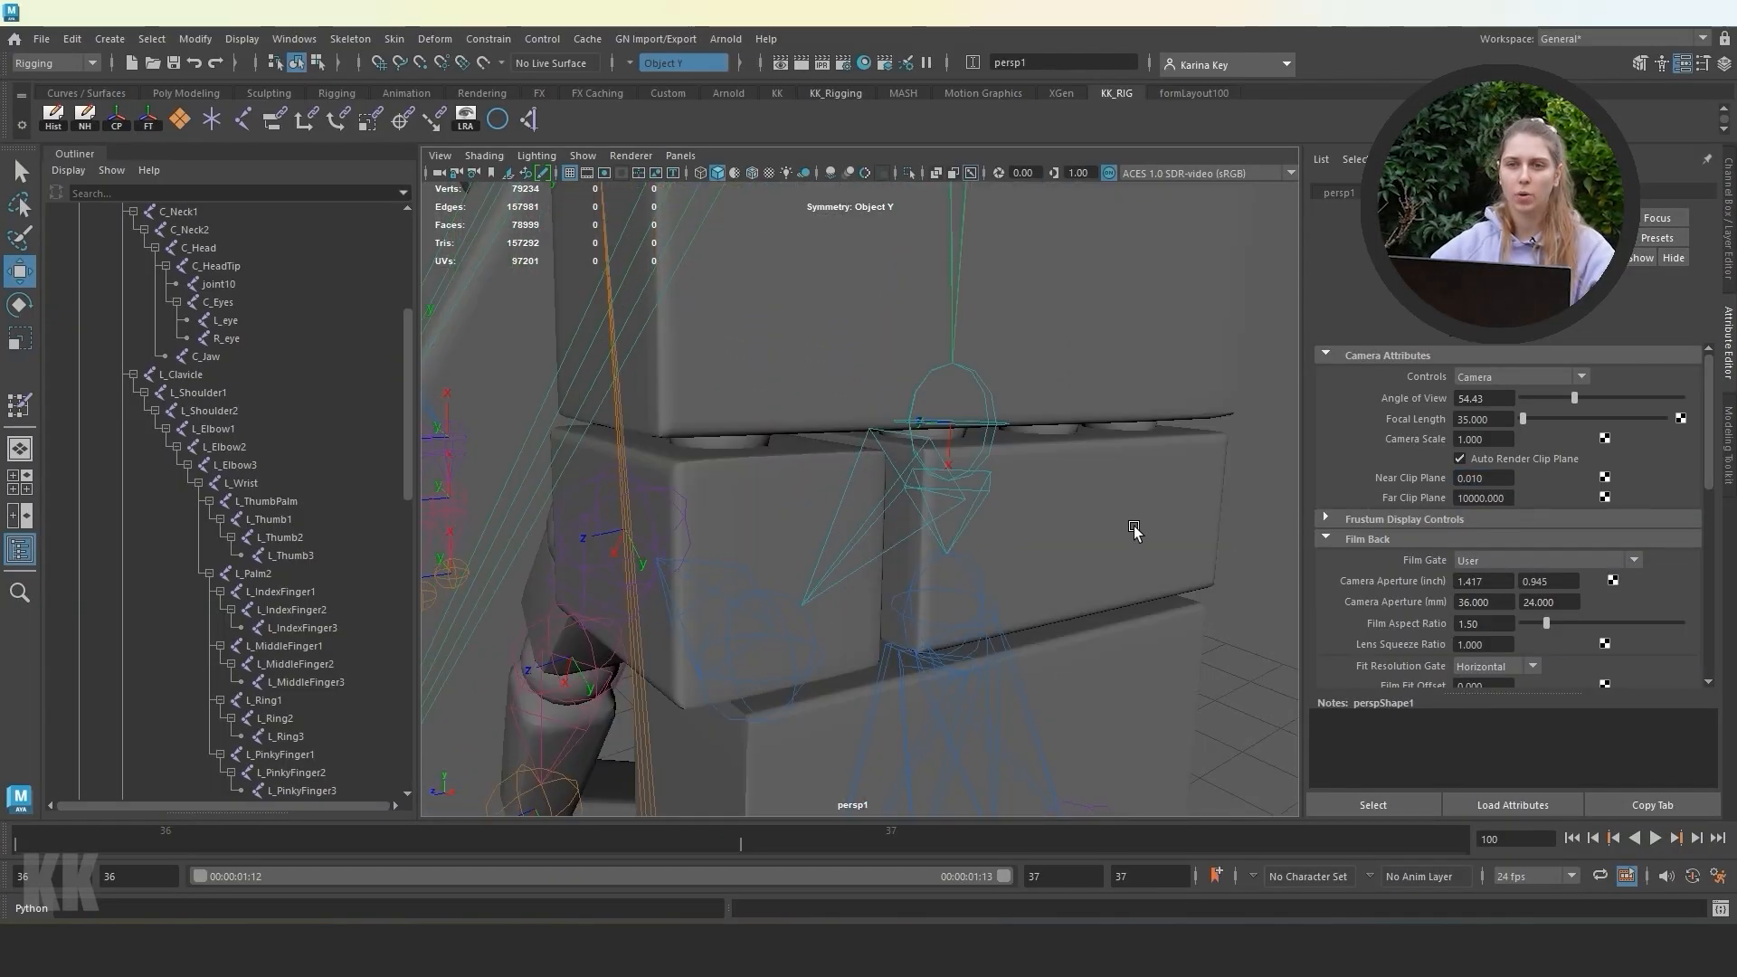
{"action": "scroll", "coordinate": [1130, 529], "scroll_direction": "down", "scroll_amount": 5}
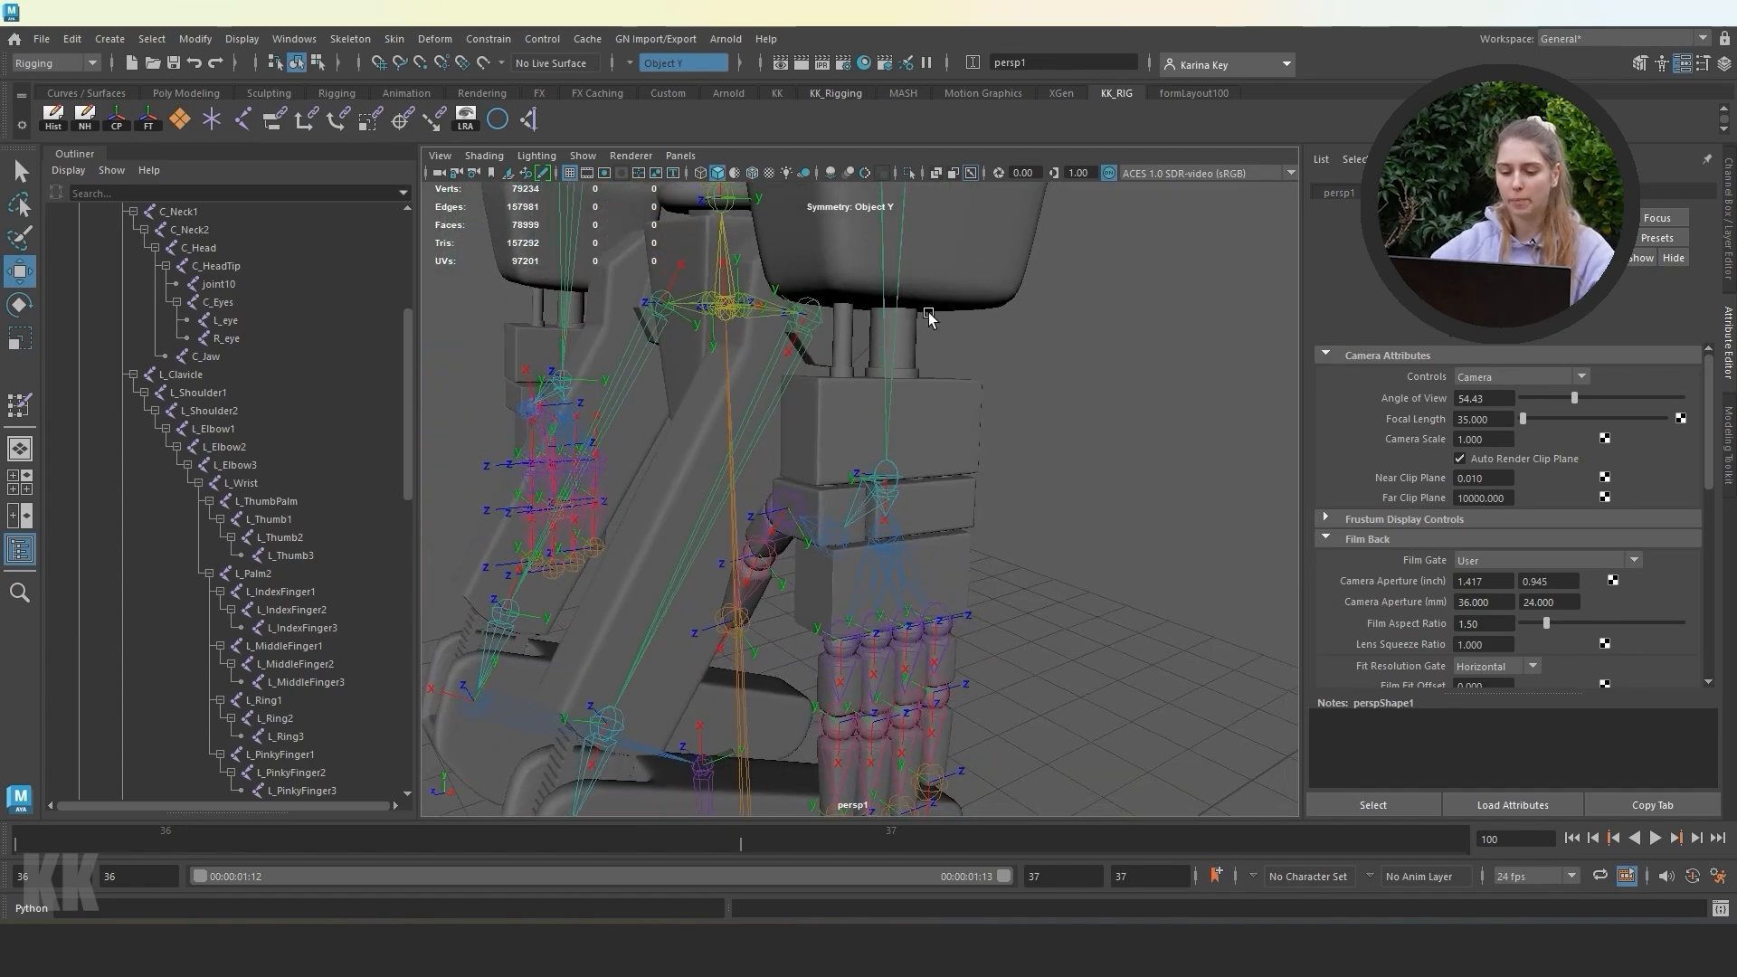
Select the robot mesh again and reopen the Paint Skin Weights settings.
{"action": "left_click", "coordinate": [1093, 487]}
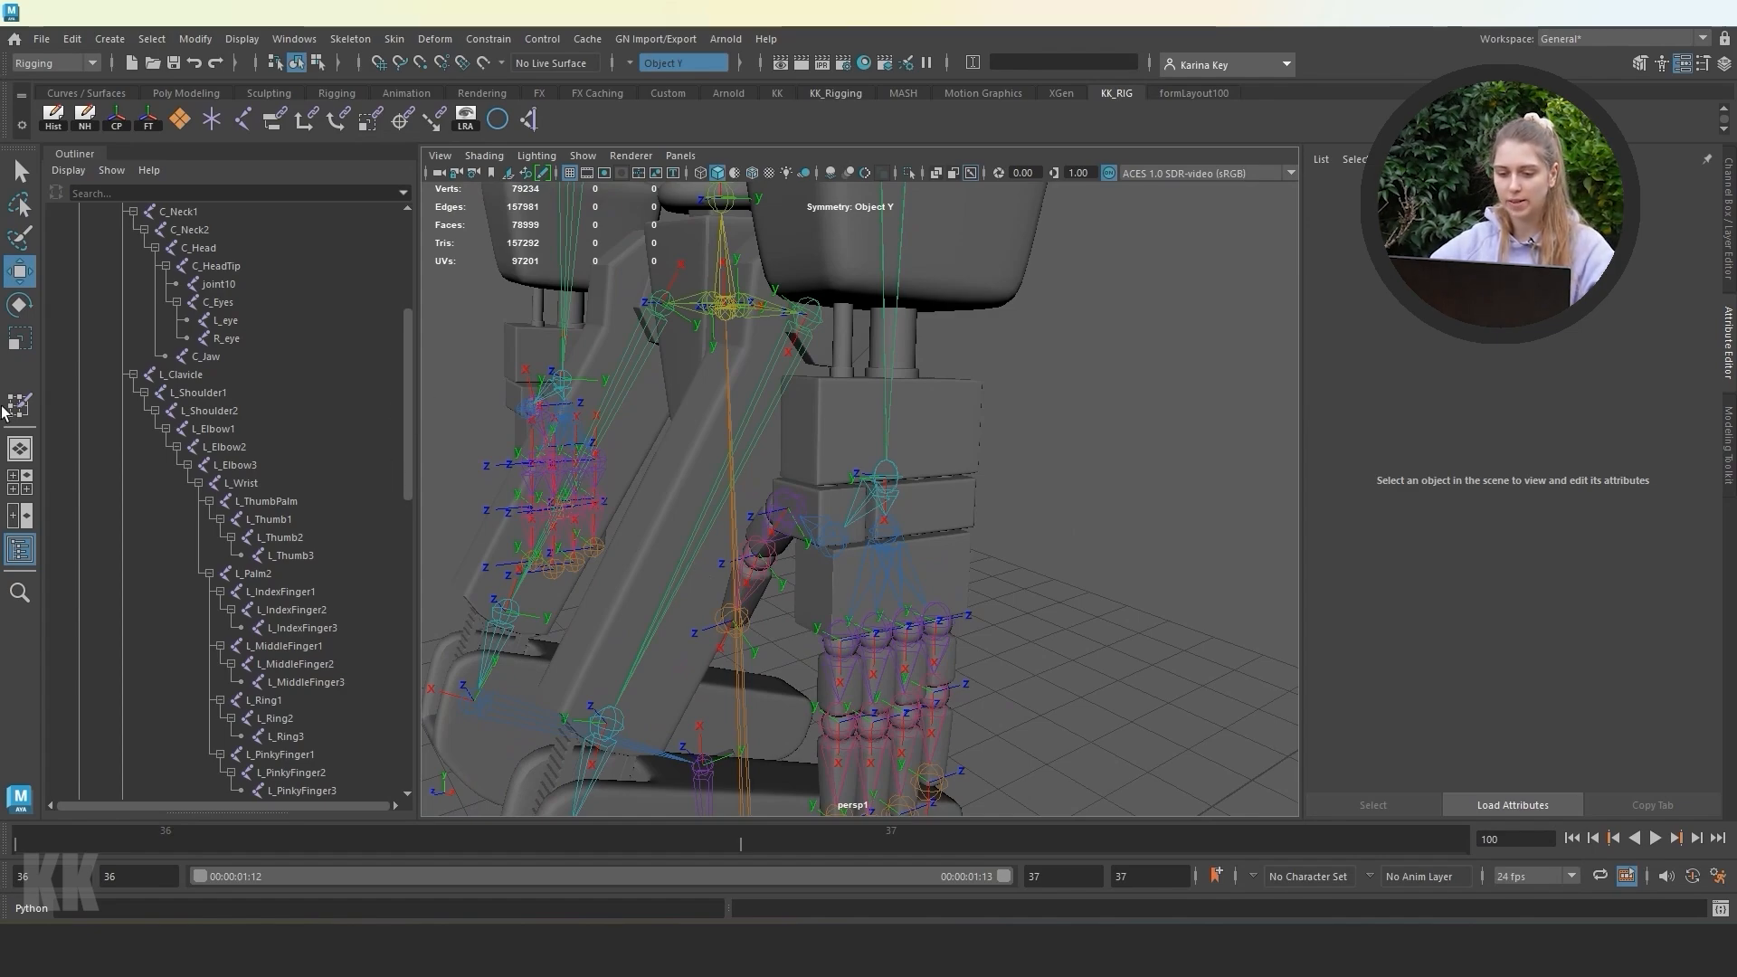
{"action": "left_click", "coordinate": [831, 408]}
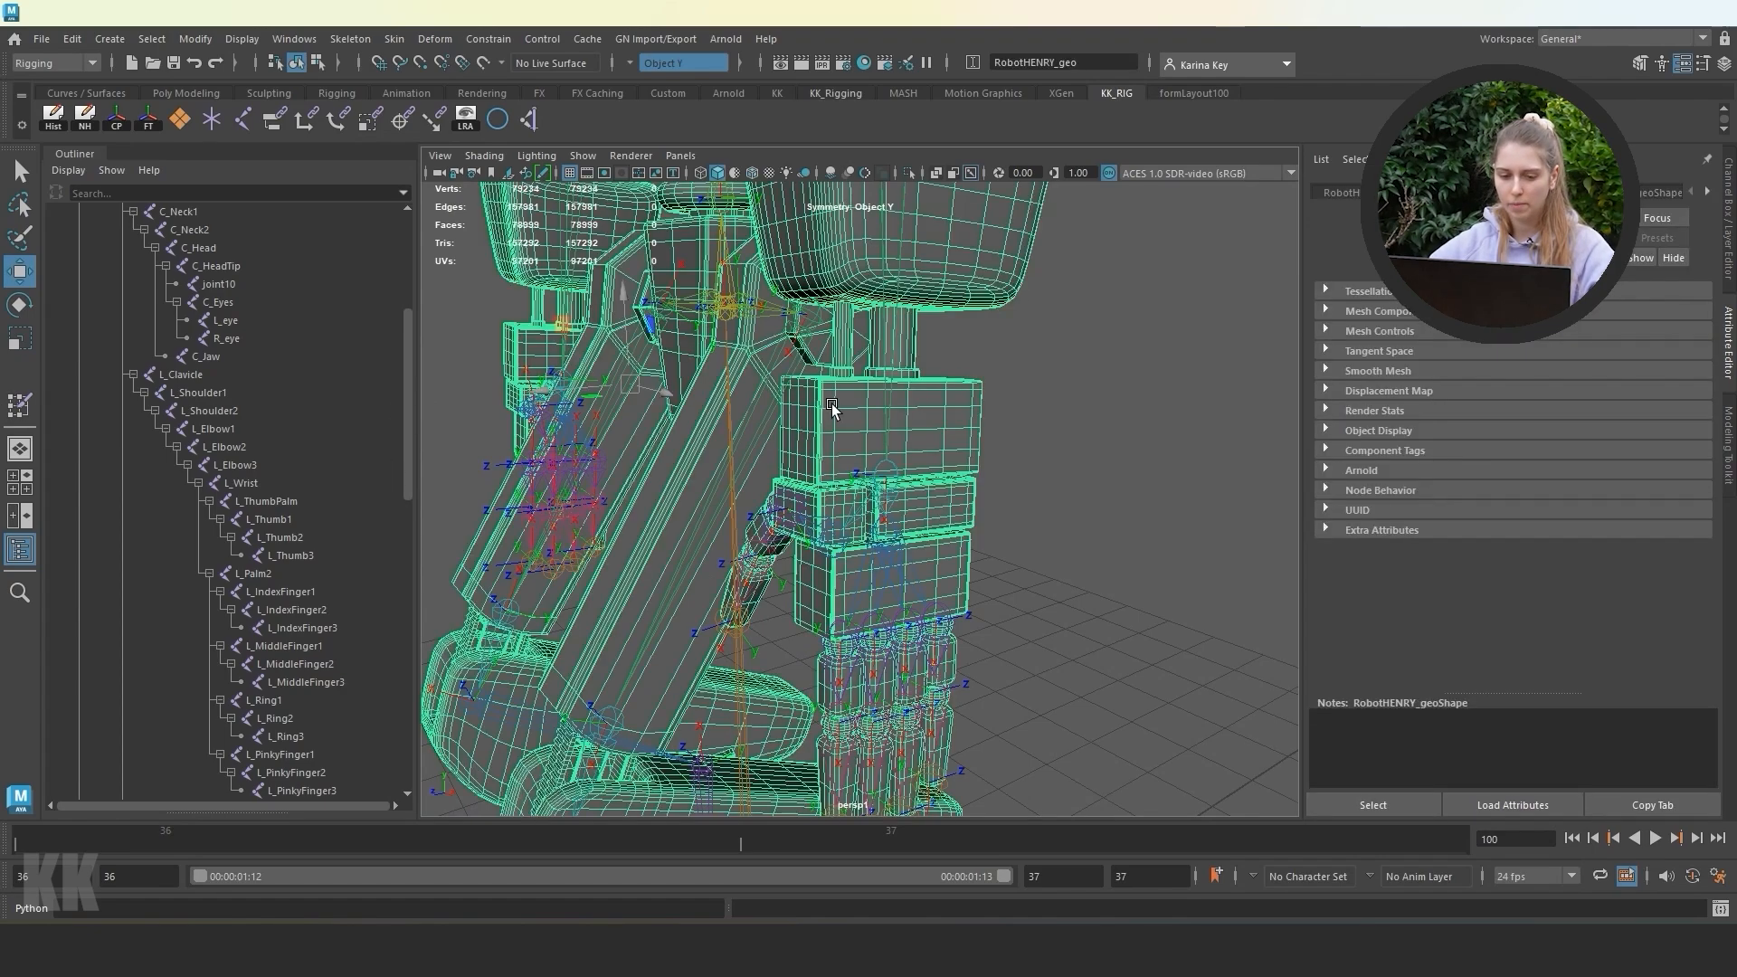
{"action": "double_click", "coordinate": [11, 404]}
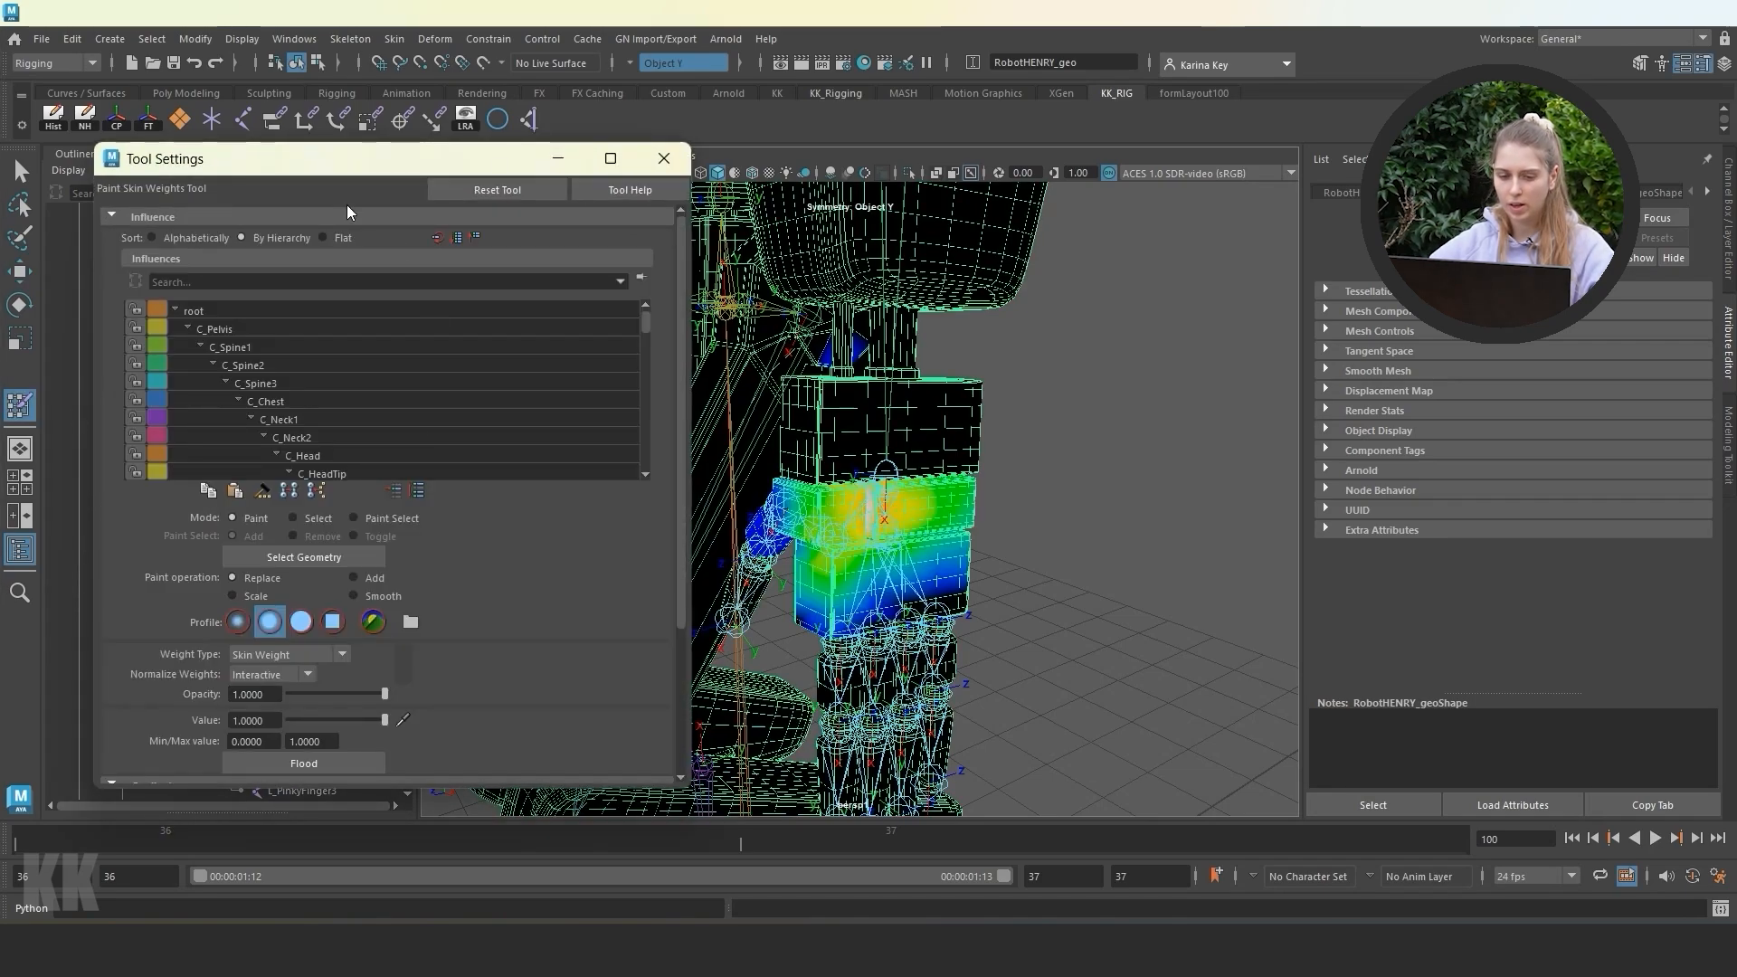
Check the L_Elbow3 and L_Wrist influences on the blocks around the left wrist and palm.
{"action": "scroll", "coordinate": [416, 412], "scroll_direction": "down", "scroll_amount": 5}
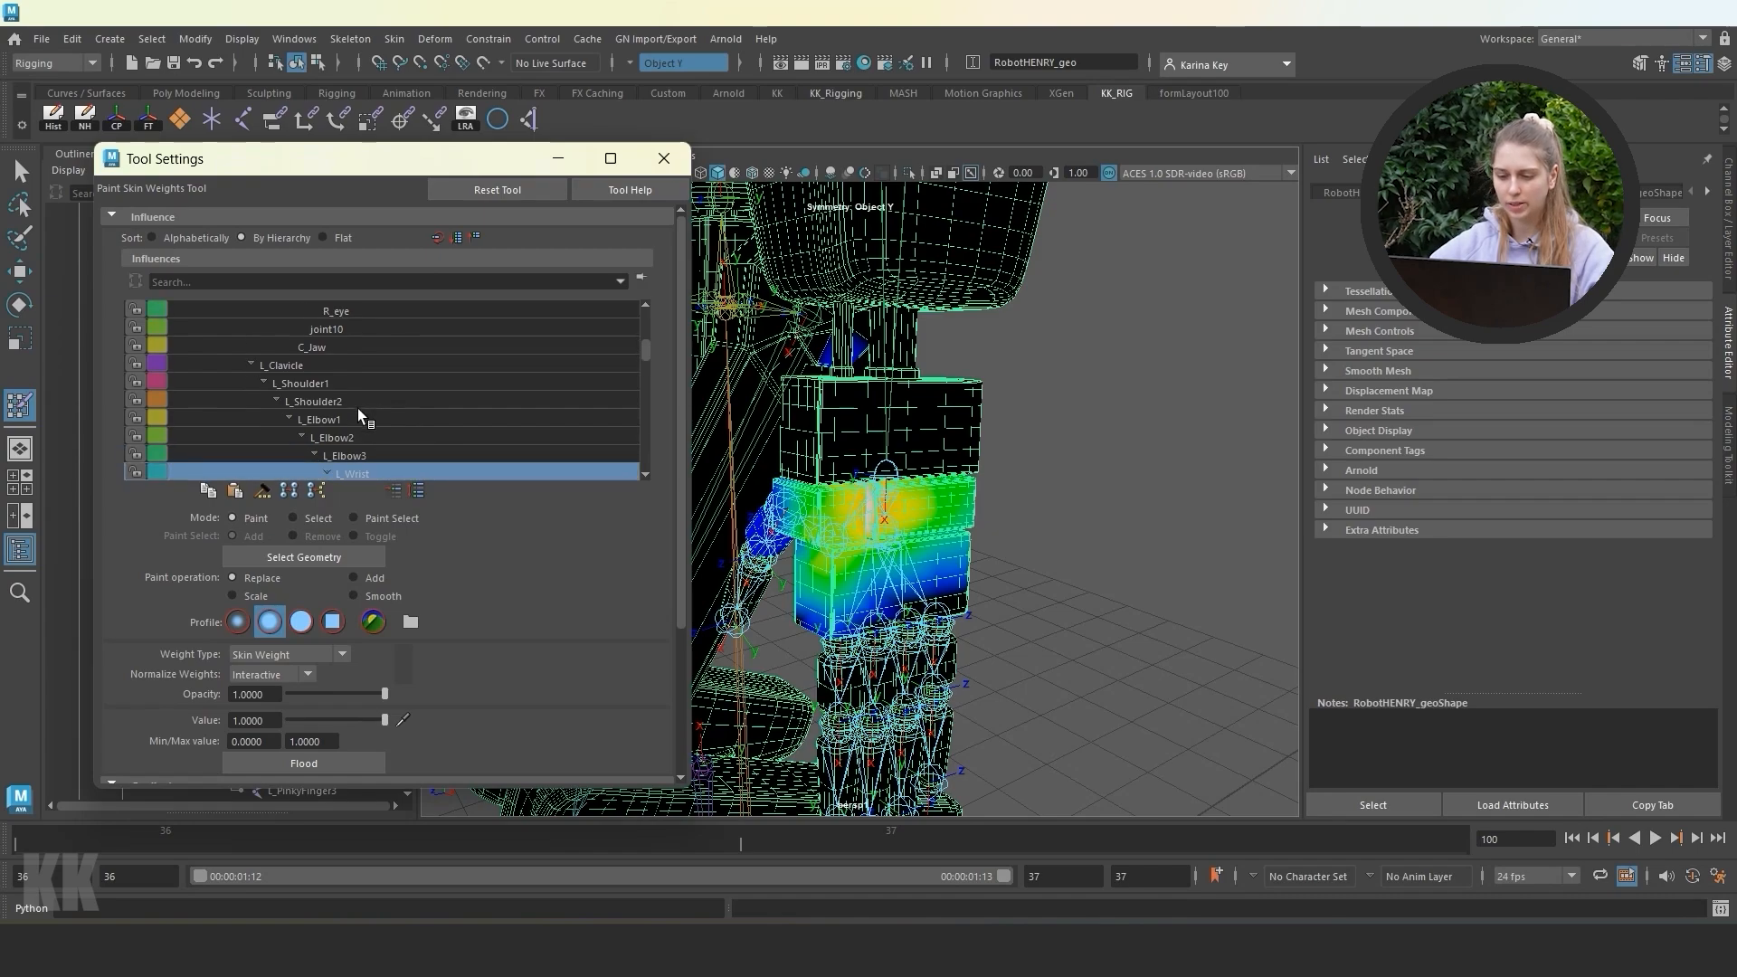
{"action": "left_click", "coordinate": [374, 457]}
{"action": "scroll", "coordinate": [373, 459], "scroll_direction": "down", "scroll_amount": 2}
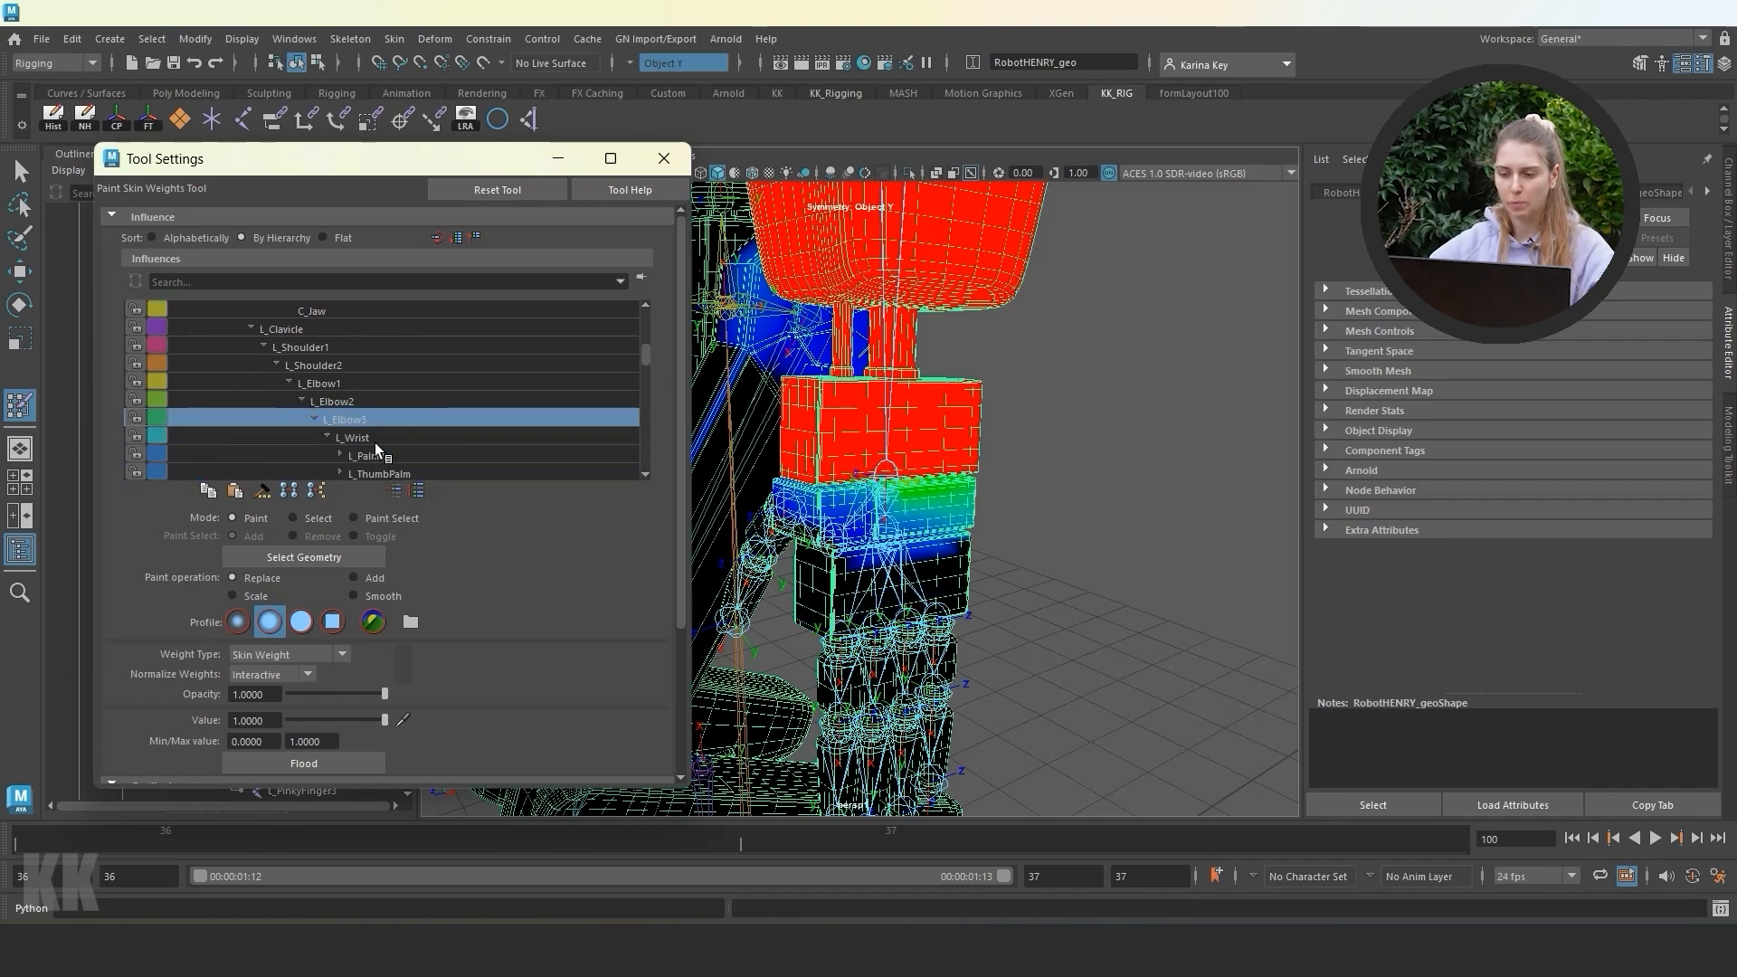
{"action": "left_click", "coordinate": [375, 436]}
{"action": "scroll", "coordinate": [383, 436], "scroll_direction": "down", "scroll_amount": 2}
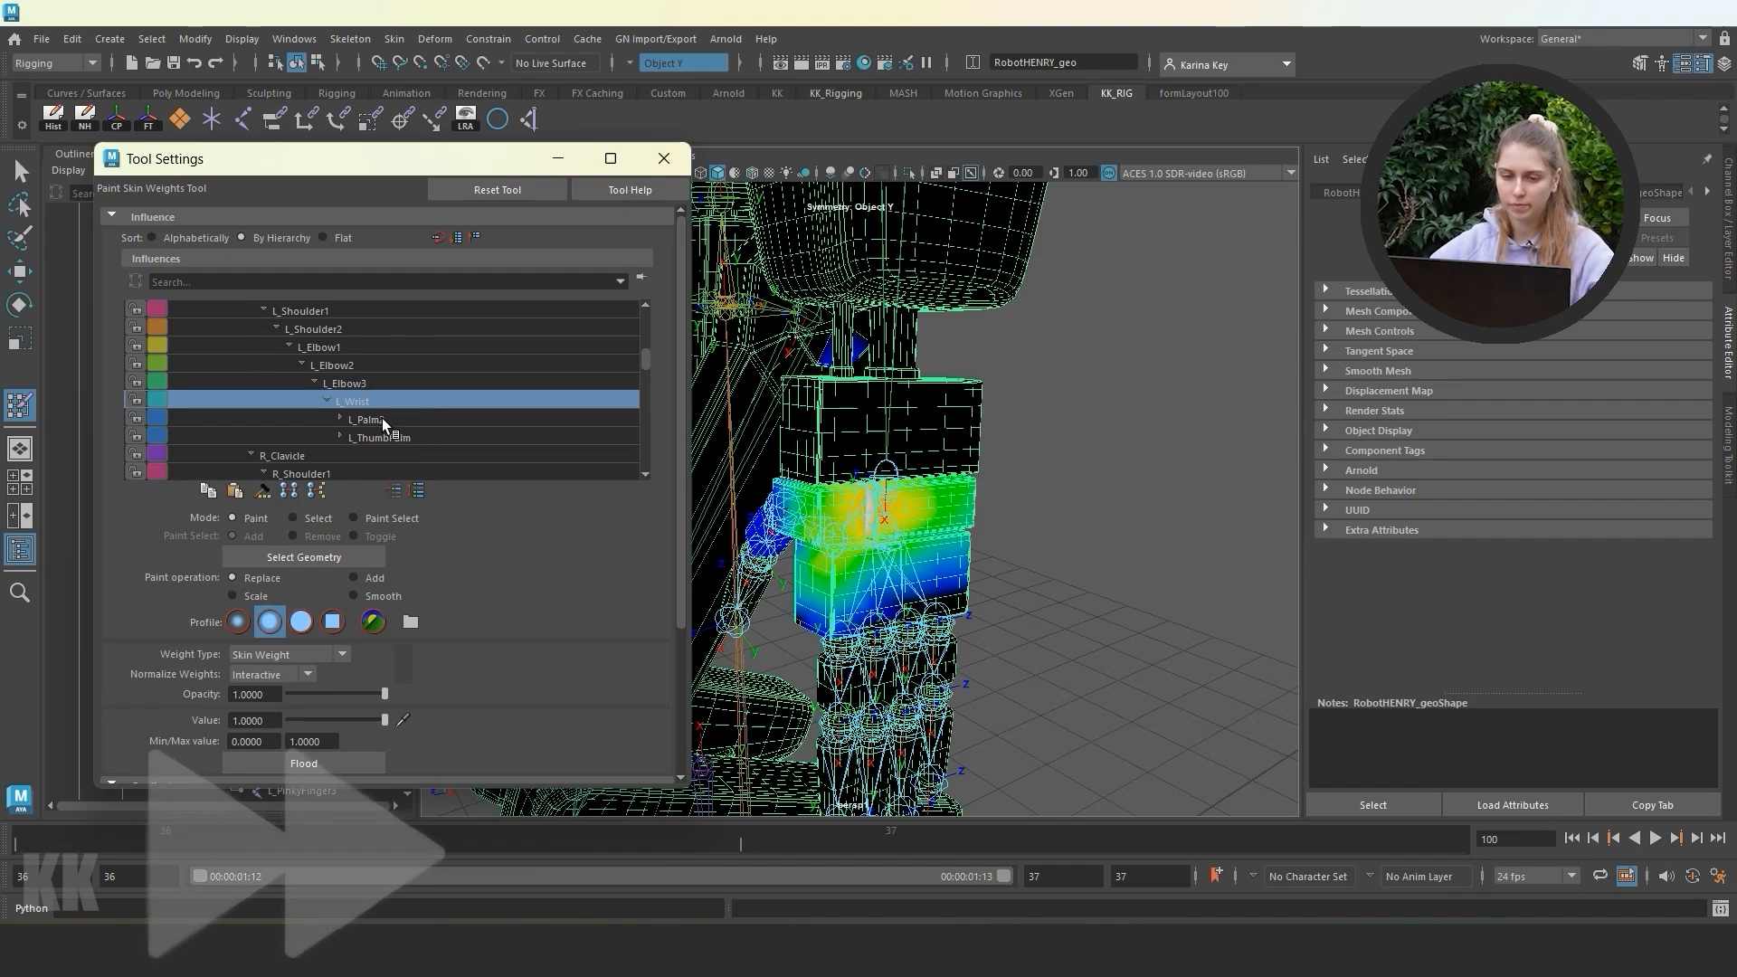
{"action": "scroll", "coordinate": [921, 543], "scroll_direction": "up", "scroll_amount": 3}
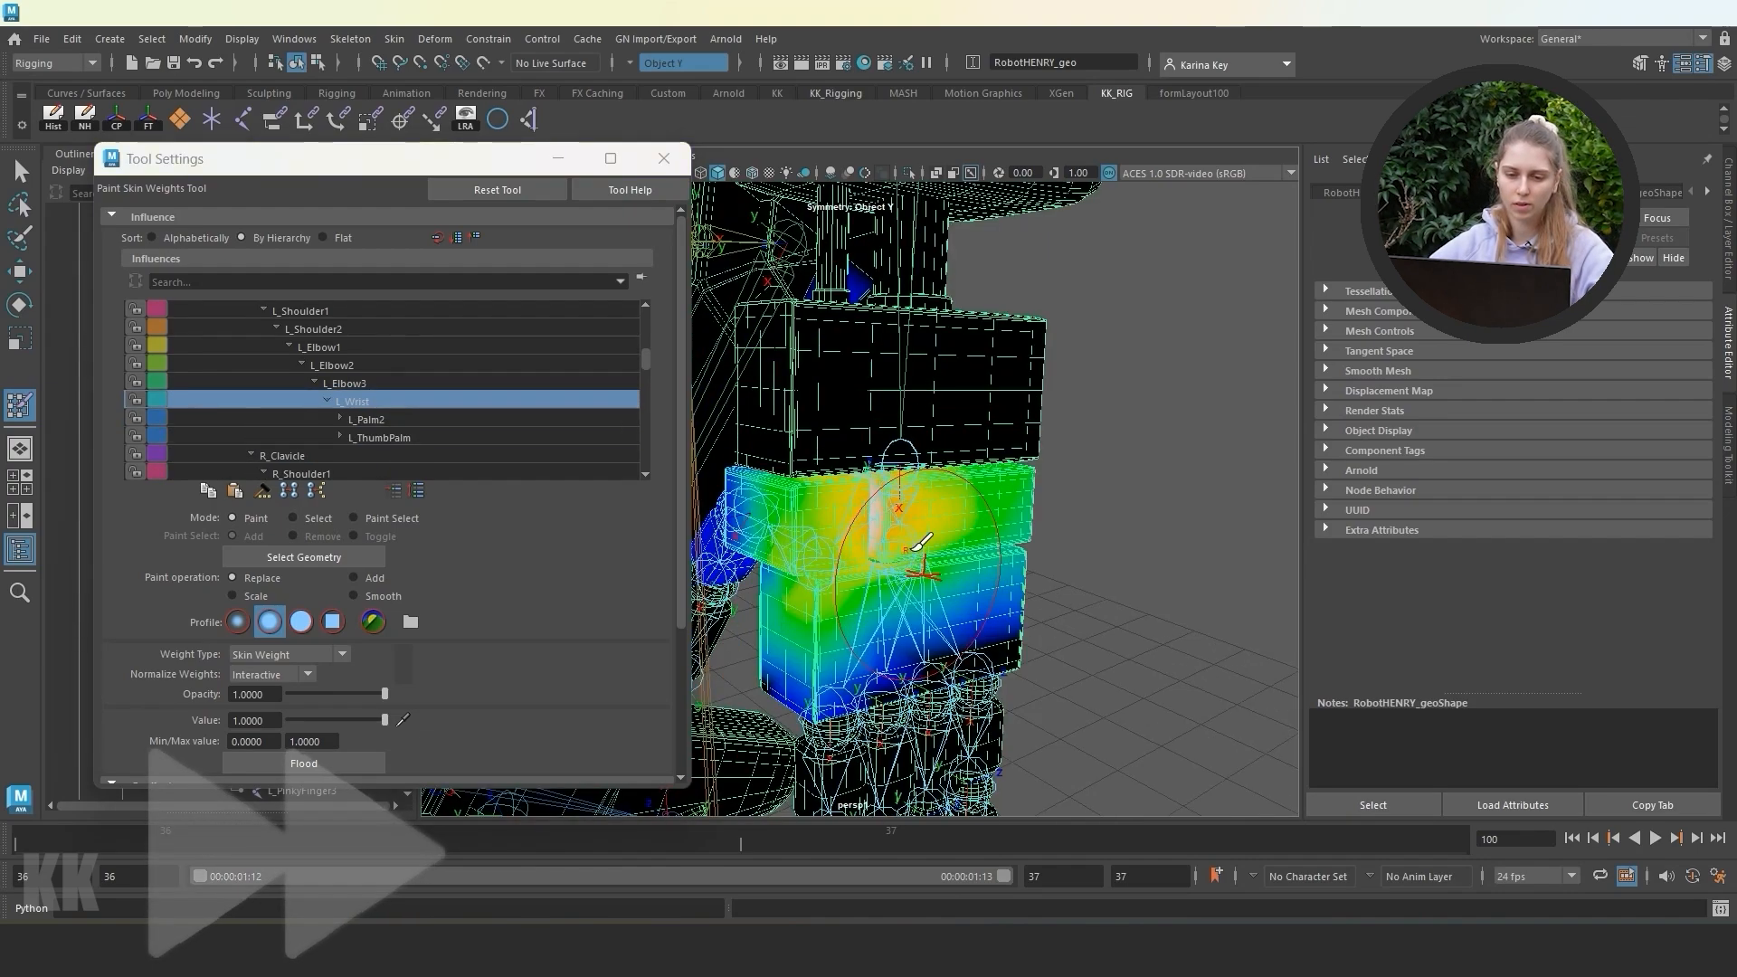
{"action": "left_click_drag", "start_coordinate": [921, 543], "coordinate": [928, 506], "text": "alt"}
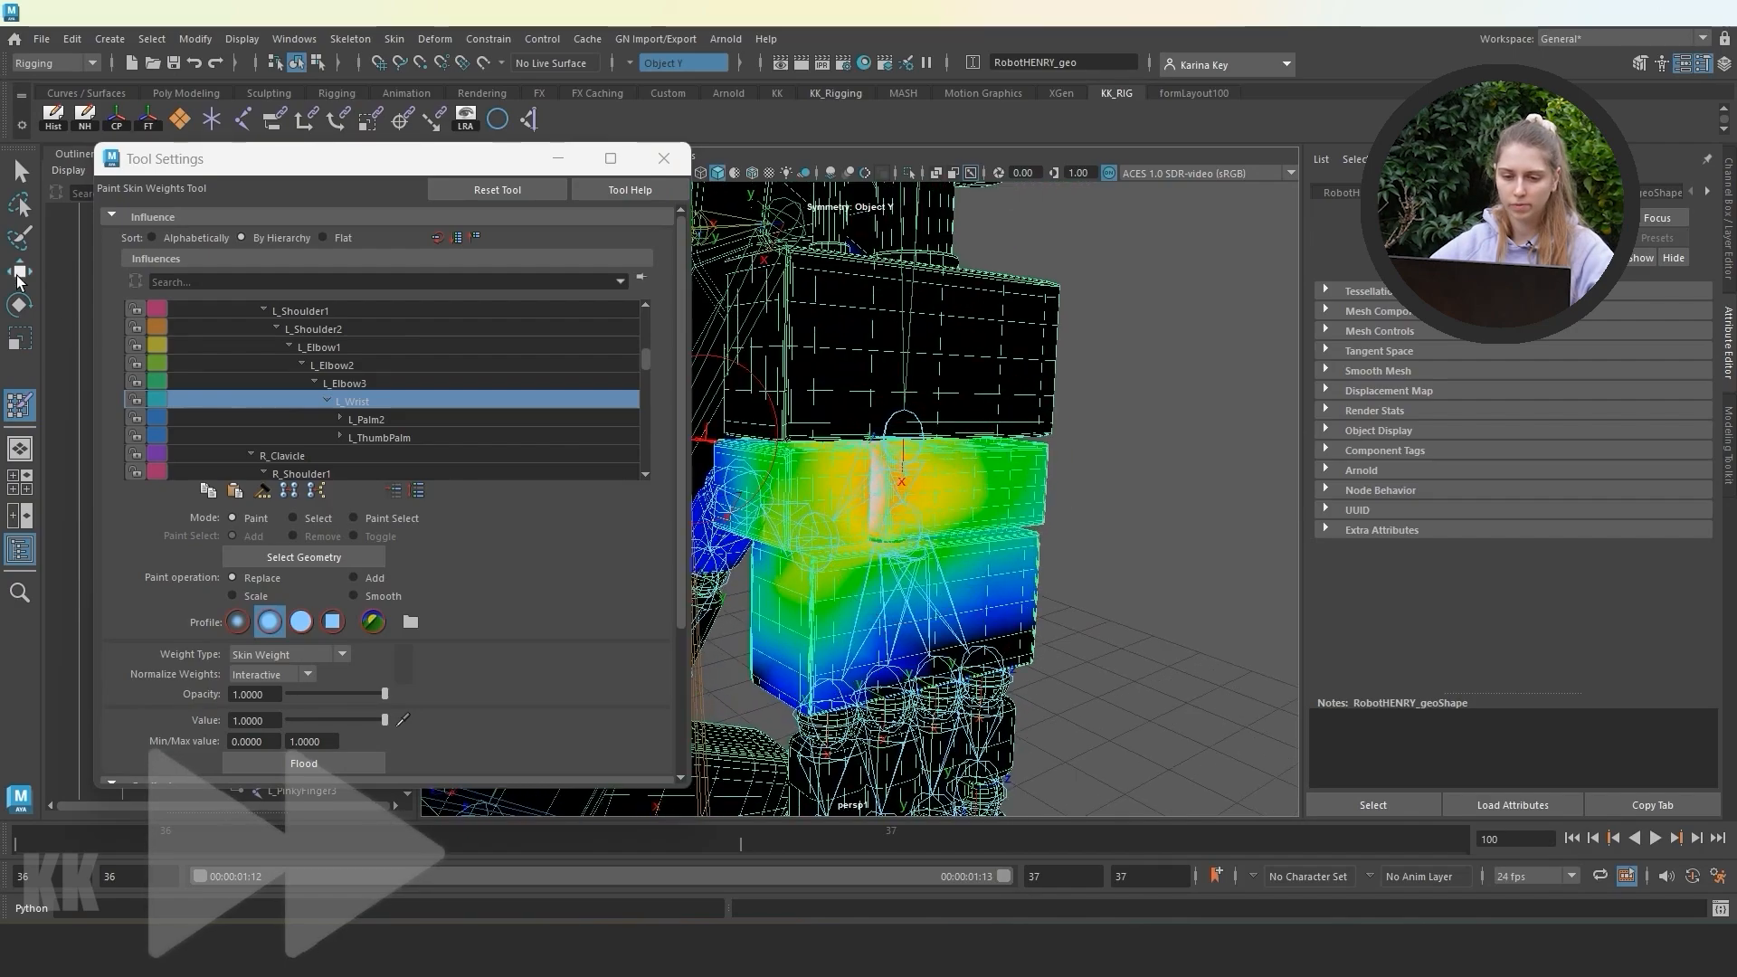
Switch to selection mode and select all vertices of the small thumb-side block below the left forearm.
{"action": "left_click", "coordinate": [259, 481]}
{"action": "mouse_move", "coordinate": [299, 158]}
{"action": "left_mouse_down"}
{"action": "mouse_move", "coordinate": [516, 187]}
{"action": "mouse_move", "coordinate": [425, 181]}
{"action": "left_mouse_up"}
{"action": "scroll", "coordinate": [1040, 506], "scroll_direction": "up", "scroll_amount": 3}
{"action": "key", "text": "e"}
{"action": "left_click", "coordinate": [427, 530]}
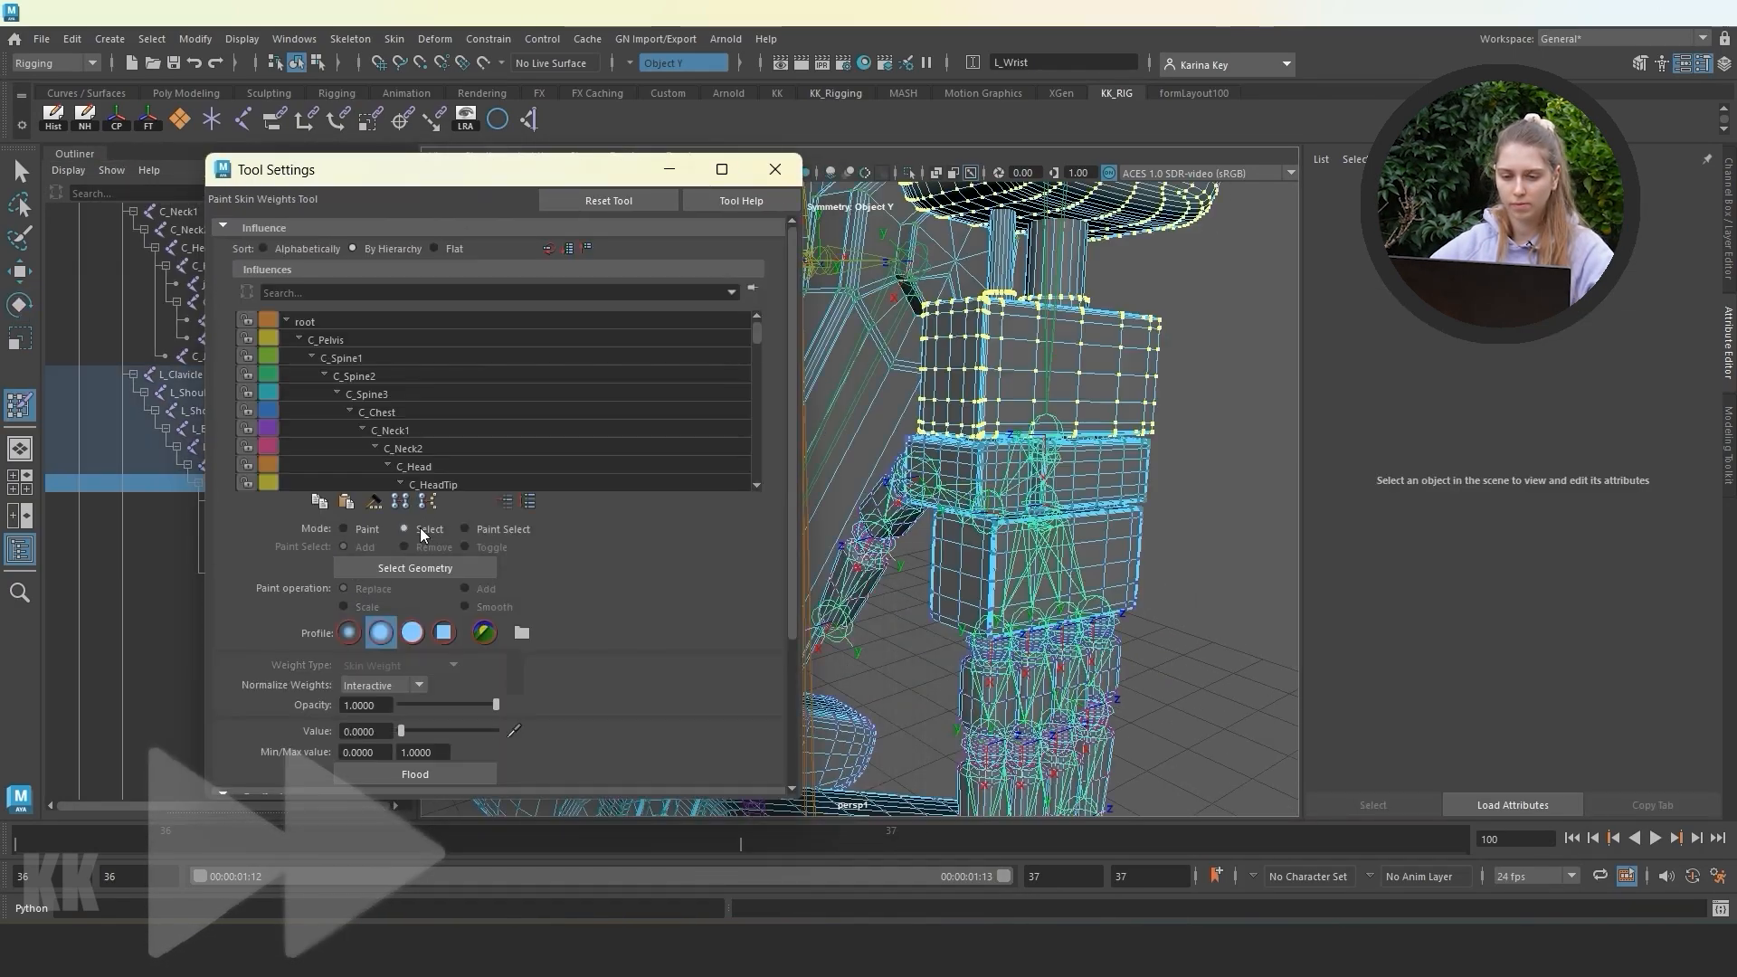
{"action": "scroll", "coordinate": [485, 412], "scroll_direction": "down", "scroll_amount": 6}
{"action": "left_click", "coordinate": [485, 411]}
{"action": "left_click", "coordinate": [489, 429]}
{"action": "mouse_move", "coordinate": [1022, 507]}
{"action": "right_mouse_down", "text": "alt"}
{"action": "mouse_move", "coordinate": [970, 516]}
{"action": "mouse_move", "coordinate": [1040, 507]}
{"action": "right_mouse_up", "text": "alt"}
{"action": "middle_click_drag", "start_coordinate": [1086, 434], "coordinate": [973, 501], "text": "alt"}
{"action": "double_click", "coordinate": [972, 501]}
{"action": "mouse_move", "coordinate": [972, 500]}
{"action": "left_mouse_down", "text": "alt"}
{"action": "mouse_move", "coordinate": [942, 601]}
{"action": "mouse_move", "coordinate": [1000, 492]}
{"action": "left_mouse_up", "text": "alt"}
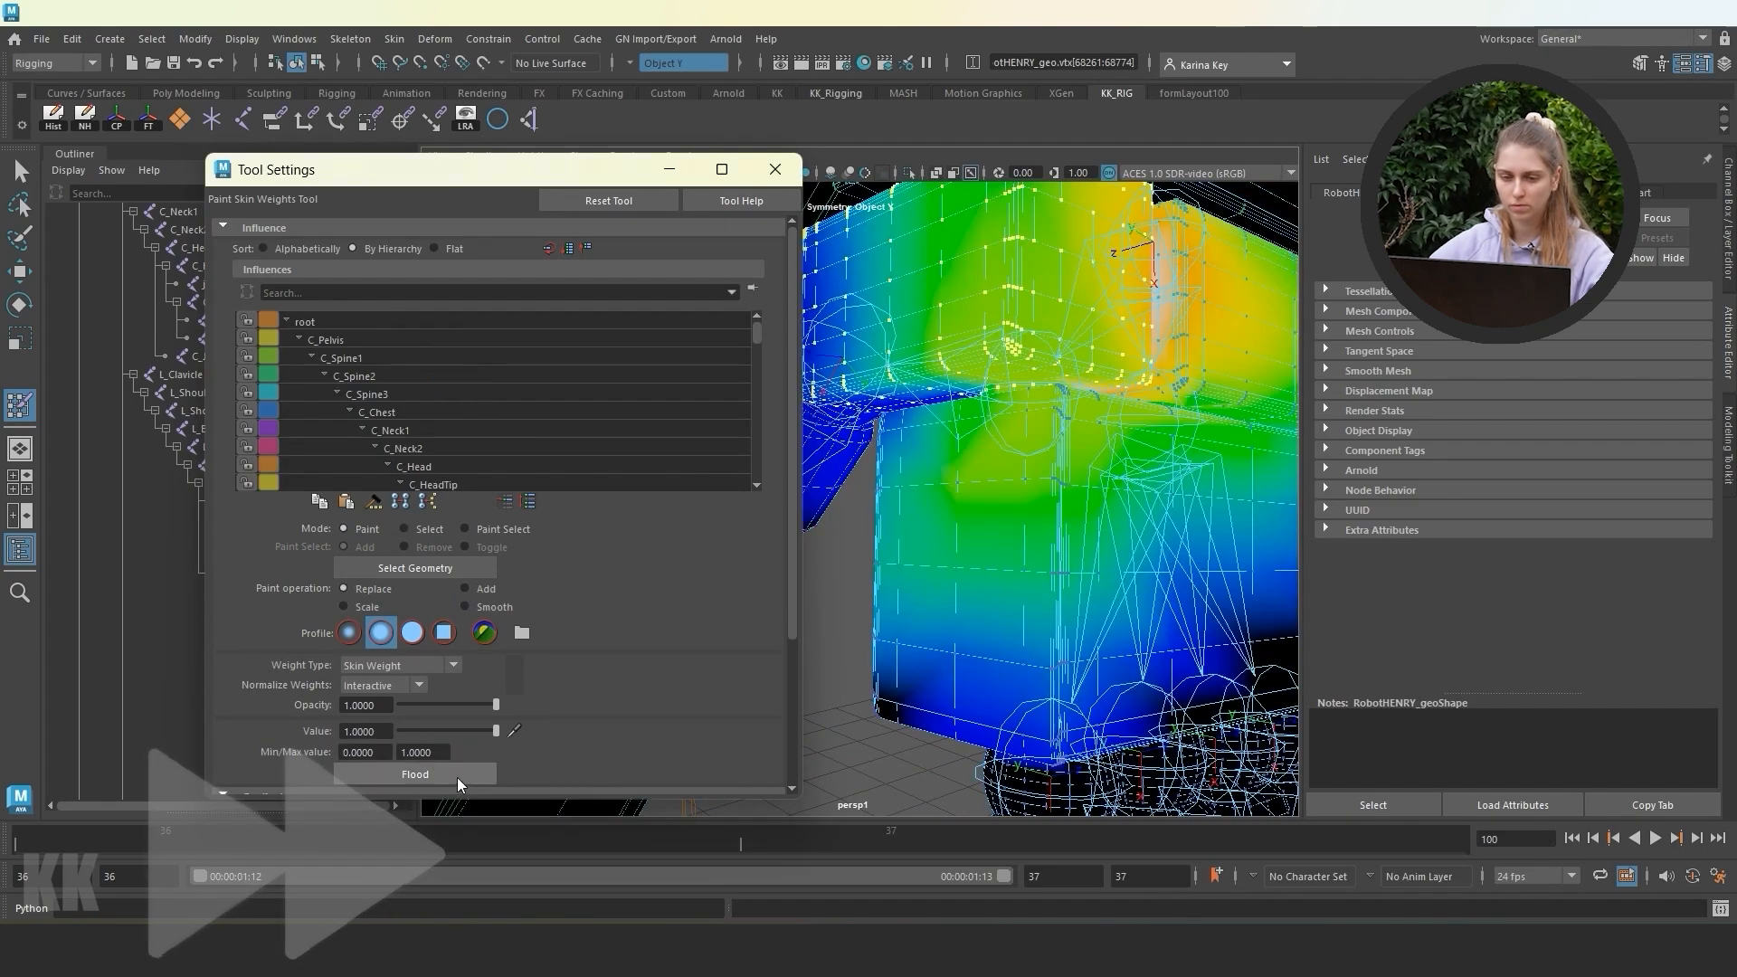
Flood the selected thumb-side block with L_Wrist at value 1 and locate that joint in the influence list.
{"action": "left_click", "coordinate": [458, 777]}
{"action": "scroll", "coordinate": [999, 602], "scroll_direction": "down", "scroll_amount": 5}
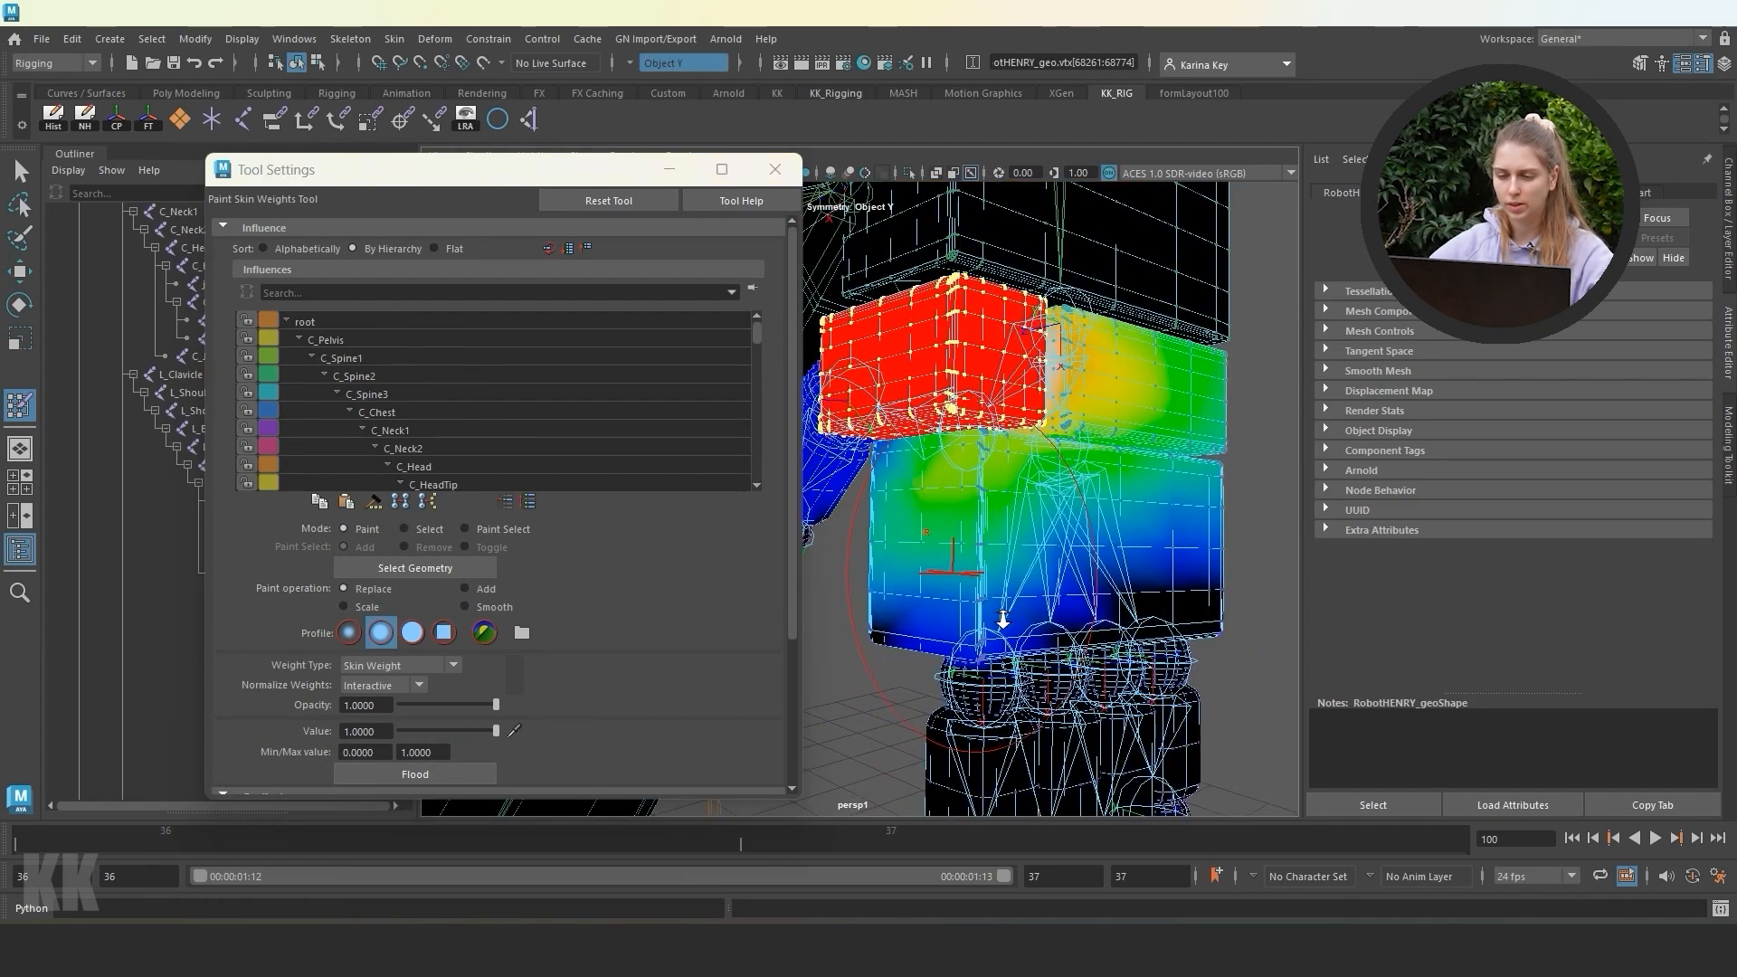
{"action": "scroll", "coordinate": [534, 440], "scroll_direction": "down", "scroll_amount": 4}
{"action": "scroll", "coordinate": [508, 429], "scroll_direction": "down", "scroll_amount": 1}
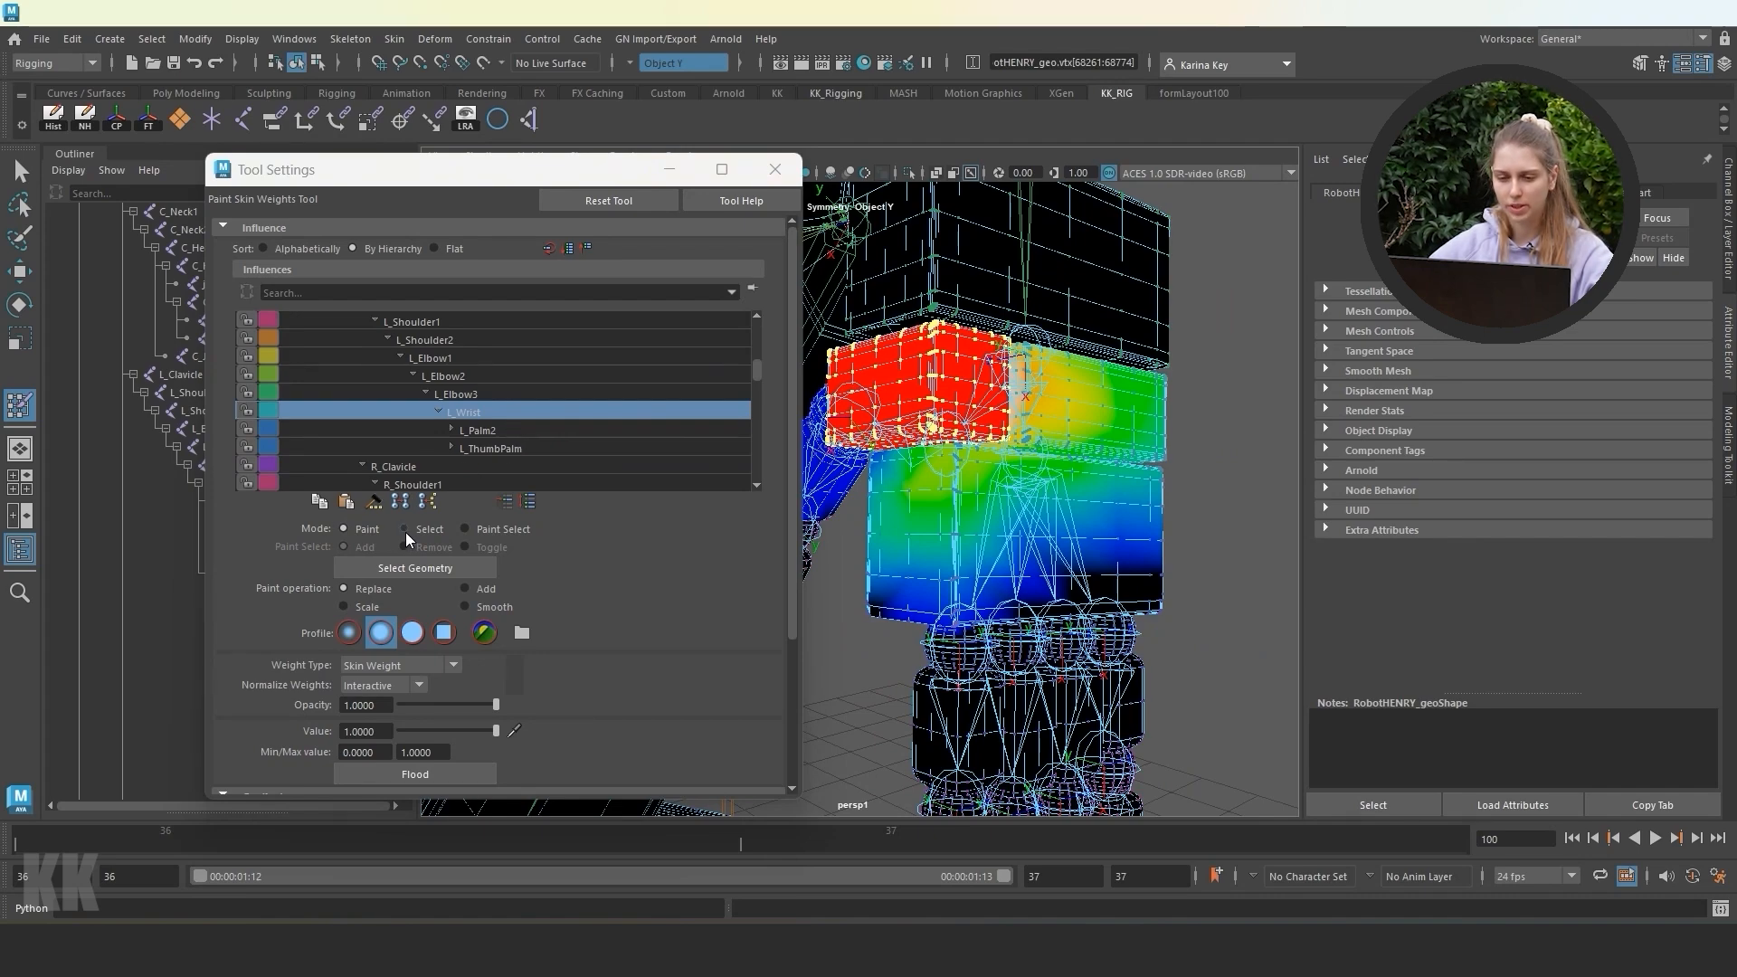
Set the paint value to 0 and flood L_Wrist off the selected thumb-side block.
{"action": "scroll", "coordinate": [419, 580], "scroll_direction": "down", "scroll_amount": 1}
{"action": "scroll", "coordinate": [419, 580], "scroll_direction": "down", "scroll_amount": 1}
{"action": "double_click", "coordinate": [361, 622]}
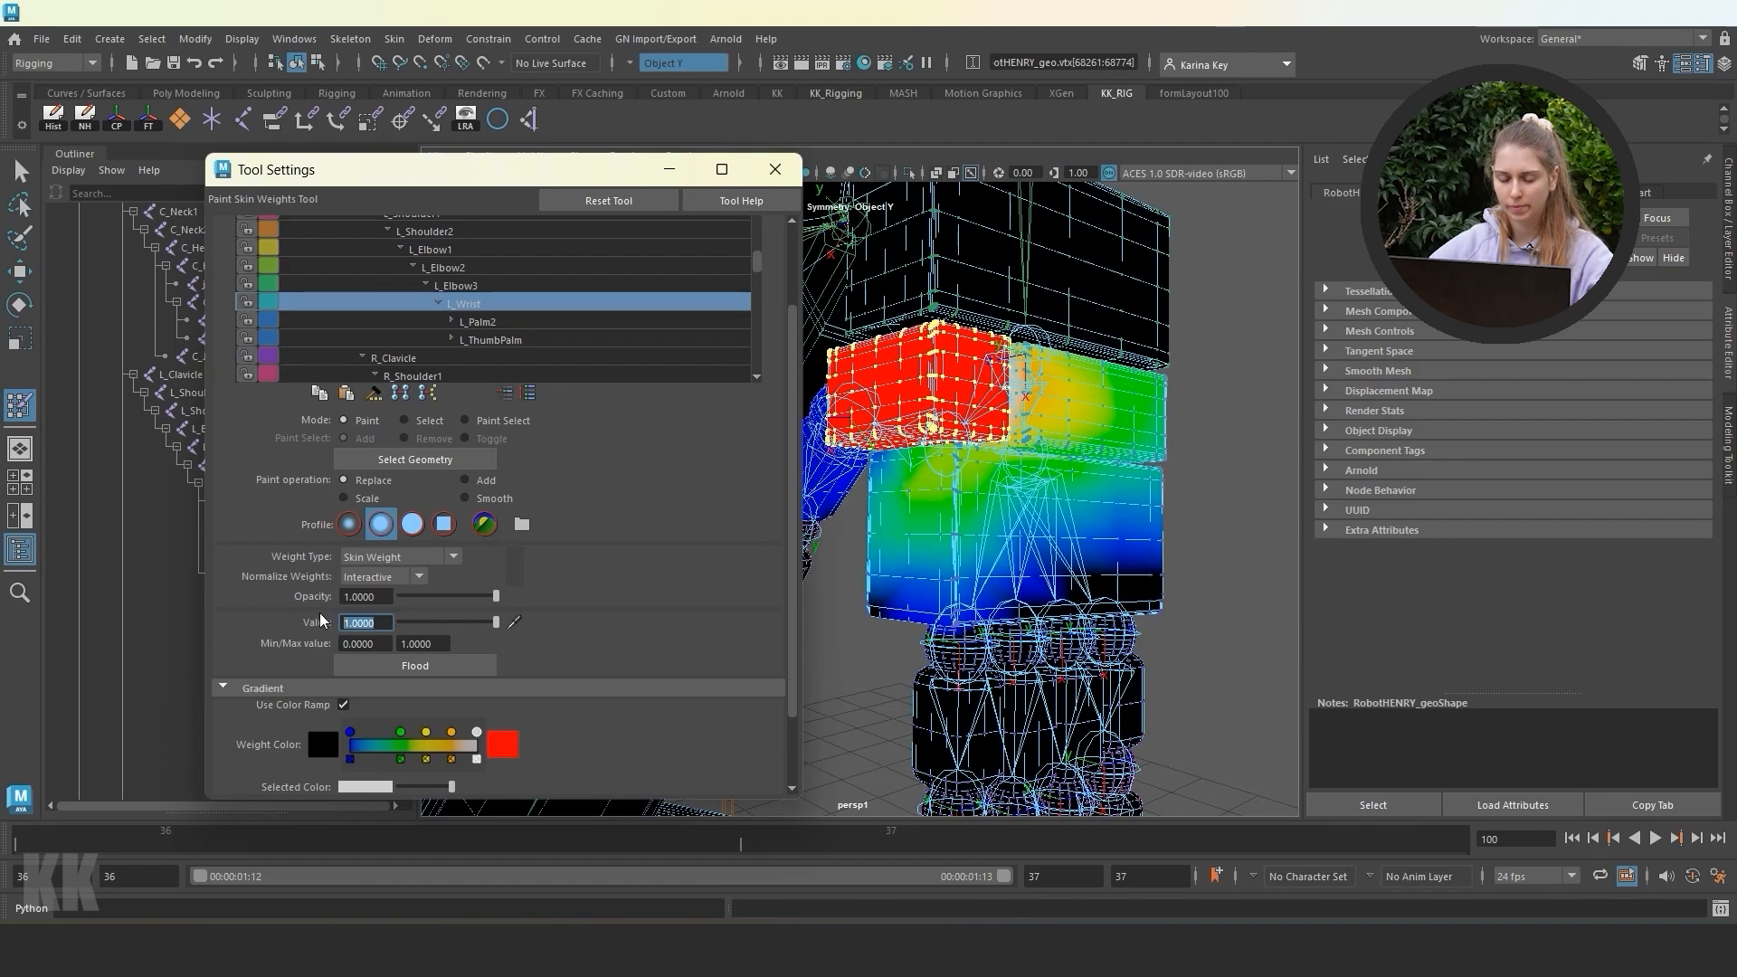
{"action": "type", "text": "0"}
{"action": "key", "text": "Return"}
{"action": "left_click", "coordinate": [406, 664]}
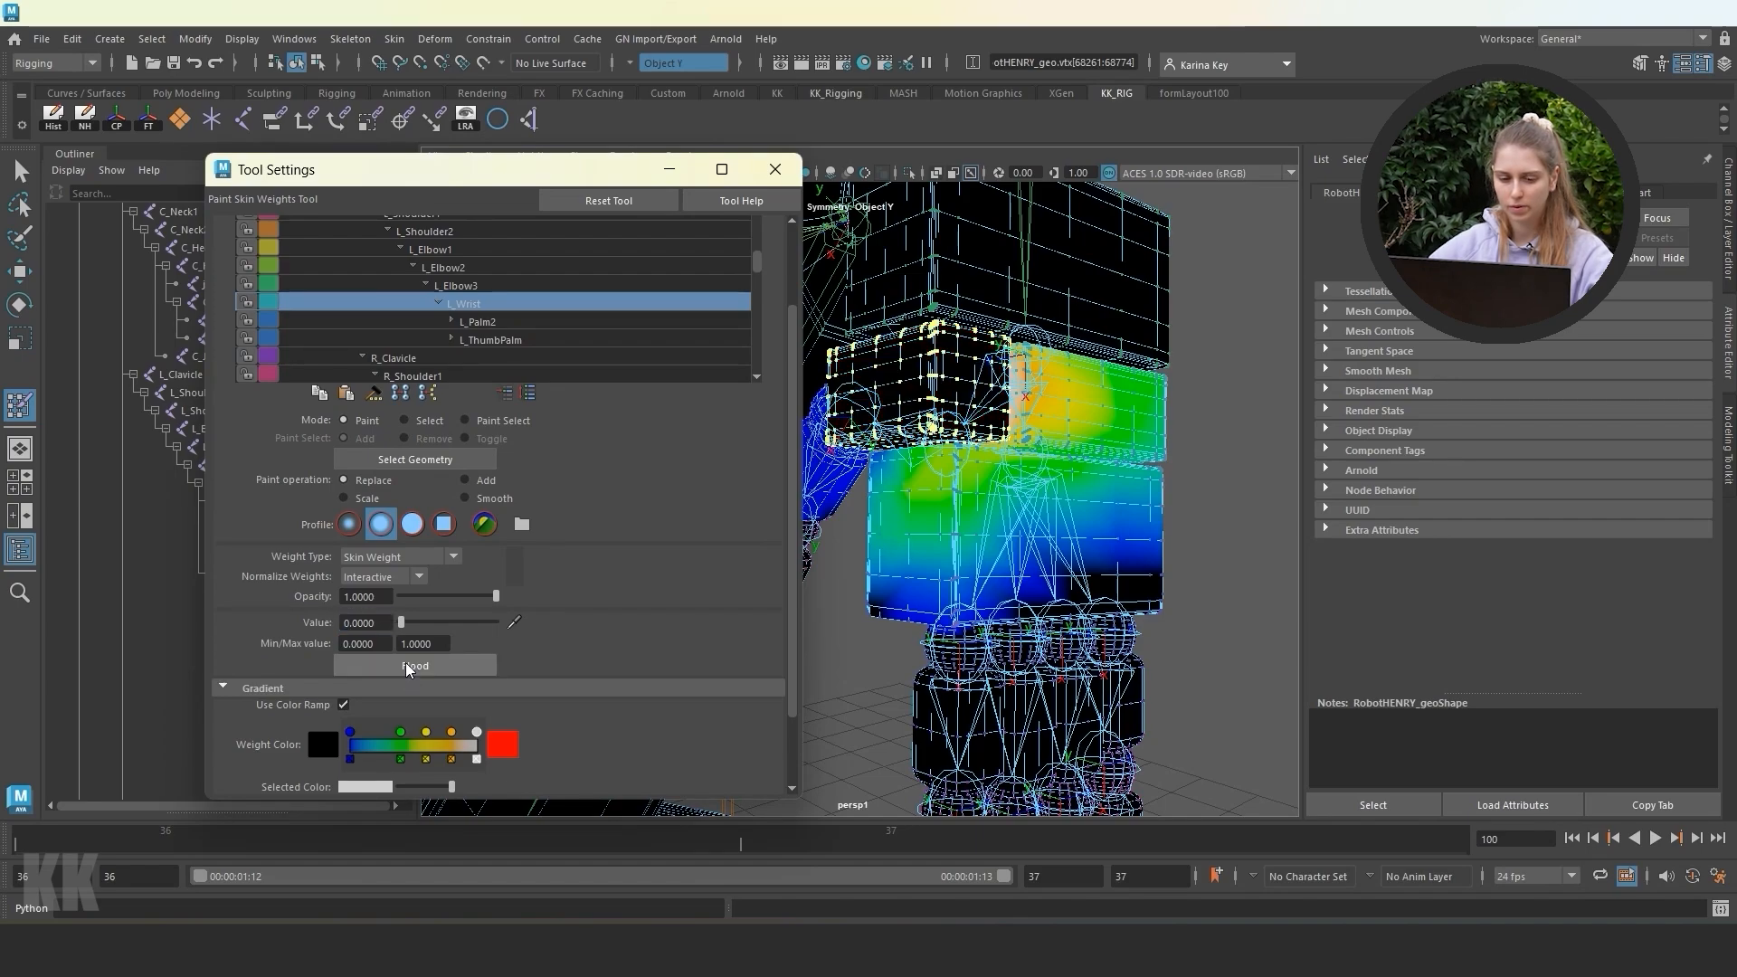
Choose the L_ThumbPalm influence, set the value to 1 and flood the selected thumb-side block.
{"action": "left_click", "coordinate": [488, 339]}
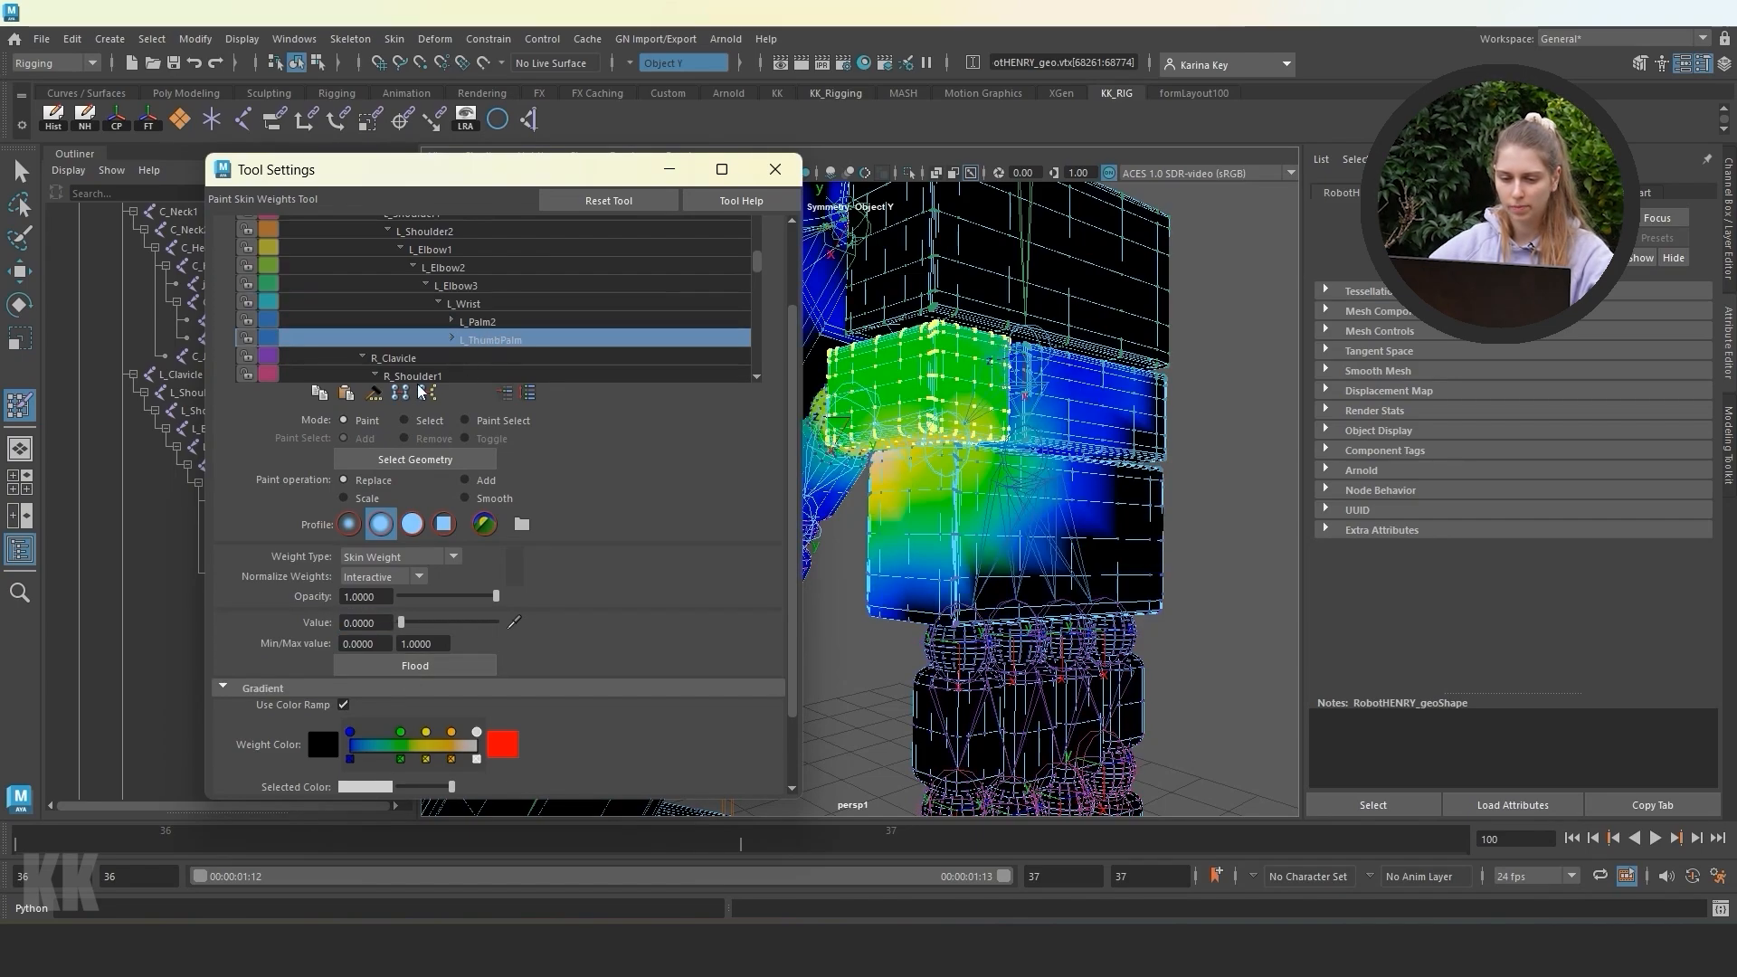
{"action": "left_click", "coordinate": [405, 420]}
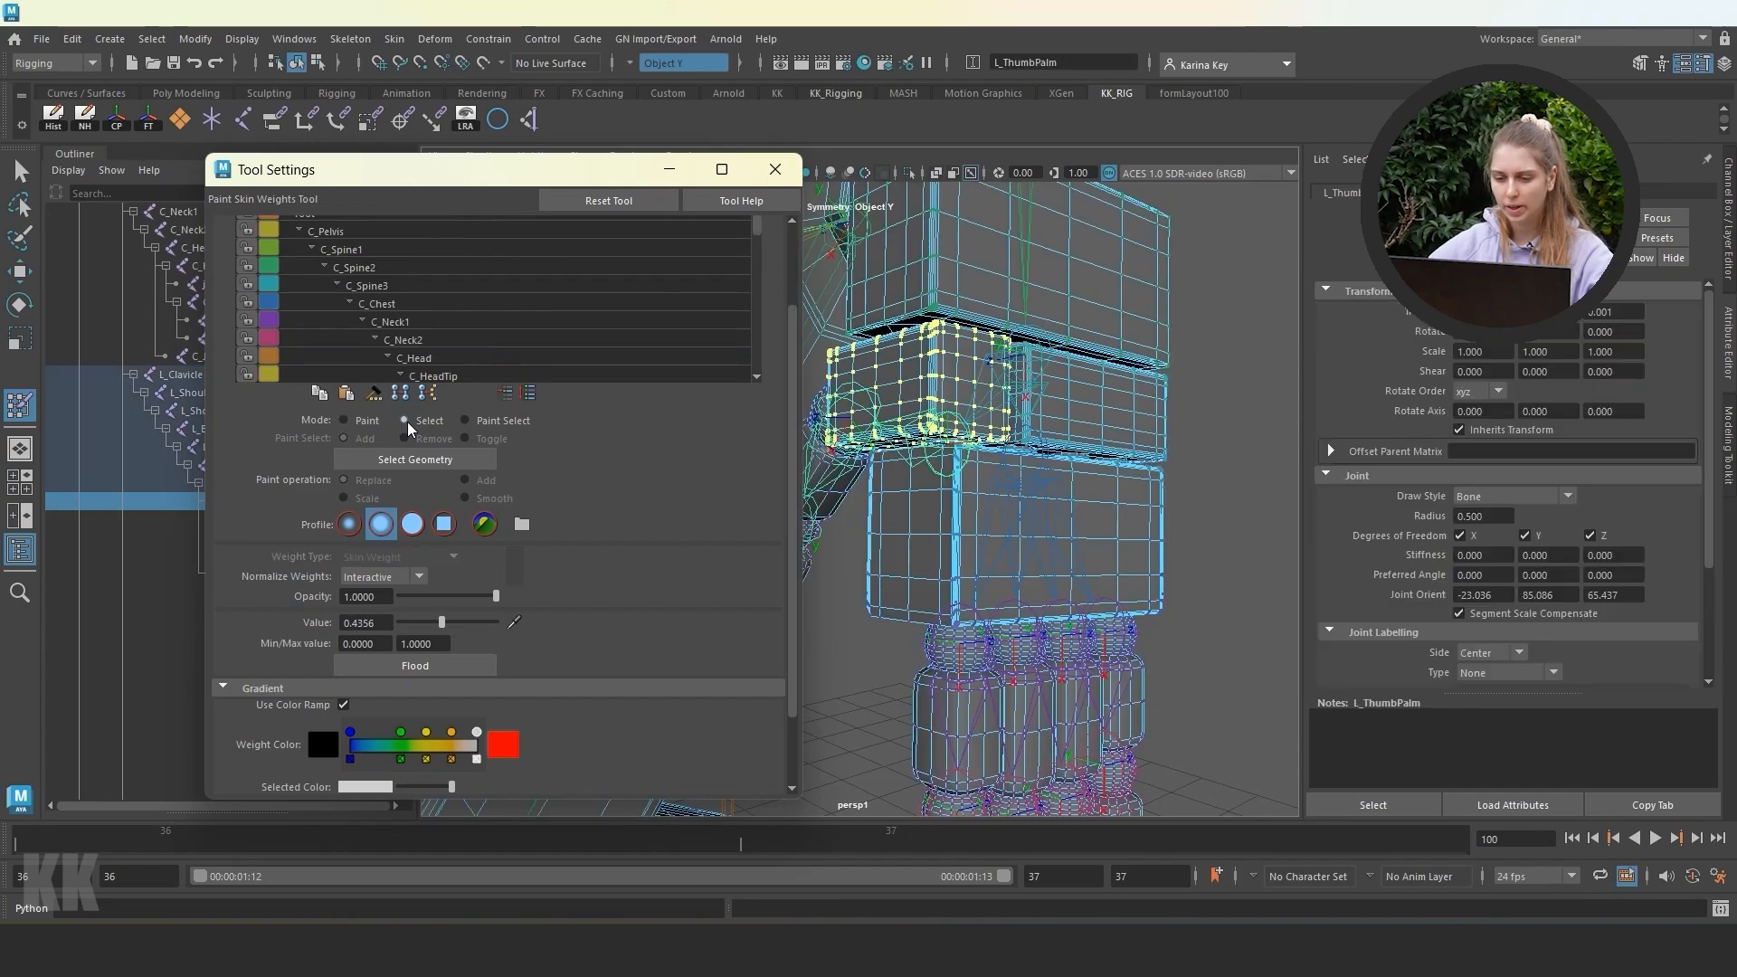
{"action": "left_click", "coordinate": [352, 420]}
{"action": "double_click", "coordinate": [361, 623]}
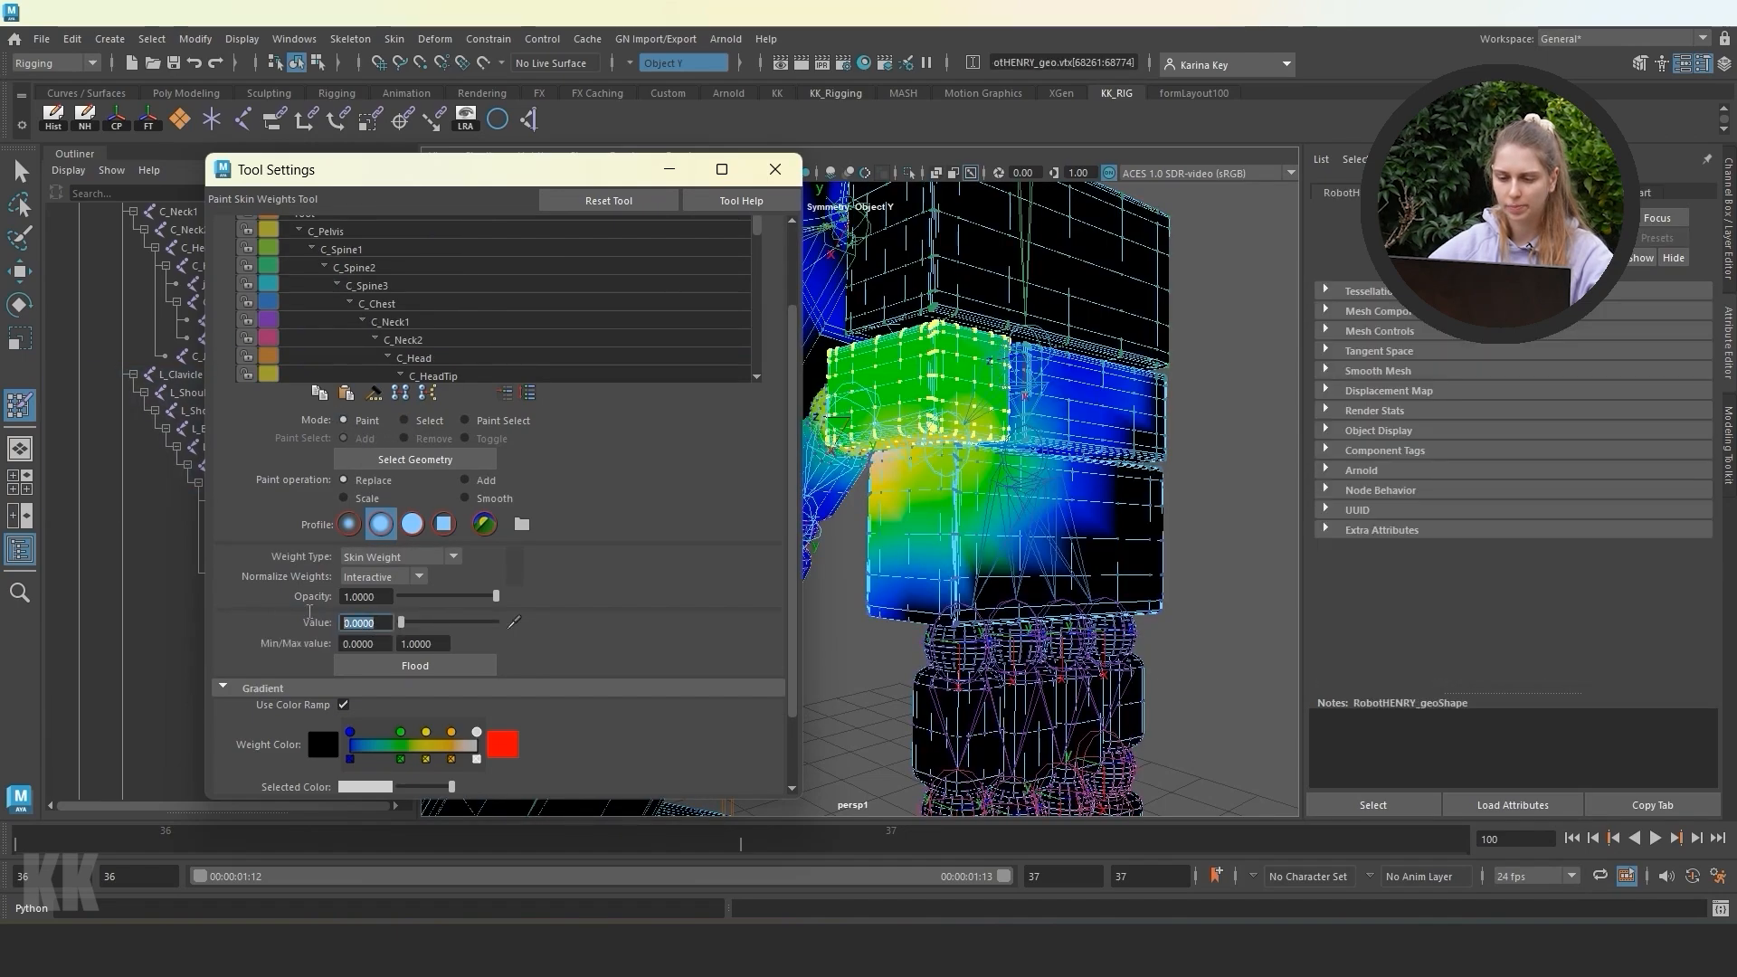
{"action": "type", "text": "1"}
{"action": "key", "text": "Return"}
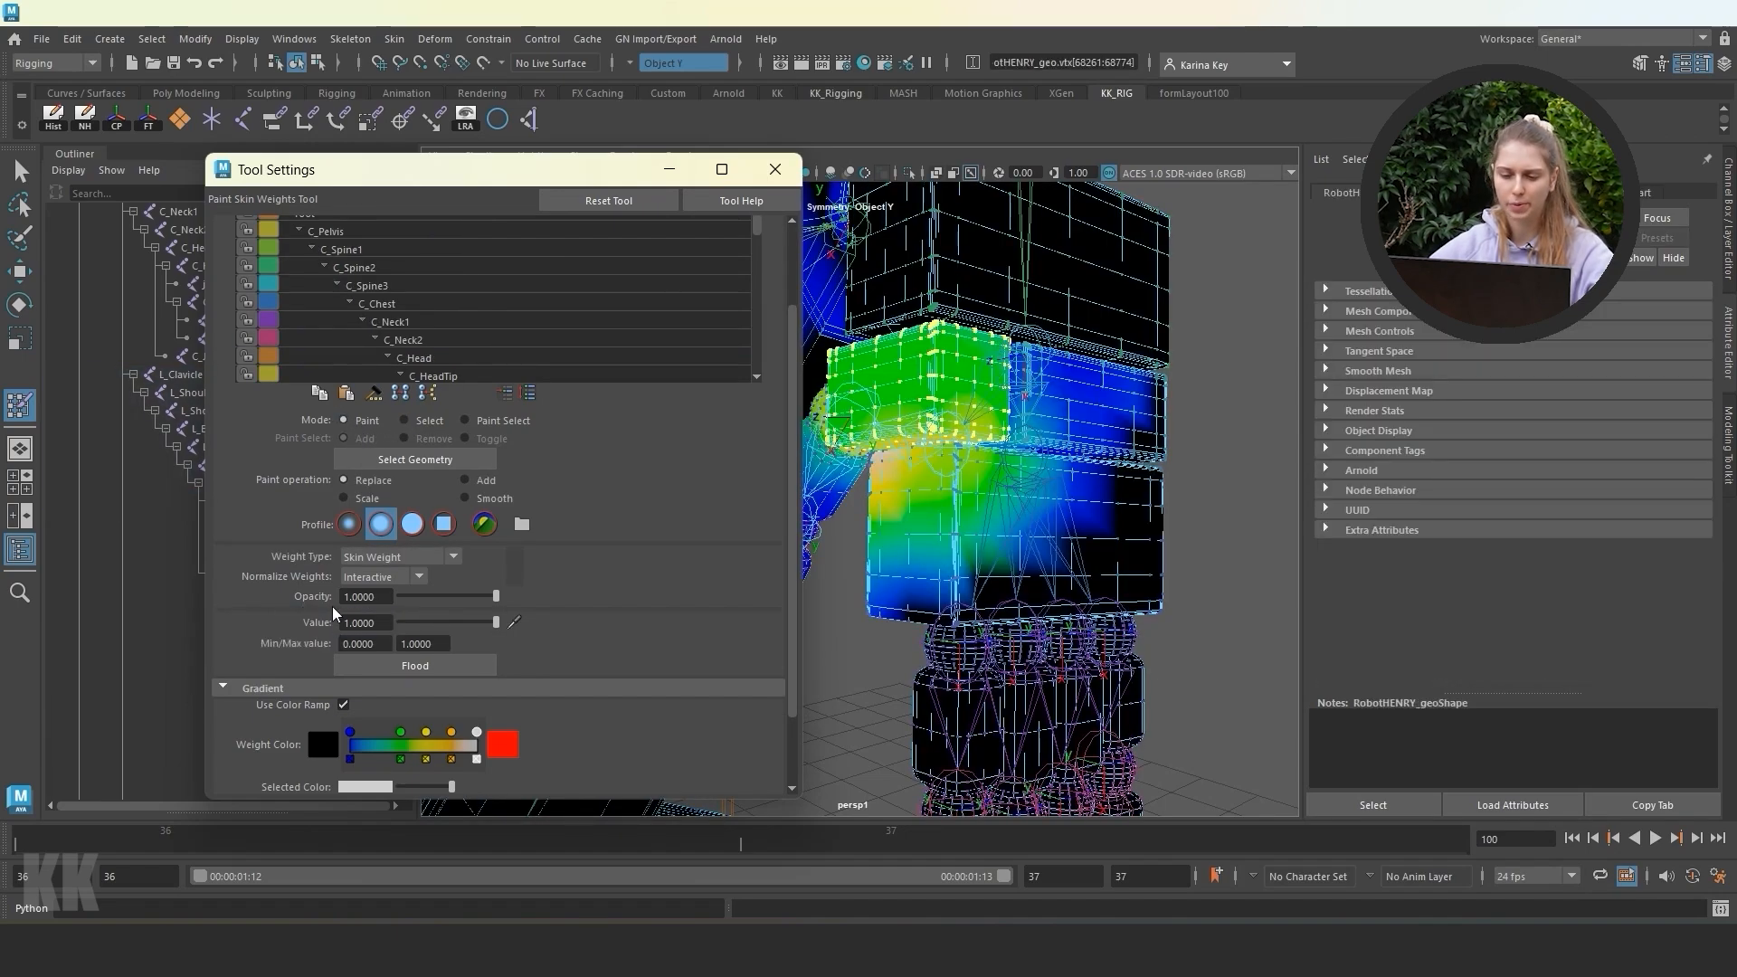
{"action": "left_click", "coordinate": [408, 667]}
Choose the L_Wrist influence and flood the wrist block beside the thumb block at value 1.
{"action": "scroll", "coordinate": [475, 343], "scroll_direction": "down", "scroll_amount": 4}
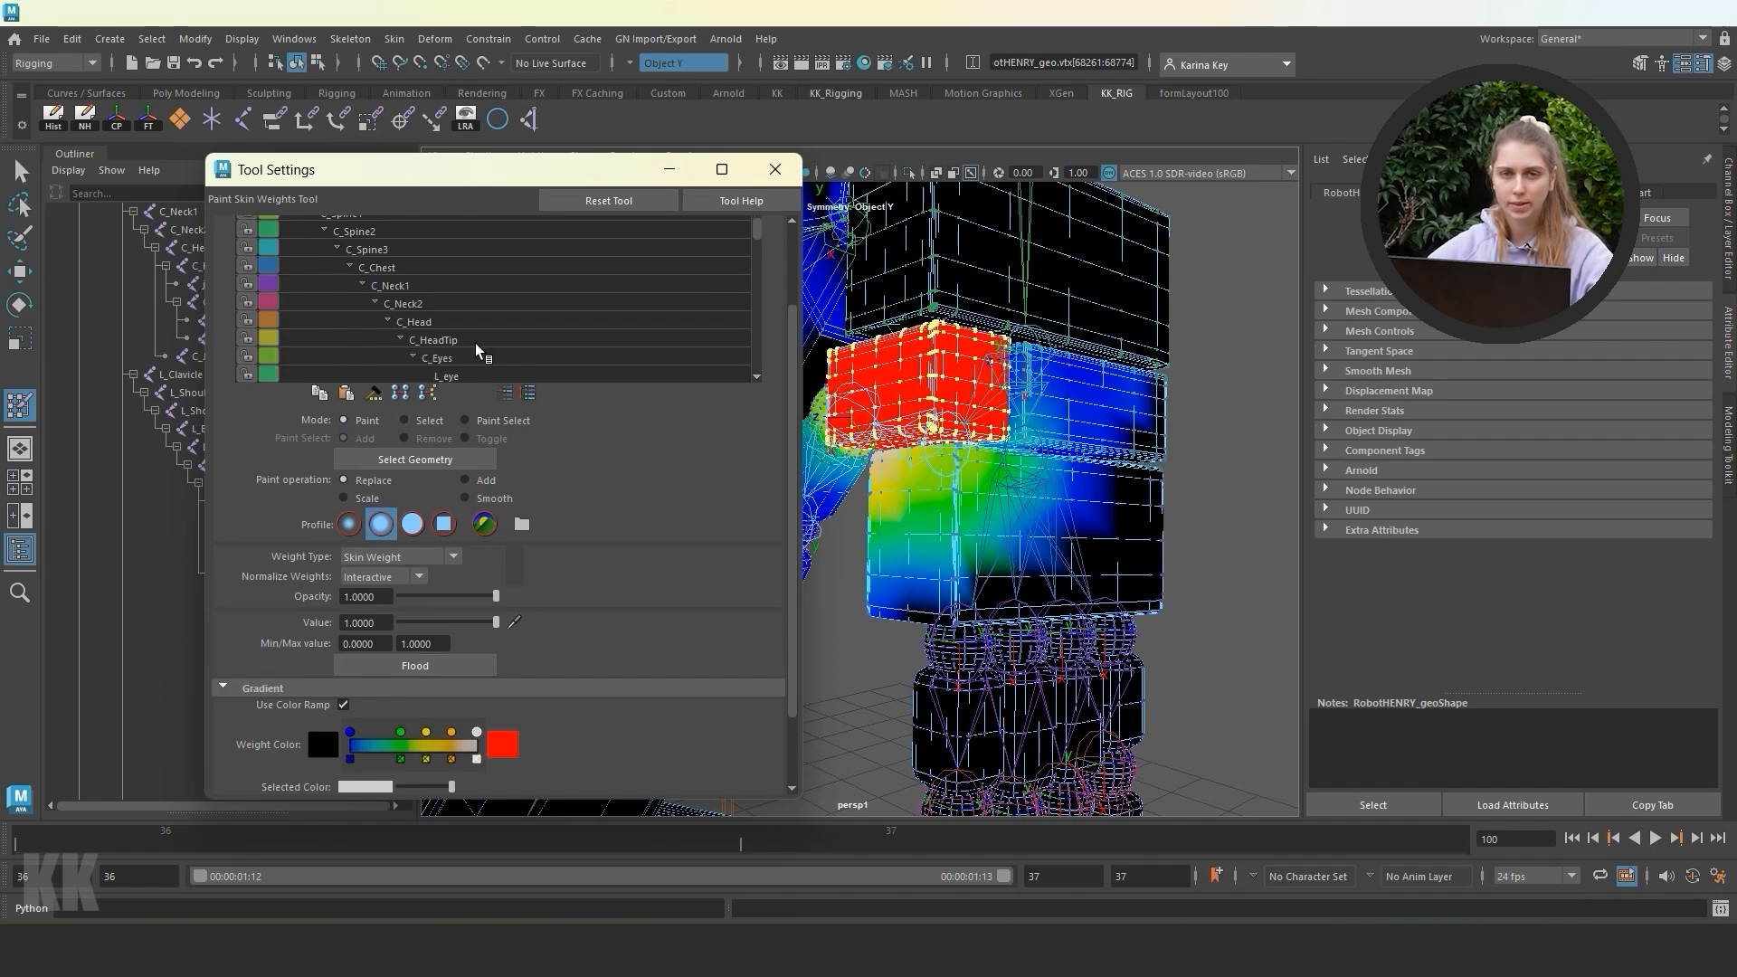
{"action": "scroll", "coordinate": [474, 299], "scroll_direction": "down", "scroll_amount": 1}
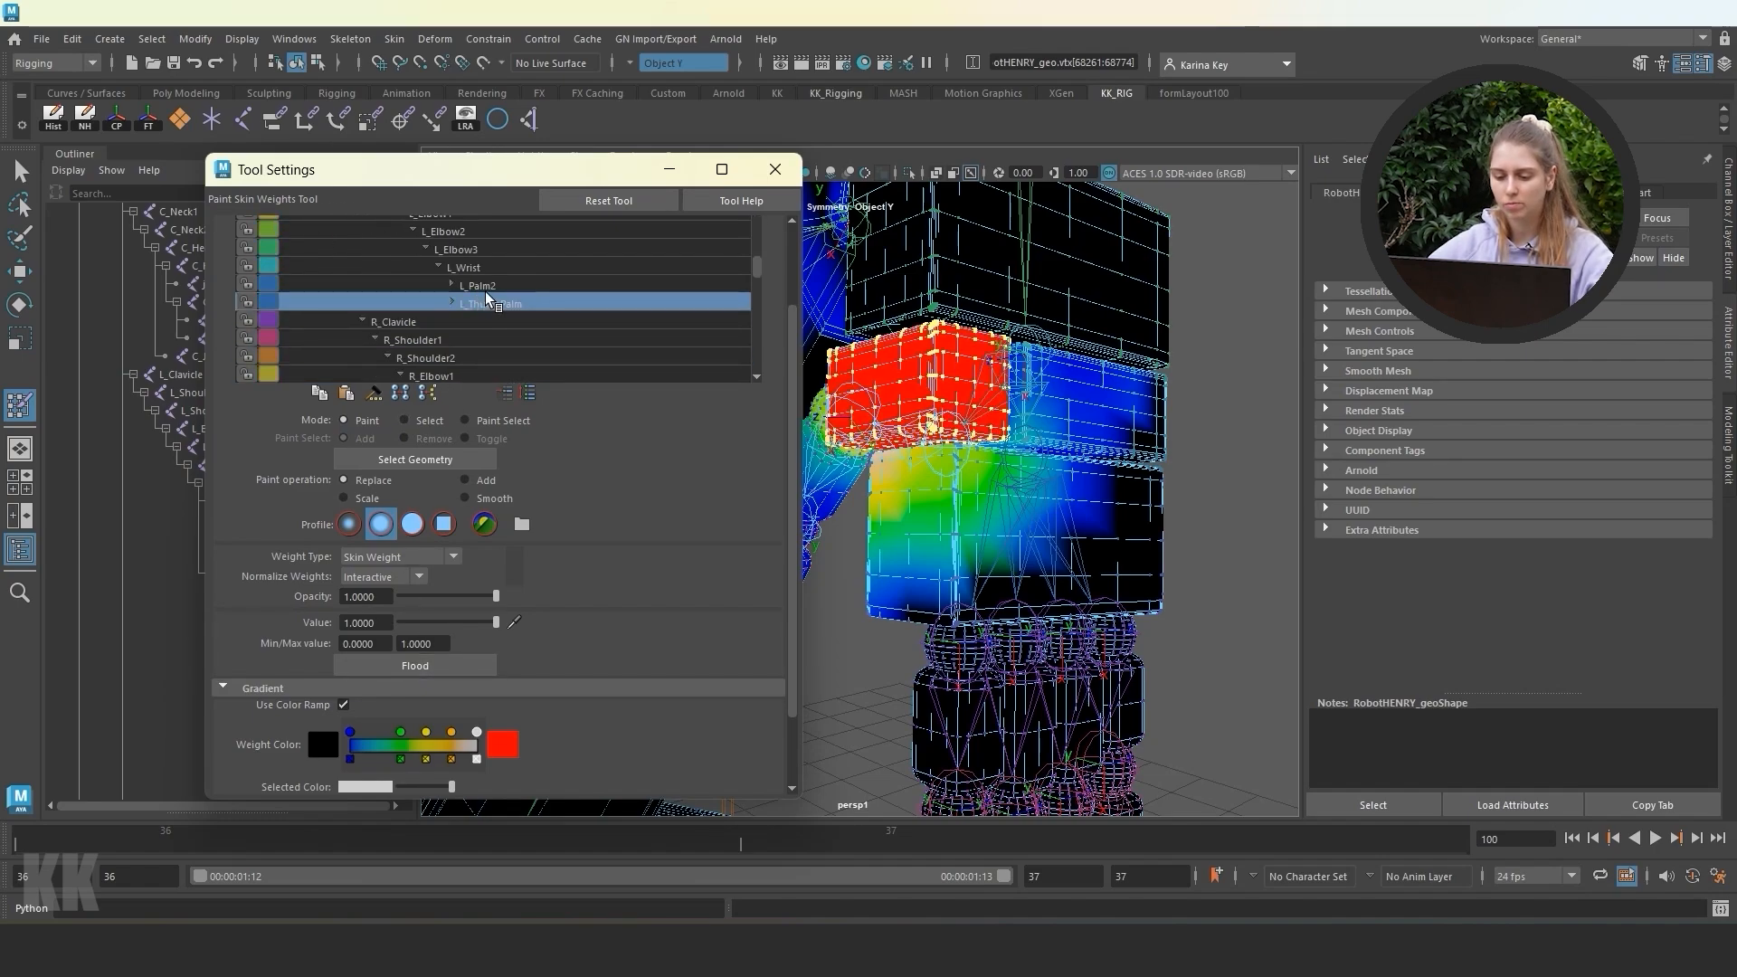
{"action": "left_click", "coordinate": [491, 287]}
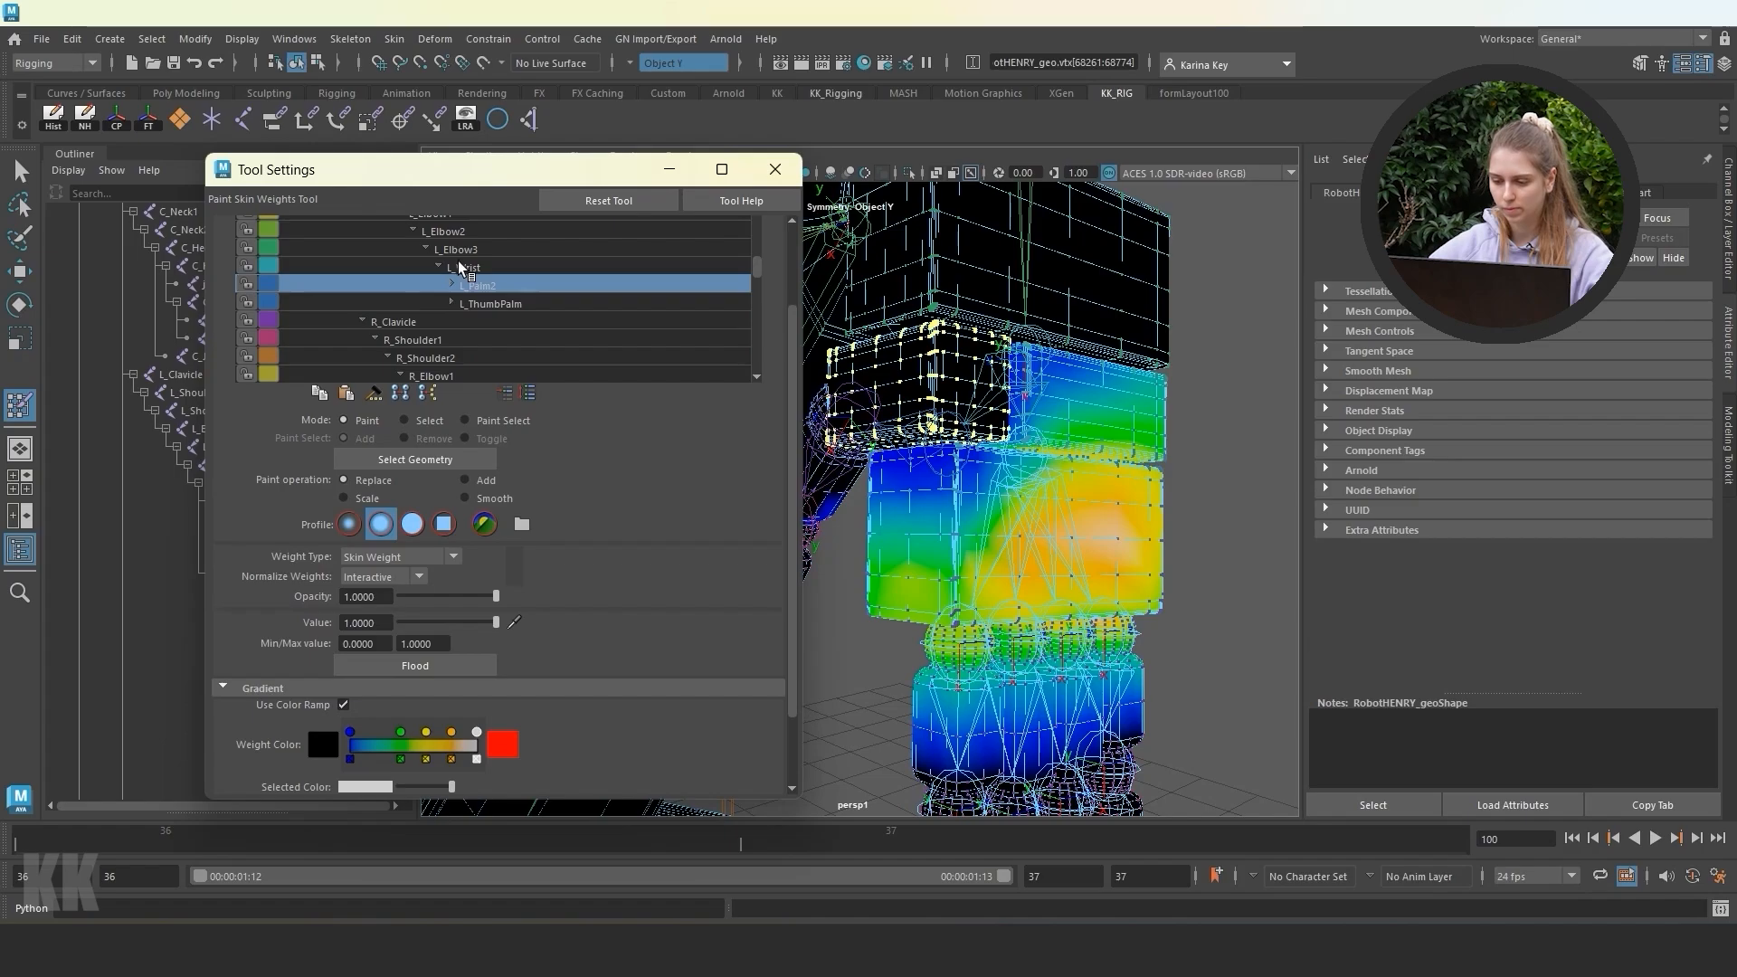
{"action": "left_click", "coordinate": [481, 266]}
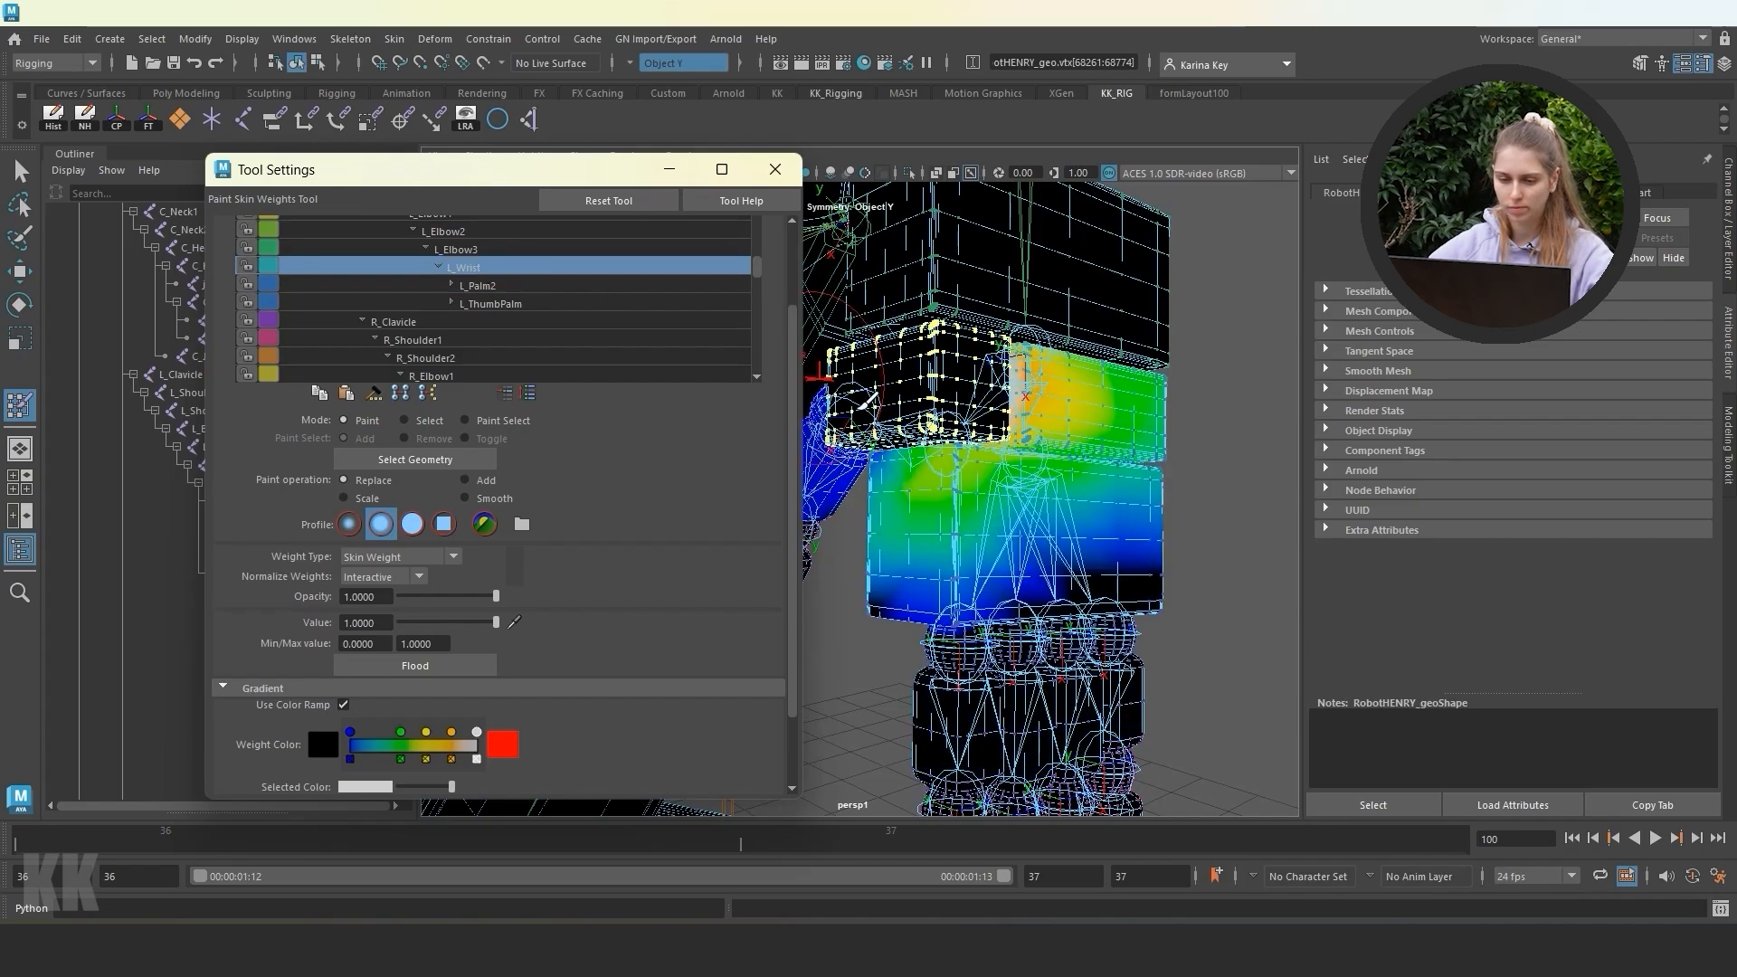
{"action": "left_click_drag", "start_coordinate": [1099, 462], "coordinate": [1139, 470], "text": "alt"}
{"action": "scroll", "coordinate": [1027, 476], "scroll_direction": "up", "scroll_amount": 5}
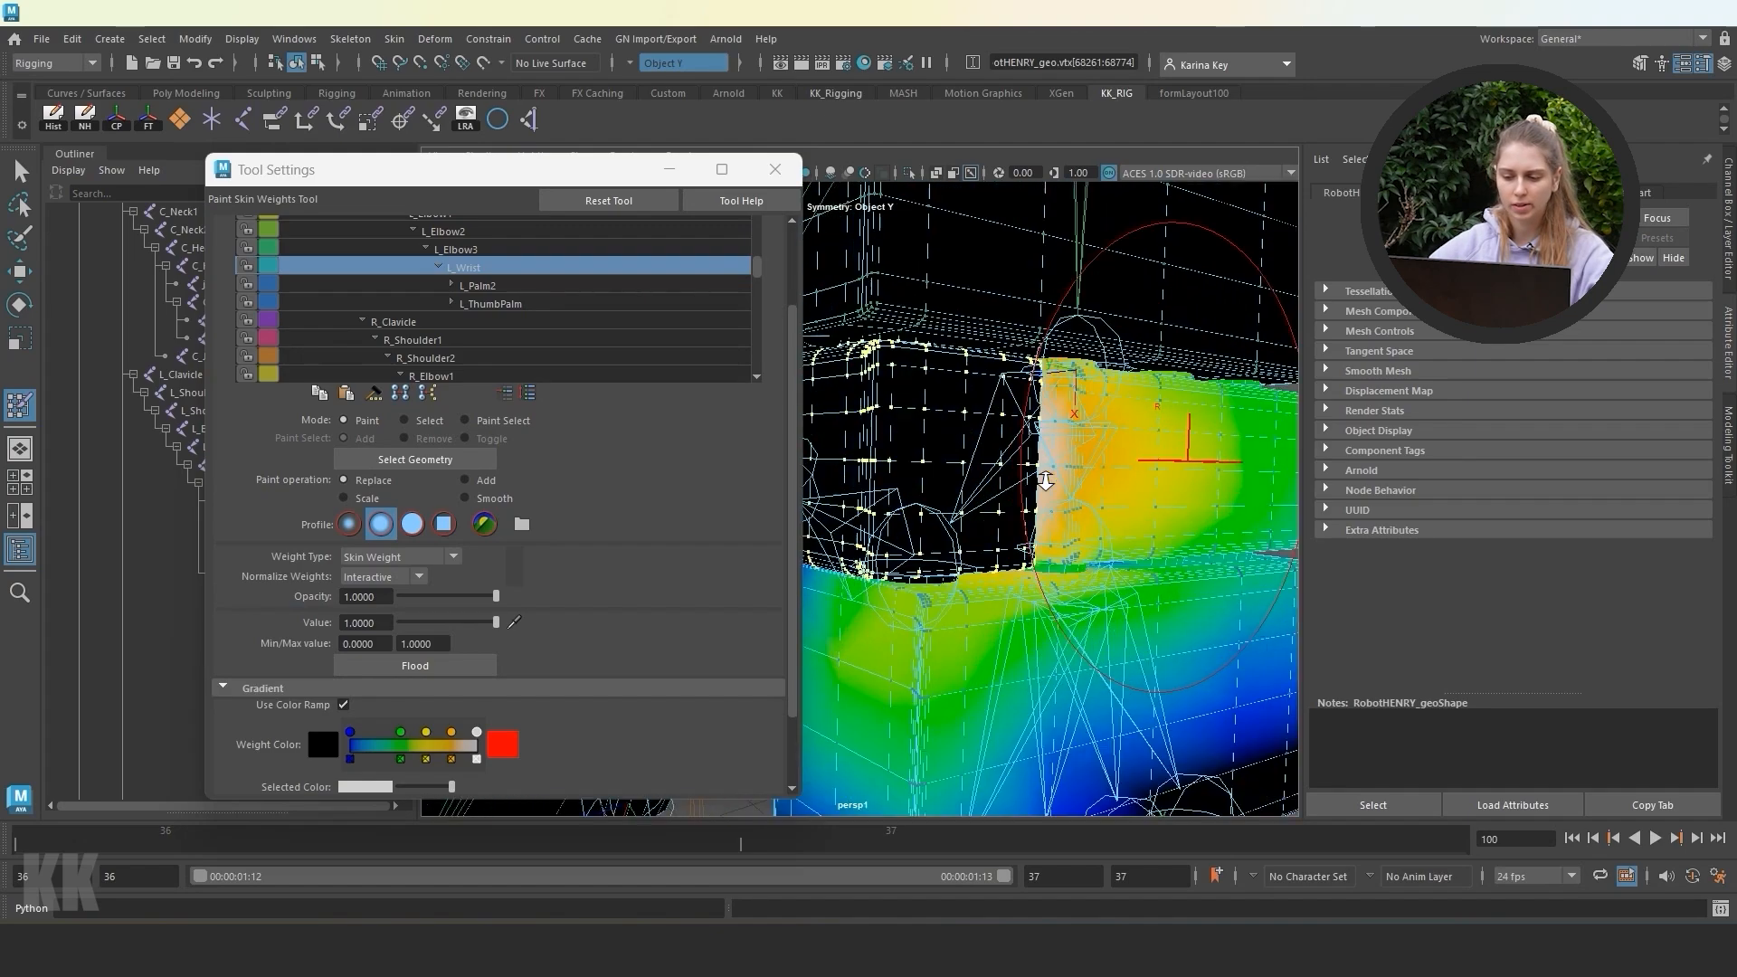
{"action": "left_click_drag", "start_coordinate": [1027, 477], "coordinate": [1025, 466], "text": "alt"}
{"action": "middle_click_drag", "start_coordinate": [1023, 467], "coordinate": [1008, 474], "text": "alt"}
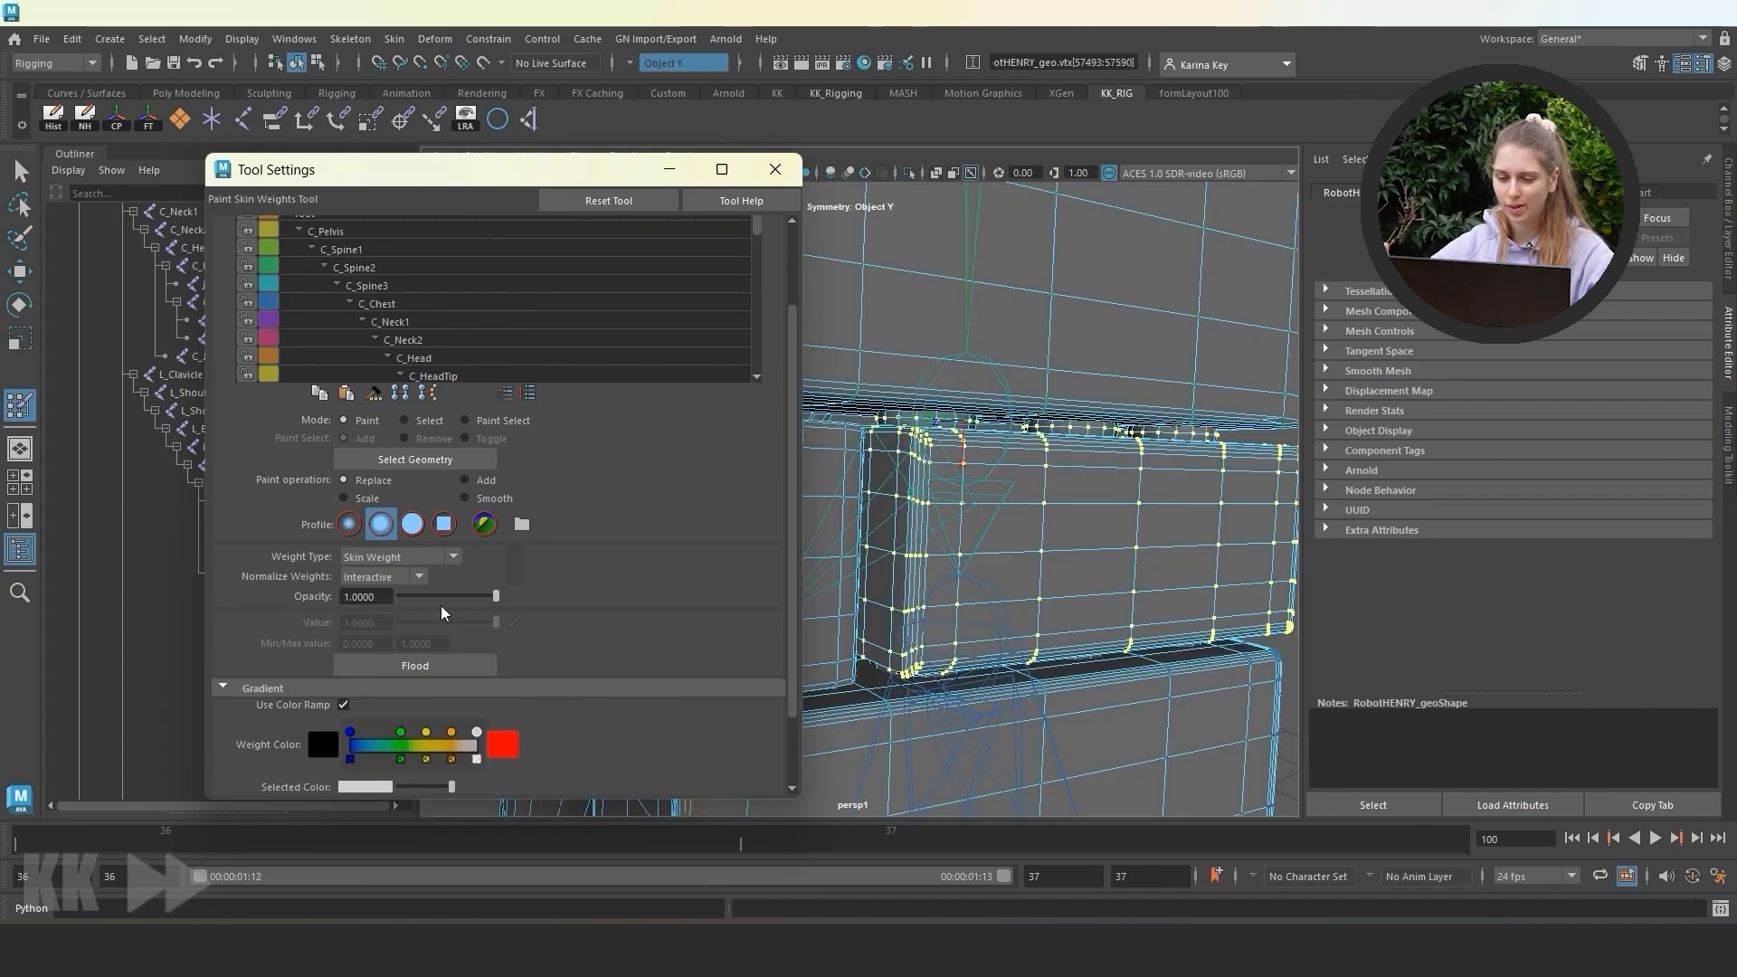
{"action": "left_click", "coordinate": [430, 661]}
Choose the L_Palm2 influence, select the vertices of the large palm block and return to paint mode.
{"action": "scroll", "coordinate": [470, 329], "scroll_direction": "down", "scroll_amount": 6}
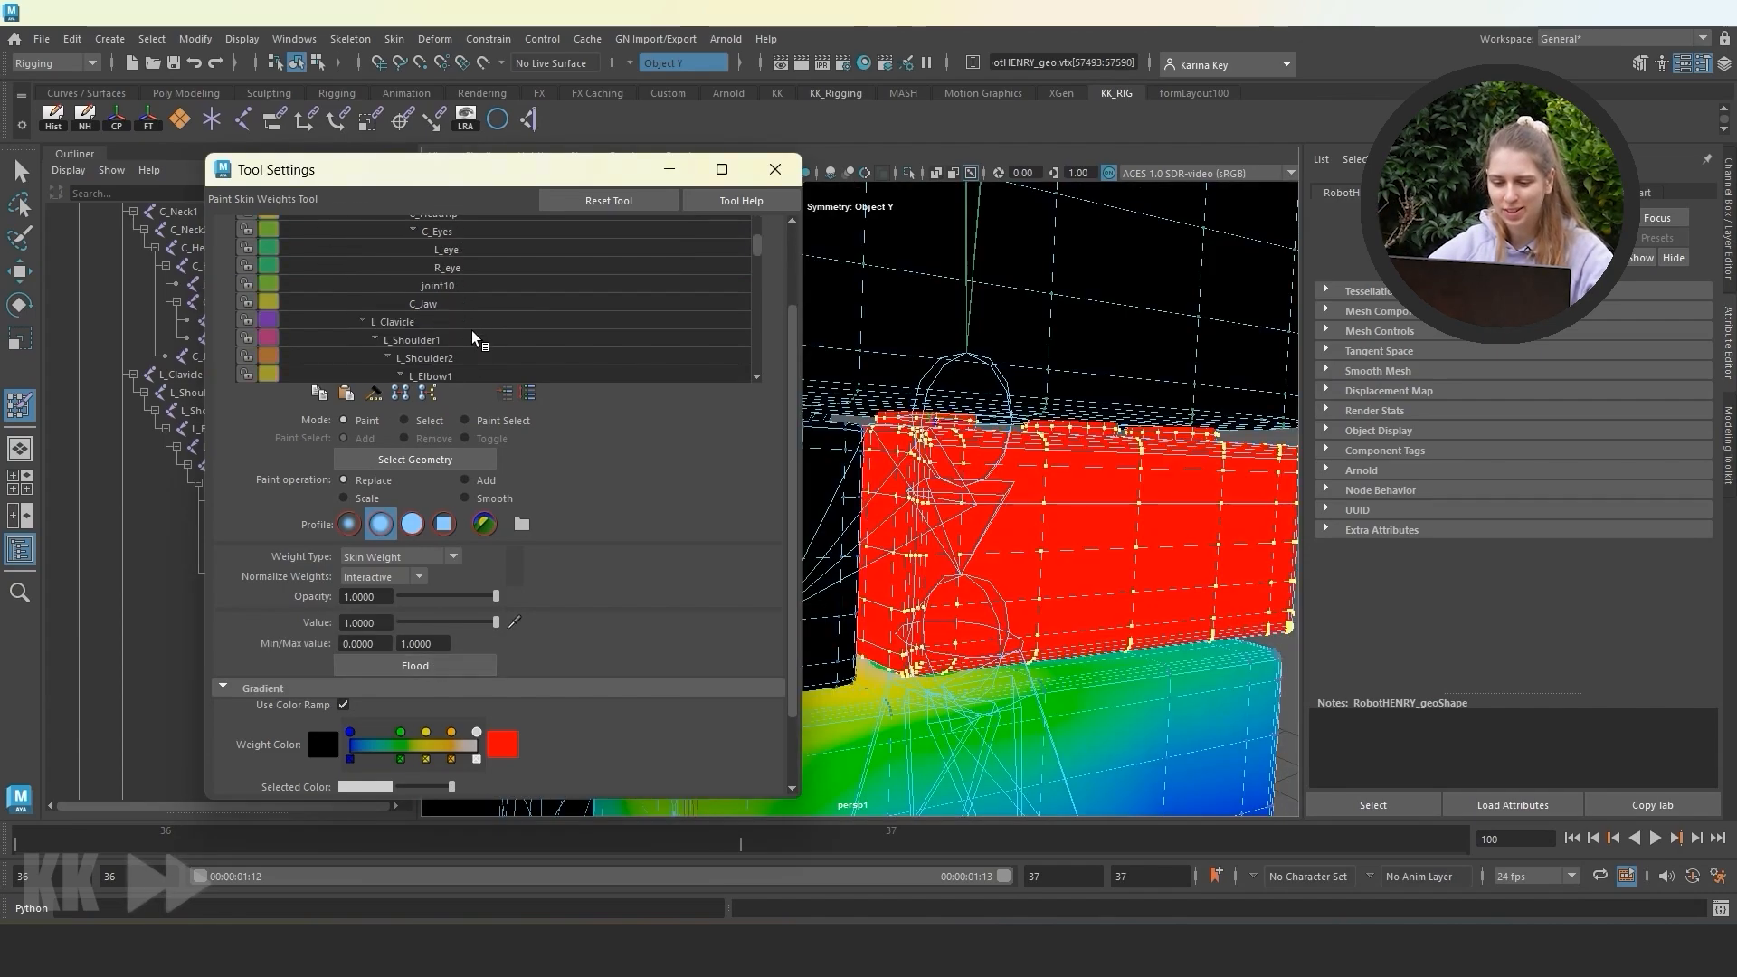
{"action": "left_click", "coordinate": [479, 322]}
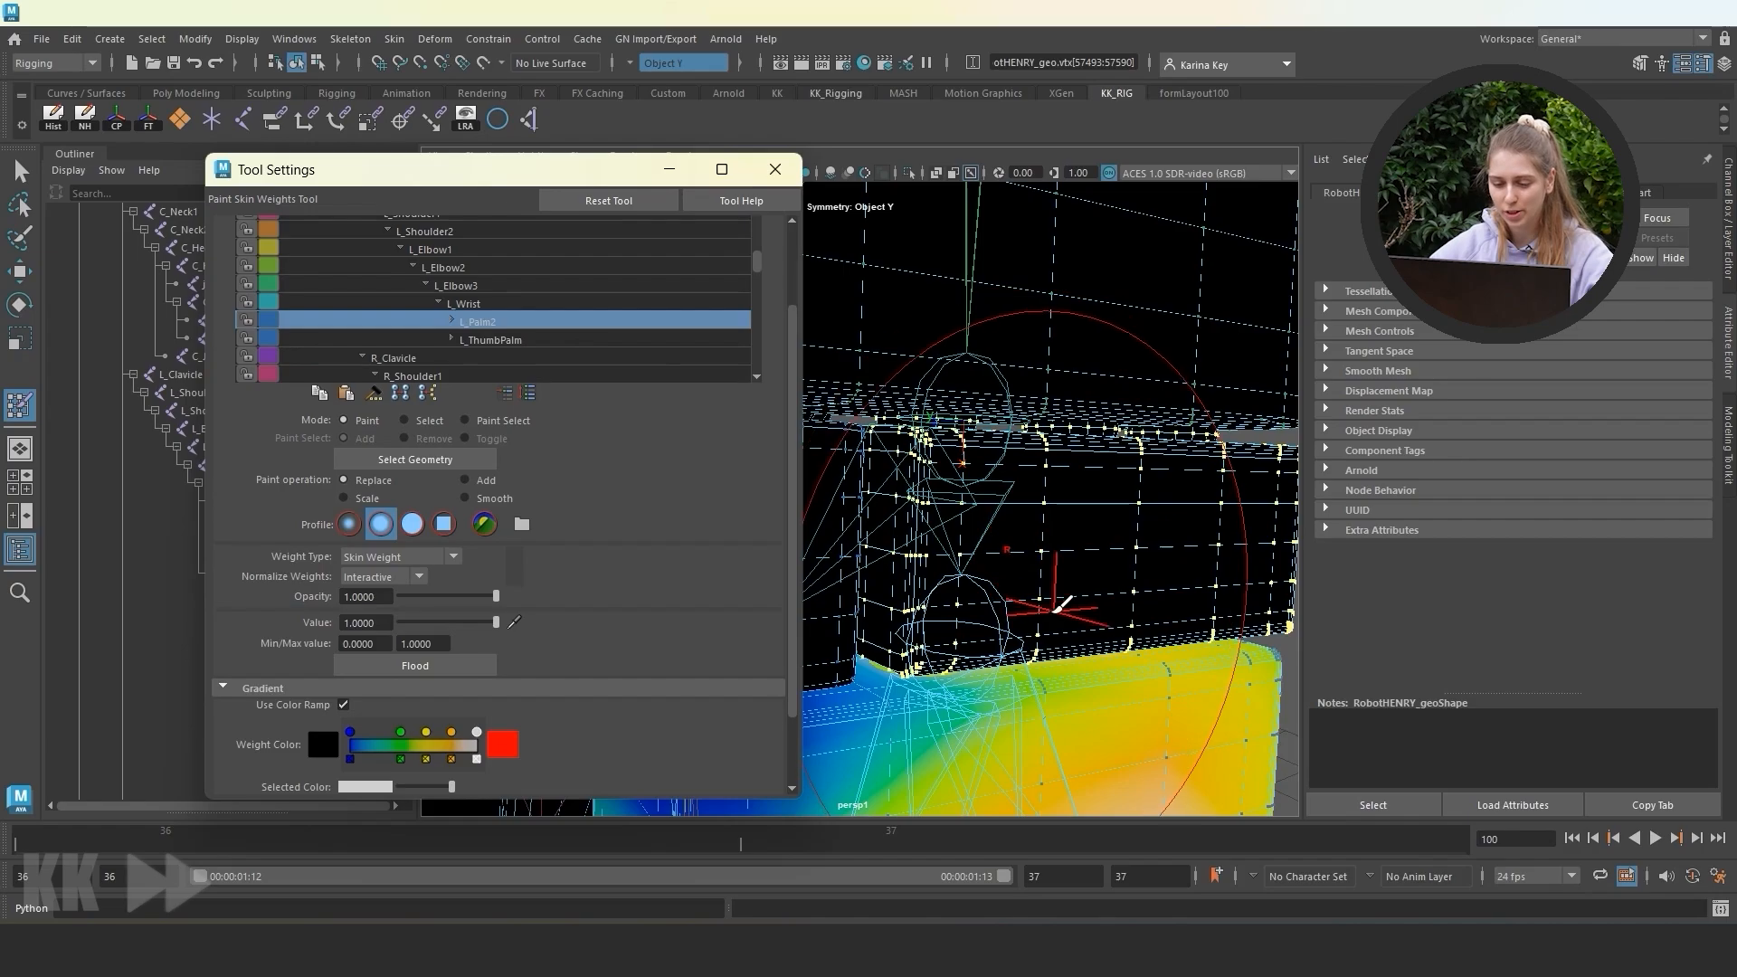
{"action": "scroll", "coordinate": [1036, 604], "scroll_direction": "down", "scroll_amount": 3}
{"action": "mouse_move", "coordinate": [1036, 605]}
{"action": "middle_mouse_down", "text": "alt"}
{"action": "mouse_move", "coordinate": [1085, 506]}
{"action": "mouse_move", "coordinate": [1030, 590]}
{"action": "middle_mouse_up", "text": "alt"}
{"action": "scroll", "coordinate": [1026, 570], "scroll_direction": "up", "scroll_amount": 5}
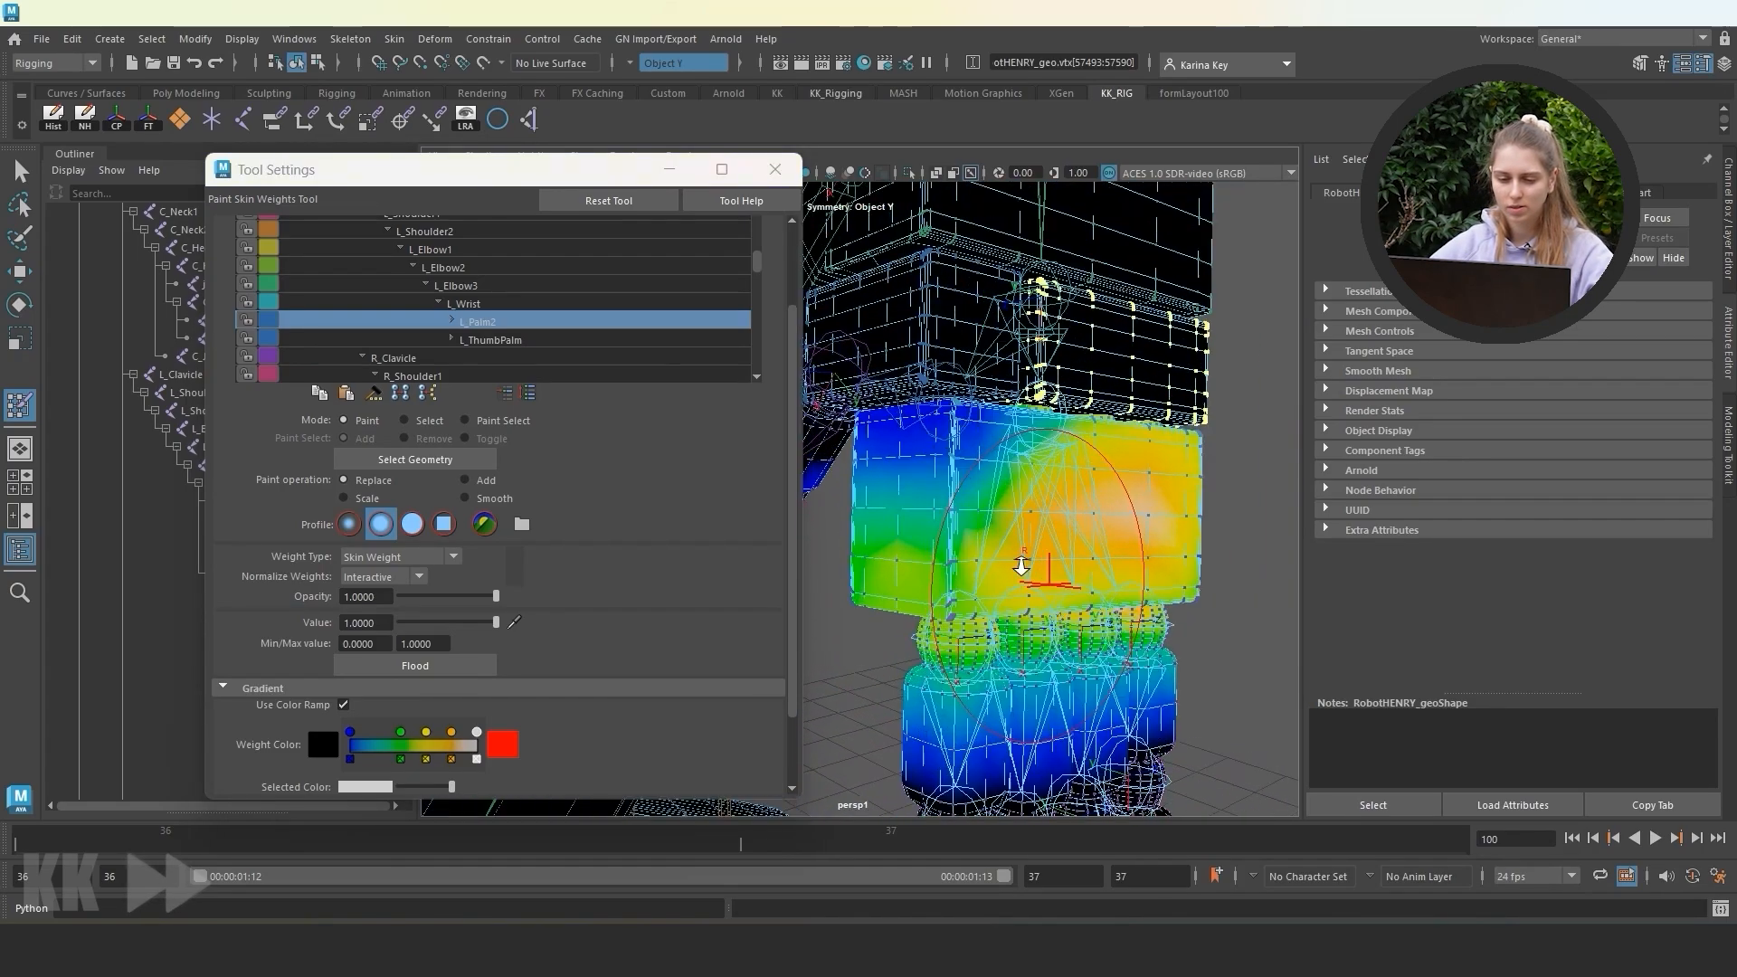
{"action": "left_click", "coordinate": [412, 422]}
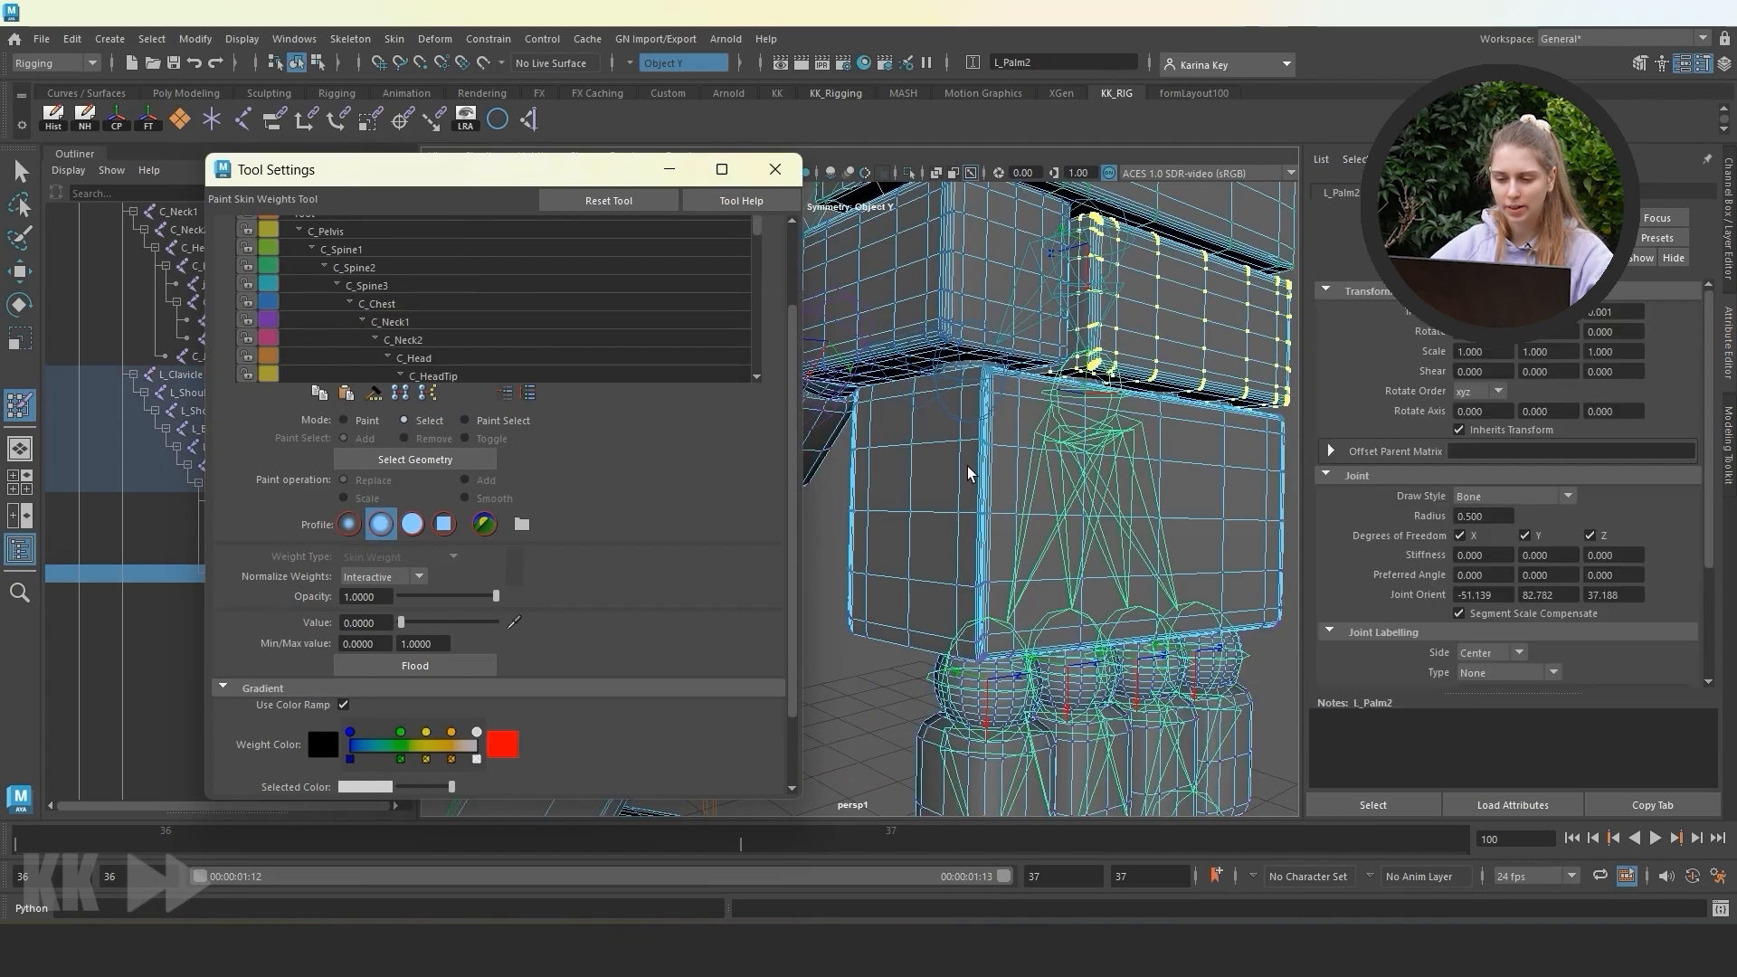
{"action": "left_click", "coordinate": [986, 455]}
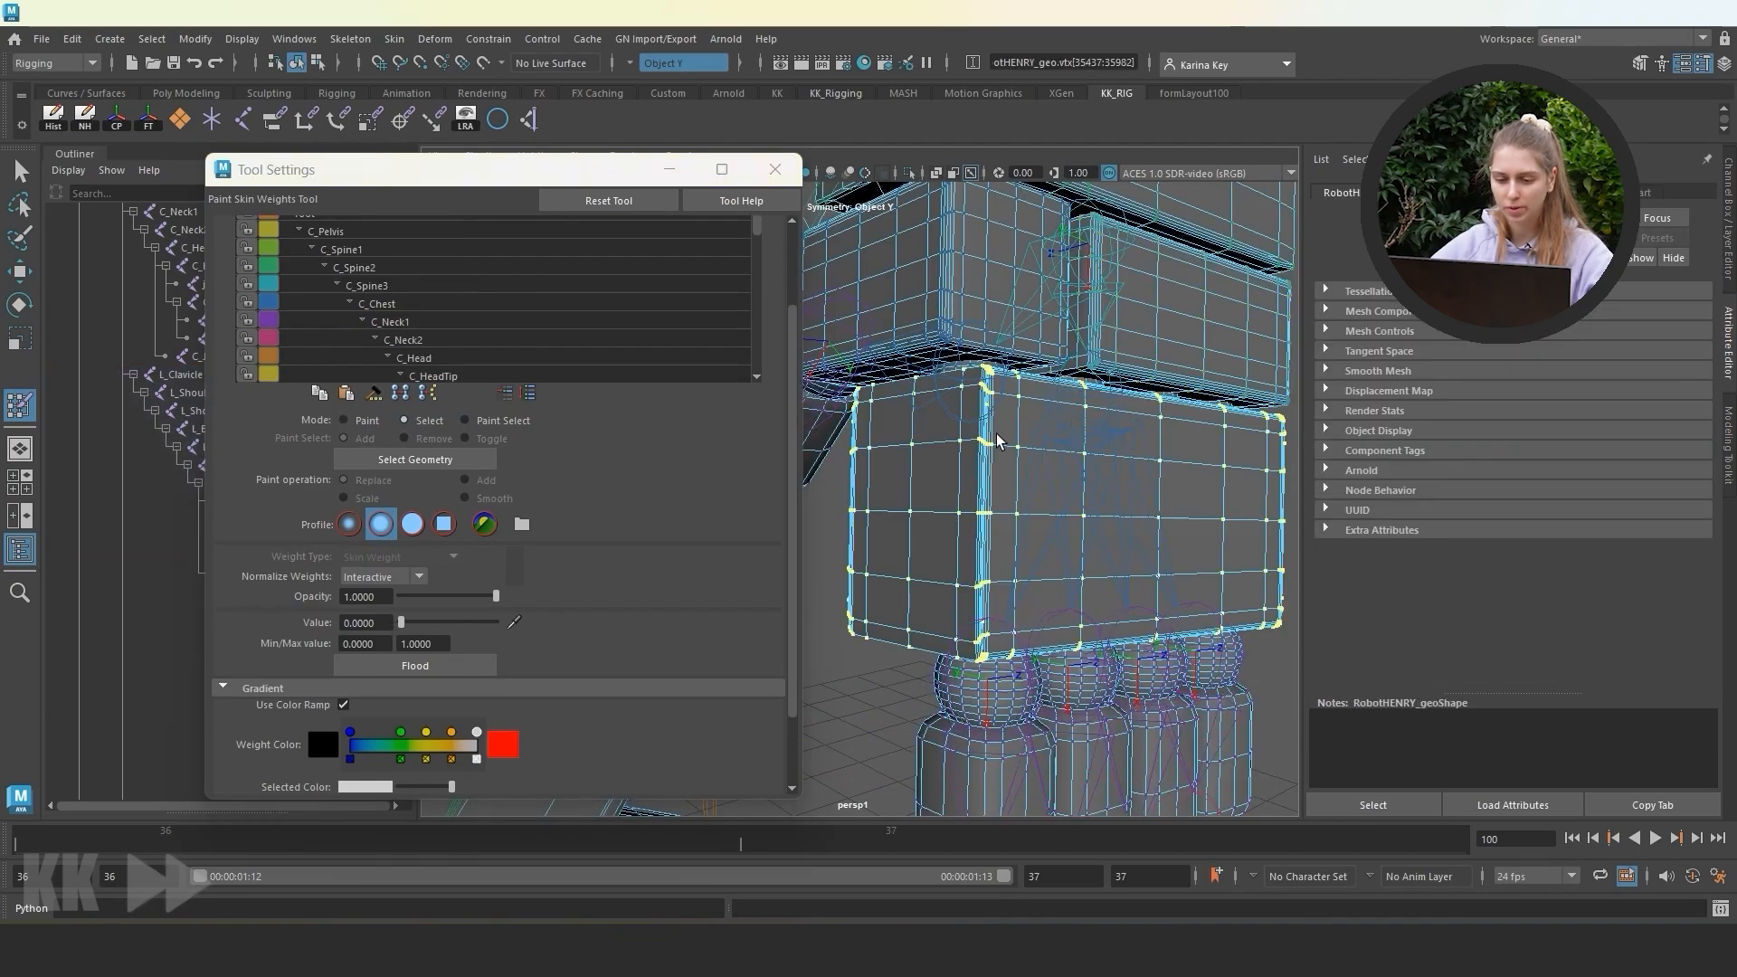
{"action": "left_click", "coordinate": [373, 421]}
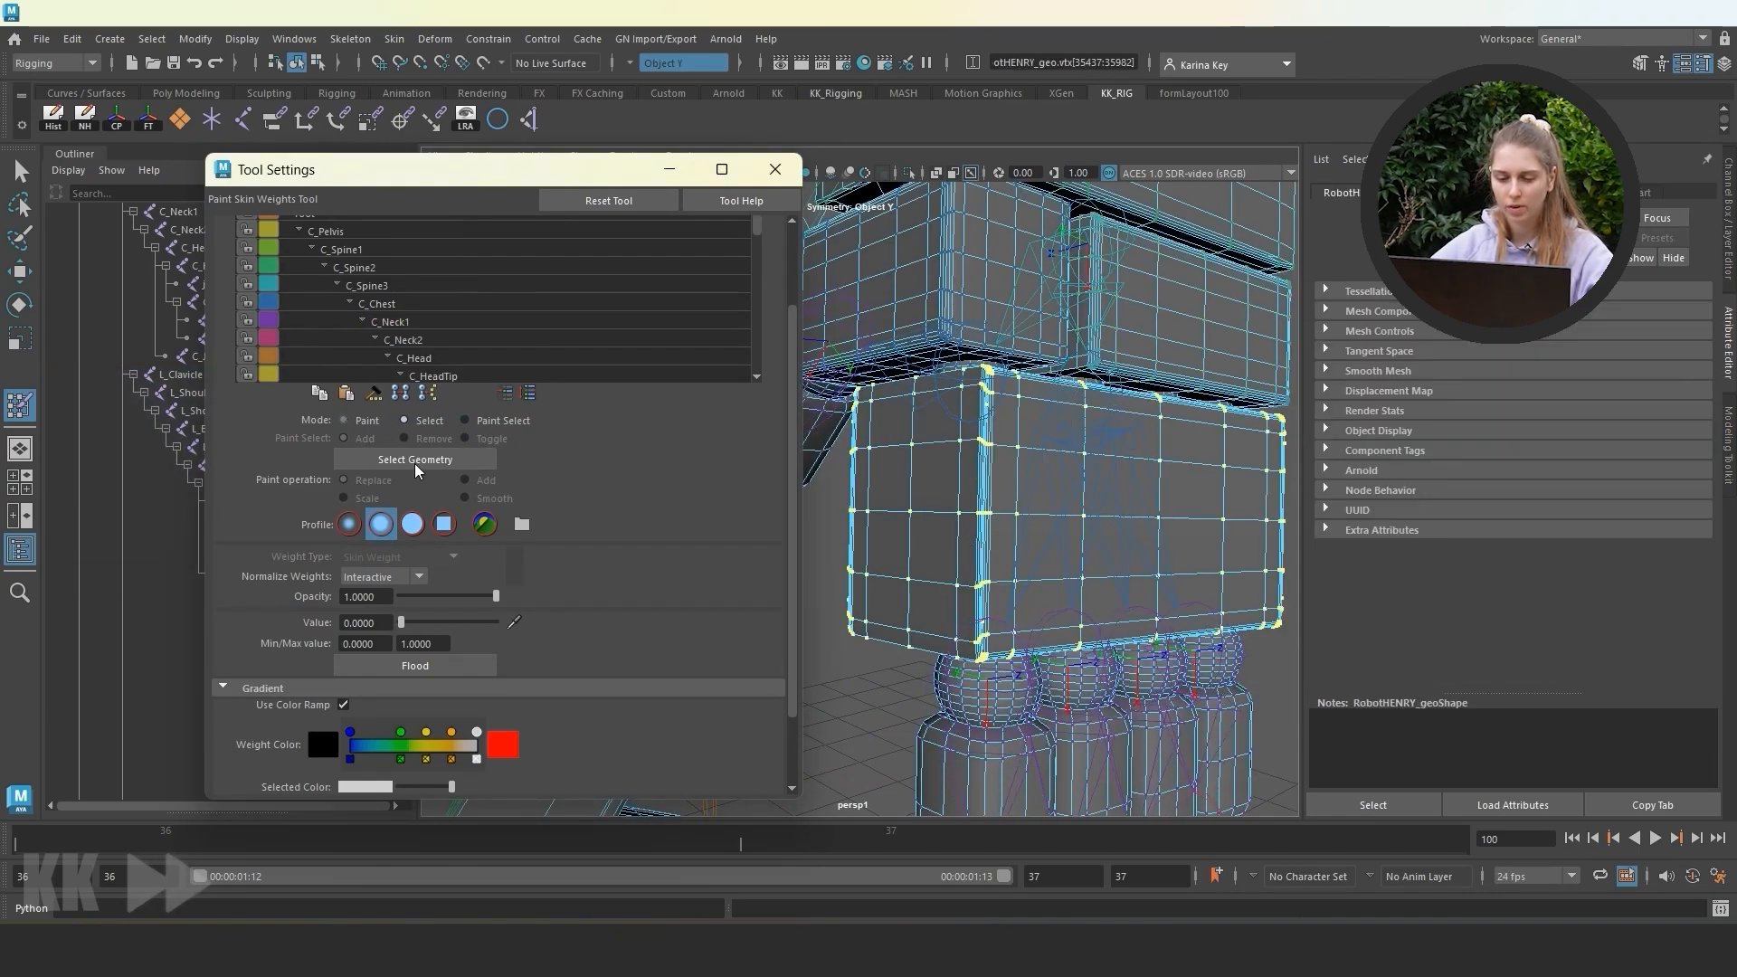
Try to add the small connector pieces between the palm and wrist blocks to the vertex selection.
{"action": "left_click_drag", "start_coordinate": [918, 441], "coordinate": [986, 453], "text": "alt"}
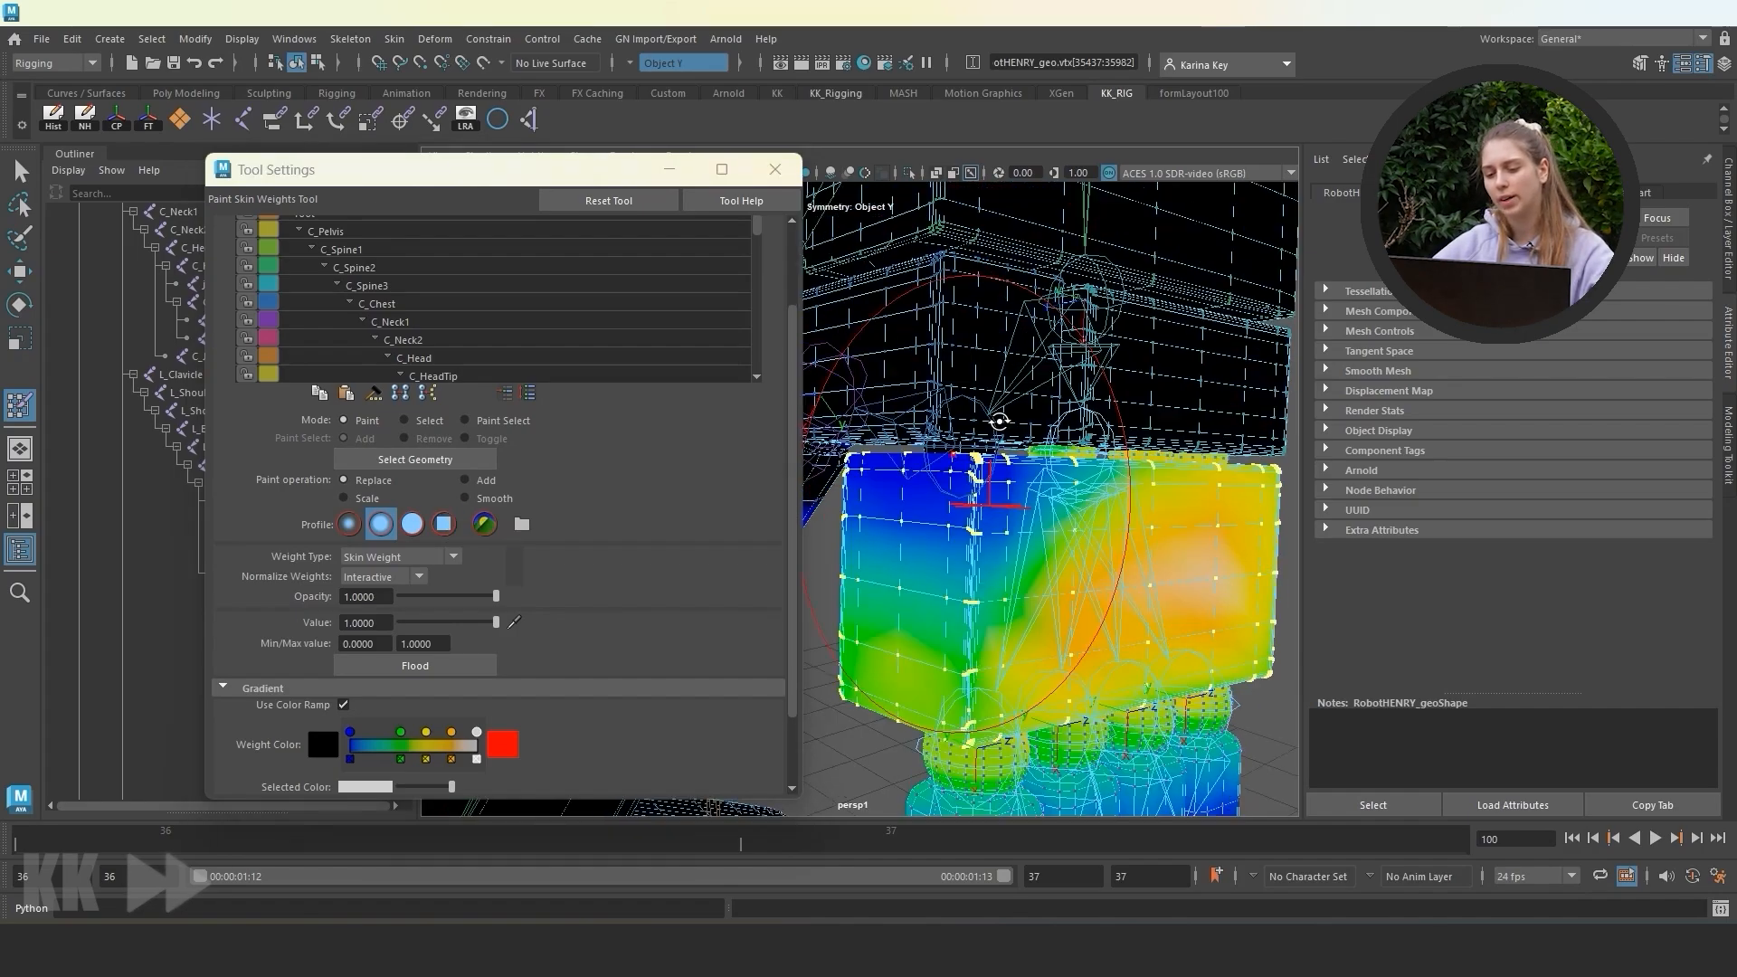
{"action": "mouse_move", "coordinate": [1005, 402]}
{"action": "middle_mouse_down", "text": "alt"}
{"action": "mouse_move", "coordinate": [993, 426]}
{"action": "mouse_move", "coordinate": [863, 427]}
{"action": "middle_mouse_up", "text": "alt"}
{"action": "left_click", "coordinate": [403, 421]}
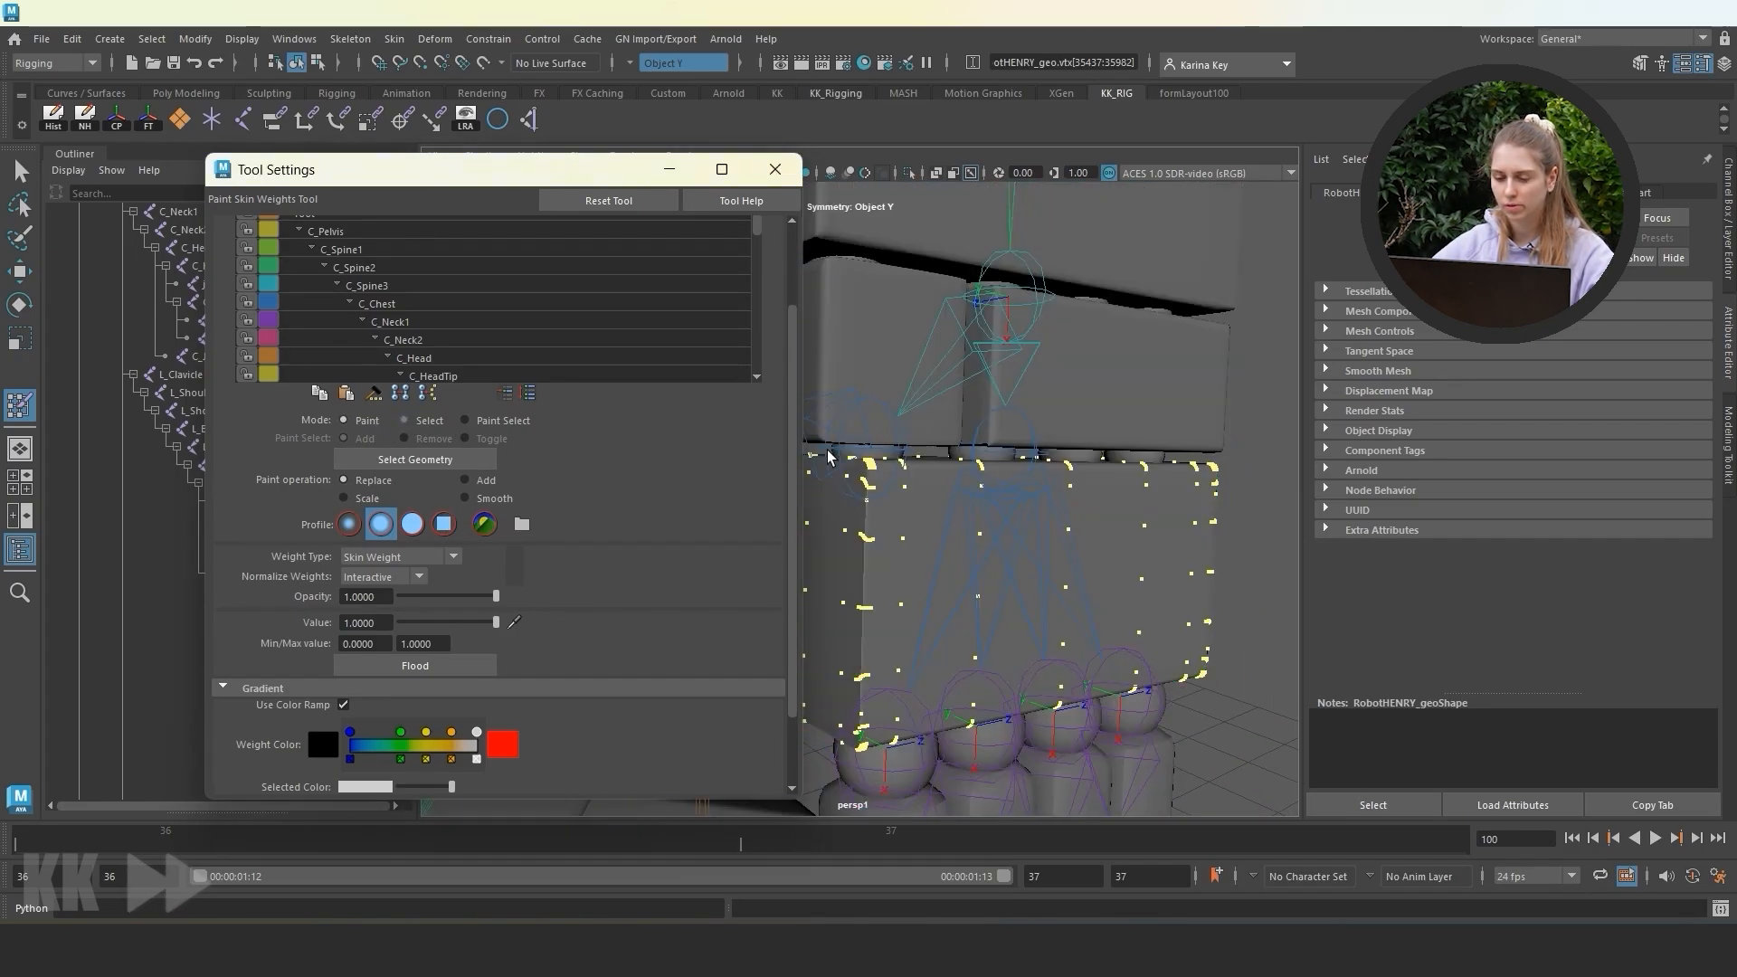
{"action": "left_click", "coordinate": [992, 464]}
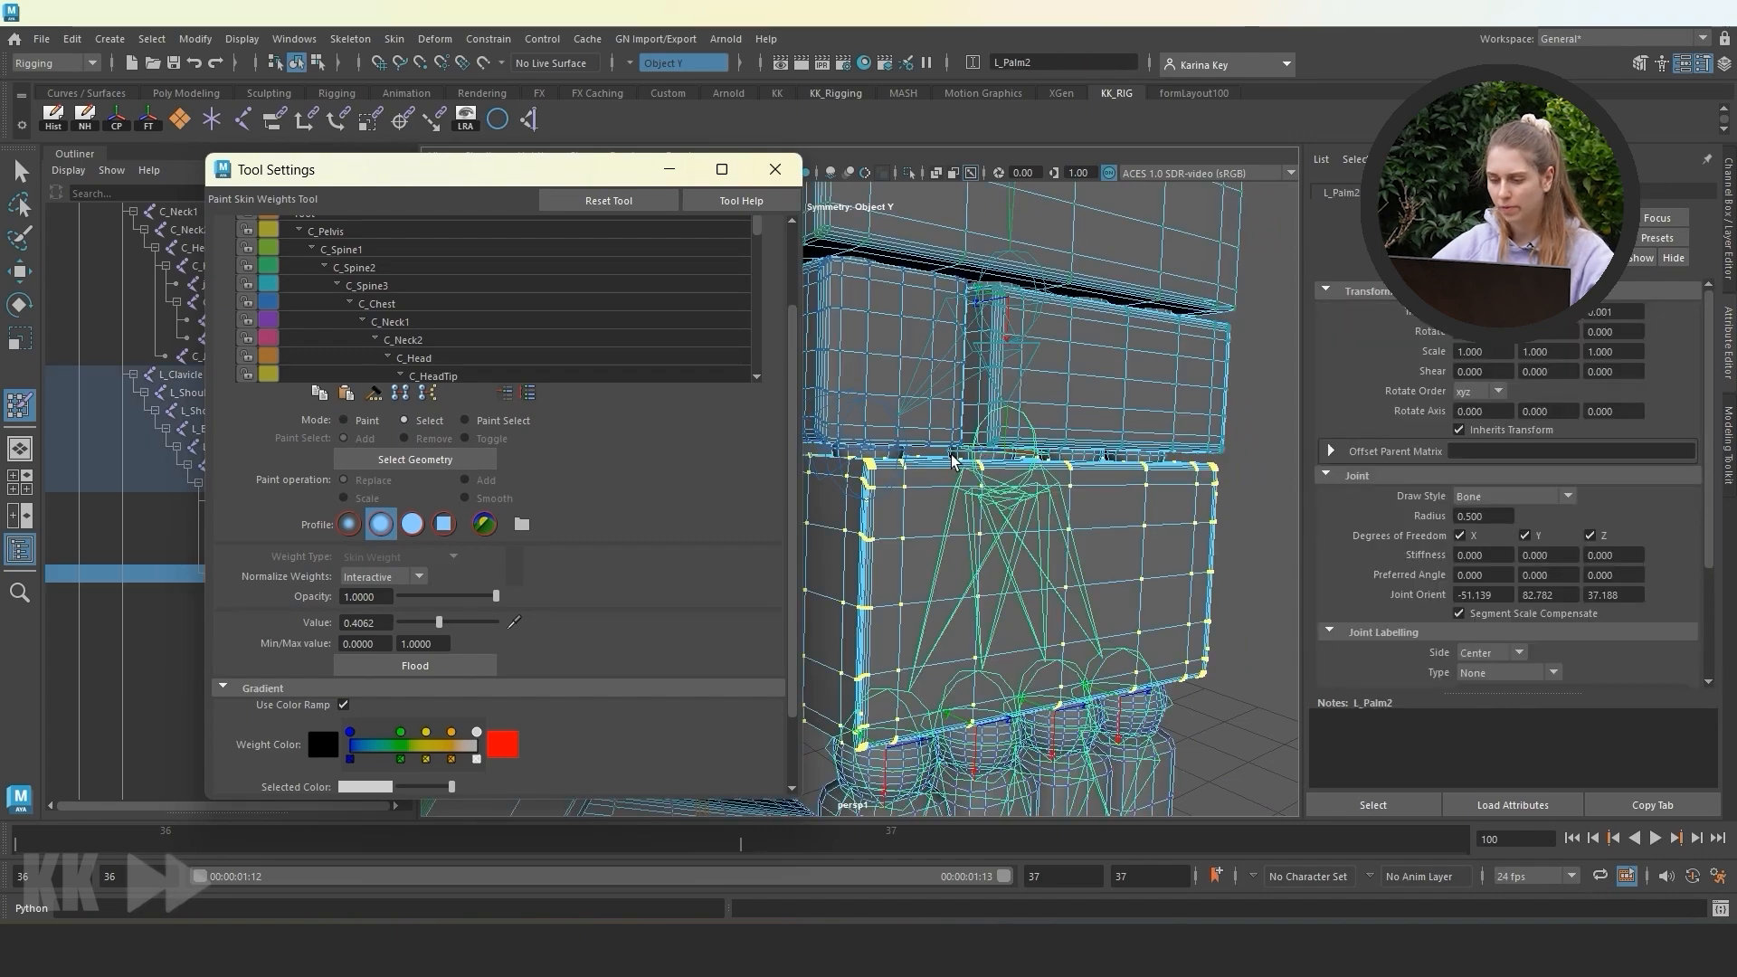
{"action": "double_click", "coordinate": [952, 455], "text": "shift"}
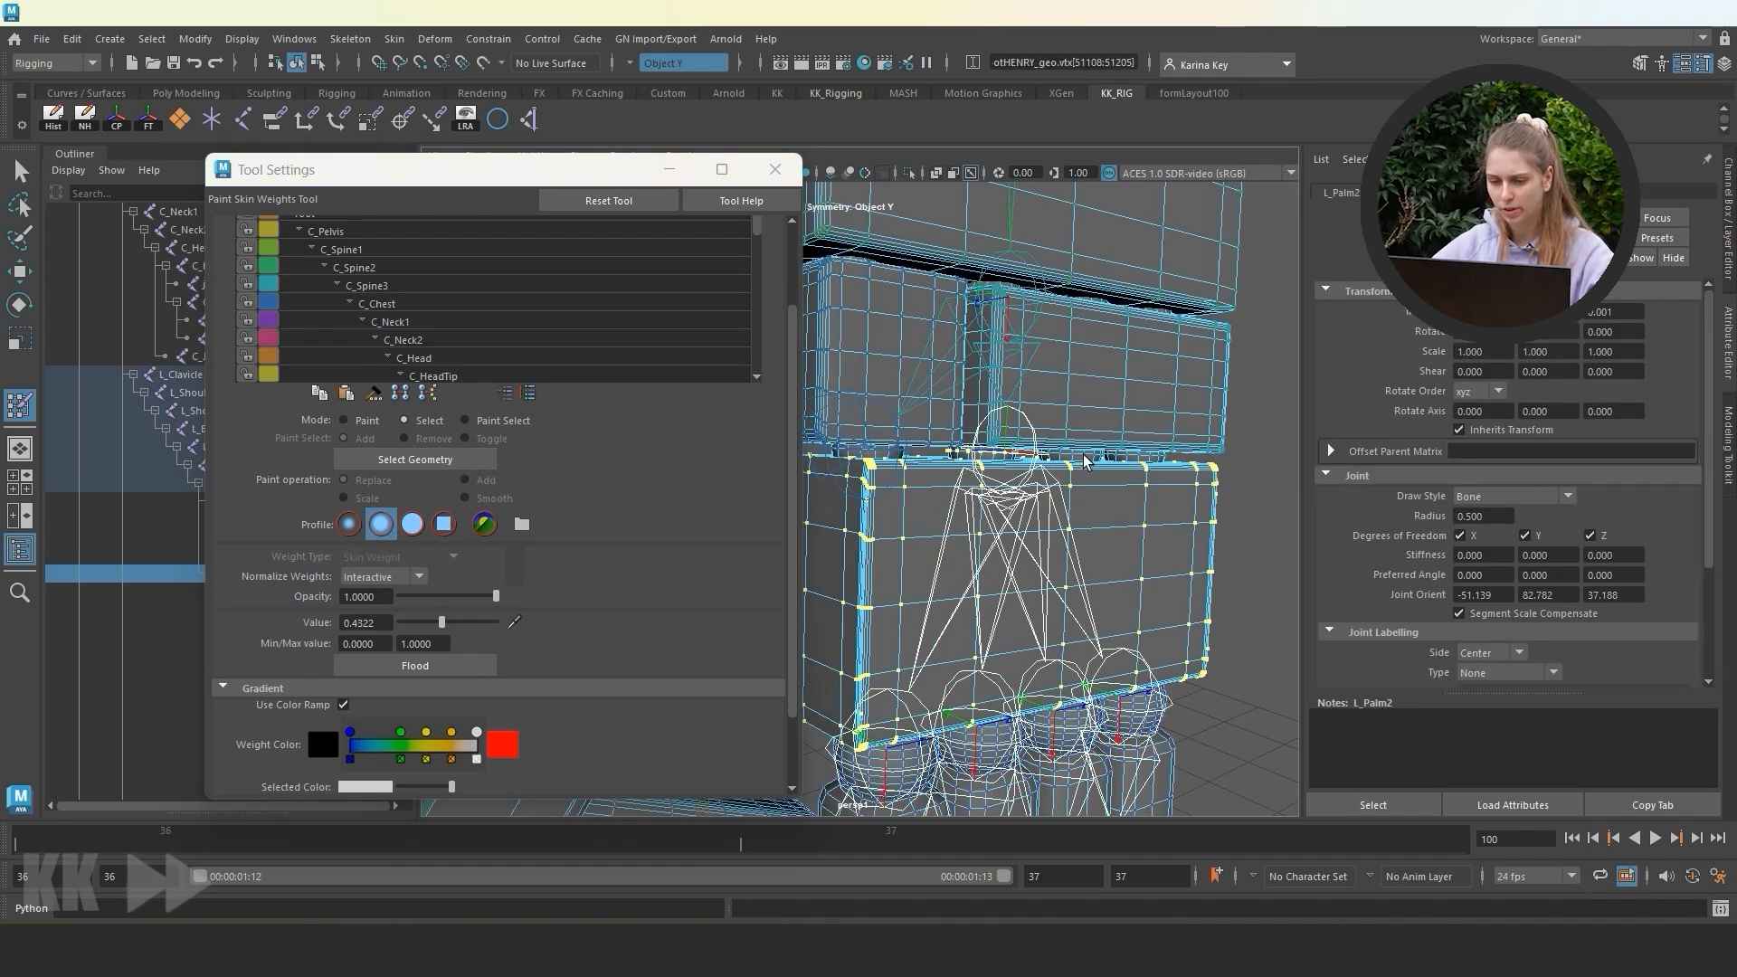
{"action": "key", "text": "ctrl+z"}
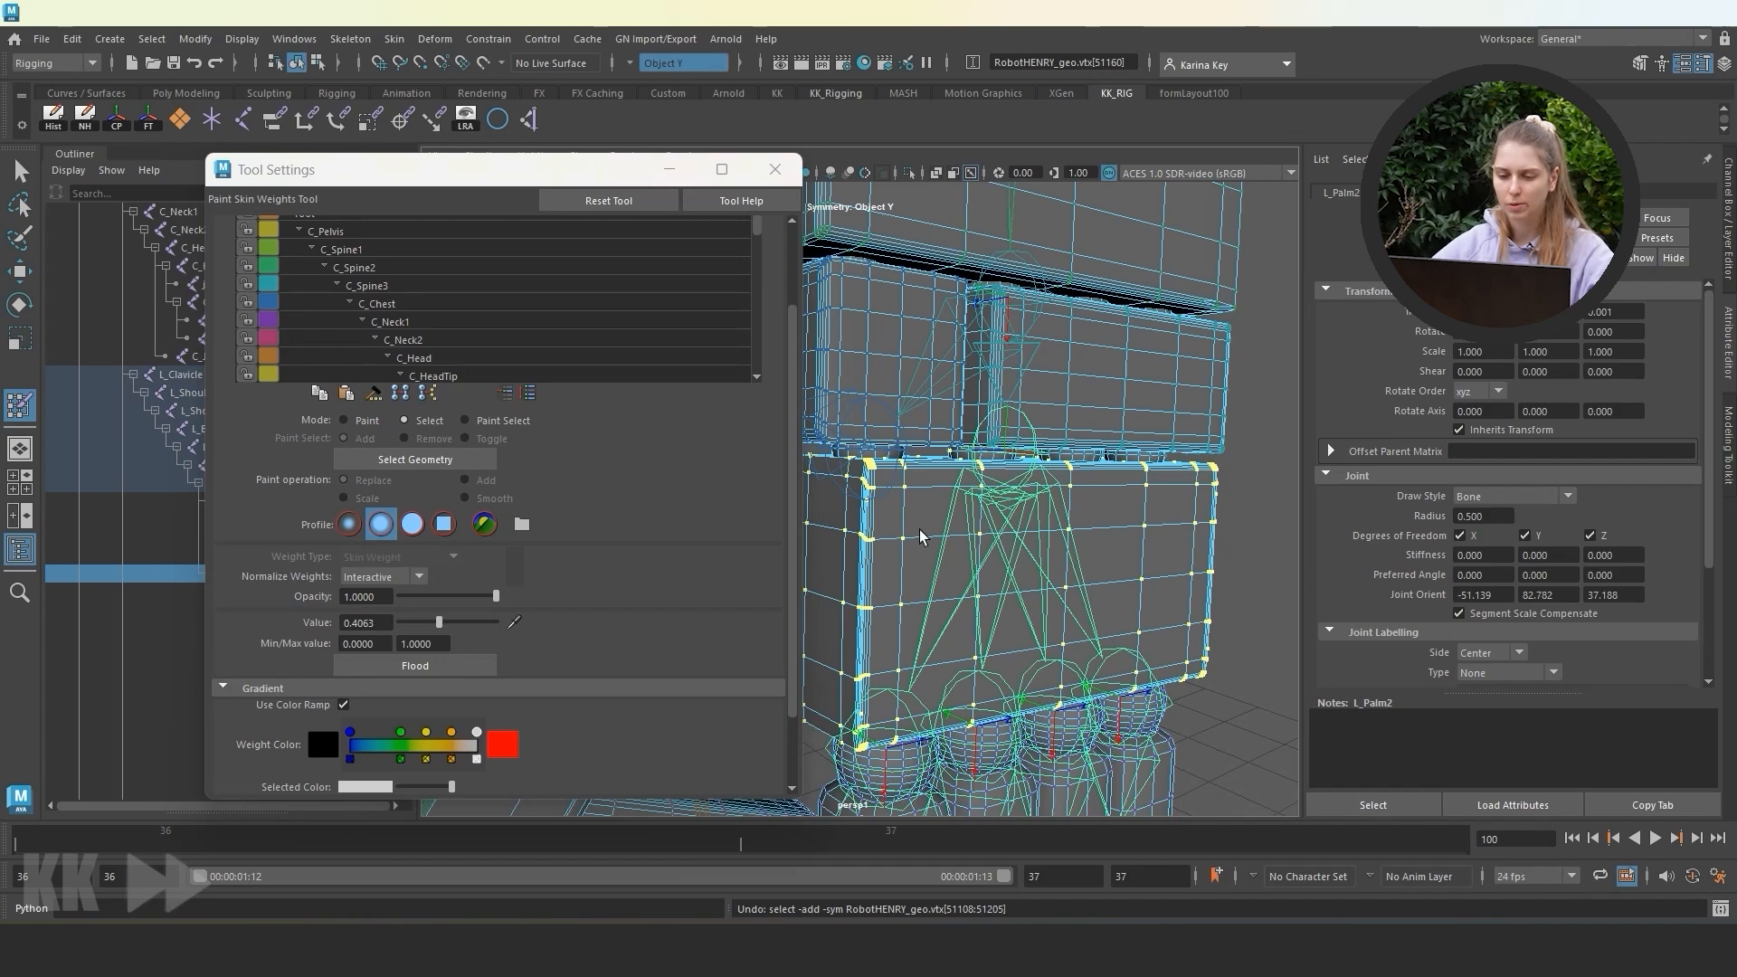
Flood the palm block with L_Palm2 at value 1 and expand that joint's finger influences.
{"action": "left_click", "coordinate": [362, 422]}
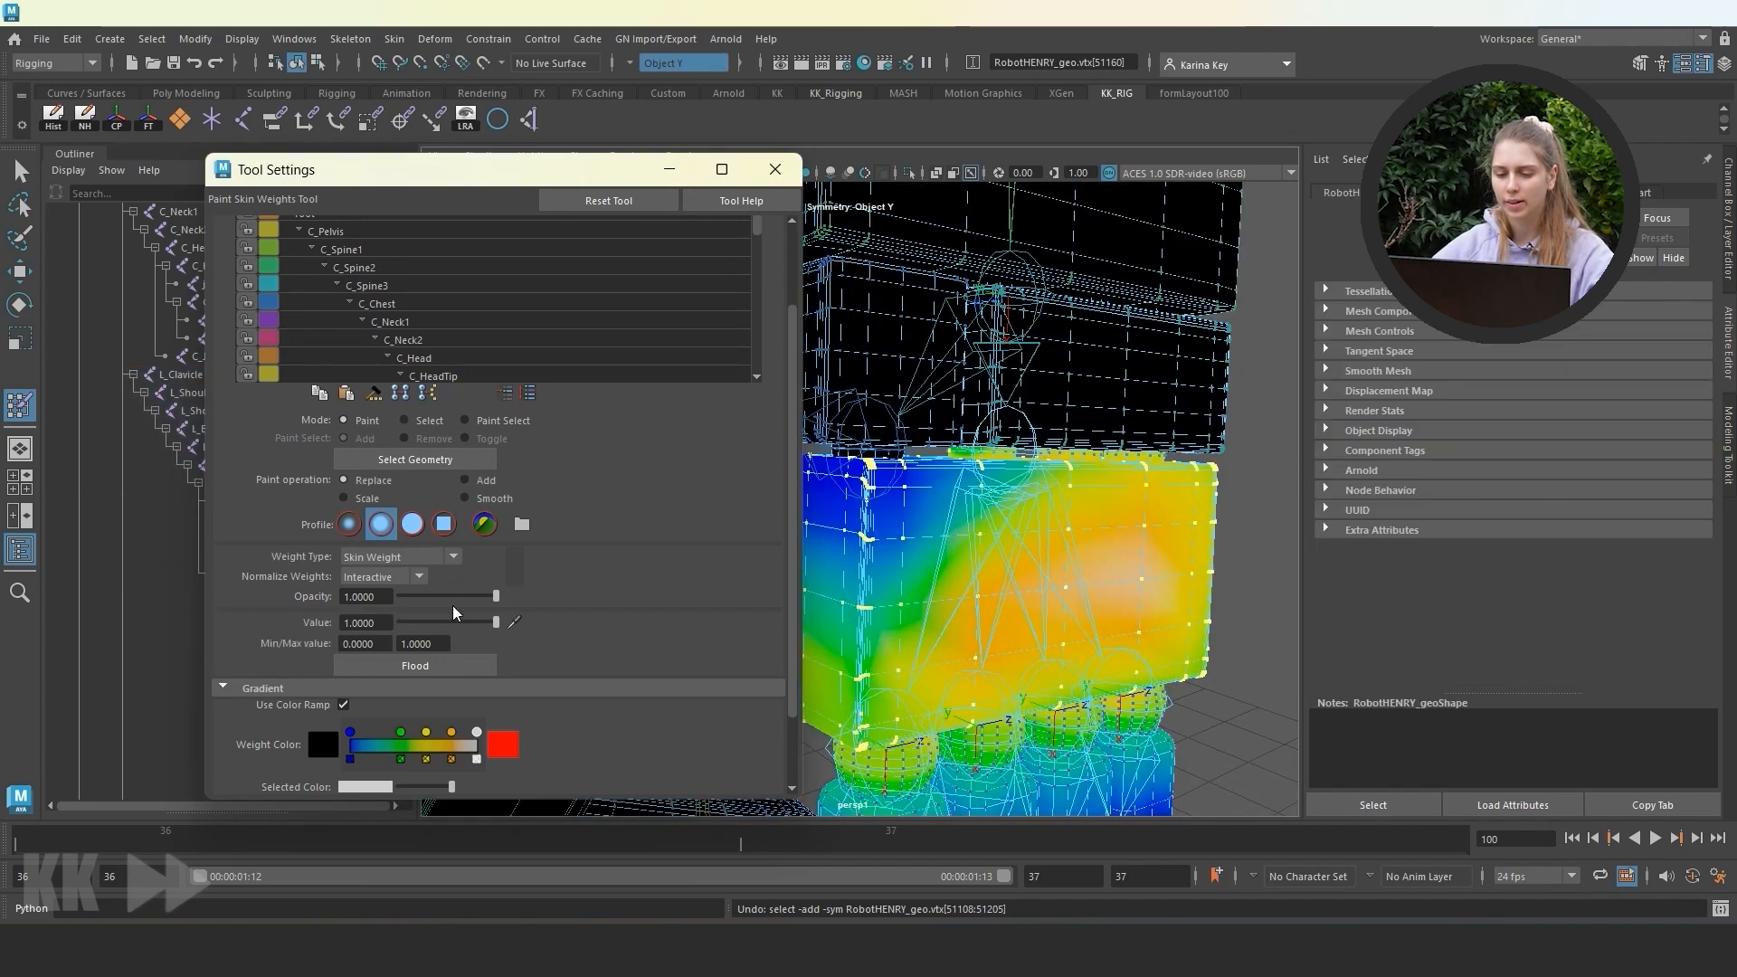
{"action": "left_click", "coordinate": [436, 663]}
{"action": "scroll", "coordinate": [433, 350], "scroll_direction": "down", "scroll_amount": 4}
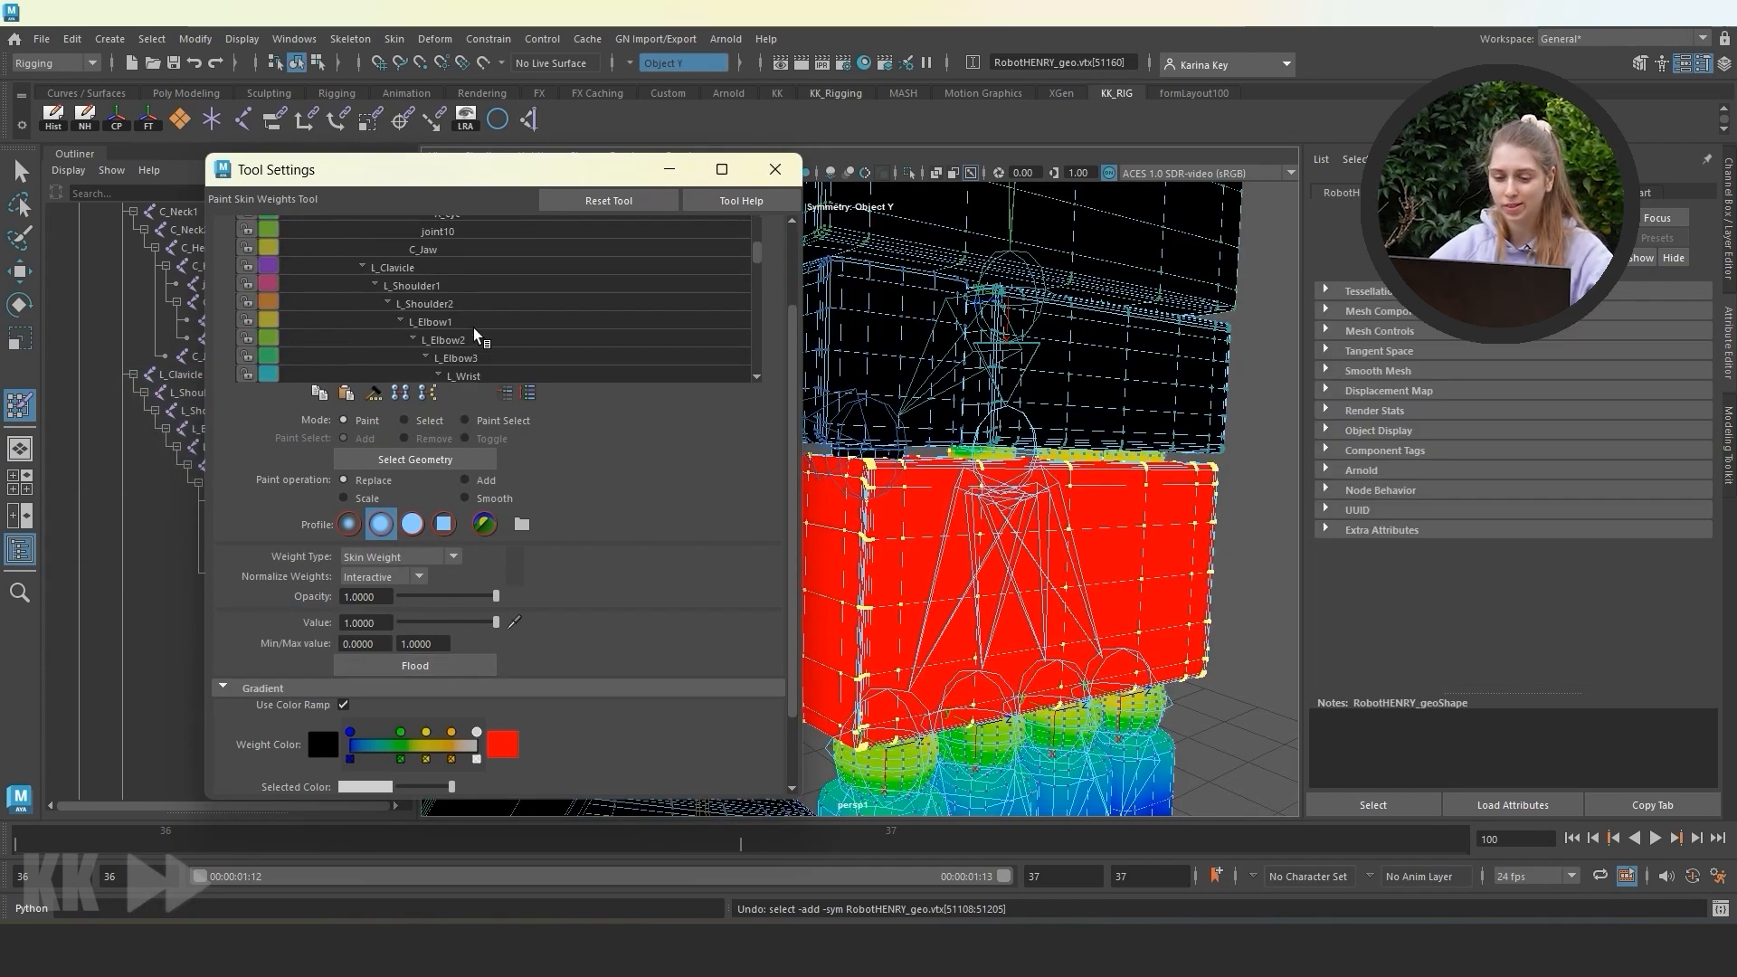
{"action": "left_click", "coordinate": [475, 323]}
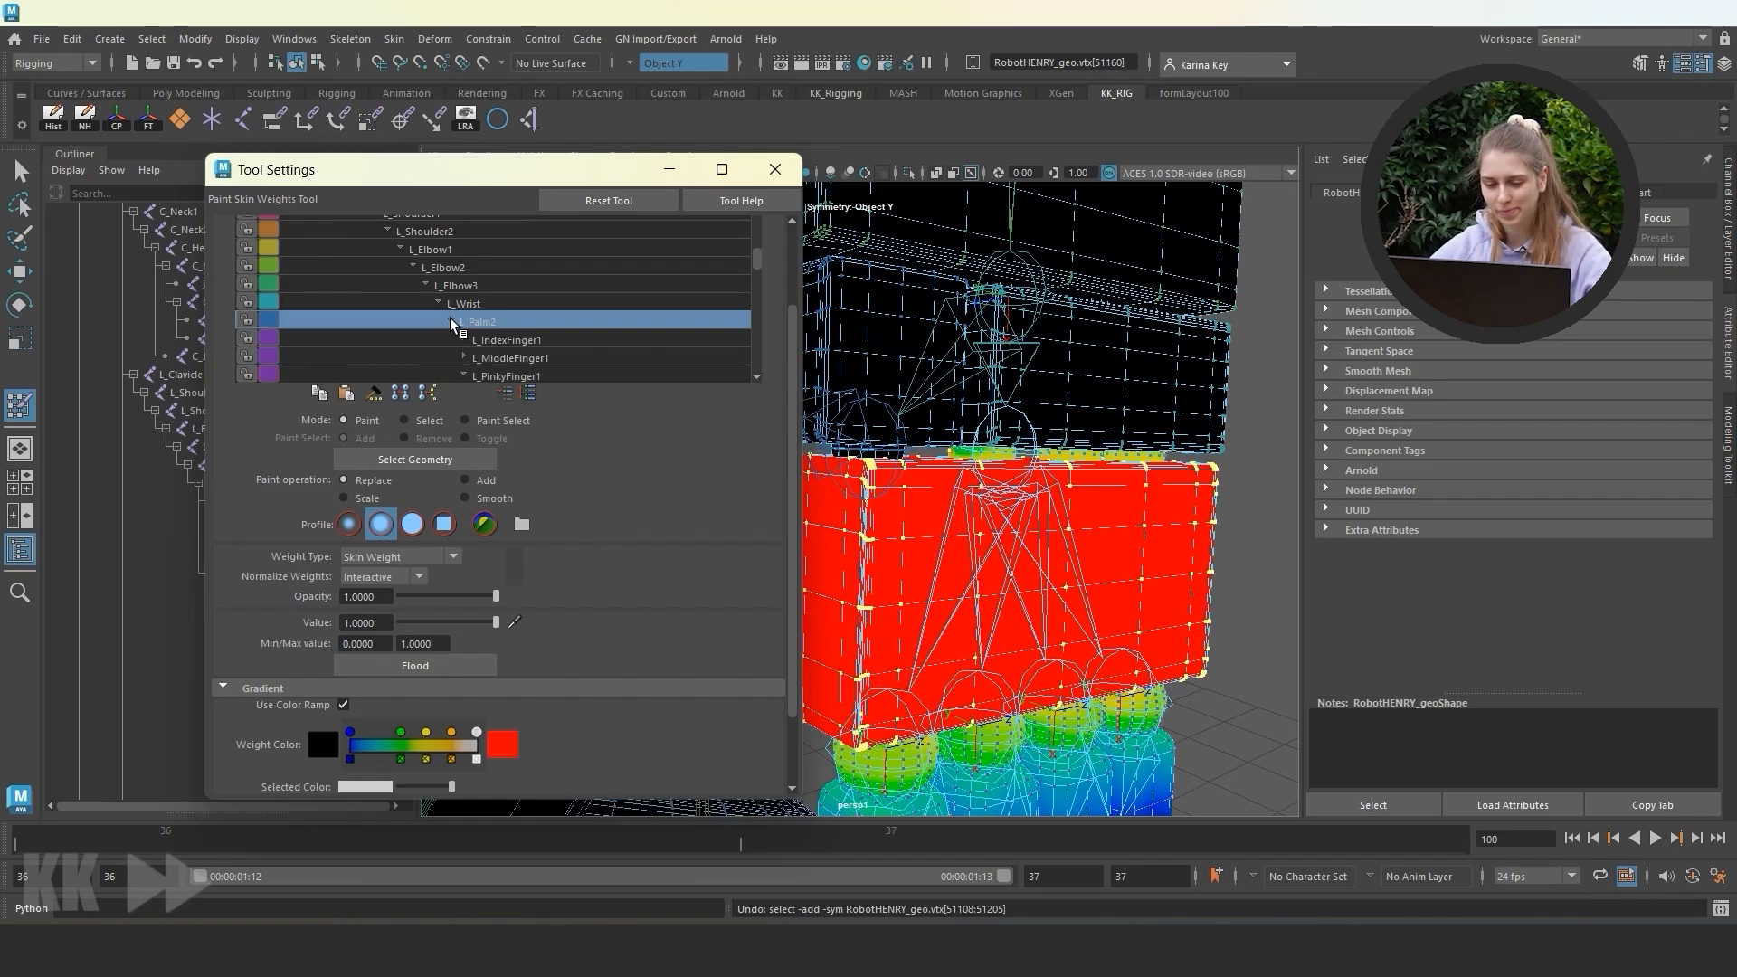
Examine how the L_ThumbPalm, L_Thumb1, L_Thumb2 and L_Thumb3 influences are distributed over the left thumb.
{"action": "left_click", "coordinate": [453, 340]}
{"action": "scroll", "coordinate": [466, 337], "scroll_direction": "down", "scroll_amount": 2}
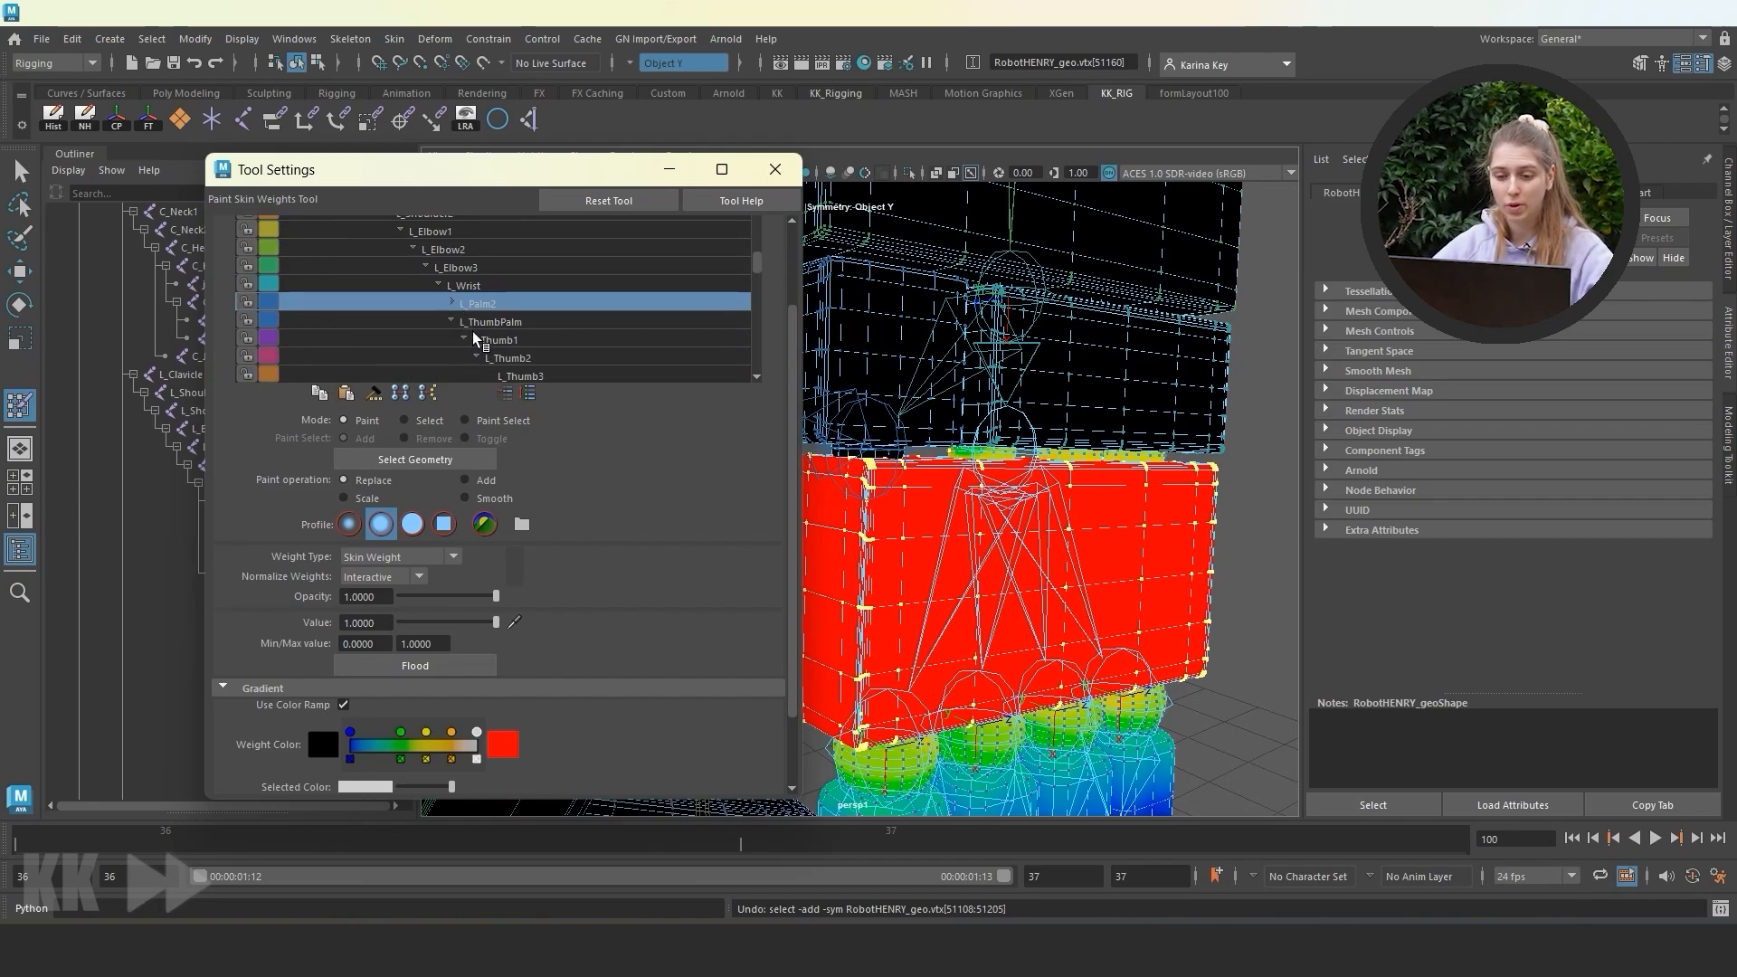
{"action": "left_click", "coordinate": [517, 322]}
{"action": "left_click", "coordinate": [505, 302]}
{"action": "left_click", "coordinate": [507, 319]}
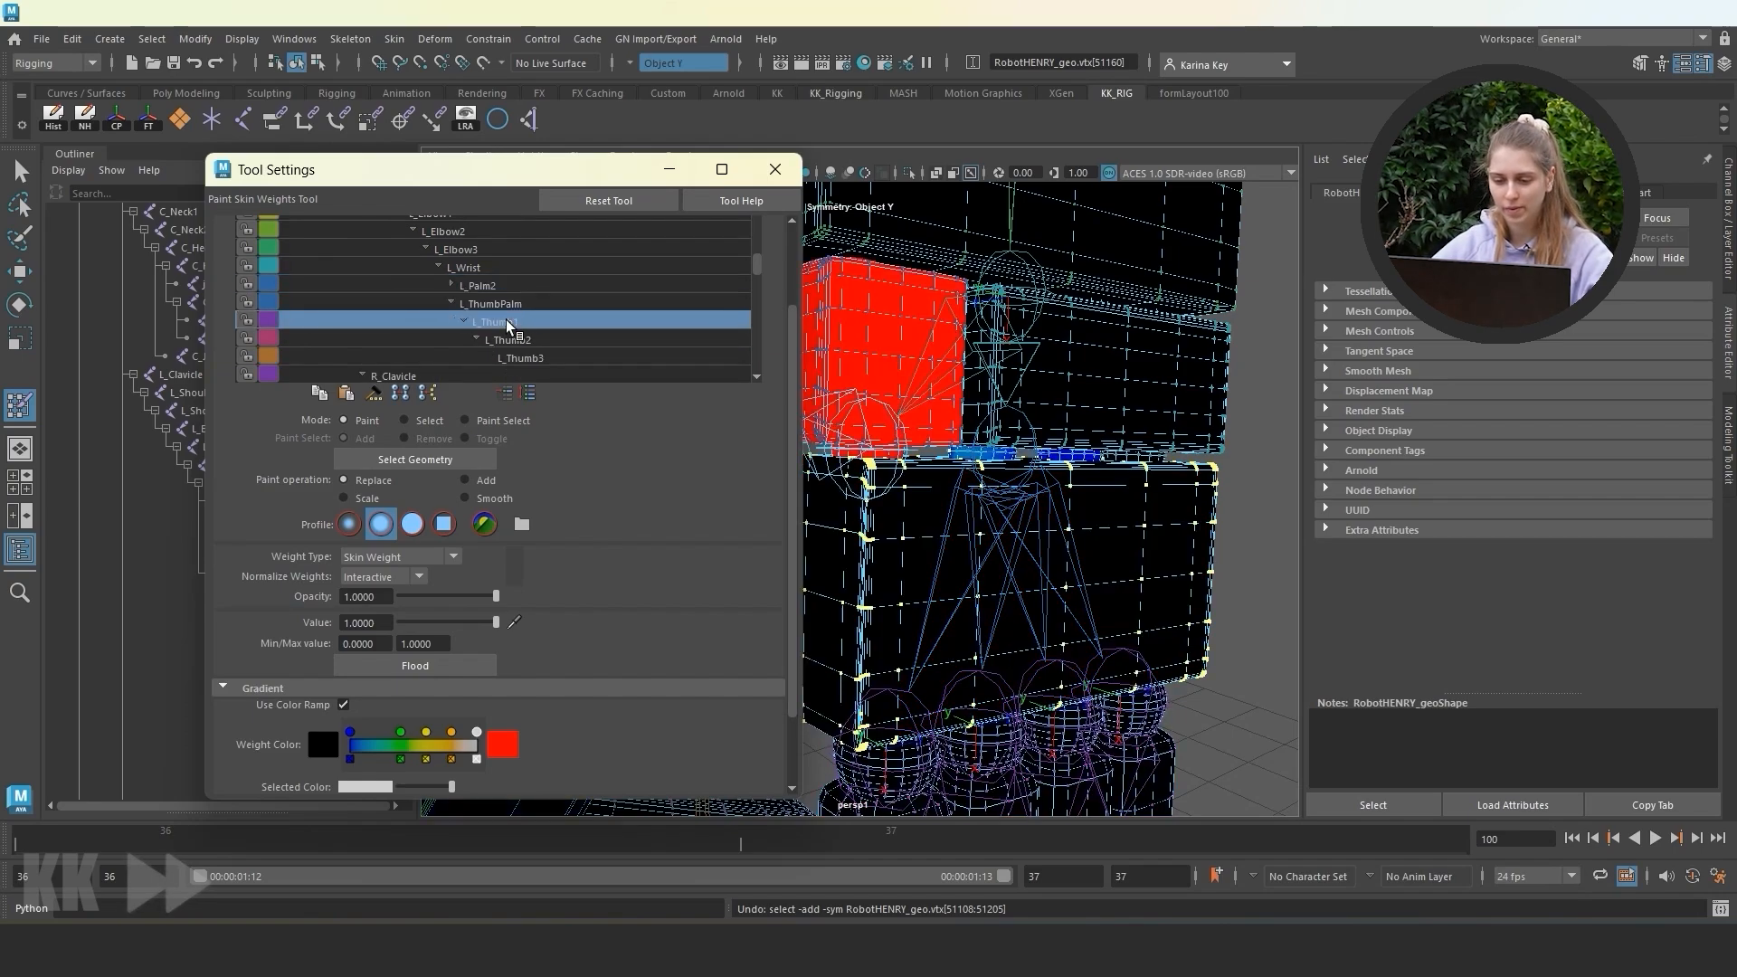
{"action": "left_click_drag", "start_coordinate": [1013, 528], "coordinate": [1101, 519], "text": "alt"}
{"action": "middle_click_drag", "start_coordinate": [1101, 520], "coordinate": [1101, 521], "text": "alt"}
{"action": "left_click_drag", "start_coordinate": [1101, 521], "coordinate": [1105, 507], "text": "alt"}
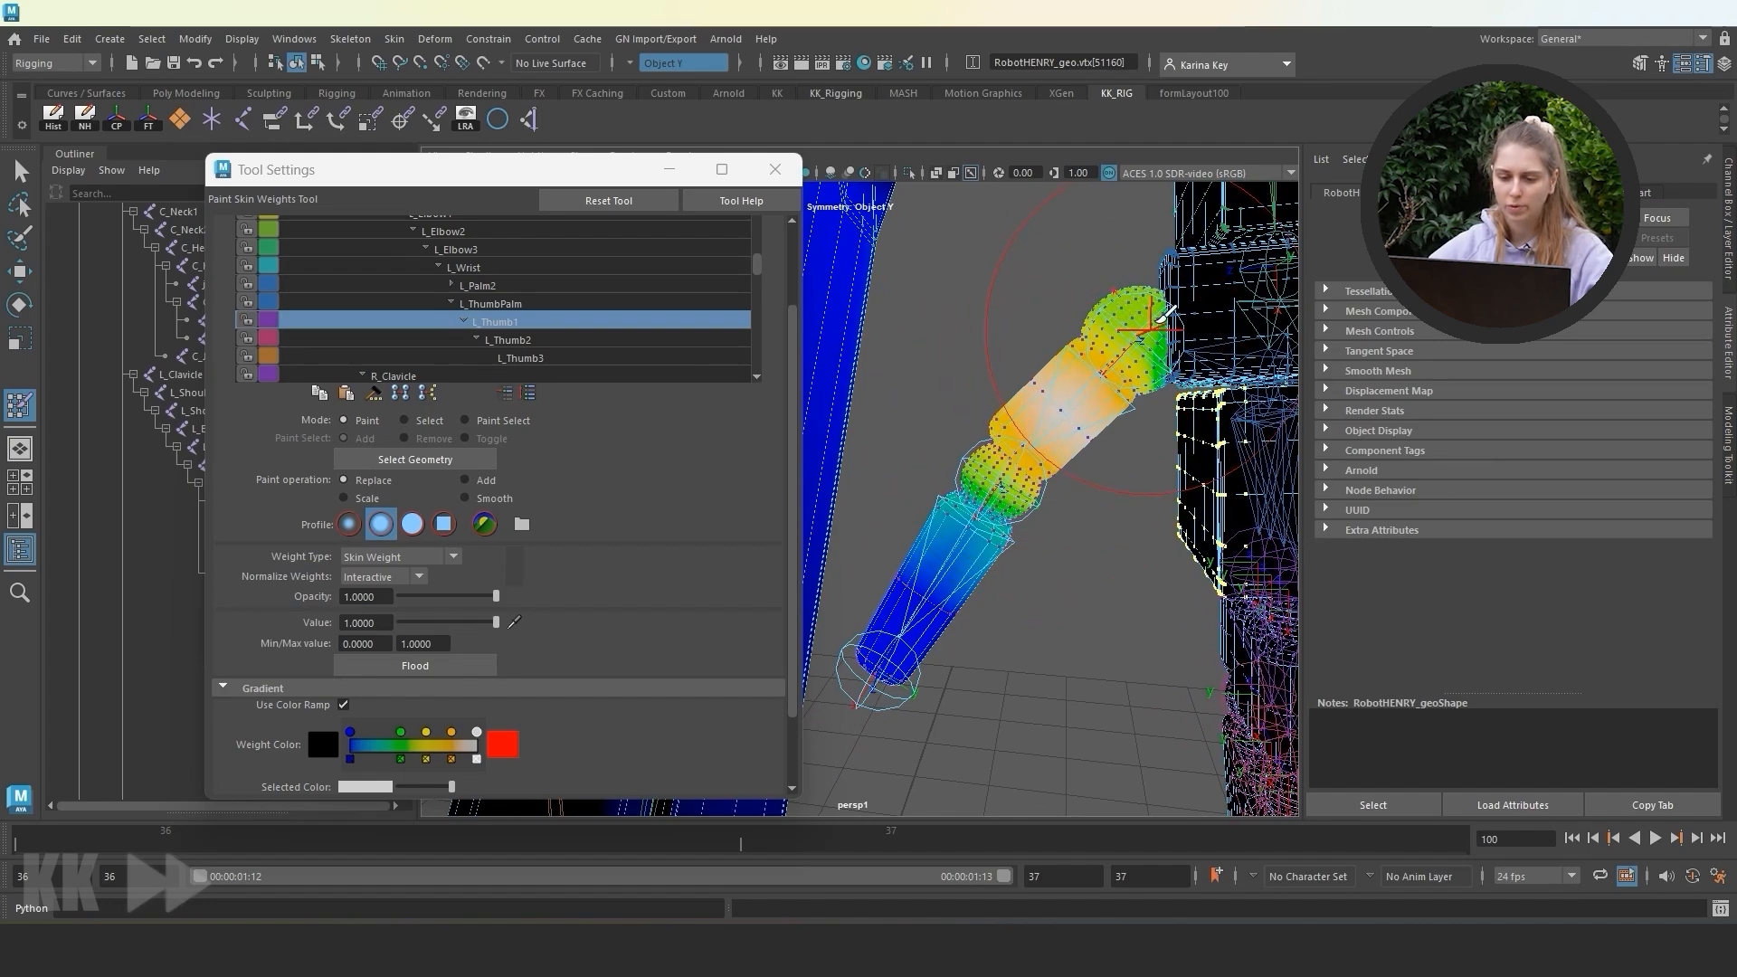
{"action": "left_click", "coordinate": [545, 339]}
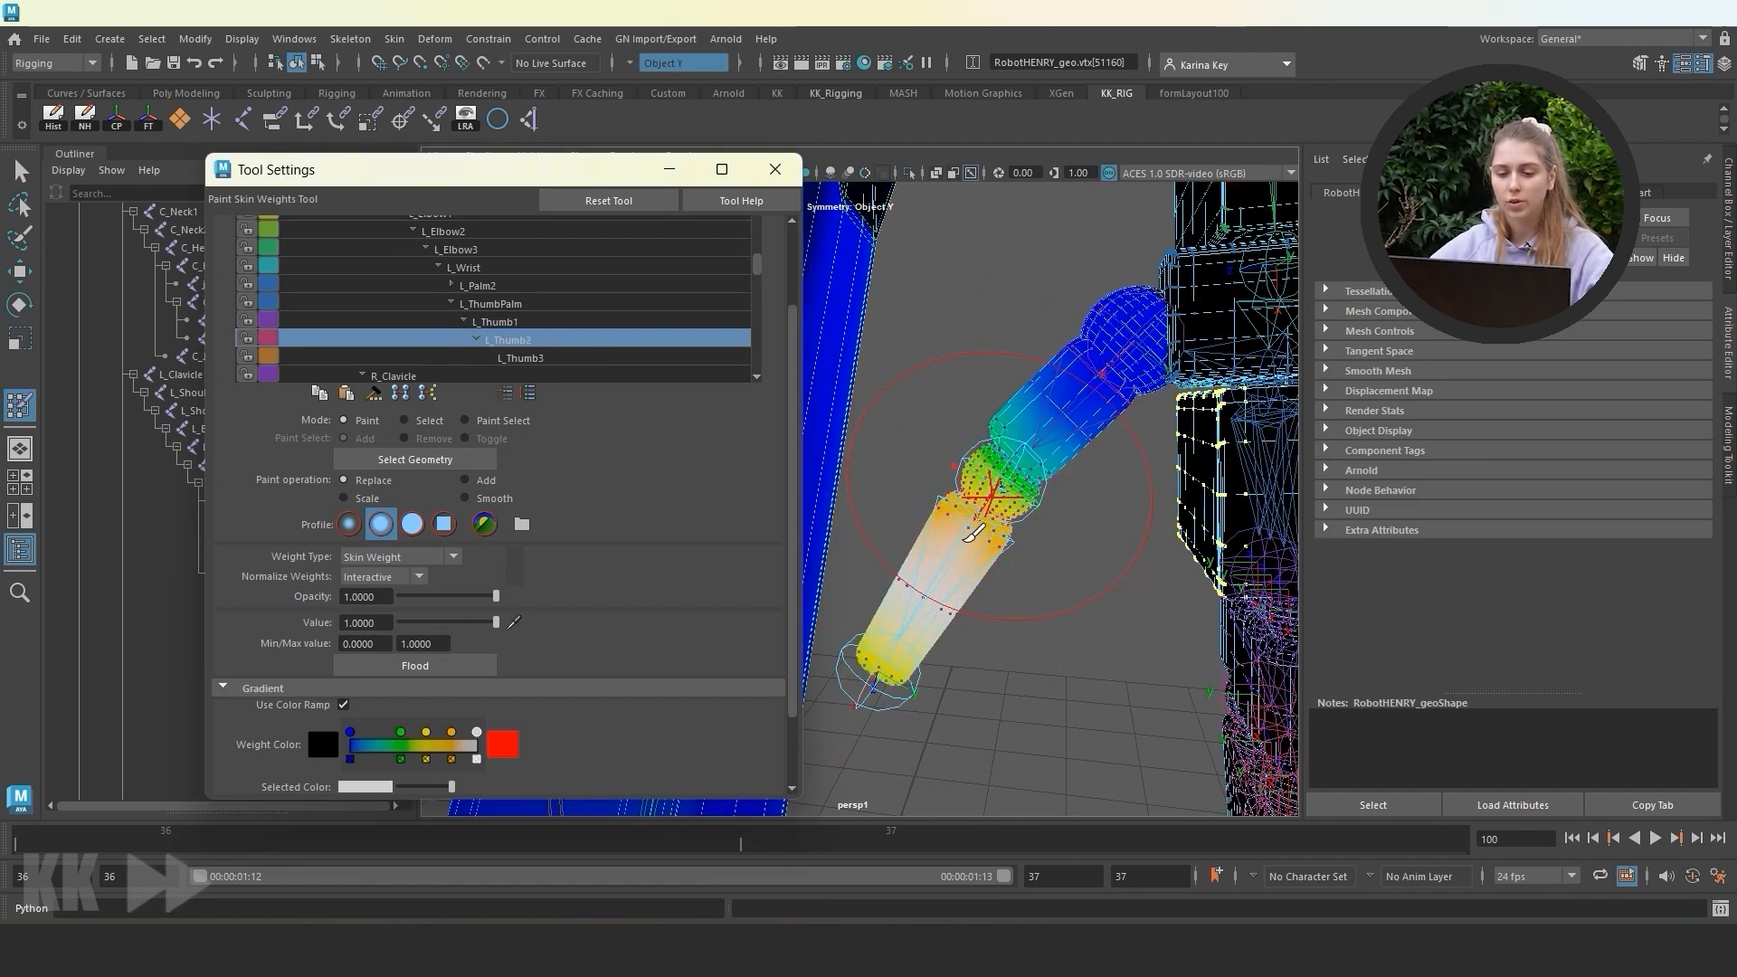
{"action": "left_click", "coordinate": [565, 357]}
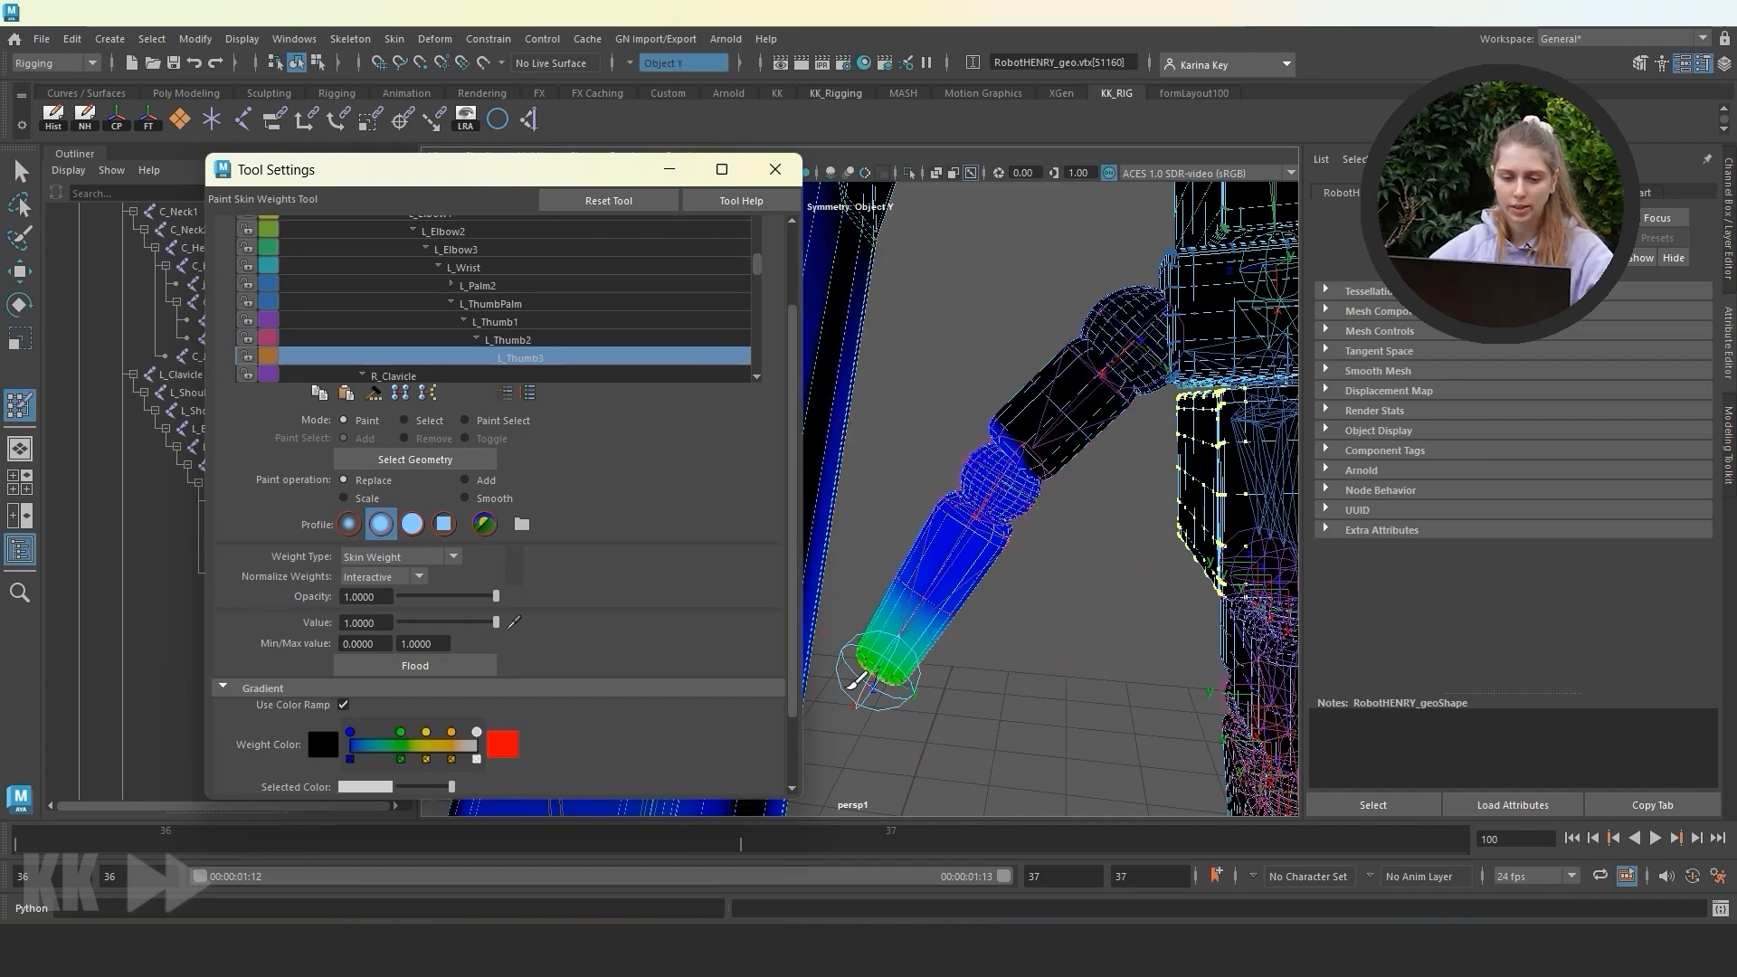
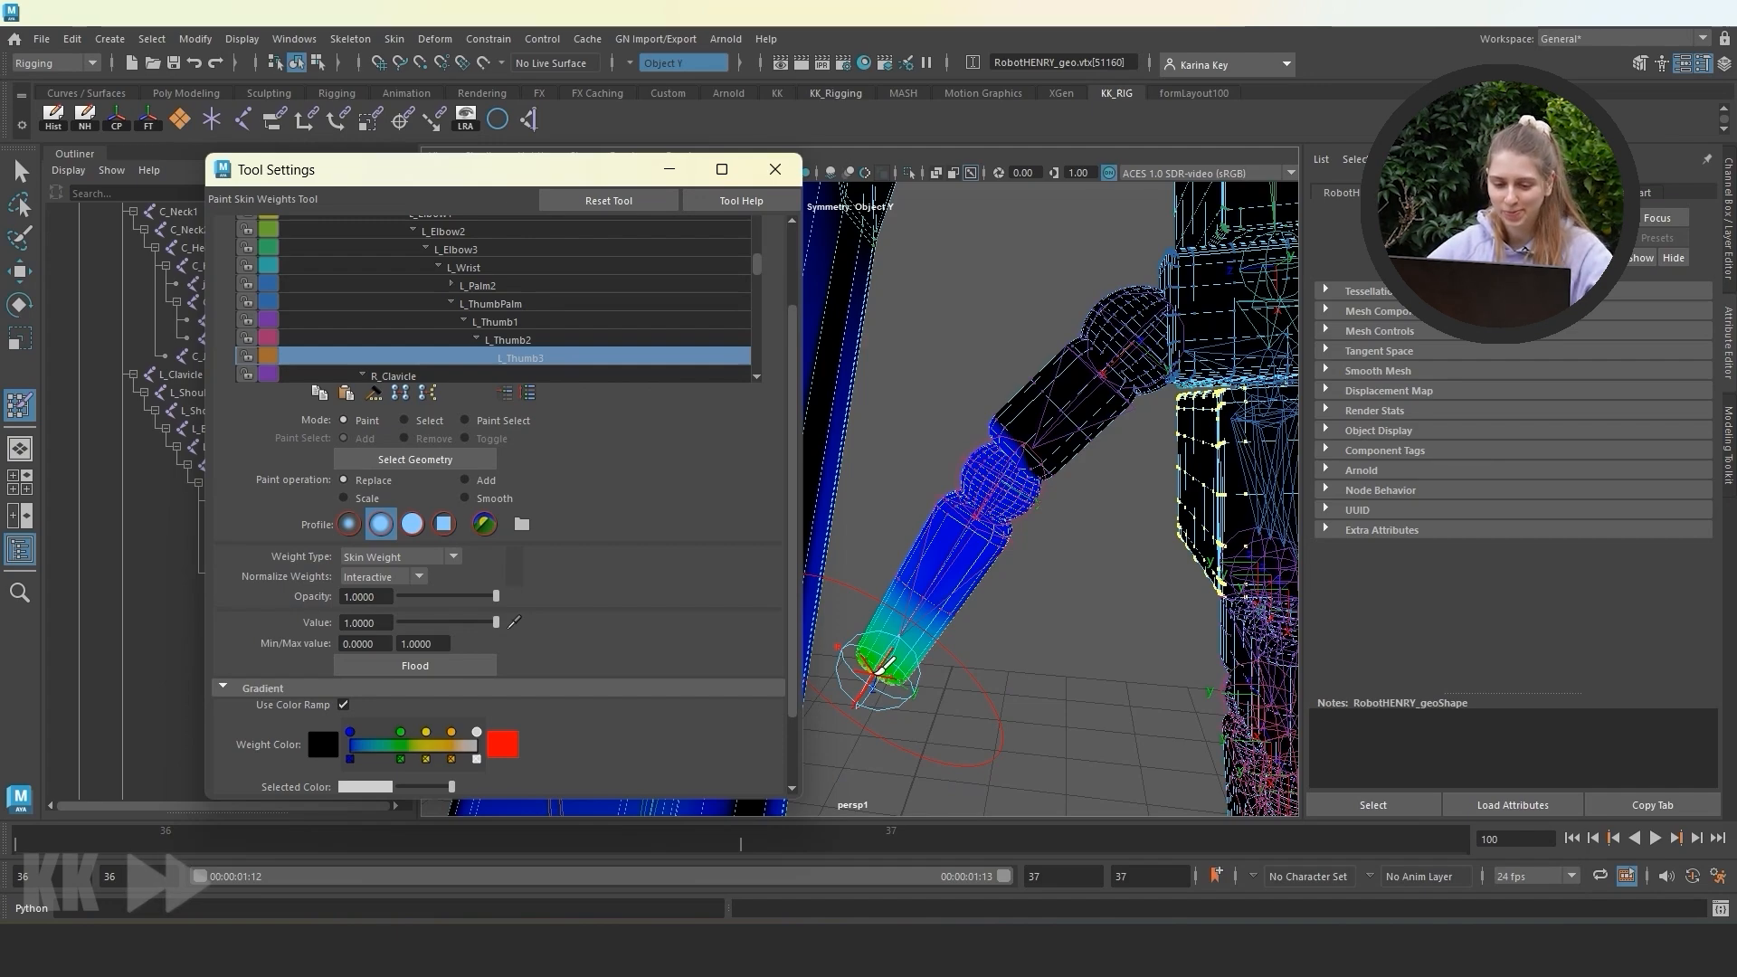
{"action": "left_click", "coordinate": [515, 306]}
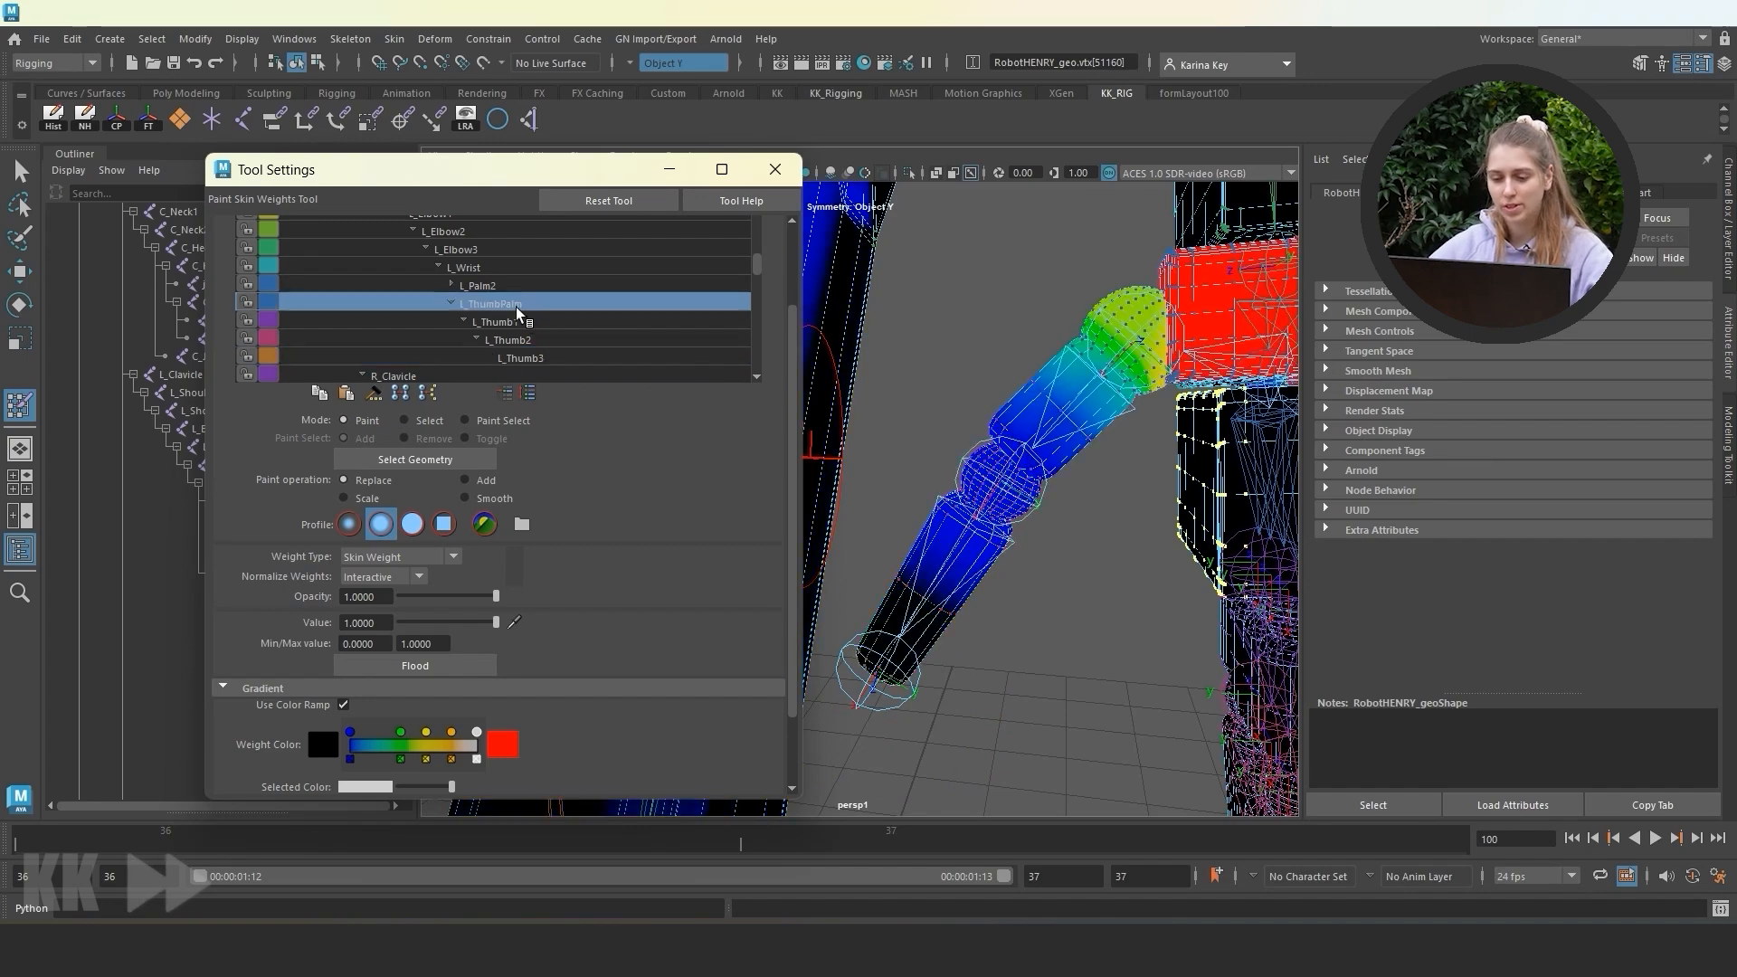
Choose the L_Thumb1 influence and flood the thumb's base ball and first segment at value 1.
{"action": "left_click", "coordinate": [530, 323]}
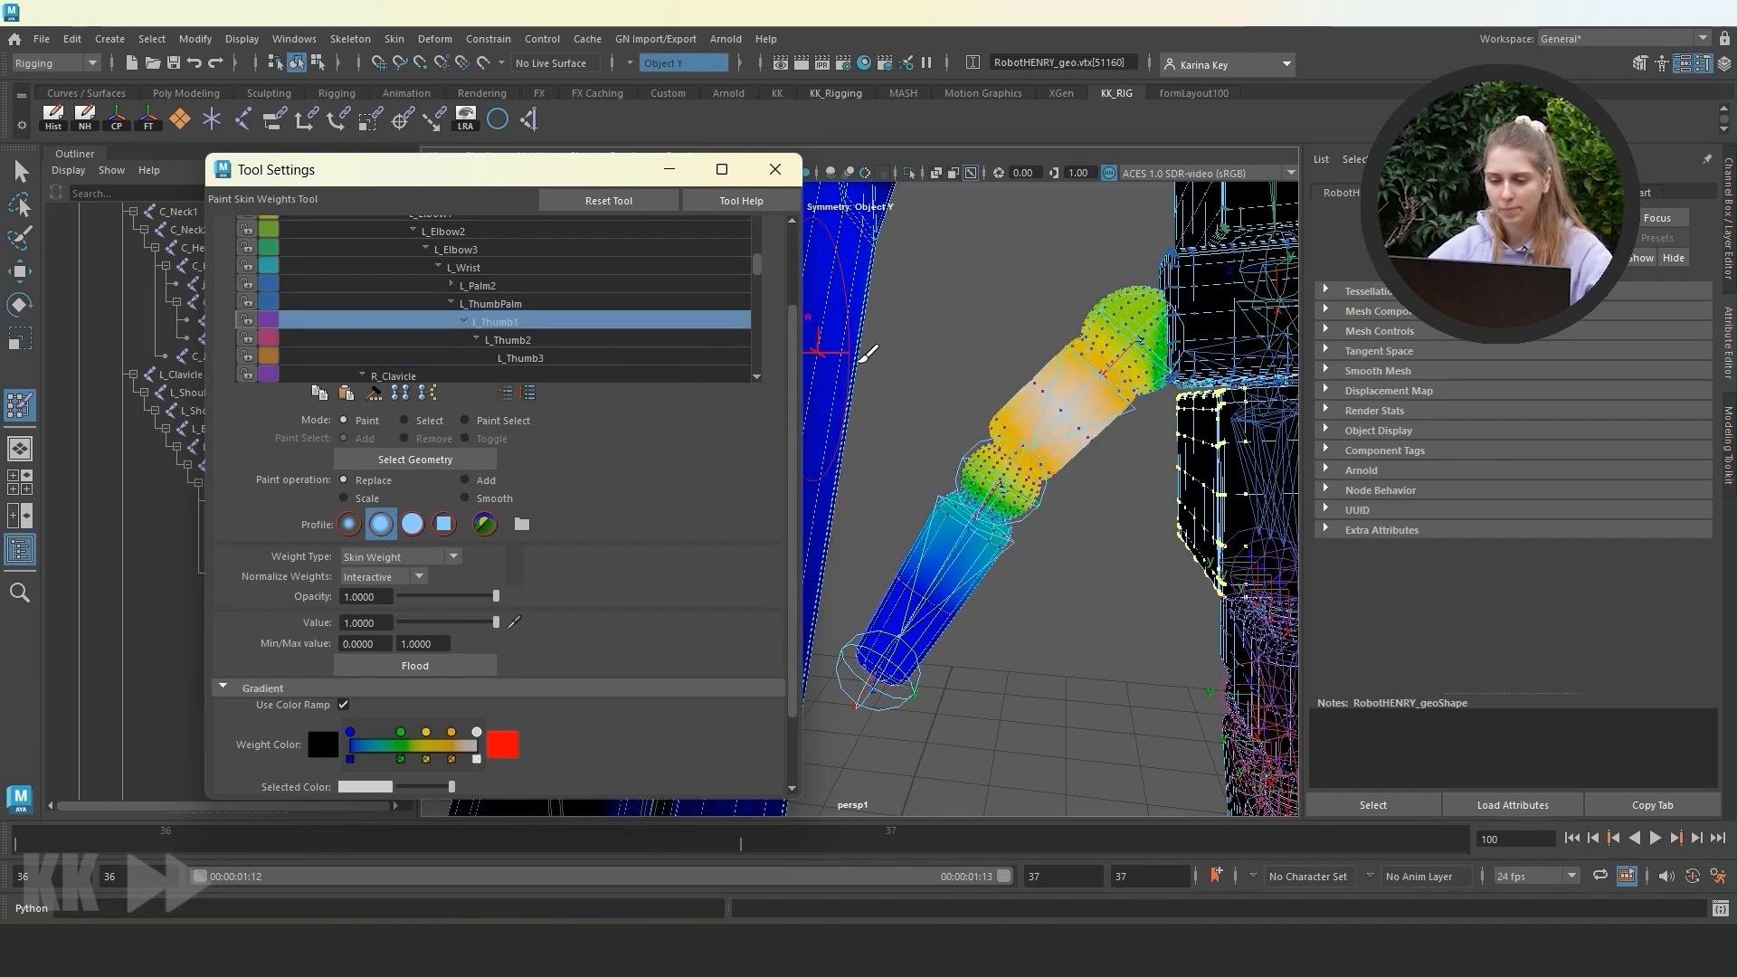
{"action": "left_click", "coordinate": [405, 421]}
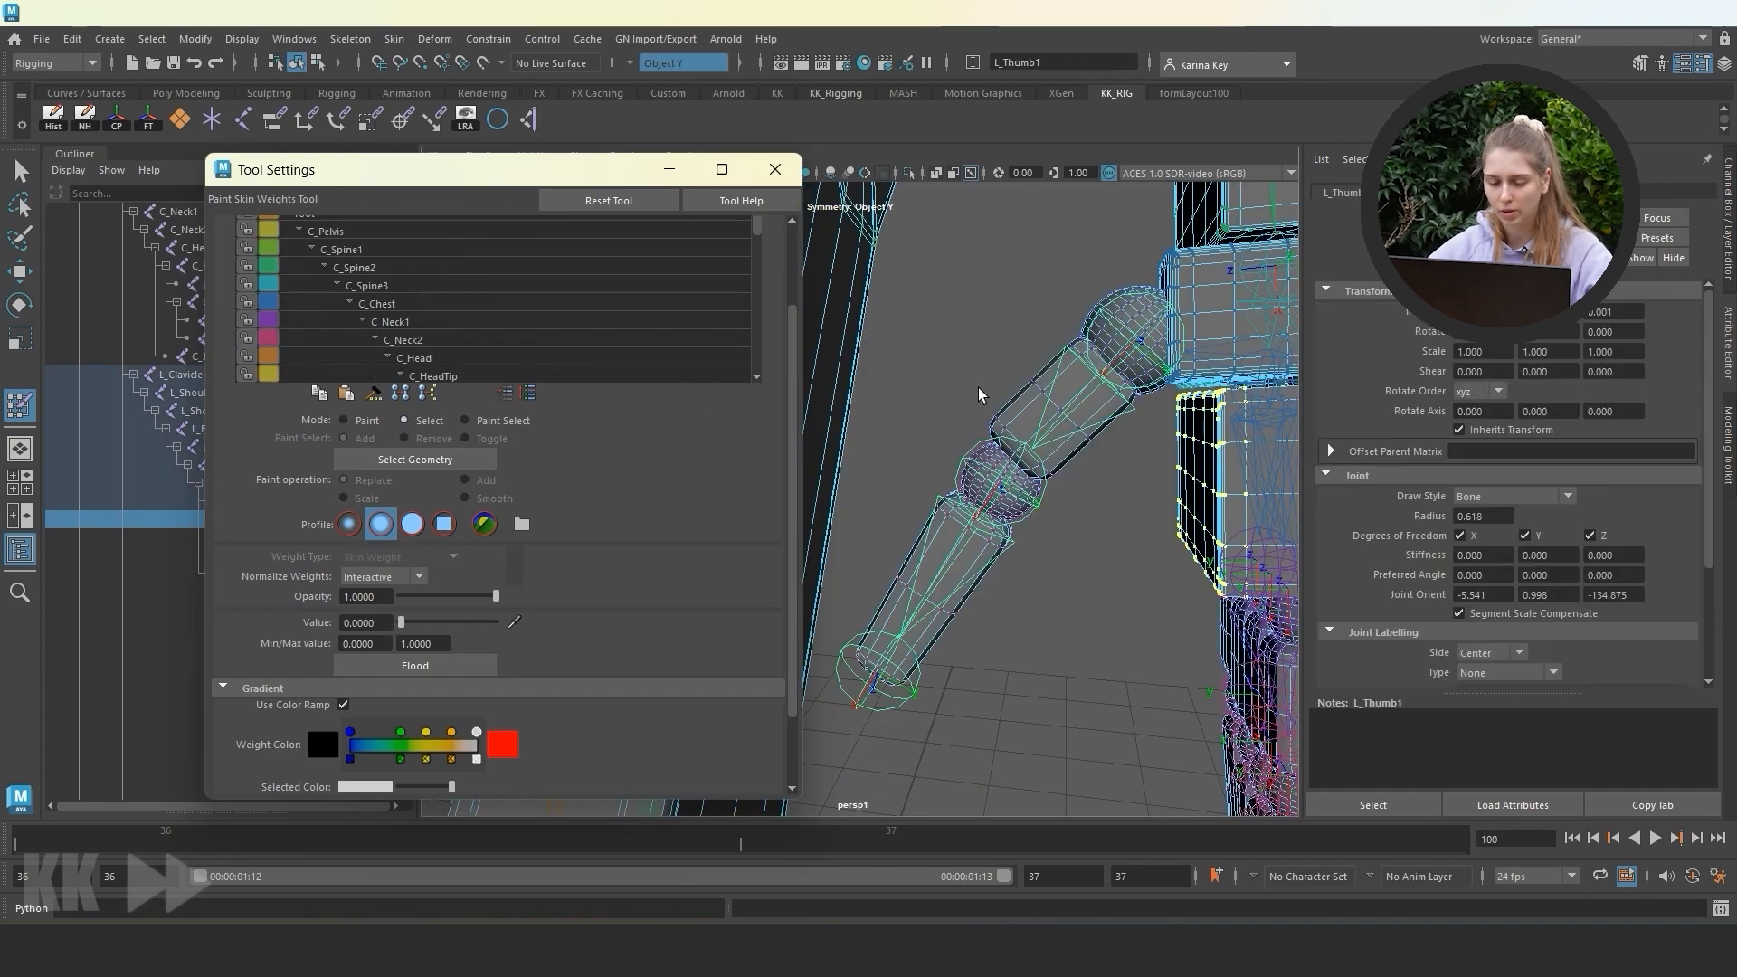
{"action": "left_click", "coordinate": [1100, 328]}
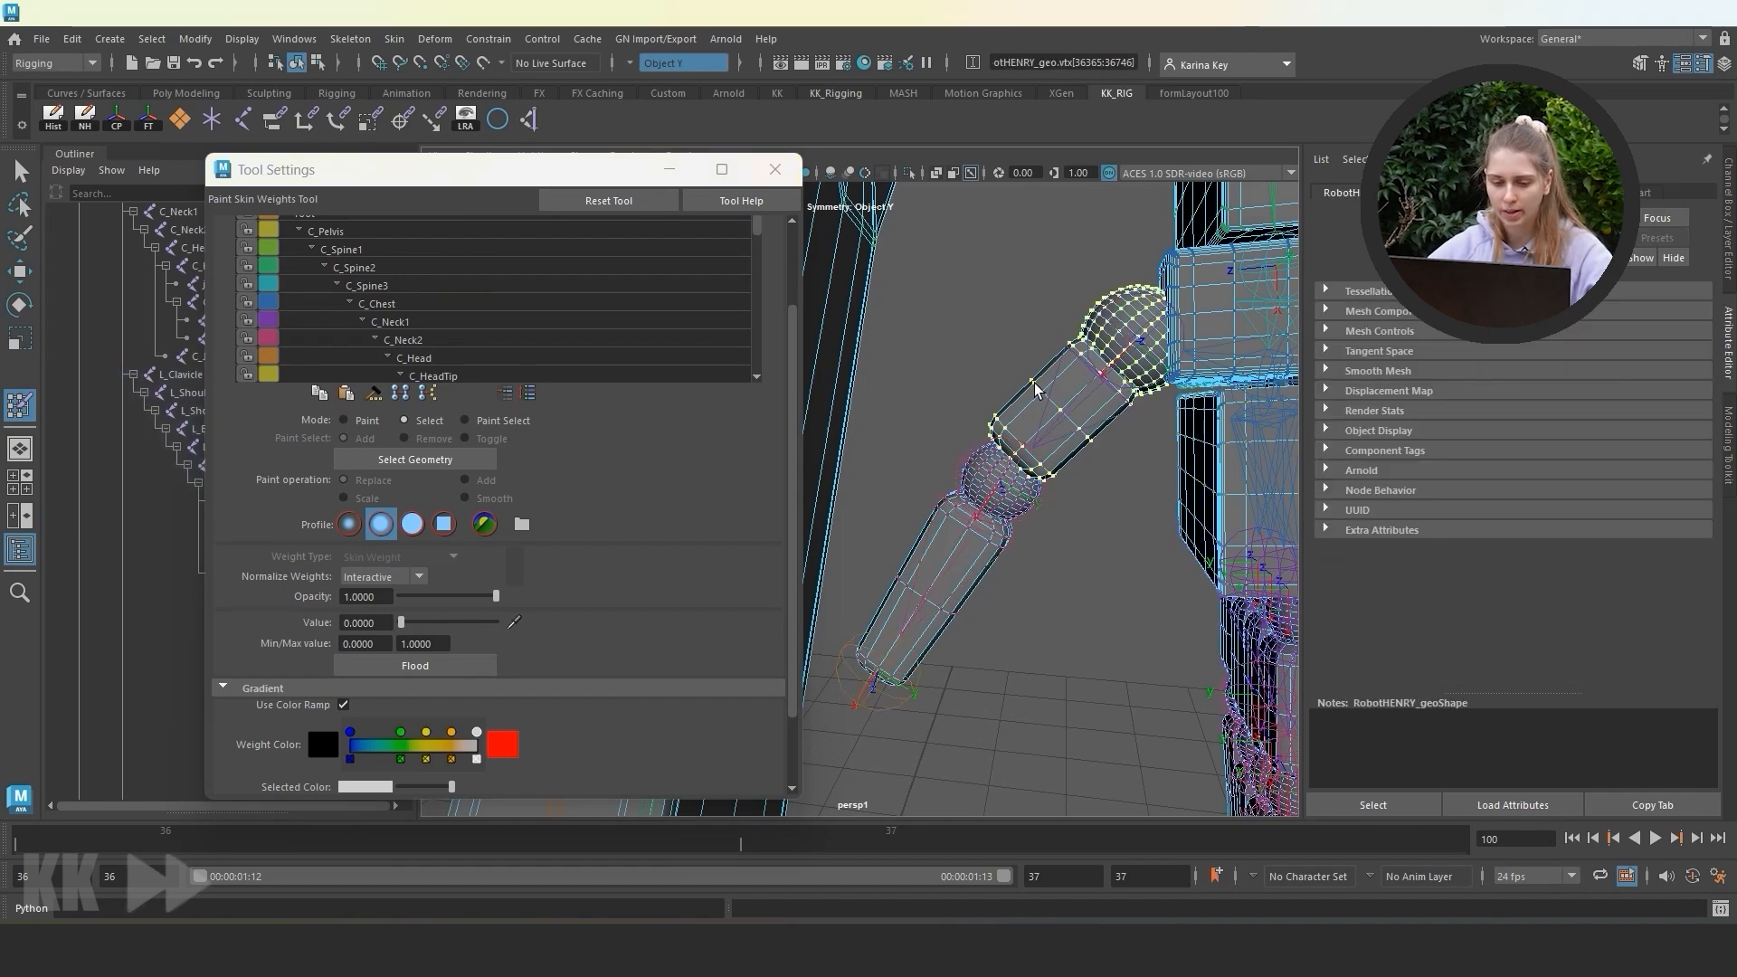
{"action": "left_click", "coordinate": [370, 419]}
{"action": "left_click_drag", "start_coordinate": [400, 623], "coordinate": [496, 623]}
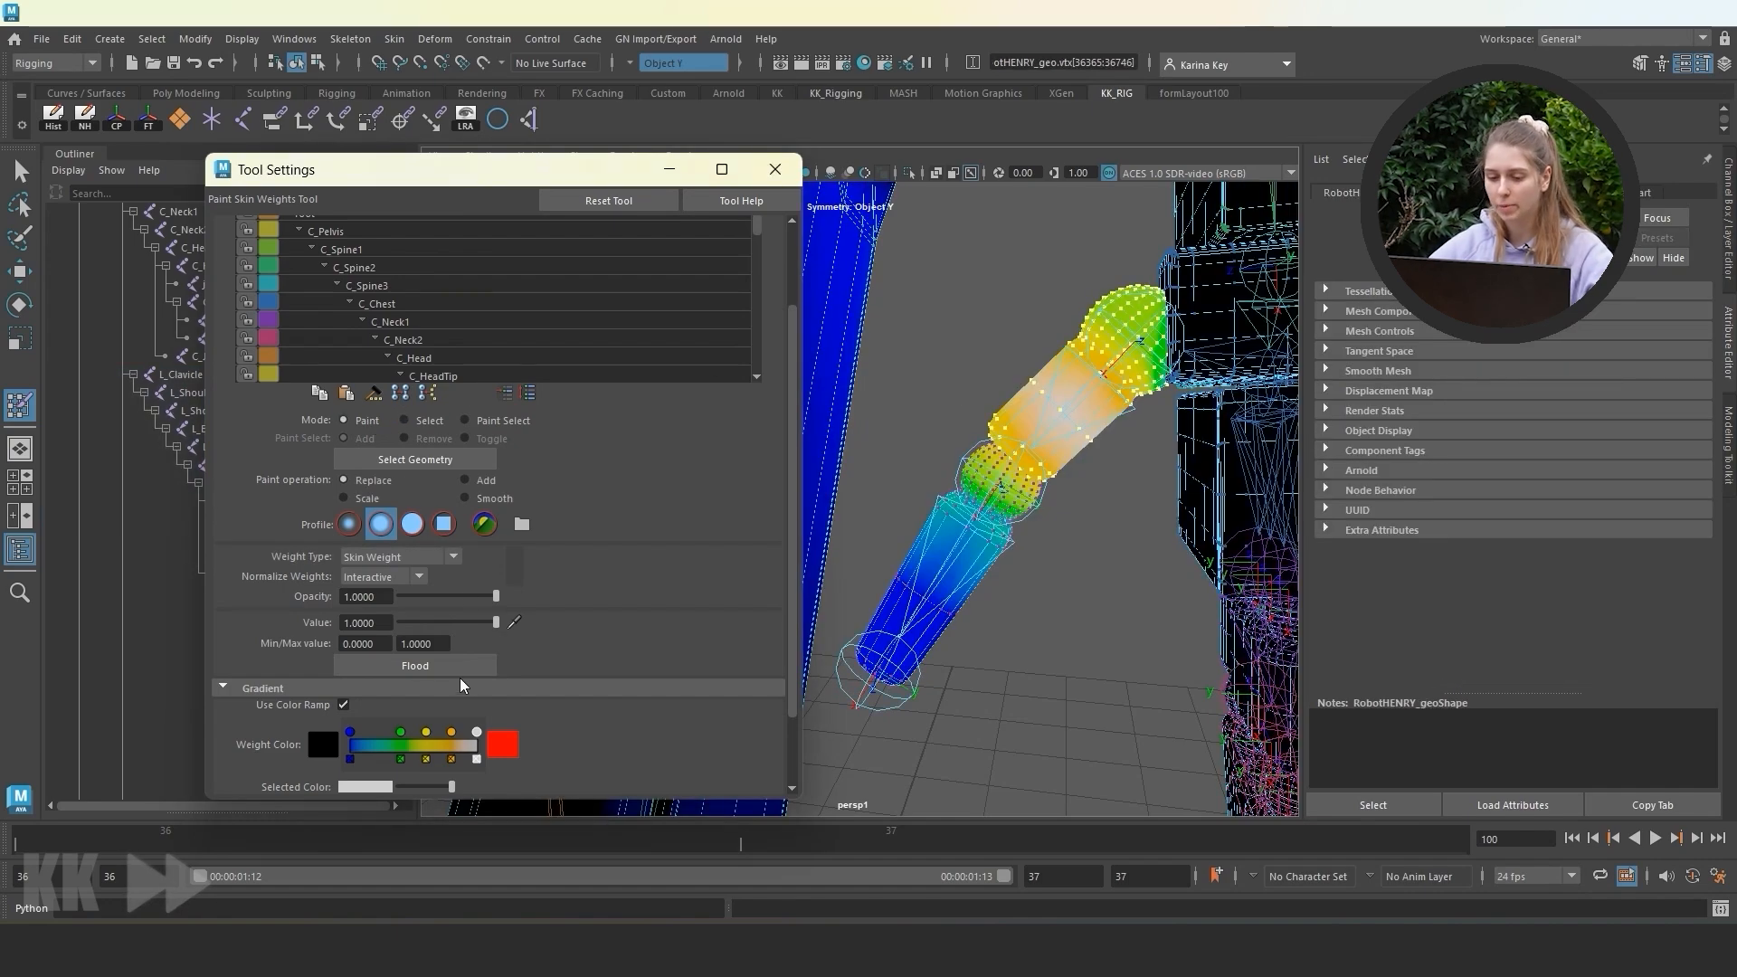
{"action": "left_click", "coordinate": [452, 665]}
Flood the thumb's middle ball and outer segment with the L_Thumb2 influence at value 1.
{"action": "scroll", "coordinate": [569, 322], "scroll_direction": "down", "scroll_amount": 9}
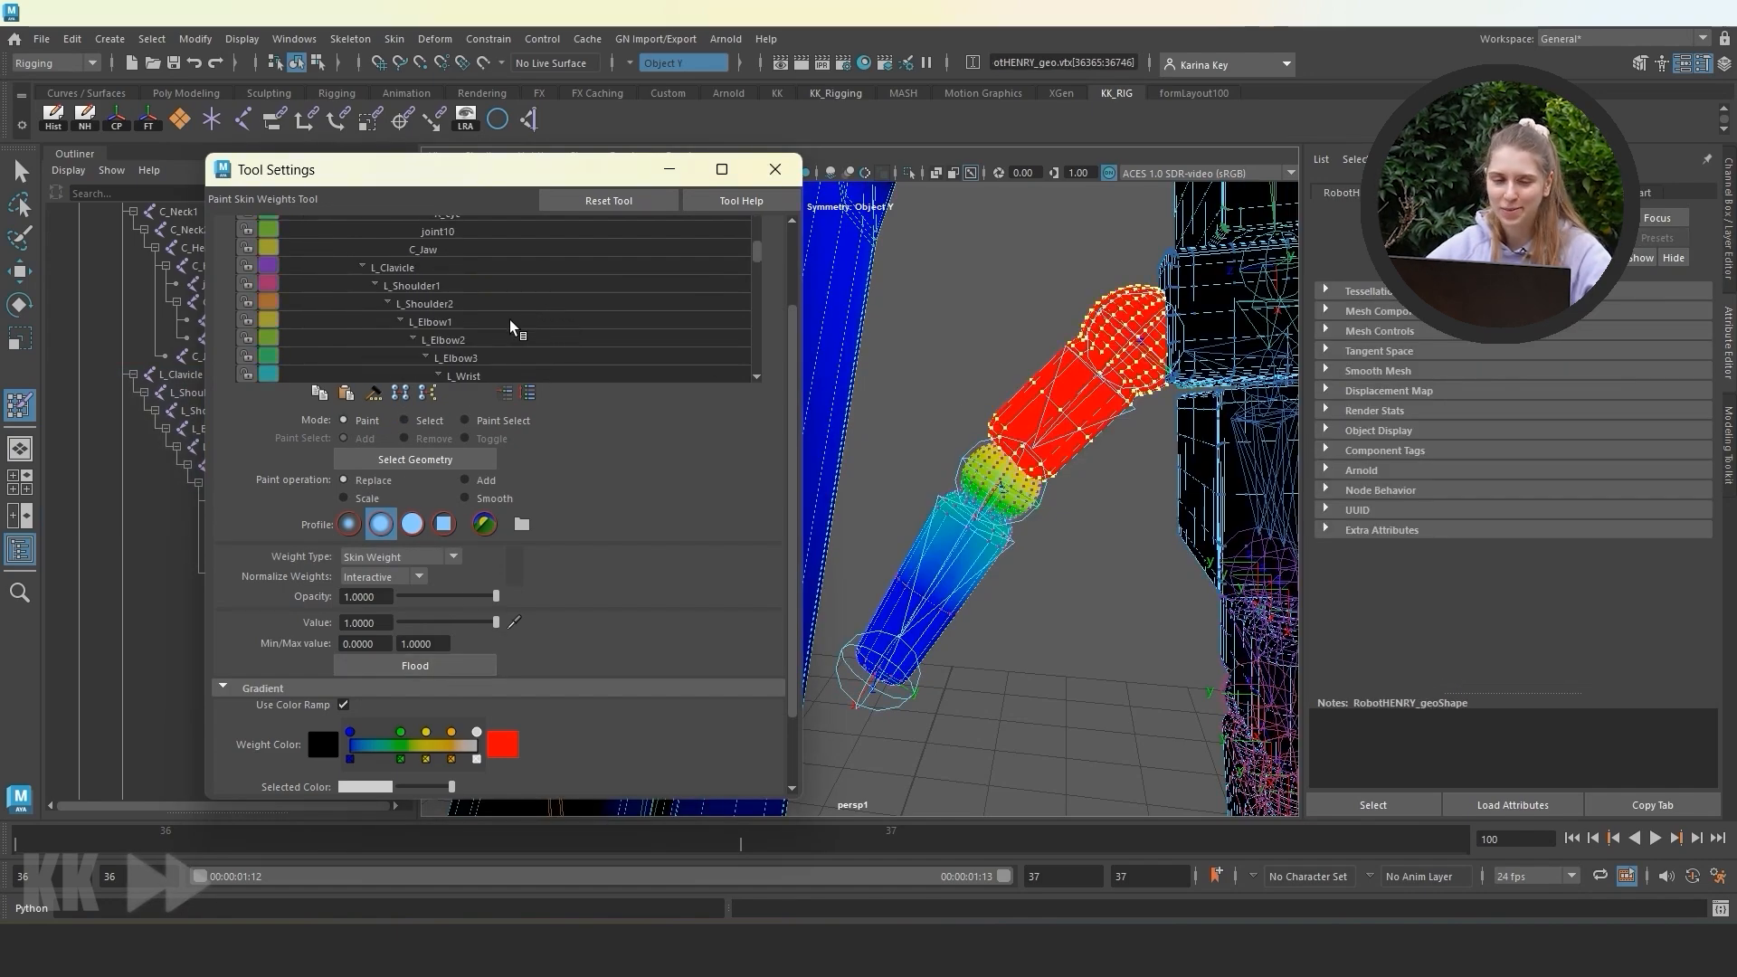
{"action": "left_click", "coordinate": [532, 305]}
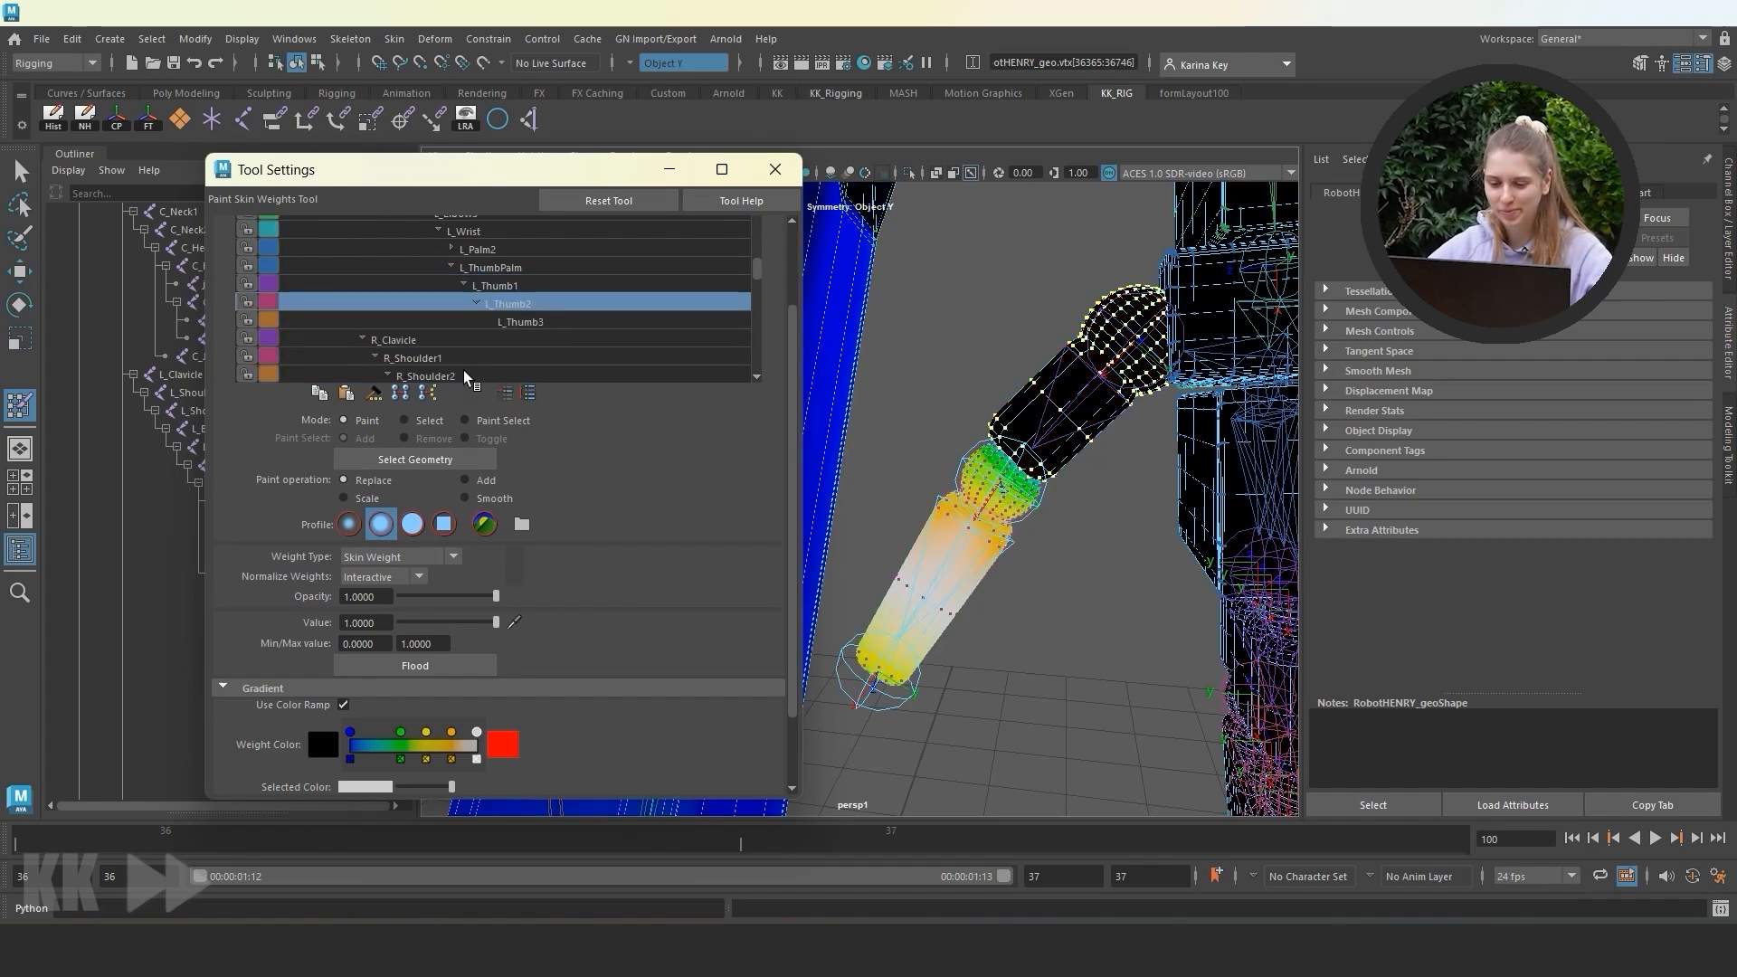
{"action": "left_click", "coordinate": [425, 421]}
{"action": "left_click", "coordinate": [975, 501]}
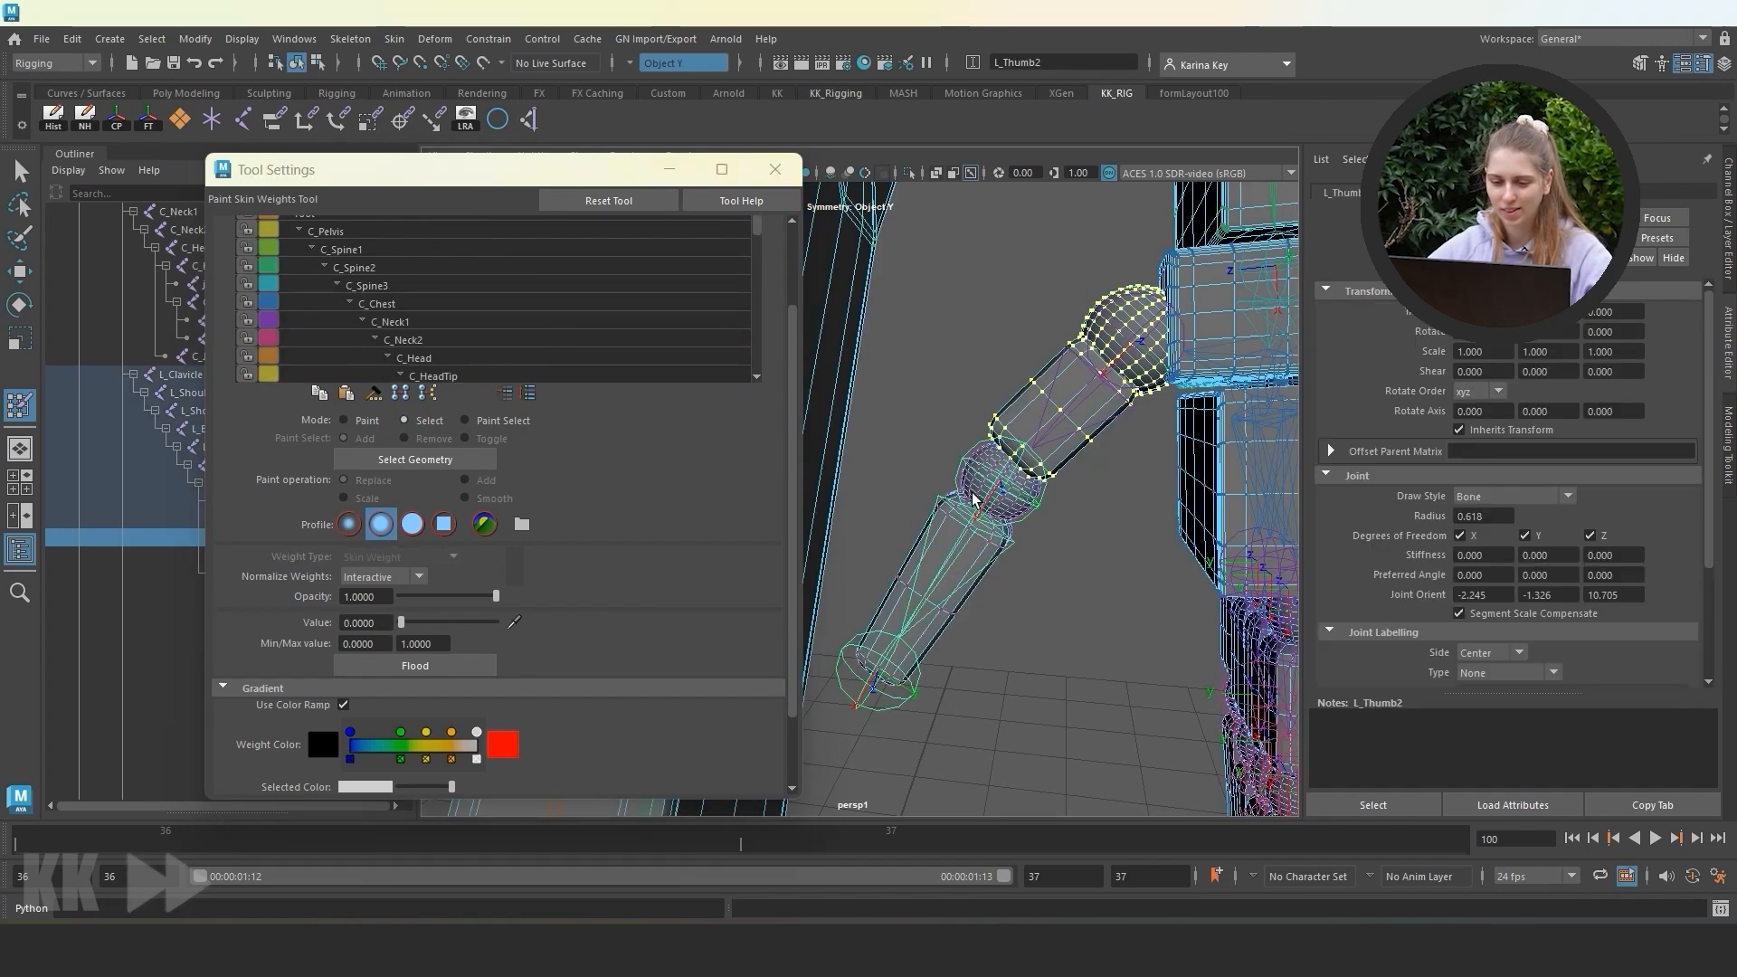
{"action": "left_click", "coordinate": [903, 588]}
{"action": "left_click", "coordinate": [355, 421]}
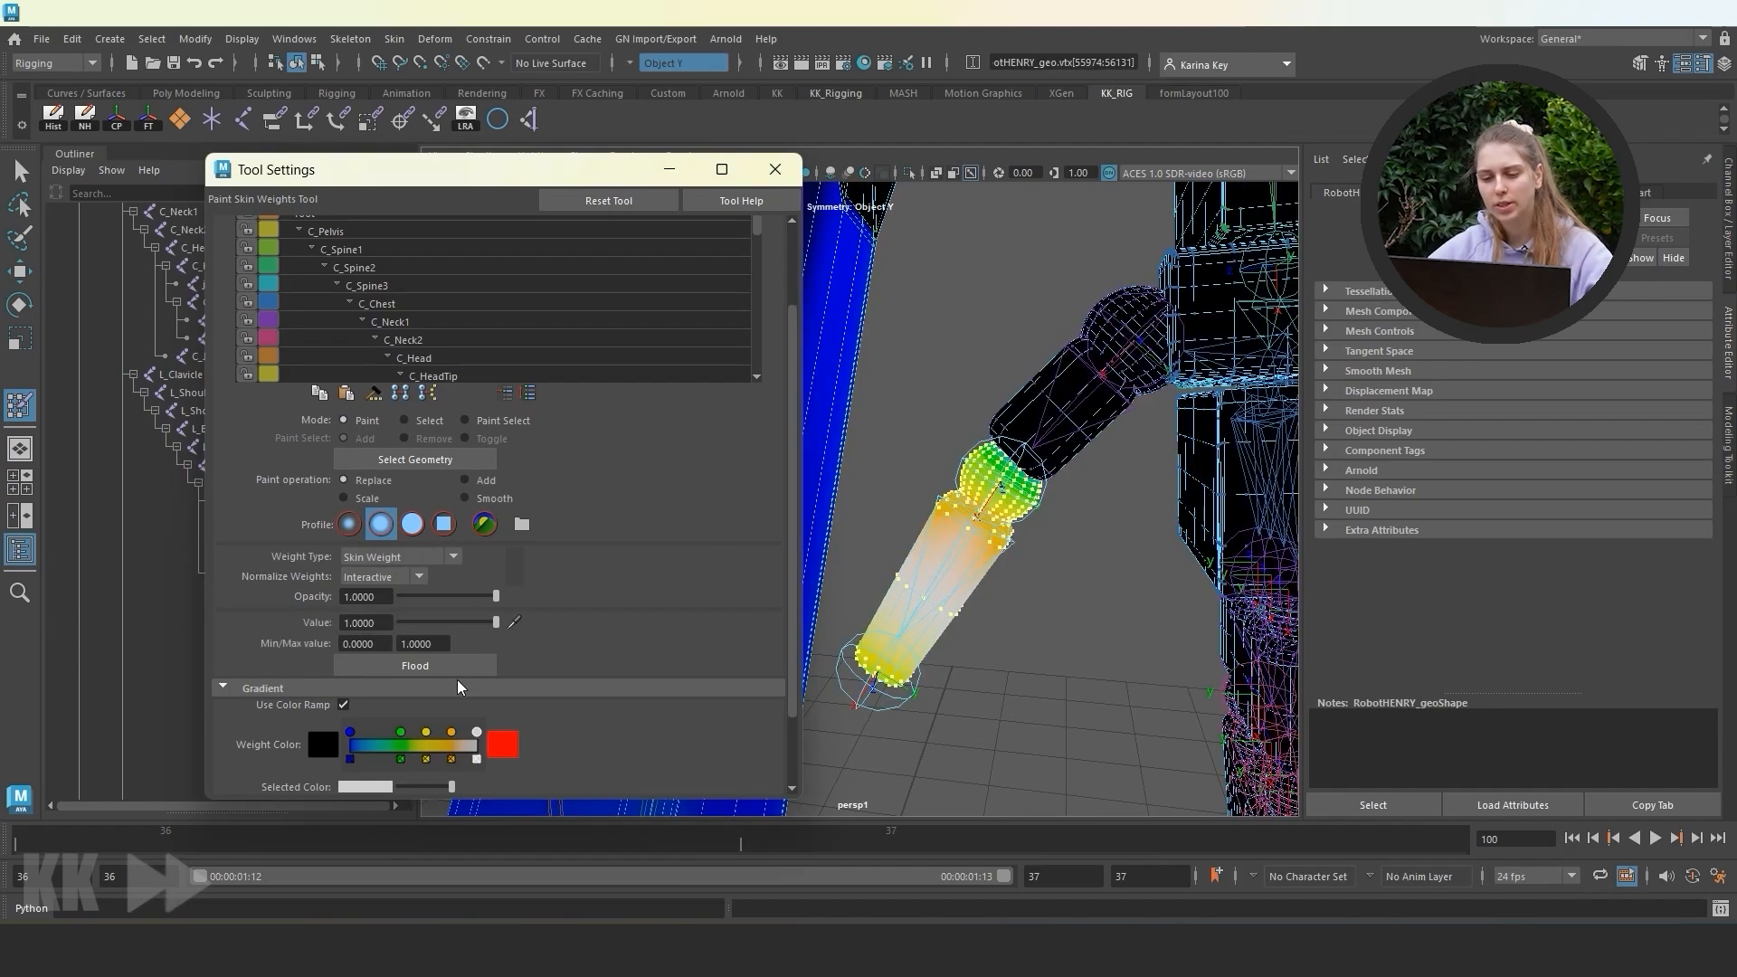
{"action": "left_click", "coordinate": [443, 659]}
Examine the L_Palm2, L_IndexFinger1 and L_Ring1 influences on the left hand's fingers.
{"action": "mouse_move", "coordinate": [946, 608]}
{"action": "left_mouse_down", "text": "alt"}
{"action": "mouse_move", "coordinate": [954, 624]}
{"action": "mouse_move", "coordinate": [919, 613]}
{"action": "left_mouse_up", "text": "alt"}
{"action": "middle_click_drag", "start_coordinate": [919, 612], "coordinate": [931, 453], "text": "alt"}
{"action": "scroll", "coordinate": [561, 287], "scroll_direction": "down", "scroll_amount": 6}
{"action": "left_click", "coordinate": [478, 288]}
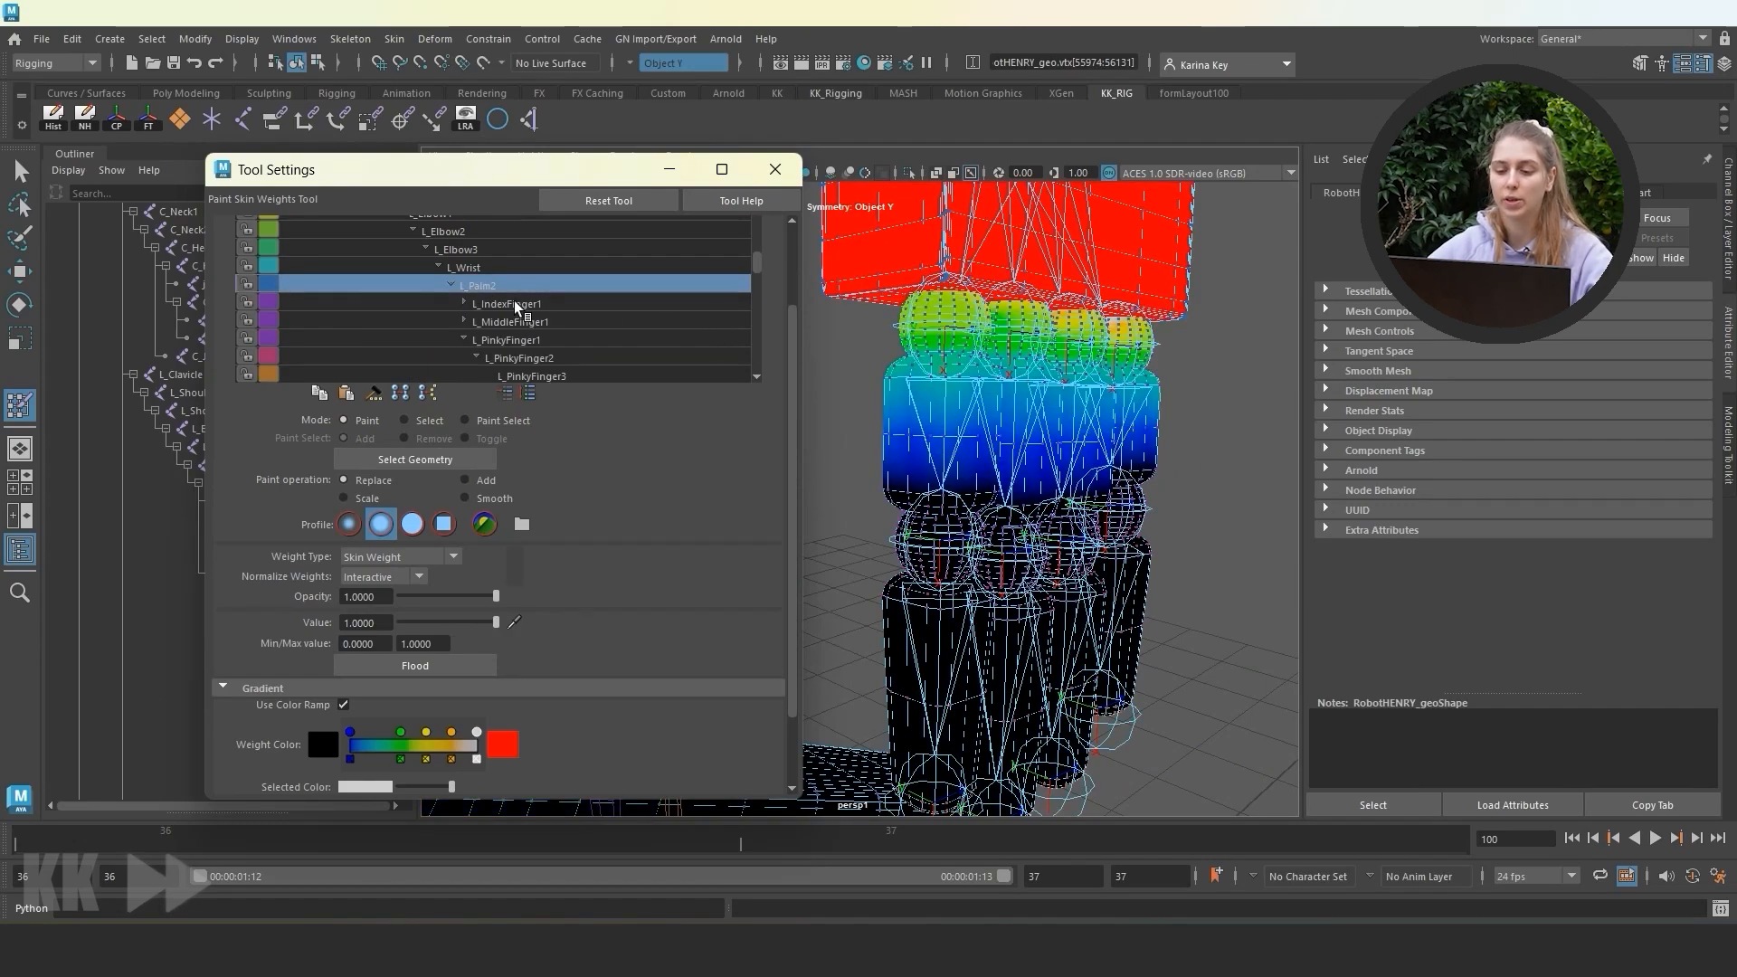
{"action": "left_click", "coordinate": [513, 306]}
{"action": "left_click", "coordinate": [465, 338]}
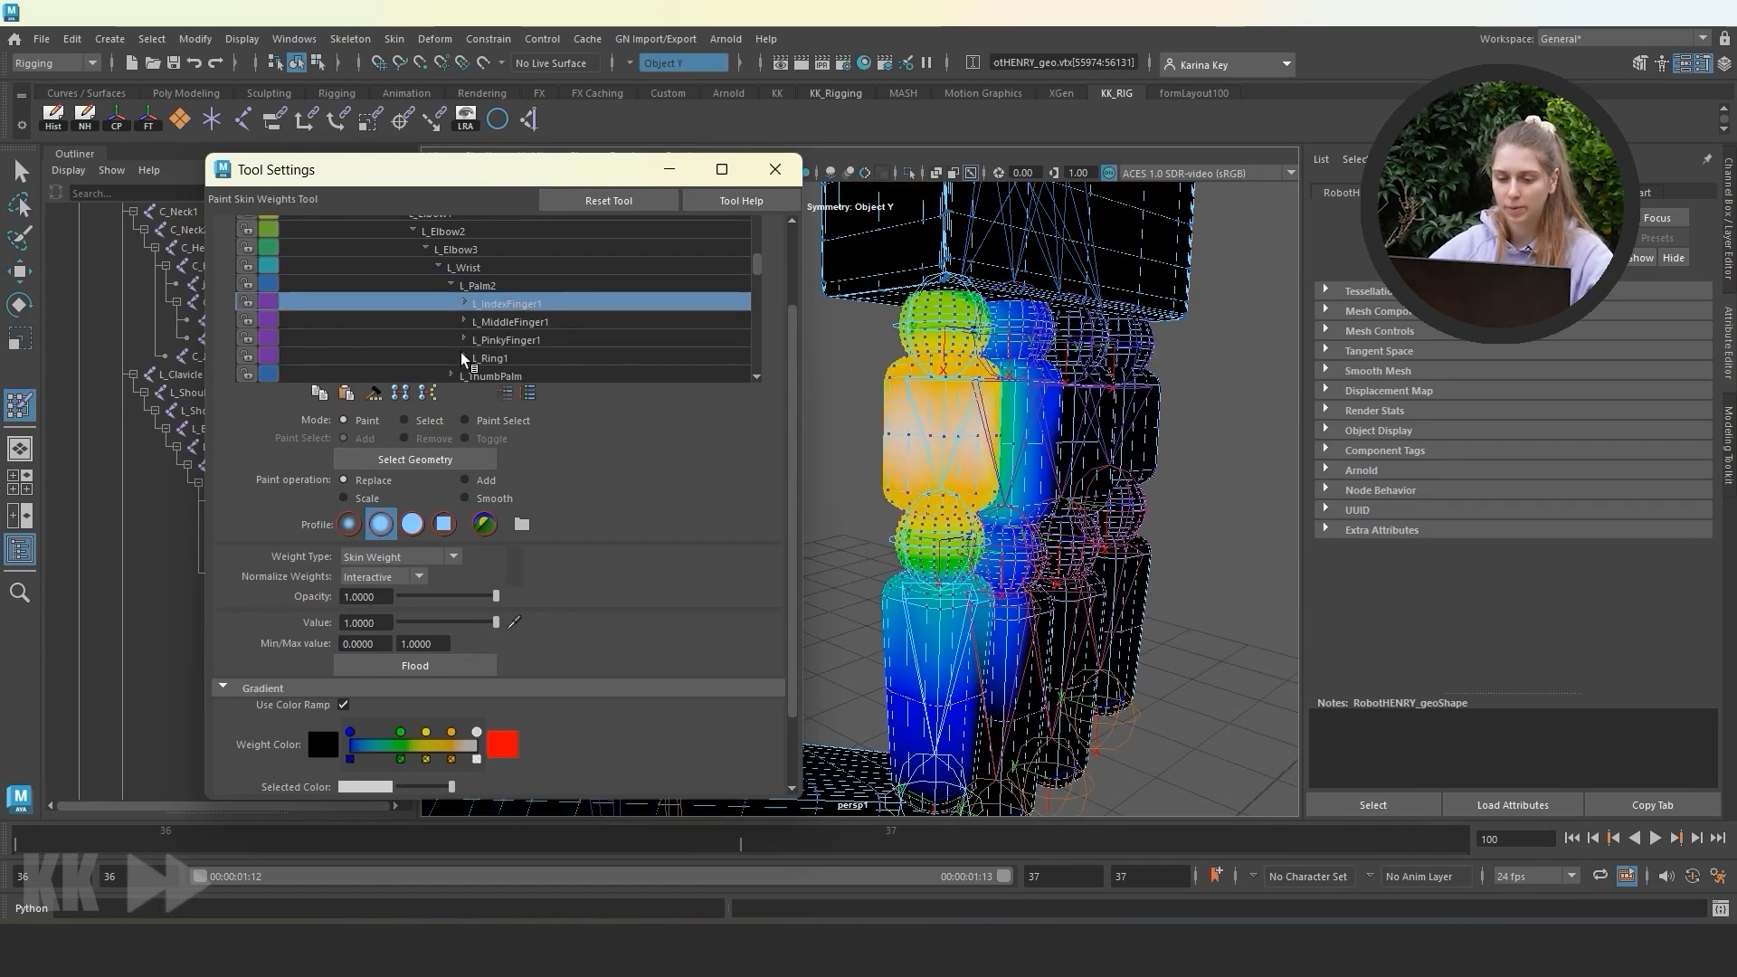
{"action": "left_click", "coordinate": [464, 356]}
{"action": "scroll", "coordinate": [506, 330], "scroll_direction": "down", "scroll_amount": 1}
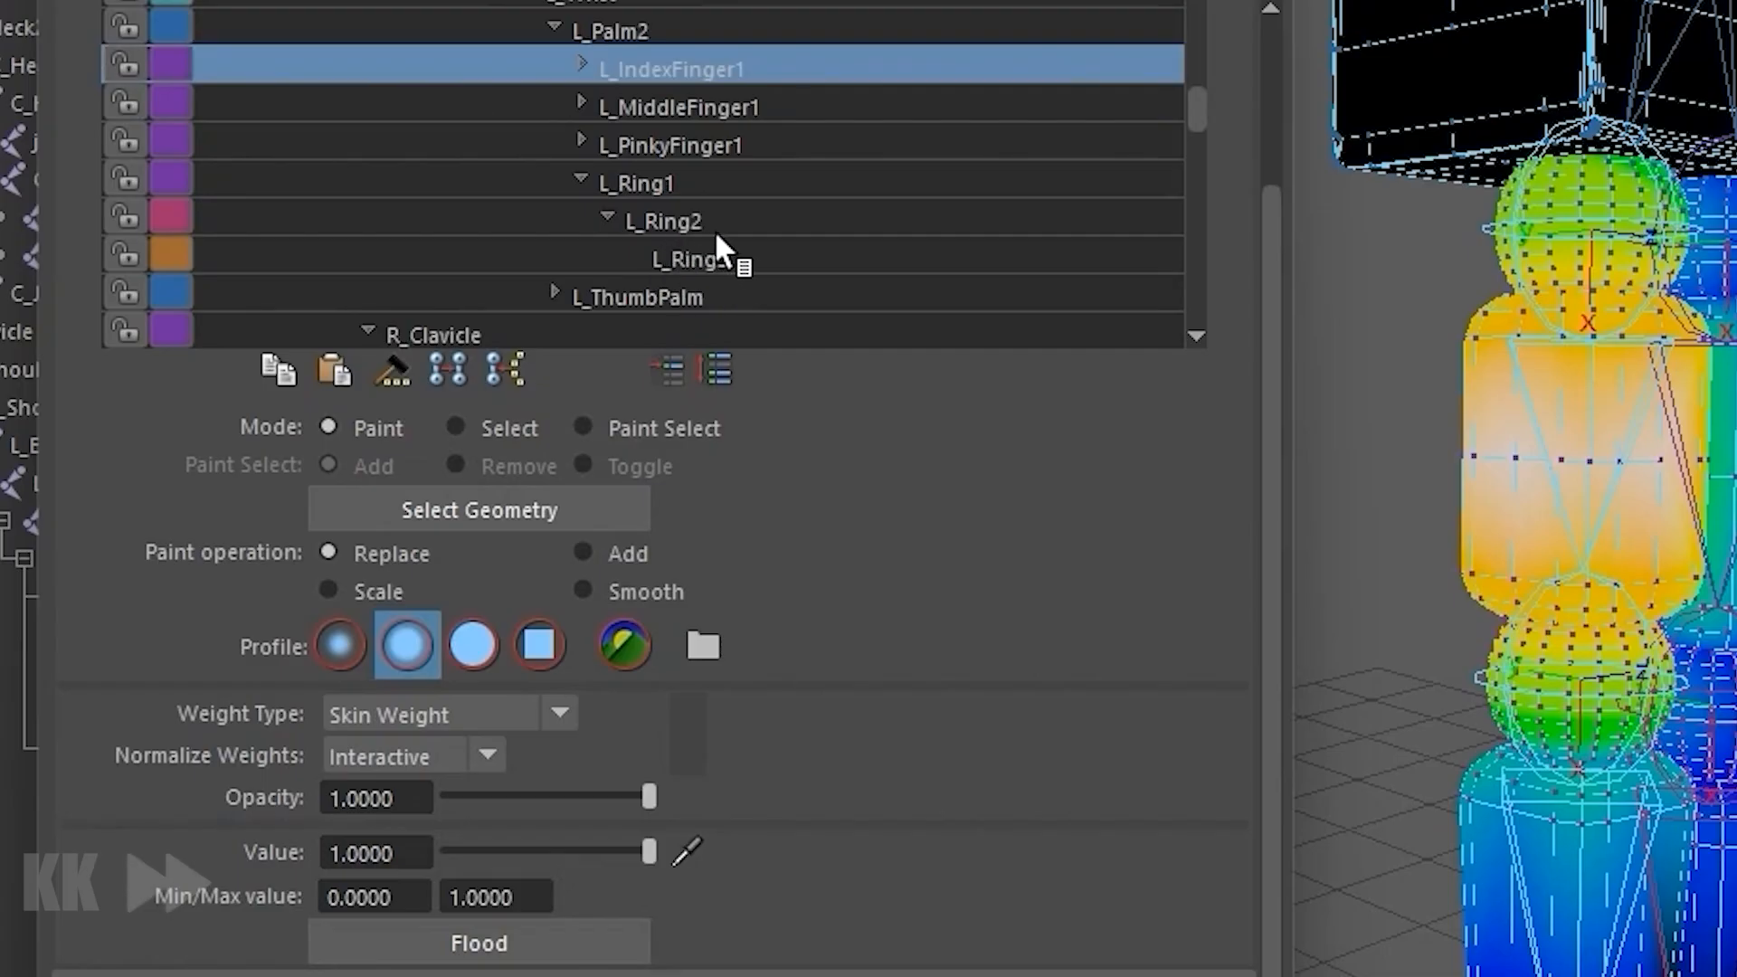
{"action": "left_click", "coordinate": [633, 183]}
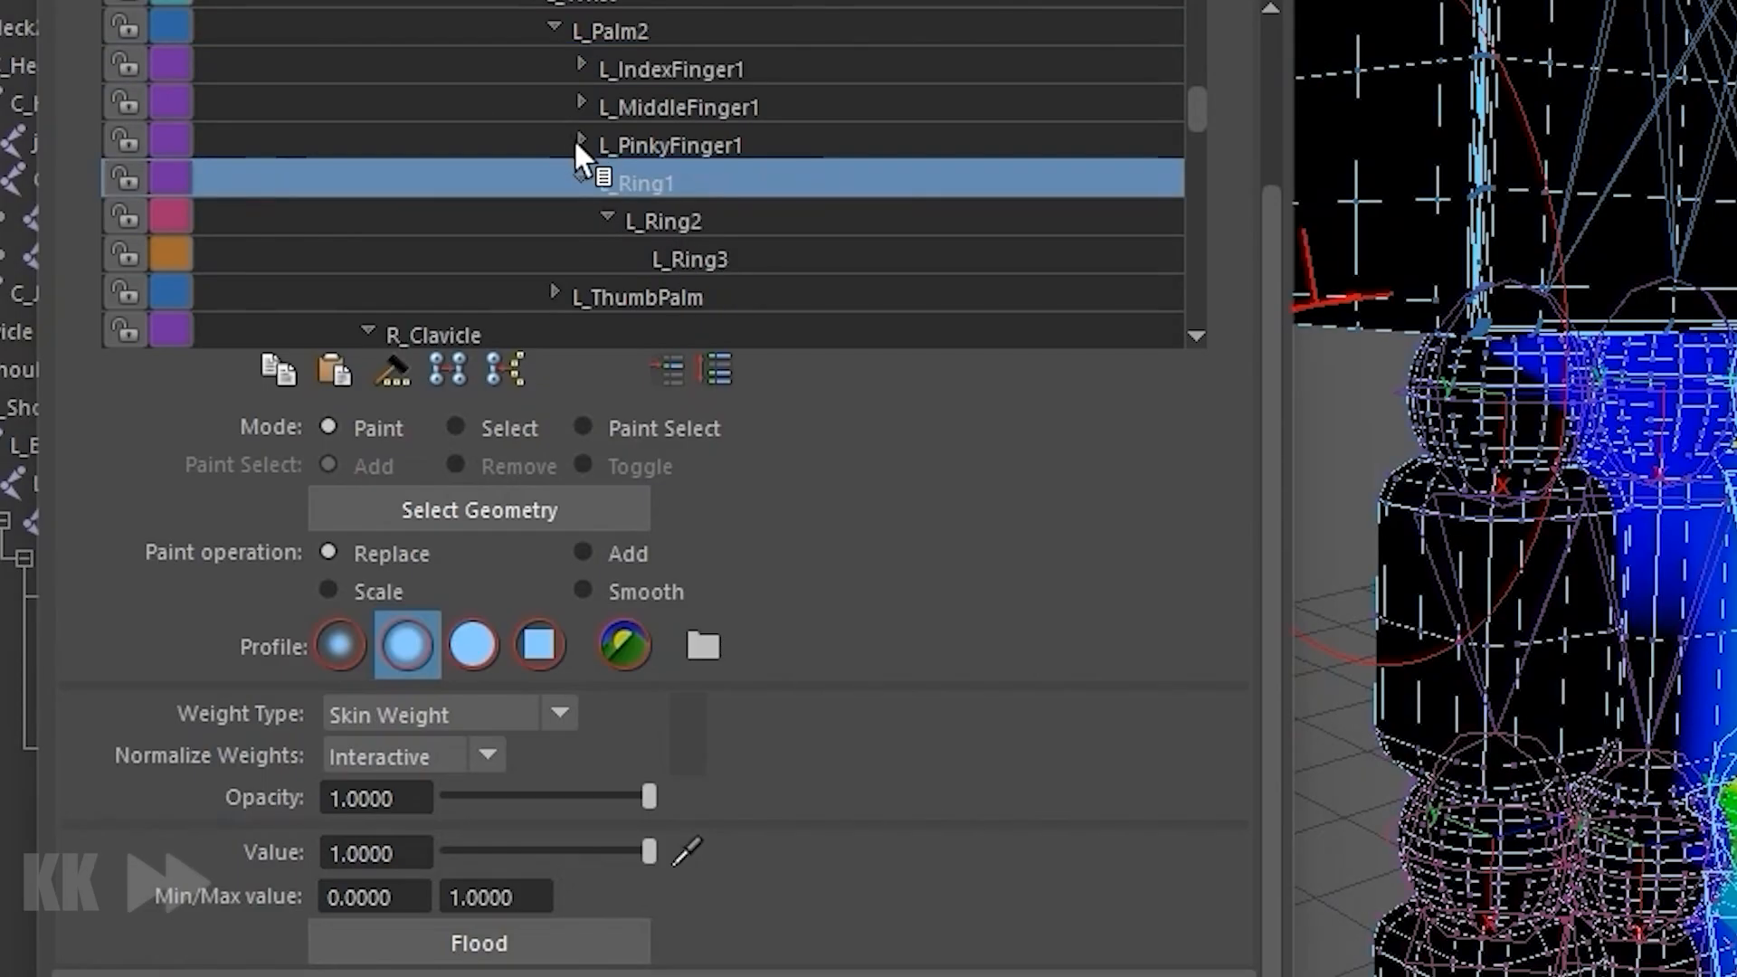
{"action": "left_click", "coordinate": [581, 179]}
Expand the pinky influences, choose L_PinkyFinger1 and flood the pinky's base ball and first segment at value 1.
{"action": "left_click", "coordinate": [581, 142]}
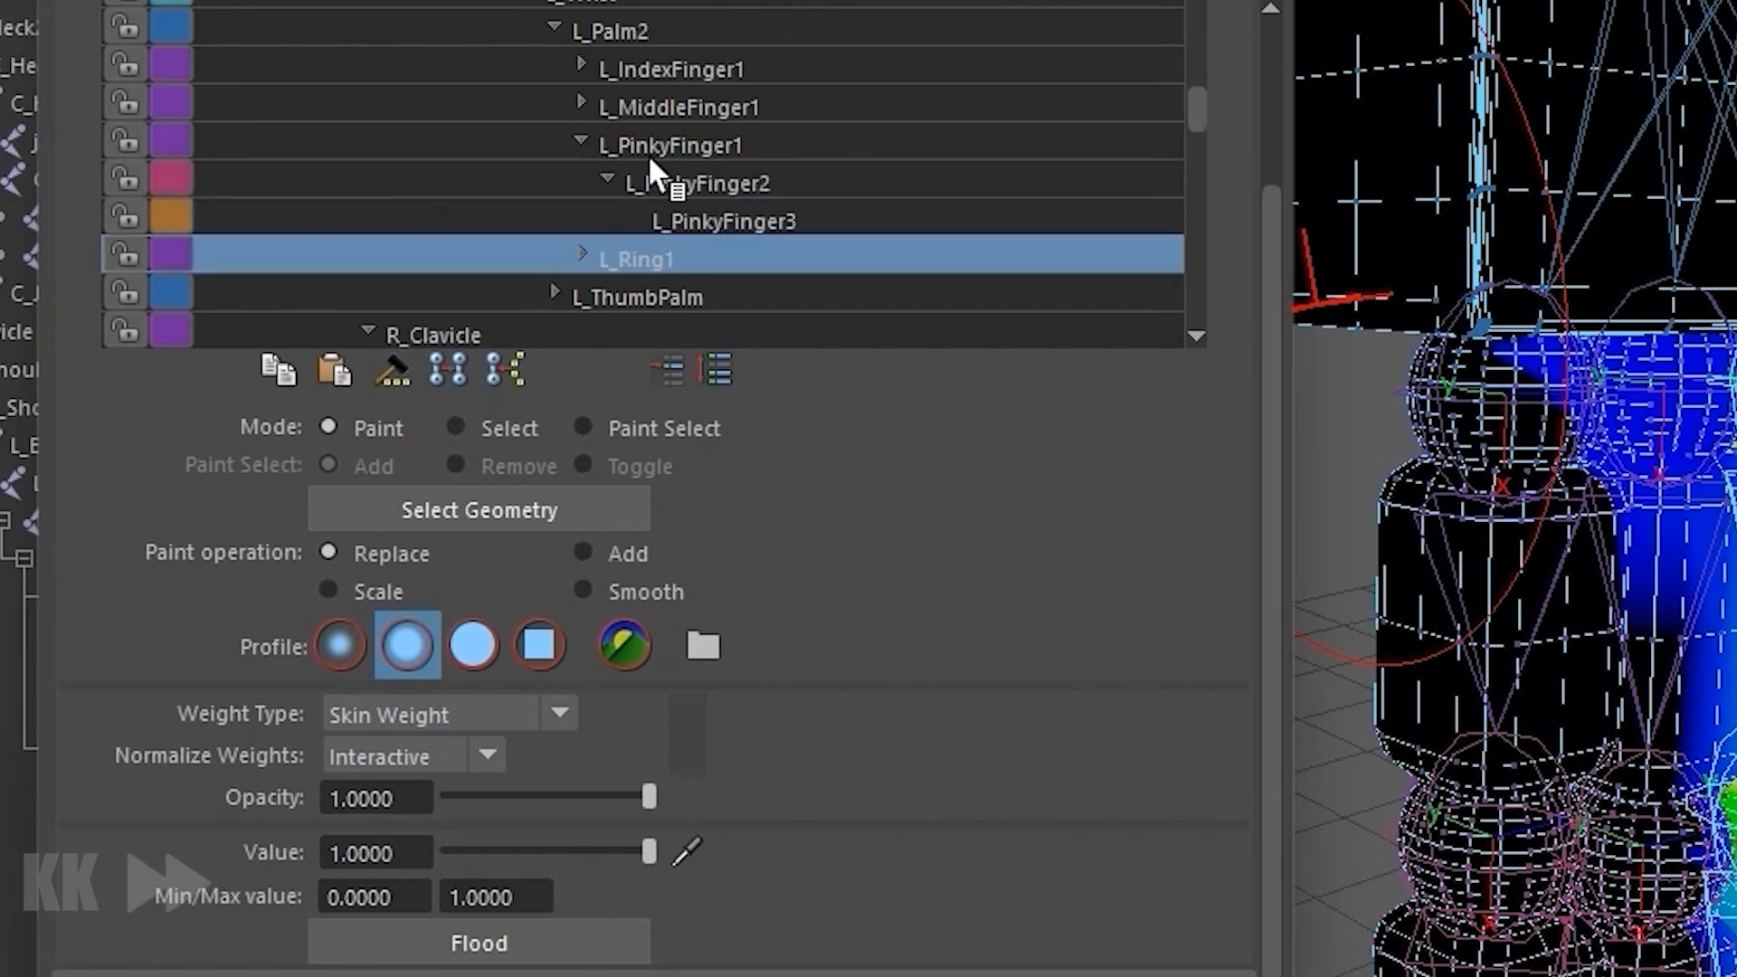
{"action": "left_click", "coordinate": [697, 183]}
{"action": "left_click", "coordinate": [710, 143]}
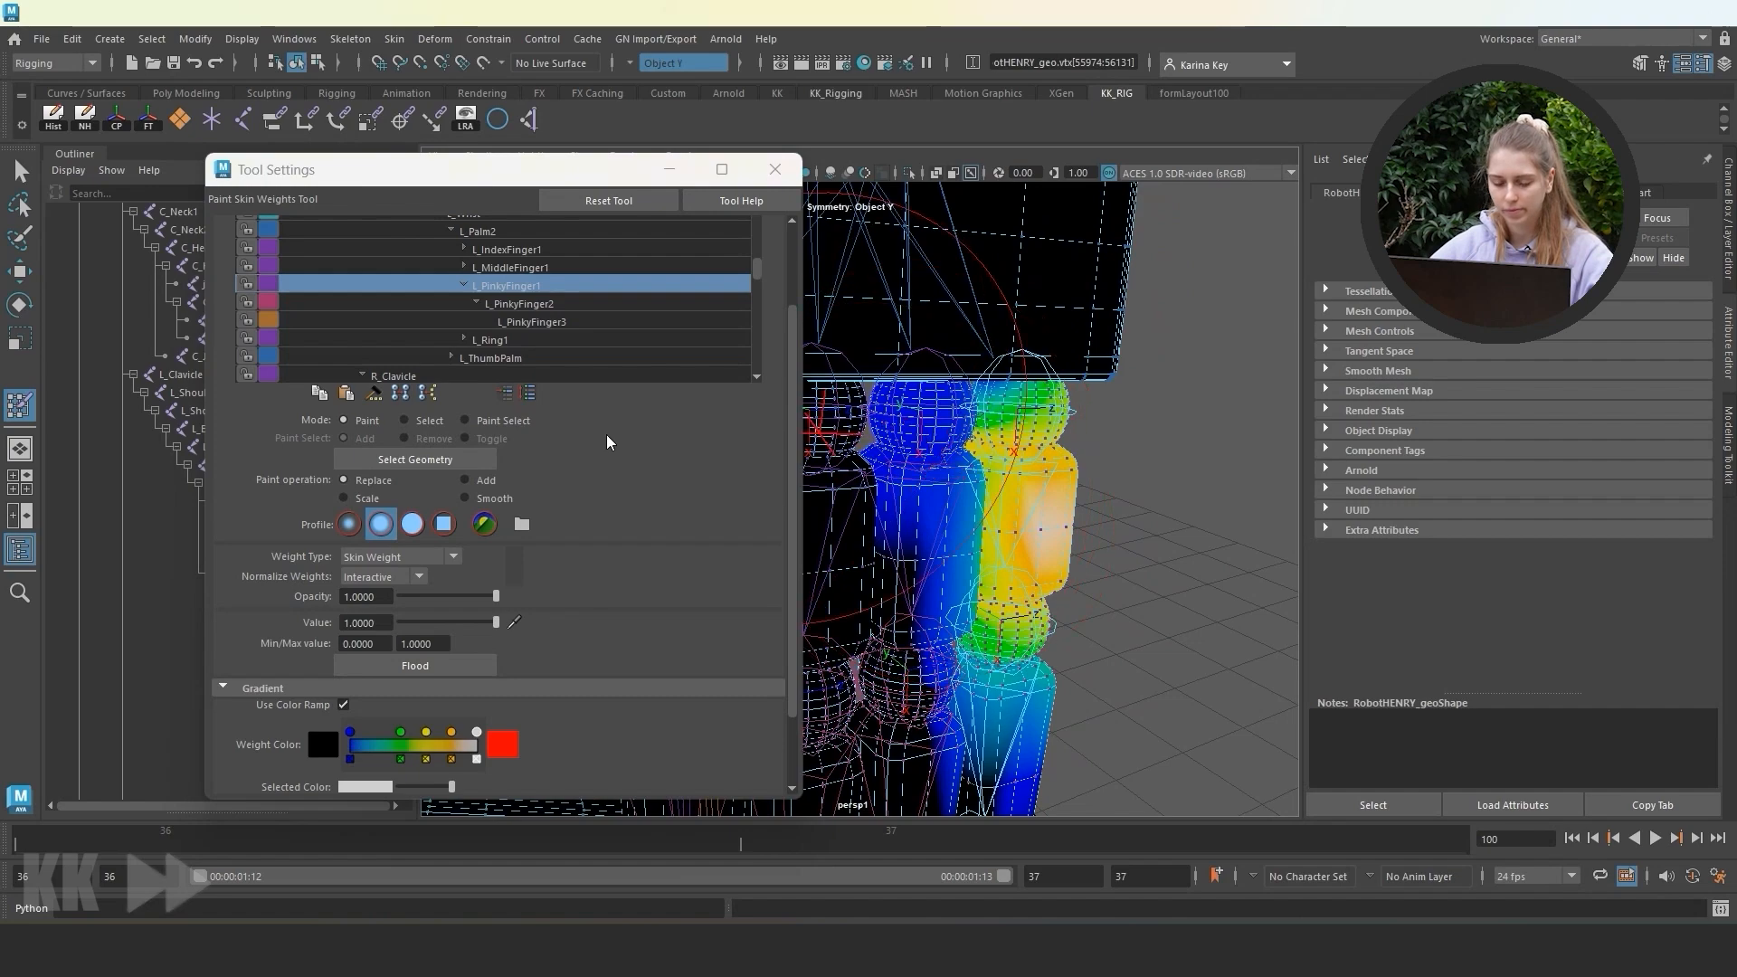
{"action": "left_click", "coordinate": [403, 420]}
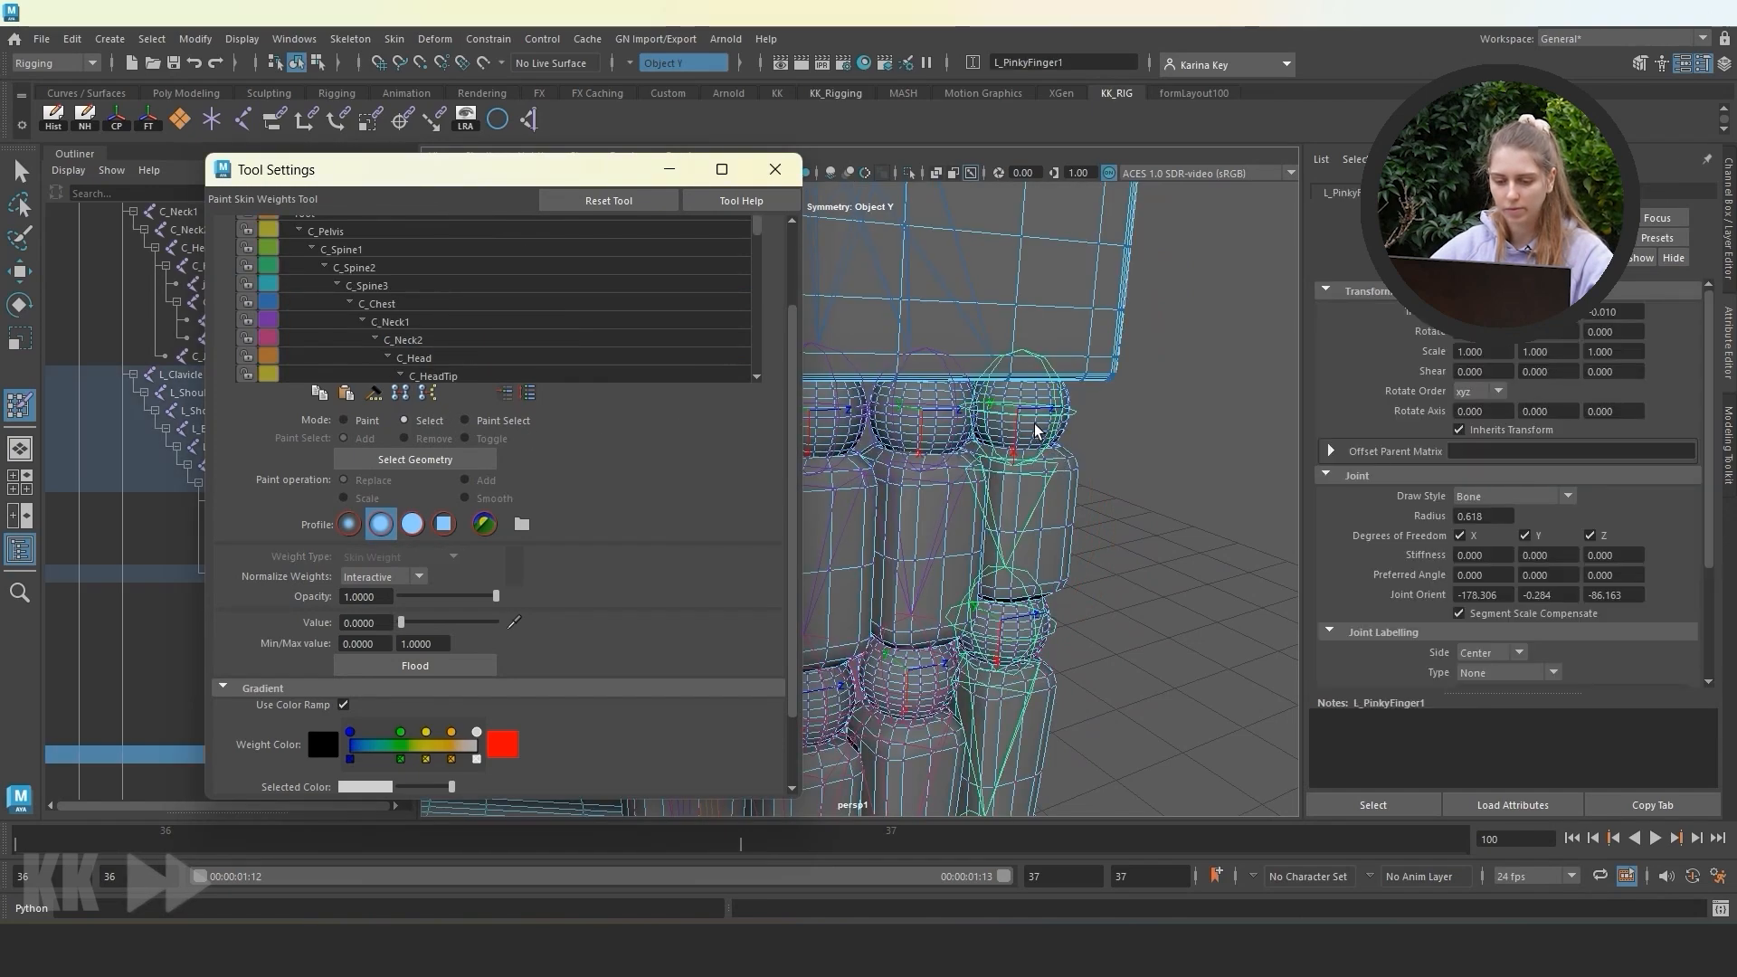
{"action": "left_click", "coordinate": [1036, 429]}
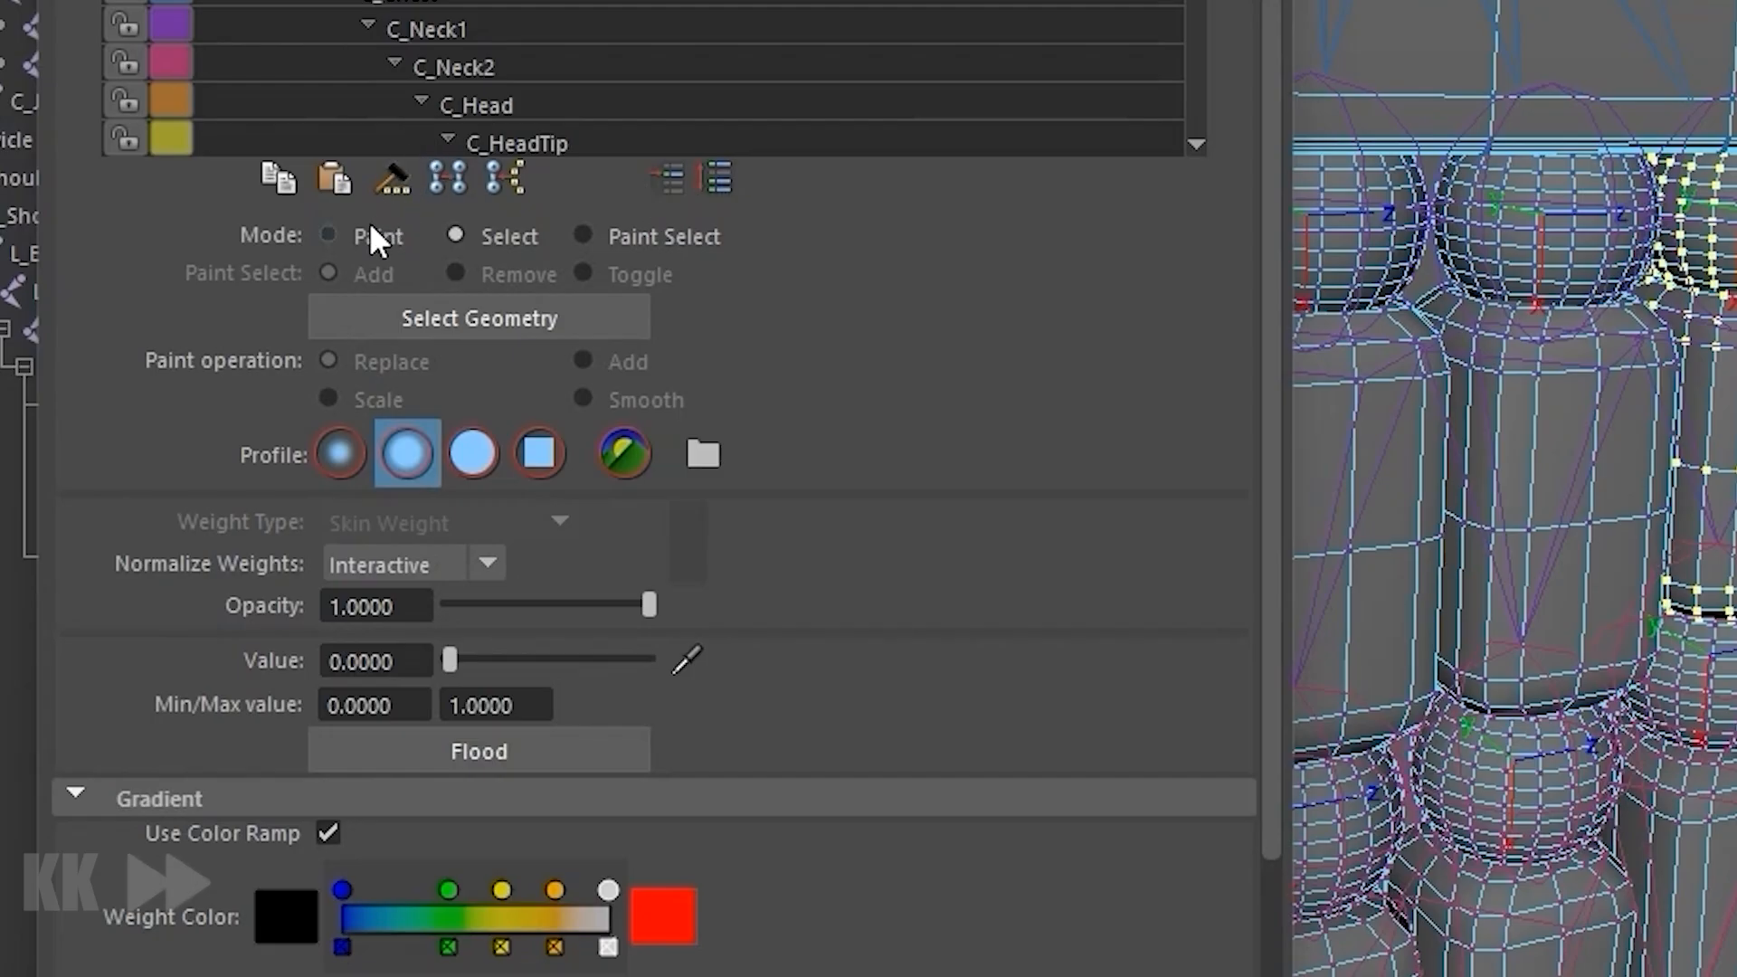
{"action": "left_click", "coordinate": [370, 232]}
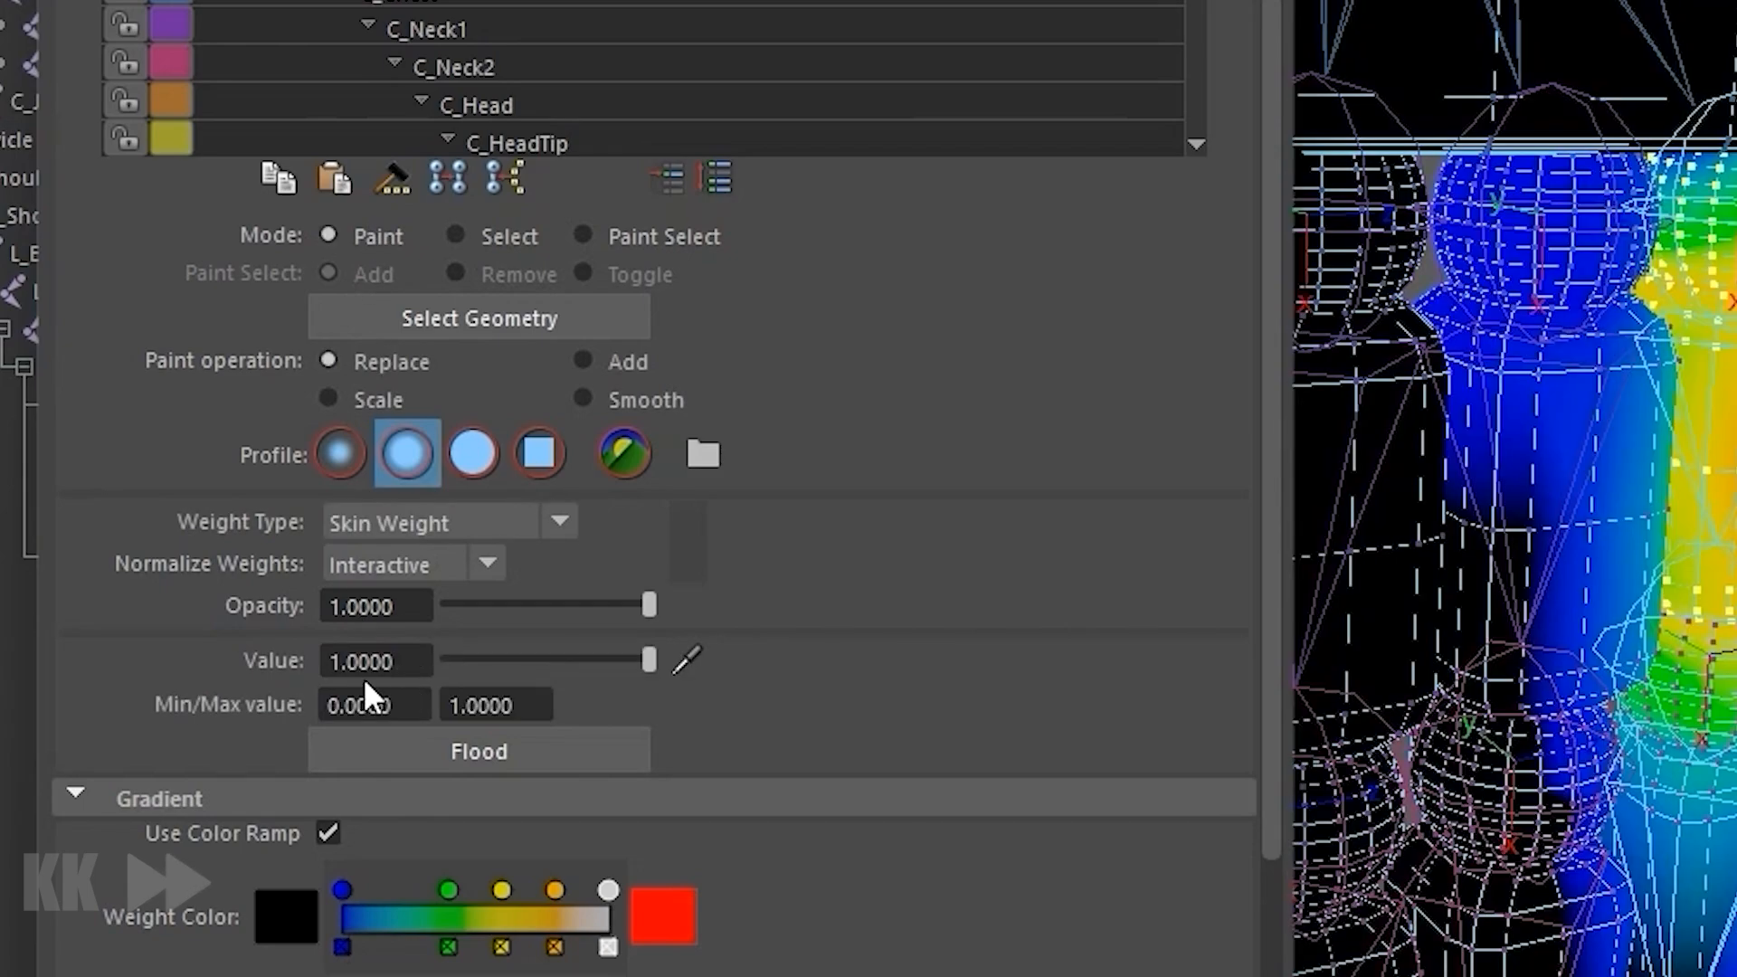
{"action": "left_click", "coordinate": [419, 661]}
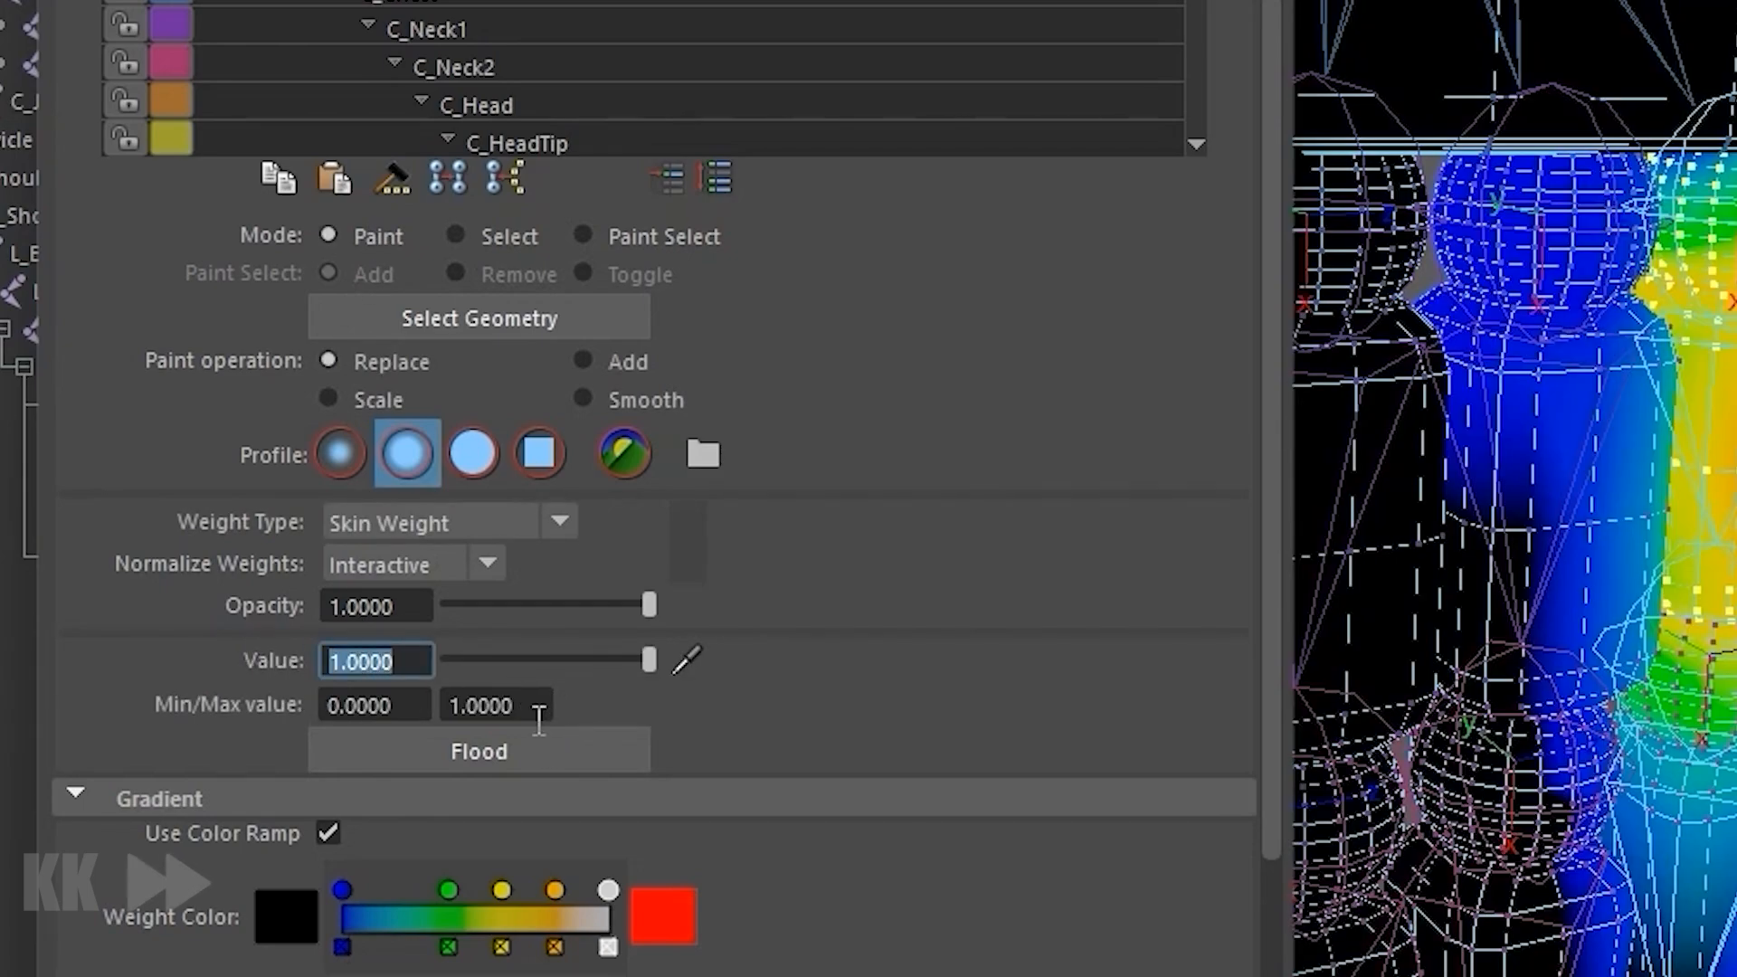
{"action": "left_click", "coordinate": [544, 749]}
Choose the L_PinkyFinger2 influence and flood the pinky's middle ball and outer segment at value 1.
{"action": "scroll", "coordinate": [564, 9], "scroll_direction": "down", "scroll_amount": 10}
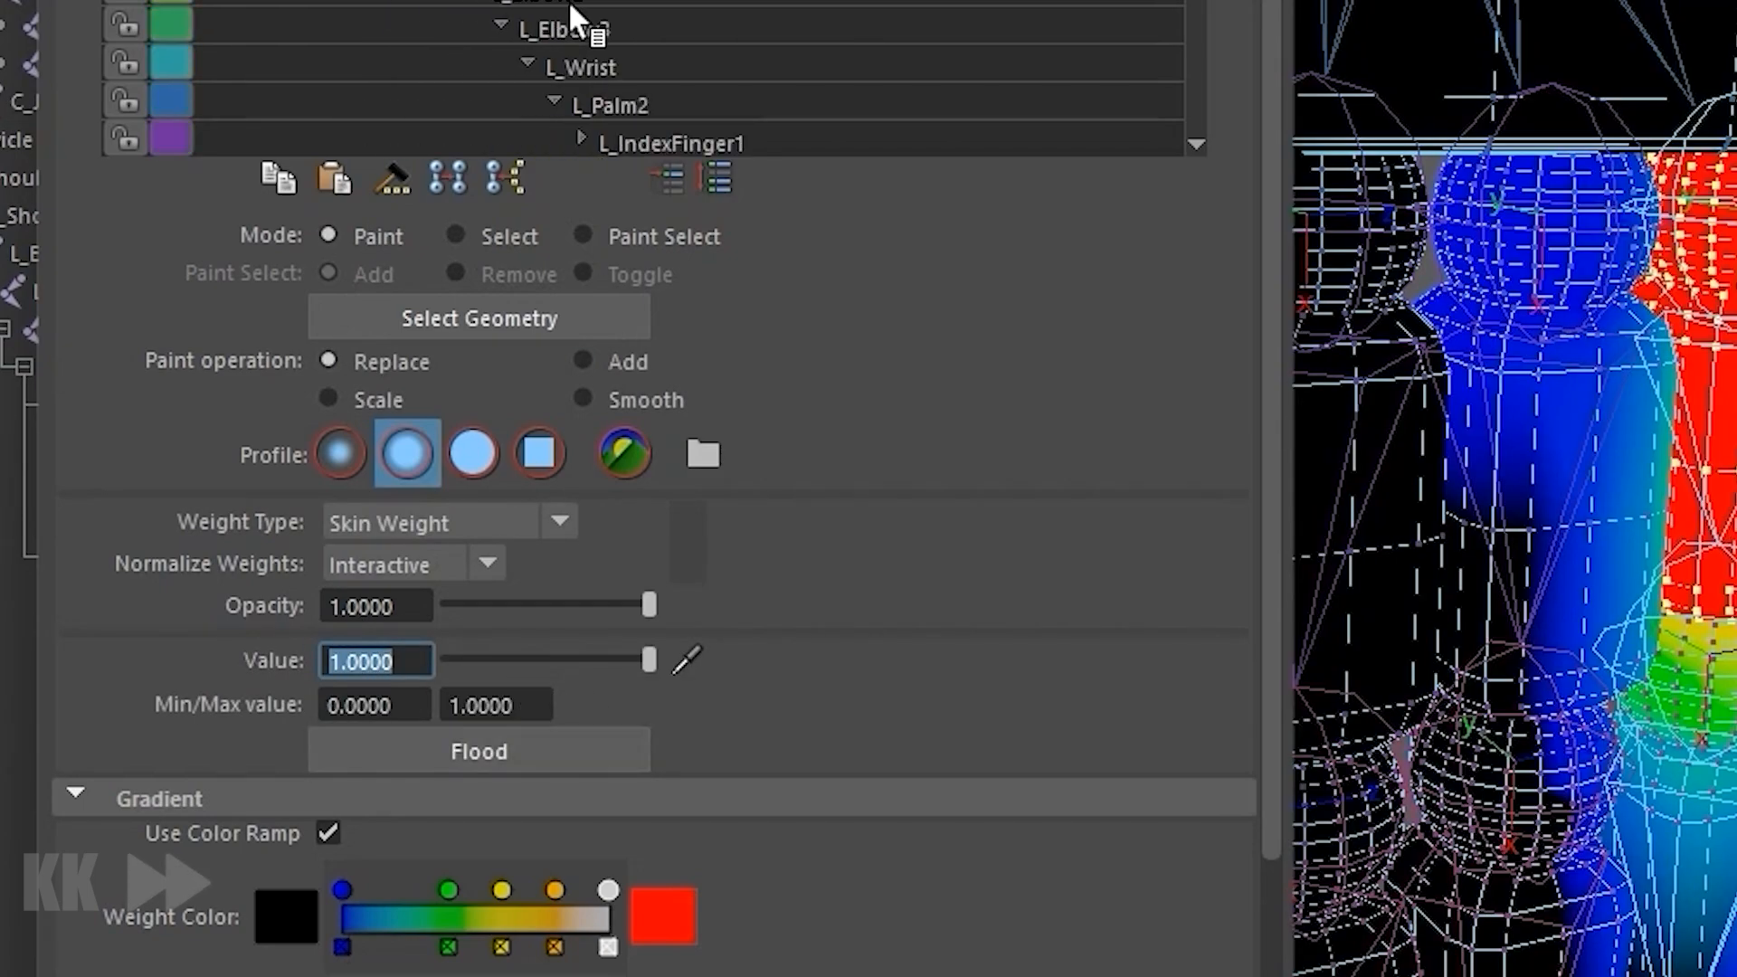
{"action": "left_click", "coordinate": [570, 20]}
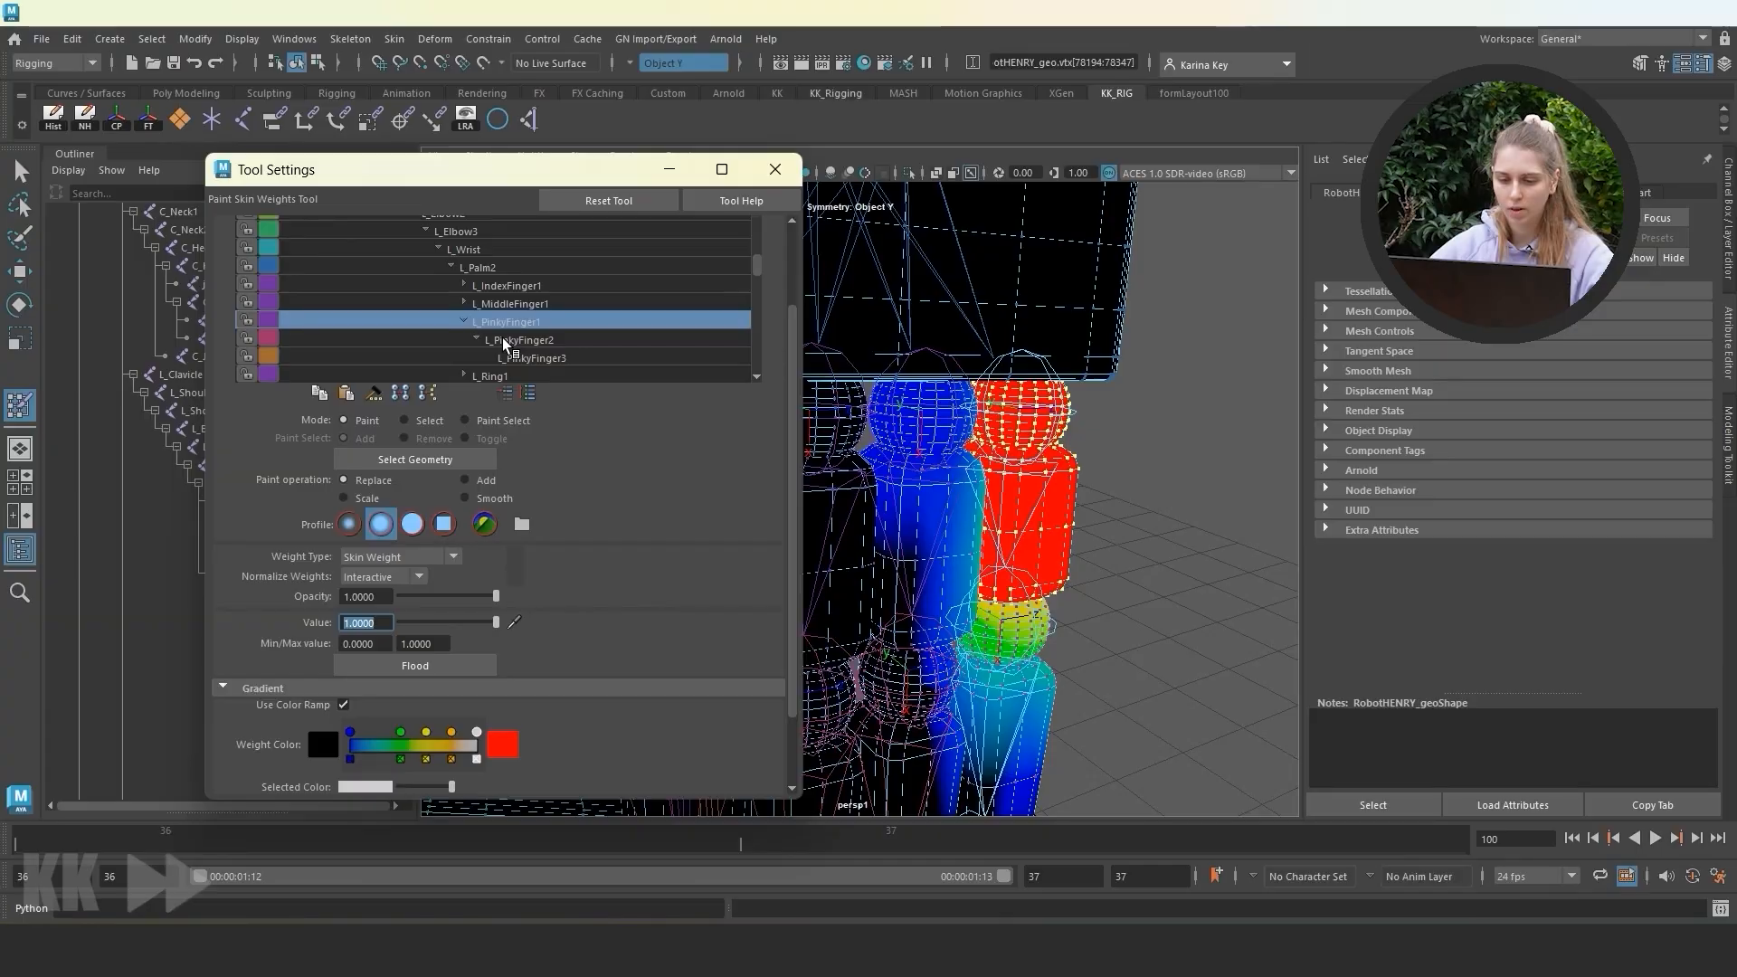
{"action": "left_click", "coordinate": [505, 341]}
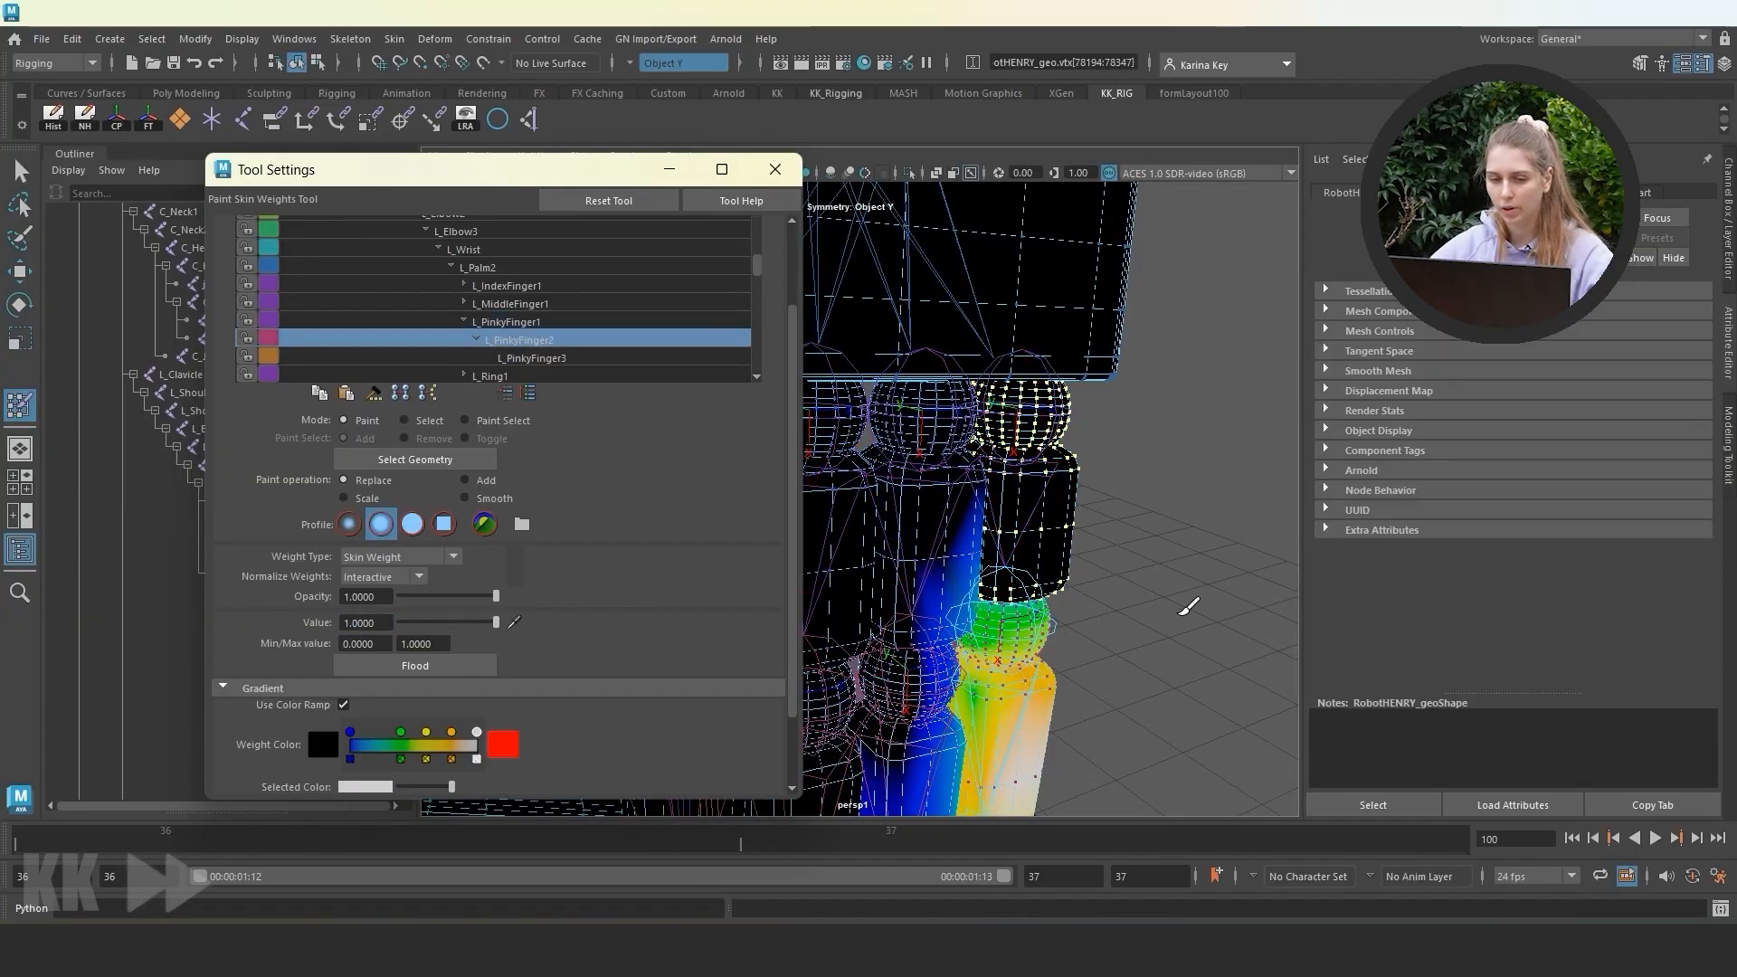
{"action": "middle_click_drag", "start_coordinate": [1125, 628], "coordinate": [1132, 622], "text": "alt"}
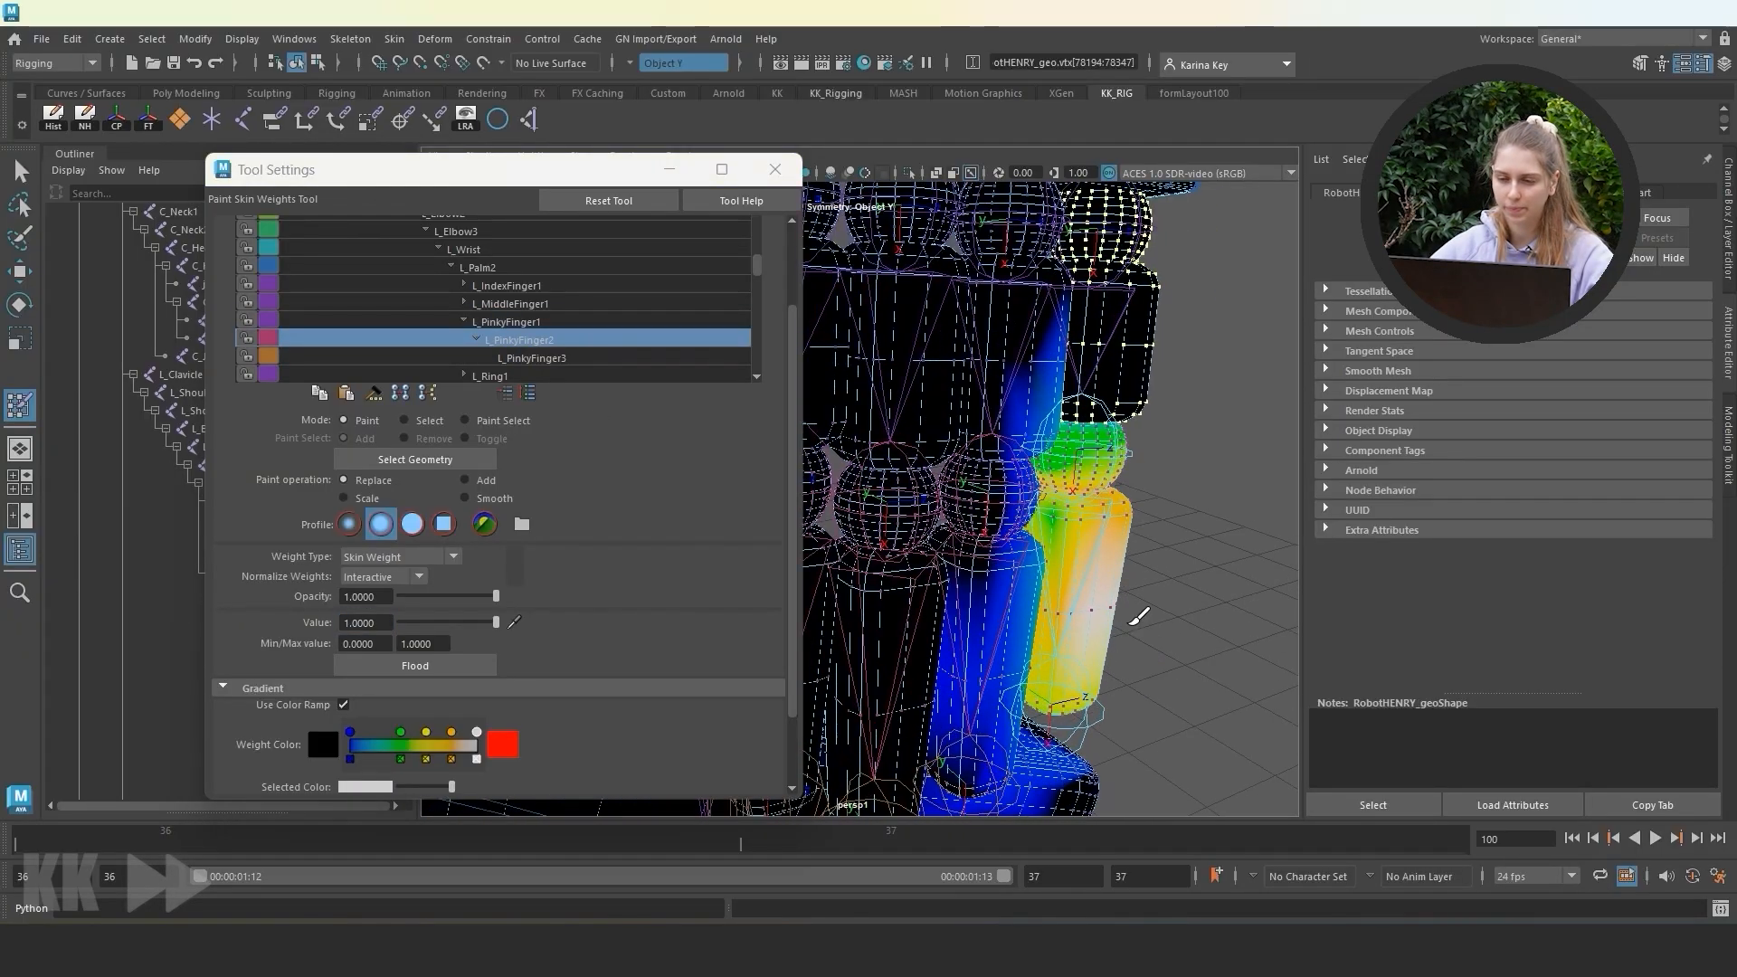
{"action": "left_click", "coordinate": [405, 420]}
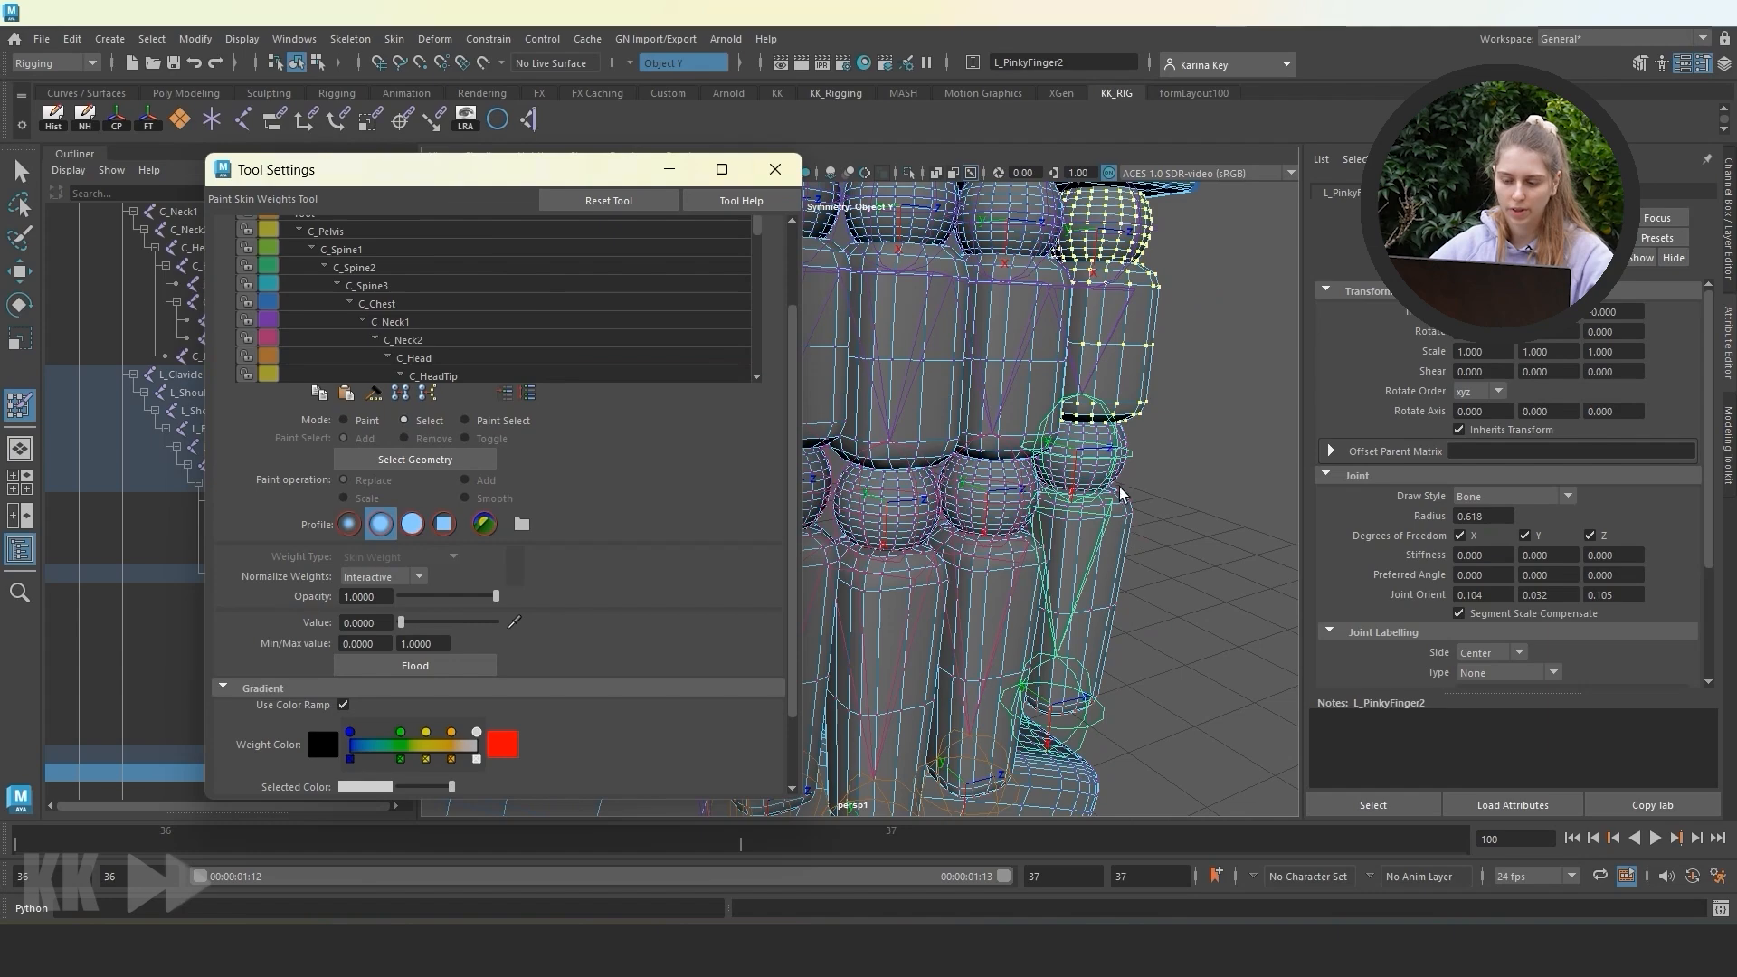
{"action": "double_click", "coordinate": [1094, 468]}
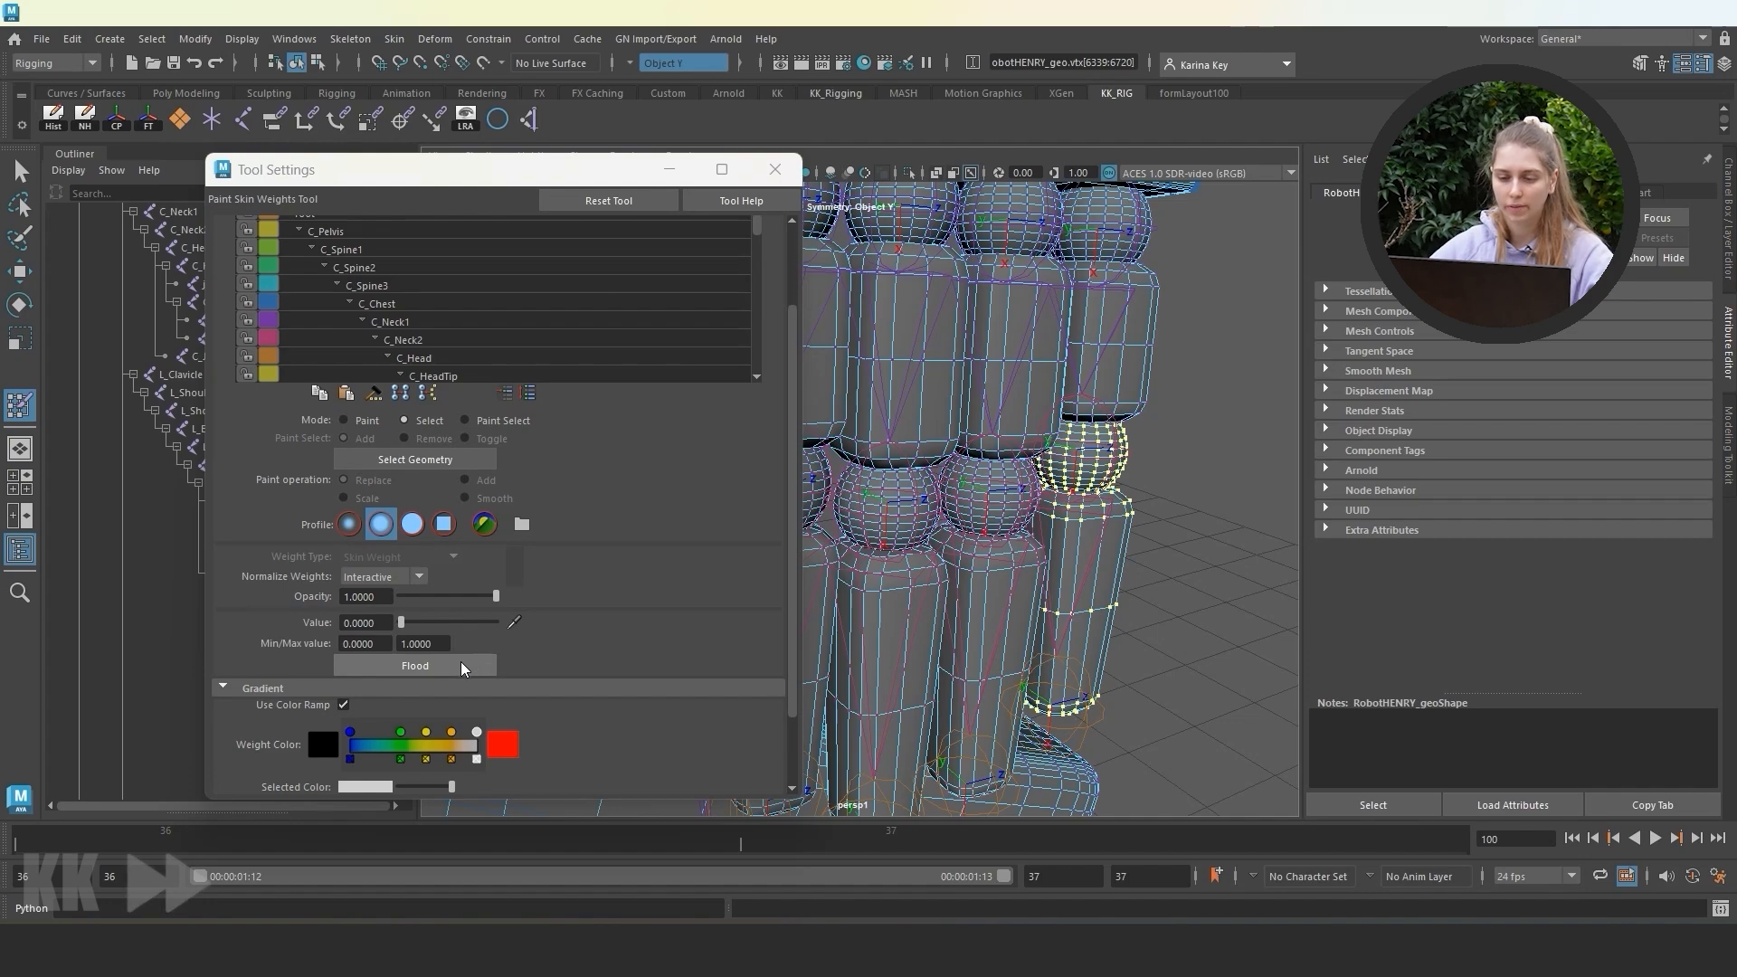
{"action": "left_click", "coordinate": [344, 420]}
{"action": "left_click", "coordinate": [415, 665]}
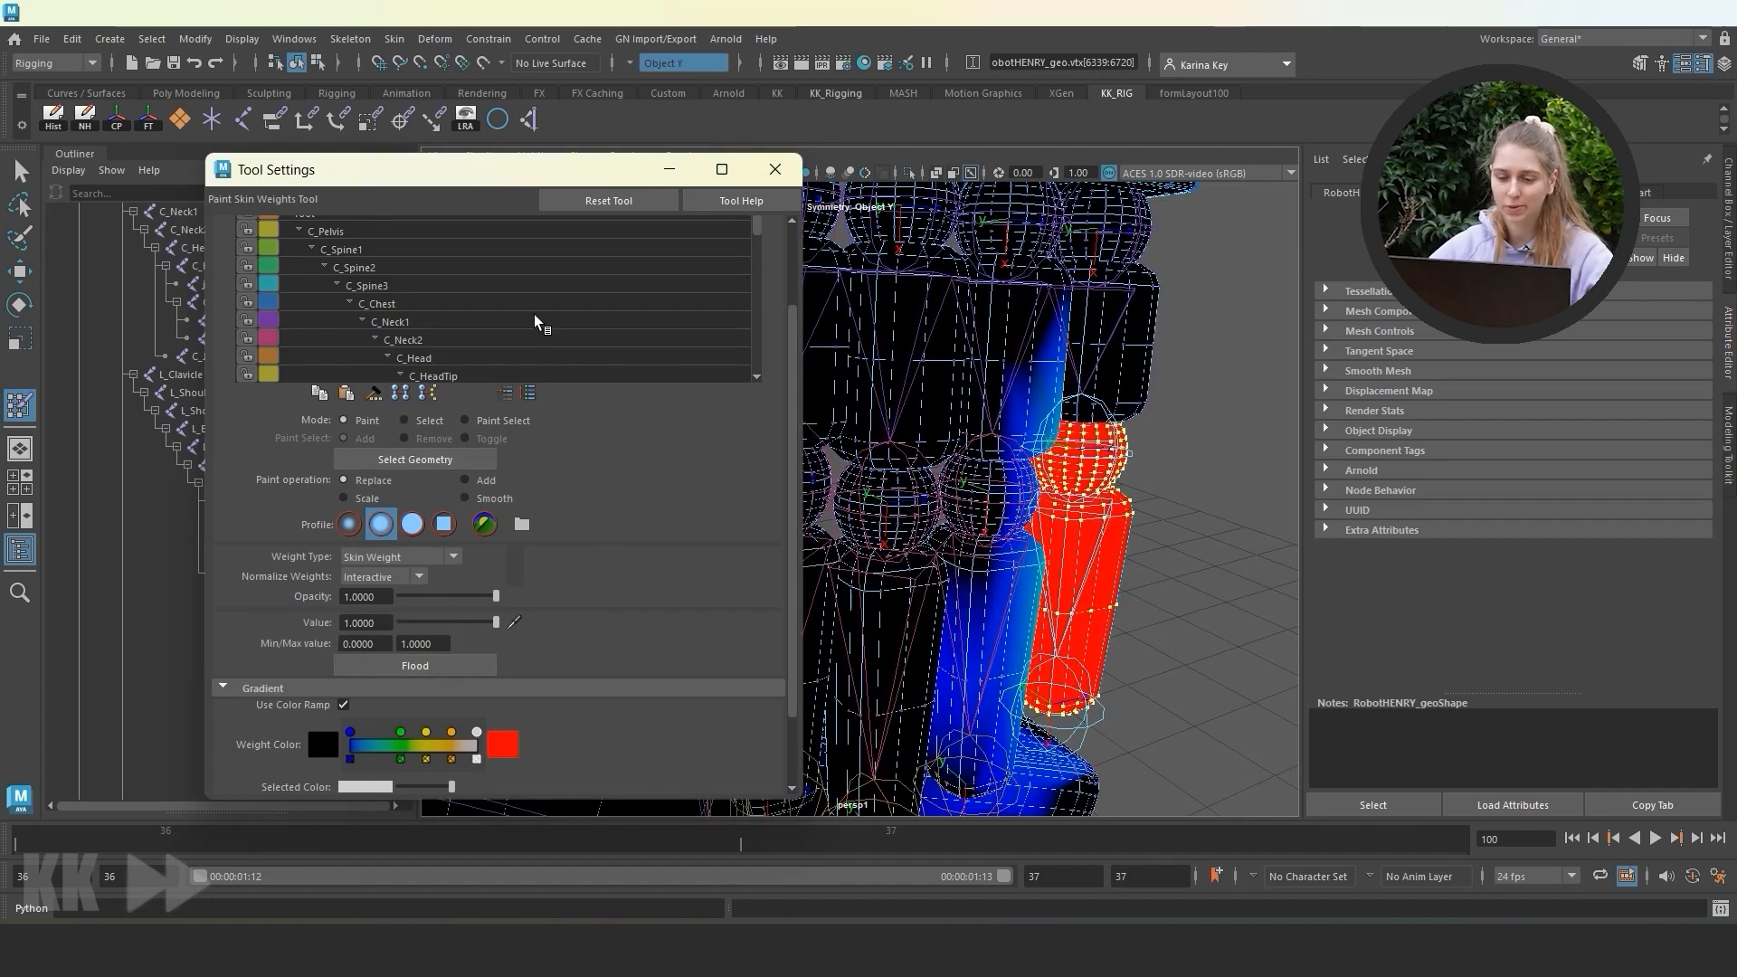
Collapse the pinky influences, expand and choose L_Ring1, and flood the ring finger's base ball and first segment at value 1.
{"action": "scroll", "coordinate": [533, 313], "scroll_direction": "down", "scroll_amount": 3}
{"action": "scroll", "coordinate": [530, 311], "scroll_direction": "down", "scroll_amount": 2}
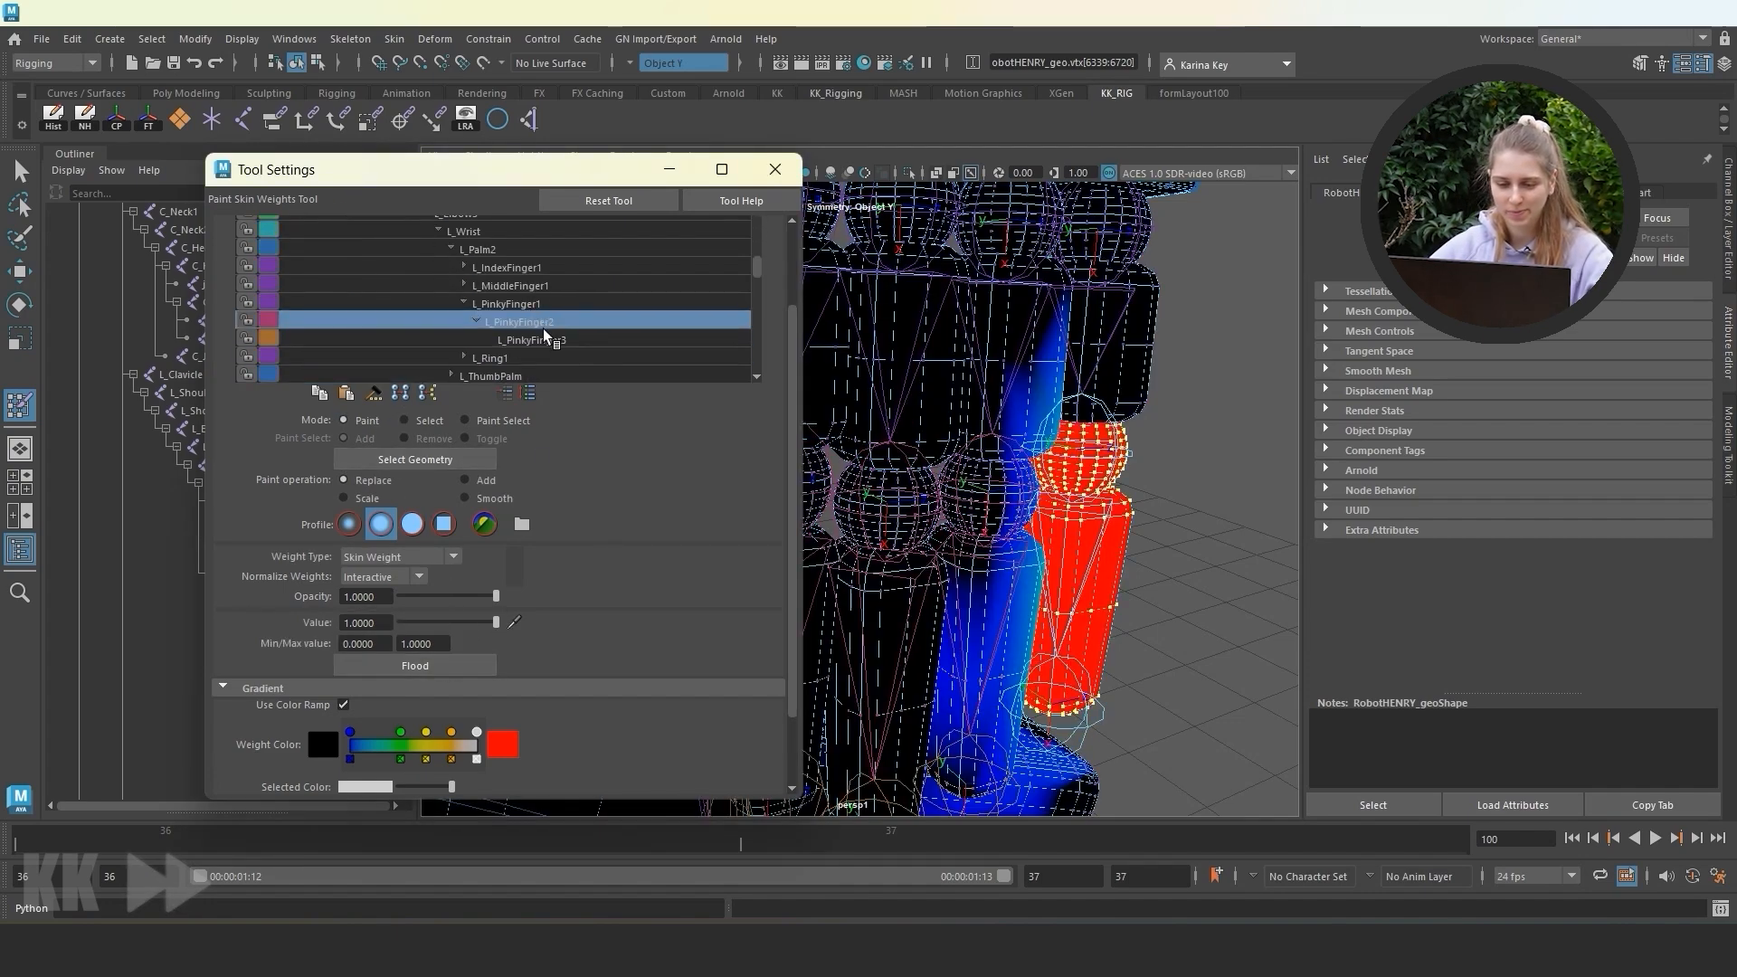
{"action": "left_click", "coordinate": [463, 303]}
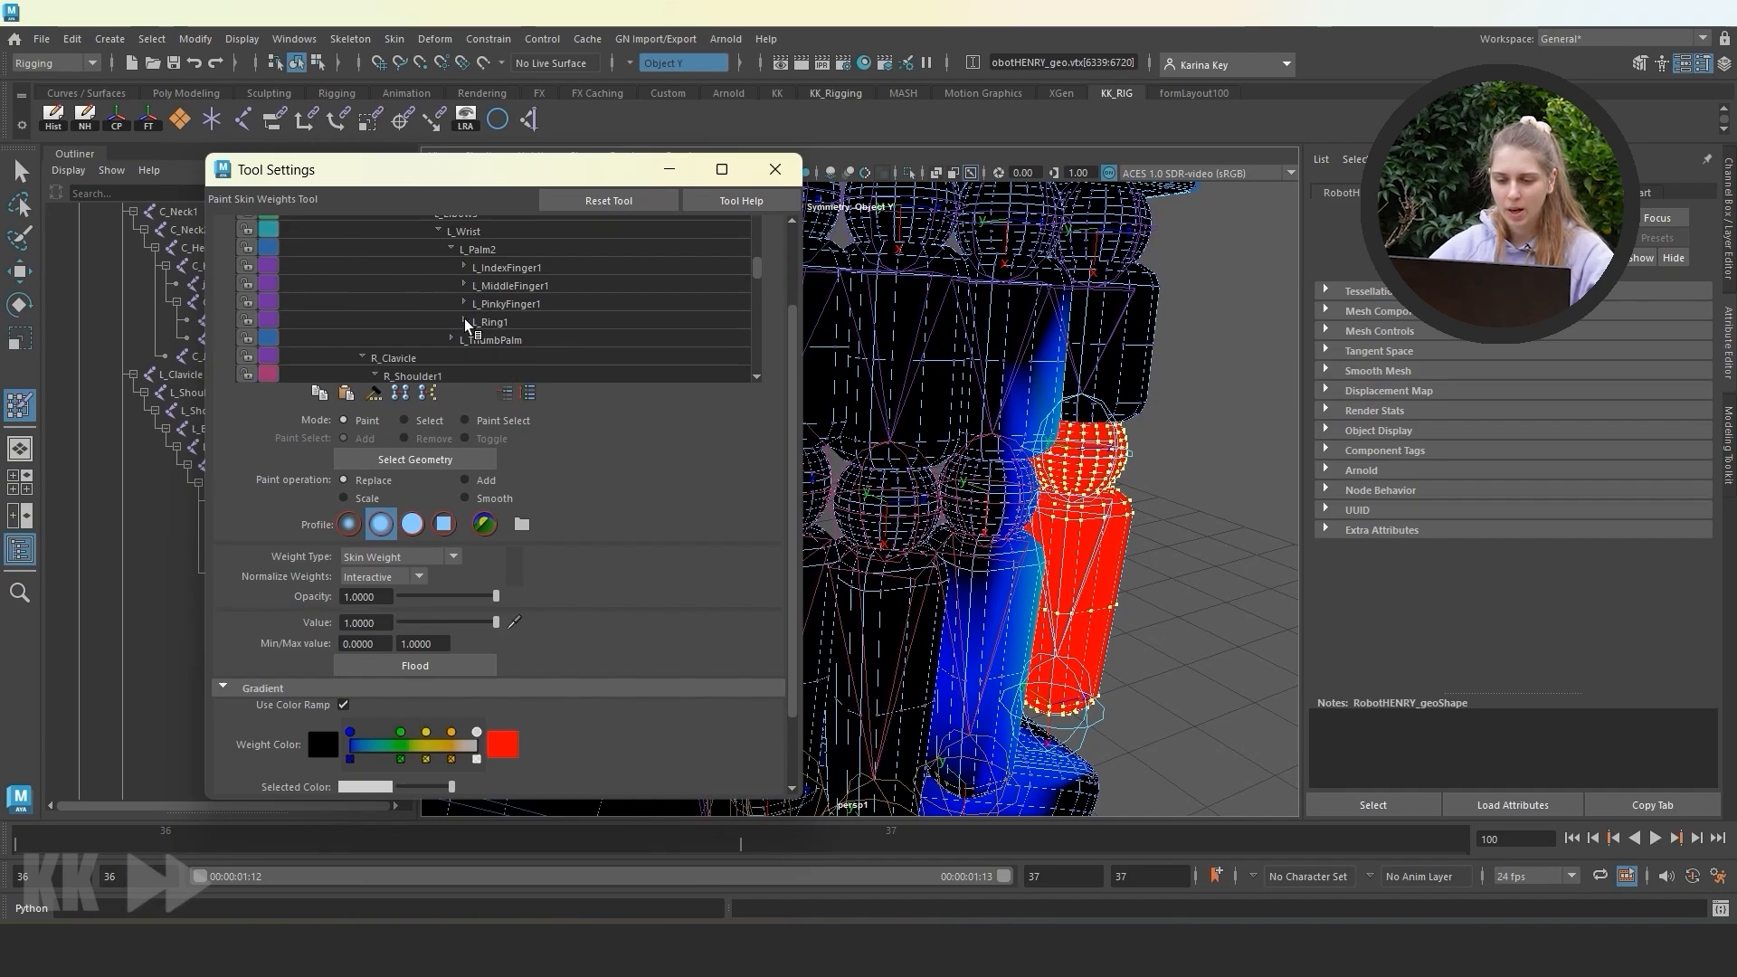
{"action": "left_click", "coordinate": [464, 321]}
{"action": "left_click", "coordinate": [503, 321]}
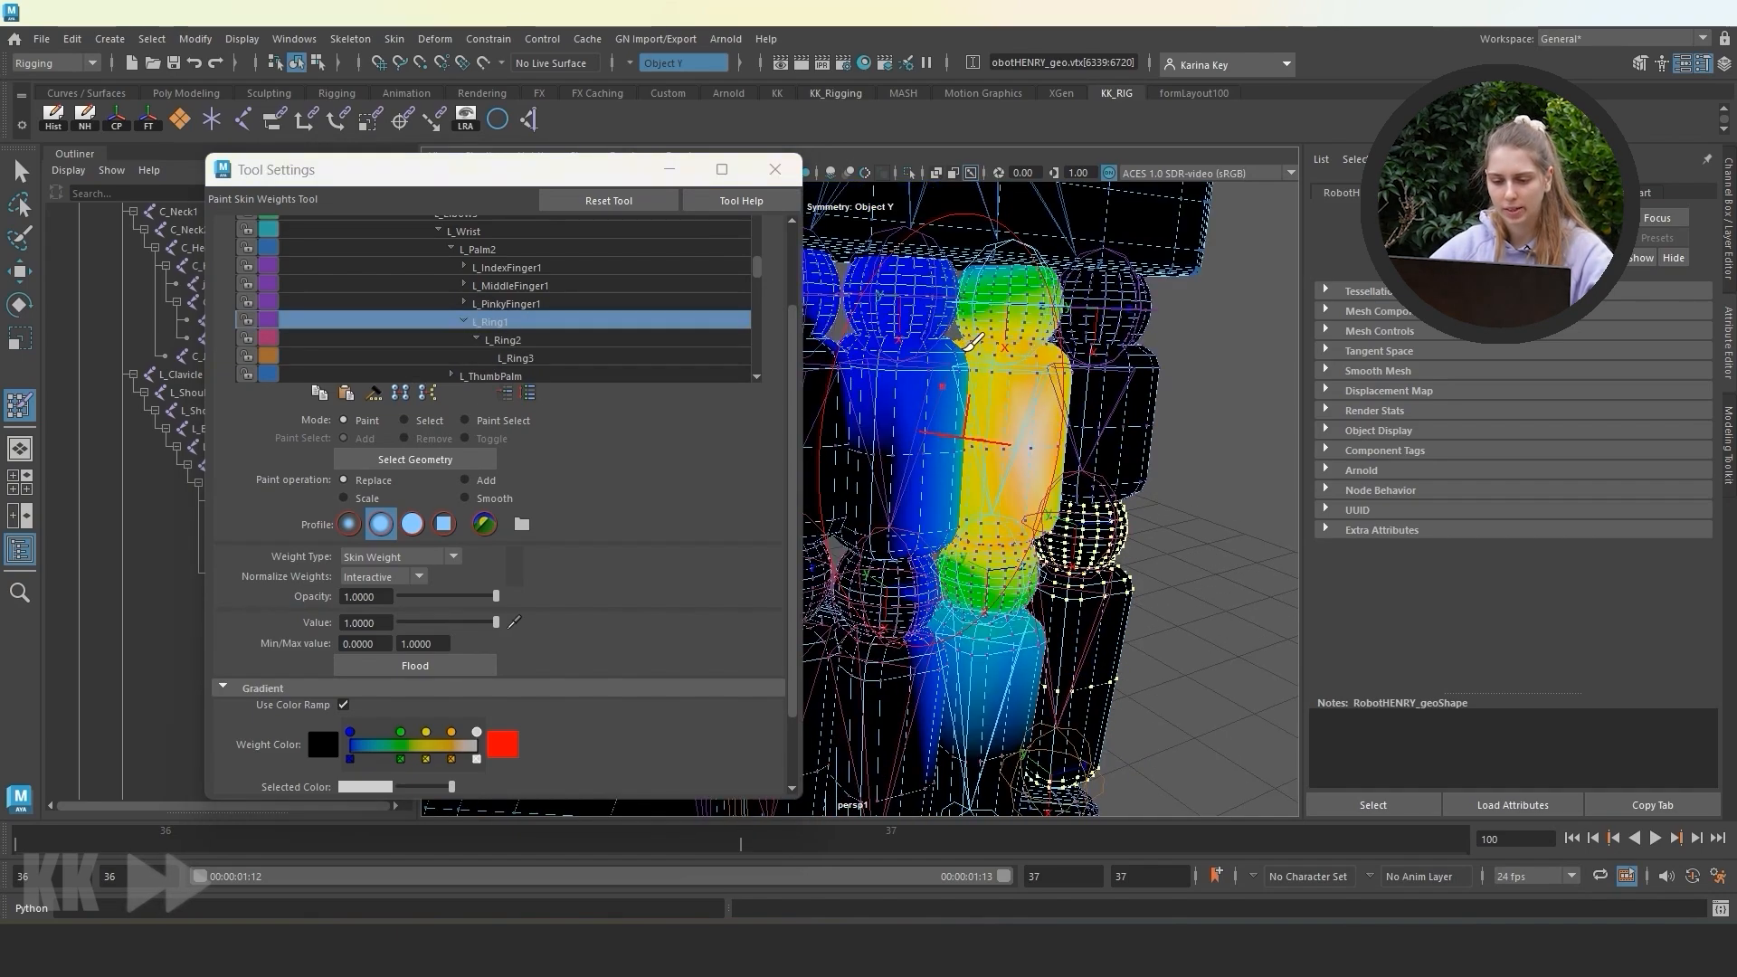
{"action": "left_click", "coordinate": [403, 420]}
{"action": "left_click", "coordinate": [1027, 319]}
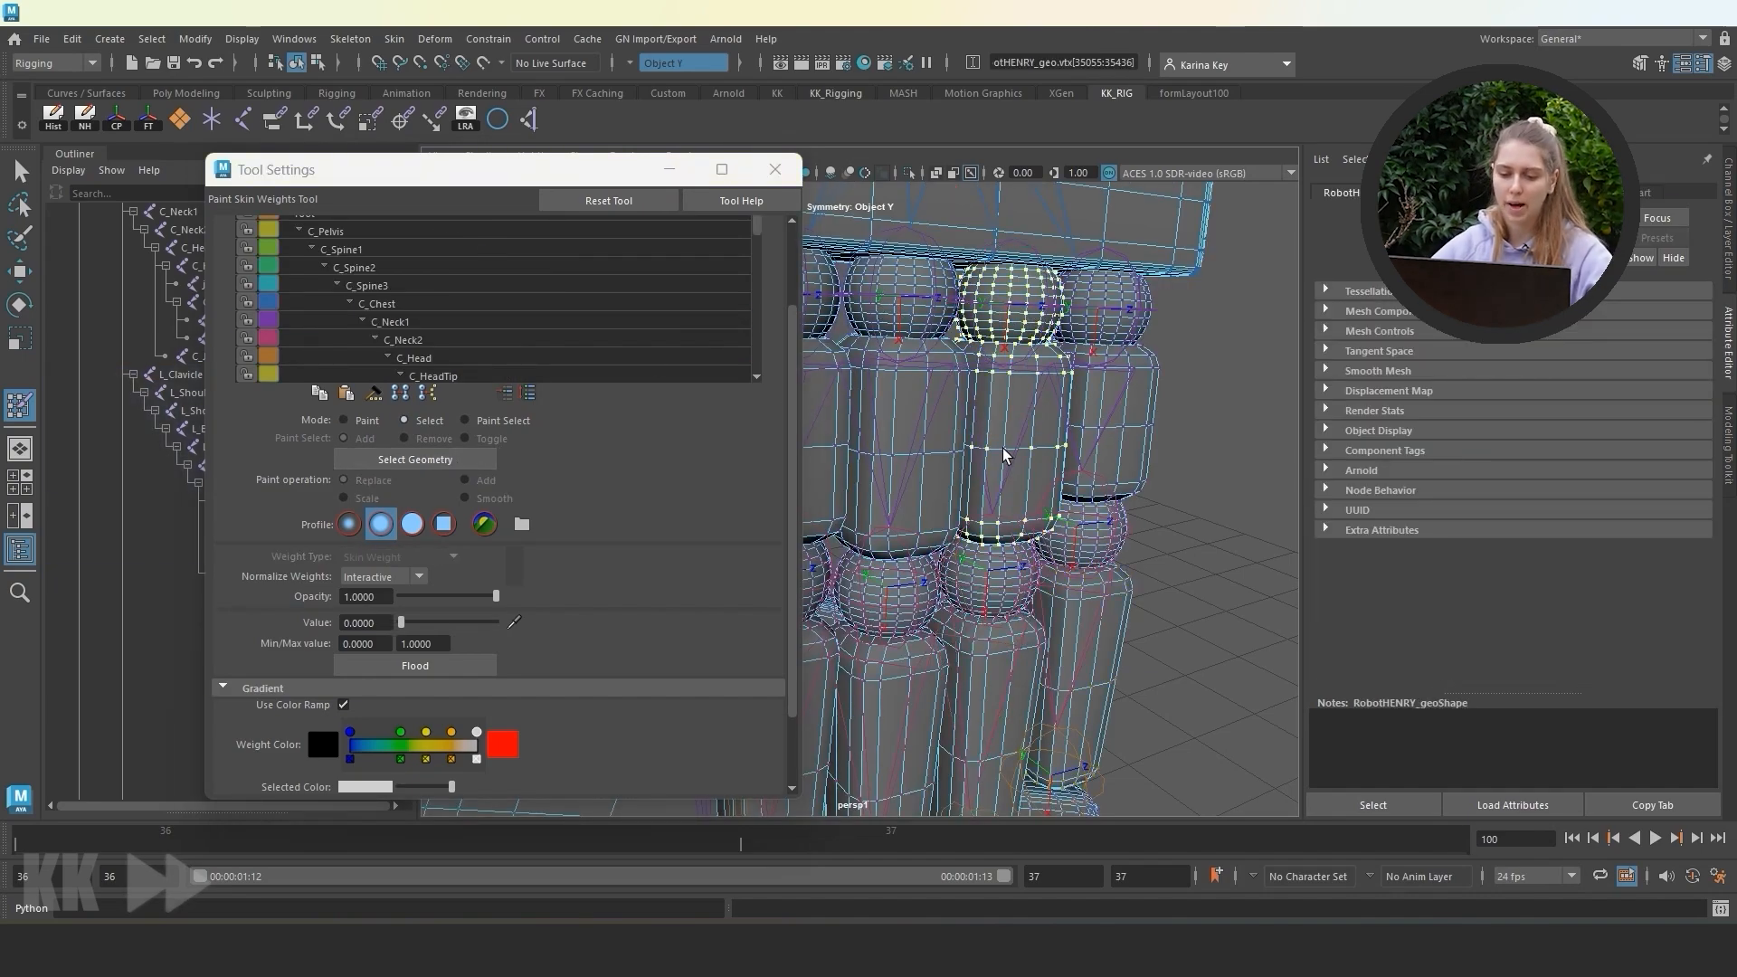
{"action": "left_click", "coordinate": [371, 414]}
{"action": "left_click", "coordinate": [447, 663]}
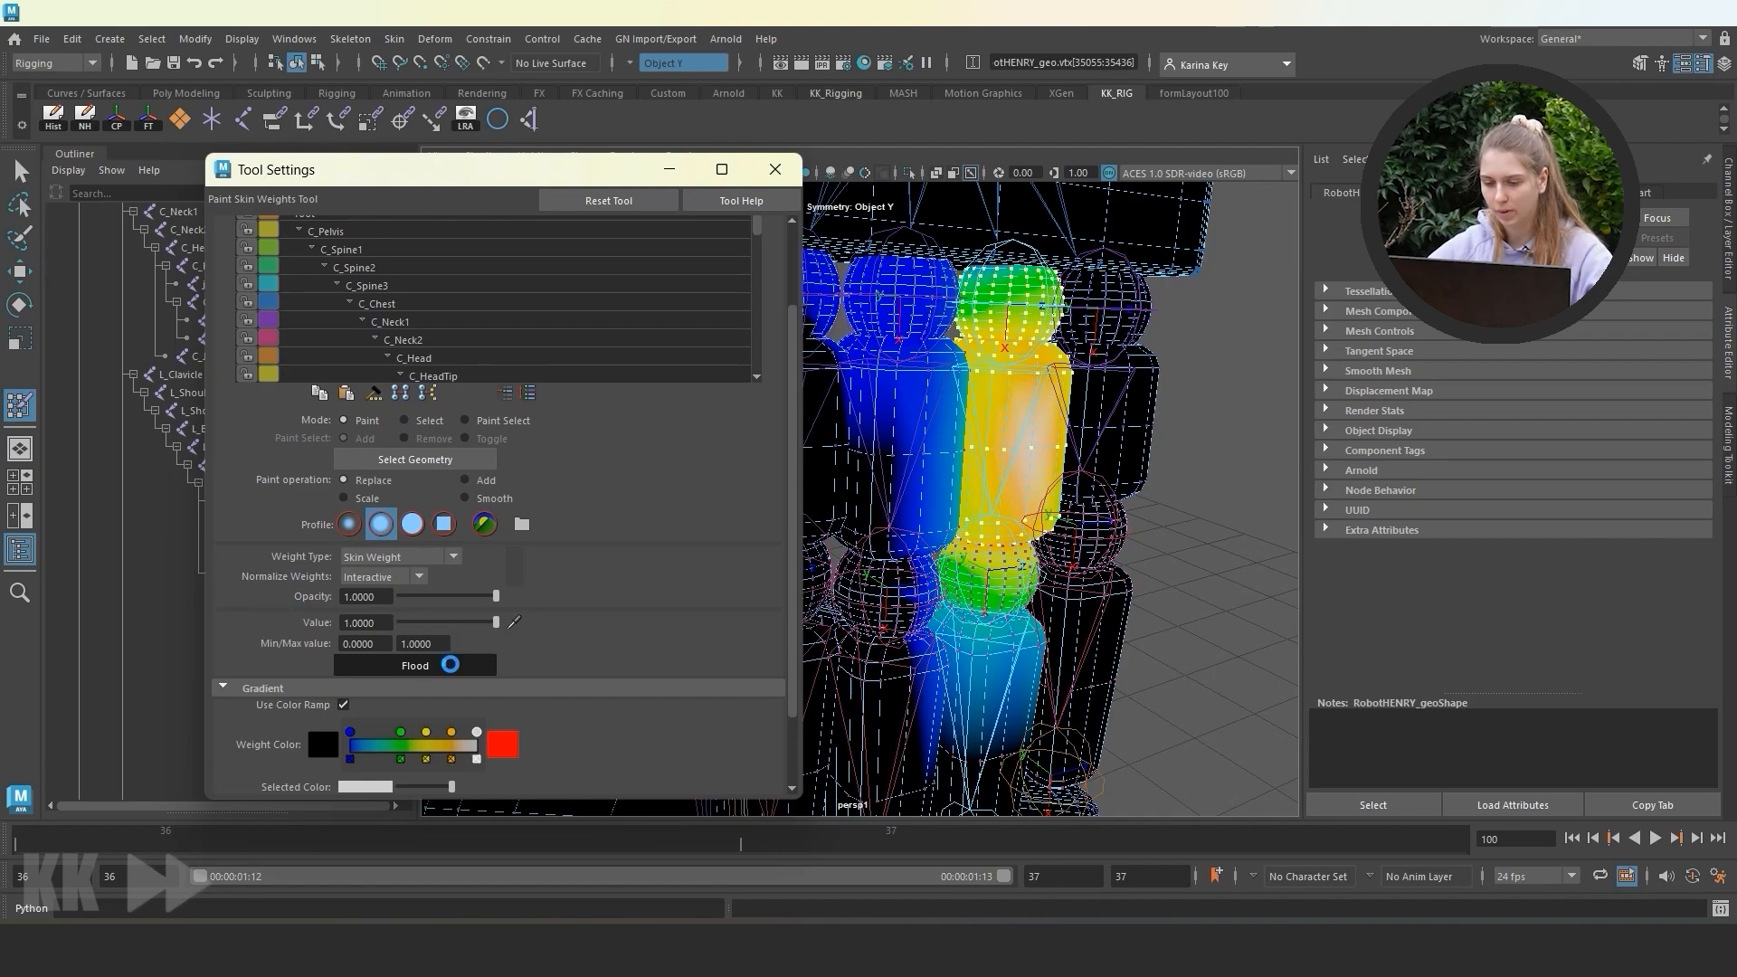
Choose the L_Ring2 influence and flood the ring finger's middle ball and outer segment at value 1.
{"action": "scroll", "coordinate": [455, 340], "scroll_direction": "down", "scroll_amount": 2}
{"action": "scroll", "coordinate": [456, 340], "scroll_direction": "down", "scroll_amount": 6}
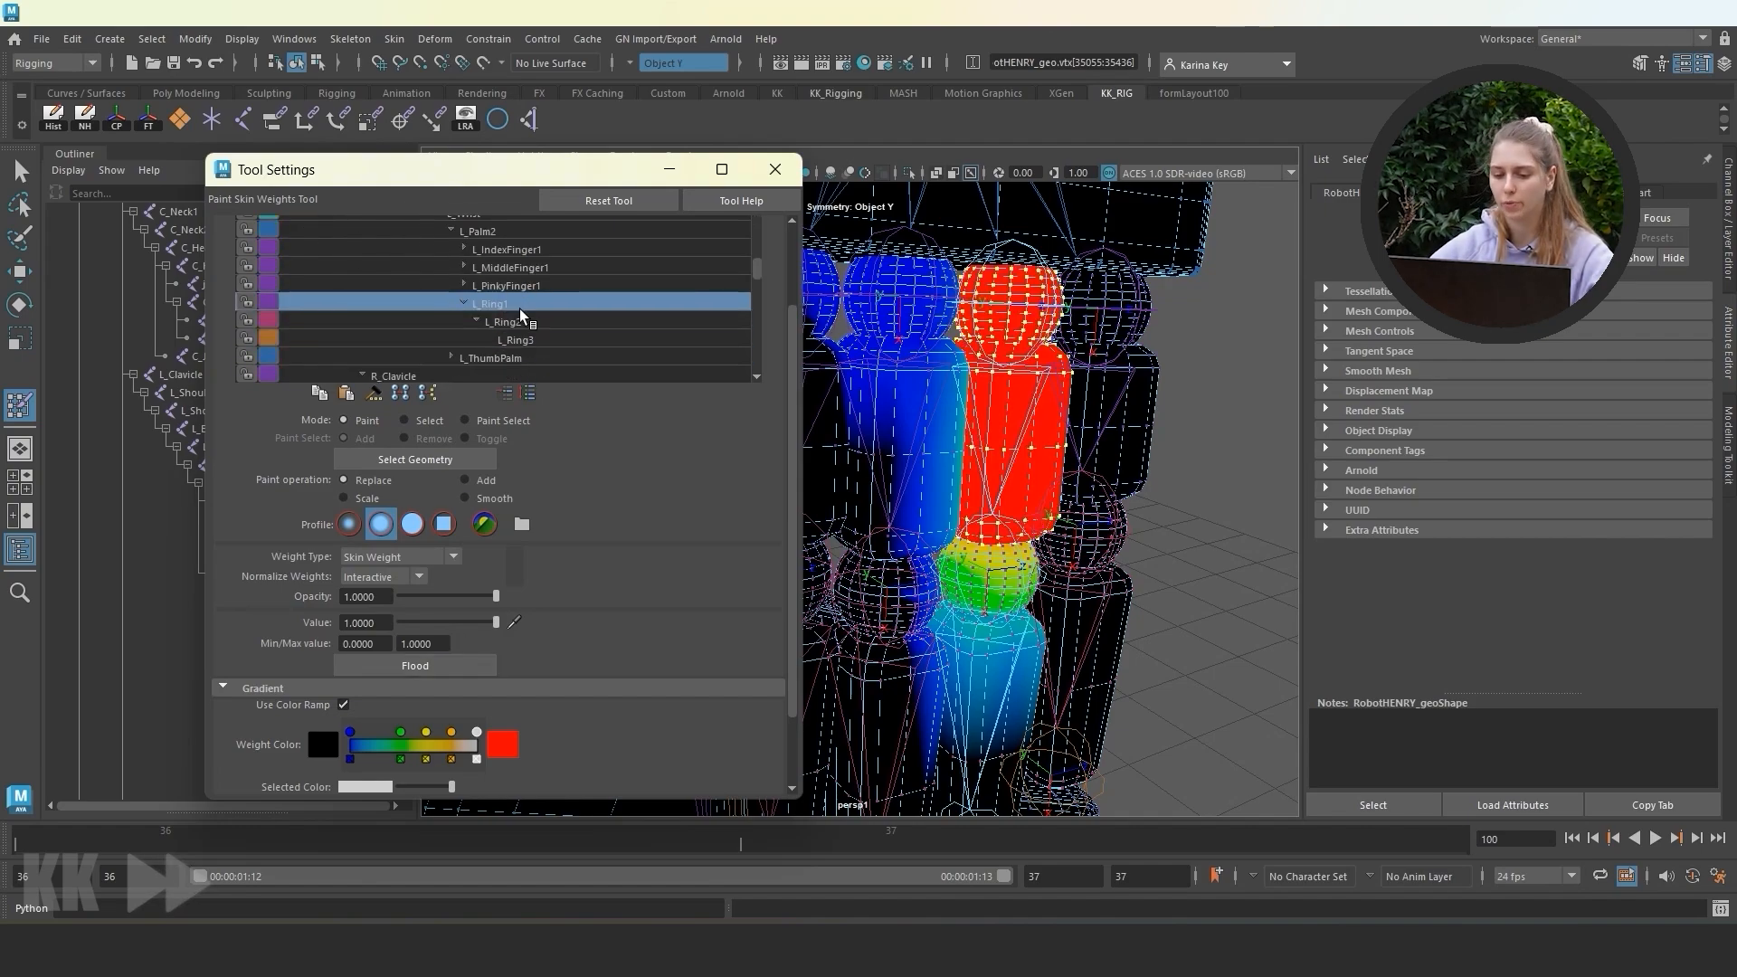
{"action": "left_click", "coordinate": [524, 324]}
{"action": "middle_click_drag", "start_coordinate": [883, 550], "coordinate": [881, 536], "text": "alt"}
{"action": "left_click", "coordinate": [404, 421]}
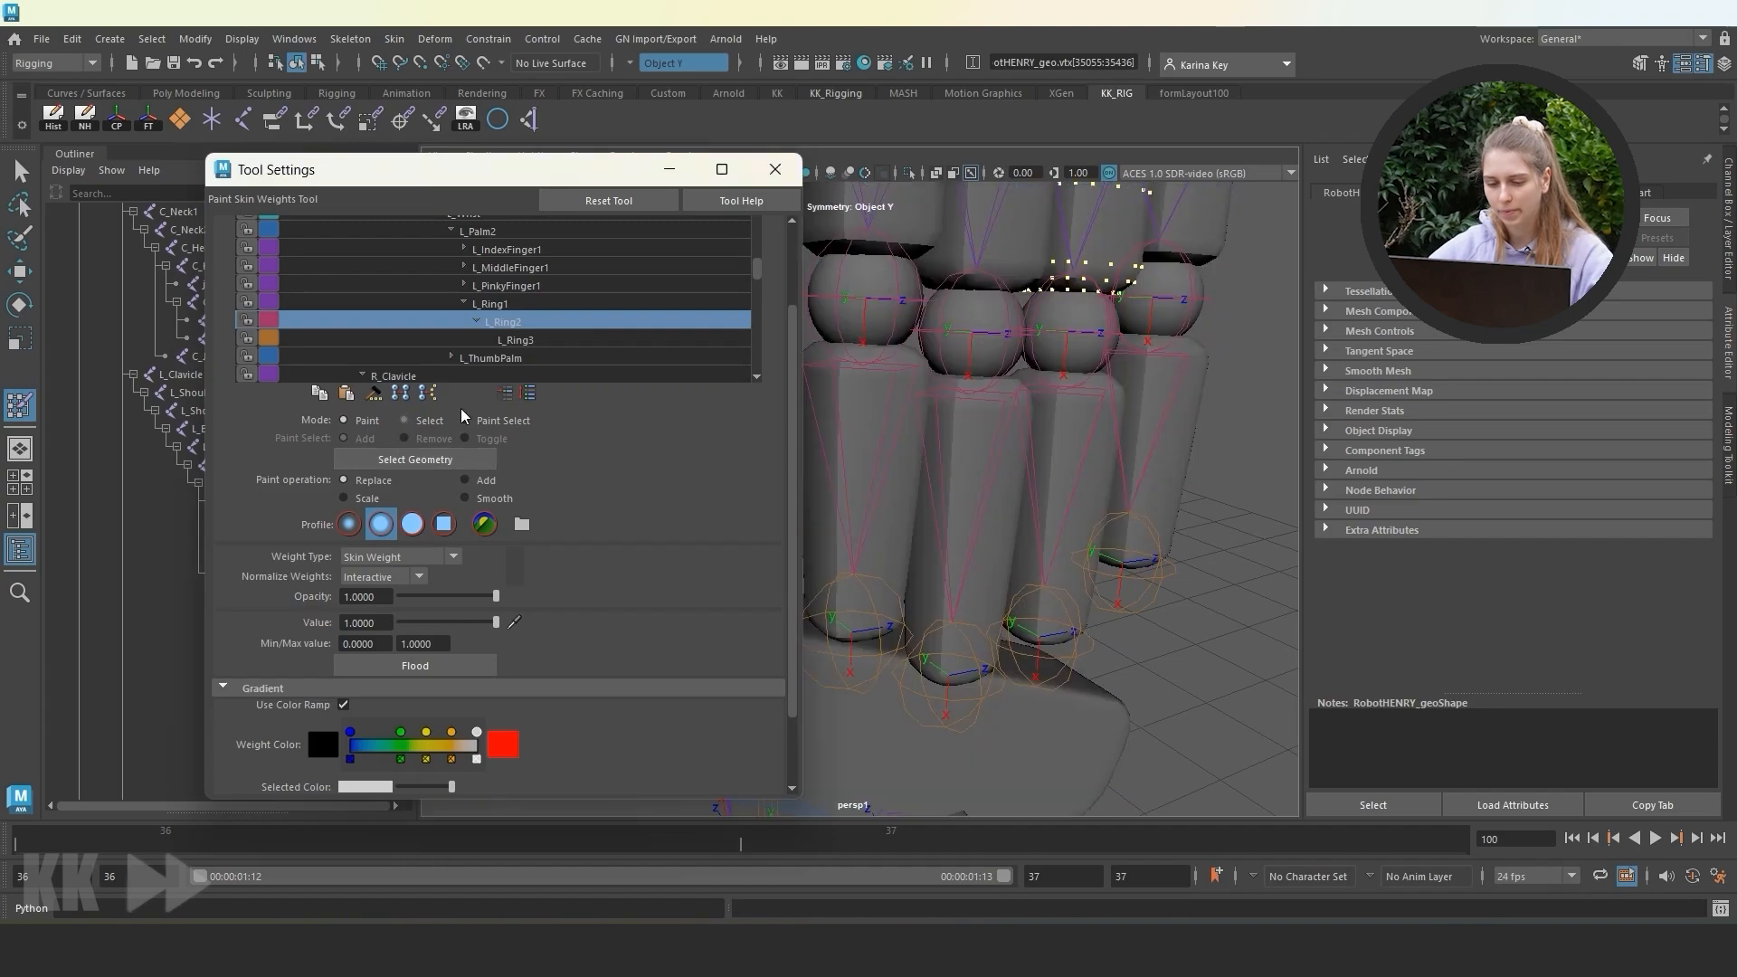
{"action": "left_click", "coordinate": [1085, 360]}
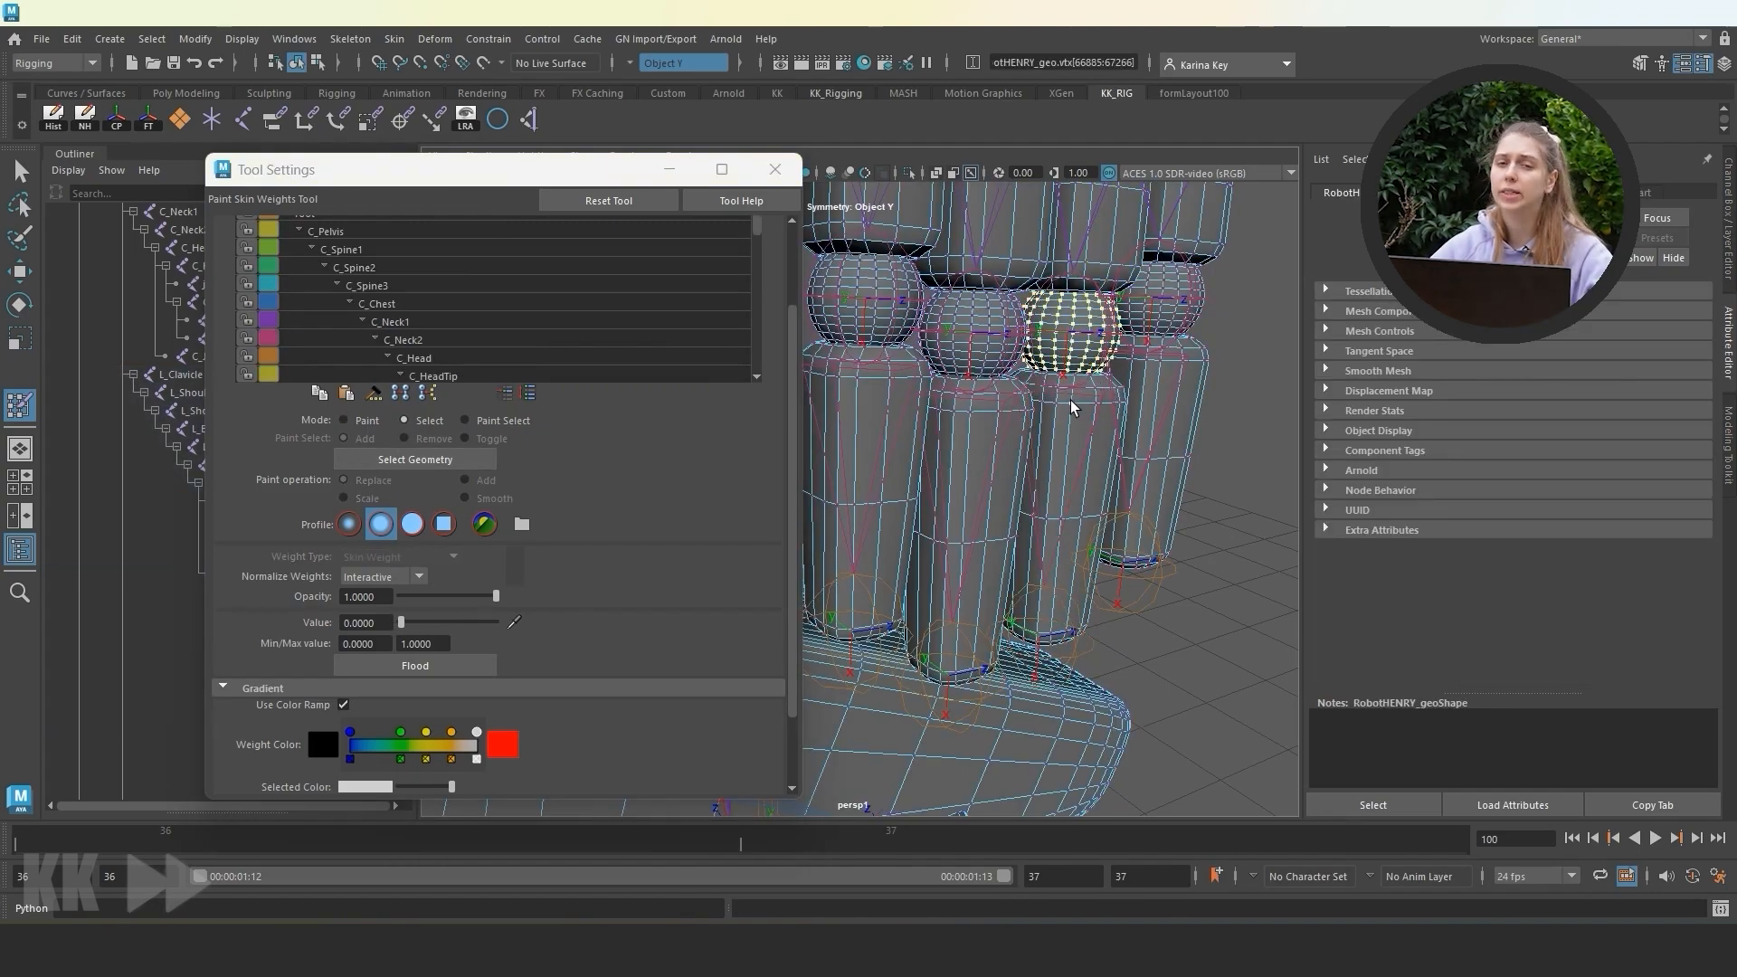
{"action": "left_click", "coordinate": [343, 419]}
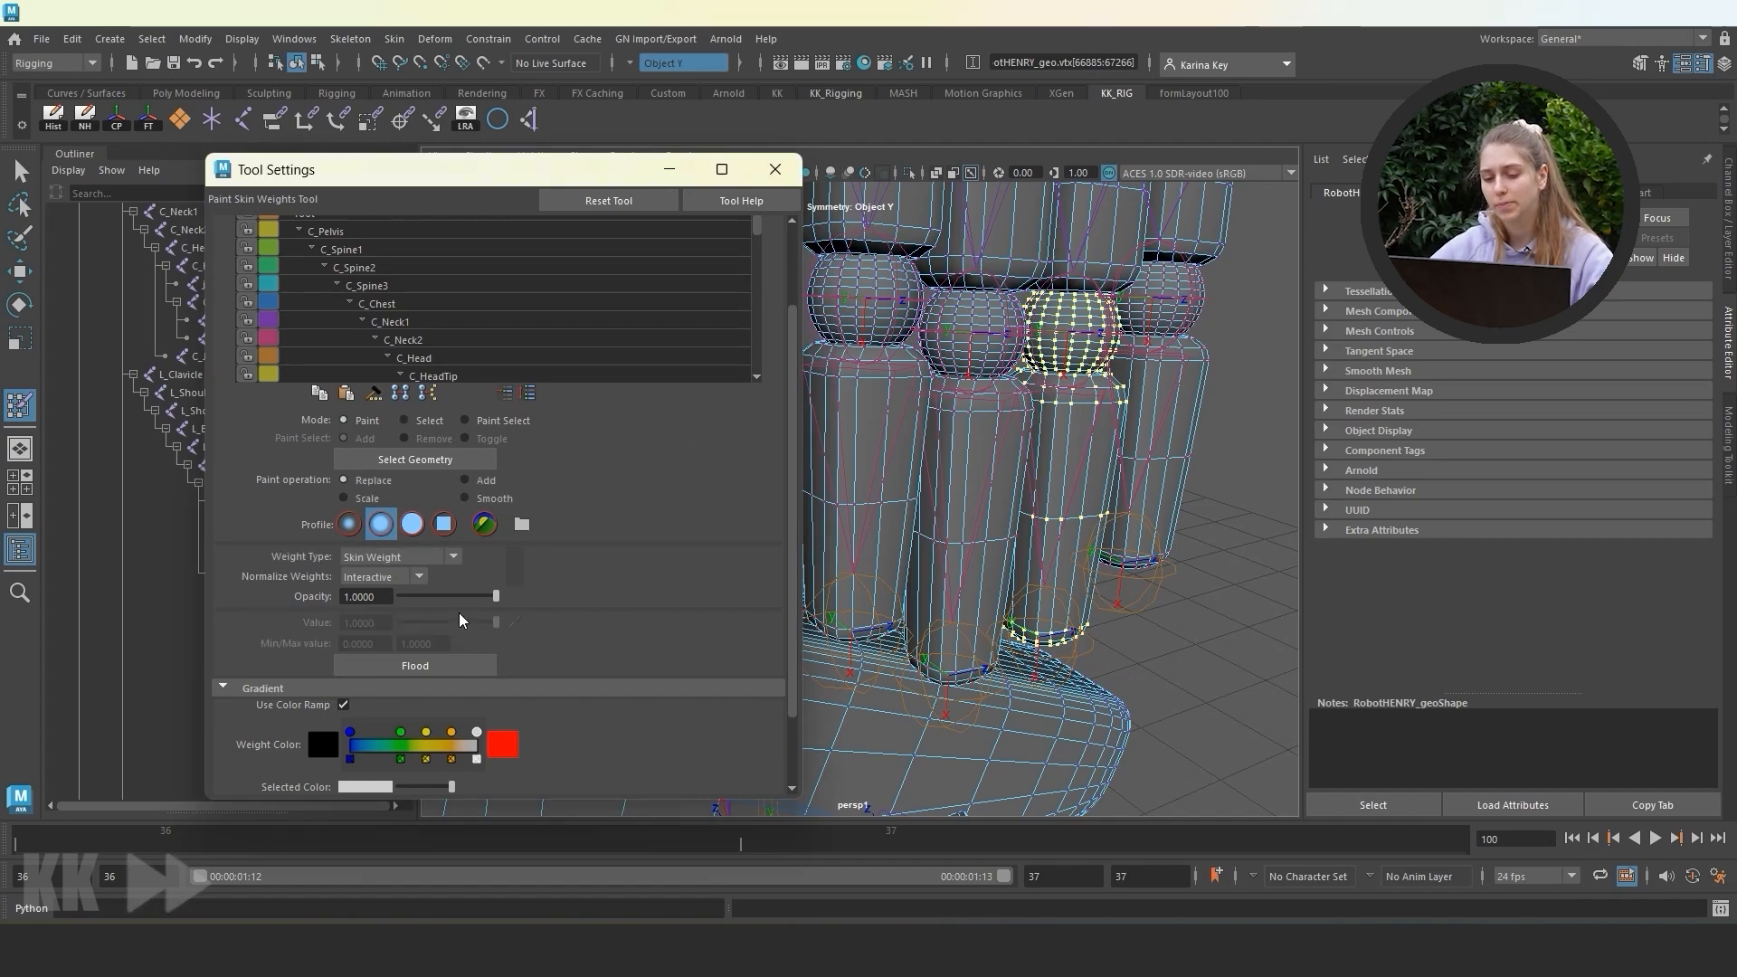
{"action": "left_click", "coordinate": [436, 663]}
Collapse the ring influences, choose and expand L_MiddleFinger1, and flood the middle finger's base ball and first segment at value 1.
{"action": "scroll", "coordinate": [495, 315], "scroll_direction": "down", "scroll_amount": 5}
{"action": "scroll", "coordinate": [494, 313], "scroll_direction": "down", "scroll_amount": 5}
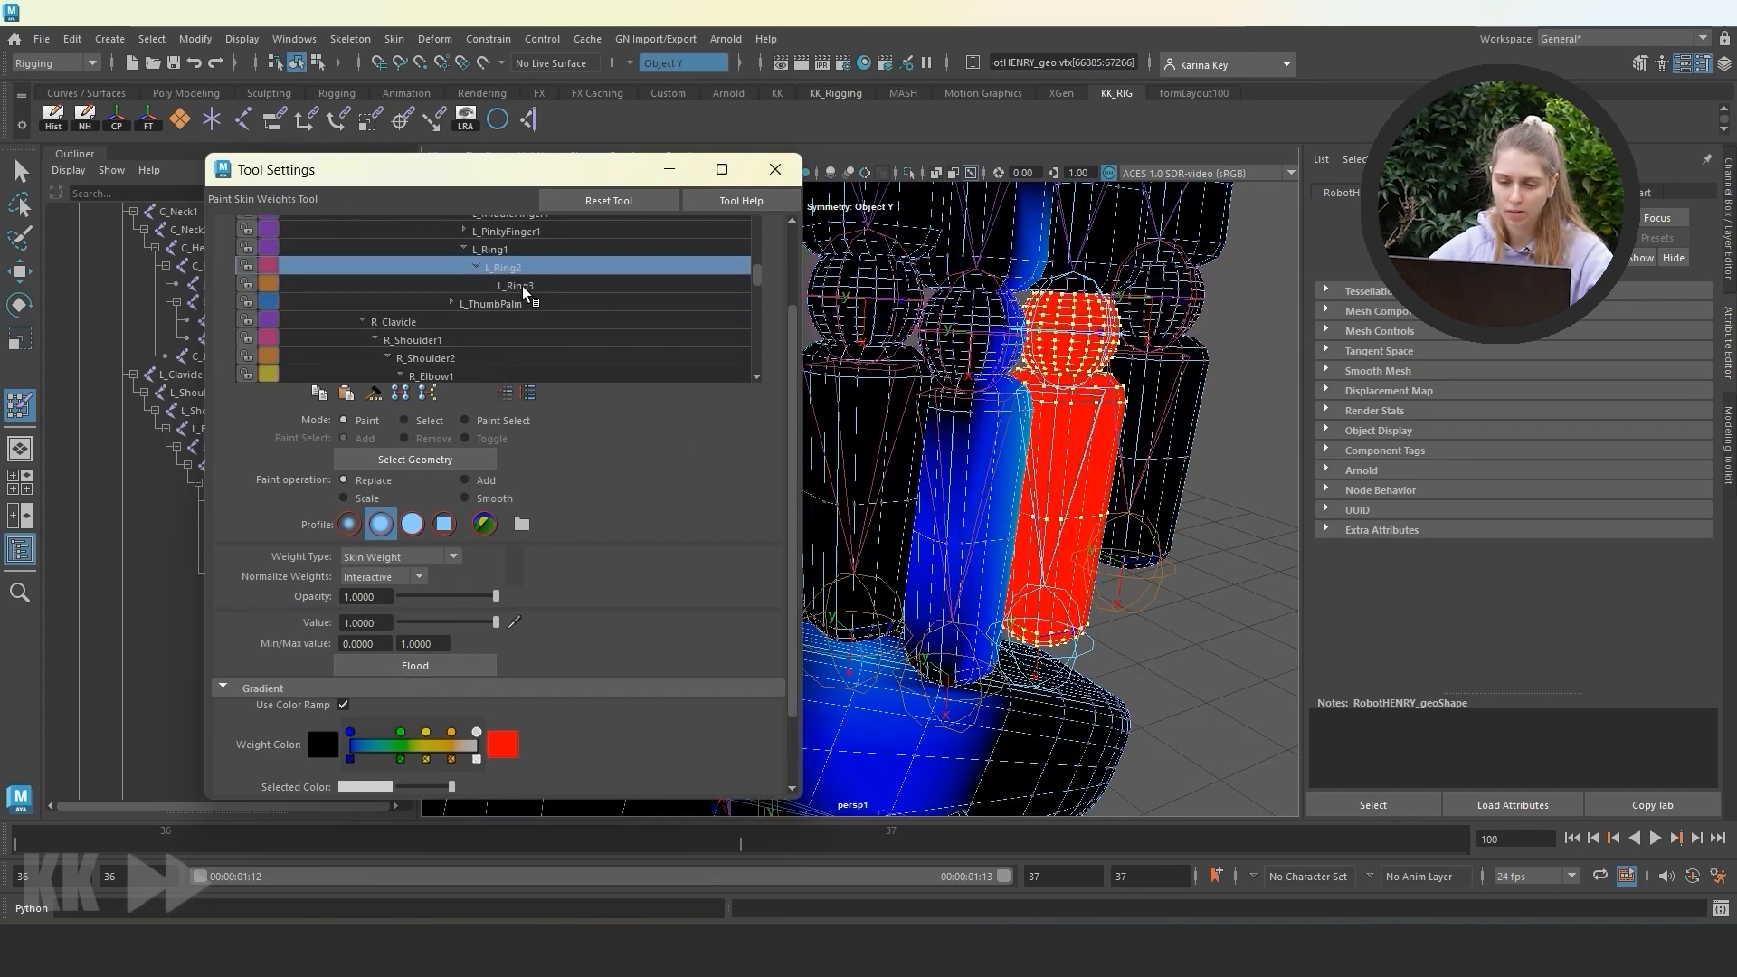
{"action": "left_click", "coordinate": [465, 247]}
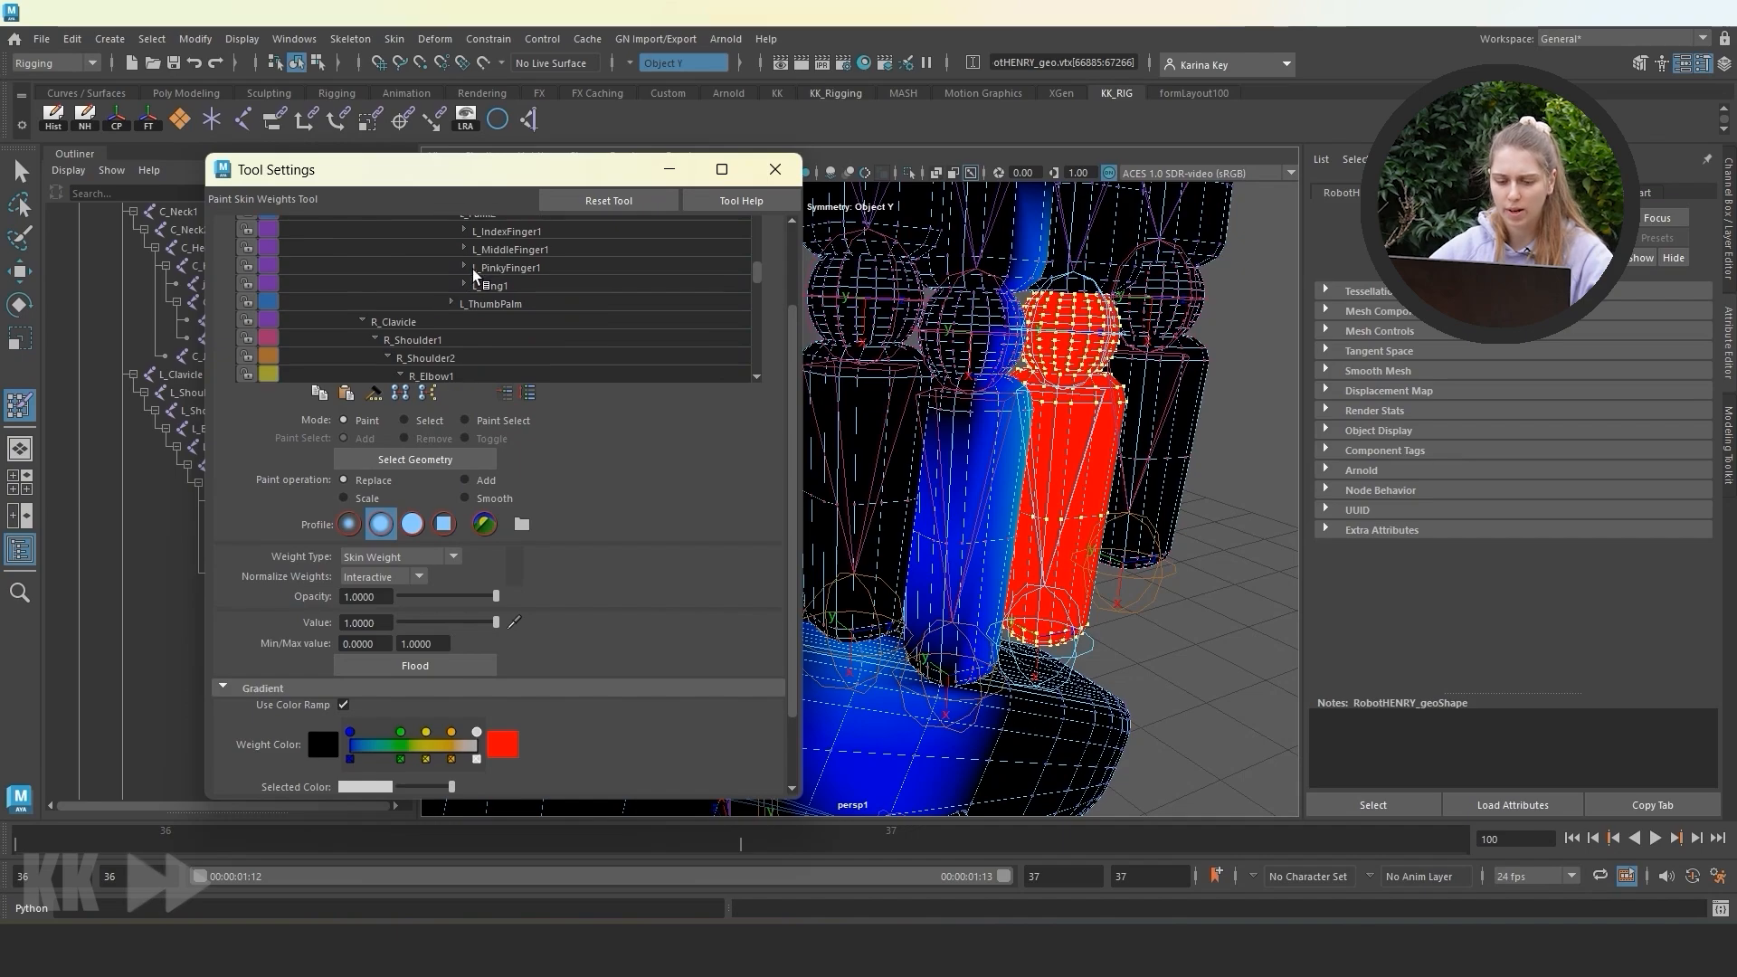
{"action": "left_click", "coordinate": [506, 251]}
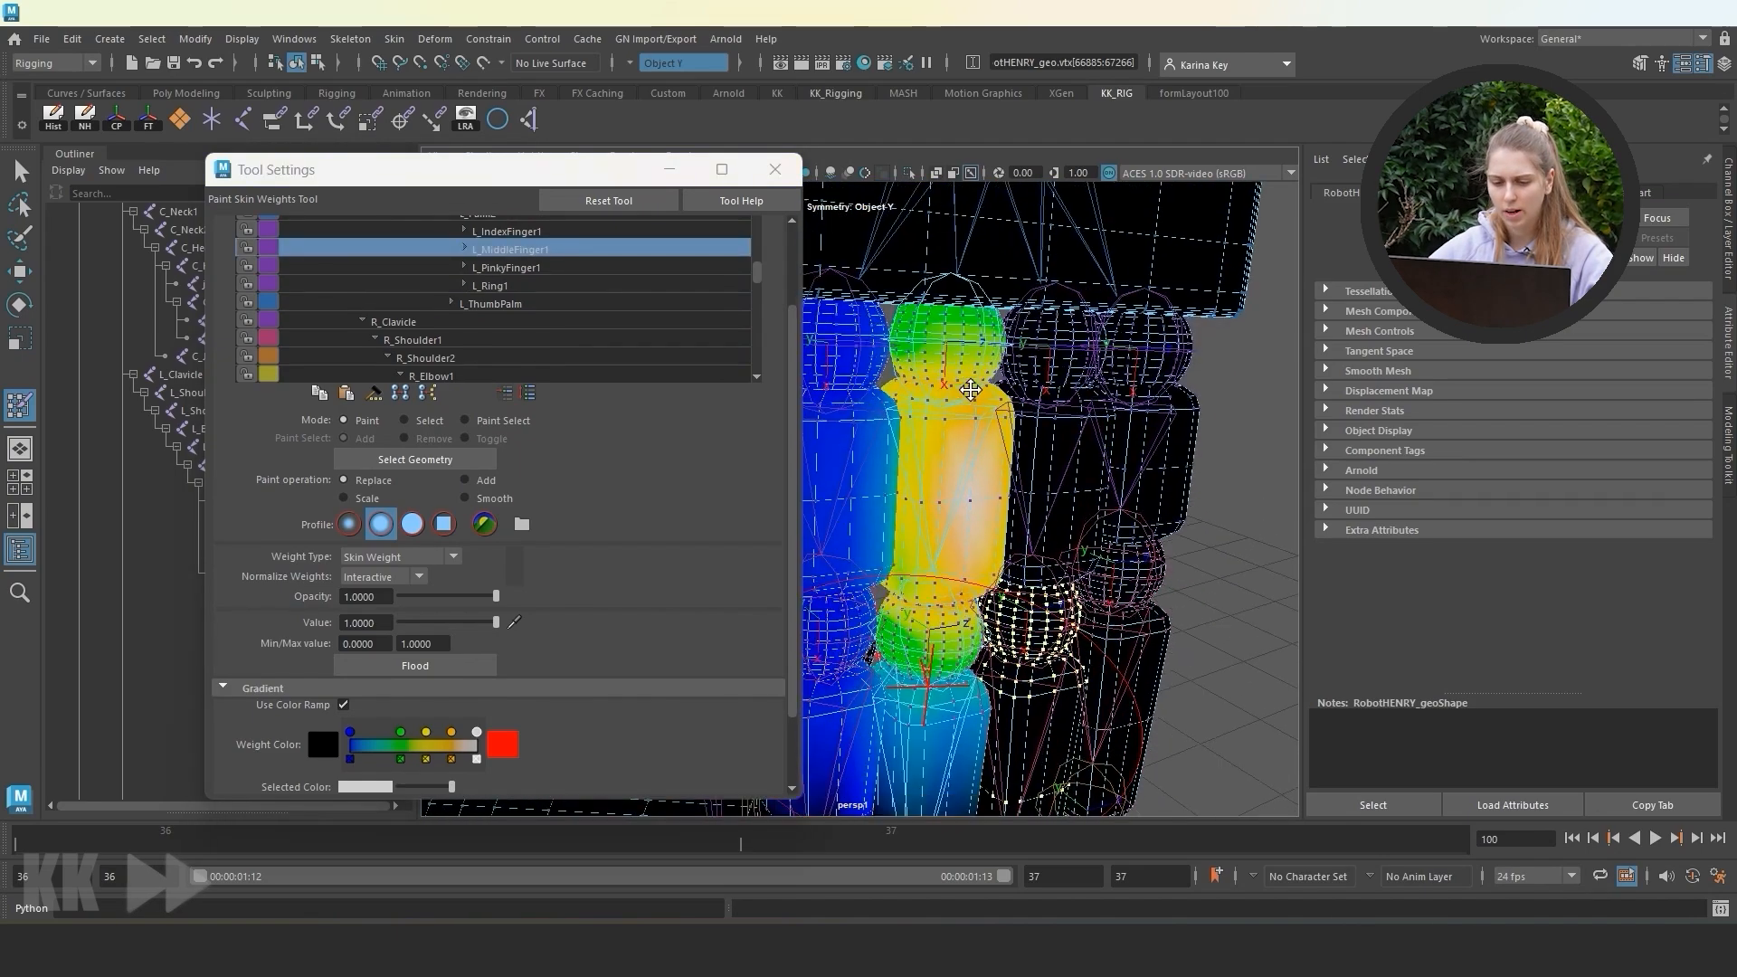
{"action": "left_click", "coordinate": [464, 248]}
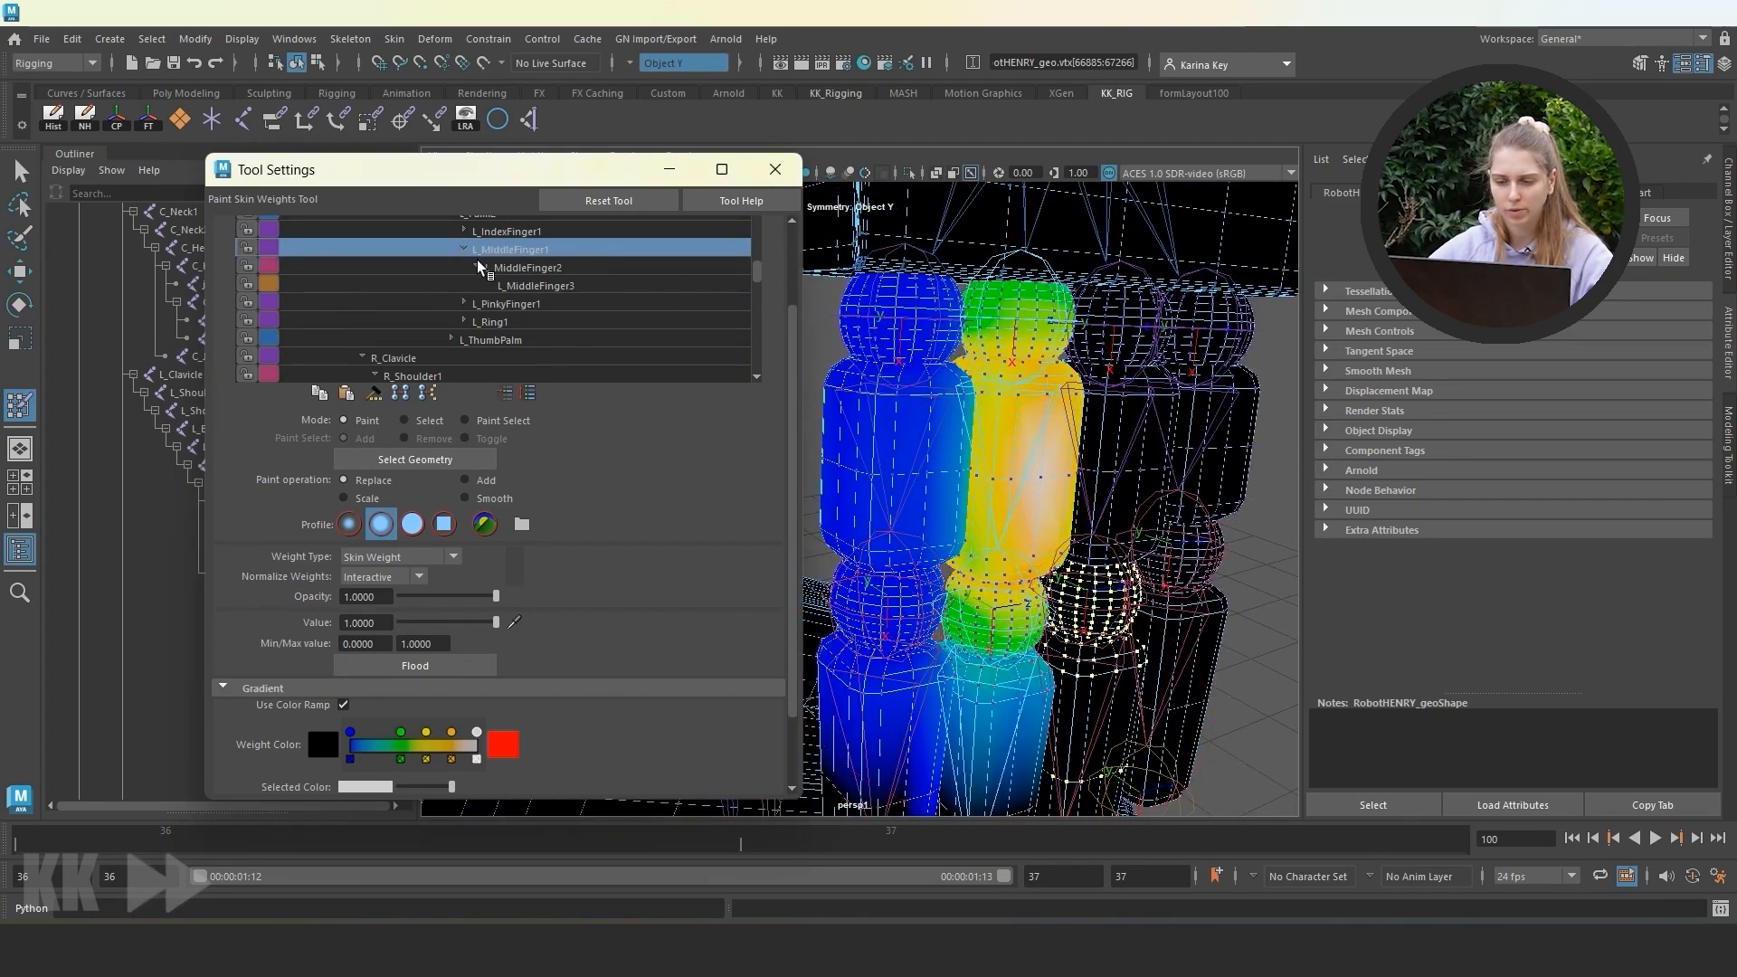
{"action": "left_click", "coordinate": [423, 422]}
{"action": "left_click", "coordinate": [1039, 329]}
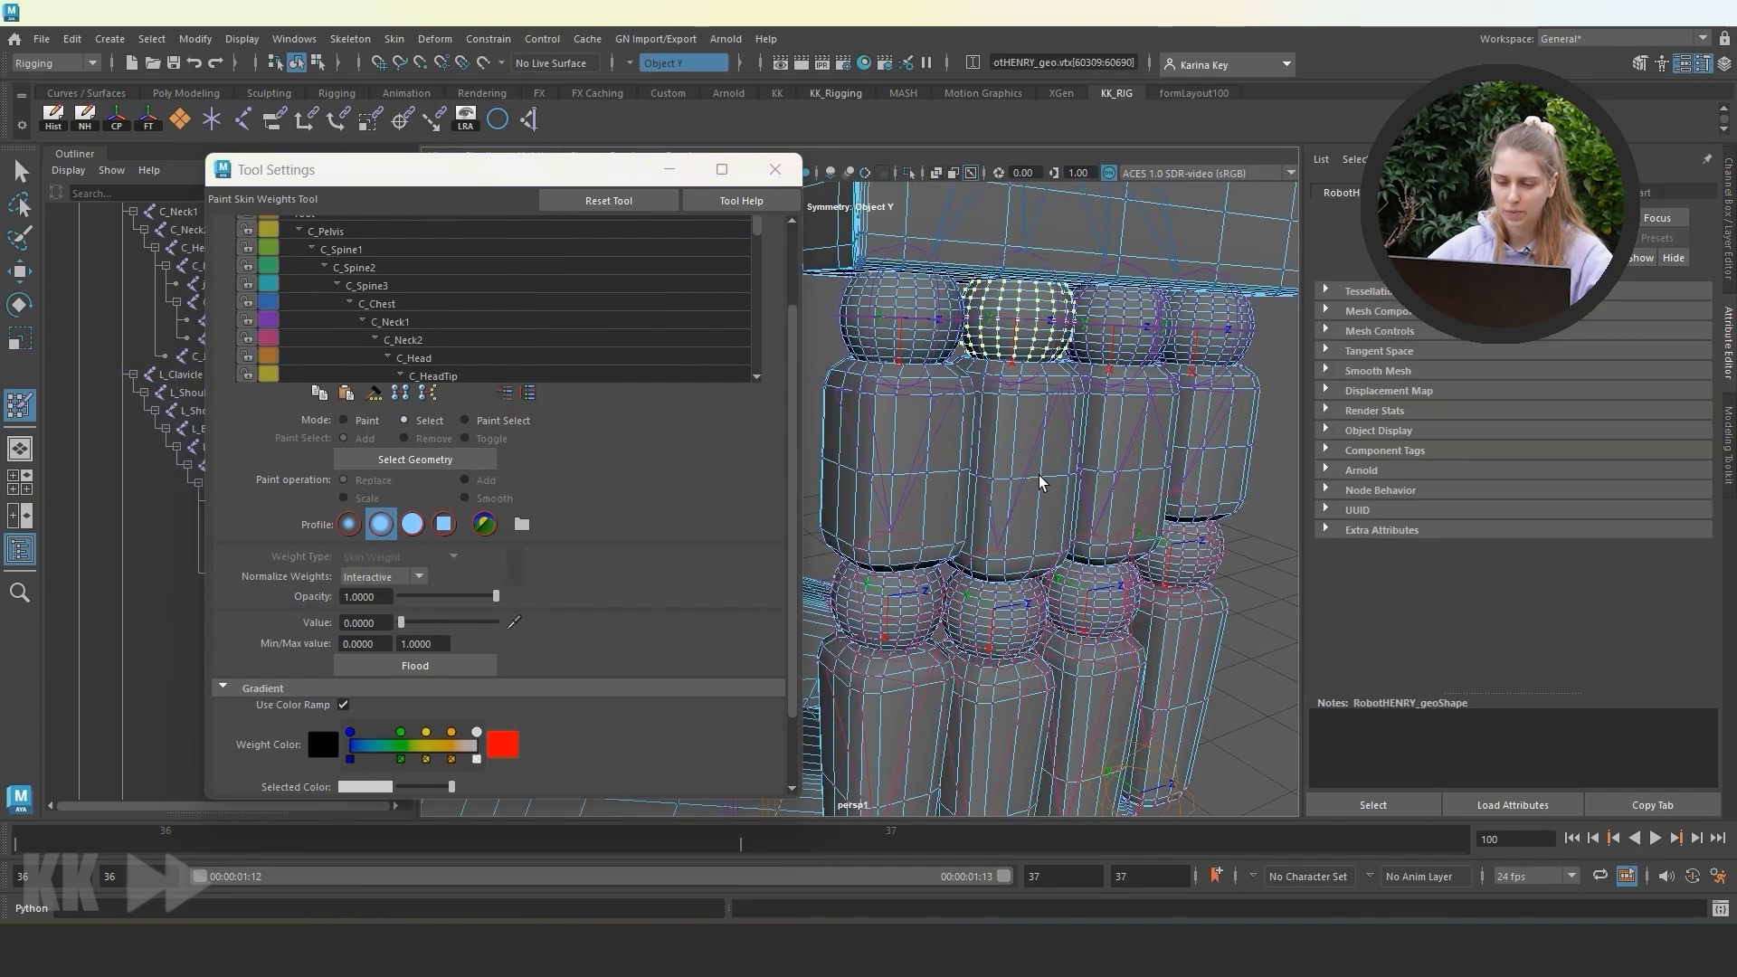
{"action": "left_click", "coordinate": [343, 420]}
{"action": "left_click", "coordinate": [462, 666]}
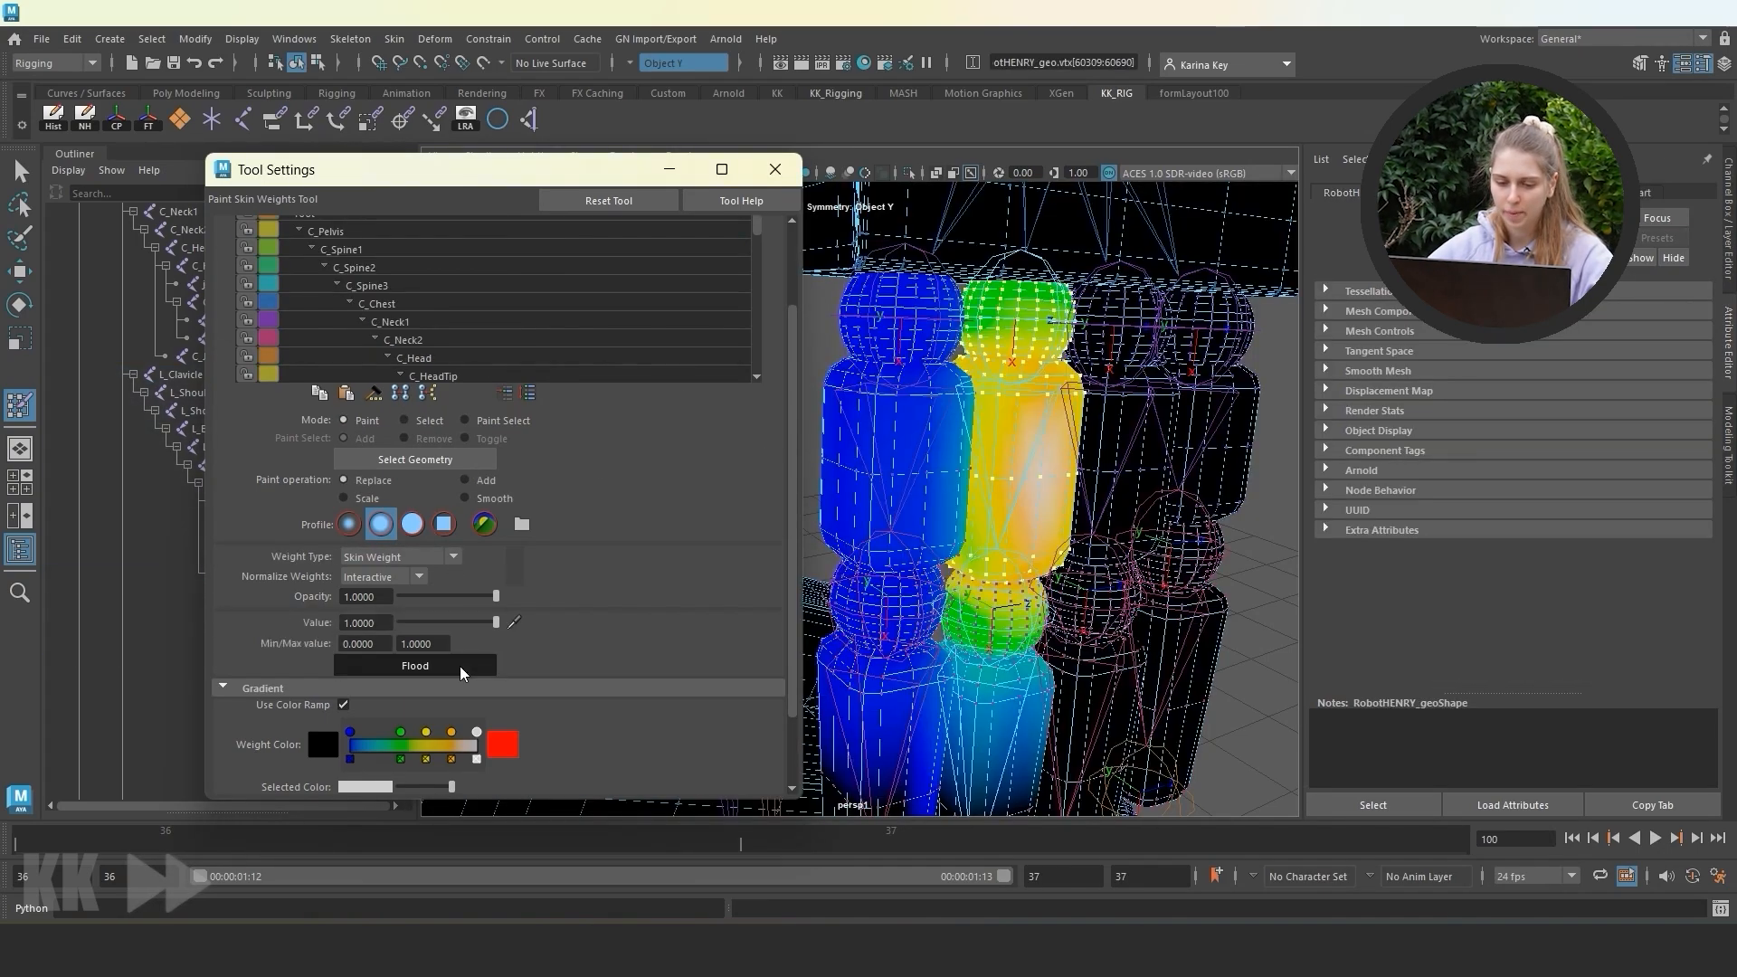
Choose the L_MiddleFinger2 influence and flood the middle finger's middle ball and outer segment at value 1.
{"action": "scroll", "coordinate": [458, 293], "scroll_direction": "down", "scroll_amount": 1}
{"action": "scroll", "coordinate": [463, 295], "scroll_direction": "down", "scroll_amount": 2}
{"action": "scroll", "coordinate": [558, 317], "scroll_direction": "down", "scroll_amount": 2}
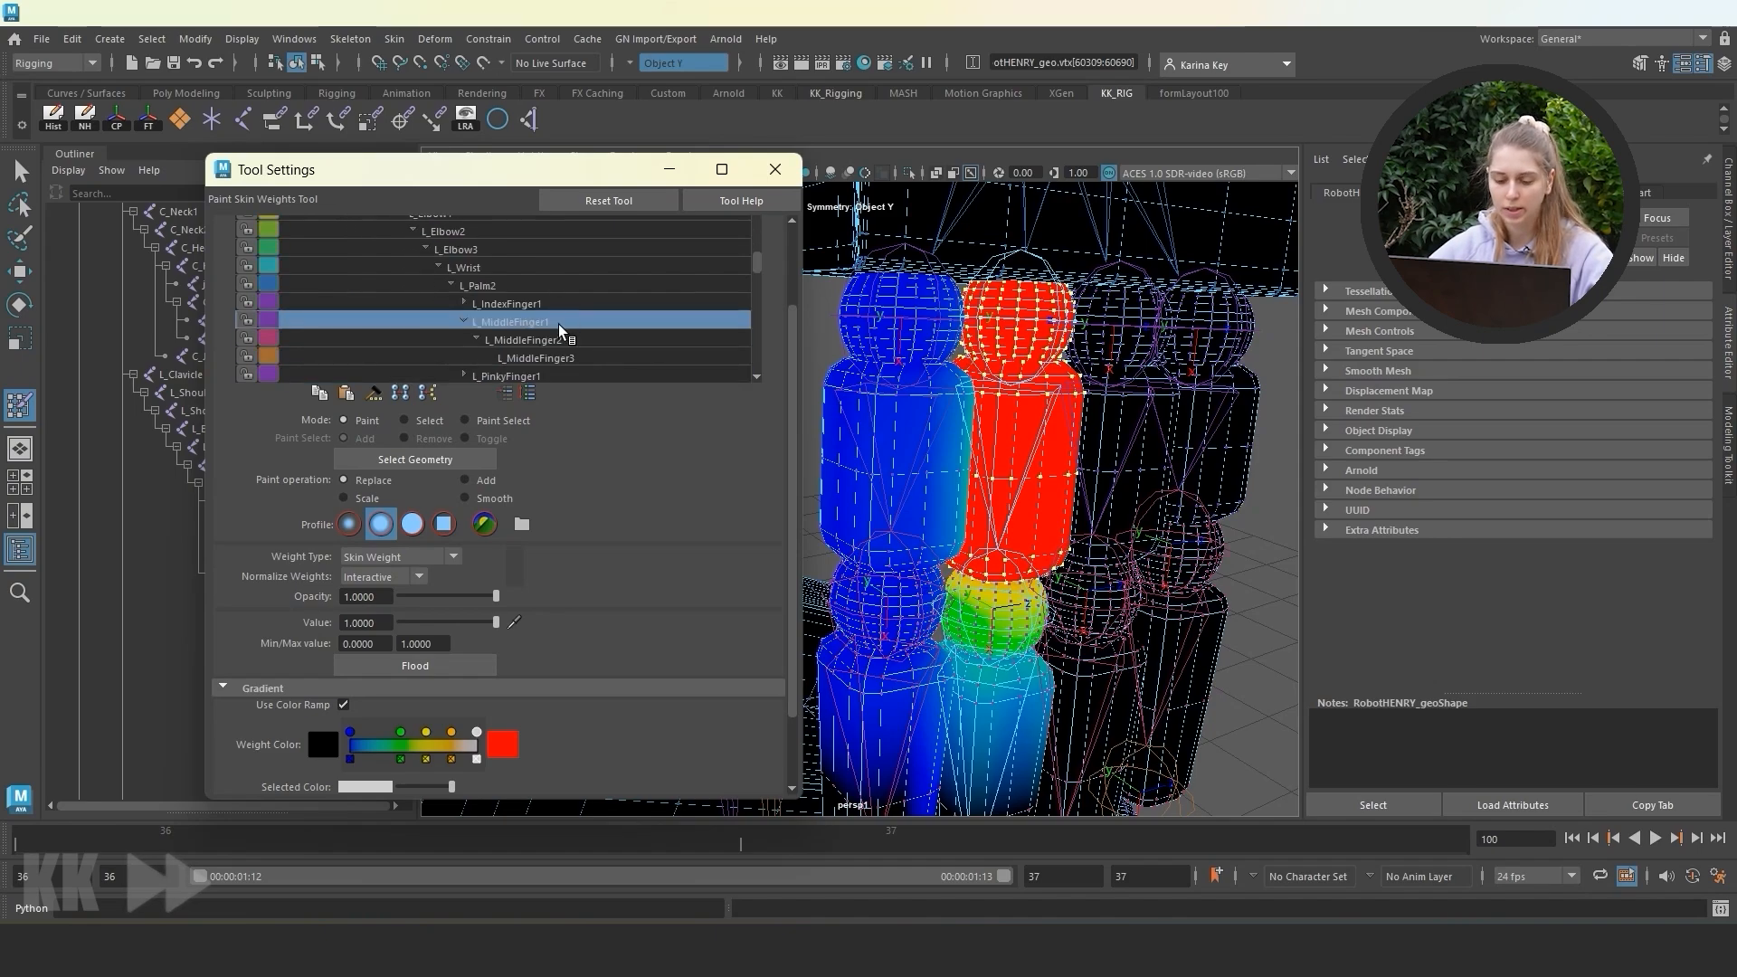
{"action": "left_click", "coordinate": [554, 339]}
{"action": "middle_click_drag", "start_coordinate": [941, 497], "coordinate": [963, 350], "text": "alt"}
{"action": "left_click", "coordinate": [420, 422]}
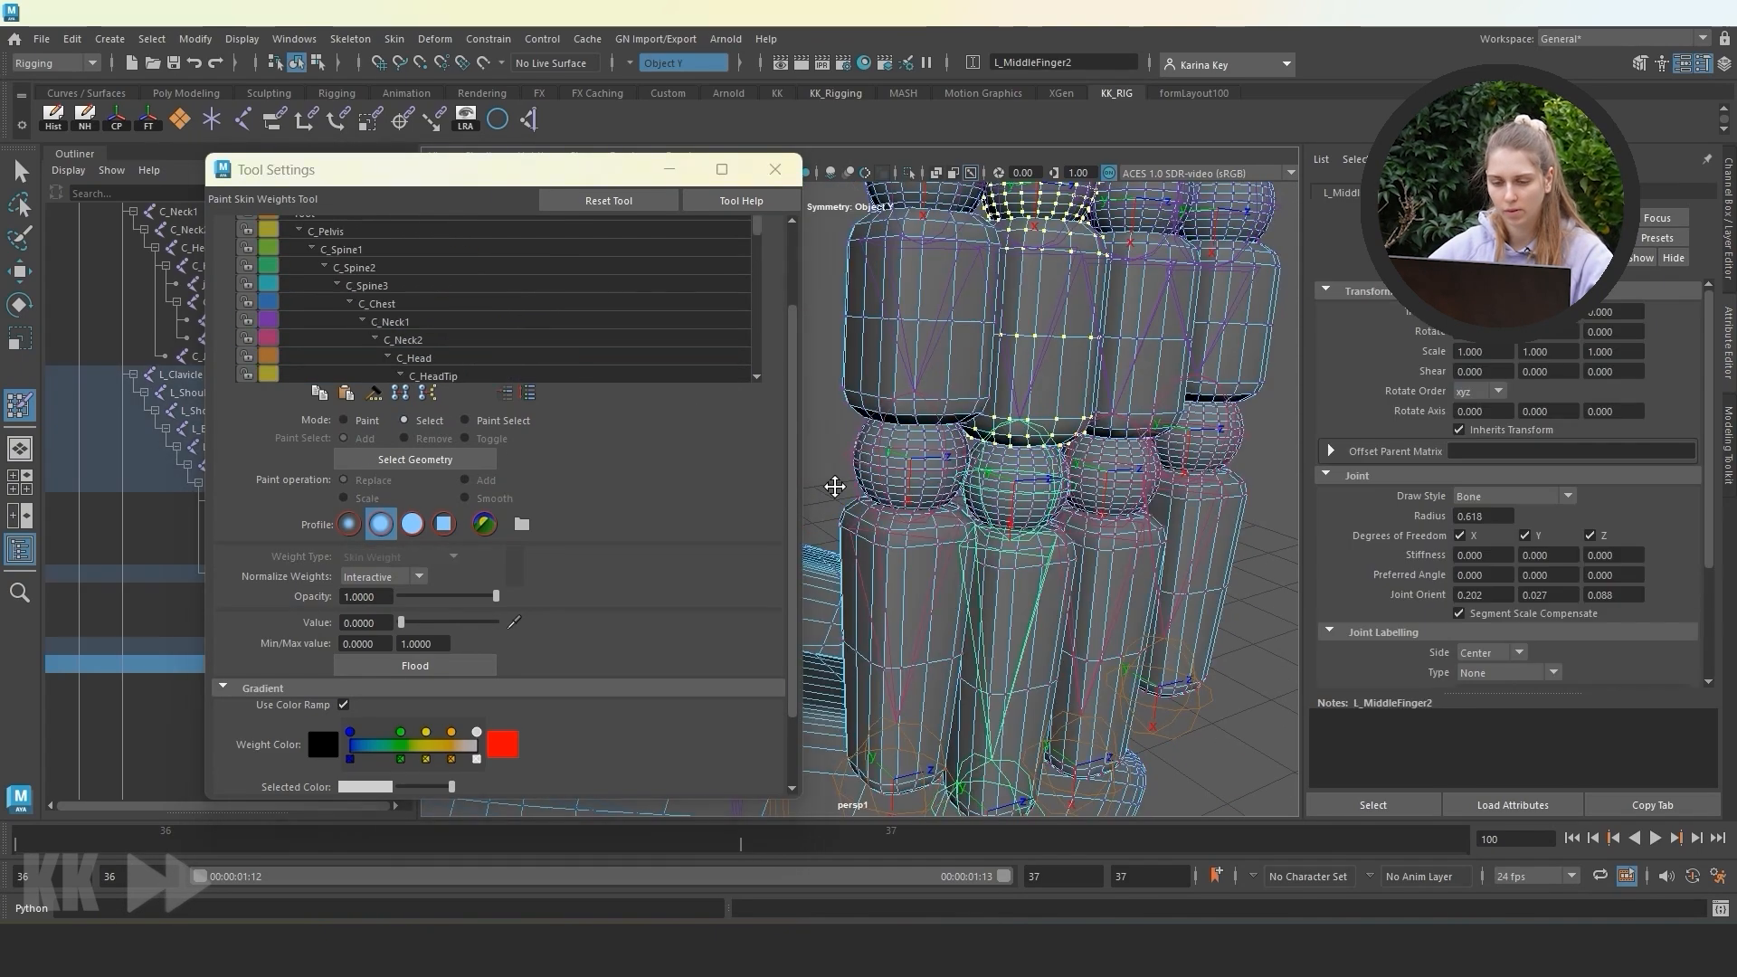
{"action": "middle_click_drag", "start_coordinate": [833, 485], "coordinate": [851, 384], "text": "alt"}
{"action": "left_click", "coordinate": [1051, 393]}
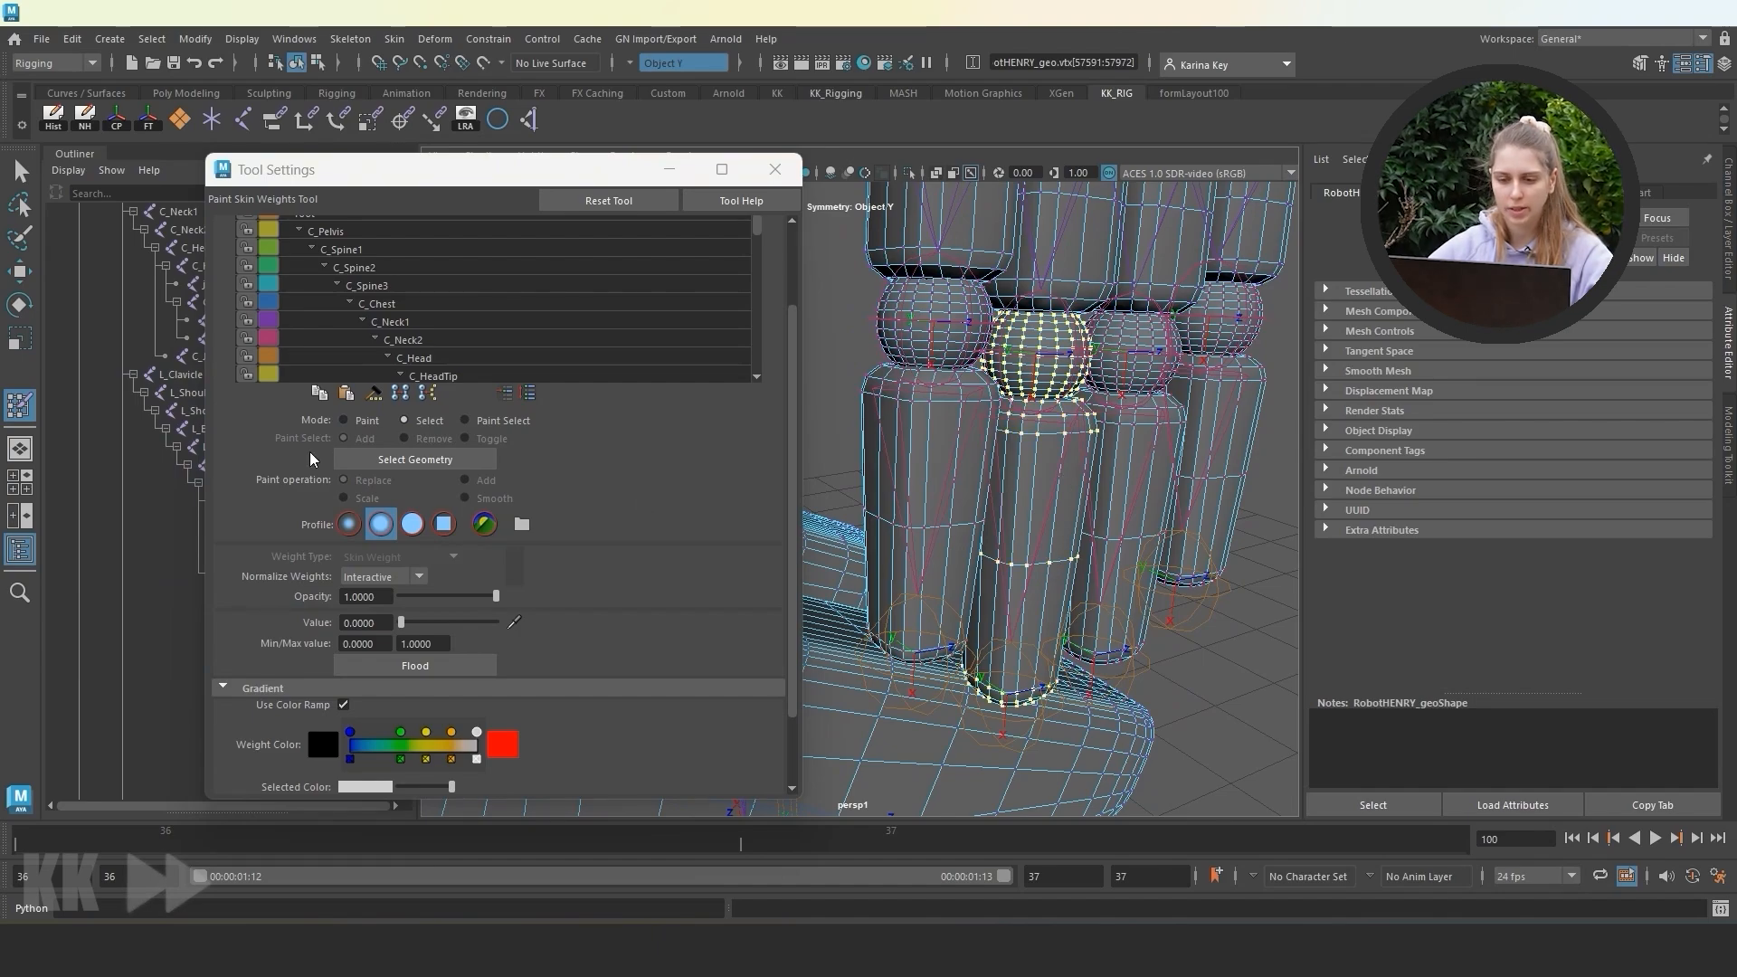
{"action": "left_click", "coordinate": [372, 461]}
Choose the L_IndexFinger1 influence and flood the index finger's base ball and first segment at value 1.
{"action": "scroll", "coordinate": [498, 307], "scroll_direction": "down", "scroll_amount": 3}
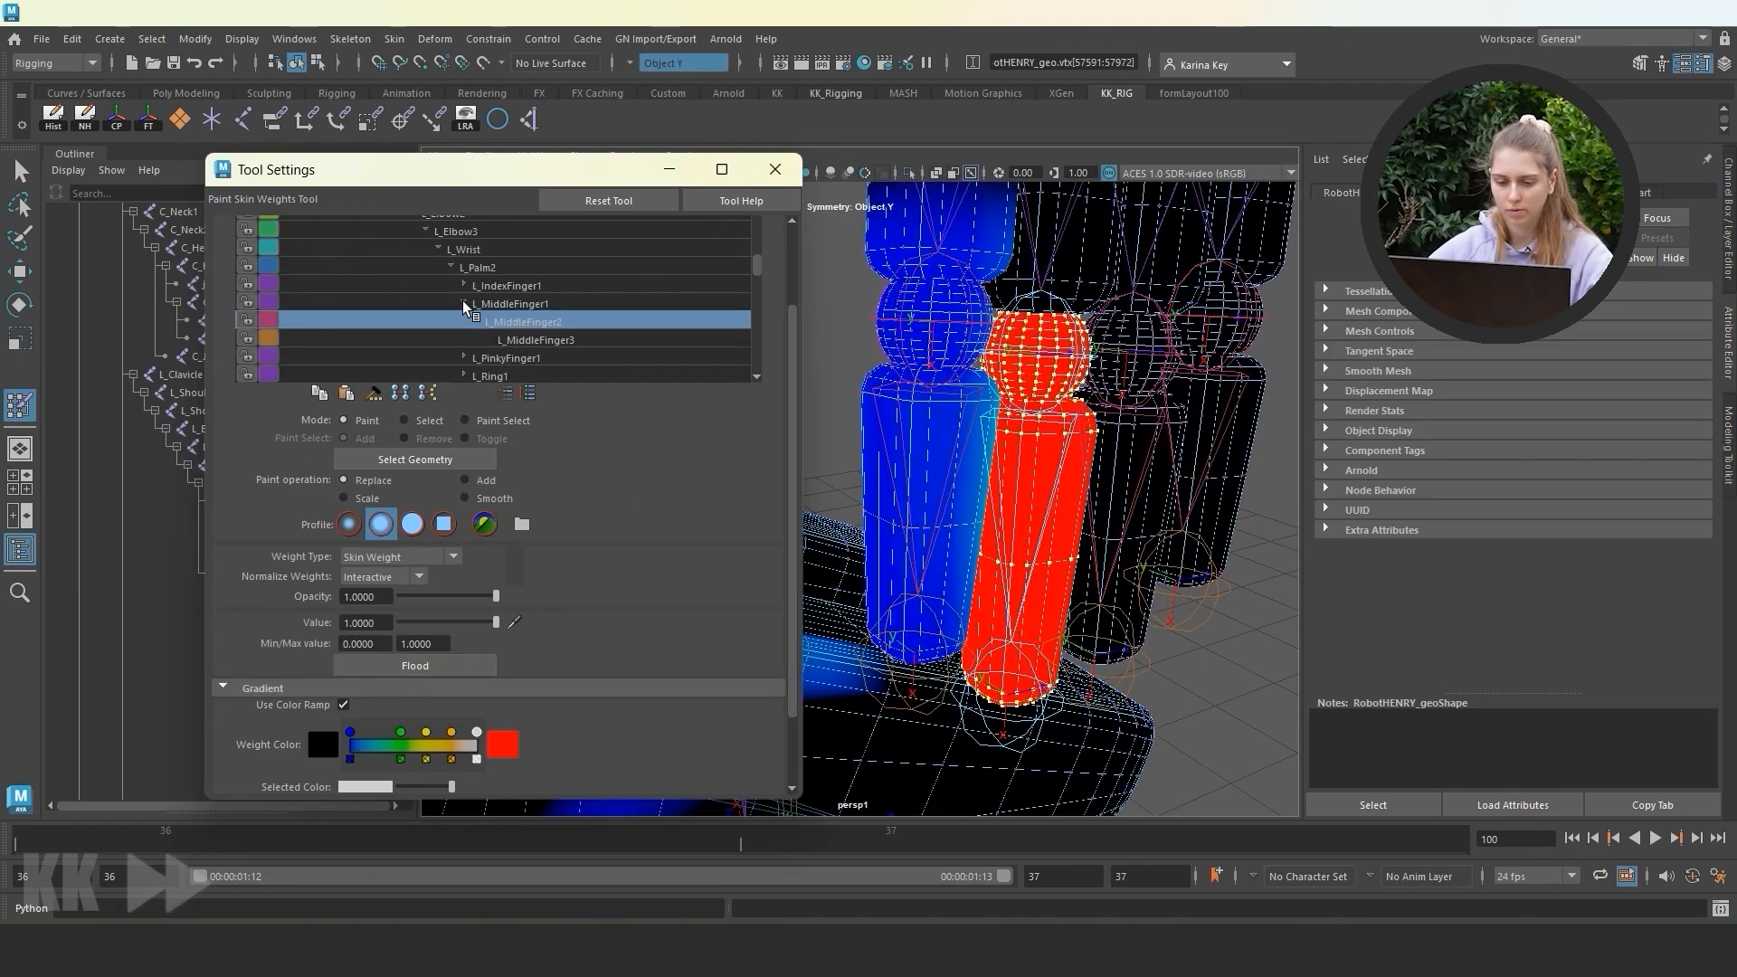
{"action": "left_click", "coordinate": [506, 285]}
{"action": "left_click", "coordinate": [420, 422]}
{"action": "double_click", "coordinate": [1049, 272]}
{"action": "left_click", "coordinate": [398, 459]}
Flood the index finger's middle ball and outer segment with the L_IndexFinger2 influence.
{"action": "left_click", "coordinate": [420, 421]}
{"action": "double_click", "coordinate": [1027, 554]}
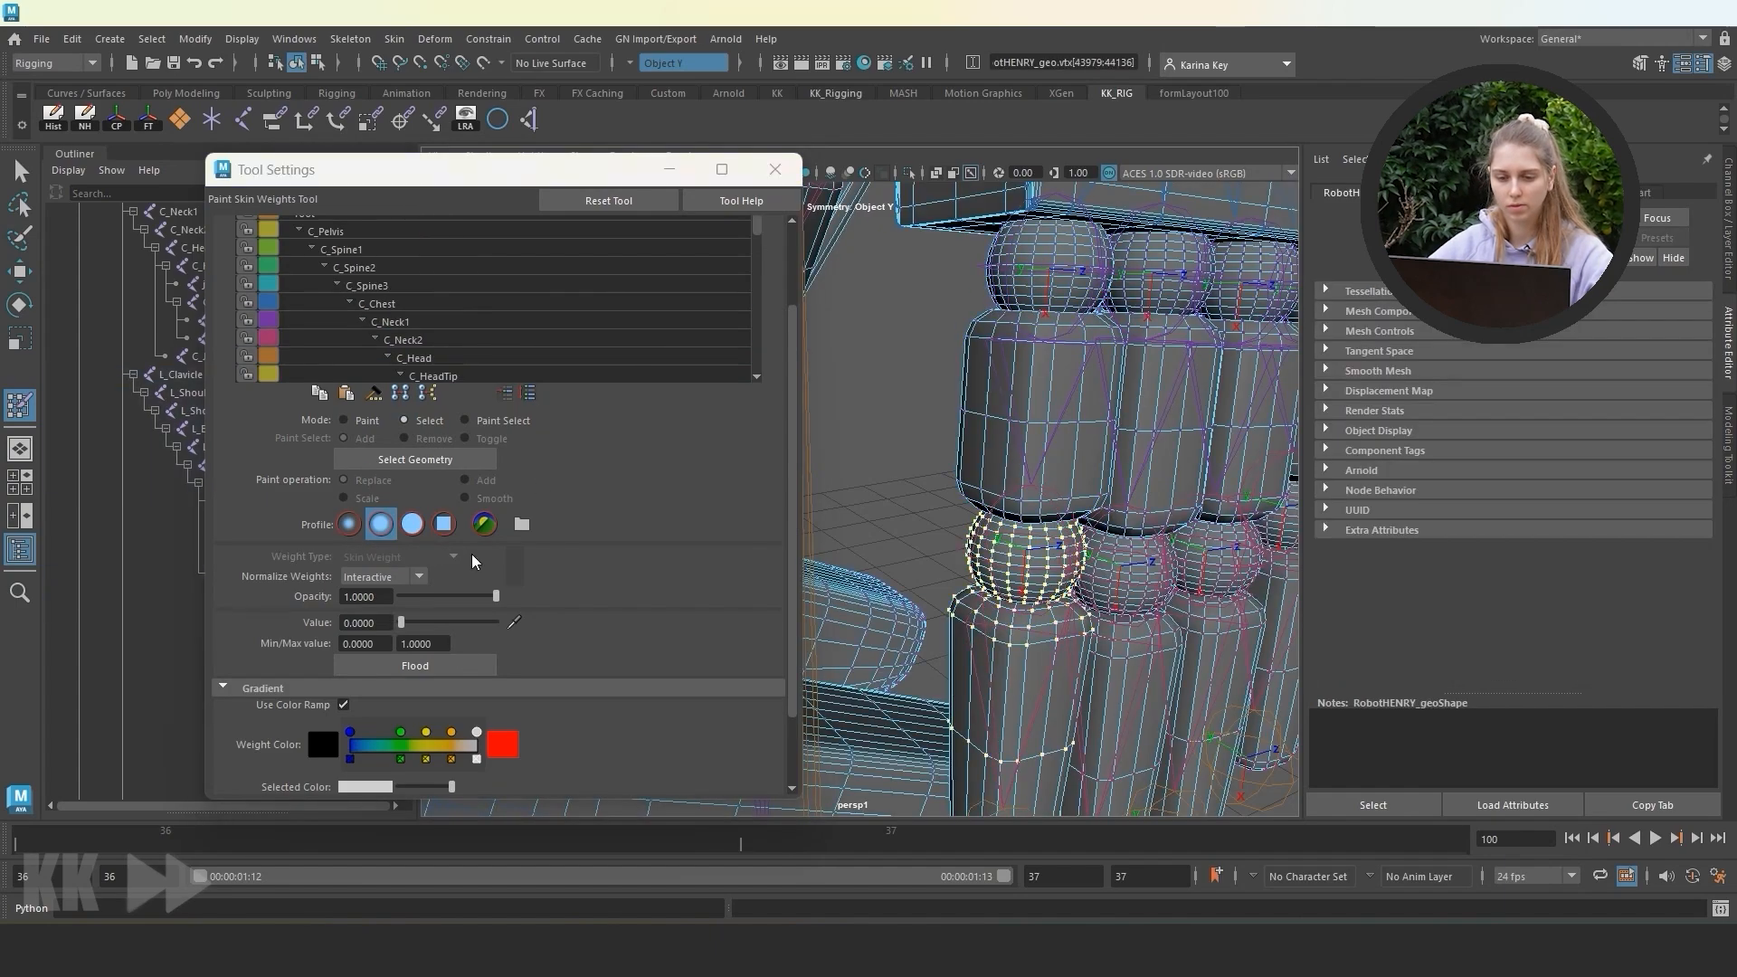
{"action": "left_click", "coordinate": [414, 459]}
Minimize the tool settings, test-bend the first and second joints of all four left fingers together, and undo the rotation.
{"action": "left_click", "coordinate": [669, 169]}
{"action": "key", "text": "w"}
{"action": "left_click_drag", "start_coordinate": [964, 545], "coordinate": [826, 407], "text": "alt"}
{"action": "key", "text": "q"}
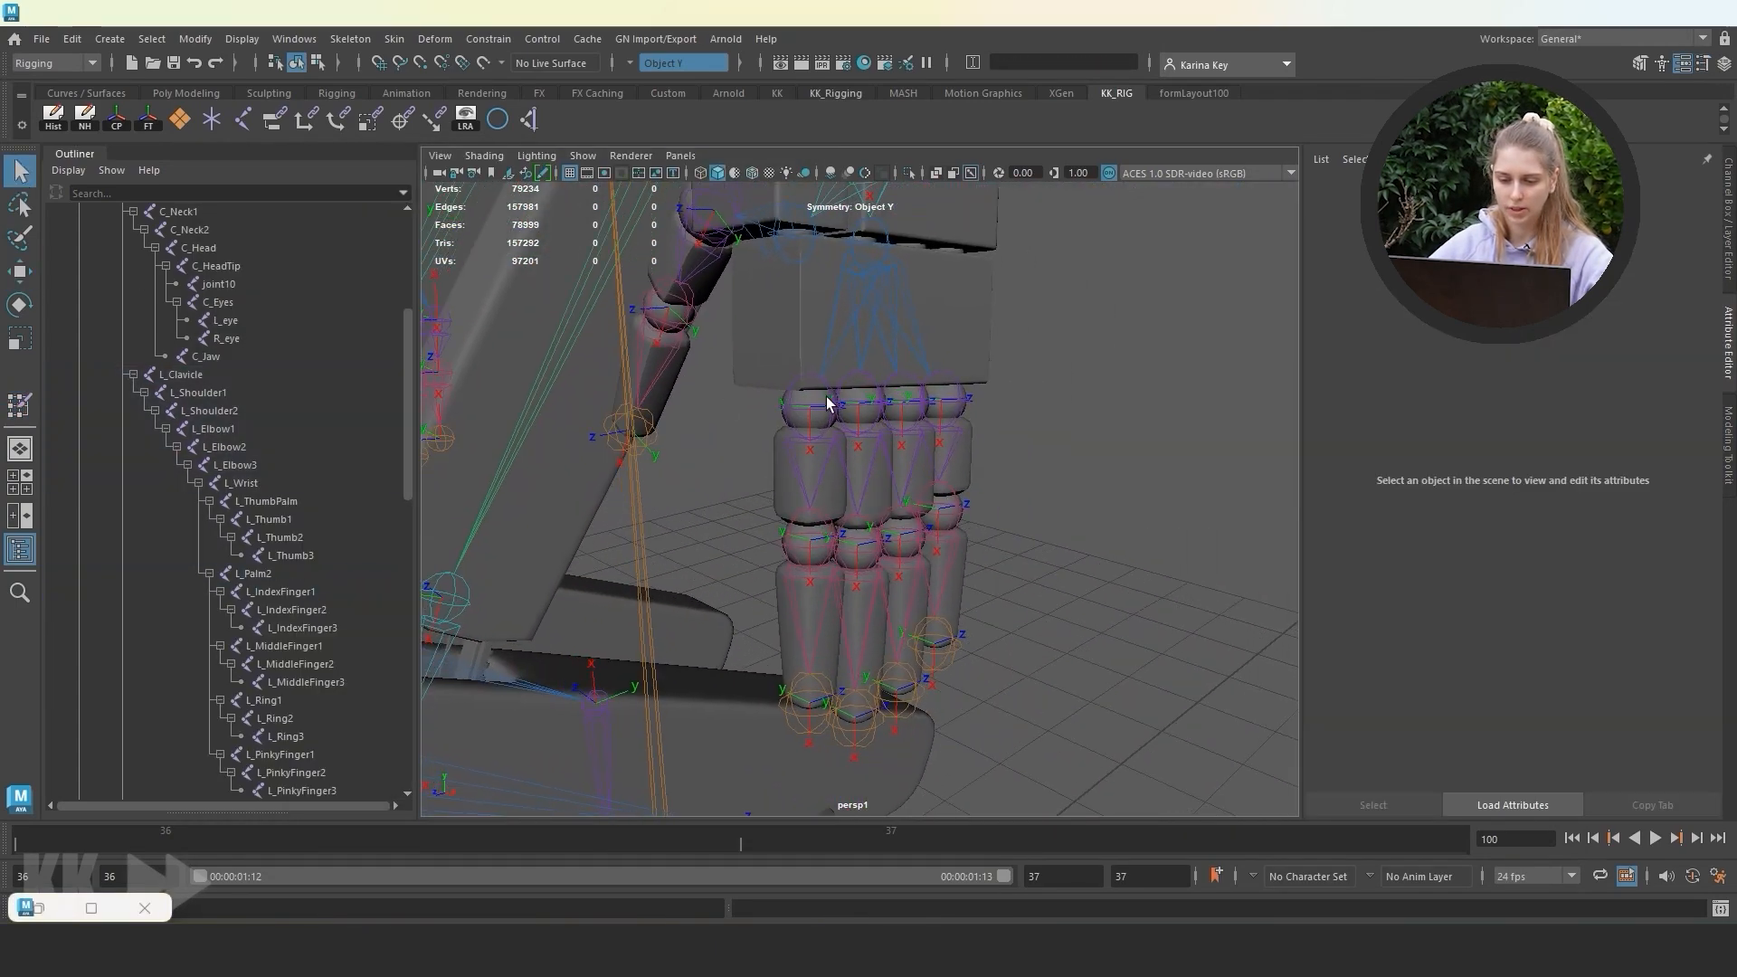
{"action": "left_click", "coordinate": [826, 429]}
{"action": "left_click", "coordinate": [870, 419], "text": "shift"}
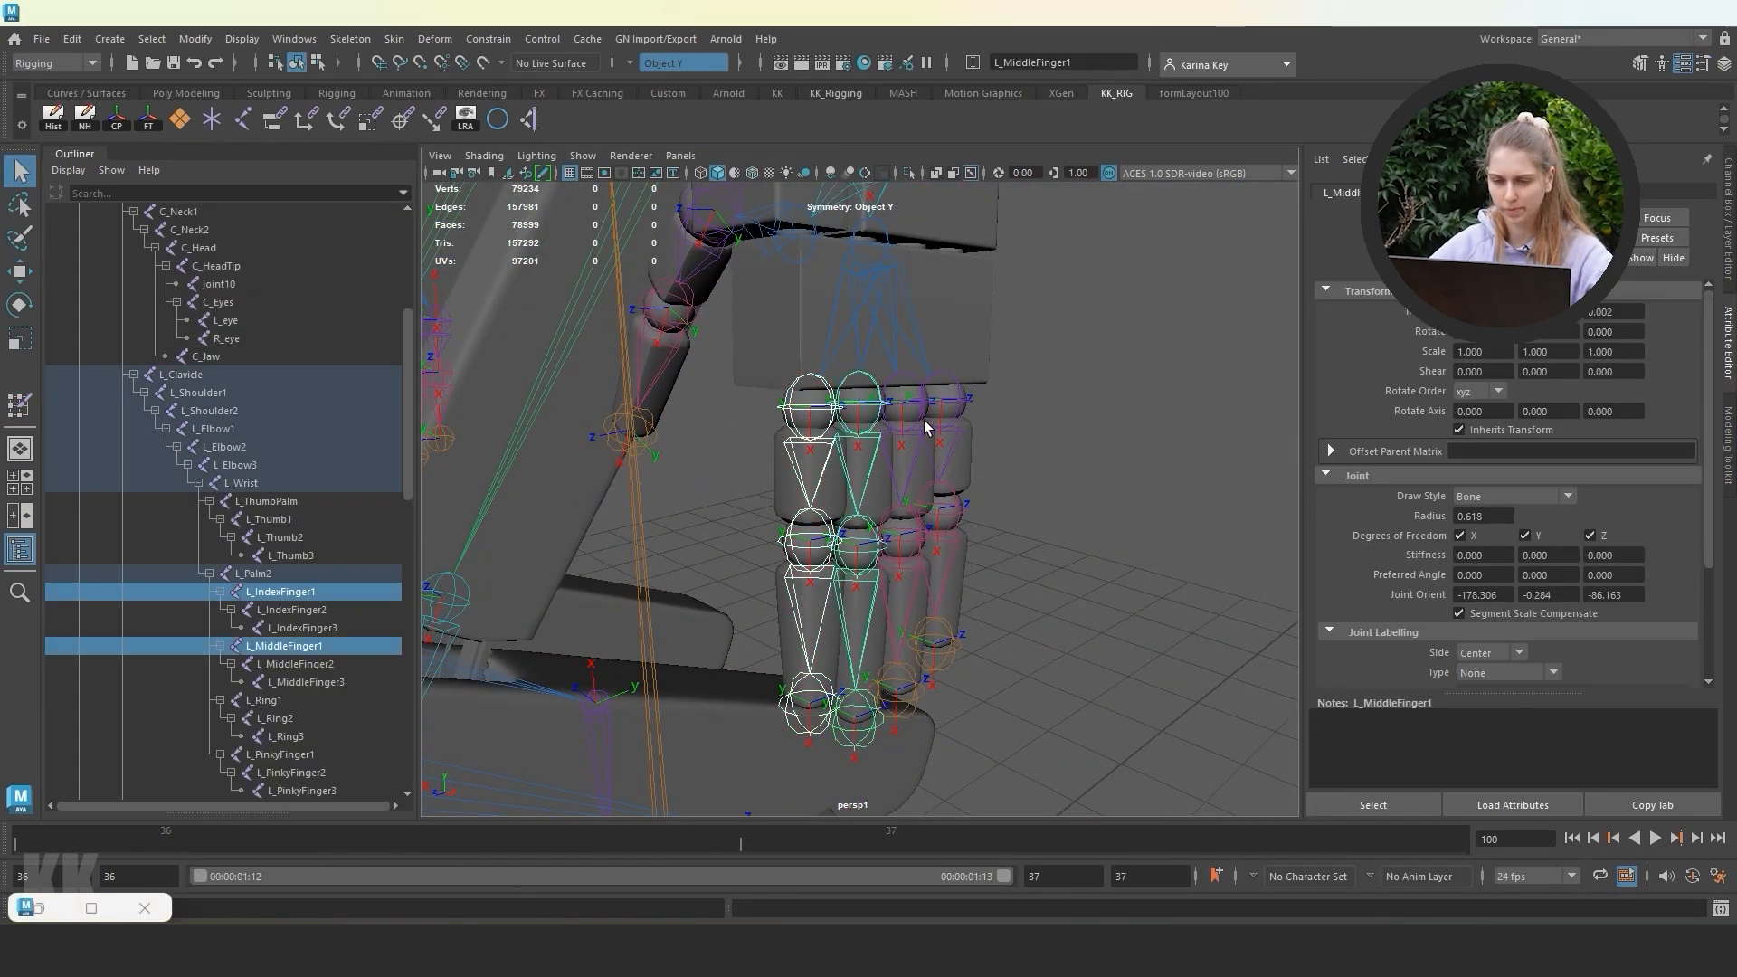
{"action": "left_click", "coordinate": [909, 419], "text": "shift"}
{"action": "left_click", "coordinate": [948, 497], "text": "shift"}
{"action": "left_click", "coordinate": [946, 499], "text": "shift"}
{"action": "left_click", "coordinate": [885, 522], "text": "shift"}
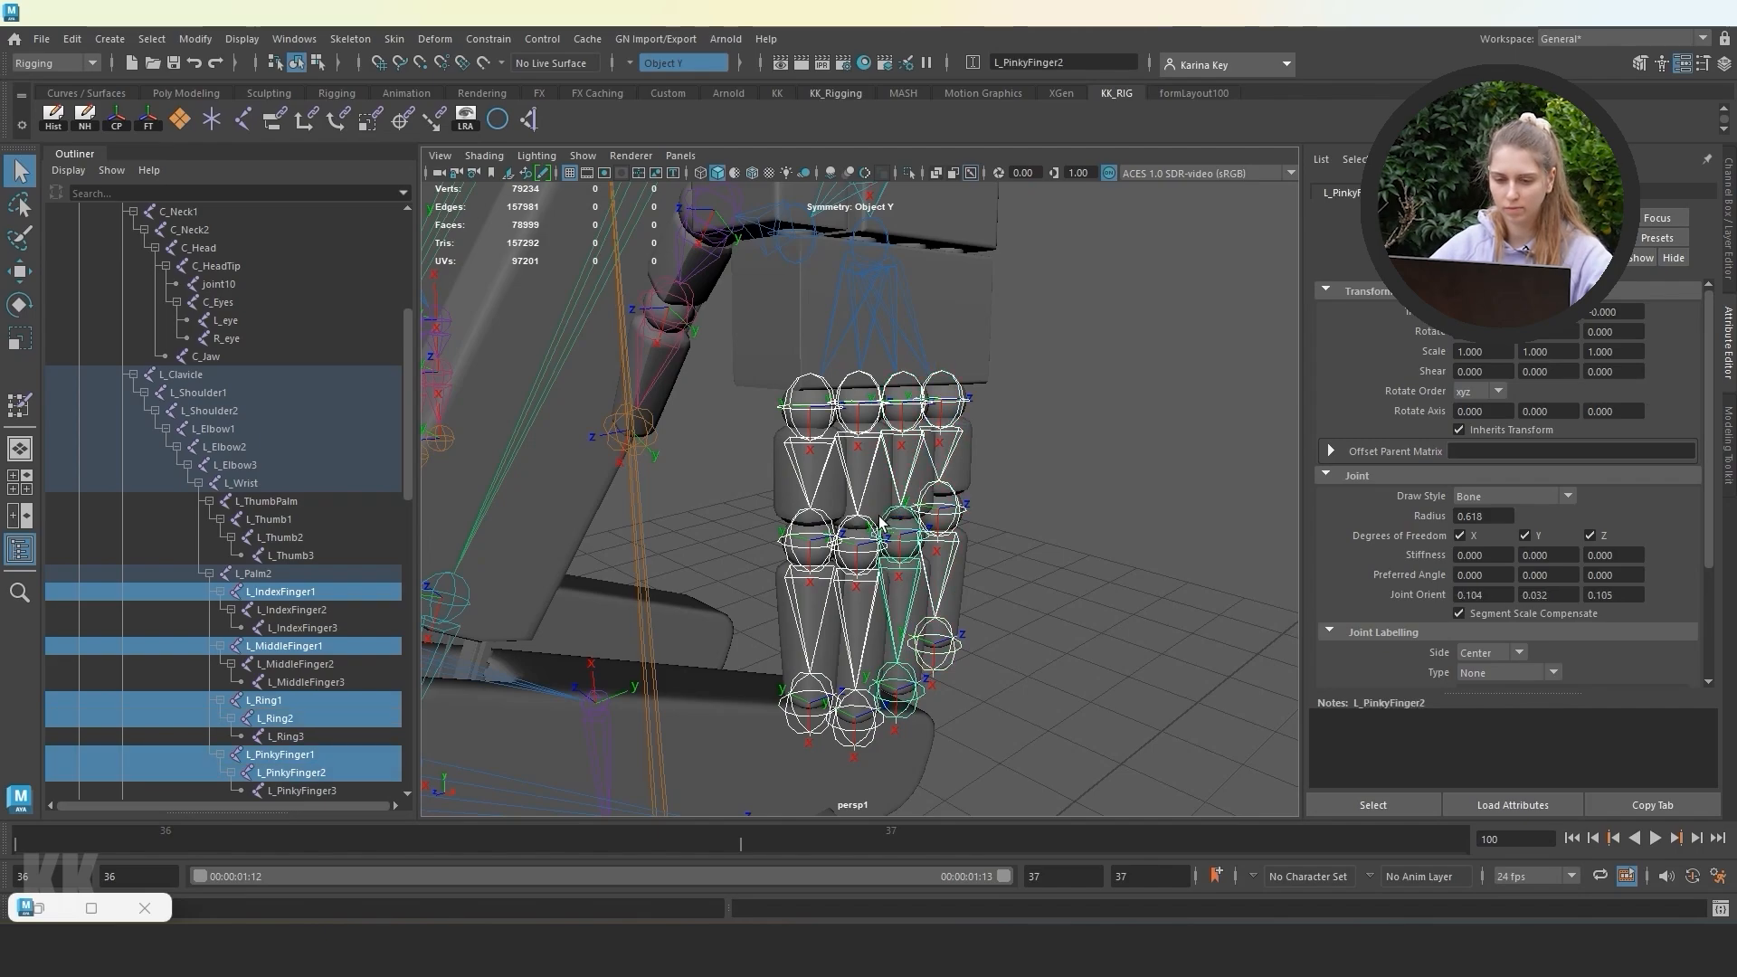
{"action": "left_click", "coordinate": [825, 528], "text": "shift"}
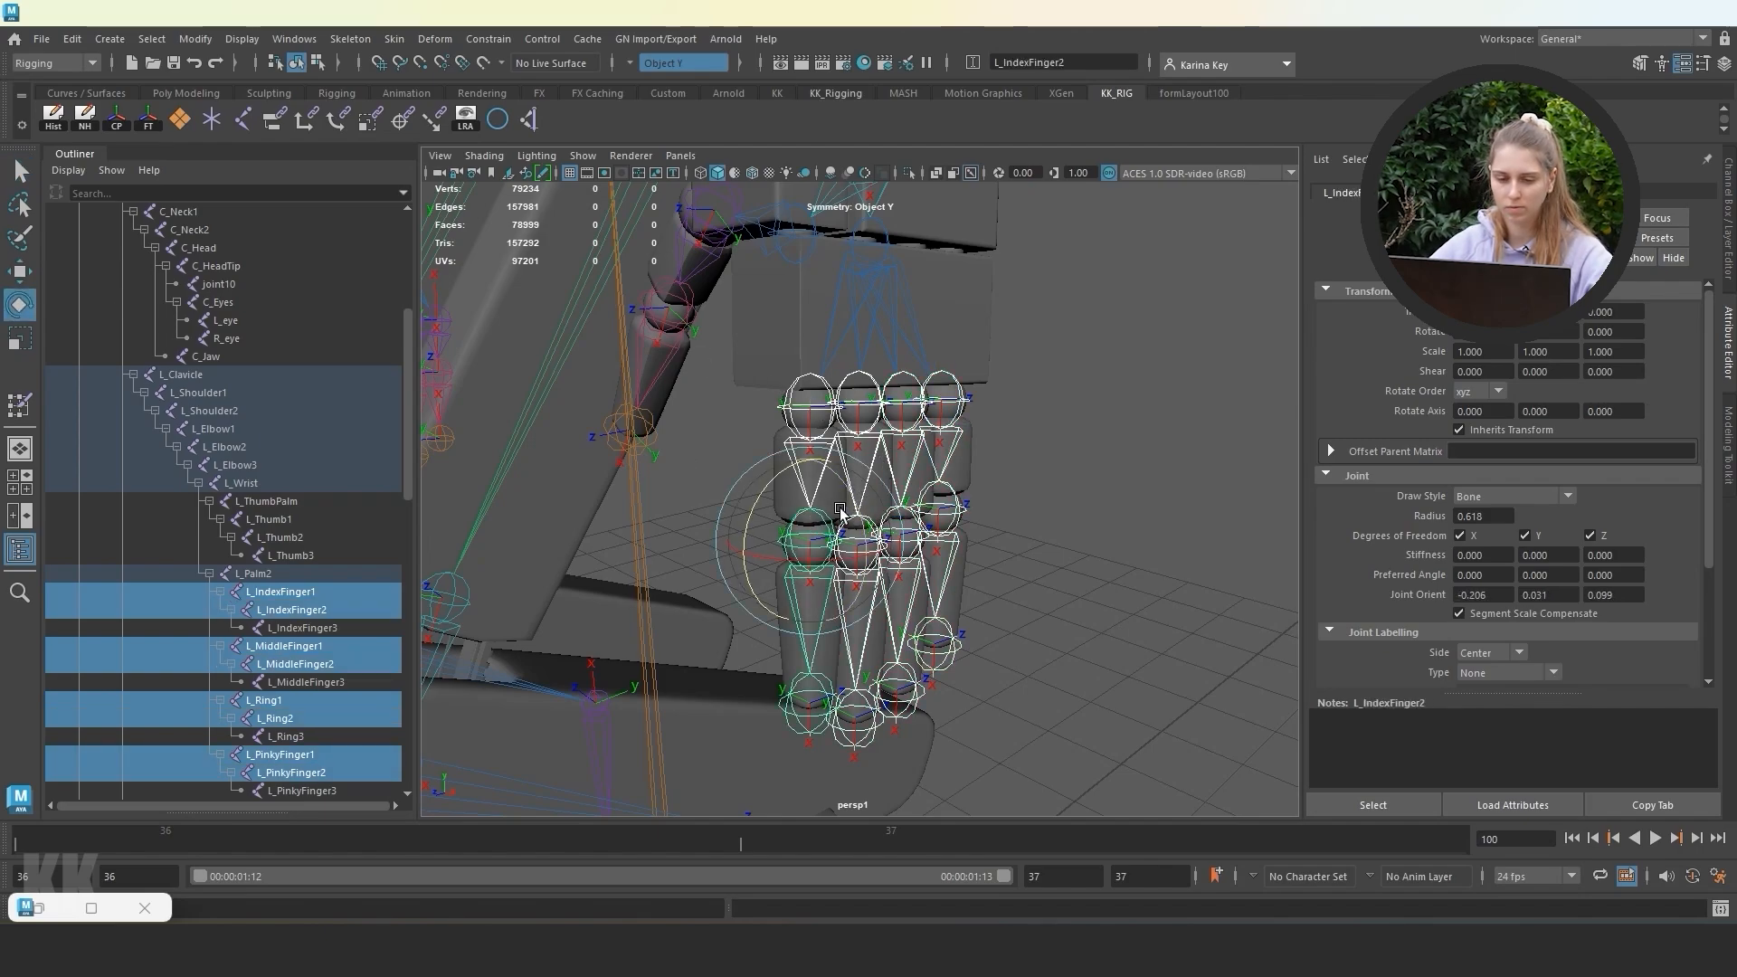
{"action": "left_click_drag", "start_coordinate": [850, 513], "coordinate": [738, 516]}
{"action": "key", "text": "ctrl+z"}
Test-rotate L_Thumb1 and L_Thumb2 together to check the left thumb's bend, undo the rotation and clear the selection.
{"action": "left_click_drag", "start_coordinate": [746, 327], "coordinate": [771, 302], "text": "alt"}
{"action": "left_click", "coordinate": [774, 300]}
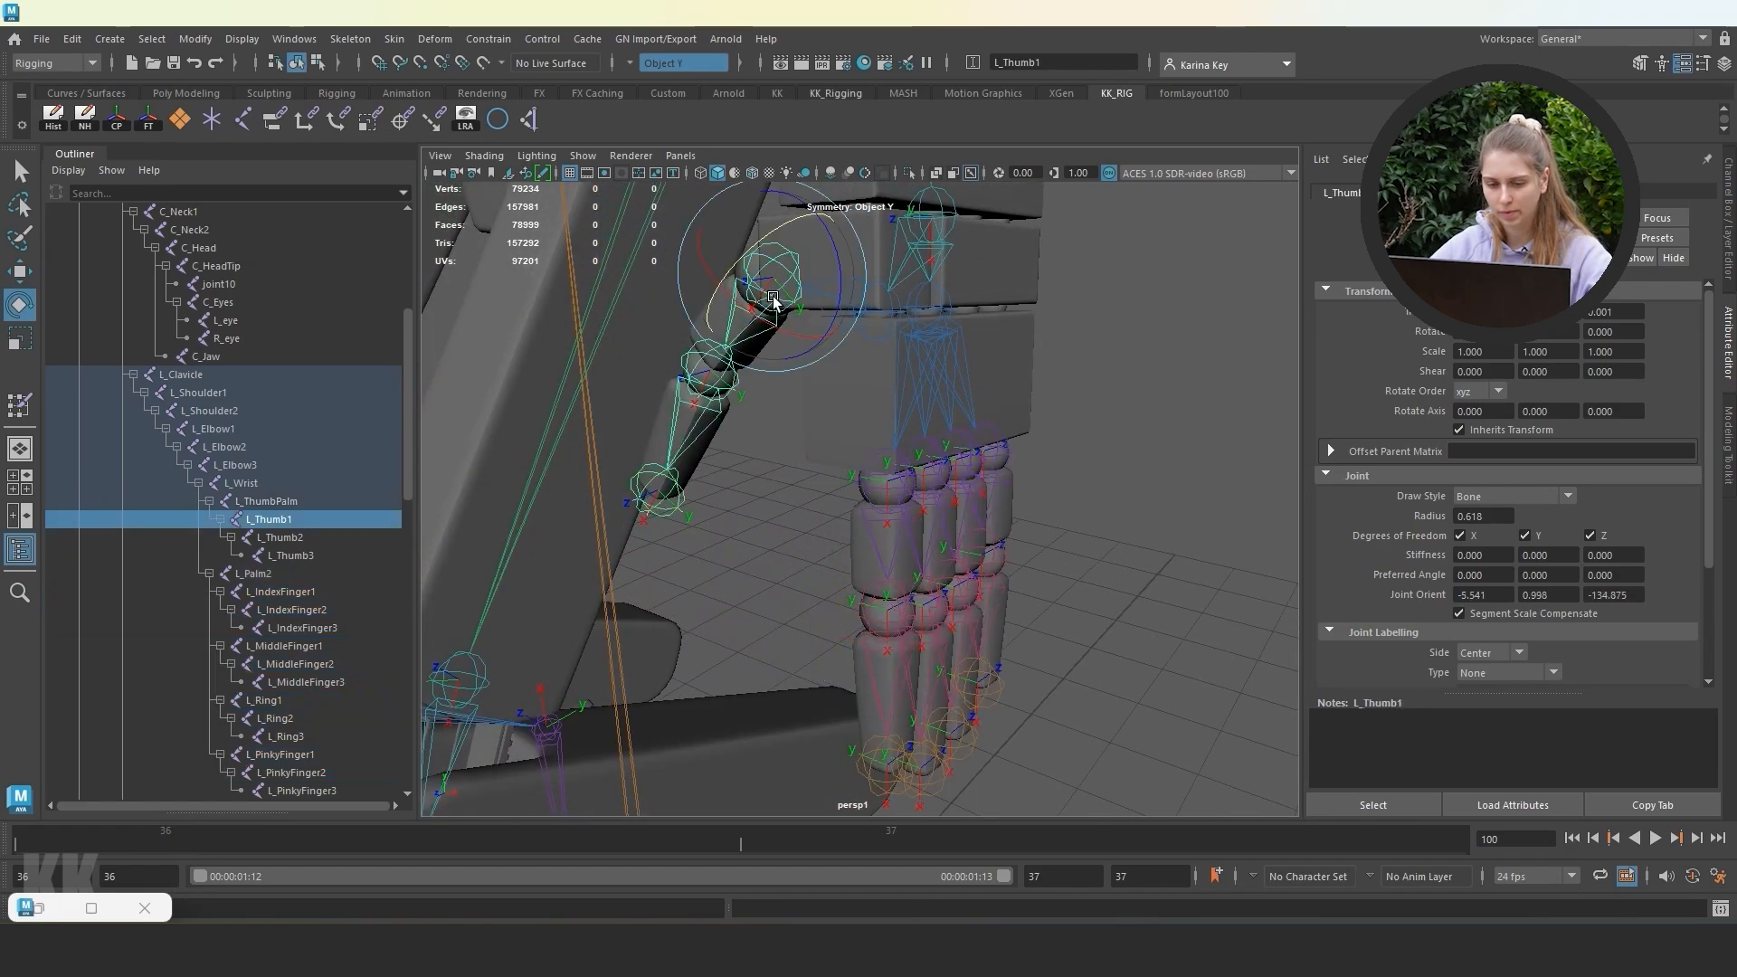
{"action": "left_click", "coordinate": [731, 391]}
{"action": "left_click_drag", "start_coordinate": [756, 384], "coordinate": [755, 299]}
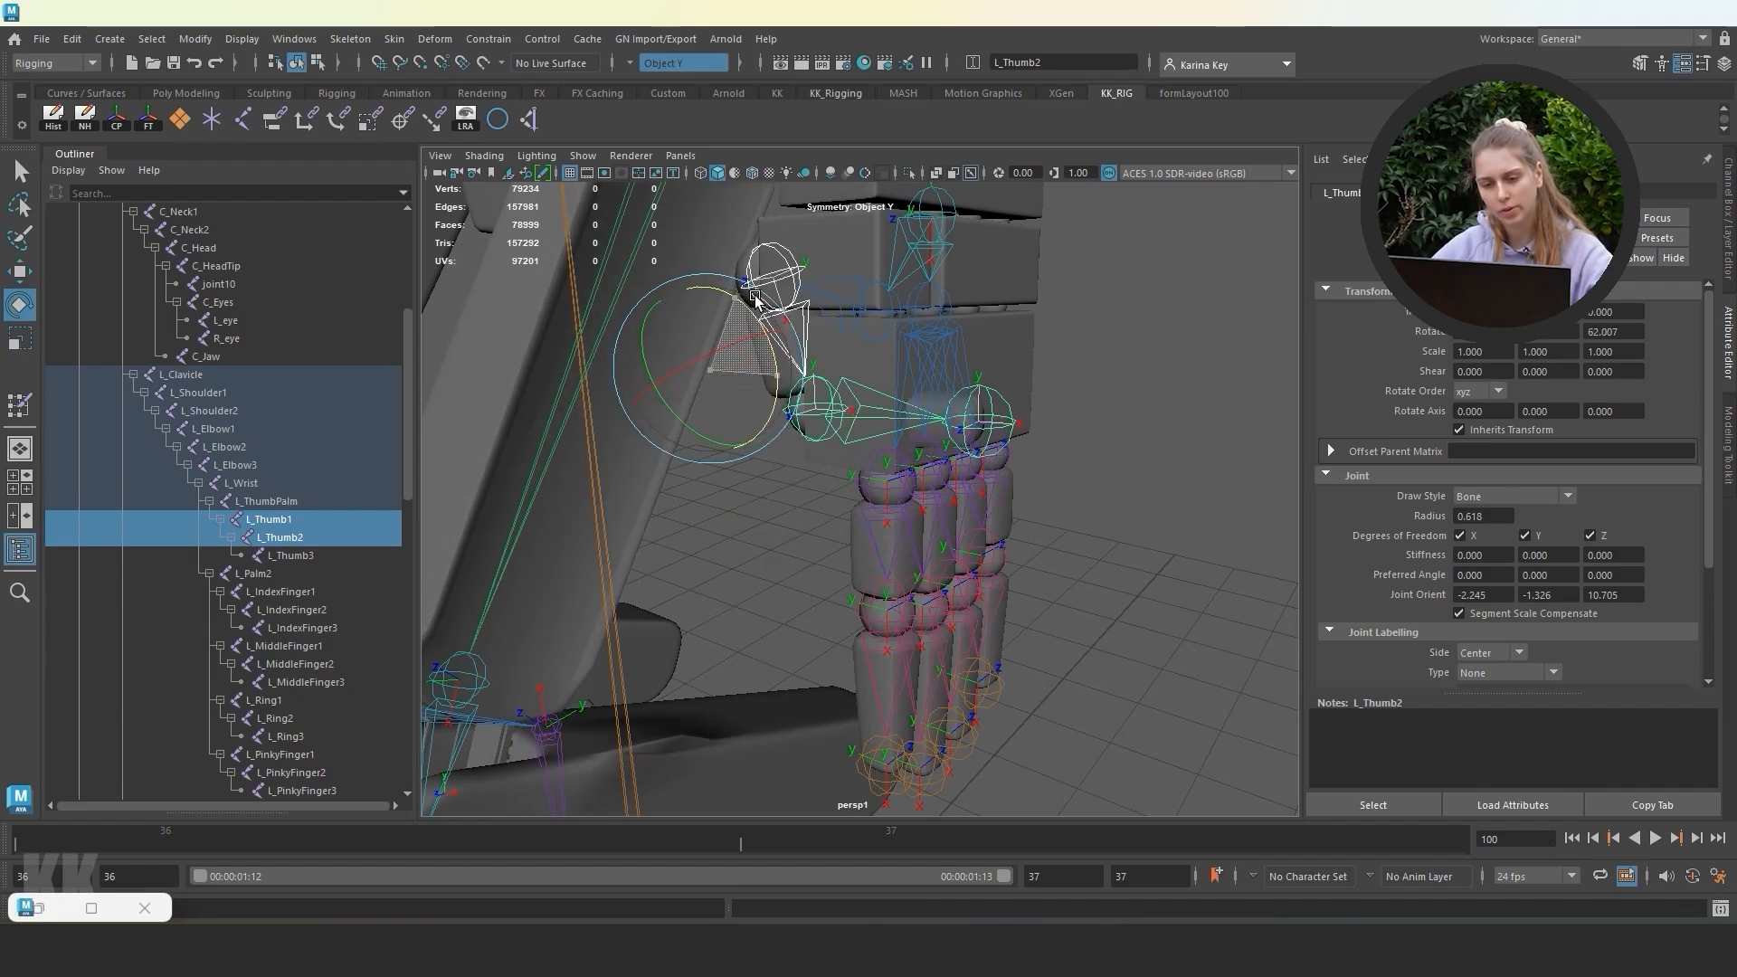
{"action": "key", "text": "ctrl+z"}
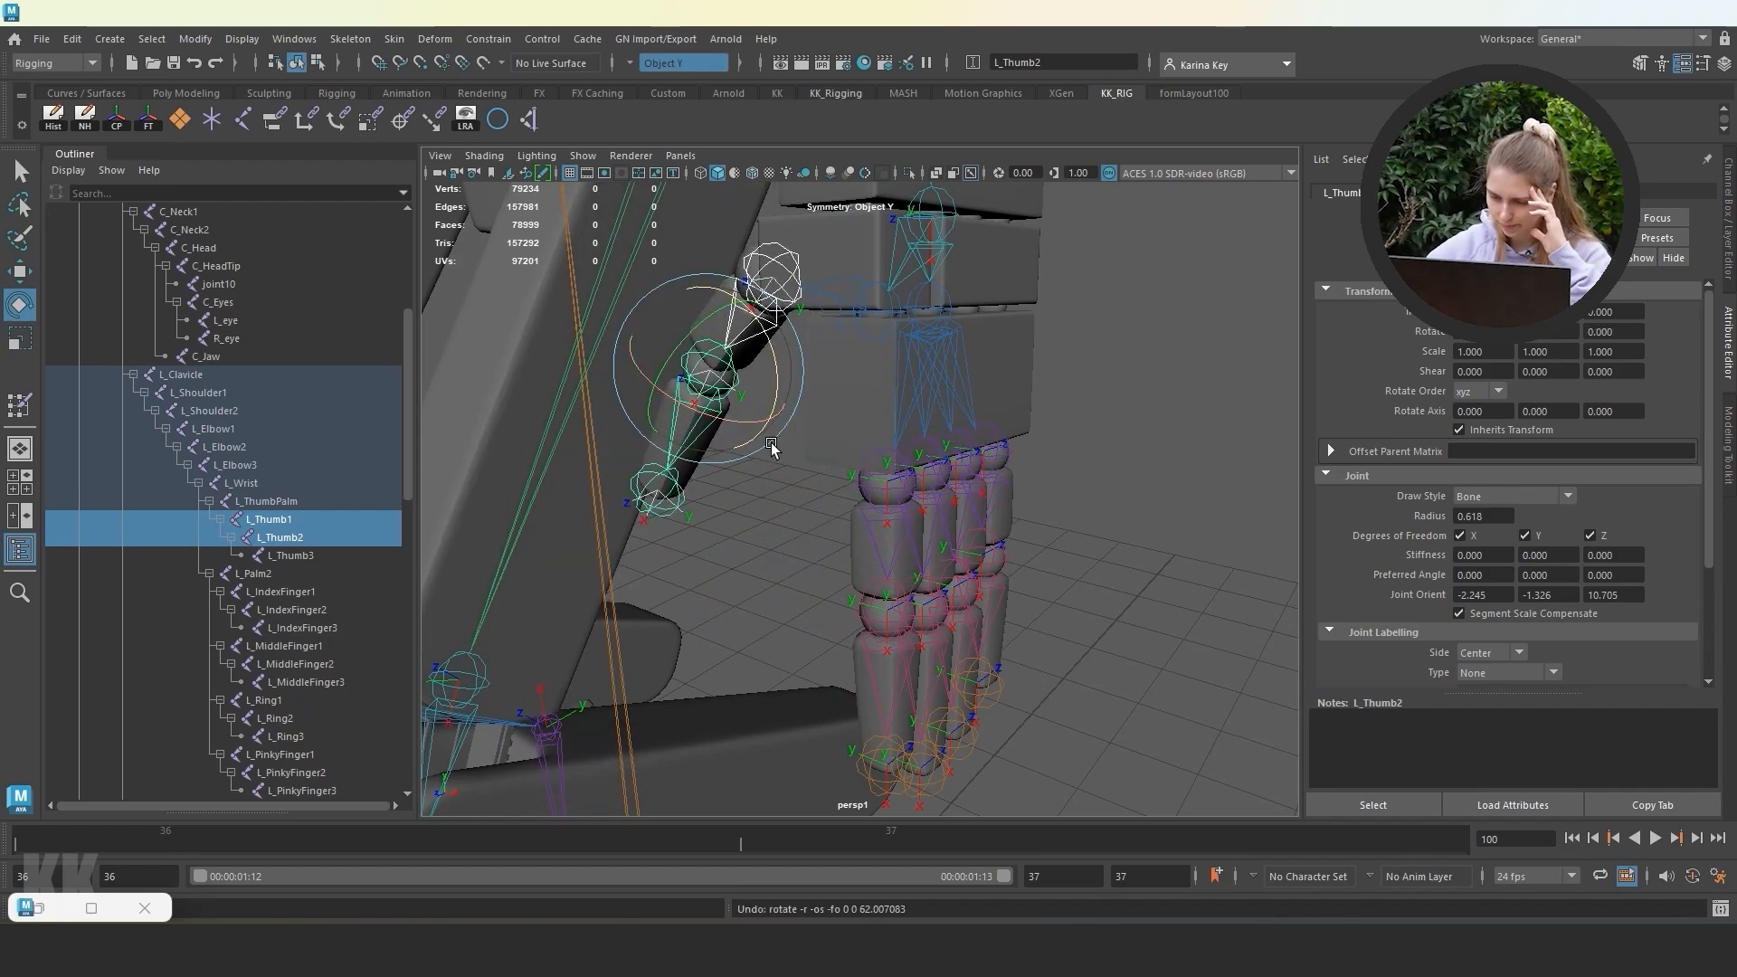
{"action": "left_click", "coordinate": [776, 497]}
Test-rotate the L_Thumb2 joint on its own to check the thumb's outer segment.
{"action": "left_click_drag", "start_coordinate": [754, 464], "coordinate": [850, 431], "text": "alt"}
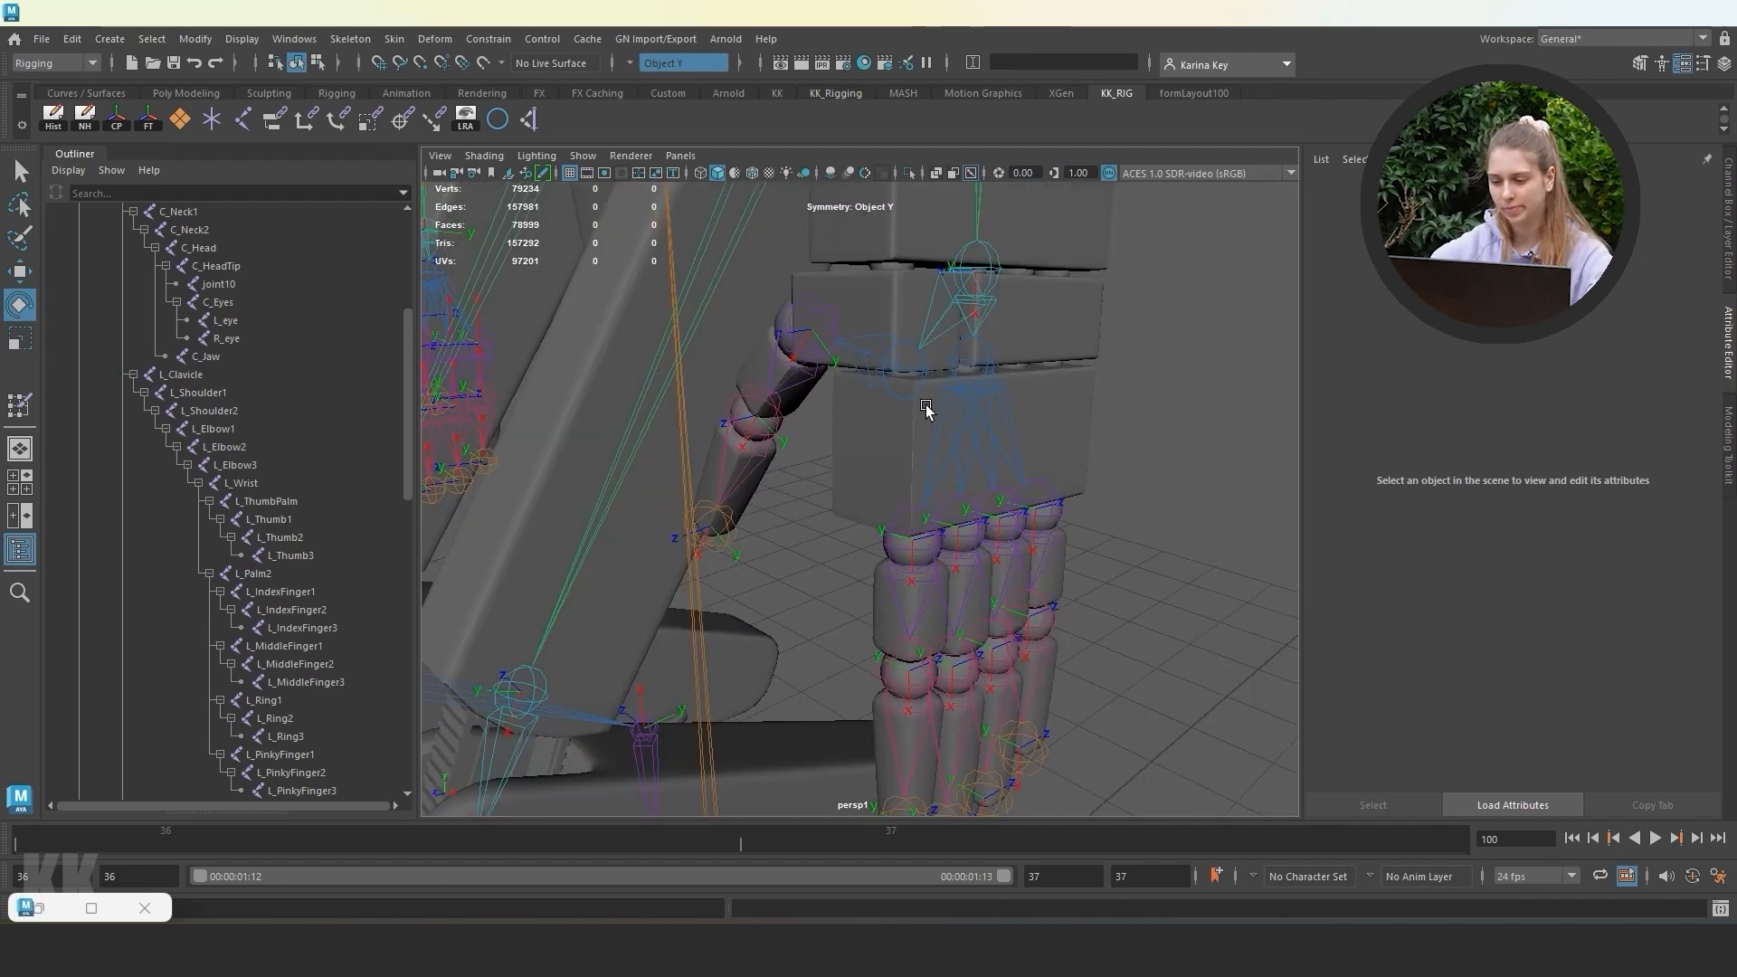
{"action": "left_click_drag", "start_coordinate": [942, 489], "coordinate": [818, 455], "text": "alt"}
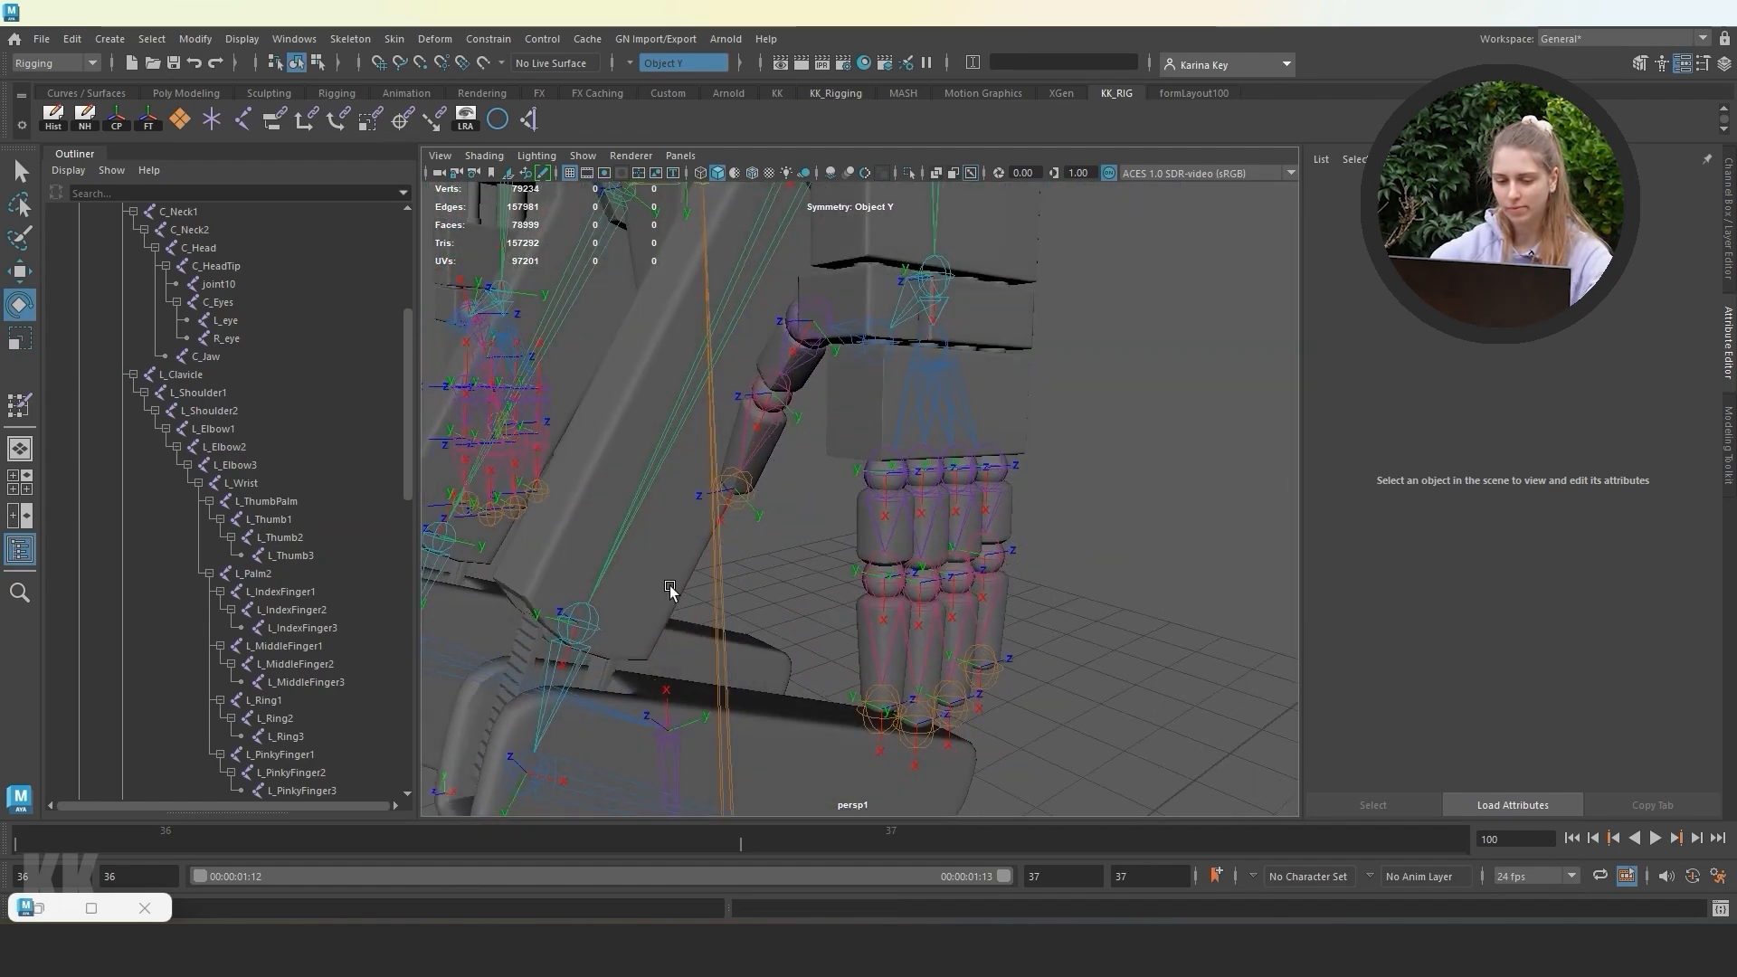
{"action": "left_click", "coordinate": [588, 617]}
{"action": "left_click_drag", "start_coordinate": [774, 530], "coordinate": [809, 541], "text": "alt"}
{"action": "left_click", "coordinate": [816, 332]}
{"action": "left_click", "coordinate": [901, 409]}
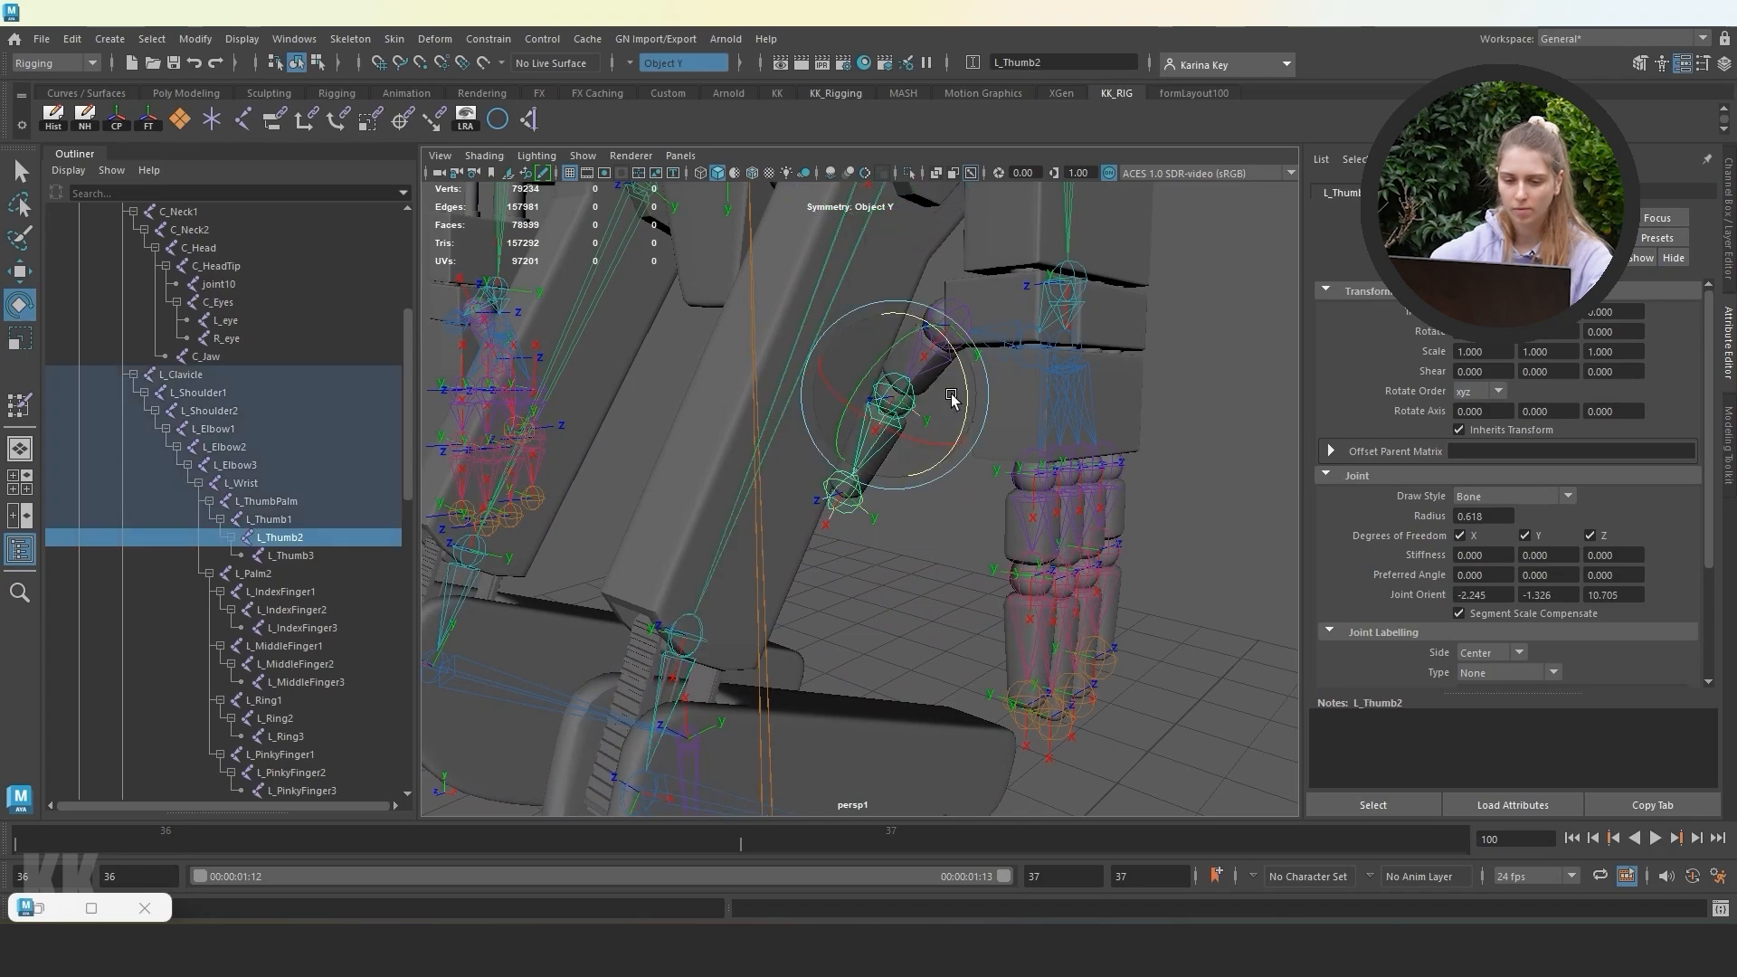
{"action": "mouse_move", "coordinate": [972, 371]}
{"action": "left_mouse_down"}
{"action": "mouse_move", "coordinate": [963, 348]}
{"action": "mouse_move", "coordinate": [990, 456]}
{"action": "mouse_move", "coordinate": [954, 292]}
{"action": "mouse_move", "coordinate": [949, 380]}
{"action": "left_mouse_up"}
Undo the thumb's test rotations, and try rotating the joint at the thumb's base before undoing that too.
{"action": "left_click", "coordinate": [919, 516]}
{"action": "mouse_move", "coordinate": [919, 515]}
{"action": "left_mouse_down", "text": "alt"}
{"action": "mouse_move", "coordinate": [894, 539]}
{"action": "mouse_move", "coordinate": [946, 535]}
{"action": "mouse_move", "coordinate": [888, 527]}
{"action": "mouse_move", "coordinate": [903, 537]}
{"action": "left_mouse_up", "text": "alt"}
{"action": "left_click", "coordinate": [921, 554]}
{"action": "left_click", "coordinate": [988, 535]}
{"action": "scroll", "coordinate": [922, 470], "scroll_direction": "up", "scroll_amount": 3}
{"action": "left_click", "coordinate": [895, 487]}
{"action": "left_click_drag", "start_coordinate": [863, 421], "coordinate": [1085, 495], "text": "alt"}
{"action": "key", "text": "ctrl+z"}
{"action": "key", "text": "ctrl+z"}
{"action": "key", "text": "ctrl+z"}
{"action": "left_click", "coordinate": [949, 520]}
{"action": "left_click_drag", "start_coordinate": [926, 534], "coordinate": [1008, 578]}
{"action": "key", "text": "ctrl+z"}
Test-rotate the L_Wrist joint to check how the whole left hand follows, undo the rotation and deselect the joint.
{"action": "left_click", "coordinate": [1058, 402]}
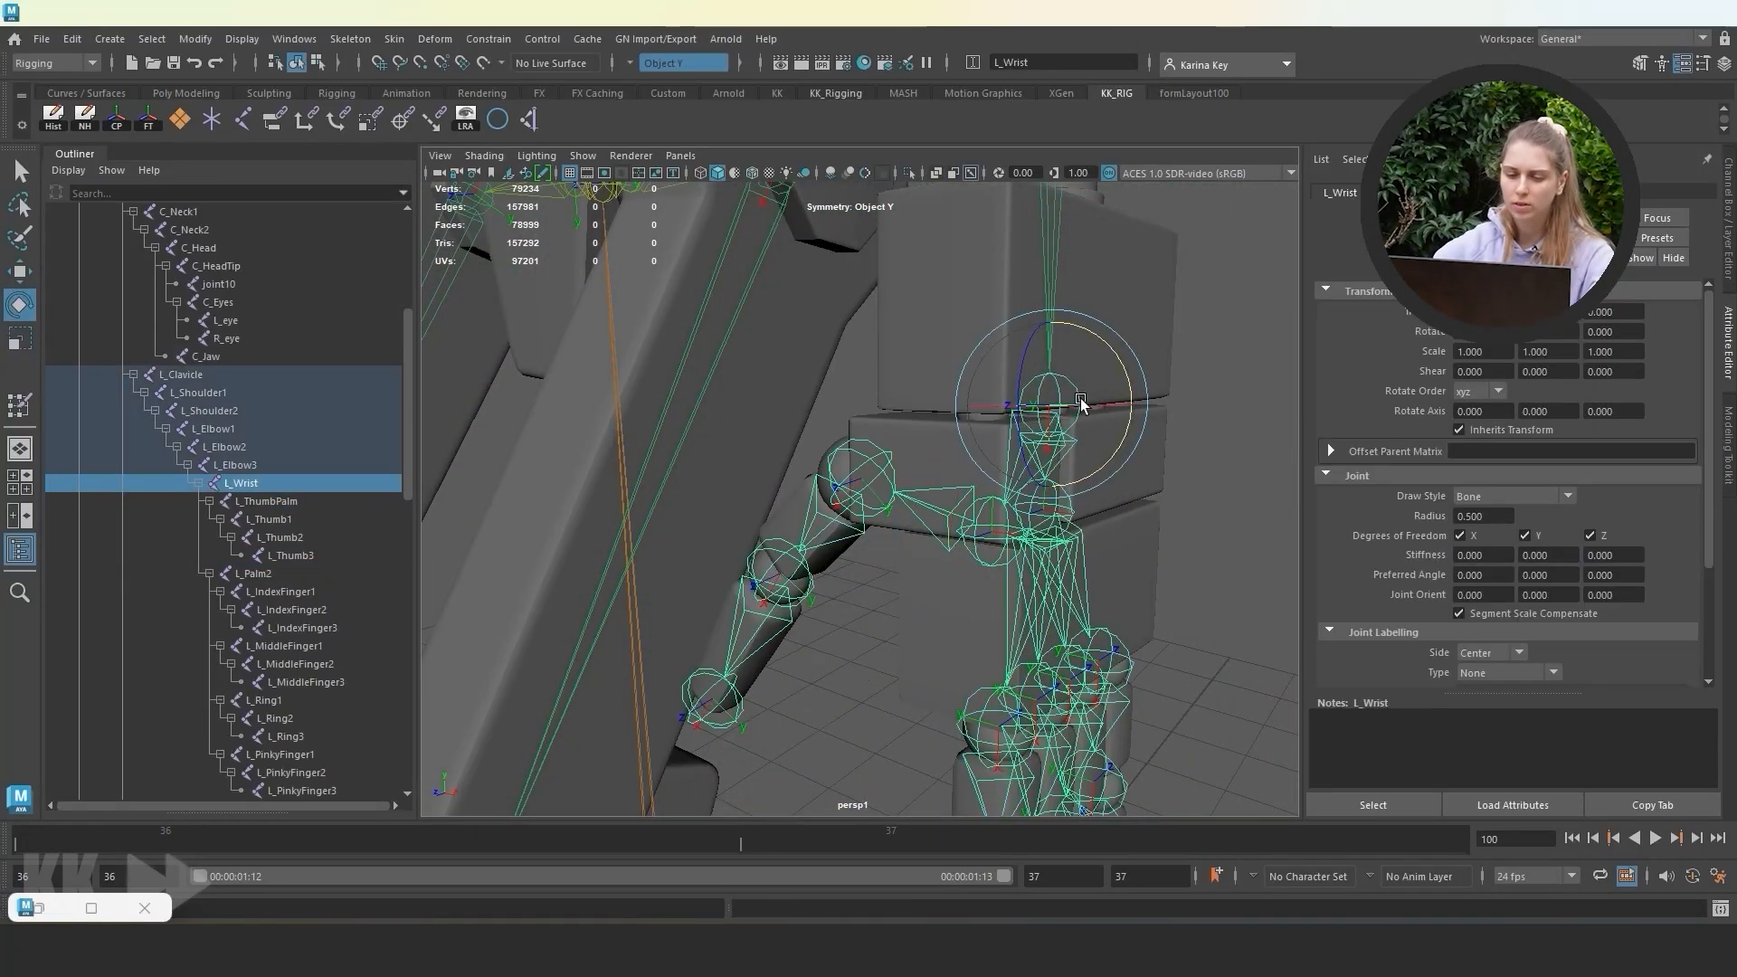
{"action": "left_click_drag", "start_coordinate": [1128, 382], "coordinate": [1150, 452]}
{"action": "key", "text": "ctrl+z"}
{"action": "scroll", "coordinate": [1161, 429], "scroll_direction": "down", "scroll_amount": 5}
{"action": "left_click", "coordinate": [1120, 453]}
Test-rotate the L_Elbow3 joint to check the left forearm's weights, undo the rotation and deselect the joint.
{"action": "middle_click_drag", "start_coordinate": [1121, 453], "coordinate": [1099, 543], "text": "alt"}
{"action": "left_click", "coordinate": [903, 351]}
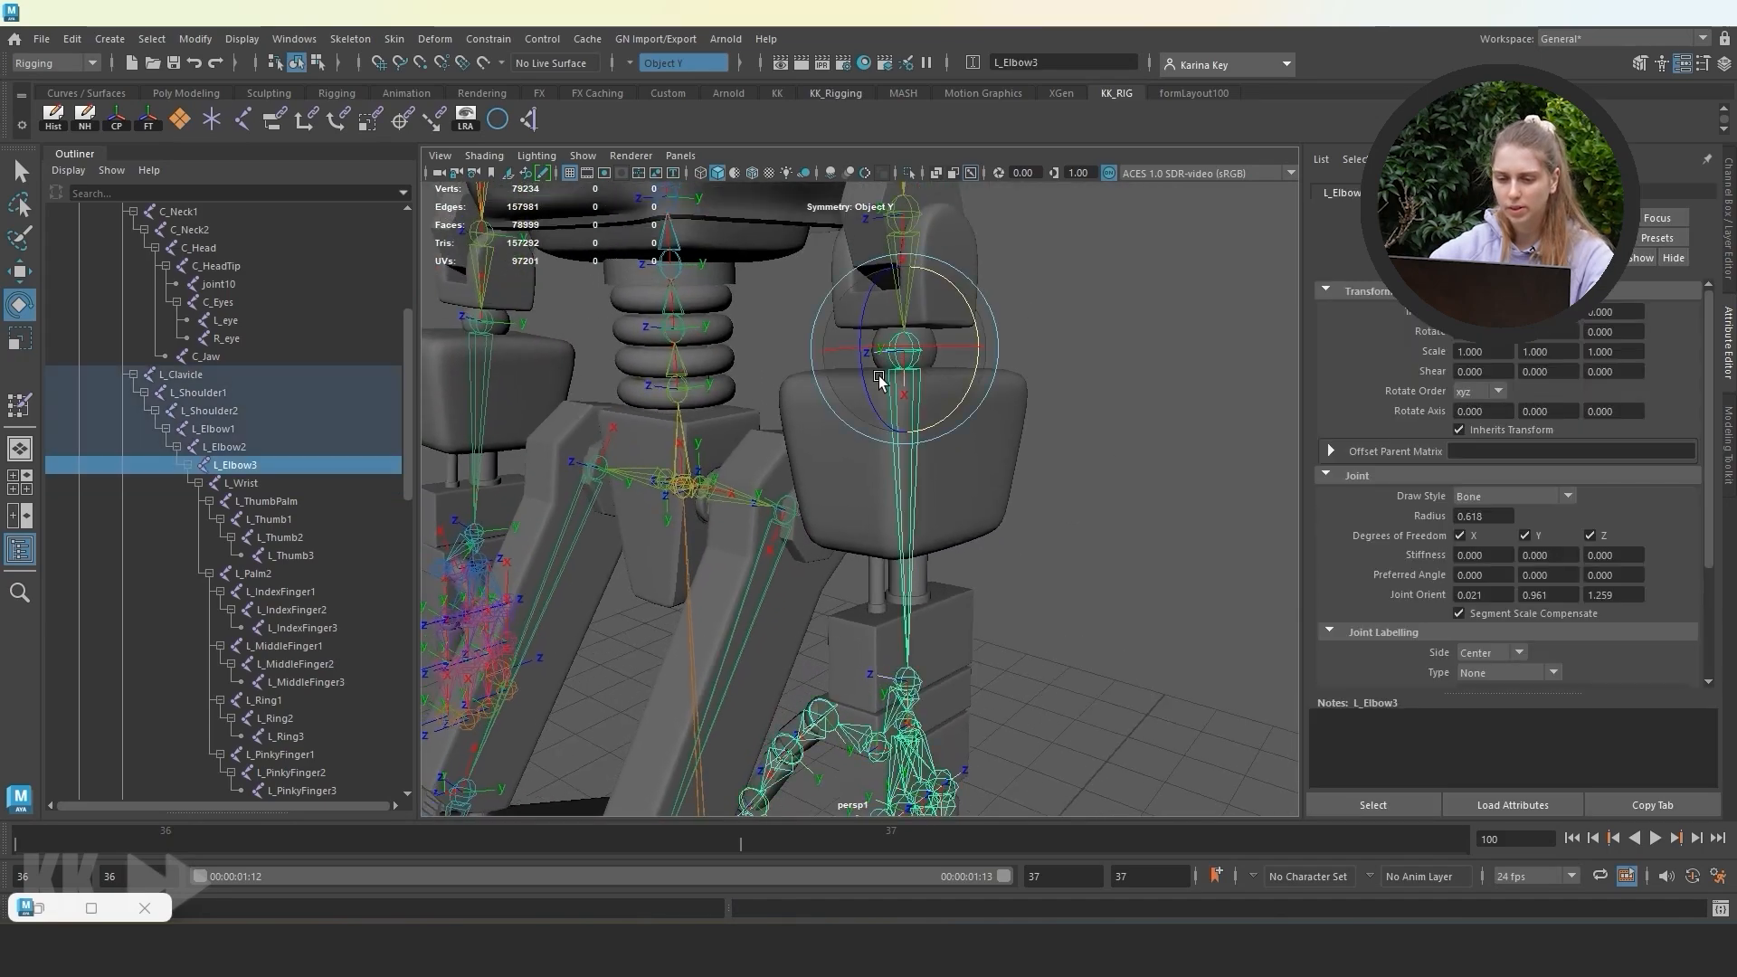
{"action": "left_click_drag", "start_coordinate": [880, 377], "coordinate": [941, 325]}
{"action": "key", "text": "ctrl+z"}
{"action": "key", "text": "ctrl+z"}
{"action": "left_click", "coordinate": [1030, 332]}
Test-rotate the L_Elbow2 joint to check the left elbow piece's weights, undo the rotation and deselect the joint.
{"action": "middle_click_drag", "start_coordinate": [1029, 333], "coordinate": [1008, 407], "text": "alt"}
{"action": "left_click", "coordinate": [889, 308]}
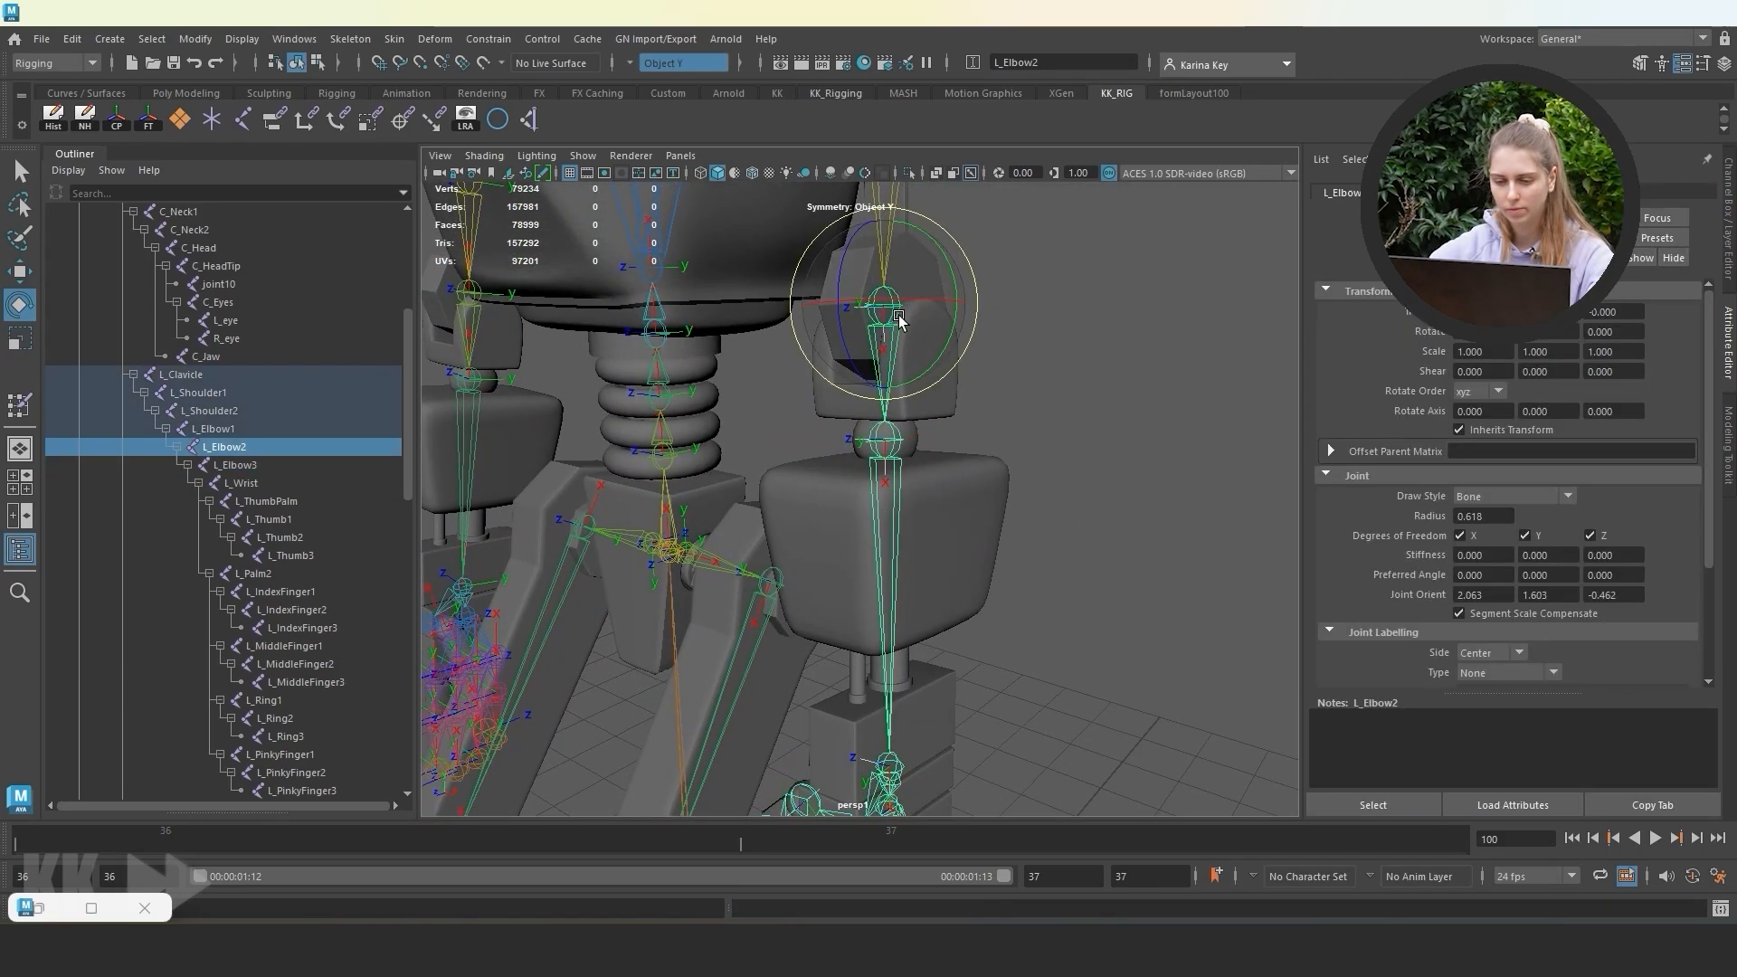
{"action": "mouse_move", "coordinate": [842, 328]}
{"action": "left_mouse_down"}
{"action": "mouse_move", "coordinate": [849, 258]}
{"action": "mouse_move", "coordinate": [831, 298]}
{"action": "left_mouse_up"}
{"action": "key", "text": "ctrl+z"}
{"action": "left_click", "coordinate": [1033, 352]}
Test-rotate the L_Elbow1 joint below the left upper arm, undo the rotation and deselect the joint.
{"action": "middle_click_drag", "start_coordinate": [1033, 353], "coordinate": [1020, 525], "text": "alt"}
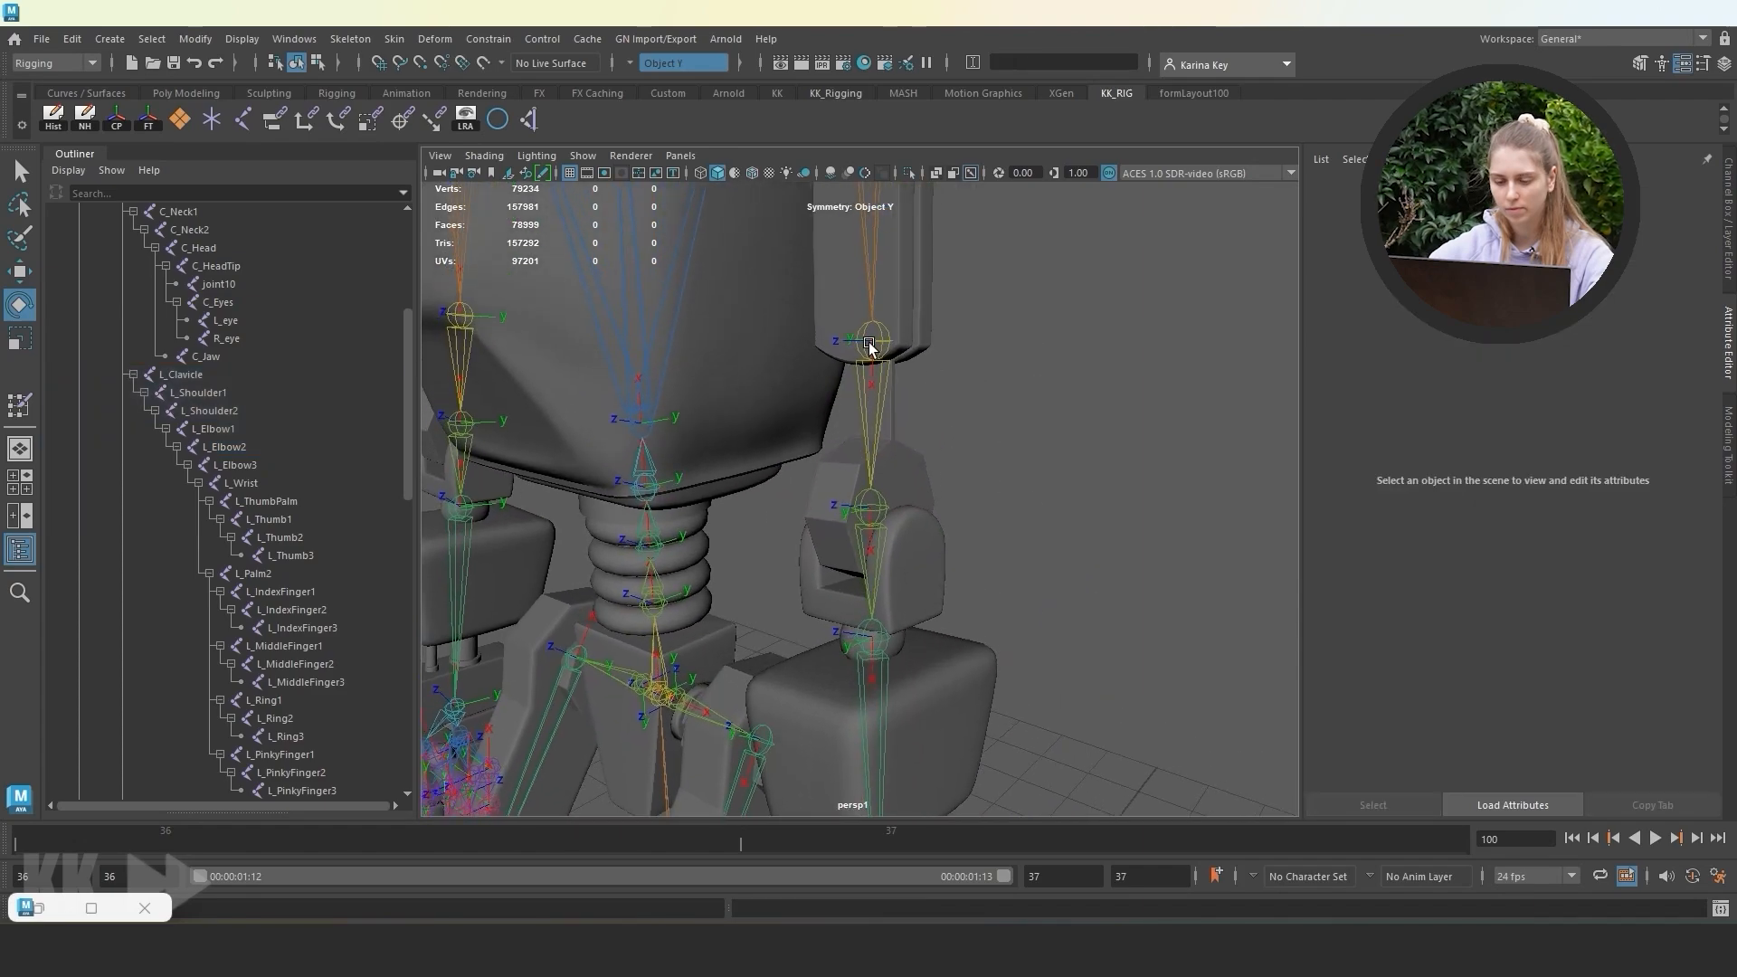
{"action": "left_click", "coordinate": [869, 343]}
{"action": "left_click_drag", "start_coordinate": [918, 360], "coordinate": [911, 387]}
{"action": "key", "text": "ctrl+z"}
{"action": "left_click", "coordinate": [1031, 321]}
{"action": "middle_click_drag", "start_coordinate": [1031, 322], "coordinate": [914, 364], "text": "alt"}
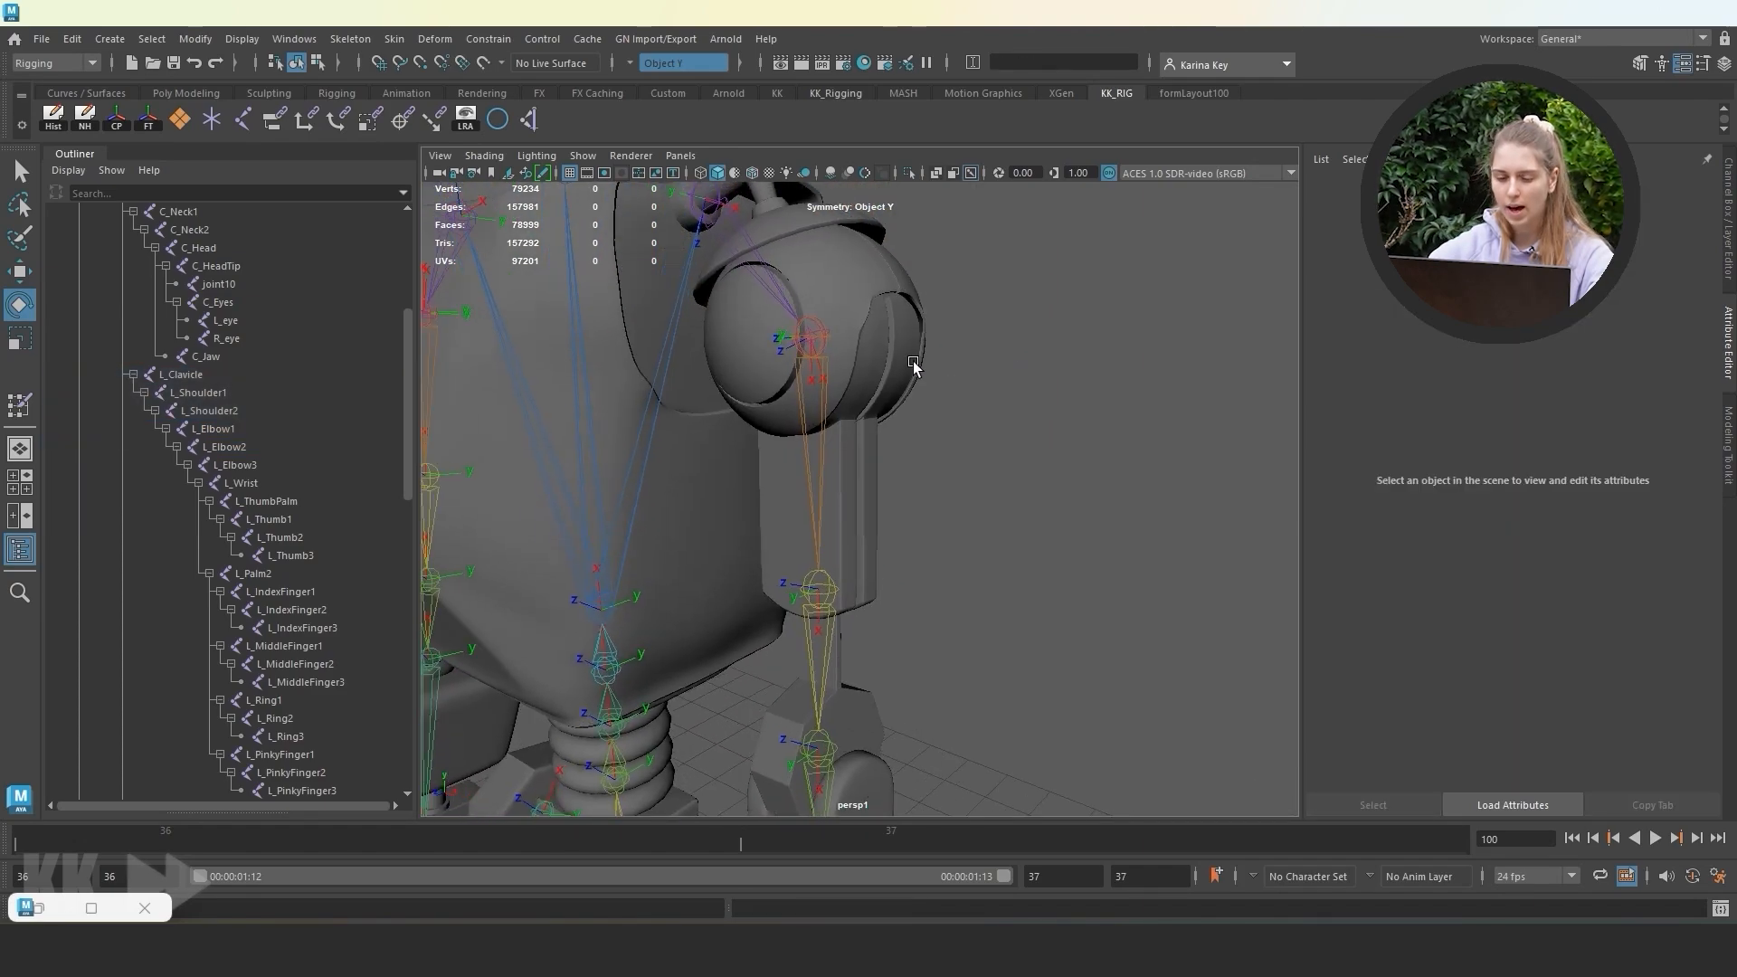
Test-rotate the joint at the base of the left shoulder ball, undo the rotation and deselect the joint.
{"action": "left_click", "coordinate": [824, 361]}
{"action": "mouse_move", "coordinate": [868, 369]}
{"action": "left_mouse_down"}
{"action": "mouse_move", "coordinate": [876, 331]}
{"action": "mouse_move", "coordinate": [868, 378]}
{"action": "left_mouse_up"}
{"action": "key", "text": "ctrl+z"}
{"action": "left_click", "coordinate": [992, 359]}
Test-rotate the remaining left shoulder joints above the upper arm to check how the arm follows, undo the changes and deselect.
{"action": "left_click", "coordinate": [811, 328]}
{"action": "left_click_drag", "start_coordinate": [837, 318], "coordinate": [1000, 471]}
{"action": "key", "text": "ctrl+z"}
{"action": "left_click", "coordinate": [965, 405]}
{"action": "left_click", "coordinate": [746, 352]}
{"action": "left_click_drag", "start_coordinate": [769, 357], "coordinate": [818, 333], "text": "alt"}
{"action": "key", "text": "ctrl+z"}
{"action": "left_click", "coordinate": [975, 370]}
Try rotating the Shoulder2 and Elbow3 joints of both arms together to compare the sides, undo it and clear the selection.
{"action": "left_click_drag", "start_coordinate": [979, 384], "coordinate": [1023, 467], "text": "alt"}
{"action": "right_click_drag", "start_coordinate": [1023, 468], "coordinate": [952, 446], "text": "alt"}
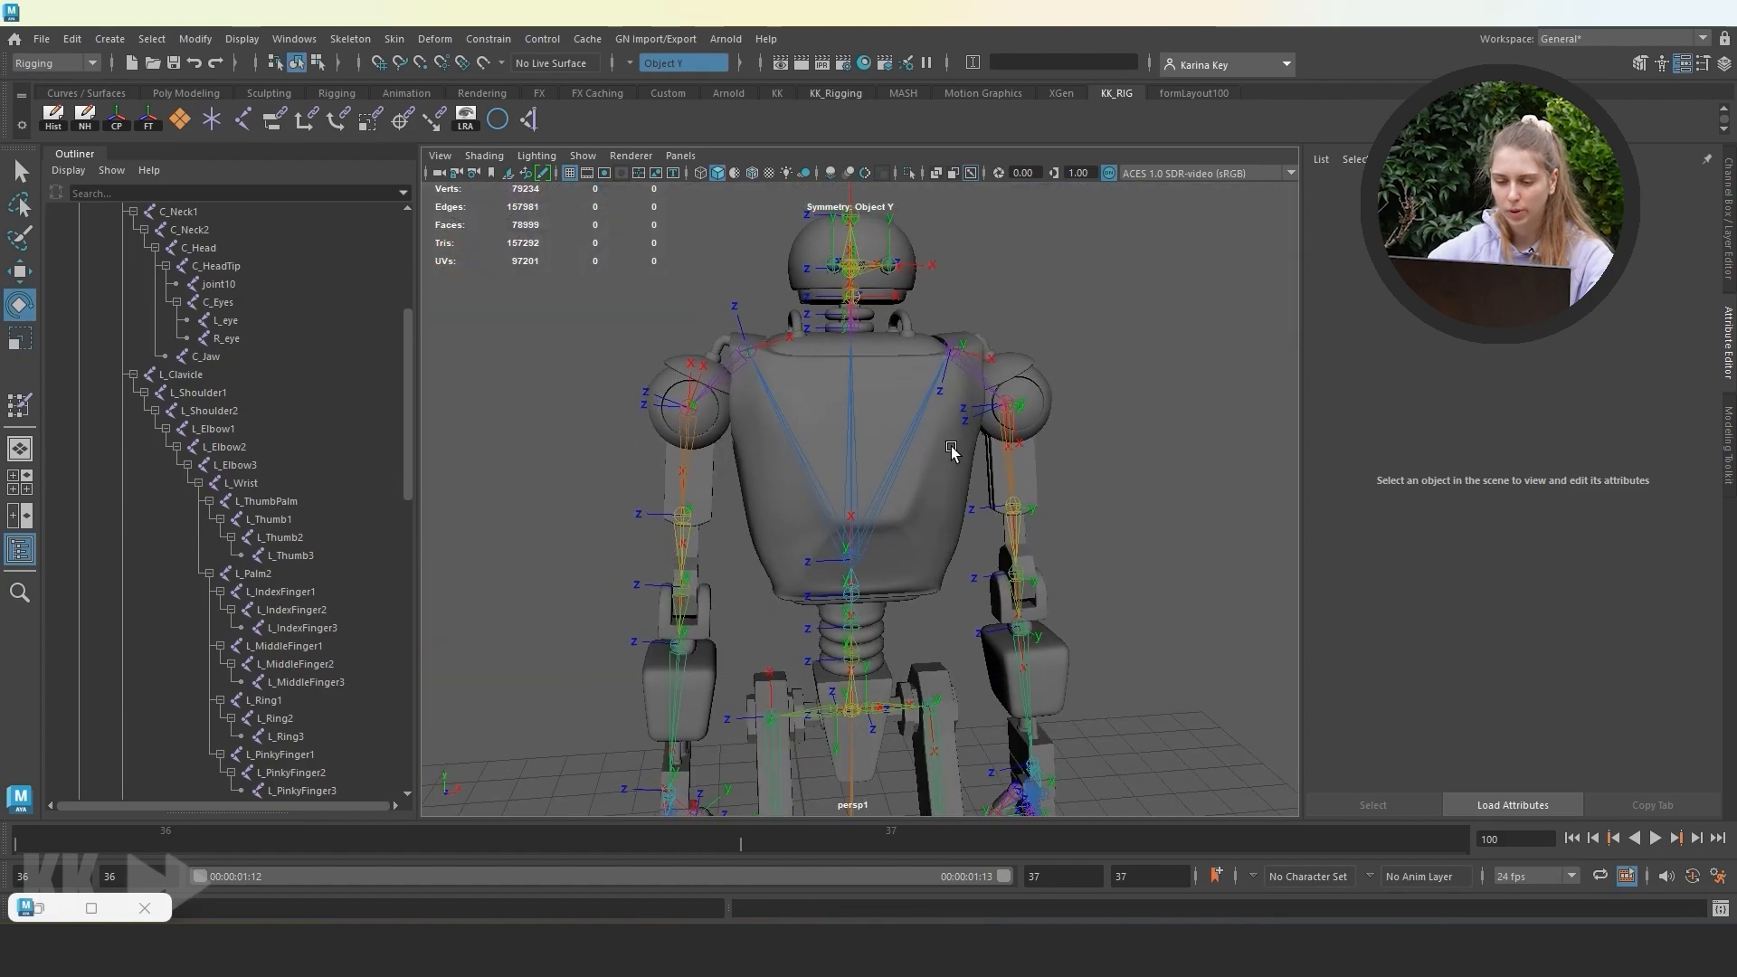
{"action": "middle_click_drag", "start_coordinate": [995, 434], "coordinate": [993, 322], "text": "alt"}
{"action": "left_click", "coordinate": [20, 171]}
{"action": "left_click_drag", "start_coordinate": [879, 324], "coordinate": [956, 350], "text": "alt"}
{"action": "middle_click_drag", "start_coordinate": [955, 349], "coordinate": [908, 318], "text": "alt"}
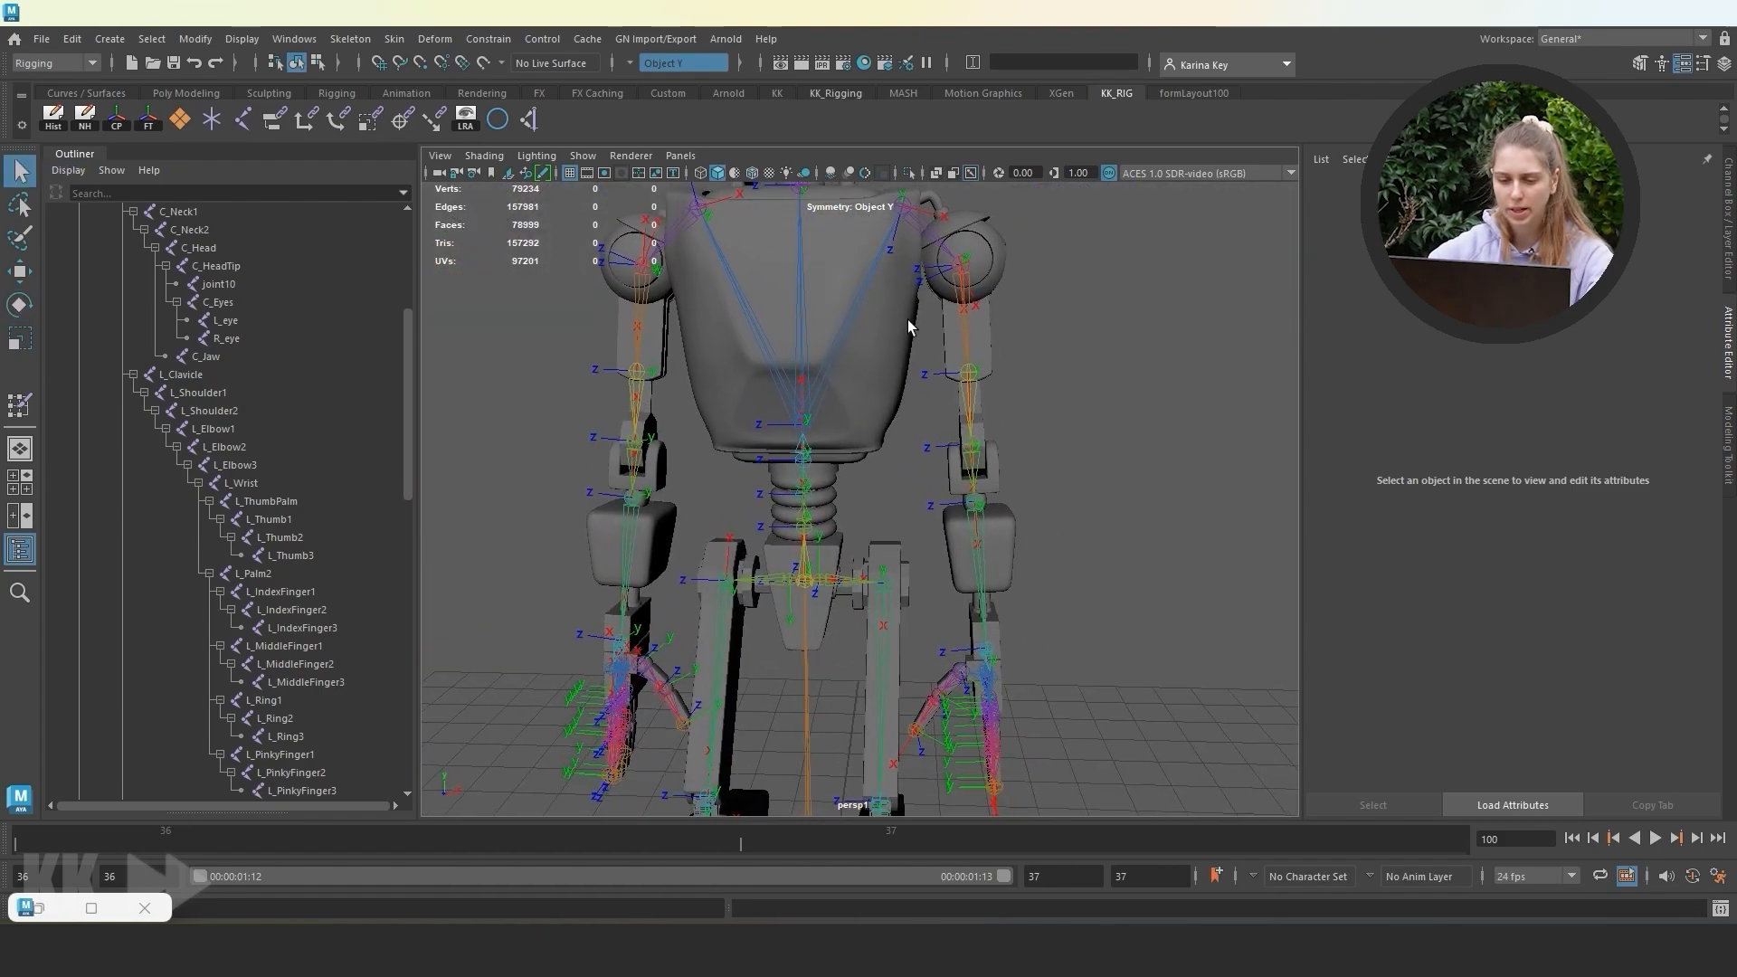
{"action": "left_click_drag", "start_coordinate": [908, 321], "coordinate": [961, 463], "text": "alt"}
{"action": "left_click", "coordinate": [971, 314]}
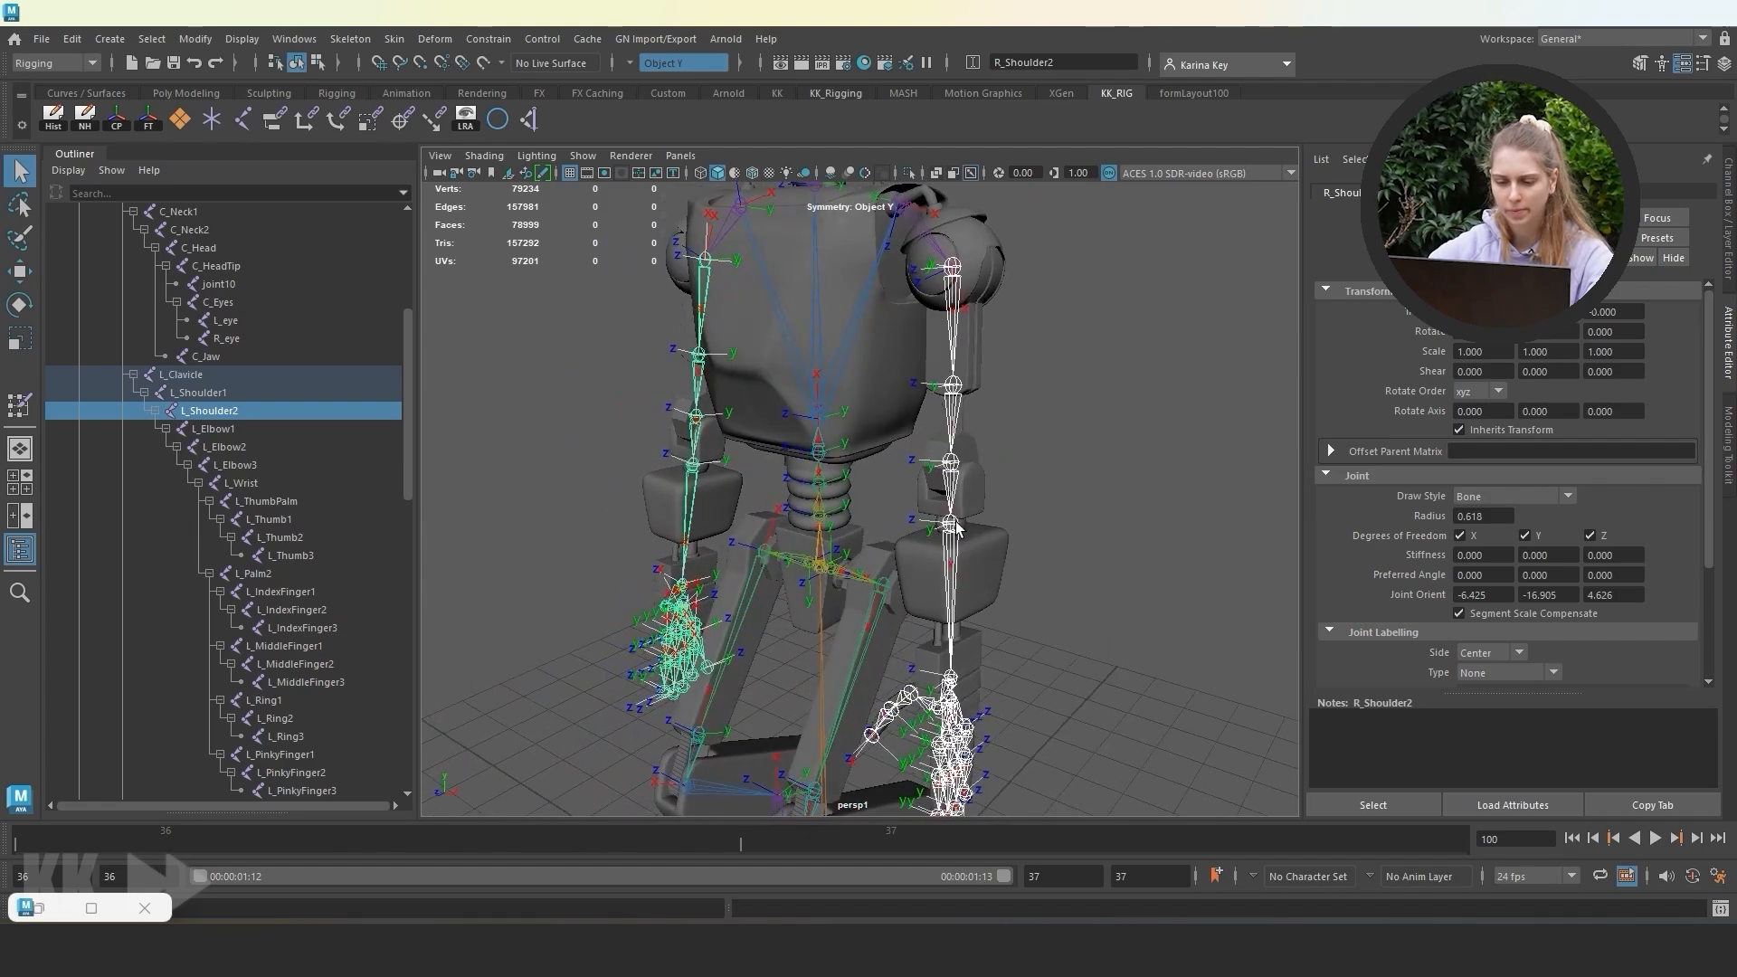
{"action": "left_click", "coordinate": [955, 526], "text": "shift"}
{"action": "left_click", "coordinate": [692, 468], "text": "shift"}
{"action": "left_click_drag", "start_coordinate": [837, 536], "coordinate": [897, 540], "text": "alt"}
{"action": "key", "text": "e"}
{"action": "left_click_drag", "start_coordinate": [712, 463], "coordinate": [695, 467]}
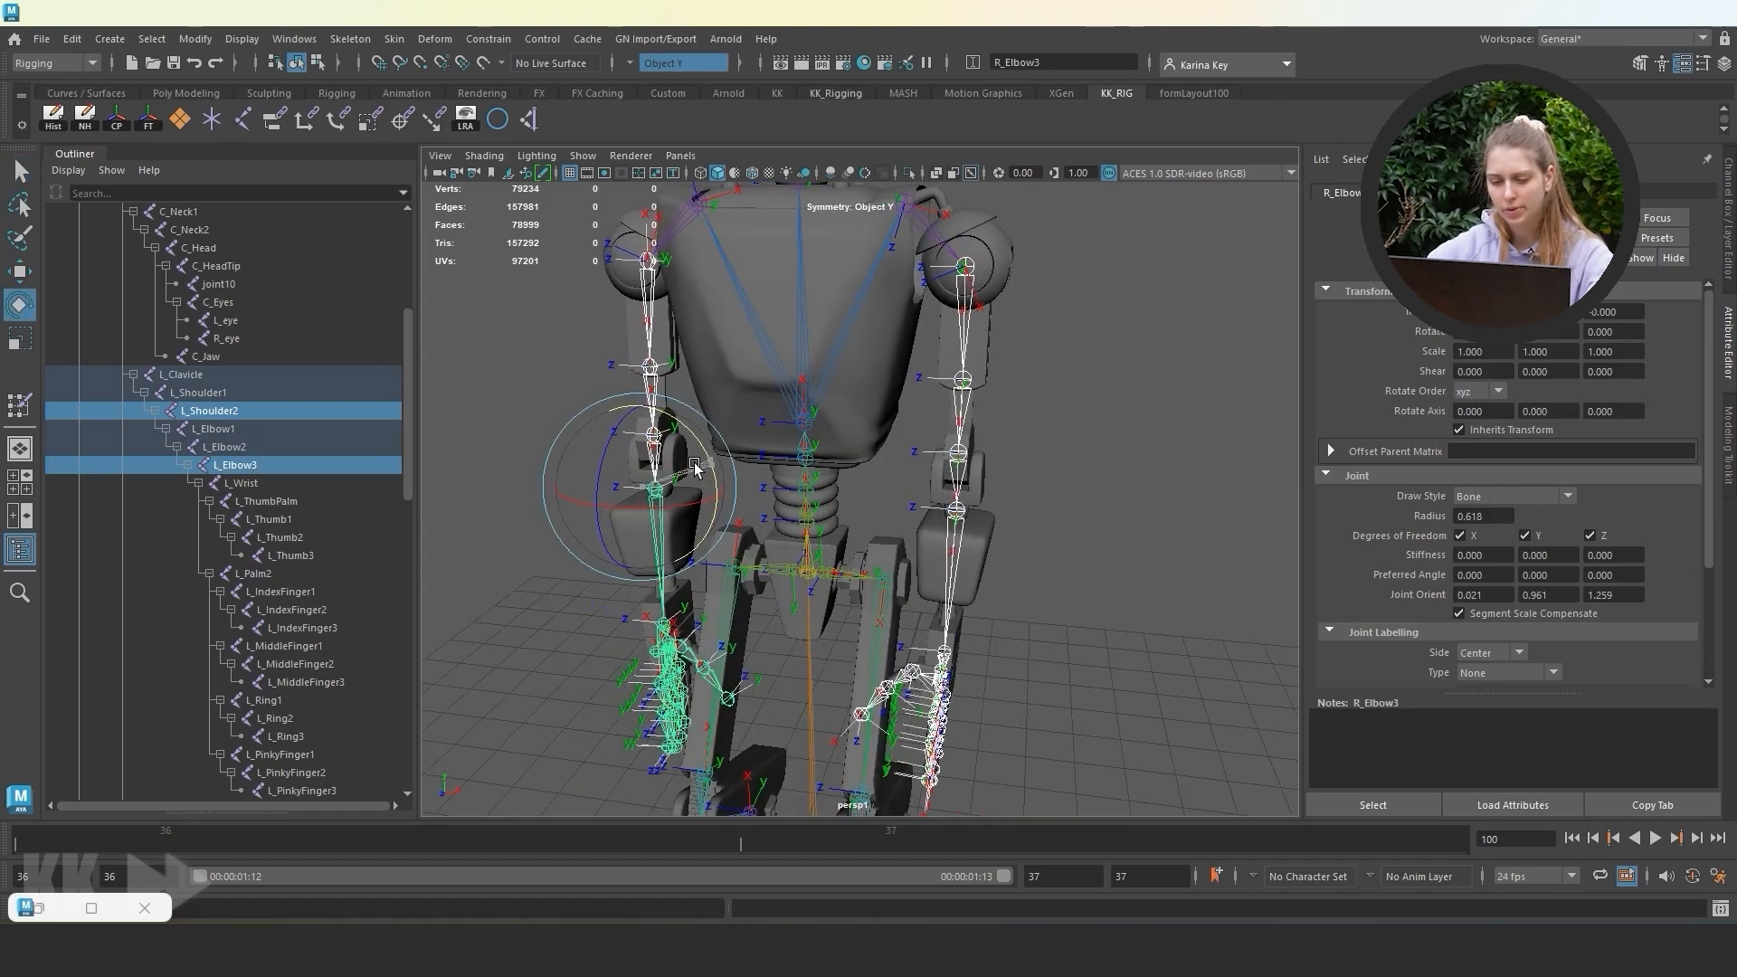
{"action": "key", "text": "ctrl+z"}
{"action": "key", "text": "ctrl+z"}
{"action": "key", "text": "ctrl+z"}
{"action": "key", "text": "ctrl+z"}
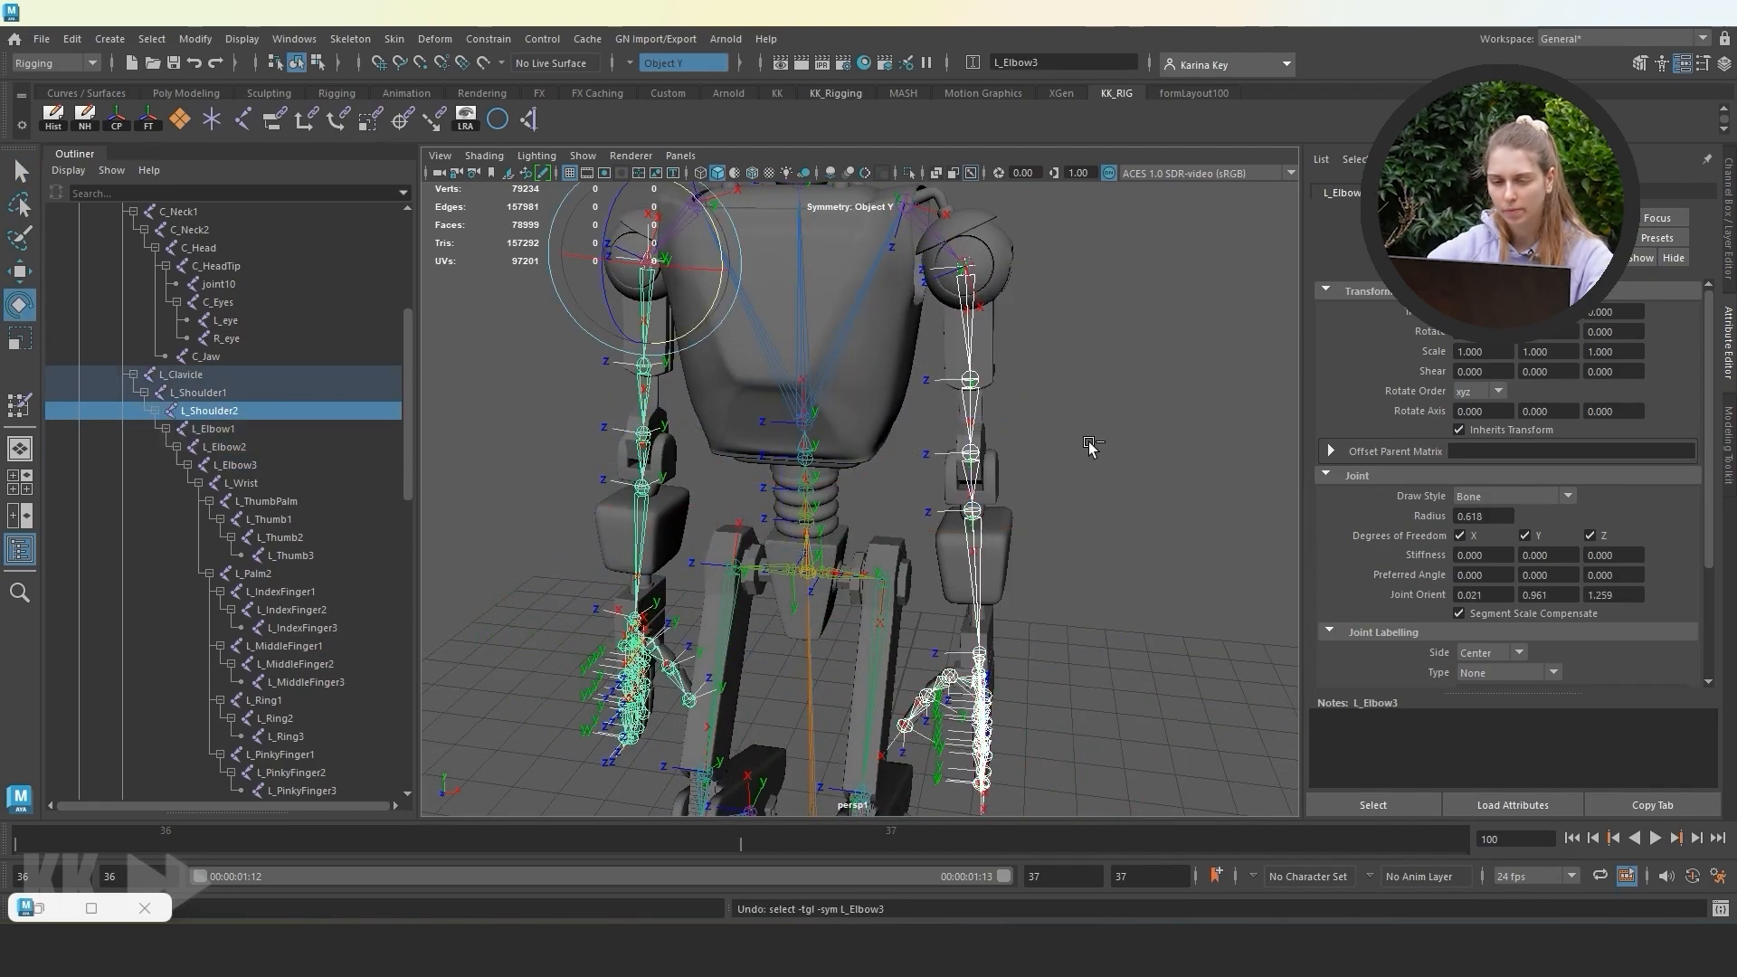
{"action": "left_click", "coordinate": [1089, 448]}
Select the RobotHENRY_geo mesh and activate the Paint Skin Weights tool with its settings shown.
{"action": "left_click_drag", "start_coordinate": [1082, 516], "coordinate": [1013, 511], "text": "alt"}
{"action": "left_click", "coordinate": [38, 40]}
{"action": "left_click", "coordinate": [86, 115]}
{"action": "left_click", "coordinate": [42, 40]}
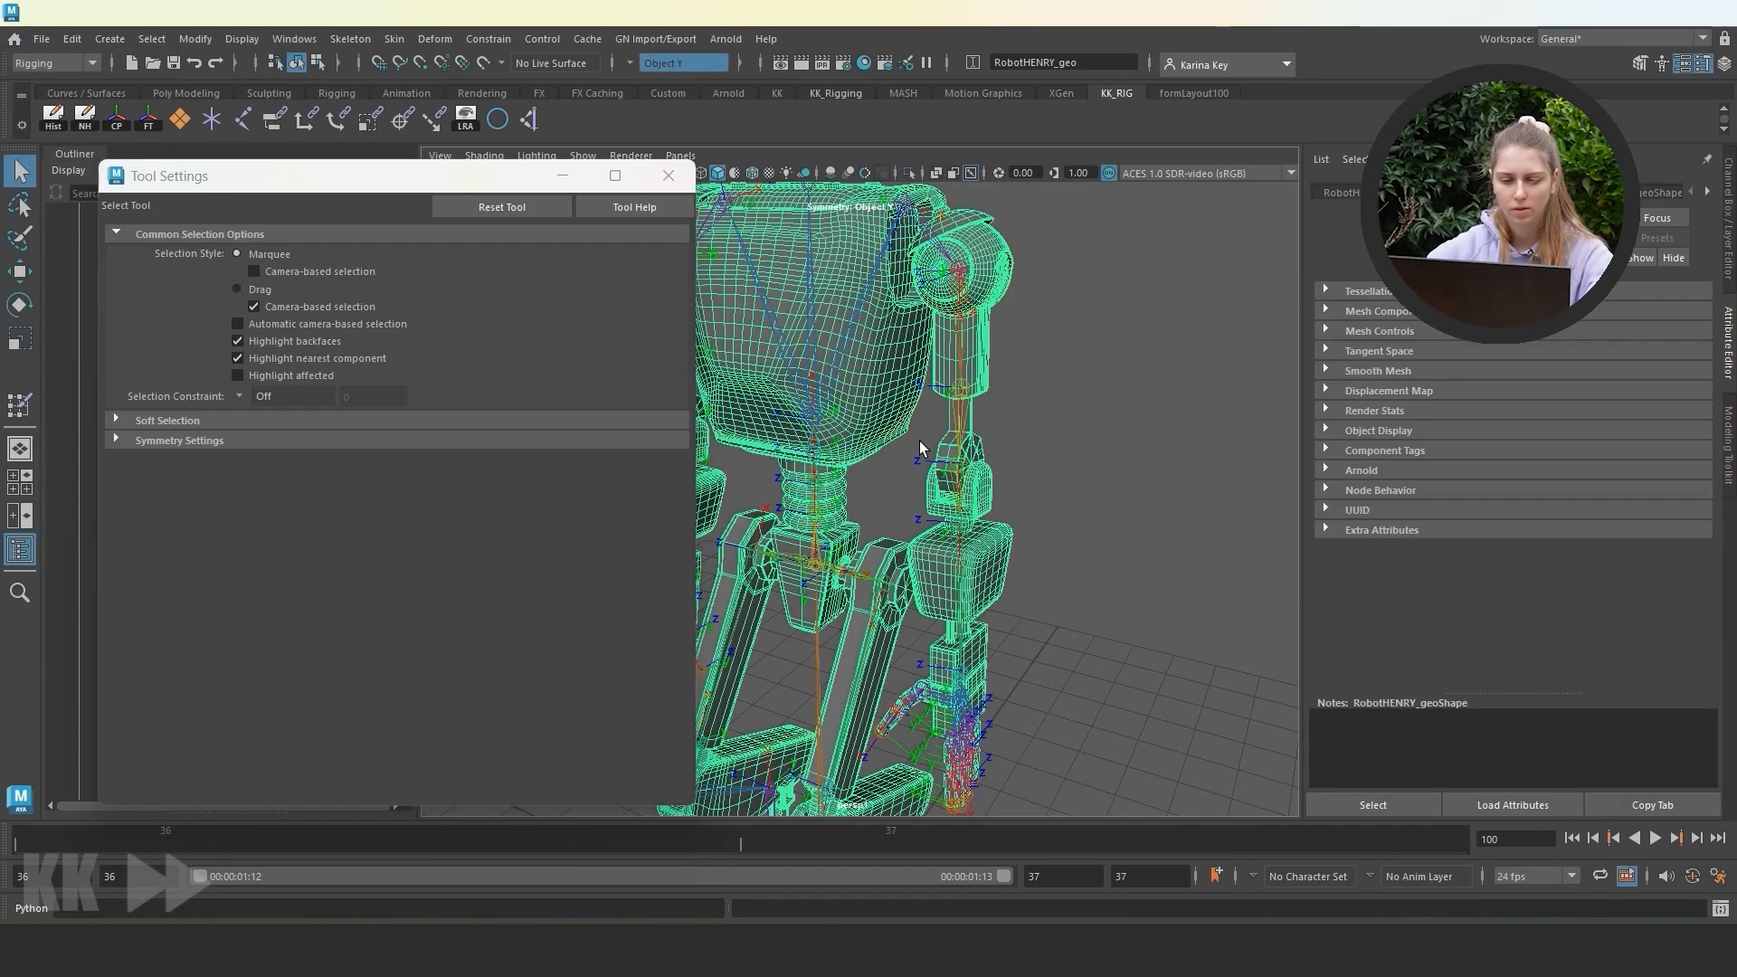
{"action": "left_click_drag", "start_coordinate": [995, 570], "coordinate": [959, 570], "text": "alt"}
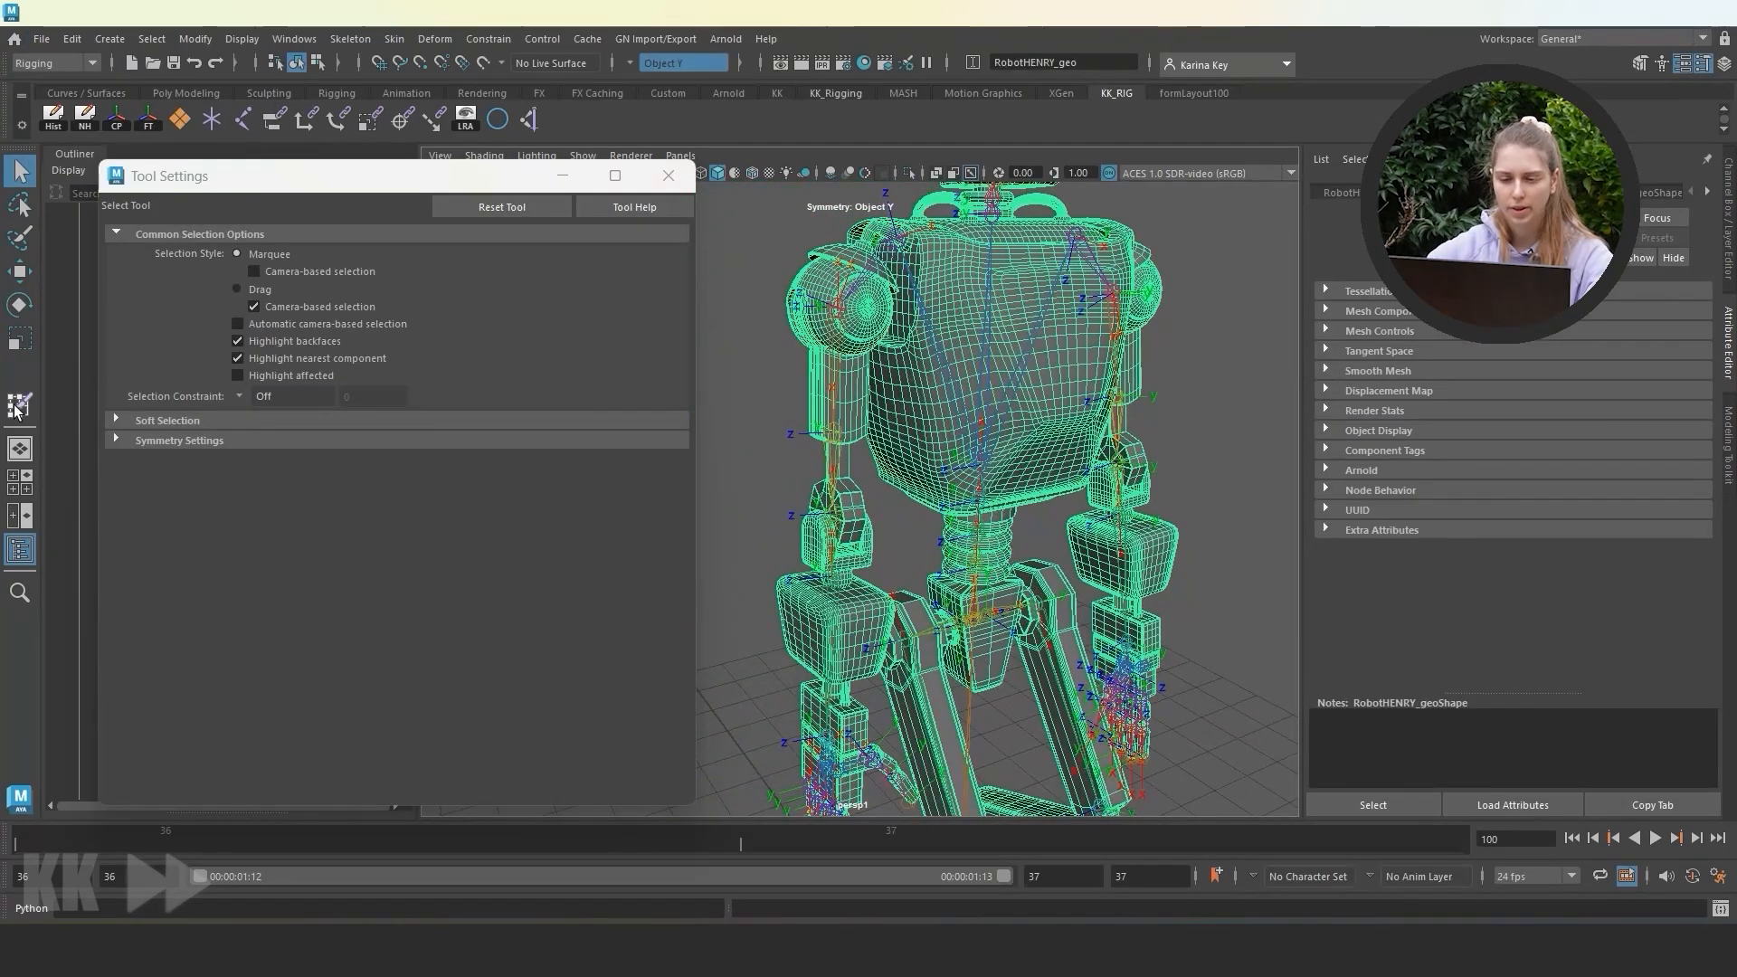
{"action": "left_click", "coordinate": [19, 408]}
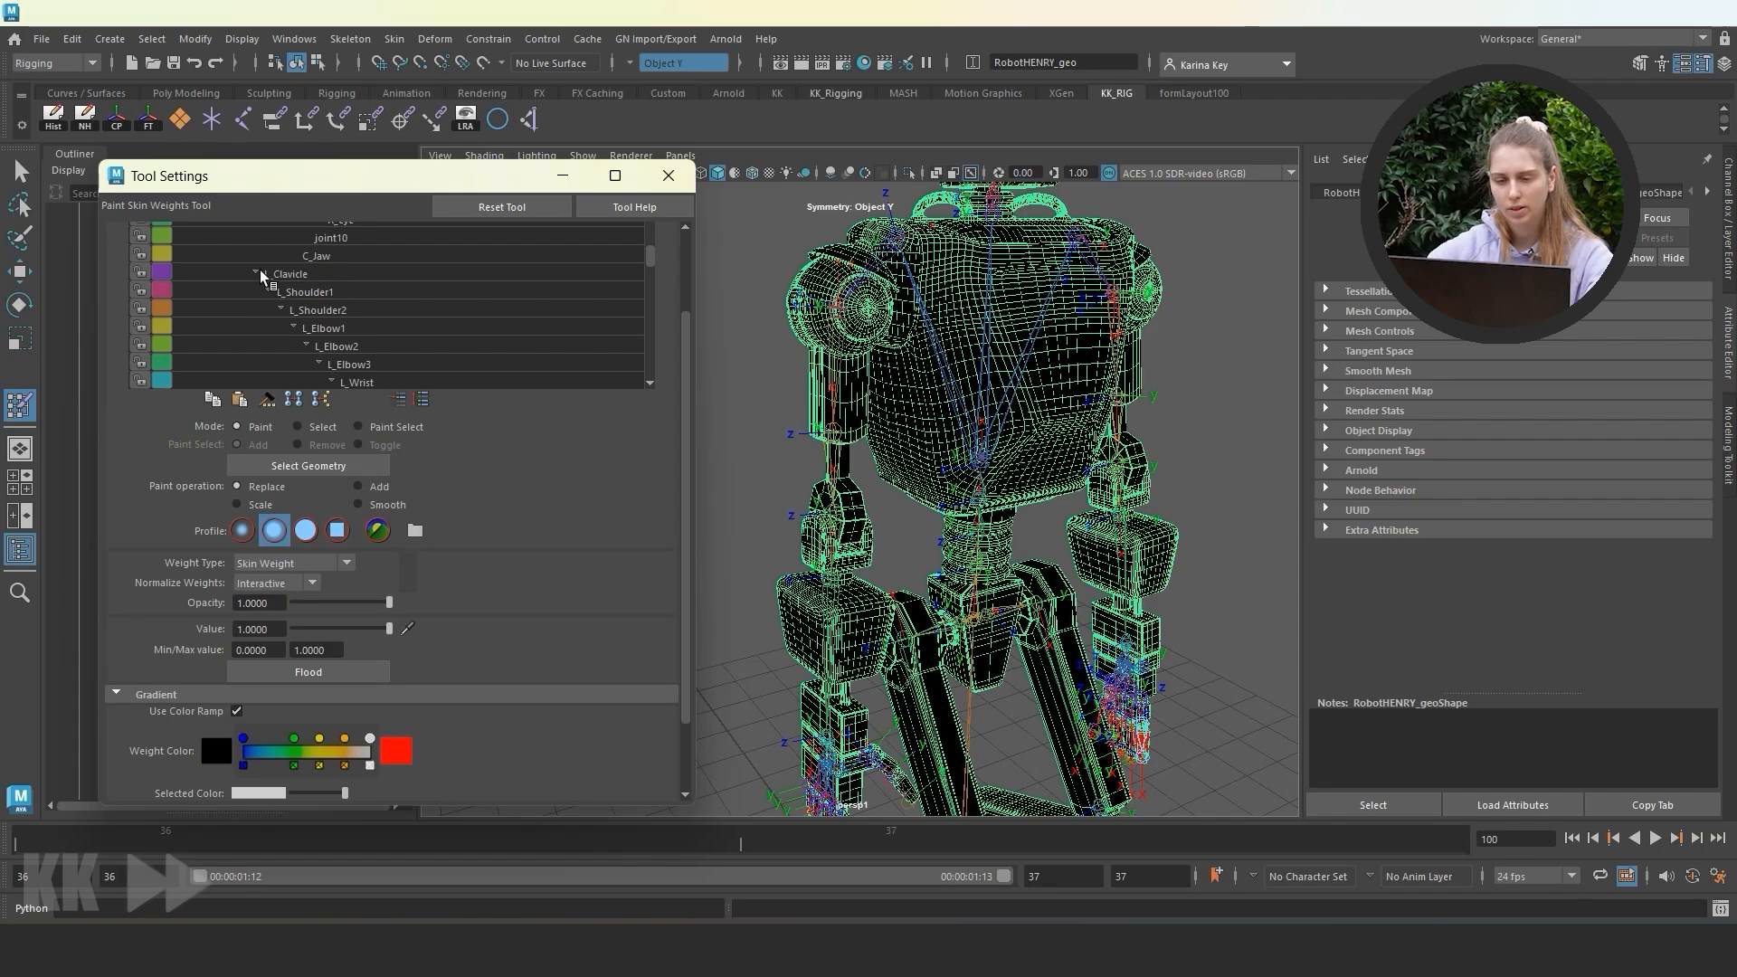
Remove the L_Clavicle influence from the large torso shell by selecting its vertices and flooding them with a value of 0.
{"action": "left_click", "coordinate": [261, 275]}
{"action": "left_click_drag", "start_coordinate": [1058, 497], "coordinate": [972, 443], "text": "alt"}
{"action": "scroll", "coordinate": [950, 473], "scroll_direction": "down", "scroll_amount": 4}
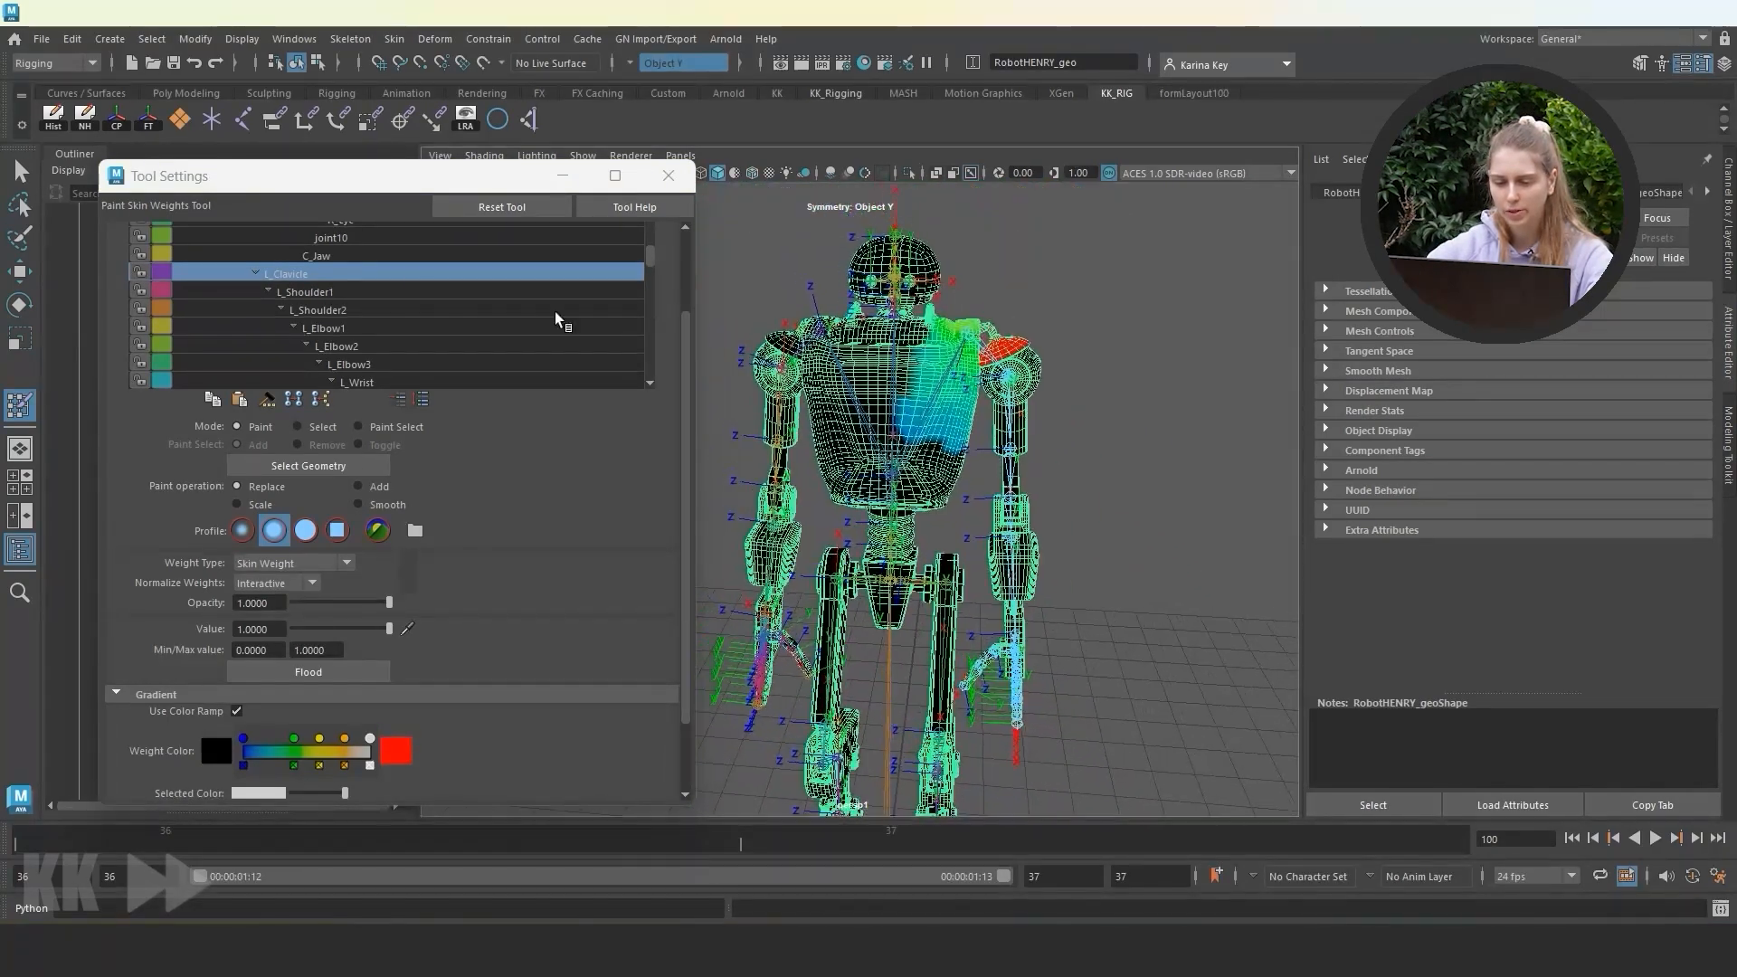
{"action": "left_click", "coordinate": [303, 292]}
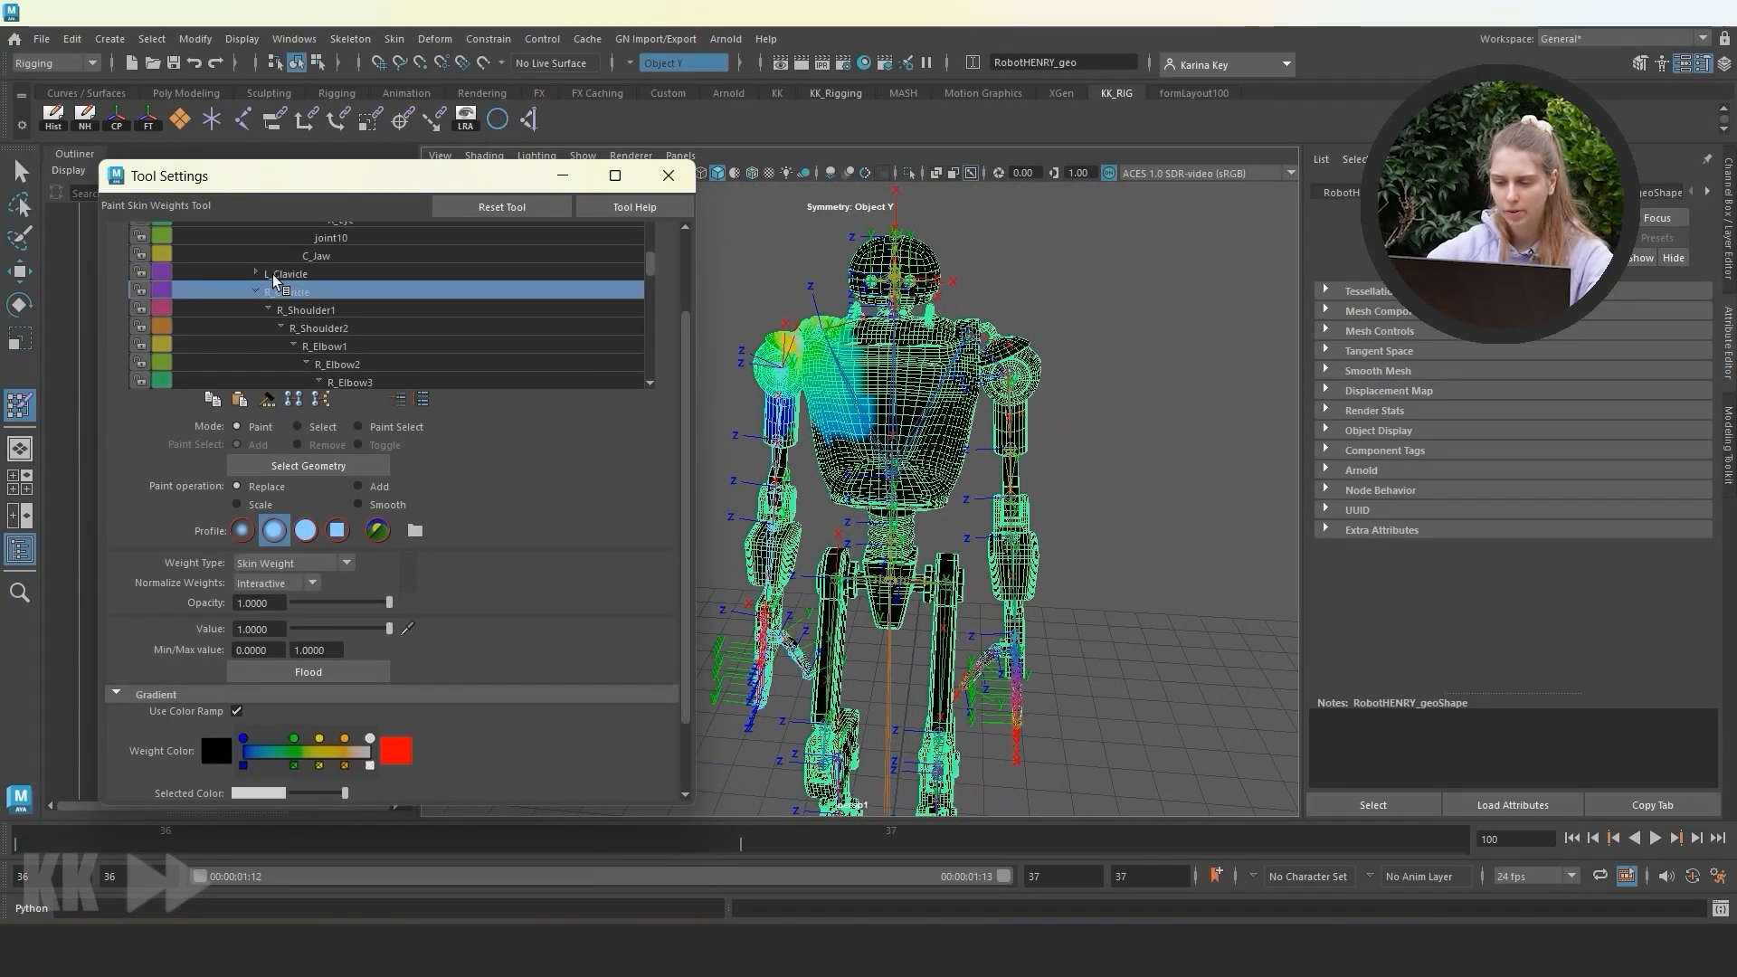
{"action": "left_click", "coordinate": [287, 274]}
{"action": "left_click", "coordinate": [297, 426]}
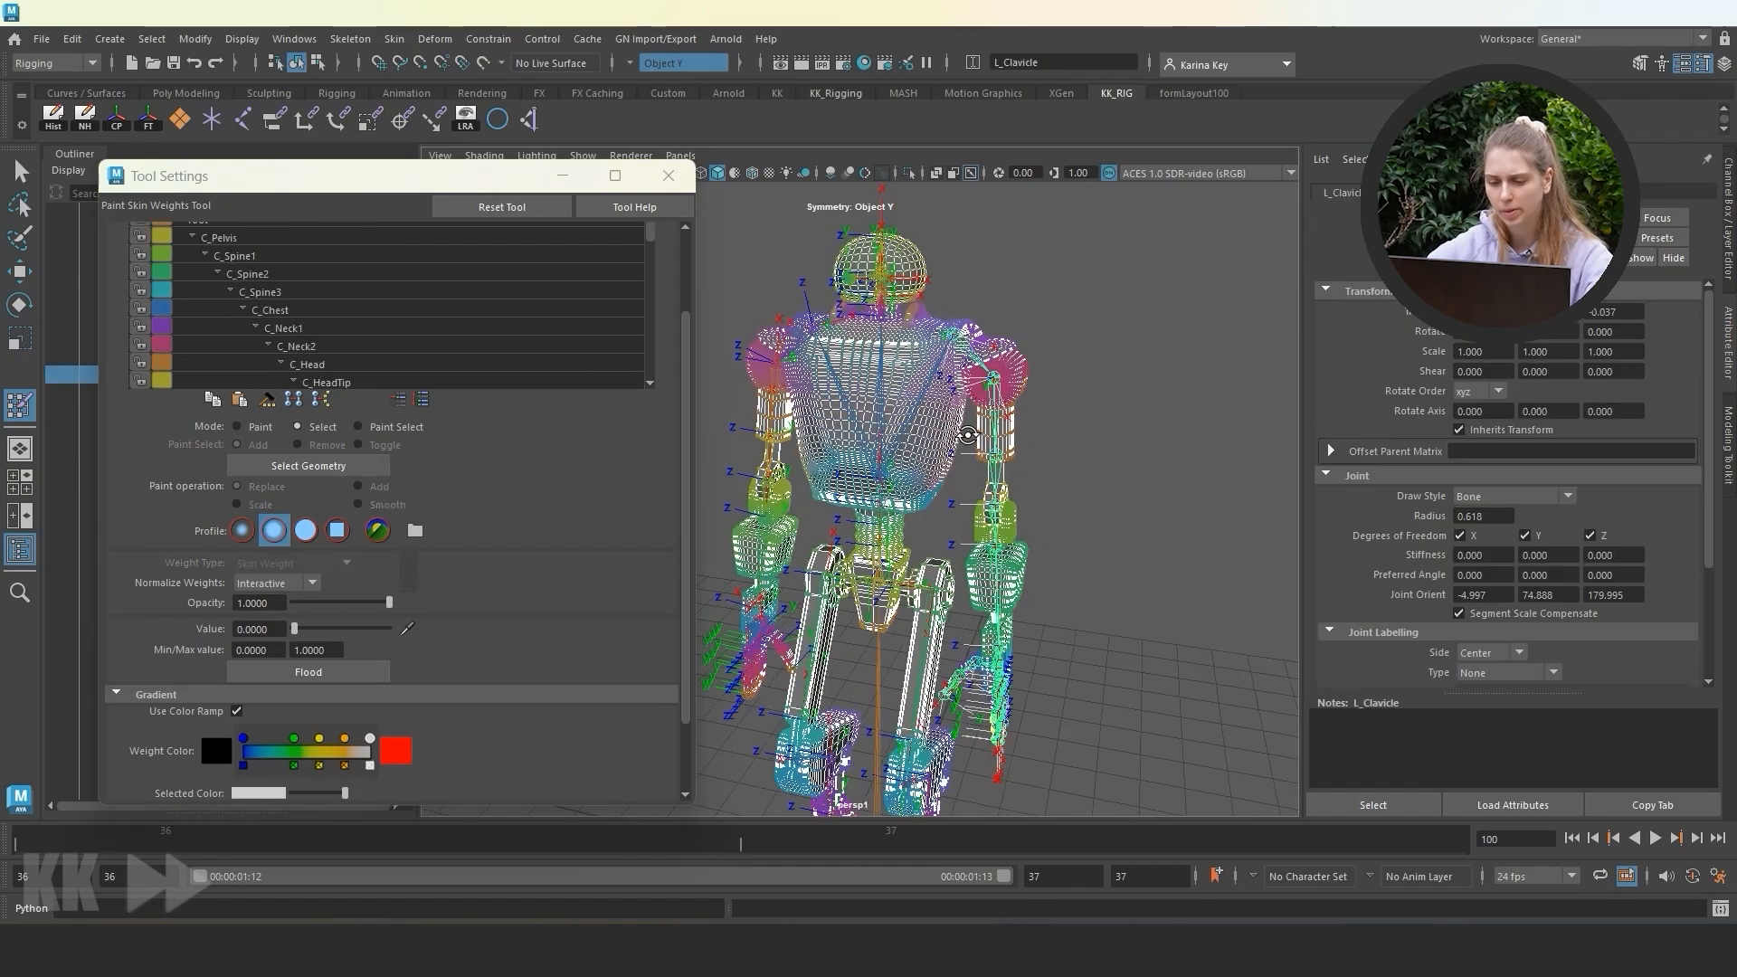
{"action": "scroll", "coordinate": [982, 427], "scroll_direction": "up", "scroll_amount": 4}
{"action": "double_click", "coordinate": [964, 382]}
{"action": "left_click", "coordinate": [237, 426]}
{"action": "left_click", "coordinate": [267, 627]}
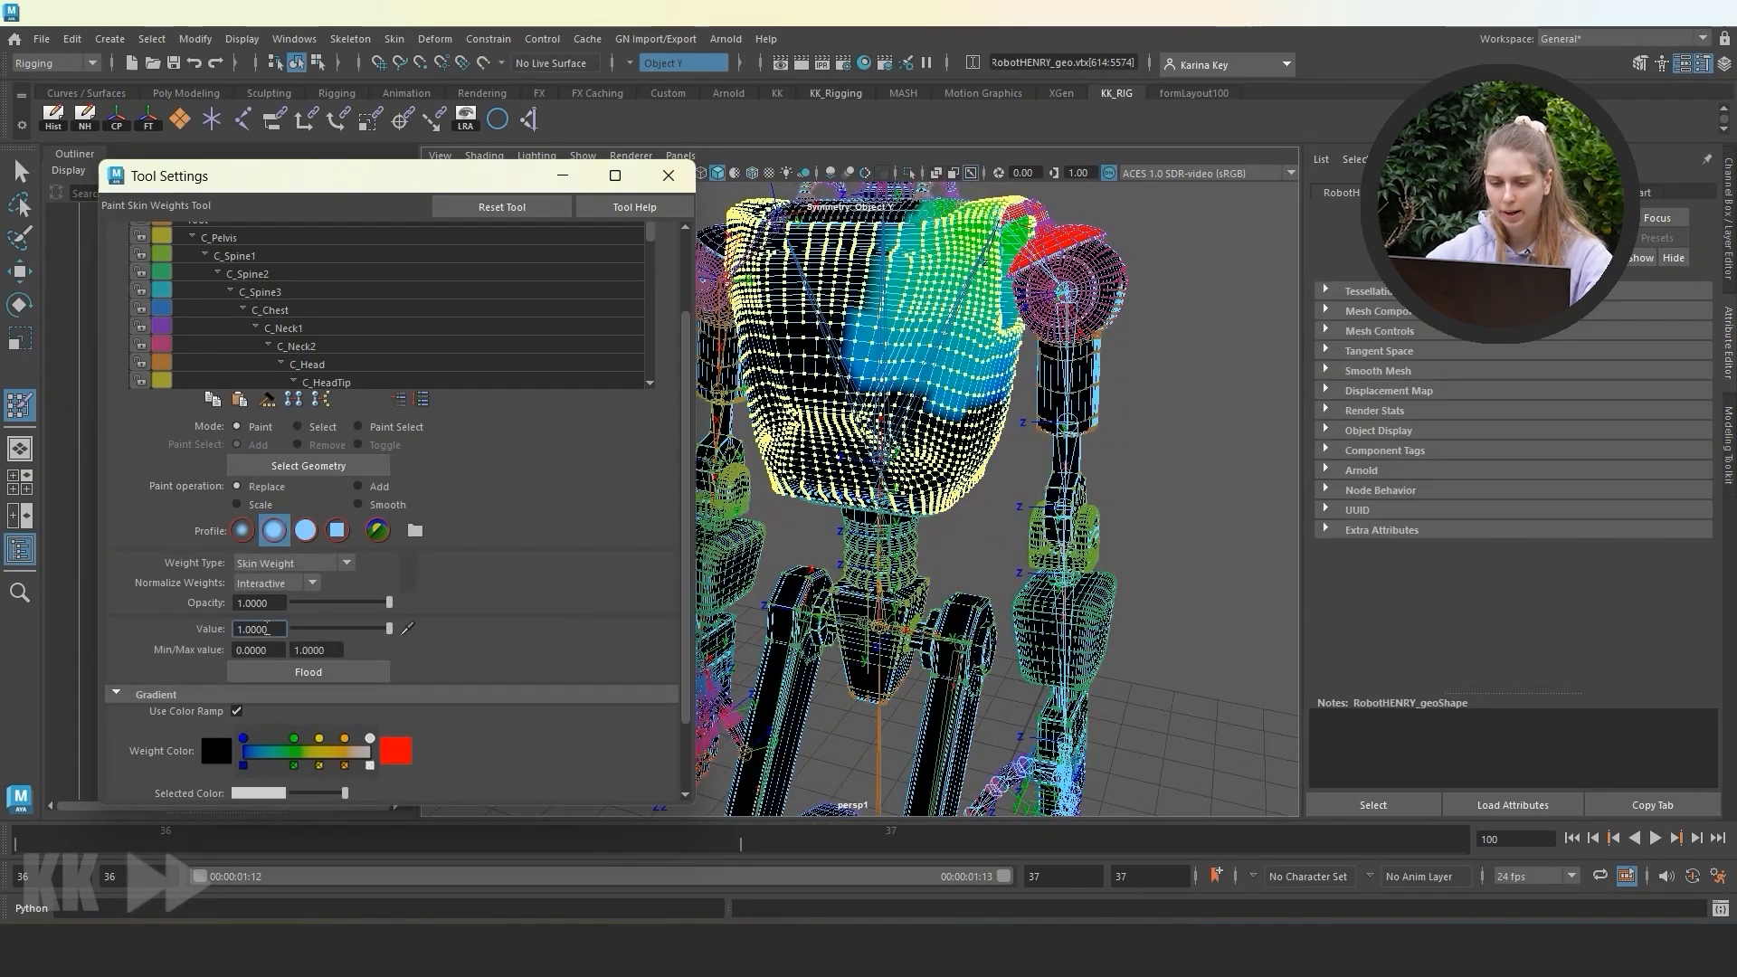
{"action": "left_click", "coordinate": [288, 672]}
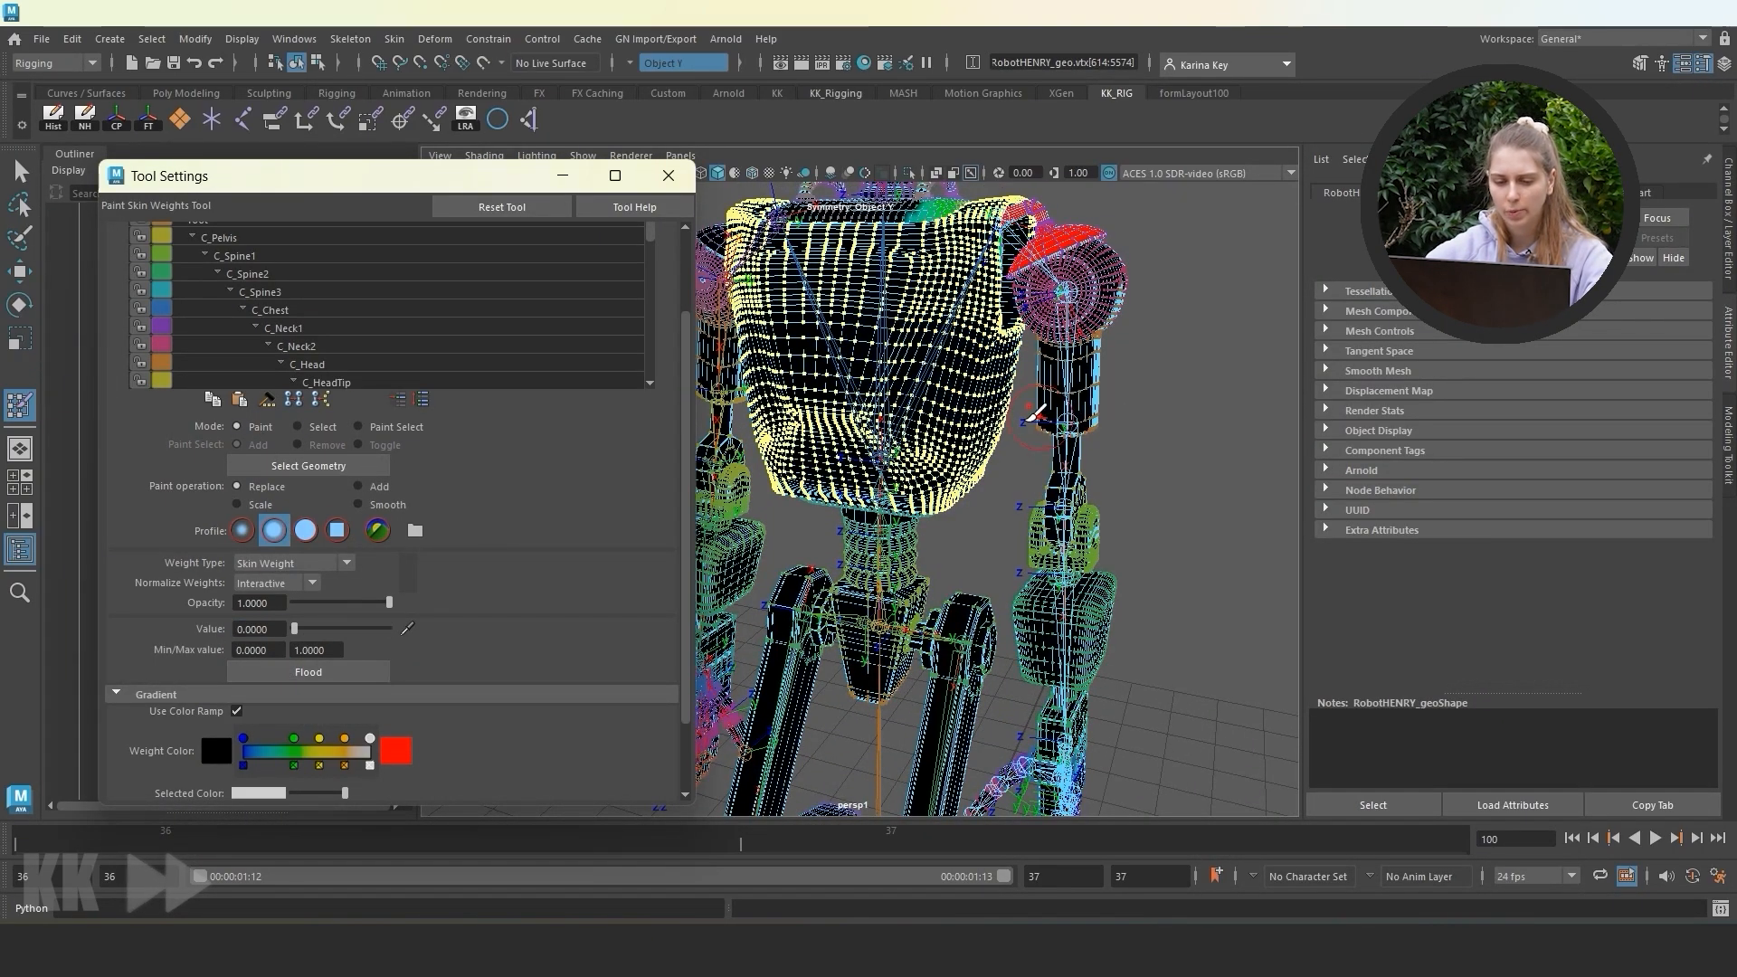
Add the separate piece at the top of the torso to the vertex selection and flood L_Clavicle's influence there with 0.
{"action": "left_click_drag", "start_coordinate": [1036, 412], "coordinate": [1013, 470], "text": "alt"}
{"action": "left_click", "coordinate": [296, 426]}
{"action": "left_click", "coordinate": [907, 252], "text": "shift"}
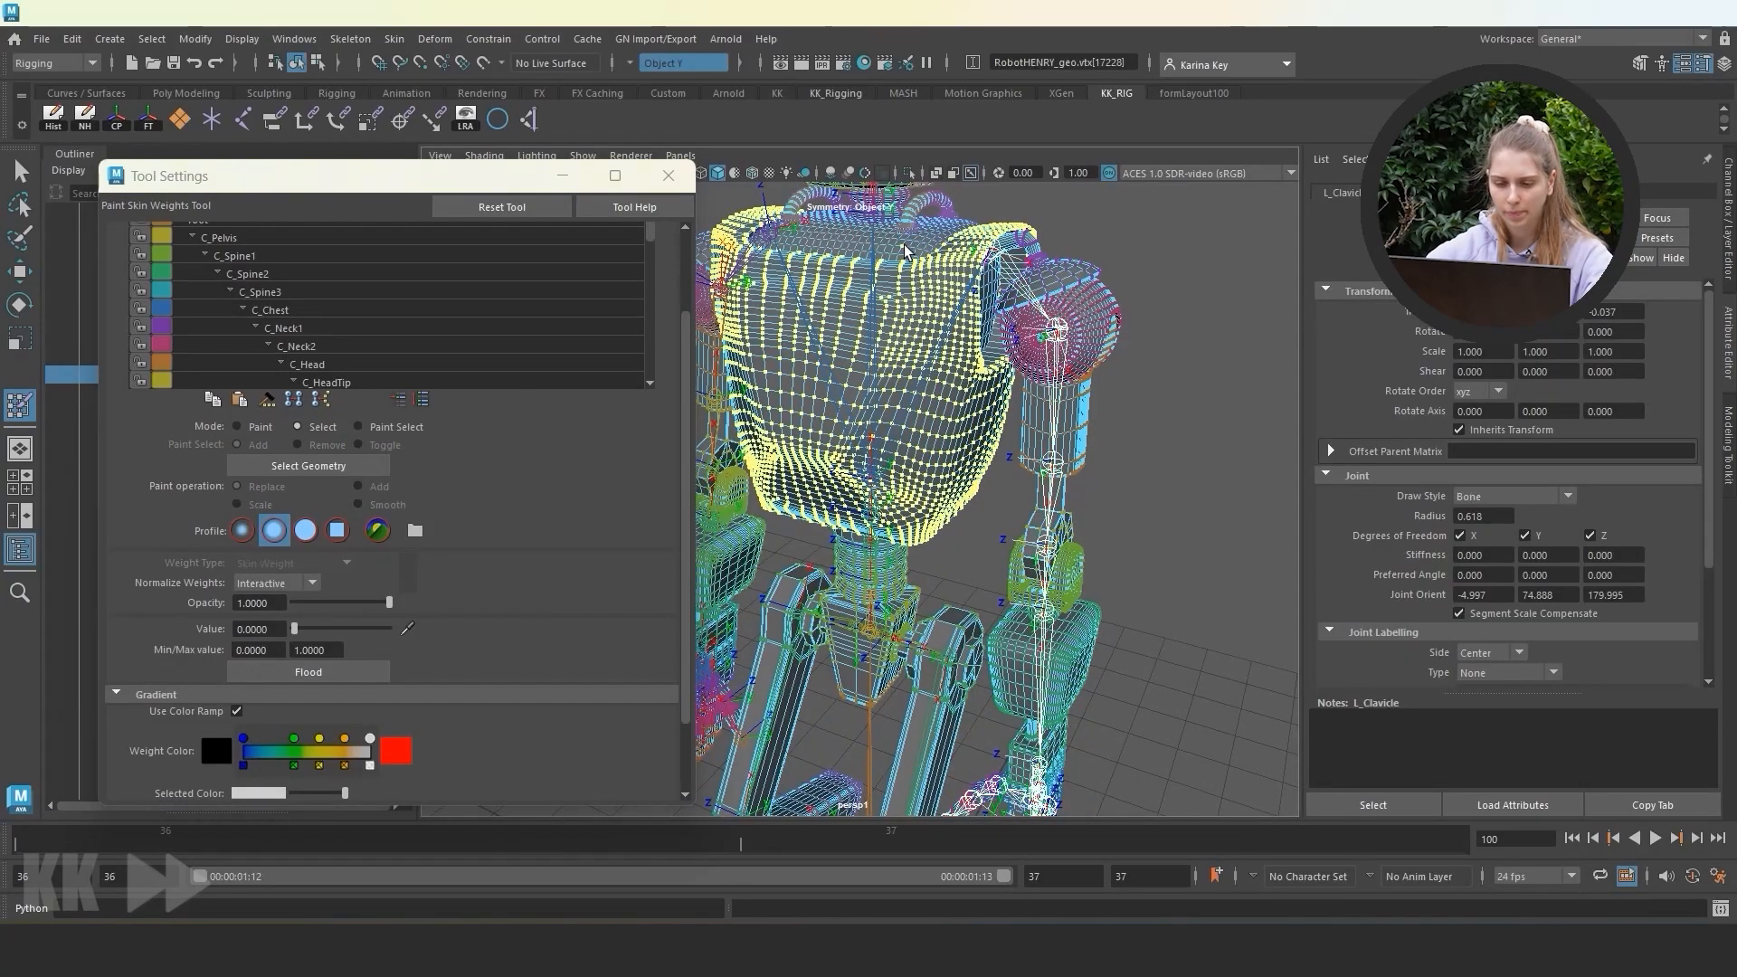
{"action": "double_click", "coordinate": [907, 252], "text": "shift"}
{"action": "left_click", "coordinate": [263, 427]}
{"action": "left_click", "coordinate": [320, 673]}
Flood the selected torso vertices with a value of 0 for the R_Clavicle influence.
{"action": "left_click_drag", "start_coordinate": [769, 543], "coordinate": [868, 515], "text": "alt"}
{"action": "scroll", "coordinate": [322, 351], "scroll_direction": "down", "scroll_amount": 1}
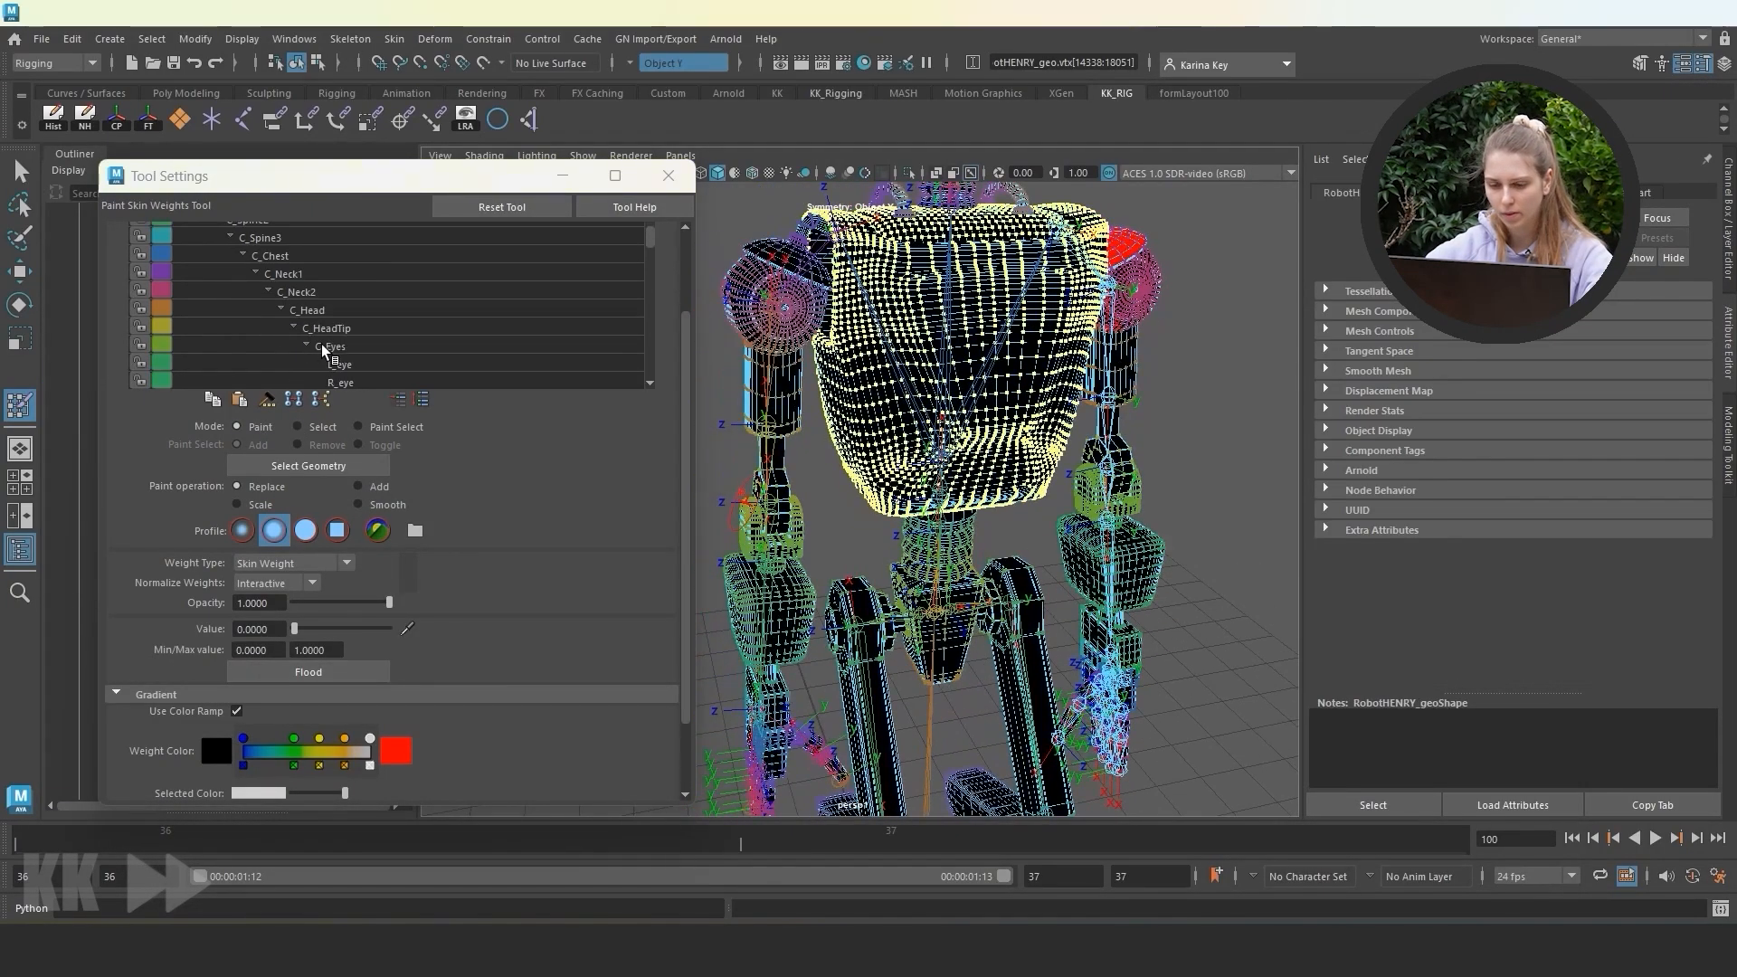
{"action": "scroll", "coordinate": [324, 351], "scroll_direction": "down", "scroll_amount": 2}
{"action": "left_click", "coordinate": [272, 364]}
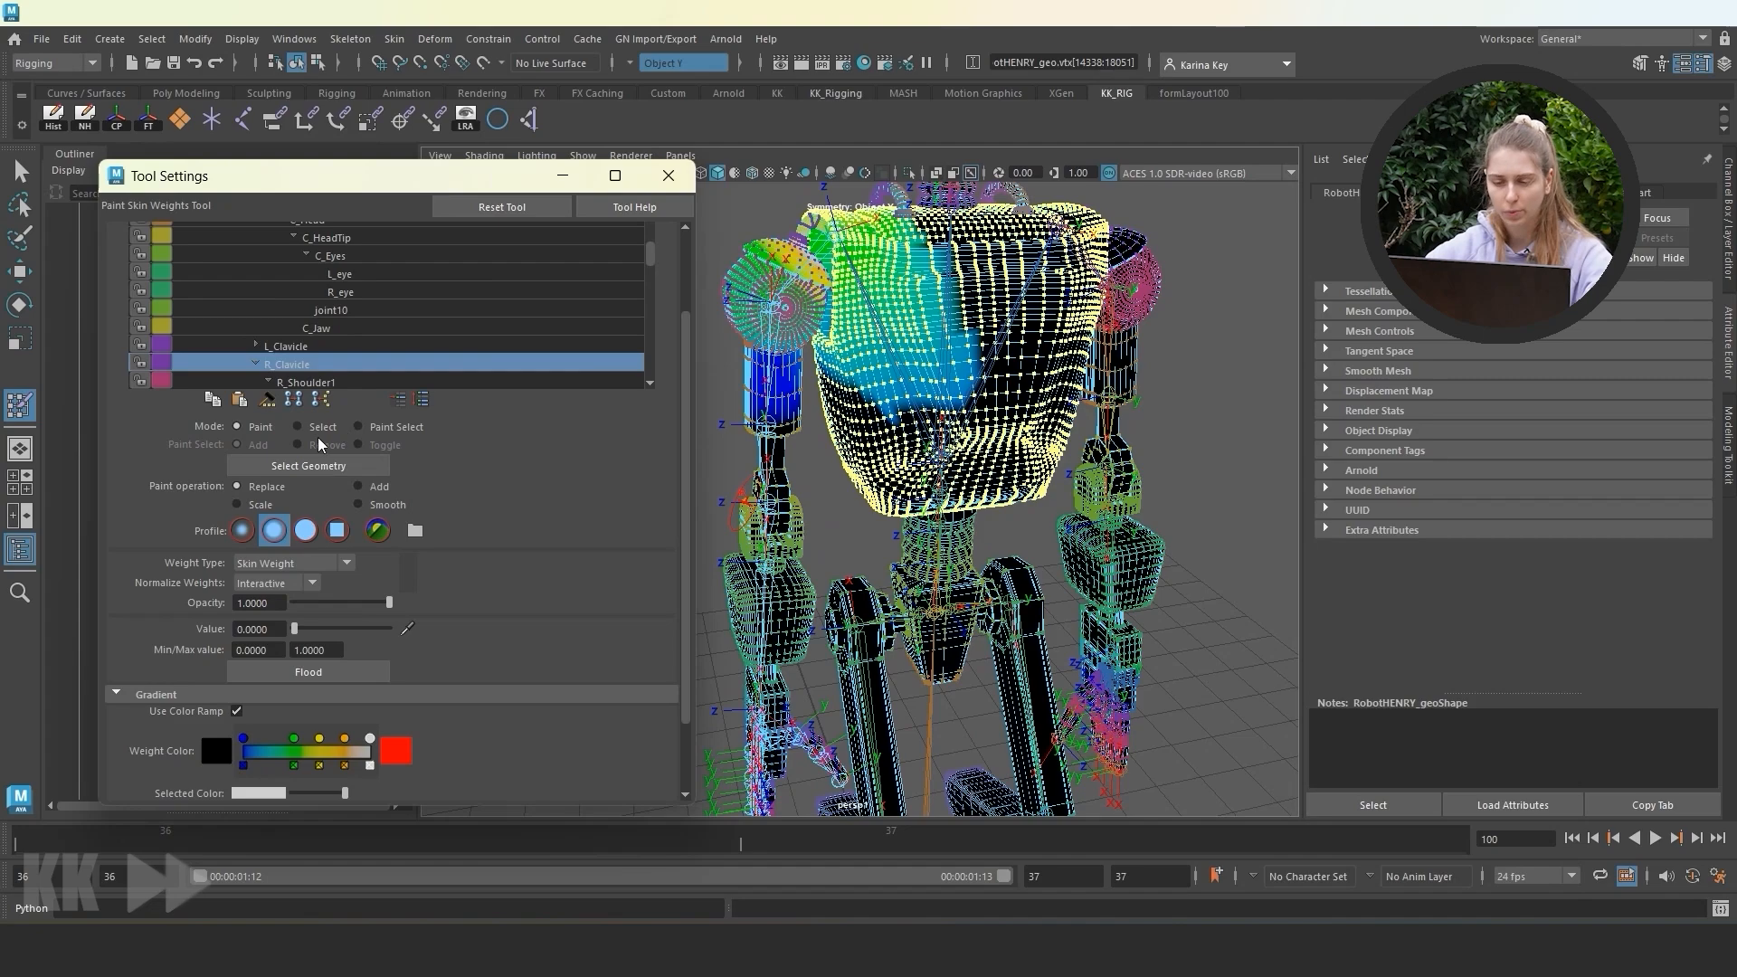
{"action": "left_click", "coordinate": [297, 426]}
{"action": "left_click", "coordinate": [258, 428]}
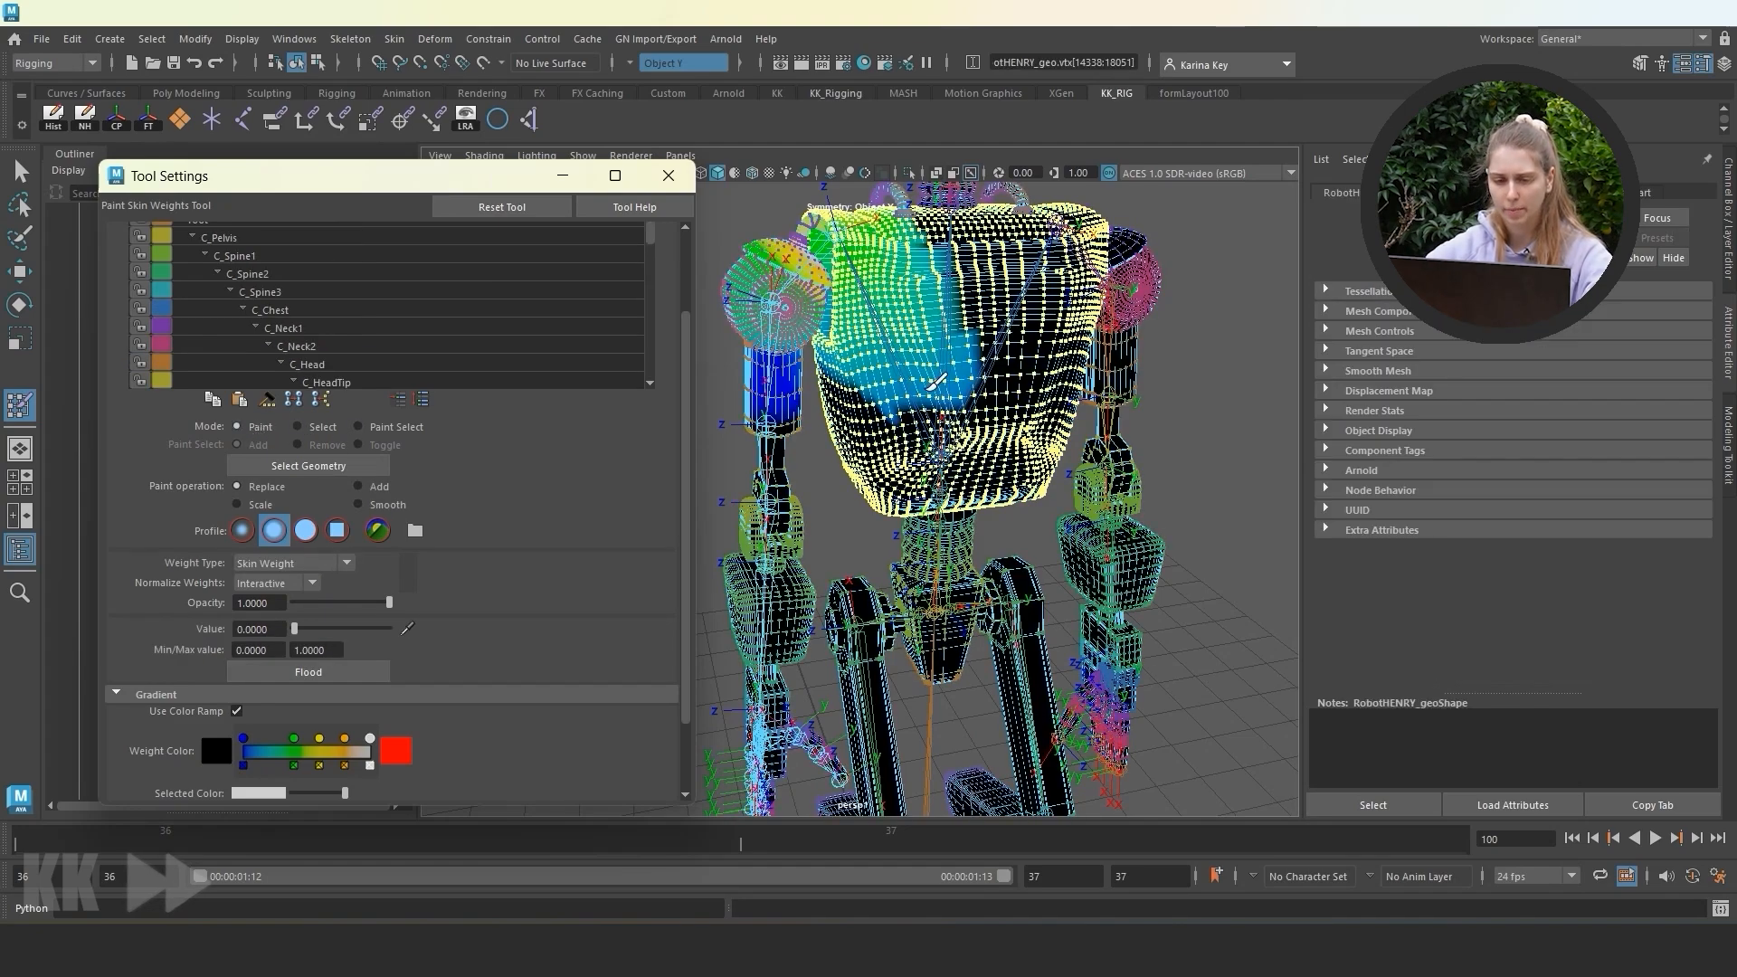
{"action": "left_click", "coordinate": [294, 674]}
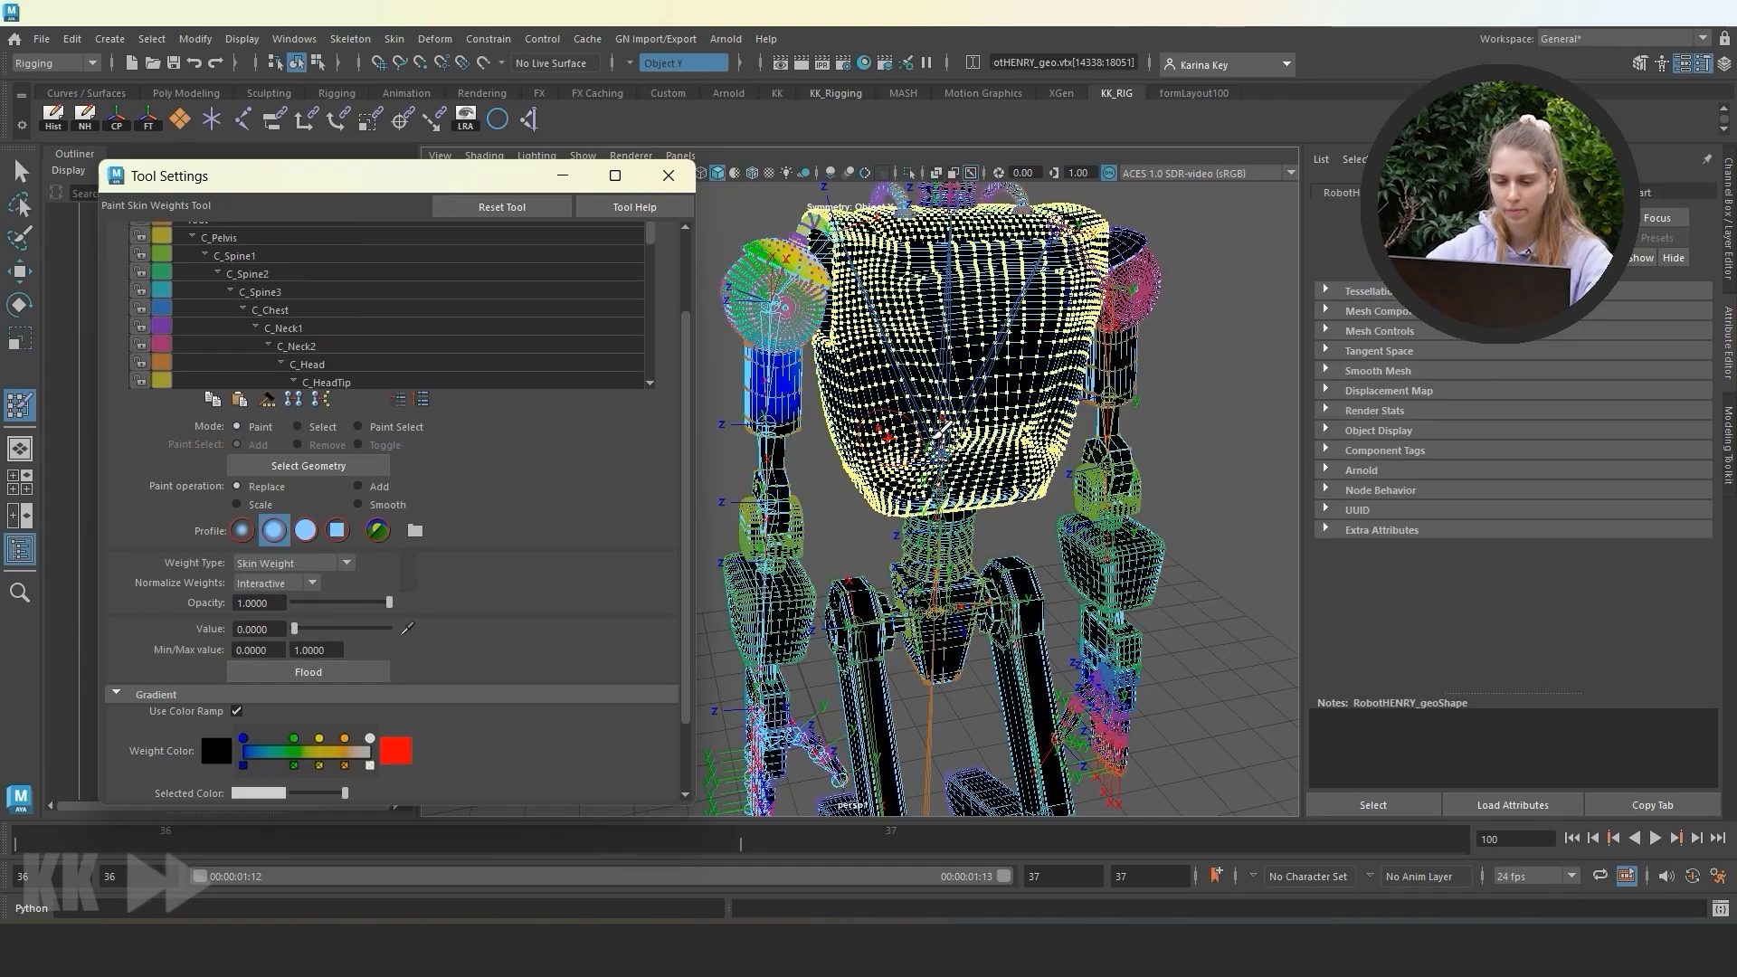
Select the right shoulder cap with its connecting pipe and flood it with a value of 1 for R_Clavicle.
{"action": "scroll", "coordinate": [444, 362], "scroll_direction": "down", "scroll_amount": 5}
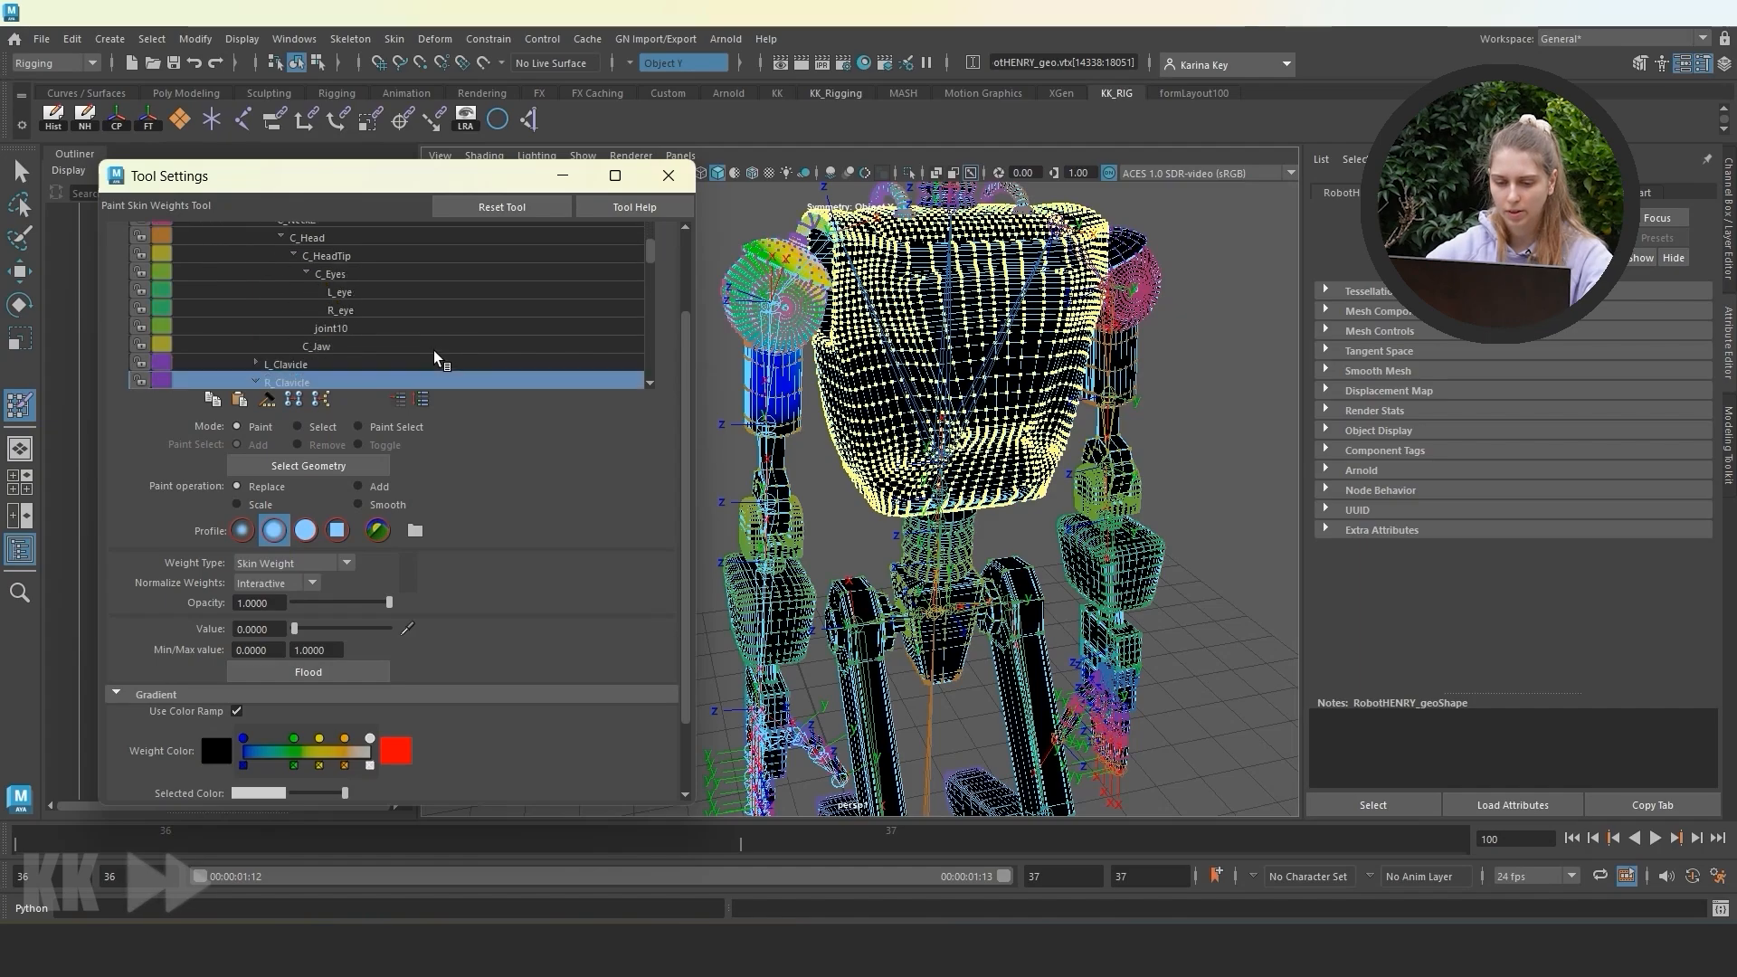
{"action": "scroll", "coordinate": [439, 362], "scroll_direction": "down", "scroll_amount": 3}
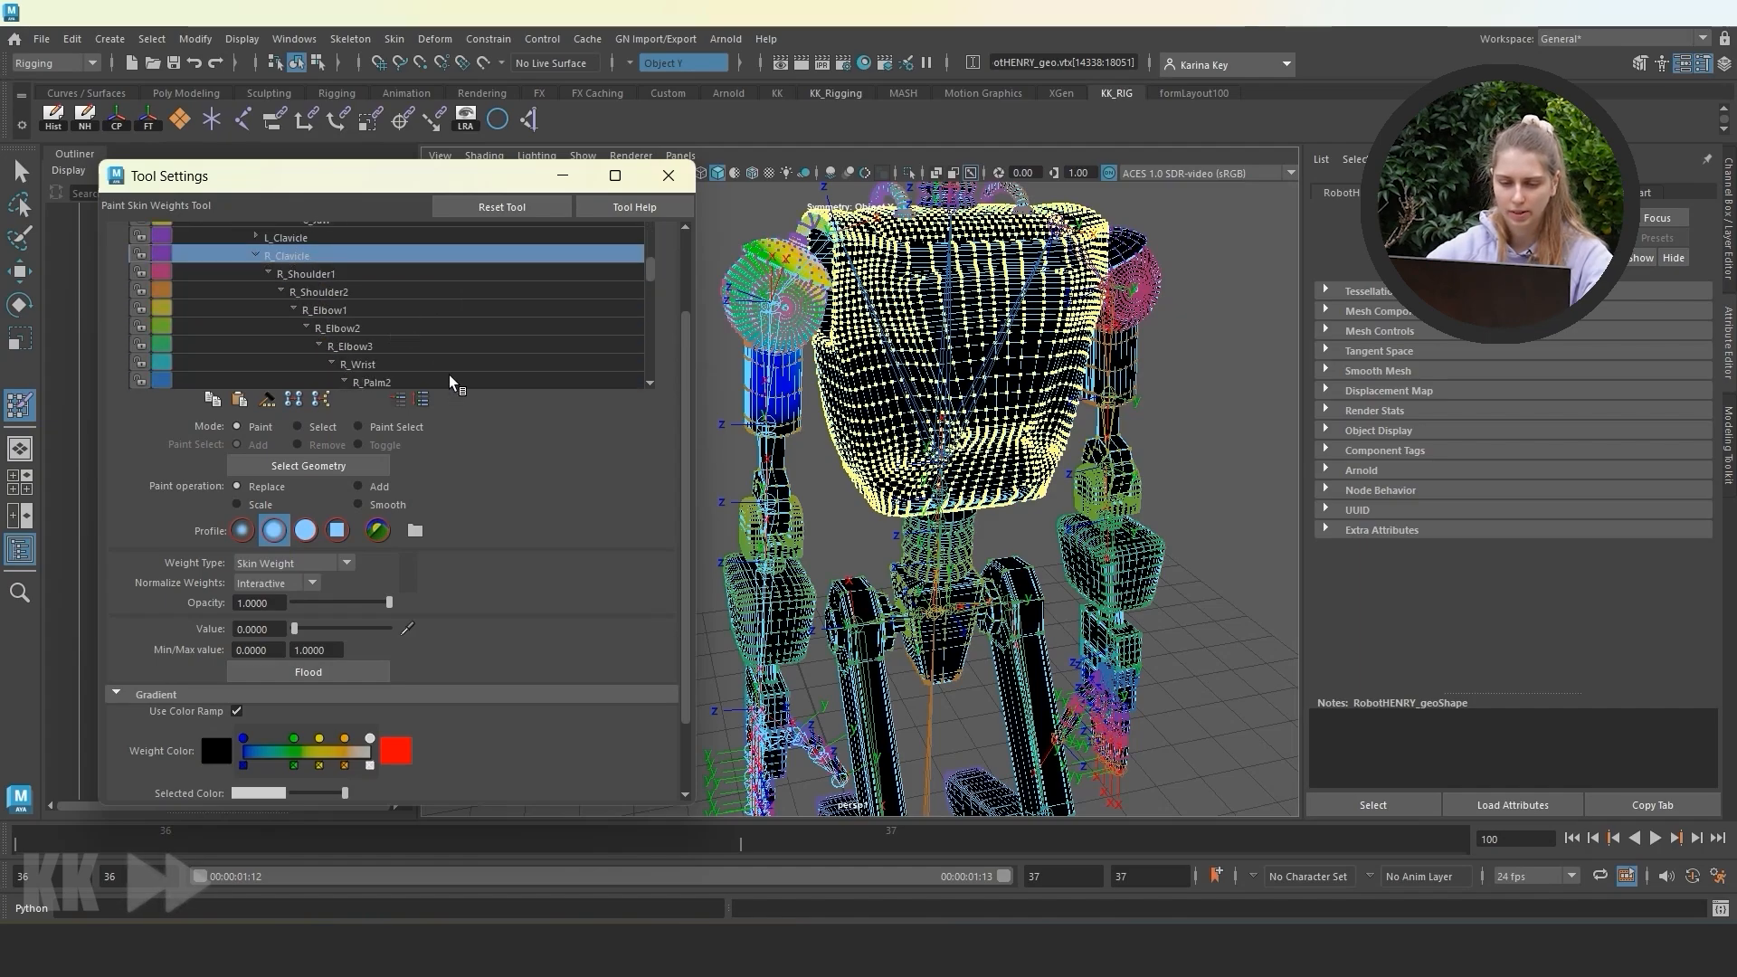
{"action": "scroll", "coordinate": [842, 425], "scroll_direction": "down", "scroll_amount": 5}
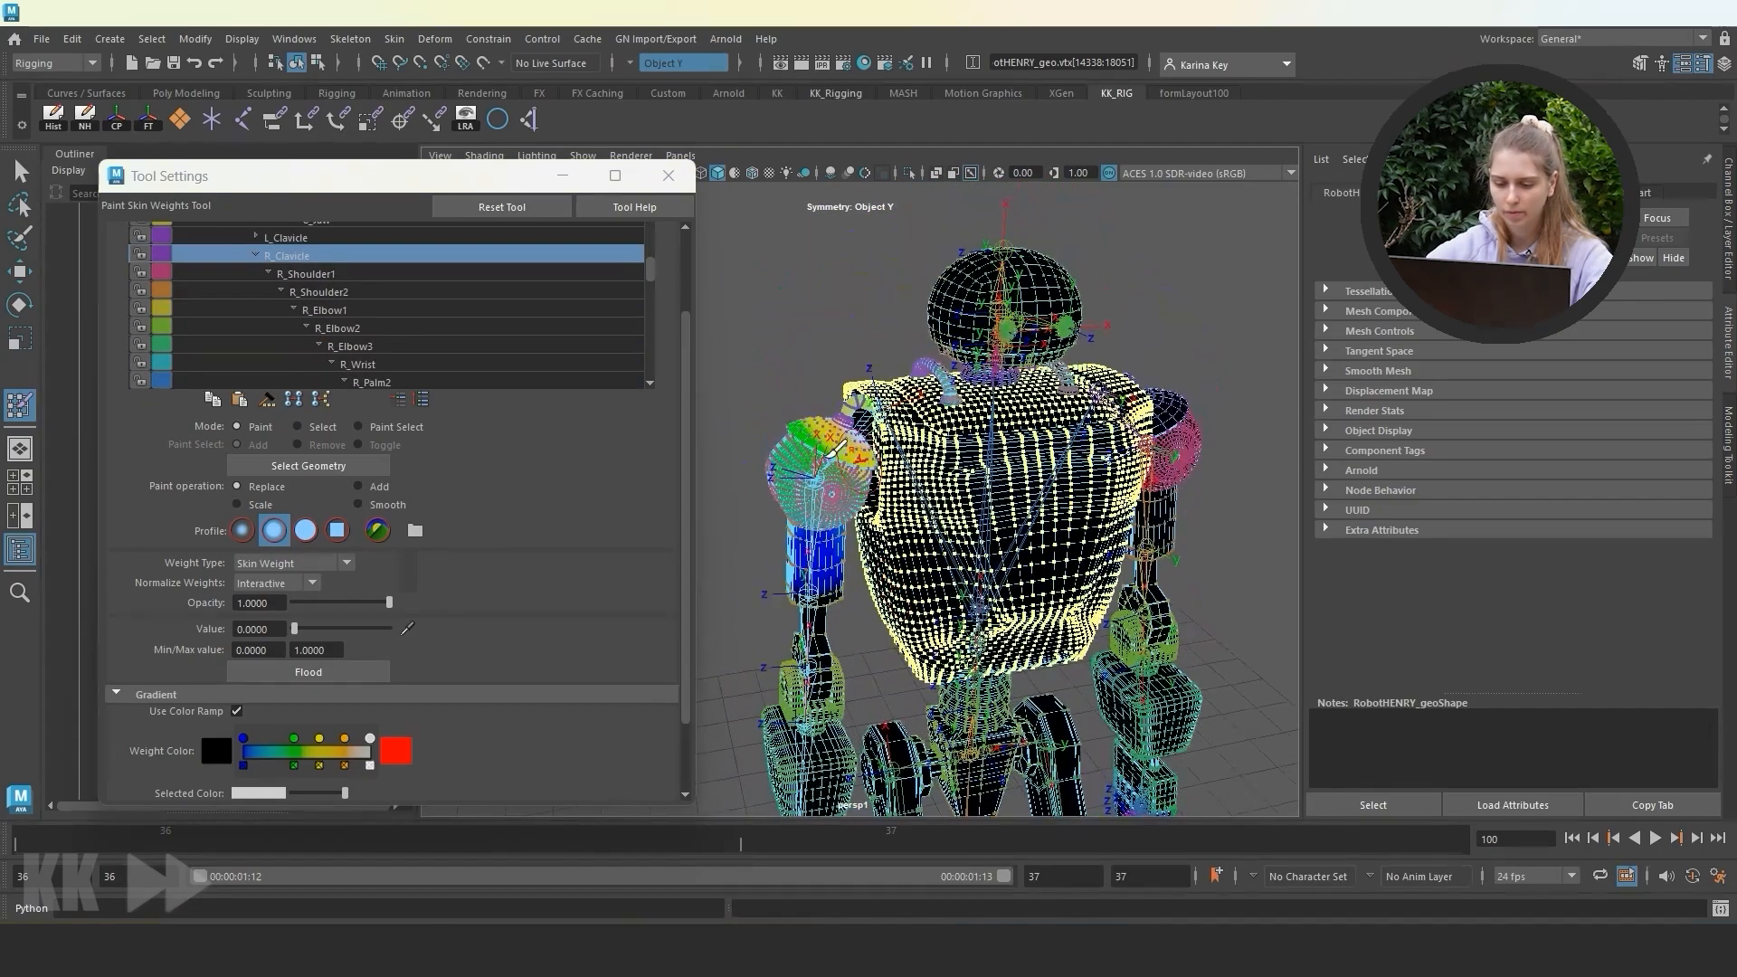
{"action": "scroll", "coordinate": [815, 437], "scroll_direction": "up", "scroll_amount": 8}
{"action": "left_click_drag", "start_coordinate": [815, 437], "coordinate": [854, 459], "text": "alt"}
{"action": "scroll", "coordinate": [853, 459], "scroll_direction": "up", "scroll_amount": 3}
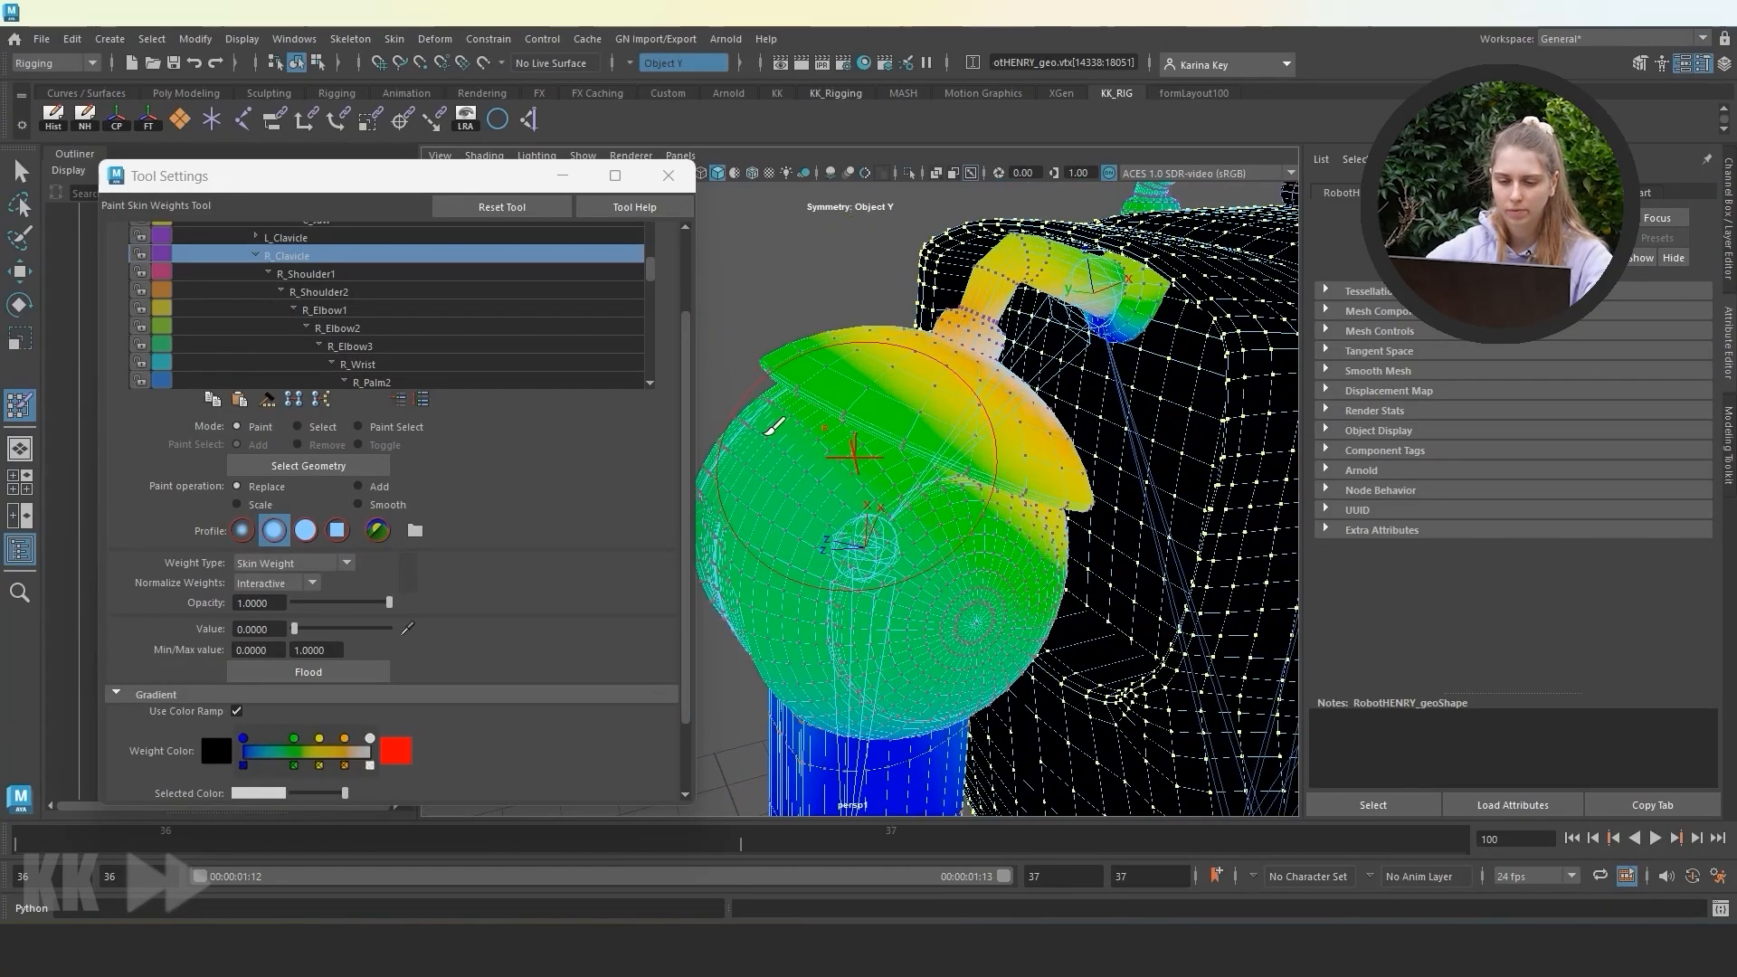
{"action": "left_click", "coordinate": [299, 426]}
{"action": "left_click", "coordinate": [967, 314]}
{"action": "left_click", "coordinate": [971, 320]}
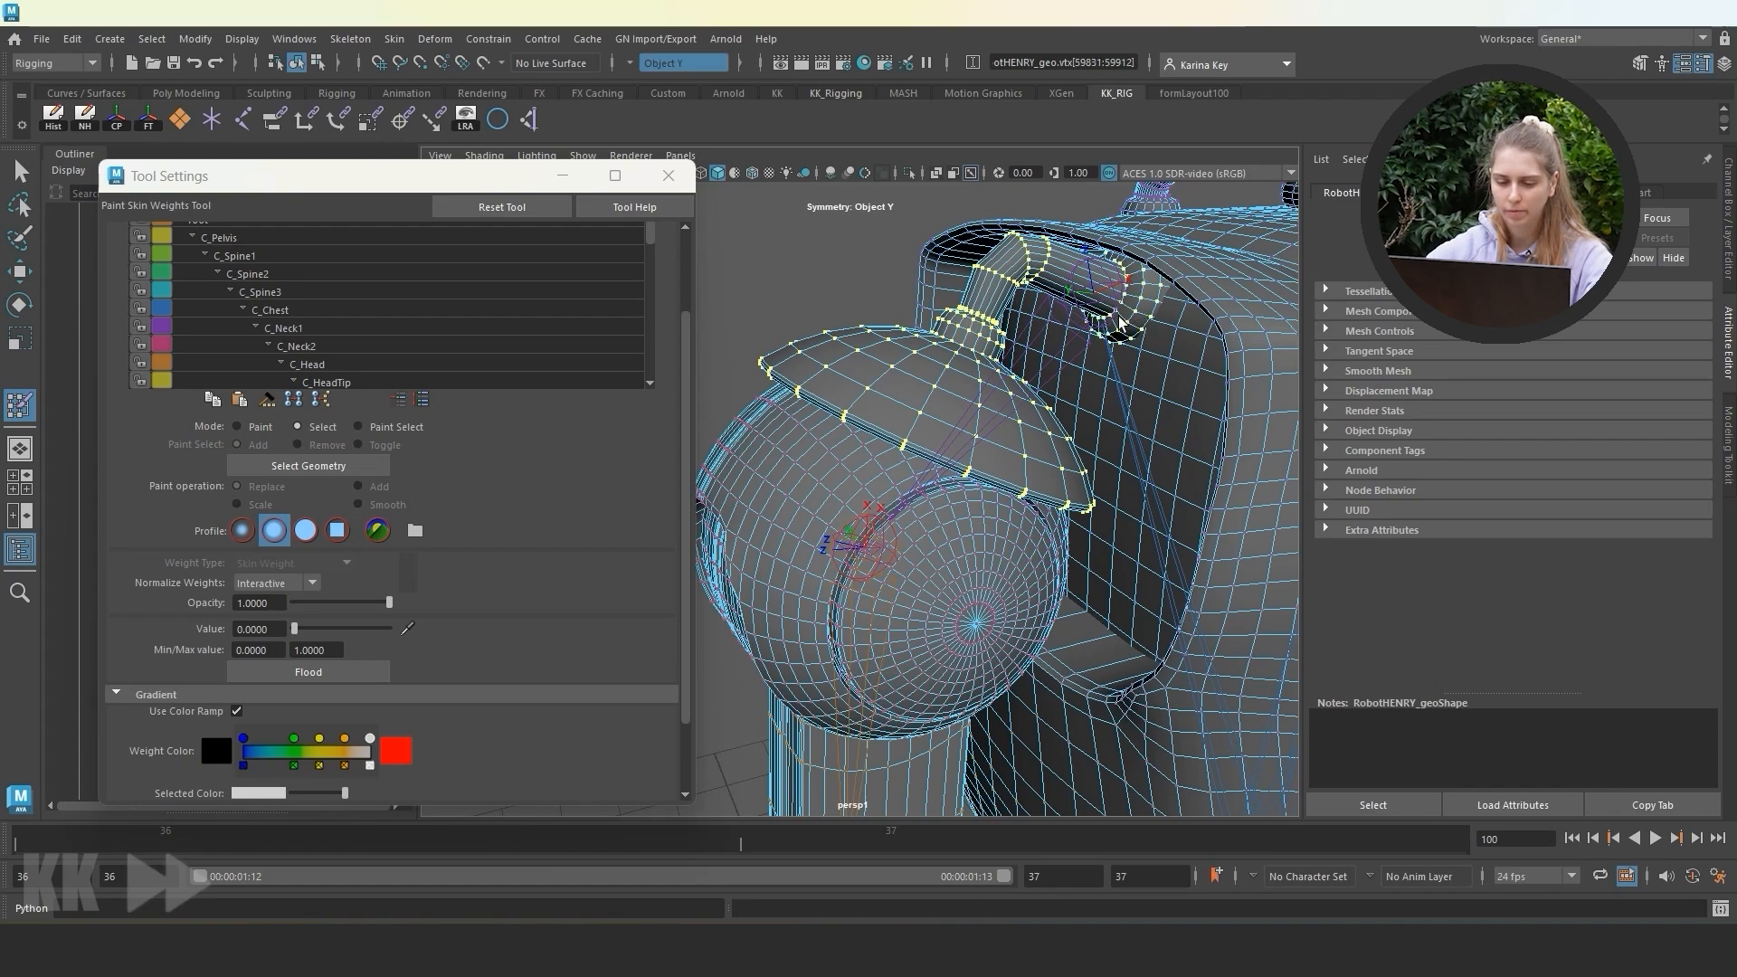
{"action": "left_click", "coordinate": [261, 429]}
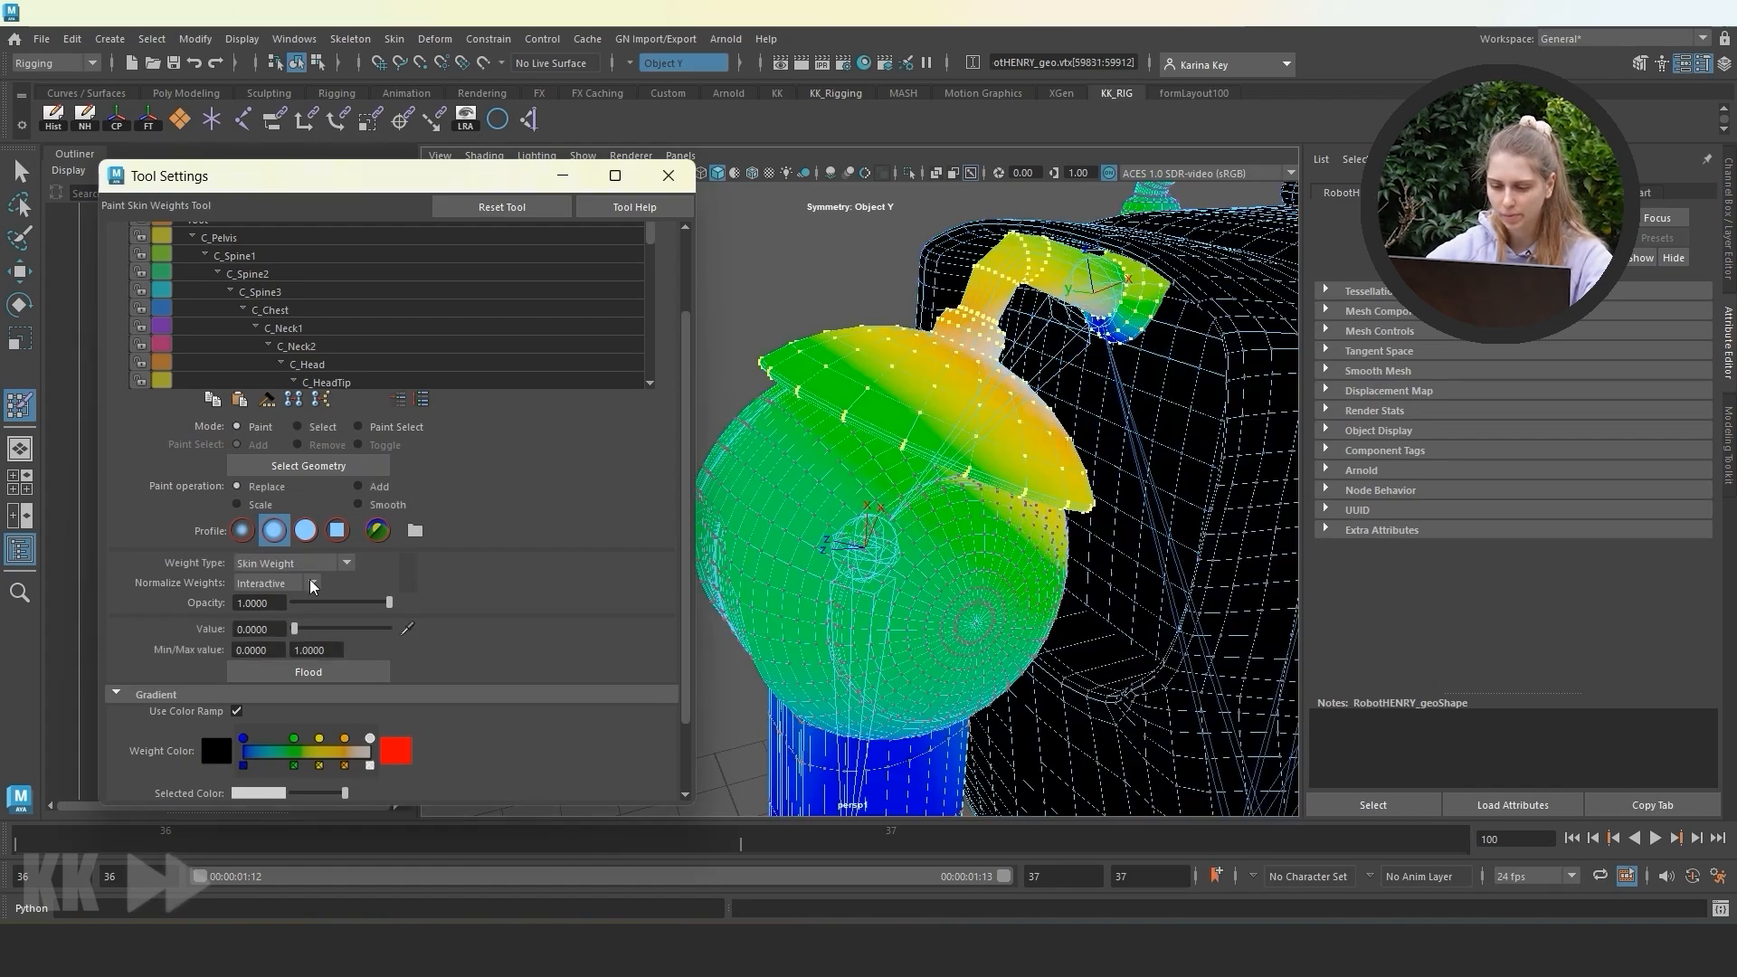
{"action": "left_click", "coordinate": [265, 670]}
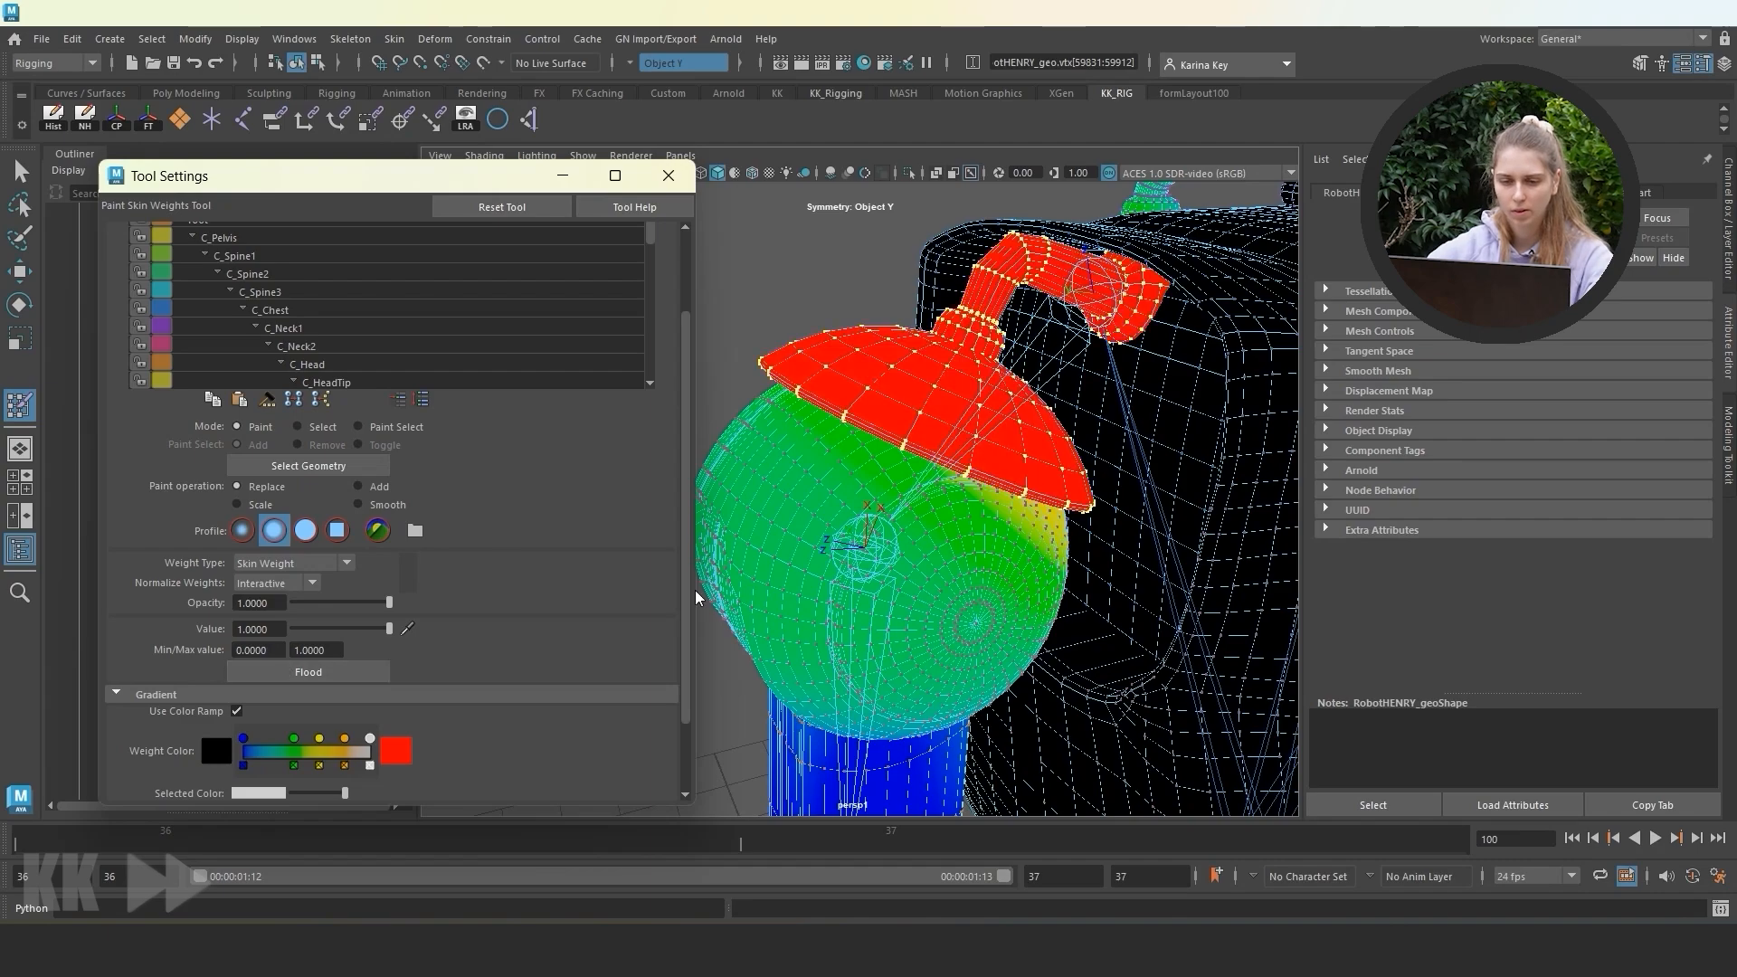
Select the right shoulder ball's vertices and flood them with a value of 1 for the R_Shoulder1 influence.
{"action": "scroll", "coordinate": [336, 312], "scroll_direction": "down", "scroll_amount": 5}
{"action": "left_click", "coordinate": [337, 310]}
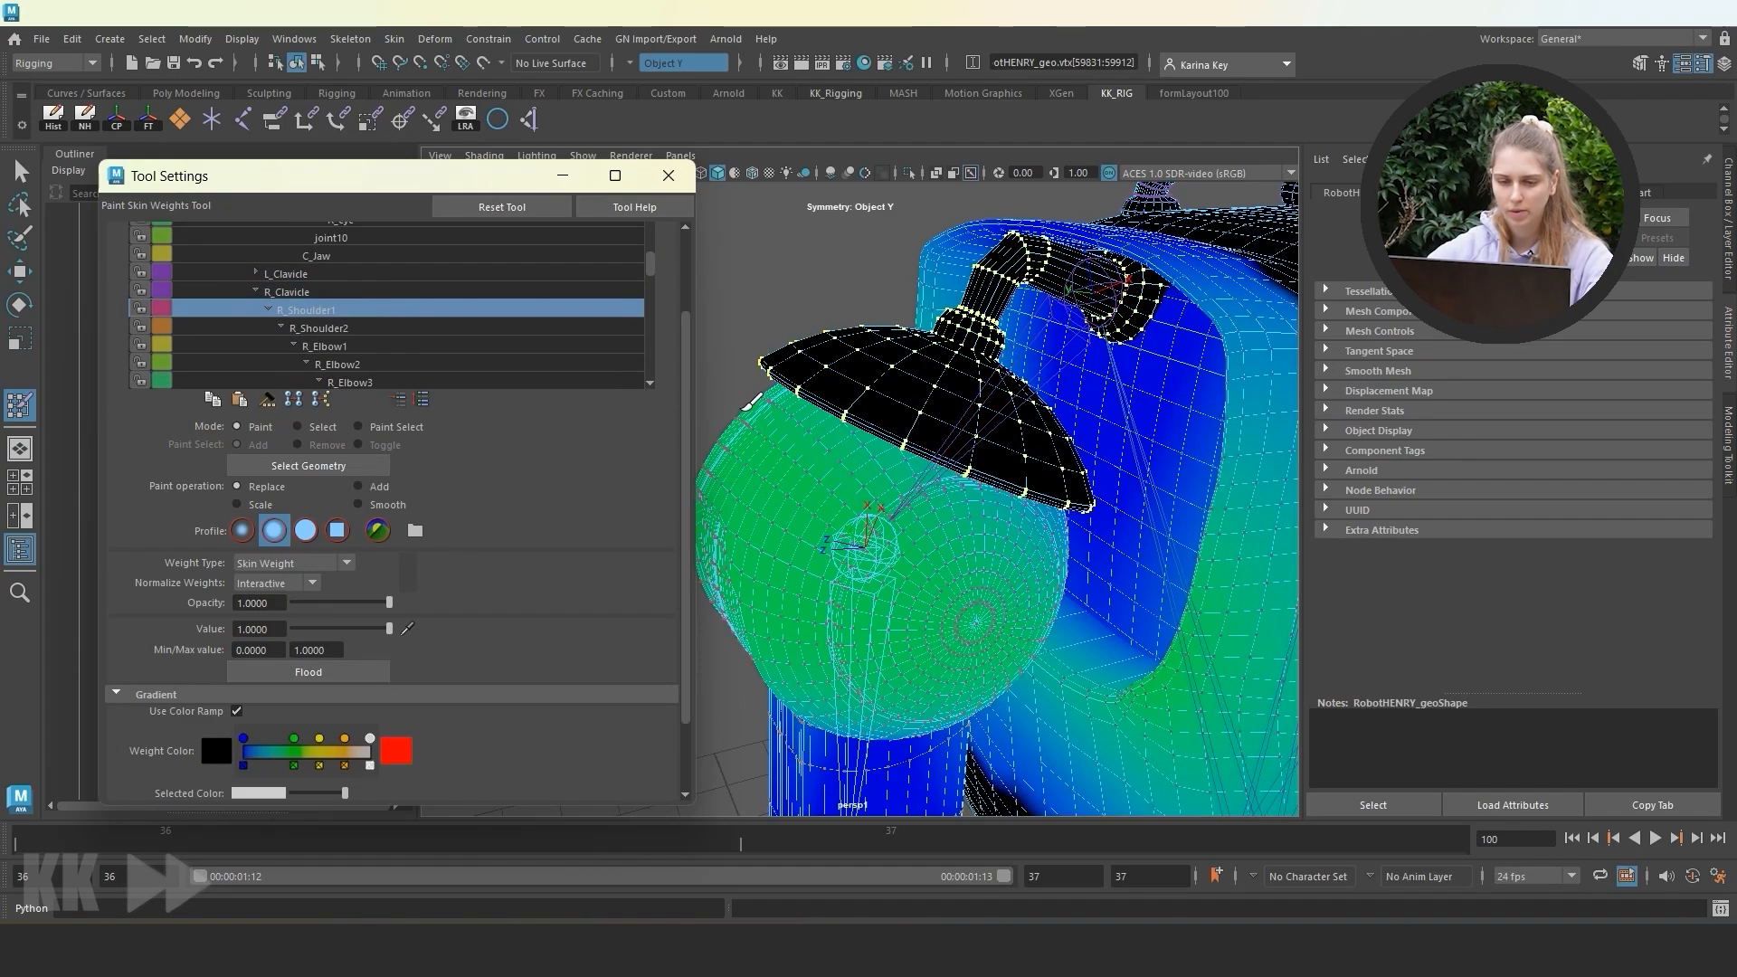
{"action": "middle_click_drag", "start_coordinate": [797, 364], "coordinate": [891, 194], "text": "alt"}
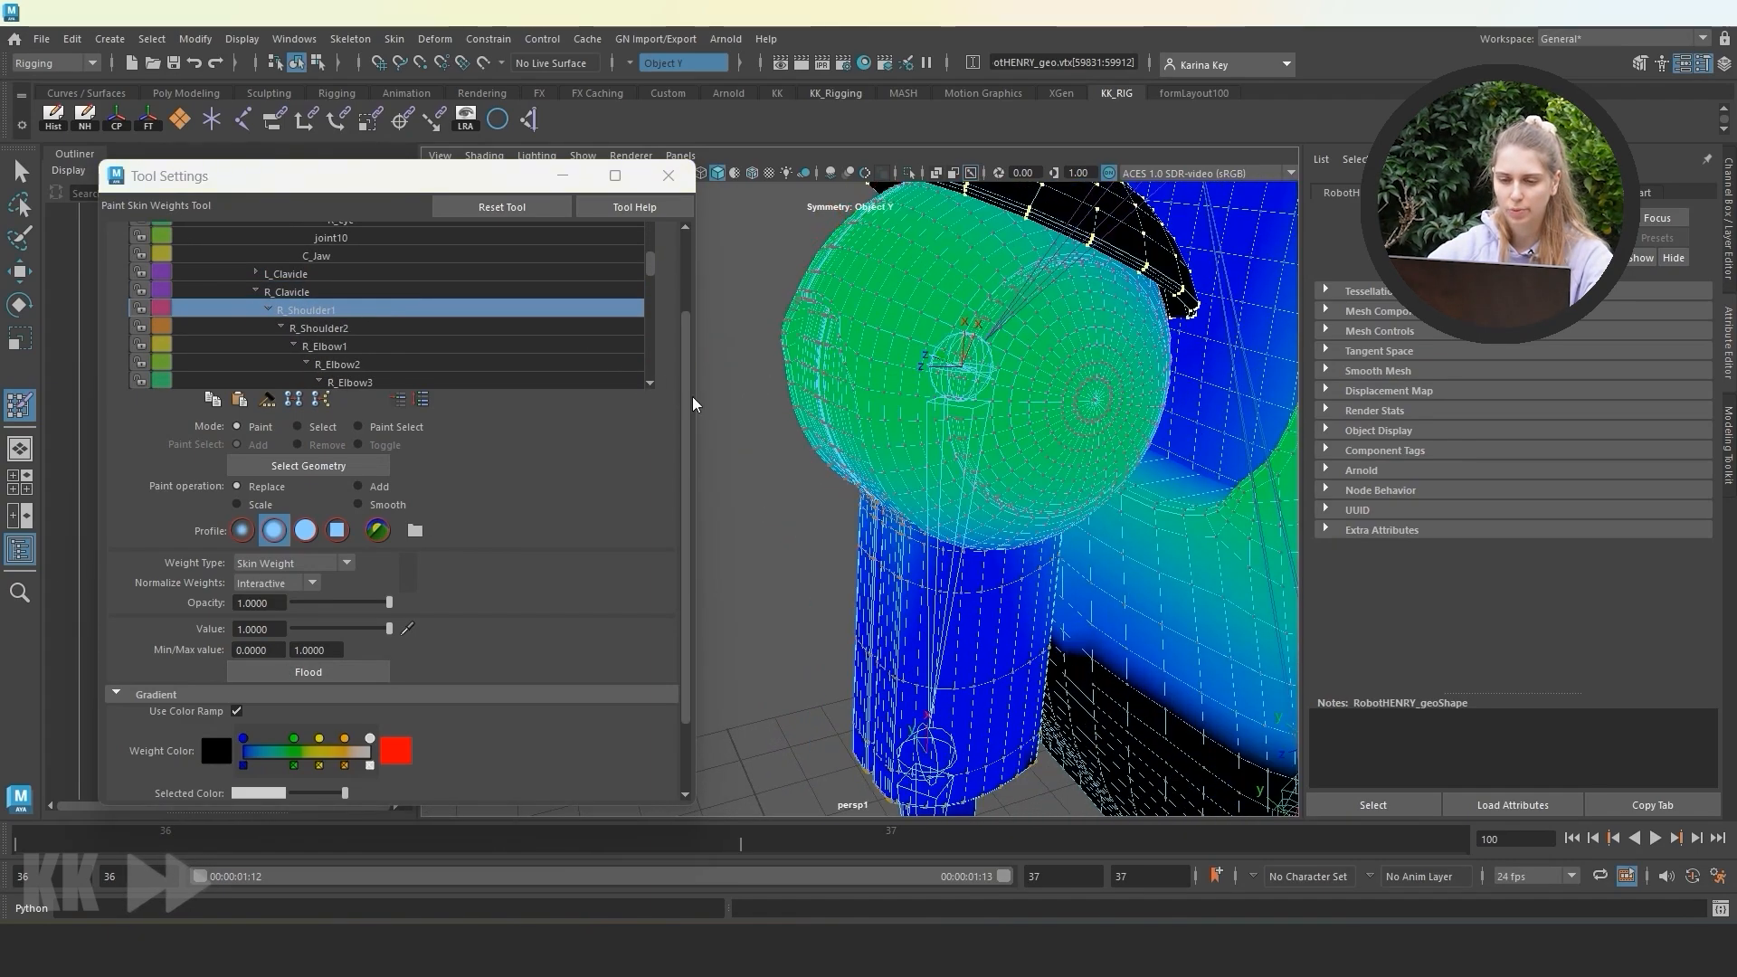
{"action": "left_click", "coordinate": [313, 431]}
{"action": "left_click", "coordinate": [1056, 381]}
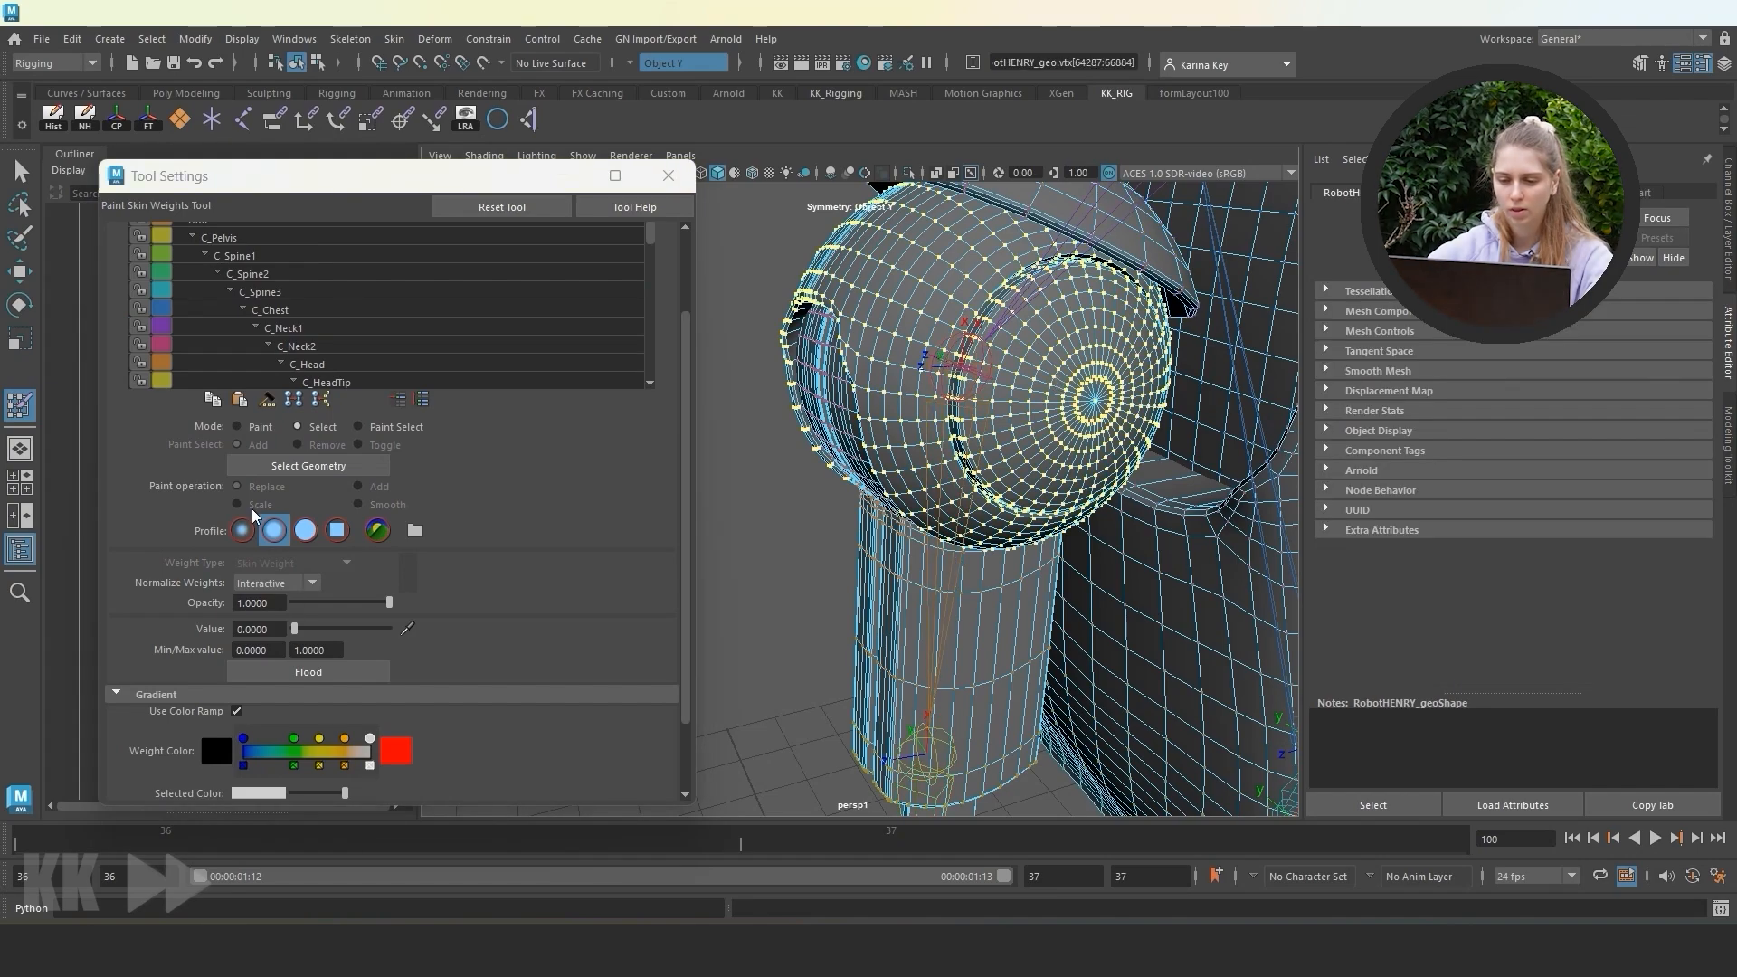
{"action": "left_click", "coordinate": [237, 427]}
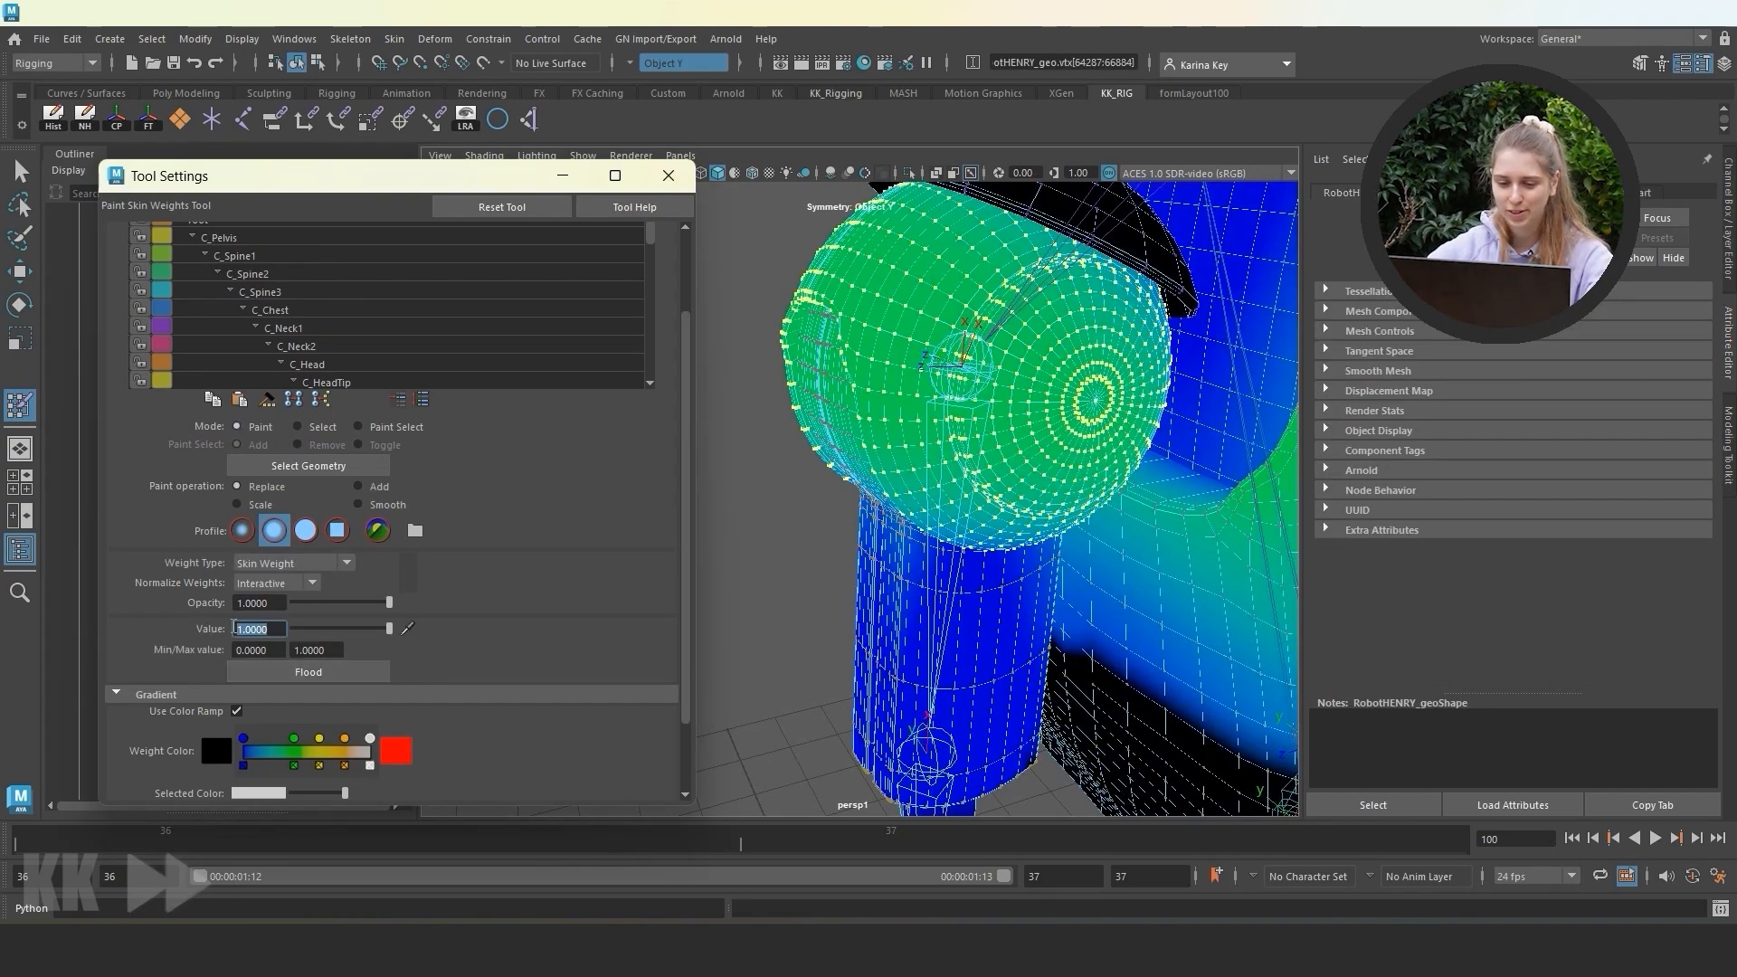
{"action": "left_click", "coordinate": [308, 672]}
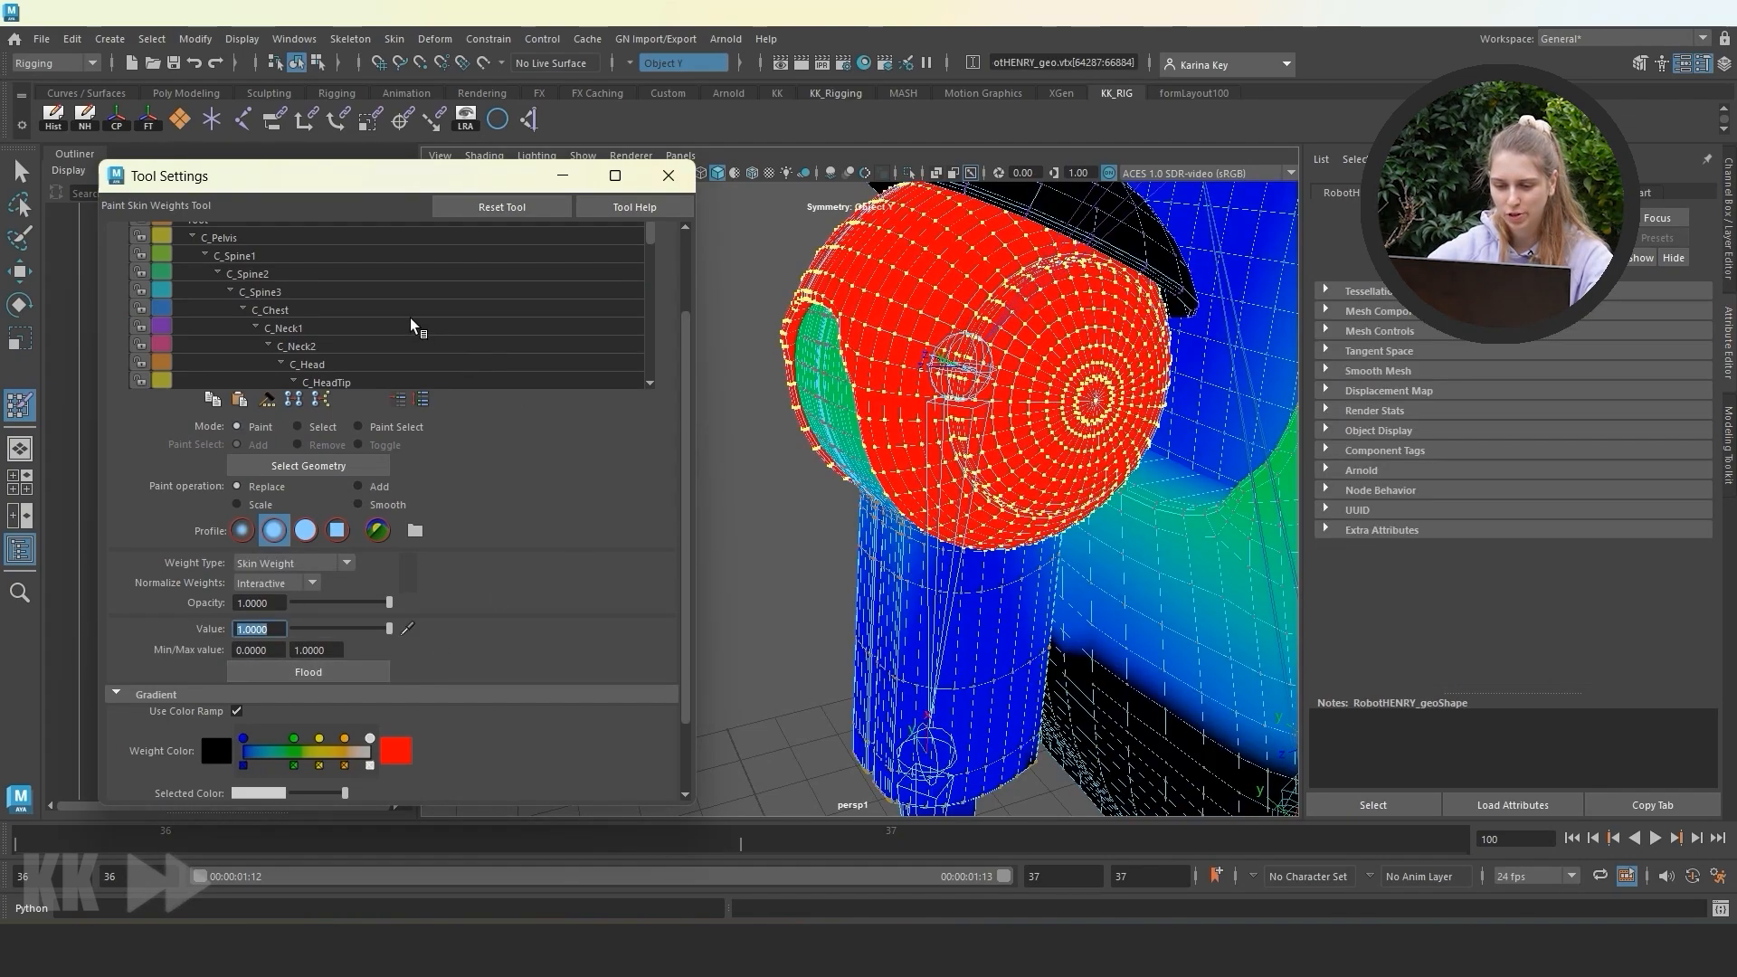
Select the right upper arm's vertices, including its section inside the shoulder ball, and flood them with a value of 1 for R_Shoulder2.
{"action": "scroll", "coordinate": [425, 324], "scroll_direction": "down", "scroll_amount": 3}
{"action": "left_click", "coordinate": [365, 309]}
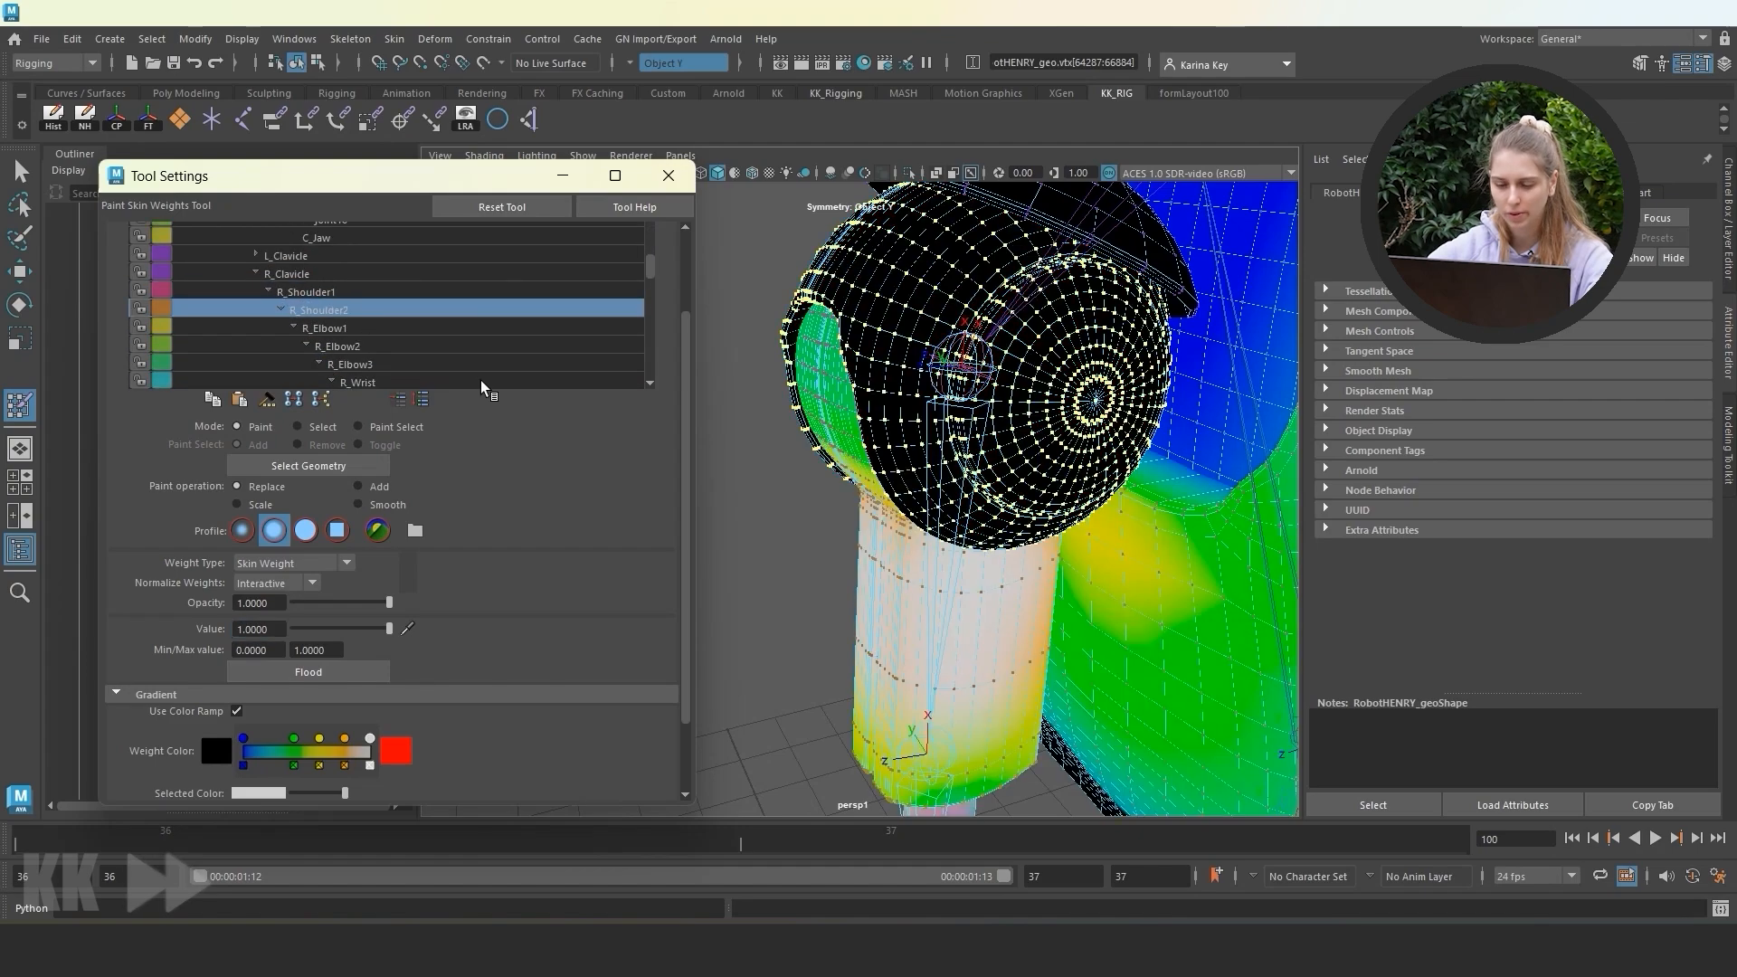
{"action": "middle_click_drag", "start_coordinate": [859, 541], "coordinate": [901, 525], "text": "alt"}
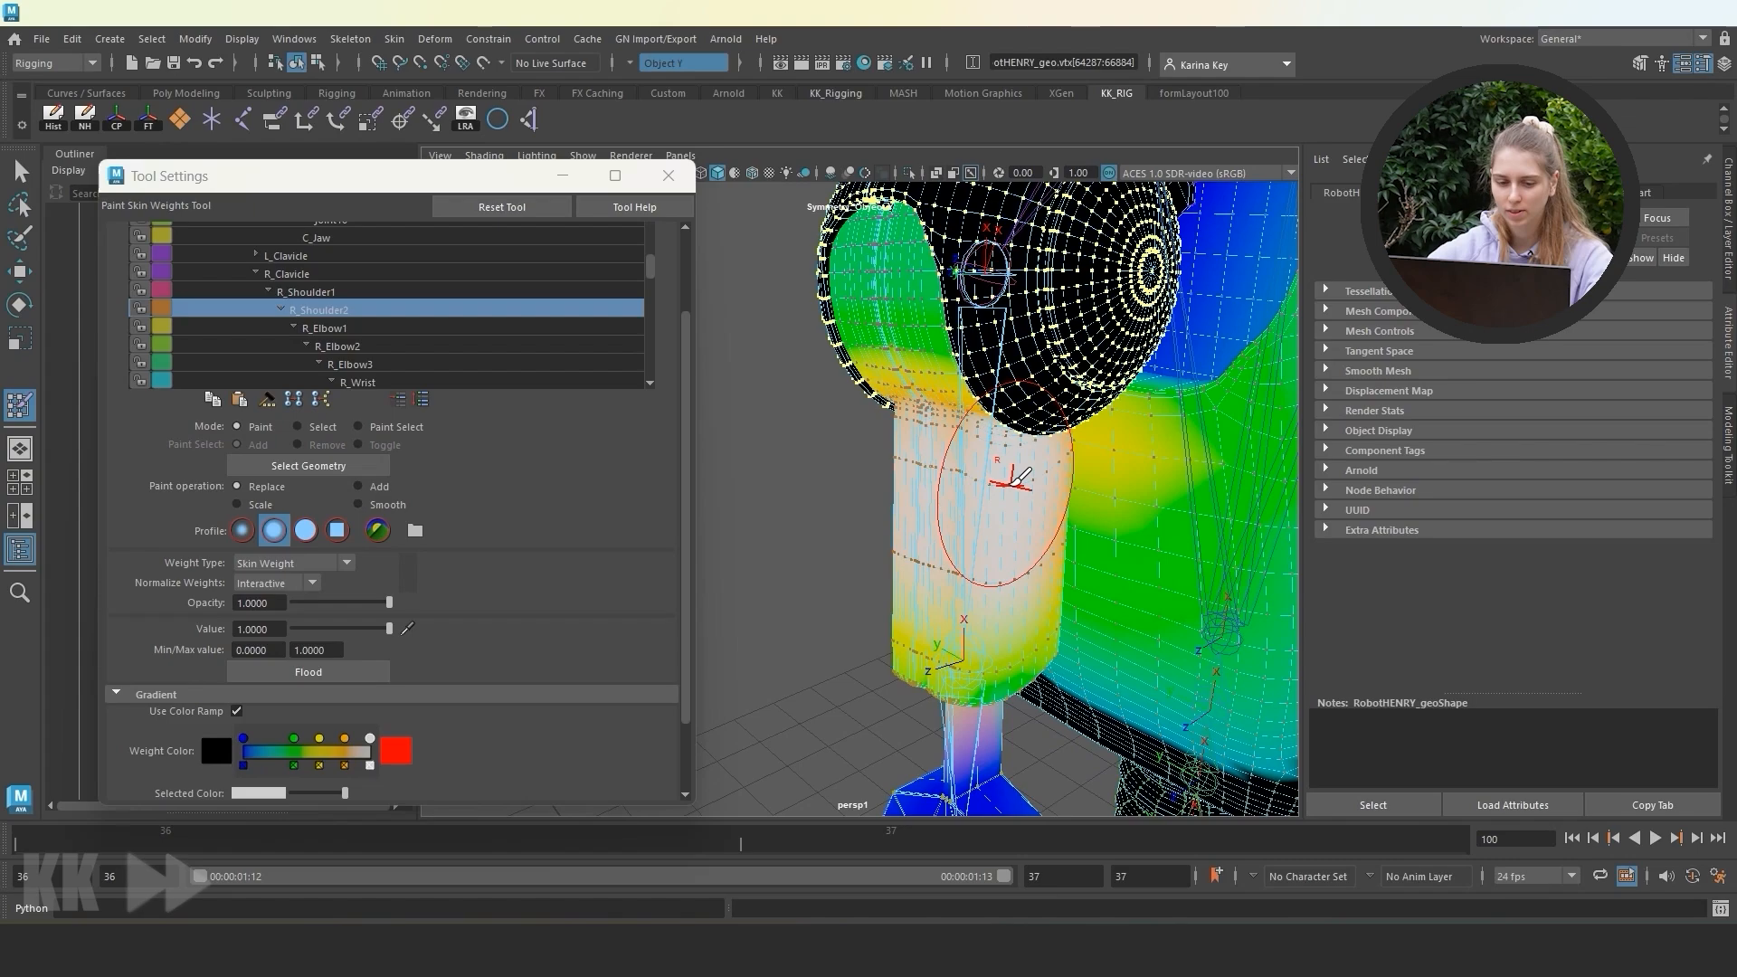
{"action": "left_click", "coordinate": [314, 429]}
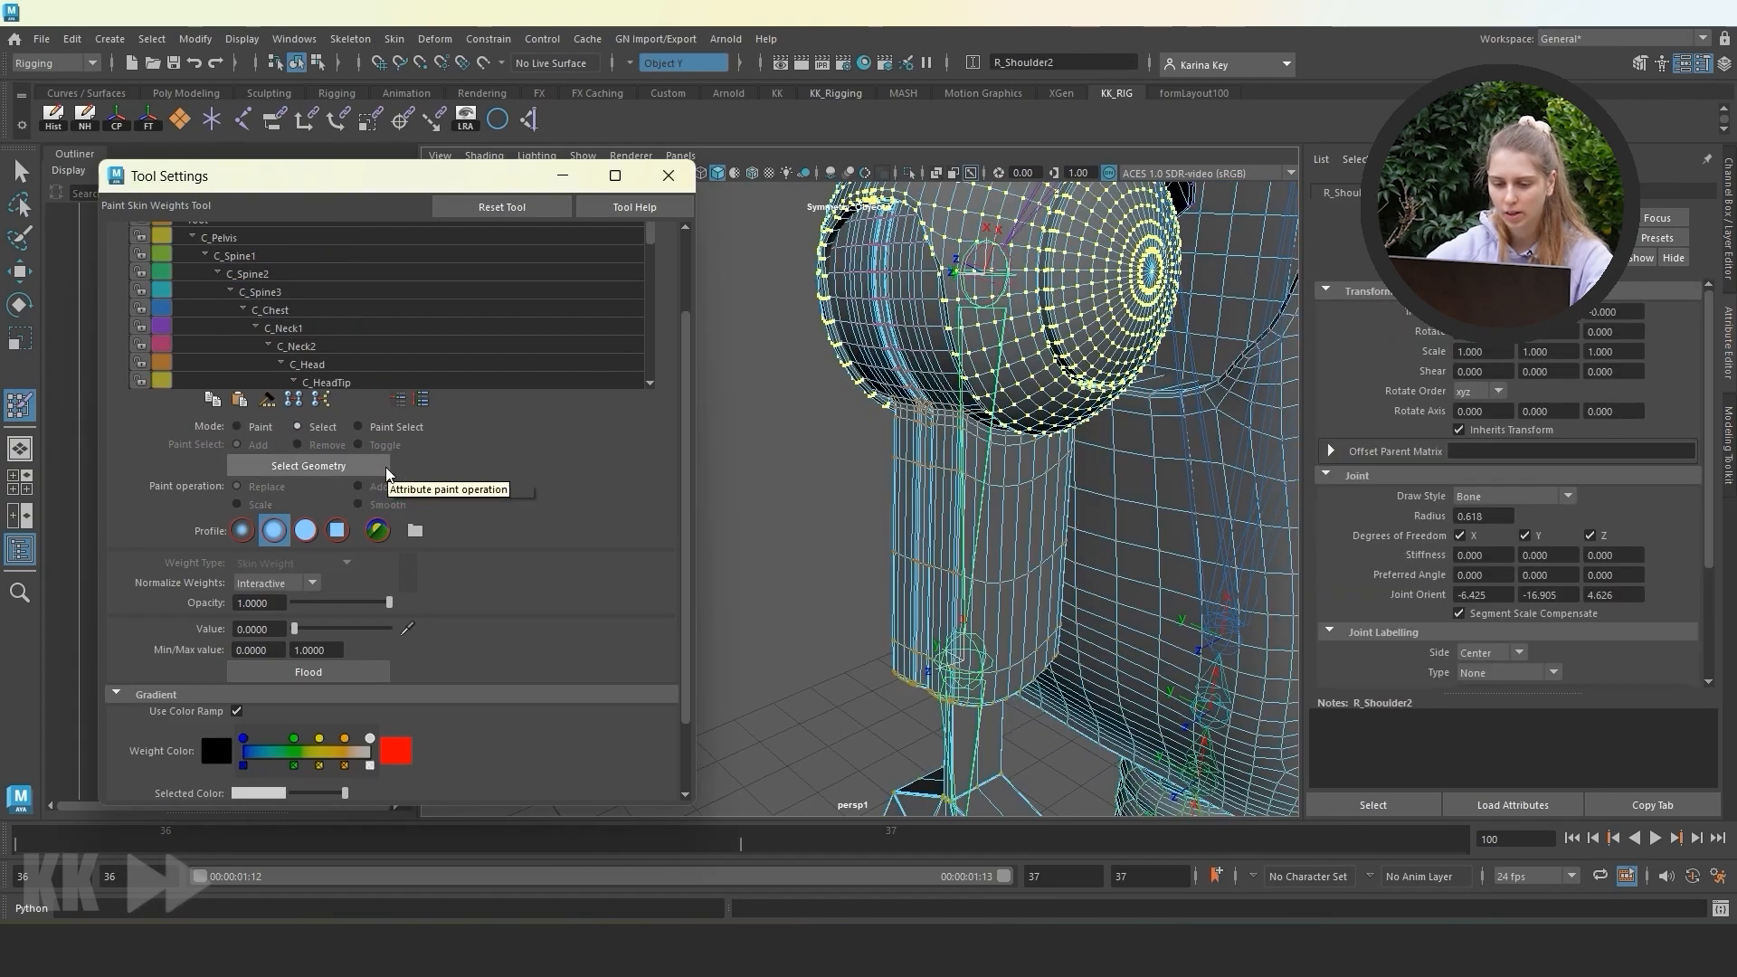
{"action": "left_click", "coordinate": [1019, 491]}
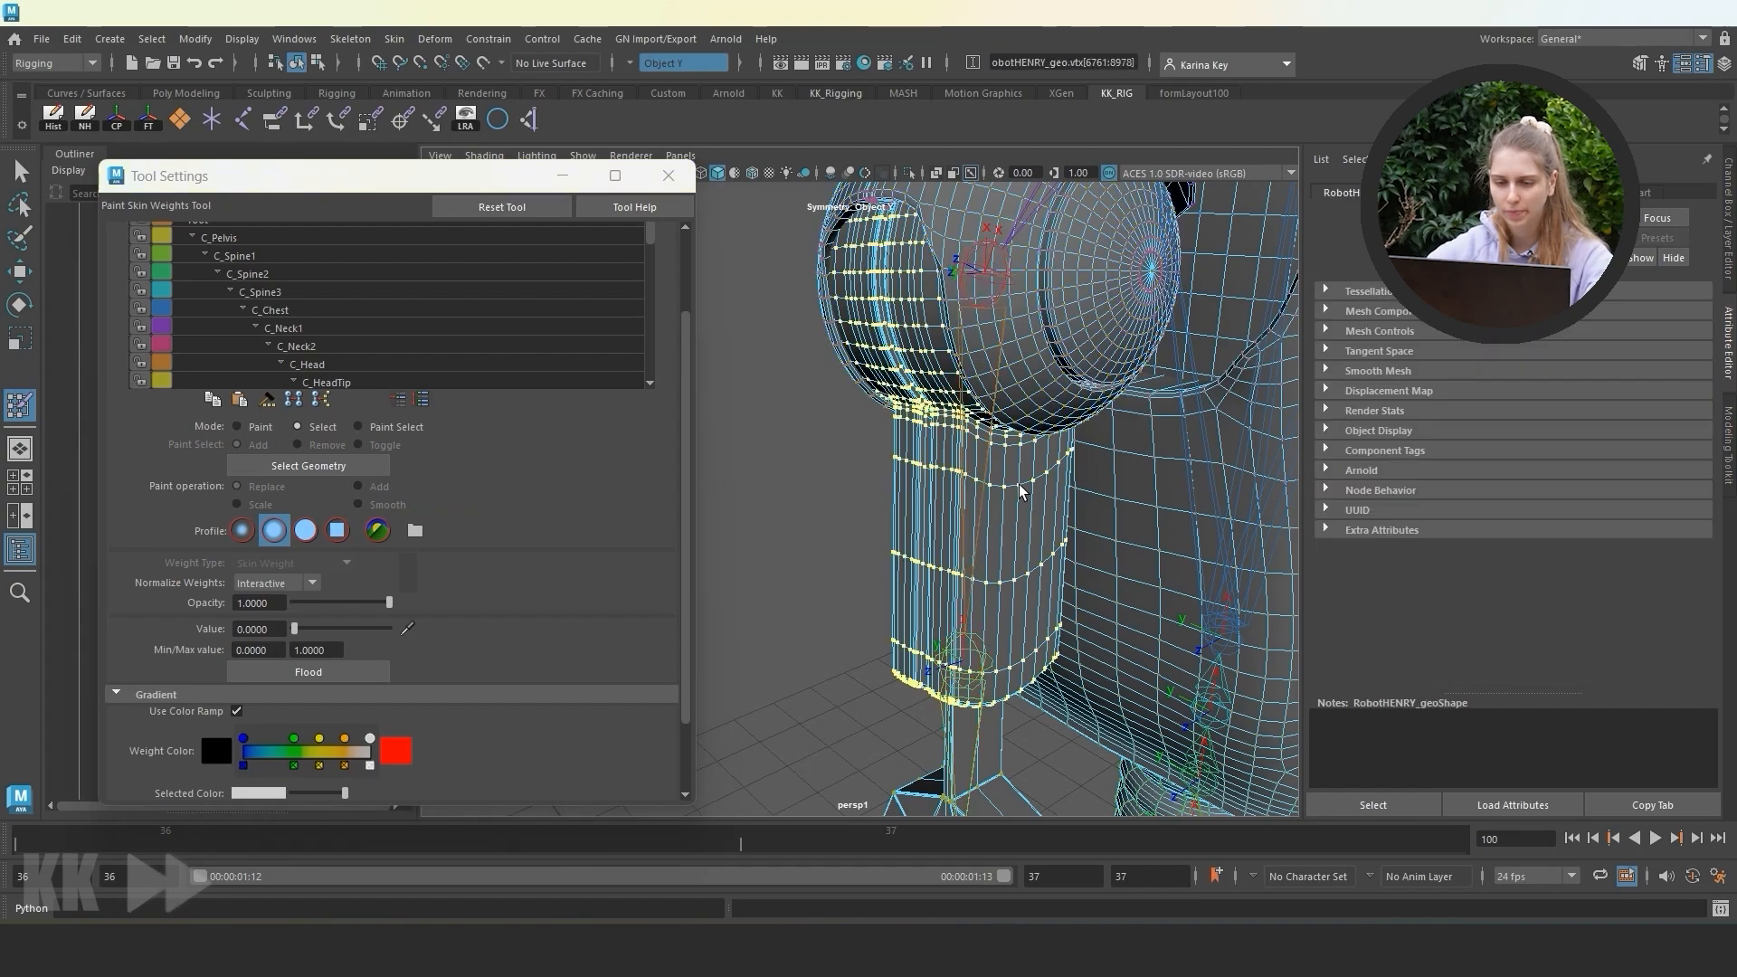
{"action": "left_click", "coordinate": [237, 427]}
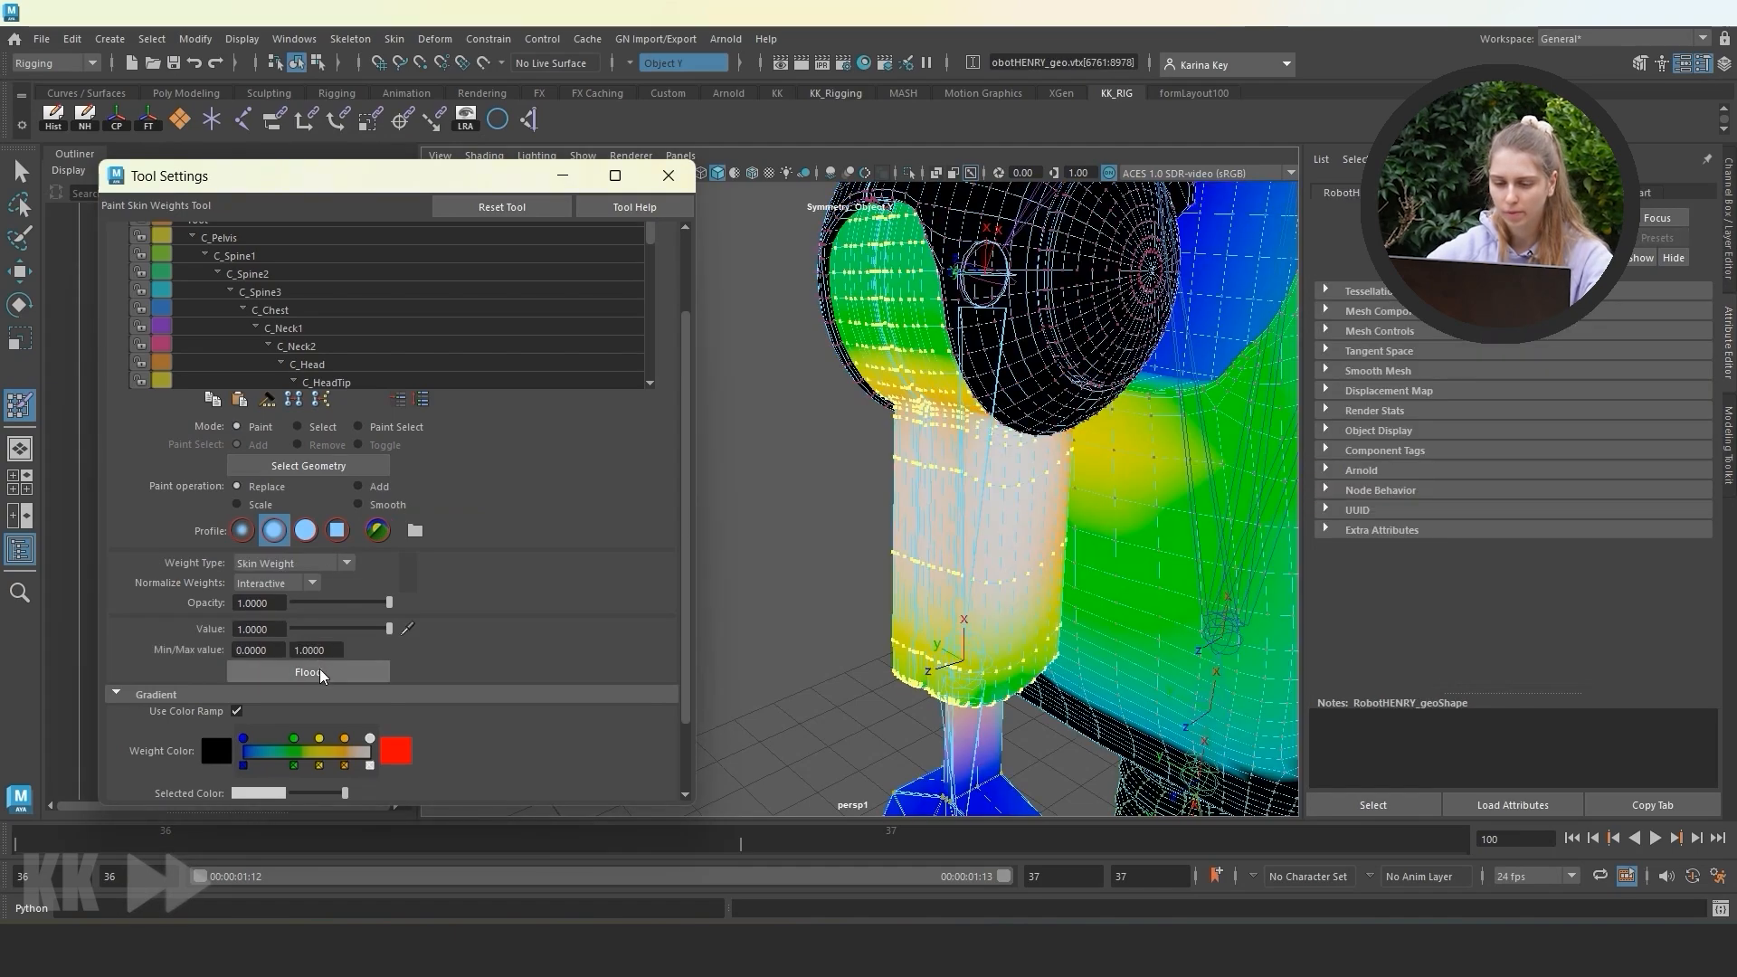
{"action": "left_click", "coordinate": [308, 672]}
Select the faceted upper elbow piece's vertices and flood them with a value of 1 for the R_Elbow1 influence.
{"action": "scroll", "coordinate": [355, 348], "scroll_direction": "down", "scroll_amount": 4}
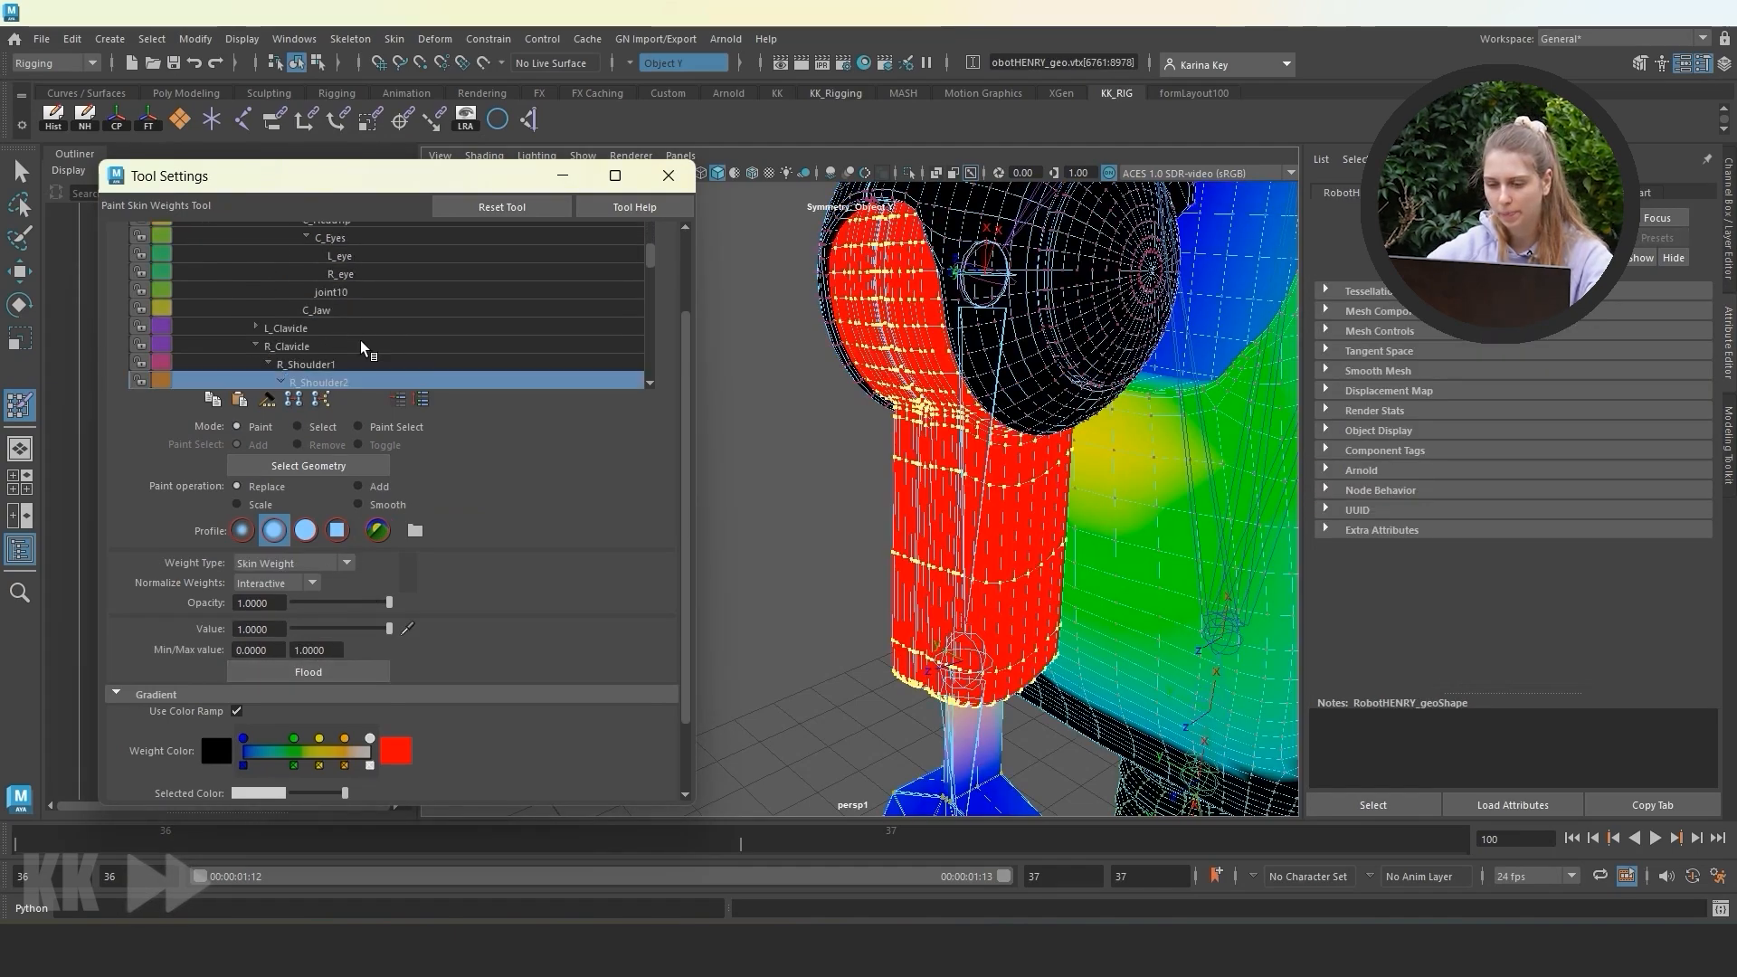
{"action": "left_click", "coordinate": [357, 294]}
{"action": "middle_click_drag", "start_coordinate": [986, 633], "coordinate": [971, 523], "text": "alt"}
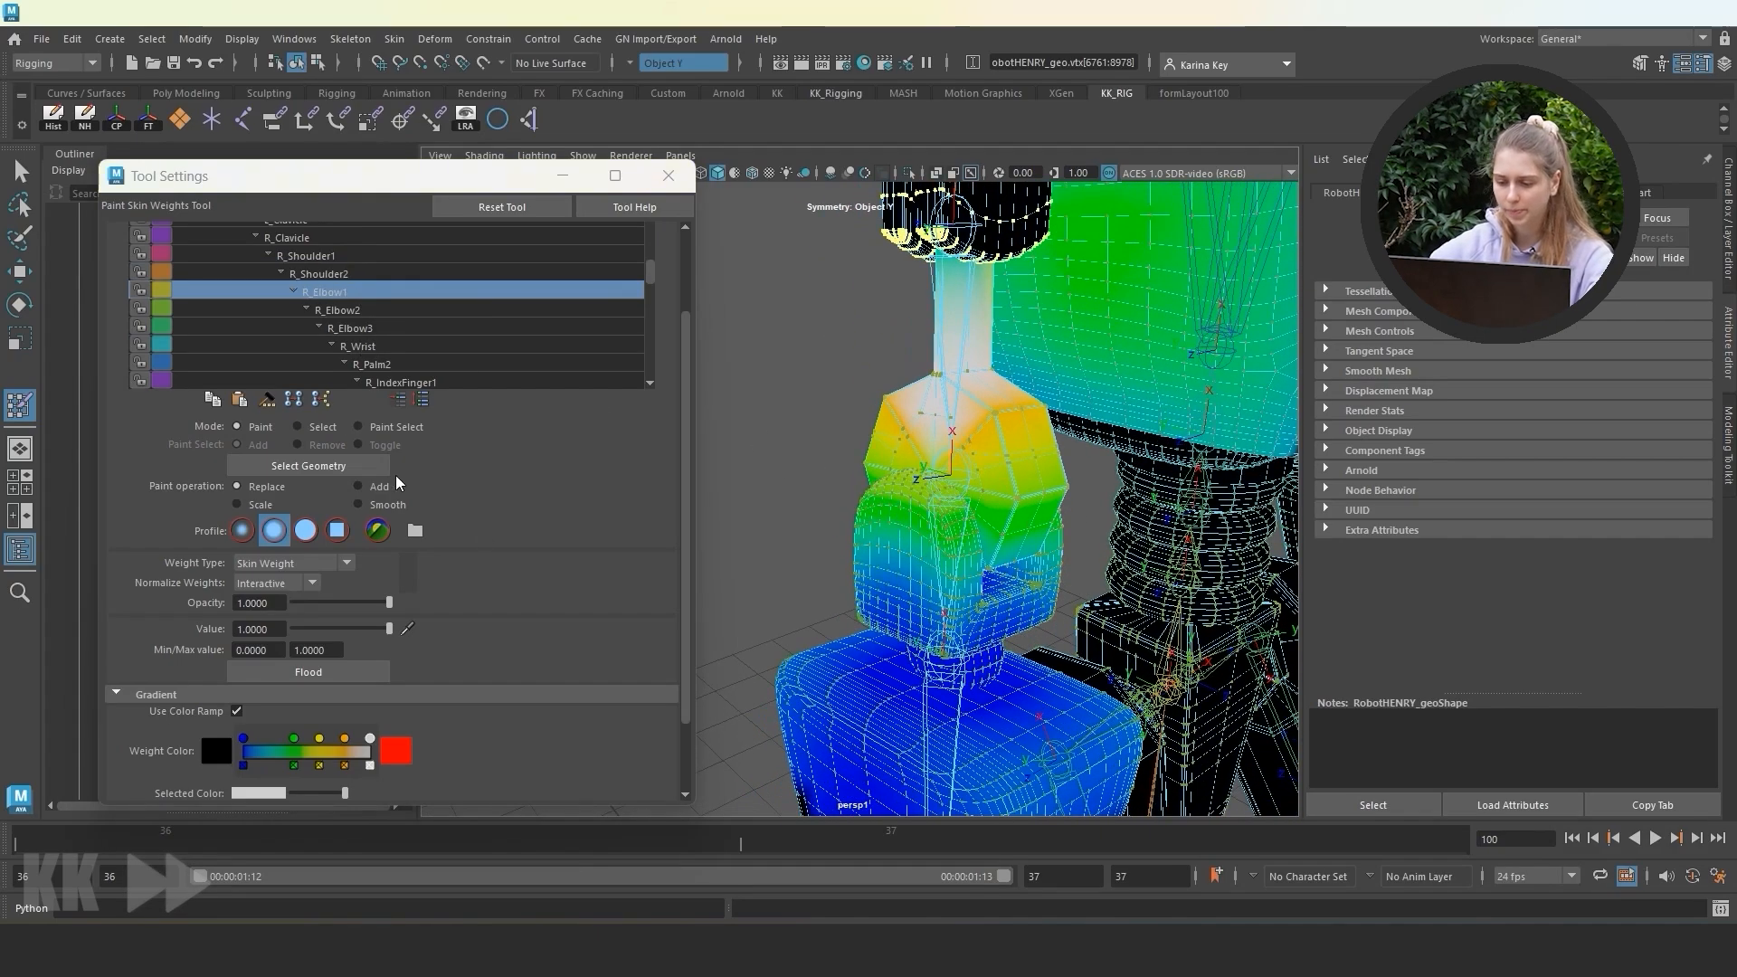
{"action": "left_click", "coordinate": [296, 427]}
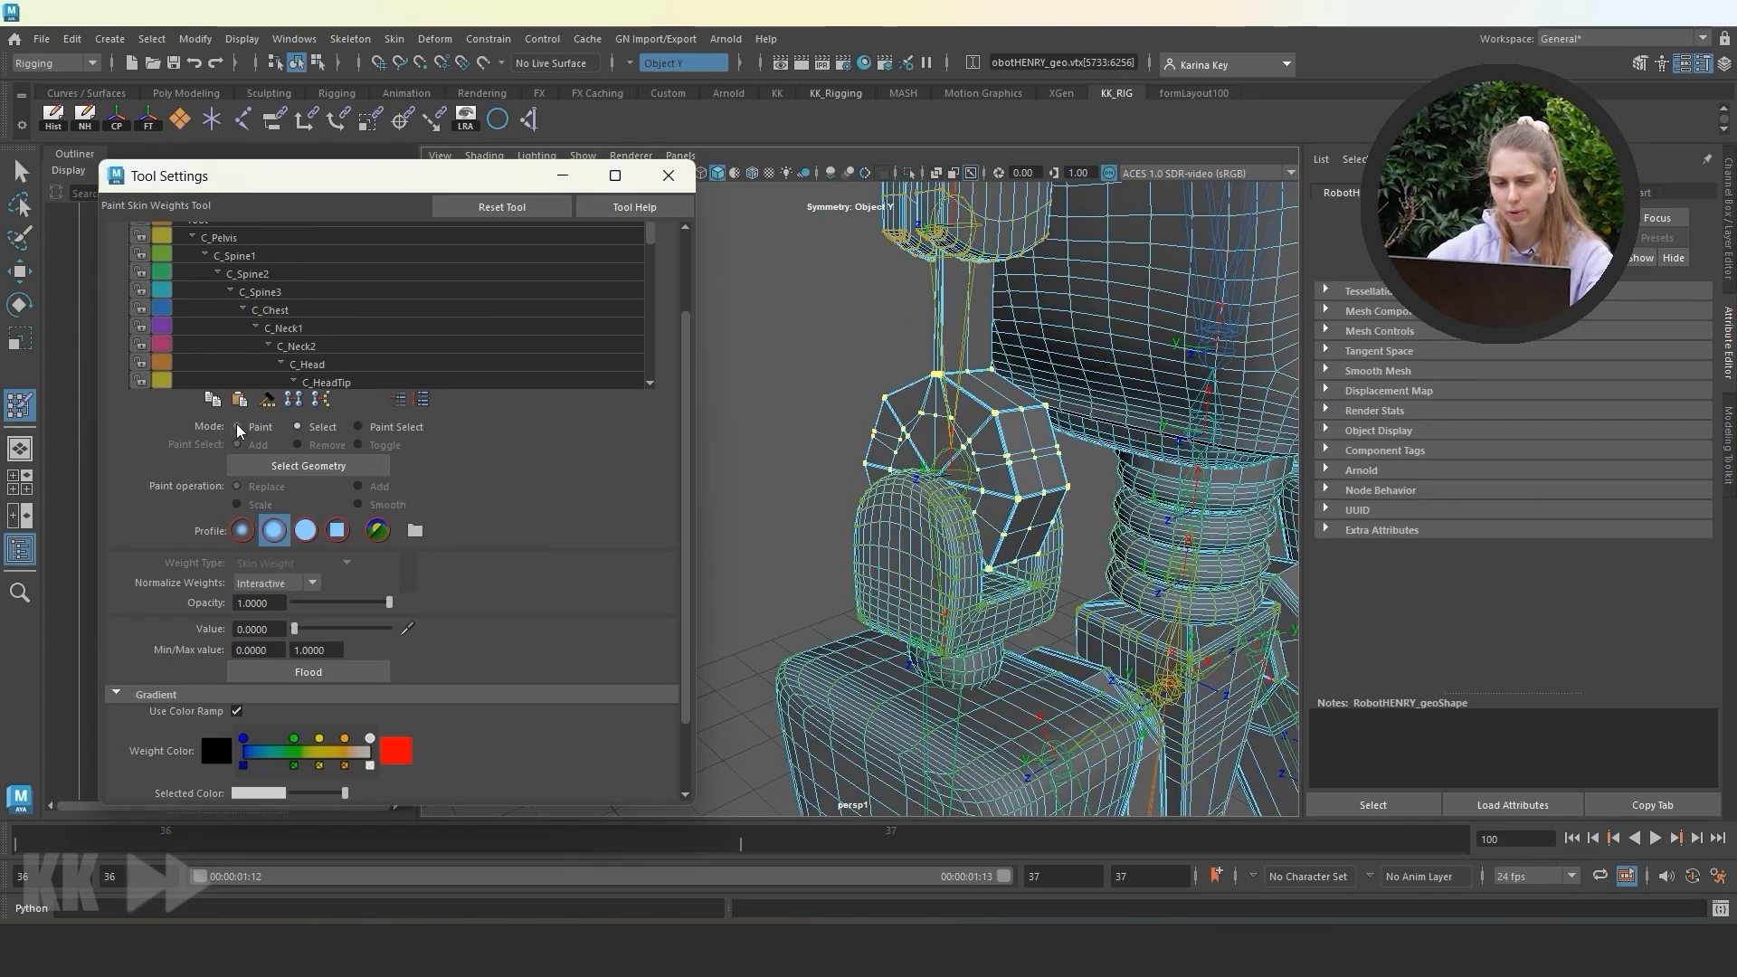
{"action": "left_click", "coordinate": [237, 427]}
{"action": "left_click", "coordinate": [308, 673]}
Select the rounded lower elbow housing's vertices and flood them with a value of 1 for the R_Elbow2 influence.
{"action": "scroll", "coordinate": [344, 337], "scroll_direction": "down", "scroll_amount": 4}
{"action": "left_click", "coordinate": [358, 293]}
{"action": "mouse_move", "coordinate": [780, 650]}
{"action": "middle_mouse_down", "text": "alt"}
{"action": "mouse_move", "coordinate": [744, 470]}
{"action": "mouse_move", "coordinate": [783, 472]}
{"action": "middle_mouse_up", "text": "alt"}
{"action": "scroll", "coordinate": [743, 469], "scroll_direction": "up", "scroll_amount": 3}
{"action": "left_click", "coordinate": [297, 427]}
{"action": "double_click", "coordinate": [884, 356]}
{"action": "left_click", "coordinate": [237, 427]}
{"action": "left_click", "coordinate": [341, 671]}
Select the small ball below the elbow, the forearm block, its connecting pipes and the block beneath, and flood them with 1 for R_Elbow3.
{"action": "scroll", "coordinate": [373, 354], "scroll_direction": "down", "scroll_amount": 3}
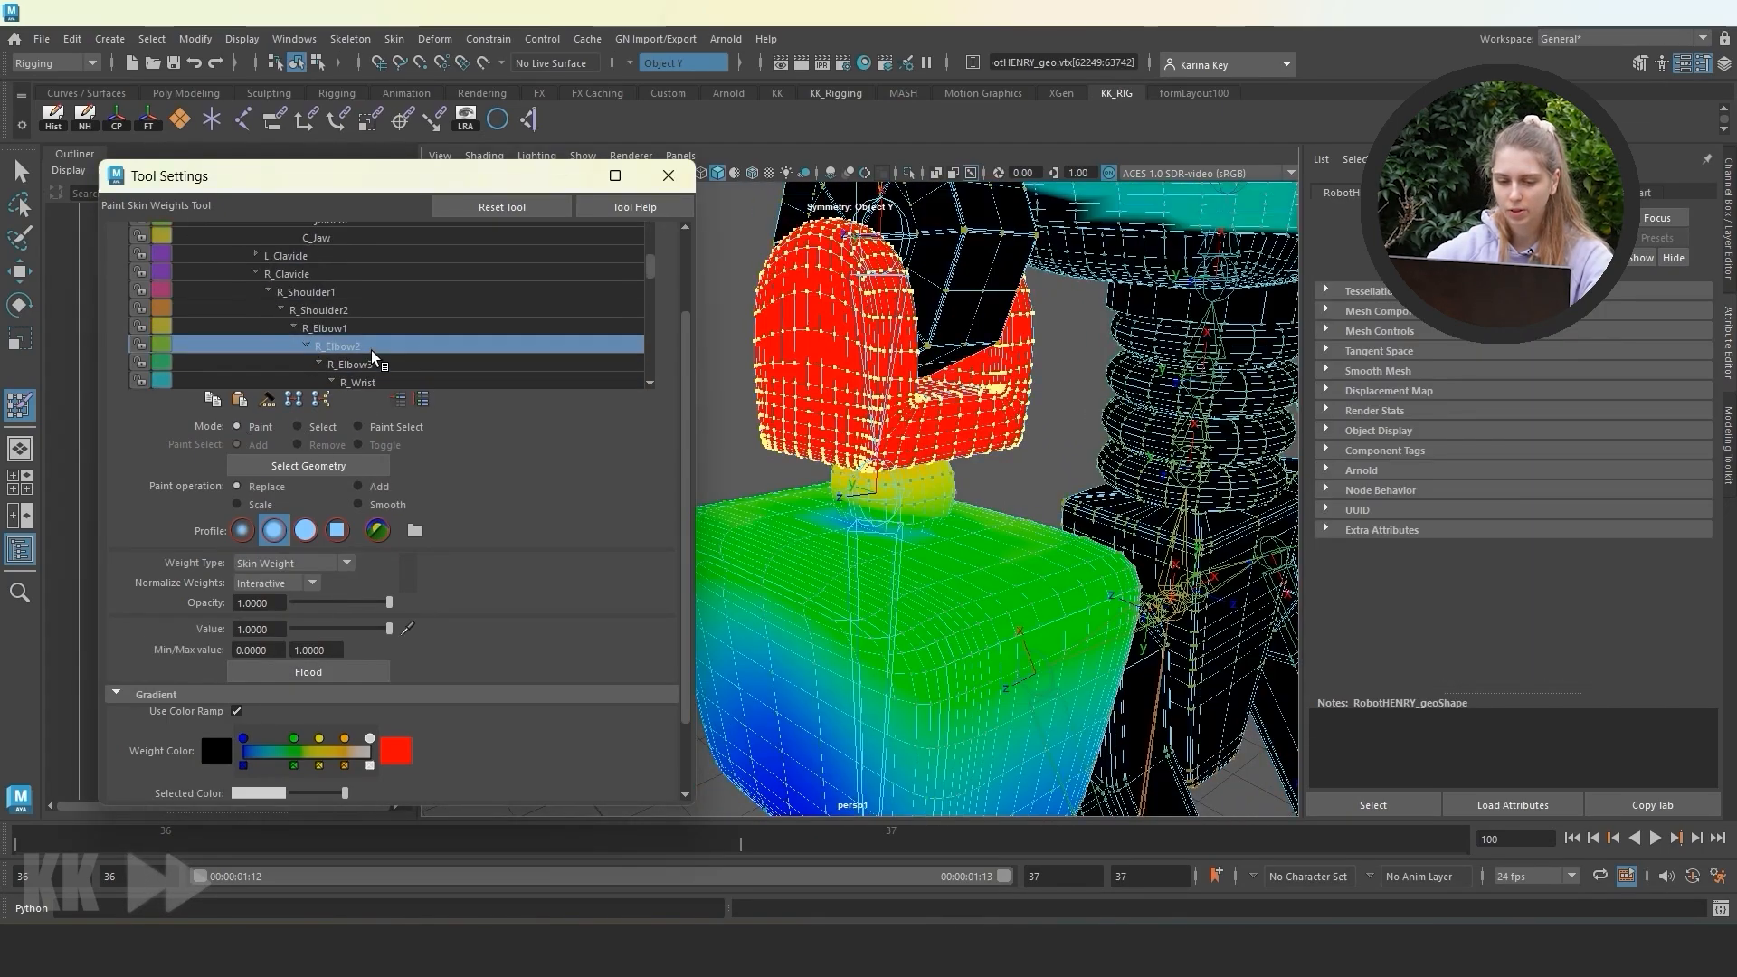
{"action": "scroll", "coordinate": [372, 356], "scroll_direction": "down", "scroll_amount": 1}
{"action": "left_click", "coordinate": [364, 312]}
{"action": "middle_click_drag", "start_coordinate": [726, 523], "coordinate": [775, 396], "text": "alt"}
{"action": "left_click", "coordinate": [324, 426]}
{"action": "double_click", "coordinate": [977, 373]}
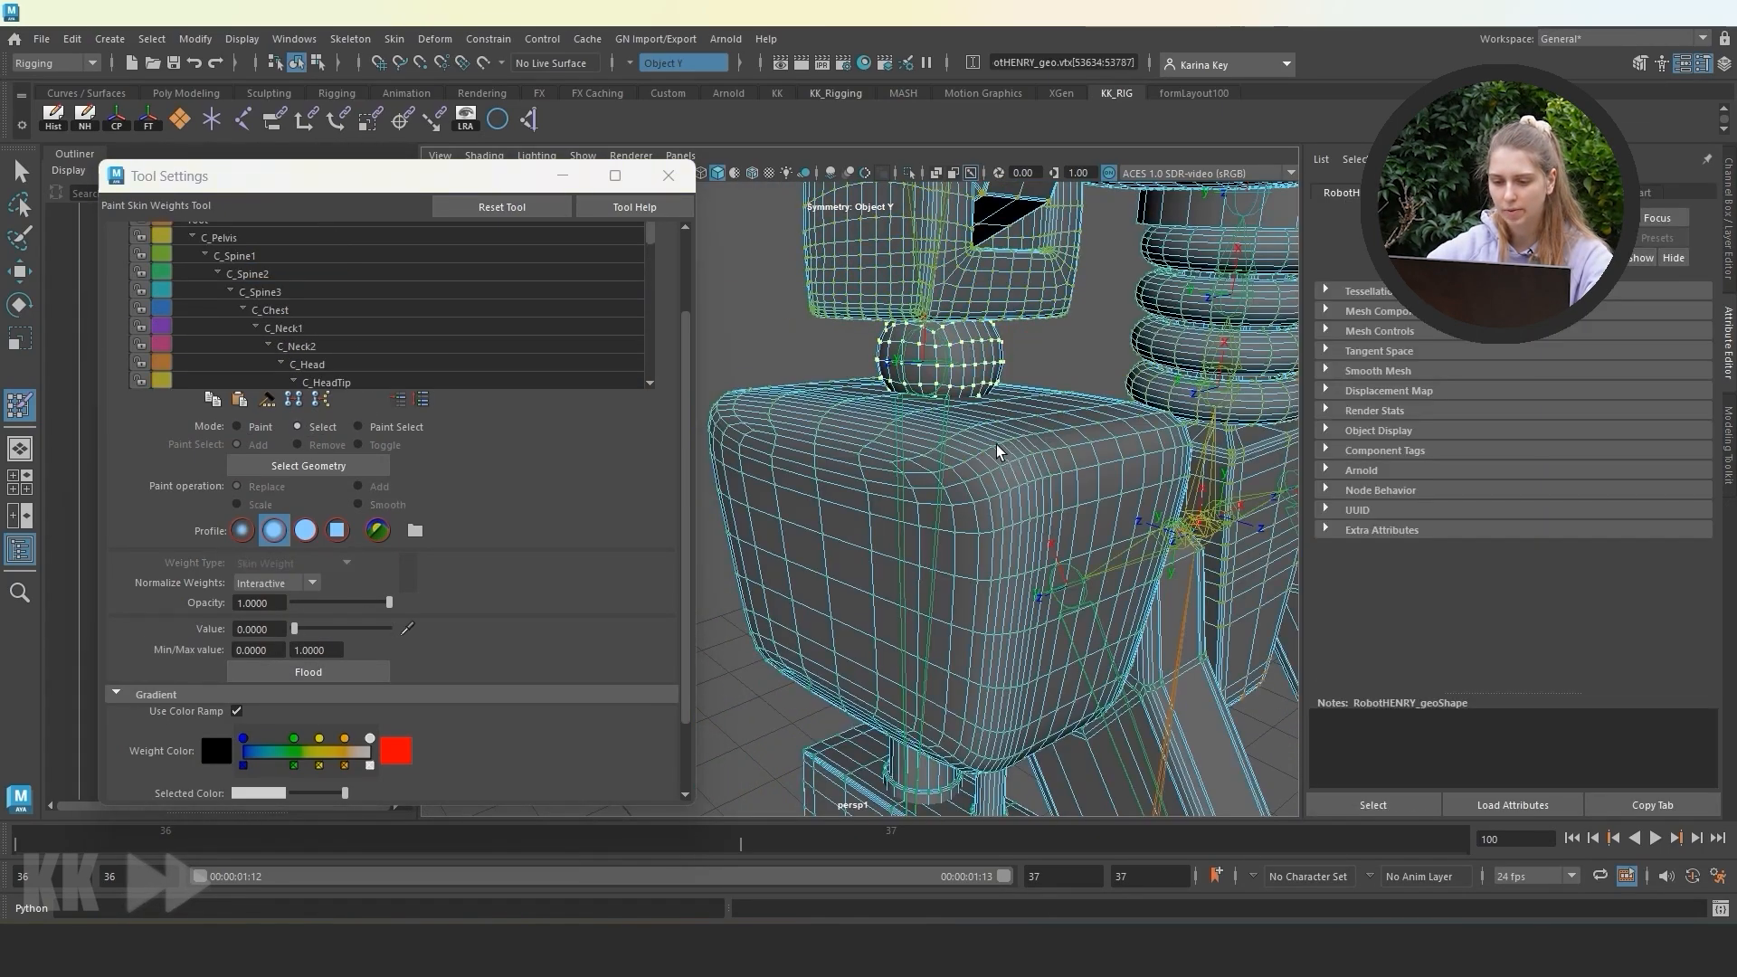
{"action": "middle_click_drag", "start_coordinate": [959, 546], "coordinate": [994, 276], "text": "alt"}
{"action": "double_click", "coordinate": [972, 484], "text": "shift"}
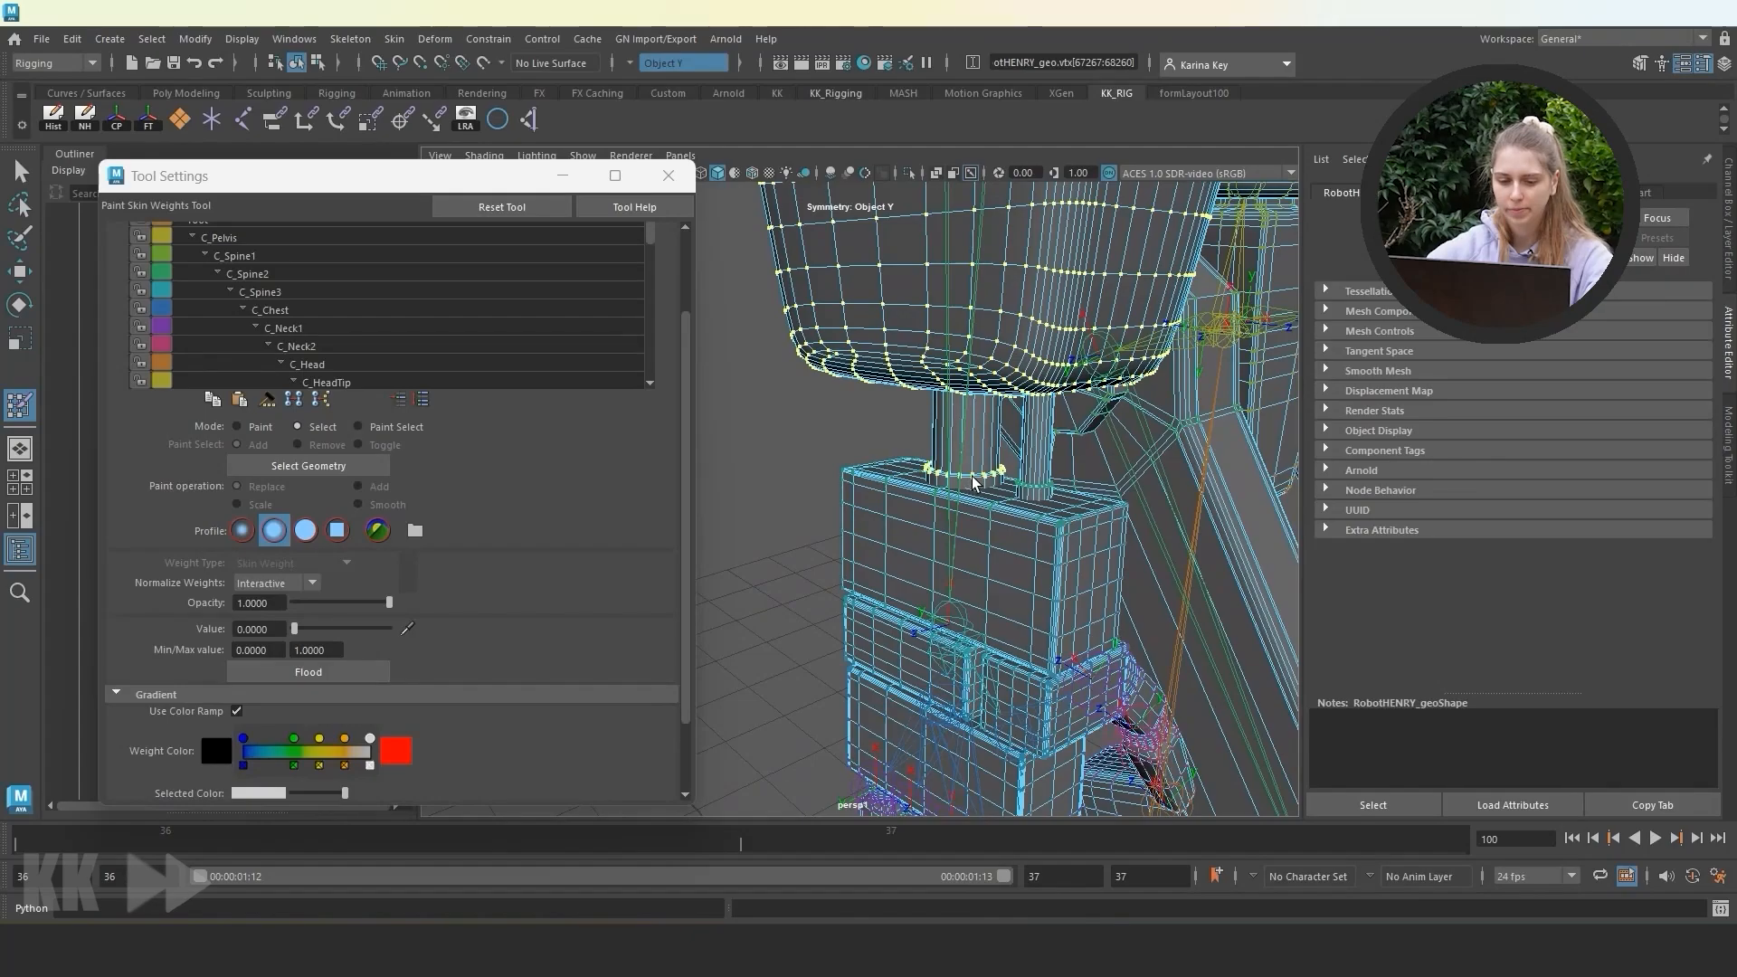
{"action": "double_click", "coordinate": [1052, 533], "text": "shift"}
{"action": "left_click_drag", "start_coordinate": [1052, 534], "coordinate": [1031, 570], "text": "alt"}
{"action": "scroll", "coordinate": [1027, 484], "scroll_direction": "up", "scroll_amount": 5}
{"action": "mouse_move", "coordinate": [1028, 485]}
{"action": "left_mouse_down", "text": "alt"}
{"action": "mouse_move", "coordinate": [1044, 644]}
{"action": "mouse_move", "coordinate": [787, 609]}
{"action": "mouse_move", "coordinate": [896, 578]}
{"action": "left_mouse_up", "text": "alt"}
{"action": "scroll", "coordinate": [1083, 642], "scroll_direction": "down", "scroll_amount": 3}
{"action": "scroll", "coordinate": [896, 578], "scroll_direction": "down", "scroll_amount": 5}
{"action": "left_click", "coordinate": [259, 431]}
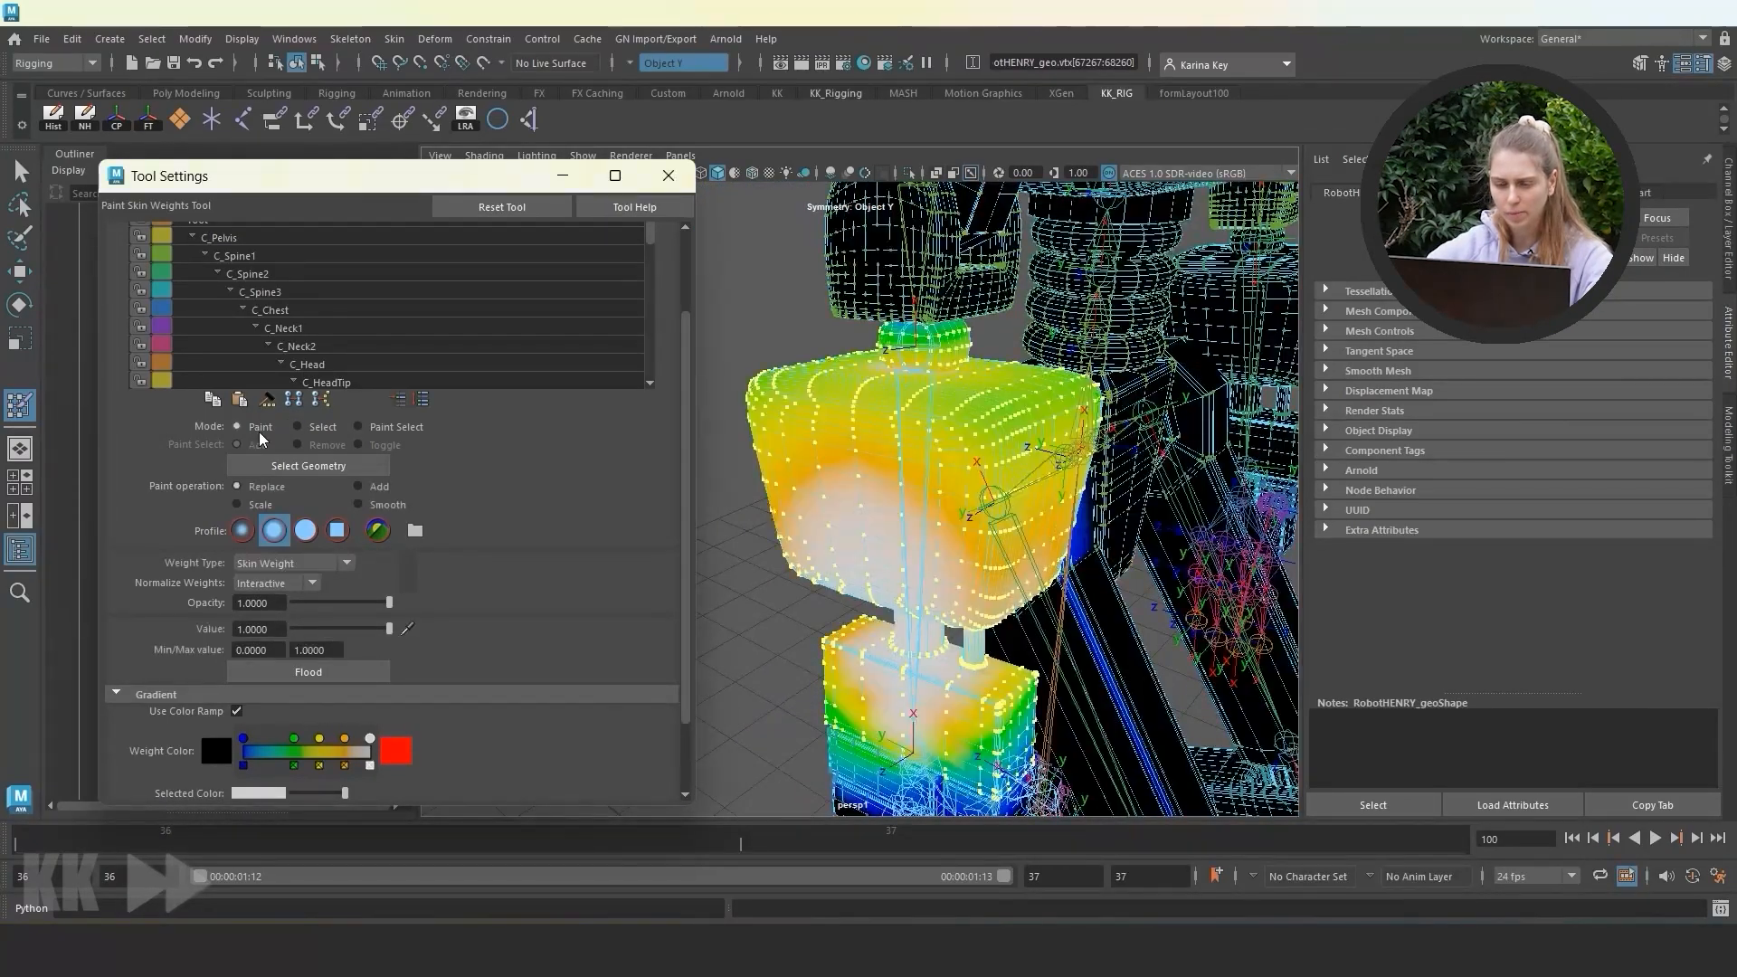
{"action": "left_click", "coordinate": [320, 679]}
Make R_ThumbPalm the active influence and select the vertices of the hand block beside the thumb.
{"action": "middle_click_drag", "start_coordinate": [931, 656], "coordinate": [973, 619], "text": "alt"}
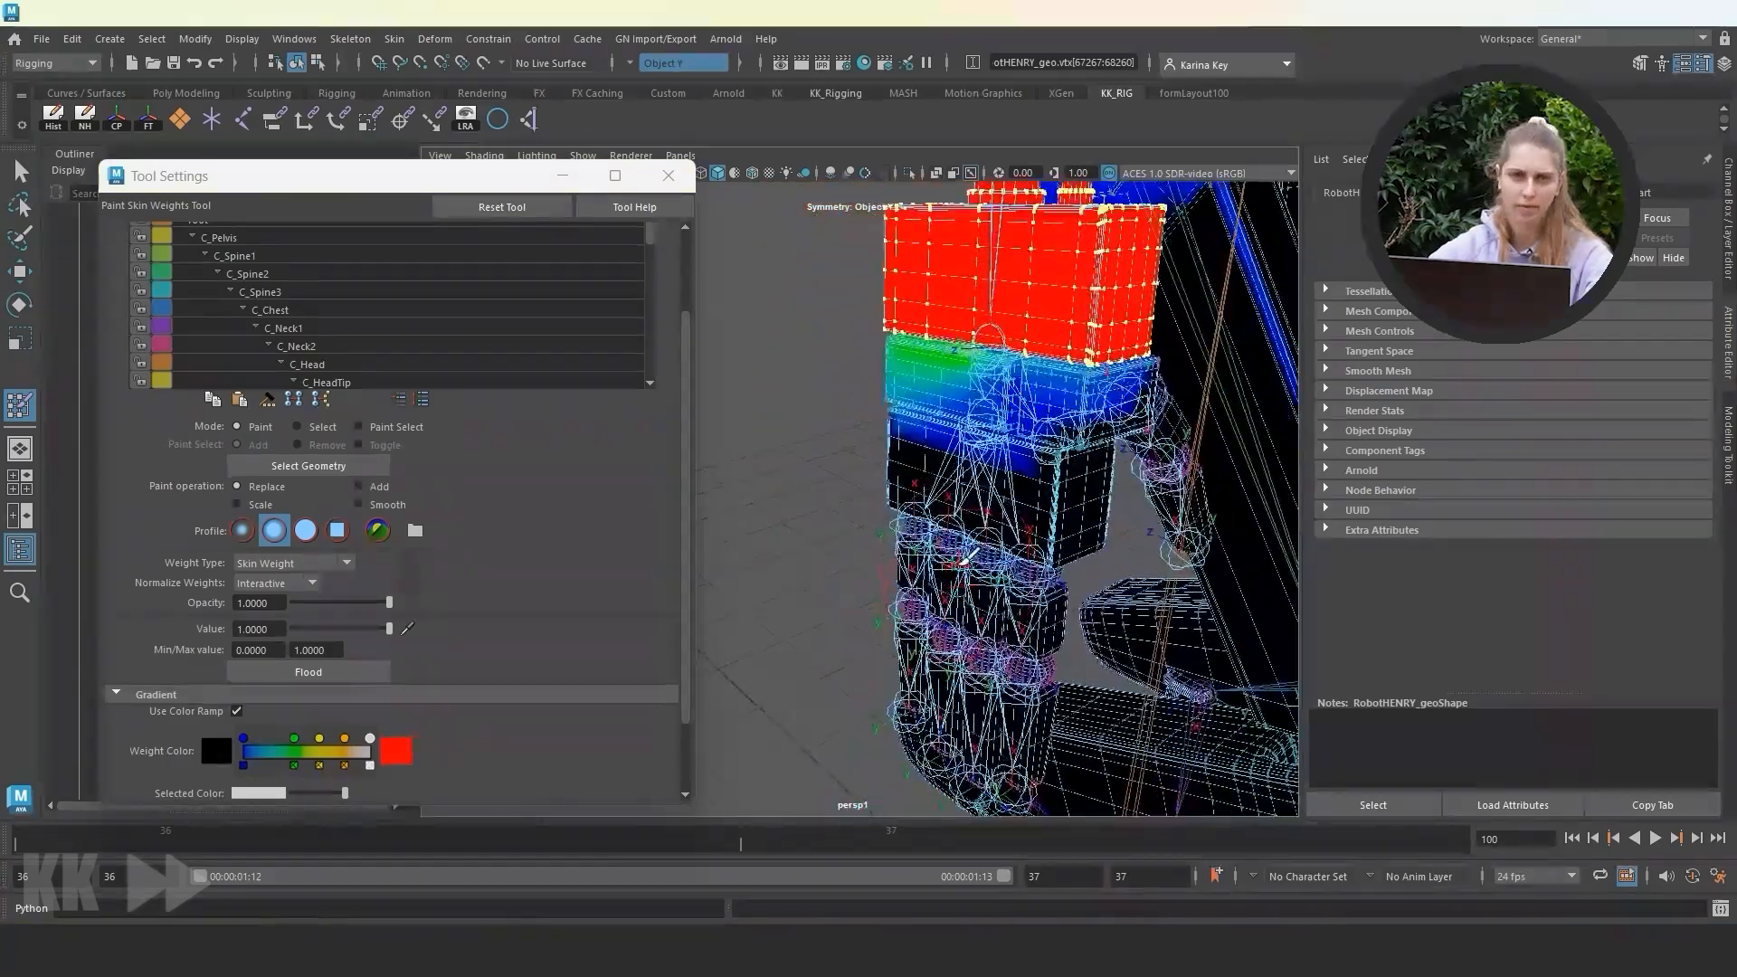
{"action": "left_click_drag", "start_coordinate": [967, 558], "coordinate": [918, 570], "text": "alt"}
{"action": "scroll", "coordinate": [918, 570], "scroll_direction": "up", "scroll_amount": 3}
{"action": "scroll", "coordinate": [336, 322], "scroll_direction": "down", "scroll_amount": 13}
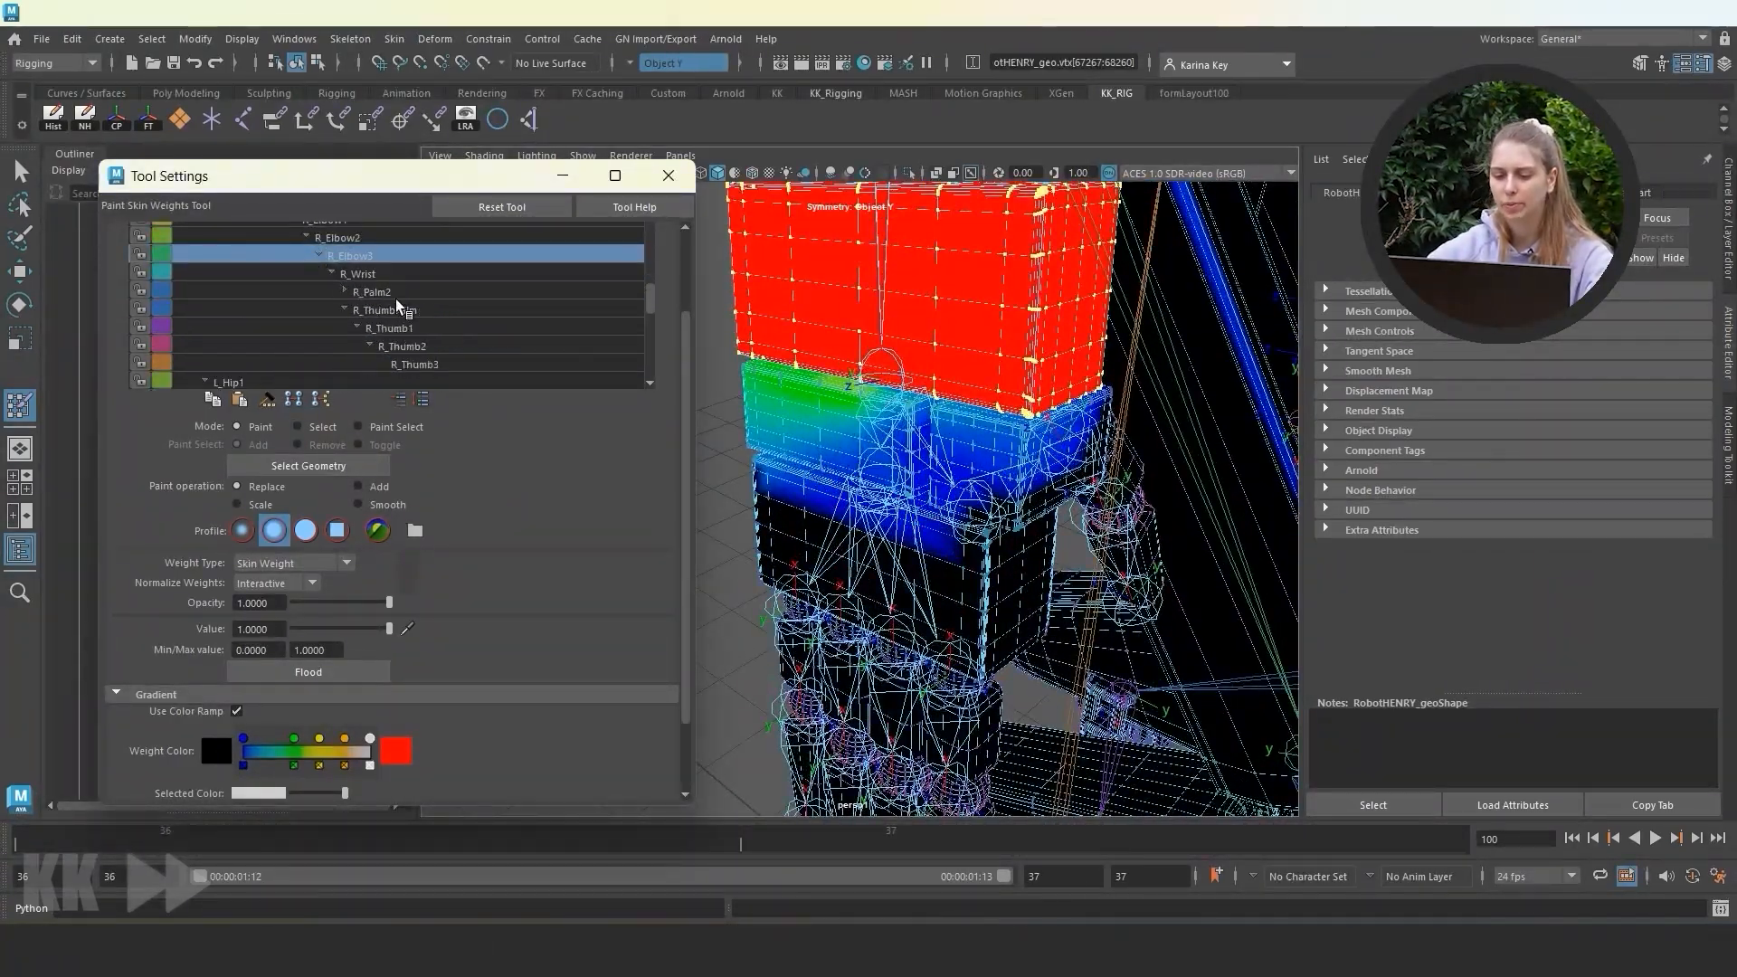
{"action": "left_click", "coordinate": [344, 310]}
{"action": "left_click", "coordinate": [385, 310]}
{"action": "left_click_drag", "start_coordinate": [923, 434], "coordinate": [845, 446], "text": "alt"}
{"action": "left_click", "coordinate": [297, 426]}
{"action": "scroll", "coordinate": [868, 384], "scroll_direction": "up", "scroll_amount": 5}
{"action": "double_click", "coordinate": [961, 328]}
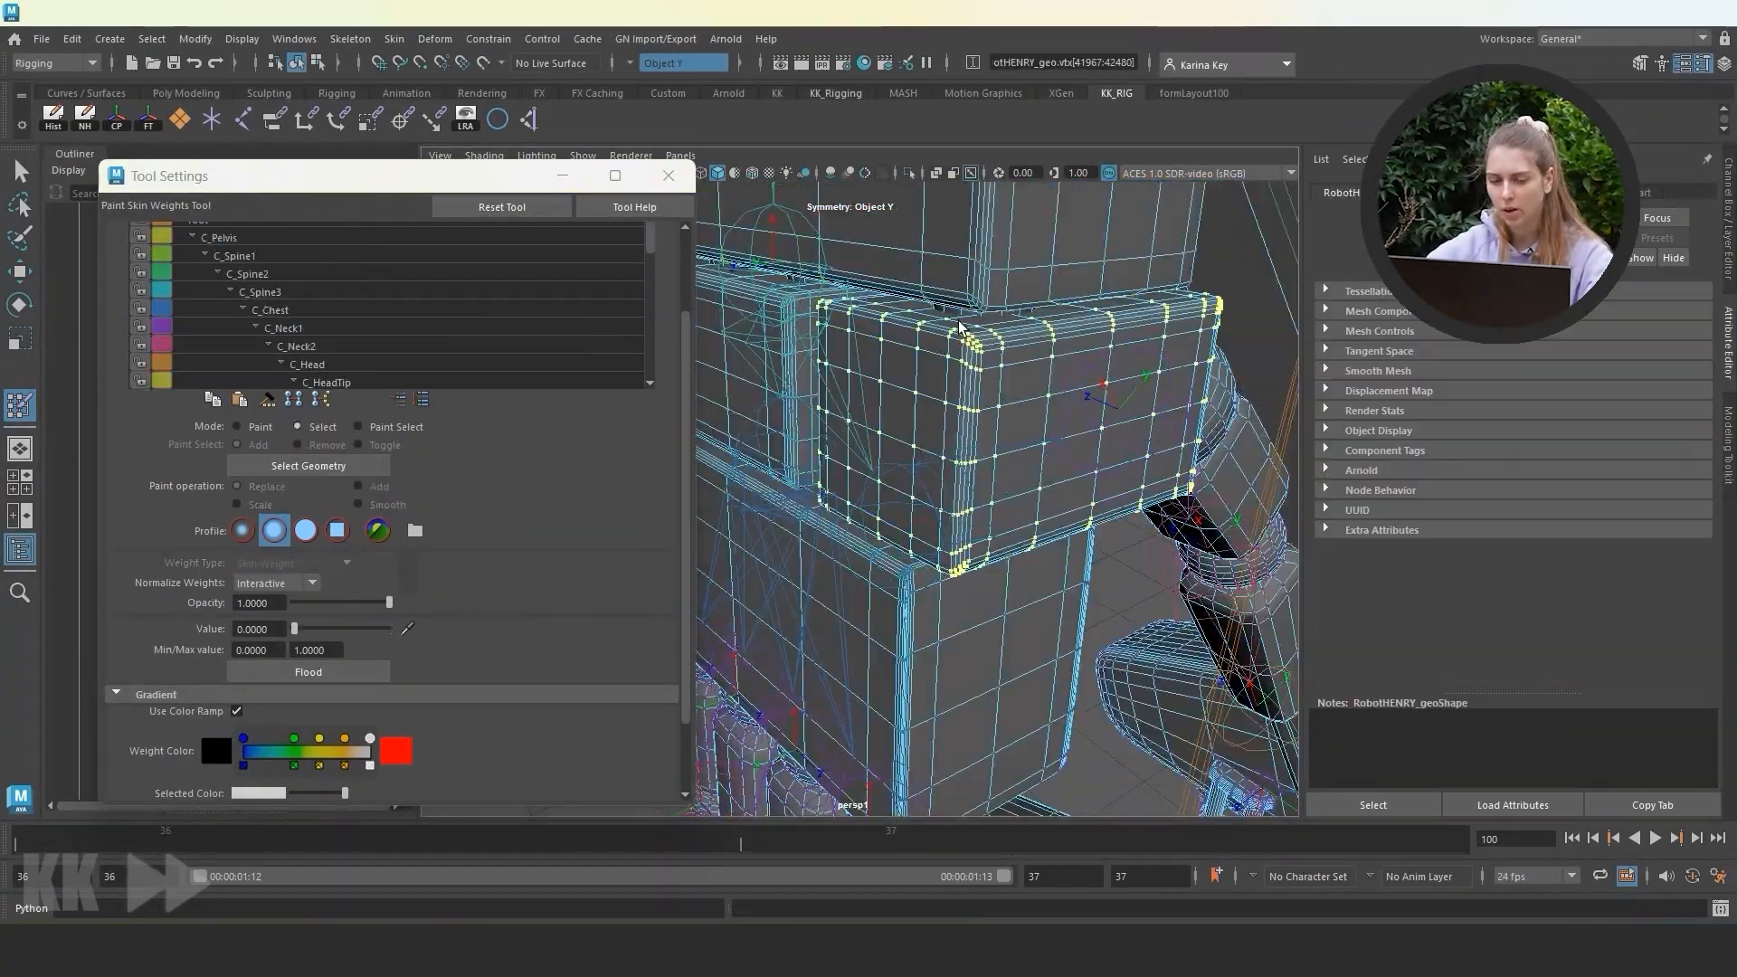
{"action": "left_click_drag", "start_coordinate": [961, 353], "coordinate": [1026, 298], "text": "alt"}
{"action": "middle_click_drag", "start_coordinate": [905, 321], "coordinate": [946, 387], "text": "alt"}
{"action": "scroll", "coordinate": [1013, 385], "scroll_direction": "up", "scroll_amount": 3}
{"action": "left_click", "coordinate": [1073, 384], "text": "shift"}
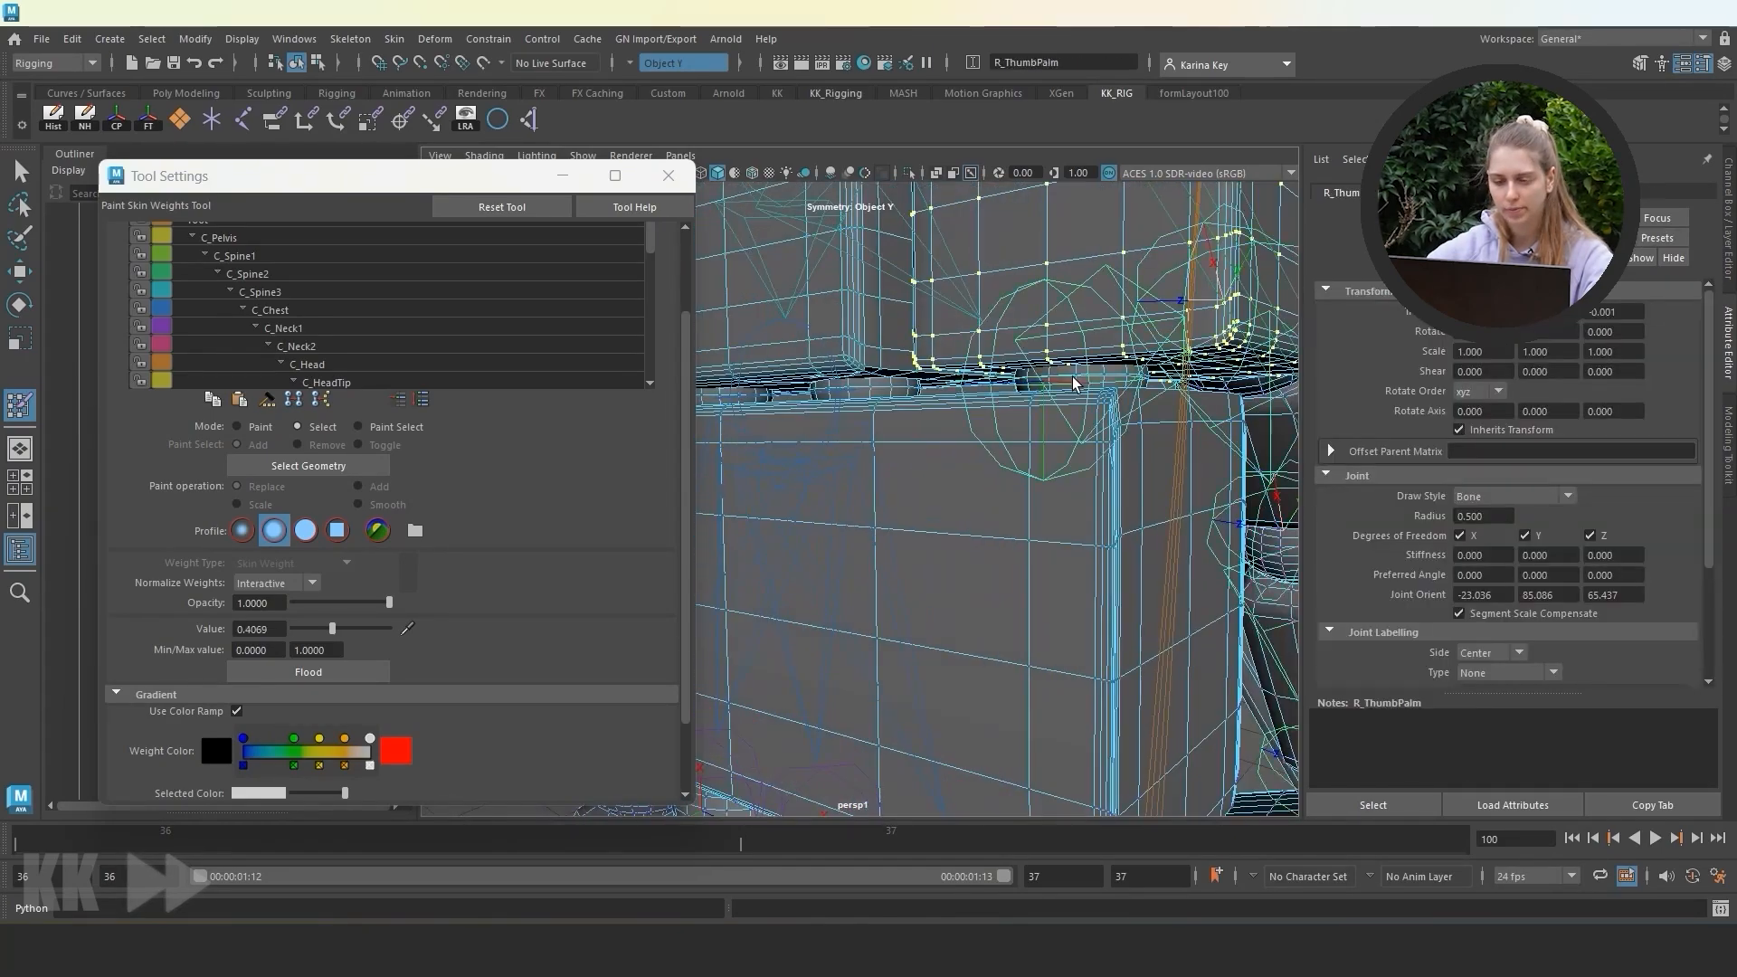
{"action": "key", "text": "ctrl+z"}
{"action": "left_click", "coordinate": [1077, 380], "text": "shift"}
{"action": "key", "text": "ctrl+z"}
Add the thin connector beneath the thumb-side hand block to the selection and flood it all with 1 for R_ThumbPalm.
{"action": "left_click_drag", "start_coordinate": [1147, 443], "coordinate": [1021, 400], "text": "alt"}
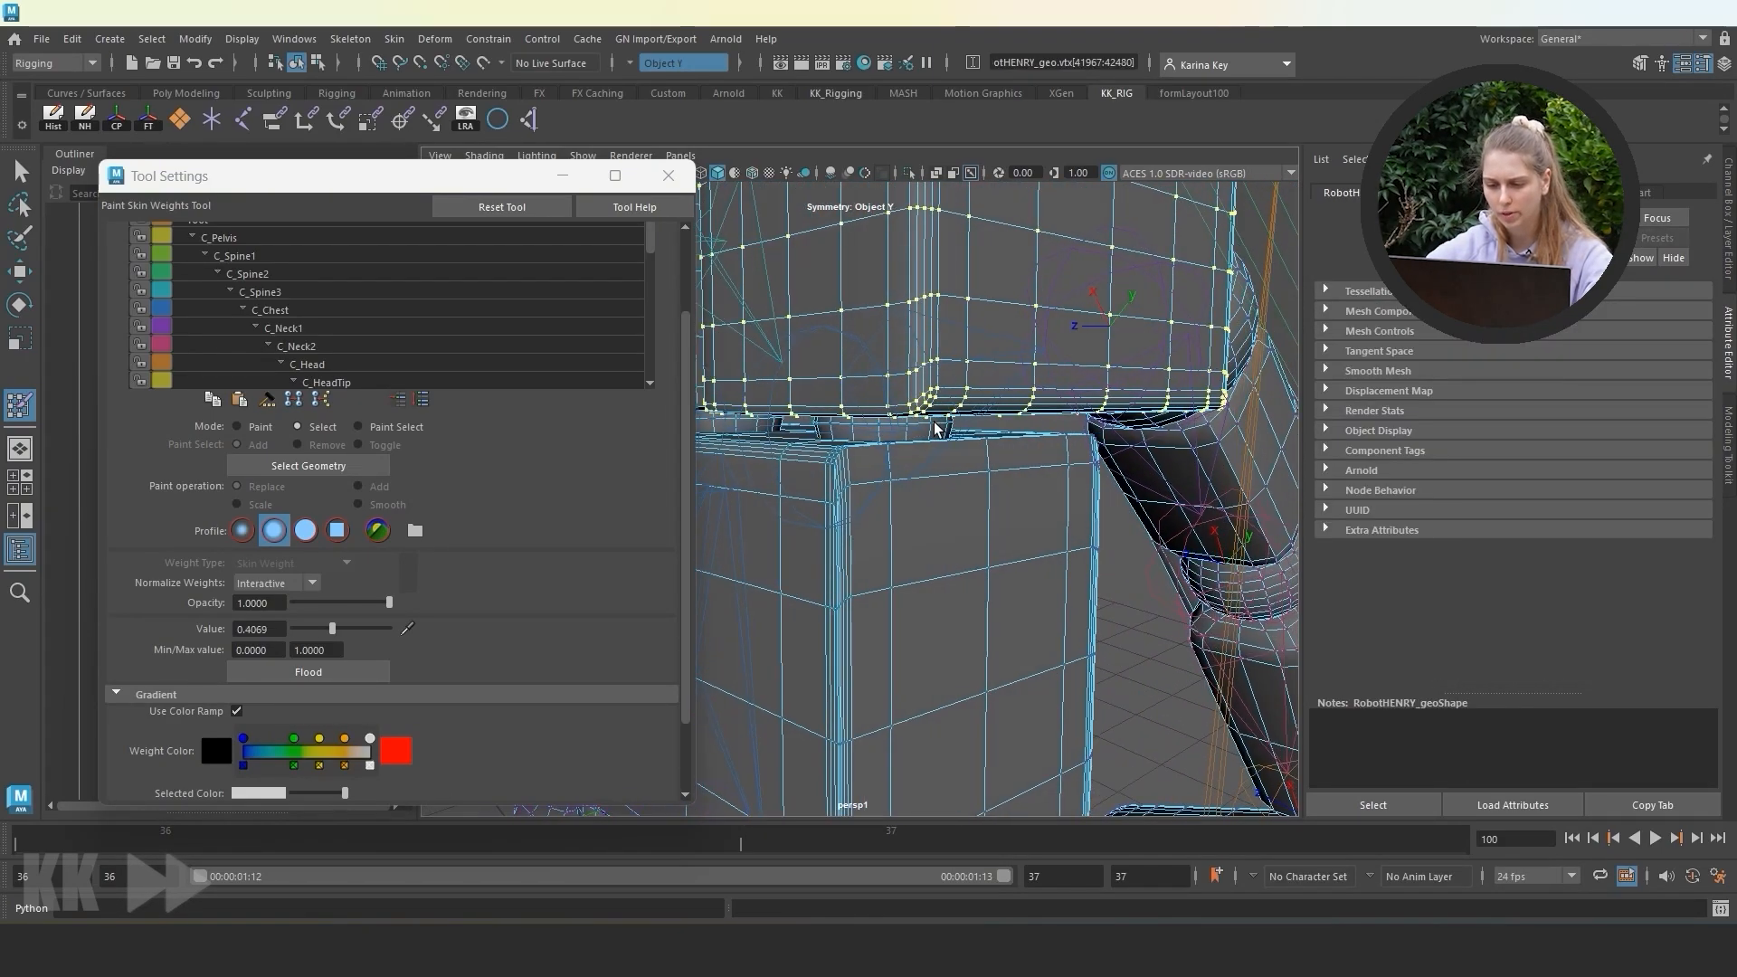
{"action": "left_click", "coordinate": [237, 427]}
{"action": "scroll", "coordinate": [830, 573], "scroll_direction": "down", "scroll_amount": 6}
Select the larger hand block next to the thumb-side block with its thin connectors and flood them with 1 for R_Wrist.
{"action": "scroll", "coordinate": [403, 351], "scroll_direction": "down", "scroll_amount": 8}
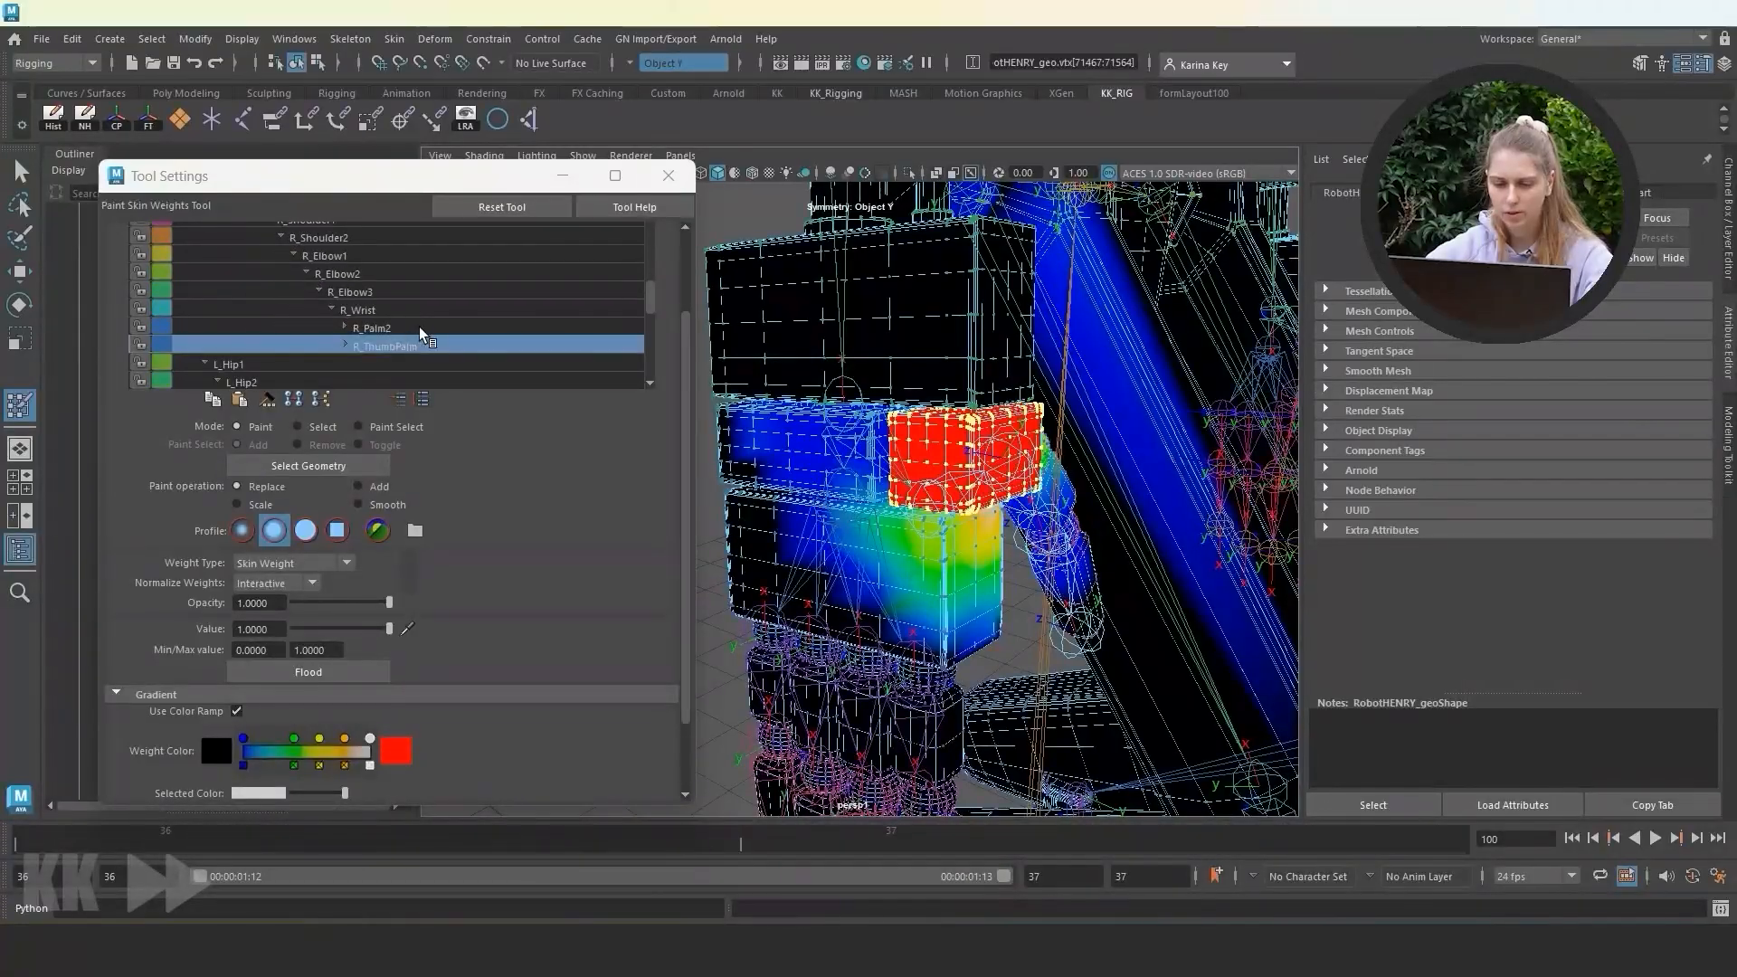
{"action": "left_click", "coordinate": [373, 325]}
{"action": "left_click", "coordinate": [371, 312]}
{"action": "left_click_drag", "start_coordinate": [922, 524], "coordinate": [1085, 543], "text": "alt"}
{"action": "scroll", "coordinate": [1085, 552], "scroll_direction": "up", "scroll_amount": 4}
{"action": "middle_click_drag", "start_coordinate": [1086, 552], "coordinate": [938, 440], "text": "alt"}
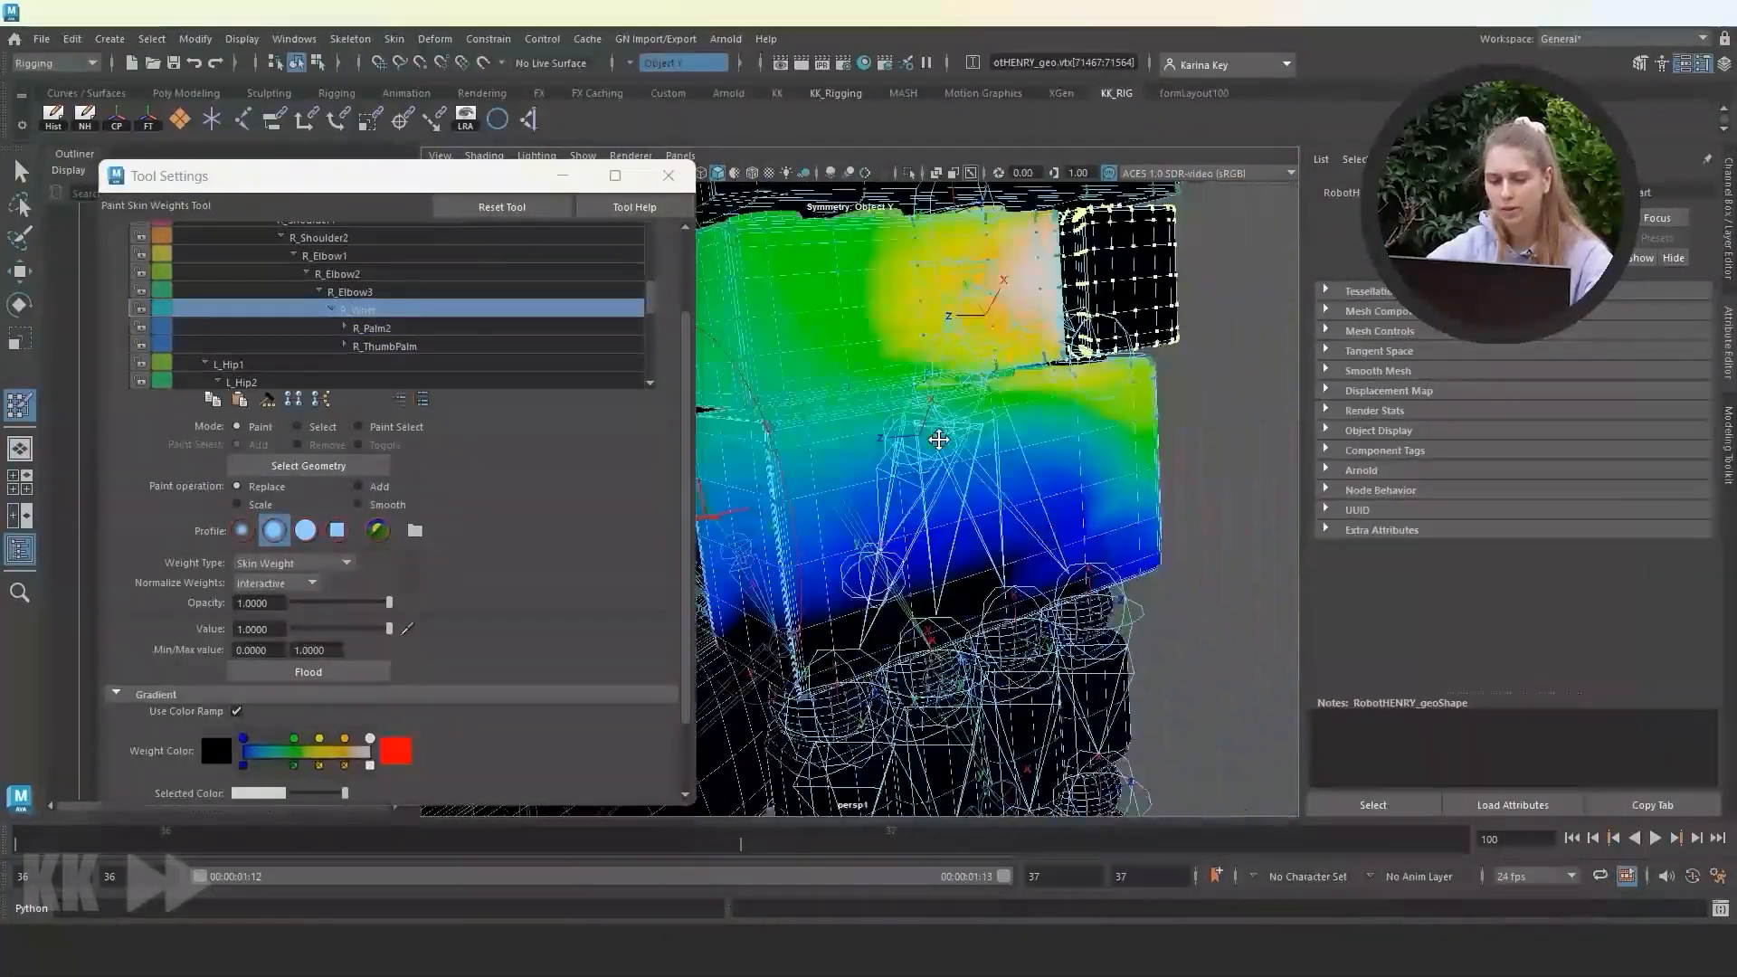
{"action": "left_click", "coordinate": [297, 427]}
{"action": "scroll", "coordinate": [1112, 449], "scroll_direction": "up", "scroll_amount": 6}
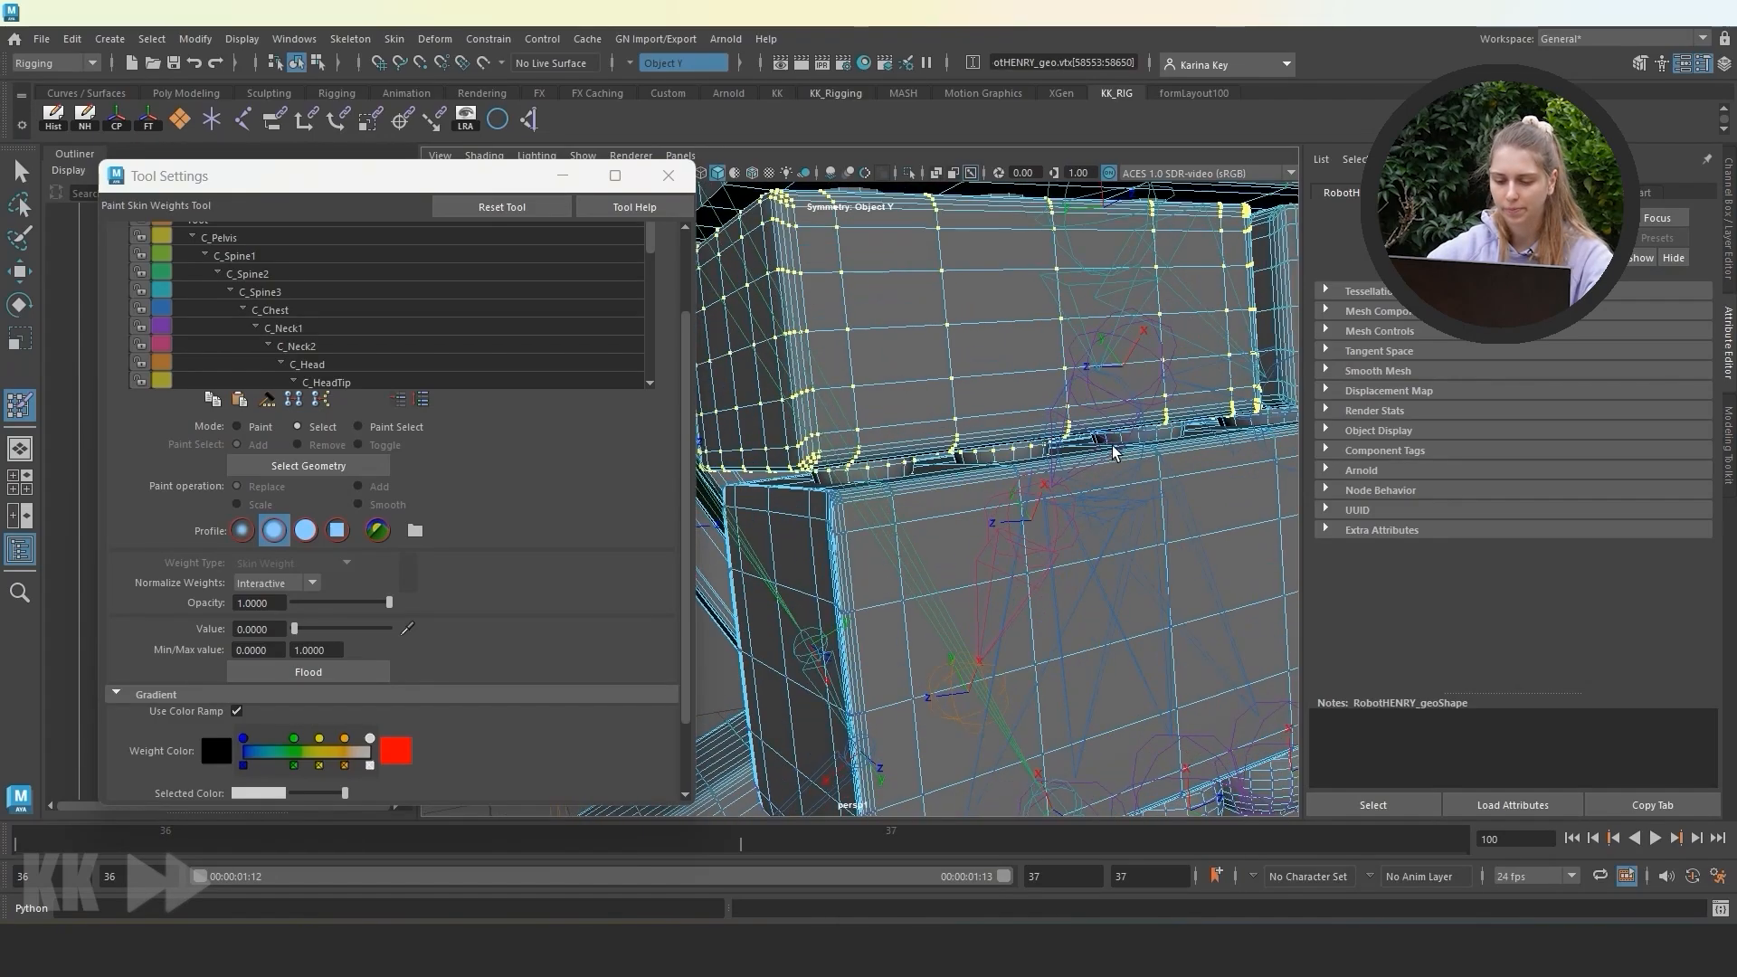
{"action": "middle_click_drag", "start_coordinate": [1113, 450], "coordinate": [1055, 473], "text": "alt"}
{"action": "scroll", "coordinate": [1067, 470], "scroll_direction": "down", "scroll_amount": 2}
{"action": "left_click", "coordinate": [260, 427]}
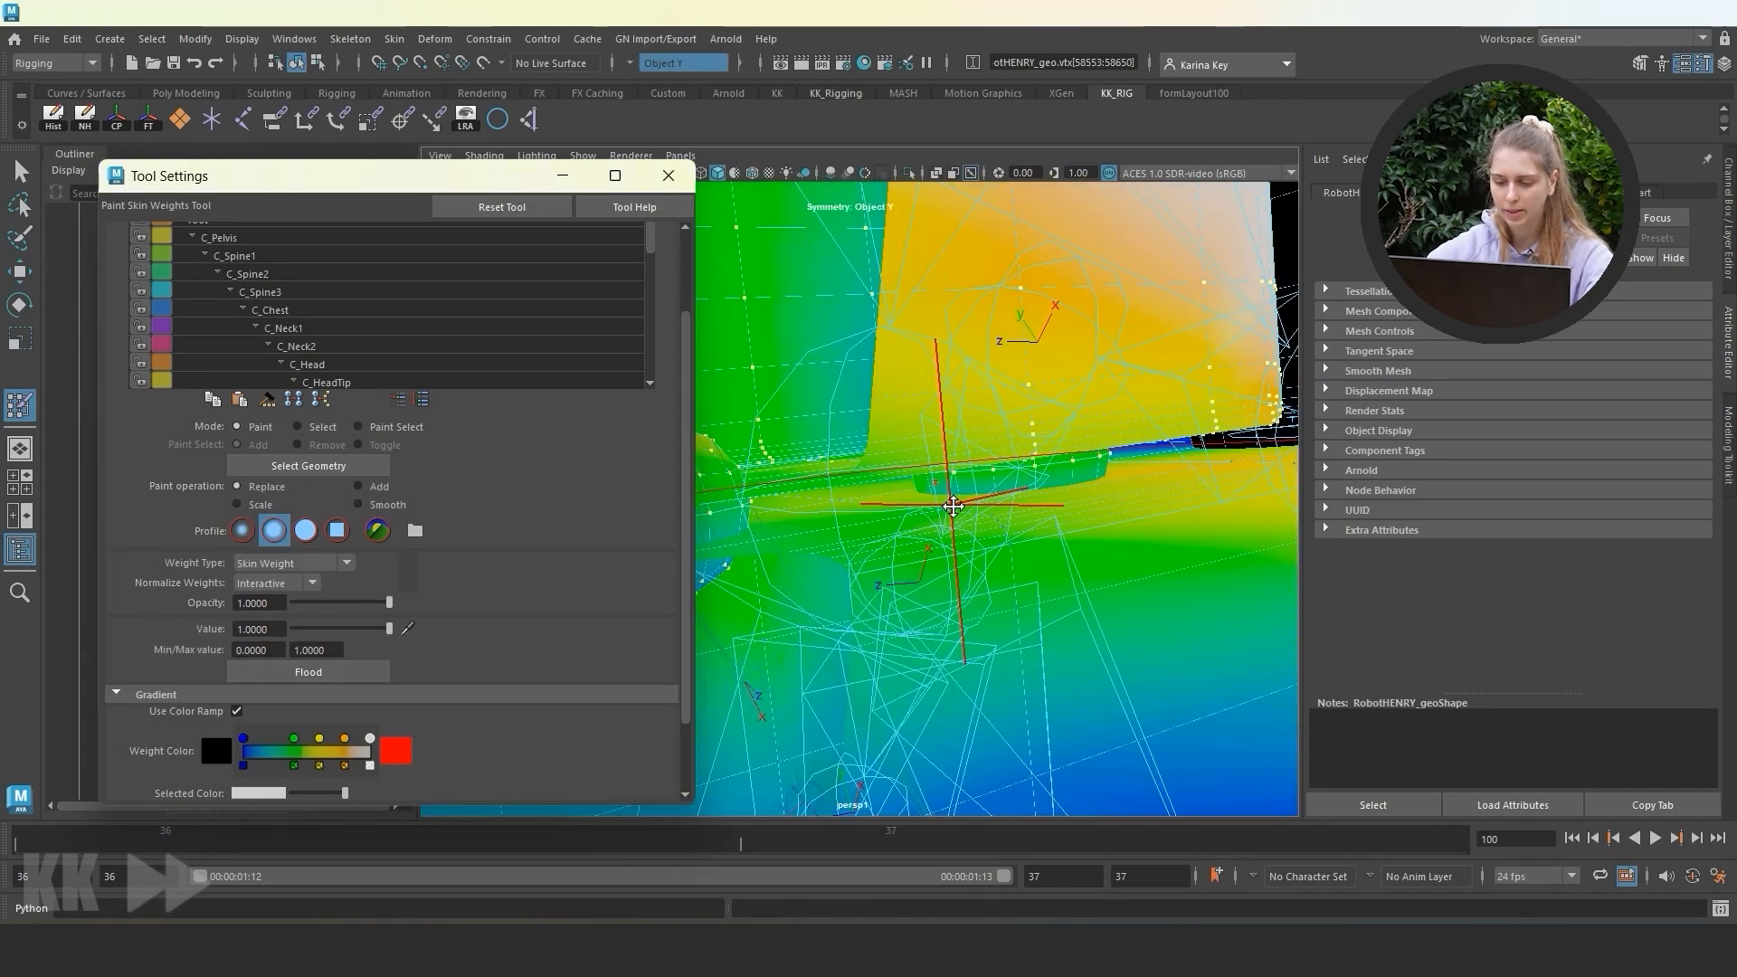
{"action": "left_click_drag", "start_coordinate": [895, 488], "coordinate": [949, 486], "text": "alt"}
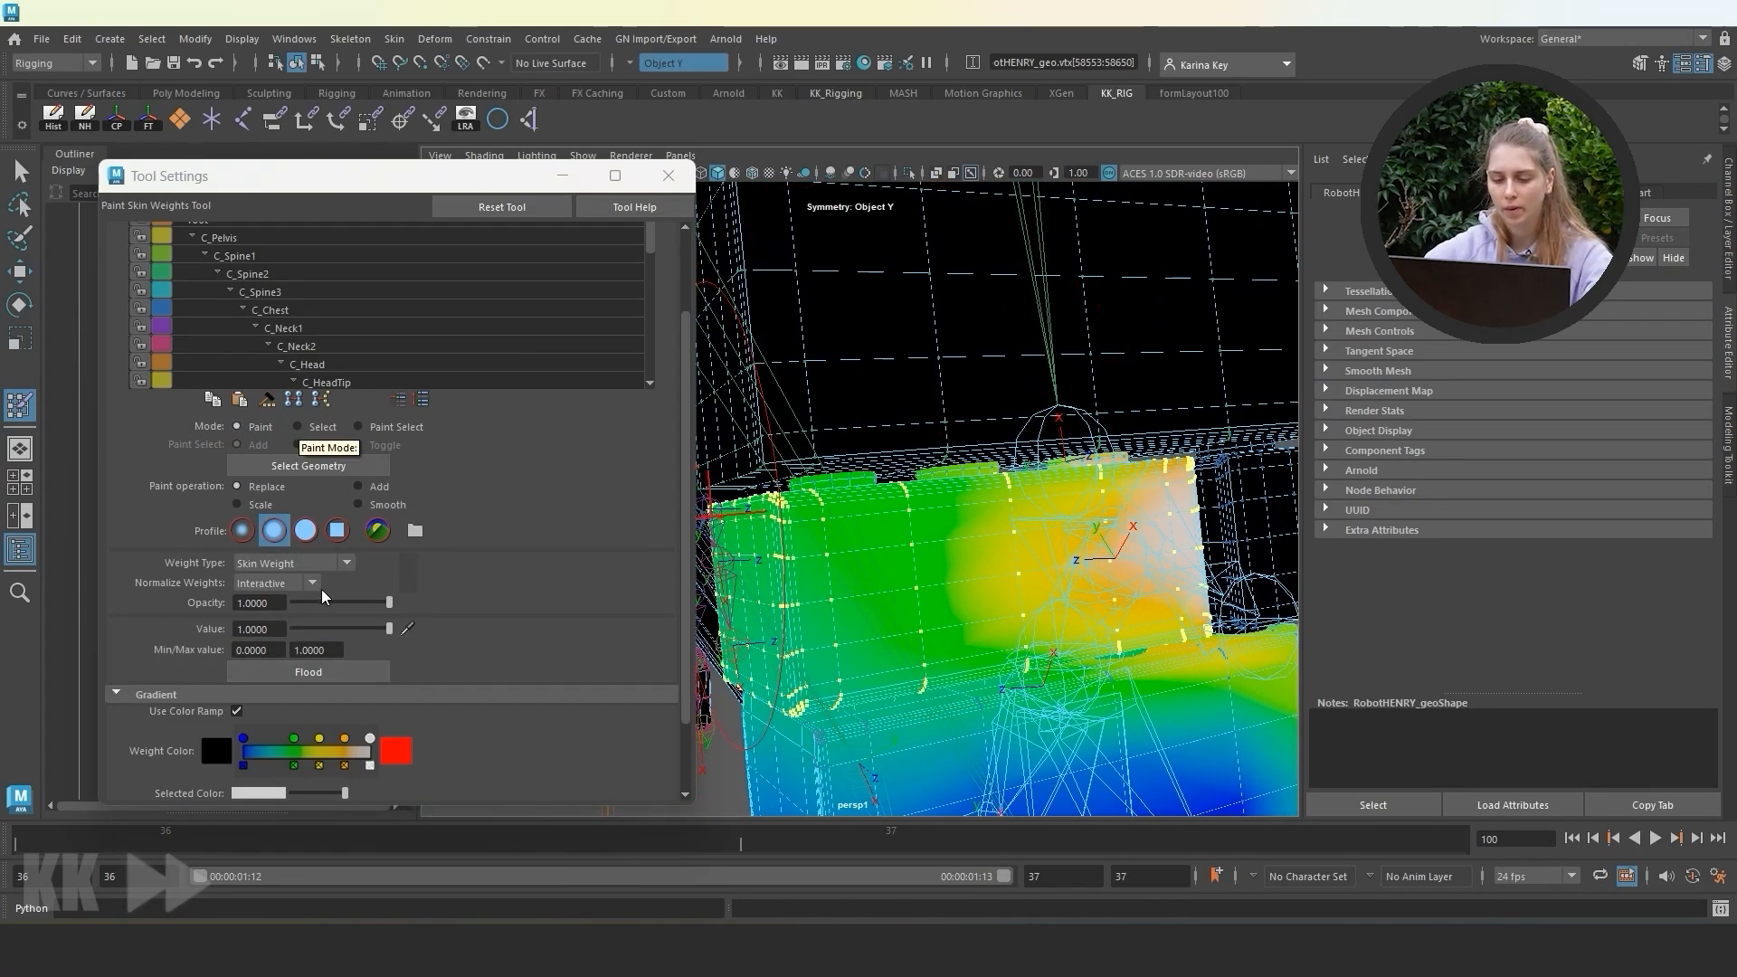
{"action": "left_click", "coordinate": [324, 671]}
Select the thin connector pieces between the forearm's lowest block and the wrist block and flood them with 1 for R_Elbow3.
{"action": "scroll", "coordinate": [379, 309], "scroll_direction": "down", "scroll_amount": 7}
{"action": "left_click", "coordinate": [850, 484]}
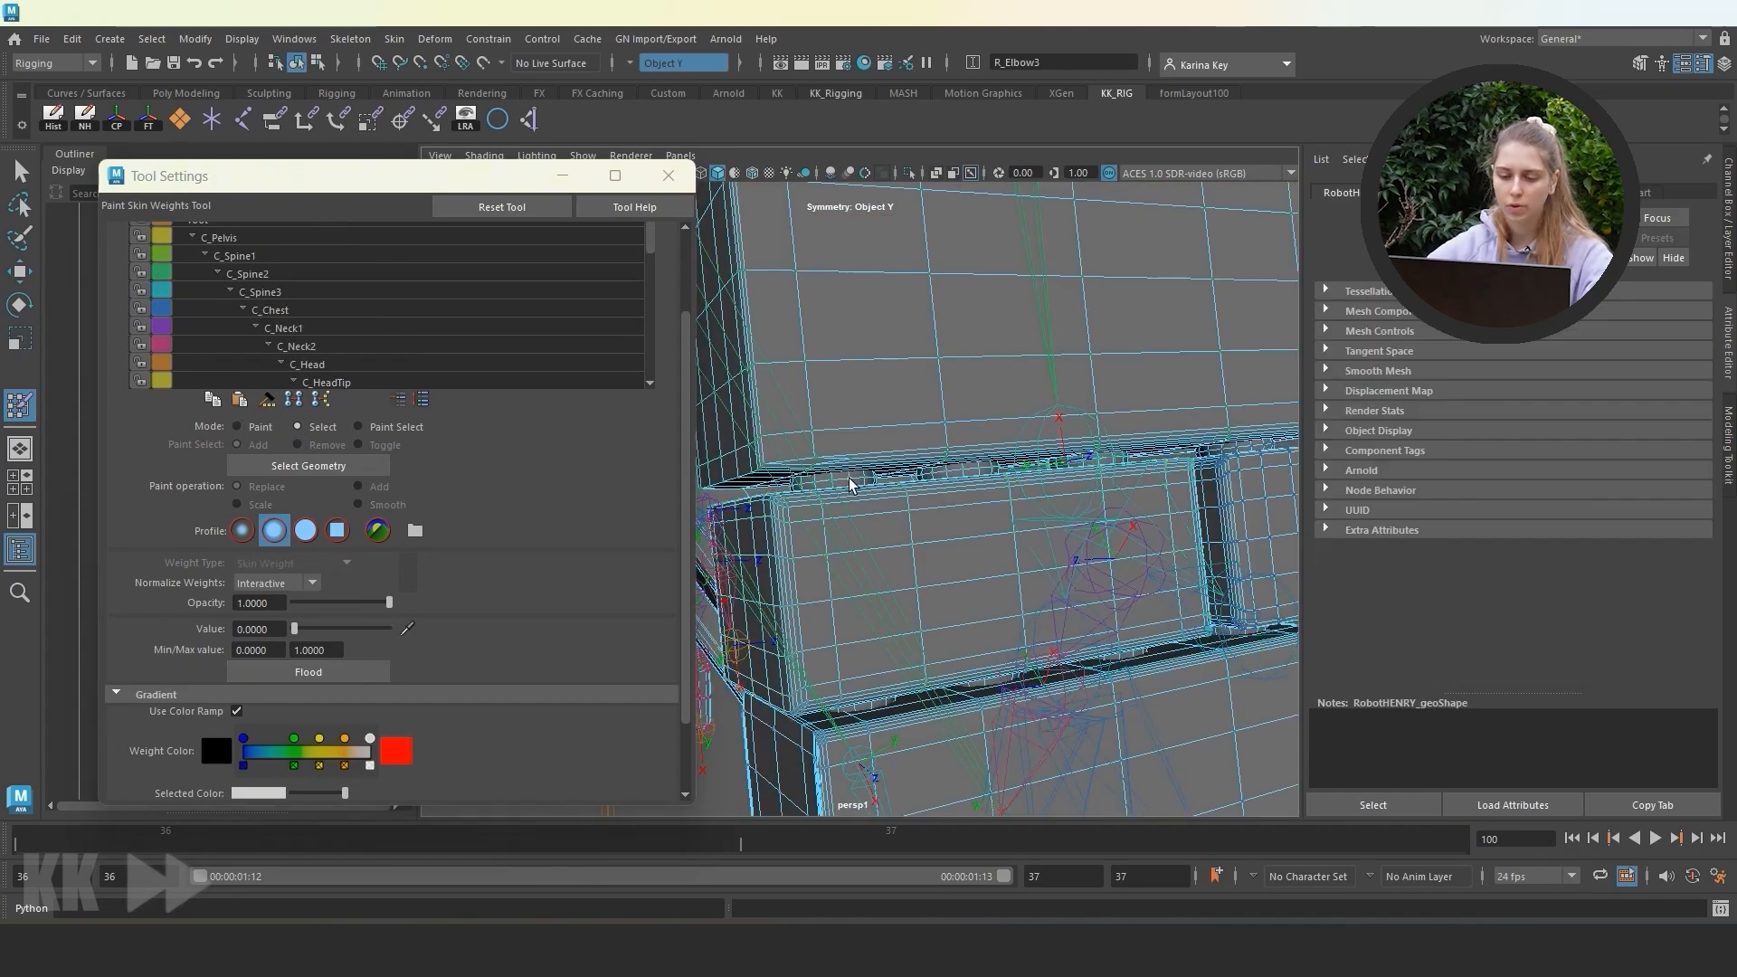
{"action": "left_click_drag", "start_coordinate": [1094, 464], "coordinate": [1074, 465], "text": "alt"}
{"action": "scroll", "coordinate": [1074, 465], "scroll_direction": "up", "scroll_amount": 3}
{"action": "scroll", "coordinate": [1074, 465], "scroll_direction": "down", "scroll_amount": 10}
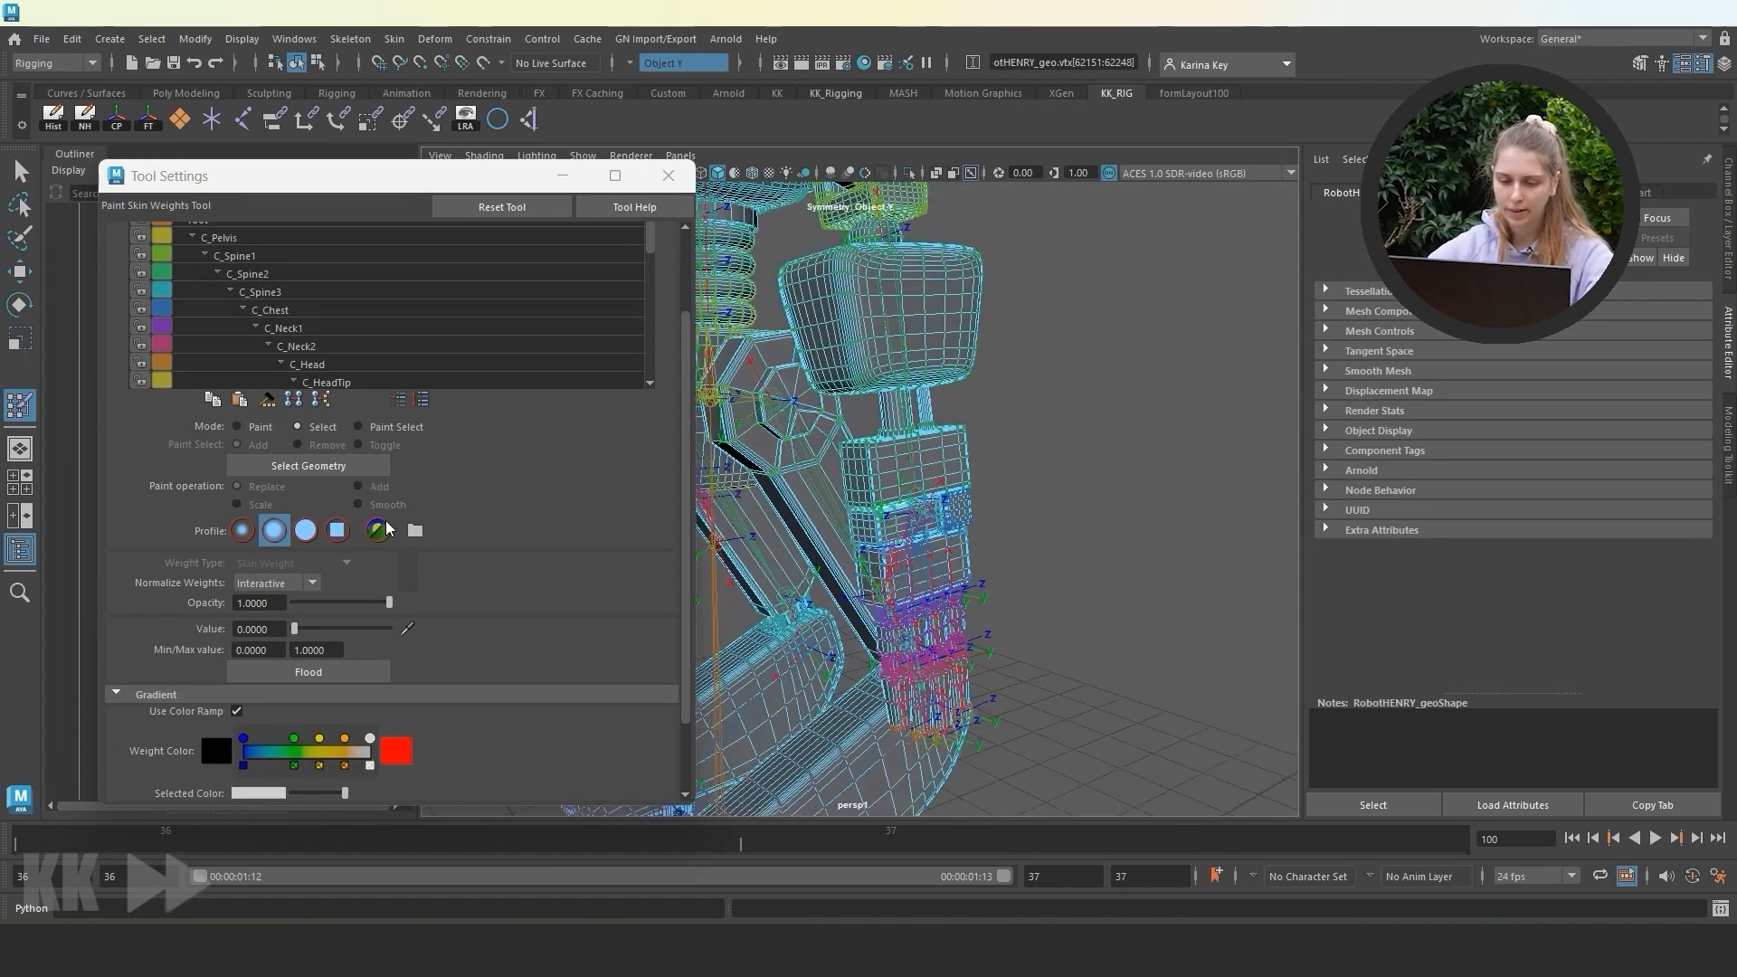
{"action": "left_click", "coordinate": [237, 427]}
{"action": "scroll", "coordinate": [884, 593], "scroll_direction": "up", "scroll_amount": 5}
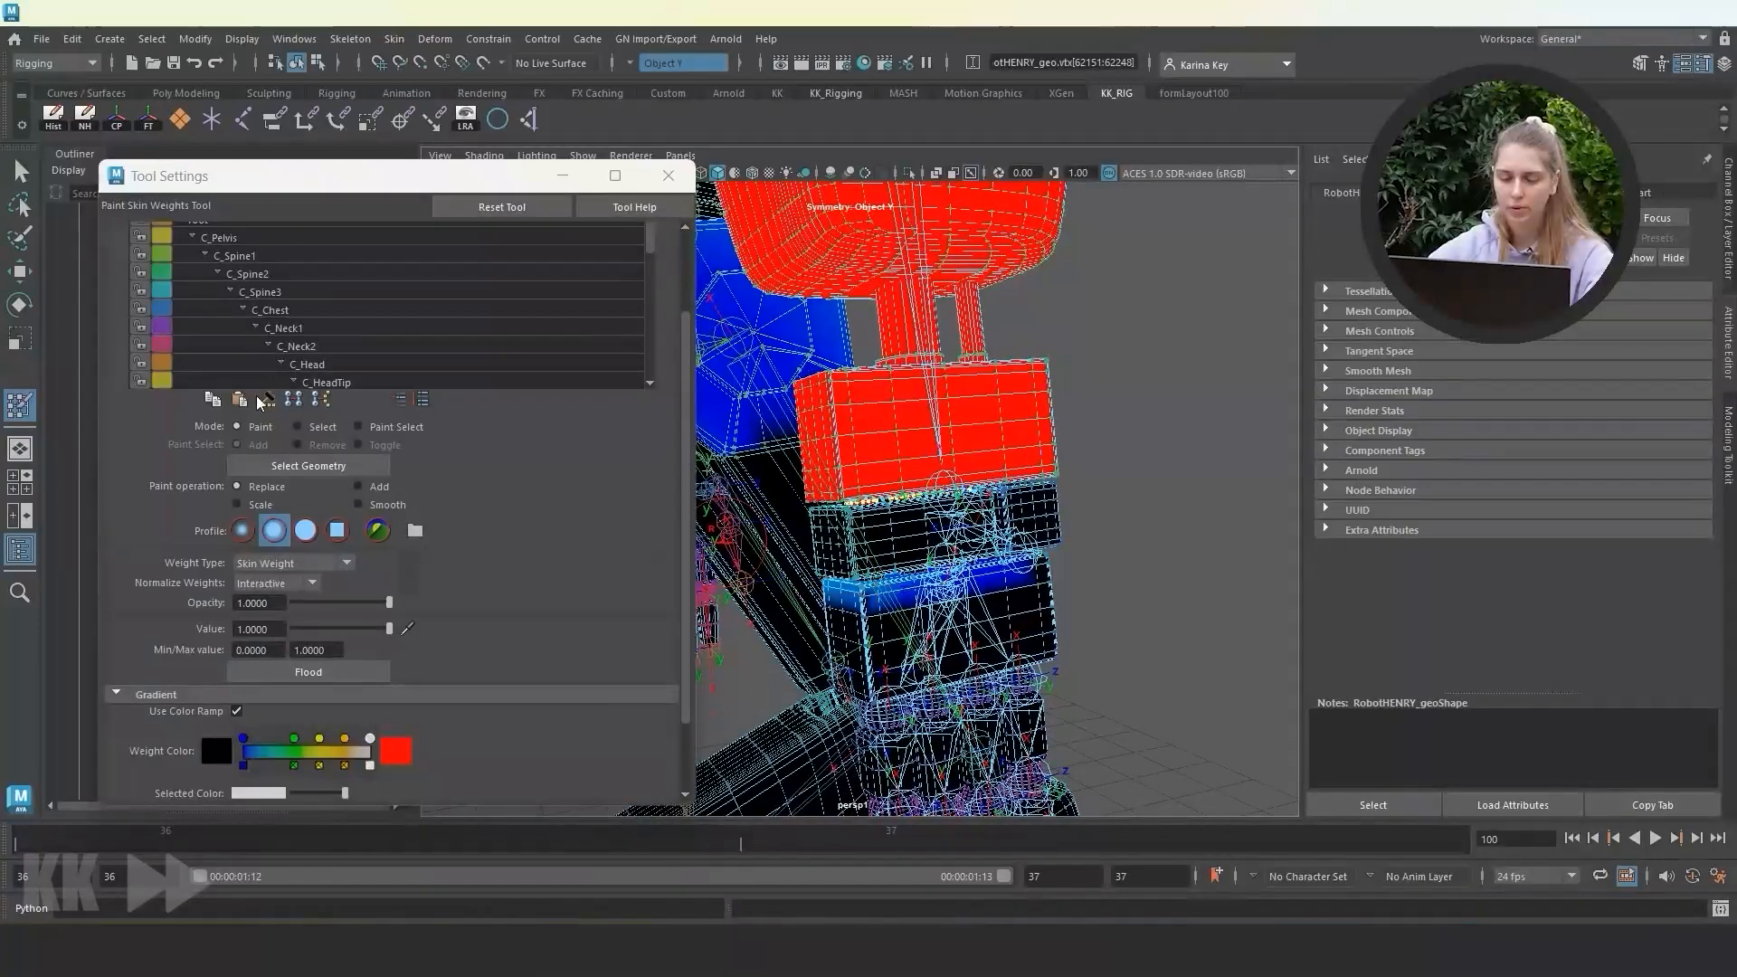
Select the palm block directly above the fingers and flood its vertices with a value of 1 for R_Palm2.
{"action": "scroll", "coordinate": [368, 322], "scroll_direction": "down", "scroll_amount": 5}
{"action": "left_click", "coordinate": [374, 310]}
{"action": "left_click", "coordinate": [373, 327]}
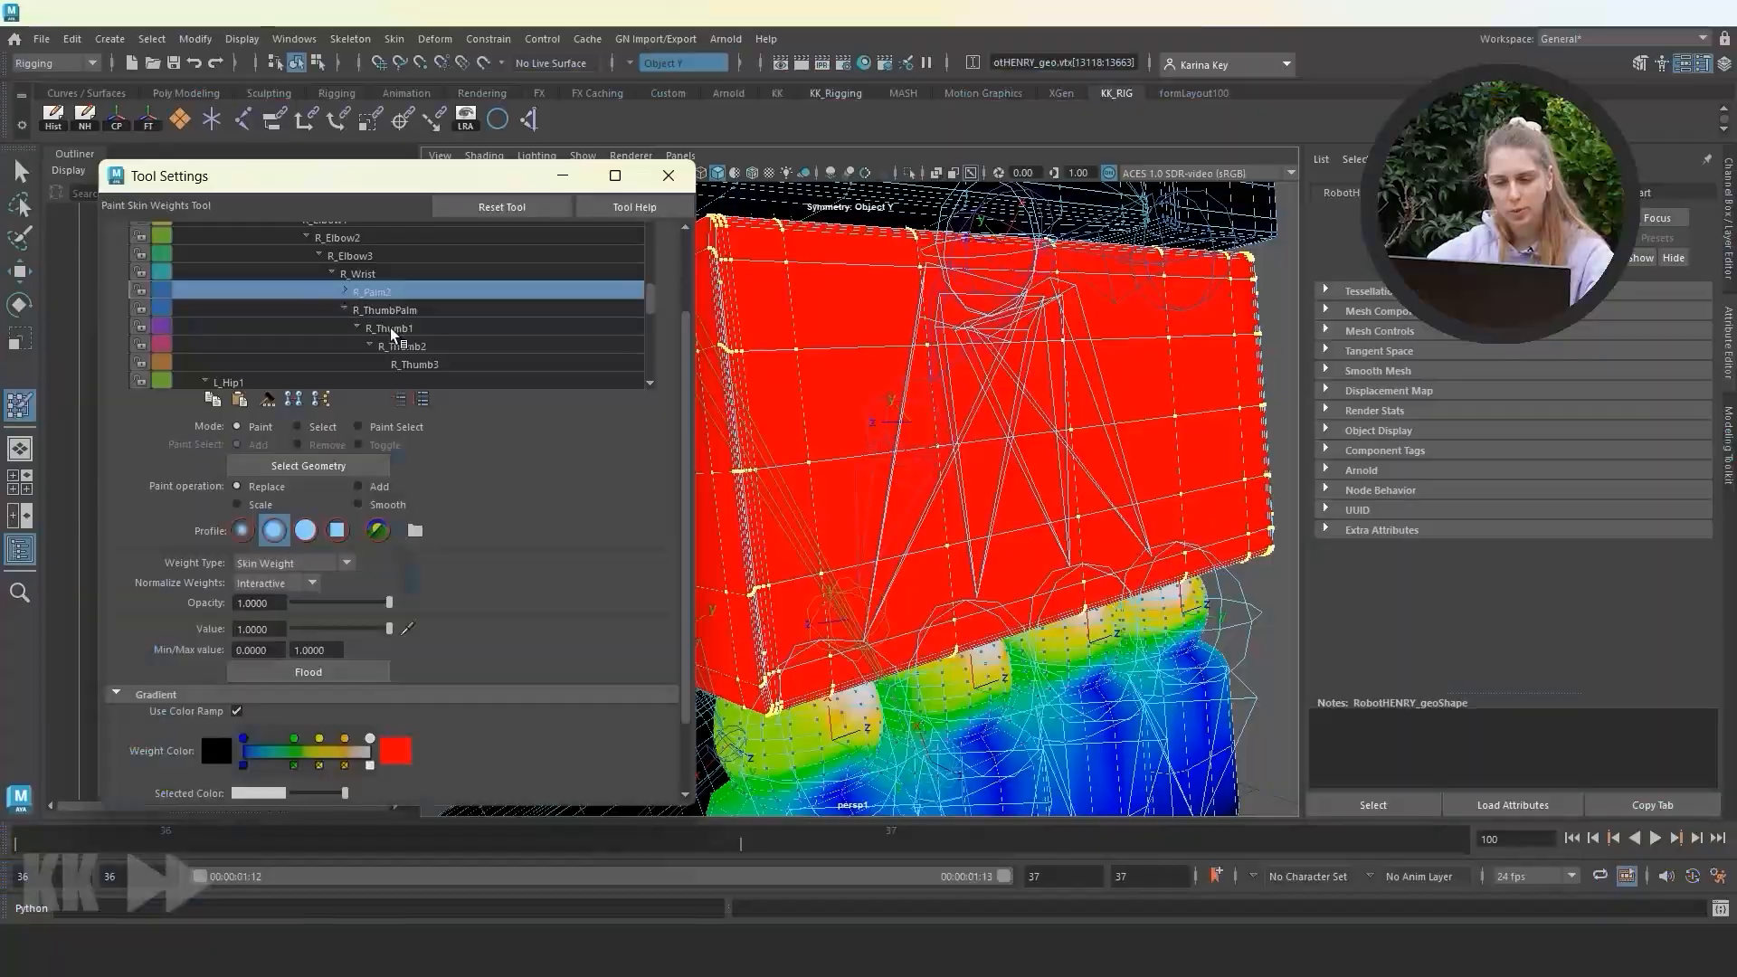
Select the right thumb's base ball and first segment for flooding with a value of 1 for R_Thumb1.
{"action": "scroll", "coordinate": [682, 484], "scroll_direction": "down", "scroll_amount": 5}
{"action": "scroll", "coordinate": [856, 509], "scroll_direction": "up", "scroll_amount": 5}
{"action": "left_click", "coordinate": [297, 426]}
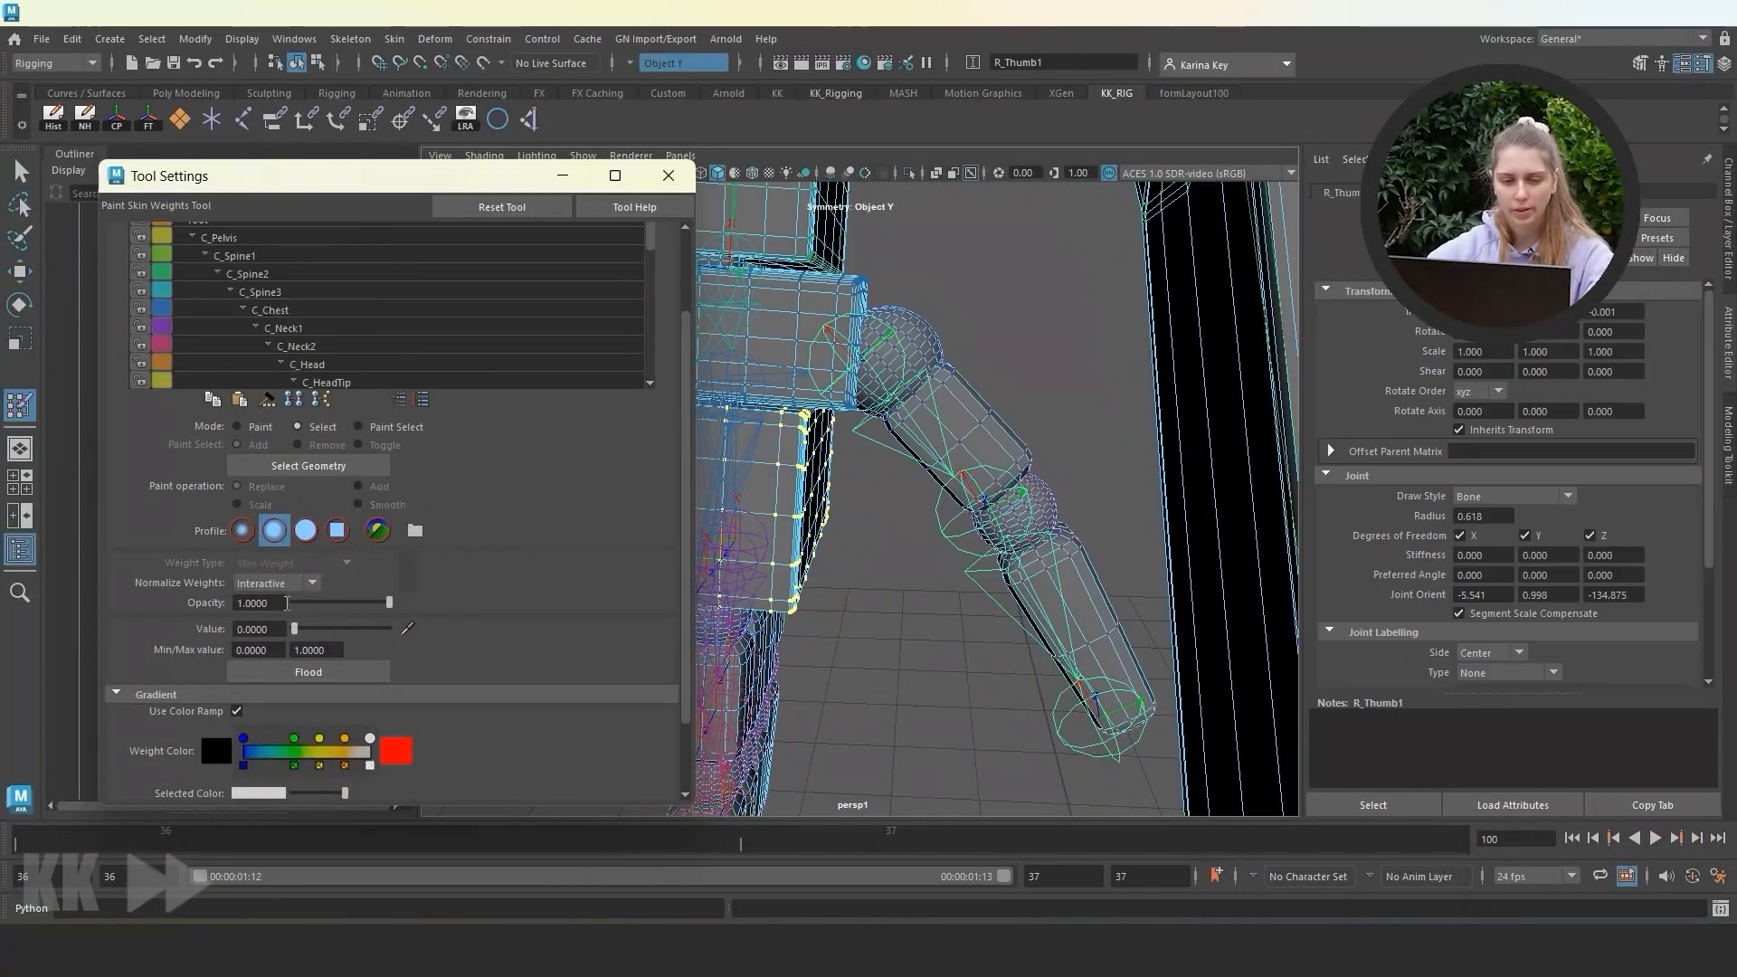
{"action": "left_click_drag", "start_coordinate": [981, 369], "coordinate": [850, 506]}
{"action": "scroll", "coordinate": [362, 542], "scroll_direction": "down", "scroll_amount": 3}
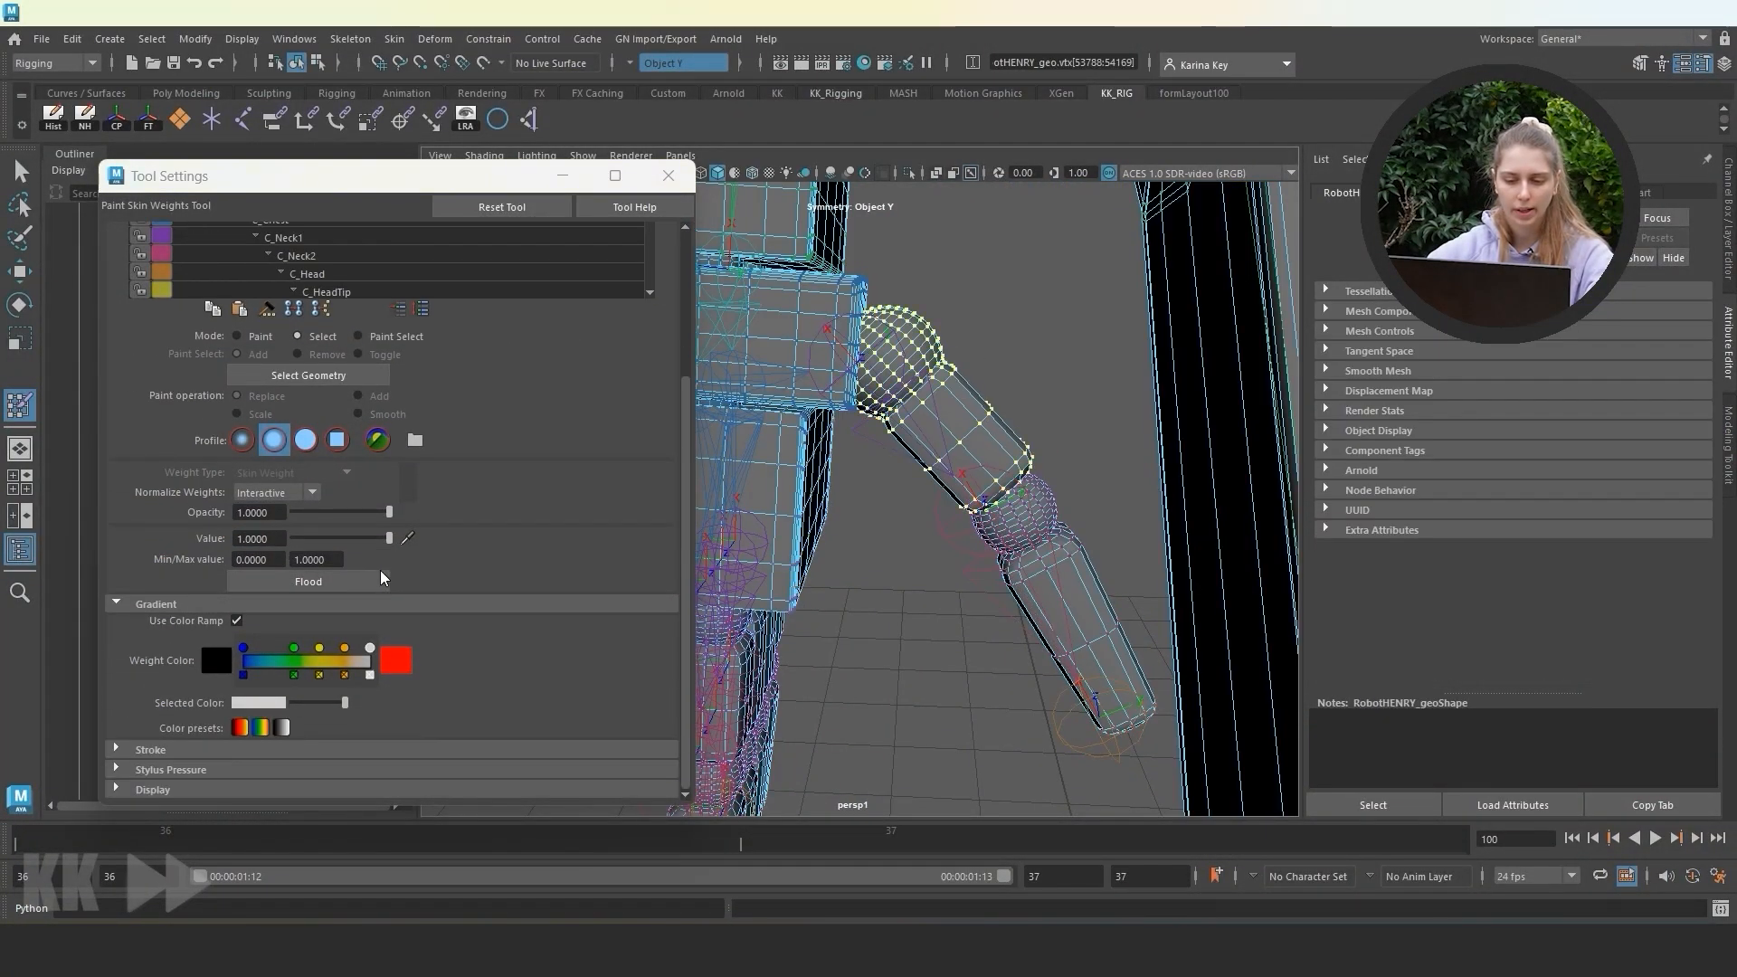
Switch the skin weights tool to Paint mode and choose the R_Thumb1 influence.
{"action": "left_click", "coordinate": [349, 581]}
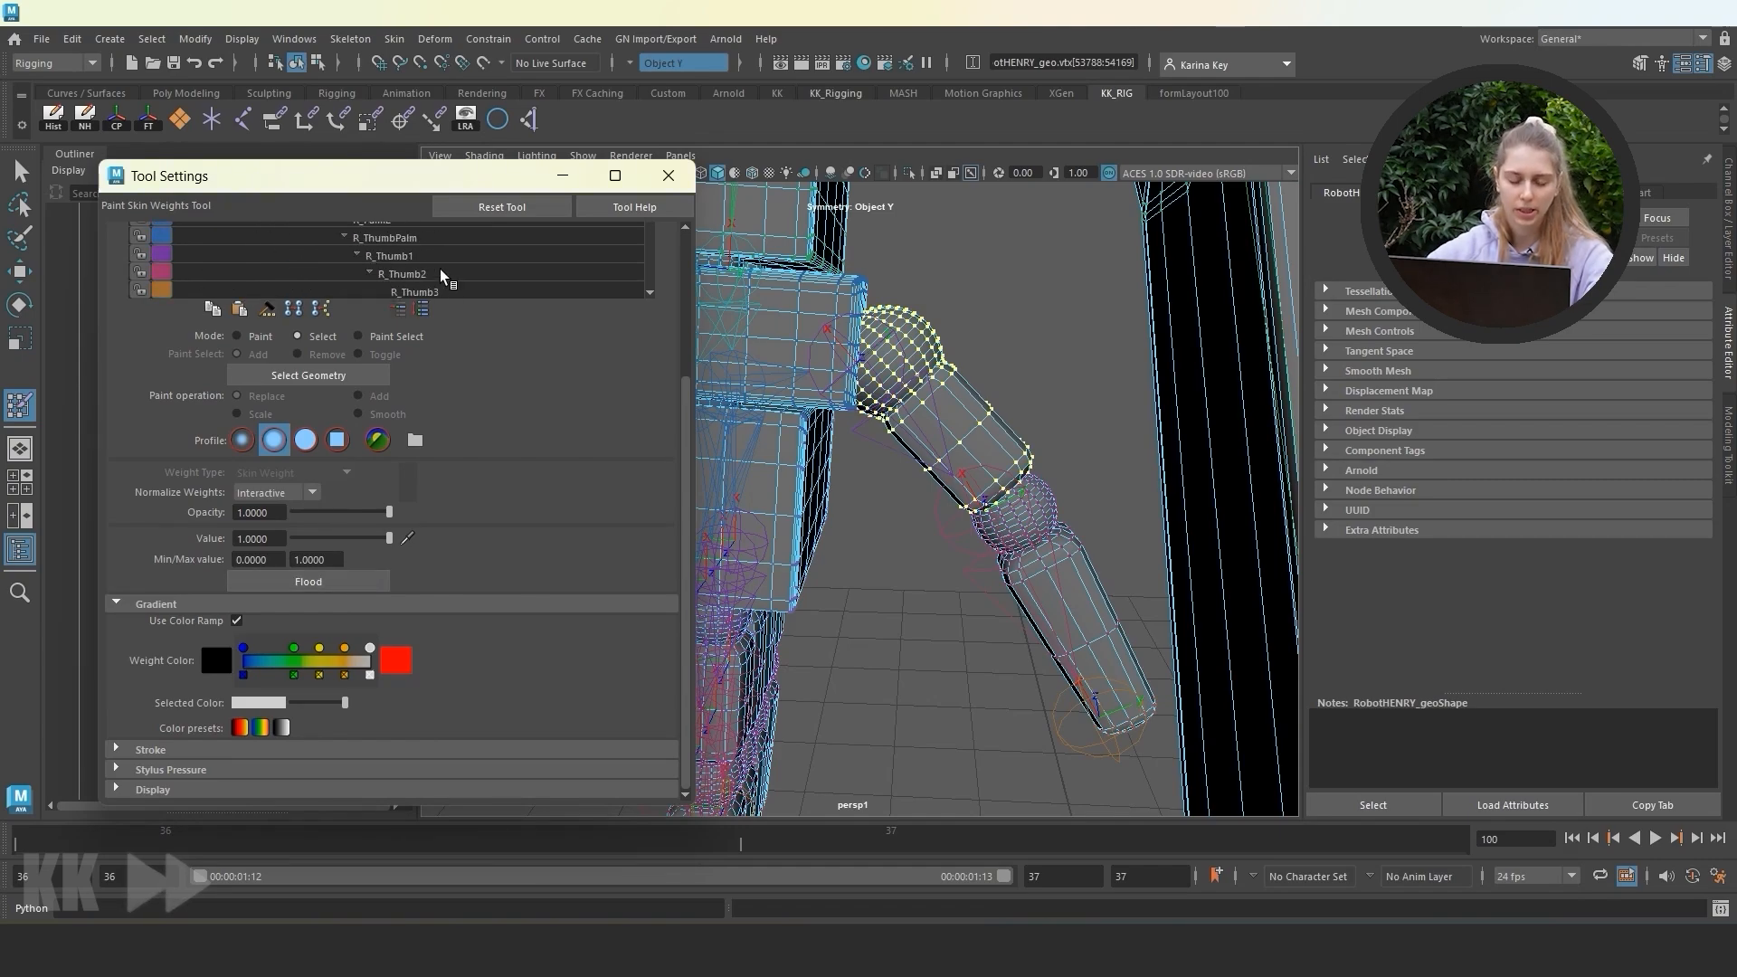
{"action": "left_click", "coordinate": [237, 336]}
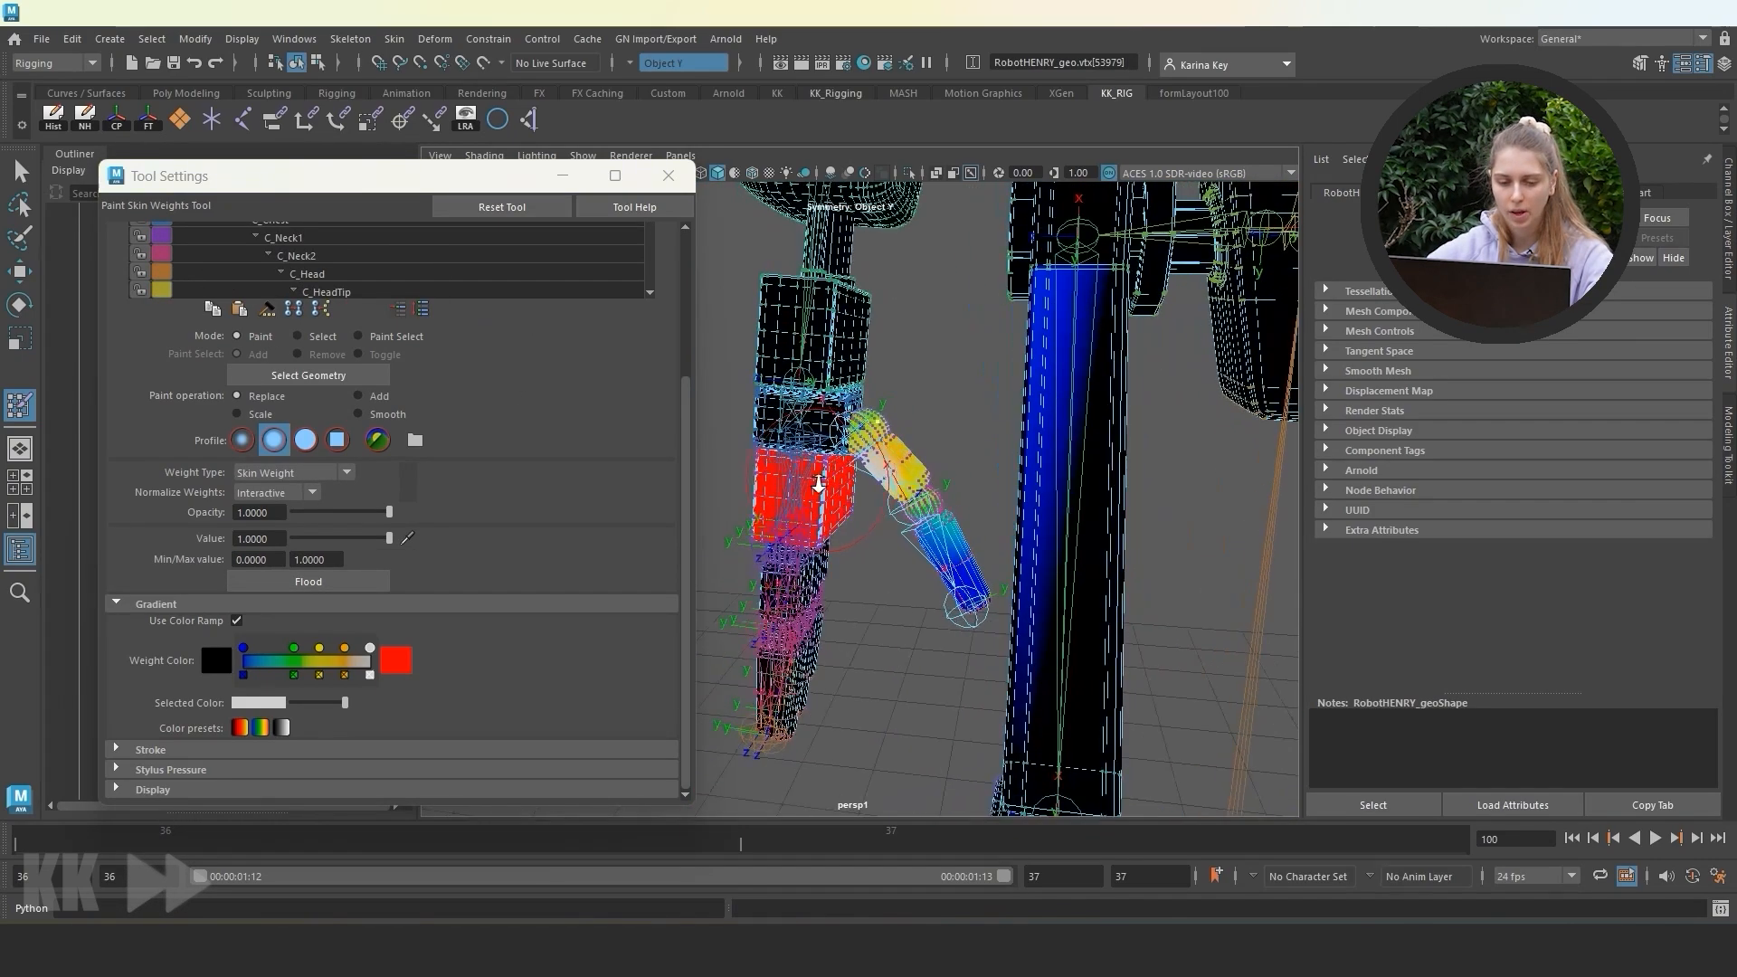
{"action": "left_click_drag", "start_coordinate": [371, 161], "coordinate": [372, 87]}
{"action": "scroll", "coordinate": [399, 236], "scroll_direction": "down", "scroll_amount": 15}
{"action": "left_click", "coordinate": [423, 239]}
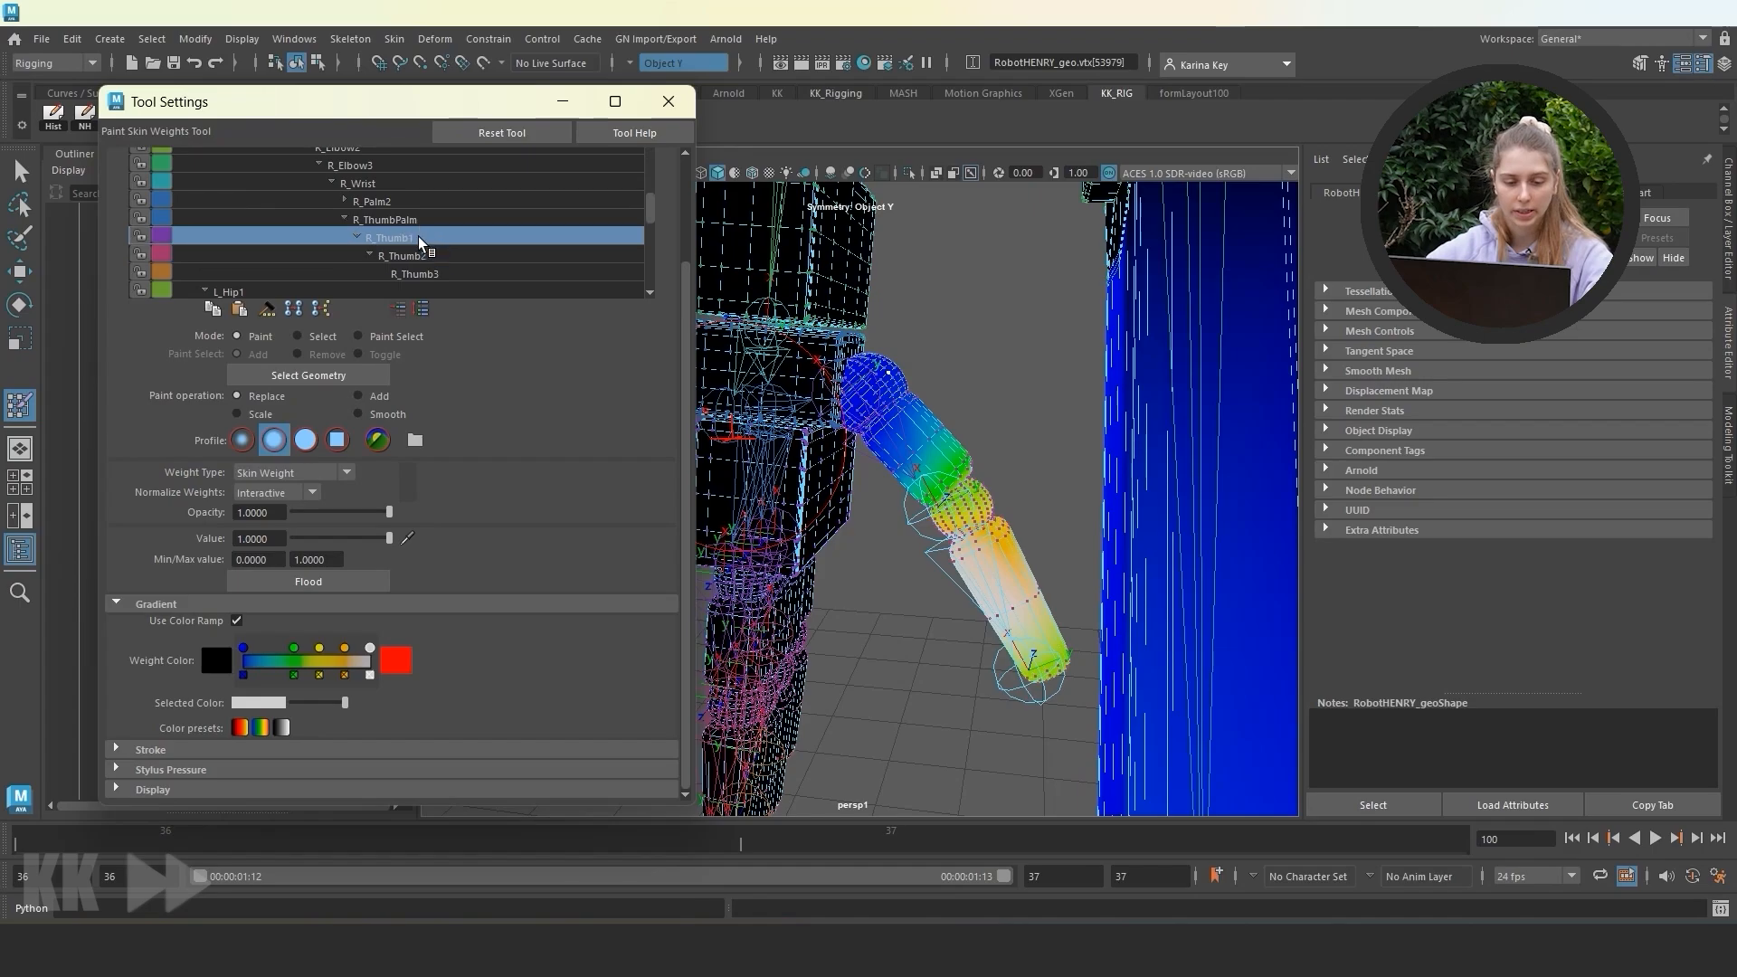
Flood the vertices of the right hand's palm block with weight 1 on the R_Palm2 influence.
{"action": "left_click_drag", "start_coordinate": [941, 480], "coordinate": [796, 488], "text": "alt"}
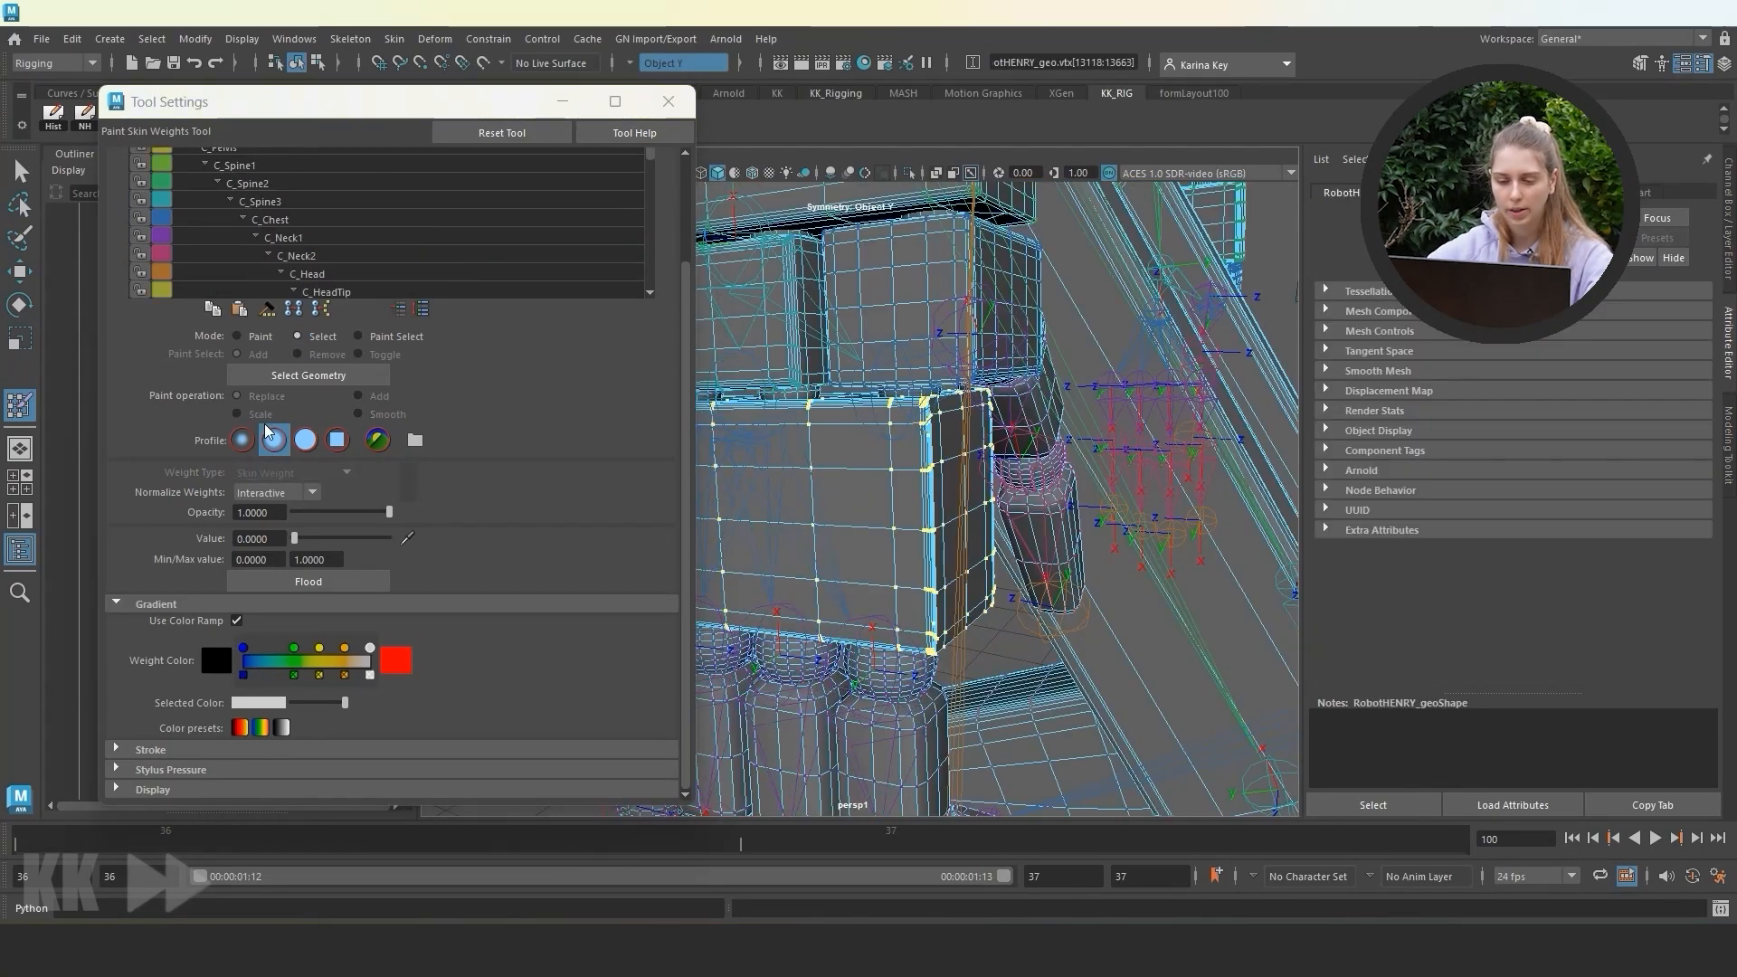
{"action": "left_click", "coordinate": [253, 341]}
{"action": "left_click", "coordinate": [308, 581]}
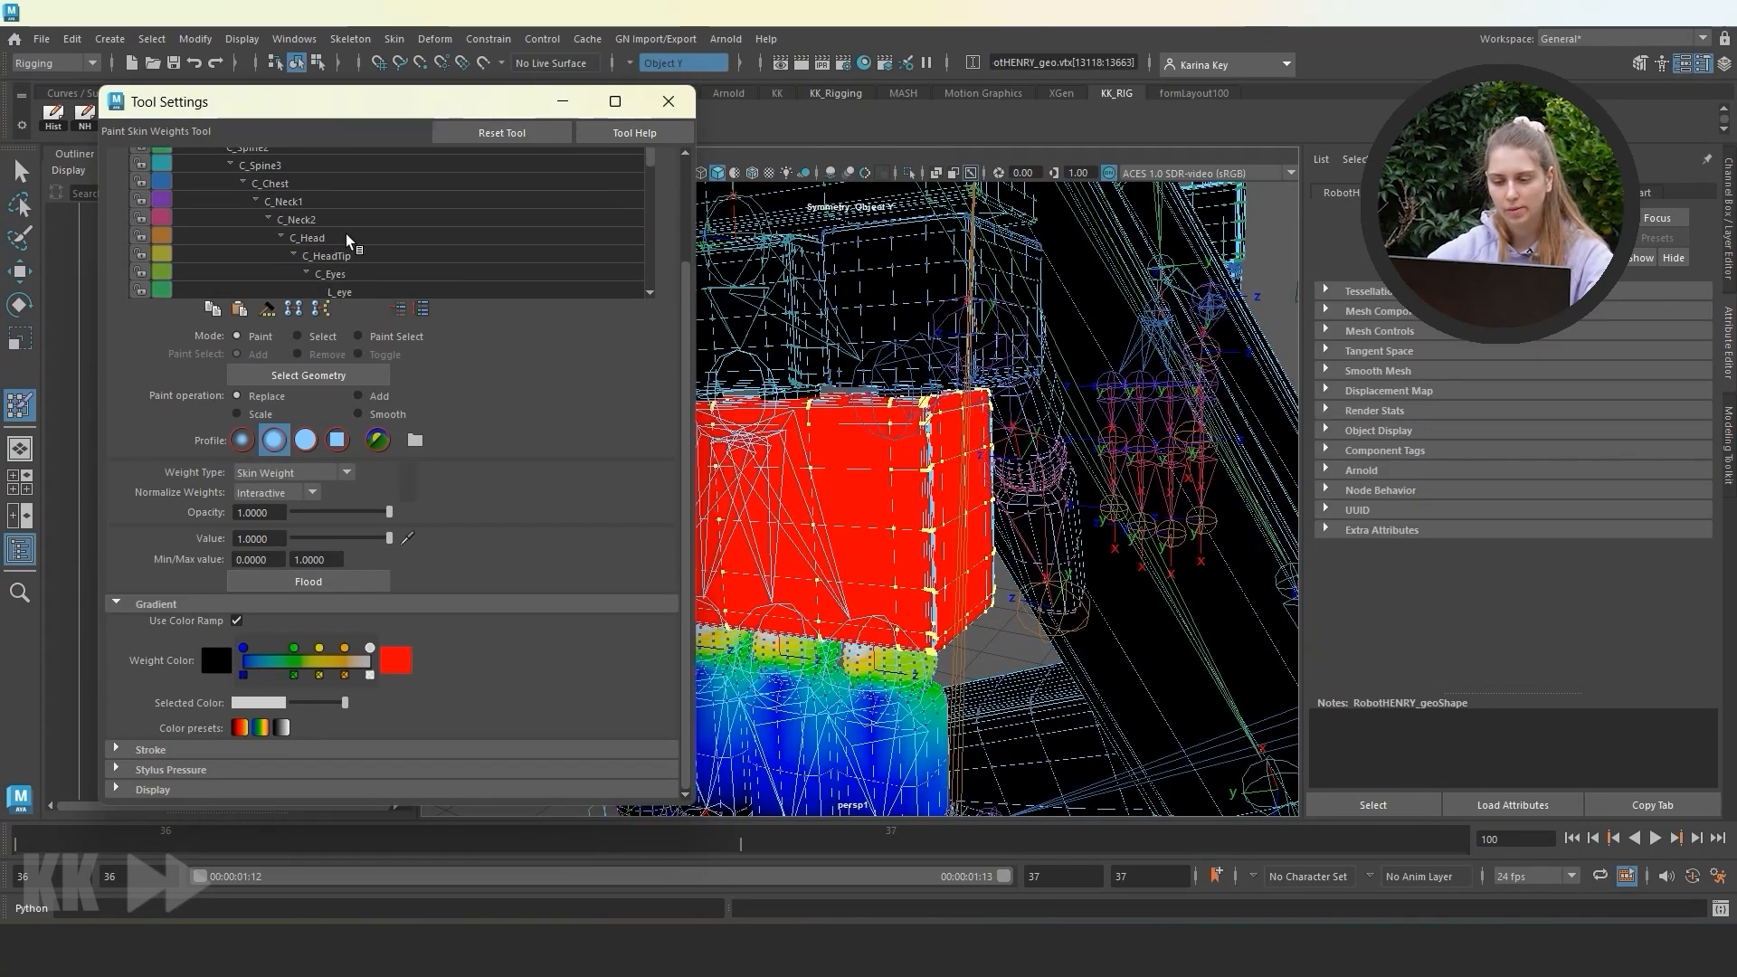
Flood the right thumb's base ball and first segment with weight 1 on the R_Thumb1 influence.
{"action": "scroll", "coordinate": [351, 242], "scroll_direction": "down", "scroll_amount": 10}
{"action": "left_click", "coordinate": [410, 220]}
{"action": "left_click", "coordinate": [389, 238]}
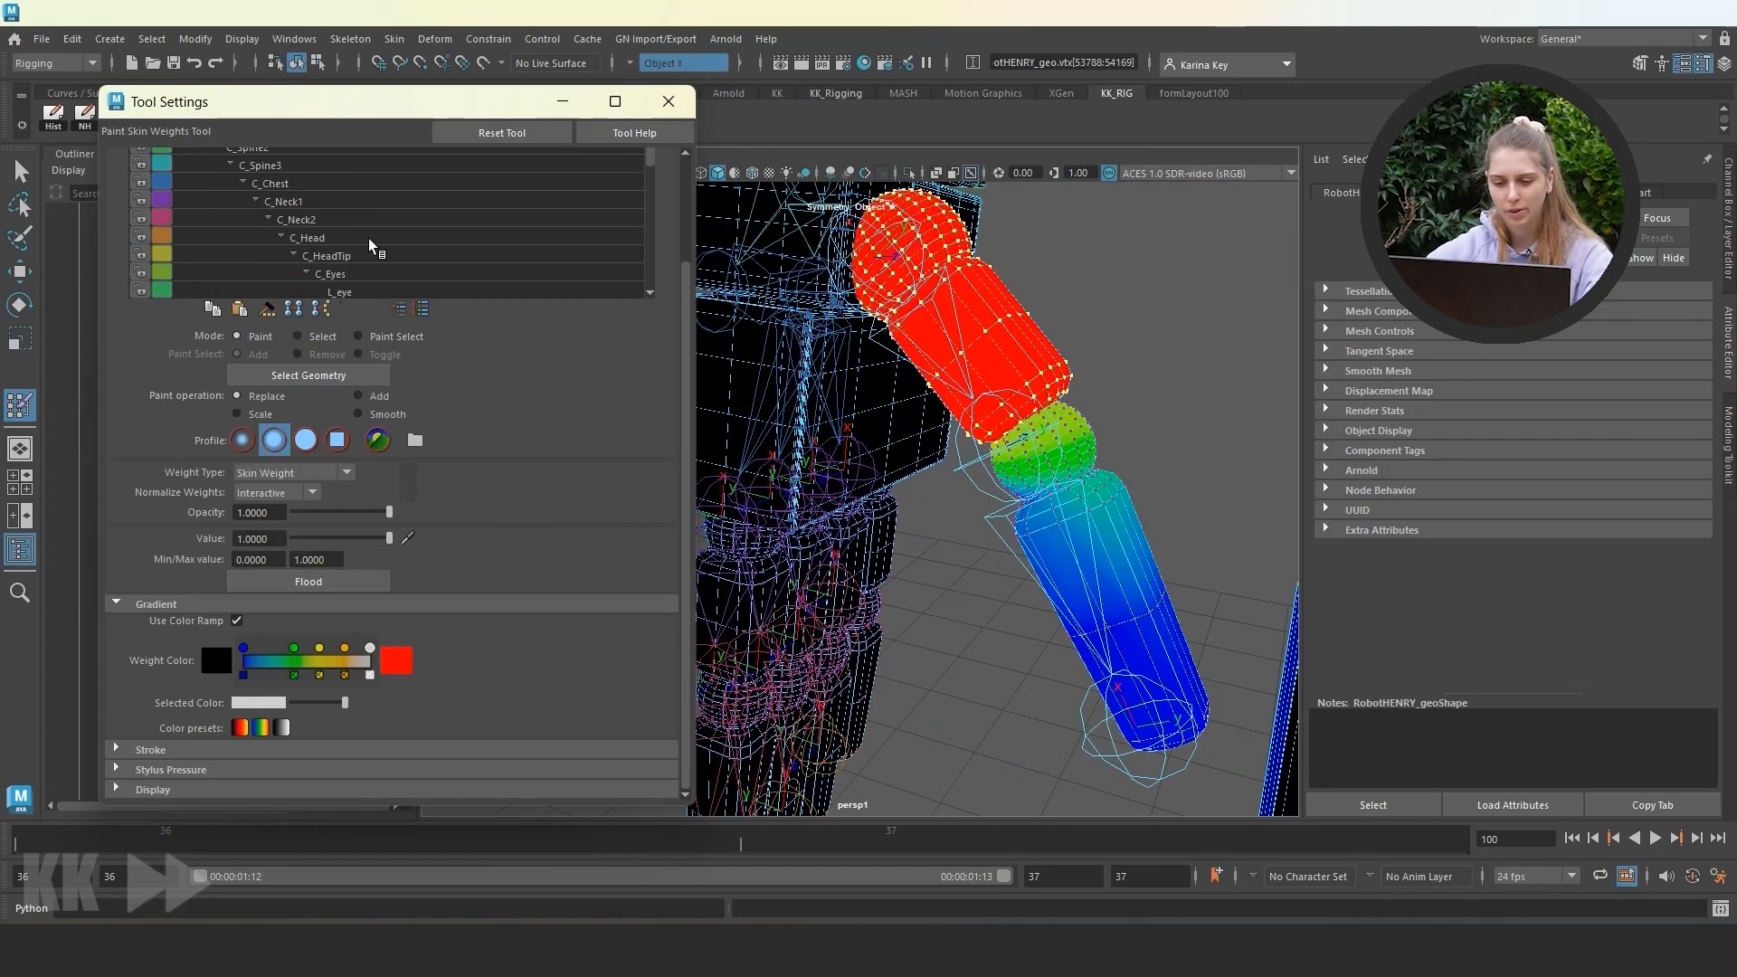
Flood the right thumb's middle ball and end segment with weight 1 on the R_Thumb2 influence.
{"action": "left_click", "coordinate": [398, 244]}
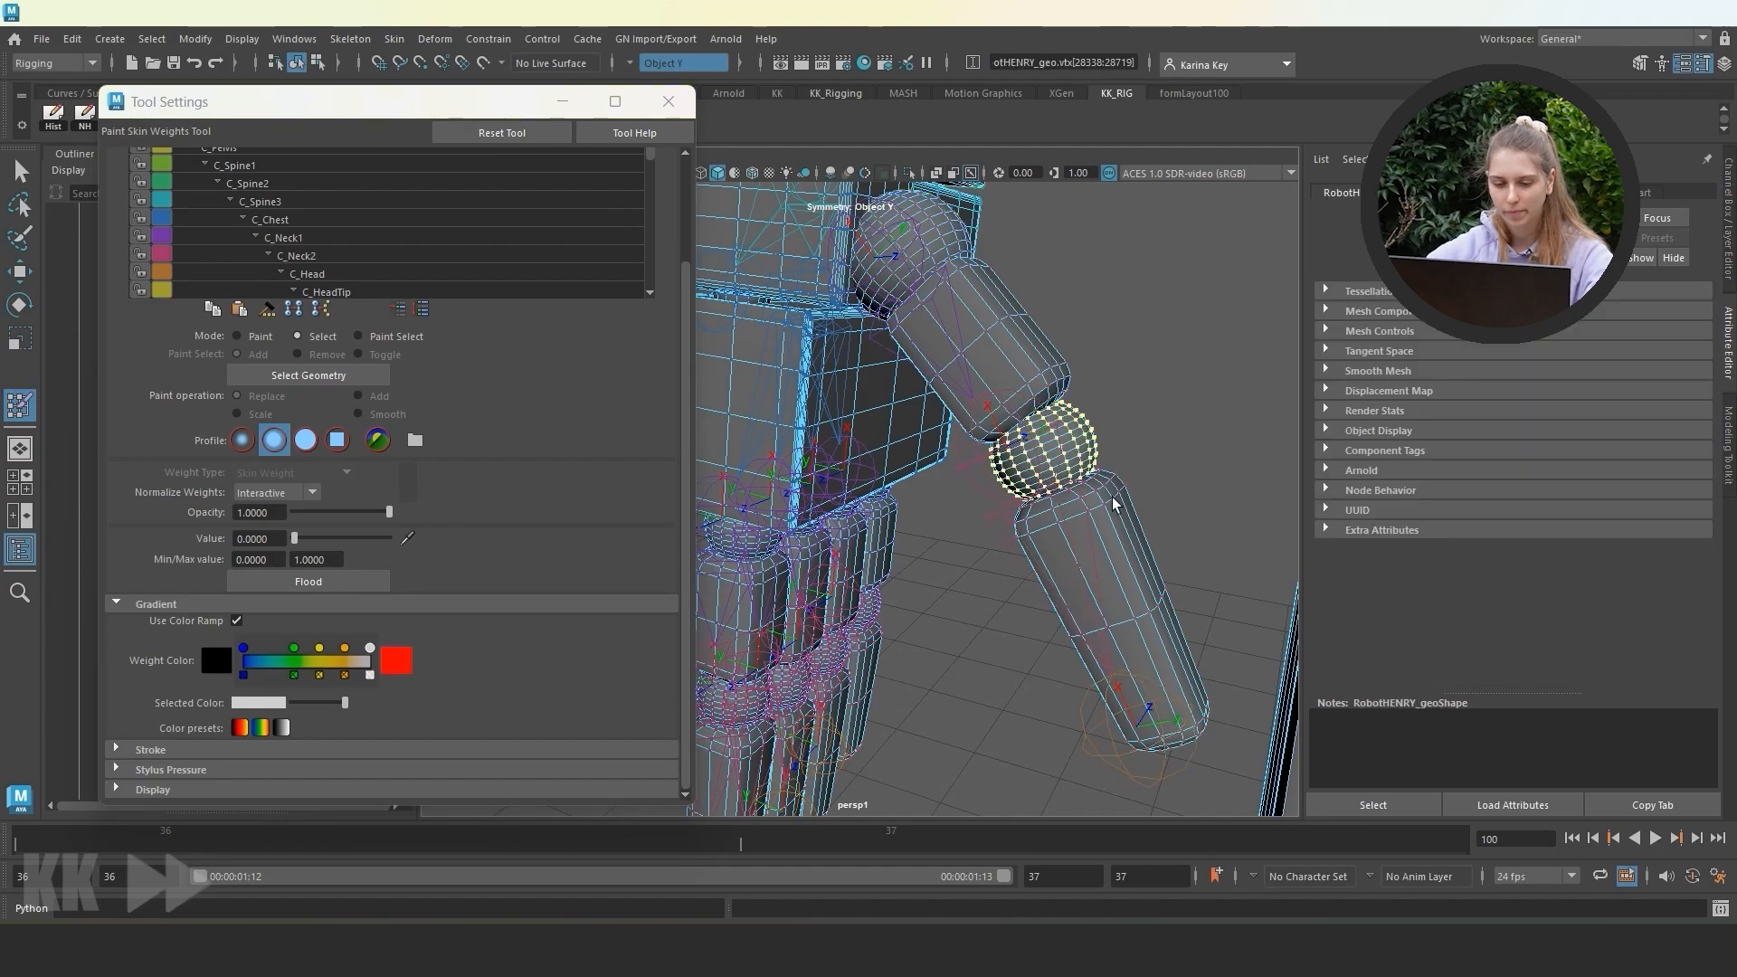
{"action": "left_click", "coordinate": [237, 335]}
{"action": "scroll", "coordinate": [346, 226], "scroll_direction": "down", "scroll_amount": 3}
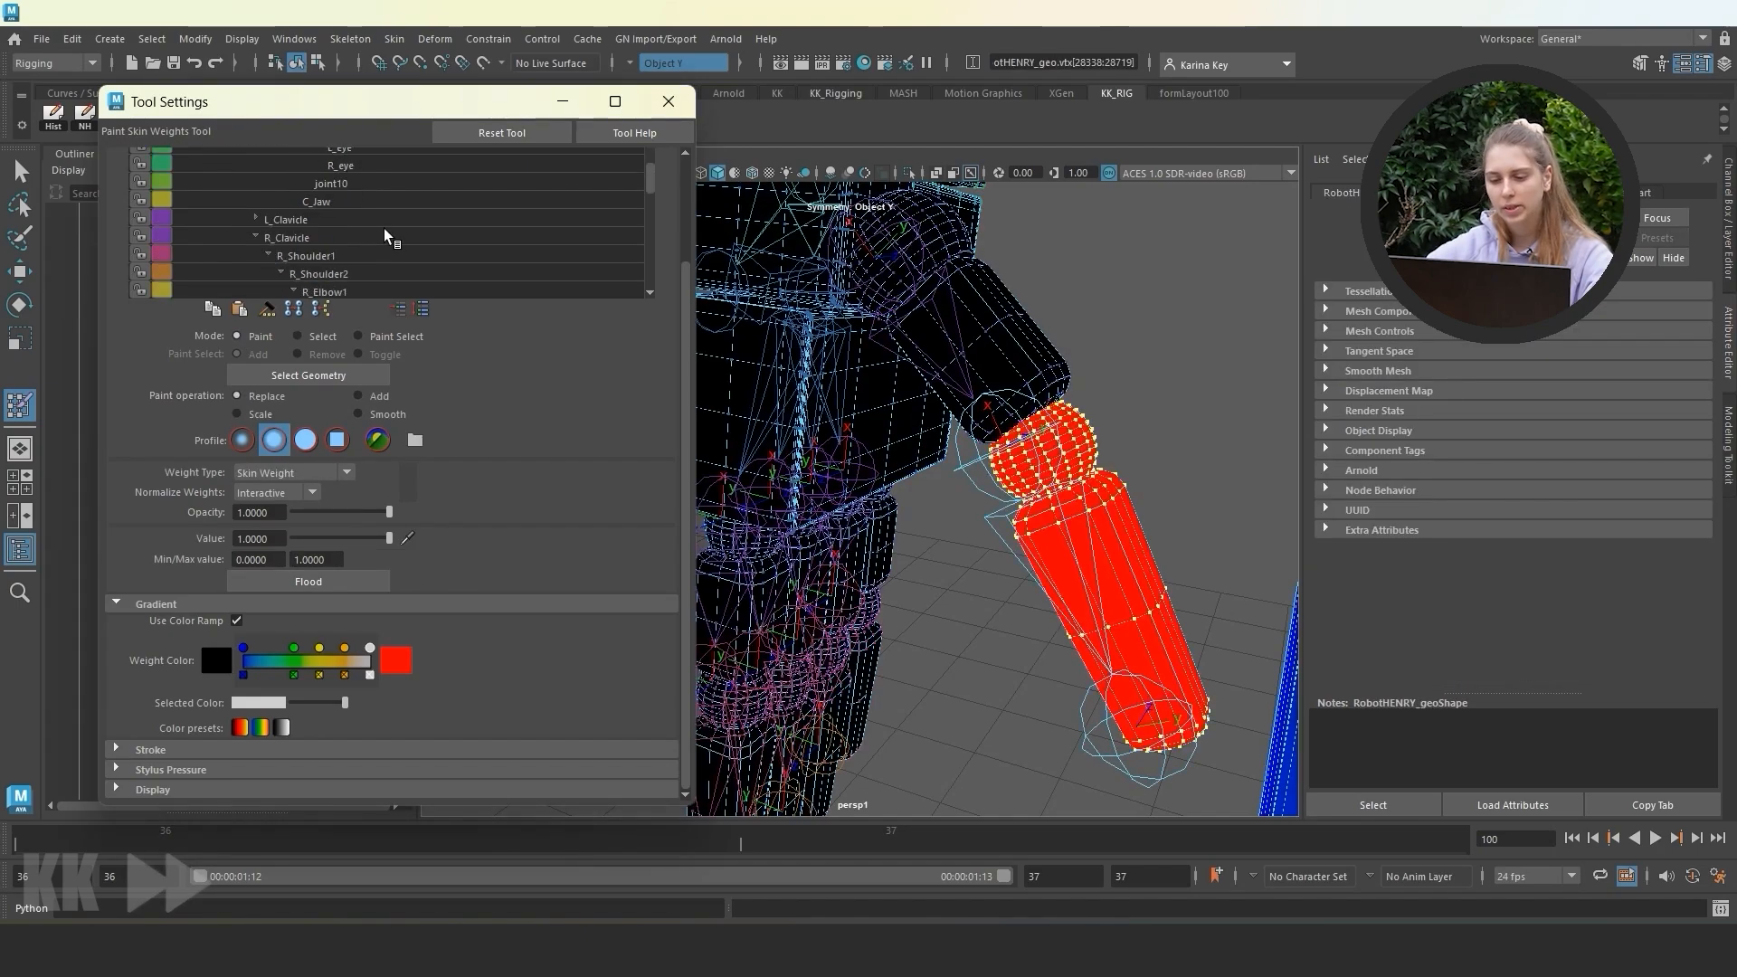
Expand the R_Palm2 influence branch and collapse the middle finger's branch inside it.
{"action": "left_click", "coordinate": [372, 201]}
{"action": "left_click", "coordinate": [343, 201]}
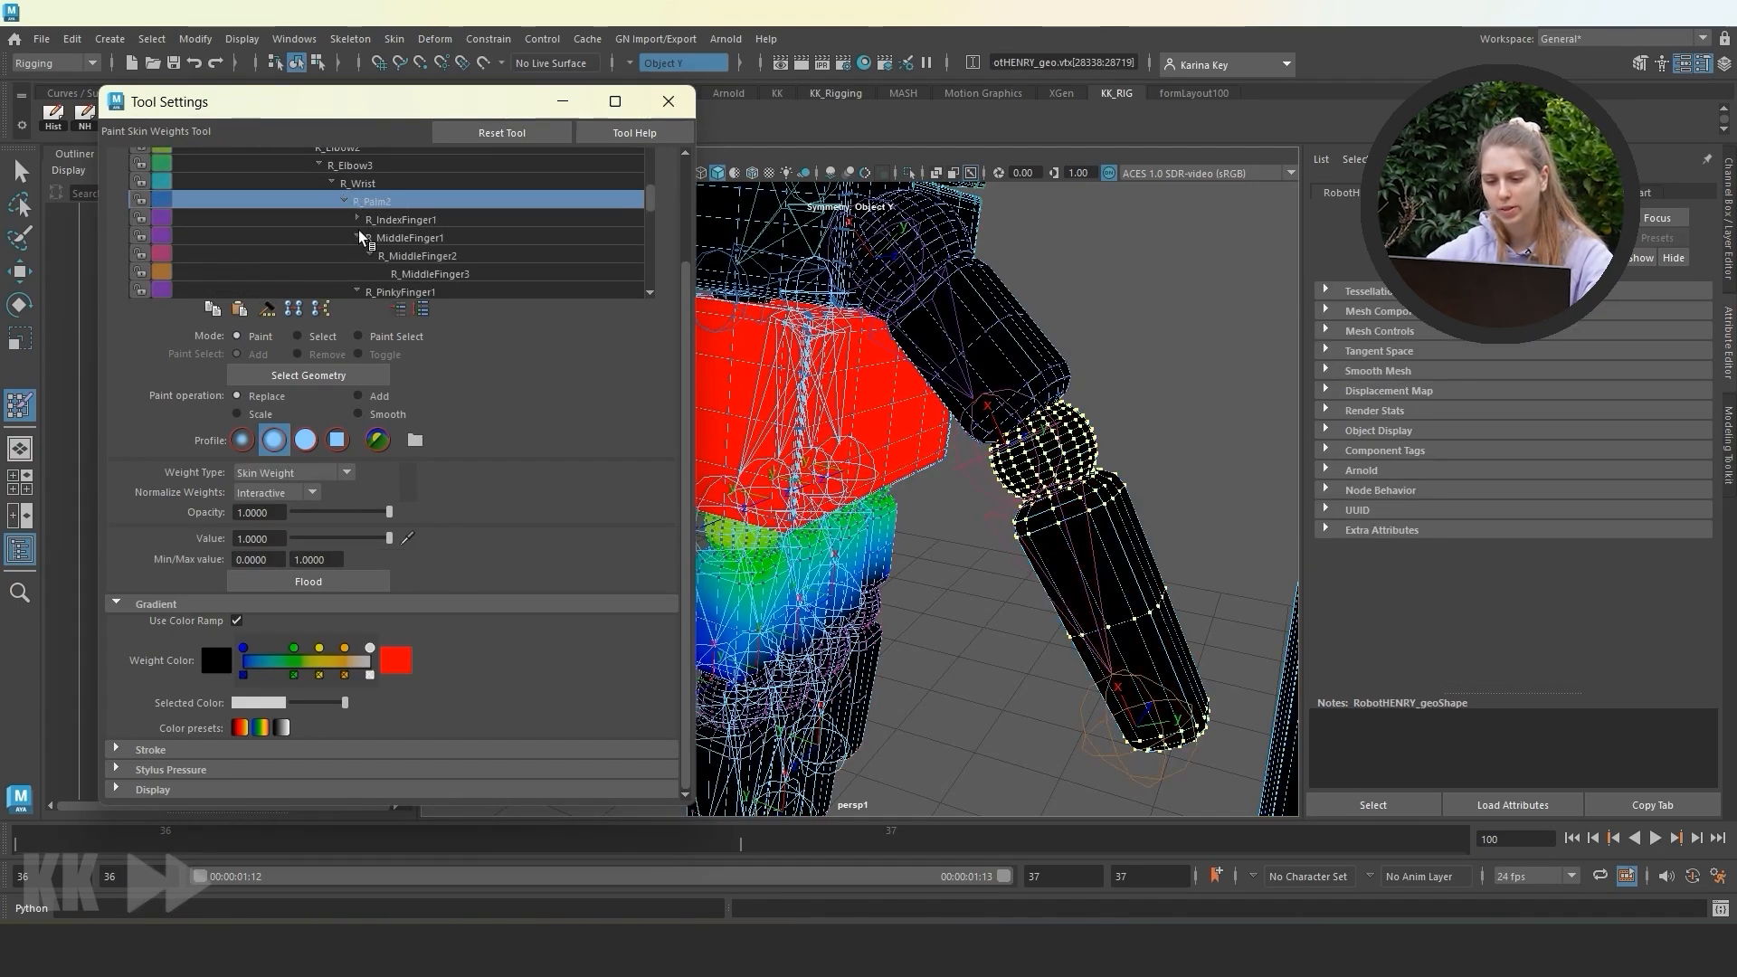
{"action": "left_click", "coordinate": [399, 256]}
{"action": "left_click", "coordinate": [357, 254]}
{"action": "scroll", "coordinate": [444, 242], "scroll_direction": "down", "scroll_amount": 1}
Flood the right pinky's knuckle ball and first segment with weight 1 on the R_PinkyFinger1 influence.
{"action": "left_click", "coordinate": [413, 220]}
{"action": "left_click", "coordinate": [401, 202]}
{"action": "mouse_move", "coordinate": [891, 561]}
{"action": "left_mouse_down", "text": "alt"}
{"action": "mouse_move", "coordinate": [957, 582]}
{"action": "mouse_move", "coordinate": [970, 516]}
{"action": "left_mouse_up", "text": "alt"}
{"action": "scroll", "coordinate": [977, 557], "scroll_direction": "up", "scroll_amount": 5}
{"action": "scroll", "coordinate": [970, 514], "scroll_direction": "up", "scroll_amount": 3}
{"action": "left_click", "coordinate": [298, 336]}
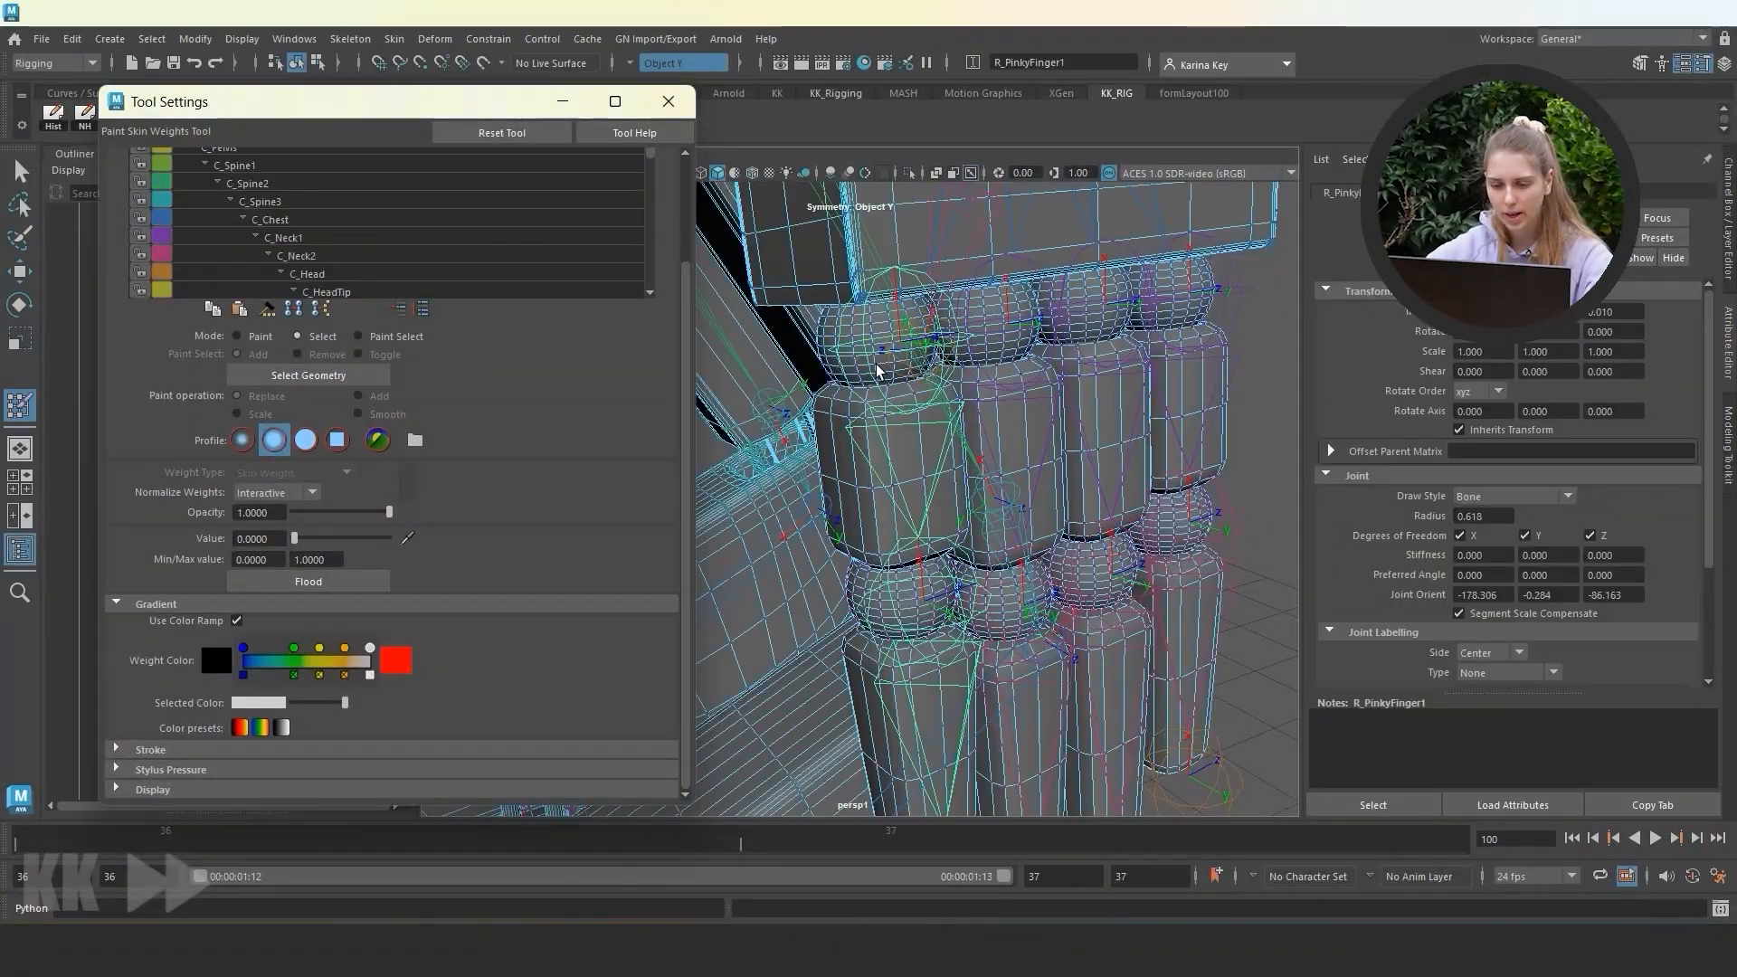
{"action": "double_click", "coordinate": [879, 366]}
{"action": "left_click", "coordinate": [263, 340]}
{"action": "left_click", "coordinate": [309, 581]}
Flood the right pinky's middle ball and end segment with weight 1 on the R_PinkyFinger2 influence.
{"action": "scroll", "coordinate": [432, 279], "scroll_direction": "down", "scroll_amount": 5}
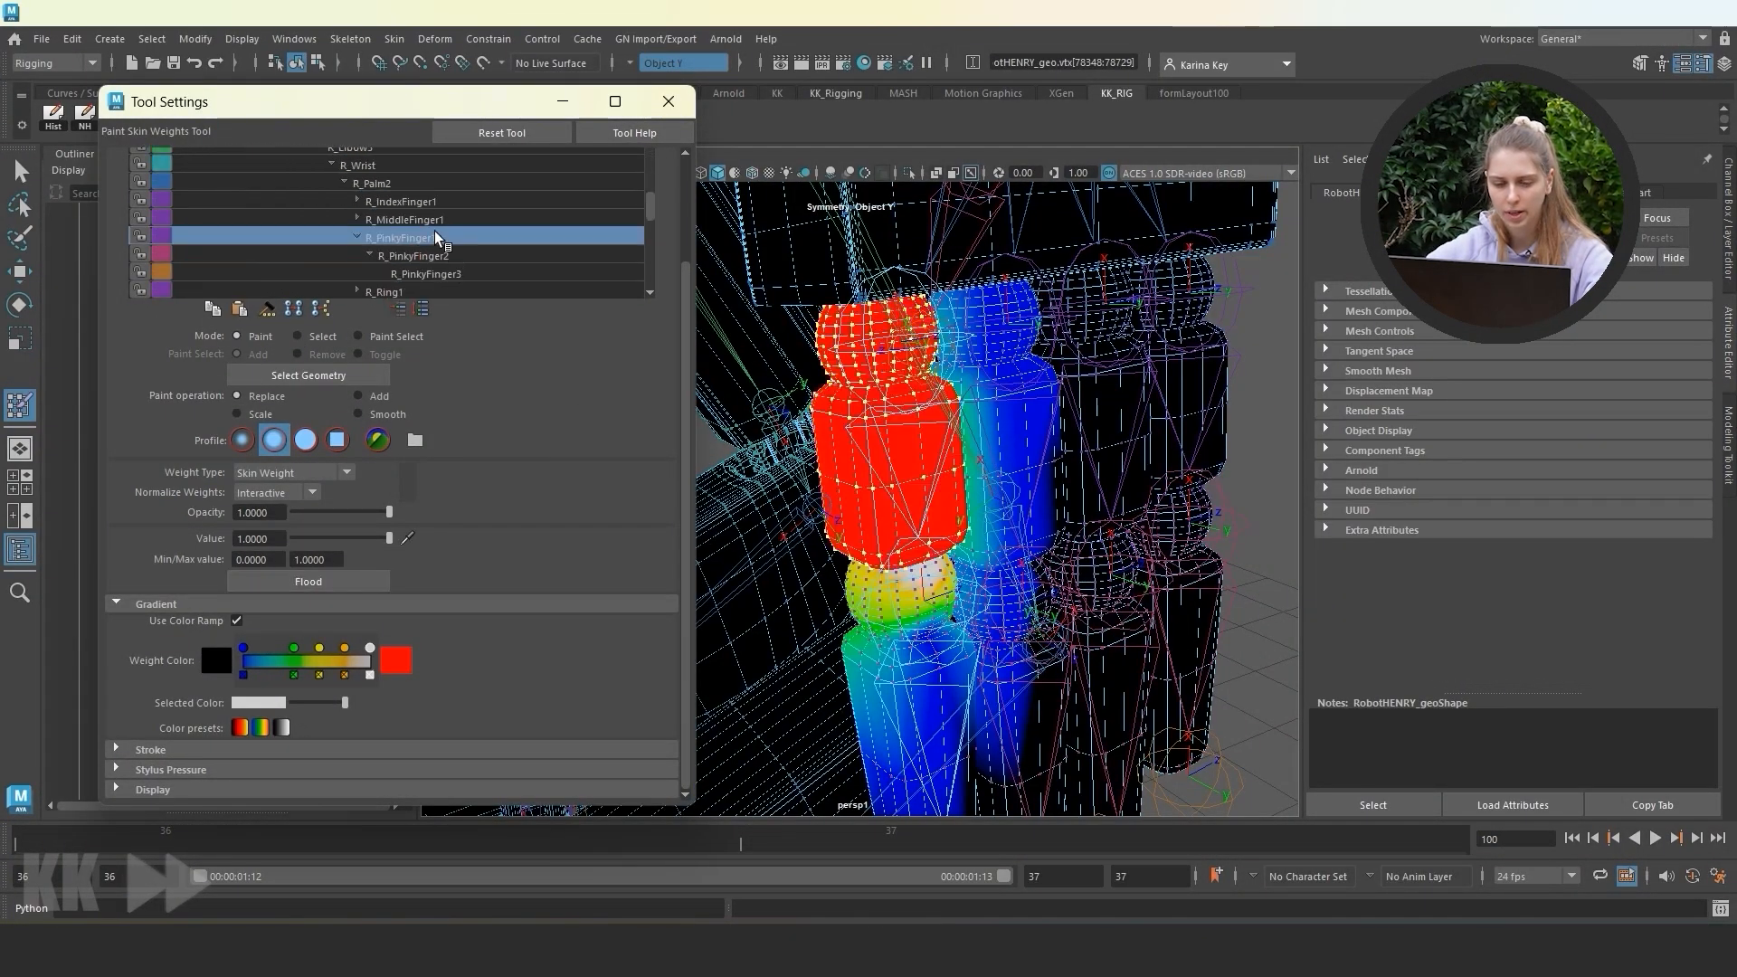
{"action": "left_click", "coordinate": [438, 255]}
{"action": "left_click", "coordinate": [300, 337]}
{"action": "middle_click_drag", "start_coordinate": [767, 580], "coordinate": [788, 492], "text": "alt"}
{"action": "double_click", "coordinate": [939, 337]}
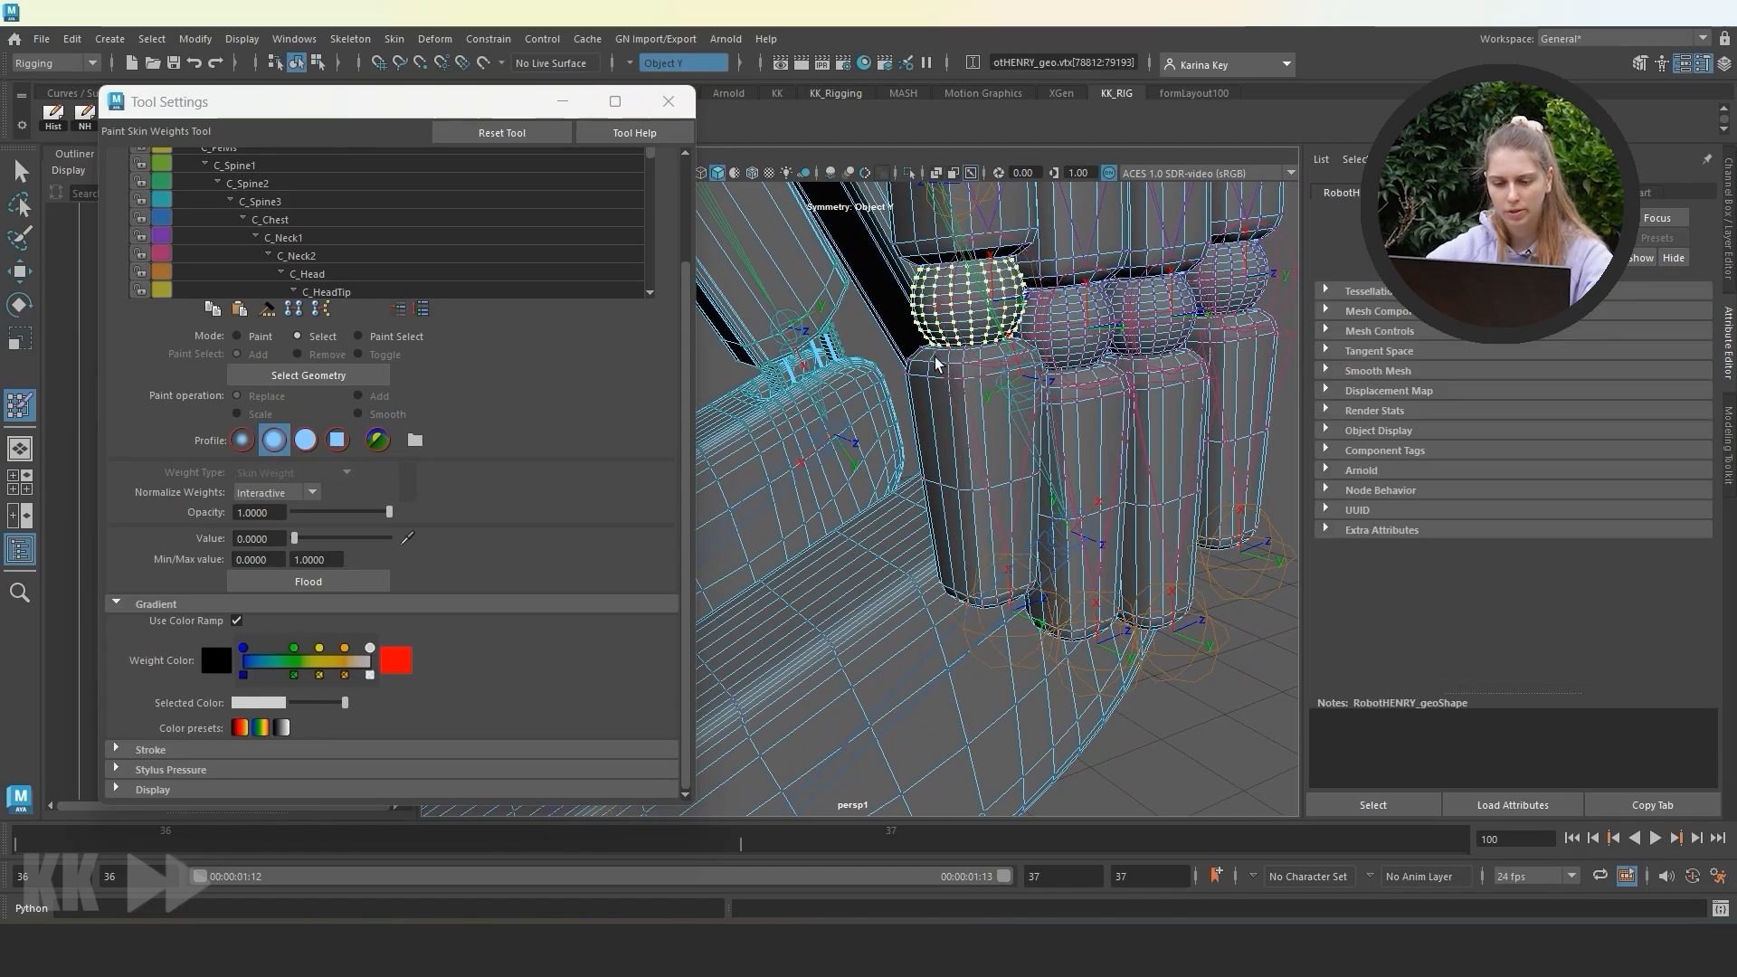
{"action": "left_click", "coordinate": [238, 336]}
{"action": "left_click", "coordinate": [309, 581]}
Collapse the pinky's influence branch and flood the ring finger's knuckle ball and first segment with weight 1 on R_Ring1.
{"action": "scroll", "coordinate": [387, 233], "scroll_direction": "down", "scroll_amount": 5}
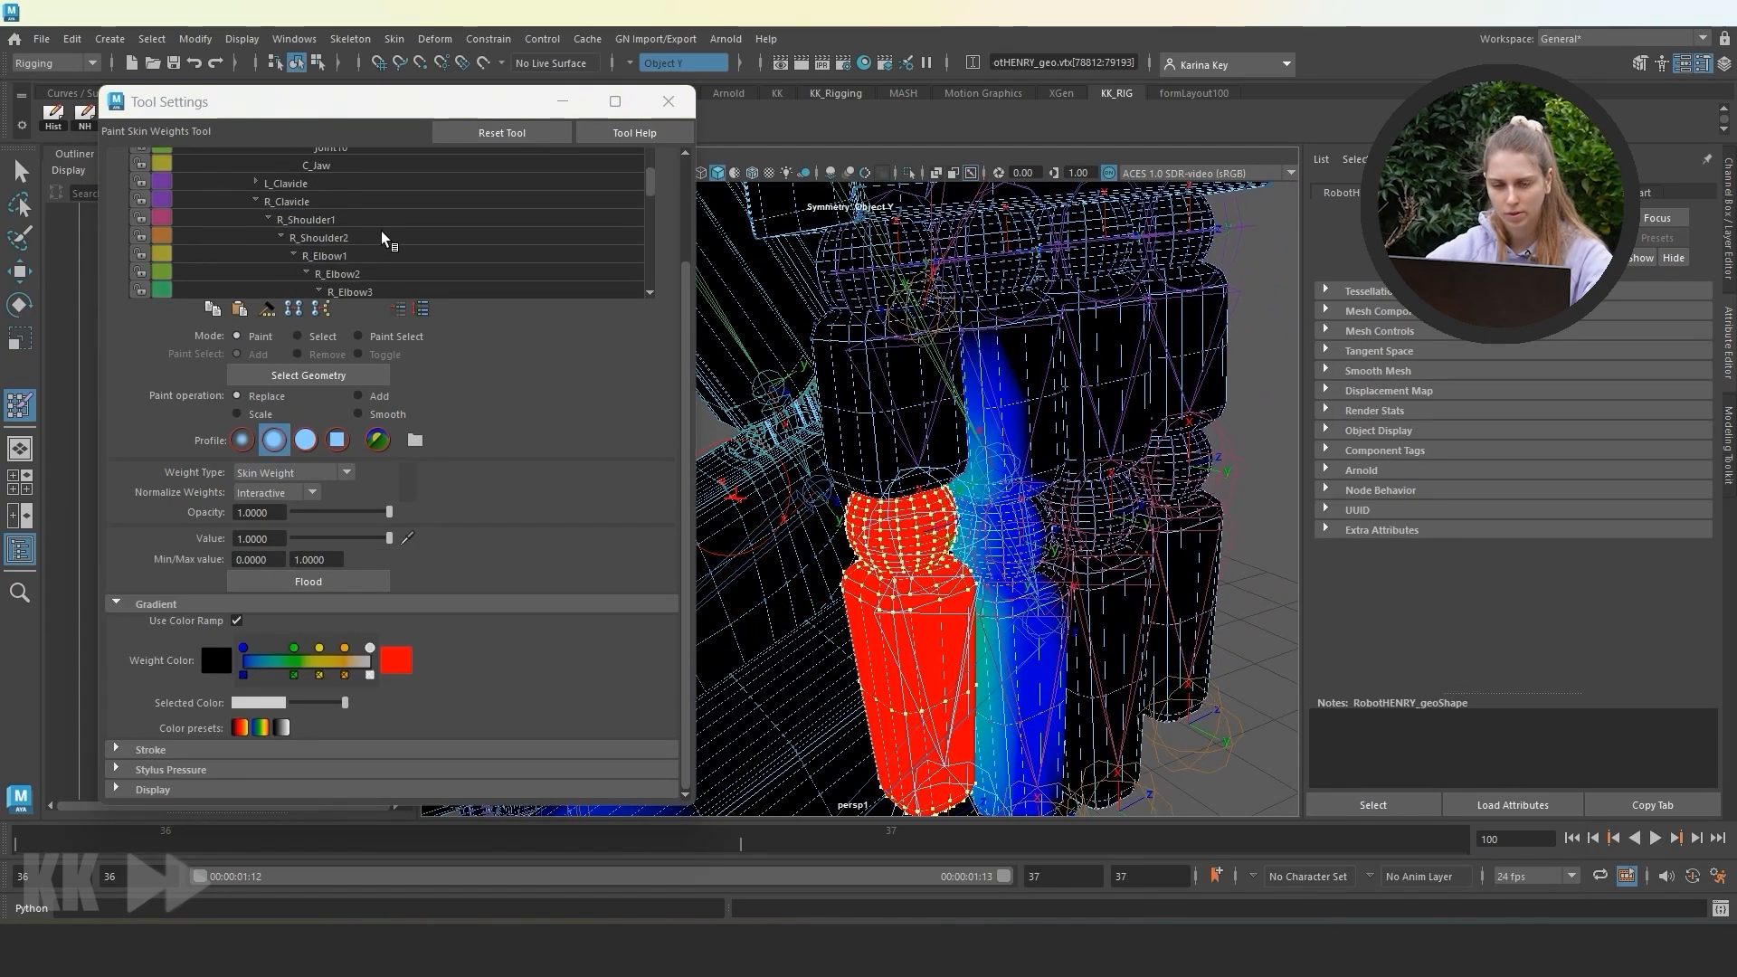
{"action": "left_click", "coordinate": [357, 200]}
{"action": "left_click", "coordinate": [358, 219]}
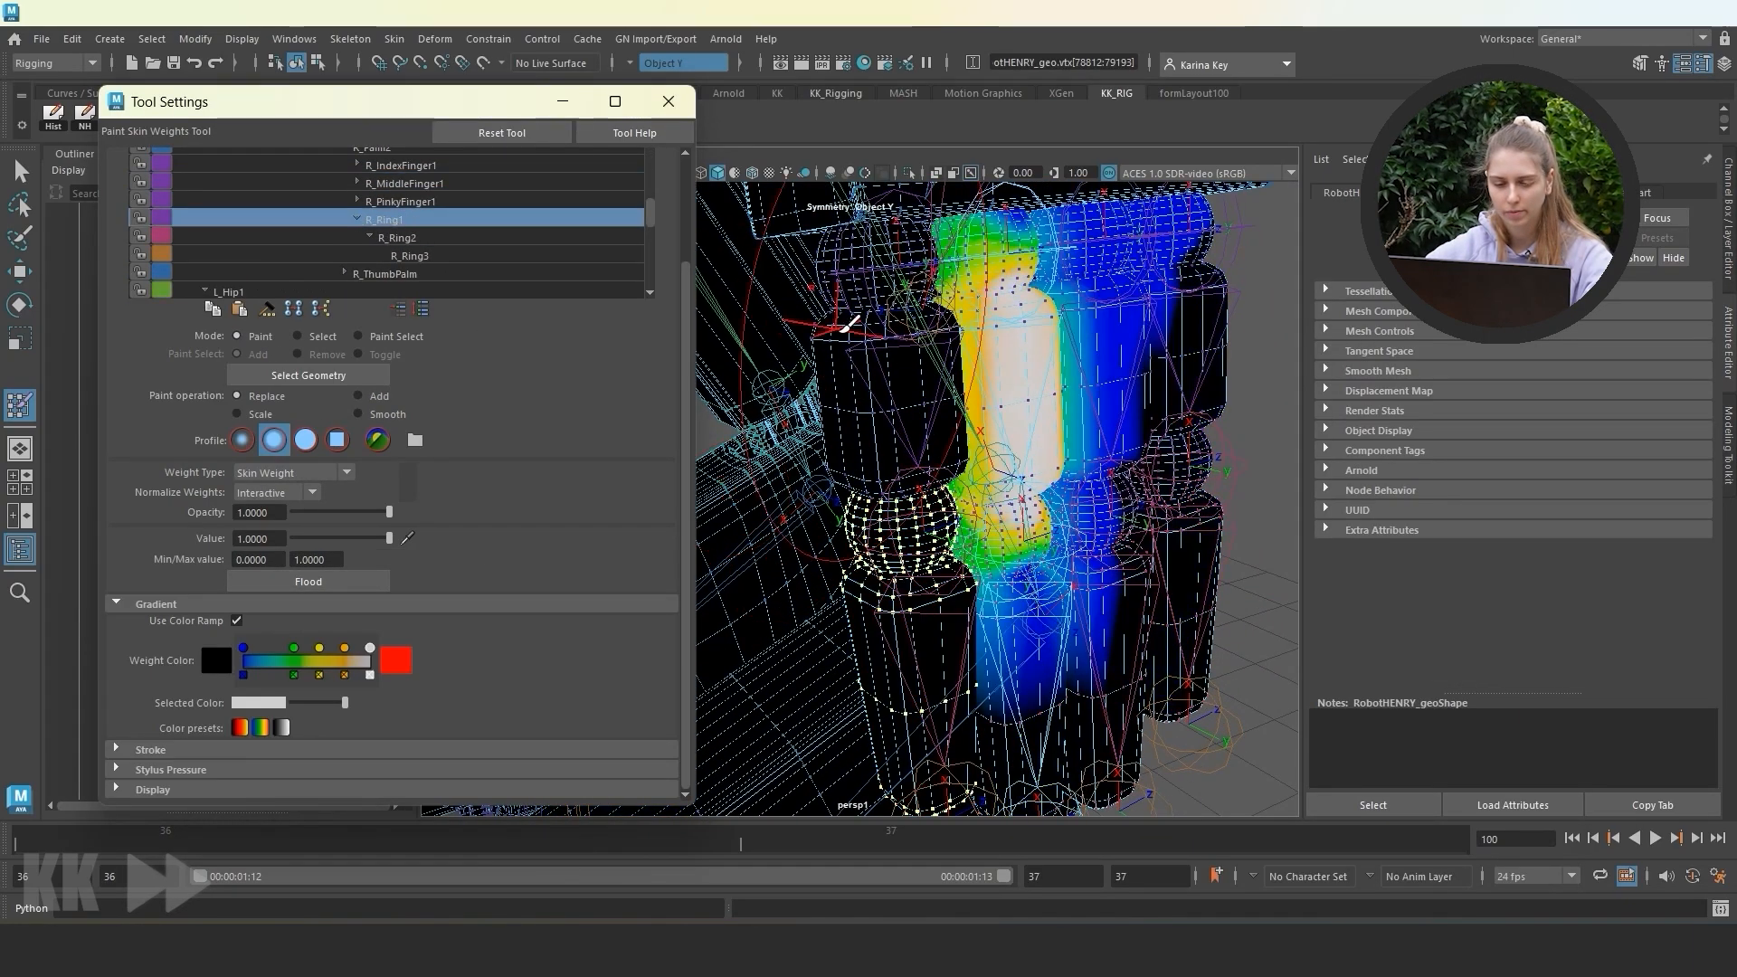
{"action": "left_click", "coordinate": [385, 219]}
{"action": "left_click", "coordinate": [963, 269]}
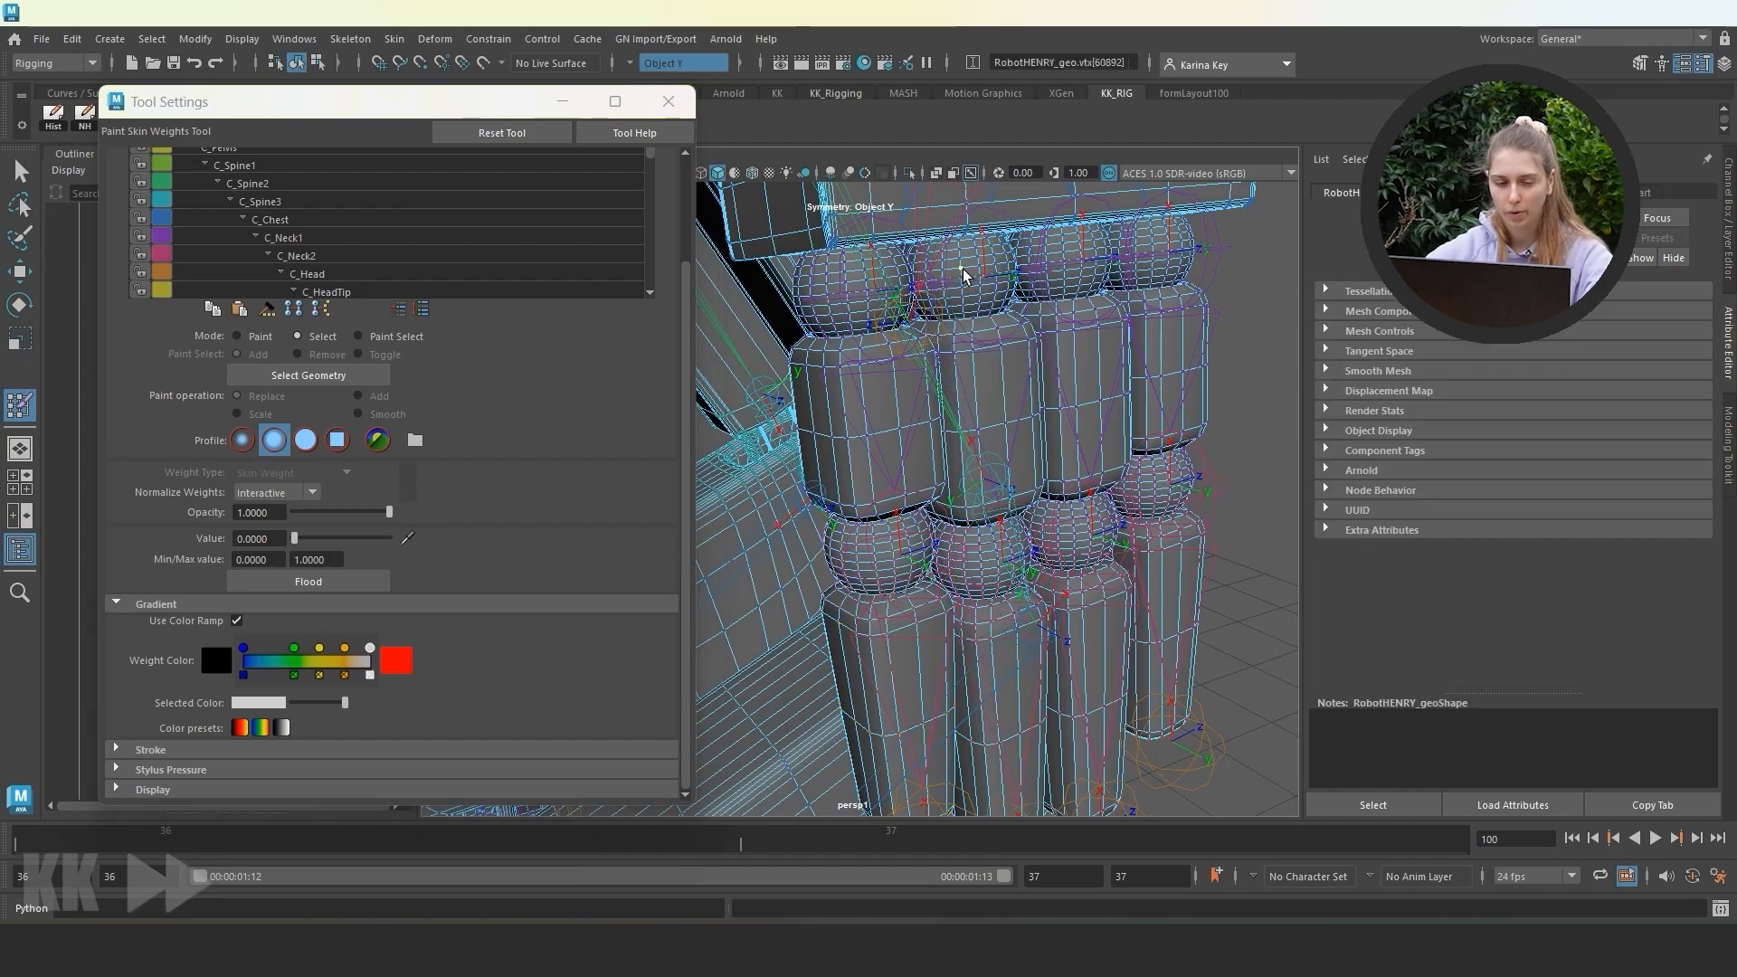
{"action": "left_click", "coordinate": [250, 336]}
{"action": "left_click", "coordinate": [309, 581]}
Choose the R_Ring2 influence and select the vertices of the right ring finger's middle ball.
{"action": "scroll", "coordinate": [361, 267], "scroll_direction": "down", "scroll_amount": 5}
{"action": "left_click", "coordinate": [455, 220]}
{"action": "left_click", "coordinate": [298, 338]}
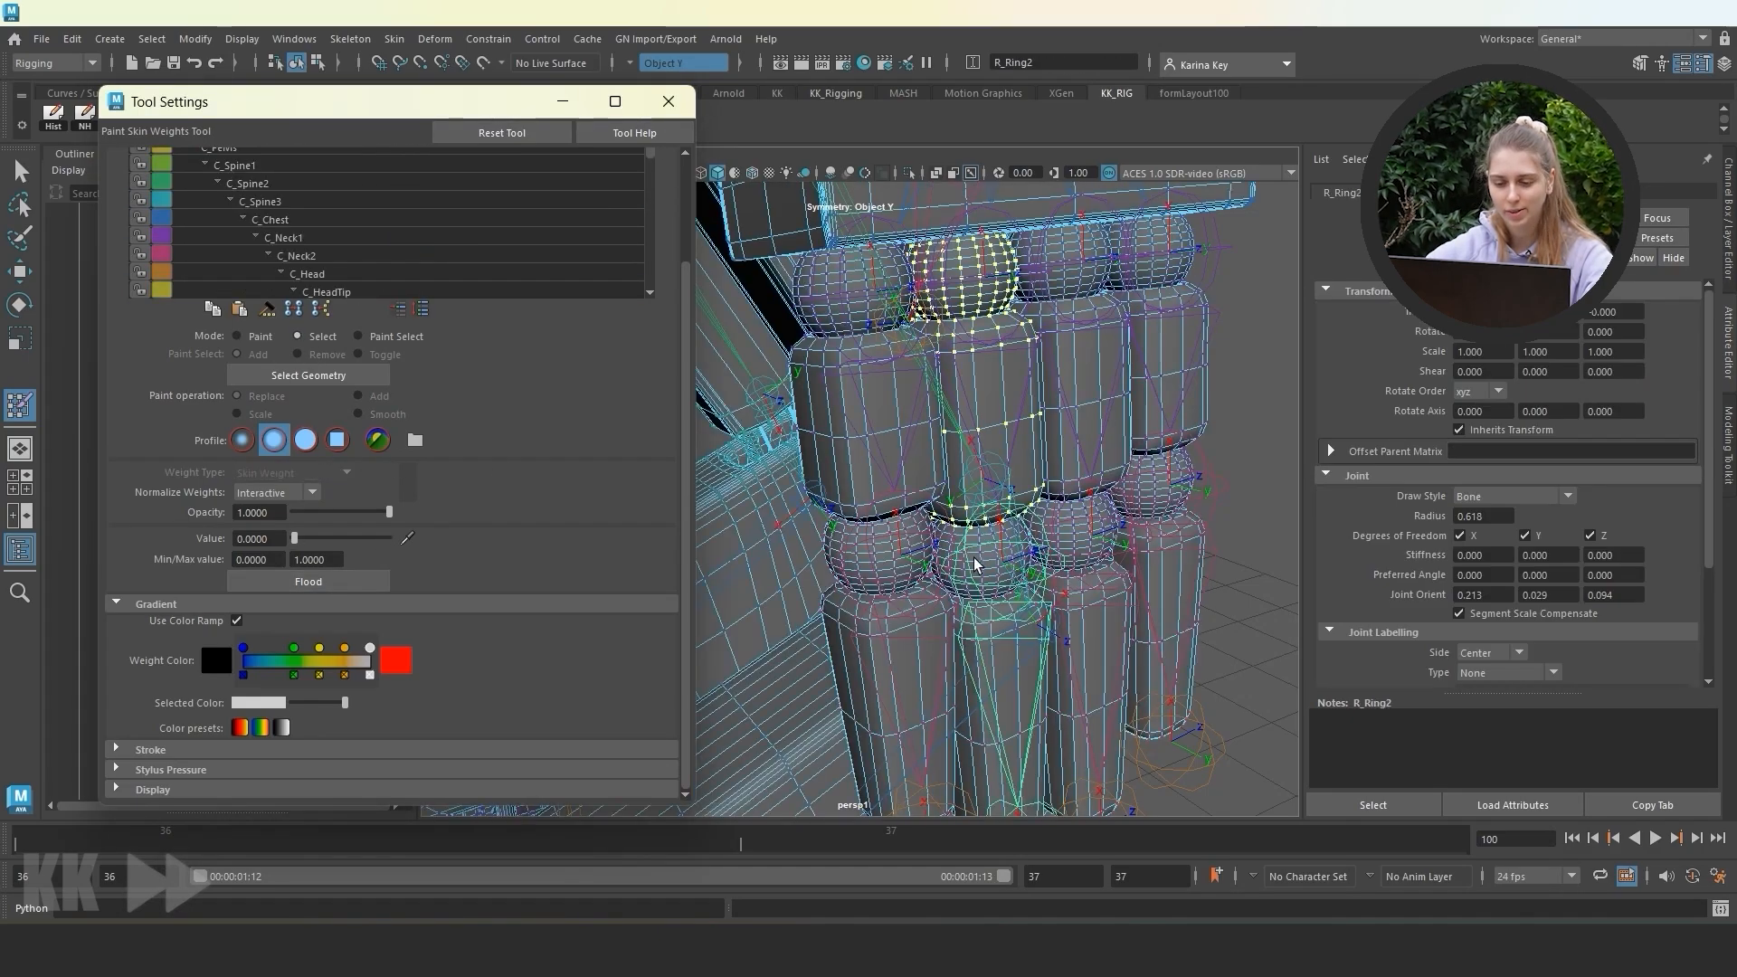
{"action": "left_click", "coordinate": [981, 552]}
{"action": "middle_click_drag", "start_coordinate": [996, 636], "coordinate": [982, 342], "text": "alt"}
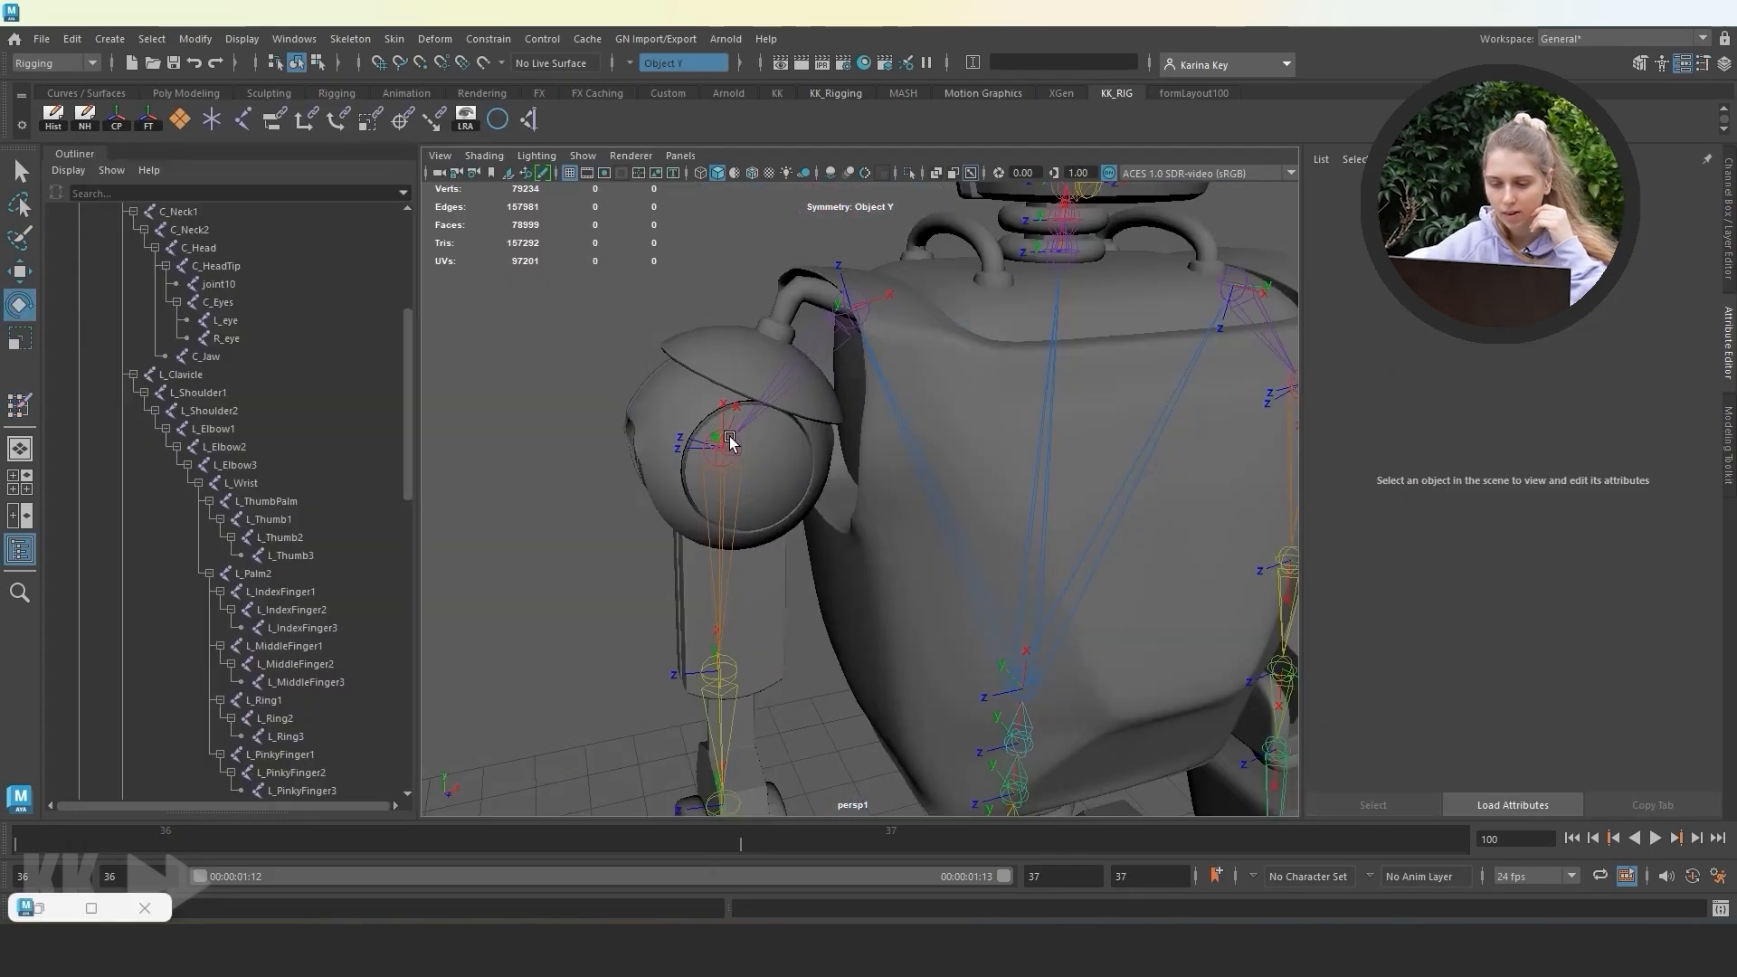
Try rotating the right arm at the shoulder and upper elbow joints to check the weights, and undo the rotation.
{"action": "scroll", "coordinate": [764, 301], "scroll_direction": "up", "scroll_amount": 5}
{"action": "left_click", "coordinate": [764, 301]}
{"action": "left_click_drag", "start_coordinate": [765, 301], "coordinate": [718, 372], "text": "alt"}
{"action": "scroll", "coordinate": [724, 398], "scroll_direction": "down", "scroll_amount": 5}
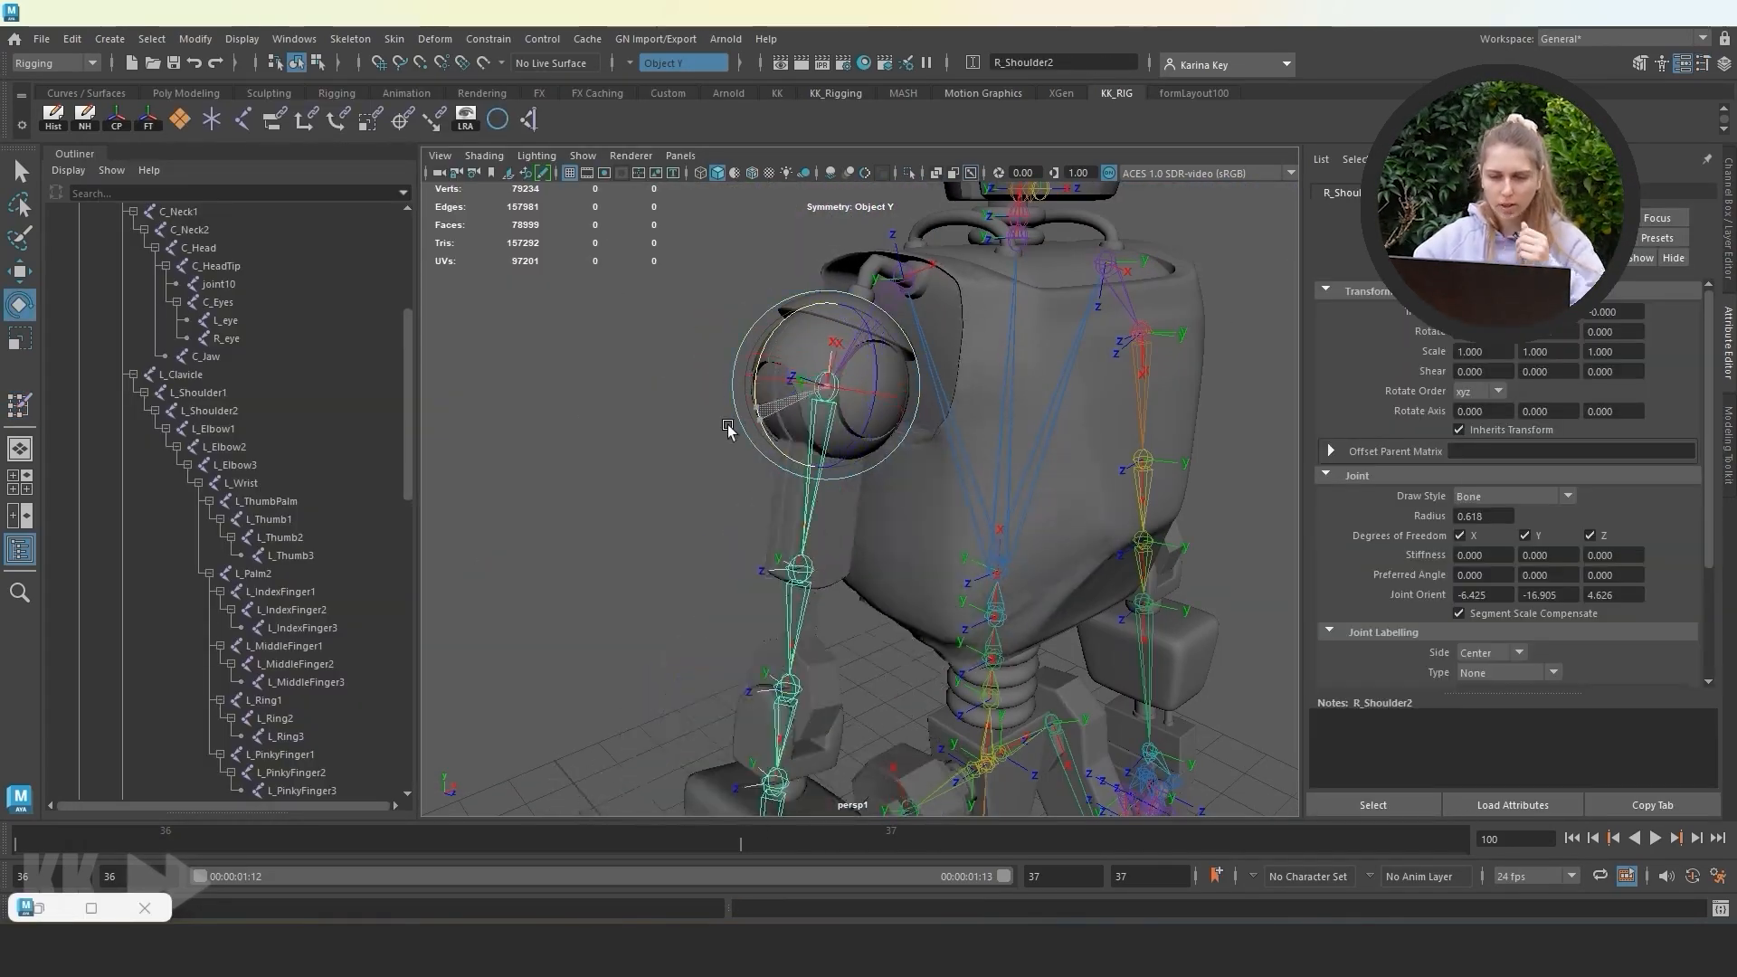
{"action": "left_click", "coordinate": [729, 431]}
{"action": "left_click_drag", "start_coordinate": [729, 430], "coordinate": [721, 527], "text": "alt"}
{"action": "middle_click_drag", "start_coordinate": [721, 527], "coordinate": [701, 435], "text": "alt"}
{"action": "left_click", "coordinate": [760, 398]}
{"action": "left_click_drag", "start_coordinate": [692, 432], "coordinate": [655, 458]}
{"action": "key", "text": "ctrl+z"}
Try rotating R_Elbow2 and R_Elbow3 to check the forearm's weights, and undo each rotation.
{"action": "middle_click_drag", "start_coordinate": [655, 458], "coordinate": [635, 369], "text": "alt"}
{"action": "left_click", "coordinate": [743, 414]}
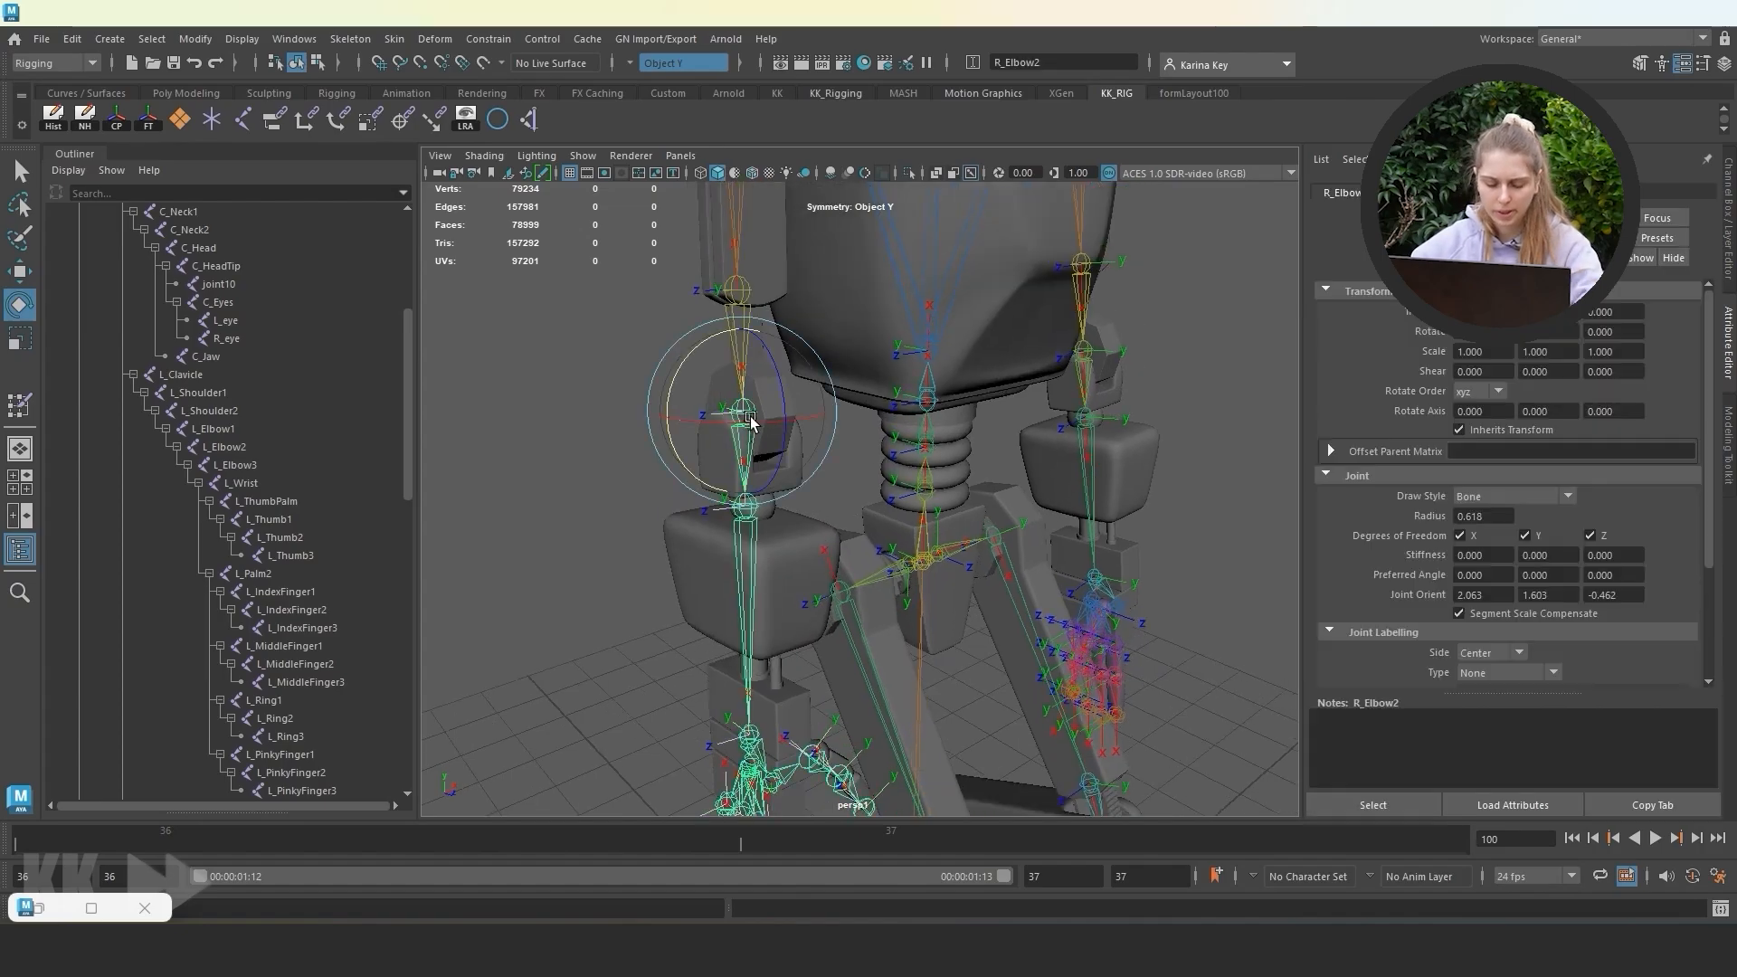
{"action": "left_click_drag", "start_coordinate": [783, 393], "coordinate": [776, 342]}
{"action": "key", "text": "ctrl+z"}
{"action": "left_click", "coordinate": [639, 616]}
{"action": "middle_click_drag", "start_coordinate": [639, 615], "coordinate": [636, 523], "text": "alt"}
{"action": "left_click", "coordinate": [731, 348]}
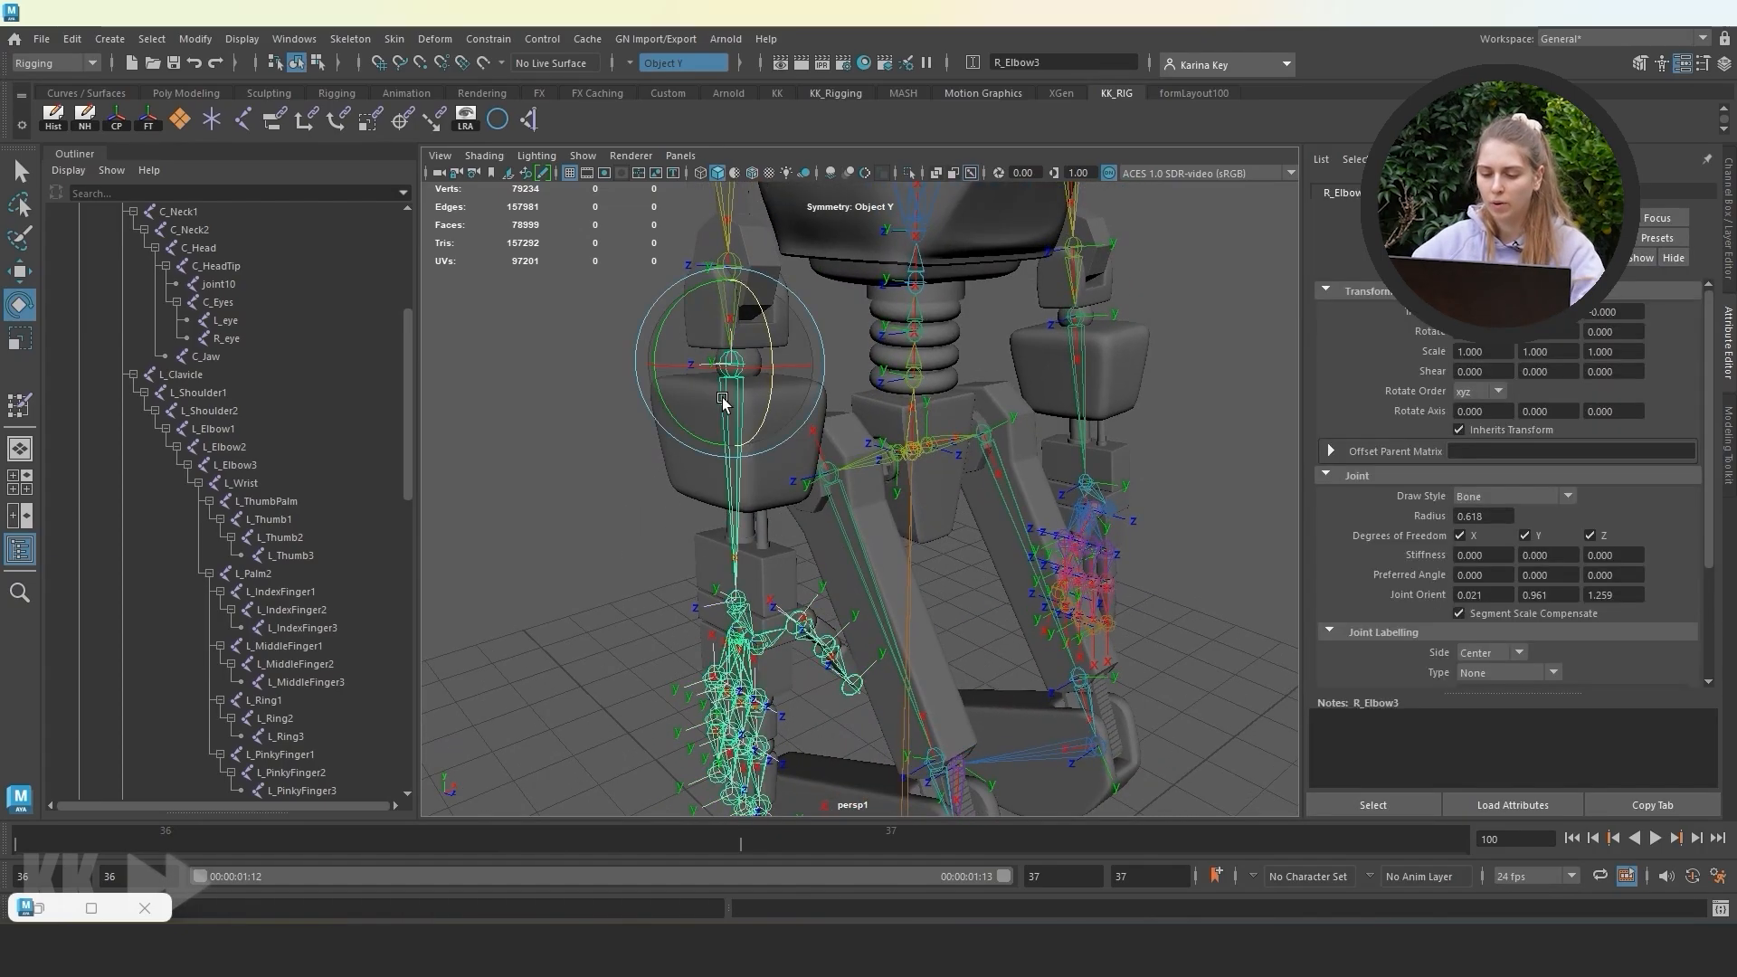
{"action": "left_click_drag", "start_coordinate": [721, 399], "coordinate": [705, 389]}
{"action": "key", "text": "ctrl+z"}
Try rotating R_Wrist to check the right hand's weights, and undo the rotation.
{"action": "left_click", "coordinate": [638, 584]}
{"action": "middle_click_drag", "start_coordinate": [638, 583], "coordinate": [592, 464], "text": "alt"}
{"action": "left_click", "coordinate": [692, 477]}
{"action": "scroll", "coordinate": [669, 461], "scroll_direction": "up", "scroll_amount": 4}
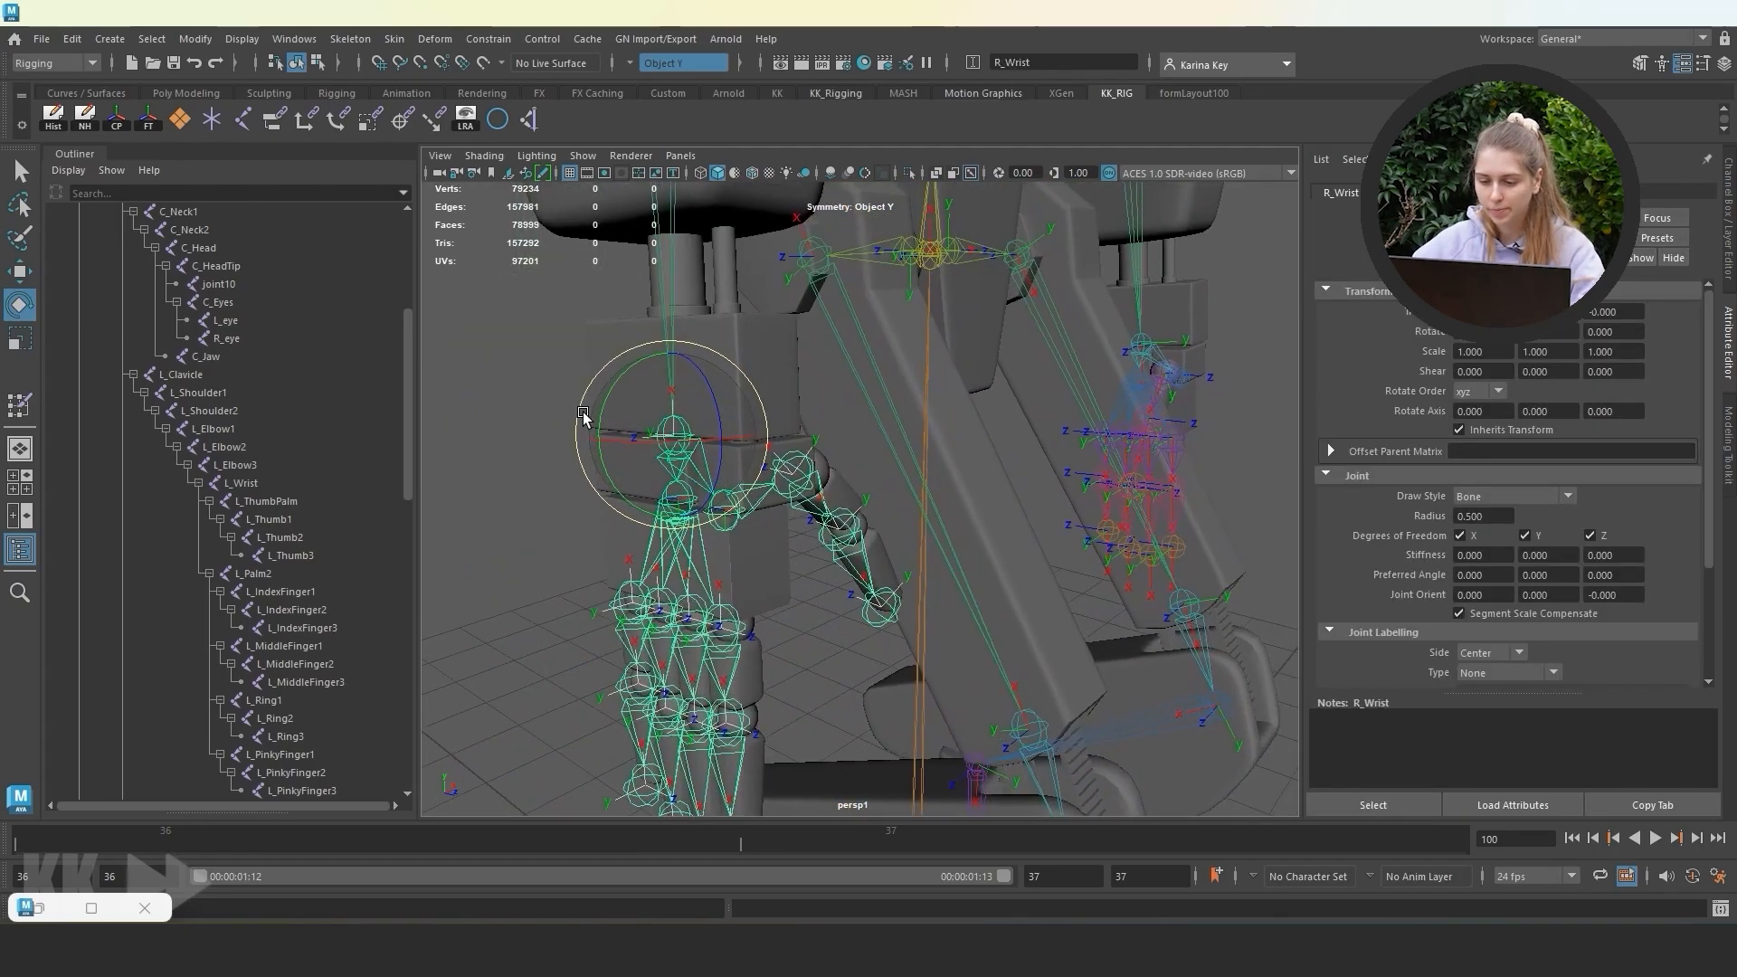
{"action": "left_click_drag", "start_coordinate": [586, 418], "coordinate": [593, 445]}
{"action": "key", "text": "ctrl+z"}
Try rotating a single joint in the right hand to check its weights, and undo the rotation.
{"action": "left_click_drag", "start_coordinate": [624, 488], "coordinate": [1282, 544], "text": "alt"}
{"action": "left_click", "coordinate": [876, 470]}
{"action": "left_click", "coordinate": [849, 517]}
{"action": "left_click_drag", "start_coordinate": [923, 514], "coordinate": [926, 526]}
{"action": "key", "text": "ctrl+z"}
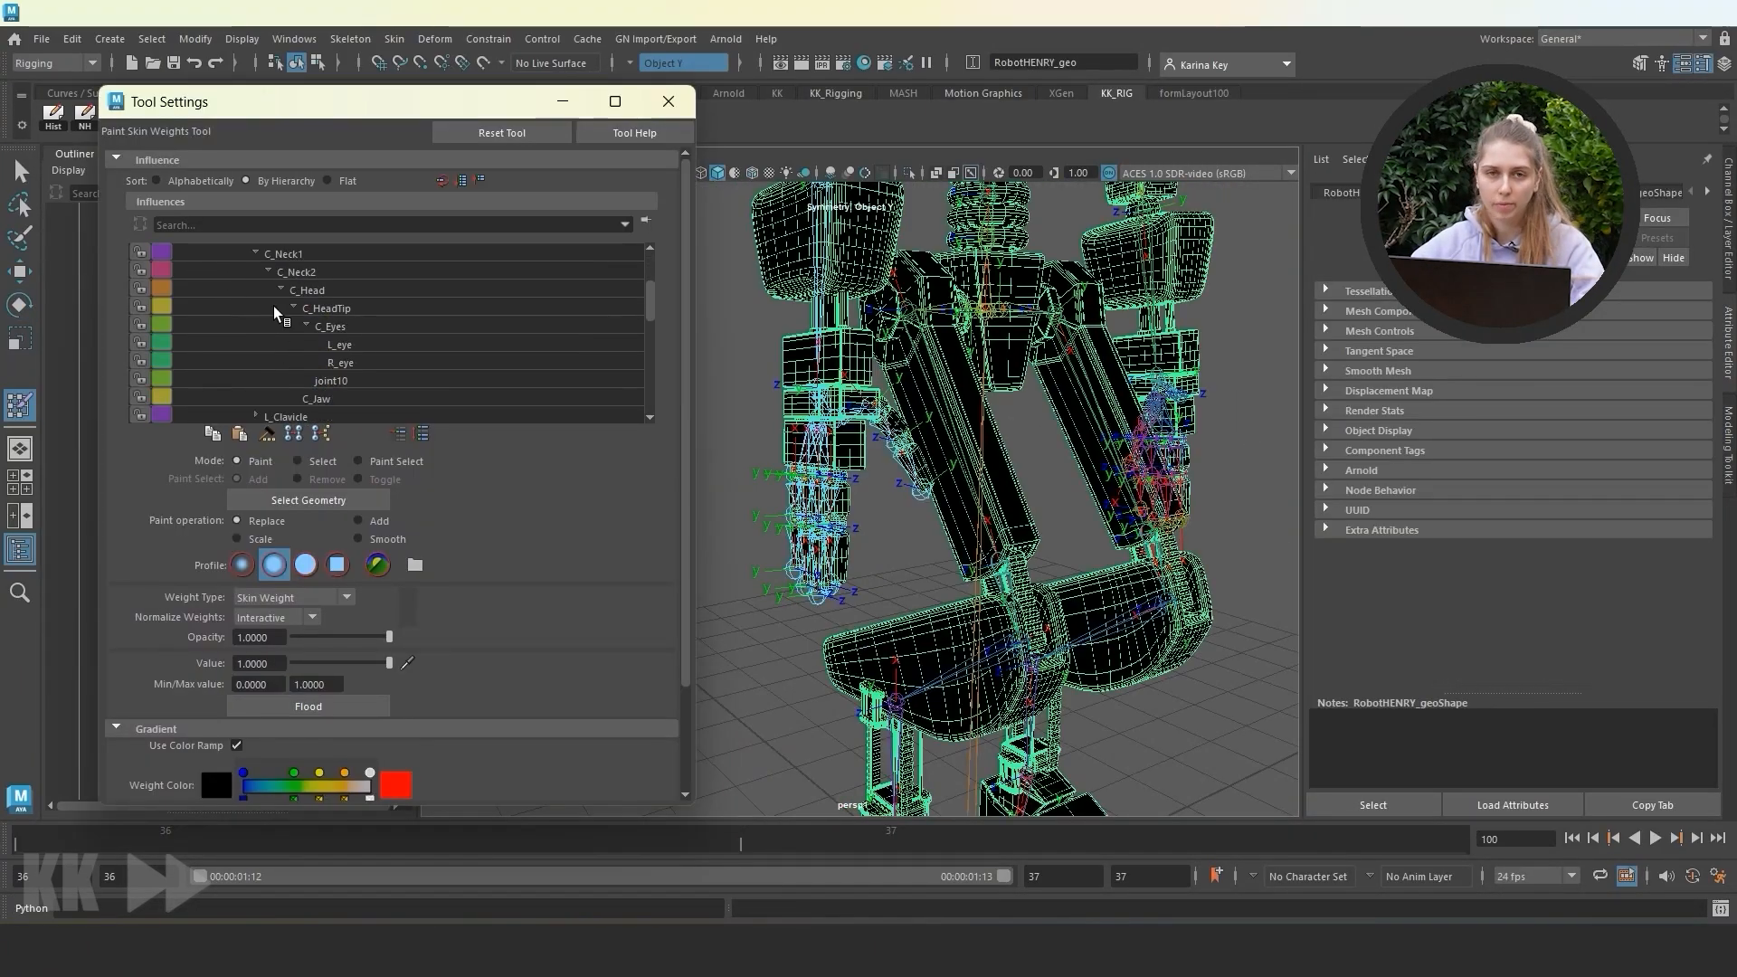
Collapse the neck, clavicle and C_Spine1 influence branches, leaving the left leg's branch under L_Hip1 expanded.
{"action": "left_click", "coordinate": [288, 344]}
{"action": "left_click", "coordinate": [285, 329]}
{"action": "left_click", "coordinate": [272, 345]}
{"action": "left_click", "coordinate": [233, 362]}
{"action": "scroll", "coordinate": [315, 382], "scroll_direction": "down", "scroll_amount": 1}
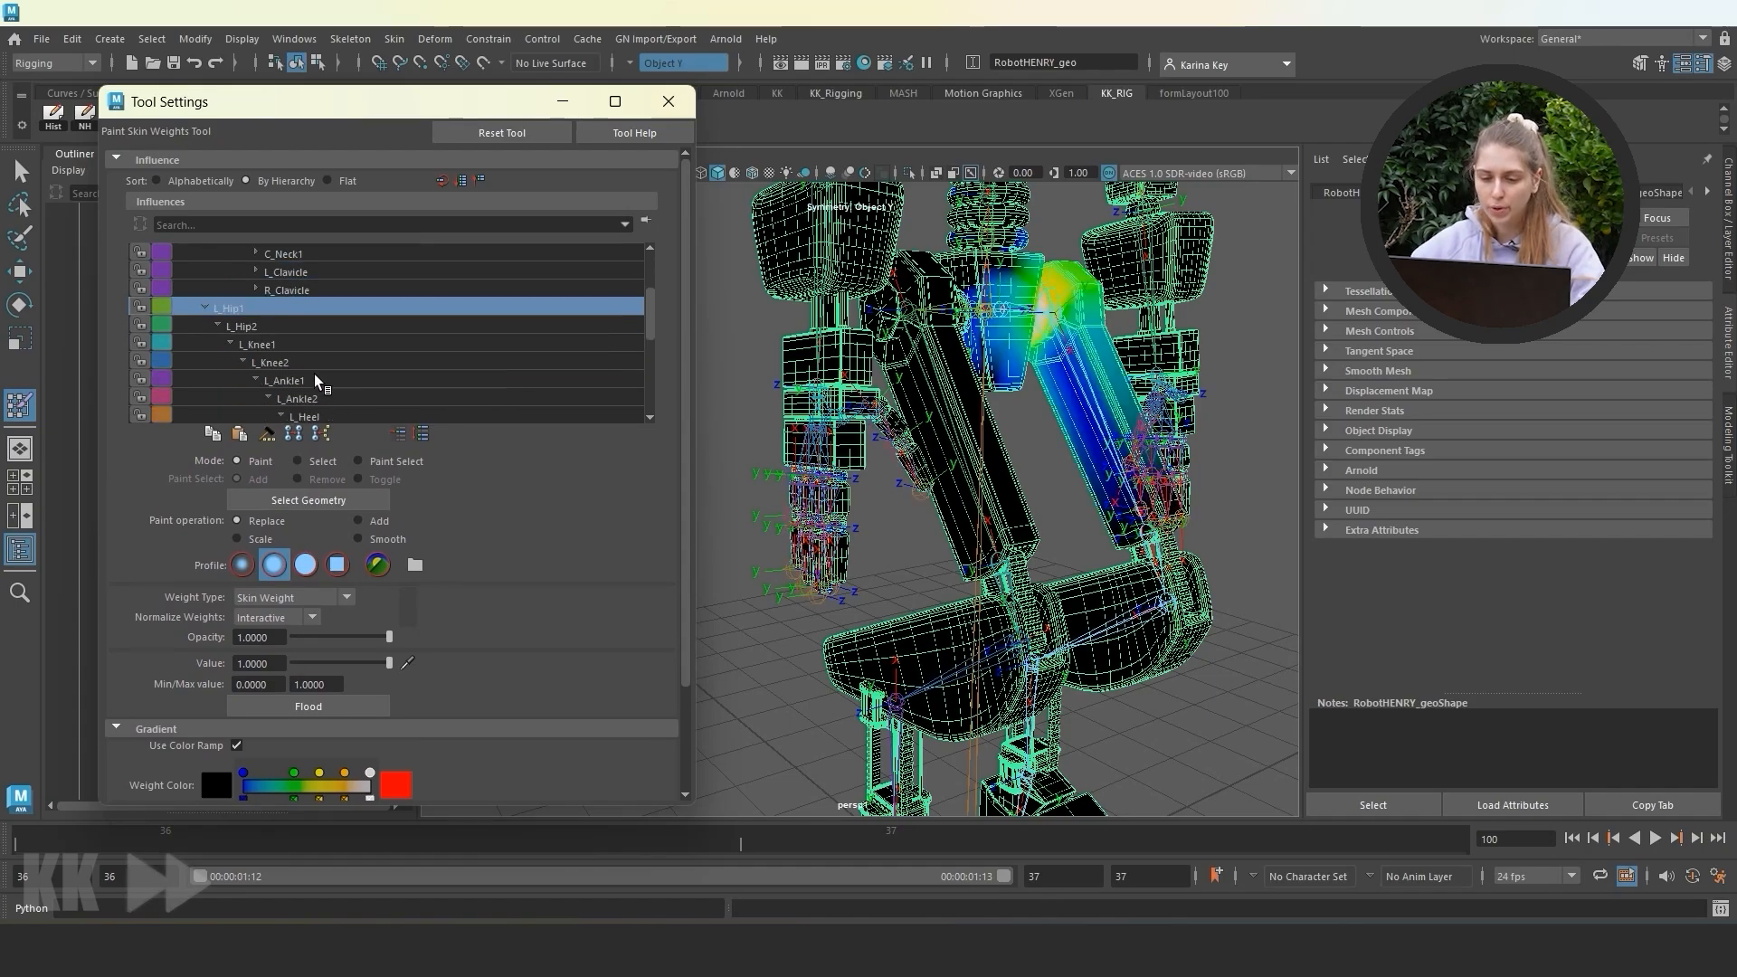
{"action": "left_click", "coordinate": [205, 308]}
{"action": "left_click", "coordinate": [205, 272]}
{"action": "left_click", "coordinate": [242, 326]}
{"action": "left_click", "coordinate": [240, 308]}
Select the left thigh's vertices and assign them a weight of 1 on the L_Hip2 influence.
{"action": "mouse_move", "coordinate": [913, 407]}
{"action": "left_mouse_down", "text": "alt"}
{"action": "mouse_move", "coordinate": [1076, 398]}
{"action": "mouse_move", "coordinate": [914, 398]}
{"action": "left_mouse_up", "text": "alt"}
{"action": "scroll", "coordinate": [904, 398], "scroll_direction": "up", "scroll_amount": 4}
{"action": "middle_click_drag", "start_coordinate": [904, 470], "coordinate": [819, 526], "text": "alt"}
{"action": "left_click", "coordinate": [542, 273]}
{"action": "middle_click_drag", "start_coordinate": [707, 319], "coordinate": [737, 428], "text": "alt"}
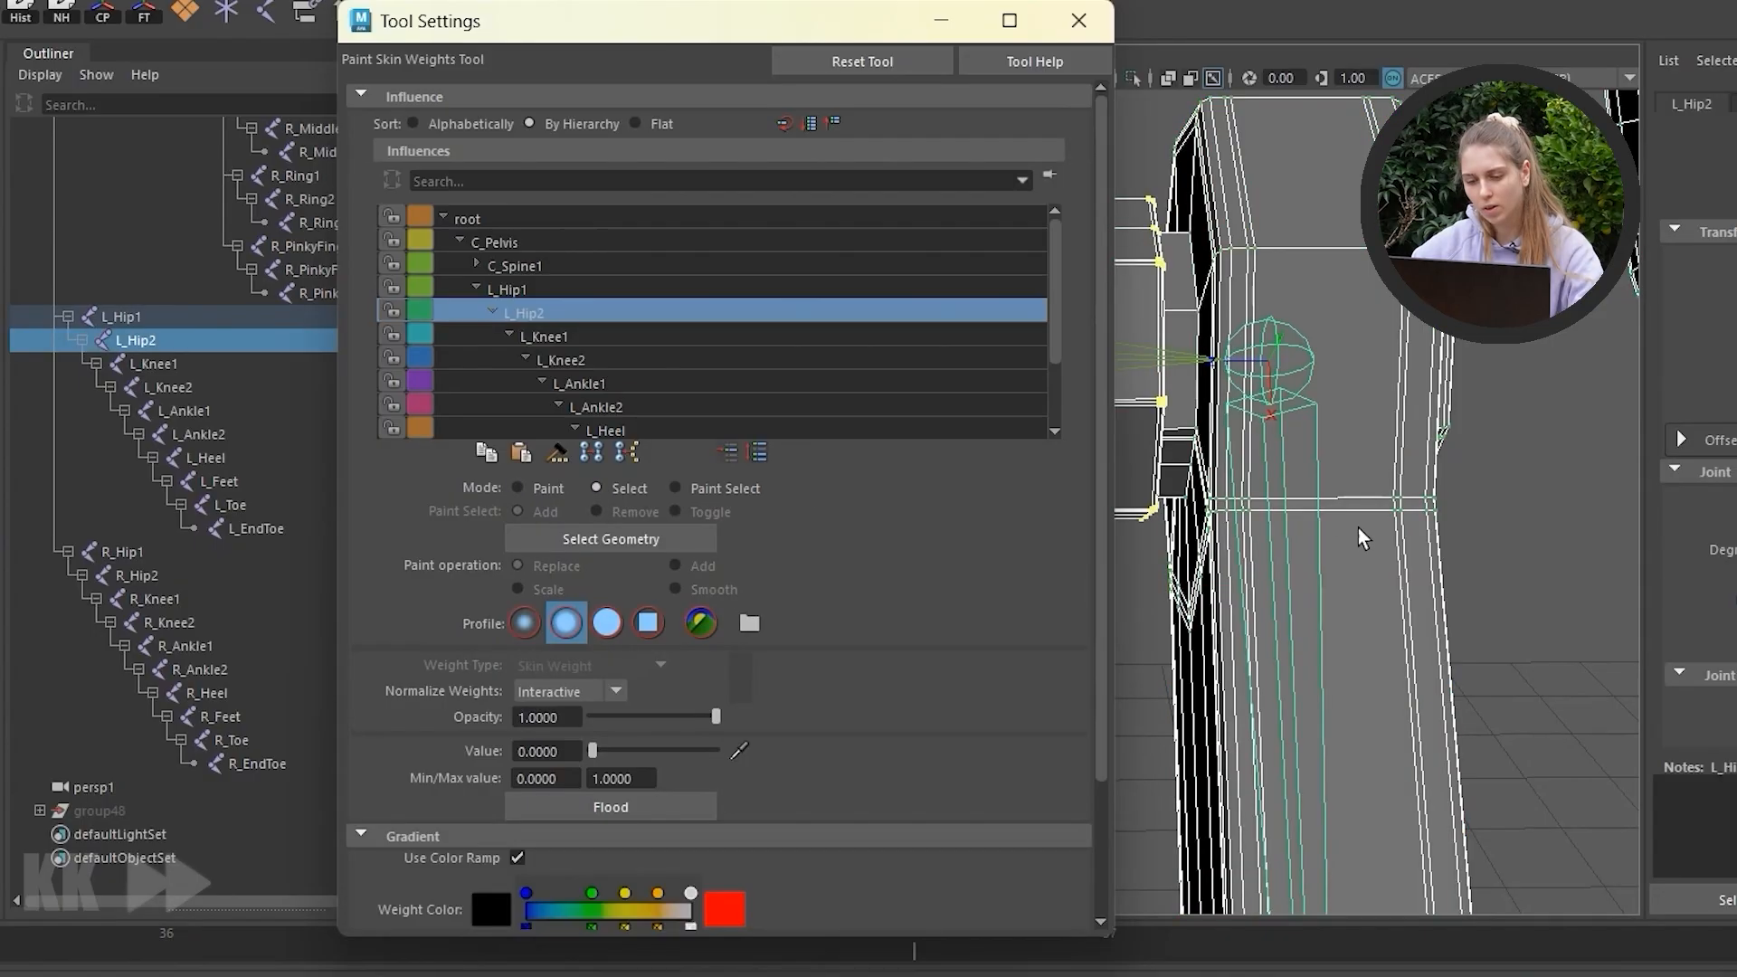
{"action": "double_click", "coordinate": [1360, 483]}
{"action": "left_click_drag", "start_coordinate": [1359, 483], "coordinate": [1343, 306], "text": "alt"}
{"action": "right_click_drag", "start_coordinate": [1356, 352], "coordinate": [1279, 421], "text": "alt"}
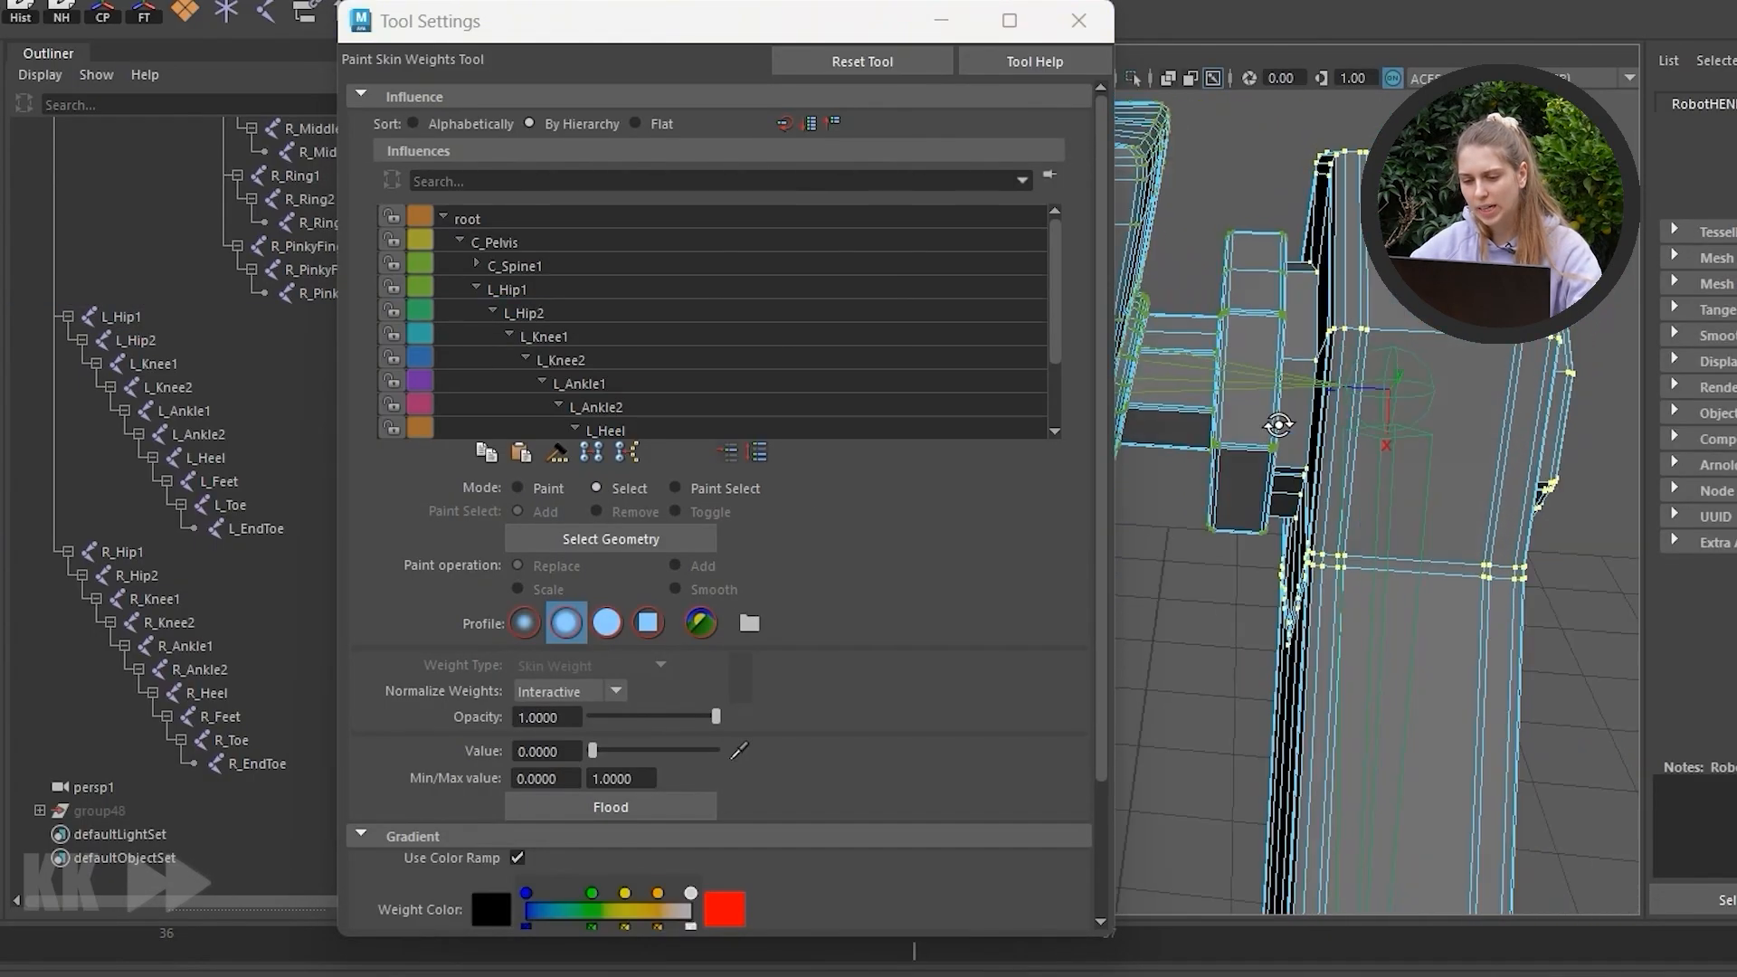
{"action": "left_click_drag", "start_coordinate": [1279, 422], "coordinate": [1266, 506], "text": "alt"}
{"action": "middle_click_drag", "start_coordinate": [1266, 507], "coordinate": [1244, 363], "text": "alt"}
{"action": "left_click", "coordinate": [528, 489]}
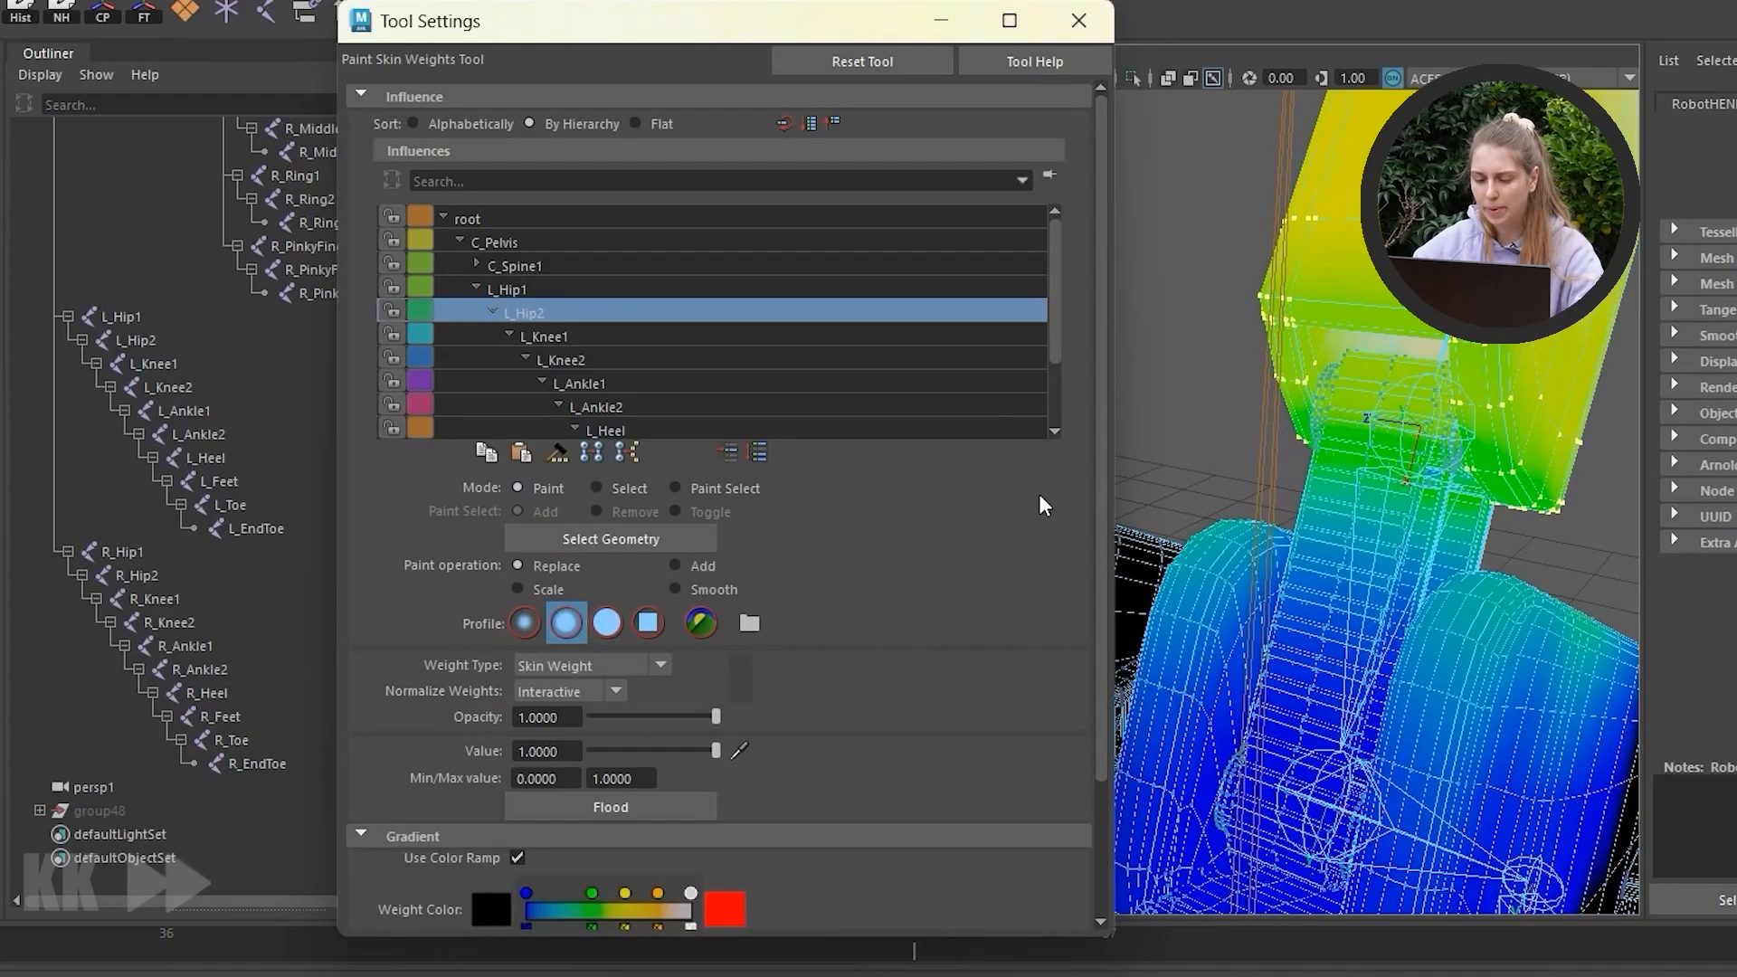
Flood the left knee's ribbed strips and connecting piece with weight 1 on the L_Knee1 influence.
{"action": "left_click", "coordinate": [544, 335]}
{"action": "scroll", "coordinate": [1354, 466], "scroll_direction": "up", "scroll_amount": 5}
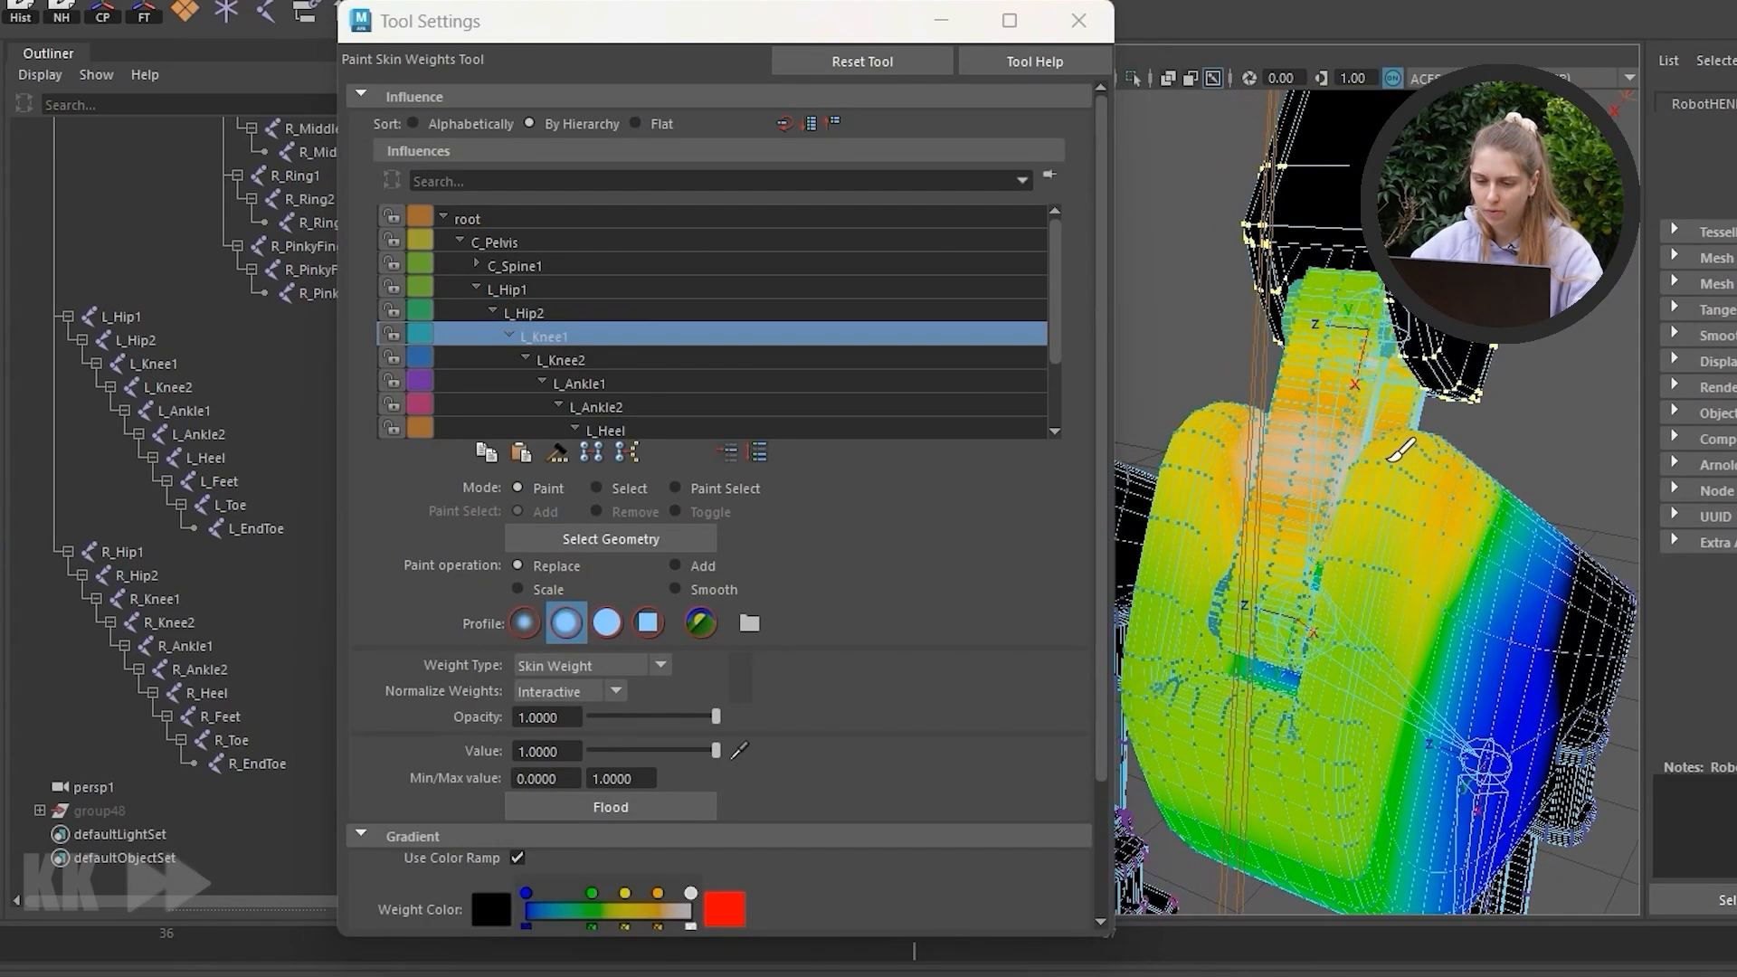
{"action": "left_click_drag", "start_coordinate": [1354, 465], "coordinate": [1324, 471], "text": "alt"}
{"action": "left_click", "coordinate": [598, 489]}
{"action": "double_click", "coordinate": [1283, 331]}
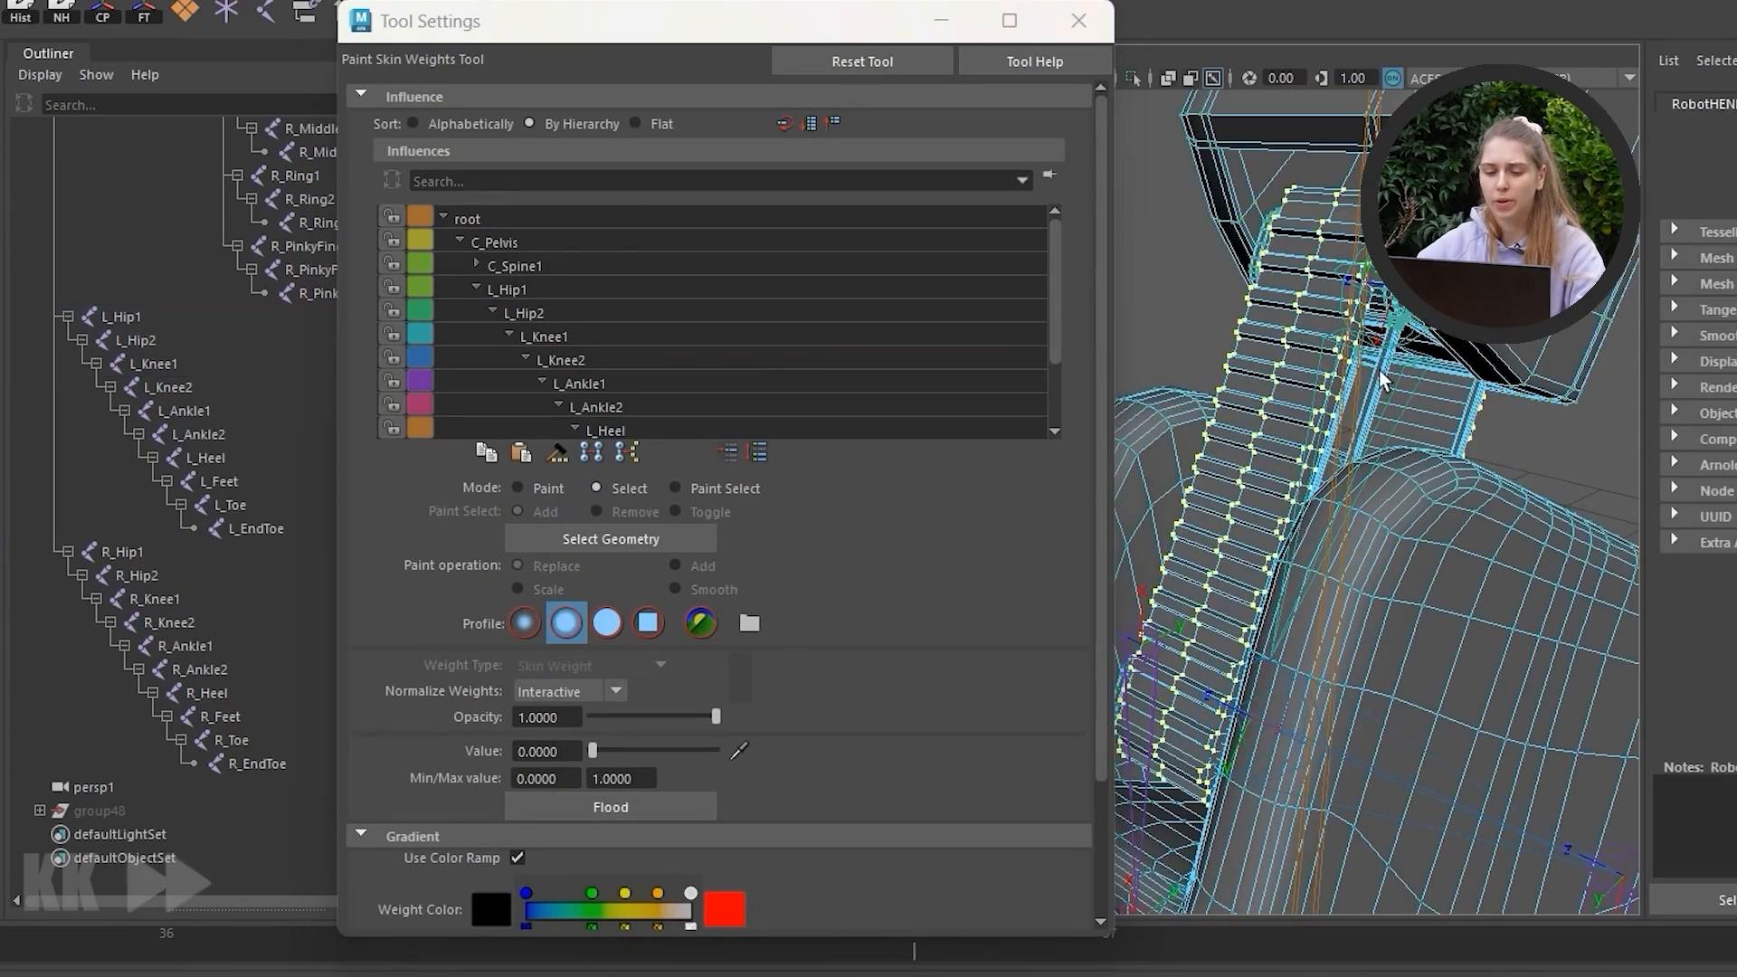
{"action": "left_click_drag", "start_coordinate": [794, 32], "coordinate": [562, 37]}
{"action": "mouse_move", "coordinate": [1253, 534]}
{"action": "left_mouse_down", "text": "alt"}
{"action": "mouse_move", "coordinate": [1347, 554]}
{"action": "mouse_move", "coordinate": [1230, 543]}
{"action": "left_mouse_up", "text": "alt"}
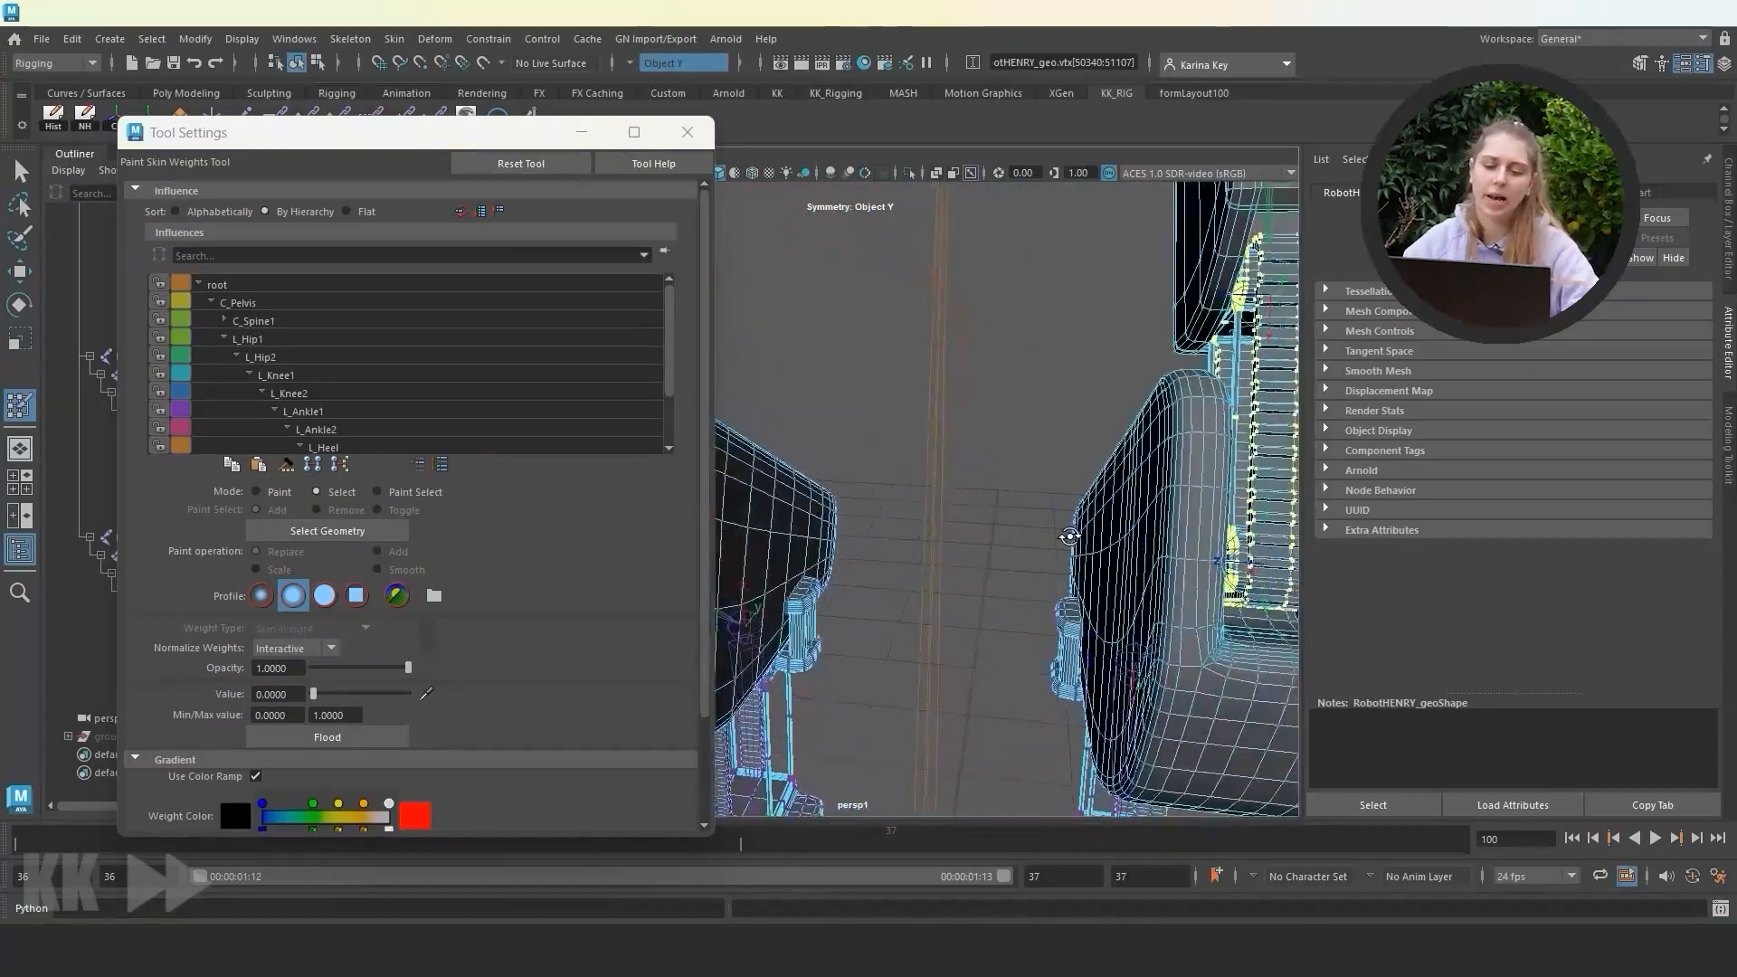
{"action": "mouse_move", "coordinate": [983, 530]}
{"action": "left_mouse_down", "text": "alt"}
{"action": "mouse_move", "coordinate": [941, 534]}
{"action": "mouse_move", "coordinate": [894, 576]}
{"action": "left_mouse_up", "text": "alt"}
{"action": "left_click", "coordinate": [258, 493]}
{"action": "left_click", "coordinate": [343, 738]}
Reselect the robot mesh, reactivate Paint Skin Weights and choose the L_Knee2 influence.
{"action": "left_click", "coordinate": [324, 394]}
{"action": "scroll", "coordinate": [894, 575], "scroll_direction": "down", "scroll_amount": 6}
{"action": "left_click_drag", "start_coordinate": [350, 138], "coordinate": [494, 184]}
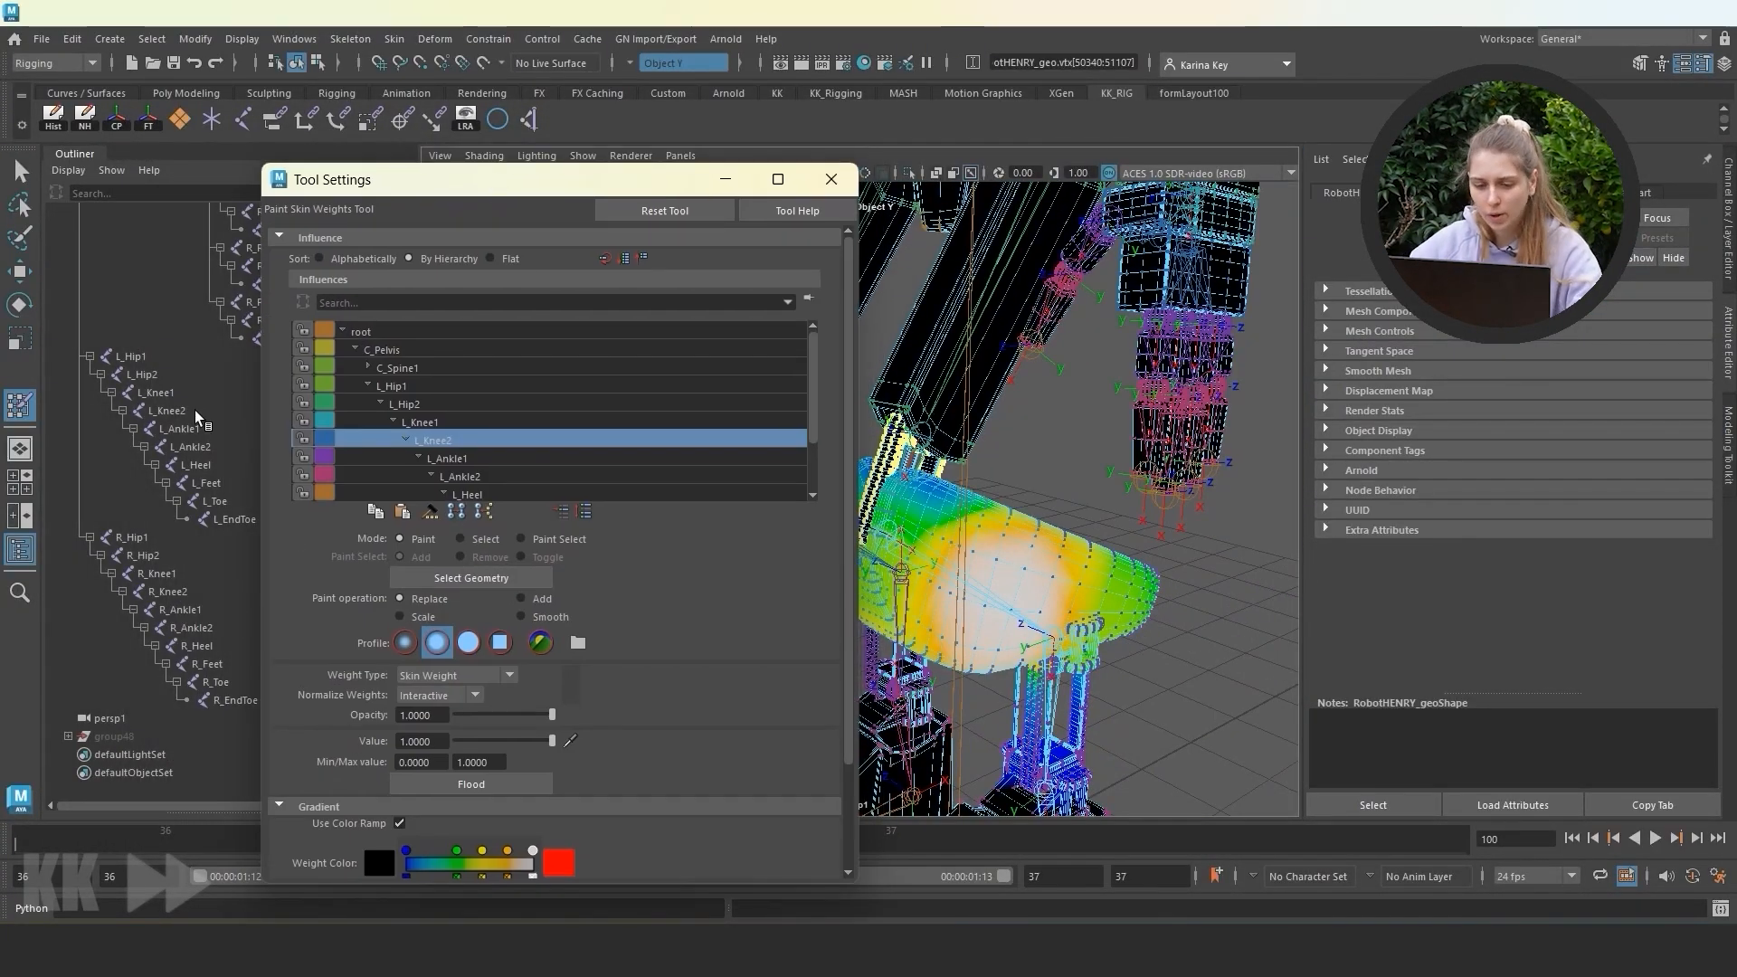
{"action": "left_click", "coordinate": [168, 411]}
{"action": "left_click", "coordinate": [23, 273]}
{"action": "left_click", "coordinate": [986, 570]}
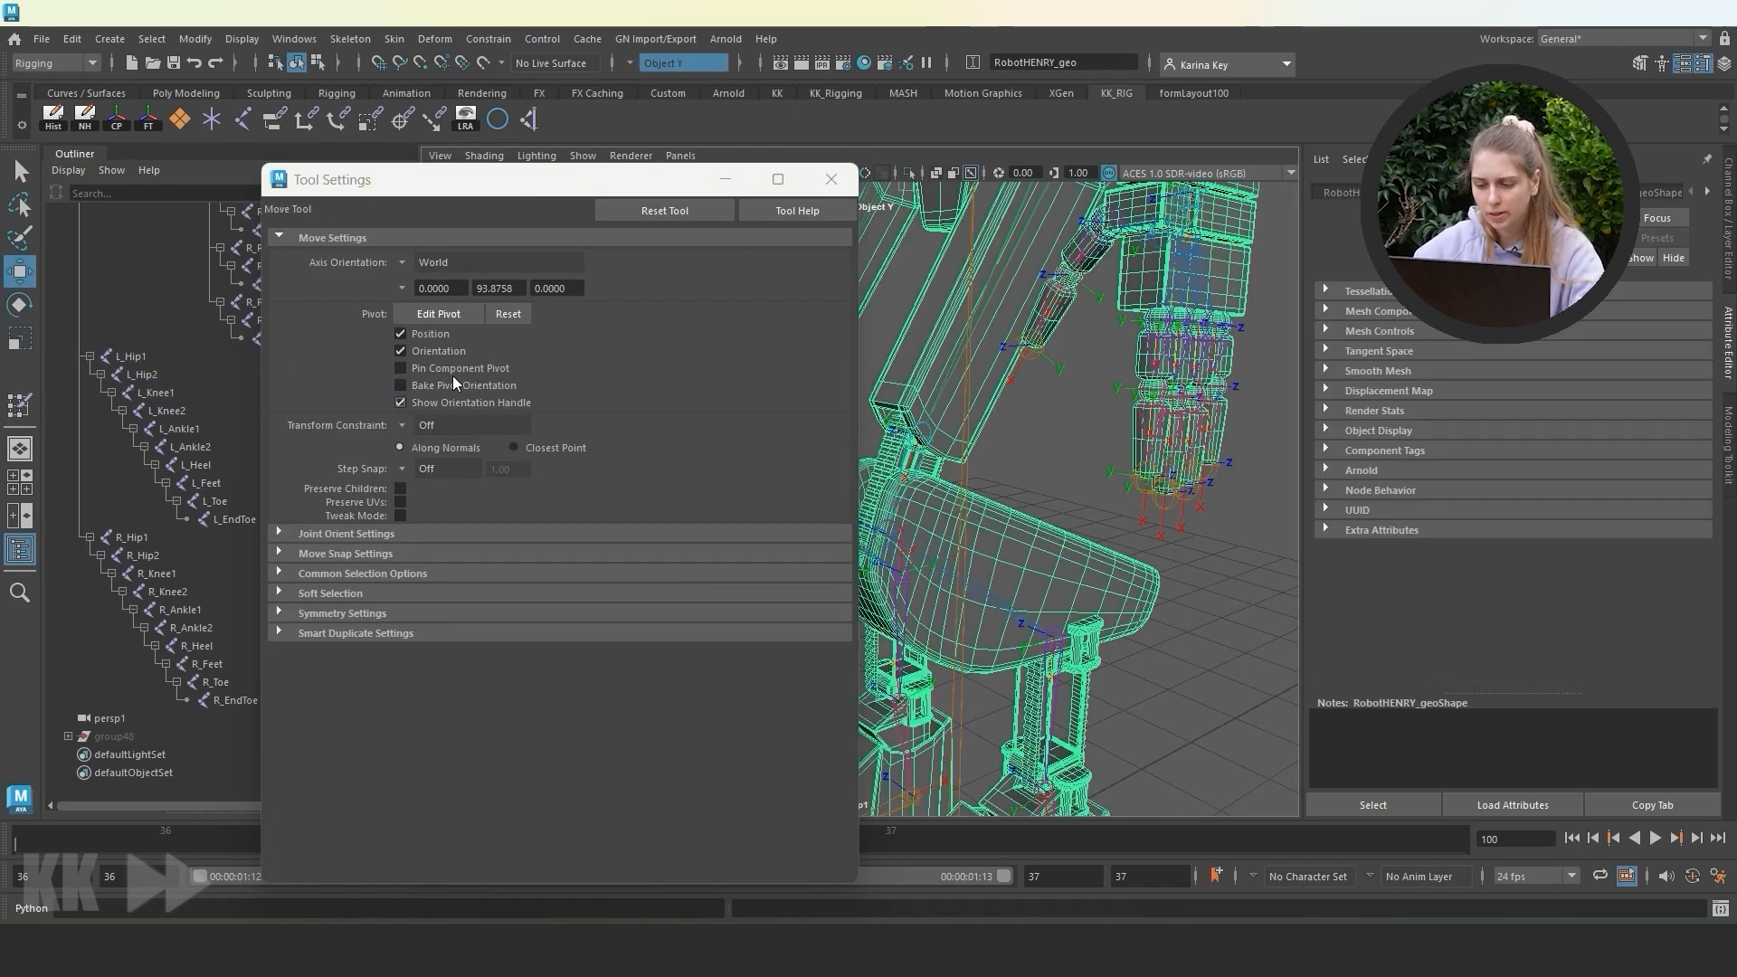
{"action": "left_click", "coordinate": [20, 406]}
{"action": "left_click", "coordinate": [444, 422]}
{"action": "left_click", "coordinate": [444, 441]}
Return to Paint Skin Weights with the L_Knee2 joint selected, and select the vertices of the left shin shell.
{"action": "left_click_drag", "start_coordinate": [1036, 516], "coordinate": [941, 541], "text": "alt"}
{"action": "scroll", "coordinate": [941, 541], "scroll_direction": "up", "scroll_amount": 5}
{"action": "middle_click_drag", "start_coordinate": [941, 541], "coordinate": [1023, 542], "text": "alt"}
{"action": "left_click", "coordinate": [167, 410]}
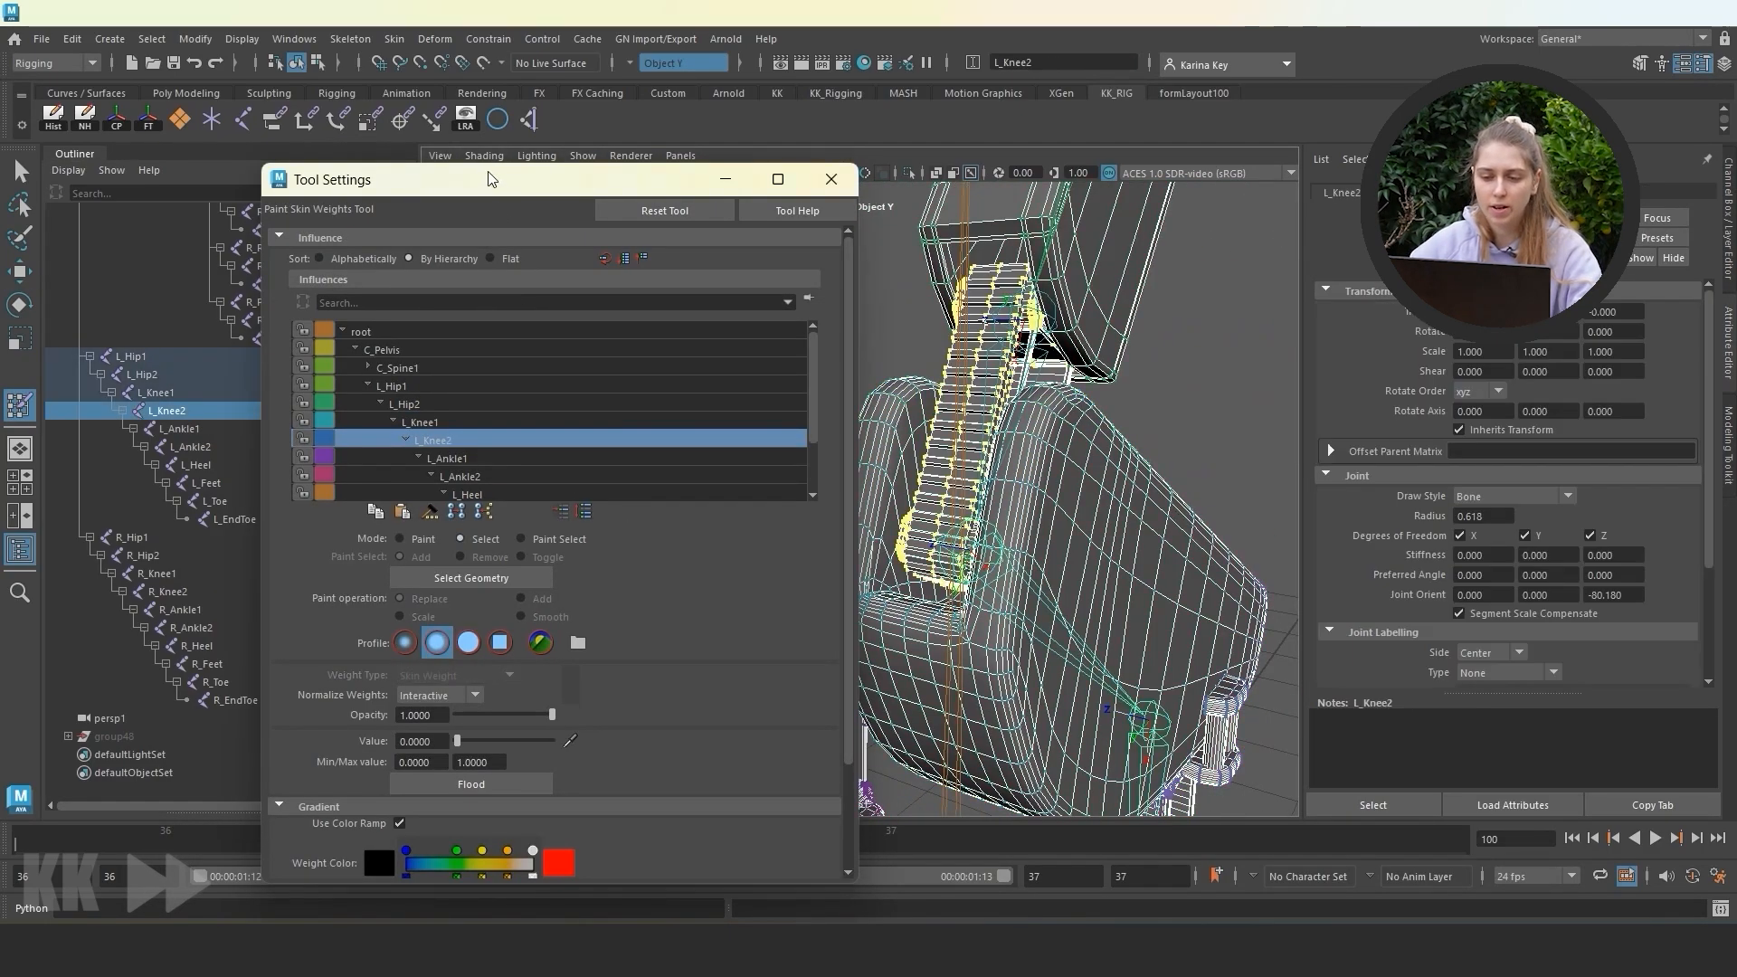
{"action": "left_click_drag", "start_coordinate": [487, 178], "coordinate": [353, 187]}
{"action": "left_click_drag", "start_coordinate": [950, 506], "coordinate": [1050, 493], "text": "alt"}
{"action": "left_click", "coordinate": [20, 272]}
{"action": "left_click", "coordinate": [20, 406]}
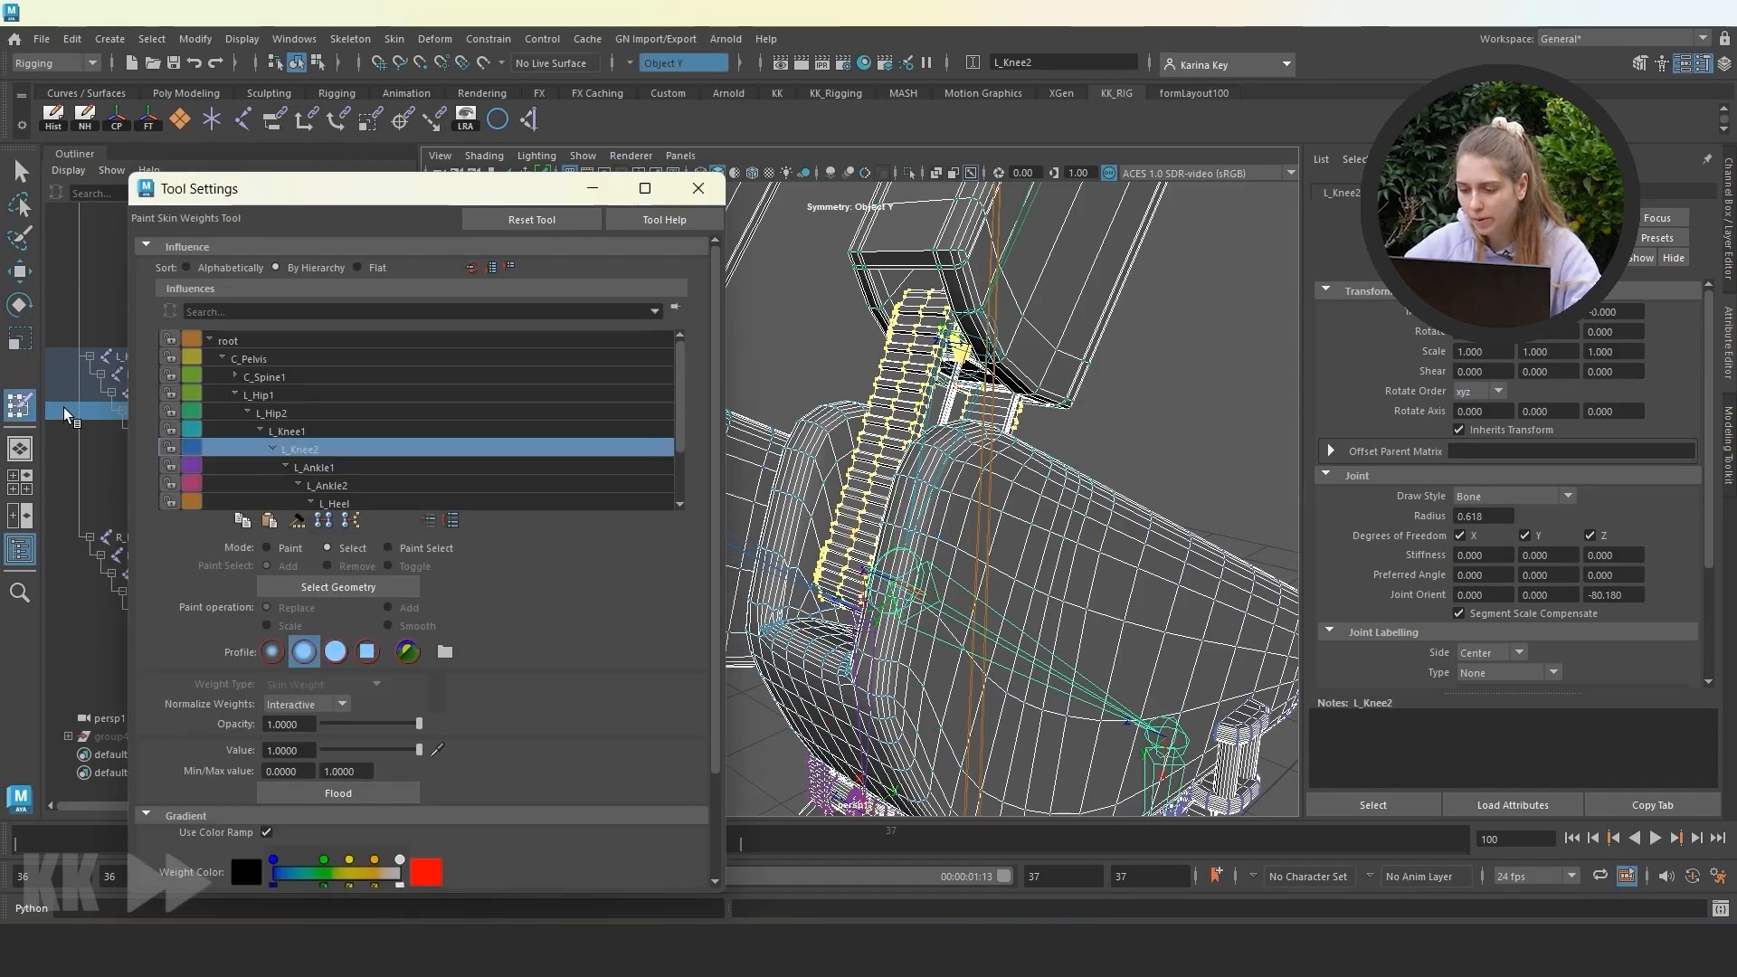
{"action": "left_click", "coordinate": [938, 543]}
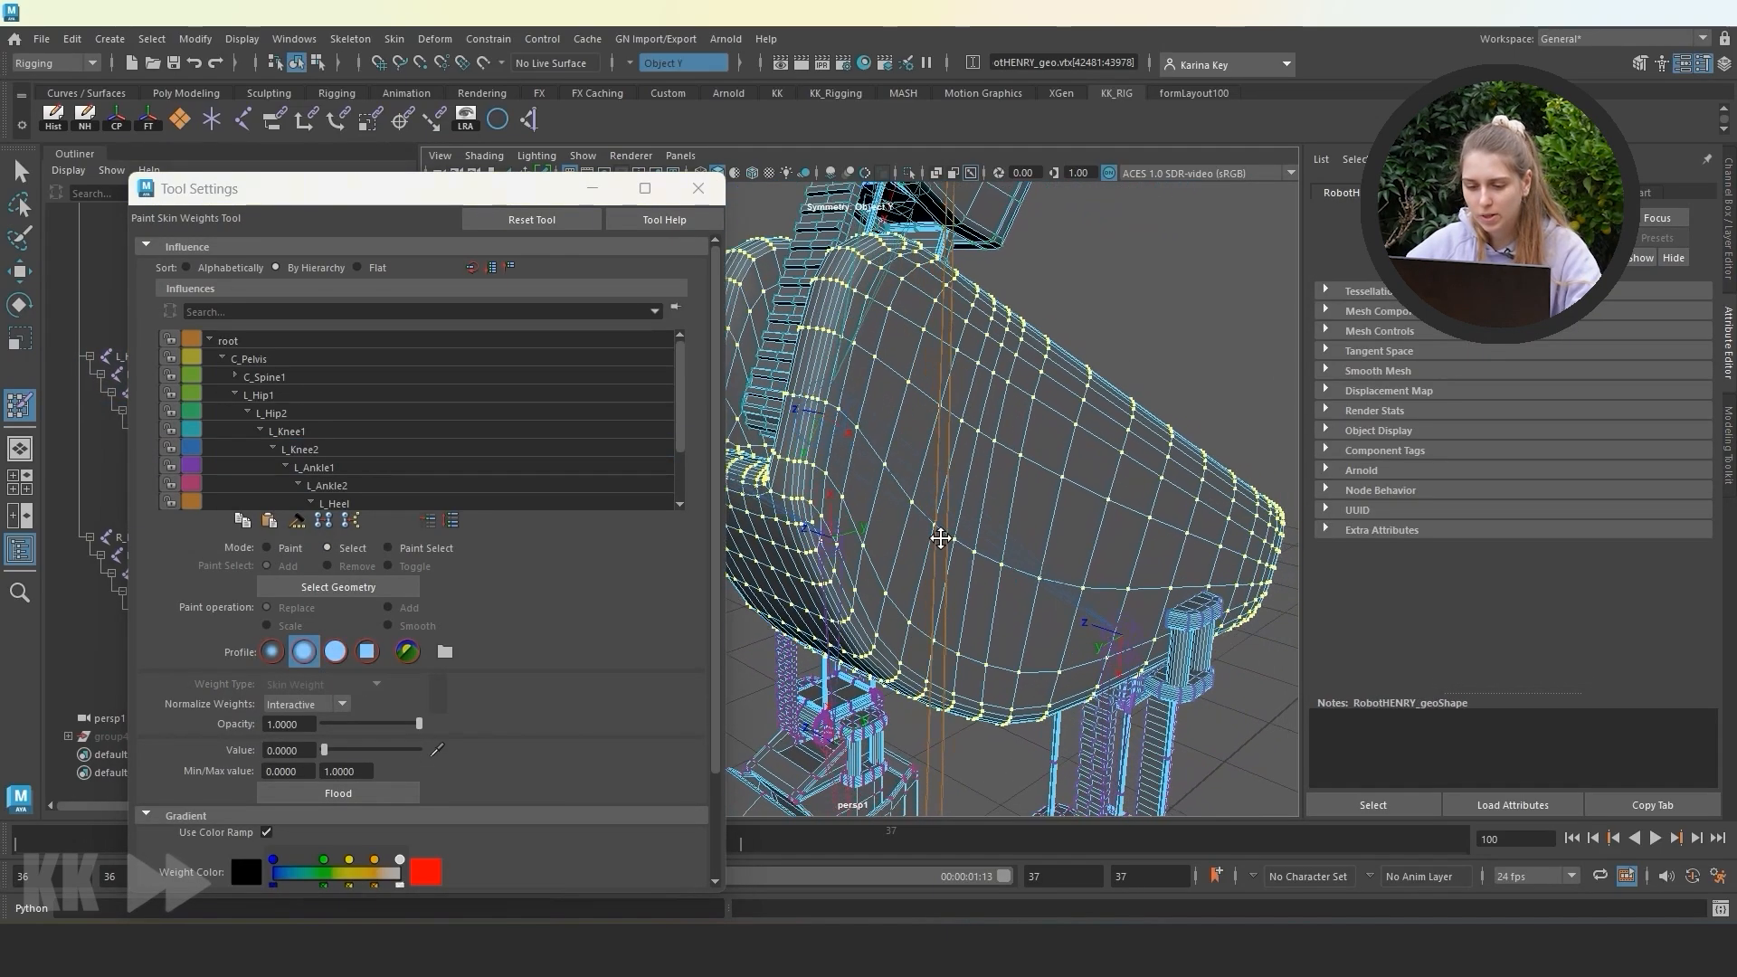
{"action": "left_click_drag", "start_coordinate": [1011, 570], "coordinate": [972, 570], "text": "alt"}
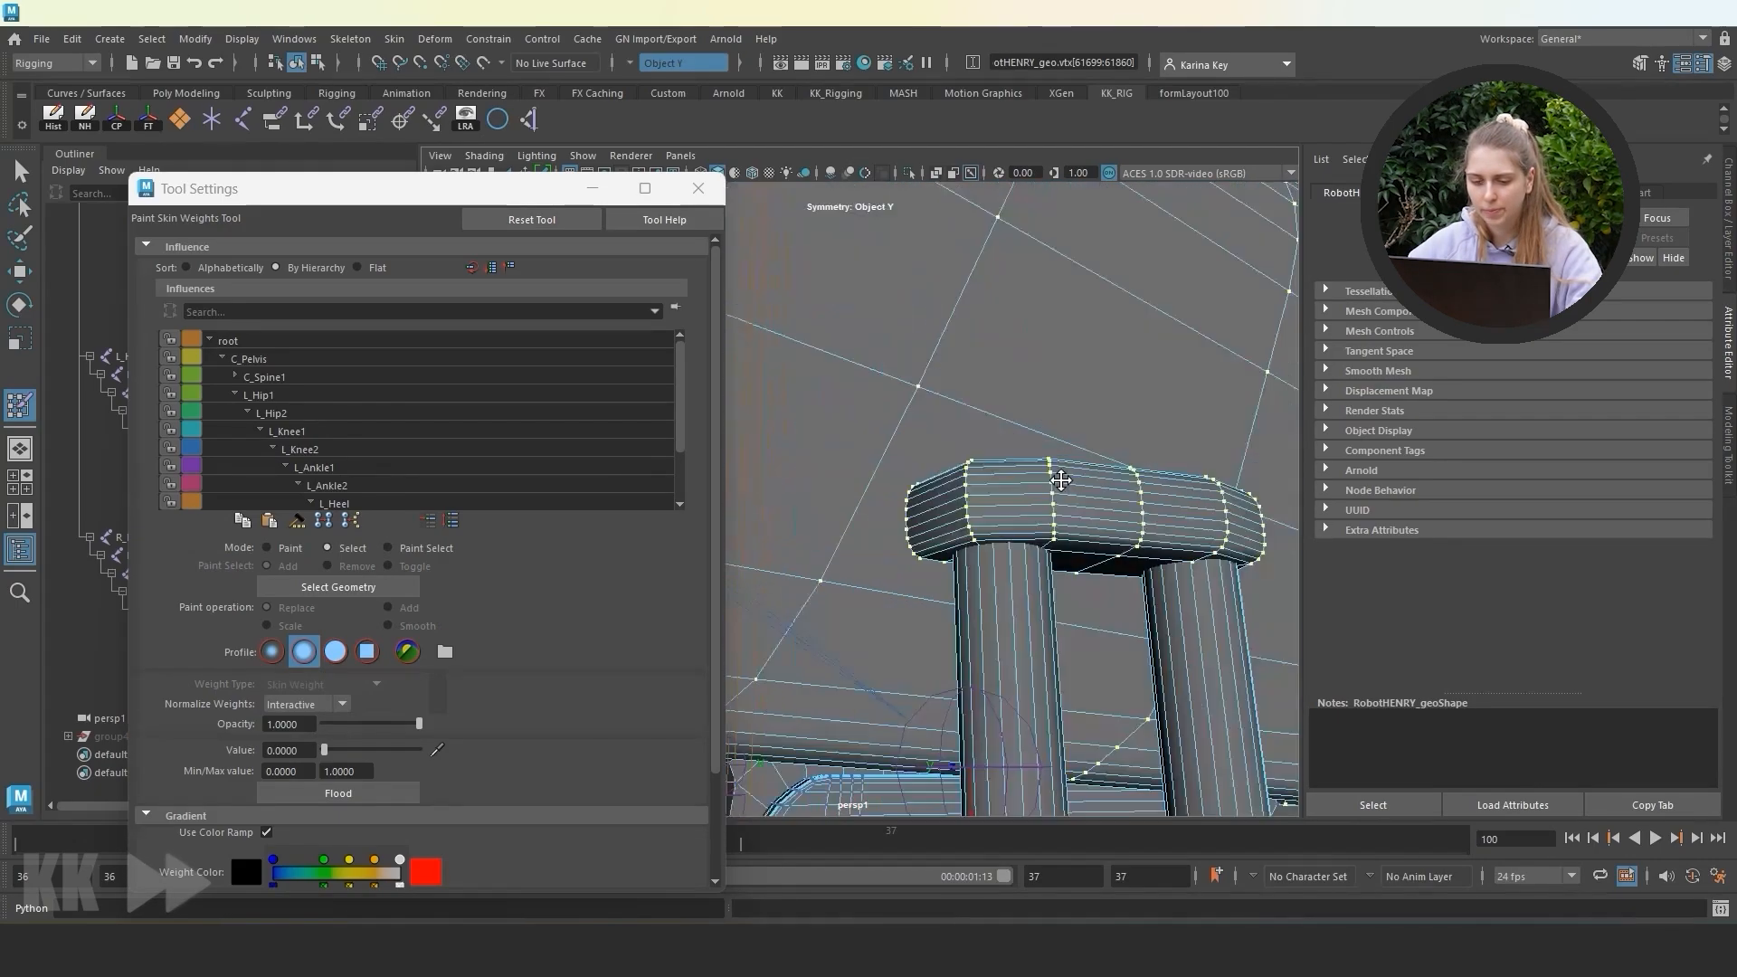
Flood the left shin shell and the first plate and cylinder of its rear bracket with weight 1 on L_Knee2.
{"action": "left_click", "coordinate": [268, 549]}
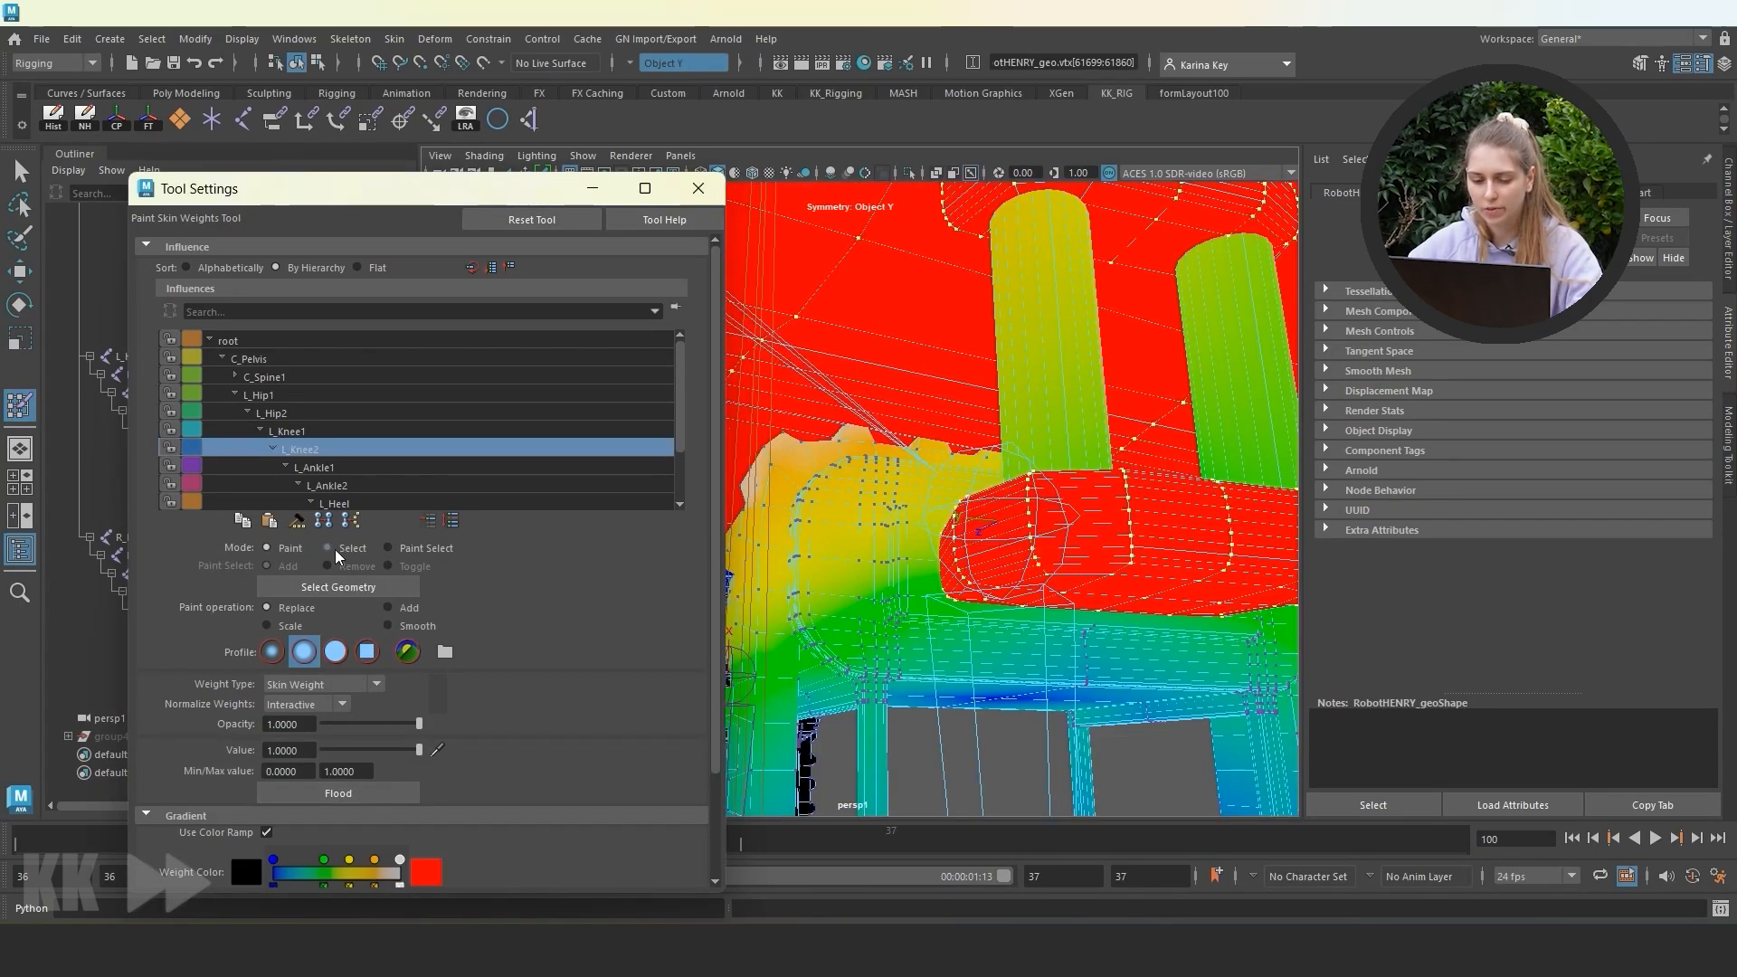
{"action": "left_click", "coordinate": [327, 548]}
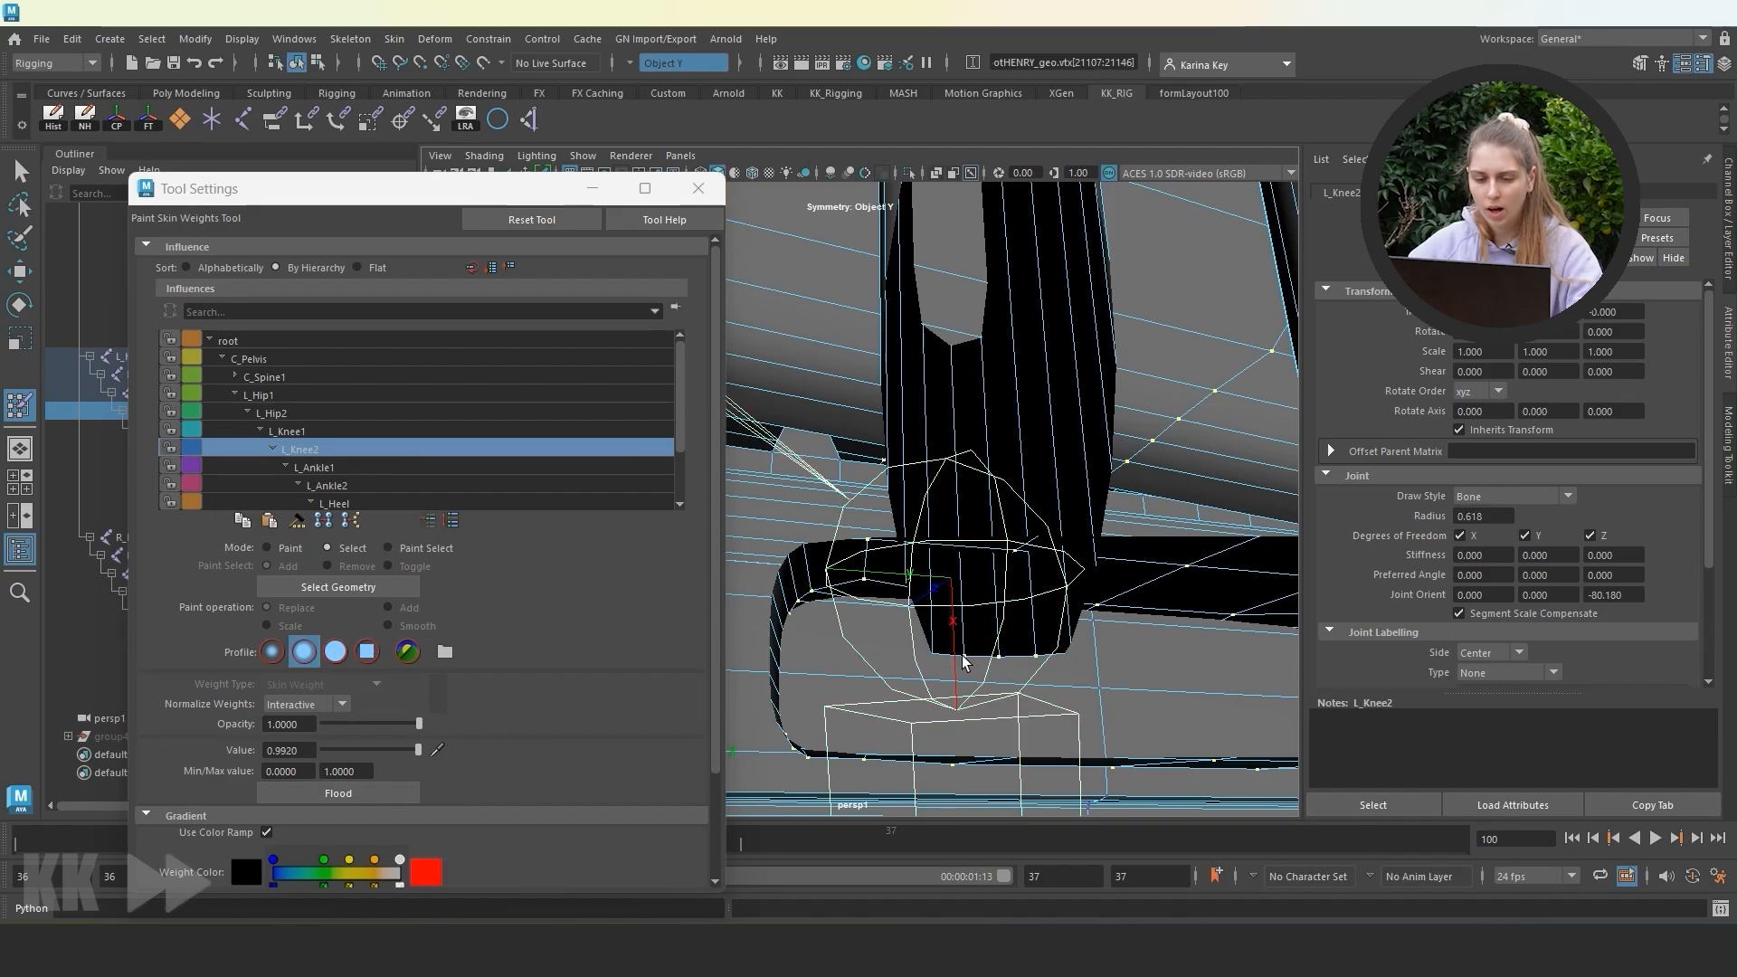
{"action": "left_click", "coordinate": [268, 548]}
{"action": "left_click", "coordinate": [355, 795]}
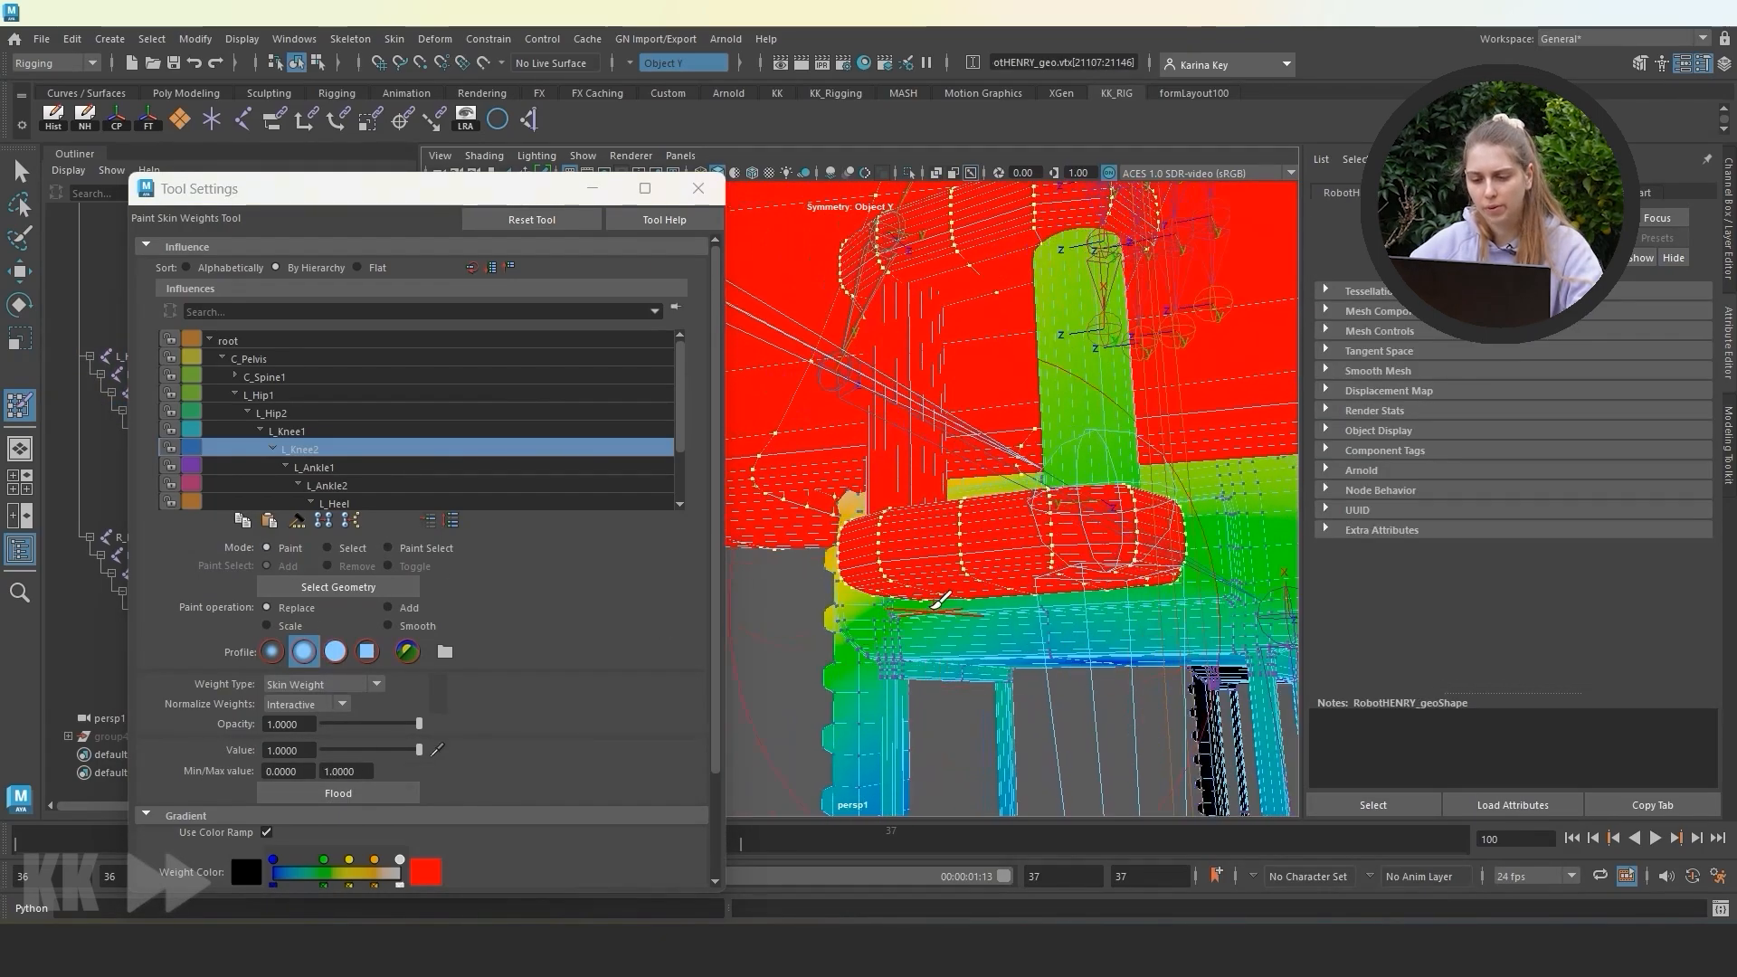
Add the remaining plates and cylinders of the shin's rear bracket to the selection and flood everything with weight 1 on L_Knee2.
{"action": "left_click", "coordinate": [328, 548]}
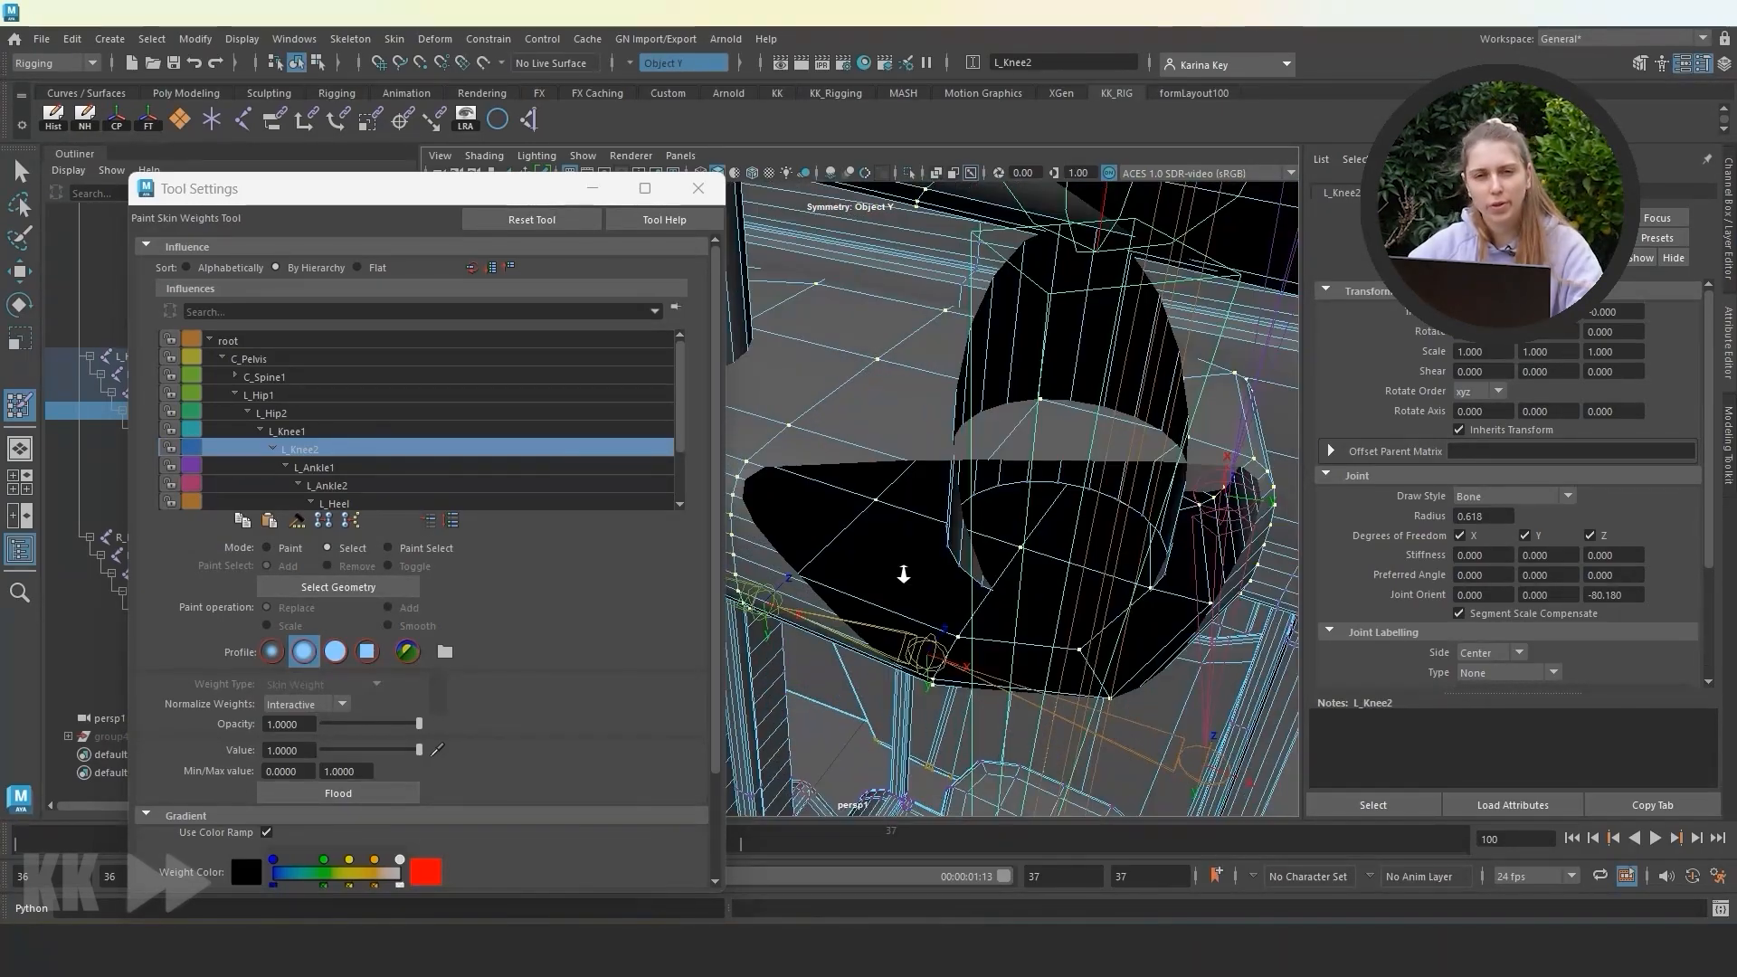
{"action": "left_click", "coordinate": [285, 548]}
{"action": "left_click", "coordinate": [367, 796]}
{"action": "left_click_drag", "start_coordinate": [914, 543], "coordinate": [825, 562], "text": "alt"}
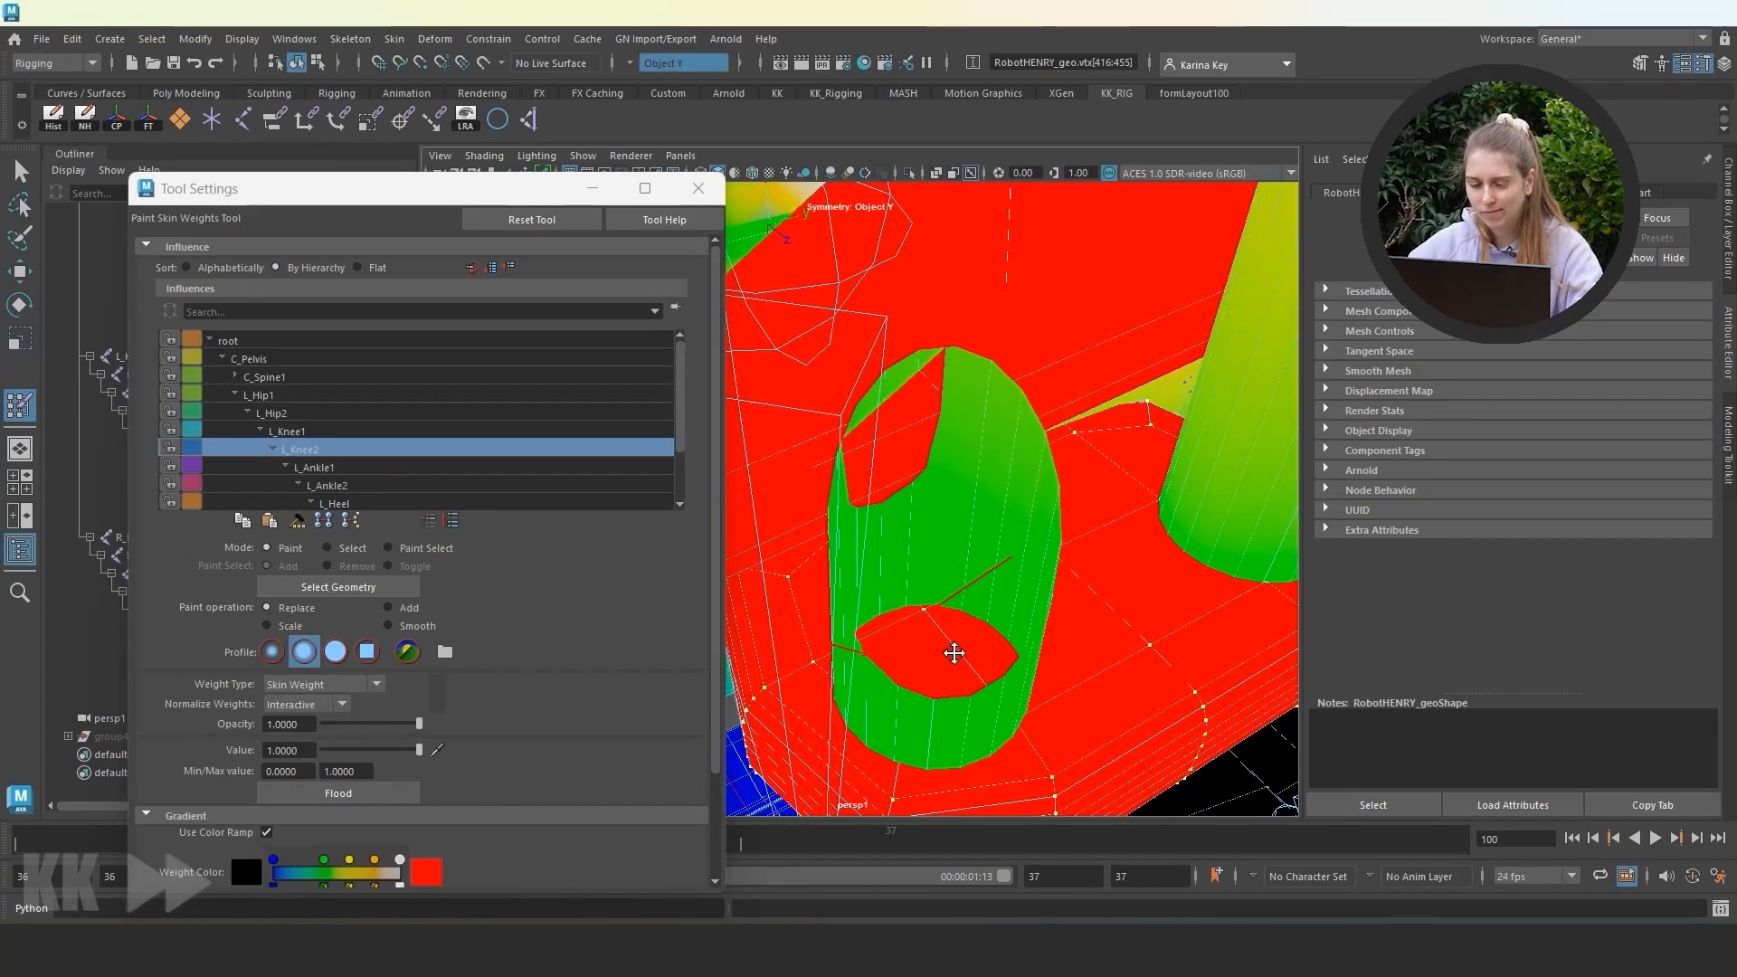
{"action": "left_click", "coordinate": [351, 549]}
{"action": "right_click_drag", "start_coordinate": [850, 597], "coordinate": [901, 618], "text": "alt"}
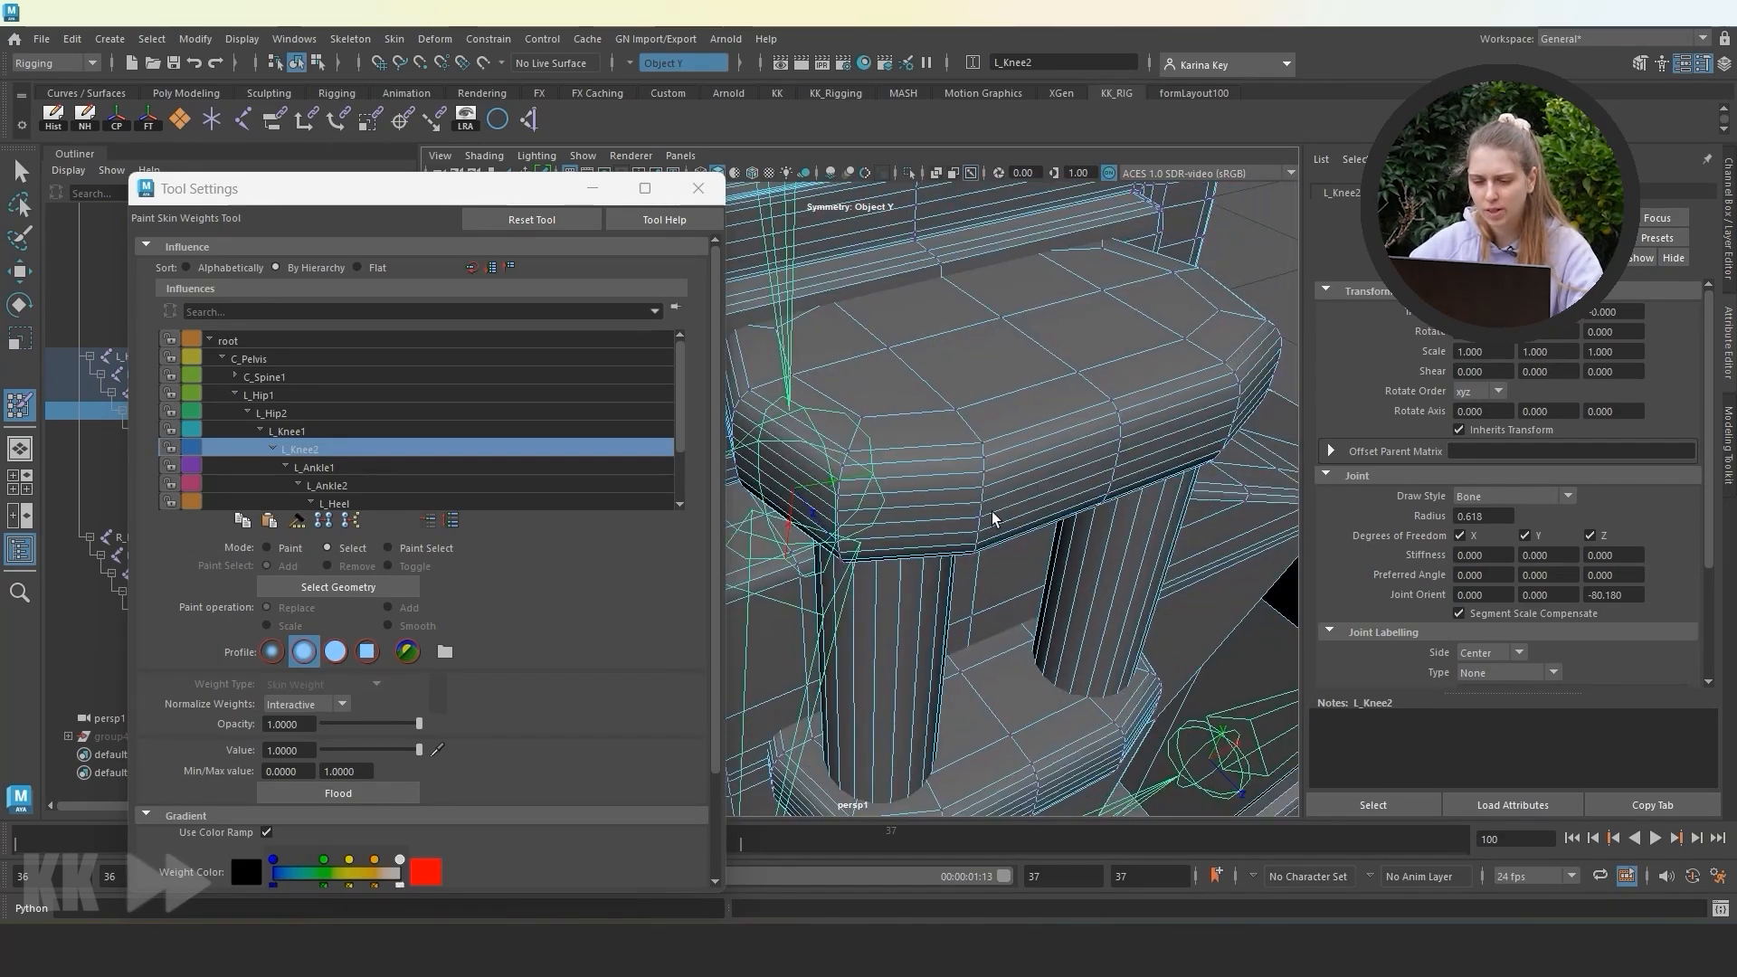
{"action": "left_click", "coordinate": [291, 548]}
{"action": "left_click", "coordinate": [339, 544]}
{"action": "left_click", "coordinate": [291, 548]}
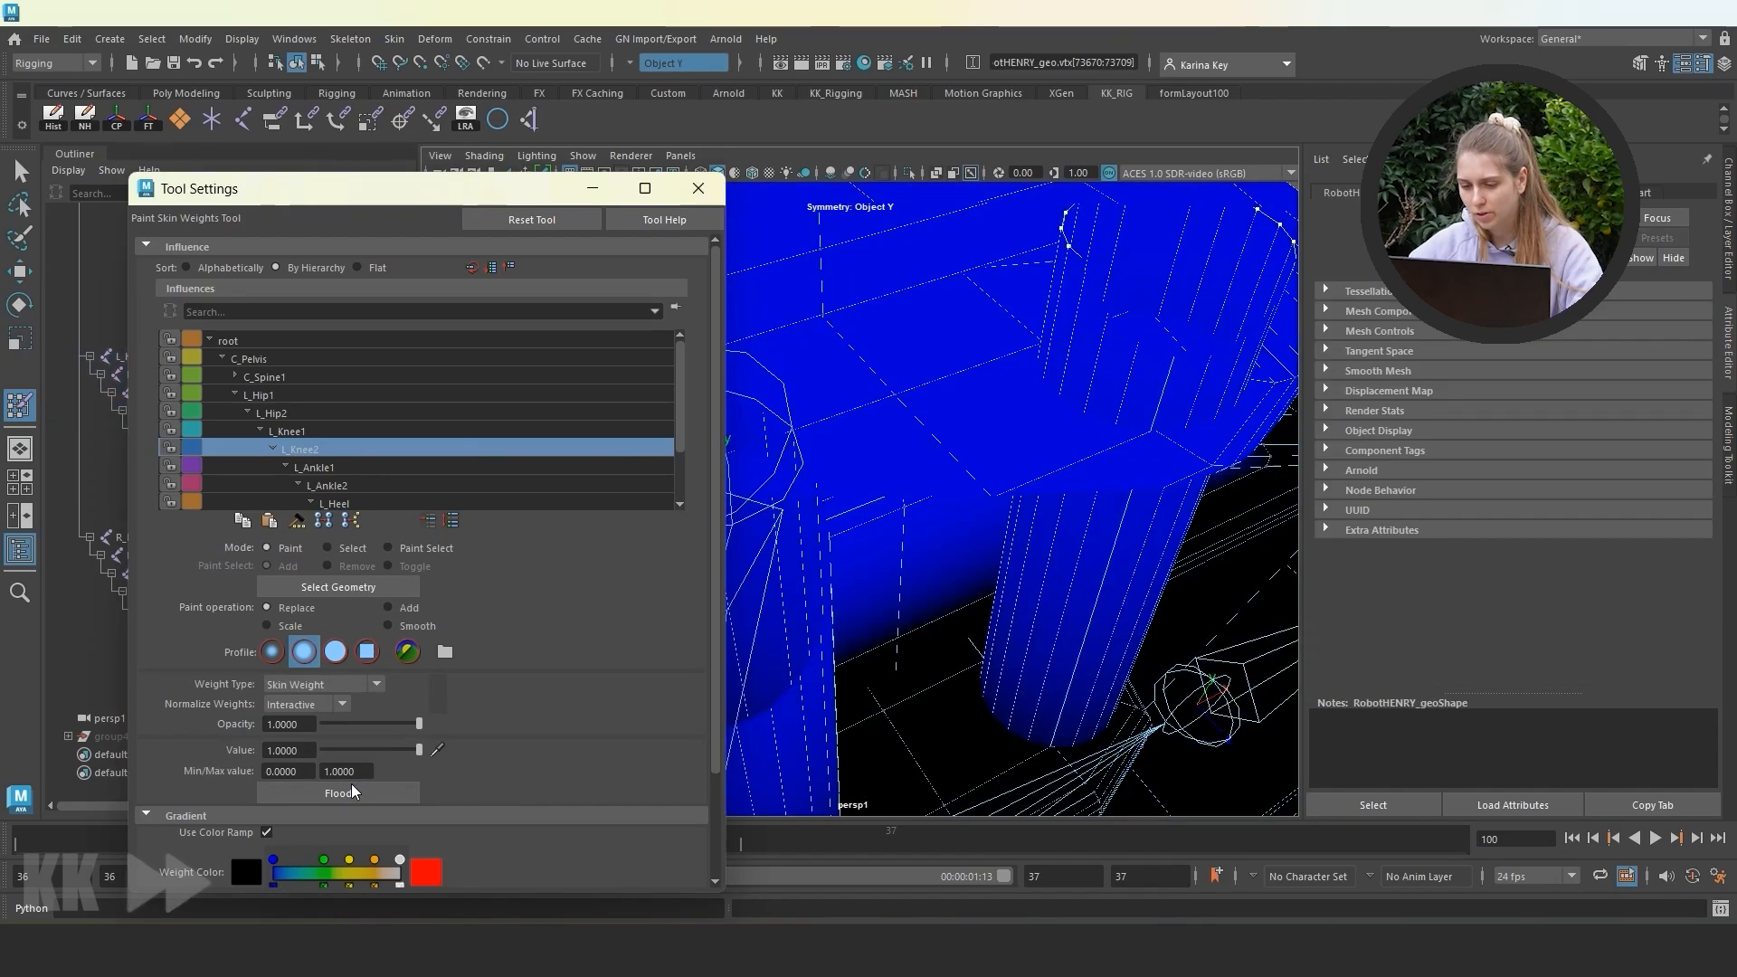
{"action": "left_click", "coordinate": [314, 467]}
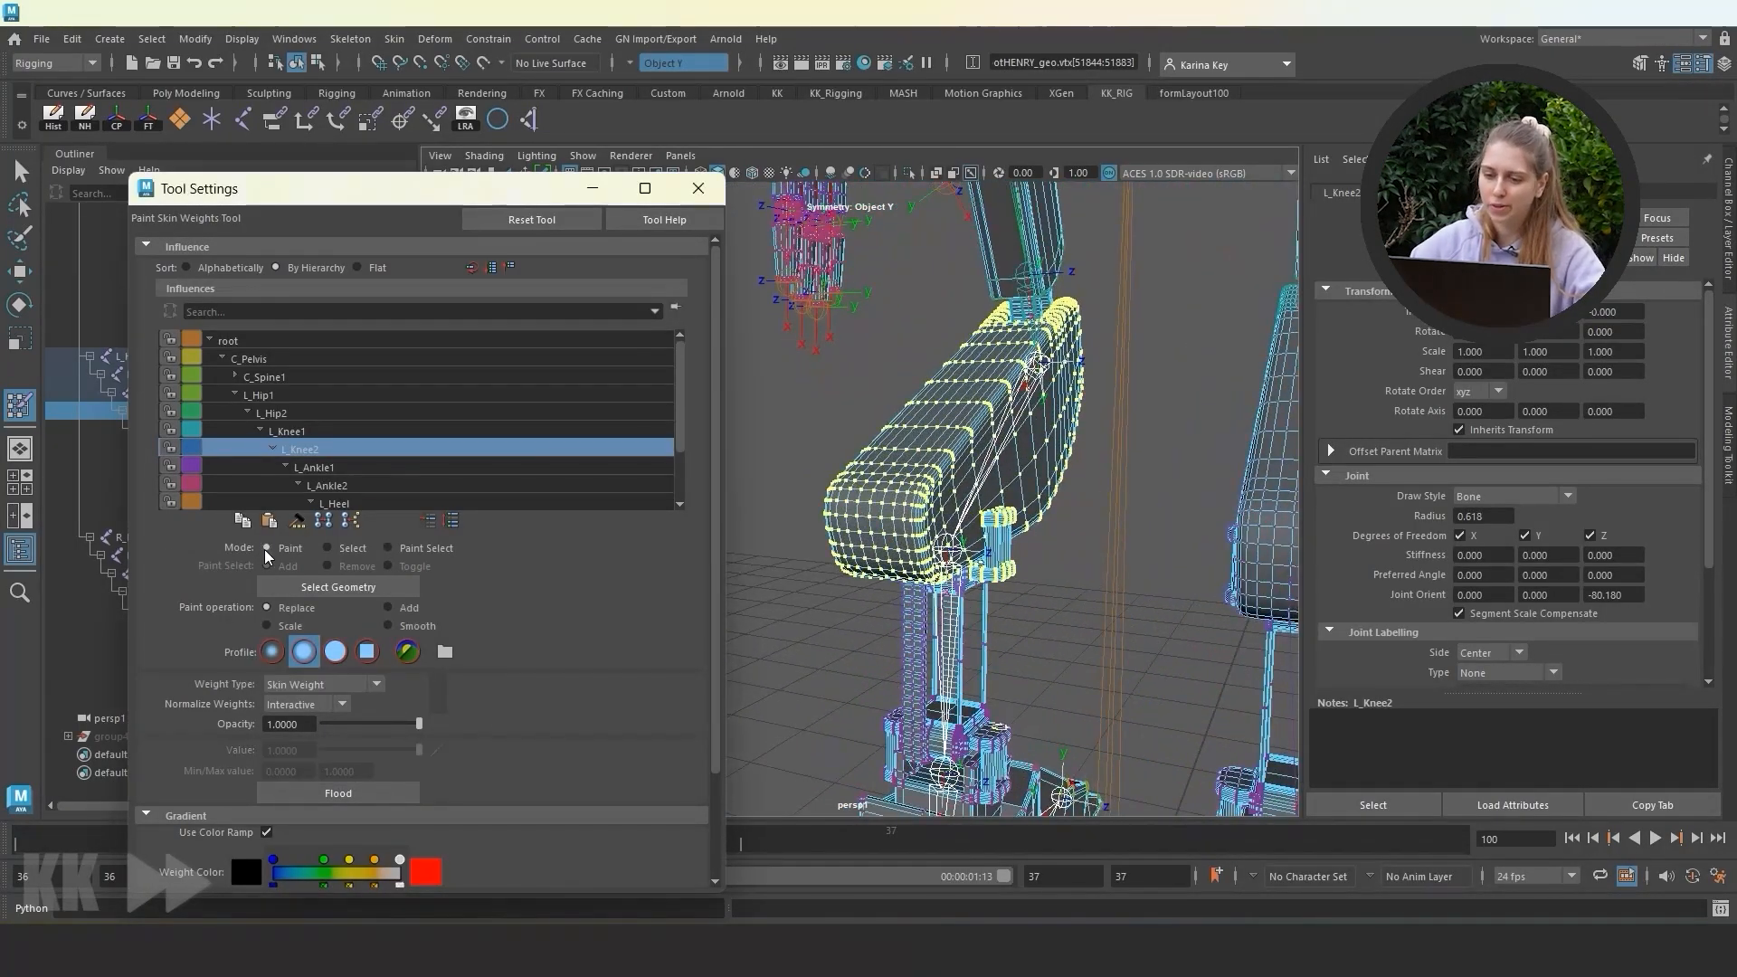
{"action": "left_click", "coordinate": [353, 793]}
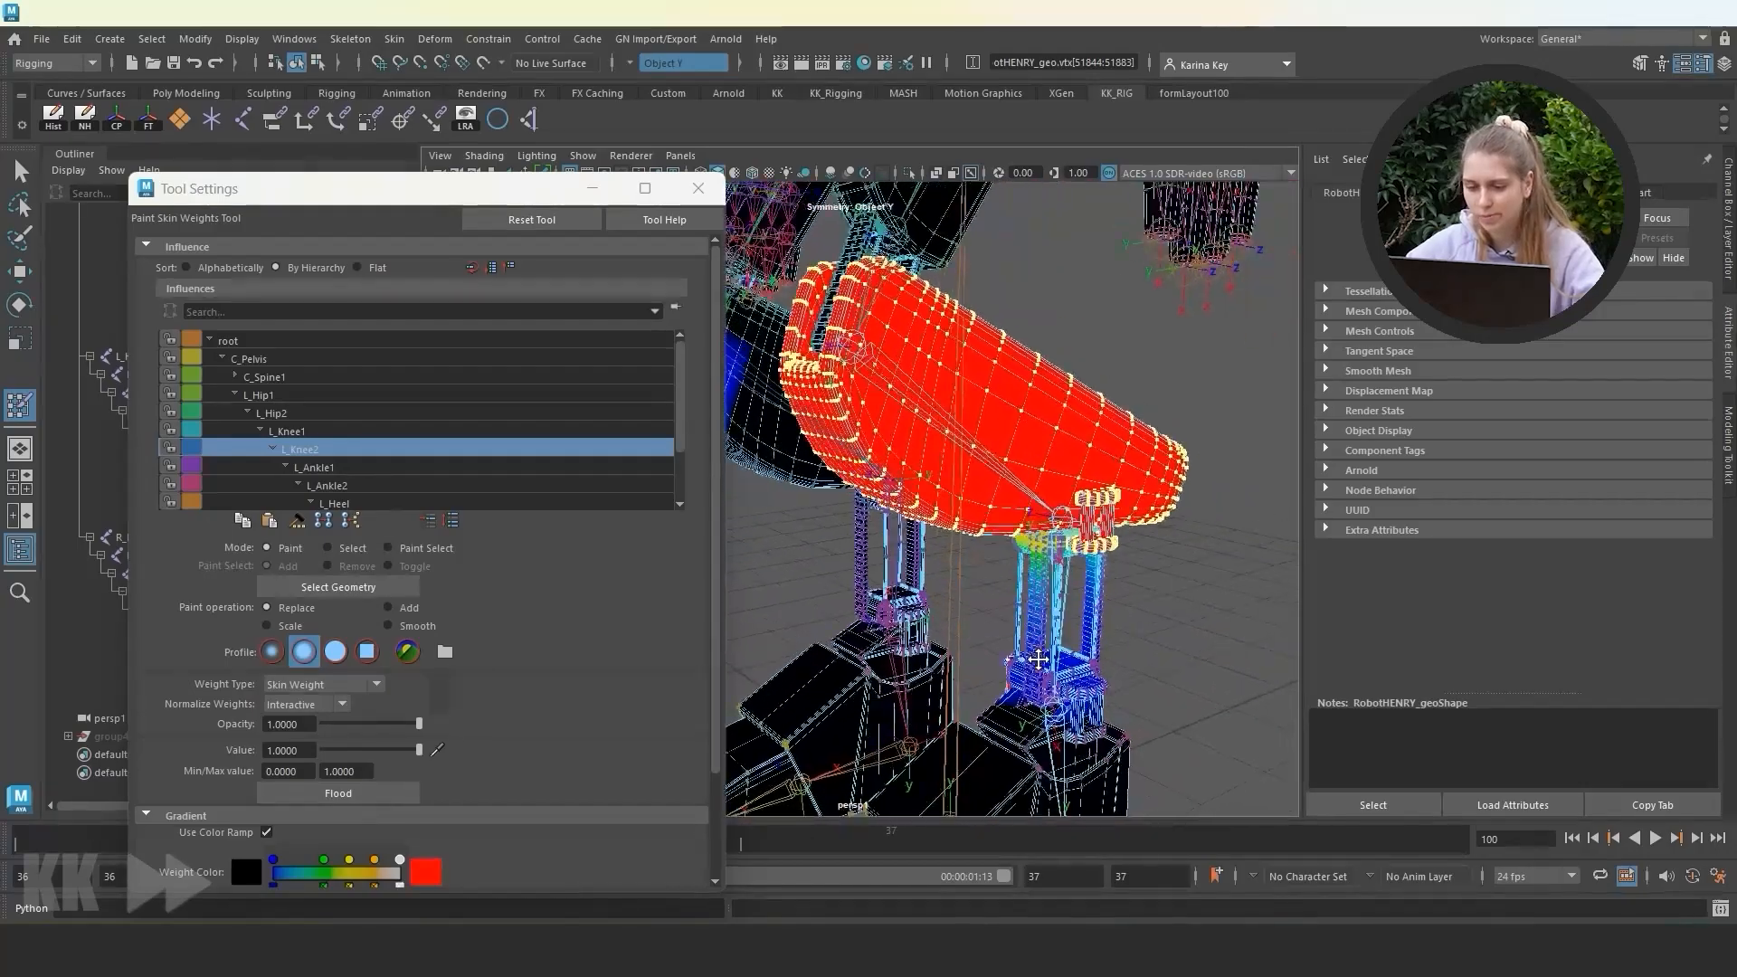
Select the ribbed strip, struts and end pieces above the left ankle and flood them with weight 1 on the L_Ankle1 influence.
{"action": "left_click", "coordinate": [304, 465]}
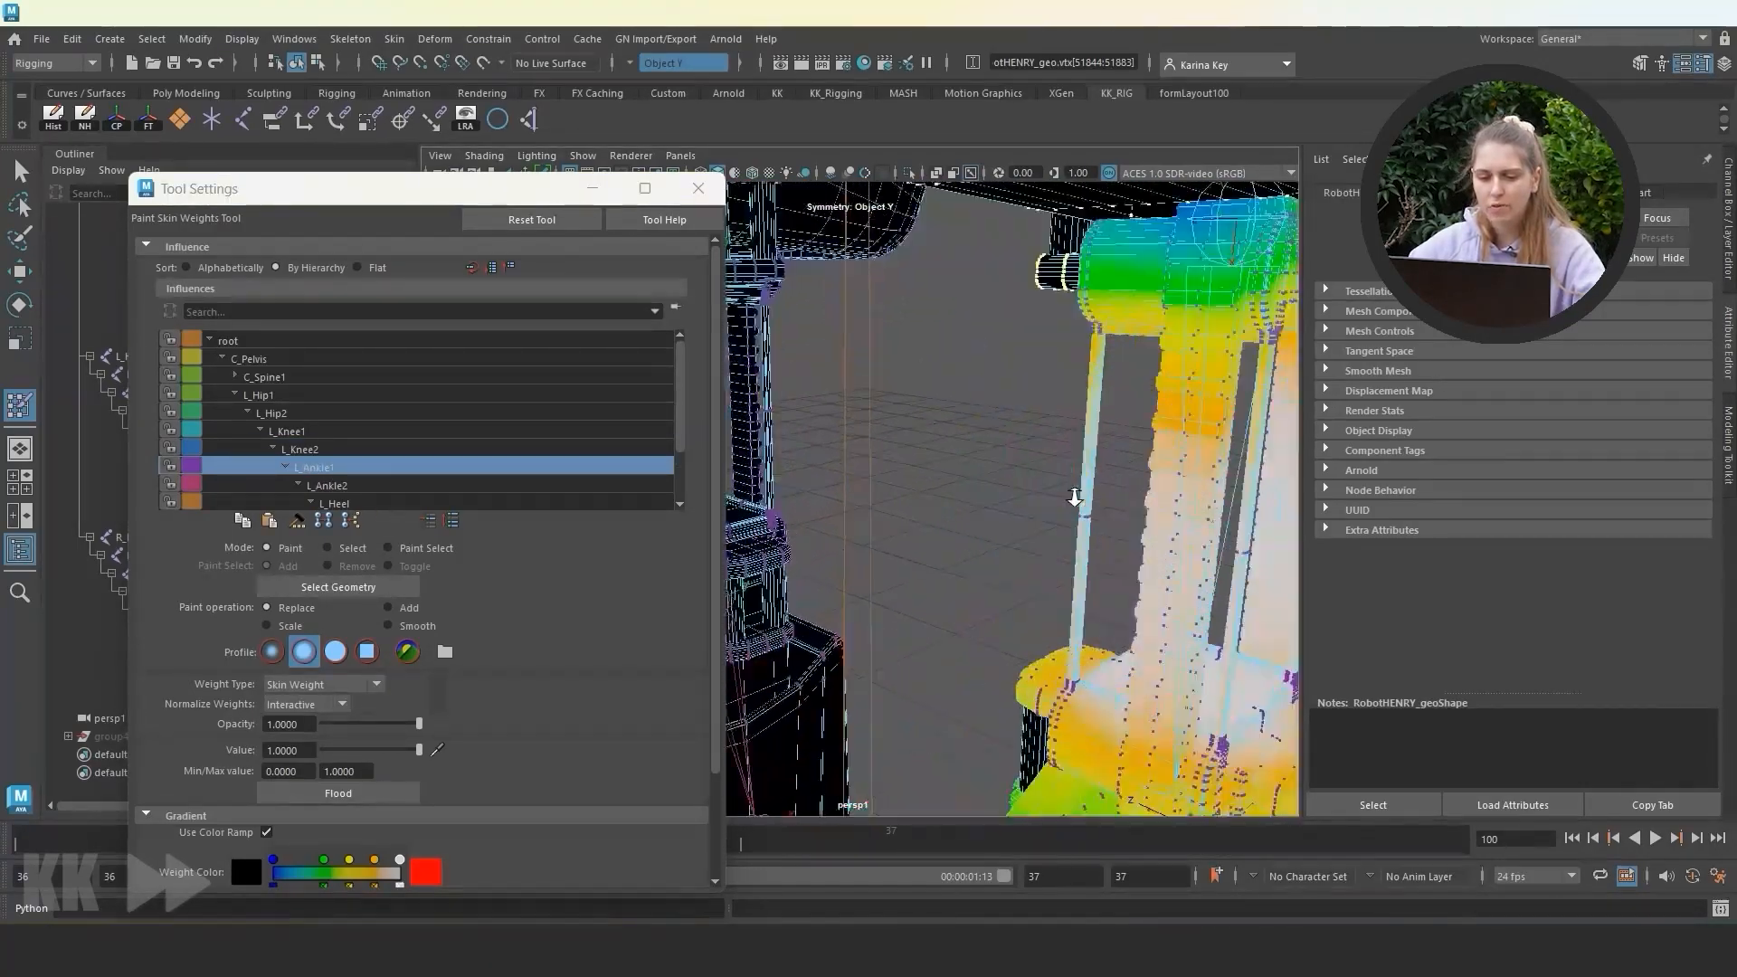
{"action": "left_click", "coordinate": [328, 548]}
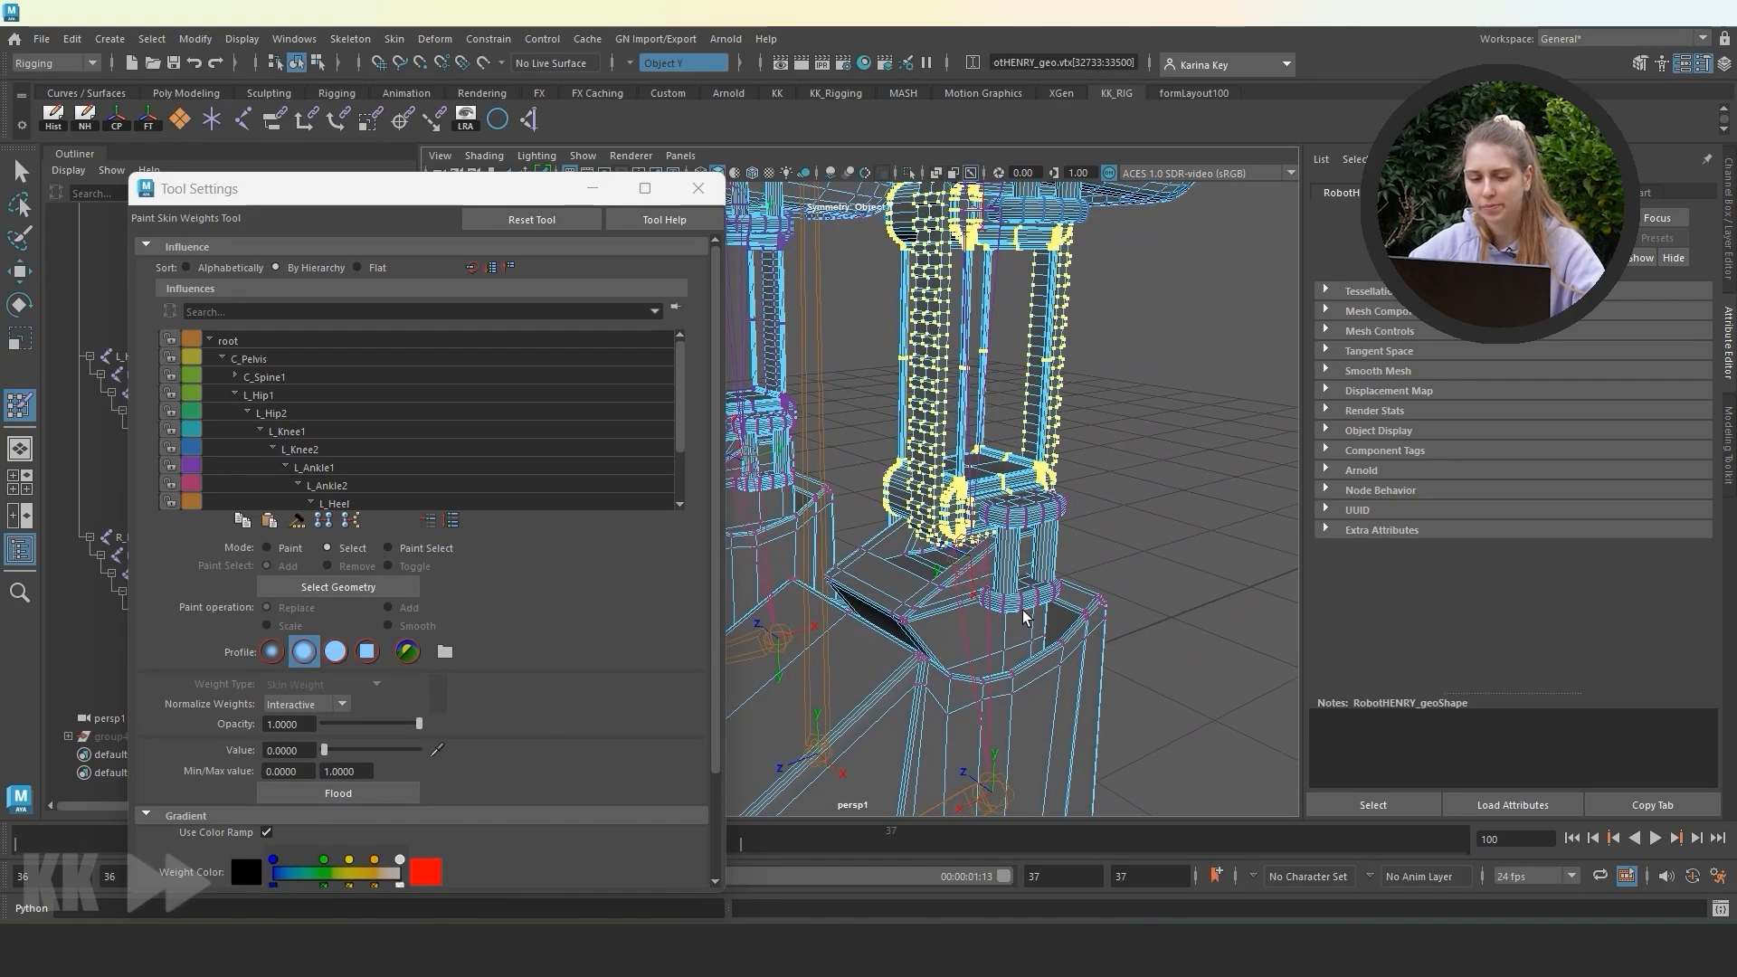
{"action": "left_click", "coordinate": [349, 794]}
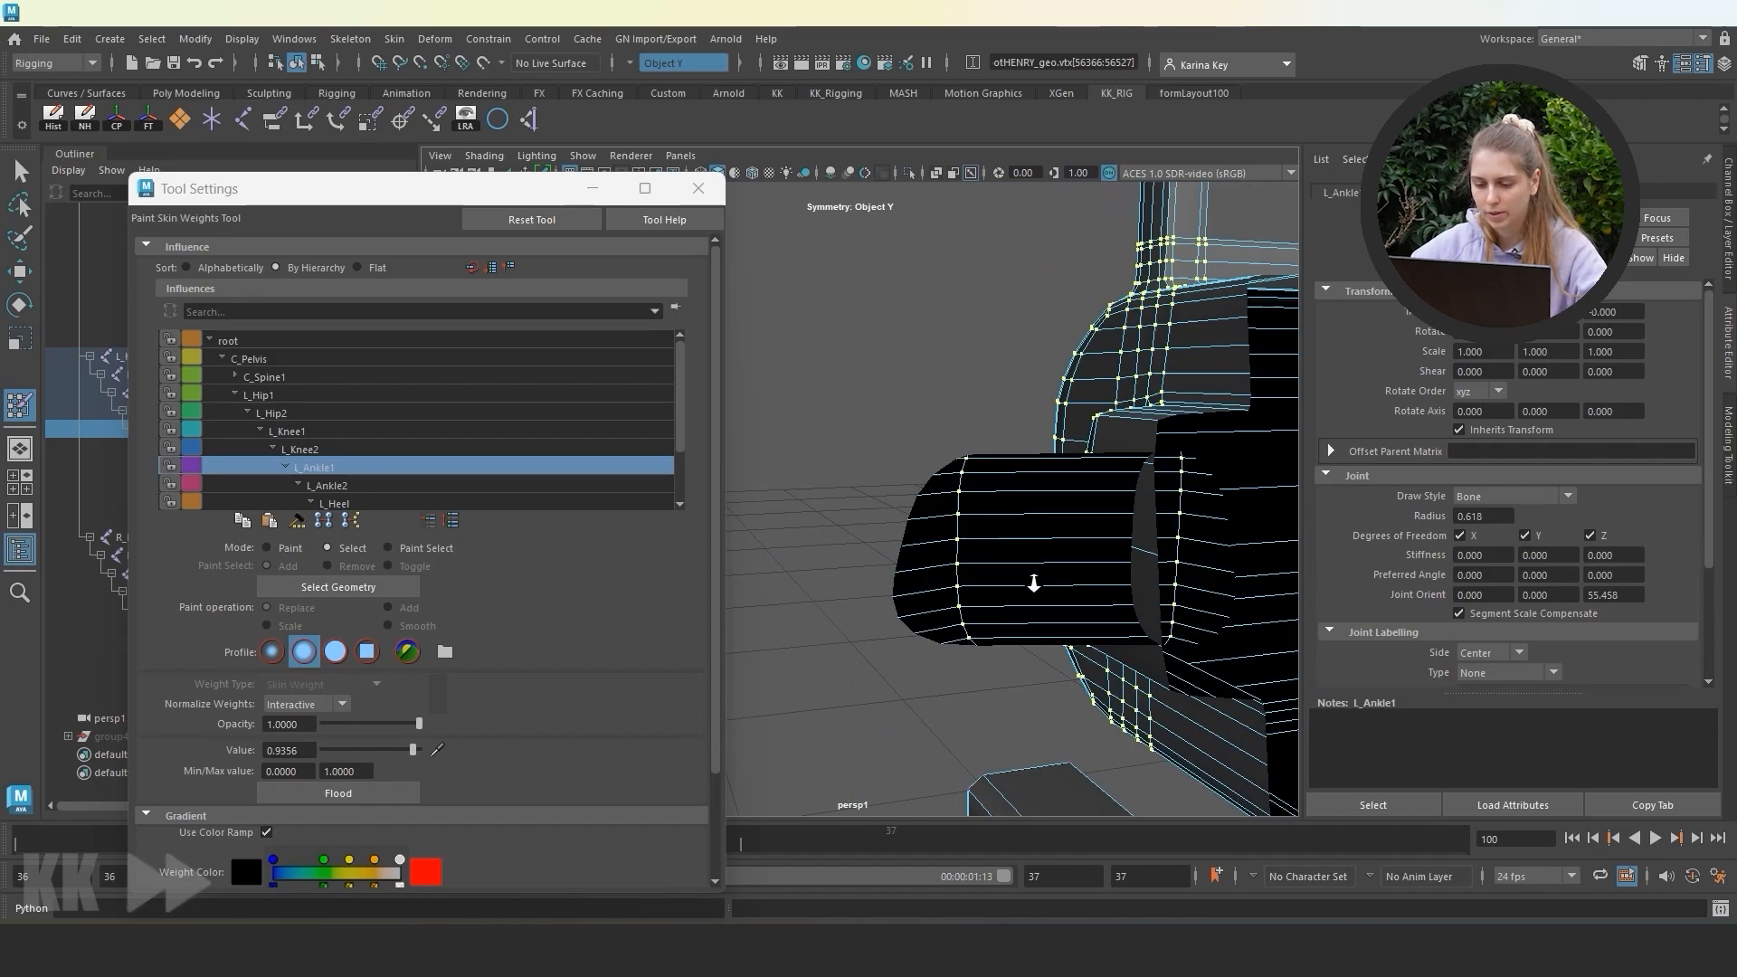
{"action": "left_click", "coordinate": [290, 548]}
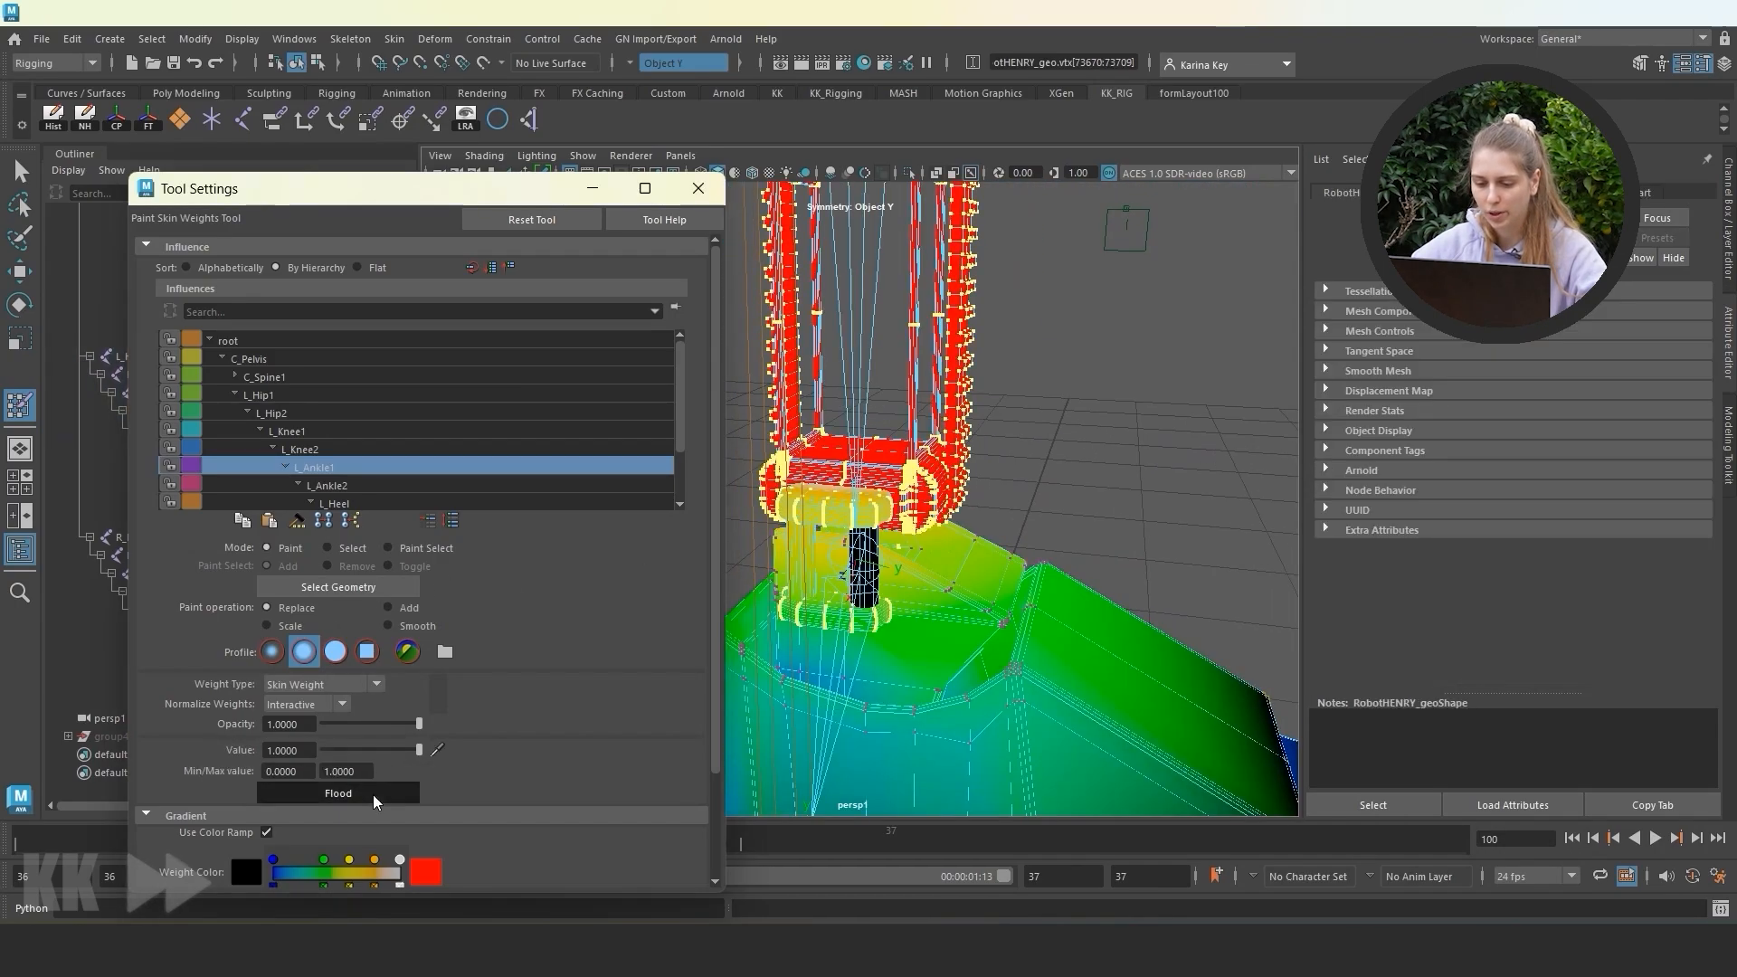
Flood the end plates of the small bracket behind the left ankle with weight 1 on the L_Ankle1 influence.
{"action": "scroll", "coordinate": [1002, 538], "scroll_direction": "up", "scroll_amount": 5}
{"action": "left_click_drag", "start_coordinate": [1002, 538], "coordinate": [981, 547], "text": "alt"}
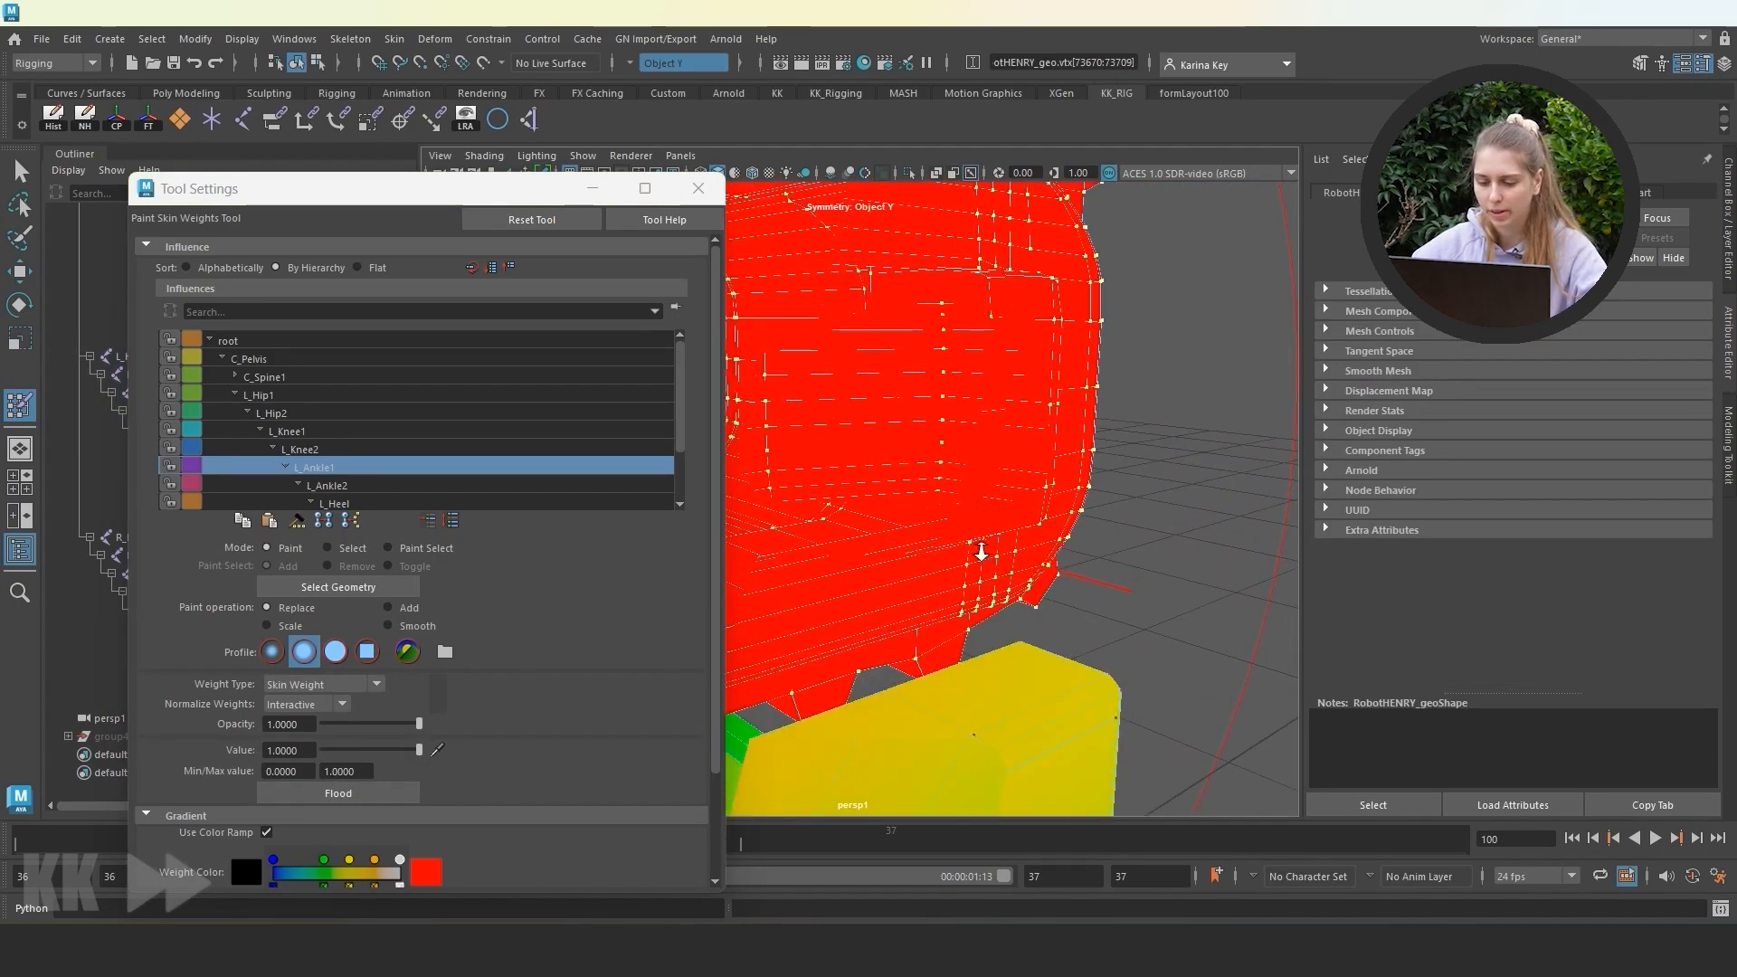
{"action": "scroll", "coordinate": [980, 546], "scroll_direction": "down", "scroll_amount": 3}
{"action": "left_click", "coordinate": [327, 549]}
{"action": "scroll", "coordinate": [996, 434], "scroll_direction": "up", "scroll_amount": 5}
{"action": "middle_click_drag", "start_coordinate": [996, 434], "coordinate": [948, 503], "text": "alt"}
{"action": "mouse_move", "coordinate": [1013, 548]}
{"action": "left_mouse_down", "text": "alt"}
{"action": "mouse_move", "coordinate": [1015, 513]}
{"action": "mouse_move", "coordinate": [1013, 597]}
{"action": "left_mouse_up", "text": "alt"}
{"action": "left_click", "coordinate": [292, 551]}
{"action": "scroll", "coordinate": [965, 587], "scroll_direction": "down", "scroll_amount": 8}
{"action": "scroll", "coordinate": [966, 586], "scroll_direction": "up", "scroll_amount": 3}
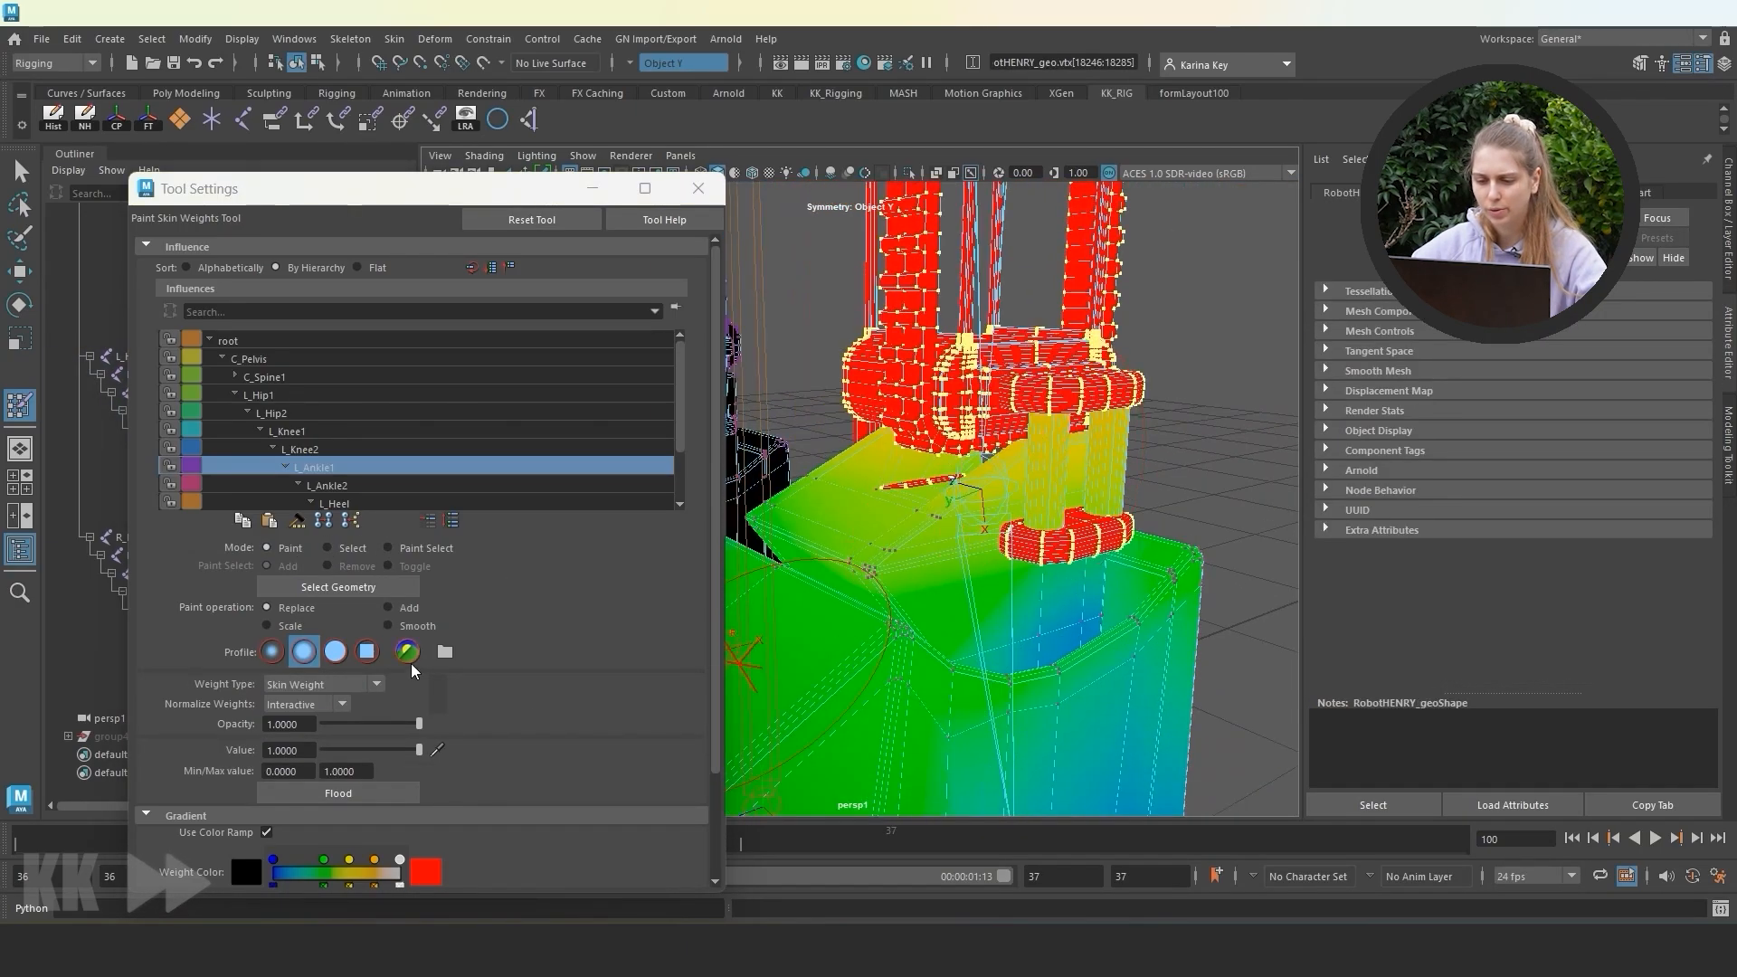
Select the left foot's heel section and assign it weight 1 on the L_Heel influence.
{"action": "left_click", "coordinate": [327, 549]}
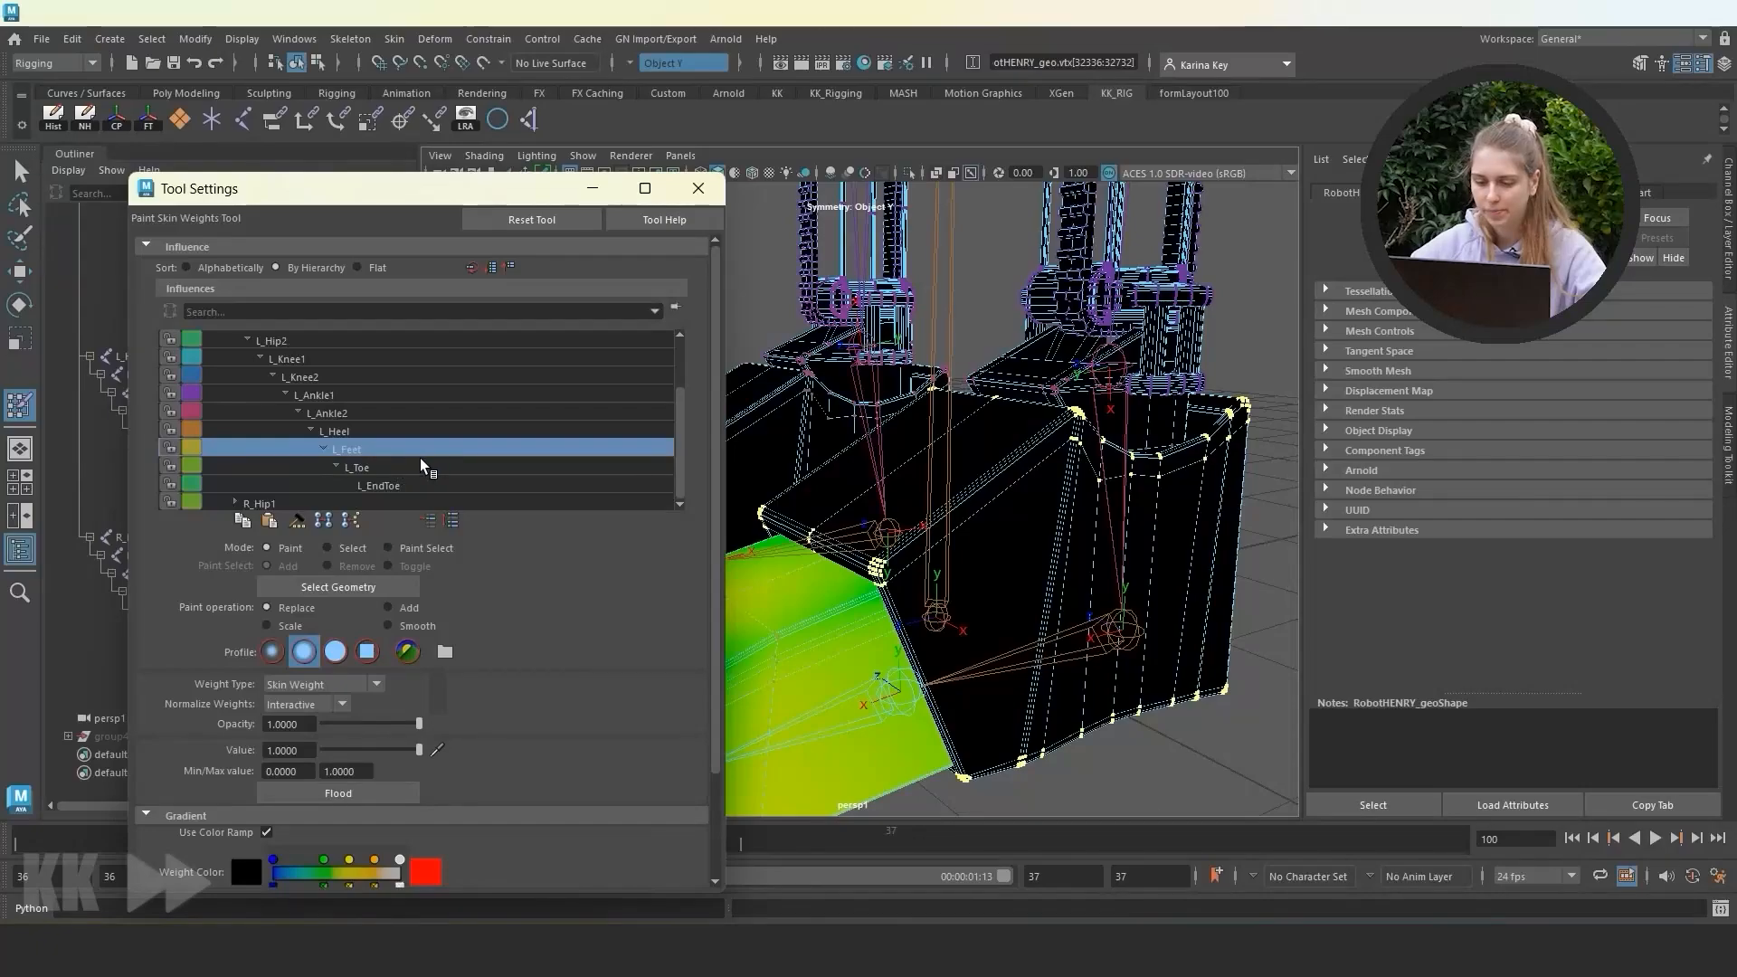
{"action": "left_click", "coordinate": [434, 432]}
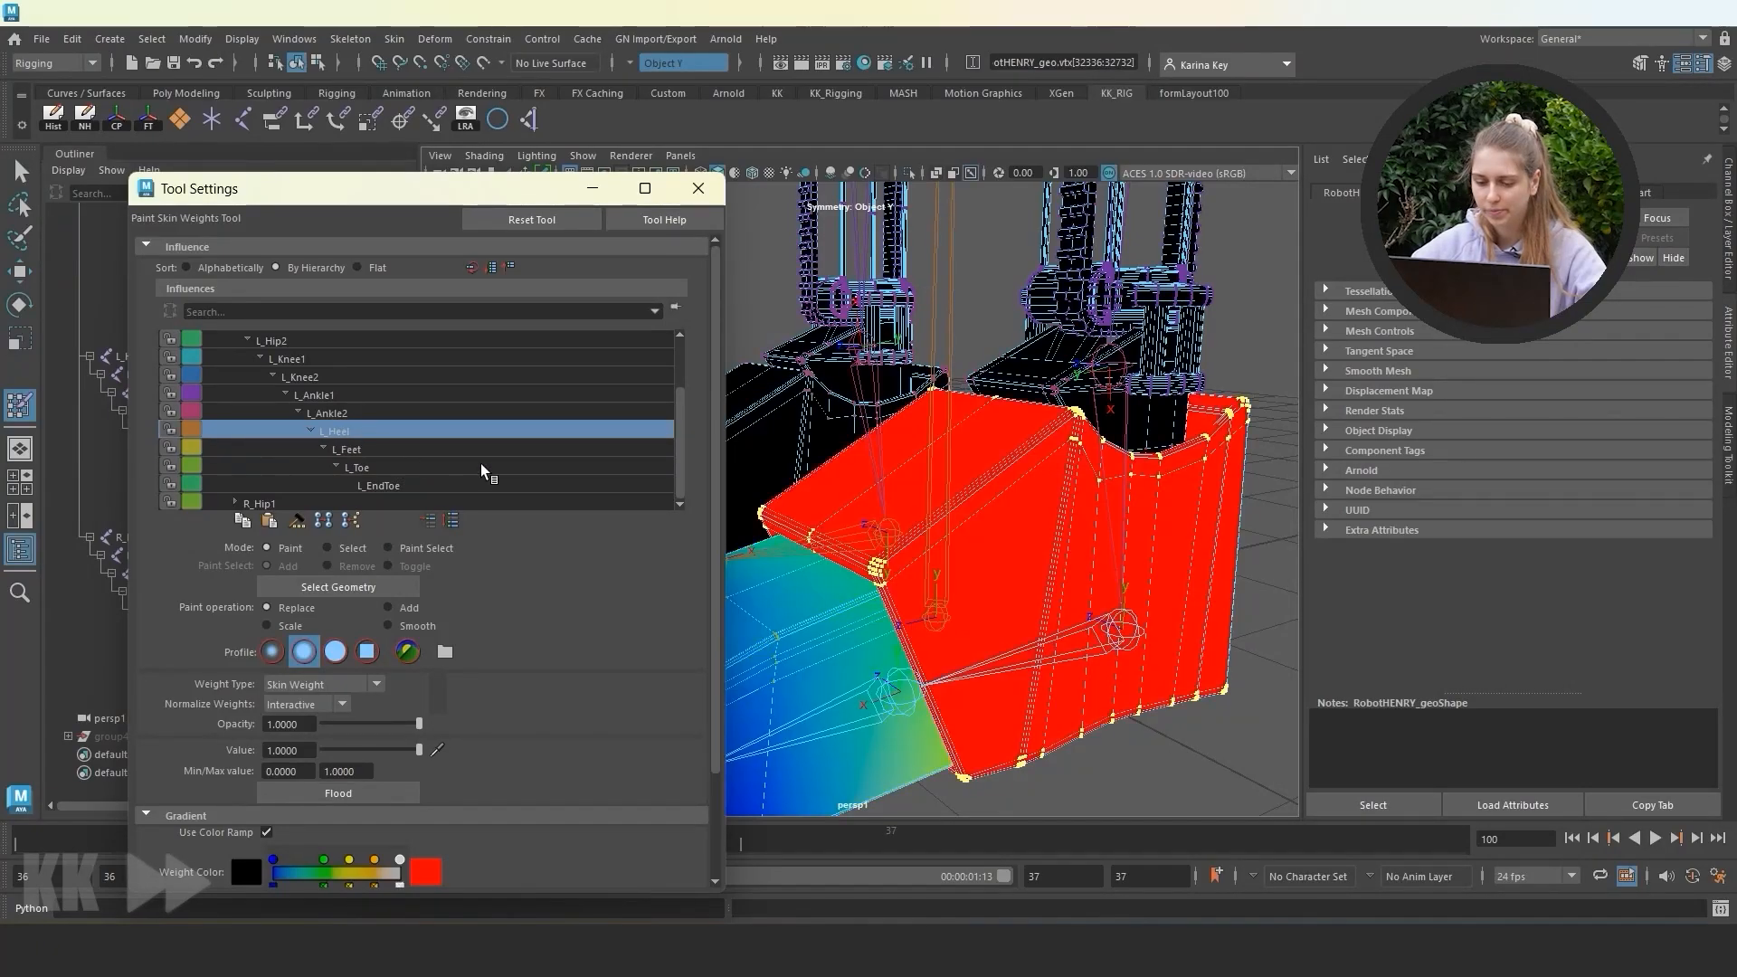
{"action": "left_click_drag", "start_coordinate": [902, 656], "coordinate": [948, 653], "text": "alt"}
{"action": "left_click", "coordinate": [351, 550]}
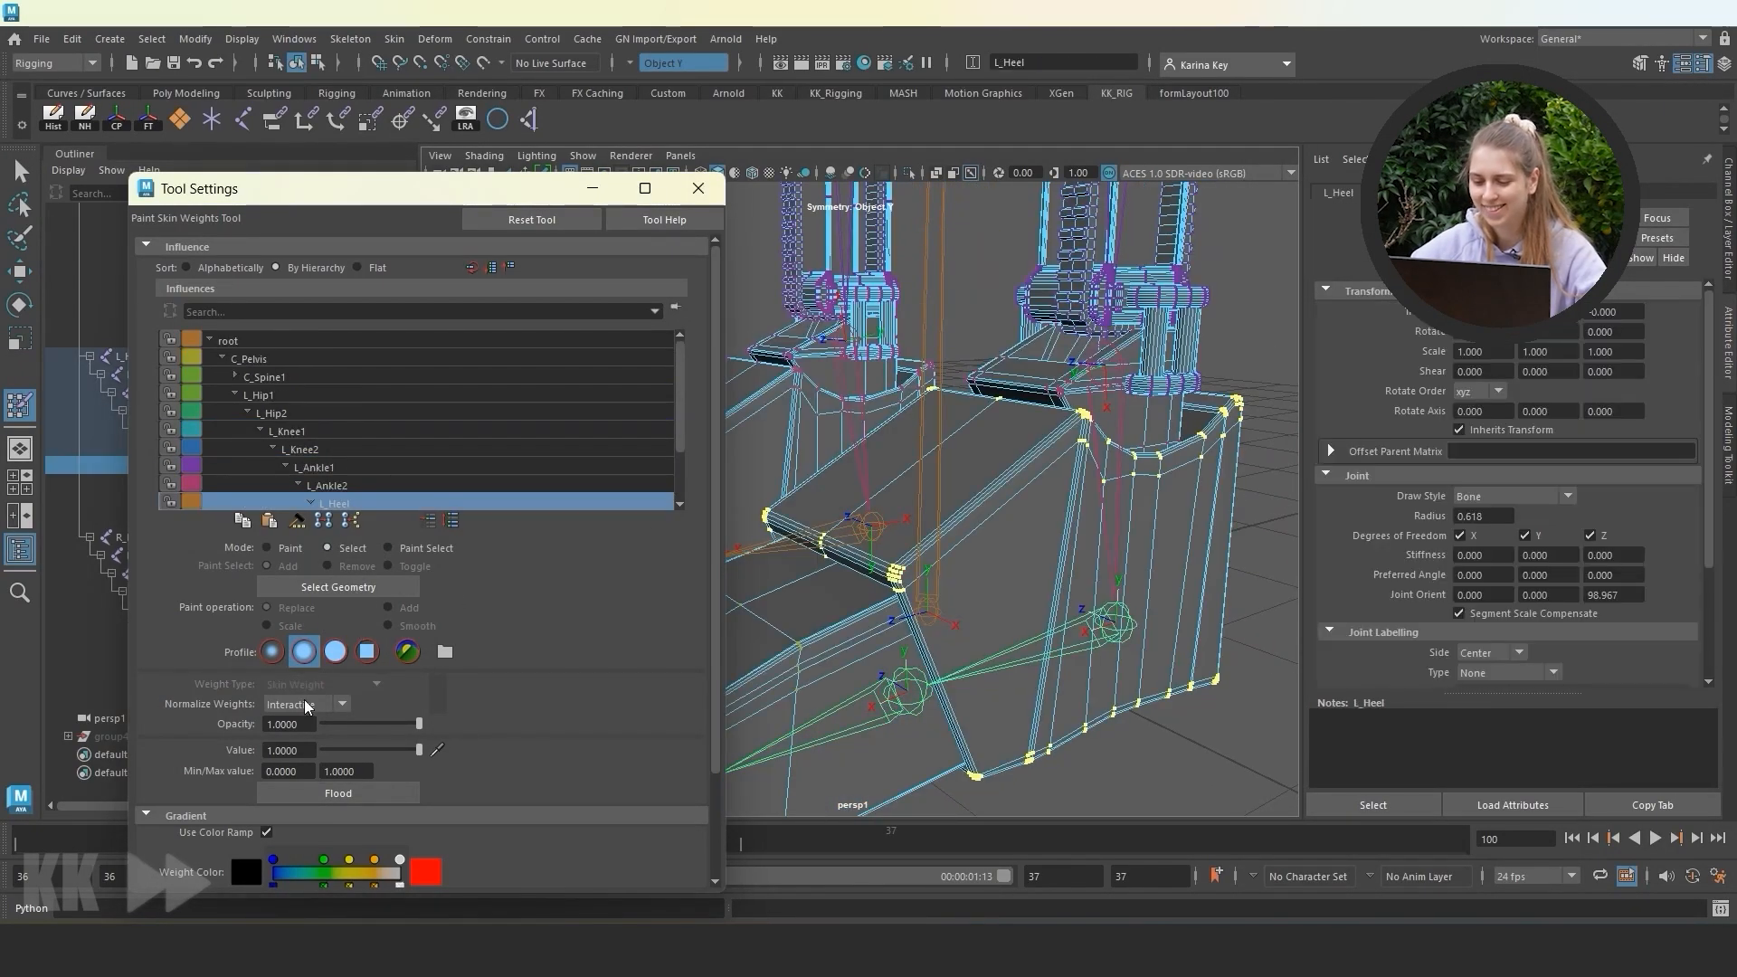
Flood the left foot's middle section onto the L_Feet influence and its toe section onto the L_Toe influence.
{"action": "type", "text": "0"}
{"action": "scroll", "coordinate": [405, 467], "scroll_direction": "down", "scroll_amount": 4}
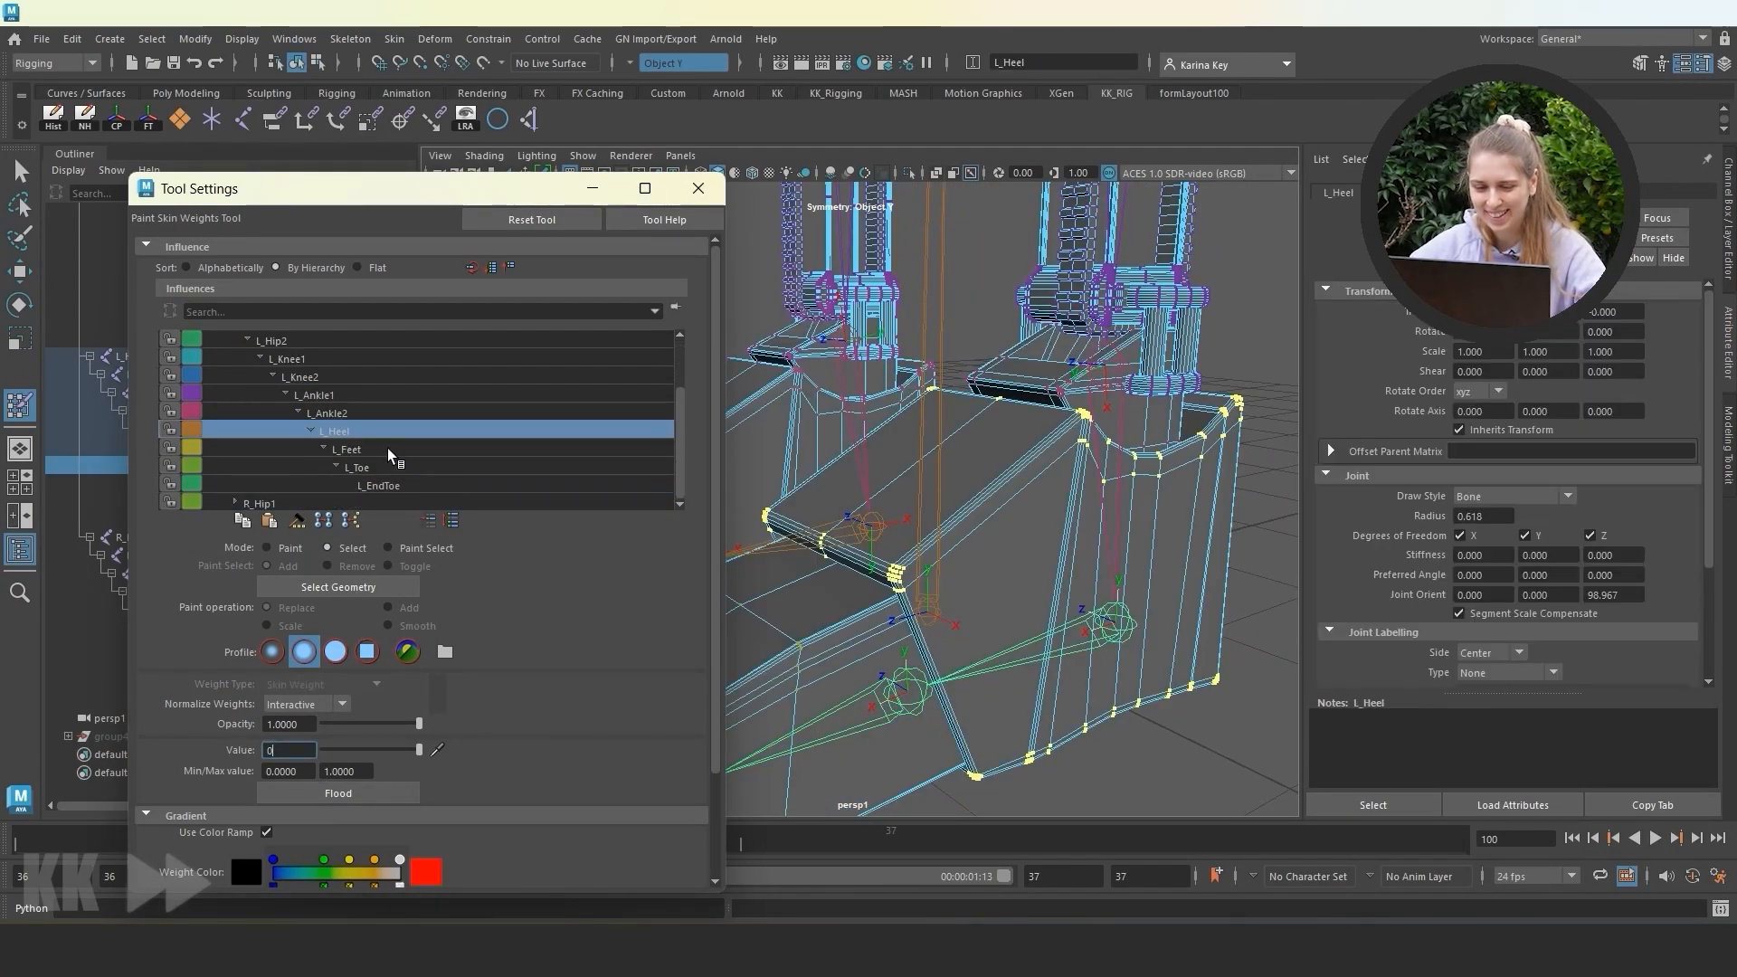
{"action": "left_click", "coordinate": [296, 549]}
{"action": "scroll", "coordinate": [360, 439], "scroll_direction": "down", "scroll_amount": 3}
{"action": "left_click", "coordinate": [389, 459]}
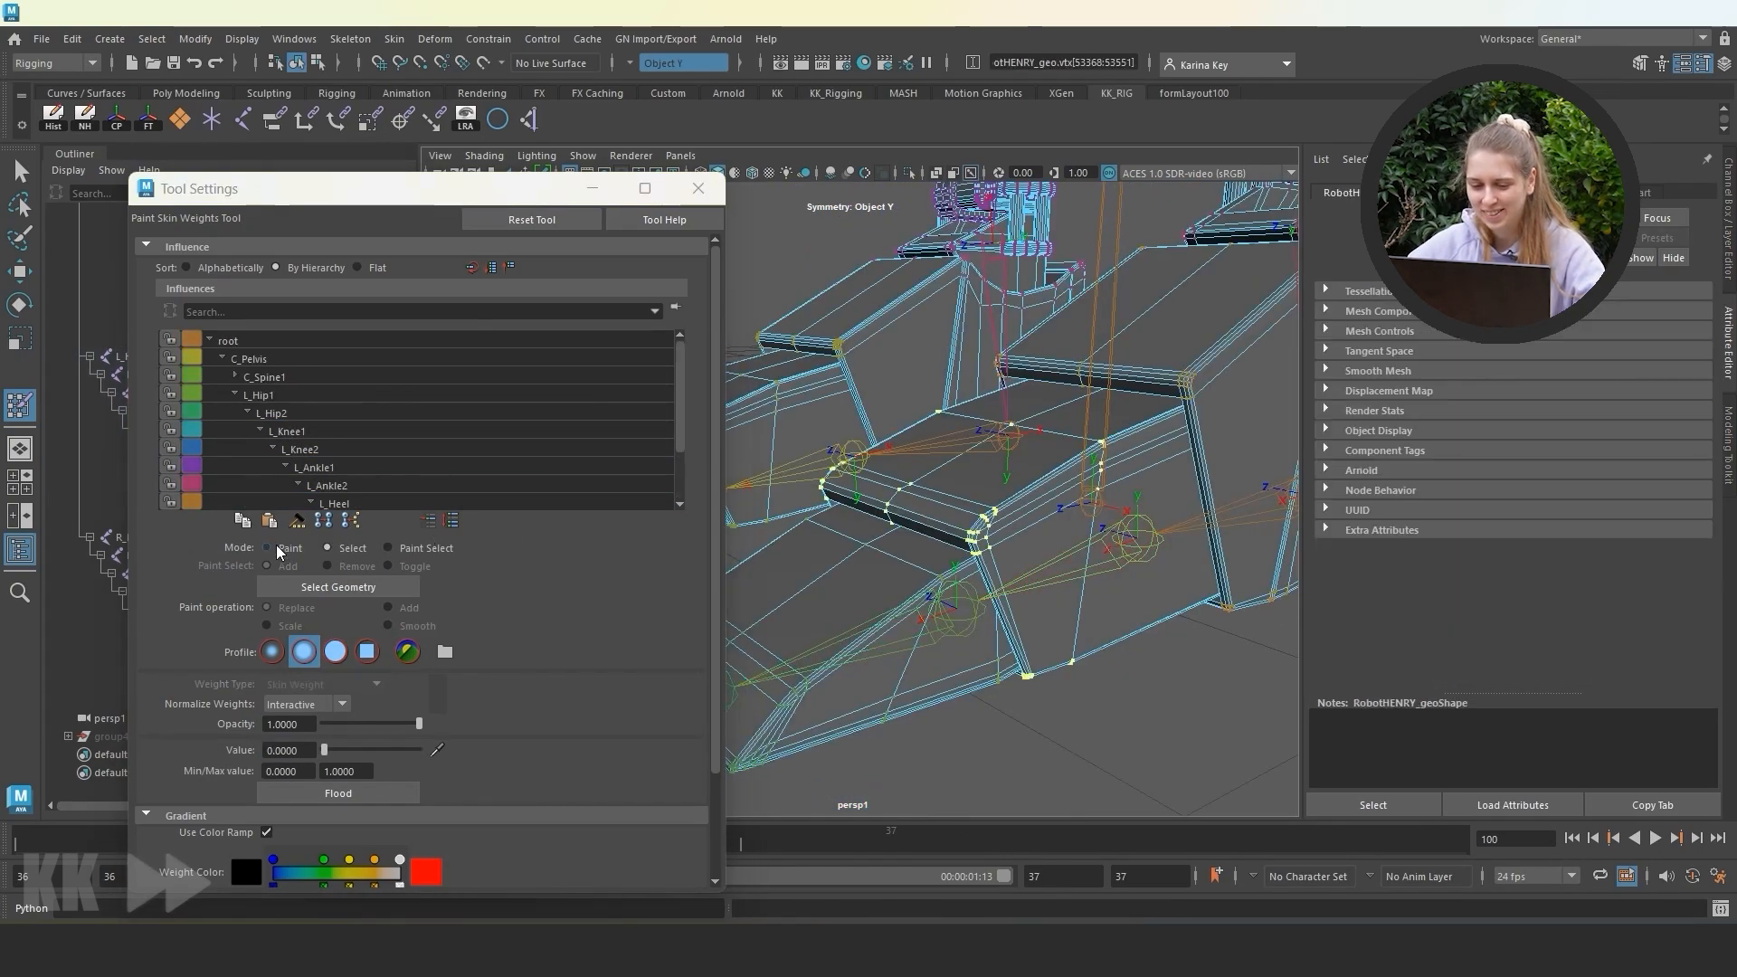
{"action": "left_click", "coordinate": [354, 793]}
{"action": "left_click", "coordinate": [368, 466]}
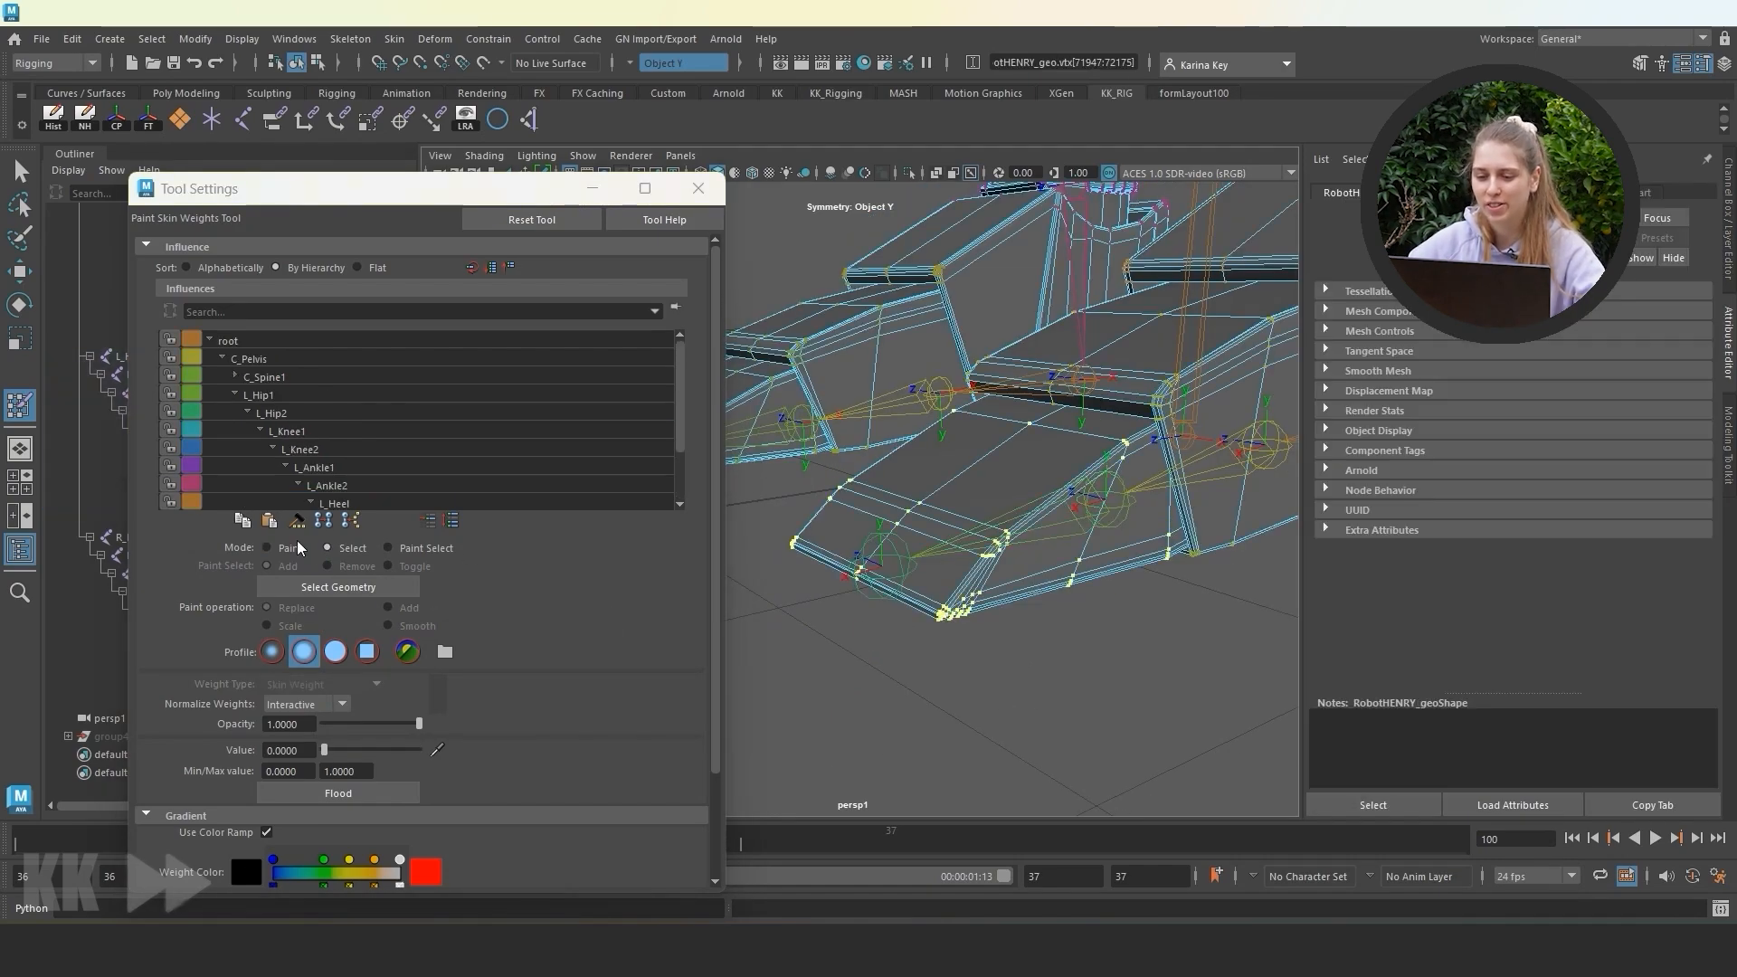
{"action": "left_click", "coordinate": [300, 547]}
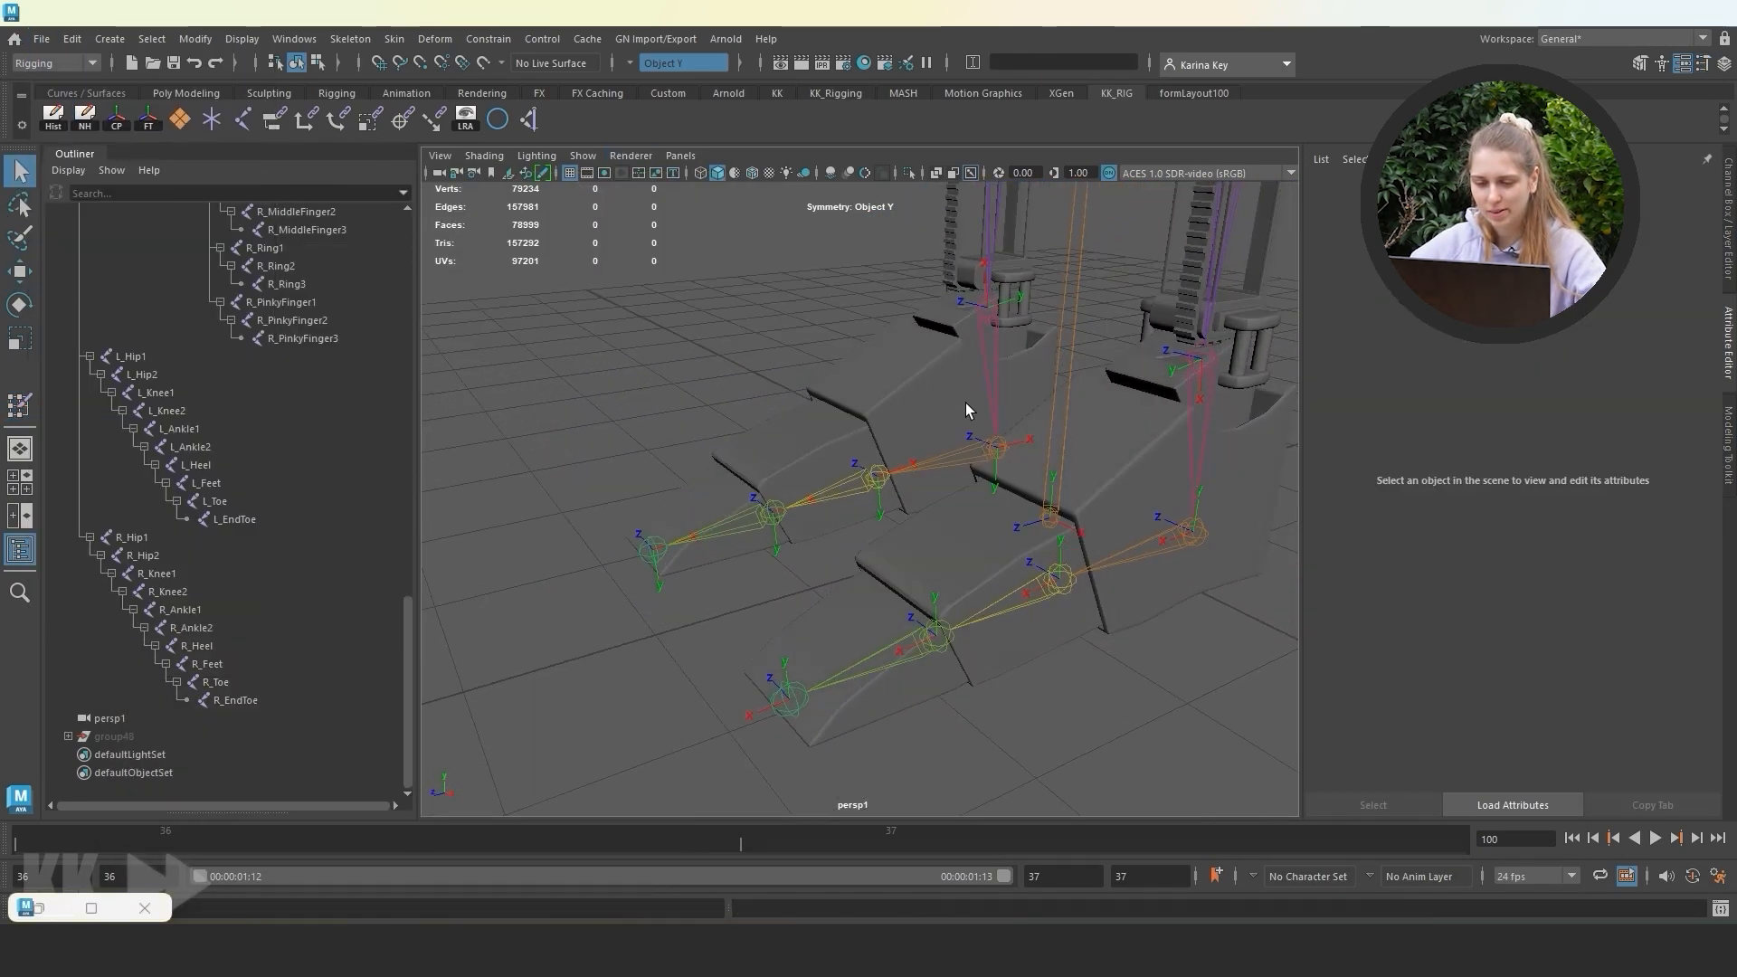
Rotate the heel, feet and toe joints of both feet together to test the deformation, and undo the rotation.
{"action": "left_click", "coordinate": [986, 448]}
{"action": "left_click", "coordinate": [1018, 530], "text": "shift"}
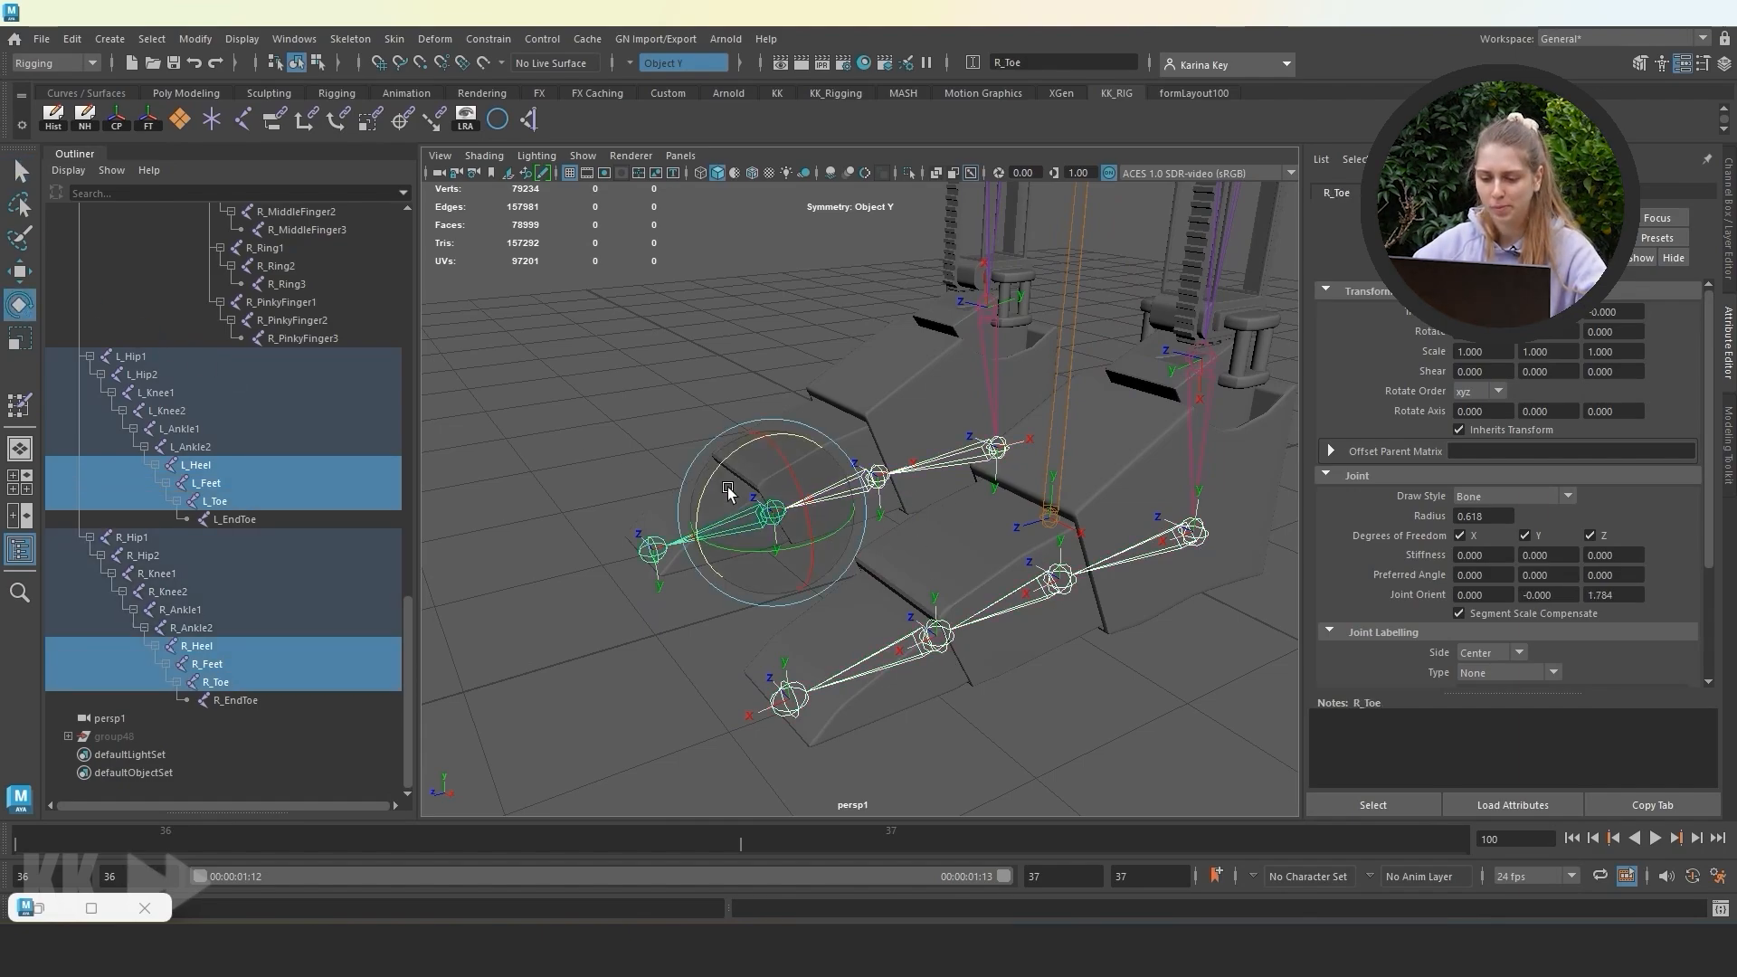
{"action": "left_click_drag", "start_coordinate": [694, 532], "coordinate": [962, 600]}
{"action": "key", "text": "ctrl+z"}
{"action": "left_click", "coordinate": [1085, 583]}
Rotate the L_Hip1 joint to test how the left leg and pelvis deform, and undo the rotation.
{"action": "middle_click_drag", "start_coordinate": [1248, 443], "coordinate": [1163, 563], "text": "alt"}
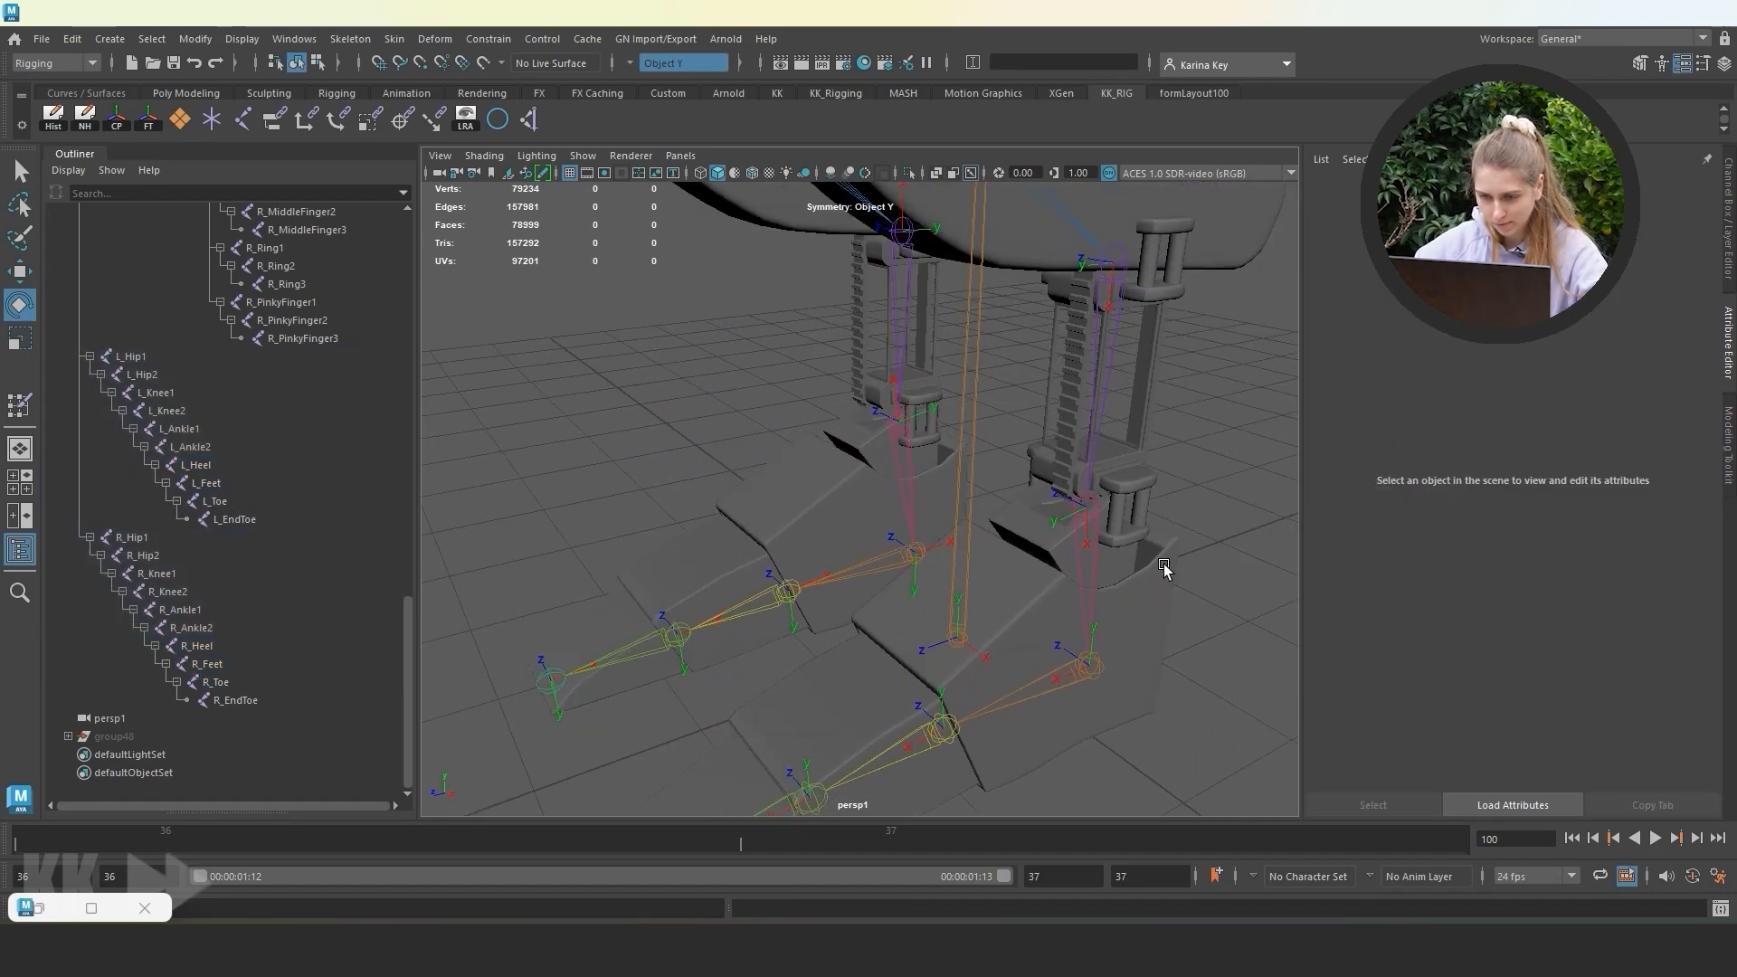
{"action": "right_click_drag", "start_coordinate": [1164, 563], "coordinate": [1034, 552], "text": "alt"}
{"action": "left_click", "coordinate": [131, 357]}
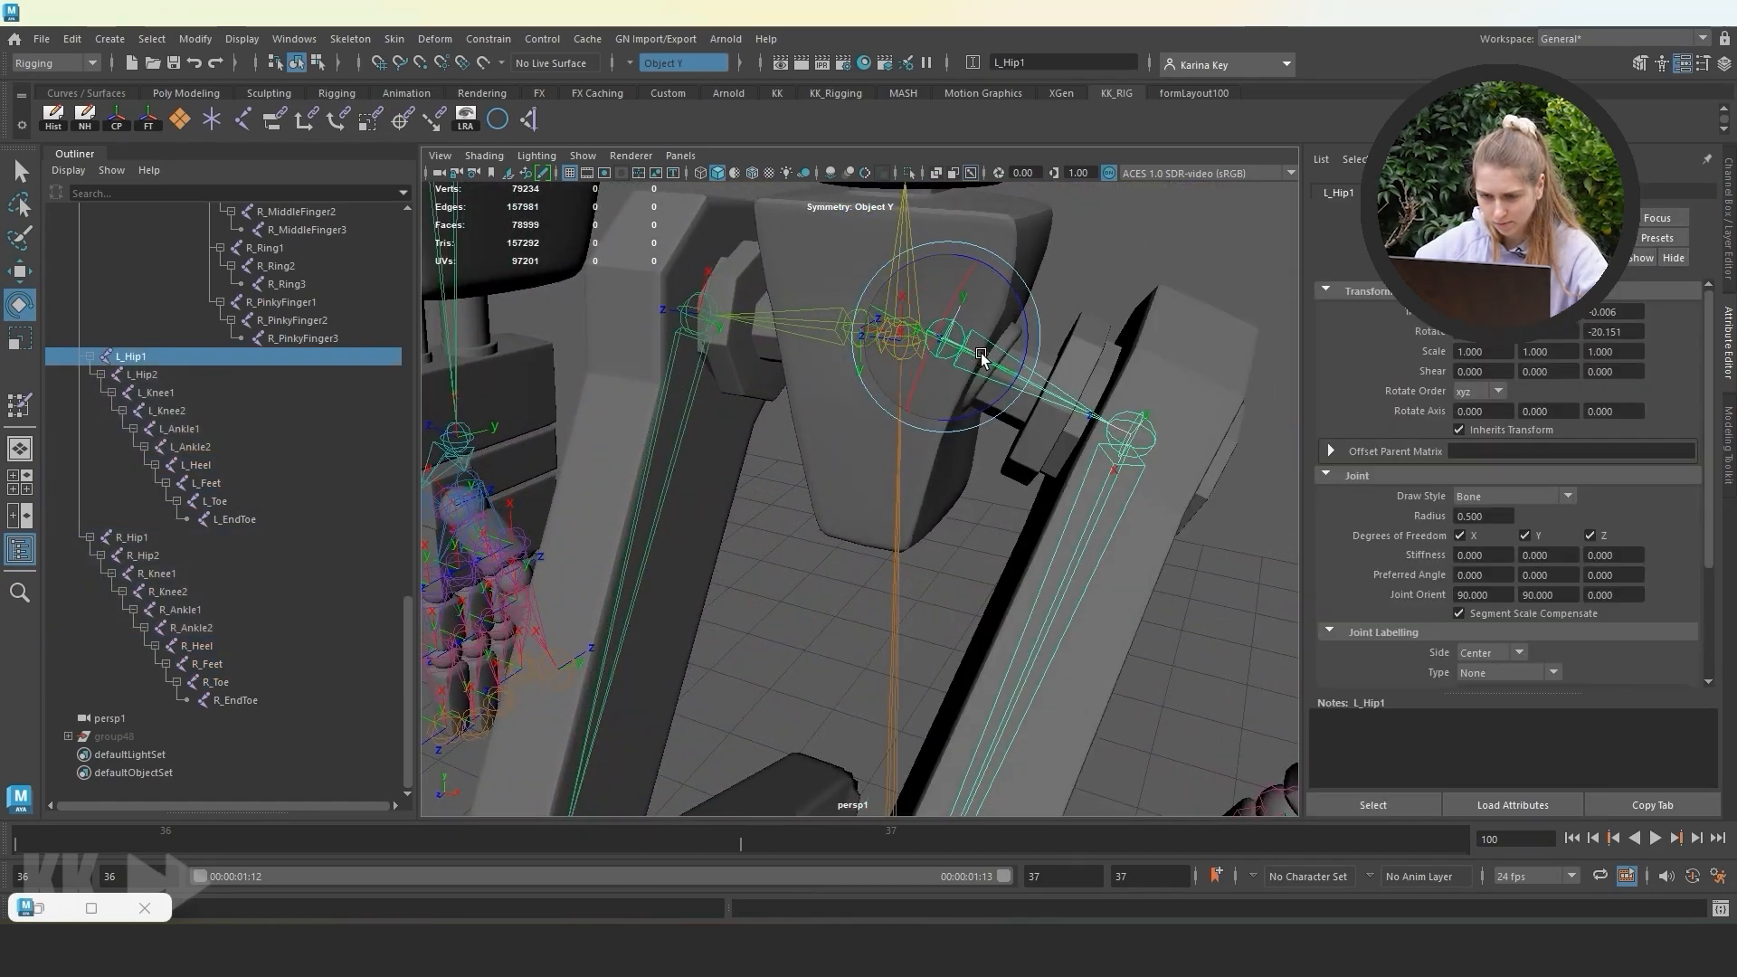
Select the pelvis block and the spine rings above it and flood them with weight 0 on the L_Hip1 influence.
{"action": "double_click", "coordinate": [13, 404]}
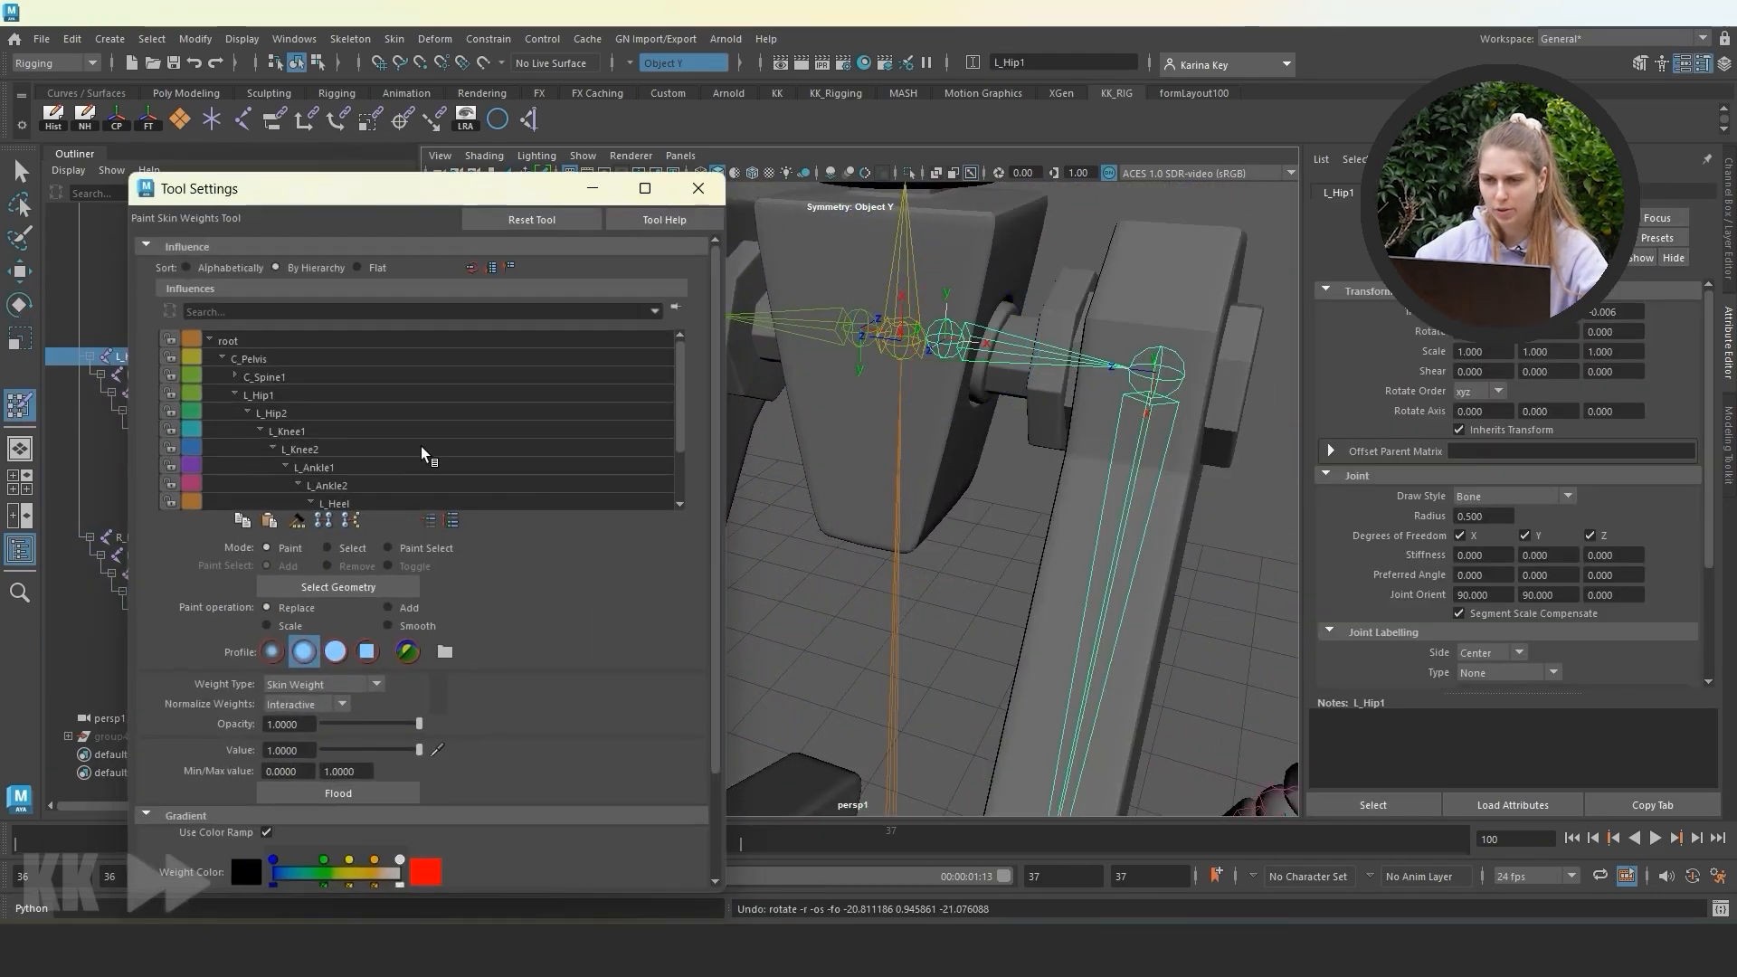
{"action": "scroll", "coordinate": [314, 414], "scroll_direction": "up", "scroll_amount": 1}
{"action": "left_click", "coordinate": [272, 360]}
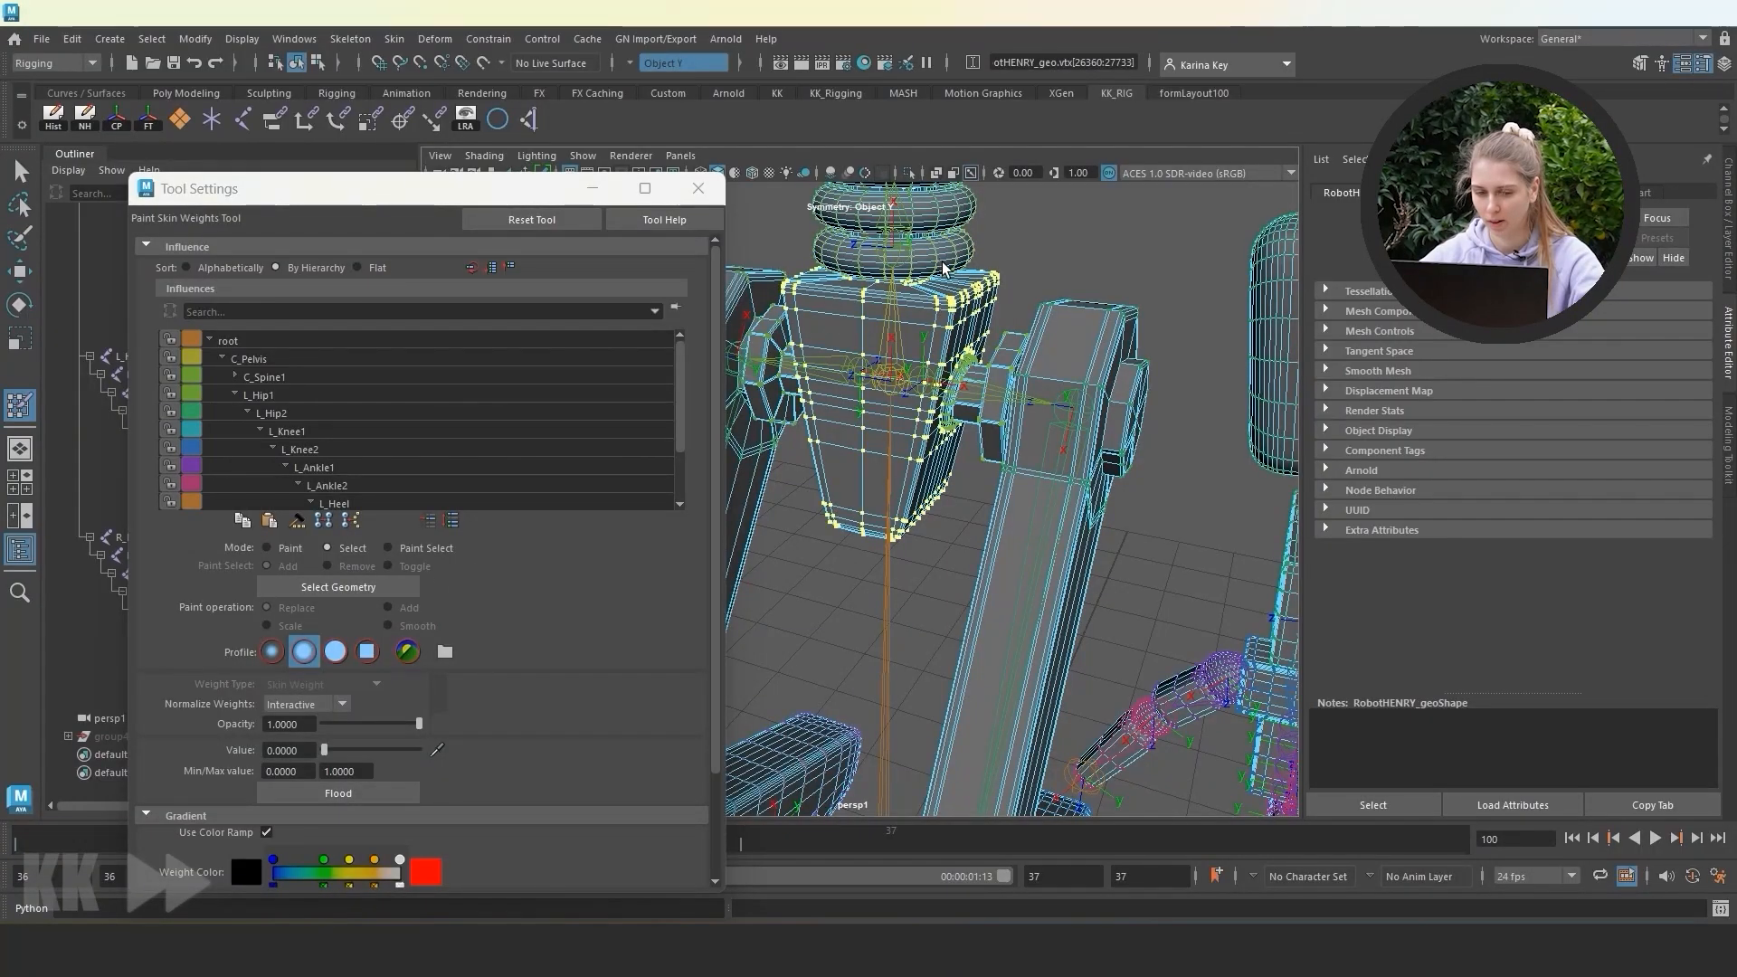
{"action": "left_click", "coordinate": [266, 548]}
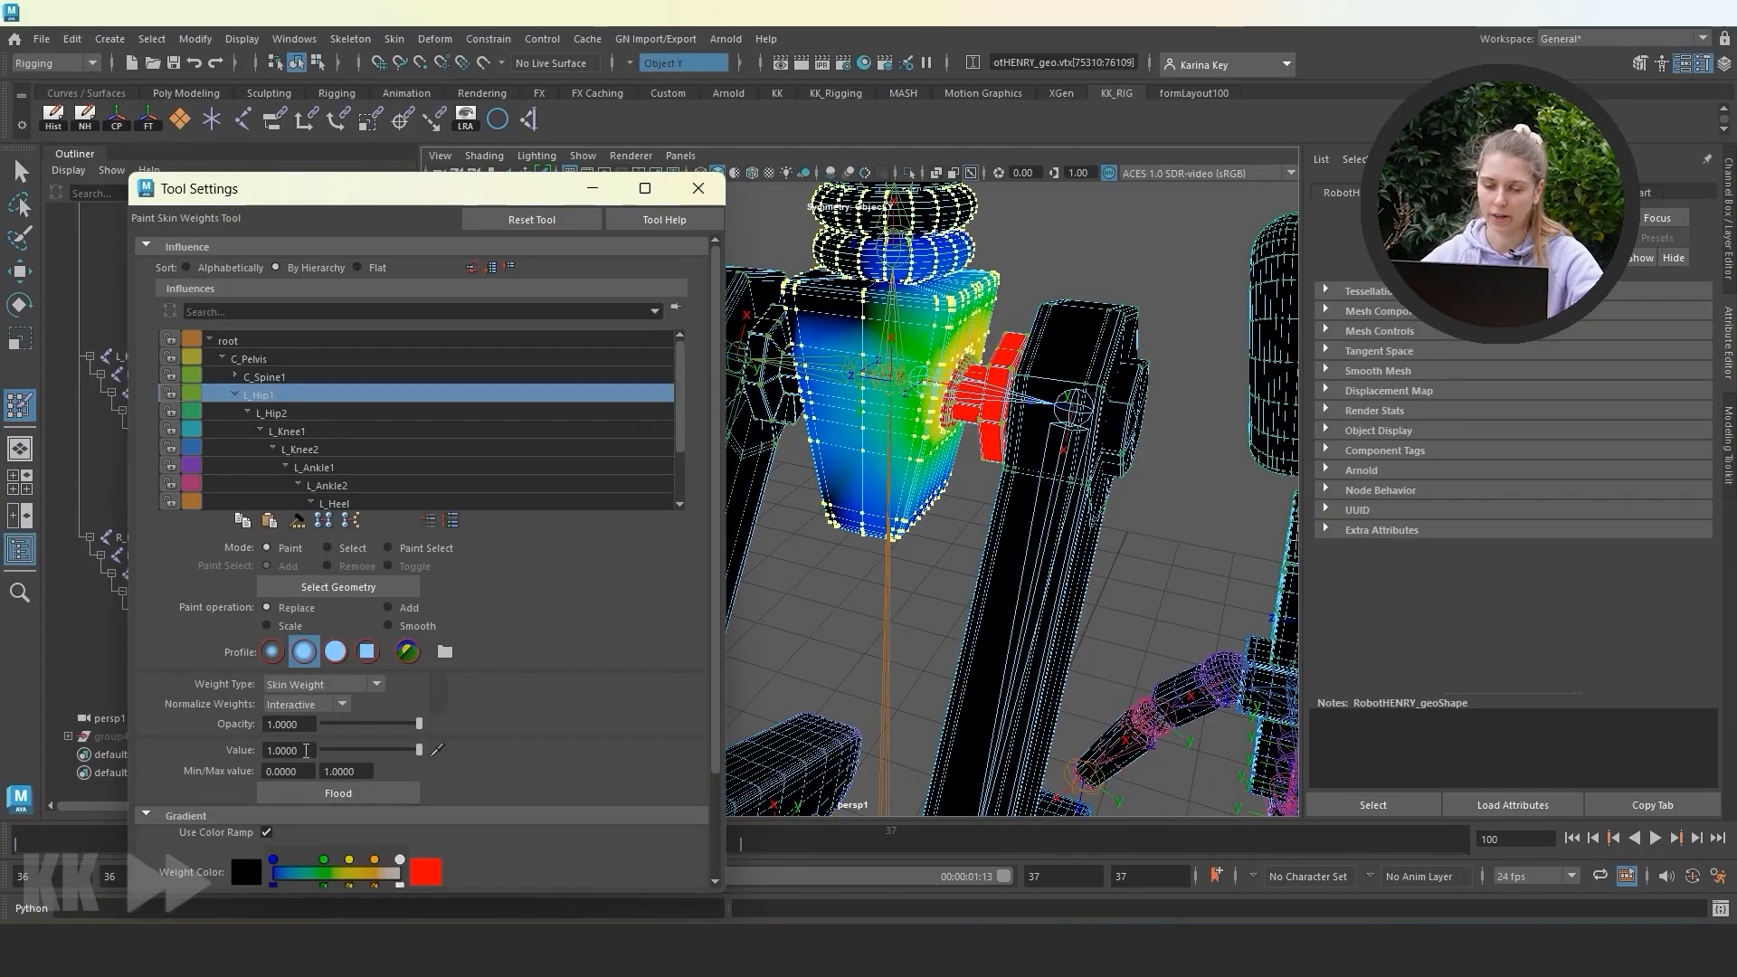
{"action": "left_click", "coordinate": [301, 793]}
{"action": "left_click_drag", "start_coordinate": [945, 579], "coordinate": [918, 525], "text": "alt"}
{"action": "scroll", "coordinate": [950, 547], "scroll_direction": "down", "scroll_amount": 5}
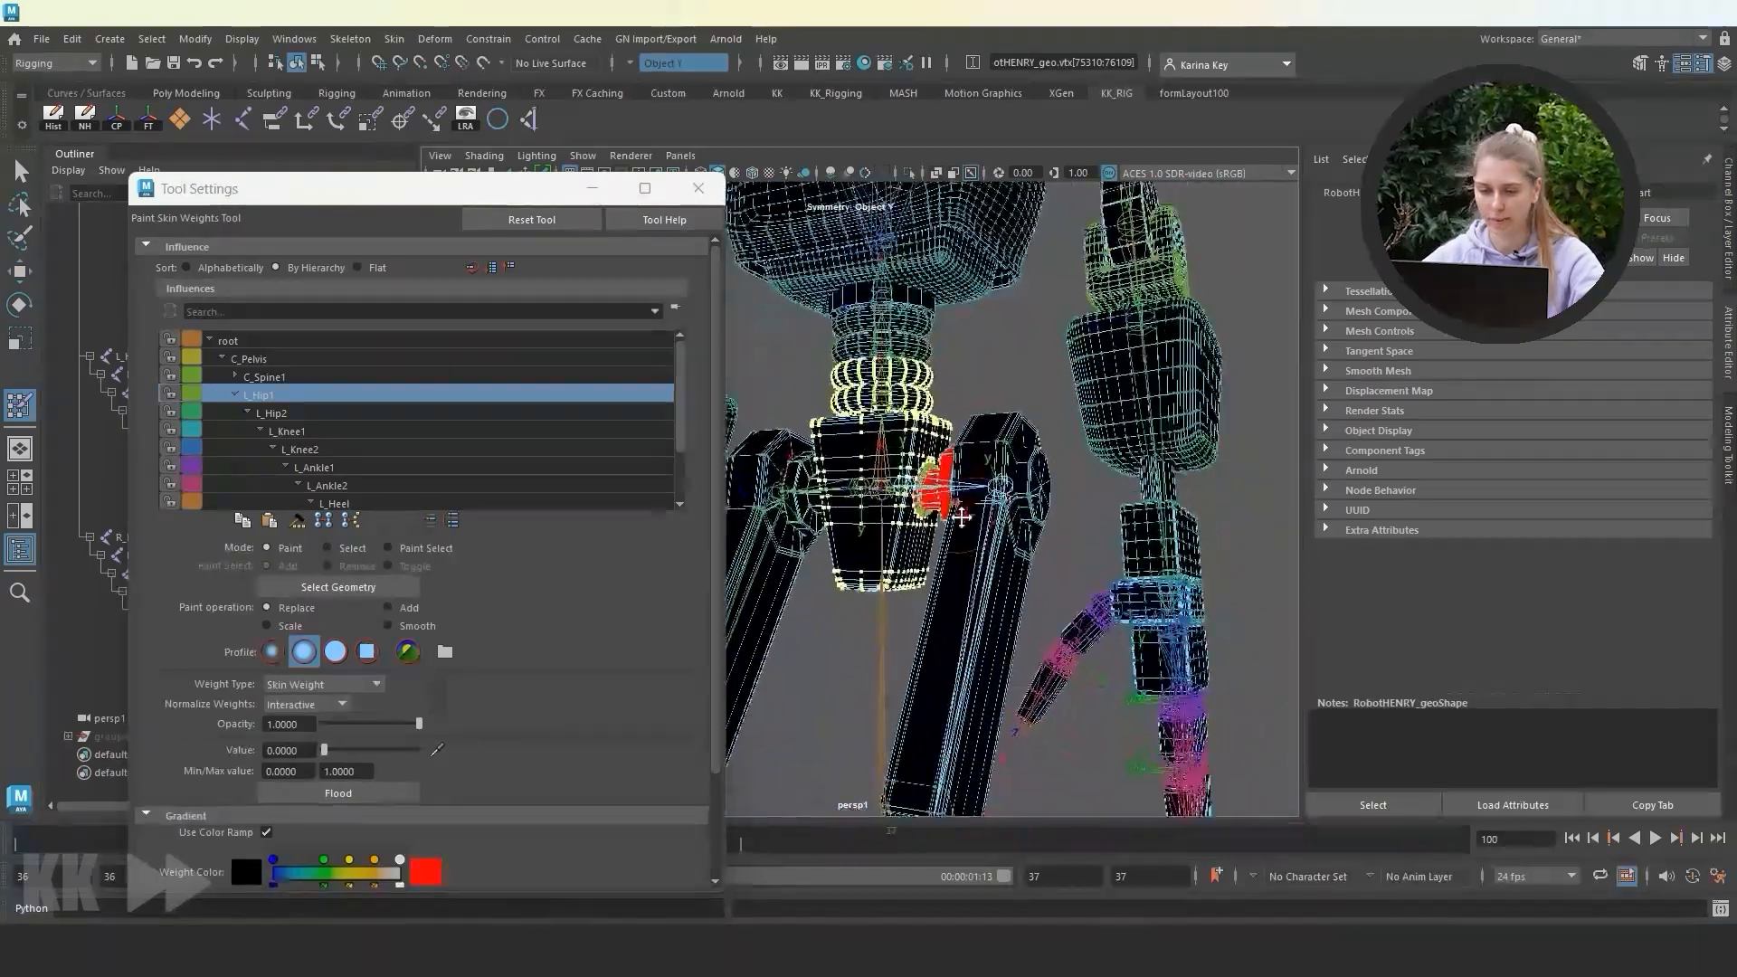
{"action": "scroll", "coordinate": [905, 453], "scroll_direction": "up", "scroll_amount": 5}
{"action": "middle_click_drag", "start_coordinate": [900, 362], "coordinate": [894, 481], "text": "alt"}
{"action": "scroll", "coordinate": [894, 482], "scroll_direction": "down", "scroll_amount": 8}
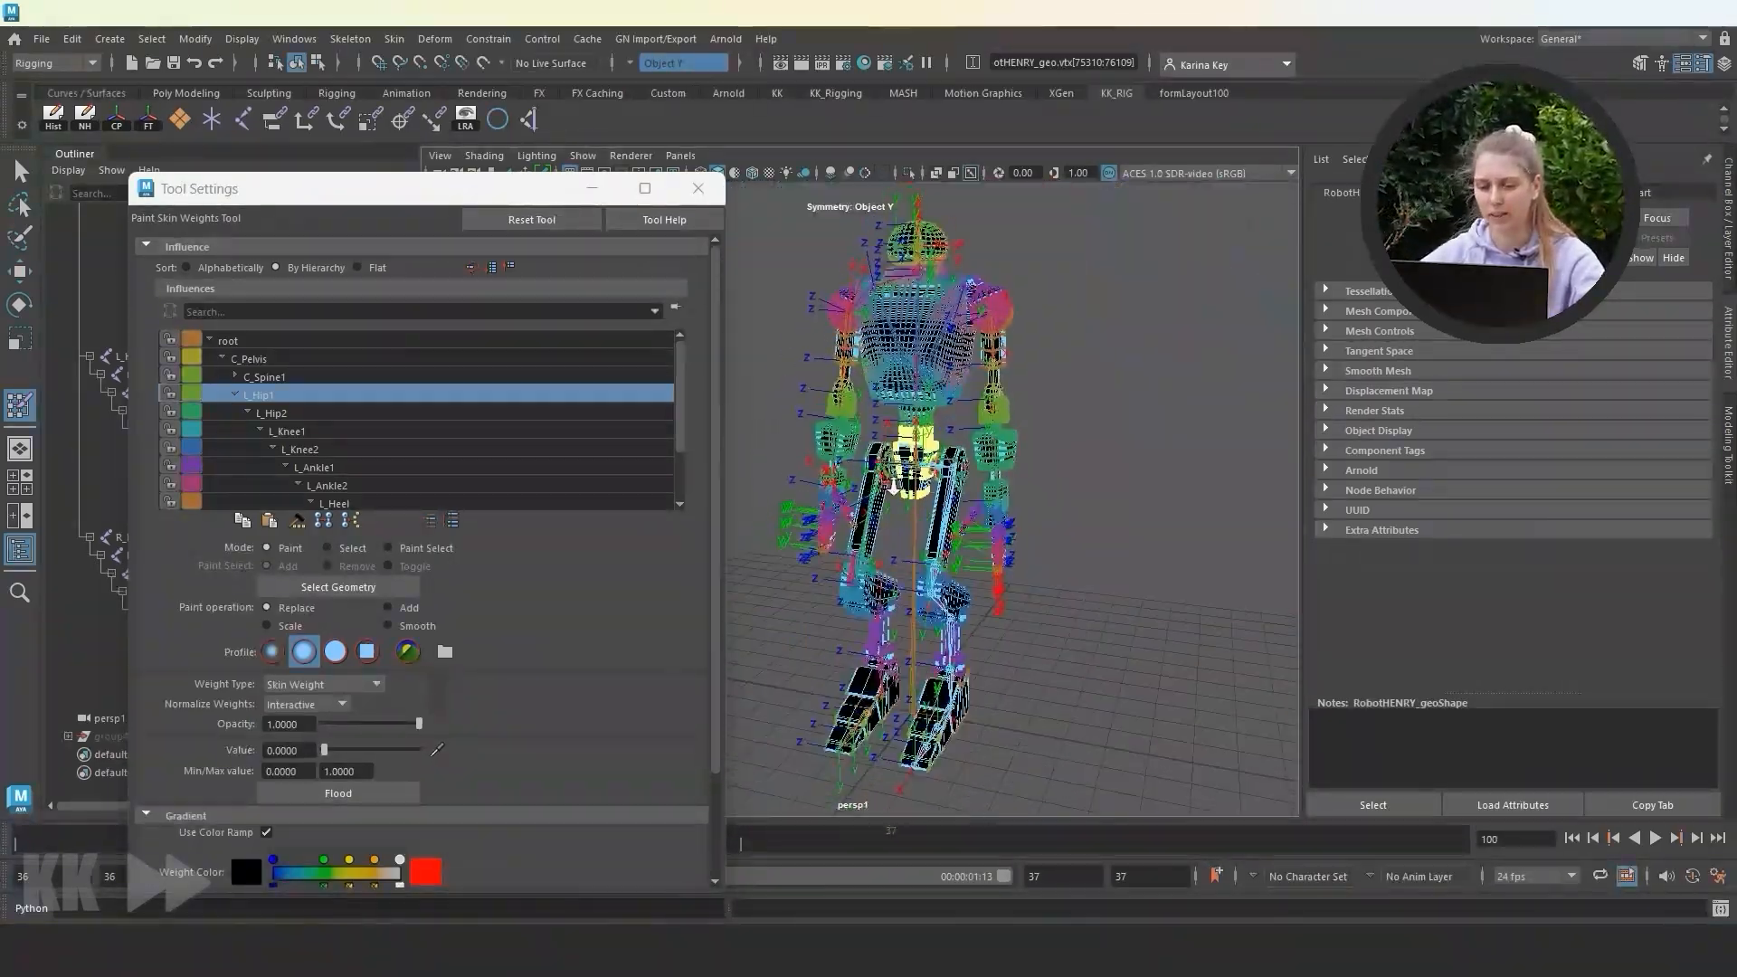
{"action": "scroll", "coordinate": [894, 483], "scroll_direction": "up", "scroll_amount": 6}
Rotate the L_Hip1 joint to recheck how the pelvis block and left hip connector deform, and undo the rotation.
{"action": "left_click", "coordinate": [593, 188]}
{"action": "key", "text": "w"}
{"action": "scroll", "coordinate": [859, 412], "scroll_direction": "up", "scroll_amount": 6}
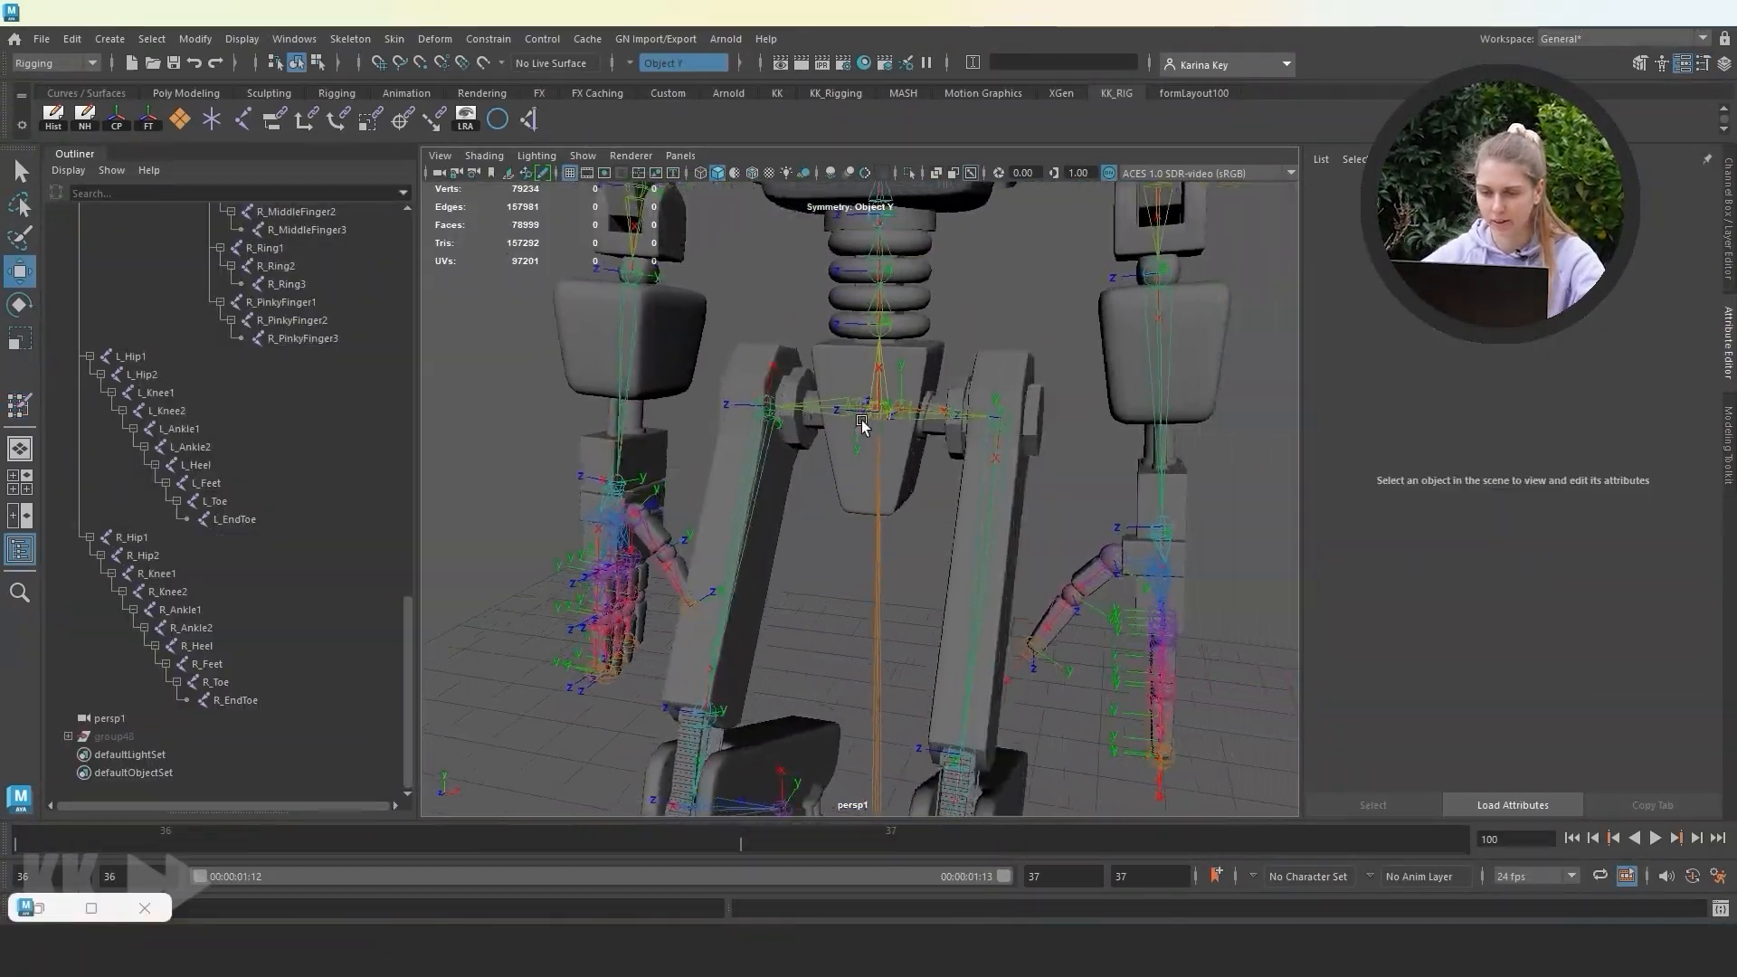
{"action": "left_click", "coordinate": [923, 363]}
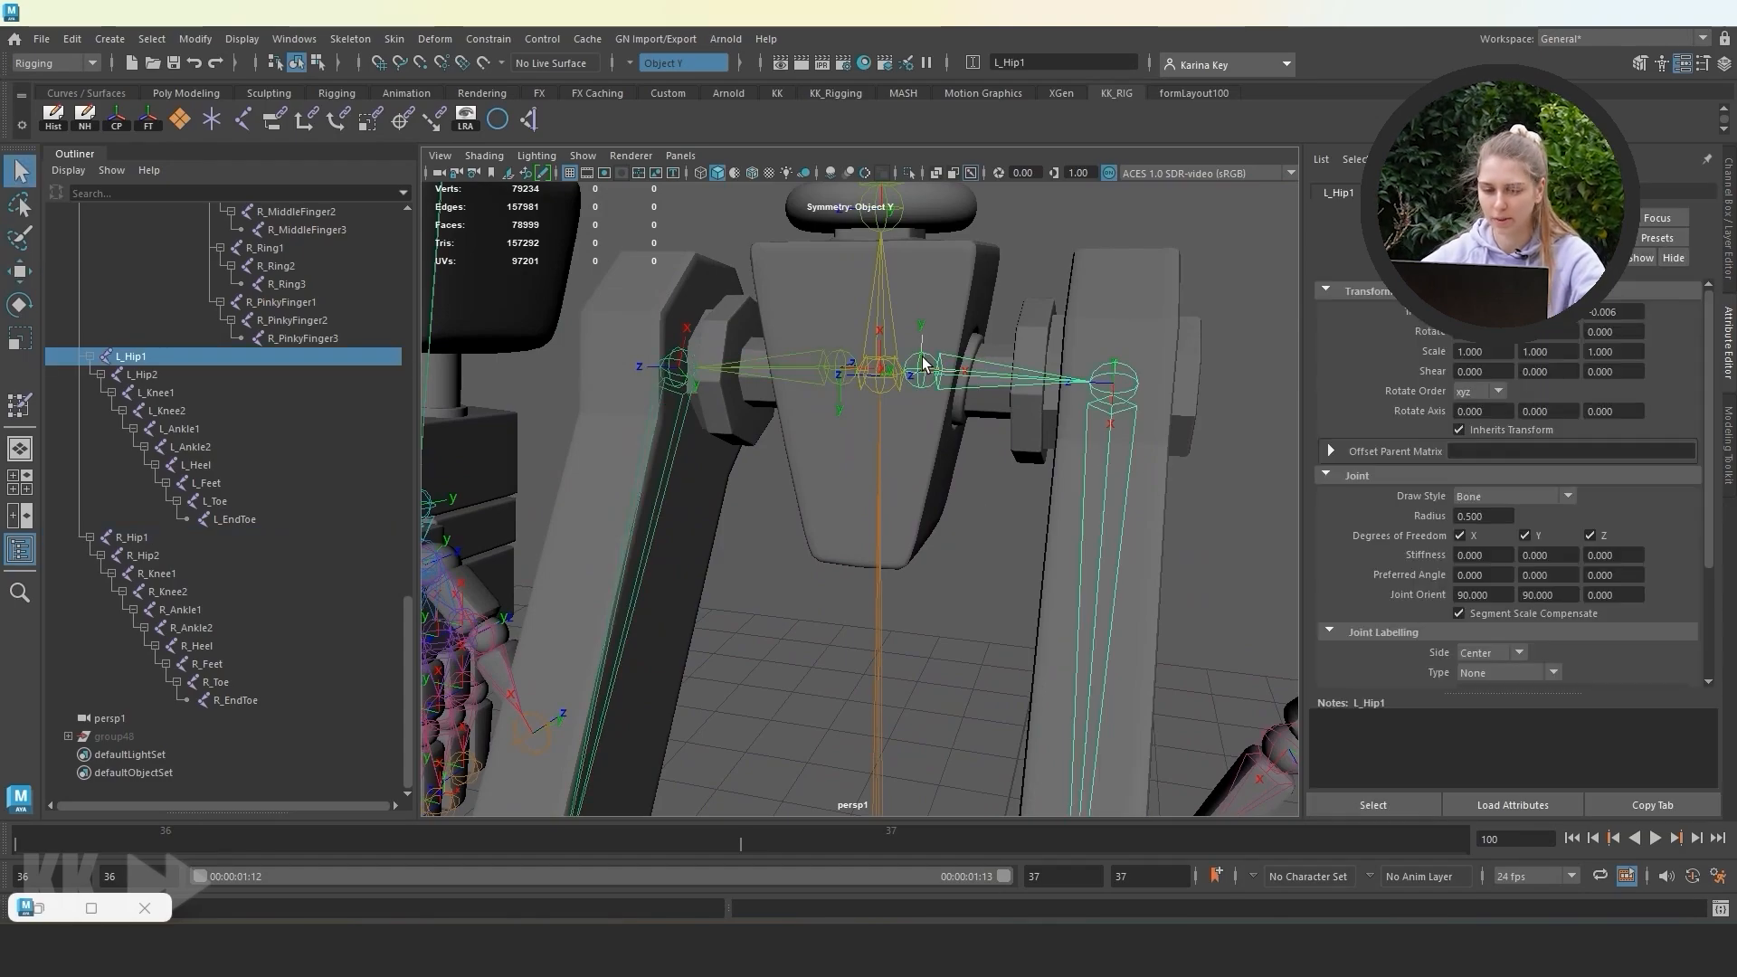
{"action": "left_click", "coordinate": [834, 377]}
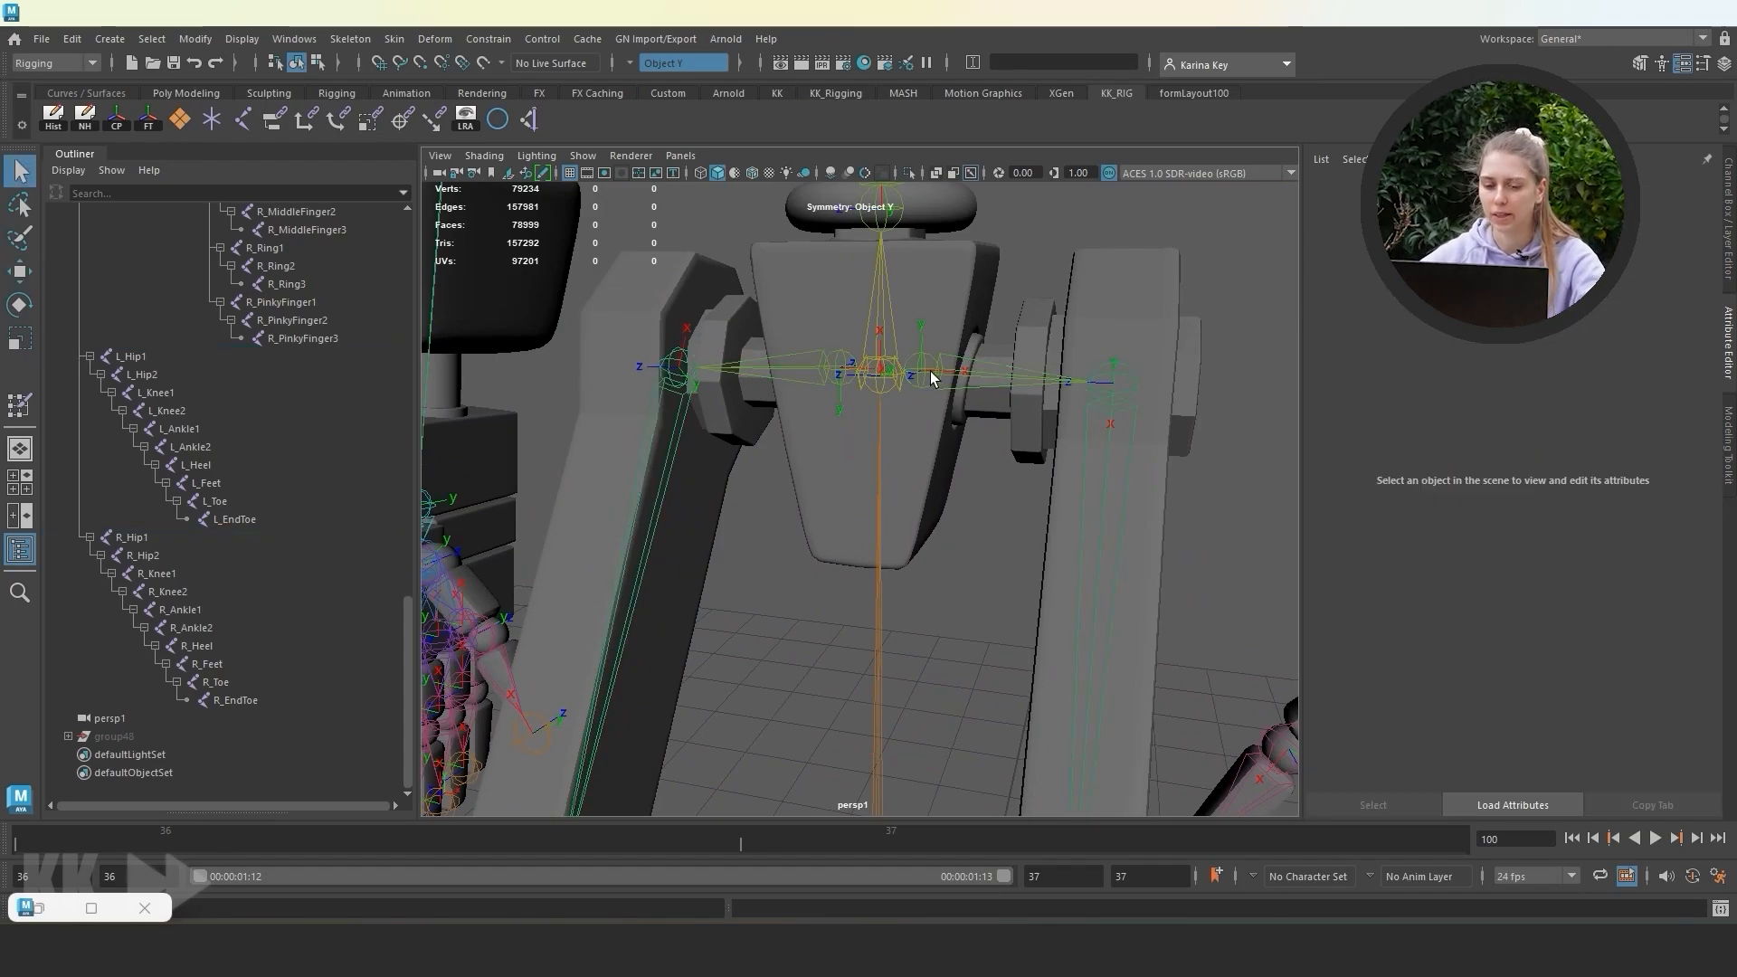
{"action": "left_click", "coordinate": [924, 369]}
{"action": "left_click_drag", "start_coordinate": [837, 339], "coordinate": [960, 391]}
{"action": "key", "text": "ctrl+z"}
{"action": "key", "text": "ctrl+z"}
{"action": "key", "text": "ctrl+z"}
{"action": "left_click", "coordinate": [1054, 222]}
{"action": "left_click", "coordinate": [925, 369]}
{"action": "key", "text": "ctrl+z"}
{"action": "scroll", "coordinate": [932, 412], "scroll_direction": "up", "scroll_amount": 3}
{"action": "key", "text": "ctrl+z"}
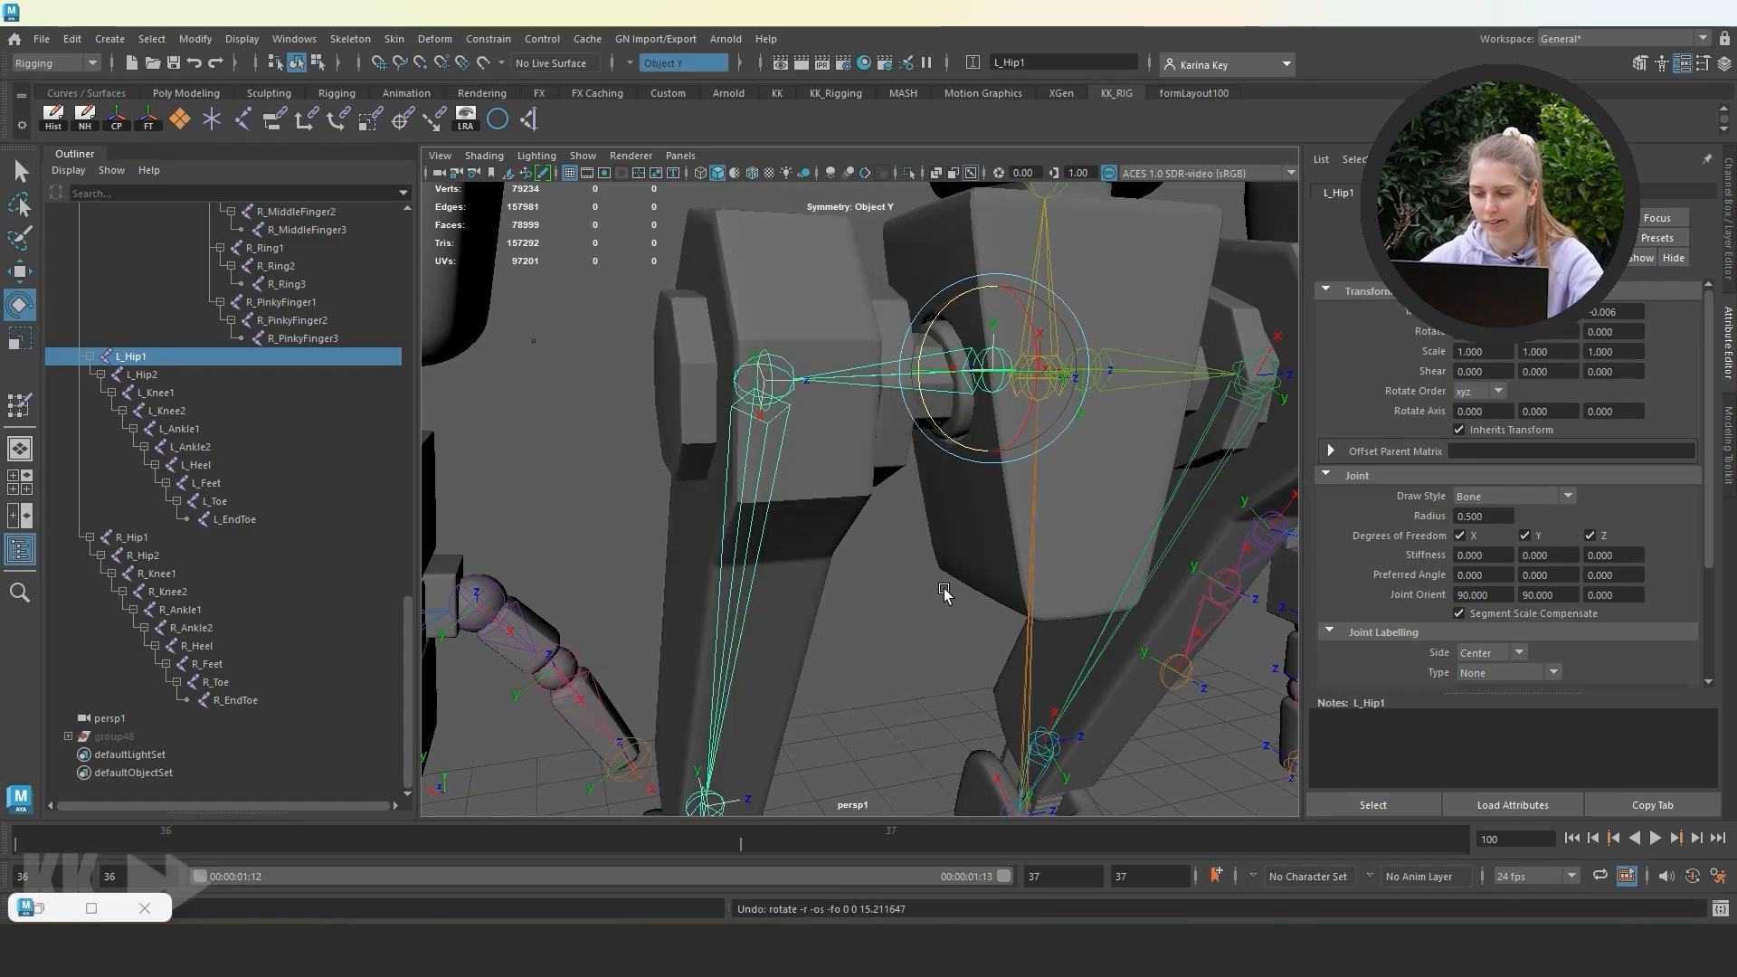
Check the left thigh at L_Hip2, rotate the knee joint below it to test the deformation, and undo the rotation.
{"action": "left_click", "coordinate": [943, 589]}
{"action": "left_click_drag", "start_coordinate": [943, 590], "coordinate": [1054, 453], "text": "alt"}
{"action": "left_click", "coordinate": [1074, 409]}
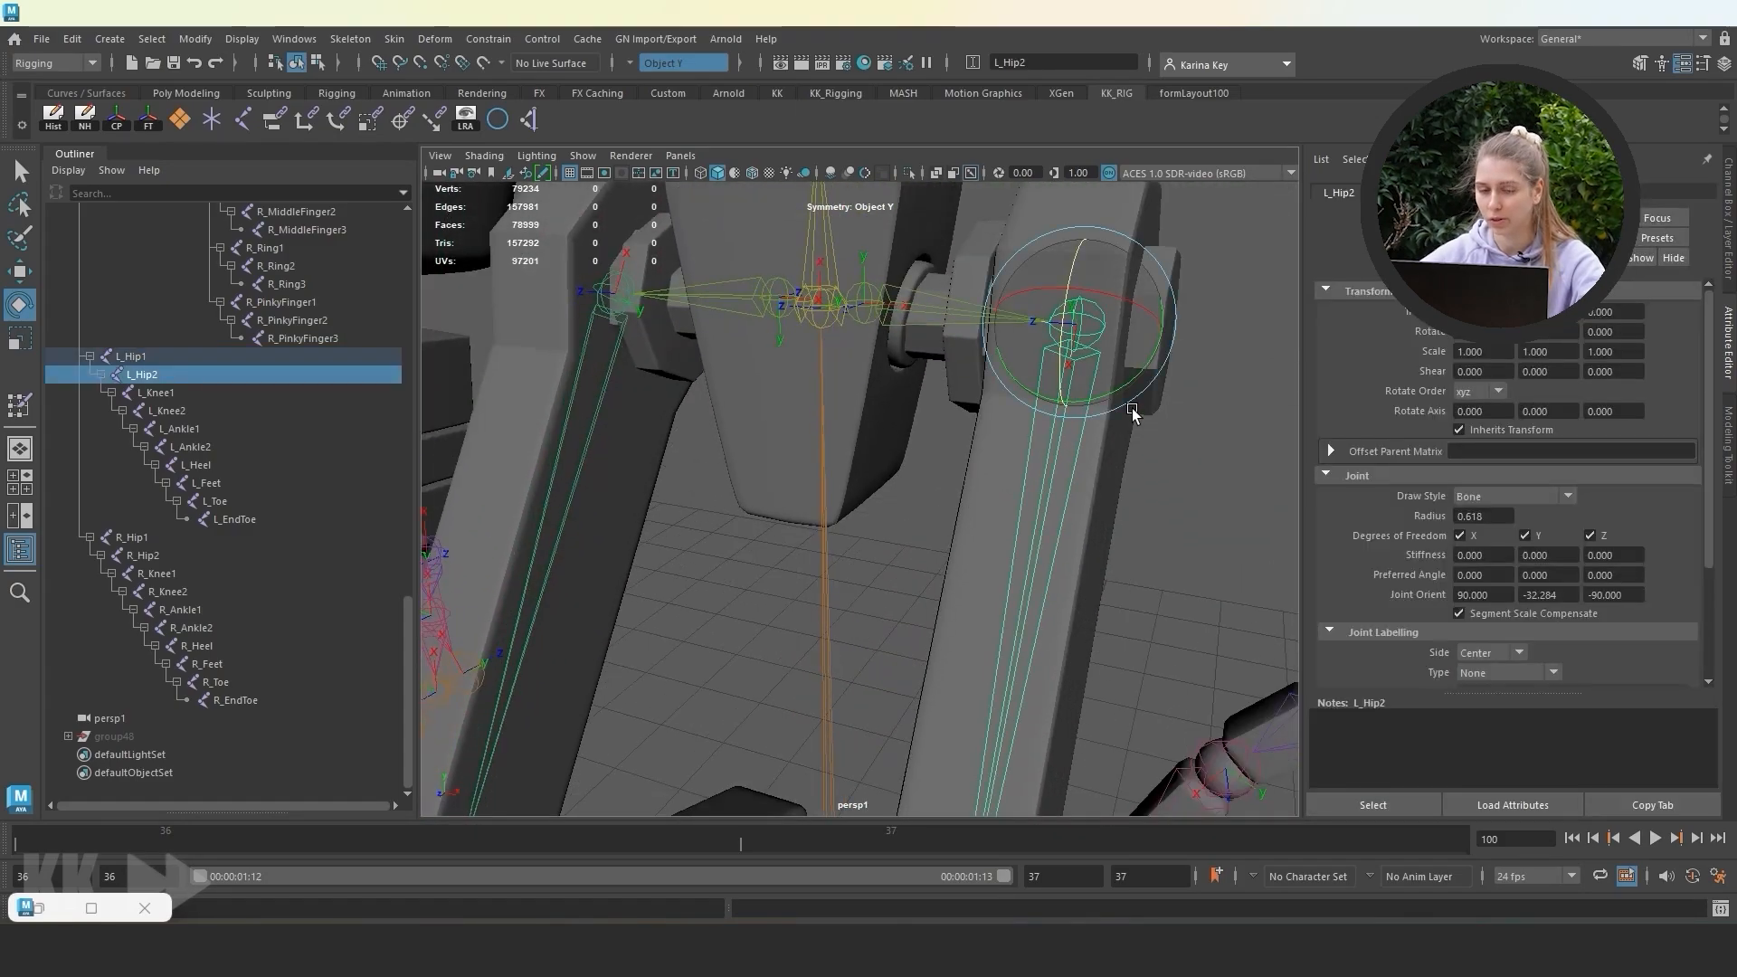
{"action": "scroll", "coordinate": [1132, 411], "scroll_direction": "down", "scroll_amount": 5}
{"action": "left_click_drag", "start_coordinate": [1132, 411], "coordinate": [911, 484], "text": "alt"}
{"action": "left_click", "coordinate": [956, 670]}
{"action": "middle_click_drag", "start_coordinate": [922, 737], "coordinate": [826, 407], "text": "alt"}
{"action": "scroll", "coordinate": [922, 593], "scroll_direction": "up", "scroll_amount": 5}
{"action": "left_click", "coordinate": [825, 394]}
{"action": "left_click_drag", "start_coordinate": [774, 398], "coordinate": [817, 443]}
{"action": "key", "text": "ctrl+z"}
{"action": "left_click_drag", "start_coordinate": [855, 515], "coordinate": [800, 421], "text": "alt"}
{"action": "key", "text": "ctrl+z"}
{"action": "left_click", "coordinate": [780, 393]}
{"action": "key", "text": "ctrl+z"}
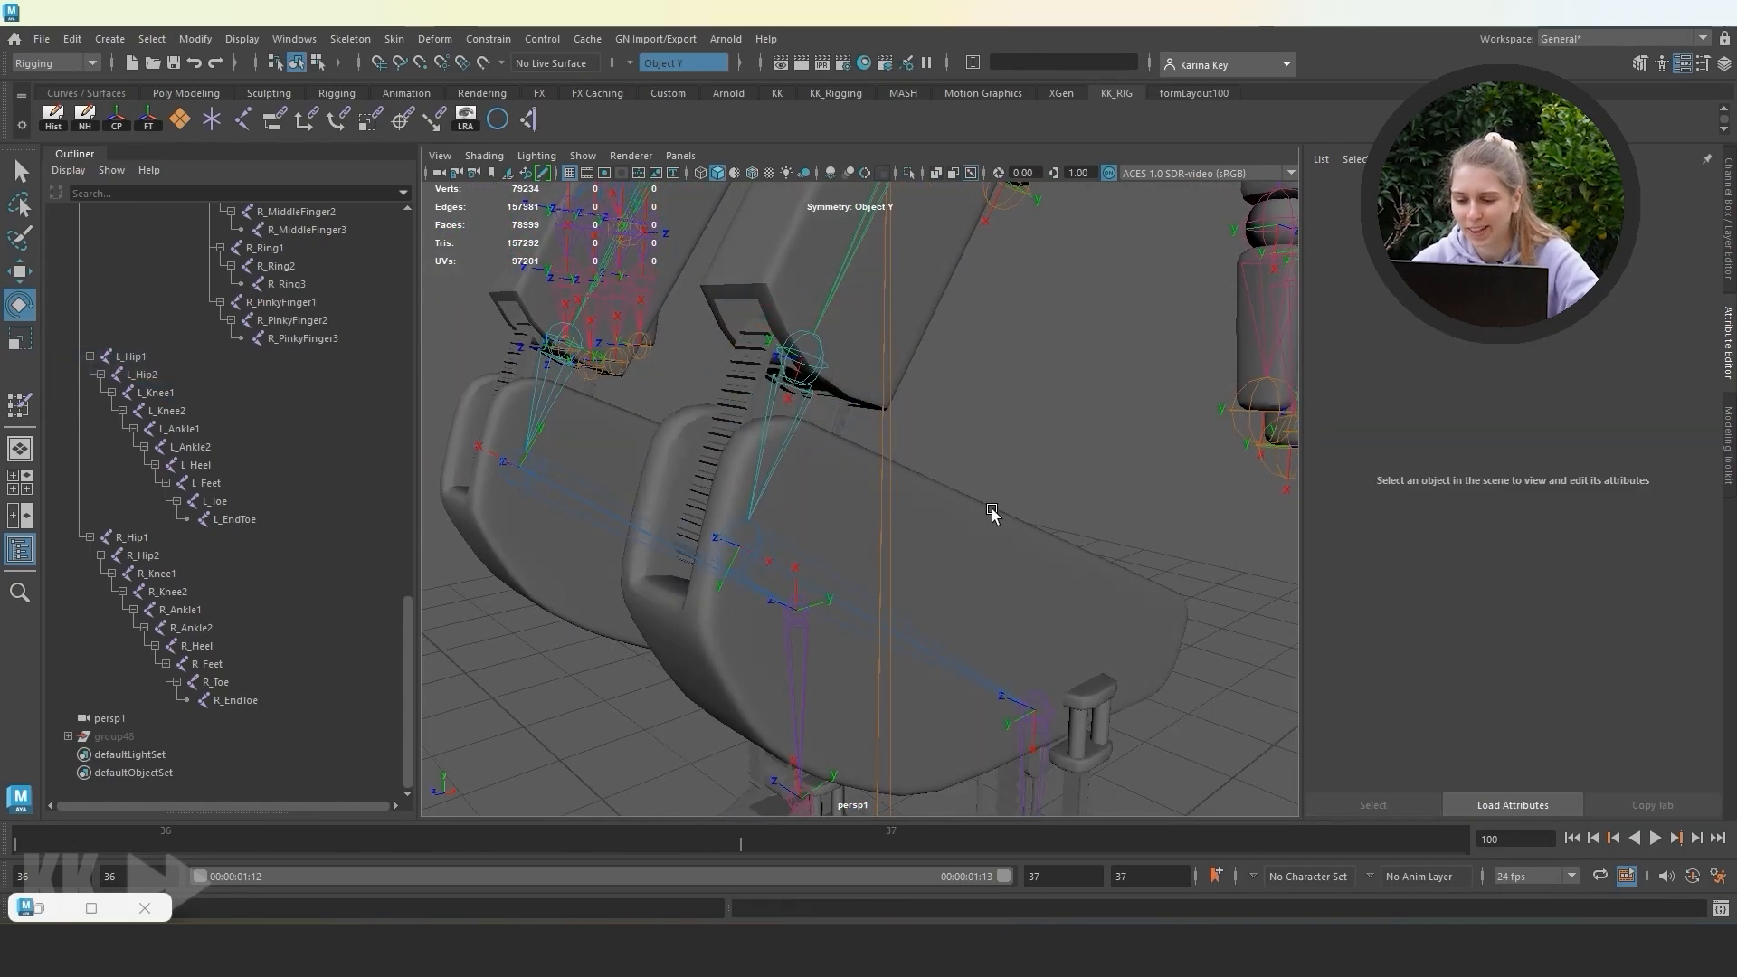
Rotate the joints of the left calf and shin to test how their parts deform, and undo the rotations.
{"action": "left_click_drag", "start_coordinate": [992, 512], "coordinate": [747, 443], "text": "alt"}
{"action": "left_click", "coordinate": [734, 463]}
{"action": "left_click_drag", "start_coordinate": [729, 444], "coordinate": [1108, 542]}
{"action": "key", "text": "Down"}
{"action": "left_click_drag", "start_coordinate": [1126, 514], "coordinate": [1054, 324]}
{"action": "key", "text": "ctrl+z"}
{"action": "mouse_move", "coordinate": [942, 284]}
{"action": "left_mouse_down"}
{"action": "mouse_move", "coordinate": [972, 315]}
{"action": "mouse_move", "coordinate": [918, 216]}
{"action": "mouse_move", "coordinate": [957, 309]}
{"action": "left_mouse_up"}
{"action": "key", "text": "ctrl+z"}
Rotate the L_Ankle2 joint to test how the left ankle block and foot deform, and undo the rotation.
{"action": "left_click", "coordinate": [1141, 452]}
{"action": "middle_click_drag", "start_coordinate": [1123, 532], "coordinate": [1106, 271], "text": "alt"}
{"action": "left_click", "coordinate": [980, 450]}
{"action": "mouse_move", "coordinate": [906, 437]}
{"action": "left_mouse_down"}
{"action": "mouse_move", "coordinate": [896, 473]}
{"action": "mouse_move", "coordinate": [875, 452]}
{"action": "left_mouse_up"}
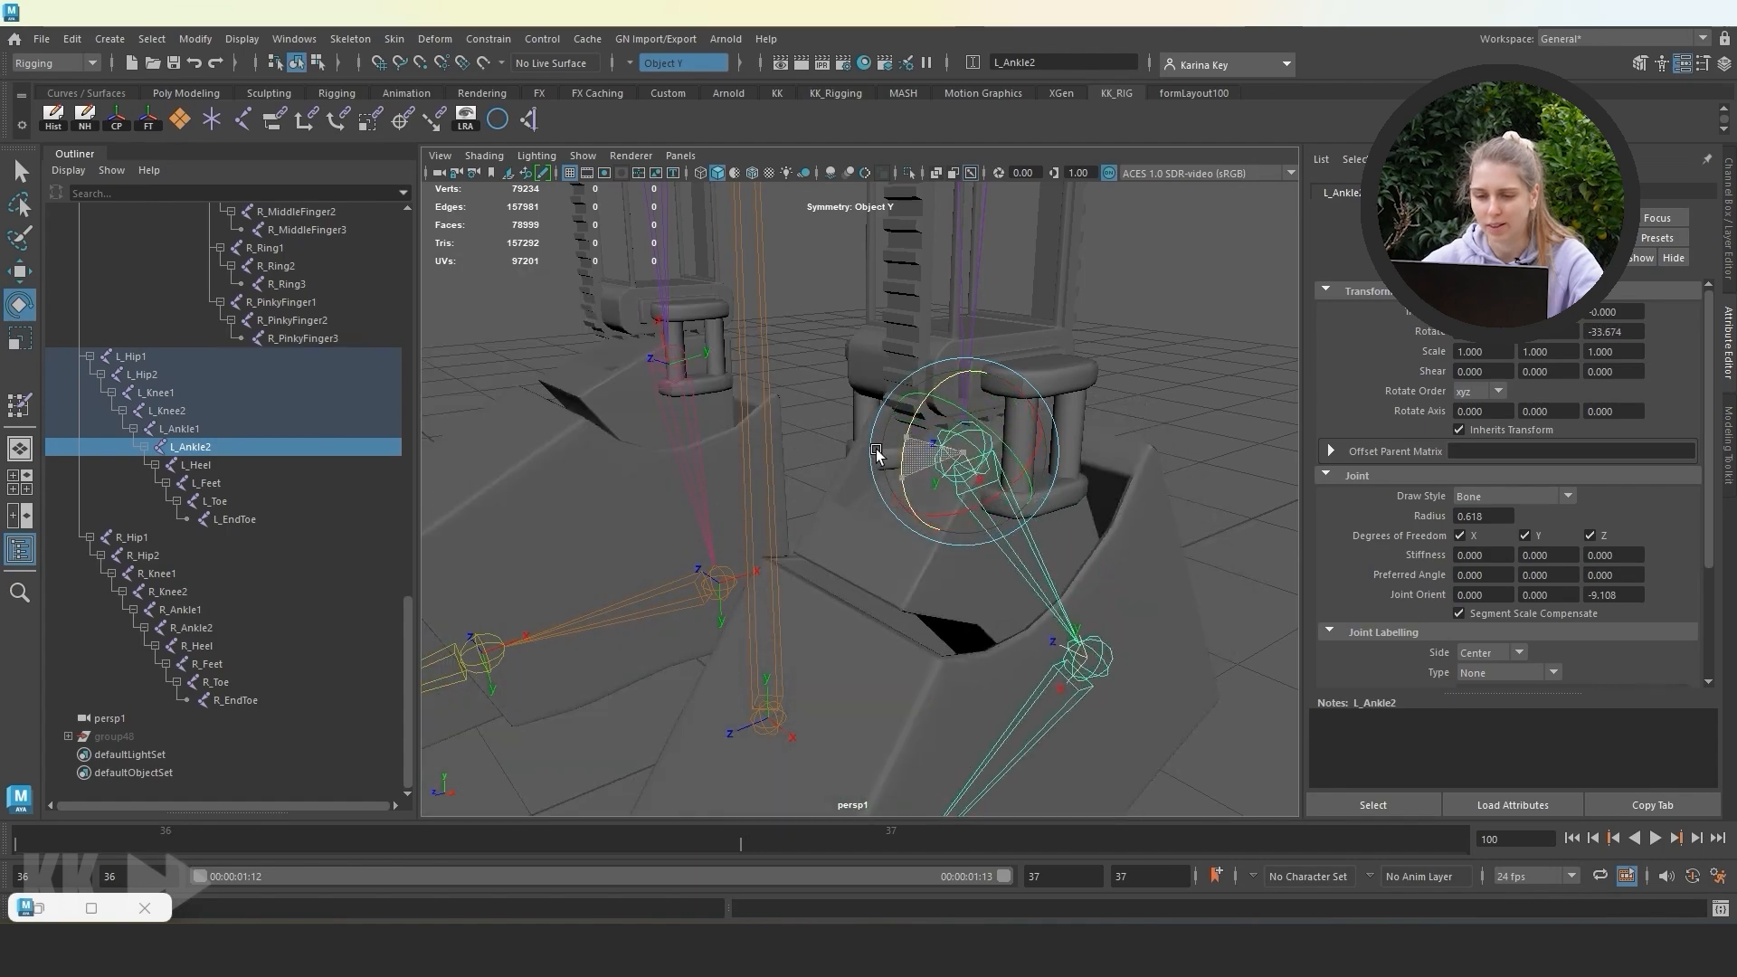
{"action": "left_click", "coordinate": [1090, 692]}
{"action": "middle_click_drag", "start_coordinate": [1084, 710], "coordinate": [1074, 620], "text": "alt"}
{"action": "right_click_drag", "start_coordinate": [1073, 621], "coordinate": [994, 452], "text": "alt"}
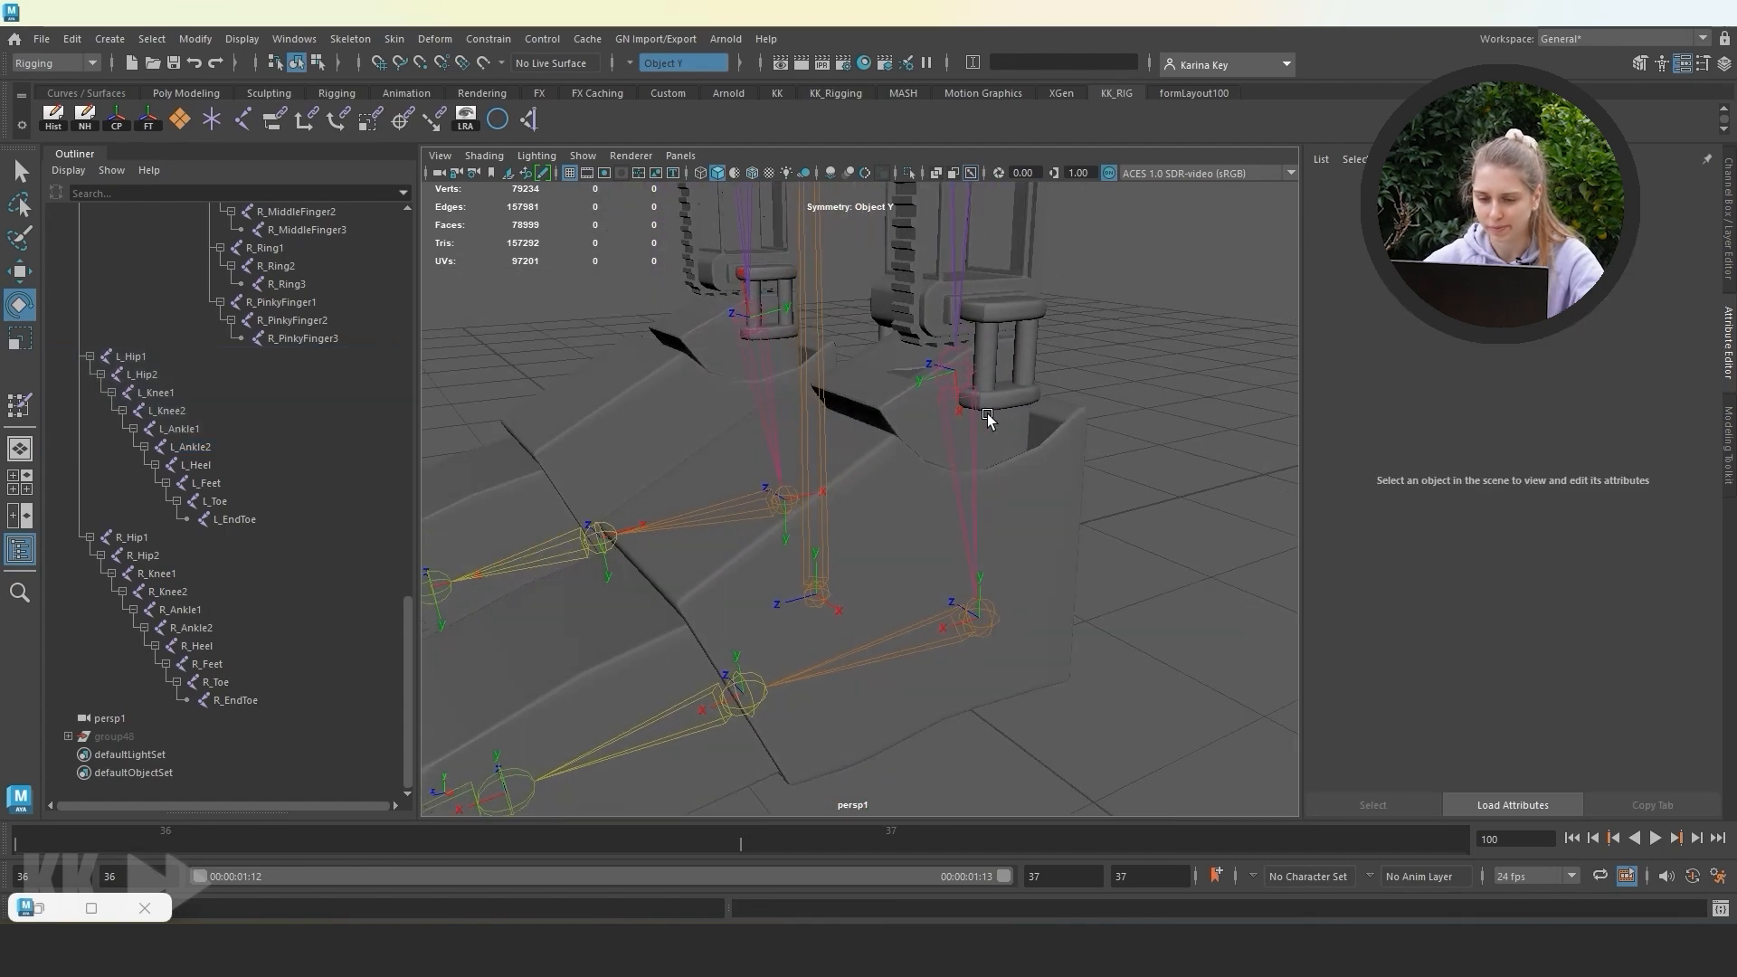
Rotate the L_Heel joint to test the left foot's deformation, and undo the rotation.
{"action": "left_click", "coordinate": [986, 617]}
{"action": "right_click_drag", "start_coordinate": [1067, 670], "coordinate": [1011, 628], "text": "alt"}
{"action": "key", "text": "w"}
{"action": "left_click_drag", "start_coordinate": [1012, 628], "coordinate": [1069, 559], "text": "alt"}
{"action": "key", "text": "ctrl+z"}
{"action": "key", "text": "ctrl+z"}
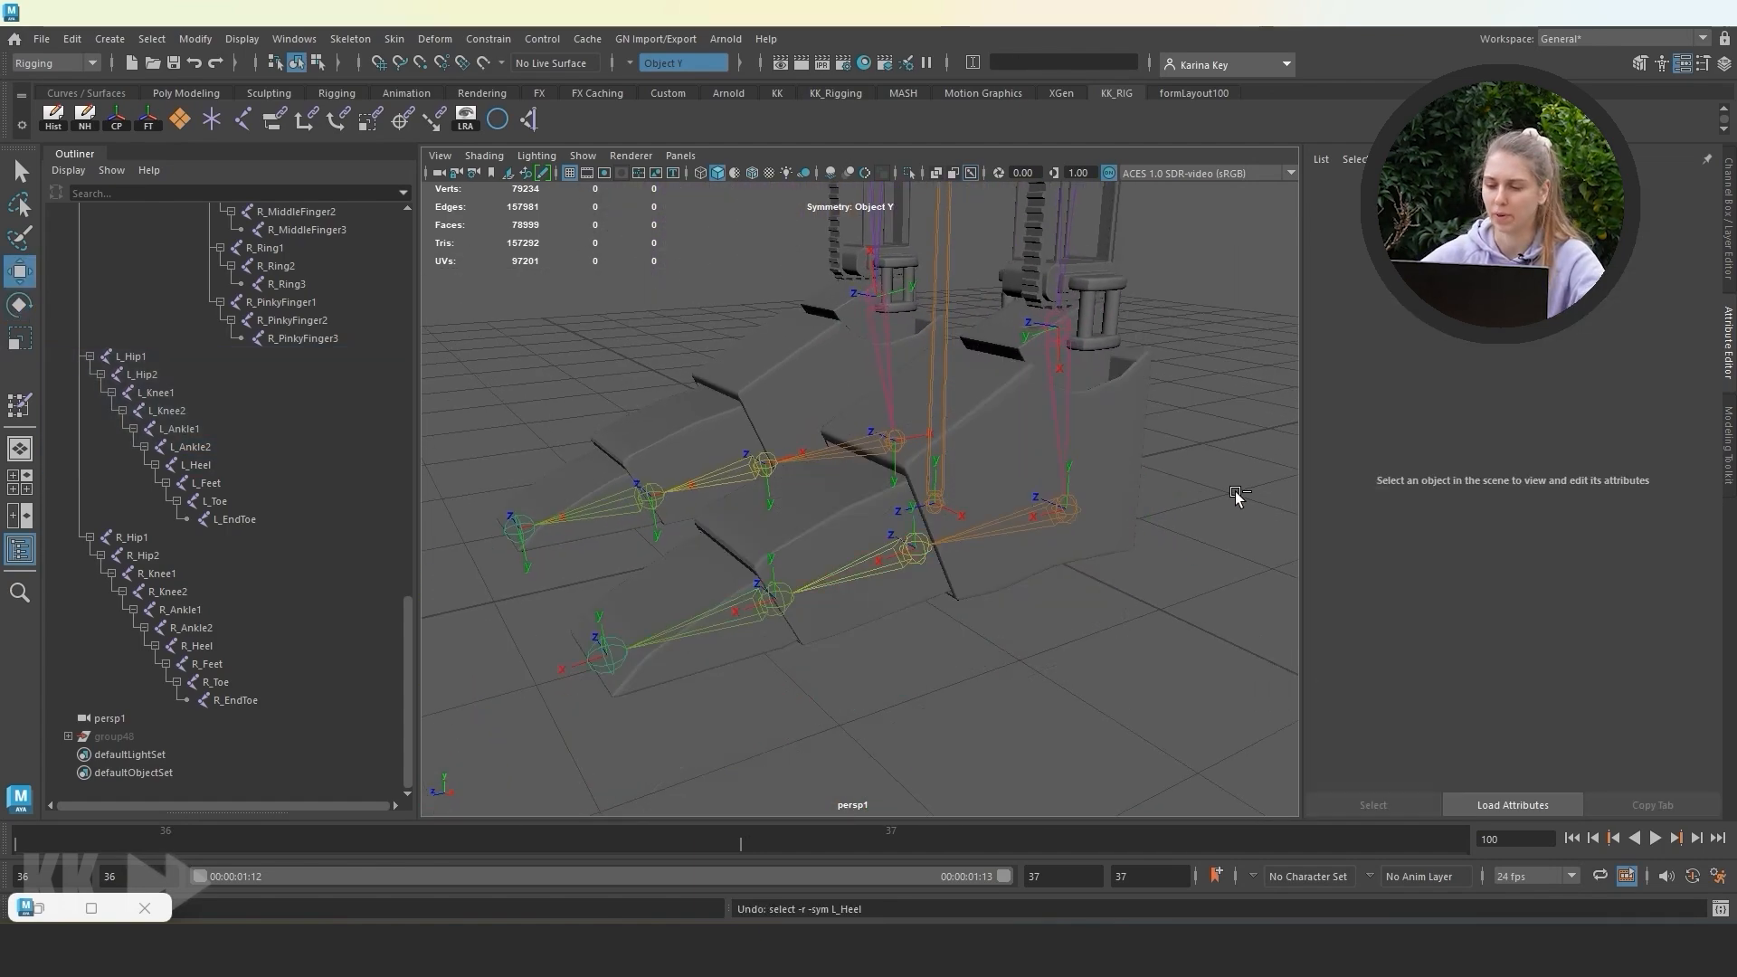
{"action": "left_click", "coordinate": [991, 527]}
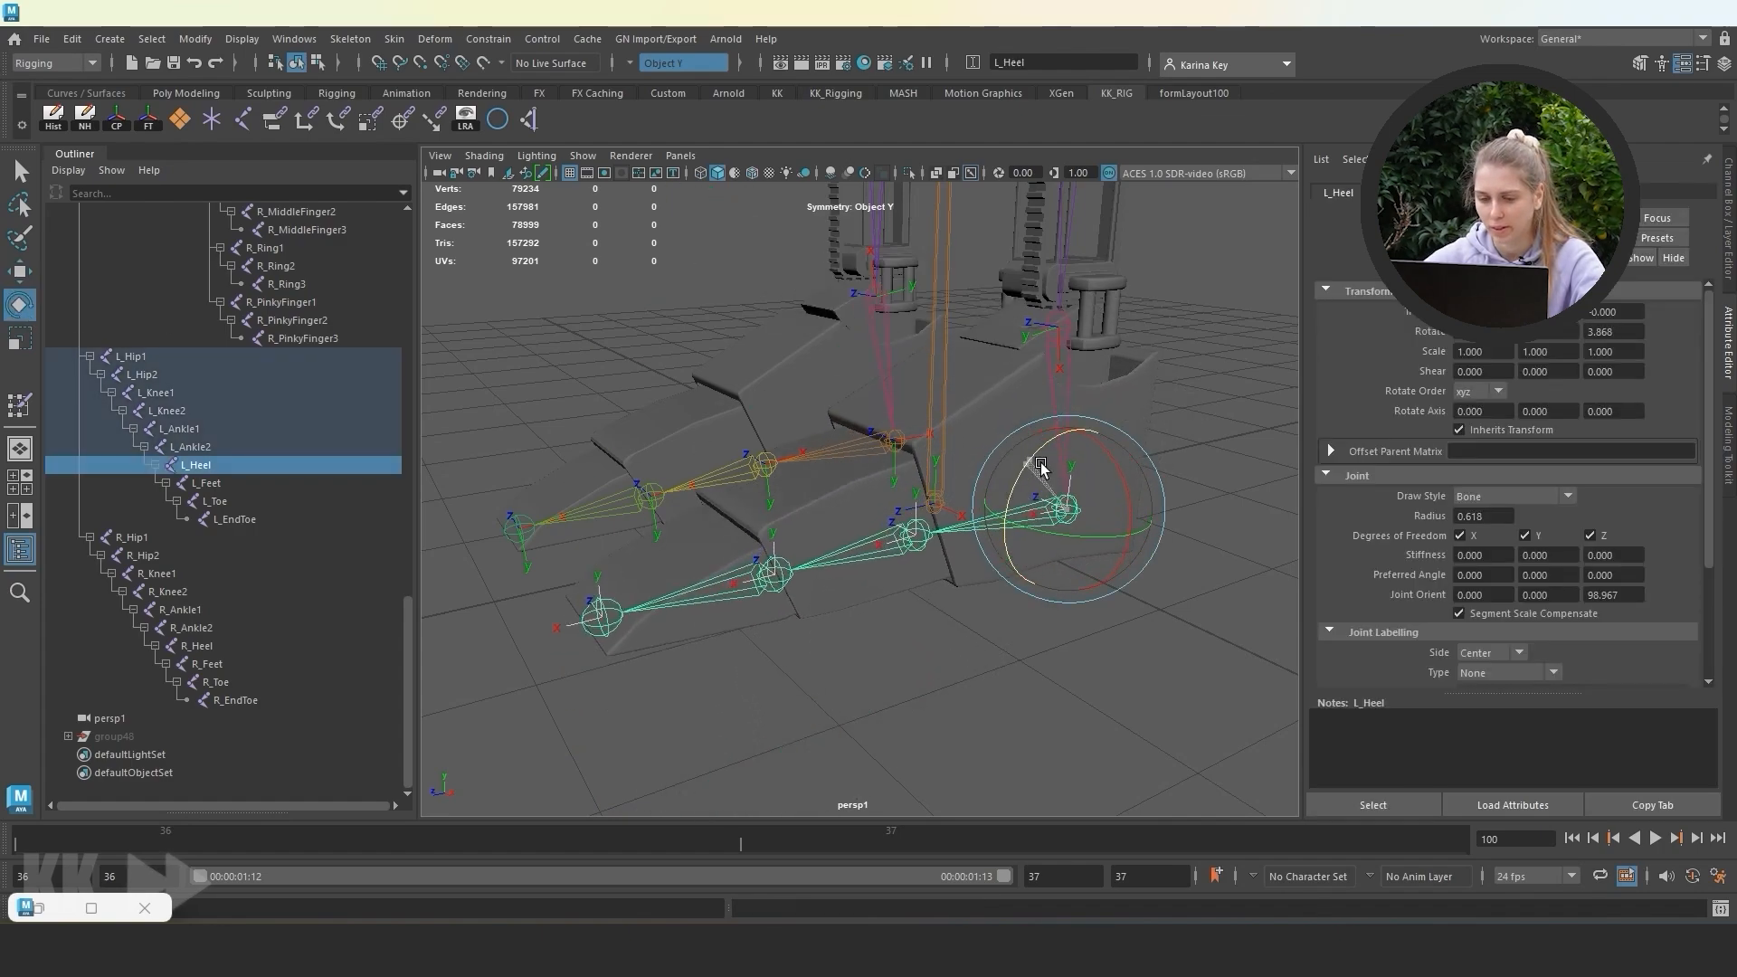
{"action": "key", "text": "ctrl+z"}
{"action": "key", "text": "ctrl+z"}
Rotate the L_Feet and L_Toe joints to test the front of the left foot, and undo the rotations.
{"action": "left_click", "coordinate": [917, 554]}
{"action": "left_click_drag", "start_coordinate": [859, 518], "coordinate": [865, 517]}
{"action": "key", "text": "ctrl+z"}
{"action": "left_click", "coordinate": [791, 609]}
{"action": "left_click", "coordinate": [783, 602]}
{"action": "left_click_drag", "start_coordinate": [725, 573], "coordinate": [728, 562]}
{"action": "key", "text": "ctrl+z"}
{"action": "key", "text": "ctrl+z"}
{"action": "key", "text": "ctrl+z"}
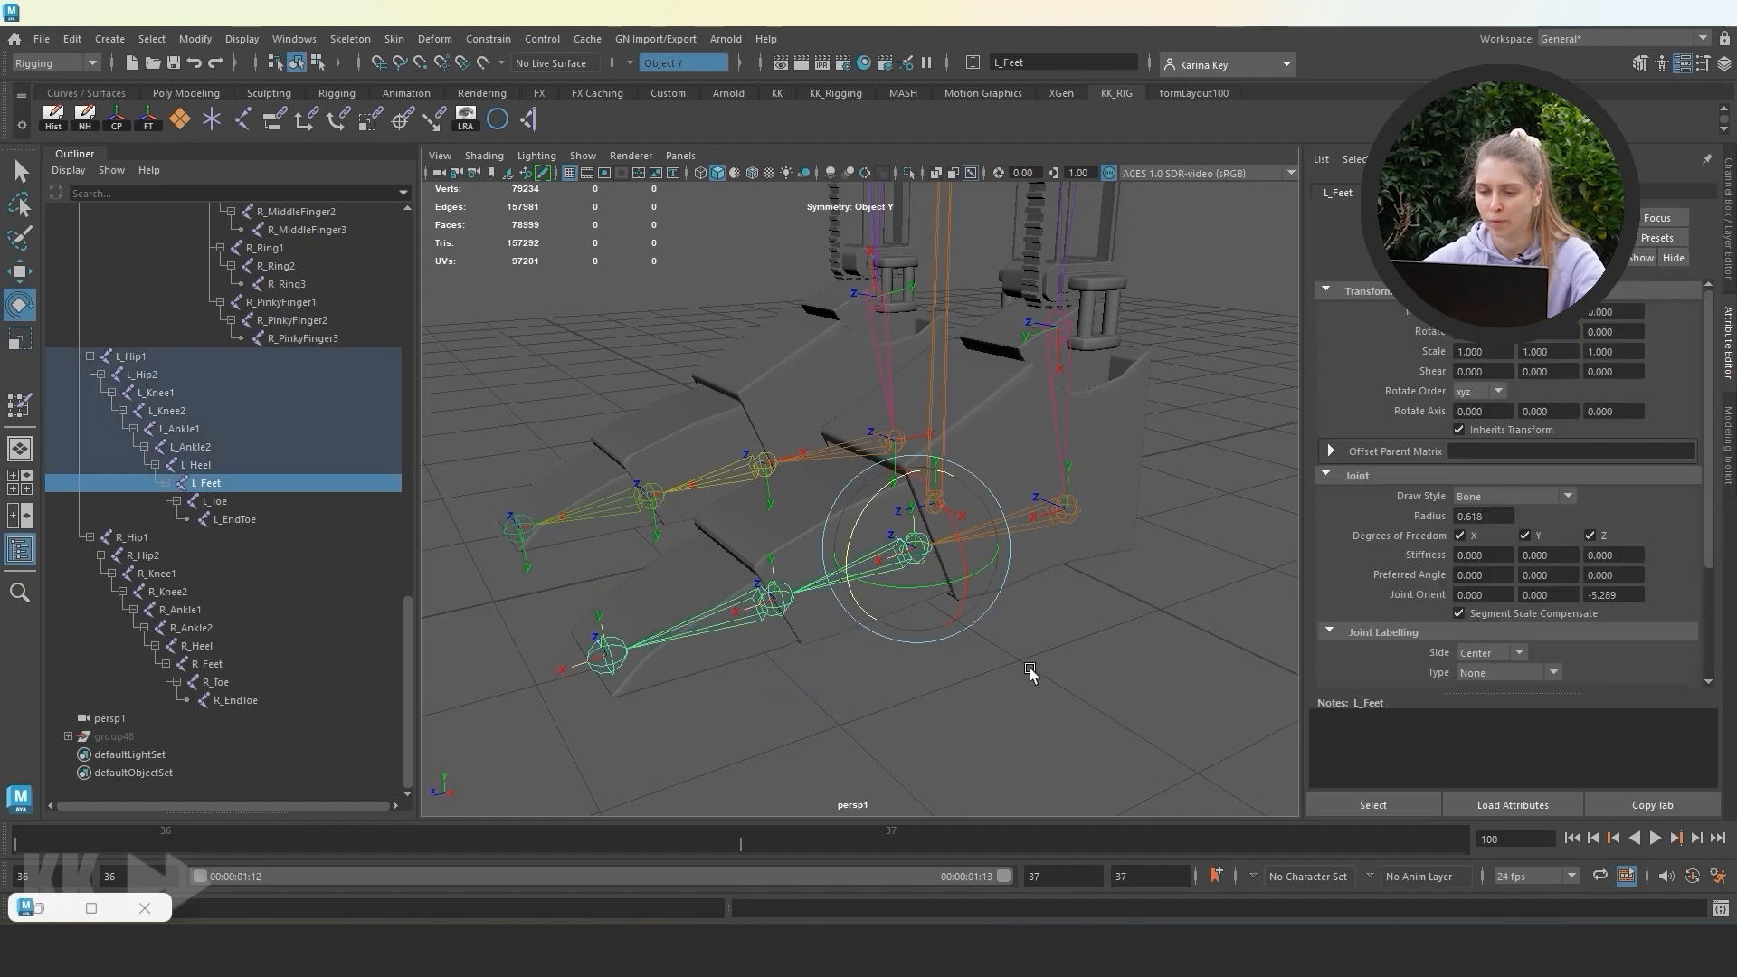
Rotate the right leg's knee and ankle joints together to compare the unweighted side's deformation, and undo the rotation.
{"action": "key", "text": "ctrl+a"}
{"action": "left_click", "coordinate": [1245, 554]}
{"action": "right_click_drag", "start_coordinate": [1244, 555], "coordinate": [1164, 609], "text": "alt"}
{"action": "left_click_drag", "start_coordinate": [1163, 609], "coordinate": [911, 442], "text": "alt"}
{"action": "right_click_drag", "start_coordinate": [911, 442], "coordinate": [971, 482], "text": "alt"}
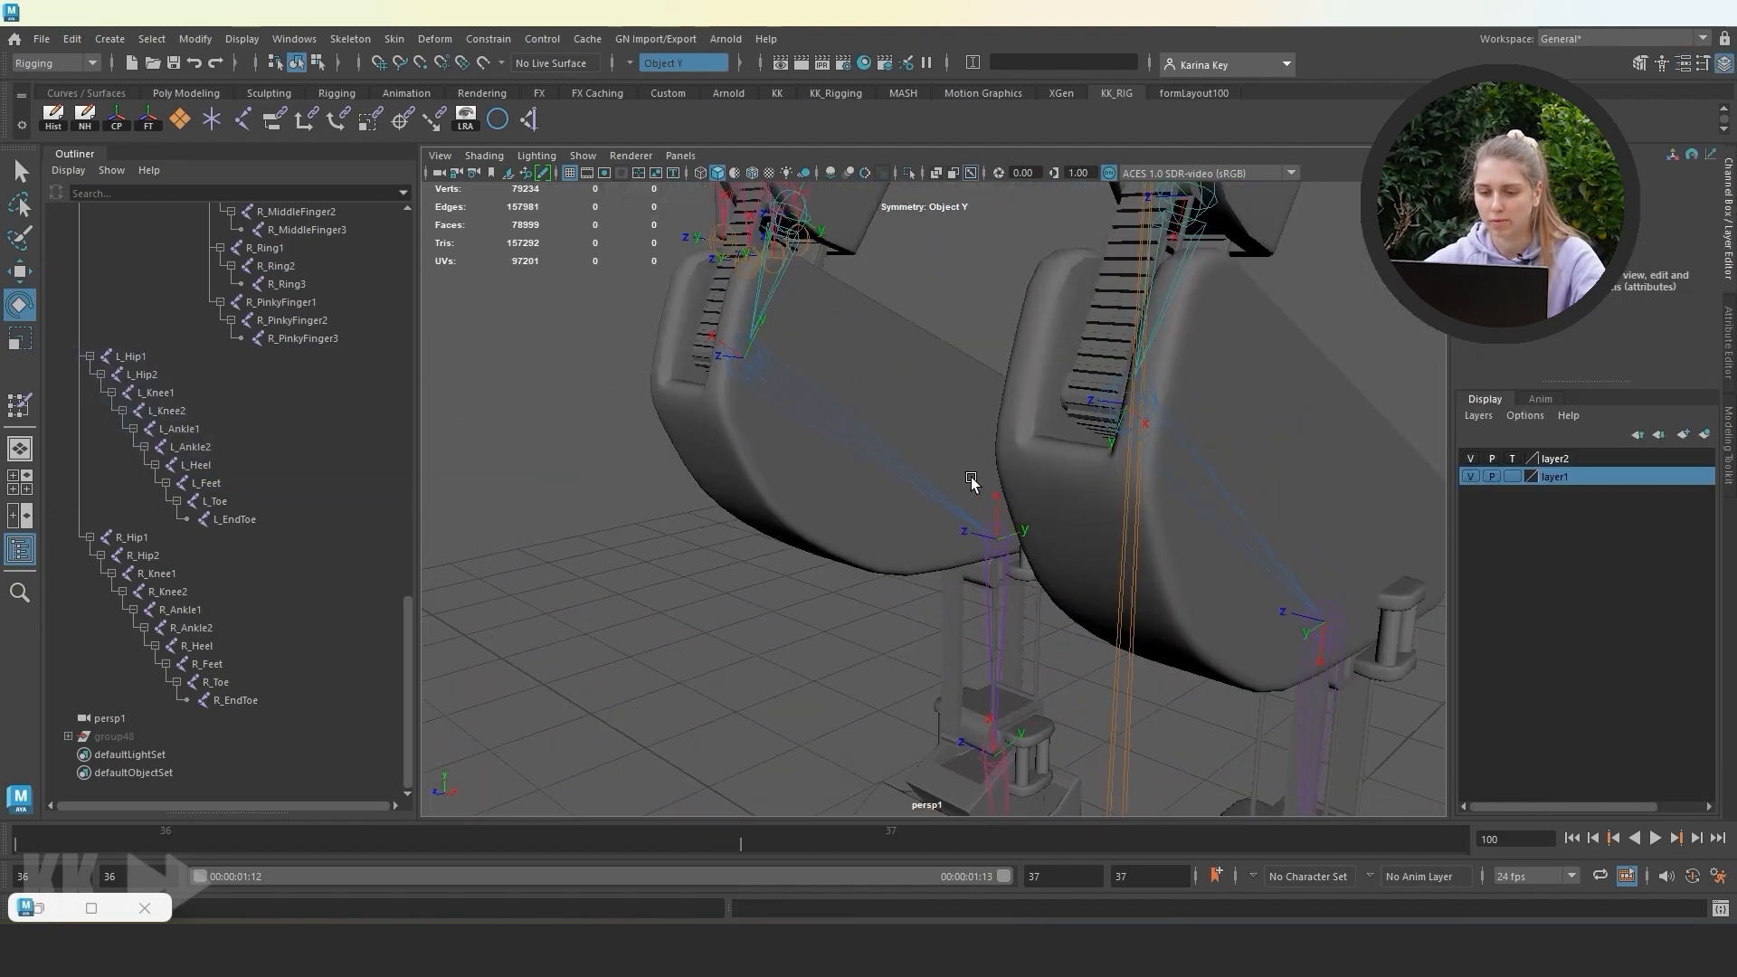
{"action": "left_click_drag", "start_coordinate": [970, 482], "coordinate": [1021, 468], "text": "alt"}
{"action": "left_click_drag", "start_coordinate": [1011, 758], "coordinate": [1253, 702], "text": "alt"}
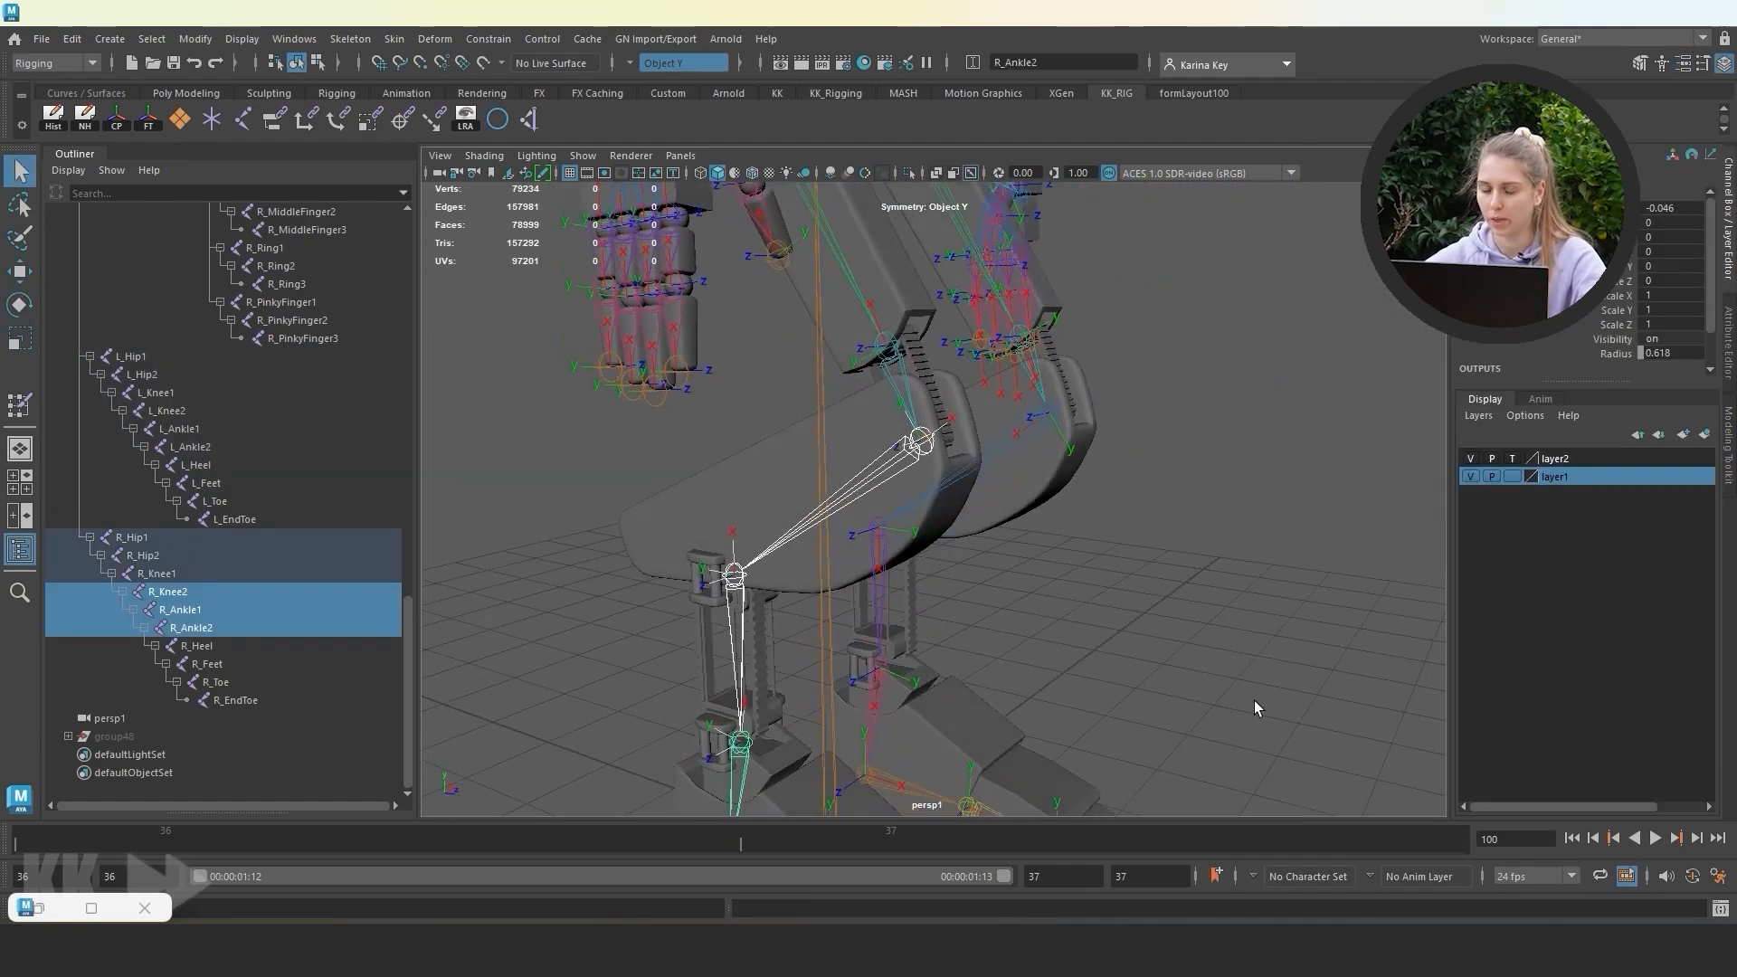
{"action": "middle_click_drag", "start_coordinate": [1254, 702], "coordinate": [1339, 659], "text": "alt"}
{"action": "left_click", "coordinate": [993, 289], "text": "shift"}
{"action": "left_click_drag", "start_coordinate": [1044, 316], "coordinate": [815, 411]}
{"action": "key", "text": "ctrl+z"}
Clear the joint selection and save the scene.
{"action": "left_click", "coordinate": [1287, 593]}
{"action": "left_click_drag", "start_coordinate": [1288, 593], "coordinate": [1032, 430], "text": "alt"}
{"action": "key", "text": "ctrl+s"}
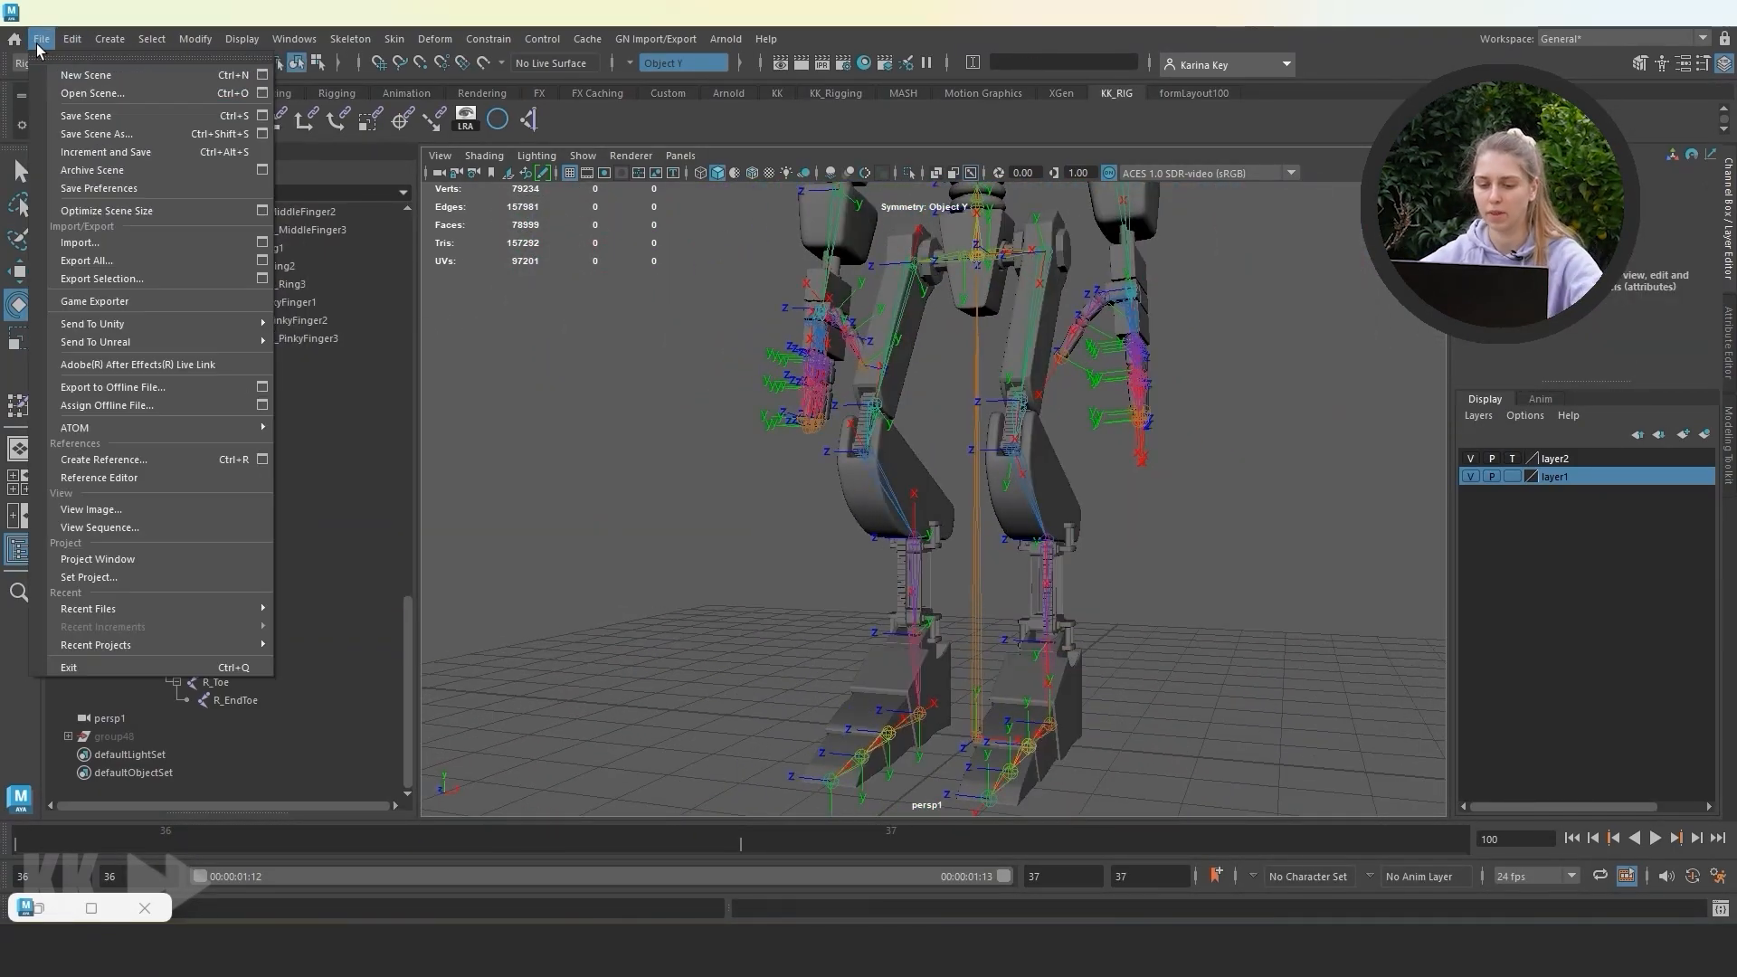
{"action": "left_click_drag", "start_coordinate": [1024, 489], "coordinate": [959, 524], "text": "alt"}
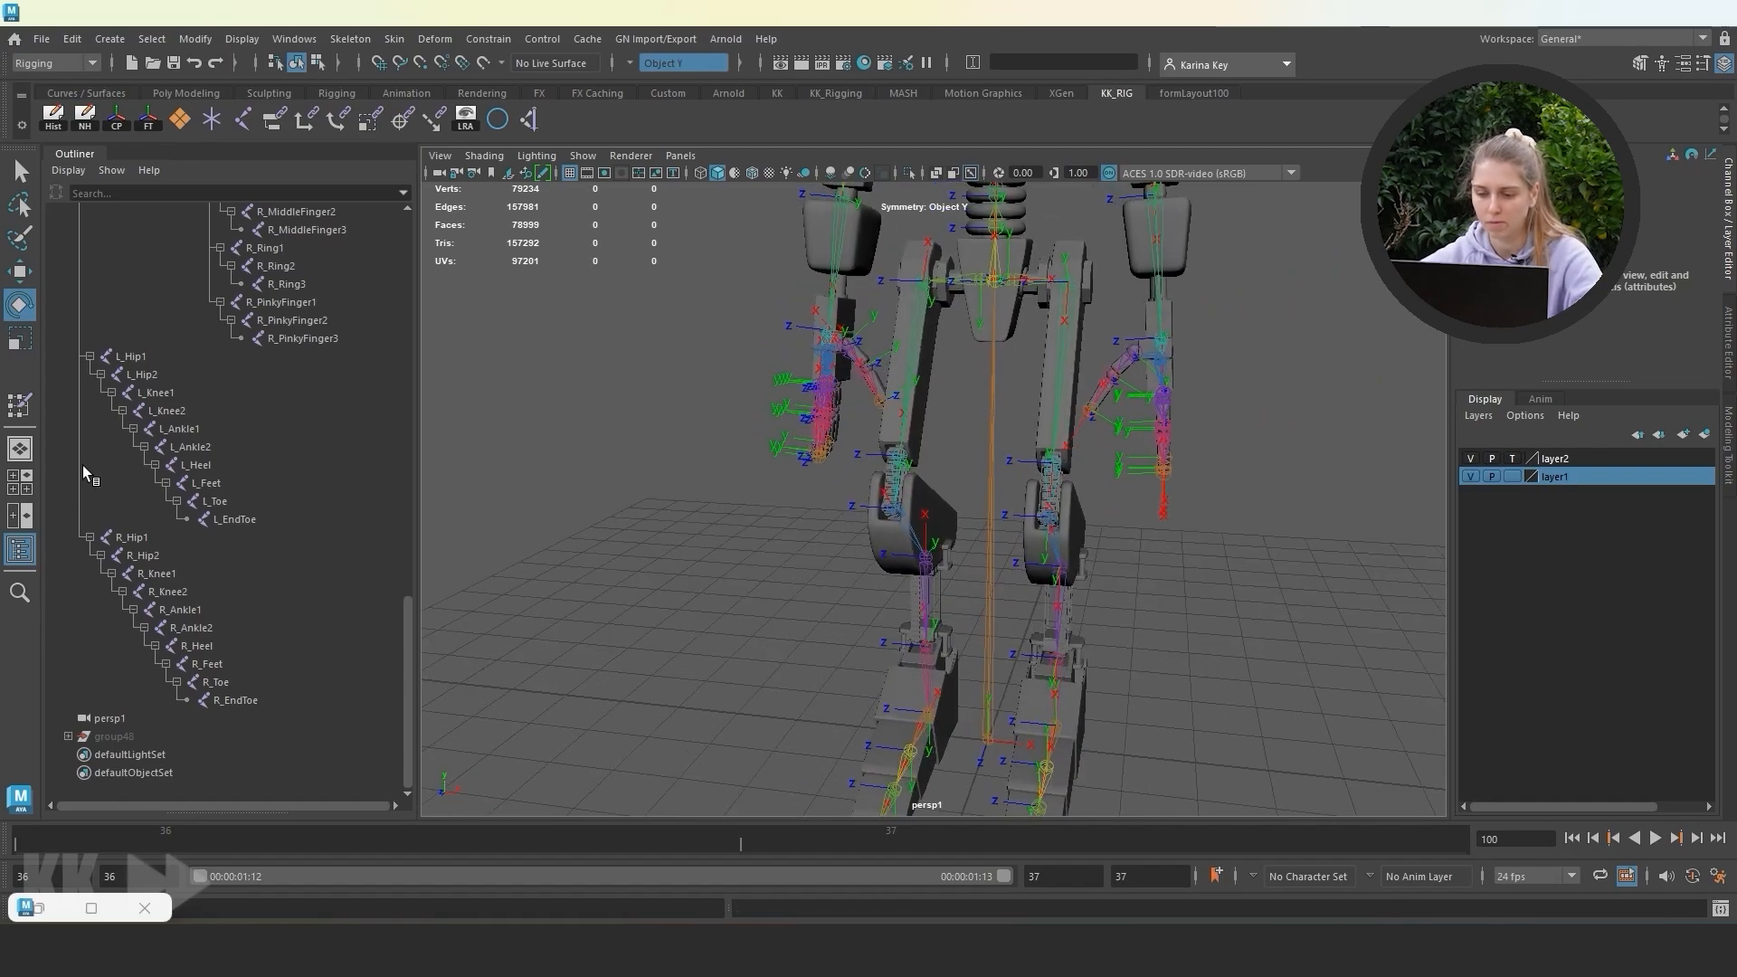
Reopen Paint Skin Weights on the robot mesh and flood the right hip connector with weight 1 on the R_Hip1 influence.
{"action": "left_click", "coordinate": [21, 172]}
{"action": "left_click", "coordinate": [1171, 229]}
{"action": "double_click", "coordinate": [19, 405]}
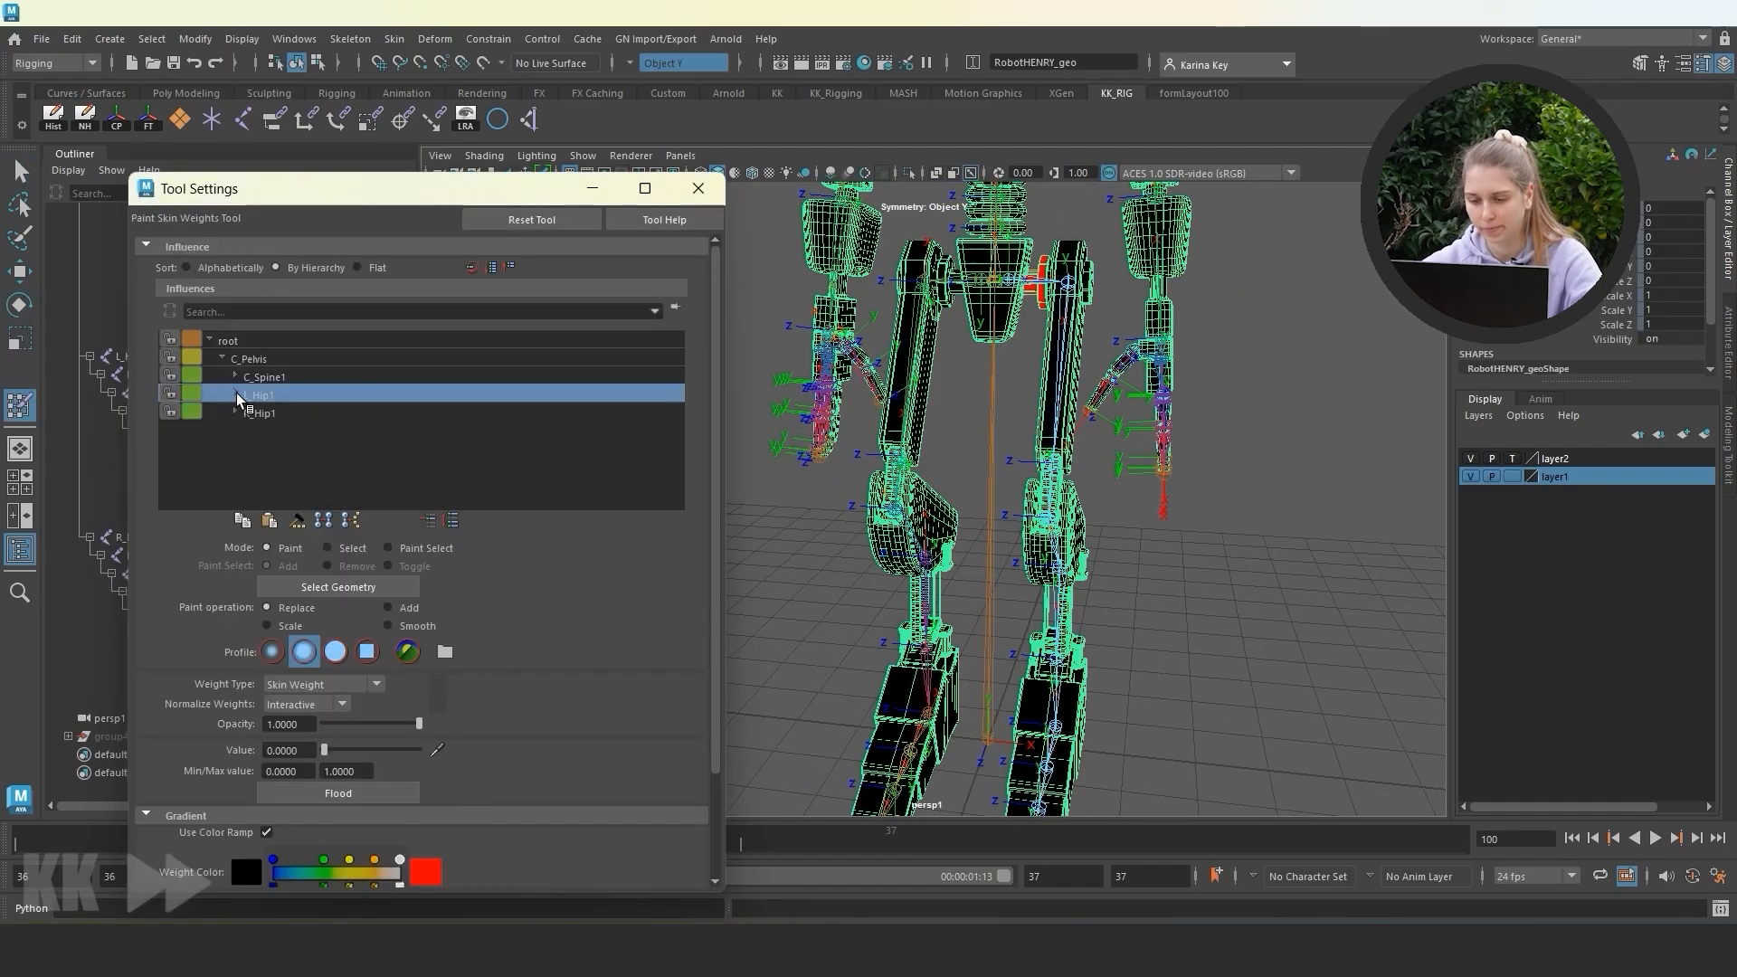
{"action": "left_click_drag", "start_coordinate": [1077, 489], "coordinate": [977, 507], "text": "alt"}
{"action": "scroll", "coordinate": [1015, 508], "scroll_direction": "up", "scroll_amount": 6}
{"action": "scroll", "coordinate": [976, 517], "scroll_direction": "up", "scroll_amount": 4}
{"action": "left_click", "coordinate": [328, 548]}
{"action": "right_click_drag", "start_coordinate": [962, 356], "coordinate": [882, 356]}
{"action": "double_click", "coordinate": [964, 323]}
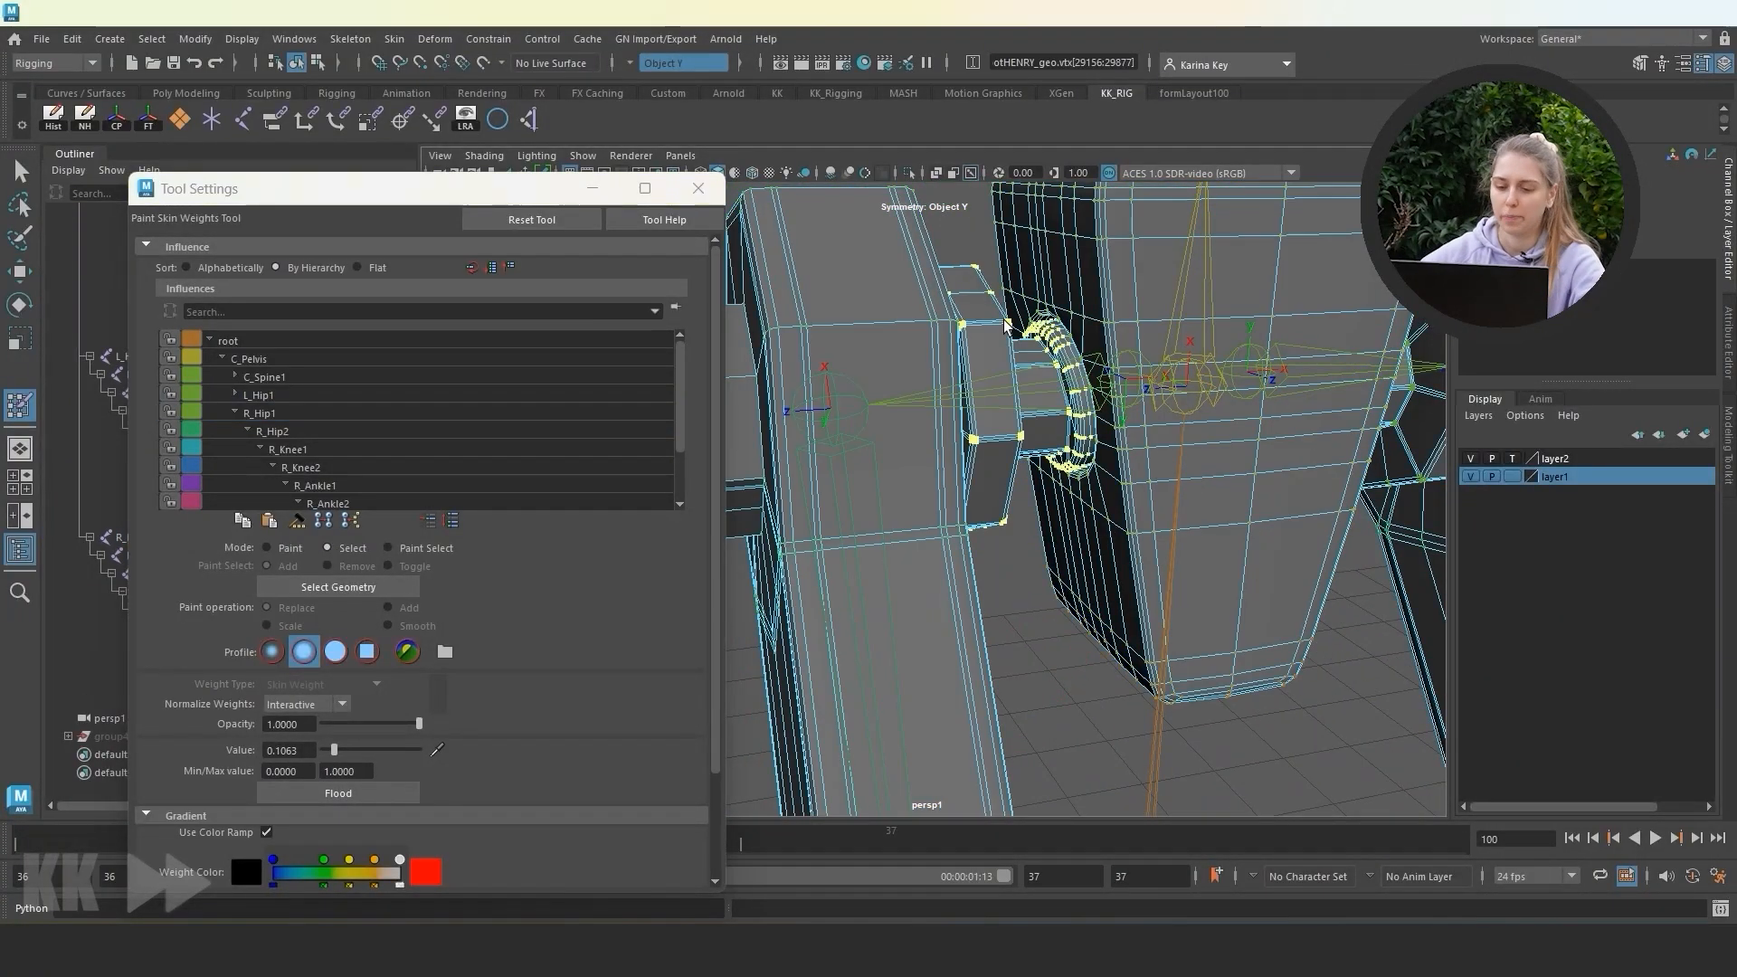
{"action": "left_click", "coordinate": [267, 548]}
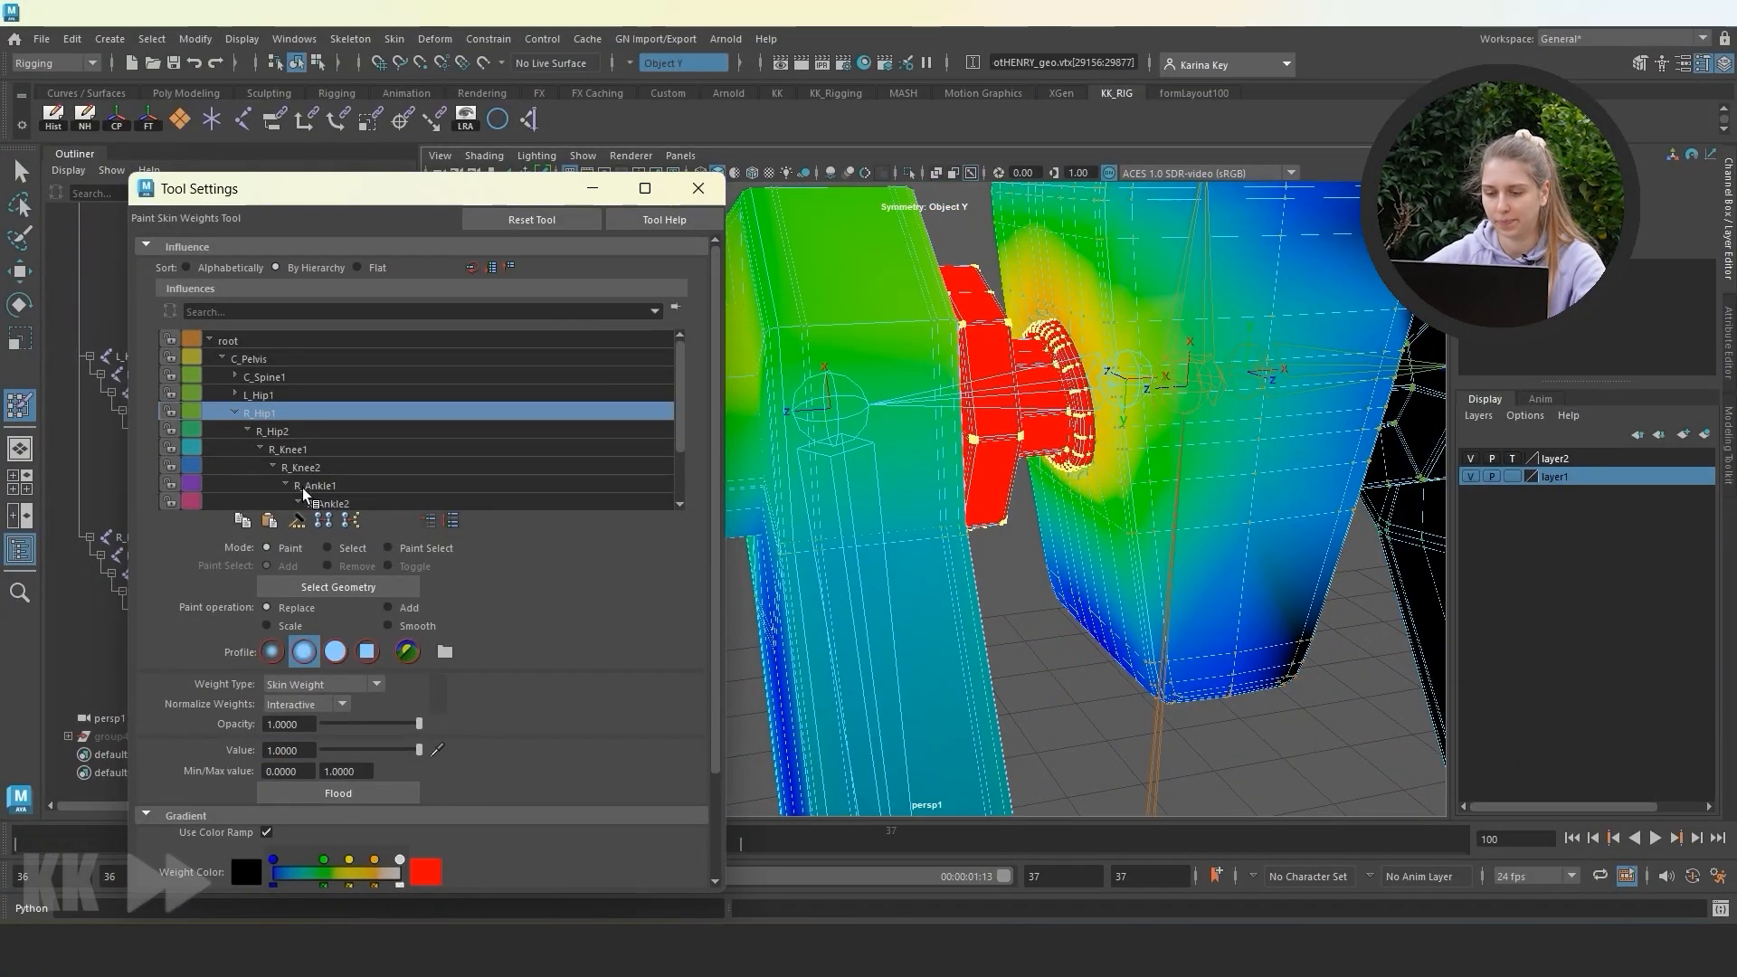
Select the right thigh parts and flood them with weight 1 on the R_Hip2 influence.
{"action": "left_click", "coordinate": [272, 431]}
{"action": "scroll", "coordinate": [869, 568], "scroll_direction": "down", "scroll_amount": 5}
{"action": "left_click_drag", "start_coordinate": [868, 568], "coordinate": [885, 573], "text": "alt"}
{"action": "scroll", "coordinate": [885, 573], "scroll_direction": "up", "scroll_amount": 3}
{"action": "left_click_drag", "start_coordinate": [419, 750], "coordinate": [324, 750]}
{"action": "left_click", "coordinate": [328, 549]}
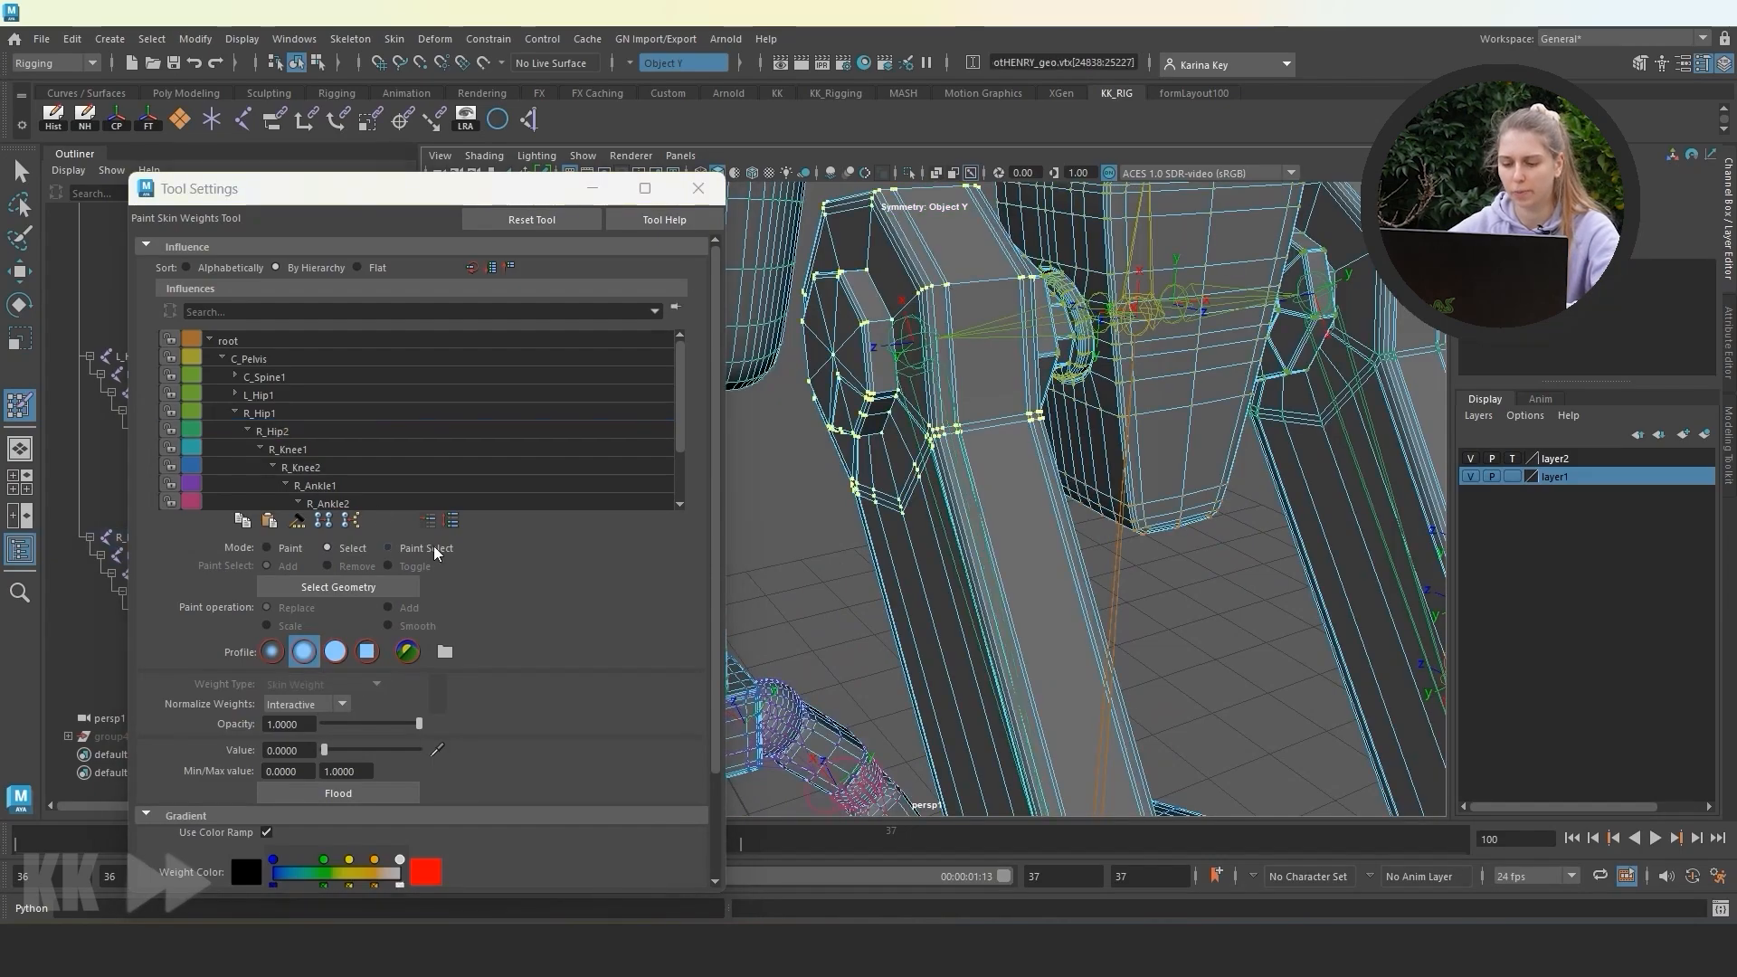
{"action": "left_click", "coordinate": [277, 551]}
{"action": "left_click", "coordinate": [338, 793]}
Select the ribbed strips and bracket below the right thigh and flood them onto the R_Knee1 influence.
{"action": "left_click_drag", "start_coordinate": [923, 588], "coordinate": [950, 534], "text": "alt"}
{"action": "left_click", "coordinate": [310, 448]}
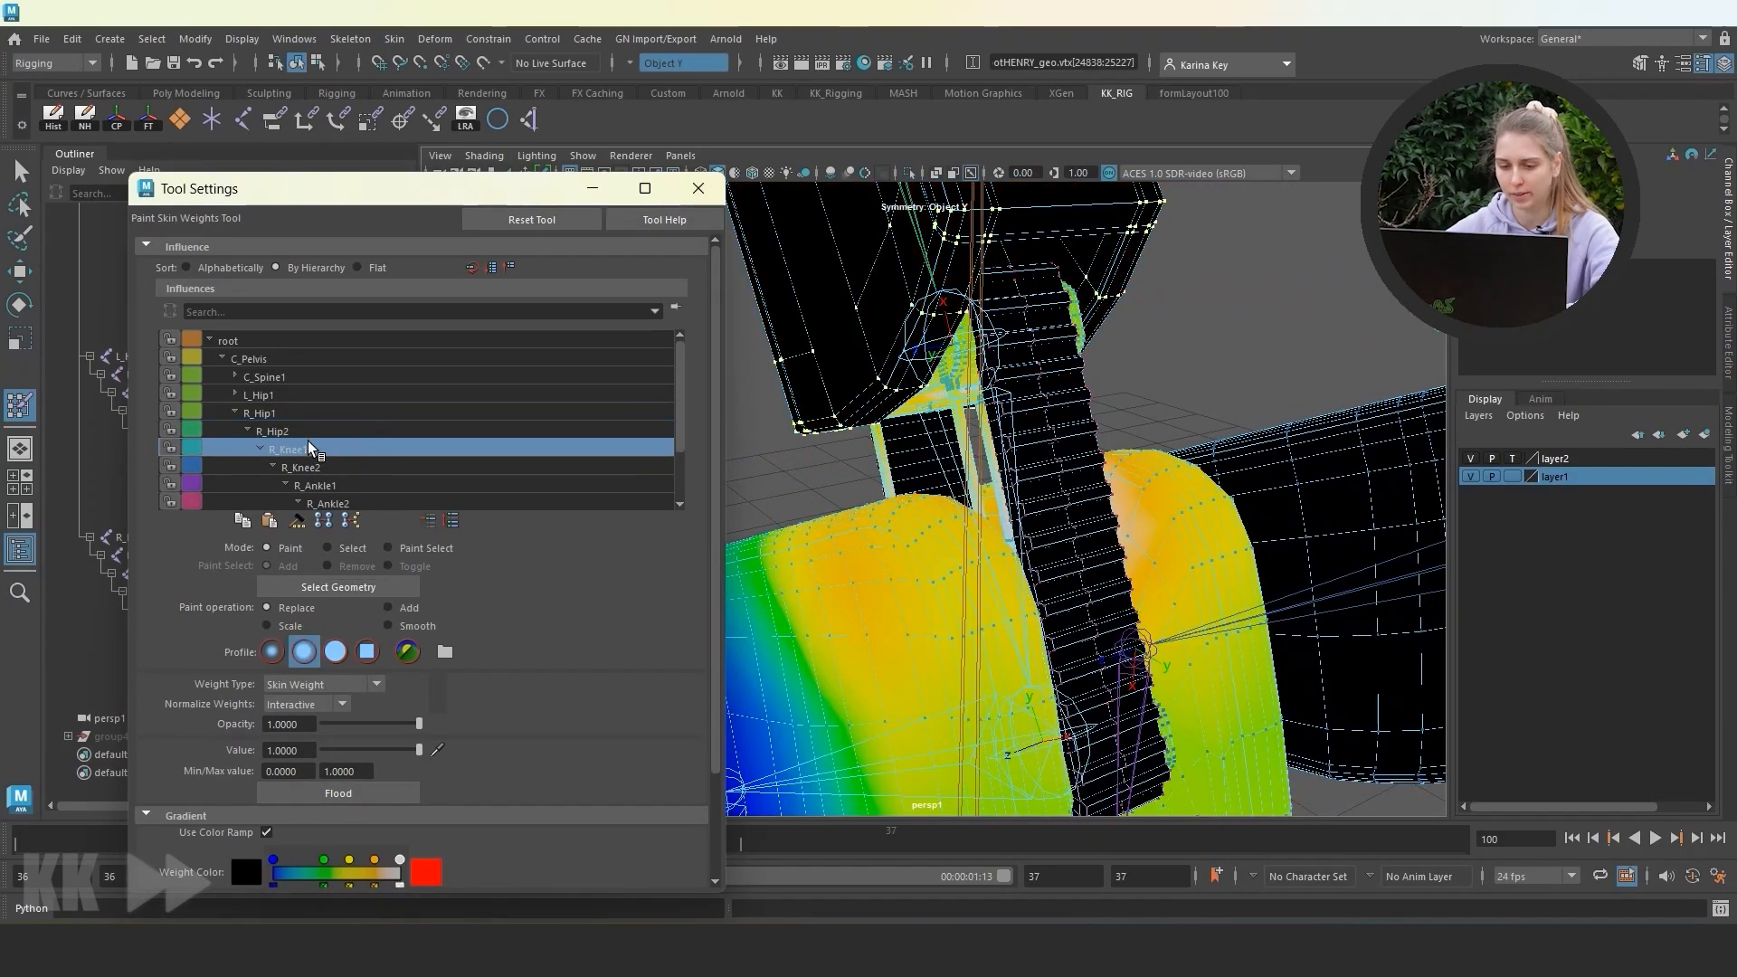
{"action": "left_click", "coordinate": [346, 549]}
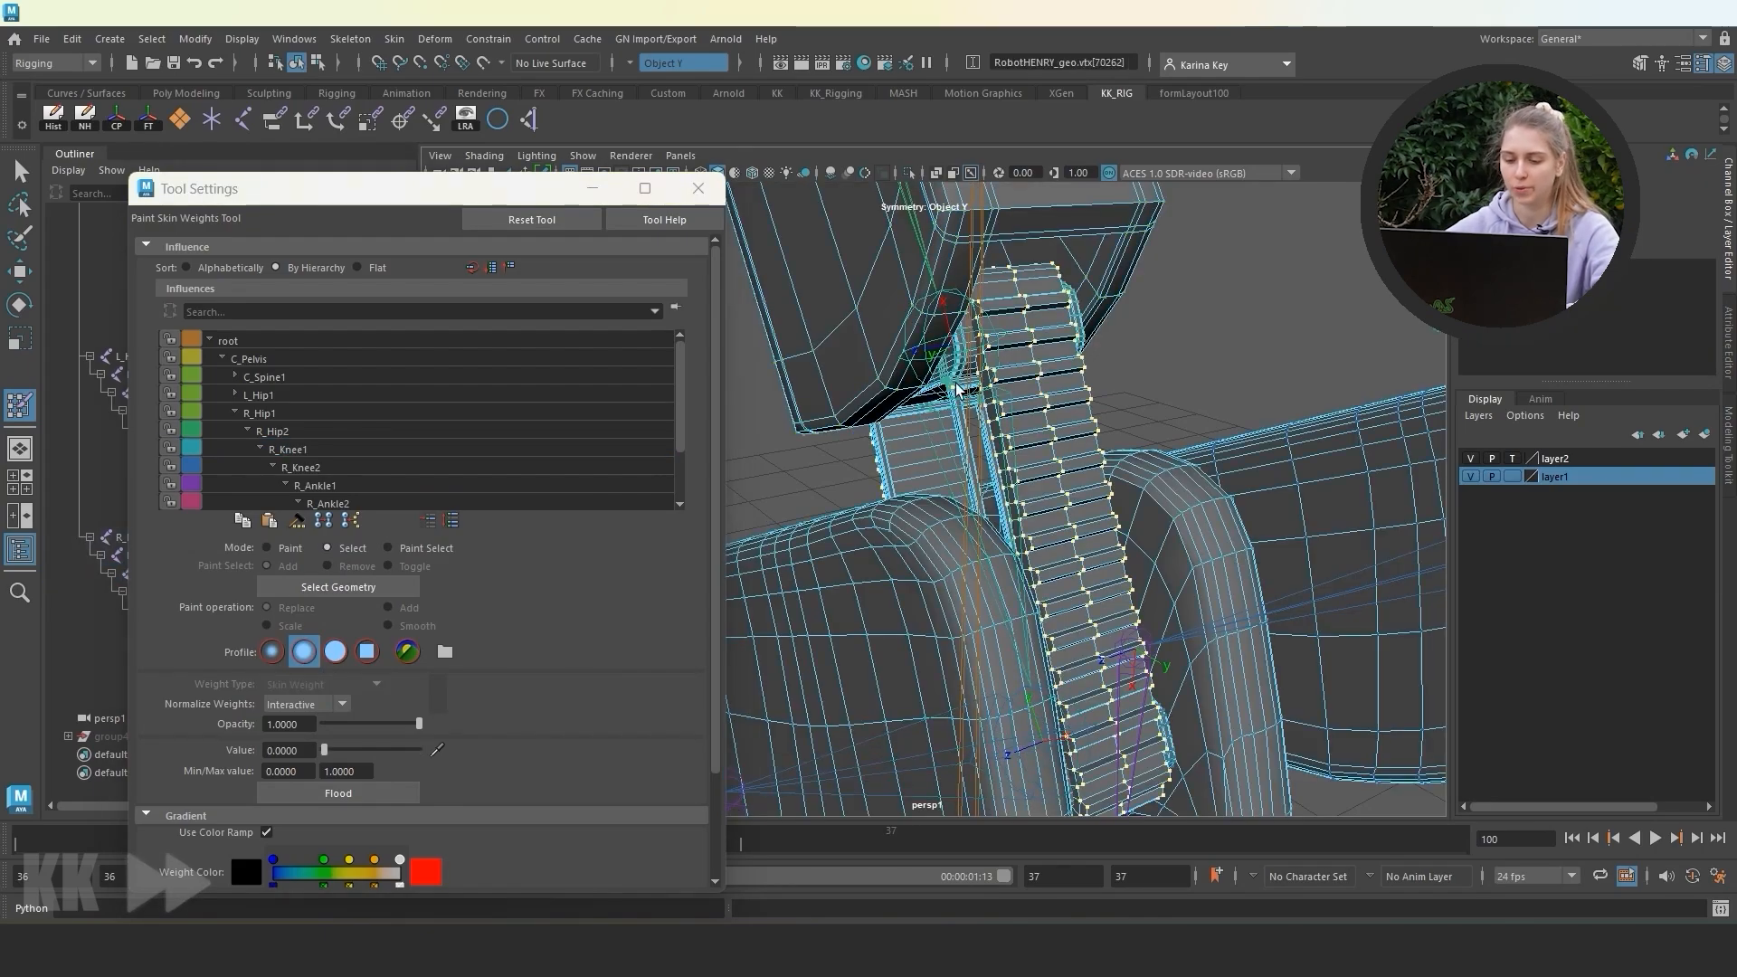
{"action": "left_click", "coordinate": [267, 549]}
{"action": "left_click", "coordinate": [365, 791]}
Select the large right calf casing and flood it with weight 1 on the R_Knee2 influence.
{"action": "mouse_move", "coordinate": [914, 579]}
{"action": "left_mouse_down", "text": "alt"}
{"action": "mouse_move", "coordinate": [946, 598]}
{"action": "mouse_move", "coordinate": [1013, 543]}
{"action": "left_mouse_up", "text": "alt"}
{"action": "left_click", "coordinate": [310, 468]}
{"action": "left_click", "coordinate": [346, 548]}
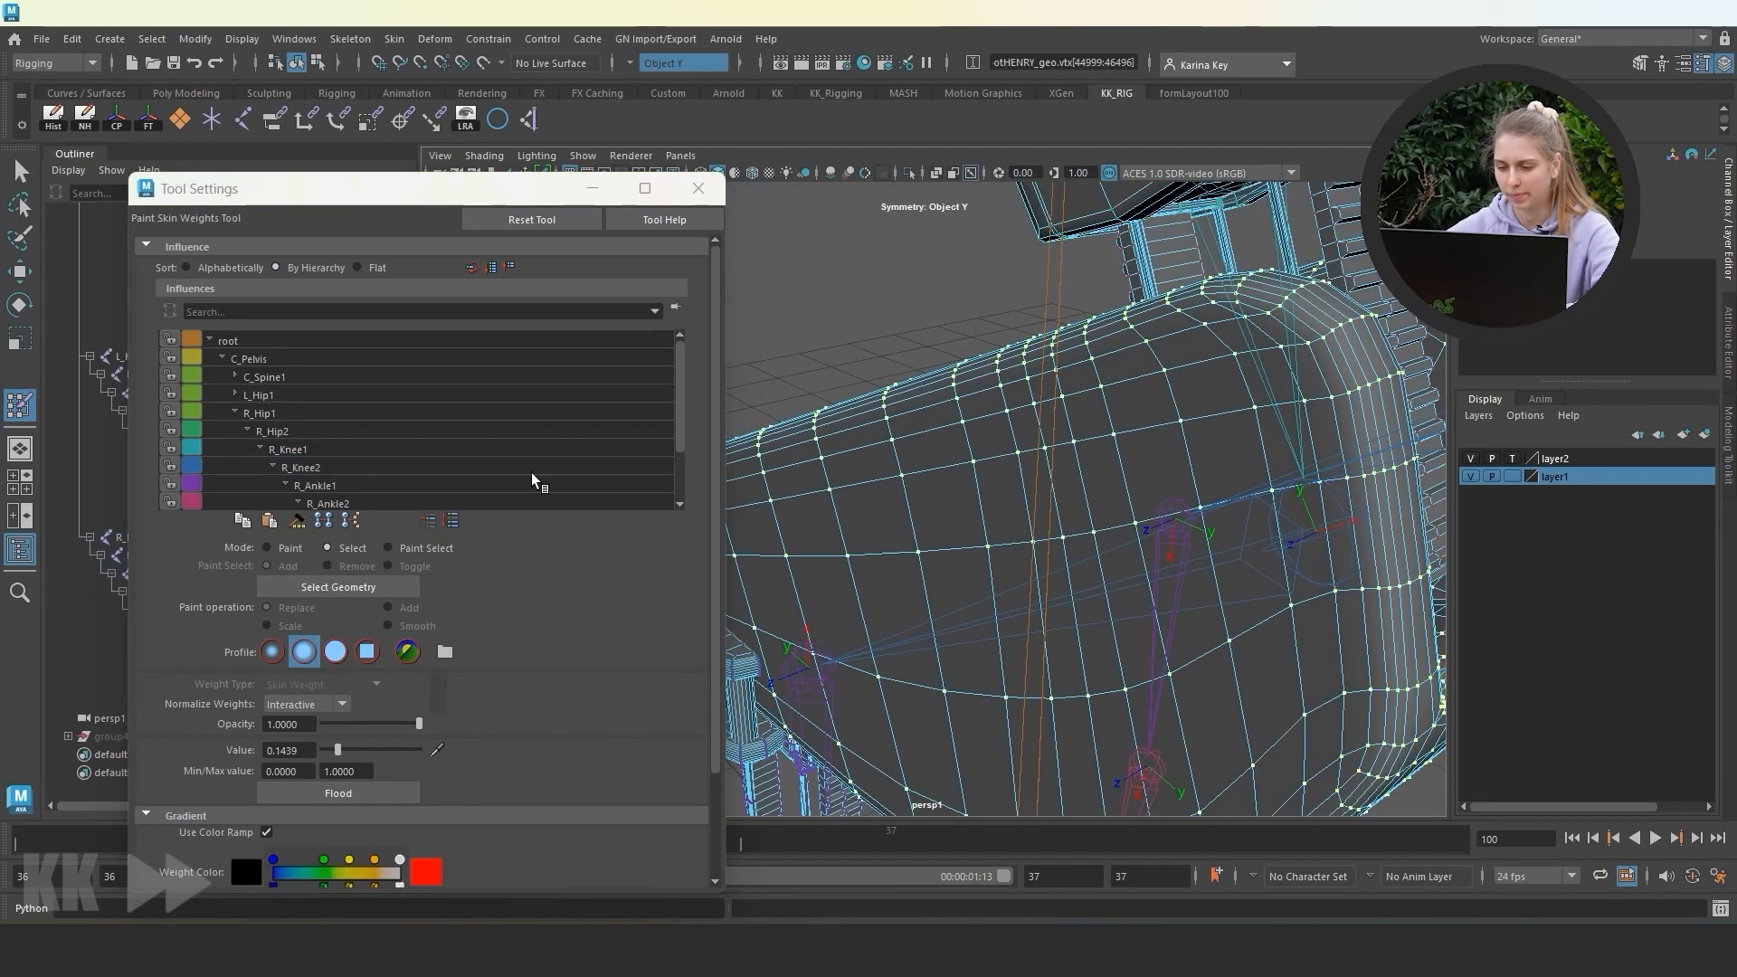
{"action": "left_click", "coordinate": [267, 548]}
{"action": "left_click", "coordinate": [311, 468]}
{"action": "left_click_drag", "start_coordinate": [338, 750], "coordinate": [418, 750]}
{"action": "left_click_drag", "start_coordinate": [911, 567], "coordinate": [995, 543], "text": "alt"}
{"action": "left_click", "coordinate": [337, 794]}
Select the bracket plates and pillars under the right calf and flood them with weight 1 on the R_Knee2 influence.
{"action": "left_click", "coordinate": [346, 549]}
{"action": "left_click_drag", "start_coordinate": [868, 543], "coordinate": [718, 558], "text": "alt"}
{"action": "right_click_drag", "start_coordinate": [718, 558], "coordinate": [1036, 444], "text": "alt"}
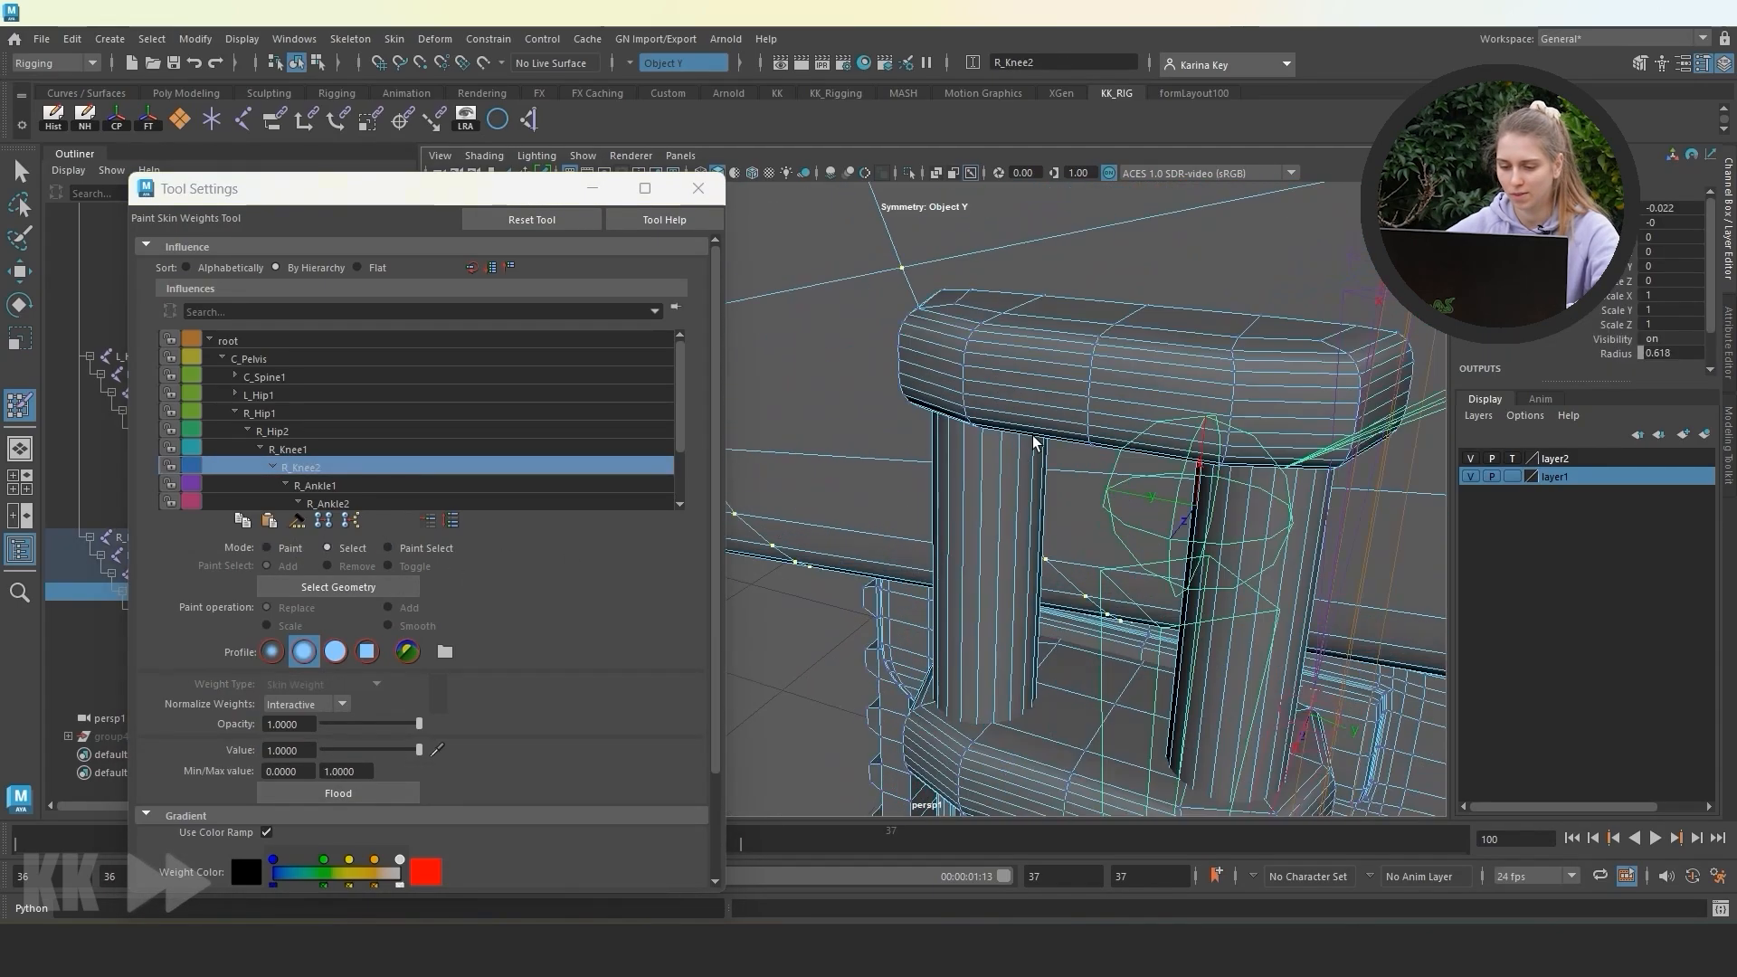
{"action": "left_click_drag", "start_coordinate": [1060, 647], "coordinate": [1222, 581], "text": "alt"}
{"action": "middle_click_drag", "start_coordinate": [1221, 582], "coordinate": [1219, 579], "text": "alt"}
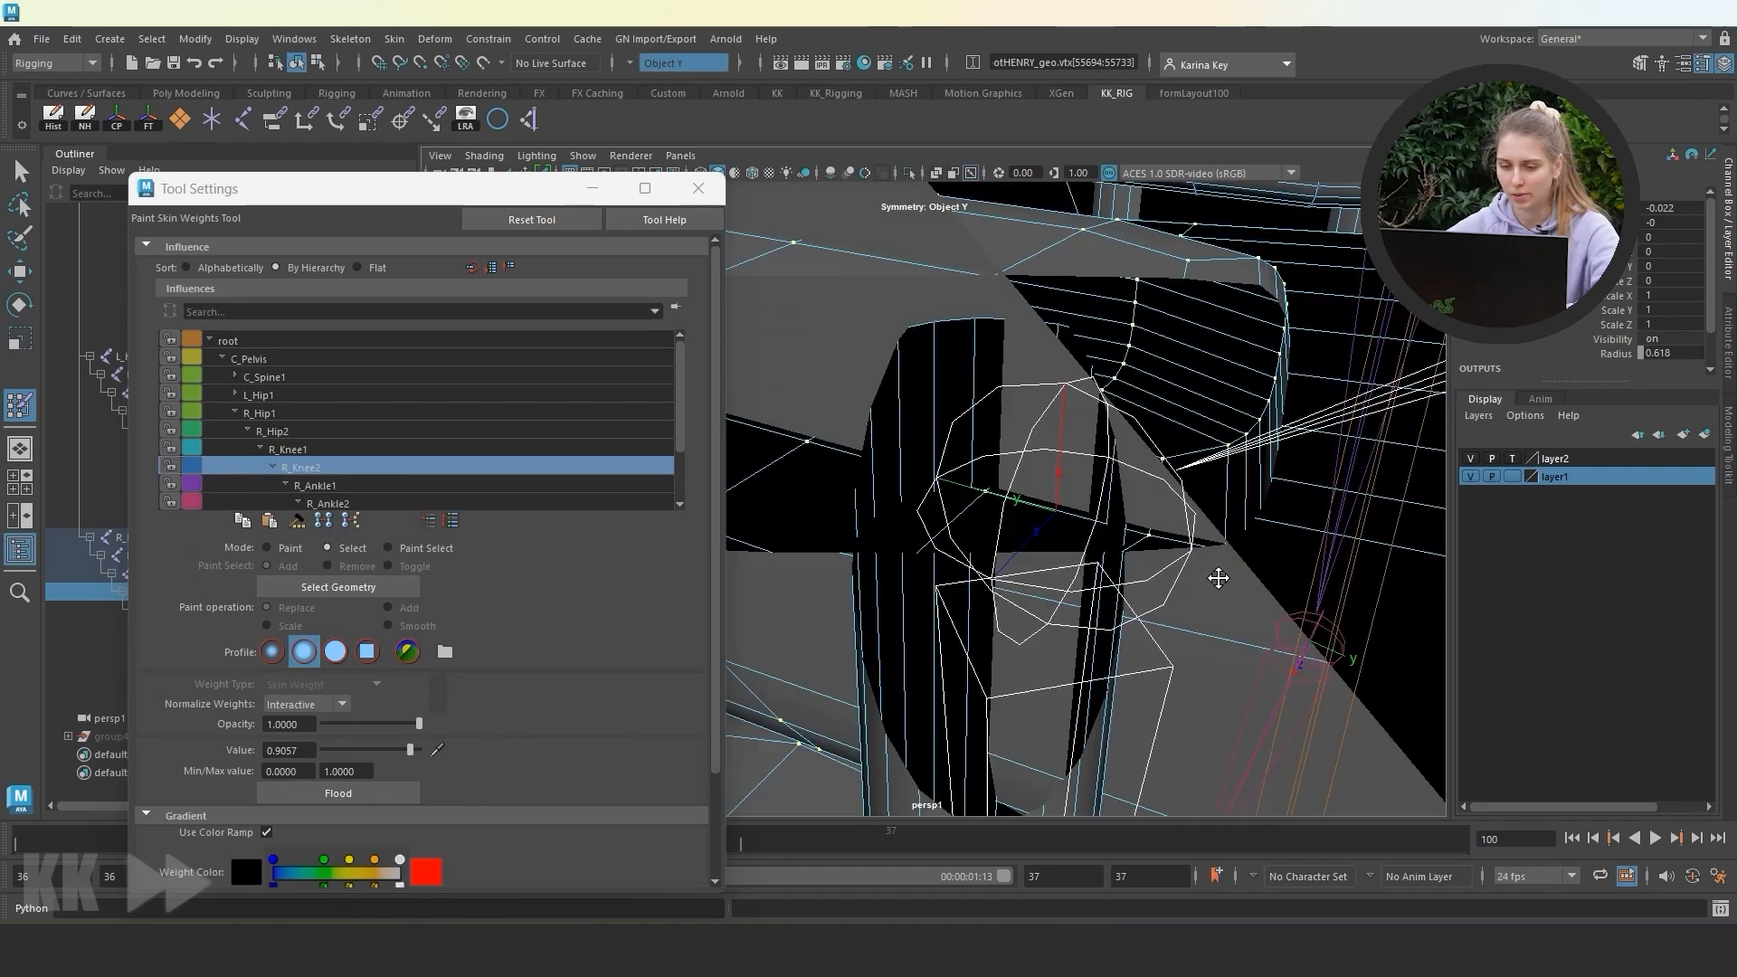
{"action": "left_click", "coordinate": [268, 548]}
{"action": "right_click_drag", "start_coordinate": [1040, 543], "coordinate": [905, 543], "text": "alt"}
{"action": "left_click_drag", "start_coordinate": [409, 750], "coordinate": [438, 752]}
{"action": "left_click", "coordinate": [337, 793]}
Select the right shin's rods, ribbed strips, rollers and lower bracket and flood them with weight 1 on the R_Ankle1 influence.
{"action": "mouse_move", "coordinate": [1022, 579]}
{"action": "left_mouse_down", "text": "alt"}
{"action": "mouse_move", "coordinate": [1097, 588]}
{"action": "mouse_move", "coordinate": [1182, 531]}
{"action": "mouse_move", "coordinate": [1013, 507]}
{"action": "left_mouse_up", "text": "alt"}
{"action": "middle_click_drag", "start_coordinate": [1013, 506], "coordinate": [989, 531], "text": "alt"}
{"action": "left_click", "coordinate": [327, 548]}
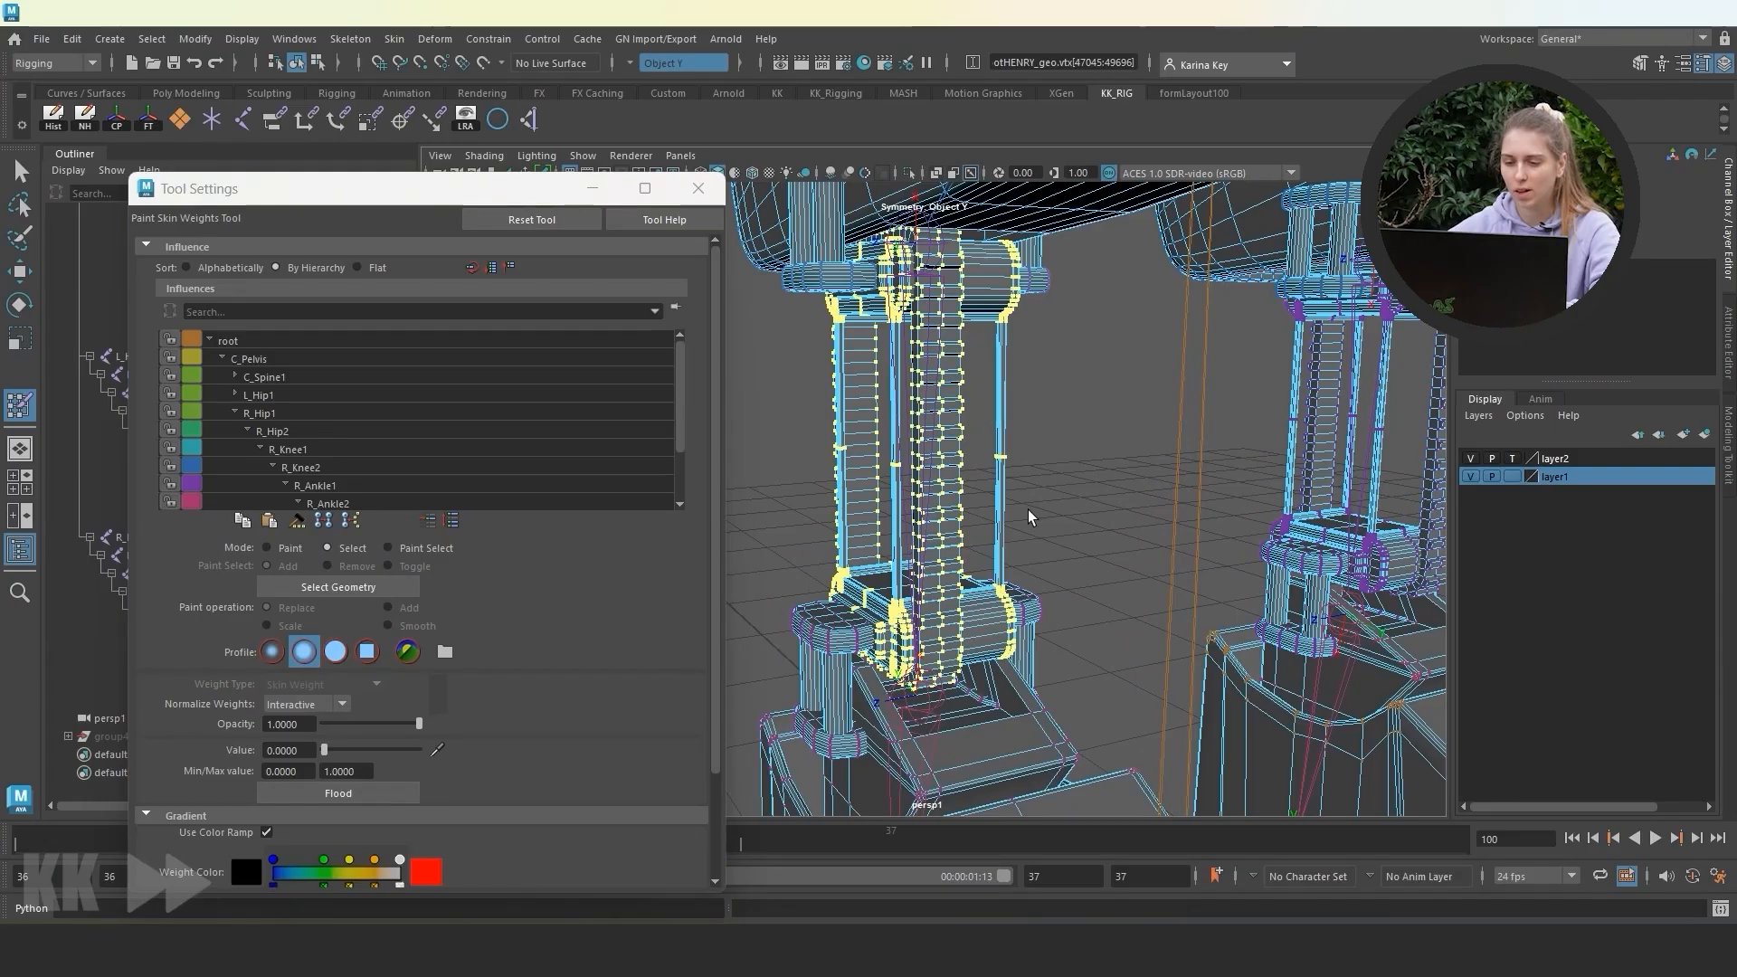
{"action": "left_click_drag", "start_coordinate": [1026, 618], "coordinate": [875, 683], "text": "alt"}
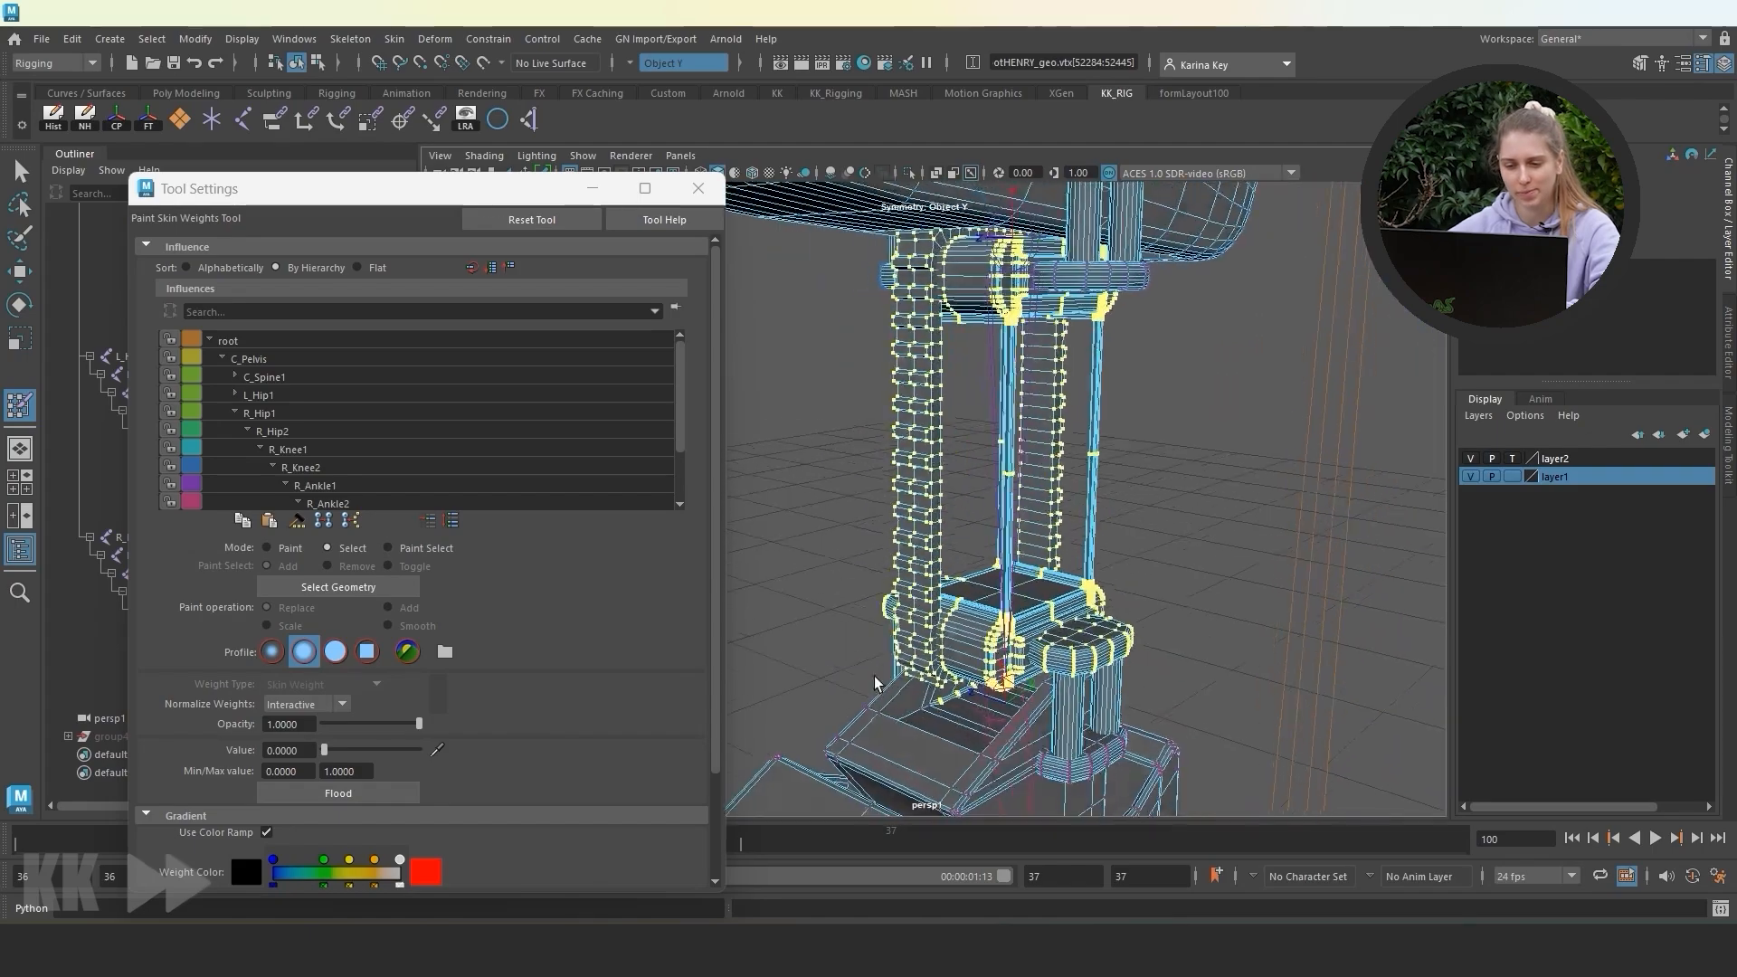
{"action": "middle_click_drag", "start_coordinate": [1040, 579], "coordinate": [1039, 570], "text": "alt"}
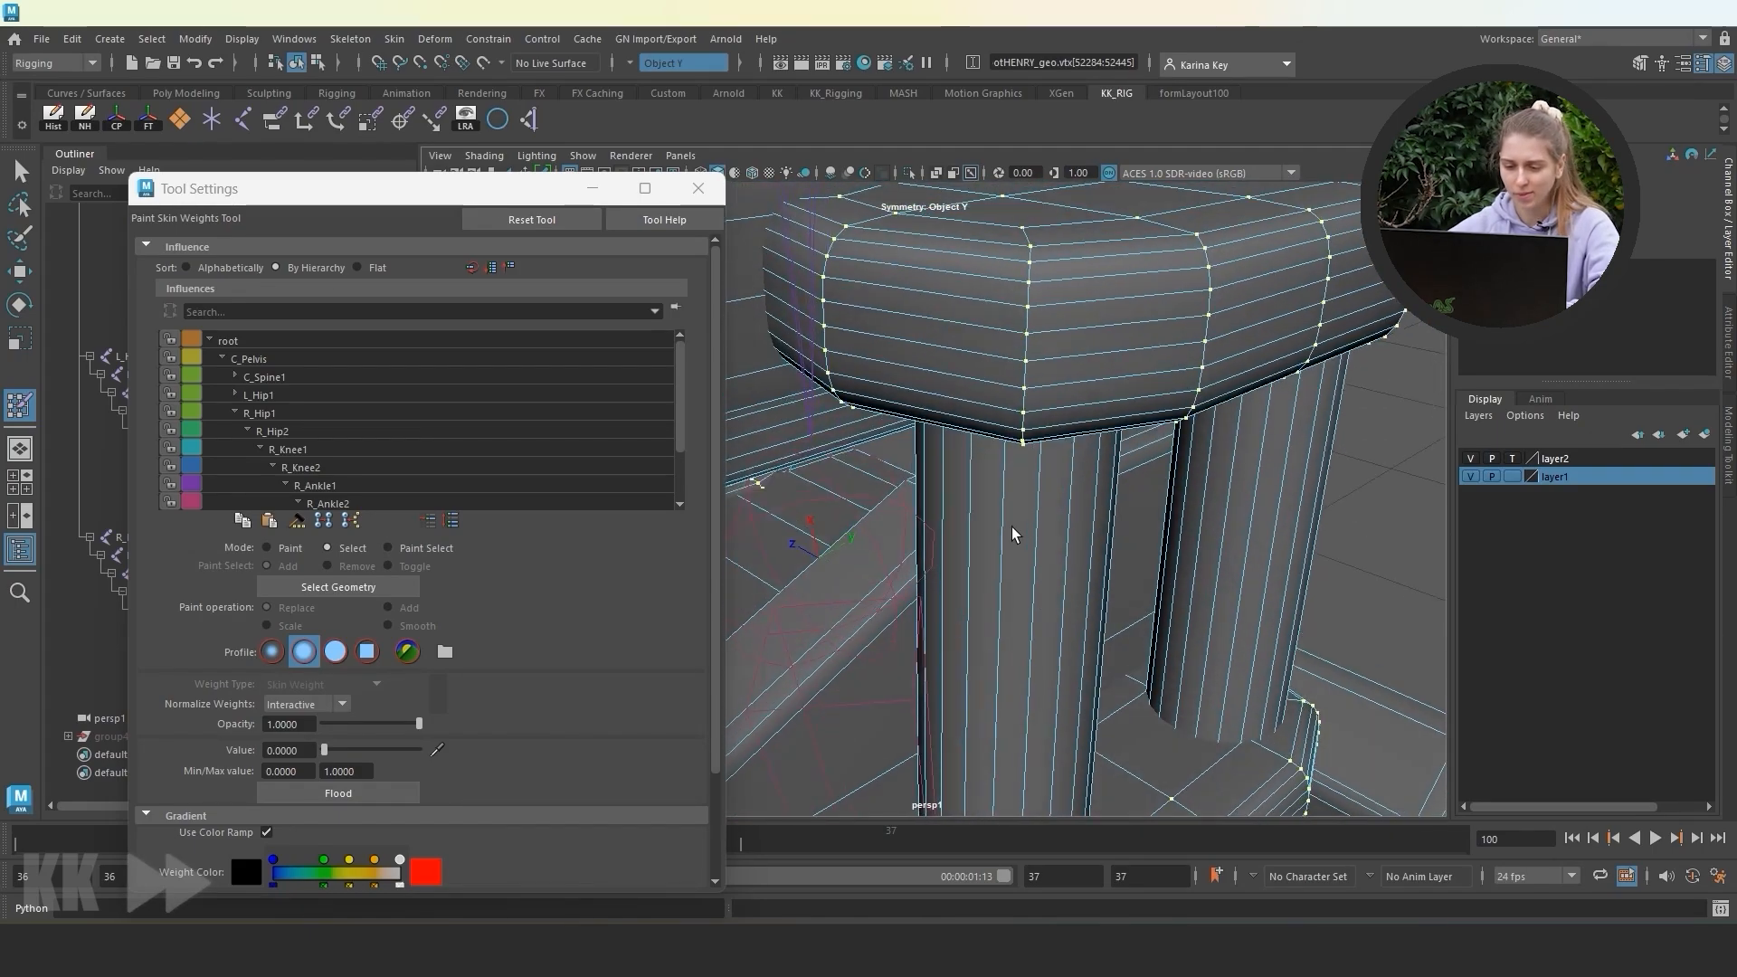
{"action": "left_click_drag", "start_coordinate": [1012, 534], "coordinate": [1029, 475], "text": "alt"}
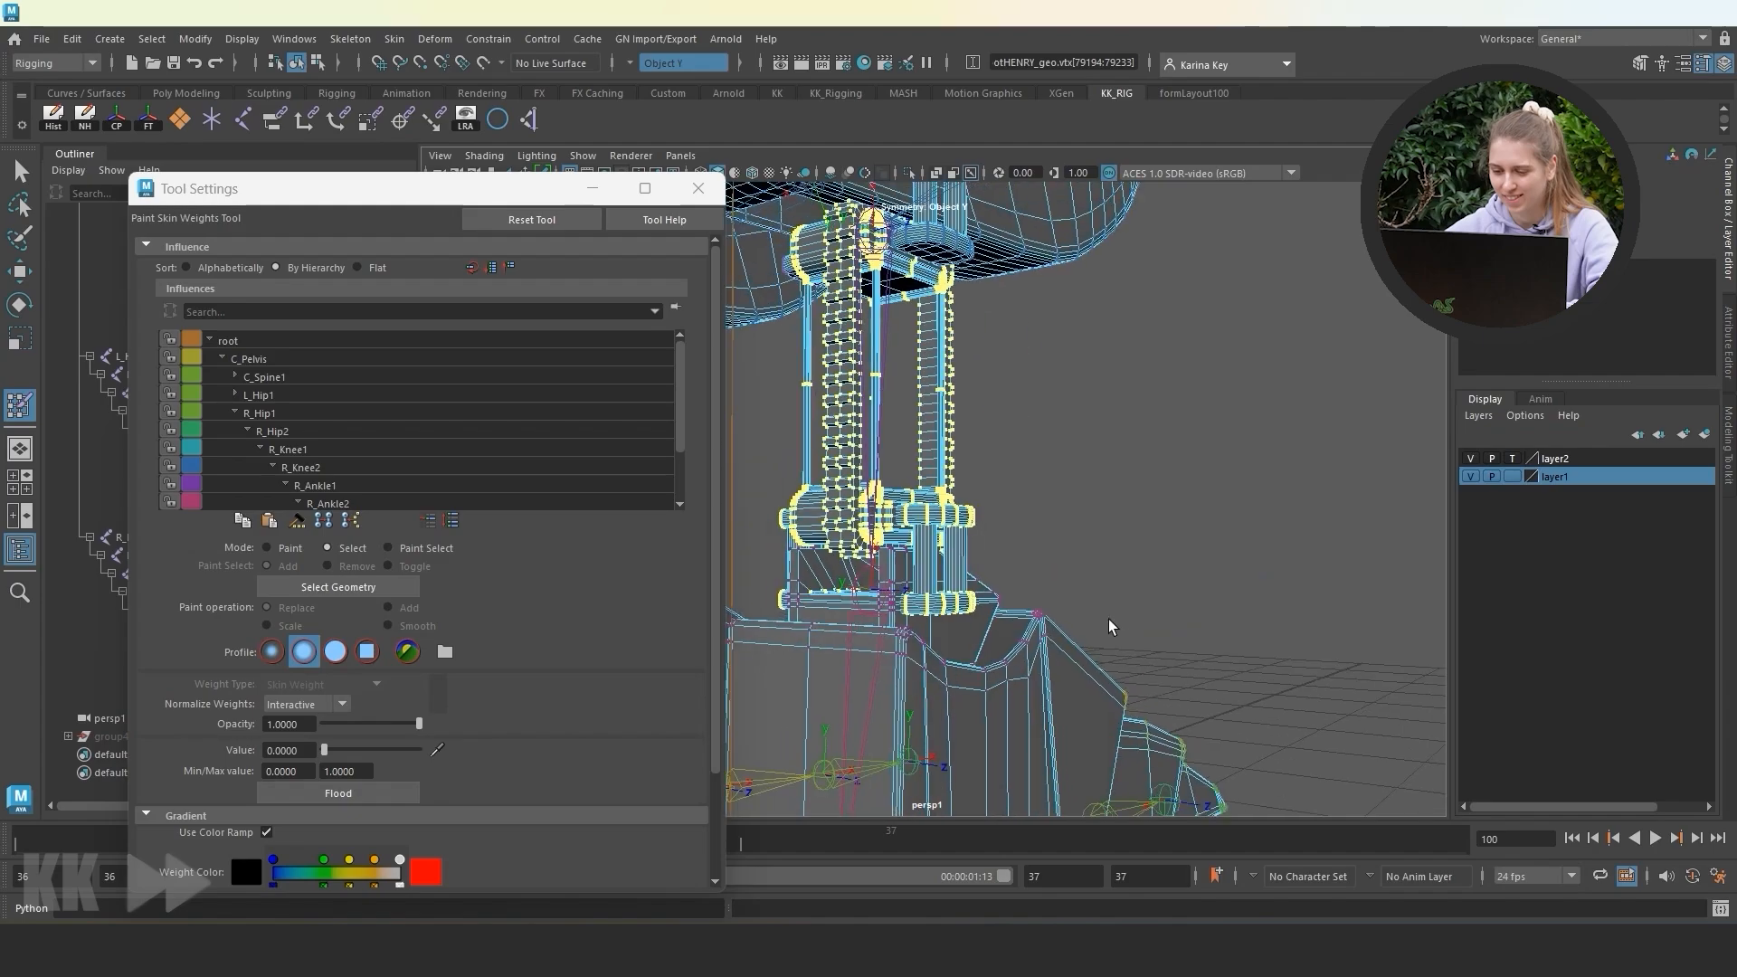
{"action": "left_click_drag", "start_coordinate": [971, 591], "coordinate": [886, 583], "text": "alt"}
{"action": "scroll", "coordinate": [887, 584], "scroll_direction": "up", "scroll_amount": 3}
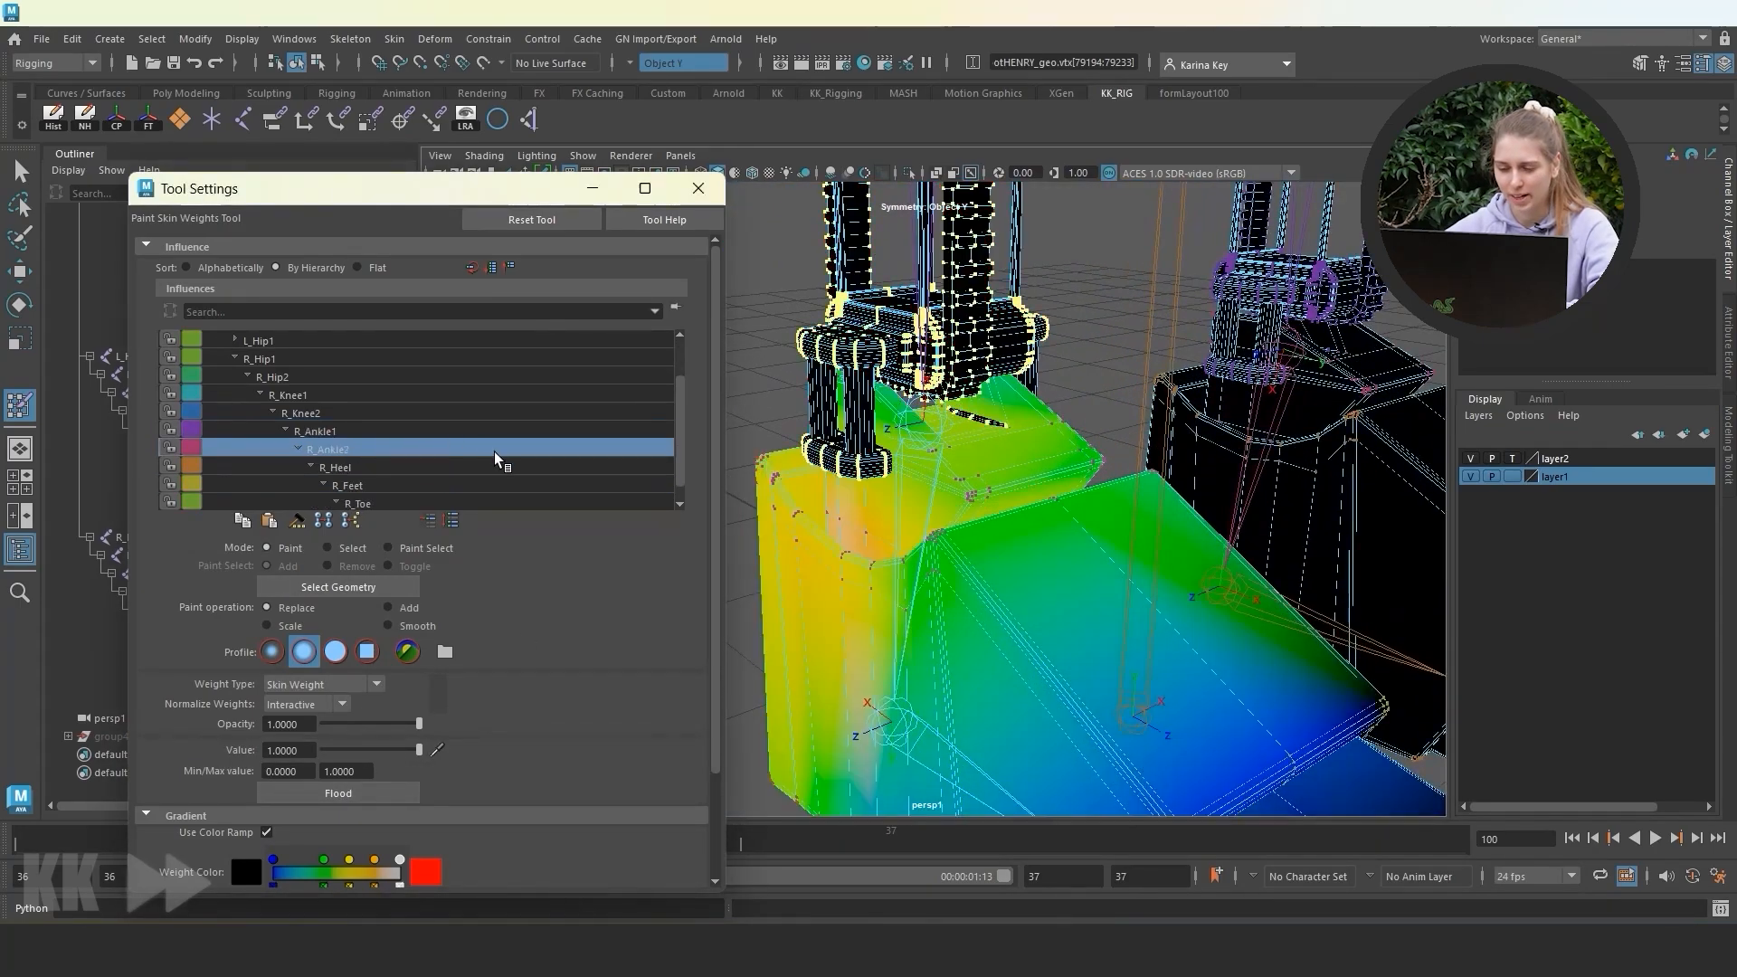
Select the block on top of the right foot and flood it with weight 1 on the R_Ankle2 influence.
{"action": "left_click", "coordinate": [327, 548]}
{"action": "left_click", "coordinate": [900, 486]}
{"action": "left_click", "coordinate": [384, 586]}
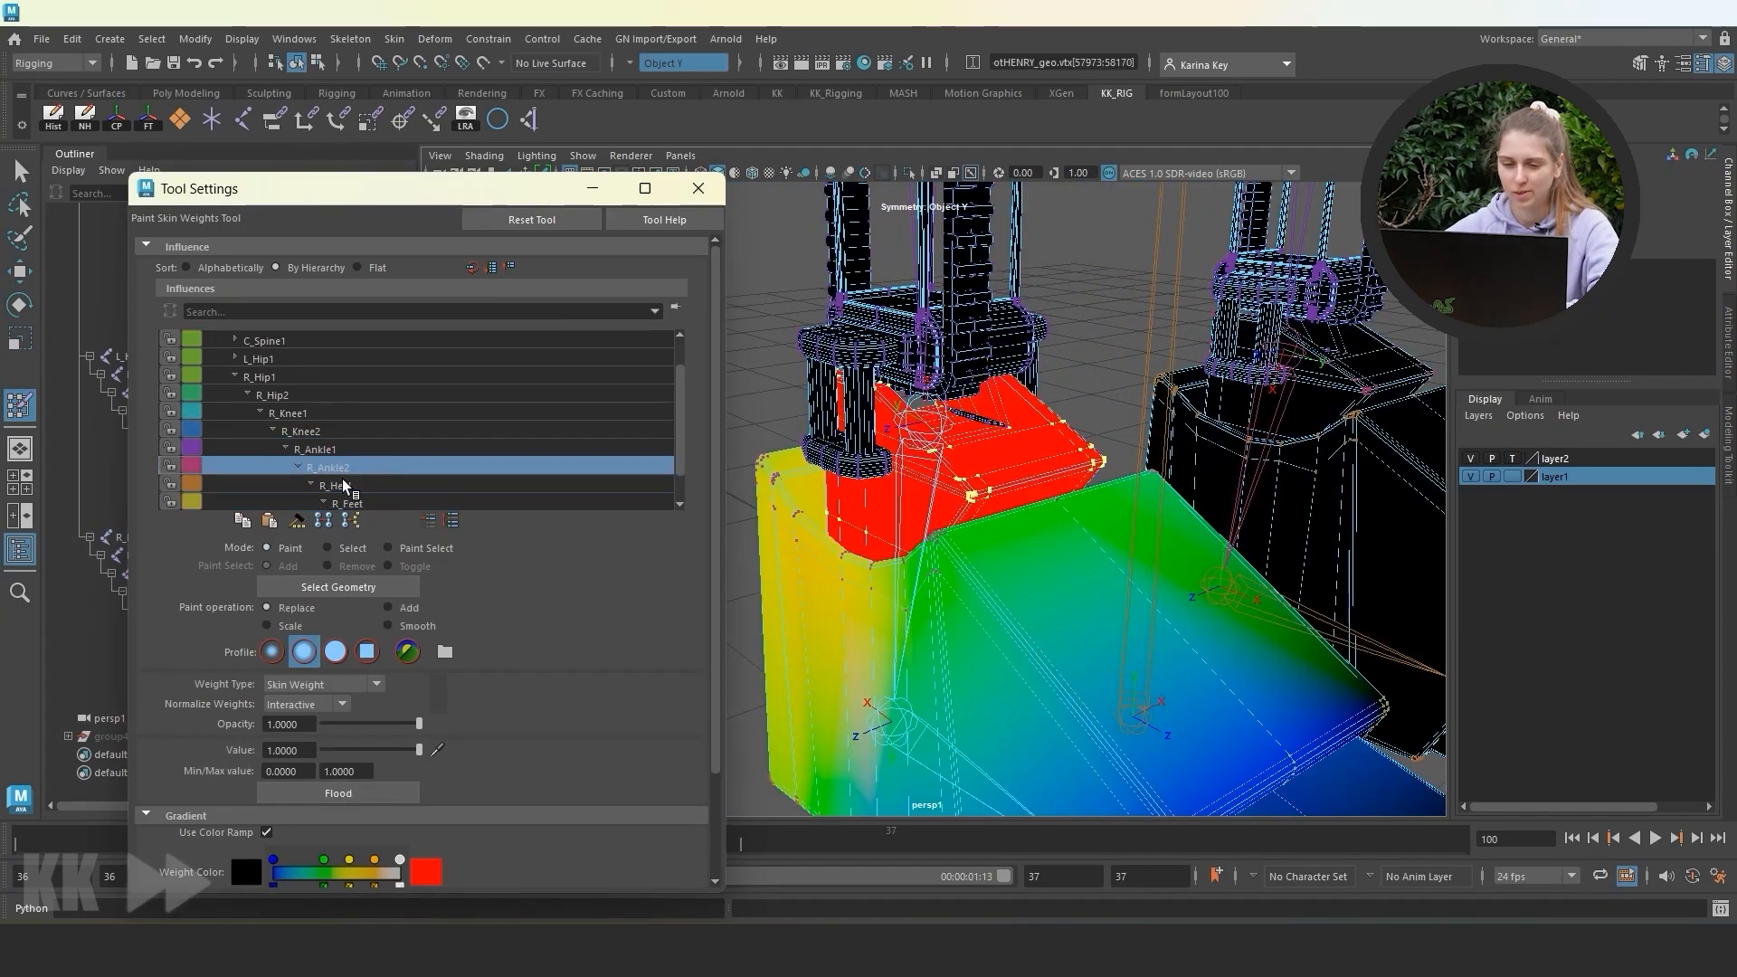
Select the right foot's heel section and flood it with weight 1 on the R_Heel influence.
{"action": "left_click", "coordinate": [343, 485]}
{"action": "left_click_drag", "start_coordinate": [977, 669], "coordinate": [977, 606], "text": "alt"}
{"action": "left_click", "coordinate": [335, 548]}
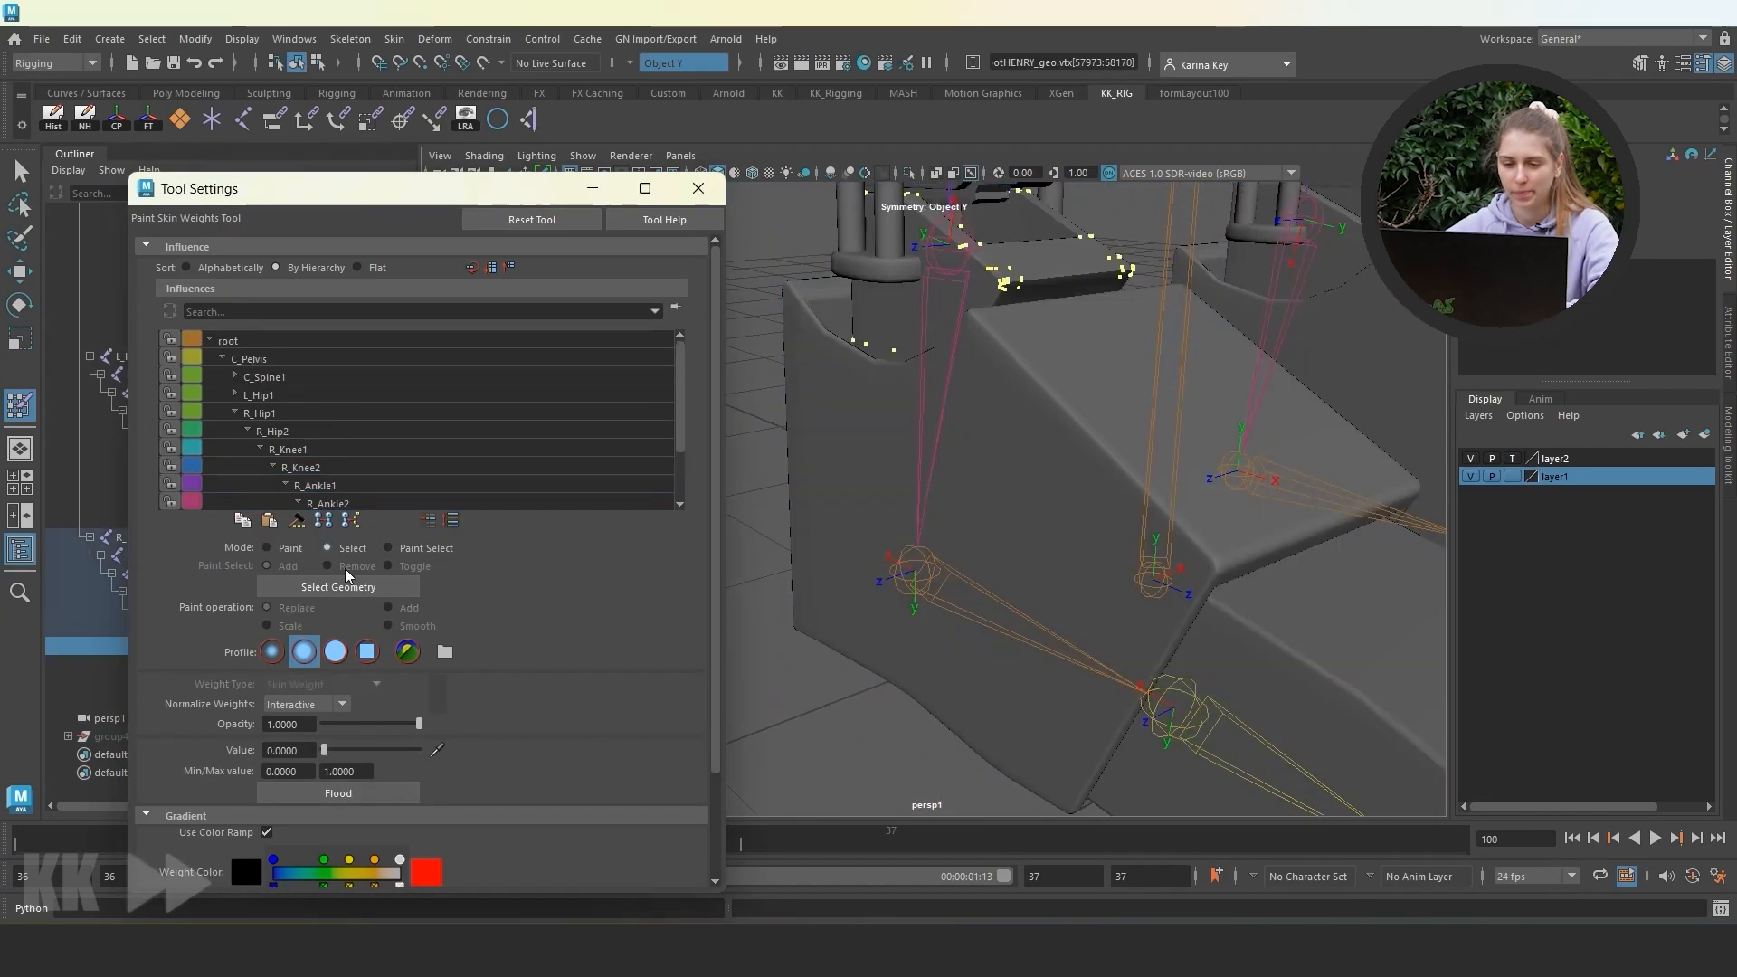
{"action": "left_click", "coordinate": [281, 550]}
{"action": "left_click", "coordinate": [349, 793]}
Select the right foot's middle section and flood it with weight 1 on the R_Feet influence.
{"action": "scroll", "coordinate": [351, 477], "scroll_direction": "down", "scroll_amount": 1}
{"action": "left_click", "coordinate": [353, 465]}
{"action": "middle_click_drag", "start_coordinate": [1226, 796], "coordinate": [965, 651], "text": "alt"}
{"action": "left_click", "coordinate": [344, 550]}
{"action": "left_click", "coordinate": [893, 548]}
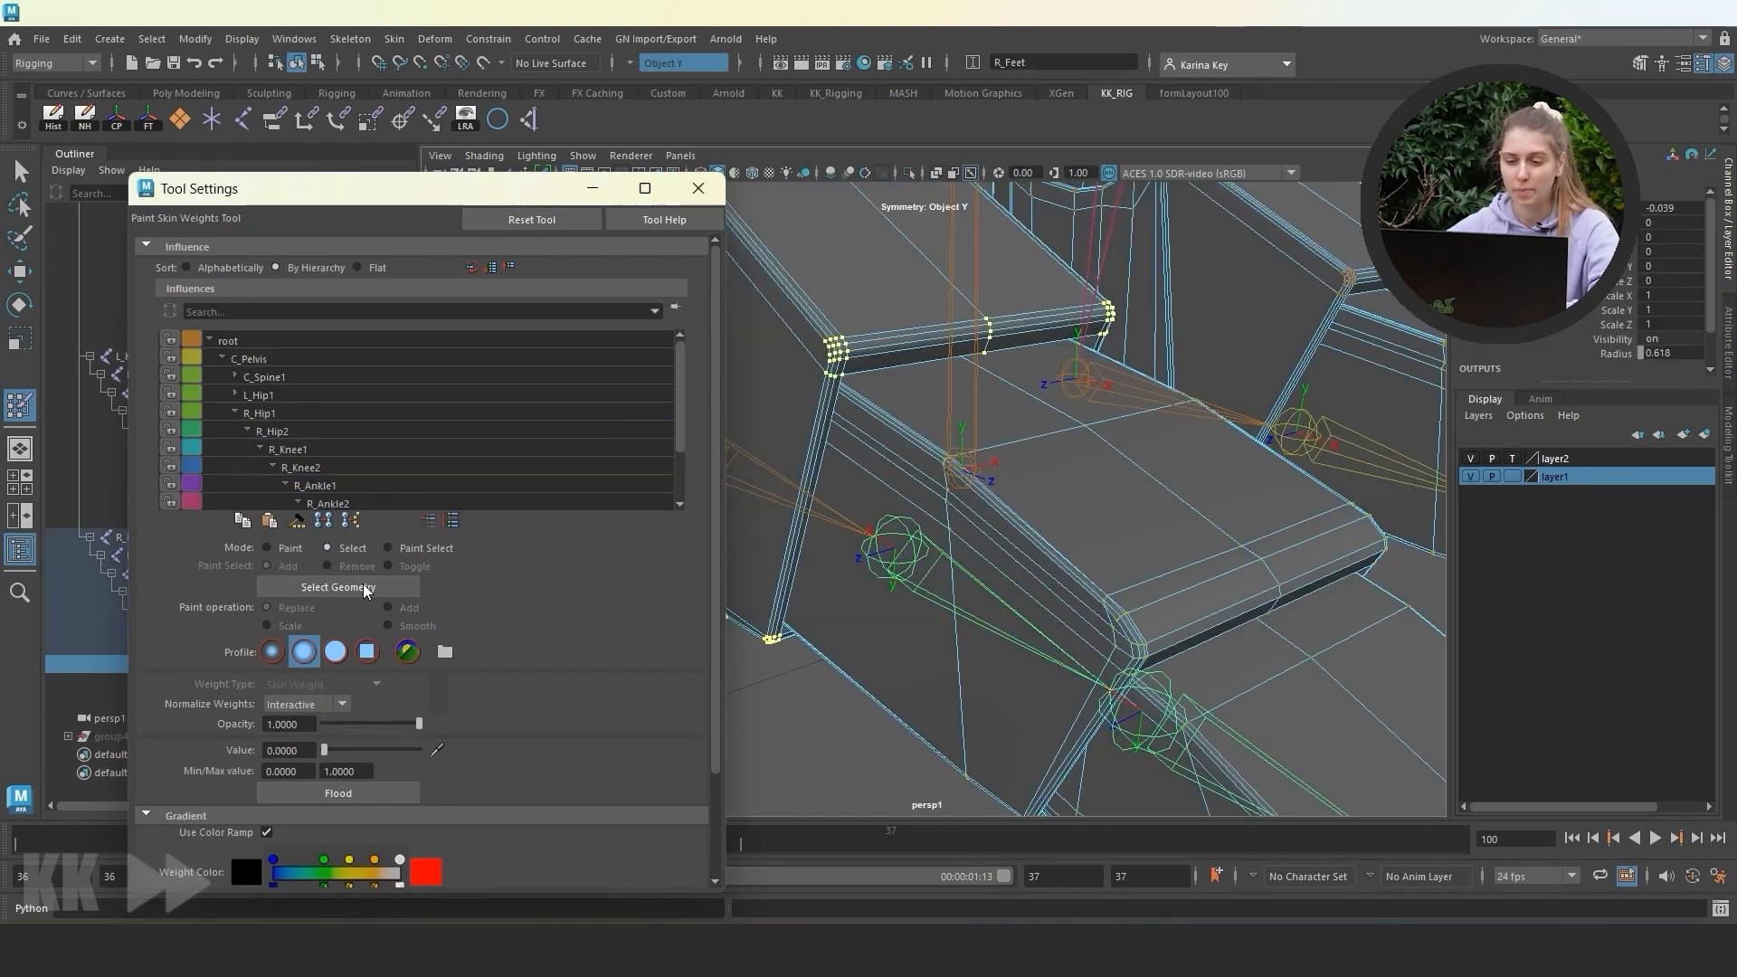
{"action": "left_click", "coordinate": [279, 551]}
{"action": "left_click", "coordinate": [348, 793]}
Select the right foot's toe section and flood it with weight 1 on the R_Toe influence.
{"action": "scroll", "coordinate": [368, 477], "scroll_direction": "down", "scroll_amount": 2}
{"action": "left_click", "coordinate": [367, 485]}
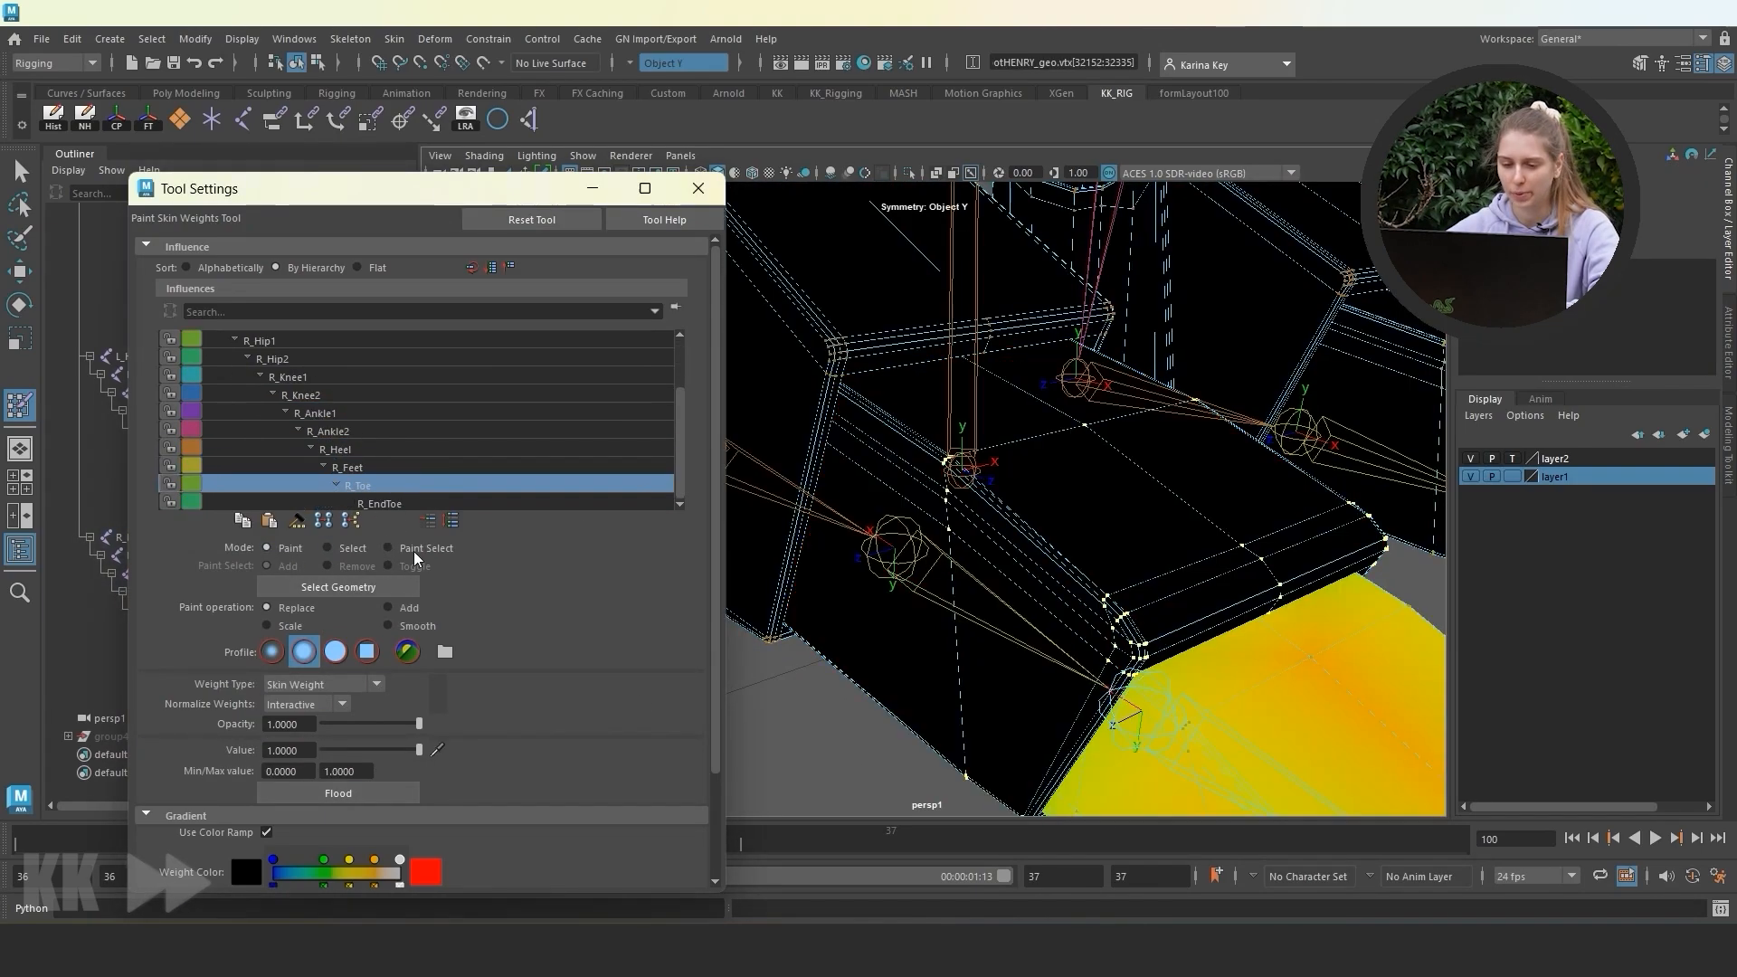
{"action": "middle_click_drag", "start_coordinate": [1284, 796], "coordinate": [972, 605], "text": "alt"}
{"action": "left_click_drag", "start_coordinate": [984, 667], "coordinate": [1077, 660], "text": "alt"}
{"action": "left_click", "coordinate": [343, 552]}
{"action": "left_click", "coordinate": [1021, 646]}
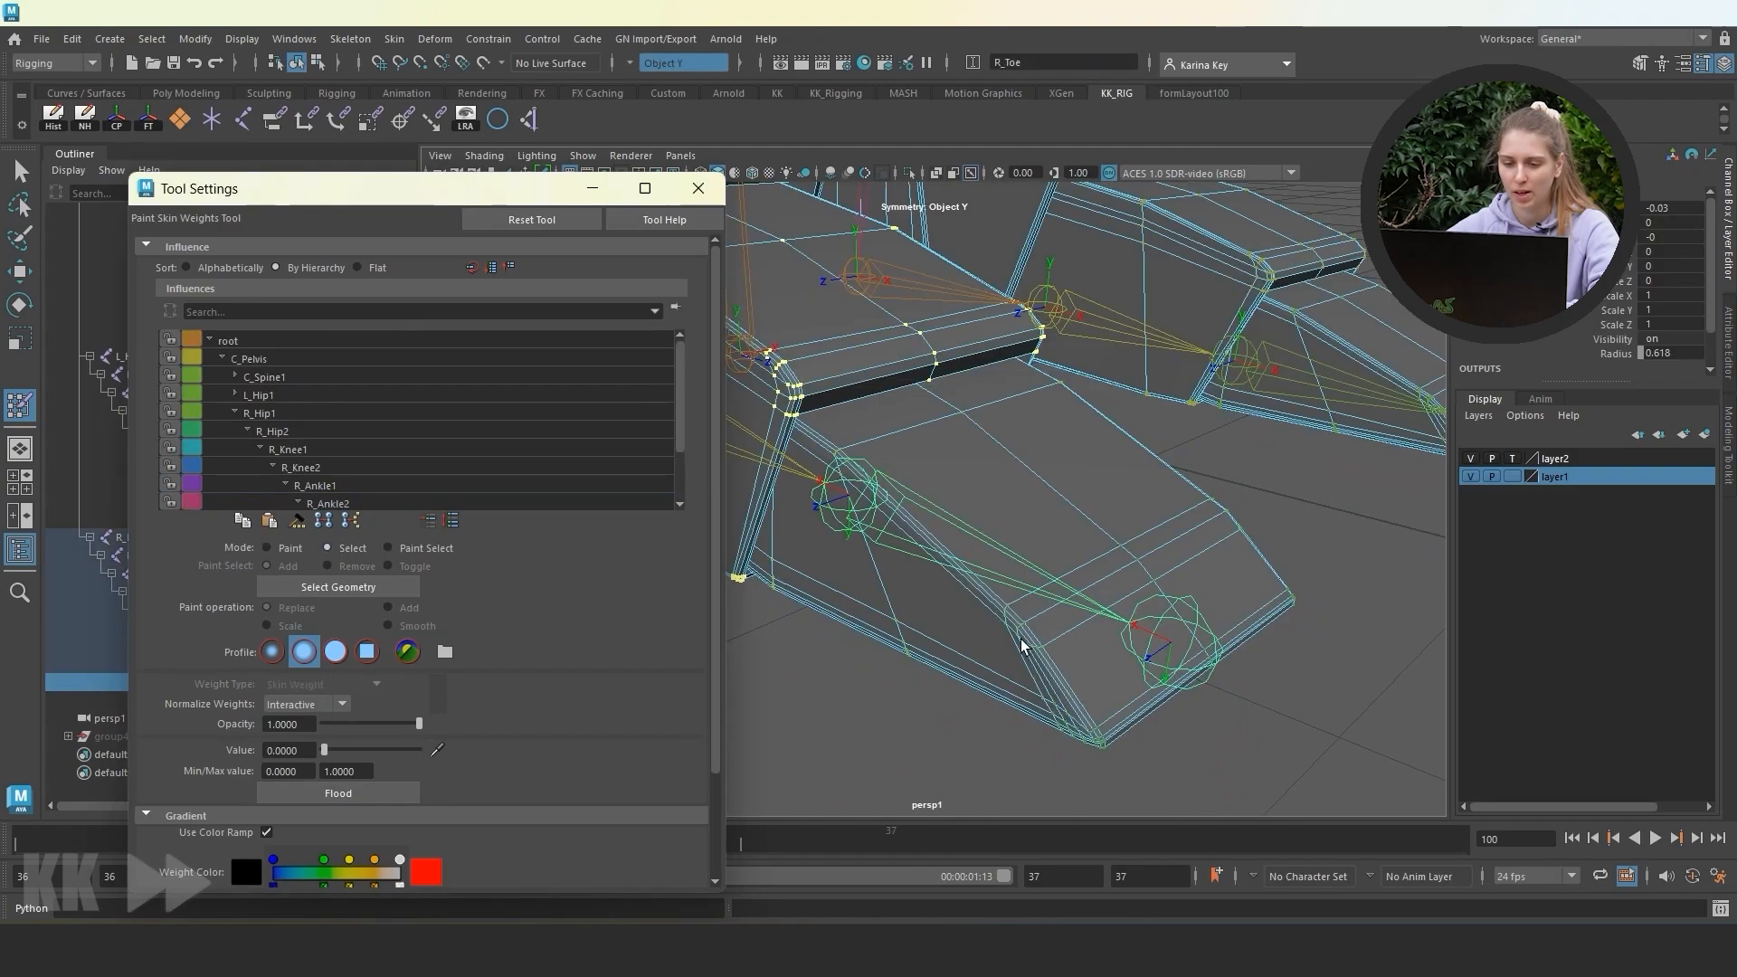
{"action": "left_click", "coordinate": [286, 549]}
{"action": "left_click", "coordinate": [332, 549]}
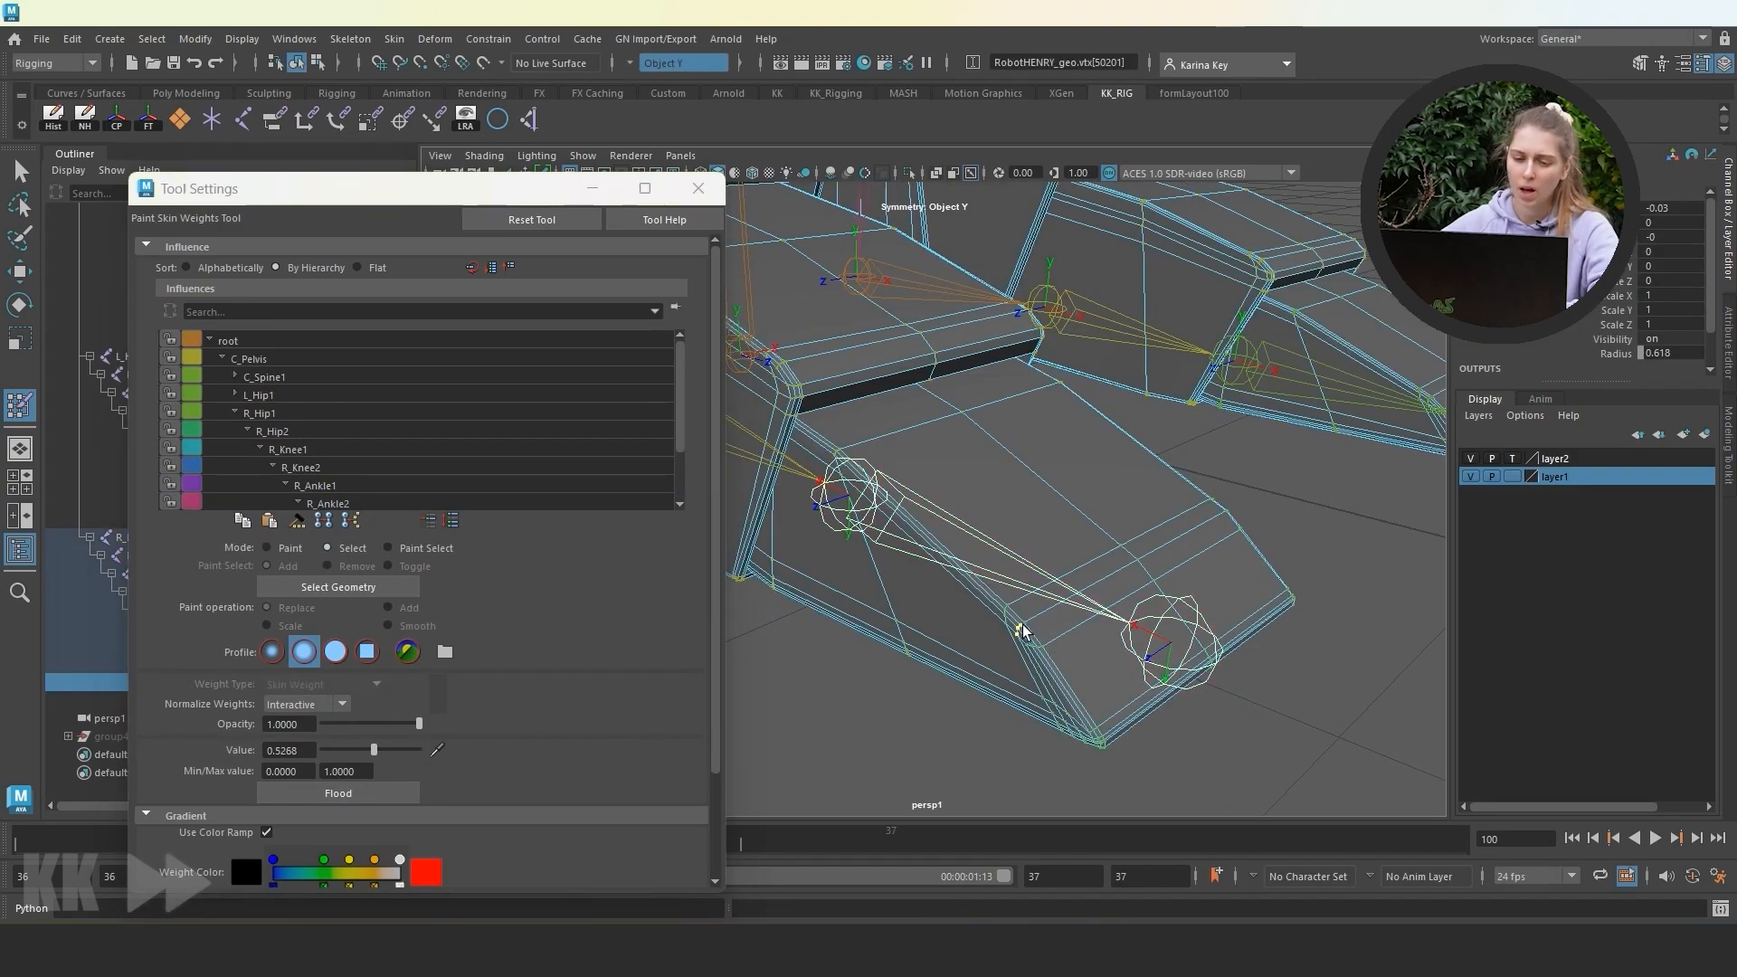
{"action": "left_click", "coordinate": [278, 551]}
Leave weight painting, clear the selection and save the scene.
{"action": "left_click", "coordinate": [600, 193]}
{"action": "key", "text": "w"}
{"action": "left_click", "coordinate": [756, 570]}
{"action": "scroll", "coordinate": [715, 597], "scroll_direction": "down", "scroll_amount": 10}
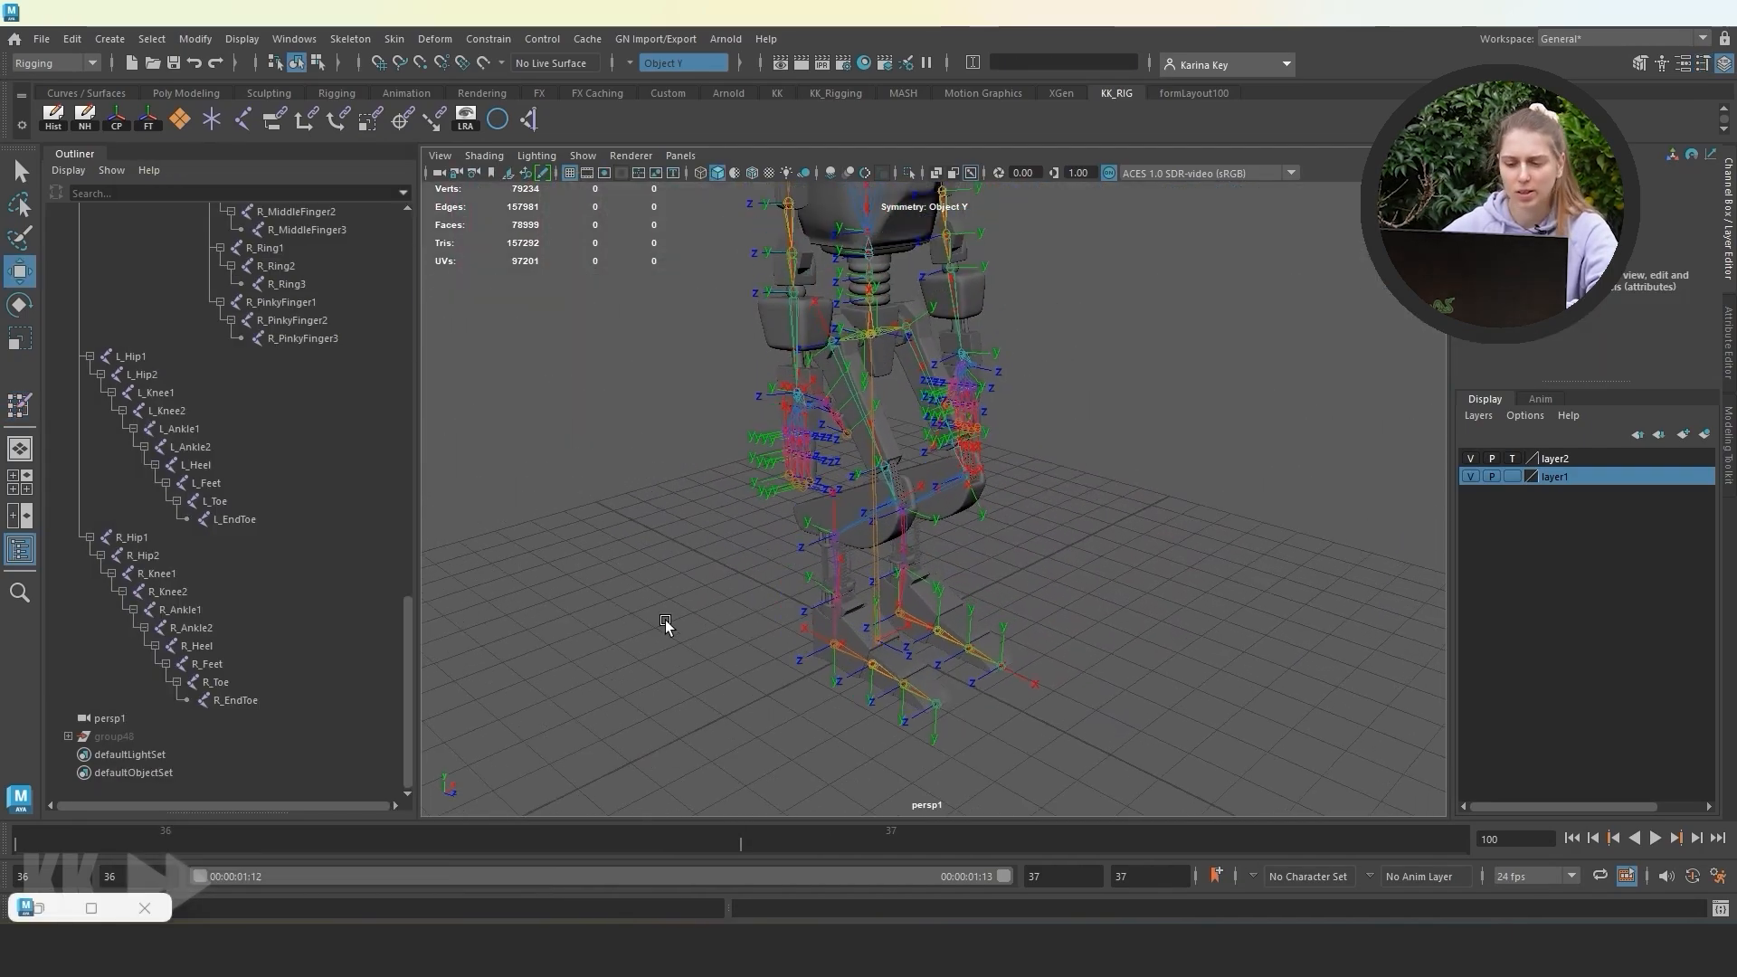
{"action": "left_click_drag", "start_coordinate": [666, 624], "coordinate": [597, 633], "text": "alt"}
{"action": "left_click", "coordinate": [41, 39]}
{"action": "left_click", "coordinate": [65, 114]}
Test-rotate the R_Hip1 joint to check the hip and pelvis deformation, and undo the rotation.
{"action": "scroll", "coordinate": [887, 425], "scroll_direction": "up", "scroll_amount": 10}
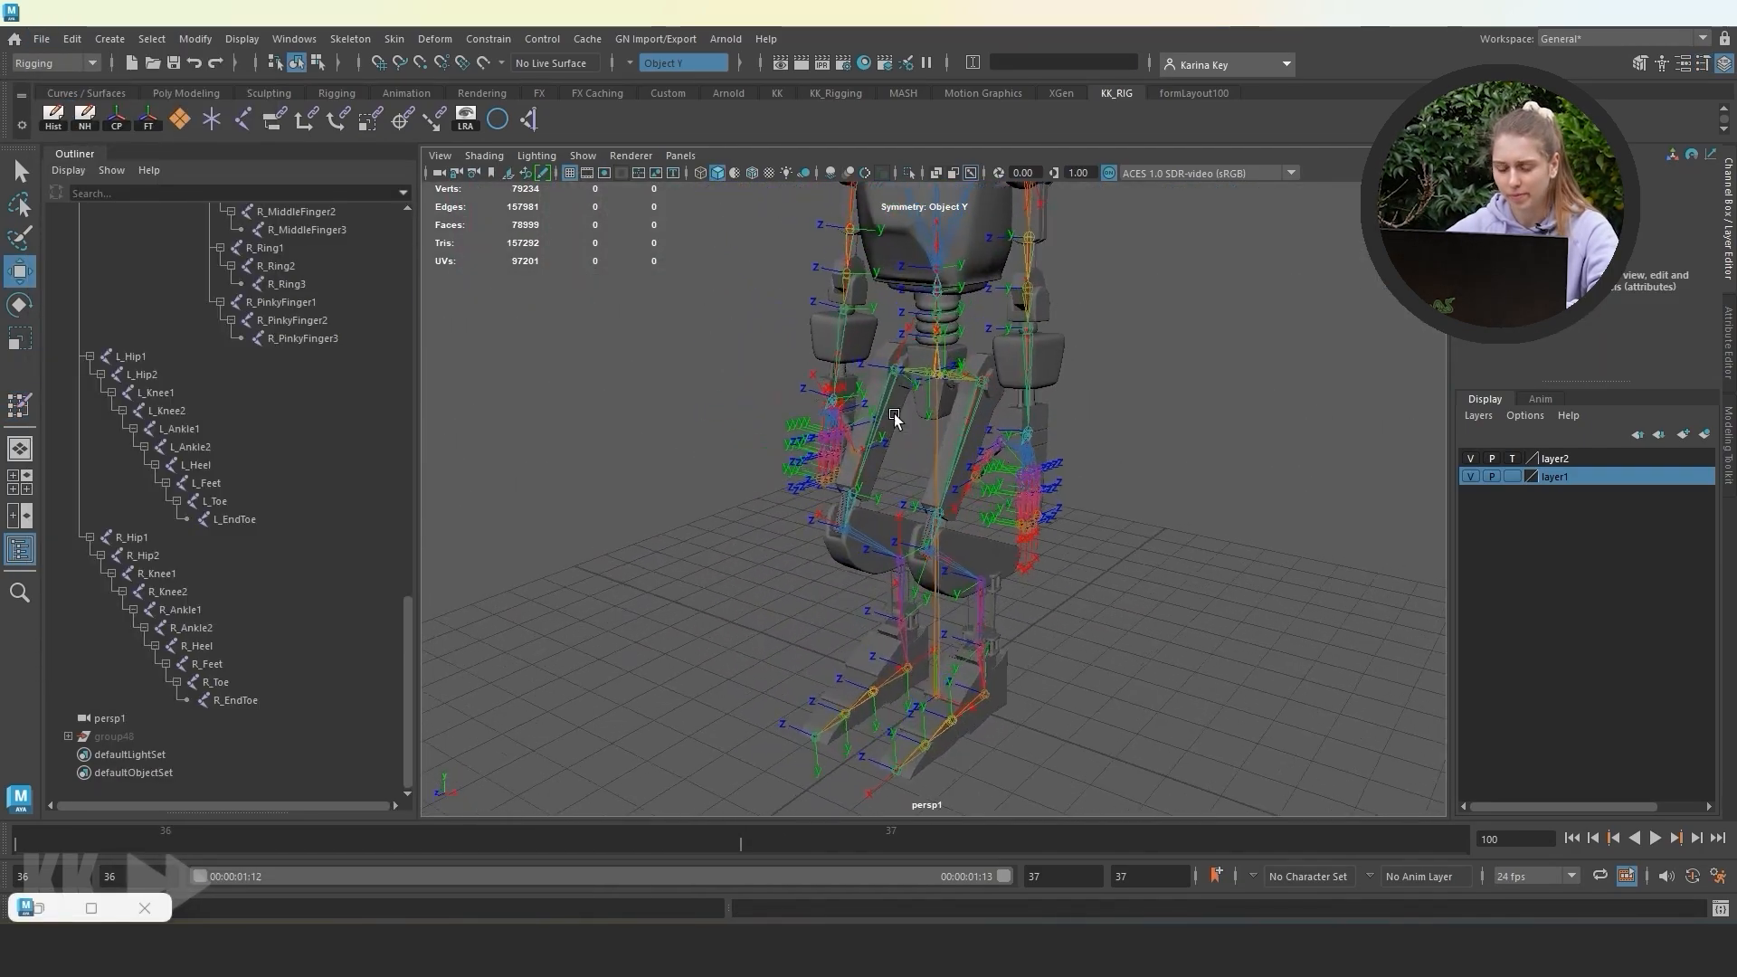
{"action": "left_click_drag", "start_coordinate": [960, 443], "coordinate": [1040, 475], "text": "alt"}
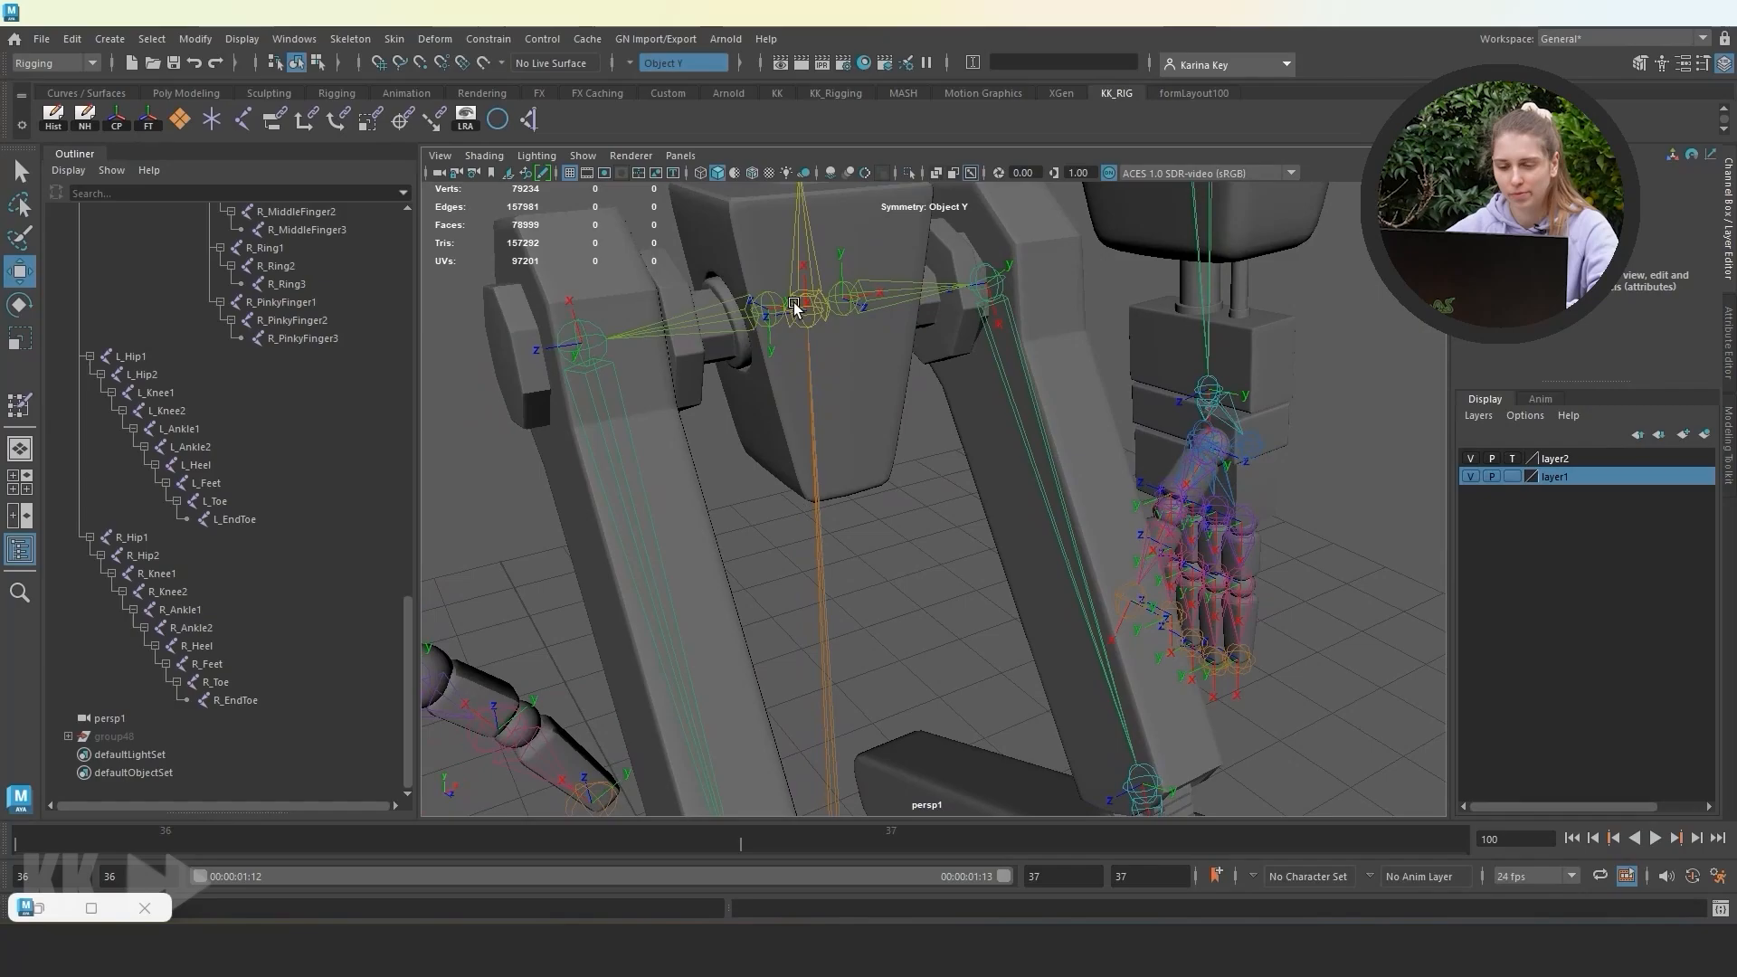
{"action": "left_click", "coordinate": [17, 310]}
{"action": "mouse_move", "coordinate": [728, 298]}
{"action": "left_mouse_down"}
{"action": "mouse_move", "coordinate": [767, 342]}
{"action": "mouse_move", "coordinate": [635, 334]}
{"action": "left_mouse_up"}
{"action": "key", "text": "ctrl+z"}
Select the connector between the pelvis and the right thigh and flood it with weight 1 on the R_Hip1 influence.
{"action": "double_click", "coordinate": [16, 410]}
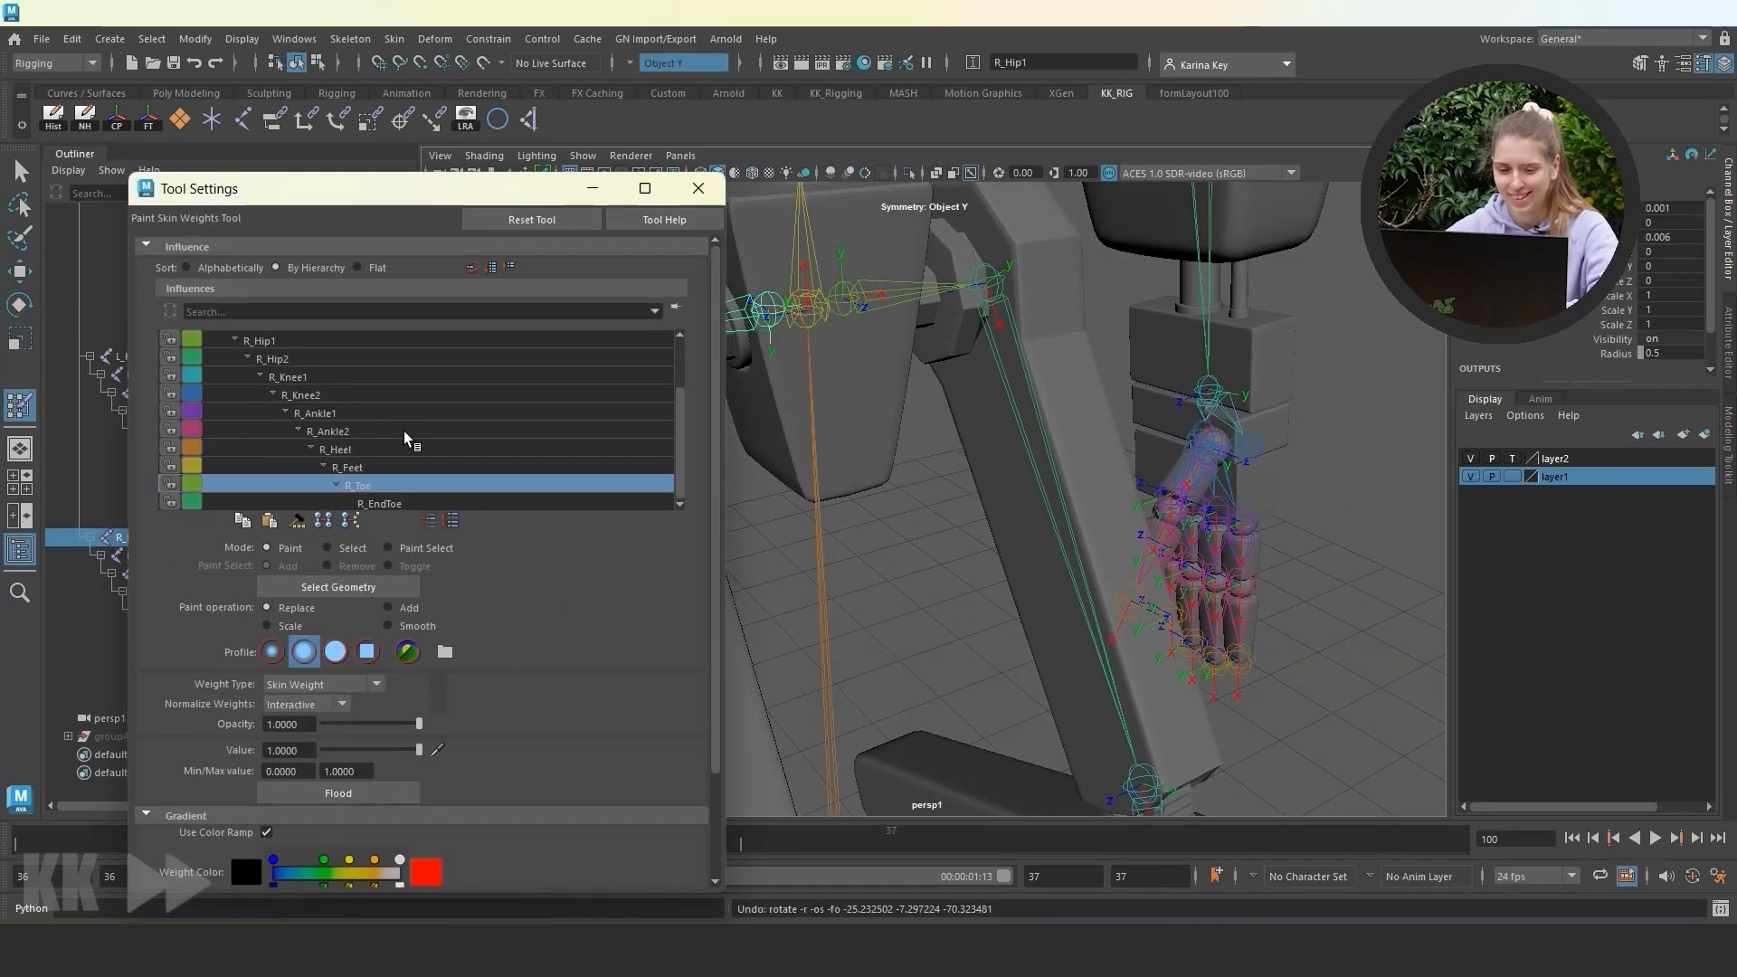
{"action": "left_click", "coordinate": [328, 548]}
{"action": "mouse_move", "coordinate": [787, 507]}
{"action": "left_mouse_down", "text": "alt"}
{"action": "mouse_move", "coordinate": [829, 519]}
{"action": "mouse_move", "coordinate": [937, 499]}
{"action": "left_mouse_up", "text": "alt"}
{"action": "double_click", "coordinate": [805, 362]}
{"action": "left_click", "coordinate": [266, 549]}
{"action": "left_click", "coordinate": [338, 793]}
Select the pelvis block and flood it with weight 0 on the R_Hip1 influence.
{"action": "left_click", "coordinate": [328, 548]}
{"action": "left_click", "coordinate": [973, 512]}
{"action": "left_click_drag", "start_coordinate": [419, 750], "coordinate": [231, 754]}
{"action": "left_click", "coordinate": [278, 554]}
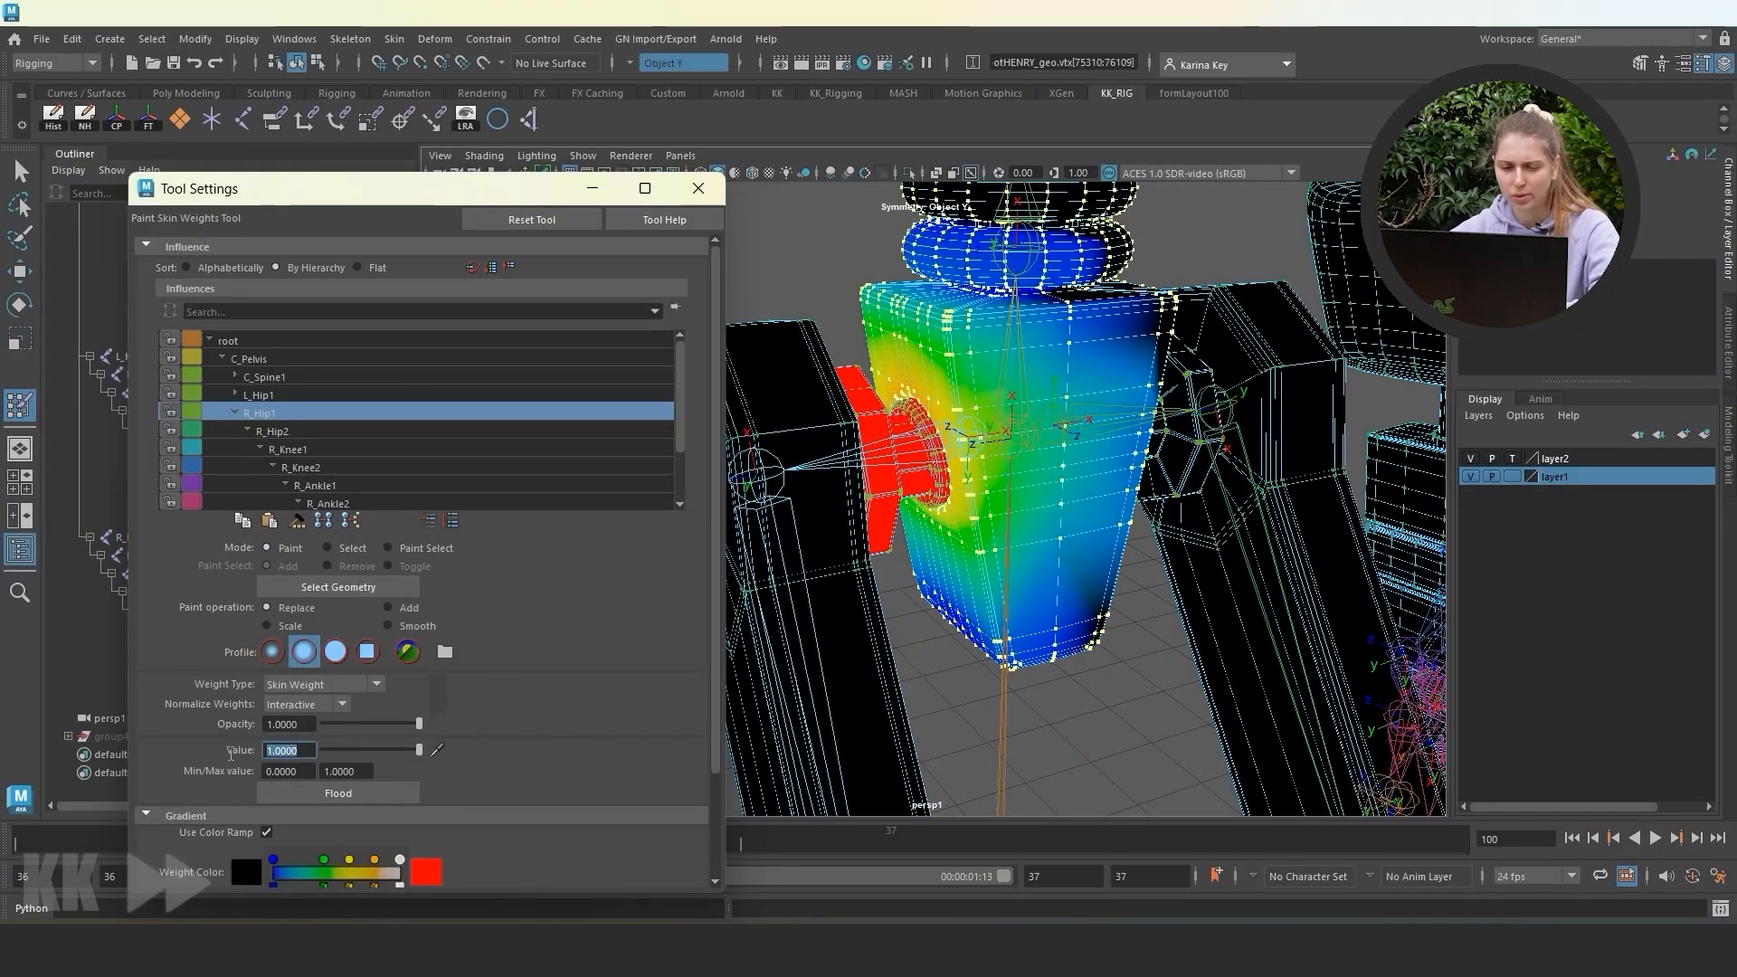
{"action": "type", "text": "0"}
{"action": "left_click", "coordinate": [338, 793]}
{"action": "left_click", "coordinate": [592, 188]}
{"action": "key", "text": "w"}
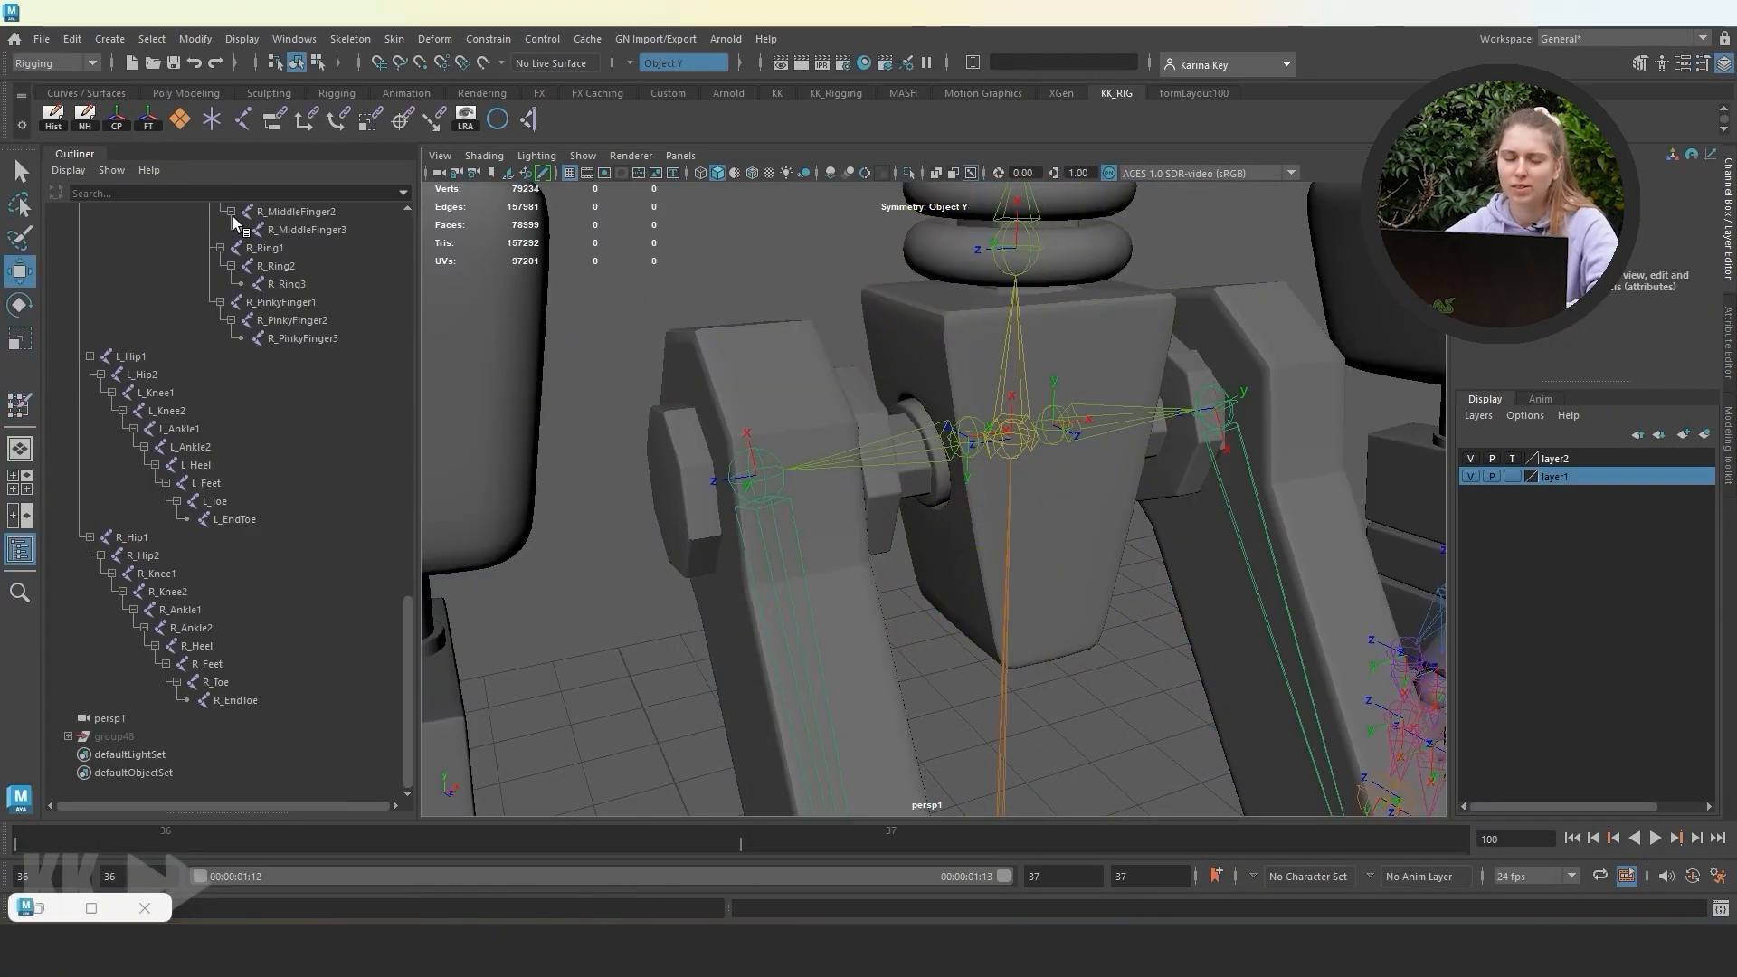
Test-rotate the R_Hip1 joint again to check the corrected pelvis weights, and undo the rotation.
{"action": "scroll", "coordinate": [849, 496], "scroll_direction": "down", "scroll_amount": 5}
{"action": "left_click", "coordinate": [970, 307]}
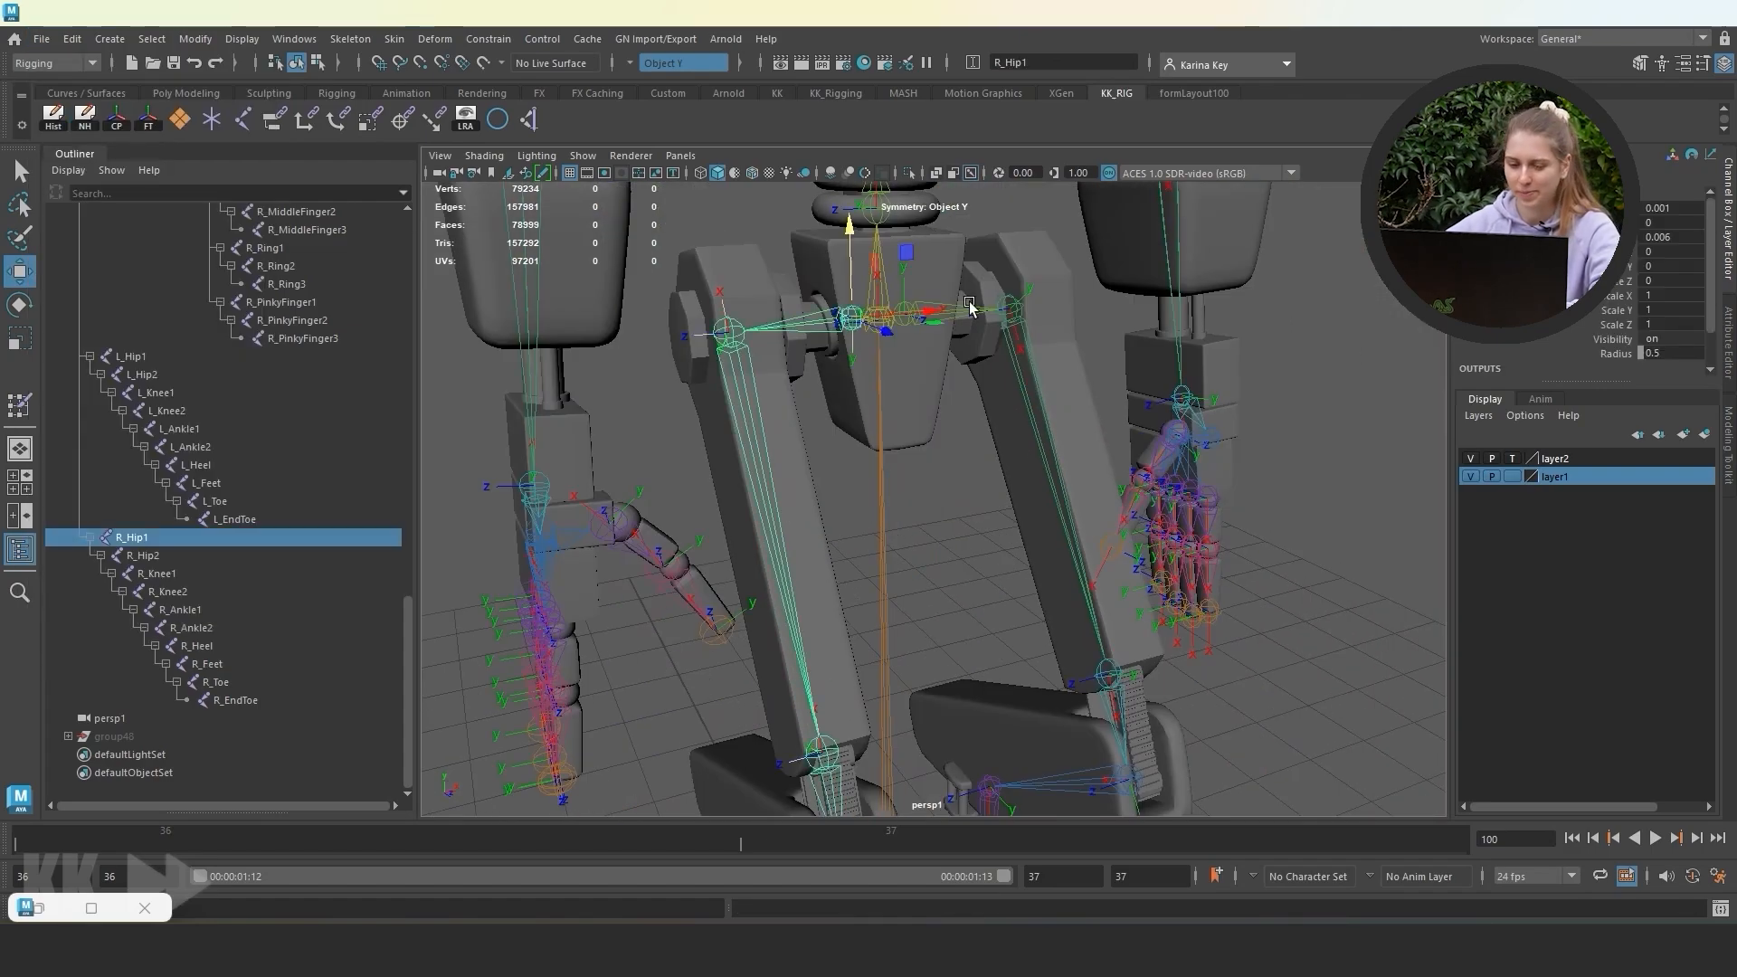
{"action": "left_click", "coordinate": [17, 304]}
{"action": "left_click_drag", "start_coordinate": [891, 341], "coordinate": [850, 330]}
{"action": "key", "text": "ctrl+z"}
{"action": "left_click", "coordinate": [1035, 317]}
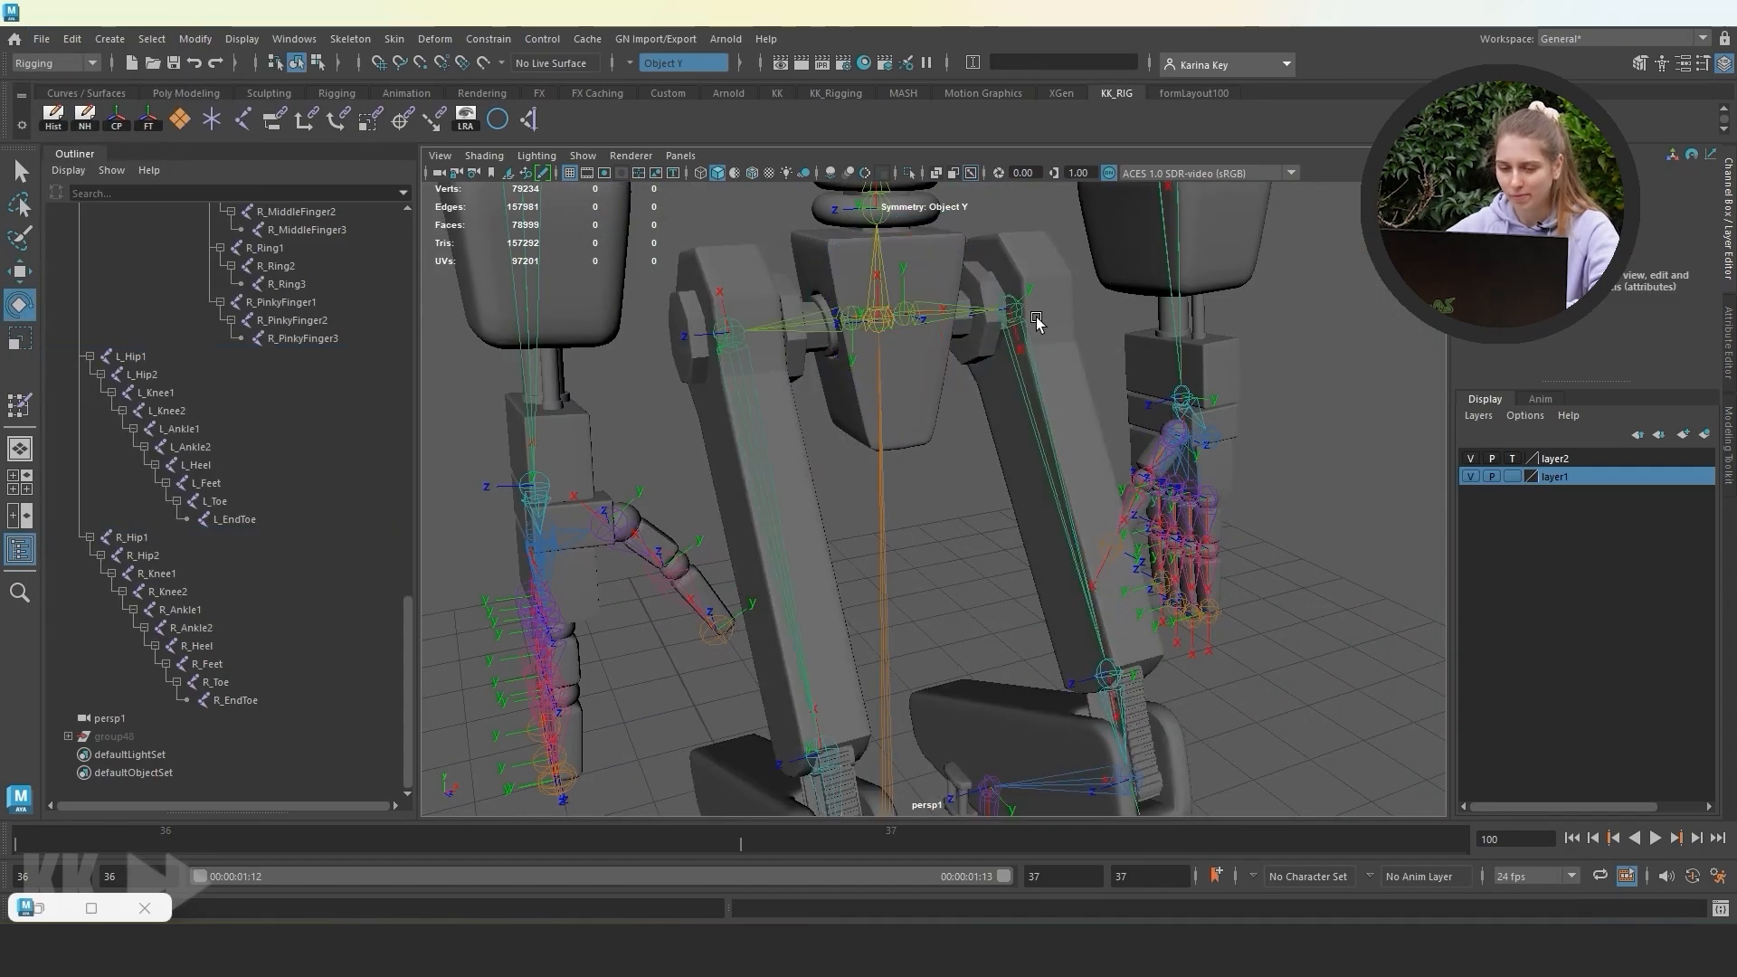
Test-rotate the L_Knee1 and R_Knee1 joints together to check both knees' deformation, and undo the rotation.
{"action": "middle_click_drag", "start_coordinate": [948, 539], "coordinate": [886, 204], "text": "alt"}
{"action": "left_click", "coordinate": [1052, 346]}
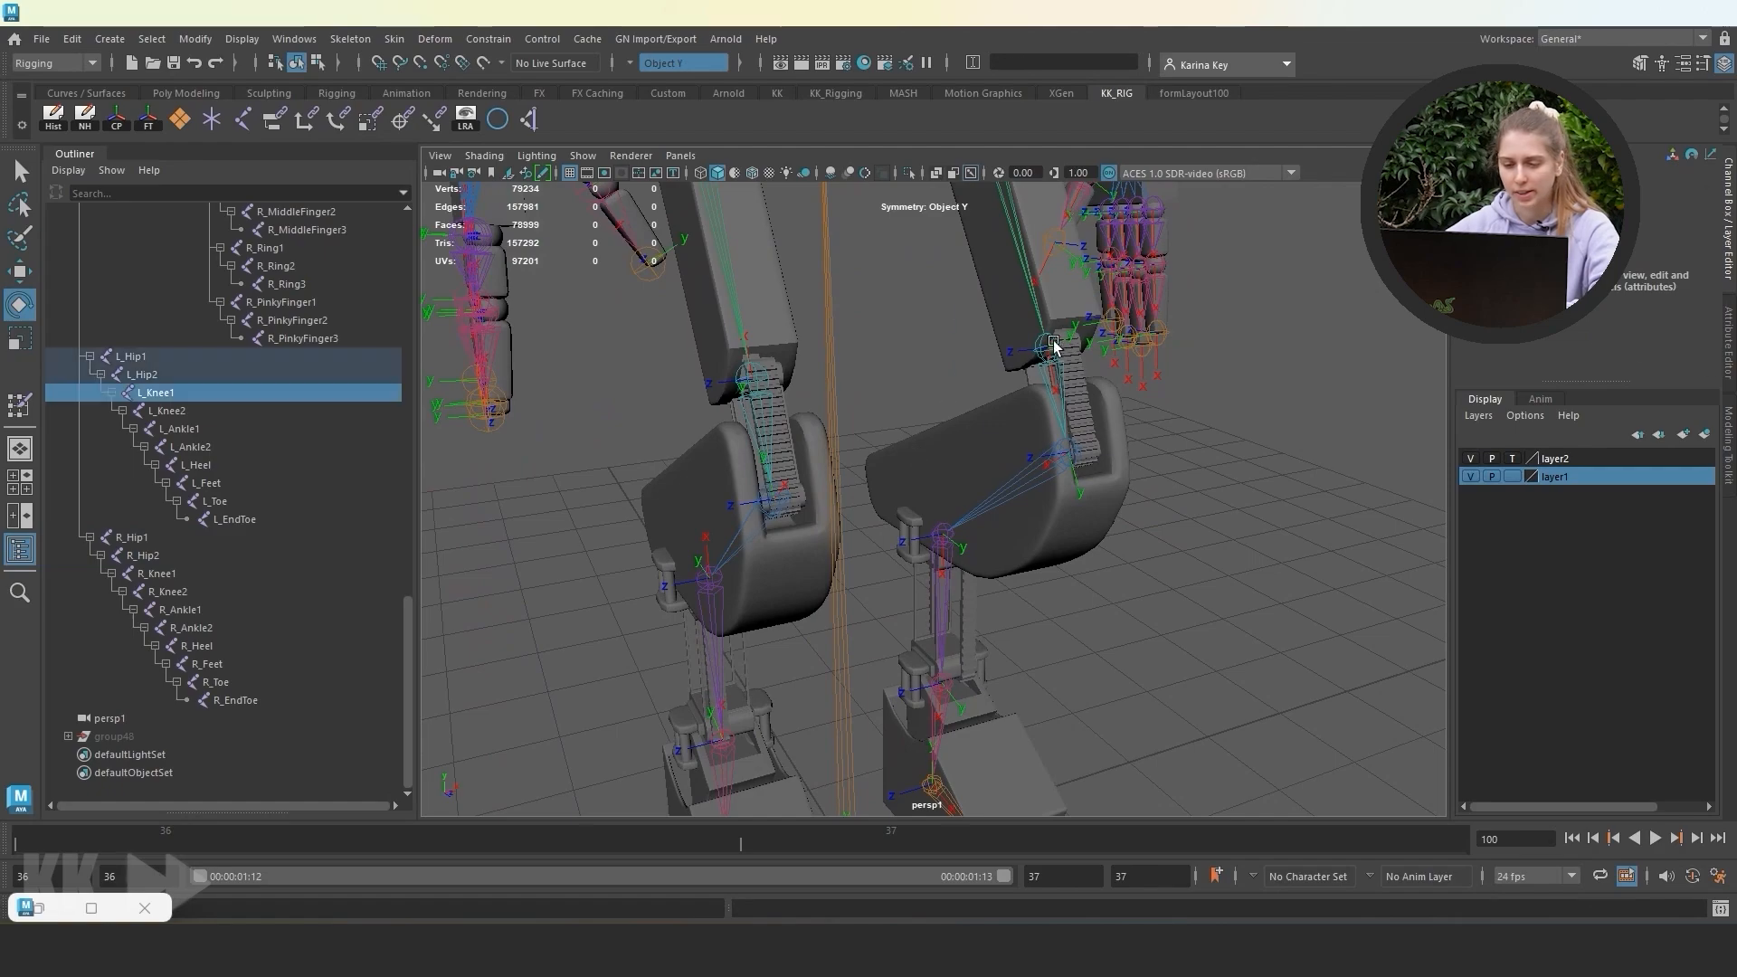
{"action": "left_click", "coordinate": [755, 370], "text": "shift"}
{"action": "left_click_drag", "start_coordinate": [777, 352], "coordinate": [794, 386]}
{"action": "key", "text": "ctrl+z"}
Test-rotate the L_Knee2 and R_Knee2 joints together to check the lower-leg deformation, and undo the rotation.
{"action": "left_click", "coordinate": [1049, 458]}
{"action": "left_click", "coordinate": [773, 500], "text": "shift"}
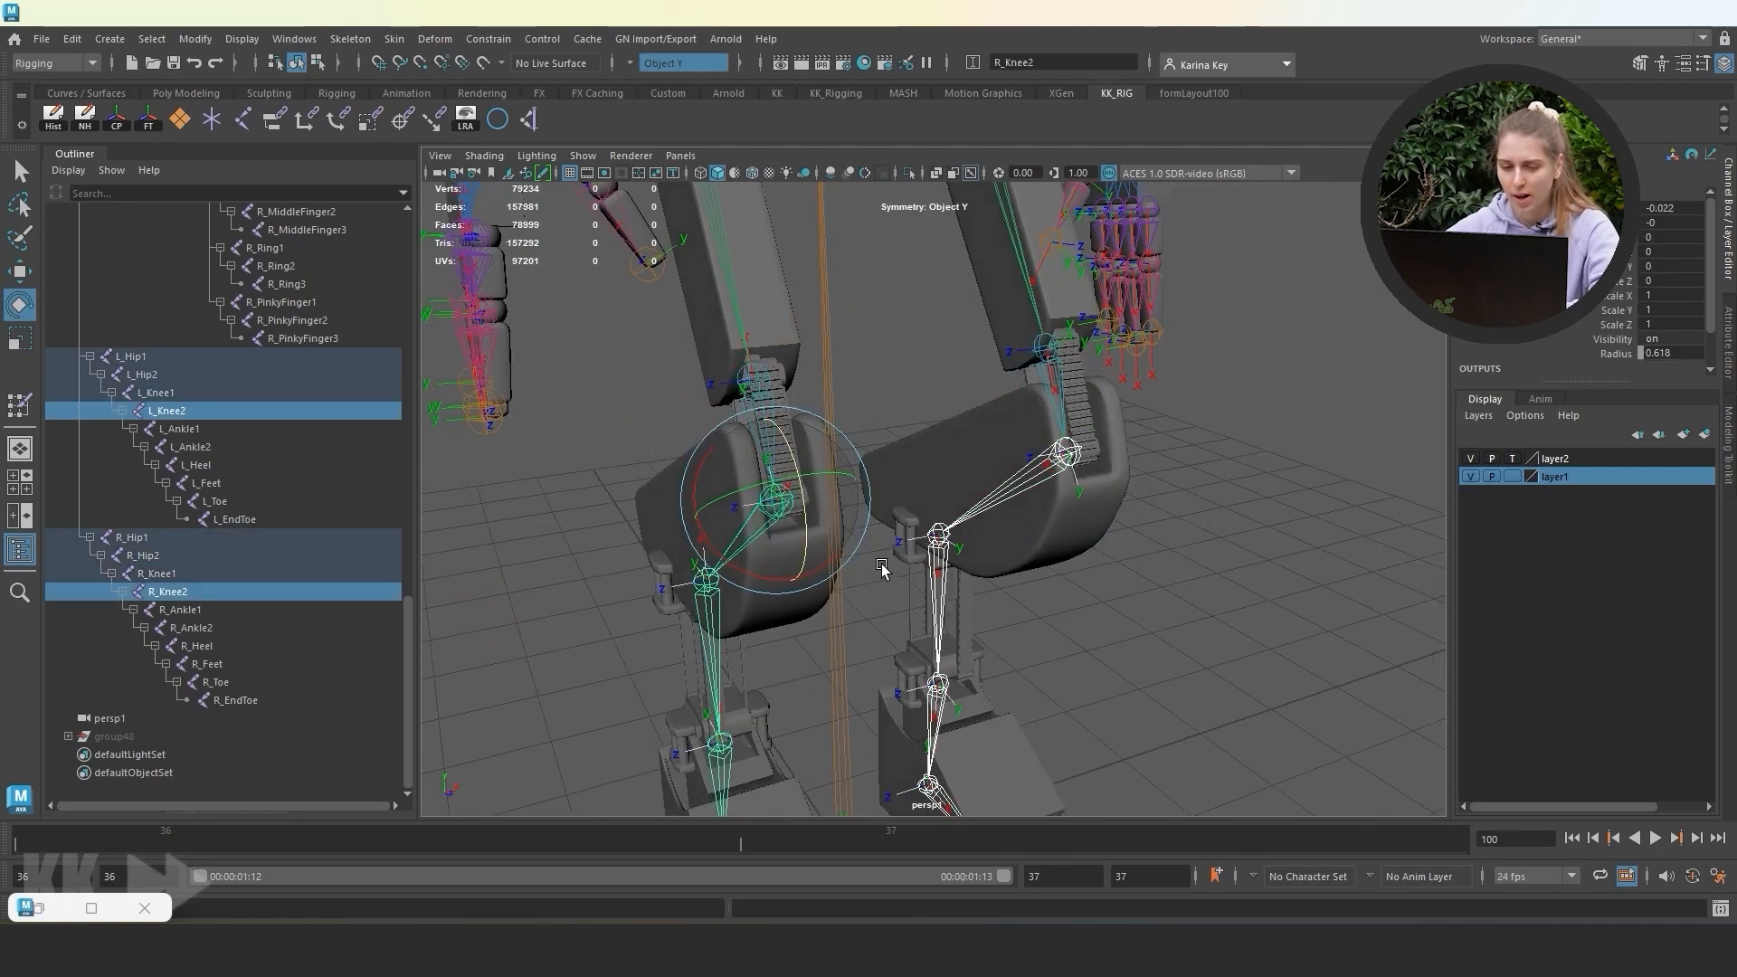
{"action": "left_click_drag", "start_coordinate": [884, 570], "coordinate": [959, 563], "text": "alt"}
{"action": "left_click_drag", "start_coordinate": [928, 538], "coordinate": [915, 575]}
{"action": "key", "text": "ctrl+z"}
{"action": "left_click", "coordinate": [1007, 585]}
Test-rotate the R_Ankle1 and L_Ankle1 joints together to check both shins' deformation, and undo the rotation.
{"action": "middle_click_drag", "start_coordinate": [680, 683], "coordinate": [821, 433], "text": "alt"}
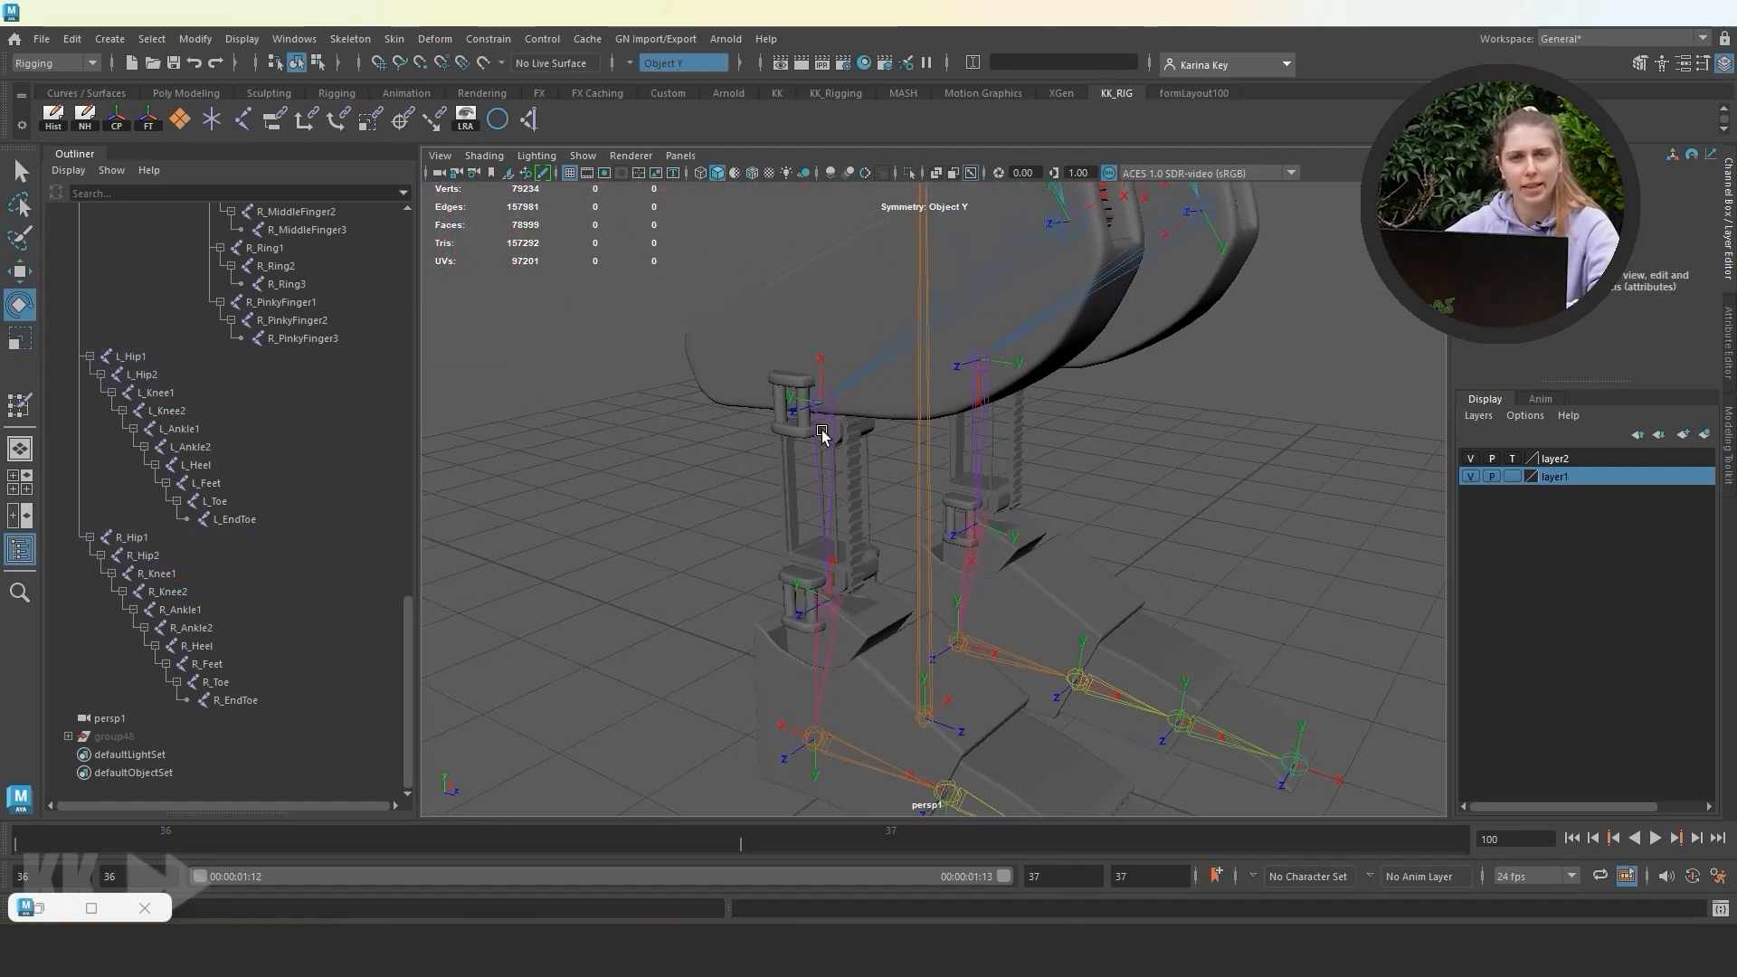
{"action": "left_click_drag", "start_coordinate": [846, 416], "coordinate": [965, 405], "text": "alt"}
{"action": "left_click", "coordinate": [847, 333]}
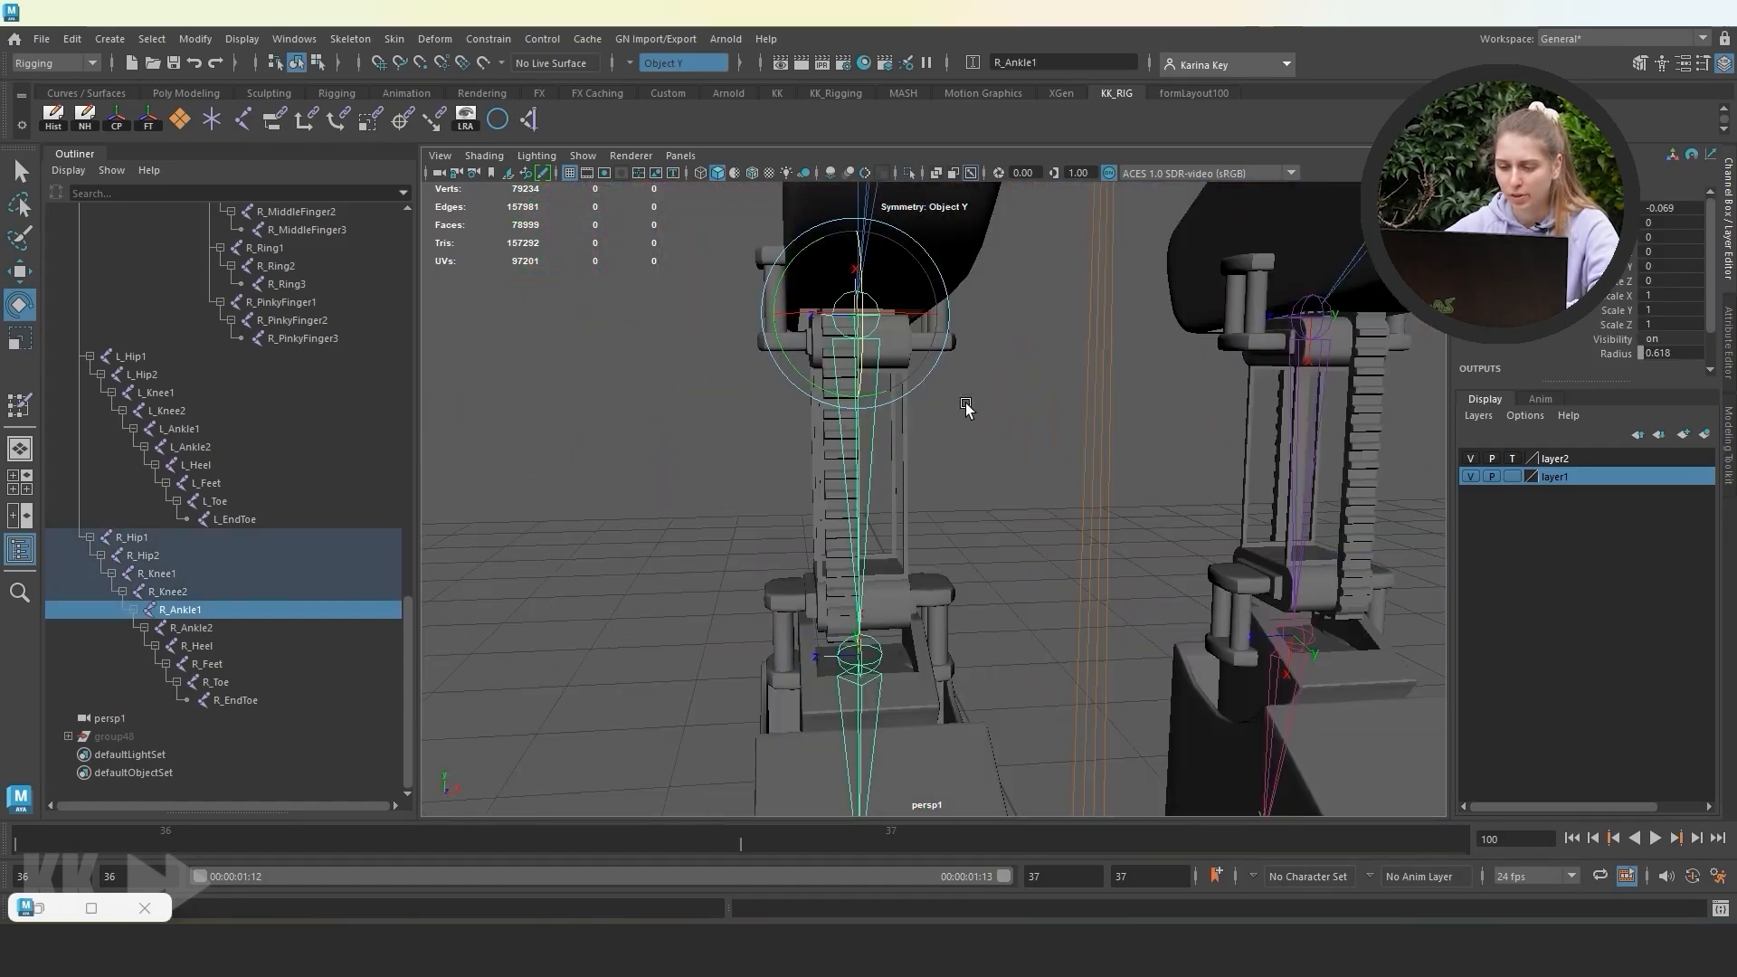
{"action": "left_click", "coordinate": [1316, 336], "text": "shift"}
{"action": "scroll", "coordinate": [1151, 418], "scroll_direction": "down", "scroll_amount": 3}
{"action": "left_click_drag", "start_coordinate": [1244, 423], "coordinate": [1138, 400], "text": "alt"}
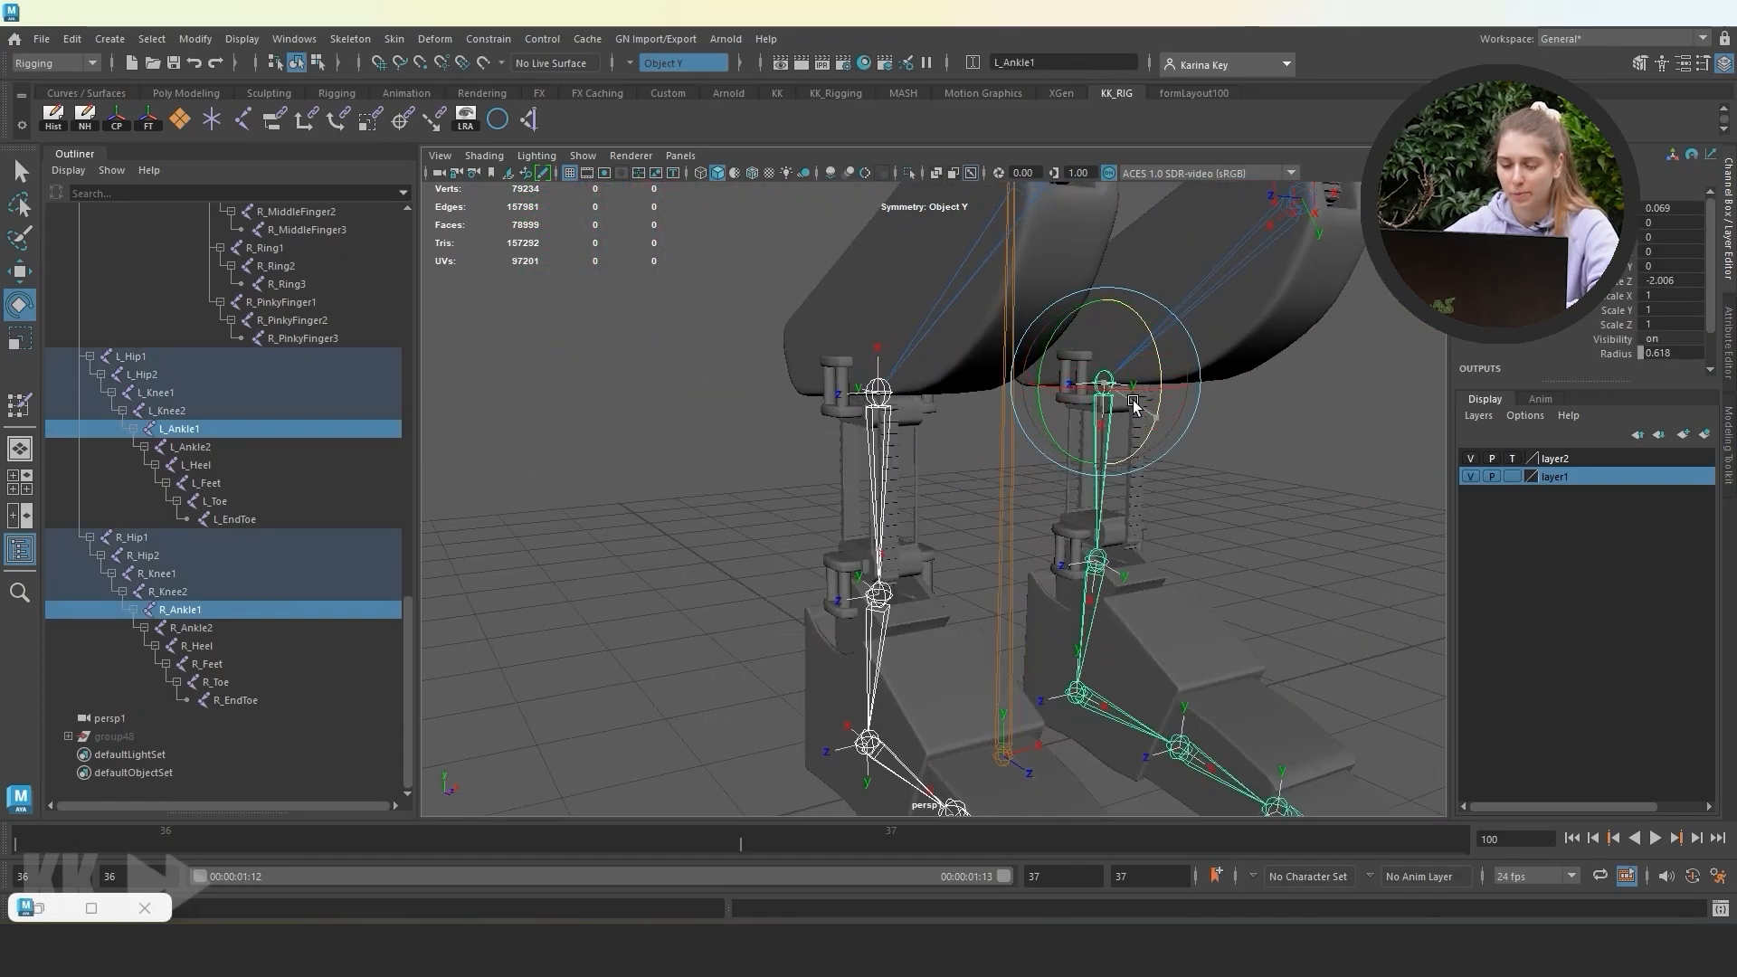
{"action": "key", "text": "ctrl+z"}
{"action": "left_click", "coordinate": [1198, 512]}
Test-rotate the L_Ankle2 and R_Ankle2 joints together to check both ankles' deformation, and undo the rotation.
{"action": "left_click", "coordinate": [1099, 561]}
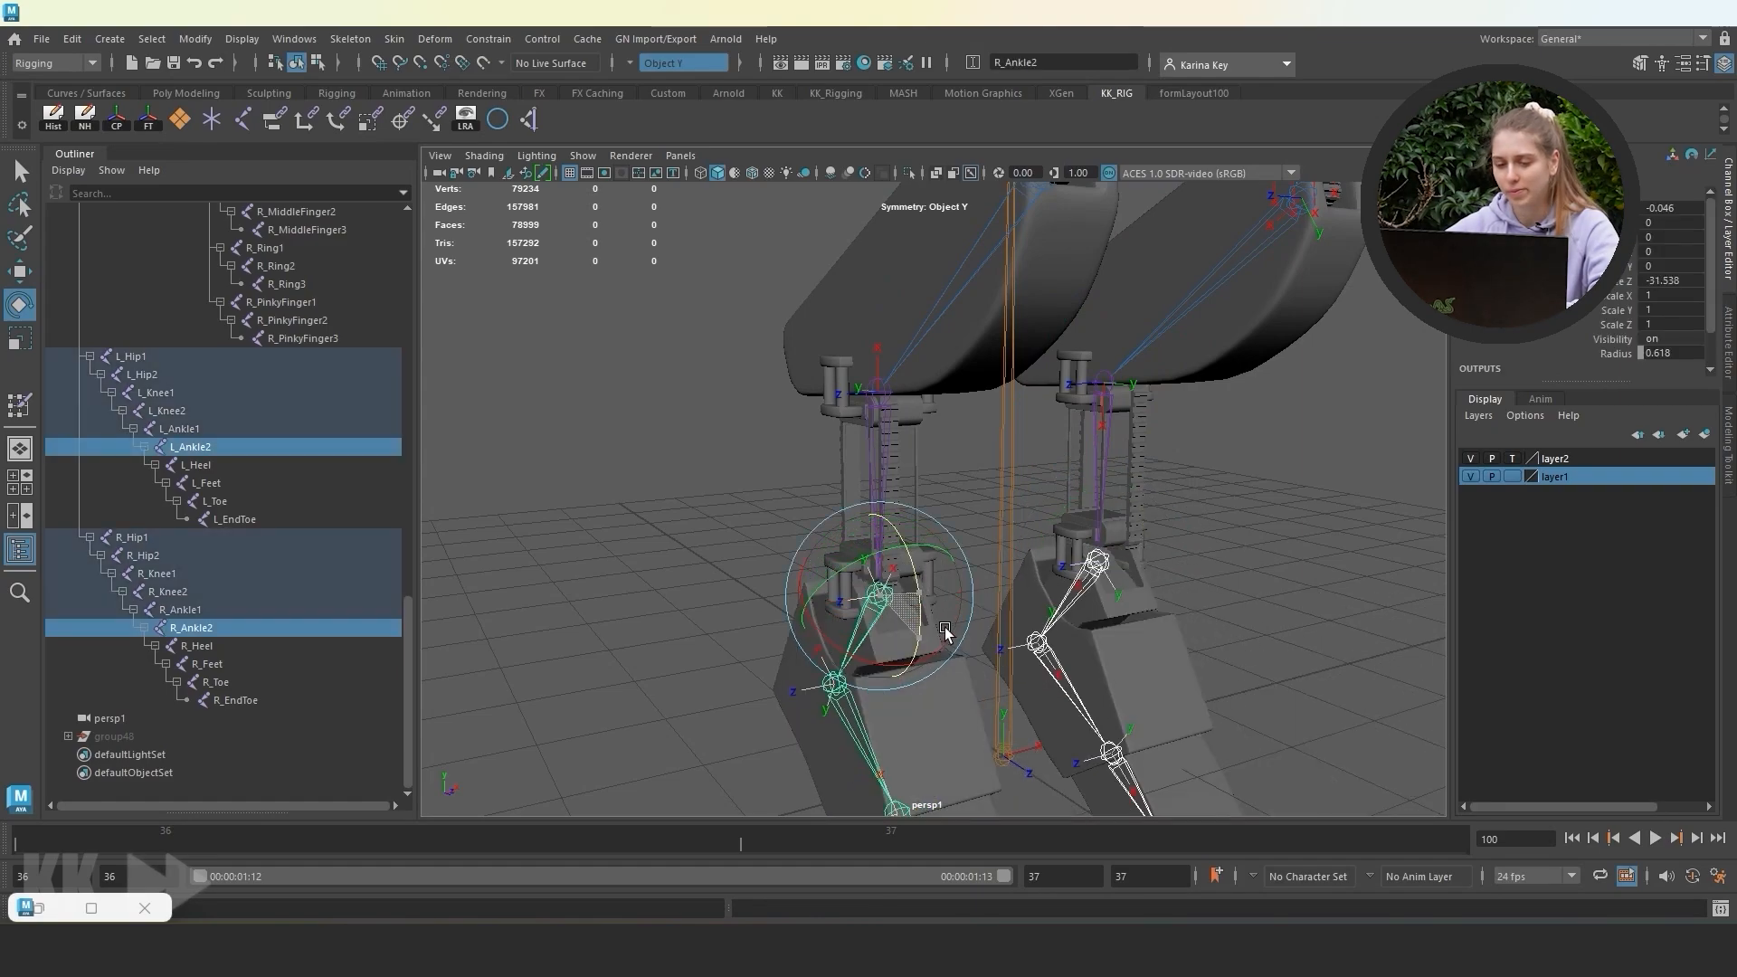
{"action": "key", "text": "ctrl+z"}
{"action": "key", "text": "ctrl+z"}
{"action": "middle_click_drag", "start_coordinate": [1230, 586], "coordinate": [1201, 512], "text": "alt"}
Pose the L_Heel and R_Heel joints together to test the feet's deformation, and undo the change.
{"action": "left_click", "coordinate": [1019, 554]}
{"action": "left_click", "coordinate": [802, 587], "text": "shift"}
{"action": "left_click_drag", "start_coordinate": [903, 609], "coordinate": [982, 593], "text": "alt"}
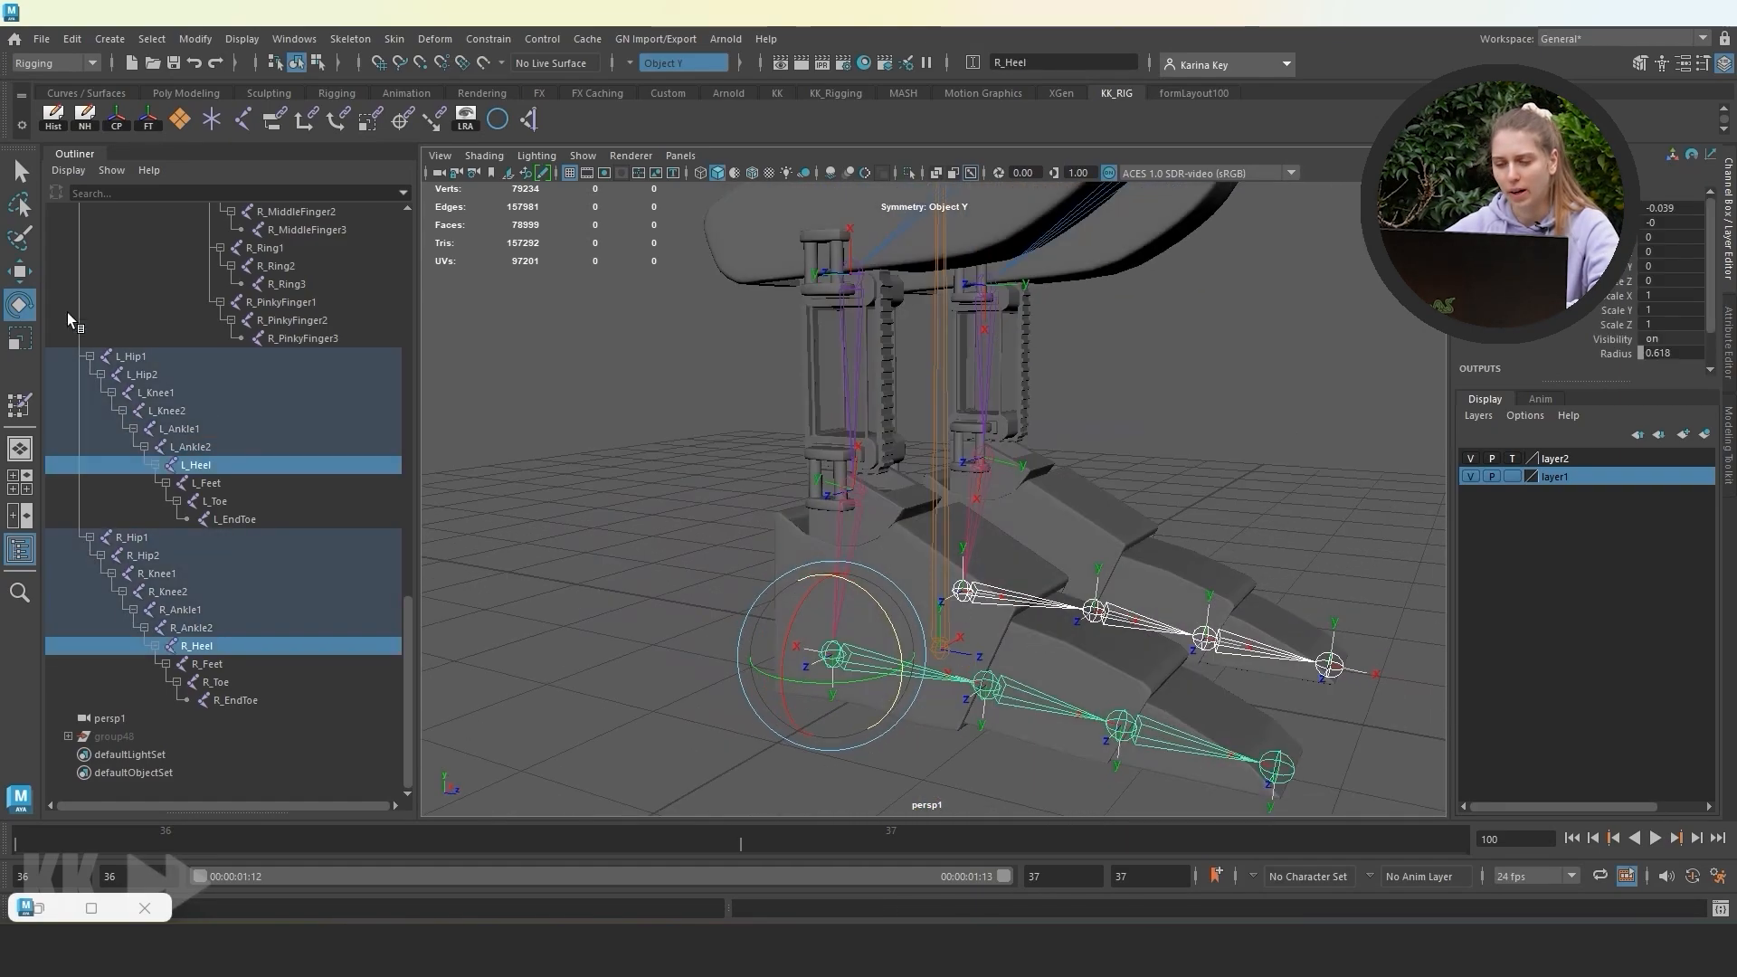
{"action": "left_click", "coordinate": [20, 271]}
{"action": "left_click_drag", "start_coordinate": [832, 640], "coordinate": [831, 655]}
{"action": "key", "text": "ctrl+z"}
{"action": "key", "text": "ctrl+z"}
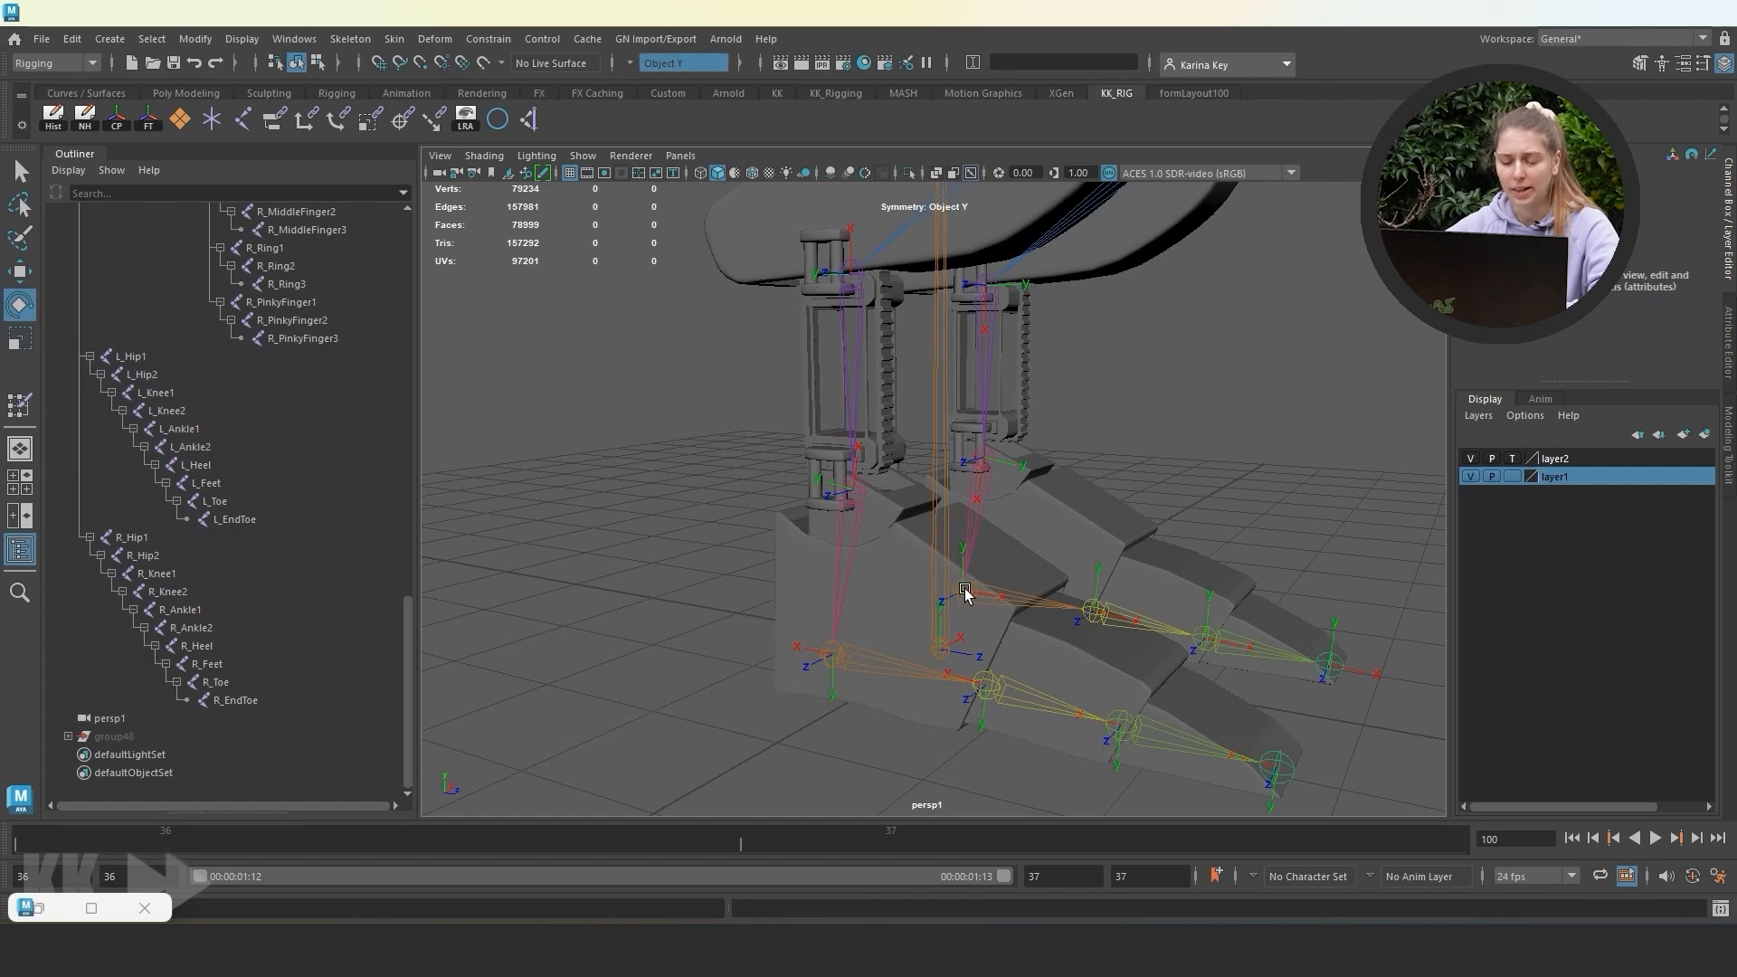
Test-rotate the L_Feet and R_Feet joints, as well as the L_Toe and R_Toe joints, to check the feet's deformation.
{"action": "left_click", "coordinate": [964, 593]}
{"action": "left_click", "coordinate": [841, 653], "text": "shift"}
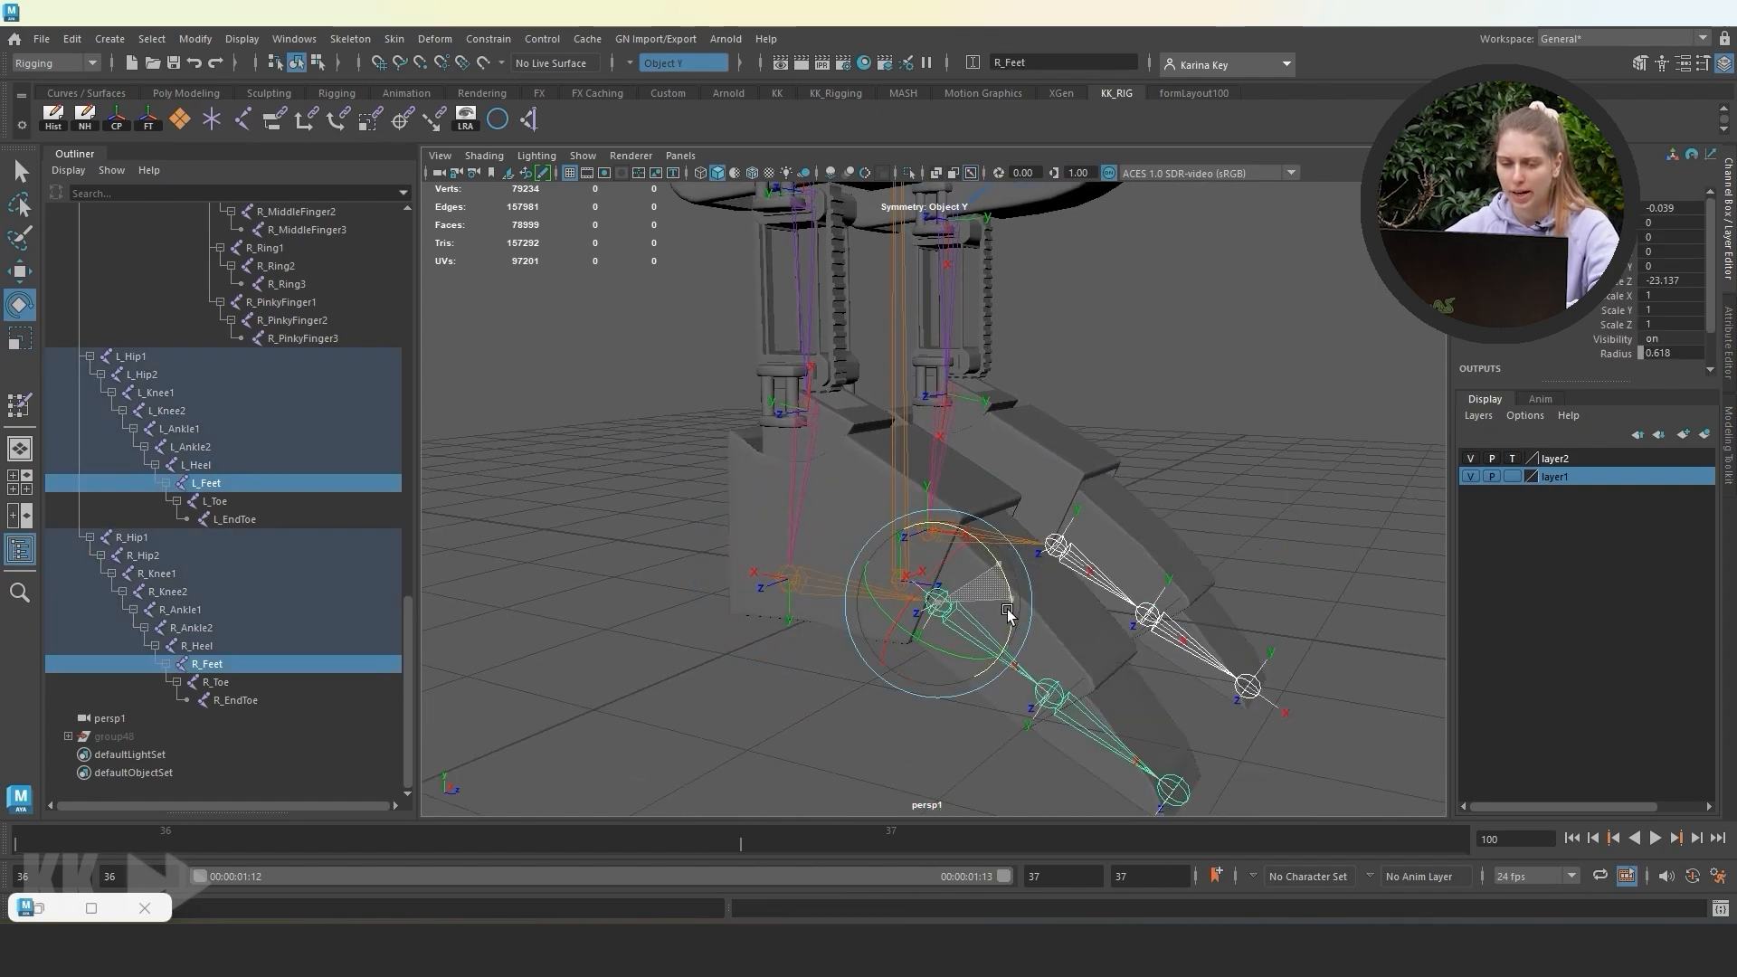
{"action": "left_click", "coordinate": [1070, 637]}
{"action": "left_click", "coordinate": [1169, 572], "text": "shift"}
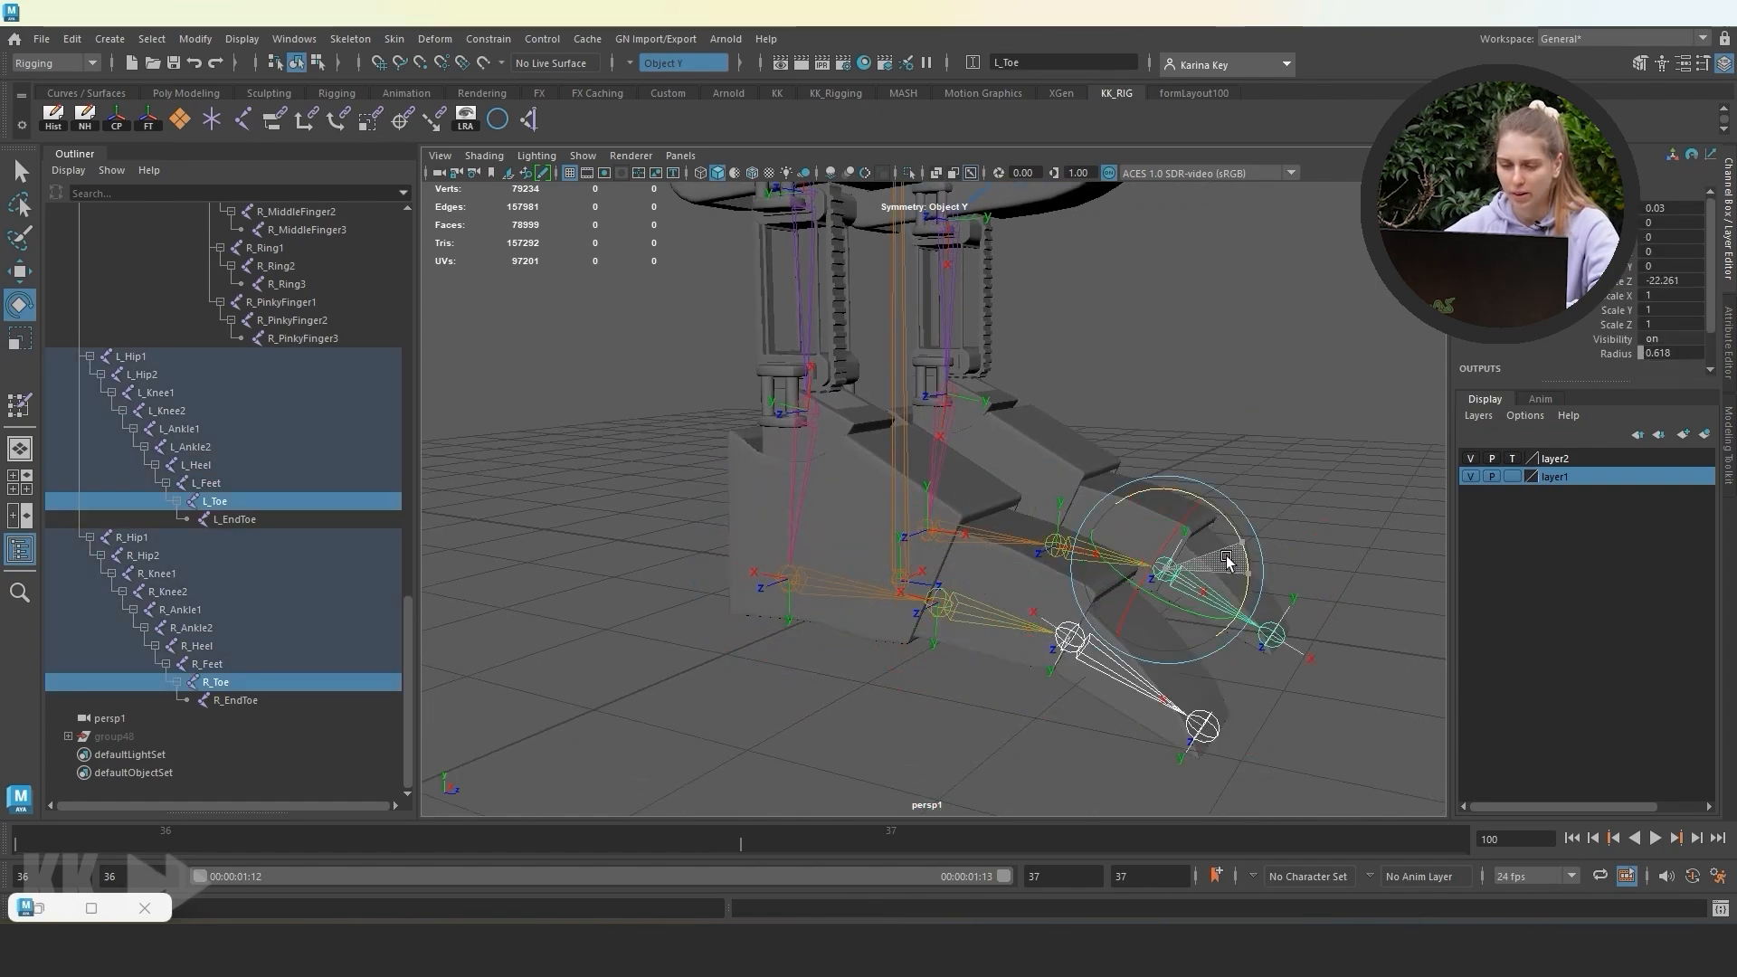
{"action": "left_click", "coordinate": [1206, 465]}
Select the pelvis block and flood it with weight 1 on the C_Pelvis influence.
{"action": "left_click_drag", "start_coordinate": [1206, 465], "coordinate": [1020, 428], "text": "alt"}
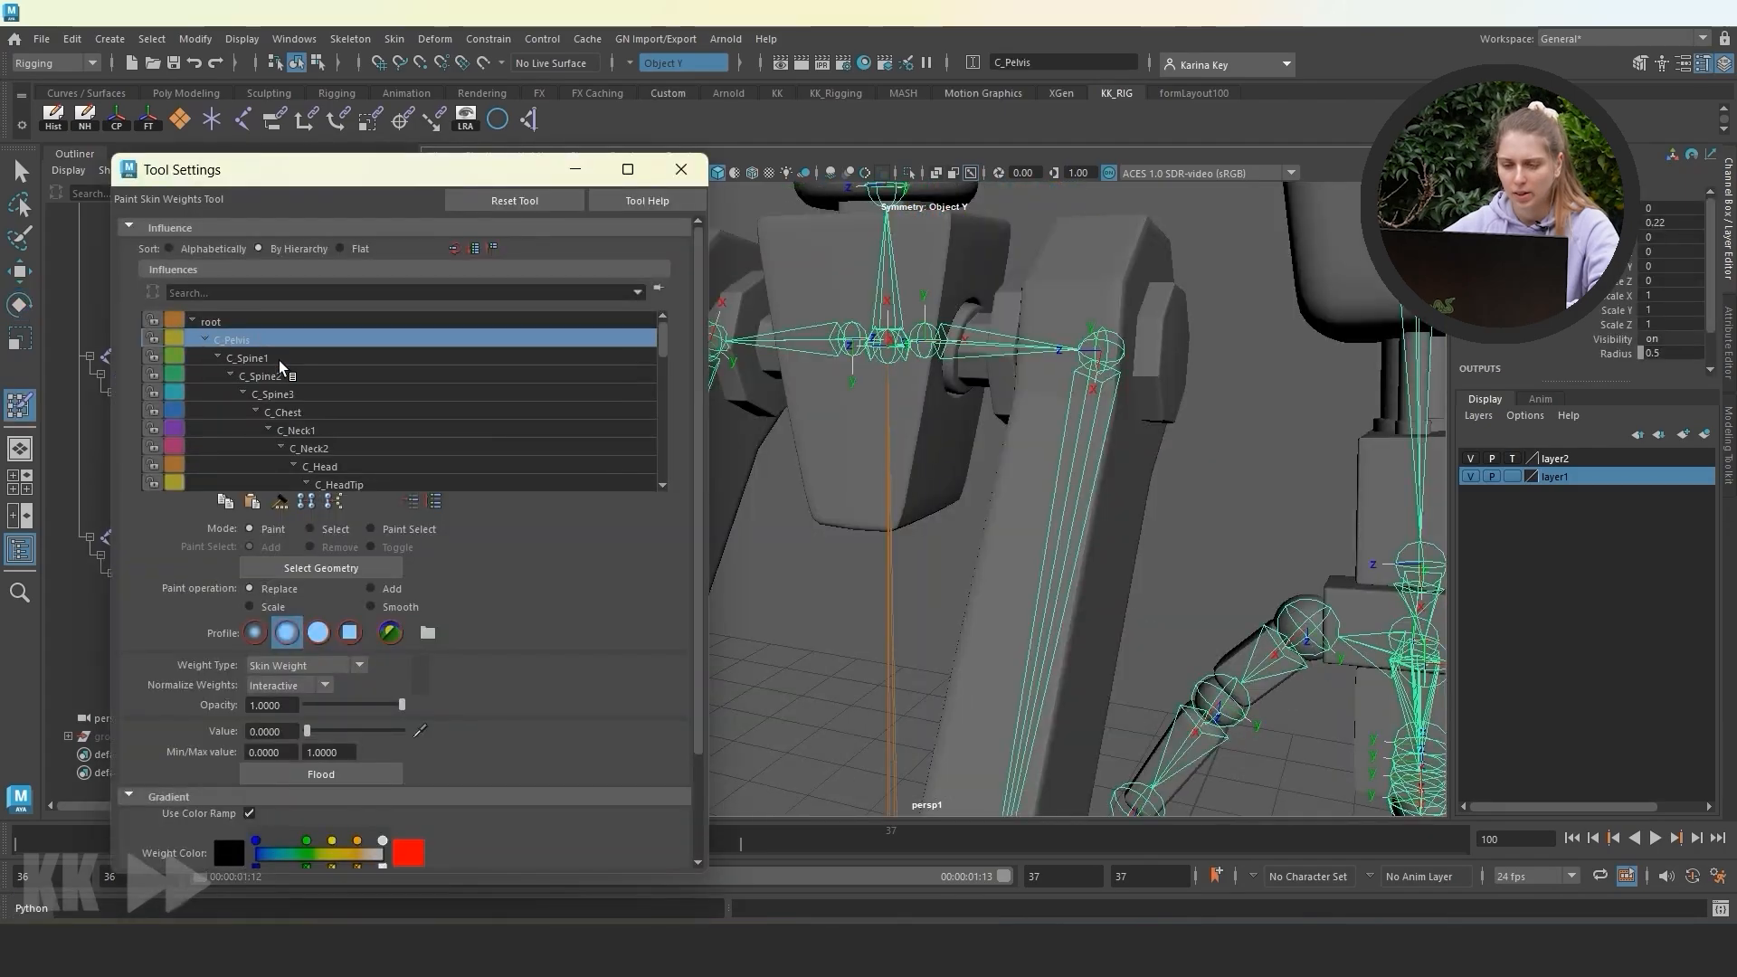
{"action": "left_click", "coordinate": [312, 530]}
{"action": "left_click_drag", "start_coordinate": [825, 439], "coordinate": [917, 448], "text": "alt"}
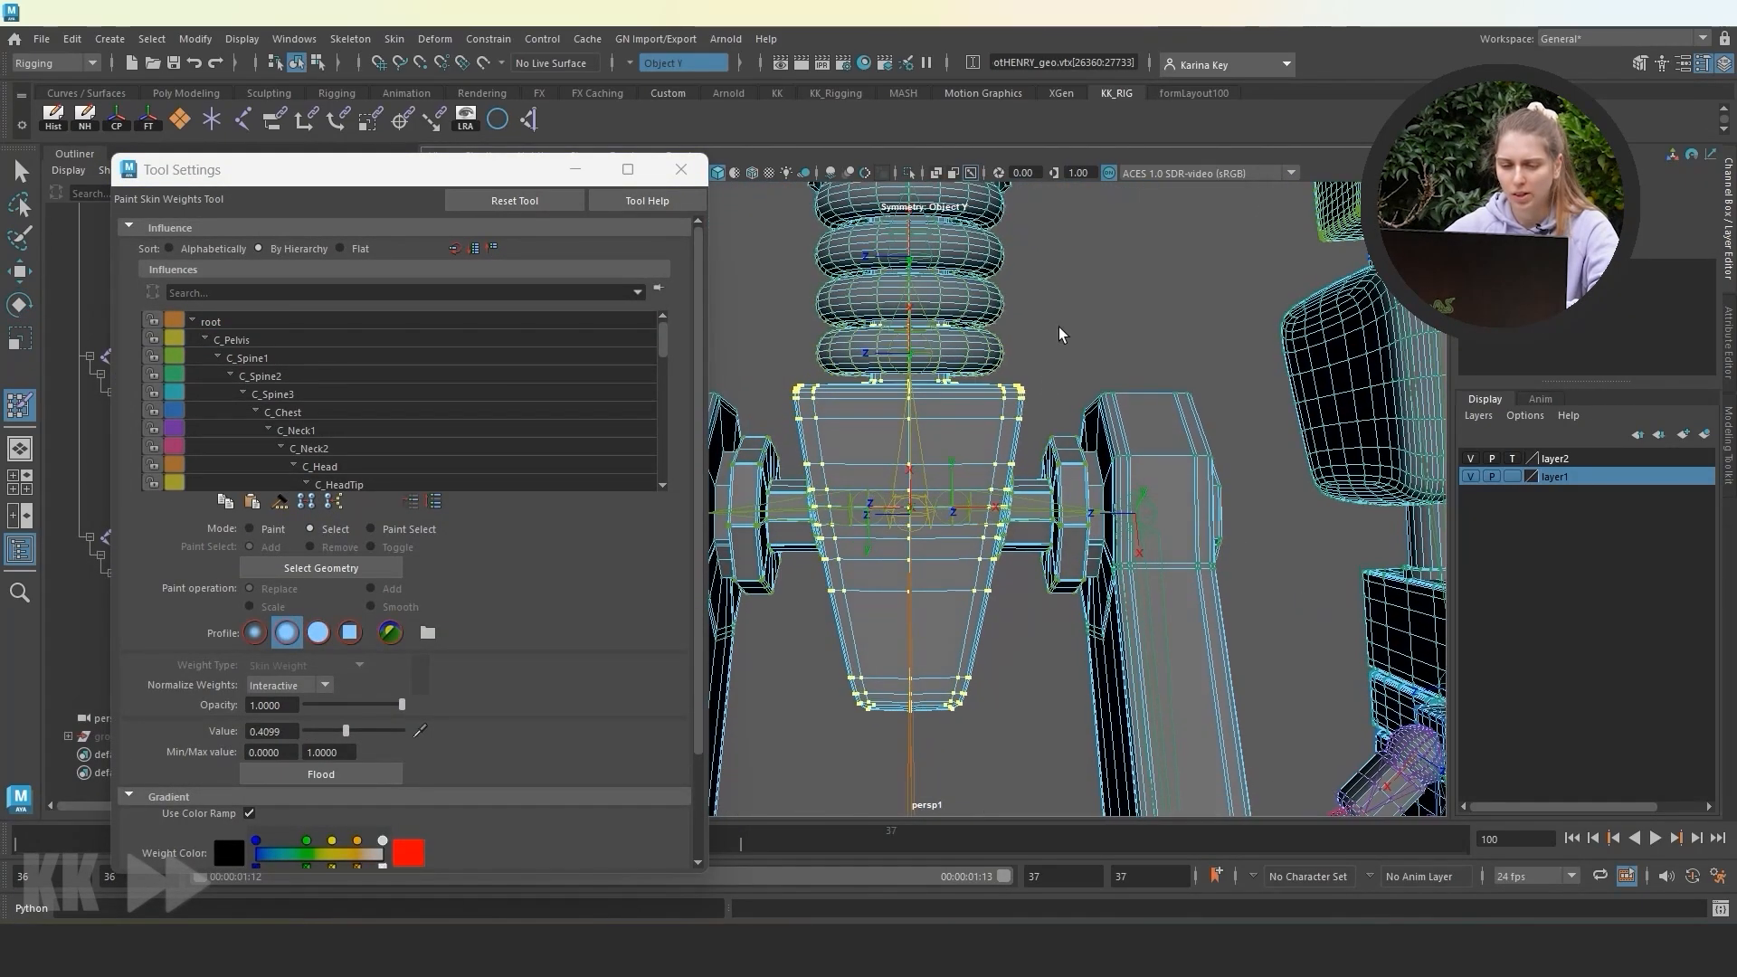
{"action": "left_click", "coordinate": [1062, 334]}
{"action": "left_click", "coordinate": [913, 650]}
{"action": "left_click", "coordinate": [914, 654]}
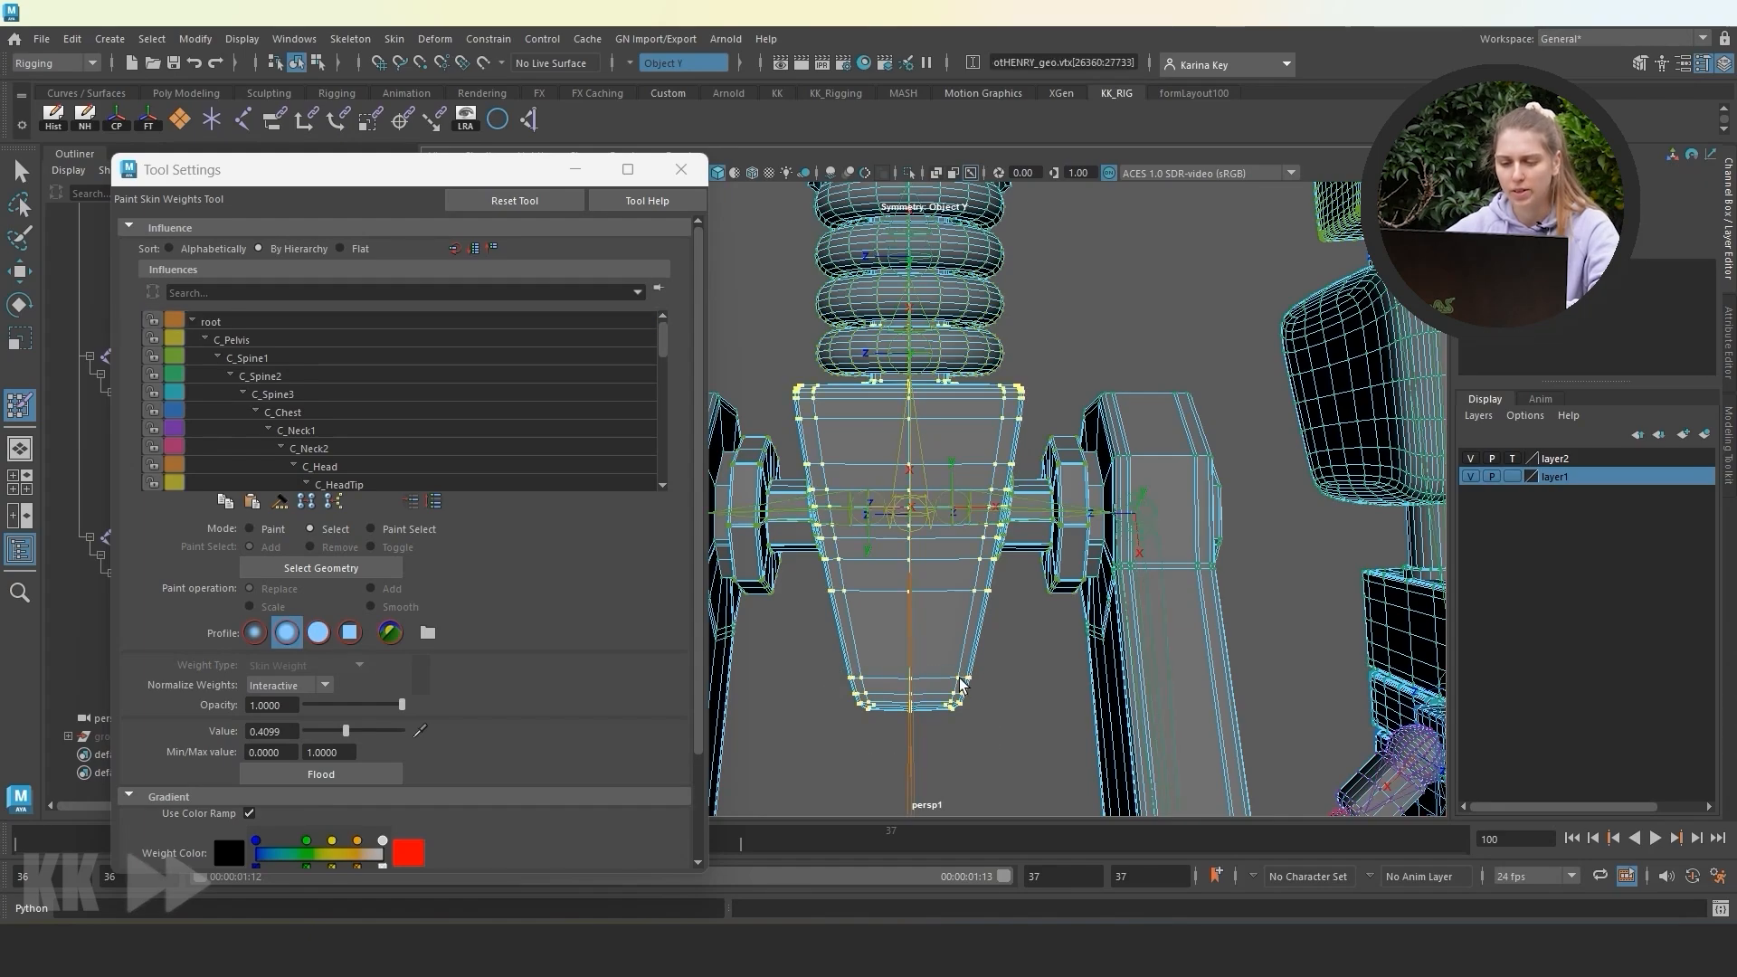
{"action": "left_click", "coordinate": [266, 530]}
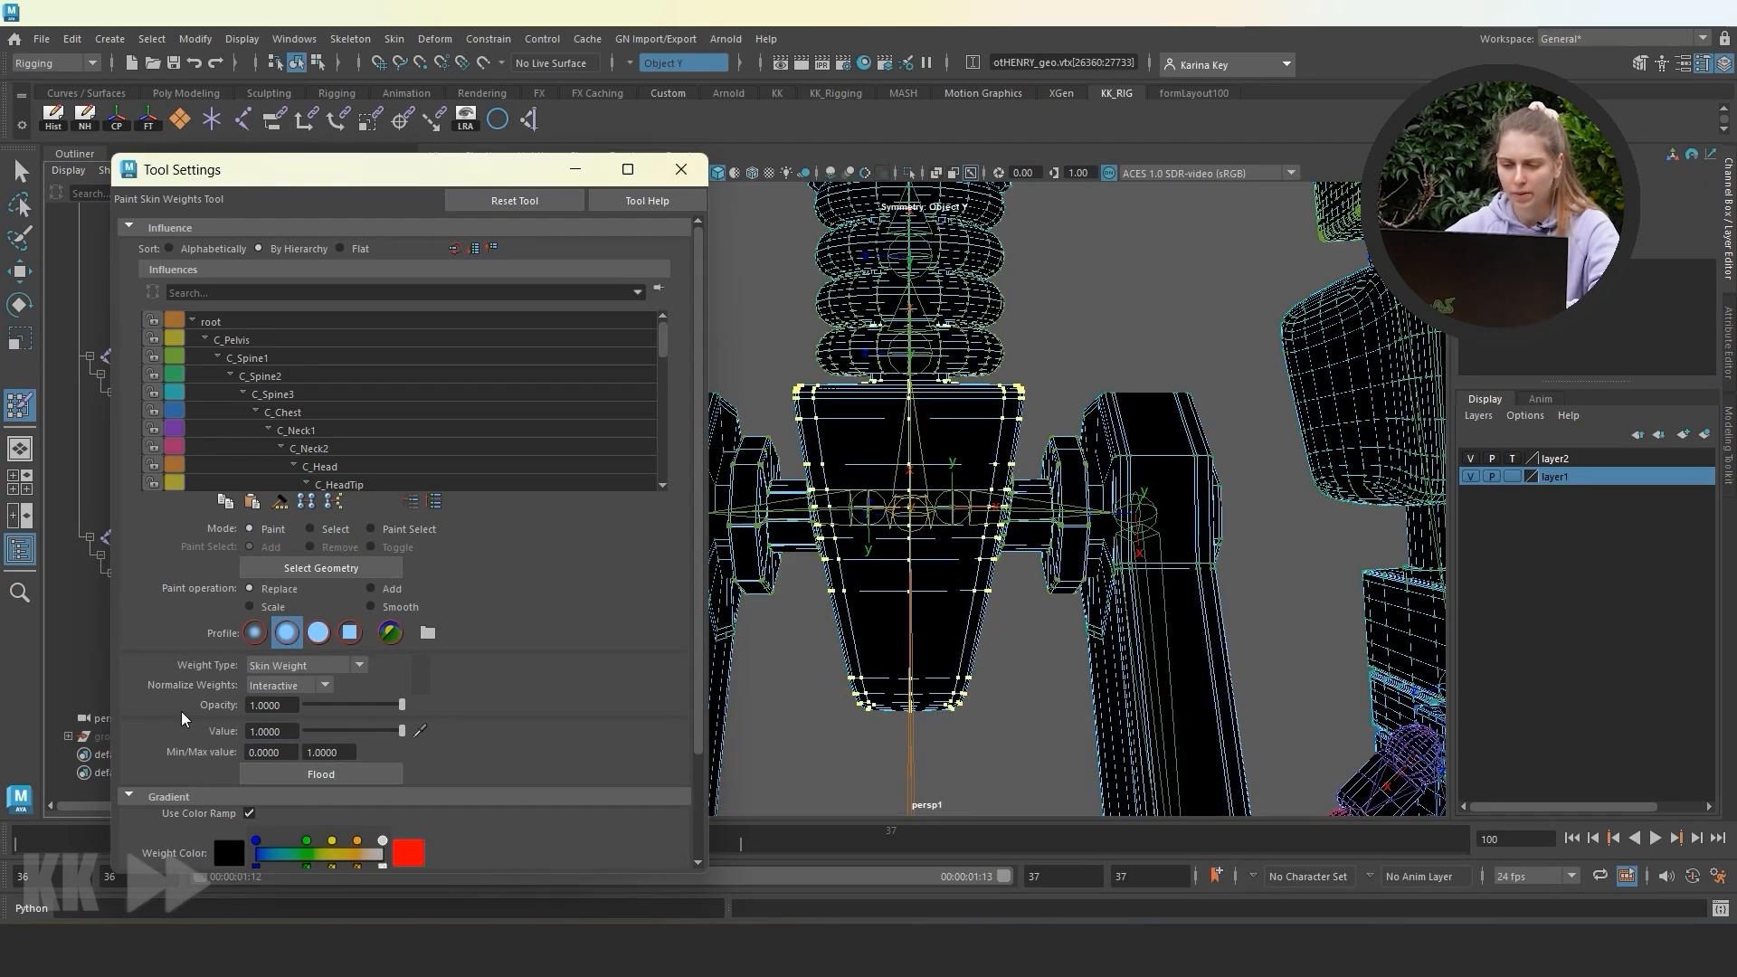
{"action": "left_click", "coordinate": [321, 773]}
Isolate the pelvis block with its central vertical rod in the viewport and convert the selection to vertices.
{"action": "middle_click_drag", "start_coordinate": [905, 407], "coordinate": [932, 561], "text": "alt"}
{"action": "mouse_move", "coordinate": [465, 171]}
{"action": "left_mouse_down"}
{"action": "mouse_move", "coordinate": [443, 191]}
{"action": "mouse_move", "coordinate": [425, 290]}
{"action": "mouse_move", "coordinate": [415, 216]}
{"action": "left_mouse_up"}
{"action": "key", "text": "q"}
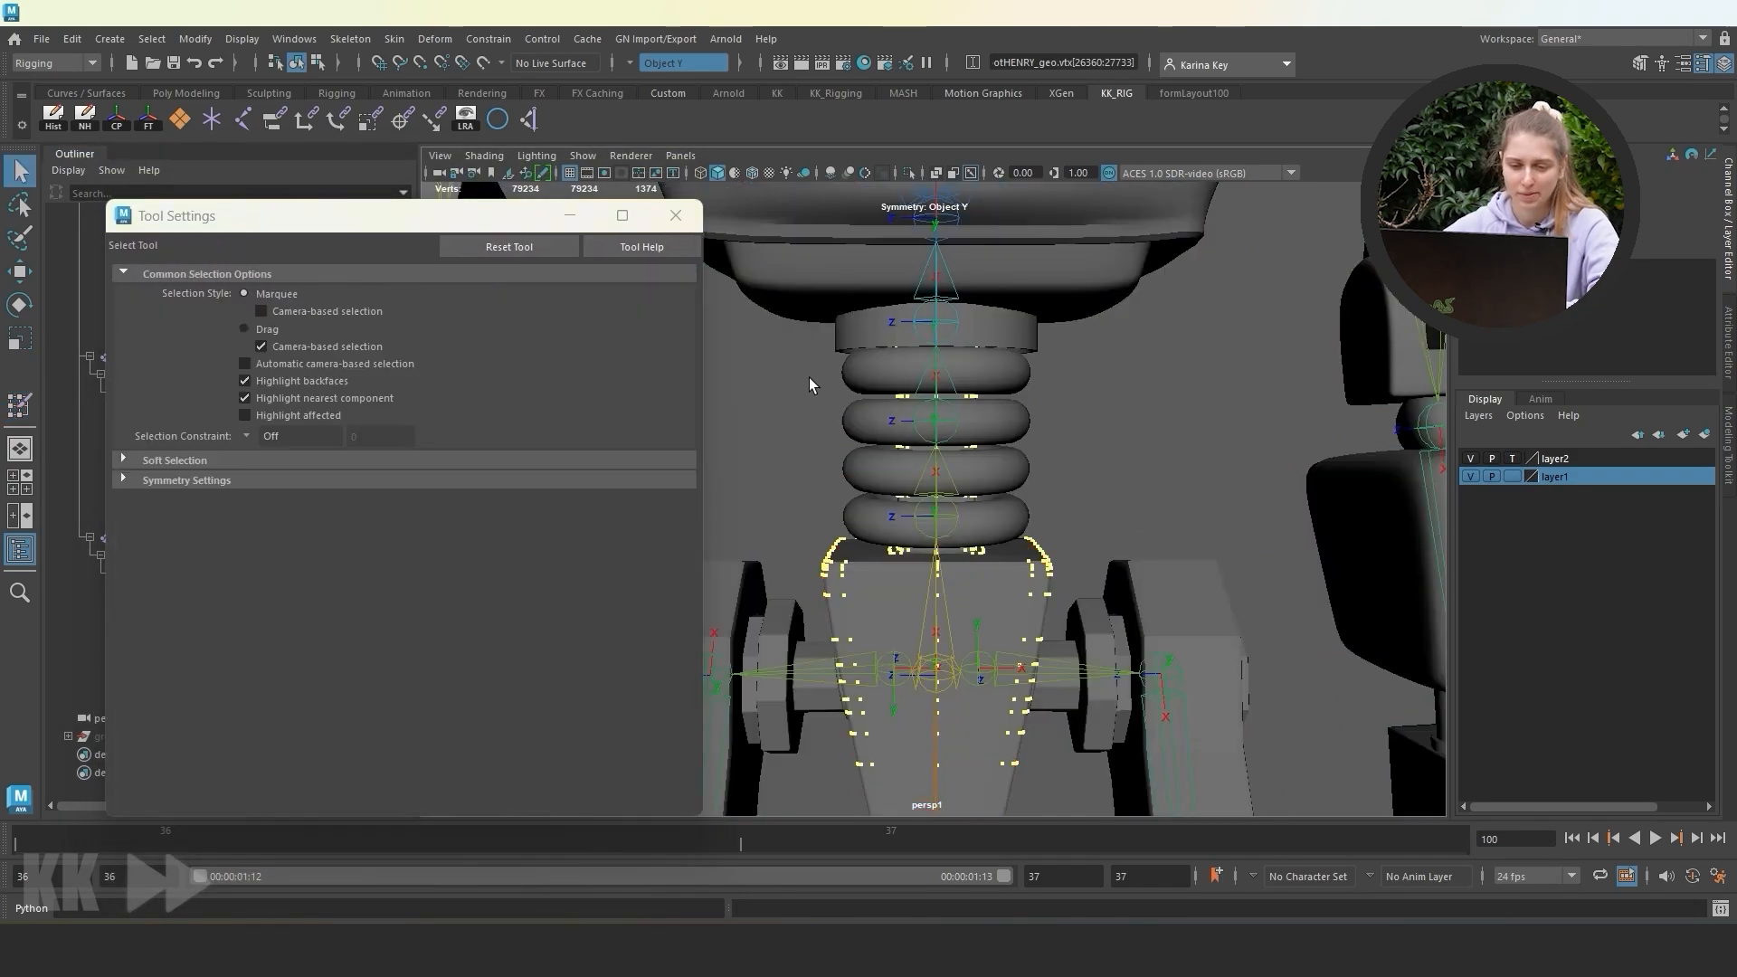
{"action": "right_click_drag", "start_coordinate": [1023, 406], "coordinate": [1027, 462]}
{"action": "double_click", "coordinate": [980, 622]}
{"action": "key", "text": "ctrl+1"}
{"action": "key", "text": "w"}
{"action": "middle_click_drag", "start_coordinate": [981, 623], "coordinate": [944, 723], "text": "alt"}
{"action": "key", "text": "ctrl+F9"}
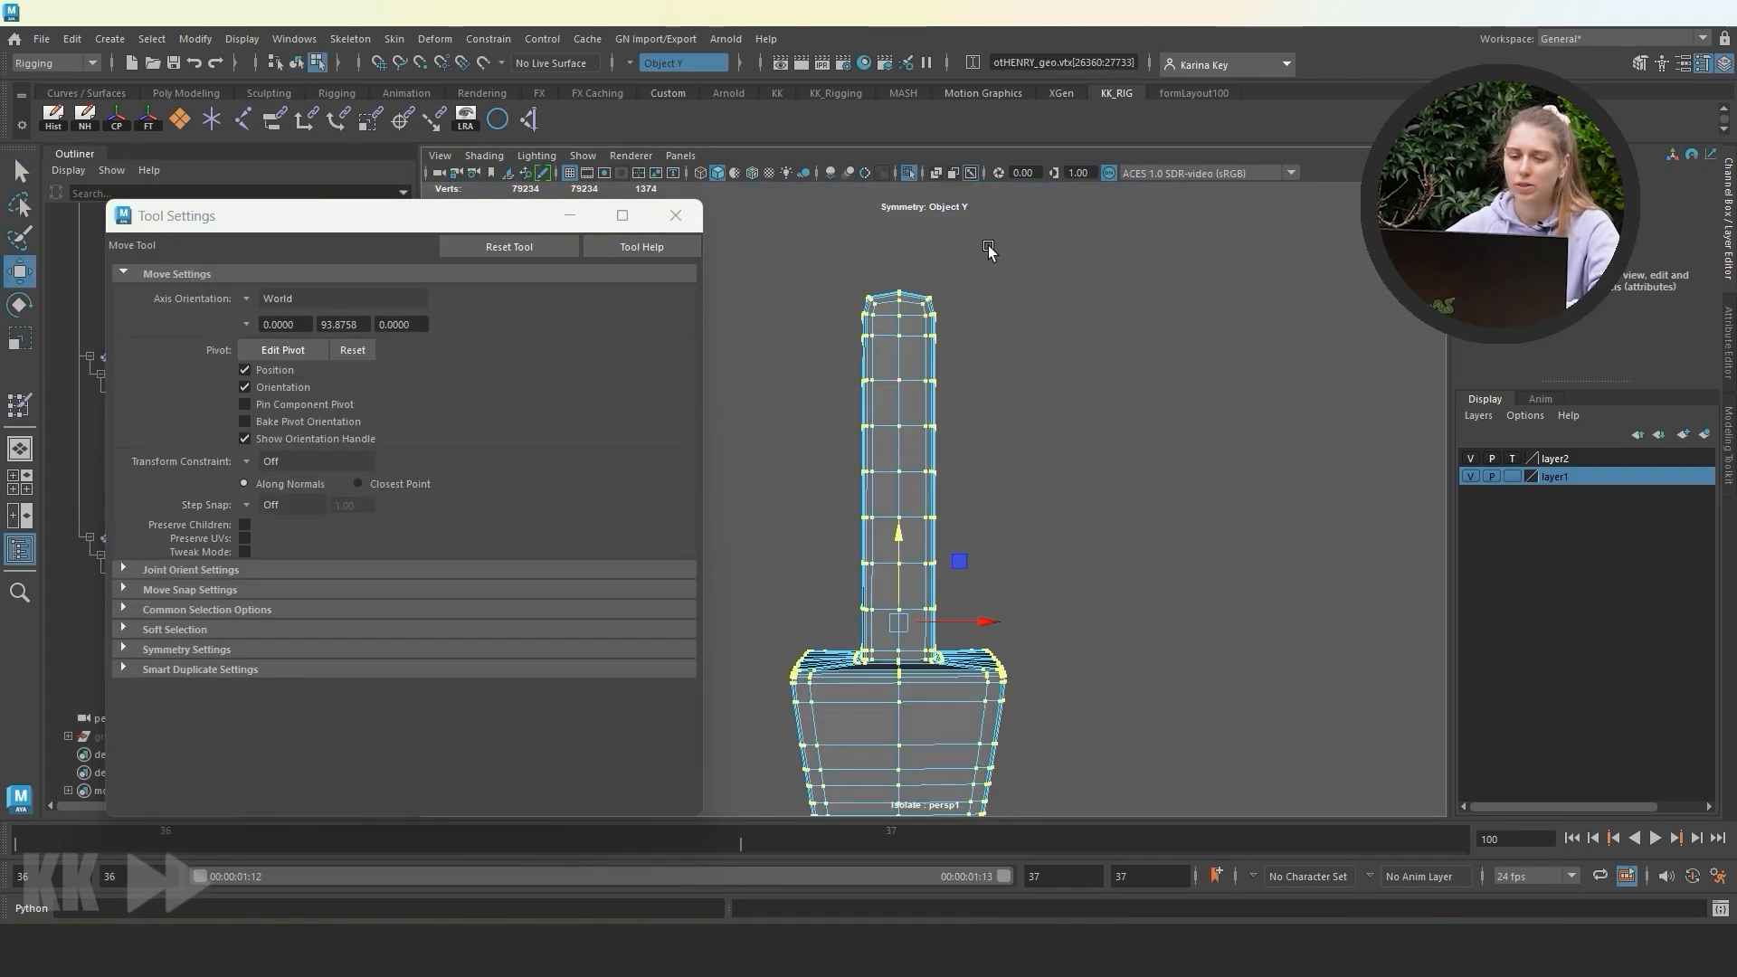
Select the vertices of the rod above the pelvis block and flood them with weight 0 on the C_Pelvis influence.
{"action": "left_click_drag", "start_coordinate": [994, 241], "coordinate": [810, 621]}
{"action": "left_click", "coordinate": [20, 404]}
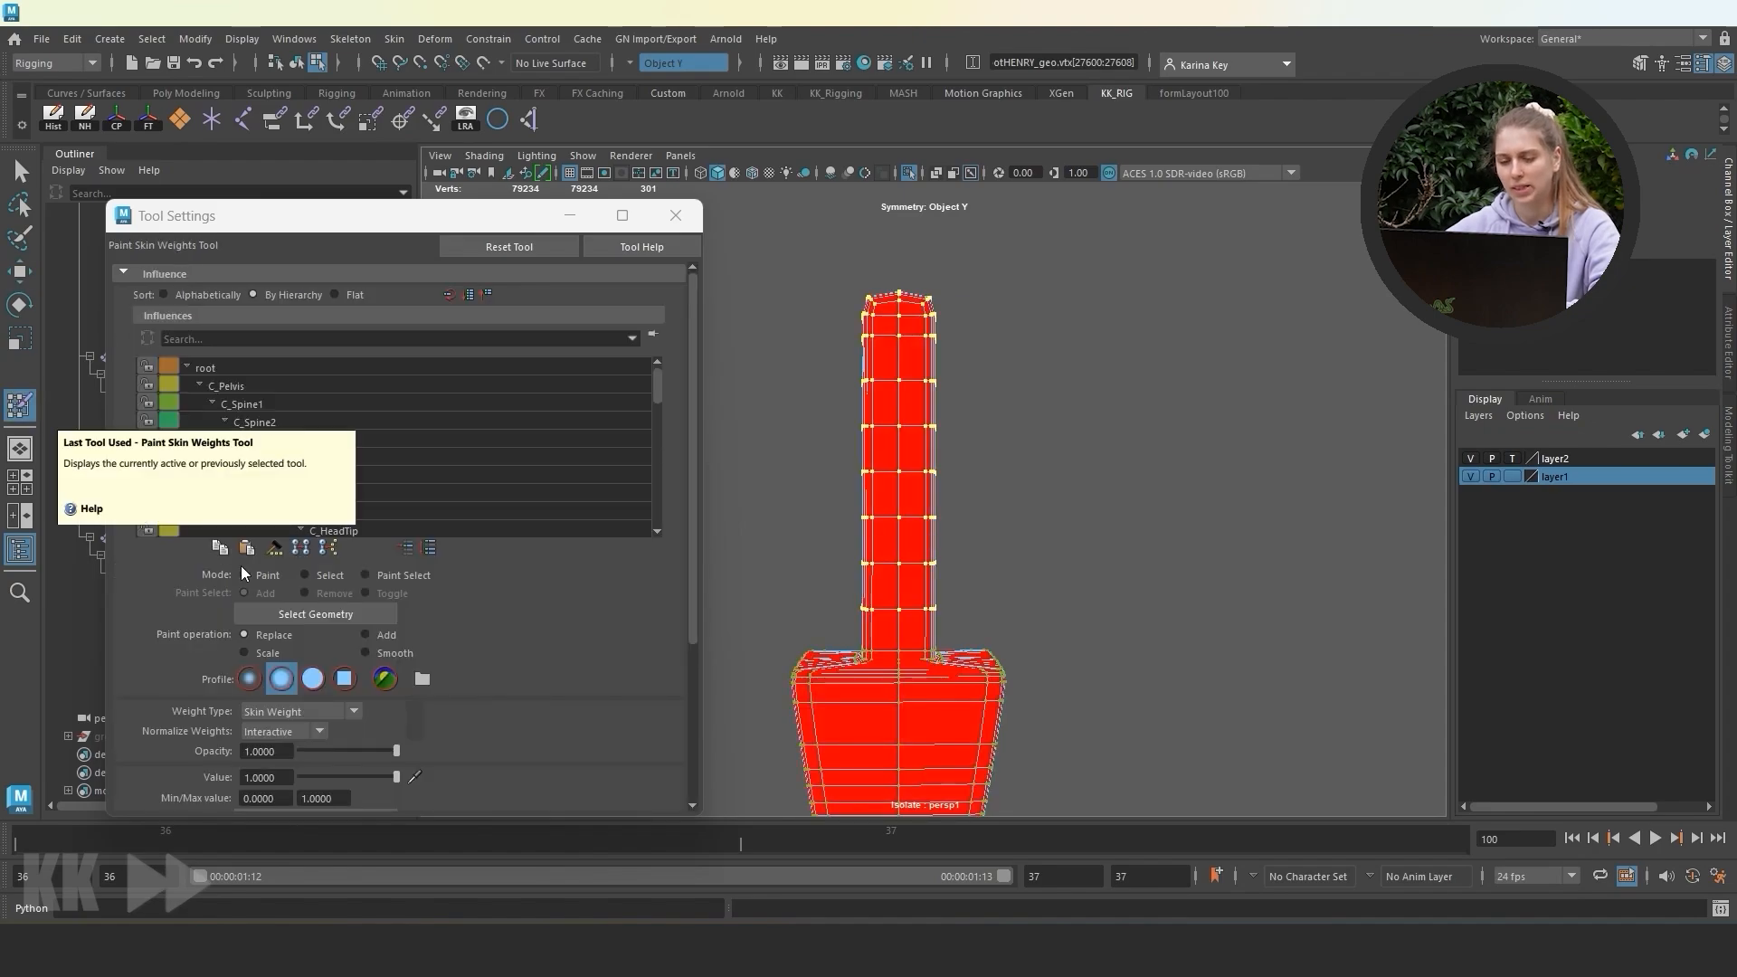
{"action": "type", "text": "0"}
{"action": "key", "text": "Return"}
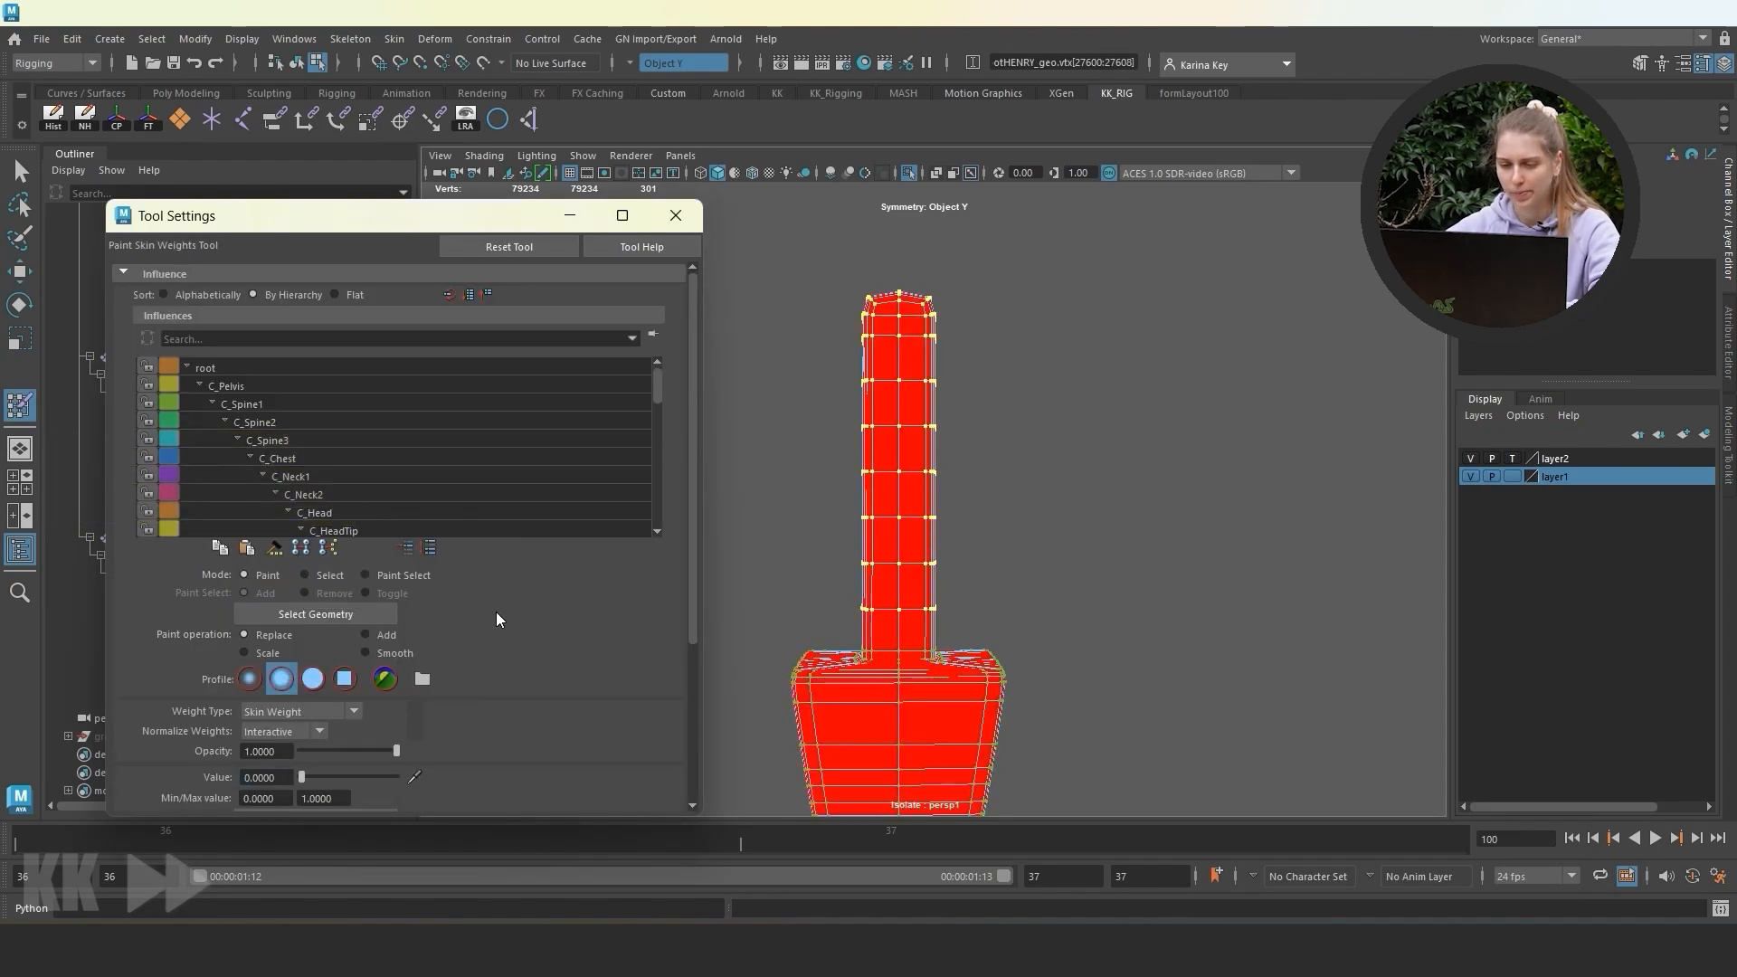
{"action": "scroll", "coordinate": [496, 612], "scroll_direction": "down", "scroll_amount": 5}
{"action": "left_click", "coordinate": [349, 598]}
Select the rod's lowest vertices just above the pelvis block and flood them with weight 0 on the C_Pelvis influence.
{"action": "left_click_drag", "start_coordinate": [1102, 581], "coordinate": [1060, 611], "text": "alt"}
{"action": "middle_click_drag", "start_coordinate": [1060, 719], "coordinate": [1028, 611], "text": "alt"}
{"action": "scroll", "coordinate": [1036, 602], "scroll_direction": "up", "scroll_amount": 5}
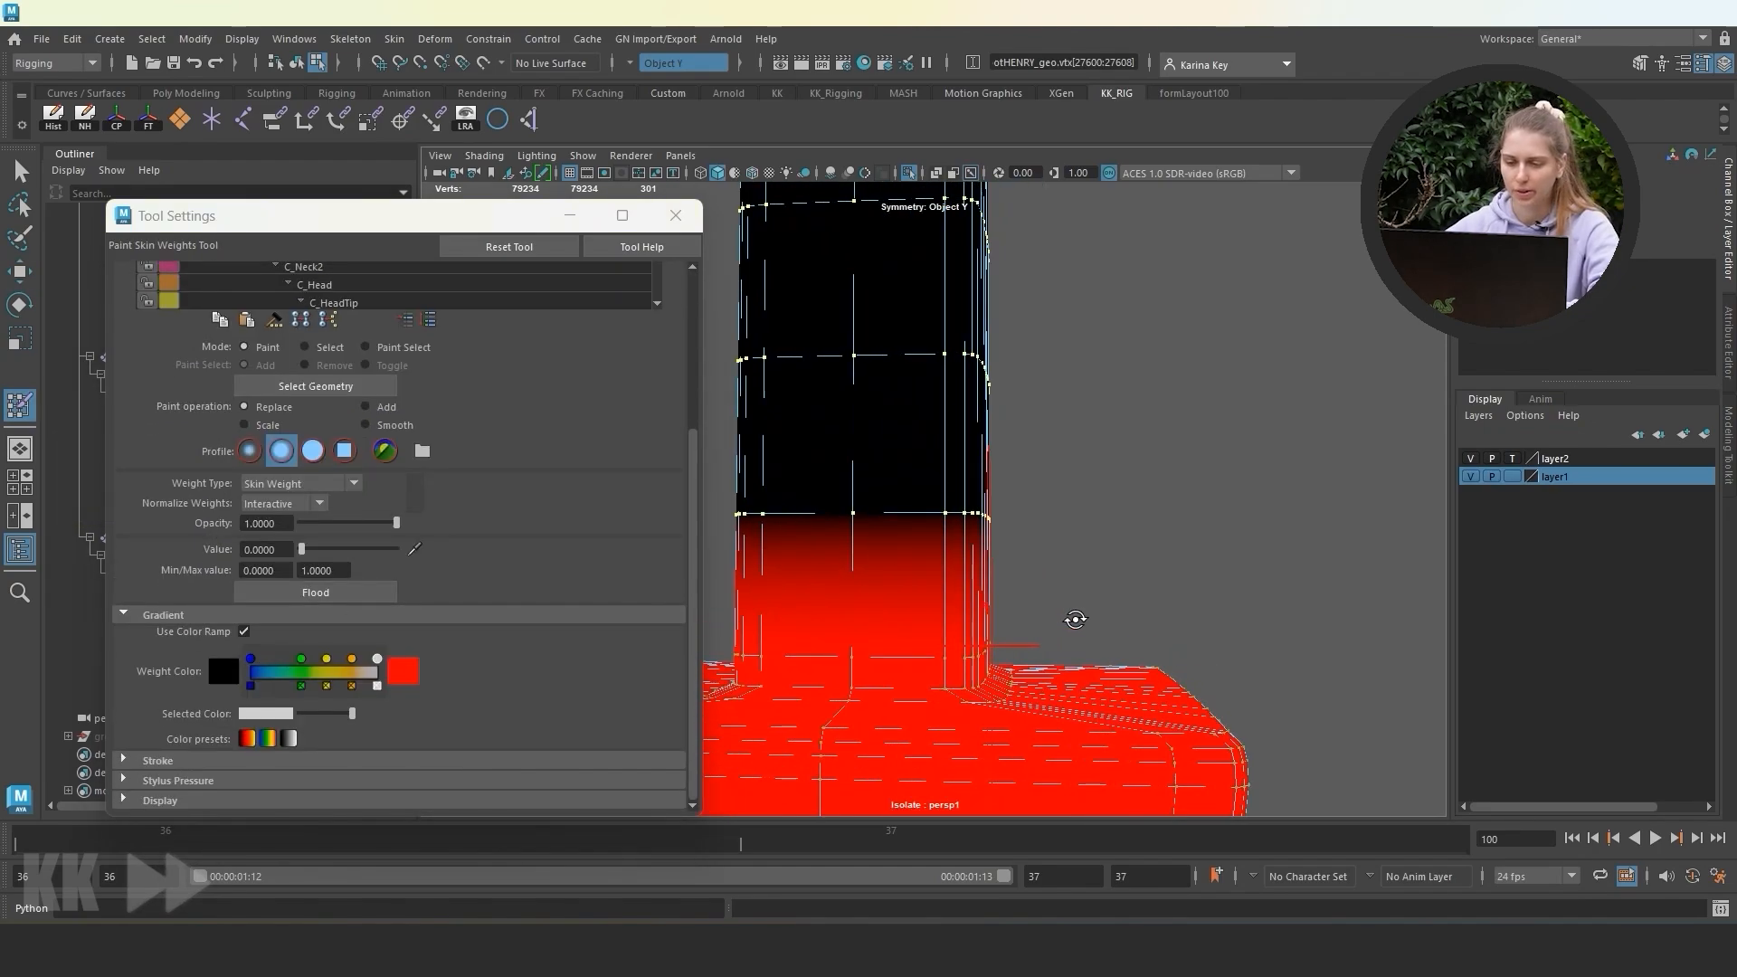
{"action": "key", "text": "w"}
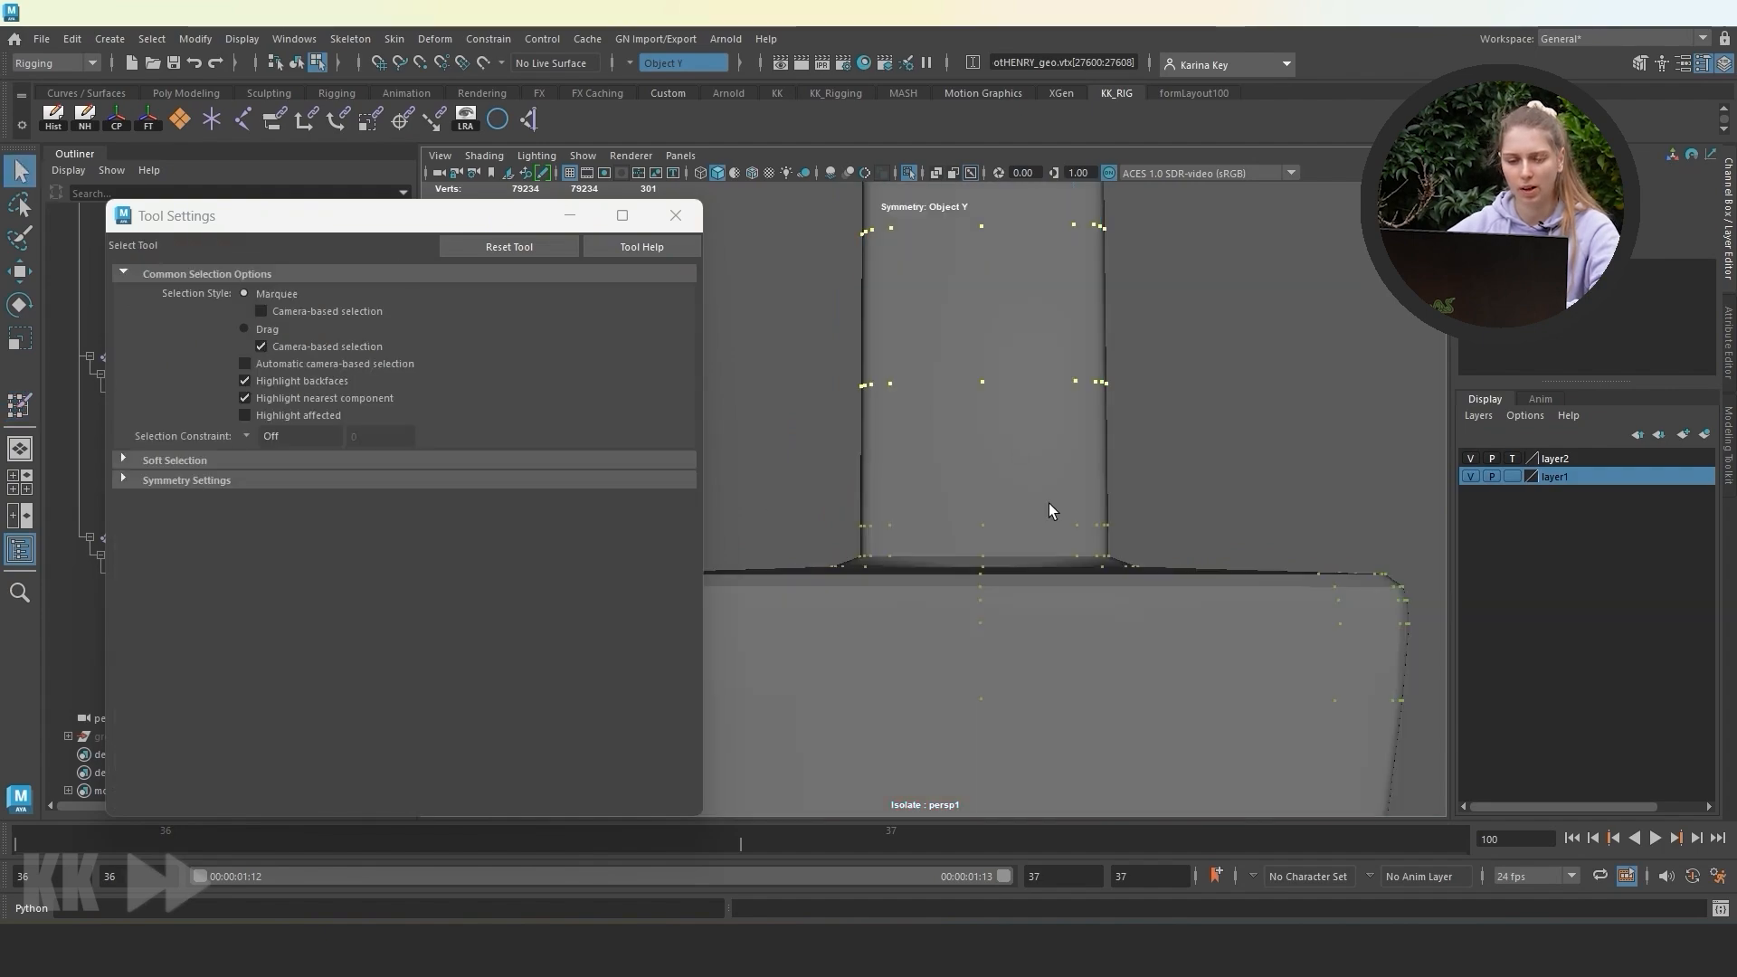
{"action": "mouse_move", "coordinate": [895, 496]}
{"action": "left_mouse_down"}
{"action": "mouse_move", "coordinate": [1165, 523]}
{"action": "mouse_move", "coordinate": [1037, 542]}
{"action": "mouse_move", "coordinate": [1047, 531]}
{"action": "left_mouse_up"}
{"action": "left_click", "coordinate": [20, 404]}
{"action": "double_click", "coordinate": [20, 407]}
{"action": "left_click", "coordinate": [322, 596]}
{"action": "scroll", "coordinate": [1100, 494], "scroll_direction": "down", "scroll_amount": 10}
{"action": "scroll", "coordinate": [1075, 538], "scroll_direction": "up", "scroll_amount": 4}
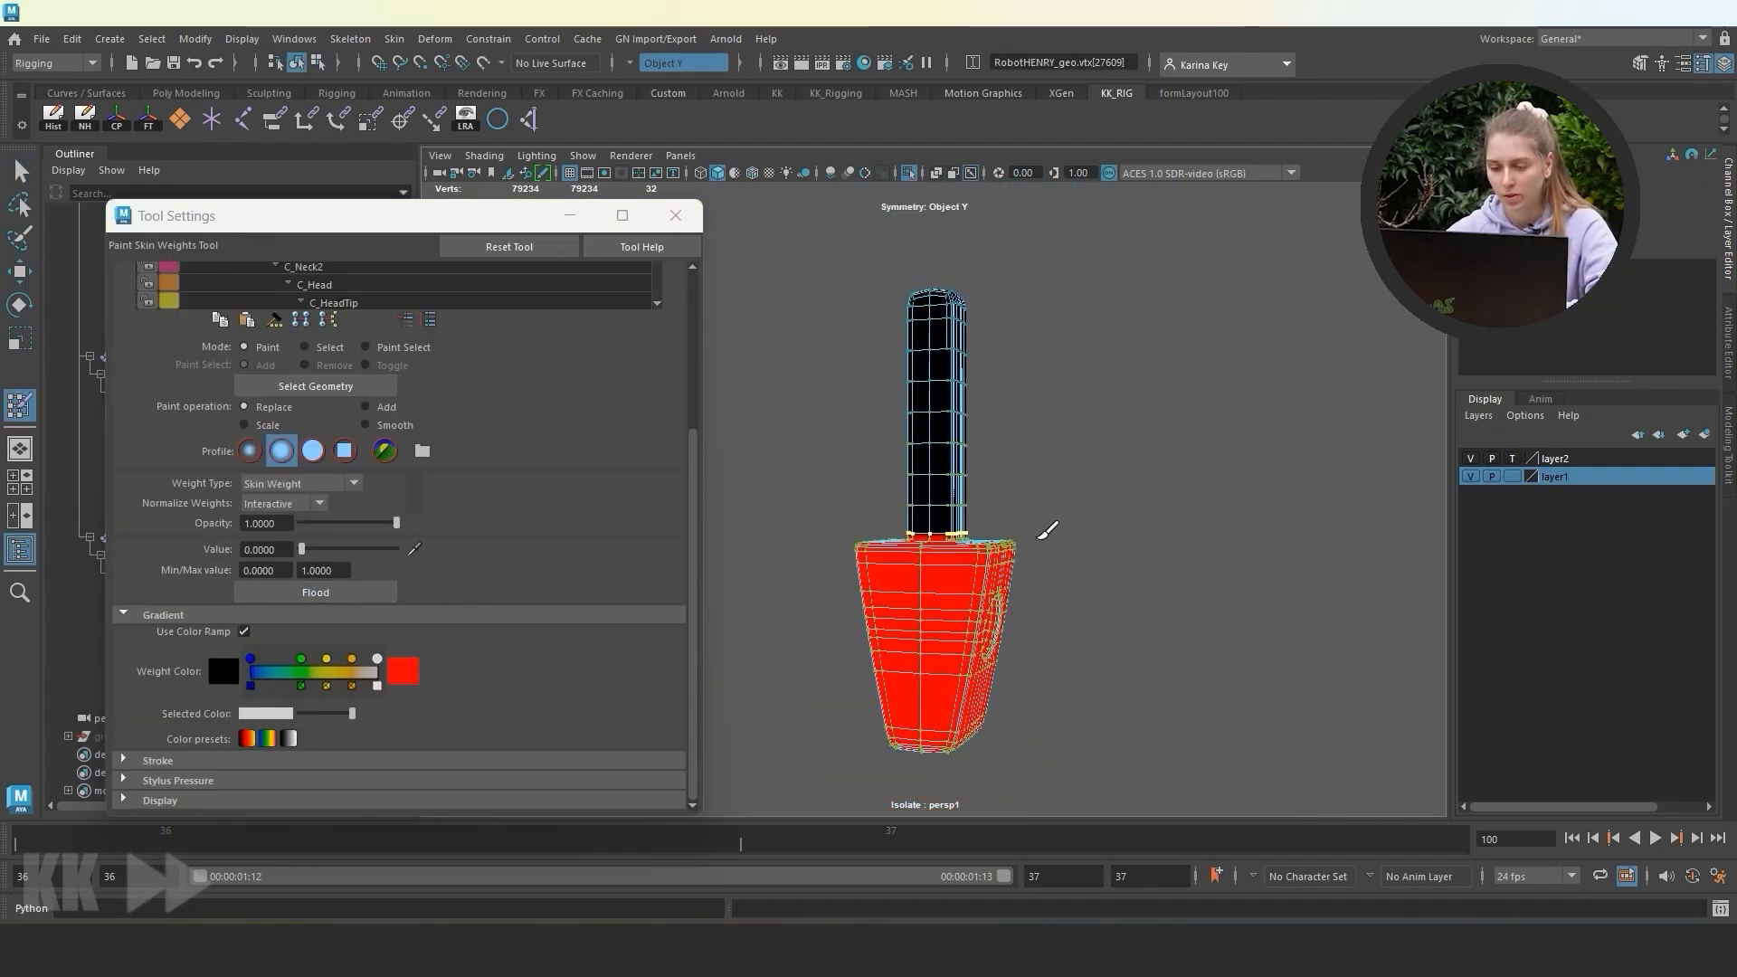
{"action": "scroll", "coordinate": [435, 398], "scroll_direction": "up", "scroll_amount": 3}
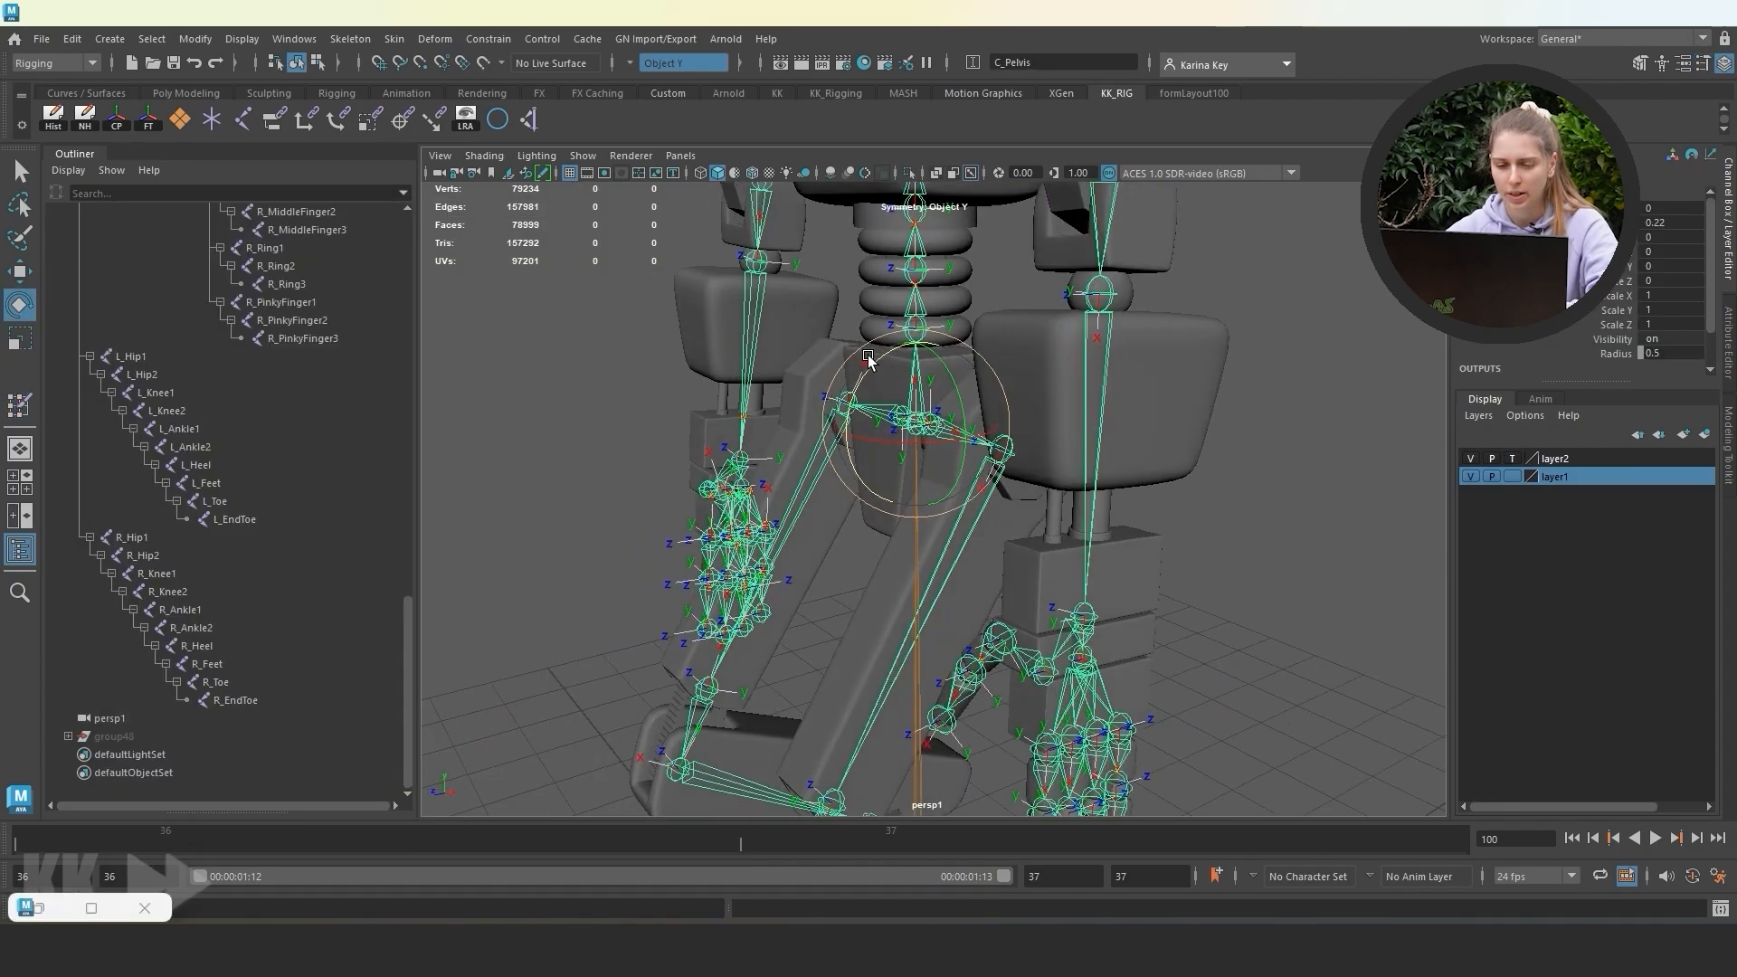
Test-rotate the C_Spine1 and C_Spine2 joints to check the spine rings' deformation, and undo the rotations.
{"action": "left_click_drag", "start_coordinate": [1176, 407], "coordinate": [1218, 346], "text": "alt"}
{"action": "left_click", "coordinate": [1217, 346]}
{"action": "left_click_drag", "start_coordinate": [832, 362], "coordinate": [946, 368], "text": "alt"}
{"action": "scroll", "coordinate": [946, 368], "scroll_direction": "up", "scroll_amount": 4}
{"action": "middle_click_drag", "start_coordinate": [946, 369], "coordinate": [968, 480], "text": "alt"}
{"action": "left_click", "coordinate": [884, 366]}
{"action": "left_click_drag", "start_coordinate": [837, 318], "coordinate": [846, 262]}
{"action": "key", "text": "ctrl+z"}
{"action": "left_click", "coordinate": [900, 274]}
{"action": "left_click", "coordinate": [884, 279]}
{"action": "key", "text": "ctrl+z"}
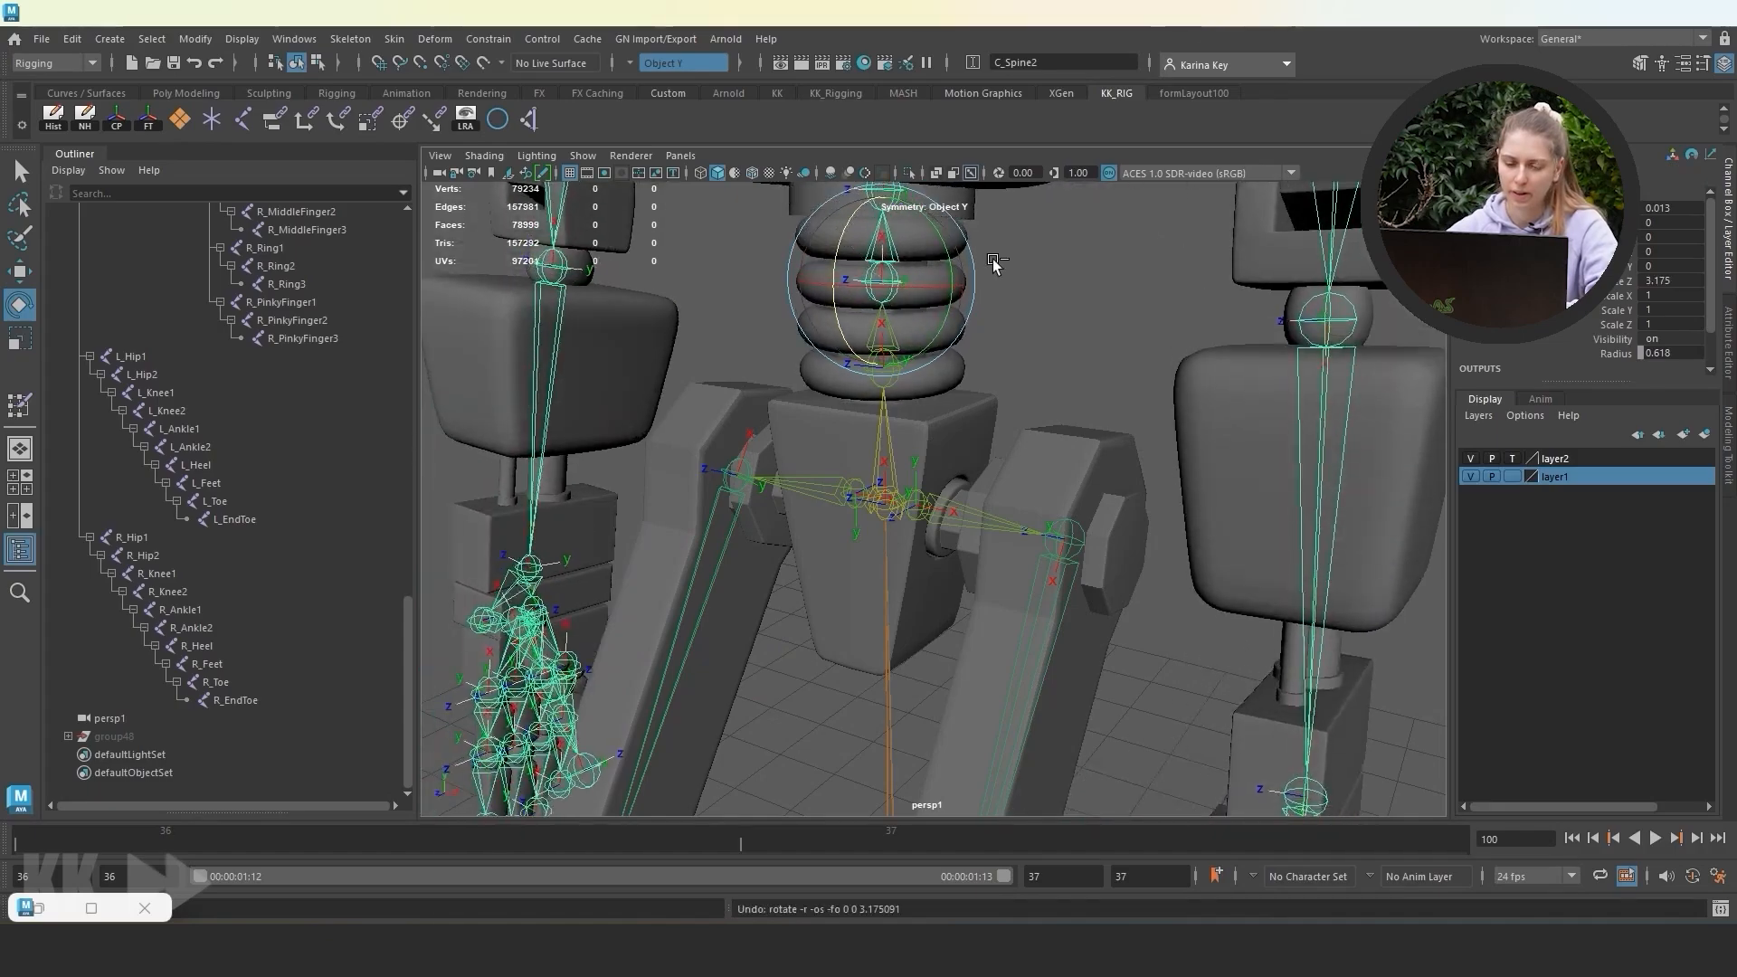
Test-rotate the spine joint above C_Spine2 in different directions, and undo the rotations.
{"action": "left_click", "coordinate": [996, 263]}
{"action": "middle_click_drag", "start_coordinate": [996, 264], "coordinate": [979, 338], "text": "alt"}
{"action": "left_click", "coordinate": [878, 273]}
{"action": "left_click_drag", "start_coordinate": [780, 268], "coordinate": [791, 244]}
{"action": "key", "text": "ctrl+z"}
{"action": "left_click_drag", "start_coordinate": [905, 299], "coordinate": [814, 294], "text": "alt"}
{"action": "left_click_drag", "start_coordinate": [796, 298], "coordinate": [803, 329]}
{"action": "key", "text": "ctrl+z"}
{"action": "left_click", "coordinate": [1142, 394]}
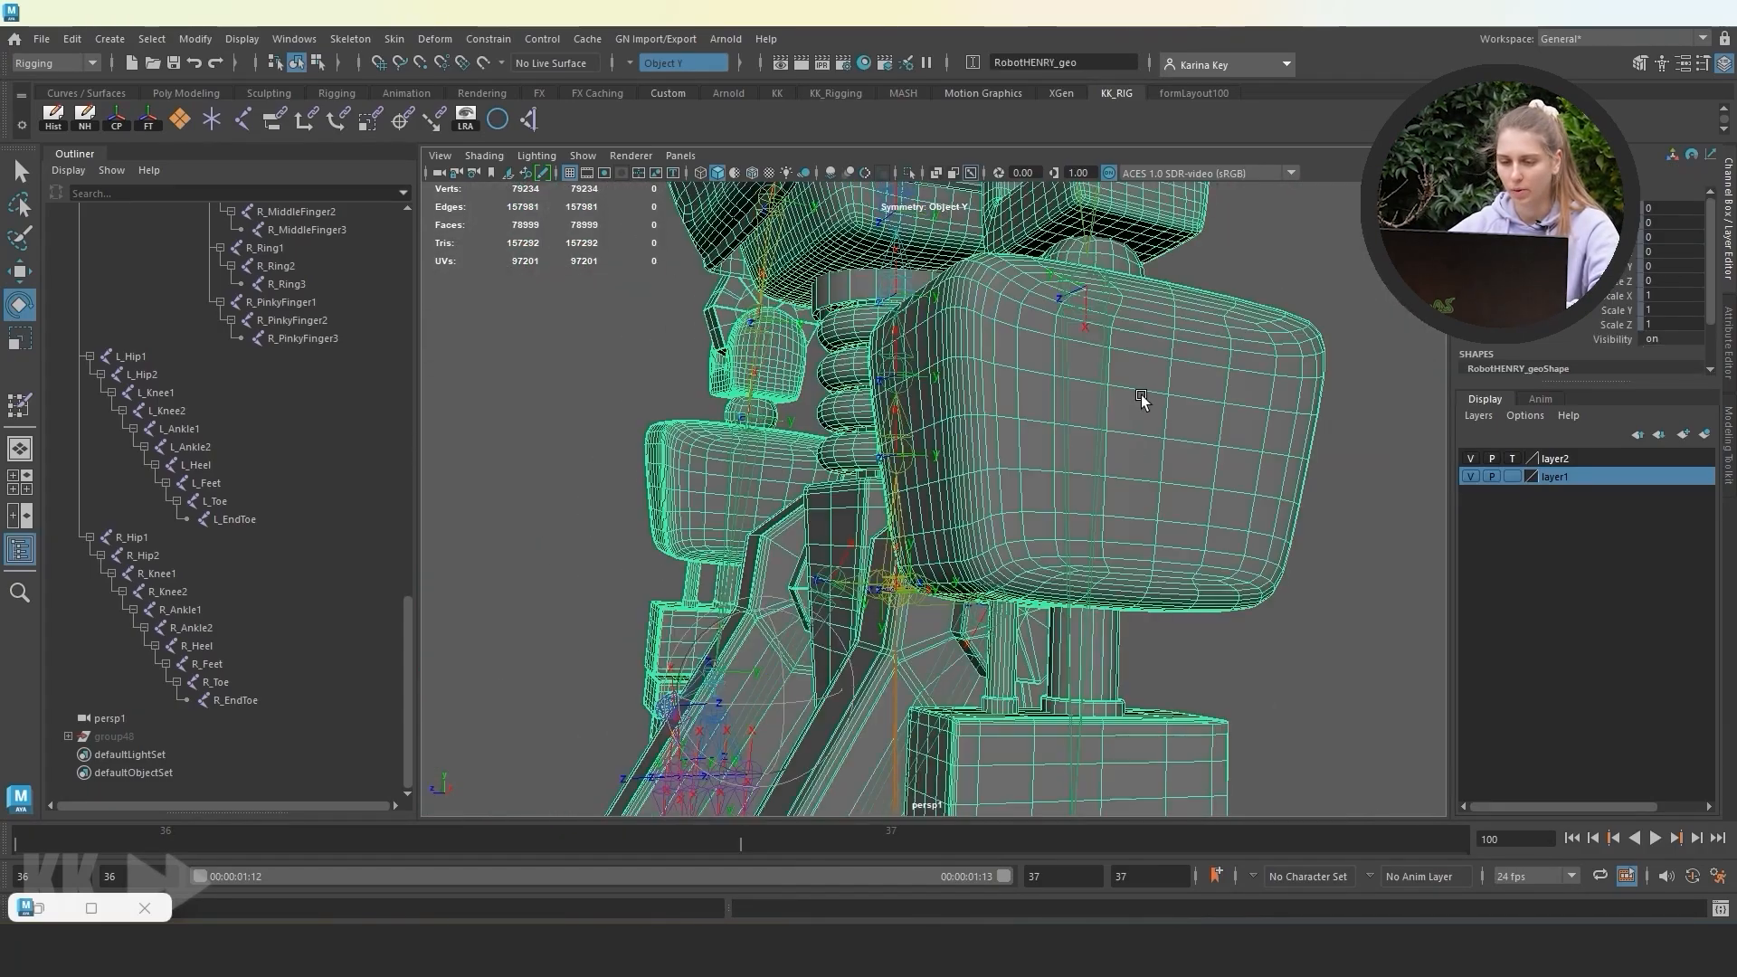
Test-rotate the joints at the top of the spine, including C_Chest, to check the deformation, and undo the rotations.
{"action": "left_click_drag", "start_coordinate": [1248, 453], "coordinate": [1376, 491], "text": "alt"}
{"action": "left_click_drag", "start_coordinate": [1059, 348], "coordinate": [1038, 344], "text": "alt"}
{"action": "middle_click_drag", "start_coordinate": [1038, 345], "coordinate": [1039, 376], "text": "alt"}
{"action": "left_click_drag", "start_coordinate": [1039, 377], "coordinate": [836, 394], "text": "alt"}
{"action": "left_click", "coordinate": [925, 424]}
{"action": "key", "text": "ctrl+z"}
{"action": "key", "text": "ctrl+z"}
{"action": "left_click", "coordinate": [919, 330]}
{"action": "mouse_move", "coordinate": [867, 294]}
{"action": "left_mouse_down"}
{"action": "mouse_move", "coordinate": [884, 258]}
{"action": "mouse_move", "coordinate": [868, 297]}
{"action": "left_mouse_up"}
{"action": "key", "text": "ctrl+z"}
{"action": "left_click", "coordinate": [1128, 396]}
{"action": "middle_click_drag", "start_coordinate": [1128, 396], "coordinate": [1120, 540], "text": "alt"}
{"action": "left_click", "coordinate": [923, 359]}
{"action": "mouse_move", "coordinate": [858, 339]}
{"action": "left_mouse_down"}
{"action": "mouse_move", "coordinate": [873, 324]}
{"action": "mouse_move", "coordinate": [860, 349]}
{"action": "left_mouse_up"}
{"action": "key", "text": "ctrl+z"}
{"action": "middle_click_drag", "start_coordinate": [1064, 586], "coordinate": [1062, 519], "text": "alt"}
Select the vertices of the chest body and the collar beneath it and flood them with weight 1 on the C_Chest influence.
{"action": "left_click", "coordinate": [333, 510]}
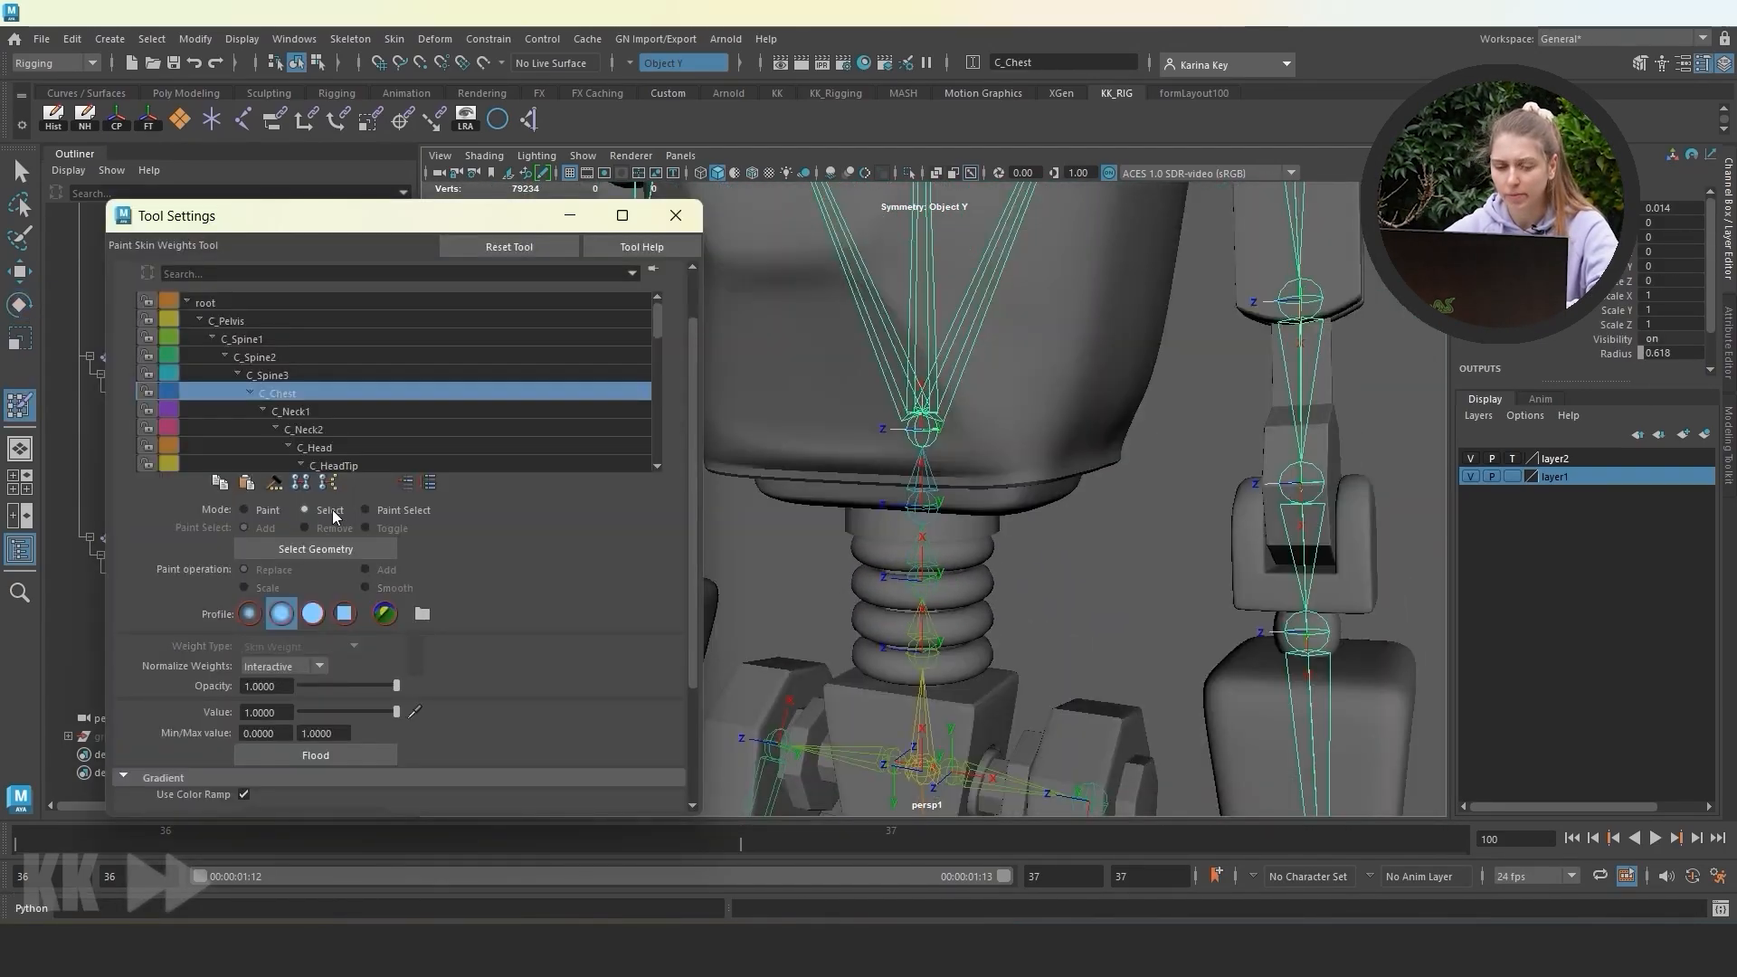
{"action": "double_click", "coordinate": [1003, 407]}
{"action": "double_click", "coordinate": [988, 513], "text": "shift"}
{"action": "left_click_drag", "start_coordinate": [988, 514], "coordinate": [986, 475], "text": "alt"}
{"action": "scroll", "coordinate": [984, 525], "scroll_direction": "up", "scroll_amount": 3}
{"action": "double_click", "coordinate": [983, 540], "text": "shift"}
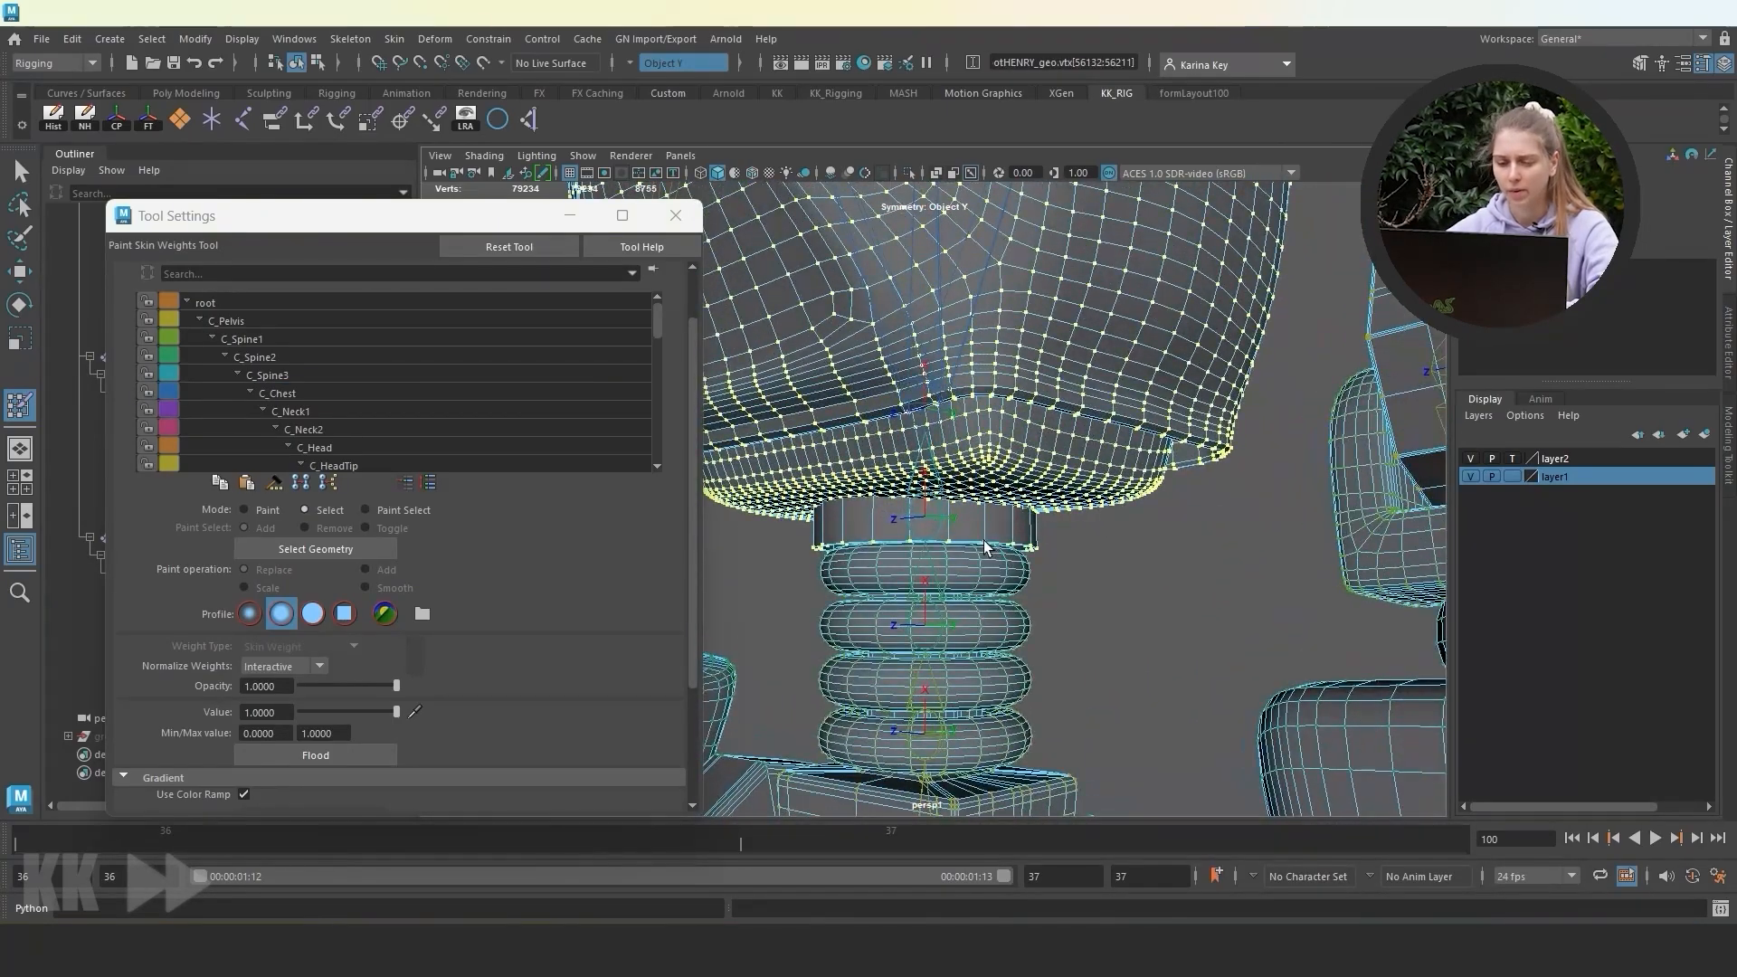
{"action": "left_click", "coordinate": [265, 510]}
{"action": "left_click", "coordinate": [278, 394]}
{"action": "left_click", "coordinate": [315, 756]}
Add the curved tubes beside the neck to the selection and flood it with weight 1 on the C_Chest influence.
{"action": "scroll", "coordinate": [1027, 633], "scroll_direction": "down", "scroll_amount": 3}
{"action": "left_click_drag", "start_coordinate": [1028, 634], "coordinate": [1036, 705], "text": "alt"}
{"action": "scroll", "coordinate": [1045, 565], "scroll_direction": "up", "scroll_amount": 3}
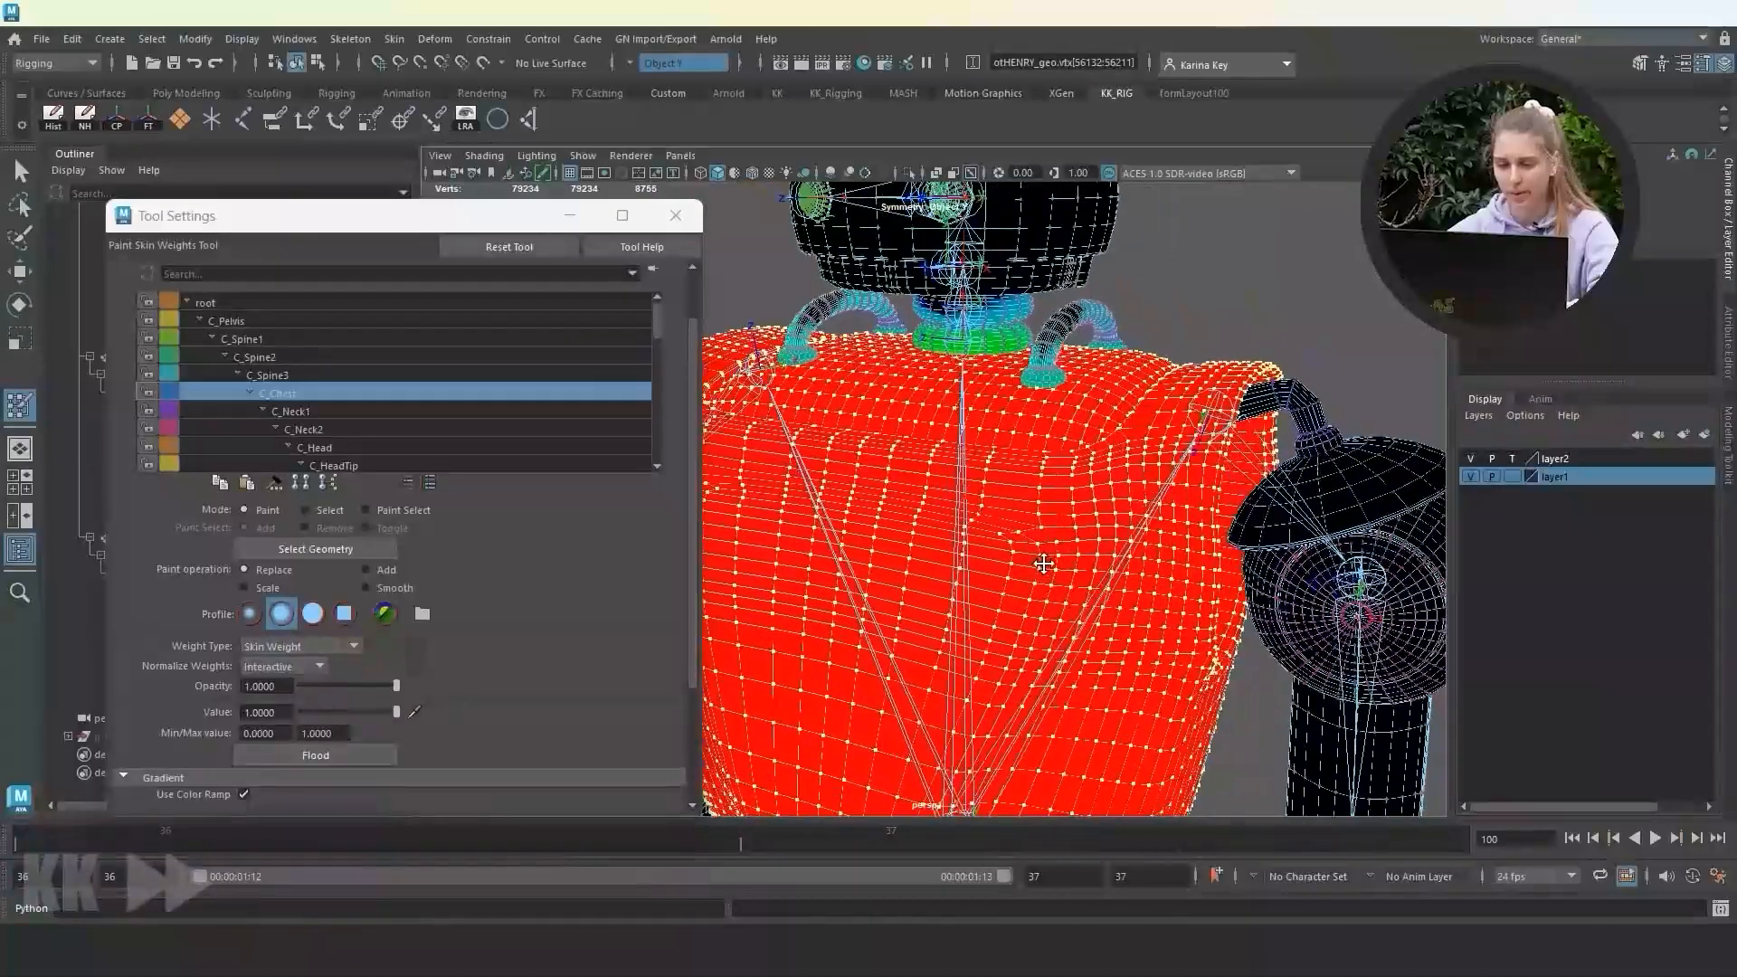
{"action": "left_click", "coordinate": [328, 510]}
{"action": "double_click", "coordinate": [977, 423], "text": "shift"}
{"action": "left_click_drag", "start_coordinate": [873, 371], "coordinate": [764, 403], "text": "alt"}
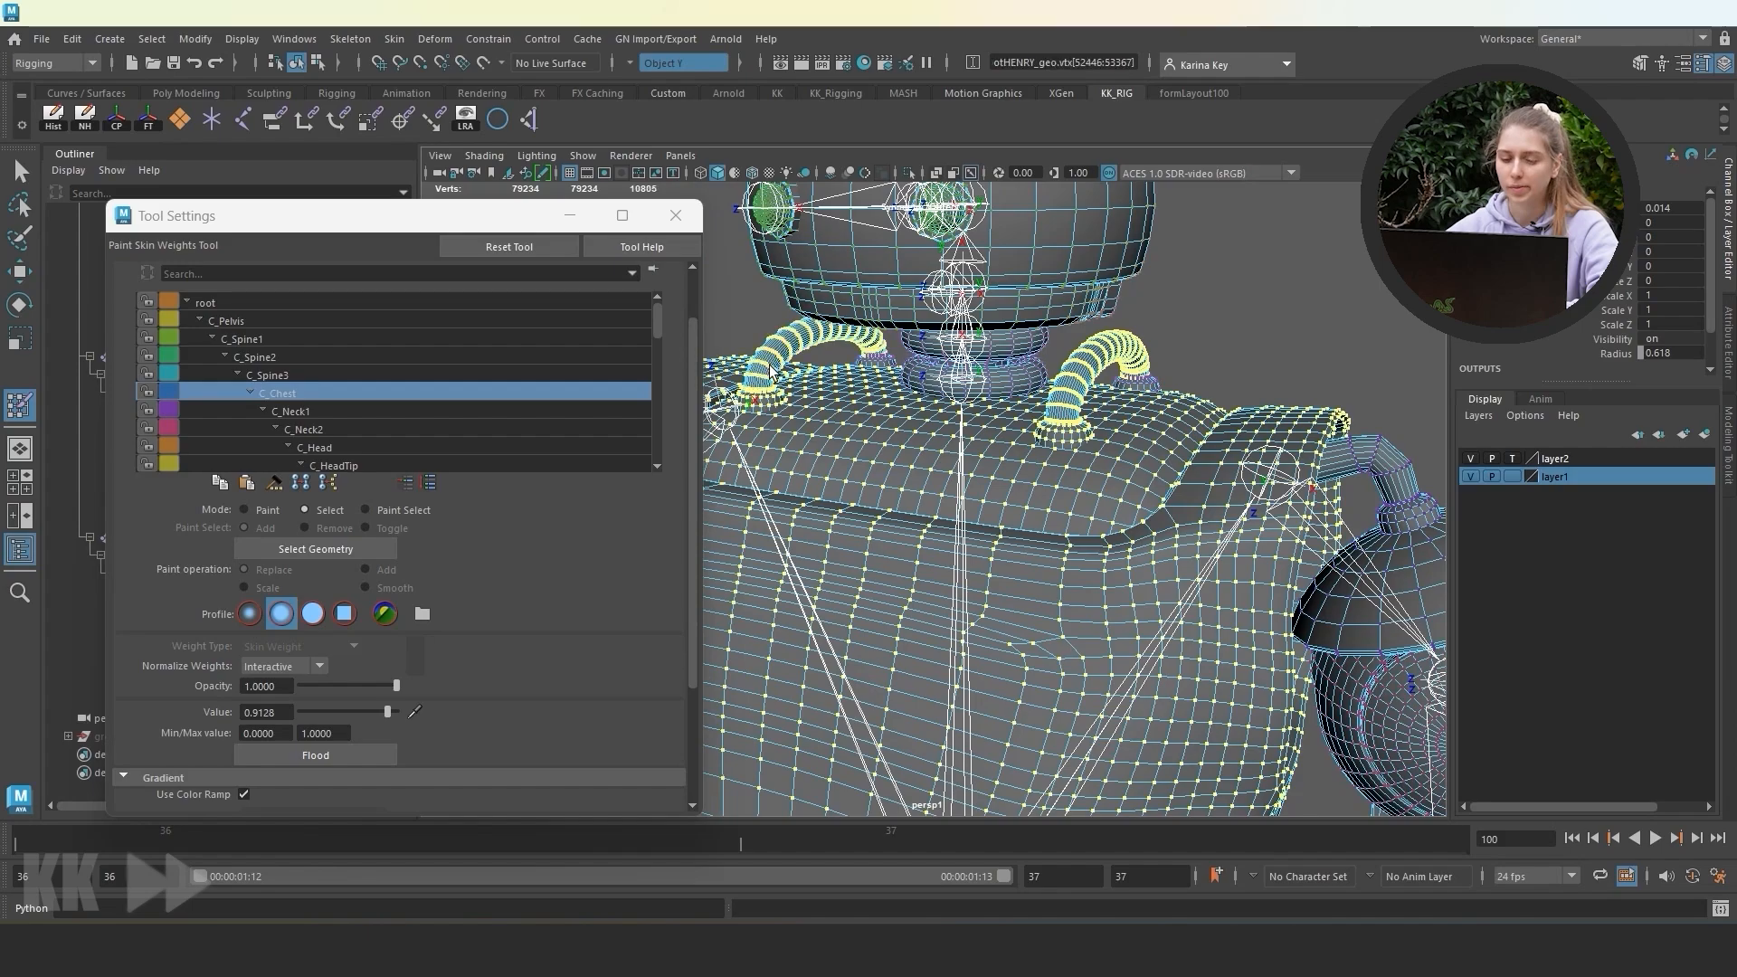
{"action": "left_click", "coordinate": [266, 510]}
{"action": "left_click", "coordinate": [316, 757]}
Test-rotate the joints at the base of the neck to check the chest and tube deformation, and undo the rotations.
{"action": "mouse_move", "coordinate": [977, 452]}
{"action": "left_mouse_down", "text": "alt"}
{"action": "mouse_move", "coordinate": [1041, 507]}
{"action": "mouse_move", "coordinate": [959, 489]}
{"action": "mouse_move", "coordinate": [934, 413]}
{"action": "mouse_move", "coordinate": [813, 432]}
{"action": "left_mouse_up", "text": "alt"}
{"action": "left_click", "coordinate": [291, 411]}
{"action": "key", "text": "w"}
{"action": "left_click", "coordinate": [570, 223]}
{"action": "scroll", "coordinate": [934, 412], "scroll_direction": "up", "scroll_amount": 2}
{"action": "left_click", "coordinate": [902, 434]}
{"action": "left_click", "coordinate": [20, 306]}
{"action": "key", "text": "ctrl+z"}
{"action": "key", "text": "ctrl+z"}
{"action": "left_click", "coordinate": [933, 351]}
{"action": "left_click_drag", "start_coordinate": [852, 340], "coordinate": [837, 353]}
{"action": "key", "text": "ctrl+z"}
{"action": "left_click_drag", "start_coordinate": [995, 362], "coordinate": [1187, 404], "text": "alt"}
Select the chest, the curved tubes and the tubes' end caps, and flood them with weight 1 on the C_Chest influence.
{"action": "left_click", "coordinate": [1146, 460]}
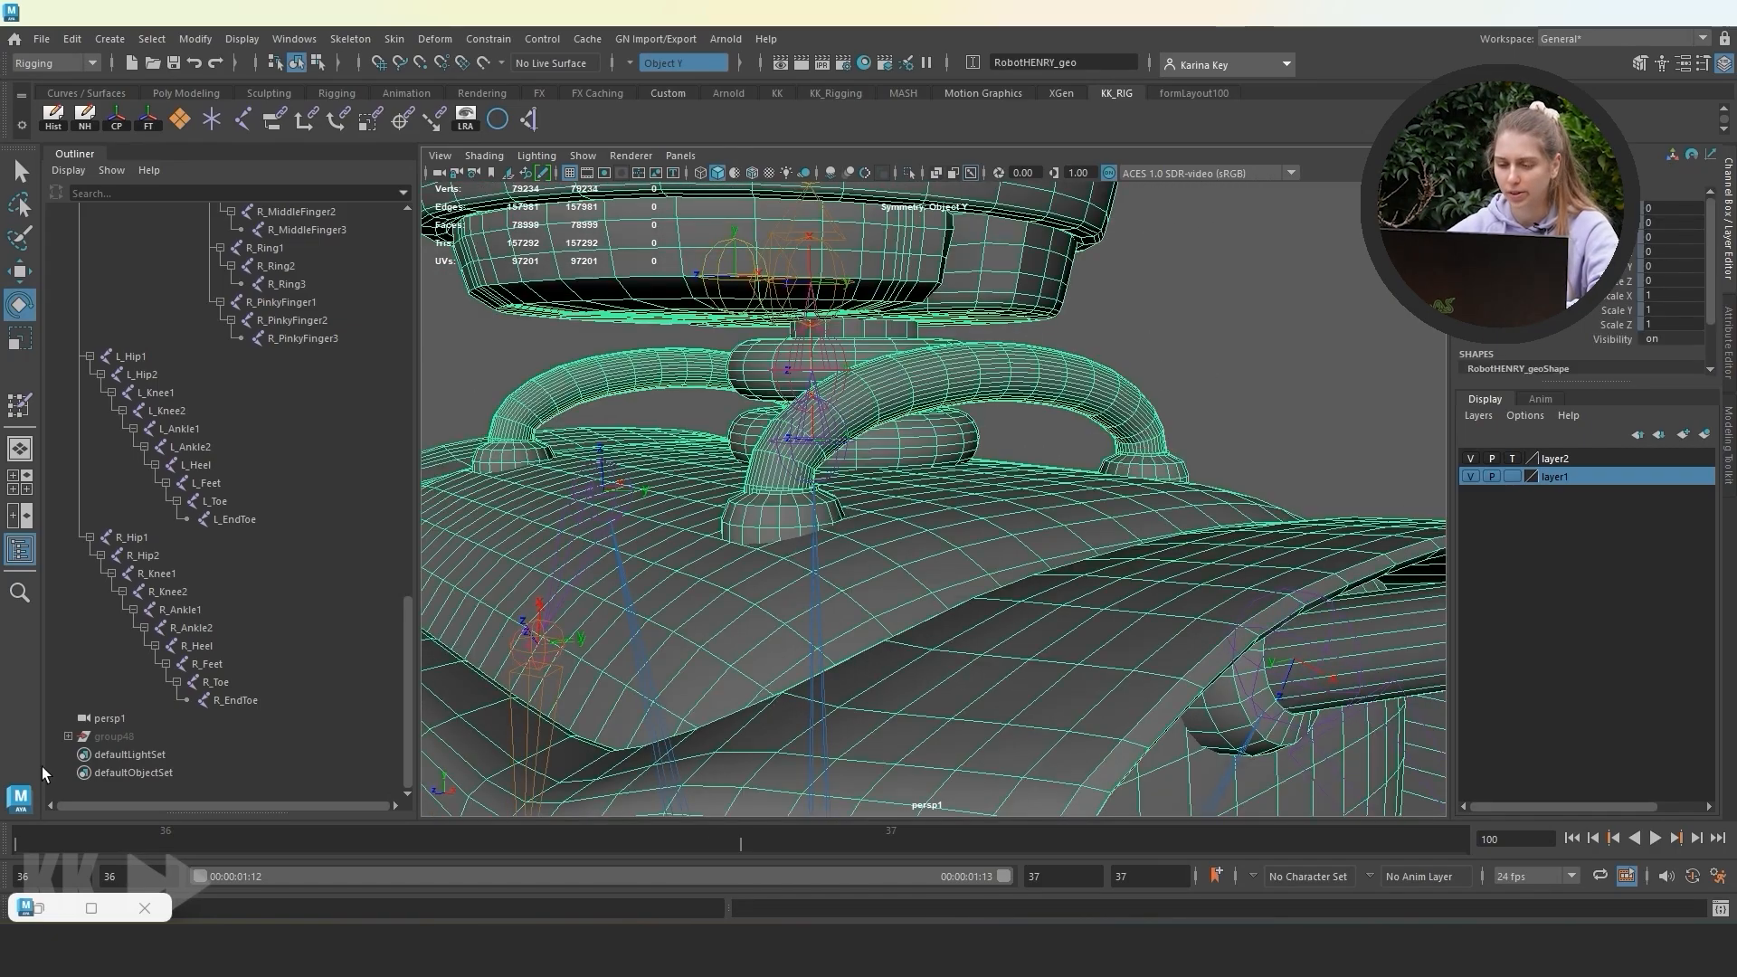
{"action": "left_click", "coordinate": [19, 405]}
{"action": "left_click", "coordinate": [38, 907]}
{"action": "left_click", "coordinate": [206, 391]}
{"action": "scroll", "coordinate": [995, 453], "scroll_direction": "down", "scroll_amount": 5}
{"action": "left_click_drag", "start_coordinate": [995, 452], "coordinate": [860, 473], "text": "alt"}
{"action": "scroll", "coordinate": [860, 473], "scroll_direction": "up", "scroll_amount": 4}
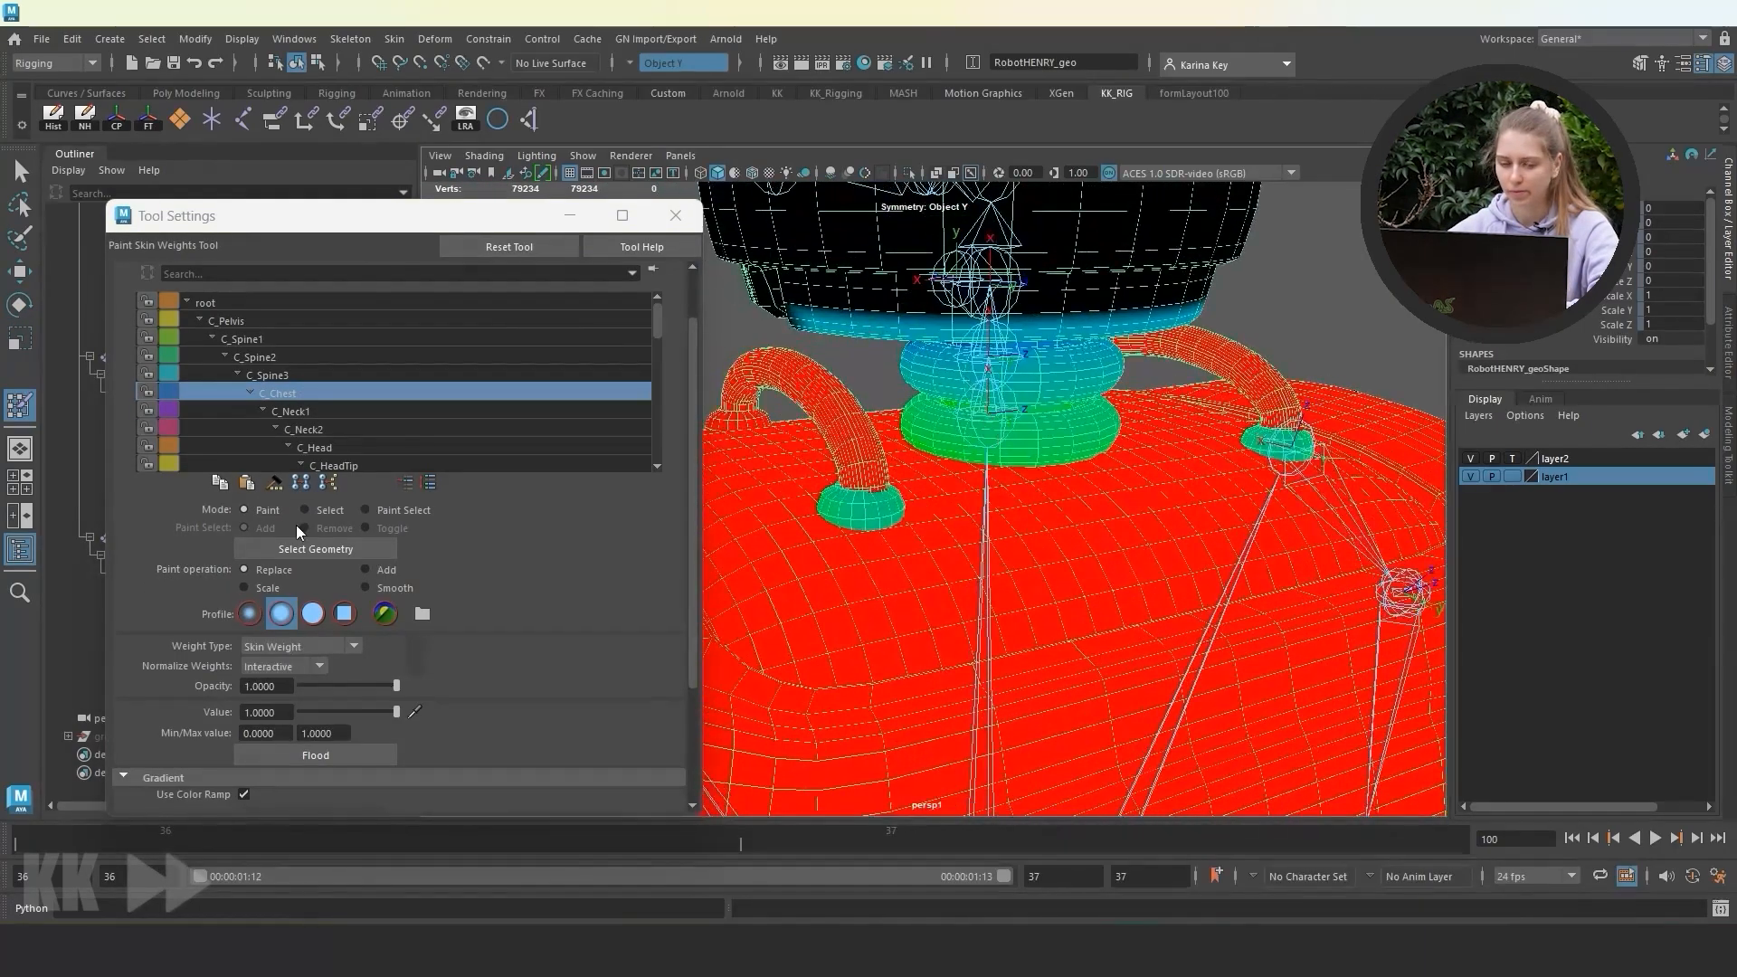
{"action": "left_click", "coordinate": [305, 510]}
{"action": "double_click", "coordinate": [882, 579]}
{"action": "double_click", "coordinate": [854, 444], "text": "shift"}
{"action": "double_click", "coordinate": [866, 504], "text": "shift"}
{"action": "left_click", "coordinate": [244, 510]}
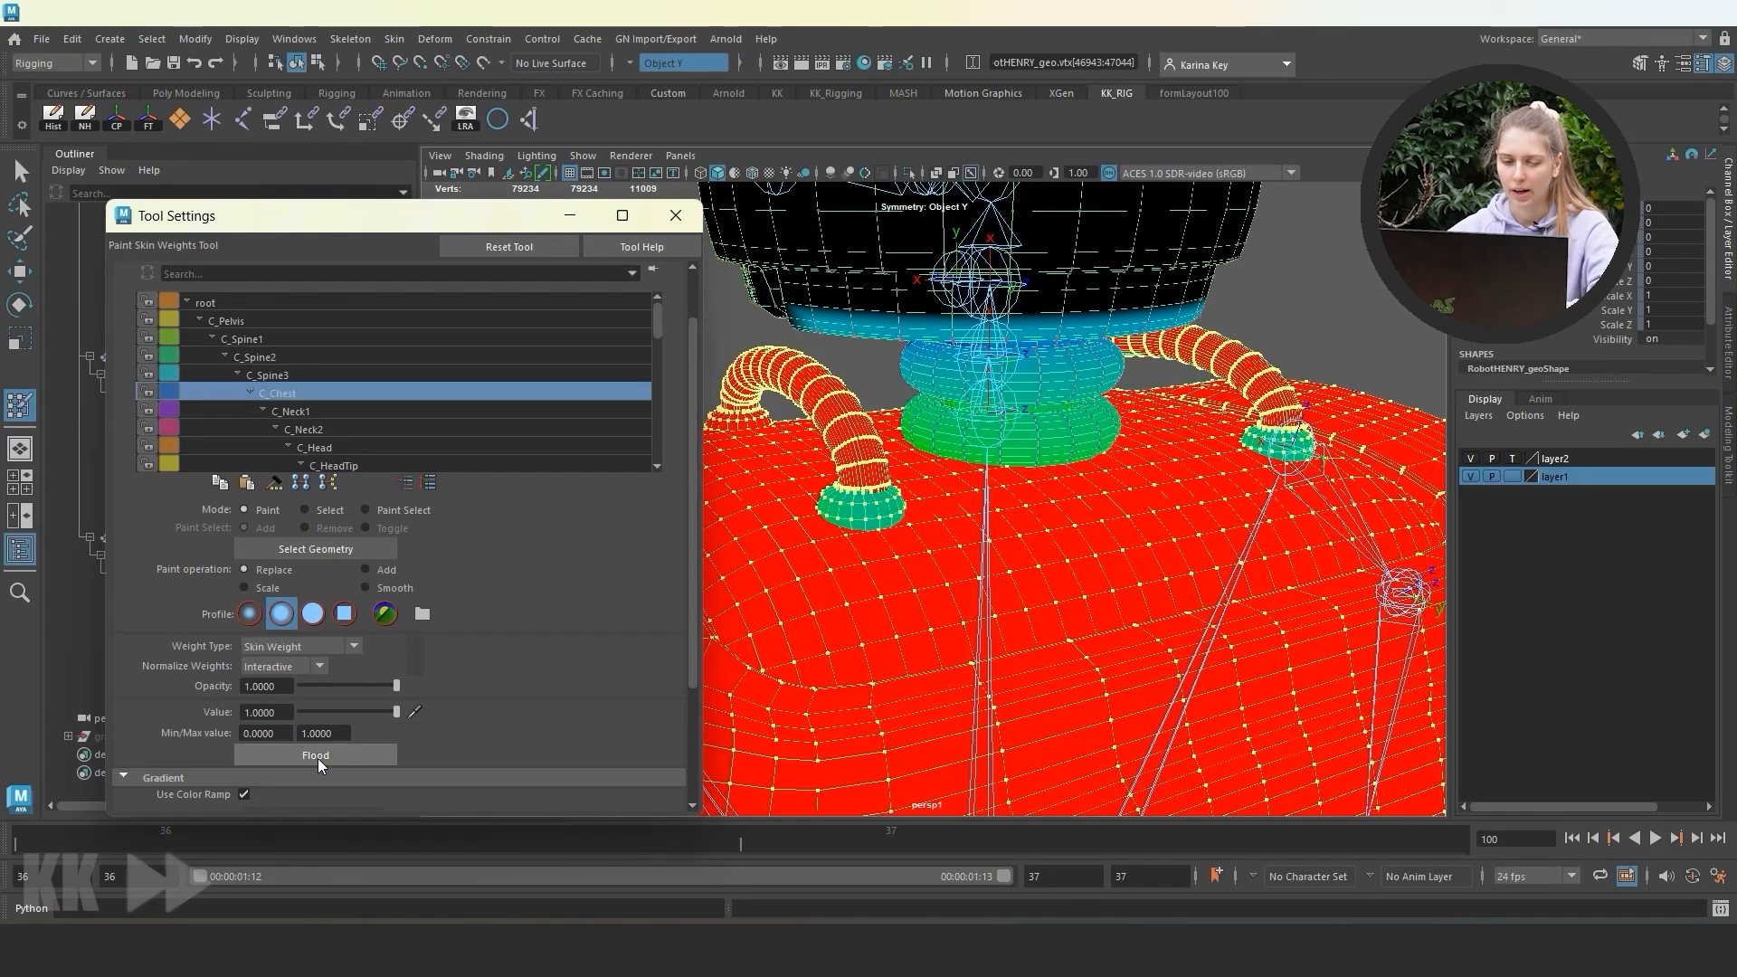
{"action": "left_click", "coordinate": [318, 766]}
Examine the weight distribution of the C_Neck1, C_Neck2 and C_Head influences around the head and neck.
{"action": "scroll", "coordinate": [996, 507], "scroll_direction": "down", "scroll_amount": 5}
{"action": "left_click_drag", "start_coordinate": [995, 506], "coordinate": [1067, 488], "text": "alt"}
{"action": "scroll", "coordinate": [1001, 570], "scroll_direction": "up", "scroll_amount": 5}
{"action": "left_click_drag", "start_coordinate": [1000, 570], "coordinate": [1203, 579], "text": "alt"}
{"action": "scroll", "coordinate": [1086, 561], "scroll_direction": "down", "scroll_amount": 4}
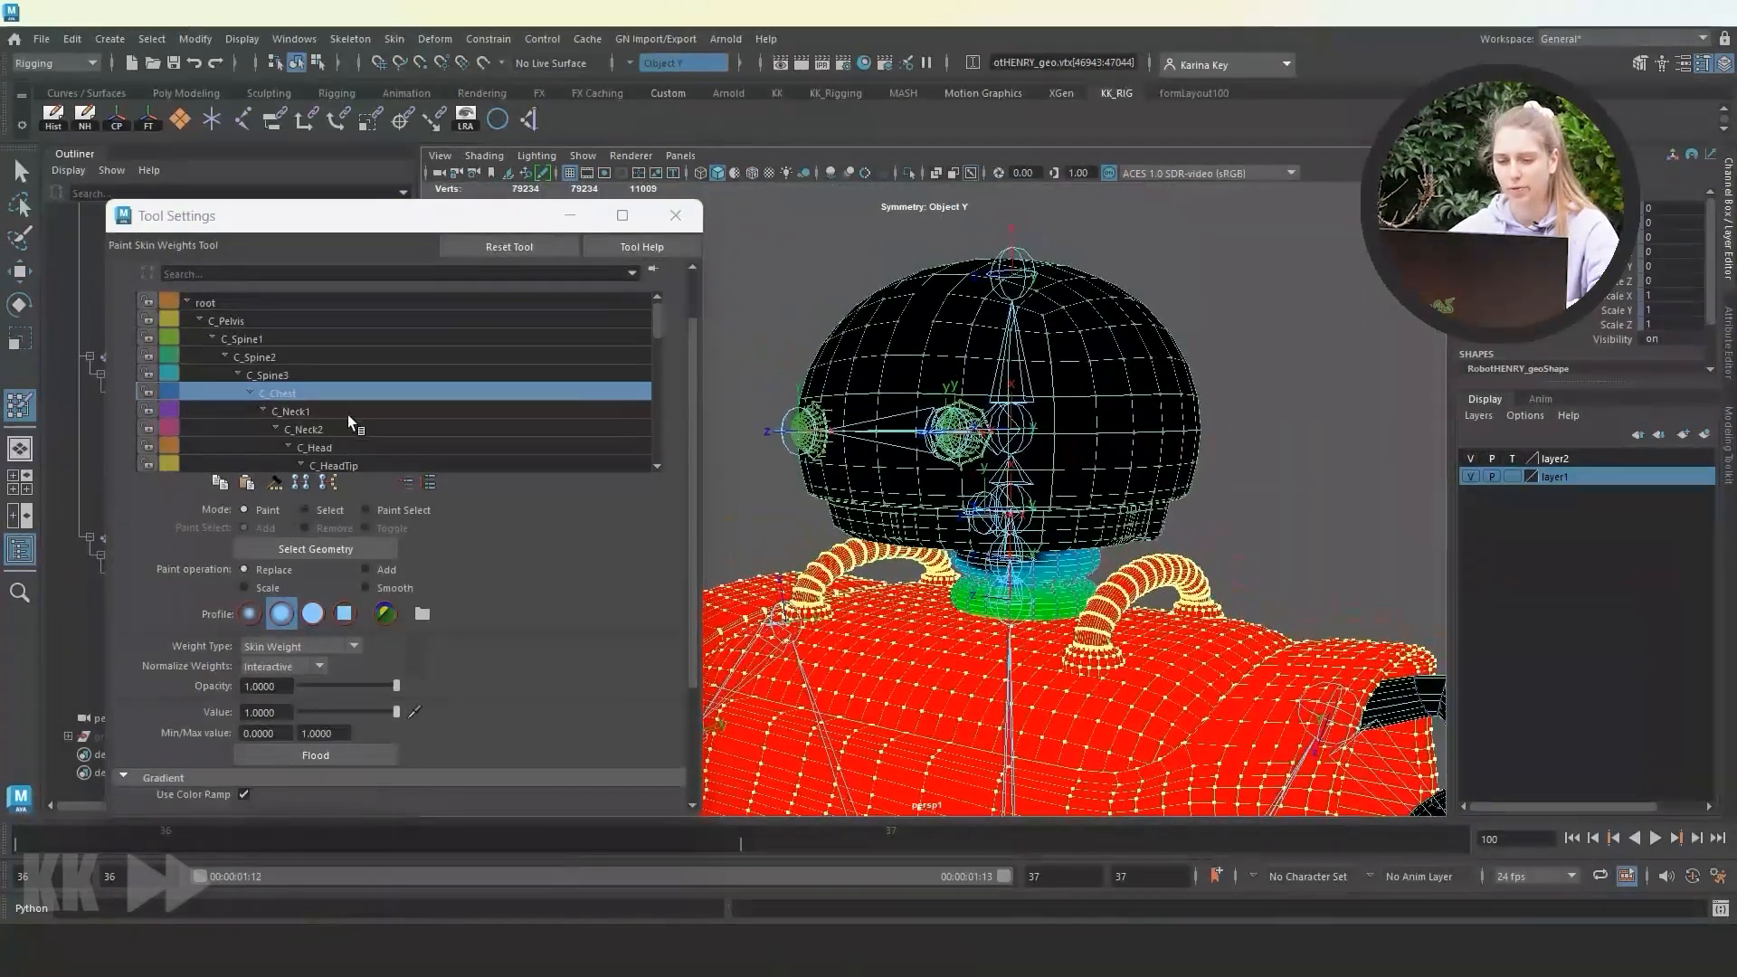
{"action": "left_click", "coordinate": [348, 415]}
{"action": "left_click", "coordinate": [336, 429]}
{"action": "left_click", "coordinate": [346, 447]}
{"action": "scroll", "coordinate": [425, 432], "scroll_direction": "down", "scroll_amount": 2}
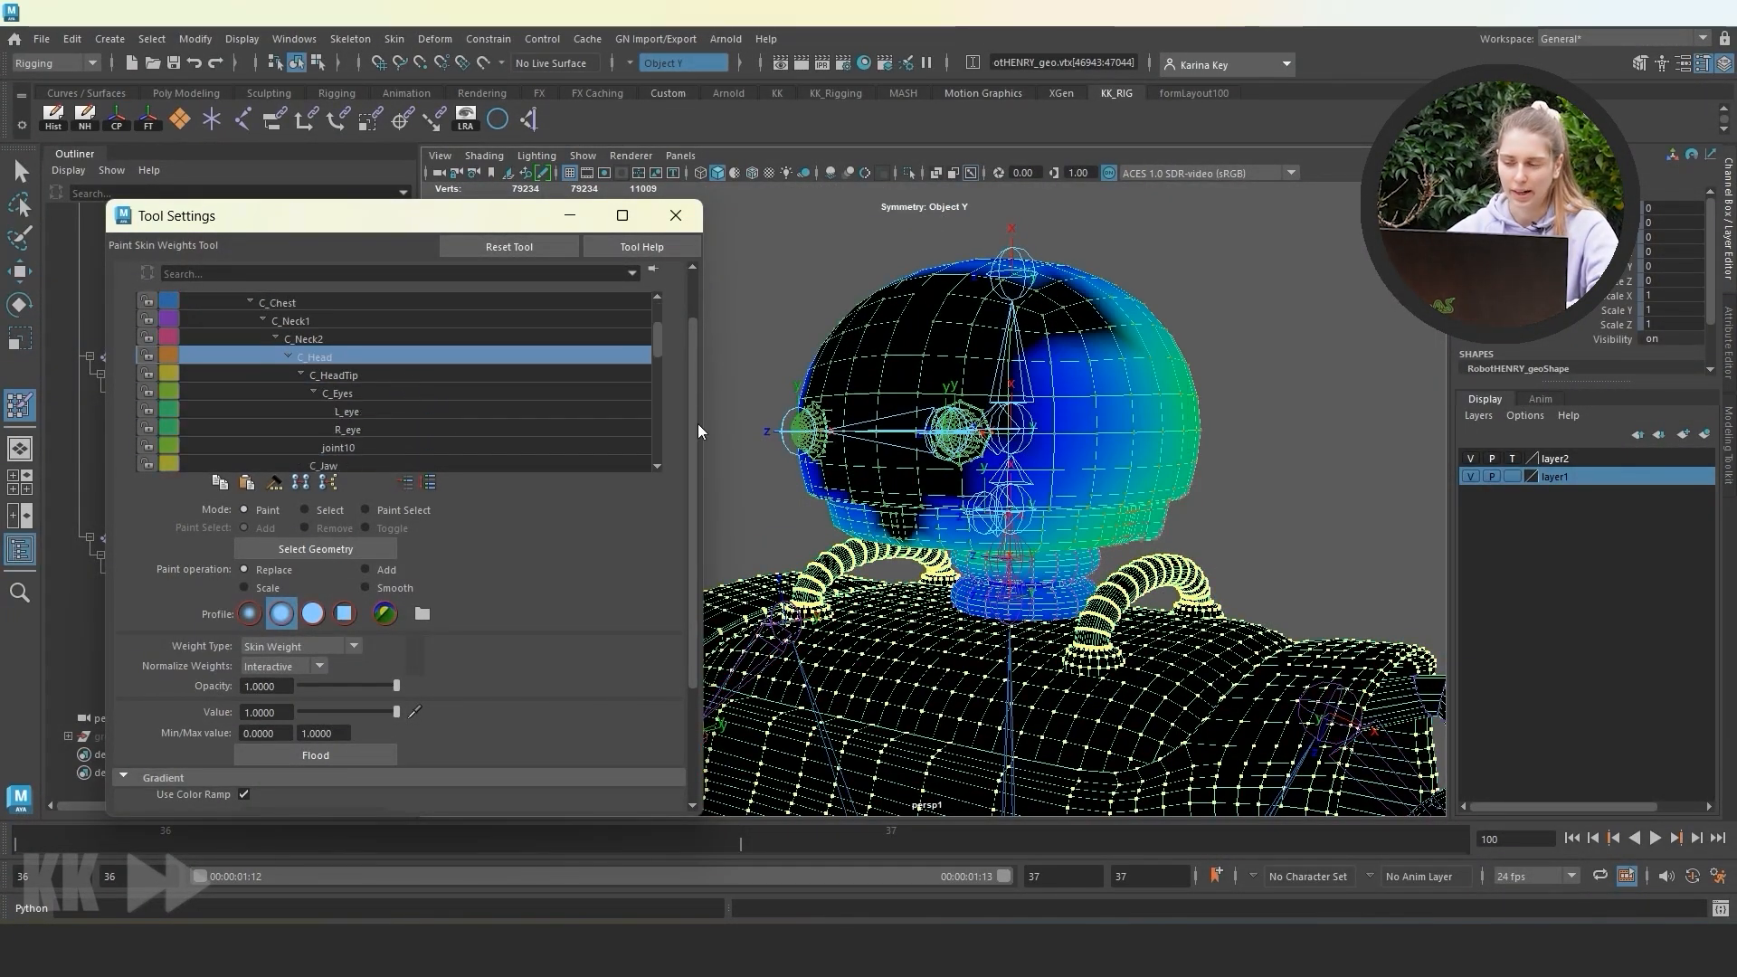
{"action": "mouse_move", "coordinate": [1140, 506]}
{"action": "left_mouse_down", "text": "alt"}
{"action": "mouse_move", "coordinate": [941, 489]}
{"action": "mouse_move", "coordinate": [986, 495]}
{"action": "left_mouse_up", "text": "alt"}
{"action": "scroll", "coordinate": [992, 485], "scroll_direction": "up", "scroll_amount": 3}
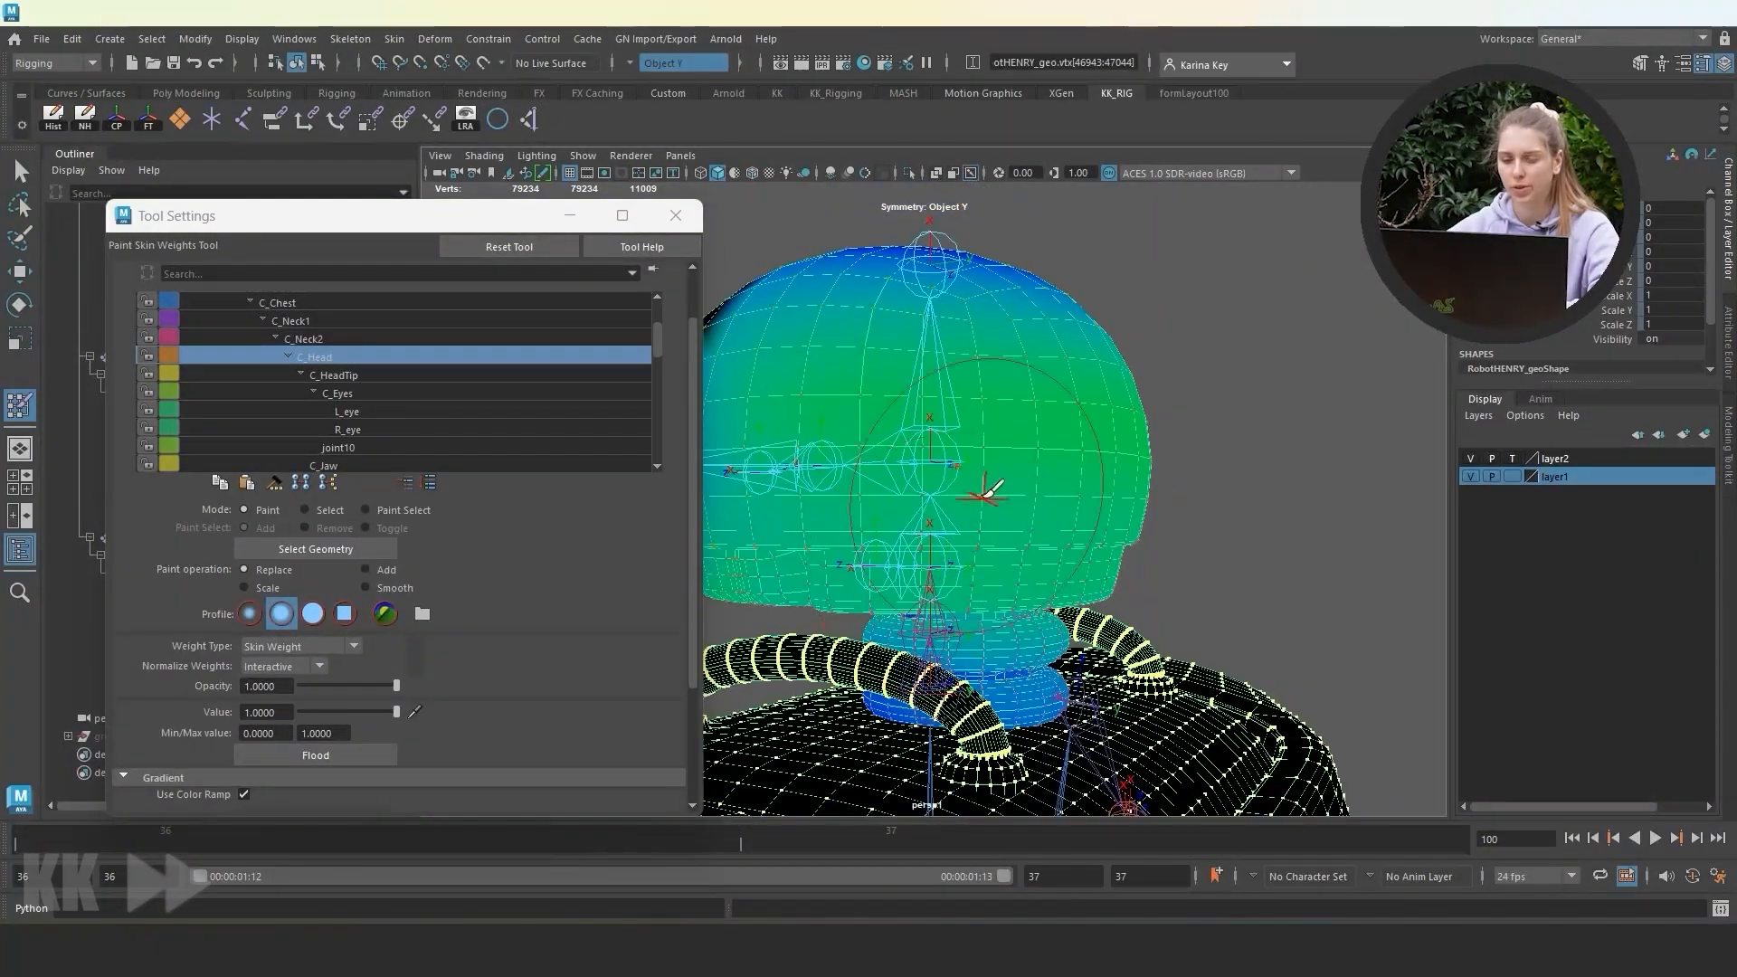
Try to add the head dome and its rear rim to the chest selection and flood weight 1 on C_Head, and undo the flood.
{"action": "left_click", "coordinate": [304, 511]}
{"action": "double_click", "coordinate": [1067, 470], "text": "shift"}
{"action": "double_click", "coordinate": [1095, 584], "text": "shift"}
{"action": "left_click", "coordinate": [245, 510]}
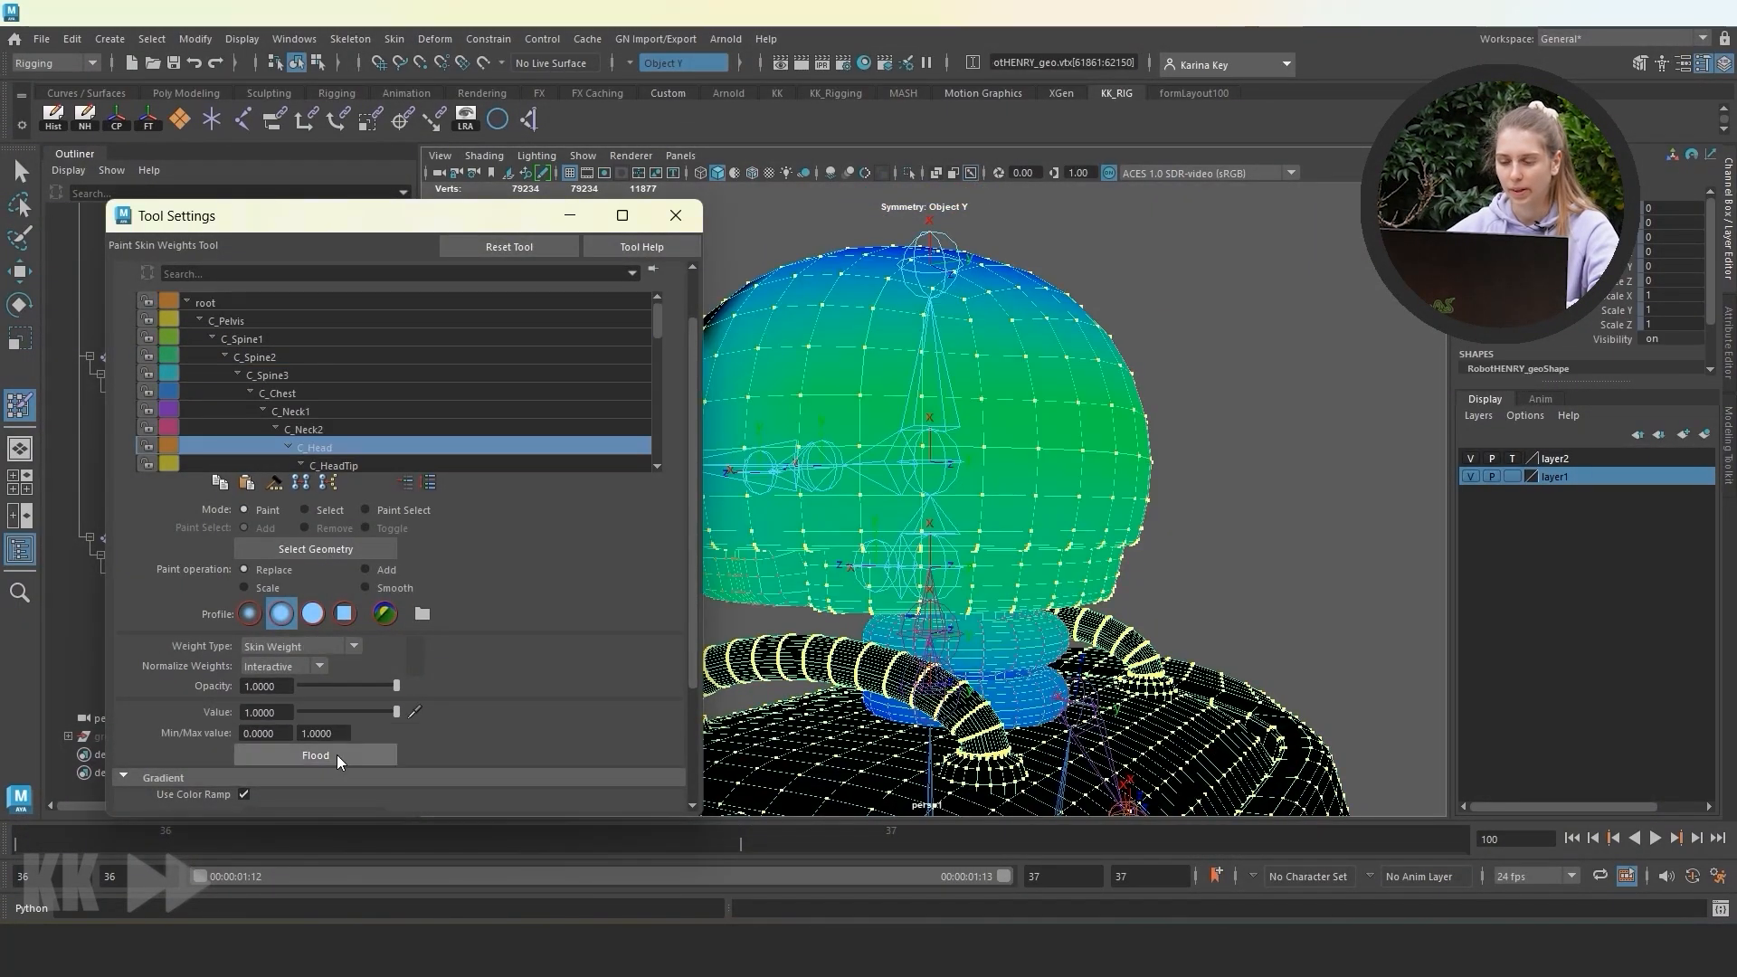
{"action": "left_click", "coordinate": [336, 756]}
{"action": "key", "text": "ctrl+z"}
Select only the head dome and its rear rim and flood them with weight 1 on the C_Head influence.
{"action": "left_click", "coordinate": [303, 510]}
{"action": "double_click", "coordinate": [1039, 447]}
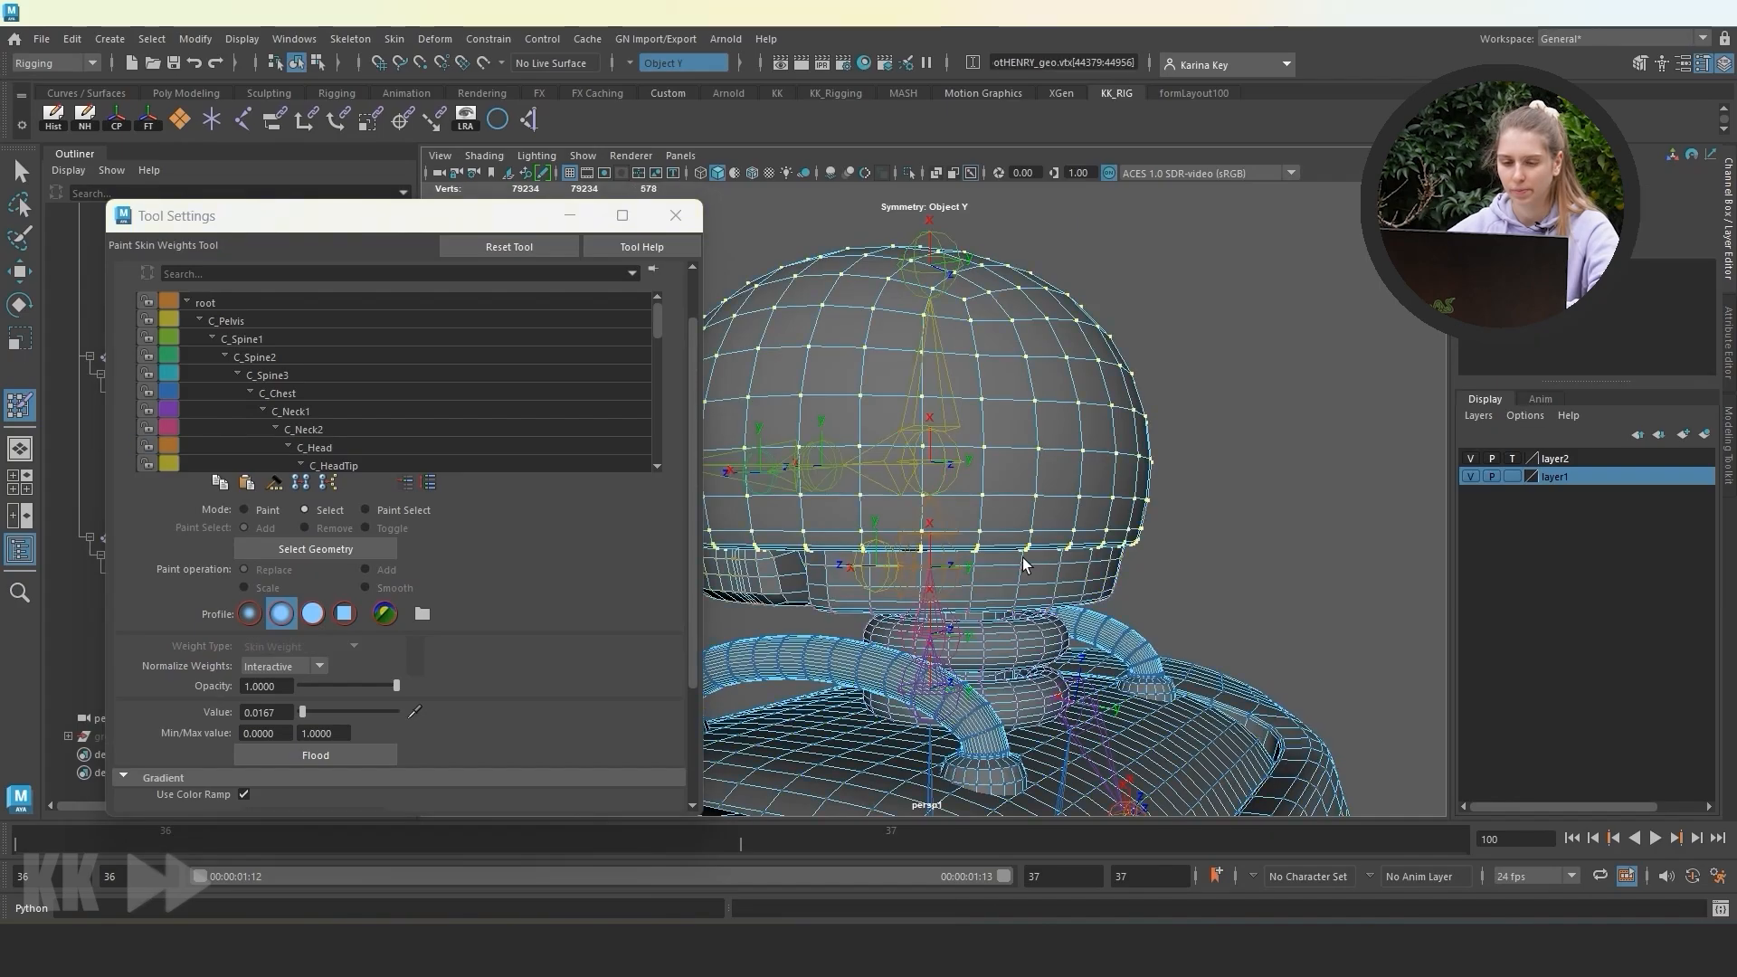
{"action": "double_click", "coordinate": [1023, 559], "text": "shift"}
{"action": "left_click", "coordinate": [244, 510]}
{"action": "left_click", "coordinate": [340, 753]}
Examine the weight distribution of the C_HeadTip, joint10 and C_Jaw influences on the head and chest.
{"action": "scroll", "coordinate": [1136, 581], "scroll_direction": "down", "scroll_amount": 4}
{"action": "scroll", "coordinate": [1074, 555], "scroll_direction": "up", "scroll_amount": 4}
{"action": "left_click_drag", "start_coordinate": [1136, 582], "coordinate": [1022, 542], "text": "alt"}
{"action": "right_click_drag", "start_coordinate": [1022, 542], "coordinate": [914, 548], "text": "alt"}
{"action": "left_click", "coordinate": [336, 465]}
{"action": "scroll", "coordinate": [361, 441], "scroll_direction": "down", "scroll_amount": 2}
{"action": "left_click", "coordinate": [361, 446]}
{"action": "left_click_drag", "start_coordinate": [977, 452], "coordinate": [911, 543], "text": "alt"}
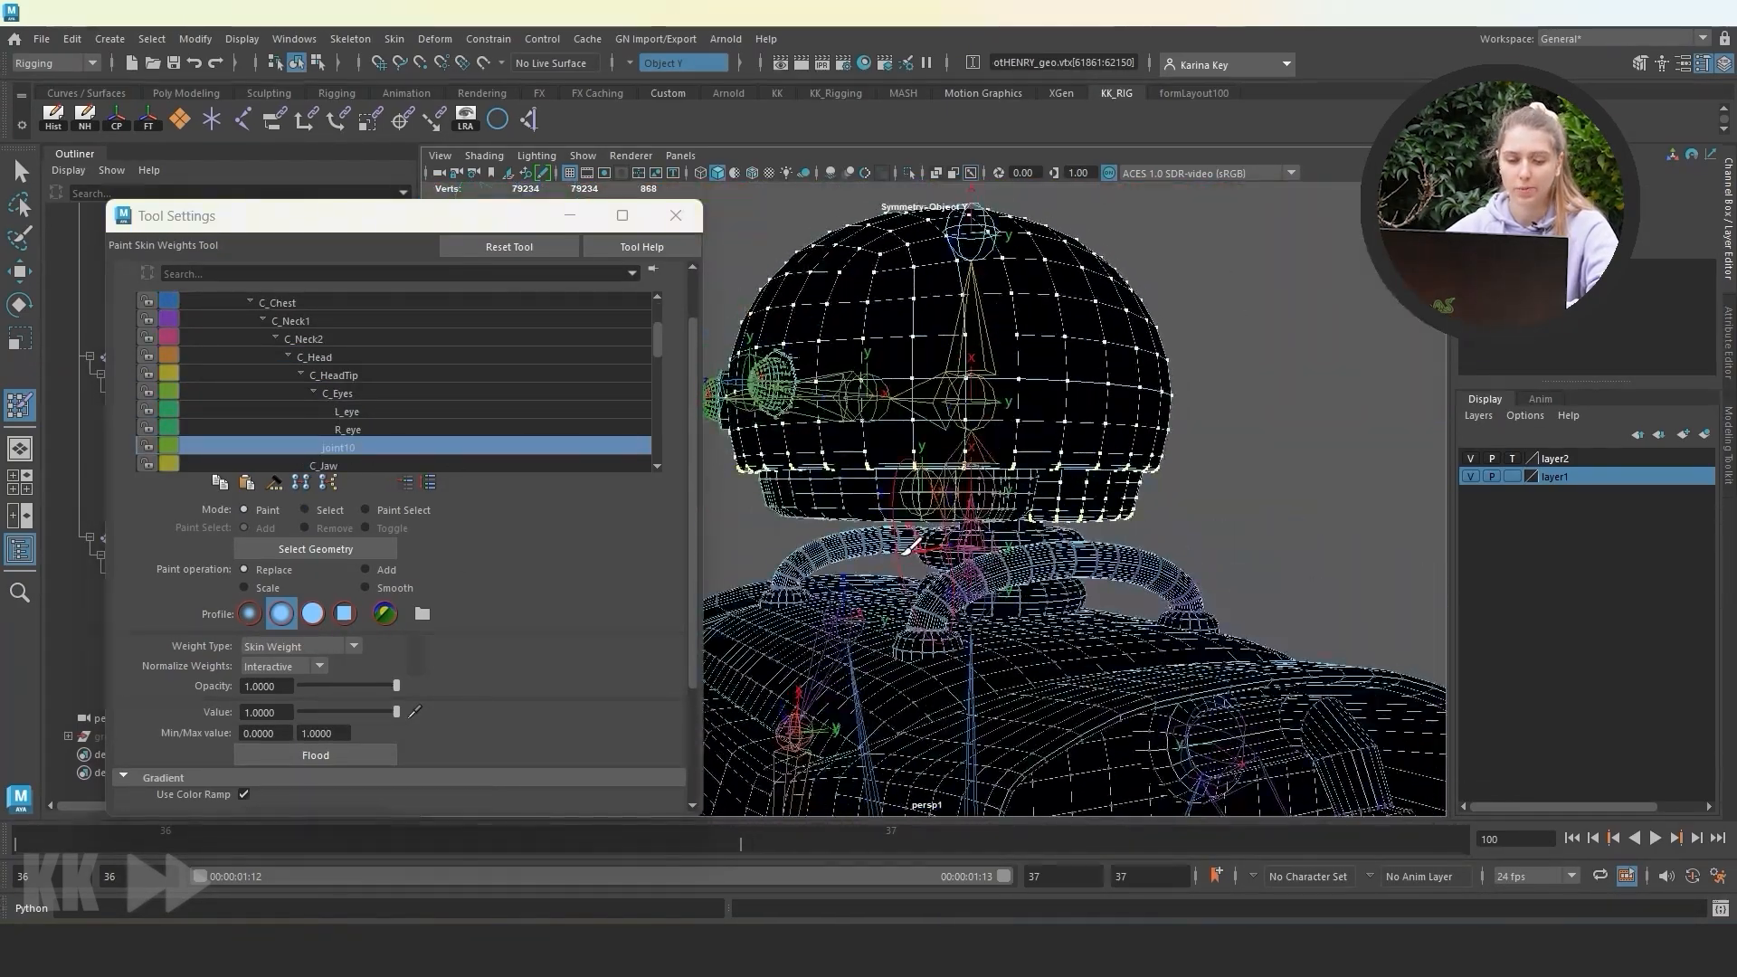
{"action": "right_click_drag", "start_coordinate": [792, 502], "coordinate": [858, 520], "text": "alt"}
{"action": "left_click_drag", "start_coordinate": [439, 217], "coordinate": [749, 233]}
{"action": "left_click", "coordinate": [219, 677]}
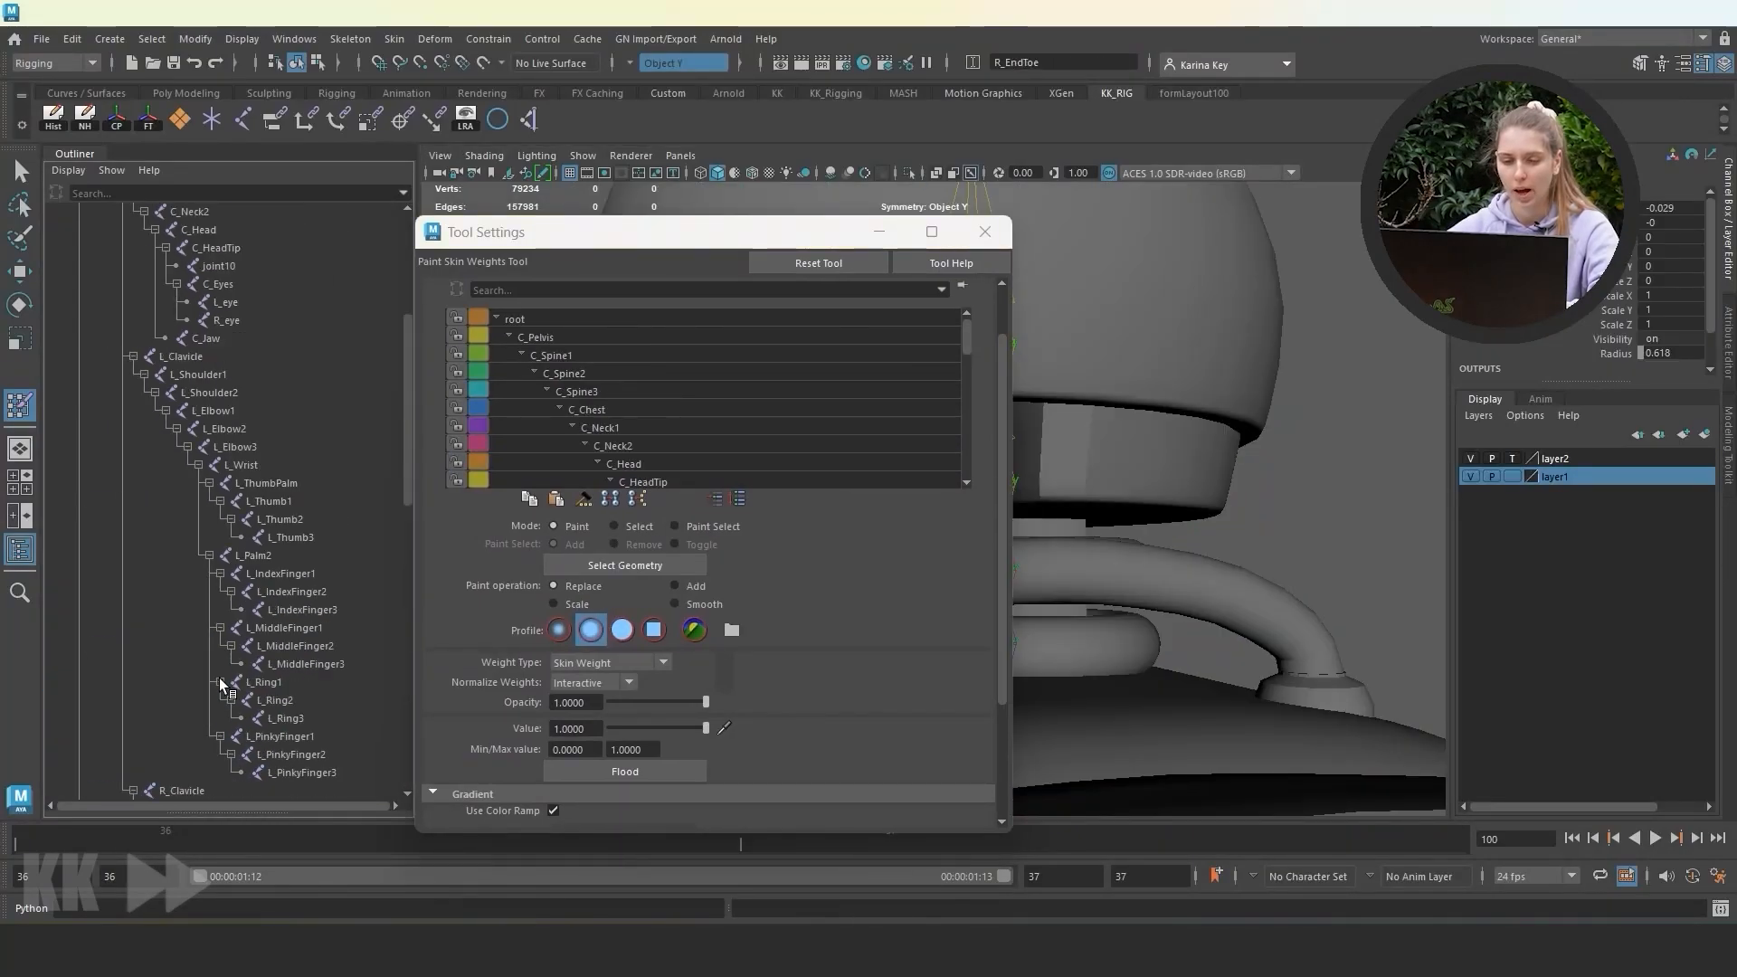
{"action": "left_click", "coordinate": [272, 337]}
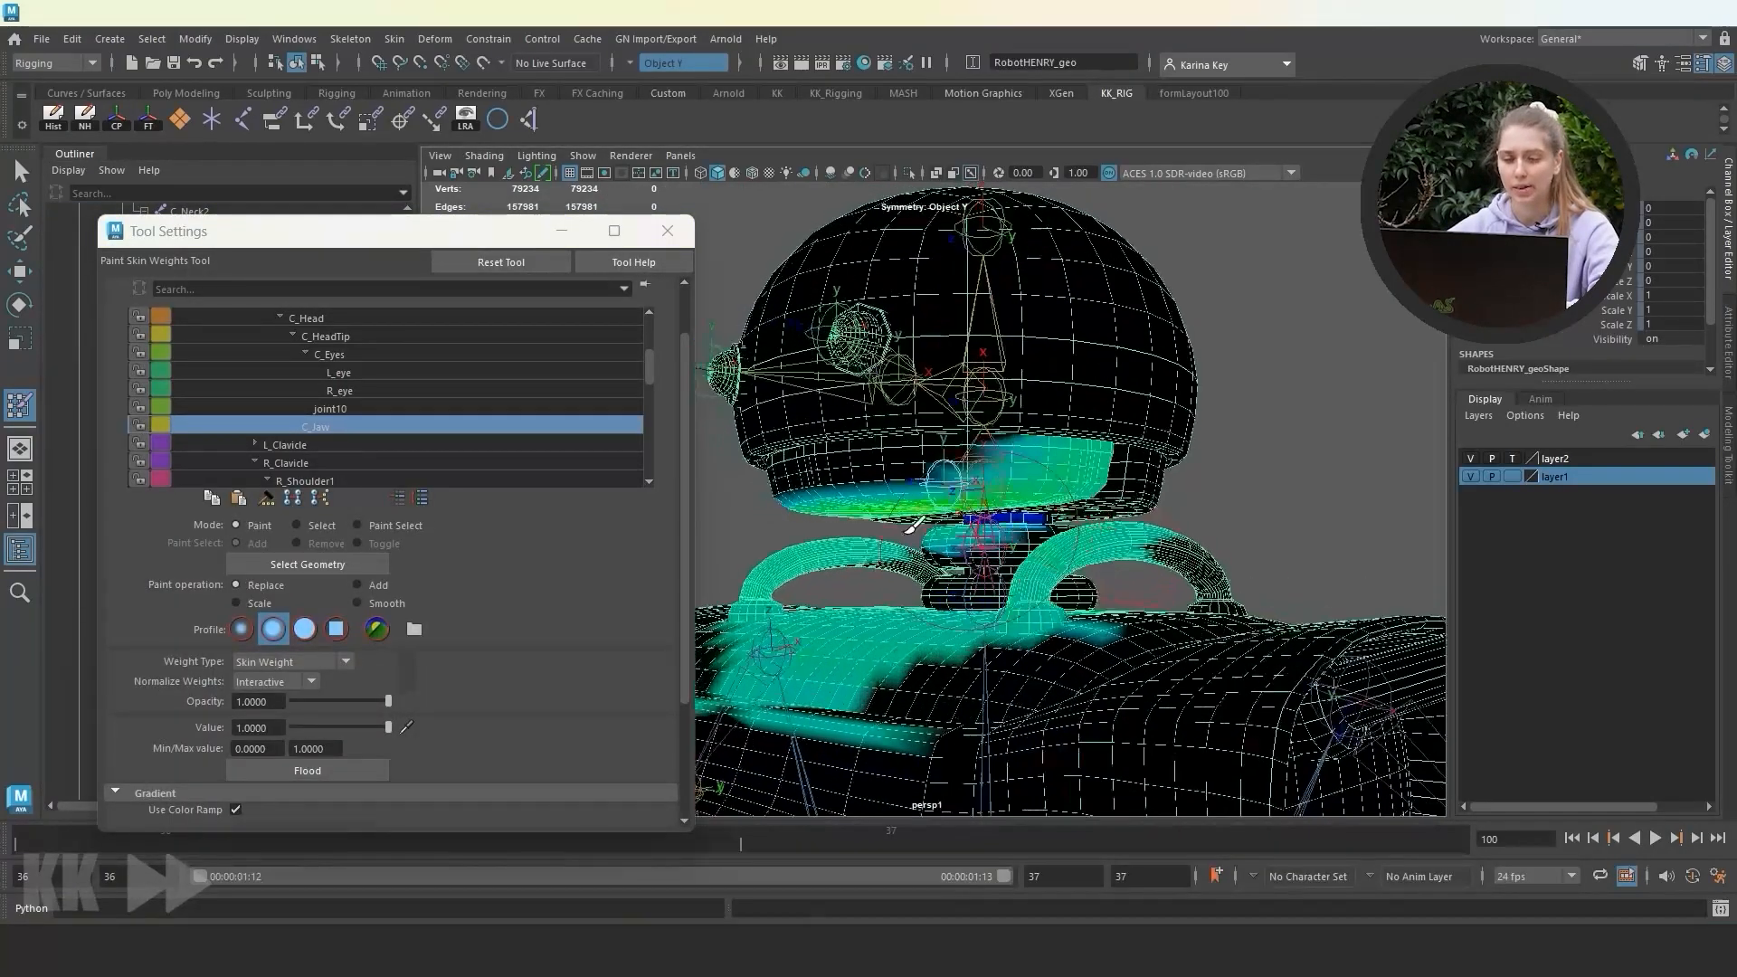
{"action": "right_click_drag", "start_coordinate": [910, 532], "coordinate": [986, 543], "text": "alt"}
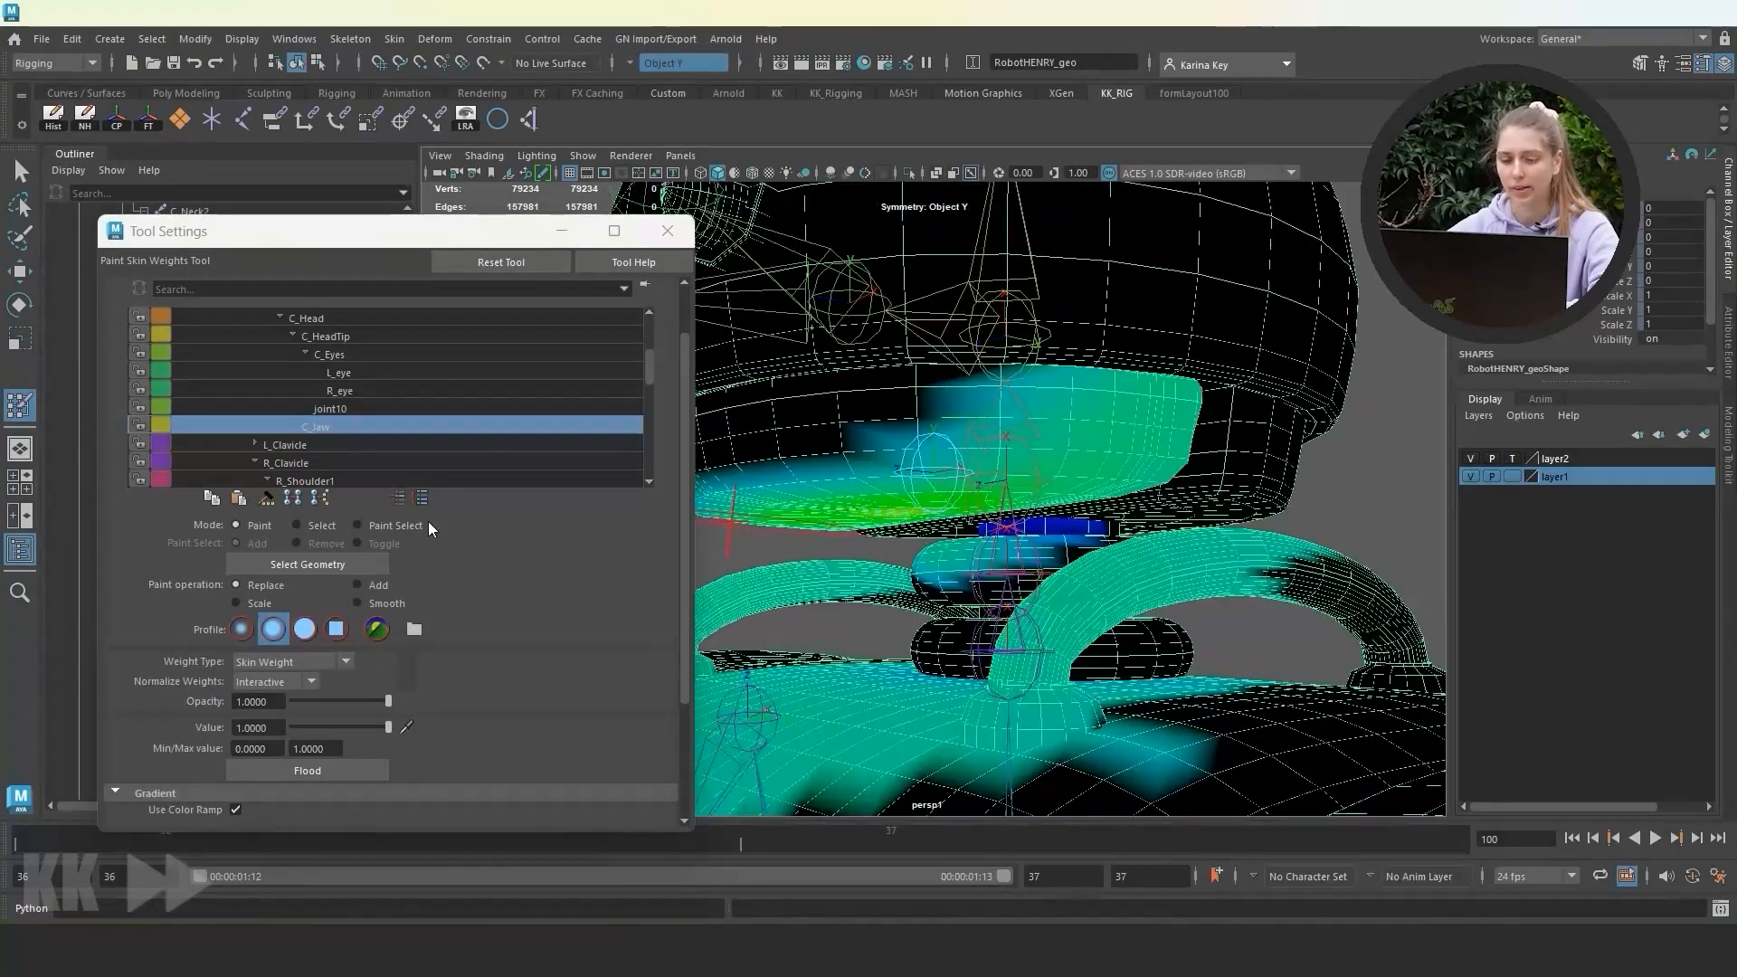
Select the curved tubes, their end caps and the chest's top surface, and flood them with weight 0 on the C_Jaw influence.
{"action": "left_click", "coordinate": [297, 524]}
{"action": "left_click_drag", "start_coordinate": [891, 601], "coordinate": [841, 570], "text": "alt"}
{"action": "right_click_drag", "start_coordinate": [837, 568], "coordinate": [769, 568]}
{"action": "double_click", "coordinate": [838, 568]}
{"action": "double_click", "coordinate": [1182, 584], "text": "shift"}
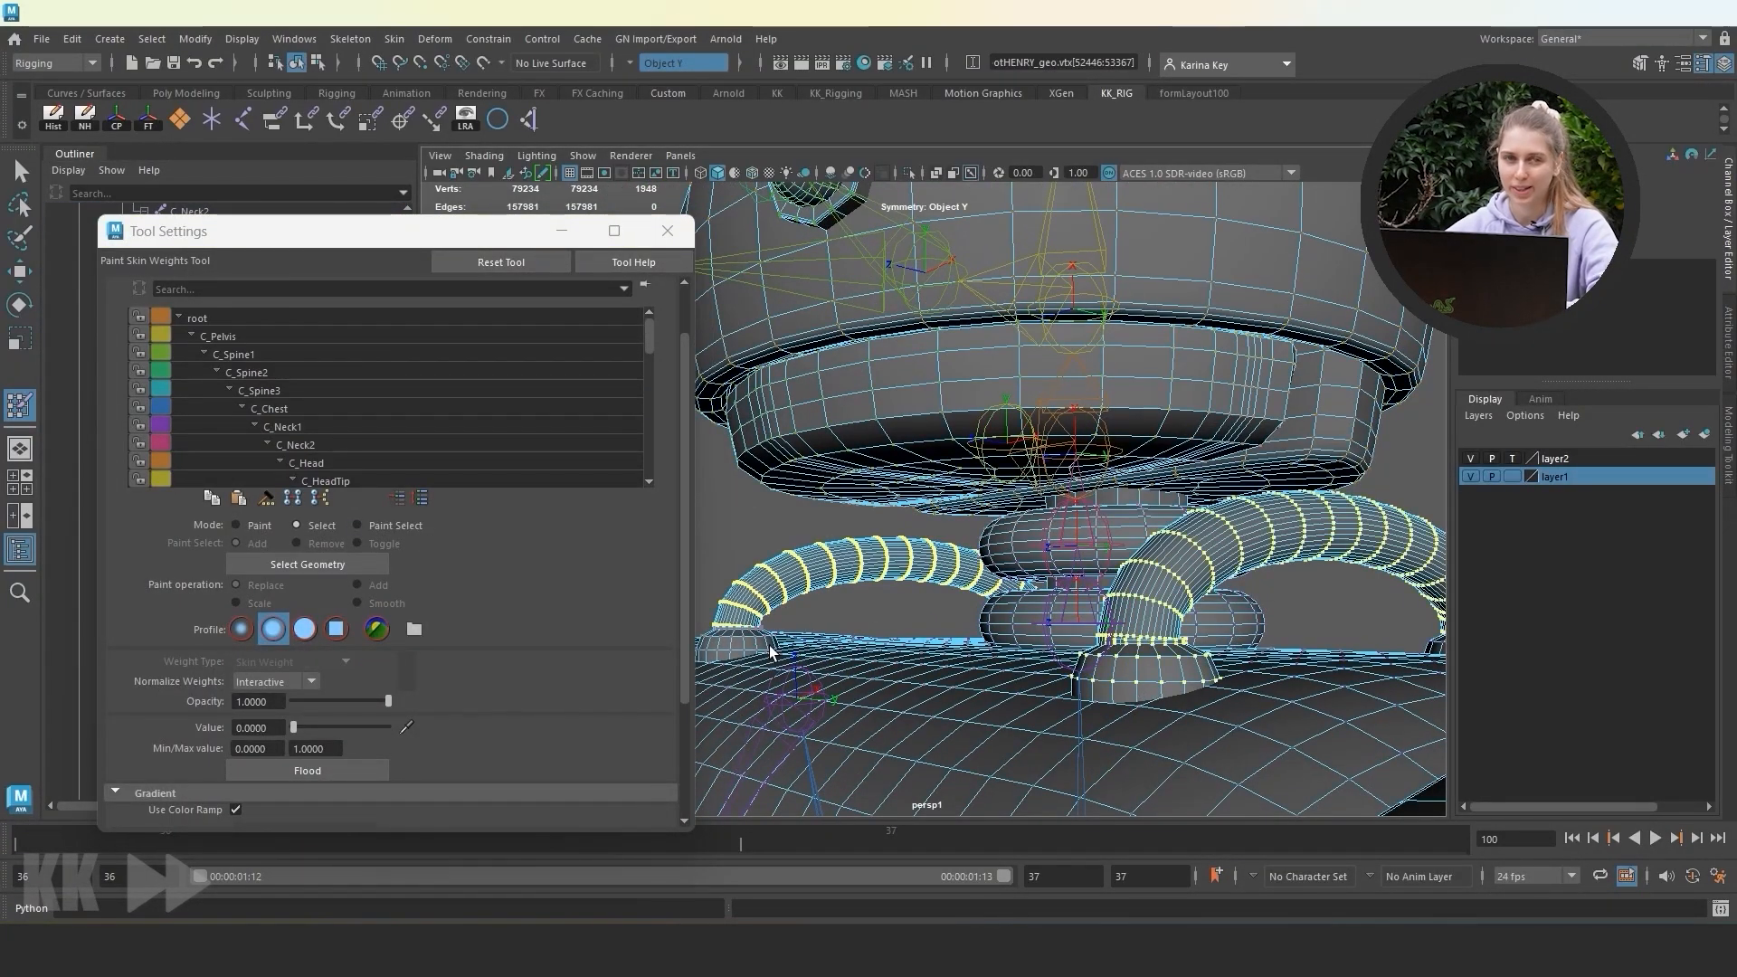
{"action": "left_click", "coordinate": [364, 423]}
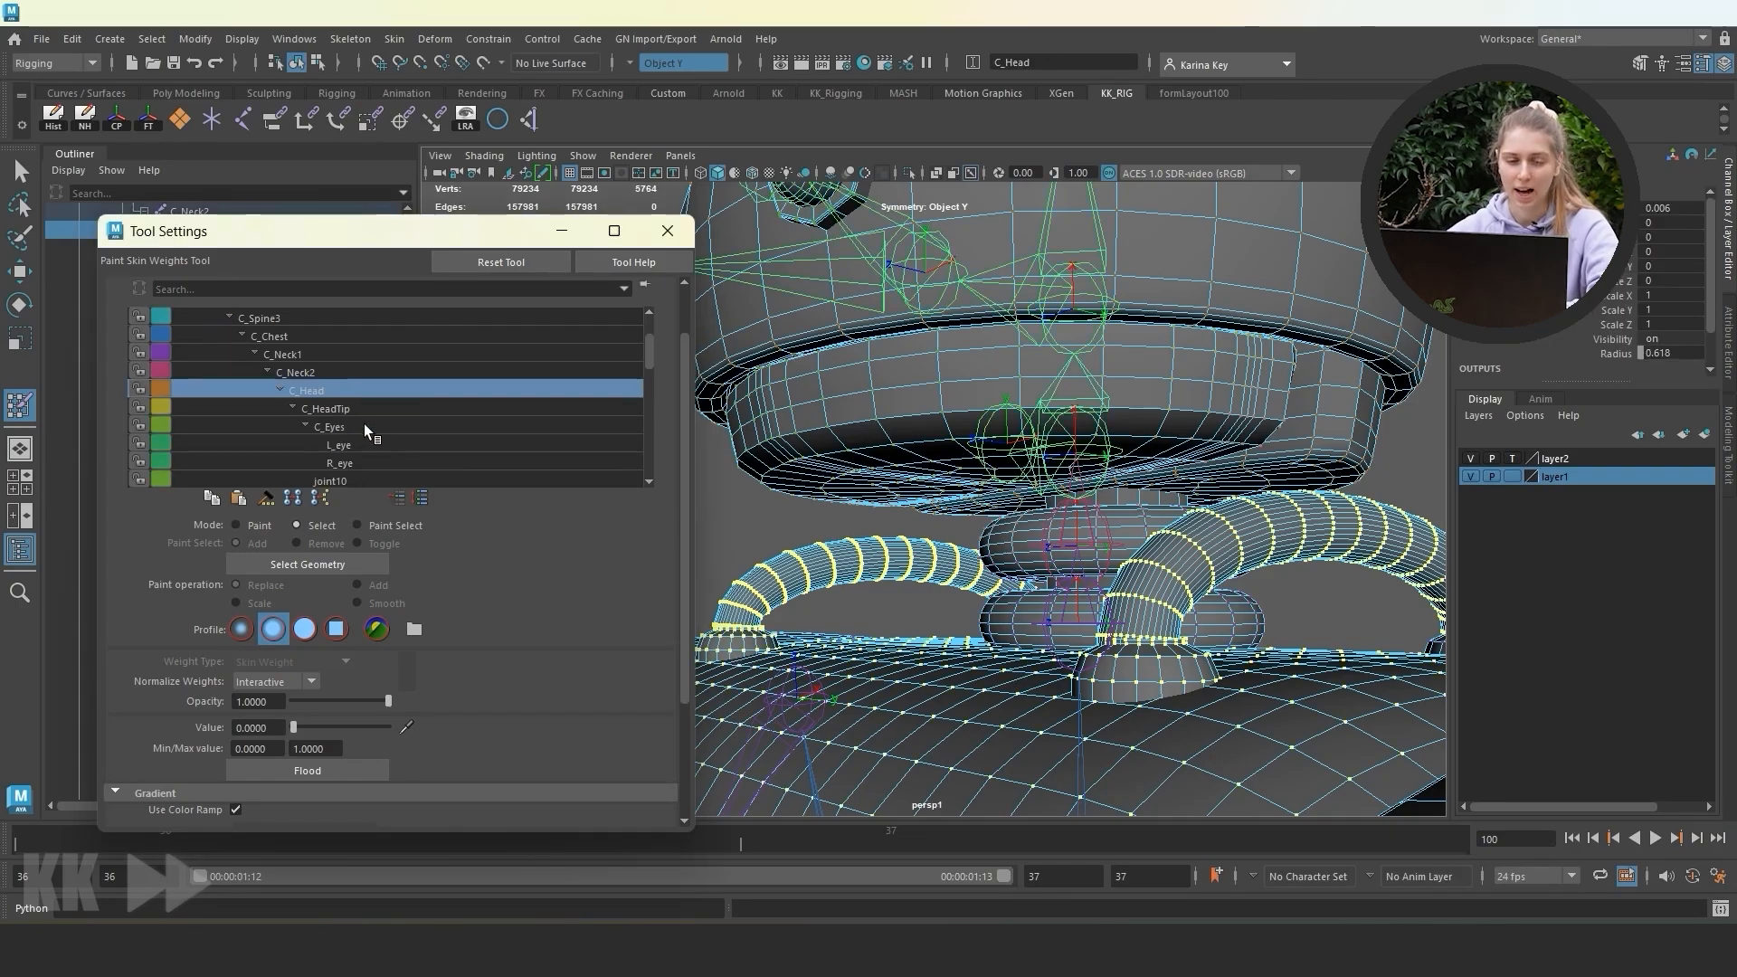
{"action": "left_click", "coordinate": [346, 464]}
{"action": "left_click", "coordinate": [258, 526]}
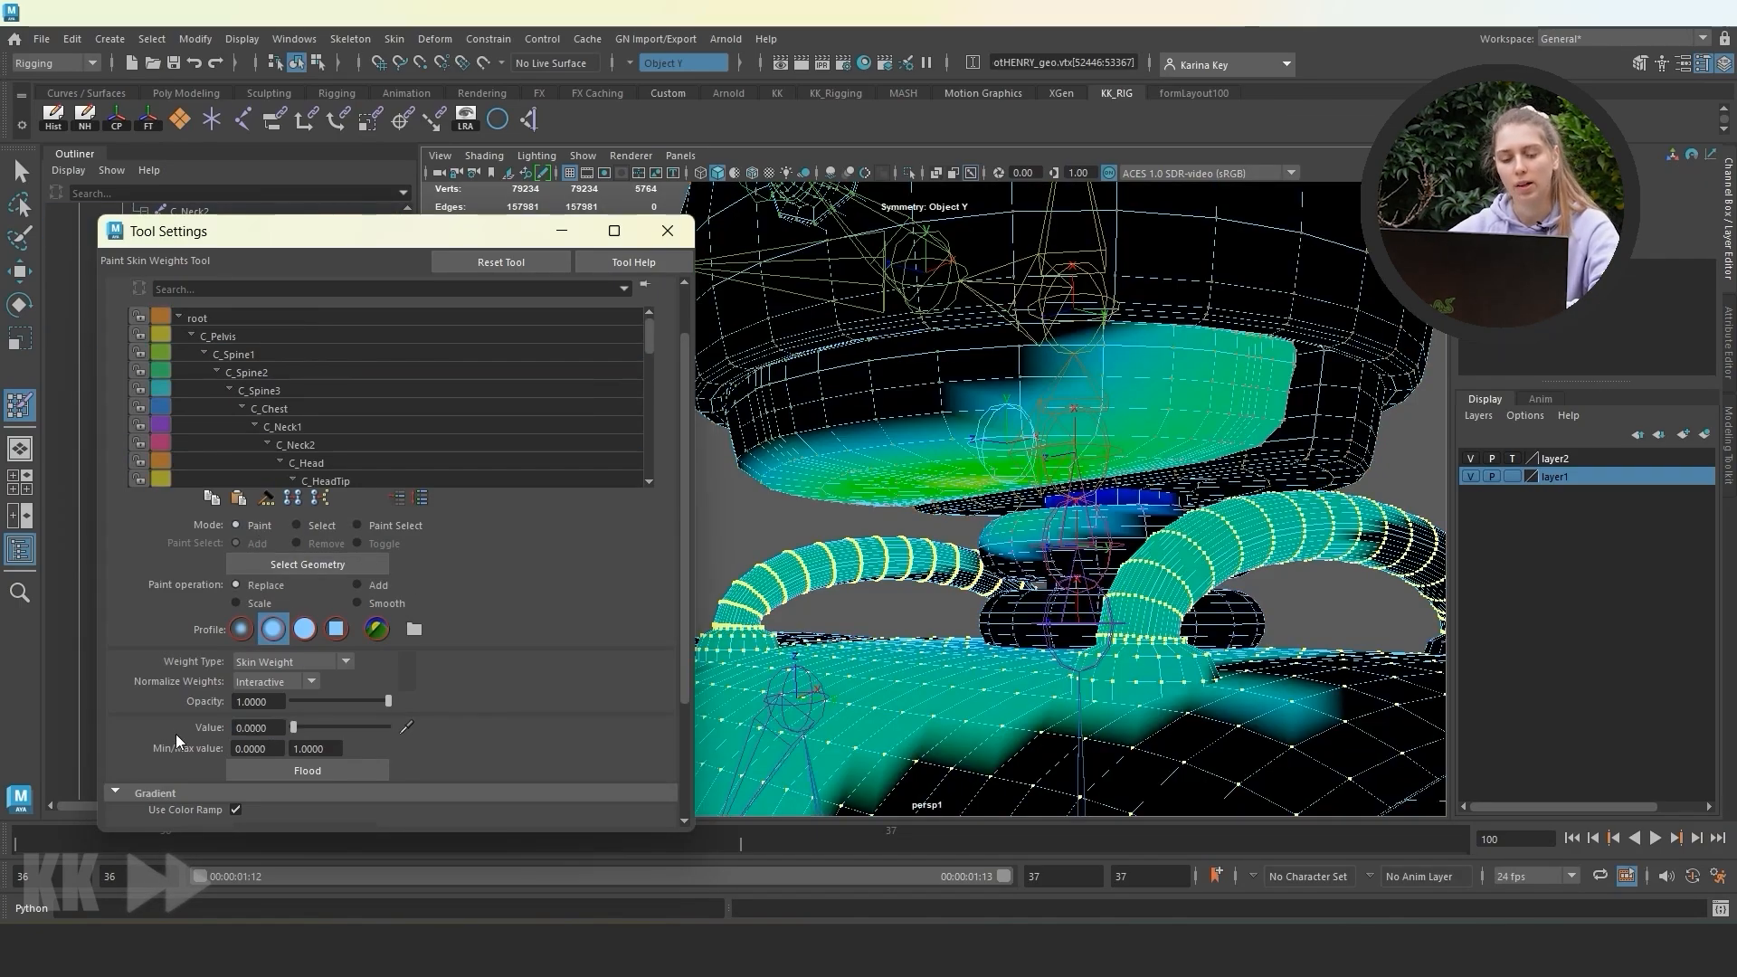
{"action": "left_click", "coordinate": [308, 771]}
Select the chest body and the neck rings and flood them with weight 0 on the C_Jaw influence.
{"action": "right_click_drag", "start_coordinate": [1131, 543], "coordinate": [950, 560], "text": "alt"}
{"action": "left_click_drag", "start_coordinate": [995, 569], "coordinate": [1085, 579], "text": "alt"}
{"action": "middle_click_drag", "start_coordinate": [1067, 724], "coordinate": [1113, 570], "text": "alt"}
{"action": "right_click_drag", "start_coordinate": [1023, 542], "coordinate": [1113, 543], "text": "alt"}
{"action": "middle_click_drag", "start_coordinate": [1086, 452], "coordinate": [1069, 544], "text": "alt"}
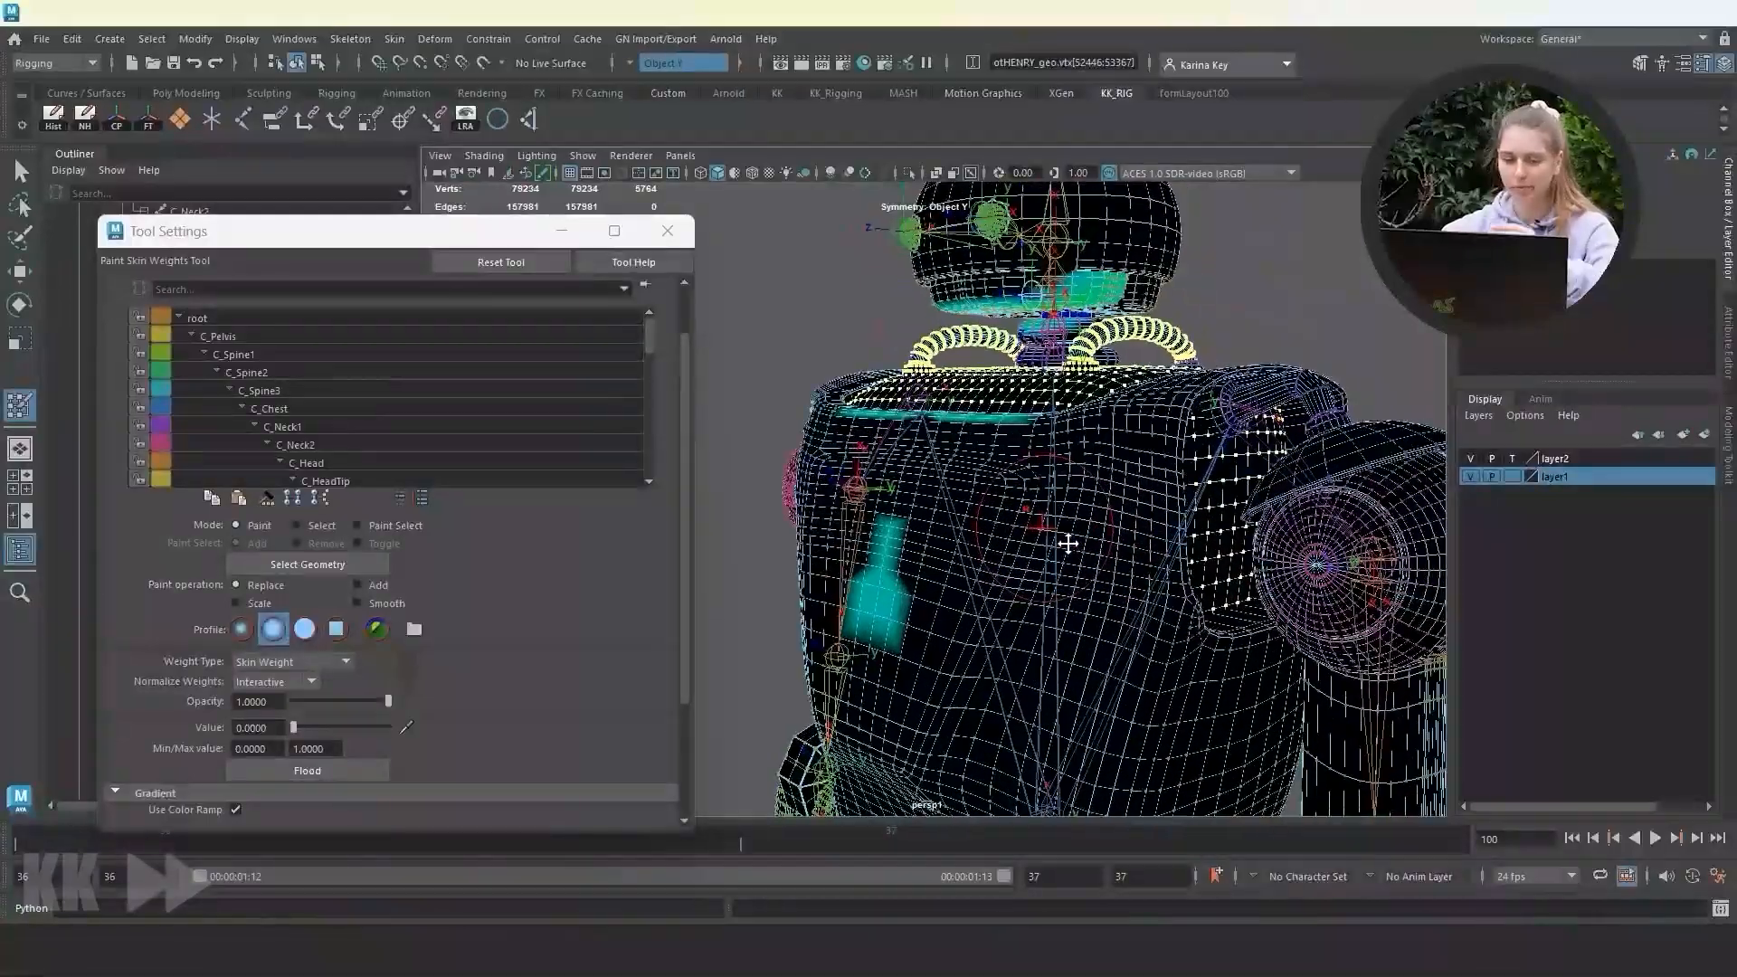
{"action": "right_click_drag", "start_coordinate": [1069, 543], "coordinate": [1131, 552], "text": "alt"}
{"action": "left_click_drag", "start_coordinate": [995, 520], "coordinate": [1045, 539], "text": "alt"}
{"action": "left_click", "coordinate": [296, 526]}
{"action": "double_click", "coordinate": [878, 496]}
{"action": "middle_click_drag", "start_coordinate": [896, 344], "coordinate": [977, 426], "text": "alt"}
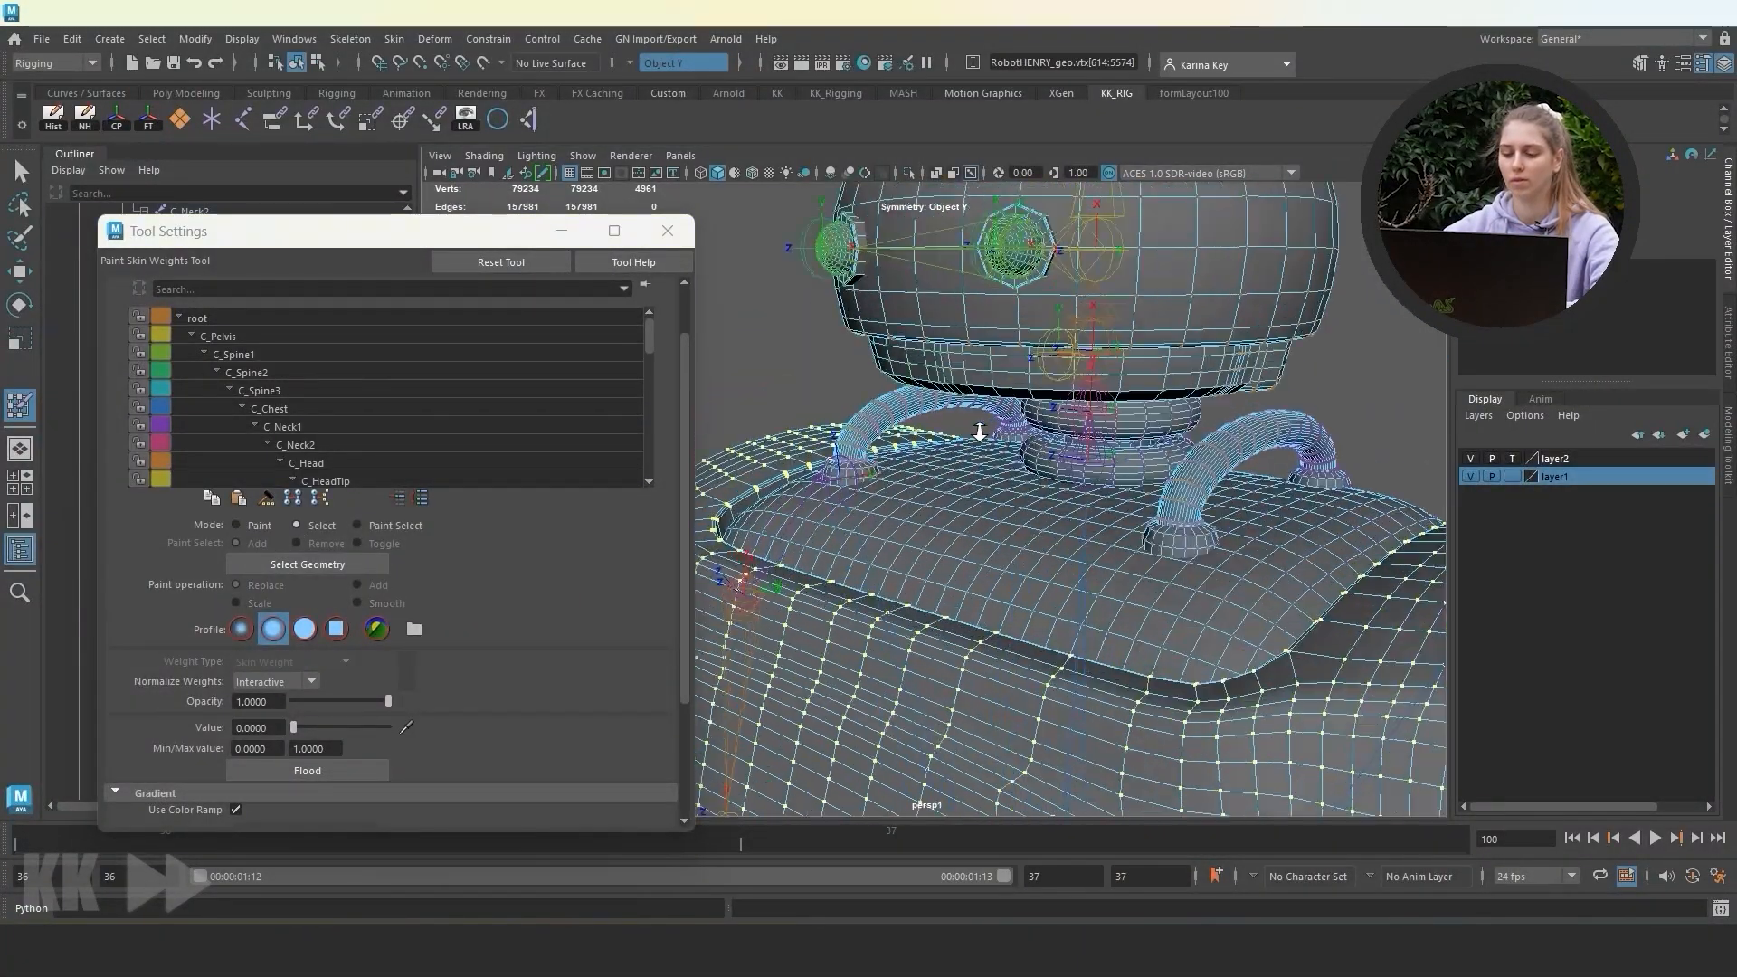
{"action": "right_click_drag", "start_coordinate": [977, 426], "coordinate": [1122, 435], "text": "alt"}
{"action": "left_click_drag", "start_coordinate": [1086, 425], "coordinate": [1051, 326], "text": "alt"}
{"action": "double_click", "coordinate": [1054, 322], "text": "shift"}
{"action": "double_click", "coordinate": [1251, 435], "text": "shift"}
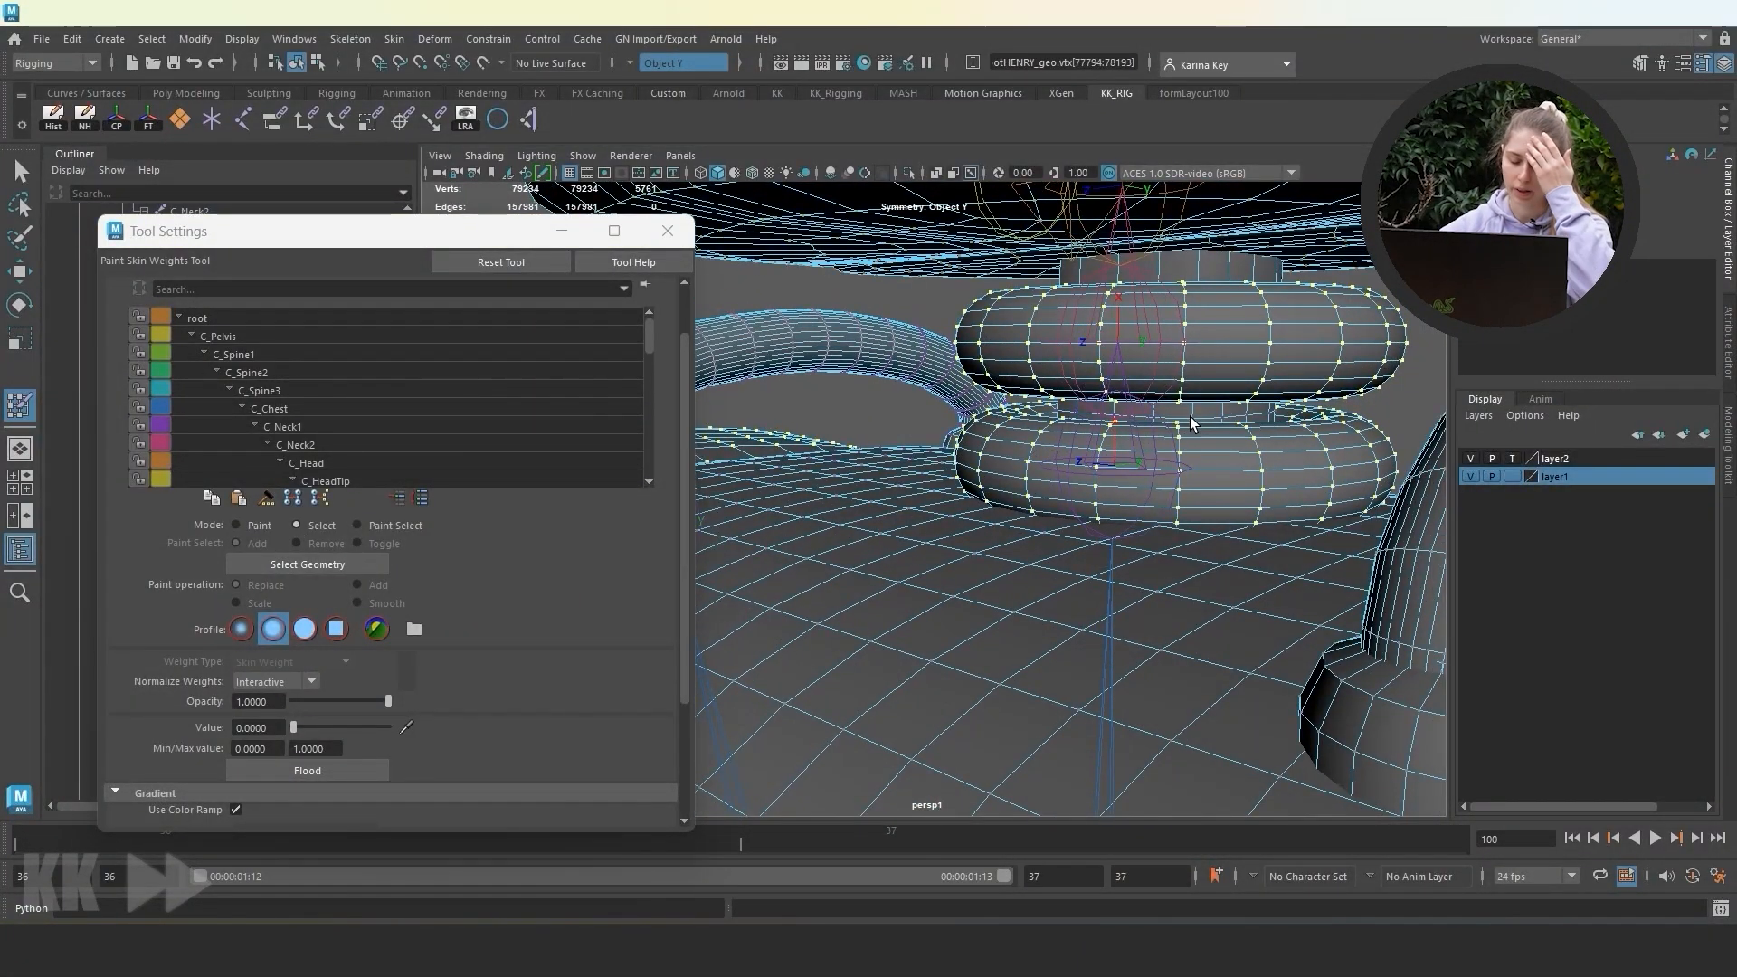
{"action": "left_click", "coordinate": [238, 525]}
{"action": "left_click", "coordinate": [319, 765]}
Select the jaw band below the head dome and flood it with weight 1 on the C_Jaw influence.
{"action": "right_click_drag", "start_coordinate": [1104, 515], "coordinate": [941, 525], "text": "alt"}
{"action": "mouse_move", "coordinate": [941, 507]}
{"action": "left_mouse_down", "text": "alt"}
{"action": "mouse_move", "coordinate": [956, 545]}
{"action": "mouse_move", "coordinate": [923, 479]}
{"action": "left_mouse_up", "text": "alt"}
{"action": "middle_click_drag", "start_coordinate": [922, 479], "coordinate": [946, 539], "text": "alt"}
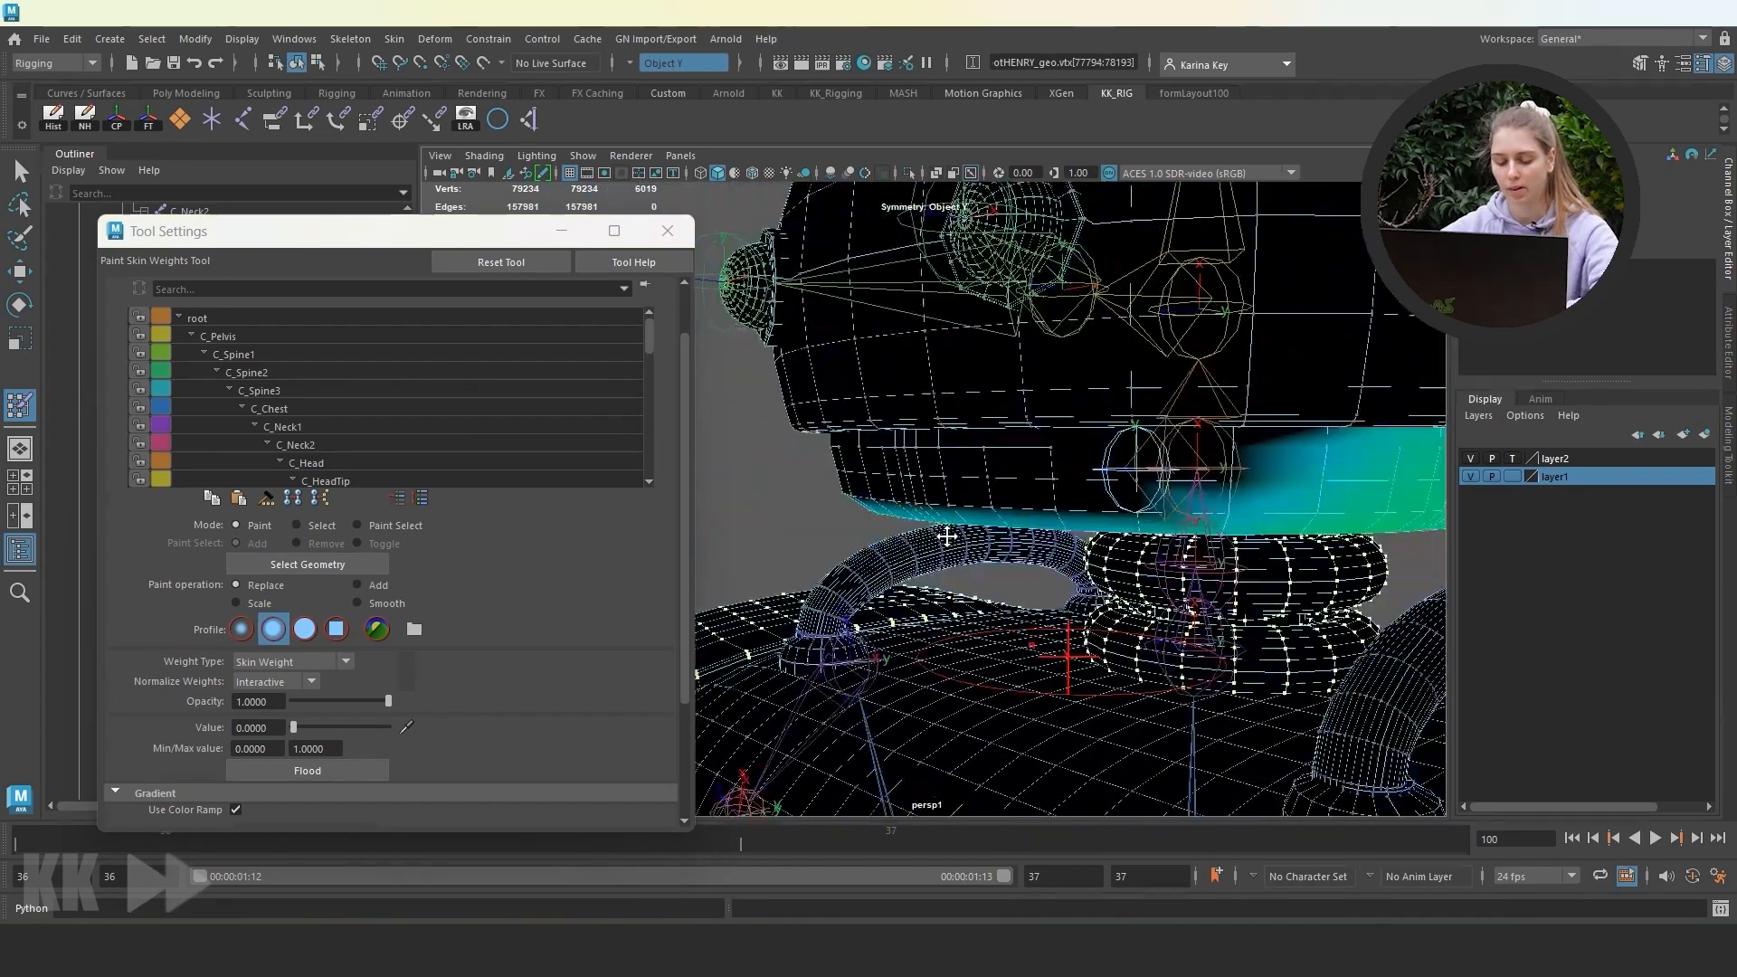
{"action": "right_click_drag", "start_coordinate": [946, 539], "coordinate": [1005, 533], "text": "alt"}
{"action": "left_click", "coordinate": [296, 527]}
{"action": "double_click", "coordinate": [923, 397]}
{"action": "left_click", "coordinate": [238, 526]}
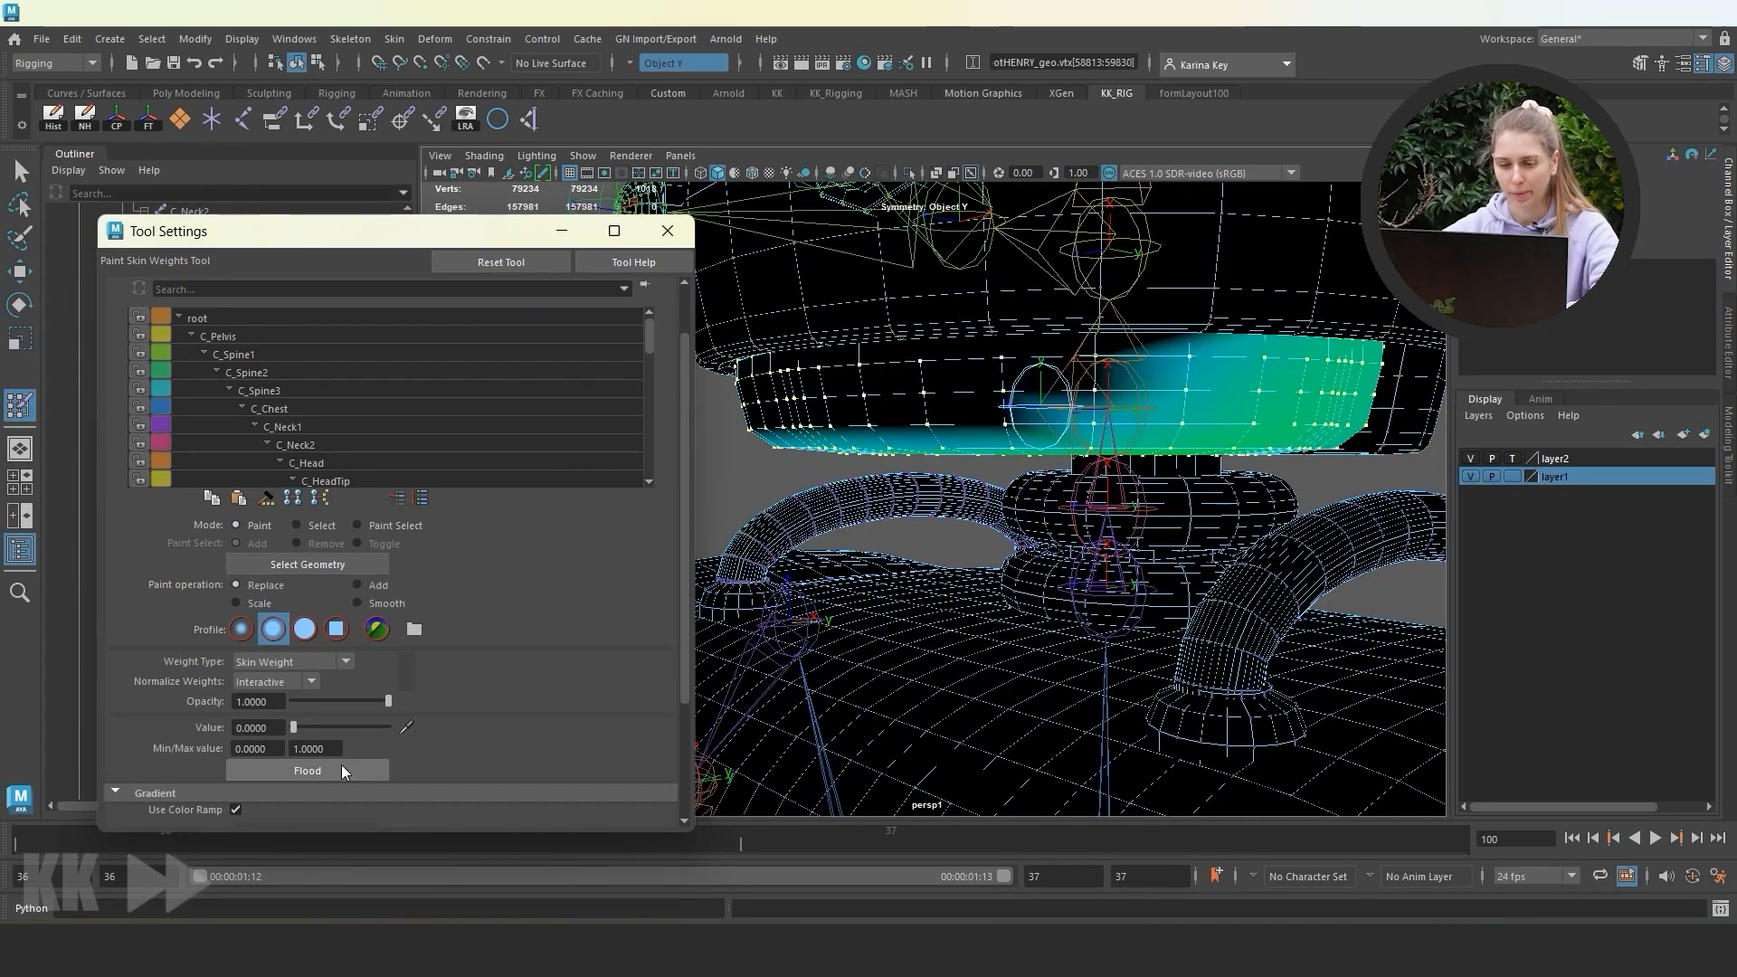
{"action": "left_click", "coordinate": [336, 769]}
{"action": "left_click", "coordinate": [308, 770]}
Select the rims around both eyes and flood them with weight 1 on the C_Head influence.
{"action": "right_click_drag", "start_coordinate": [845, 581], "coordinate": [800, 520], "text": "alt"}
{"action": "middle_click_drag", "start_coordinate": [800, 521], "coordinate": [760, 558], "text": "alt"}
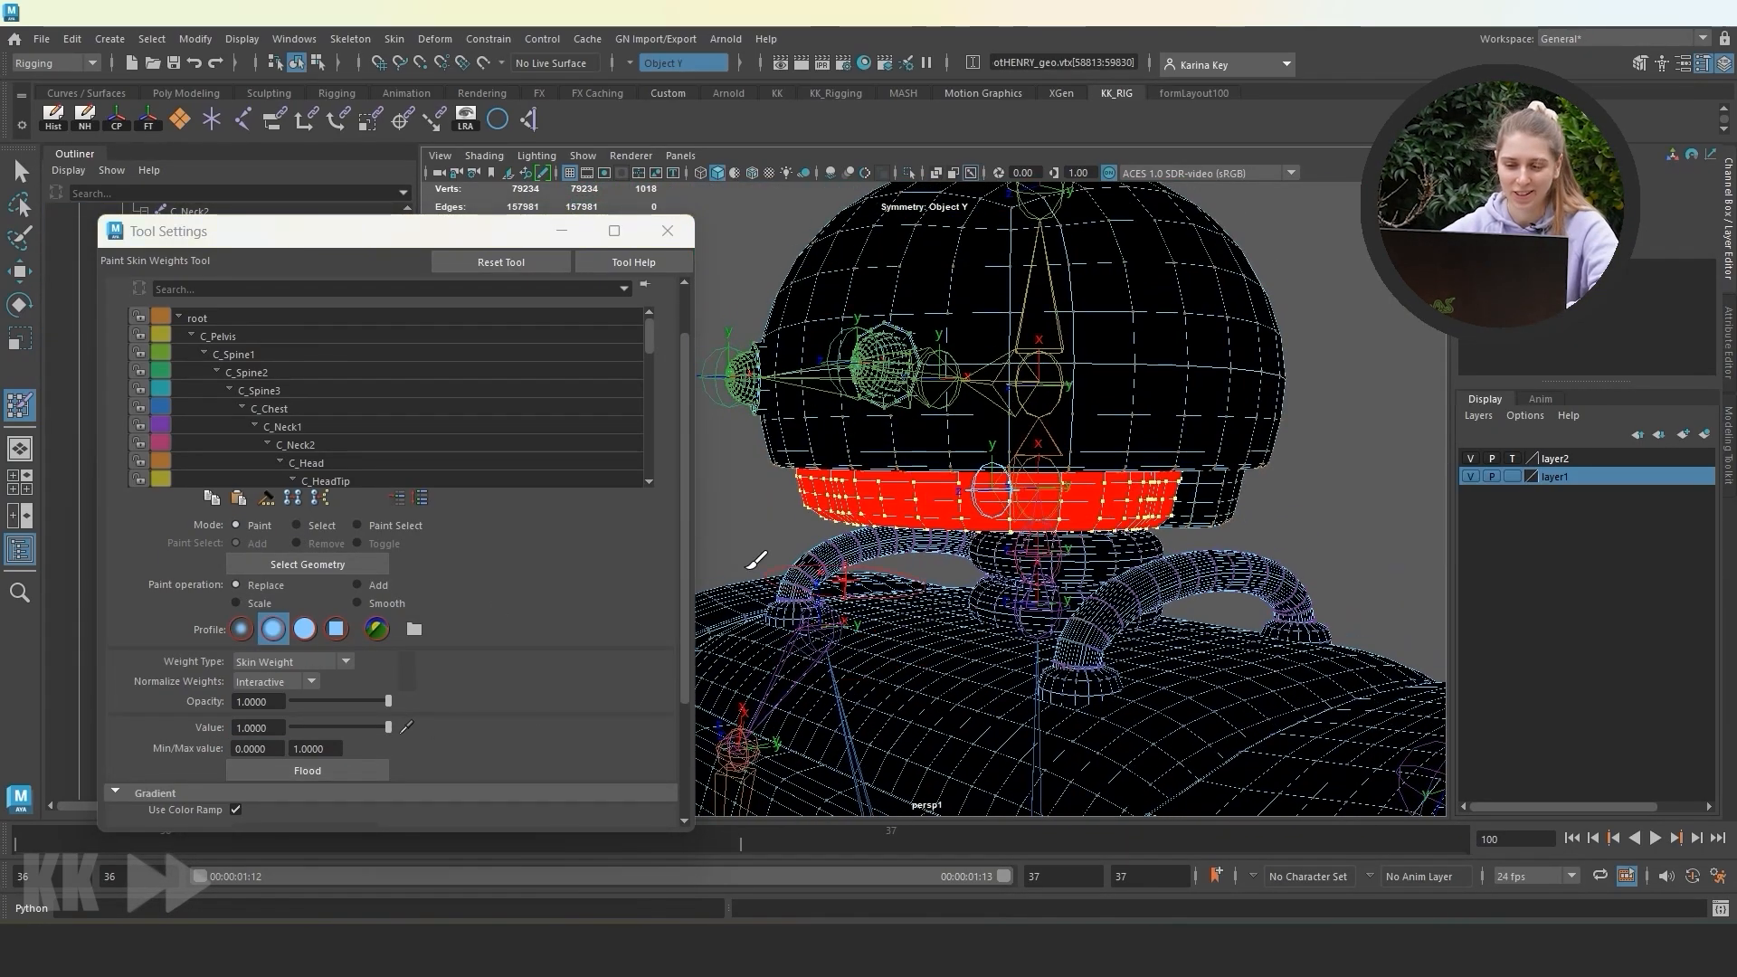
{"action": "left_click", "coordinate": [310, 525]}
{"action": "scroll", "coordinate": [344, 371], "scroll_direction": "down", "scroll_amount": 2}
{"action": "double_click", "coordinate": [344, 372]}
{"action": "left_click", "coordinate": [371, 393]}
{"action": "left_click", "coordinate": [373, 375]}
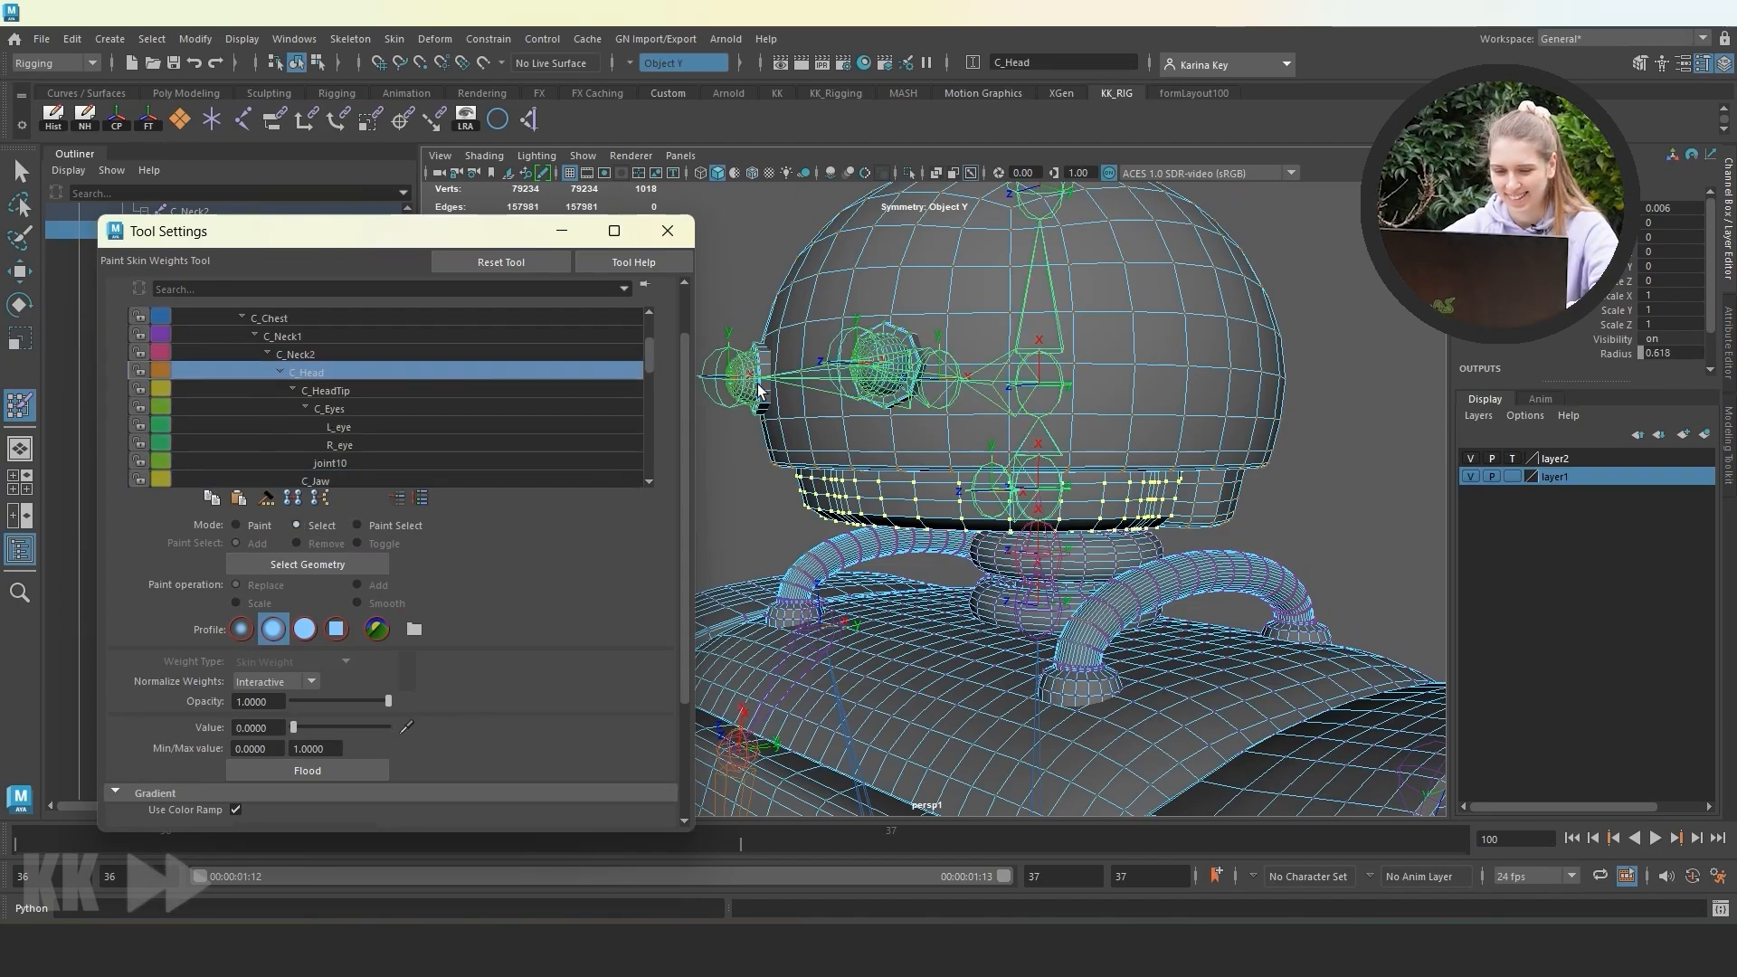
{"action": "left_click", "coordinate": [253, 525]}
{"action": "right_click_drag", "start_coordinate": [857, 367], "coordinate": [917, 369], "text": "alt"}
{"action": "mouse_move", "coordinate": [923, 363]}
{"action": "left_mouse_down", "text": "alt"}
{"action": "mouse_move", "coordinate": [914, 383]}
{"action": "mouse_move", "coordinate": [919, 369]}
{"action": "left_mouse_up", "text": "alt"}
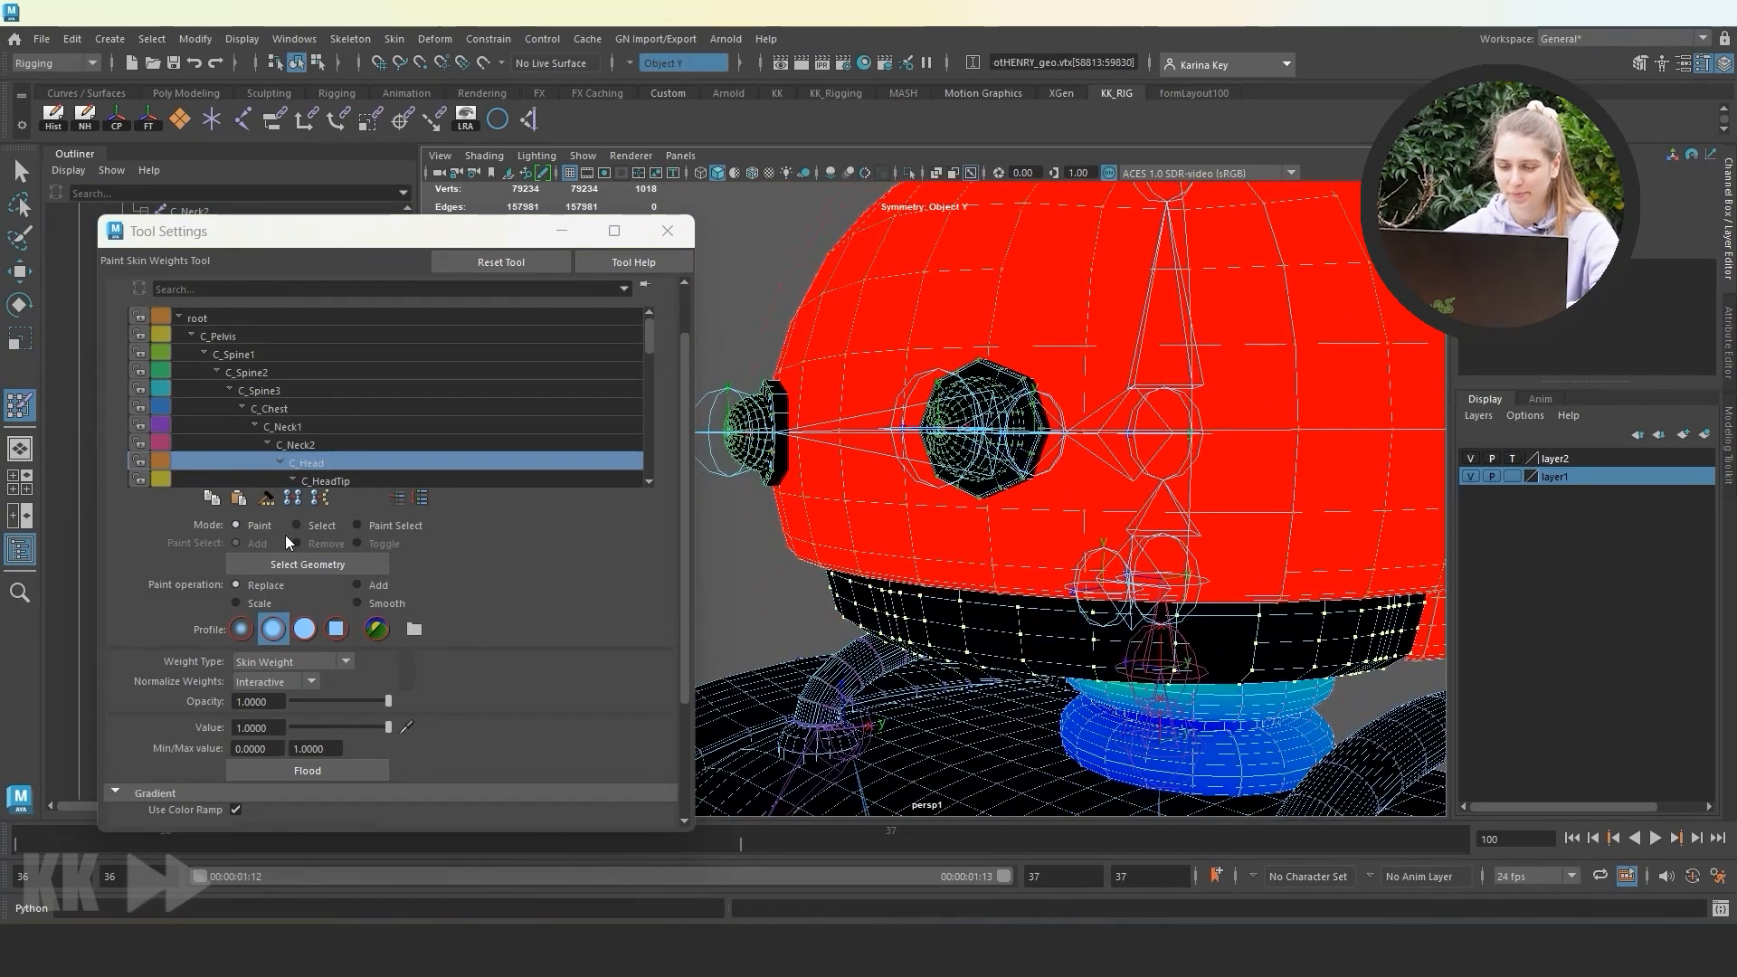
{"action": "left_click", "coordinate": [295, 527]}
{"action": "double_click", "coordinate": [999, 373]}
{"action": "left_click", "coordinate": [239, 526]}
{"action": "left_click", "coordinate": [331, 462]}
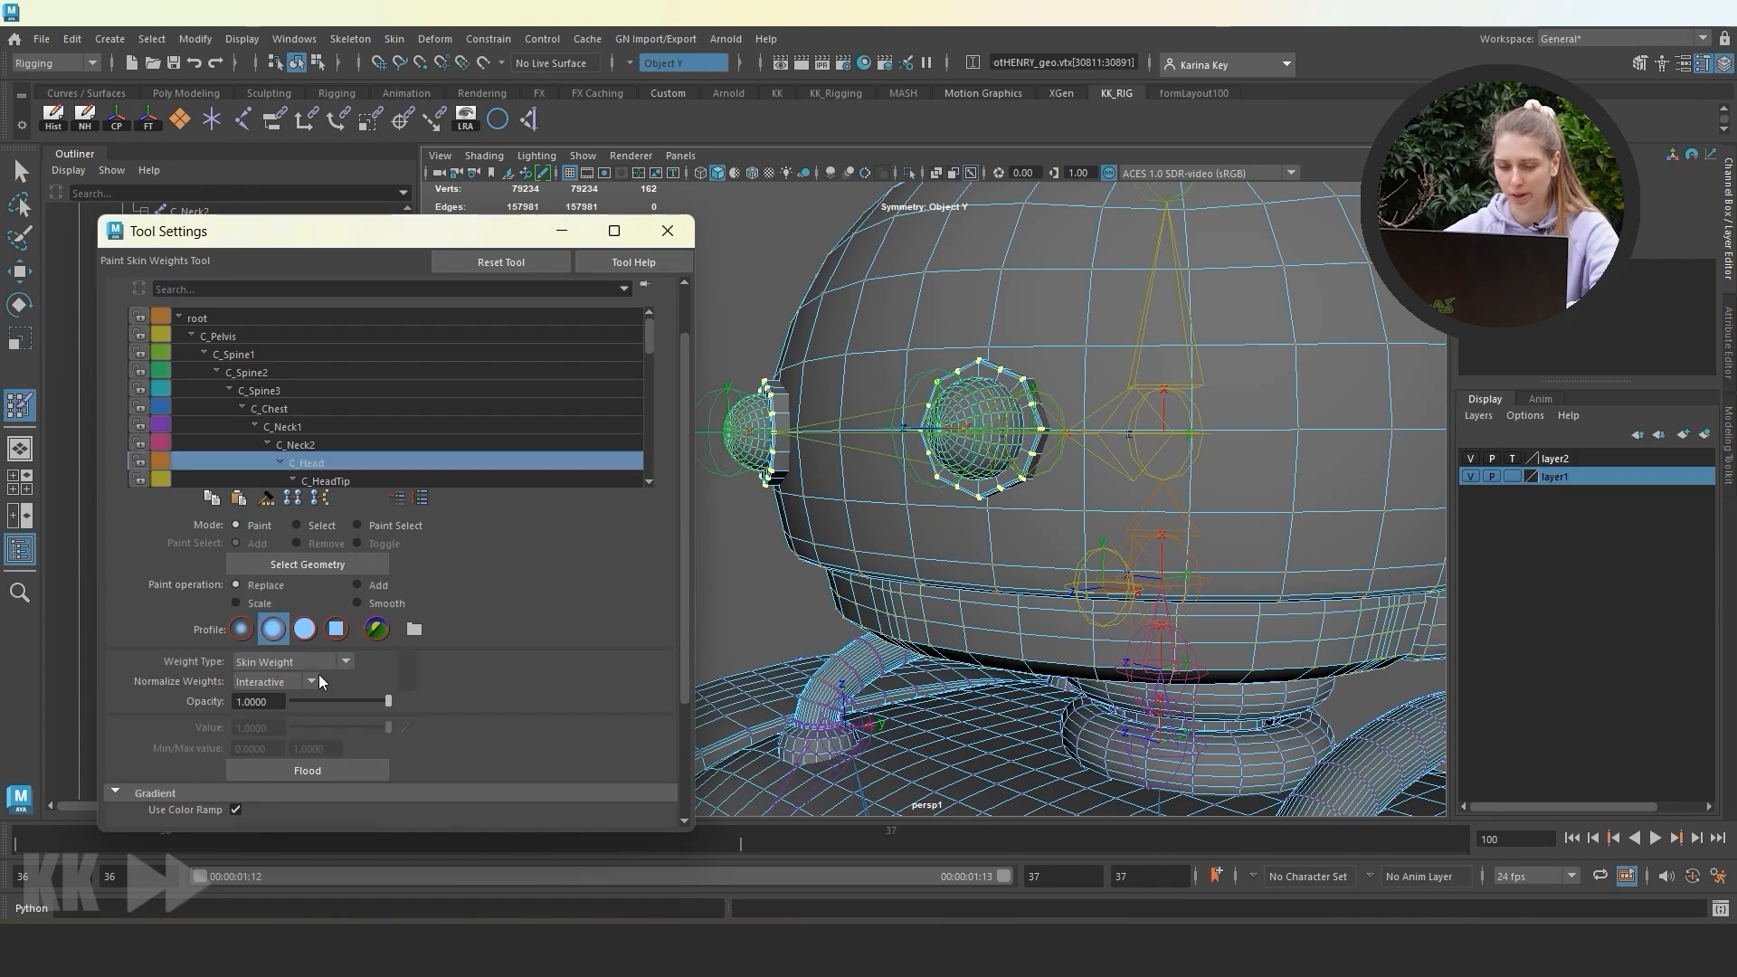
{"action": "left_click", "coordinate": [308, 773]}
Compare the C_Eyes, L_eye and R_eye influences, and flood an eyeball's vertices on the L_eye influence.
{"action": "left_click_drag", "start_coordinate": [905, 471], "coordinate": [949, 480], "text": "alt"}
{"action": "scroll", "coordinate": [342, 409], "scroll_direction": "down", "scroll_amount": 2}
{"action": "left_click", "coordinate": [349, 427]}
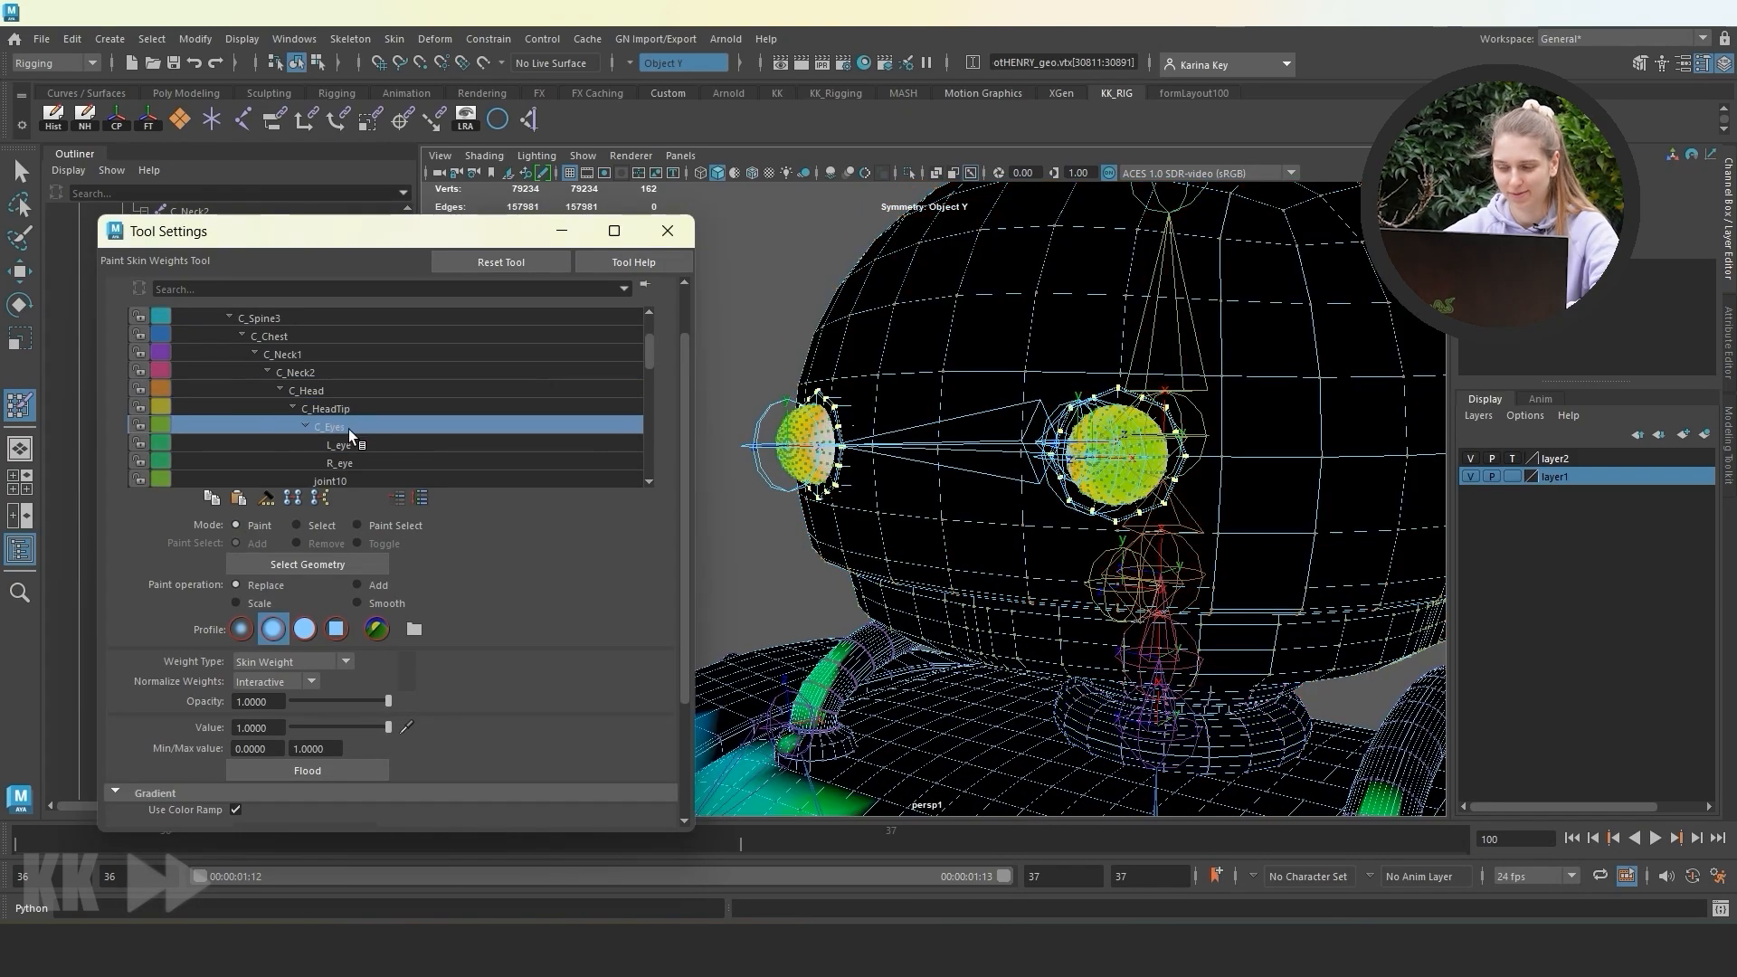
{"action": "left_click", "coordinate": [354, 443]}
{"action": "left_click", "coordinate": [387, 464]}
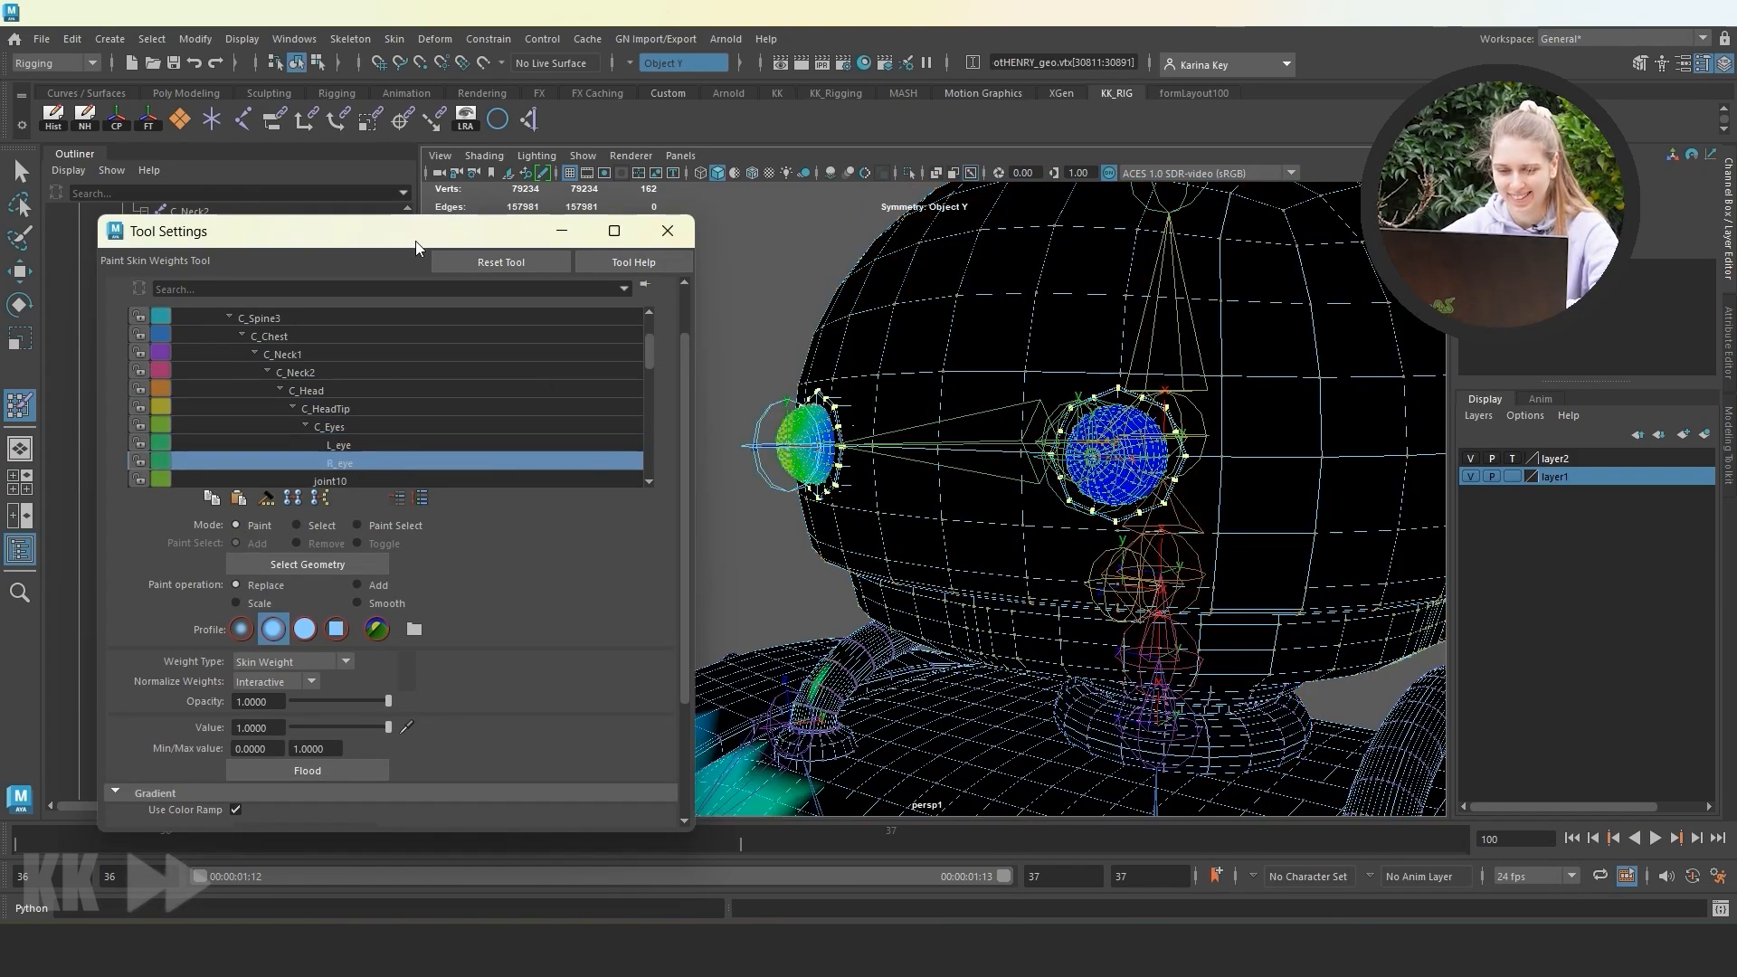
{"action": "left_click", "coordinate": [339, 444]}
{"action": "left_click_drag", "start_coordinate": [968, 470], "coordinate": [842, 461], "text": "alt"}
{"action": "left_click", "coordinate": [307, 520]}
{"action": "scroll", "coordinate": [982, 398], "scroll_direction": "up", "scroll_amount": 5}
{"action": "left_click", "coordinate": [997, 418]}
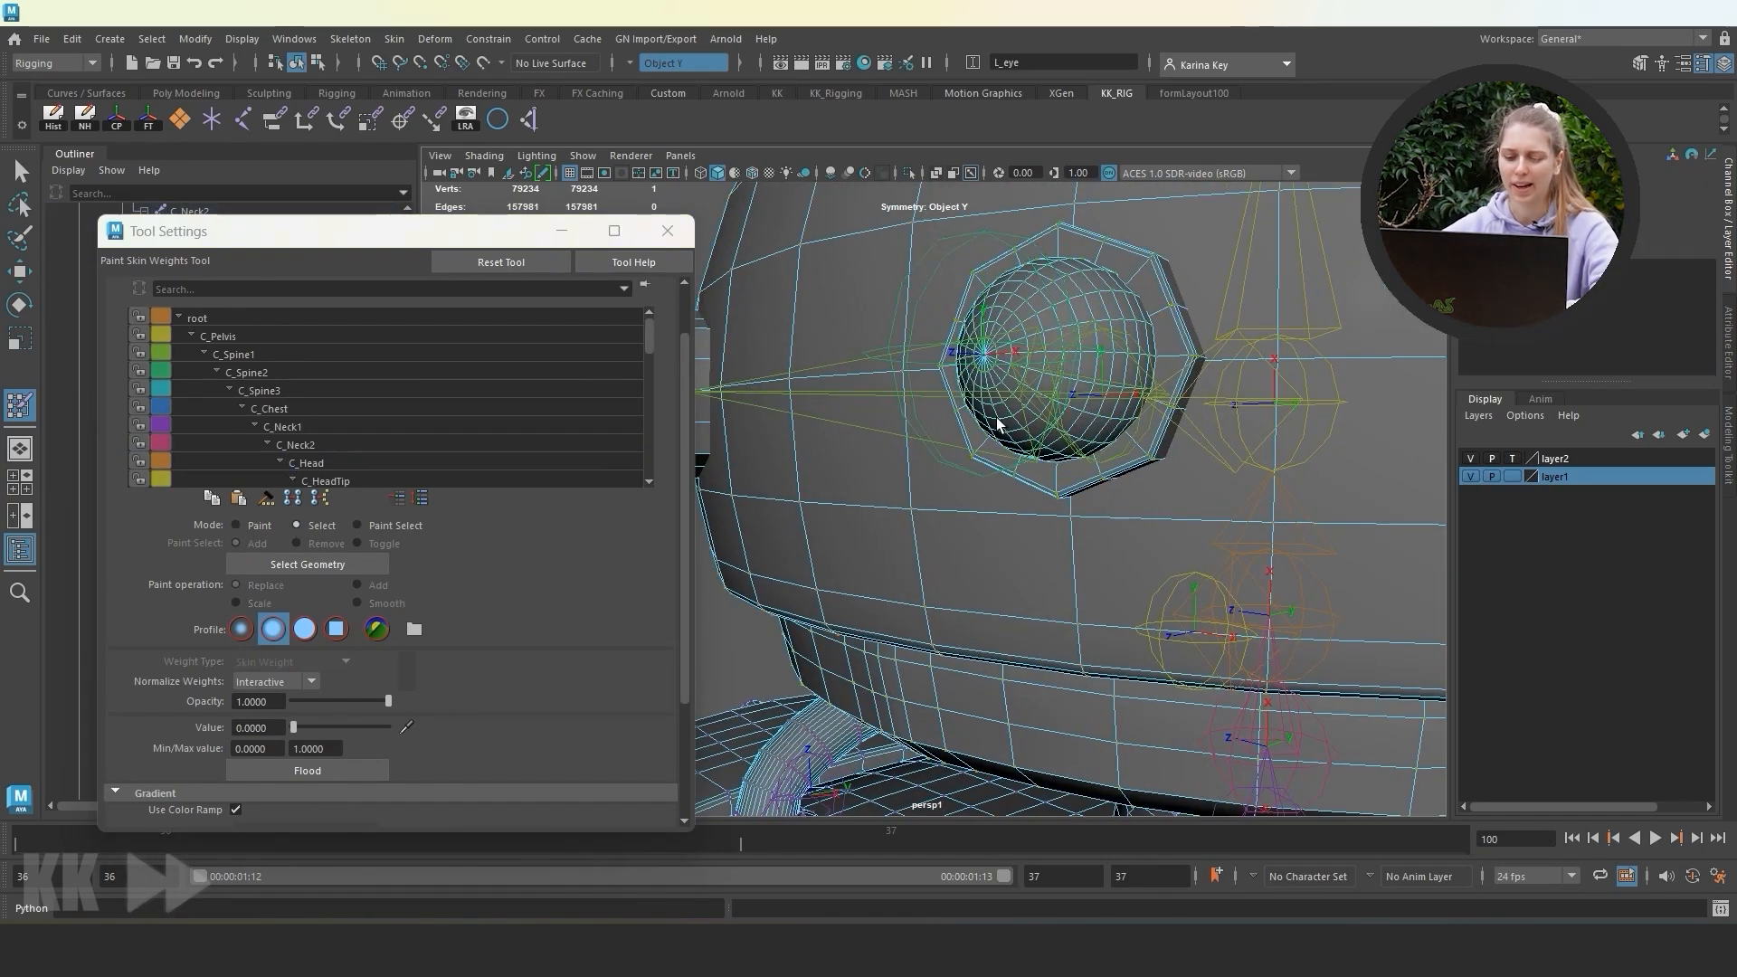
{"action": "left_click", "coordinate": [253, 532]}
{"action": "left_click", "coordinate": [332, 771]}
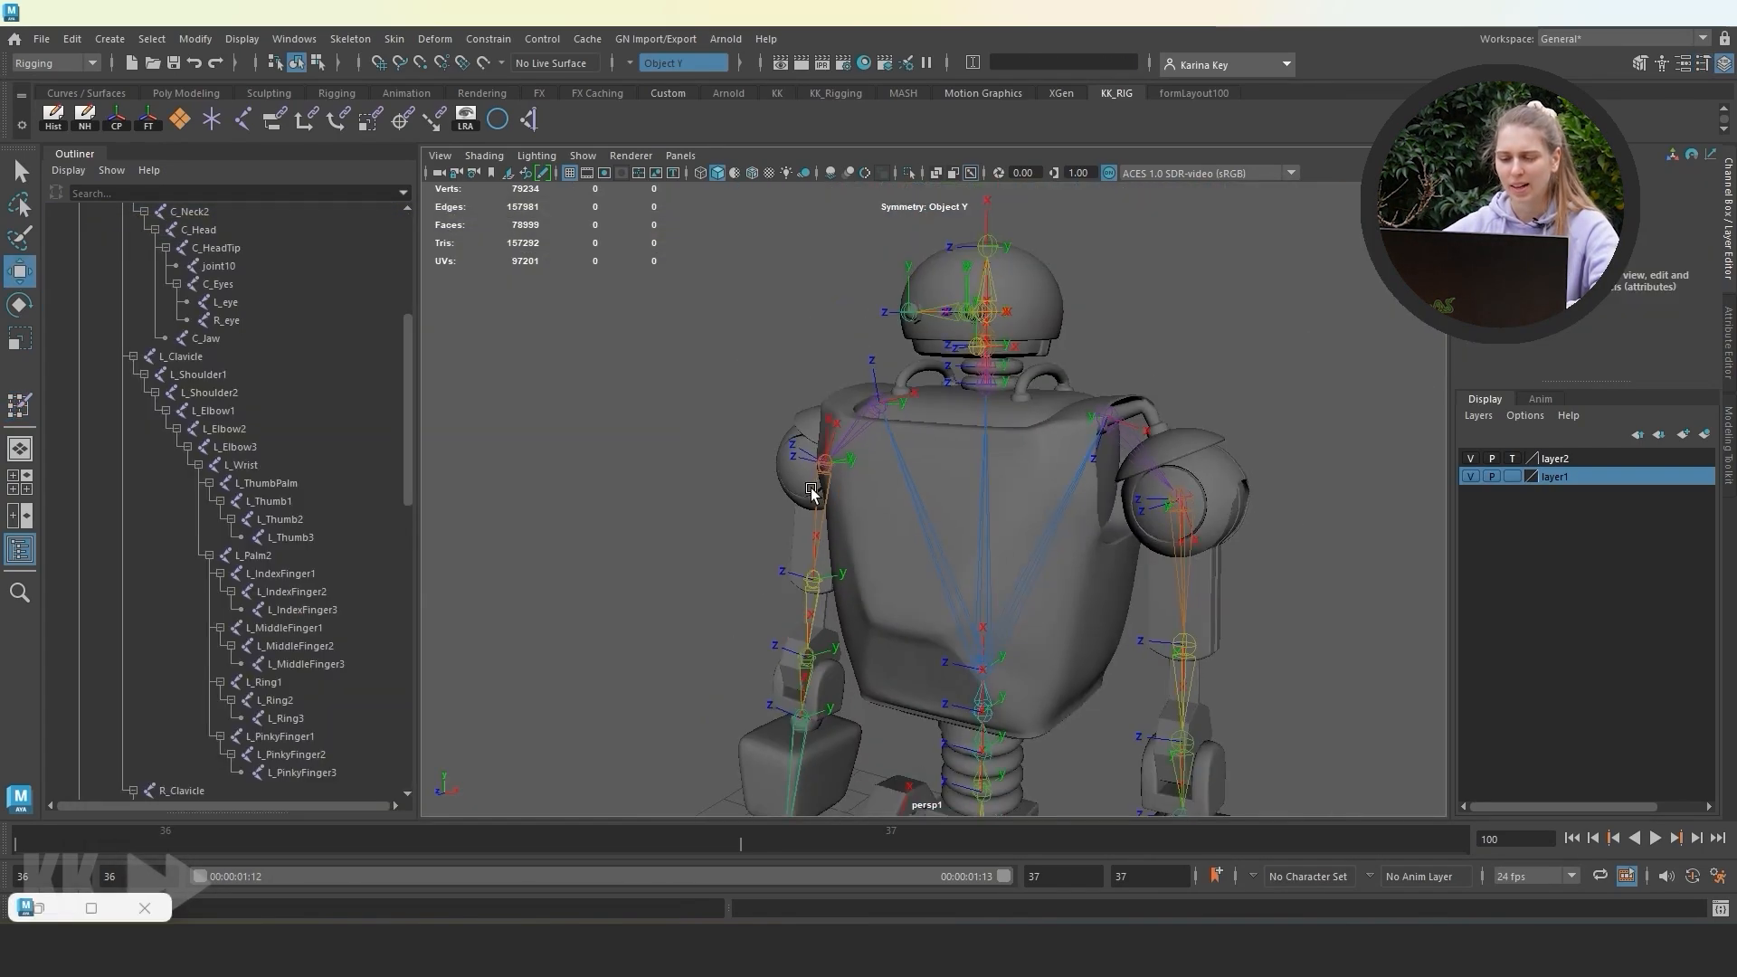
{"action": "scroll", "coordinate": [810, 487], "scroll_direction": "down", "scroll_amount": 4}
{"action": "mouse_move", "coordinate": [772, 458]}
{"action": "left_mouse_down", "text": "alt"}
{"action": "mouse_move", "coordinate": [817, 535]}
{"action": "mouse_move", "coordinate": [746, 458]}
{"action": "mouse_move", "coordinate": [561, 439]}
{"action": "left_mouse_up", "text": "alt"}
{"action": "scroll", "coordinate": [237, 320], "scroll_direction": "up", "scroll_amount": 6}
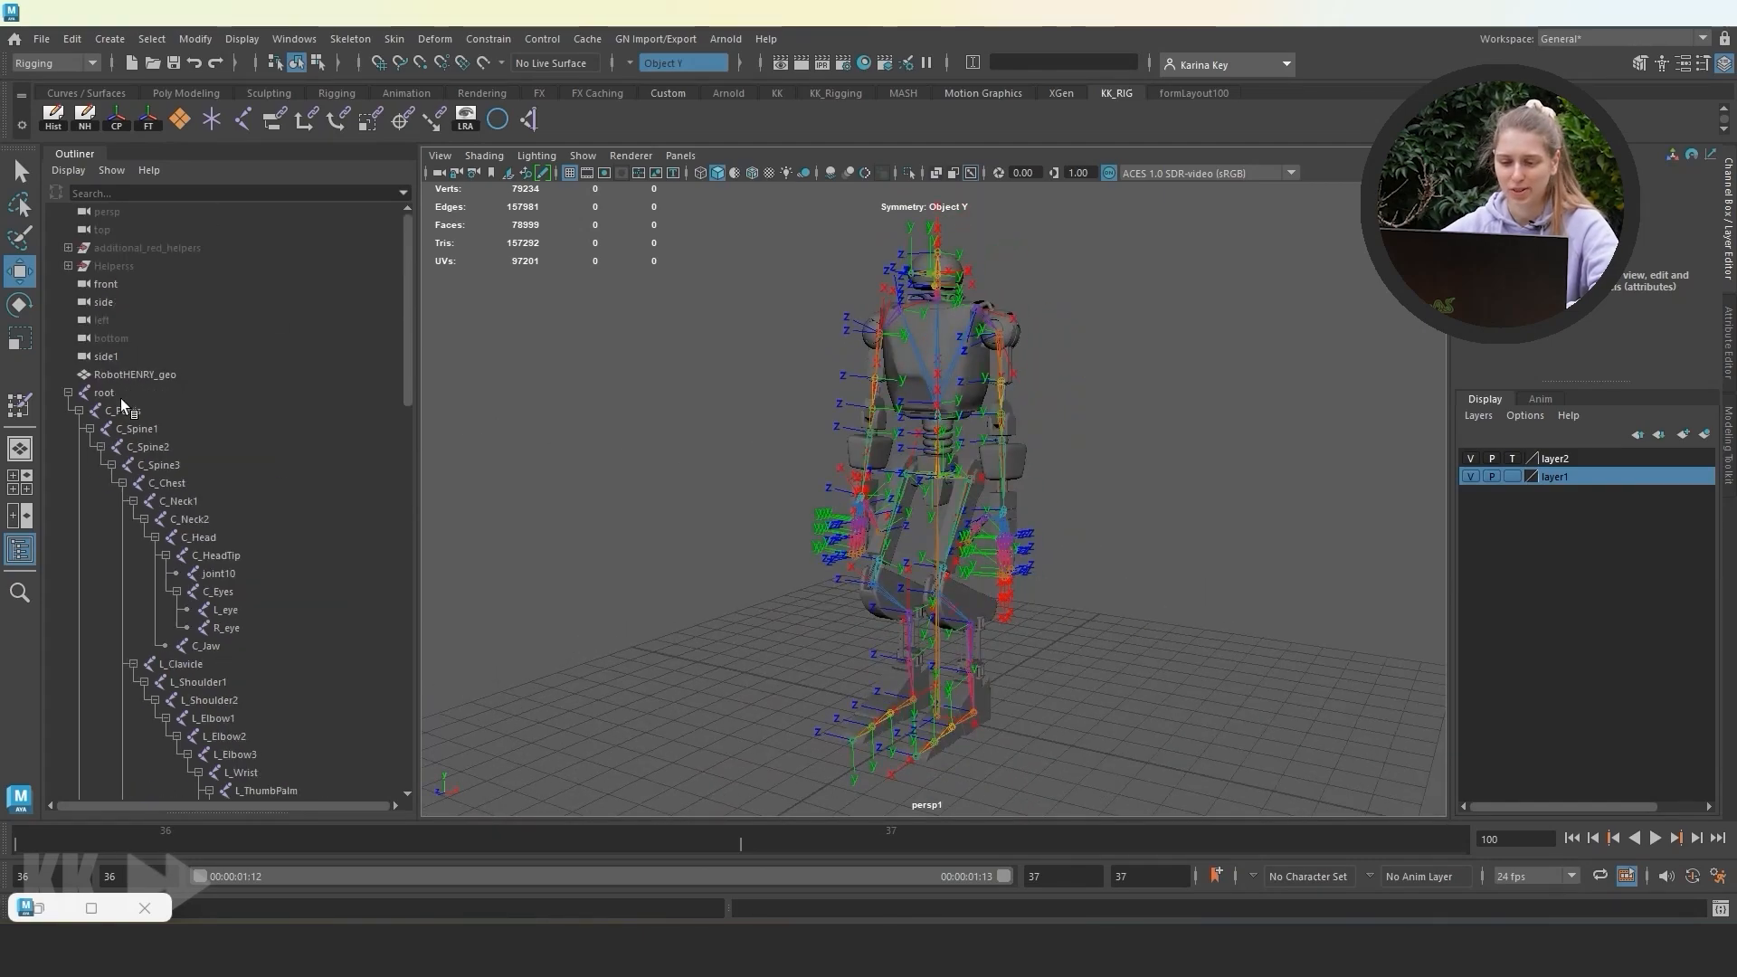
Rename joint10 at the top of the head as C_HeadTipEnd and its parent joint as C_HeadTip.
{"action": "left_click_drag", "start_coordinate": [121, 398], "coordinate": [202, 734]}
{"action": "scroll", "coordinate": [249, 507], "scroll_direction": "down", "scroll_amount": 8}
{"action": "scroll", "coordinate": [263, 421], "scroll_direction": "up", "scroll_amount": 8}
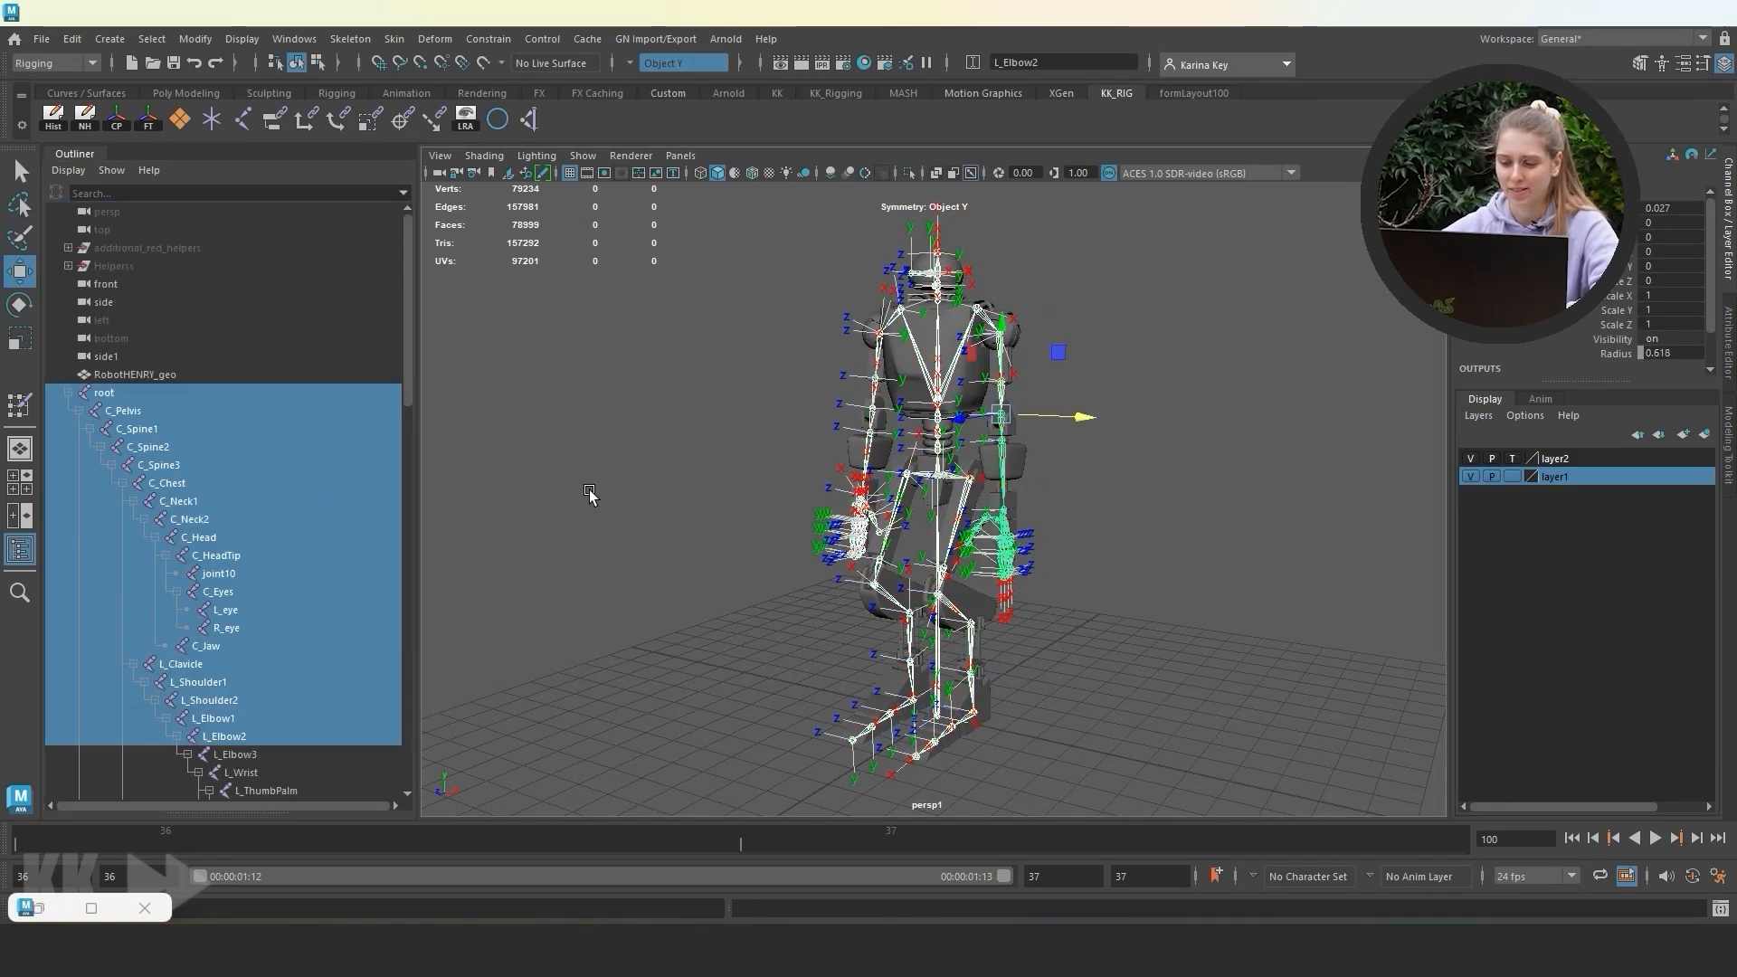
{"action": "left_click", "coordinate": [589, 490]}
{"action": "scroll", "coordinate": [253, 510], "scroll_direction": "down", "scroll_amount": 3}
{"action": "left_click", "coordinate": [226, 429]}
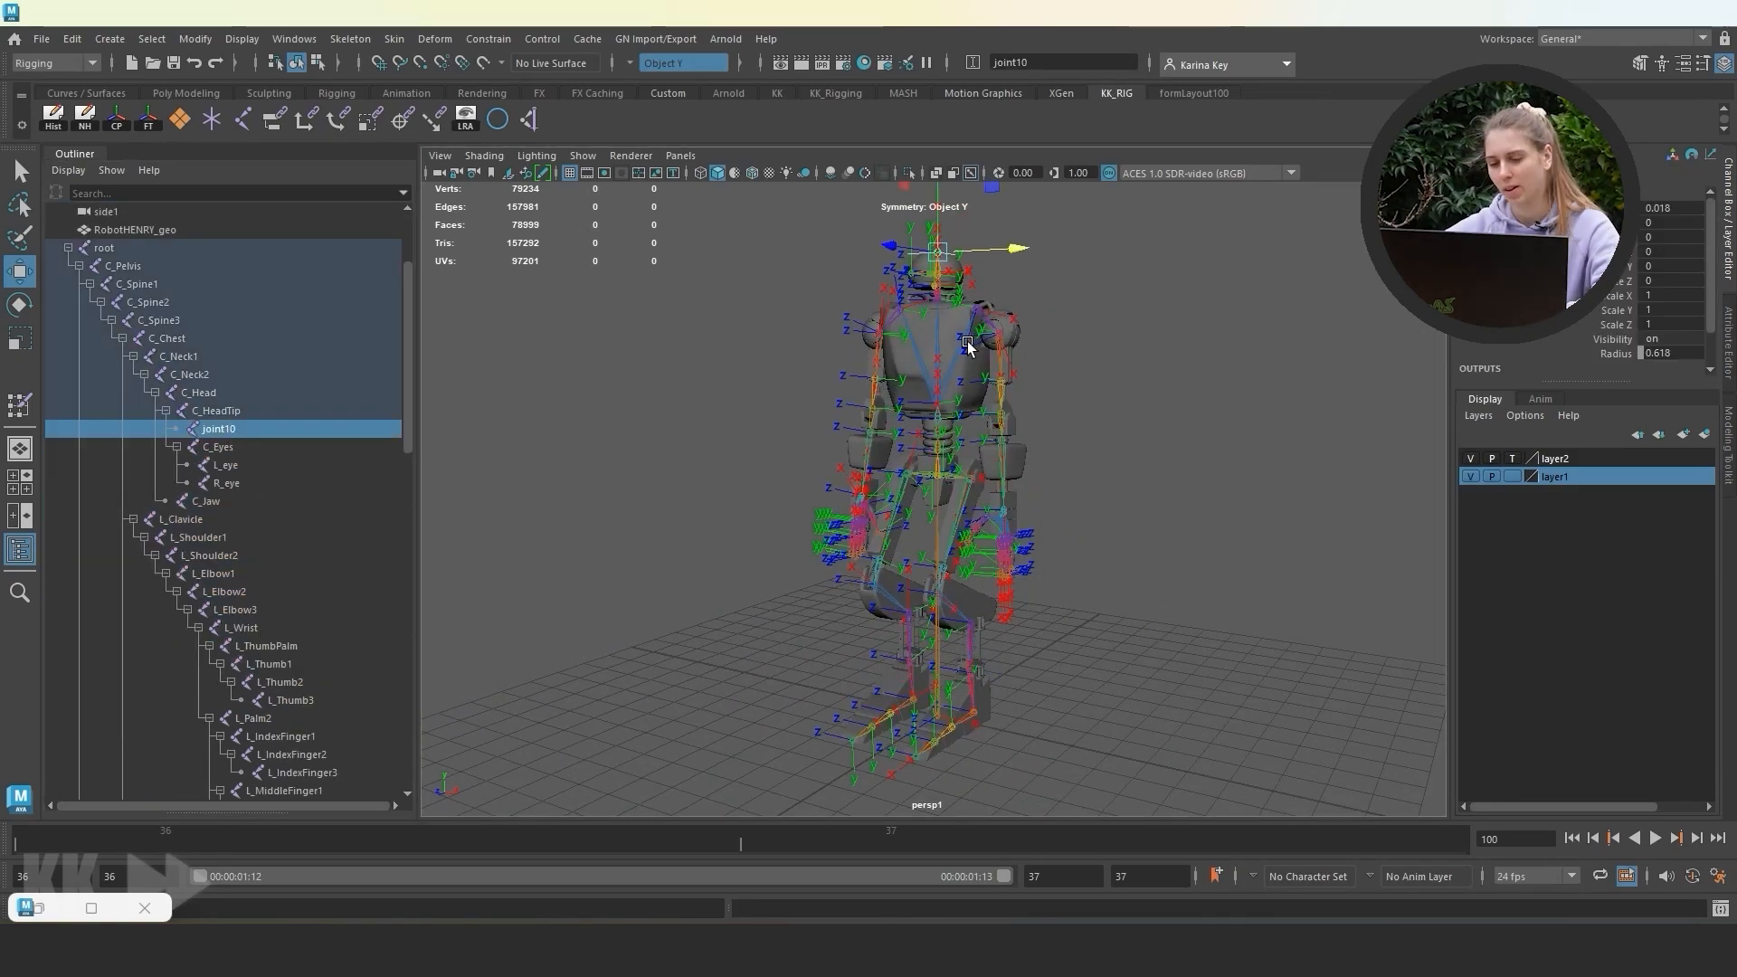
{"action": "key", "text": "f"}
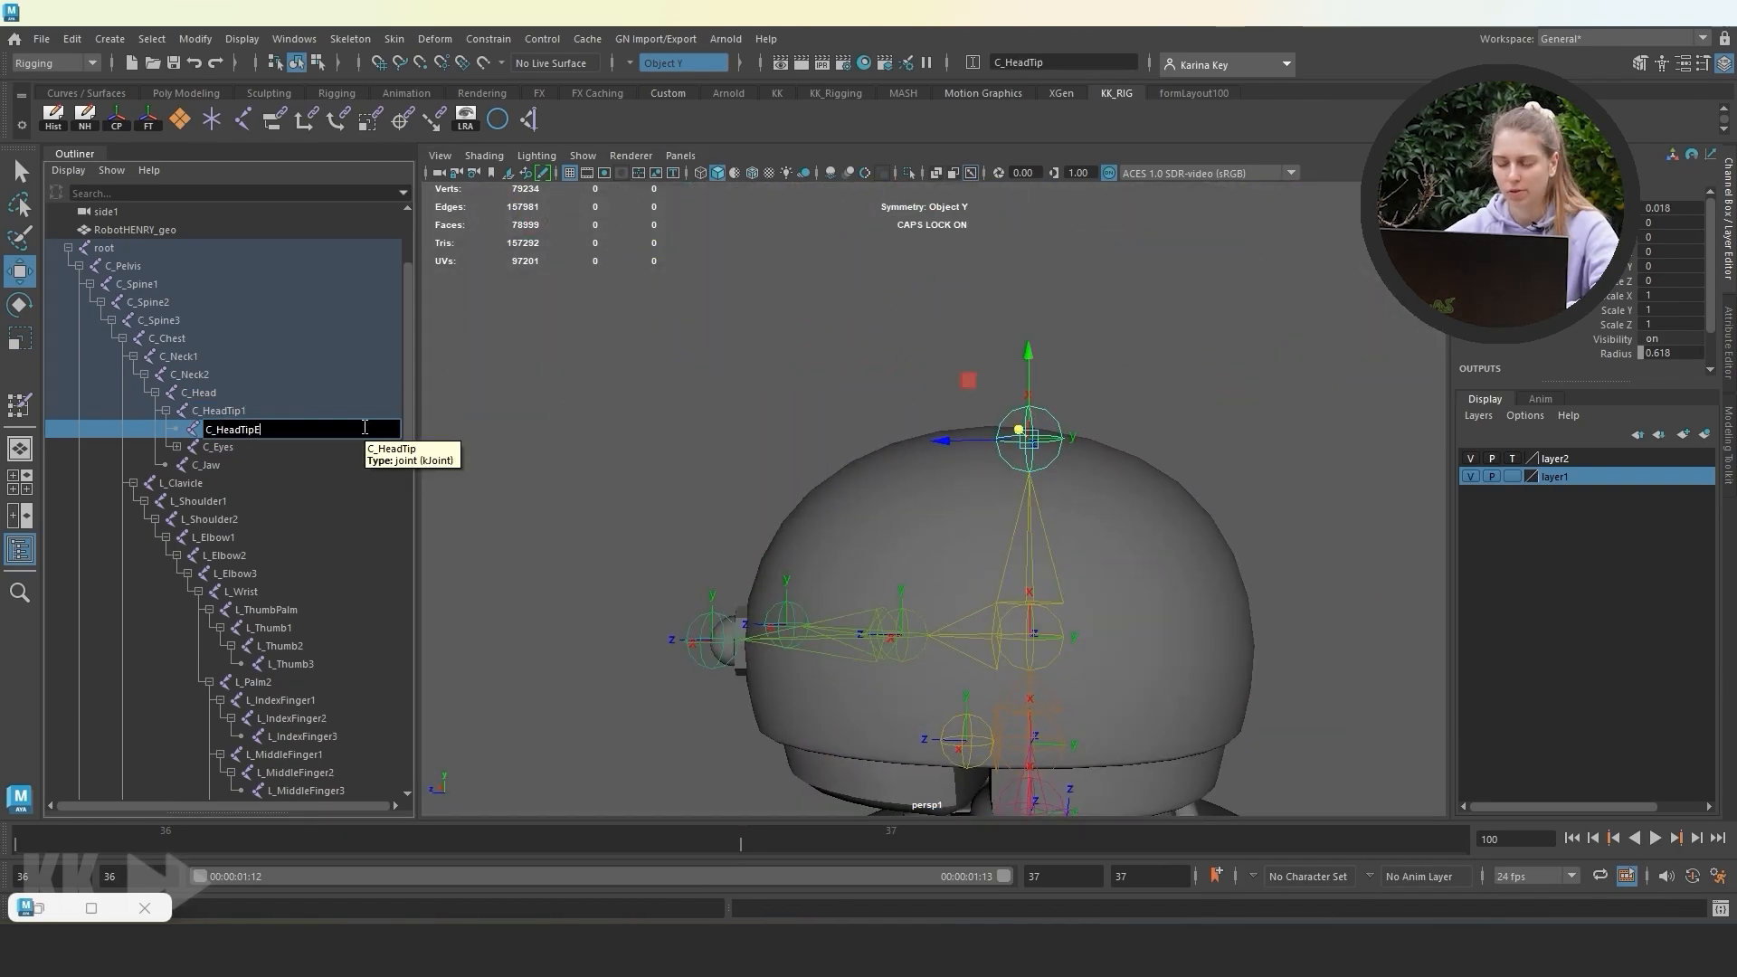
{"action": "double_click", "coordinate": [265, 411]}
{"action": "left_click", "coordinate": [493, 362]}
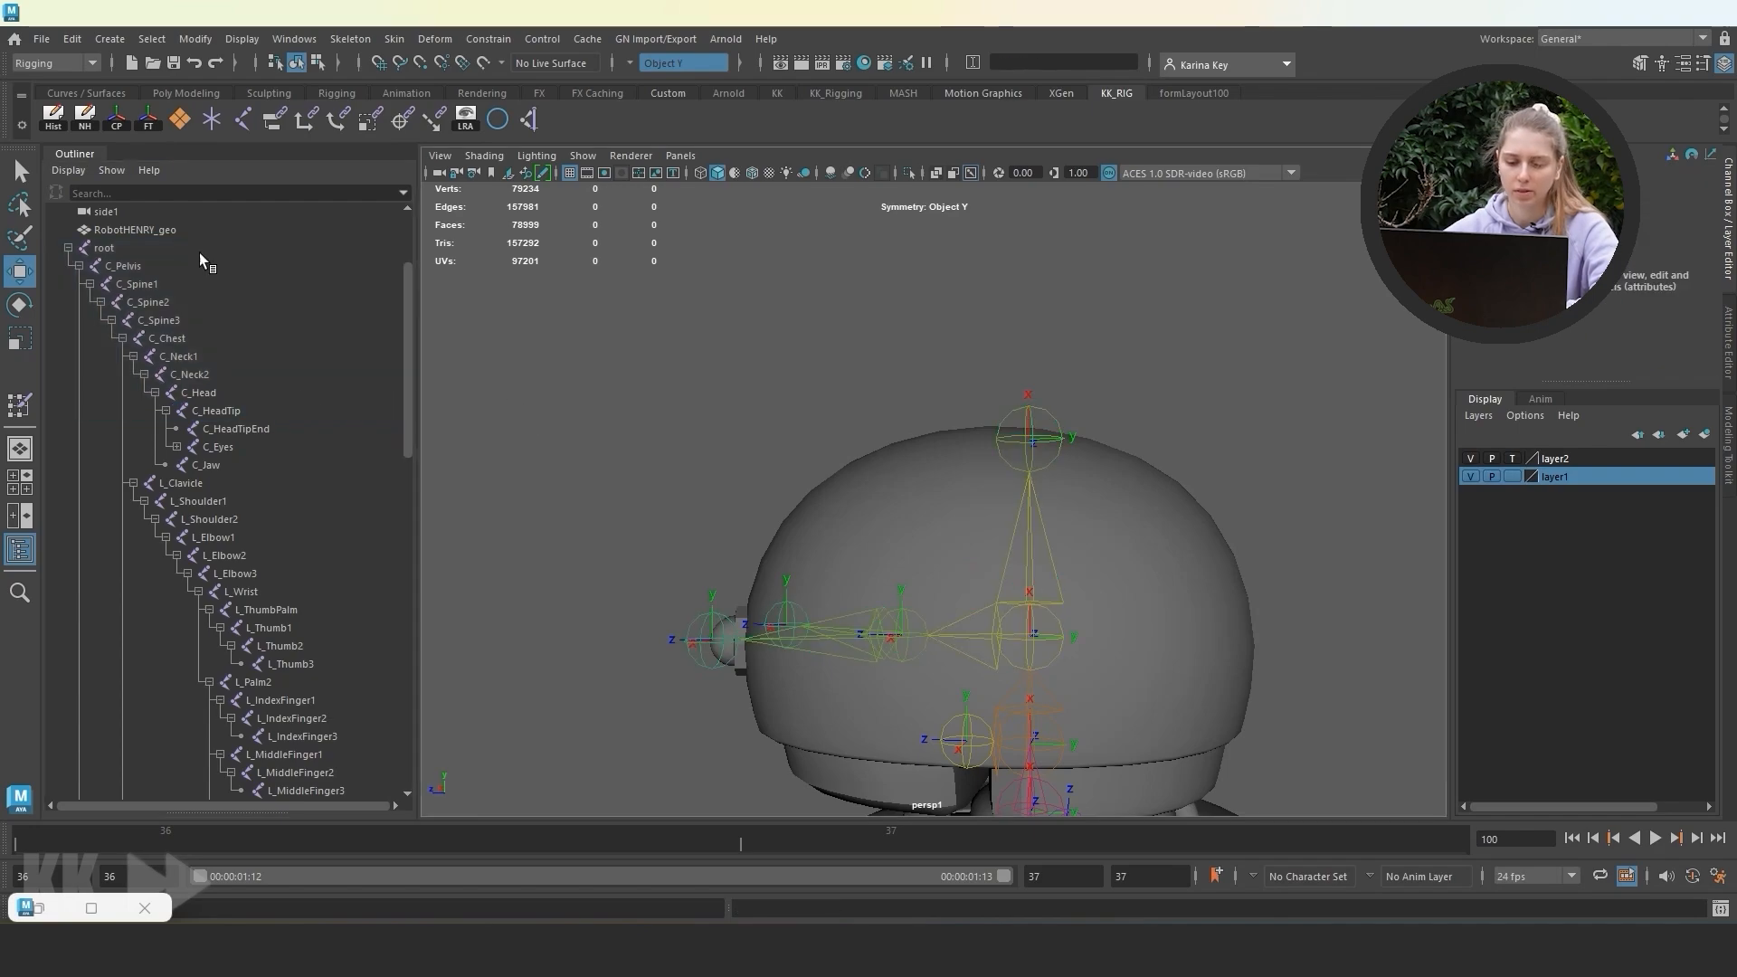
Open the Paint Skin Weights settings with the C_HeadTip joint selected and locate its influence.
{"action": "left_click", "coordinate": [41, 38]}
{"action": "left_click", "coordinate": [74, 119]}
{"action": "left_click", "coordinate": [237, 410]}
{"action": "double_click", "coordinate": [19, 406]}
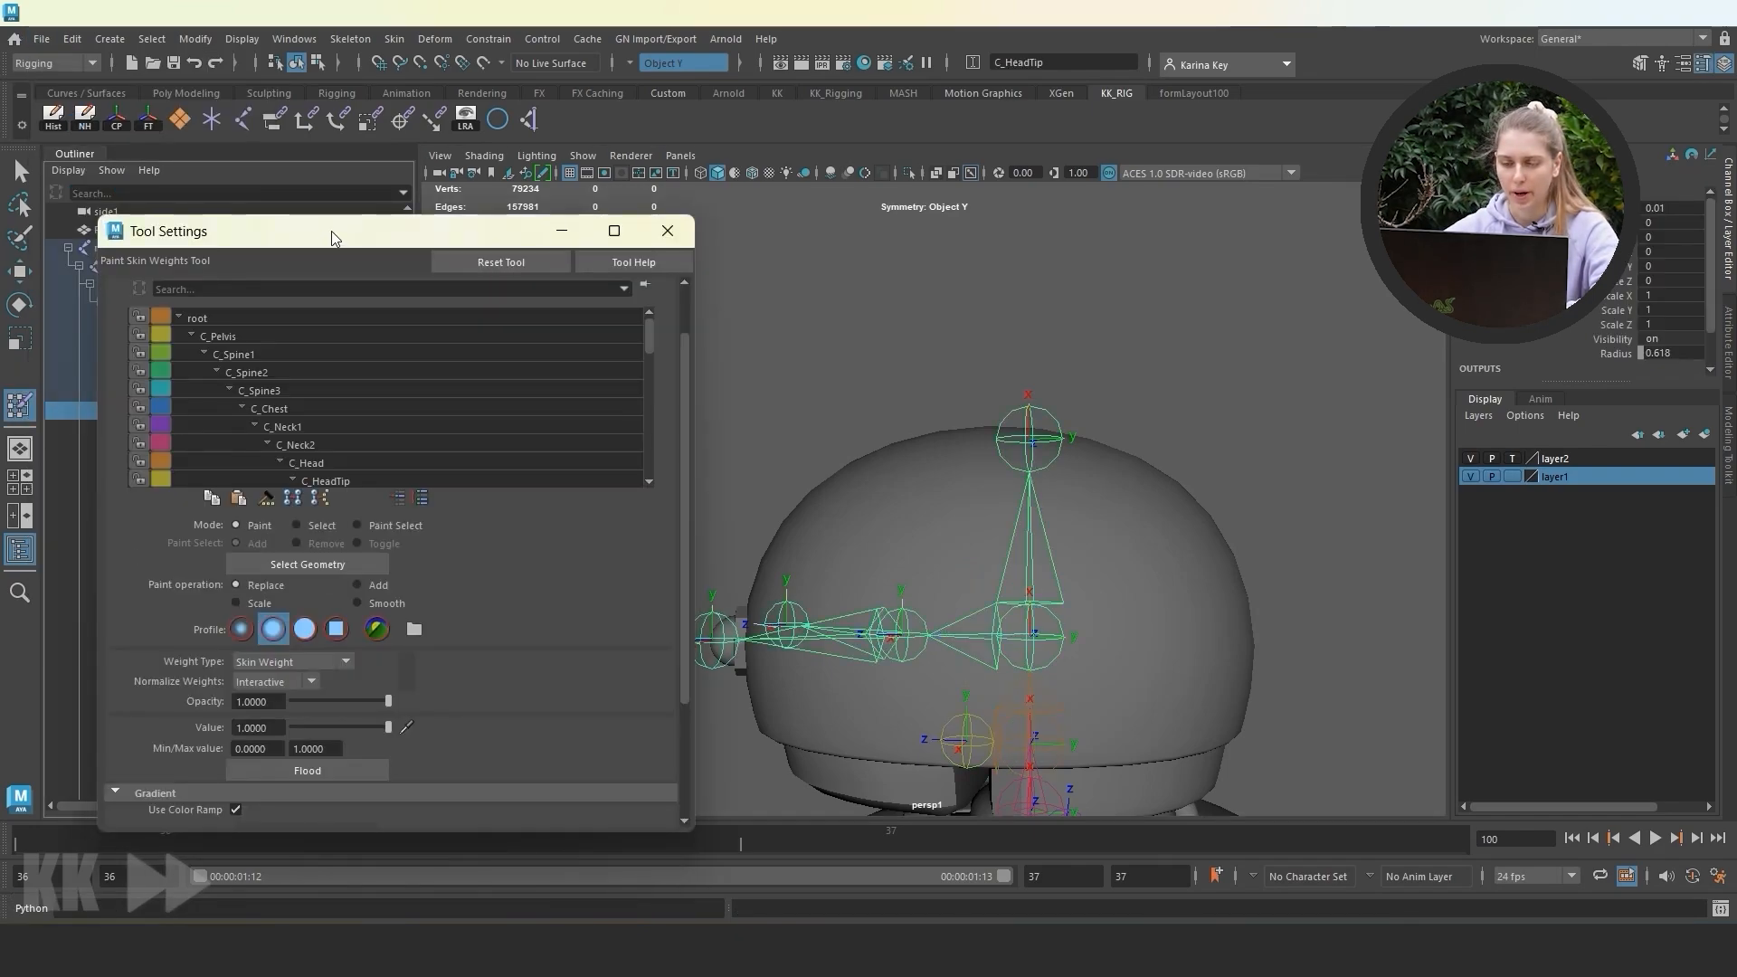
{"action": "left_click_drag", "start_coordinate": [331, 231], "coordinate": [564, 214]}
{"action": "left_click", "coordinate": [588, 334]}
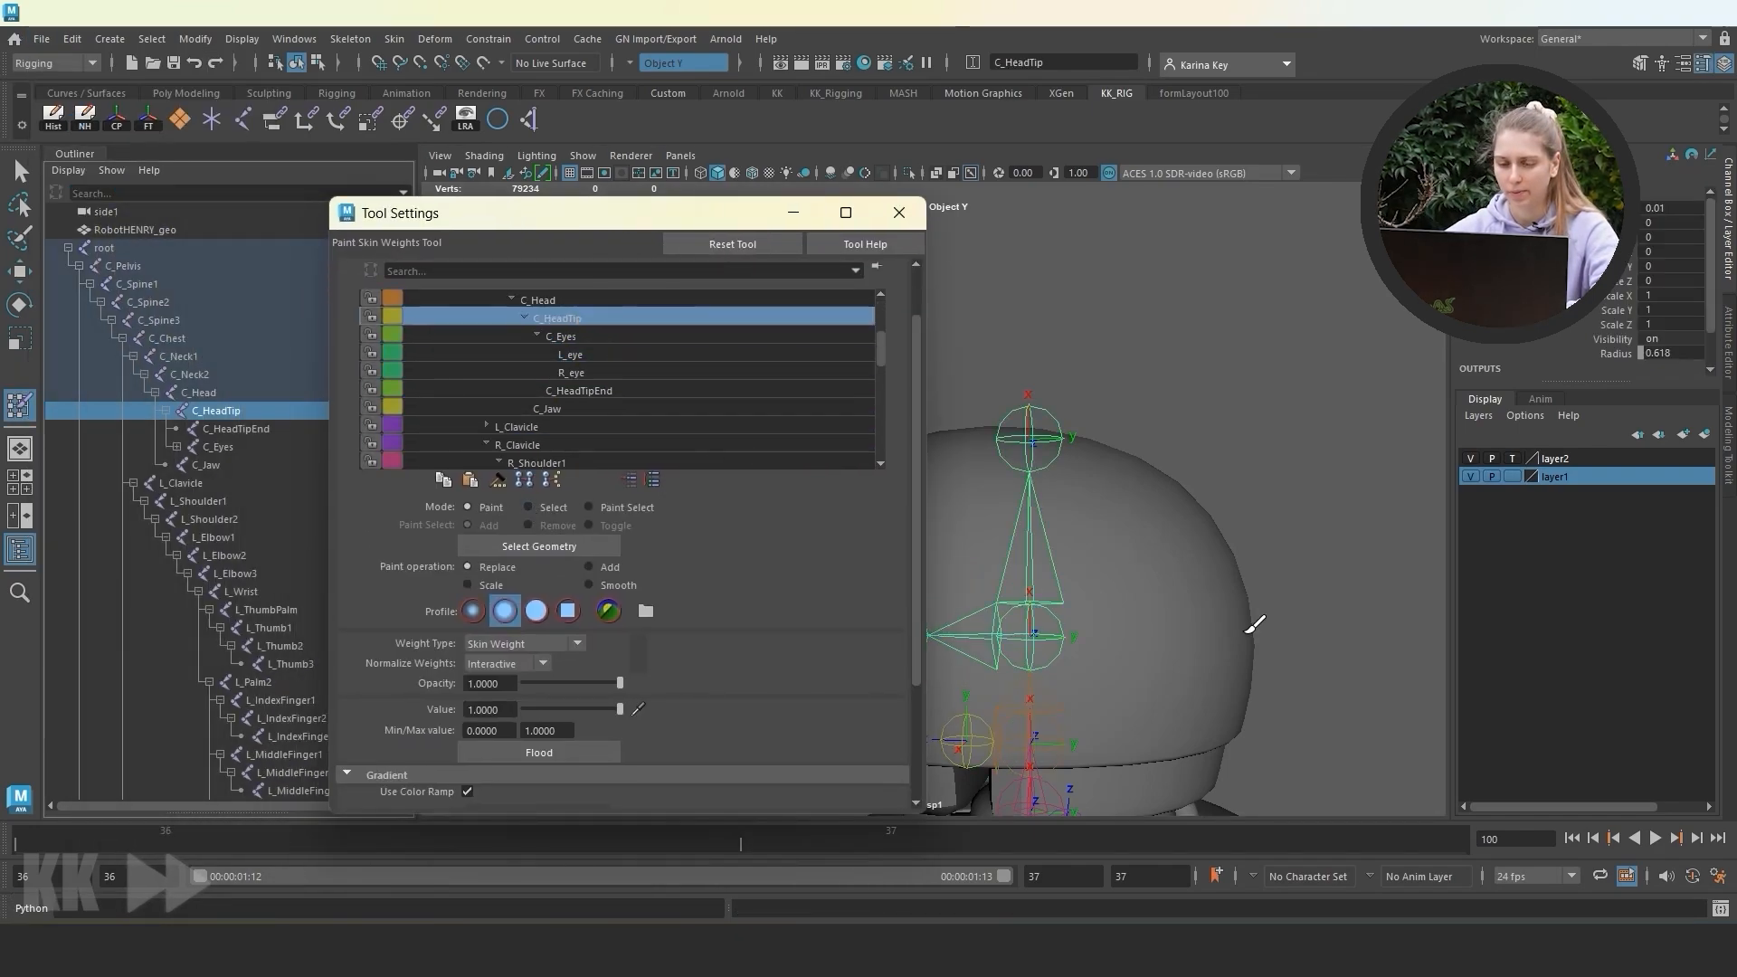
Select the robot mesh for weight painting and examine the head and neck influences around C_HeadTip.
{"action": "scroll", "coordinate": [1380, 693], "scroll_direction": "down", "scroll_amount": 6}
{"action": "middle_click_drag", "start_coordinate": [1345, 660], "coordinate": [1384, 632], "text": "alt"}
{"action": "left_click_drag", "start_coordinate": [1384, 632], "coordinate": [1194, 597], "text": "alt"}
{"action": "middle_click_drag", "start_coordinate": [1194, 597], "coordinate": [1237, 562], "text": "alt"}
{"action": "scroll", "coordinate": [1153, 662], "scroll_direction": "up", "scroll_amount": 3}
{"action": "middle_click_drag", "start_coordinate": [1153, 662], "coordinate": [1228, 585], "text": "alt"}
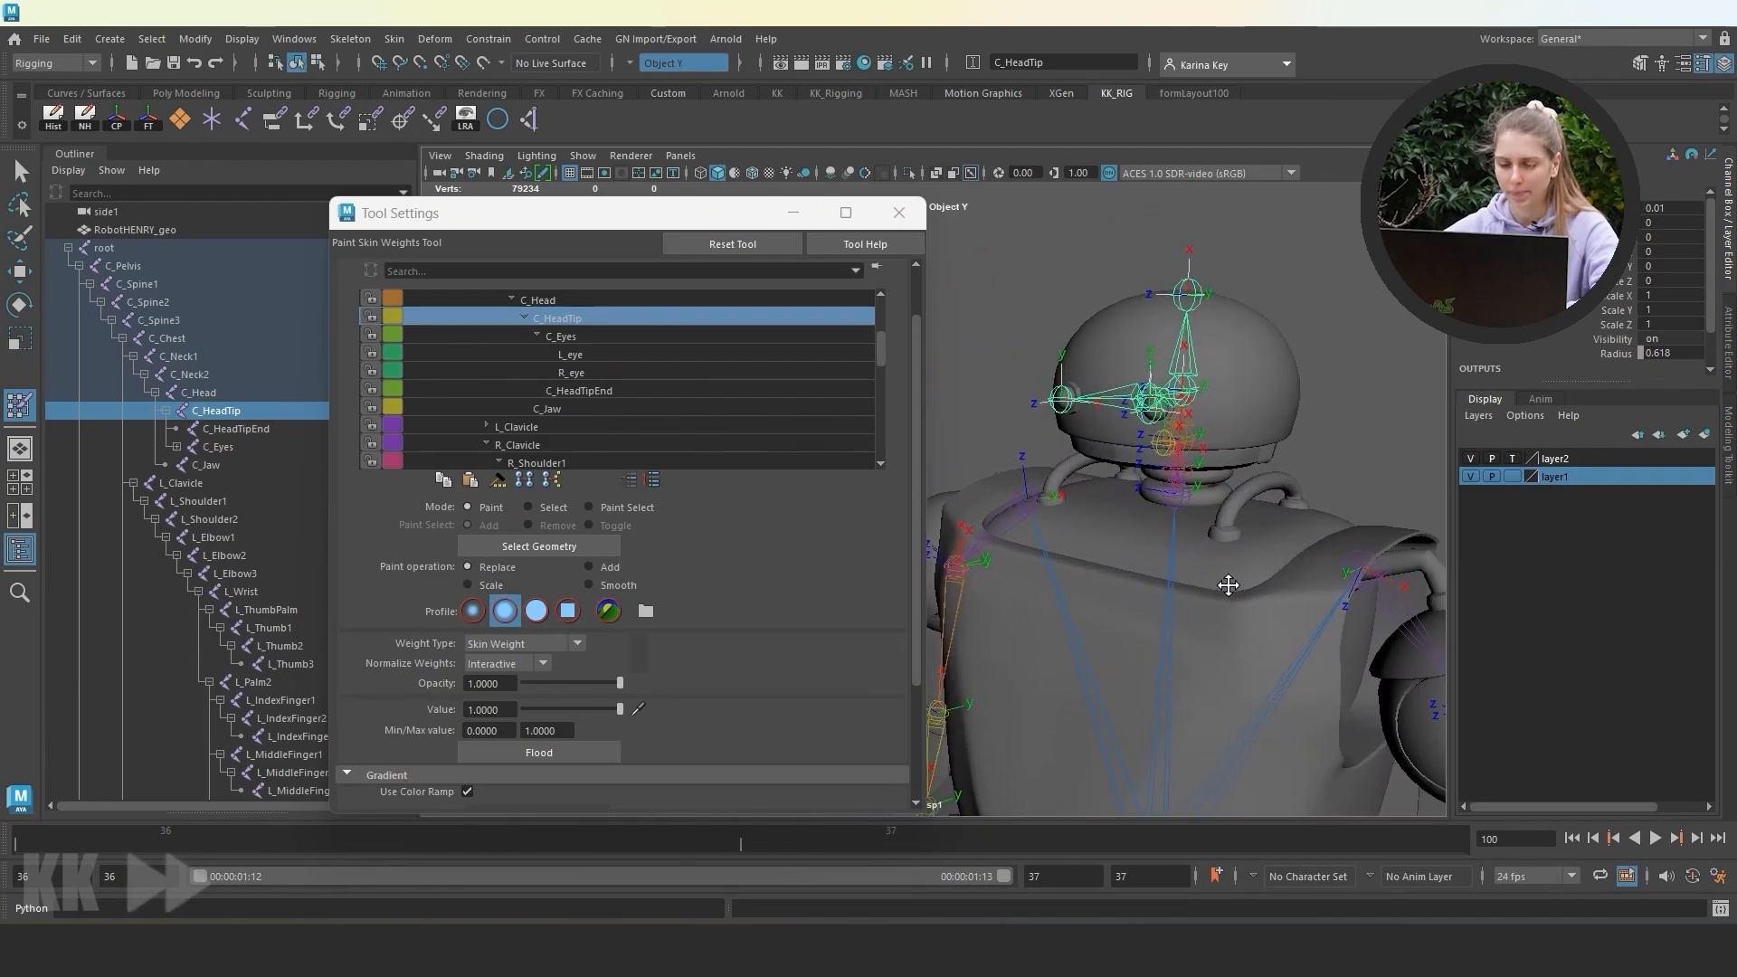
{"action": "left_click_drag", "start_coordinate": [1227, 586], "coordinate": [1214, 670], "text": "alt"}
{"action": "scroll", "coordinate": [1214, 671], "scroll_direction": "up", "scroll_amount": 2}
{"action": "left_click", "coordinate": [19, 272]}
{"action": "left_click", "coordinate": [1198, 311]}
{"action": "left_click", "coordinate": [19, 406]}
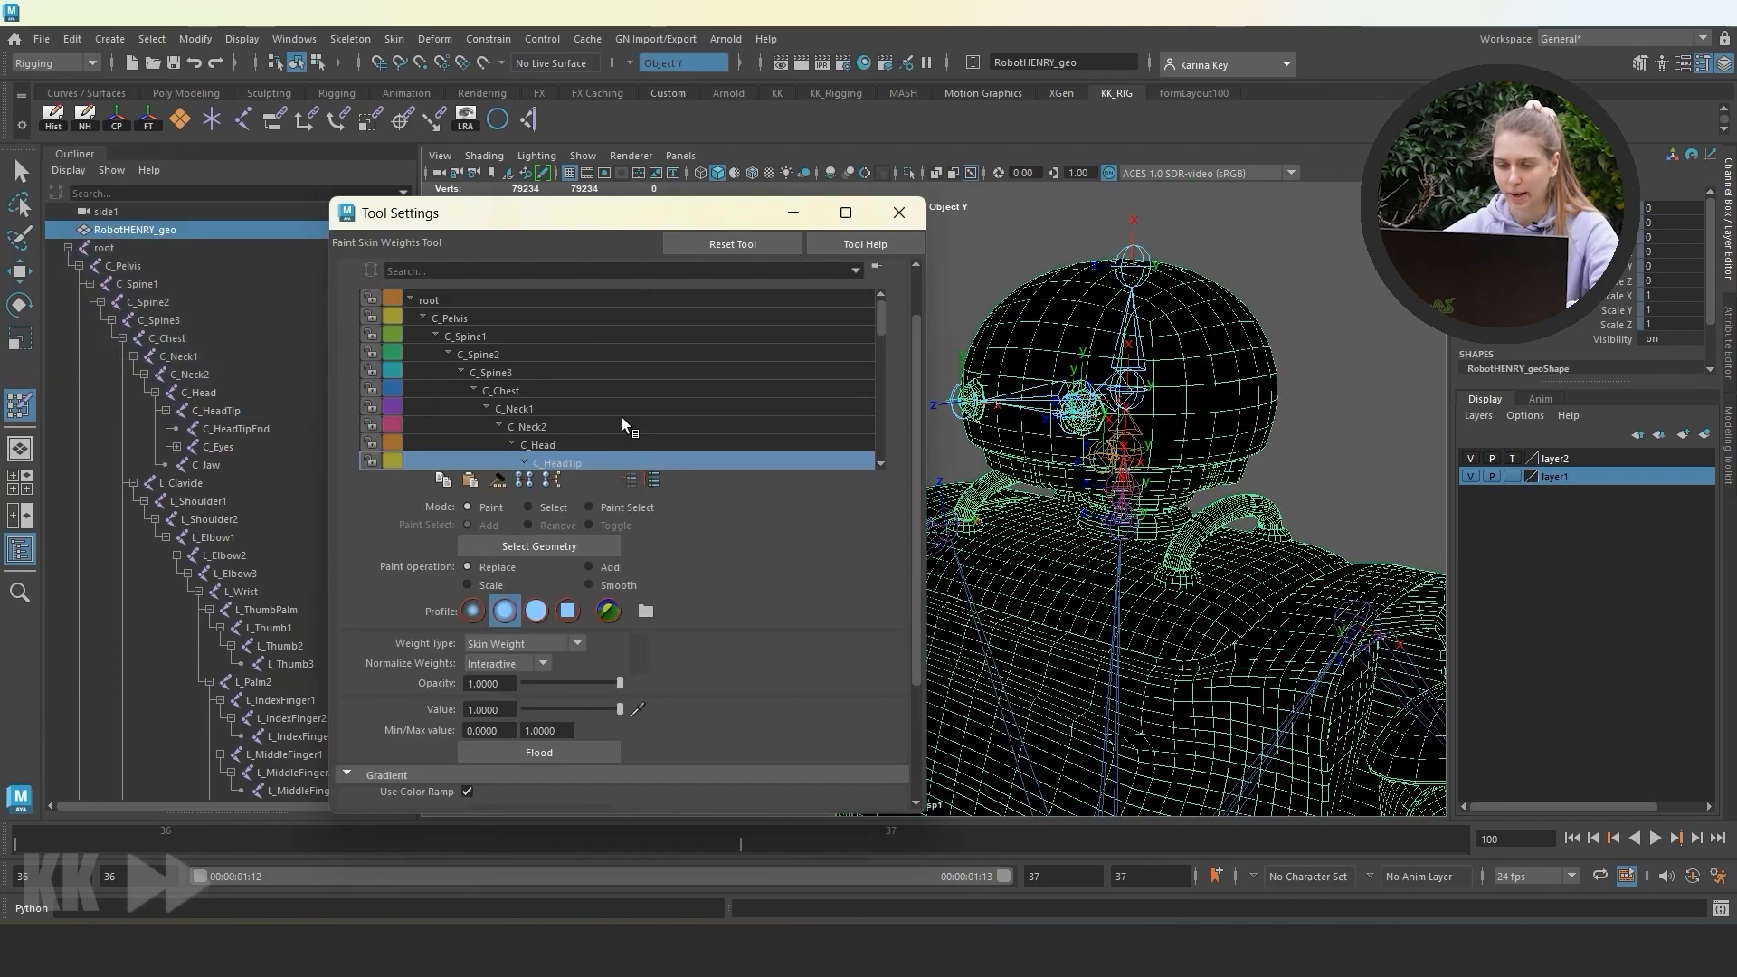
{"action": "left_click", "coordinate": [590, 436]}
{"action": "left_click", "coordinate": [574, 421]}
{"action": "left_click", "coordinate": [793, 213]}
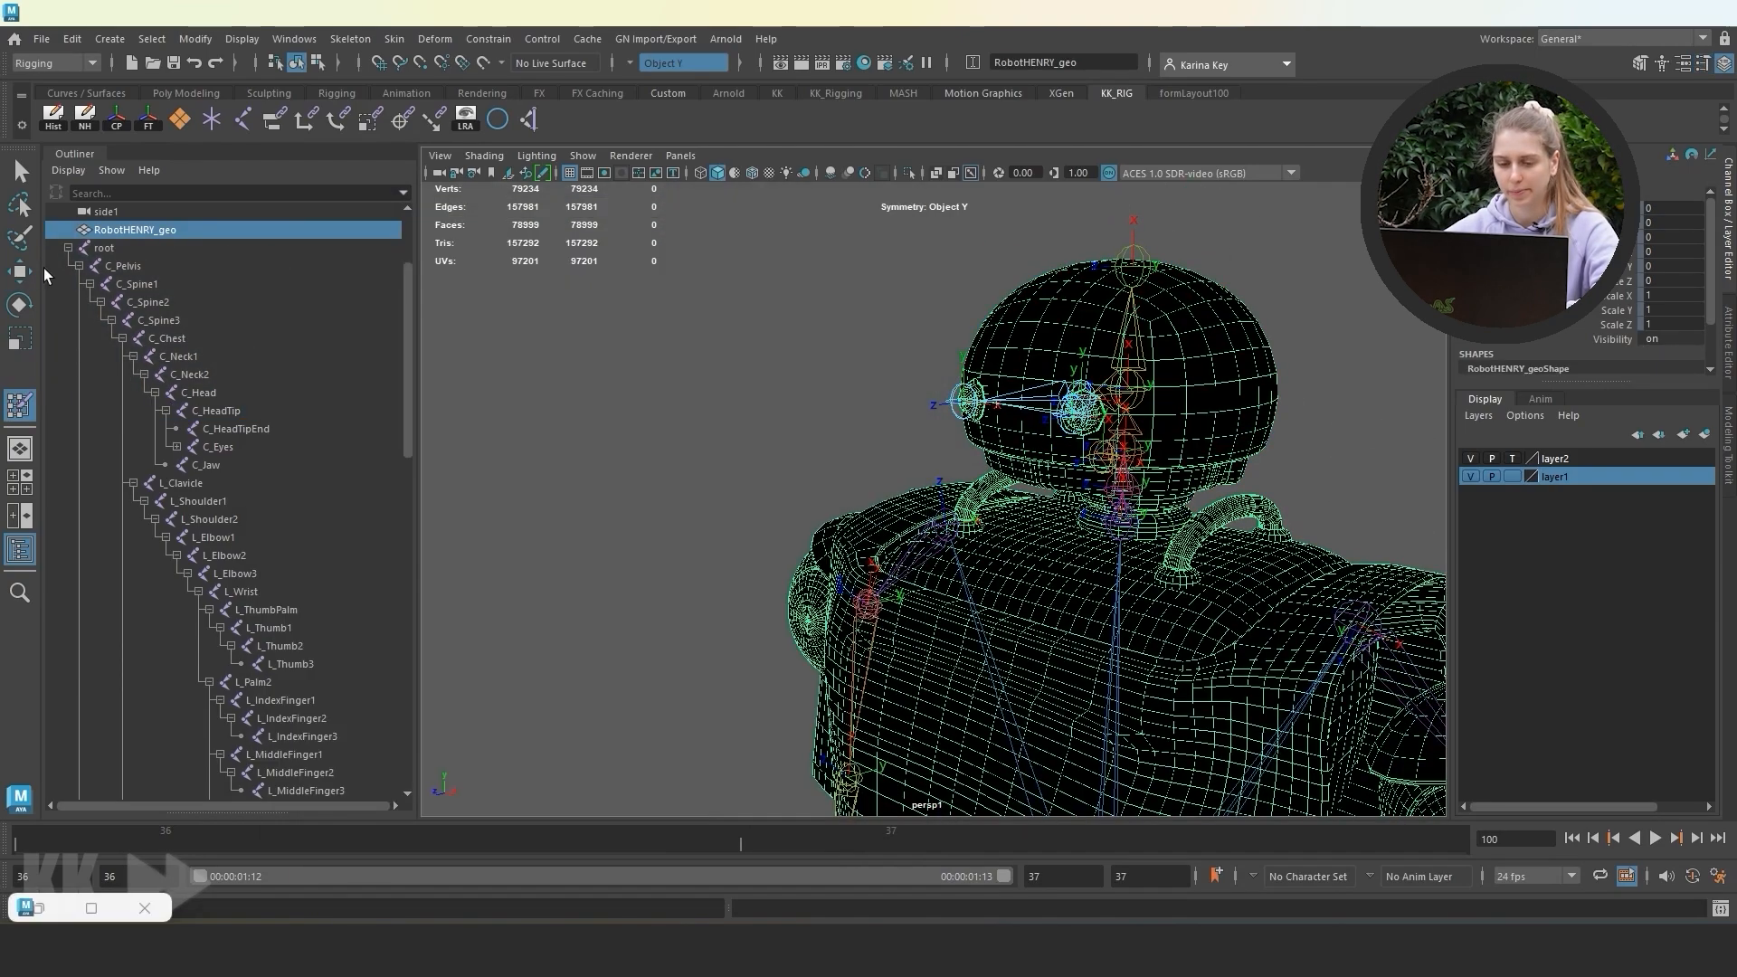
Move the C_Jaw joint downward to test how the jaw band follows it, and restore its position.
{"action": "key", "text": "q"}
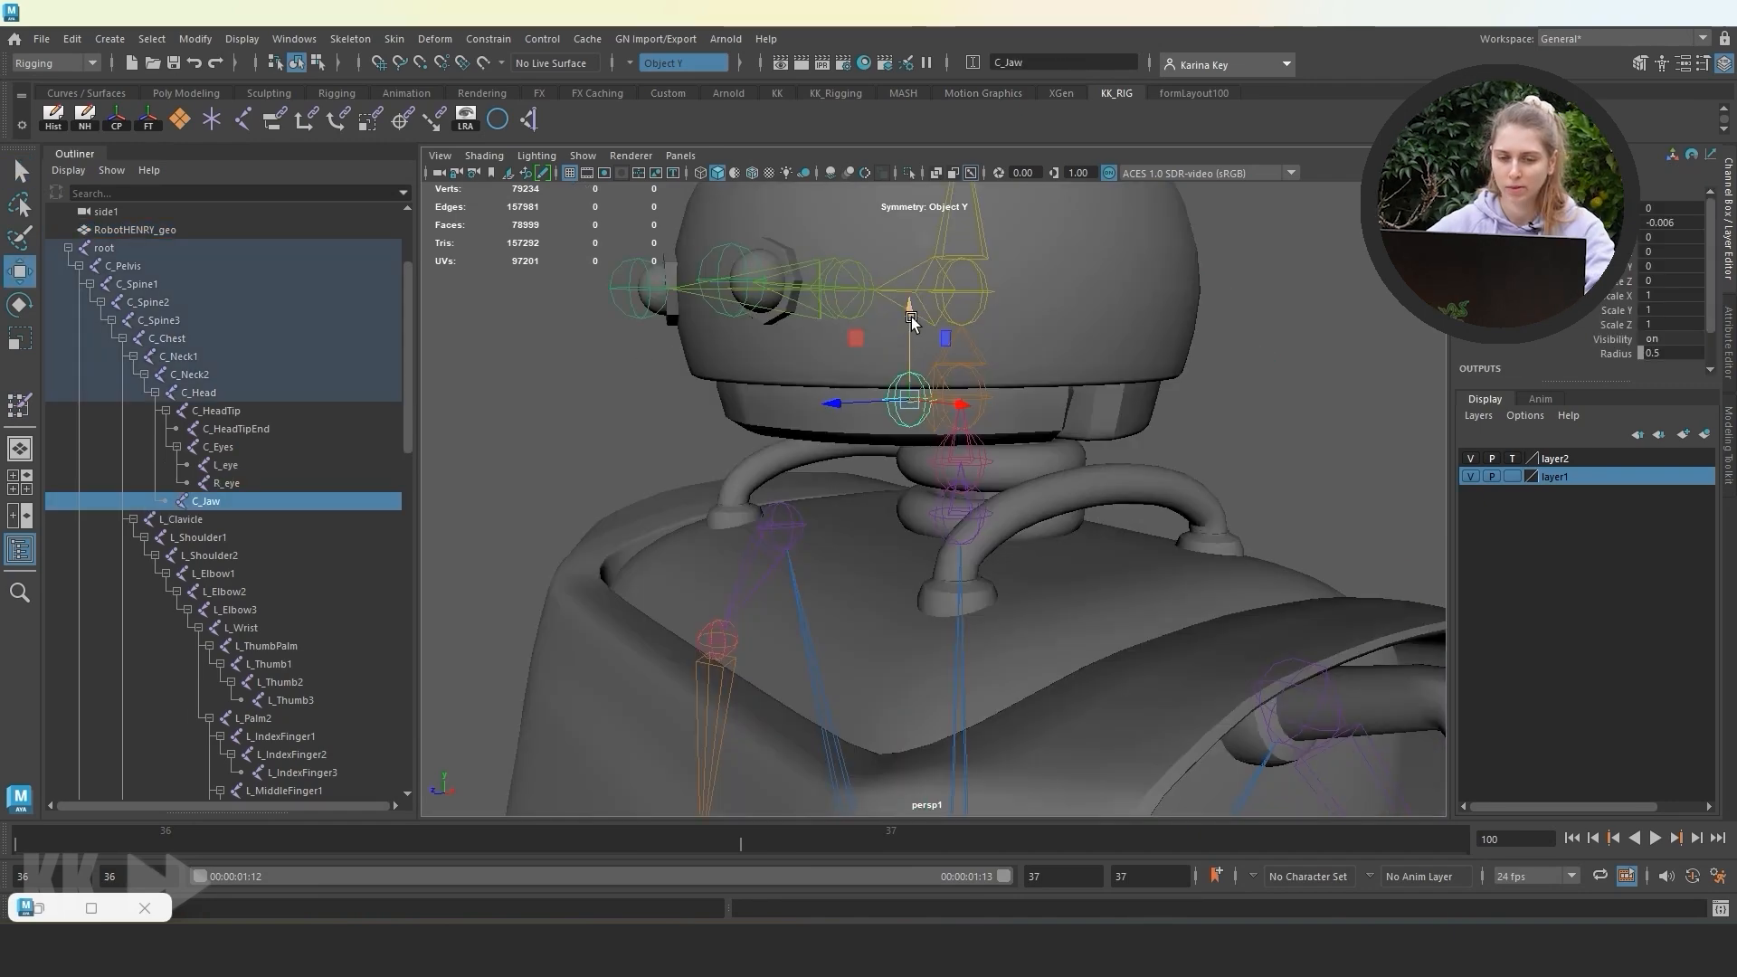
{"action": "left_click_drag", "start_coordinate": [901, 319], "coordinate": [902, 371]}
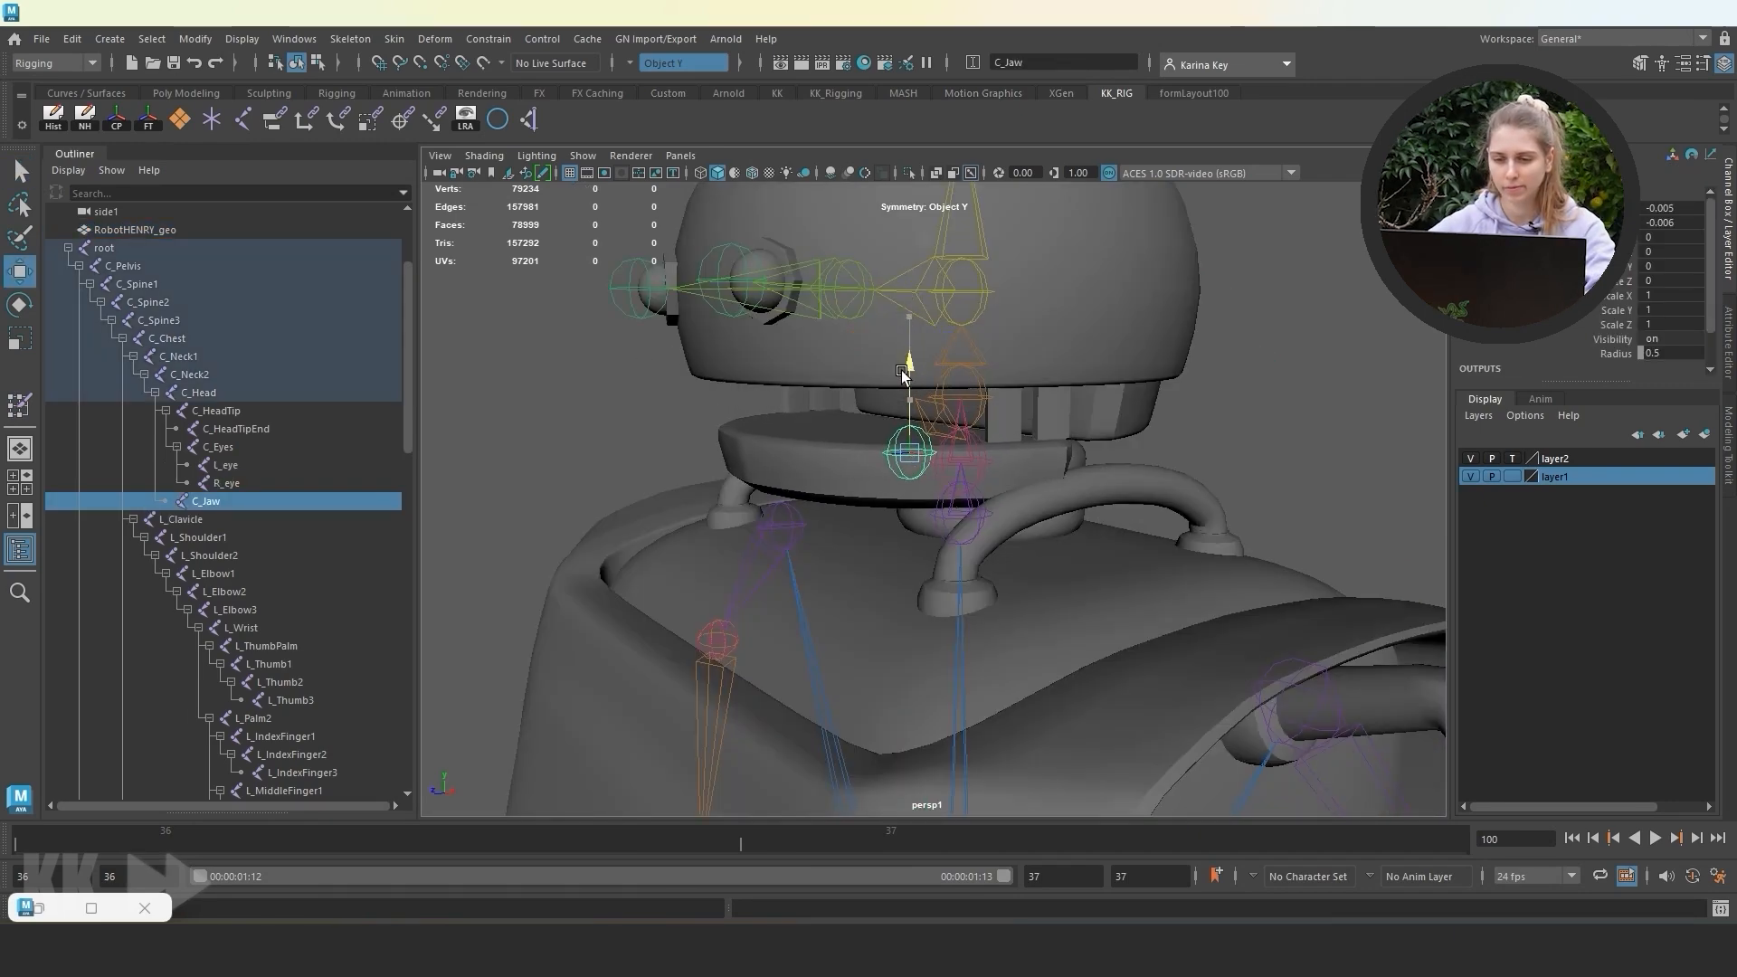
{"action": "left_click", "coordinate": [1203, 349]}
Rotate the L_eye and R_eye joints together to test the eyeballs, and undo the rotations.
{"action": "left_click", "coordinate": [731, 364]}
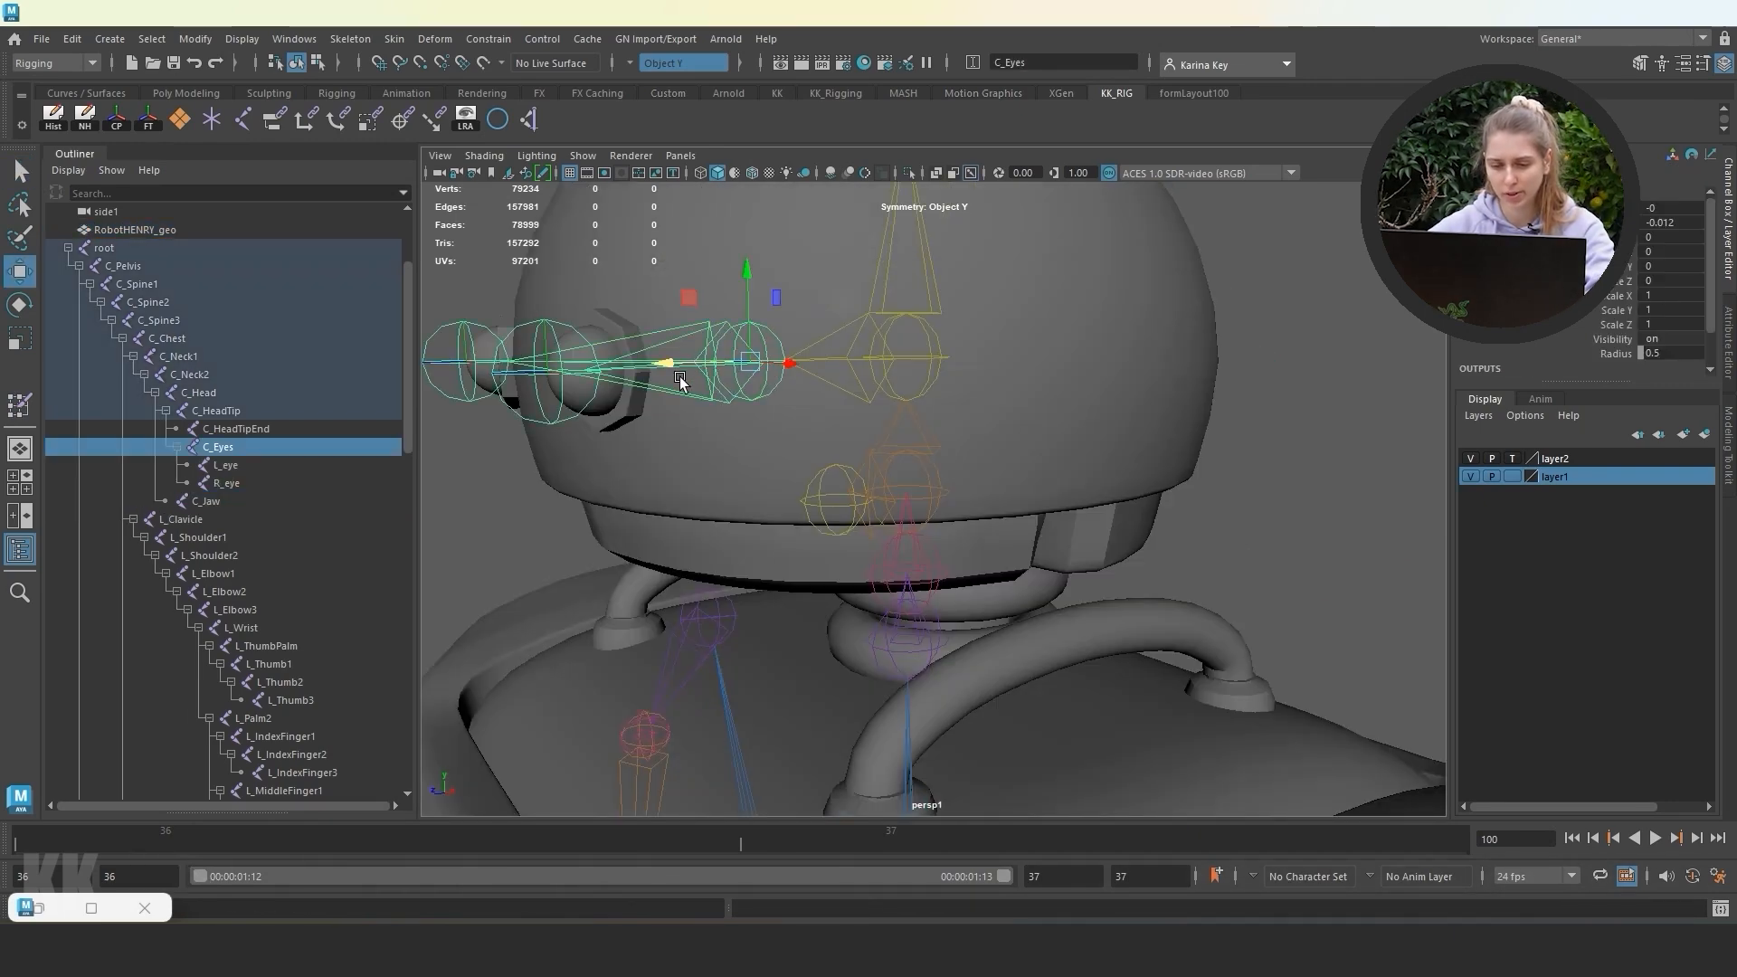
{"action": "left_click_drag", "start_coordinate": [631, 402], "coordinate": [653, 436], "text": "alt"}
{"action": "left_click", "coordinate": [582, 520]}
{"action": "left_click", "coordinate": [642, 479]}
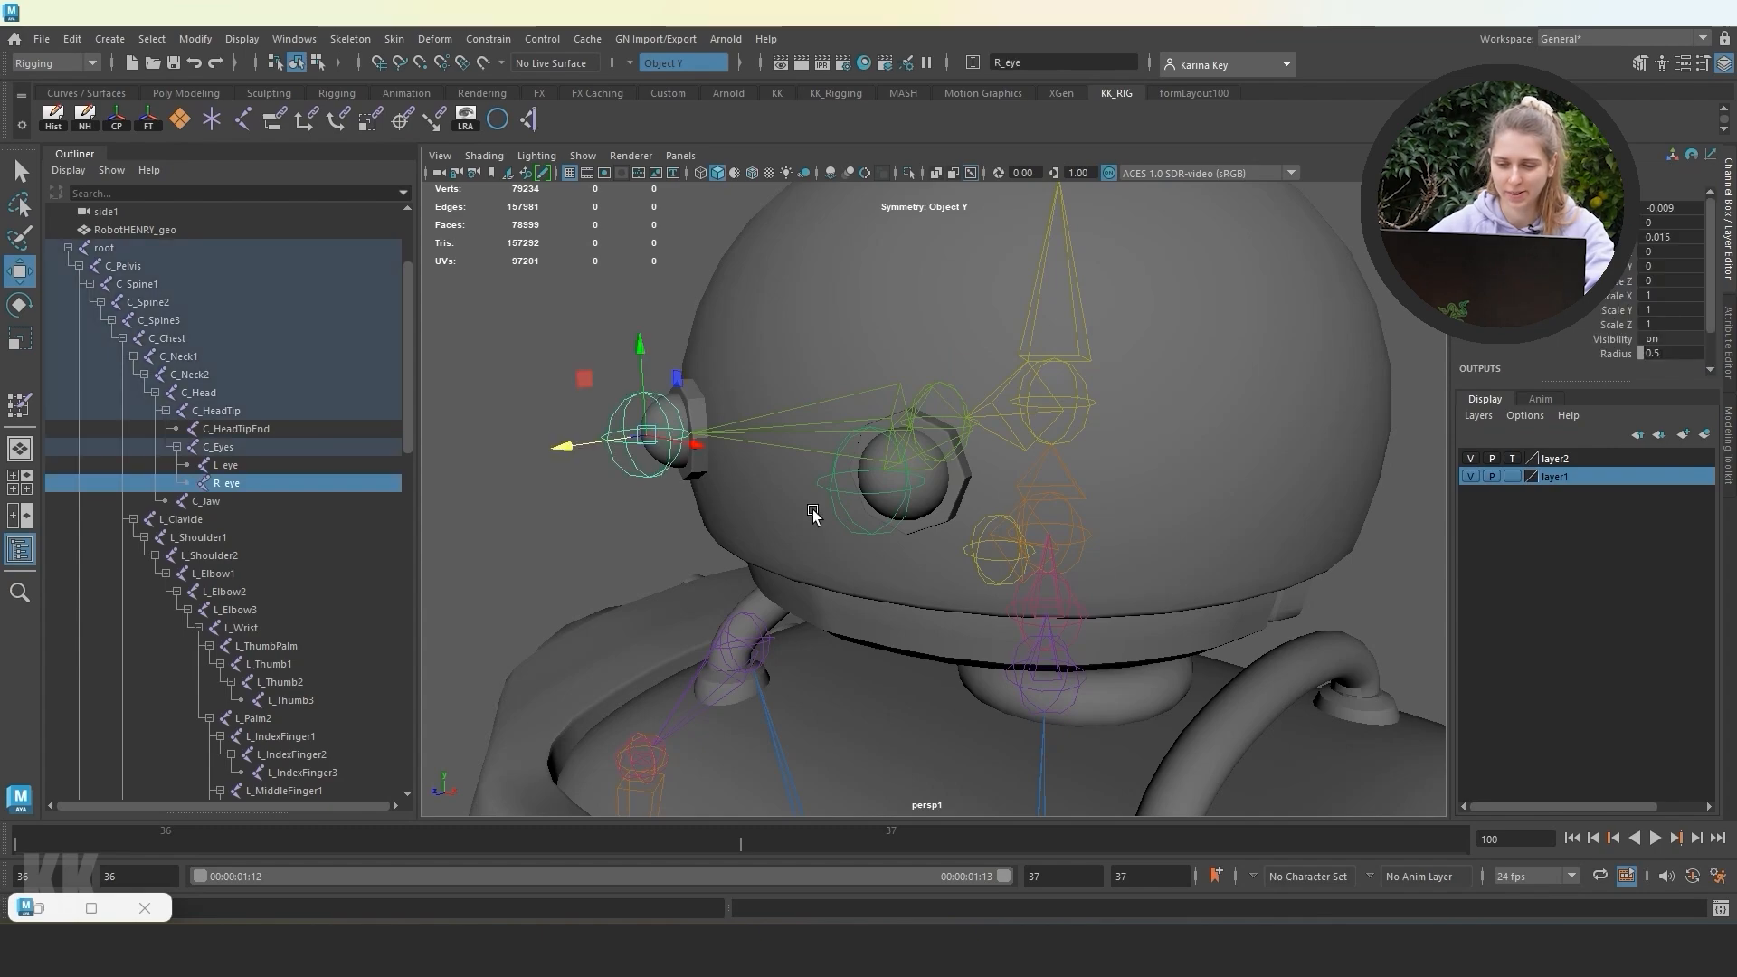
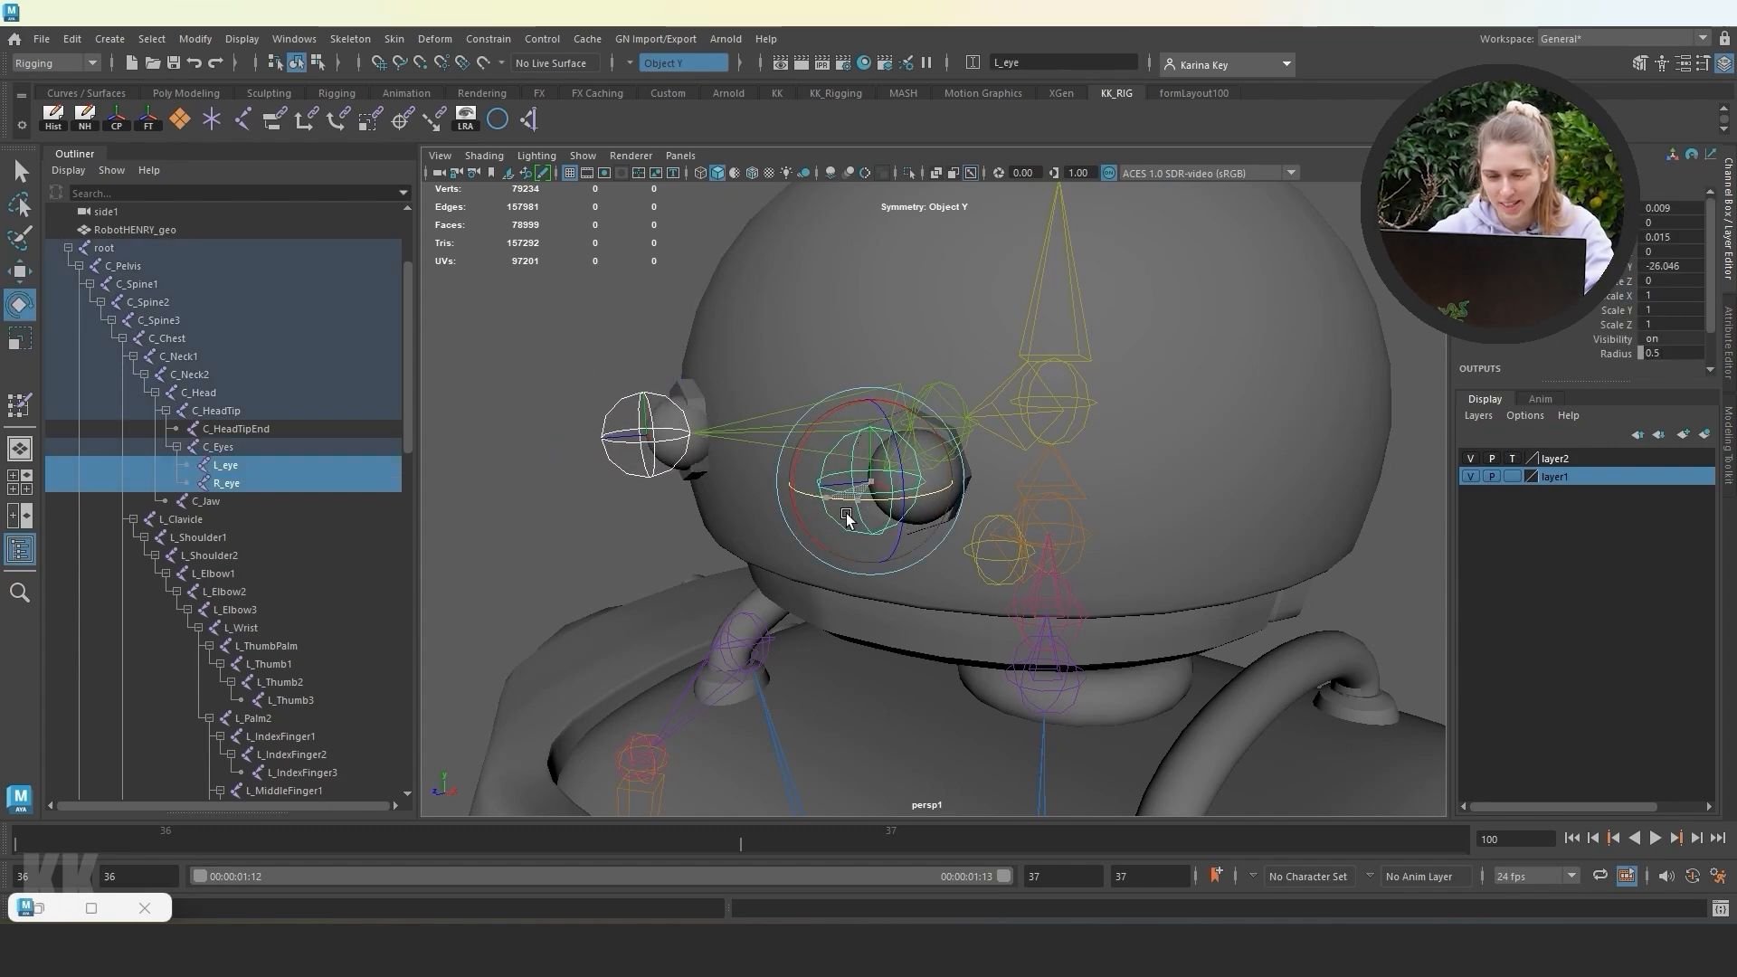
{"action": "left_click_drag", "start_coordinate": [848, 518], "coordinate": [847, 535]}
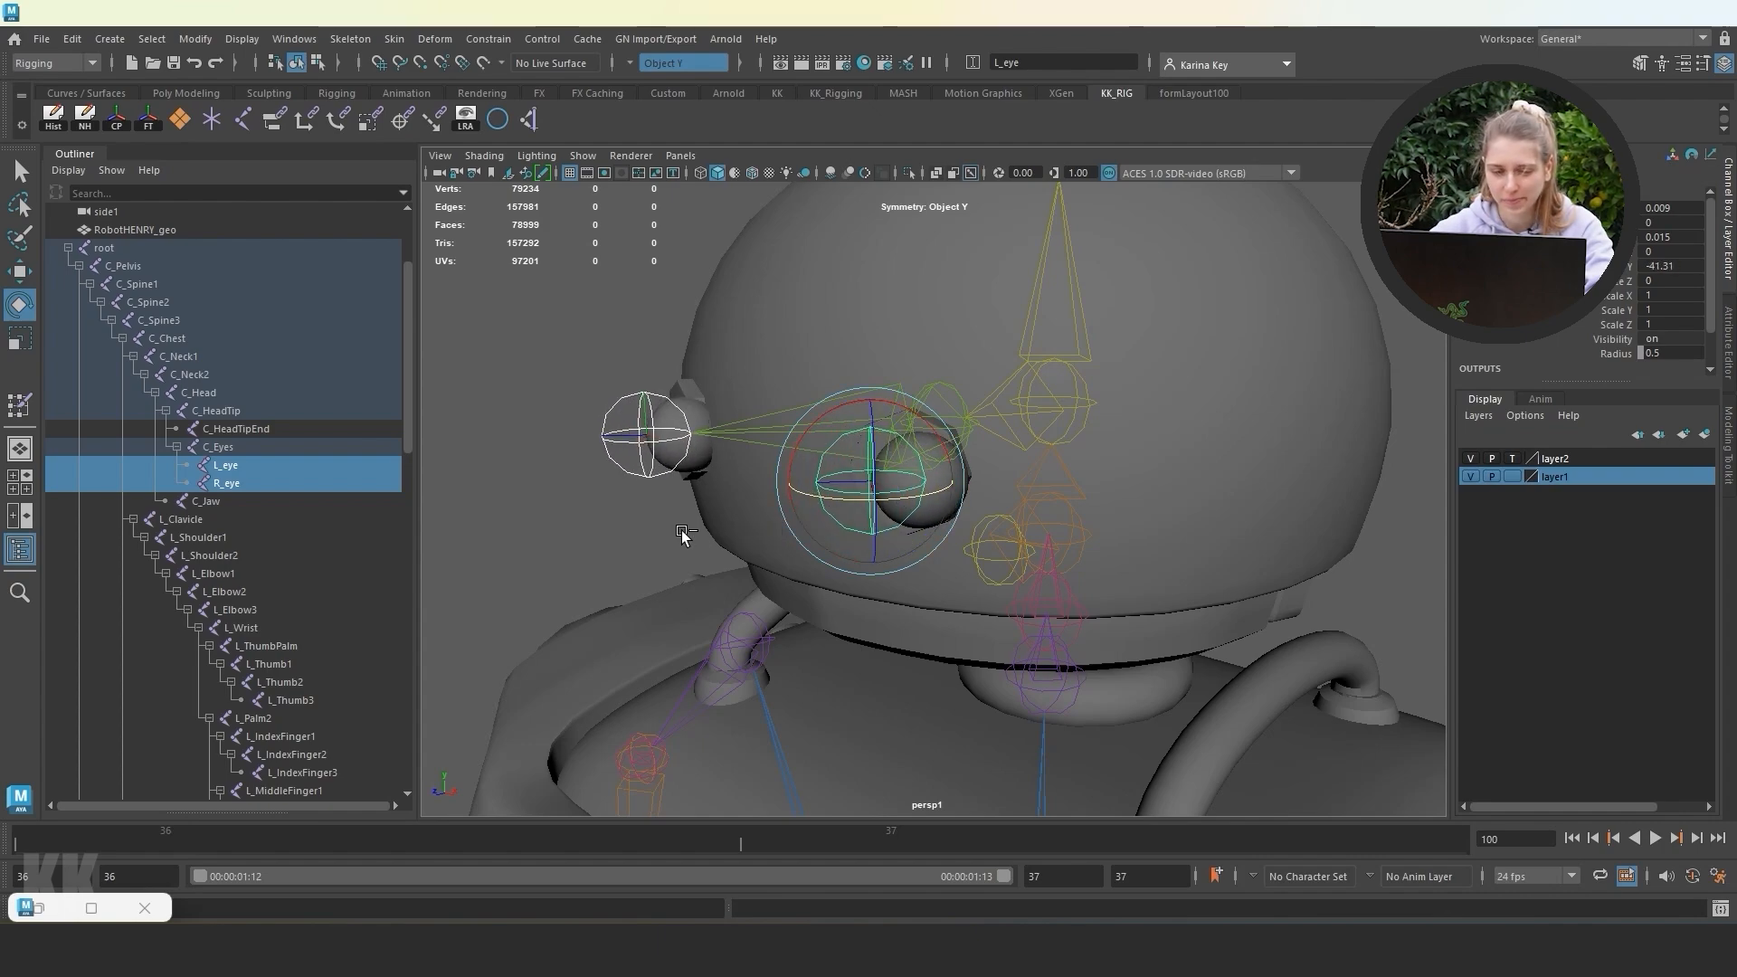
{"action": "key", "text": "ctrl+z"}
{"action": "key", "text": "ctrl+z"}
{"action": "left_click", "coordinate": [577, 557]}
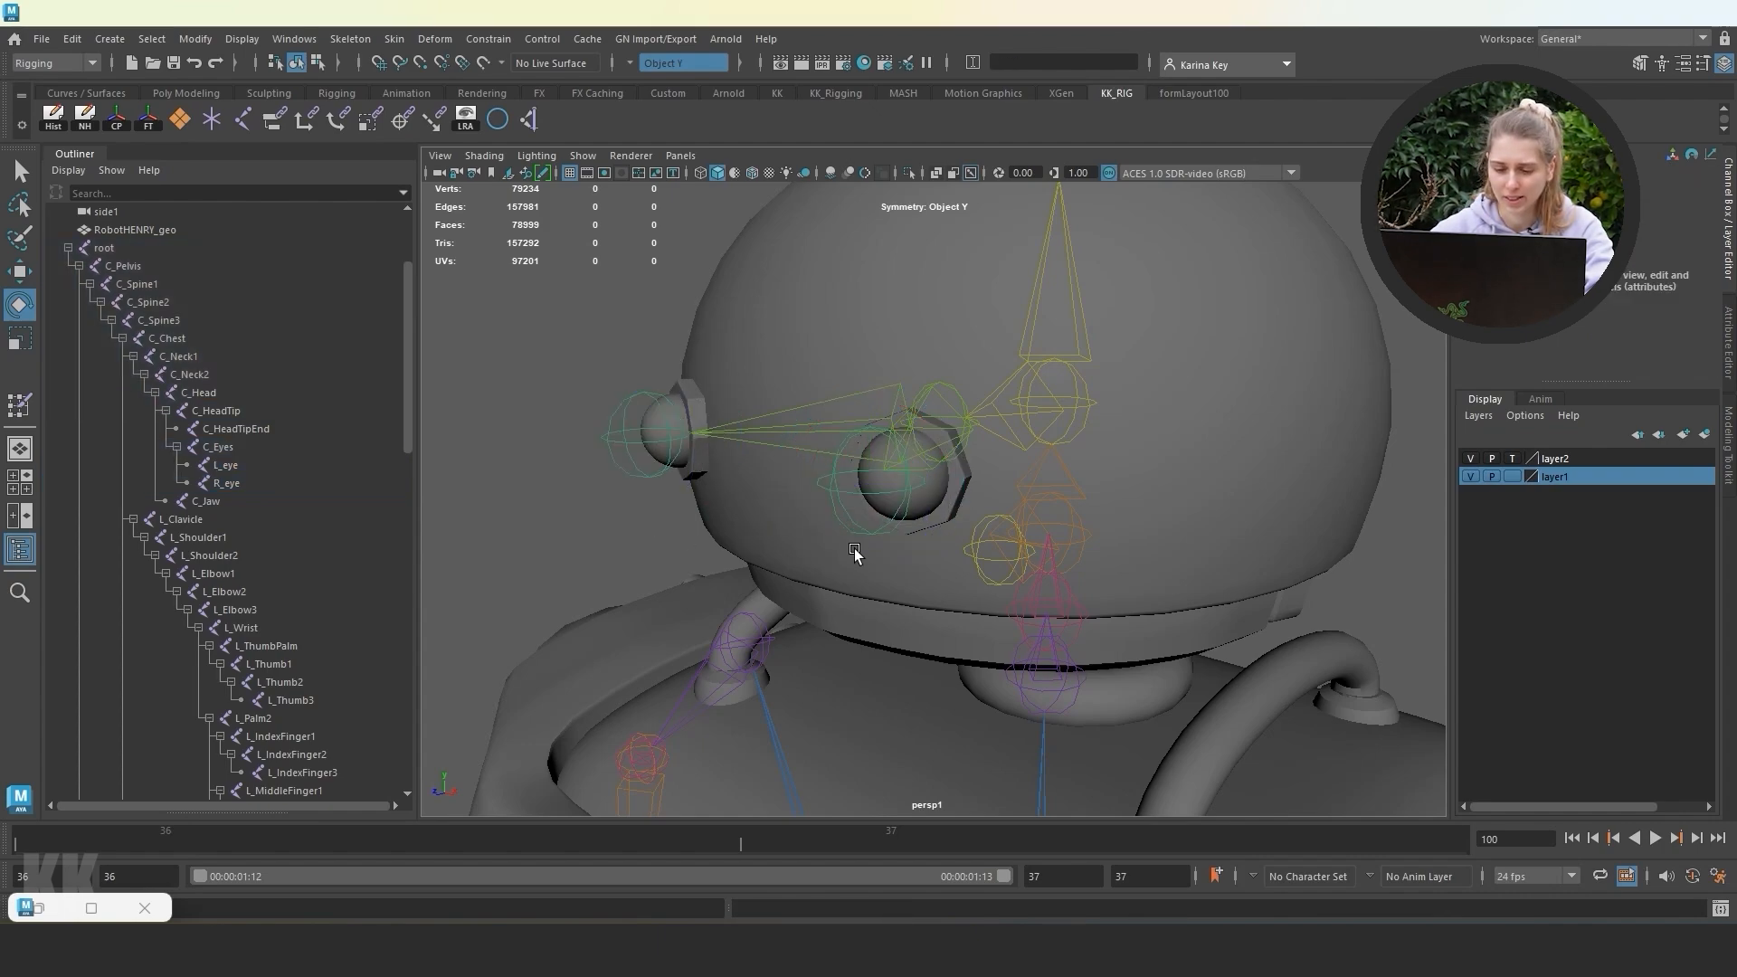
Reselect both eye joints and examine up close how their pivots sit relative to the eyeballs.
{"action": "left_click", "coordinate": [843, 528]}
{"action": "left_click", "coordinate": [644, 482], "text": "shift"}
{"action": "left_click_drag", "start_coordinate": [633, 512], "coordinate": [606, 428], "text": "alt"}
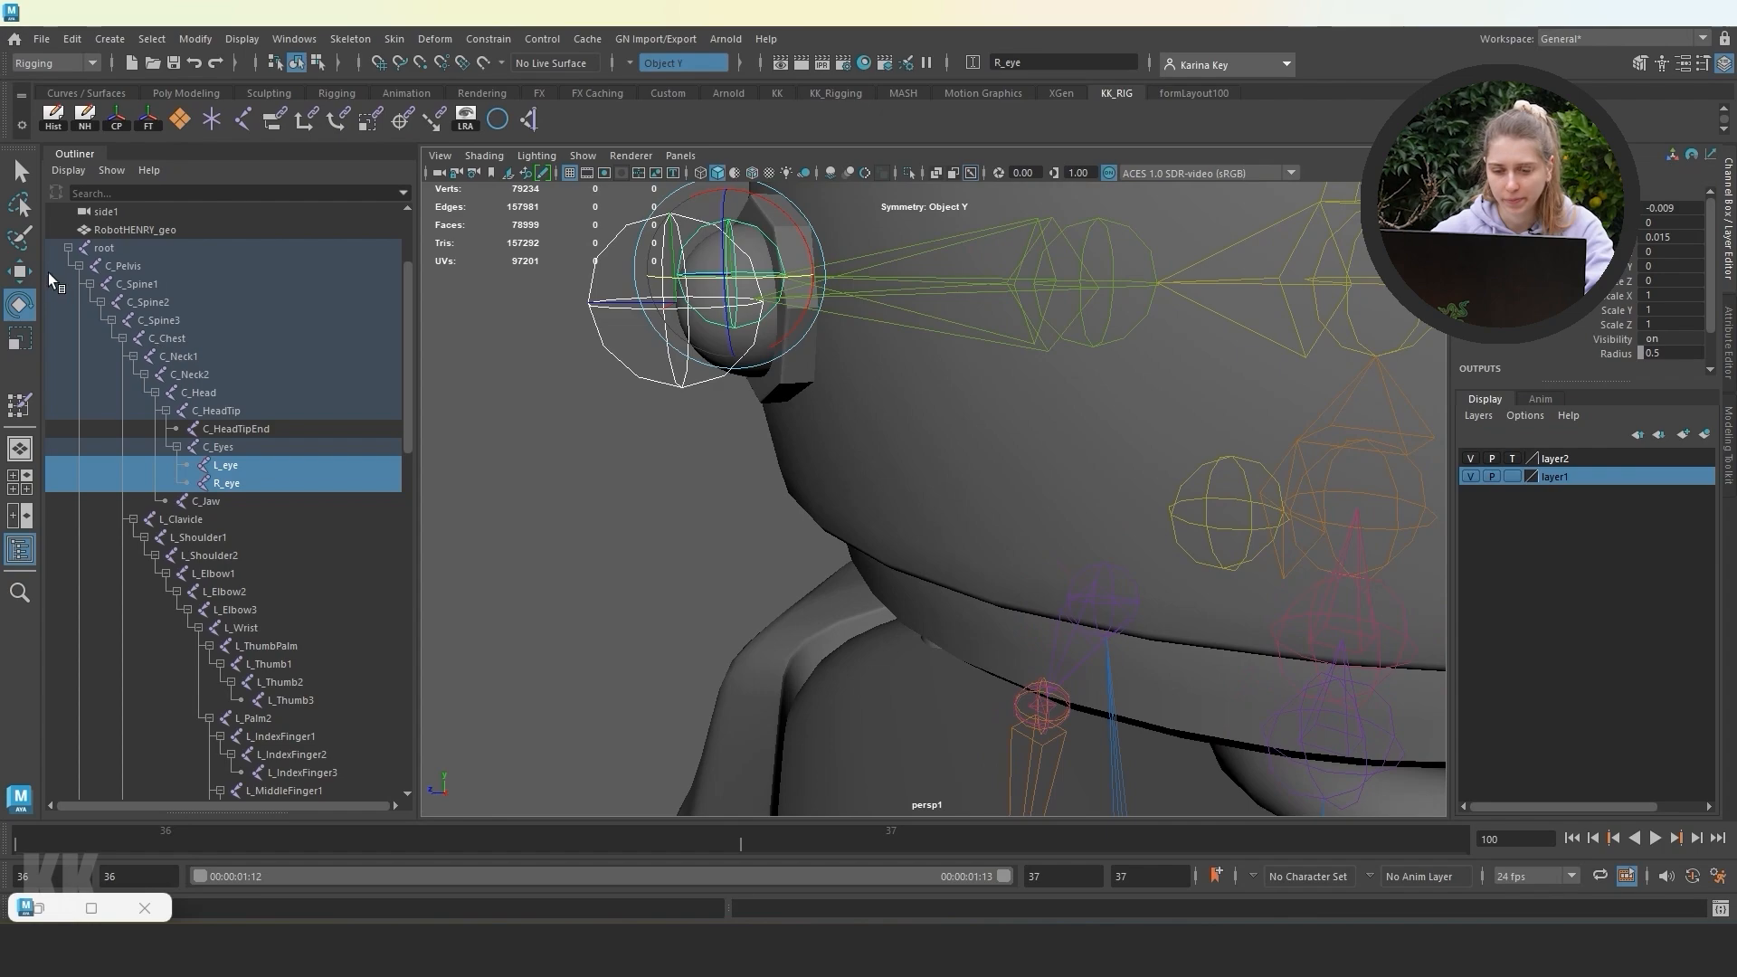
{"action": "left_click", "coordinate": [698, 408]}
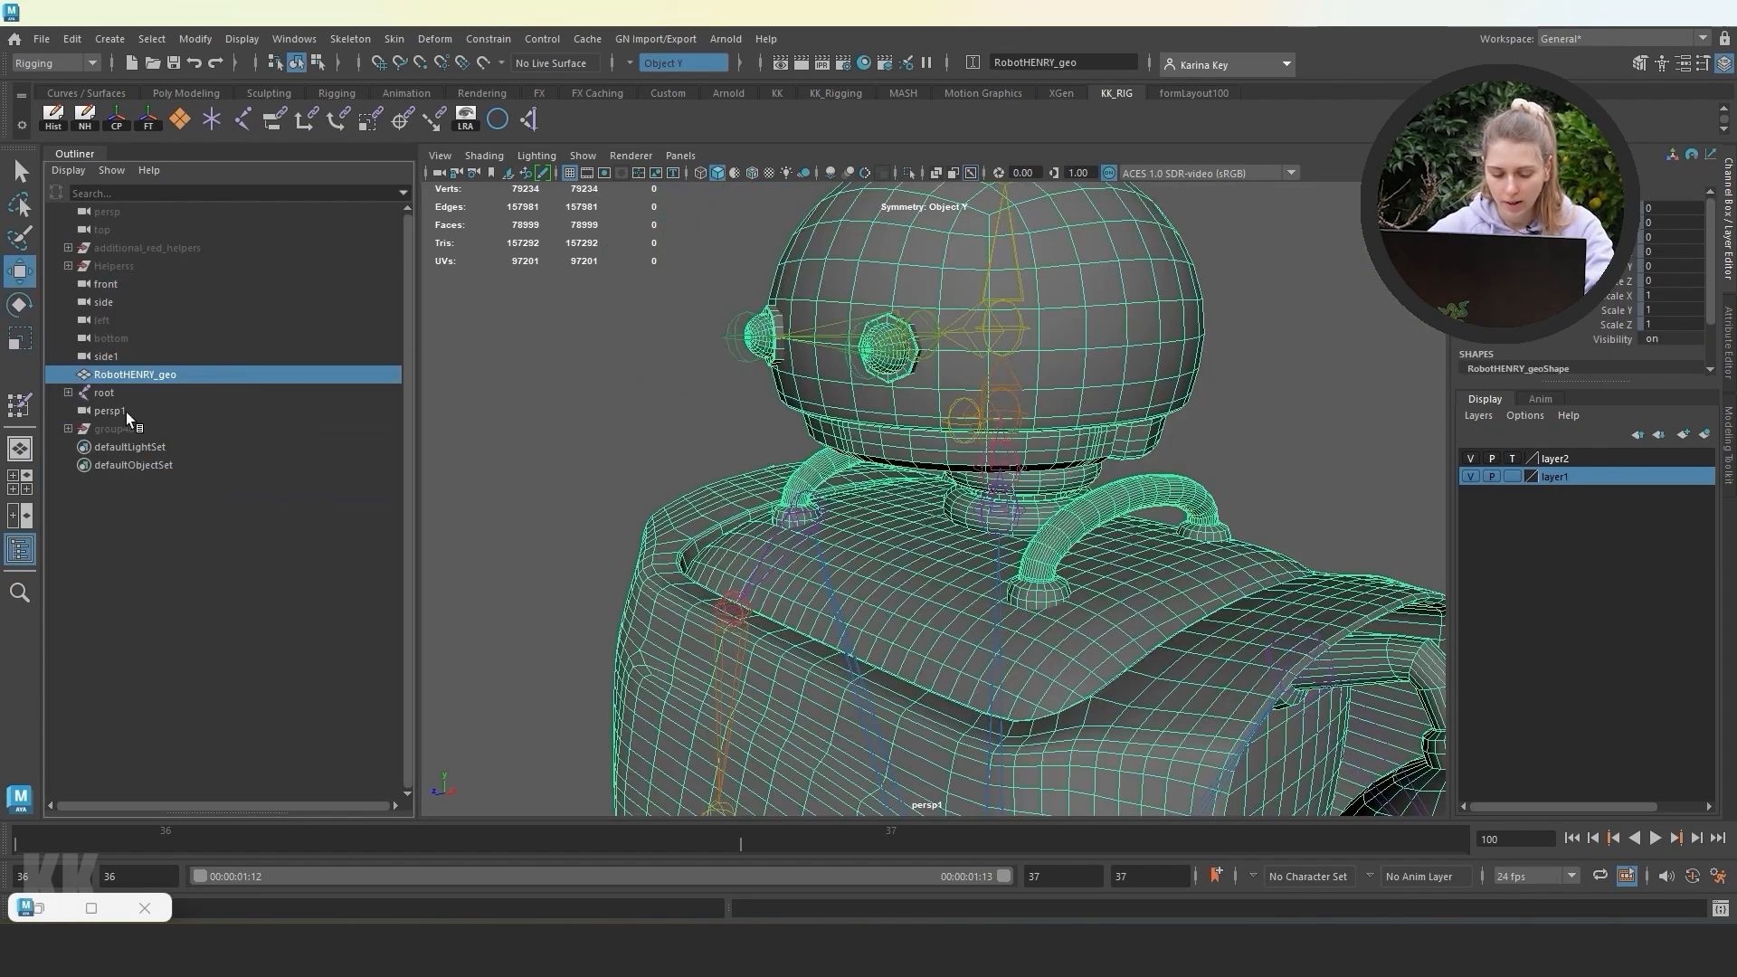
Hide the skinned RobotHENRY_geo mesh and show group48 with its separated RobotHENRY_geo1 copy.
{"action": "left_click", "coordinate": [132, 429]}
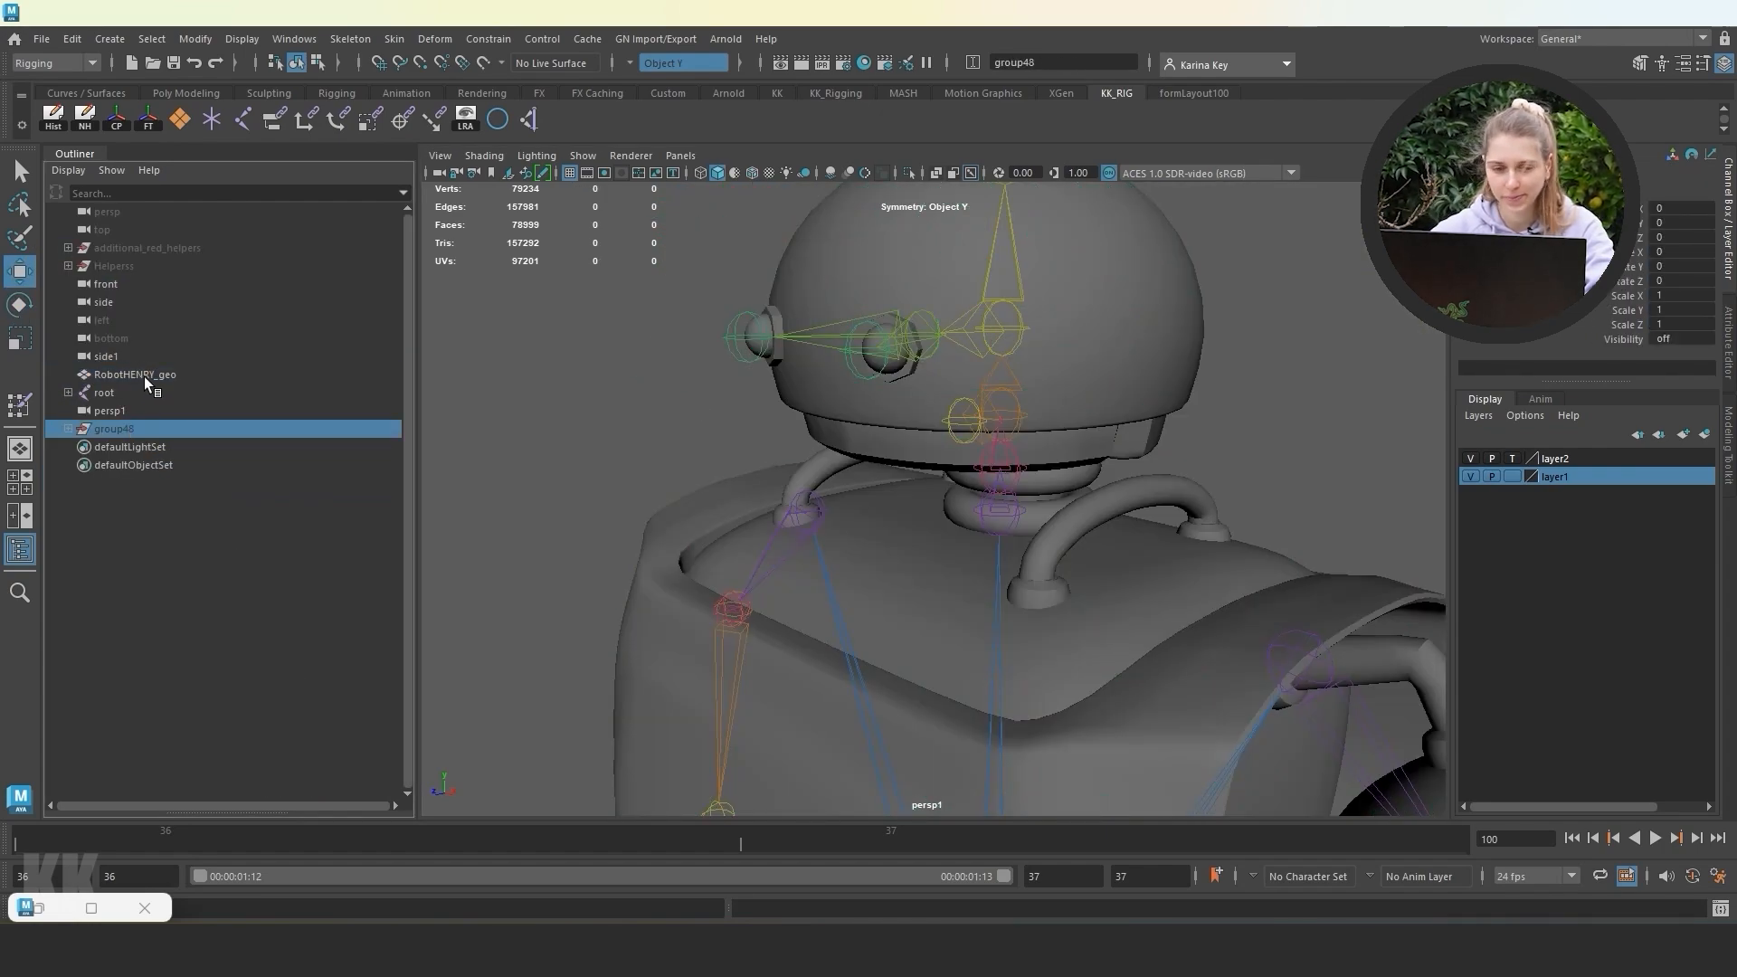
{"action": "left_click", "coordinate": [144, 374]}
{"action": "key", "text": "ctrl+h"}
{"action": "left_click", "coordinate": [144, 429]}
{"action": "key", "text": "h"}
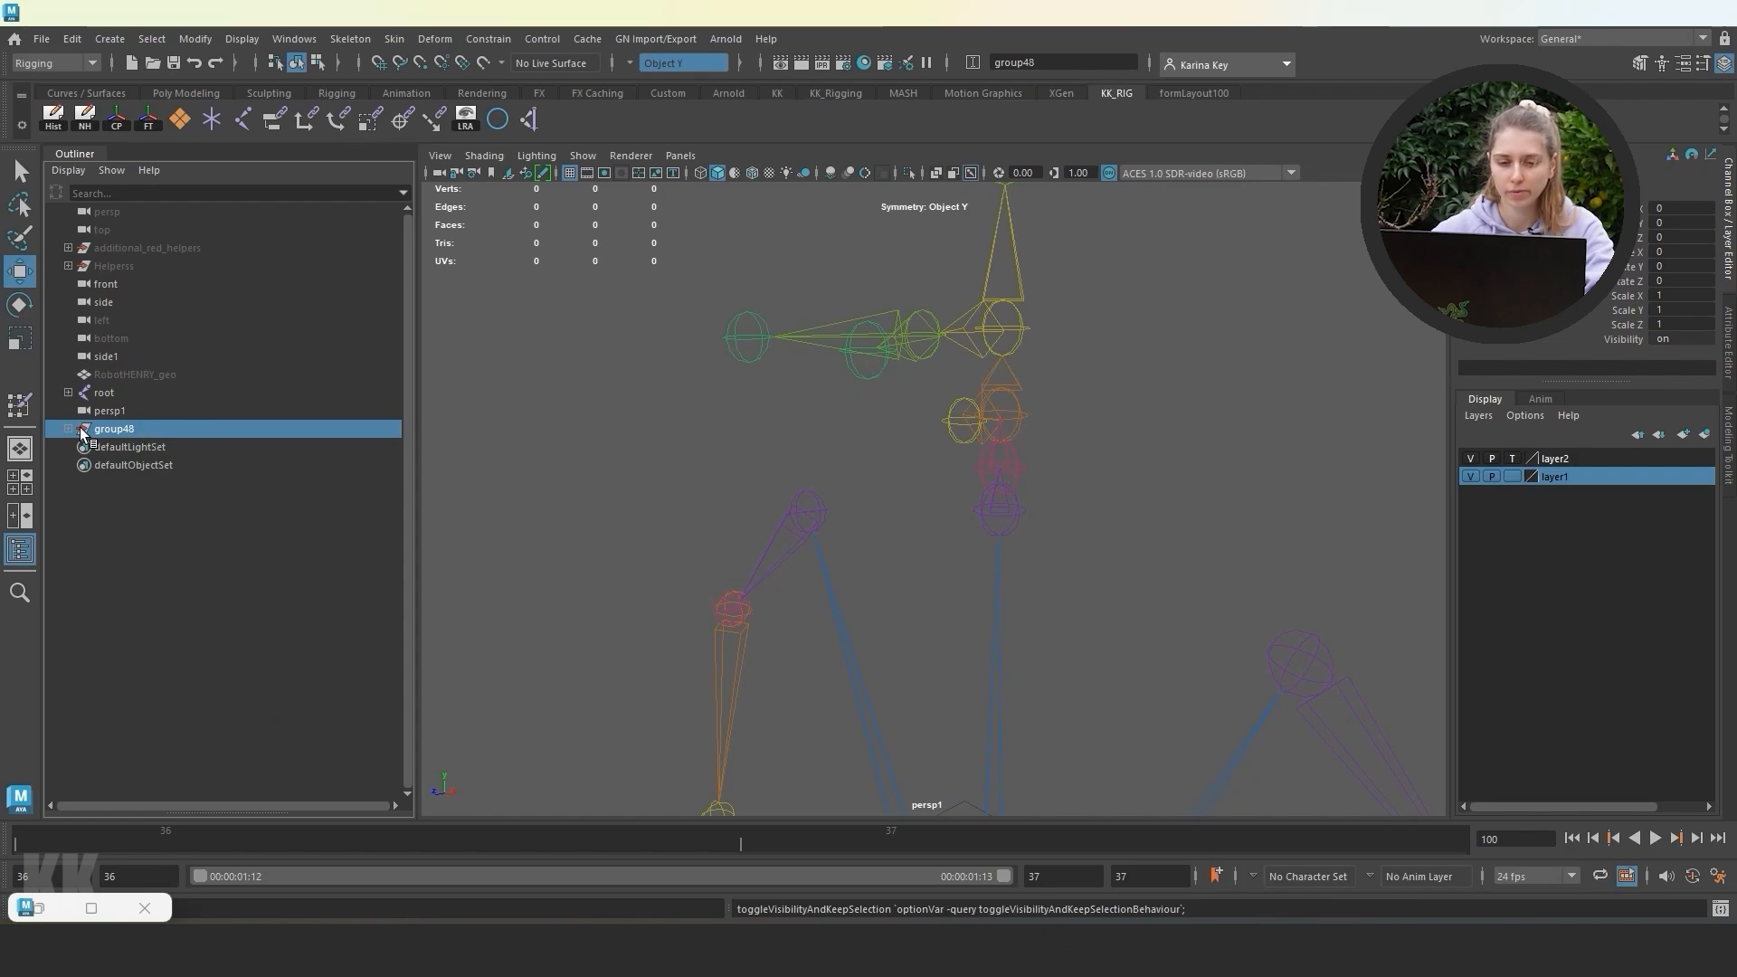
{"action": "left_click", "coordinate": [148, 445]}
{"action": "key", "text": "h"}
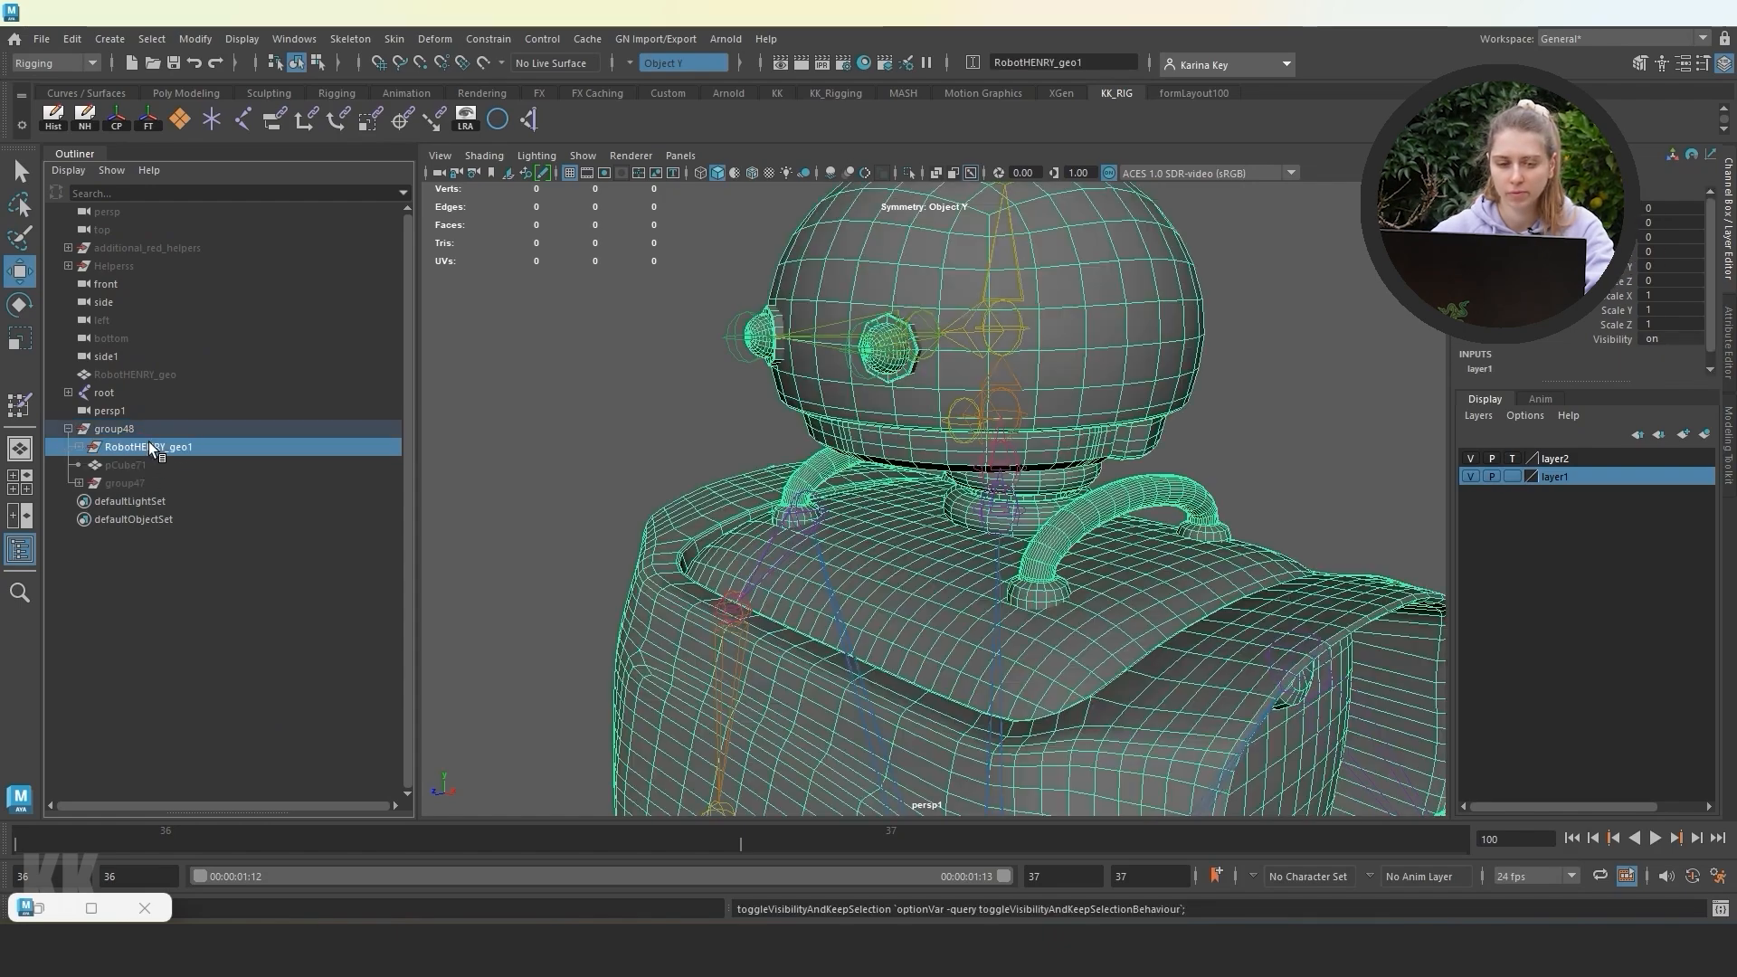
{"action": "left_click", "coordinate": [507, 412]}
Select both eyeball meshes of the RobotHENRY_geo1 copy and group them.
{"action": "scroll", "coordinate": [823, 374], "scroll_direction": "up", "scroll_amount": 5}
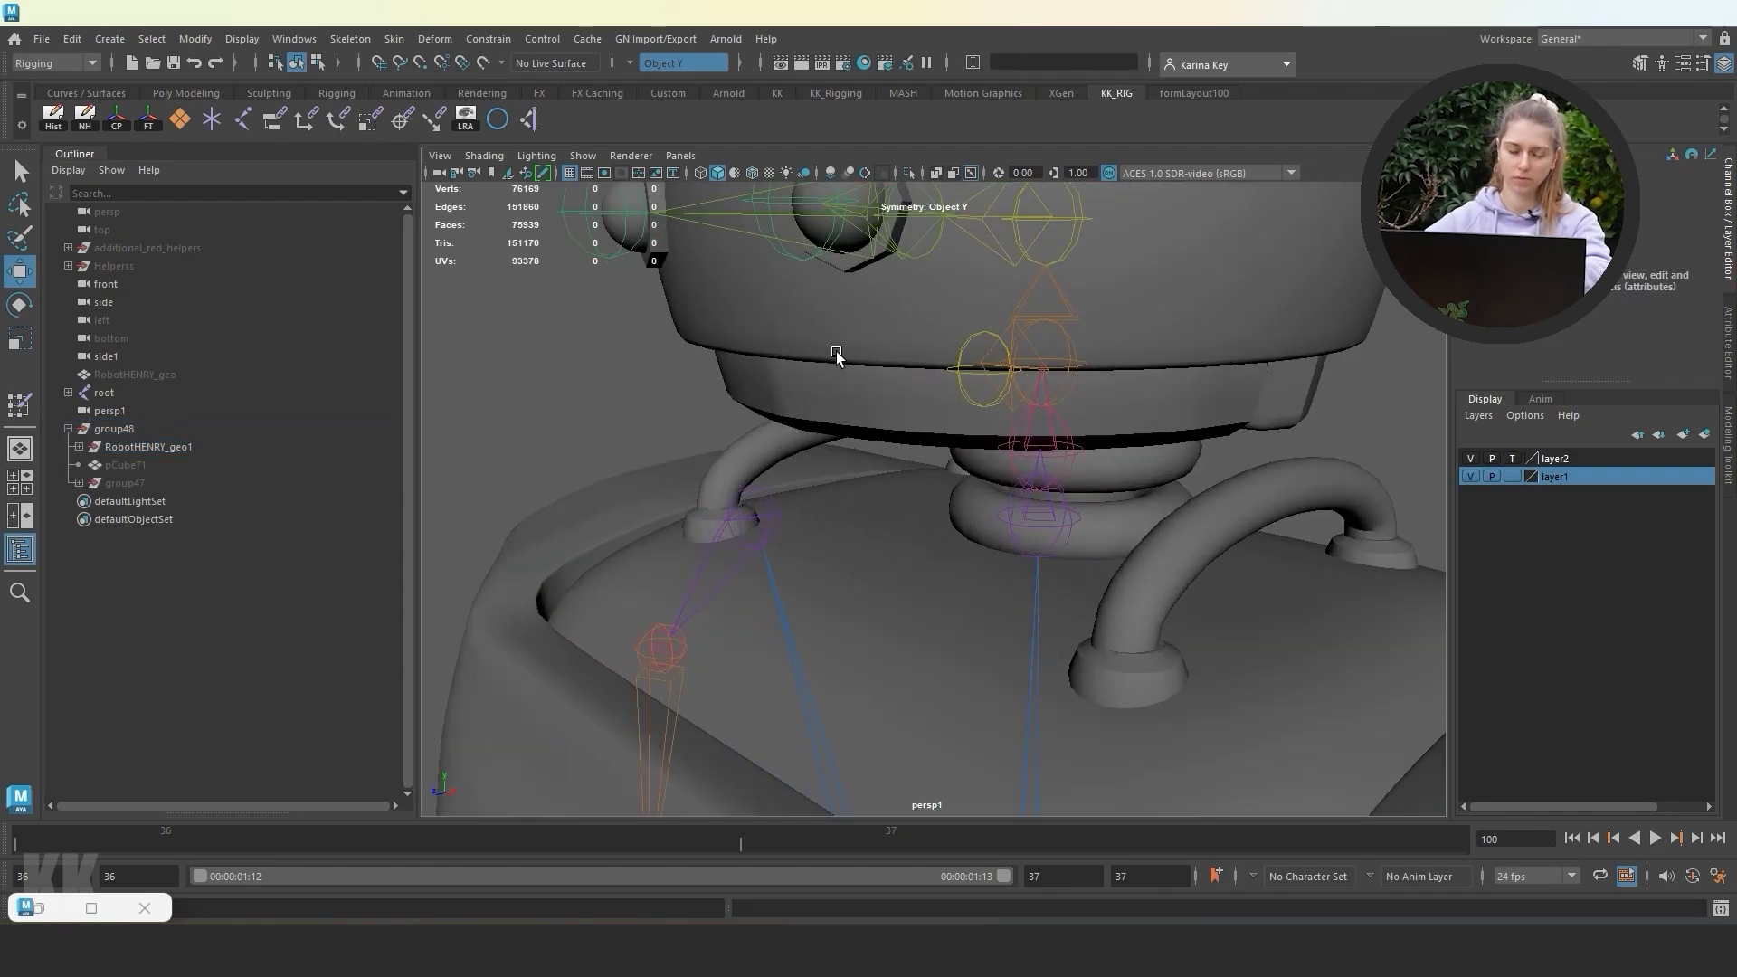
{"action": "middle_click_drag", "start_coordinate": [841, 240], "coordinate": [839, 510], "text": "alt"}
{"action": "left_click", "coordinate": [830, 517]}
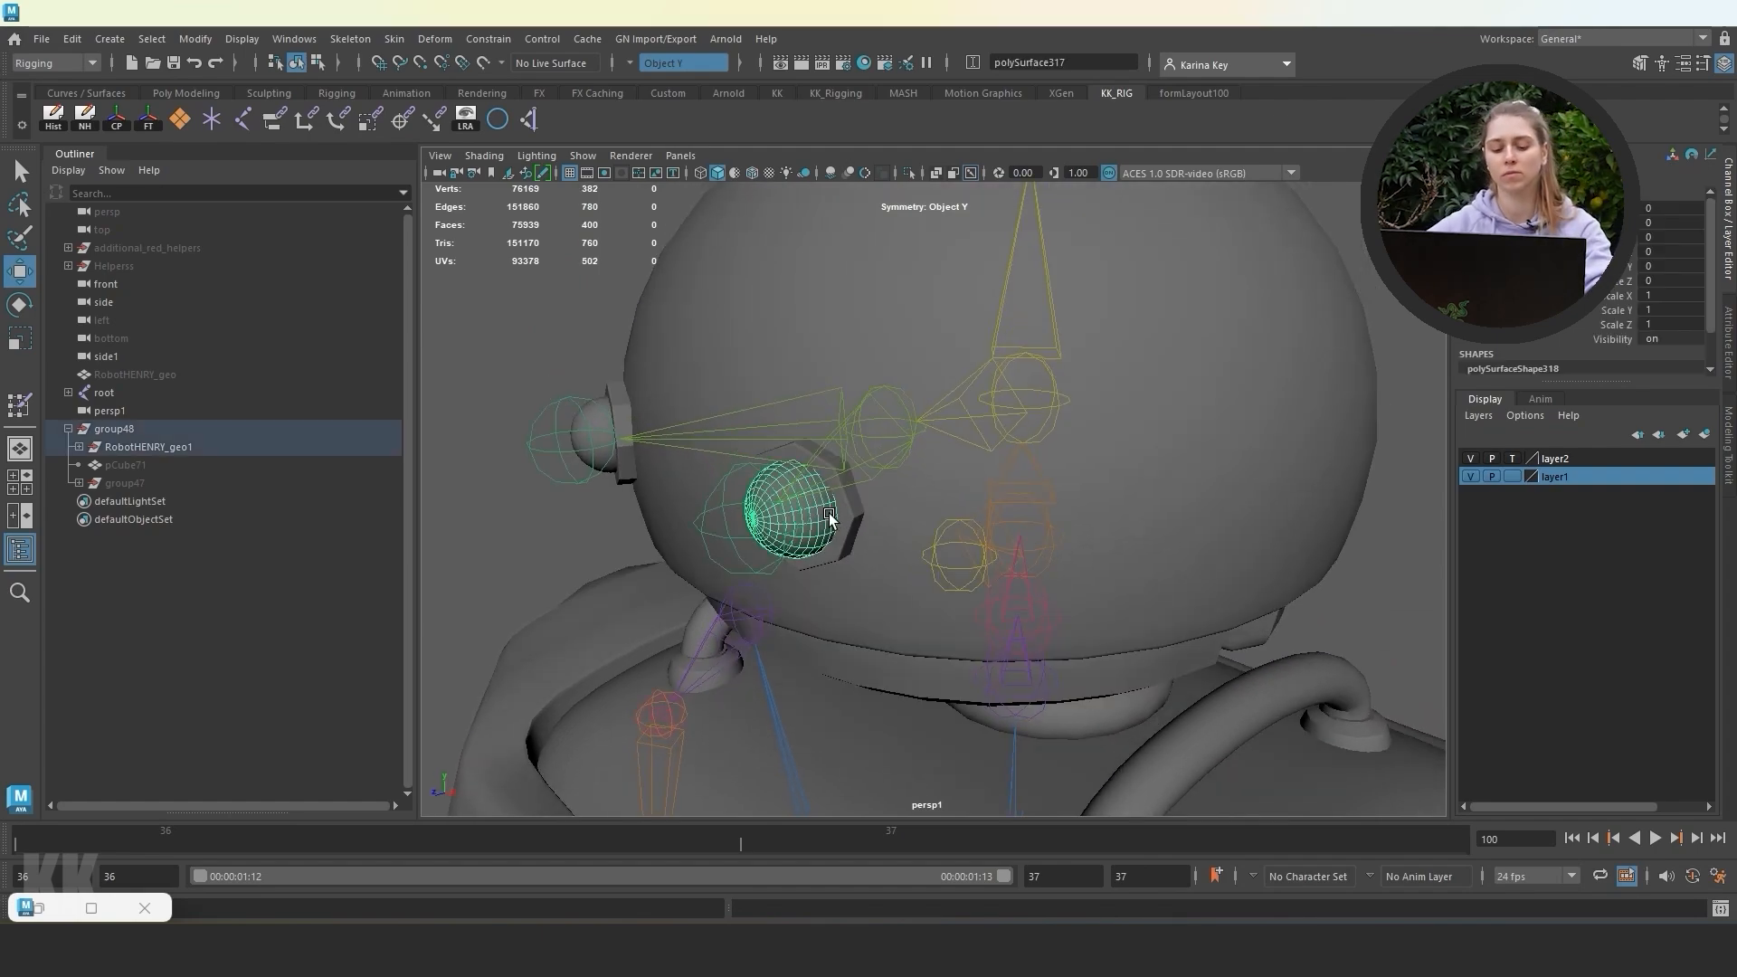
{"action": "left_click", "coordinate": [596, 417], "text": "shift"}
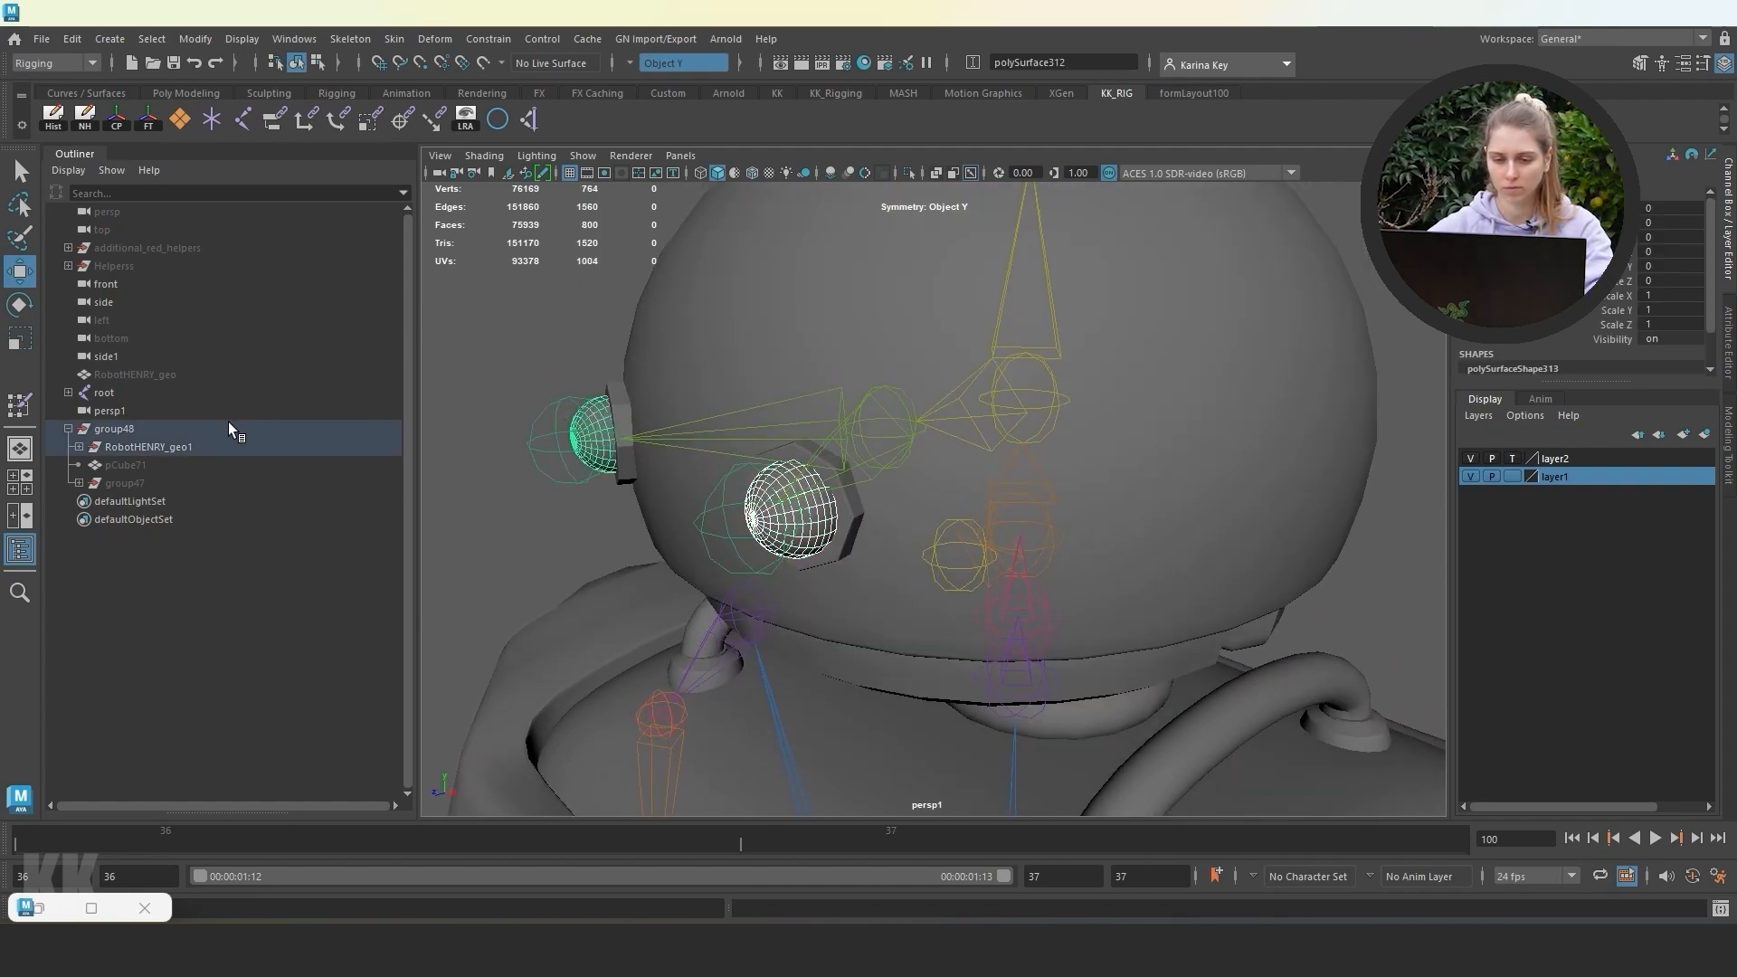
{"action": "key", "text": "ctrl+g"}
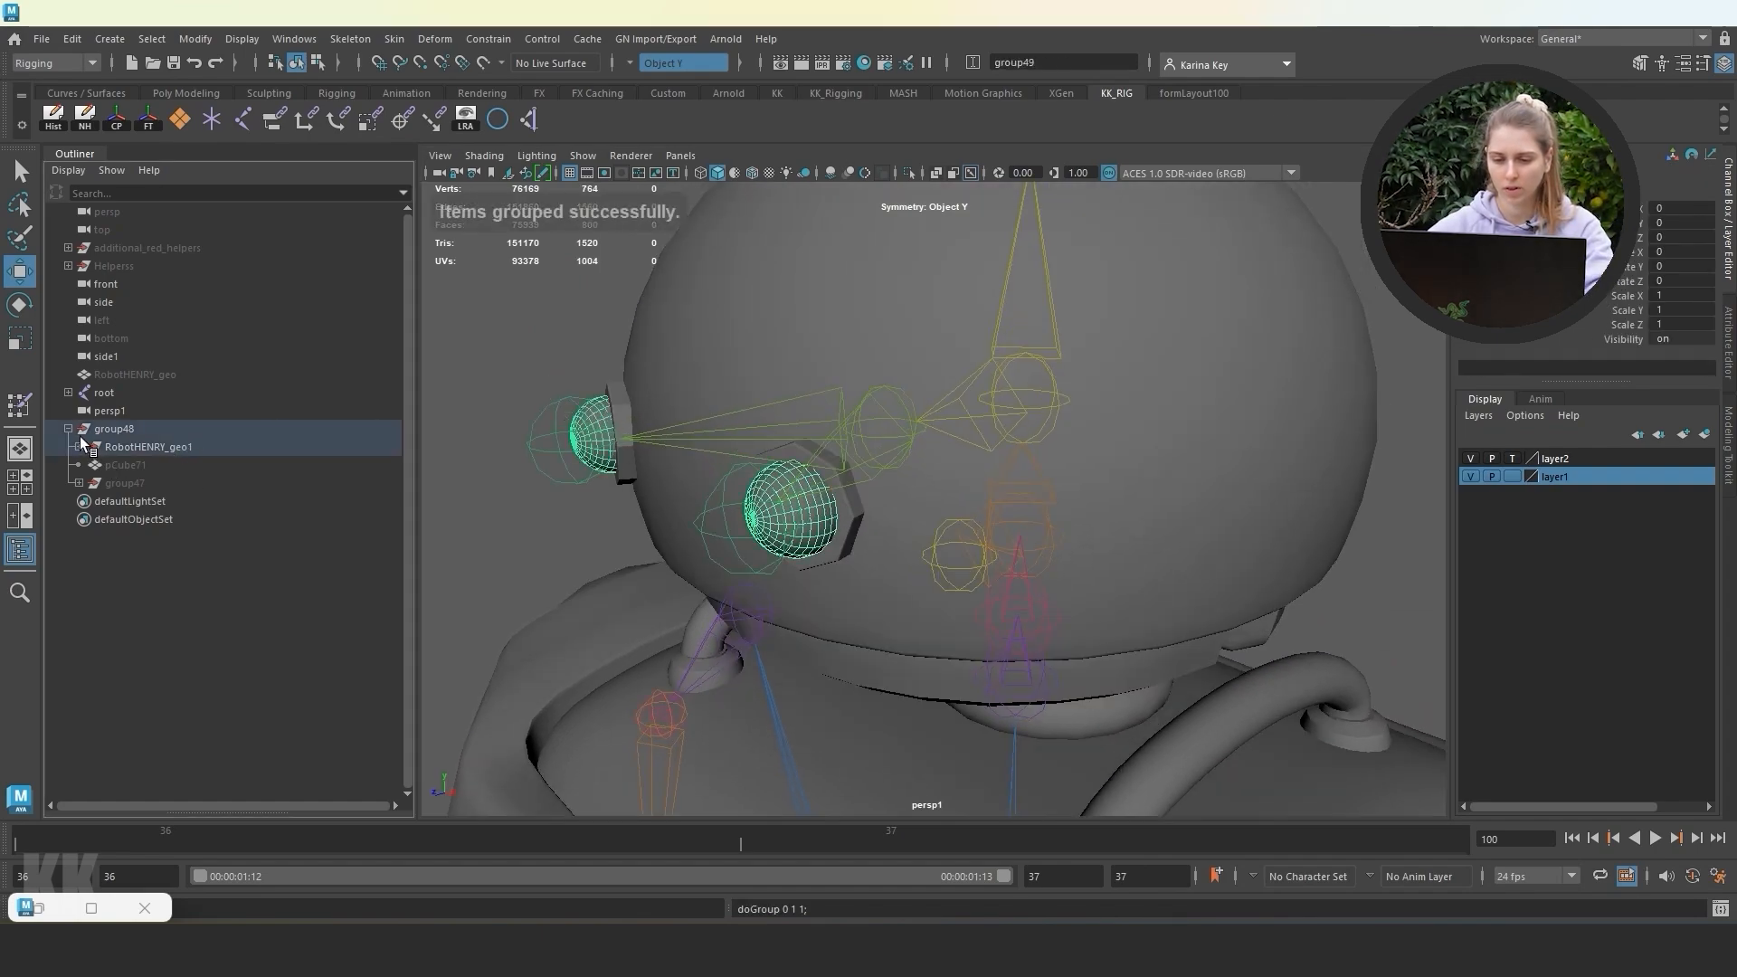
Move the new eyeball group above RobotHENRY_geo1 inside group48 and collapse the long polySurface list.
{"action": "left_click", "coordinate": [80, 447]}
{"action": "scroll", "coordinate": [220, 523], "scroll_direction": "down", "scroll_amount": 9}
{"action": "scroll", "coordinate": [239, 518], "scroll_direction": "down", "scroll_amount": 15}
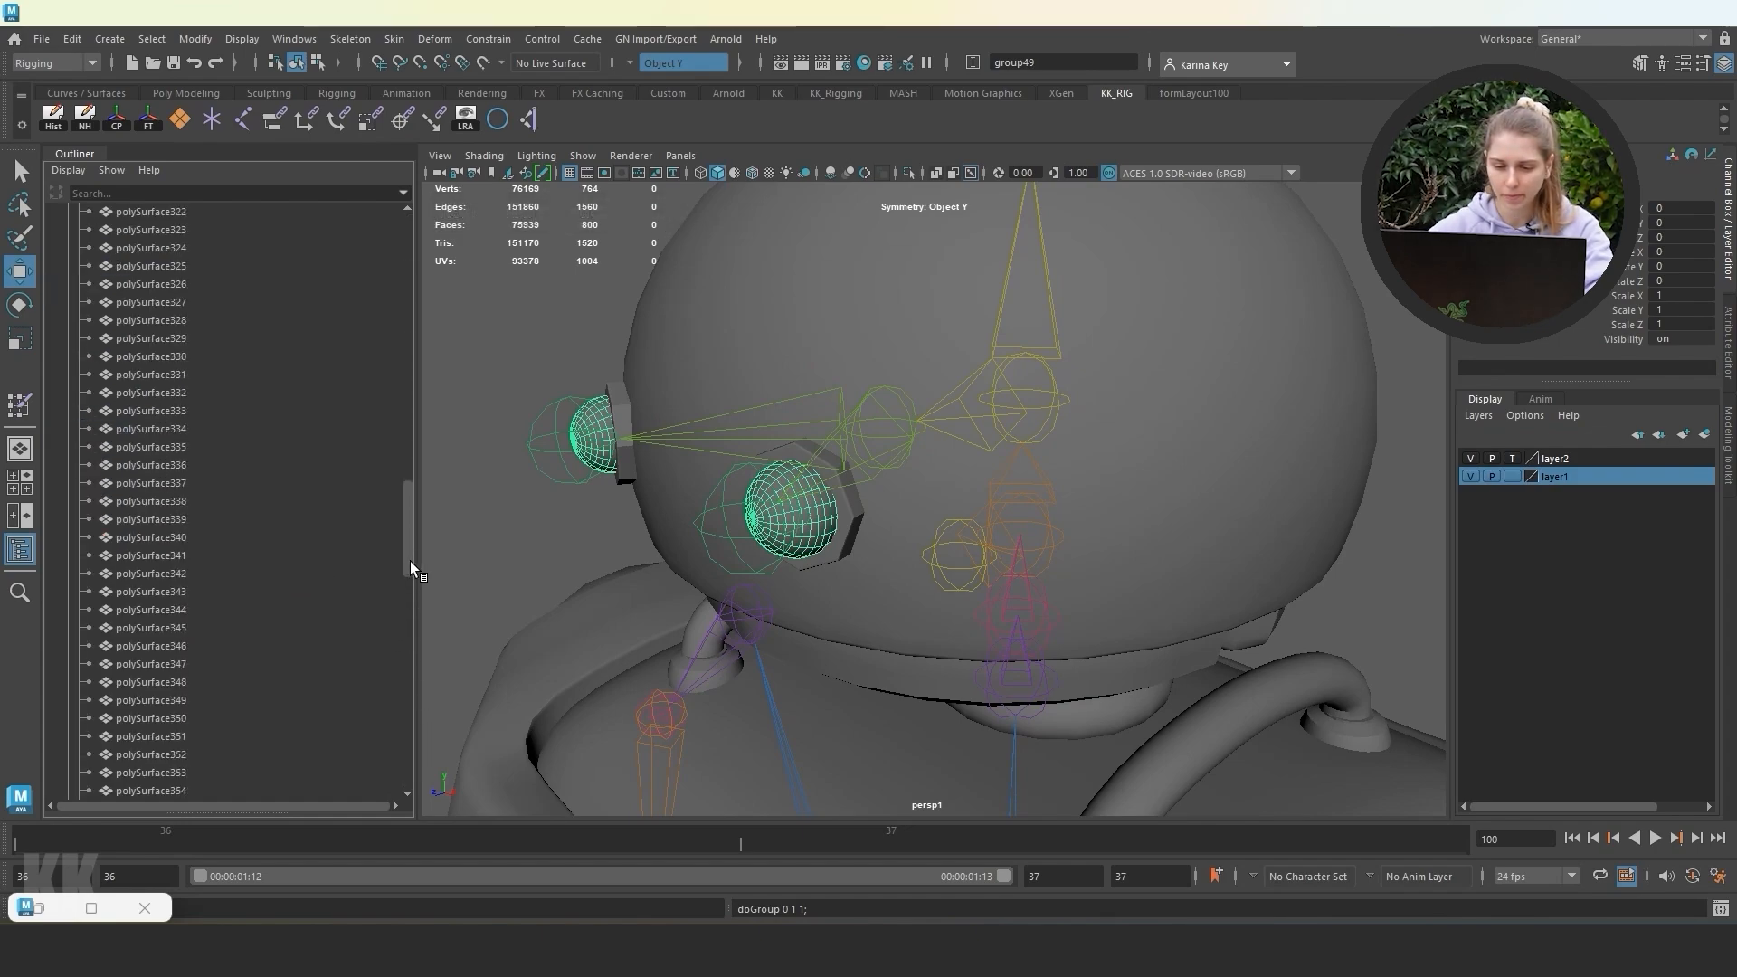
{"action": "left_click_drag", "start_coordinate": [78, 703], "coordinate": [116, 742]}
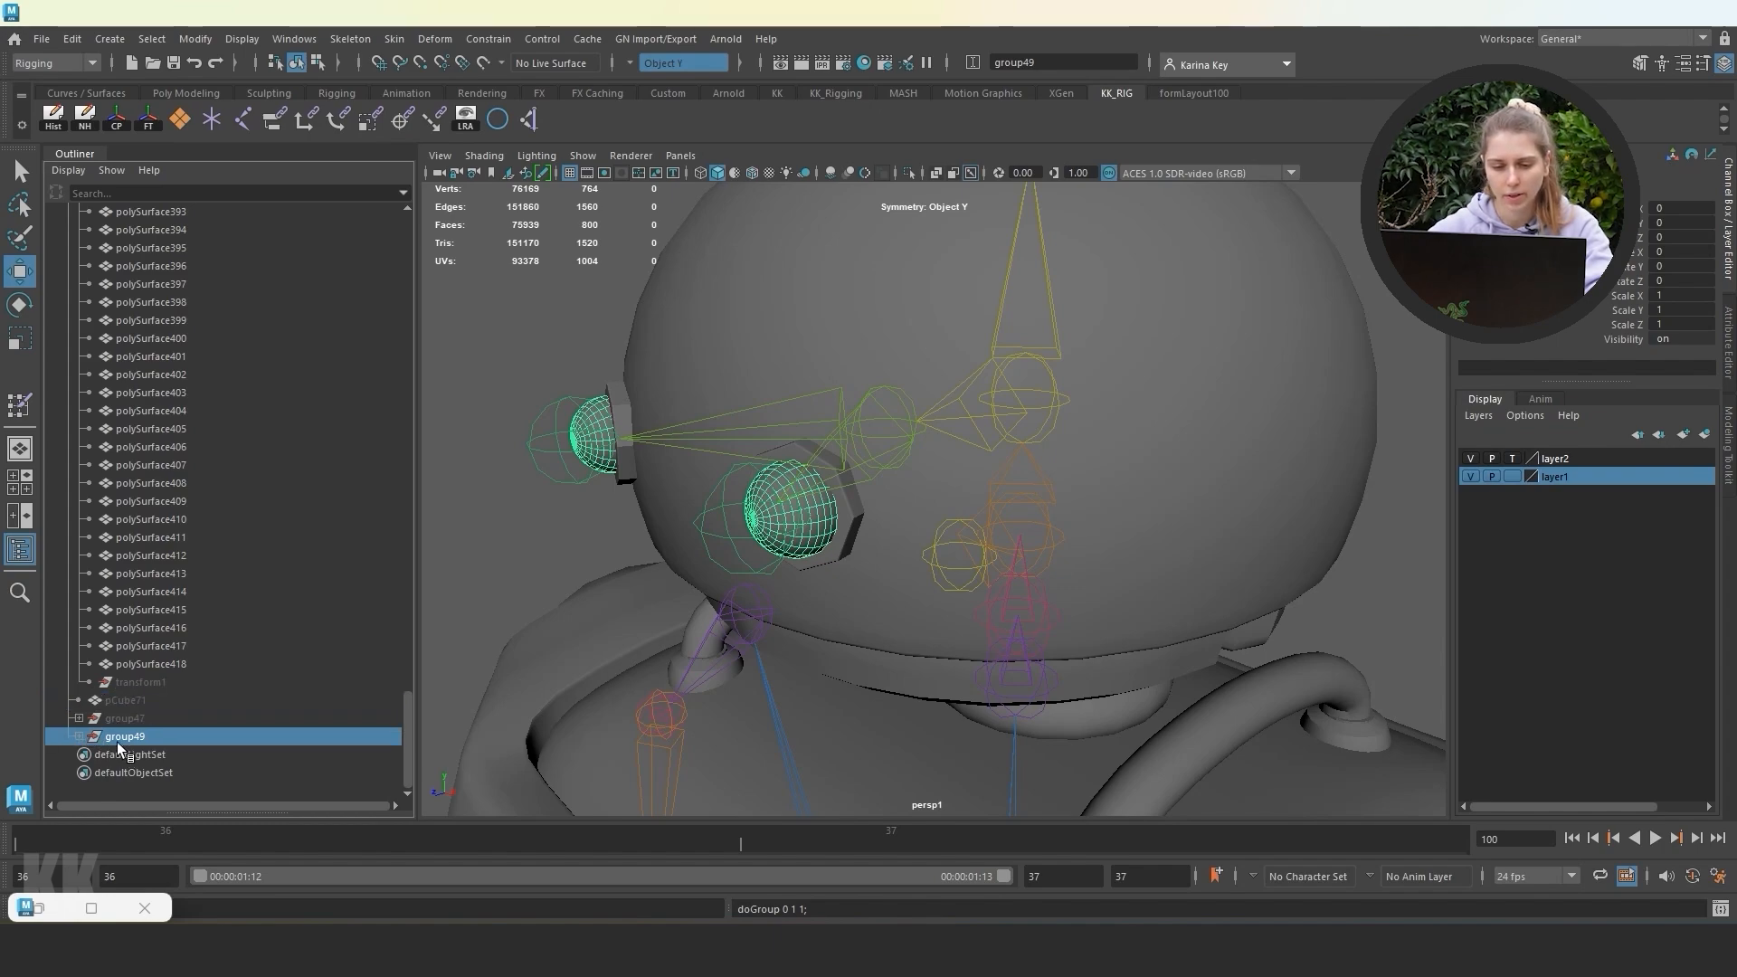
{"action": "scroll", "coordinate": [102, 540], "scroll_direction": "up", "scroll_amount": 20}
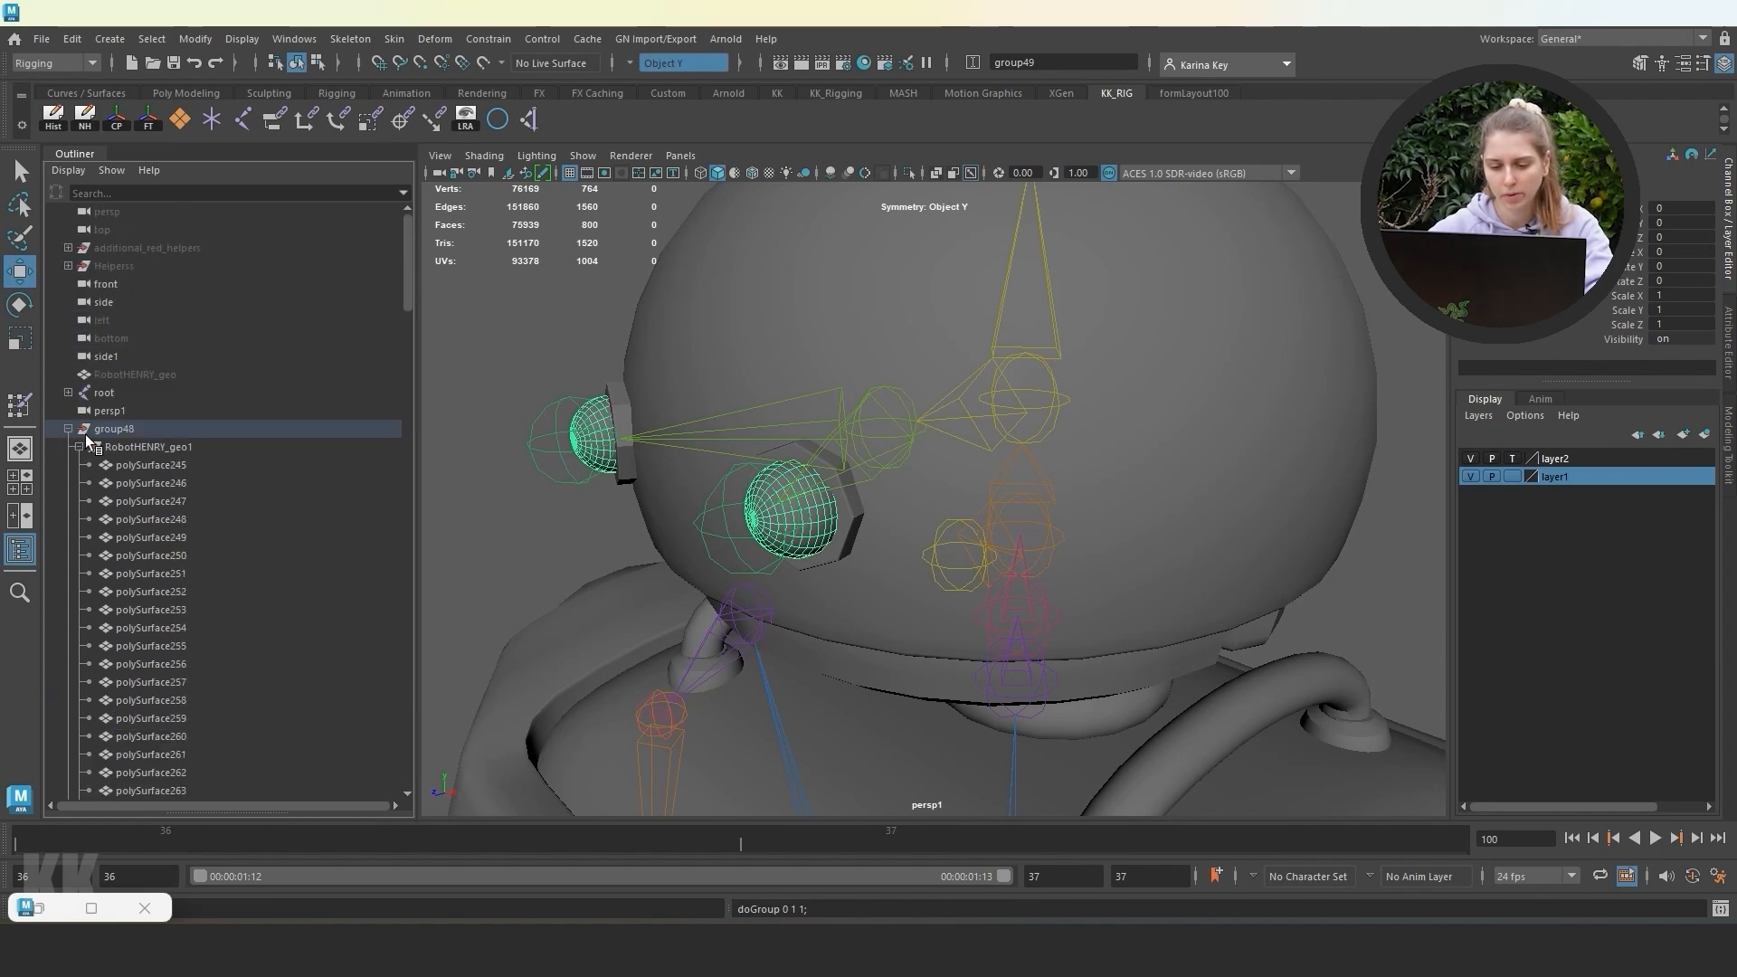
{"action": "left_click", "coordinate": [77, 464]}
Hide RobotHENRY_geo1 and isolate the polySurface317 eyeball in the view.
{"action": "left_click", "coordinate": [112, 463]}
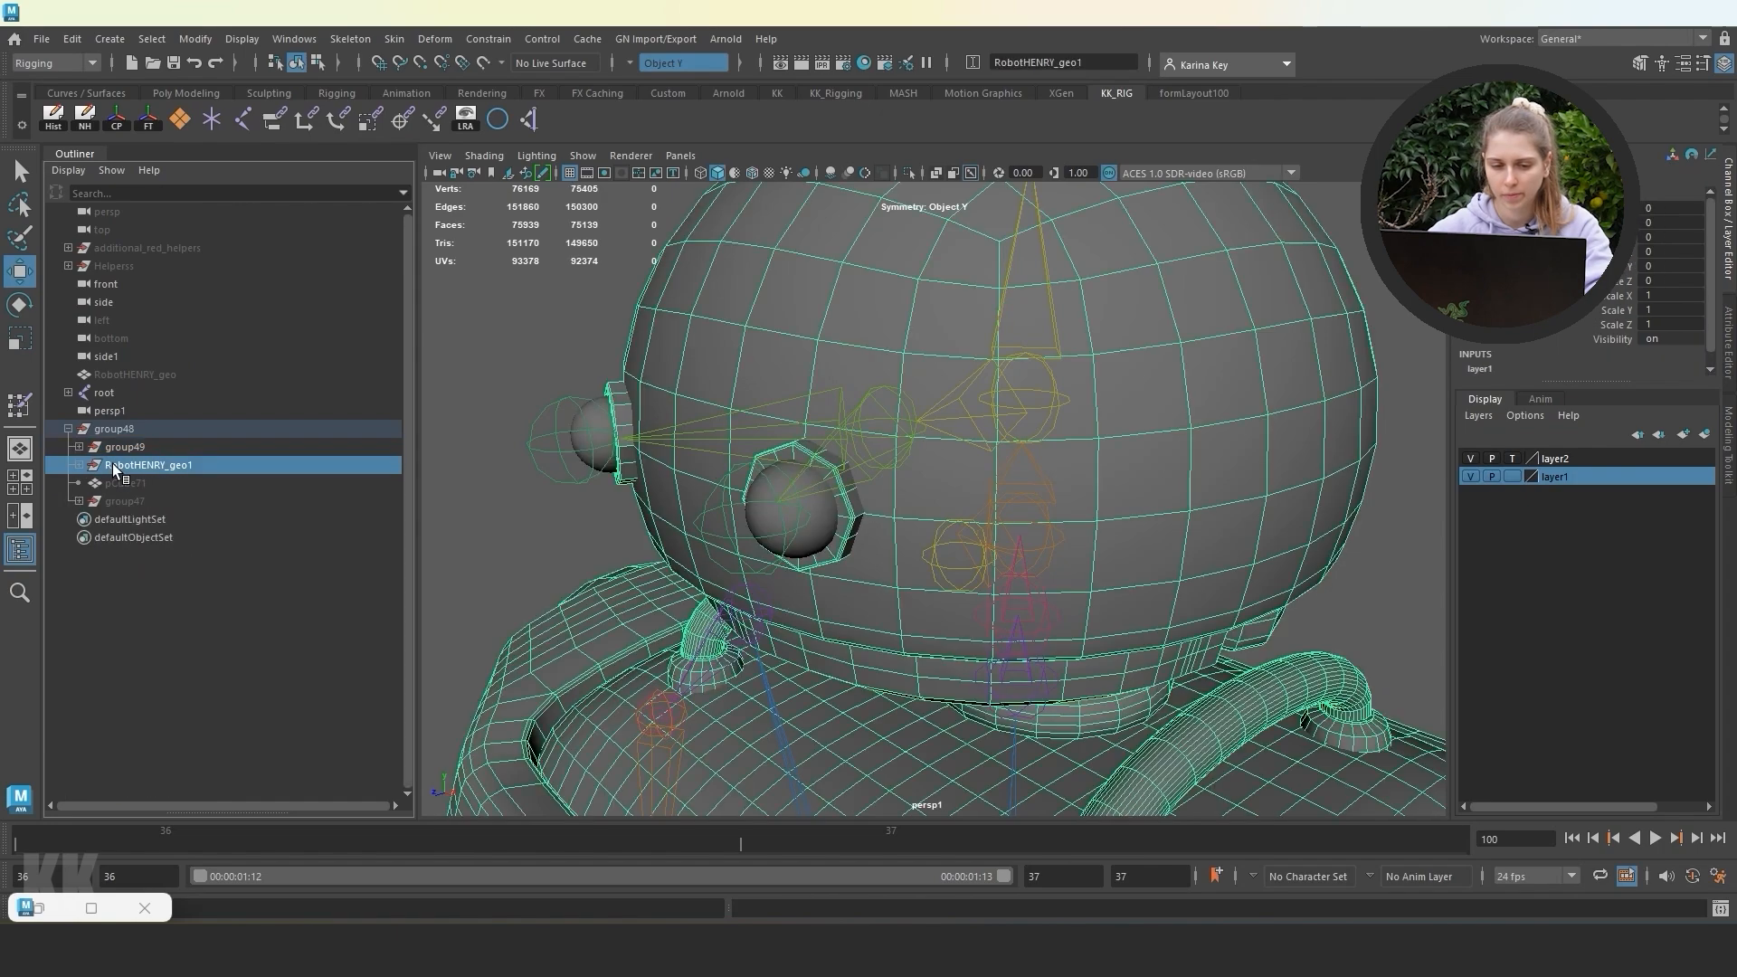
{"action": "key", "text": "h"}
{"action": "left_click", "coordinate": [127, 448]}
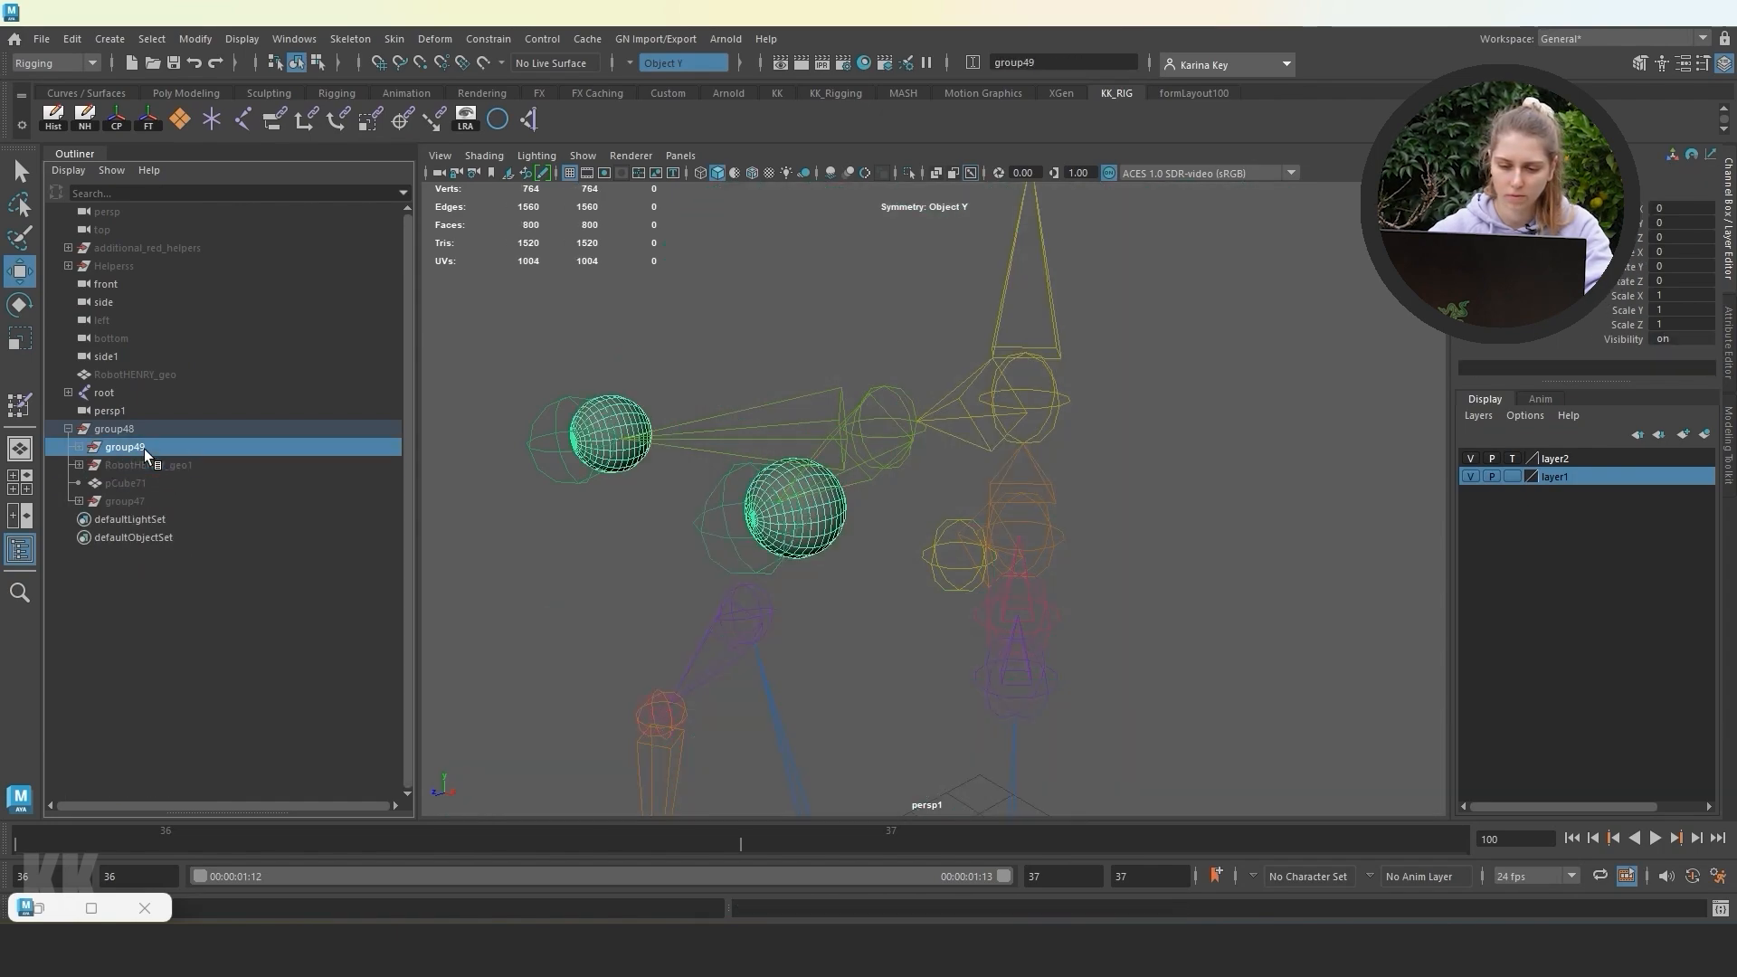
{"action": "left_click", "coordinate": [78, 447]}
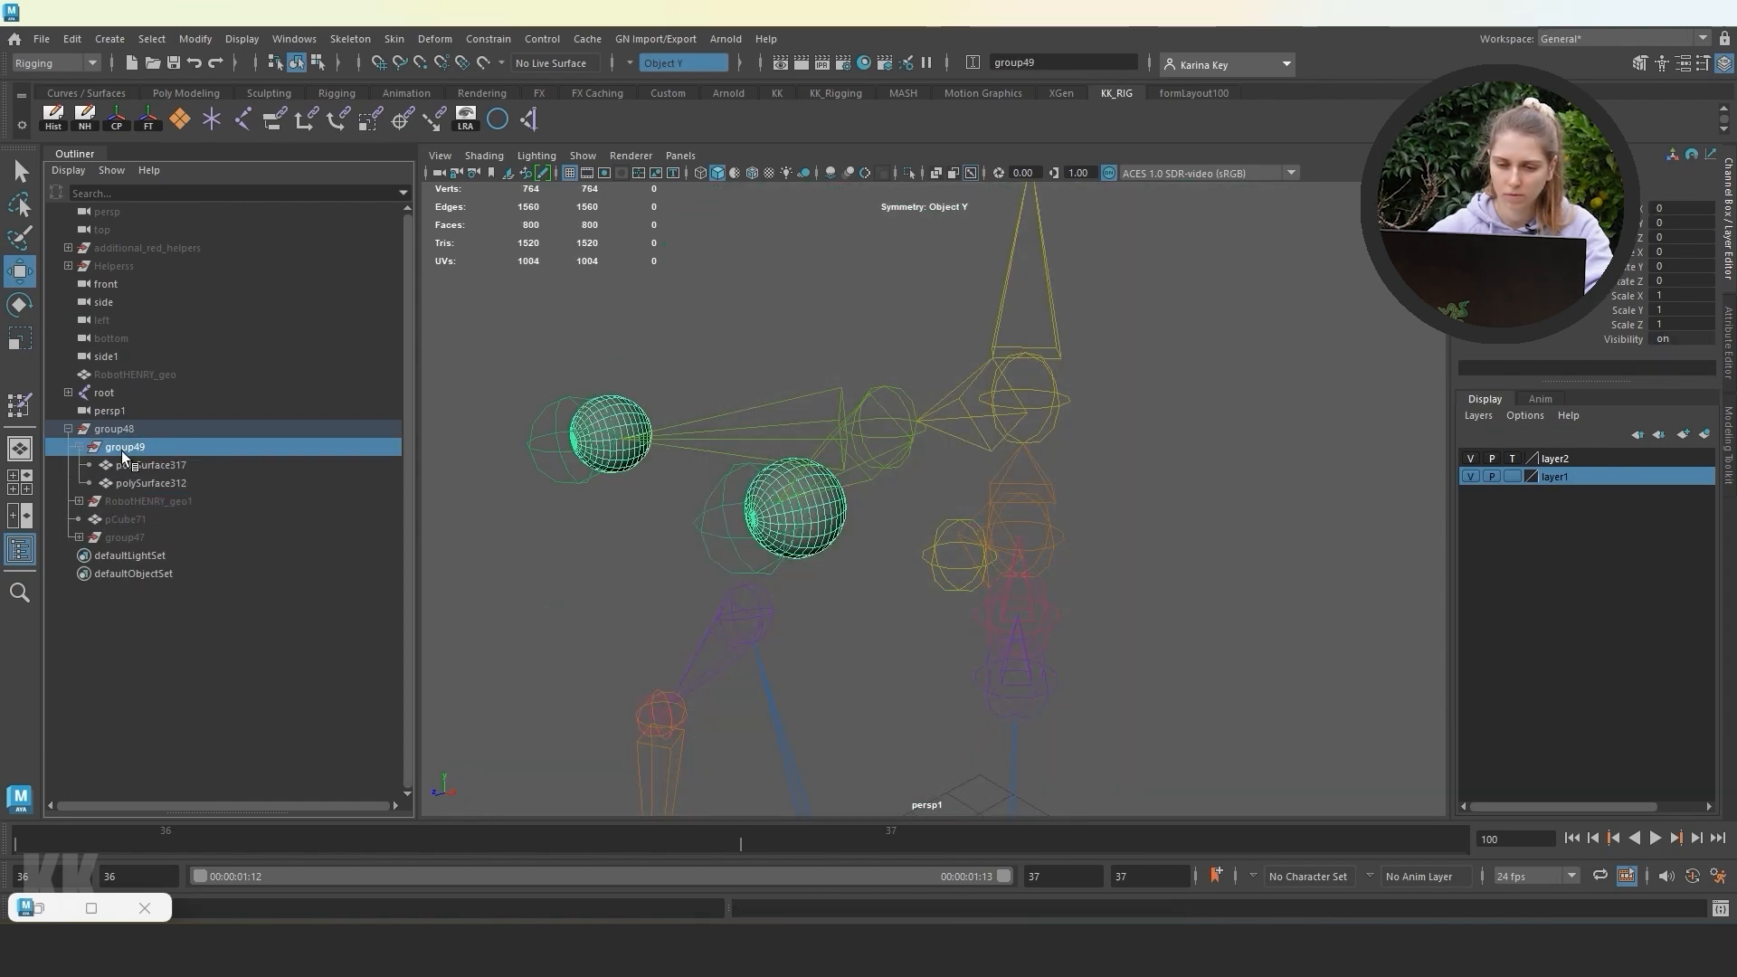
{"action": "left_click", "coordinate": [129, 464]}
{"action": "left_click", "coordinate": [469, 274]}
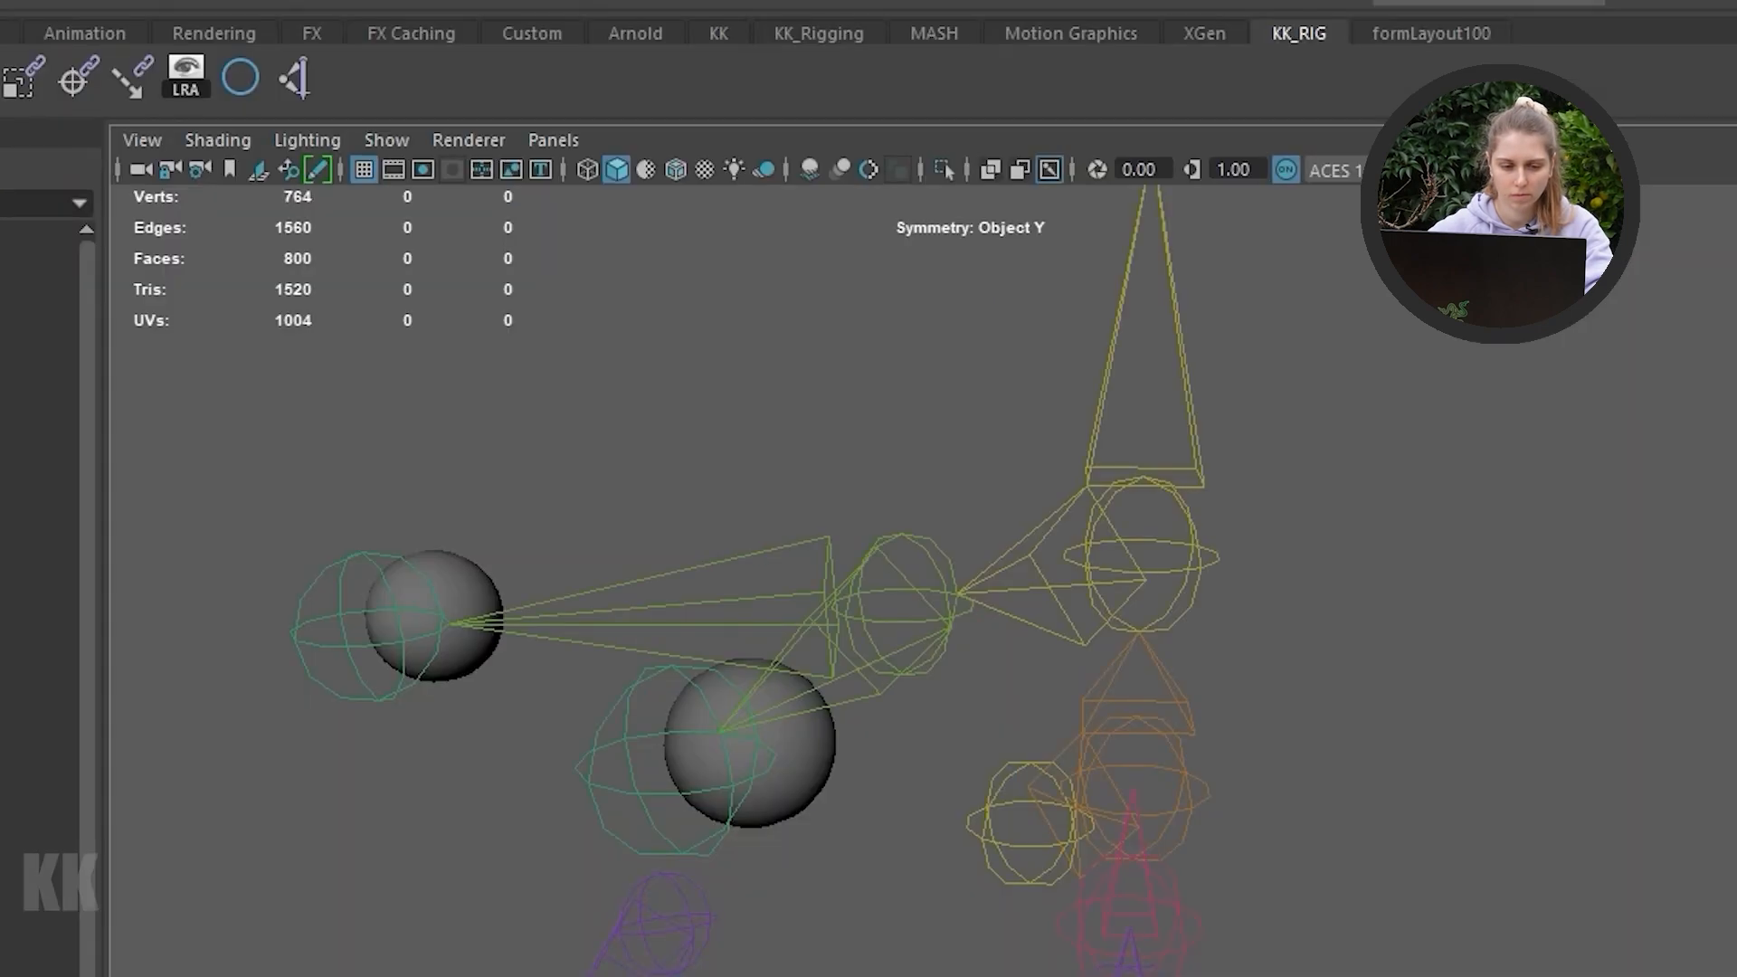
{"action": "left_click", "coordinate": [27, 670]}
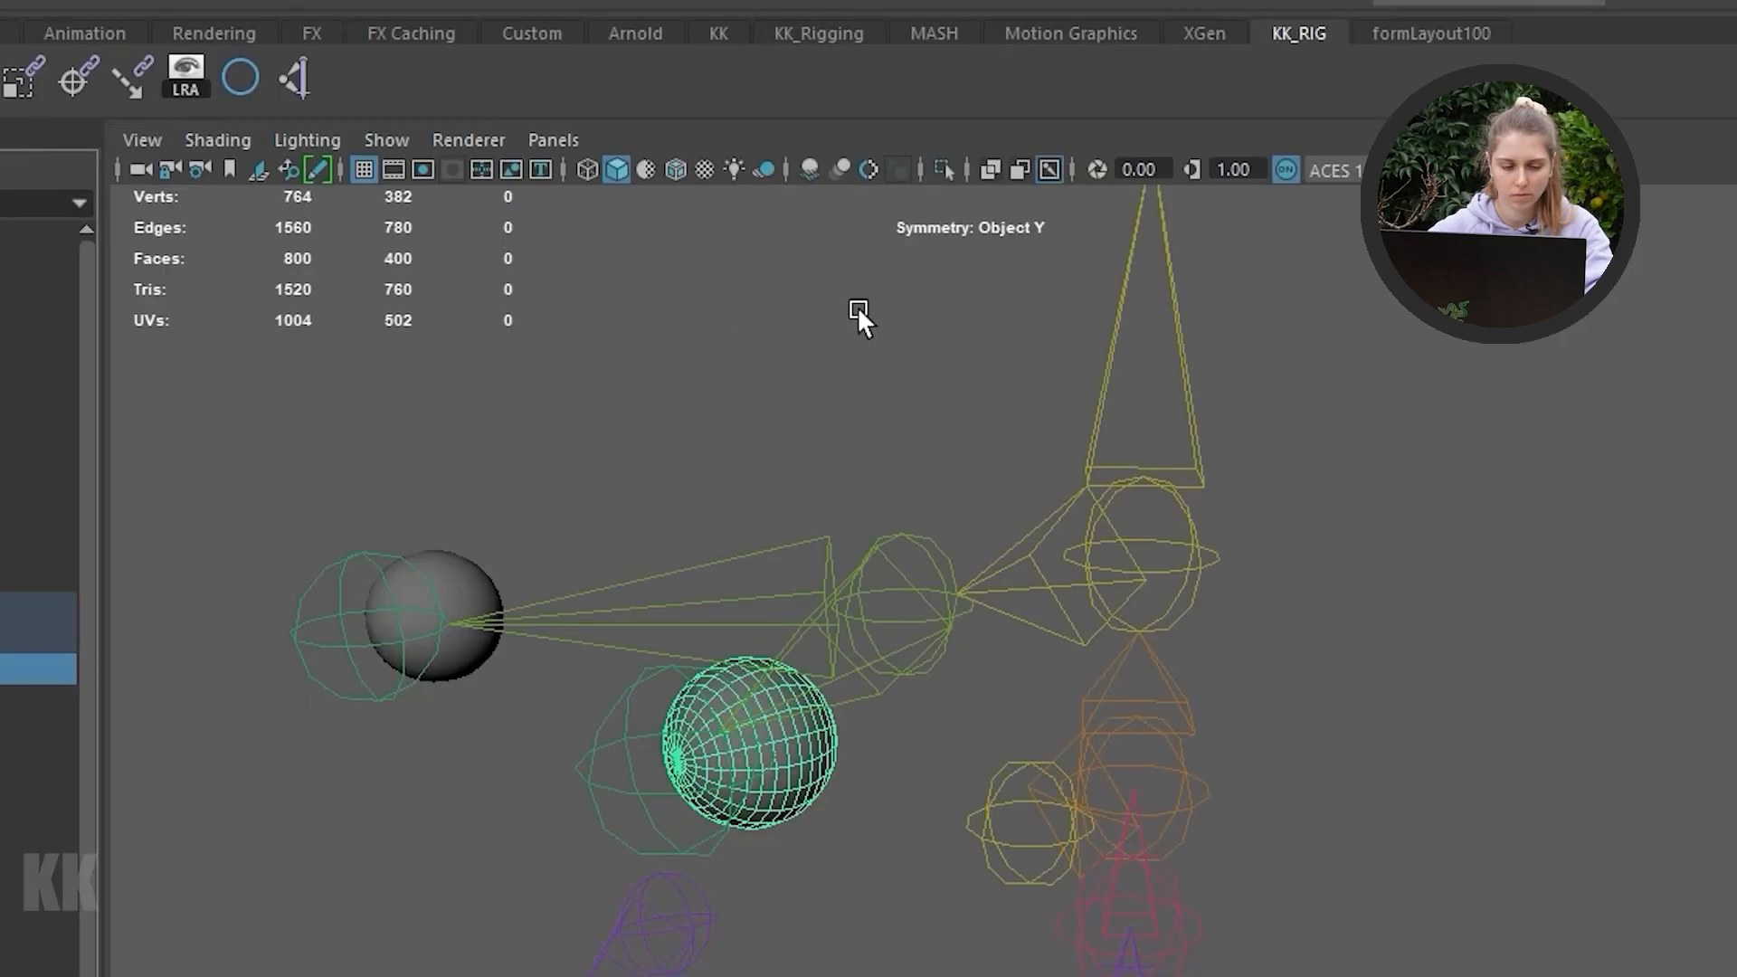
{"action": "left_click", "coordinate": [942, 168]}
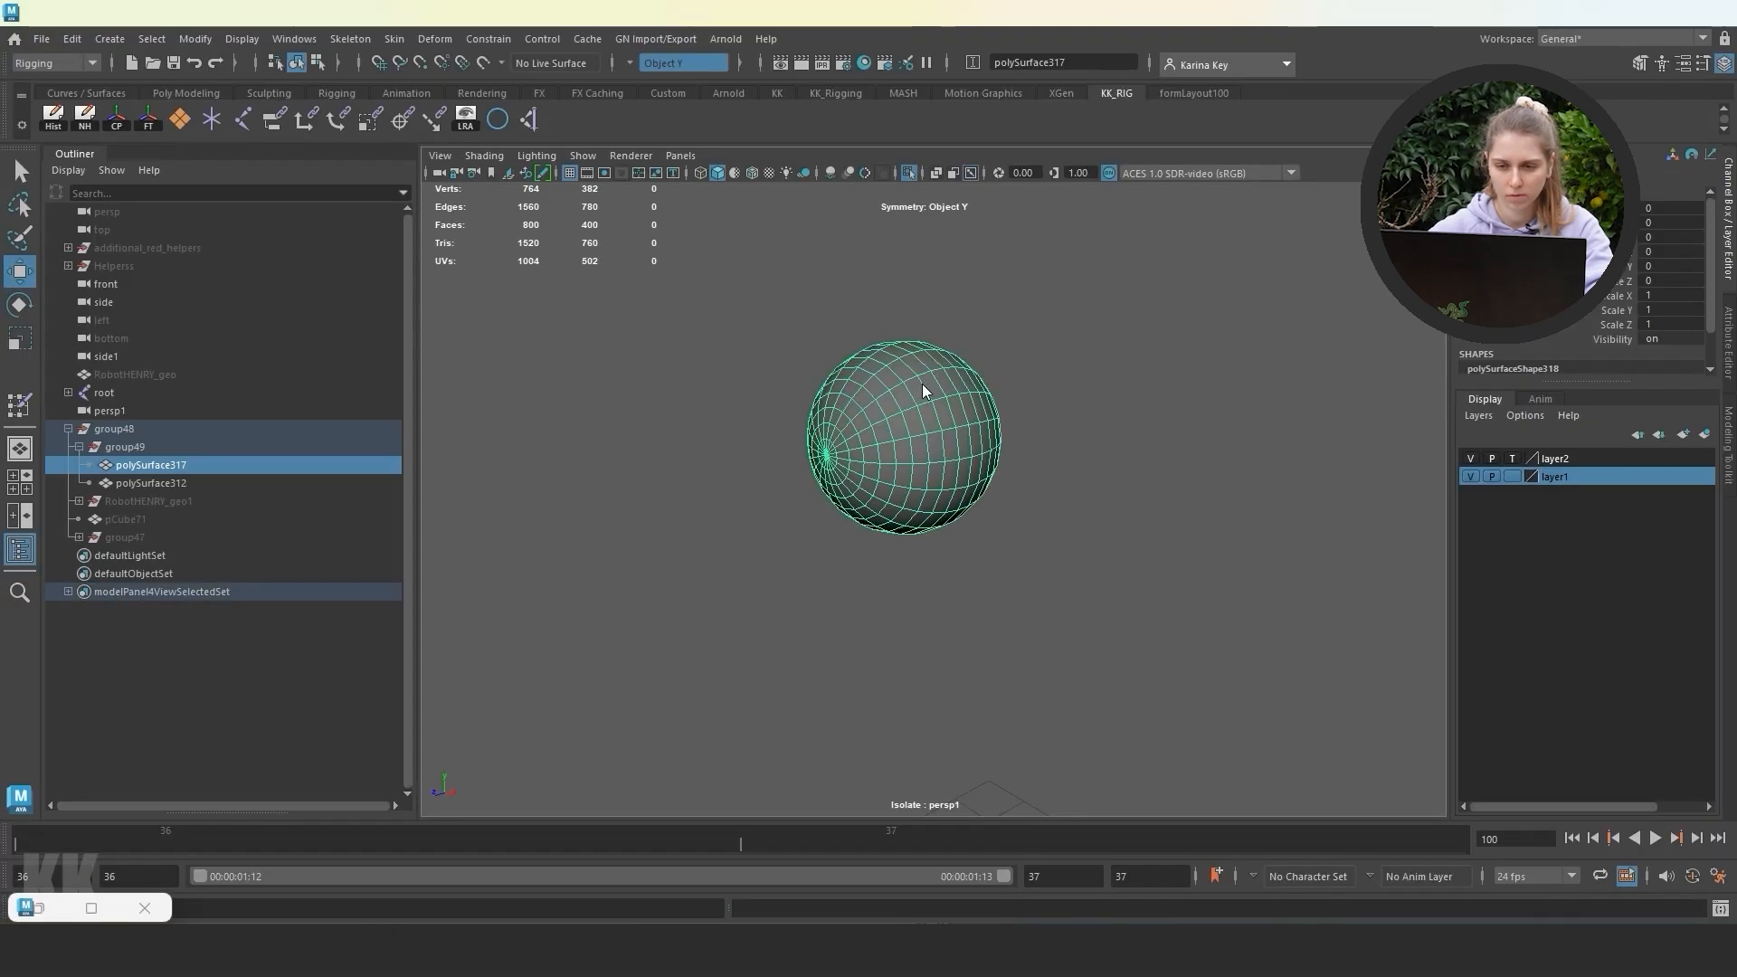
Switch the isolated eyeball to face selection and select the face loop around its middle.
{"action": "right_click_drag", "start_coordinate": [922, 384], "coordinate": [930, 425]}
{"action": "left_click_drag", "start_coordinate": [928, 427], "coordinate": [910, 486], "text": "alt"}
{"action": "double_click", "coordinate": [841, 503]}
{"action": "middle_click_drag", "start_coordinate": [841, 503], "coordinate": [742, 424], "text": "alt"}
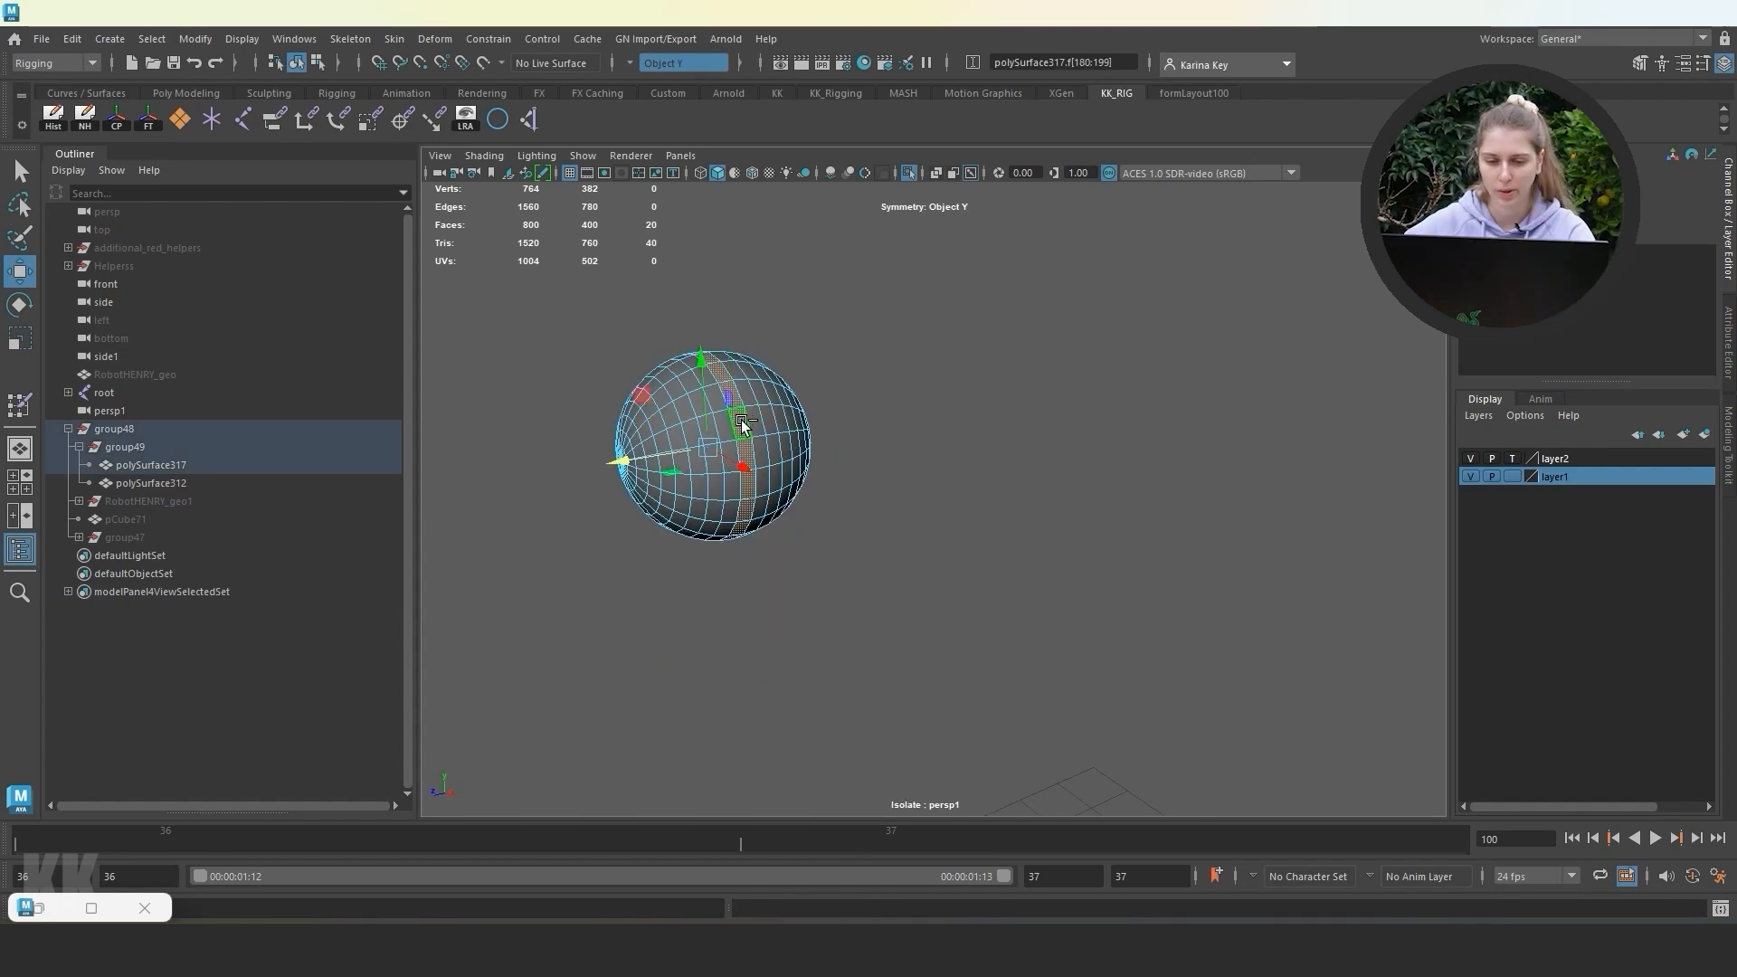
Delete the selected middle face loop and all front-half faces of the polySurface317 eyeball.
{"action": "key", "text": "Delete"}
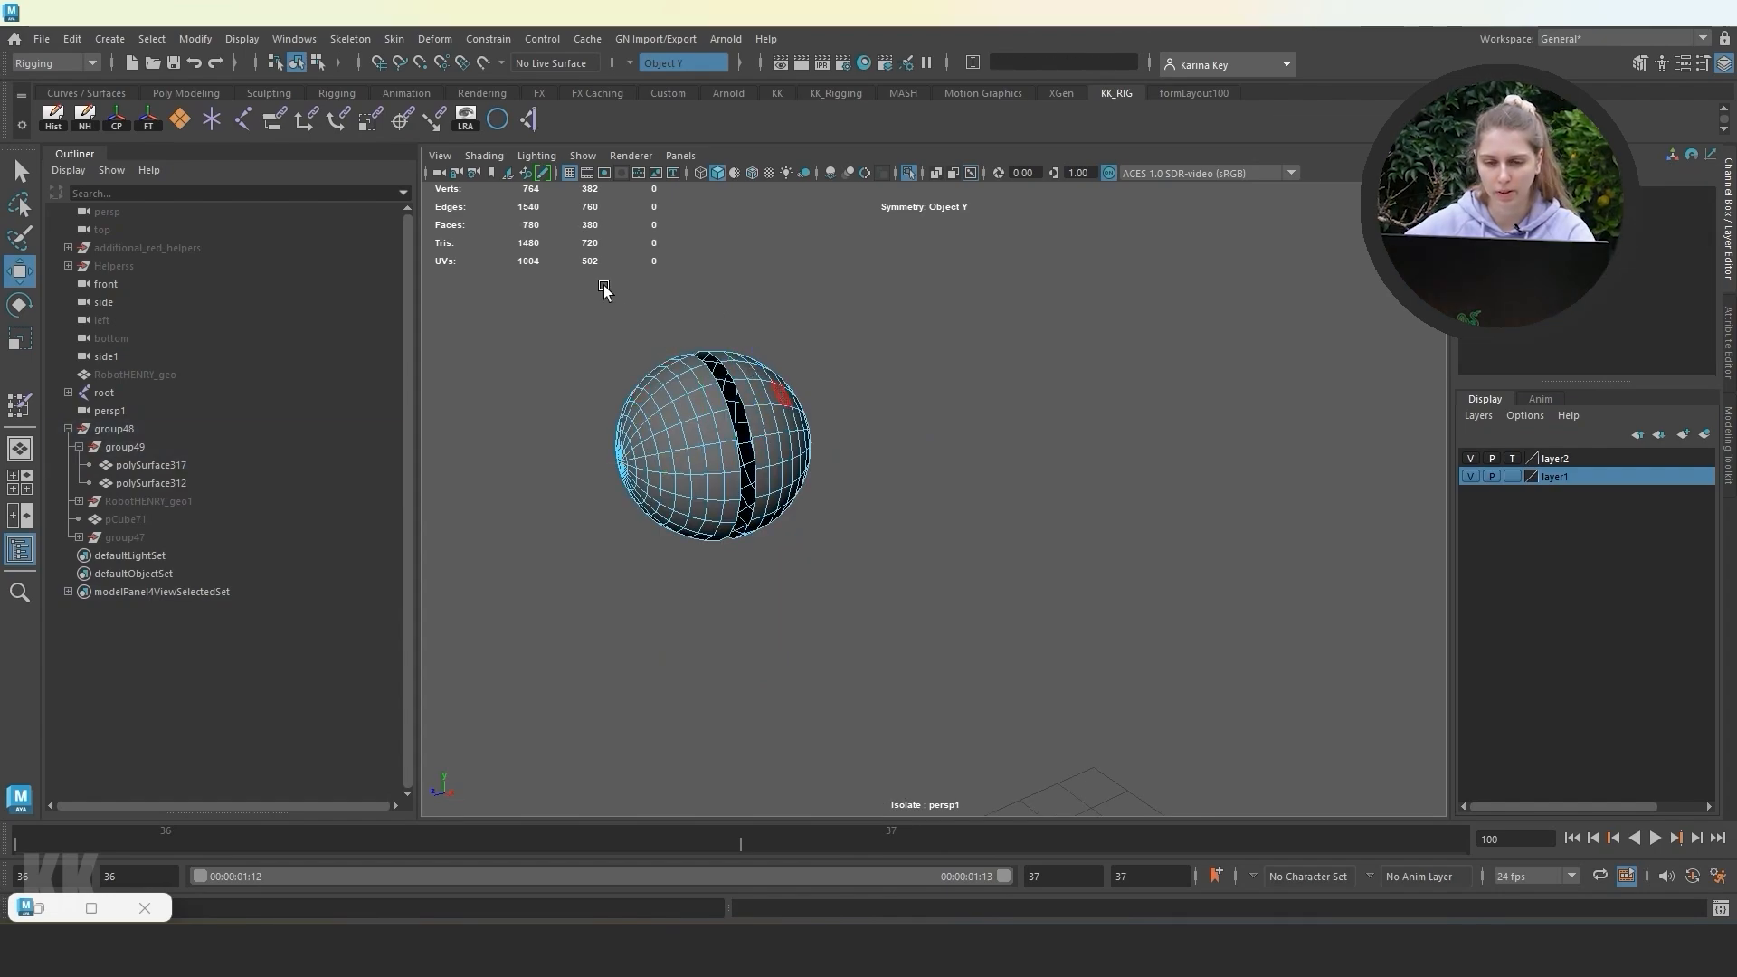
{"action": "left_click", "coordinate": [687, 427]}
{"action": "left_click", "coordinate": [701, 475], "text": "shift"}
{"action": "left_click_drag", "start_coordinate": [677, 522], "coordinate": [565, 348]}
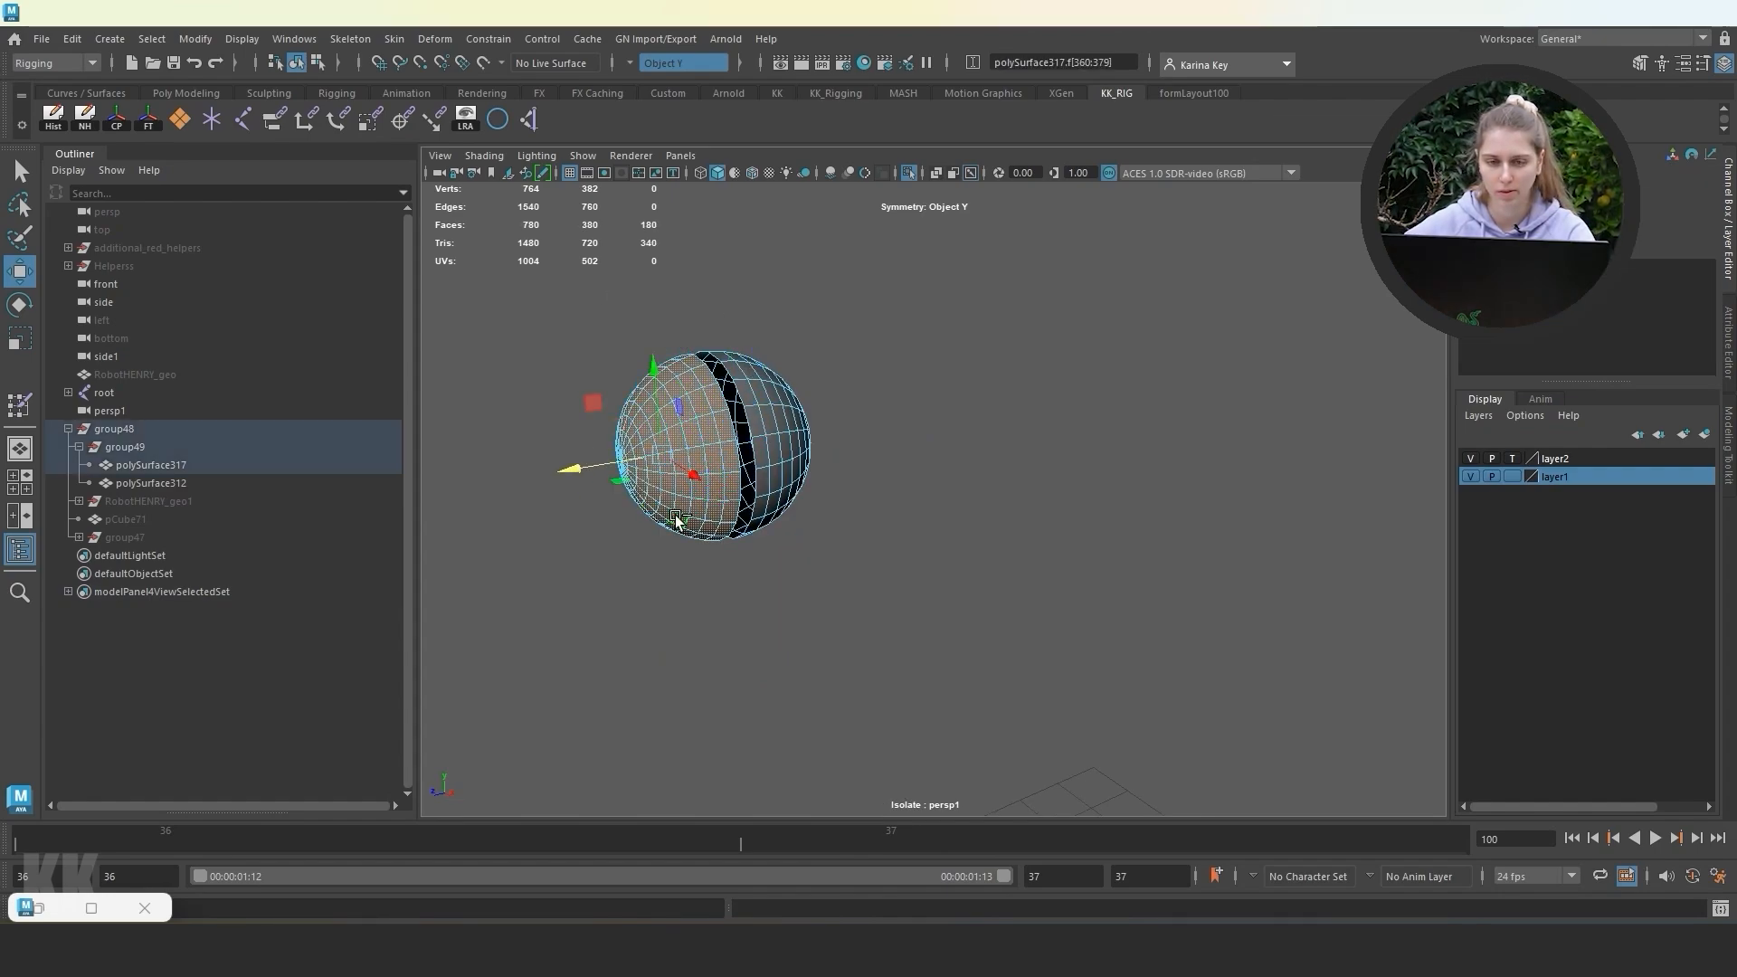
{"action": "key", "text": "Delete"}
Select the open border edge loop of the polySurface317 half eyeball and close the hole with a single face.
{"action": "left_click_drag", "start_coordinate": [727, 422], "coordinate": [1000, 399], "text": "alt"}
{"action": "right_click_drag", "start_coordinate": [1000, 399], "coordinate": [1021, 358]}
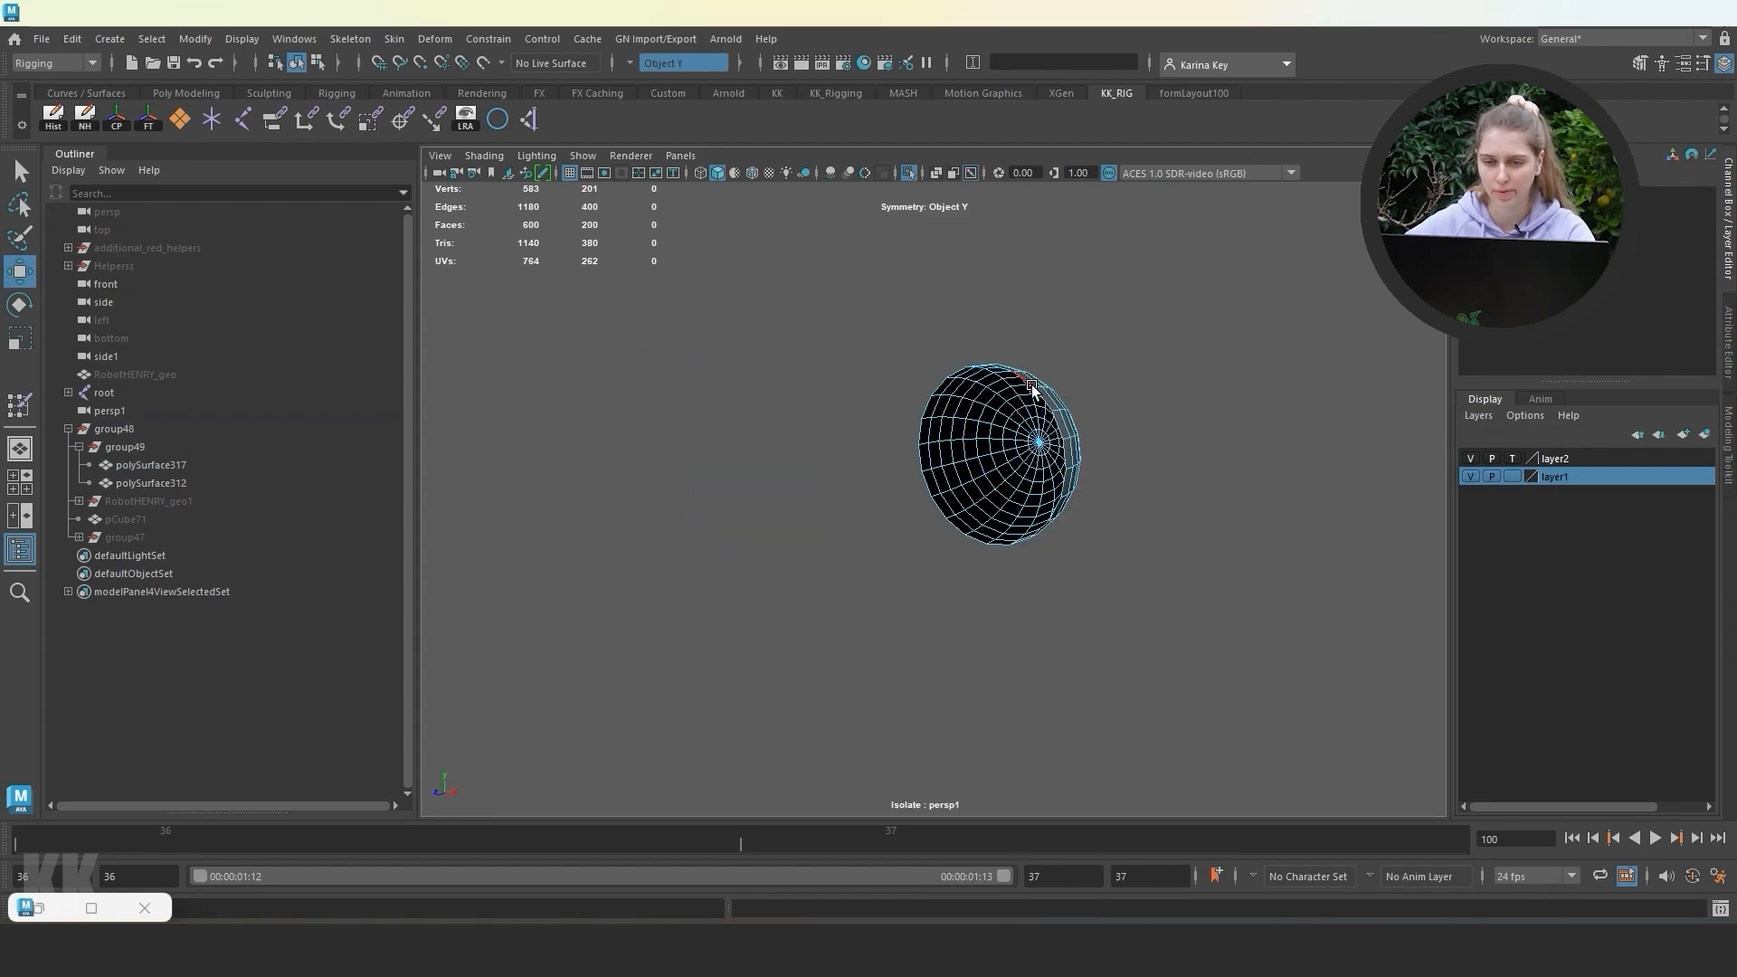
{"action": "double_click", "coordinate": [1032, 390]}
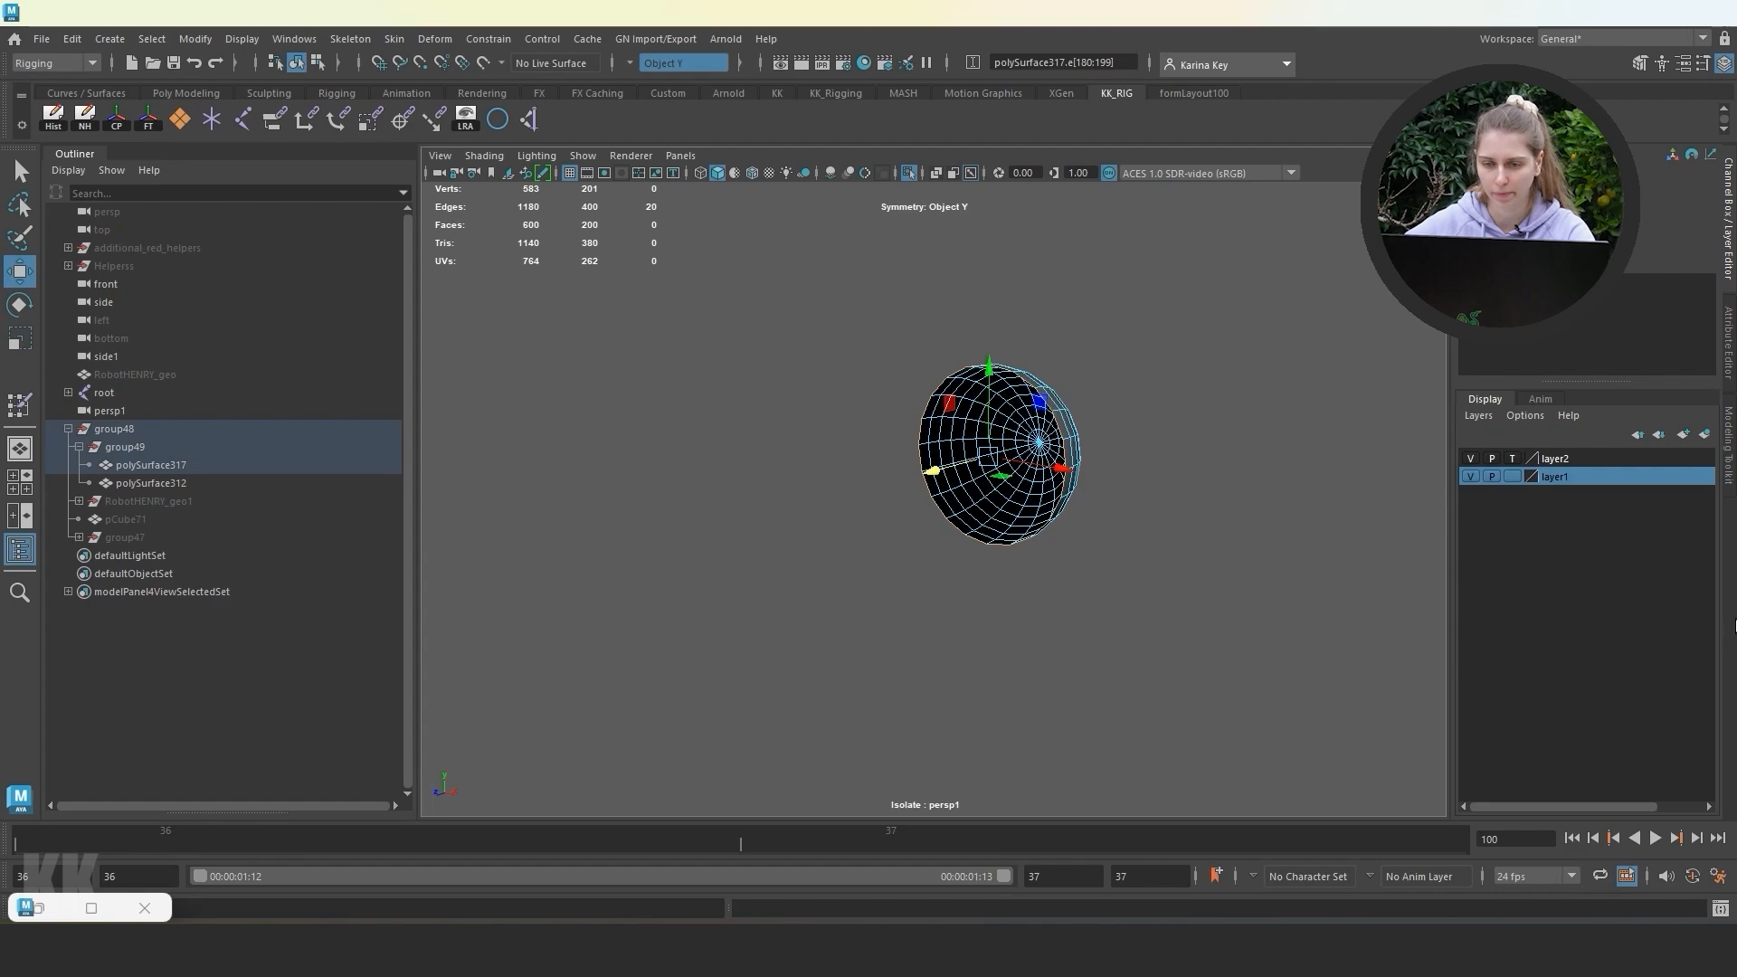
{"action": "left_click", "coordinate": [1729, 452]}
{"action": "left_click", "coordinate": [1560, 633]}
{"action": "key", "text": "f"}
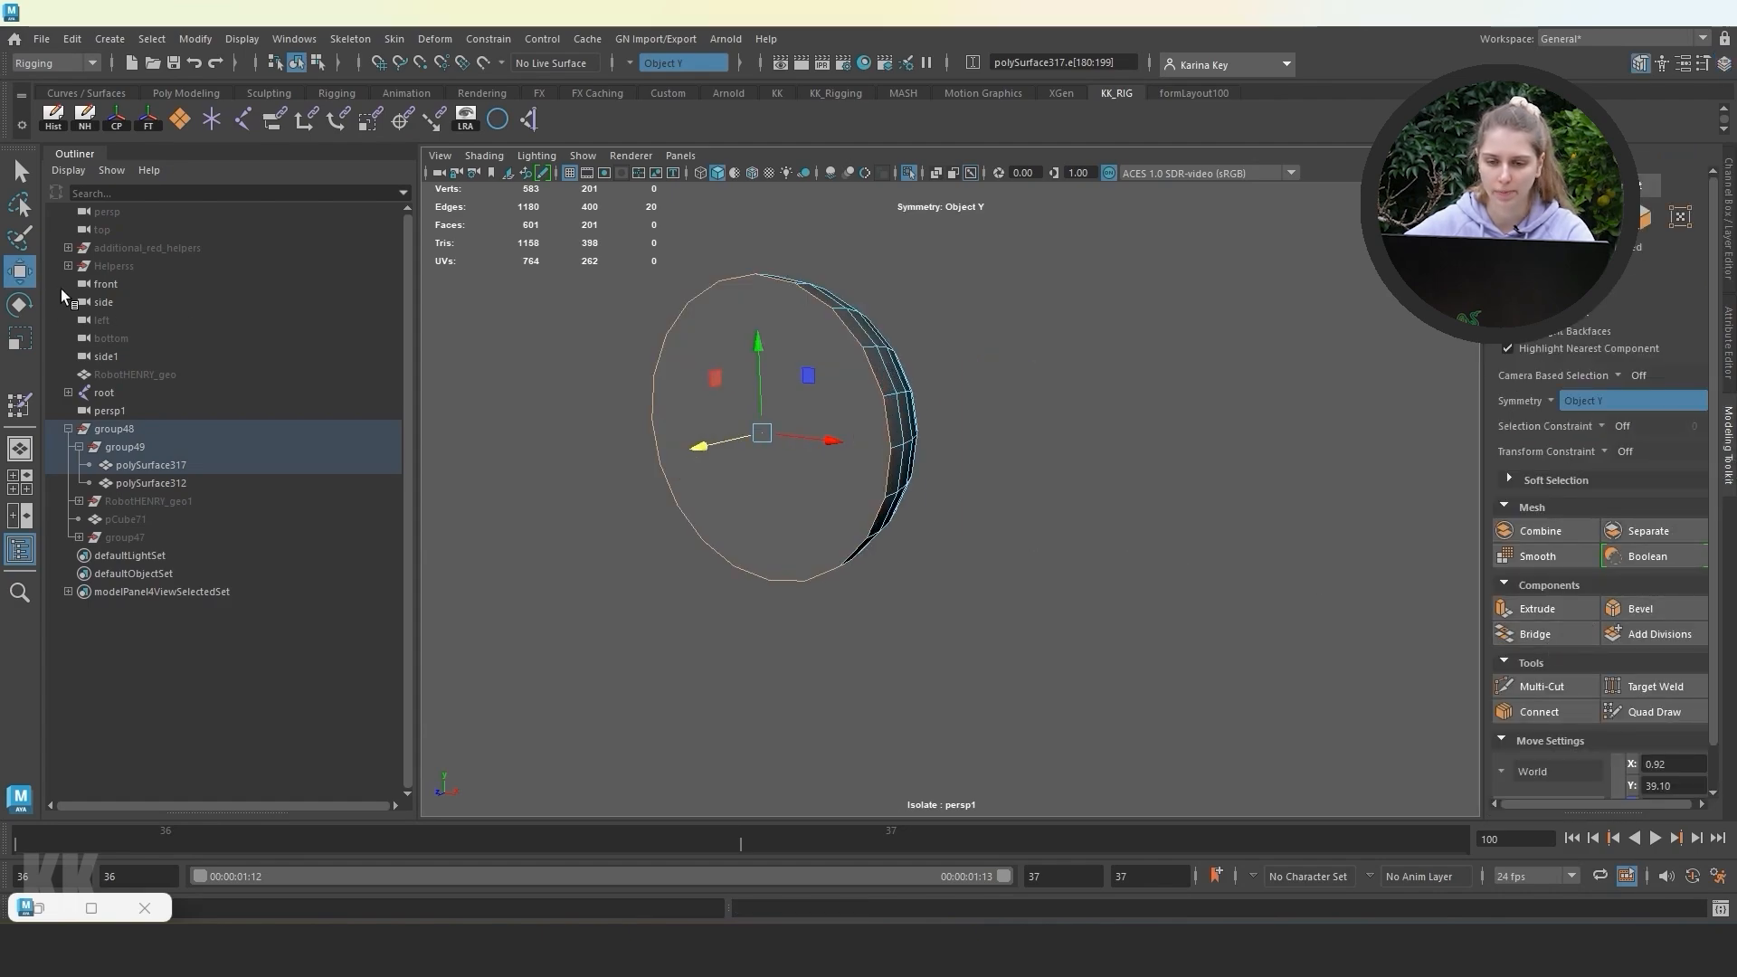
Multi-Cut the polySurface317 cap with three edges between opposite border vertices, crossing at its centre, and return to object selection.
{"action": "left_click", "coordinate": [1140, 354]}
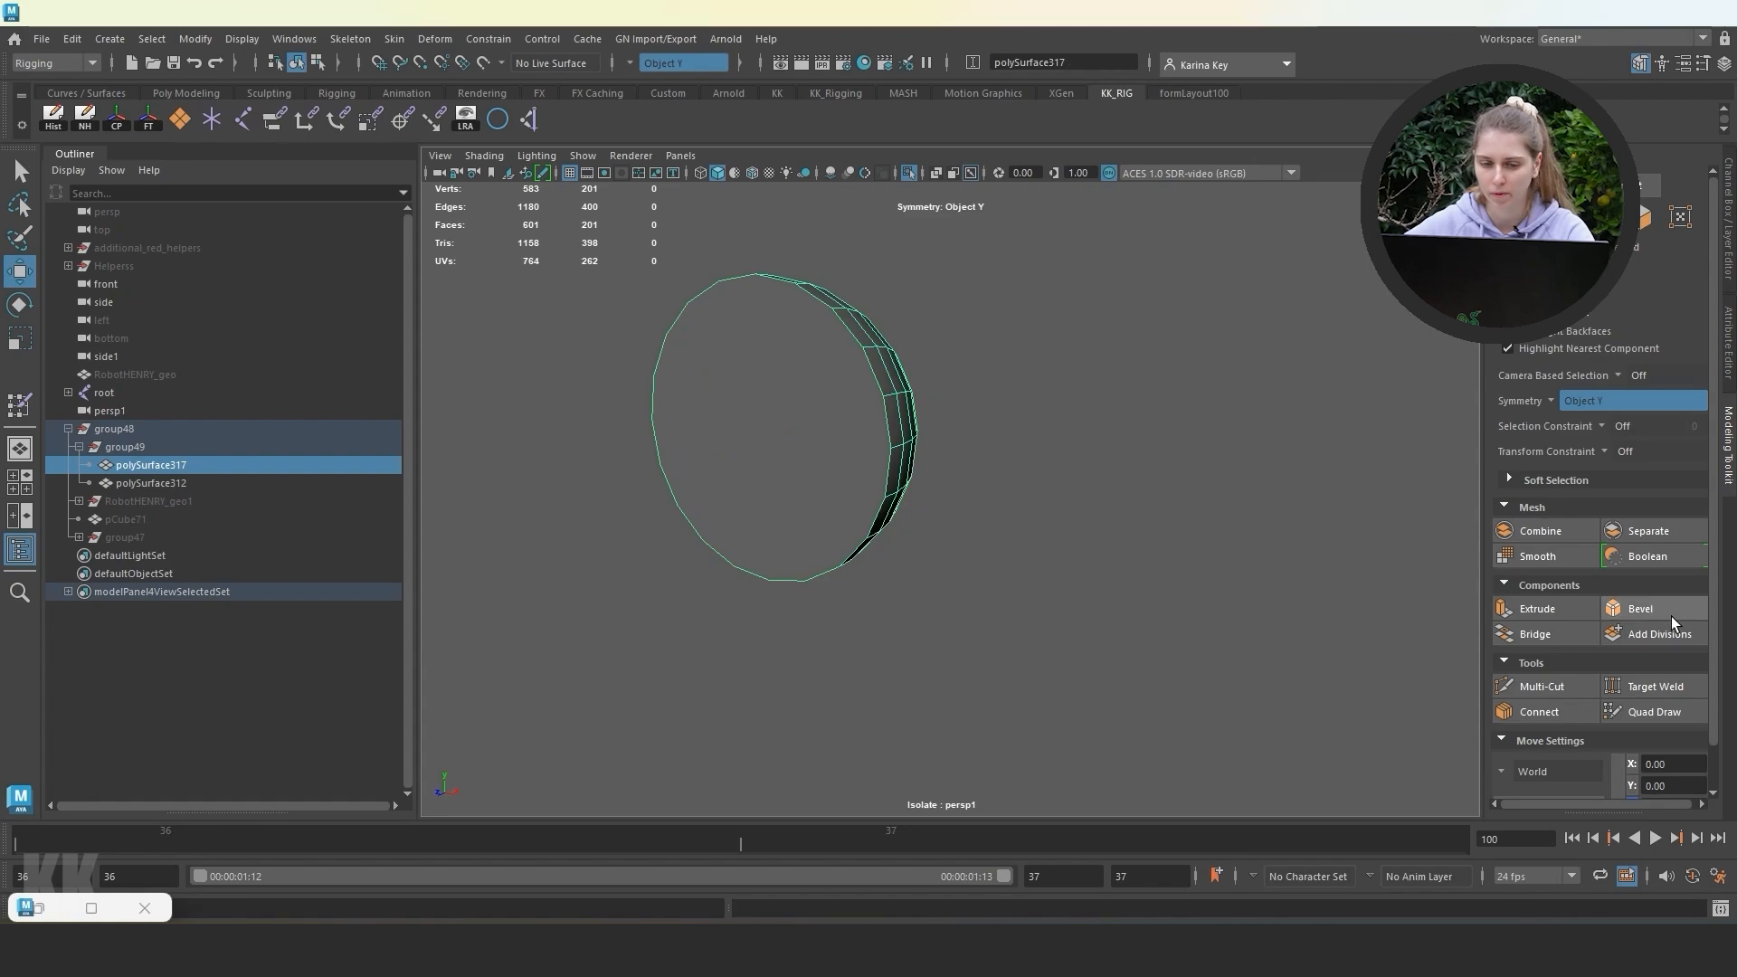
{"action": "left_click", "coordinate": [1558, 686]}
{"action": "left_click", "coordinate": [755, 274]}
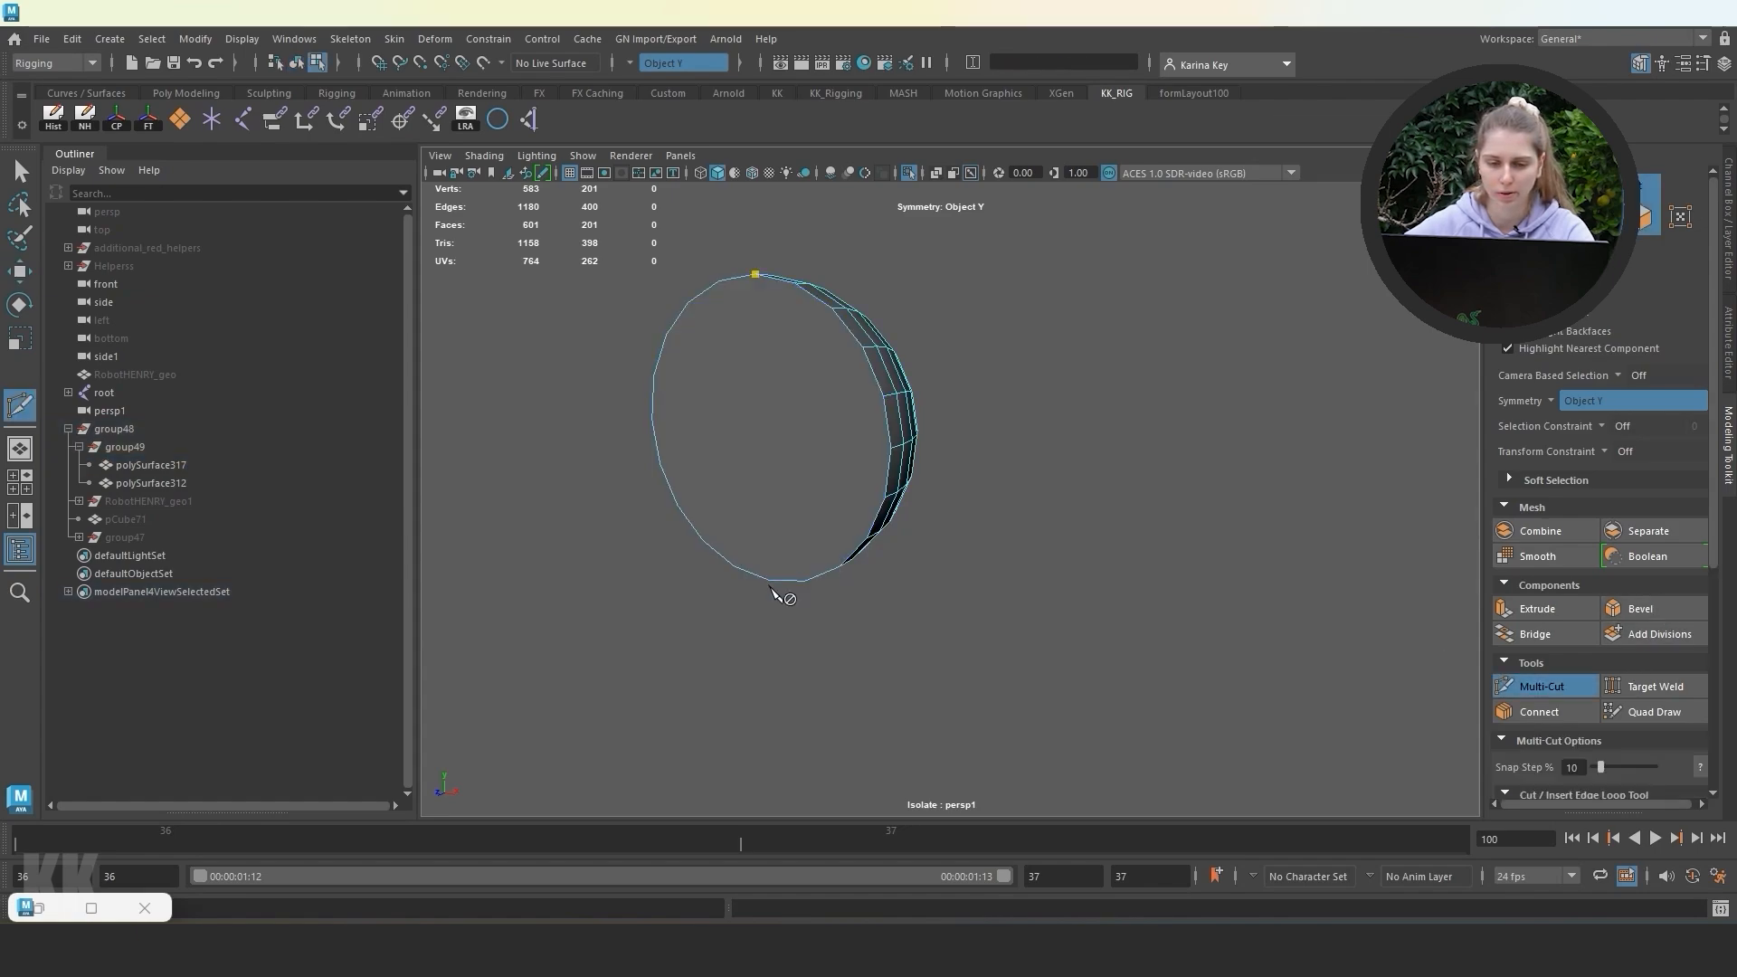
{"action": "left_click", "coordinate": [769, 581]}
{"action": "key", "text": "Return"}
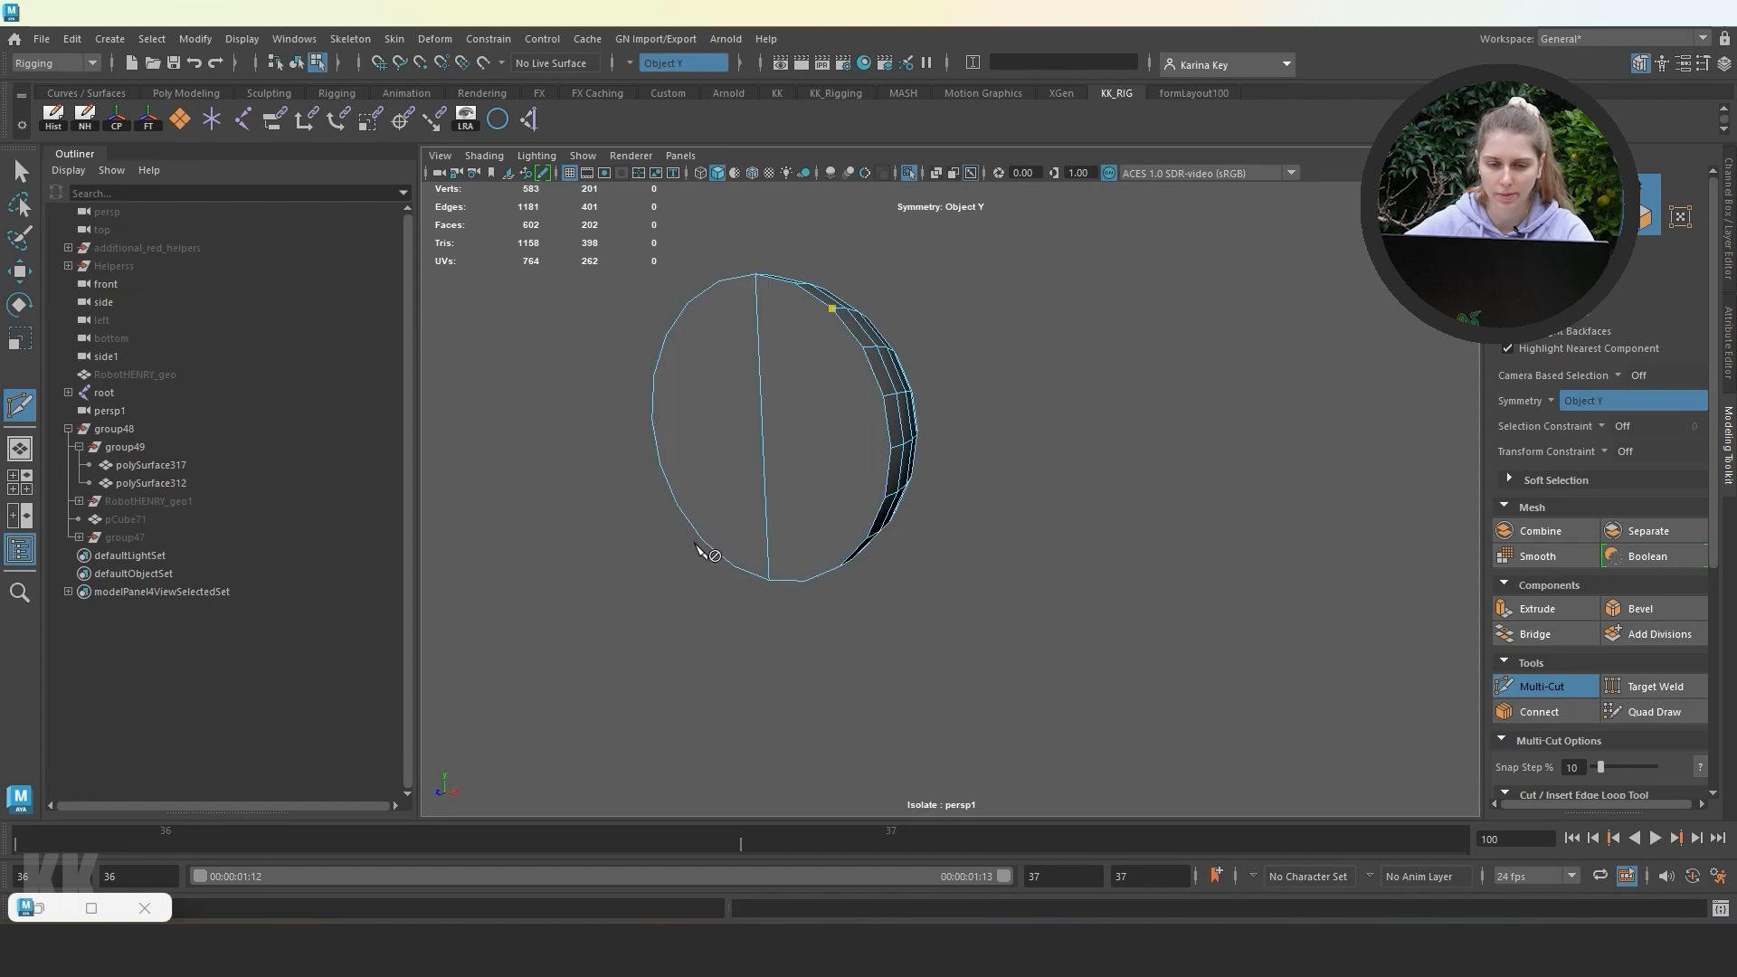
{"action": "key", "text": "Return"}
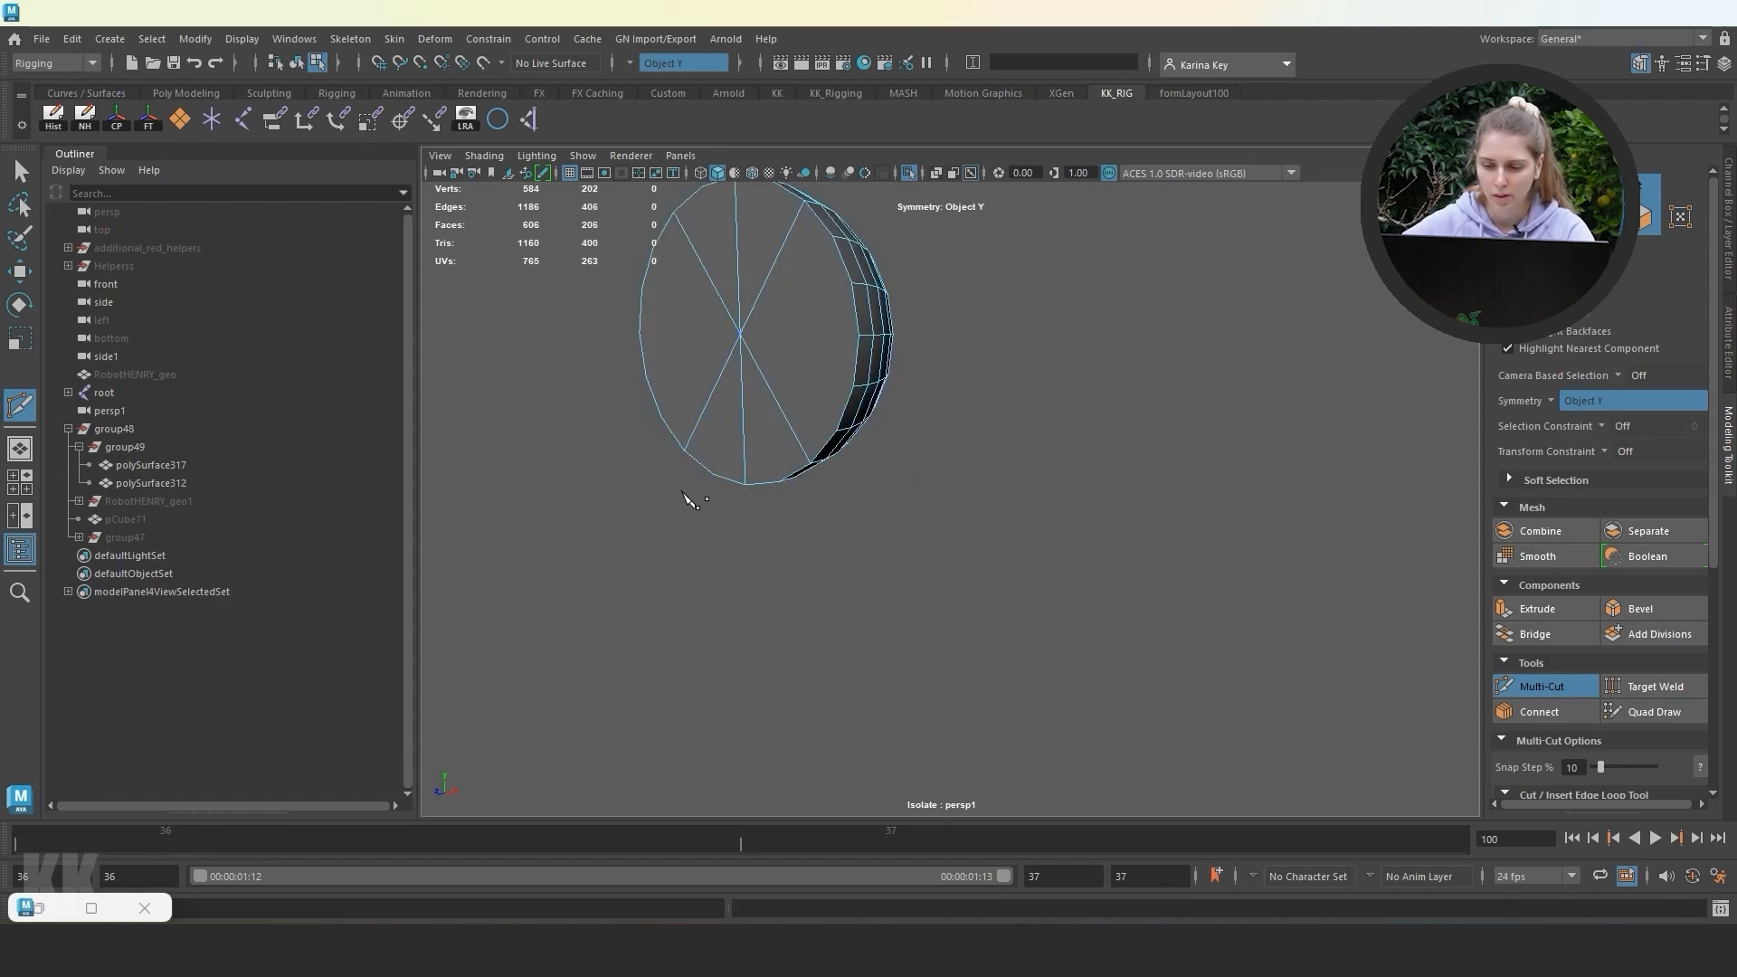
{"action": "left_click", "coordinate": [18, 269]}
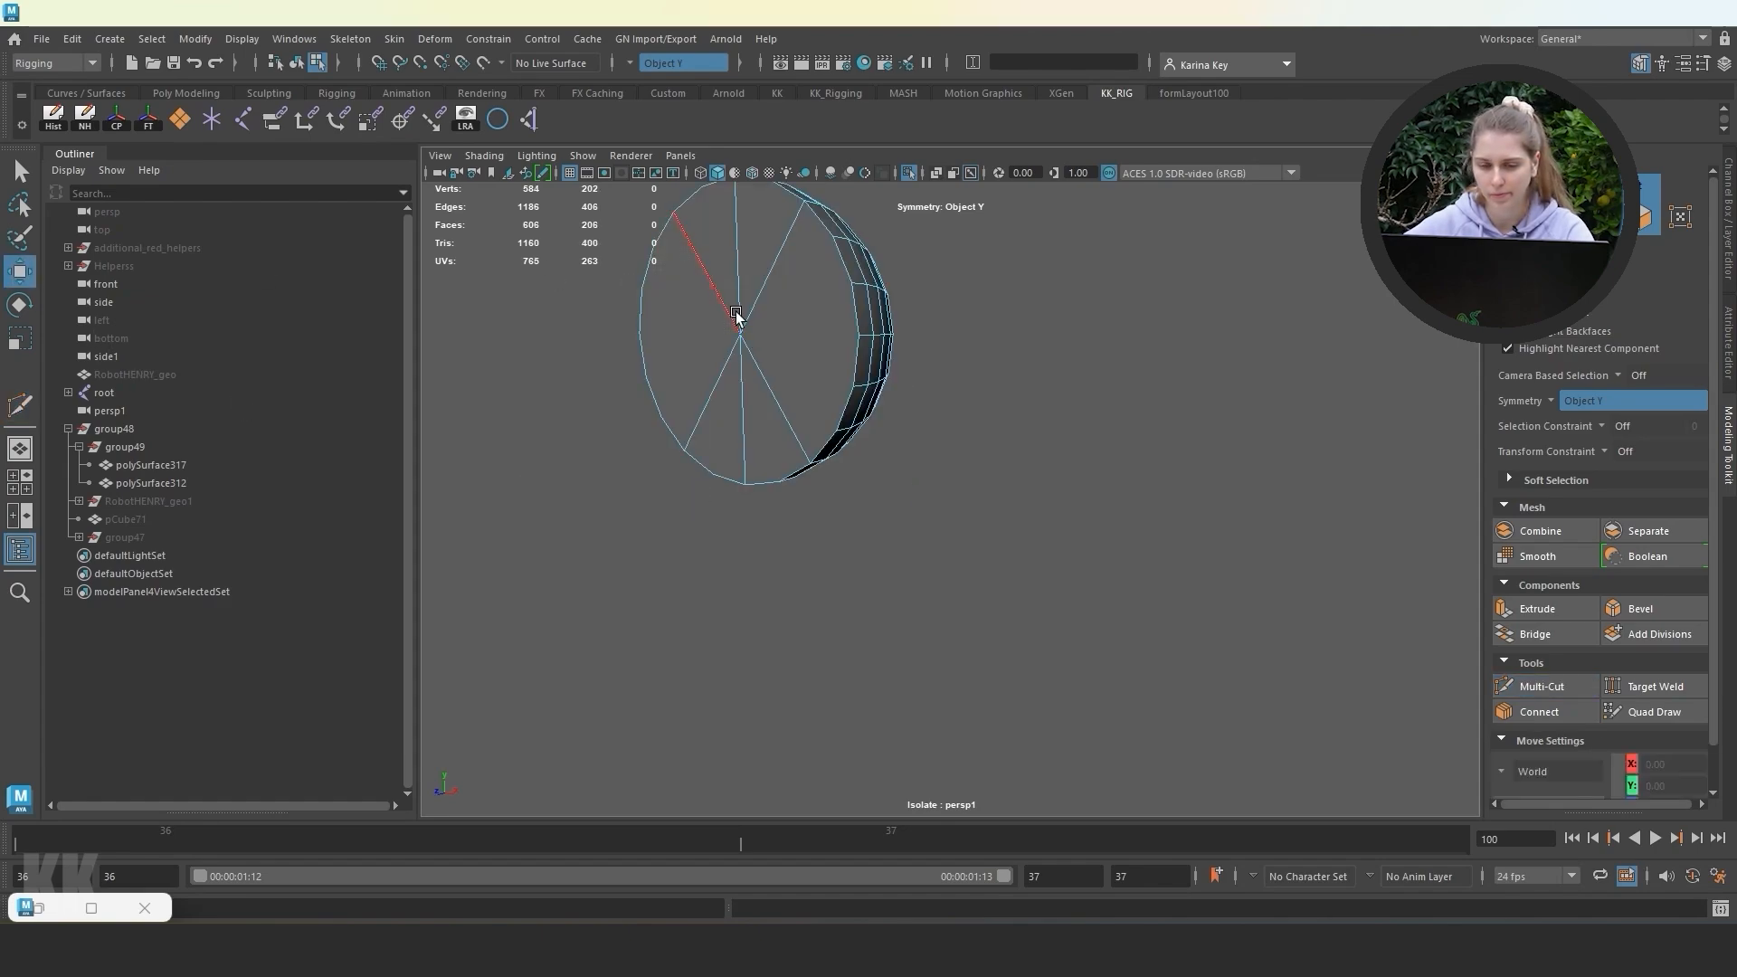
{"action": "right_click_drag", "start_coordinate": [737, 310], "coordinate": [886, 226]}
{"action": "key", "text": "F8"}
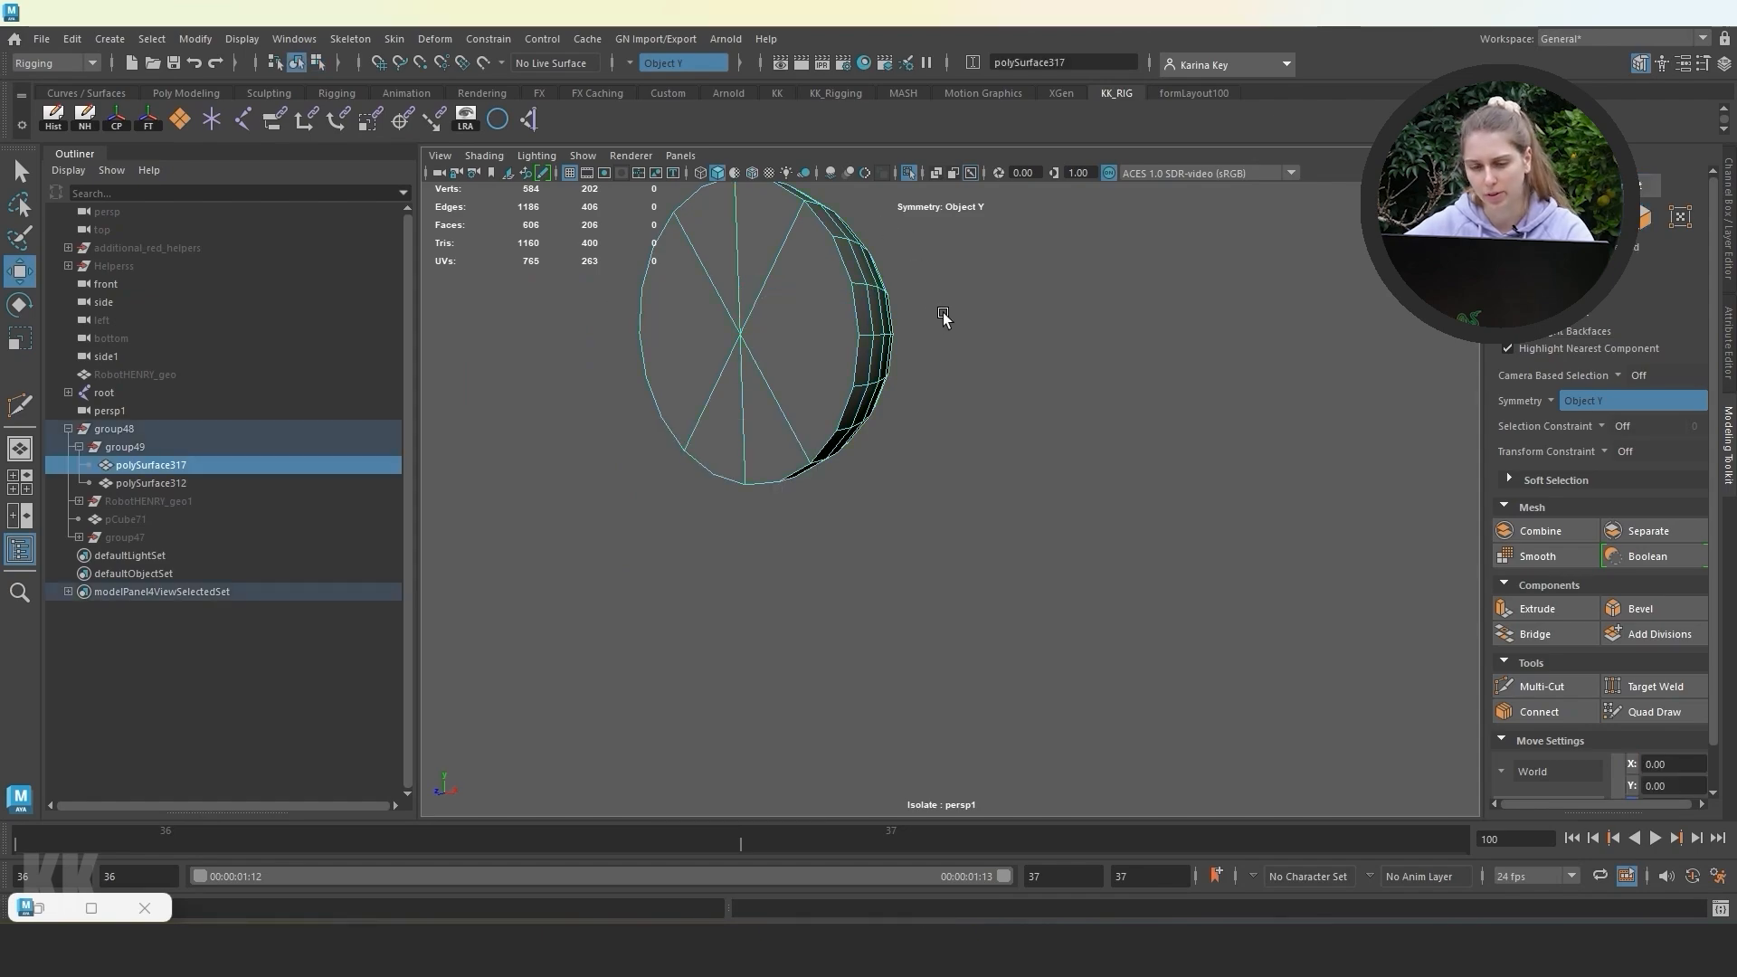
End the isolation and examine how the L_eye joint sits relative to the halved eyeball's capped centre.
{"action": "left_click", "coordinate": [910, 172]}
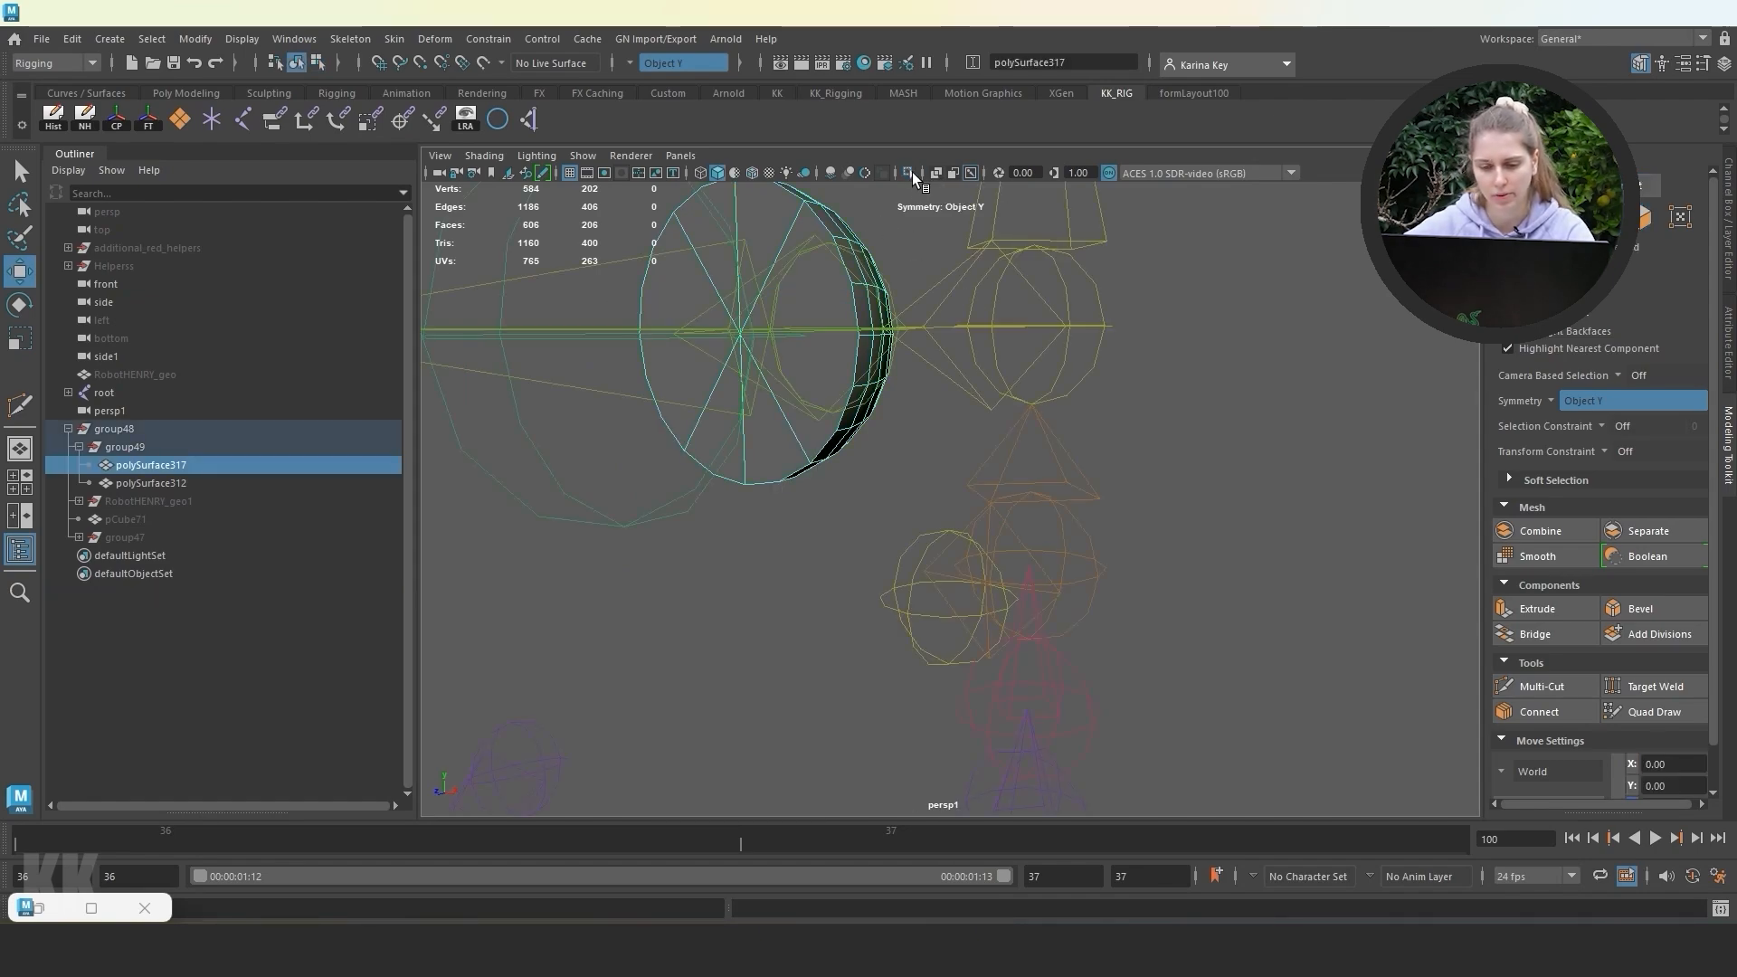
{"action": "left_click_drag", "start_coordinate": [841, 477], "coordinate": [796, 479], "text": "alt"}
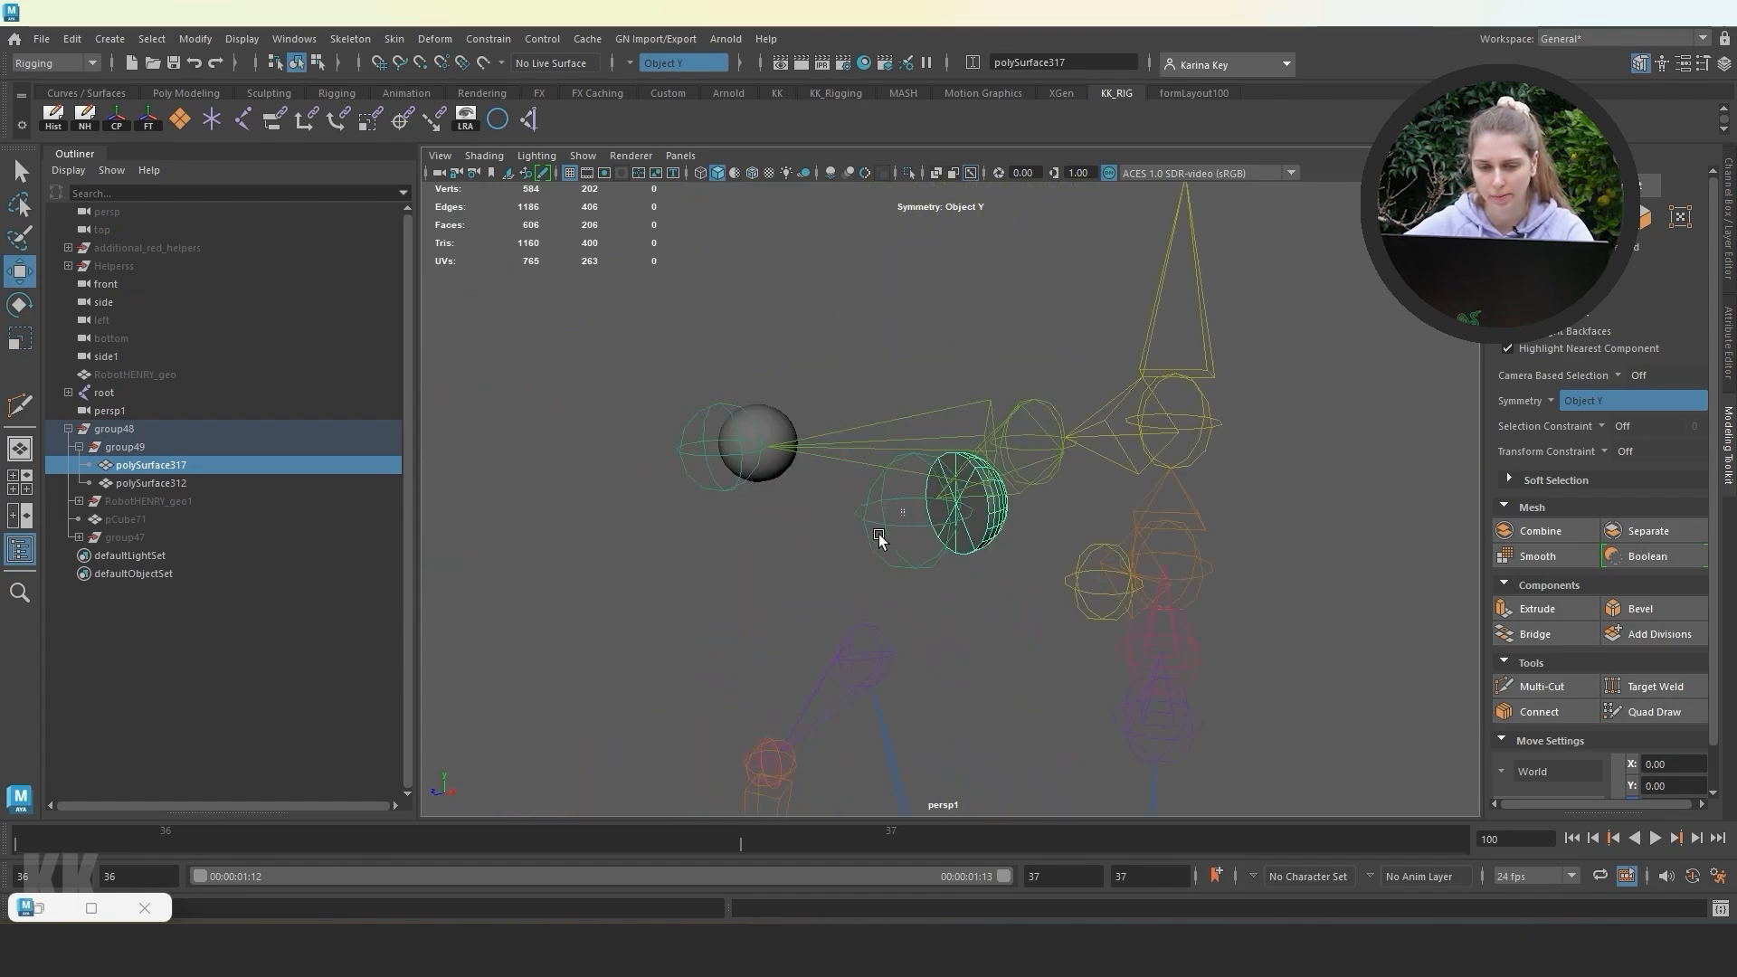
{"action": "left_click", "coordinate": [847, 573]}
{"action": "left_click_drag", "start_coordinate": [850, 578], "coordinate": [802, 564], "text": "alt"}
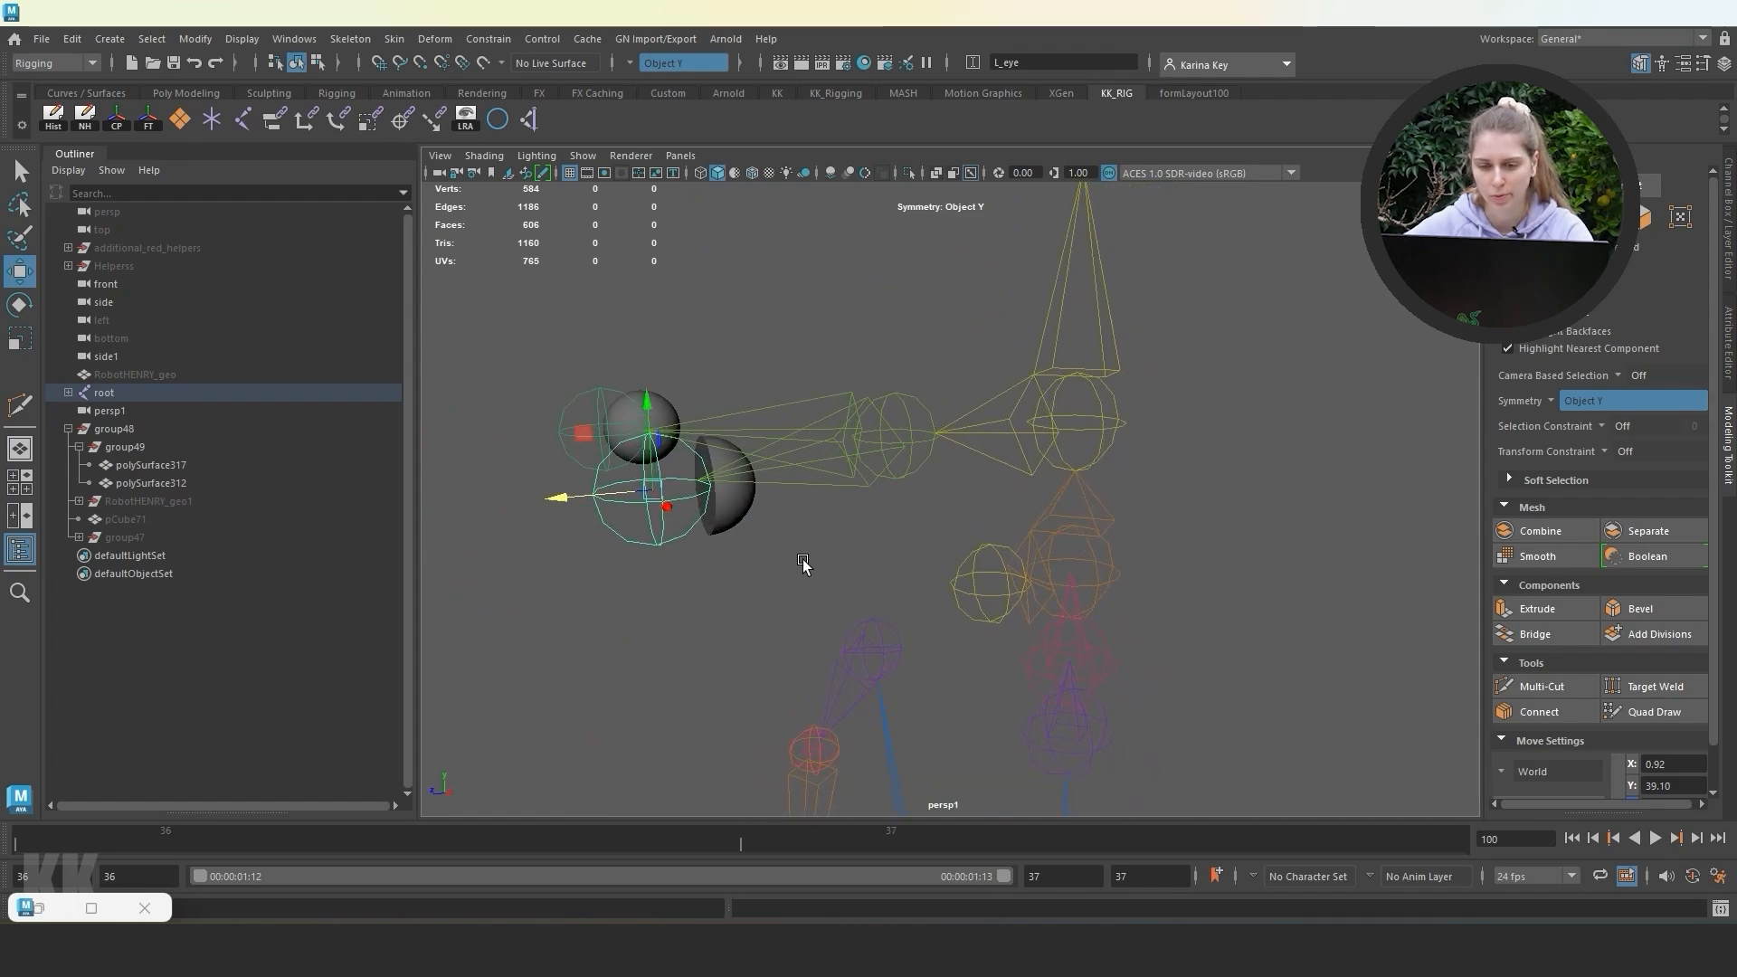
{"action": "left_click_drag", "start_coordinate": [646, 459], "coordinate": [858, 555], "text": "alt"}
{"action": "left_click", "coordinate": [850, 541]}
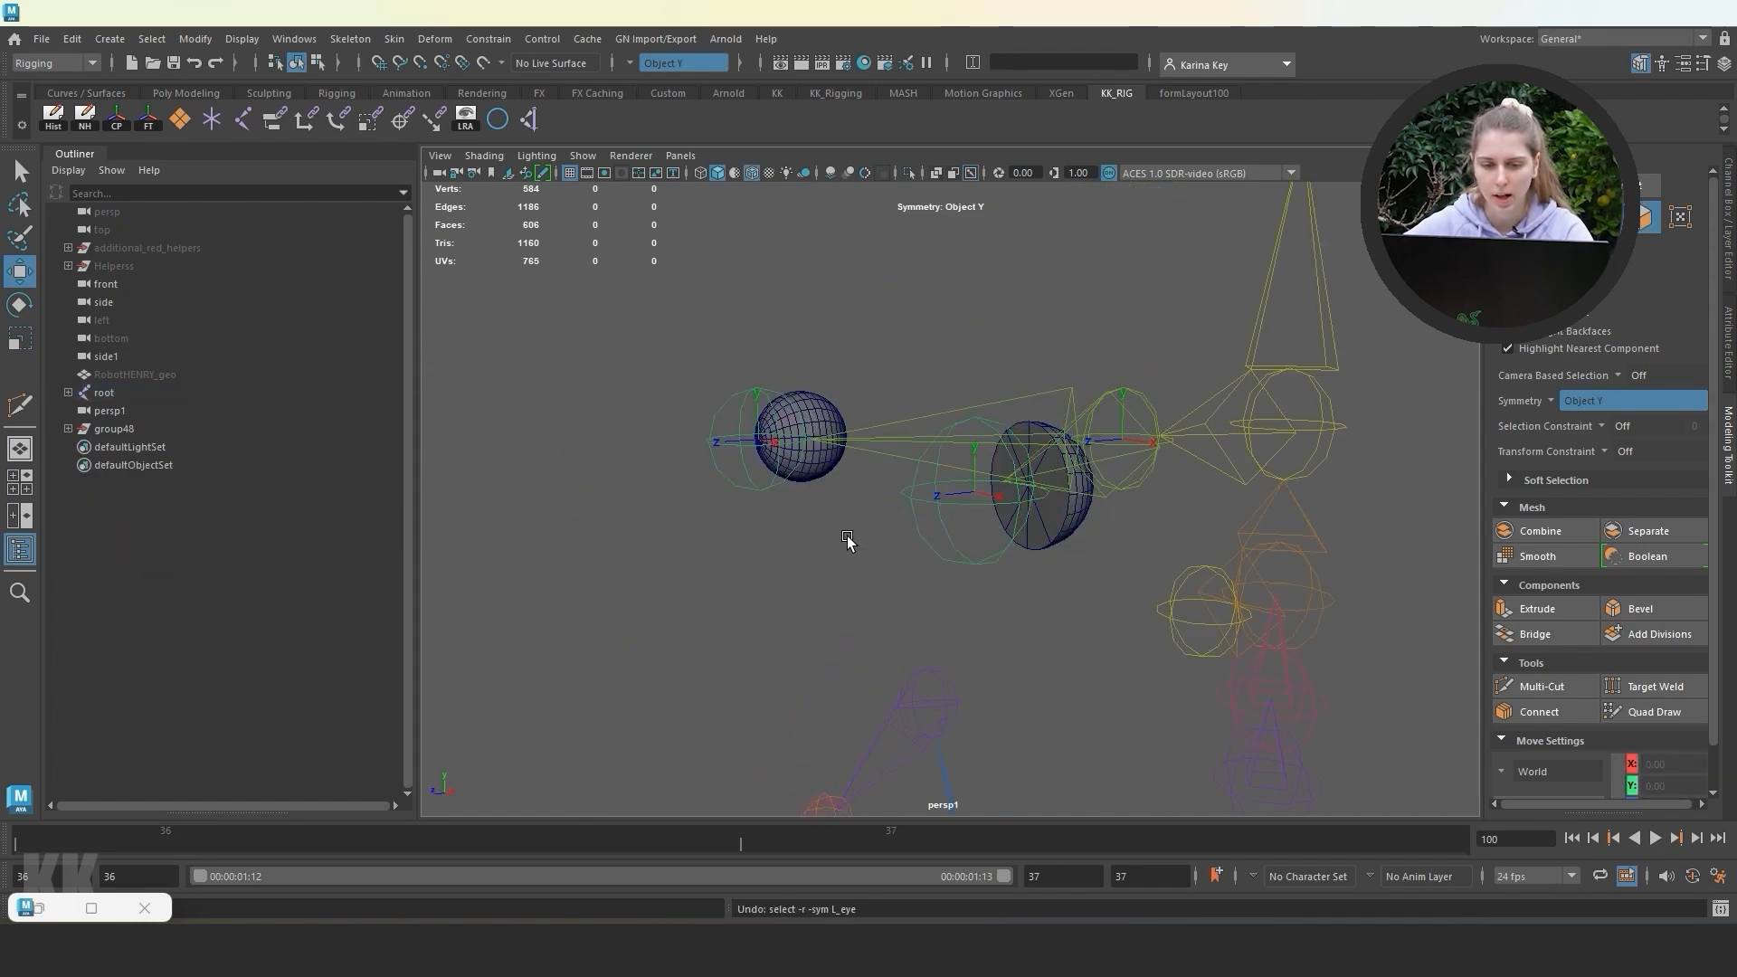
Isolate the other eyeball, polySurface312, in the view and frame it.
{"action": "left_click", "coordinate": [817, 448]}
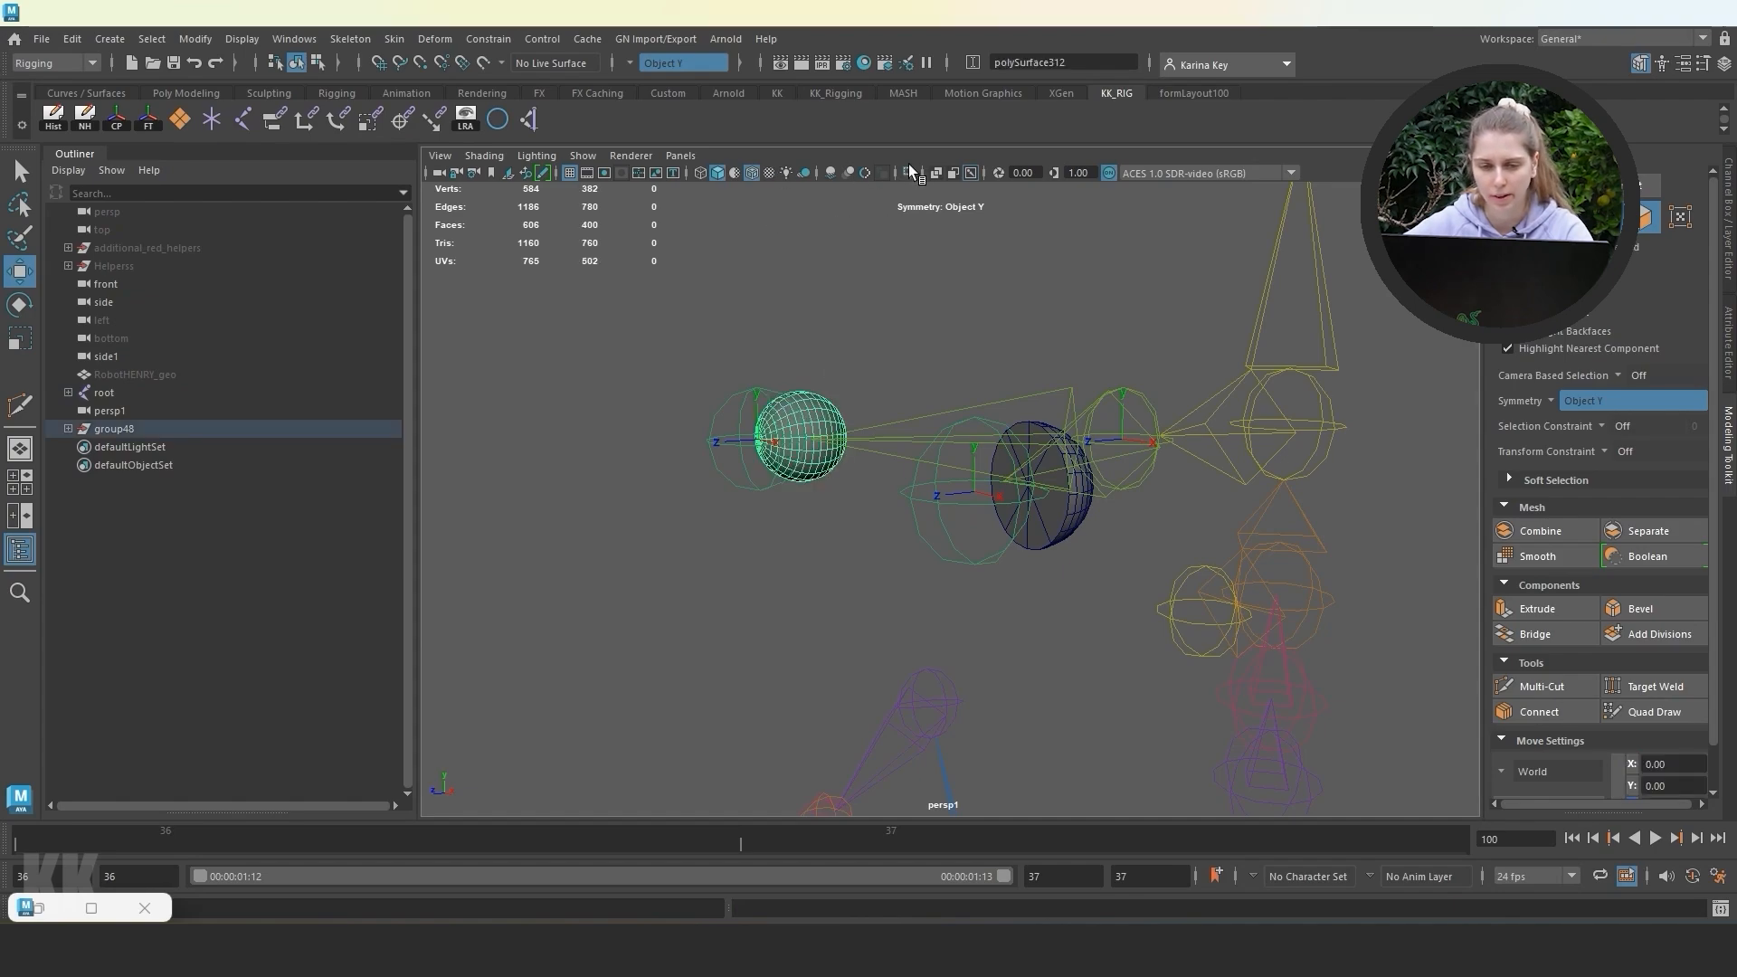
{"action": "left_click", "coordinate": [908, 172]}
{"action": "key", "text": "f"}
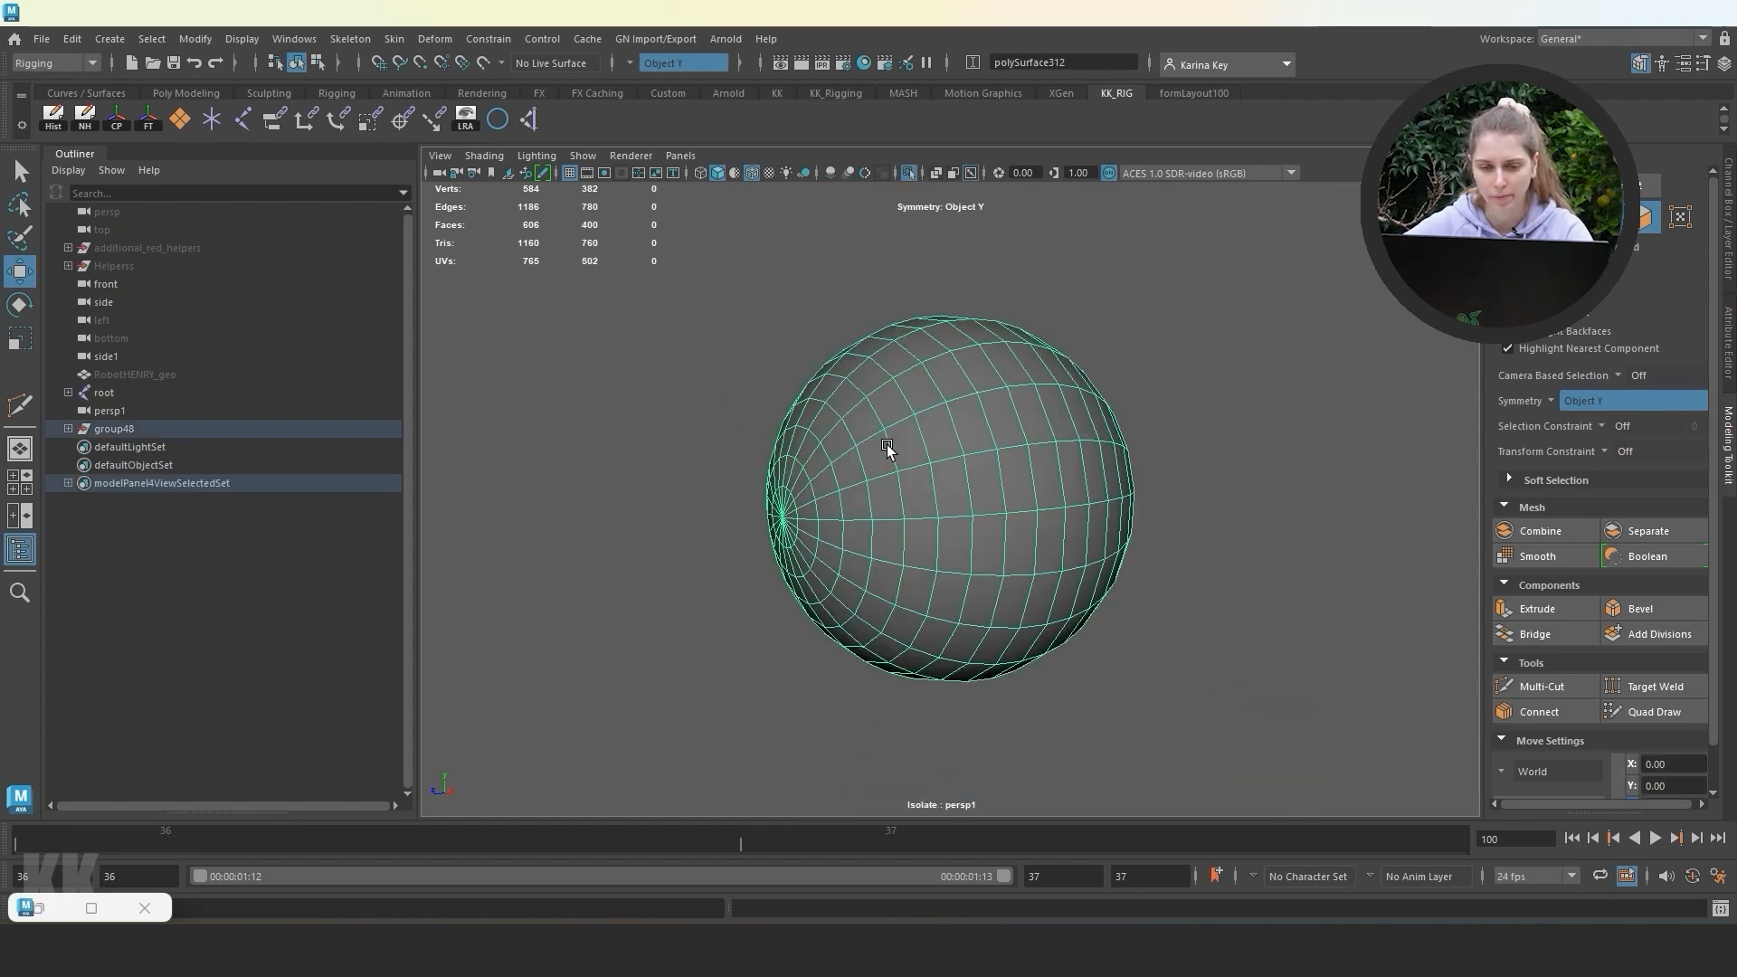
Select the face loop around the middle of polySurface312 and delete it.
{"action": "right_click_drag", "start_coordinate": [995, 441], "coordinate": [1001, 411]}
{"action": "double_click", "coordinate": [1001, 410]}
{"action": "scroll", "coordinate": [997, 523], "scroll_direction": "down", "scroll_amount": 4}
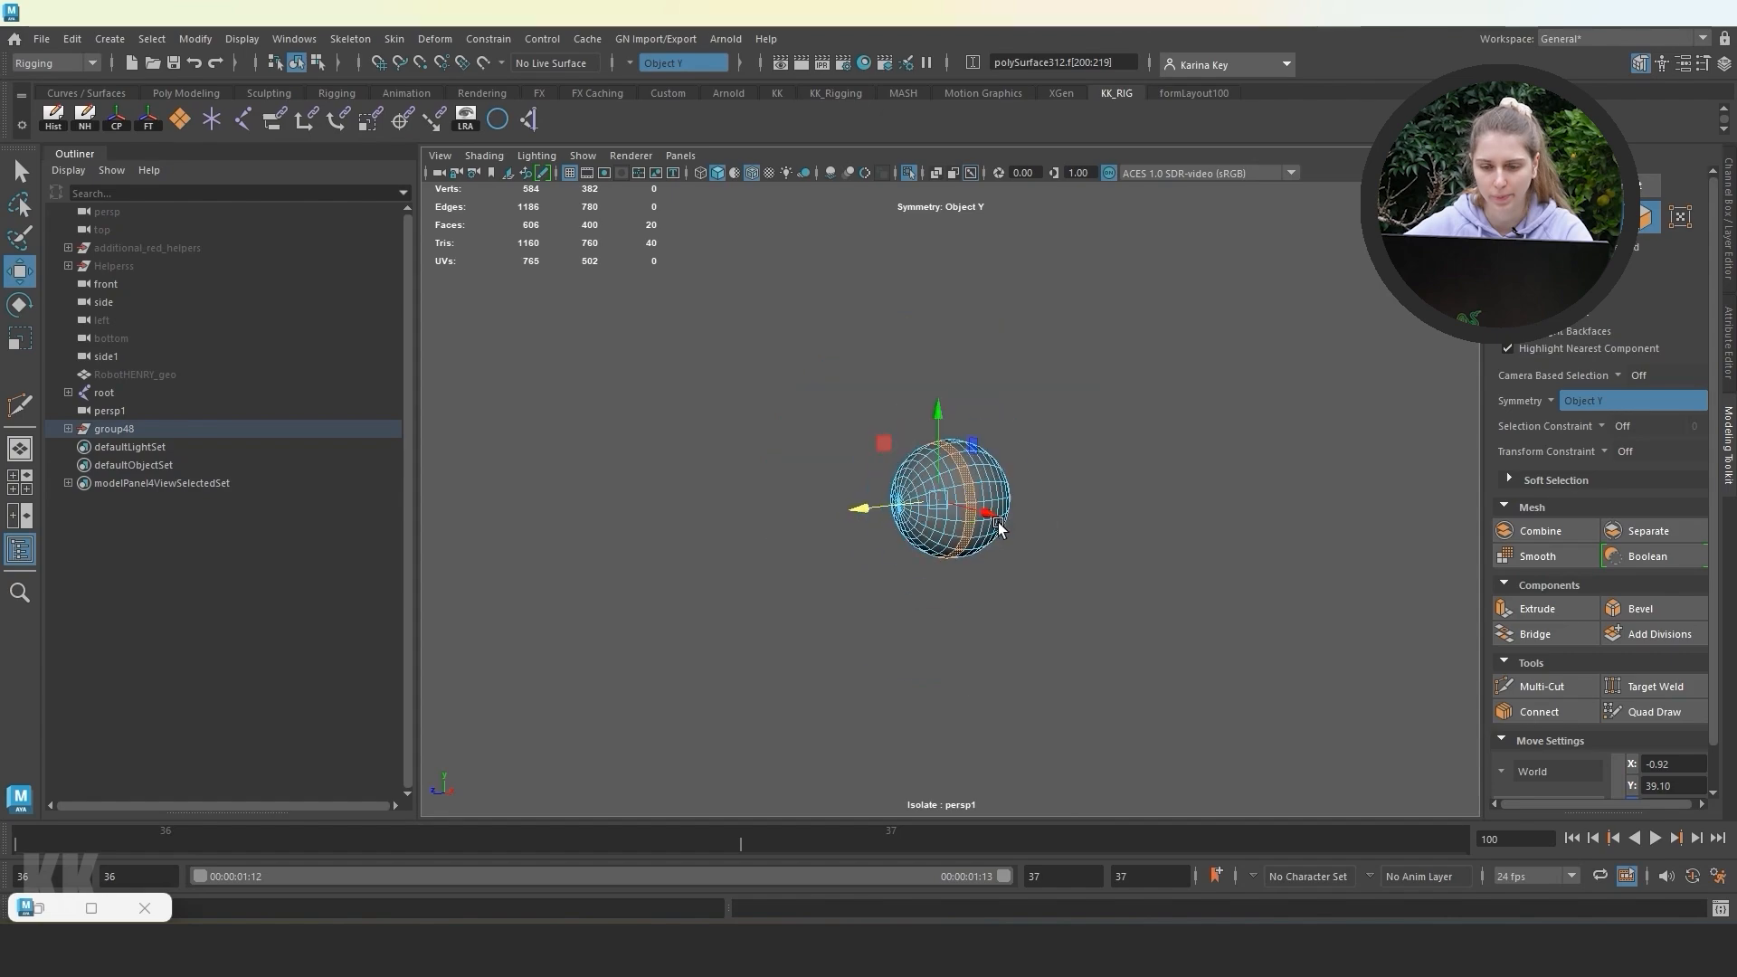
{"action": "left_click_drag", "start_coordinate": [997, 523], "coordinate": [938, 470], "text": "alt"}
{"action": "scroll", "coordinate": [938, 479], "scroll_direction": "up", "scroll_amount": 4}
{"action": "double_click", "coordinate": [940, 490]}
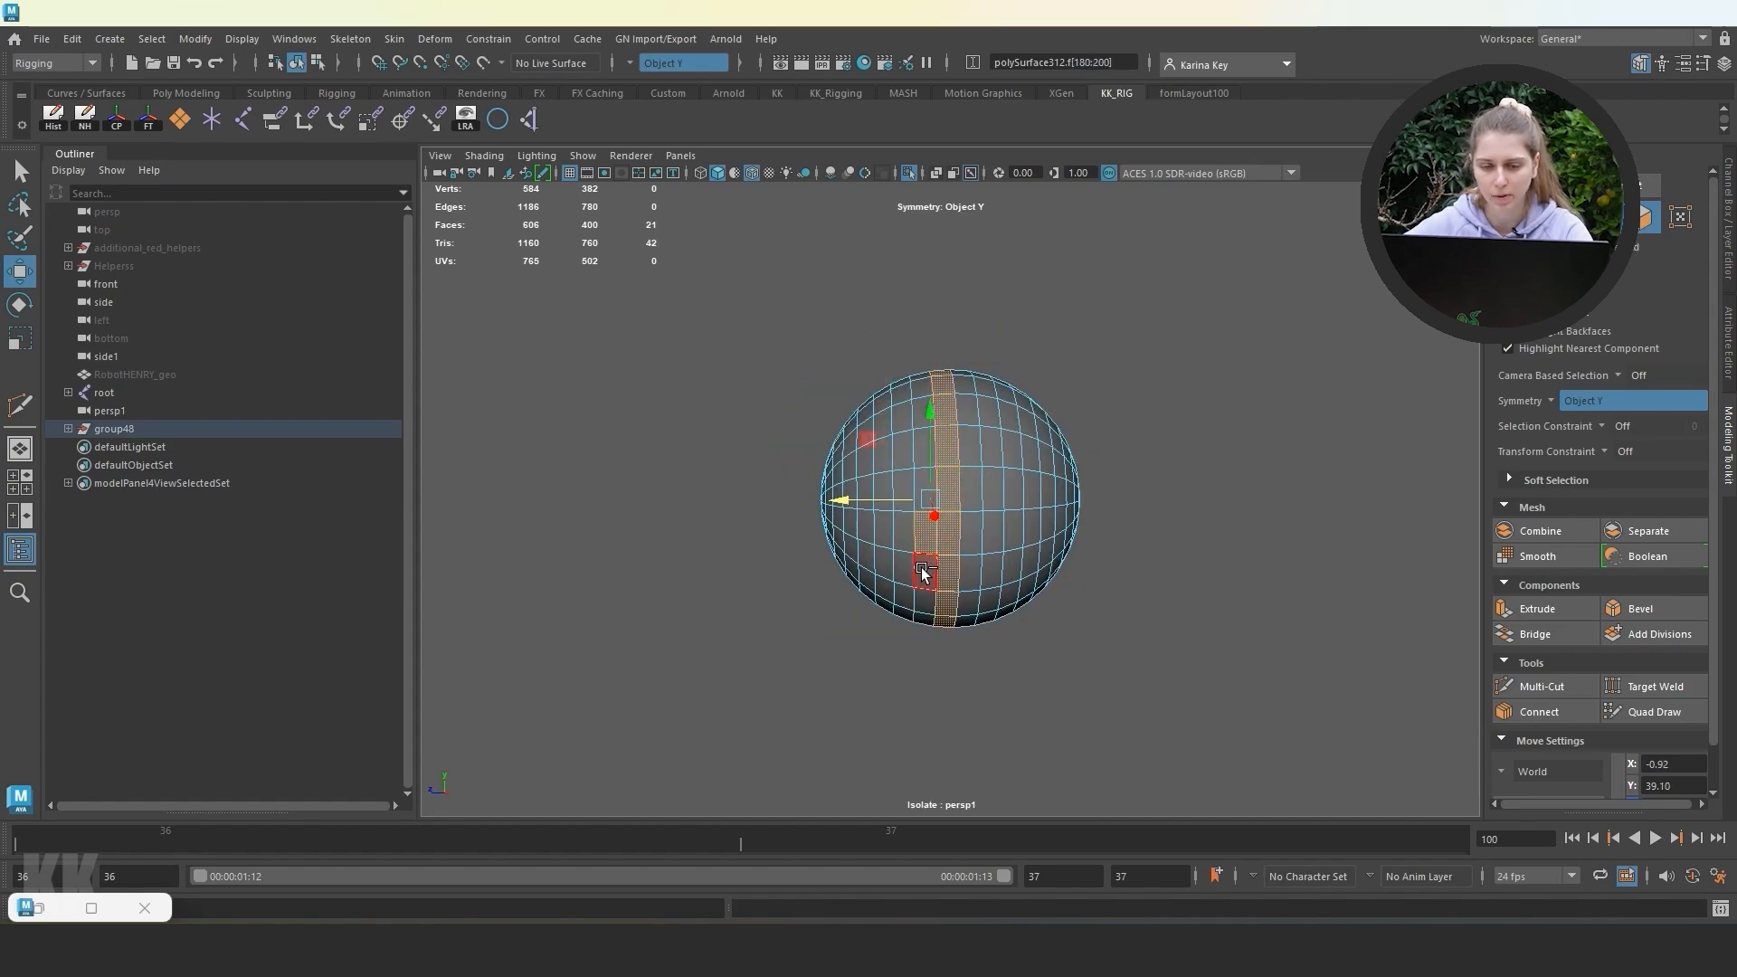
{"action": "double_click", "coordinate": [920, 569], "text": "shift"}
{"action": "key", "text": "Delete"}
Select the detached front half of polySurface312 and delete it.
{"action": "left_click", "coordinate": [20, 171]}
{"action": "left_click", "coordinate": [891, 419]}
{"action": "double_click", "coordinate": [870, 514], "text": "shift"}
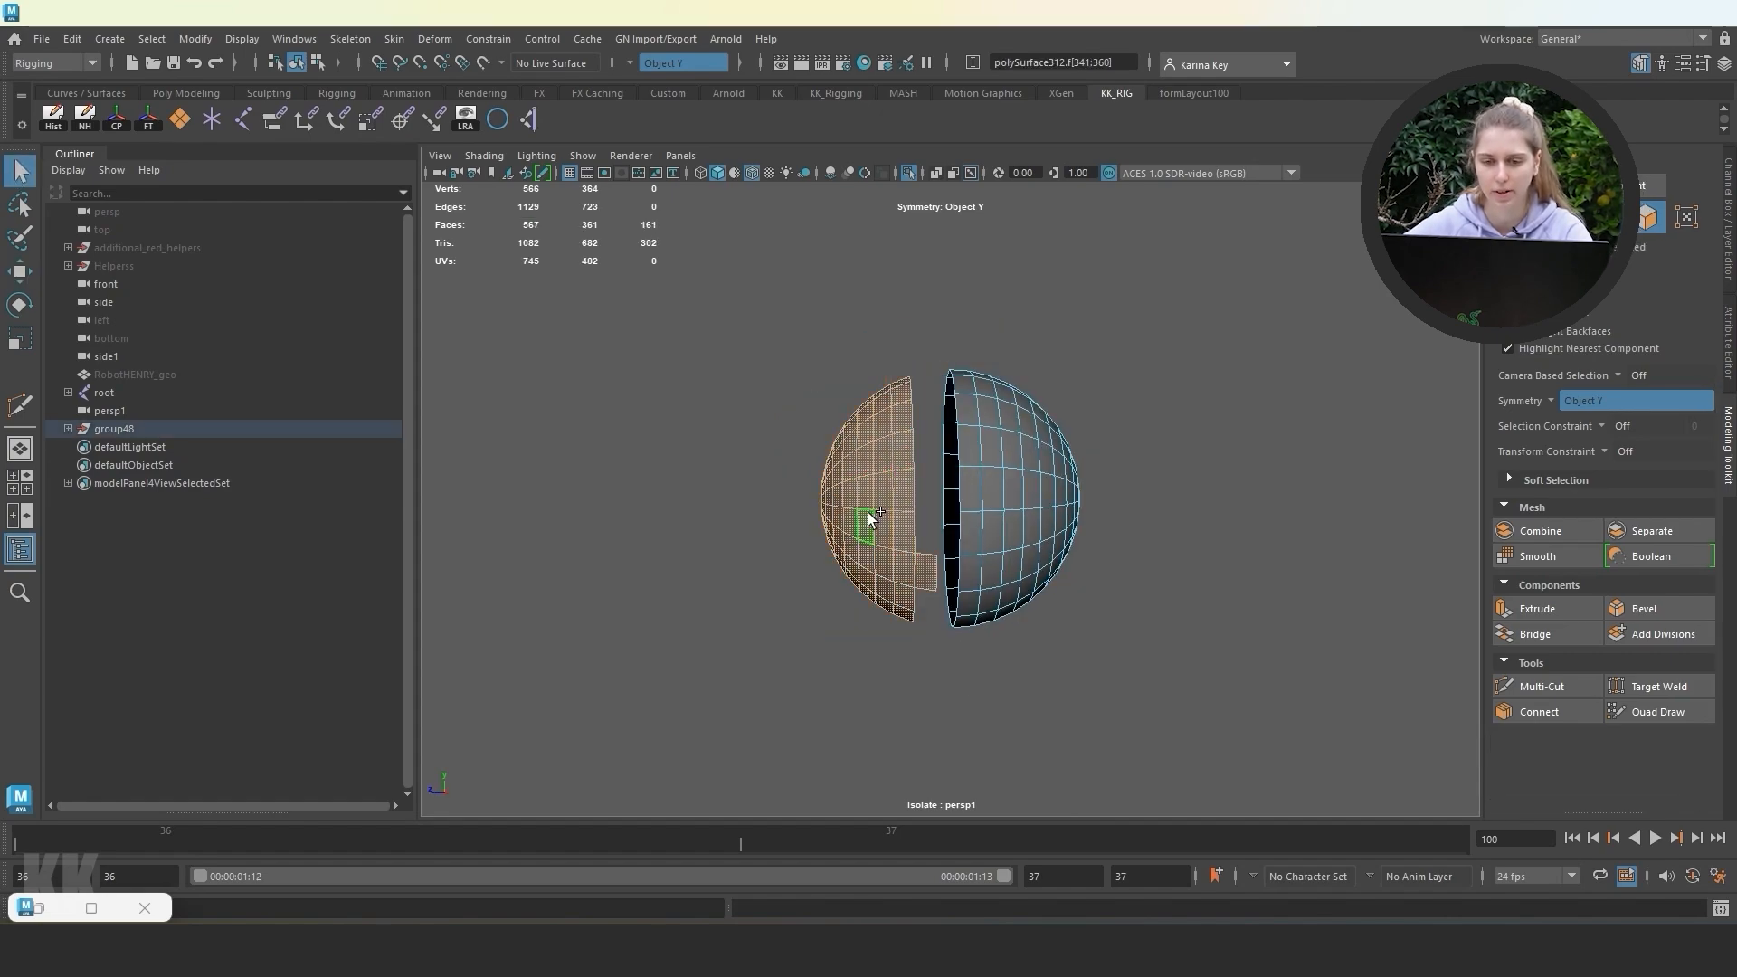
{"action": "key", "text": "Delete"}
Select the open border edge loop of polySurface312 and fill the hole with one face.
{"action": "left_click_drag", "start_coordinate": [924, 494], "coordinate": [979, 484], "text": "alt"}
{"action": "right_click_drag", "start_coordinate": [977, 407], "coordinate": [979, 369]}
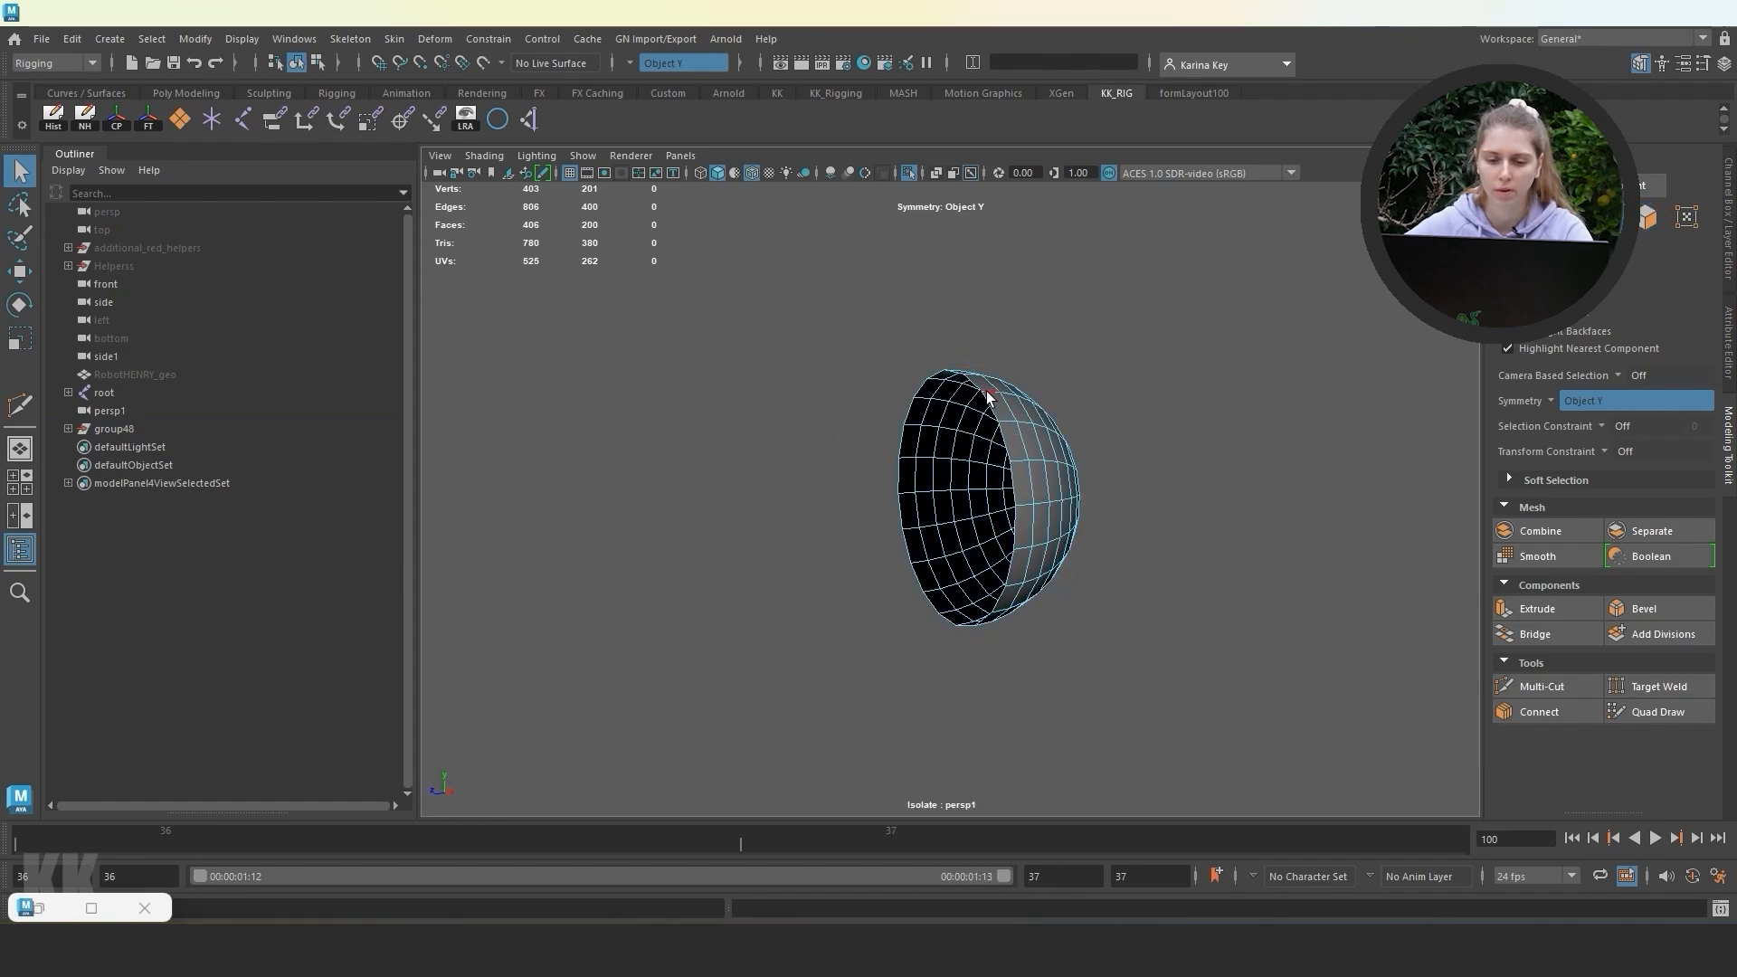
{"action": "double_click", "coordinate": [986, 391]}
{"action": "key", "text": "g"}
Multi-Cut the polySurface312 cap with three edges crossing at its centre, return to object selection and deselect the mesh.
{"action": "left_click_drag", "start_coordinate": [1067, 398], "coordinate": [1165, 374], "text": "alt"}
{"action": "key", "text": "ctrl+shift+x"}
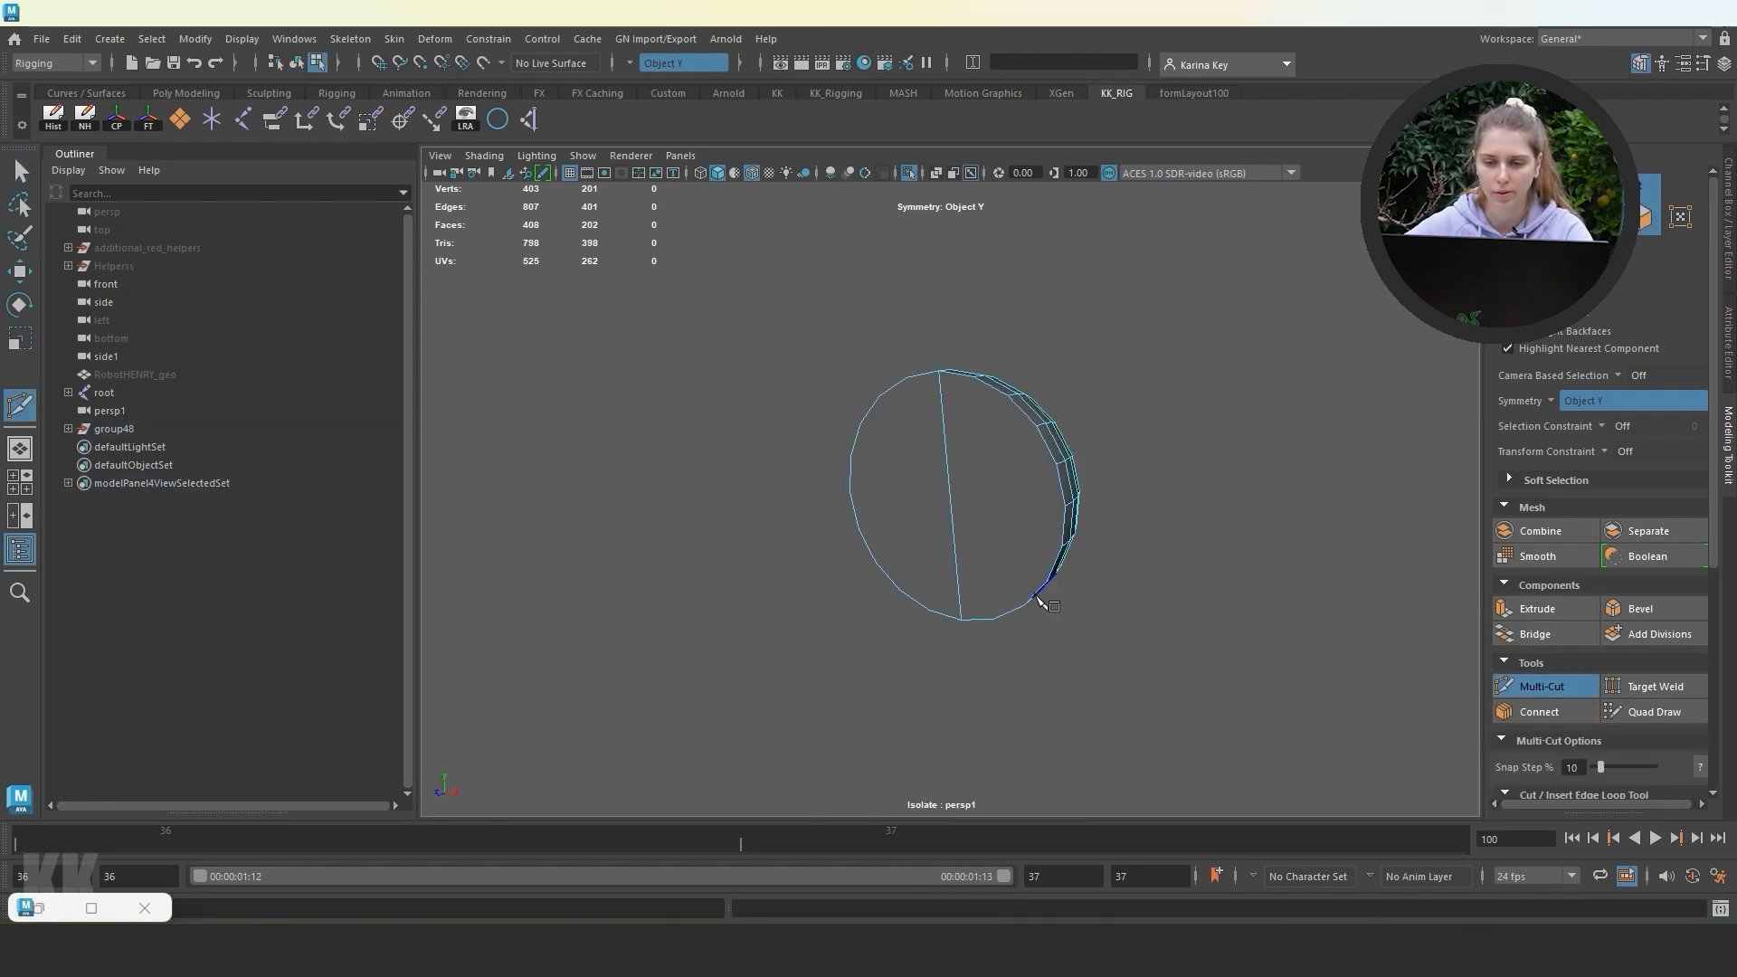
{"action": "left_click", "coordinate": [1023, 605]}
{"action": "left_click", "coordinate": [880, 396]}
{"action": "right_click", "coordinate": [882, 398]}
{"action": "right_click_drag", "start_coordinate": [1013, 412], "coordinate": [1201, 269]}
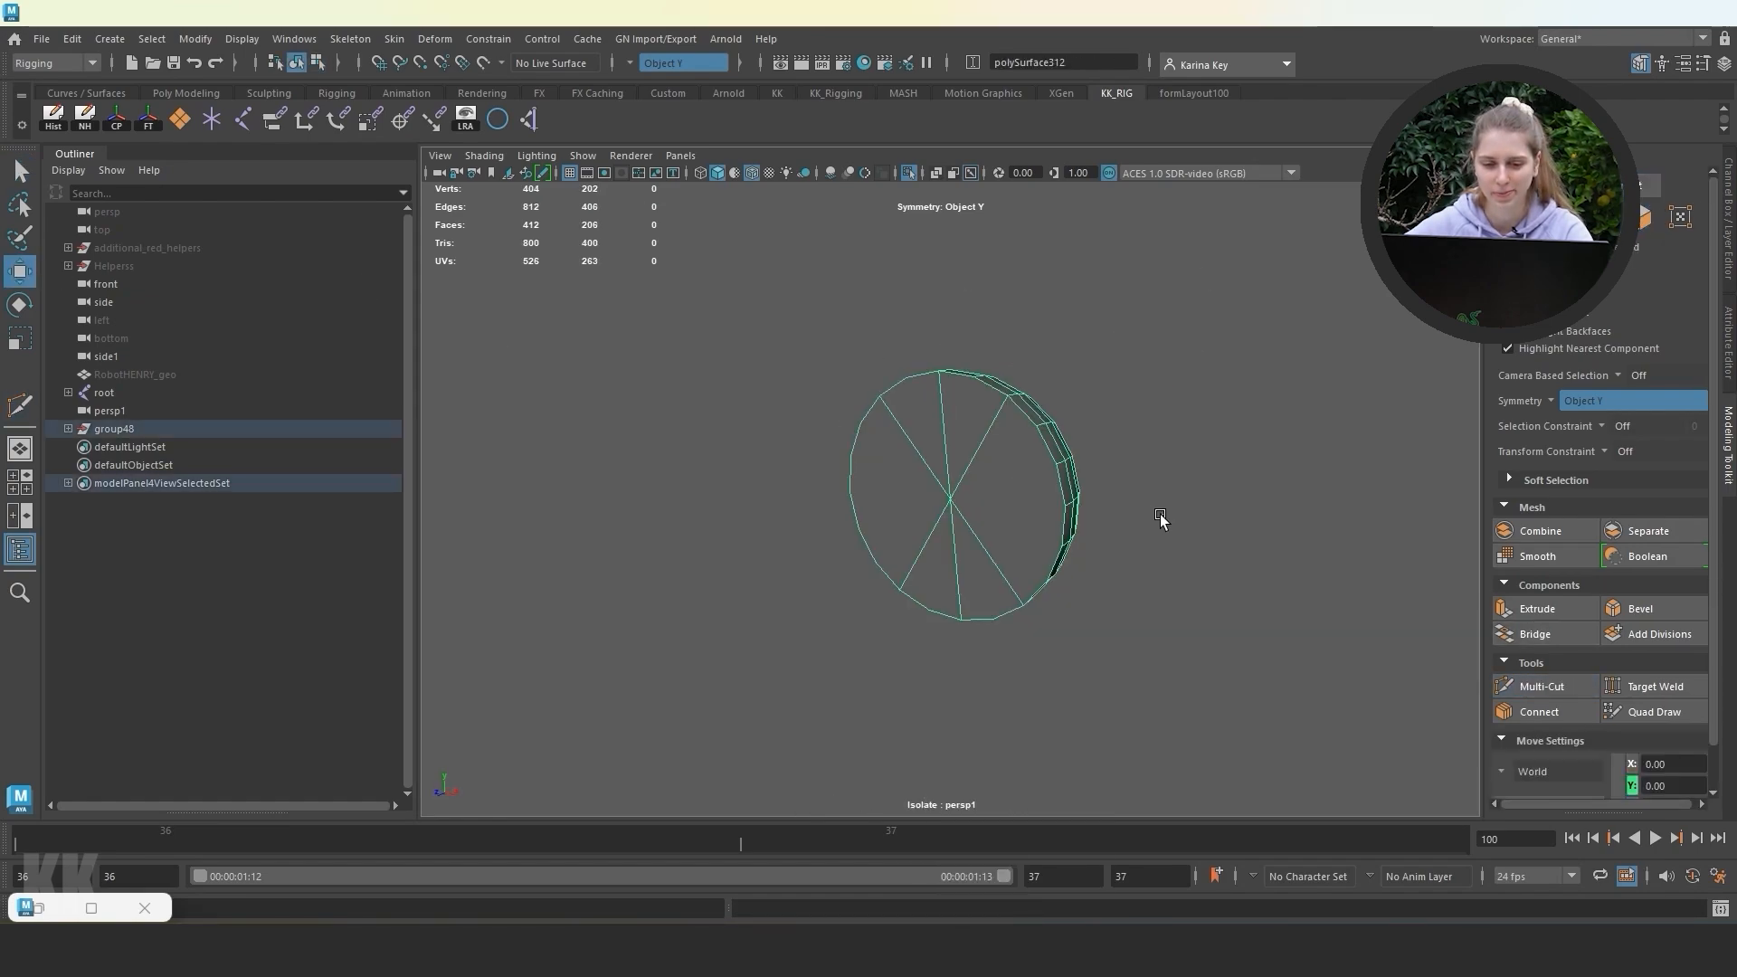
{"action": "left_click", "coordinate": [1160, 513]}
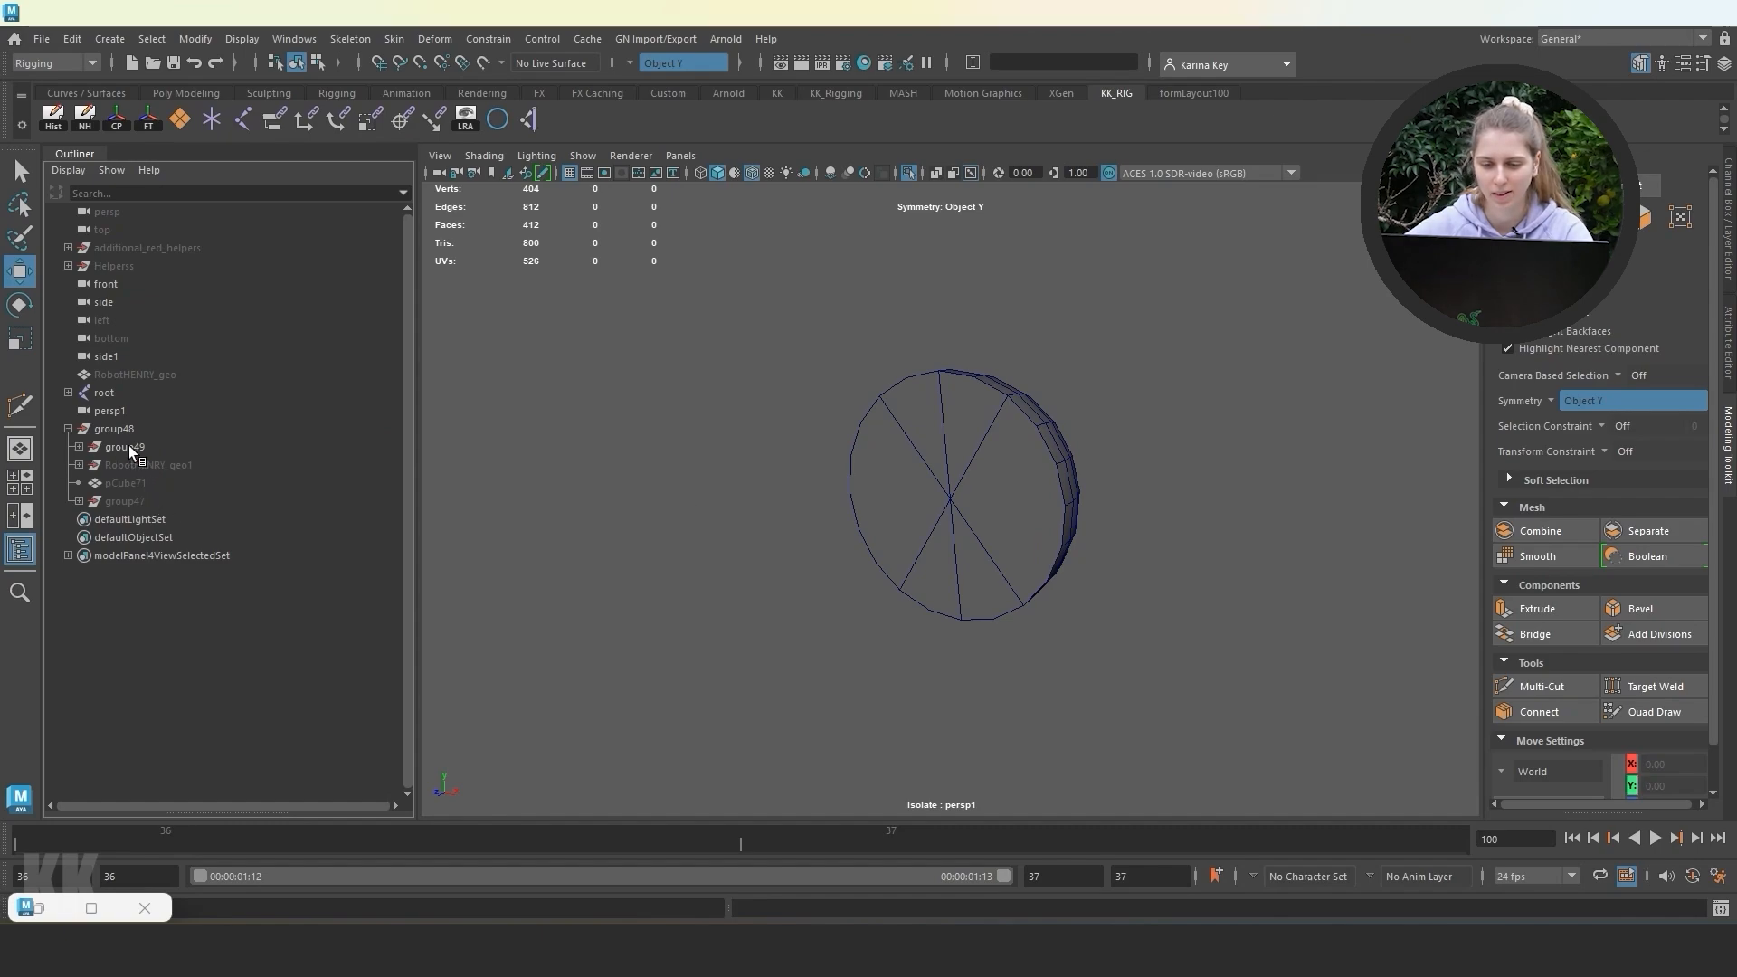
Move group49 out of group48 to the top level and rename it EyesCenterHelpers.
{"action": "left_click", "coordinate": [130, 445]}
{"action": "left_click", "coordinate": [128, 445]}
{"action": "middle_click_drag", "start_coordinate": [107, 444], "coordinate": [125, 422]}
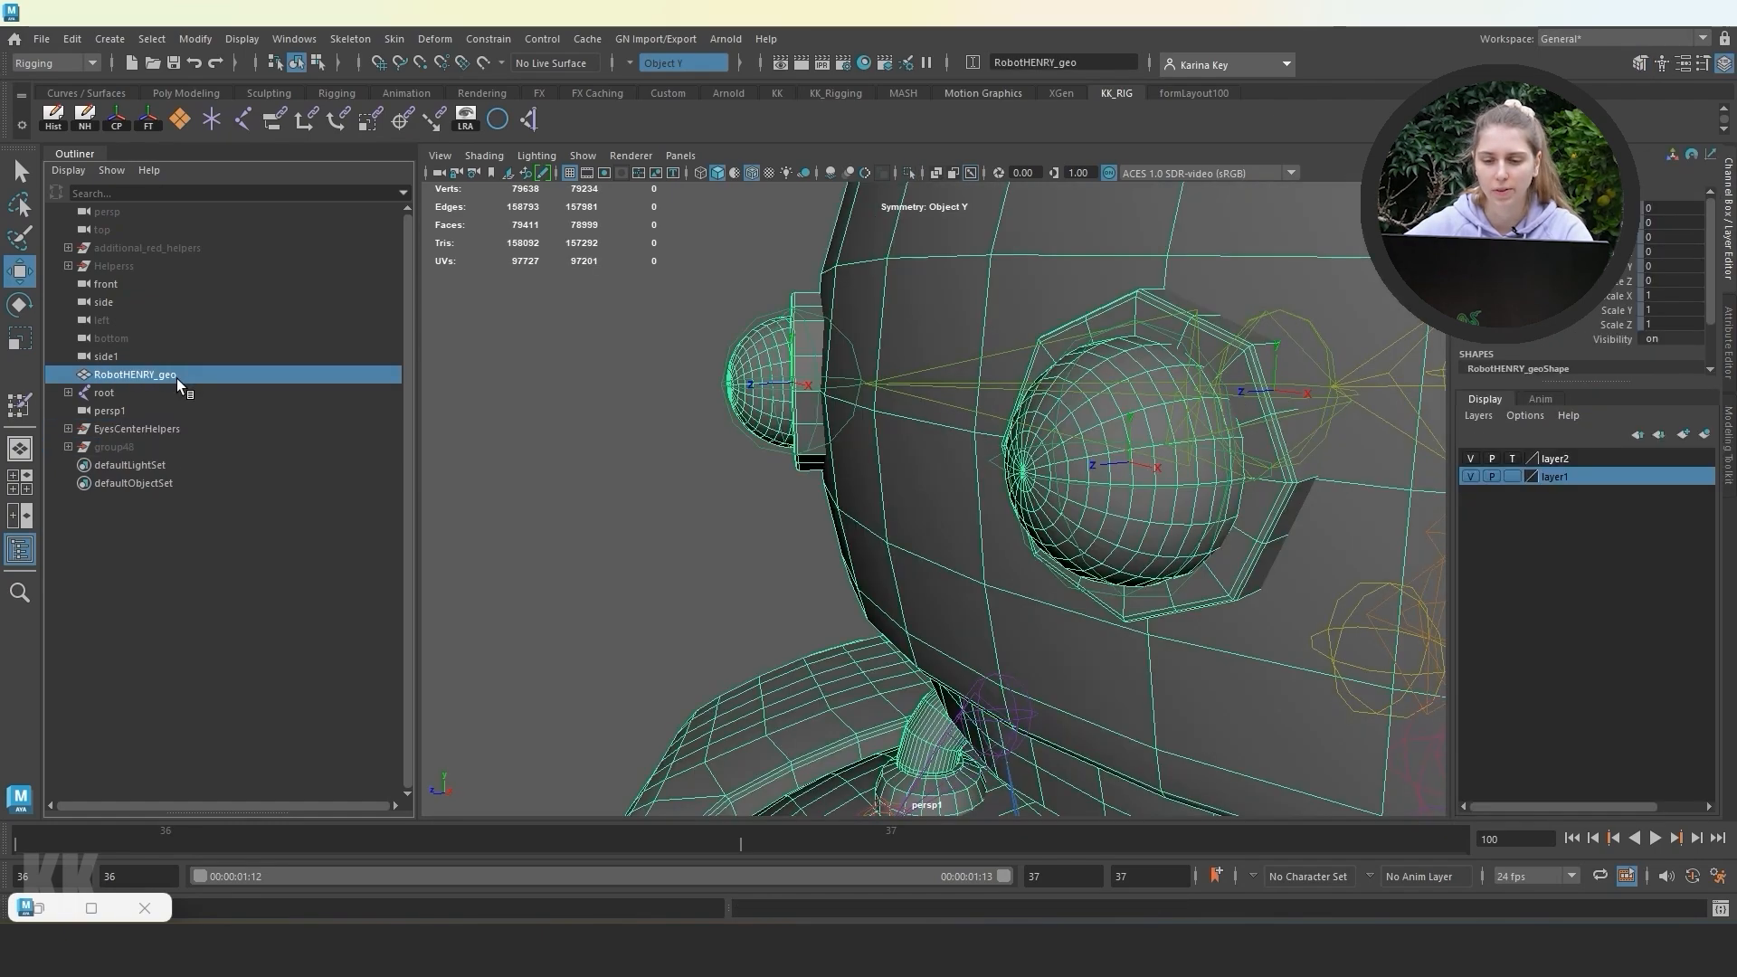
Show the RobotHENRY_geo mesh and hide the EyesCenterHelpers group.
{"action": "key", "text": "h"}
{"action": "key", "text": "h"}
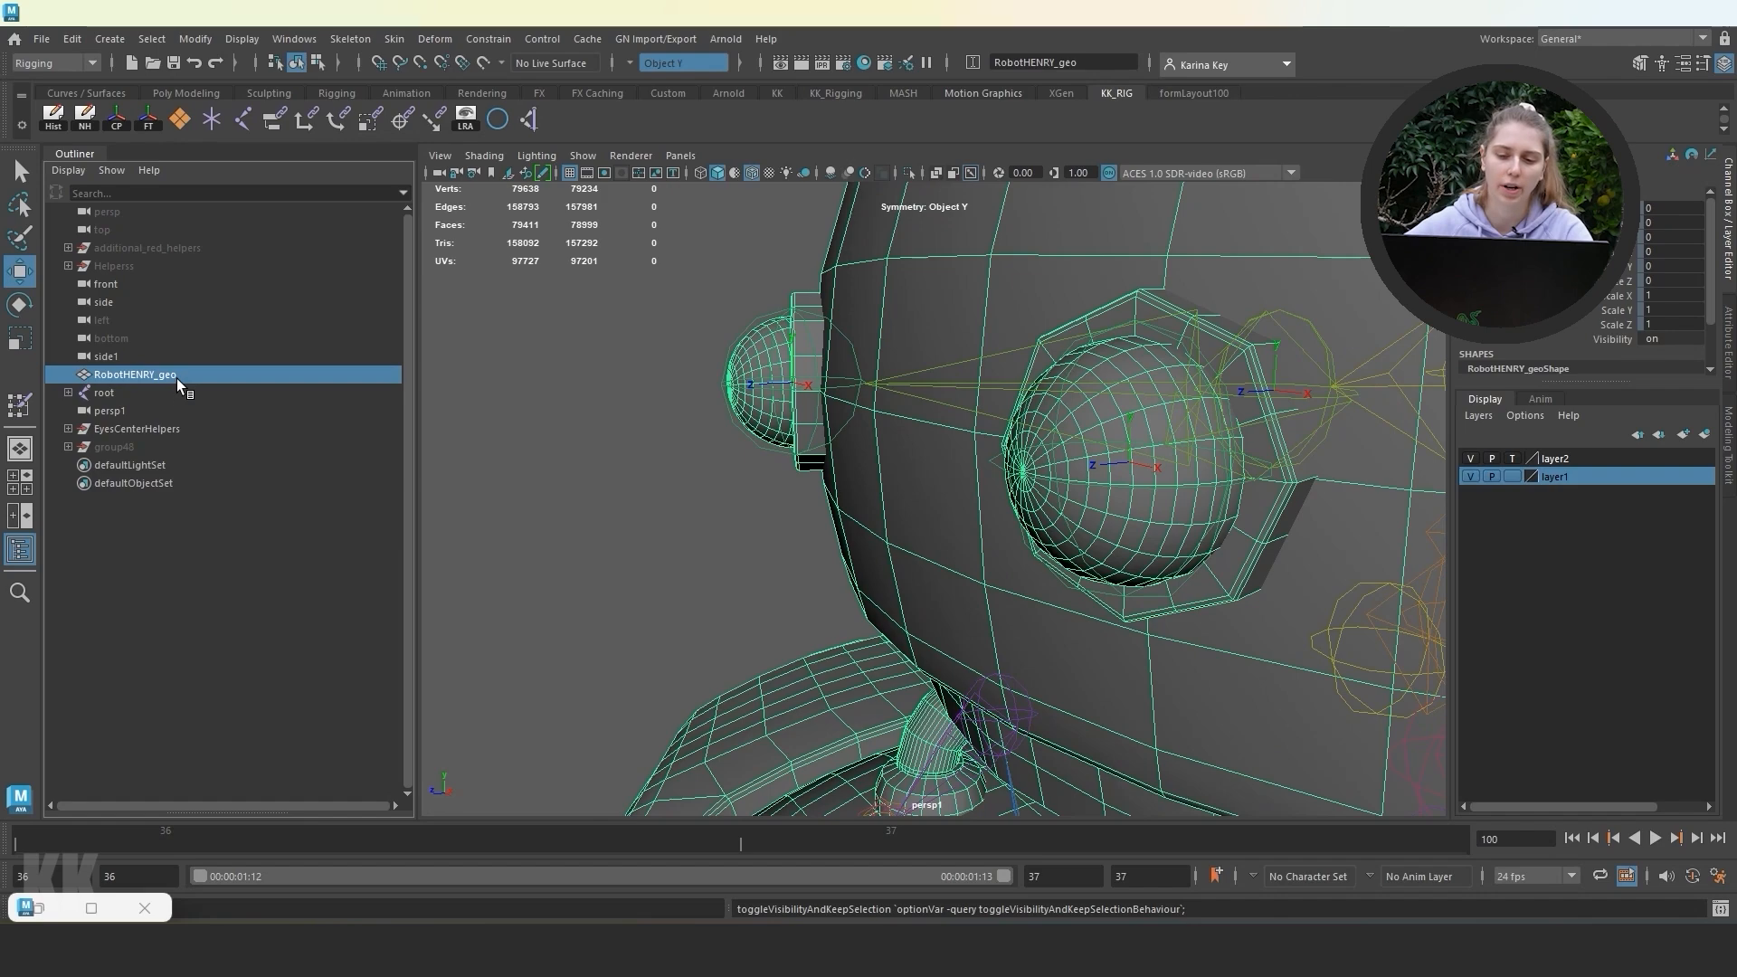
{"action": "left_click", "coordinate": [149, 441]}
{"action": "left_click", "coordinate": [160, 429]}
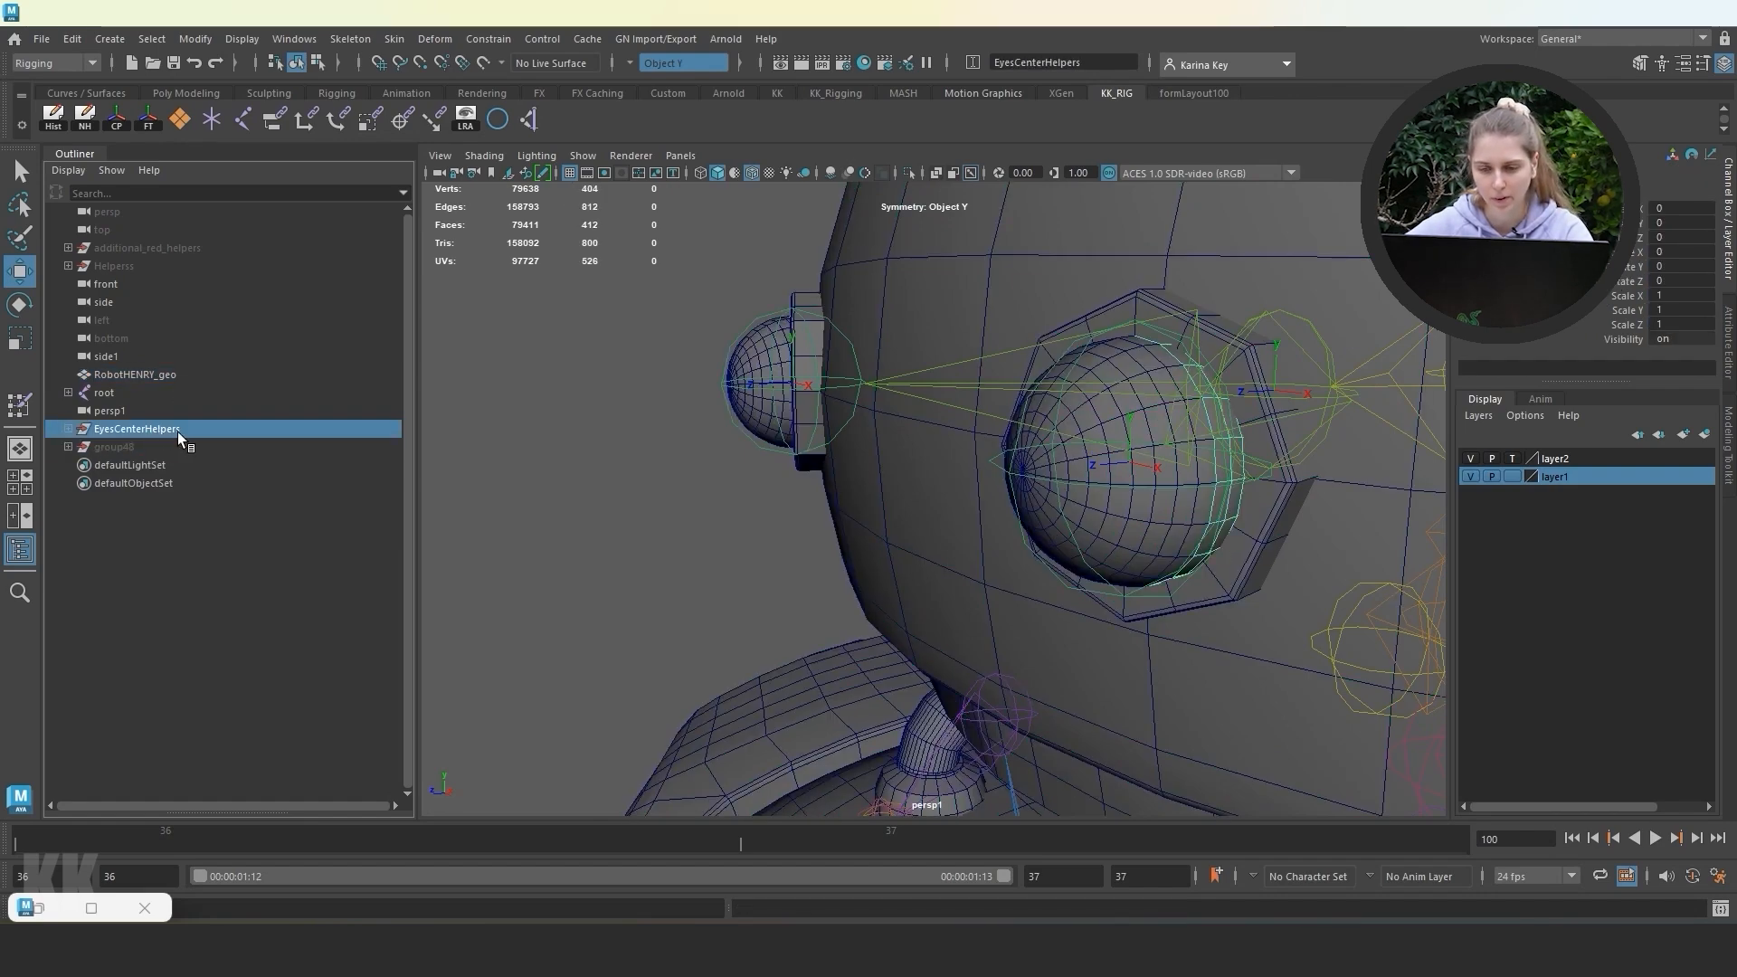
{"action": "key", "text": "h"}
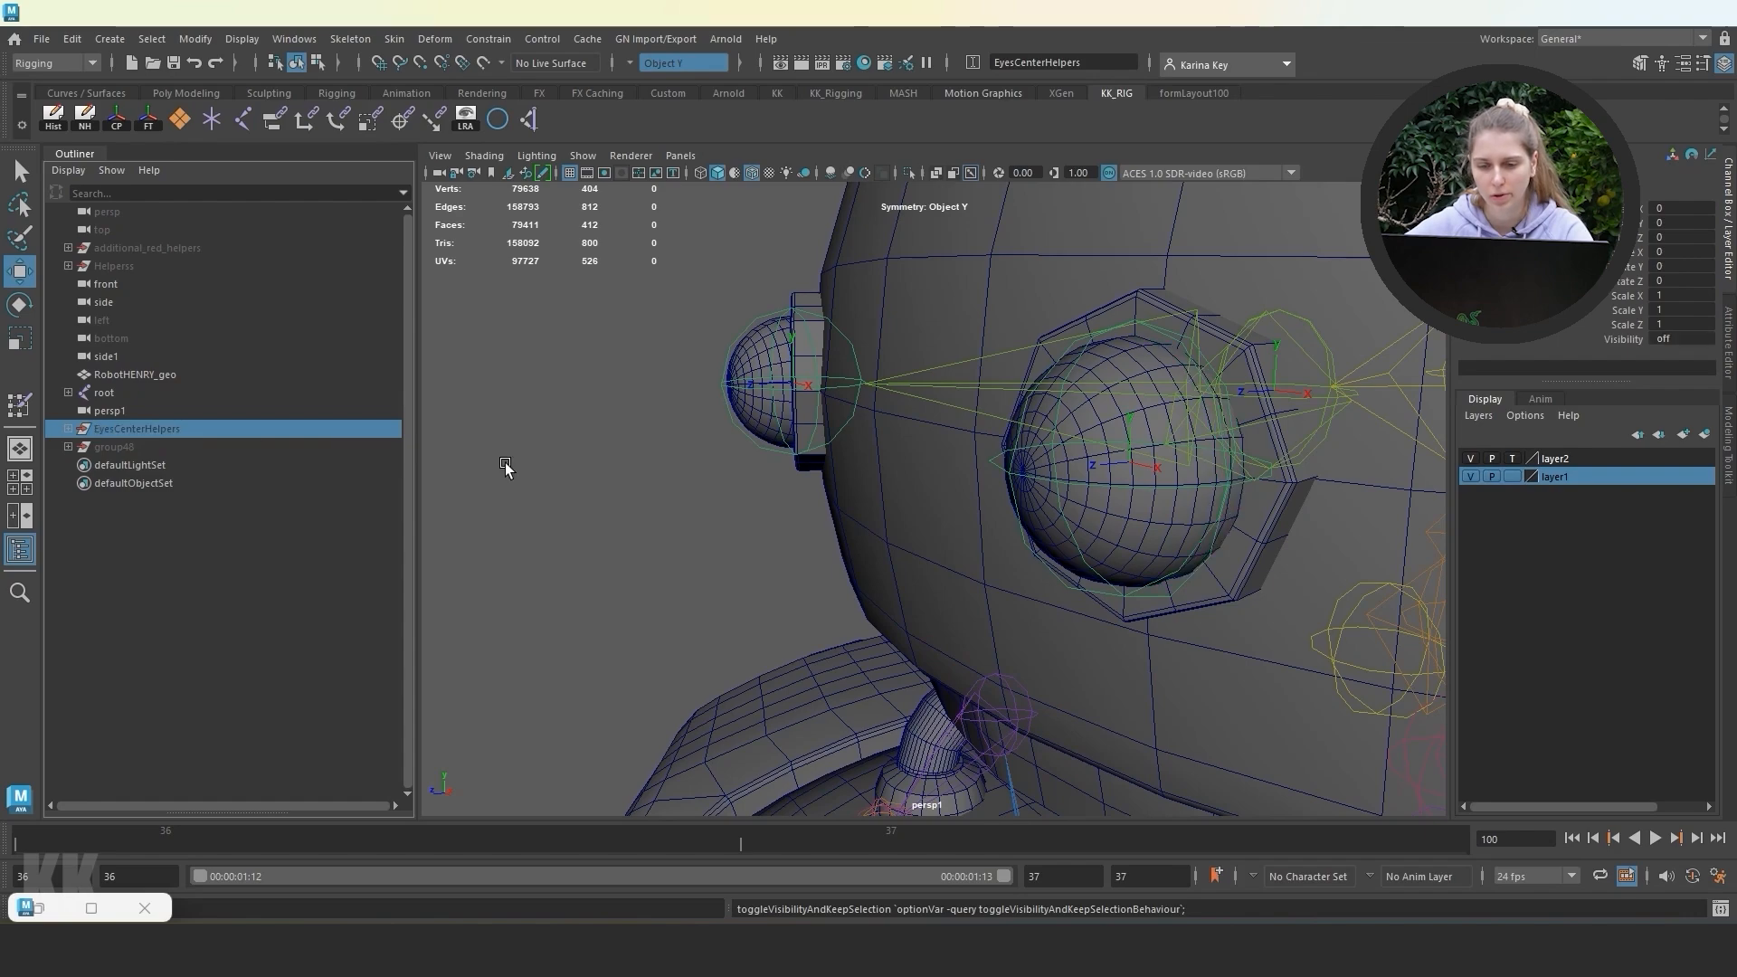
Select RobotHENRY_geo, open the Paint Skin Weights settings and flood the weights of one eyeball's selected vertices.
{"action": "left_click", "coordinate": [504, 466]}
{"action": "left_click", "coordinate": [776, 460]}
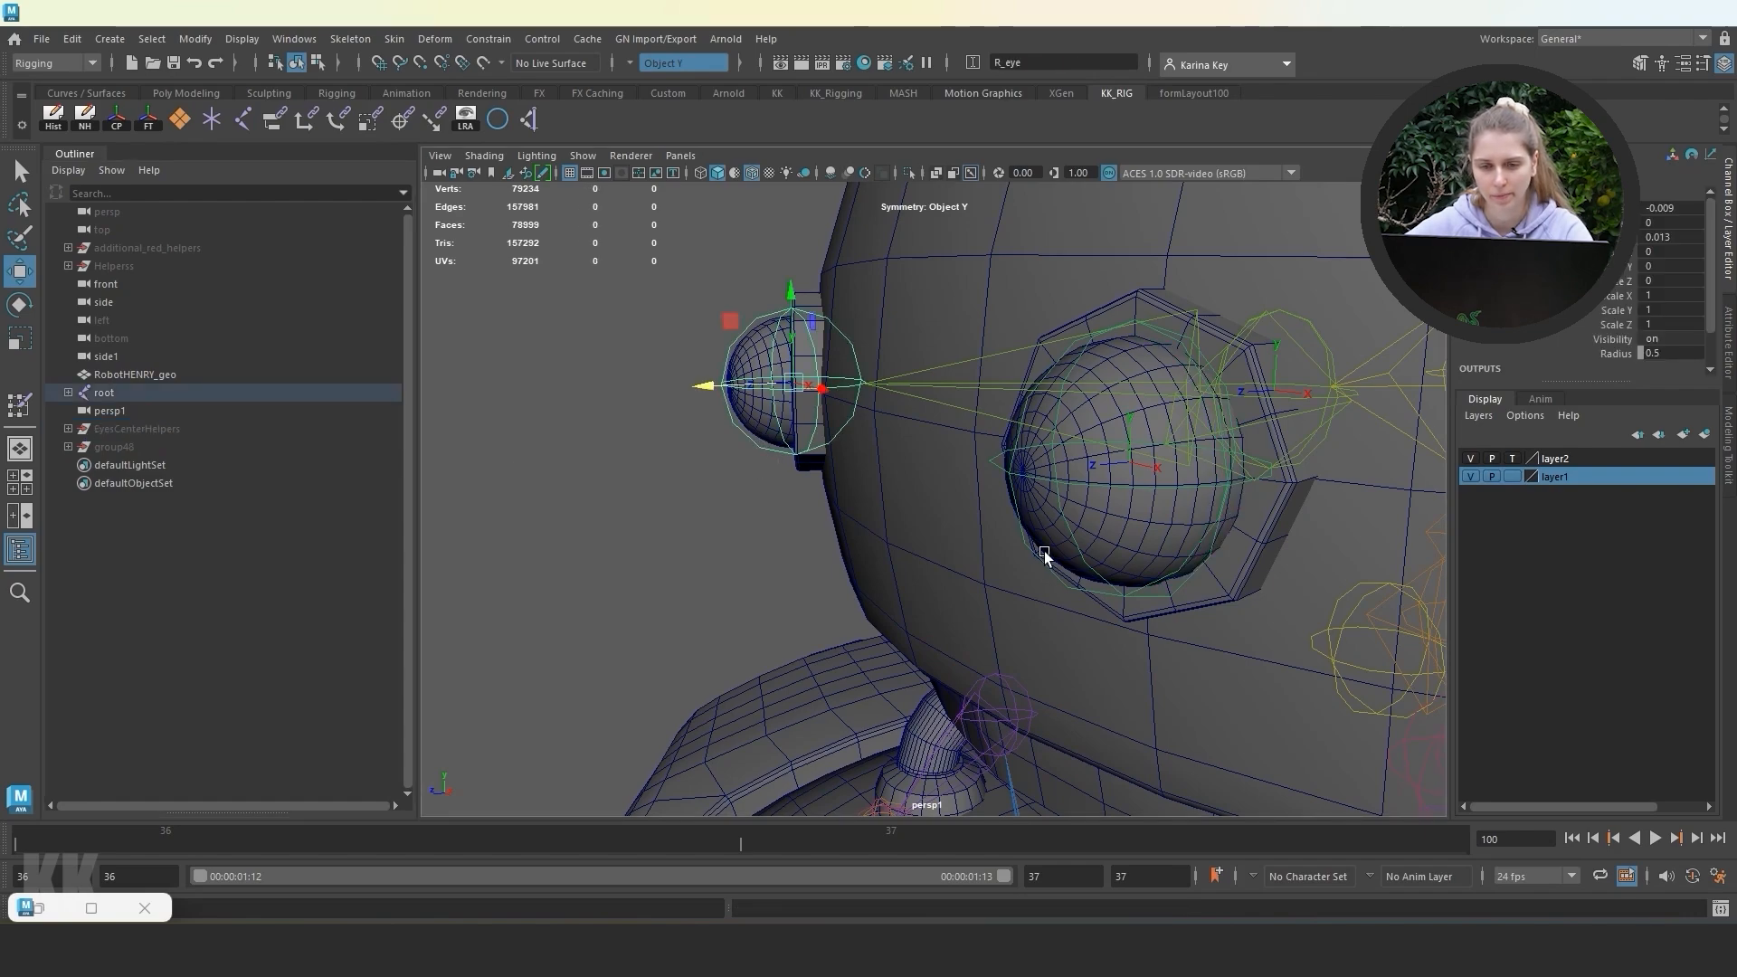
{"action": "left_click", "coordinate": [984, 551]}
{"action": "double_click", "coordinate": [13, 411]}
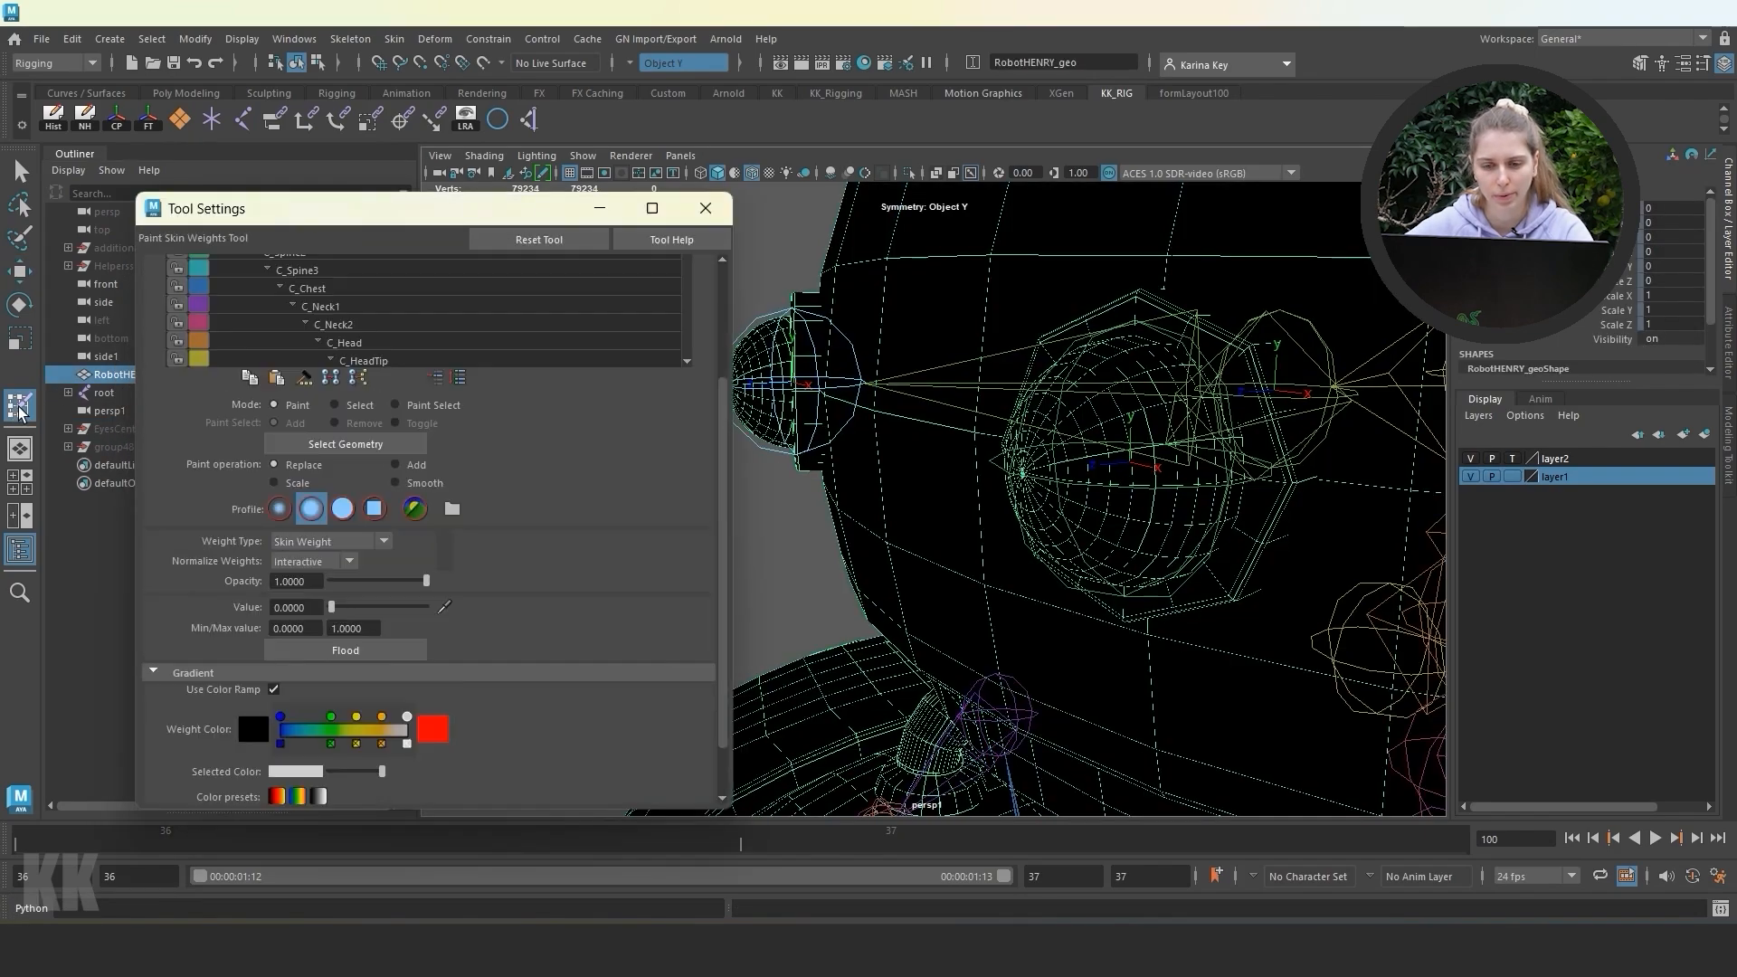
{"action": "scroll", "coordinate": [401, 328], "scroll_direction": "down", "scroll_amount": 3}
{"action": "left_click", "coordinate": [389, 288]}
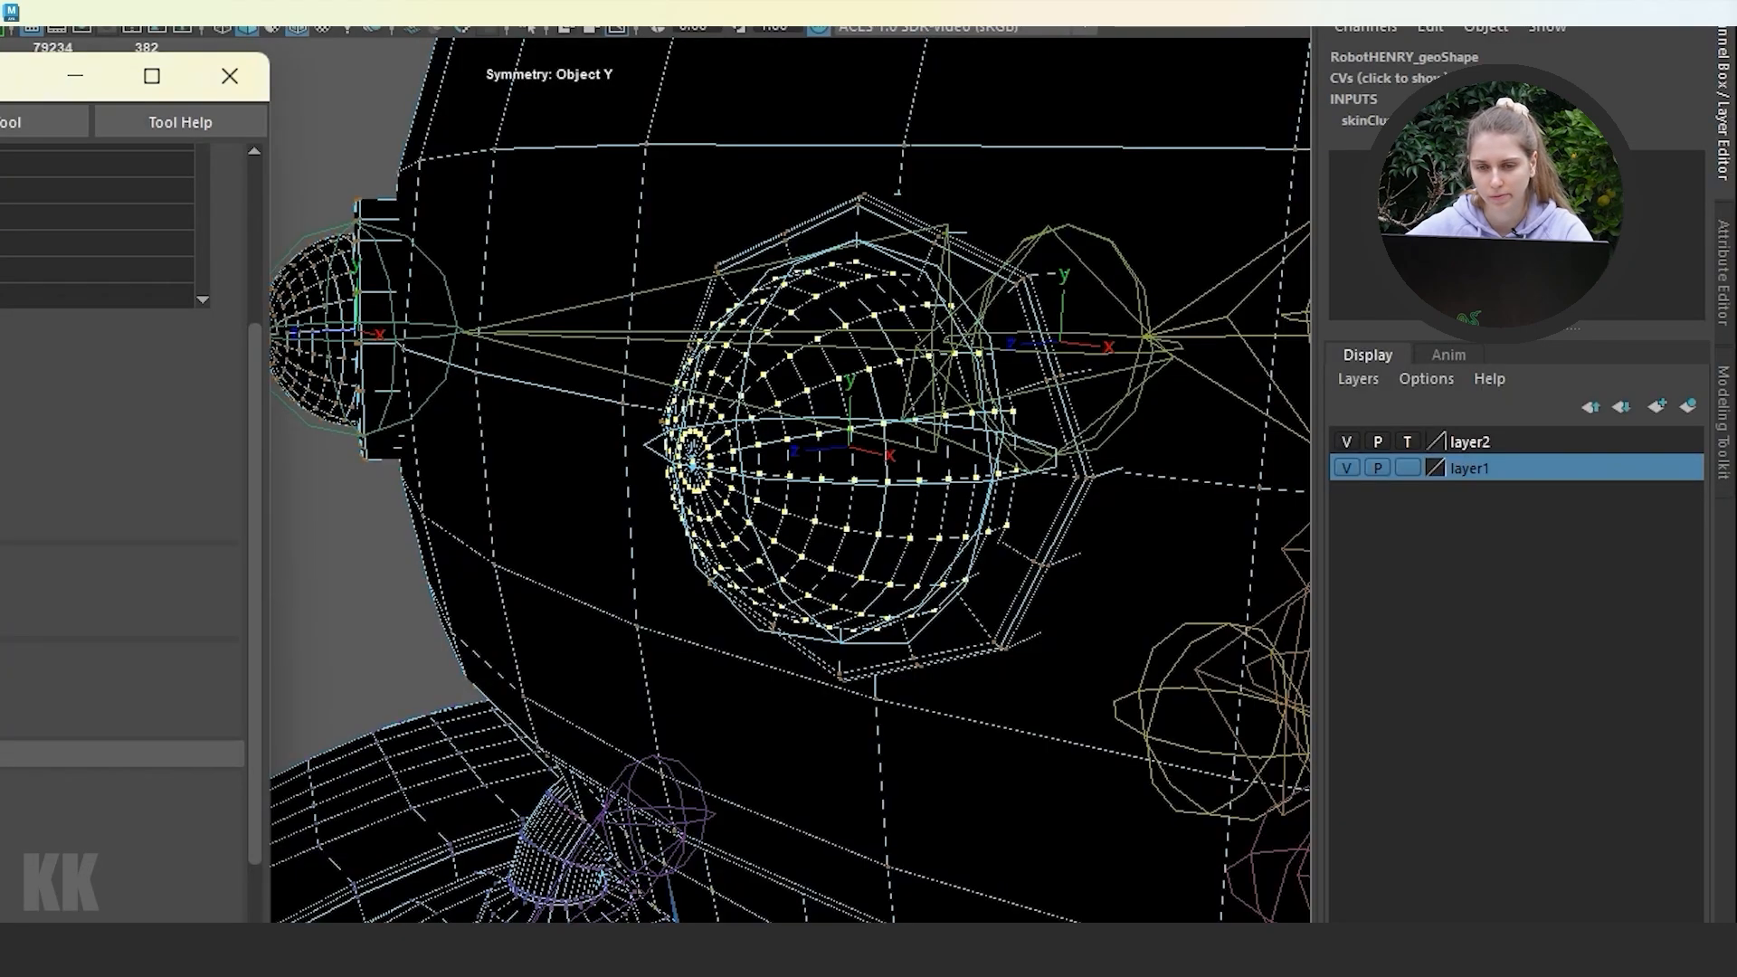
{"action": "key", "text": "alt+f"}
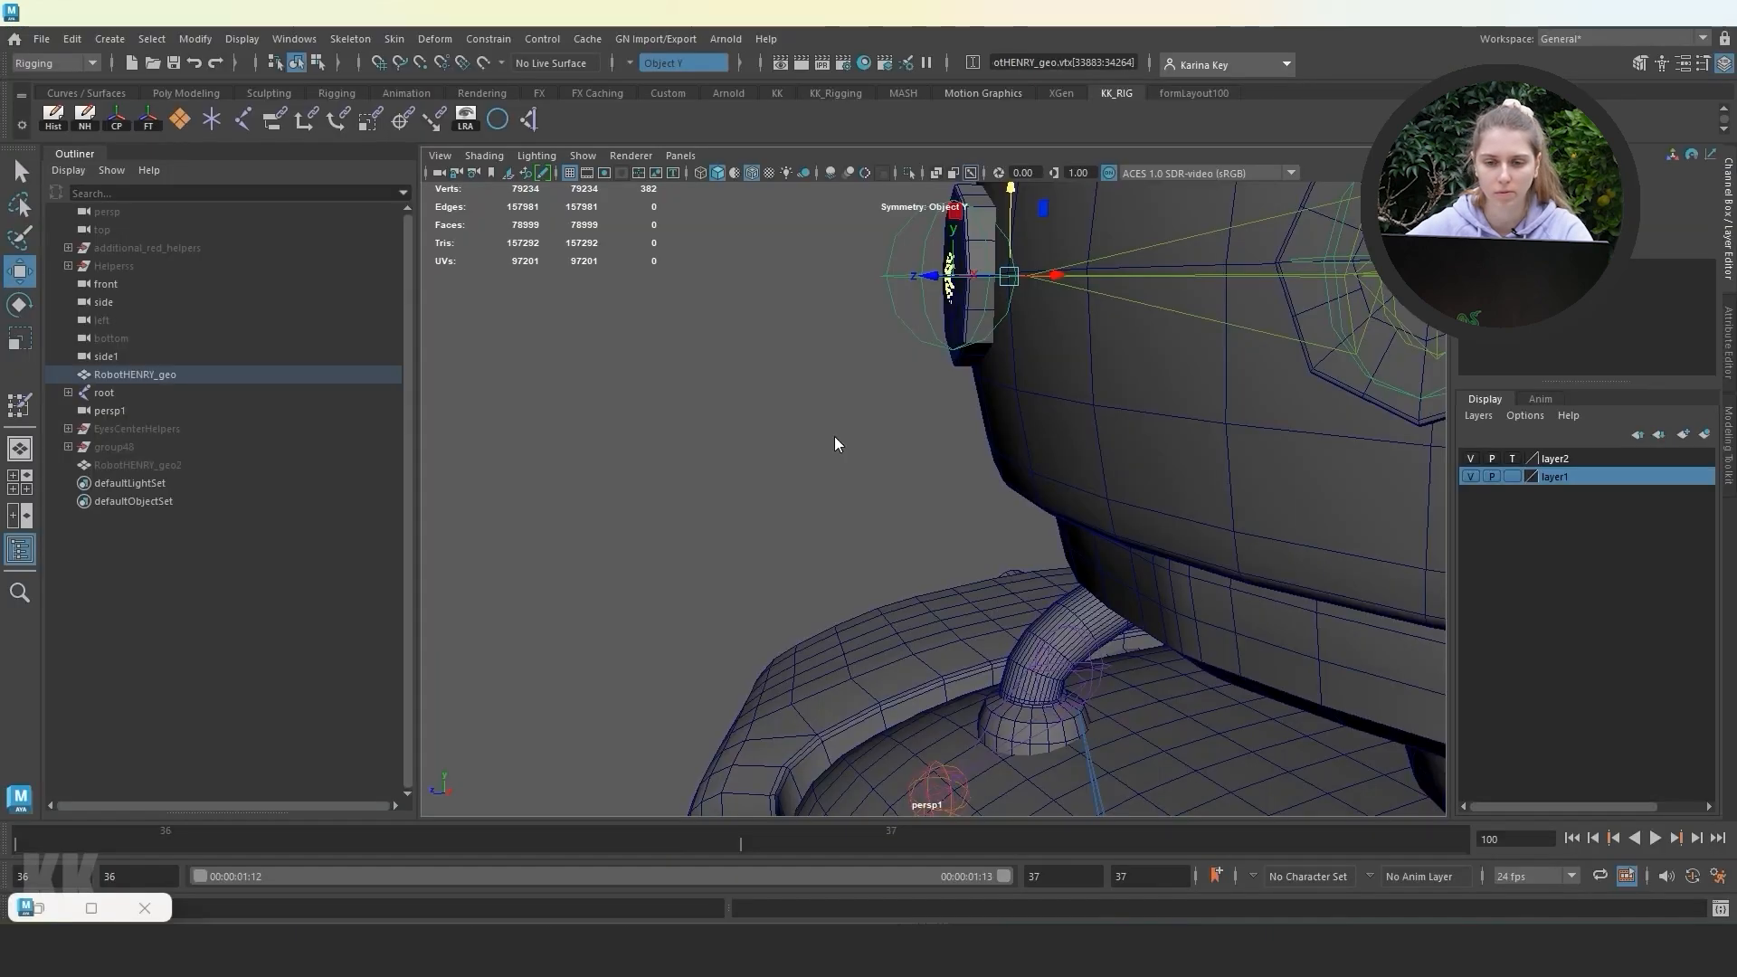
Return to object selection and unhide the RobotHENRY_geo2 mesh.
{"action": "right_click_drag", "start_coordinate": [834, 436], "coordinate": [643, 404]}
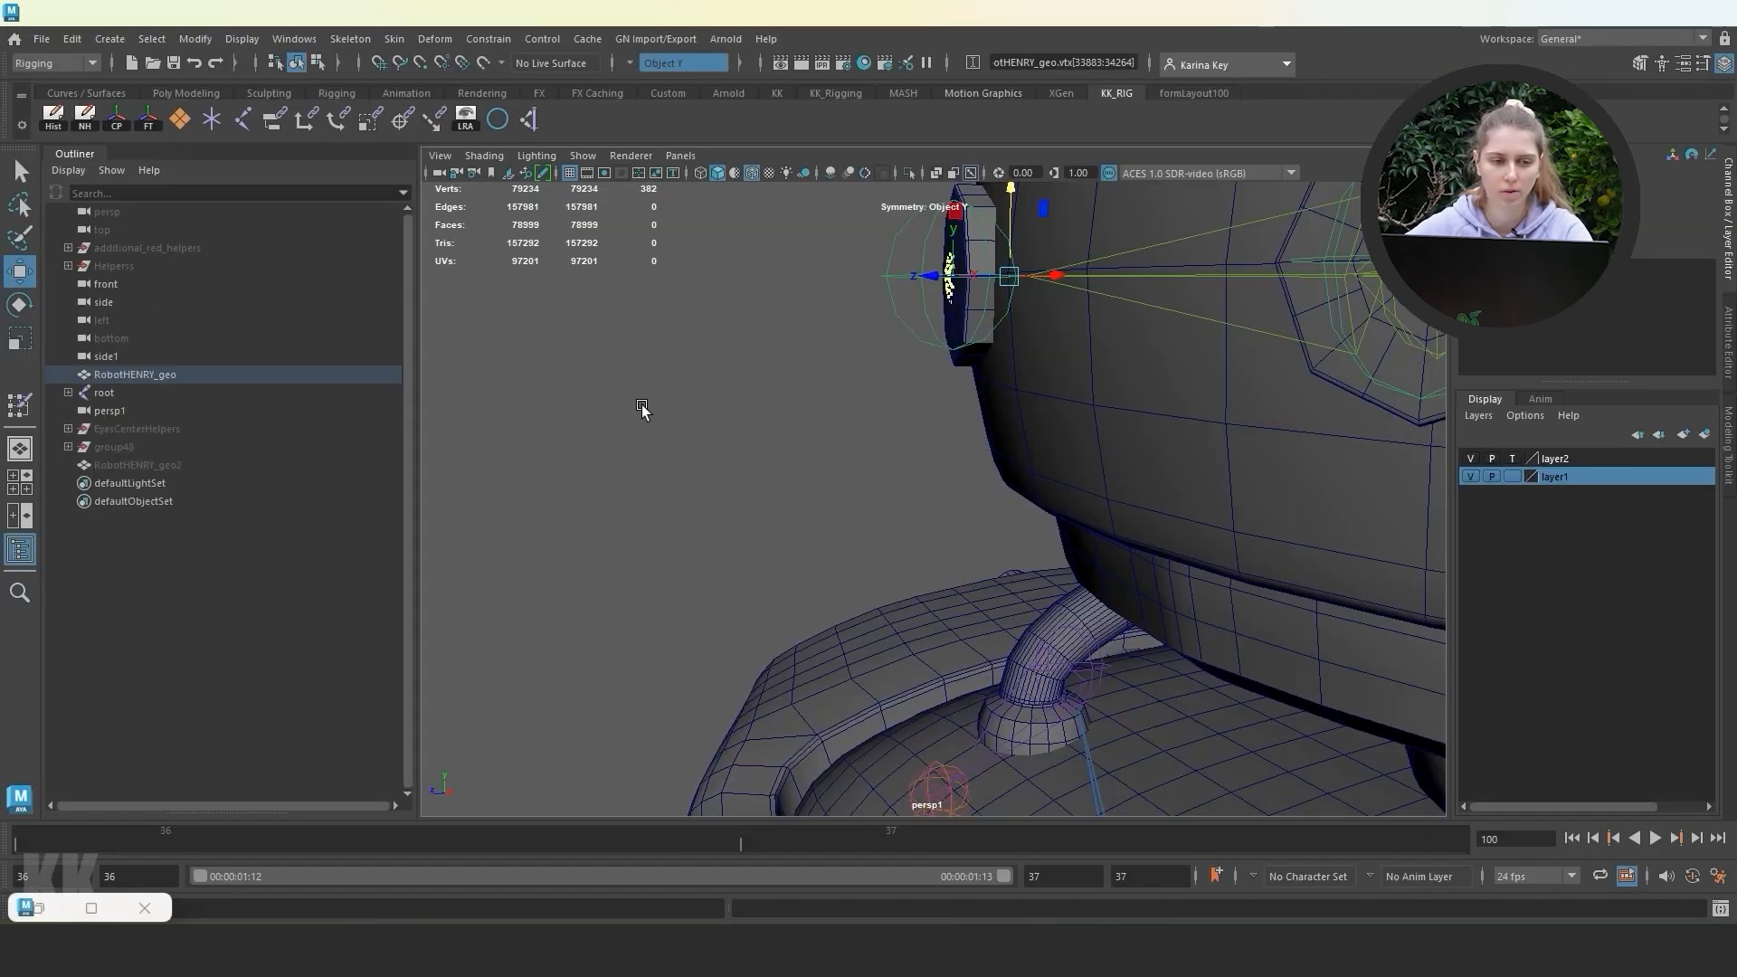
{"action": "left_click", "coordinate": [172, 429]}
{"action": "left_click", "coordinate": [166, 463]}
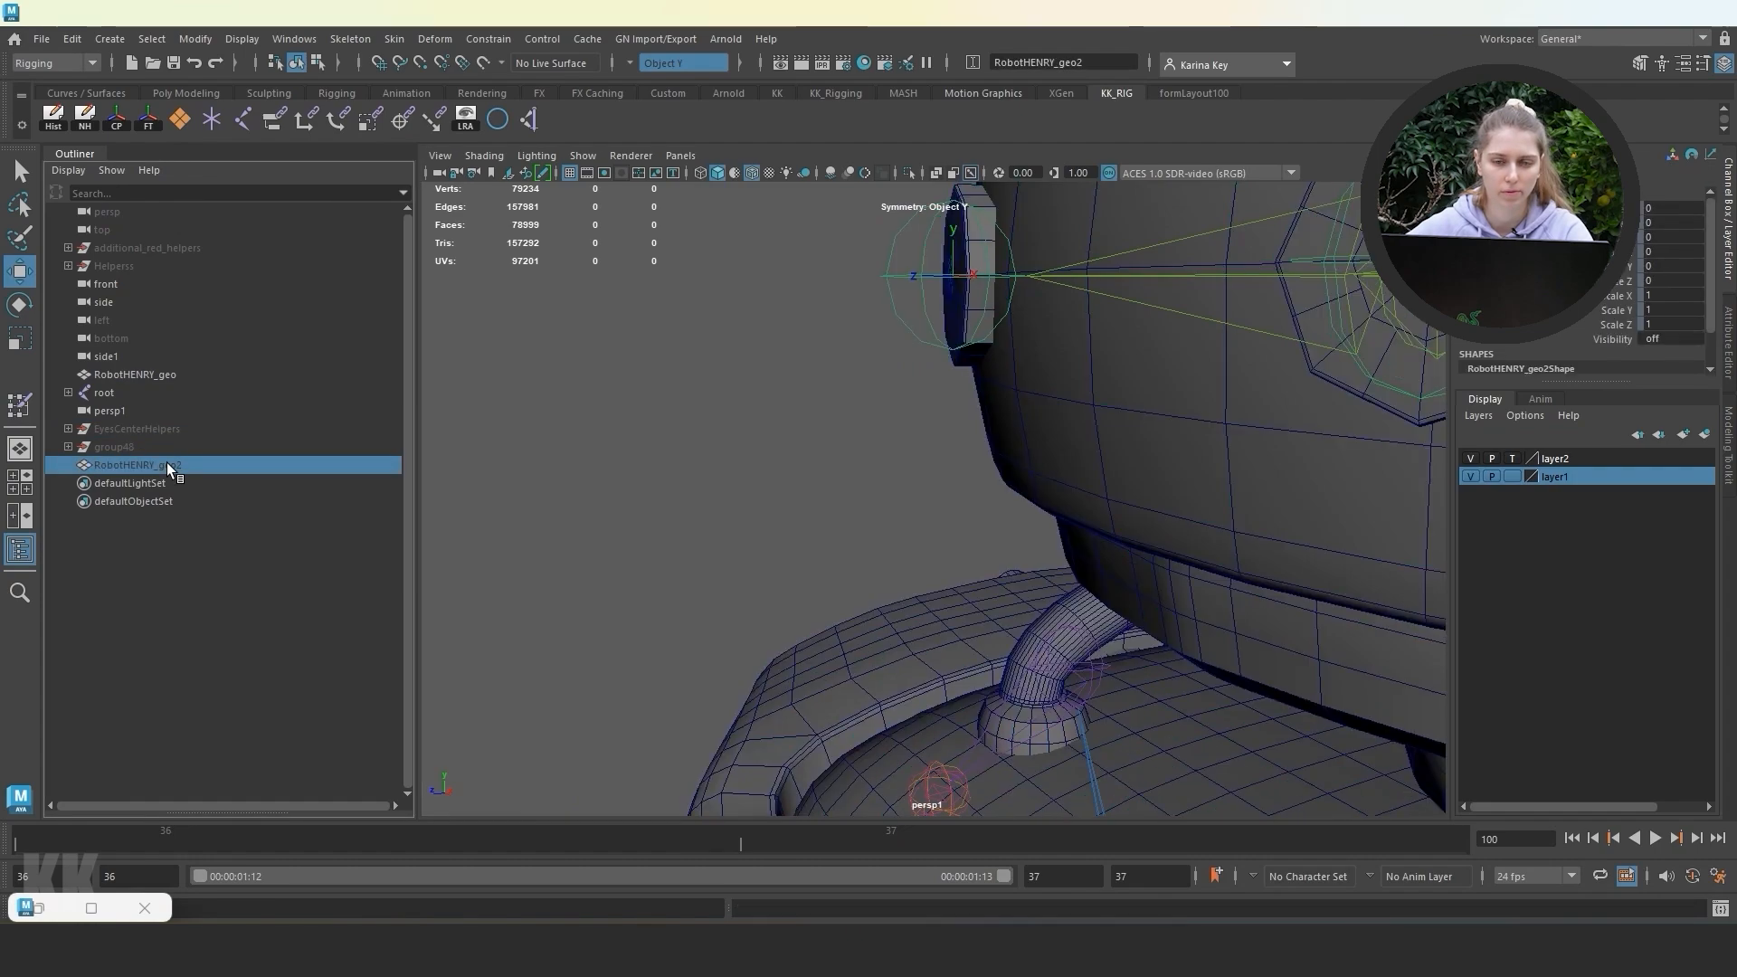
{"action": "key", "text": "shift+h"}
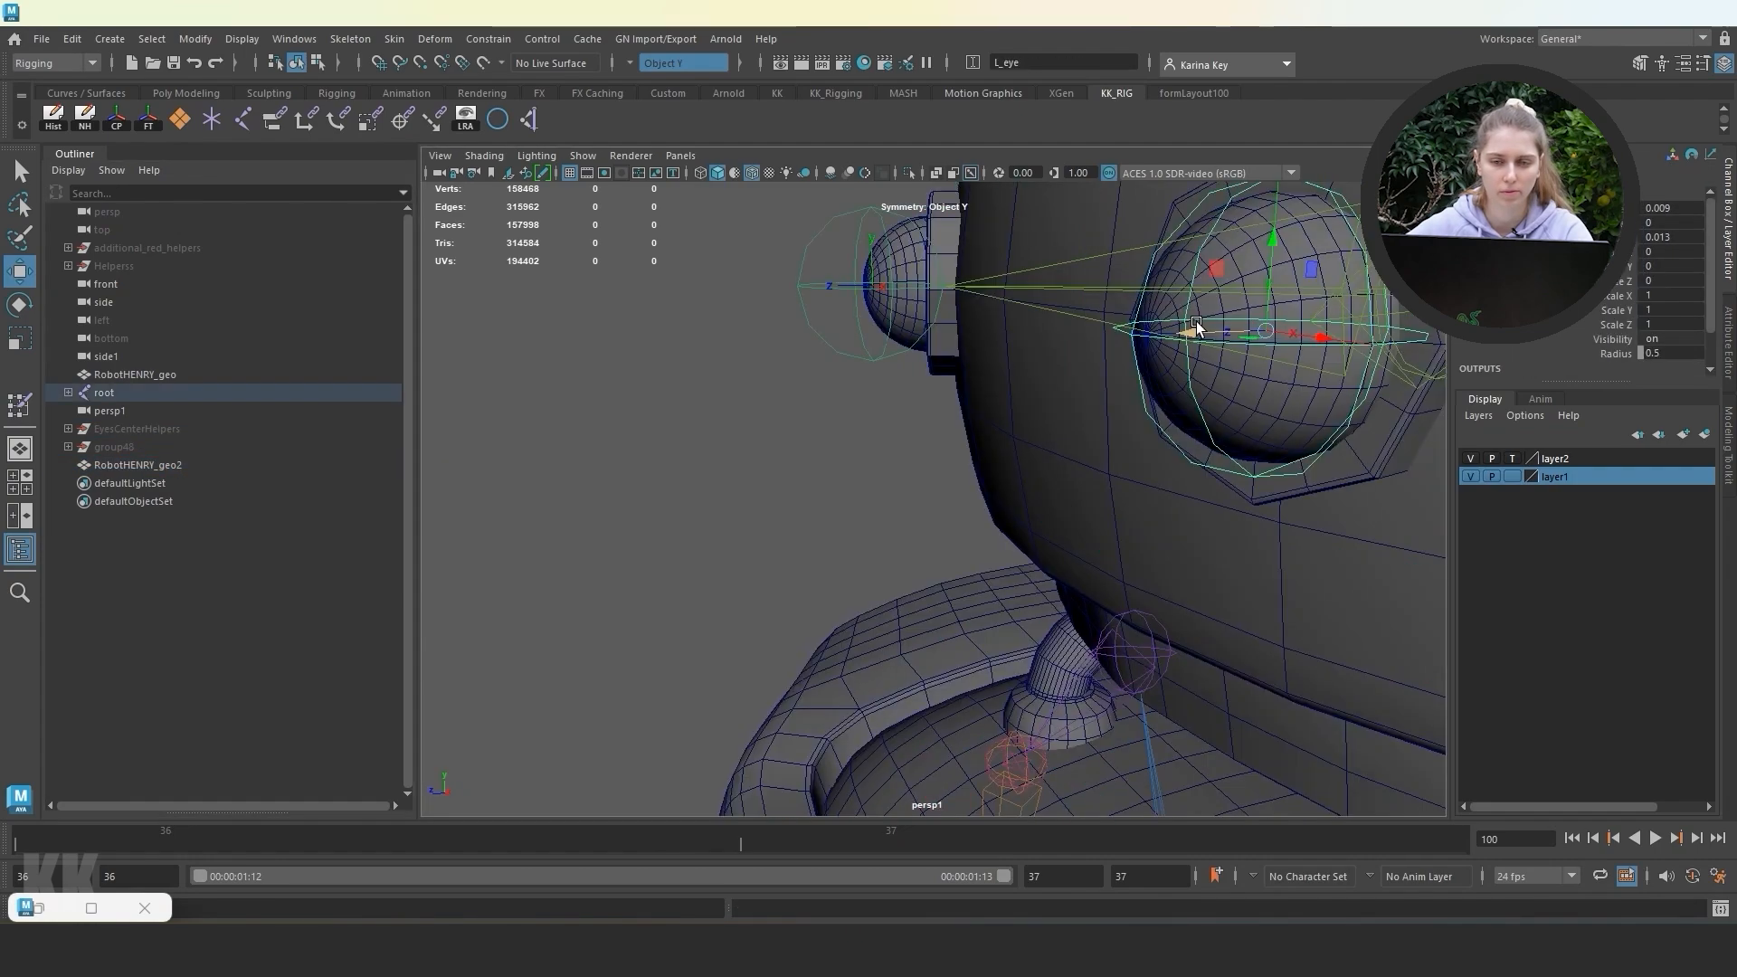
Move the L_eye joint forward along Z to 0.015, and hide the RobotHENRY_geo2 mesh.
{"action": "left_click_drag", "start_coordinate": [1196, 325], "coordinate": [1081, 329]}
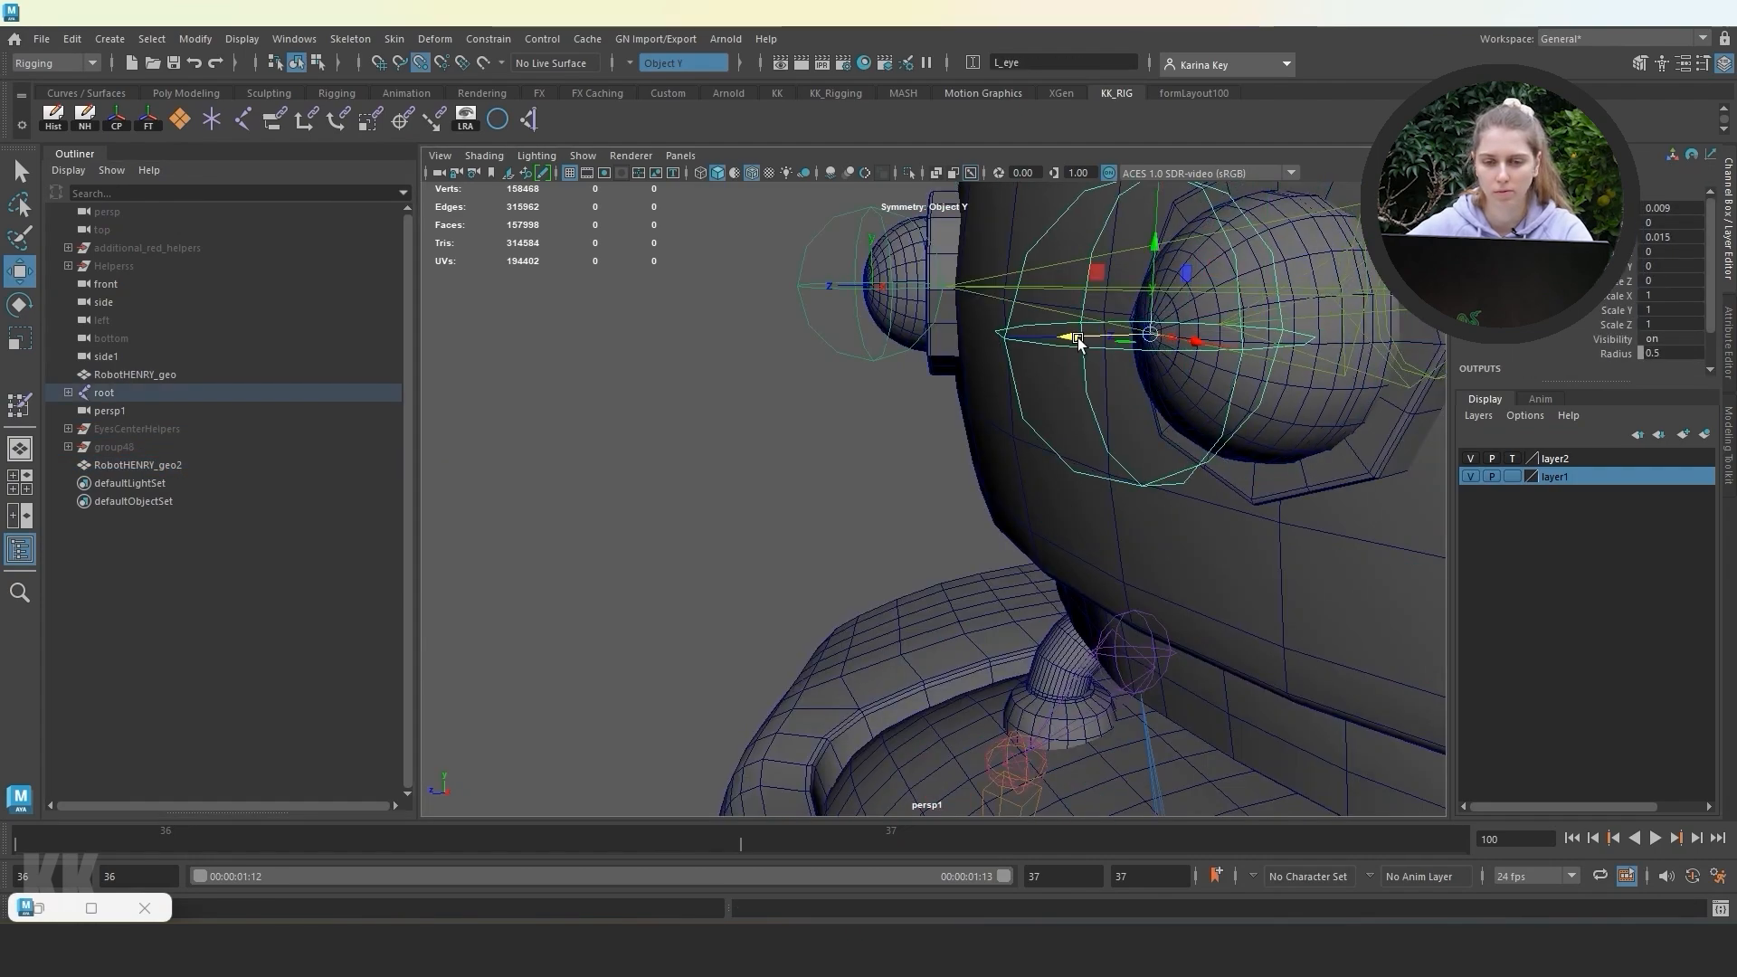
{"action": "left_click", "coordinate": [219, 463]}
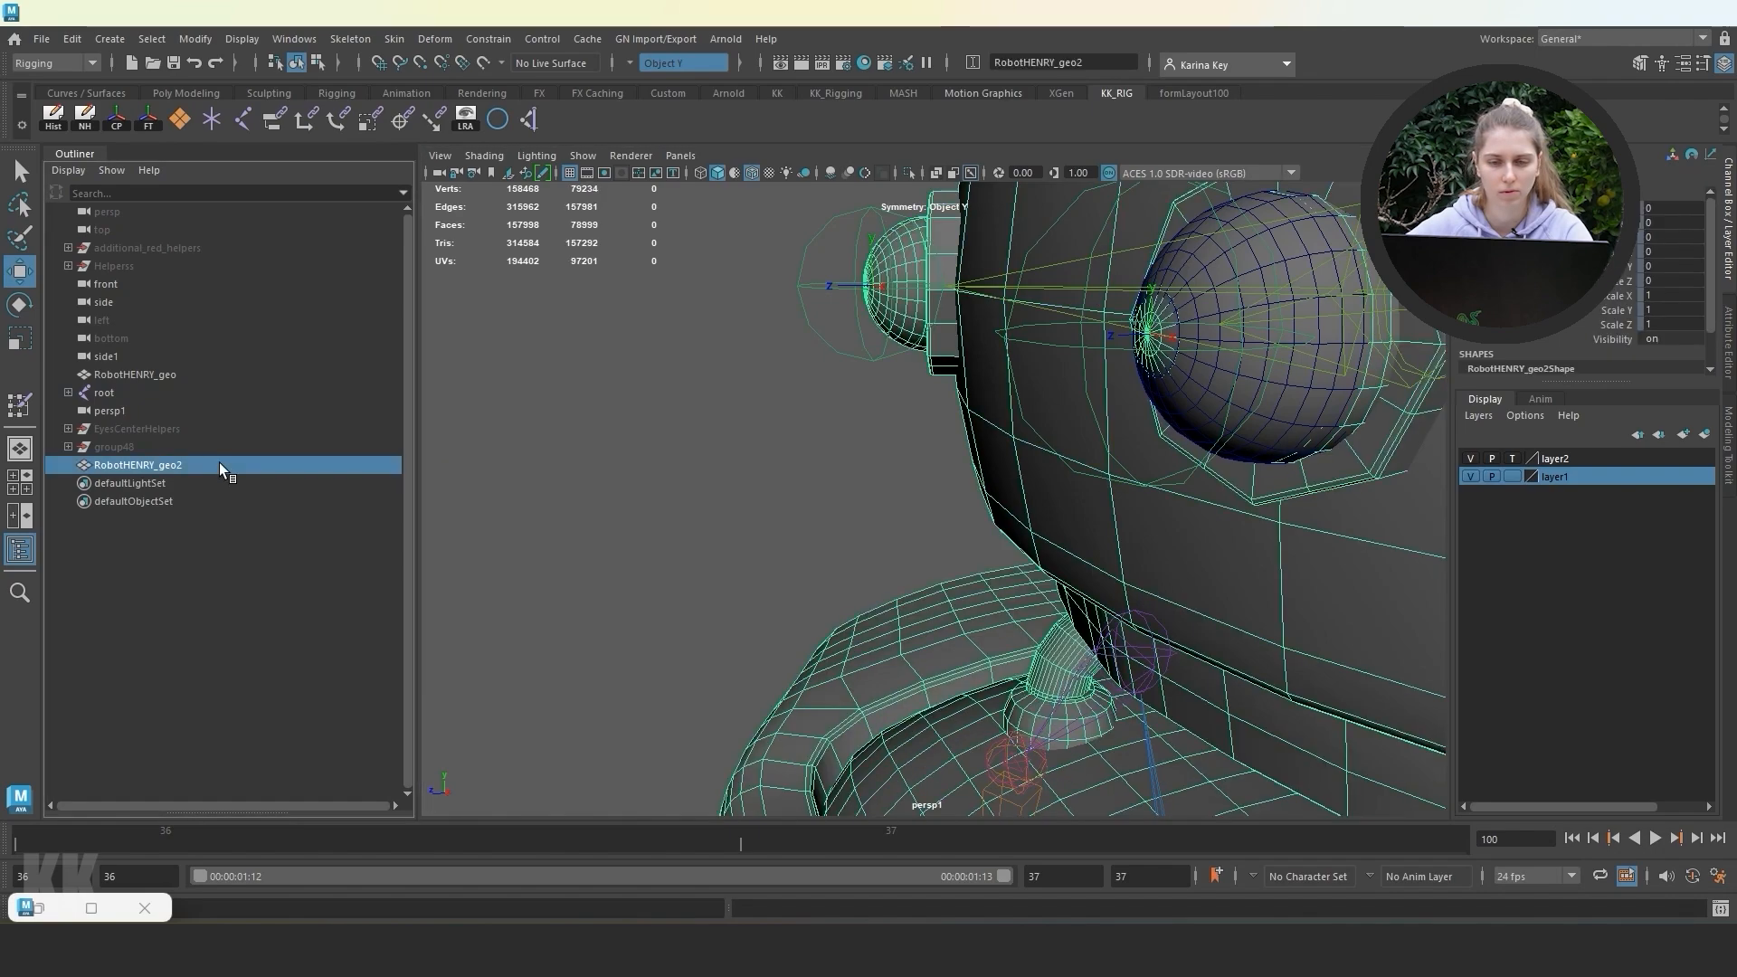
{"action": "key", "text": "h"}
Select the R_eye joint with the Rotate tool active and save the scene.
{"action": "left_click", "coordinate": [889, 301]}
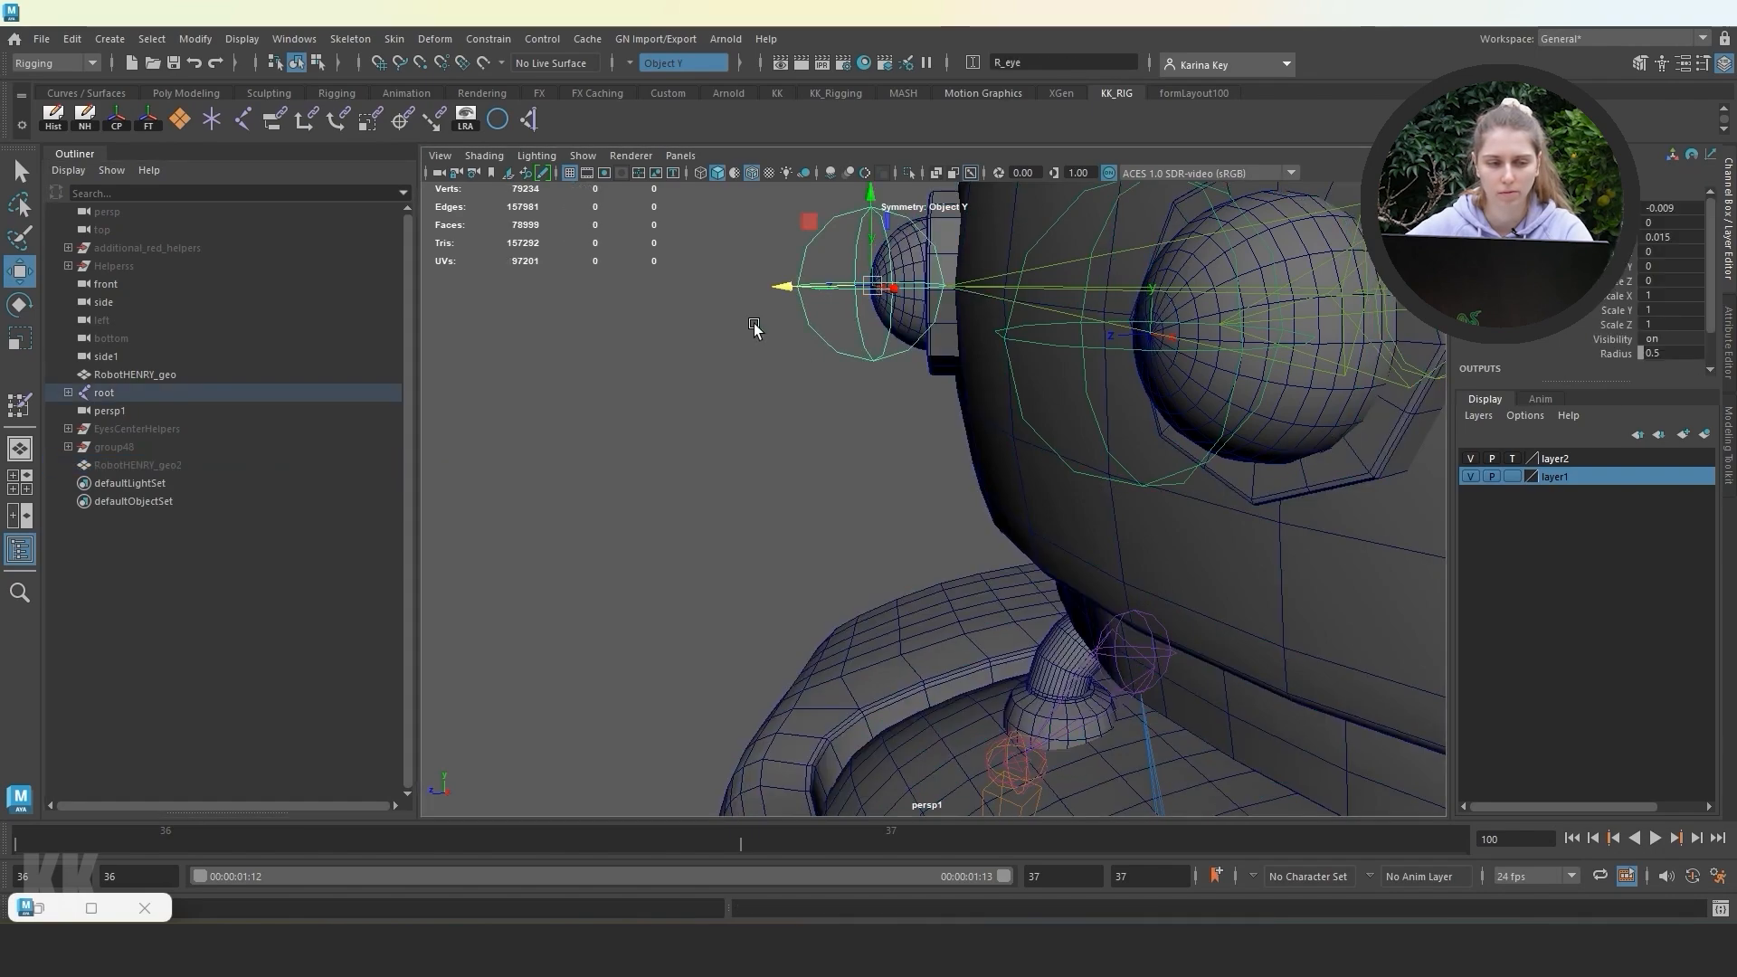
{"action": "left_click", "coordinate": [19, 339]}
{"action": "left_click", "coordinate": [19, 304]}
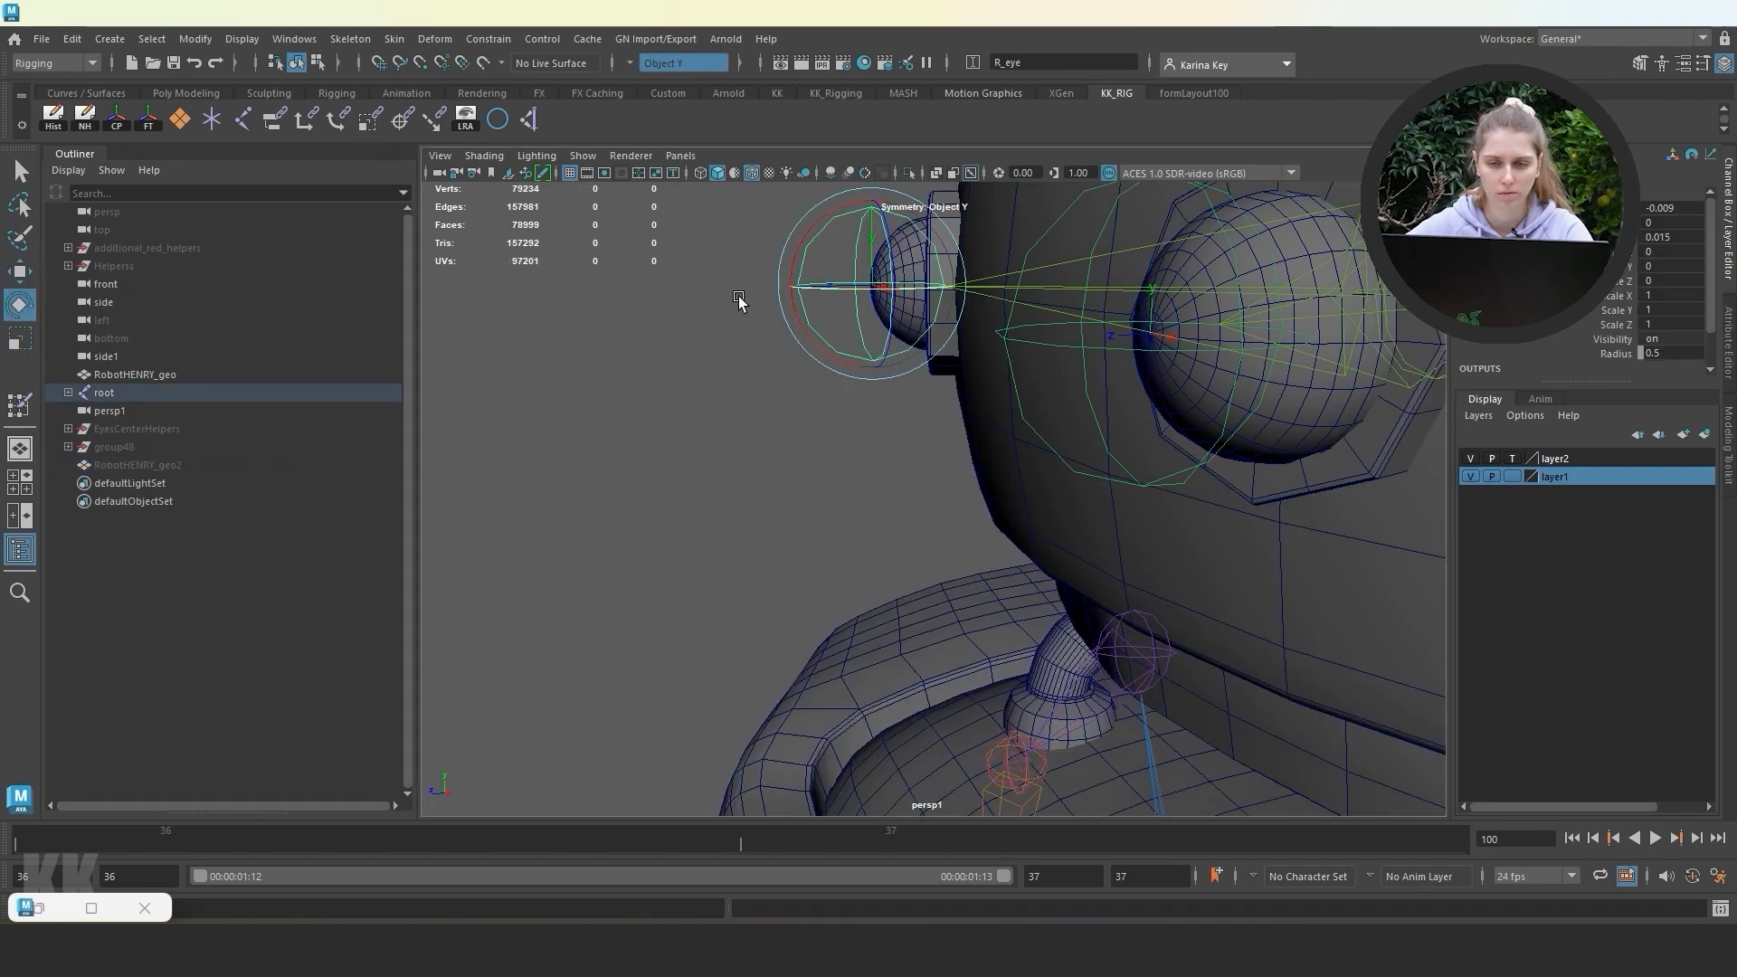
{"action": "key", "text": "ctrl+s"}
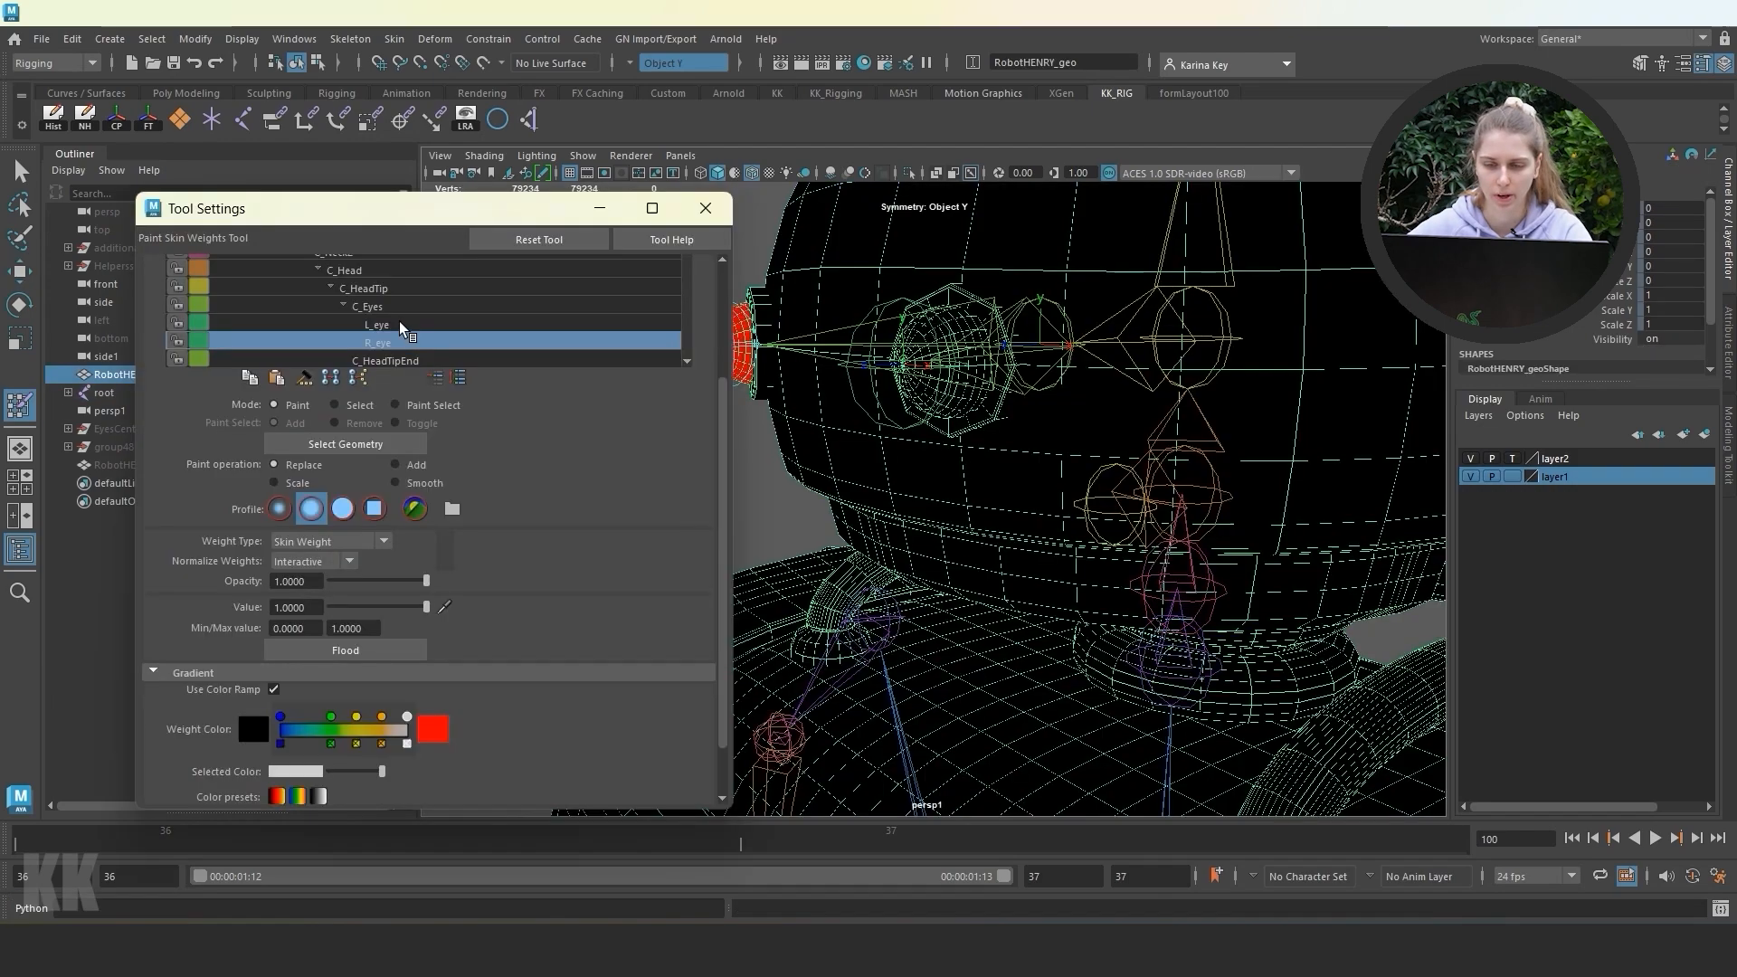
Check the skin weights of the L_eye, C_HeadTipEnd and R_eye influences on RobotHENRY_geo, and leave the painting tool.
{"action": "left_click", "coordinate": [396, 323]}
{"action": "left_click", "coordinate": [389, 354]}
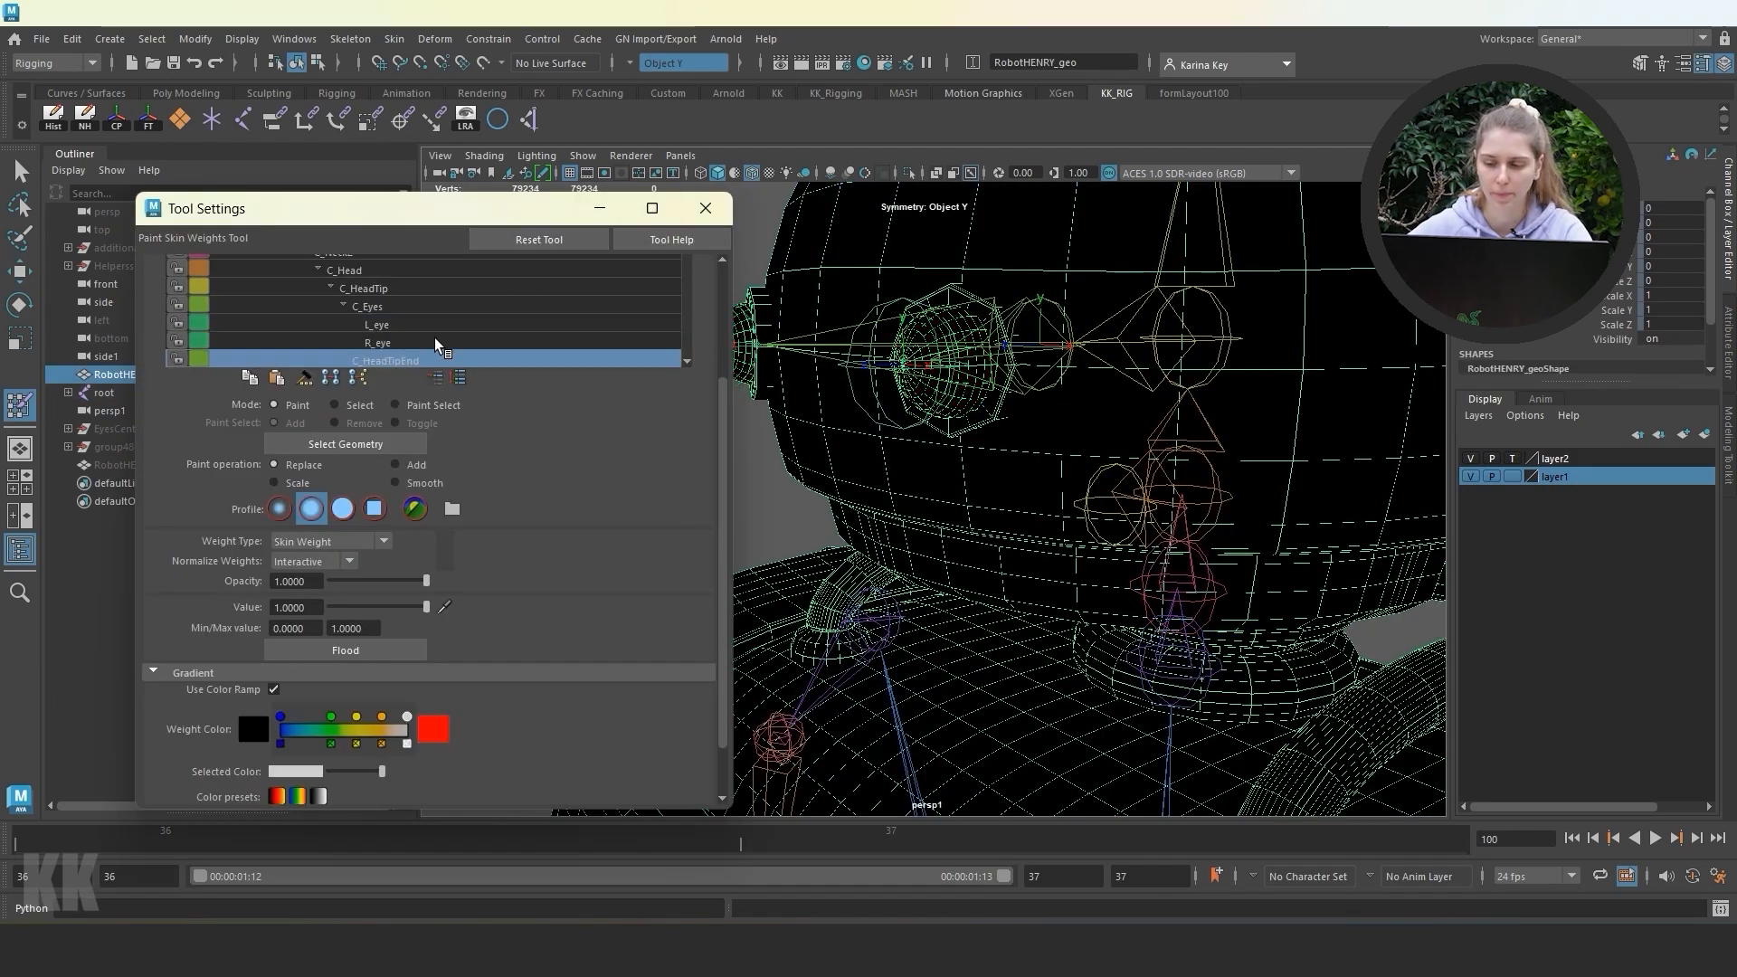
{"action": "left_click", "coordinate": [435, 343]}
{"action": "left_click", "coordinate": [598, 208]}
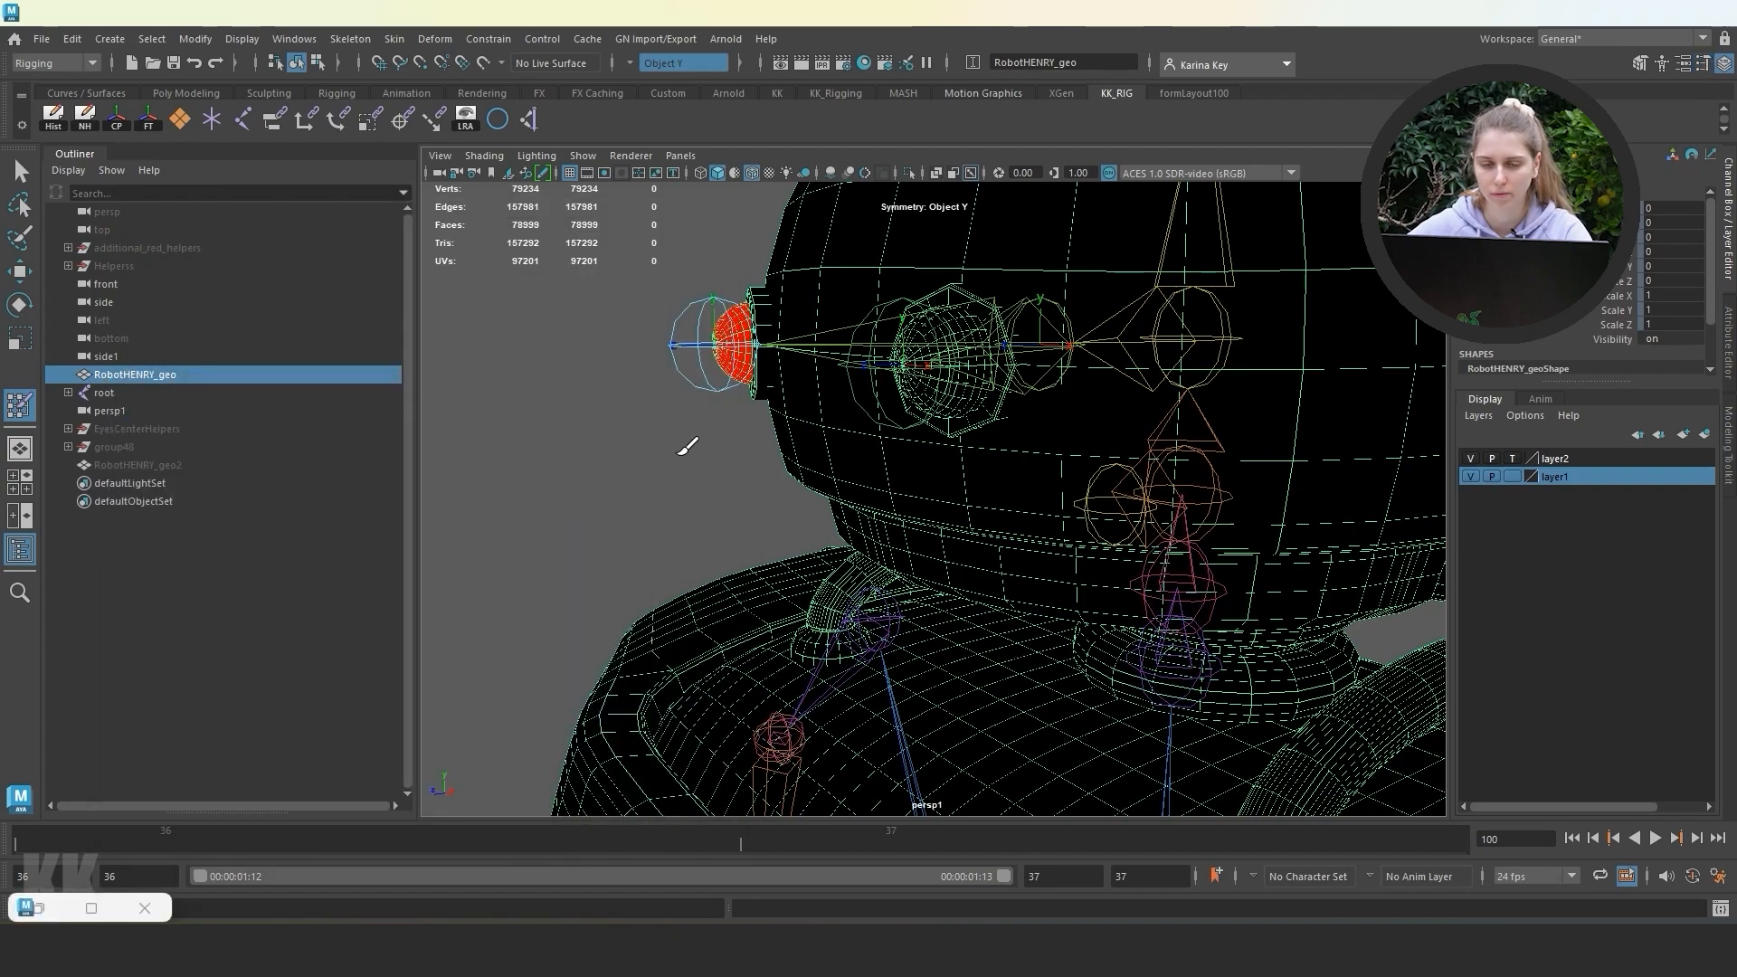
{"action": "left_click", "coordinate": [27, 272]}
{"action": "left_click", "coordinate": [689, 373]}
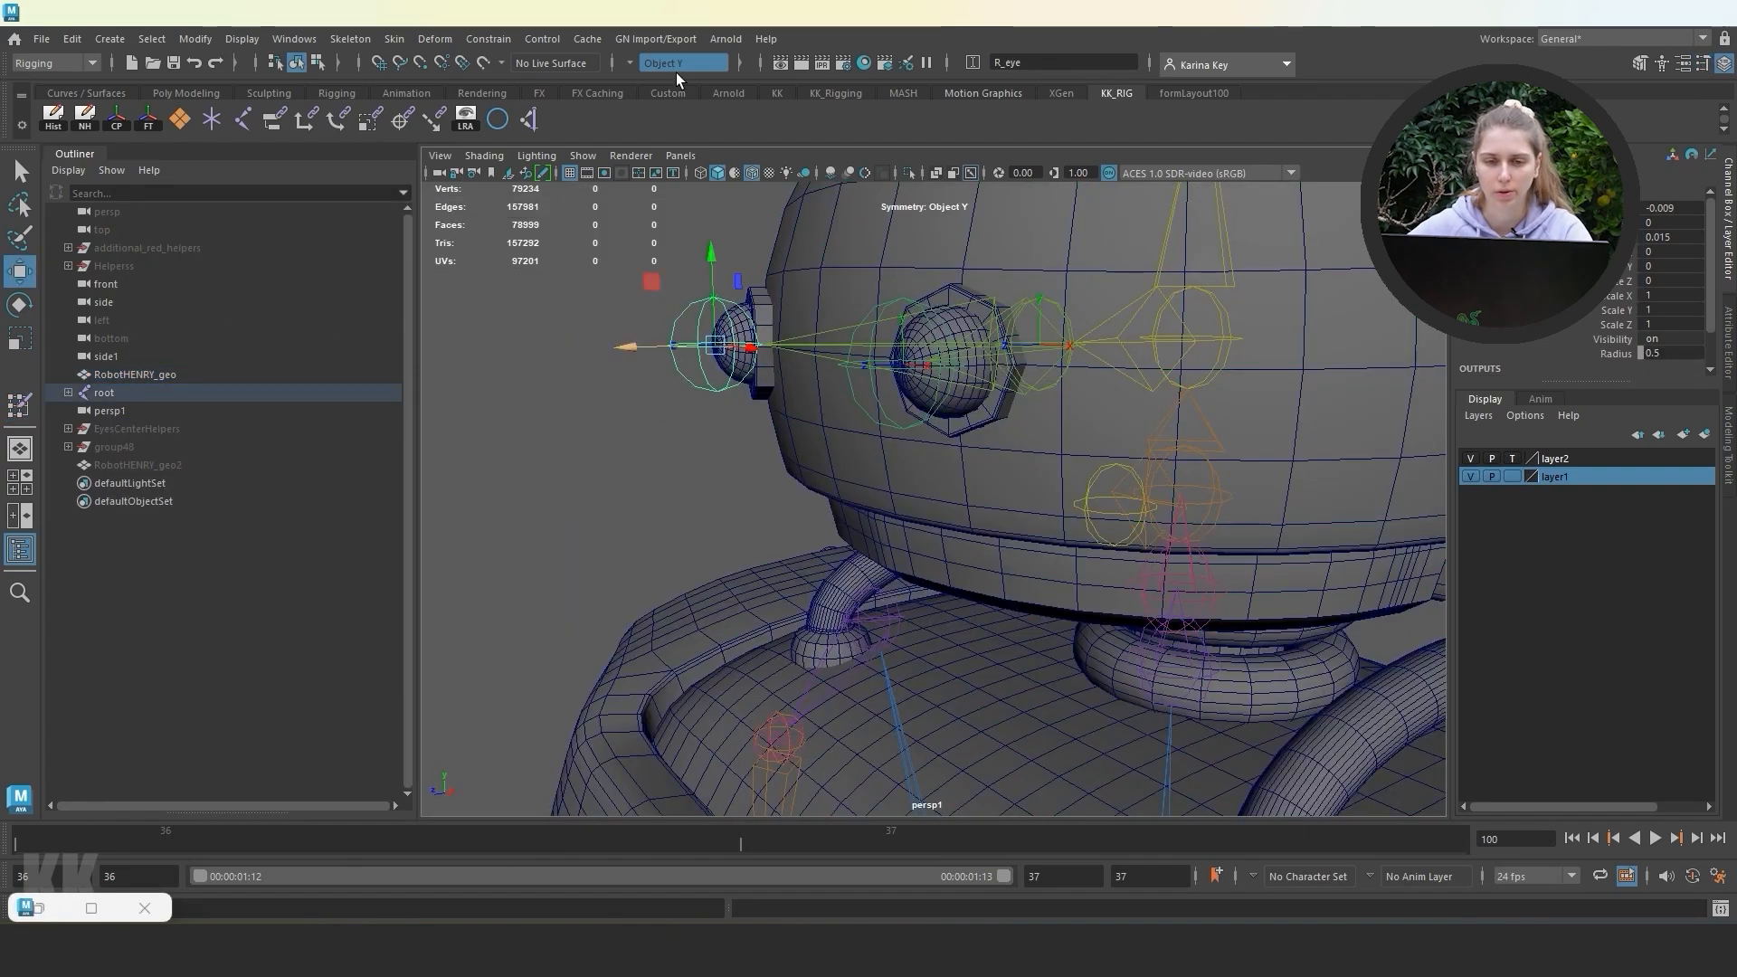
{"action": "left_click", "coordinate": [395, 38]}
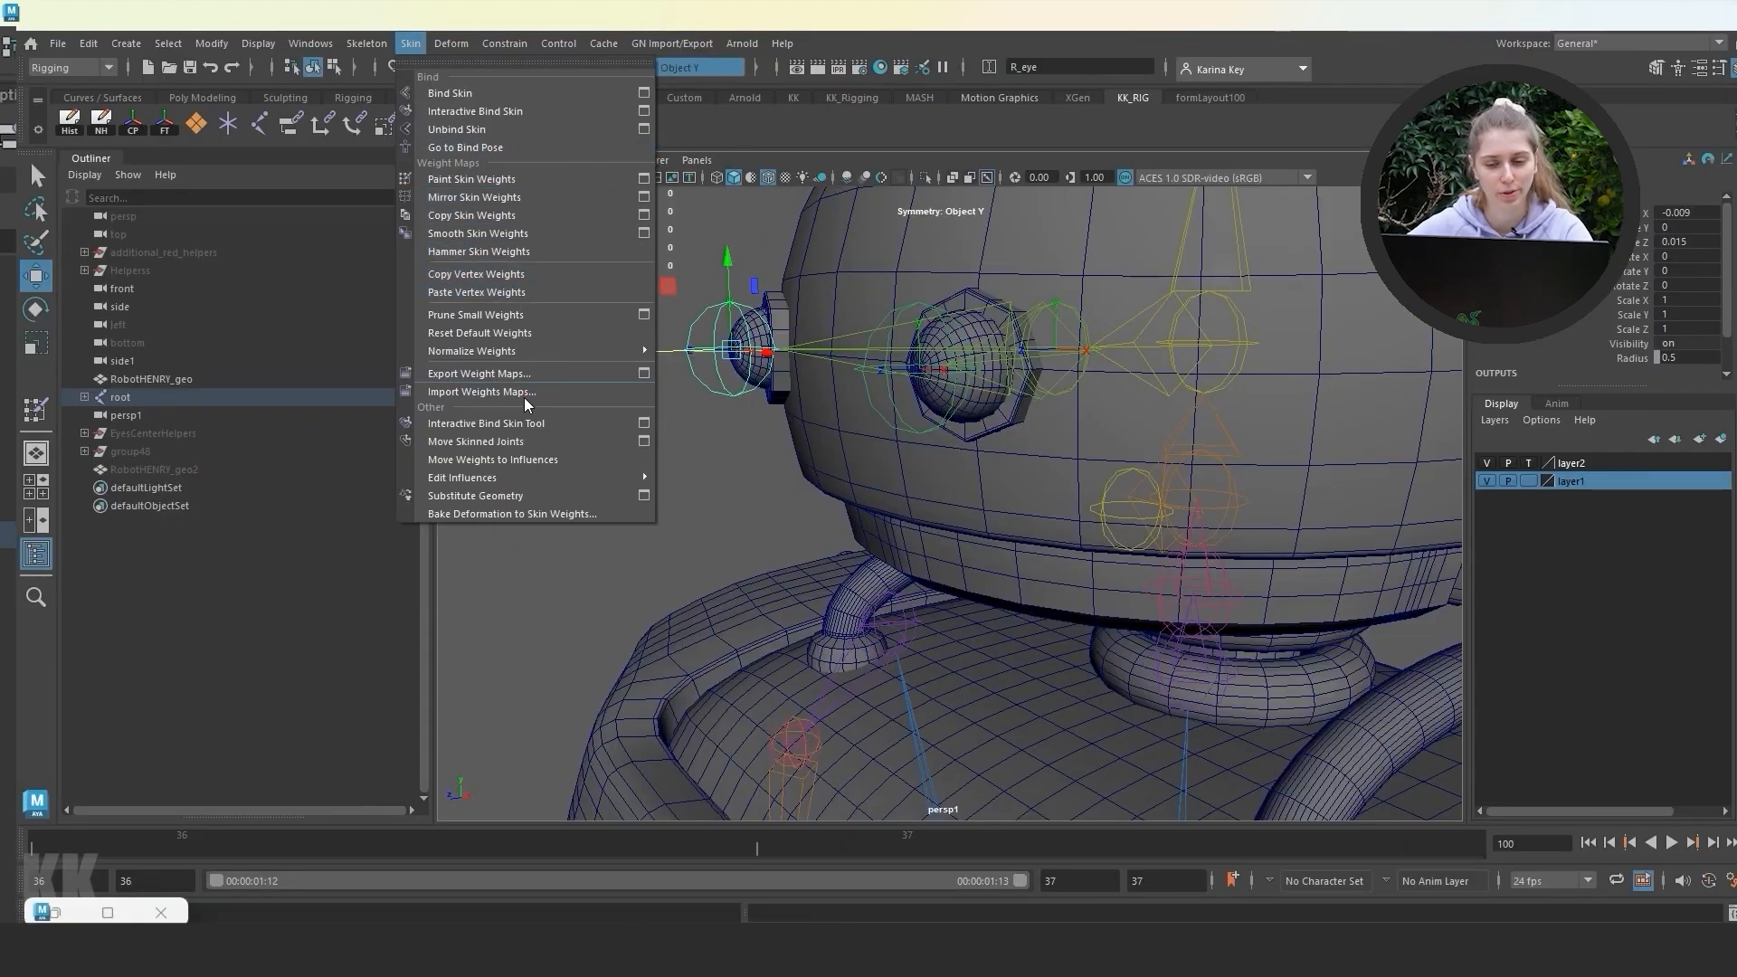
{"action": "left_click", "coordinate": [512, 443]}
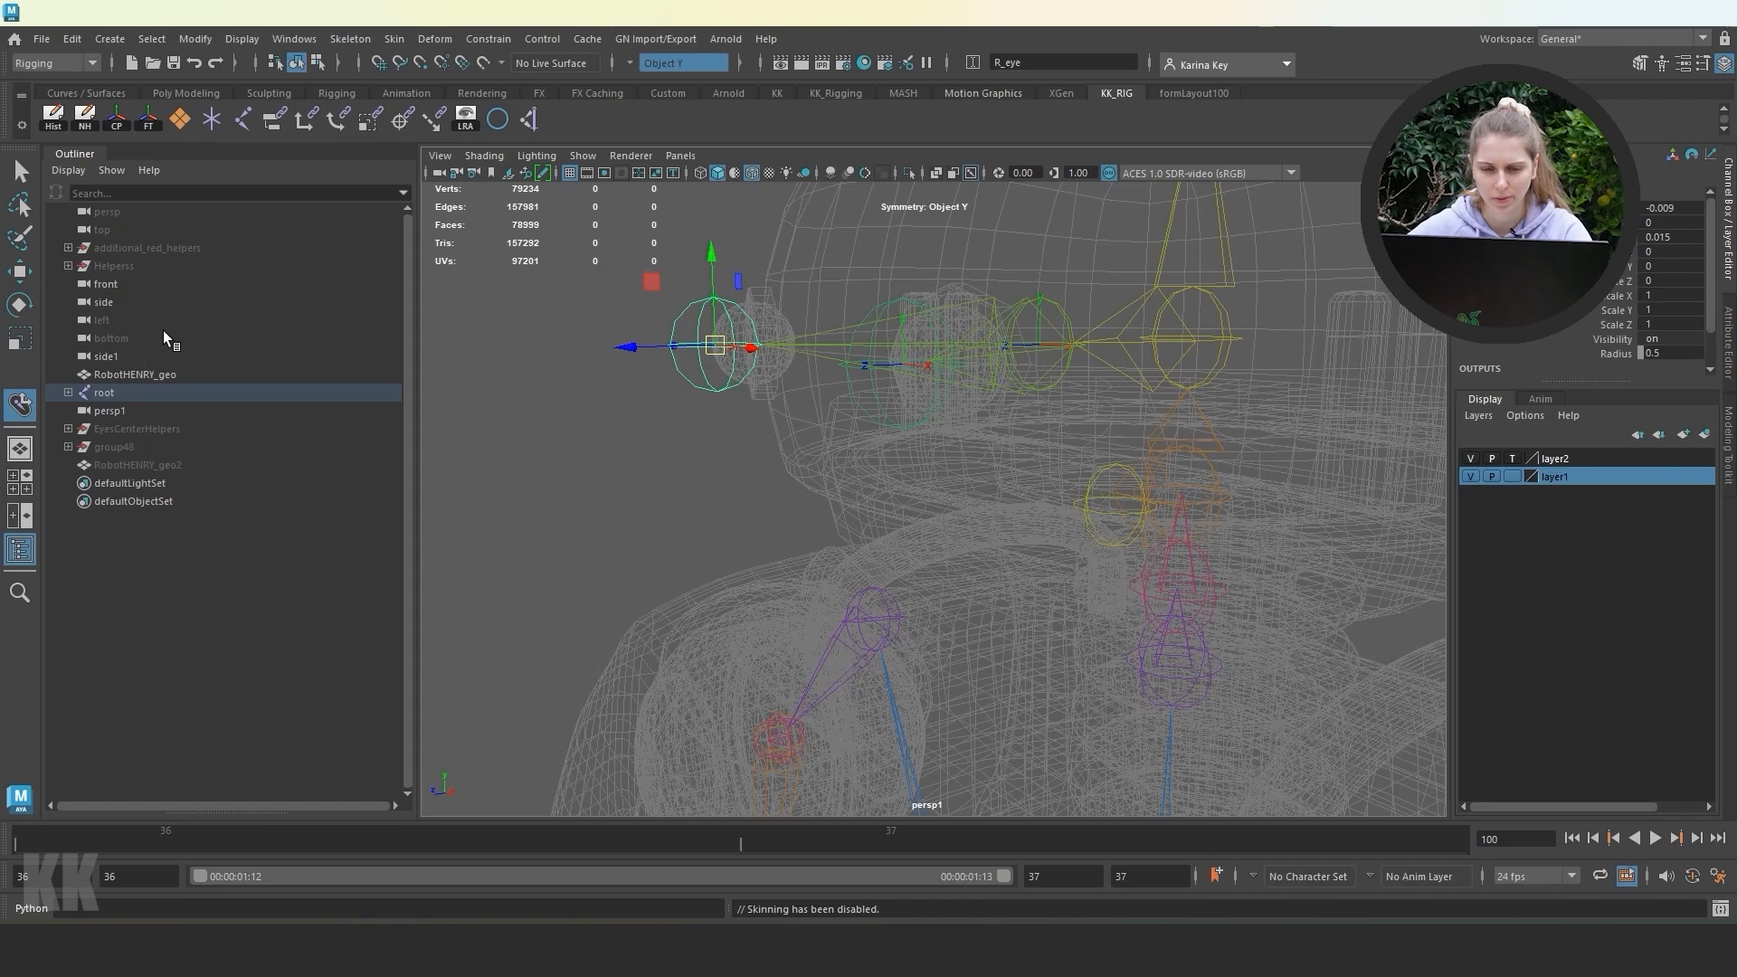
Hide the RobotHENRY_geo mesh and group48, and show the EyesCenterHelpers group.
{"action": "left_click", "coordinate": [136, 374]}
{"action": "key", "text": "h"}
{"action": "left_click", "coordinate": [684, 447]}
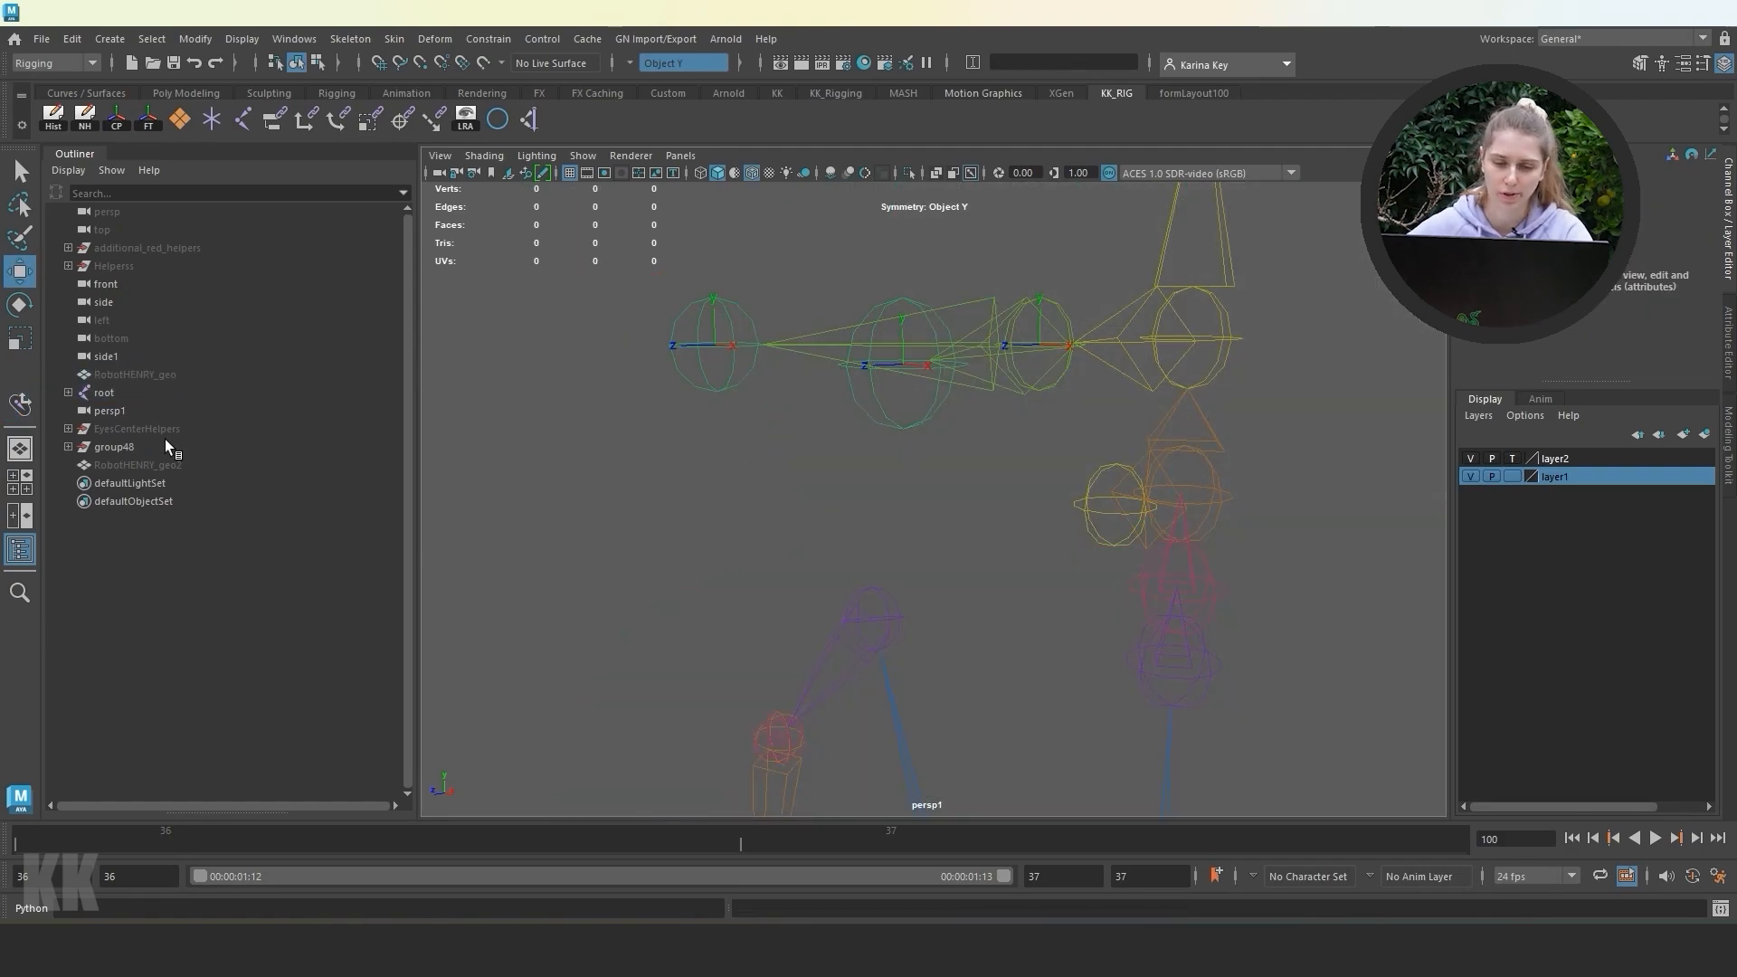
{"action": "left_click", "coordinate": [161, 447]}
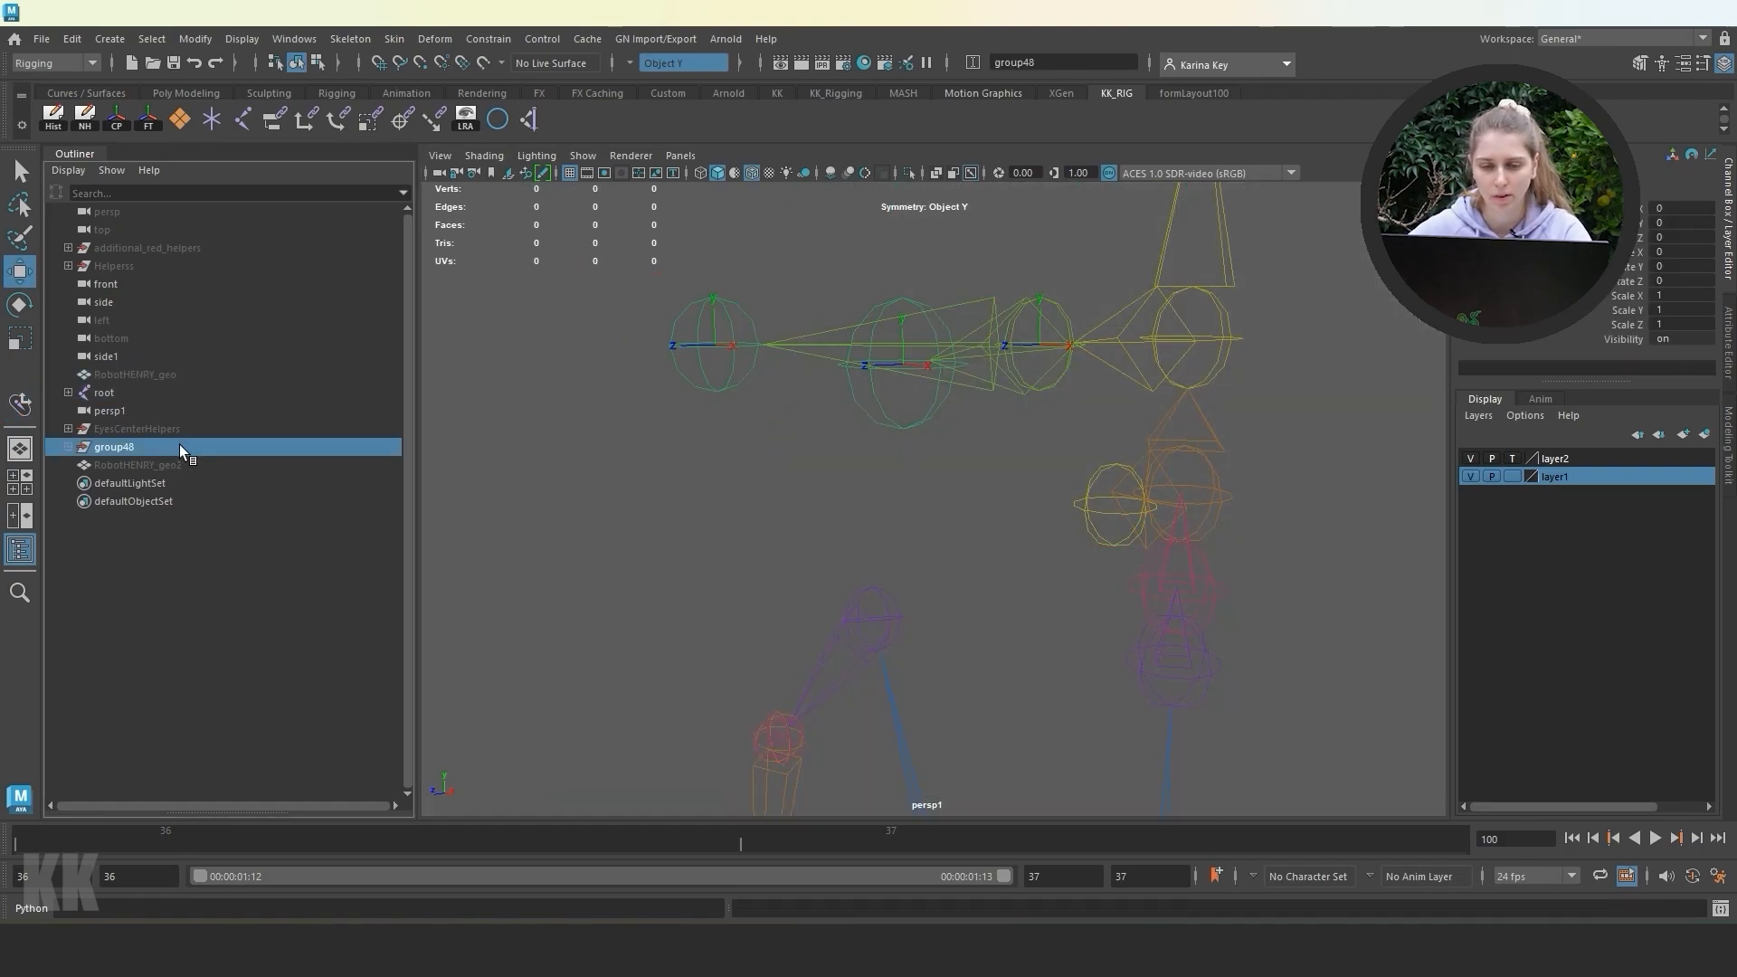
{"action": "key", "text": "h"}
{"action": "left_click", "coordinate": [174, 429]}
{"action": "key", "text": "h"}
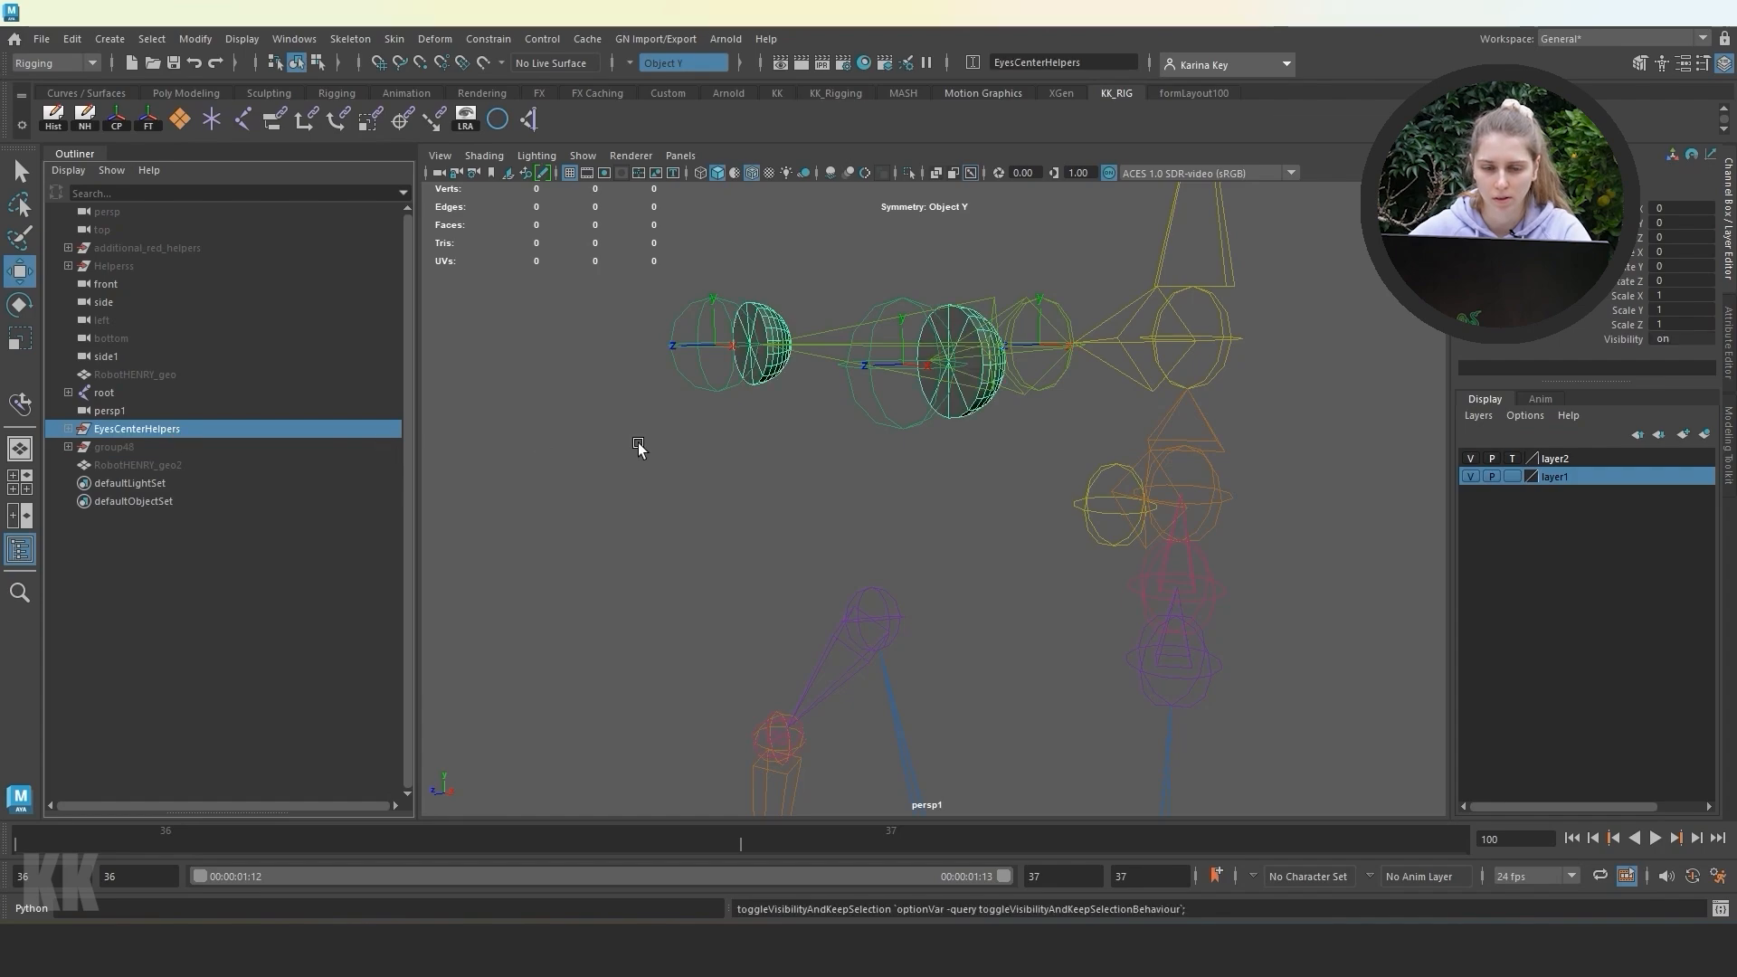
Use Move Skinned Joints on the R_eye joint to move it back along Z to the centre of its helper mesh.
{"action": "left_click", "coordinate": [639, 443]}
{"action": "left_click", "coordinate": [694, 378]}
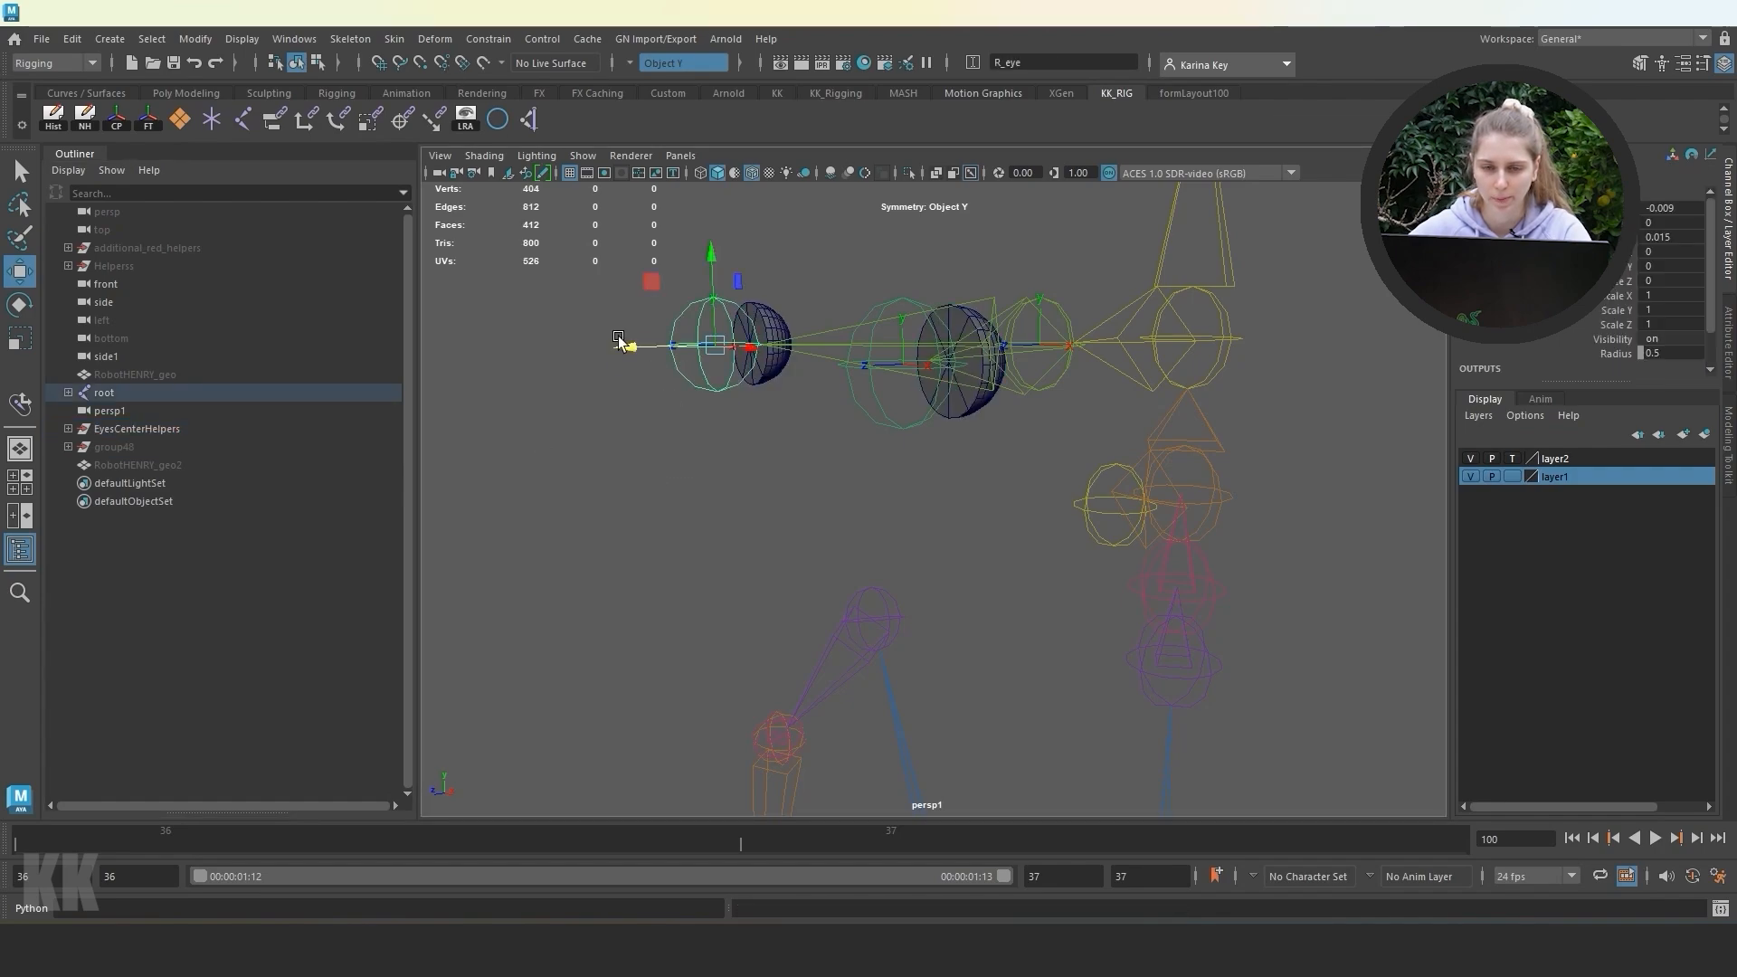
{"action": "key", "text": "f"}
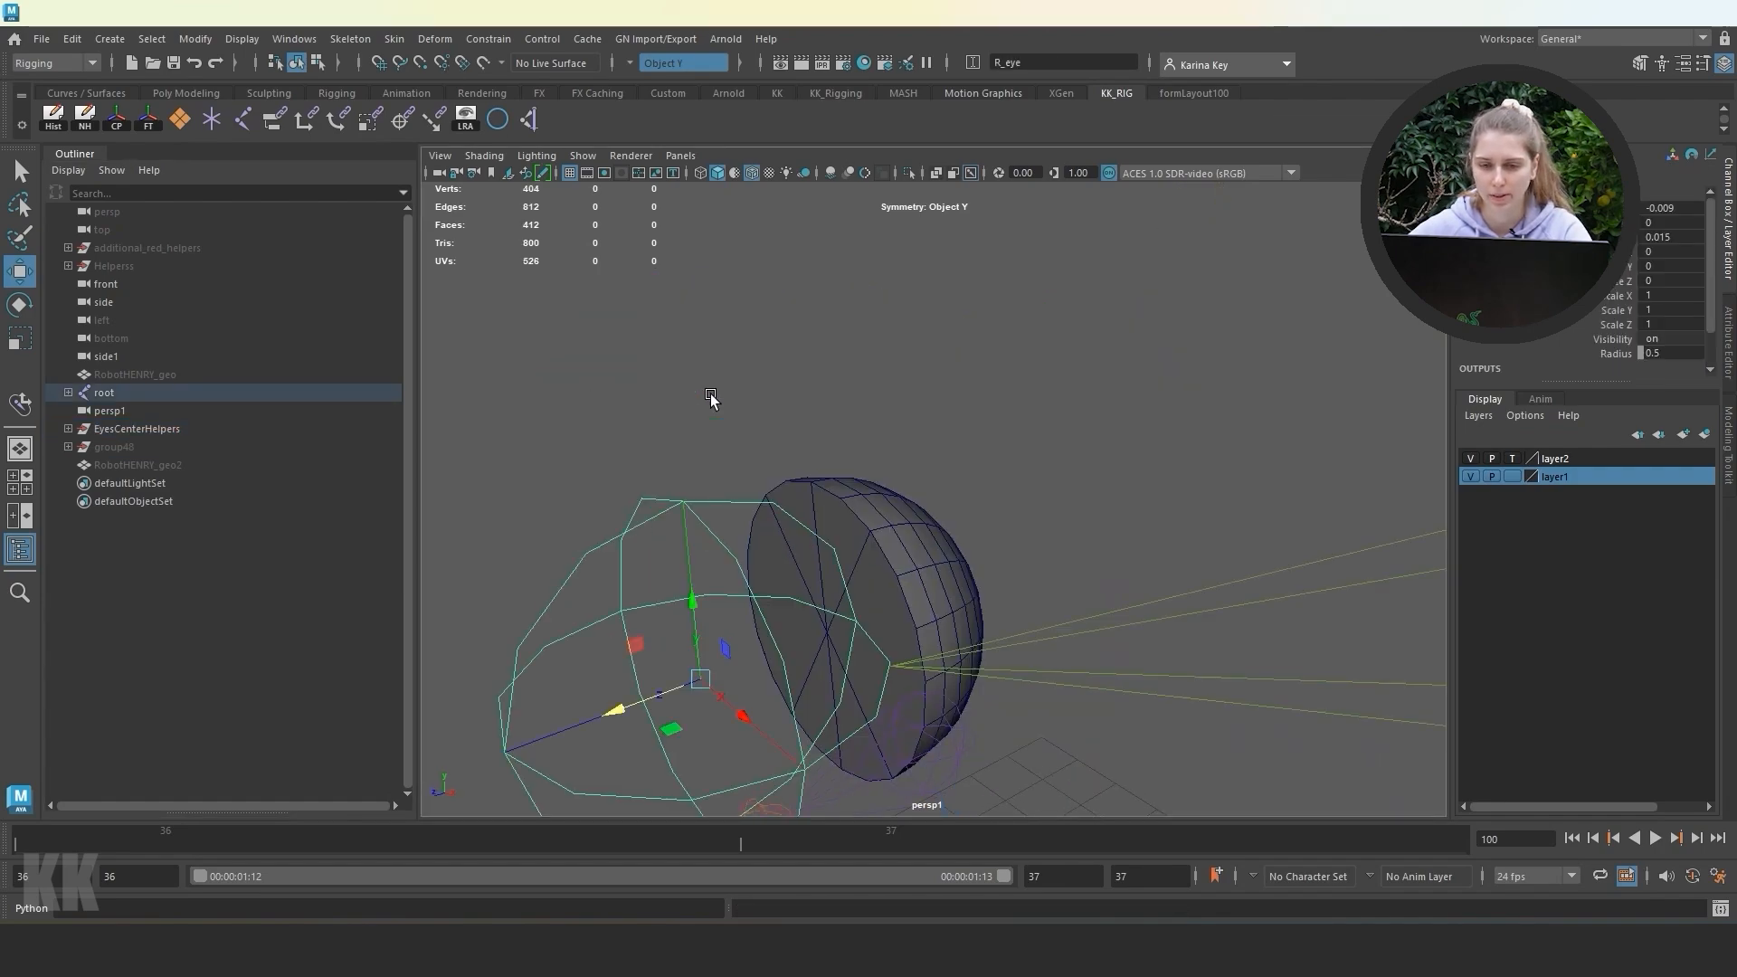
{"action": "left_click_drag", "start_coordinate": [710, 394], "coordinate": [710, 382], "text": "alt"}
{"action": "left_click", "coordinate": [398, 40]}
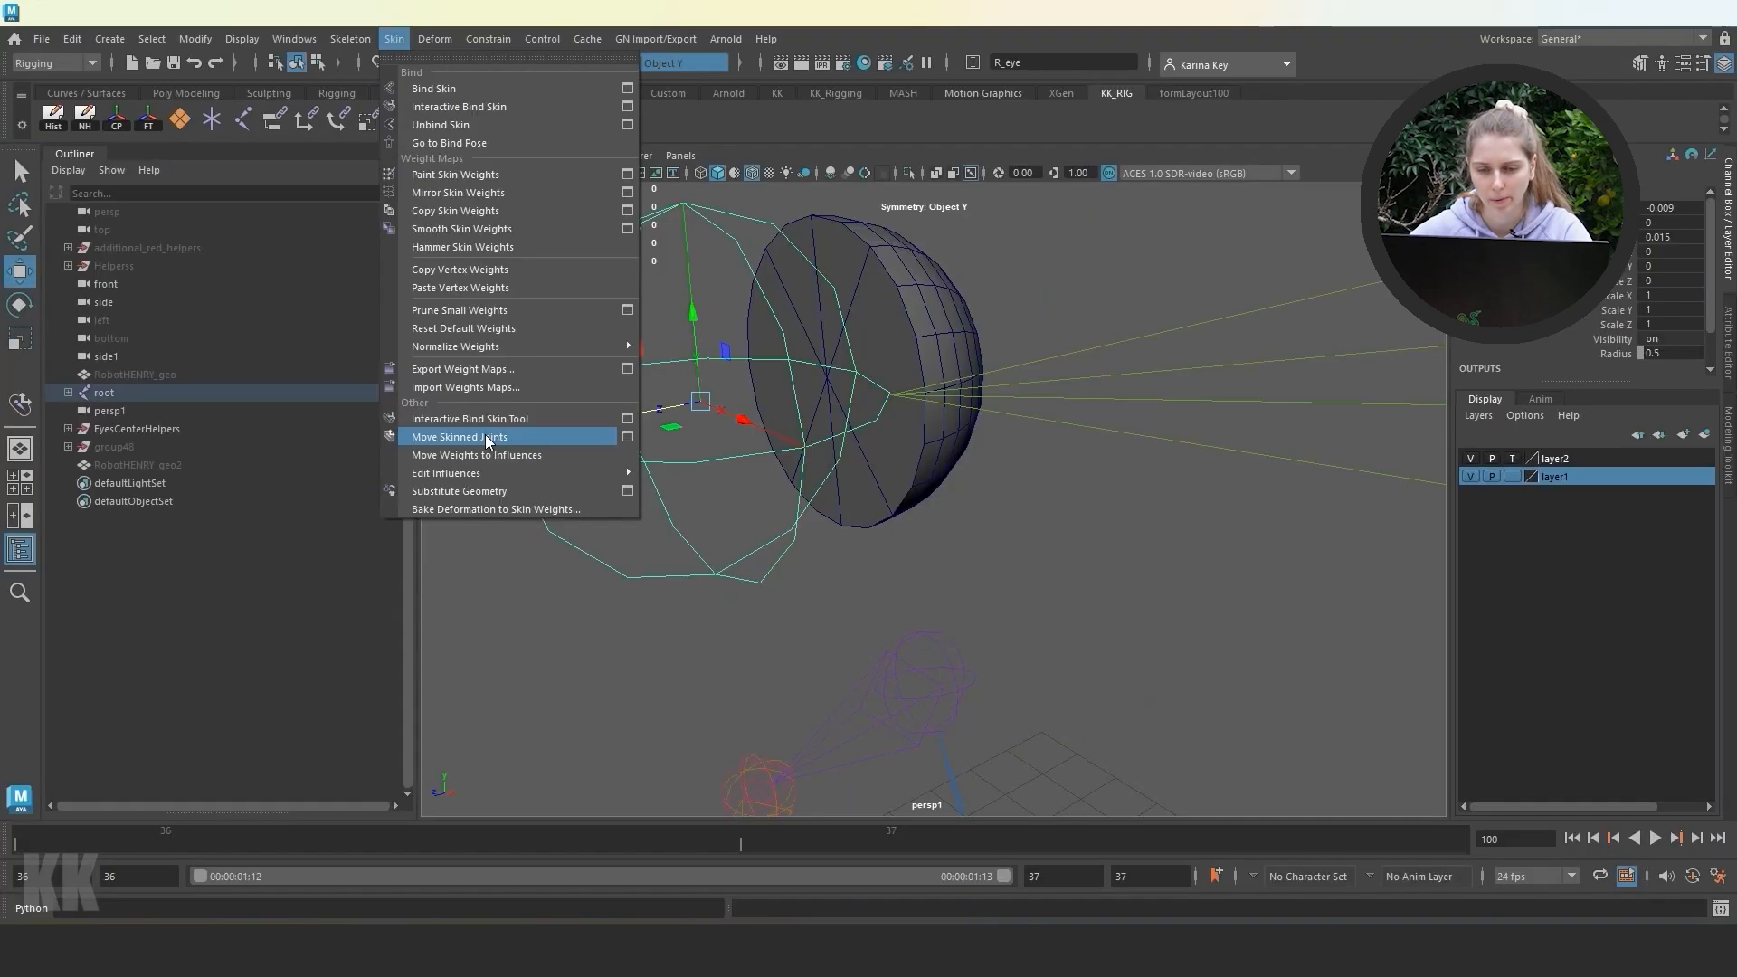
{"action": "left_click", "coordinate": [485, 437]}
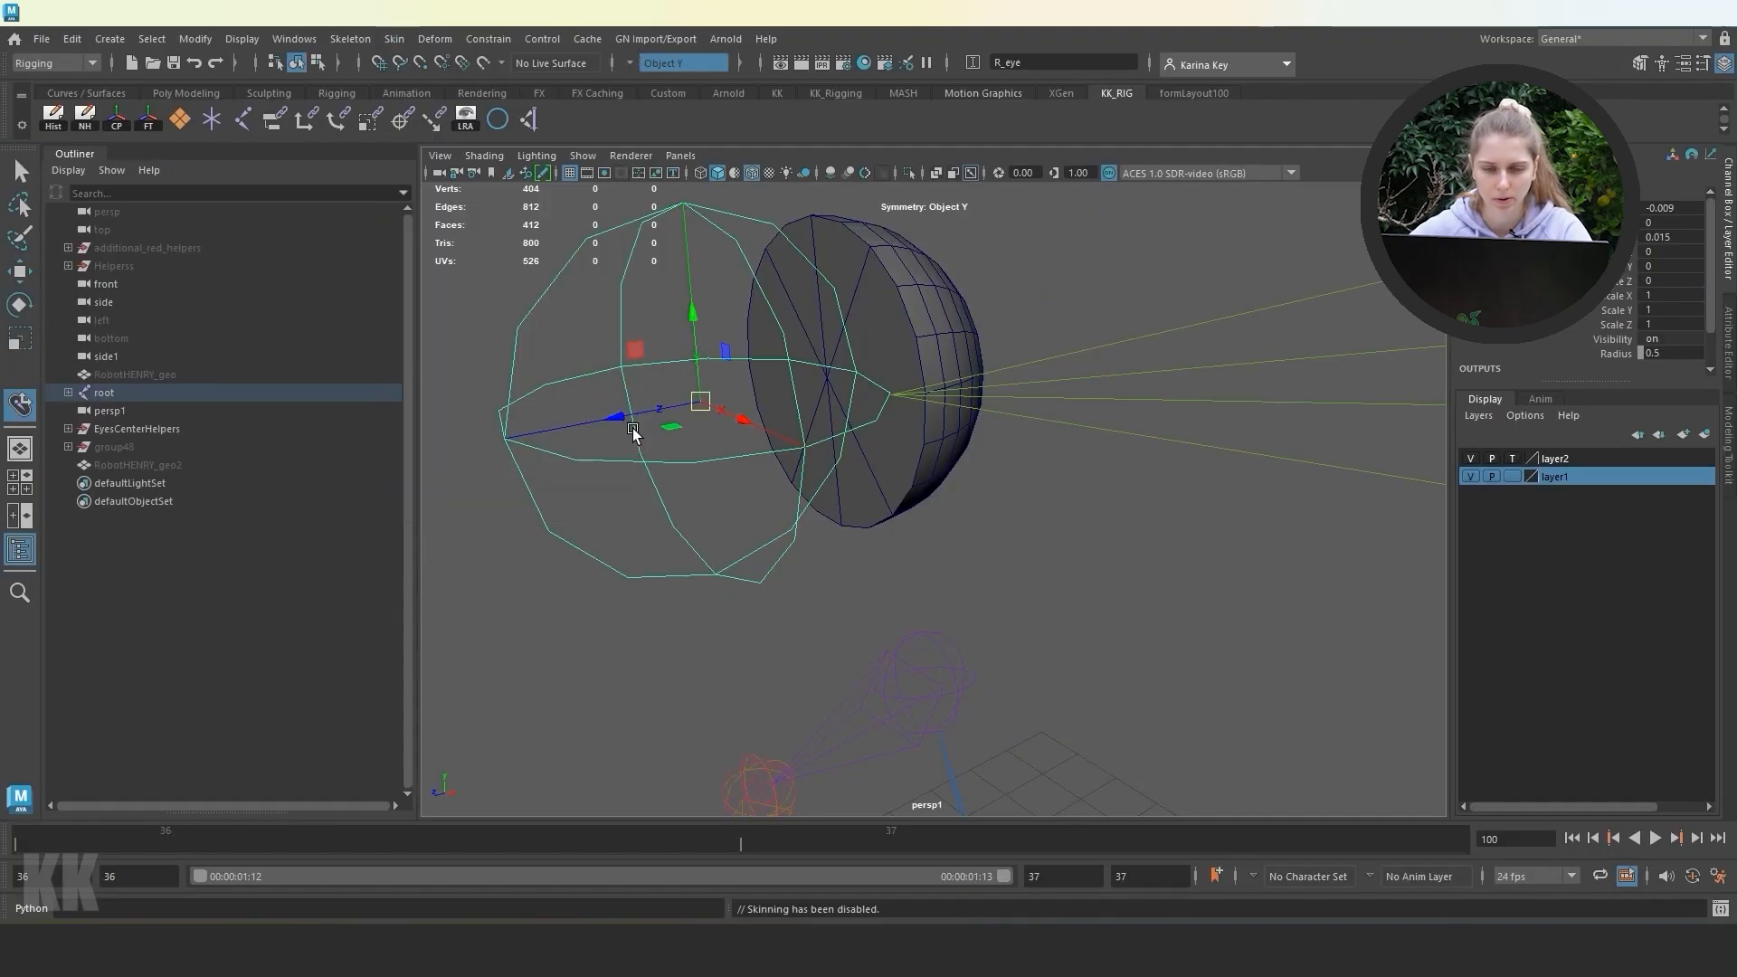
{"action": "left_click_drag", "start_coordinate": [618, 422], "coordinate": [710, 401]}
{"action": "left_click", "coordinate": [961, 486]}
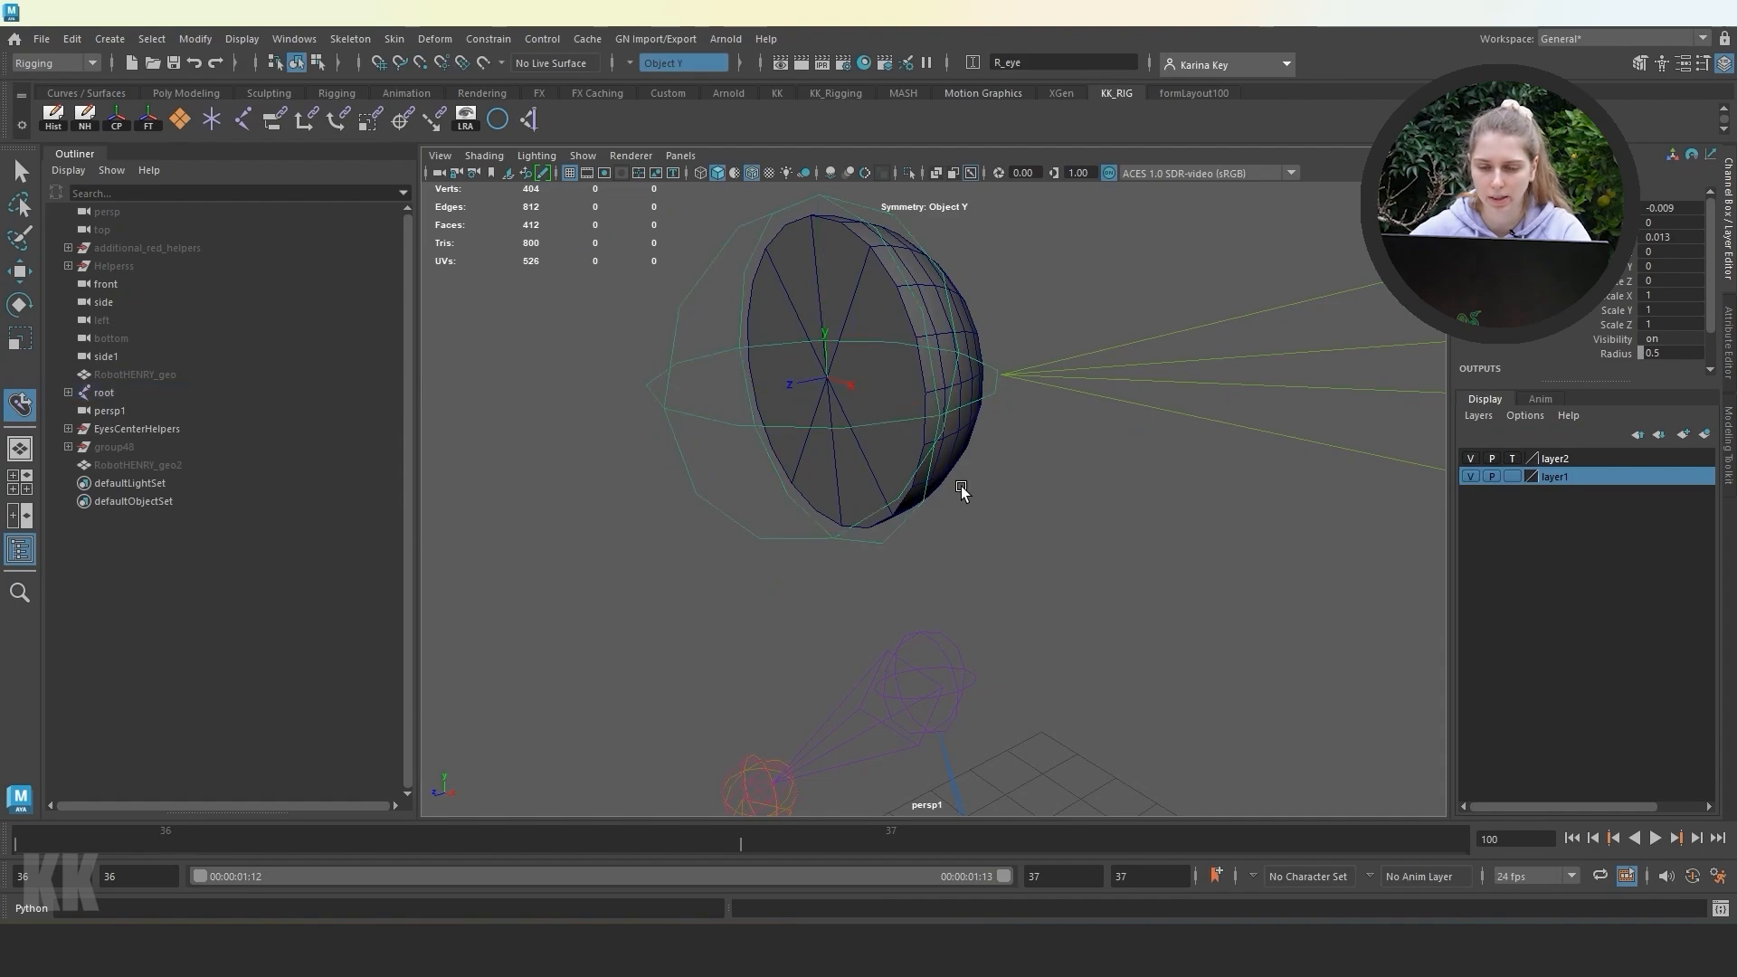
{"action": "left_click", "coordinate": [203, 373]}
{"action": "key", "text": "h"}
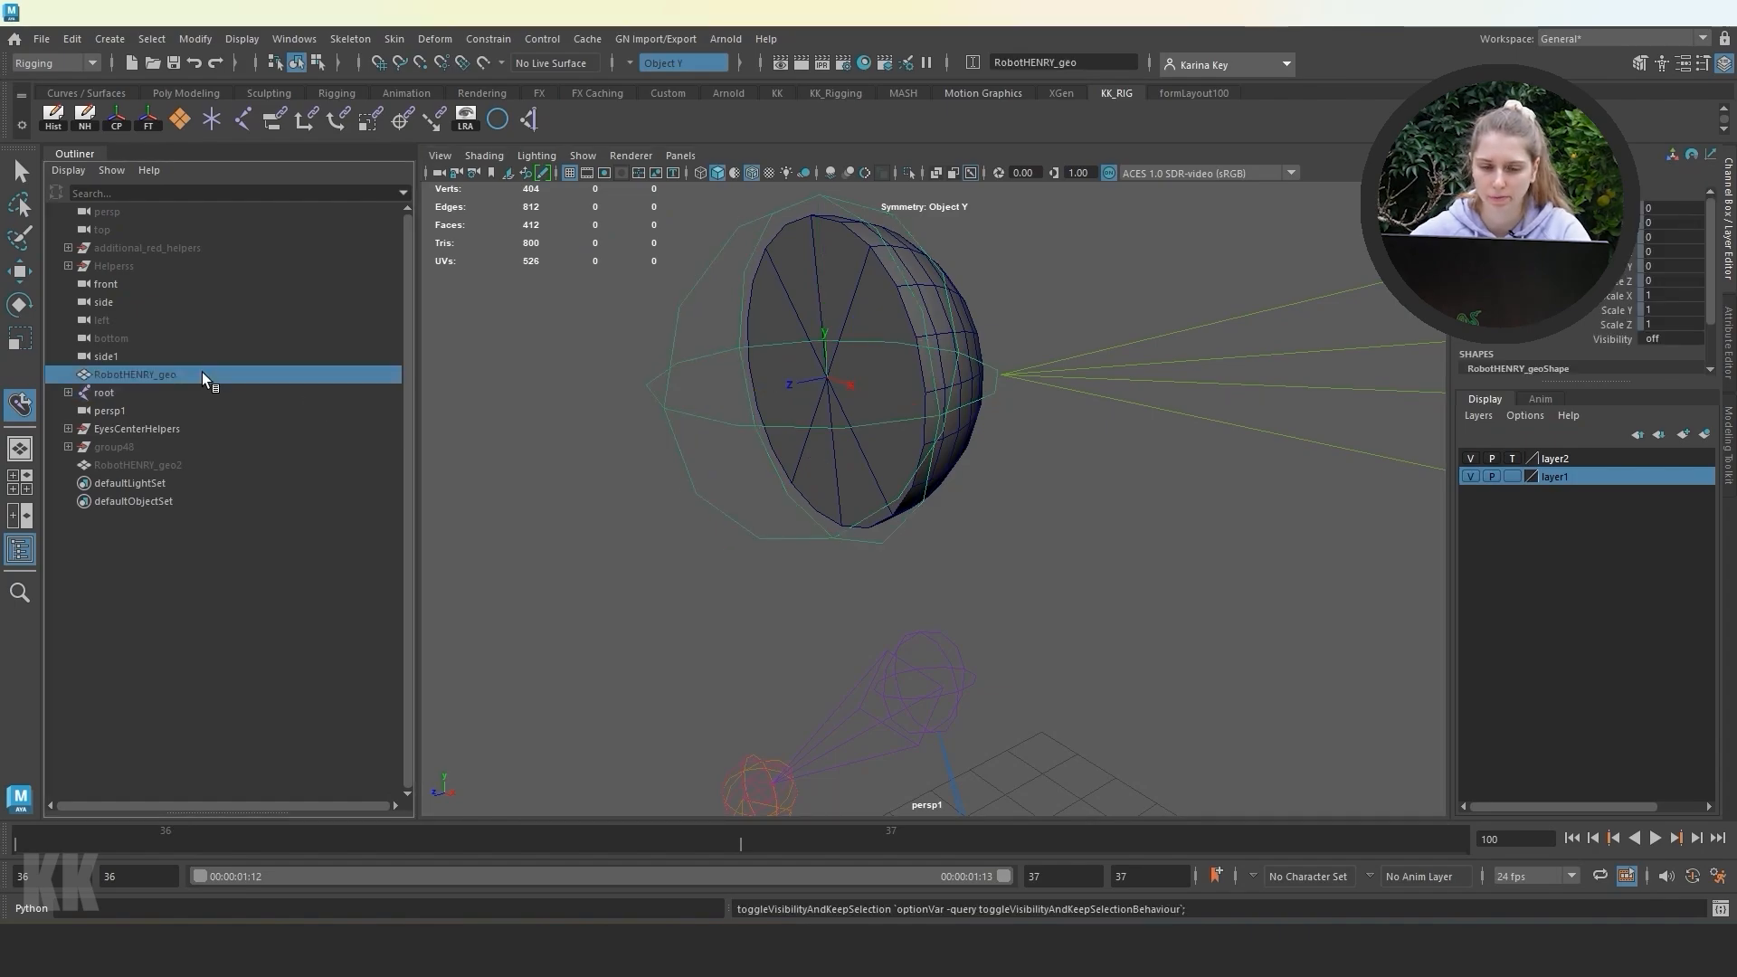
{"action": "key", "text": "h"}
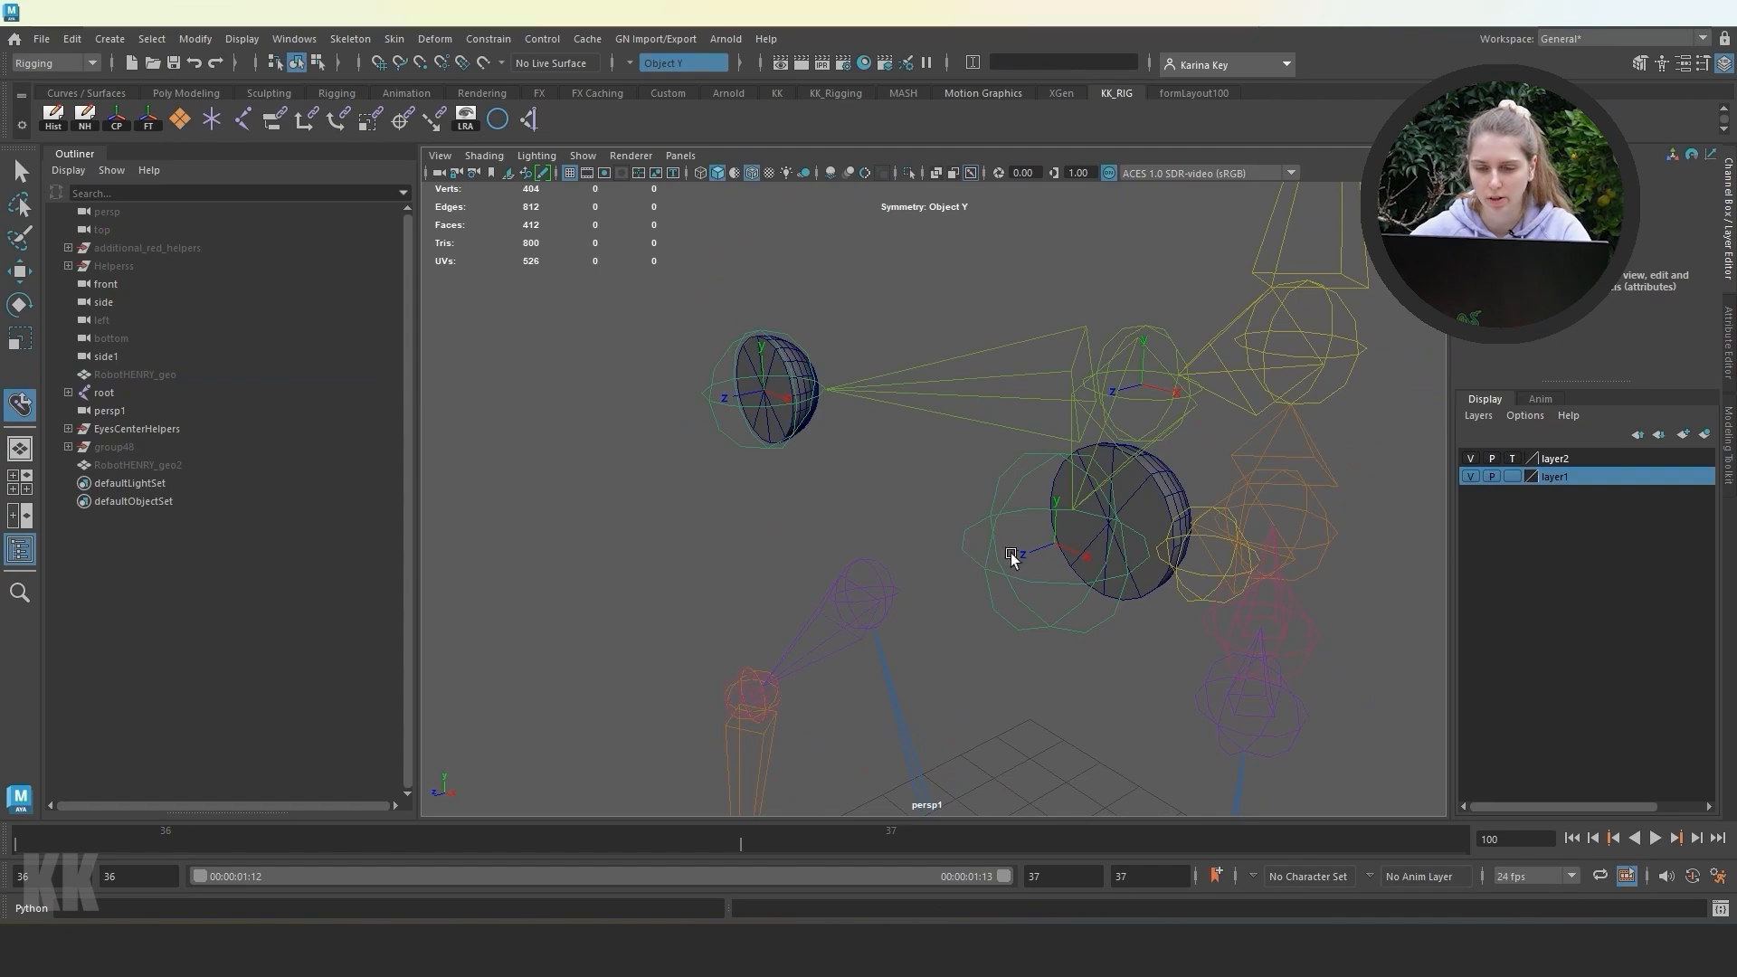
Use Move Skinned Joints on the L_eye joint to move it back along Z to the centre of its helper mesh.
{"action": "left_click", "coordinate": [988, 586]}
{"action": "left_click_drag", "start_coordinate": [999, 608], "coordinate": [990, 615], "text": "alt"}
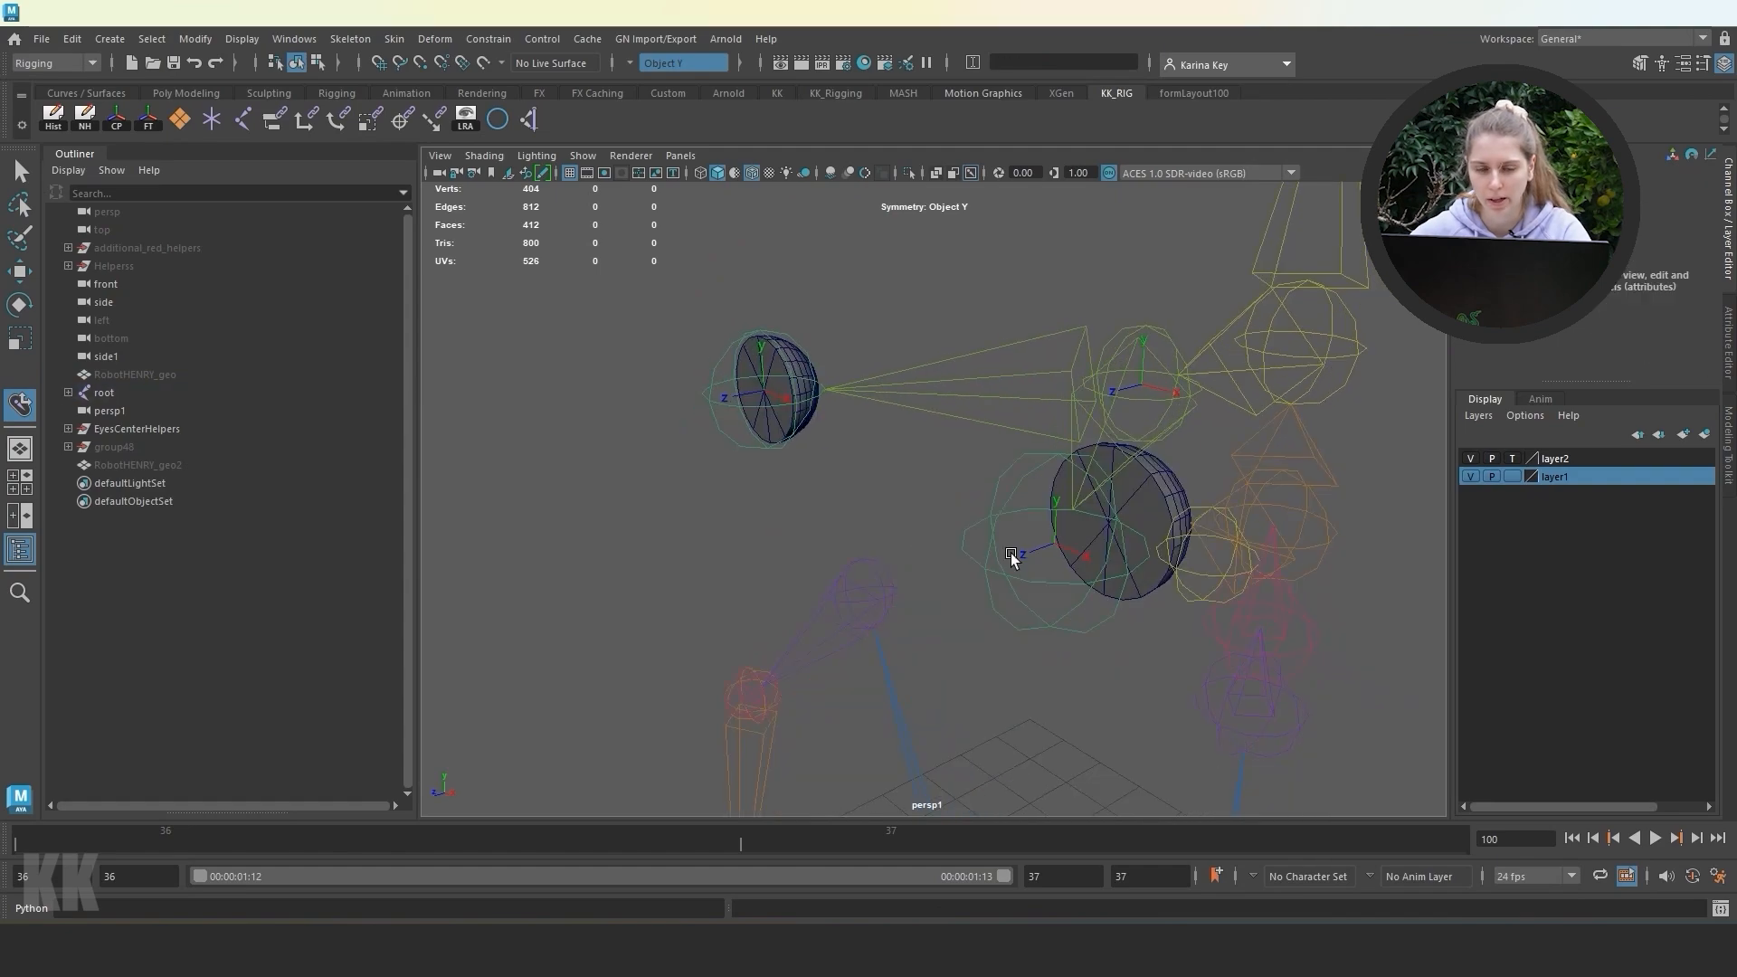
{"action": "left_click", "coordinate": [988, 586]}
{"action": "mouse_move", "coordinate": [999, 608]}
{"action": "left_mouse_down", "text": "alt"}
{"action": "mouse_move", "coordinate": [984, 610]}
{"action": "mouse_move", "coordinate": [990, 583]}
{"action": "left_mouse_up", "text": "alt"}
{"action": "left_click", "coordinate": [397, 40]}
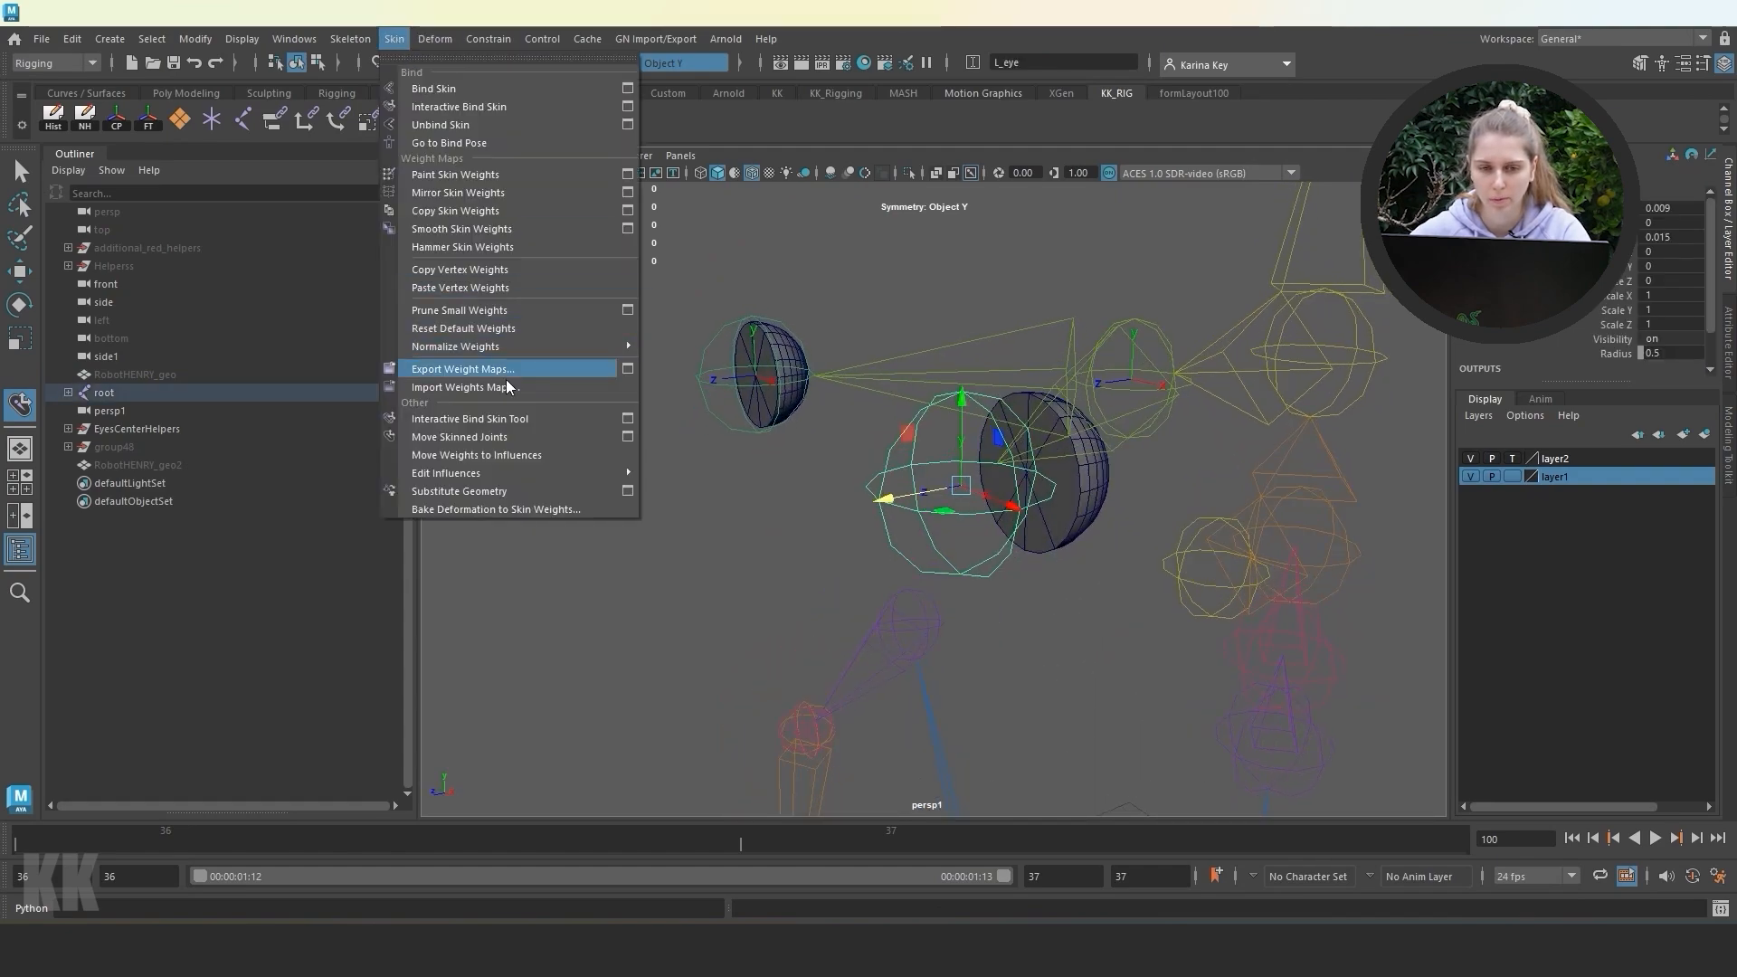
{"action": "left_click", "coordinate": [494, 441]}
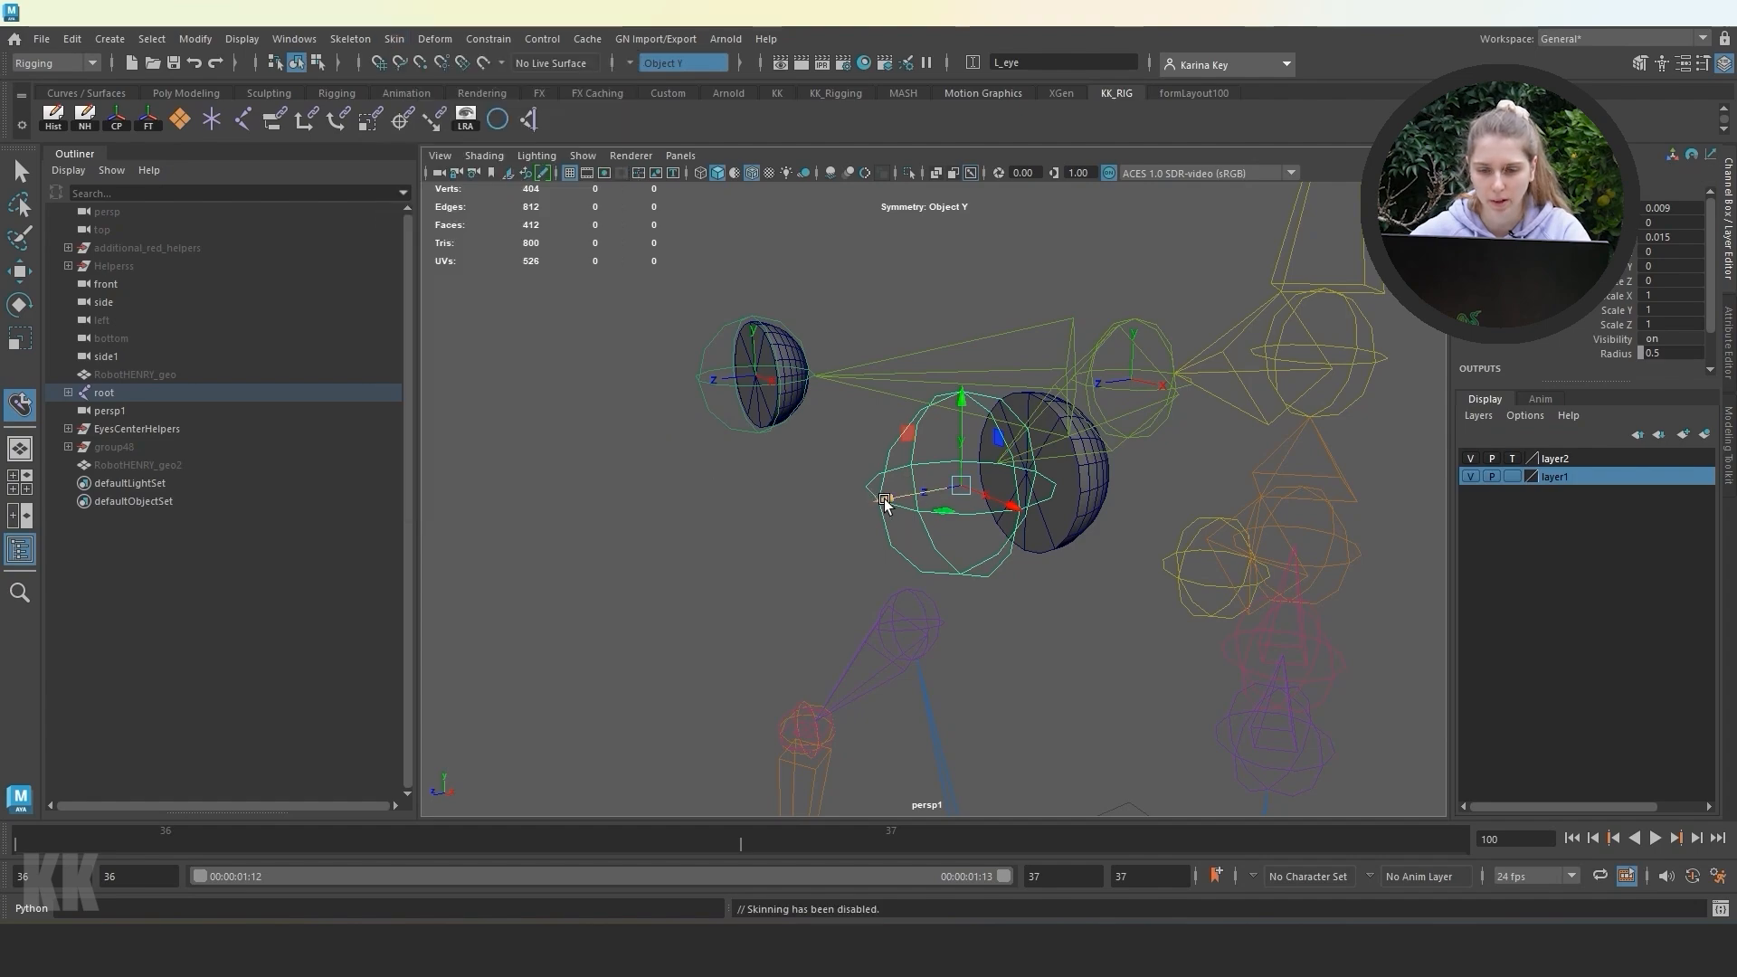
{"action": "left_click_drag", "start_coordinate": [885, 504], "coordinate": [949, 487]}
{"action": "left_click", "coordinate": [791, 503]}
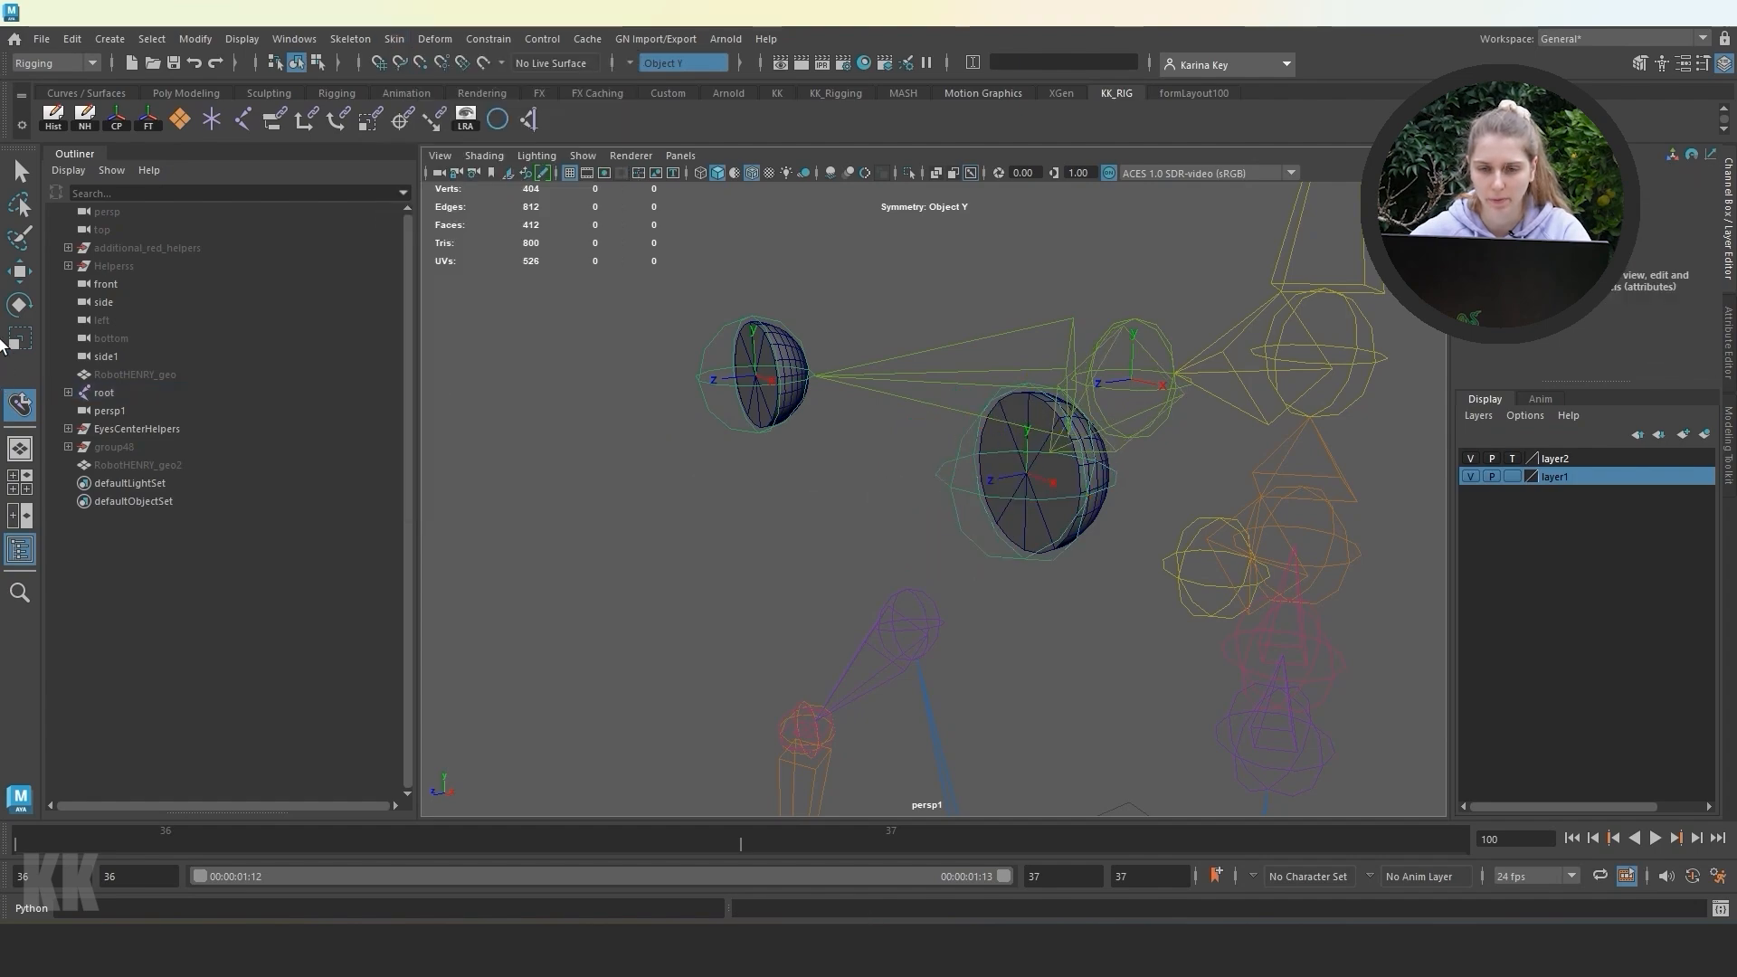
Return to the regular Move tool and show the RobotHENRY_geo mesh again.
{"action": "left_click", "coordinate": [20, 272]}
{"action": "left_click", "coordinate": [170, 377]}
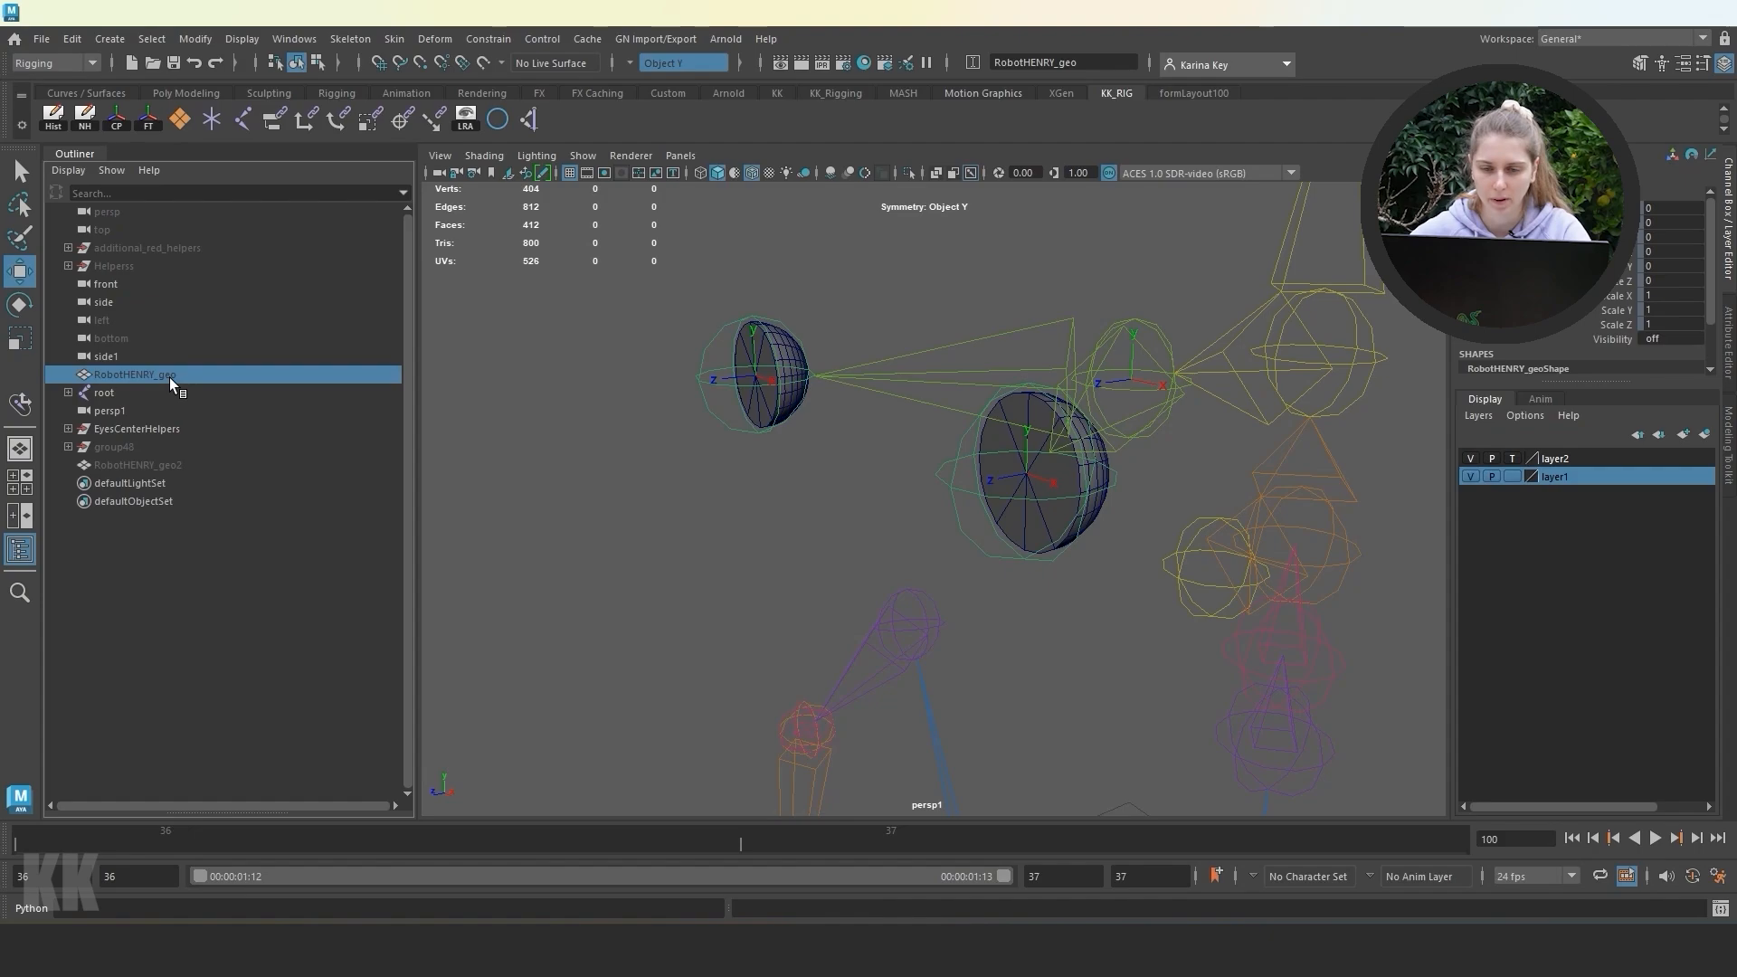
{"action": "key", "text": "shift+h"}
{"action": "left_click", "coordinate": [644, 476]}
Select the R_eye and L_eye joints, try rotating them to test the eyeballs, and undo the rotation.
{"action": "scroll", "coordinate": [752, 504], "scroll_direction": "down", "scroll_amount": 7}
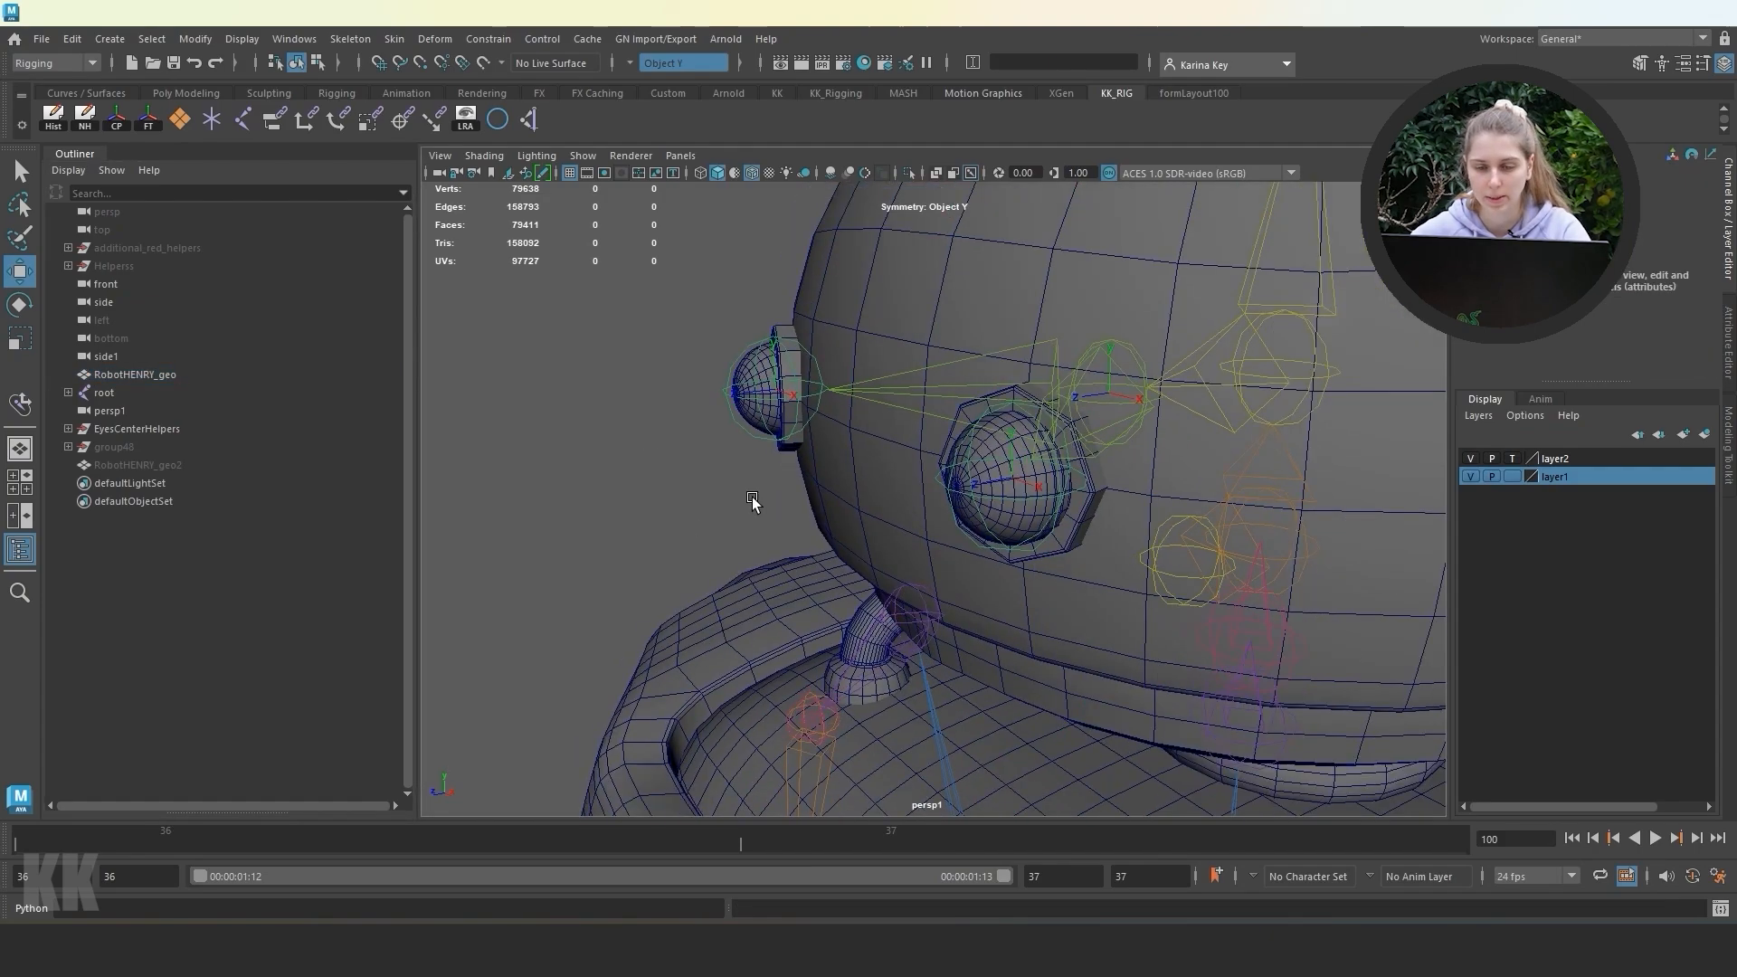
{"action": "mouse_move", "coordinate": [754, 502]}
{"action": "left_mouse_down", "text": "alt"}
{"action": "mouse_move", "coordinate": [791, 488]}
{"action": "mouse_move", "coordinate": [756, 505]}
{"action": "mouse_move", "coordinate": [729, 491]}
{"action": "left_mouse_up", "text": "alt"}
{"action": "scroll", "coordinate": [768, 503], "scroll_direction": "up", "scroll_amount": 9}
{"action": "scroll", "coordinate": [787, 496], "scroll_direction": "down", "scroll_amount": 5}
{"action": "left_click", "coordinate": [661, 393]}
{"action": "scroll", "coordinate": [729, 492], "scroll_direction": "down", "scroll_amount": 2}
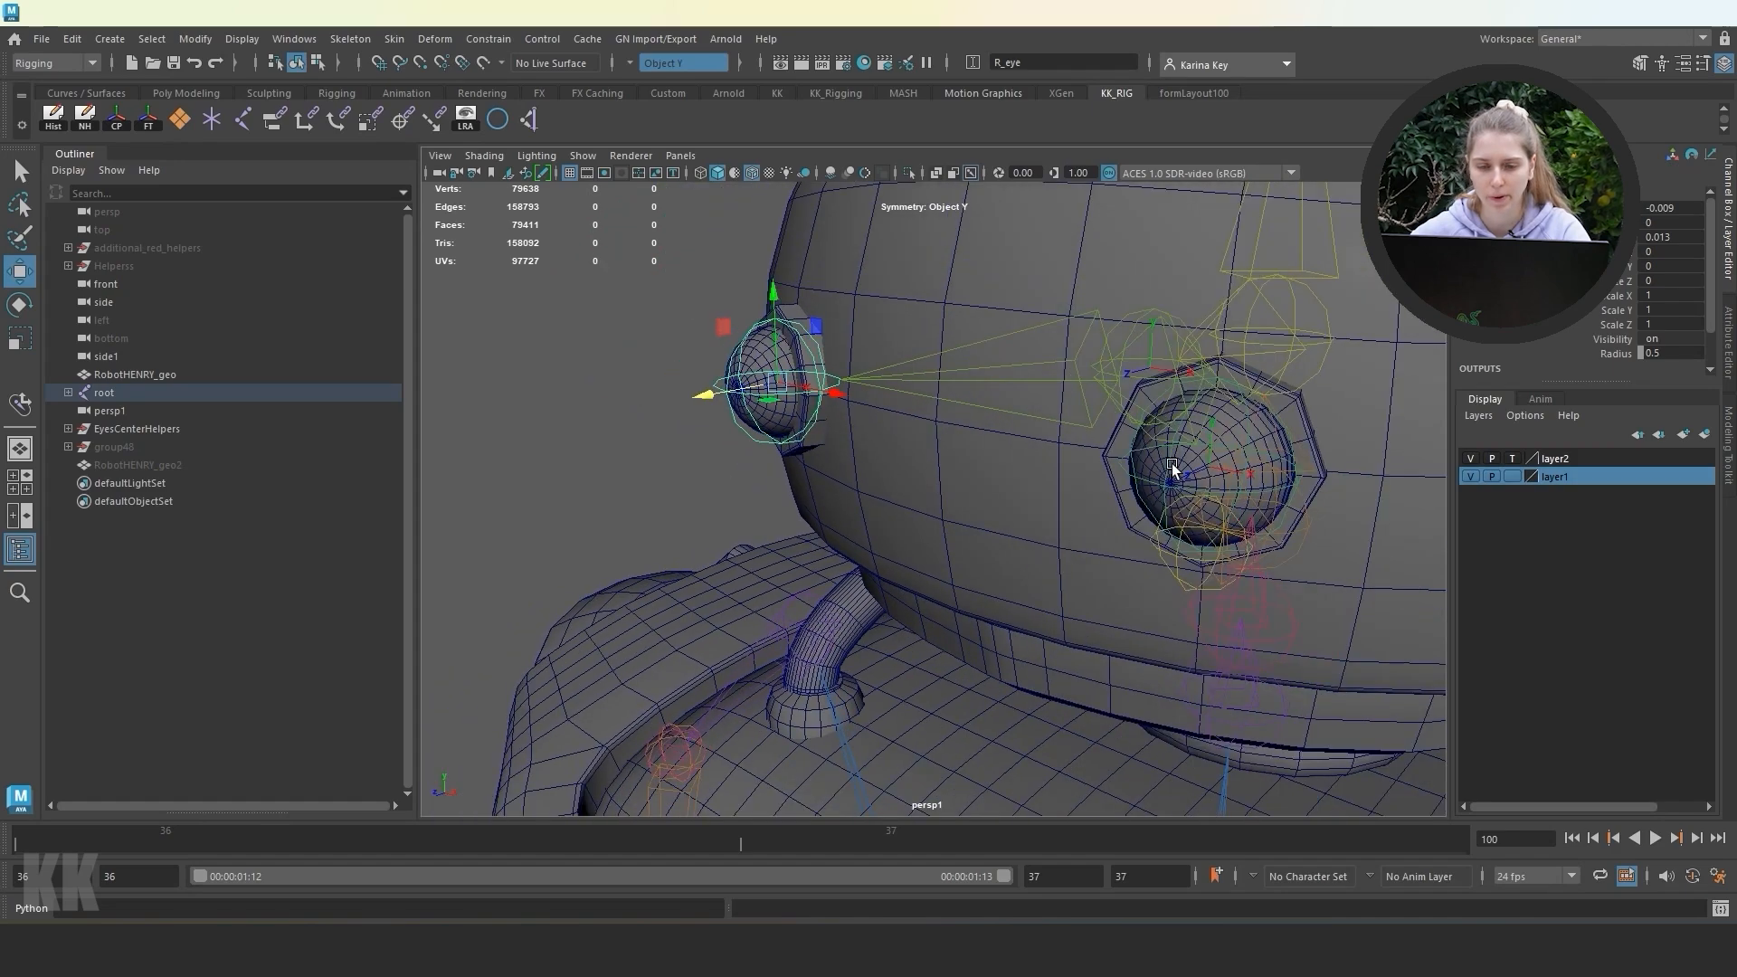
{"action": "left_click", "coordinate": [1127, 472]}
{"action": "key", "text": "e"}
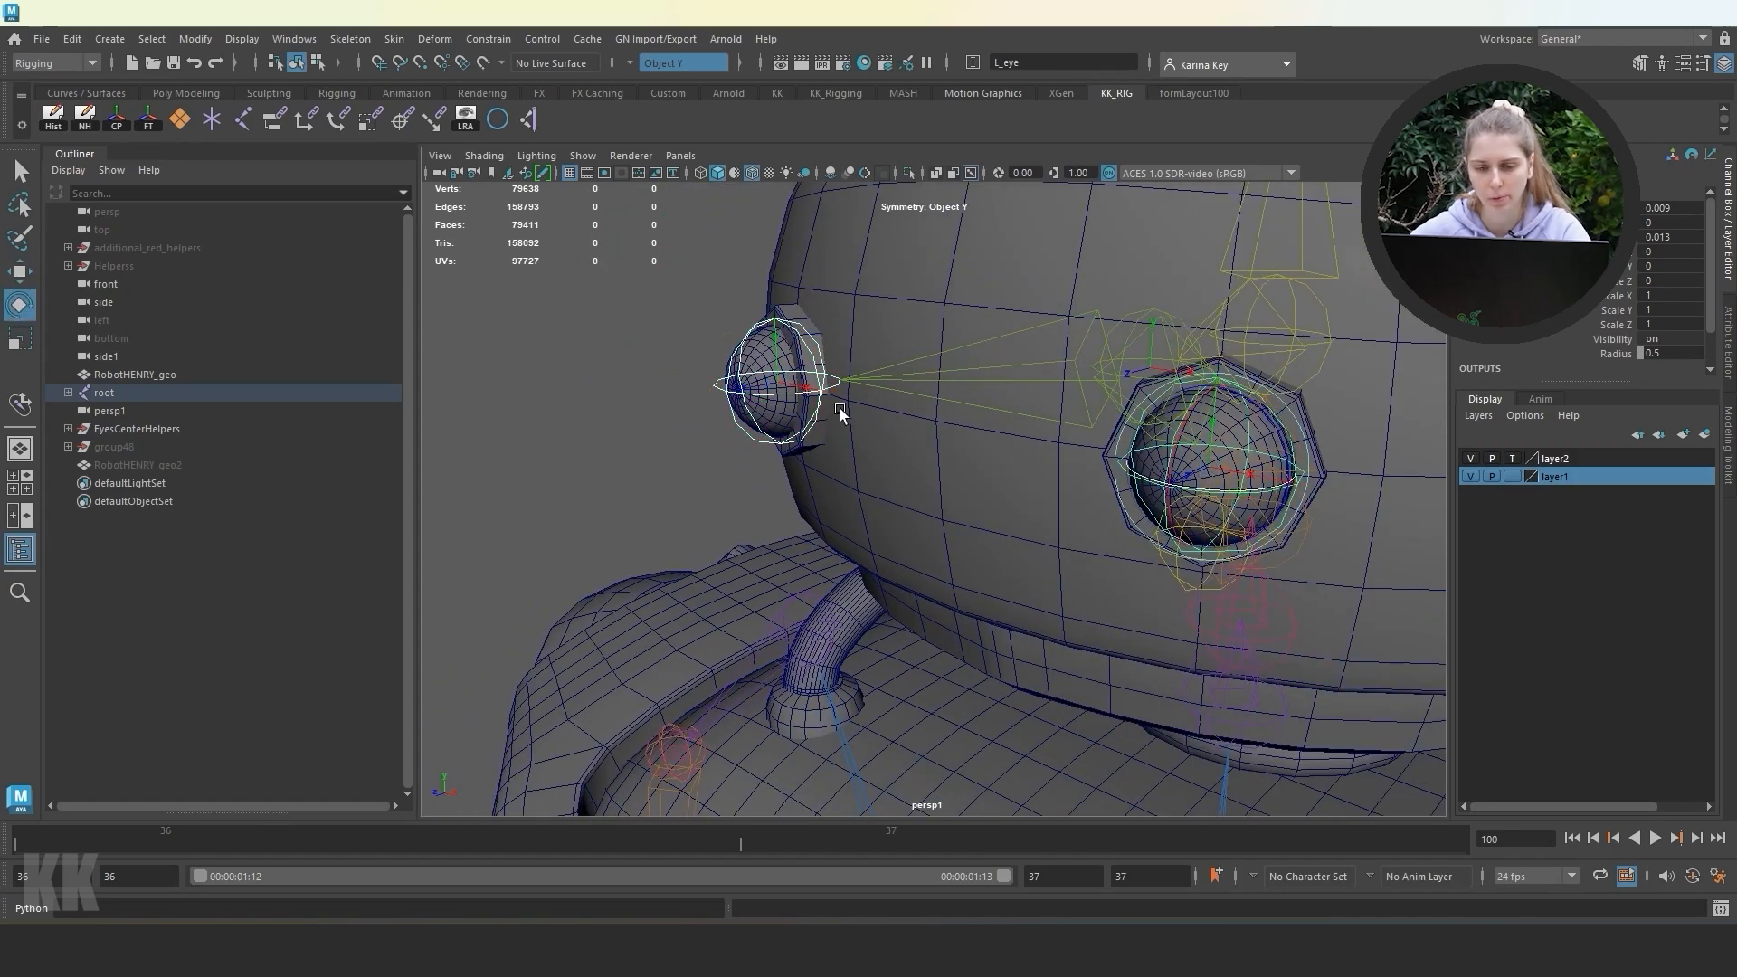
{"action": "mouse_move", "coordinate": [1127, 464]}
{"action": "left_mouse_down"}
{"action": "mouse_move", "coordinate": [1147, 474]}
{"action": "mouse_move", "coordinate": [1131, 488]}
{"action": "mouse_move", "coordinate": [1192, 489]}
{"action": "mouse_move", "coordinate": [1124, 496]}
{"action": "left_mouse_up"}
{"action": "key", "text": "ctrl+z"}
{"action": "key", "text": "ctrl+z"}
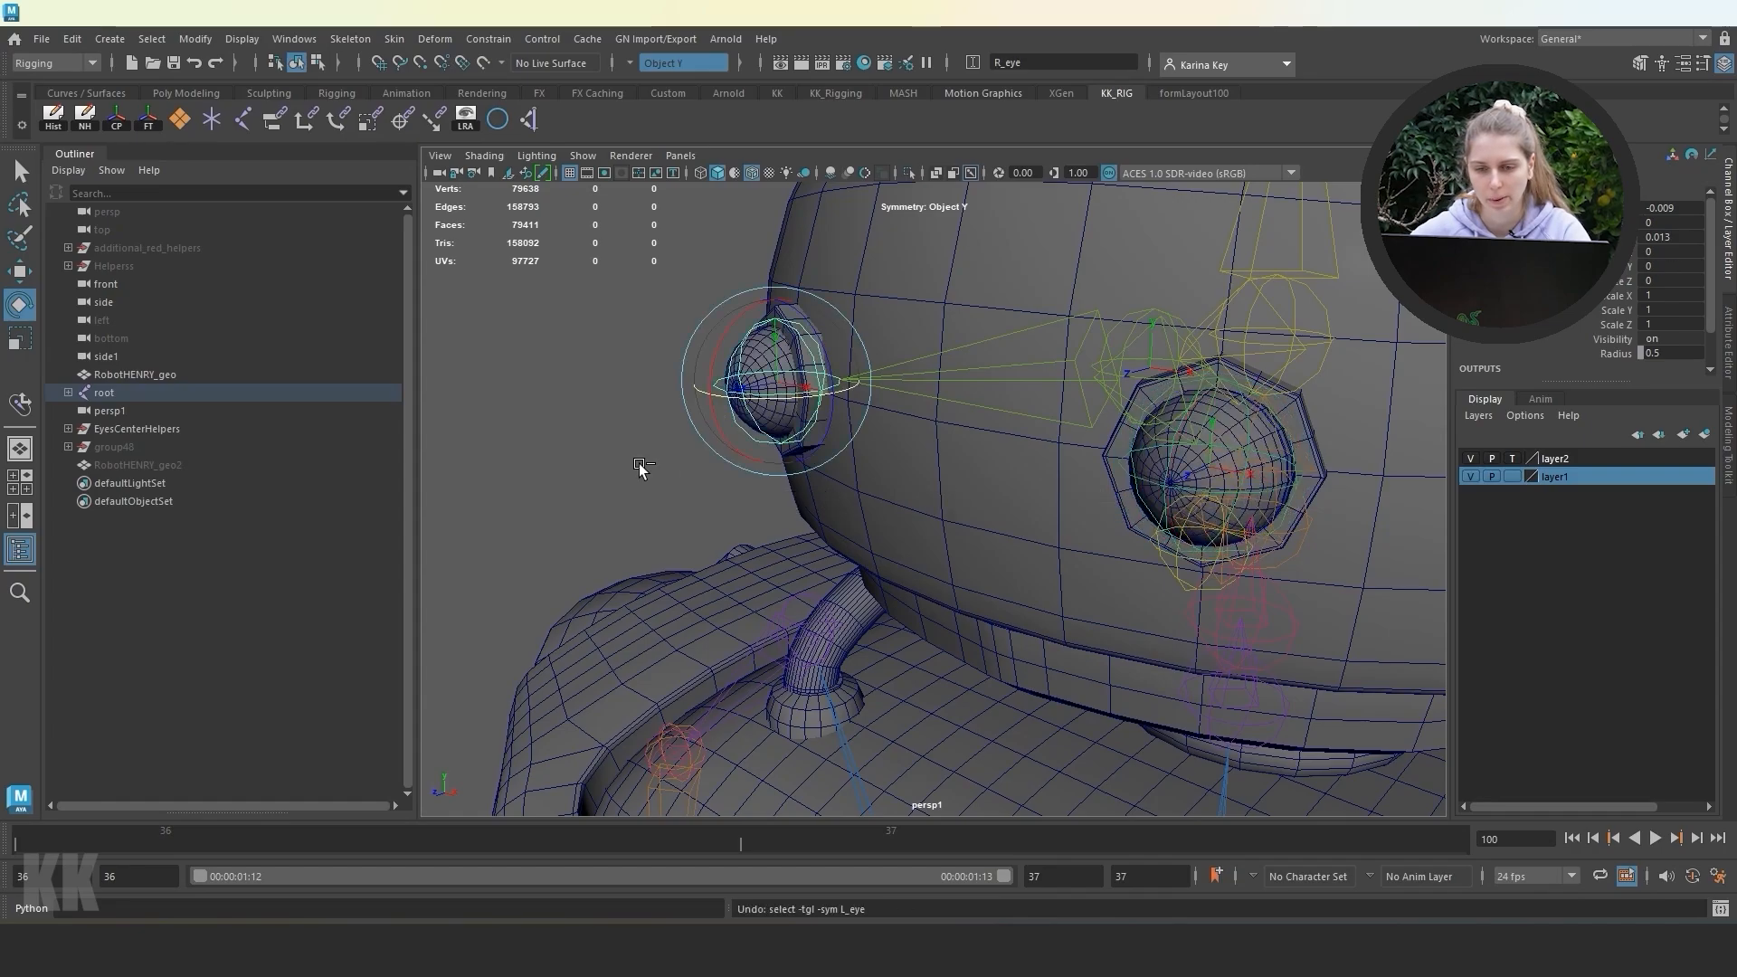
Rotate the R_eye joint about Y to about -10.5 degrees to test the eyeball, and clear the selection.
{"action": "left_click", "coordinate": [636, 460]}
{"action": "left_click_drag", "start_coordinate": [636, 460], "coordinate": [1078, 346], "text": "alt"}
{"action": "scroll", "coordinate": [899, 433], "scroll_direction": "up", "scroll_amount": 3}
{"action": "scroll", "coordinate": [908, 440], "scroll_direction": "down", "scroll_amount": 8}
{"action": "scroll", "coordinate": [912, 441], "scroll_direction": "down", "scroll_amount": 3}
{"action": "scroll", "coordinate": [993, 479], "scroll_direction": "up", "scroll_amount": 8}
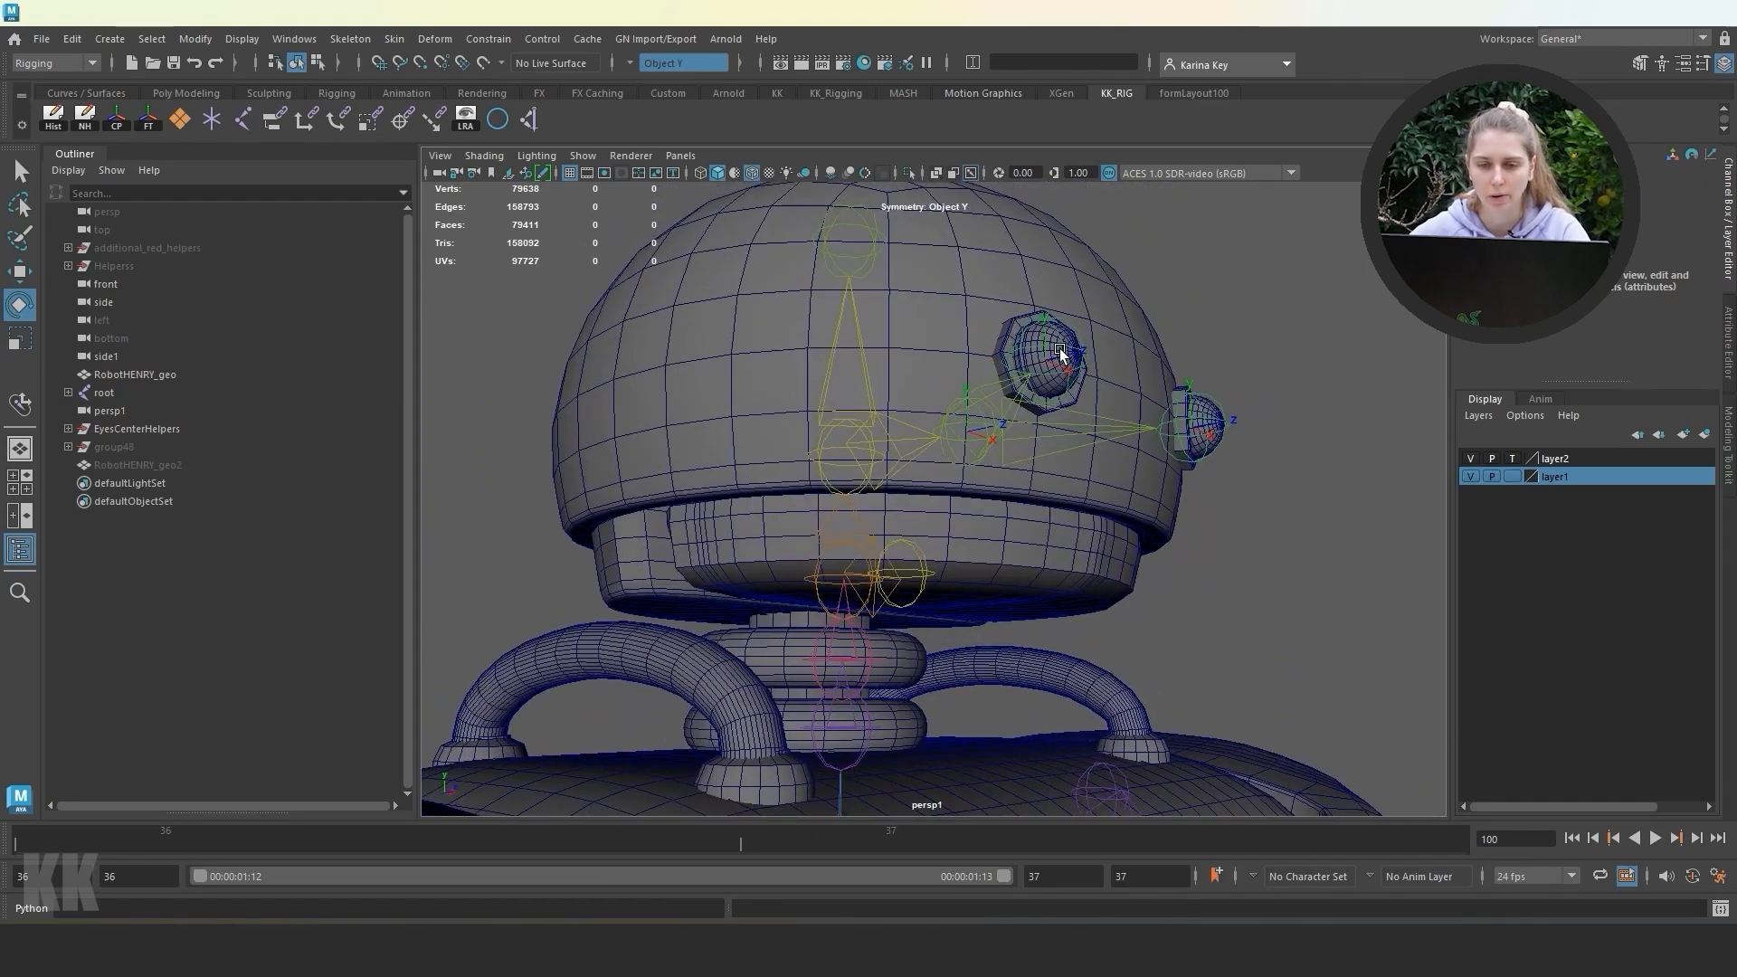
{"action": "left_click", "coordinate": [1055, 349]}
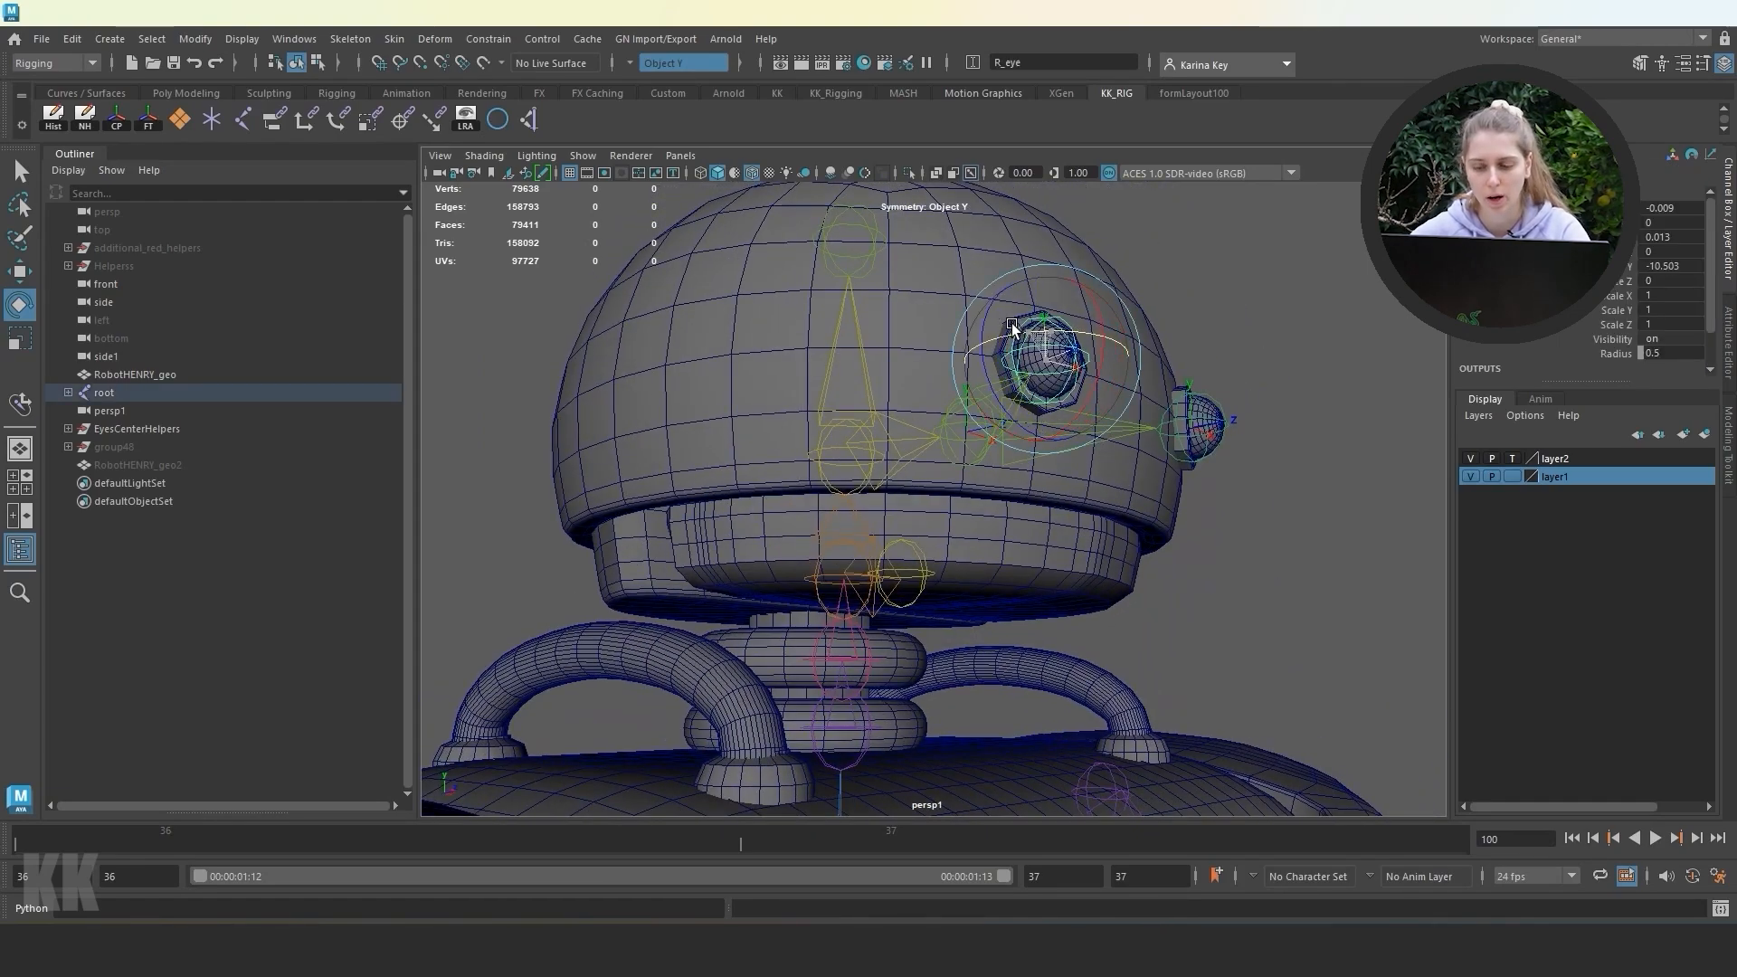
{"action": "left_click", "coordinate": [1228, 475]}
Select the root joint at the robot's feet, try moving and rotating the whole rig with it, and undo the changes.
{"action": "scroll", "coordinate": [1167, 488], "scroll_direction": "down", "scroll_amount": 6}
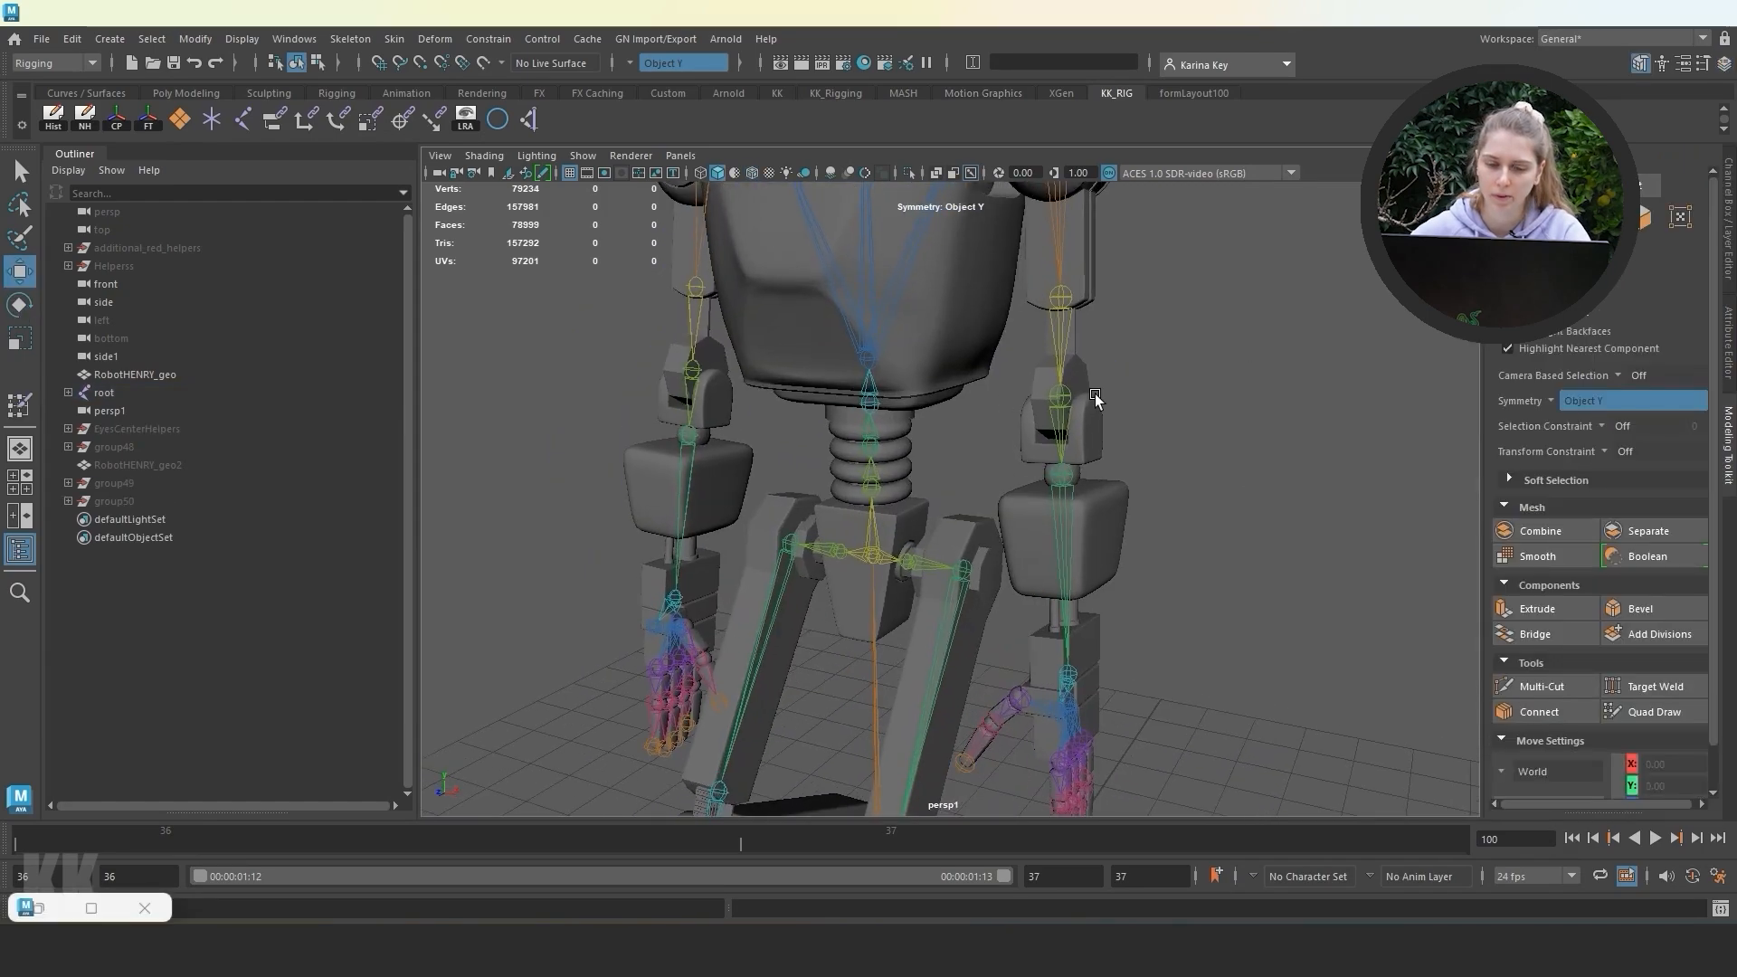
{"action": "mouse_move", "coordinate": [1155, 361]}
{"action": "left_mouse_down", "text": "alt"}
{"action": "mouse_move", "coordinate": [1118, 201]}
{"action": "mouse_move", "coordinate": [970, 579]}
{"action": "left_mouse_up", "text": "alt"}
{"action": "left_click", "coordinate": [945, 603]}
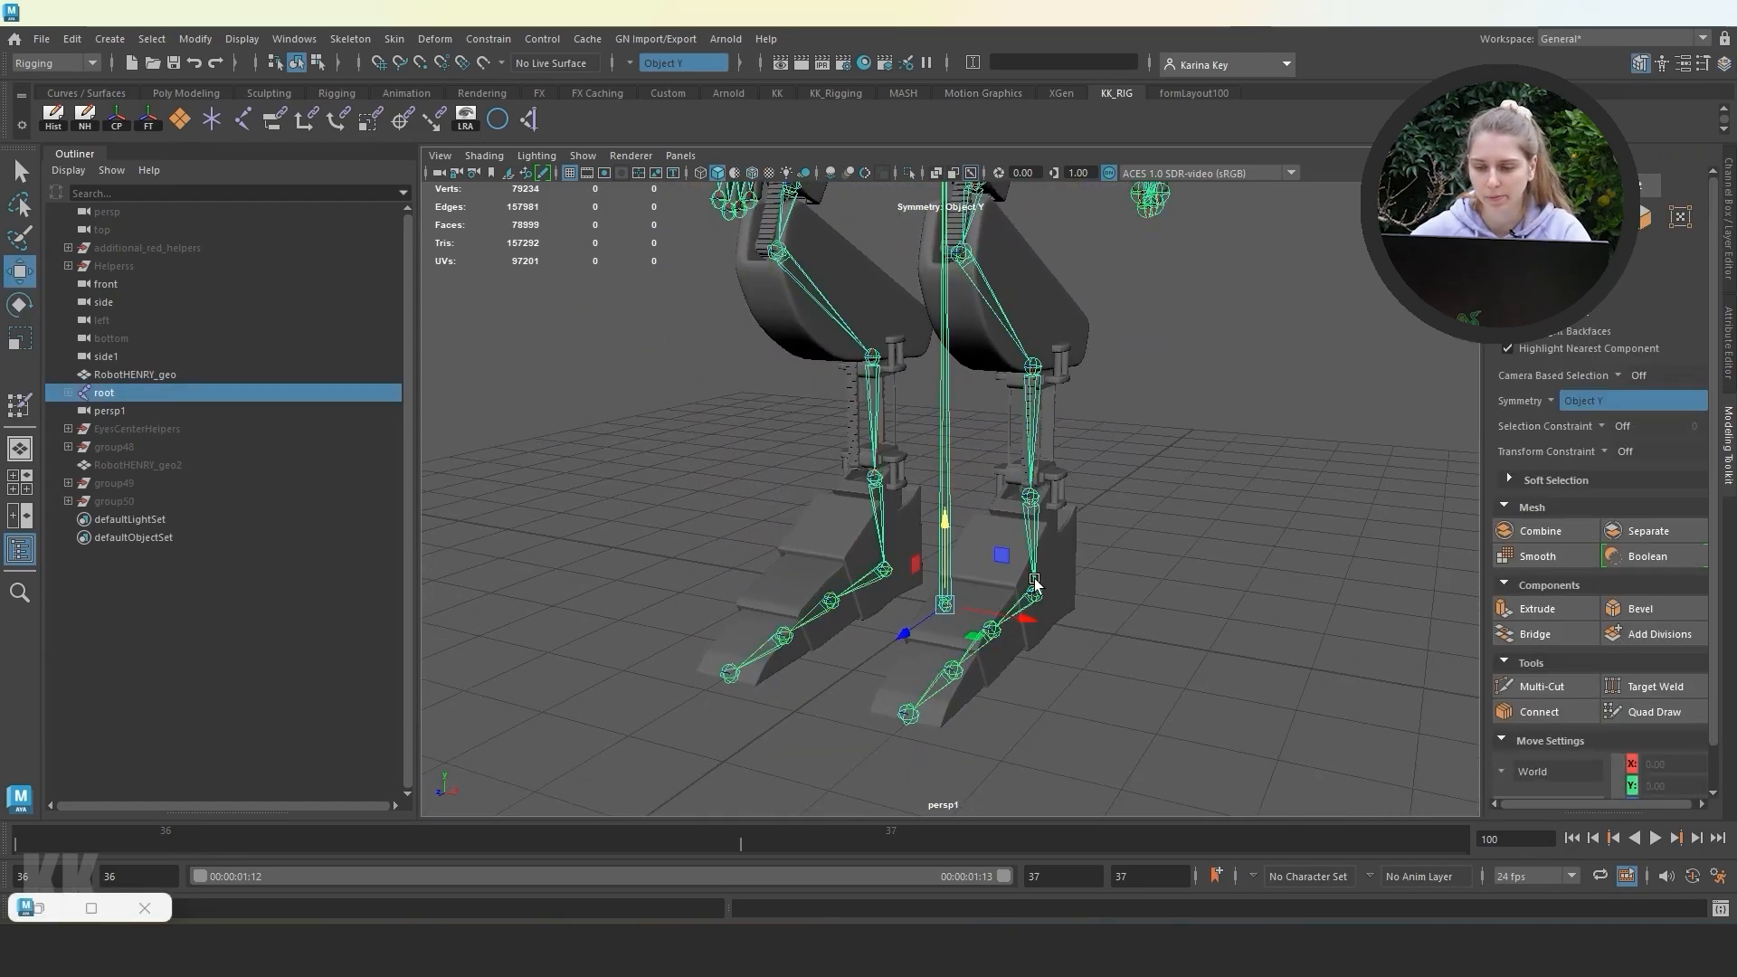
{"action": "scroll", "coordinate": [1091, 508], "scroll_direction": "down", "scroll_amount": 5}
{"action": "middle_click_drag", "start_coordinate": [1076, 566], "coordinate": [1055, 629], "text": "alt"}
{"action": "scroll", "coordinate": [1055, 628], "scroll_direction": "down", "scroll_amount": 4}
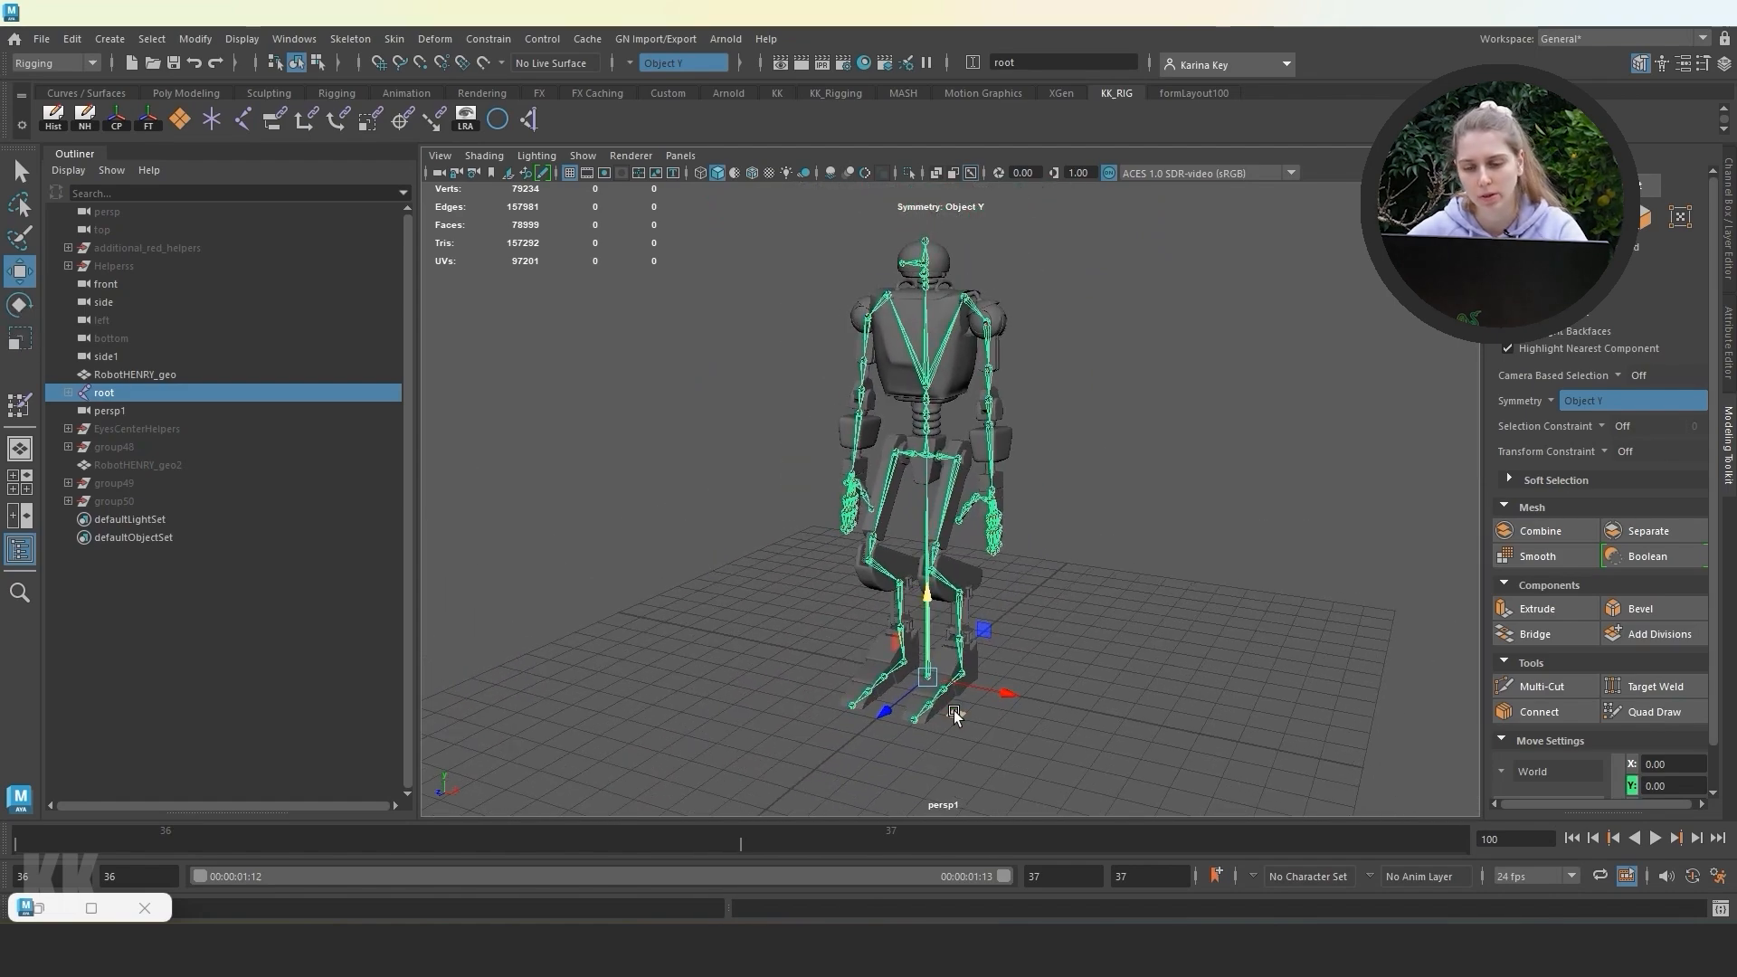
{"action": "left_click_drag", "start_coordinate": [953, 714], "coordinate": [884, 689]}
{"action": "key", "text": "ctrl+z"}
{"action": "left_click", "coordinate": [19, 308]}
{"action": "key", "text": "ctrl+z"}
{"action": "left_click", "coordinate": [1102, 633]}
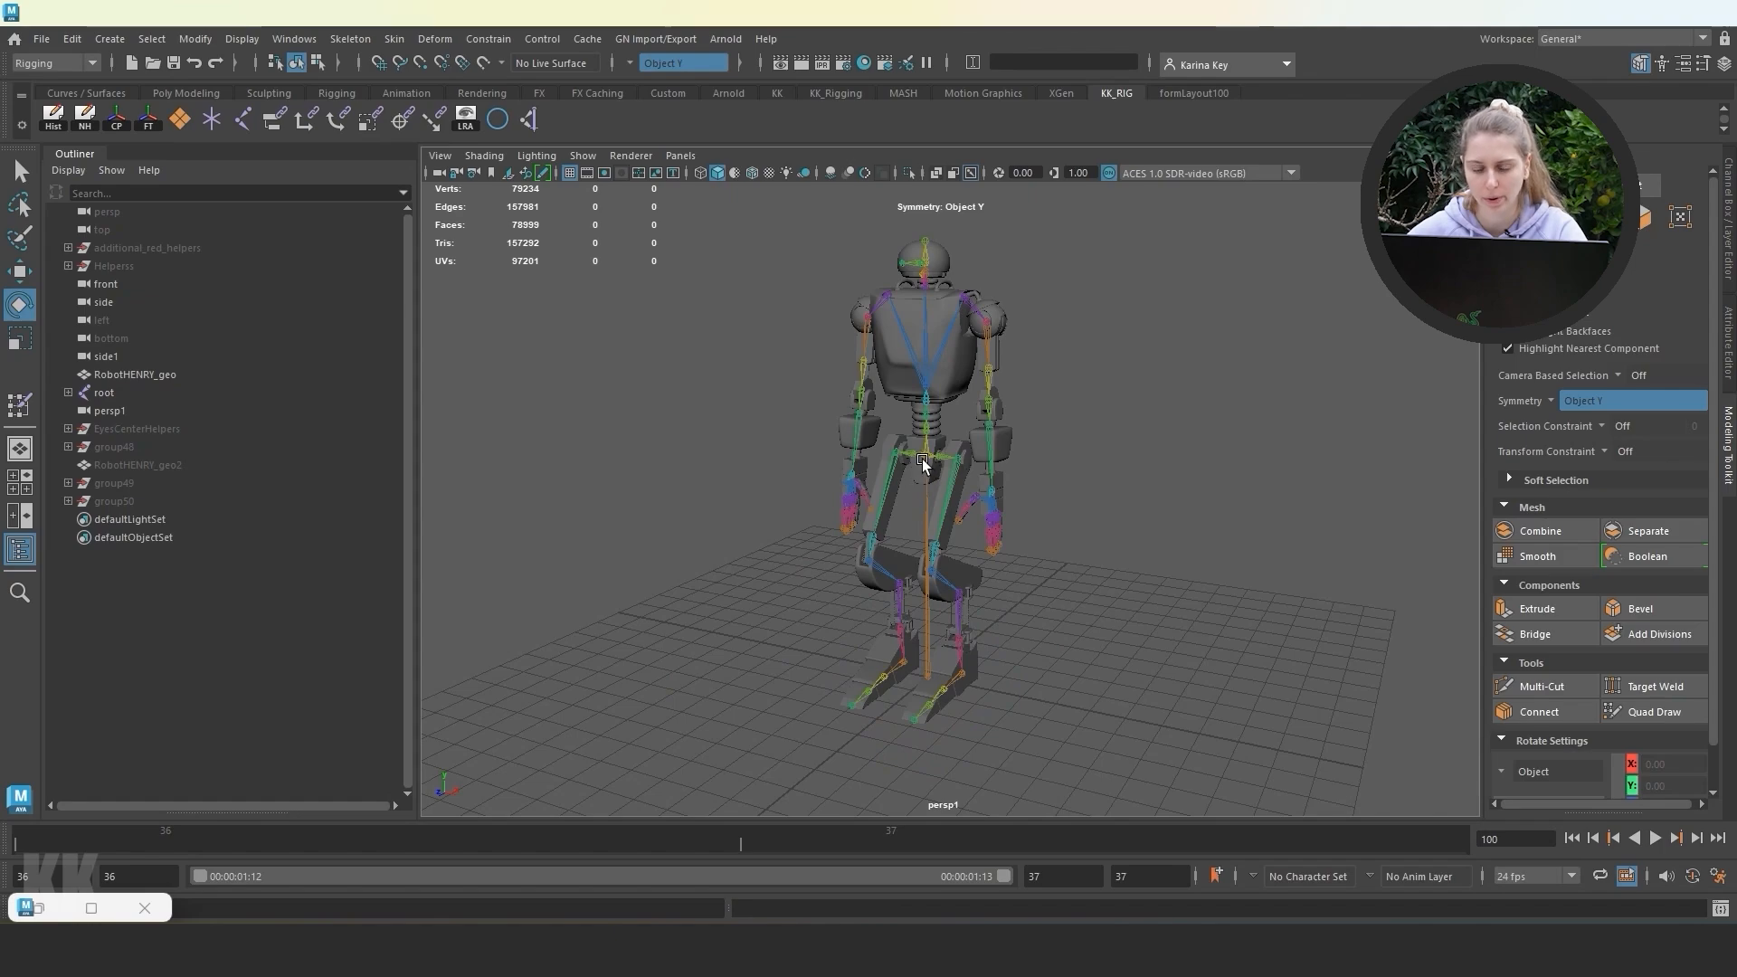
Select the C_Pelvis joint, try rotating and moving the body with it, and undo the changes.
{"action": "left_click", "coordinate": [922, 458]}
{"action": "key", "text": "ctrl+z"}
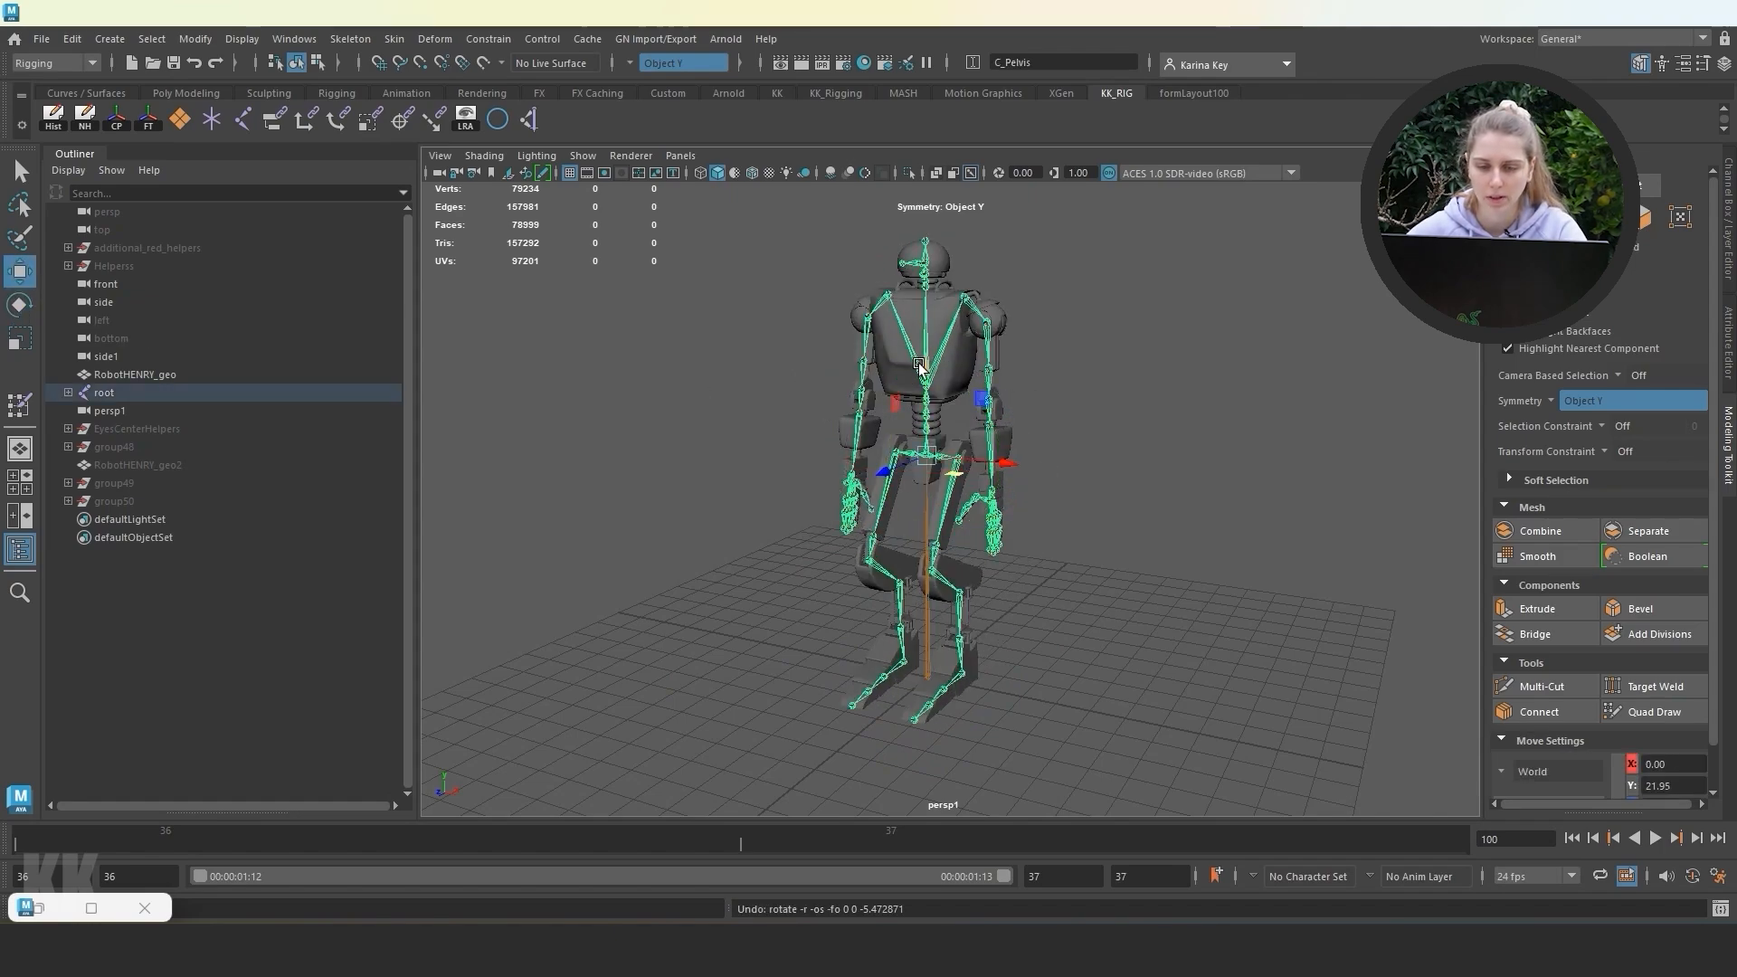
{"action": "key", "text": "ctrl+z"}
{"action": "key", "text": "ctrl+z"}
{"action": "key", "text": "ctrl+z"}
{"action": "key", "text": "ctrl+z"}
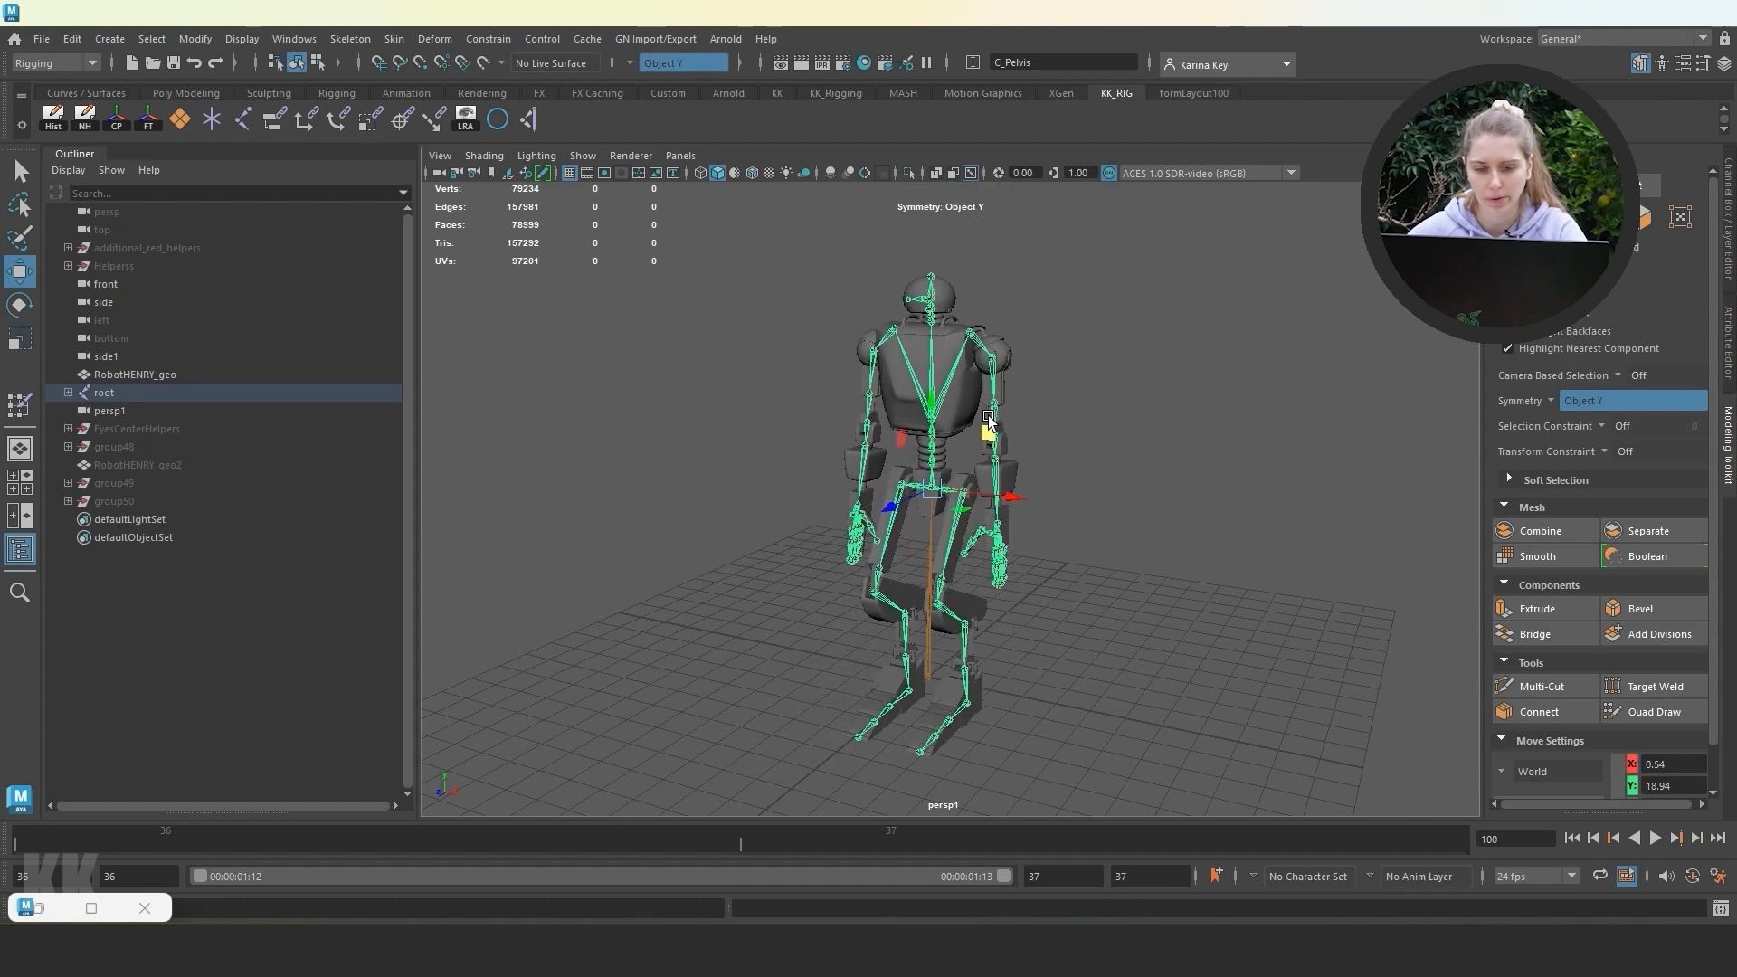
{"action": "left_click", "coordinate": [1096, 470]}
Select the R_Hip1 and L_Hip1 joints, try rotating them around different axes to test the upper legs, and undo the rotations.
{"action": "right_click_drag", "start_coordinate": [986, 539], "coordinate": [1357, 542], "text": "alt"}
{"action": "left_click_drag", "start_coordinate": [1115, 468], "coordinate": [1035, 495], "text": "alt"}
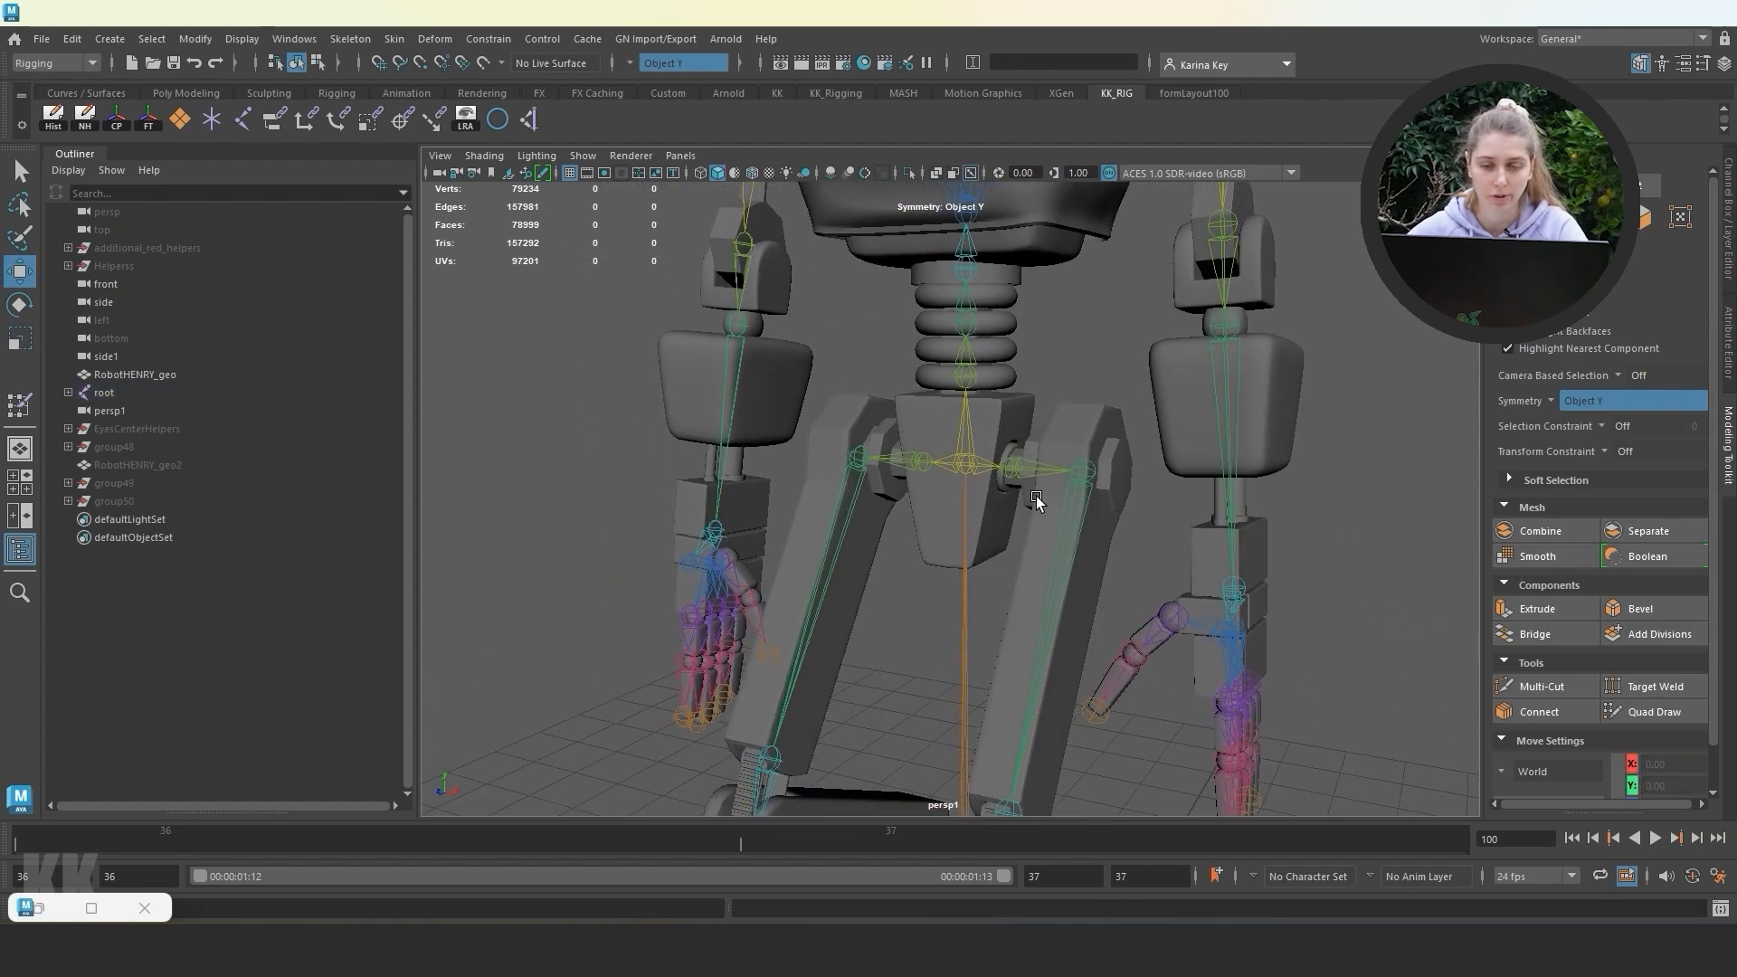
{"action": "right_click_drag", "start_coordinate": [1035, 495], "coordinate": [1122, 493], "text": "alt"}
{"action": "left_click_drag", "start_coordinate": [1121, 493], "coordinate": [858, 454], "text": "alt"}
{"action": "left_click", "coordinate": [20, 174]}
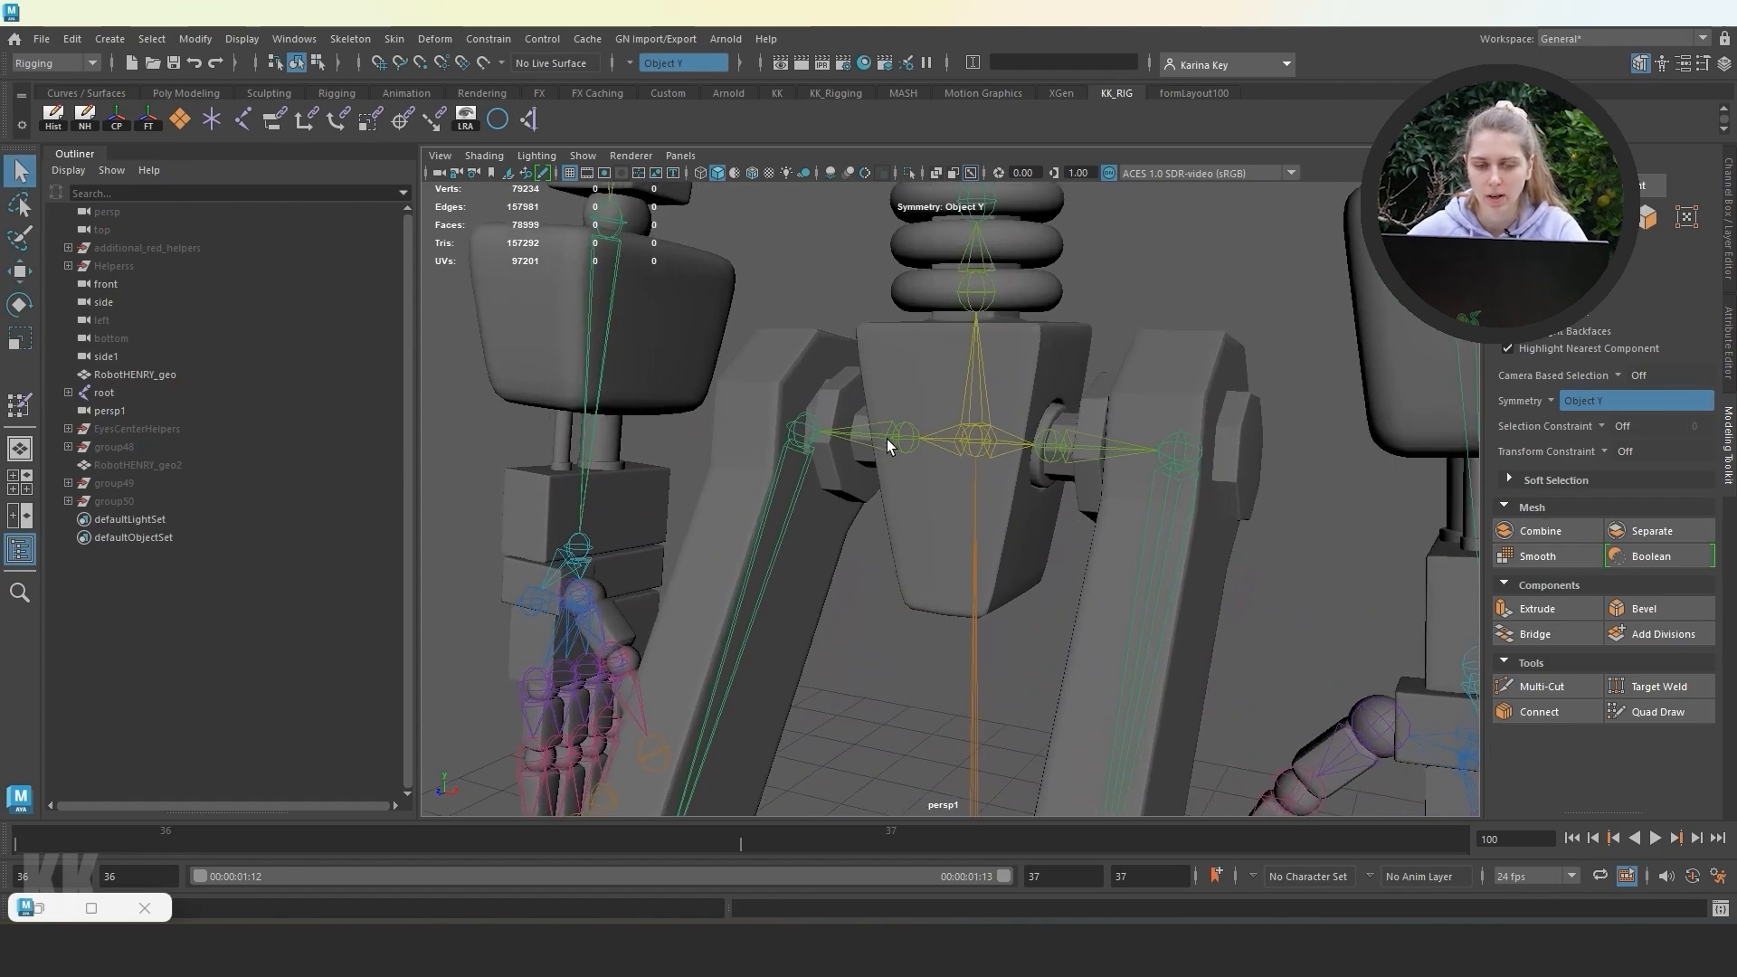
{"action": "left_click", "coordinate": [894, 441]}
{"action": "left_click", "coordinate": [1049, 440], "text": "shift"}
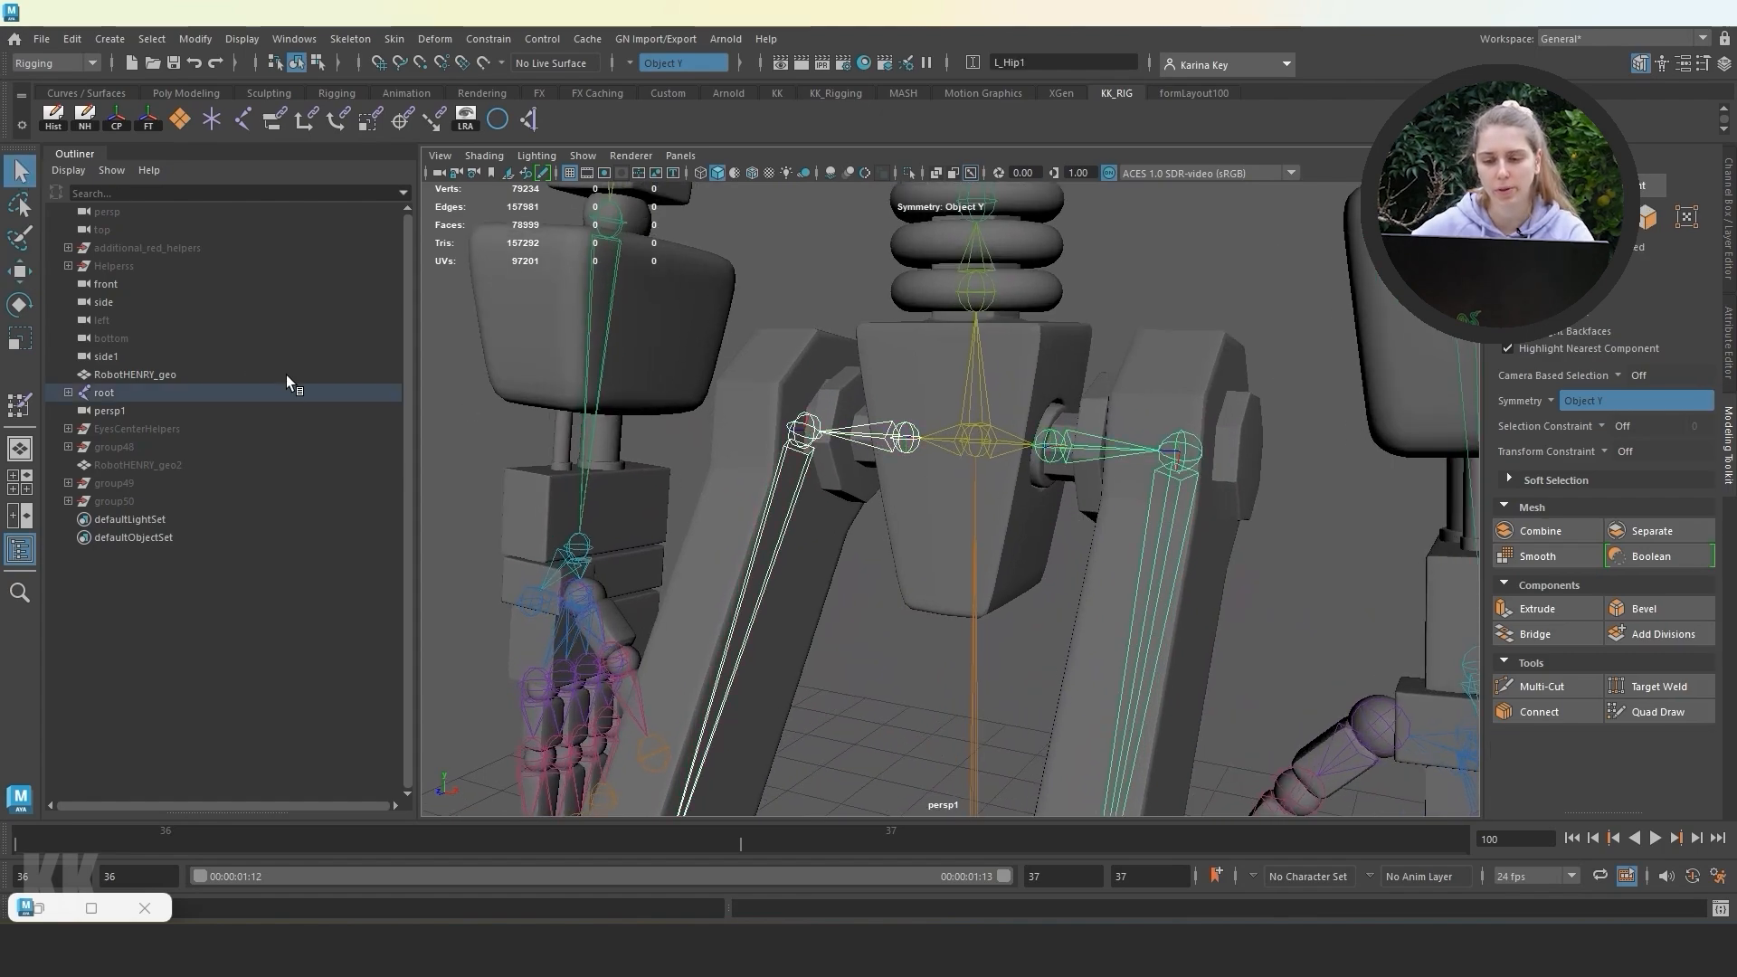
{"action": "left_click", "coordinate": [27, 304]}
{"action": "left_click_drag", "start_coordinate": [1022, 391], "coordinate": [1006, 421]}
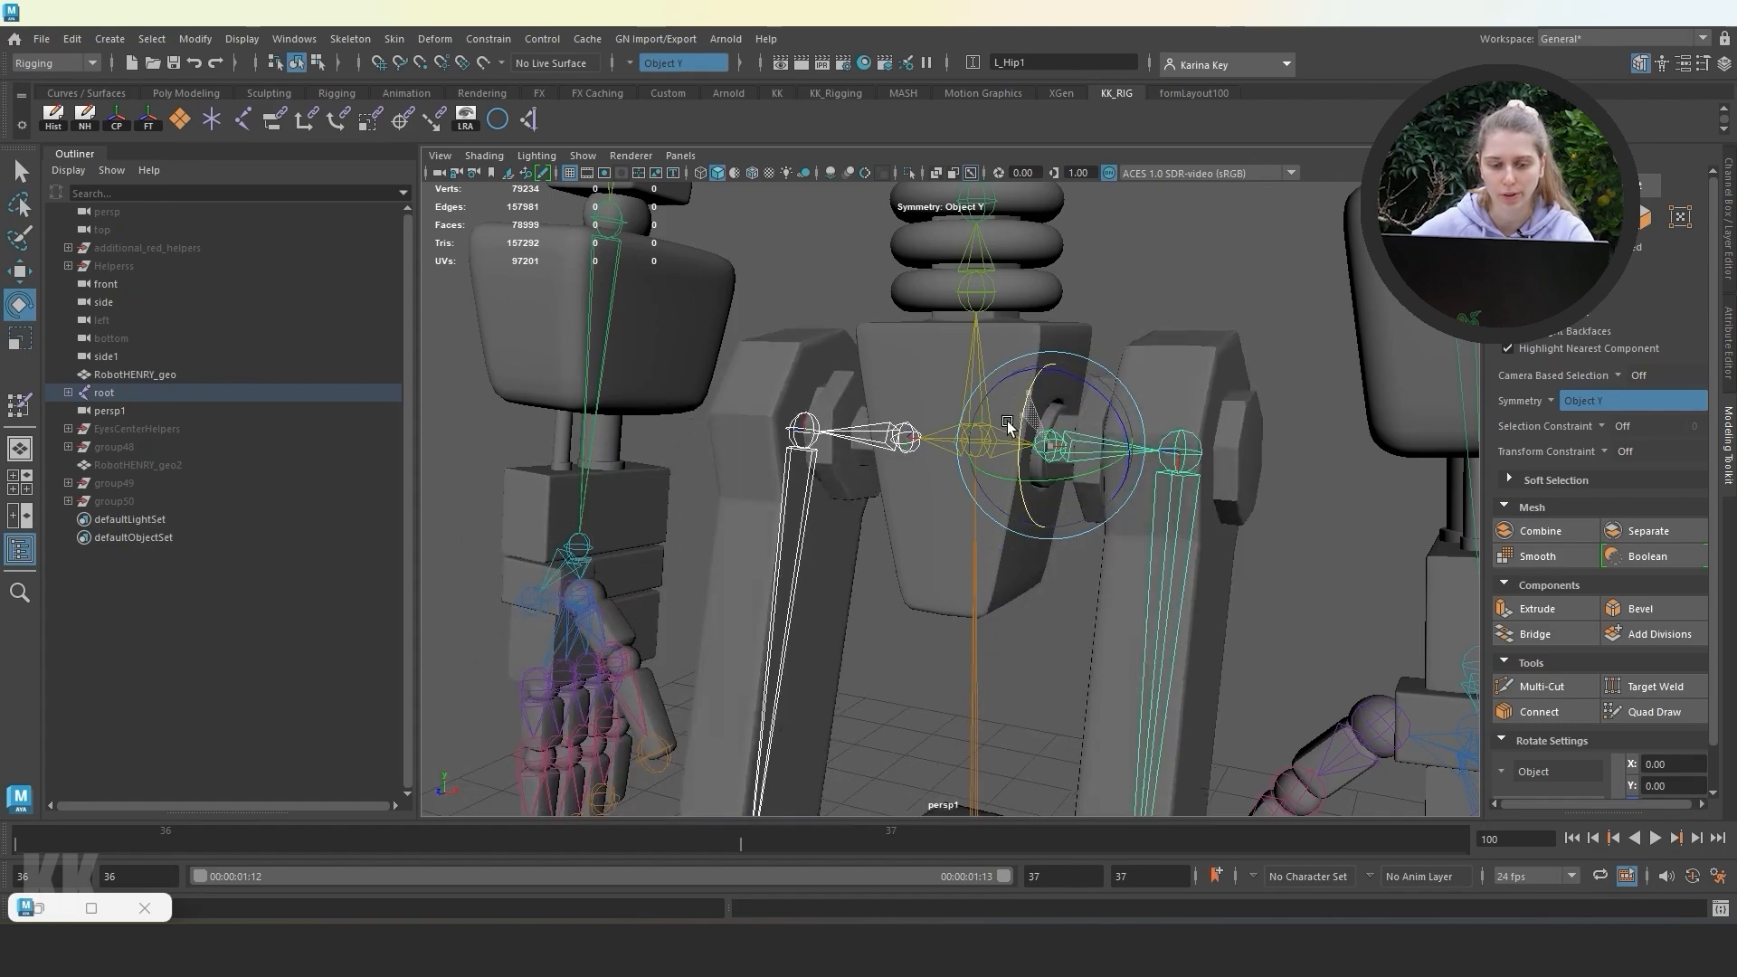
{"action": "key", "text": "ctrl+z"}
{"action": "left_click_drag", "start_coordinate": [1118, 398], "coordinate": [1105, 395]}
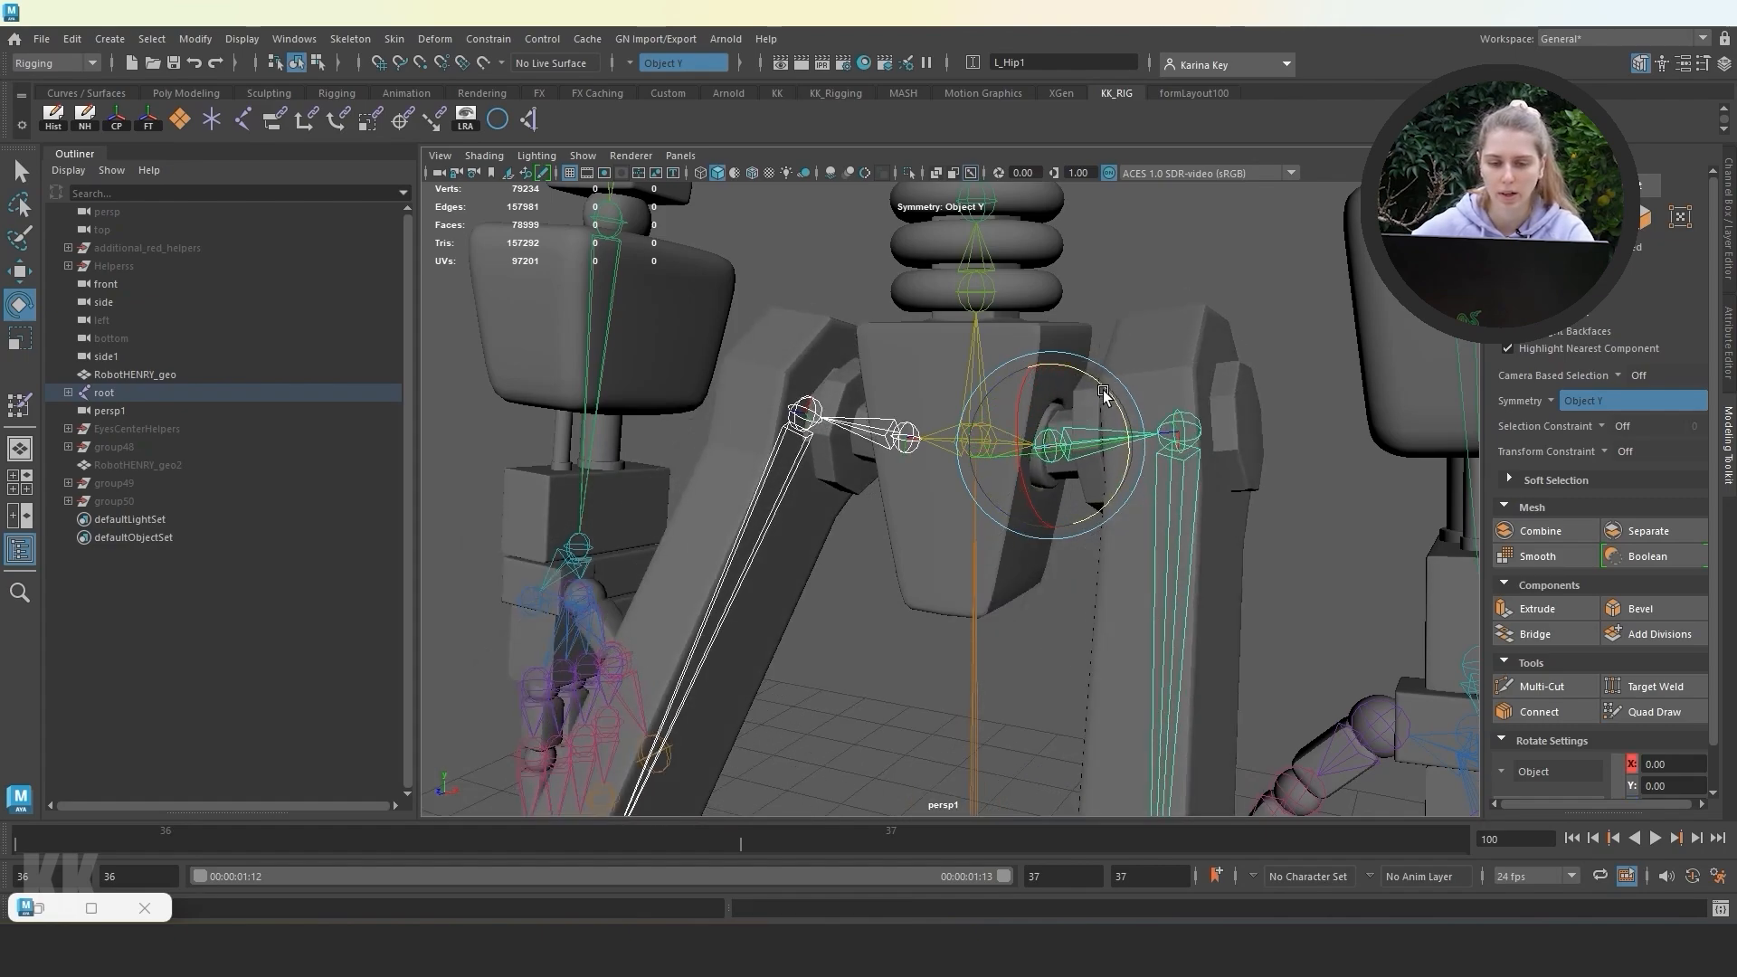
{"action": "left_click_drag", "start_coordinate": [1015, 459], "coordinate": [1100, 474]}
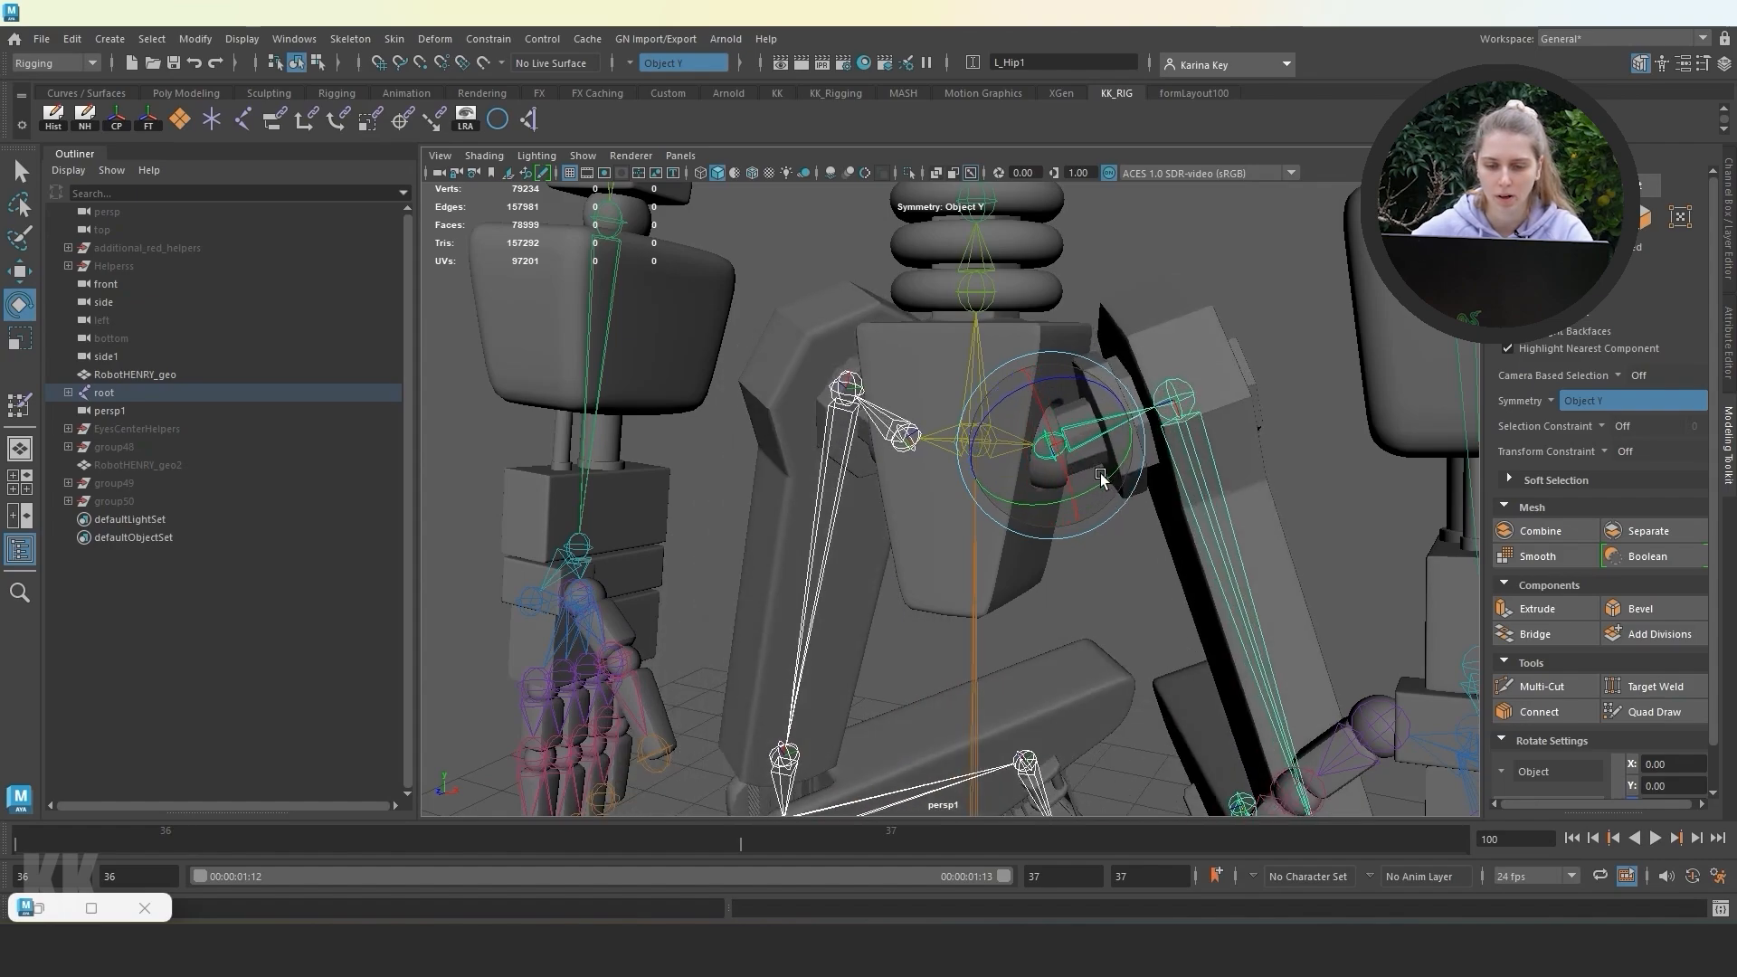
{"action": "key", "text": "ctrl+z"}
{"action": "key", "text": "ctrl+z"}
{"action": "key", "text": "ctrl+z"}
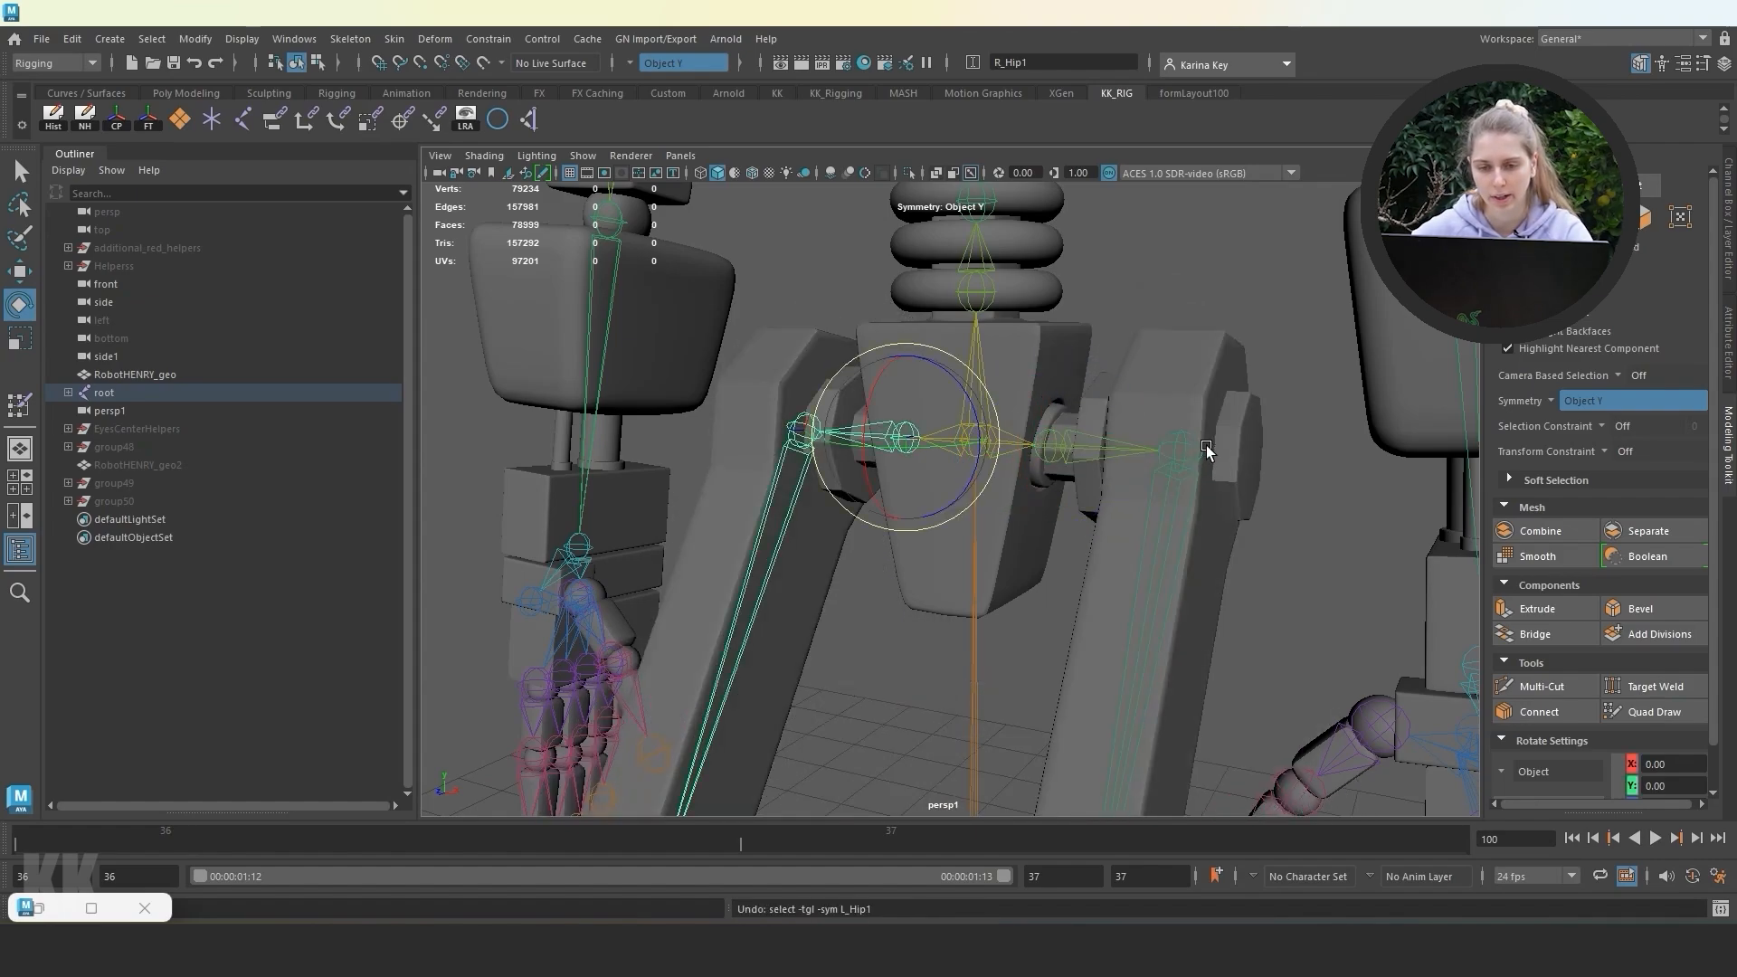
Select the R_Hip2 and L_Hip2 joints, try rotating them to test the thighs, and undo the rotation.
{"action": "left_click", "coordinate": [20, 170]}
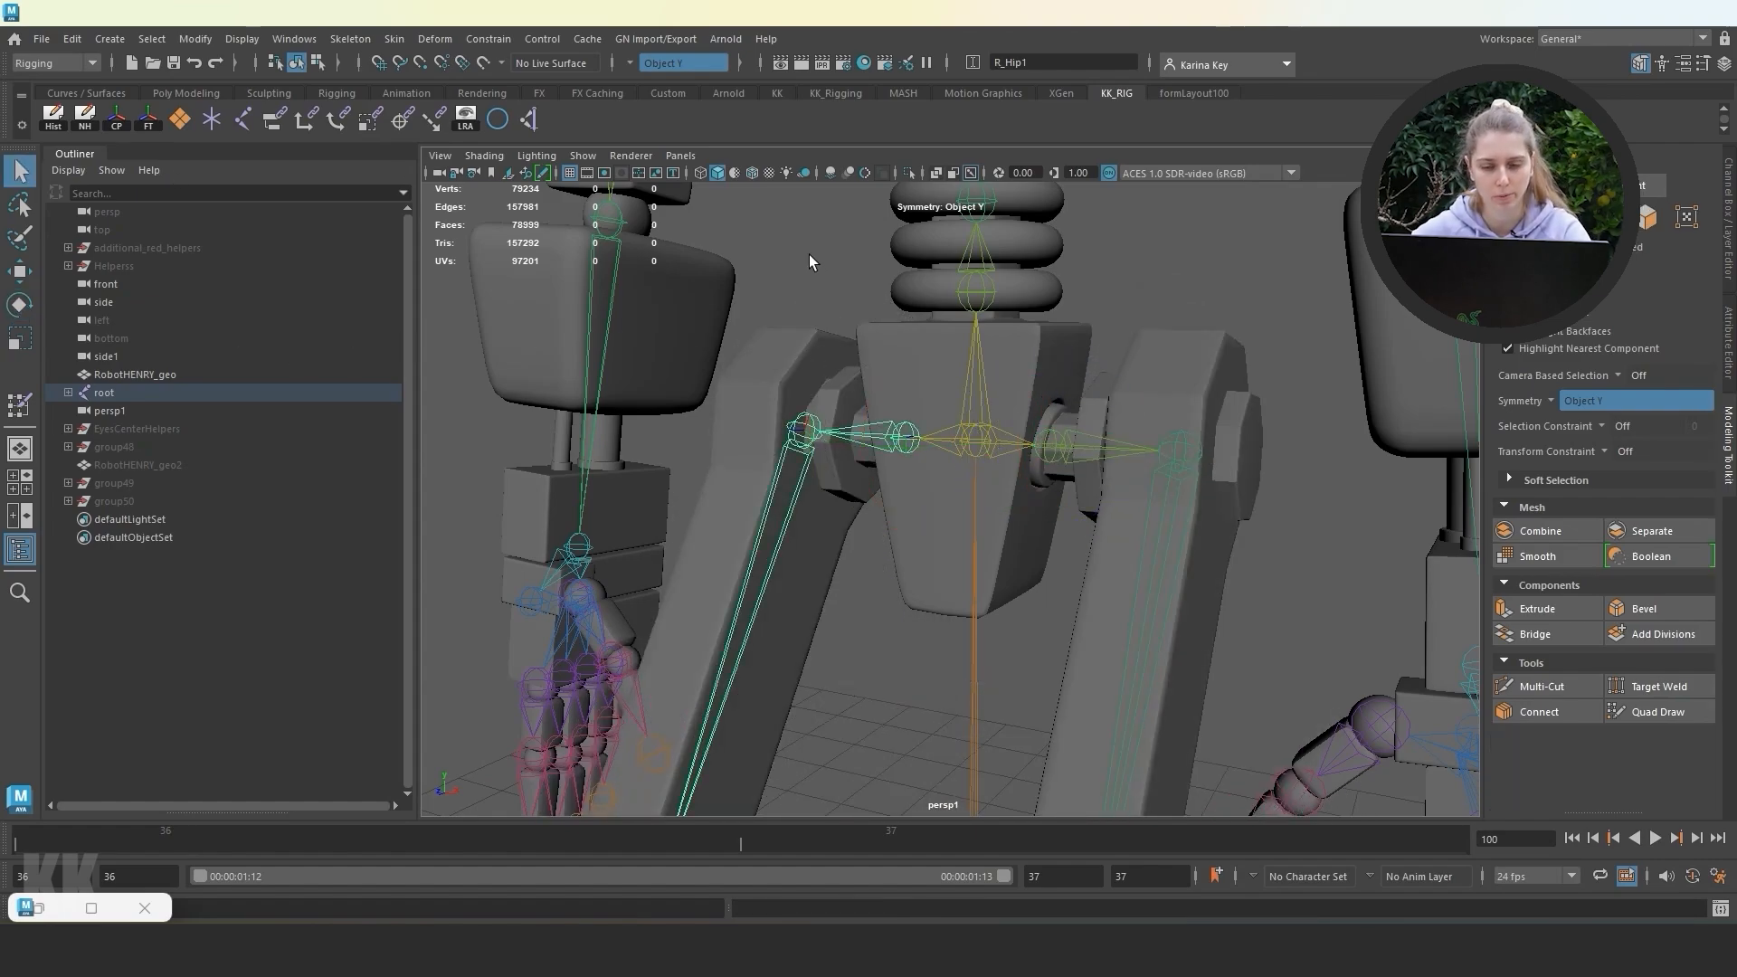
{"action": "left_click", "coordinate": [814, 417]}
{"action": "left_click", "coordinate": [1196, 450]}
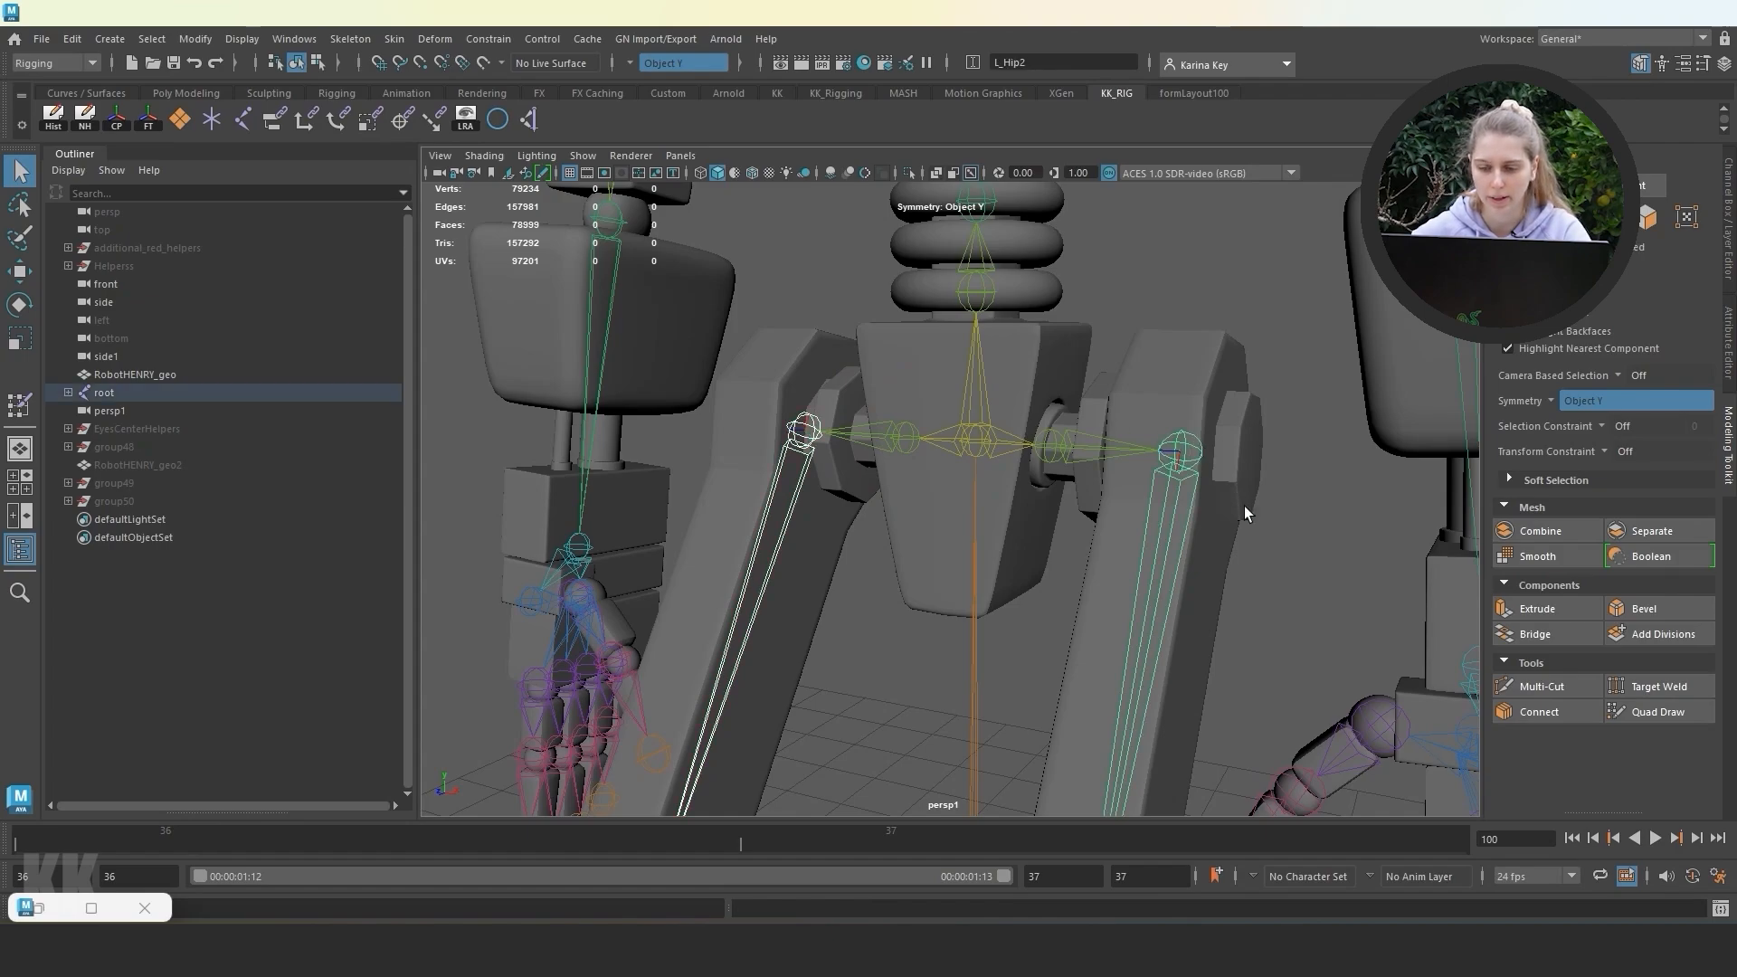
{"action": "key", "text": "f"}
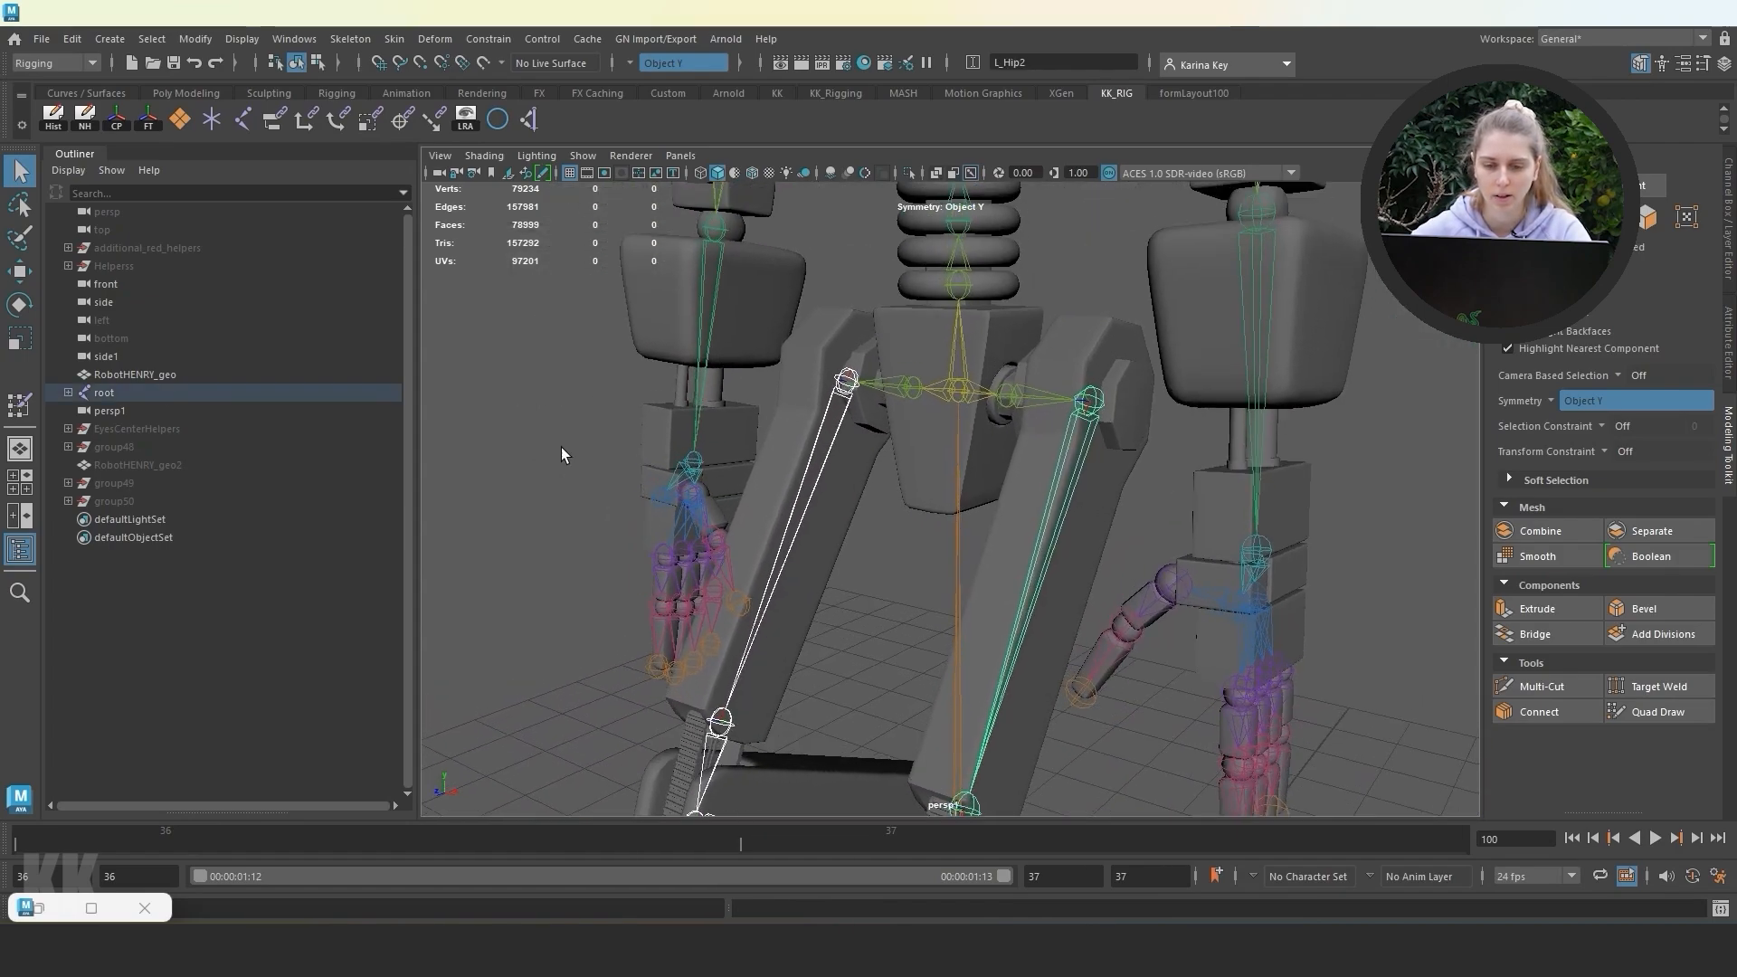
{"action": "left_click", "coordinate": [21, 306]}
{"action": "left_click_drag", "start_coordinate": [1049, 438], "coordinate": [753, 470]}
{"action": "key", "text": "ctrl+z"}
{"action": "key", "text": "ctrl+z"}
Select the first knee joint of both legs, including L_Knee1, try rotating them, and undo the rotation.
{"action": "key", "text": "q"}
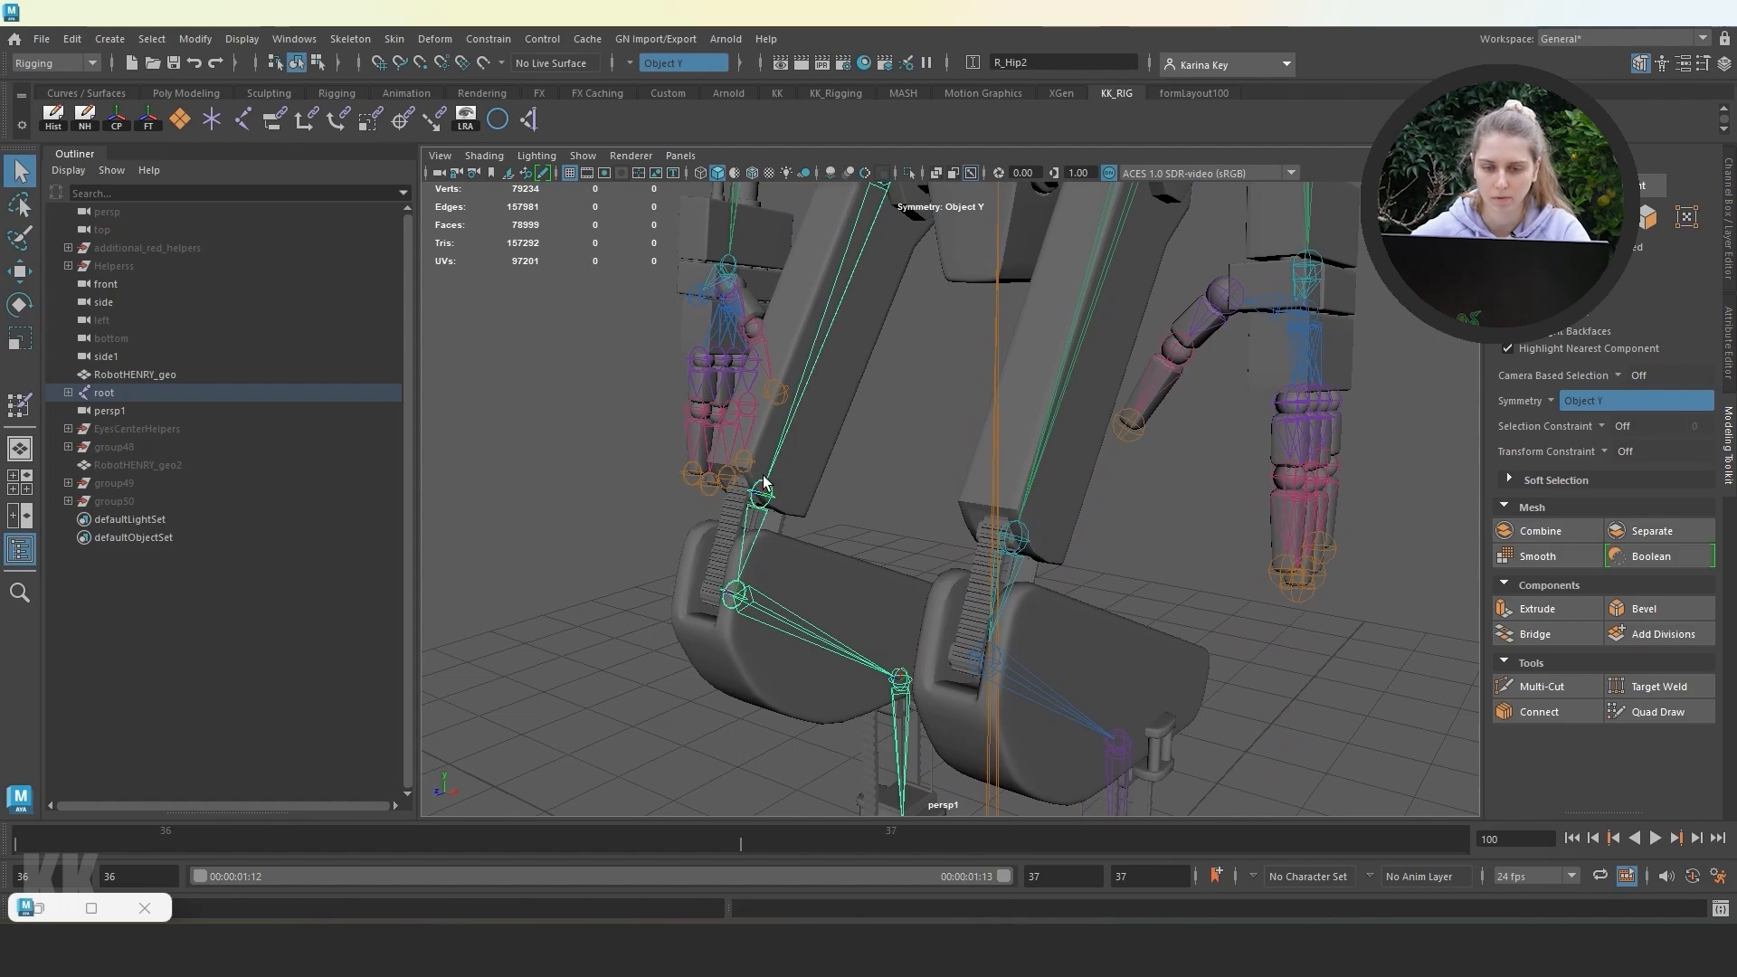
{"action": "left_click", "coordinate": [1029, 541]}
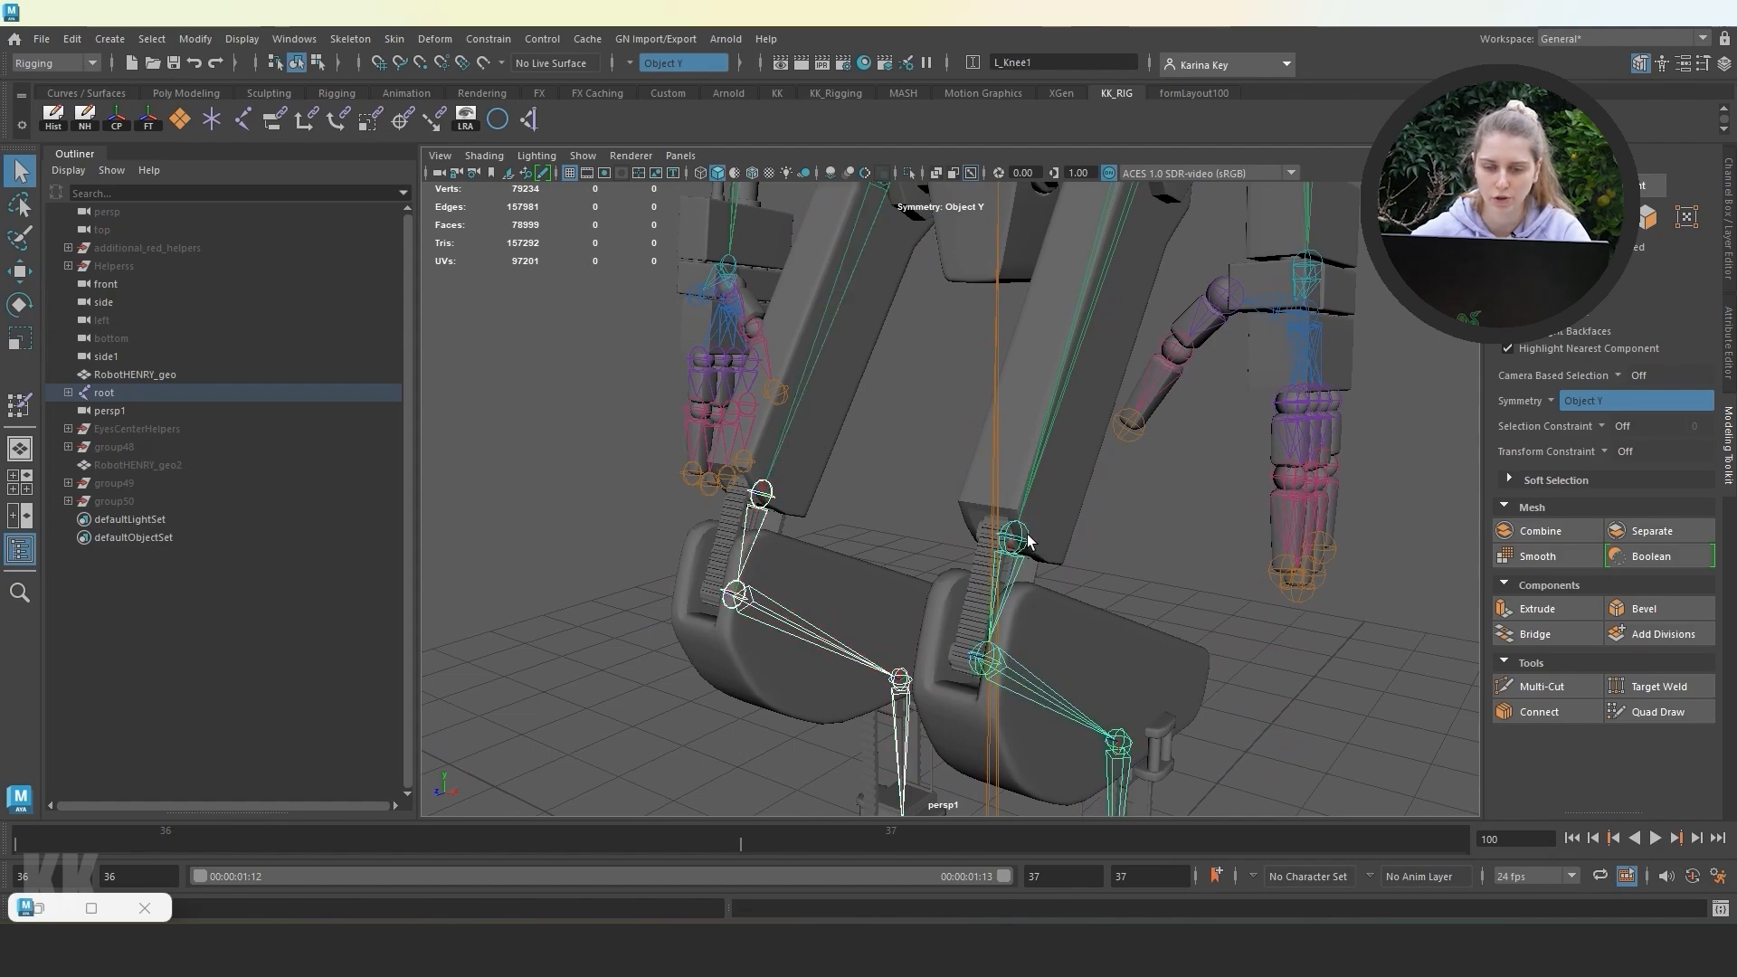
{"action": "key", "text": "f"}
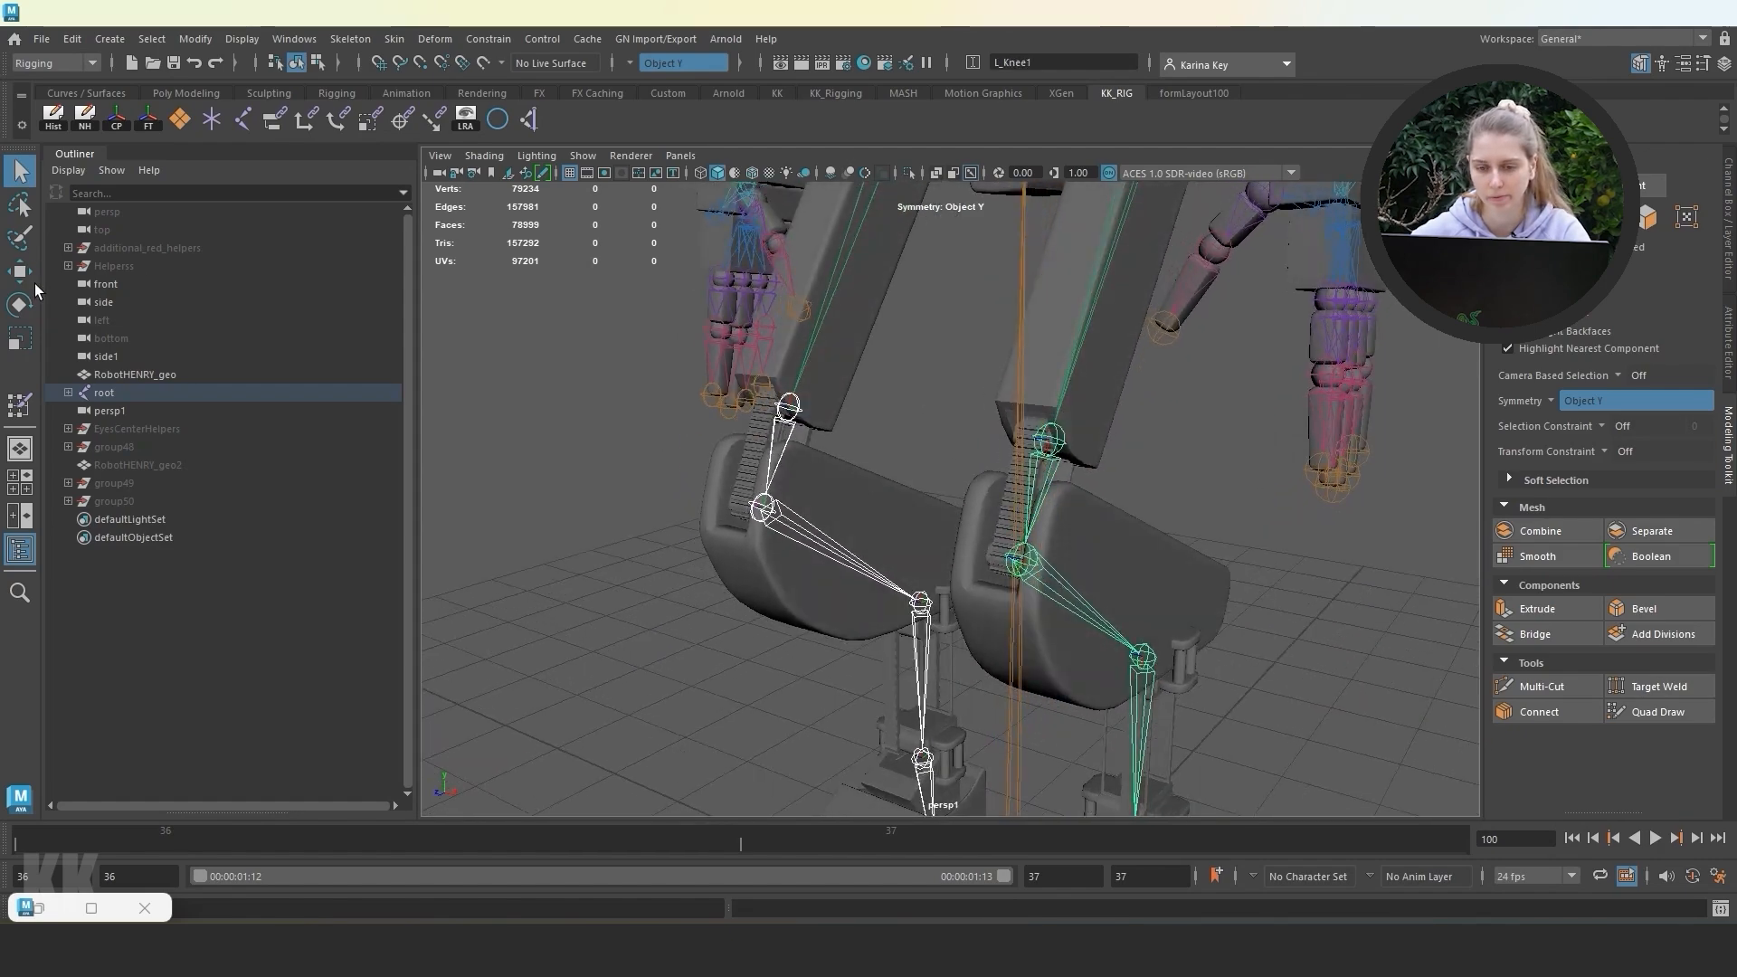
{"action": "left_click", "coordinate": [20, 304]}
{"action": "mouse_move", "coordinate": [1010, 454]}
{"action": "left_mouse_down"}
{"action": "mouse_move", "coordinate": [997, 470]}
{"action": "mouse_move", "coordinate": [1004, 421]}
{"action": "mouse_move", "coordinate": [997, 447]}
{"action": "left_mouse_up"}
{"action": "key", "text": "ctrl+z"}
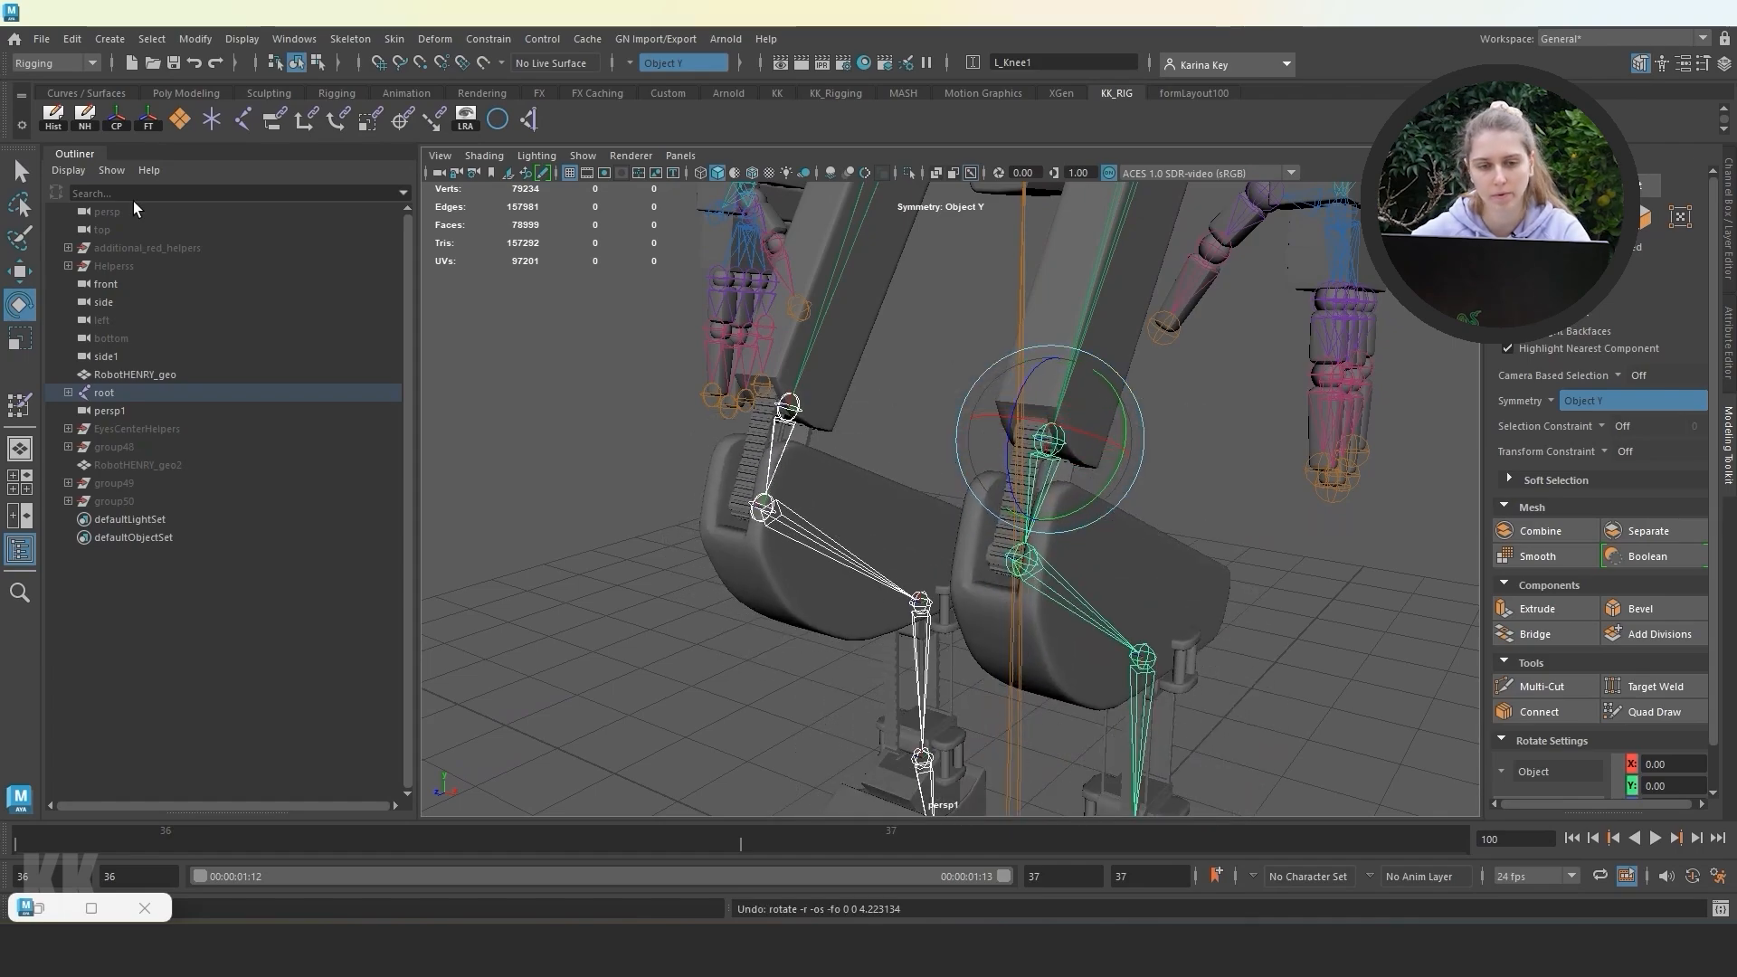
Select the R_Knee2 and L_Knee2 joints, try rotating them to test the lower legs, and undo back to an empty selection.
{"action": "left_click", "coordinate": [27, 176]}
{"action": "left_click", "coordinate": [769, 510]}
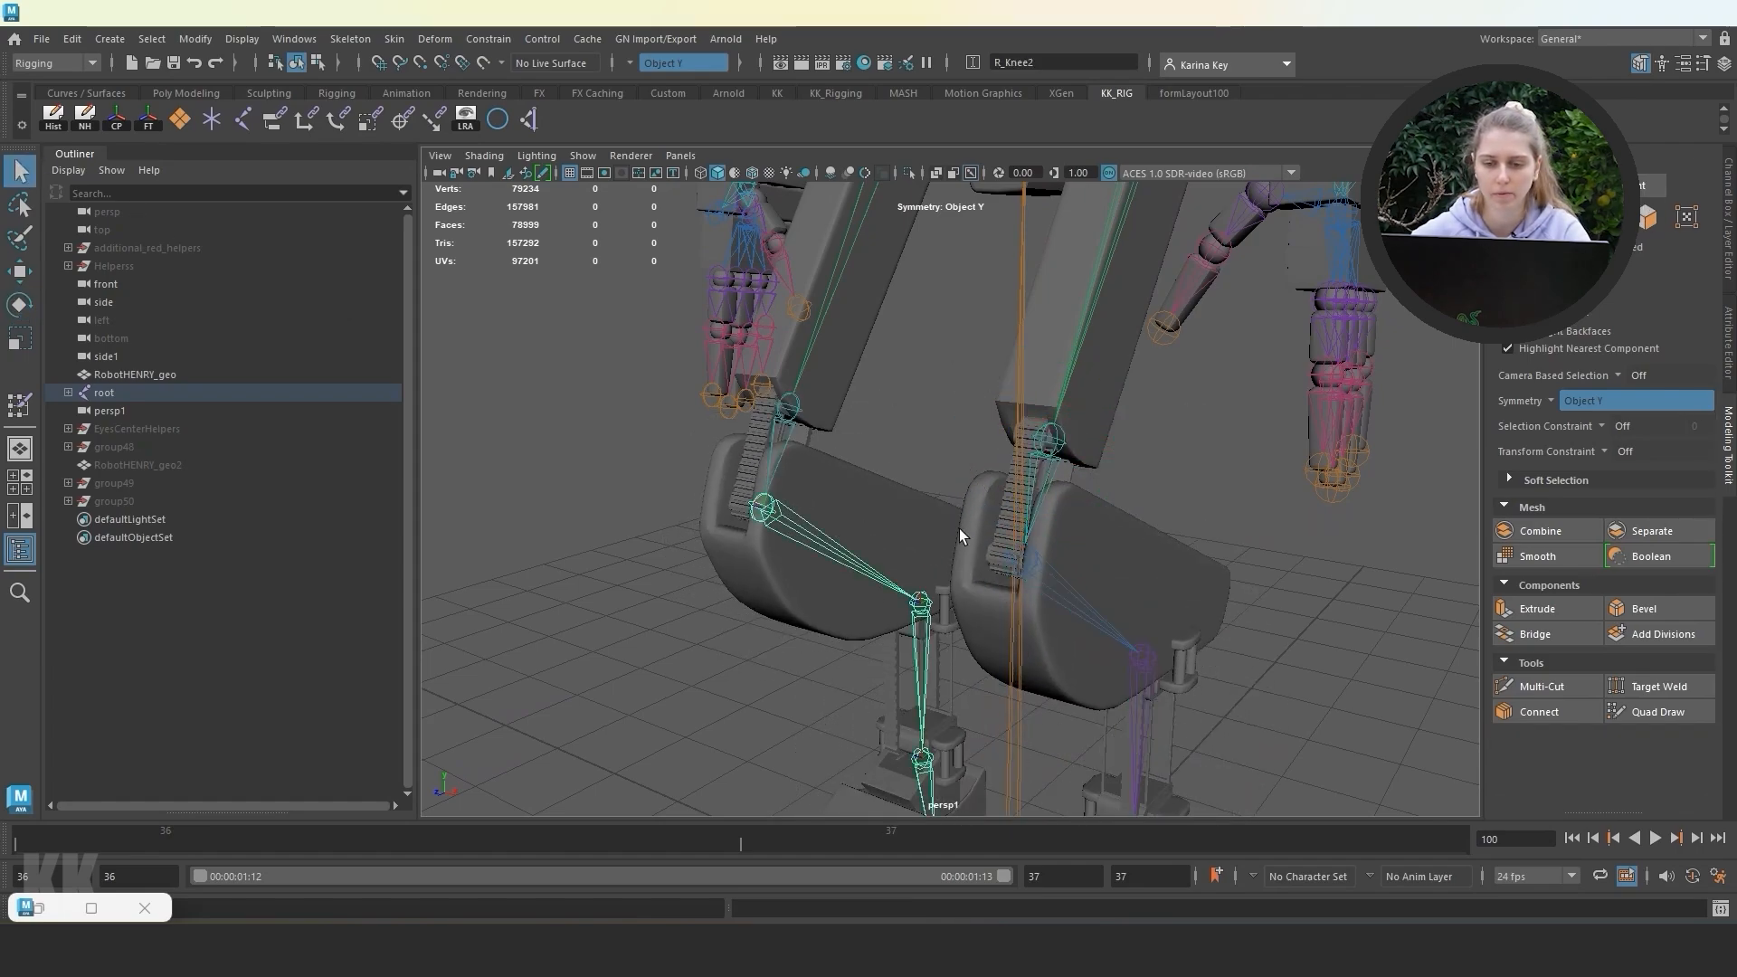
{"action": "left_click", "coordinate": [1037, 550]}
{"action": "key", "text": "f"}
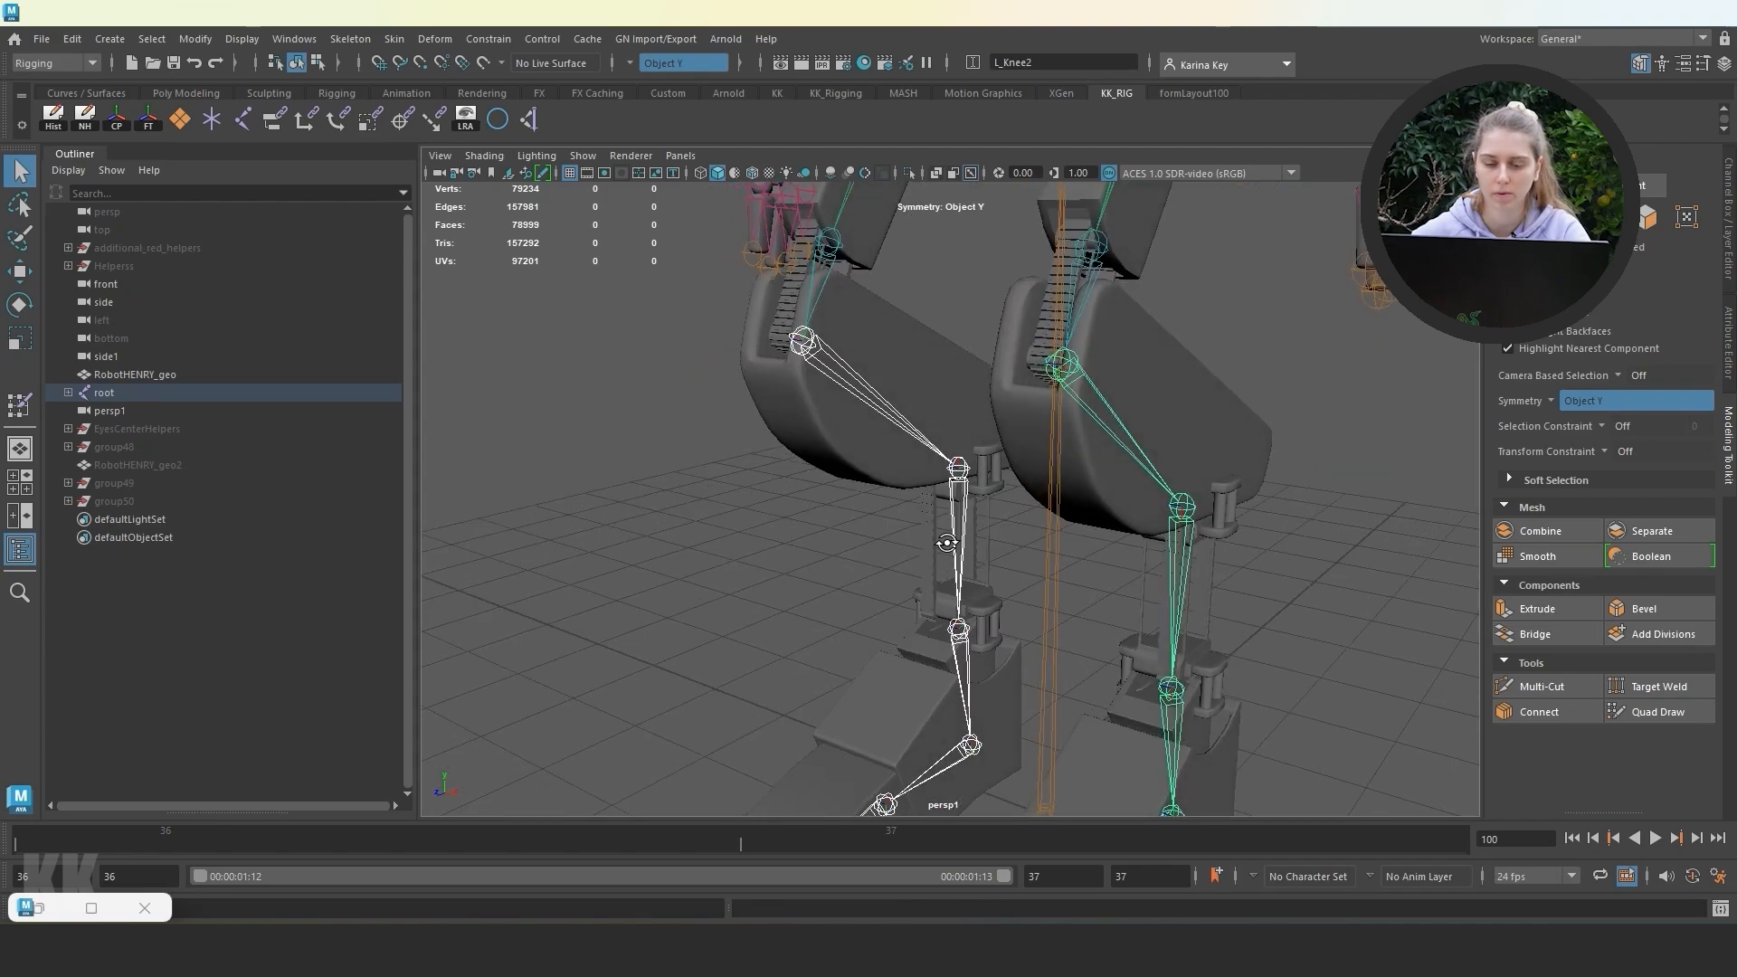
{"action": "scroll", "coordinate": [941, 538], "scroll_direction": "down", "scroll_amount": 5}
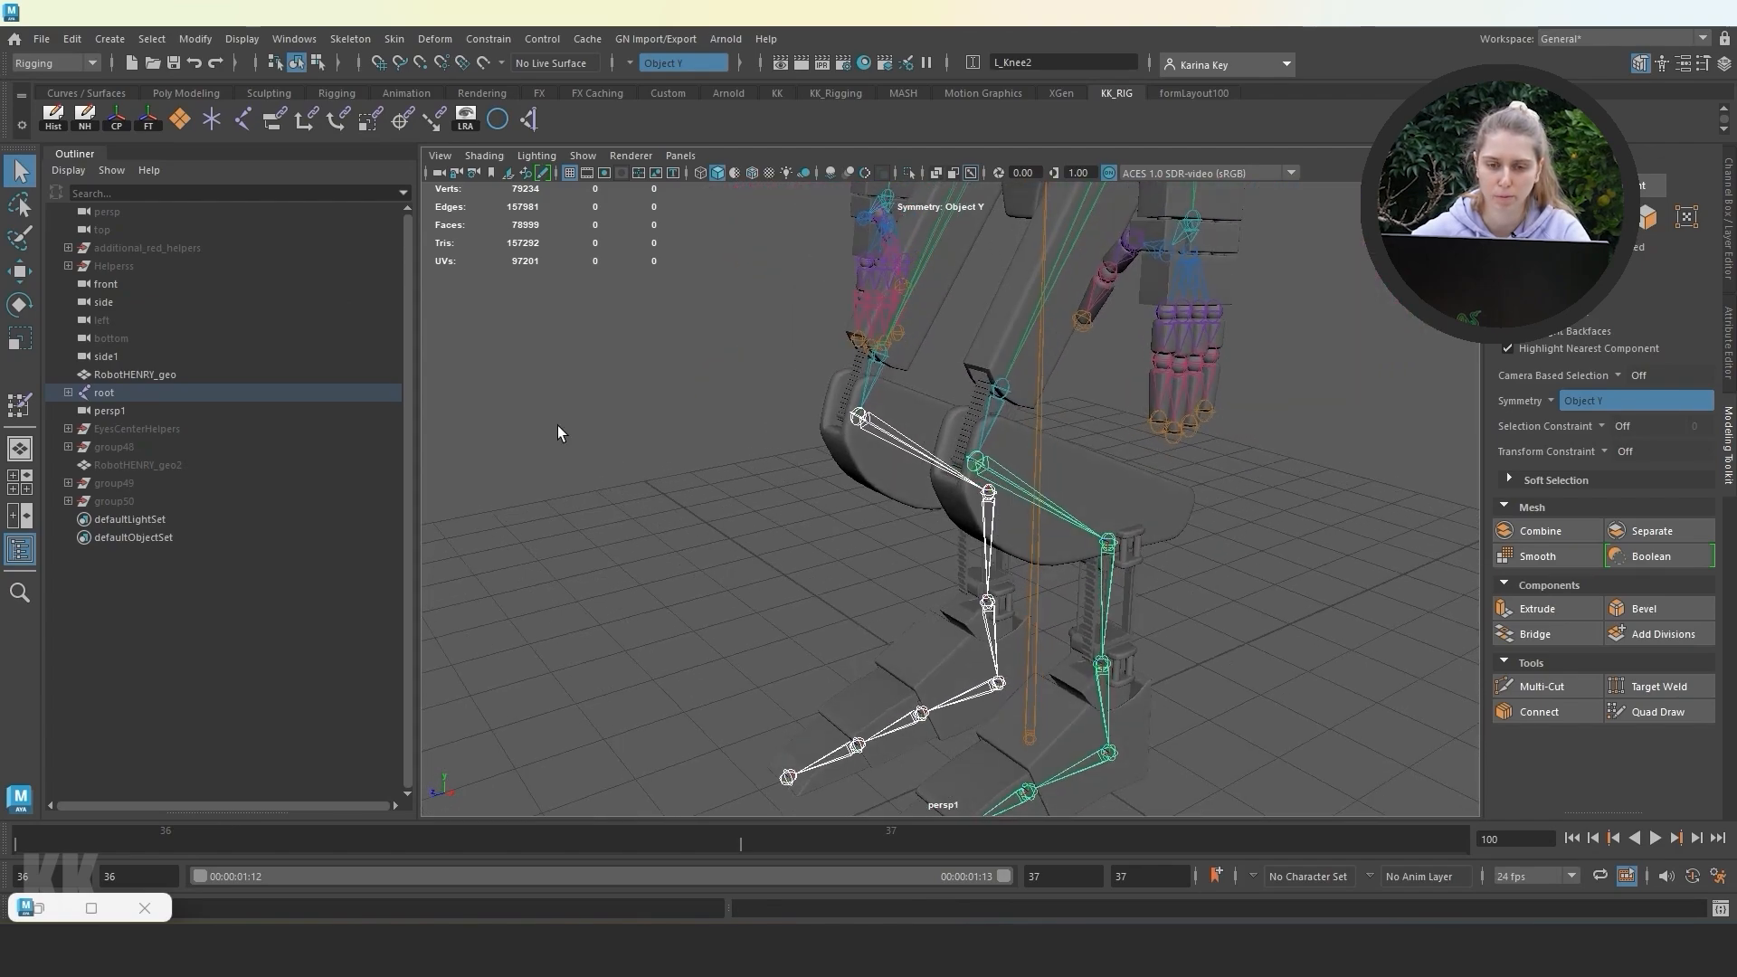
{"action": "left_click", "coordinate": [20, 305]}
{"action": "mouse_move", "coordinate": [908, 453]}
{"action": "left_mouse_down"}
{"action": "mouse_move", "coordinate": [880, 476]}
{"action": "mouse_move", "coordinate": [904, 418]}
{"action": "left_mouse_up"}
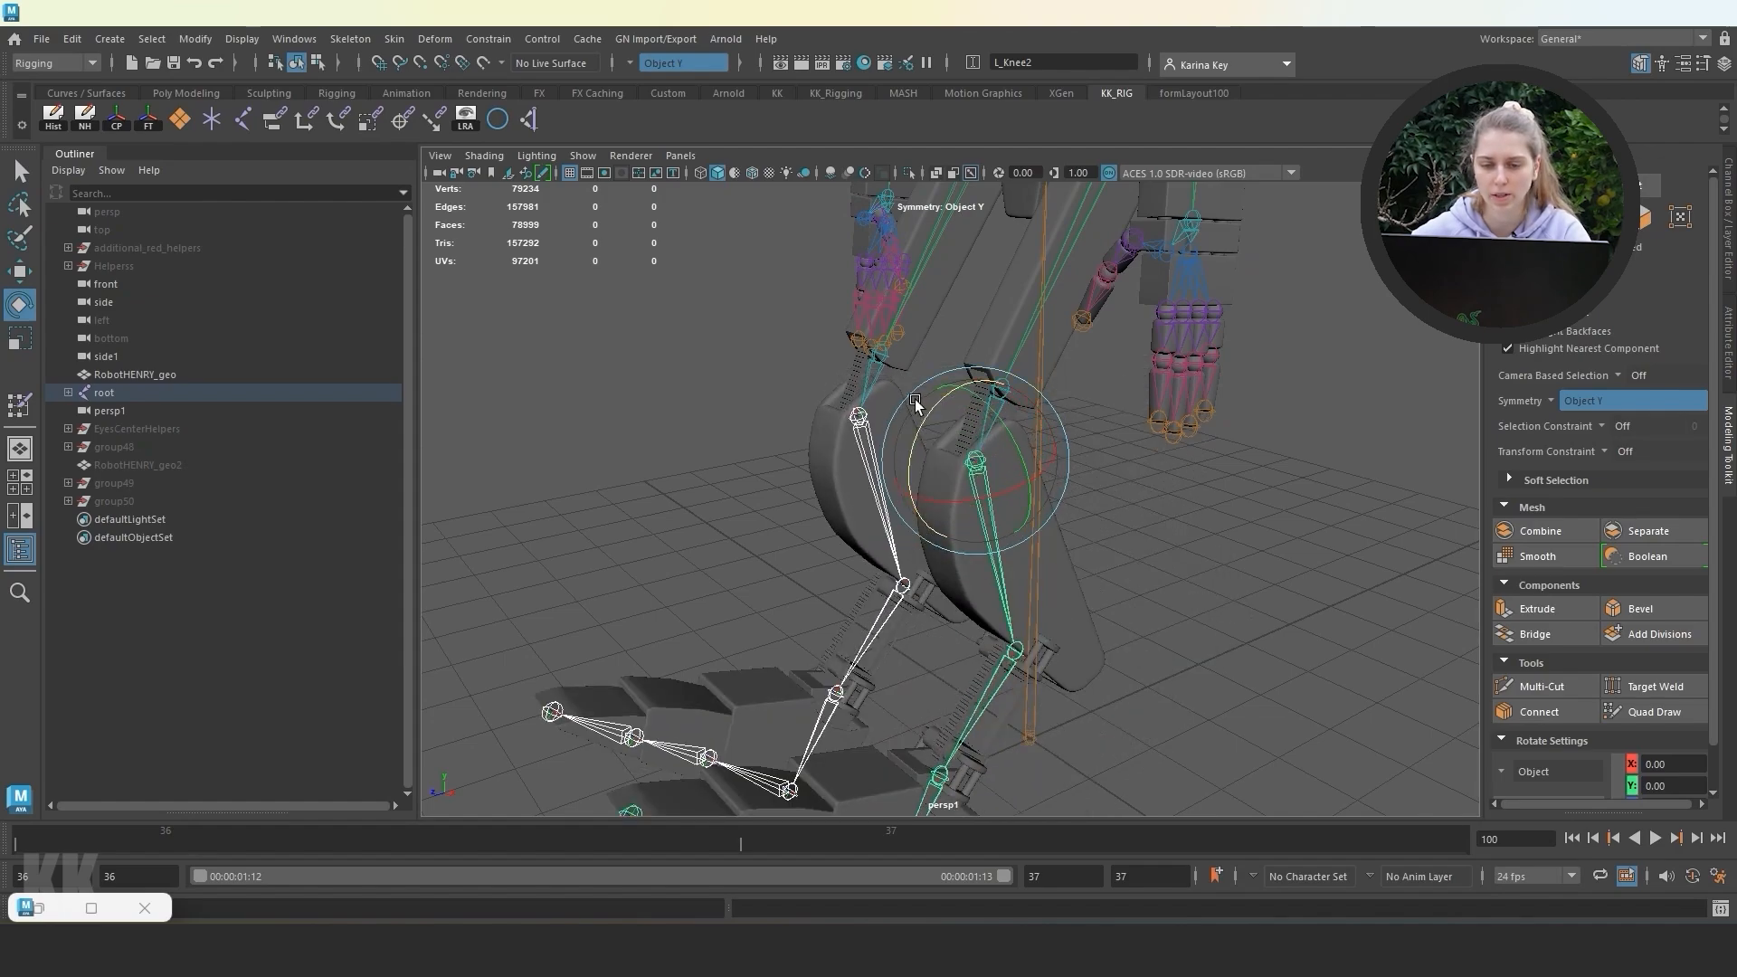
{"action": "key", "text": "ctrl+z"}
{"action": "key", "text": "ctrl+z"}
{"action": "key", "text": "ctrl+z"}
{"action": "middle_click_drag", "start_coordinate": [1191, 515], "coordinate": [1181, 463], "text": "alt"}
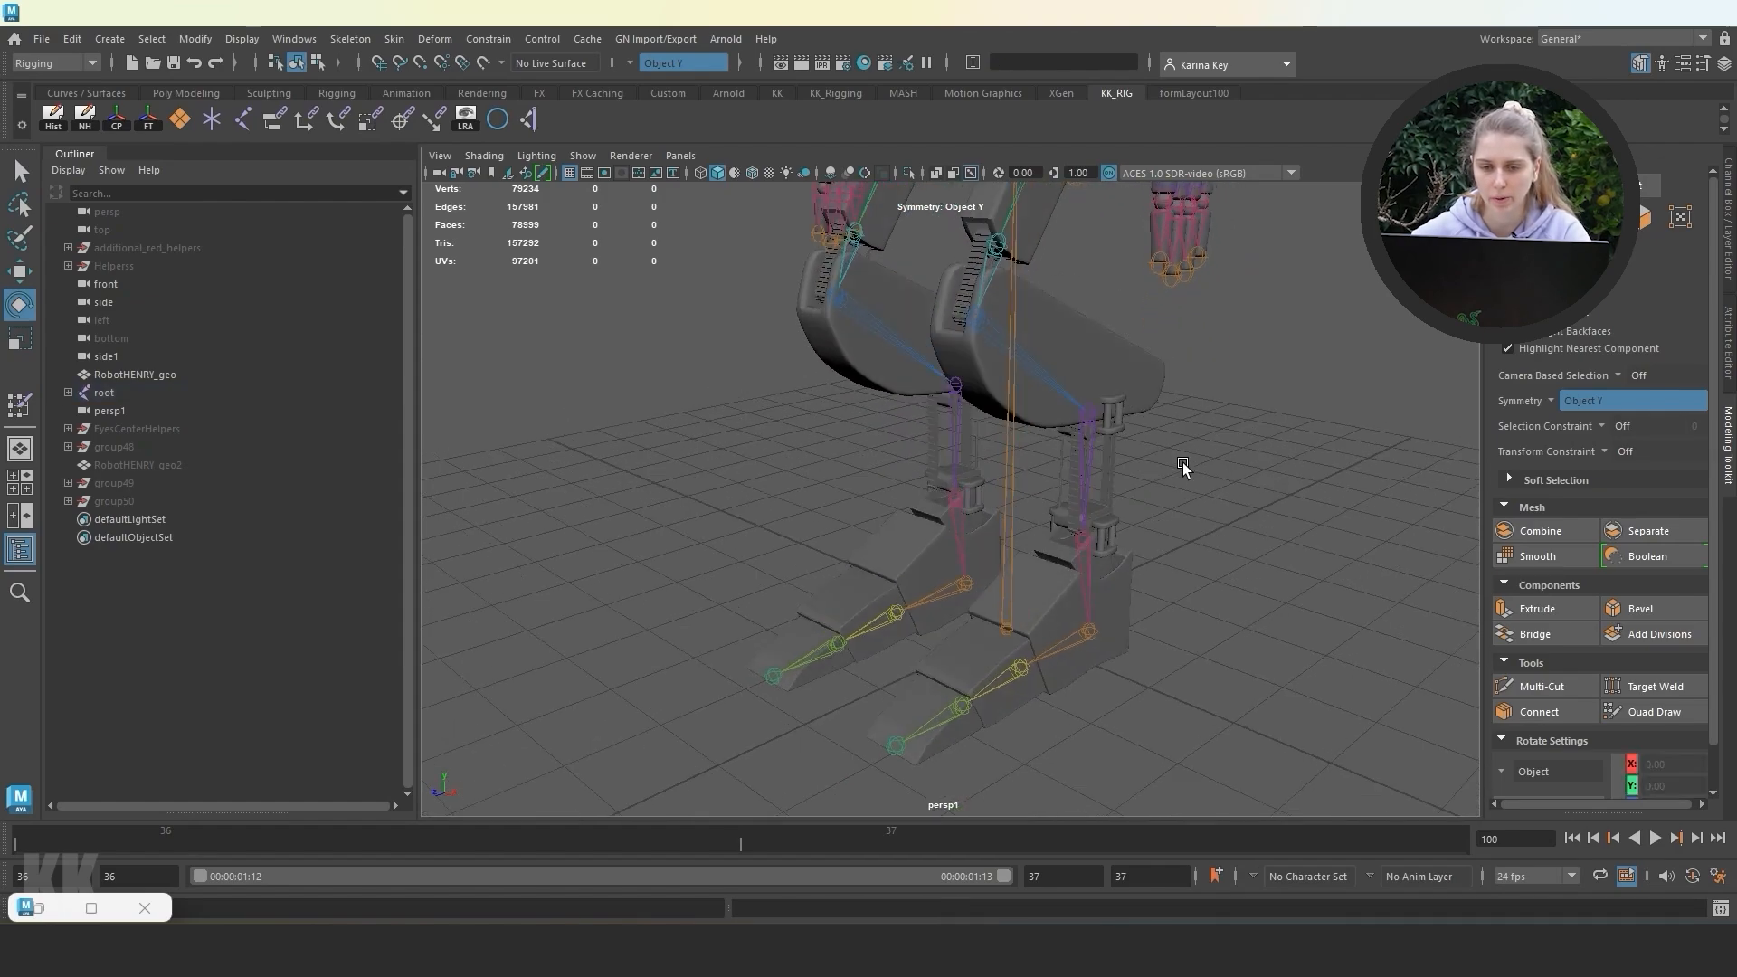
Select the R_Ankle1 and L_Ankle1 joints, try rotating them to test the shins and feet, and undo the rotation.
{"action": "left_click_drag", "start_coordinate": [1182, 463], "coordinate": [1175, 453], "text": "alt"}
{"action": "scroll", "coordinate": [1183, 459], "scroll_direction": "up", "scroll_amount": 5}
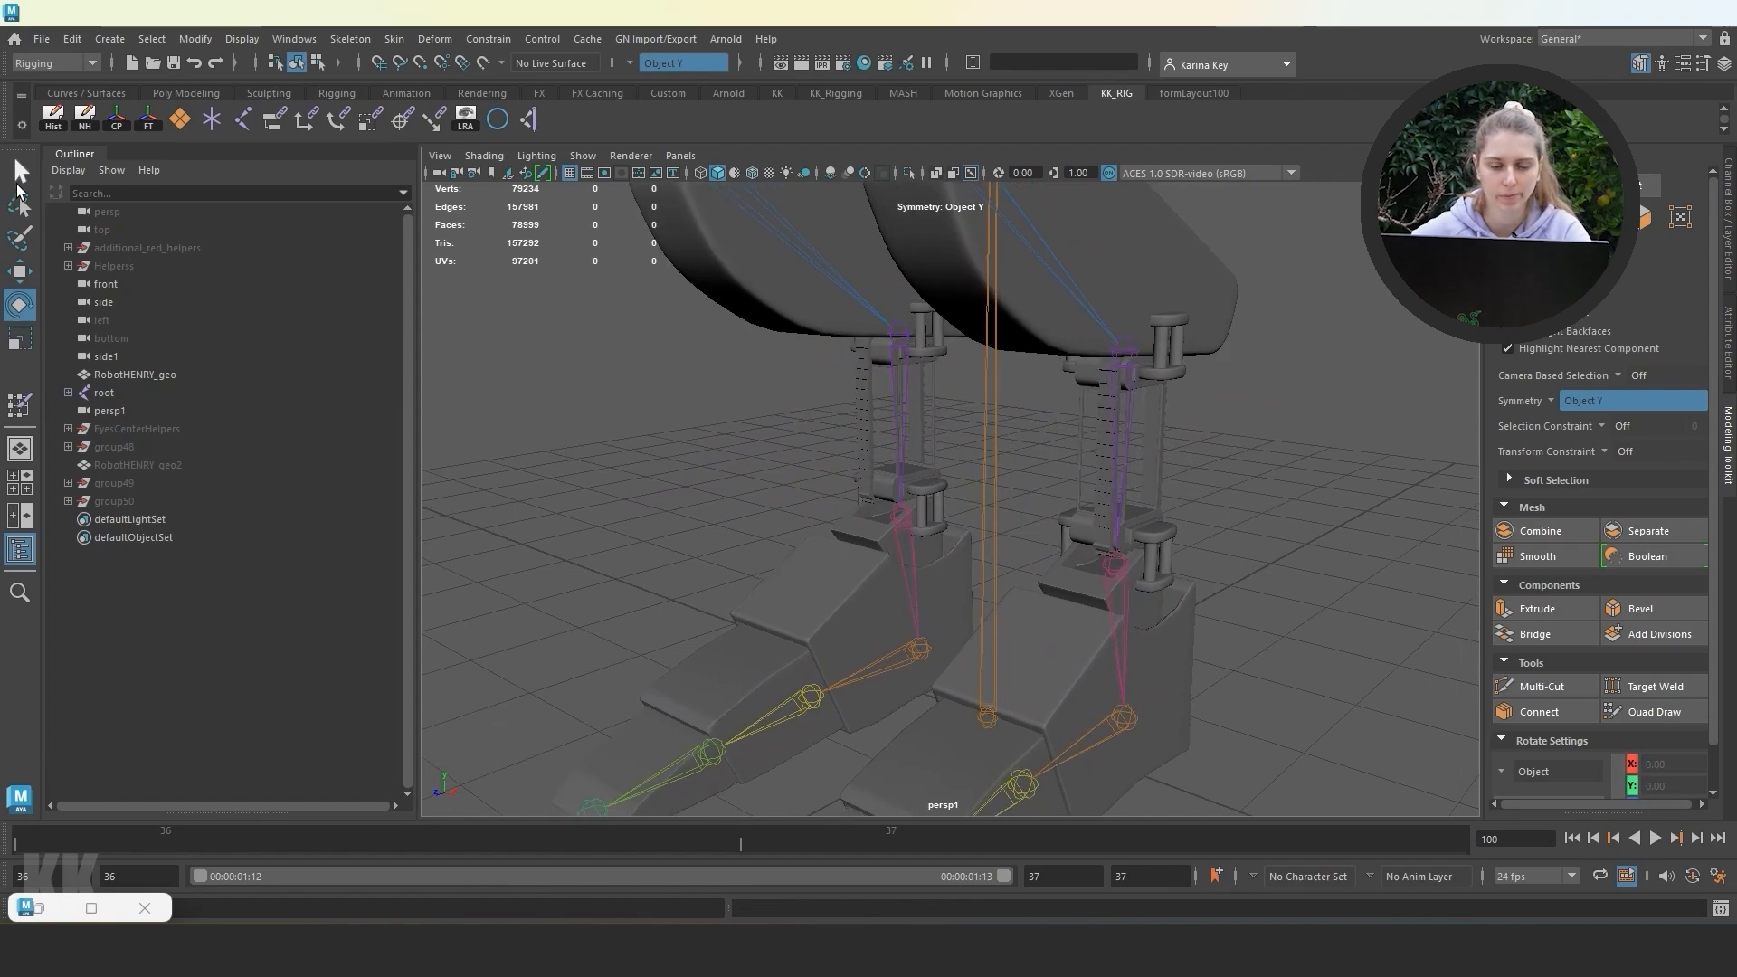
{"action": "left_click", "coordinate": [17, 180]}
{"action": "left_click", "coordinate": [908, 327]}
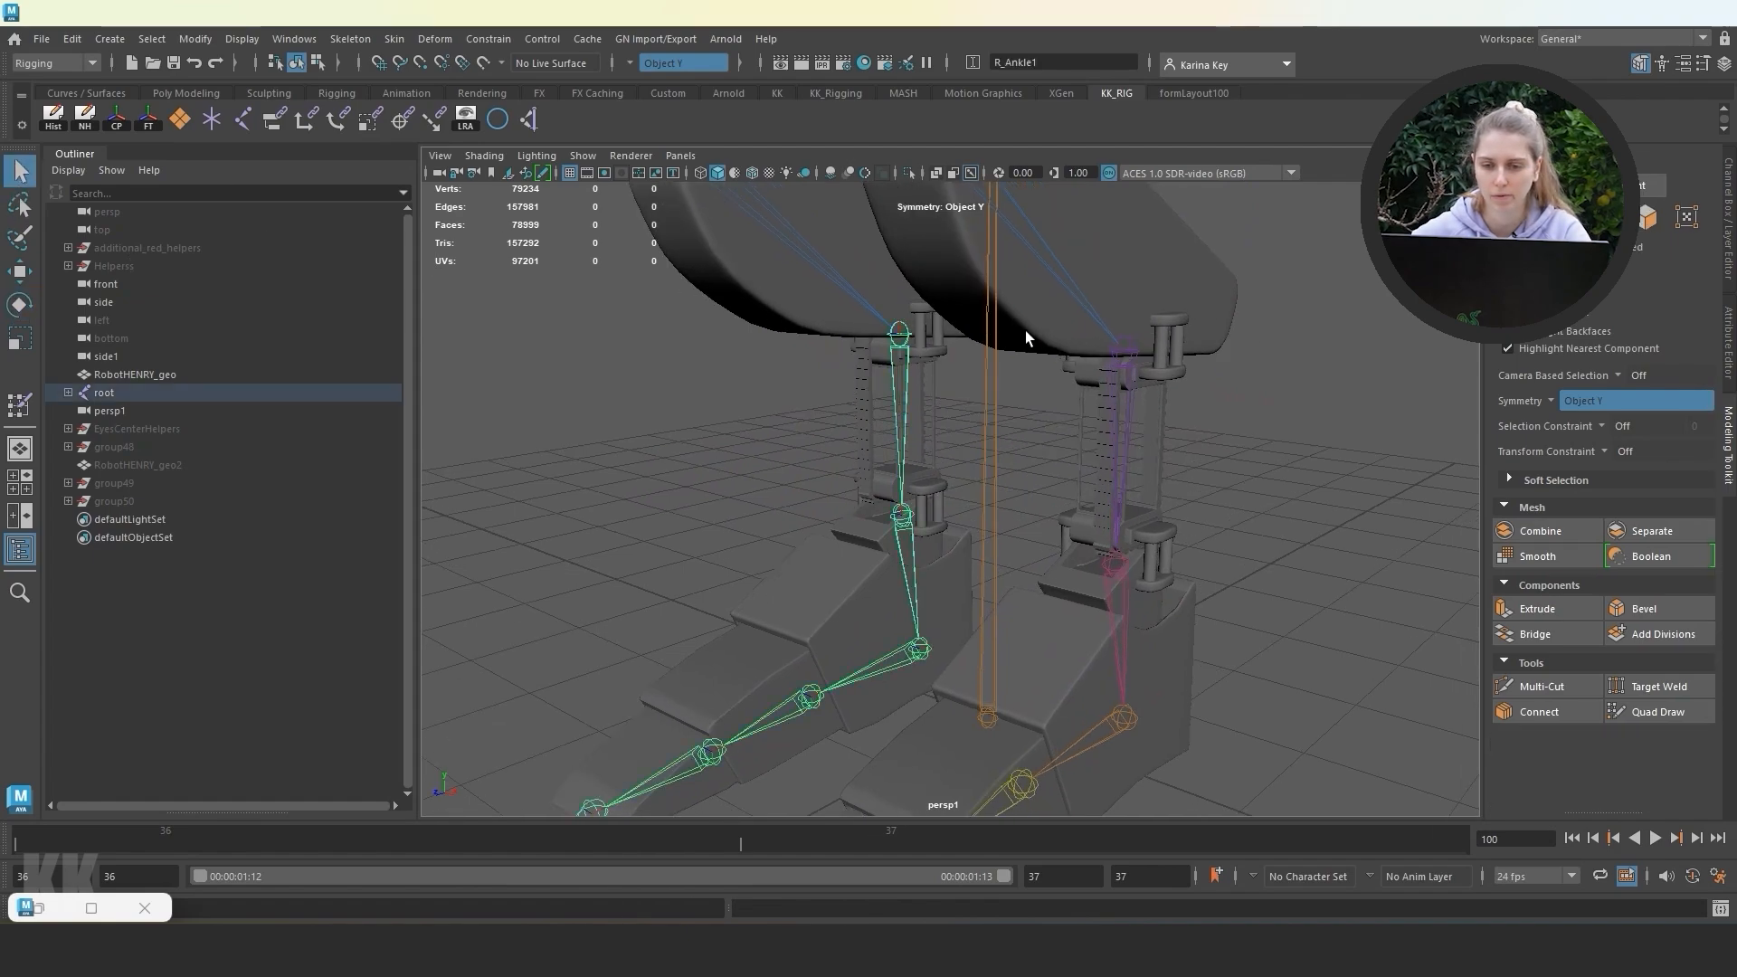
{"action": "left_click", "coordinate": [1131, 340]}
{"action": "left_click", "coordinate": [22, 302]}
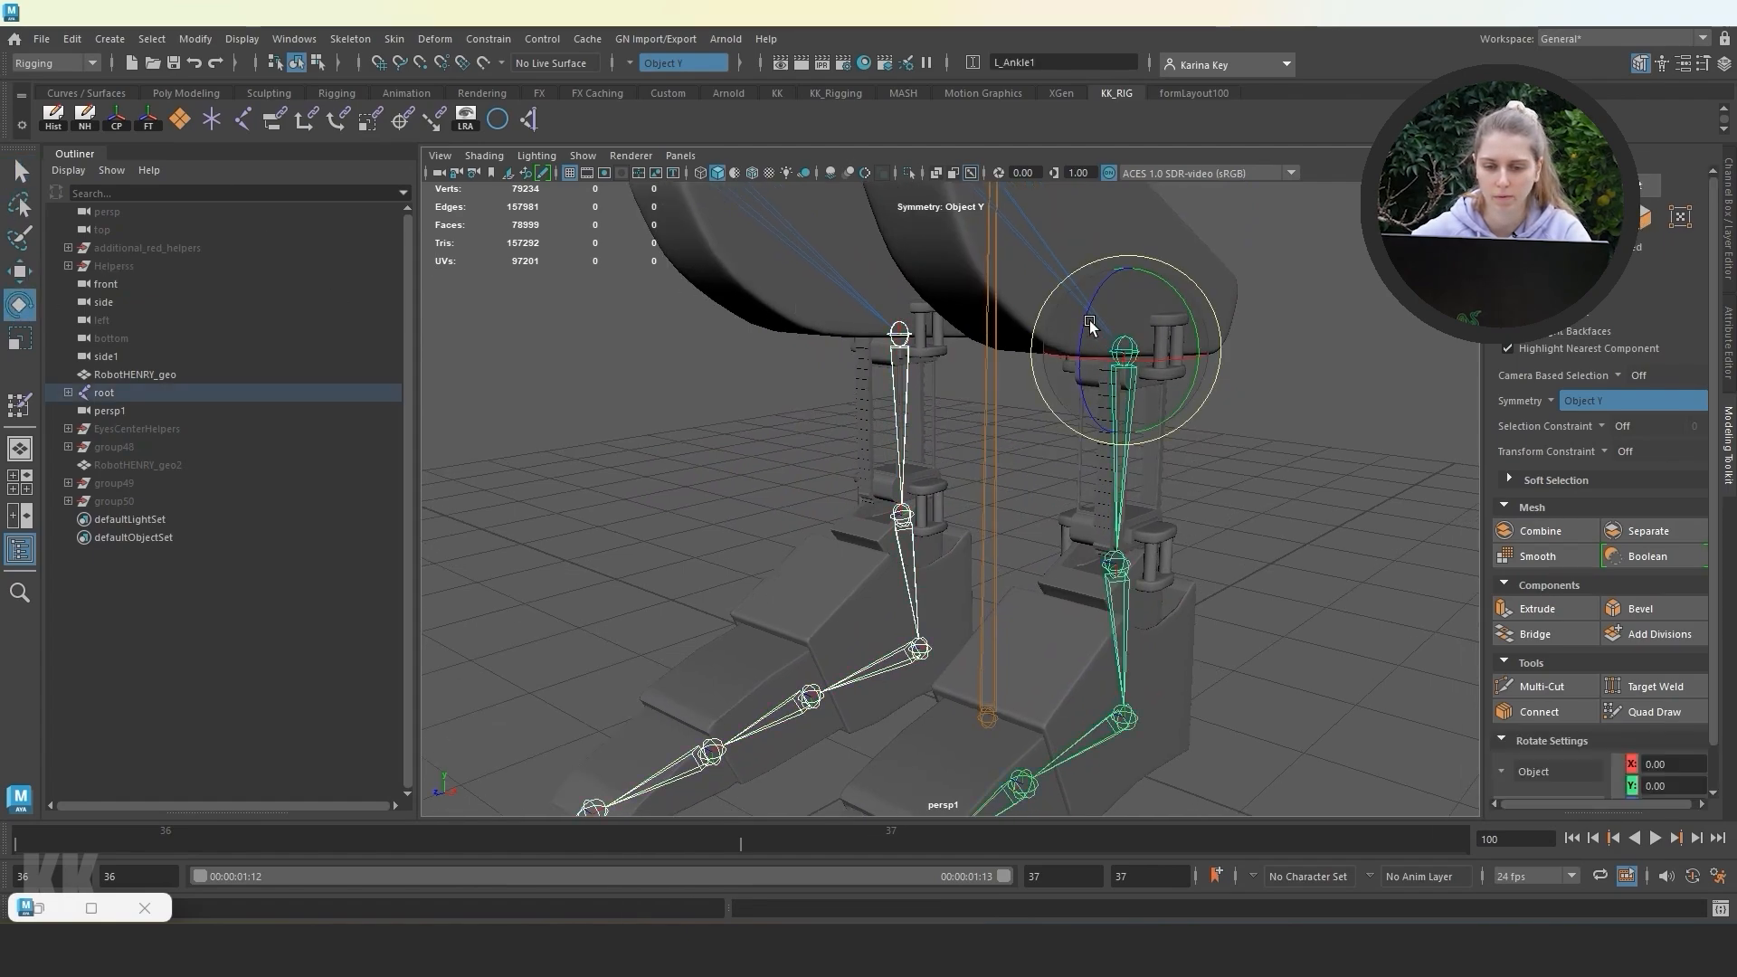
{"action": "left_click_drag", "start_coordinate": [1090, 322], "coordinate": [1068, 360]}
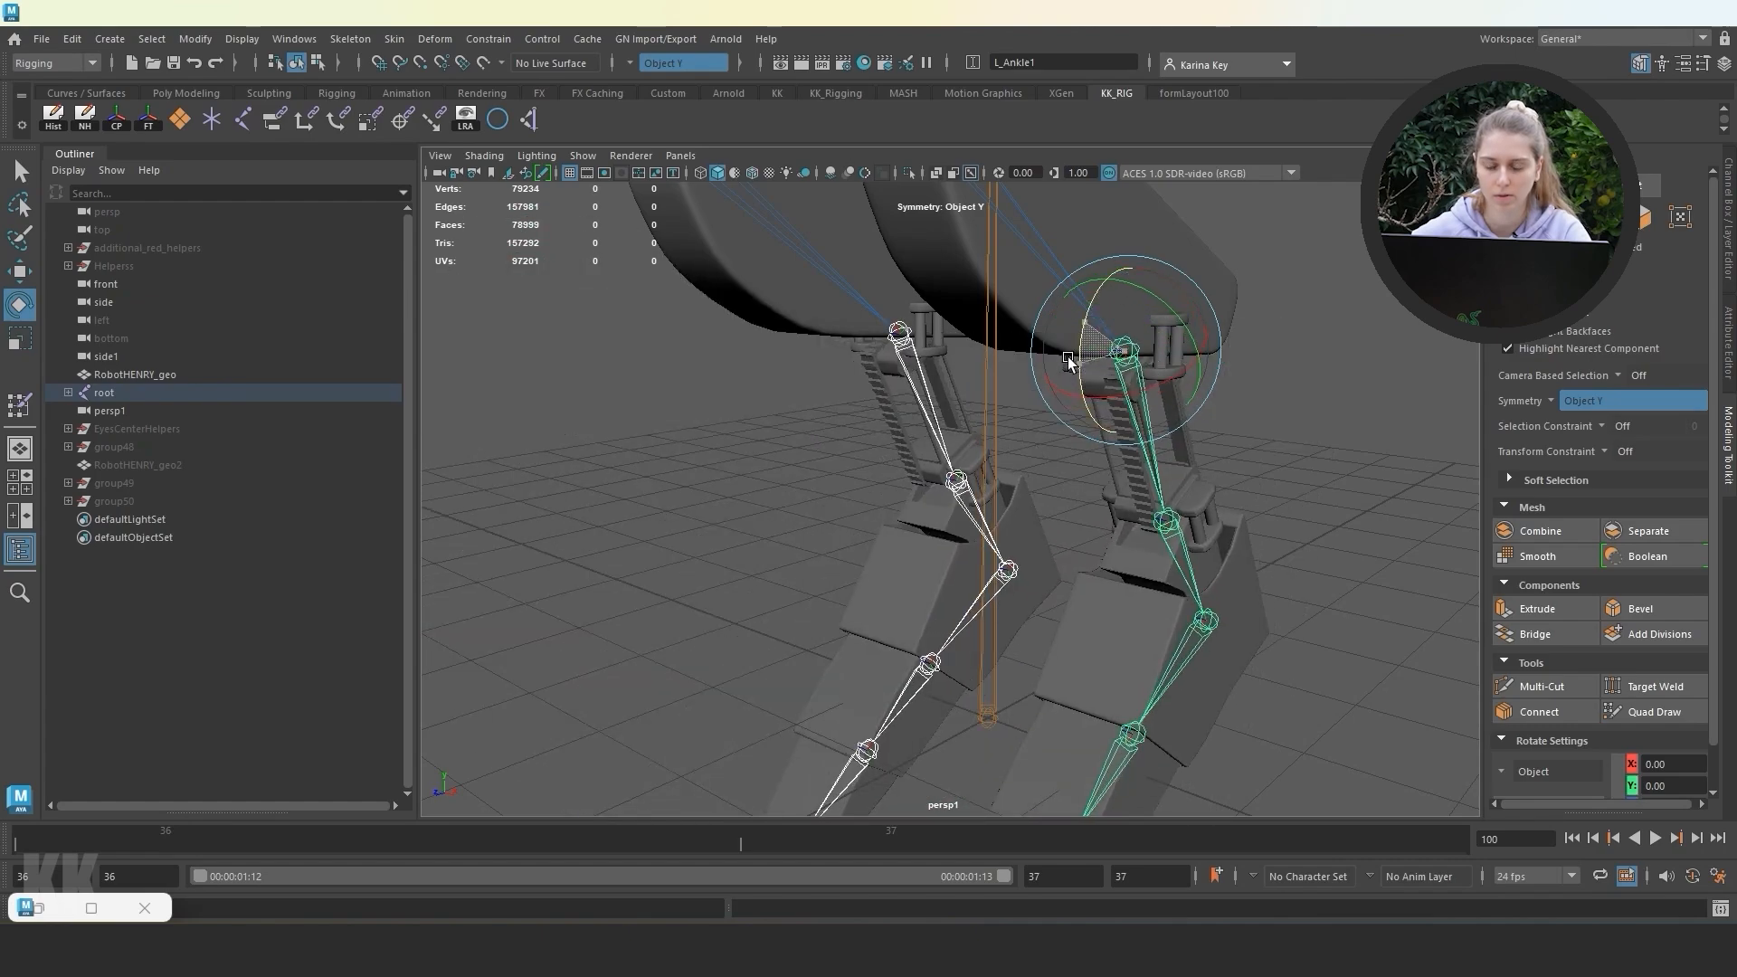
{"action": "key", "text": "ctrl+z"}
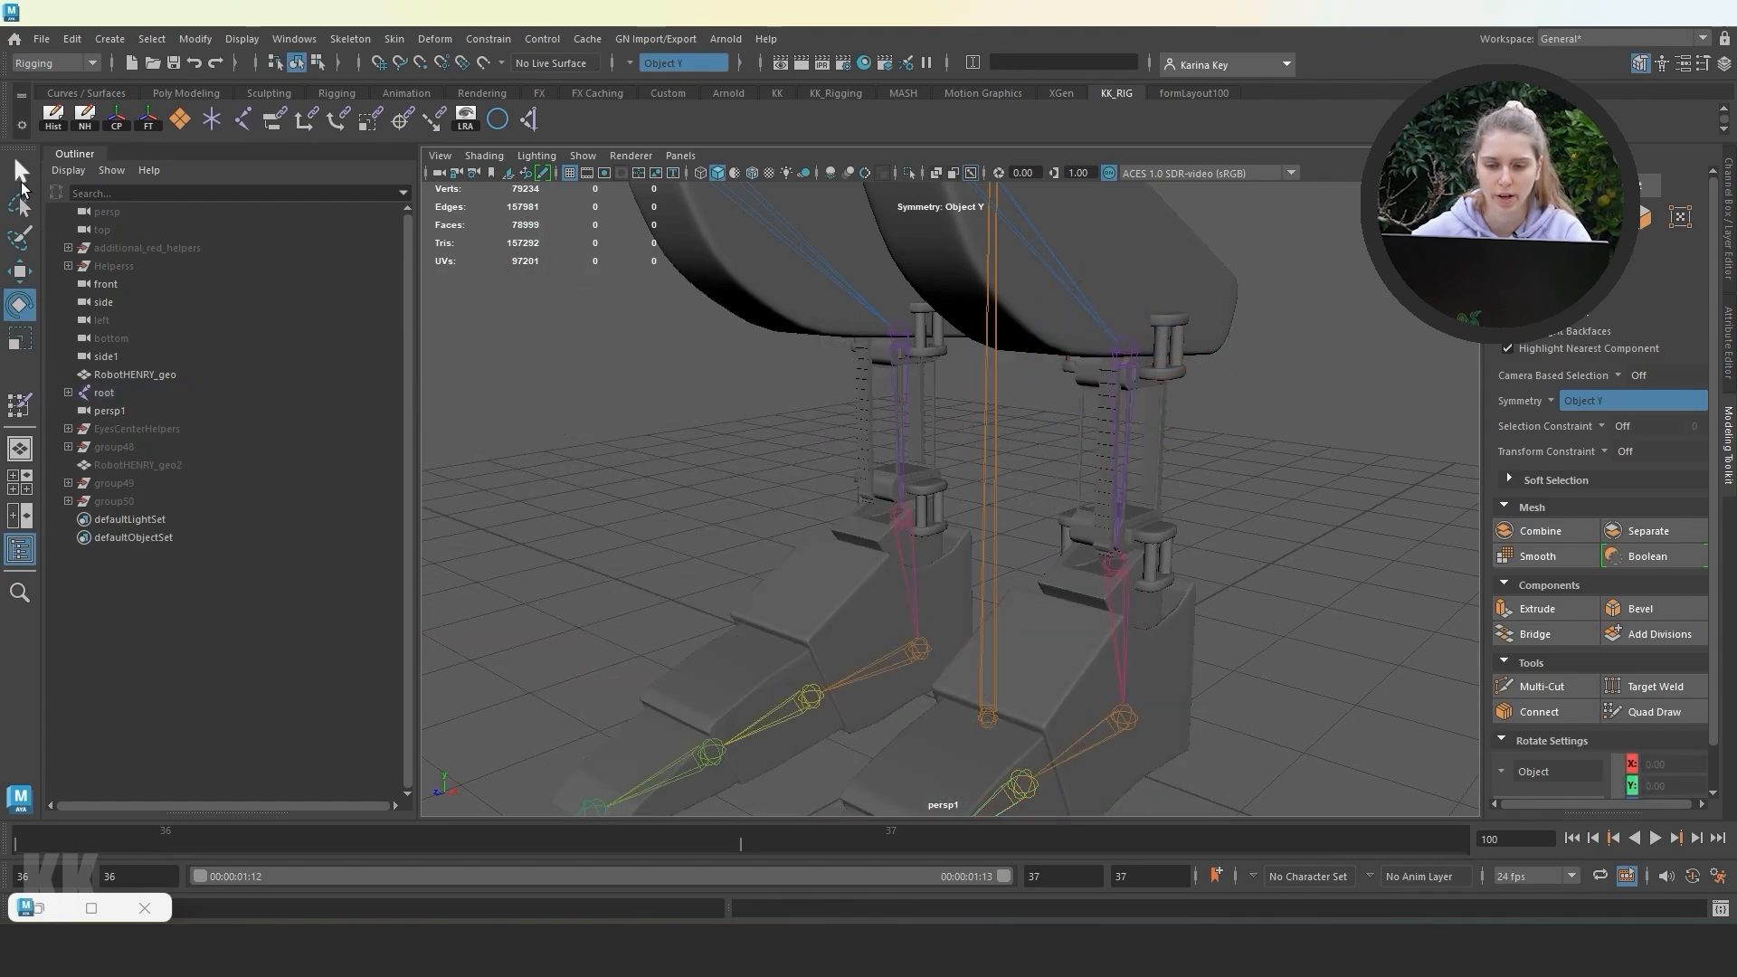
Select the second ankle joint of both legs, including L_Ankle2, try rotating the feet, restore the pose and clear the selection.
{"action": "left_click", "coordinate": [20, 180]}
{"action": "left_click", "coordinate": [906, 508]}
{"action": "left_click", "coordinate": [1125, 560]}
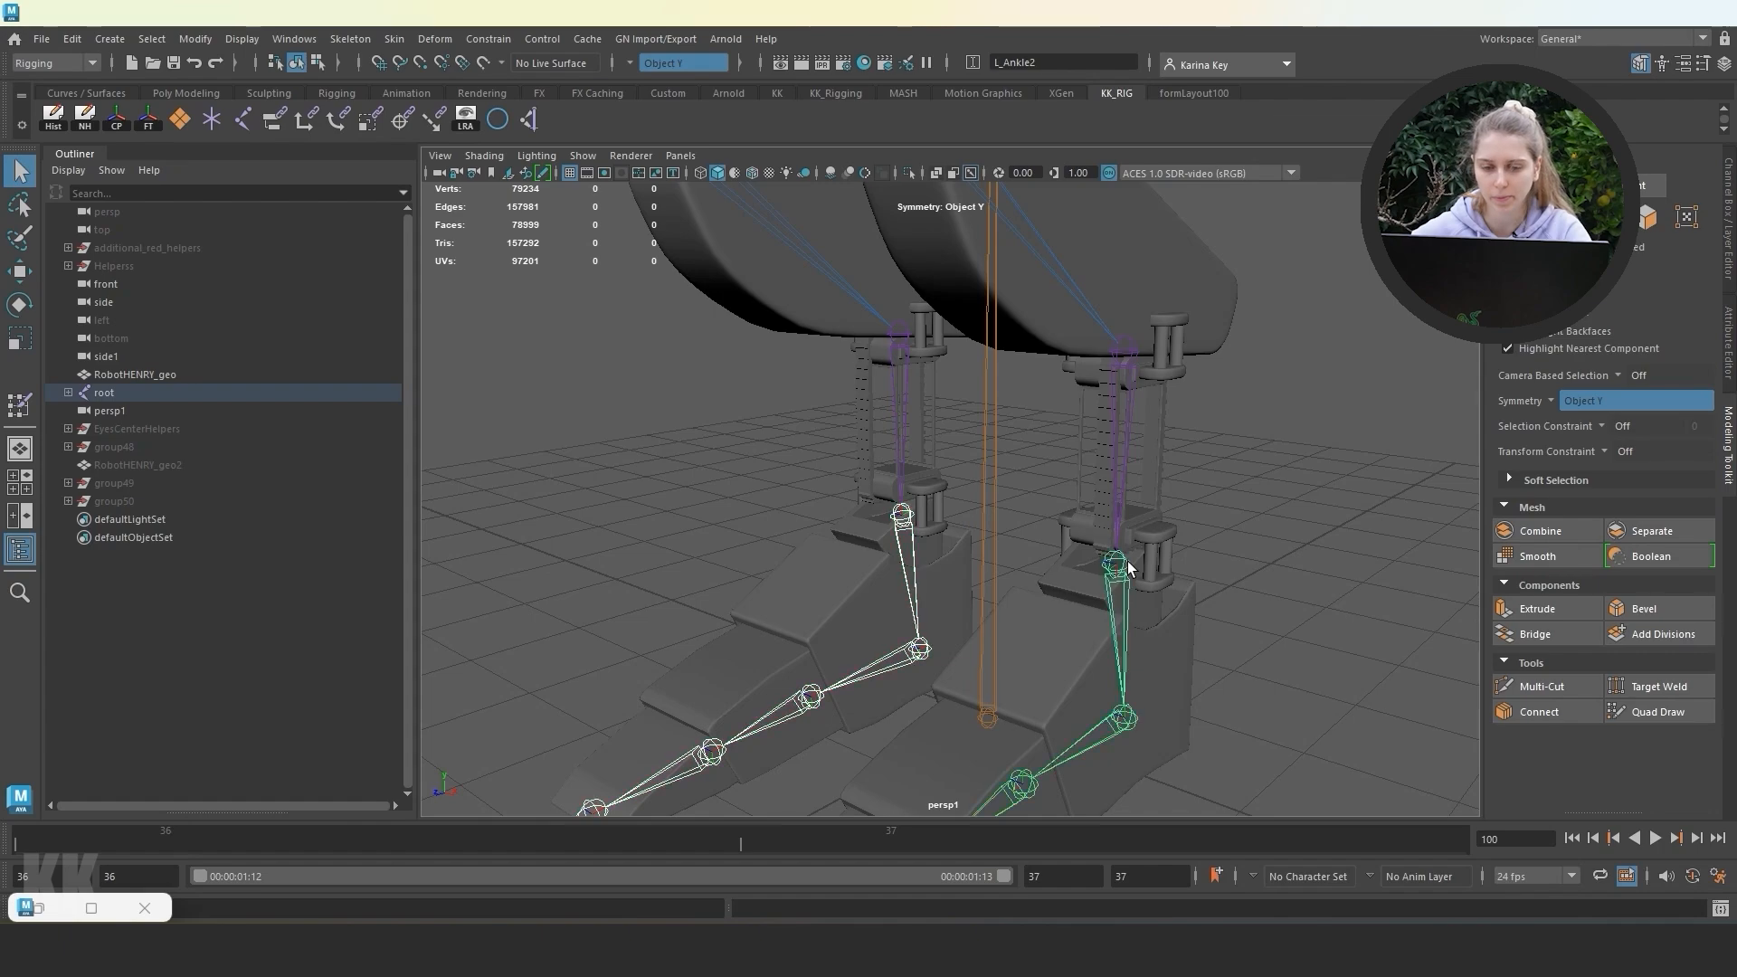
{"action": "scroll", "coordinate": [1128, 560], "scroll_direction": "down", "scroll_amount": 3}
{"action": "left_click_drag", "start_coordinate": [1138, 540], "coordinate": [844, 465], "text": "alt"}
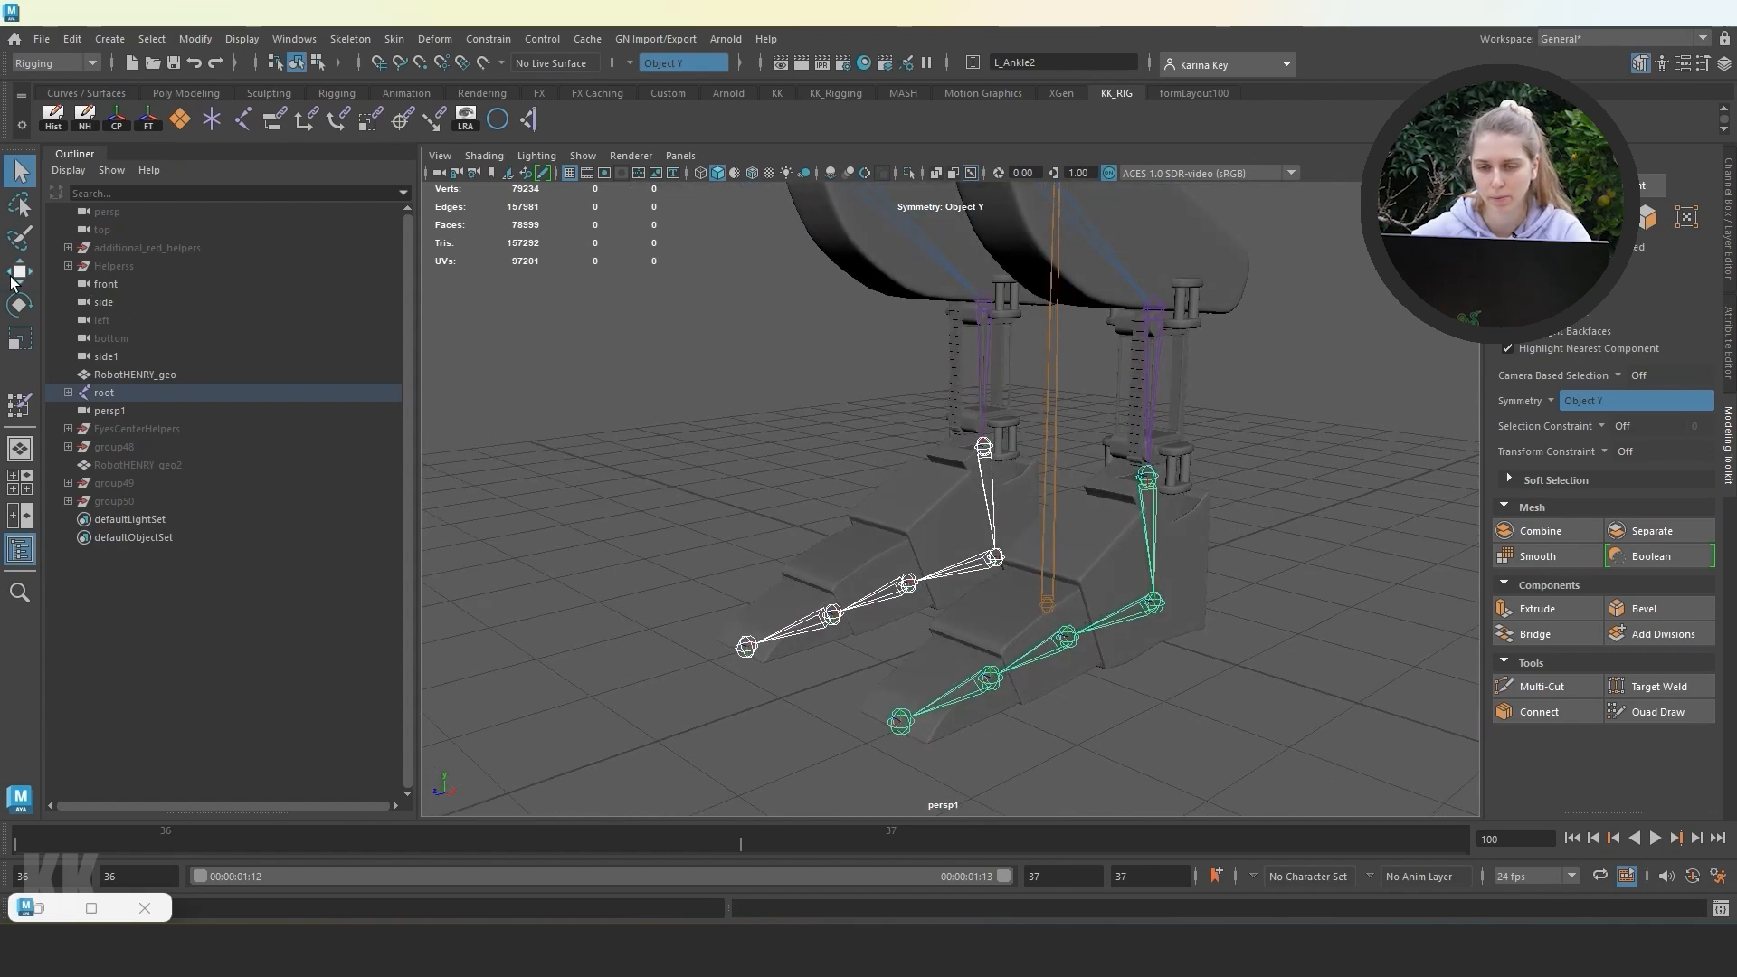
{"action": "left_click", "coordinate": [20, 305]}
{"action": "left_click_drag", "start_coordinate": [1100, 458], "coordinate": [1327, 496]}
{"action": "left_click", "coordinate": [1322, 496]}
Select the L_Heel and R_Heel joints, try moving and rotating them to test the feet, undo the changes and clear the selection.
{"action": "left_click", "coordinate": [1154, 609]}
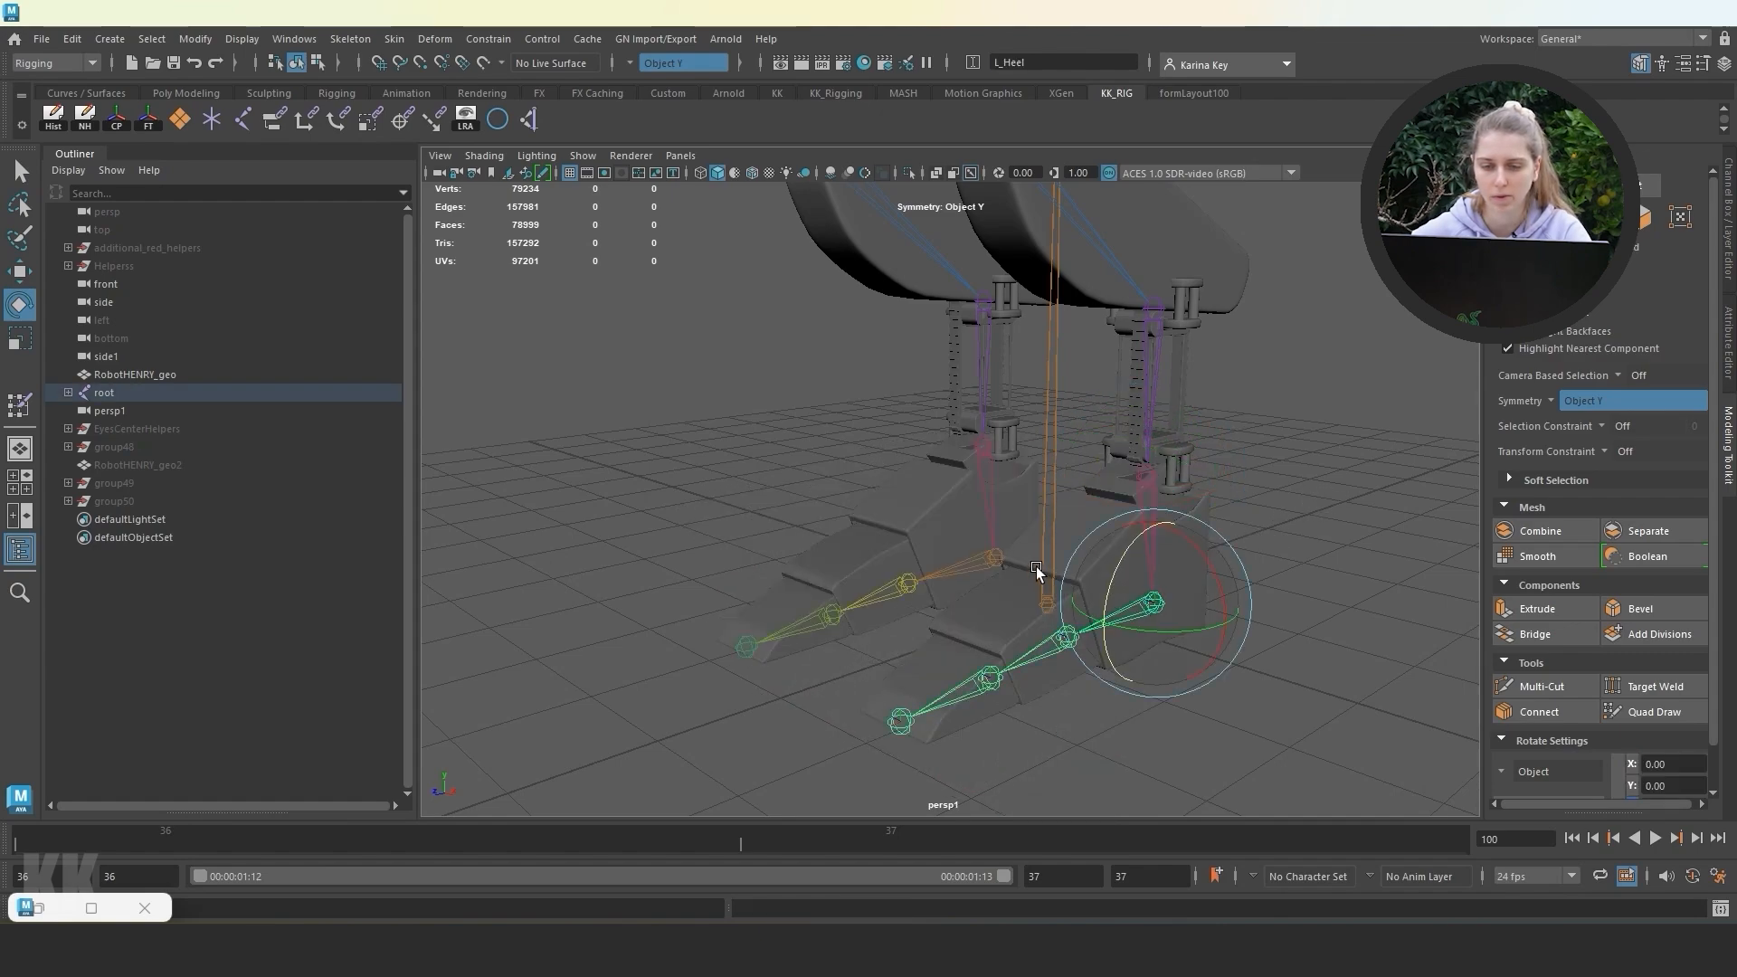
{"action": "left_click", "coordinate": [997, 557], "text": "shift"}
{"action": "key", "text": "w"}
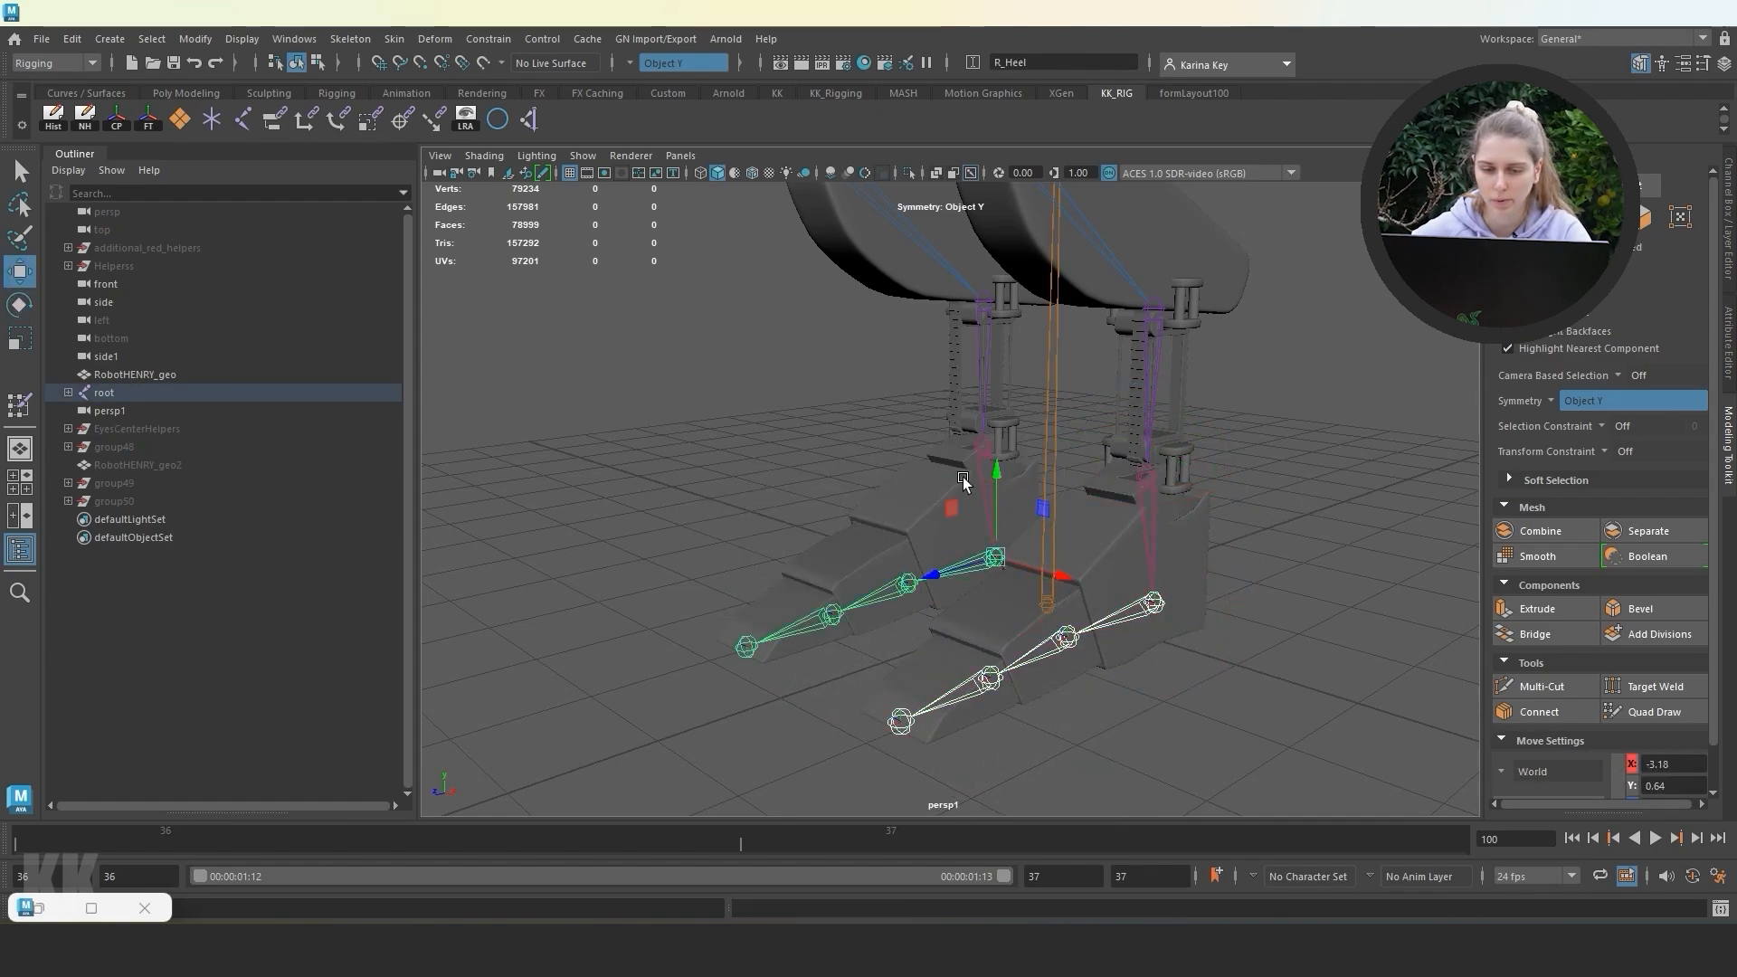
{"action": "left_click_drag", "start_coordinate": [1005, 472], "coordinate": [978, 501]}
{"action": "key", "text": "ctrl+z"}
{"action": "left_click", "coordinate": [18, 306]}
{"action": "key", "text": "ctrl+z"}
{"action": "left_click", "coordinate": [1313, 611]}
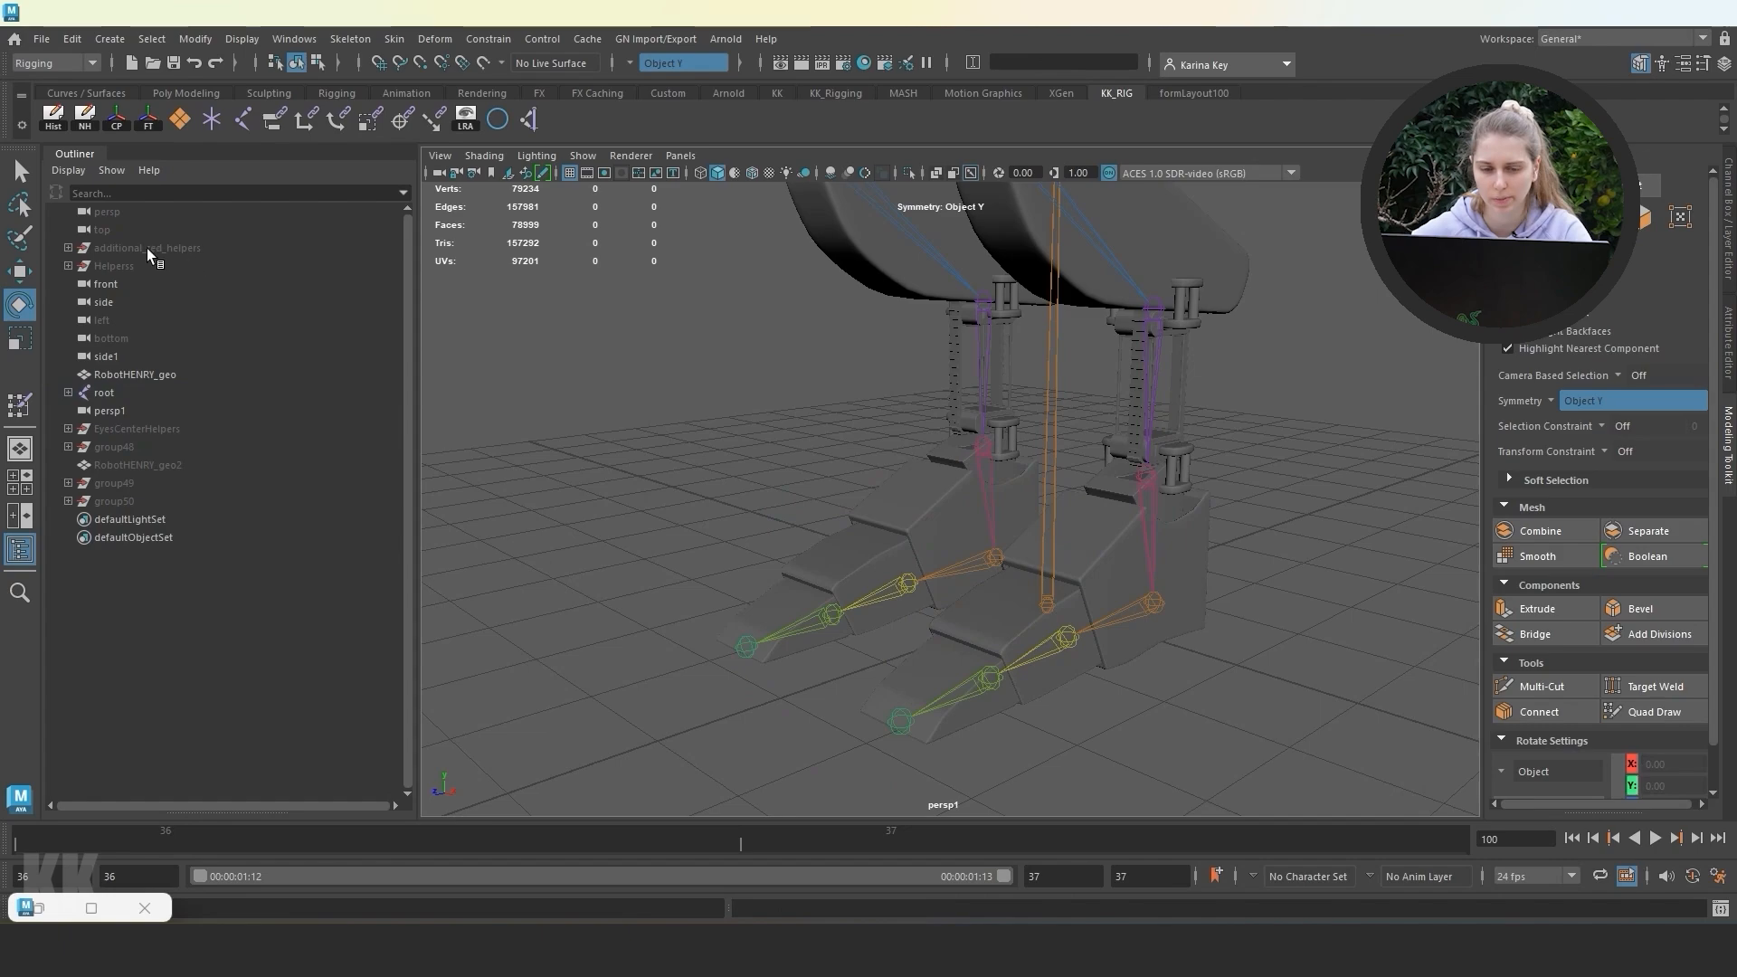
Select the joints from heel to toe on both feet, try rotating them together, undo the rotation and clear the selection.
{"action": "left_click", "coordinate": [18, 170]}
{"action": "left_click", "coordinate": [995, 554]}
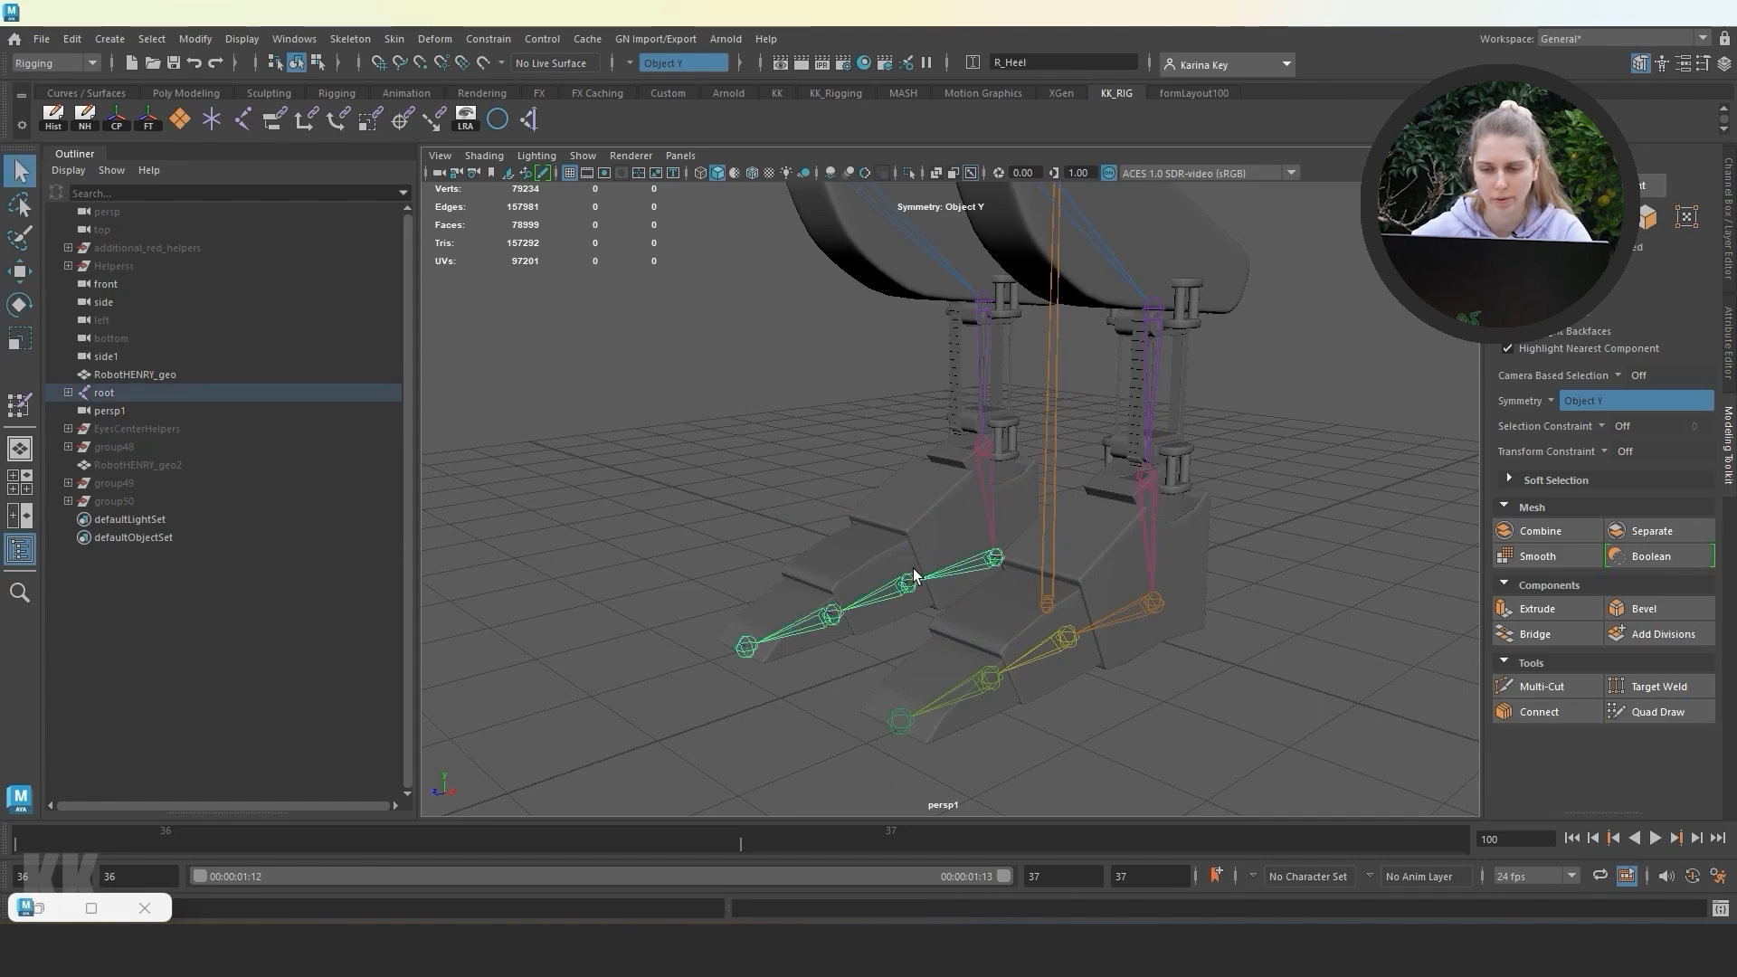
{"action": "left_click", "coordinate": [1151, 603]}
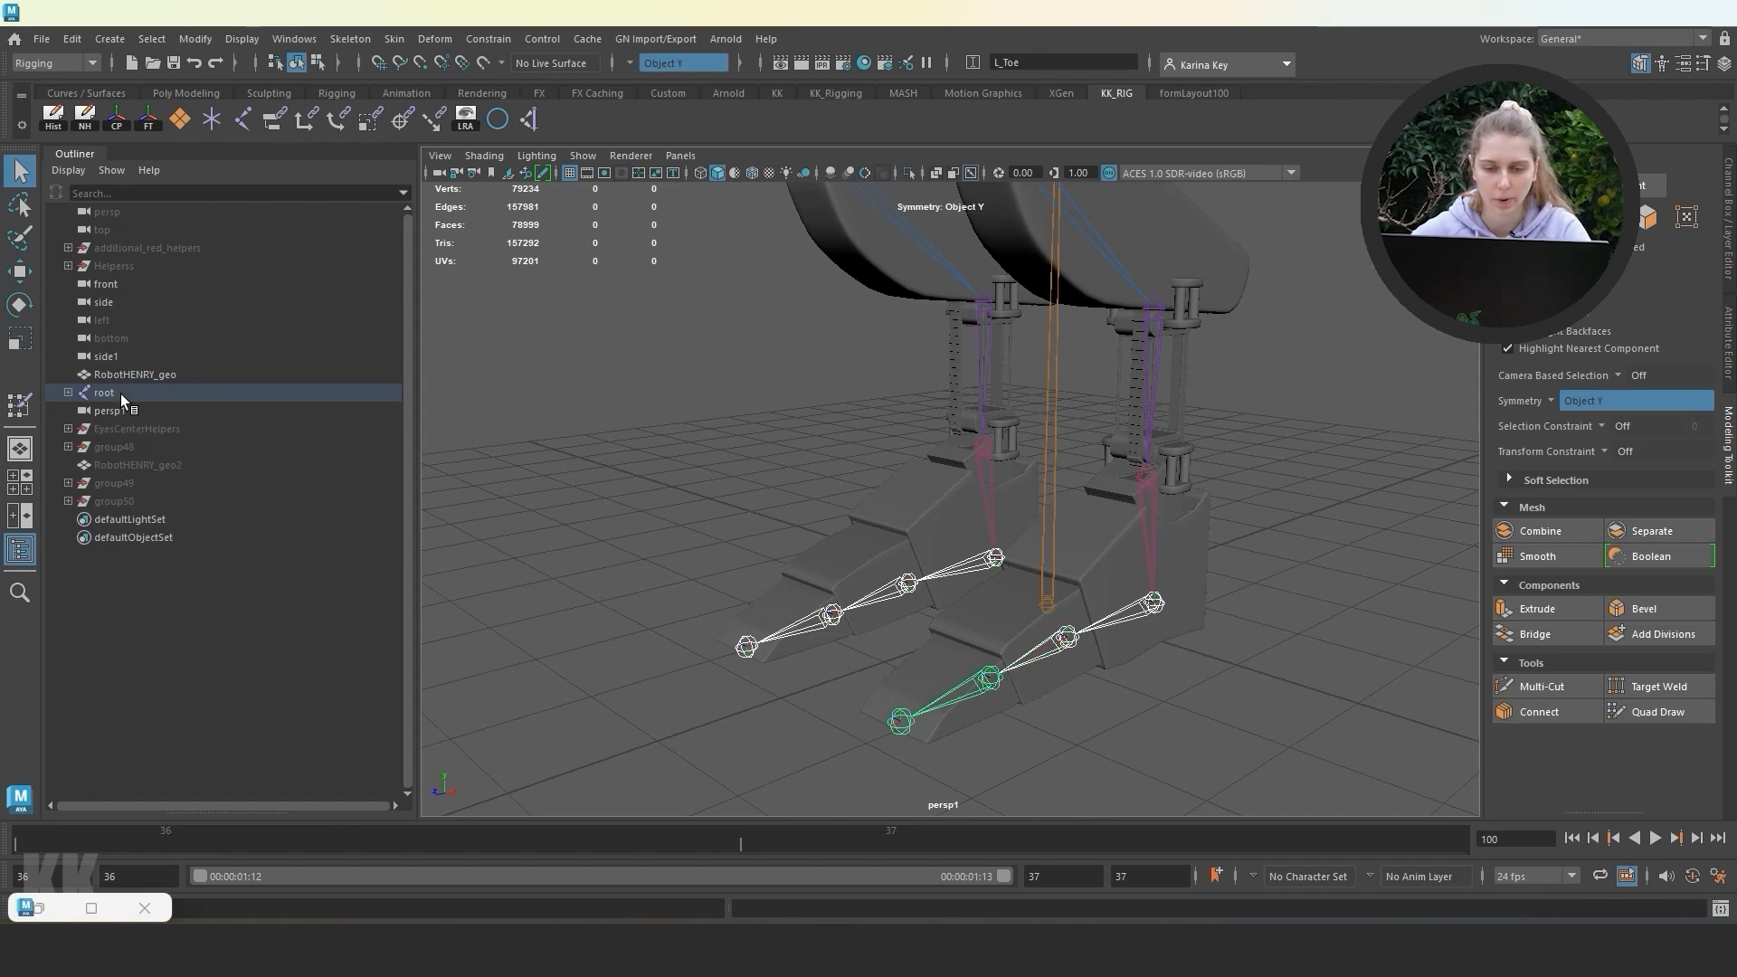
{"action": "left_click", "coordinate": [19, 301]}
{"action": "left_click_drag", "start_coordinate": [962, 620], "coordinate": [950, 581]}
{"action": "key", "text": "ctrl+z"}
{"action": "left_click", "coordinate": [19, 270]}
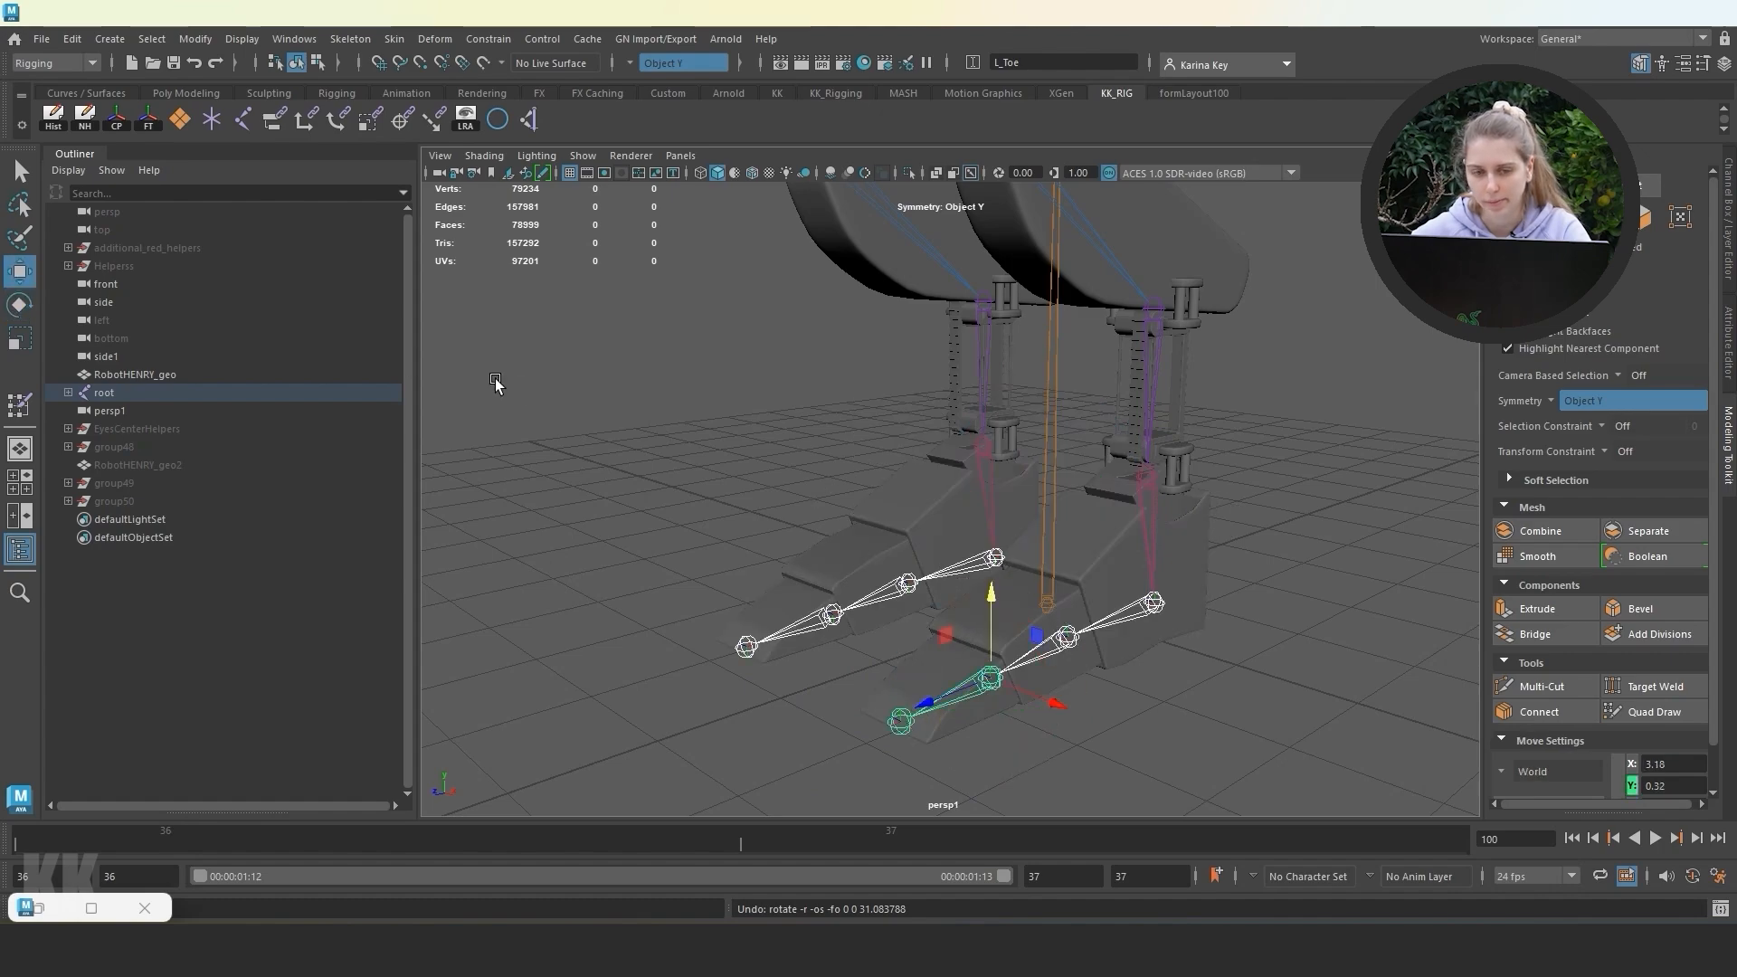
{"action": "left_click", "coordinate": [647, 409]}
{"action": "left_click_drag", "start_coordinate": [838, 438], "coordinate": [824, 520], "text": "alt"}
{"action": "scroll", "coordinate": [824, 525], "scroll_direction": "down", "scroll_amount": 3}
{"action": "middle_click_drag", "start_coordinate": [823, 534], "coordinate": [849, 579], "text": "alt"}
{"action": "left_click_drag", "start_coordinate": [850, 579], "coordinate": [853, 574], "text": "alt"}
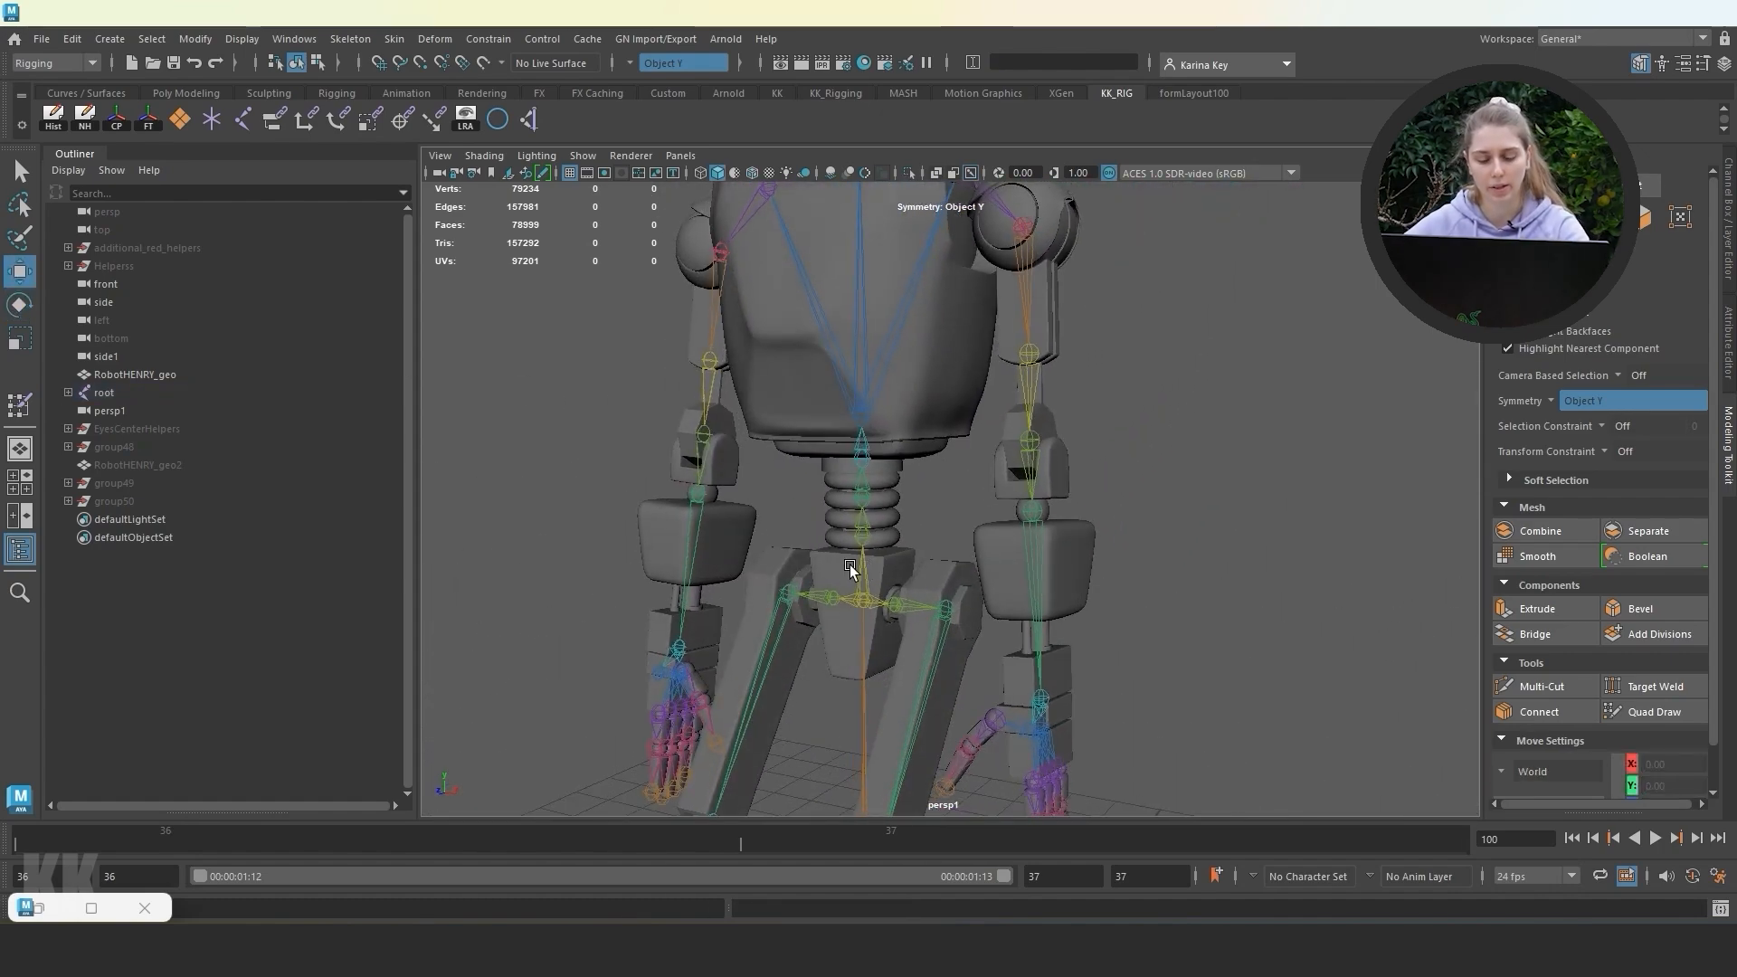
Select the C_Spine1 joint at the base of the spine, try rotating it to test the torso, and undo the rotation.
{"action": "right_click_drag", "start_coordinate": [853, 574], "coordinate": [916, 574], "text": "alt"}
{"action": "left_click_drag", "start_coordinate": [915, 574], "coordinate": [825, 542], "text": "alt"}
{"action": "left_click", "coordinate": [826, 540]}
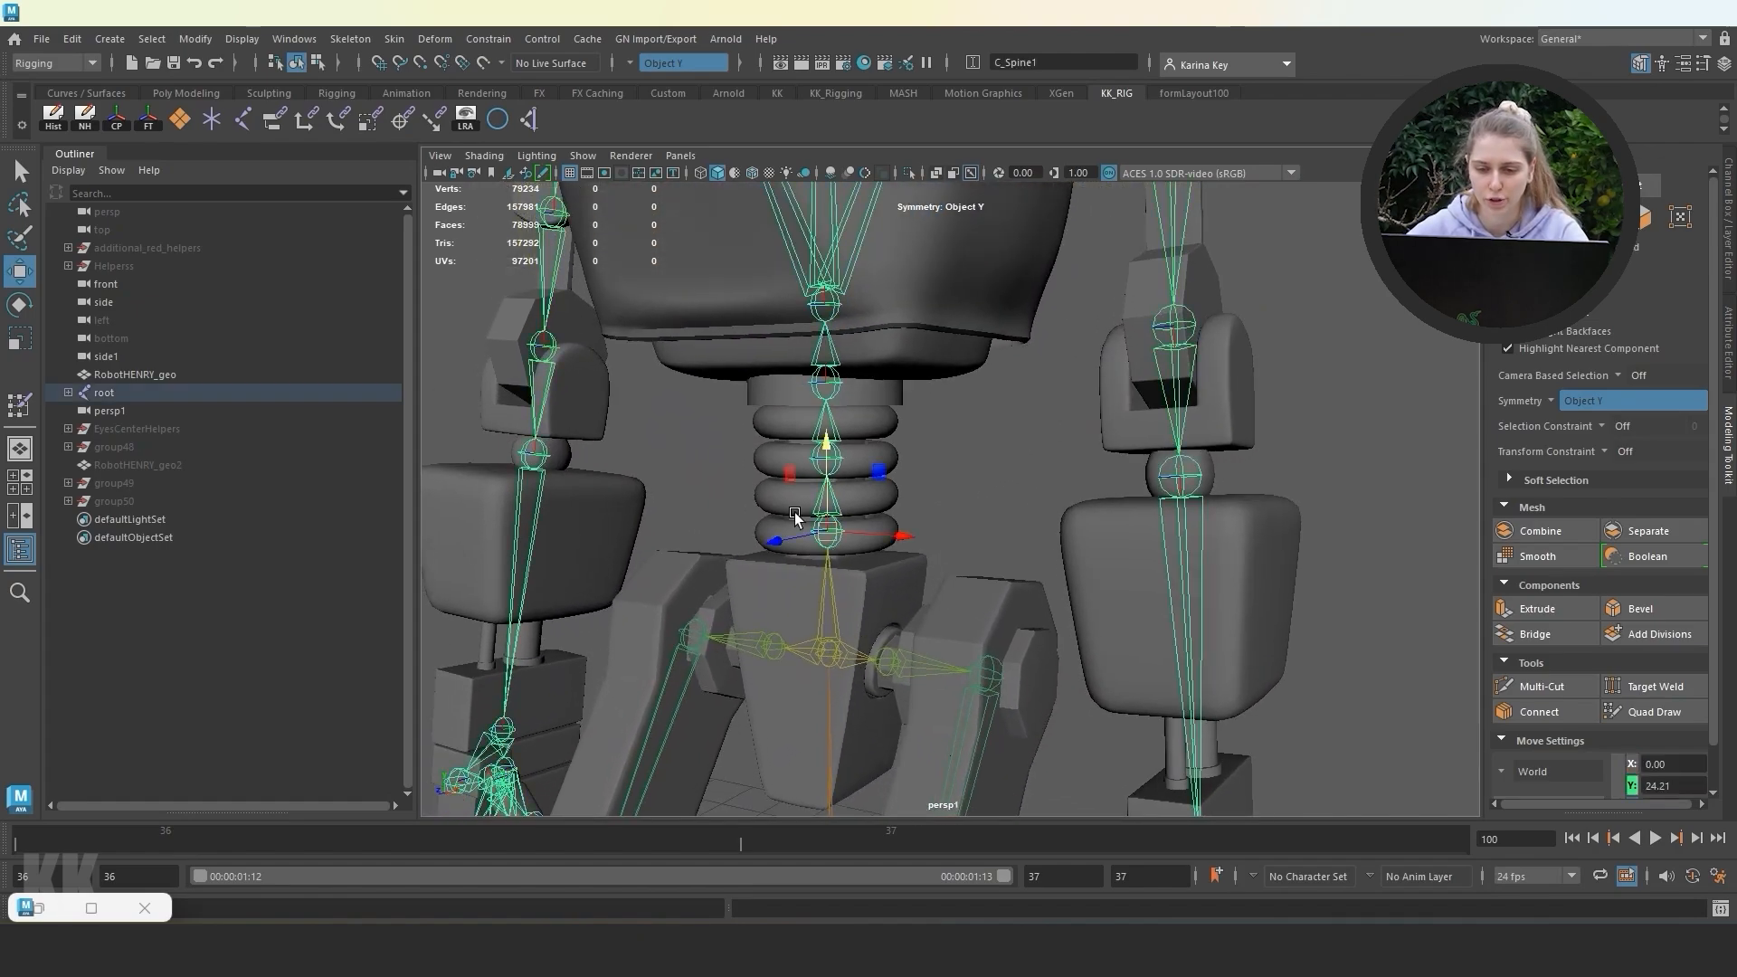
{"action": "left_click", "coordinate": [19, 307]}
{"action": "left_click_drag", "start_coordinate": [805, 477], "coordinate": [765, 497]}
{"action": "key", "text": "ctrl+z"}
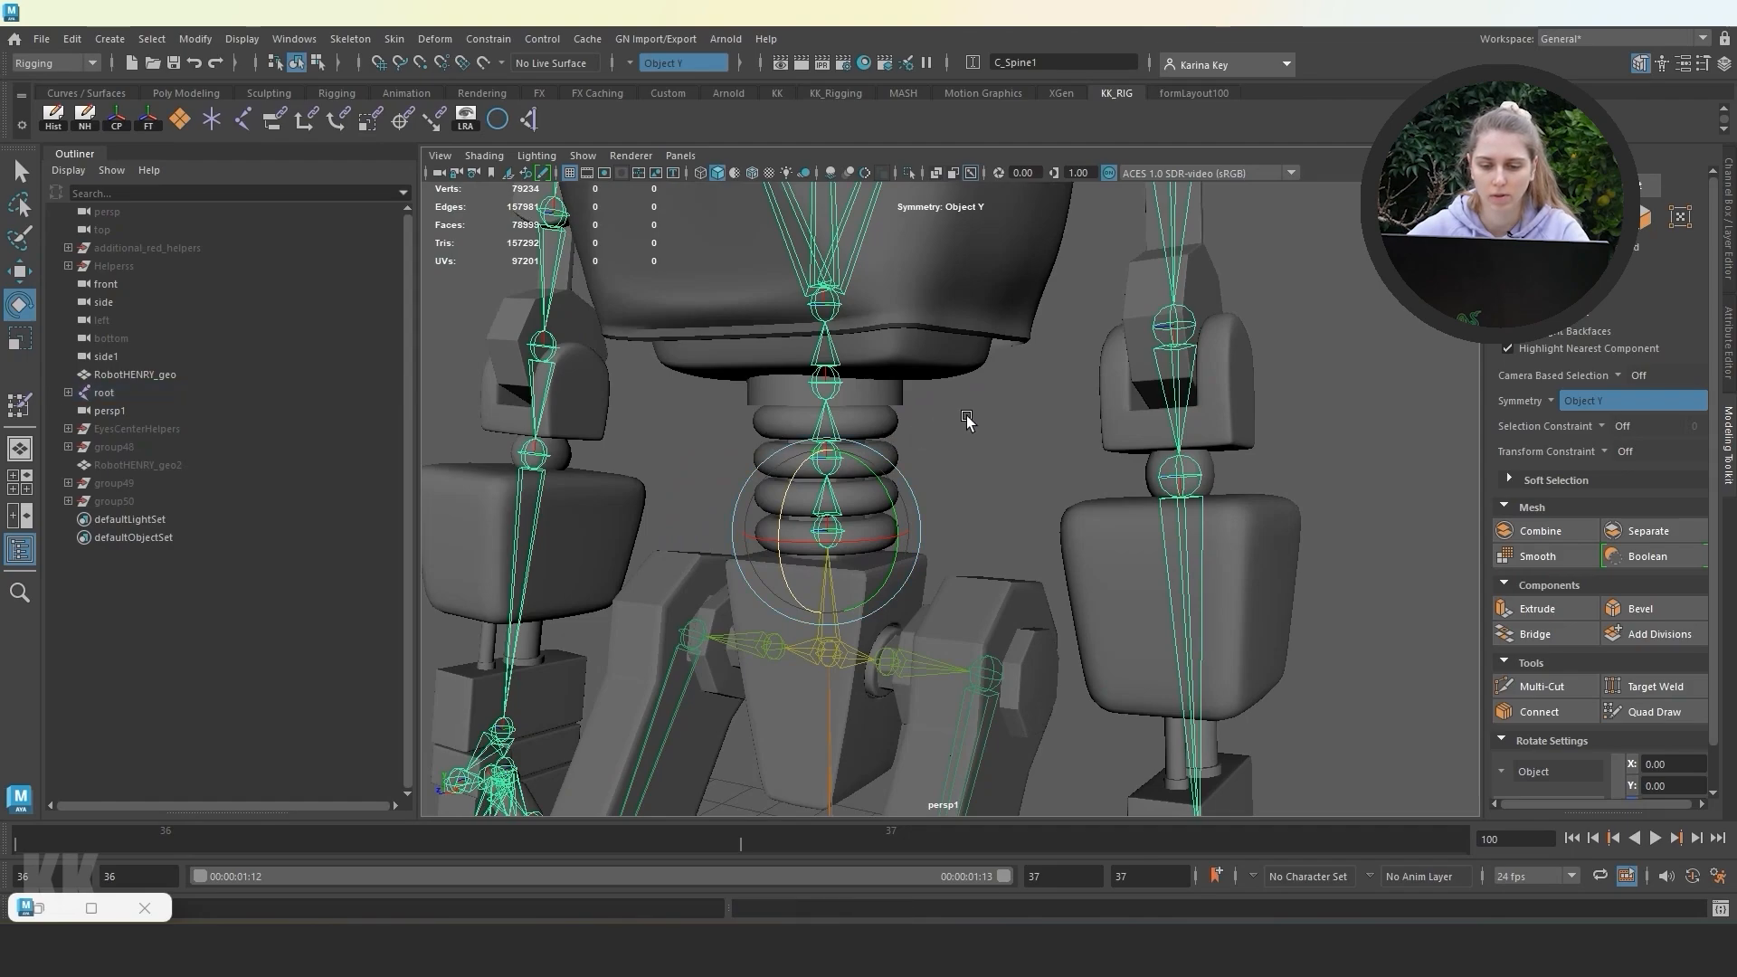
Select the C_Spine2 joint, try rotating it around two axes, undo each rotation and clear the selection.
{"action": "left_click", "coordinate": [837, 463]}
{"action": "left_click_drag", "start_coordinate": [778, 432], "coordinate": [740, 447]}
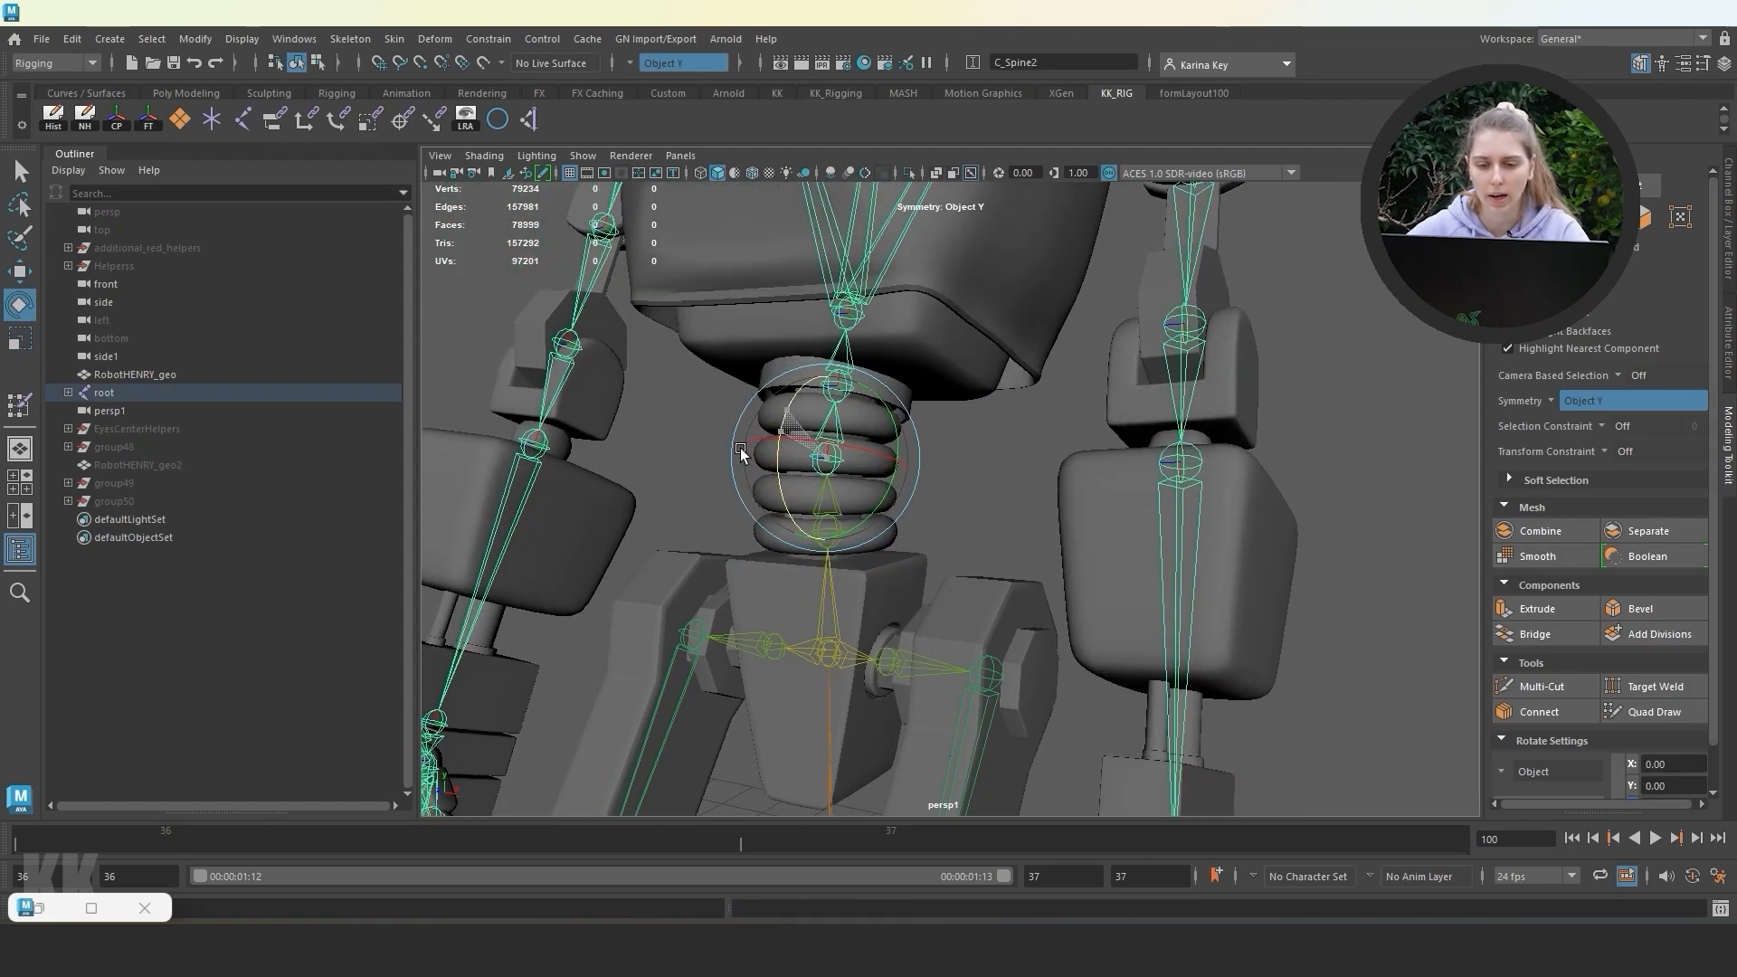
{"action": "key", "text": "ctrl+z"}
{"action": "left_click_drag", "start_coordinate": [889, 421], "coordinate": [893, 496]}
{"action": "key", "text": "ctrl+z"}
{"action": "left_click", "coordinate": [1000, 462]}
Reselect the C_Spine1 joint for another rotation test, undo the change and clear the selection.
{"action": "left_click", "coordinate": [843, 531]}
{"action": "key", "text": "ctrl+z"}
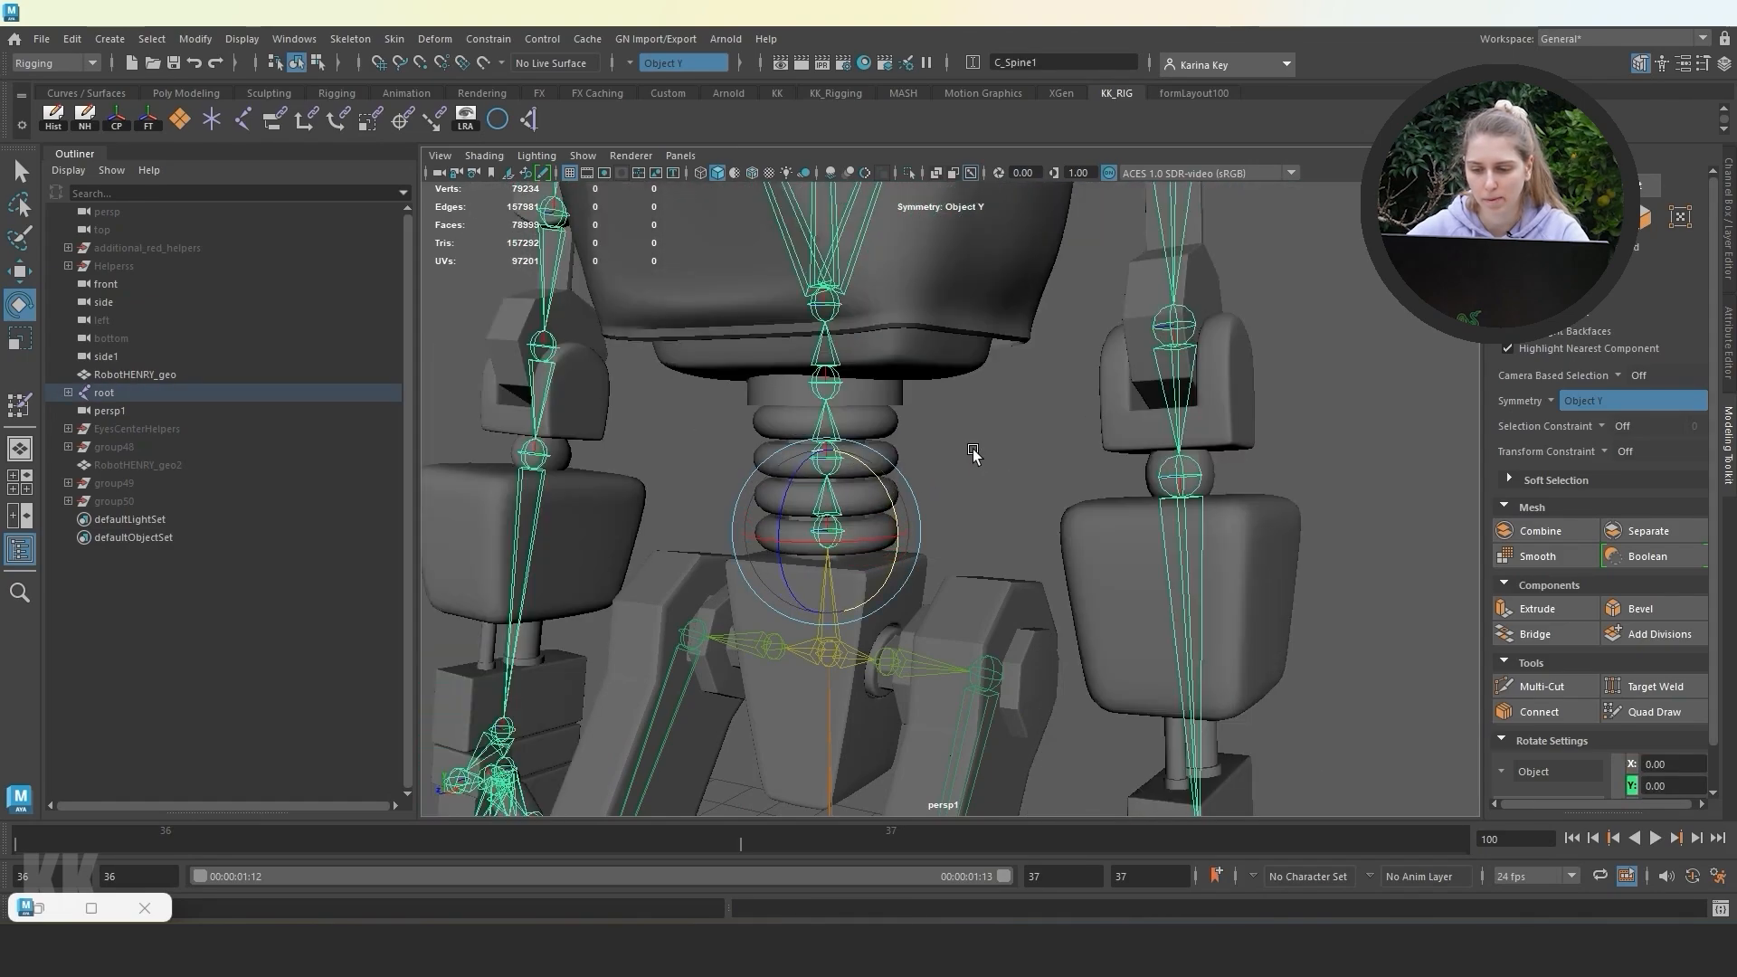
{"action": "left_click", "coordinate": [973, 452]}
Select the C_Spine3 joint, try rotating it around two axes, undo the rotations and clear the selection.
{"action": "left_click", "coordinate": [825, 392]}
{"action": "mouse_move", "coordinate": [781, 348]}
{"action": "left_mouse_down"}
{"action": "mouse_move", "coordinate": [762, 371]}
{"action": "mouse_move", "coordinate": [758, 328]}
{"action": "mouse_move", "coordinate": [719, 367]}
{"action": "mouse_move", "coordinate": [756, 337]}
{"action": "left_mouse_up"}
{"action": "key", "text": "ctrl+z"}
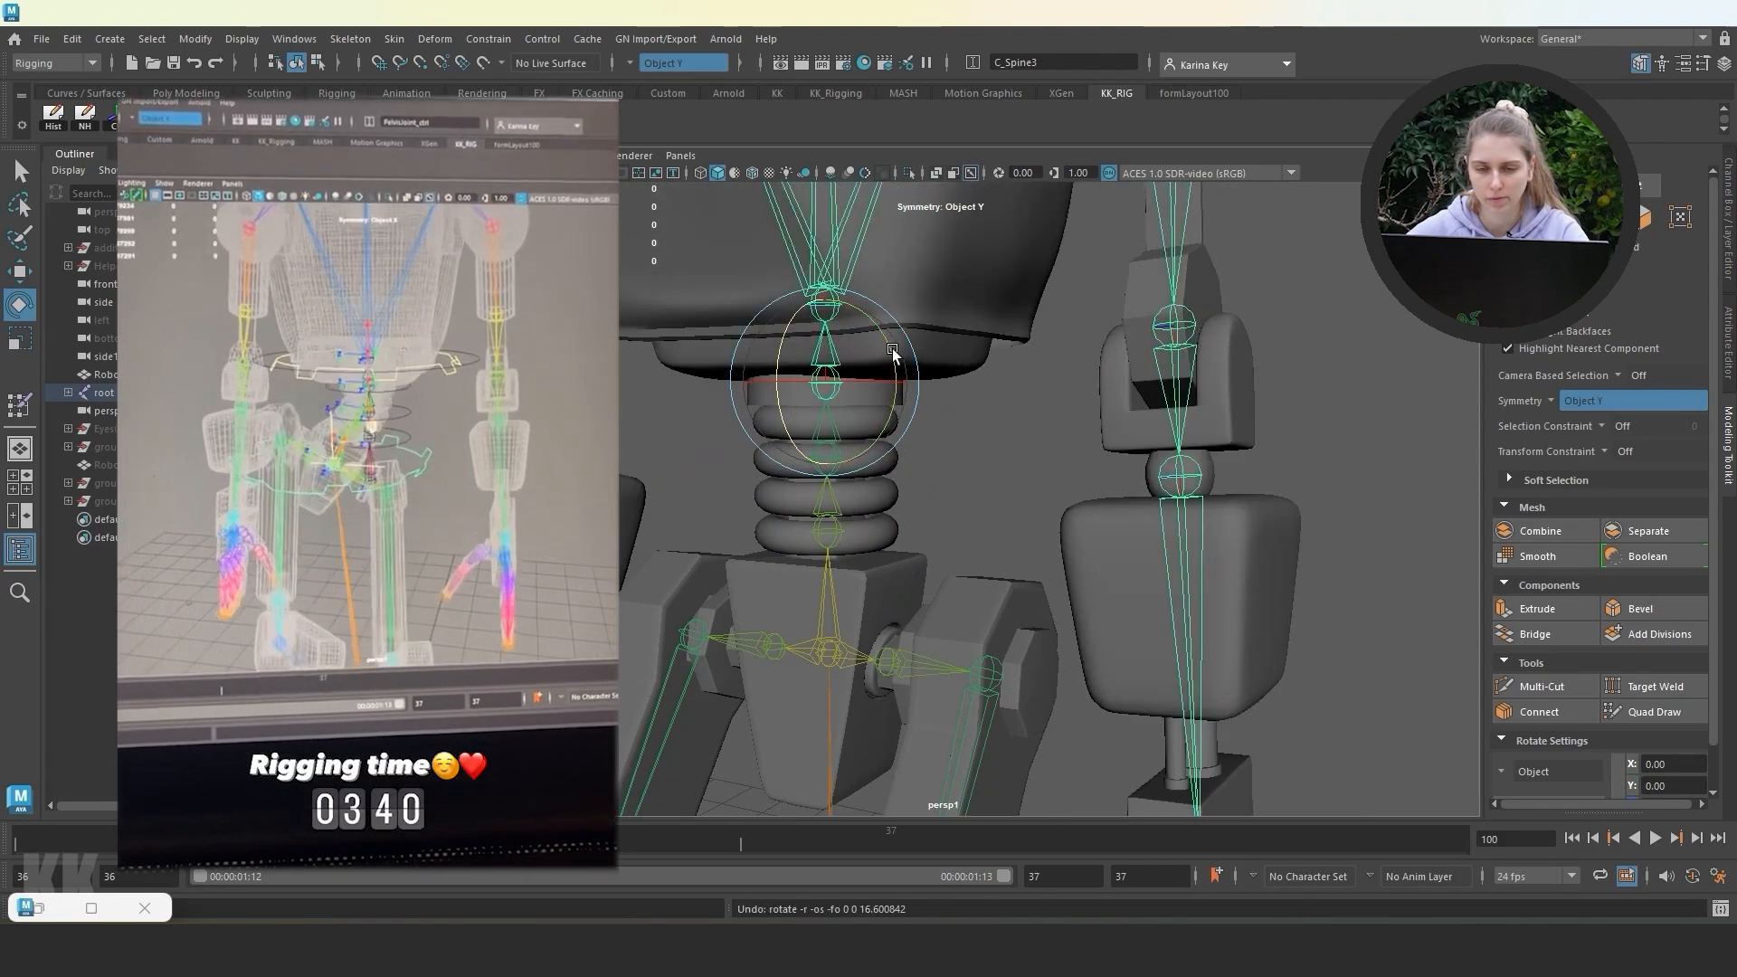
{"action": "left_click_drag", "start_coordinate": [892, 356], "coordinate": [891, 358]}
{"action": "key", "text": "ctrl+z"}
{"action": "left_click", "coordinate": [951, 486]}
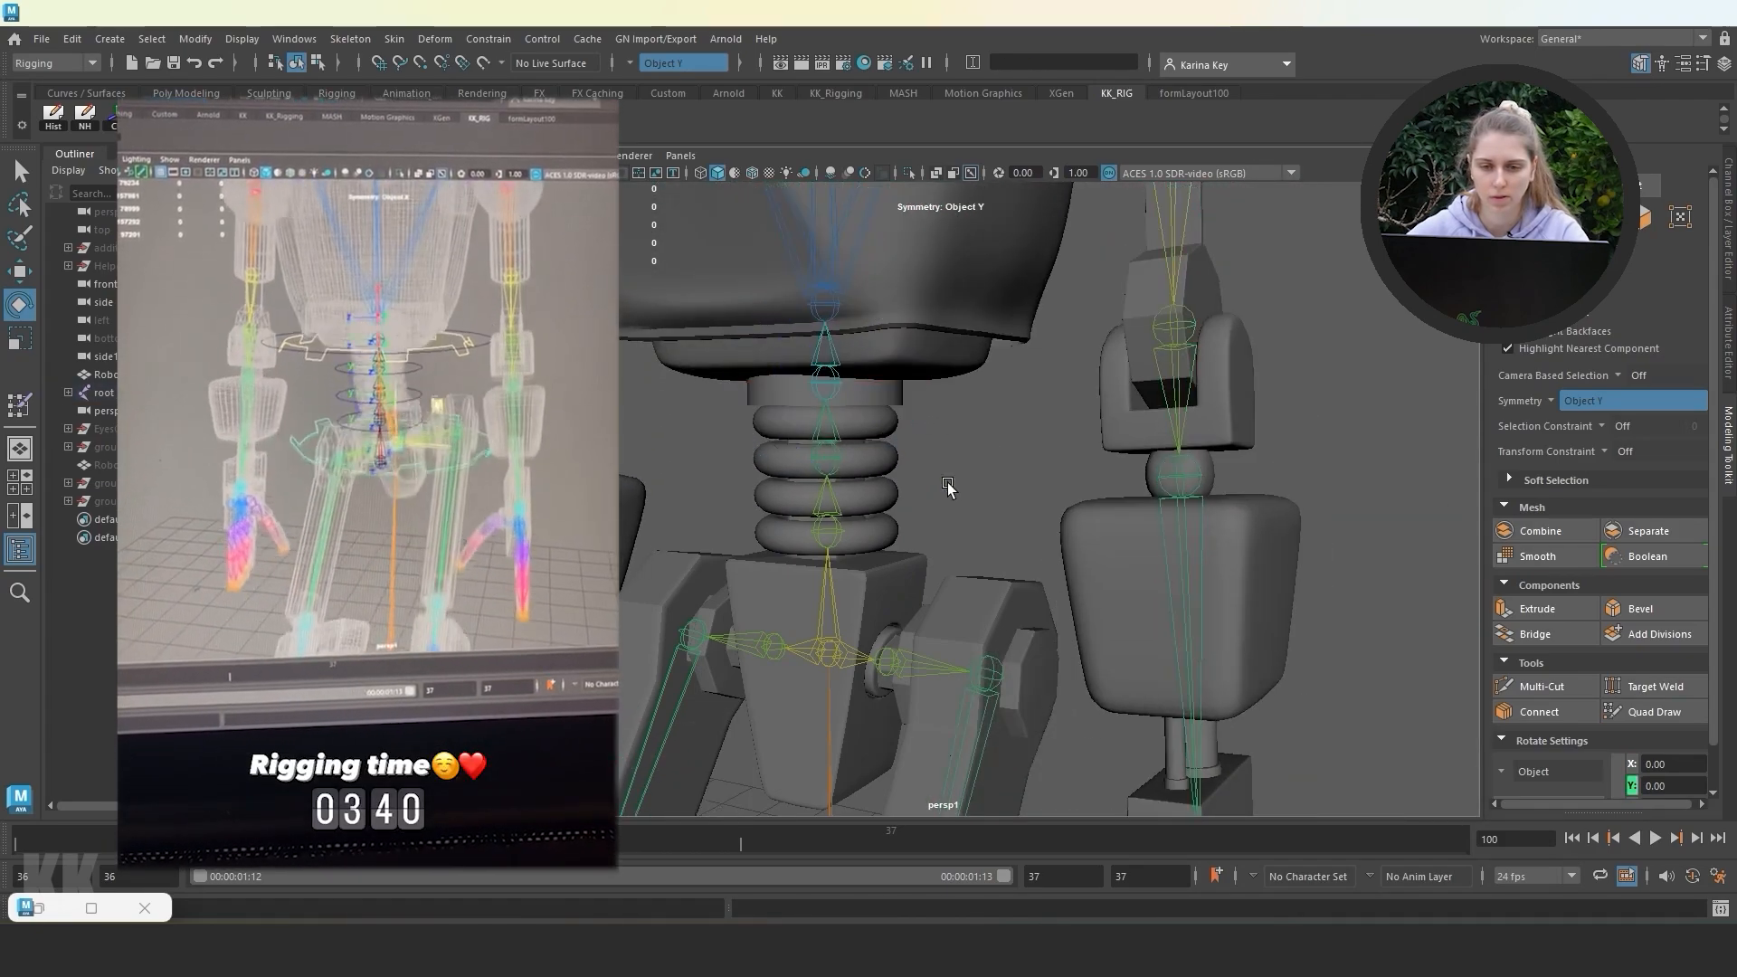
Select the joints C_Spine1 through C_Spine3 and try rotating them together to test how the torso bends.
{"action": "left_click", "coordinate": [20, 173]}
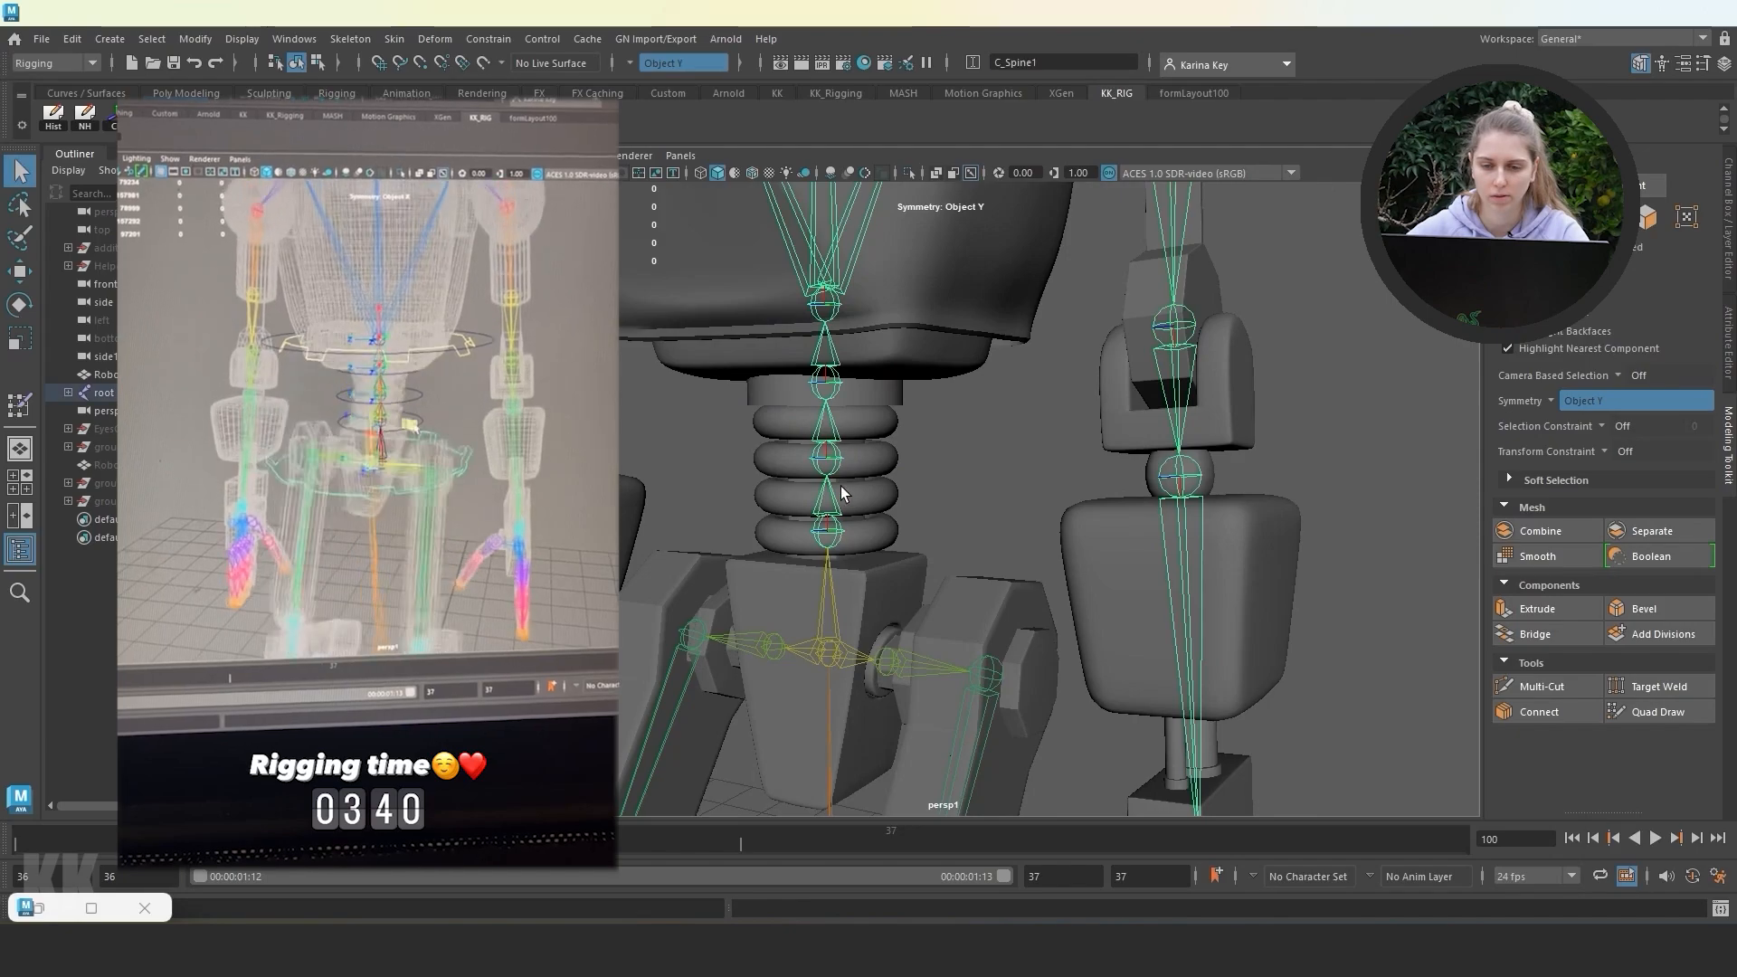
{"action": "left_click", "coordinate": [836, 388]}
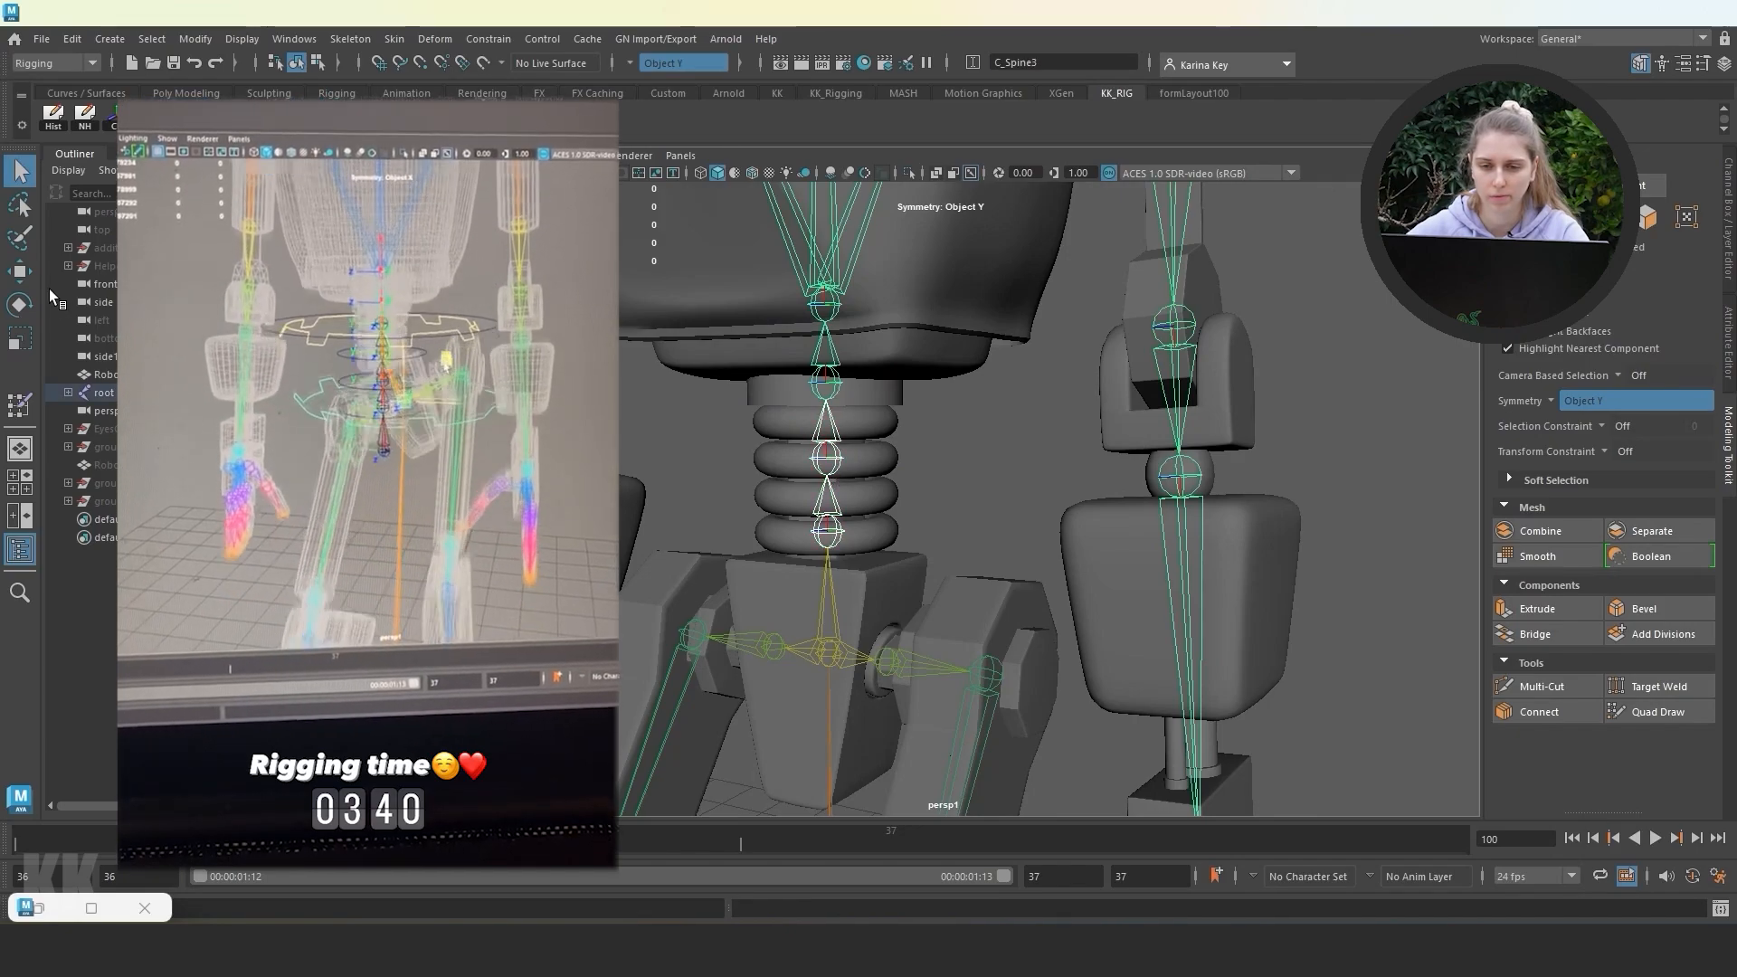
{"action": "key", "text": "e"}
{"action": "left_click_drag", "start_coordinate": [818, 432], "coordinate": [851, 400]}
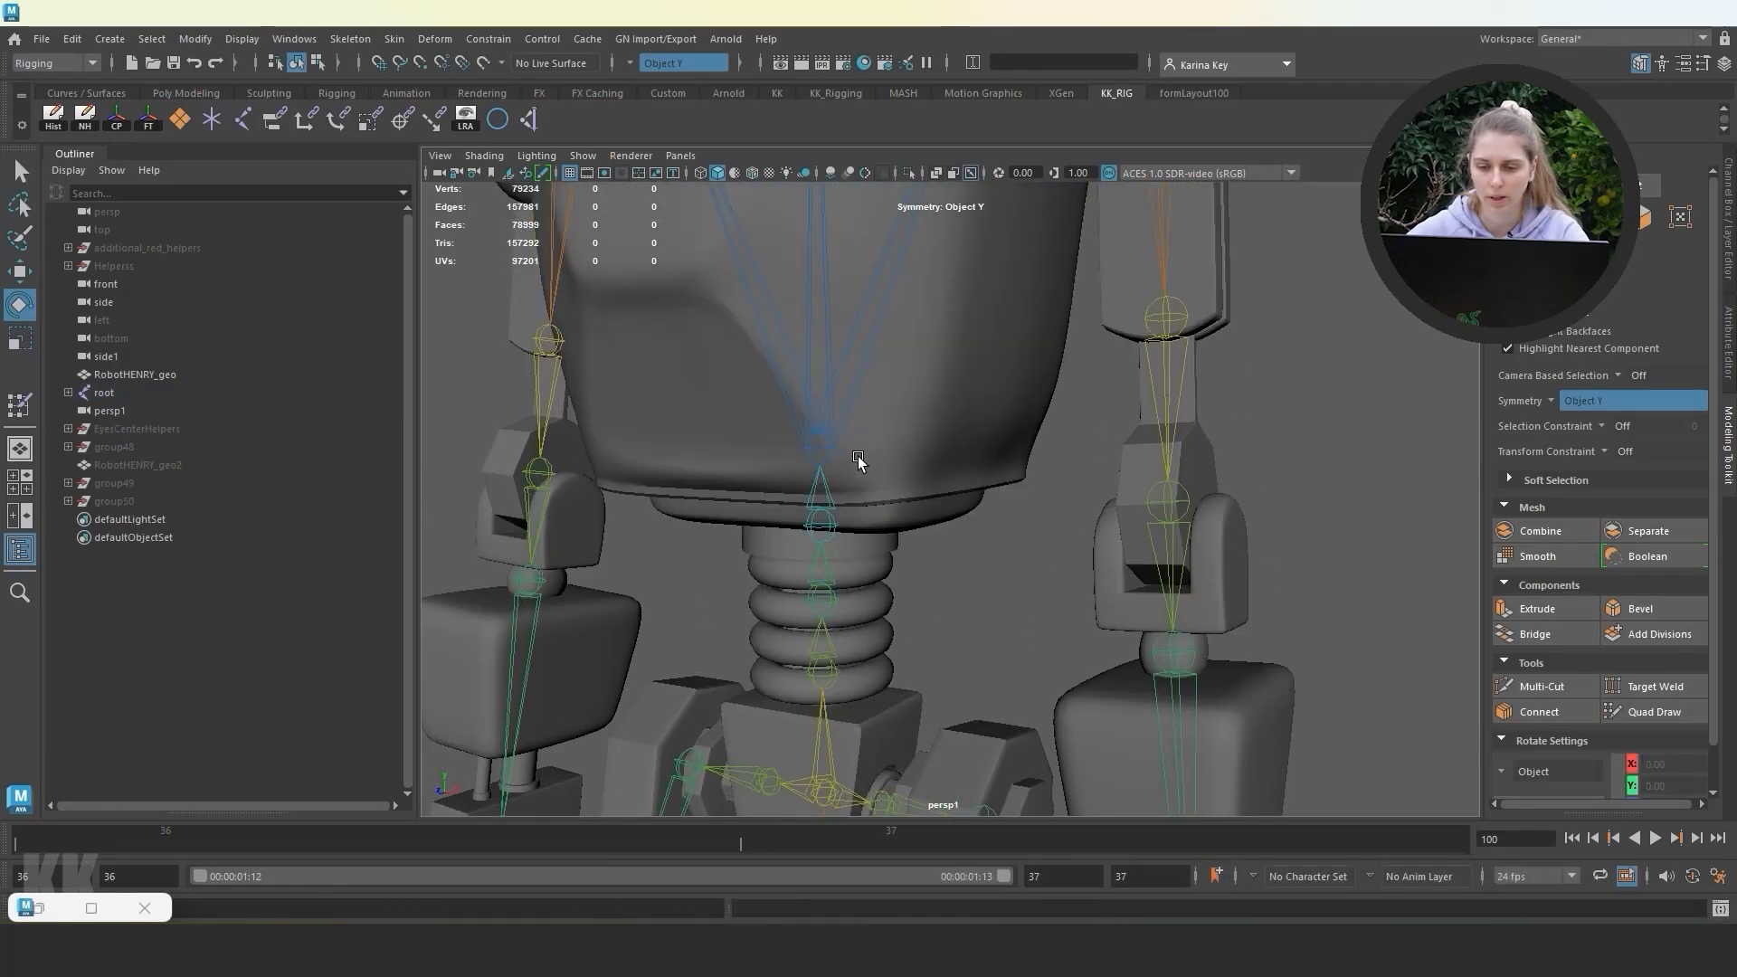
Select the C_Chest joint, try rotating it and moving it upward to test the chest, and restore its pose.
{"action": "left_click", "coordinate": [816, 449]}
{"action": "left_click_drag", "start_coordinate": [773, 416], "coordinate": [758, 406]}
{"action": "key", "text": "ctrl+z"}
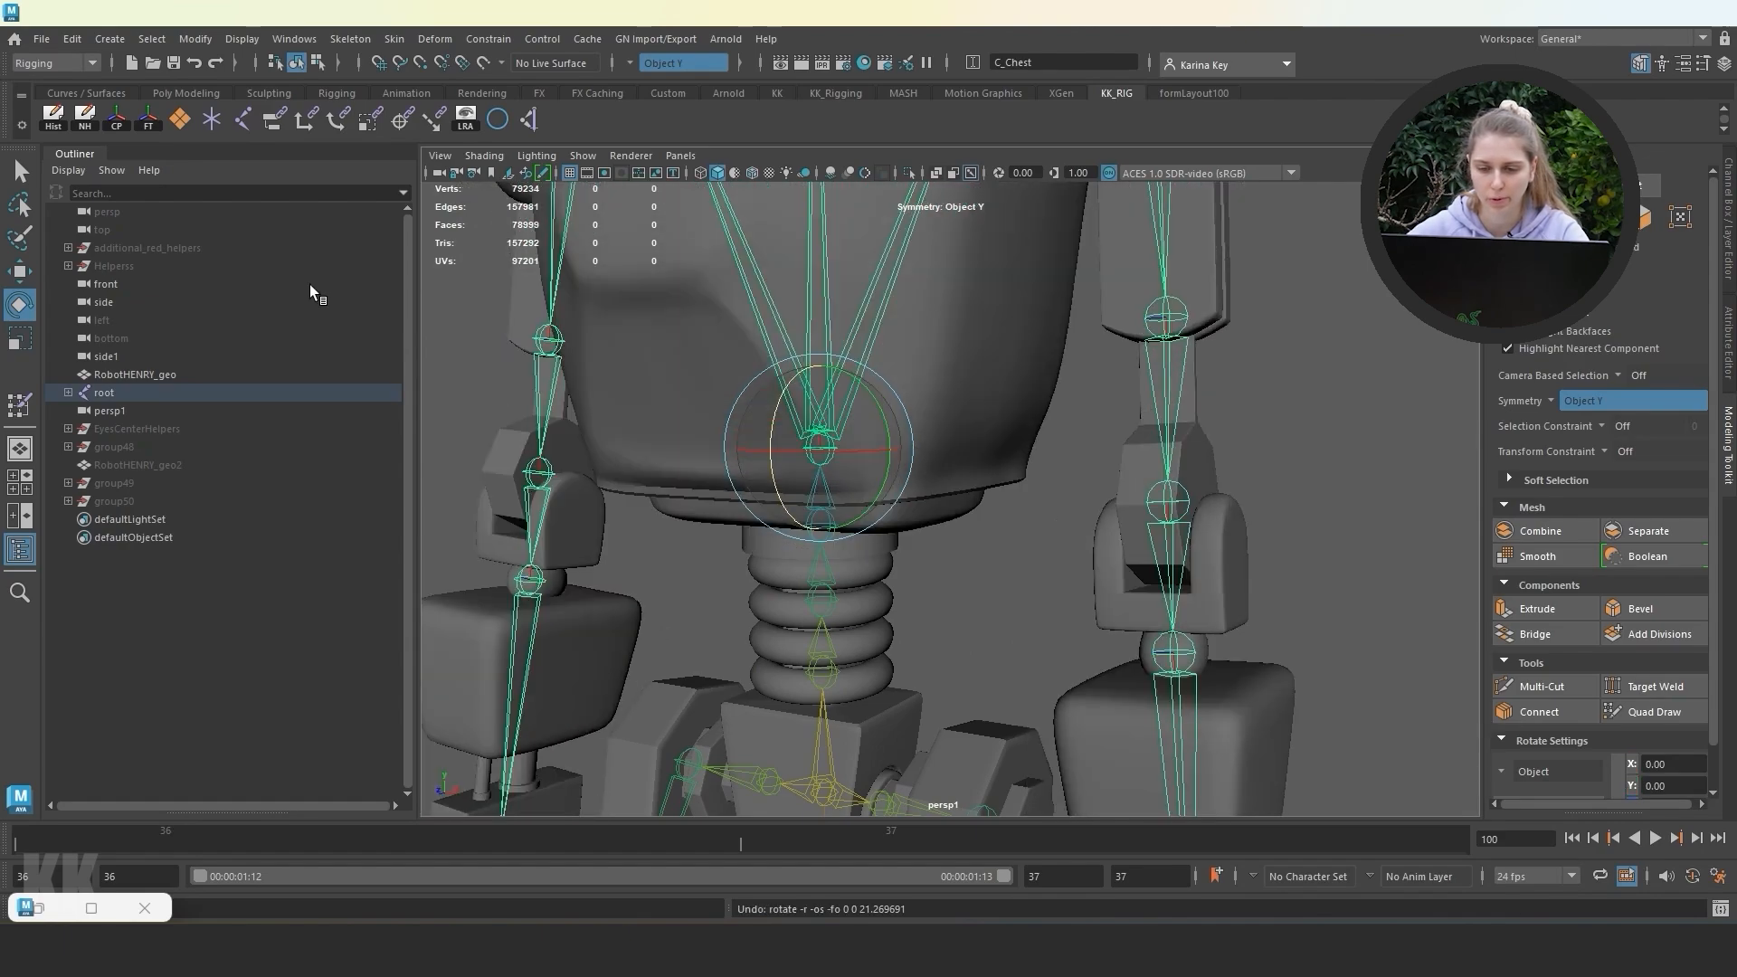
{"action": "left_click", "coordinate": [20, 271]}
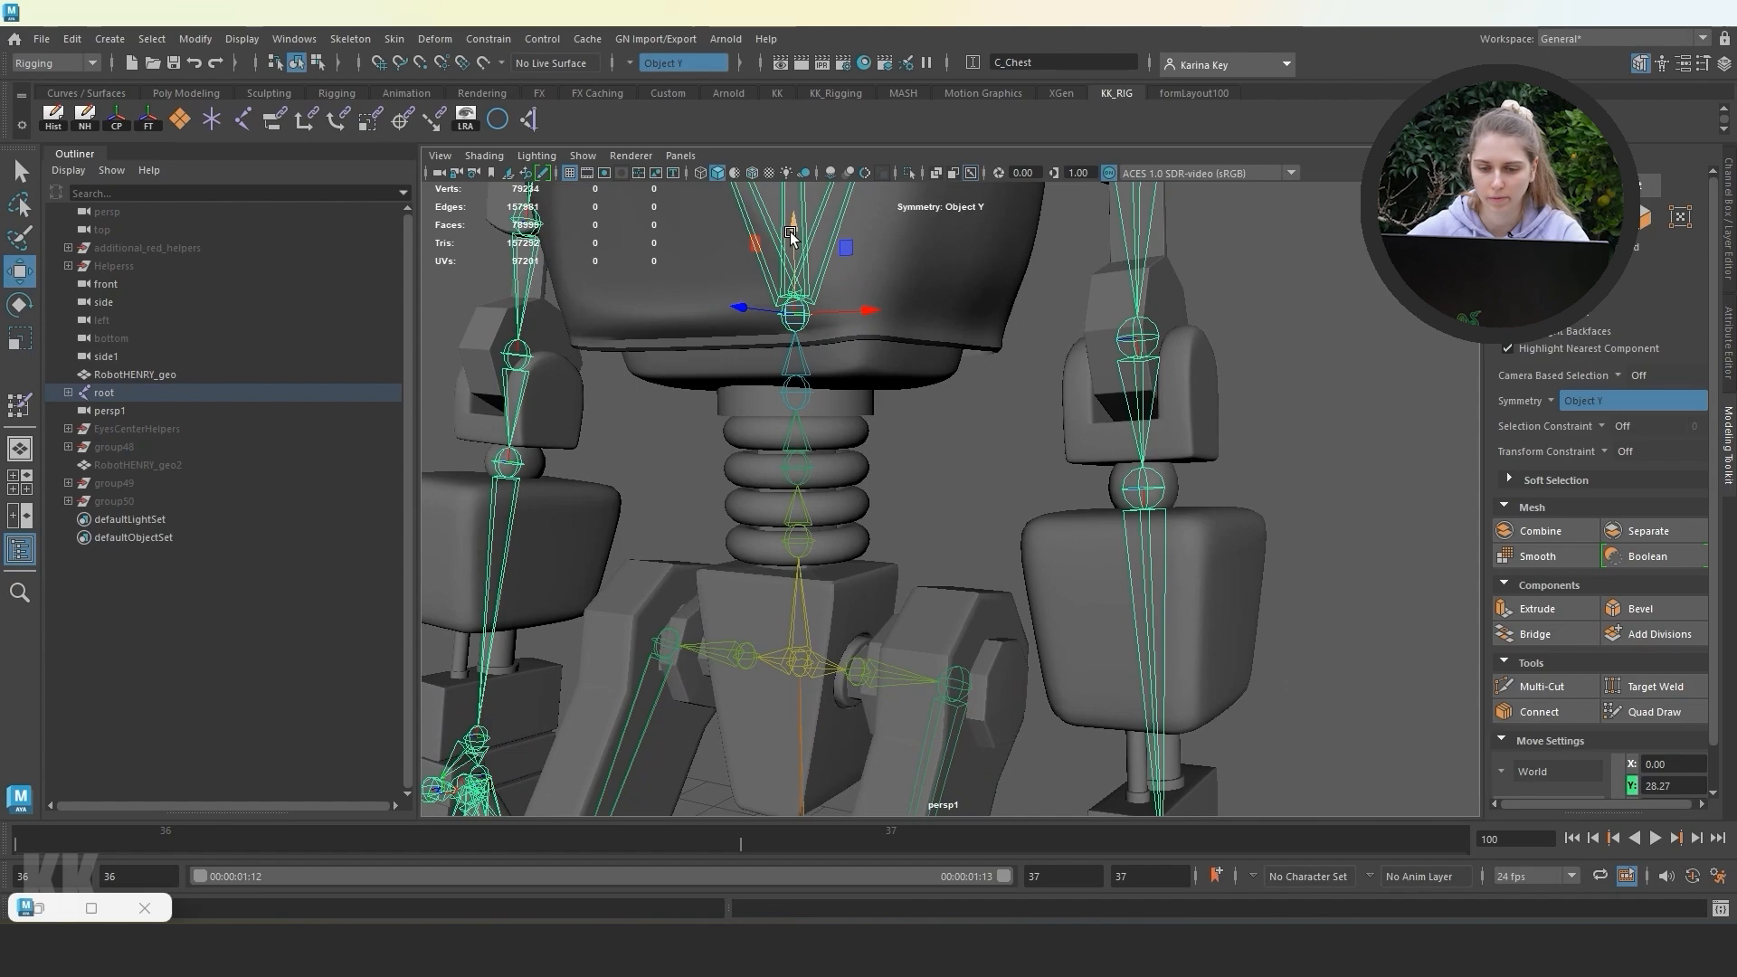
{"action": "left_click_drag", "start_coordinate": [790, 237], "coordinate": [761, 152]}
{"action": "key", "text": "ctrl+z"}
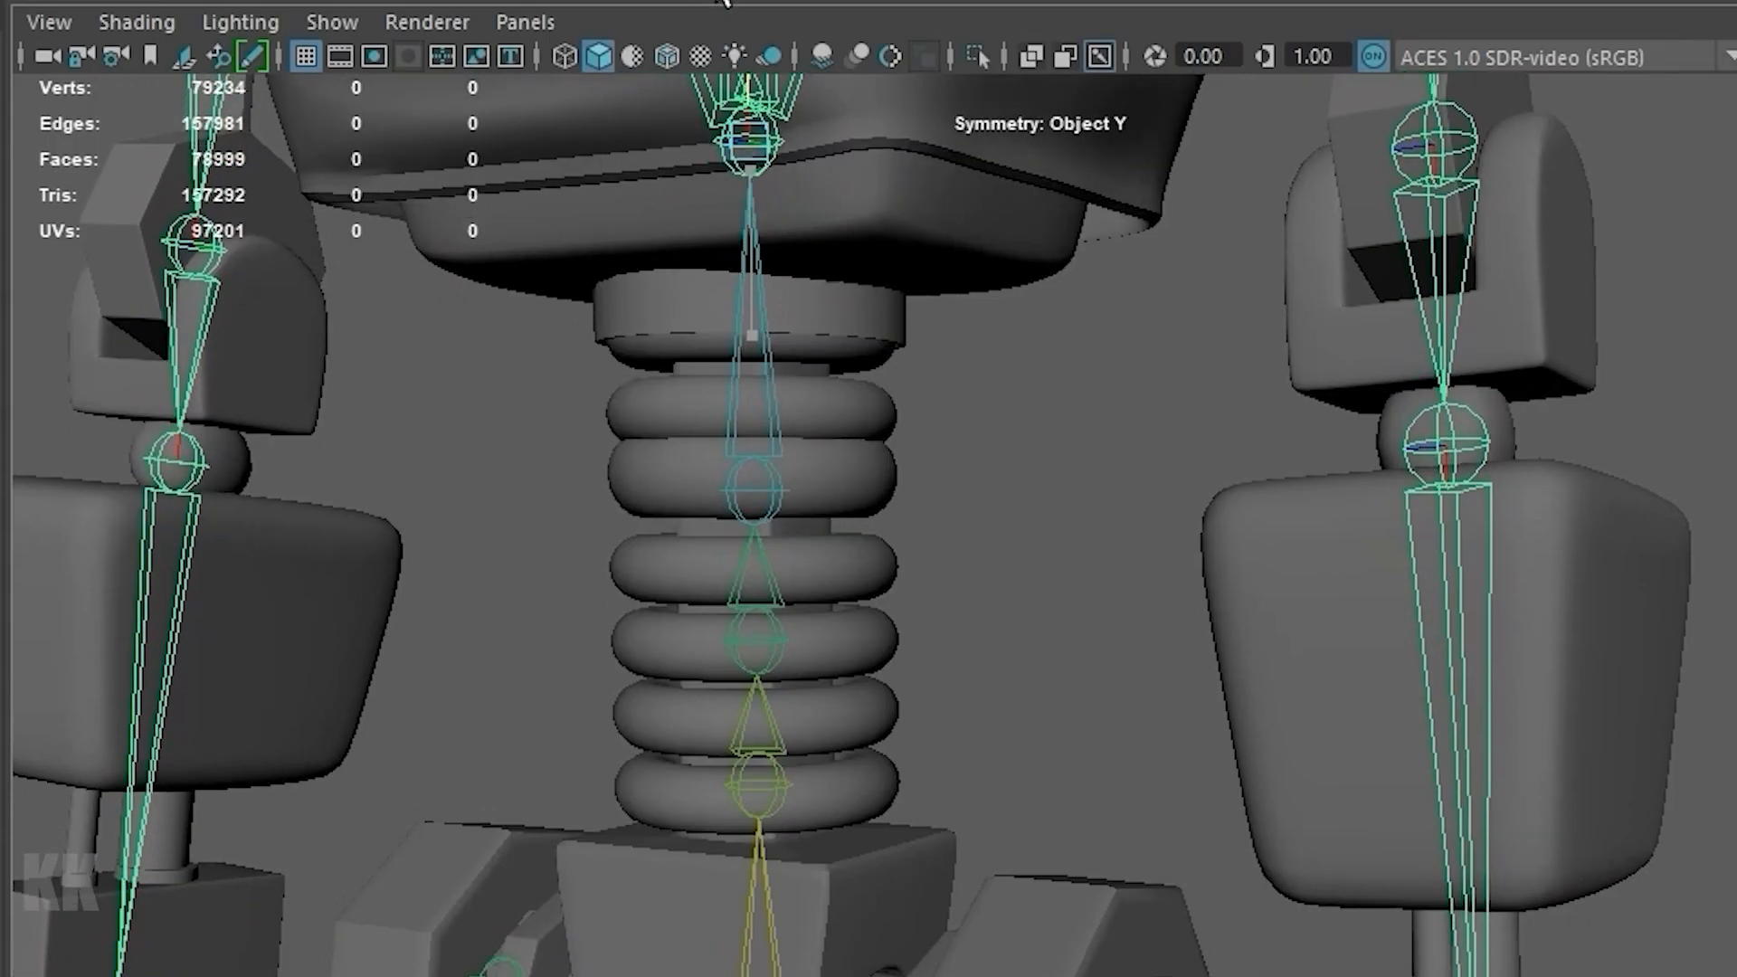
{"action": "left_click_drag", "start_coordinate": [723, 2], "coordinate": [660, 161]}
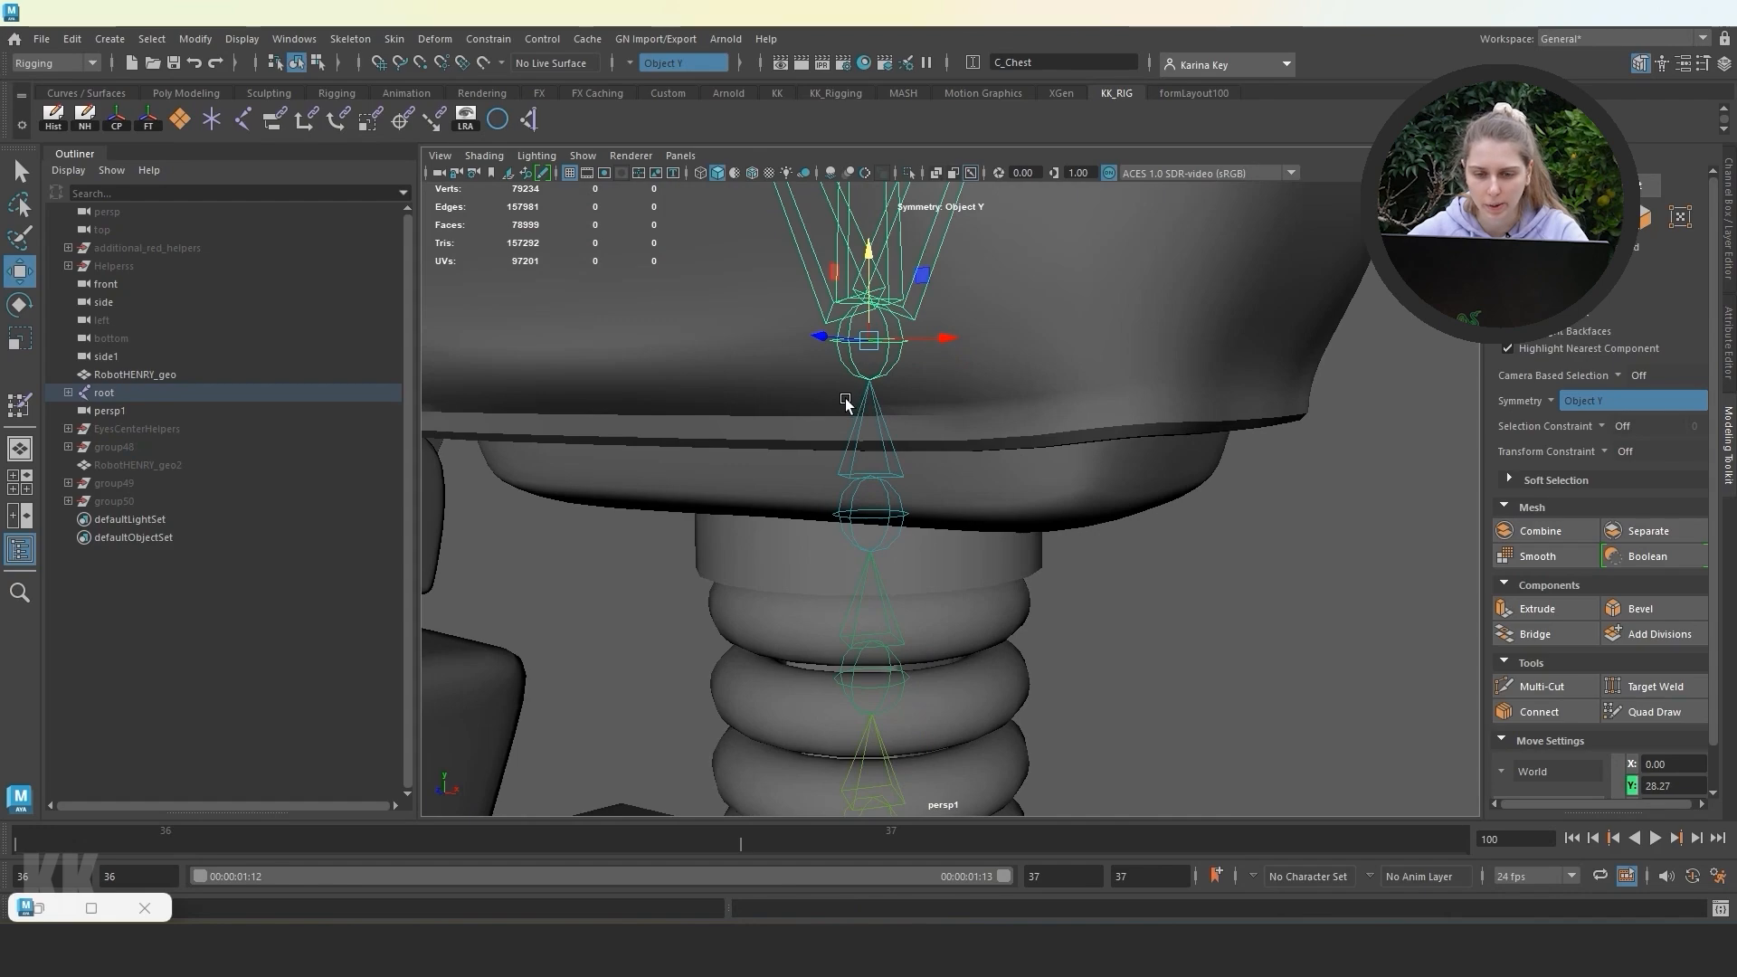
{"action": "scroll", "coordinate": [838, 398], "scroll_direction": "down", "scroll_amount": 3}
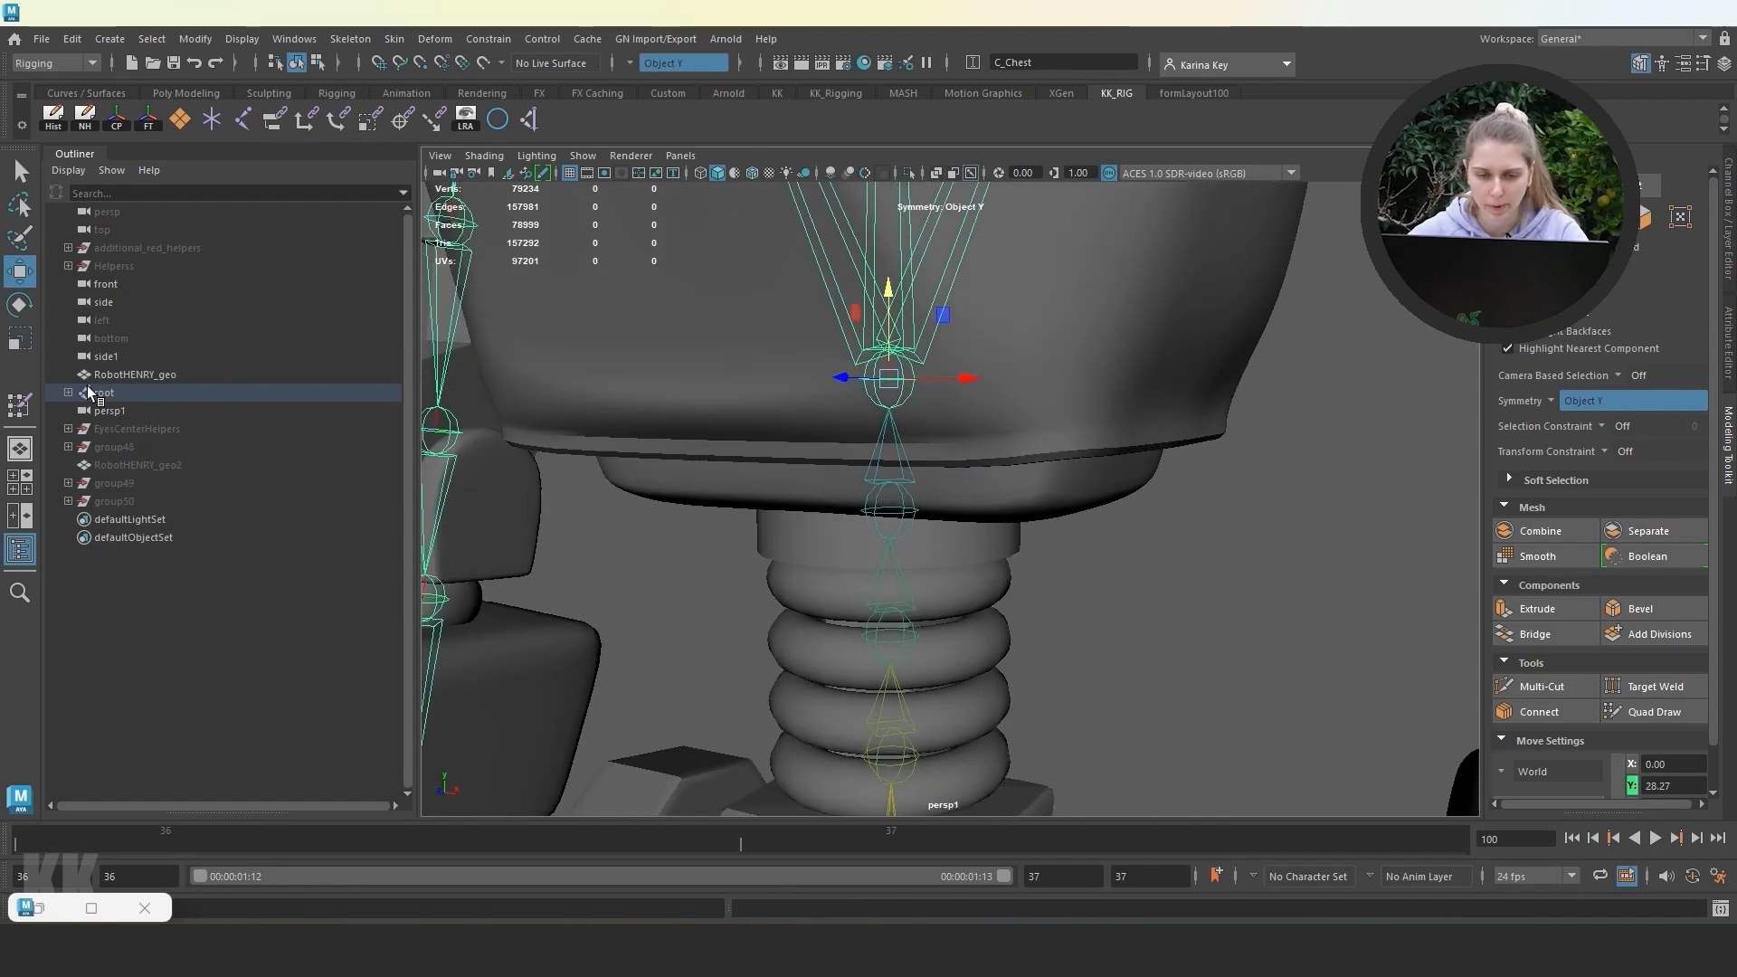
Open the Paint Skin Weights settings, show the C_Chest influence and examine its weights on the underside of the chest collar.
{"action": "double_click", "coordinate": [13, 407]}
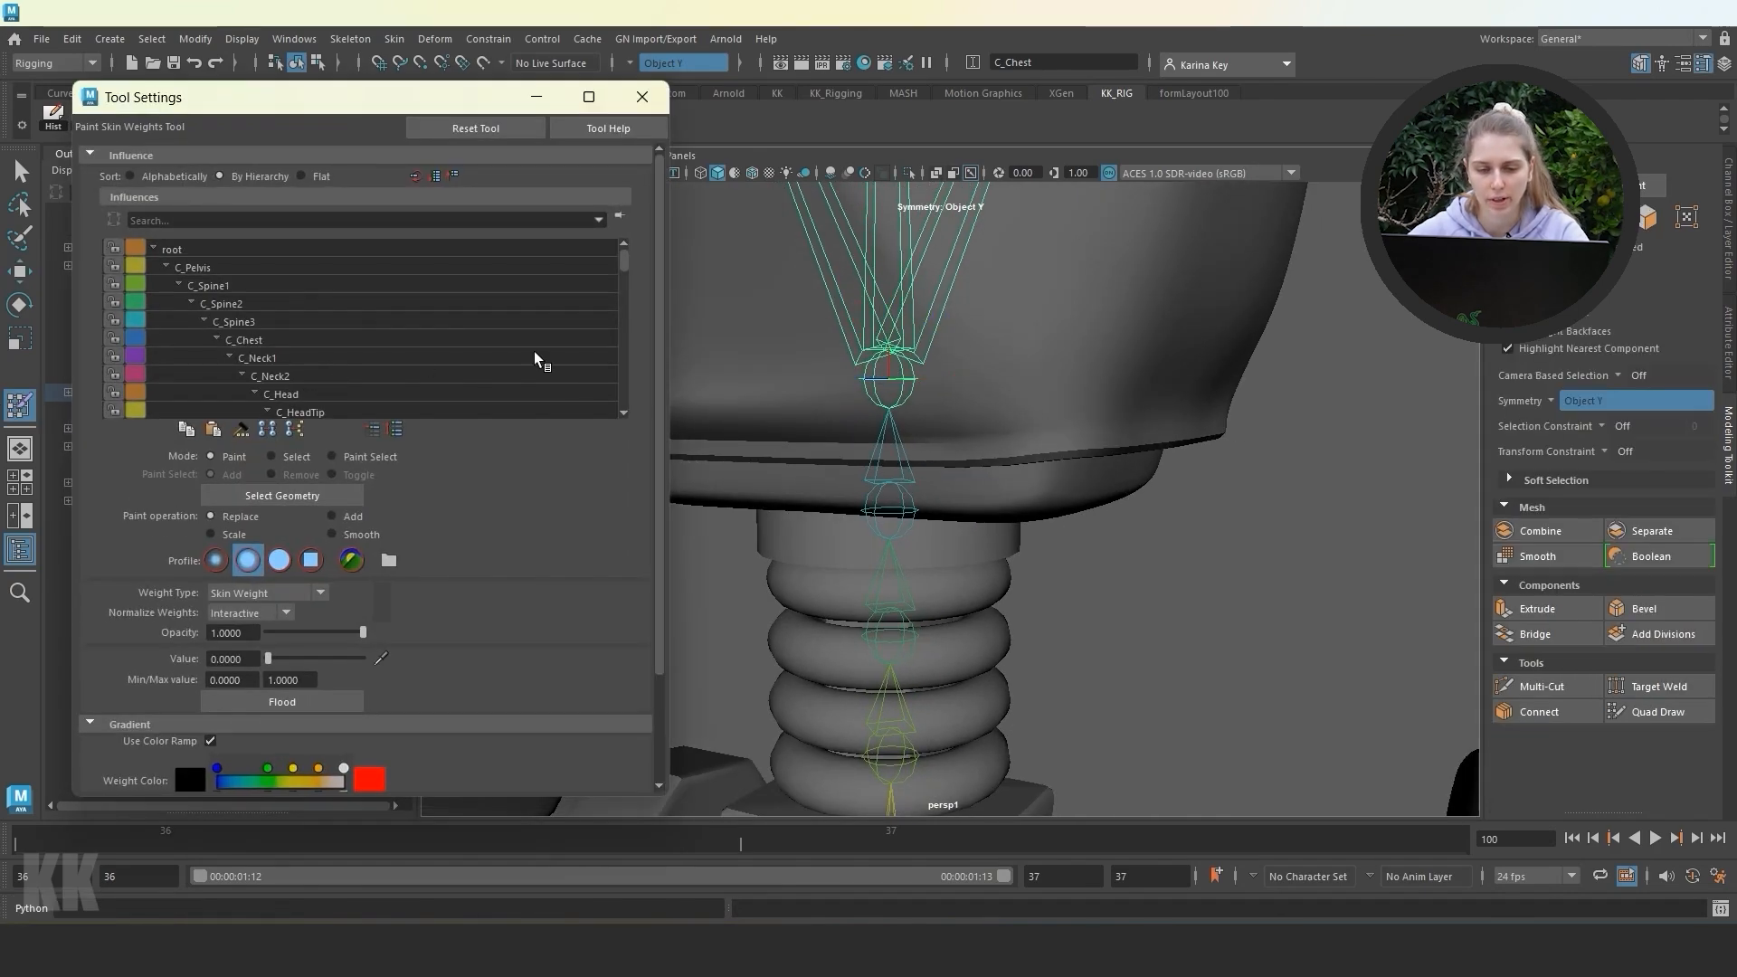
{"action": "left_click", "coordinate": [296, 457]}
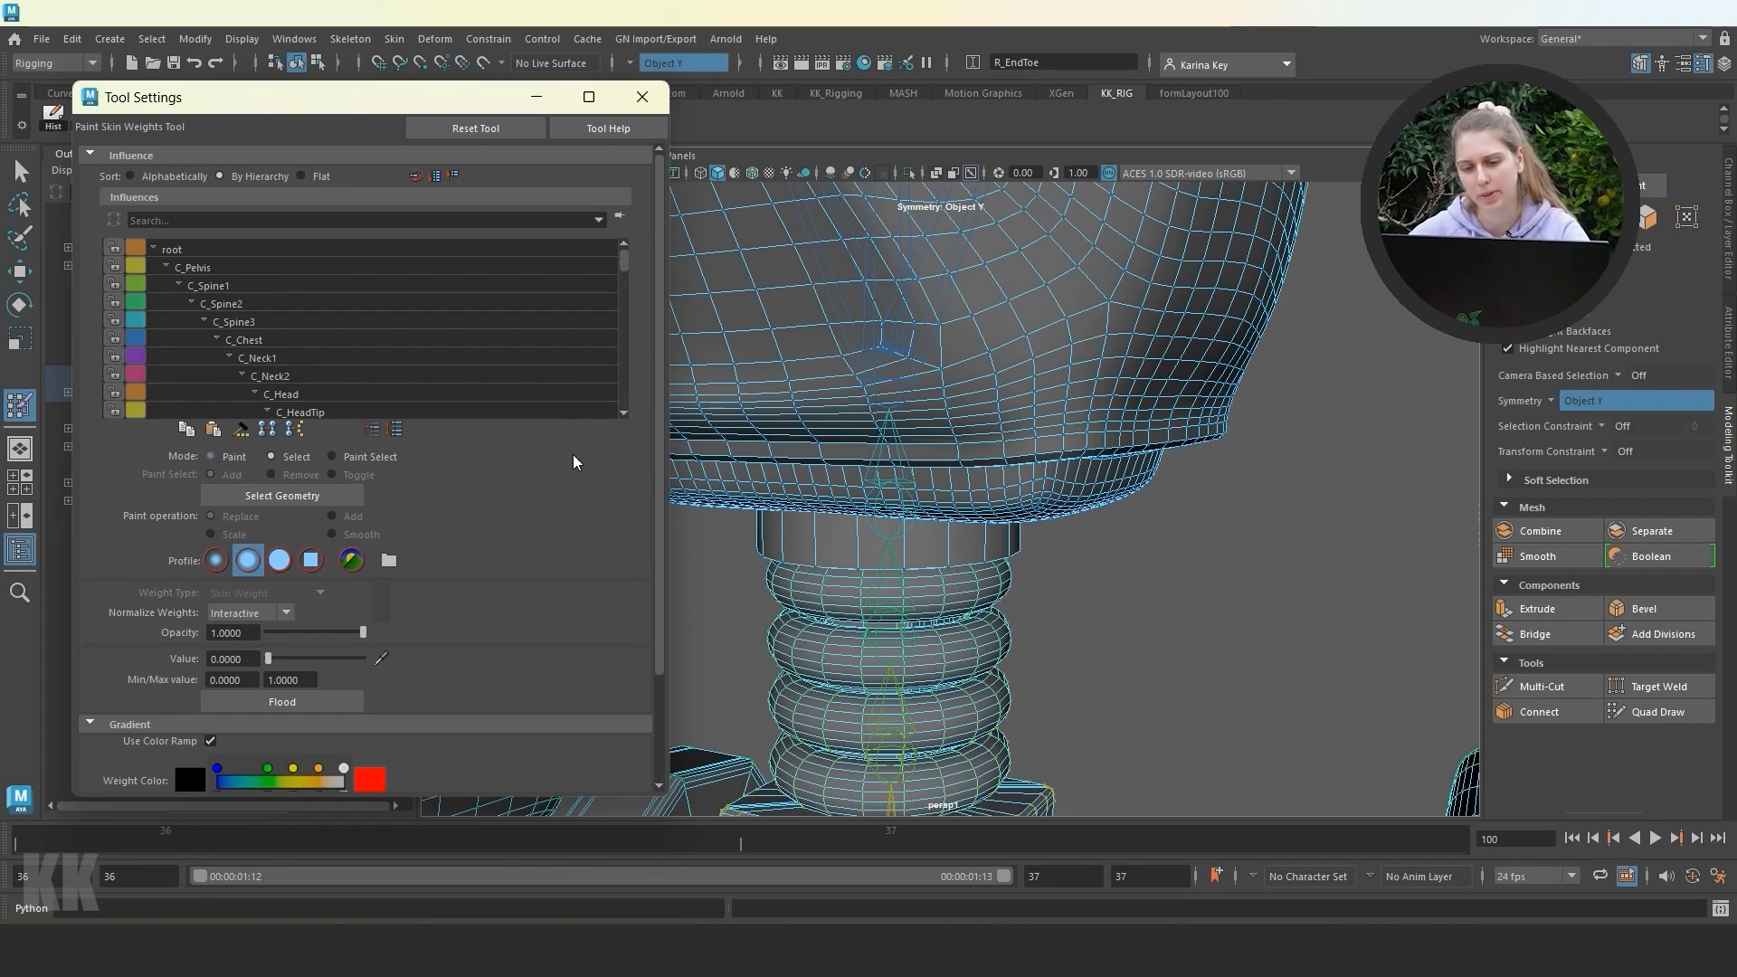
{"action": "scroll", "coordinate": [345, 339], "scroll_direction": "down", "scroll_amount": 3}
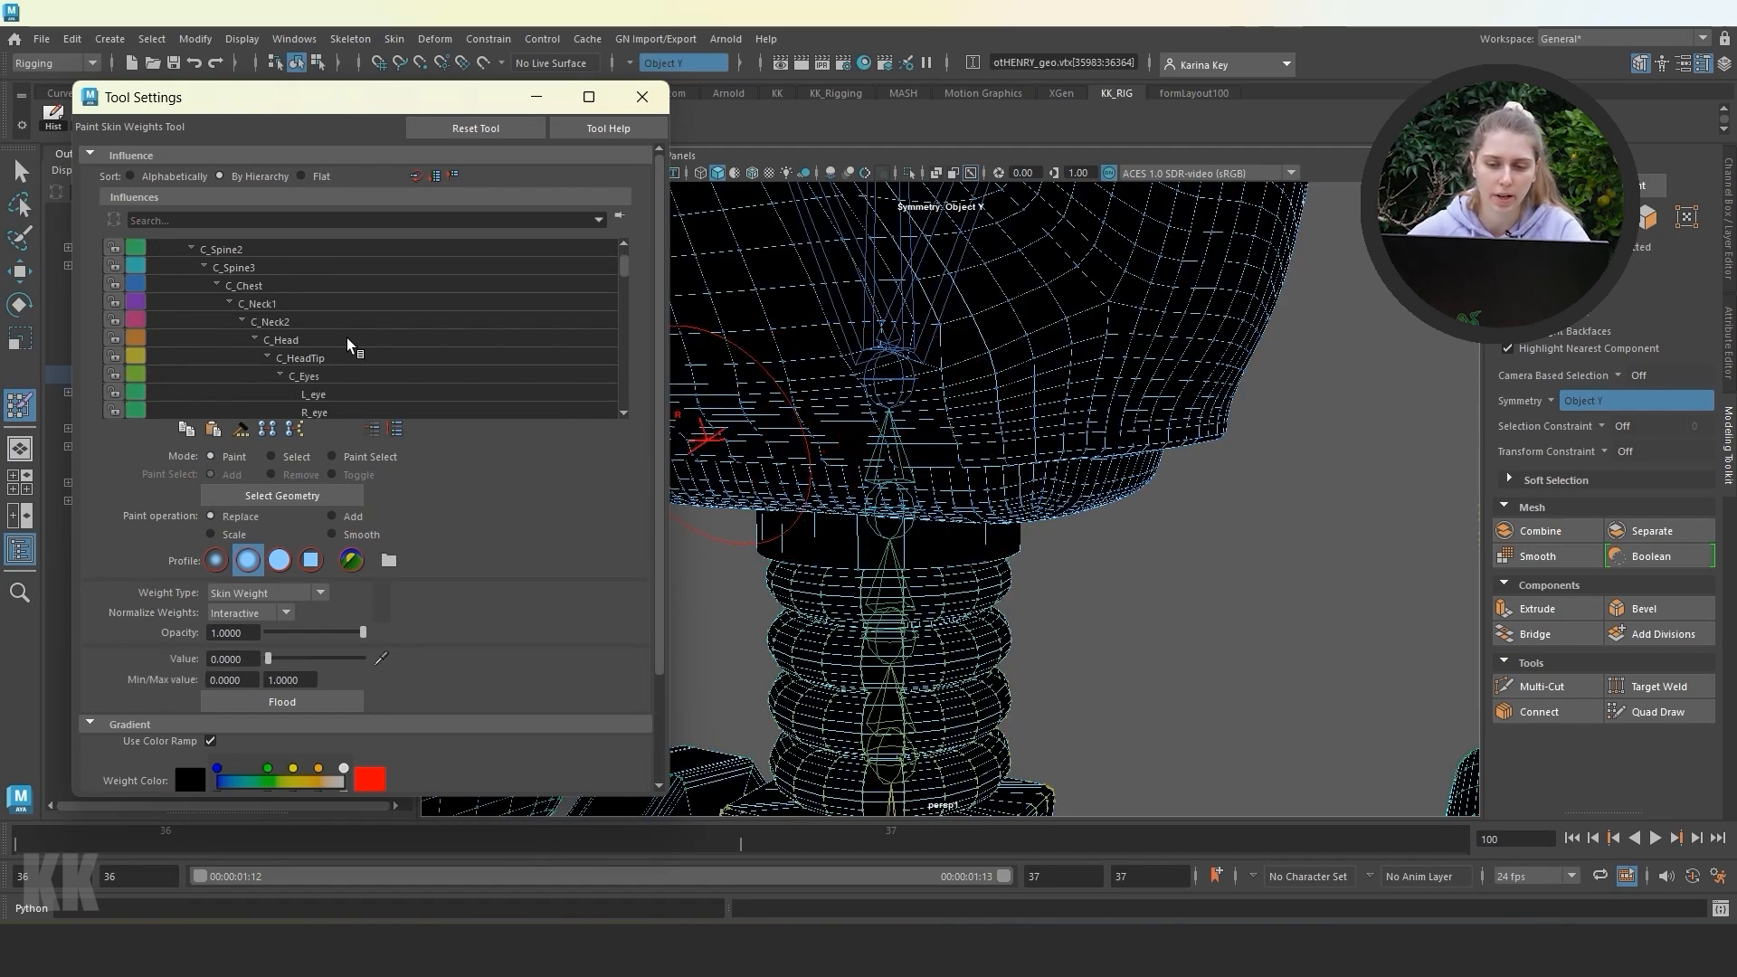
{"action": "scroll", "coordinate": [356, 325], "scroll_direction": "up", "scroll_amount": 3}
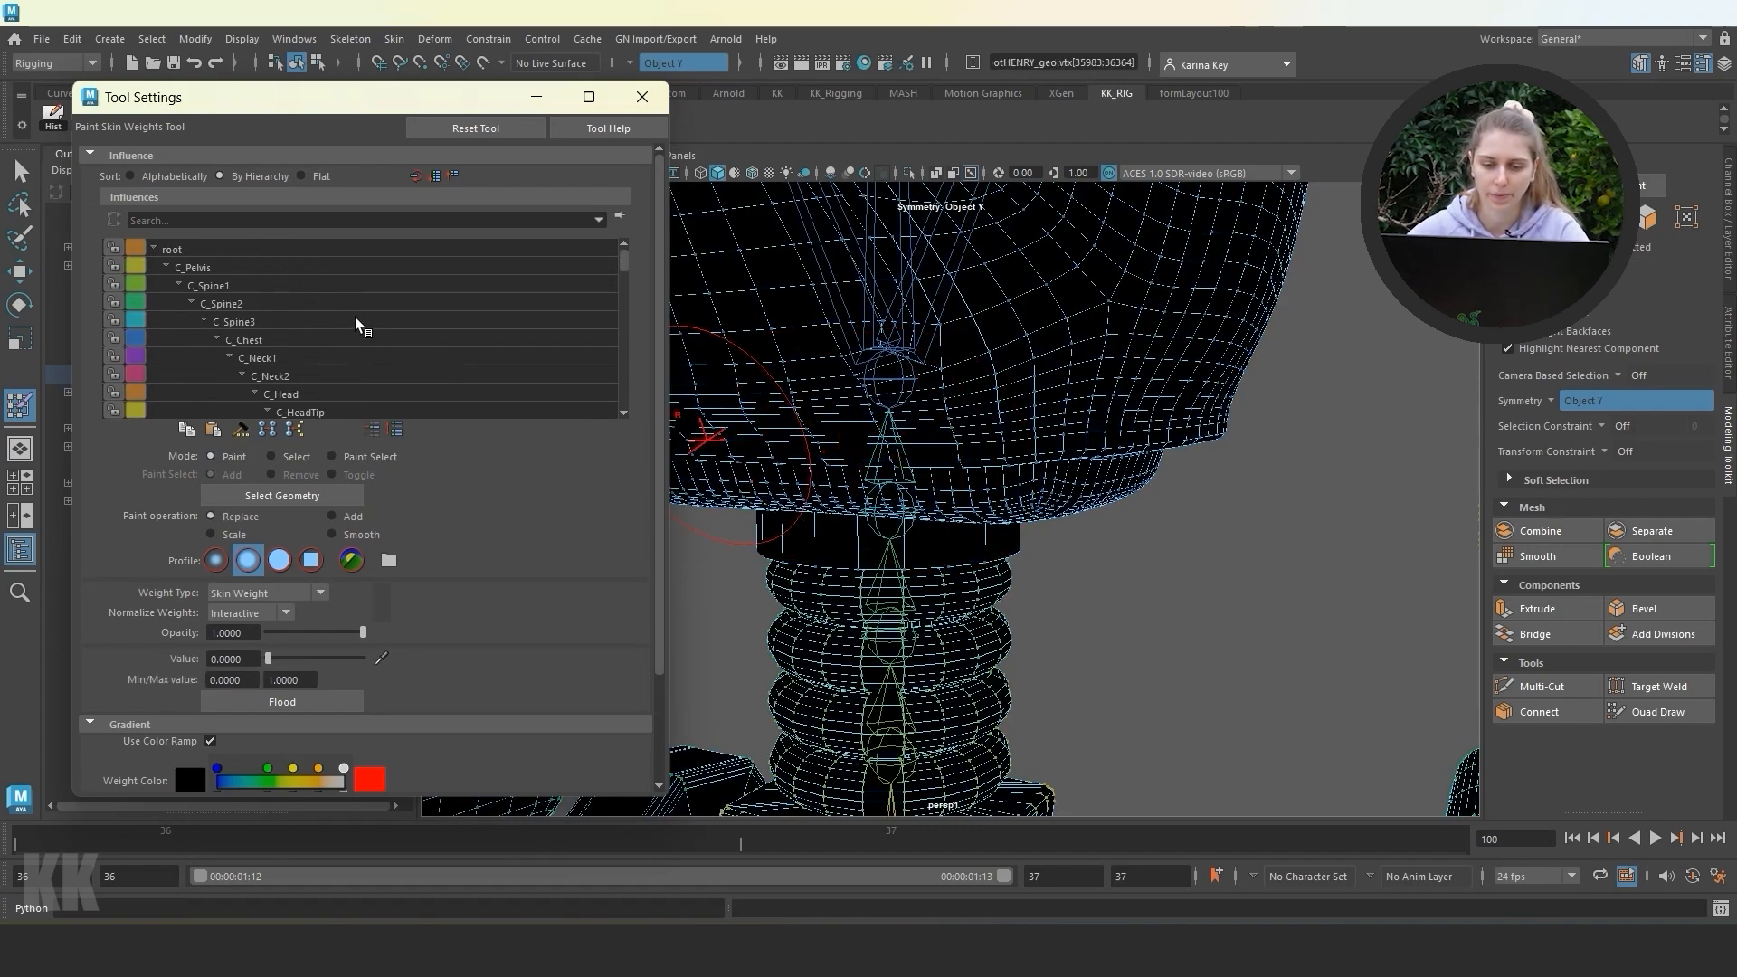
{"action": "left_click", "coordinate": [278, 341]}
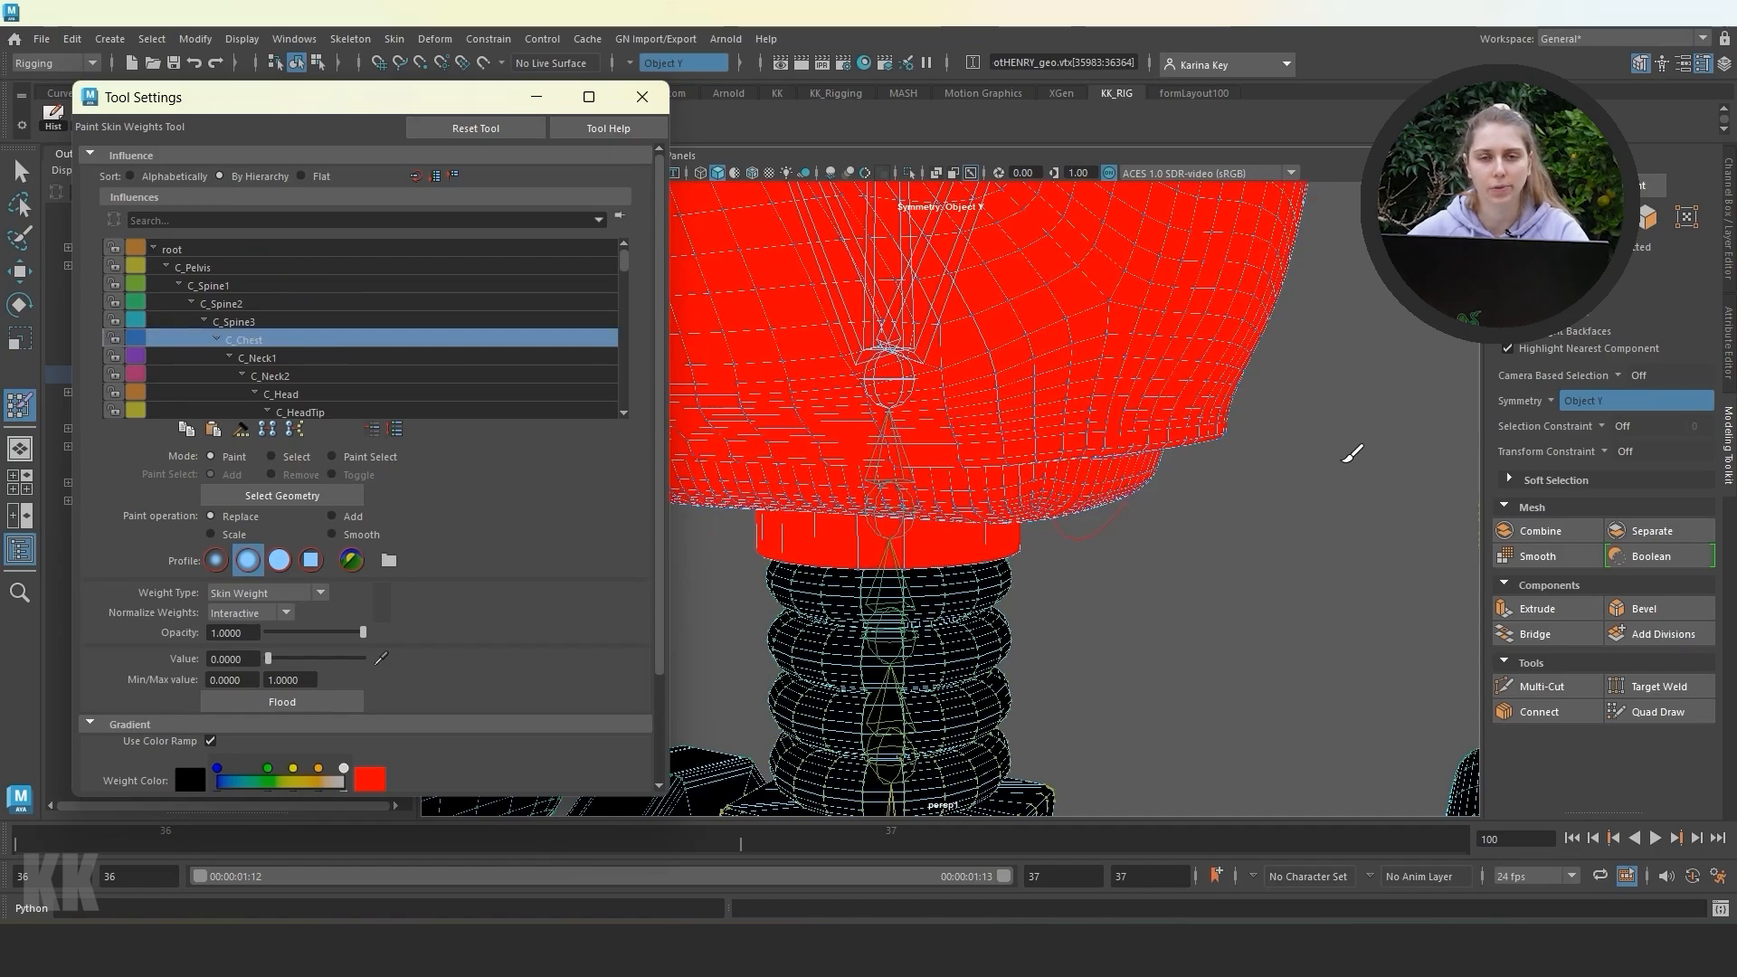
{"action": "left_click_drag", "start_coordinate": [1129, 446], "coordinate": [1139, 409], "text": "alt"}
{"action": "scroll", "coordinate": [860, 407], "scroll_direction": "up", "scroll_amount": 5}
{"action": "scroll", "coordinate": [860, 407], "scroll_direction": "up", "scroll_amount": 5}
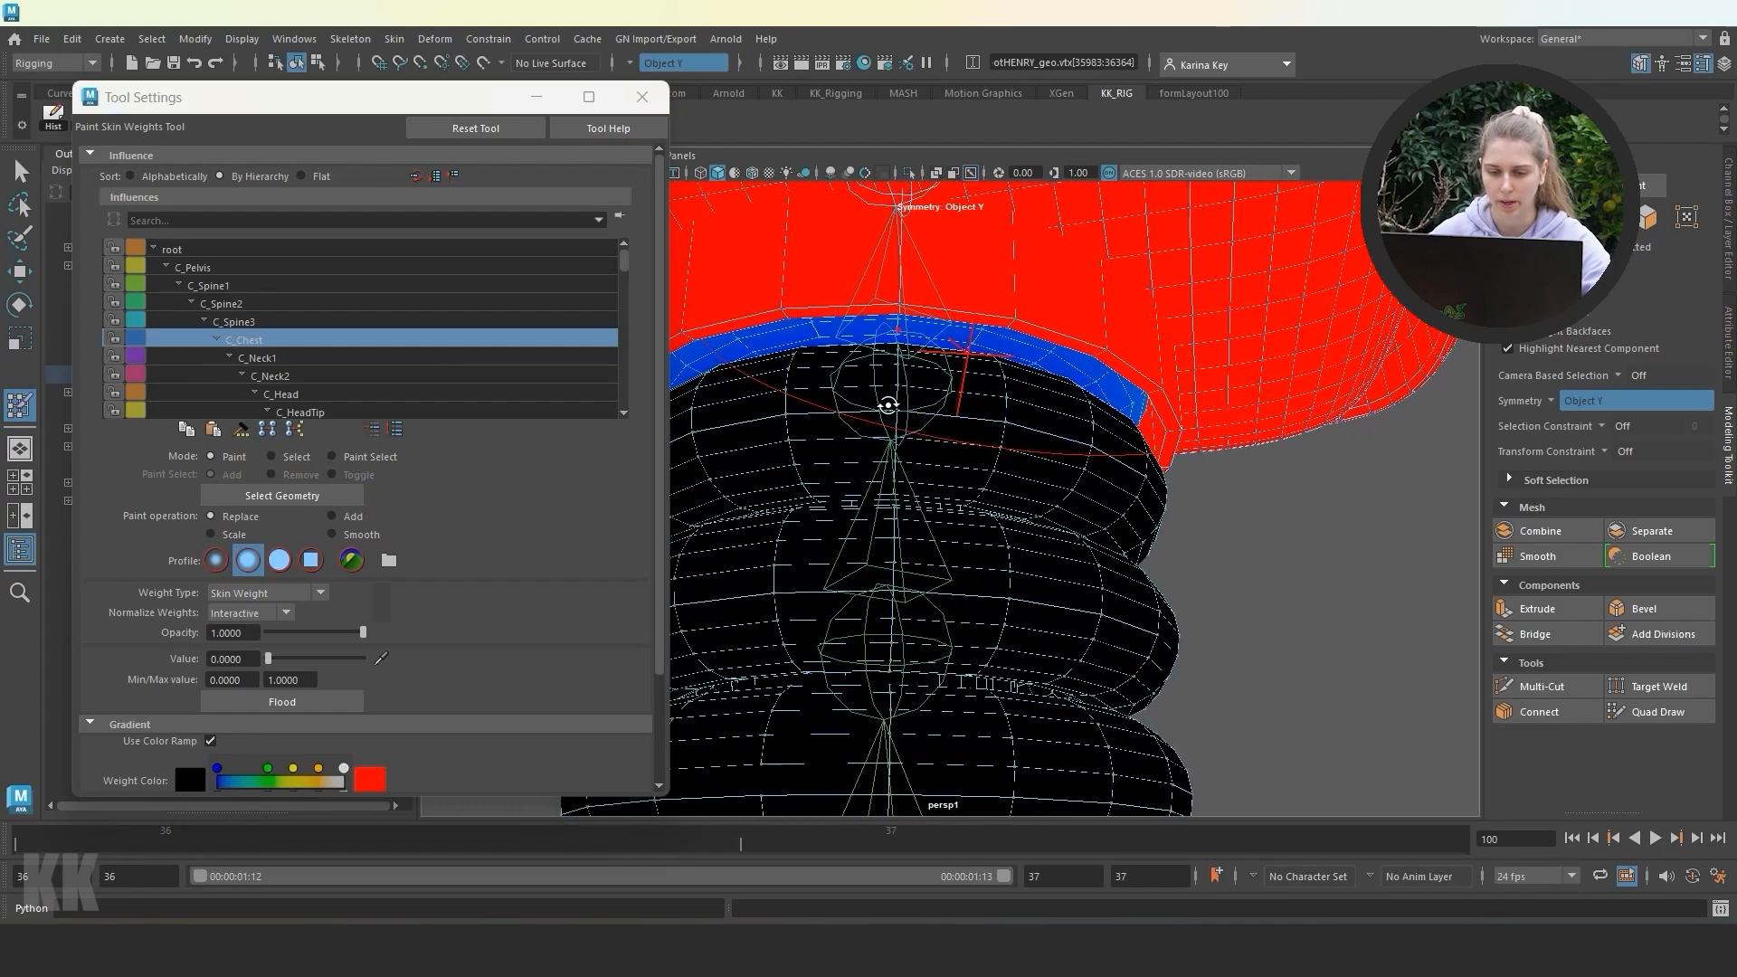
Select the vertices of the inner ring under the chest collar and flood their C_Chest weight with 0.
{"action": "left_click", "coordinate": [271, 456]}
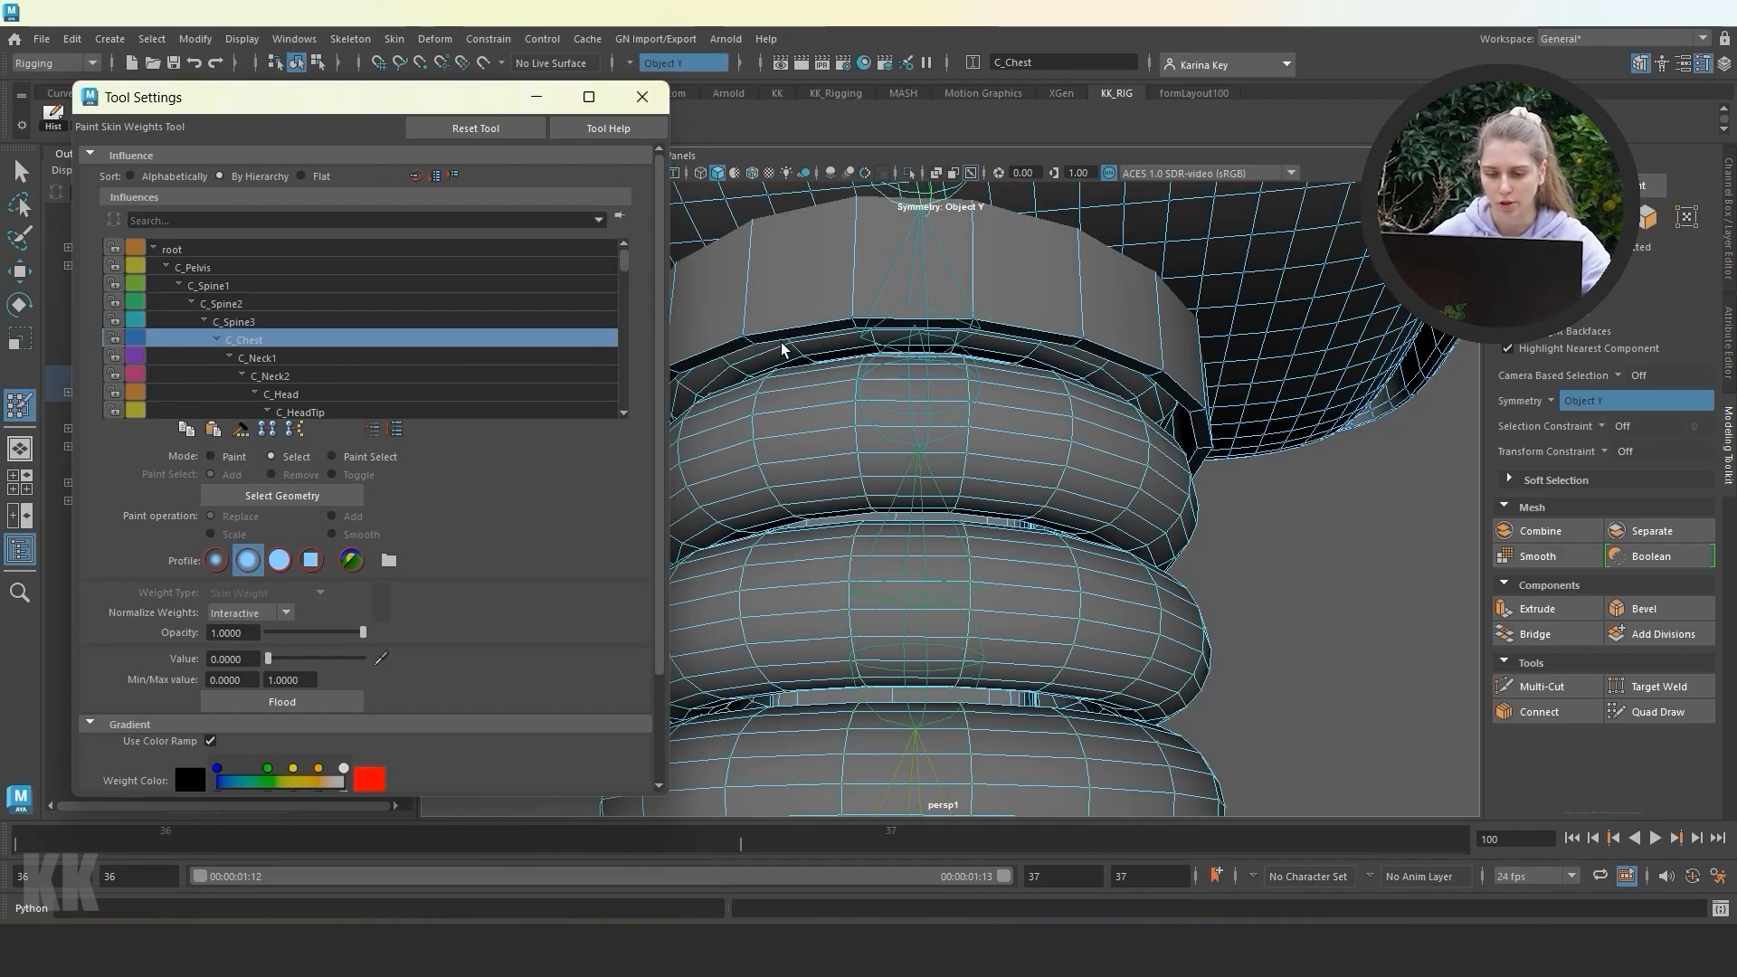
{"action": "double_click", "coordinate": [789, 348]}
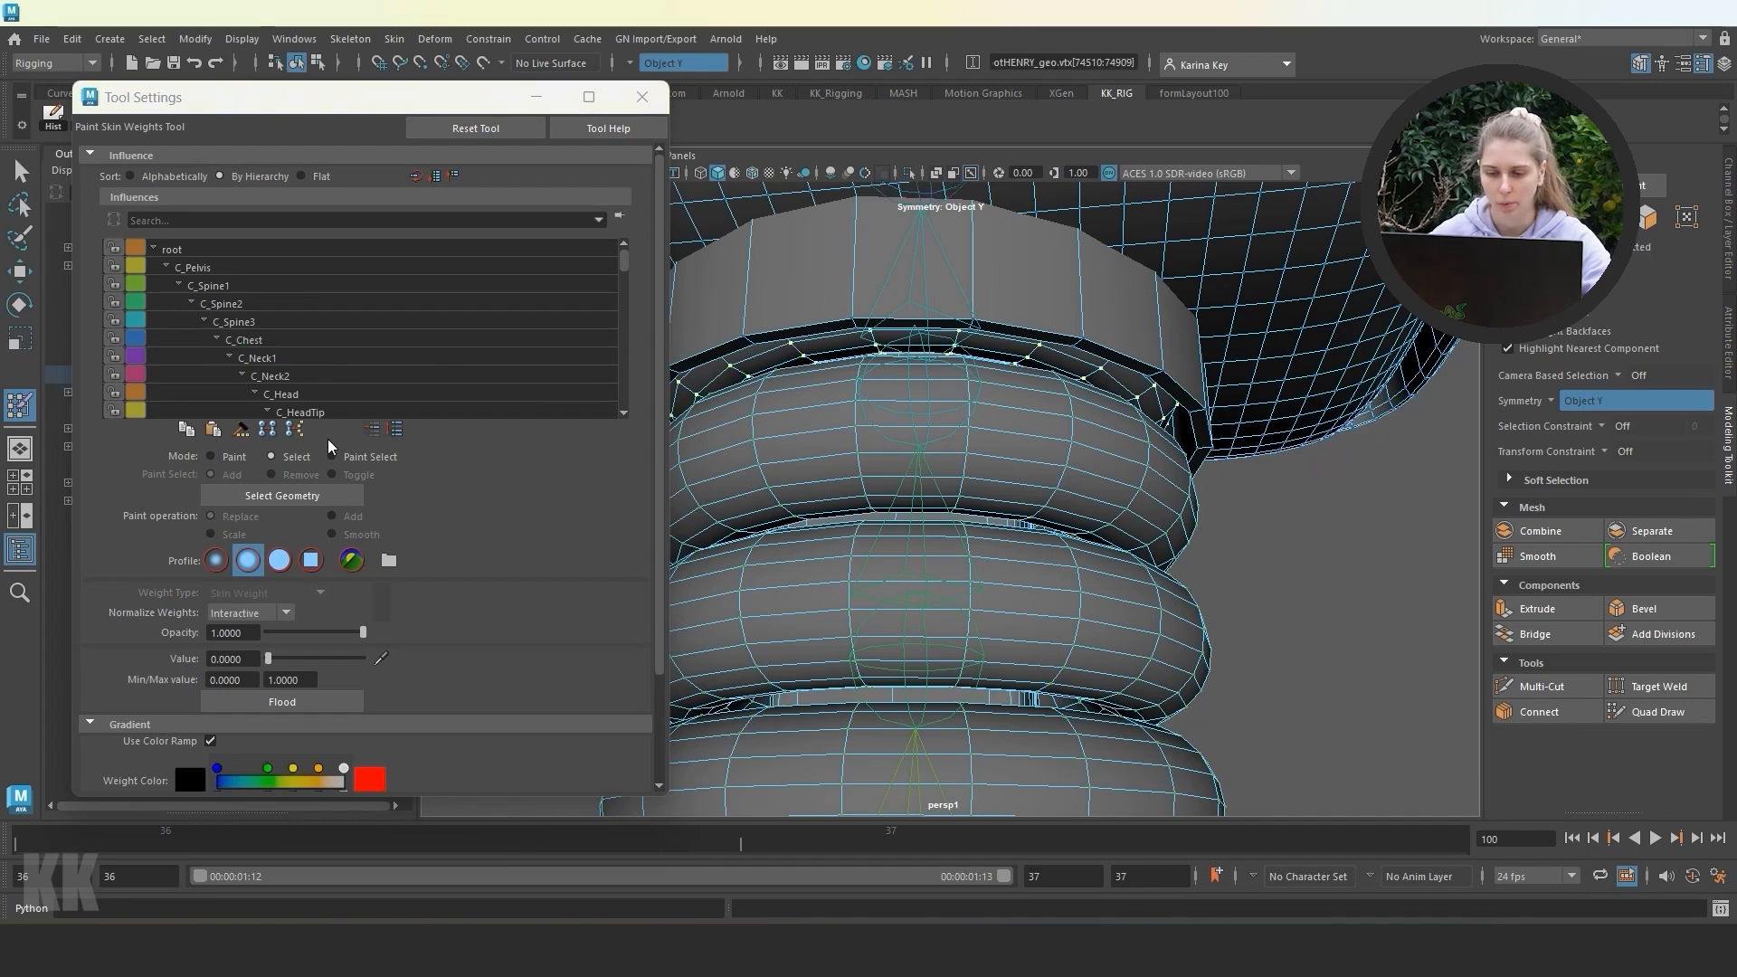
{"action": "left_click", "coordinate": [210, 457]}
{"action": "left_click", "coordinate": [301, 701]}
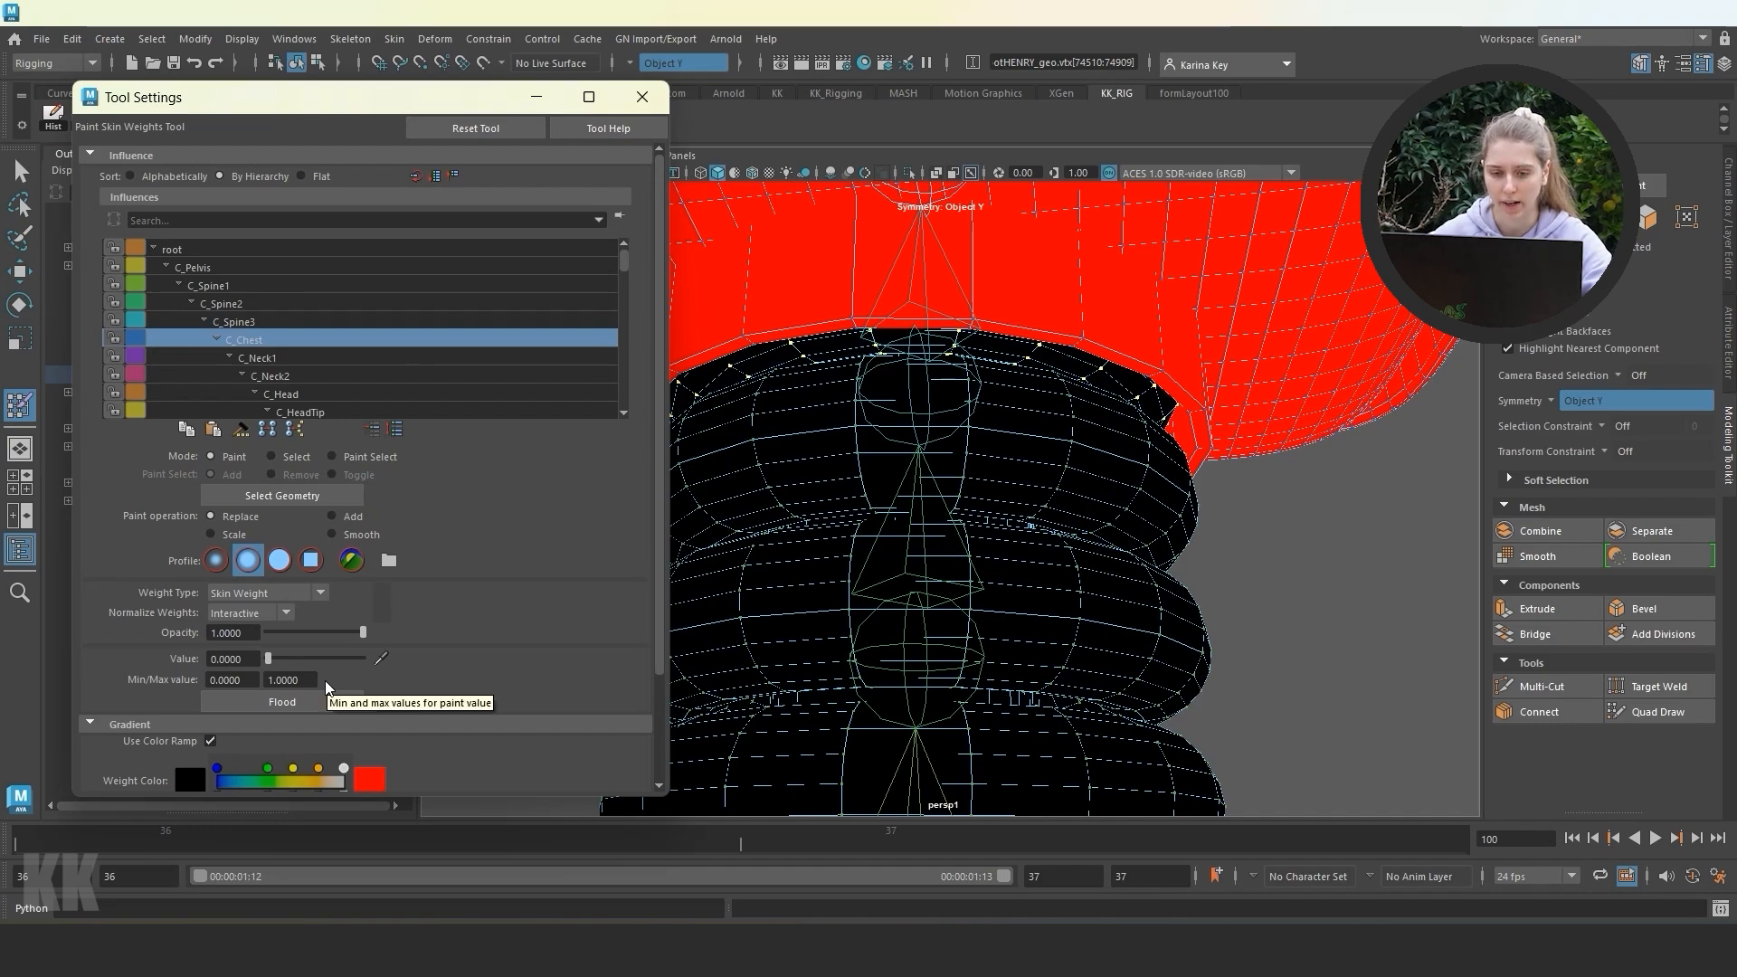
Leave weight painting, clear the vertex selection and save the scene.
{"action": "left_click", "coordinate": [536, 97]}
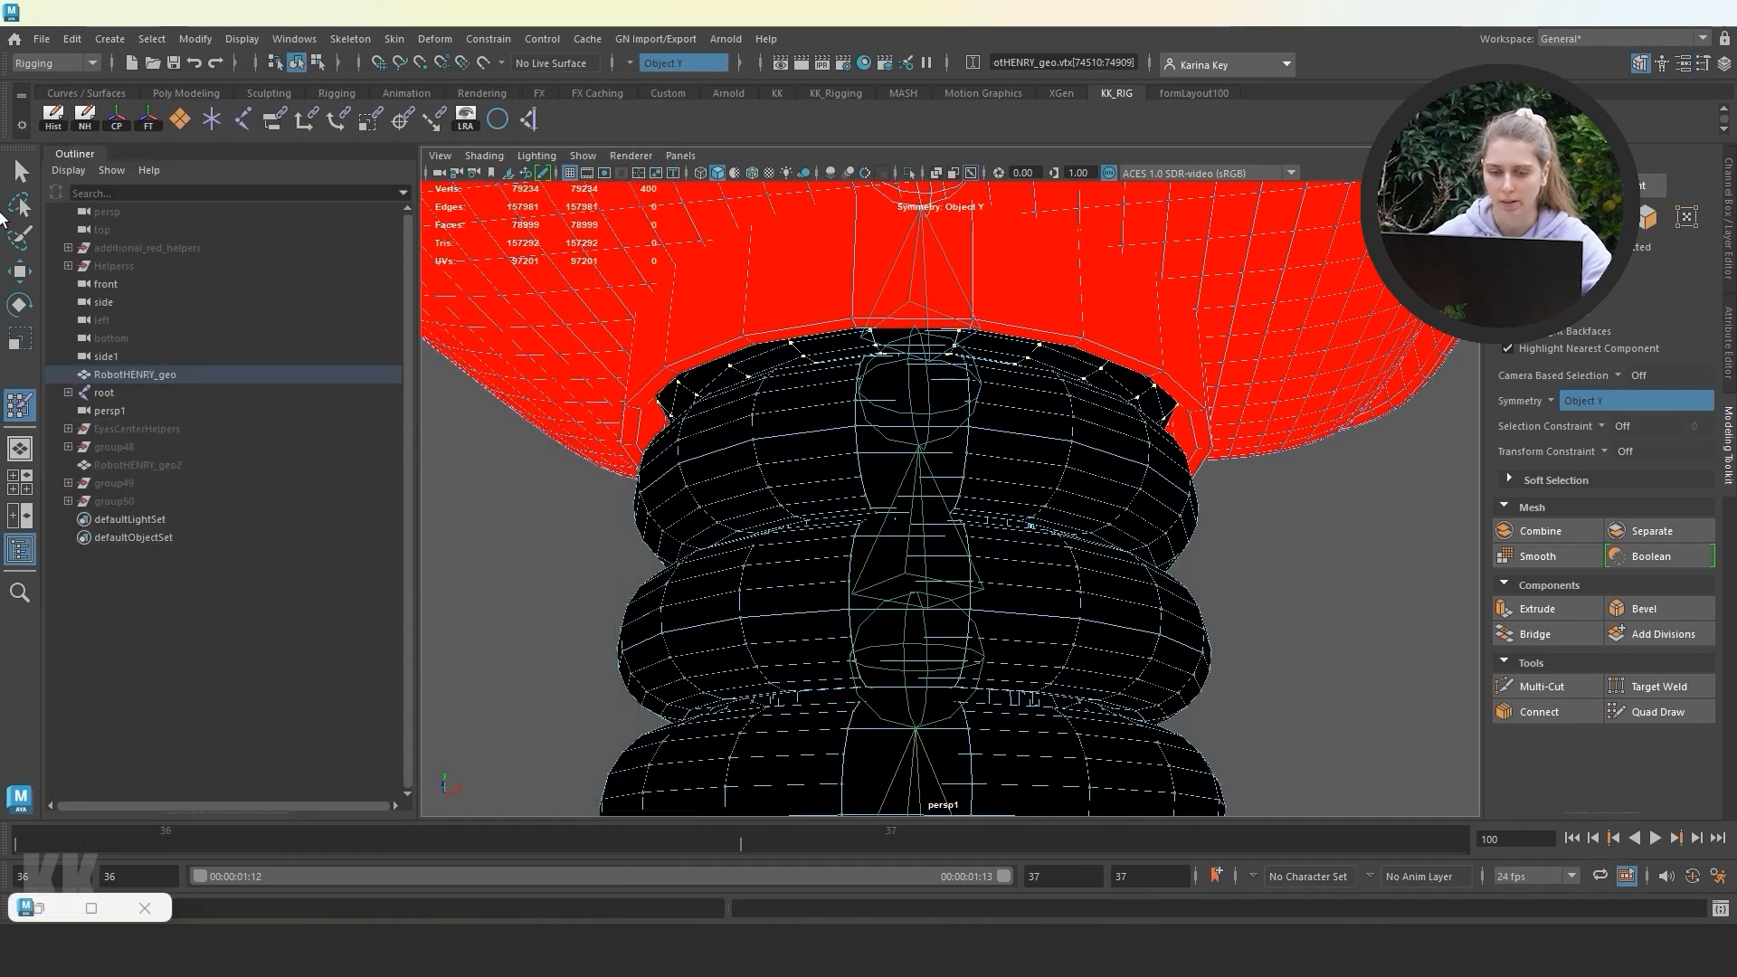
{"action": "left_click", "coordinate": [21, 172]}
{"action": "left_click", "coordinate": [552, 482]}
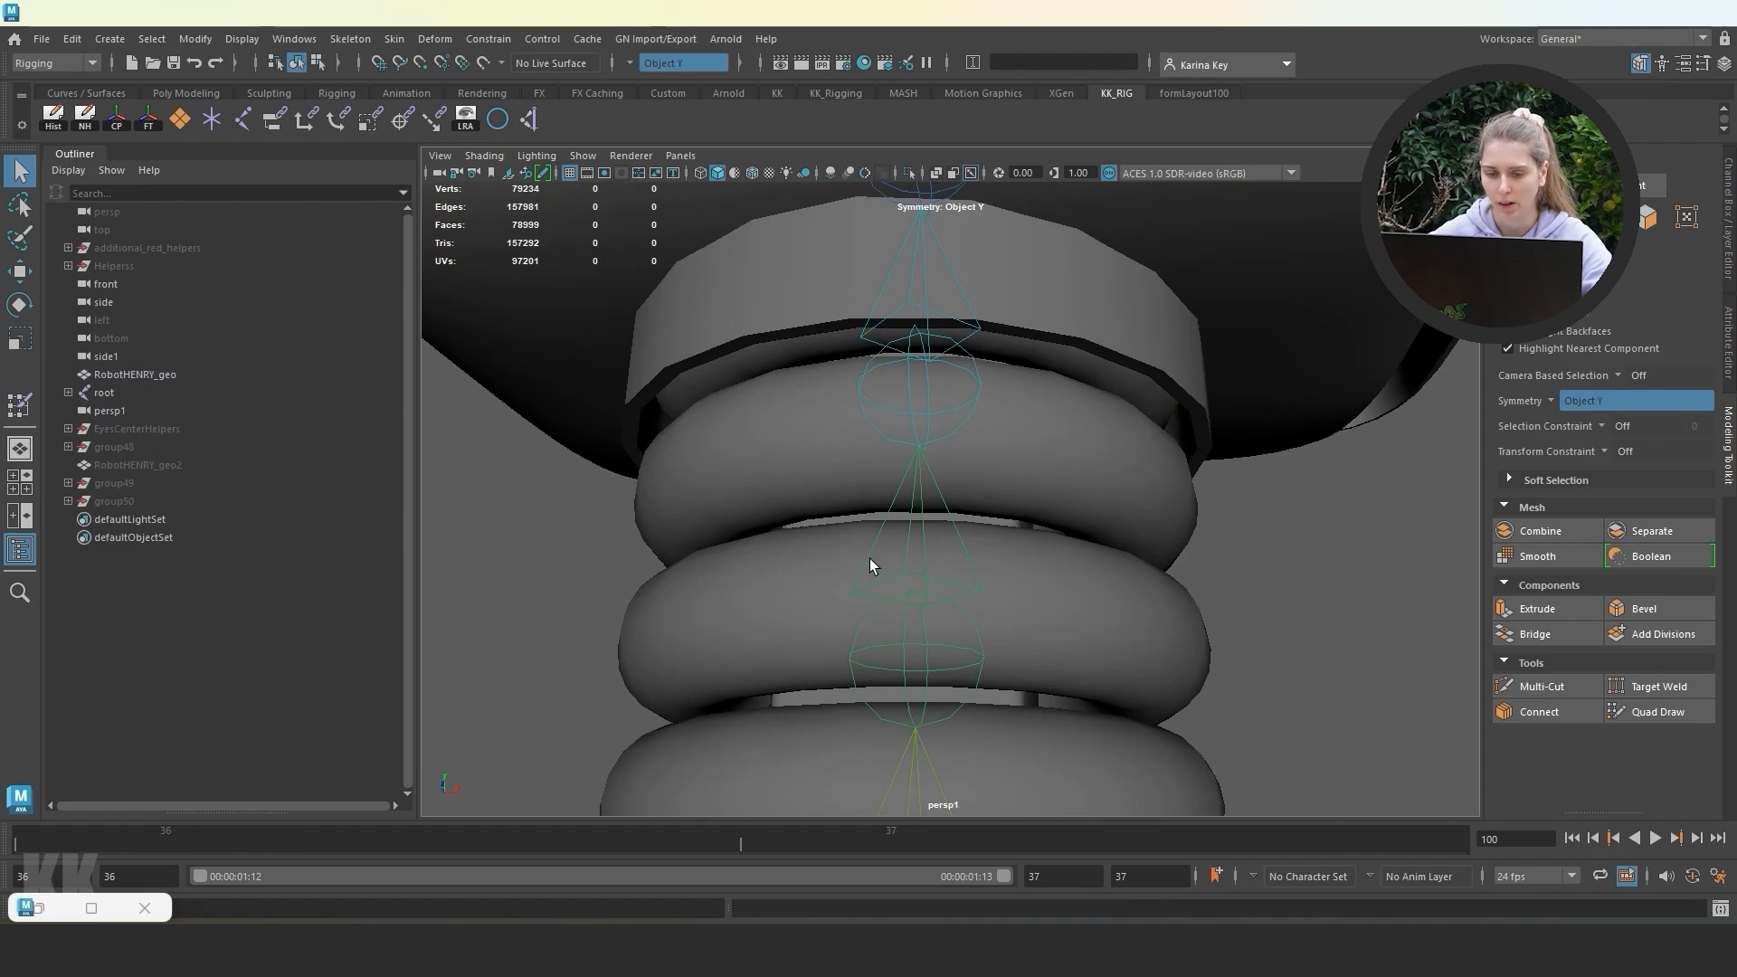
{"action": "right_click_drag", "start_coordinate": [1142, 566], "coordinate": [1040, 565], "text": "alt"}
{"action": "left_click_drag", "start_coordinate": [1041, 565], "coordinate": [972, 471], "text": "alt"}
{"action": "key", "text": "ctrl+s"}
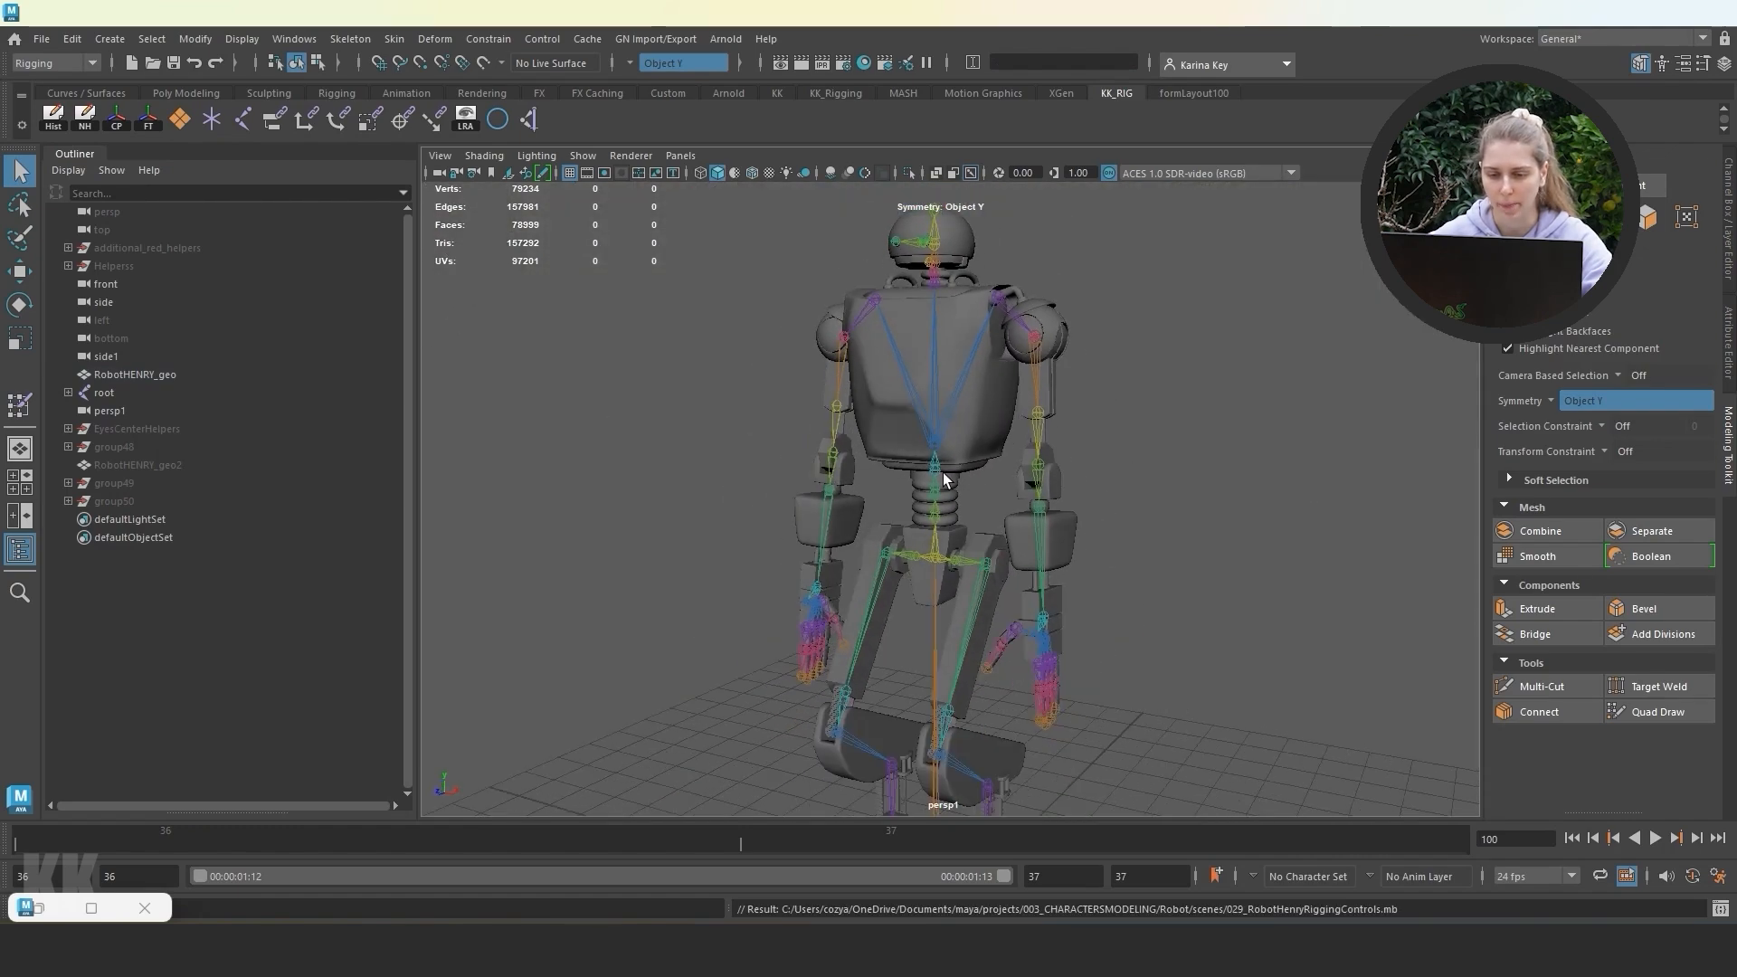
Select the C_Chest joint and move it straight up to a Y position of about 30.93 to stretch the spine.
{"action": "scroll", "coordinate": [944, 479], "scroll_direction": "up", "scroll_amount": 8}
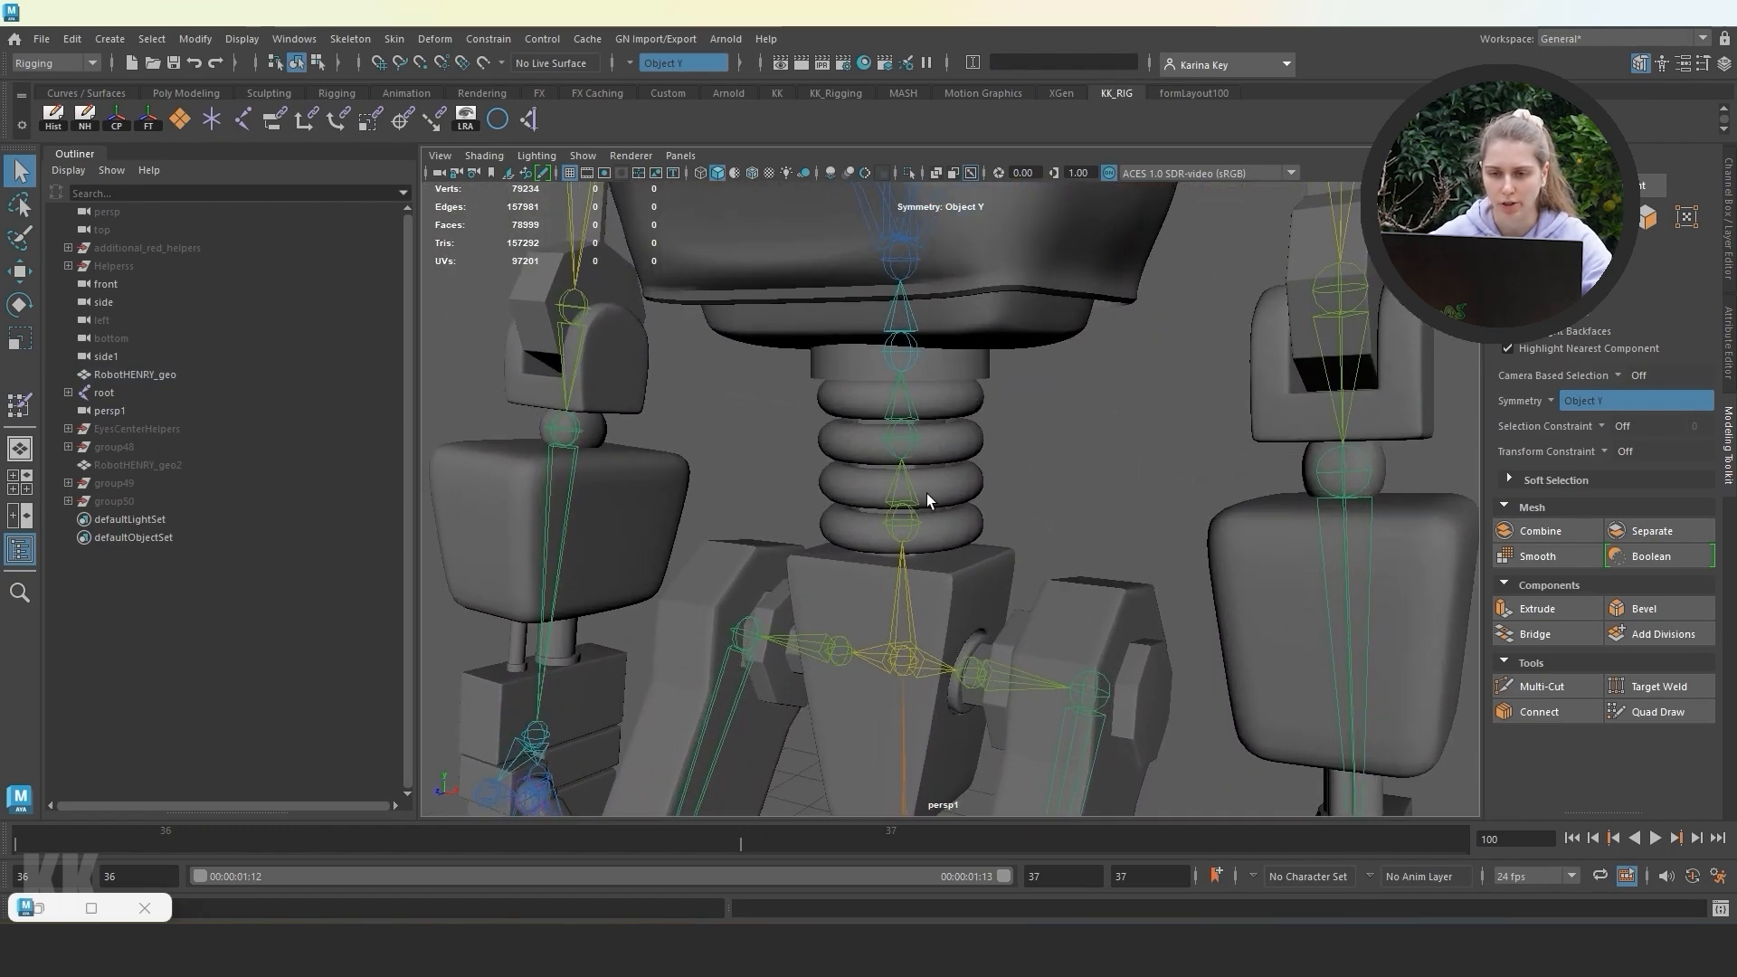
{"action": "left_click", "coordinate": [905, 512]}
{"action": "left_click", "coordinate": [1057, 465]}
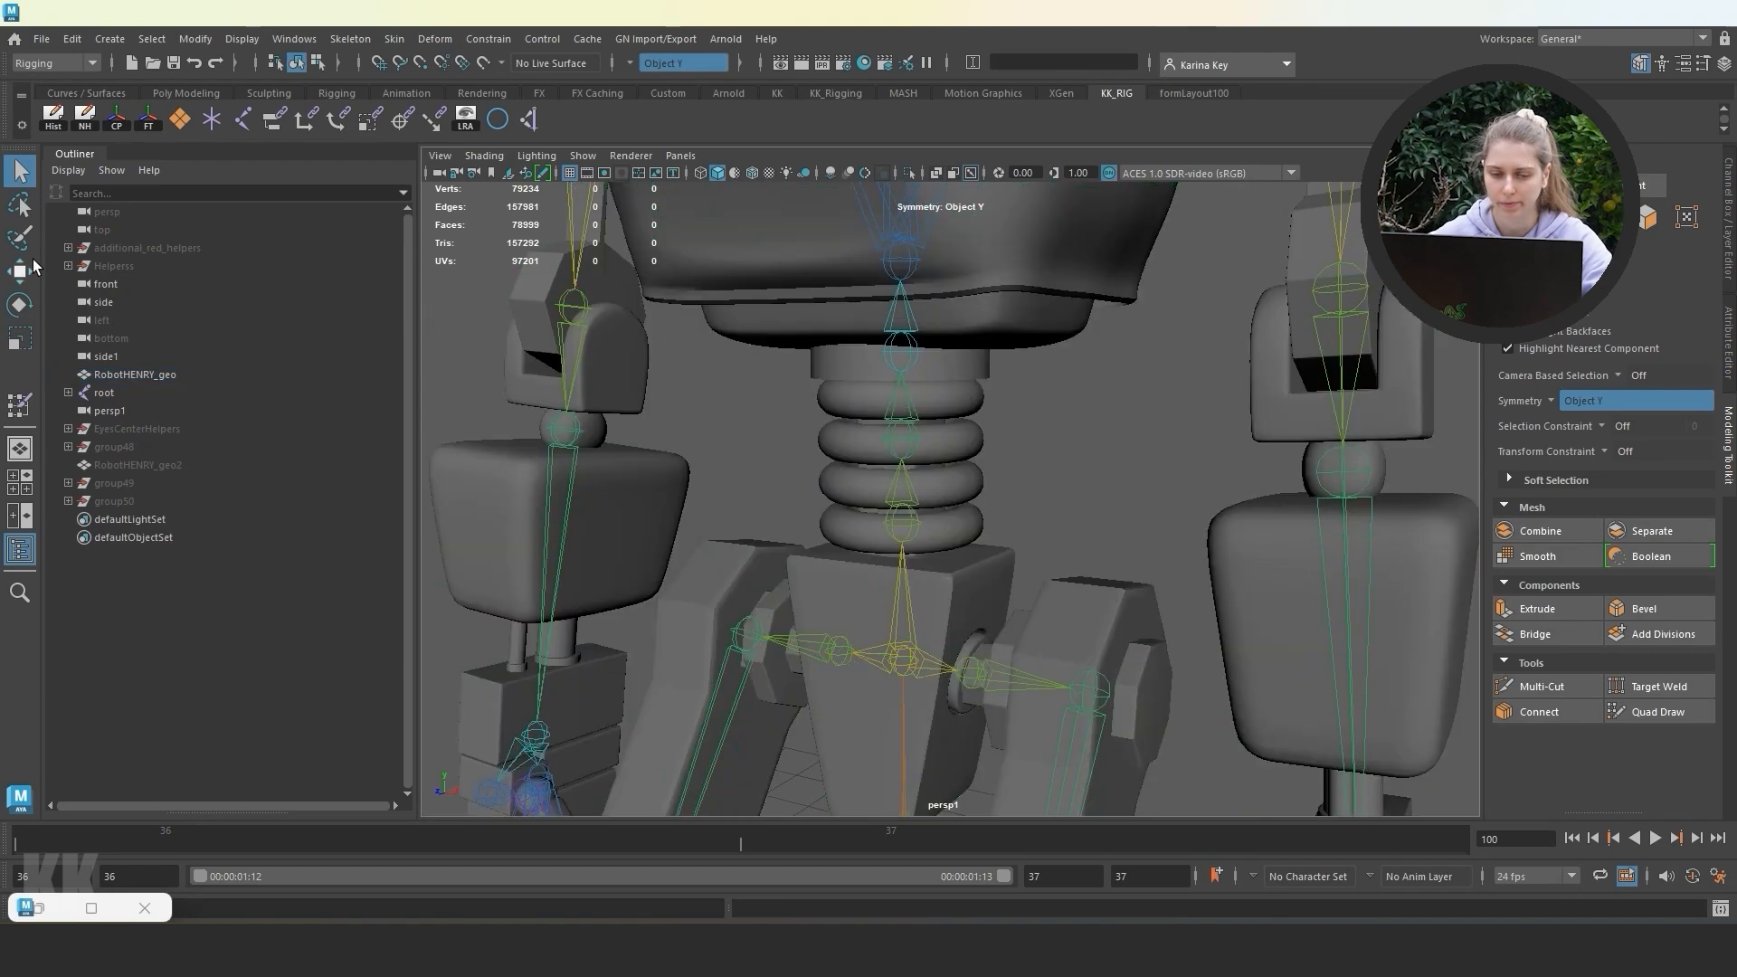
{"action": "left_click", "coordinate": [916, 516]}
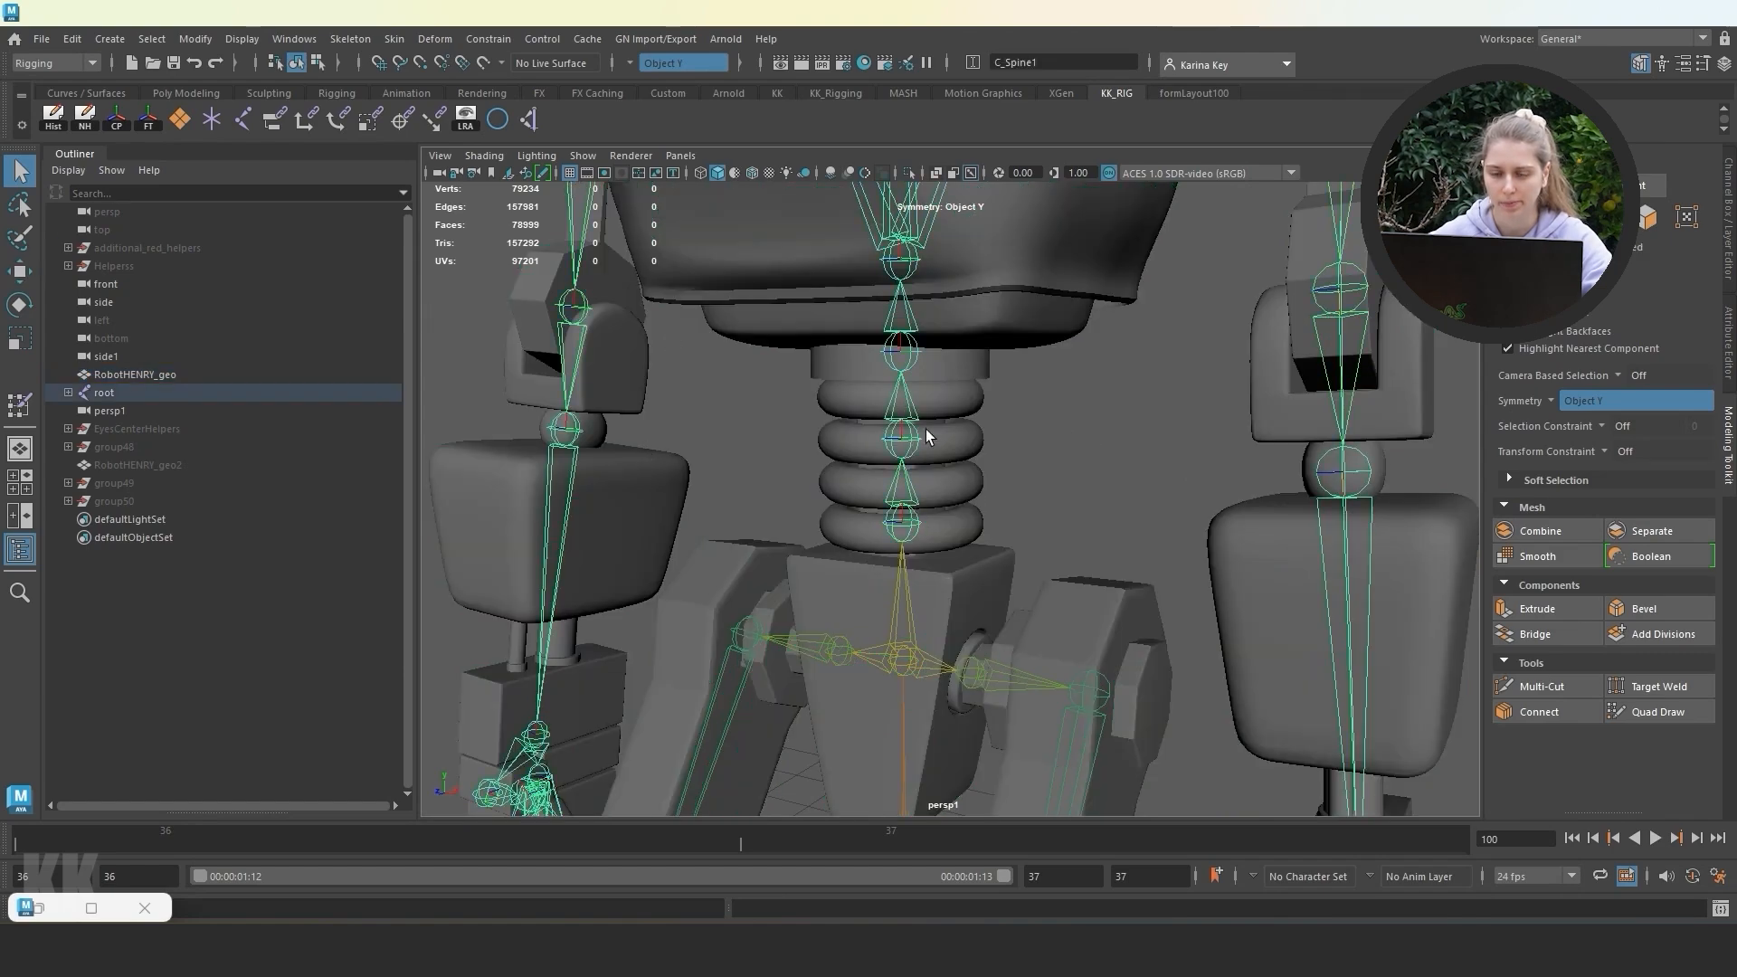
{"action": "left_click", "coordinate": [915, 259]}
{"action": "key", "text": "f"}
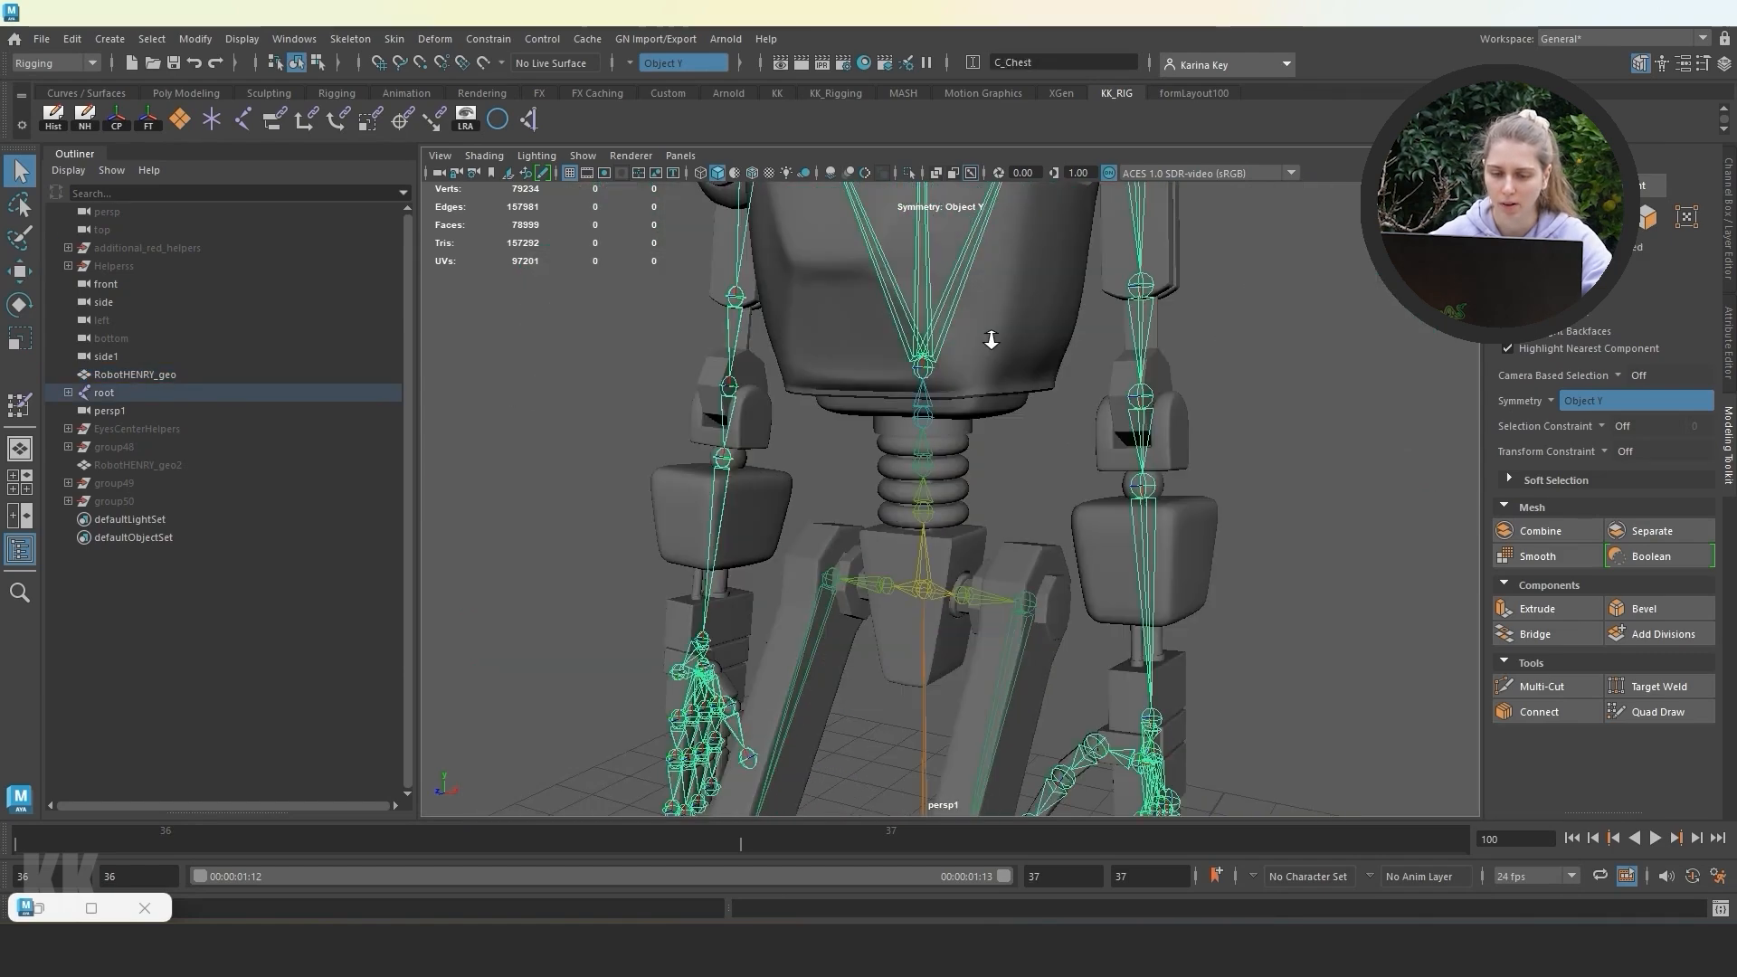
{"action": "key", "text": "w"}
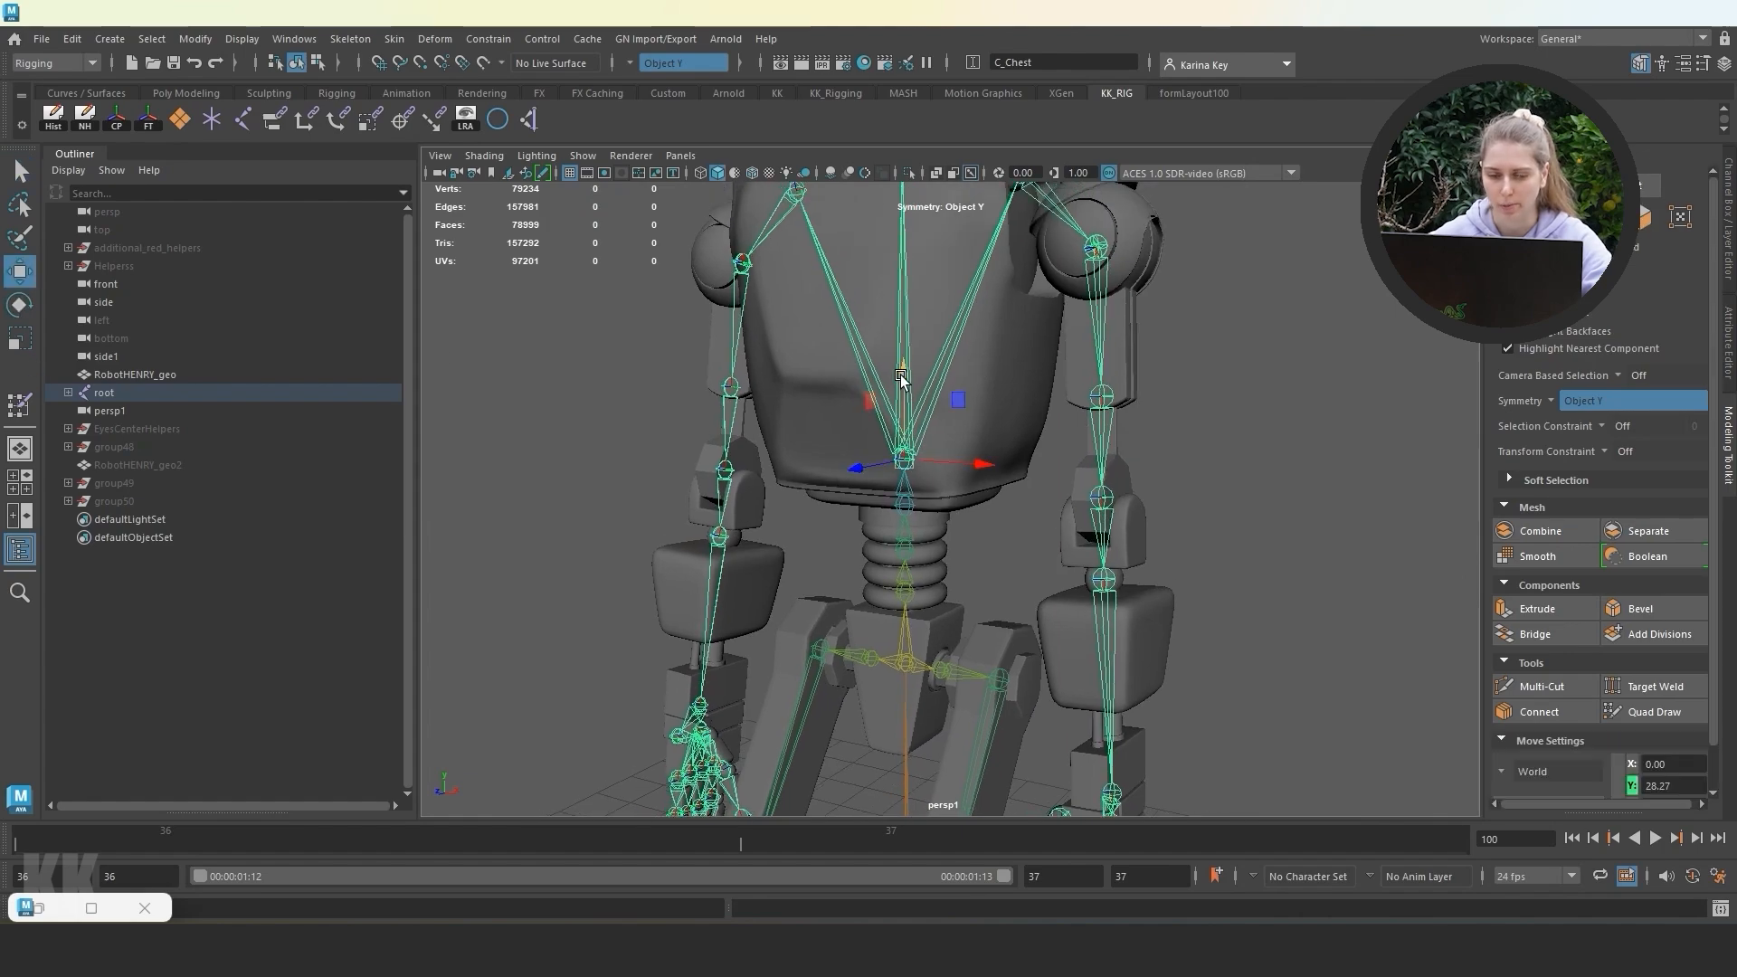
{"action": "left_click_drag", "start_coordinate": [901, 376], "coordinate": [860, 283]}
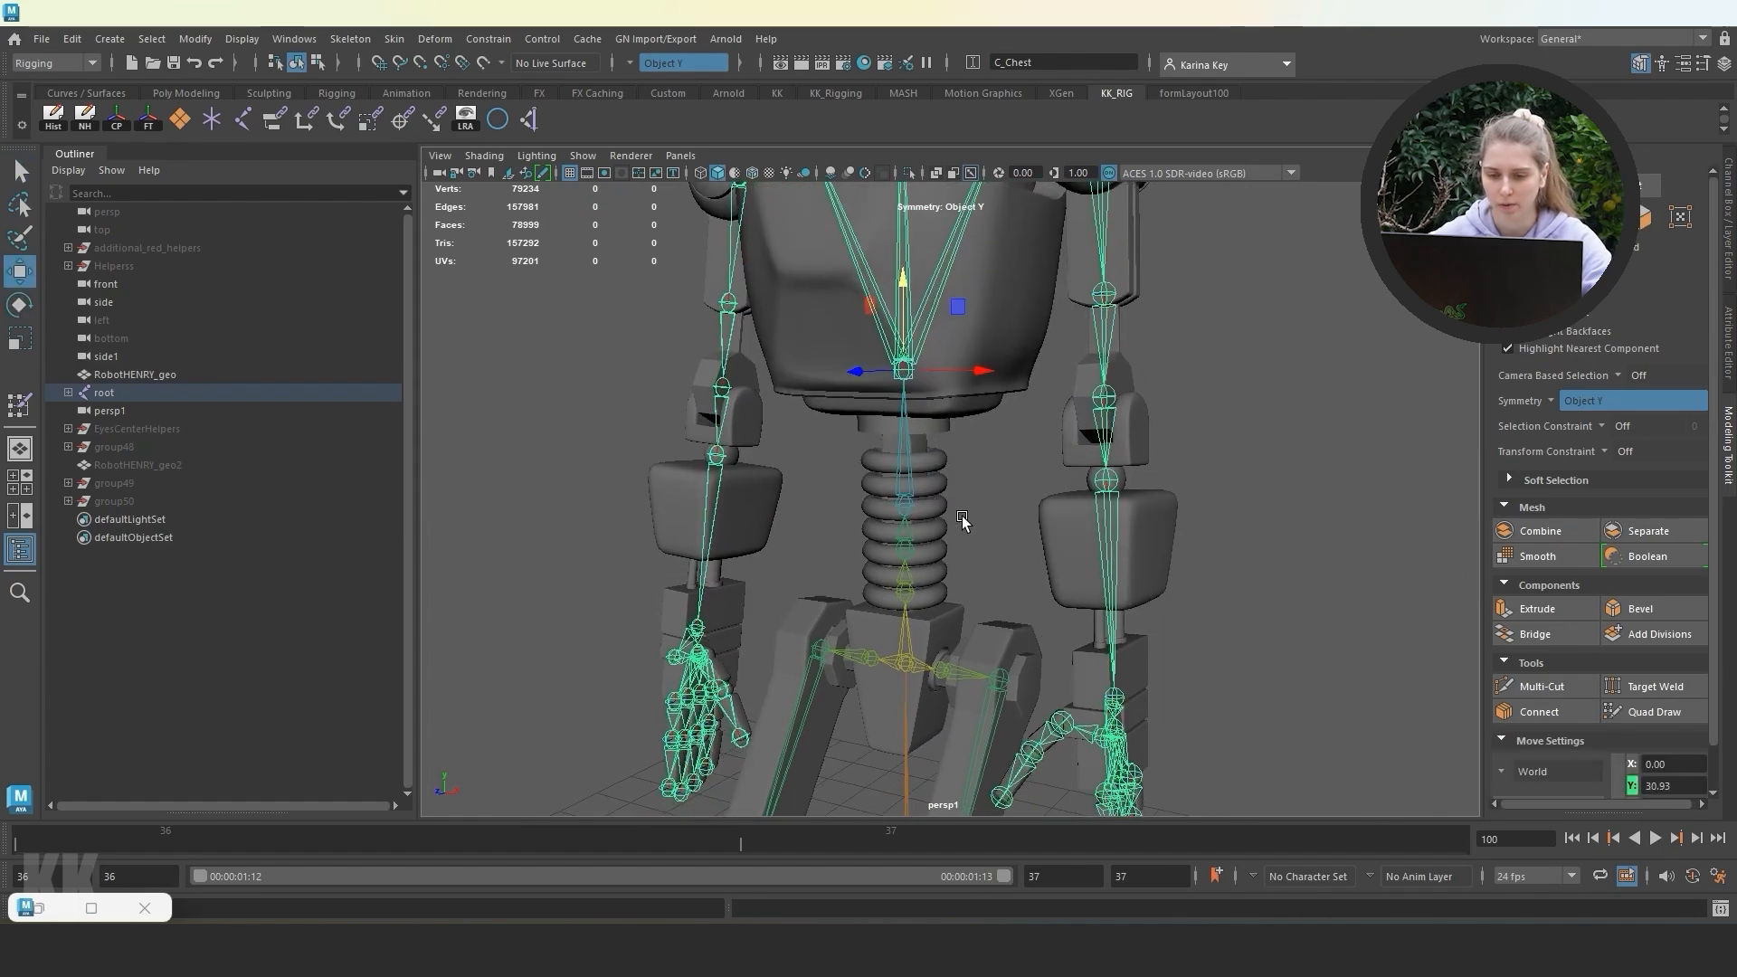
Select C_Spine1 through C_Spine3 with the chest raised, try rotating them together to bend the torso, and undo the changes.
{"action": "left_click", "coordinate": [909, 597]}
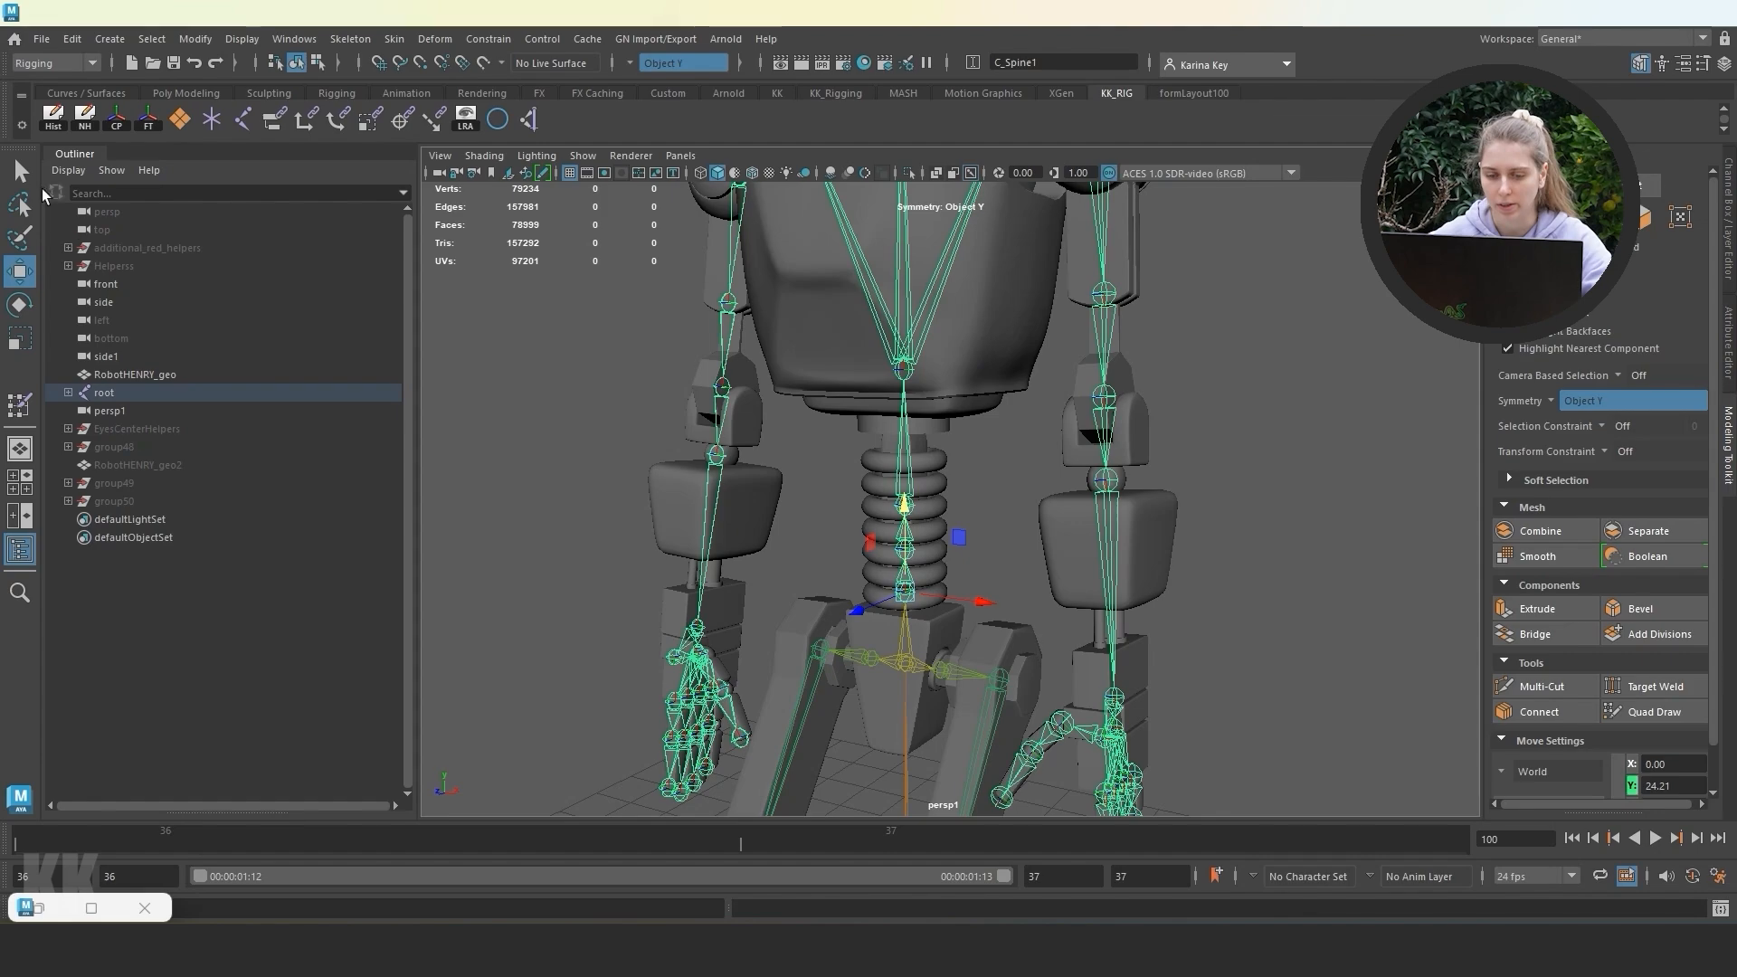
{"action": "key", "text": "q"}
{"action": "left_click", "coordinate": [923, 586]}
{"action": "left_click", "coordinate": [907, 595]}
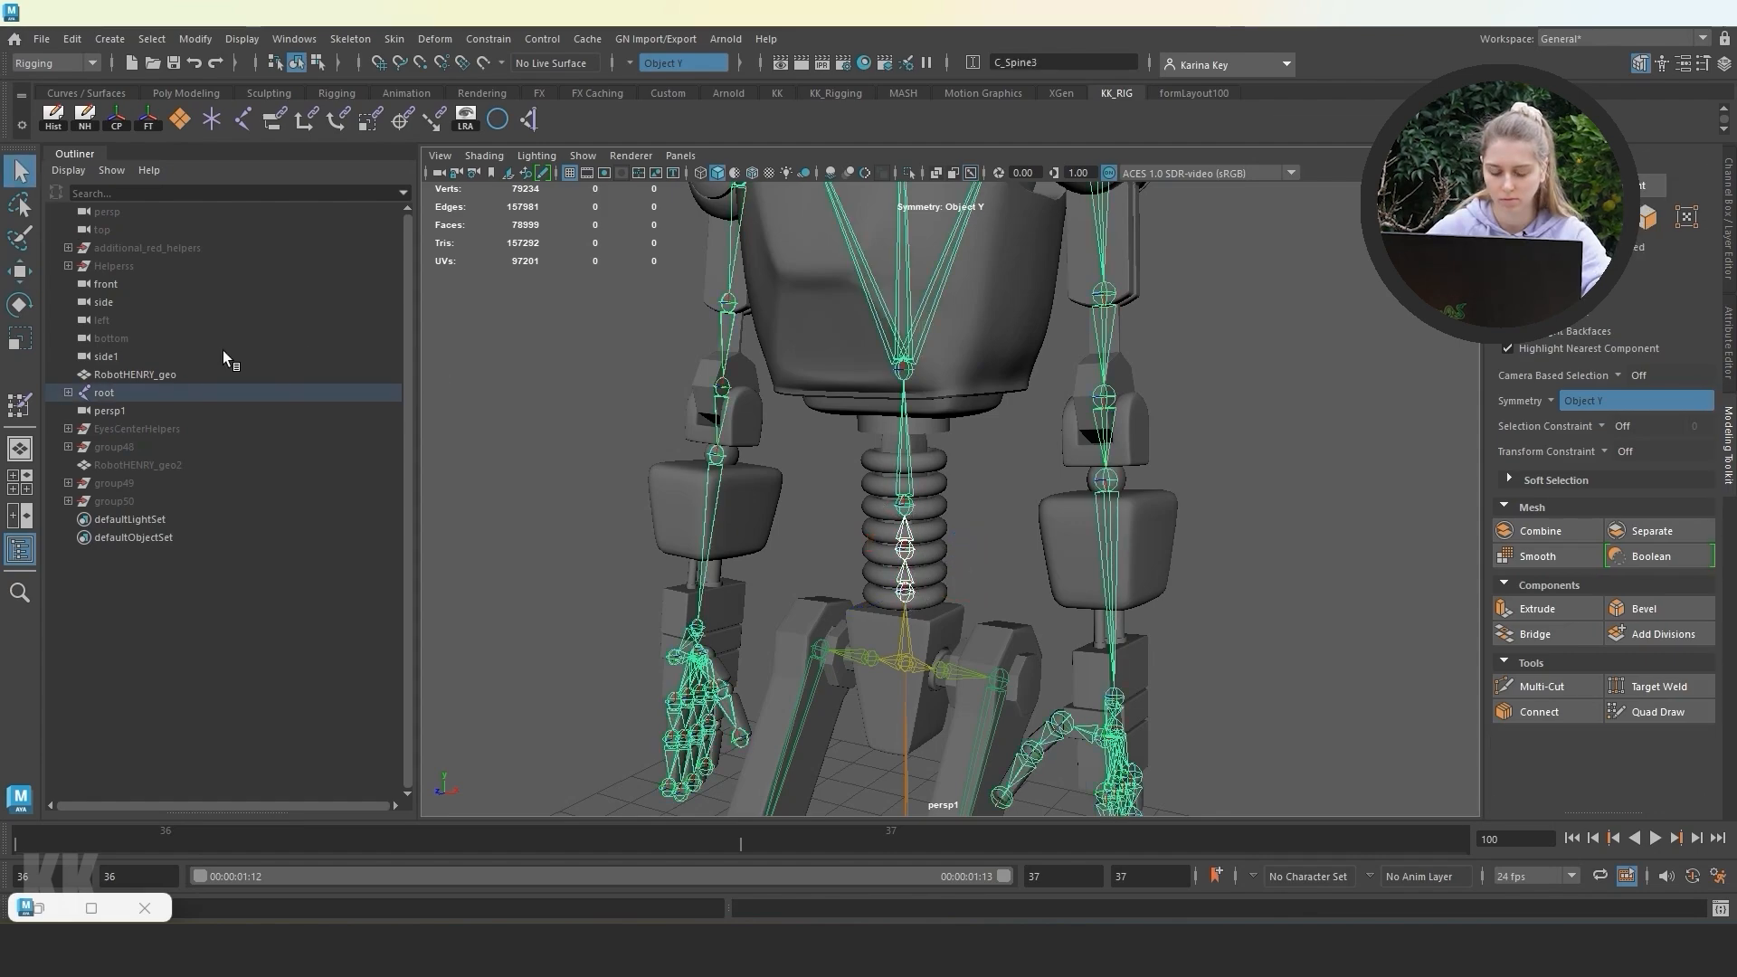
{"action": "left_click", "coordinate": [18, 305]}
{"action": "left_click_drag", "start_coordinate": [845, 515], "coordinate": [857, 579]}
{"action": "key", "text": "ctrl+z"}
{"action": "key", "text": "ctrl+z"}
{"action": "key", "text": "ctrl+z"}
{"action": "key", "text": "ctrl+z"}
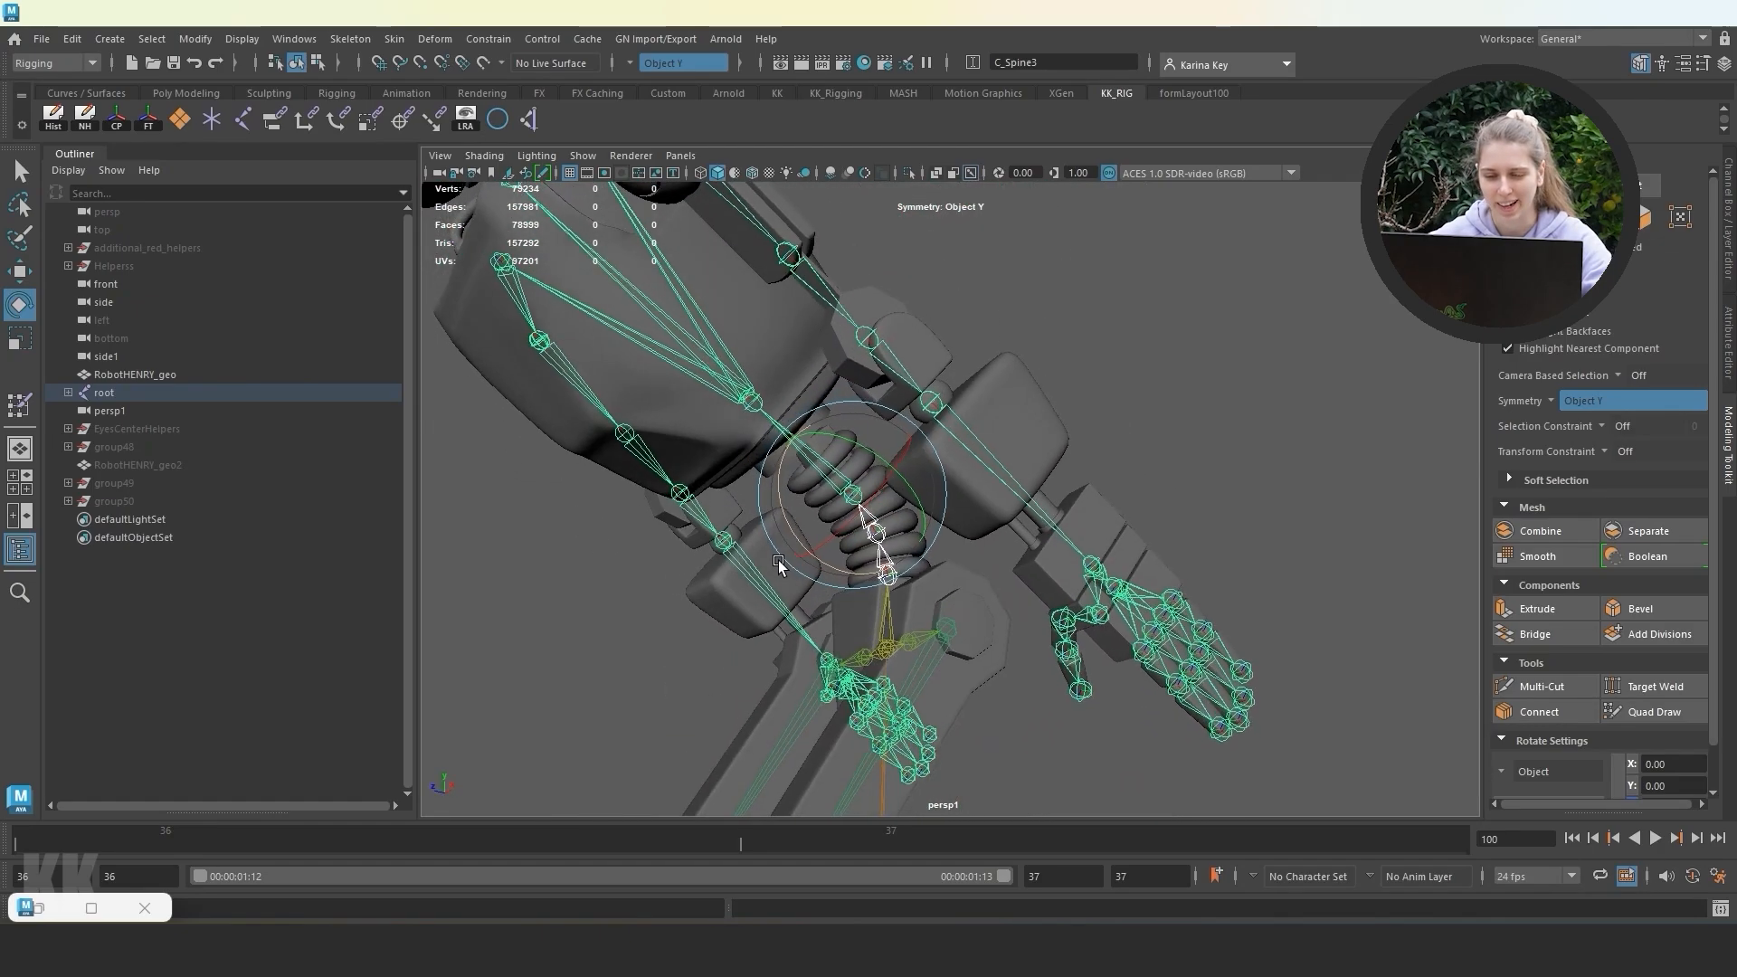
Try bending the torso with the chest raised by rotating the C_Spine joints in different directions, undoing each rotation.
{"action": "left_click_drag", "start_coordinate": [824, 442], "coordinate": [905, 409]}
{"action": "left_click_drag", "start_coordinate": [879, 573], "coordinate": [864, 646]}
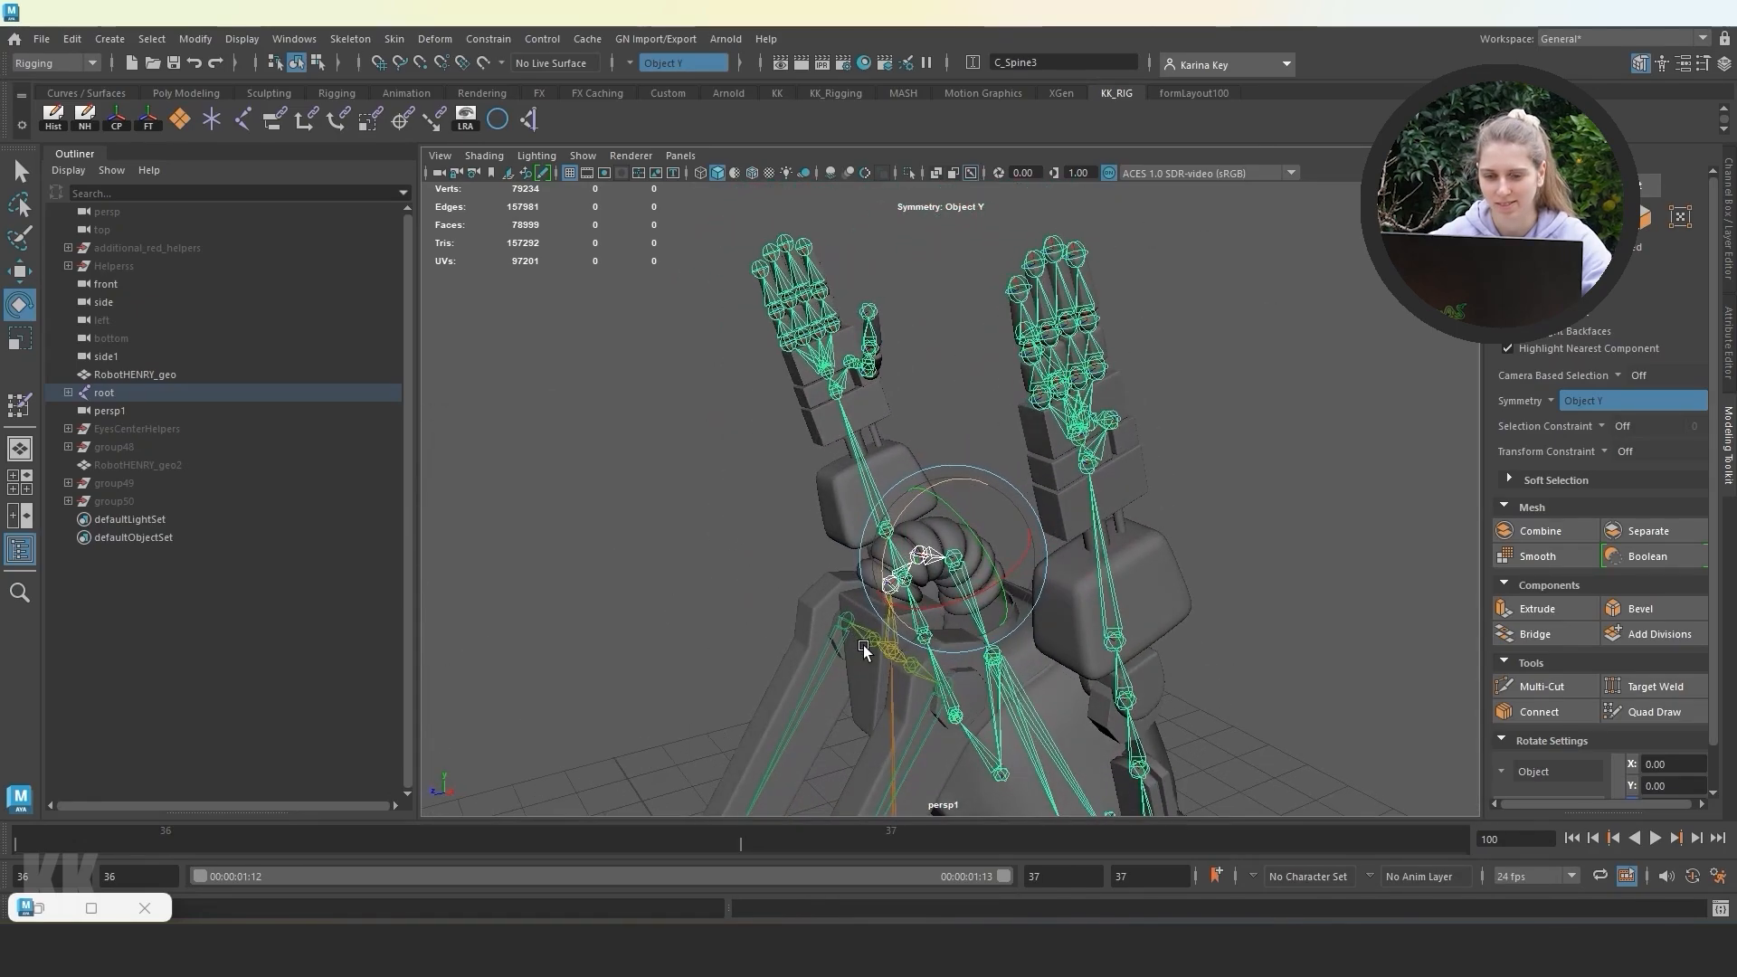
{"action": "key", "text": "ctrl+z"}
{"action": "left_click_drag", "start_coordinate": [817, 494], "coordinate": [930, 522]}
{"action": "left_click_drag", "start_coordinate": [932, 633], "coordinate": [1069, 601], "text": "alt"}
{"action": "key", "text": "ctrl+z"}
{"action": "left_click_drag", "start_coordinate": [967, 523], "coordinate": [1053, 531], "text": "alt"}
{"action": "left_click_drag", "start_coordinate": [902, 465], "coordinate": [856, 531]}
{"action": "key", "text": "ctrl+z"}
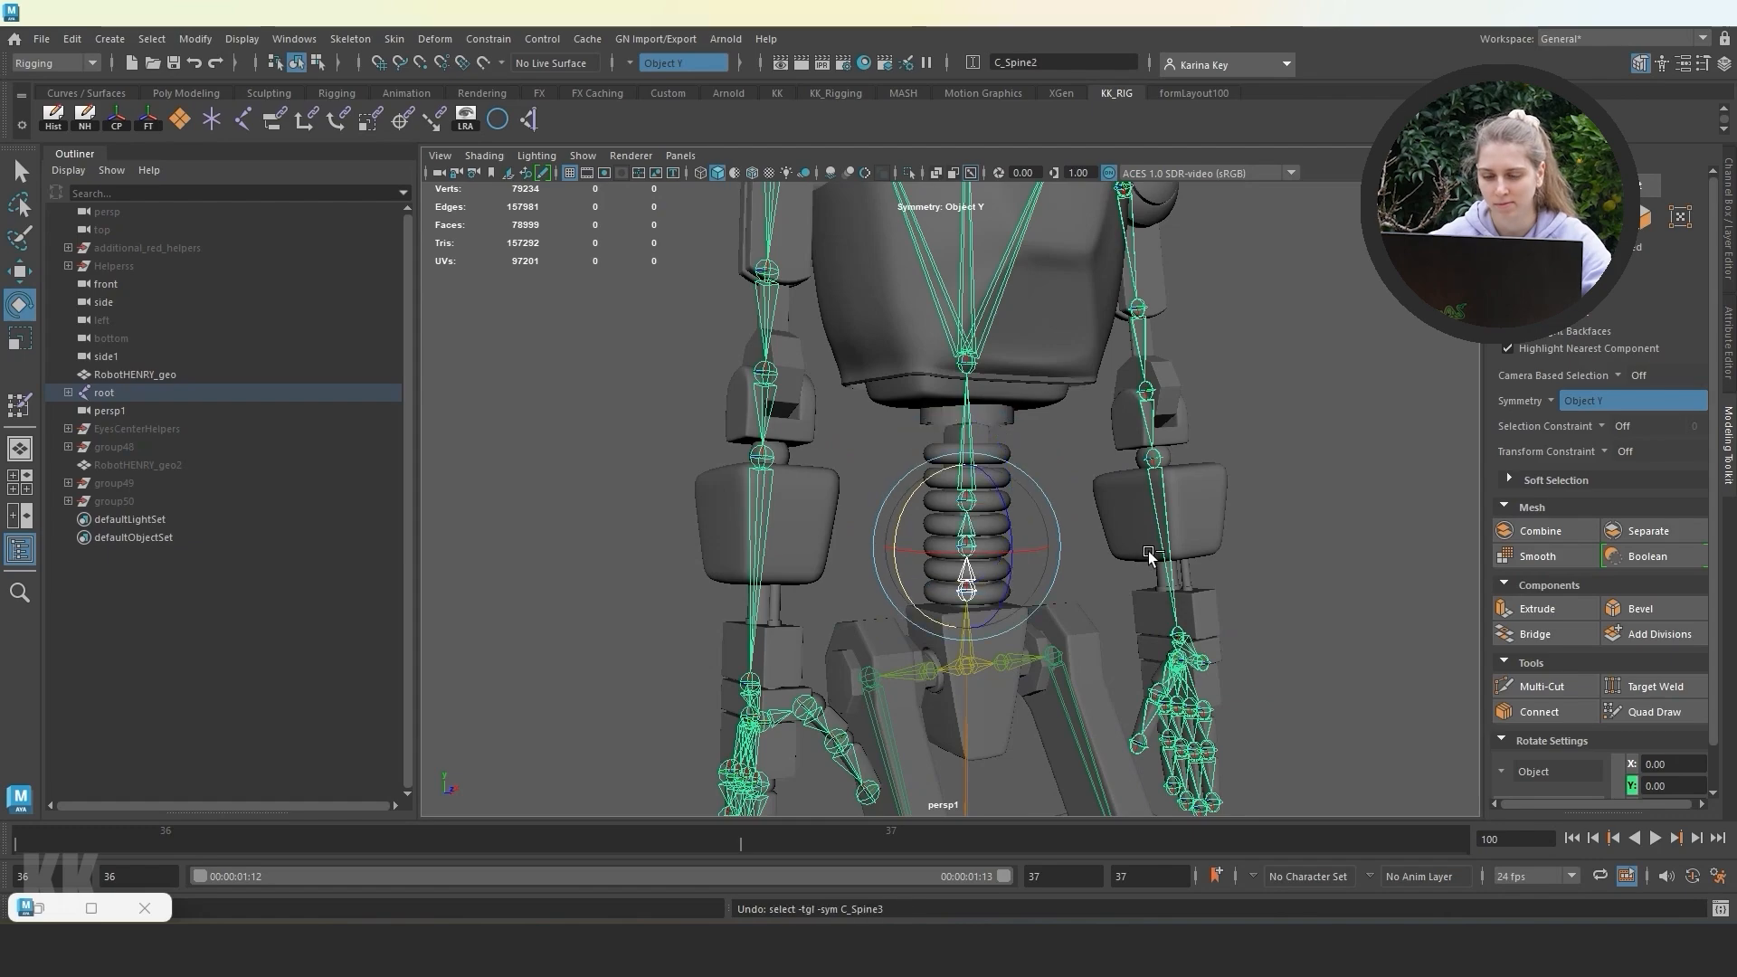
Undo the earlier spine joint selections and the raise of the C_Chest joint.
{"action": "key", "text": "ctrl+z"}
{"action": "key", "text": "ctrl+z"}
{"action": "key", "text": "ctrl+z"}
{"action": "key", "text": "ctrl+z"}
{"action": "key", "text": "ctrl+z"}
{"action": "key", "text": "ctrl+z"}
{"action": "key", "text": "ctrl+z"}
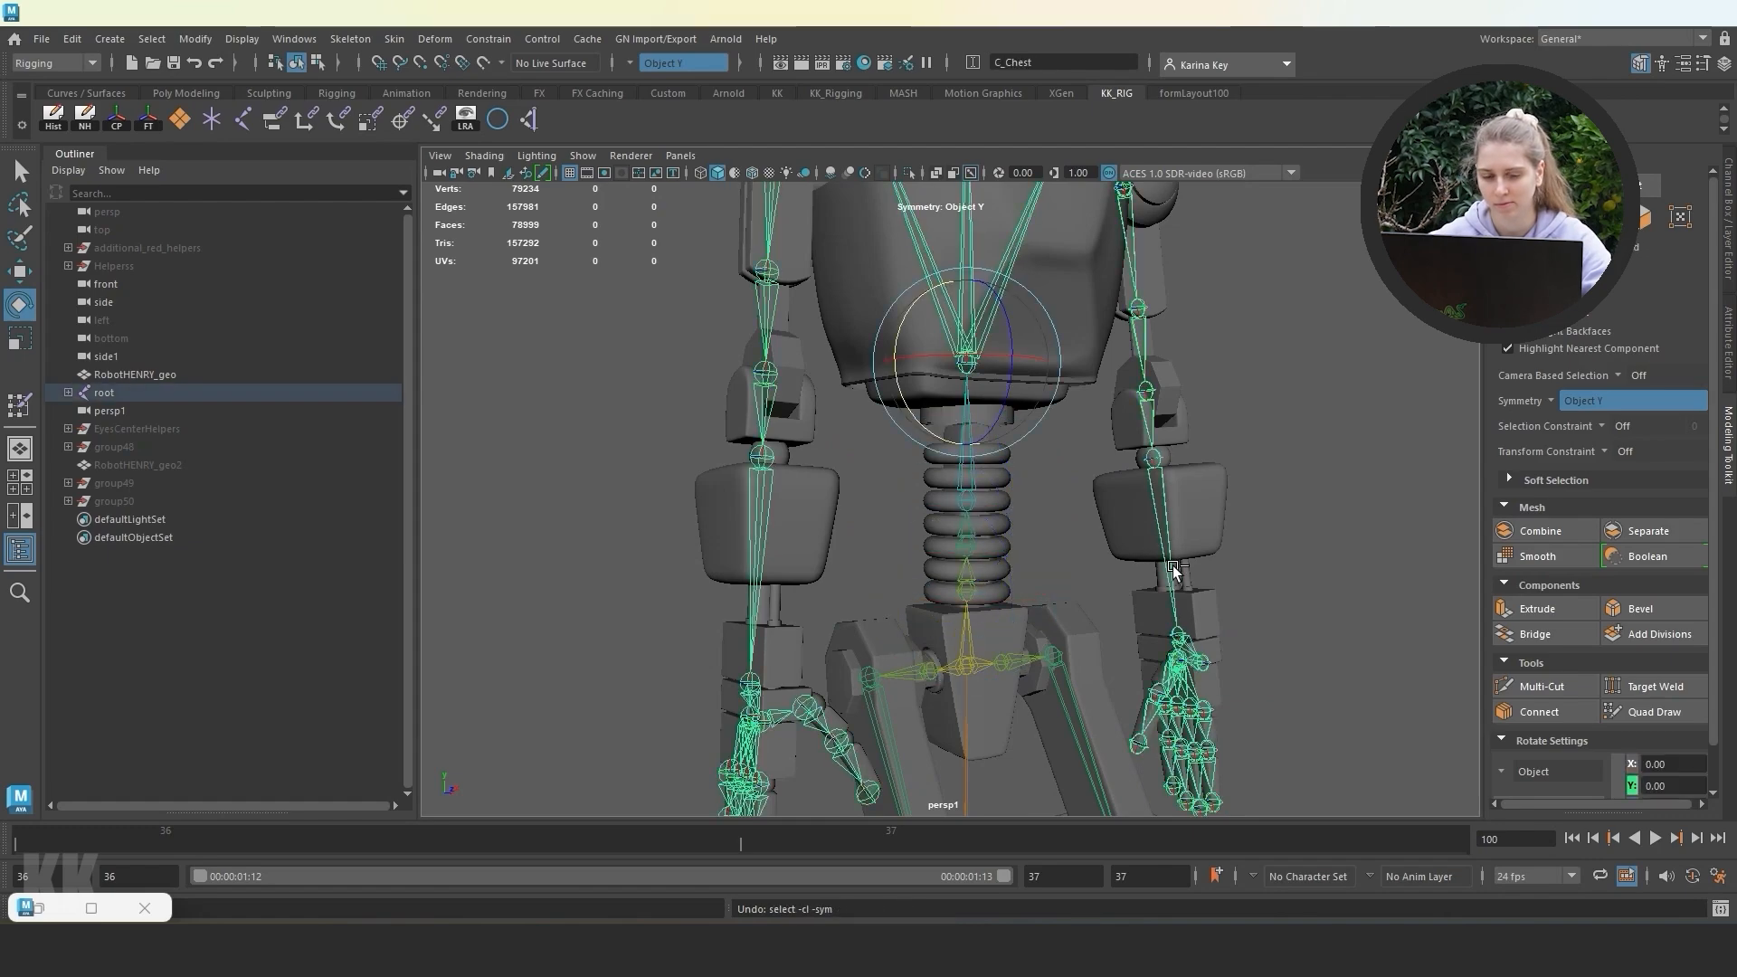
Try moving both clavicle joints vertically and rotating the shoulder to check the mesh, undoing the changes.
{"action": "left_click_drag", "start_coordinate": [1191, 577], "coordinate": [1063, 540], "text": "alt"}
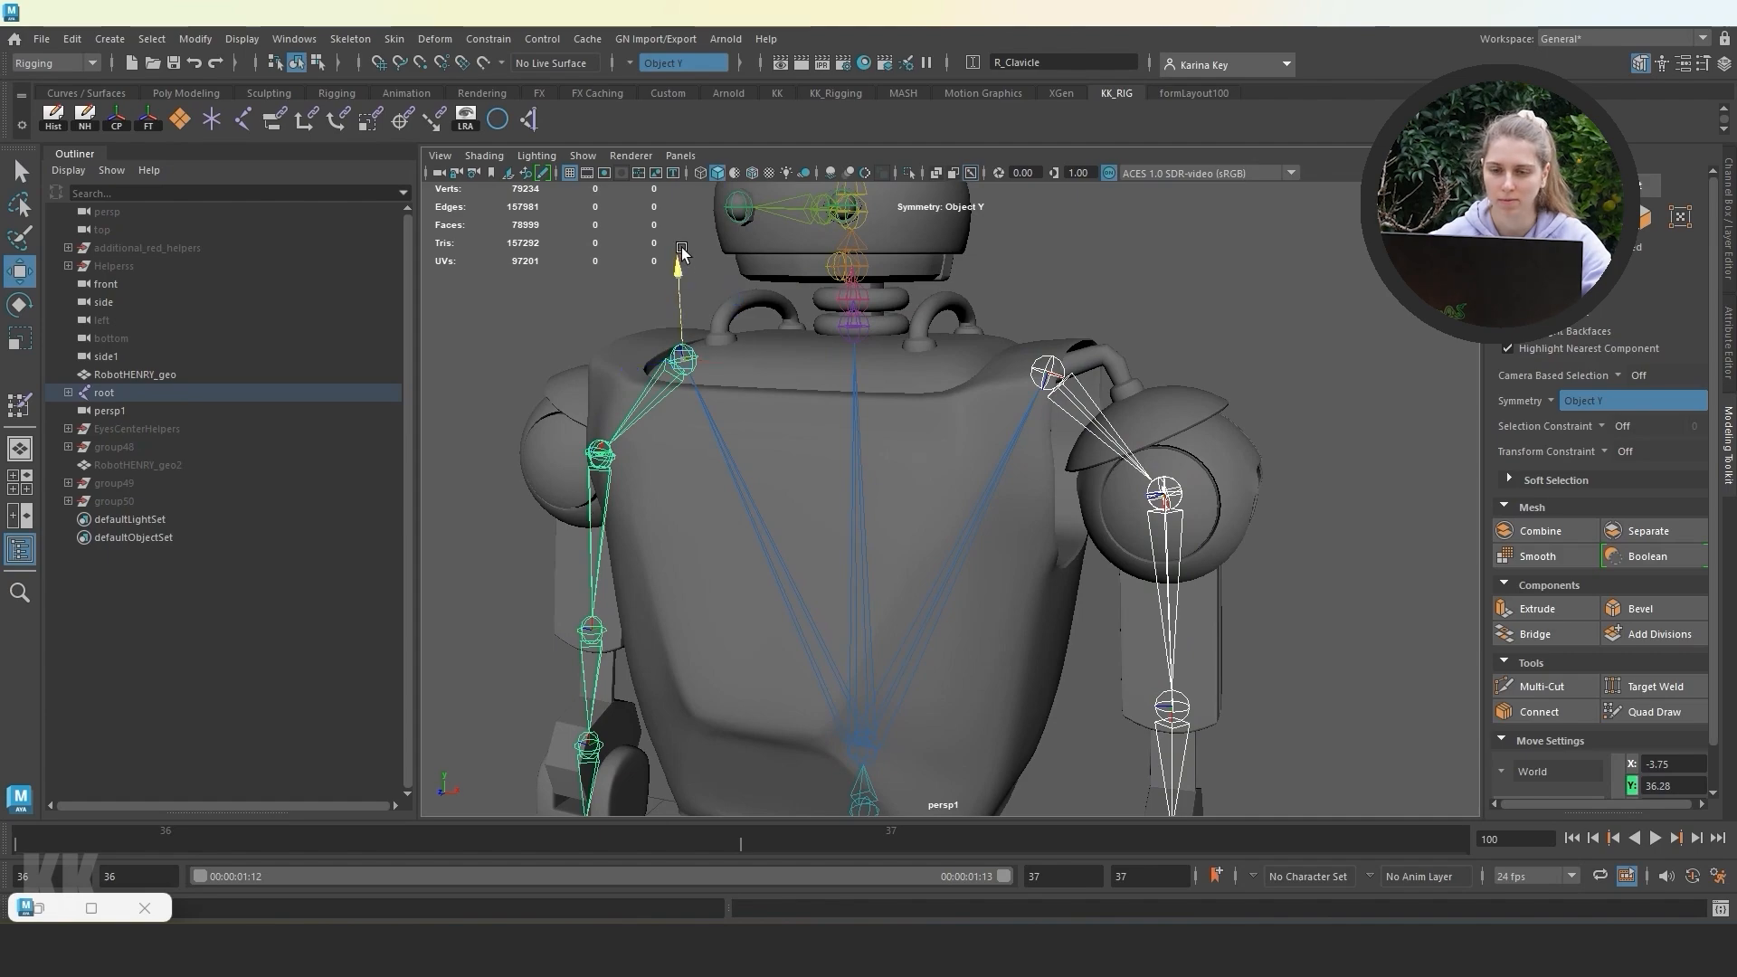
{"action": "left_click_drag", "start_coordinate": [682, 253], "coordinate": [698, 290]}
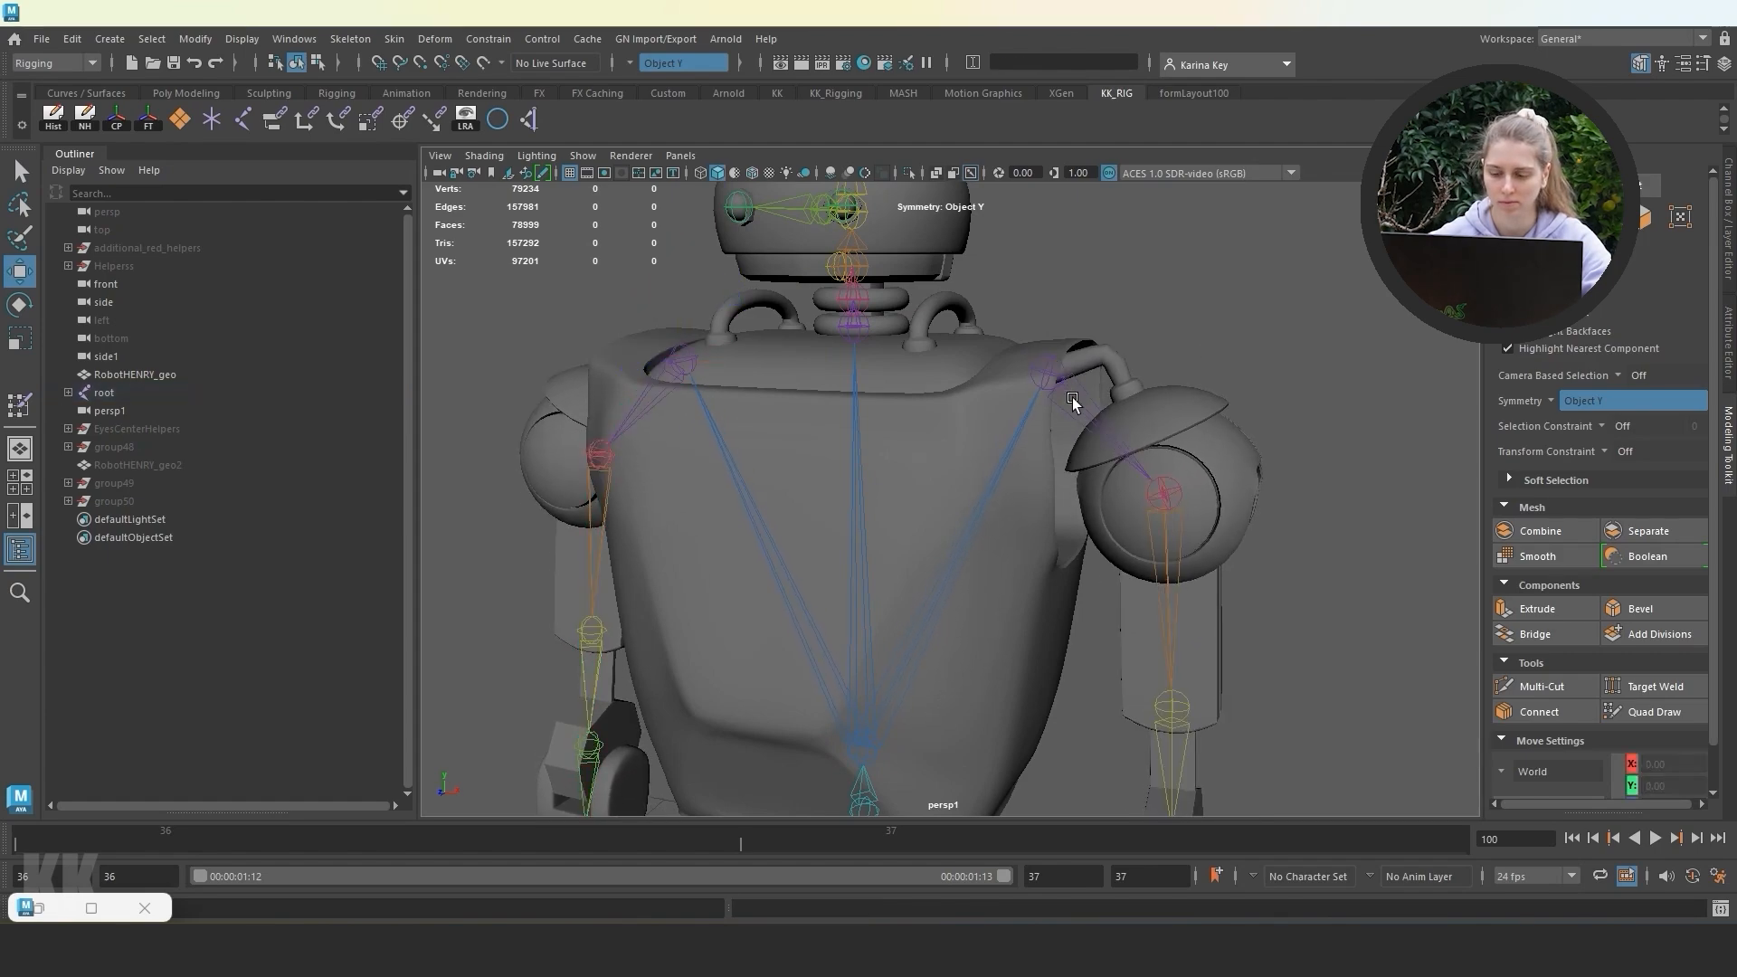
{"action": "left_click_drag", "start_coordinate": [1072, 397], "coordinate": [1018, 437], "text": "alt"}
{"action": "right_click_drag", "start_coordinate": [1018, 438], "coordinate": [1133, 436], "text": "alt"}
{"action": "key", "text": "e"}
{"action": "left_click", "coordinate": [1176, 392]}
{"action": "left_click_drag", "start_coordinate": [1133, 436], "coordinate": [1295, 427], "text": "alt"}
{"action": "key", "text": "ctrl+z"}
Try rotating the R_Elbow1 joint together with the matching left elbow joint, and undo the rotation and selection.
{"action": "left_click", "coordinate": [562, 398], "text": "shift"}
{"action": "scroll", "coordinate": [799, 468], "scroll_direction": "down", "scroll_amount": 5}
{"action": "middle_click_drag", "start_coordinate": [796, 460], "coordinate": [815, 396], "text": "alt"}
{"action": "left_click_drag", "start_coordinate": [818, 395], "coordinate": [783, 448]}
{"action": "key", "text": "ctrl+z"}
{"action": "left_click", "coordinate": [1063, 489]}
{"action": "key", "text": "ctrl+z"}
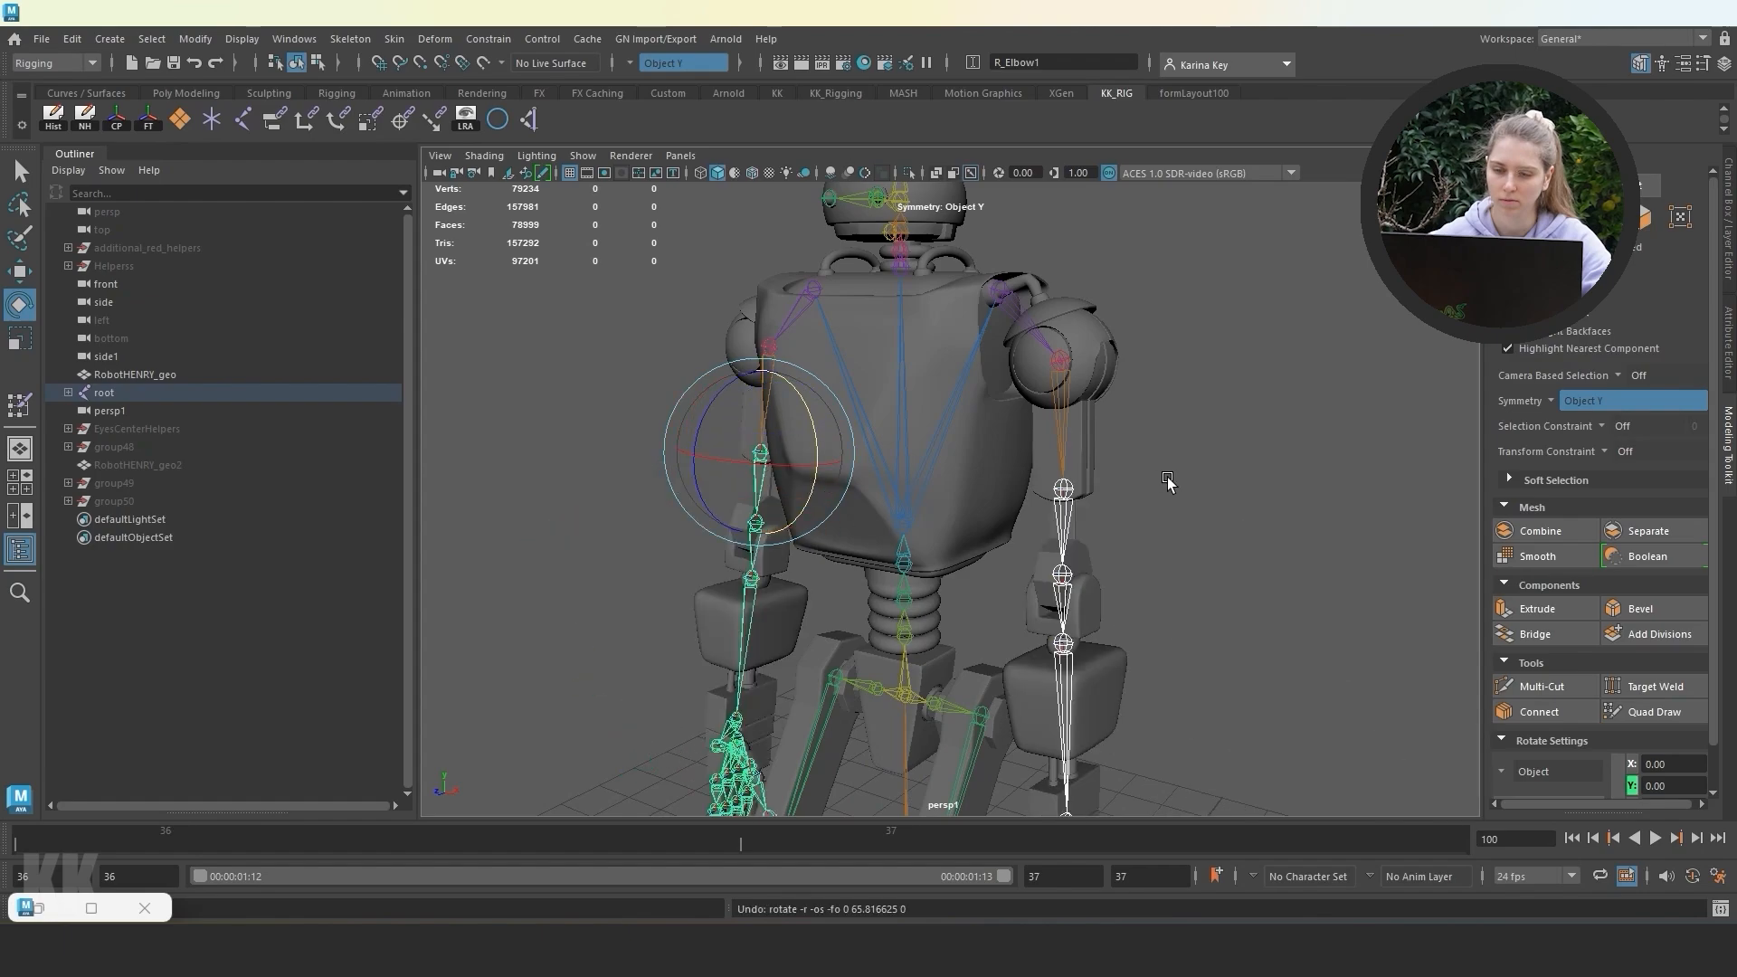
{"action": "key", "text": "ctrl+z"}
{"action": "key", "text": "ctrl+z"}
Try rotating R_Elbow3 and the matching left forearm joint together, undo the rotation and clear the selection.
{"action": "middle_click_drag", "start_coordinate": [1050, 644], "coordinate": [1055, 508], "text": "alt"}
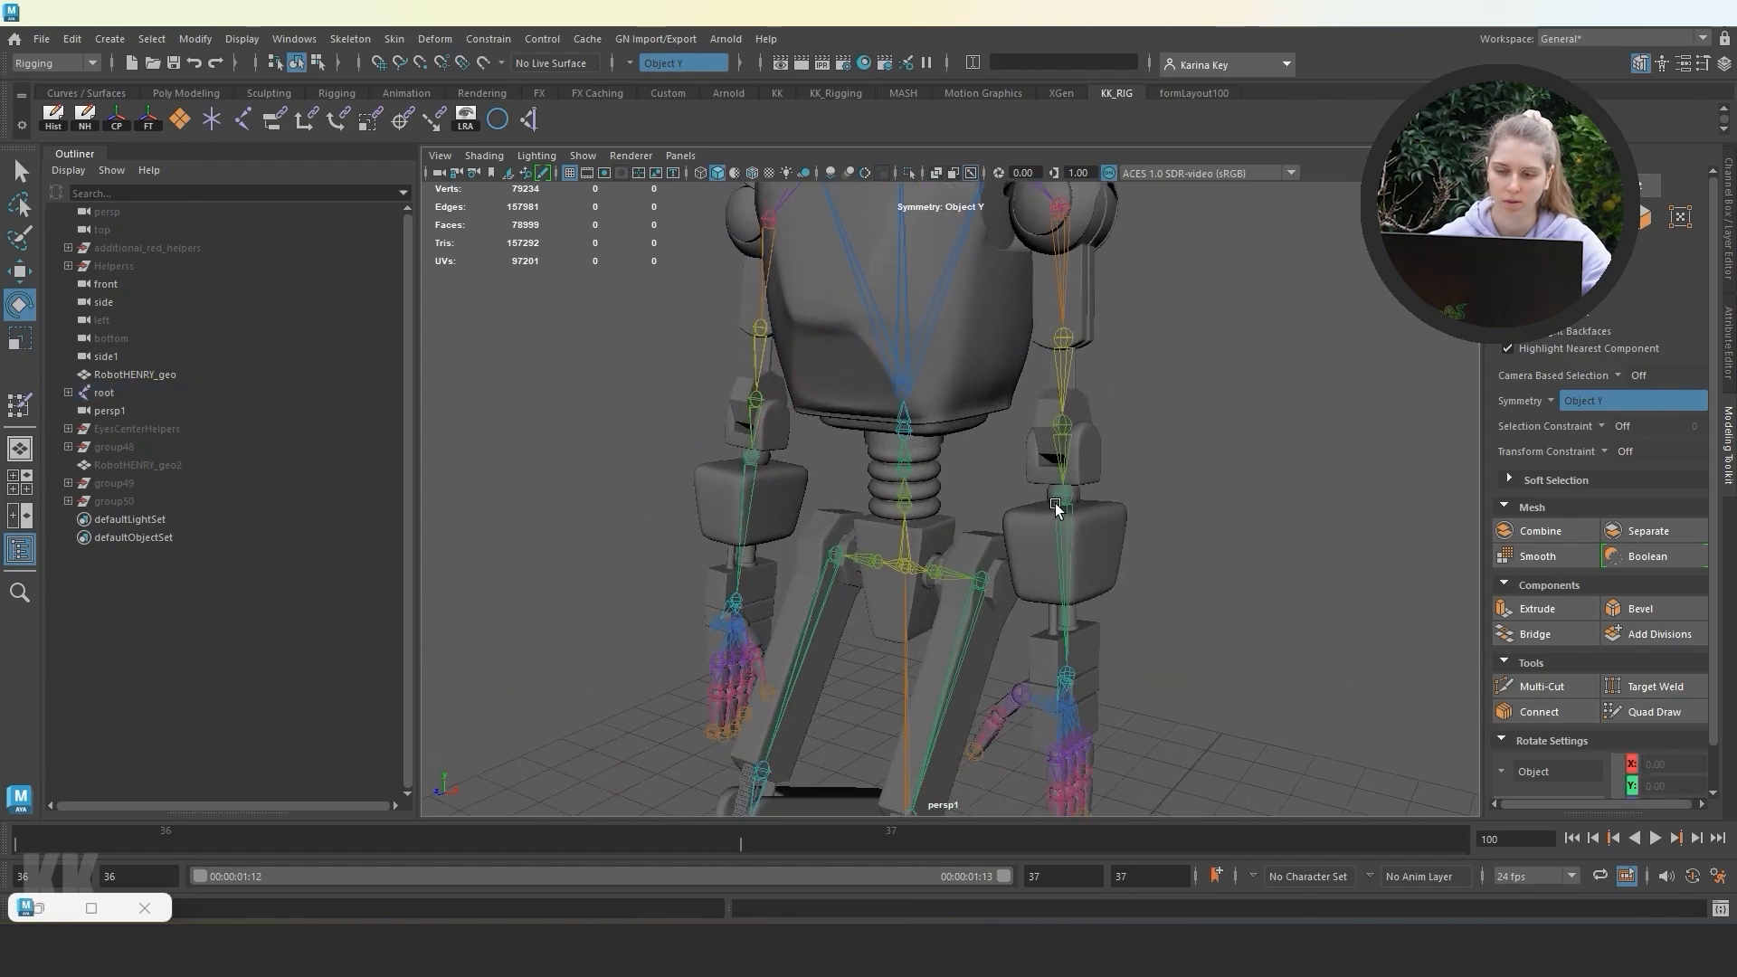
{"action": "left_click_drag", "start_coordinate": [750, 437], "coordinate": [809, 485]}
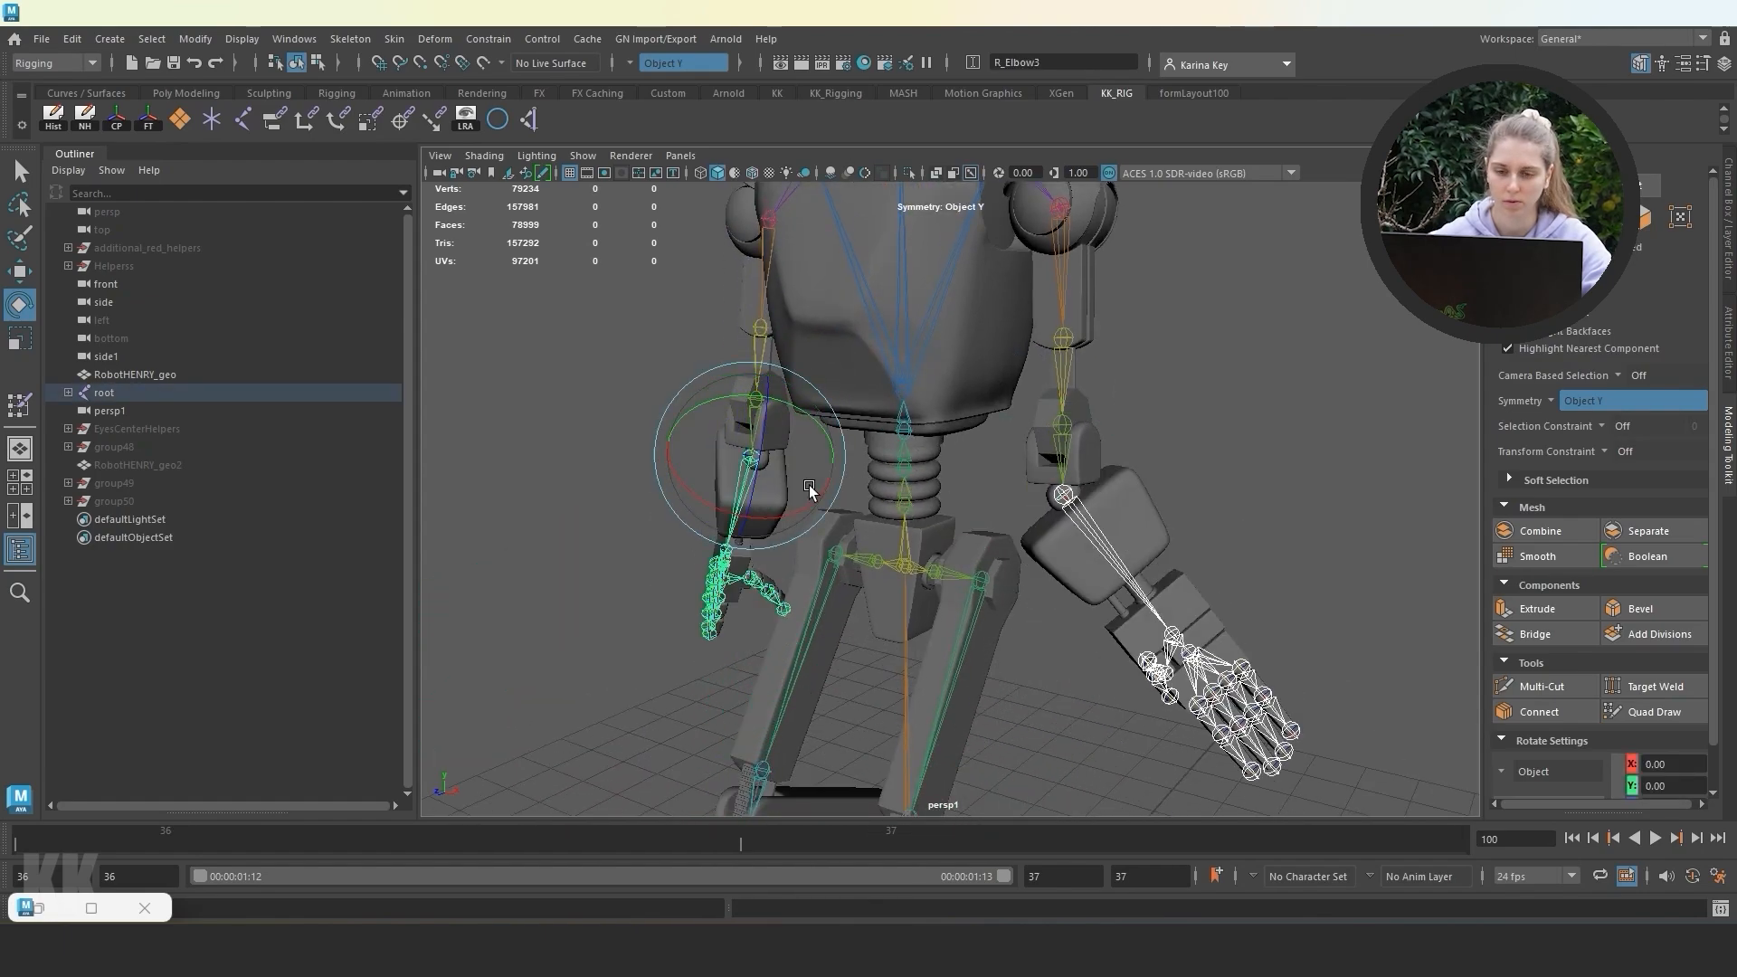
{"action": "key", "text": "ctrl+z"}
{"action": "left_click", "coordinate": [1192, 497]}
Try rotating the wrist, L_ThumbPalm and L_Palm2 joints of the left hand, undoing each rotation.
{"action": "left_click_drag", "start_coordinate": [1108, 660], "coordinate": [1120, 486], "text": "alt"}
{"action": "scroll", "coordinate": [1091, 539], "scroll_direction": "up", "scroll_amount": 5}
{"action": "left_click", "coordinate": [1120, 485]}
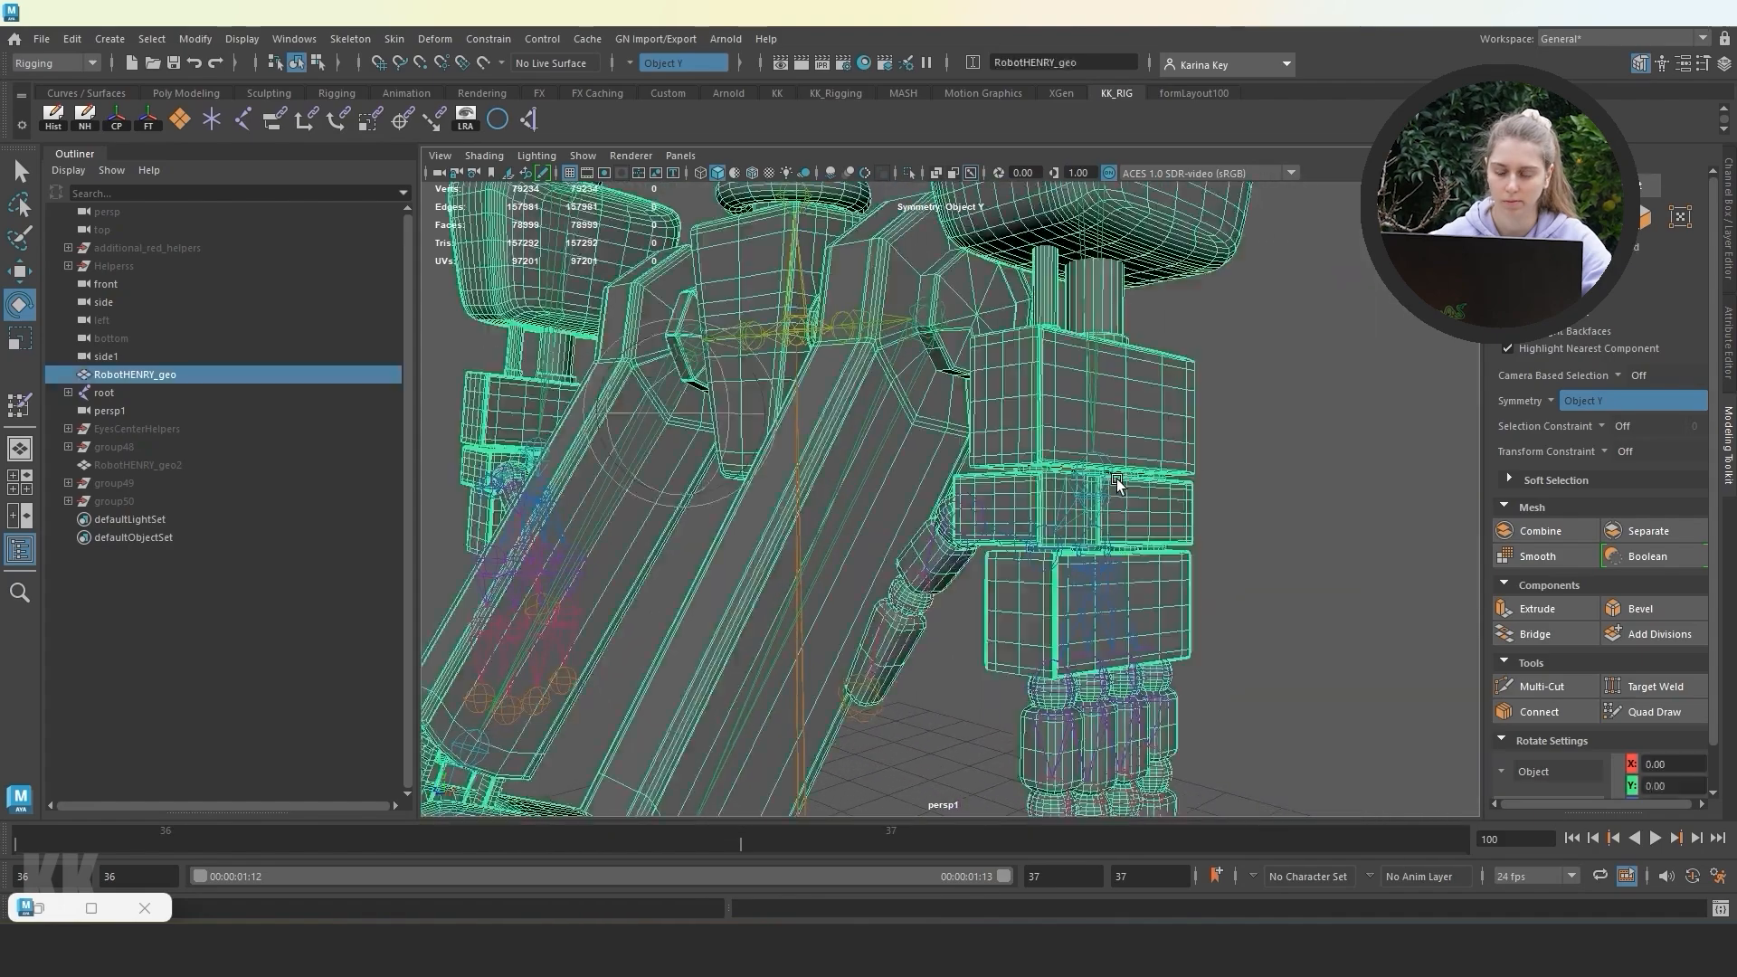
{"action": "key", "text": "ctrl+z"}
{"action": "scroll", "coordinate": [1067, 452], "scroll_direction": "up", "scroll_amount": 5}
{"action": "left_click", "coordinate": [1016, 421]}
{"action": "left_click_drag", "start_coordinate": [1055, 438], "coordinate": [1040, 470]}
{"action": "key", "text": "ctrl+z"}
{"action": "key", "text": "ctrl+z"}
{"action": "left_click", "coordinate": [949, 541]}
{"action": "left_click_drag", "start_coordinate": [931, 542], "coordinate": [1094, 557]}
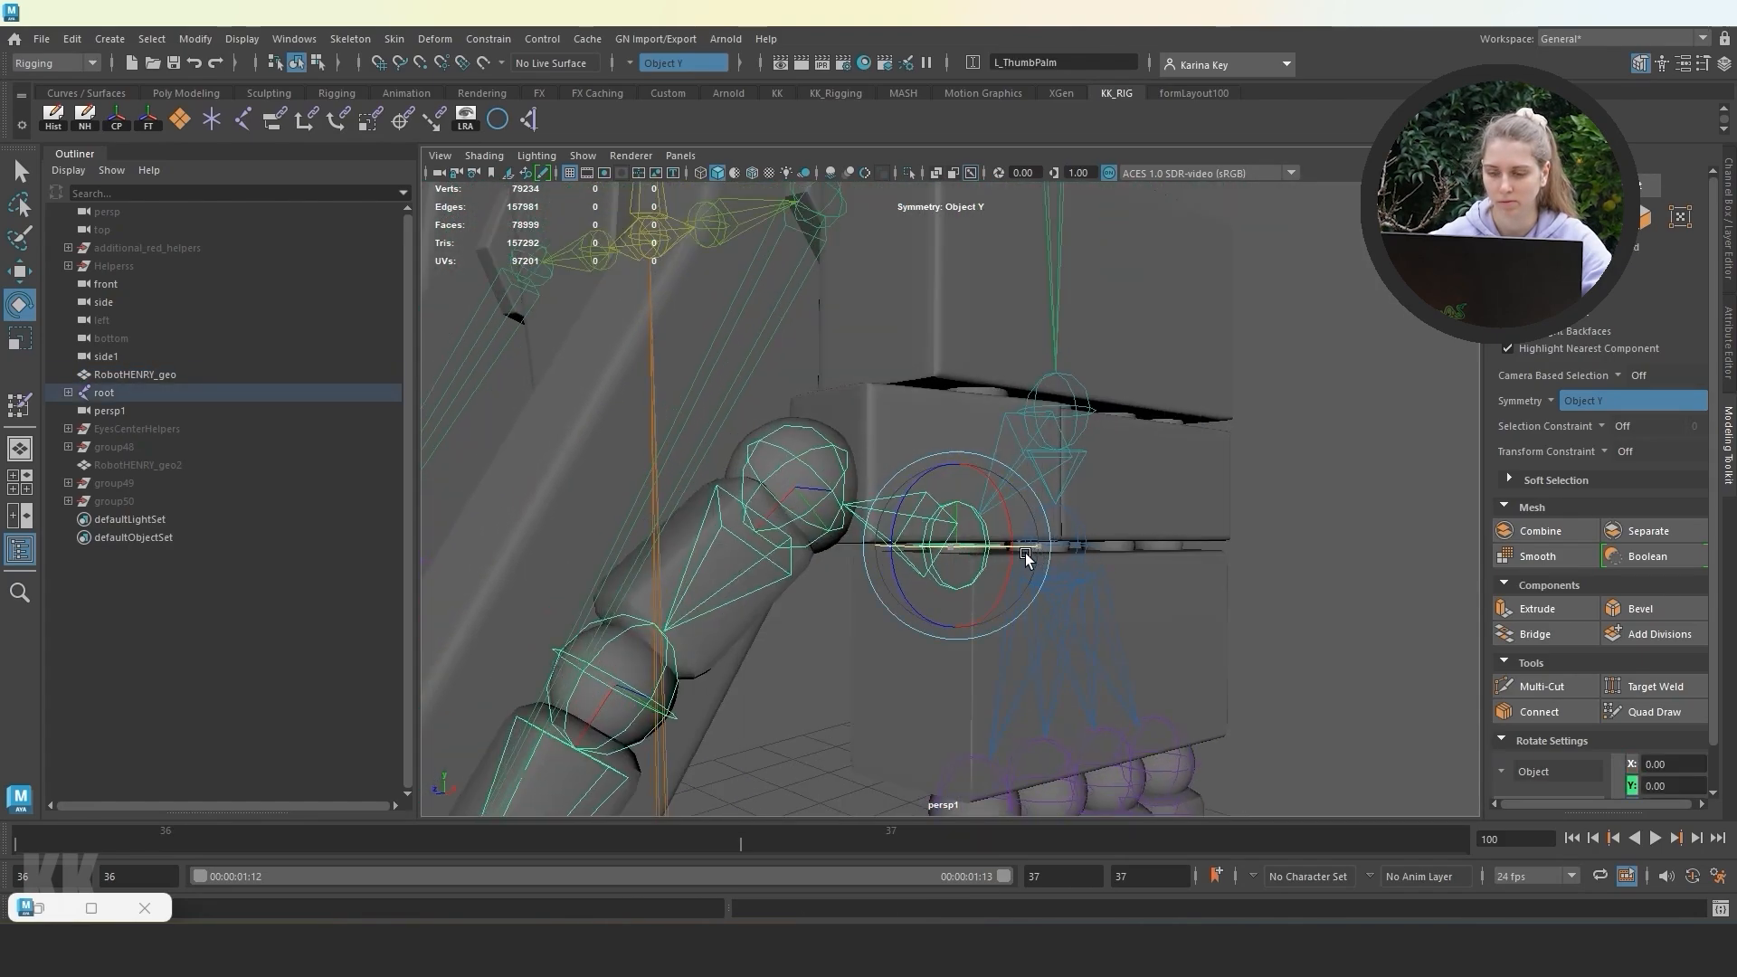
{"action": "key", "text": "ctrl+z"}
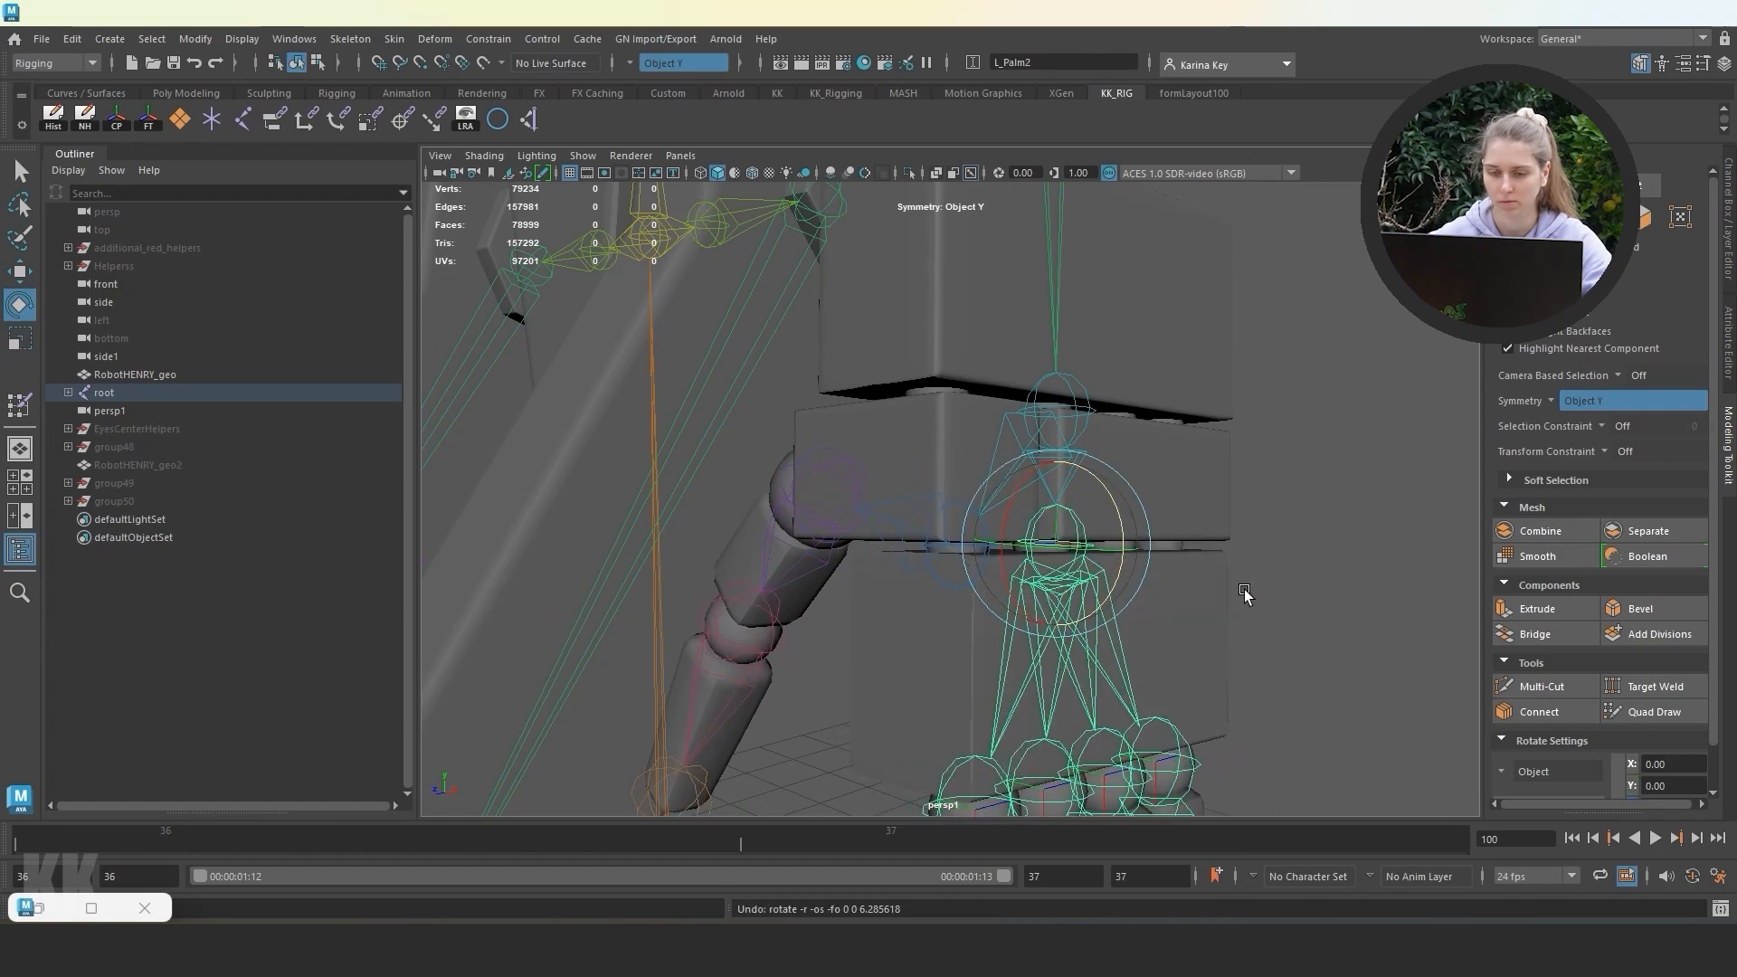
Select the left hand's thumb and finger joints, try rotating them together to curl the fingers, undo it and deselect.
{"action": "left_click", "coordinate": [1245, 589]}
{"action": "middle_click_drag", "start_coordinate": [1245, 589], "coordinate": [1293, 425], "text": "alt"}
{"action": "scroll", "coordinate": [1247, 589], "scroll_direction": "down", "scroll_amount": 3}
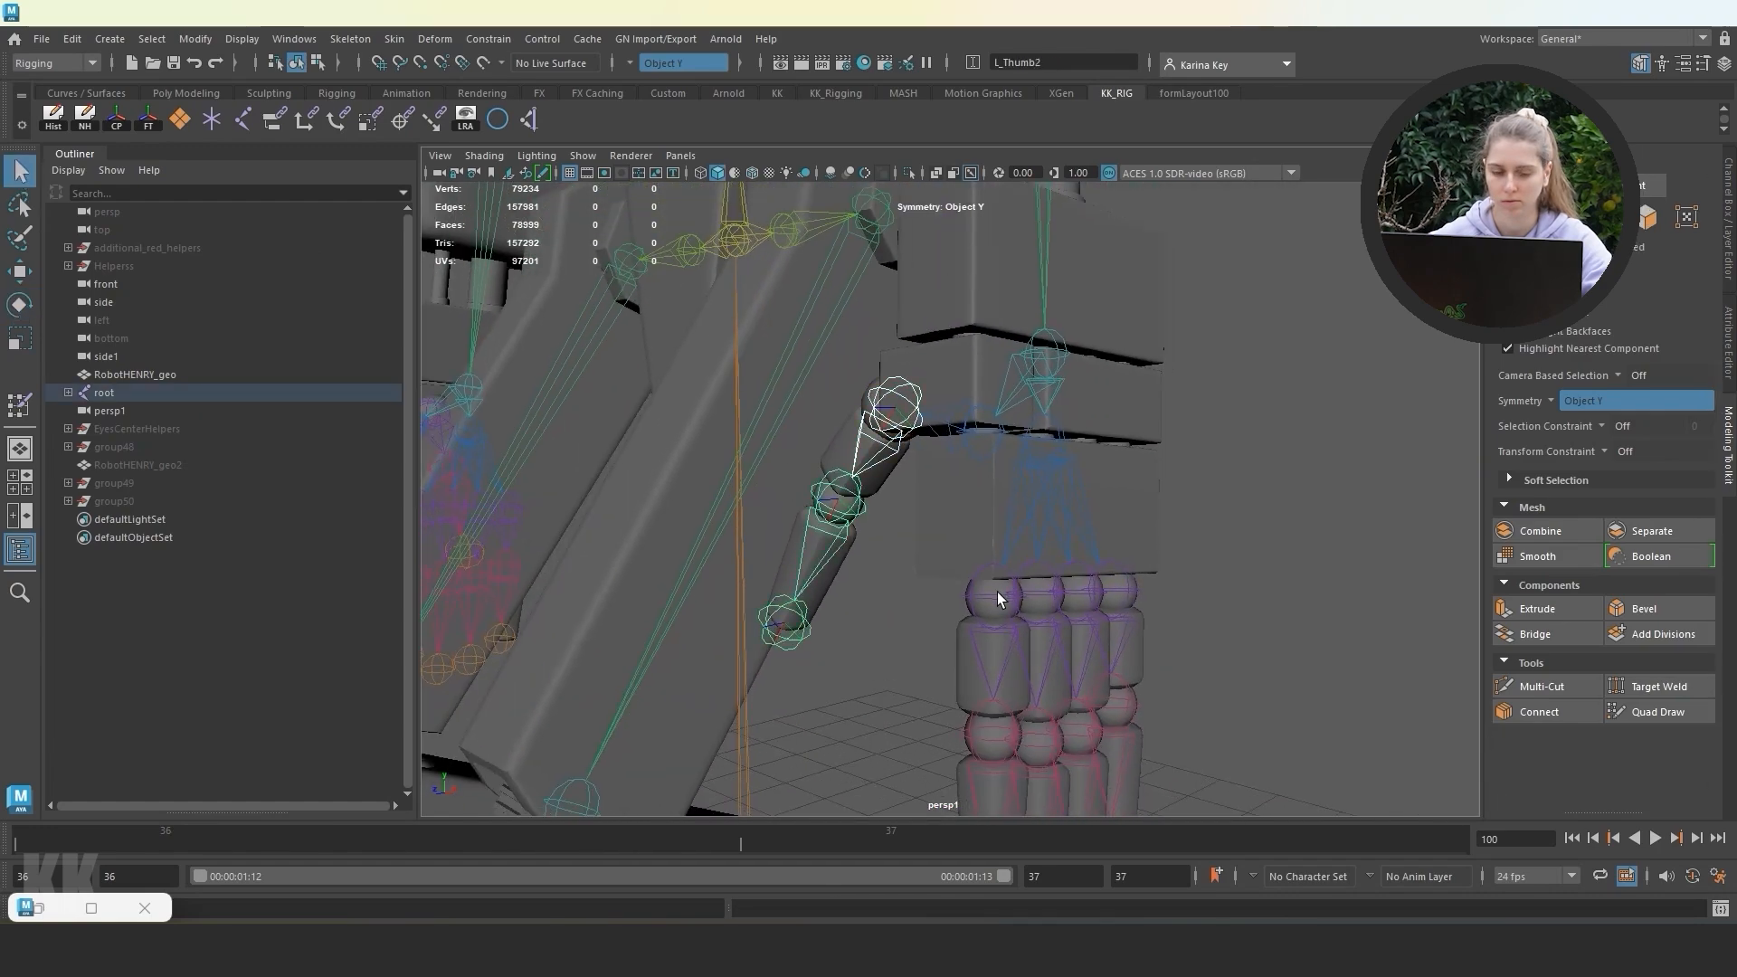
{"action": "left_click_drag", "start_coordinate": [1012, 719], "coordinate": [1066, 430], "text": "alt"}
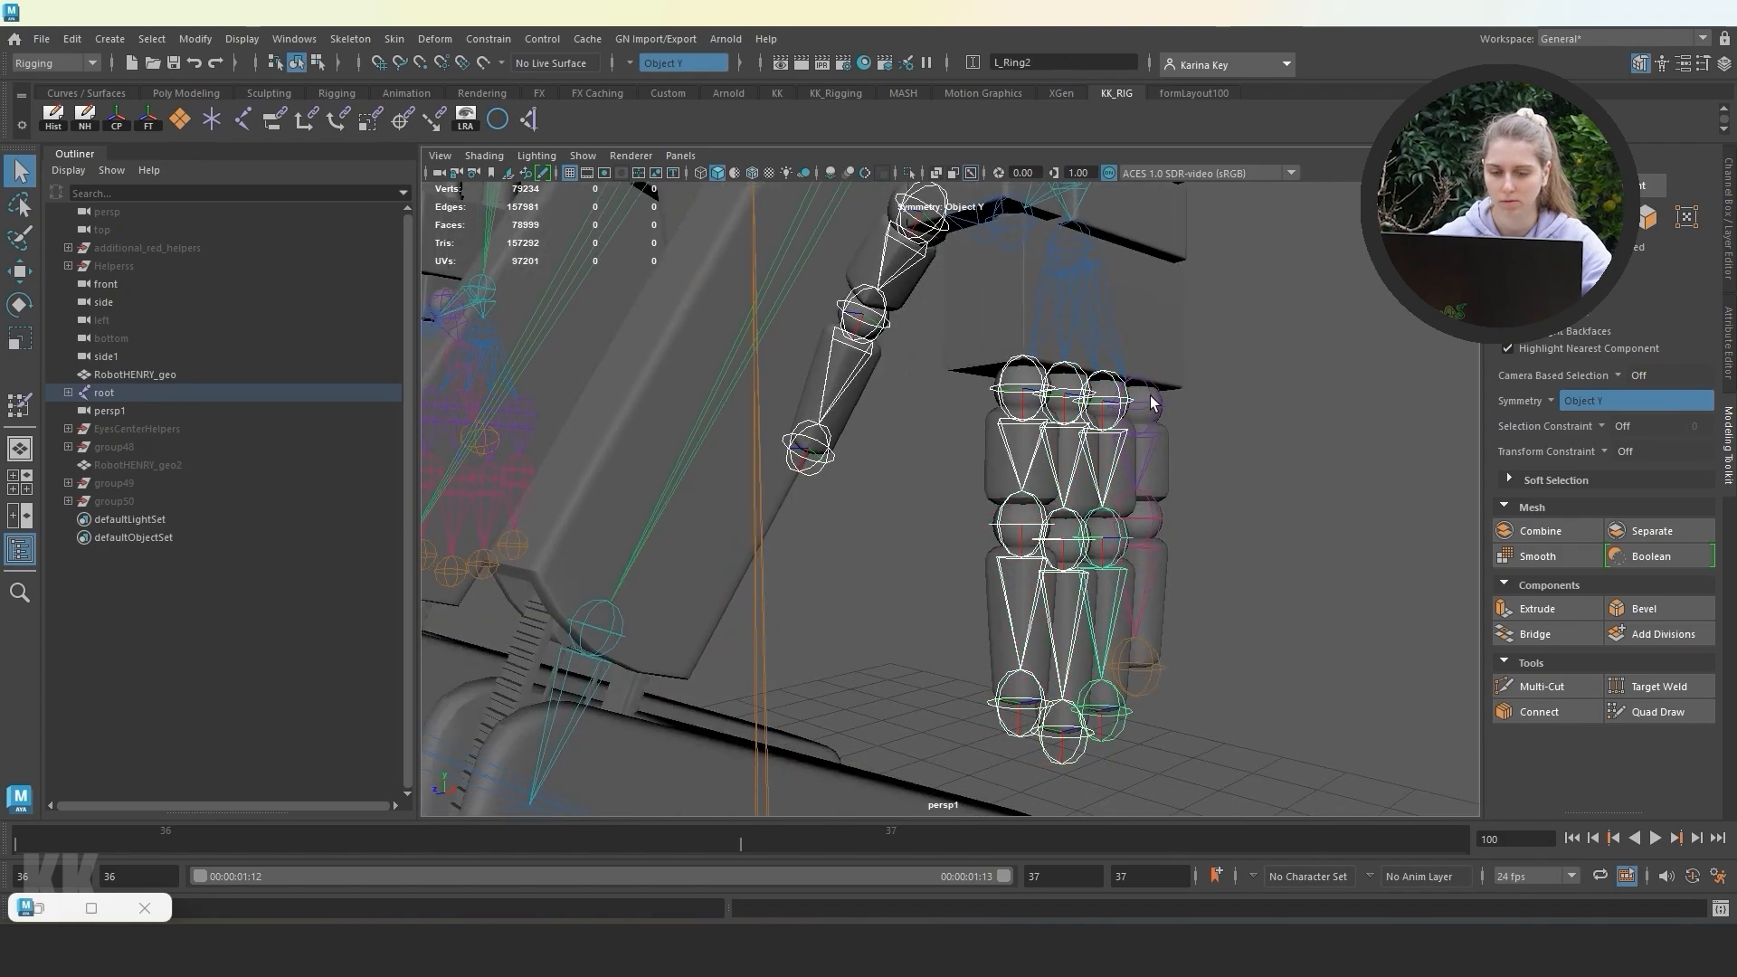
{"action": "left_click_drag", "start_coordinate": [1185, 471], "coordinate": [1247, 505]}
{"action": "key", "text": "ctrl+z"}
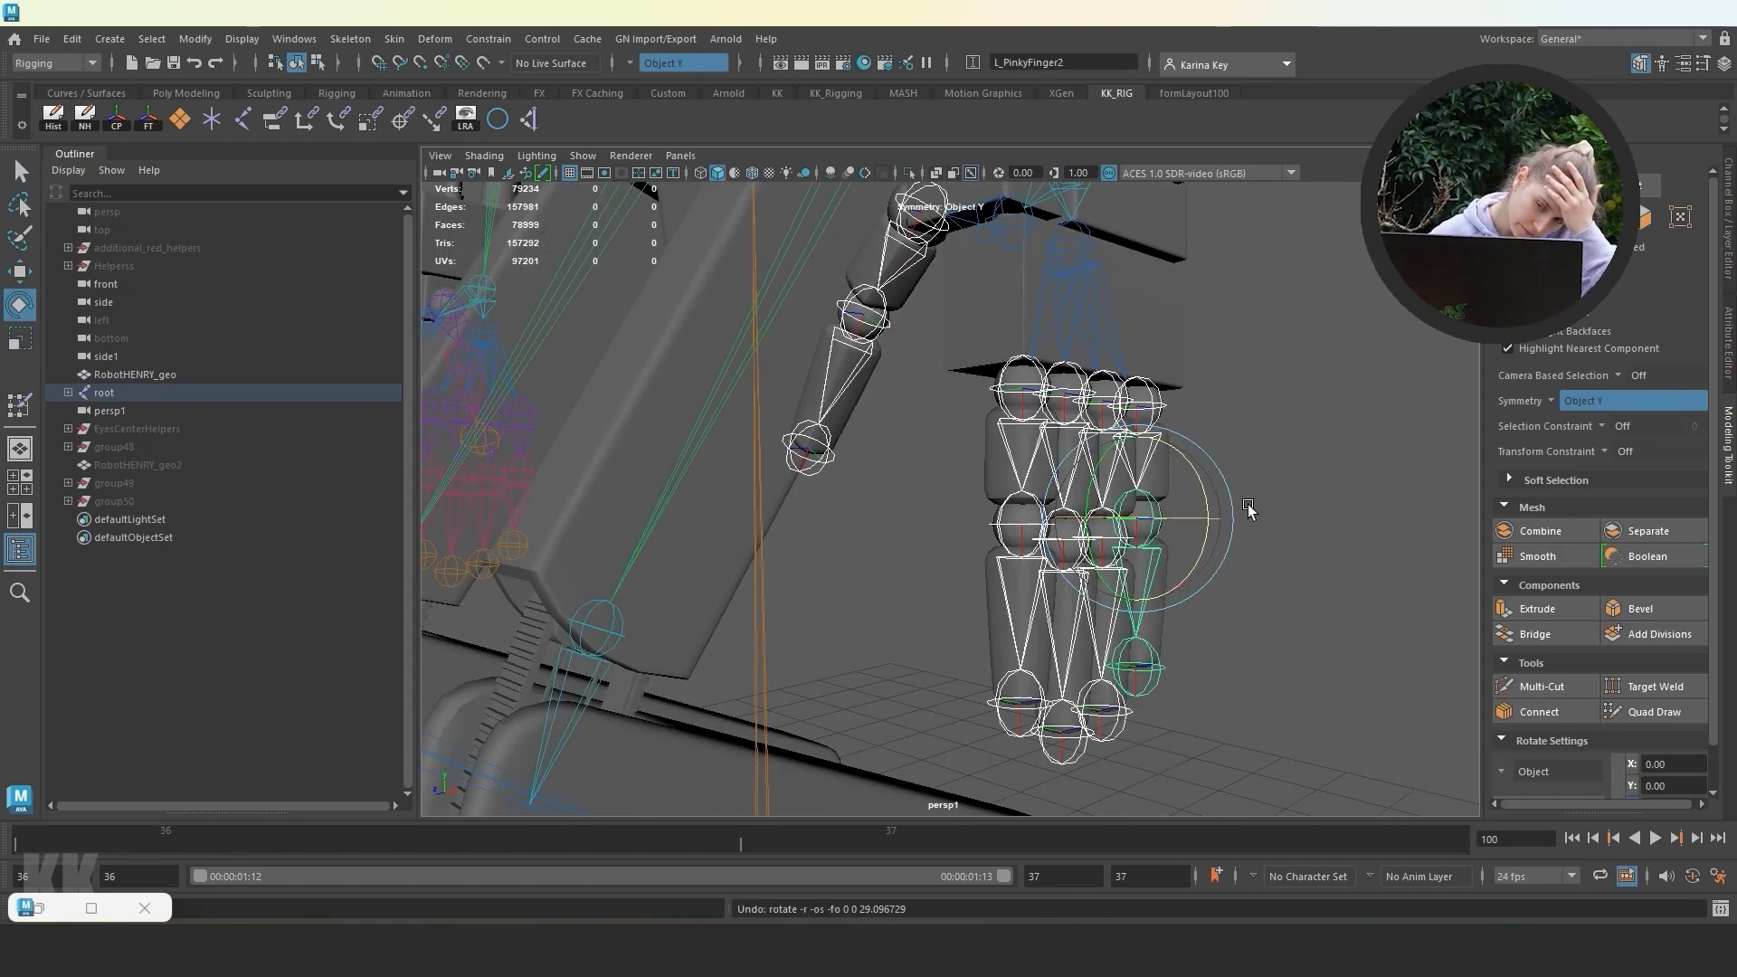
{"action": "left_click", "coordinate": [1248, 506]}
Try rotating the R_Shoulder2 joint to check the upper arm, and undo the rotation.
{"action": "right_click_drag", "start_coordinate": [1248, 505], "coordinate": [1045, 490], "text": "alt"}
{"action": "left_click_drag", "start_coordinate": [1045, 490], "coordinate": [1201, 540], "text": "alt"}
{"action": "middle_click_drag", "start_coordinate": [814, 353], "coordinate": [950, 412], "text": "alt"}
{"action": "right_click_drag", "start_coordinate": [950, 411], "coordinate": [1266, 317], "text": "alt"}
{"action": "middle_click_drag", "start_coordinate": [1267, 316], "coordinate": [1057, 440], "text": "alt"}
{"action": "left_click", "coordinate": [1018, 284]}
{"action": "left_click_drag", "start_coordinate": [1020, 283], "coordinate": [1022, 305]}
{"action": "key", "text": "ctrl+z"}
{"action": "key", "text": "ctrl+z"}
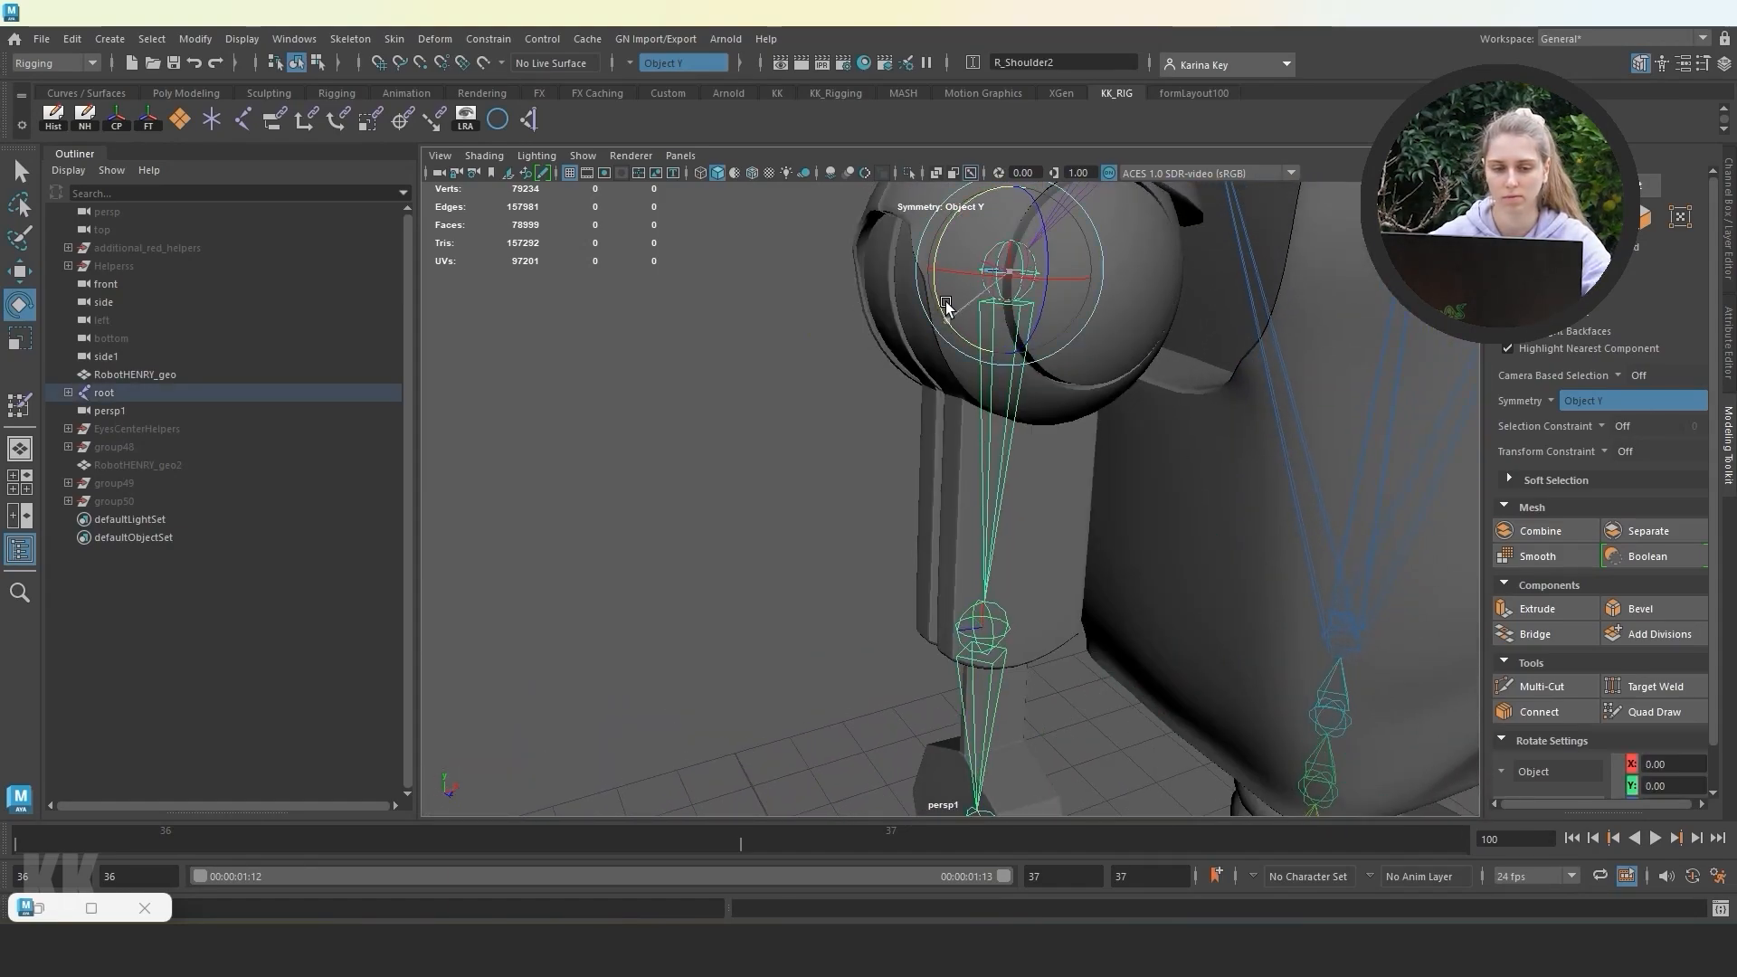
{"action": "key", "text": "ctrl+z"}
Try rotating the R_Elbow1 joint to swing the forearm outward, undo the rotation and clear the selection.
{"action": "right_click_drag", "start_coordinate": [904, 453], "coordinate": [828, 420], "text": "alt"}
{"action": "middle_click_drag", "start_coordinate": [950, 543], "coordinate": [941, 343], "text": "alt"}
{"action": "left_click", "coordinate": [961, 348]}
{"action": "left_click_drag", "start_coordinate": [900, 398], "coordinate": [798, 424]}
{"action": "key", "text": "ctrl+z"}
{"action": "key", "text": "ctrl+z"}
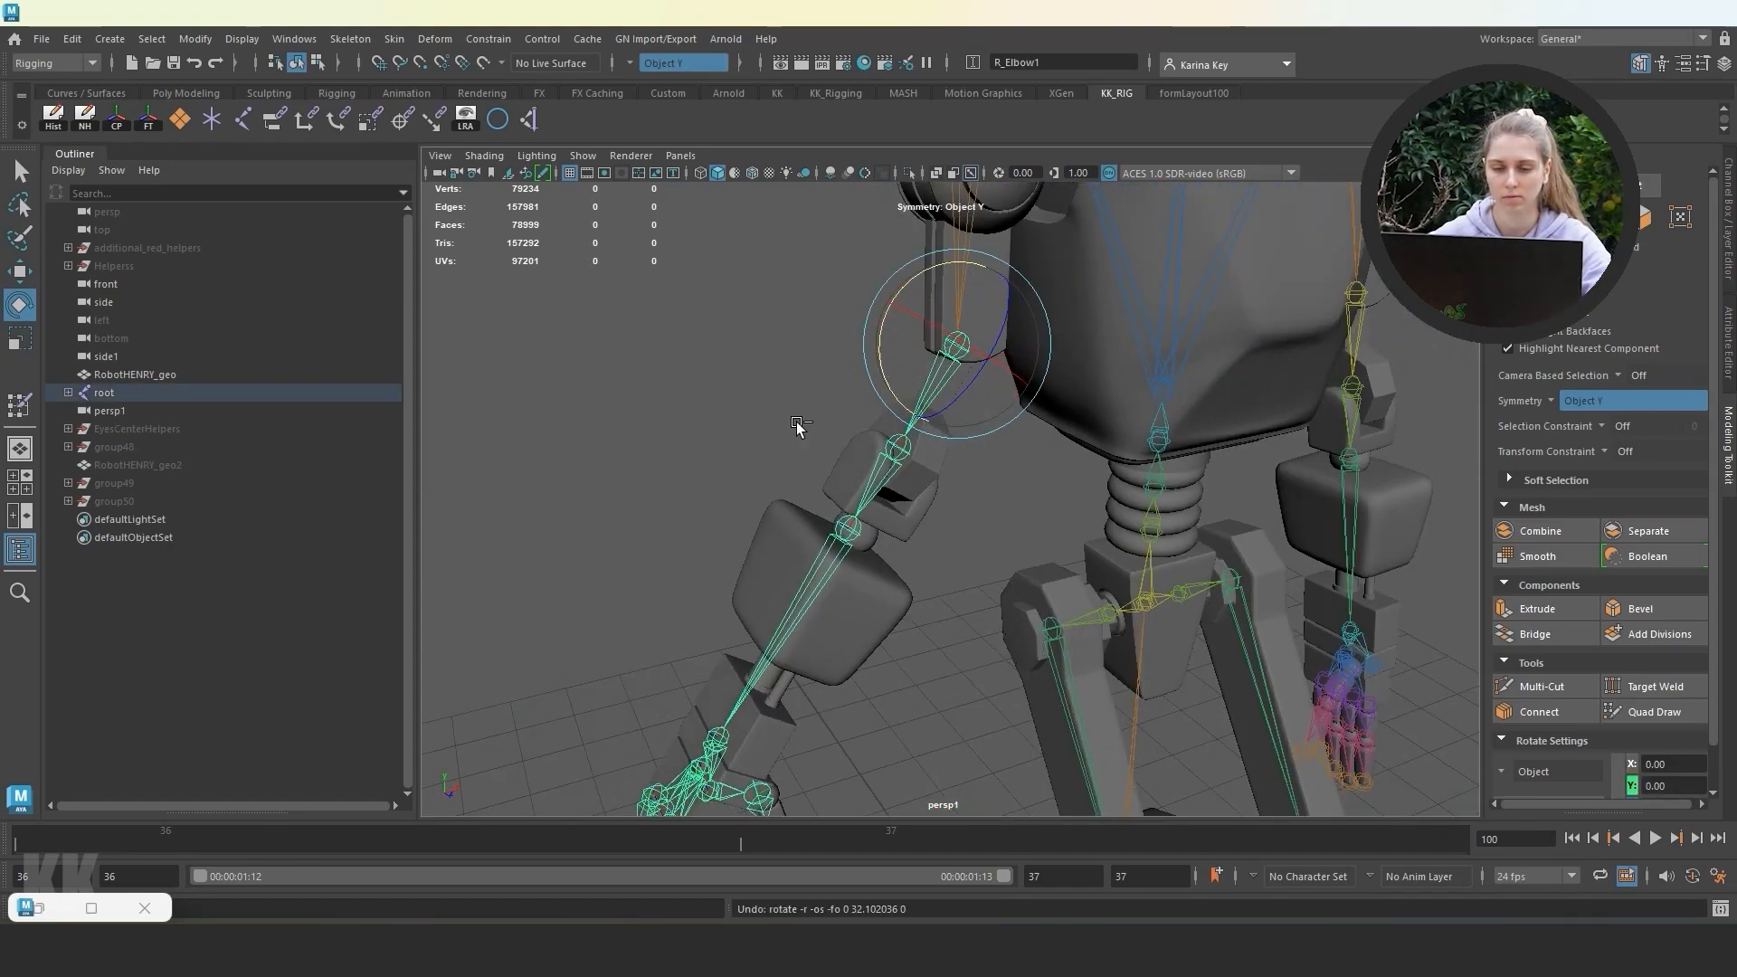
{"action": "left_click", "coordinate": [959, 458]}
{"action": "left_click", "coordinate": [812, 572]}
Try twisting the forearm with the R_Elbow3 joint, and undo the rotation and selection.
{"action": "right_click_drag", "start_coordinate": [812, 572], "coordinate": [905, 561], "text": "alt"}
{"action": "middle_click_drag", "start_coordinate": [940, 561], "coordinate": [924, 316], "text": "alt"}
{"action": "left_click", "coordinate": [922, 317]}
{"action": "left_click_drag", "start_coordinate": [950, 349], "coordinate": [911, 361]}
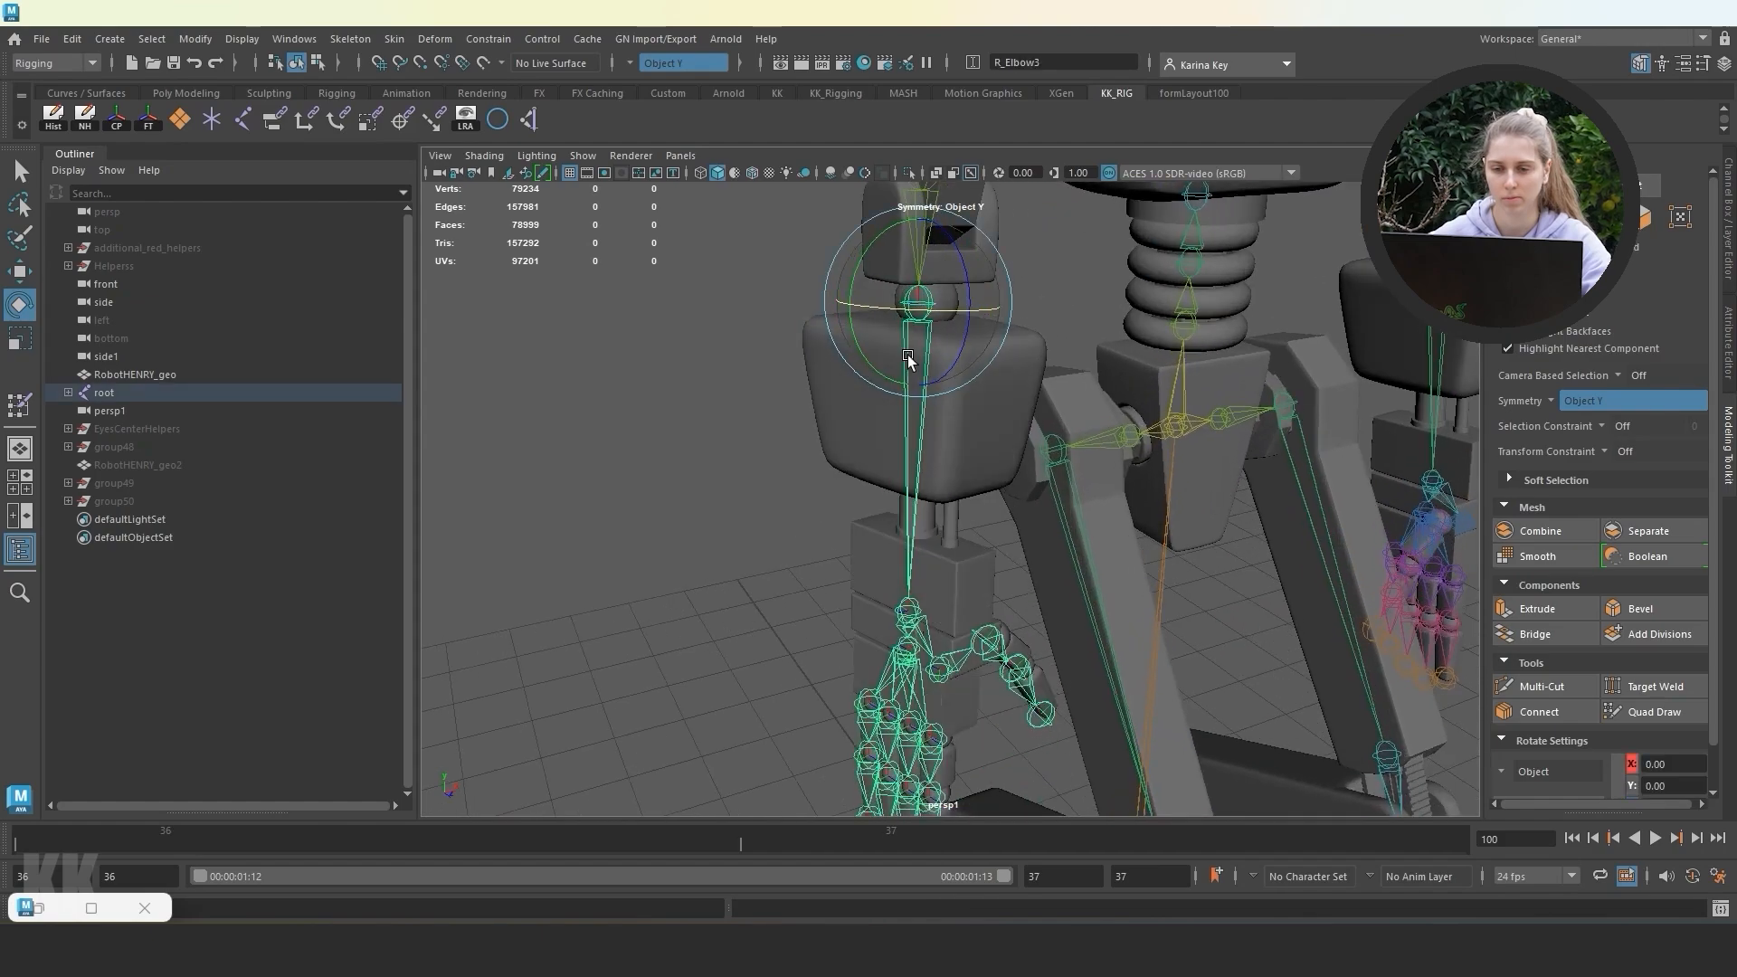
{"action": "key", "text": "ctrl+z"}
{"action": "key", "text": "ctrl+z"}
Try rotating the R_Wrist joint, undo it, and check how the palm follows the R_ThumbPalm joint.
{"action": "middle_click_drag", "start_coordinate": [837, 724], "coordinate": [841, 465], "text": "alt"}
{"action": "right_click_drag", "start_coordinate": [841, 465], "coordinate": [922, 443], "text": "alt"}
{"action": "left_click", "coordinate": [937, 340]}
{"action": "left_click_drag", "start_coordinate": [936, 348], "coordinate": [934, 414], "text": "alt"}
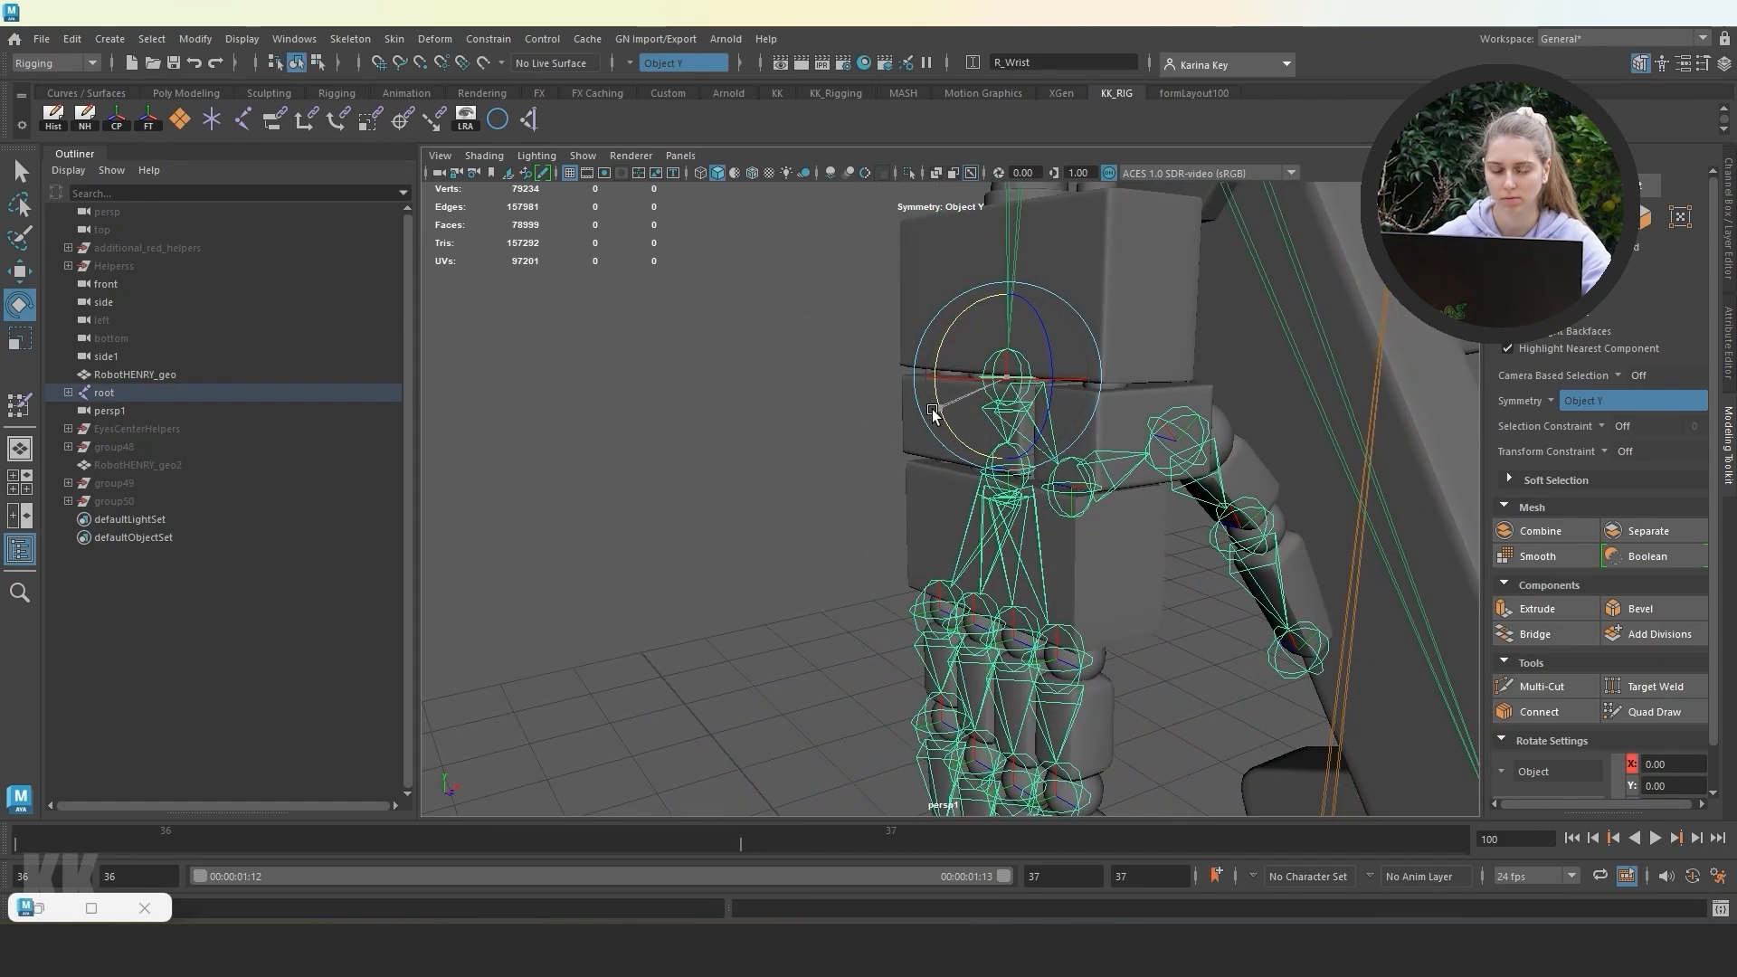
{"action": "key", "text": "ctrl+z"}
{"action": "key", "text": "ctrl+z"}
{"action": "left_click_drag", "start_coordinate": [1053, 506], "coordinate": [973, 560]}
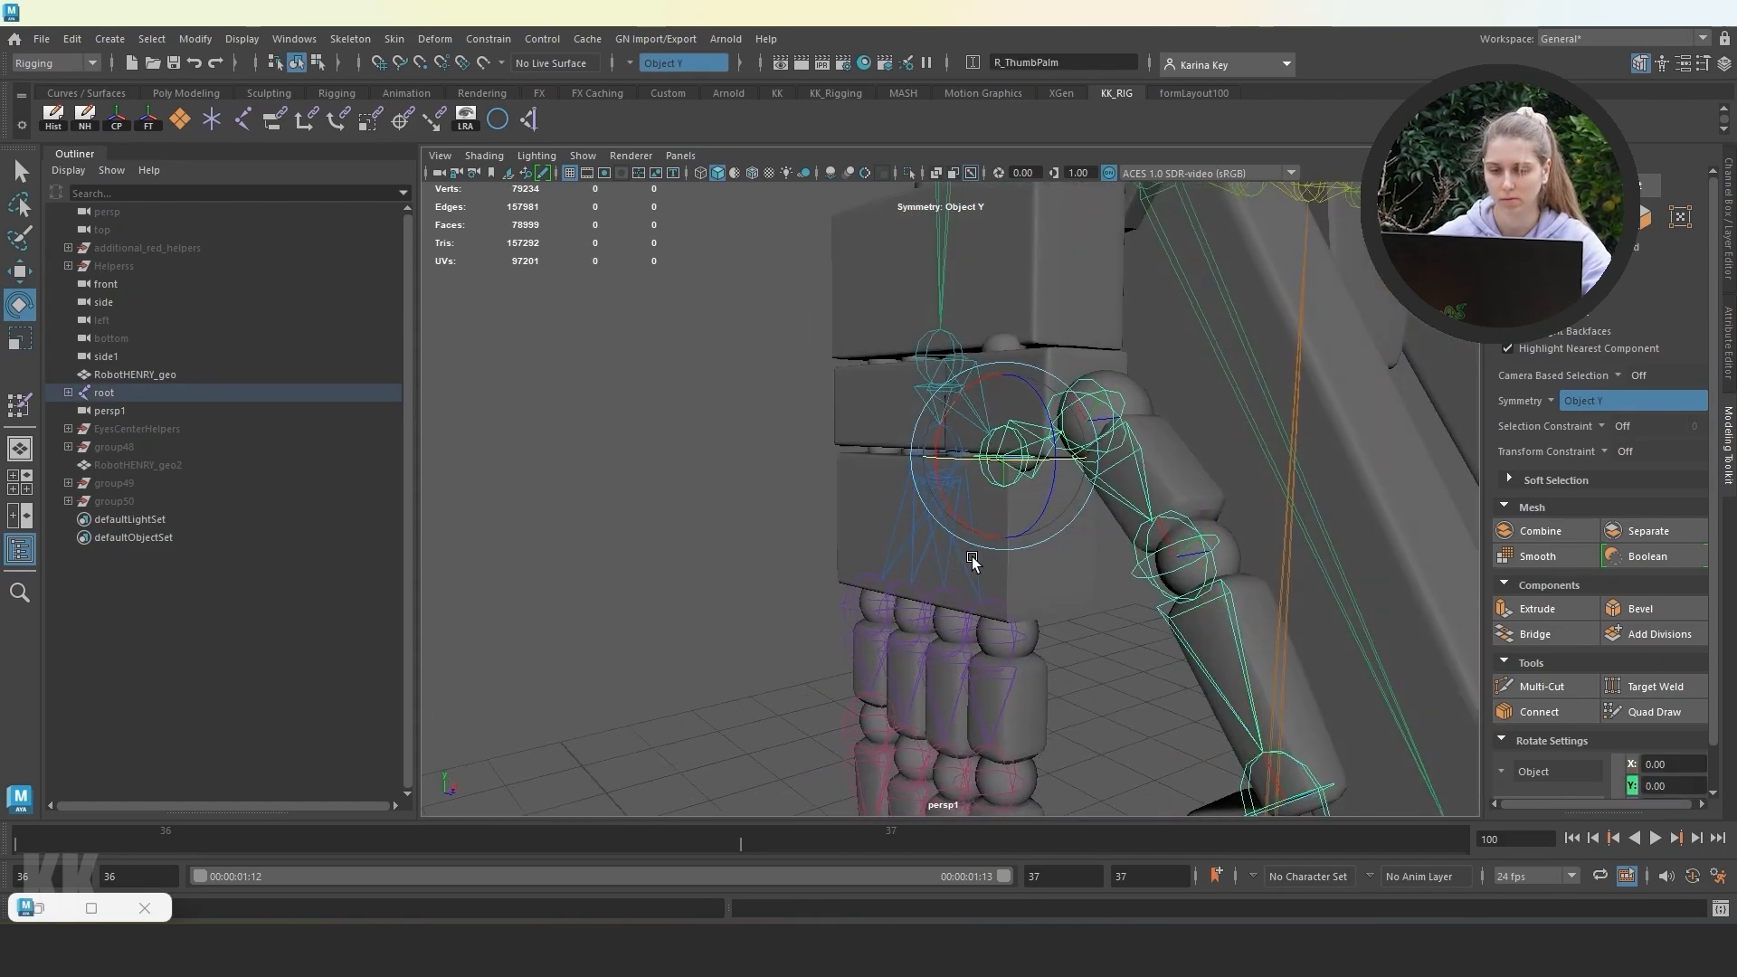
{"action": "right_click_drag", "start_coordinate": [974, 559], "coordinate": [1027, 507], "text": "alt"}
{"action": "left_click_drag", "start_coordinate": [1028, 507], "coordinate": [843, 538], "text": "alt"}
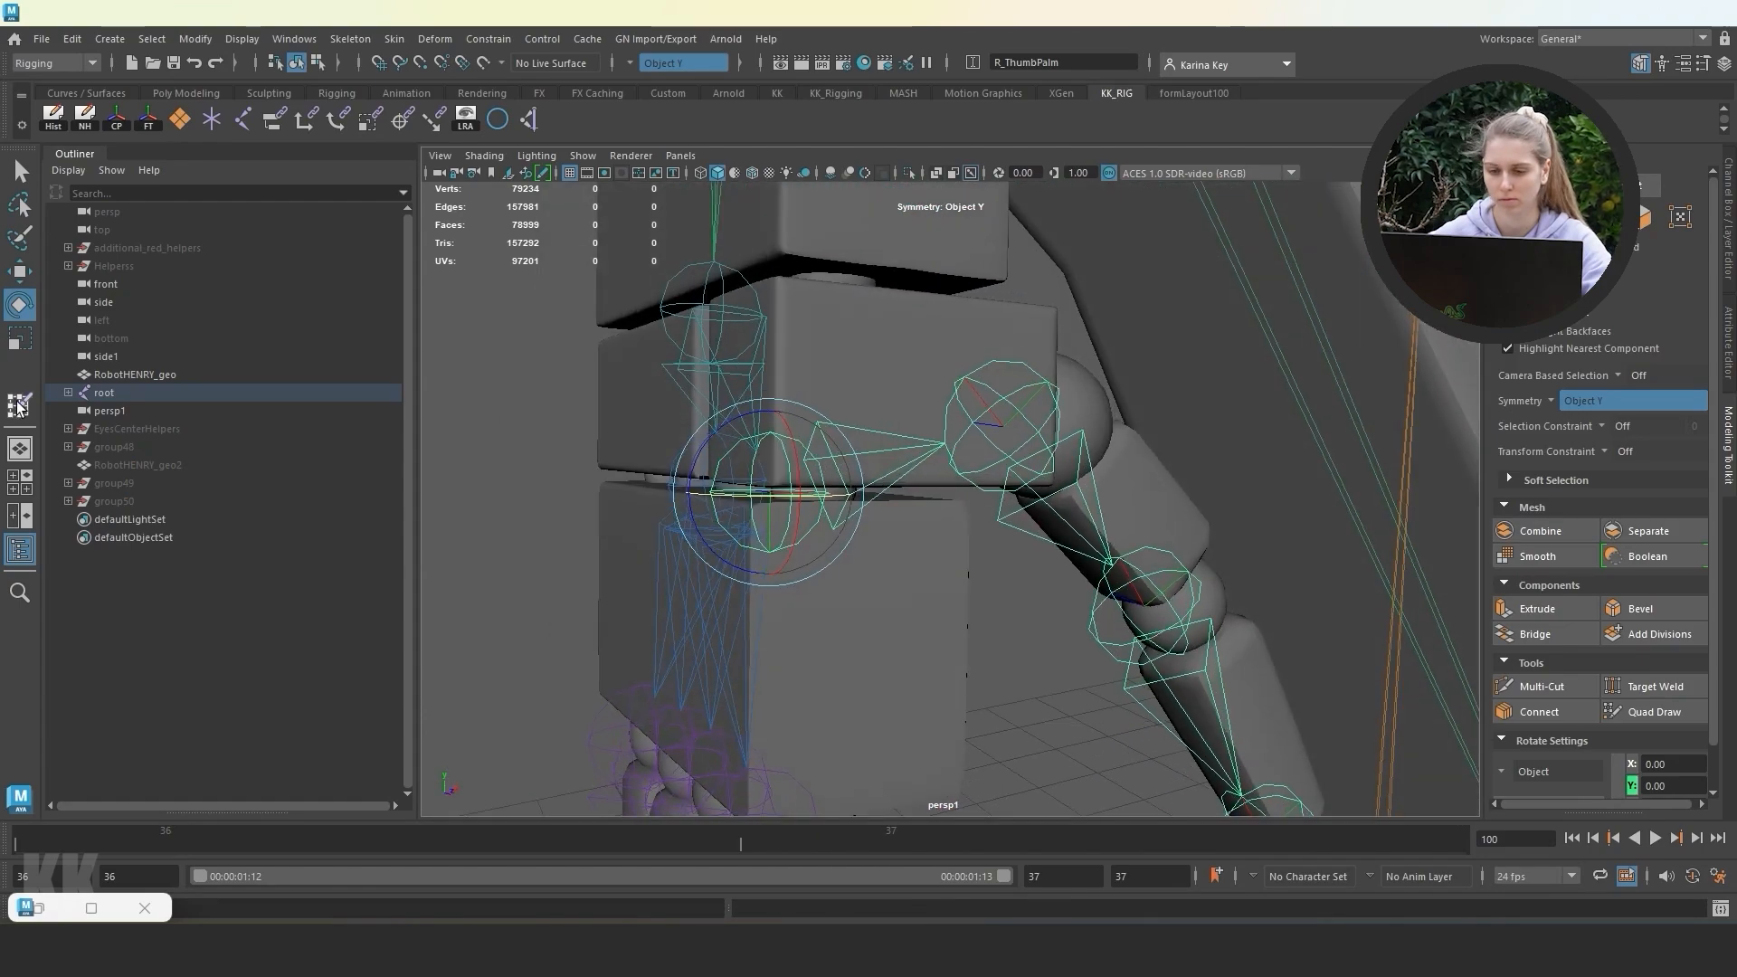
Assign the left palm block's vertices to L_Palm2 with a skin weight of 1, leave weight painting and deselect.
{"action": "double_click", "coordinate": [19, 406]}
{"action": "left_click_drag", "start_coordinate": [624, 263], "coordinate": [630, 312]}
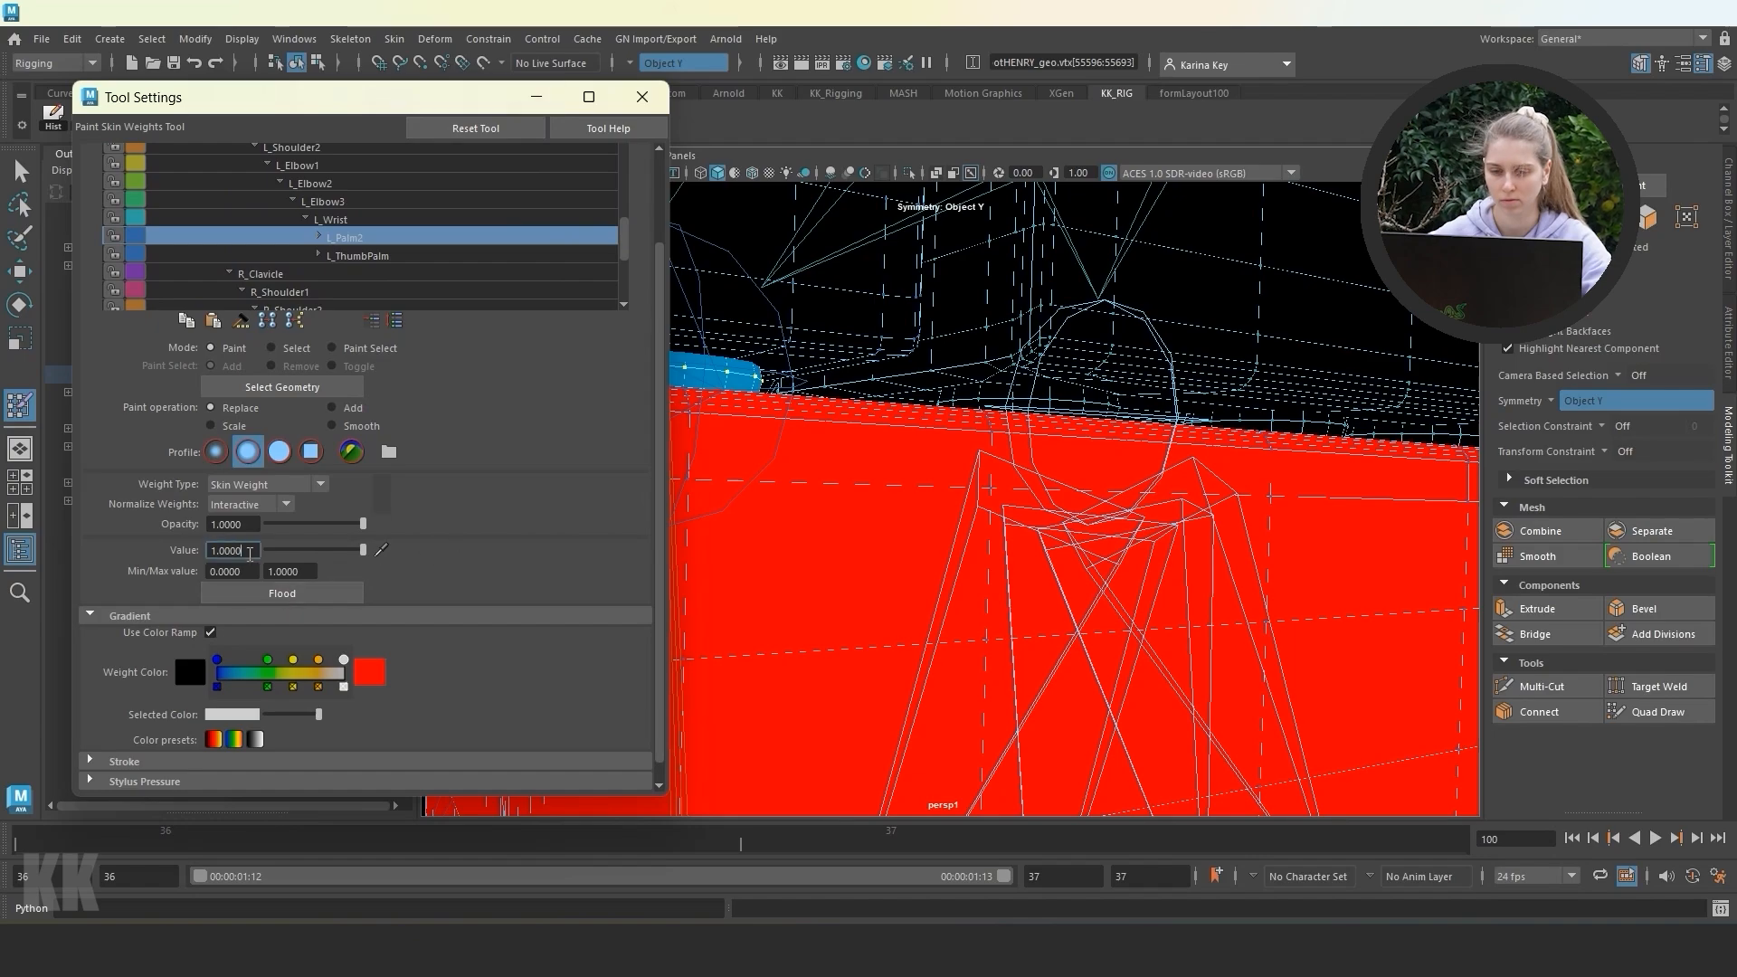
{"action": "left_click", "coordinate": [536, 97]}
{"action": "scroll", "coordinate": [834, 439], "scroll_direction": "down", "scroll_amount": 6}
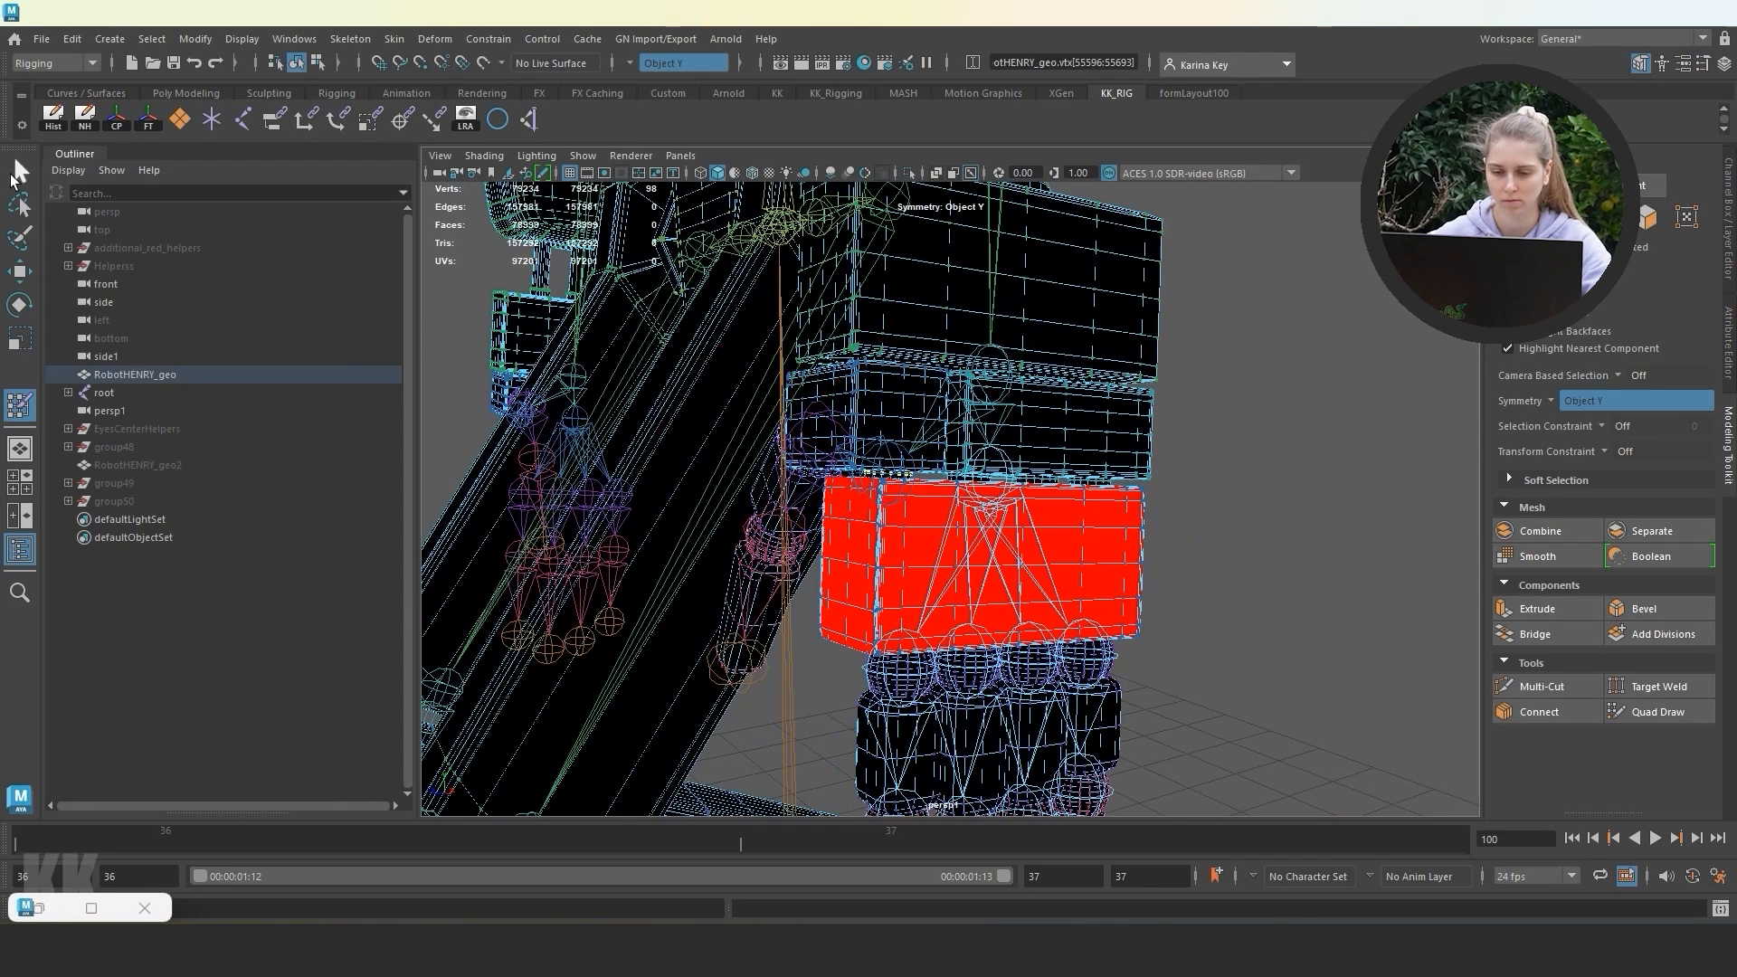
{"action": "left_click", "coordinate": [19, 170]}
{"action": "left_click", "coordinate": [1193, 420]}
Test the corrected left palm by rotating the L_ThumbPalm joint and the wrist and palm joints.
{"action": "left_click_drag", "start_coordinate": [1192, 420], "coordinate": [1241, 418], "text": "alt"}
{"action": "left_click_drag", "start_coordinate": [891, 462], "coordinate": [935, 473]}
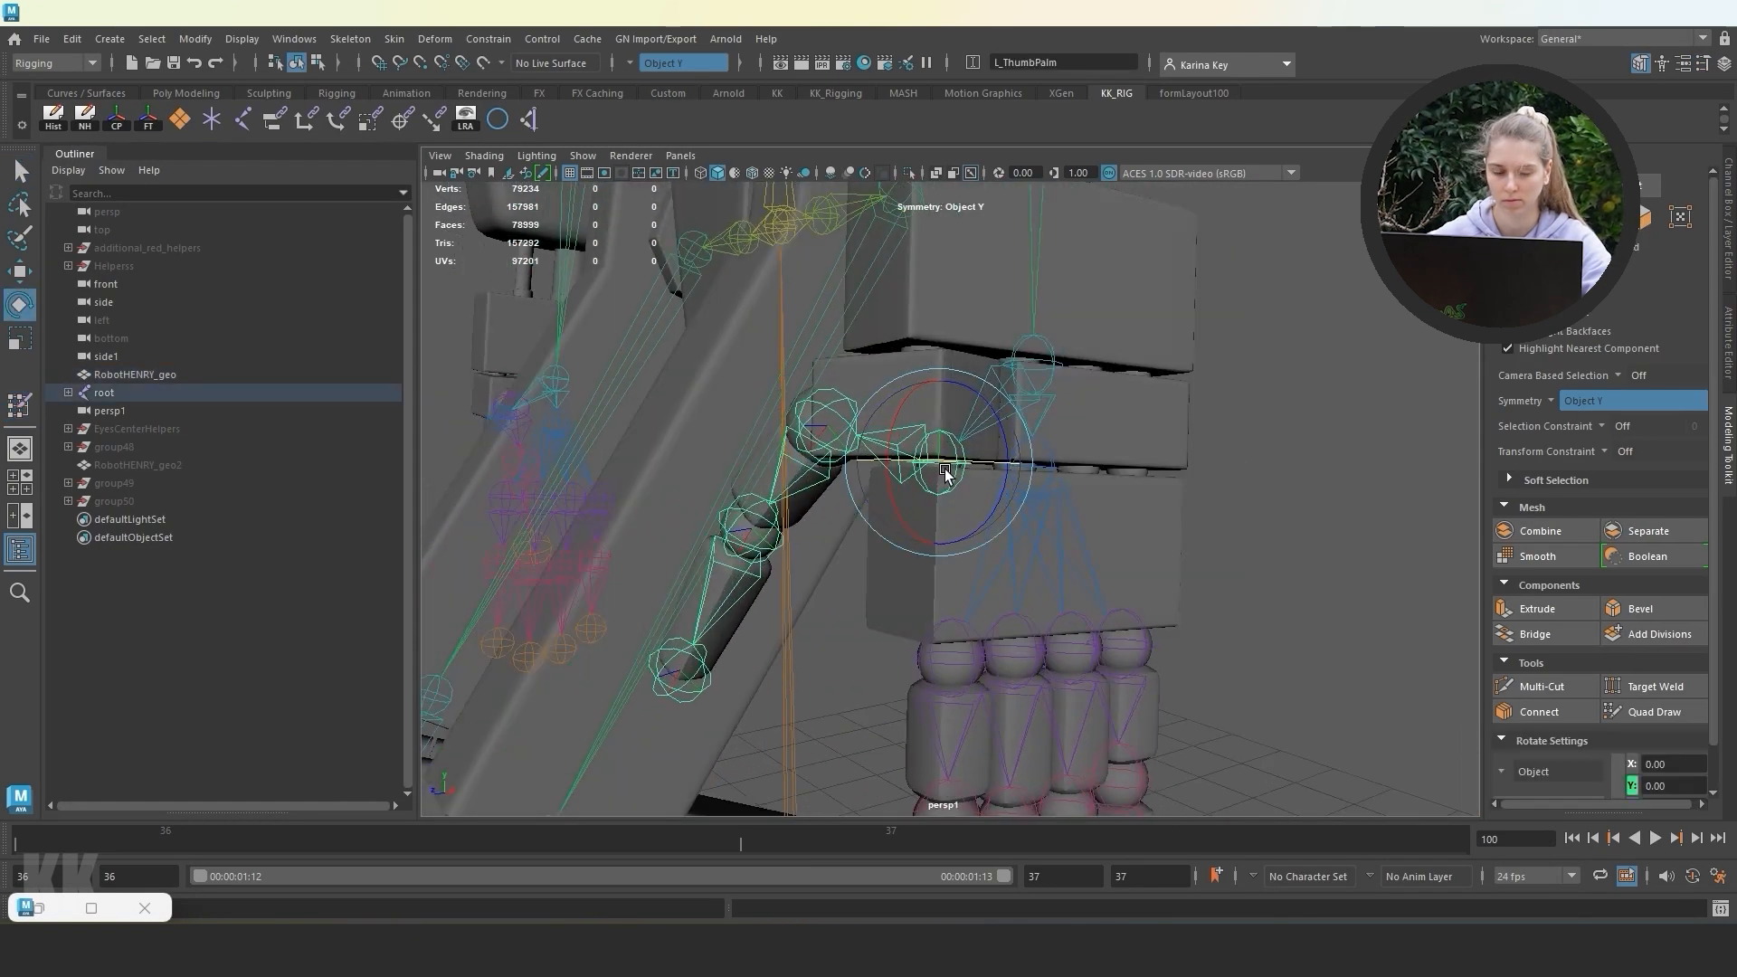
{"action": "left_click", "coordinate": [1034, 362]}
{"action": "left_click_drag", "start_coordinate": [1080, 362], "coordinate": [1109, 546]}
{"action": "left_click_drag", "start_coordinate": [987, 530], "coordinate": [1206, 600]}
{"action": "scroll", "coordinate": [1175, 531], "scroll_direction": "up", "scroll_amount": 5}
Clear the joint selection, look over the whole robot and save the scene.
{"action": "left_click", "coordinate": [1171, 611]}
{"action": "right_click_drag", "start_coordinate": [1206, 601], "coordinate": [1020, 514], "text": "alt"}
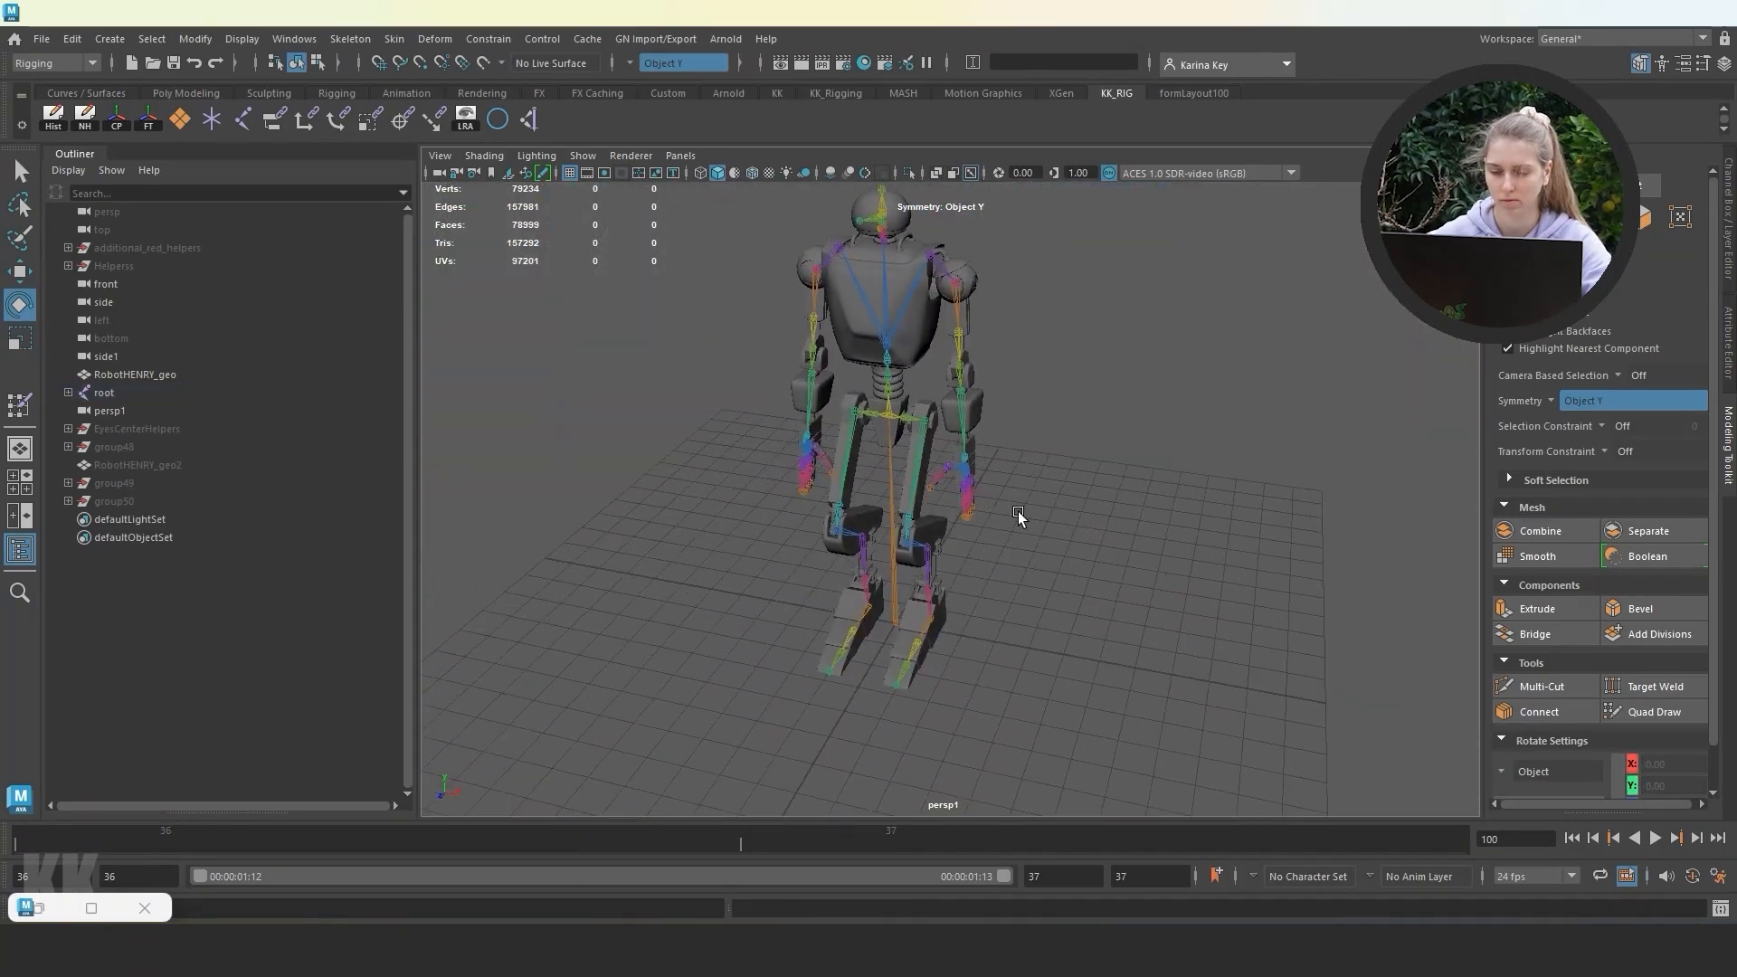
{"action": "left_click_drag", "start_coordinate": [1020, 514], "coordinate": [1030, 535], "text": "alt"}
{"action": "right_click_drag", "start_coordinate": [1030, 536], "coordinate": [1207, 513], "text": "alt"}
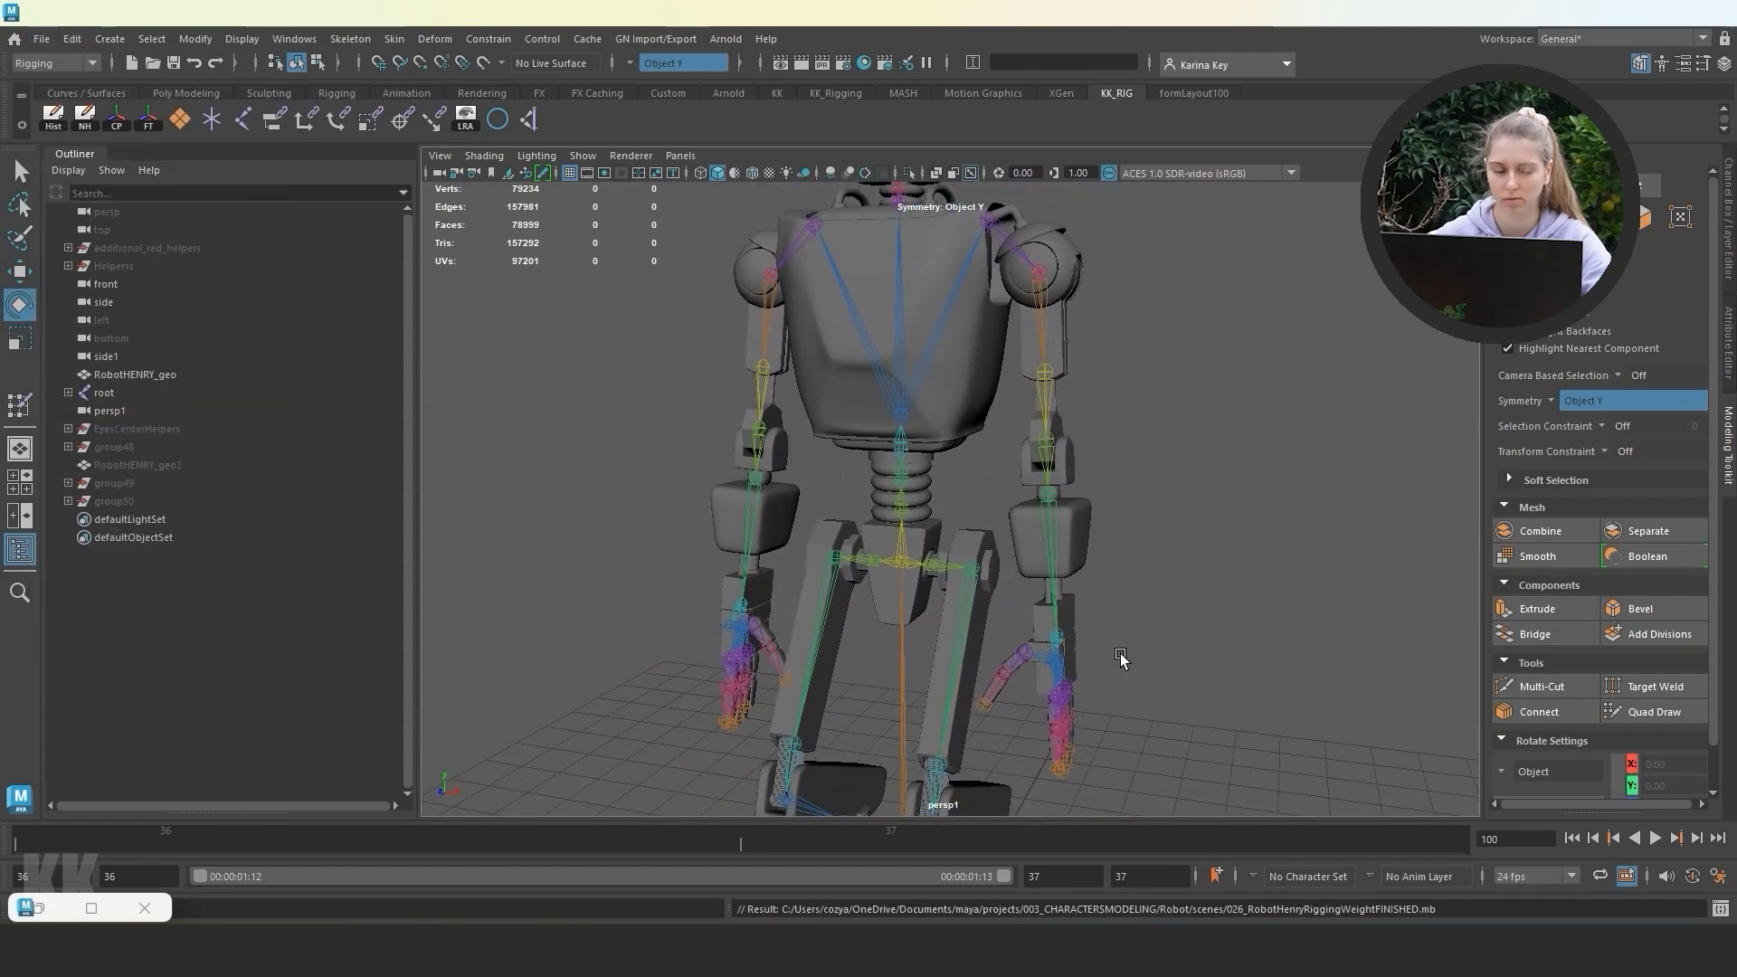
Try rotating the C_Neck1 joint and the neck and head joints above it, undoing each rotation.
{"action": "right_click_drag", "start_coordinate": [1121, 660], "coordinate": [962, 507], "text": "alt"}
{"action": "middle_click_drag", "start_coordinate": [961, 329], "coordinate": [972, 443], "text": "alt"}
{"action": "right_click_drag", "start_coordinate": [972, 444], "coordinate": [1023, 542], "text": "alt"}
{"action": "left_click_drag", "start_coordinate": [1023, 543], "coordinate": [958, 516], "text": "alt"}
{"action": "left_click", "coordinate": [929, 511]}
{"action": "left_click_drag", "start_coordinate": [885, 474], "coordinate": [826, 497]}
{"action": "key", "text": "ctrl+z"}
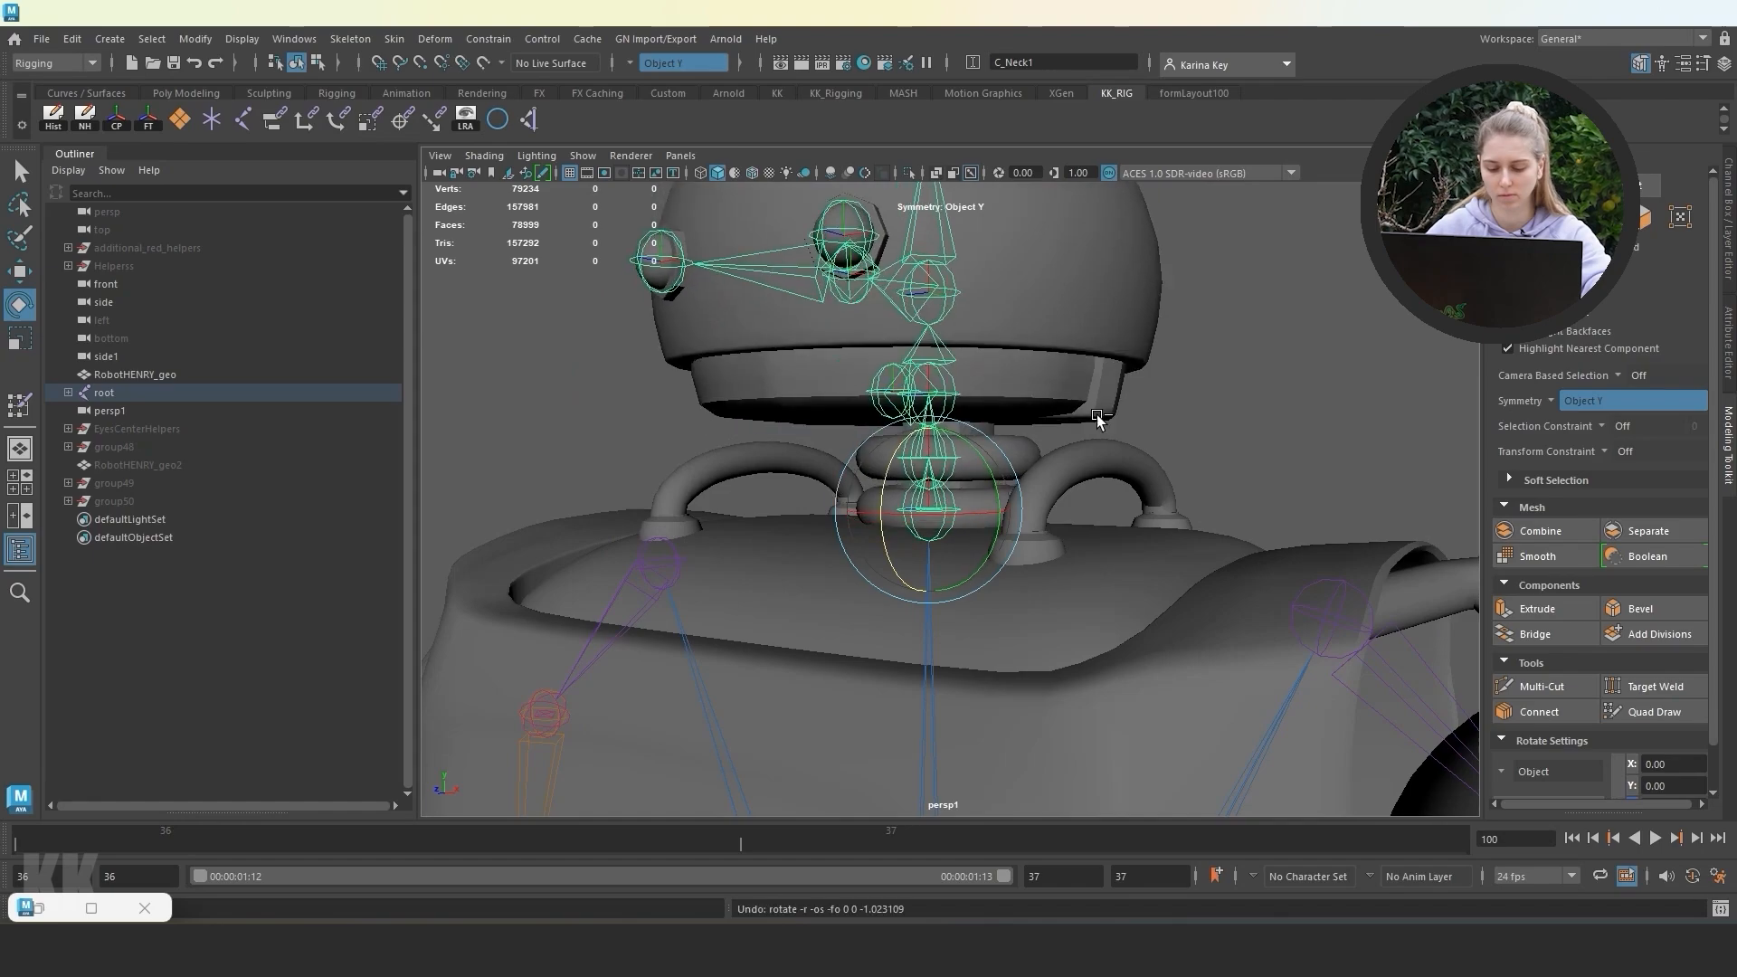
{"action": "left_click_drag", "start_coordinate": [883, 418], "coordinate": [868, 453]}
{"action": "key", "text": "ctrl+z"}
{"action": "left_click", "coordinate": [929, 394]}
{"action": "left_click_drag", "start_coordinate": [898, 351], "coordinate": [858, 411]}
{"action": "key", "text": "ctrl+z"}
Test the C_Jaw joint by rotating and moving it, check the C_HeadTip joint above it, and undo the changes.
{"action": "left_click_drag", "start_coordinate": [1232, 389], "coordinate": [1142, 389], "text": "alt"}
{"action": "left_click", "coordinate": [802, 361]}
{"action": "left_click", "coordinate": [814, 391]}
{"action": "left_click_drag", "start_coordinate": [755, 344], "coordinate": [739, 380]}
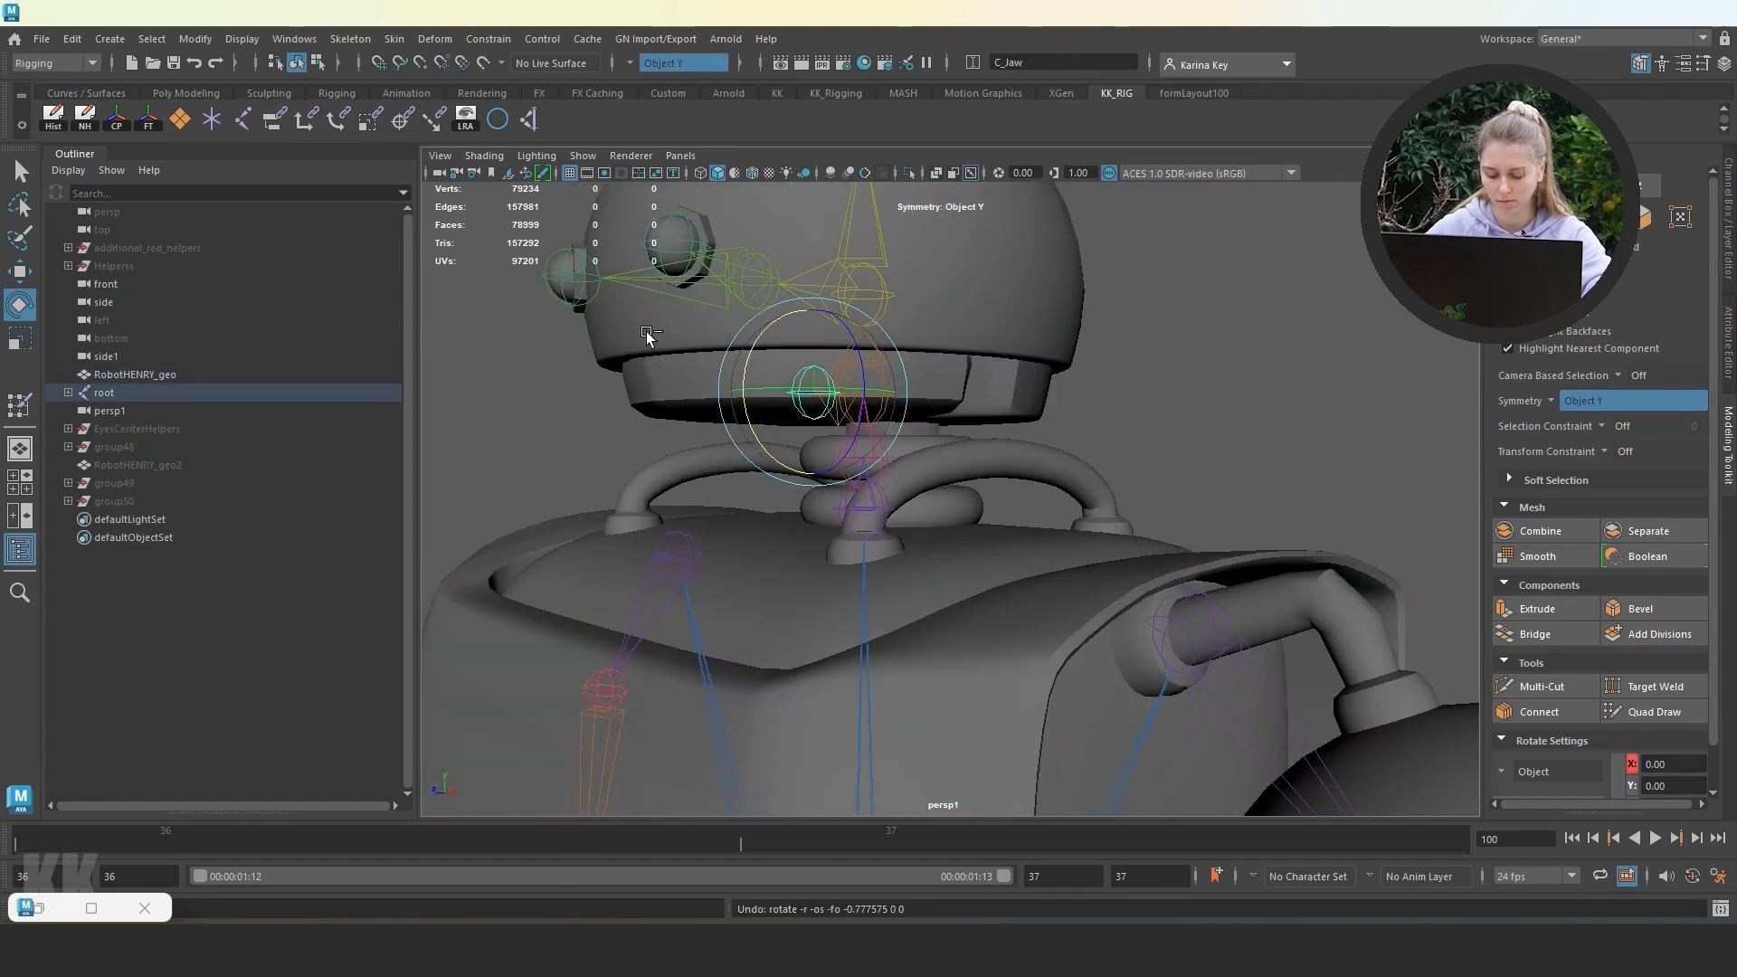
{"action": "key", "text": "ctrl+z"}
{"action": "left_click", "coordinate": [802, 380]}
{"action": "key", "text": "w"}
{"action": "key", "text": "ctrl+z"}
{"action": "key", "text": "ctrl+z"}
{"action": "left_click", "coordinate": [810, 269]}
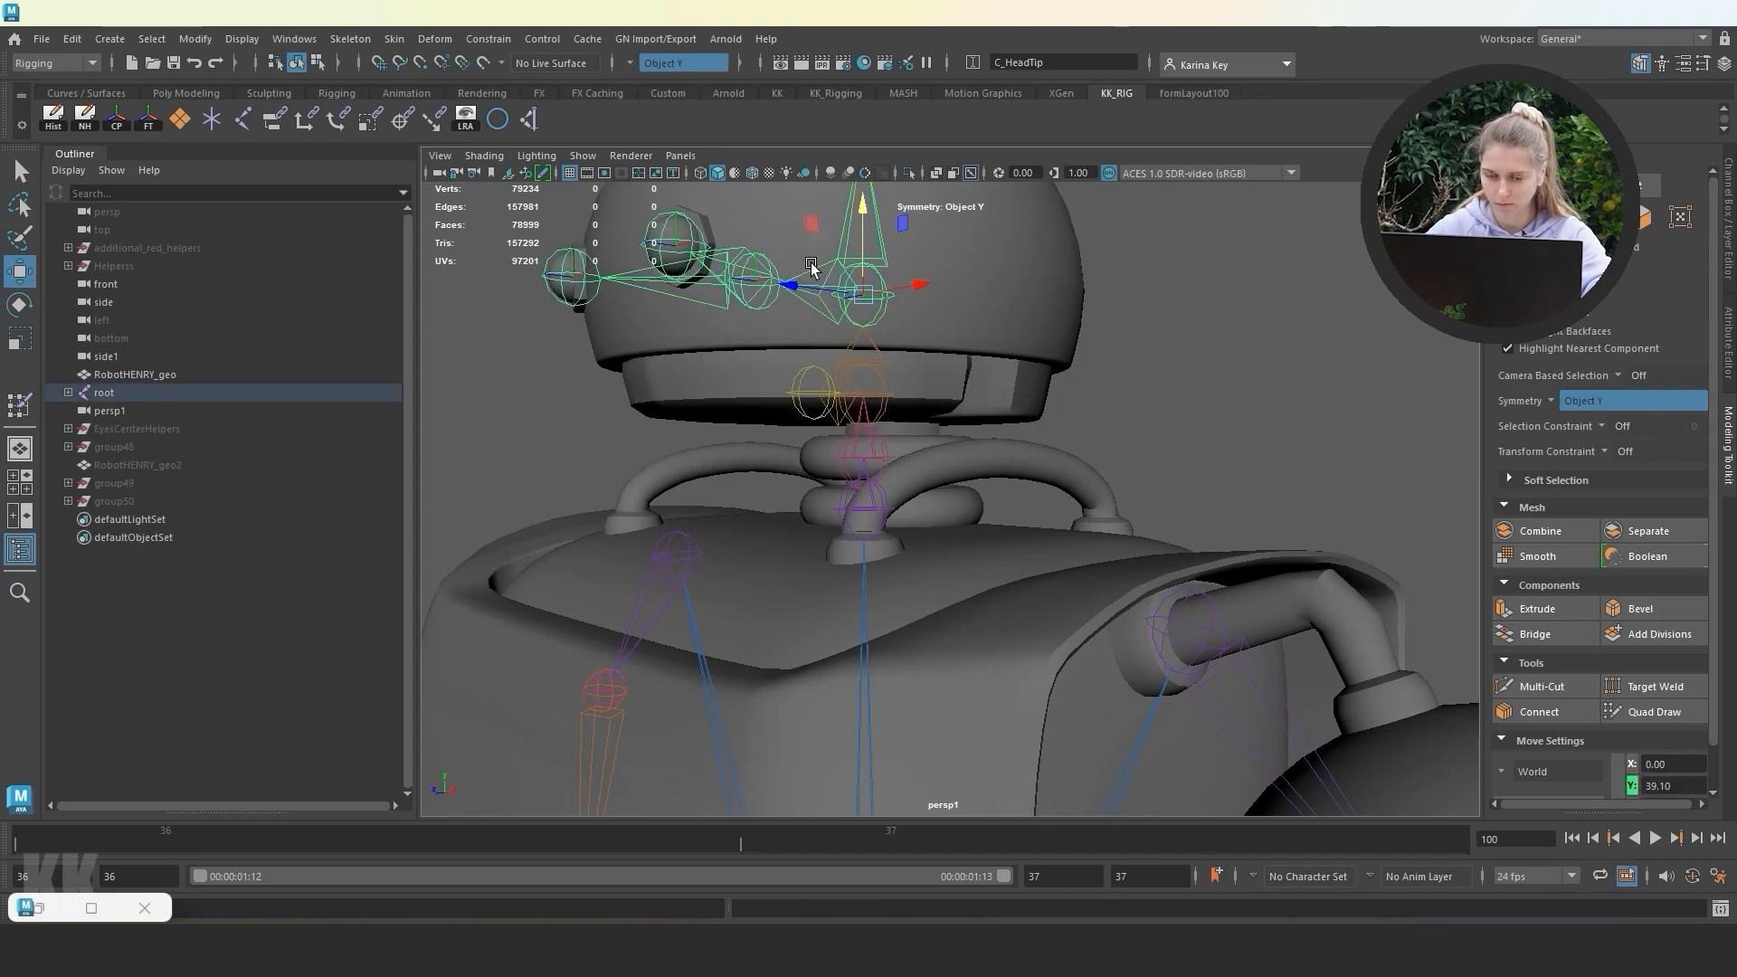
{"action": "left_click_drag", "start_coordinate": [981, 340], "coordinate": [977, 387], "text": "alt"}
{"action": "key", "text": "ctrl+z"}
Show the wireframe over the shaded mesh and check L_eye and the opposite eye joint against the eye geometry.
{"action": "left_click_drag", "start_coordinate": [734, 367], "coordinate": [846, 389], "text": "alt"}
{"action": "scroll", "coordinate": [814, 383], "scroll_direction": "up", "scroll_amount": 6}
{"action": "left_click", "coordinate": [752, 172]}
{"action": "scroll", "coordinate": [755, 403], "scroll_direction": "down", "scroll_amount": 6}
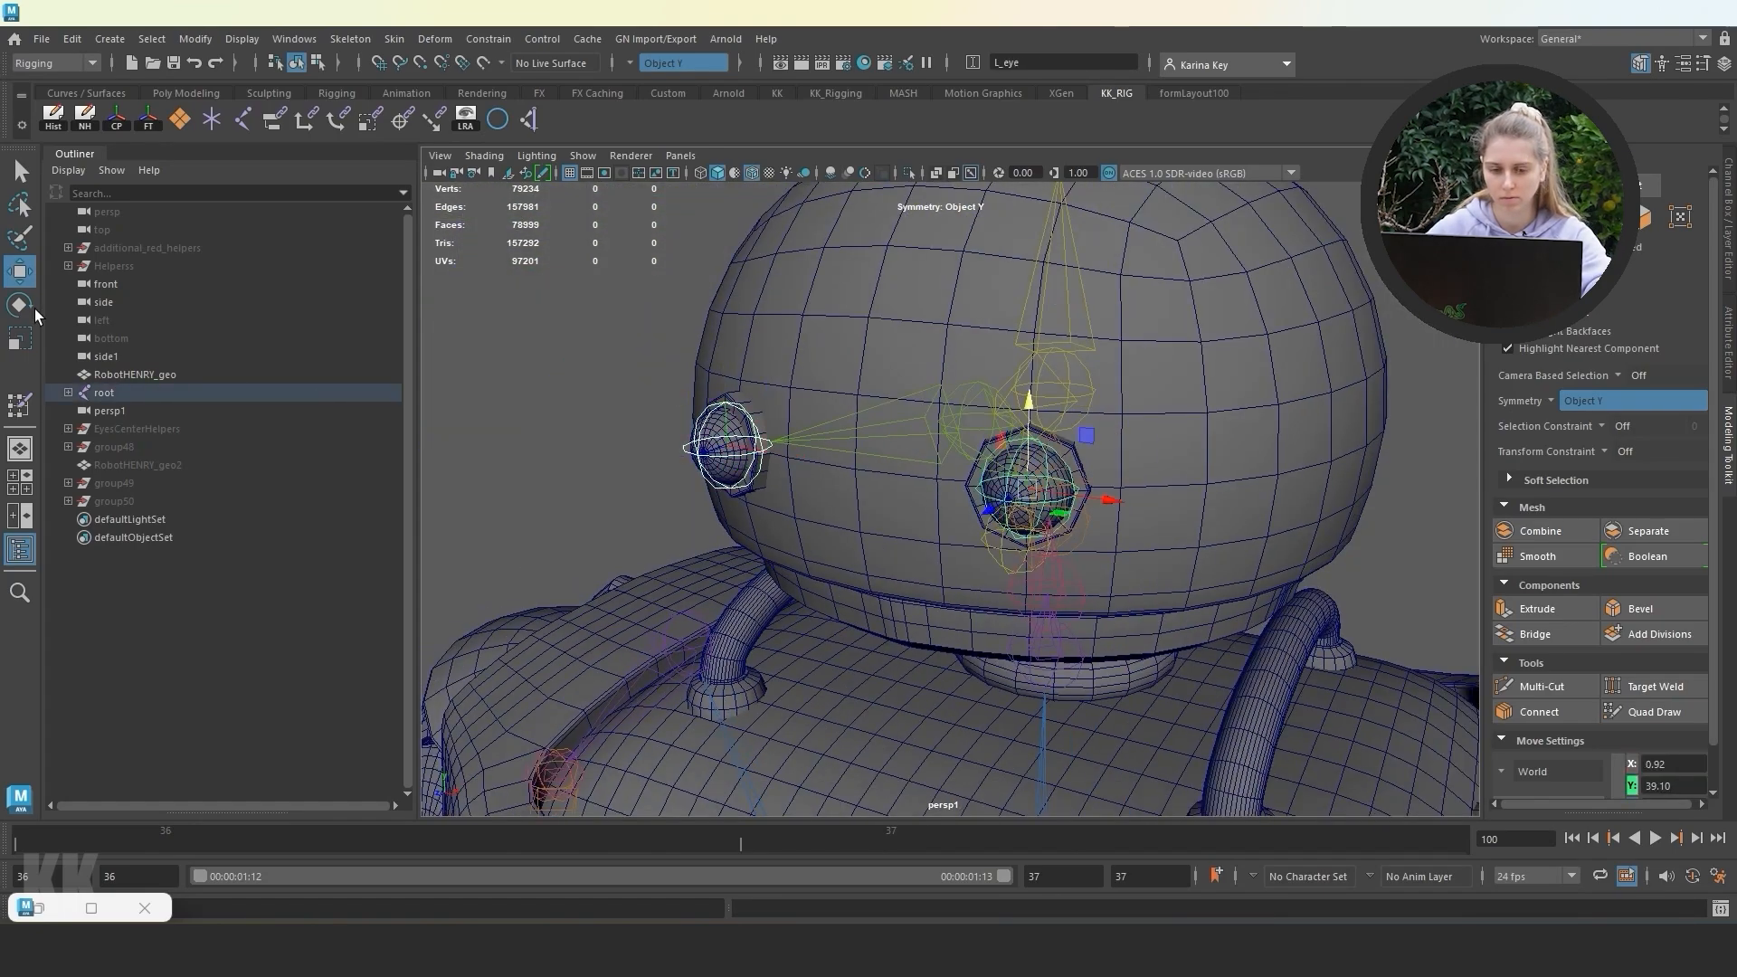
{"action": "scroll", "coordinate": [905, 280], "scroll_direction": "down", "scroll_amount": 8}
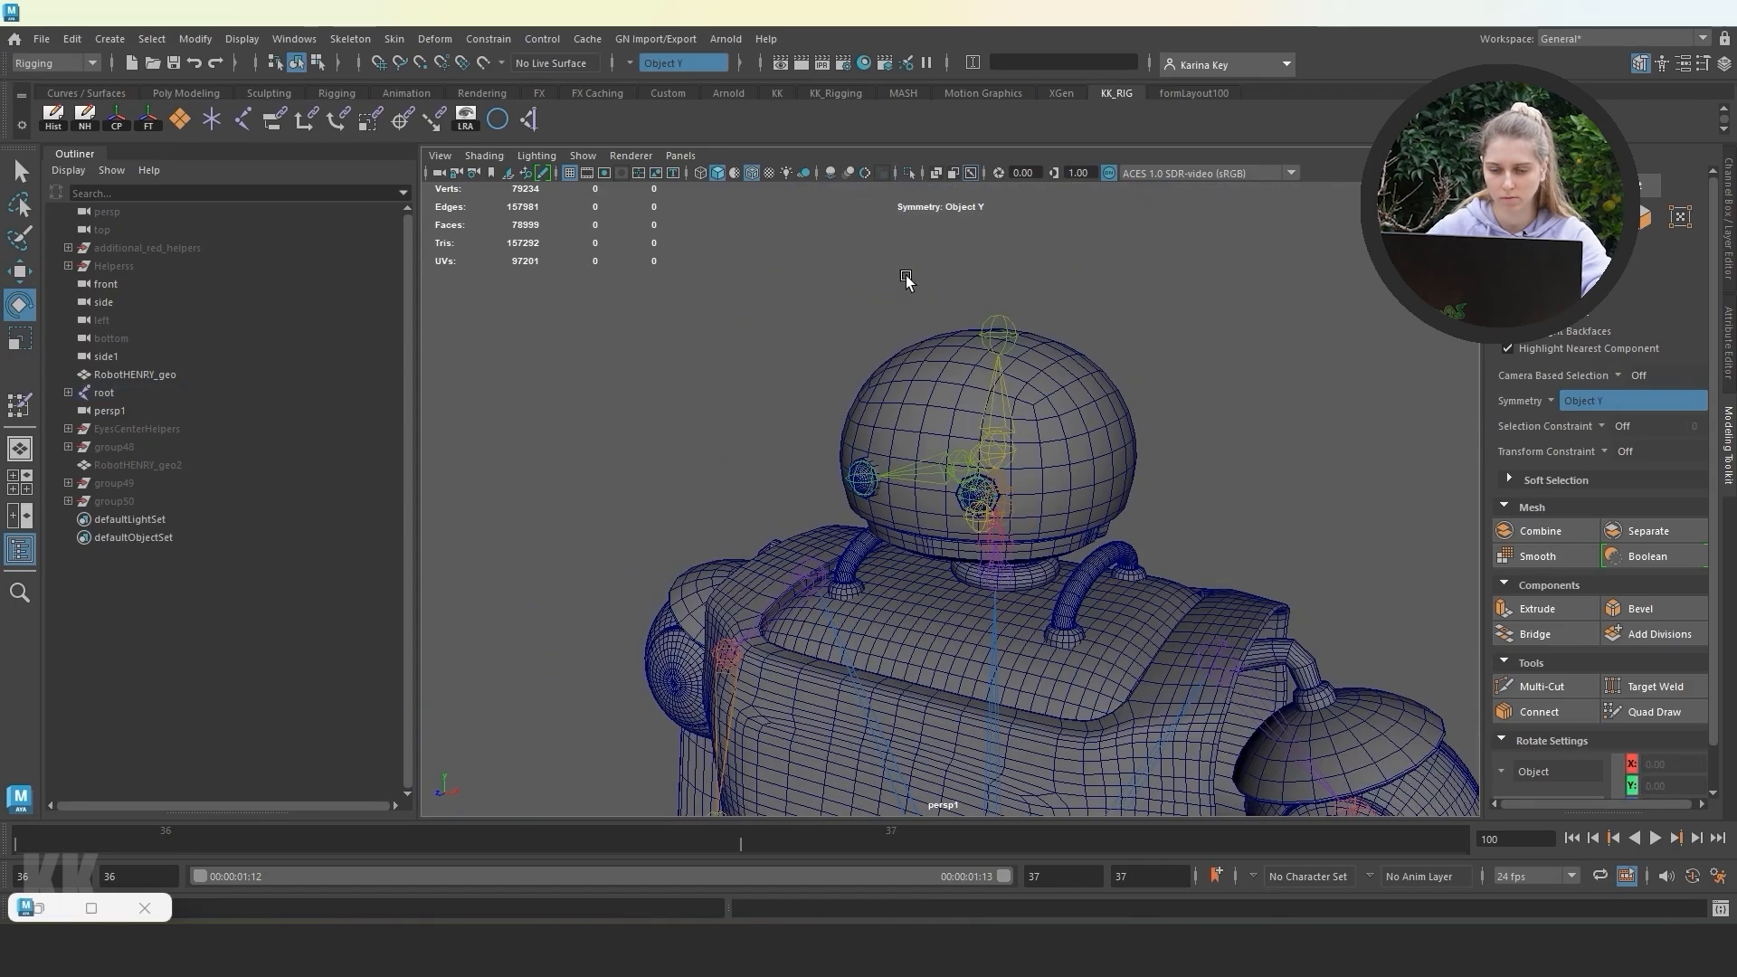